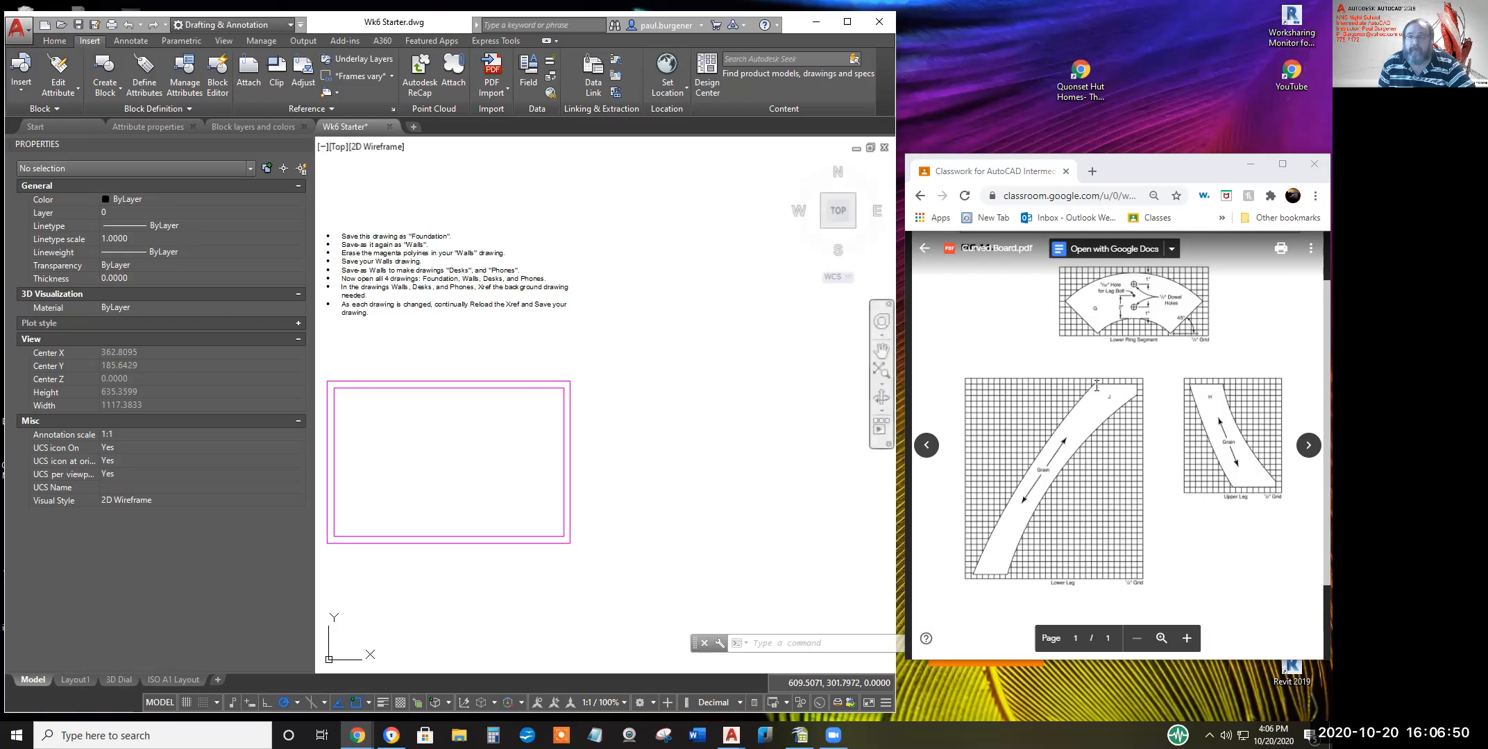
Switch to the Attribute properties drawing and bring its ATTDIA notes into view
click(586, 392)
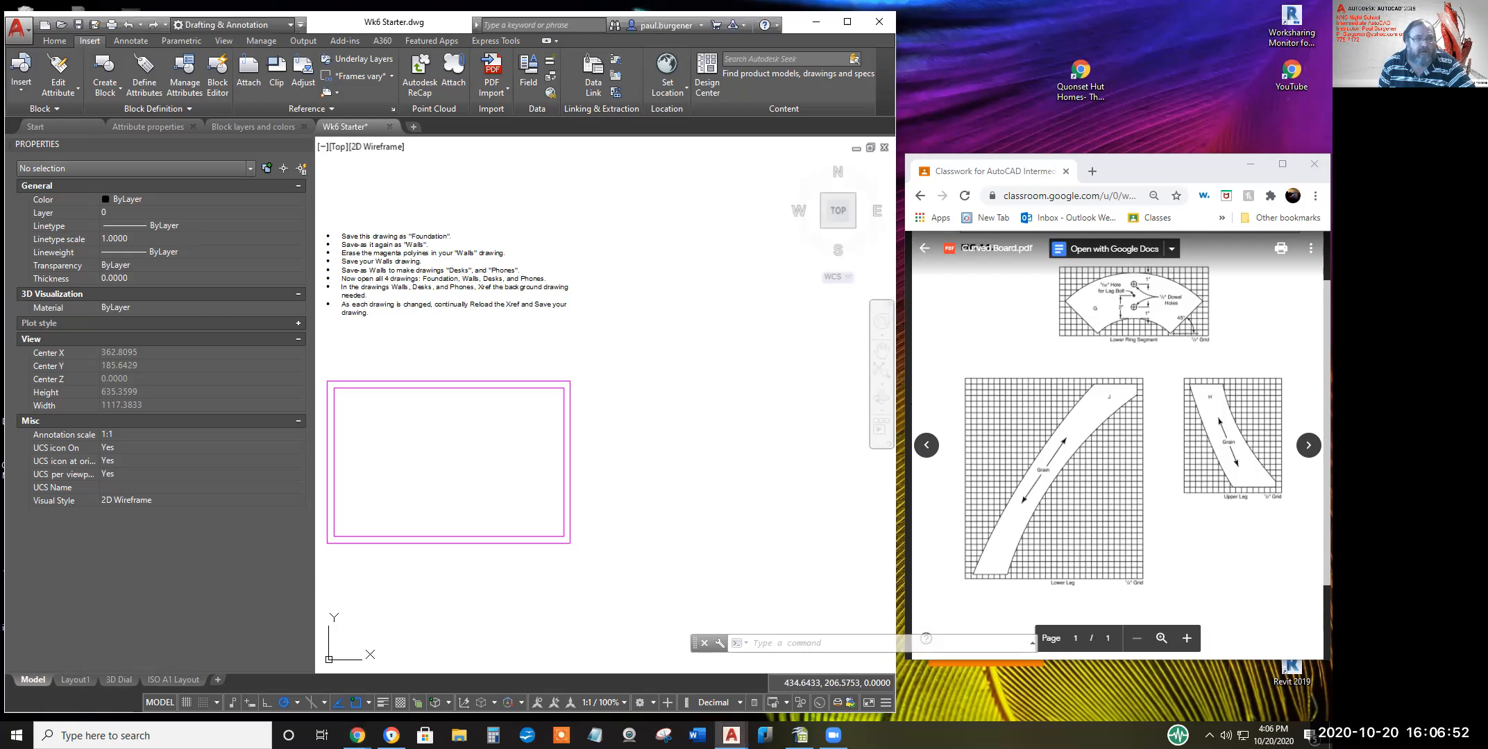
click(154, 125)
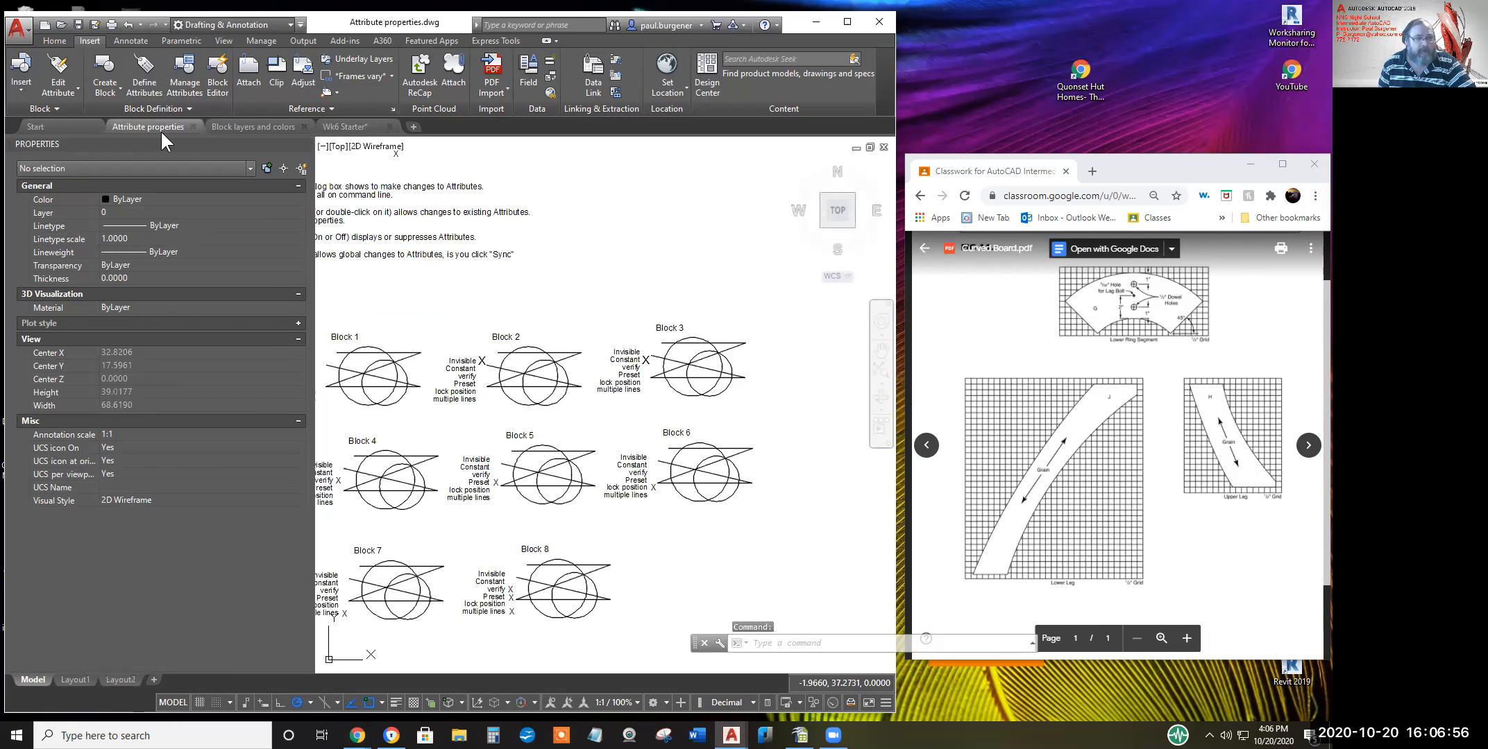
middle_drag(517, 305, 570, 327)
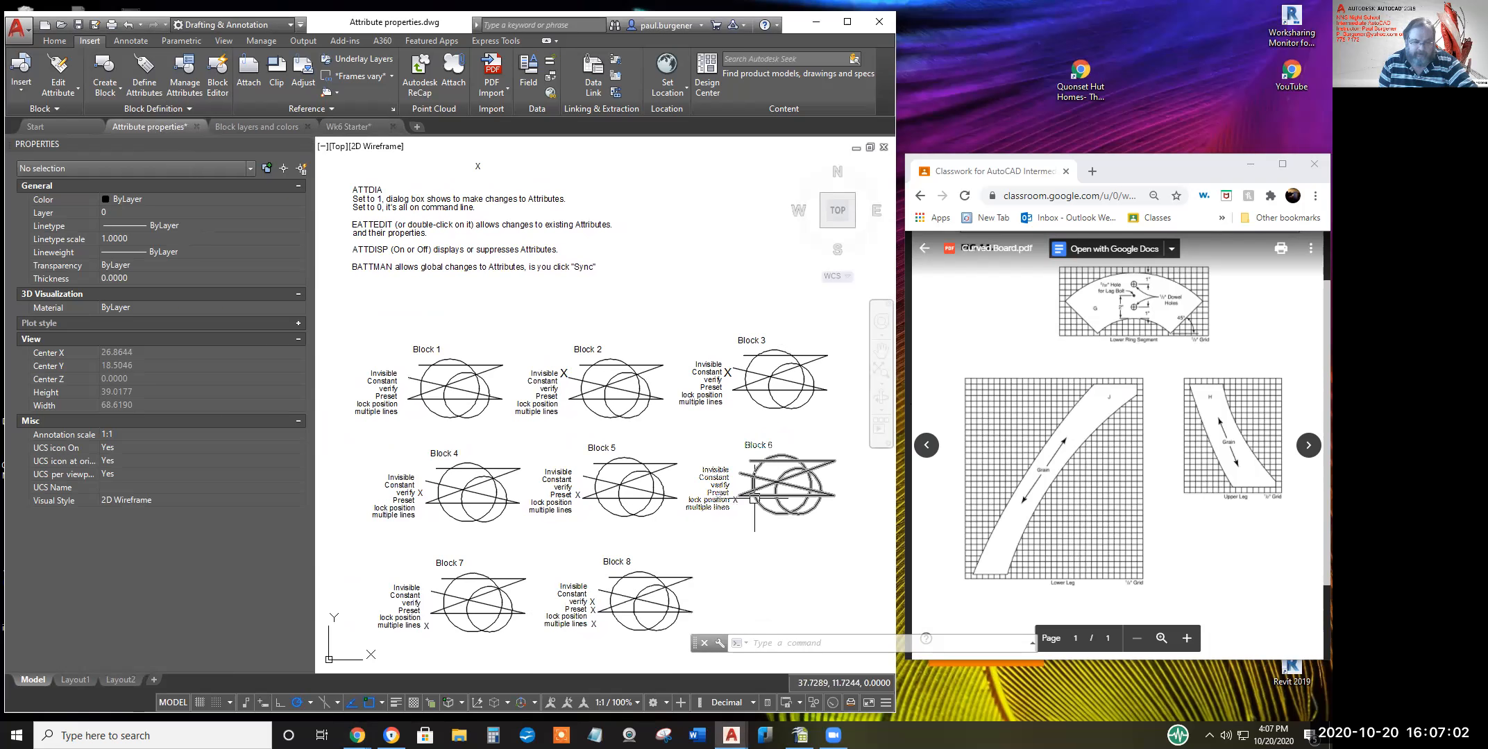
Set ATTDIA to 1, then test it on Block 6's attribute editor and cancel
text(attdia)
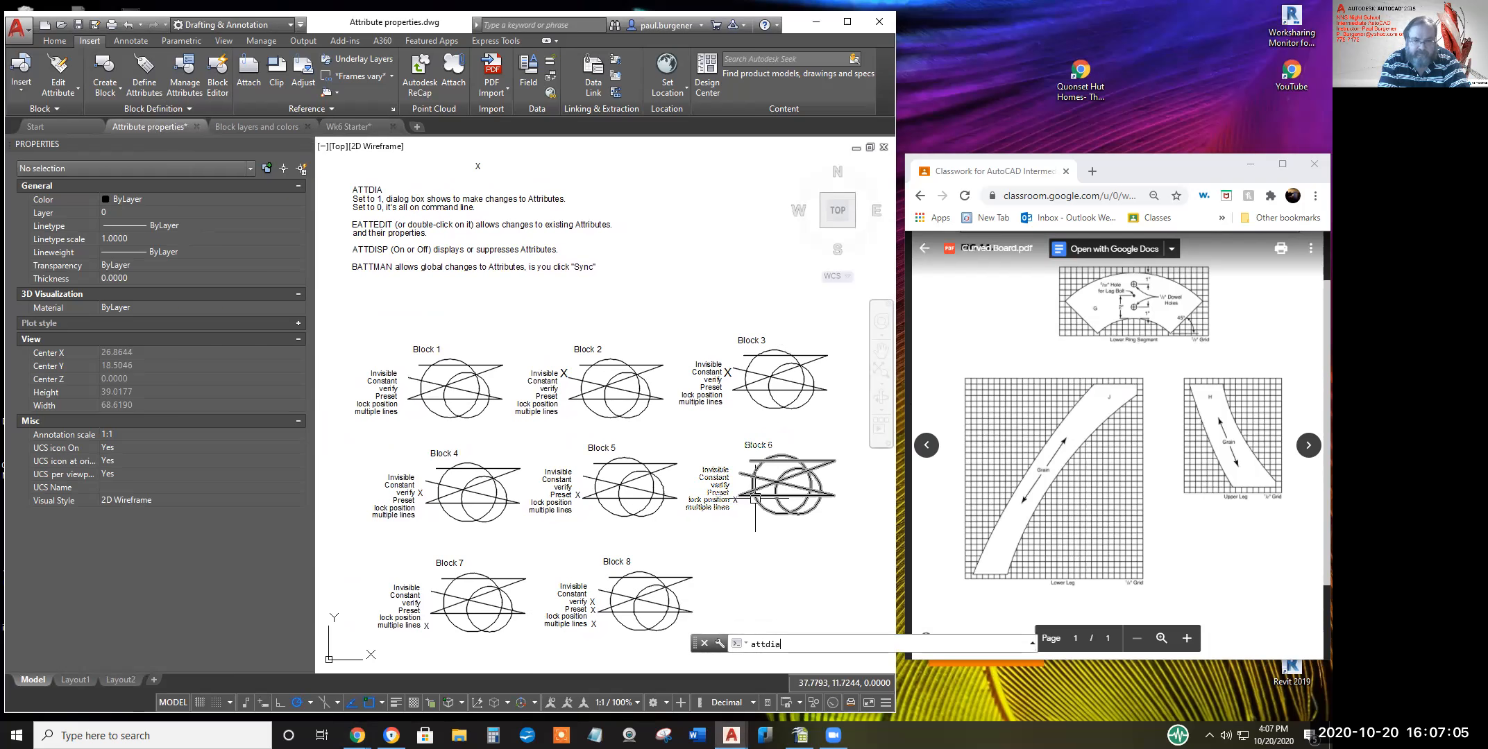
key(Return)
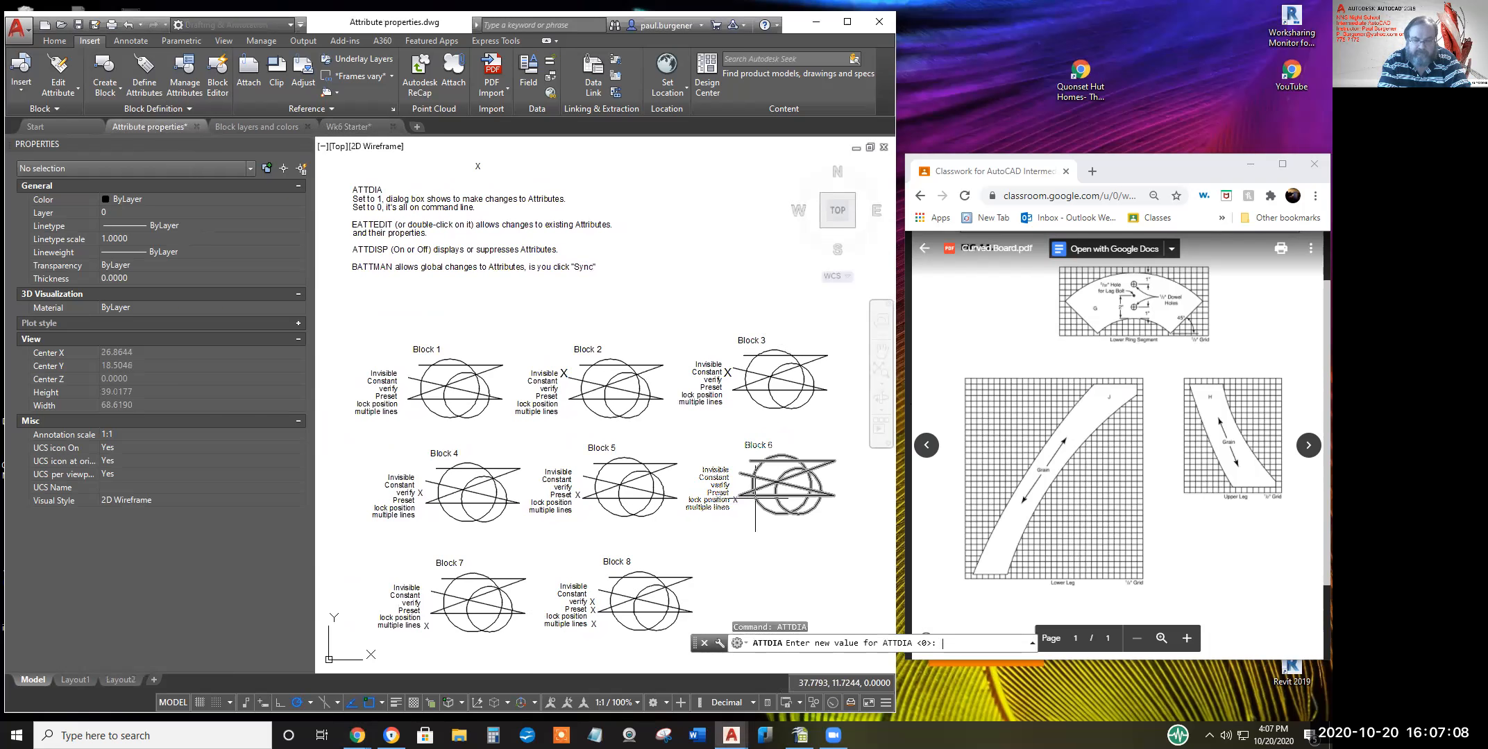
text(1)
key(Return)
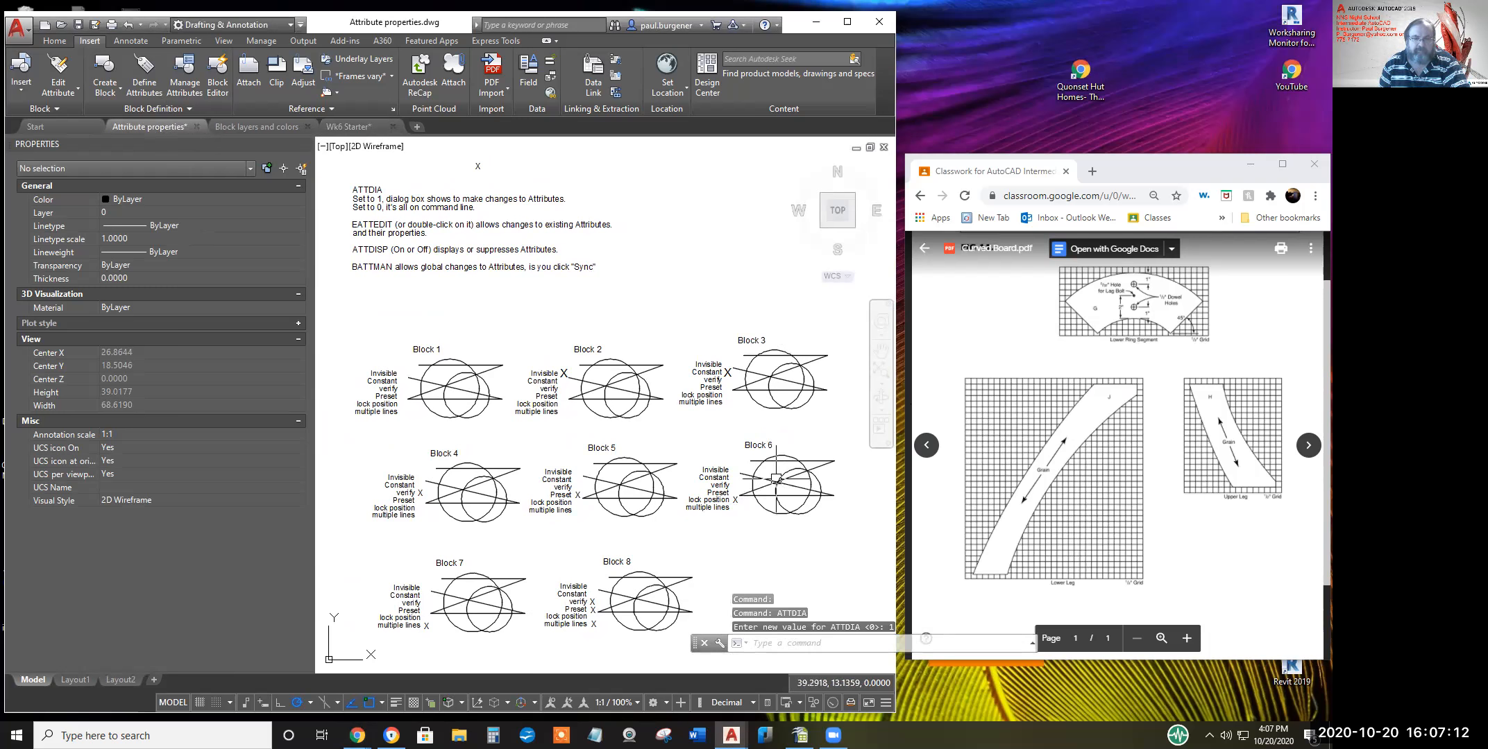
double_click(775, 479)
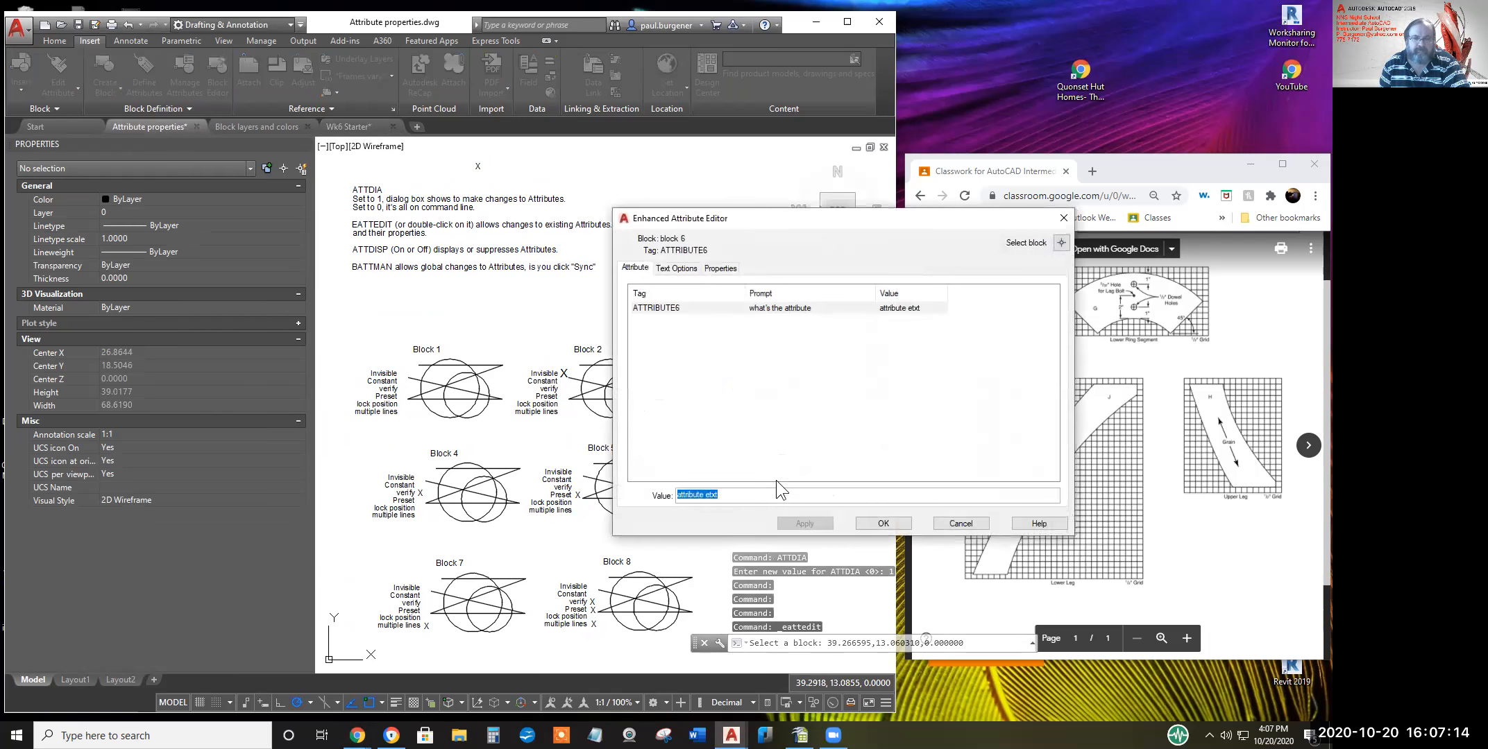
click(962, 523)
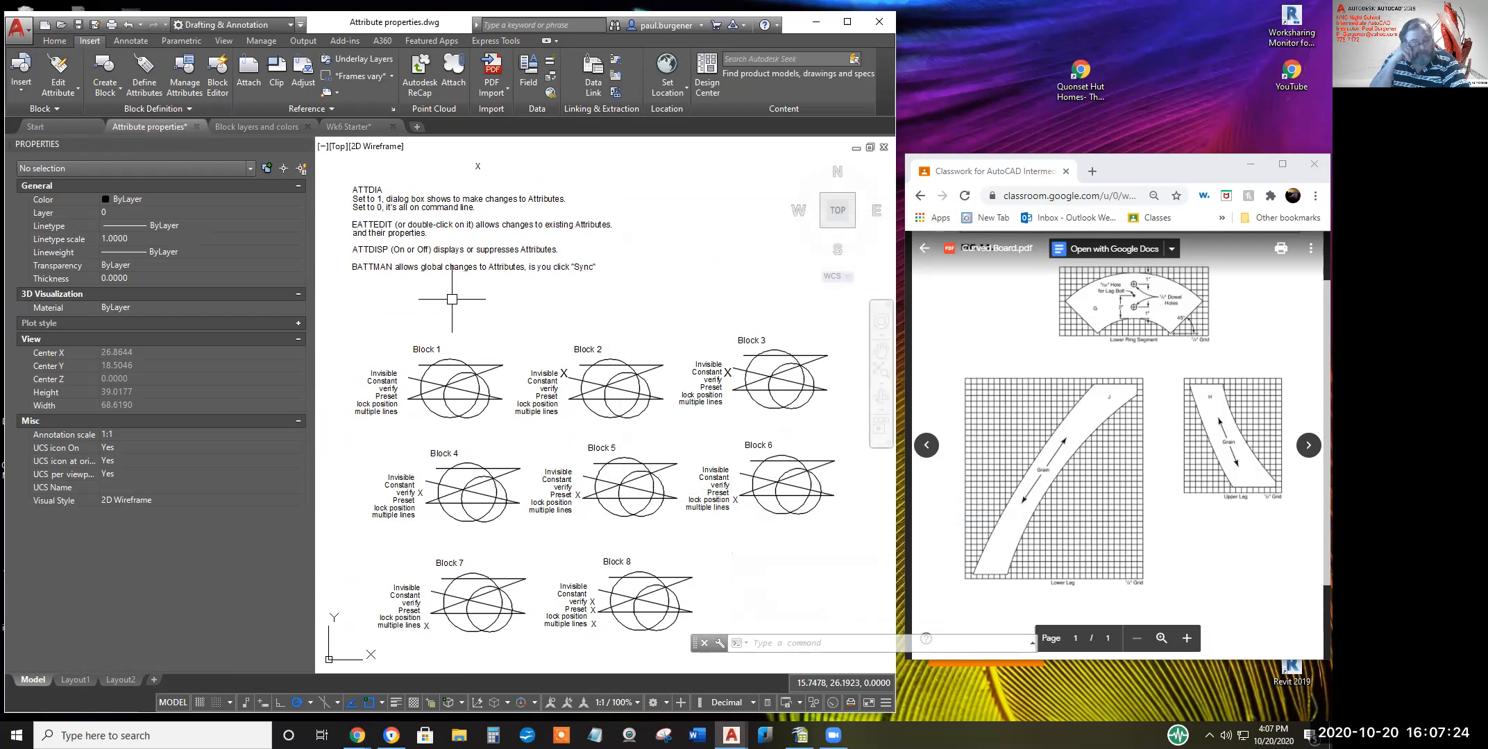
Attach DESKS.dwg as an external reference at the default scale and position
text(x)
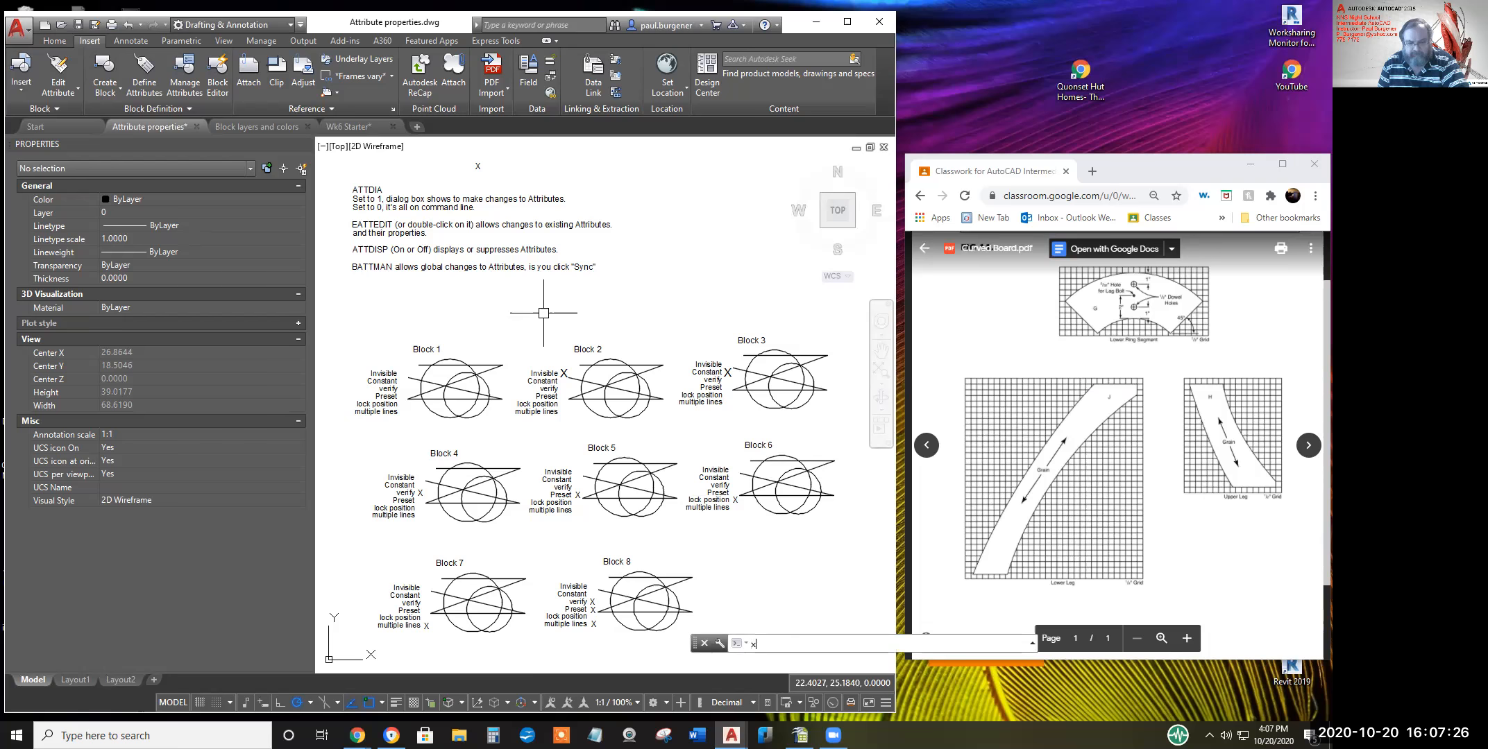
text(r)
key(Return)
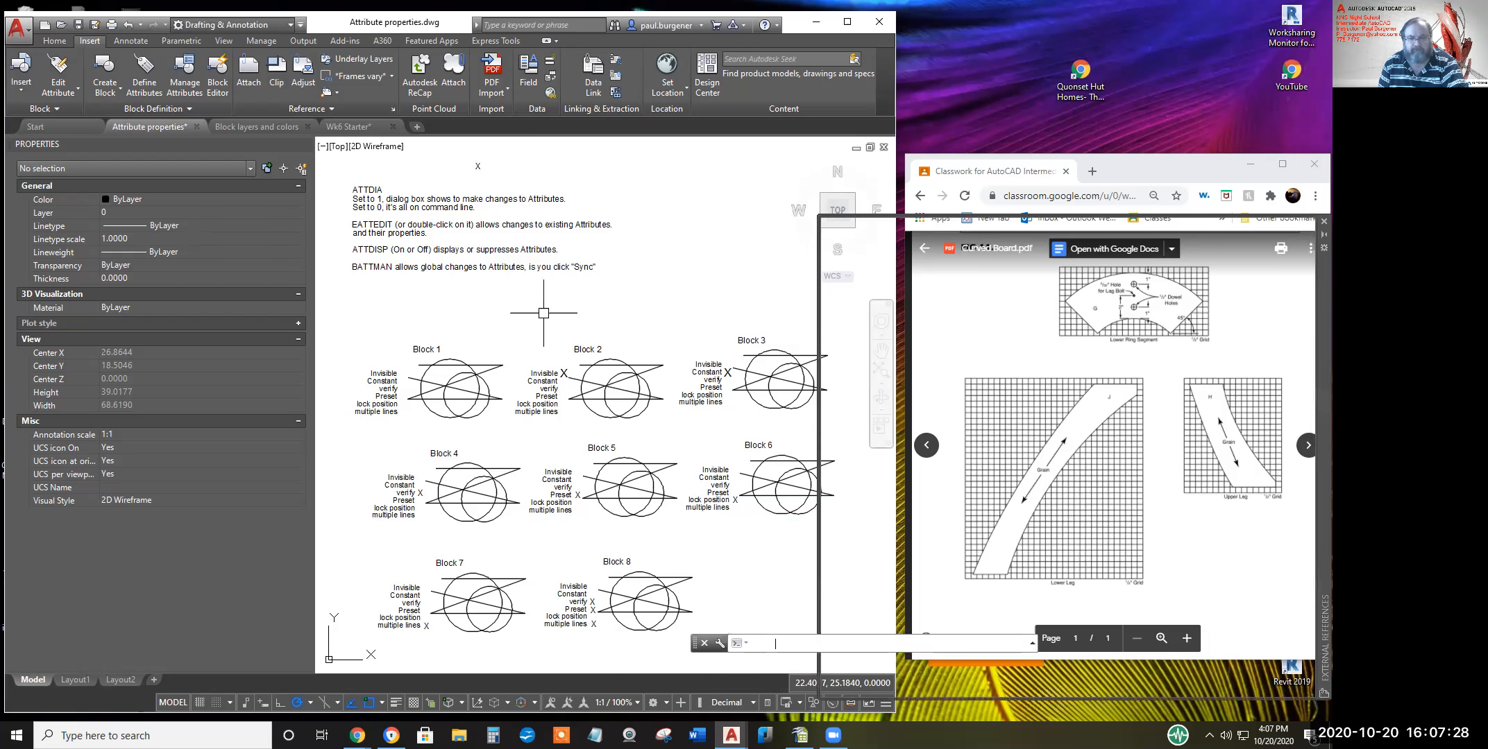
click(869, 287)
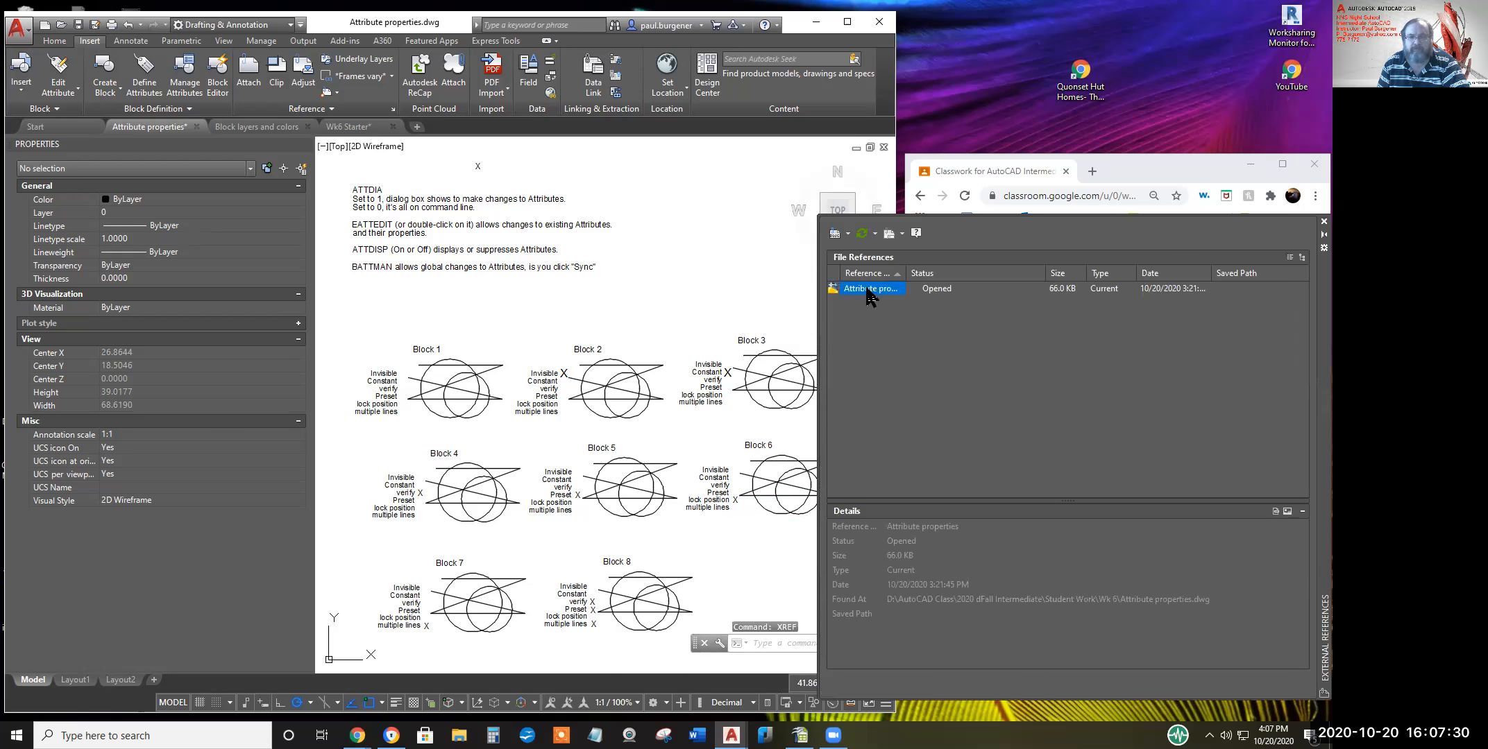
click(848, 234)
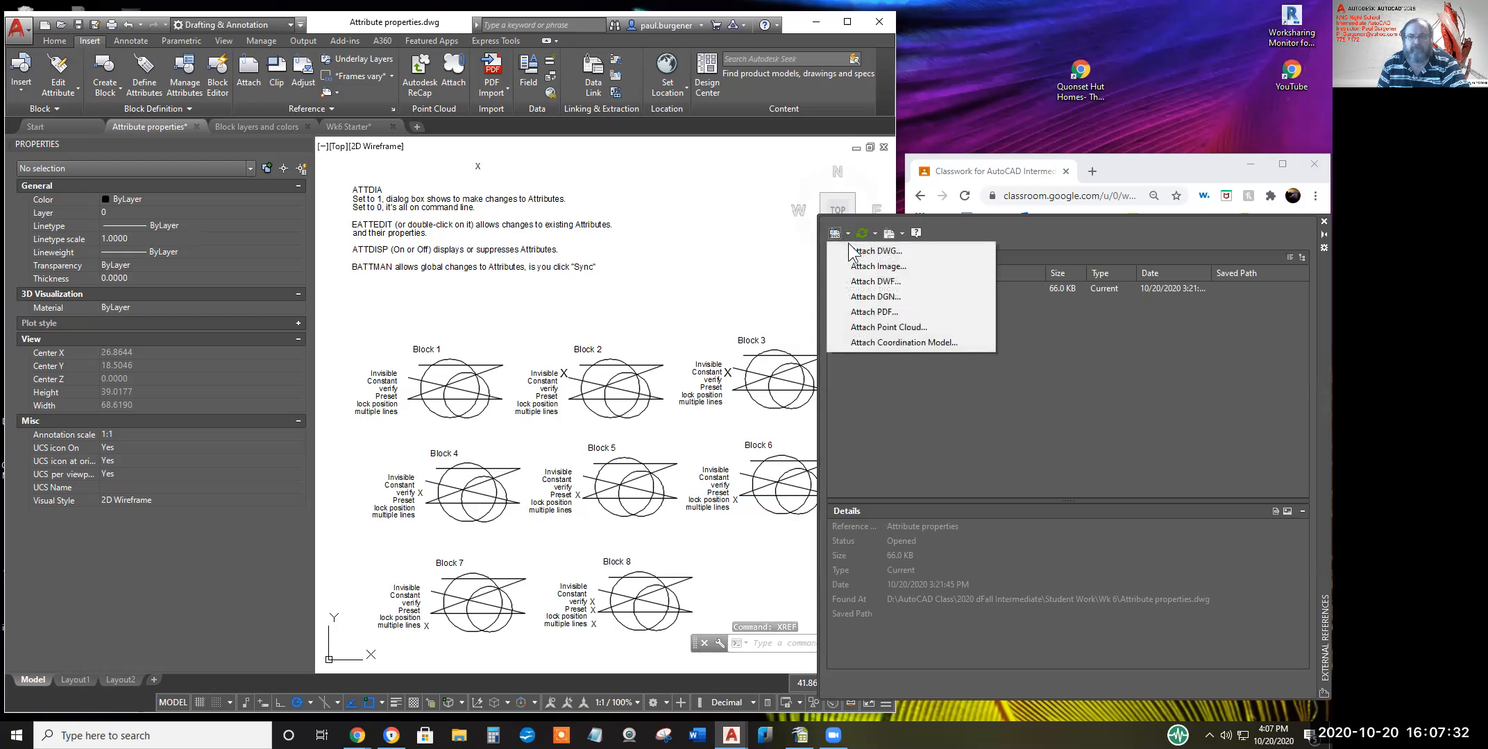
click(864, 251)
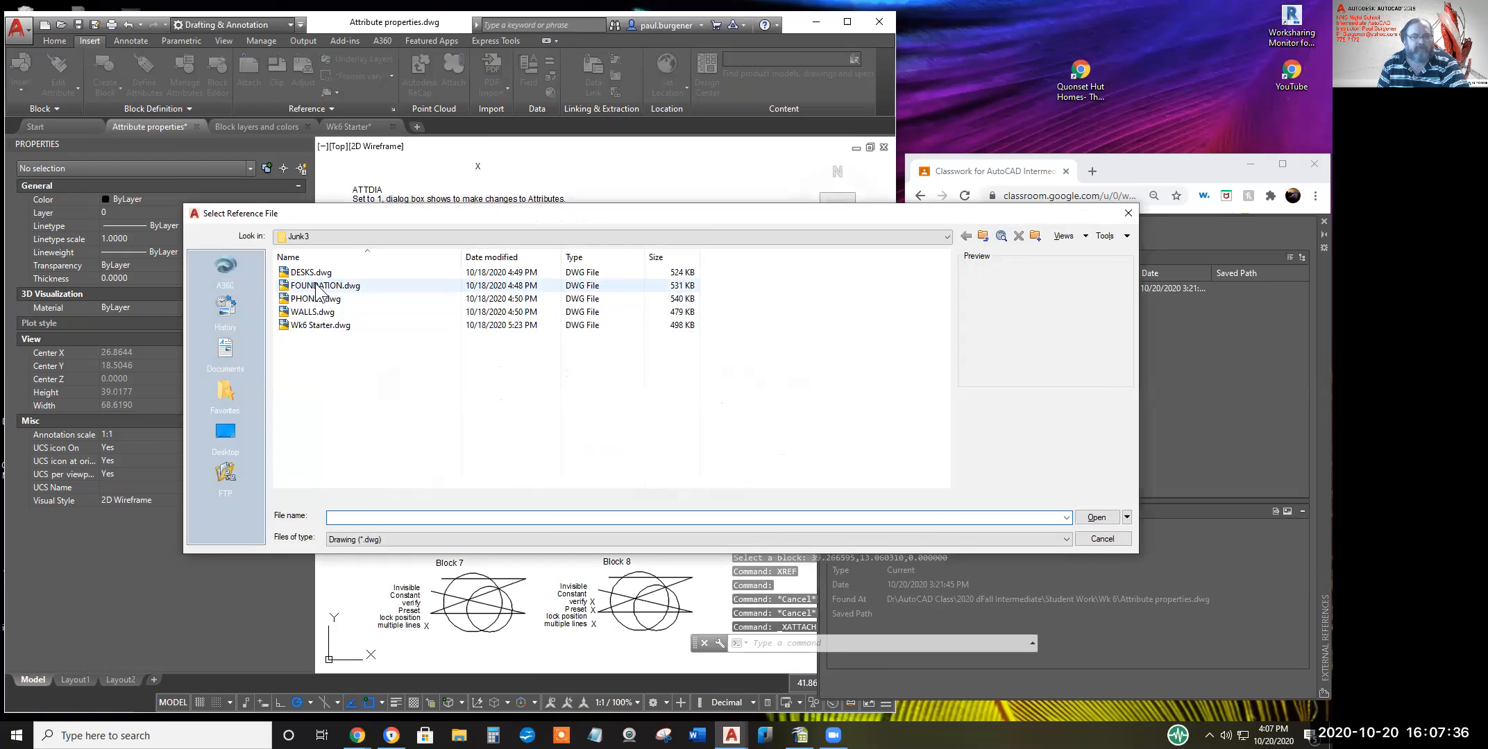
click(311, 273)
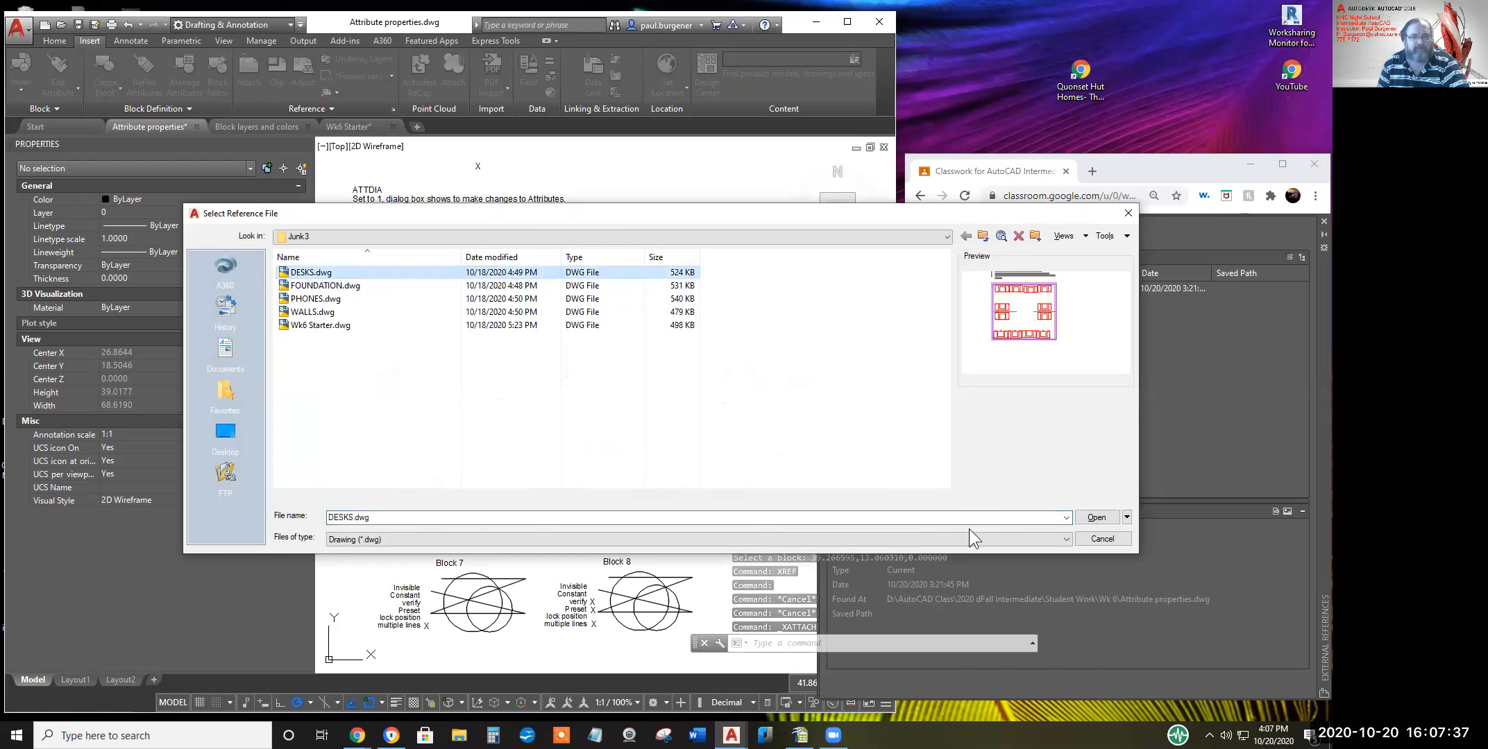
click(1096, 518)
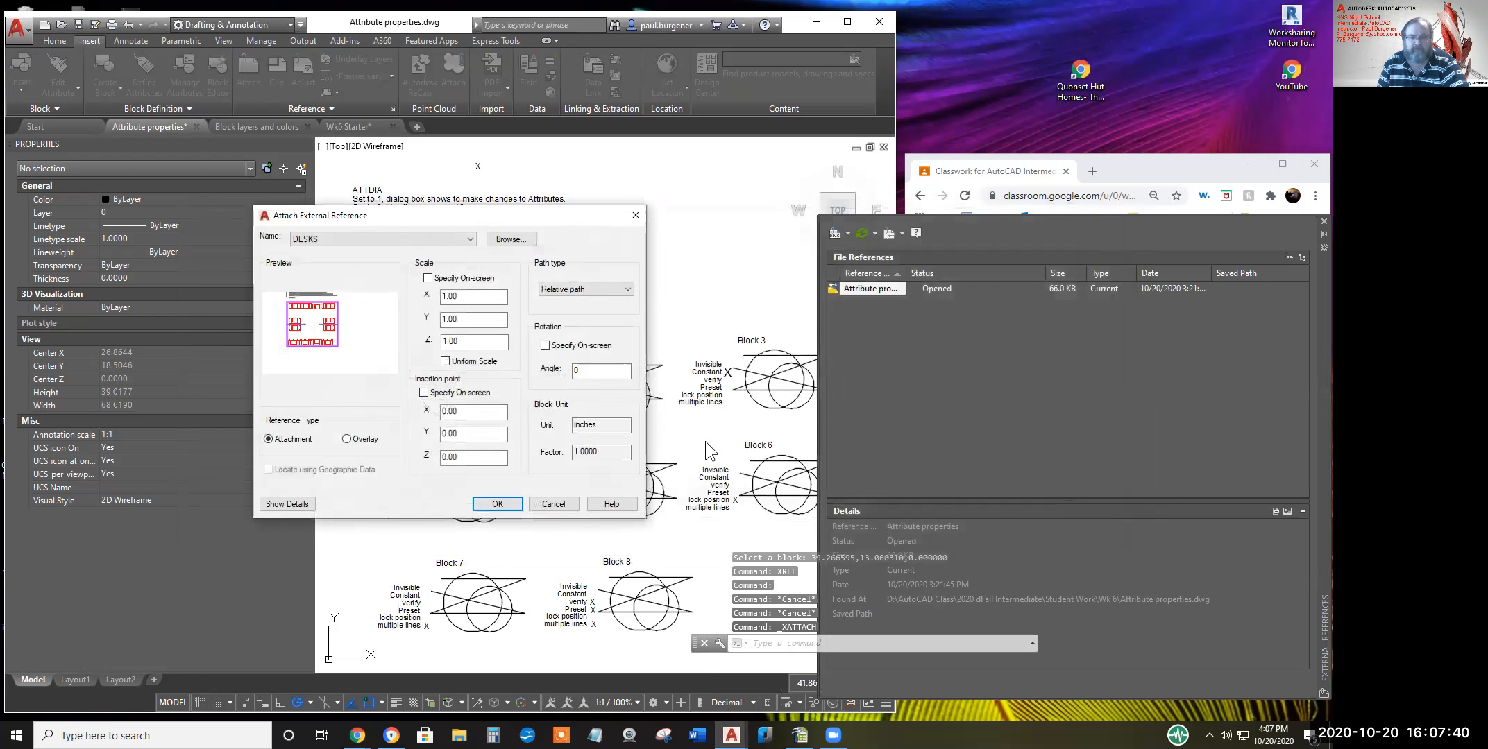
click(498, 505)
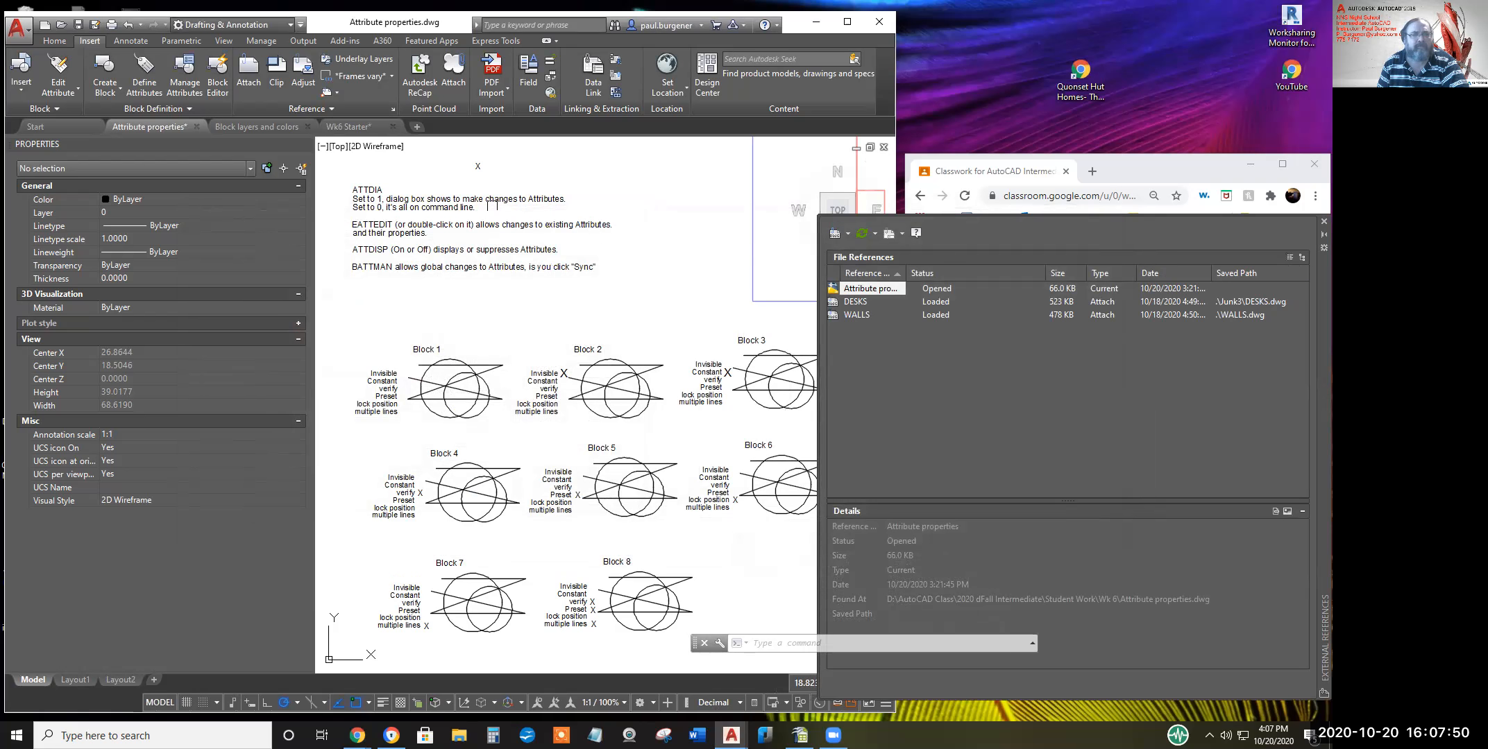
Open the Layer Properties Manager from the Home tab and switch to Layout1
click(54, 40)
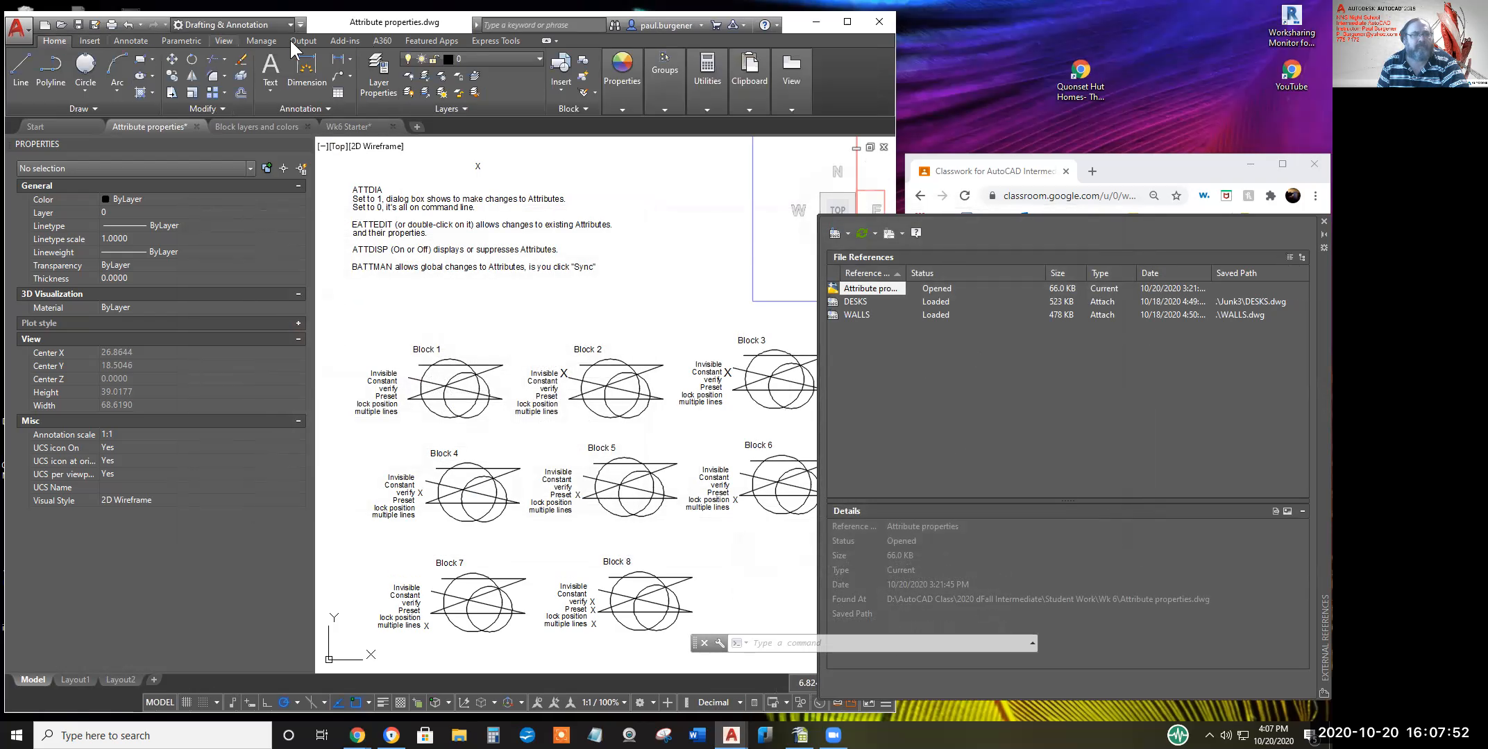
click(371, 73)
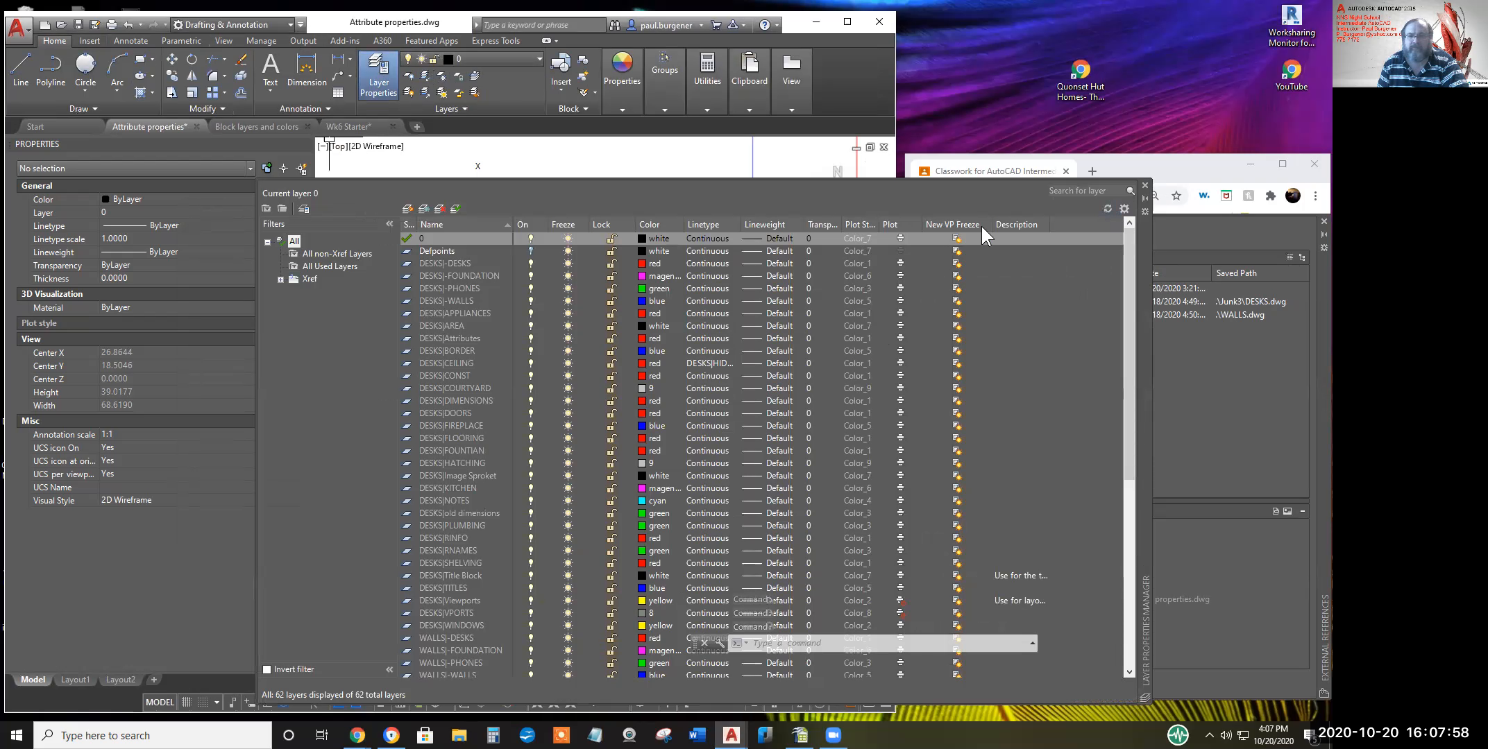
click(611, 173)
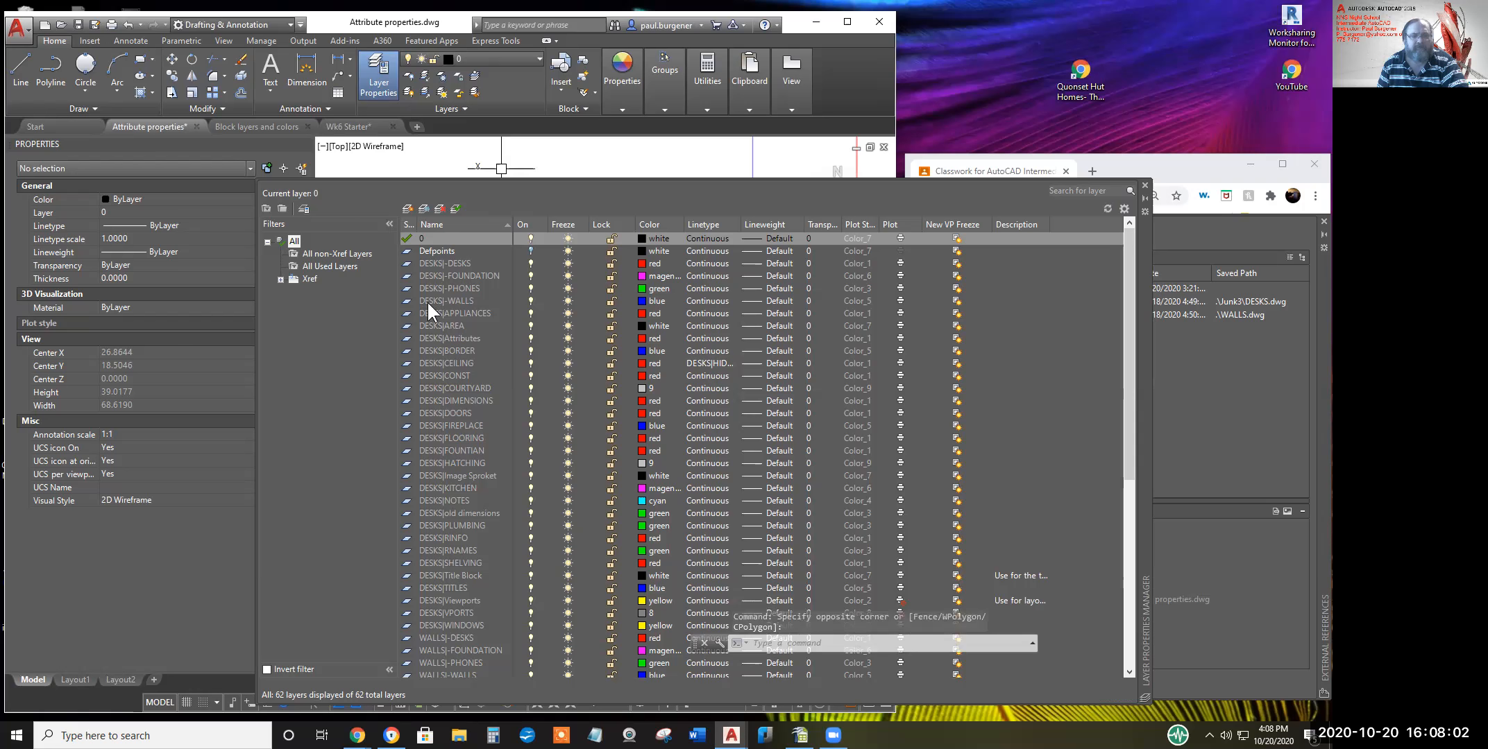
click(76, 677)
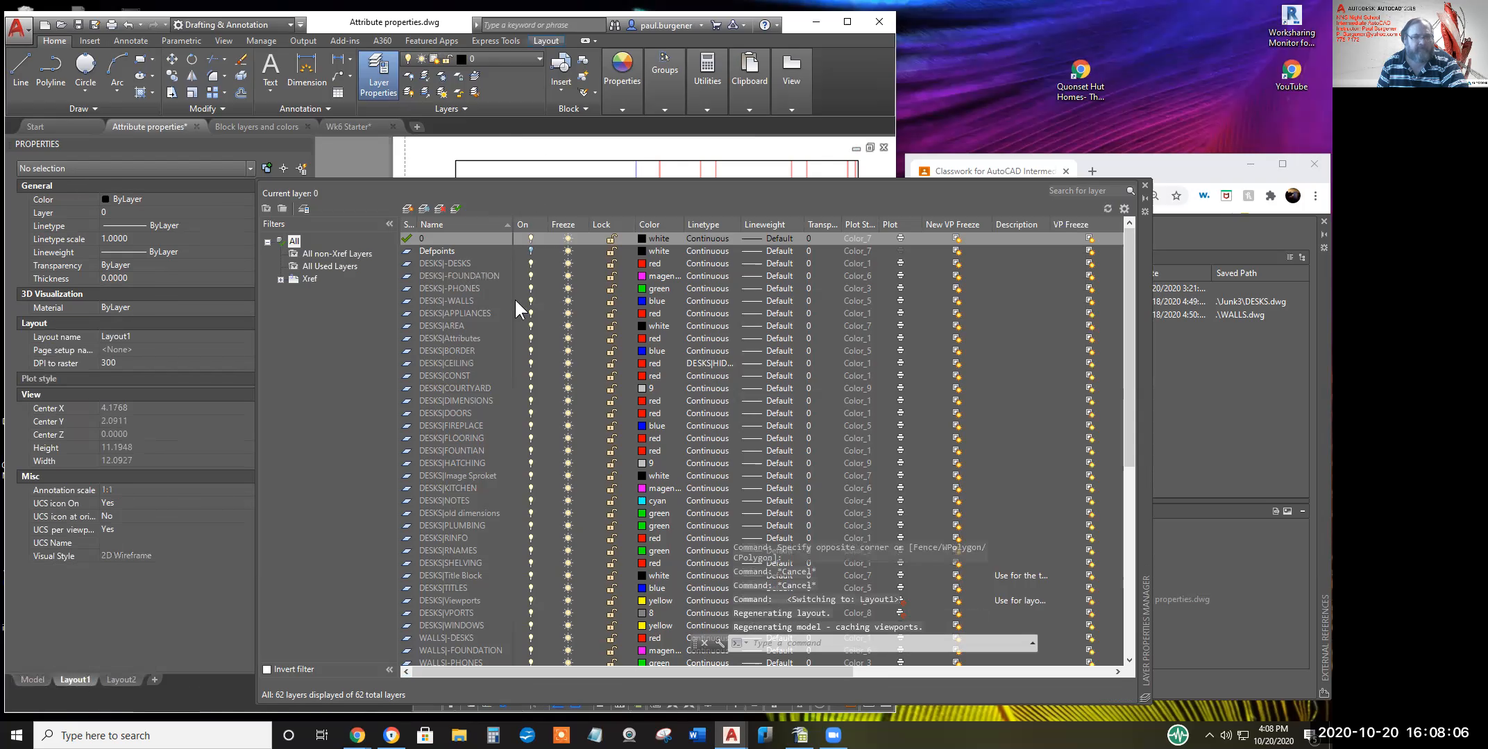
click(564, 240)
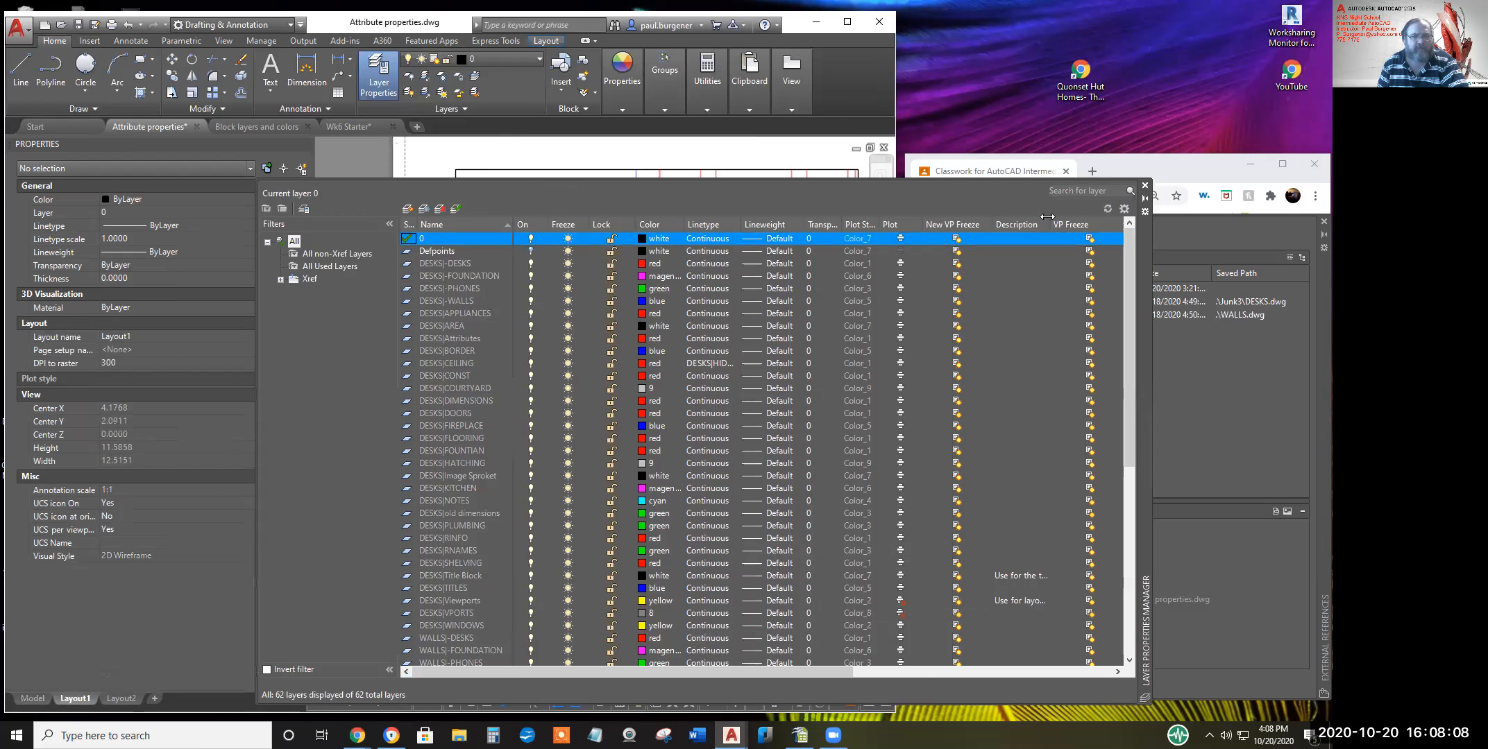
Activate the Layout1 viewport, sort layers by VP Freeze, and open Layer Settings
drag(1066, 482, 1049, 510)
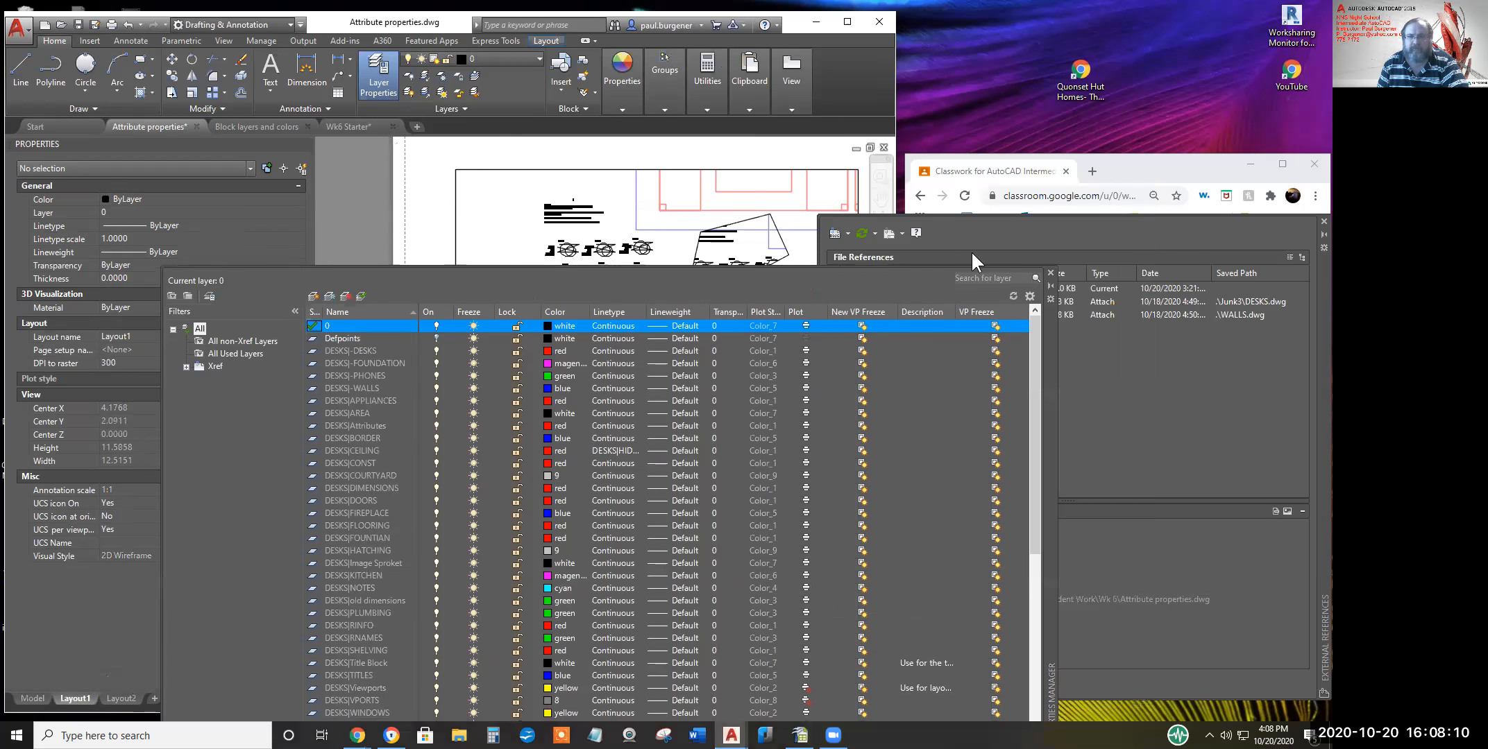
double_click(631, 231)
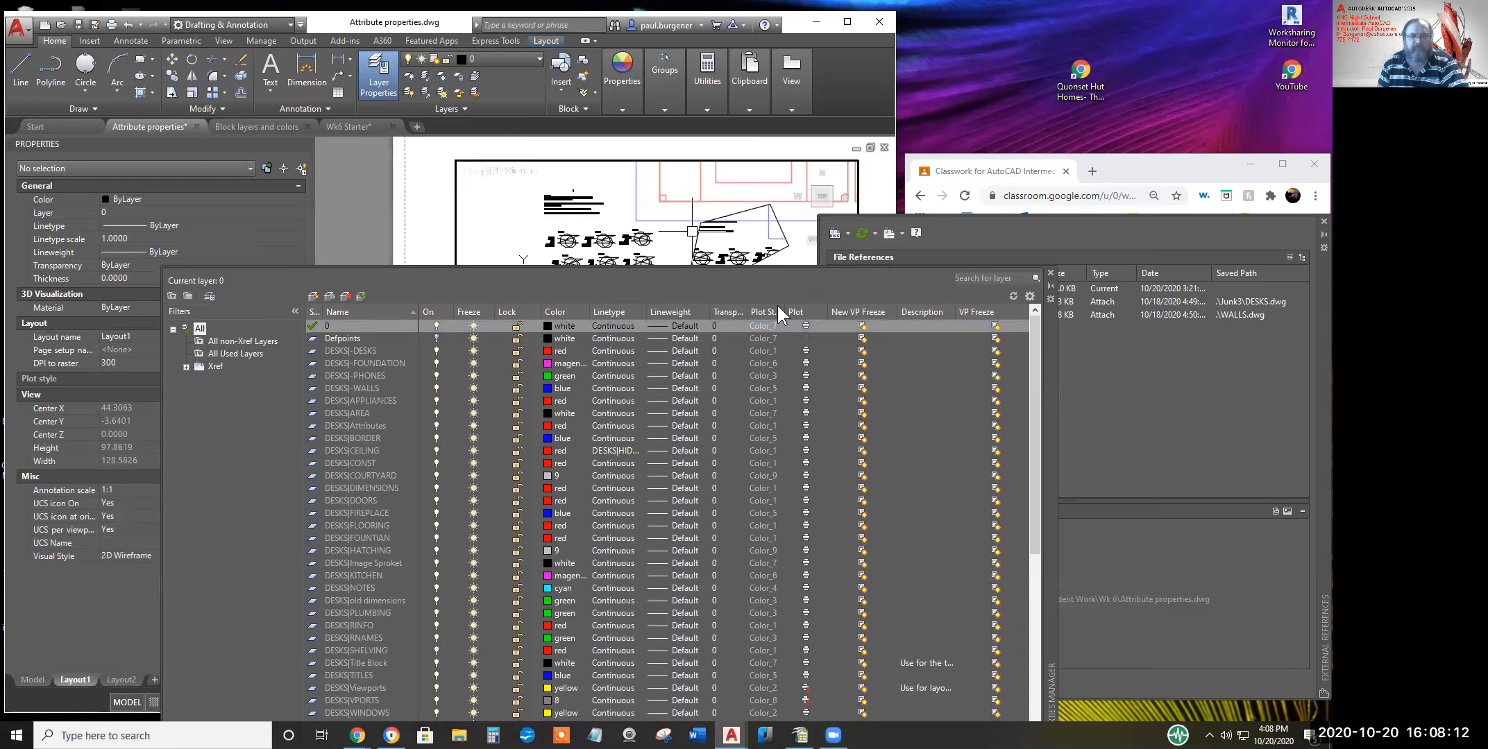
click(988, 312)
click(992, 364)
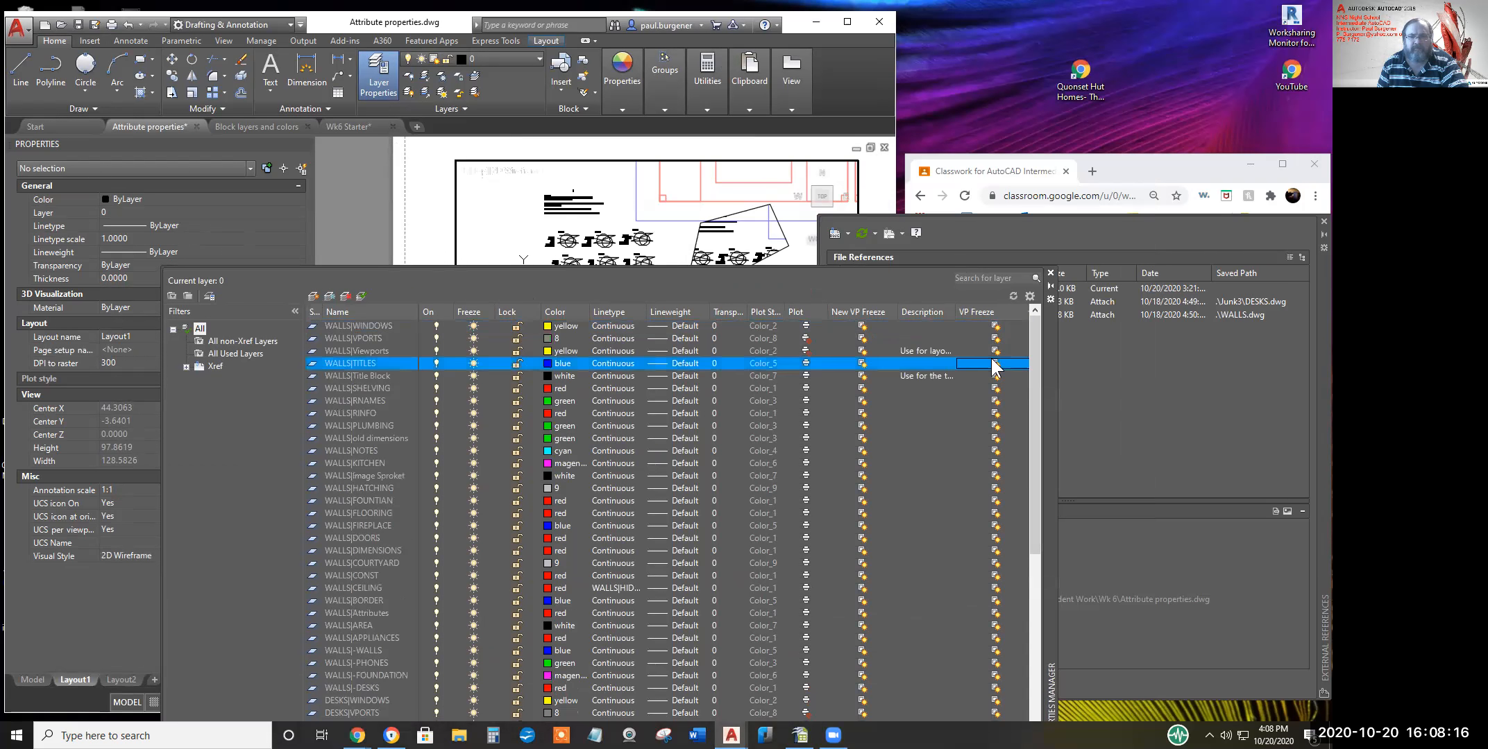
click(993, 401)
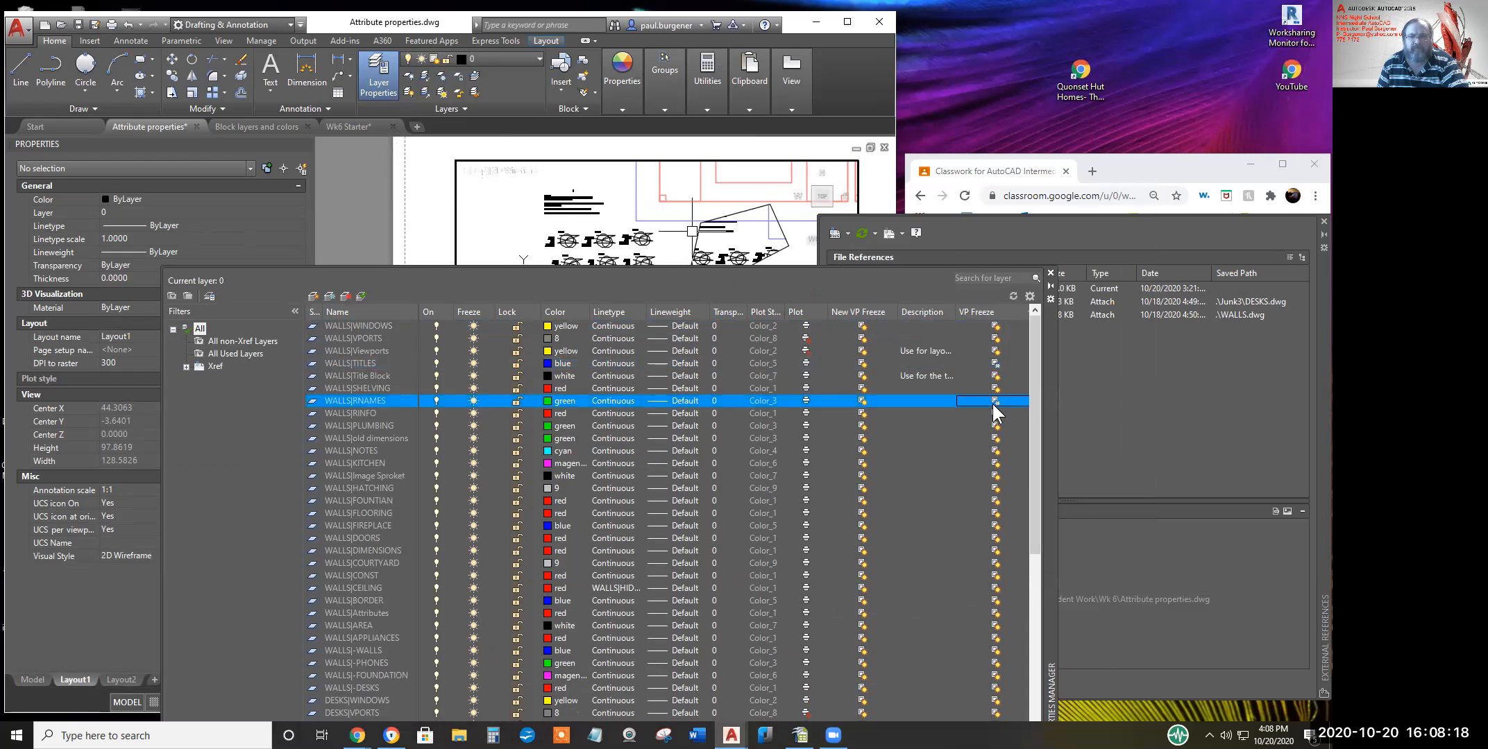
click(1029, 294)
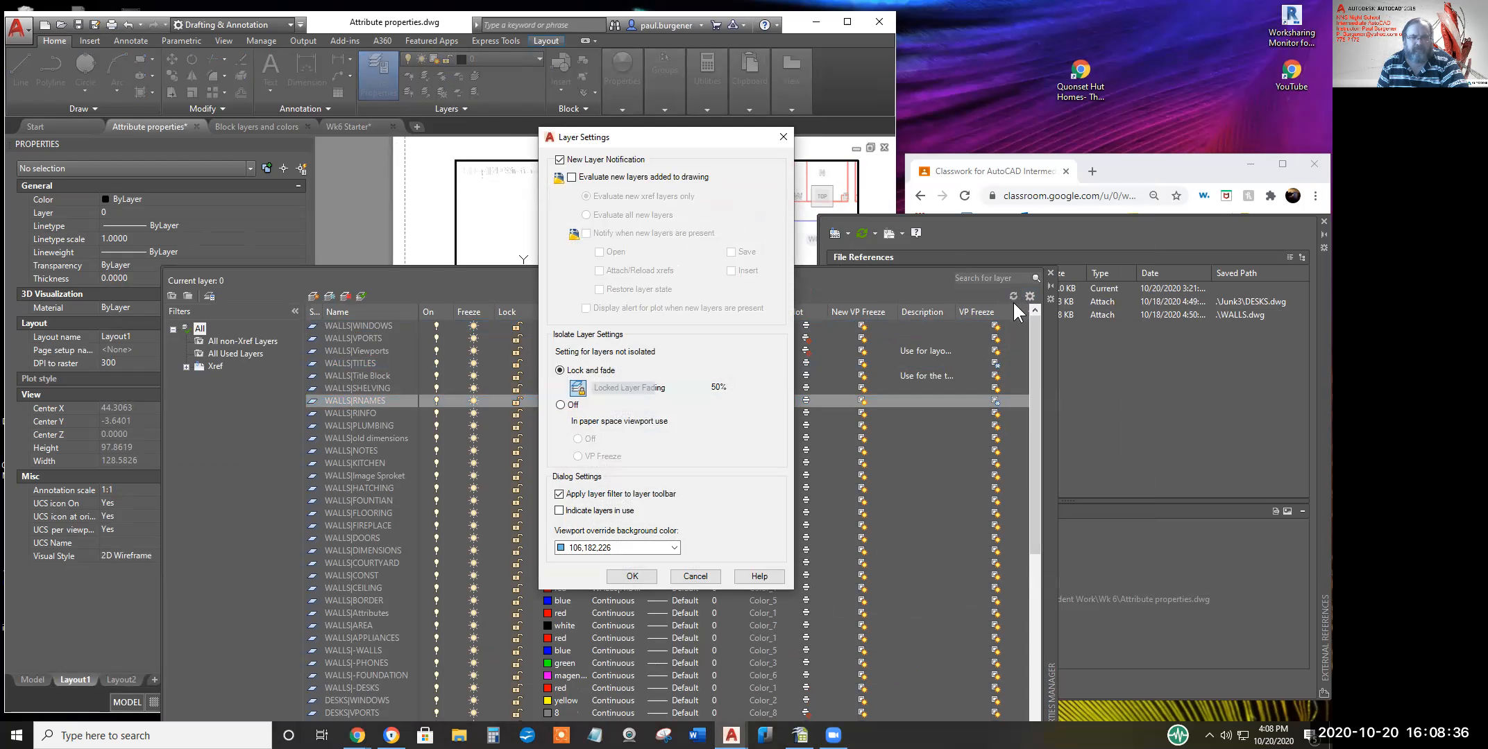
Cancel Layer Settings, review the saved DESKS and WALLS layer states, and close them
click(690, 576)
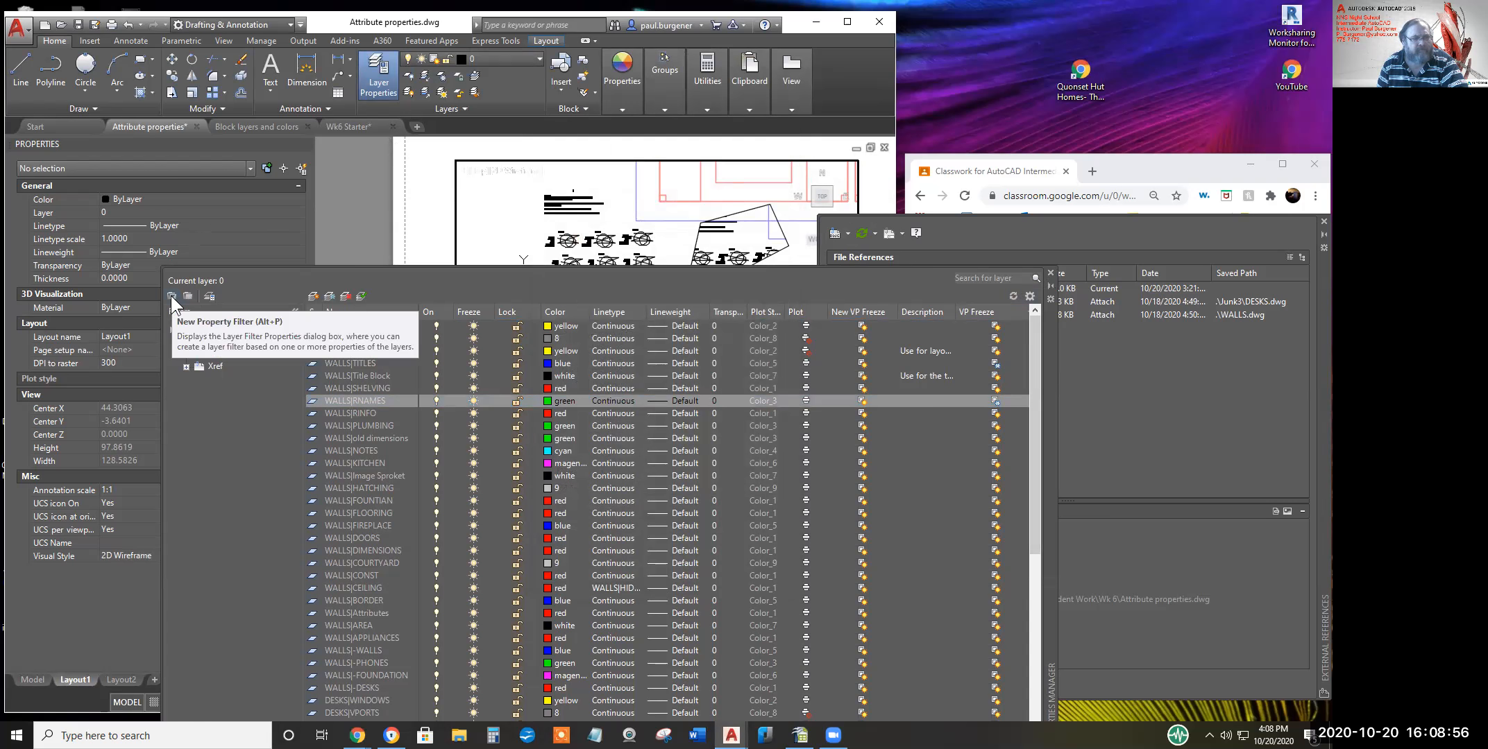
click(209, 297)
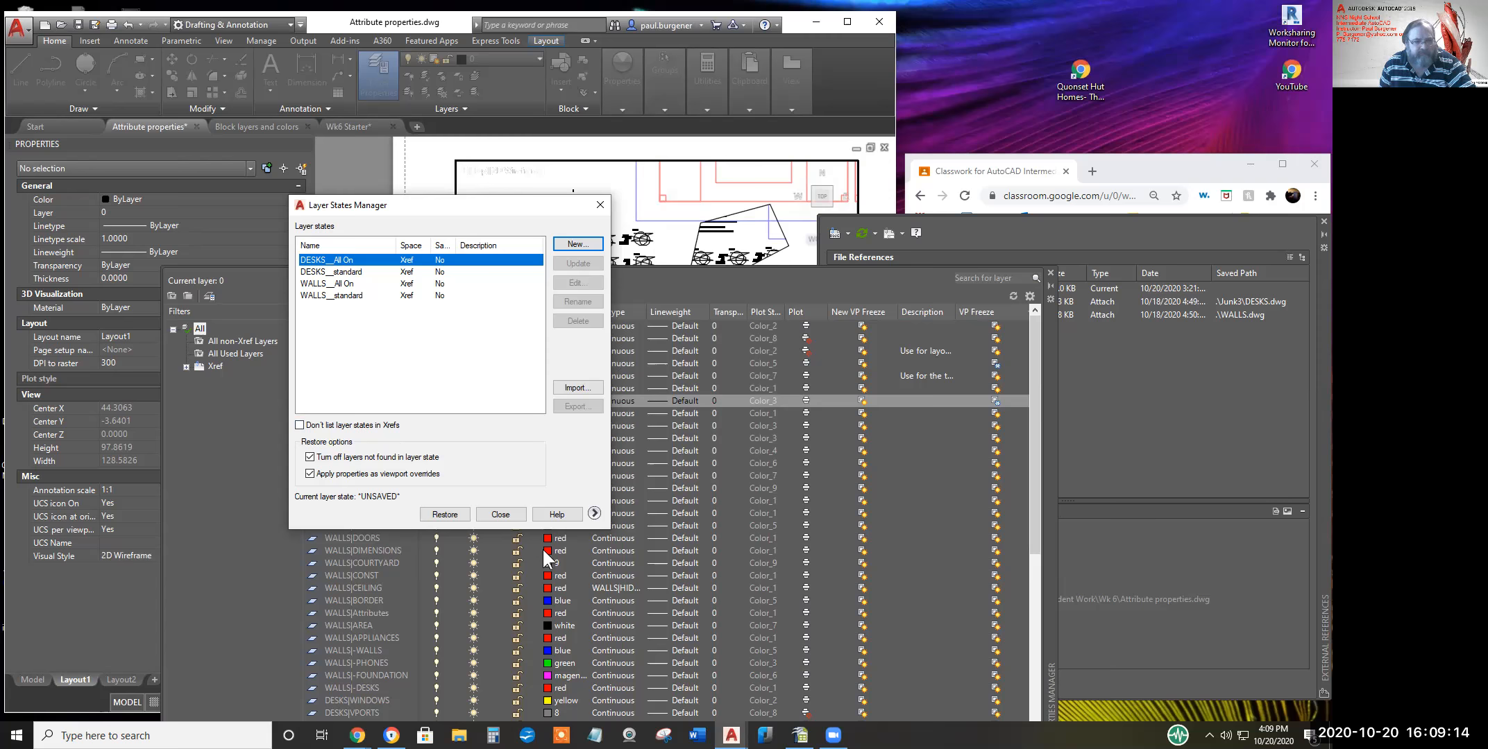
click(502, 515)
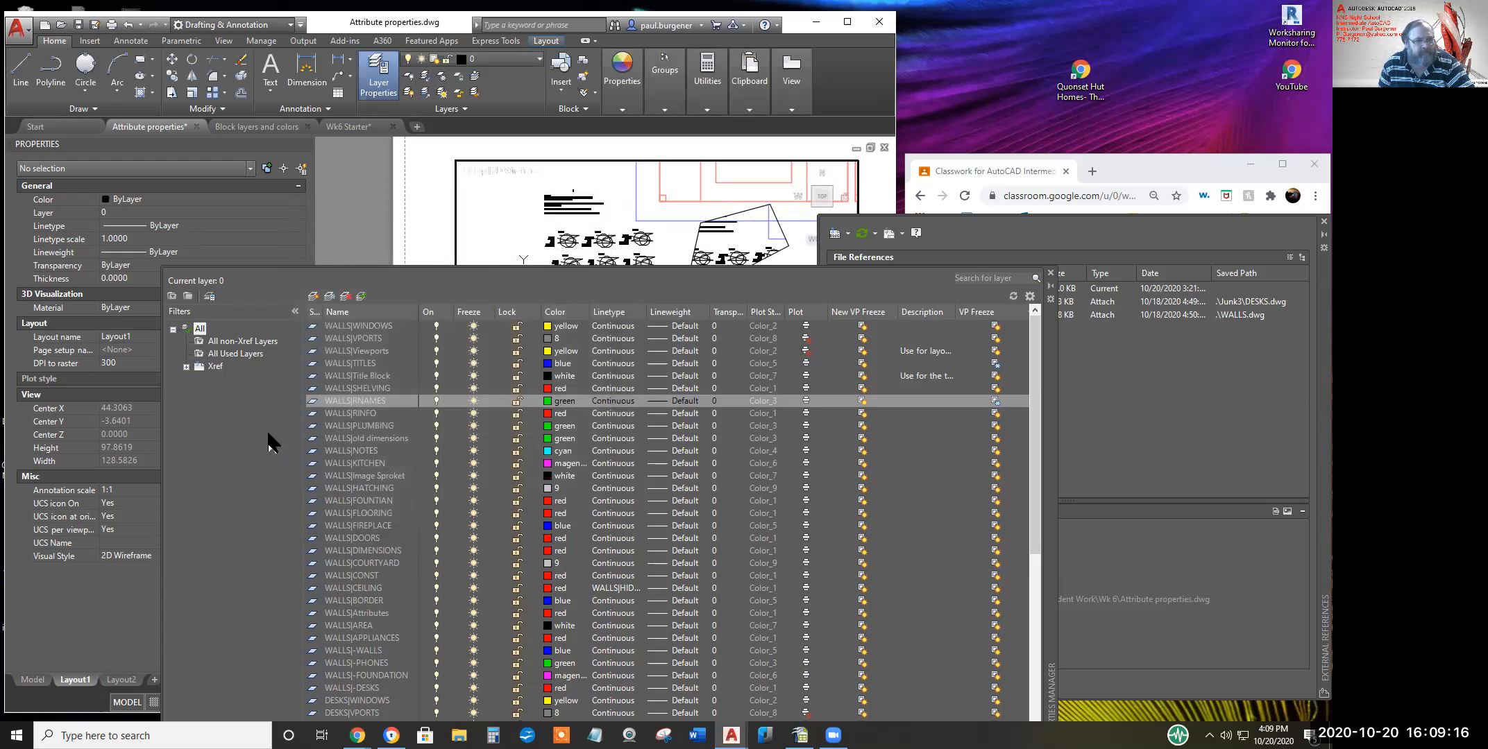
Filter the layer list to xref layers, reverse the VP Freeze sort, review columns, then close it
click(185, 366)
click(213, 370)
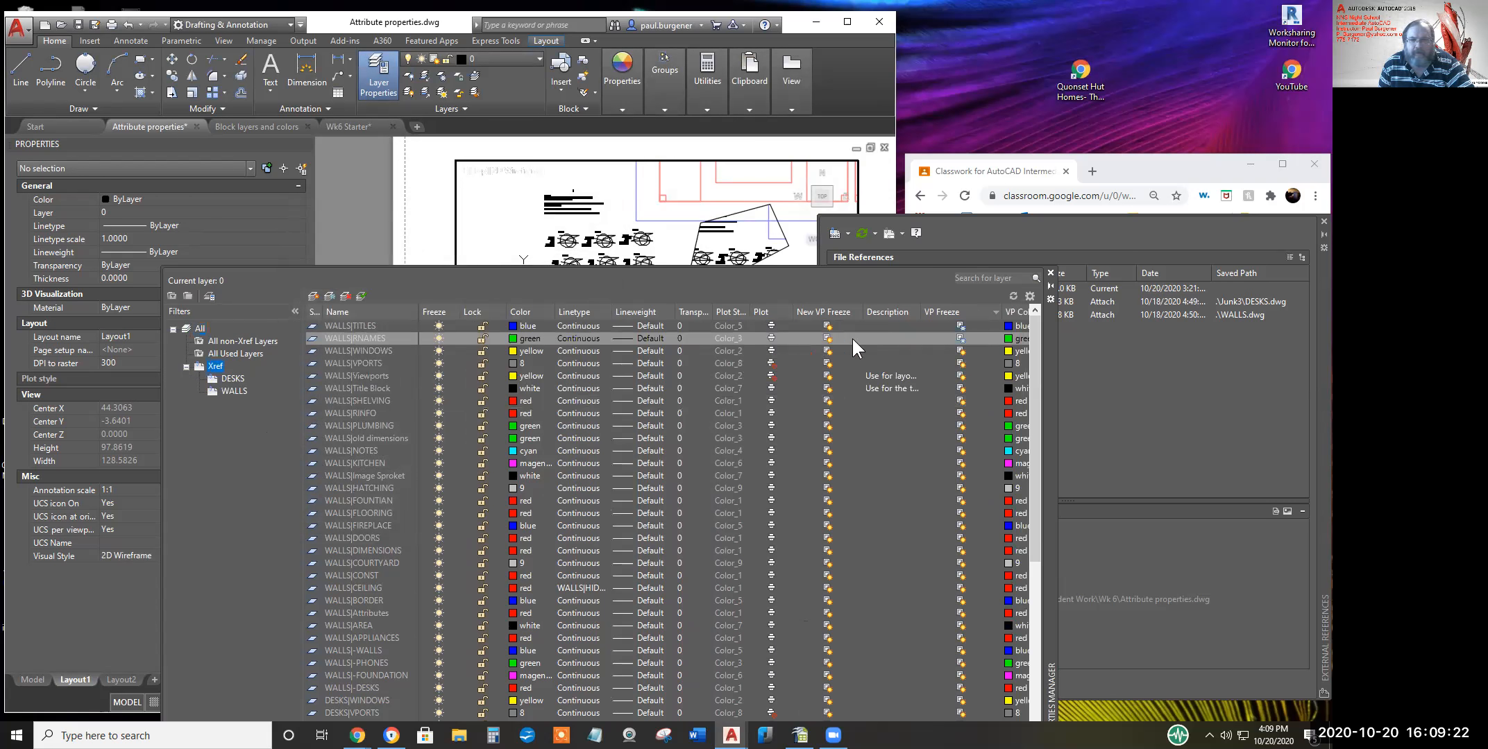
click(949, 311)
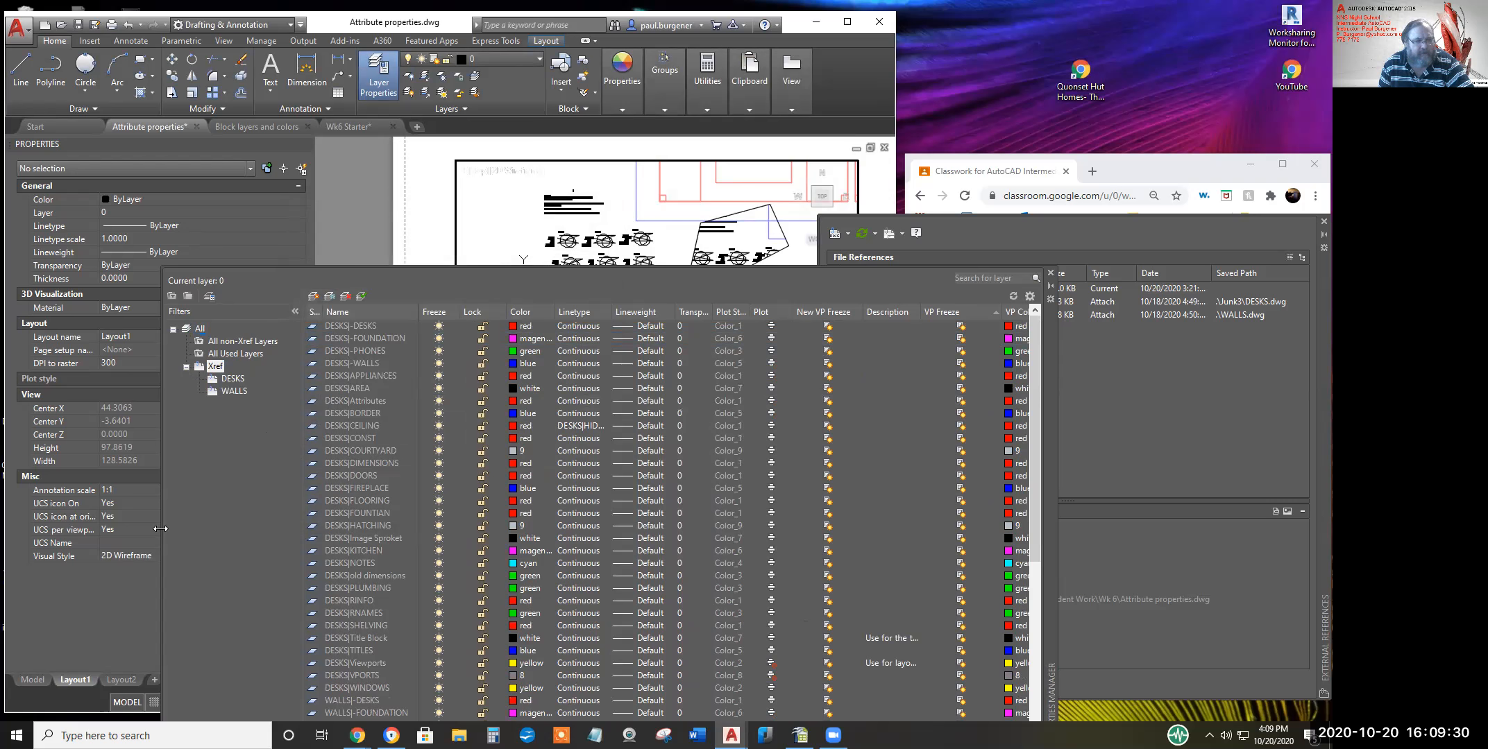
drag(129, 525, 29, 525)
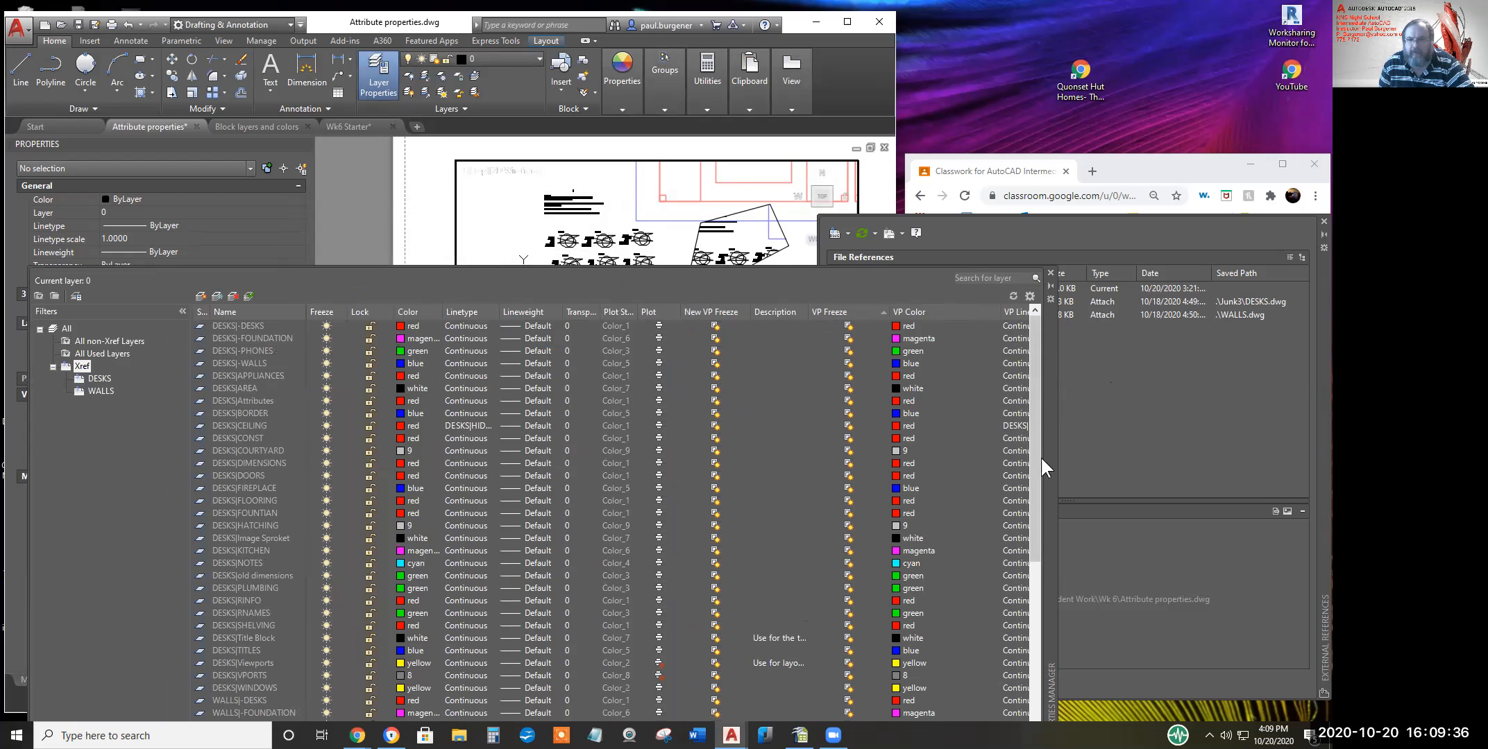
drag(1047, 462, 1171, 388)
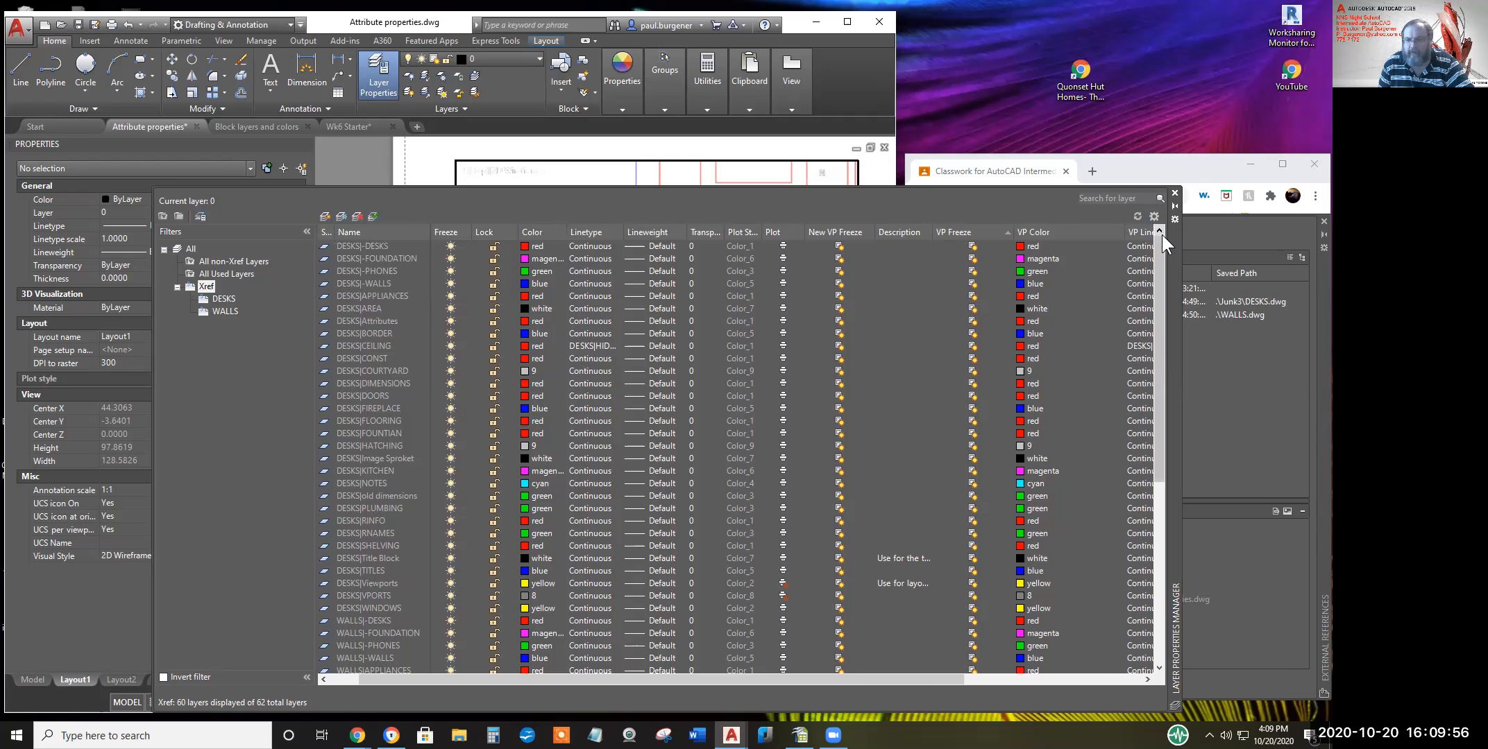
click(1137, 680)
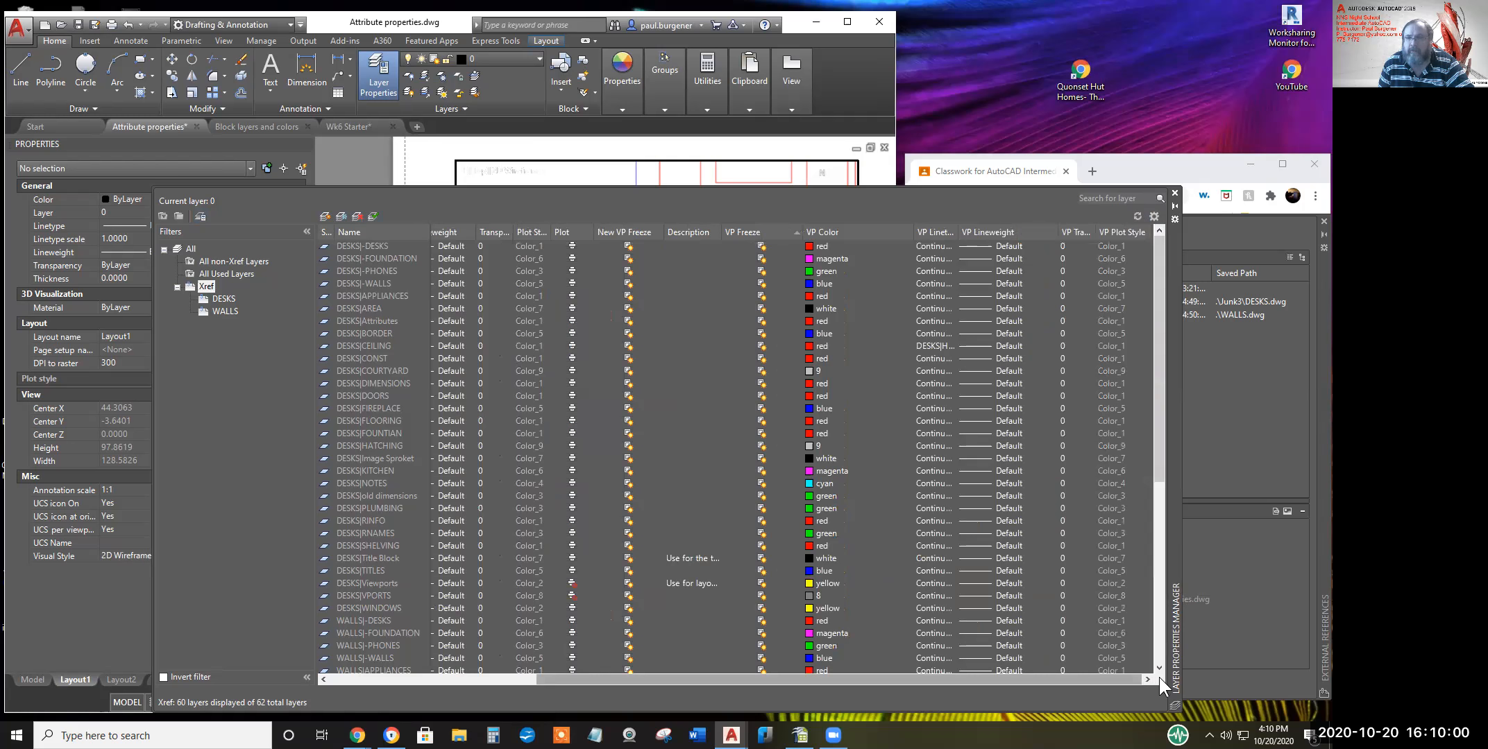
click(1173, 193)
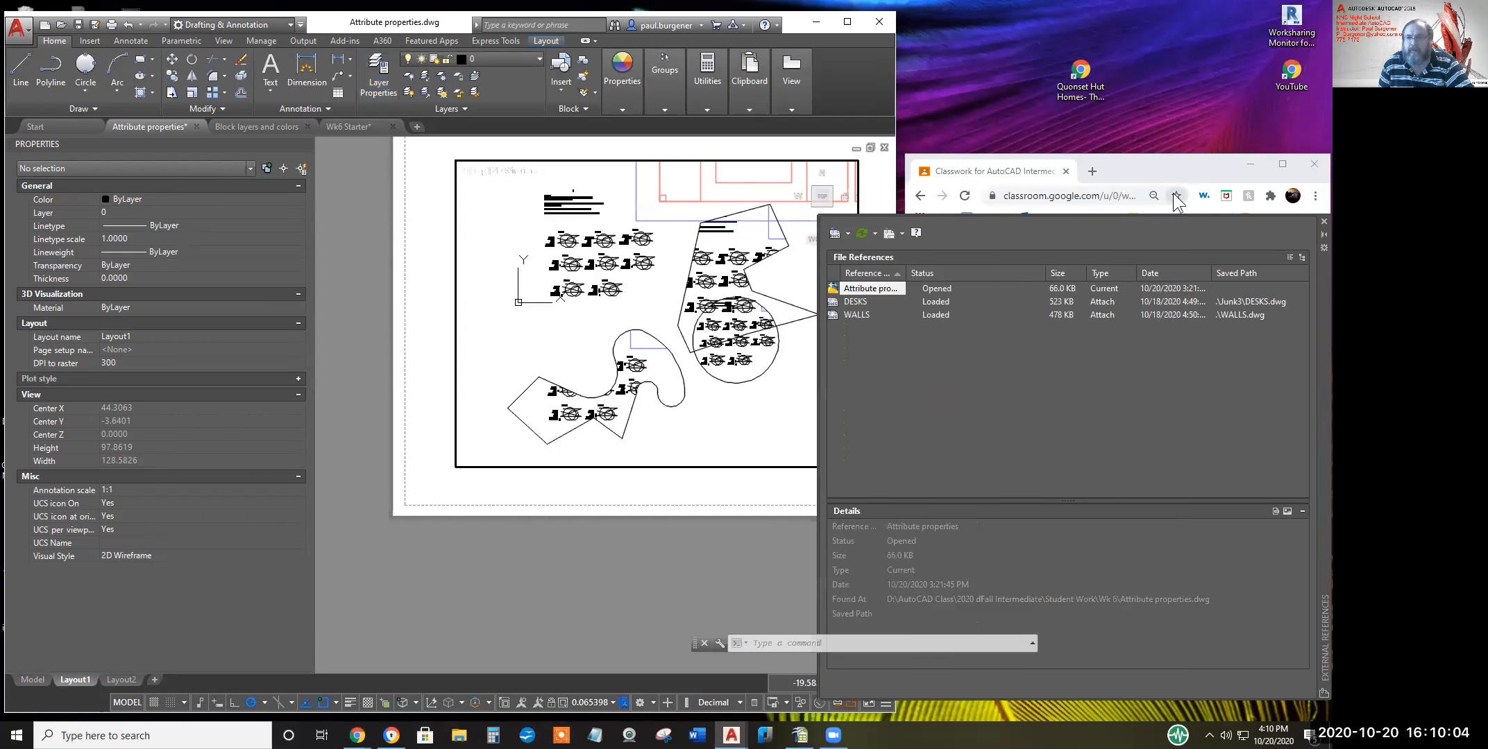
Switch to Model space and zoom to extents to show the DESKS xref layout
click(27, 679)
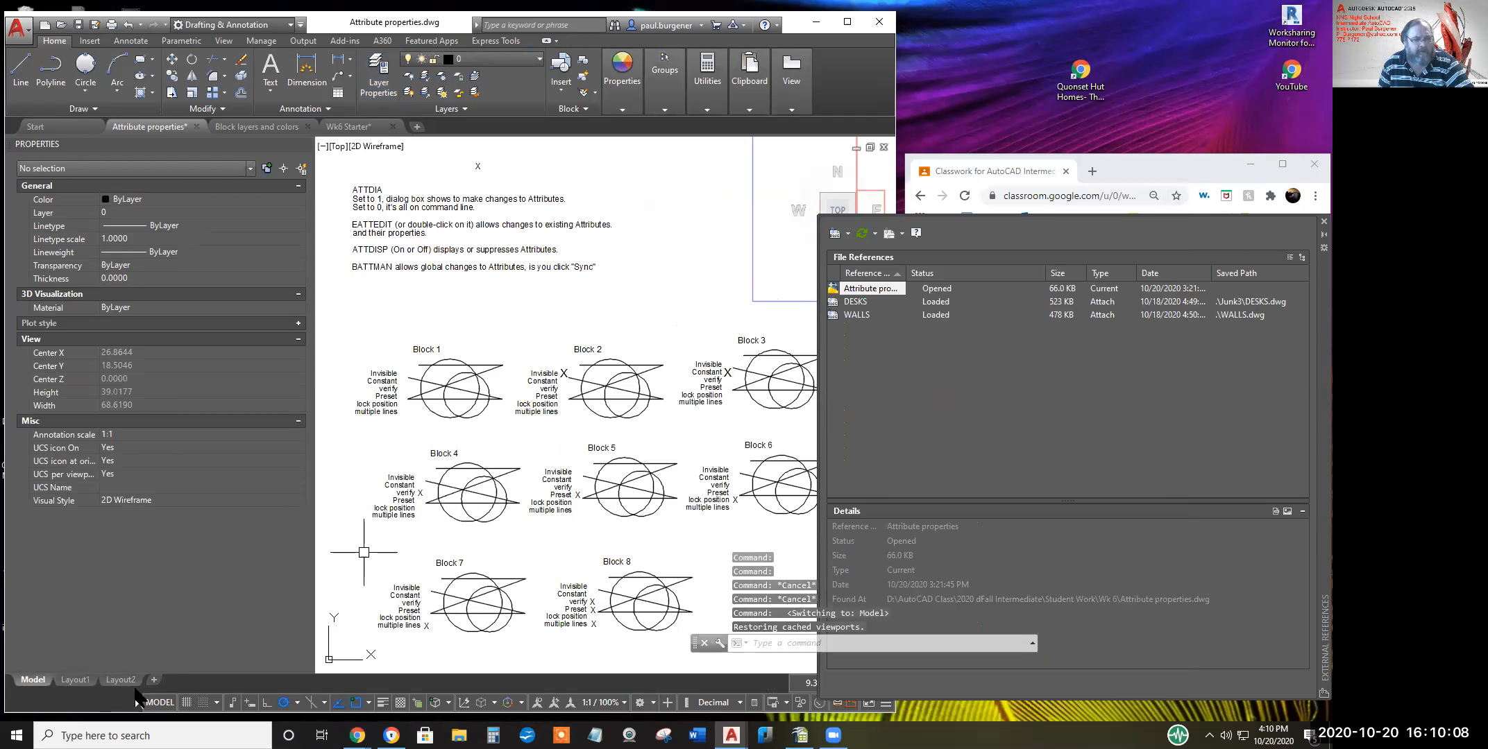
middle_click(578, 475)
middle_click(578, 475)
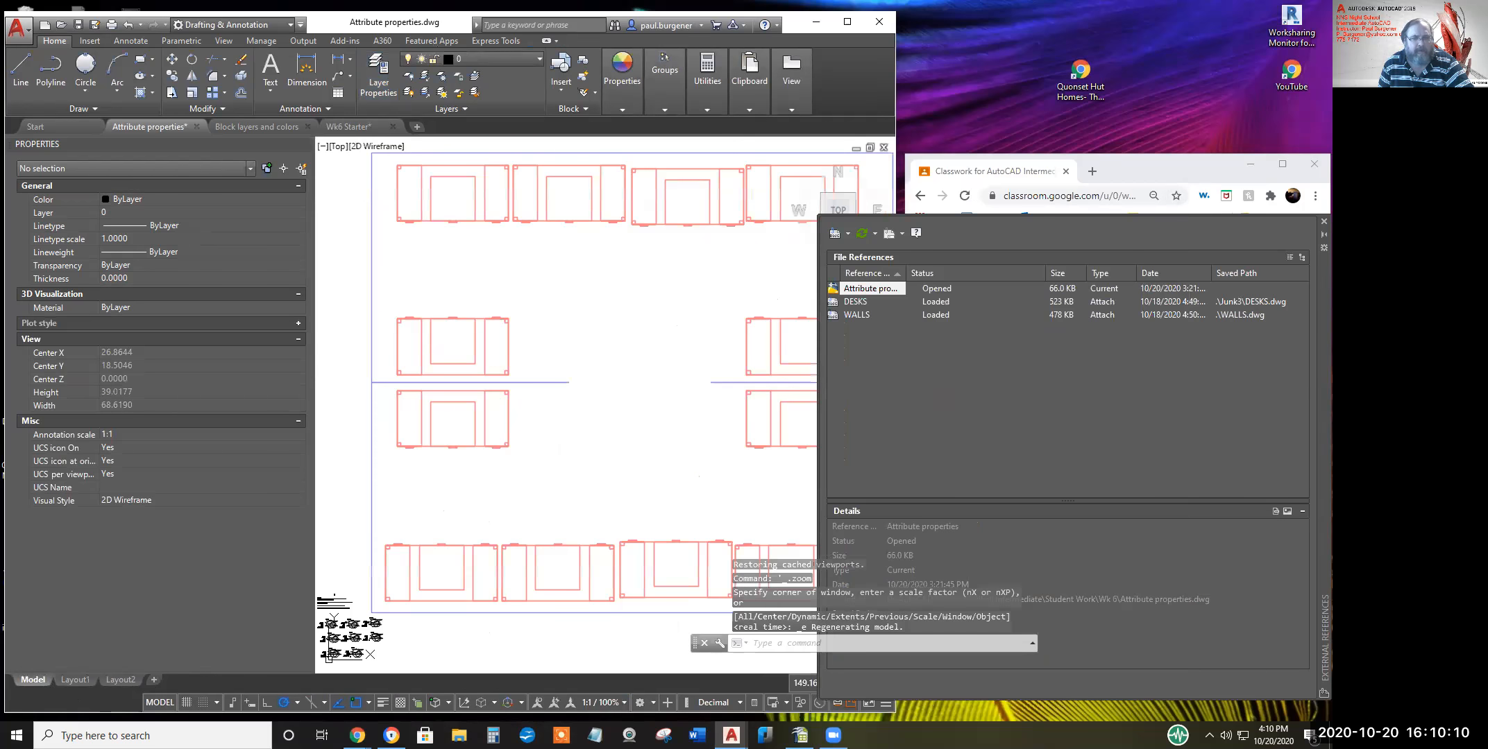
scroll(579, 477, down, 10)
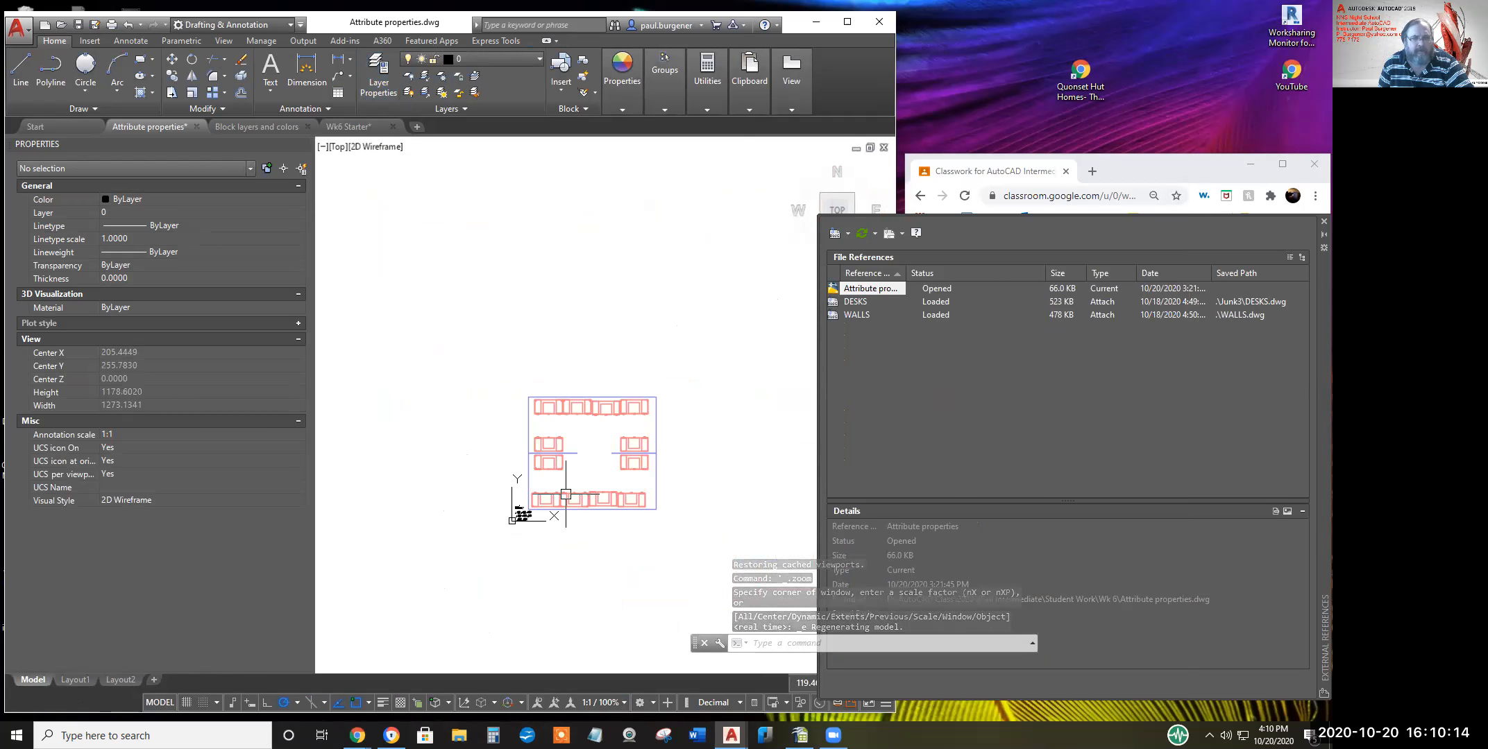
click(572, 497)
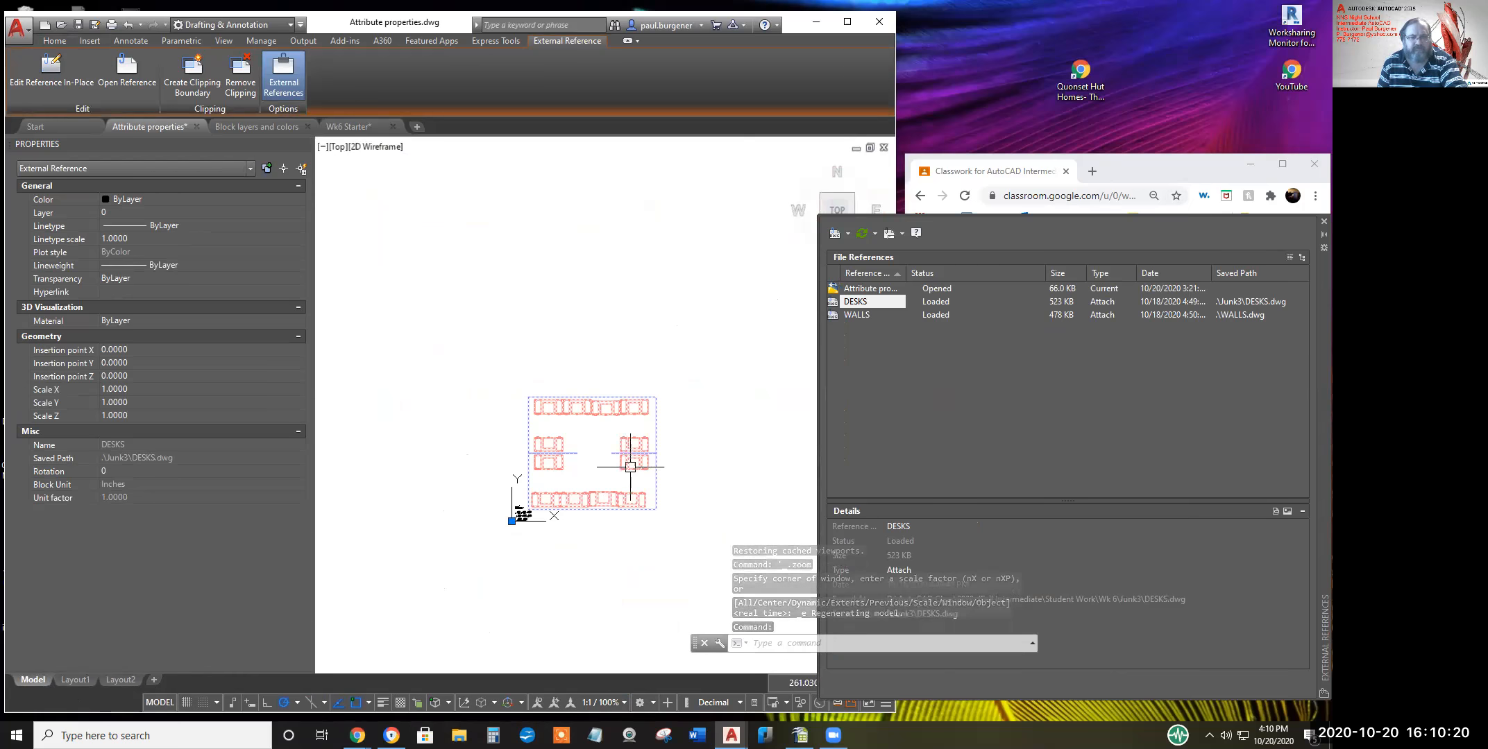
key(Escape)
key(Escape)
key(Escape)
key(Escape)
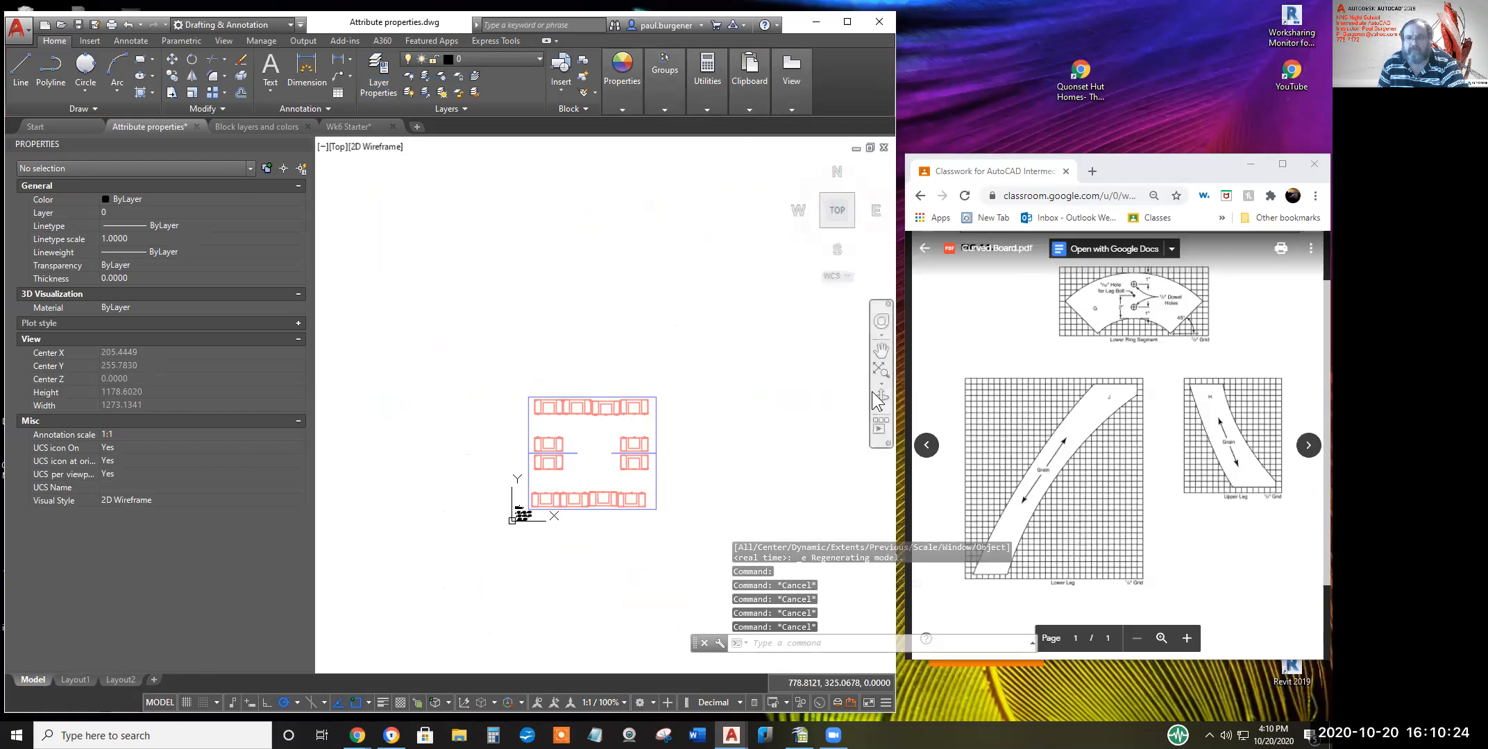
Free-orbit the desk model into a tilted isometric 3-D view
click(881, 410)
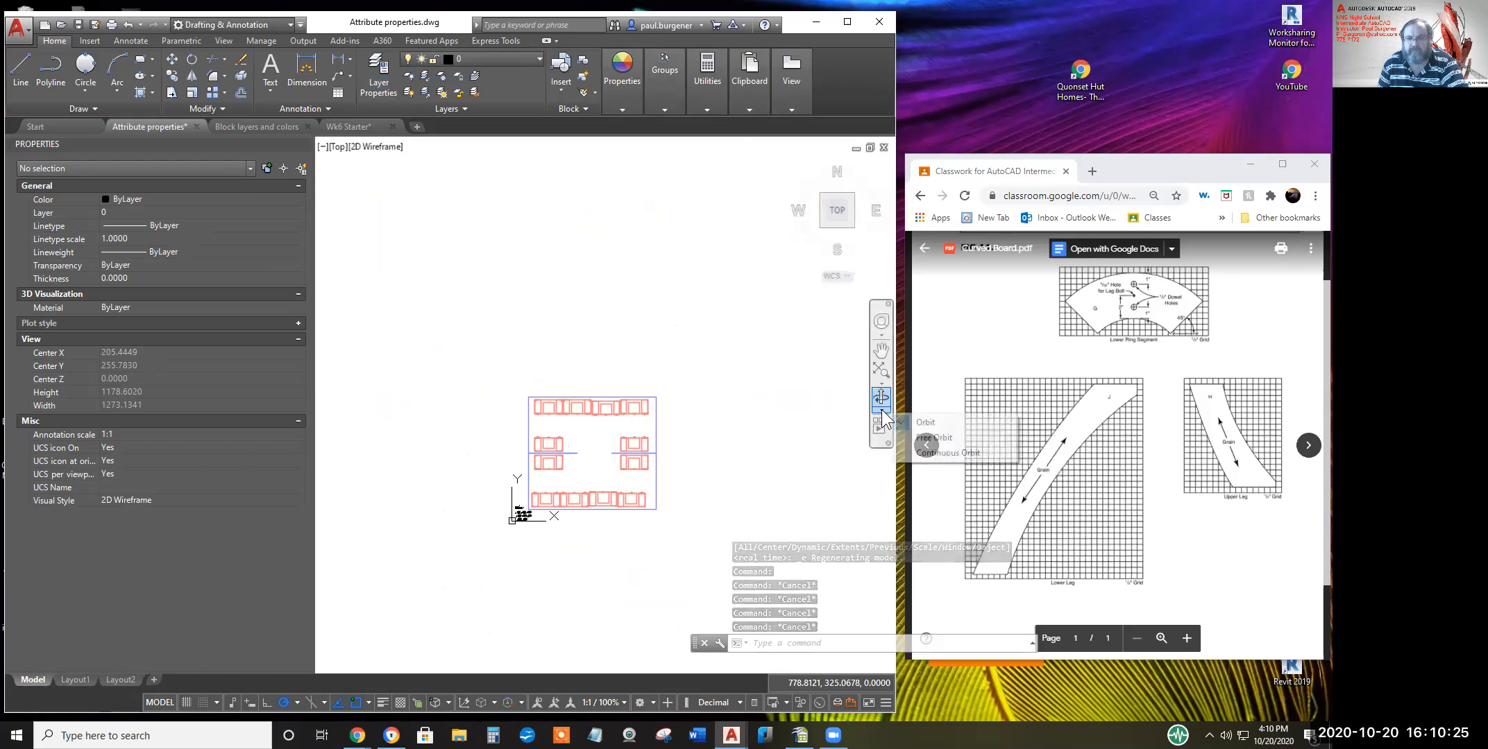
click(923, 437)
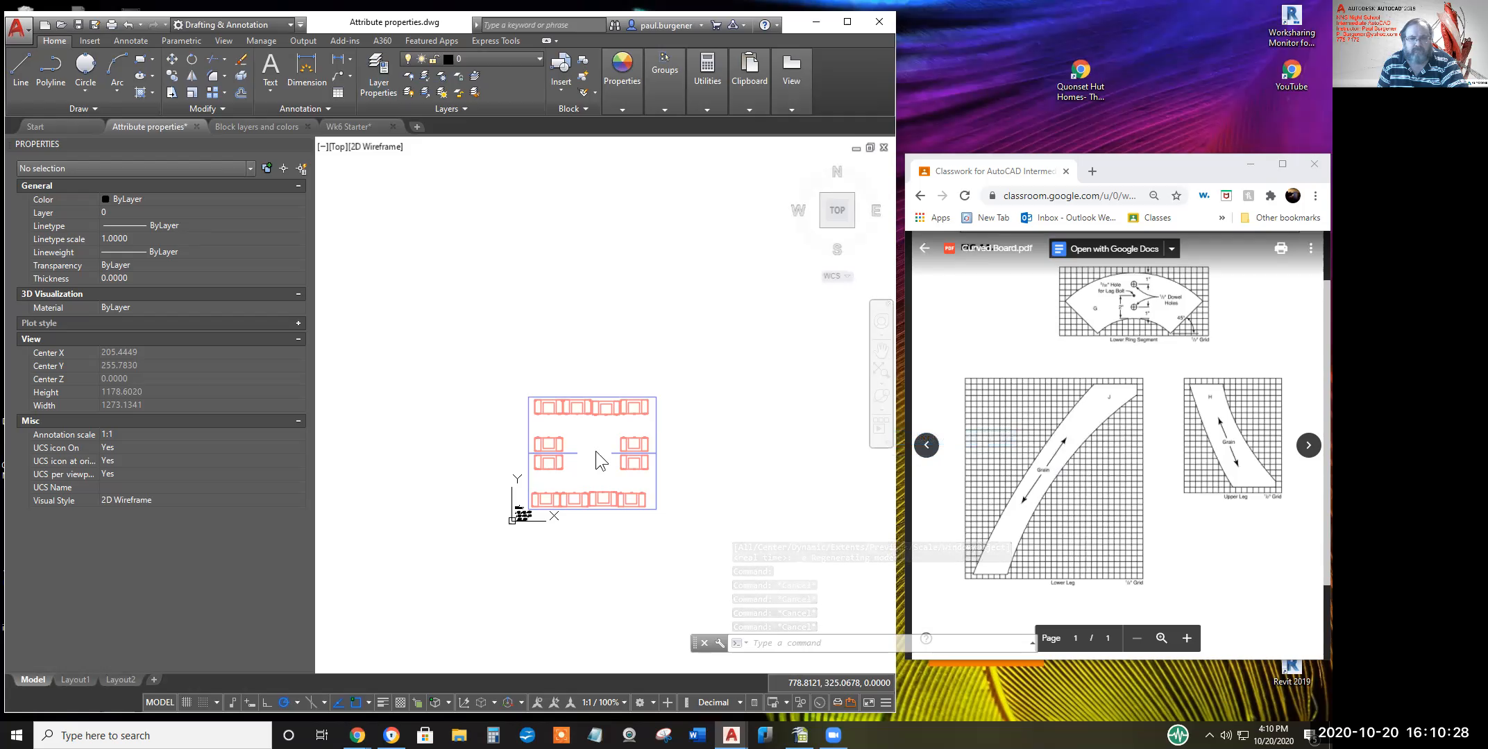
drag(595, 451, 649, 319)
drag(684, 475, 645, 457)
scroll(645, 445, up, 8)
scroll(740, 448, up, 7)
middle_drag(703, 460, 648, 399)
key(Escape)
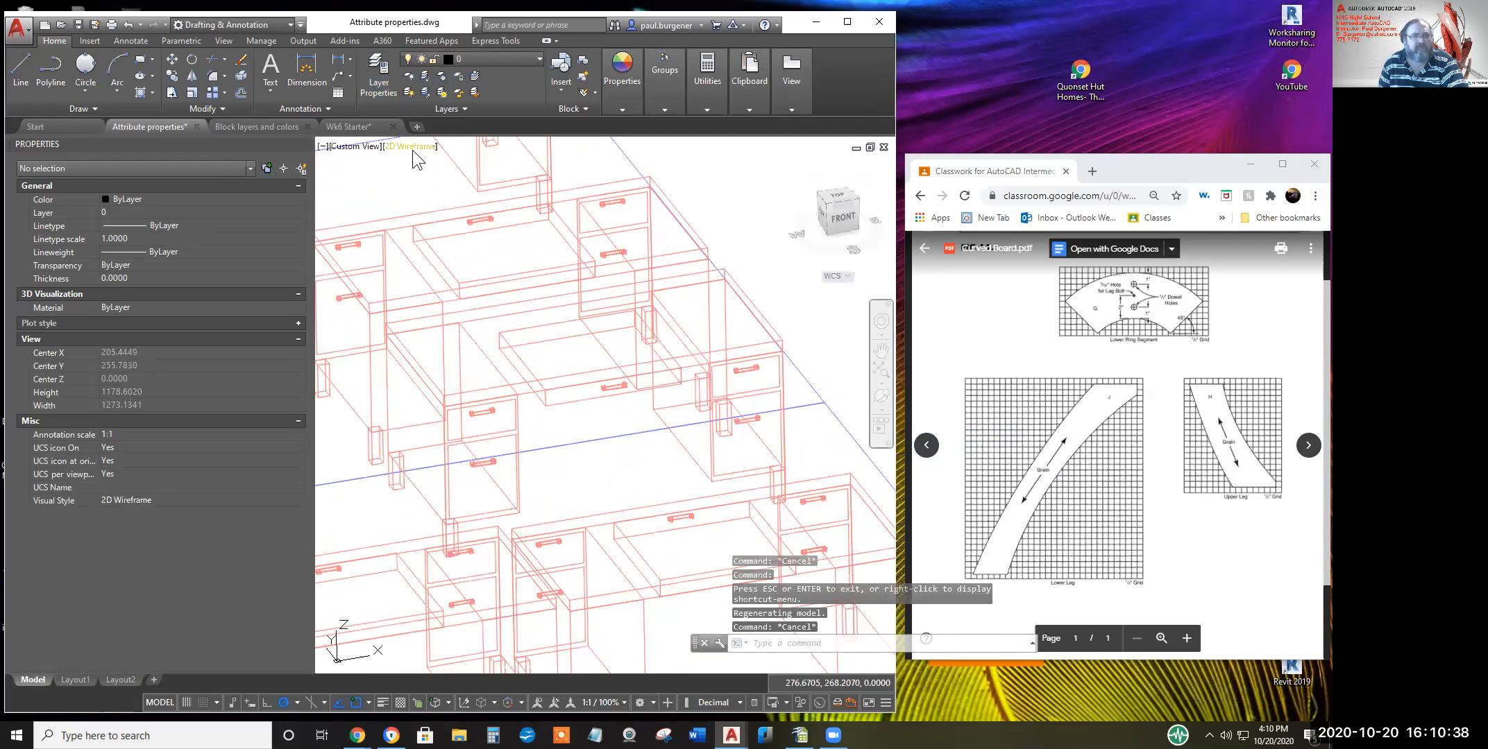
Set the visual style to Conceptual to shade the desks
click(410, 145)
click(450, 193)
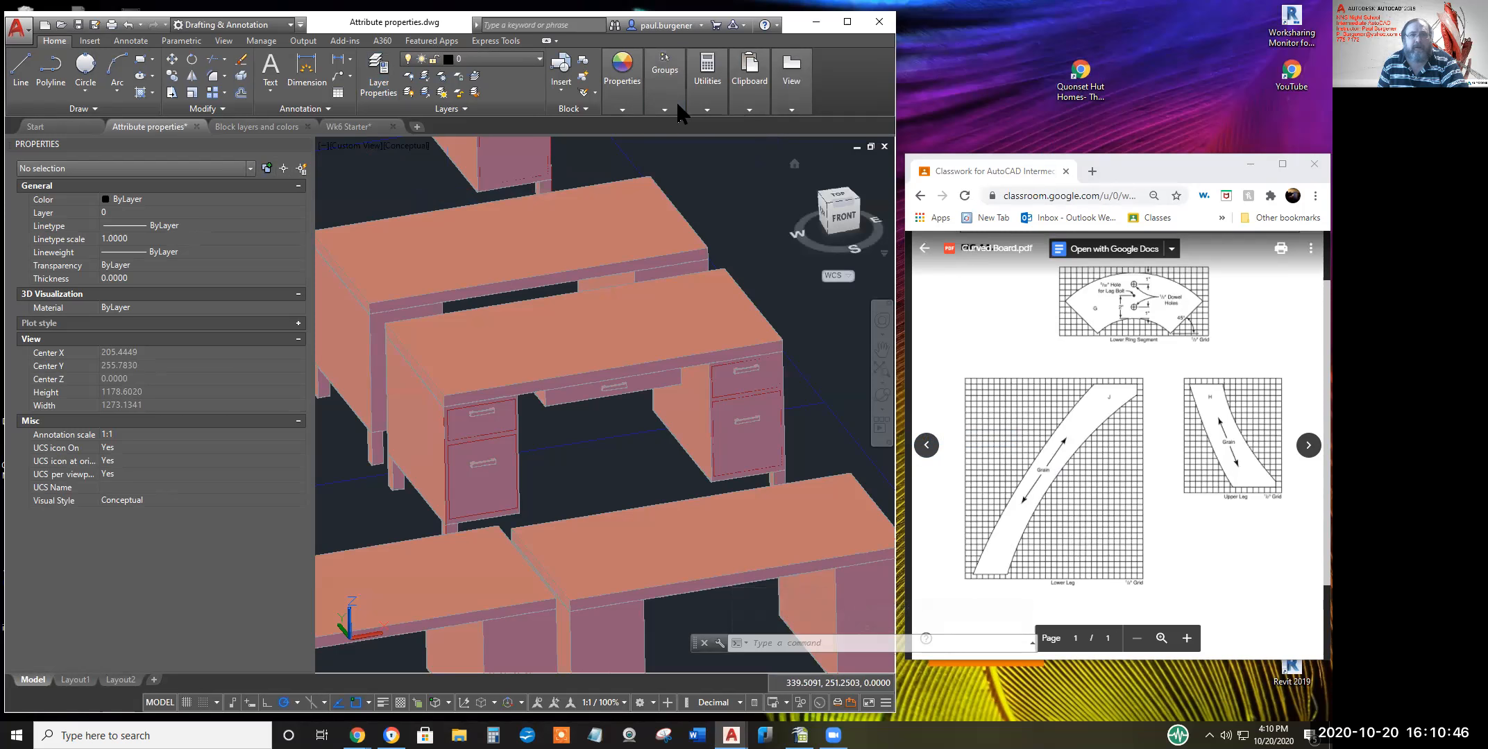
mouse_move(709, 80)
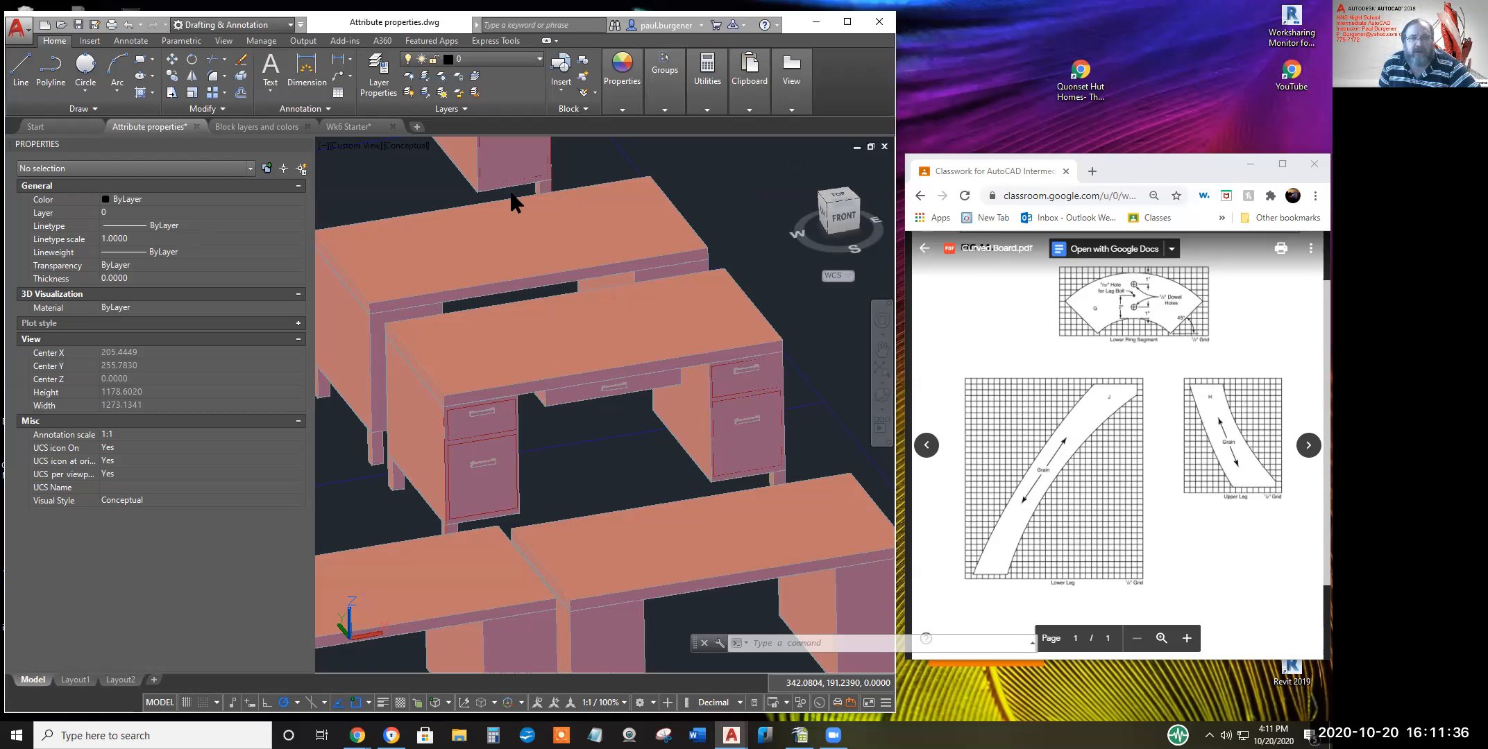
Switch to the ViewCube TOP view and frame the Block 1–8 drawings with their notes
scroll(504, 196, down, 6)
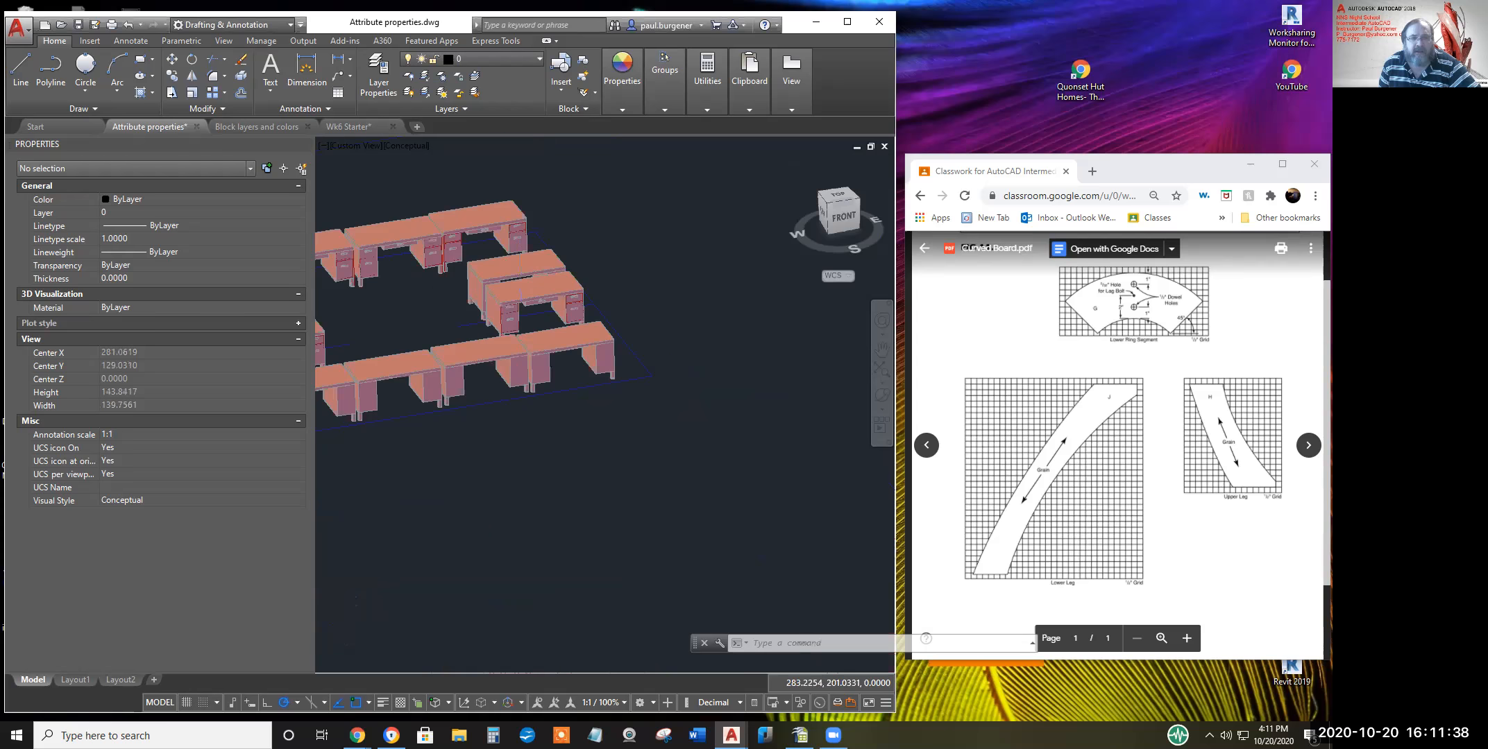
scroll(522, 309, down, 3)
middle_drag(483, 380, 727, 502)
key(Escape)
scroll(636, 499, up, 8)
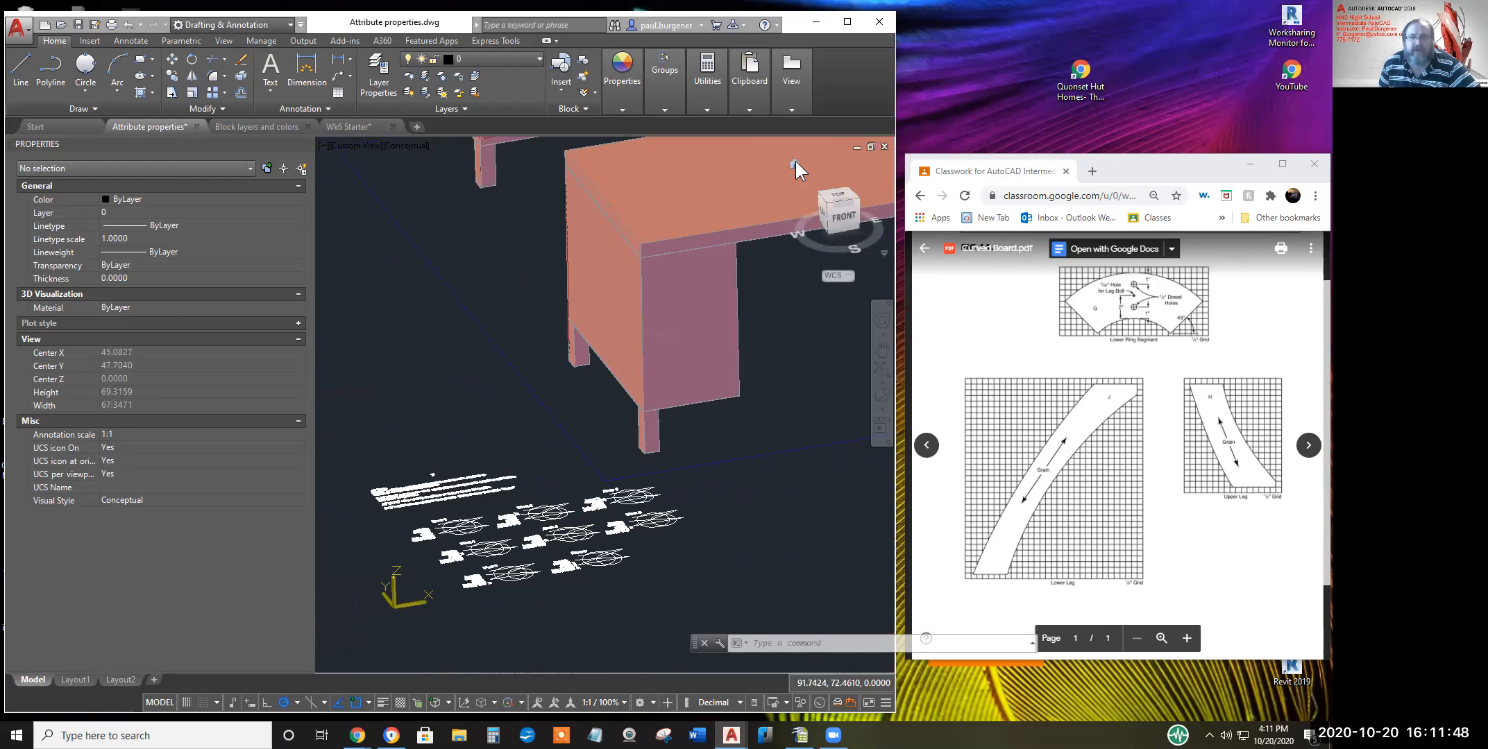
click(838, 199)
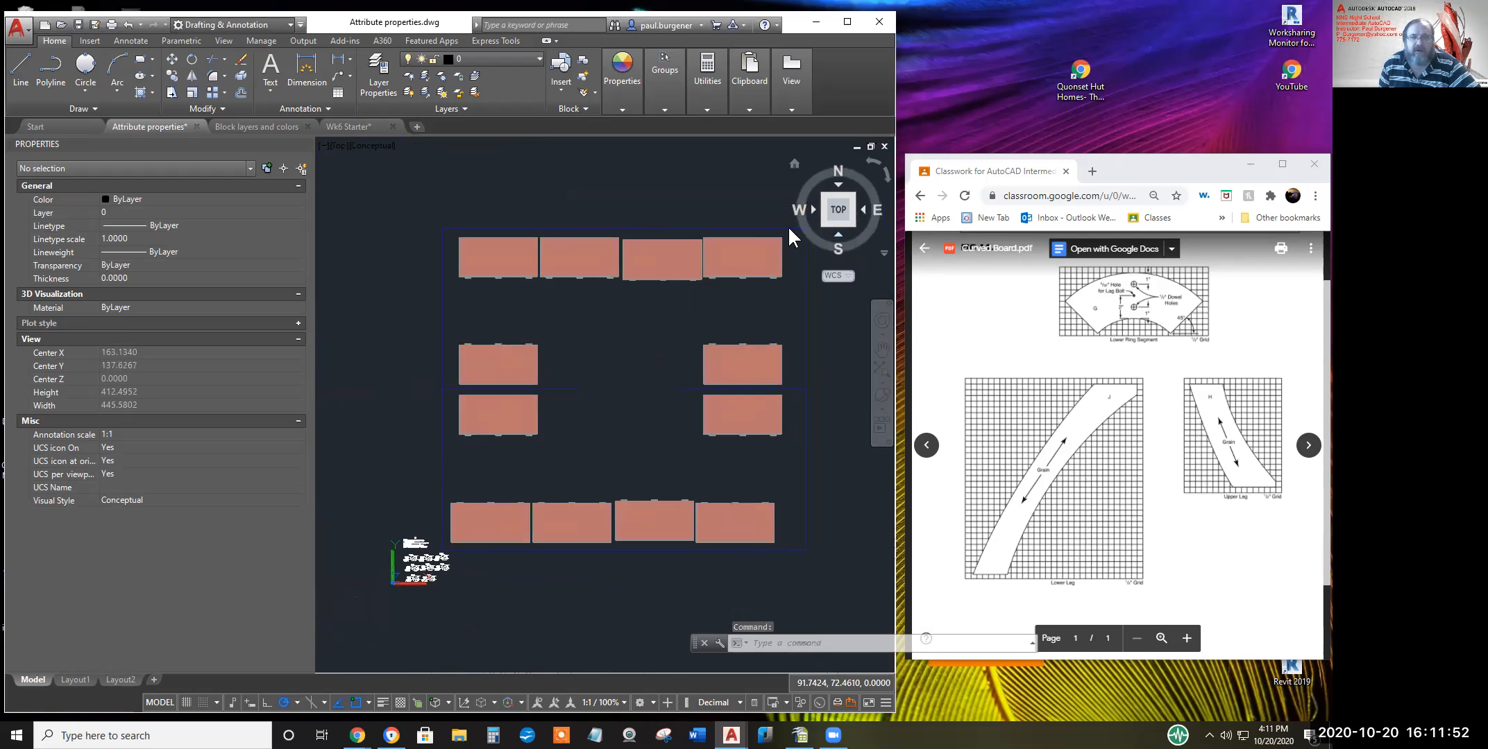
middle_drag(549, 481, 664, 422)
scroll(608, 472, down, 2)
scroll(598, 488, up, 5)
scroll(607, 471, up, 5)
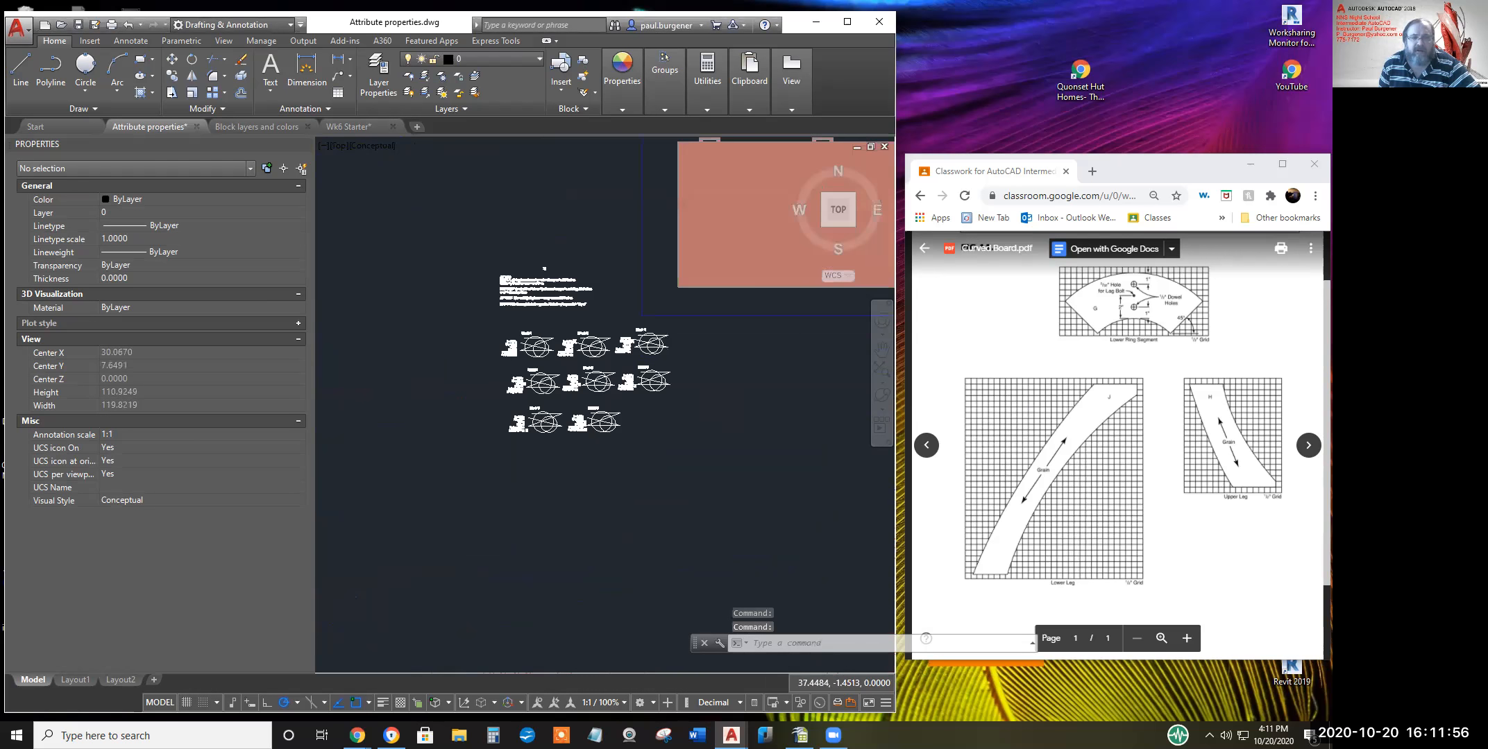
scroll(705, 428, up, 3)
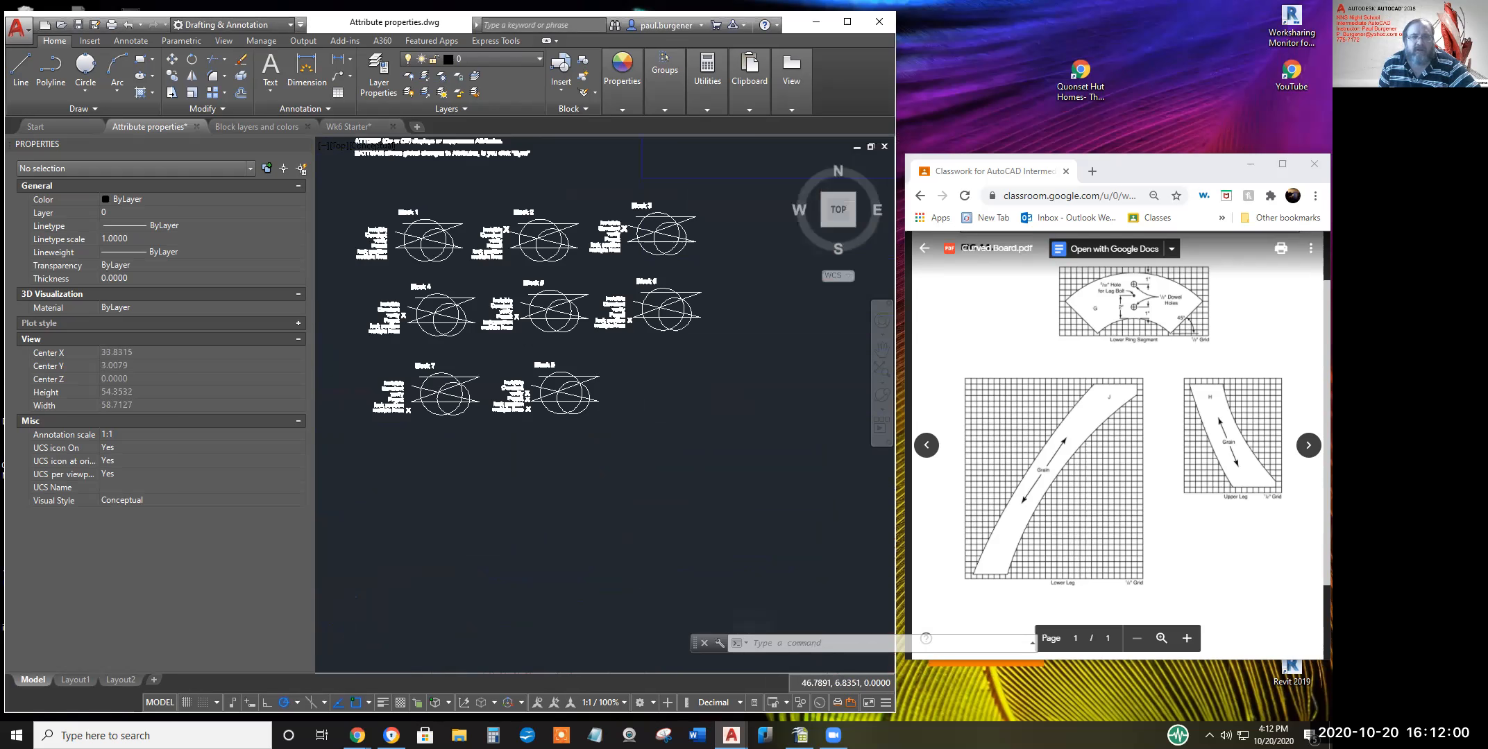
mouse_move(673, 385)
middle_down()
mouse_move(661, 395)
mouse_move(694, 526)
mouse_move(707, 514)
mouse_move(783, 538)
mouse_move(769, 567)
middle_up()
scroll(703, 510, up, 1)
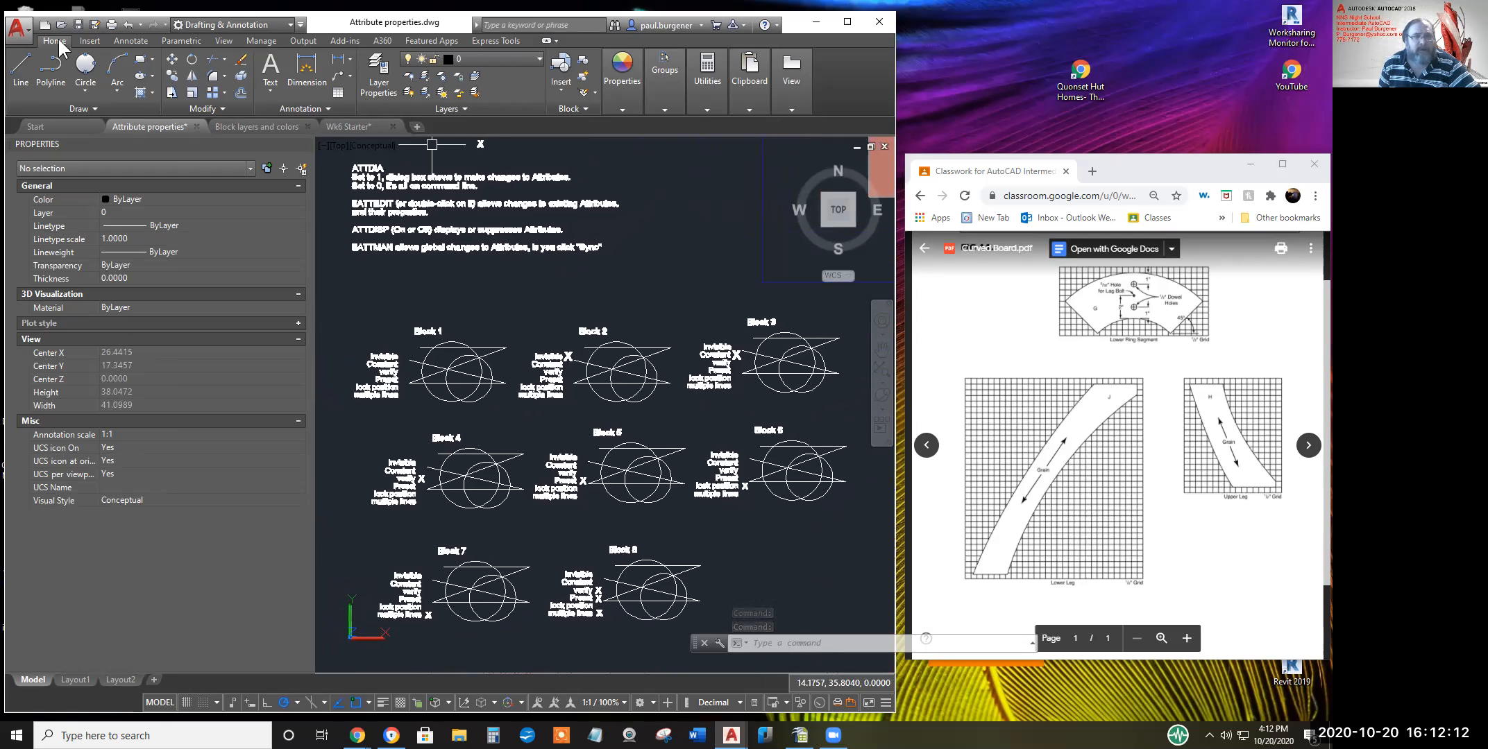
Open a drawing from the application menu, choosing Wk6 Starter.dwg in the Wk 6 folder
click(17, 29)
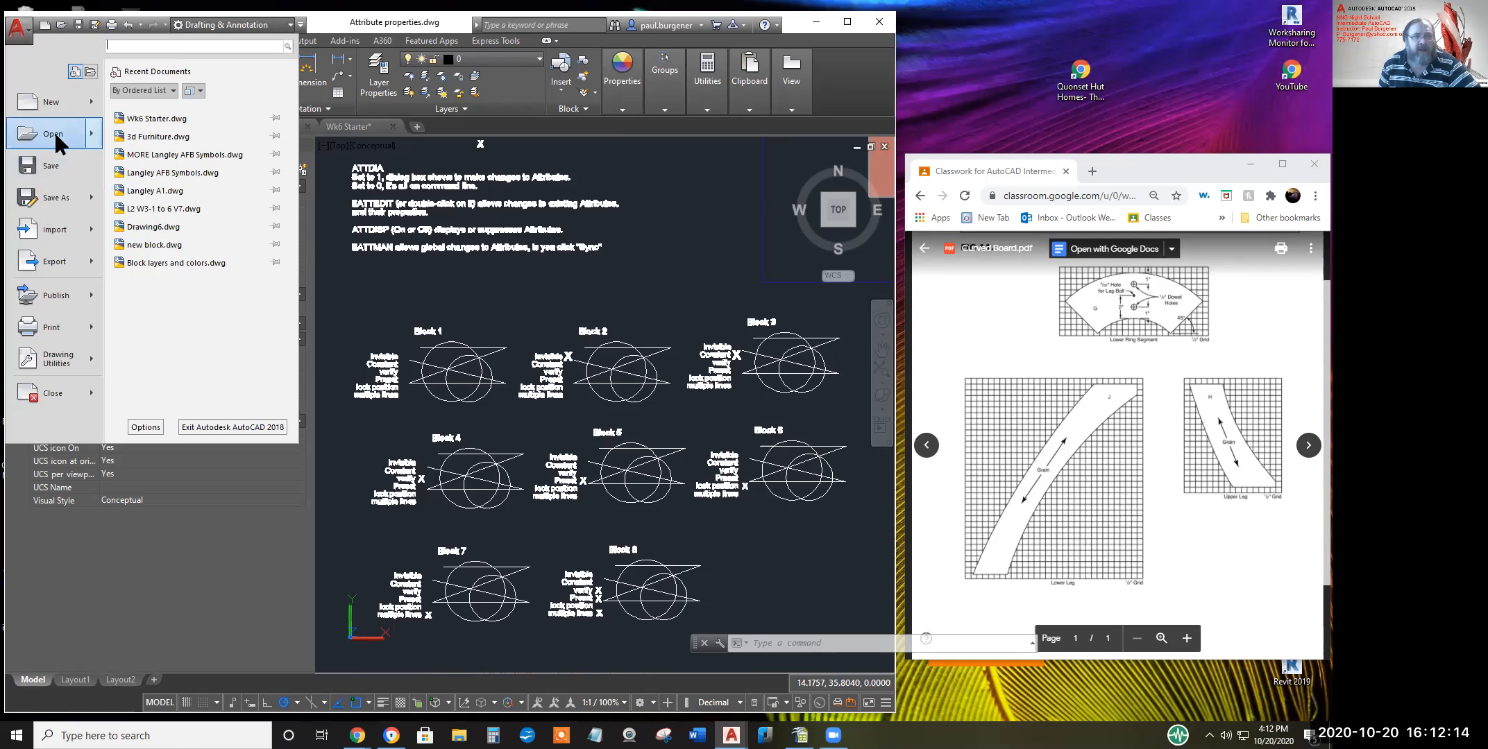
mouse_move(53, 128)
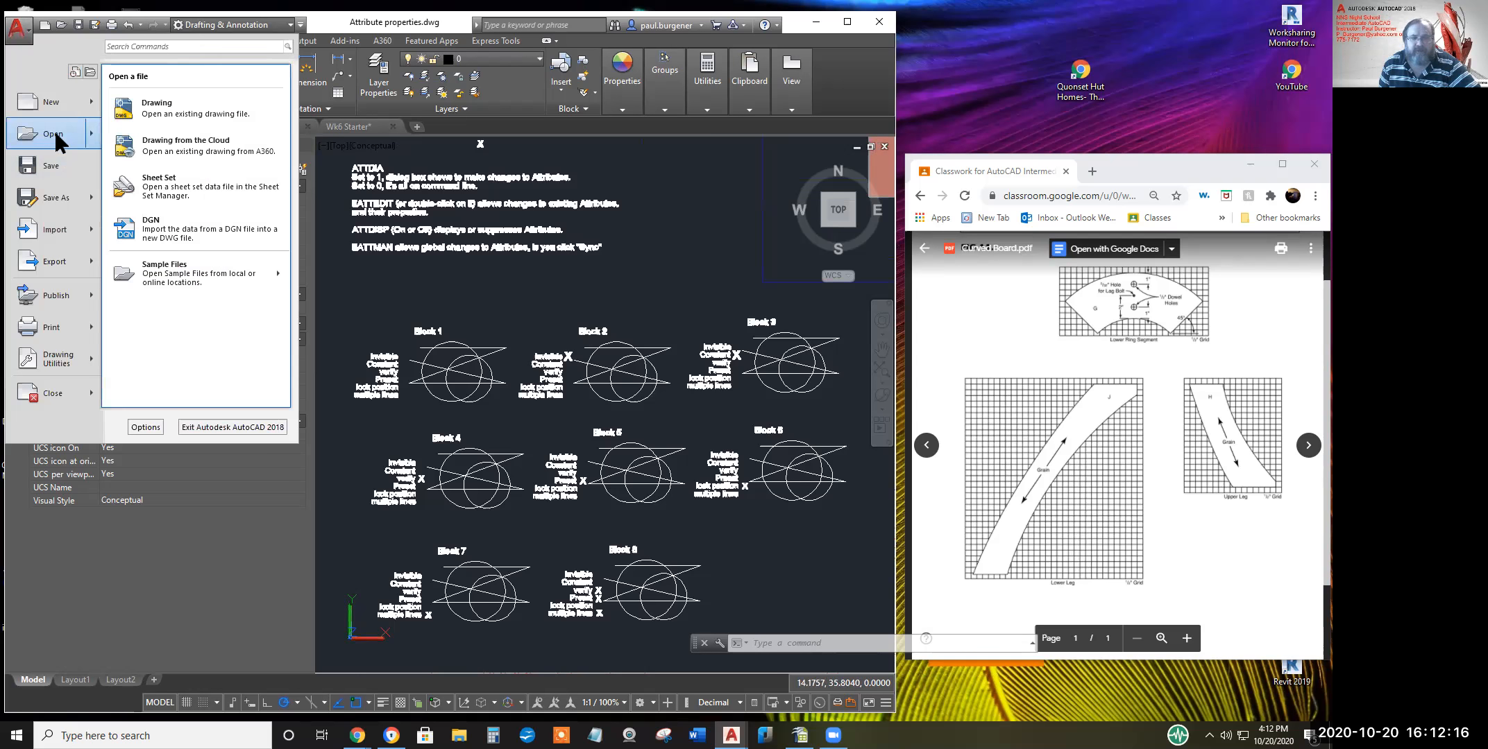
click(54, 127)
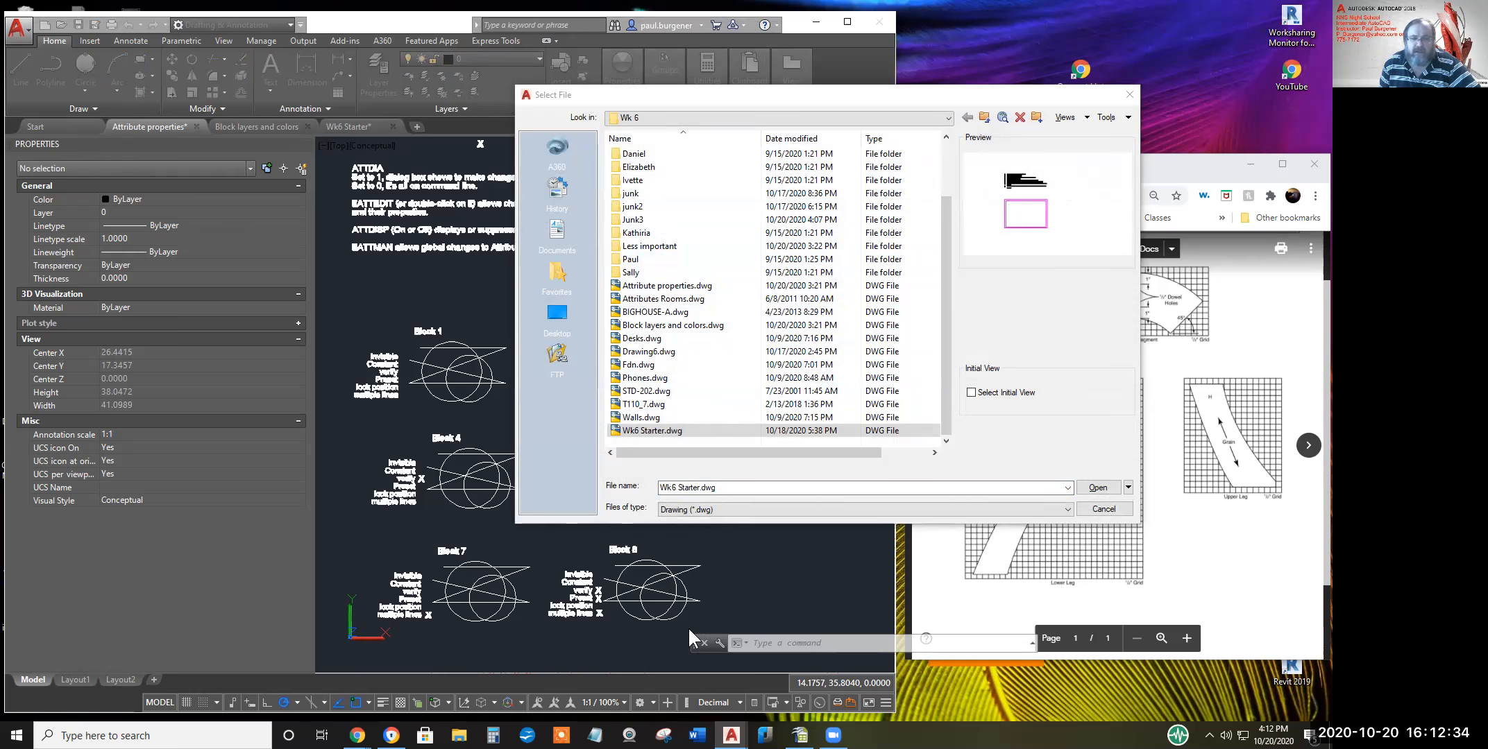
mouse_move(357, 736)
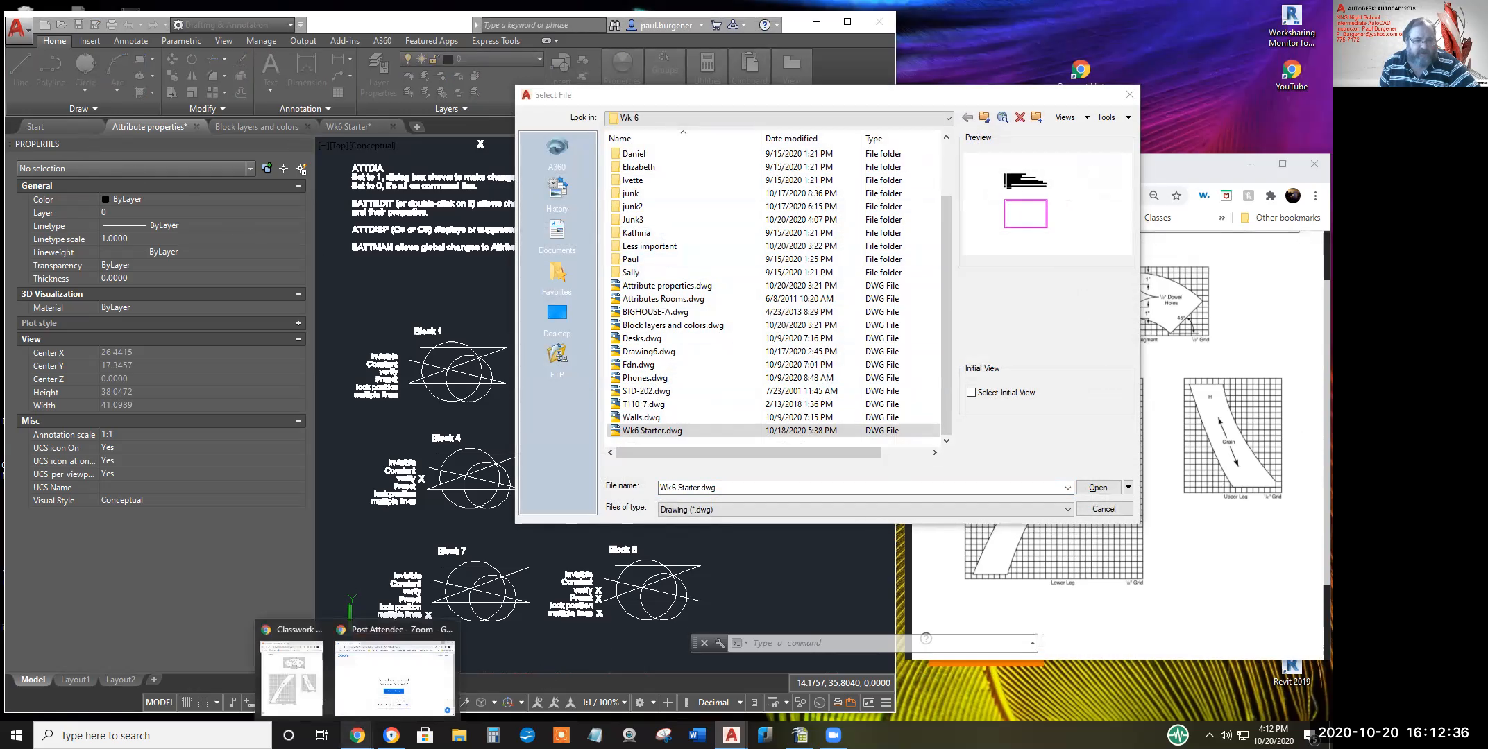
Open Yahoo Mail in a new, widened browser window
click(294, 689)
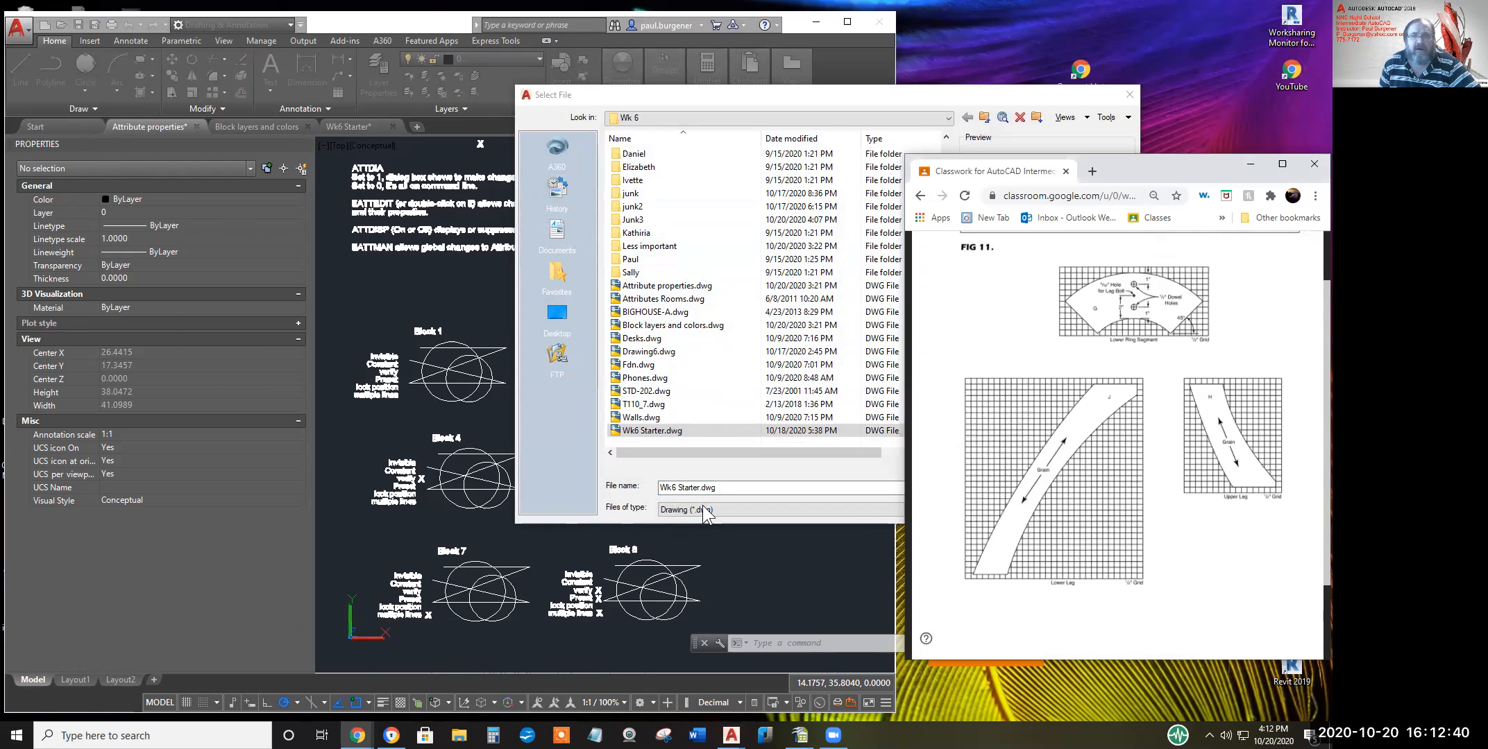
click(1091, 172)
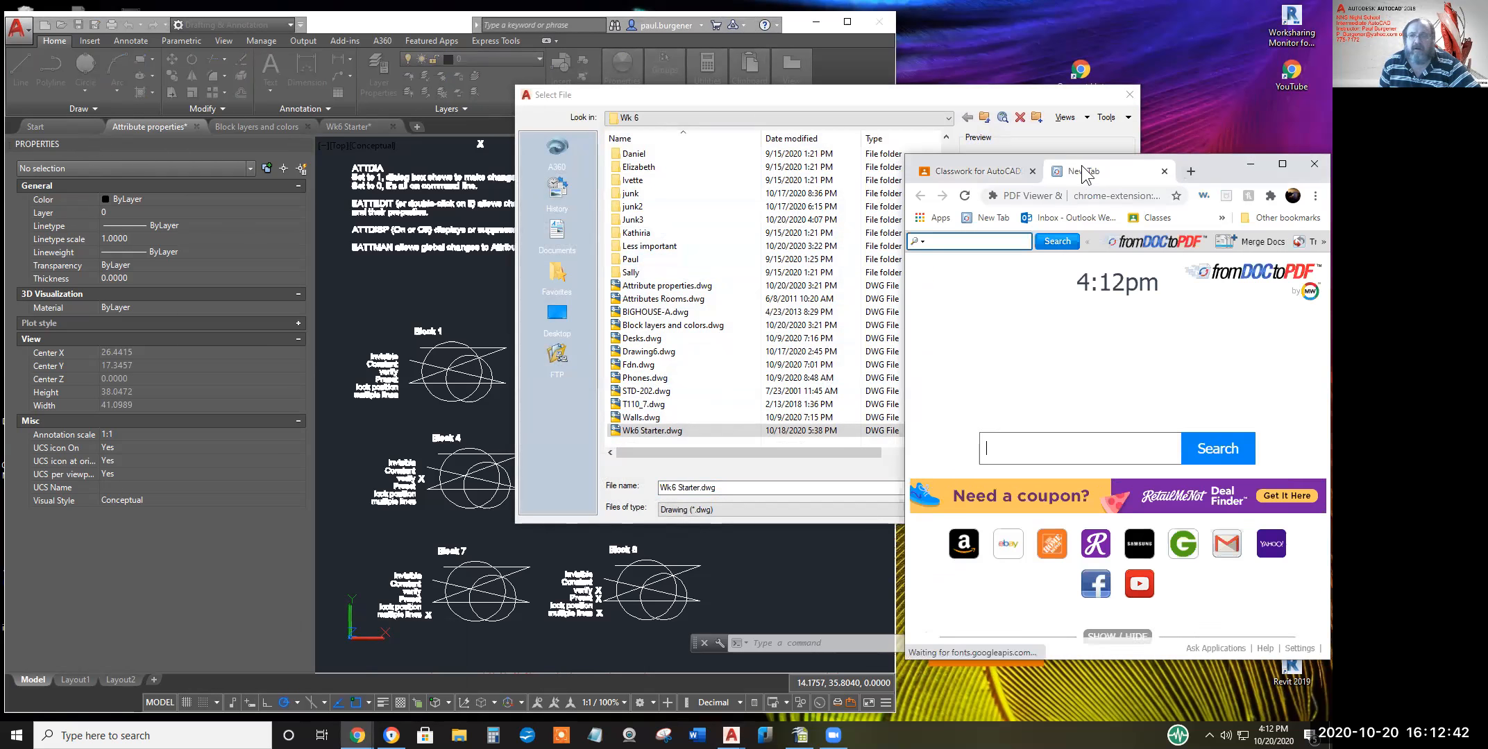
drag(1088, 172, 380, 191)
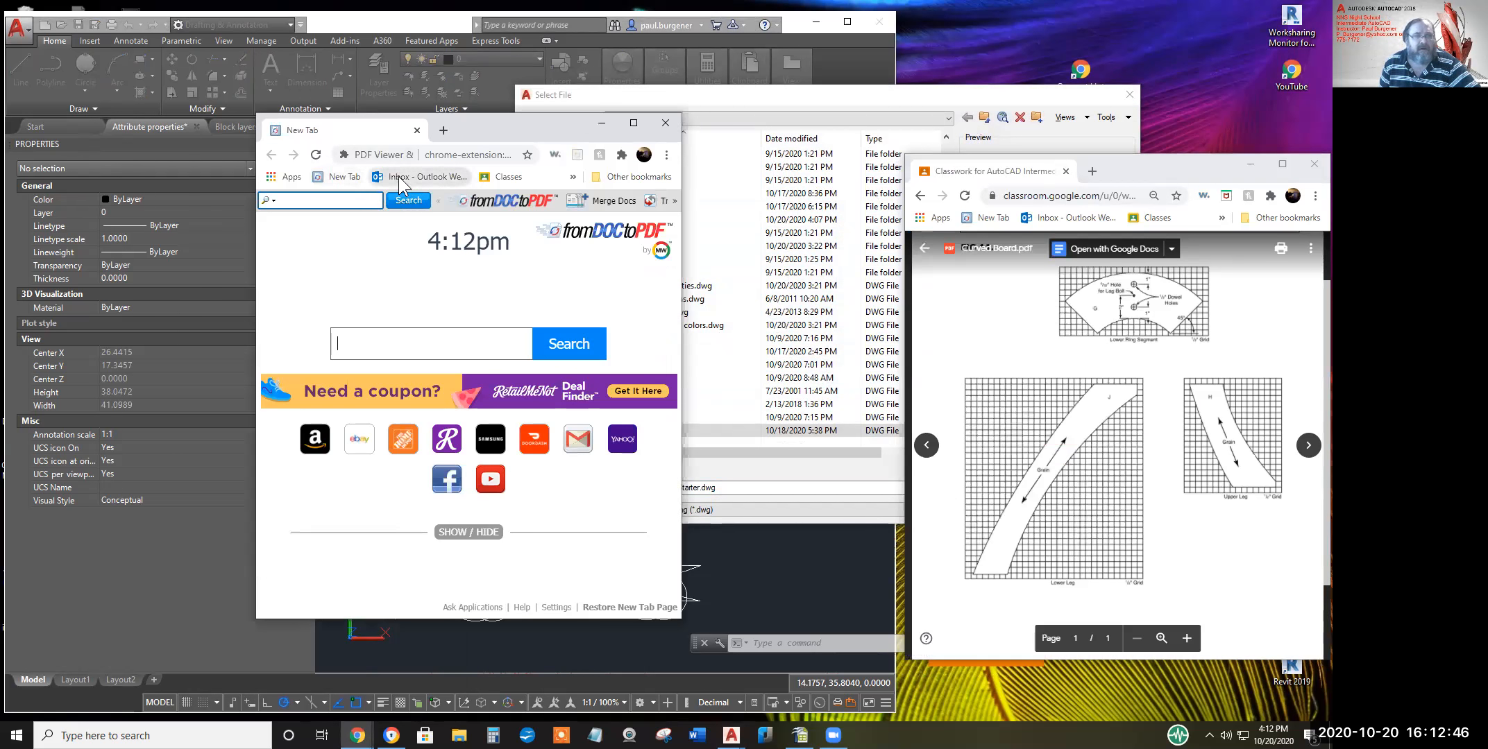
click(401, 179)
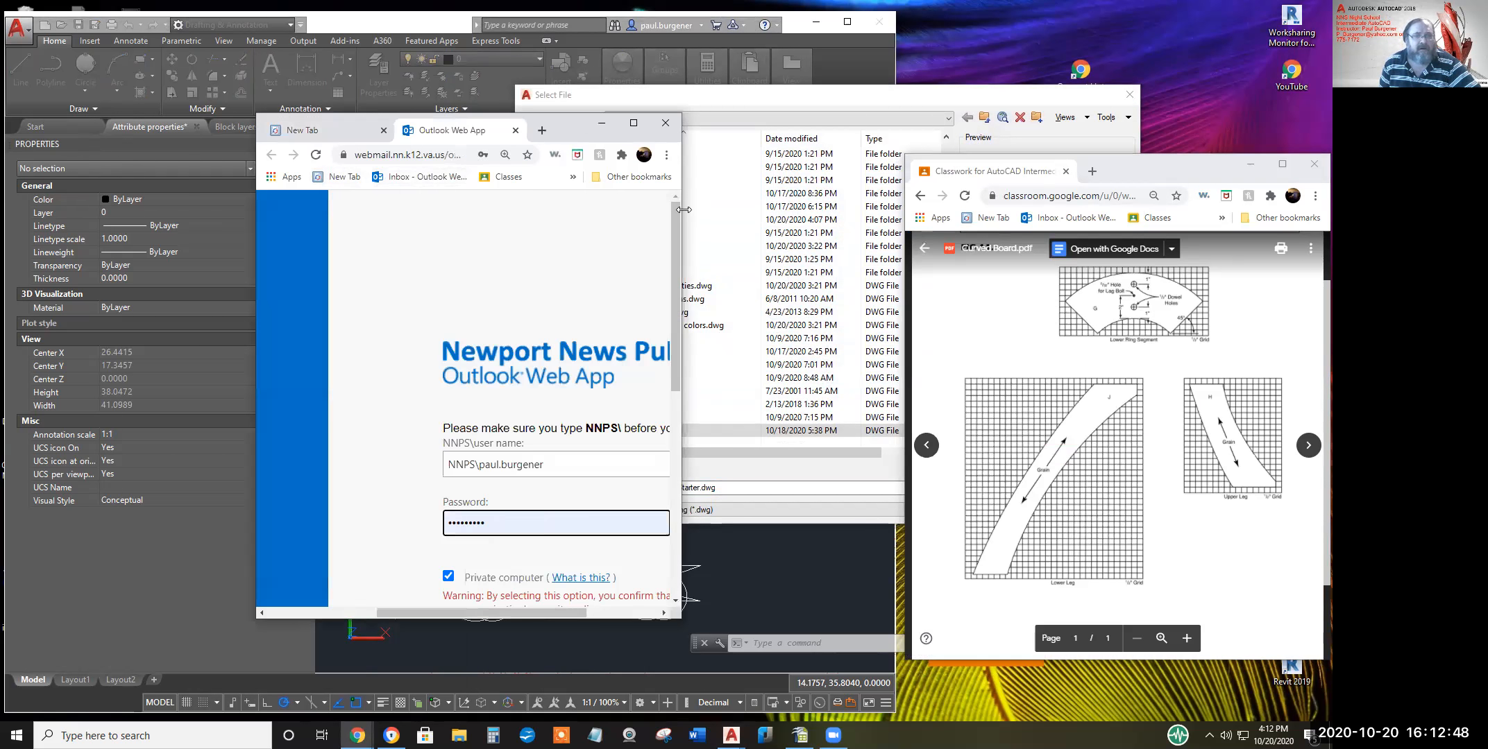
drag(684, 209, 1088, 231)
click(585, 174)
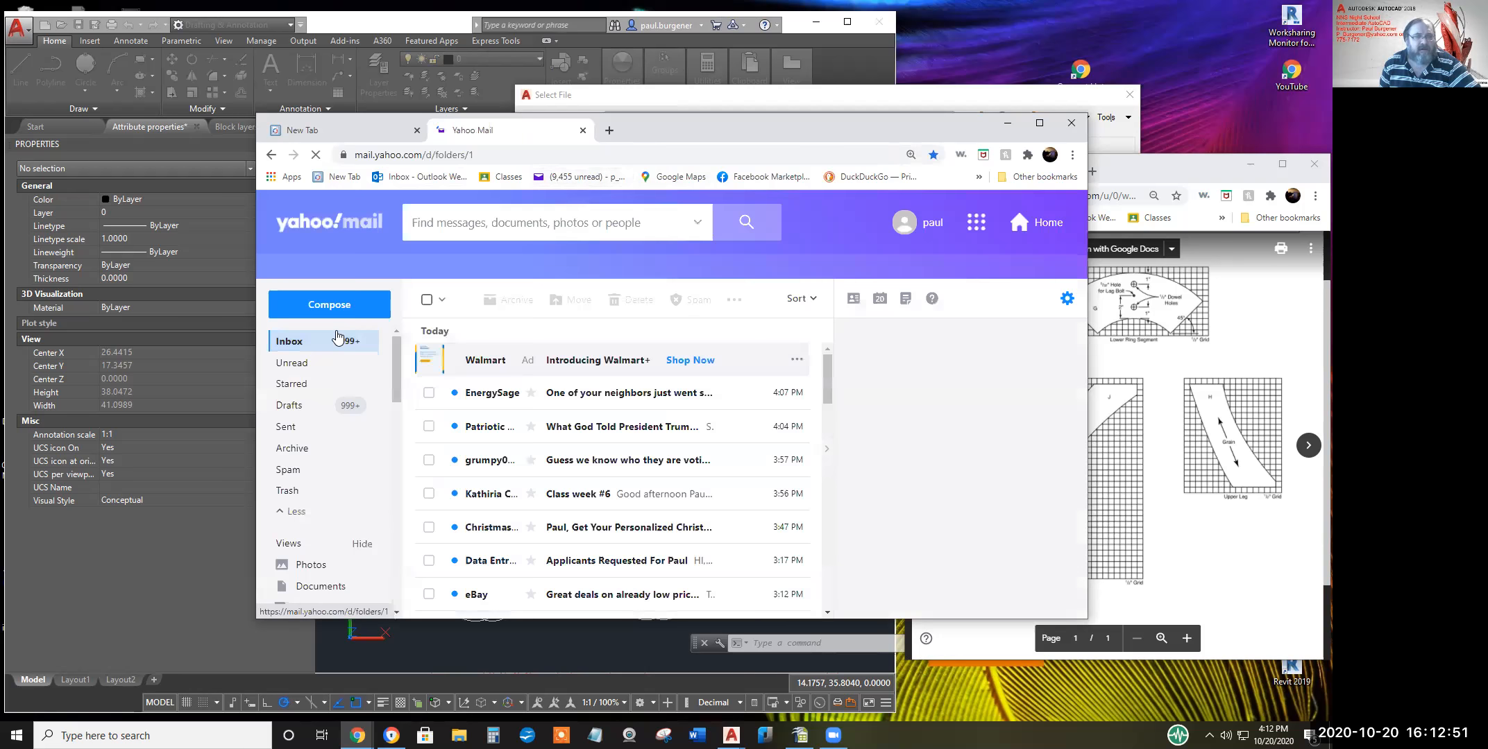
Open the 'AutoCAD Week #6 Starter Files' message from the Sent folder
click(290, 428)
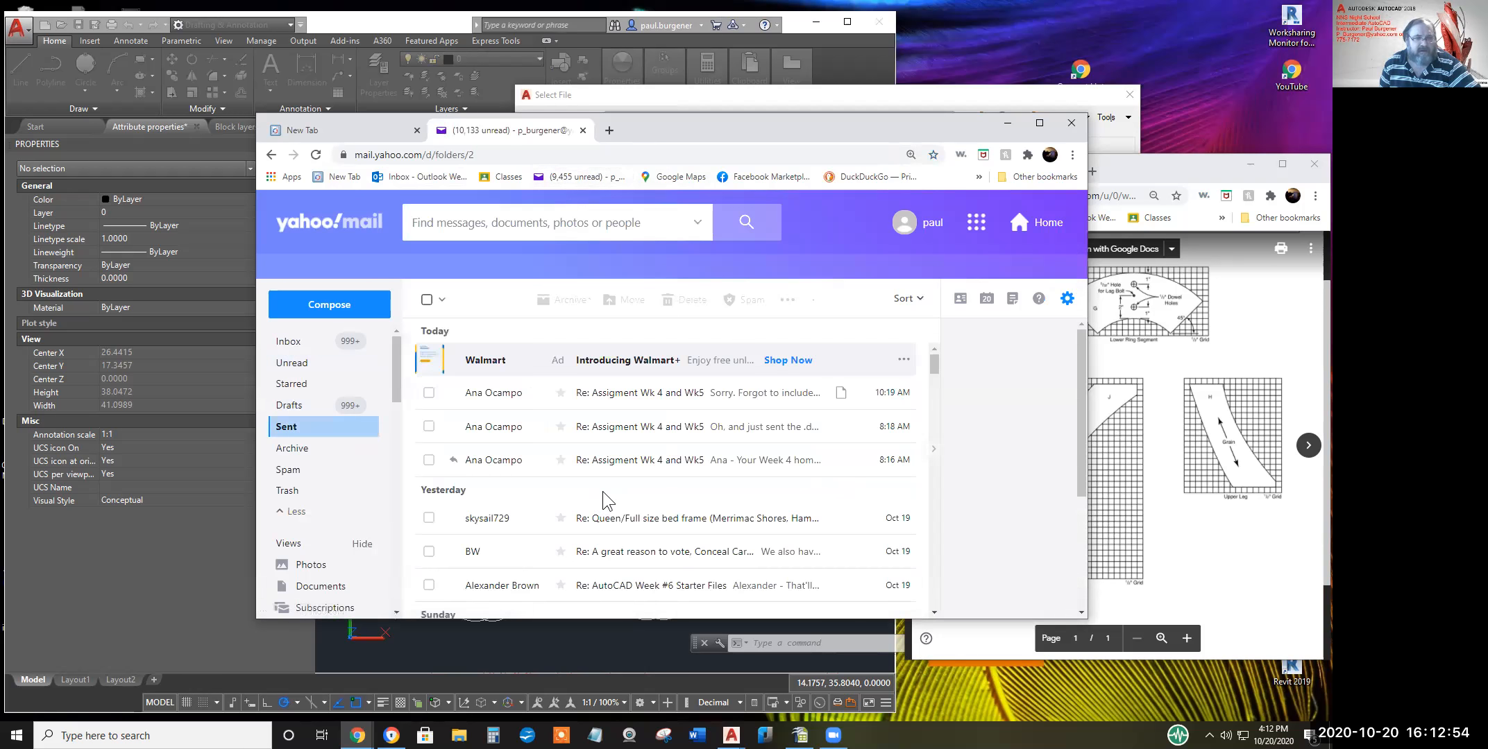
scroll(600, 499, down, 3)
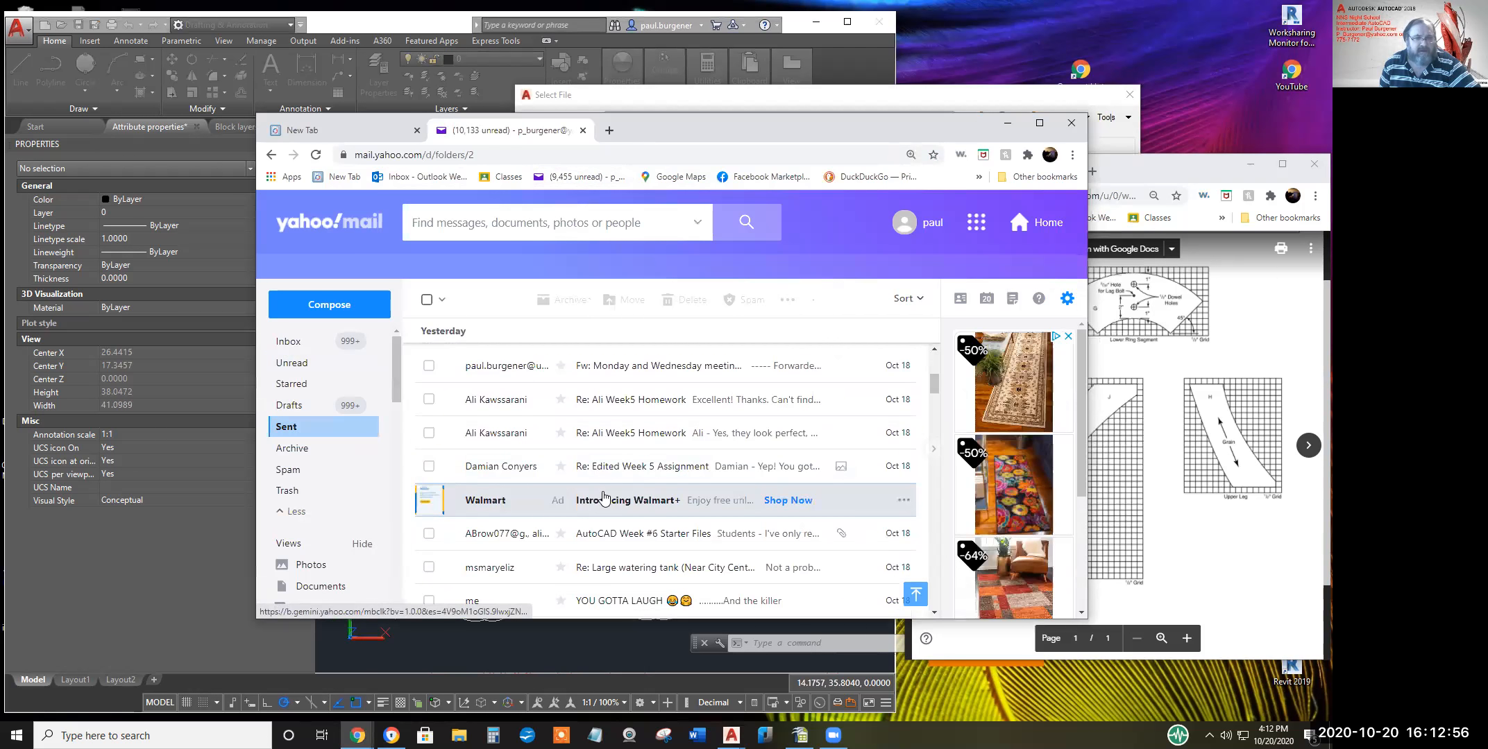
click(606, 539)
key(ctrl+a)
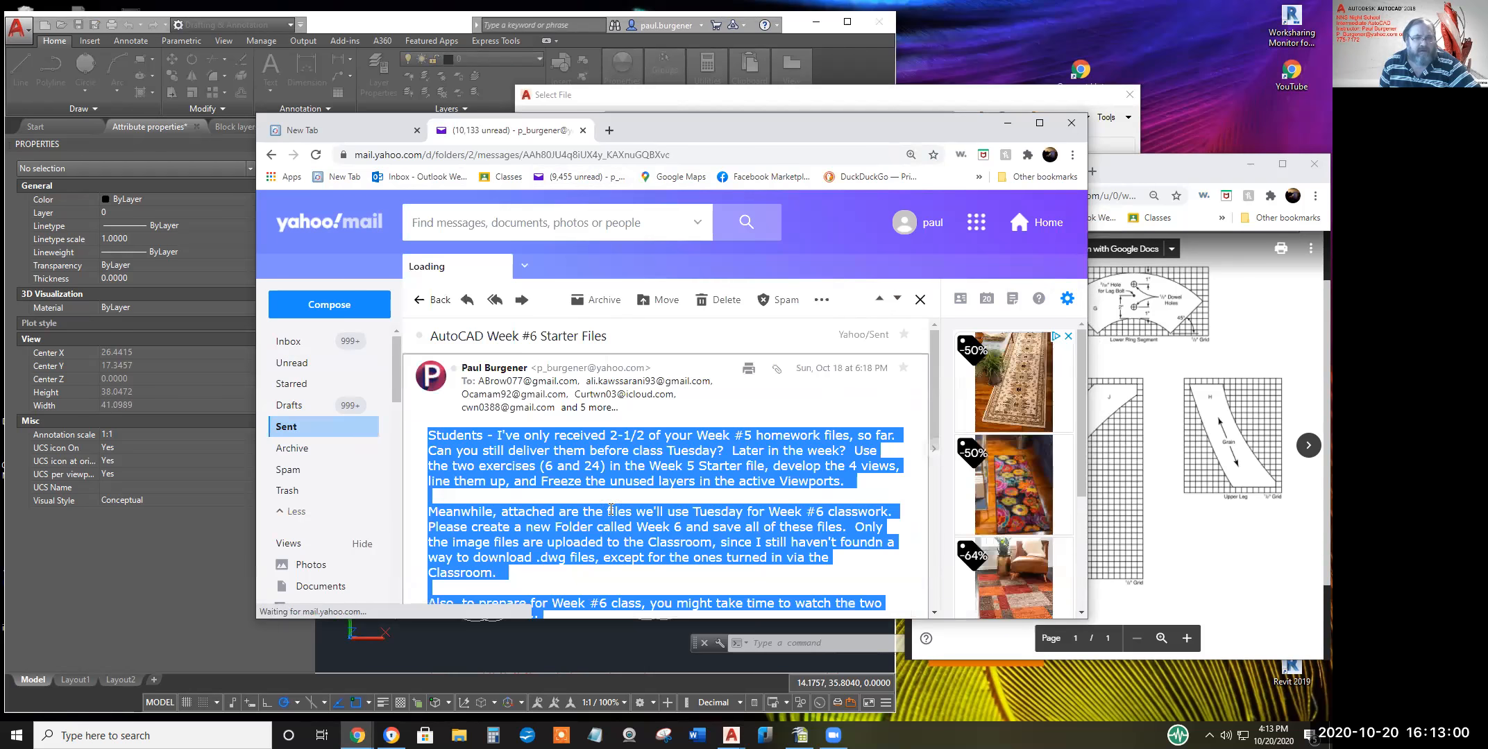
Preview the Week 1 Refresher.pdf attachment, then the Sprocket.jpg attachment
scroll(616, 496, down, 5)
click(652, 508)
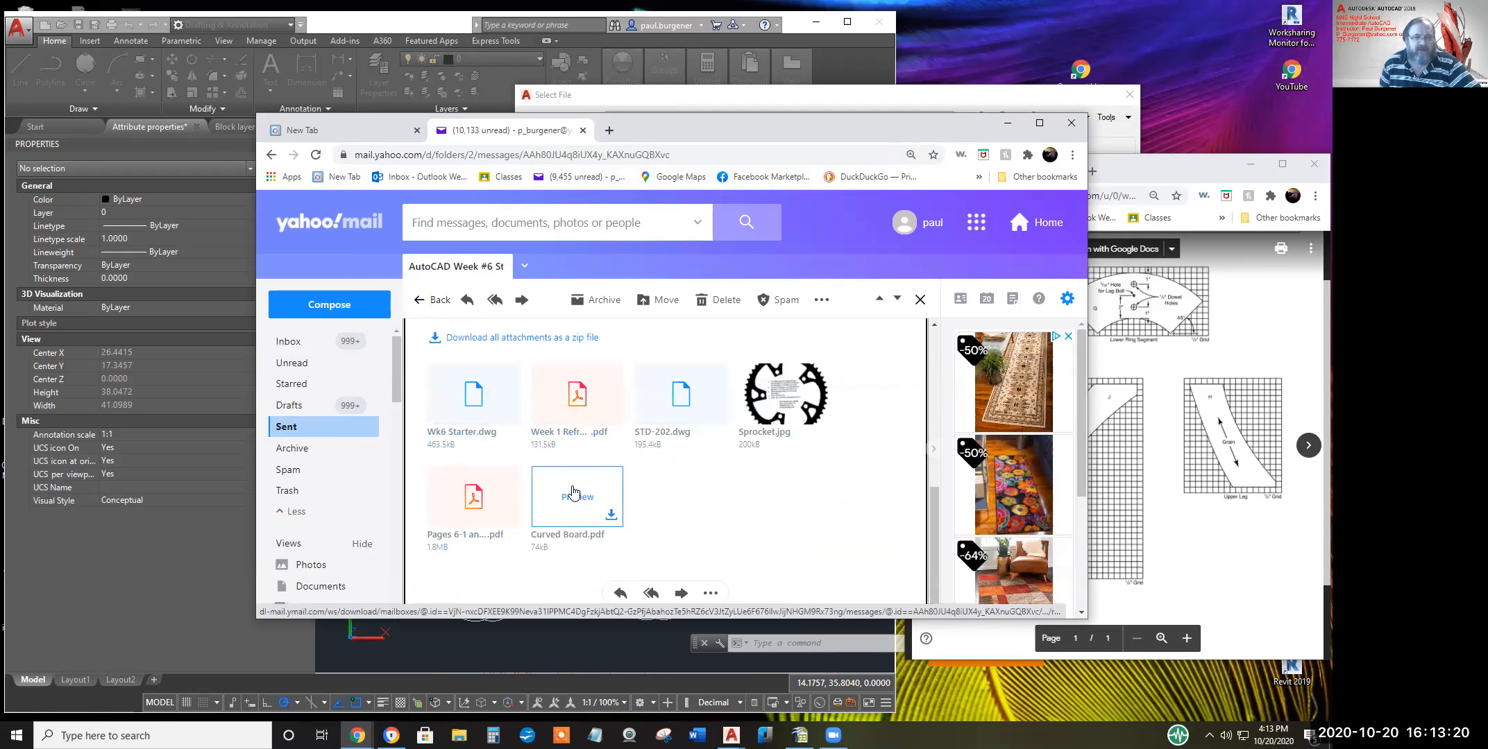
click(585, 411)
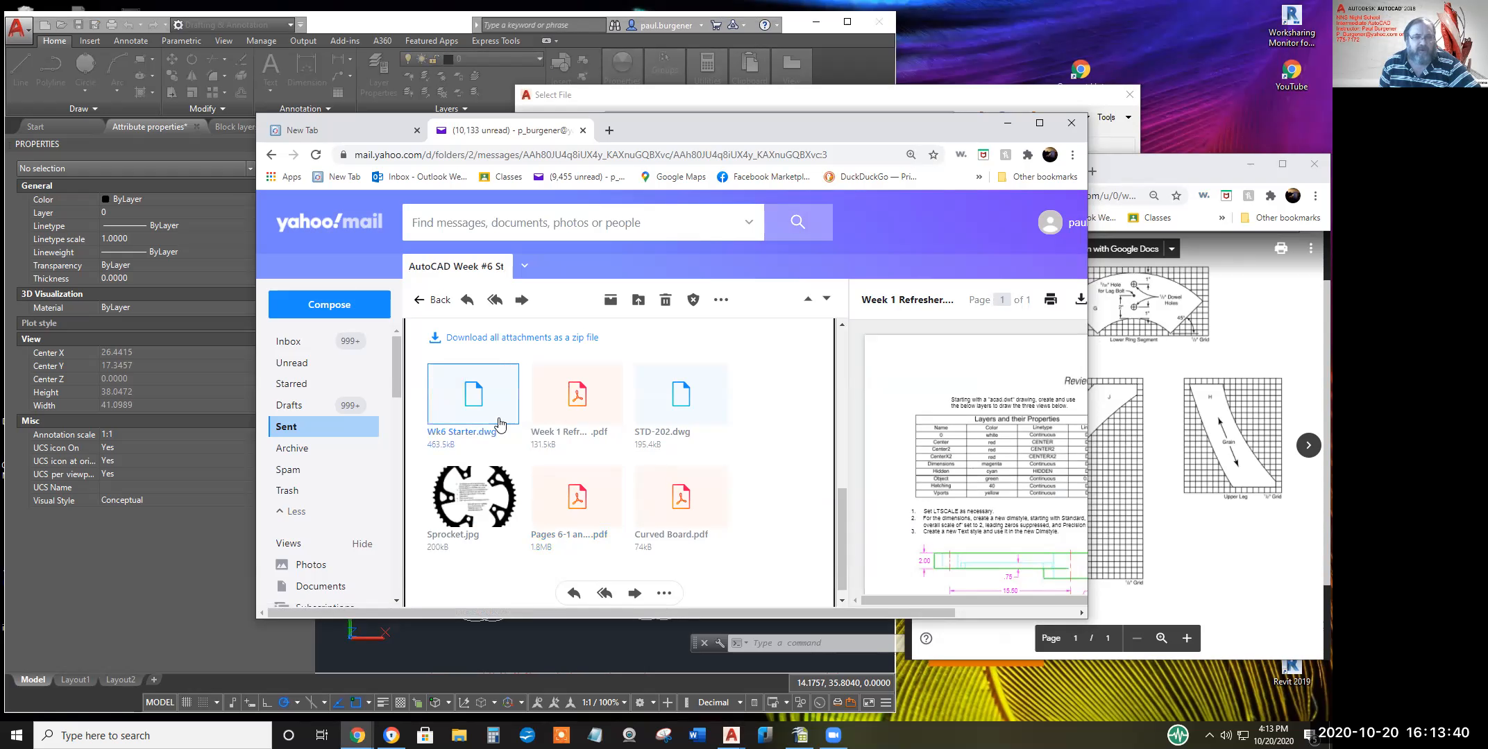
click(479, 500)
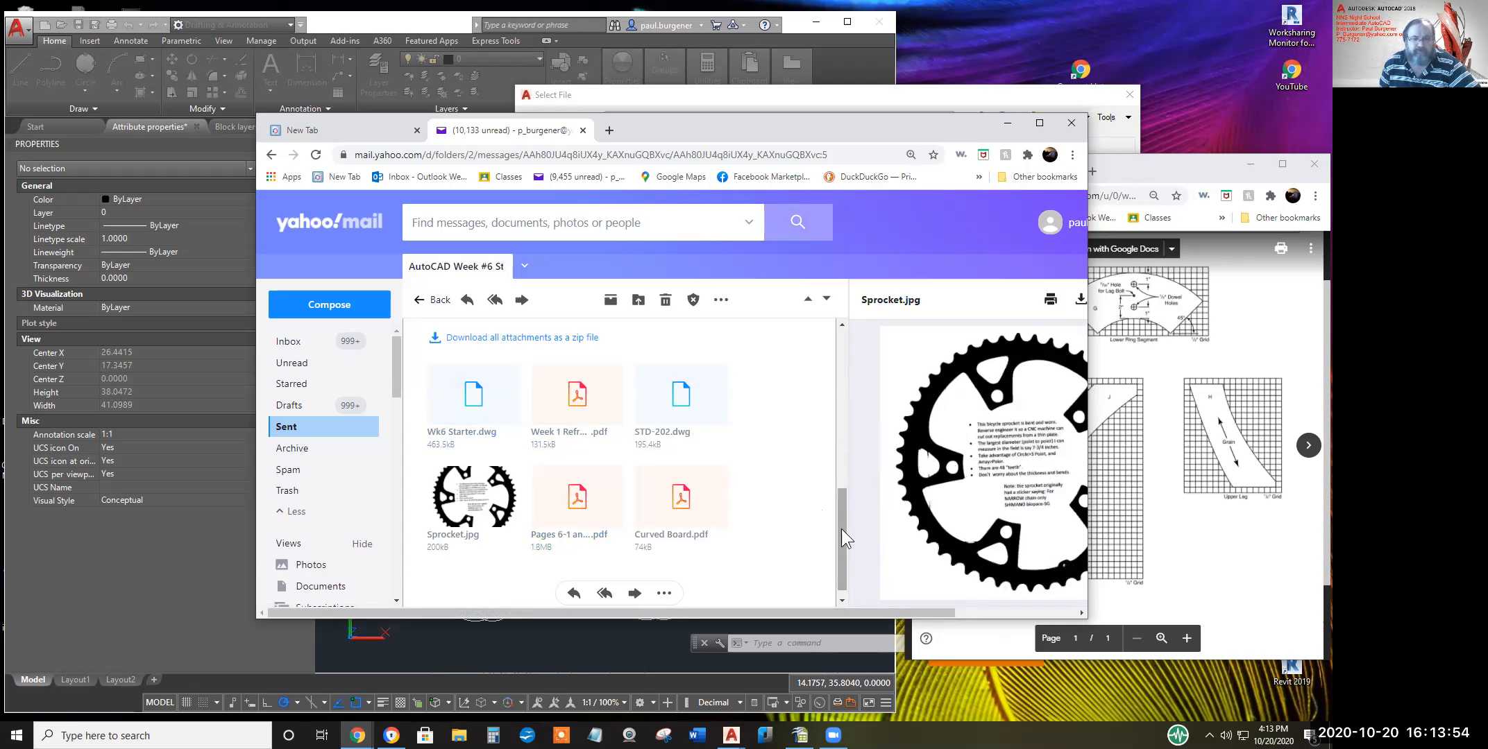
Bring the Classroom window forward and scroll through the Curved Board.pdf drawing
click(1170, 404)
scroll(1150, 422, up, 1)
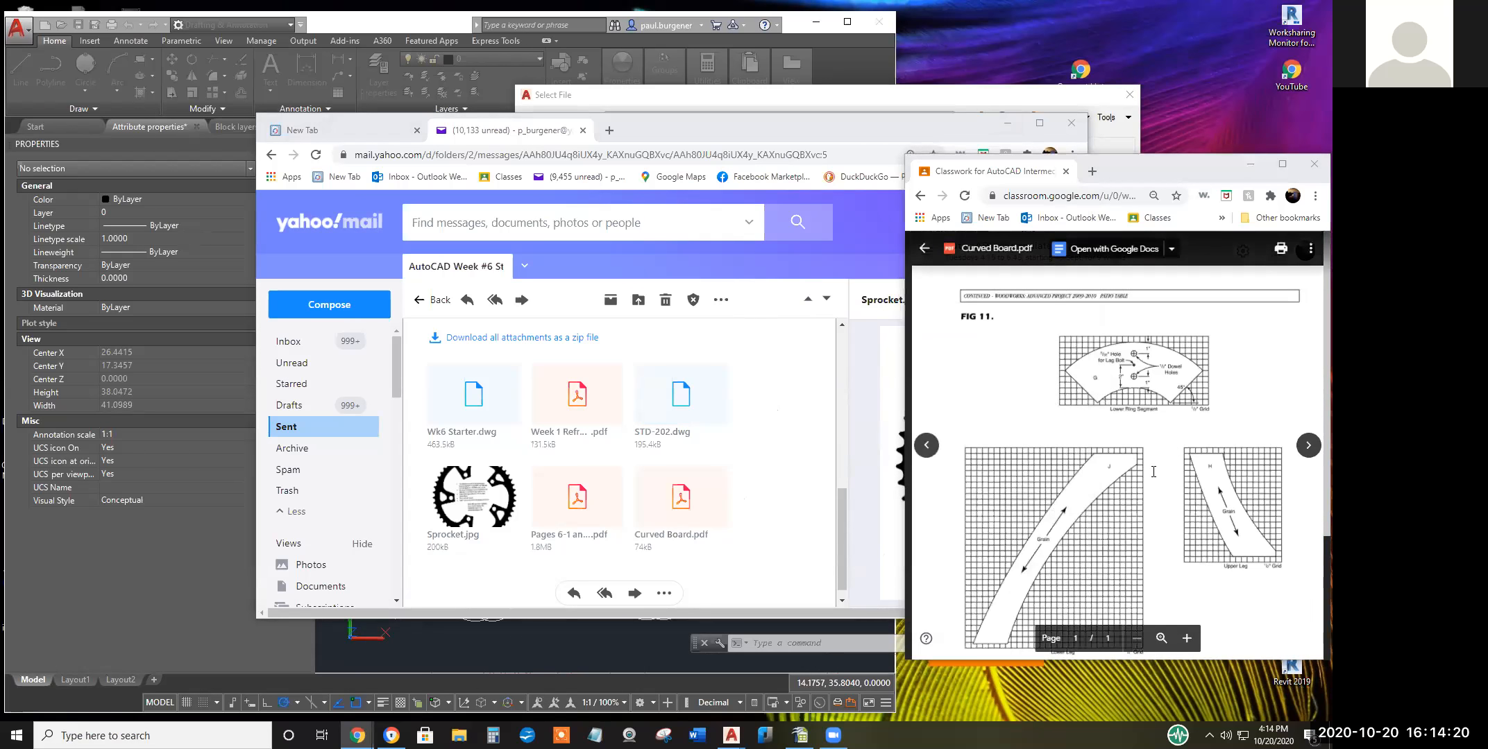
scroll(1144, 458, down, 2)
scroll(1091, 414, up, 1)
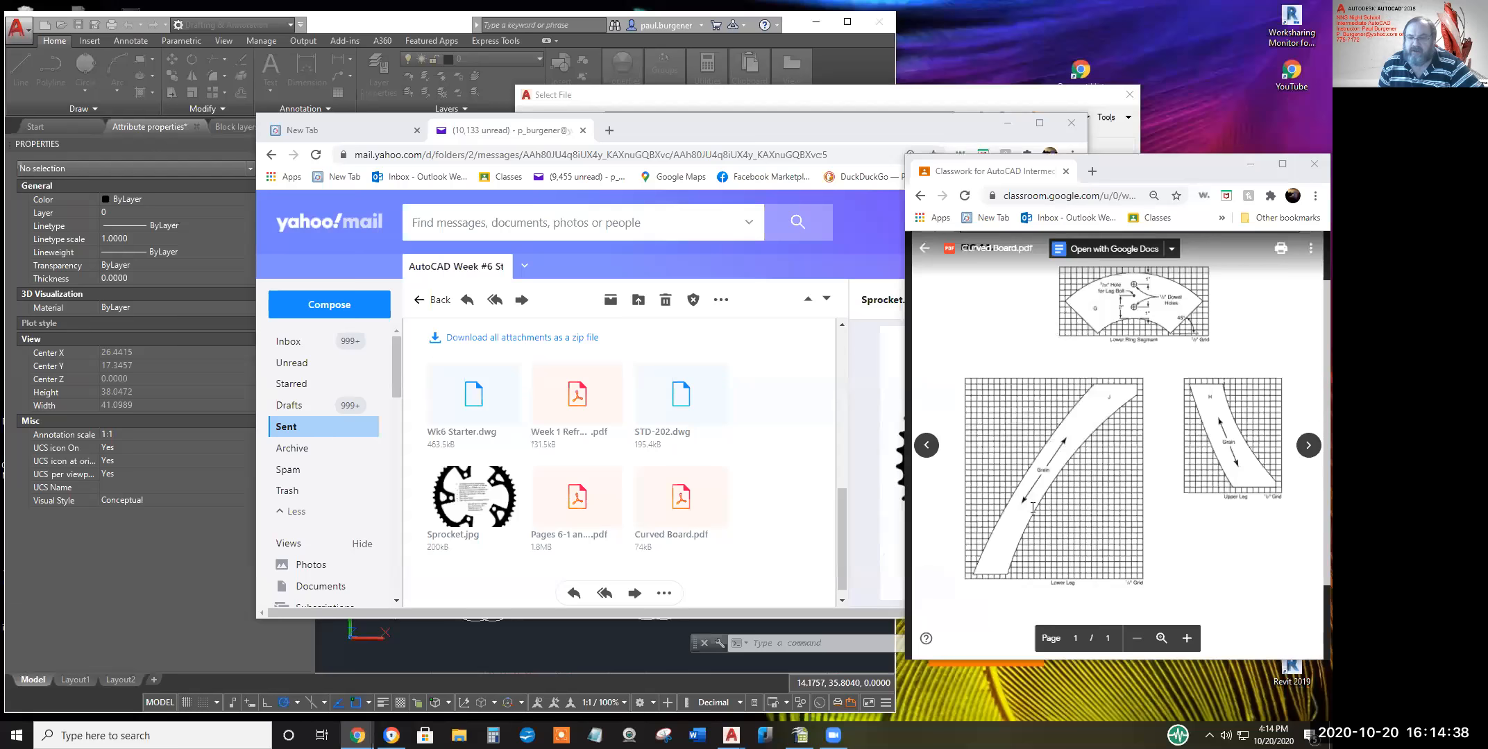
scroll(1145, 446, down, 1)
scroll(1152, 447, up, 2)
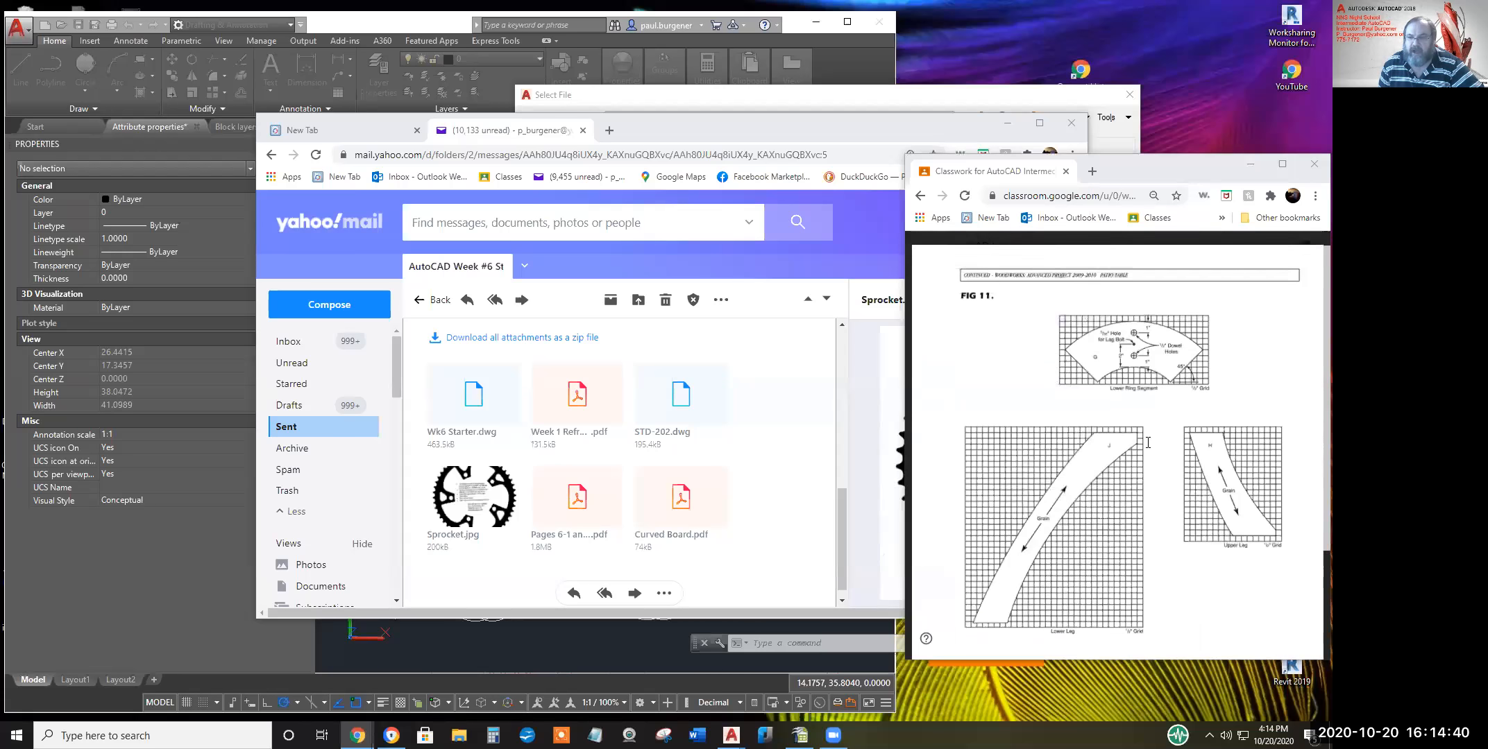
scroll(1180, 450, down, 1)
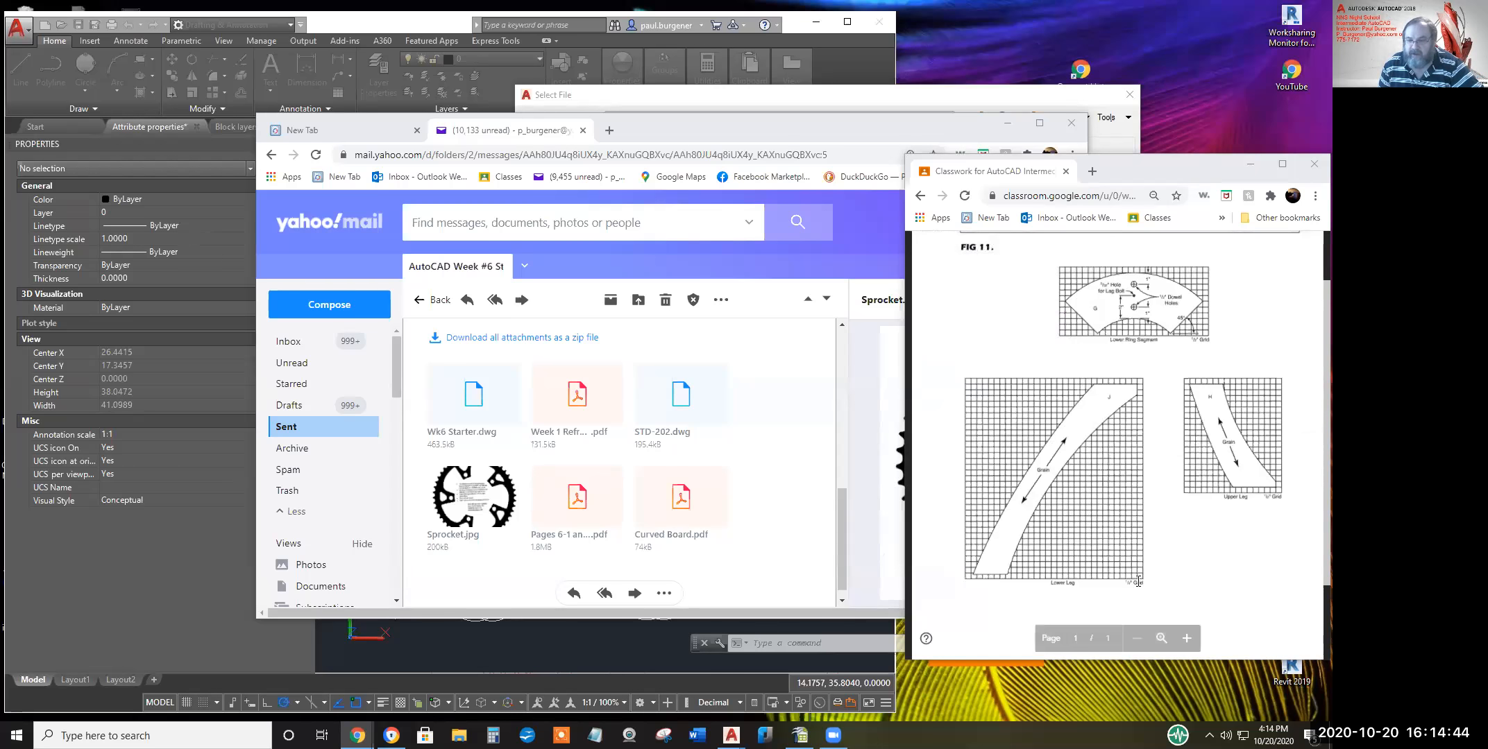
scroll(1145, 548, down, 1)
scroll(1148, 569, down, 1)
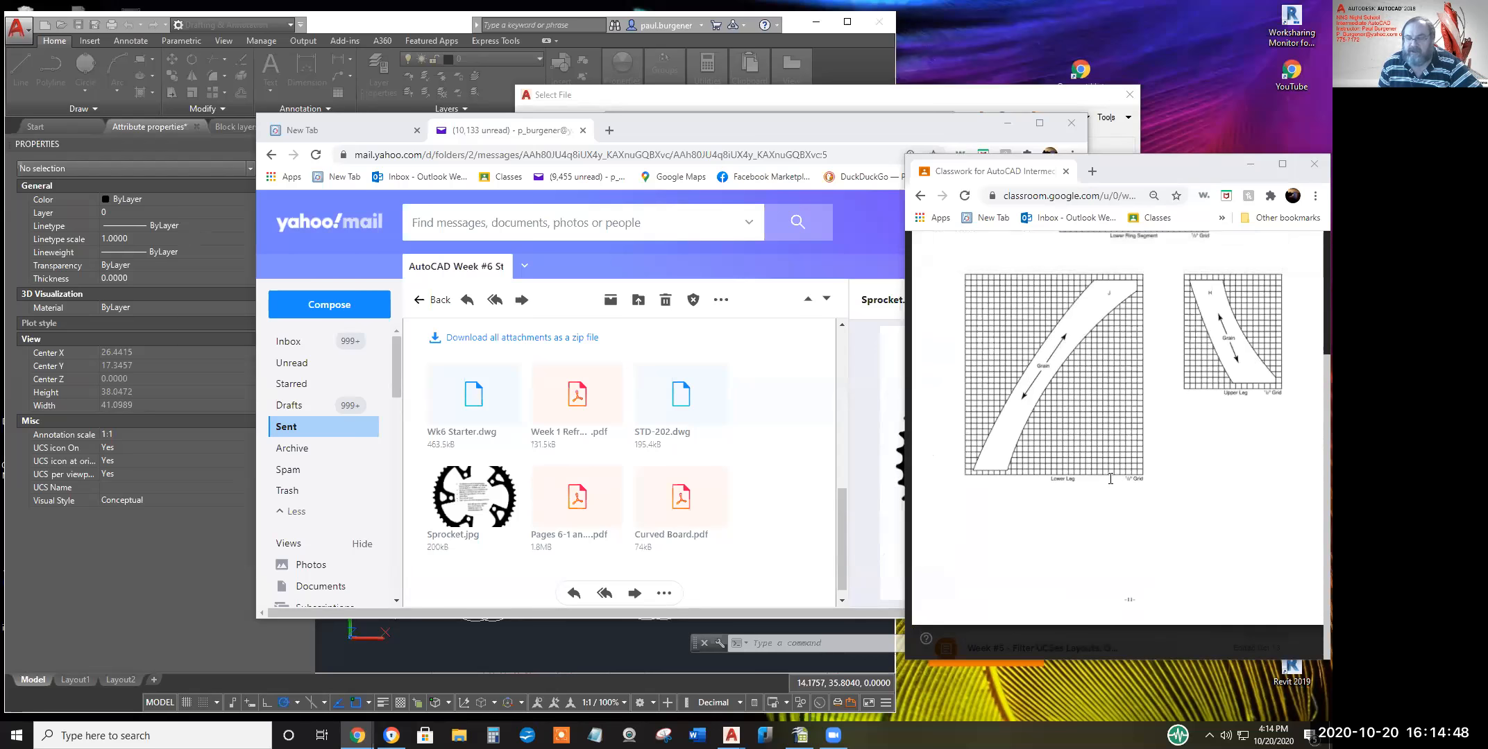
scroll(1097, 451, up, 1)
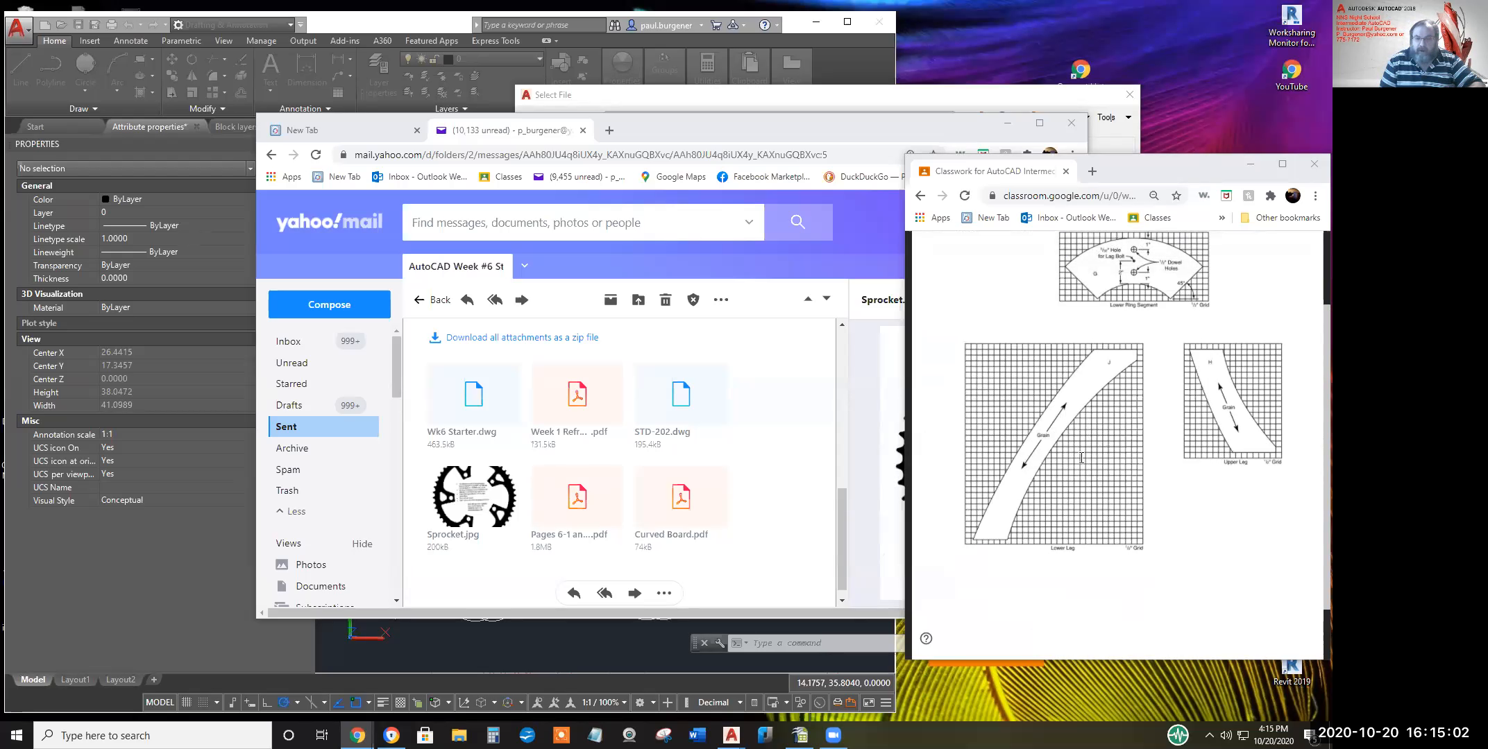
mouse_move(1147, 600)
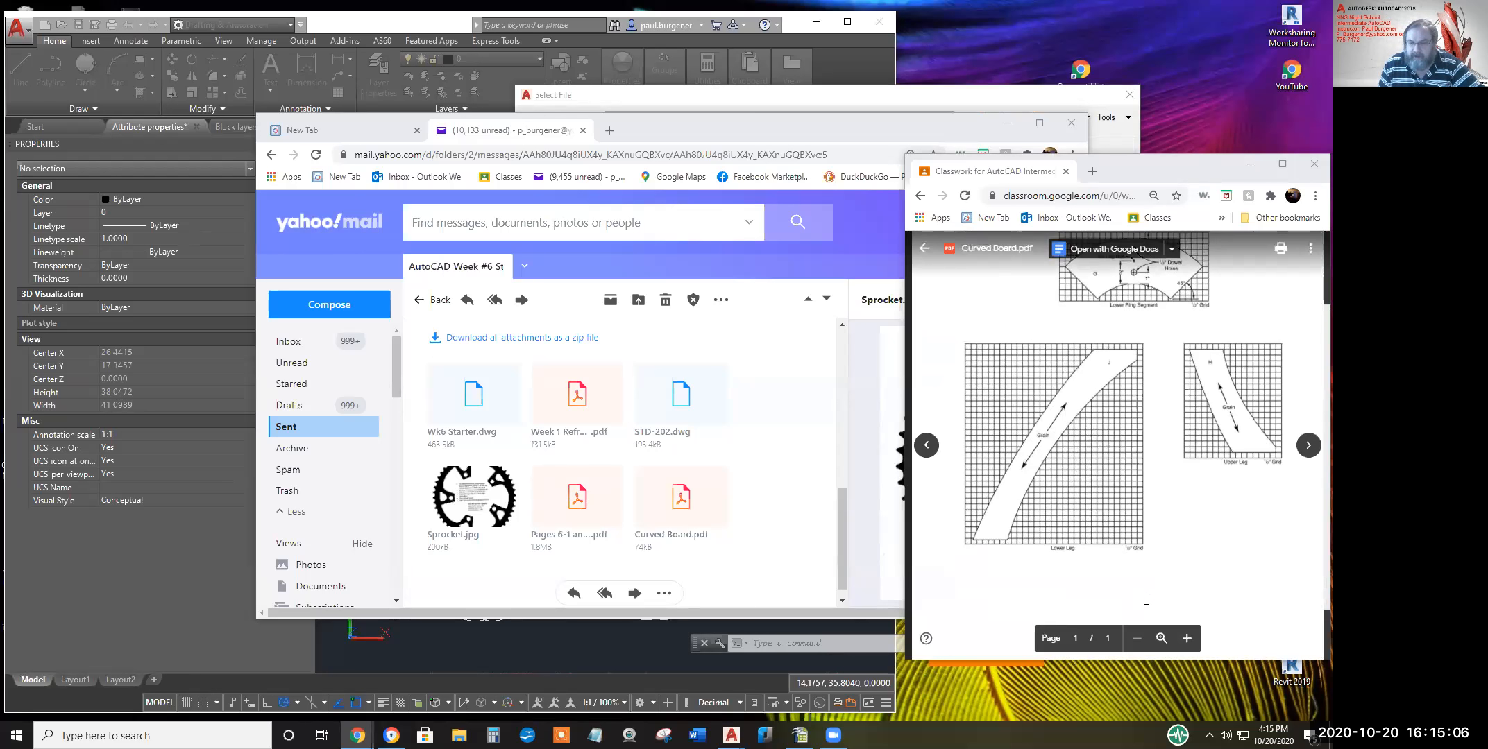
mouse_move(974, 536)
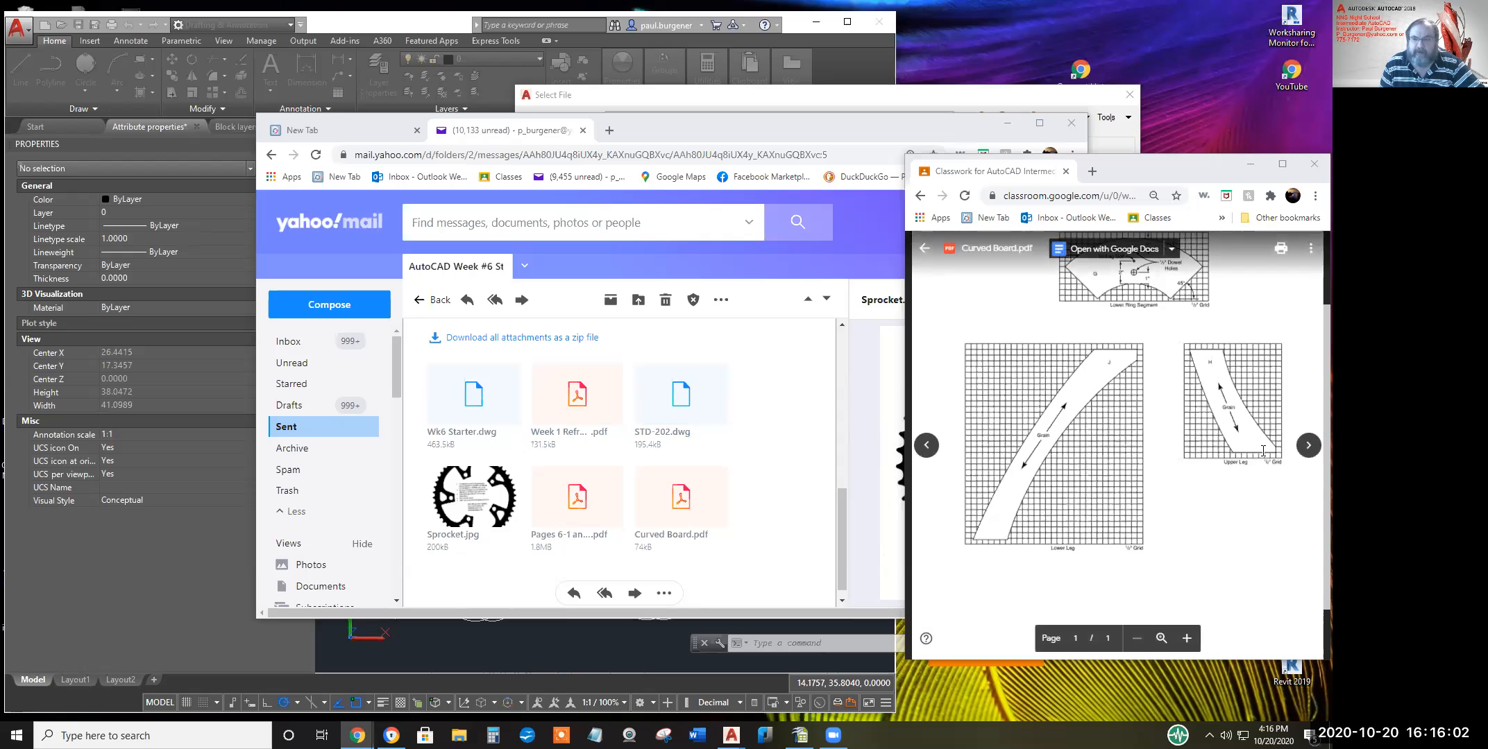
Advance to Pages 6-1 and 6-2.pdf and scroll through its Week 6 desk-chair block steps
click(1308, 445)
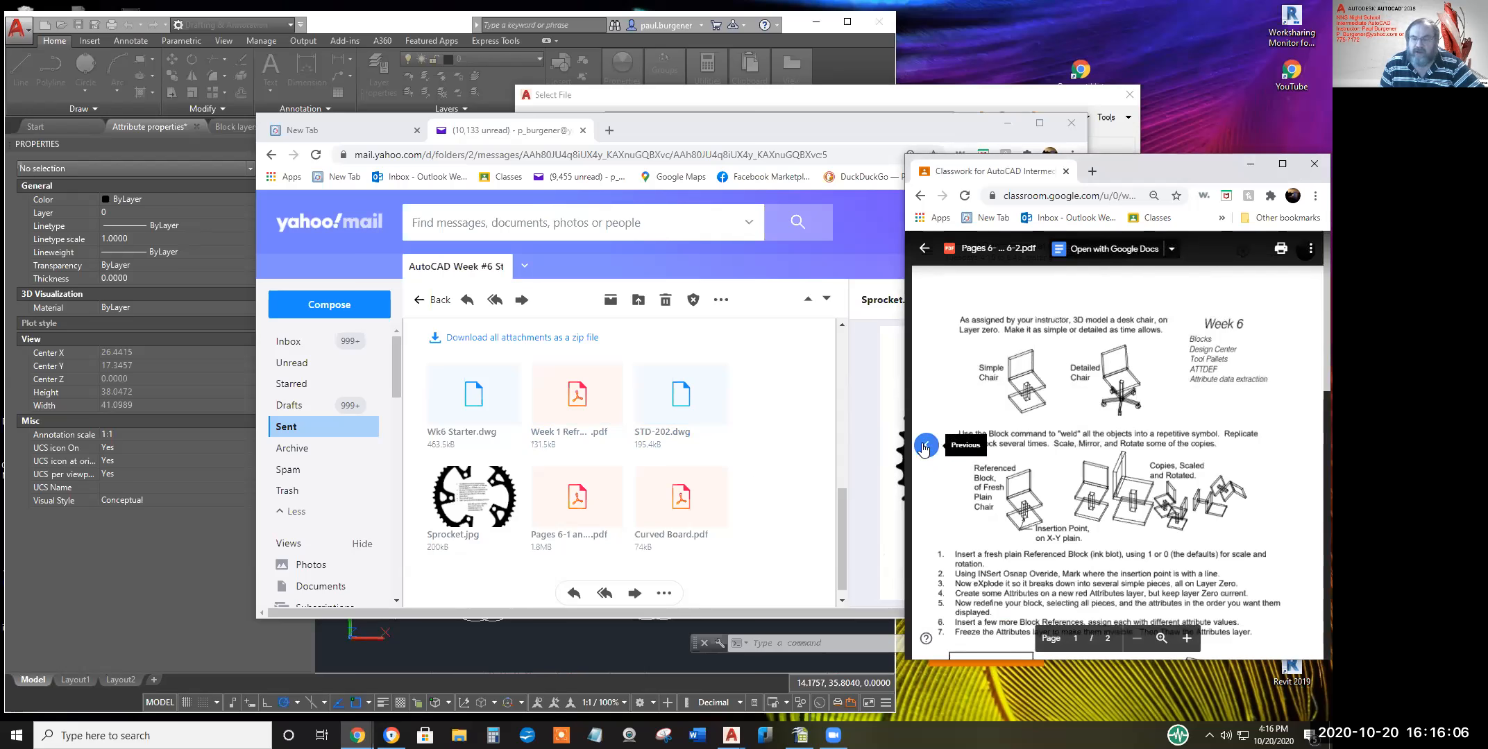
scroll(1102, 422, down, 3)
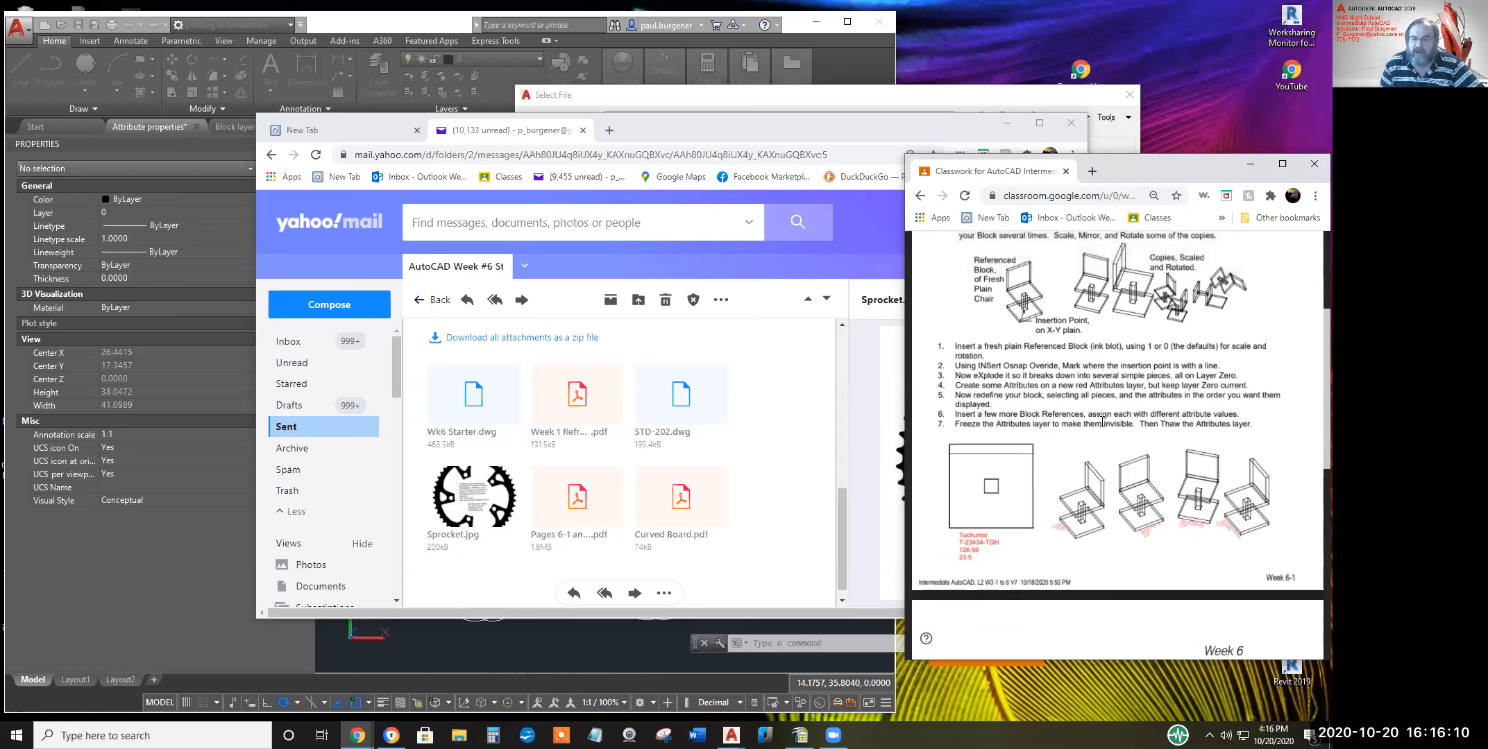
scroll(1102, 422, up, 3)
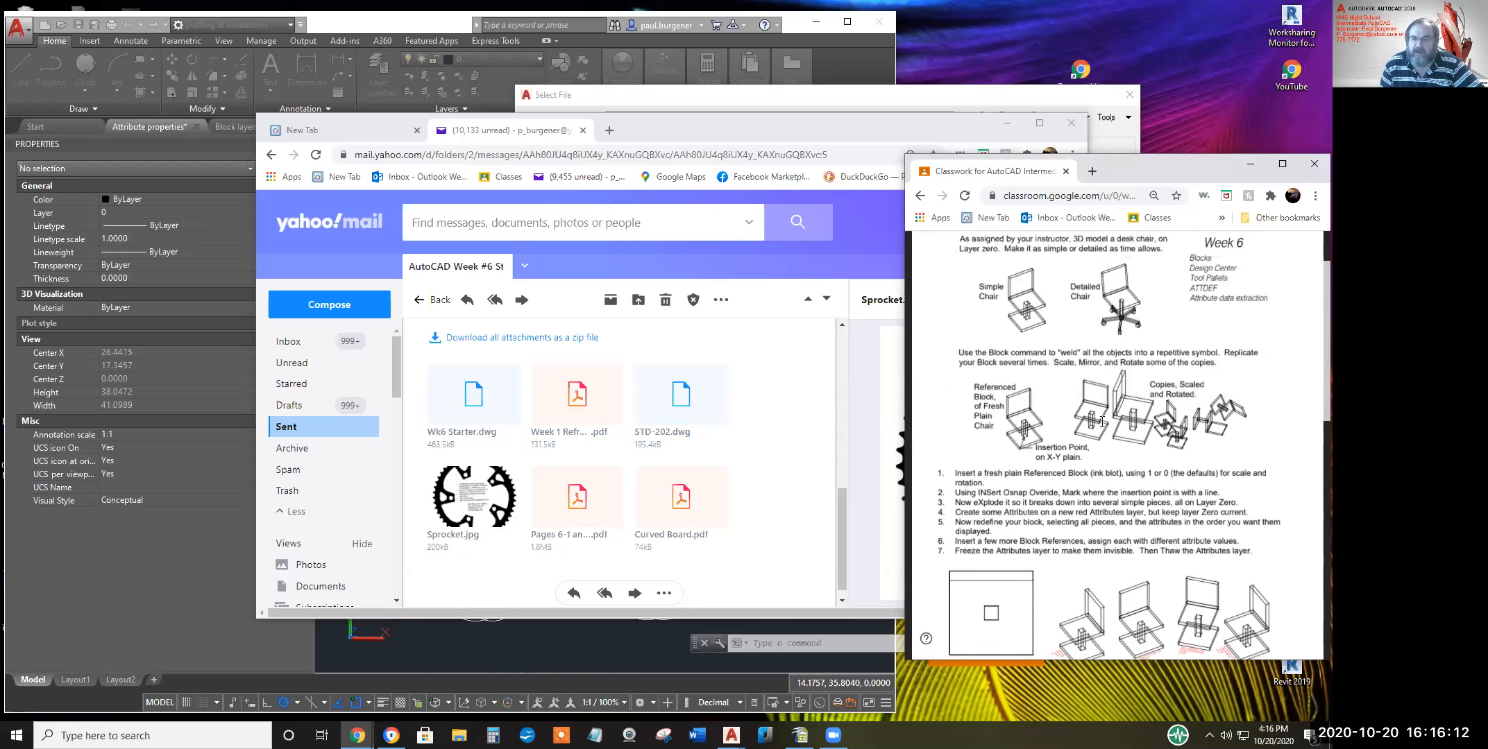
scroll(1102, 422, down, 1)
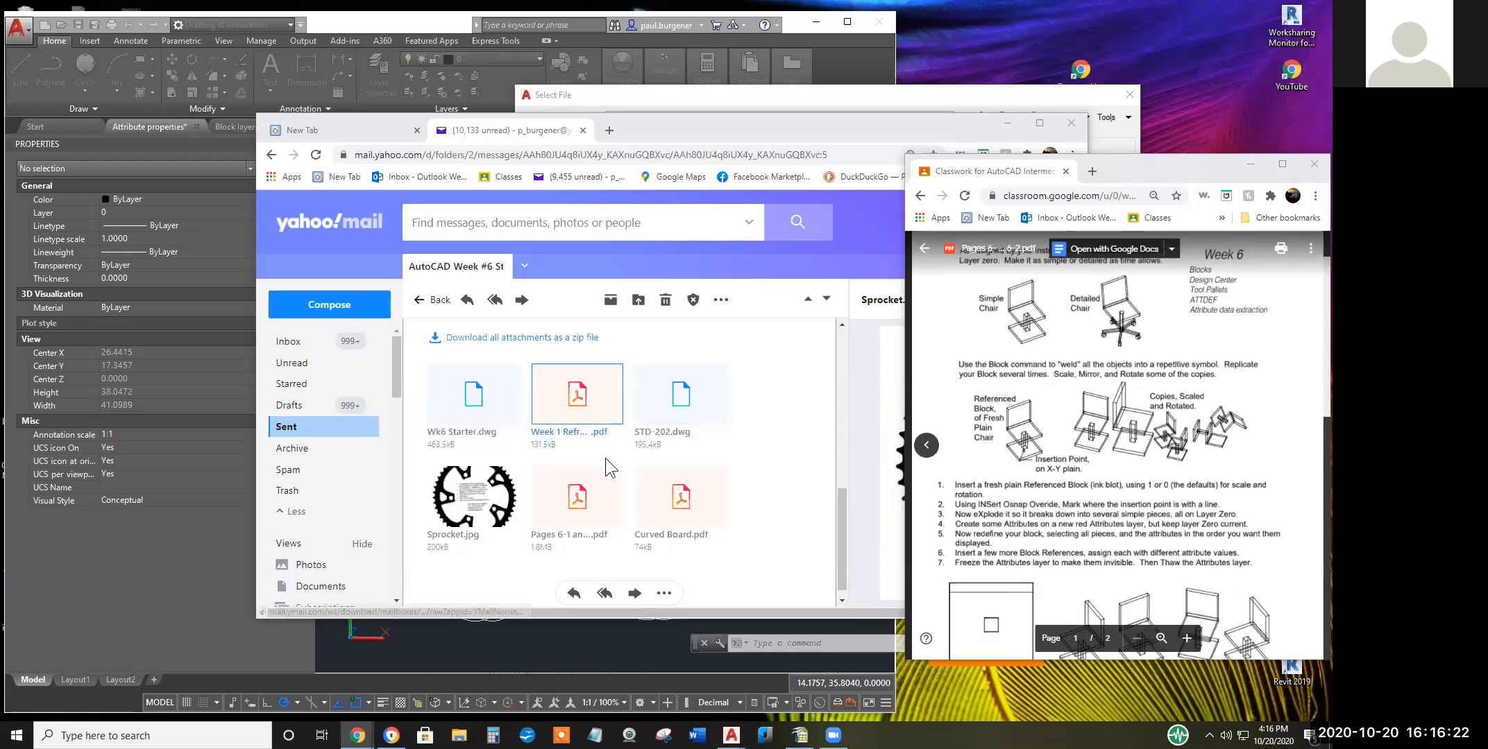
Dismiss the missing-font warning, hide the Comments and Bookmarks panes, then close Pages 6-1 and 6-2.pdf
click(610, 518)
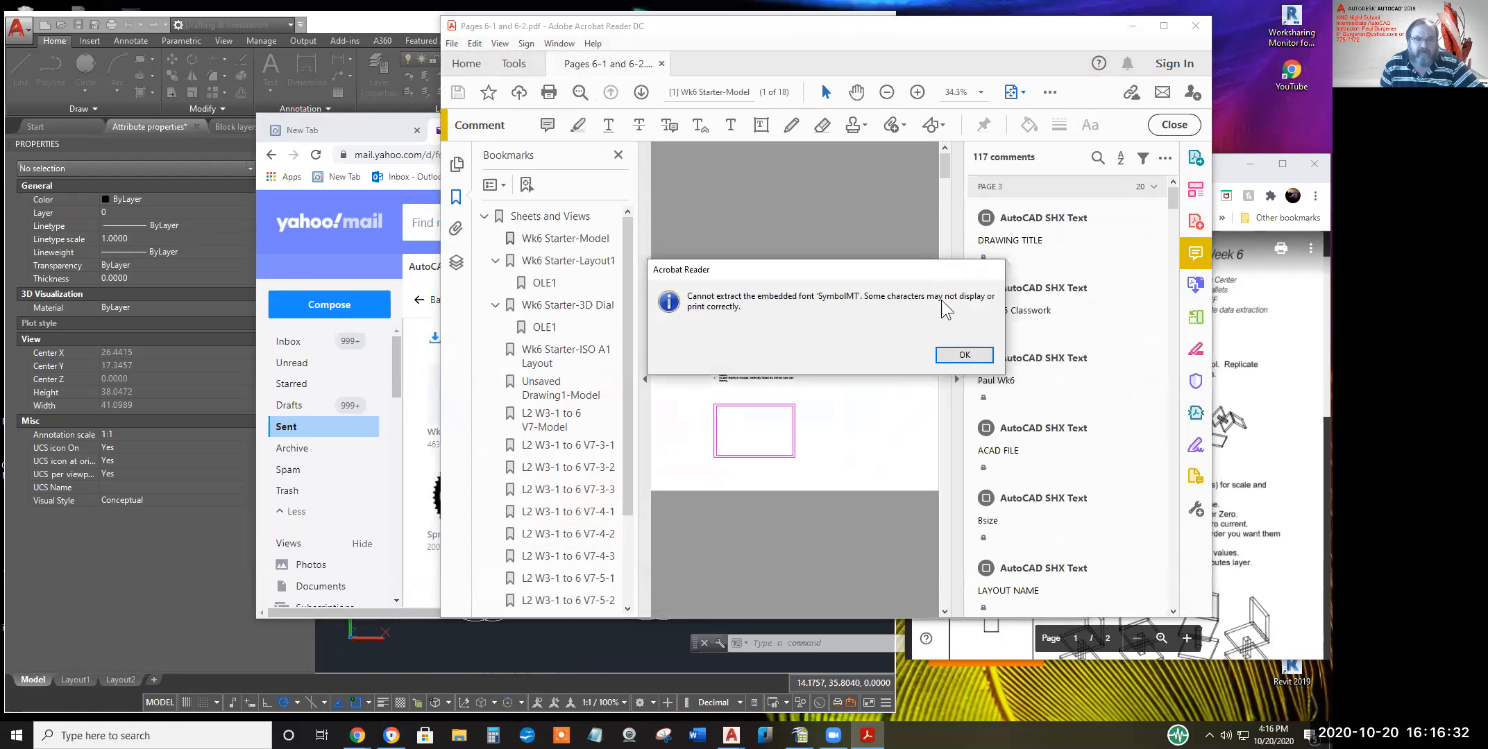
click(964, 357)
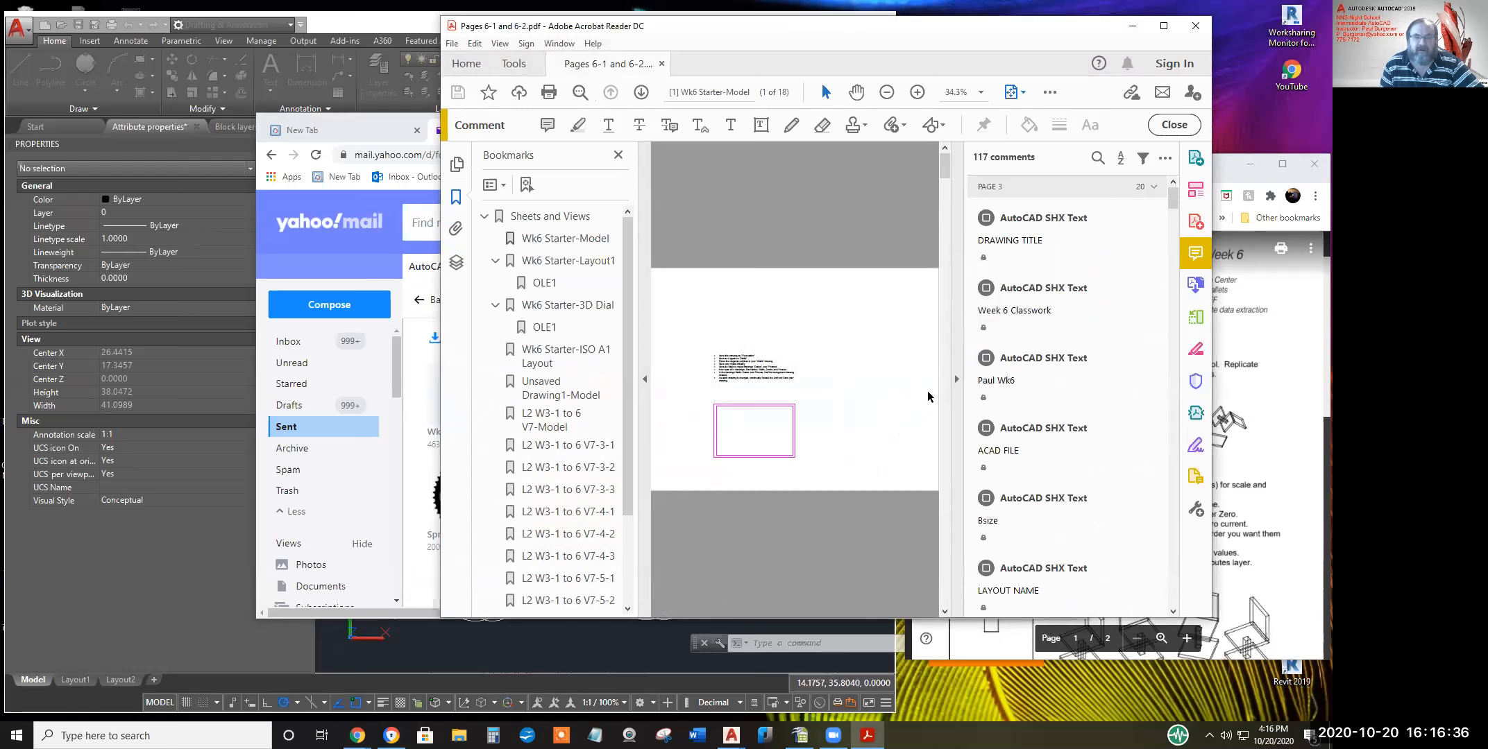
click(958, 380)
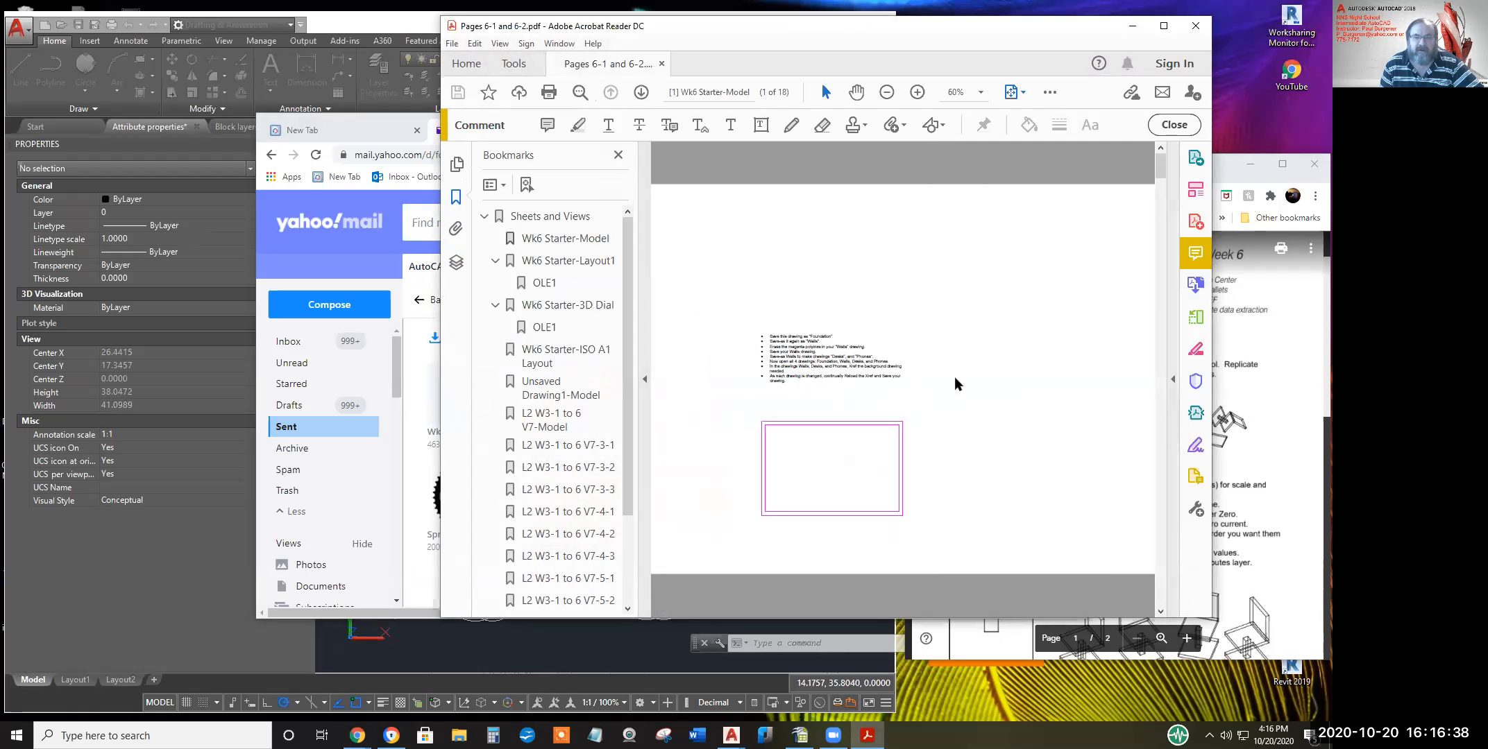
click(642, 382)
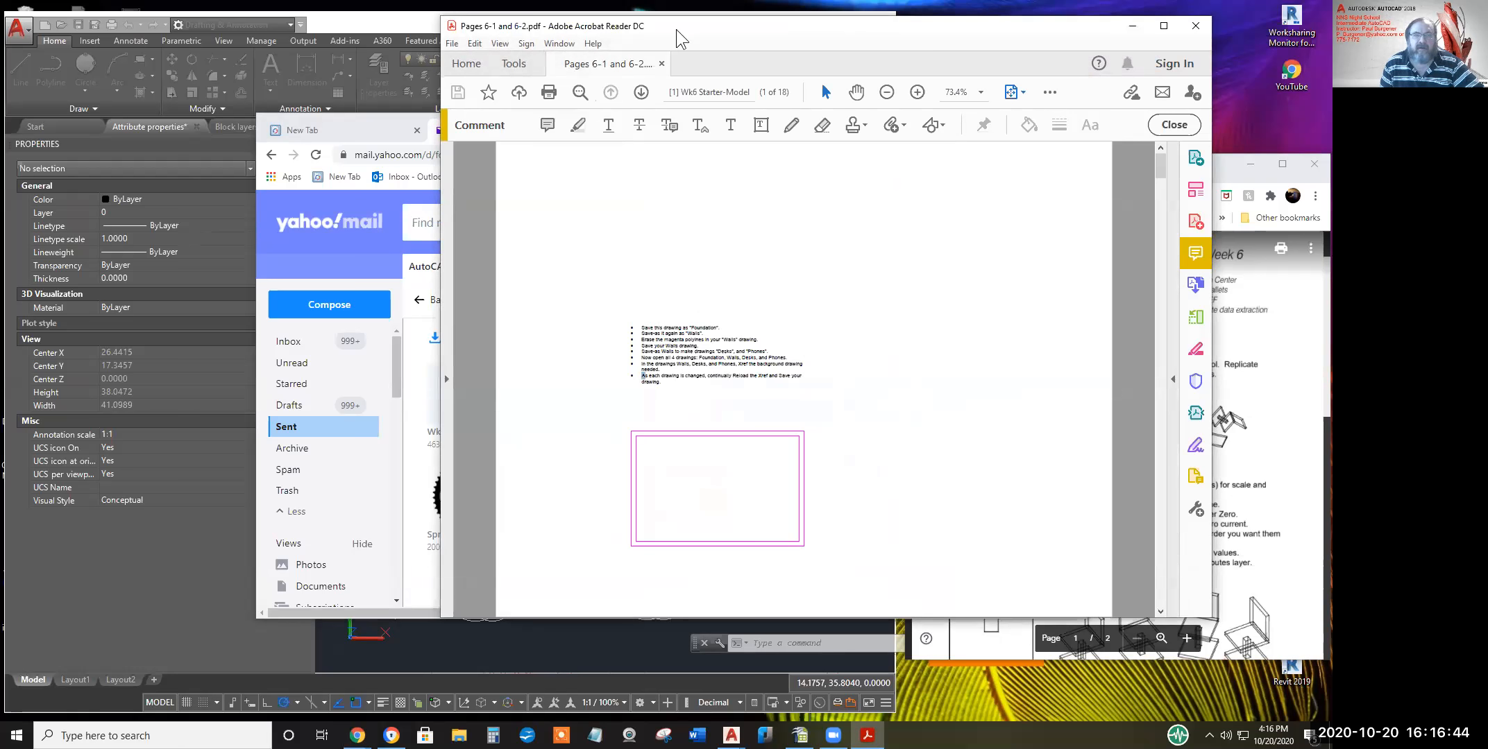
drag(673, 34, 397, 104)
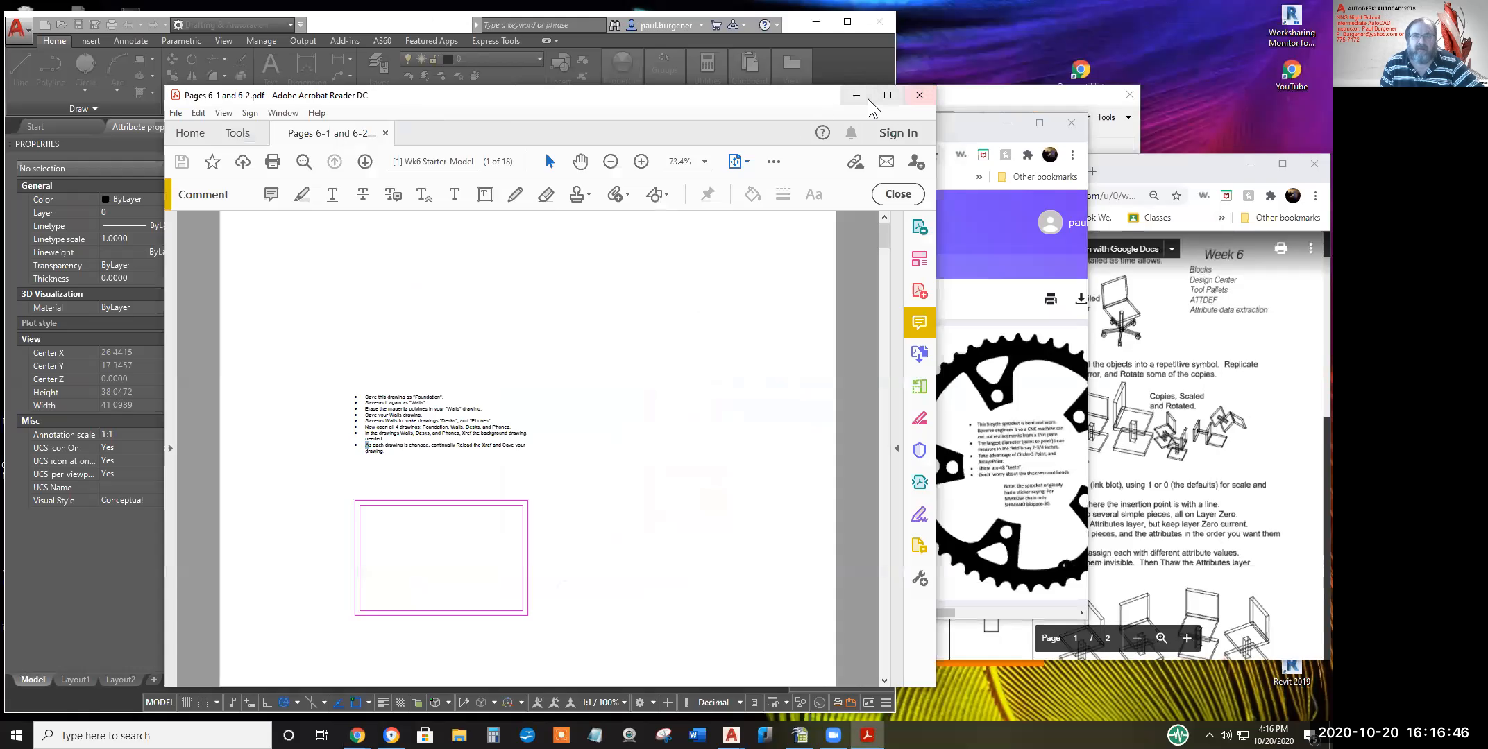
click(920, 97)
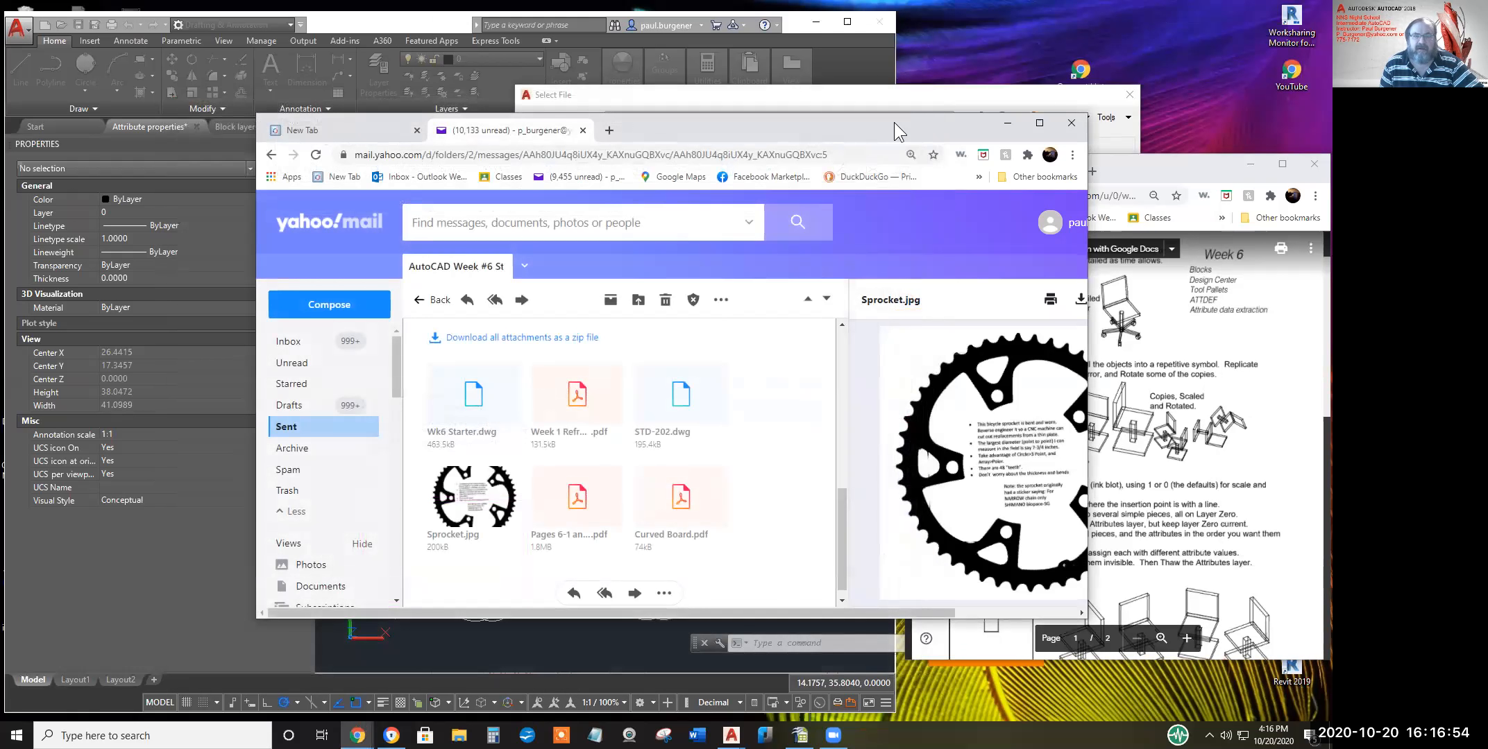
Move the mail window aside and preview the Pages 6-1 and 6-2.pdf attachment
drag(894, 122, 750, 135)
mouse_move(444, 423)
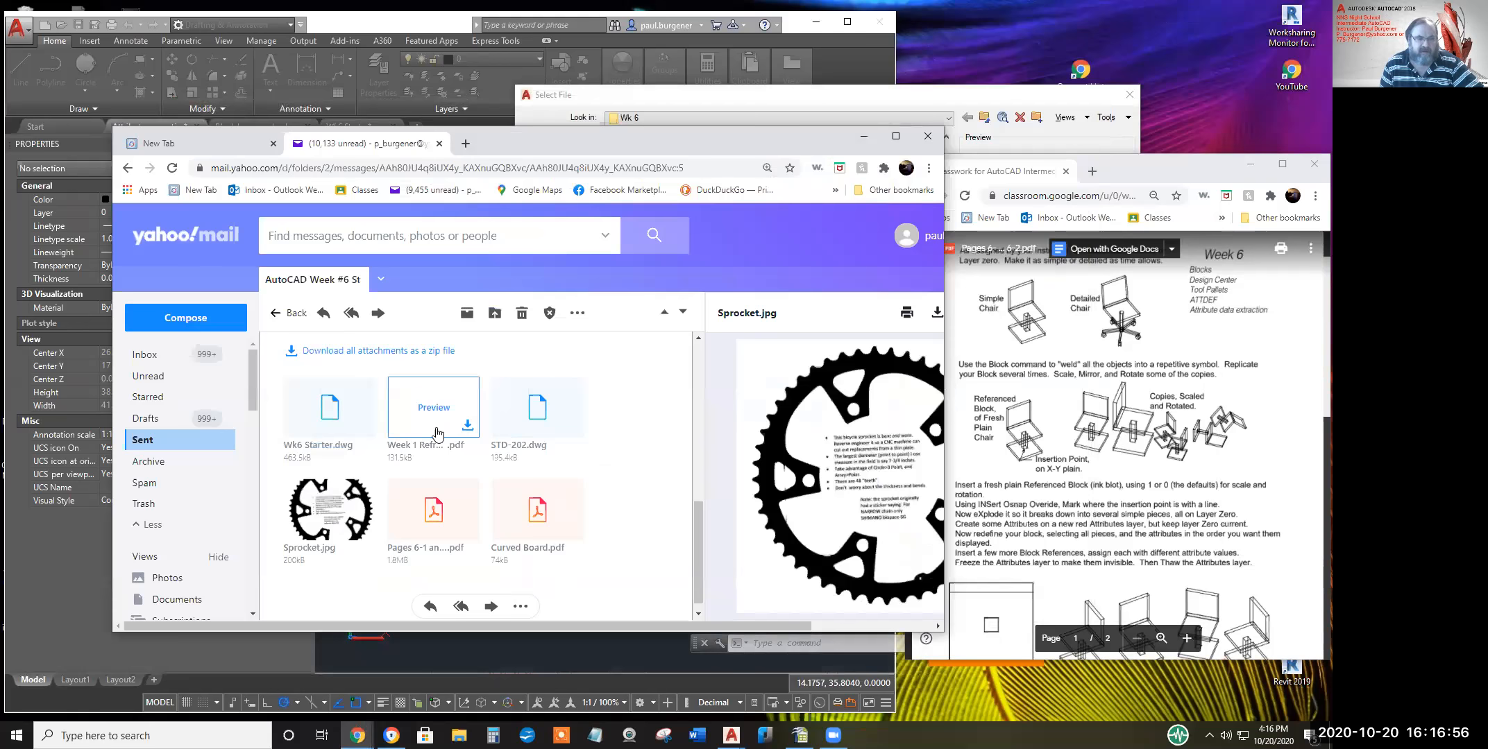
click(434, 510)
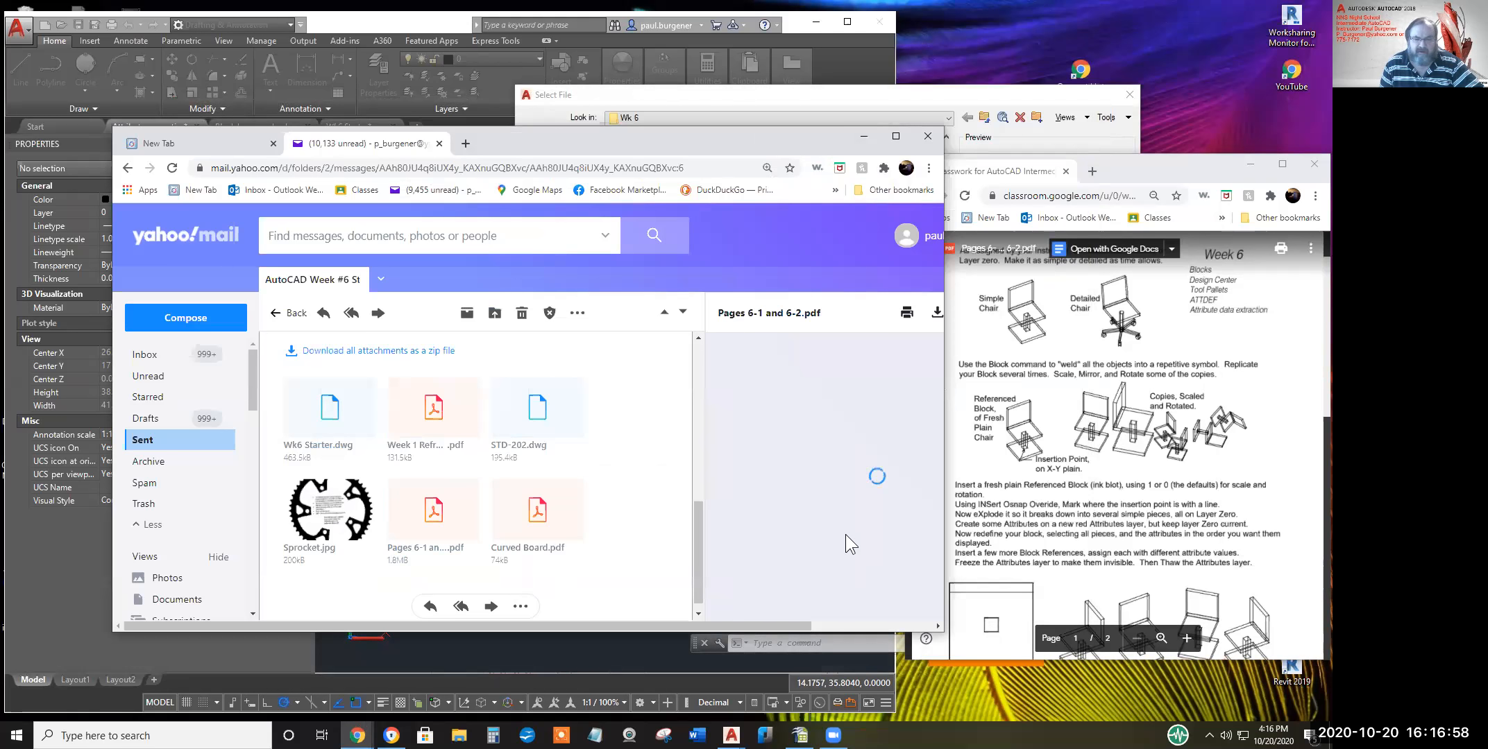
Scroll through the Classroom handout, then return to the Yahoo Mail window
click(1089, 448)
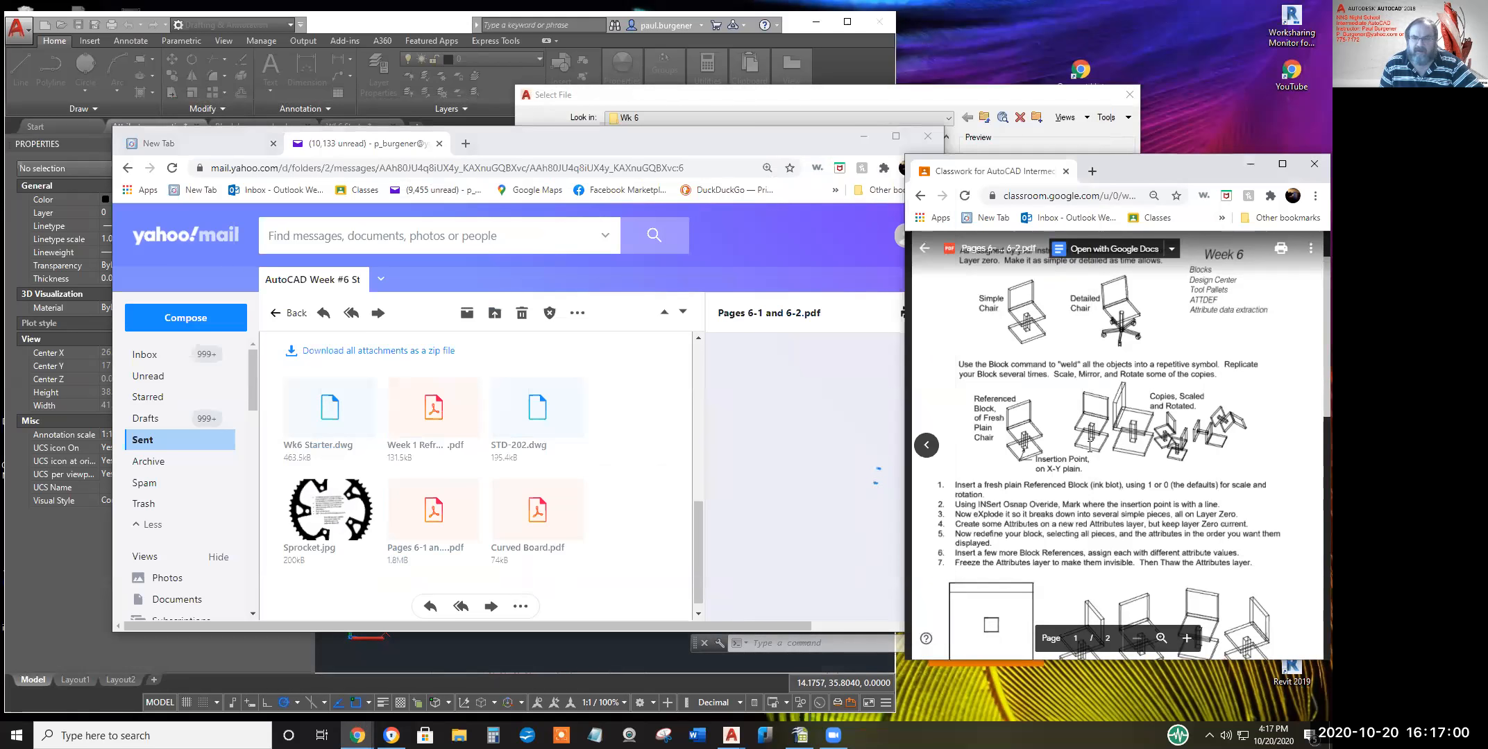
scroll(1089, 448, up, 1)
scroll(1090, 447, down, 3)
scroll(1090, 448, down, 6)
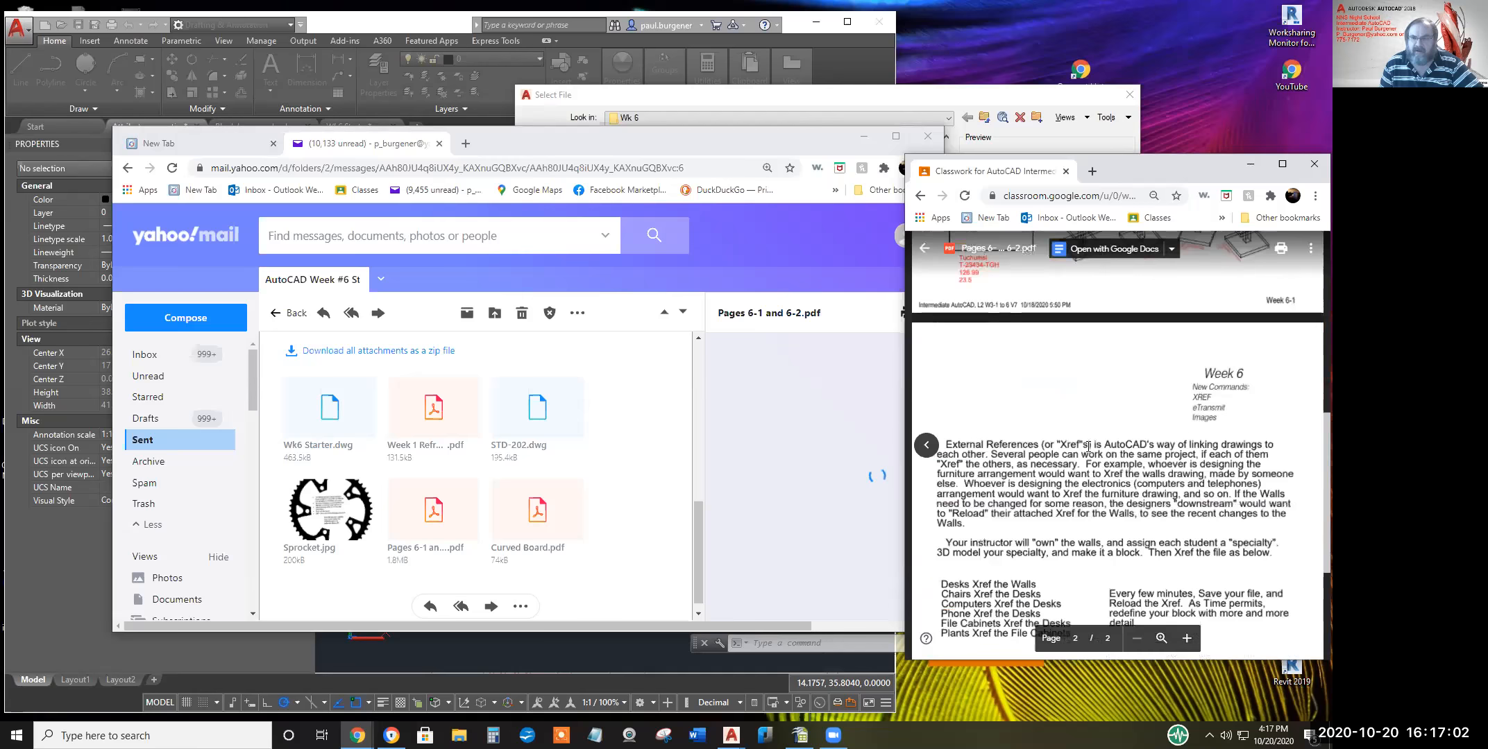
scroll(1087, 447, up, 10)
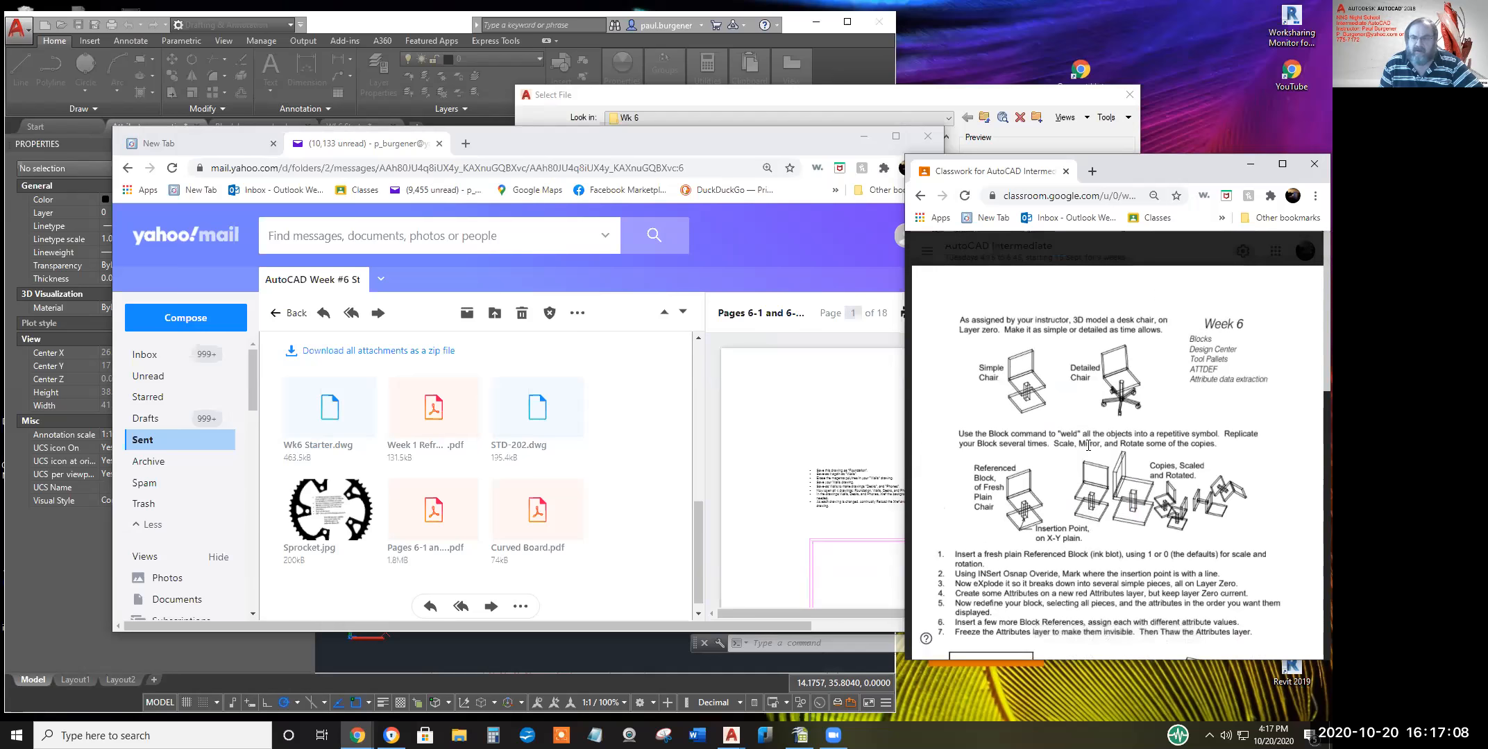
scroll(1088, 446, down, 3)
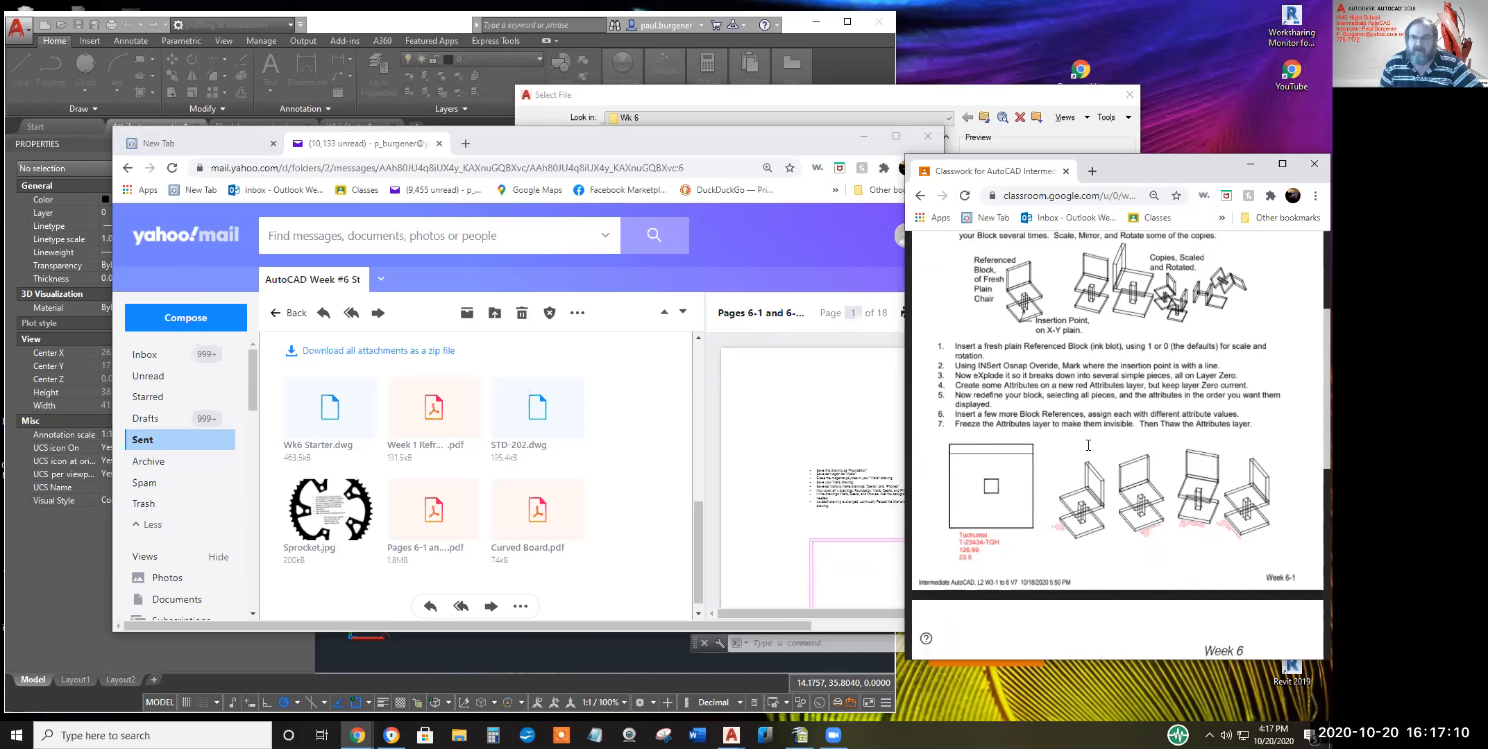
scroll(1087, 446, up, 3)
scroll(1087, 446, down, 2)
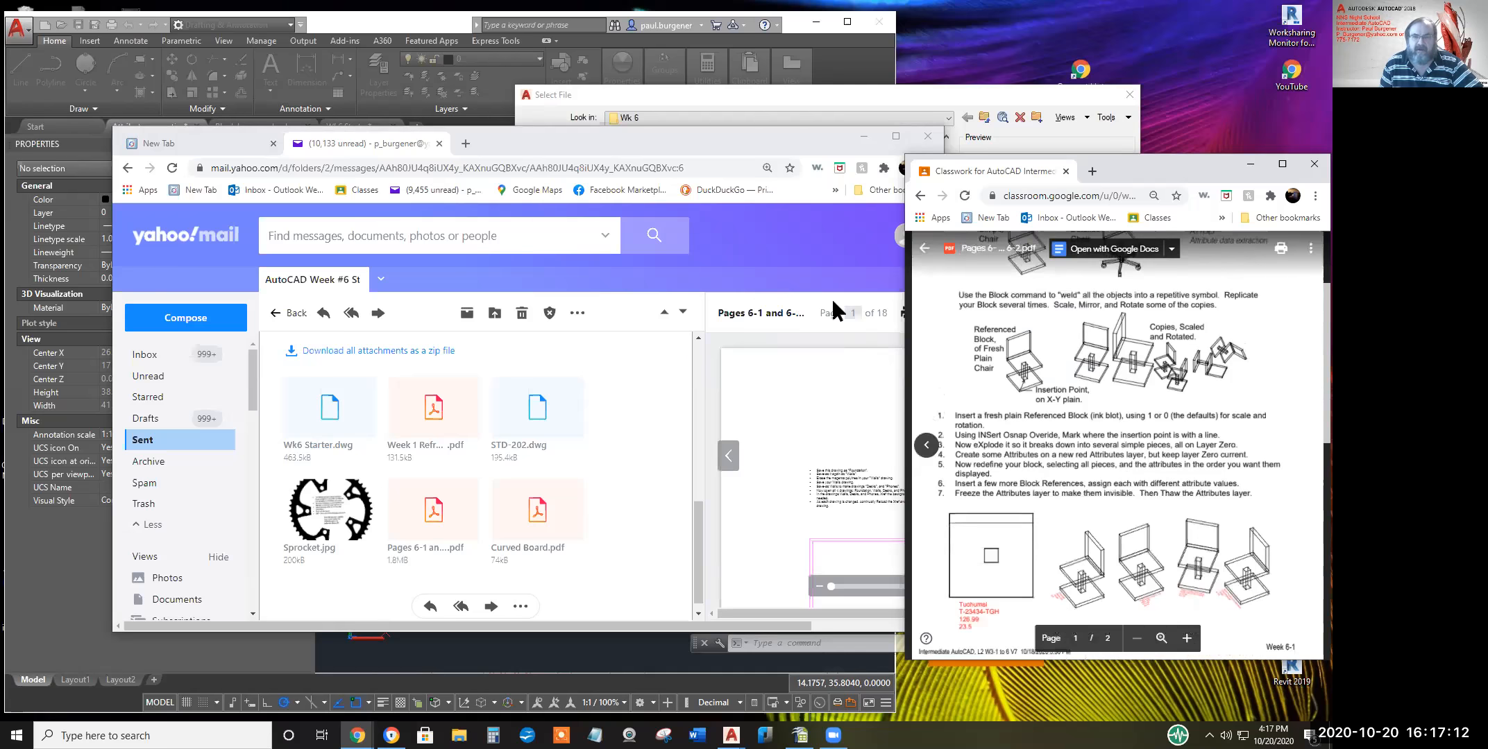
click(839, 238)
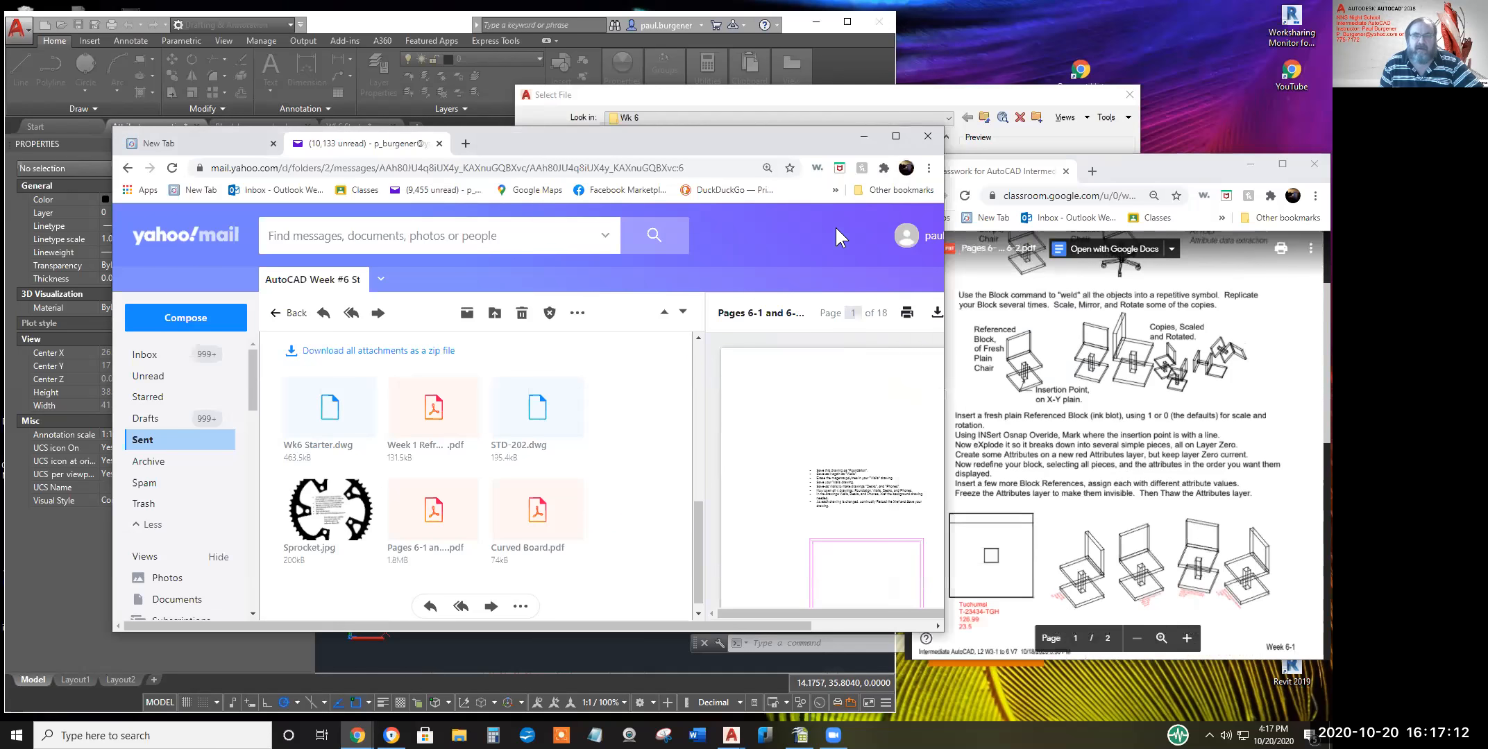
Close the mail browser and return to AutoCAD's Select File dialog, now at FTP Locations
click(928, 136)
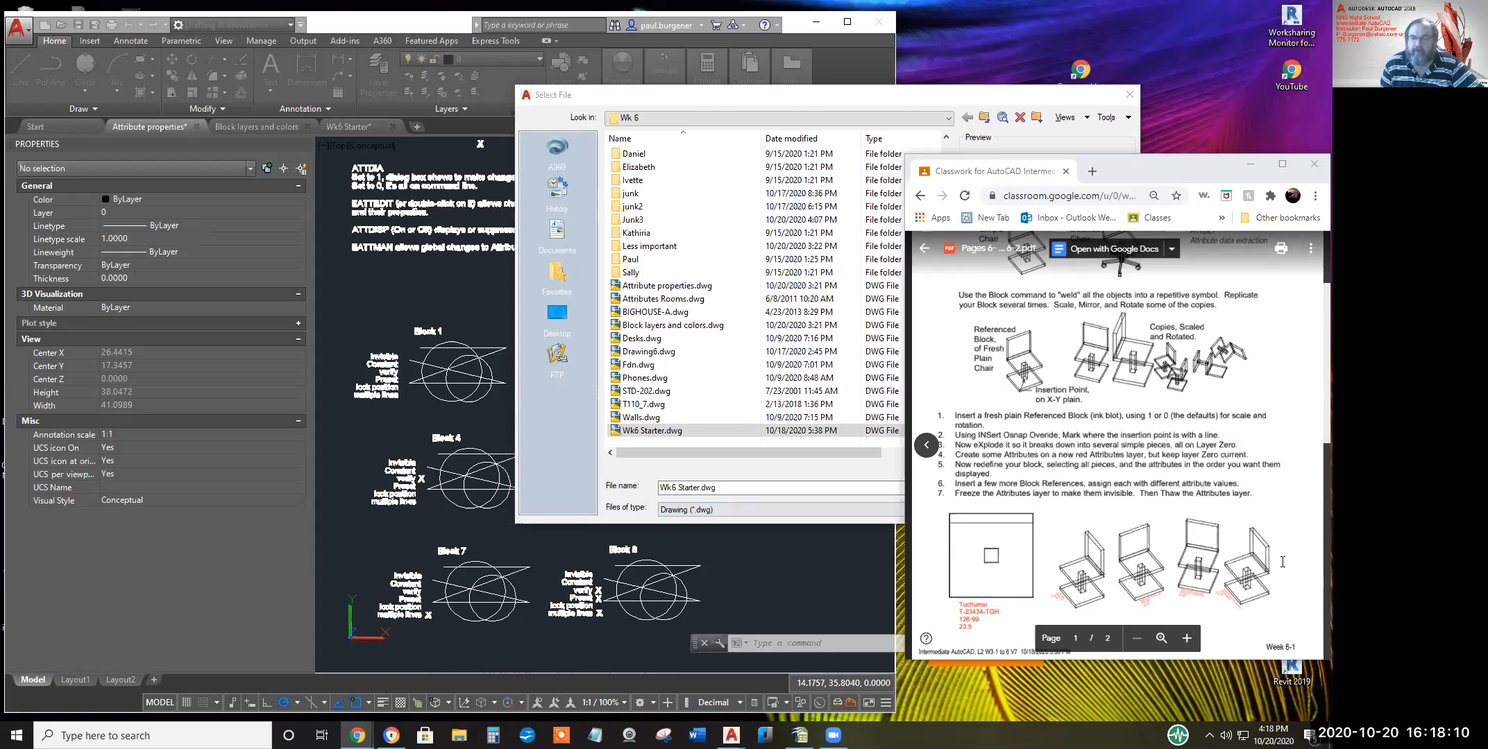
scroll(1179, 430, up, 2)
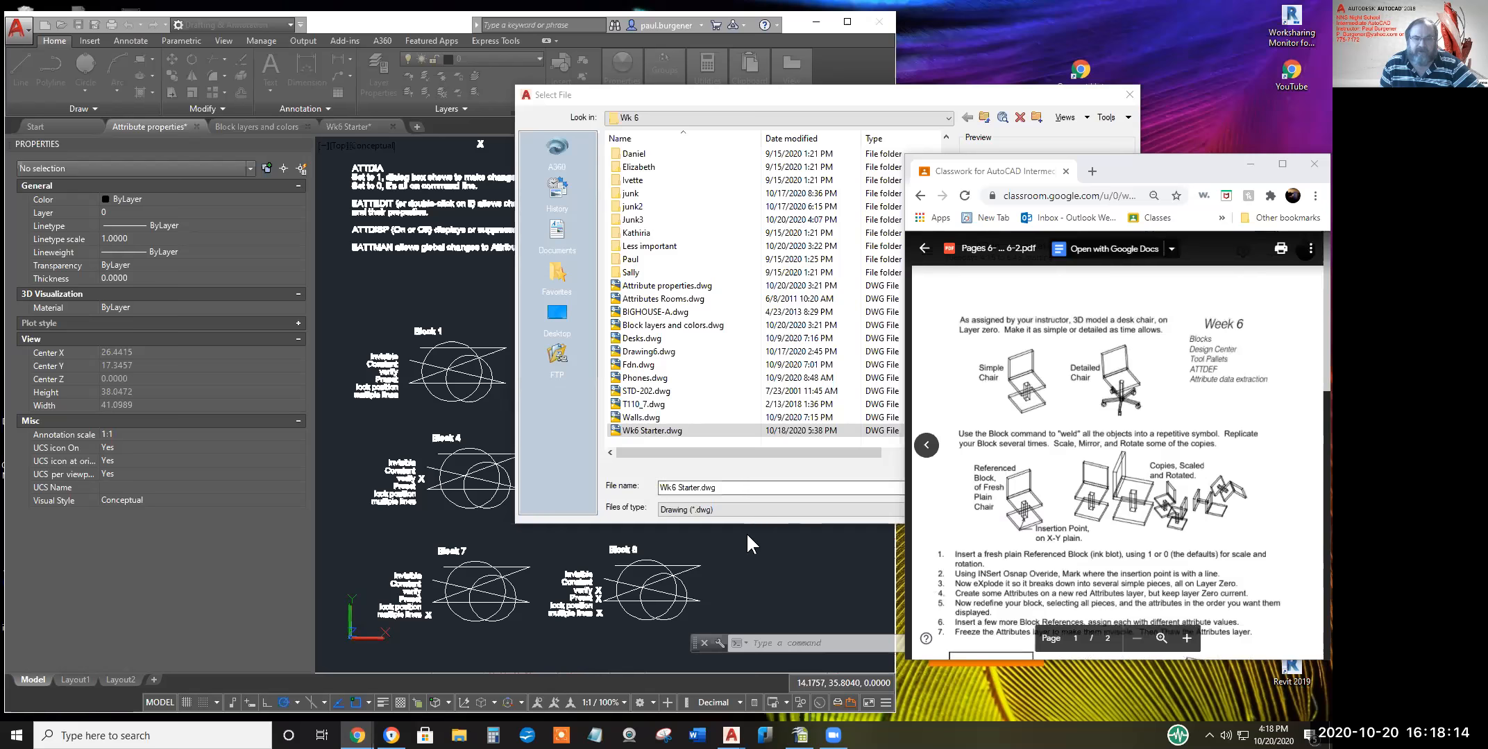
click(557, 355)
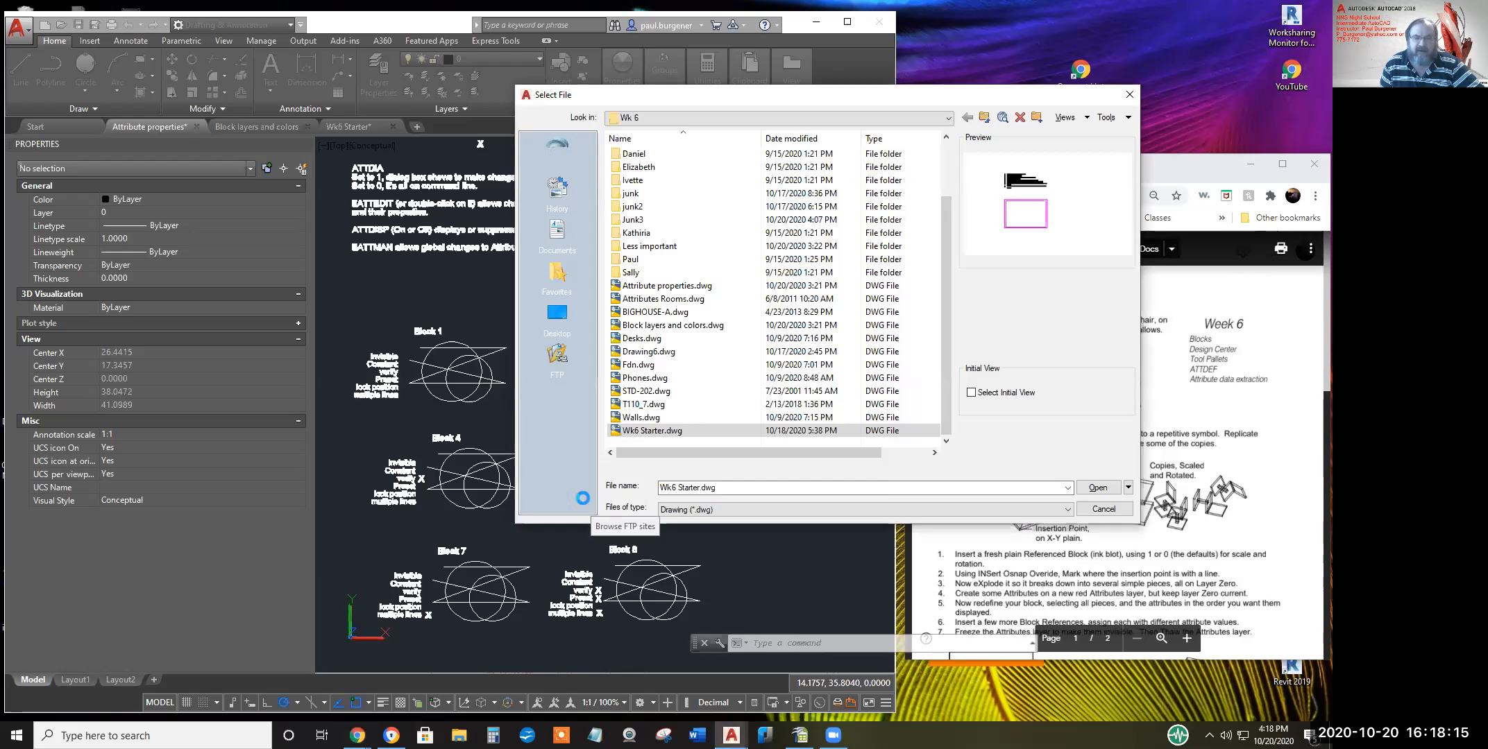
Open Wk5 Starter V1.dwg from the Student Work > Wk 5 folder via the Application menu
click(1129, 95)
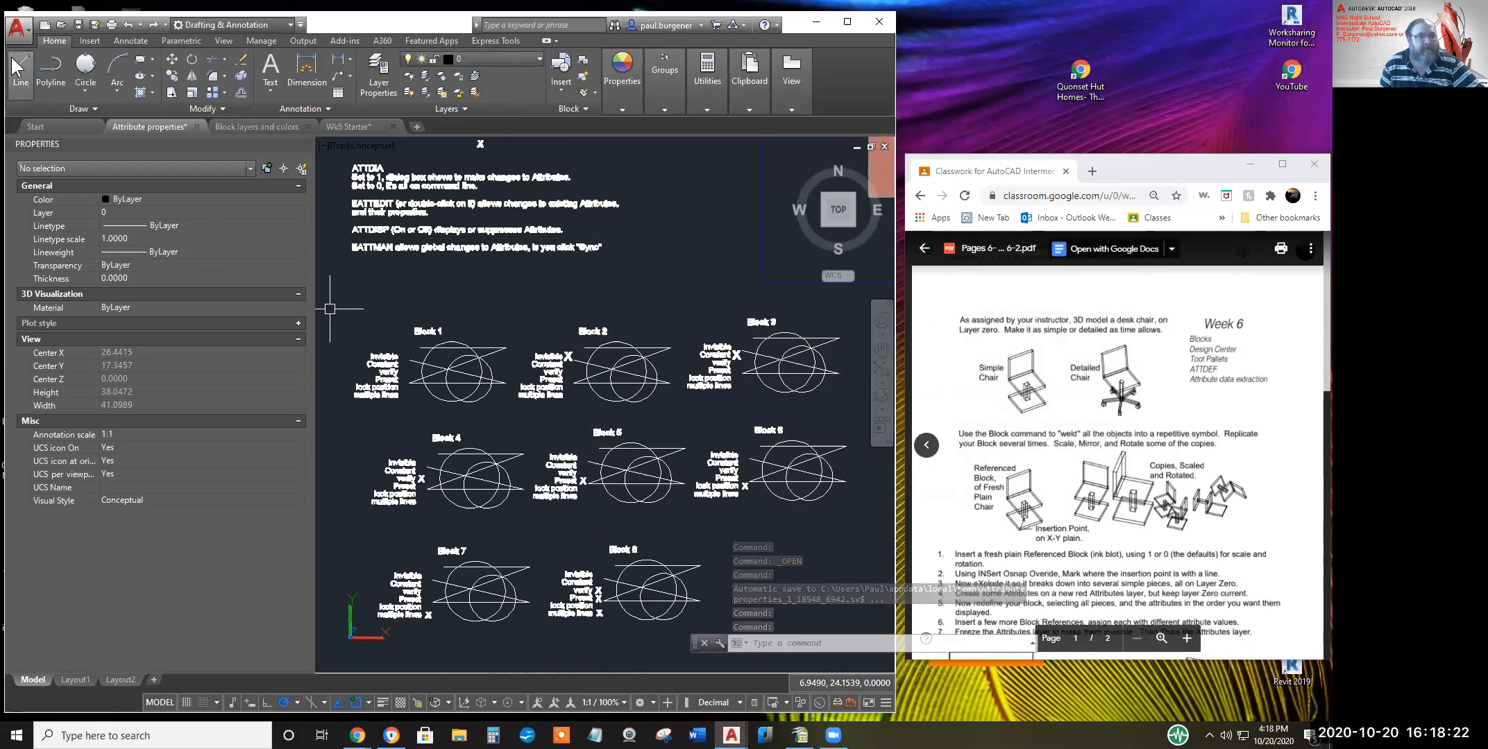
click(18, 30)
click(52, 139)
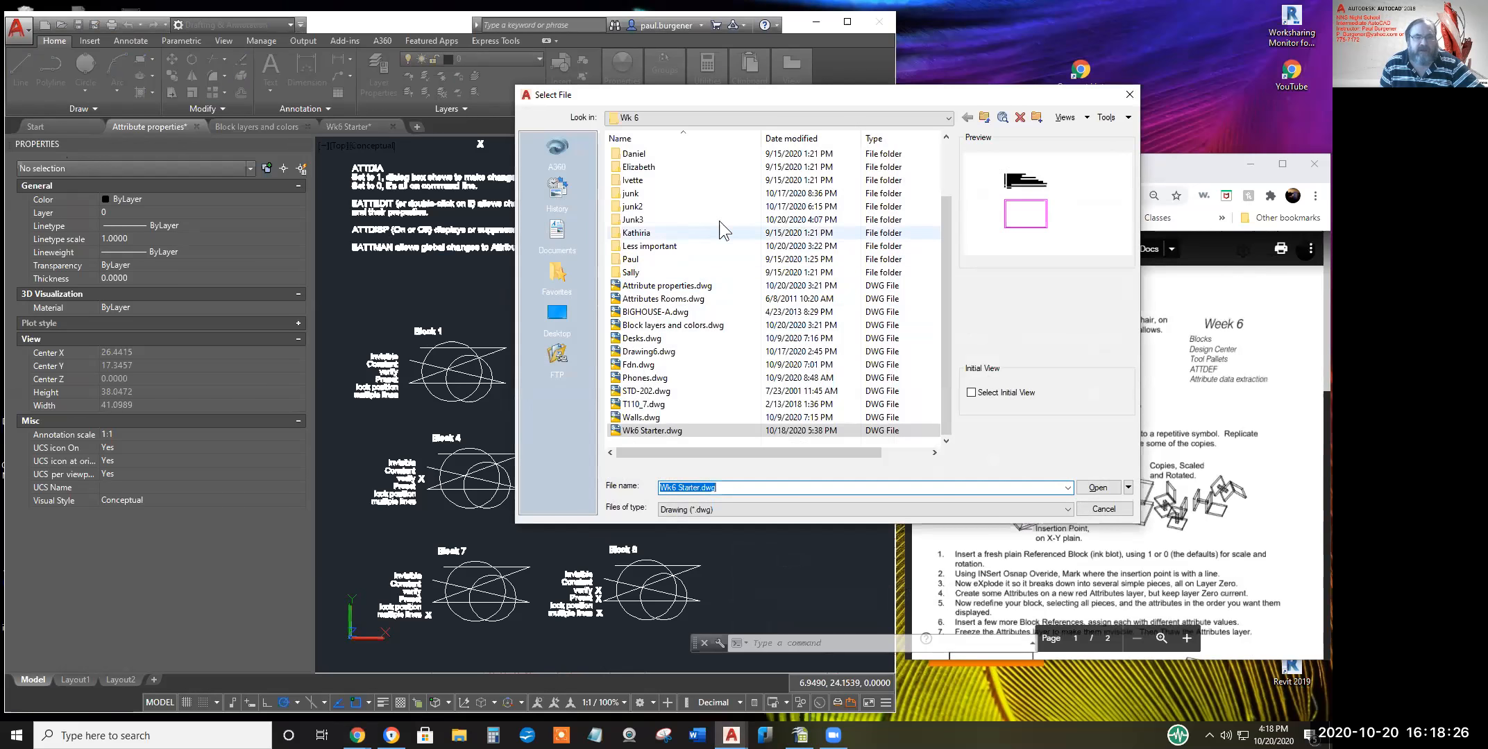
click(985, 118)
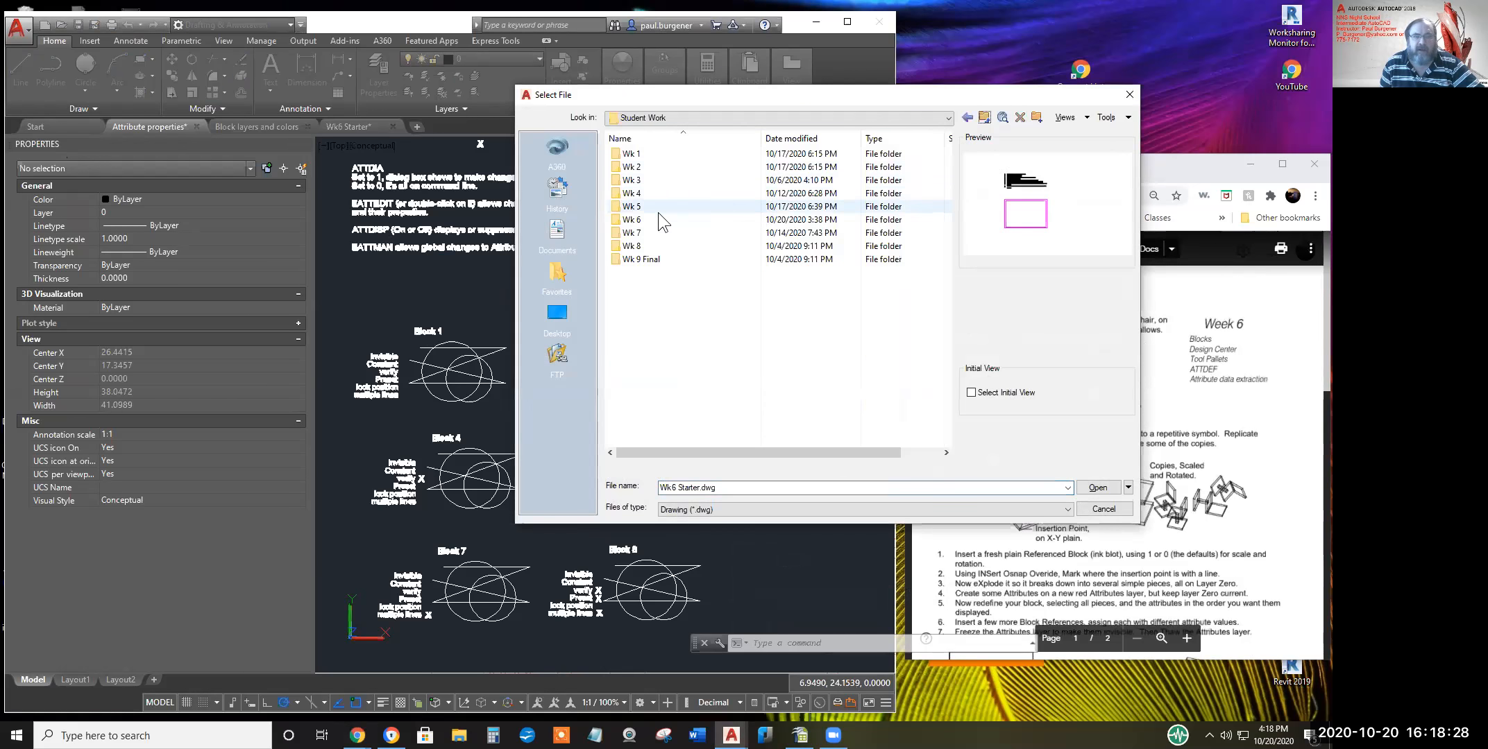
double_click(637, 208)
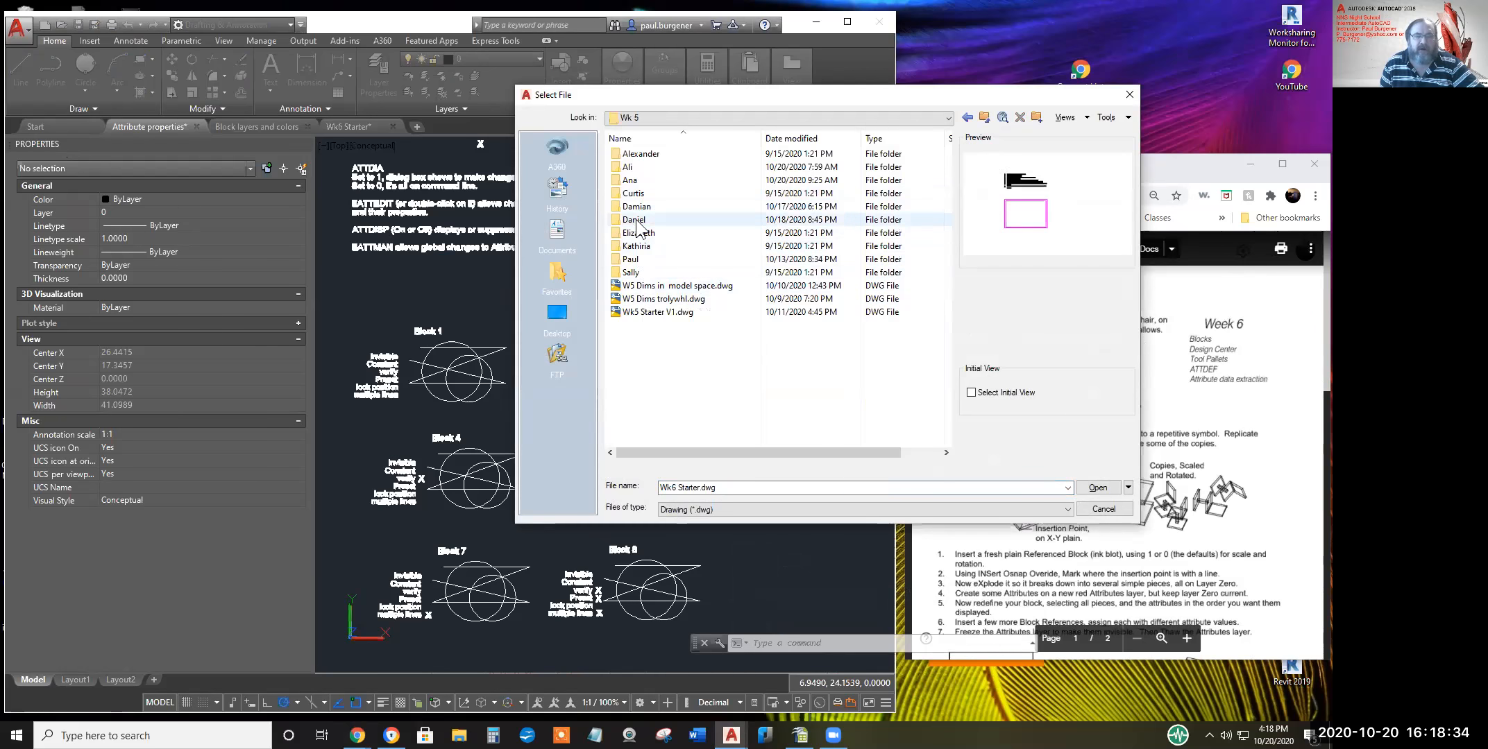
double_click(631, 261)
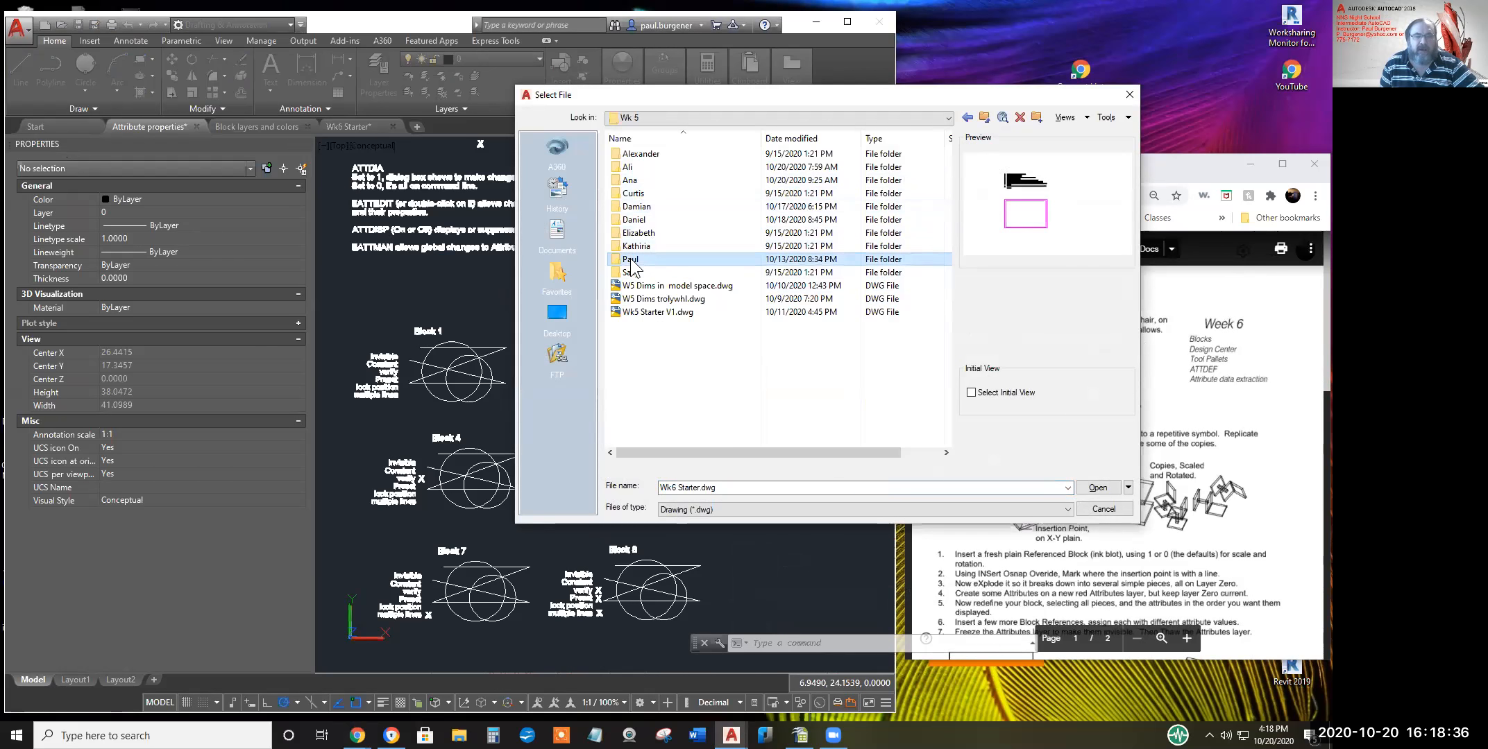
click(984, 117)
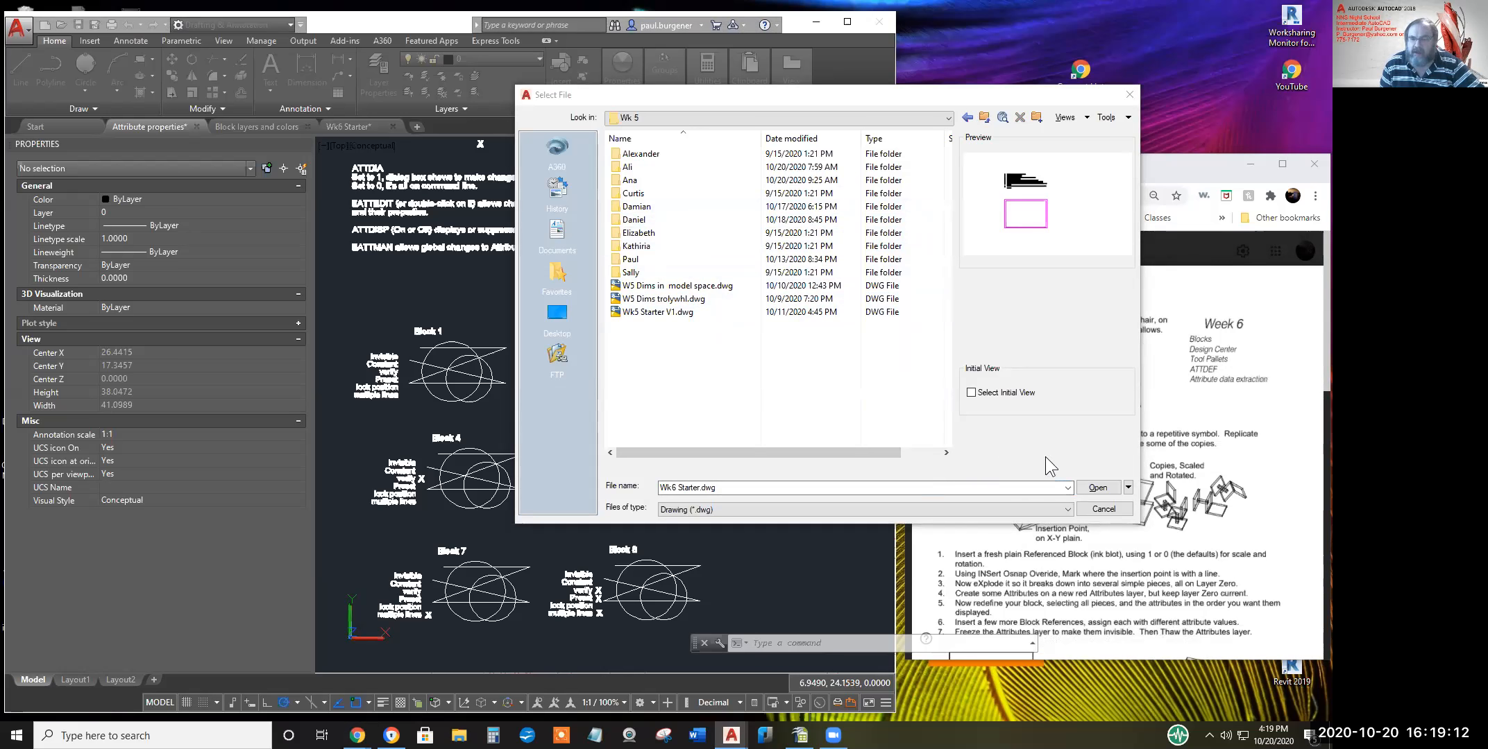
click(985, 118)
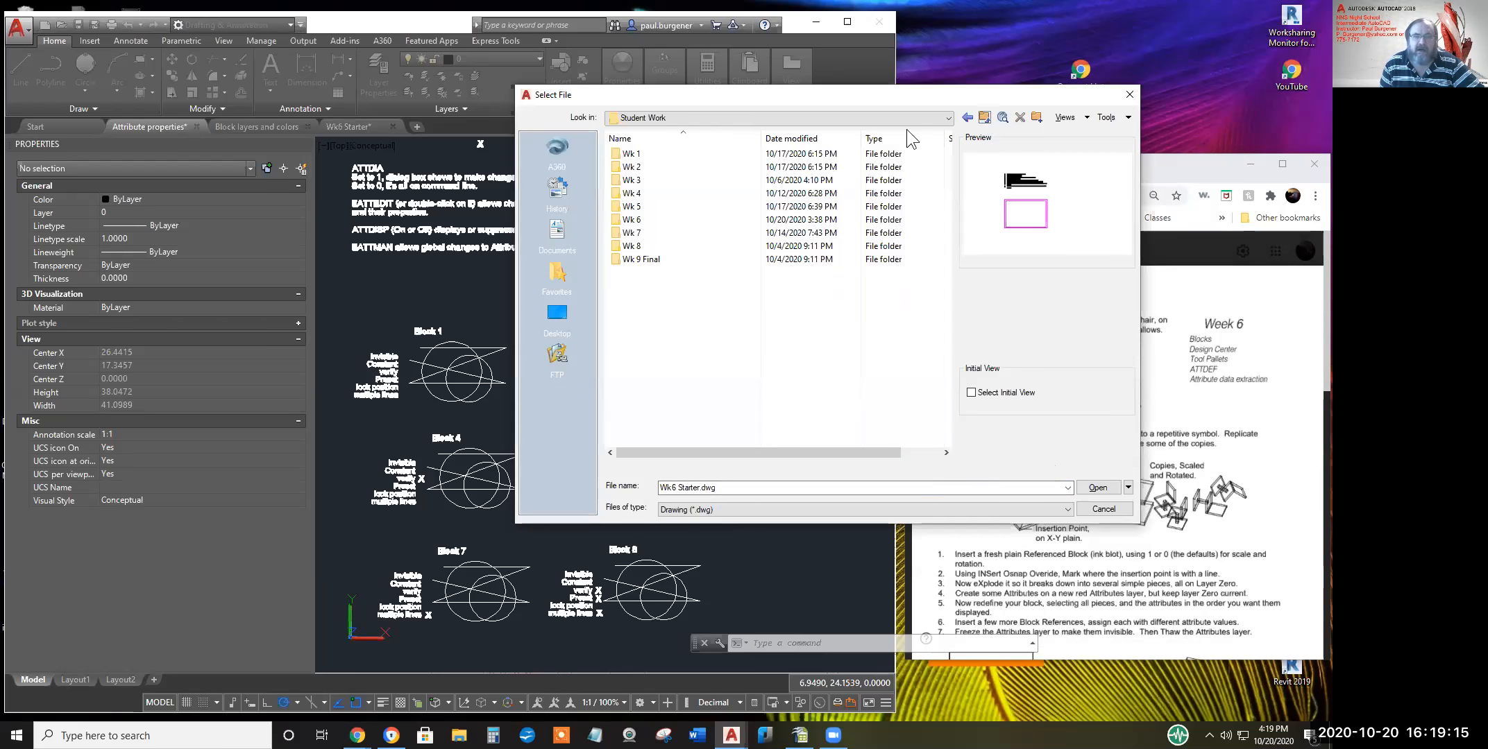
double_click(643, 206)
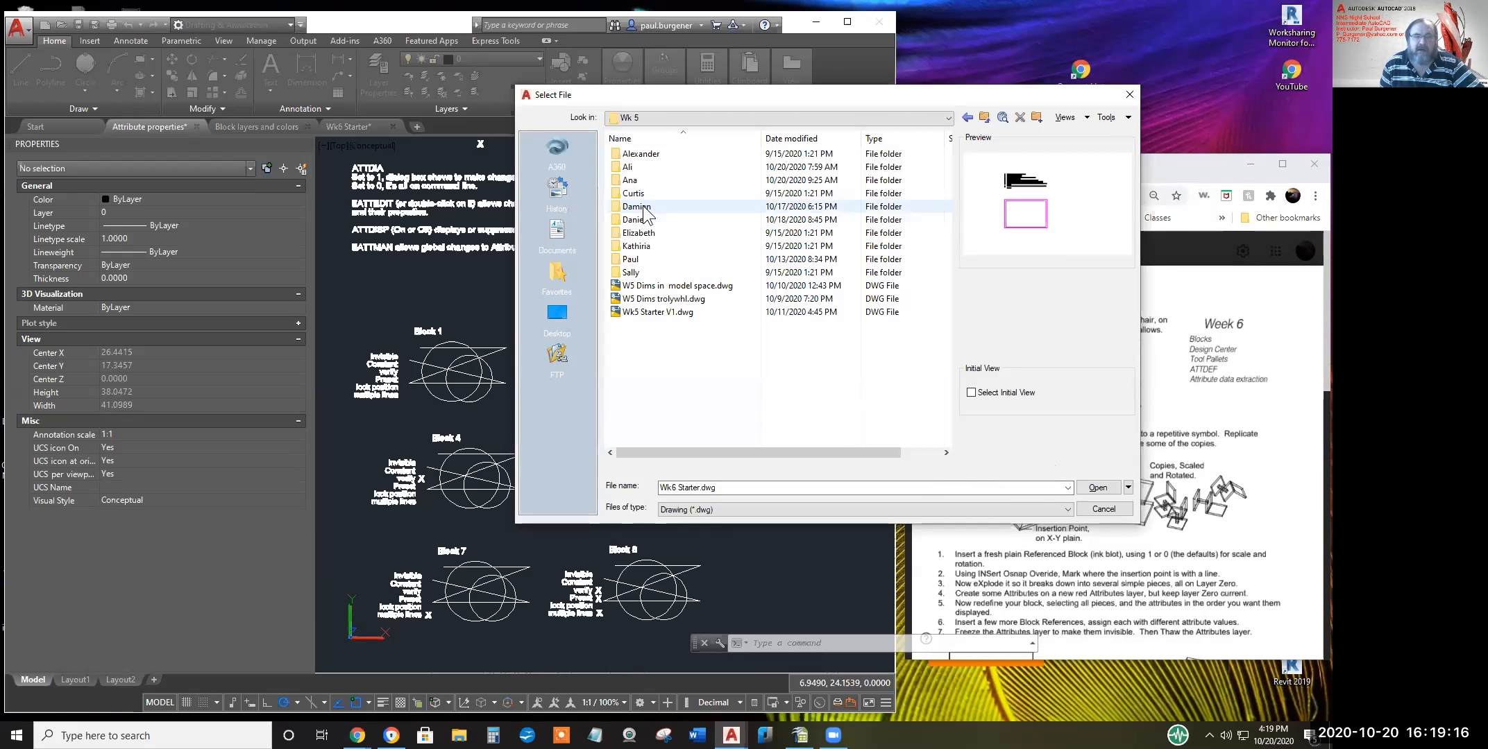
double_click(647, 314)
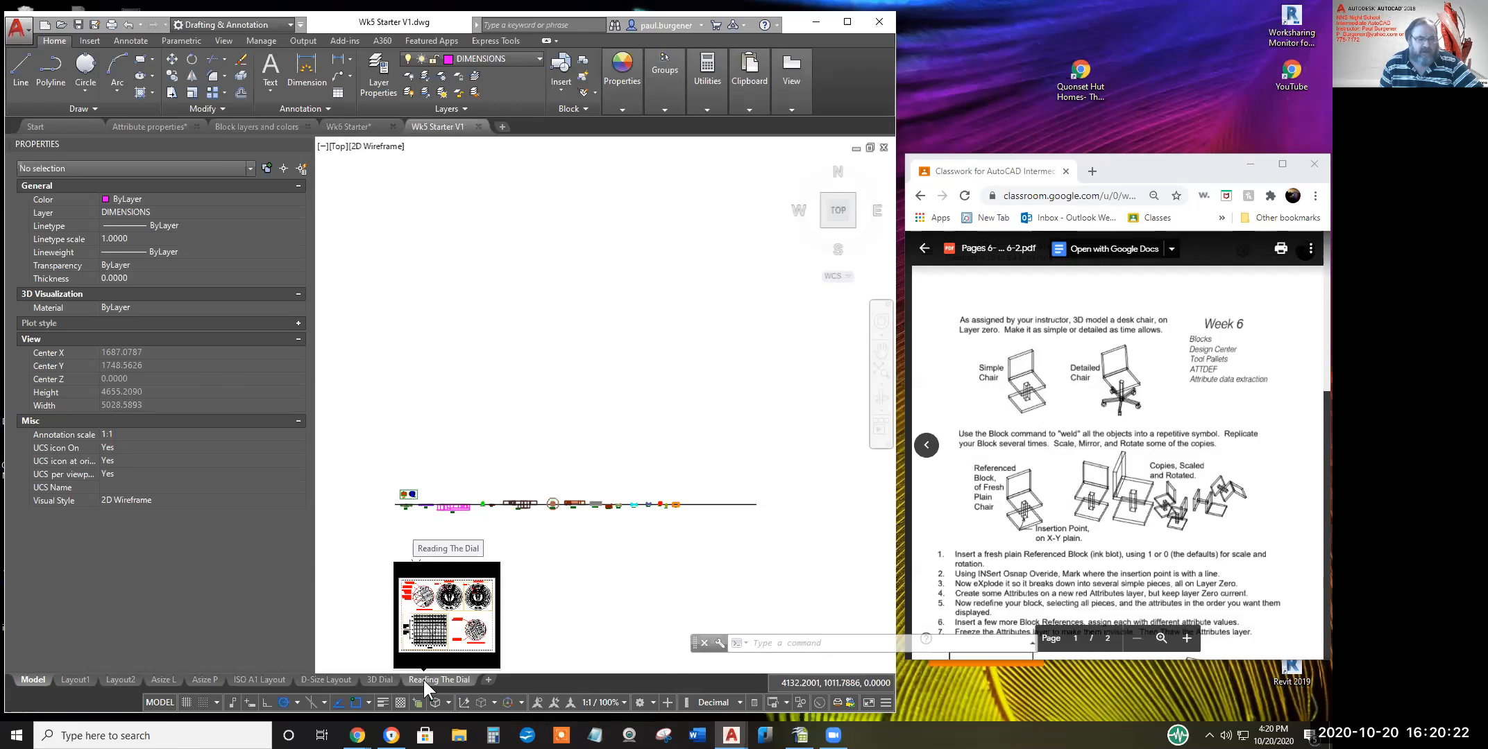
Show the 3D Dial layout with the sundial model and title block, then list all layouts
click(382, 679)
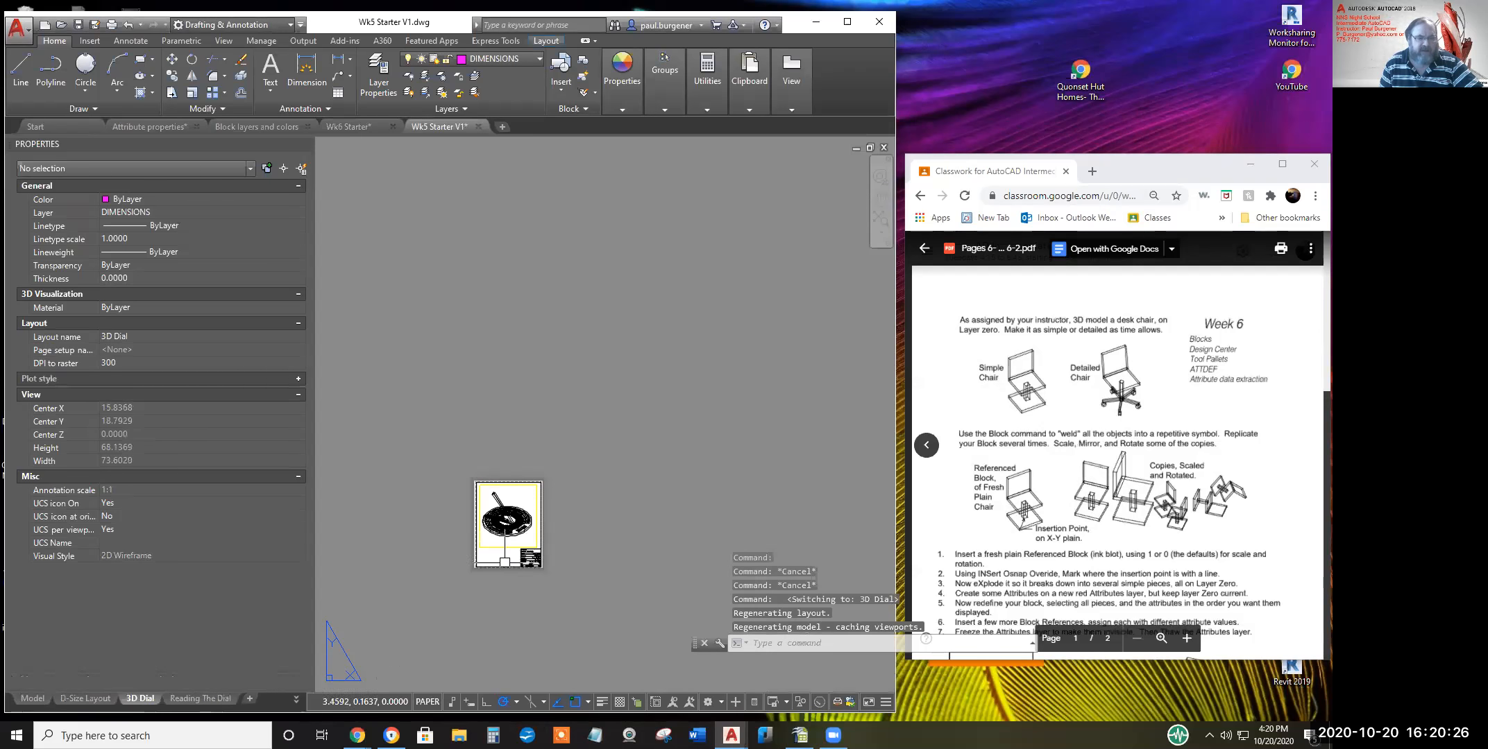
middle_drag(523, 560, 615, 473)
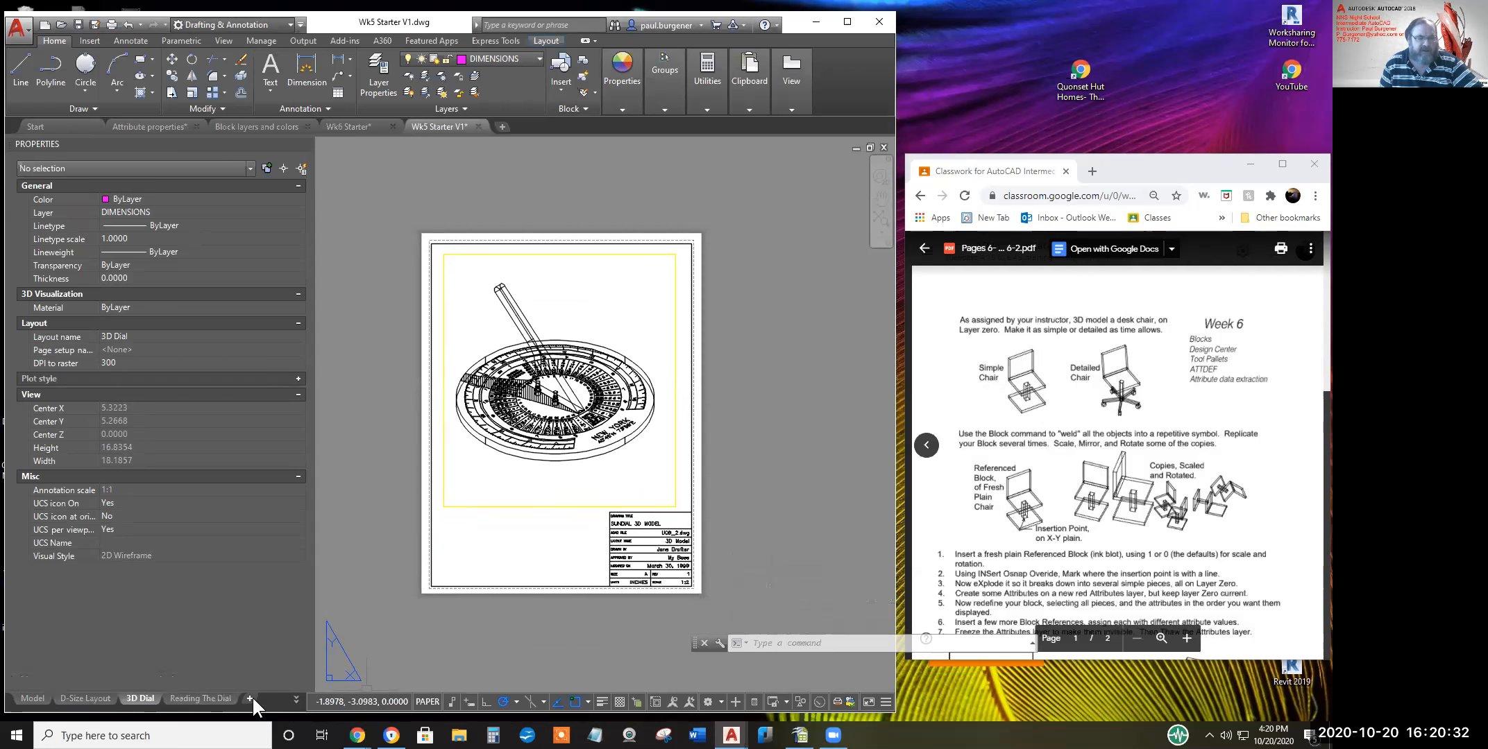
mouse_move(173, 699)
mouse_move(109, 699)
click(294, 698)
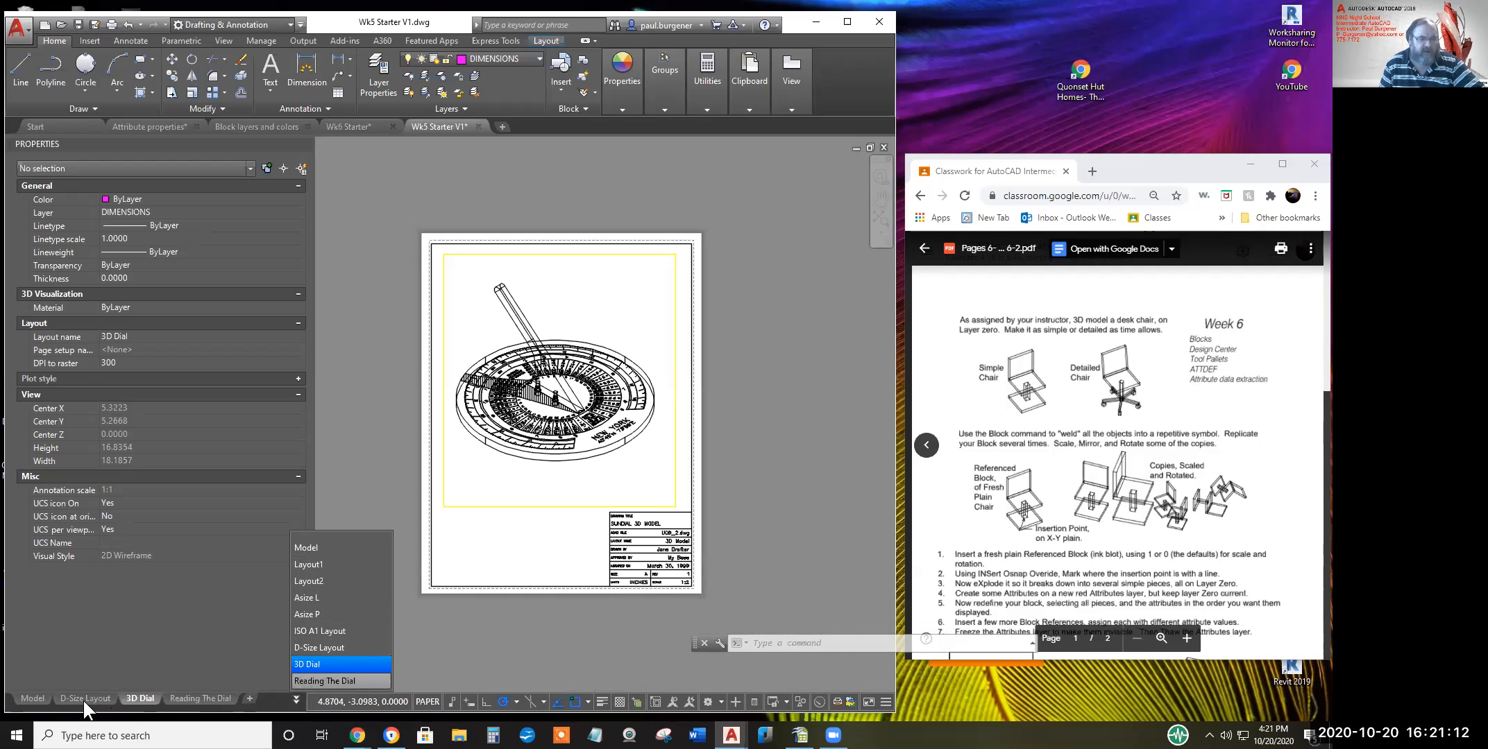
Rename the Layout1 tab to 'Ex 6' from its right-click menu
click(312, 564)
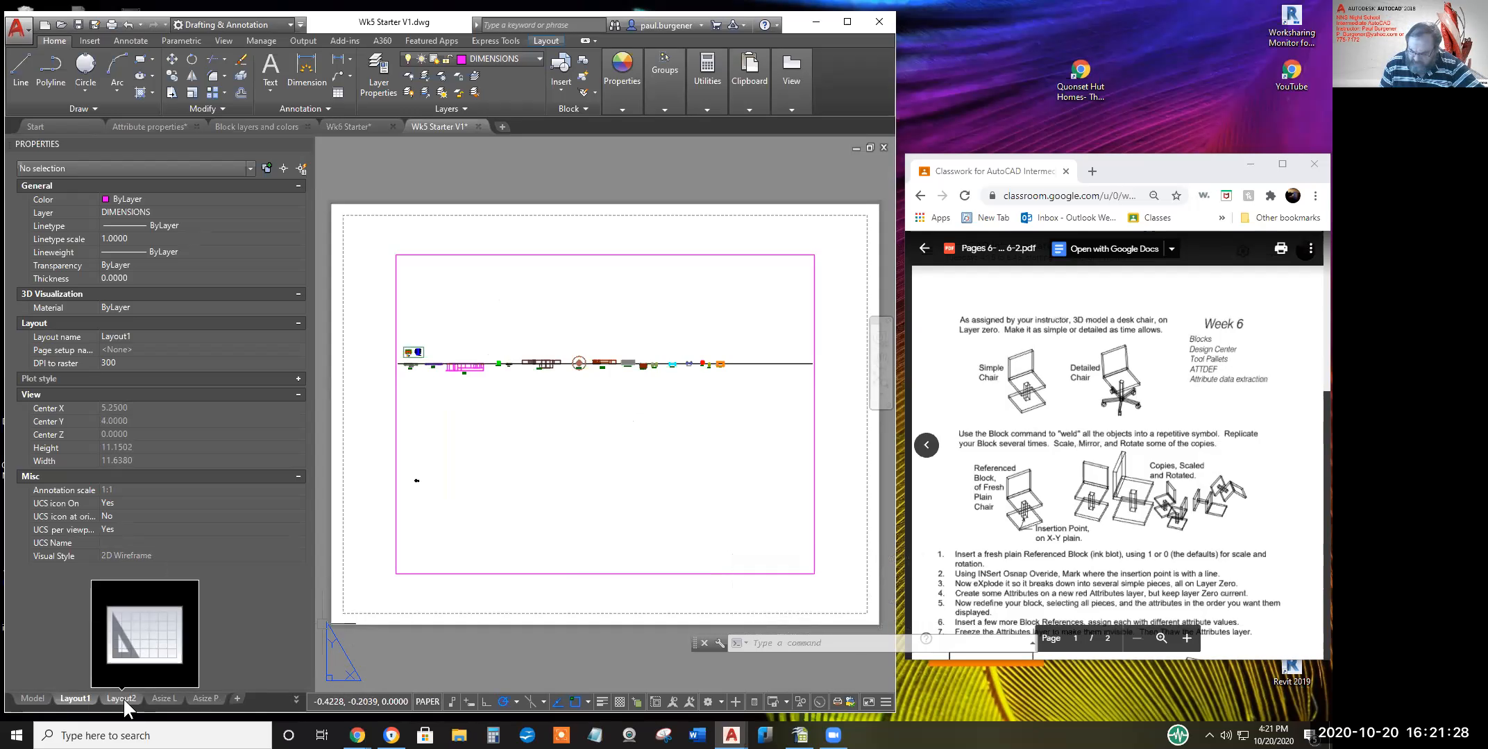
right_click(74, 699)
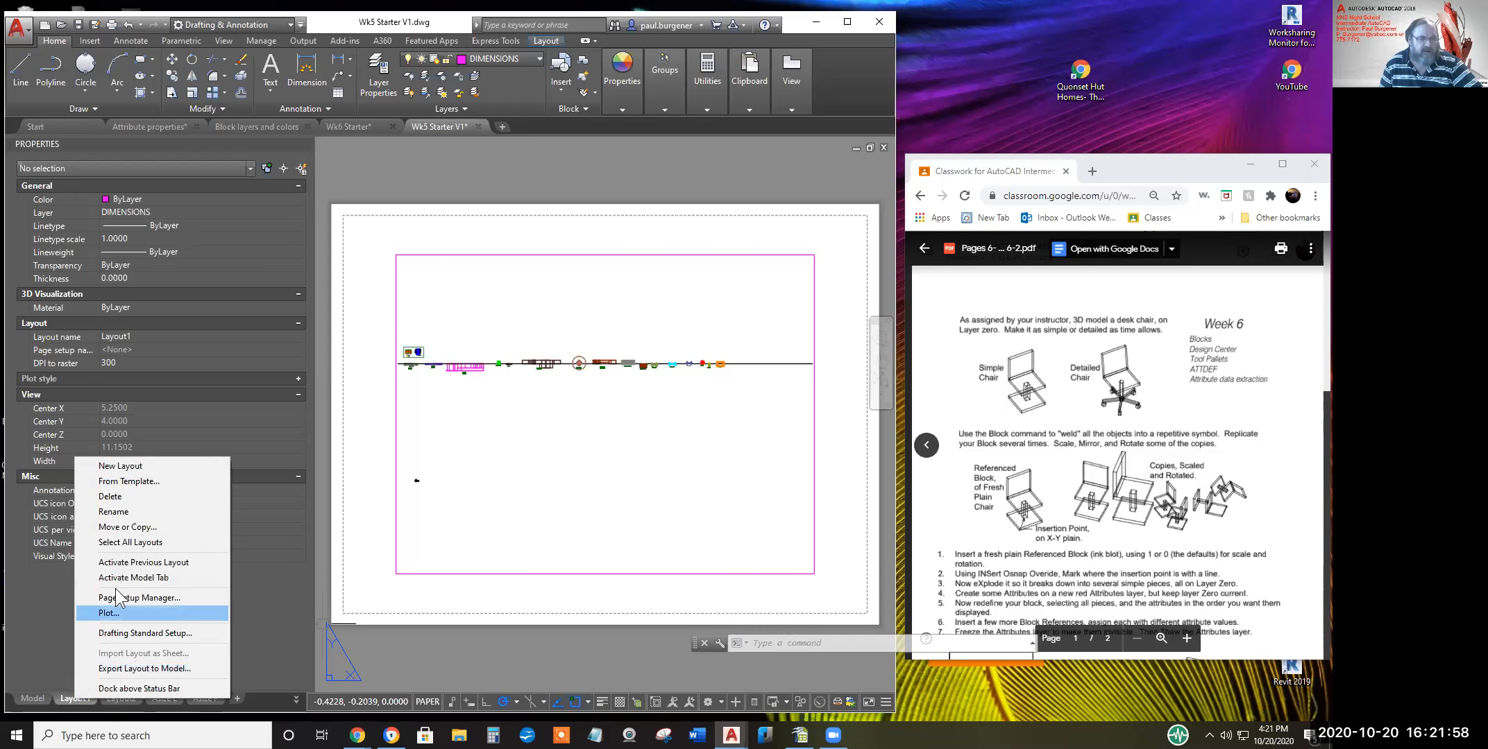
click(123, 510)
text(Ex 6)
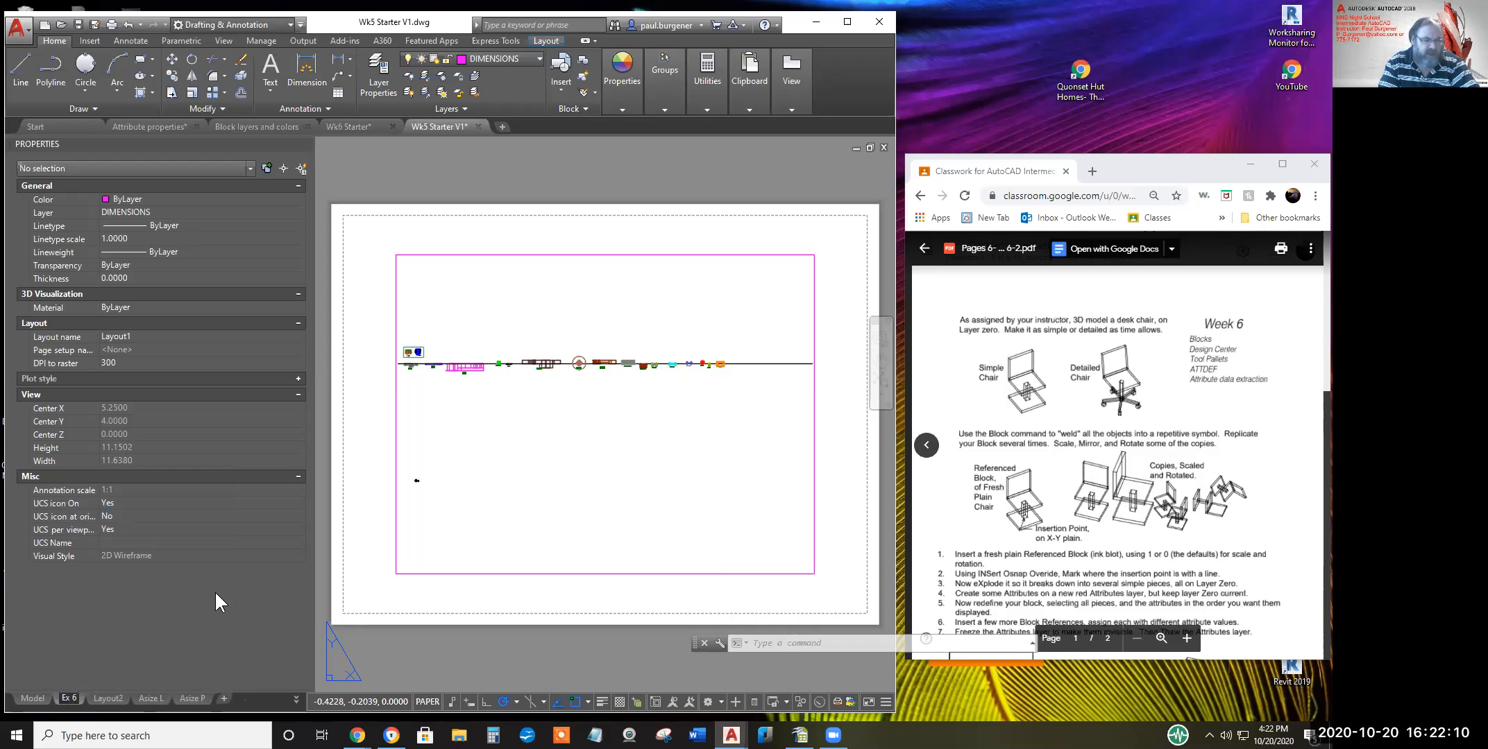
key(Return)
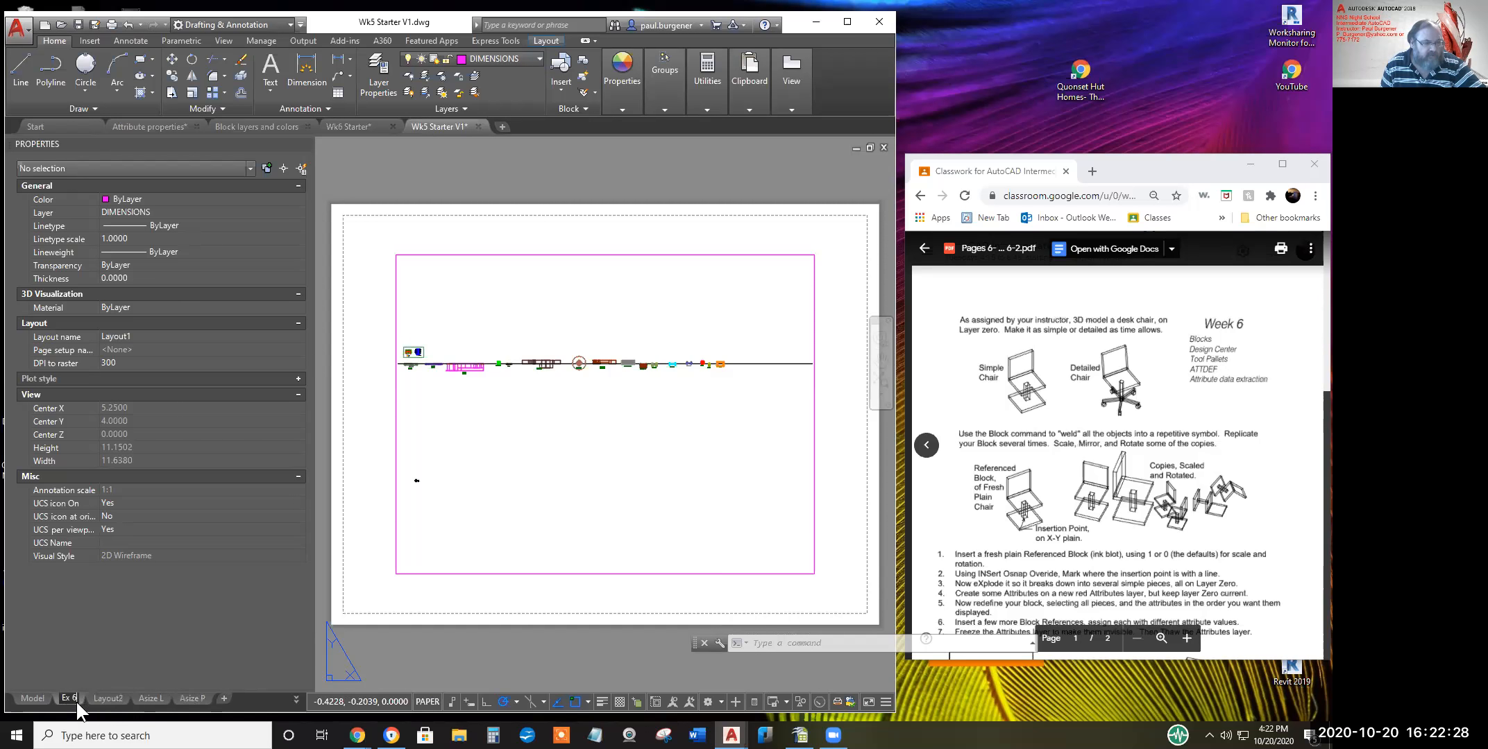
Check Layout2, return to the Ex 6 layout and bring up its tab options
mouse_move(70, 698)
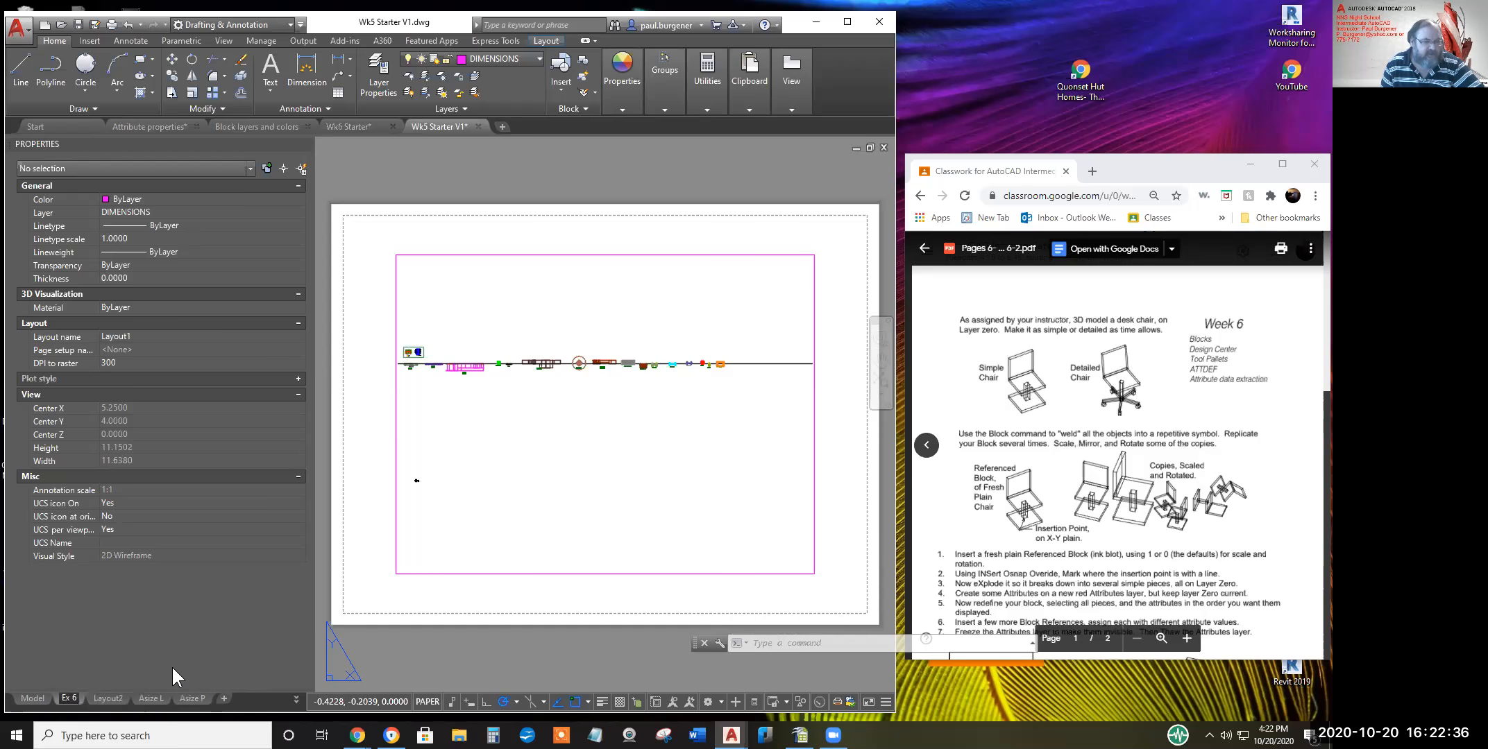
click(109, 696)
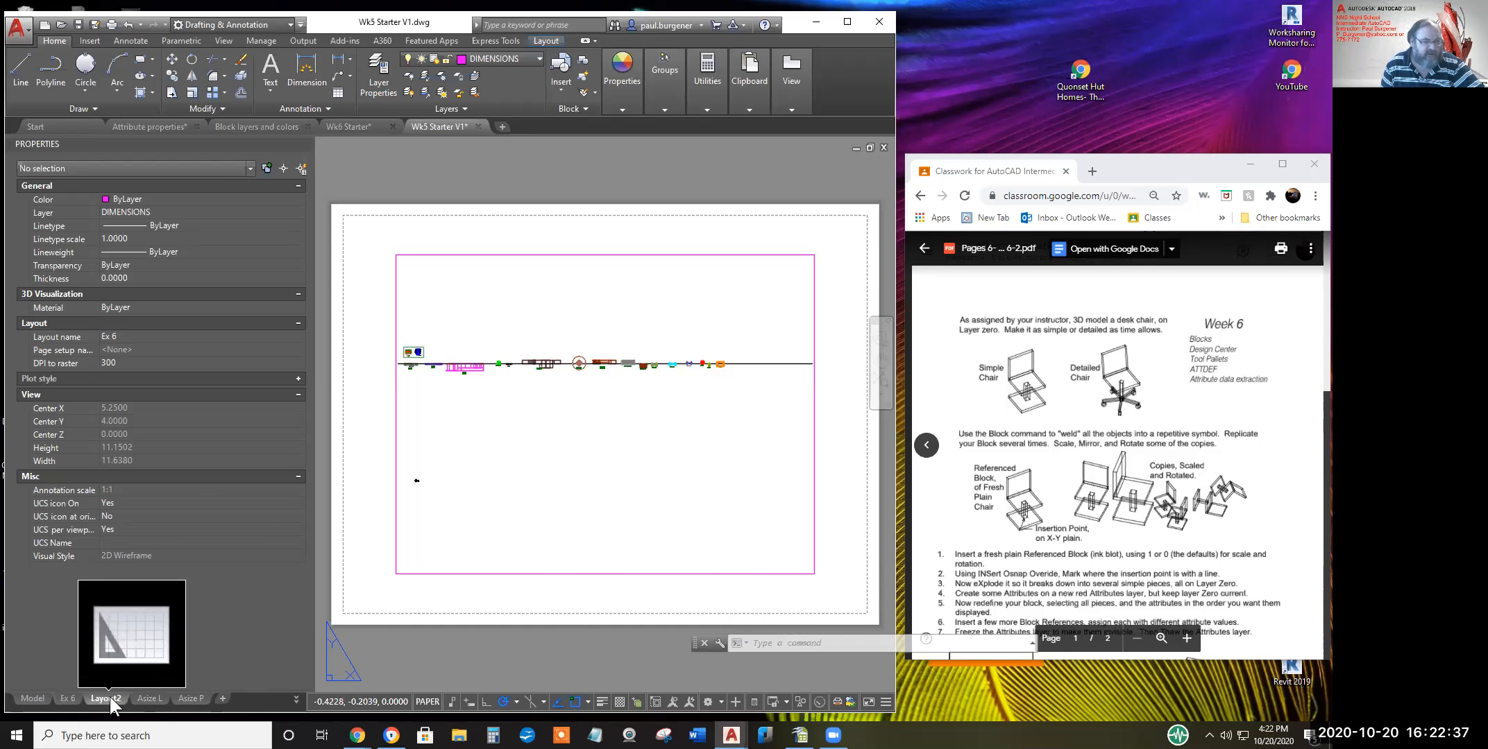
click(66, 697)
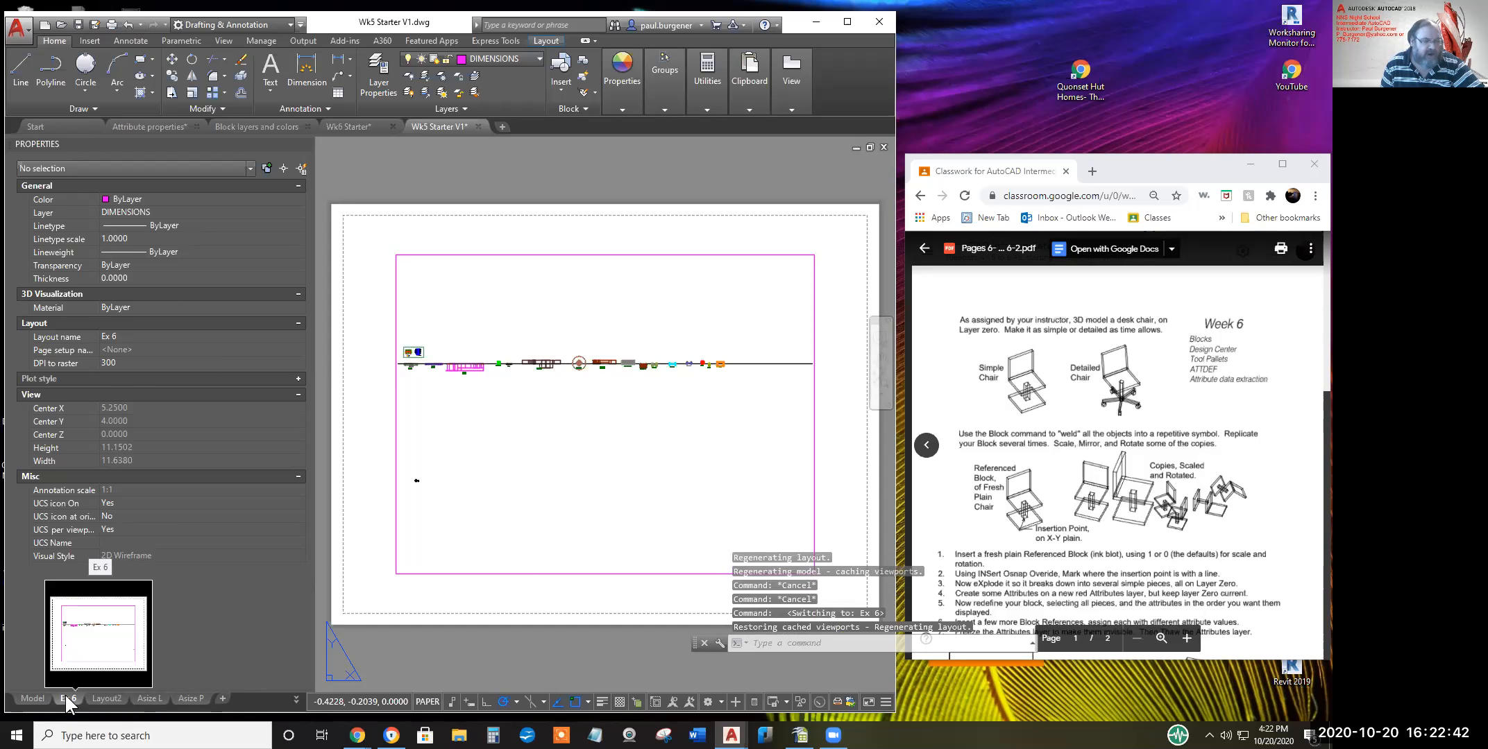
right_click(66, 695)
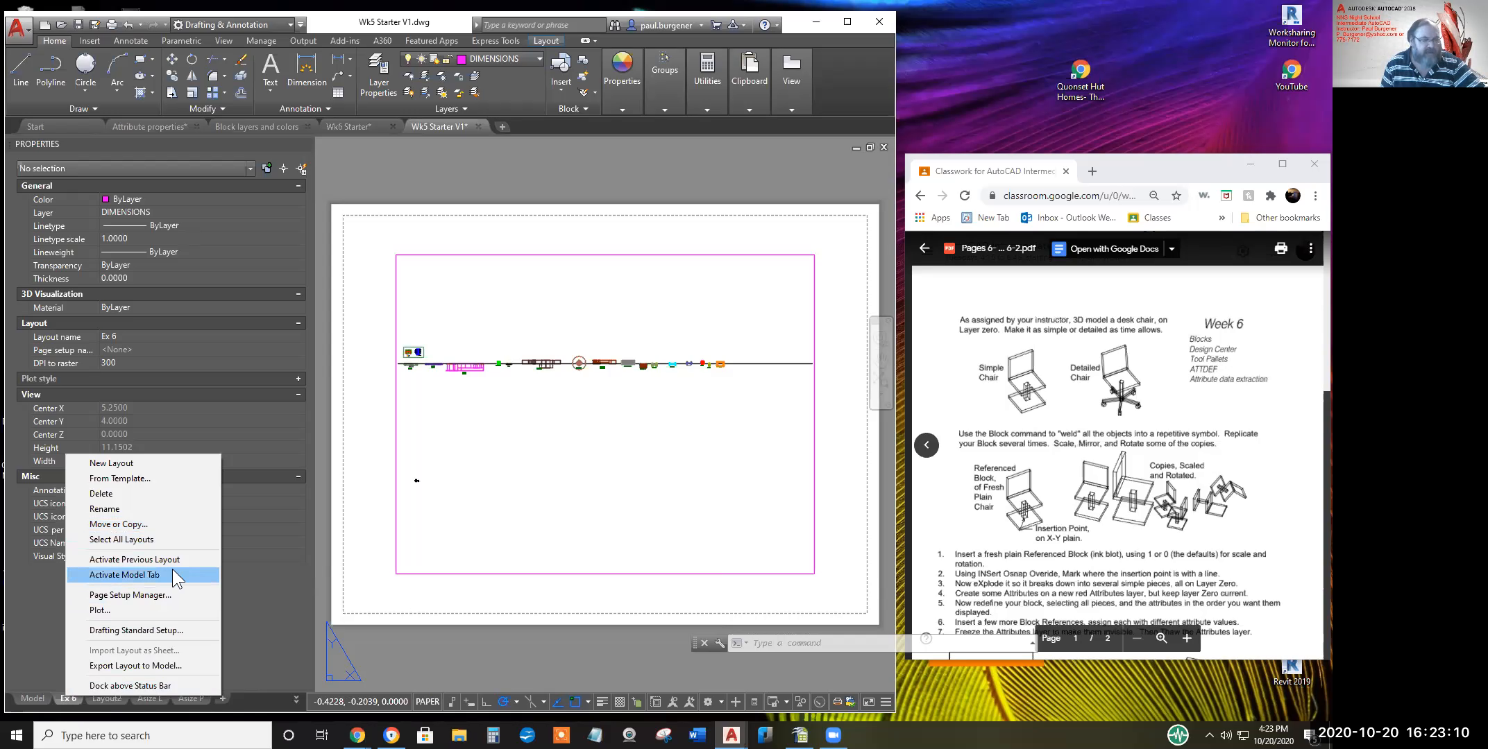
Copy the Ex 6 layout to the end of the list and switch to the new Ex 6 (2)
right_click(66, 701)
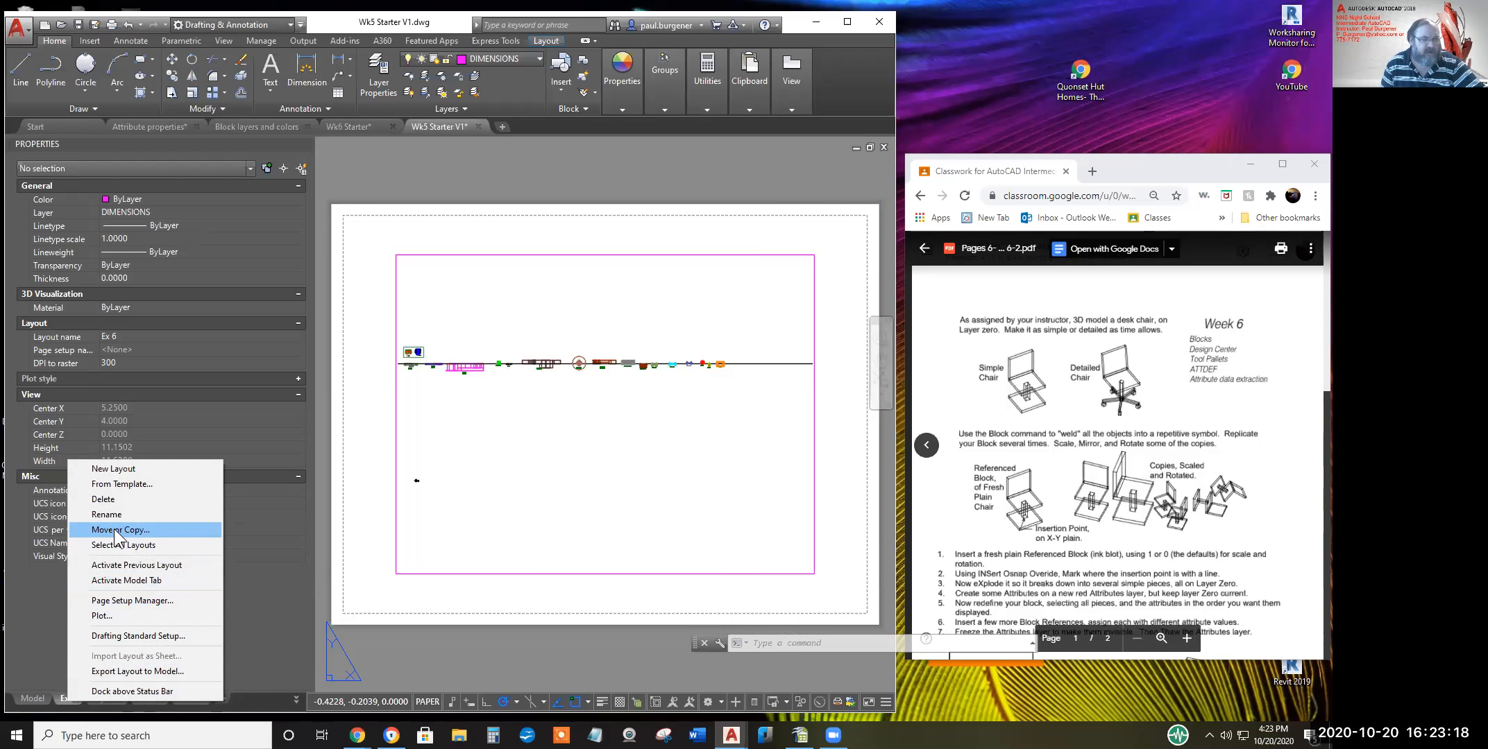
click(114, 529)
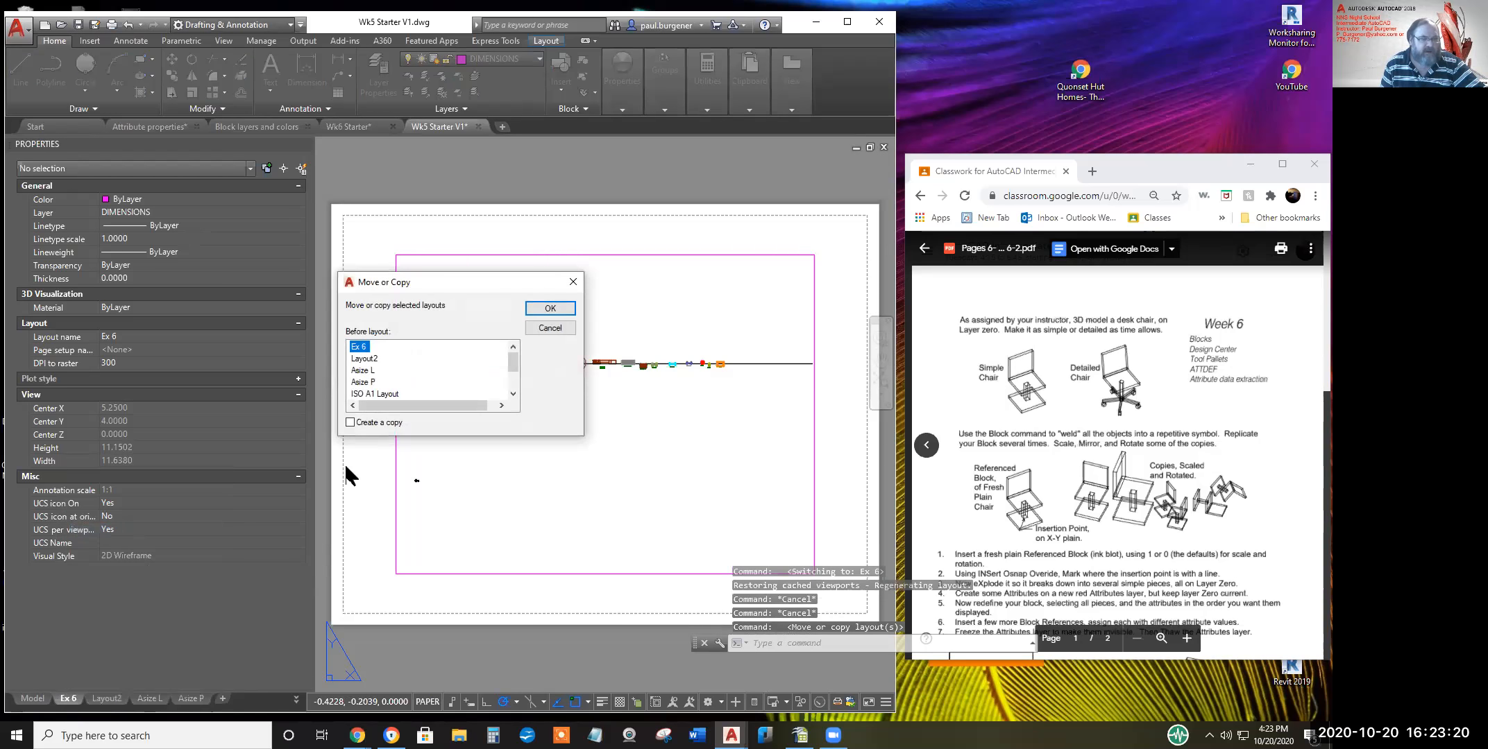
click(348, 420)
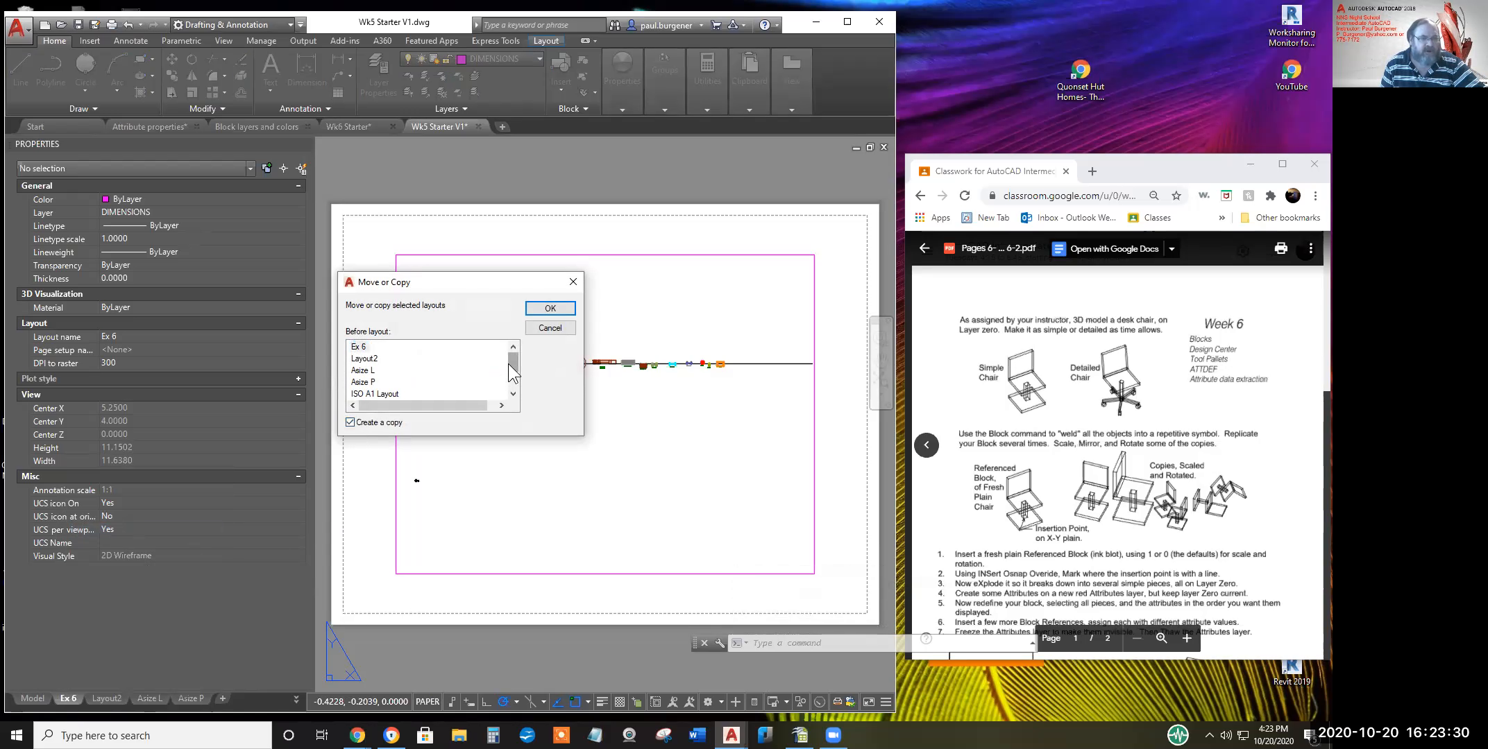
drag(509, 355, 509, 384)
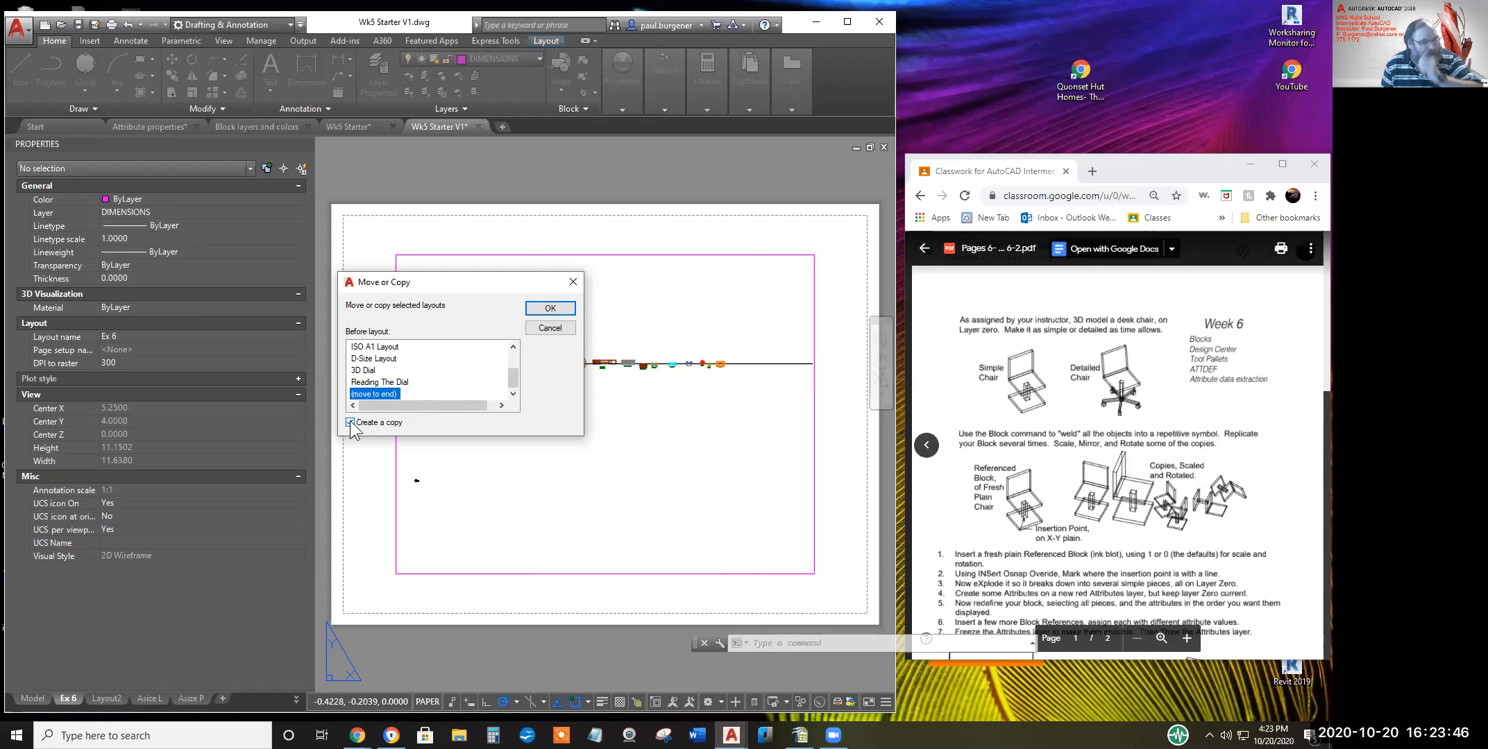
click(548, 308)
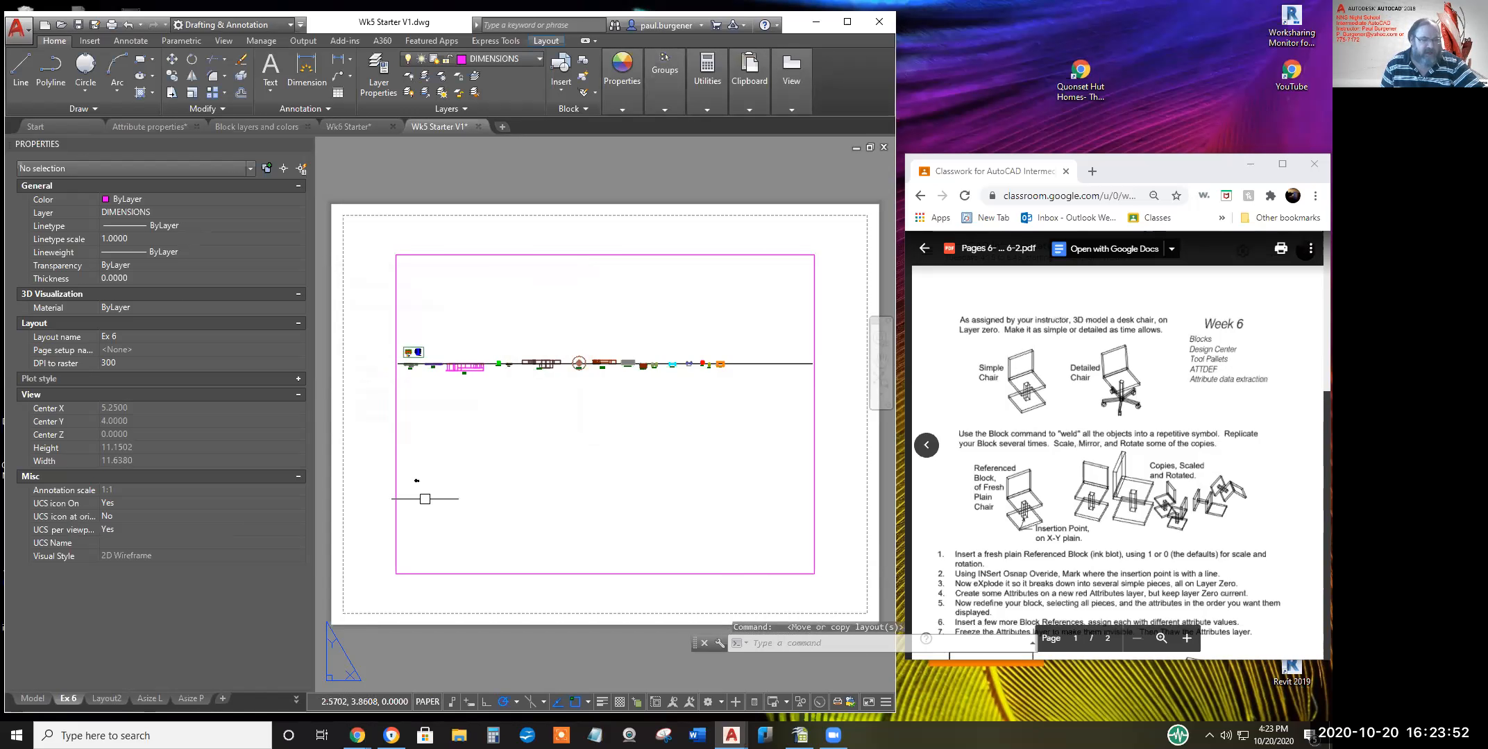
click(295, 698)
click(306, 682)
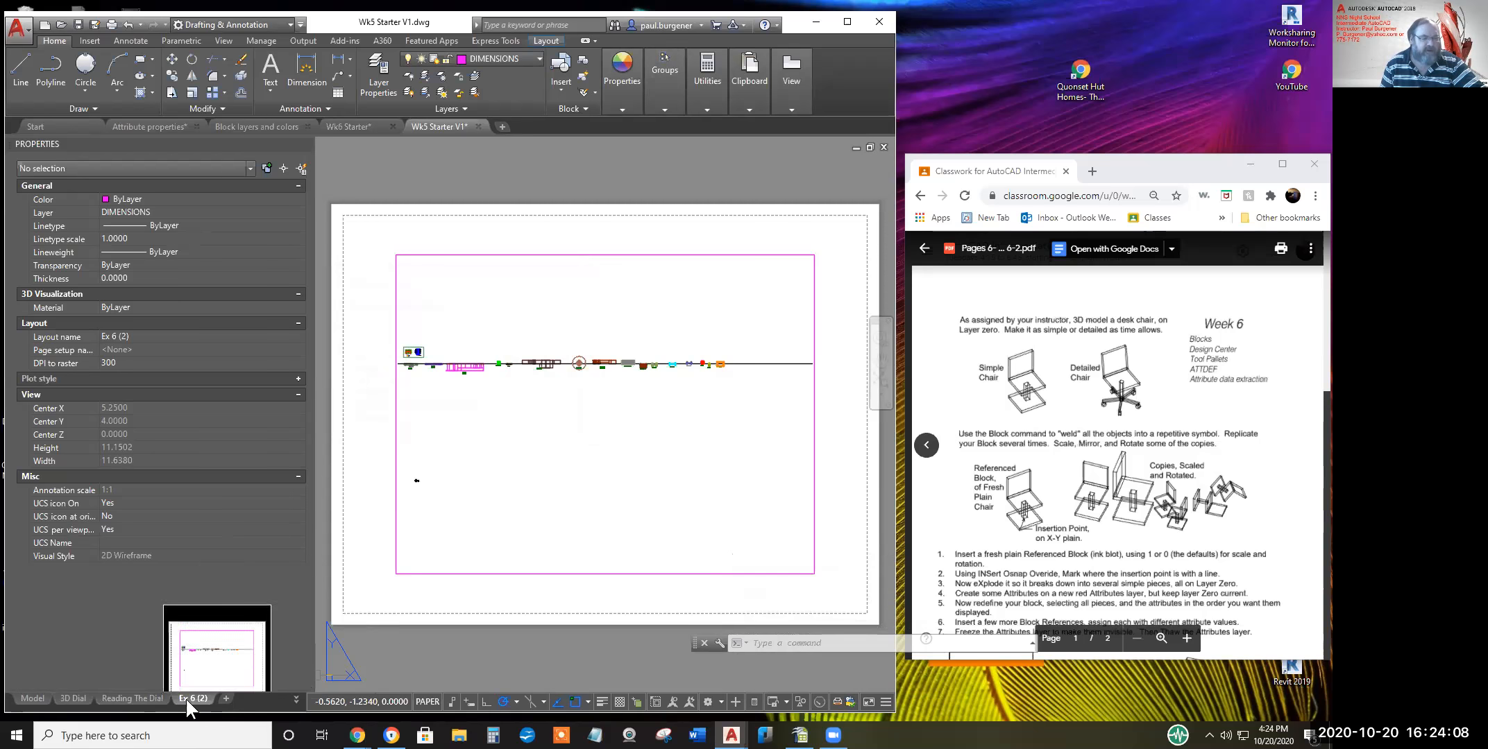
Rename the Ex 6 (2) layout, replacing its number with 24
right_click(188, 700)
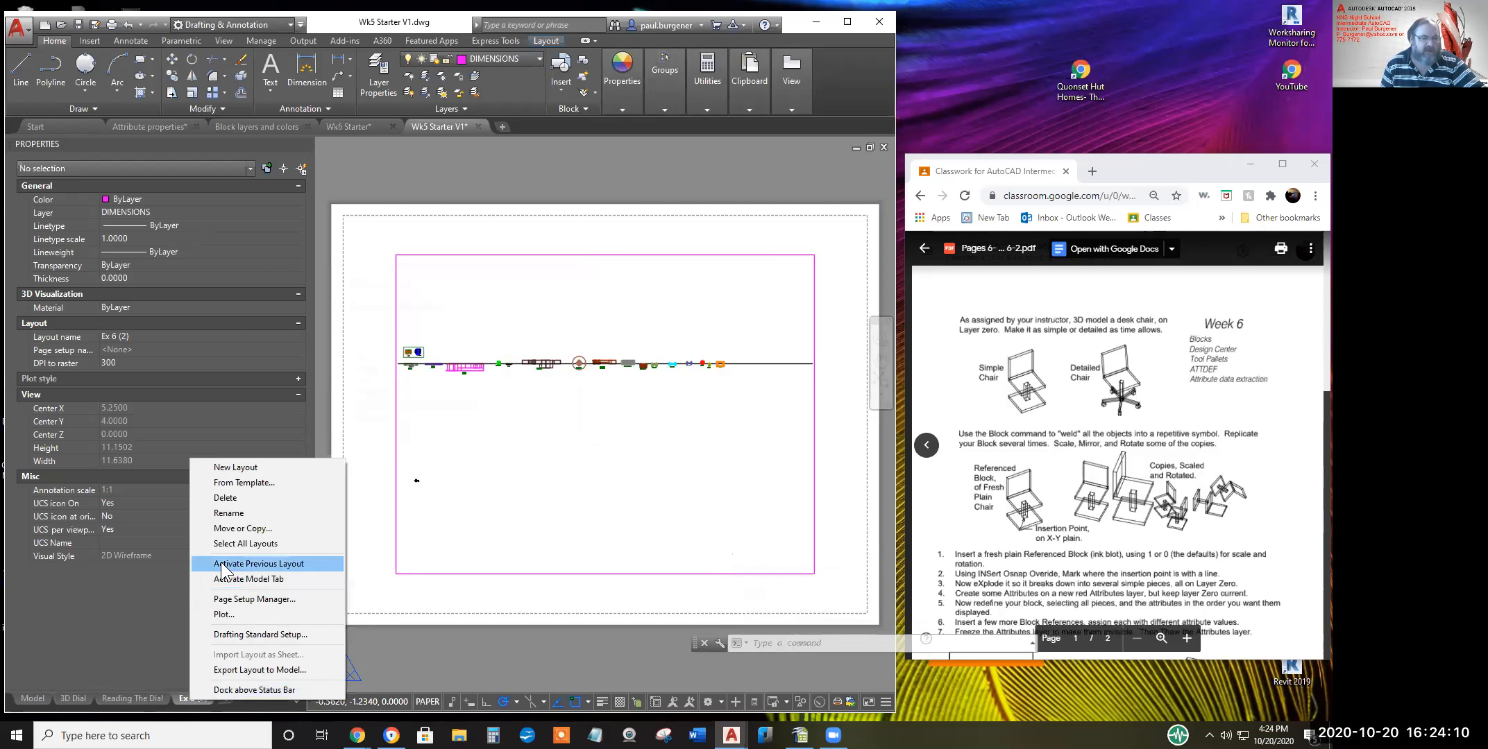
click(224, 513)
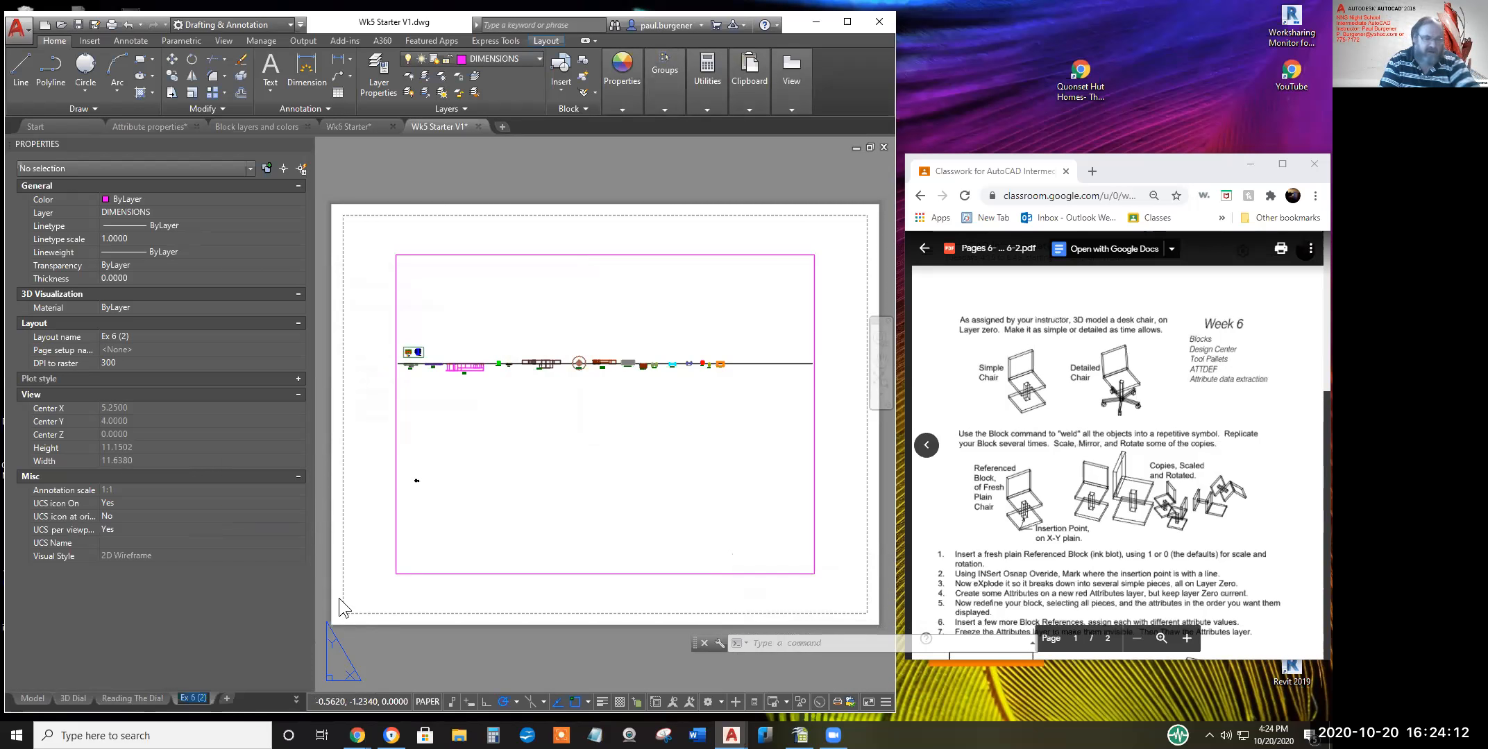
key(Right)
key(Right)
key(Right)
text(2)
key(Delete)
key(Delete)
key(Delete)
key(Delete)
key(Delete)
text(4)
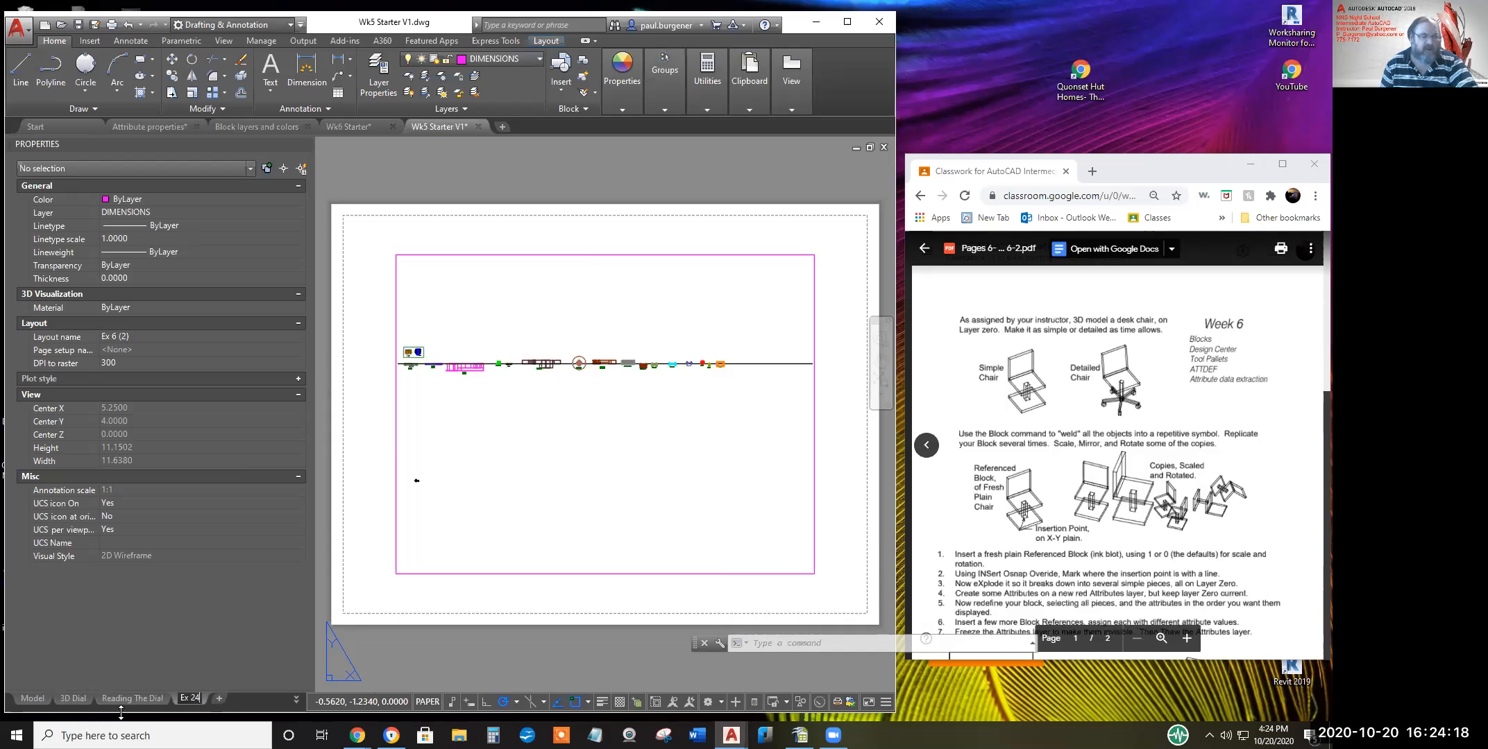
Open the Ex 24 page setup from the Page Setup Manager and list the available printers/plotters
right_click(187, 697)
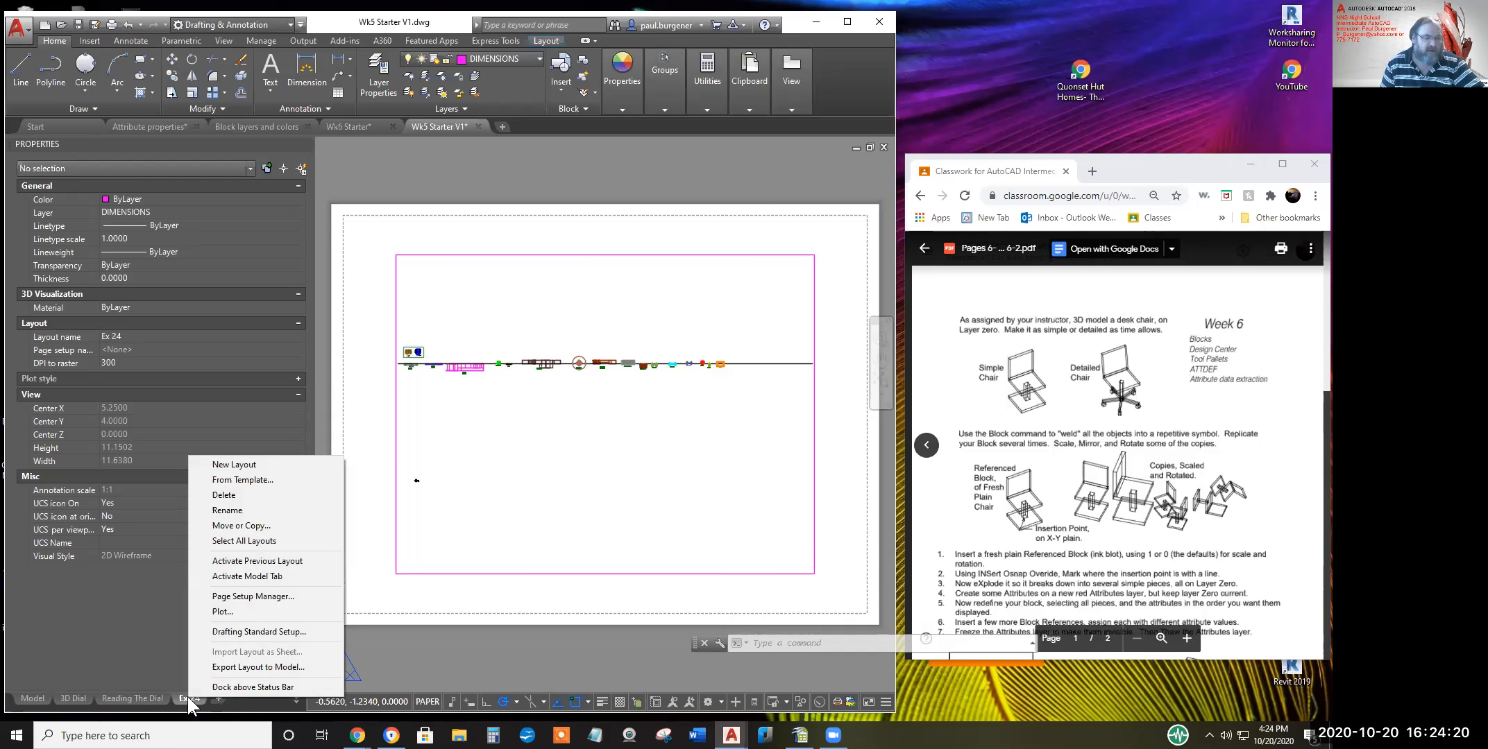
click(244, 599)
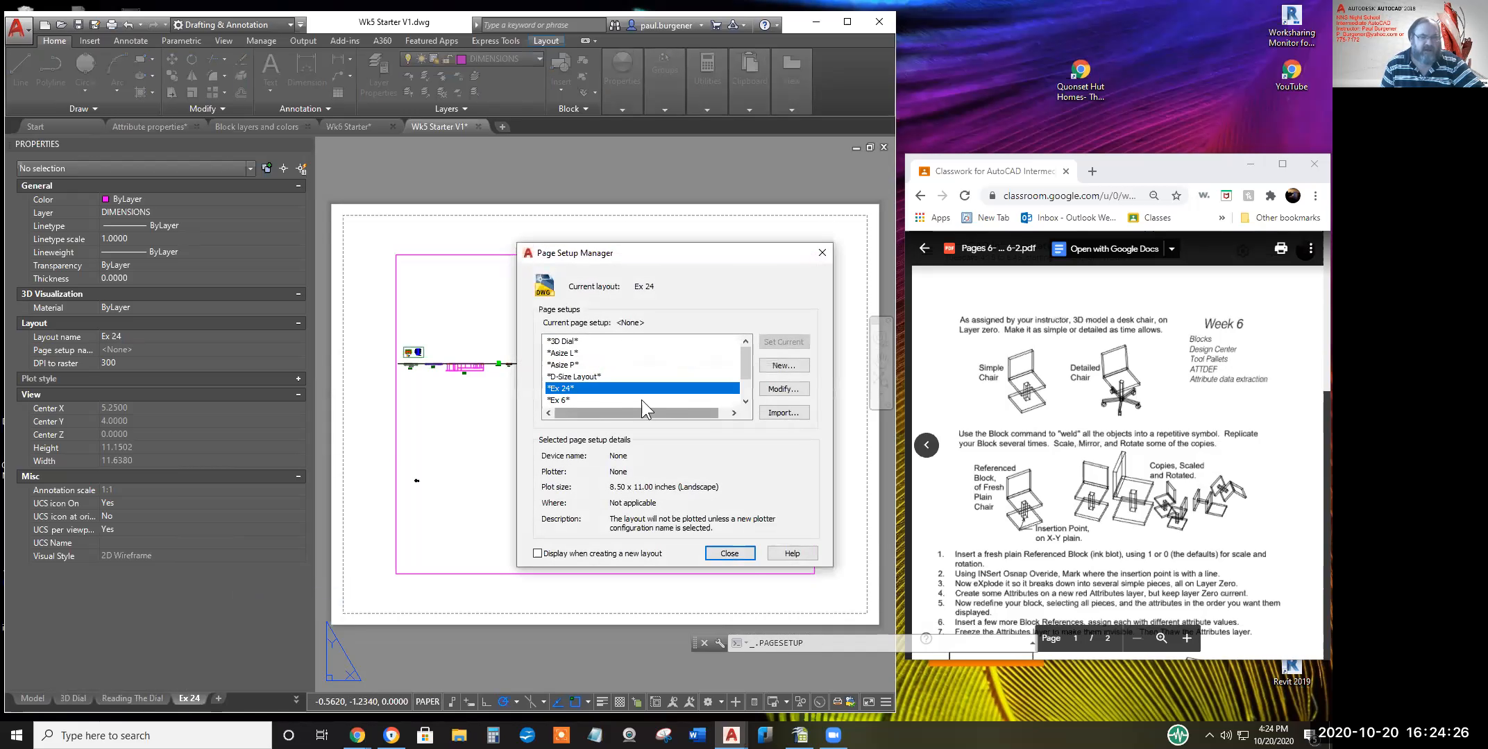
click(778, 386)
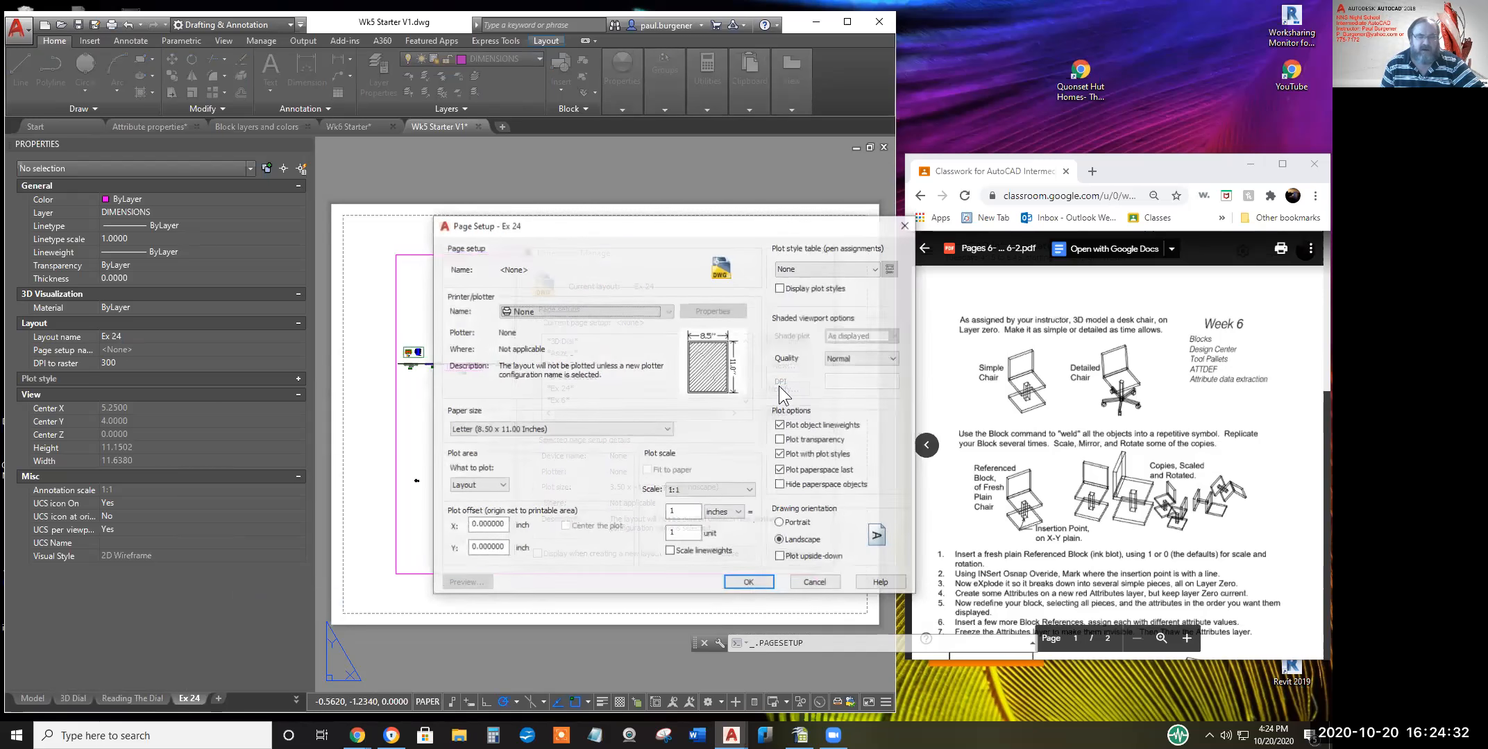
click(599, 314)
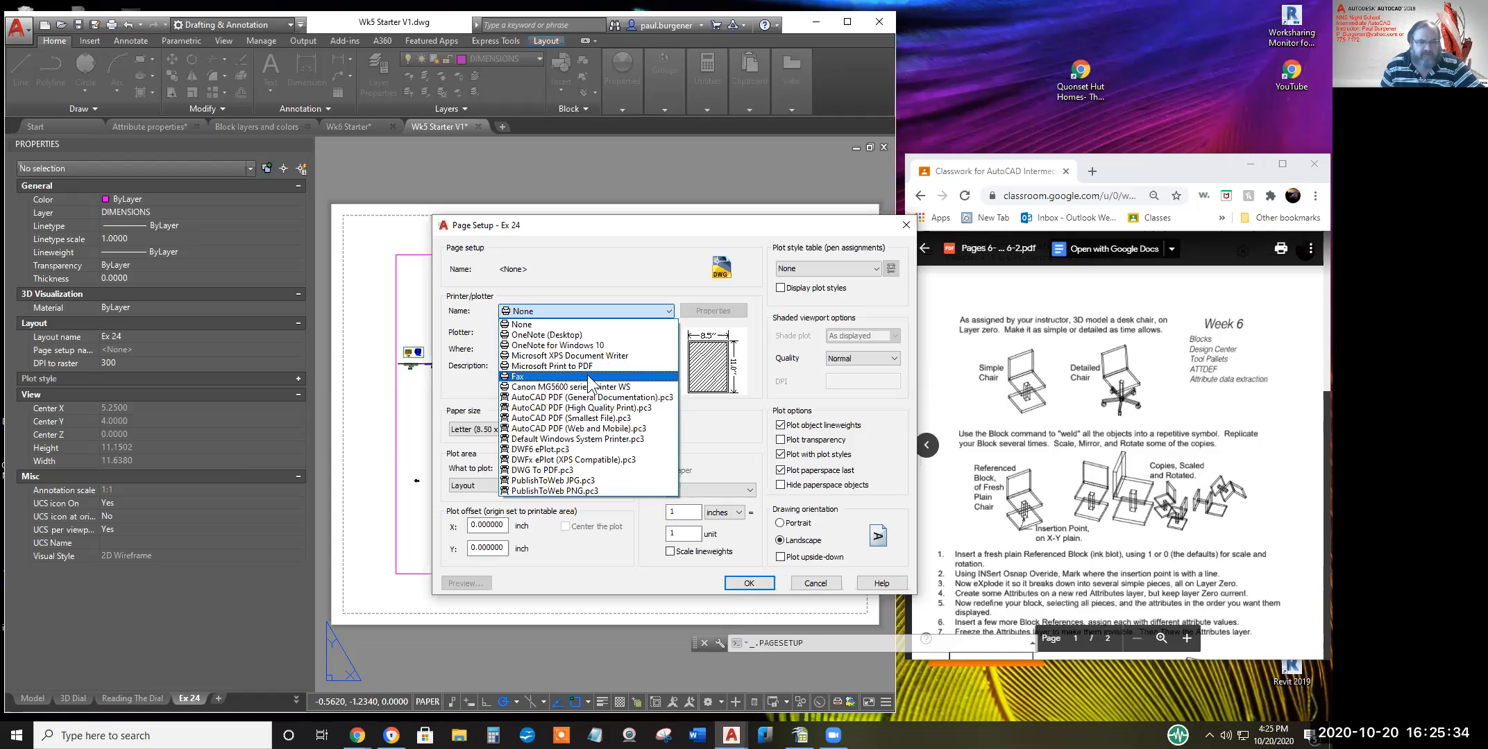
Set Ex 24 to print via PublishToWeb JPG.pc3 at 2550 x 3300 pixels and close the manager
click(555, 481)
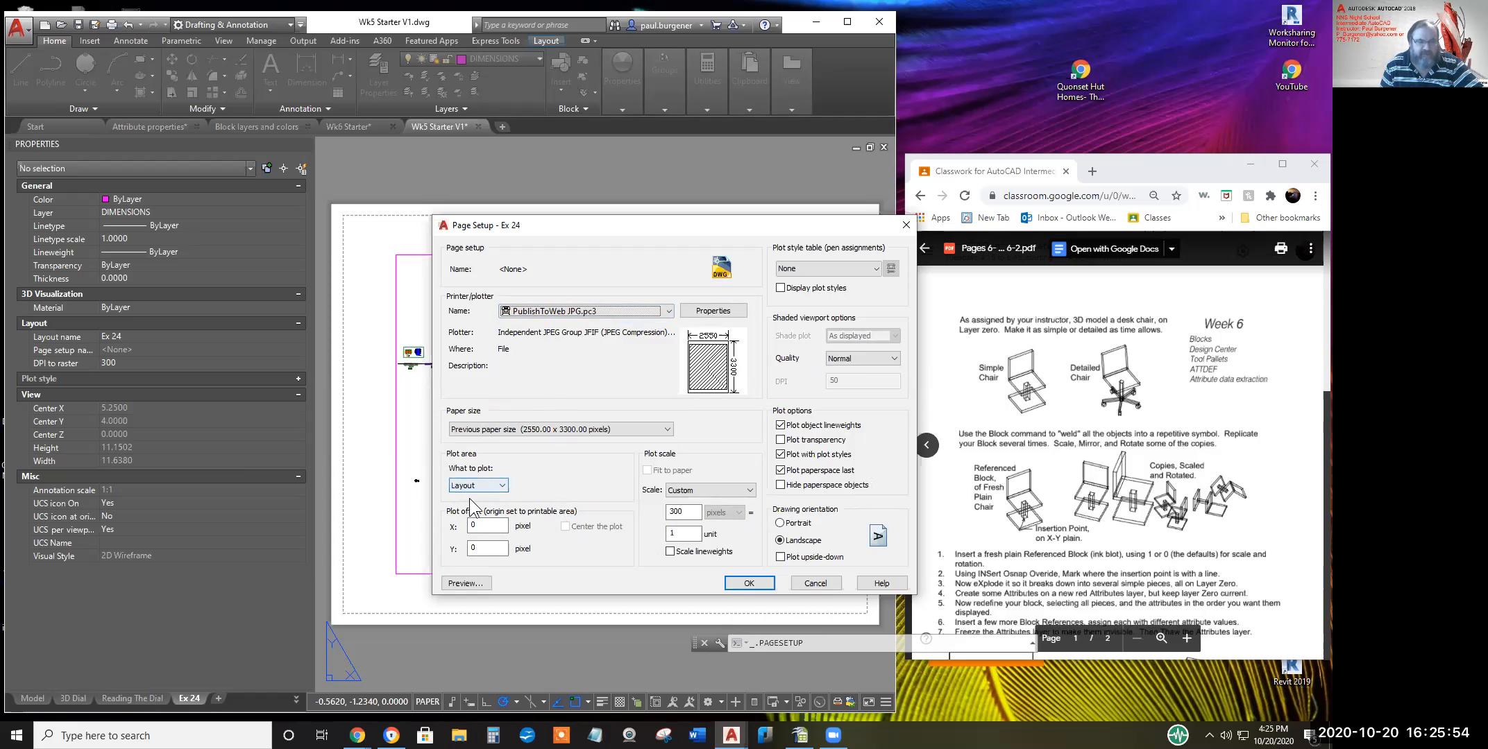
click(746, 586)
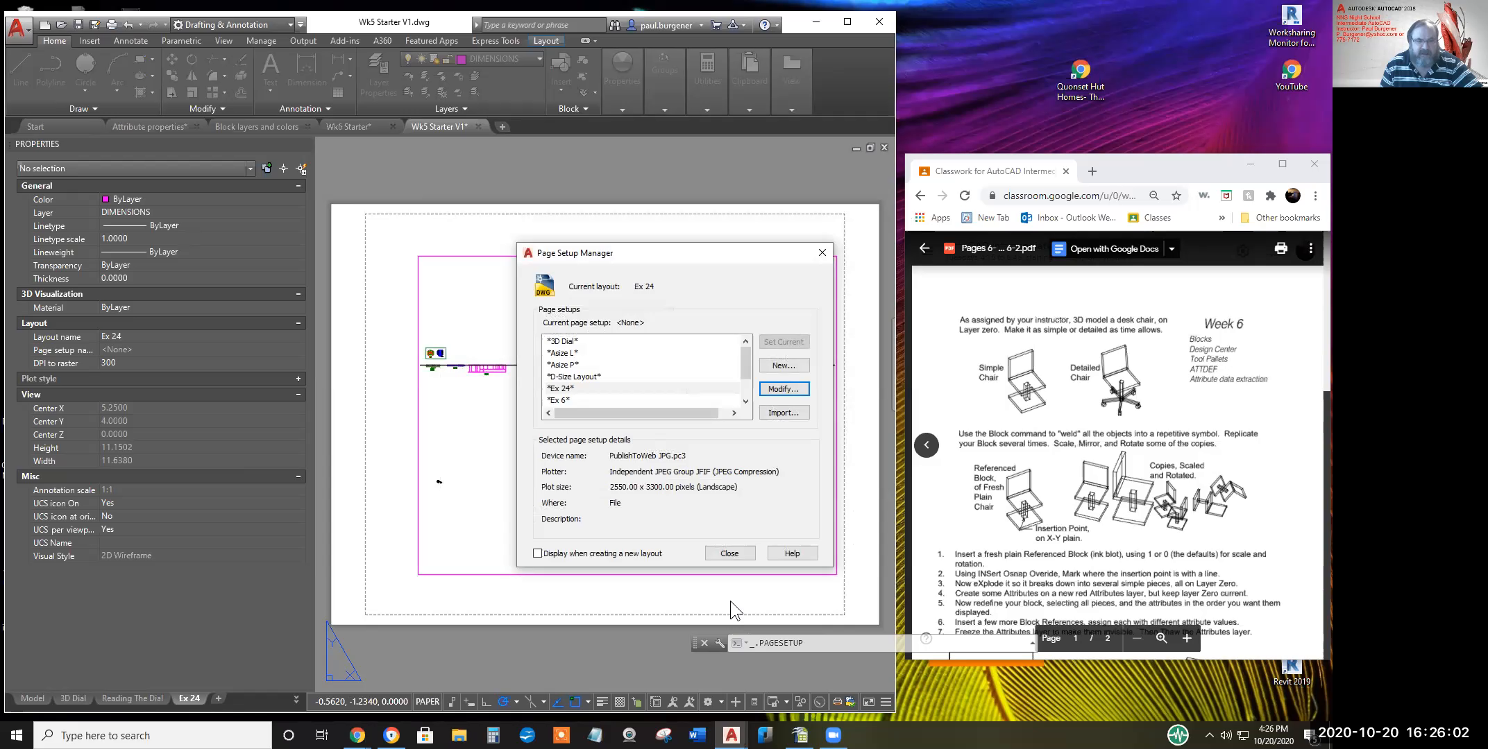
click(729, 553)
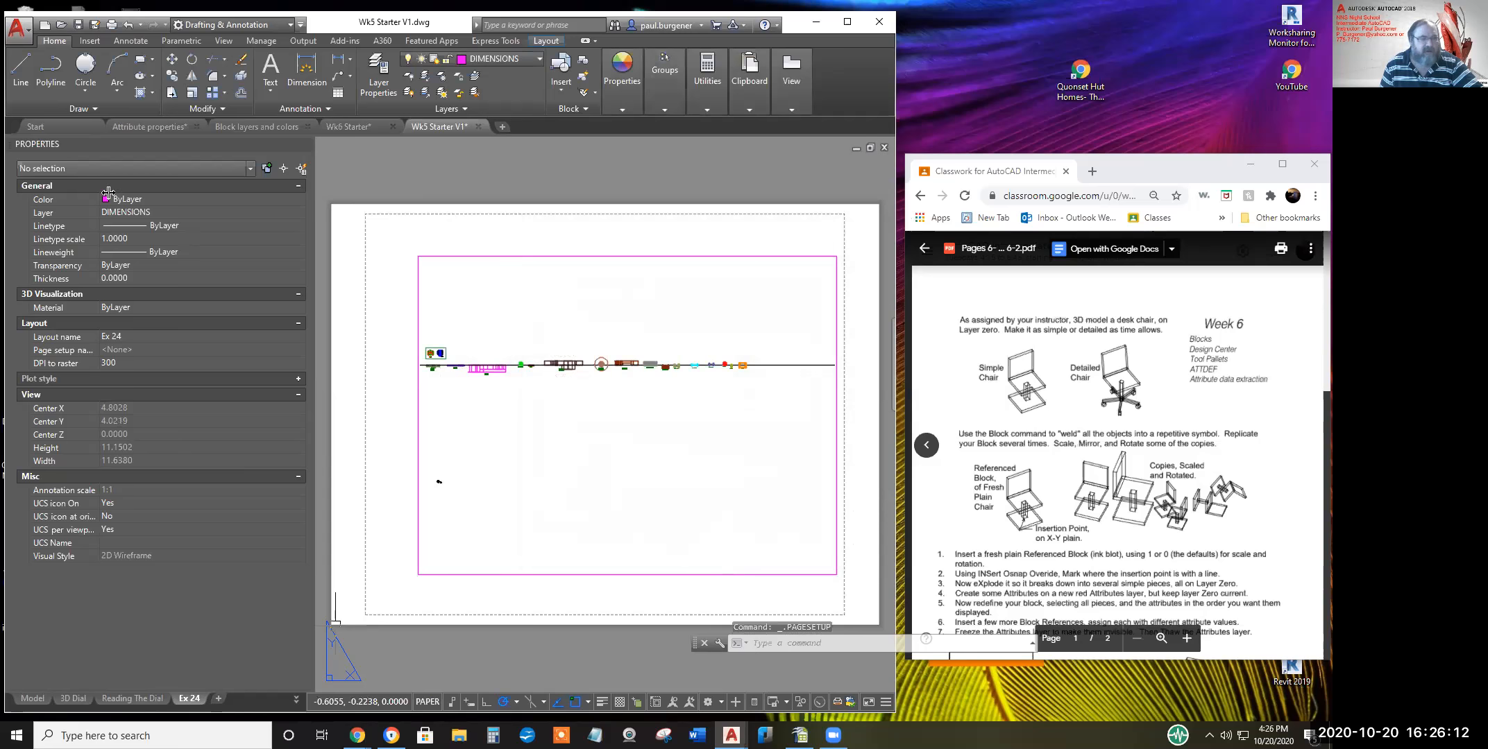
Preview the Ex 24 layout plot using PublishToWeb JPG.pc3 in Landscape orientation
click(111, 25)
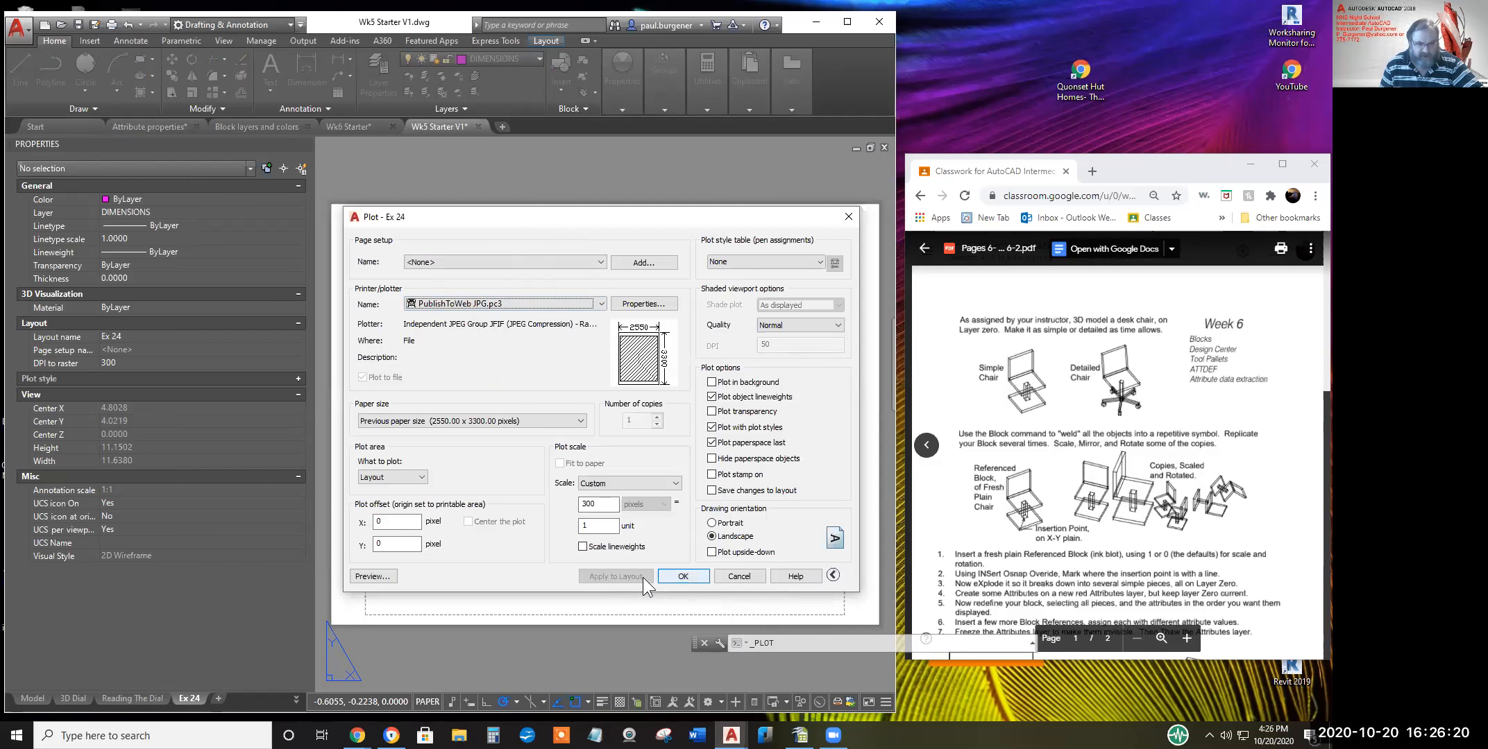
click(520, 306)
click(520, 307)
click(520, 306)
click(519, 307)
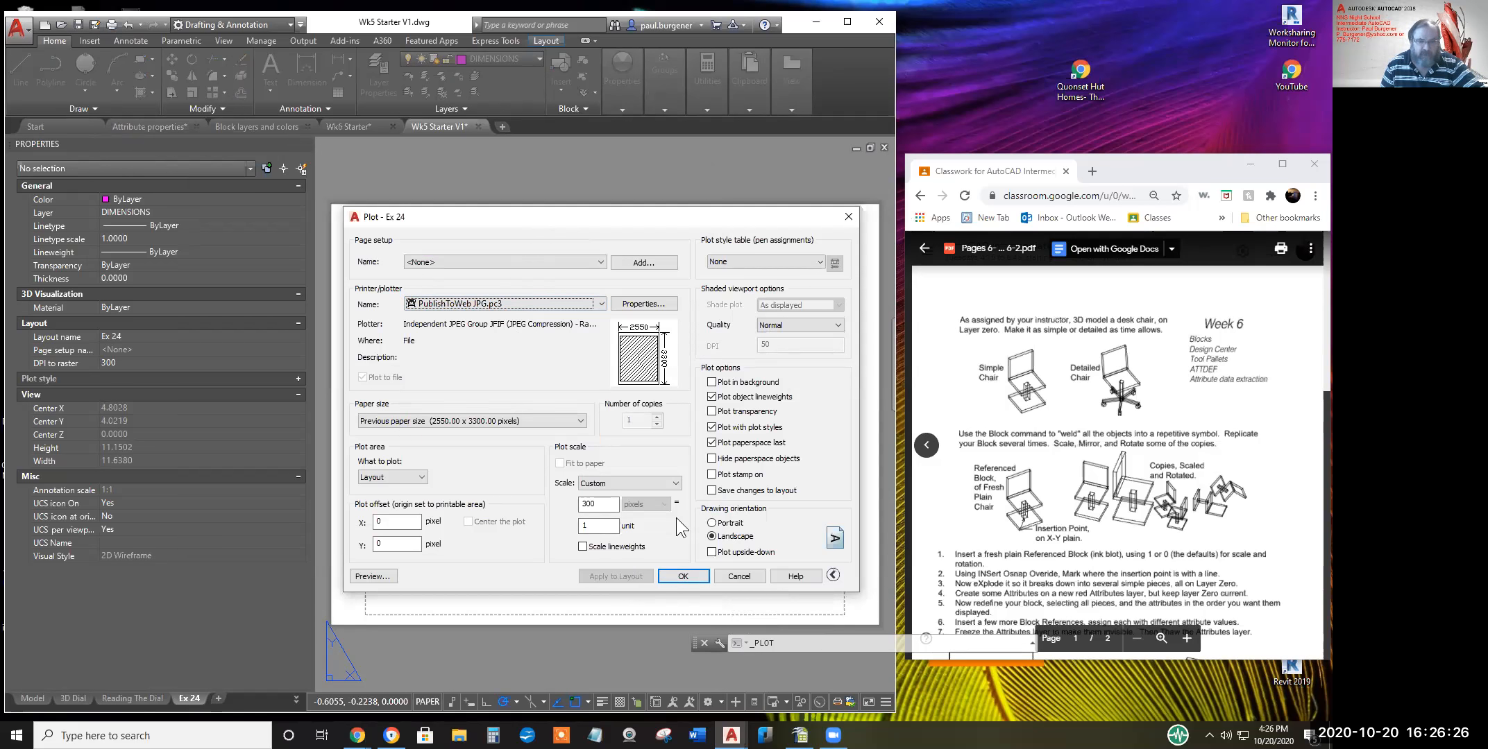
click(724, 533)
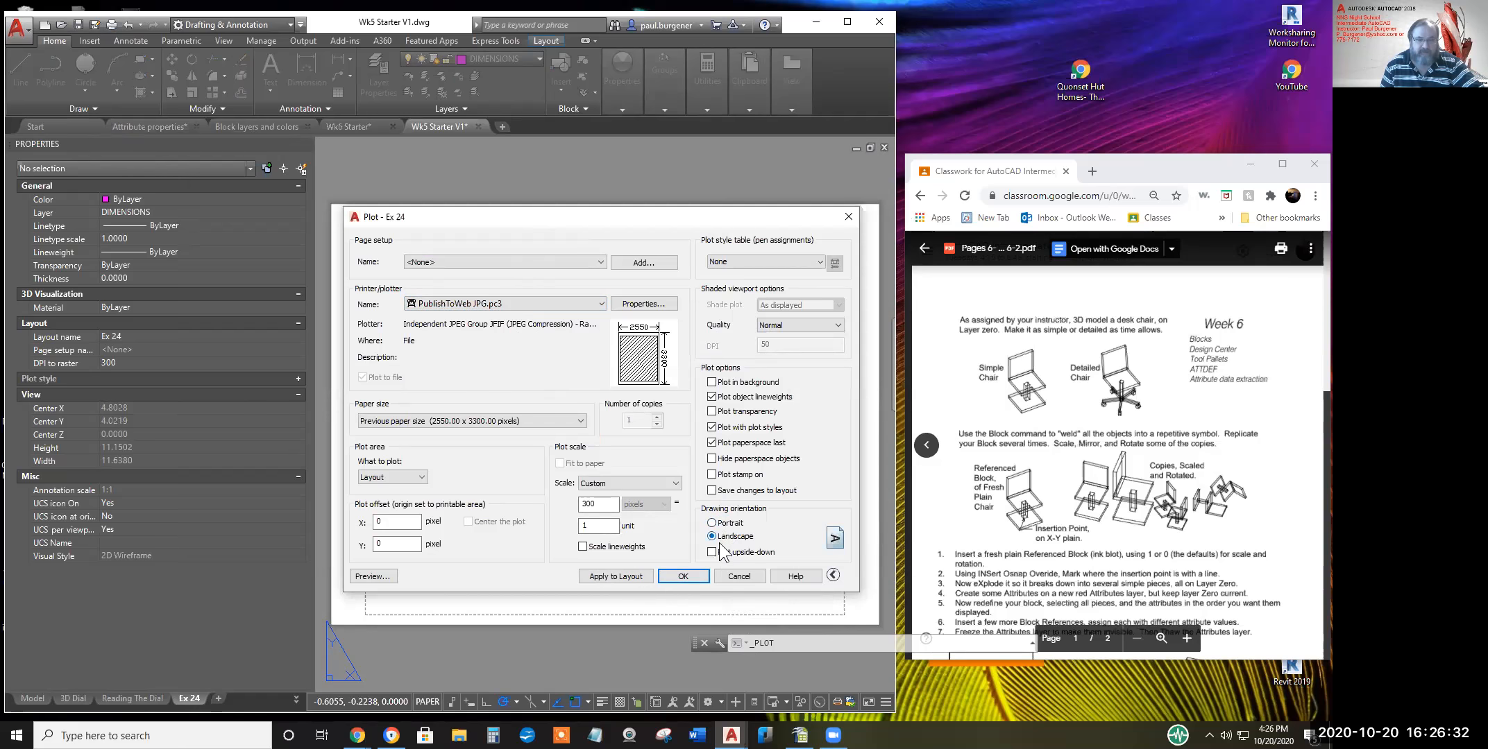
click(365, 576)
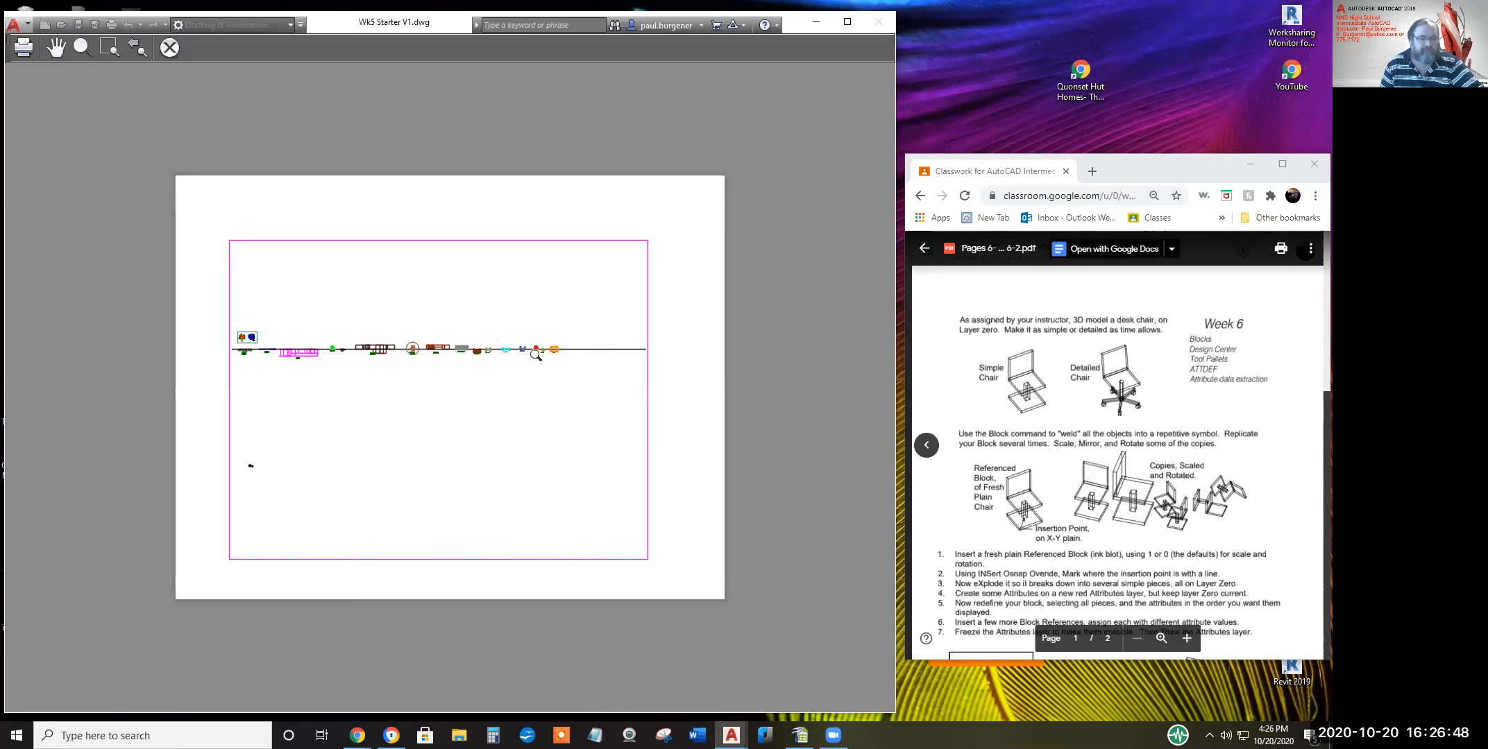
Exit the plot preview back to the Plot – Ex 24 dialog
right_click(560, 333)
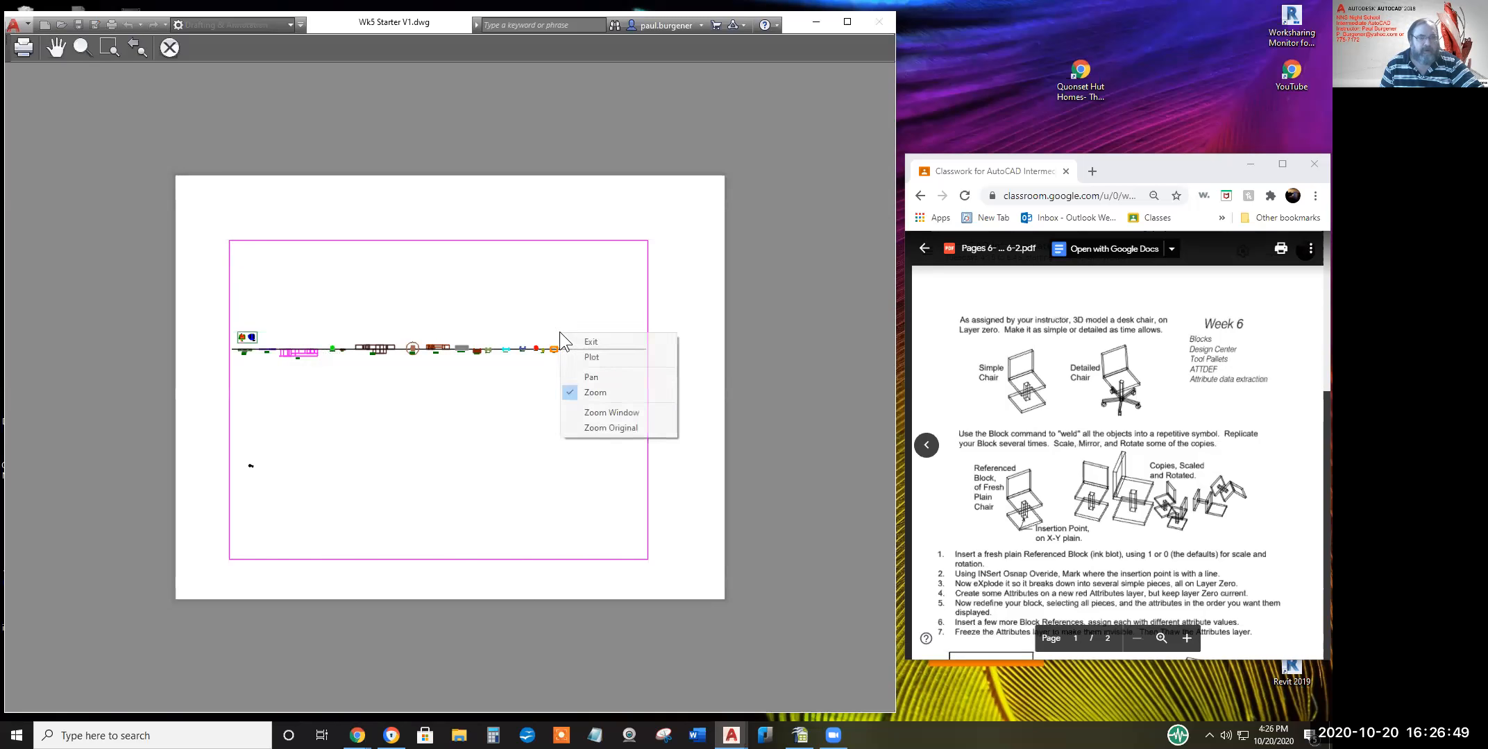
click(595, 342)
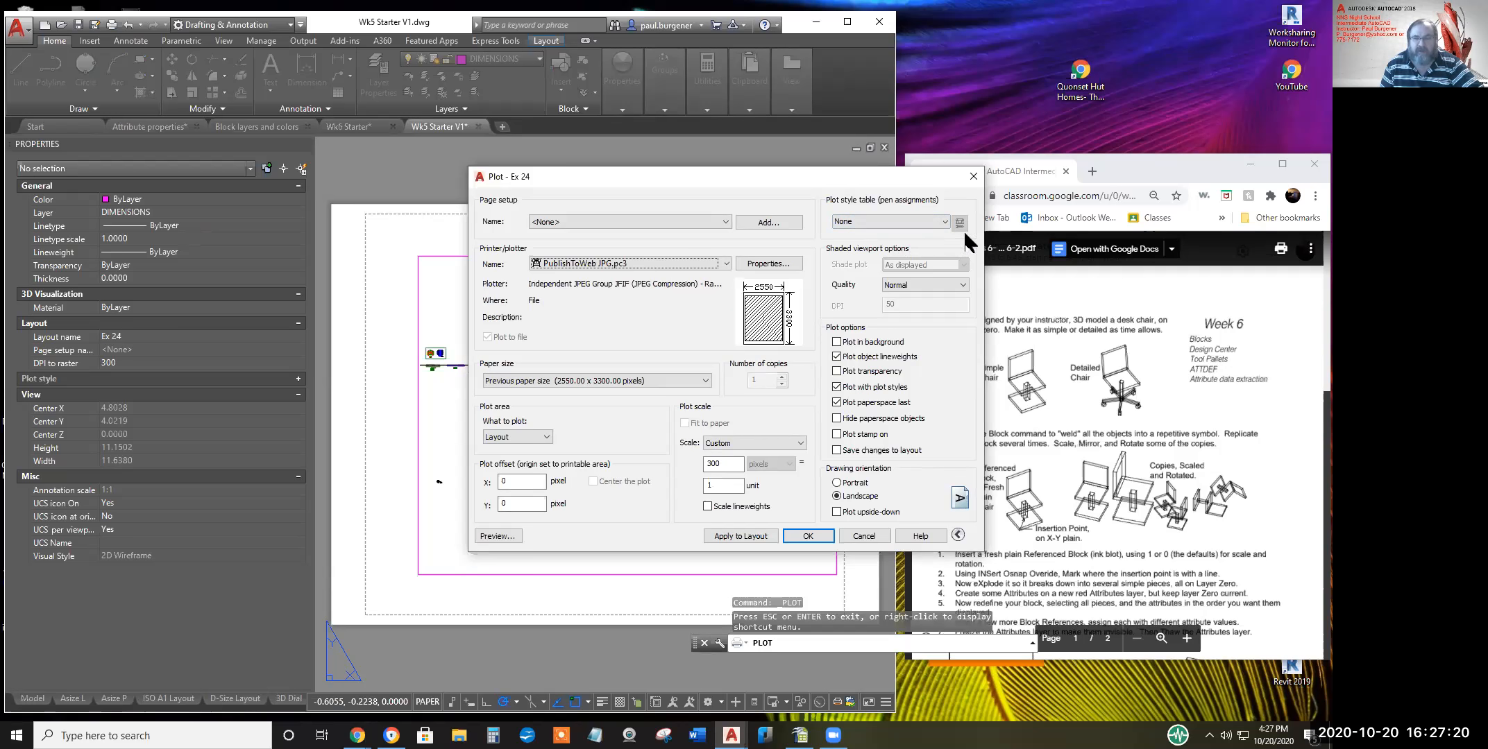
Keep the plot style table at None and cancel the Plot – Ex 24 dialog
click(945, 220)
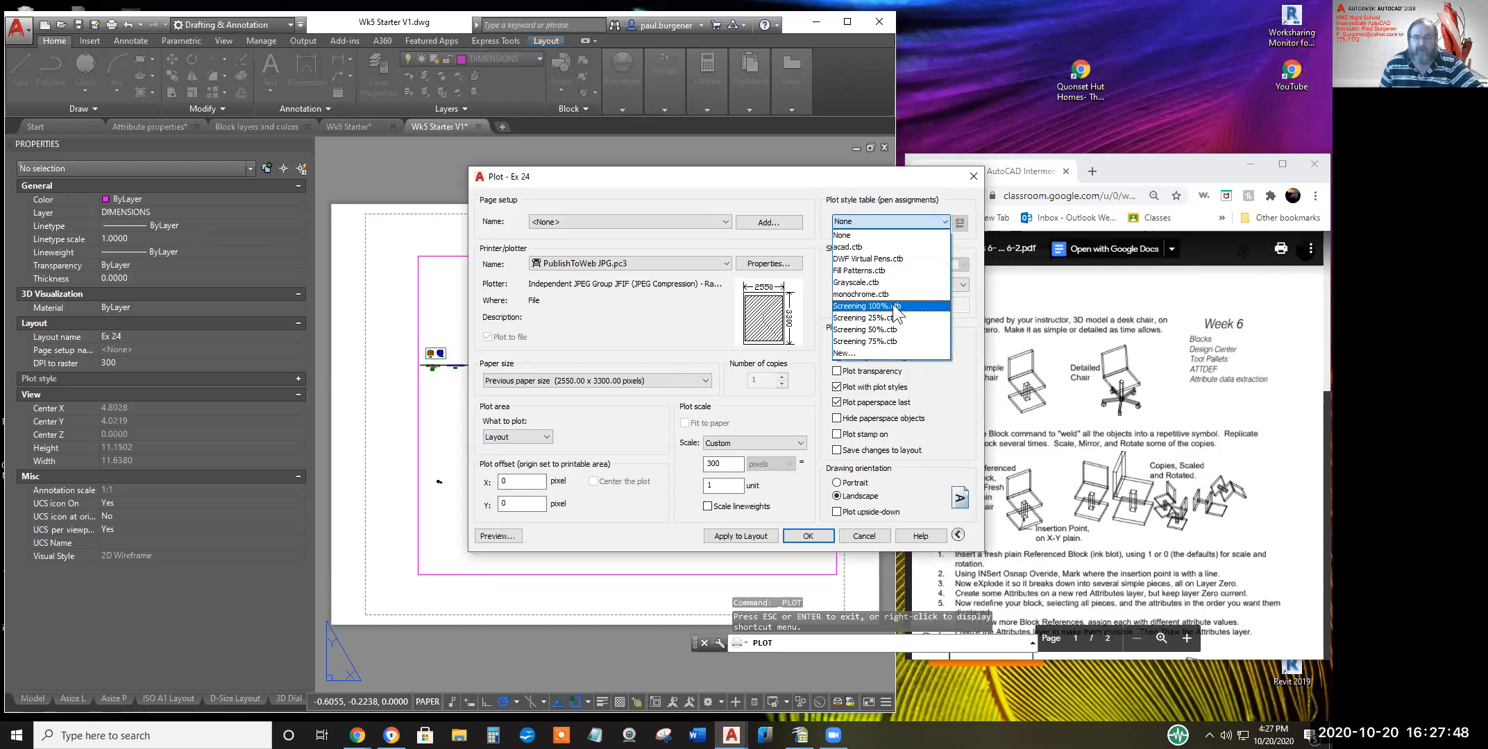
click(958, 407)
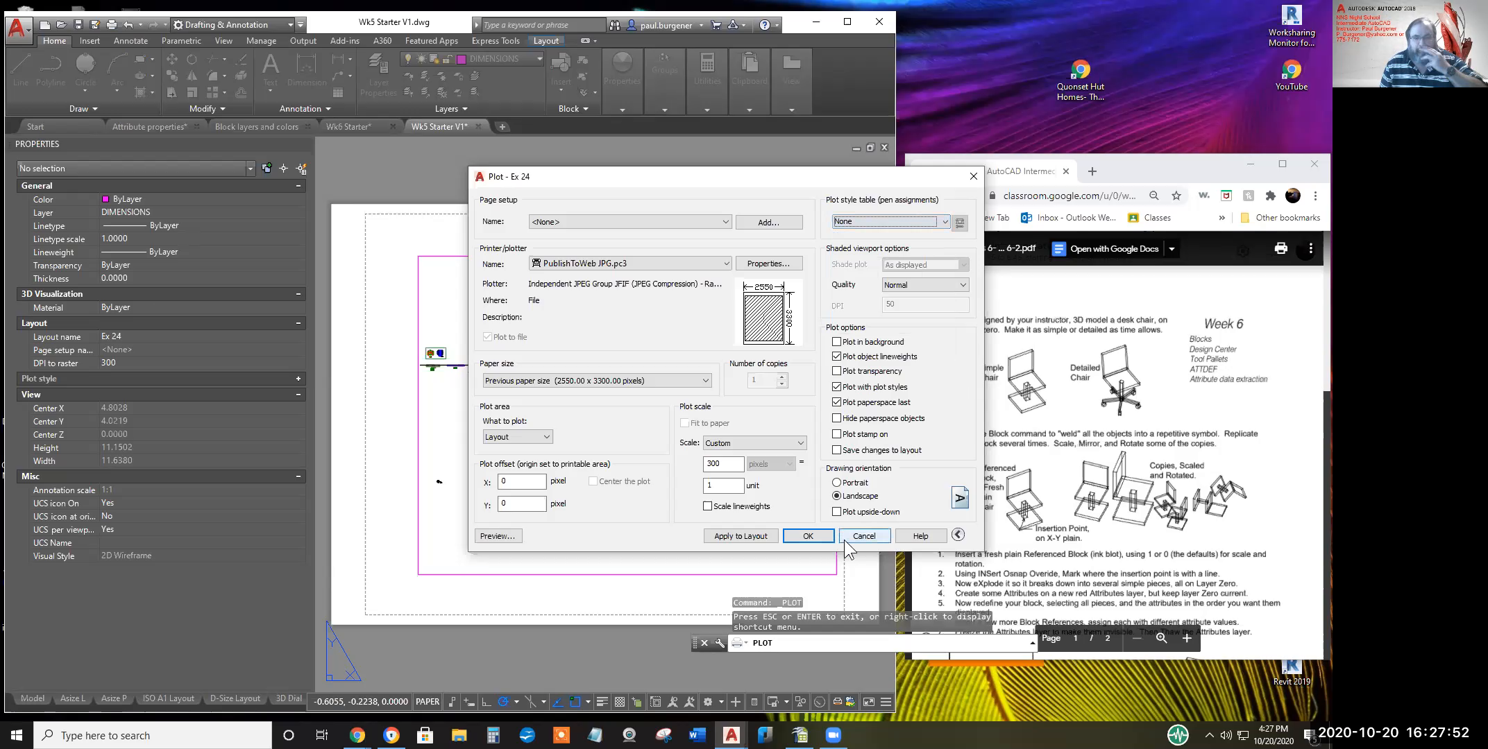
click(860, 534)
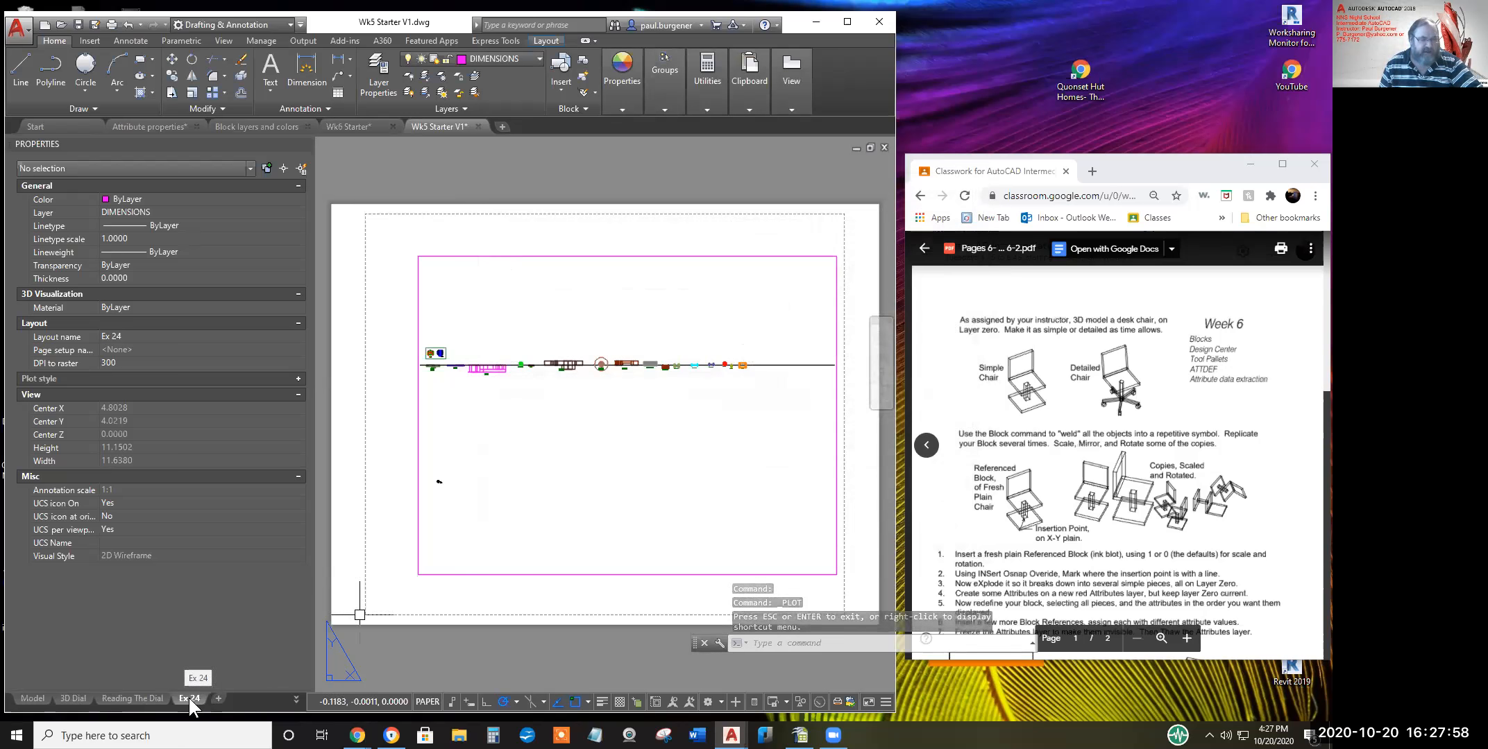
Open the Move or Copy dialog for the Ex 24 layout, then dismiss it
right_click(188, 698)
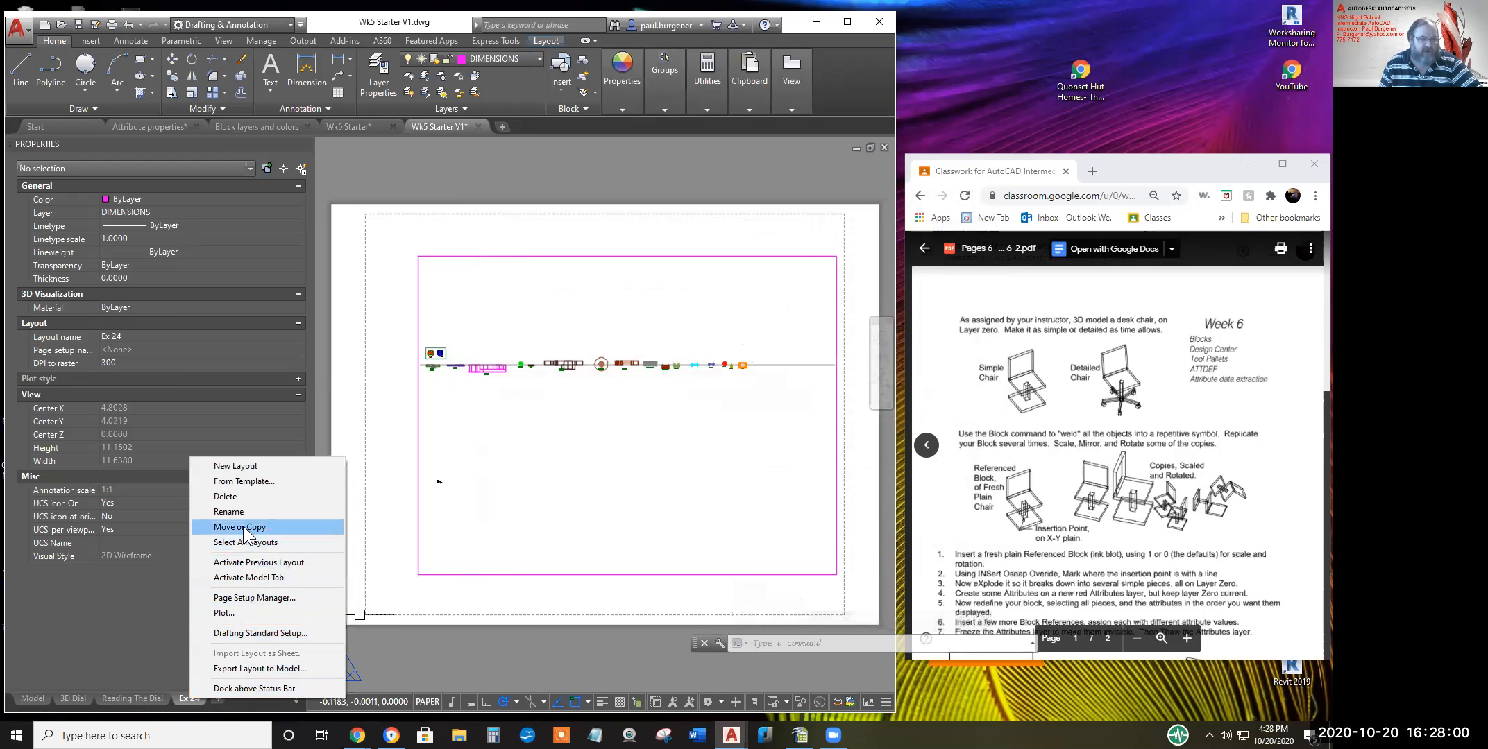
click(242, 527)
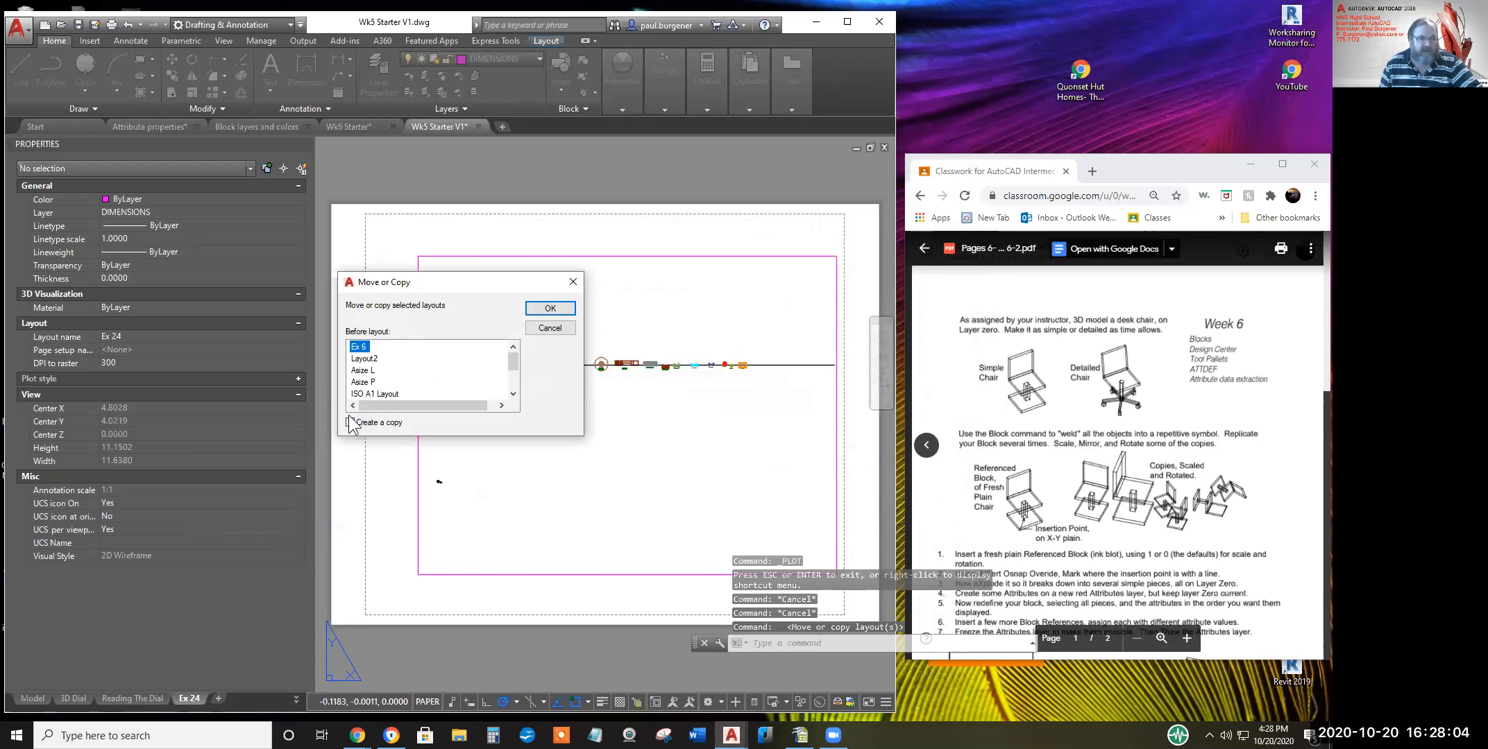
click(558, 328)
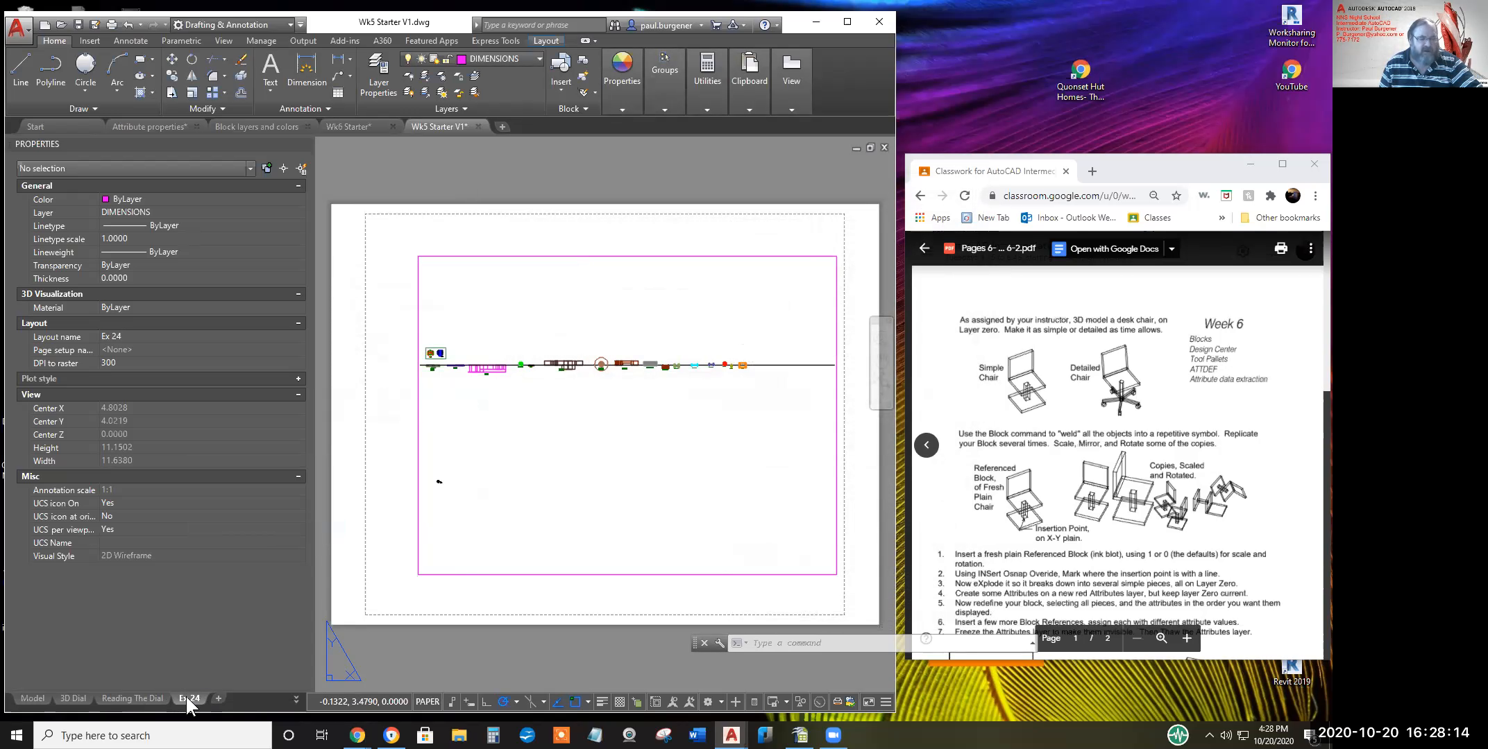
Drag the Ex 24 tab between 3D Dial and Reading The Dial
drag(186, 692, 94, 699)
mouse_move(91, 705)
mouse_down()
mouse_move(112, 703)
mouse_move(94, 699)
mouse_up()
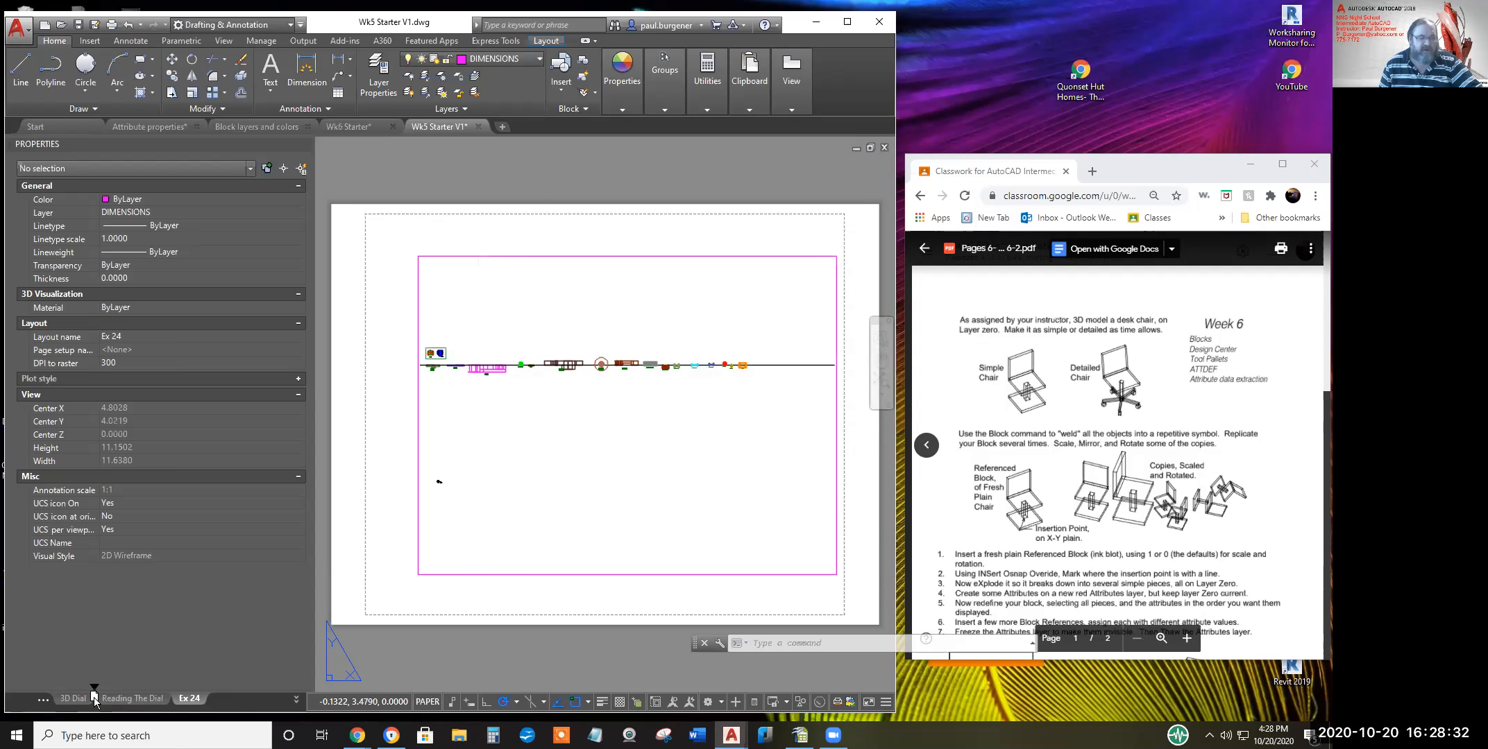
drag(95, 699, 93, 699)
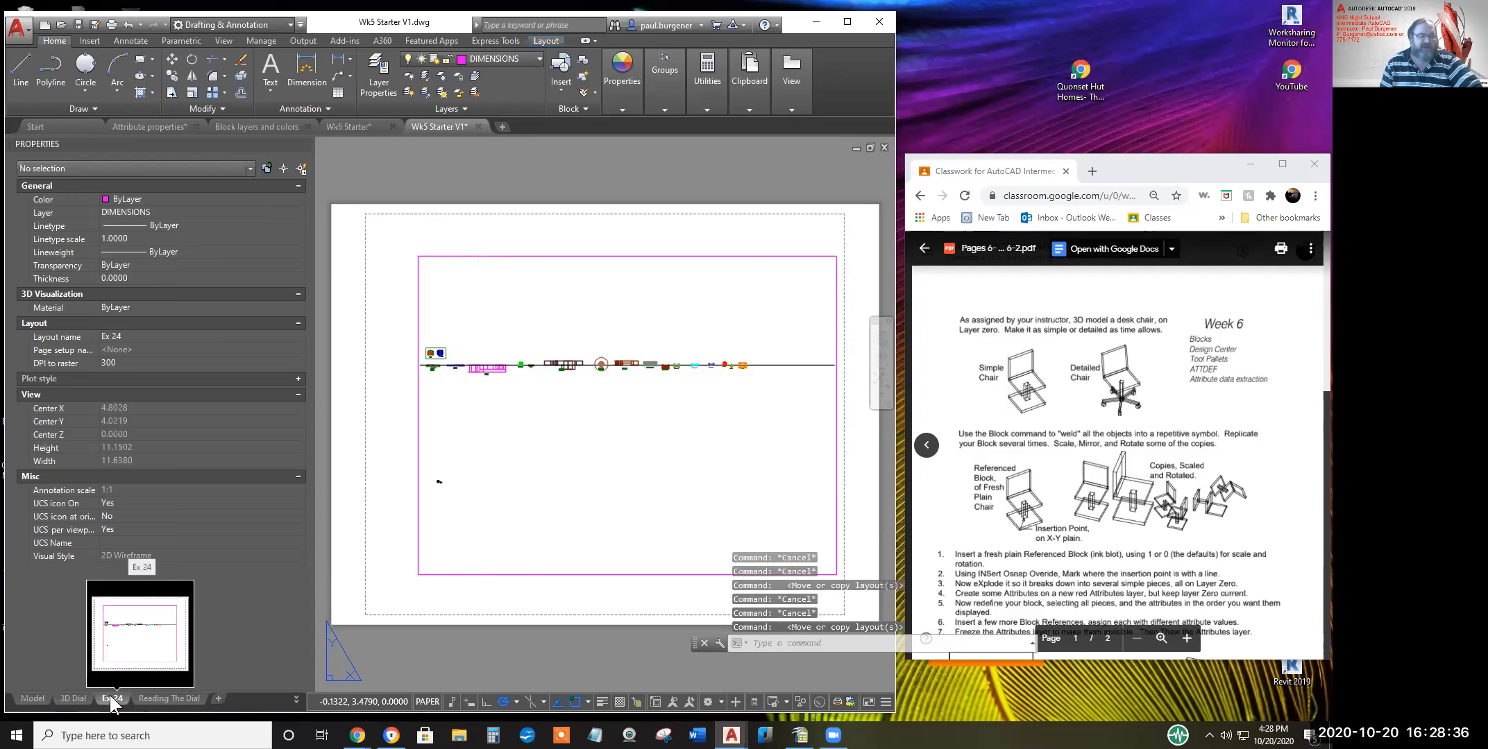
mouse_move(138, 699)
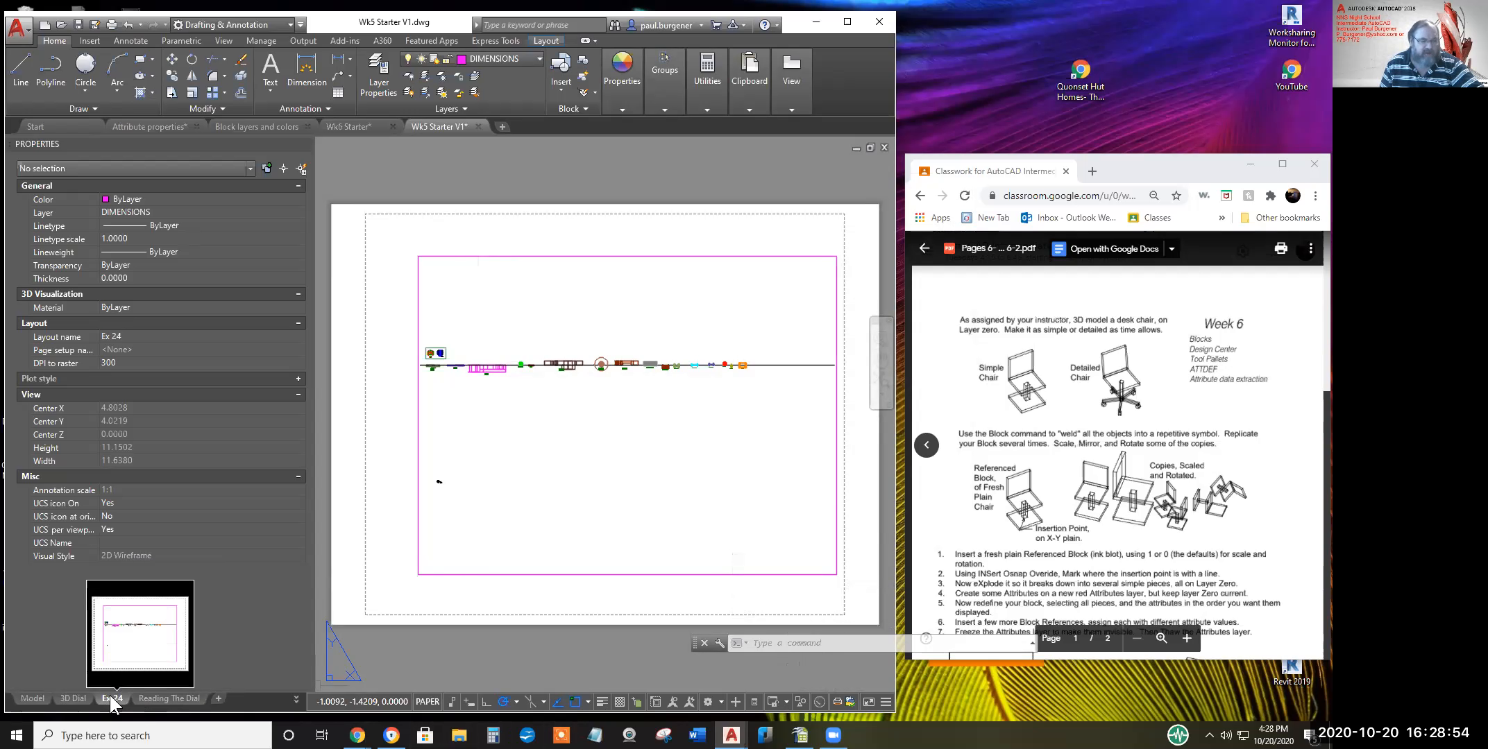
Add Layout1 after Reading The Dial, switch to it, and select then deselect its viewport
click(217, 699)
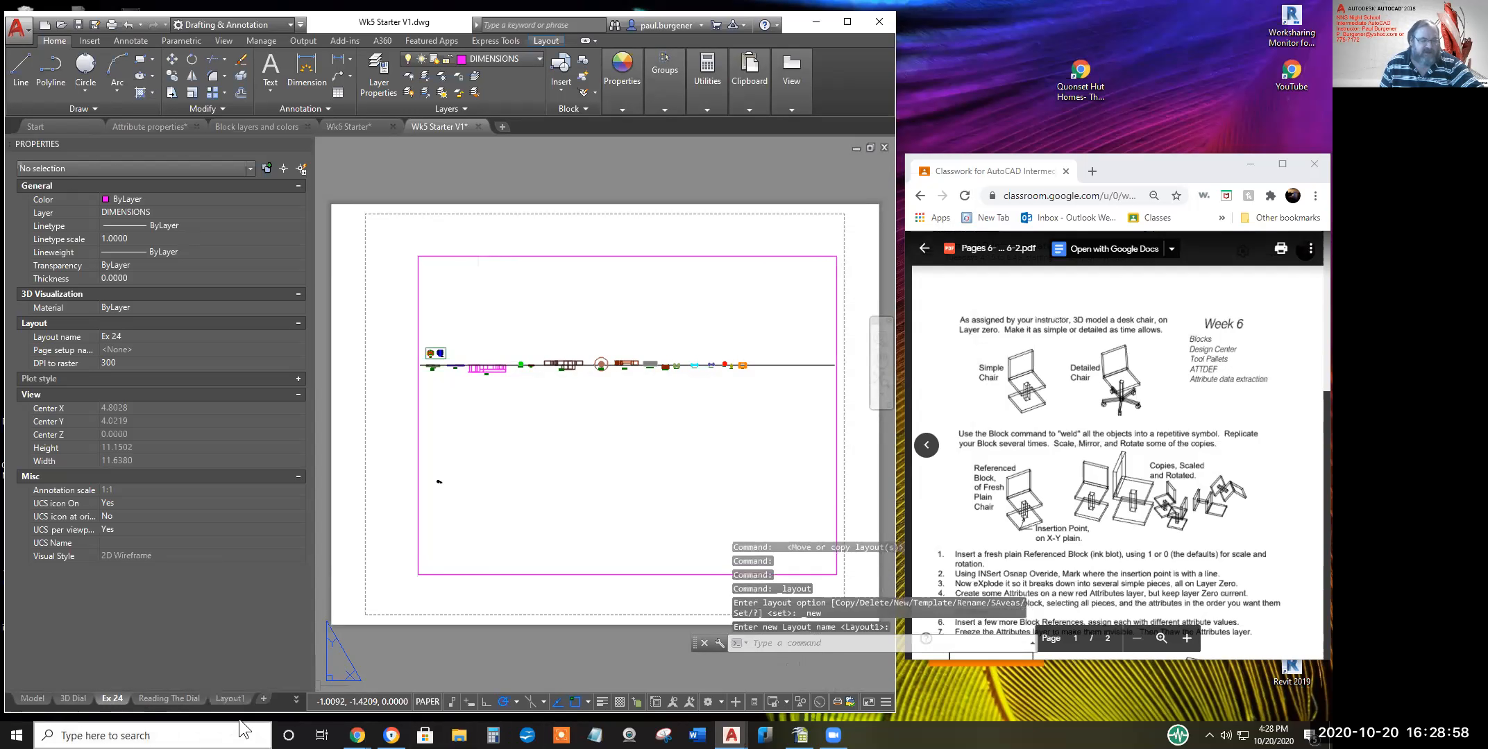
click(231, 699)
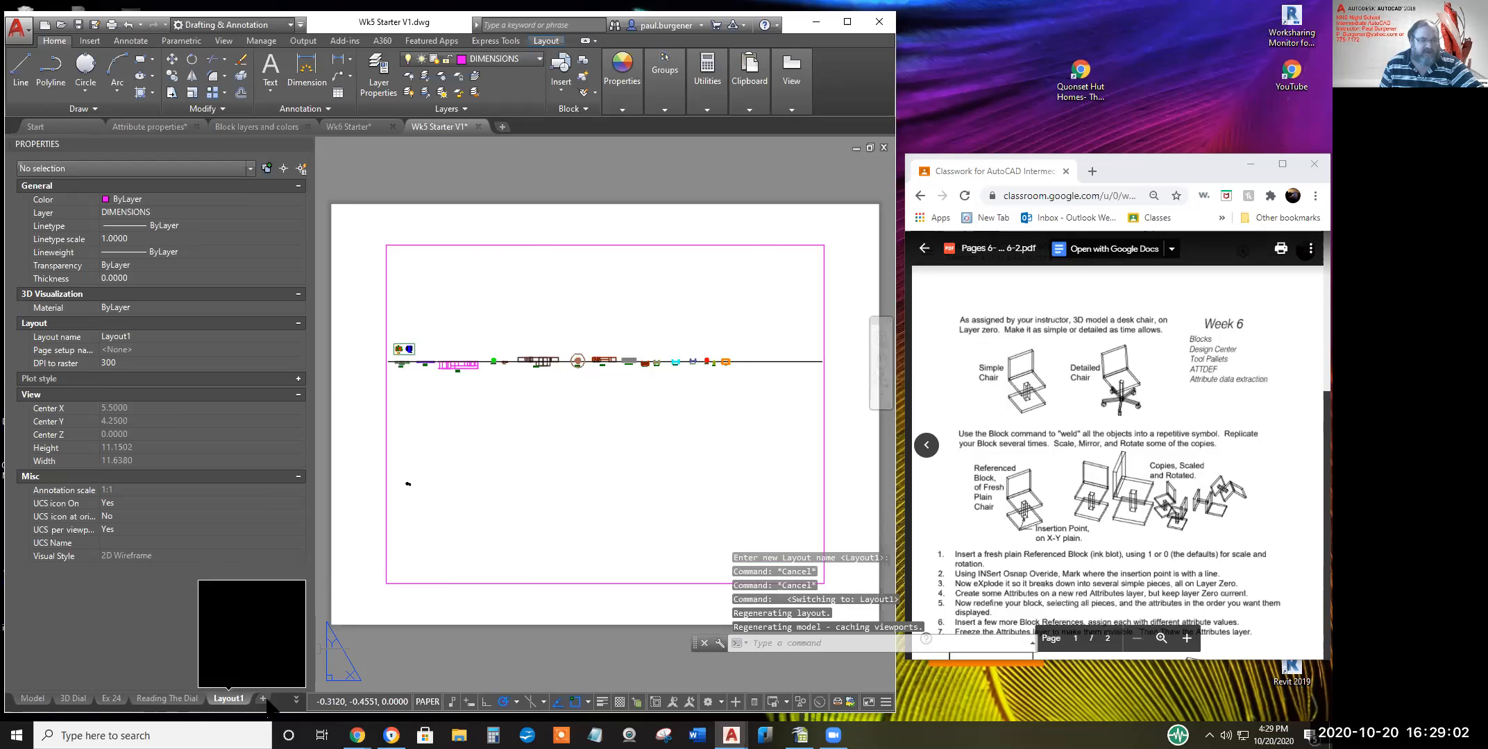
click(411, 584)
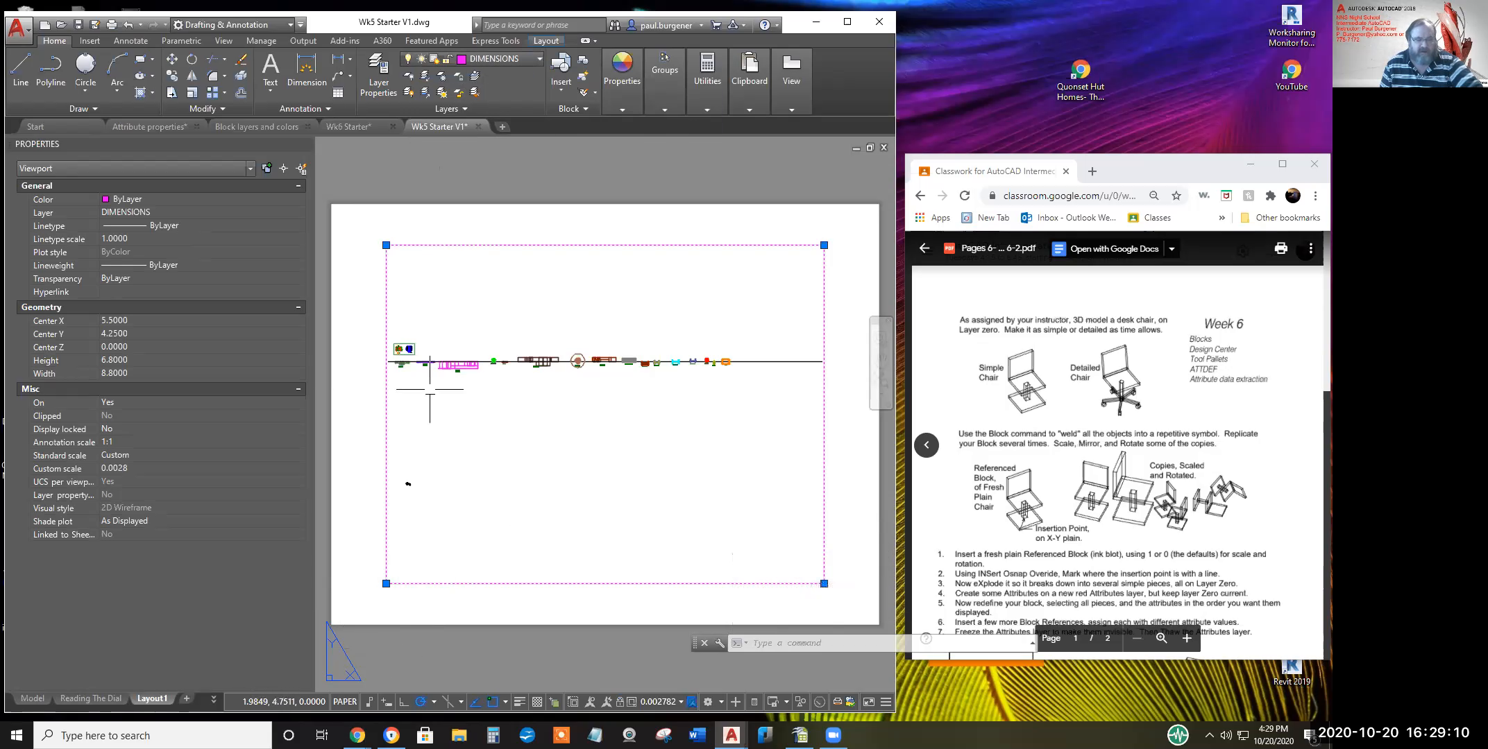
key(Escape)
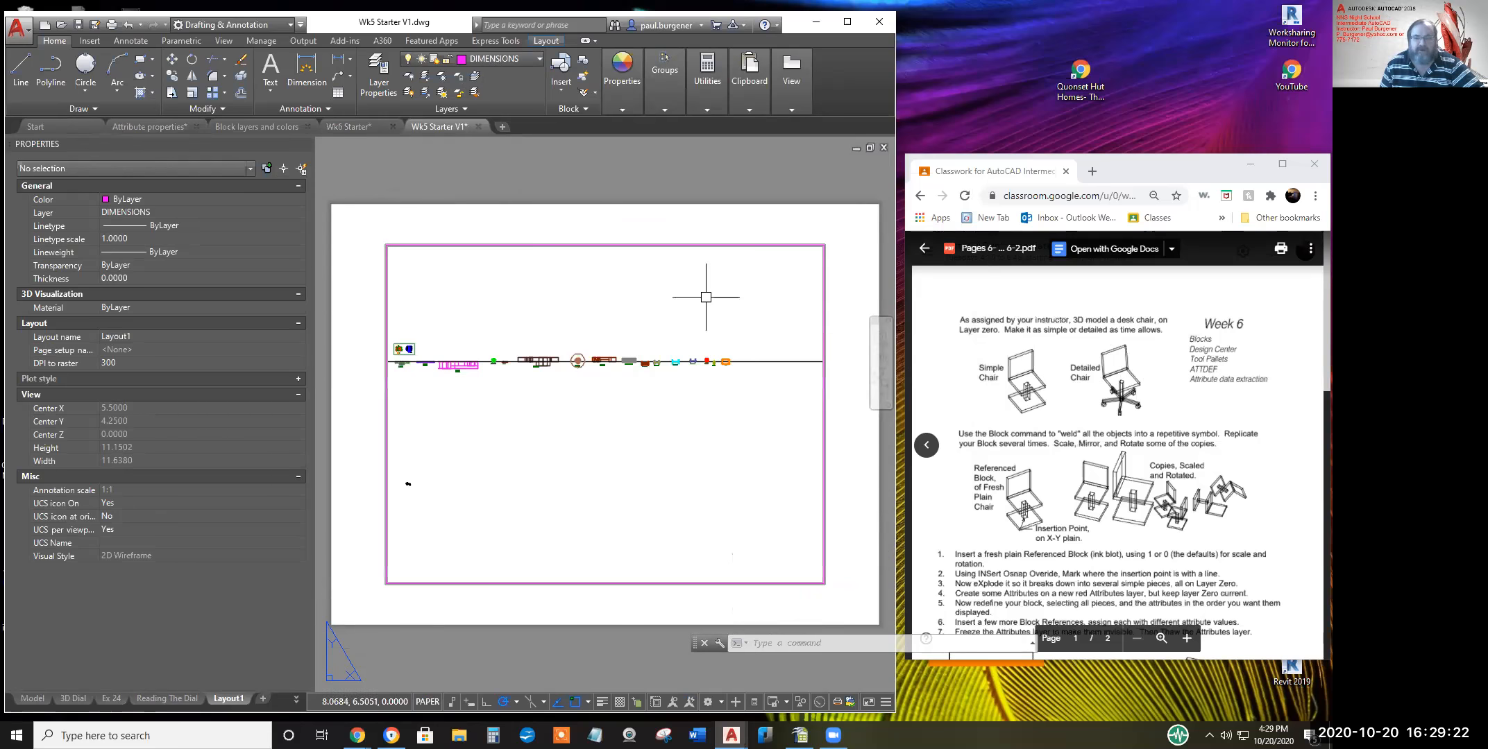
Create Drawing2 as a new drawing from the acad - Copy (2).dwt template
click(17, 25)
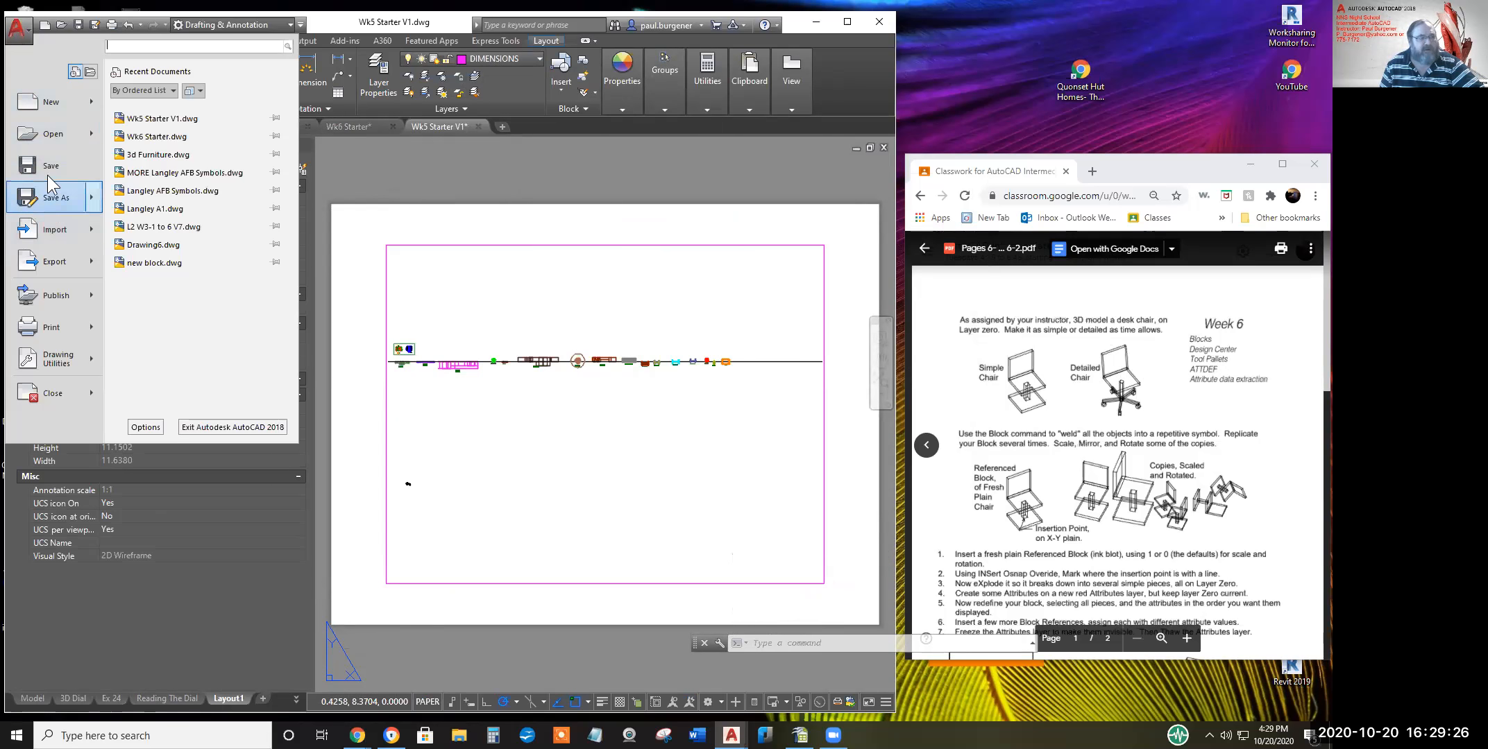
click(62, 101)
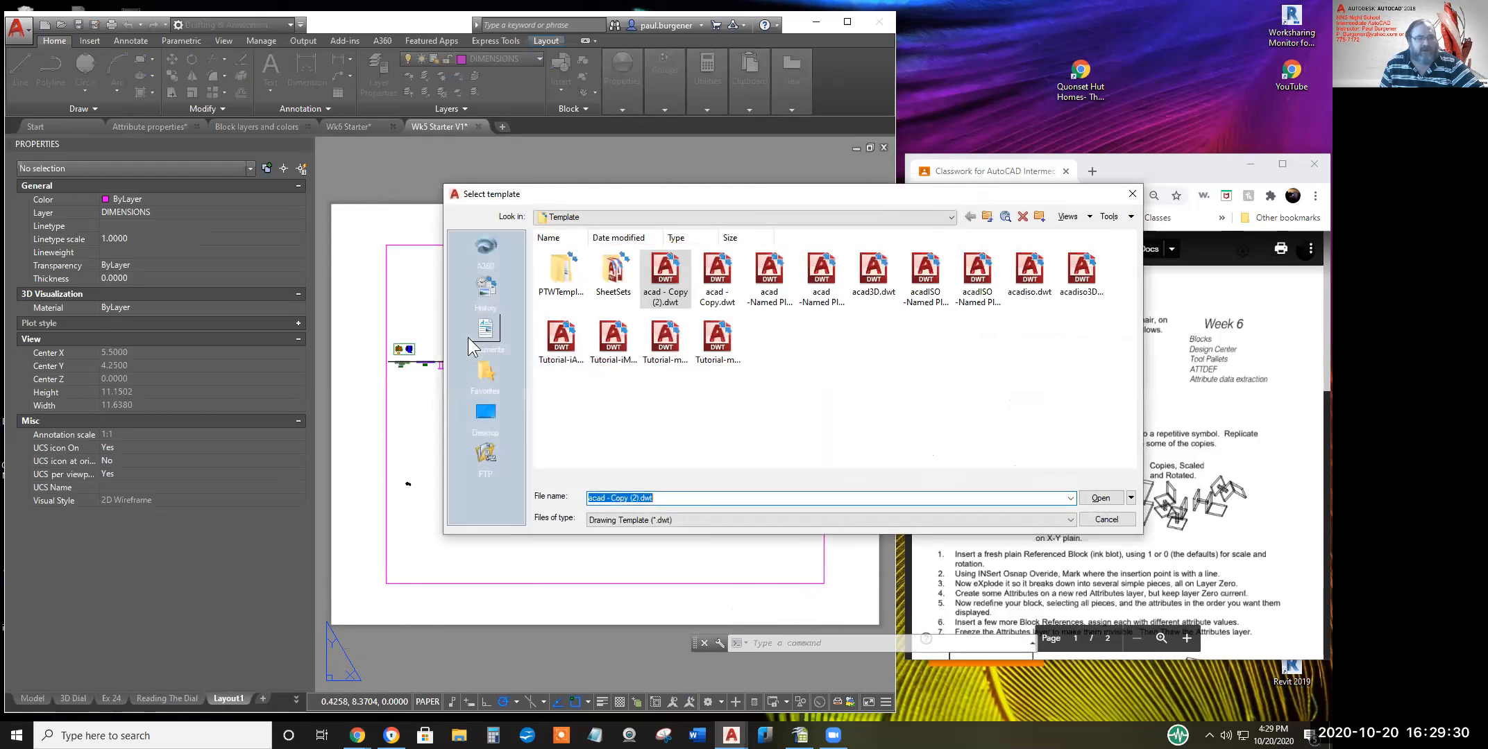
click(657, 284)
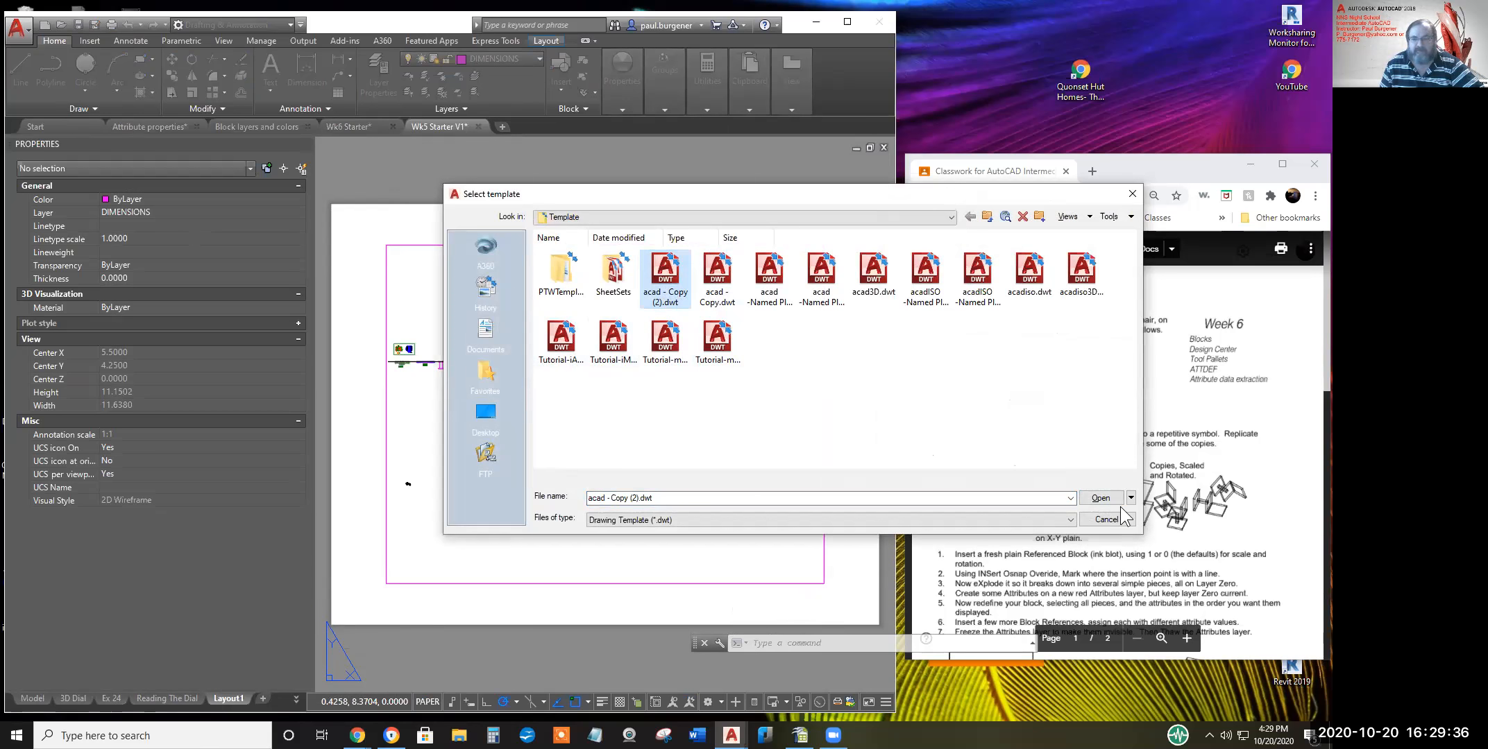
click(1102, 497)
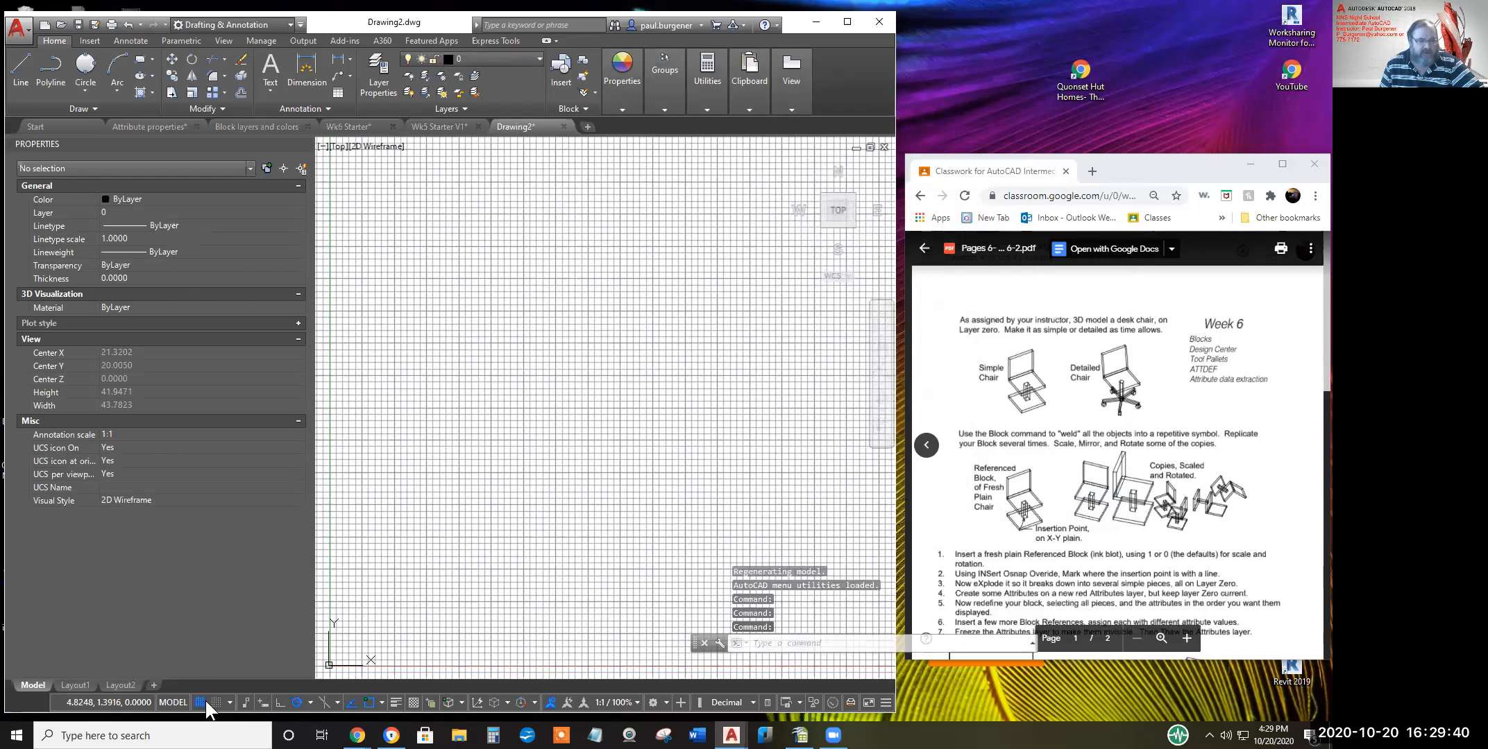
Turn off the grid and Annotation Visibility on the status bar
click(201, 703)
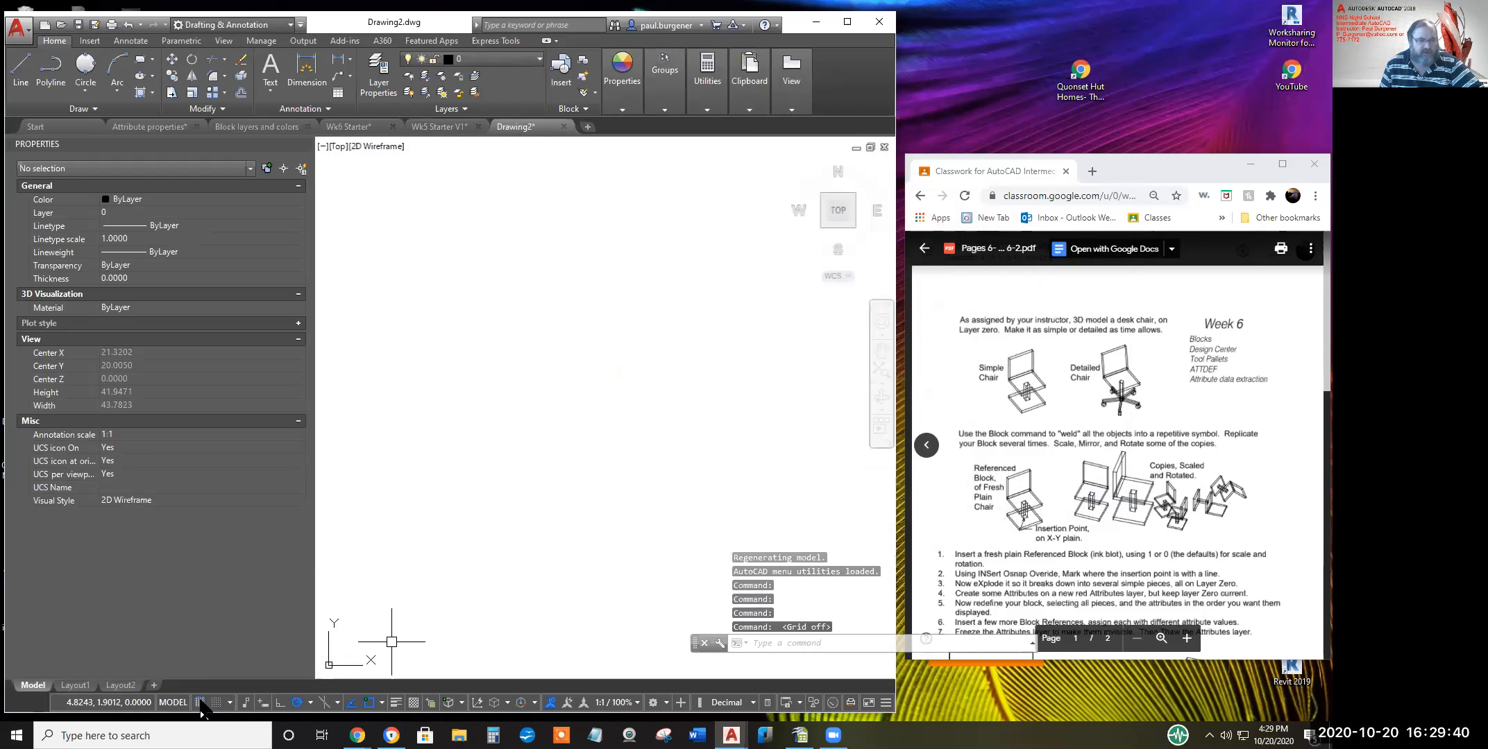
click(550, 698)
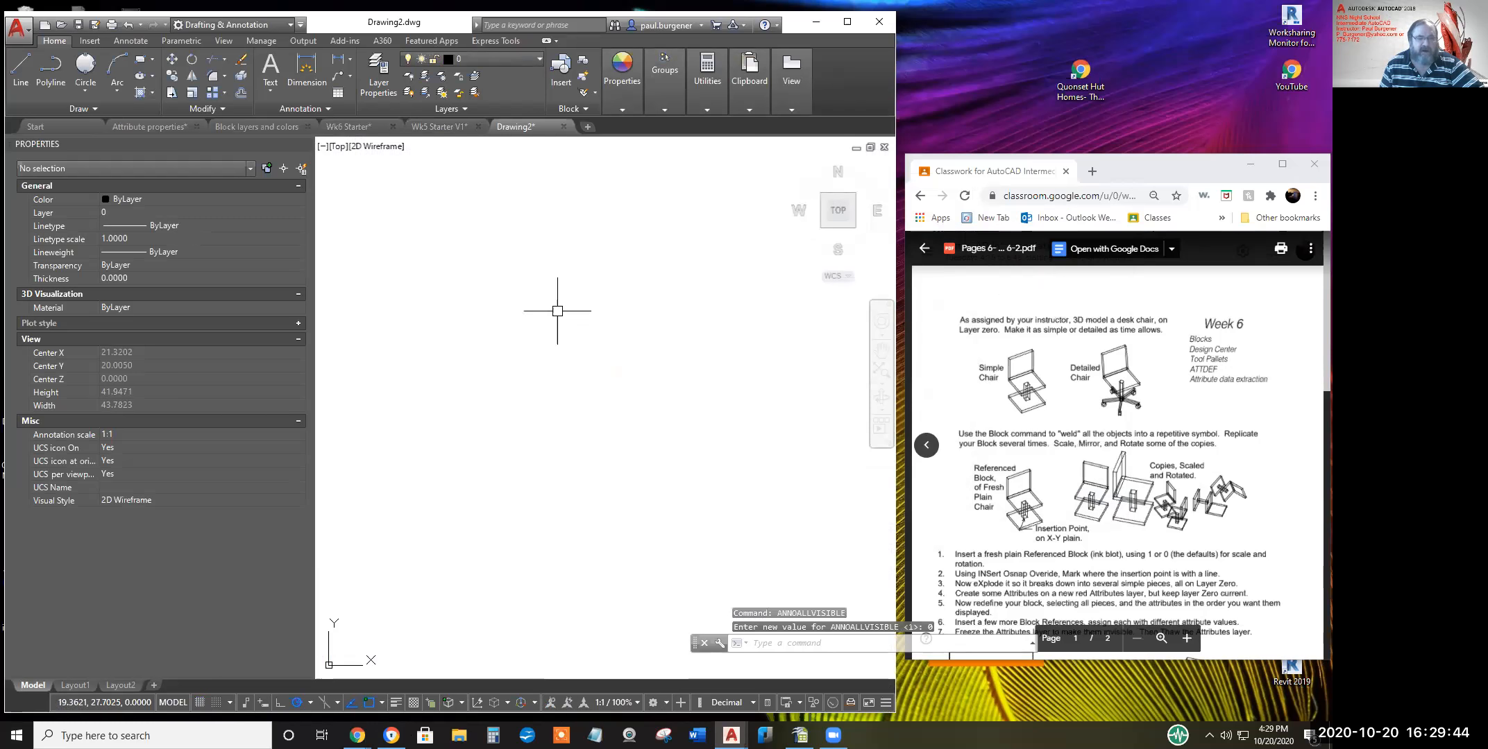
double_click(1198, 340)
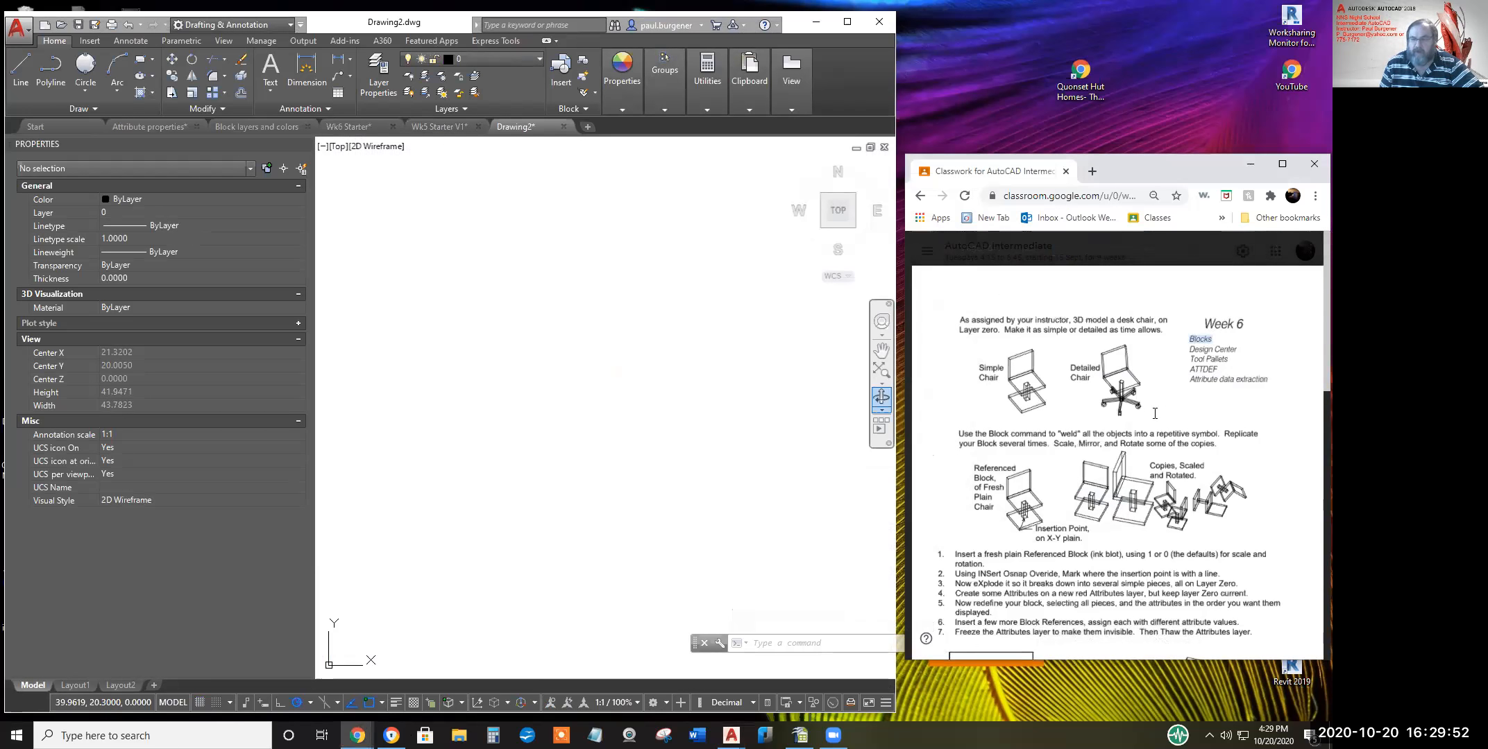
click(550, 335)
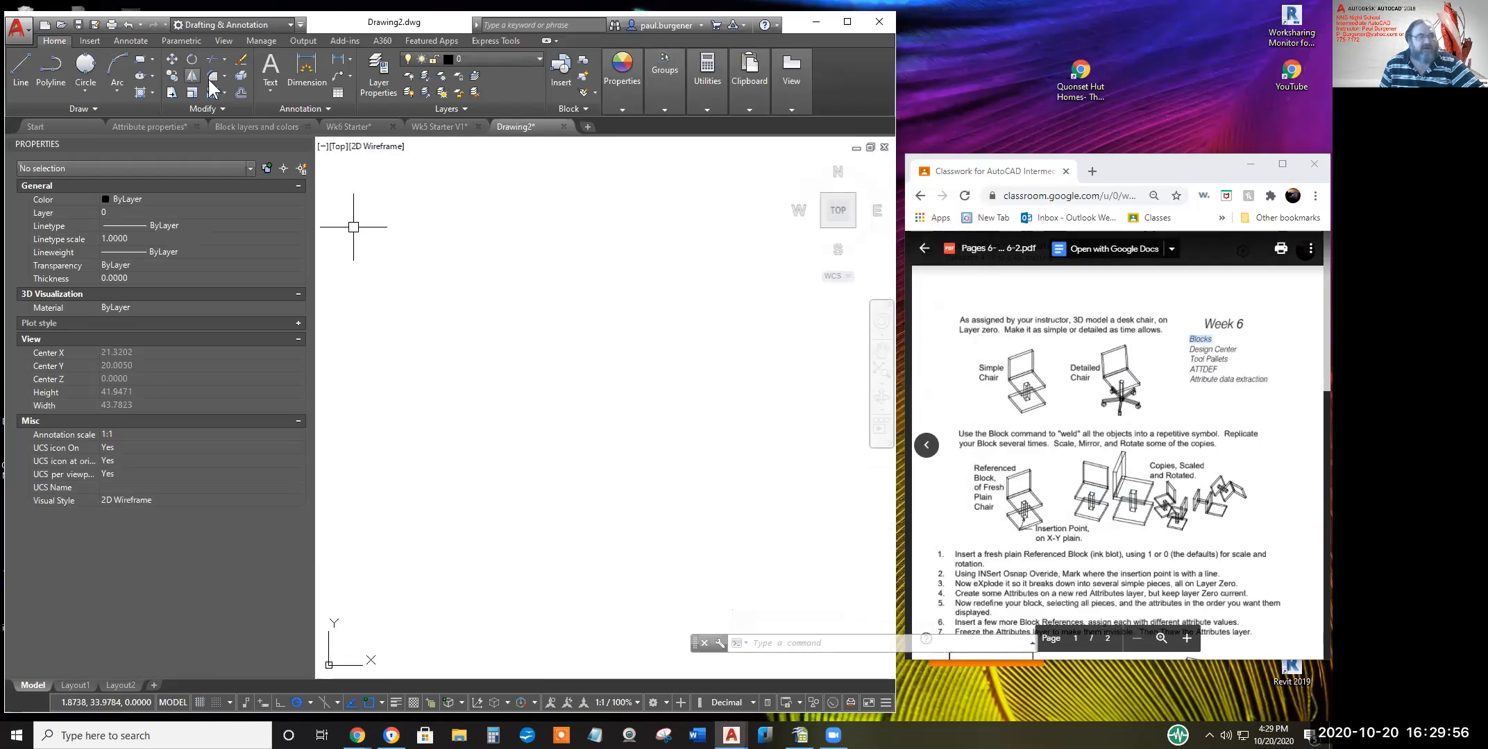
Attempt a hatch in the empty drawing, dismiss the boundary error, and cancel it
click(138, 88)
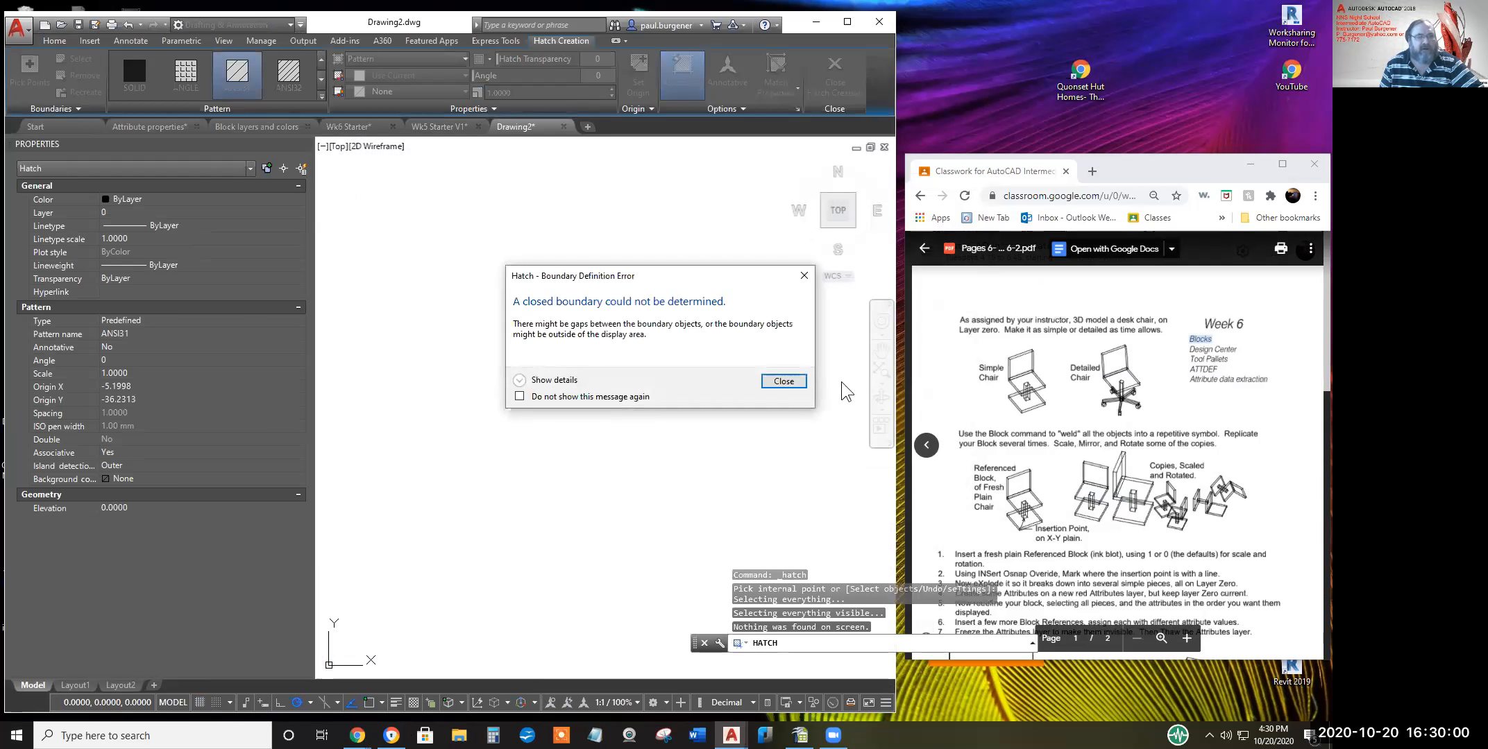
click(783, 382)
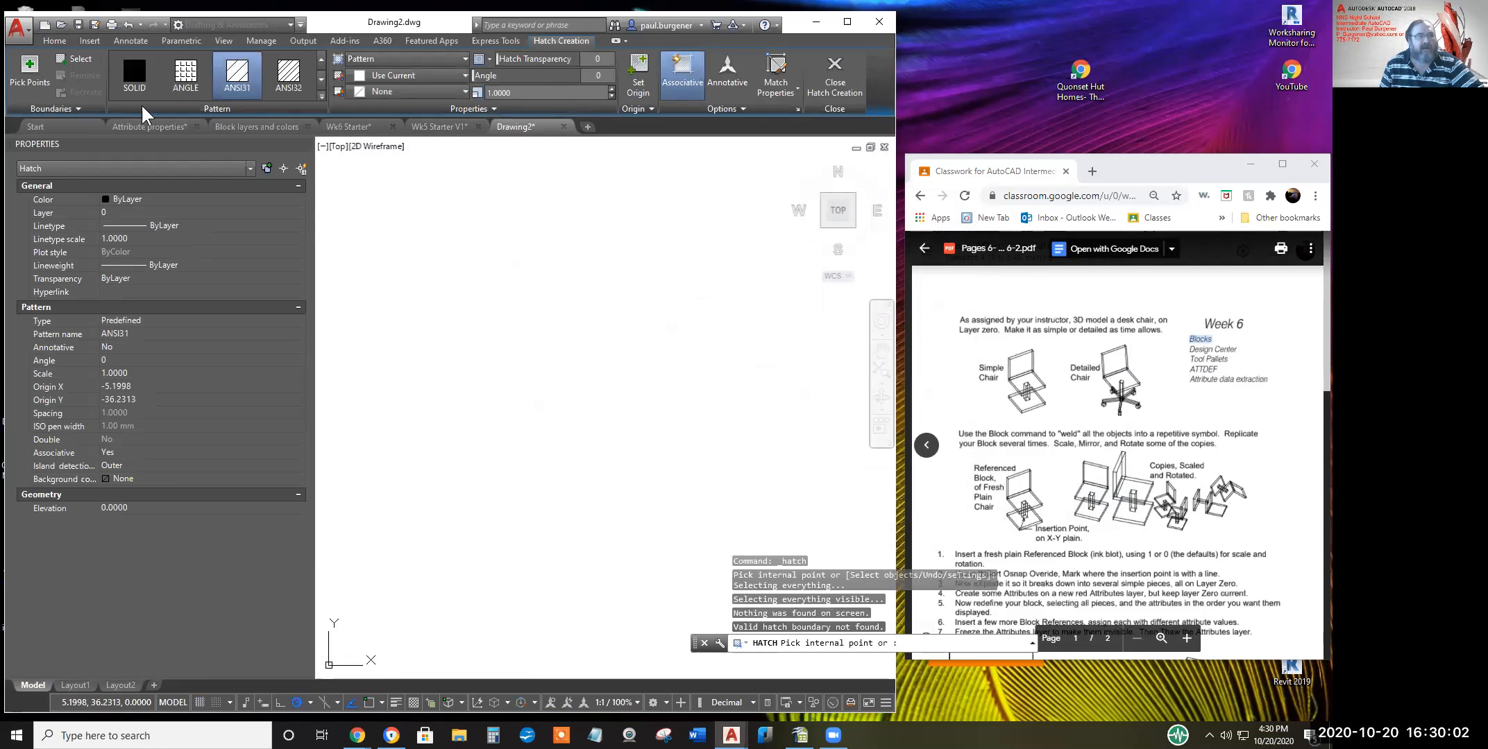
click(55, 41)
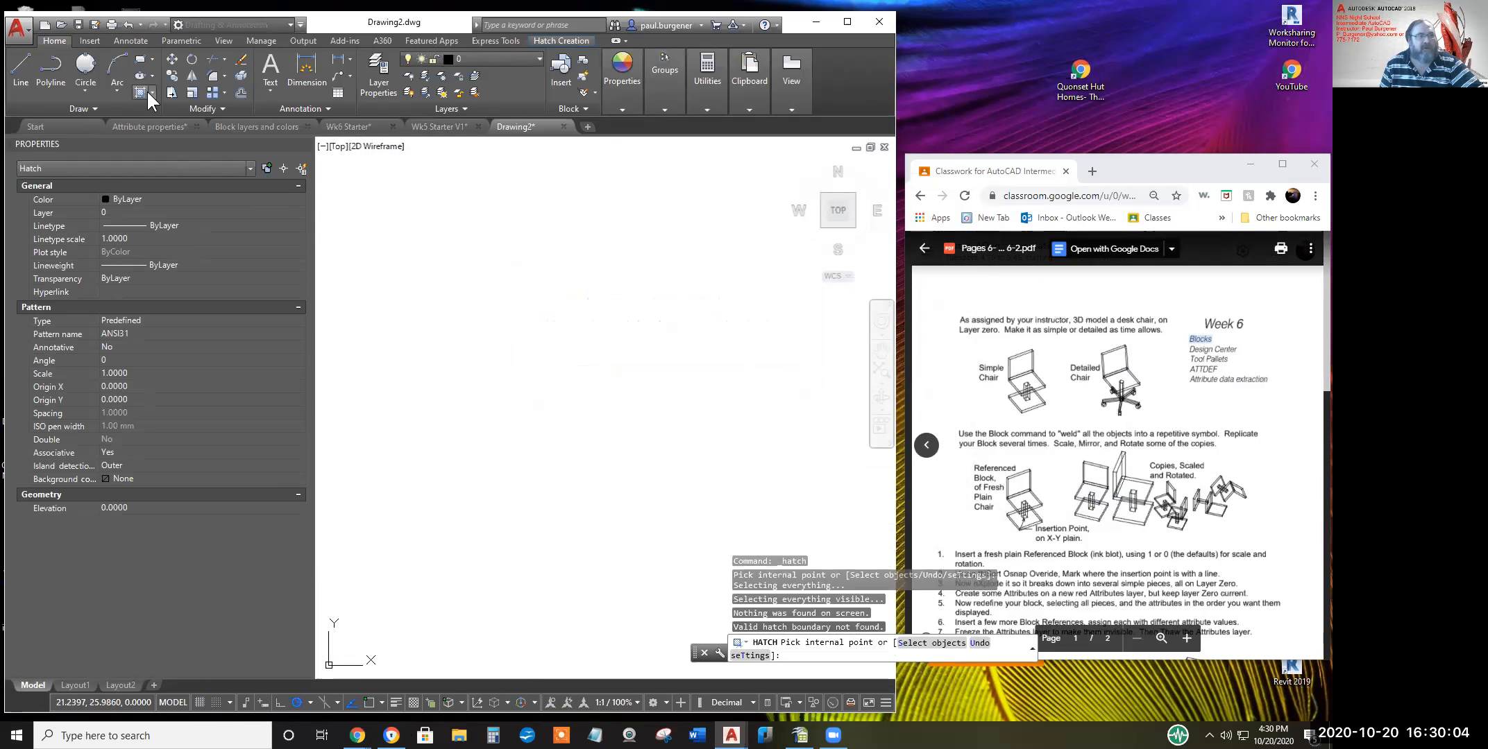
click(142, 59)
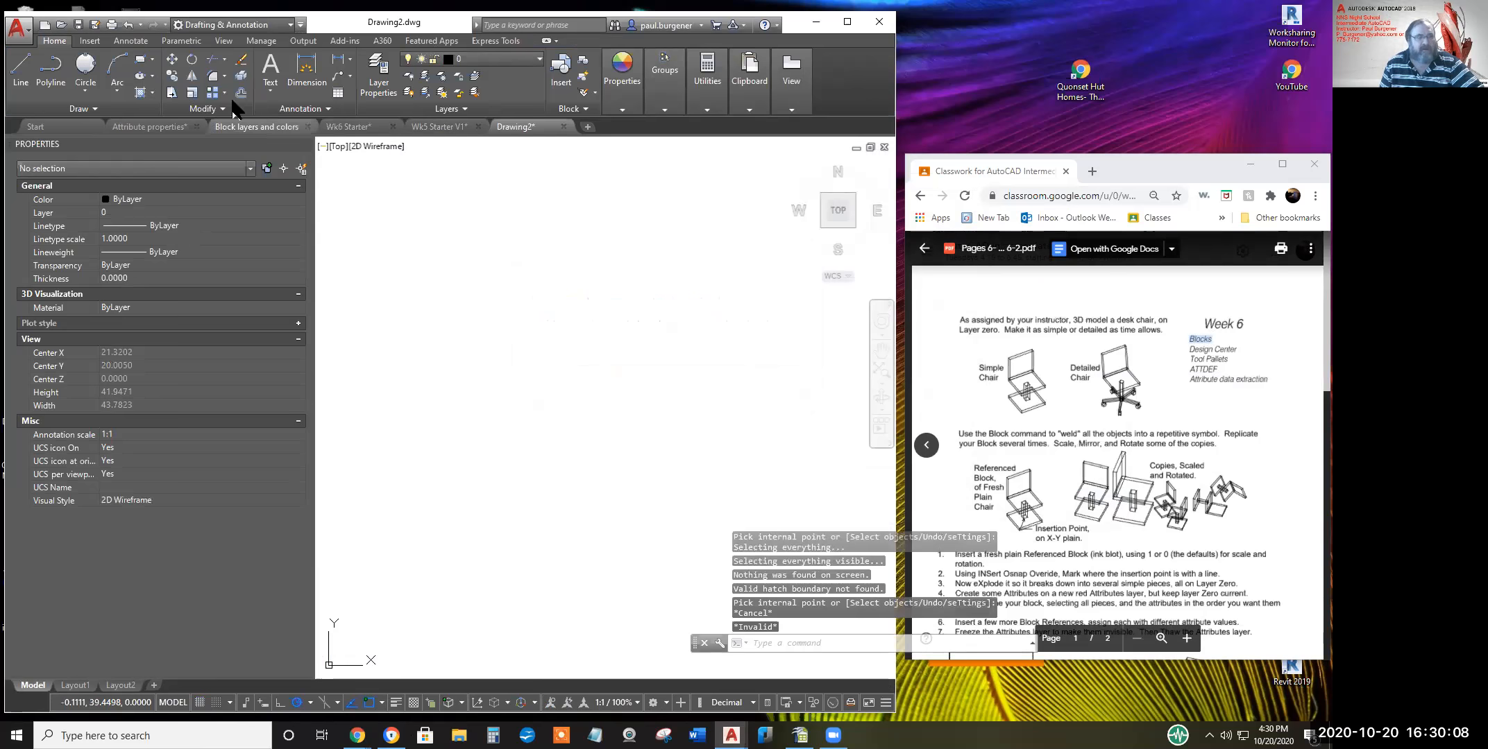
Draw the chair seat square with the Rectangle tool
click(142, 58)
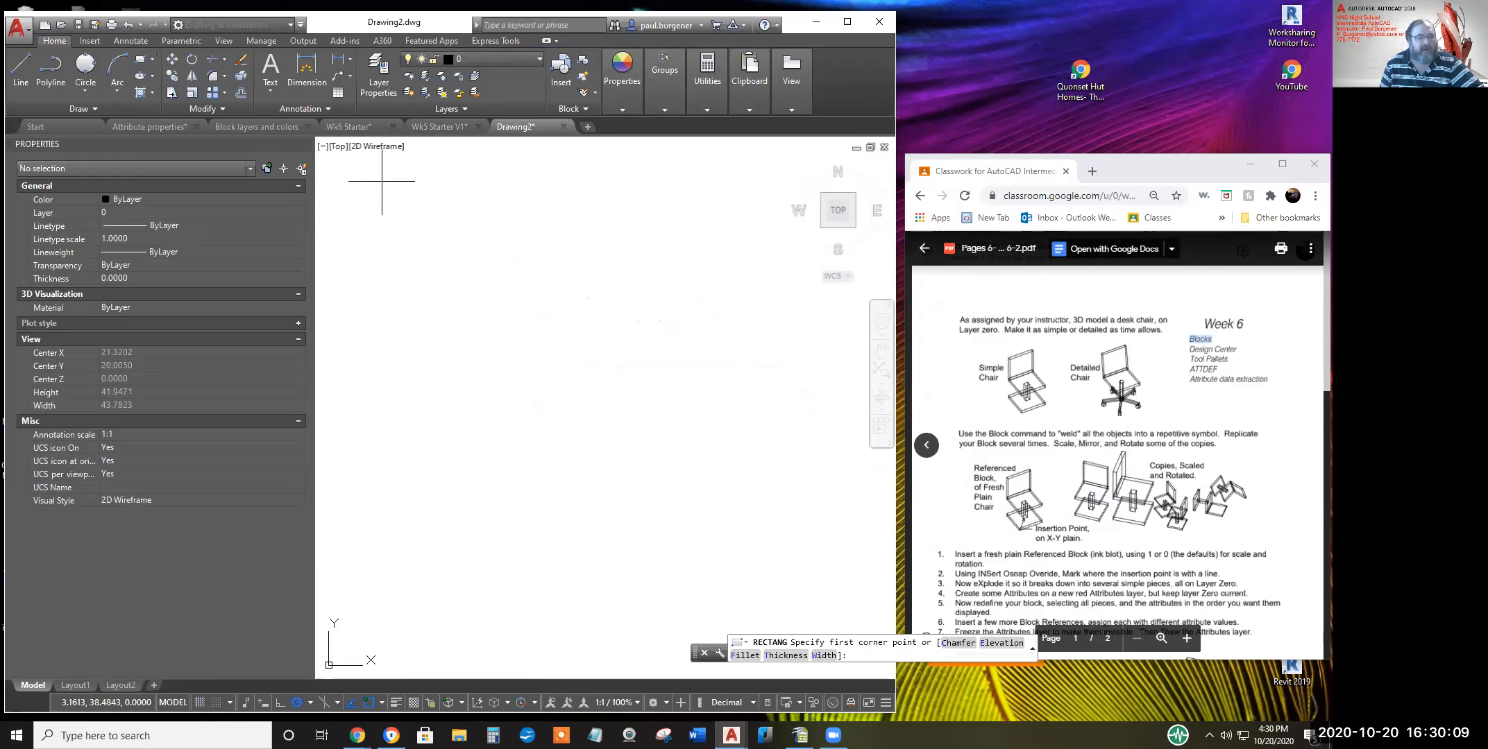
click(412, 223)
click(469, 279)
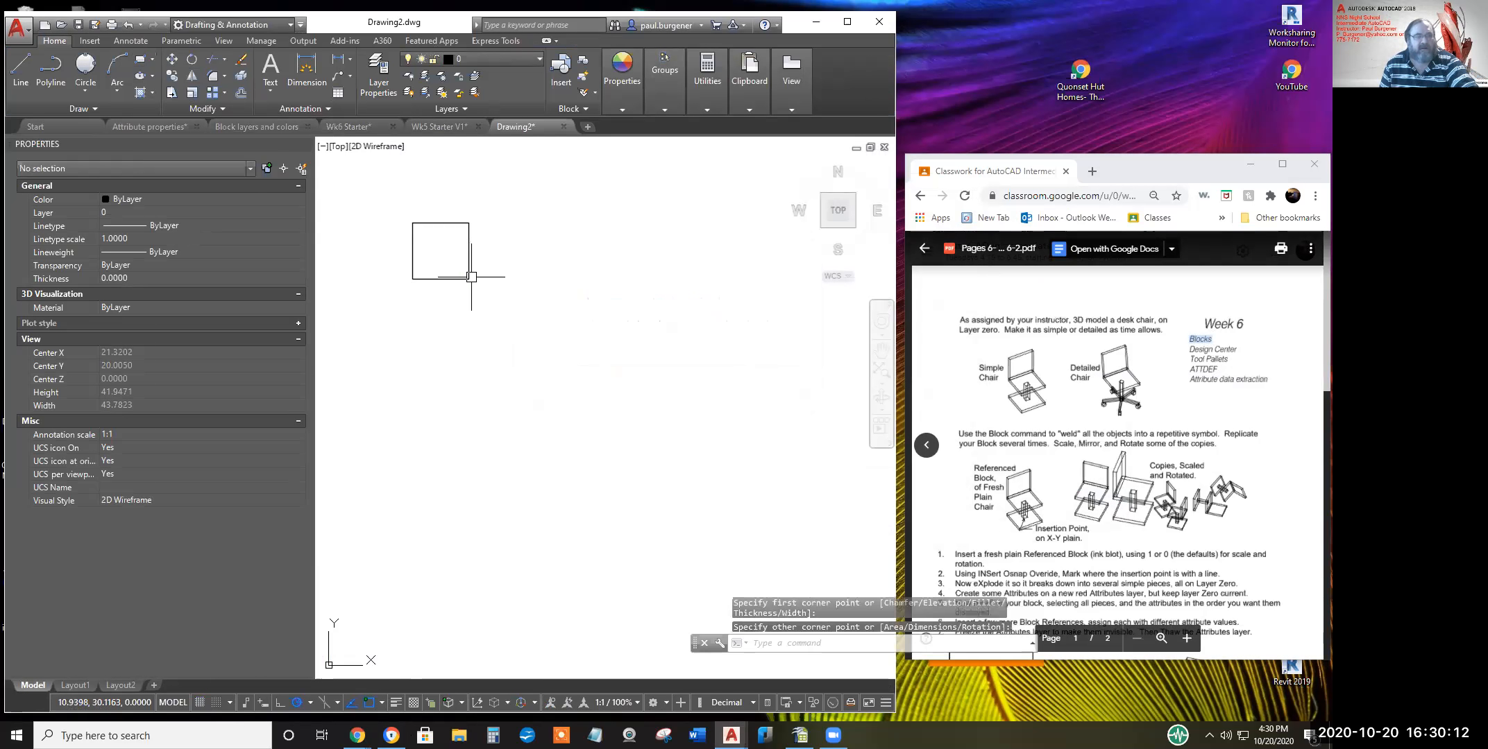
key(Return)
scroll(432, 256, up, 4)
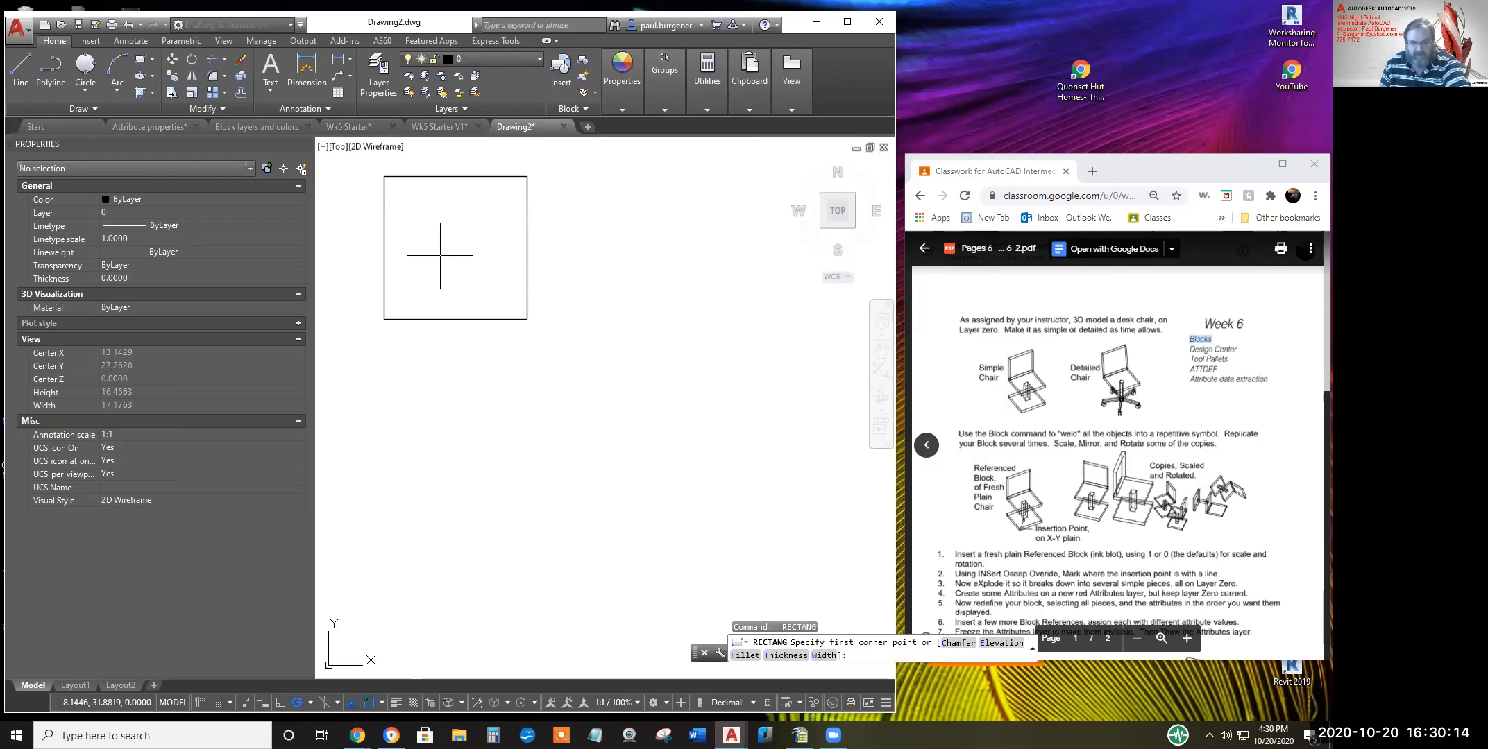
Draw a horizontal line across the square near its base, snapping to Nearest on both edges
click(25, 66)
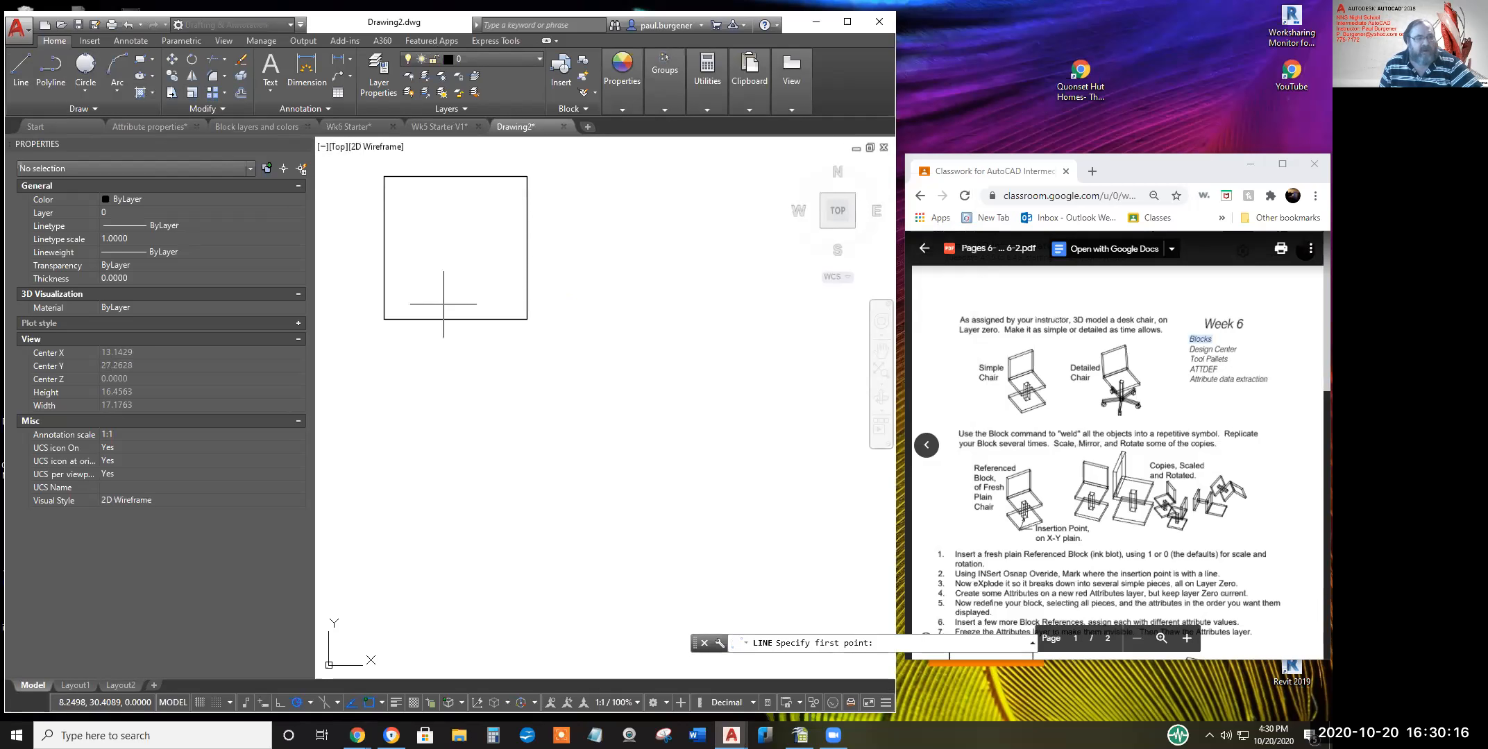
shift+right_click(401, 277)
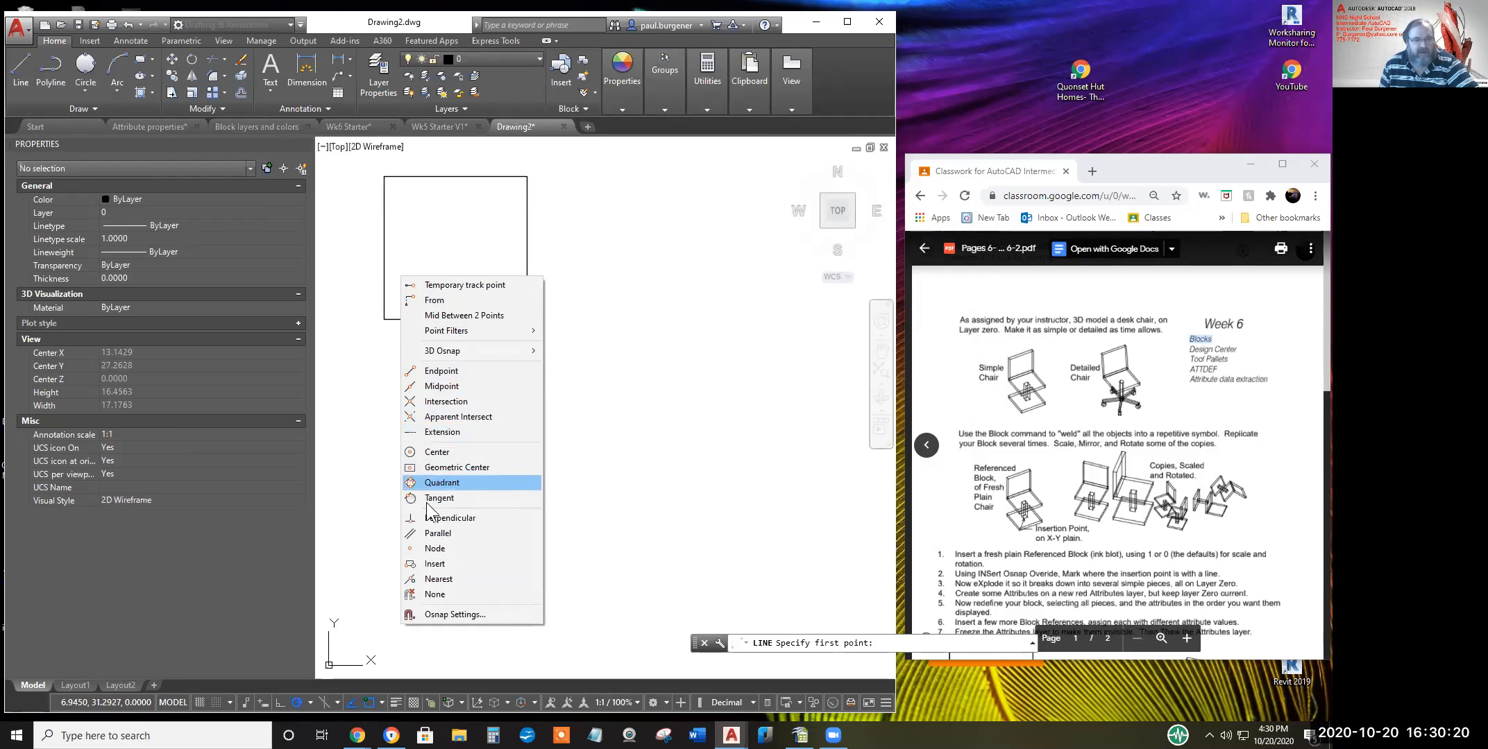
click(438, 581)
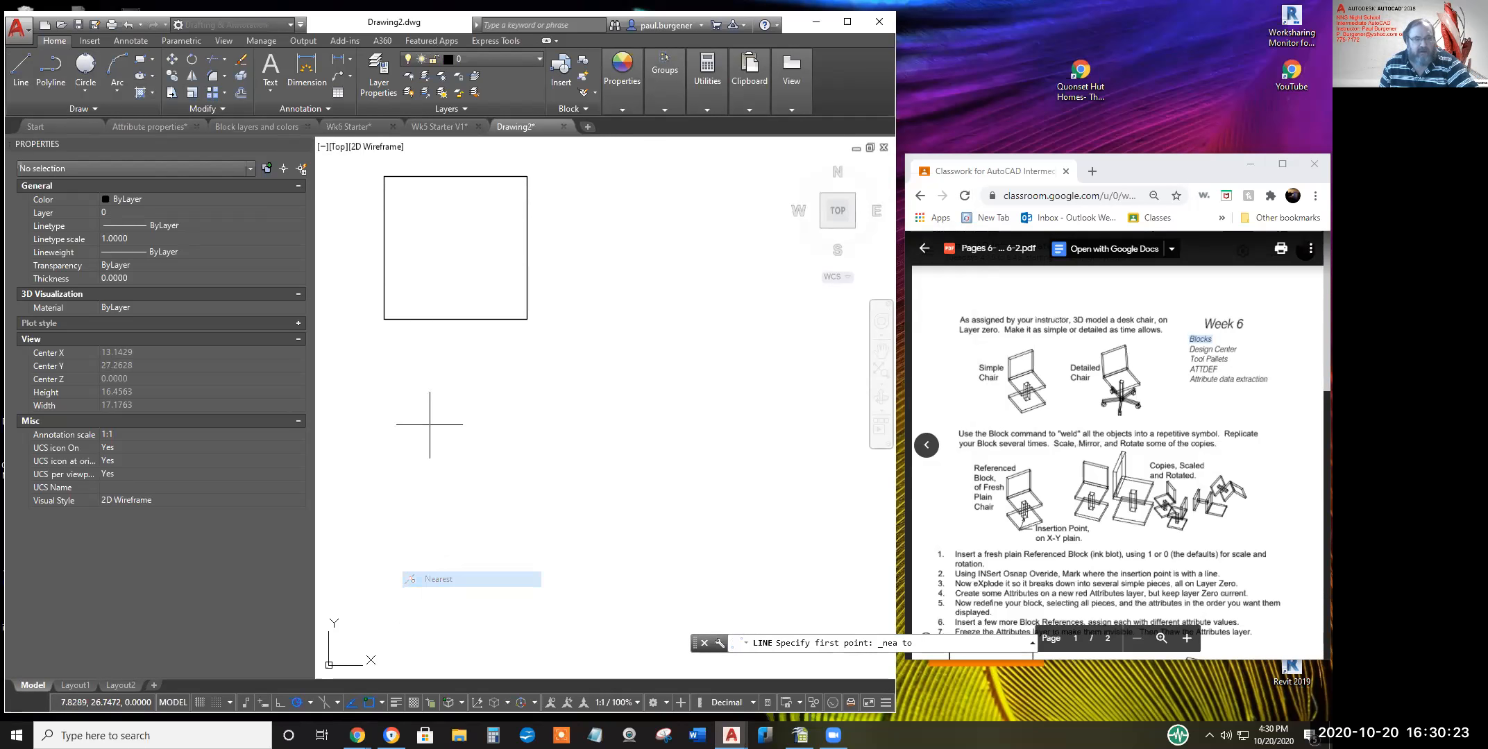
click(386, 292)
click(527, 291)
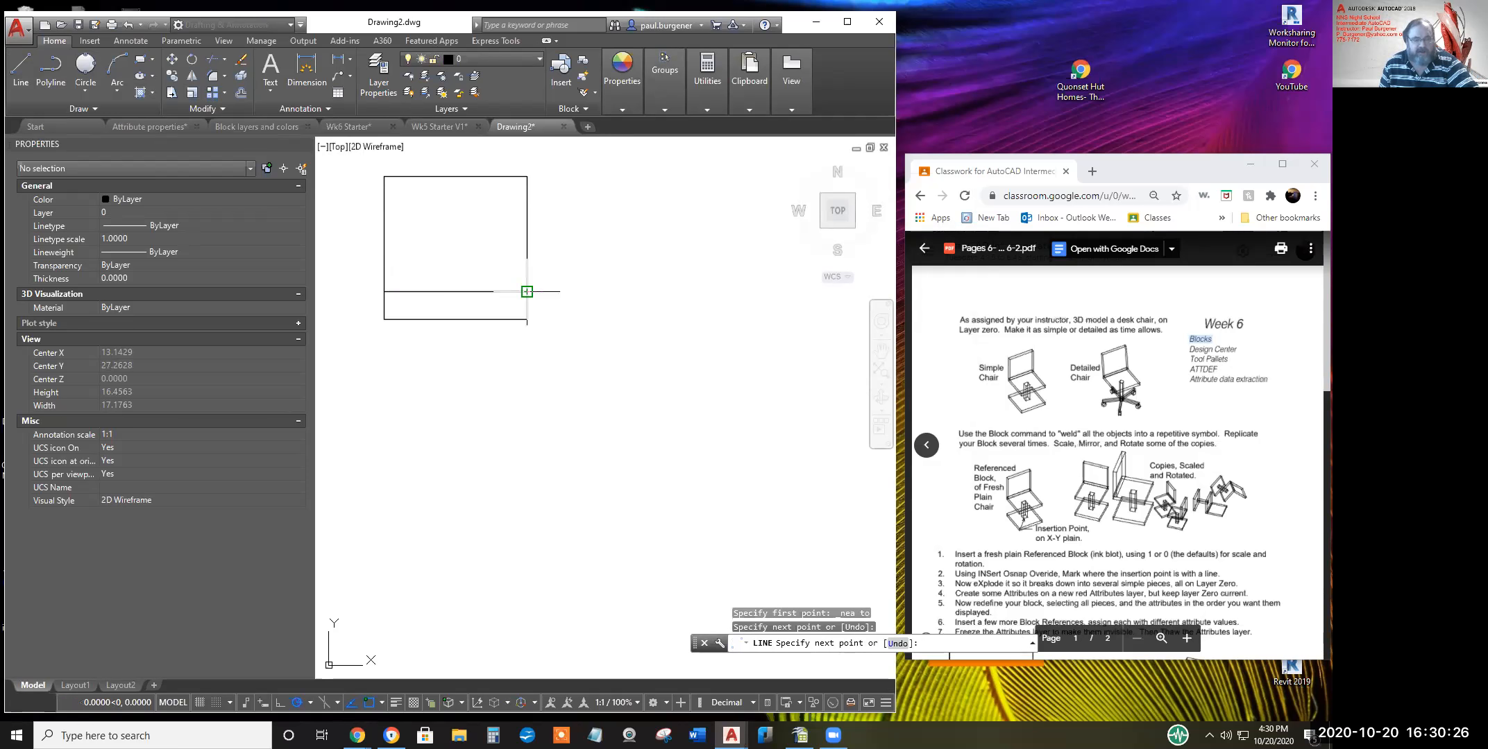
key(Return)
scroll(542, 323, down, 1)
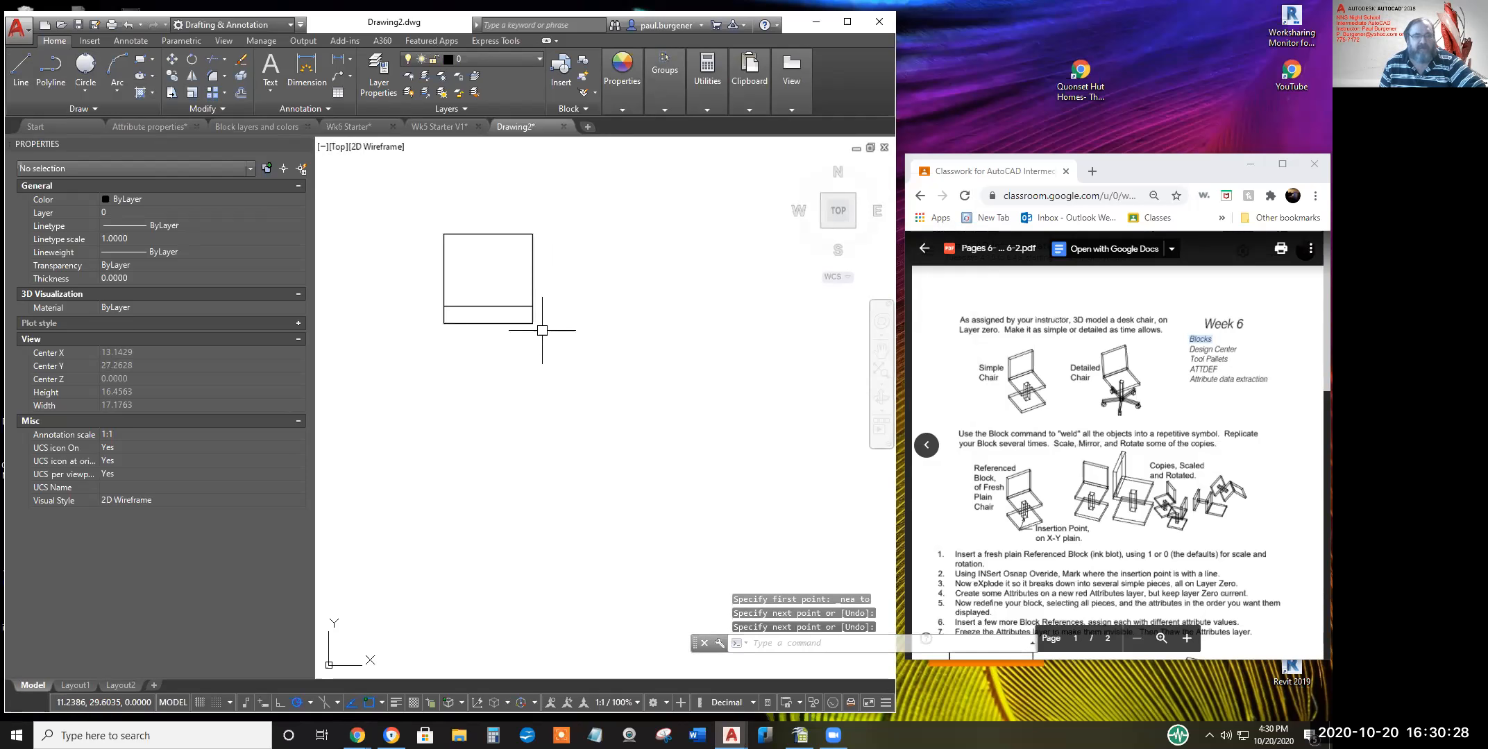
mouse_move(544, 330)
middle_down()
mouse_move(617, 402)
mouse_move(615, 362)
middle_up()
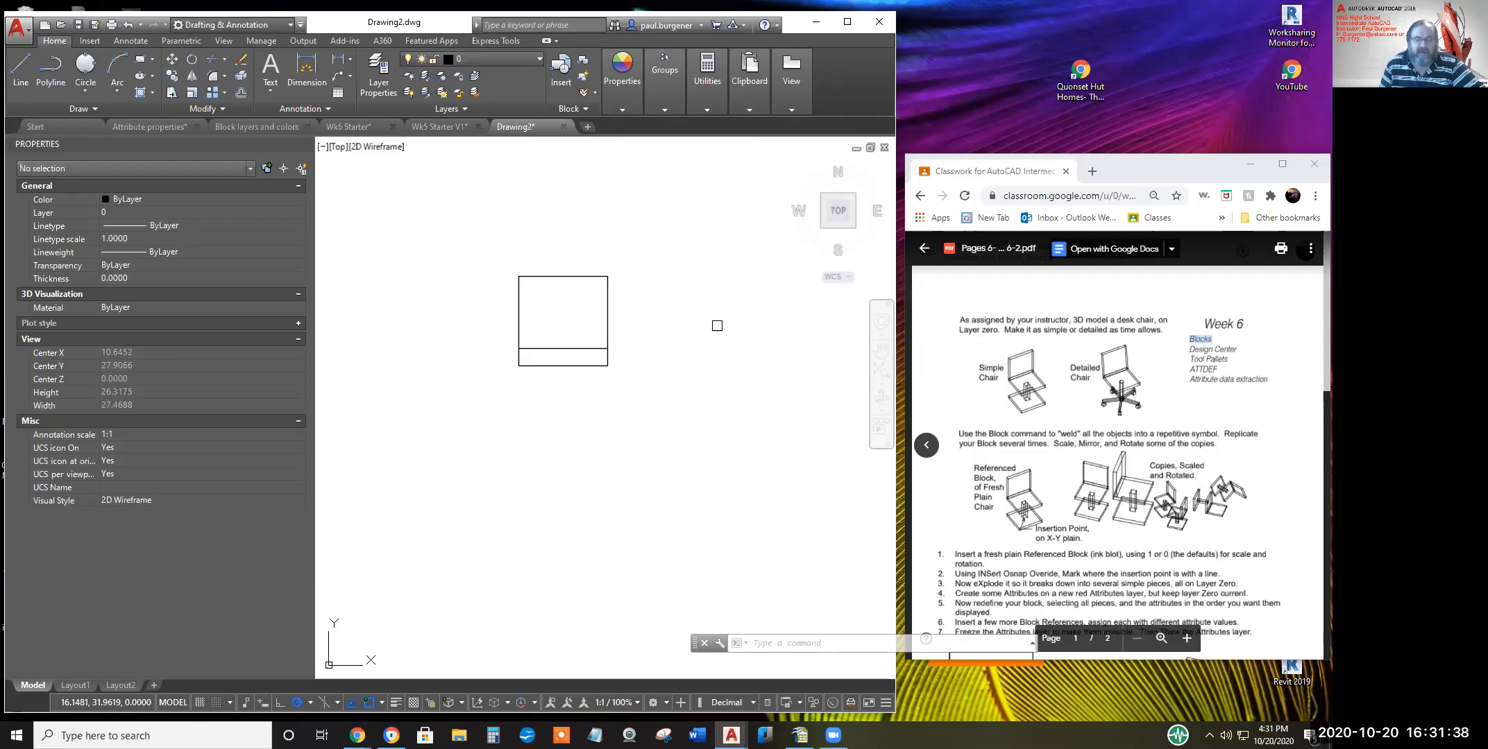
scroll(582, 326, down, 2)
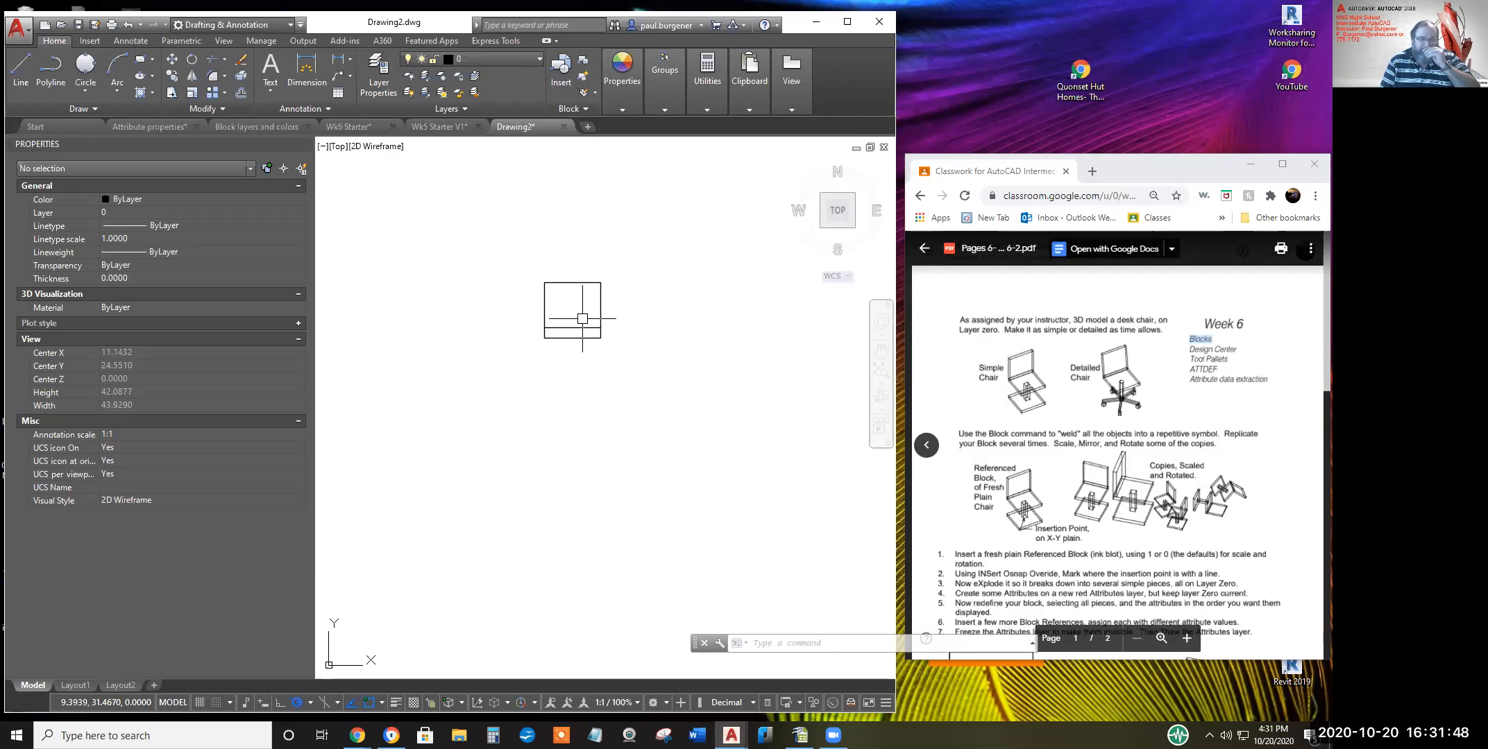
scroll(592, 321, down, 2)
scroll(560, 390, up, 2)
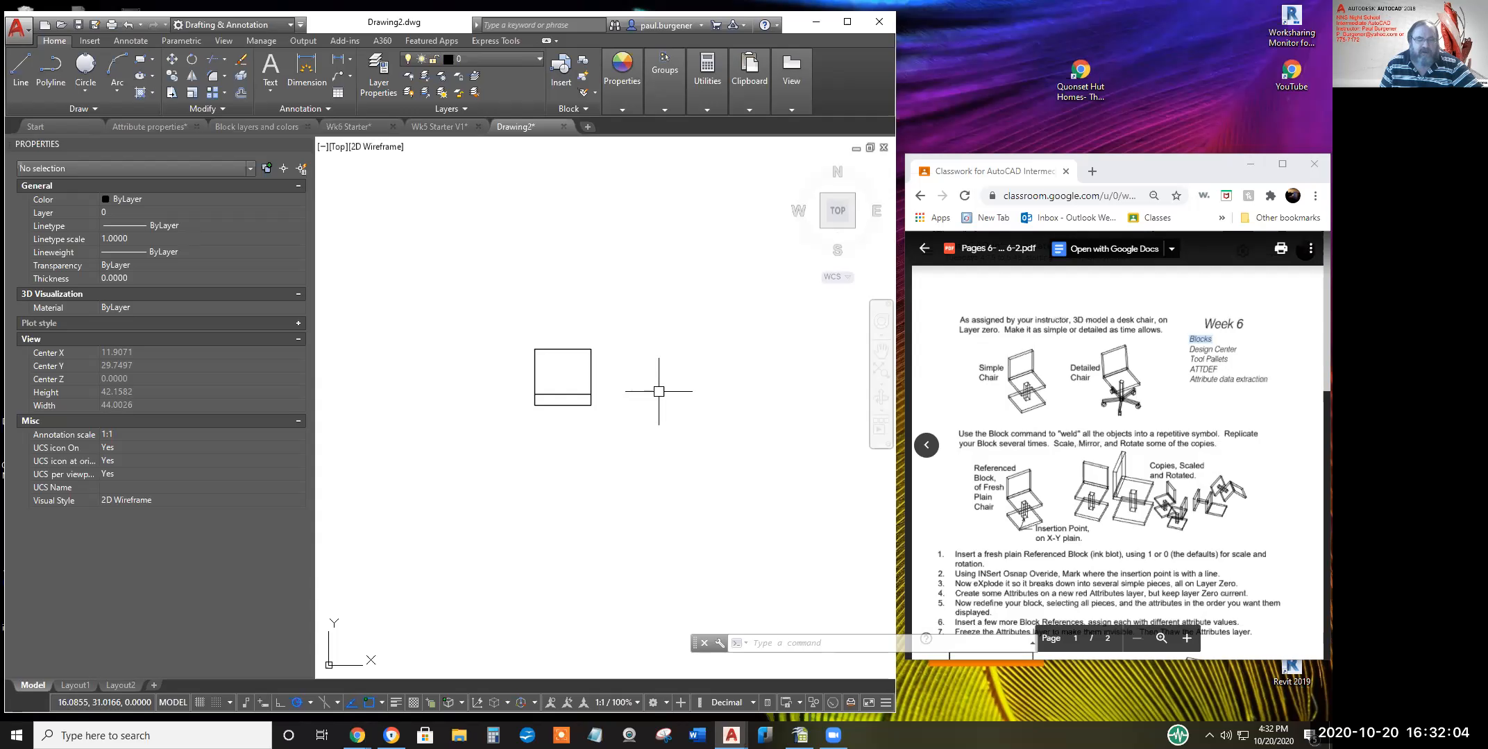
middle_drag(565, 356, 563, 343)
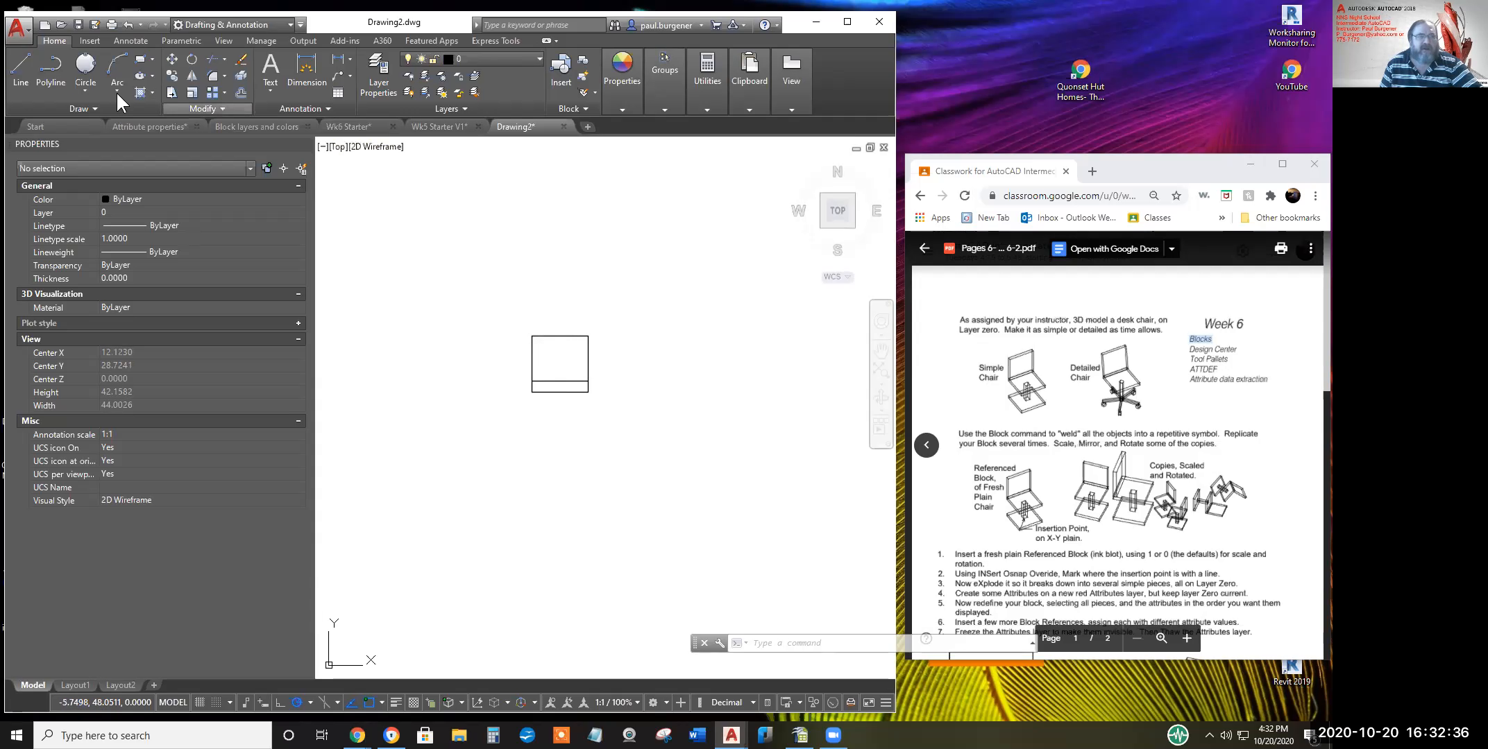
Draw a diagonal line from the square's lower-left corner to its upper-right corner
click(21, 69)
click(531, 392)
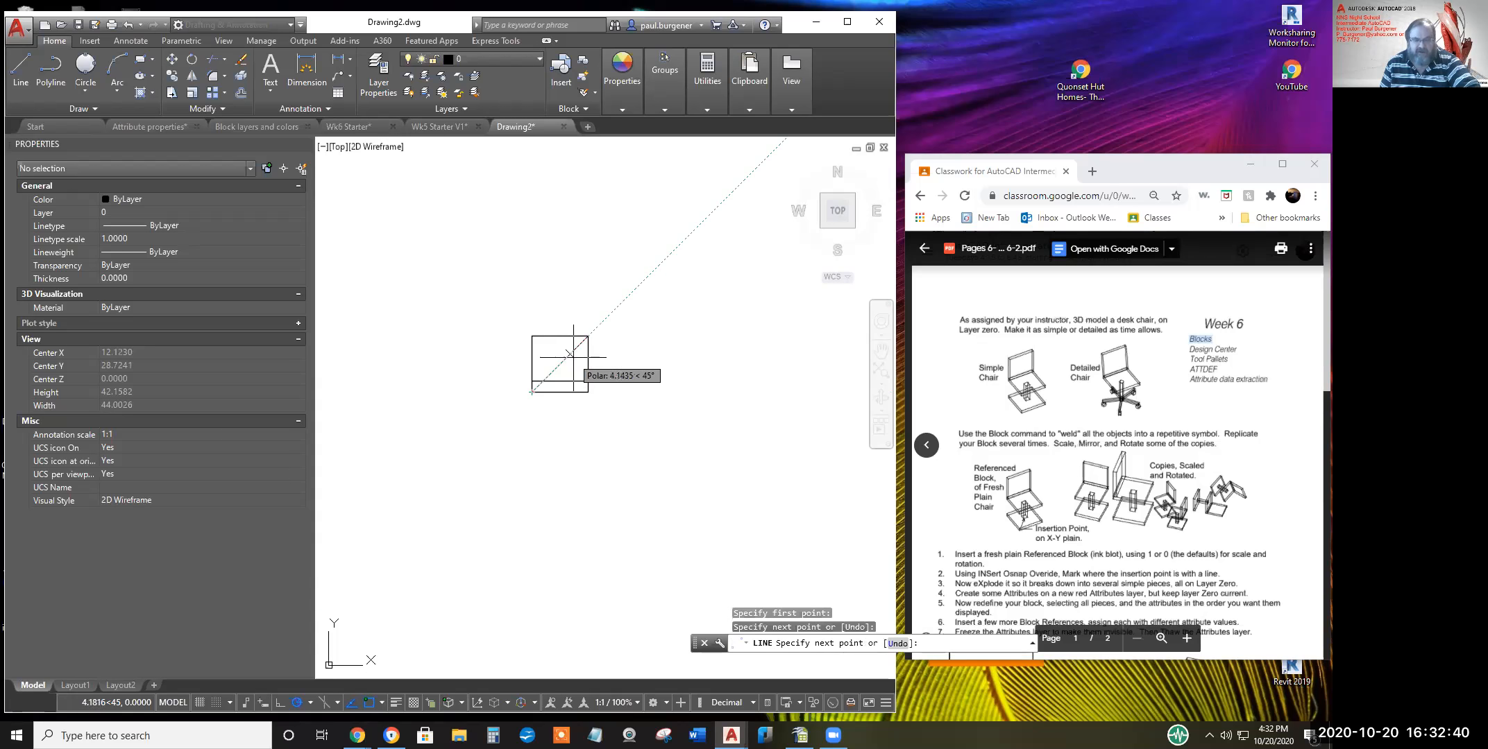
click(589, 336)
key(Return)
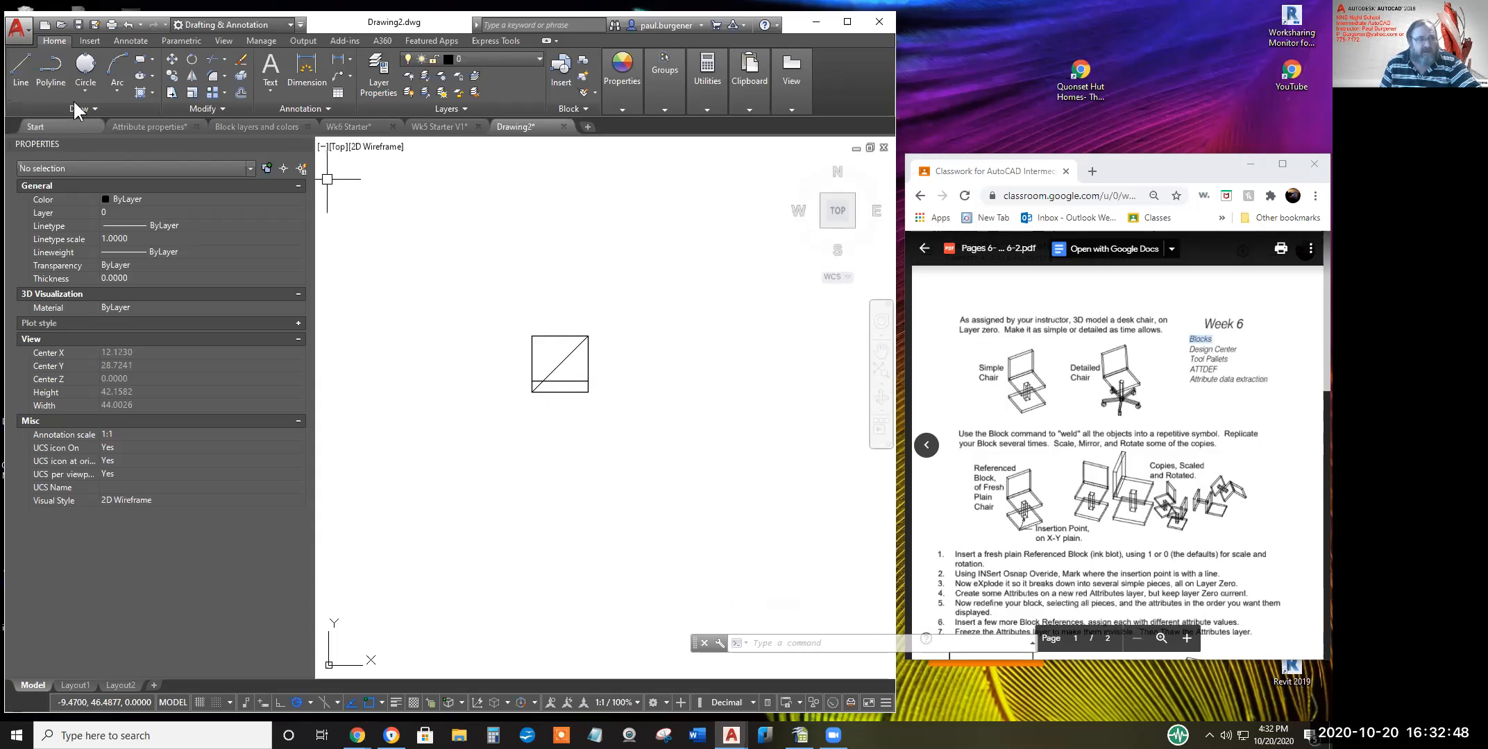
Start a new line at the diagonal's midpoint using Mid Between 2 Points, then cancel it
click(21, 70)
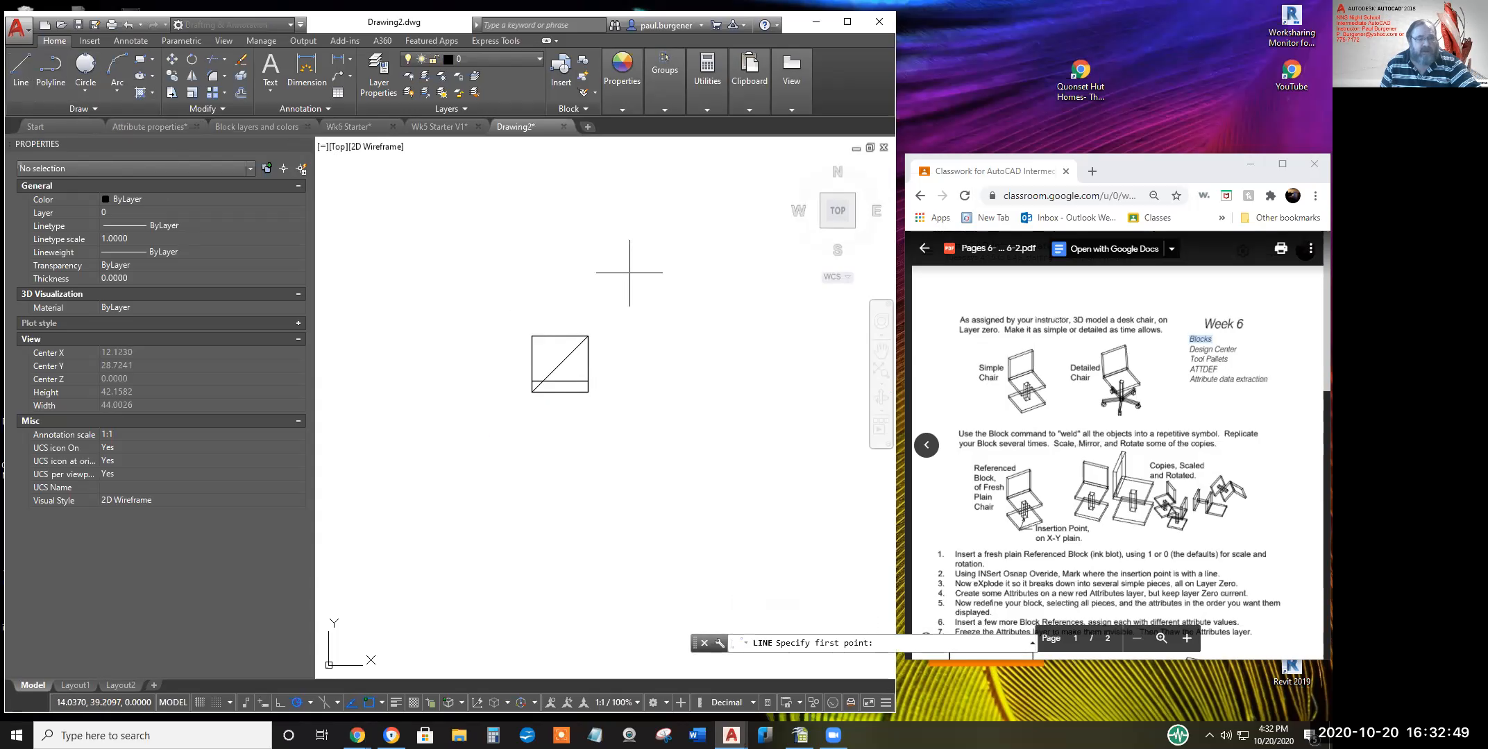
shift+right_click(580, 275)
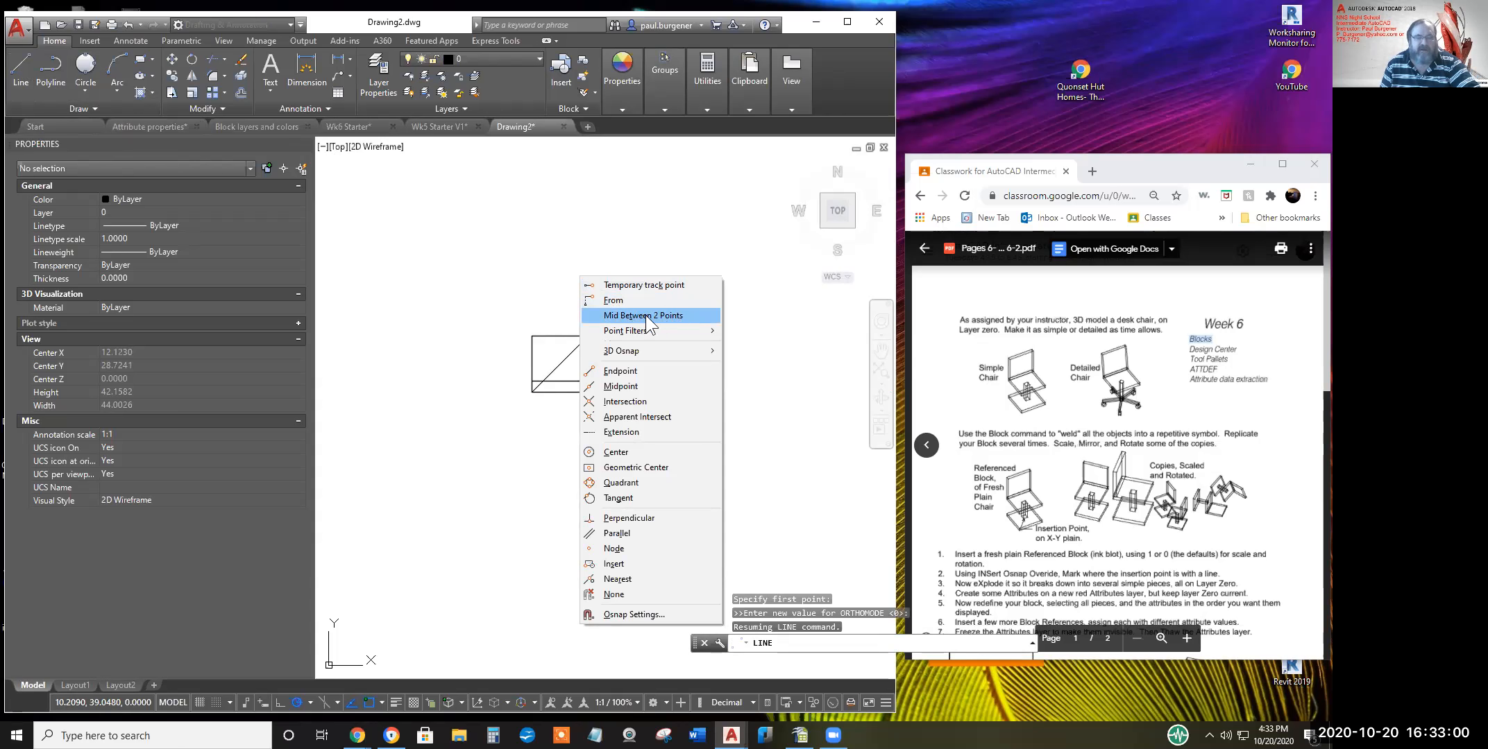
click(560, 364)
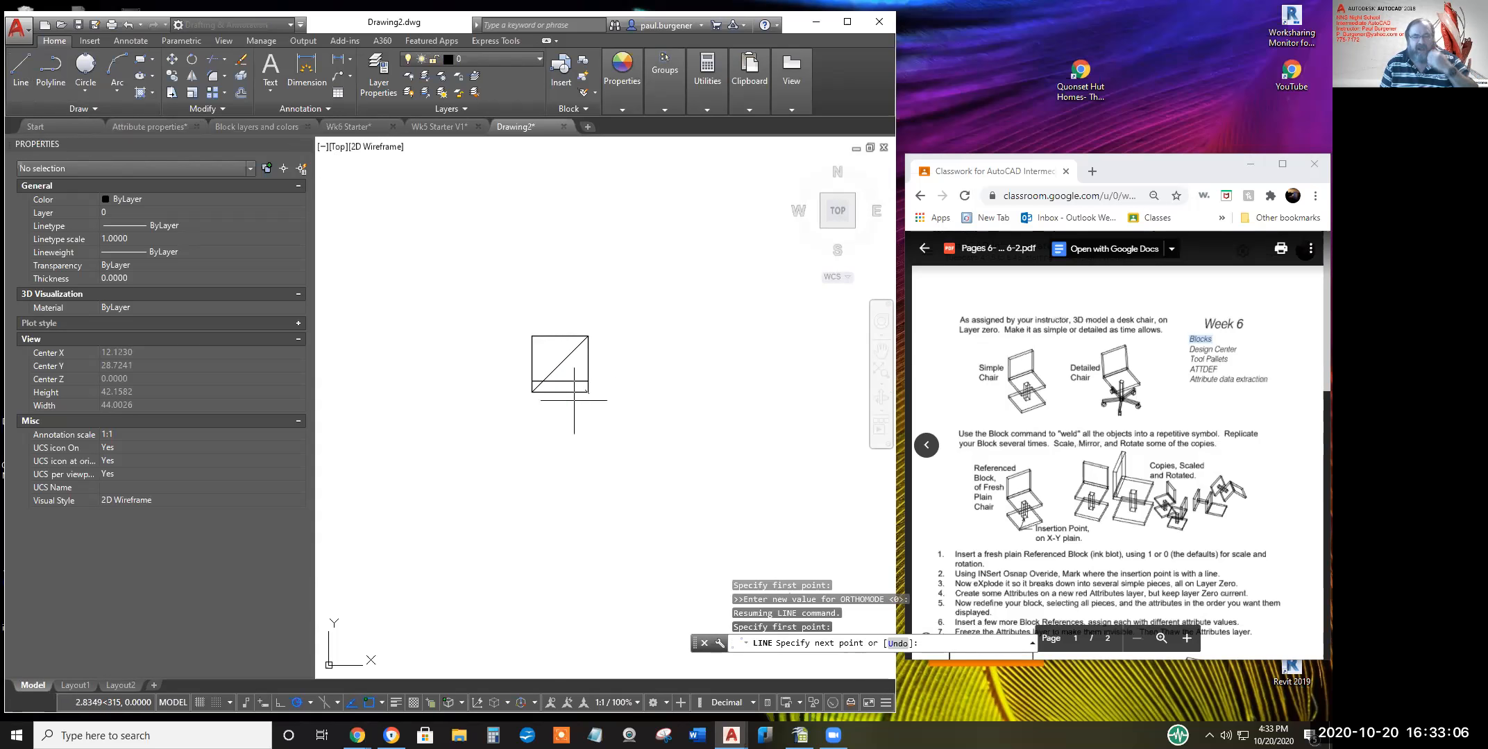
key(Escape)
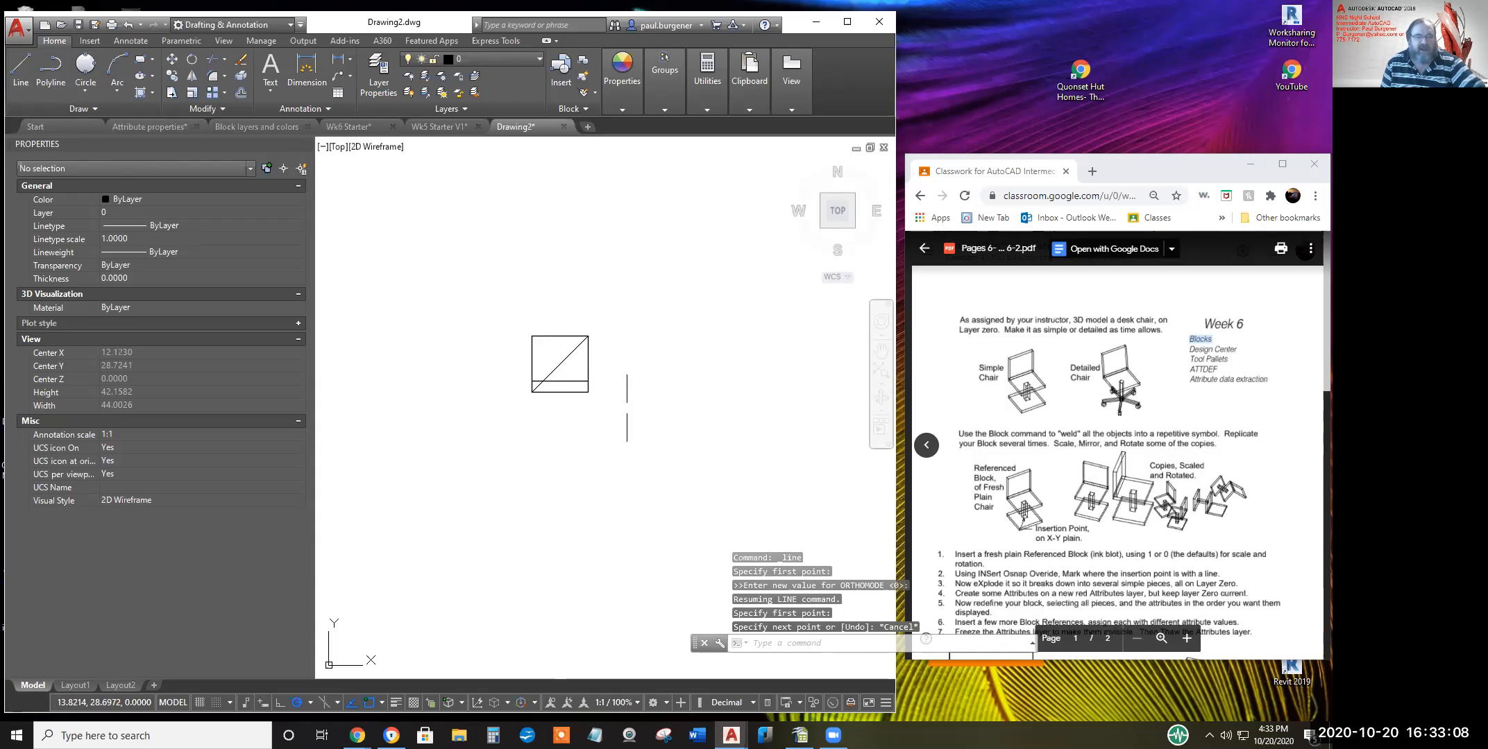
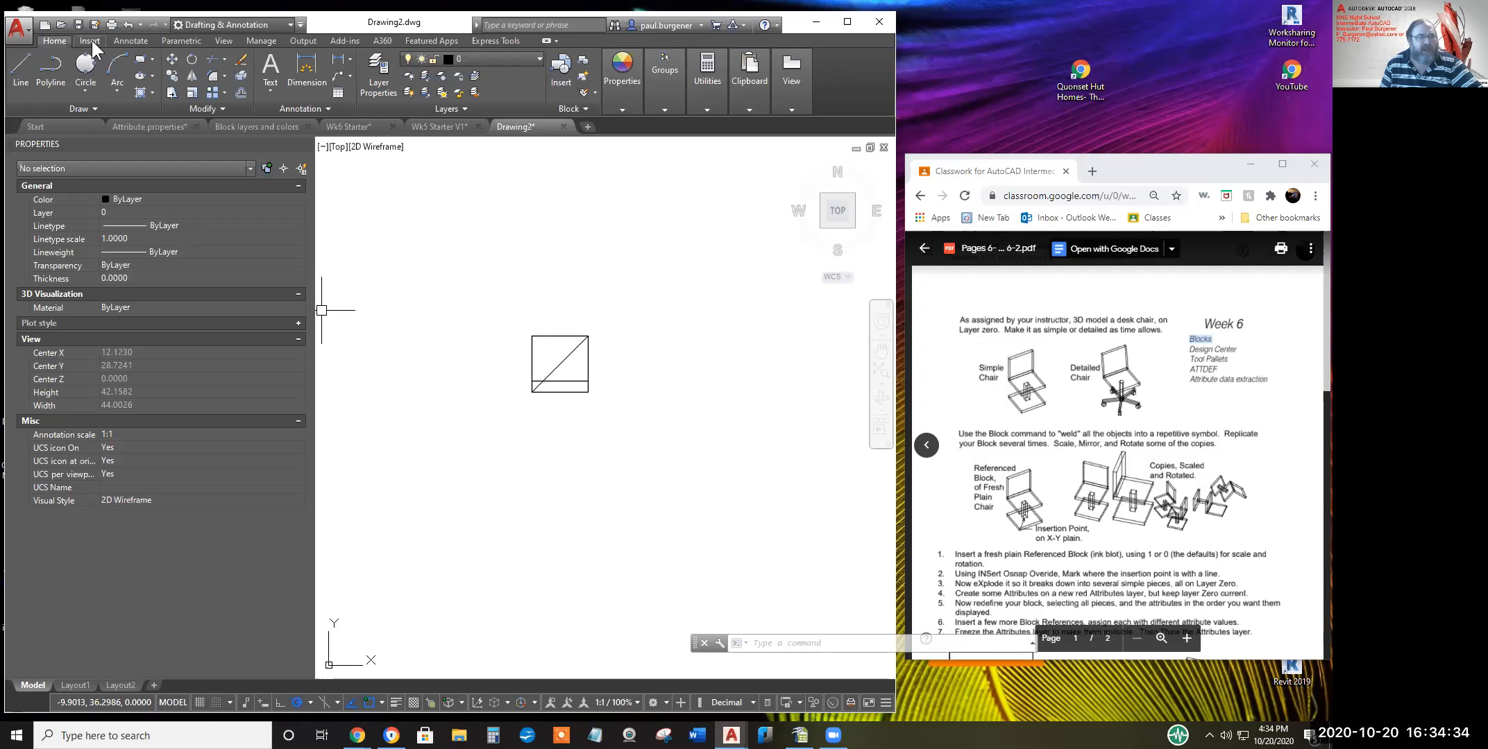
Open the Block Definition dialog via Create Block on the Insert tab
click(91, 41)
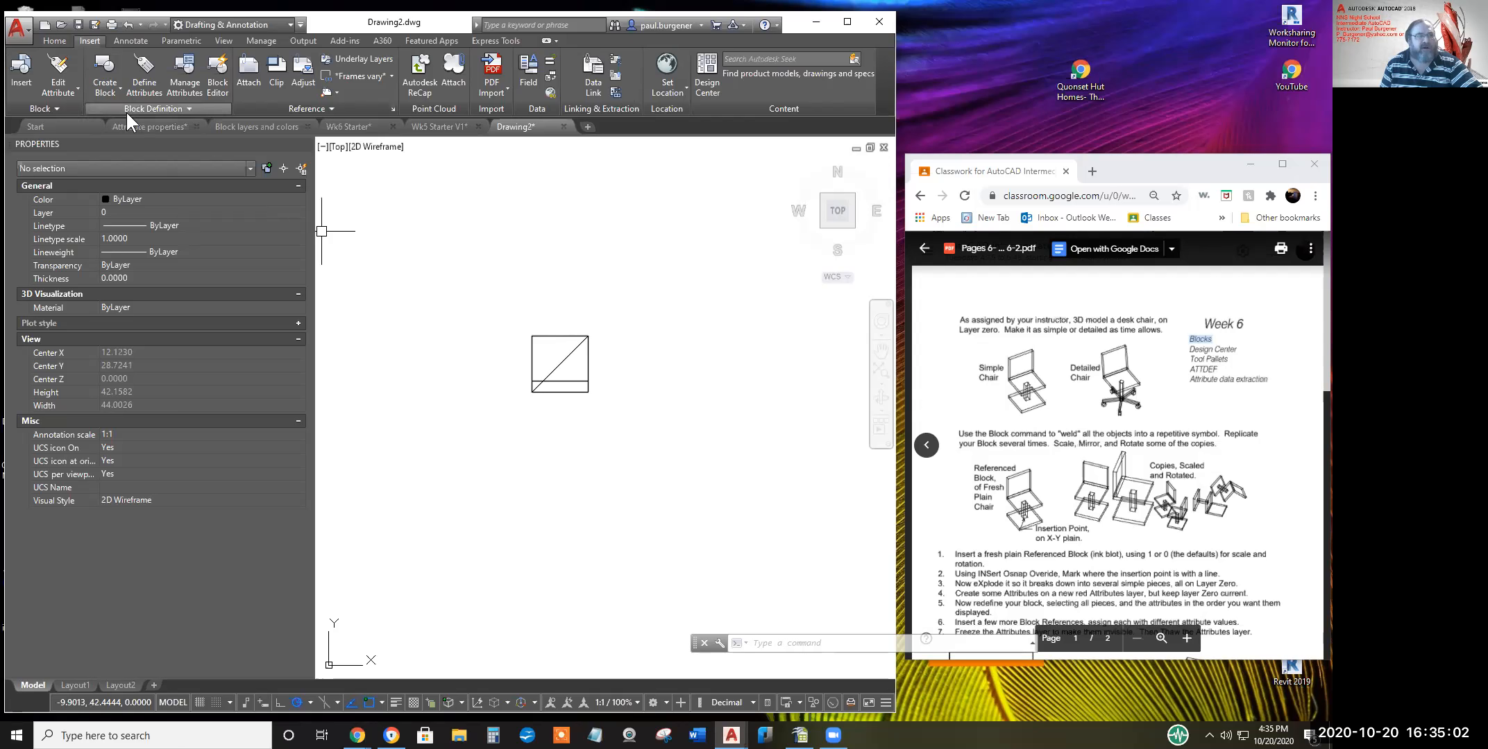
click(109, 94)
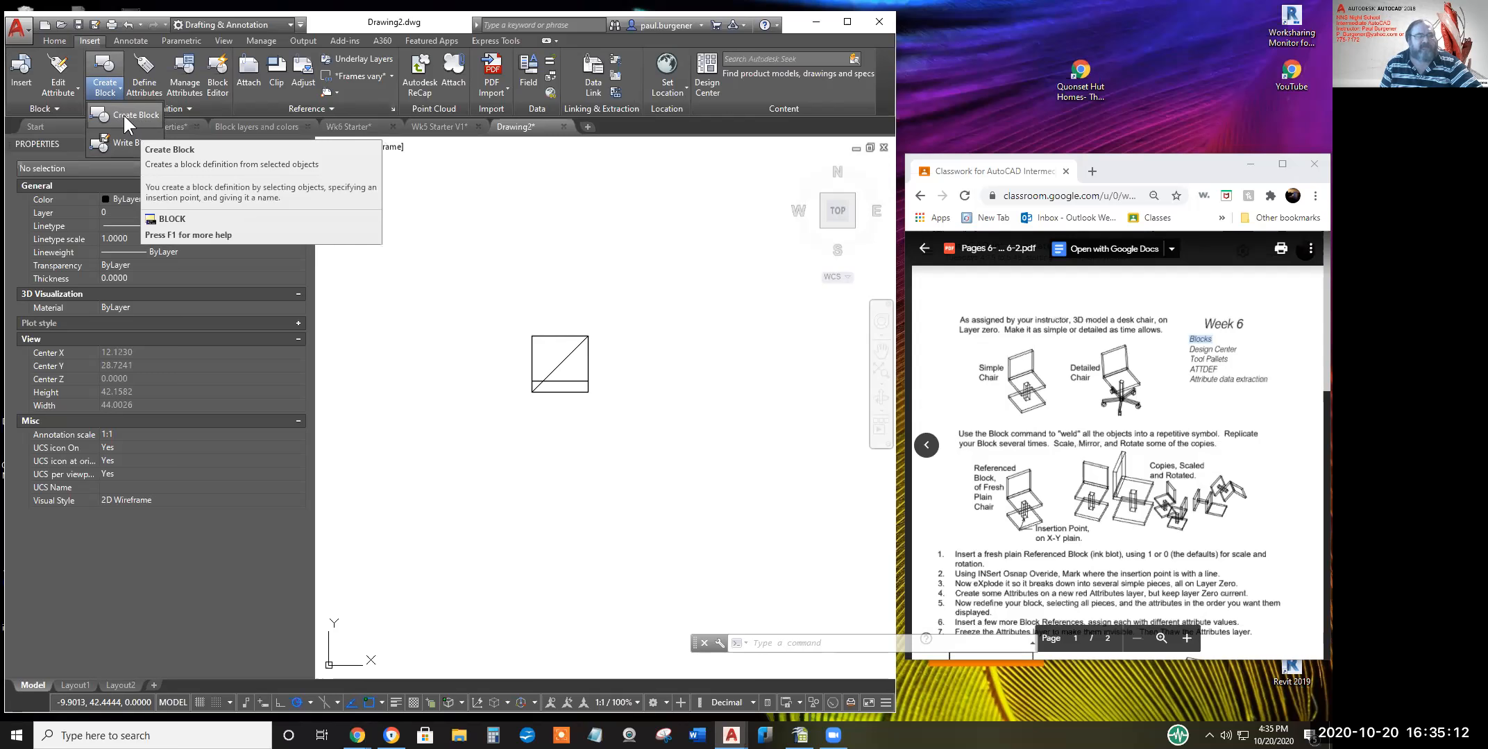
click(124, 115)
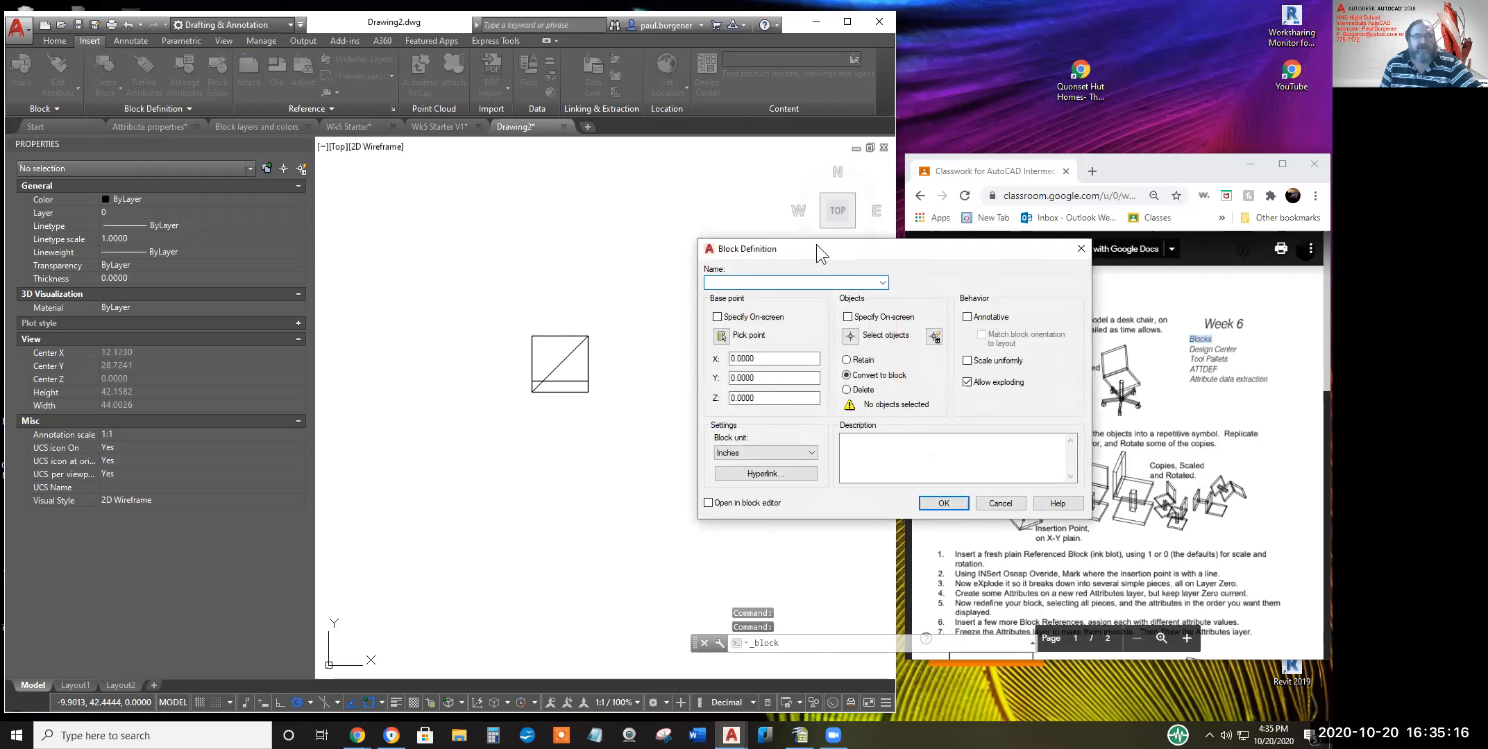
Move the Block Definition dialog aside, name the block '%^<', and select the base point values
drag(816, 244, 521, 199)
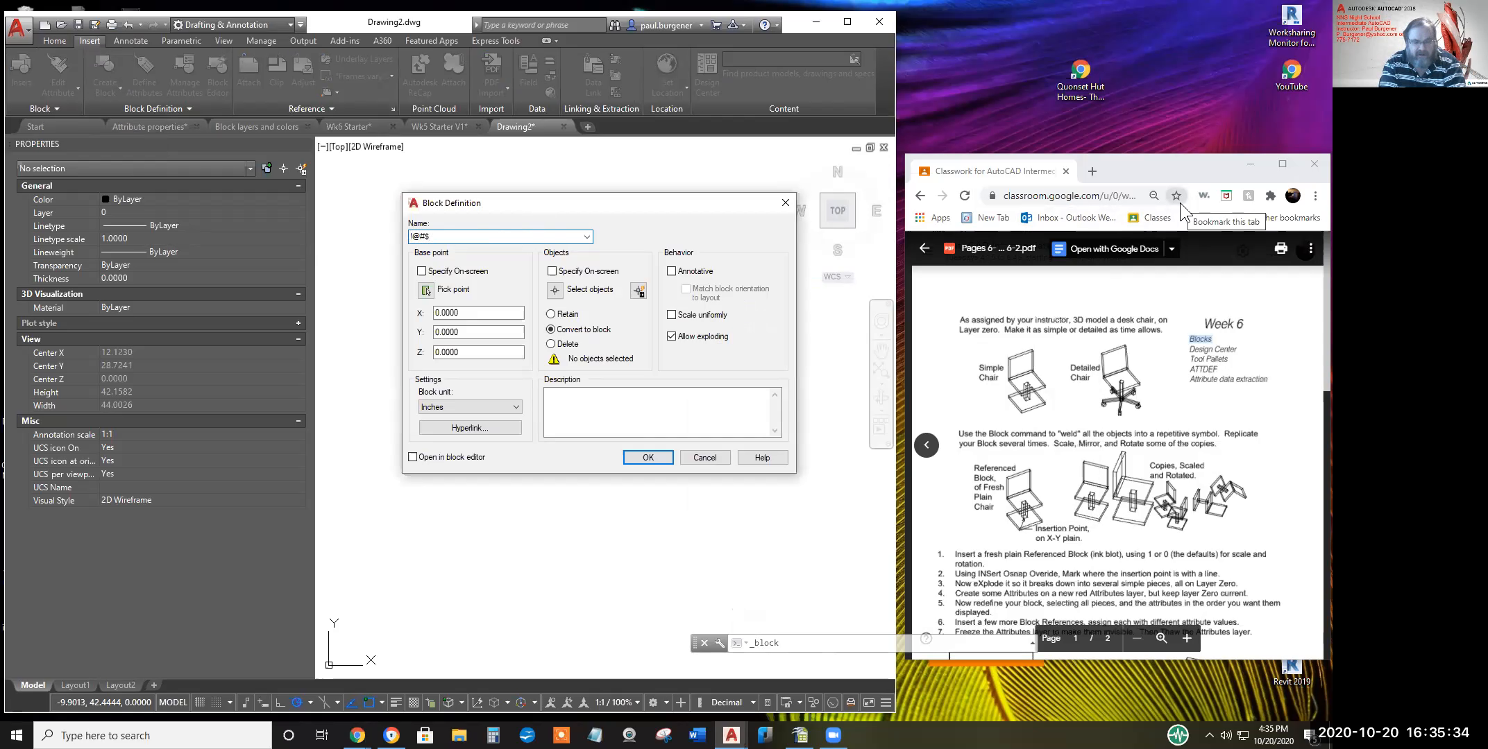
text(%^)
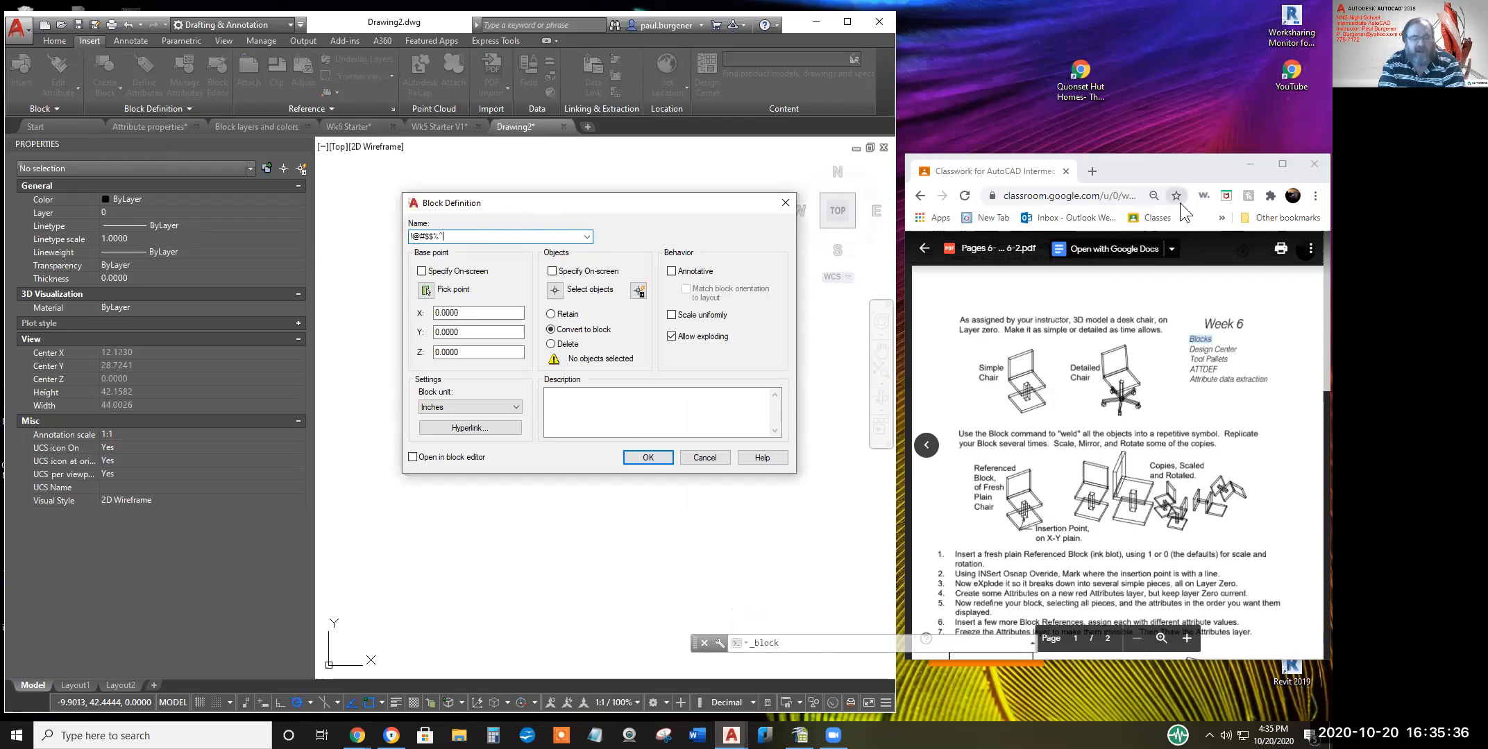
text(<.,))
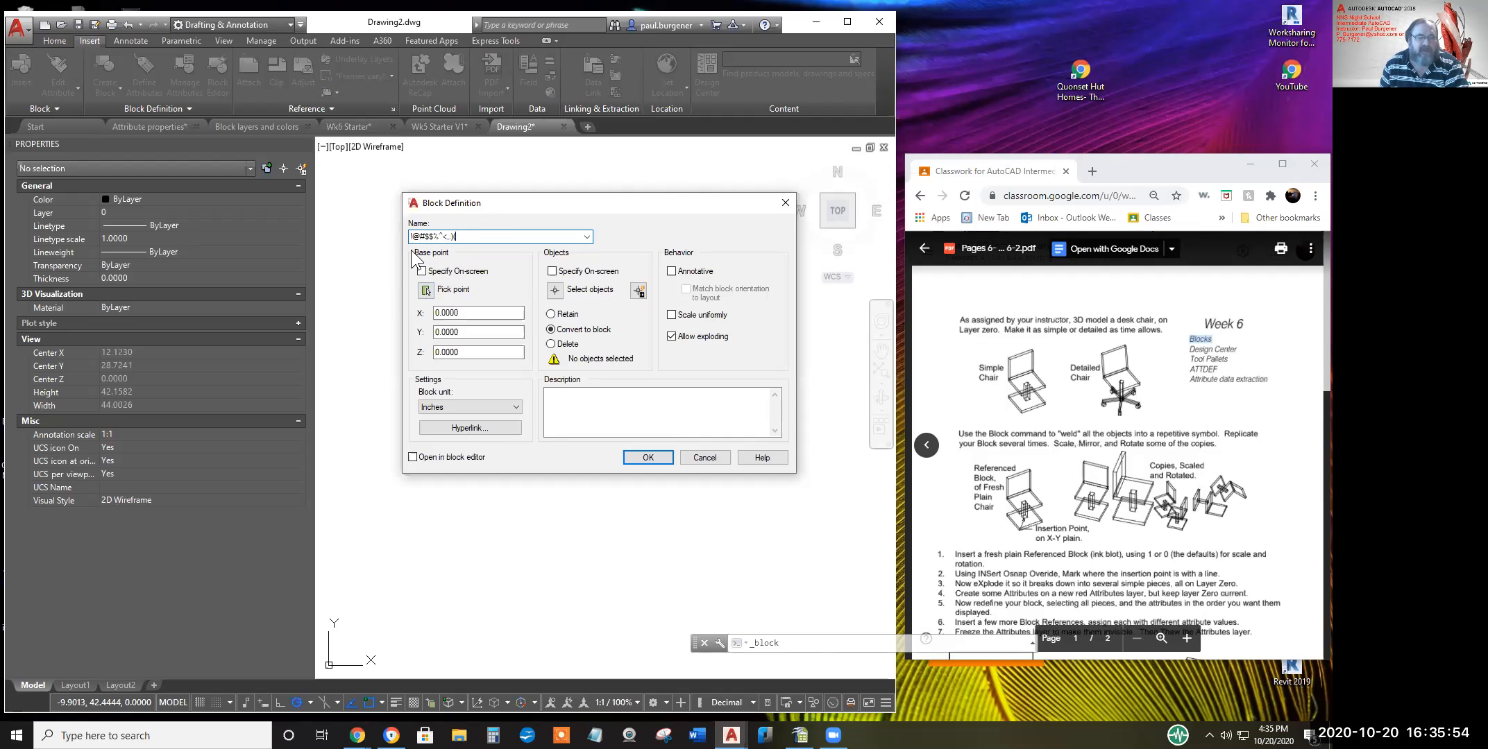
double_click(436, 313)
drag(435, 312, 434, 351)
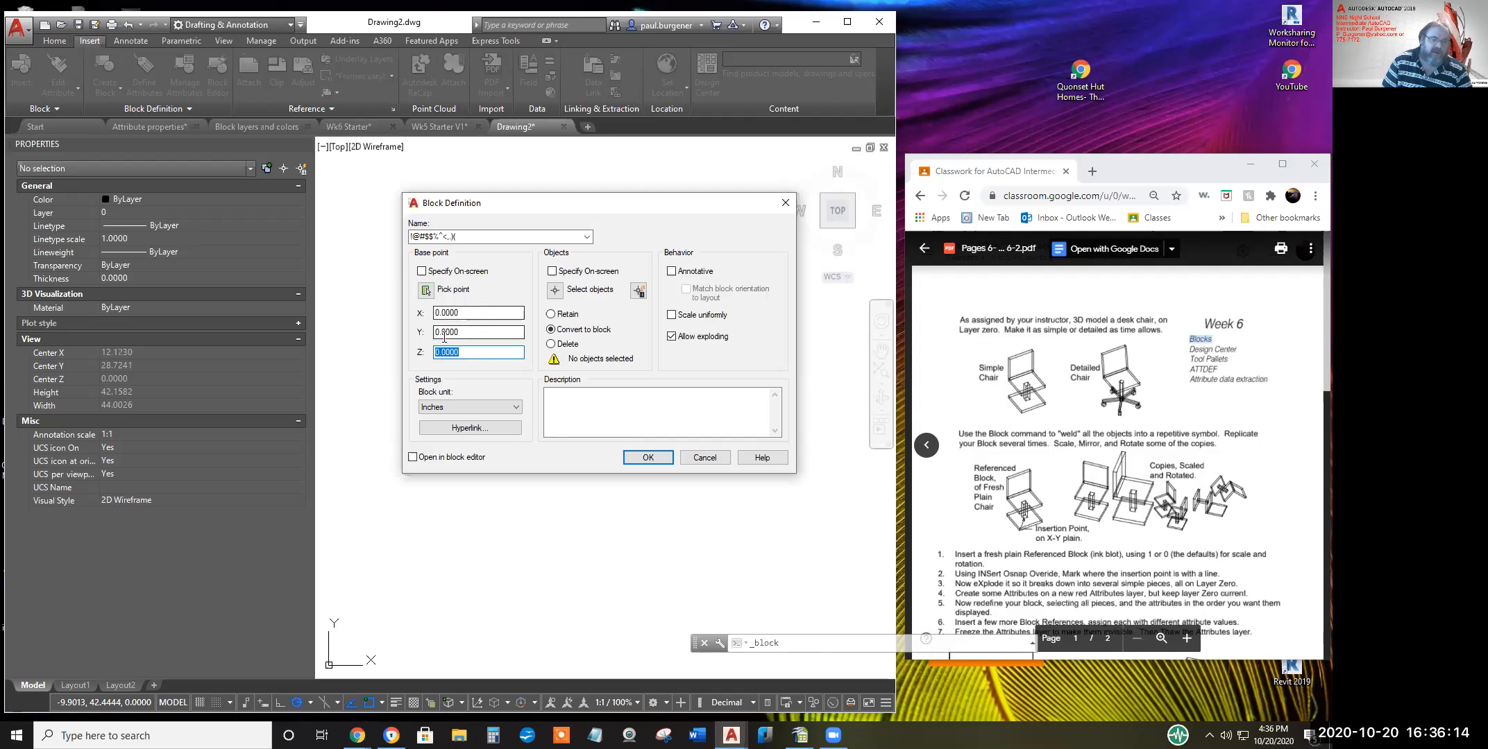
Set the base point at the diagonal's midpoint and select the chair geometry and diagonal (2 objects)
click(425, 290)
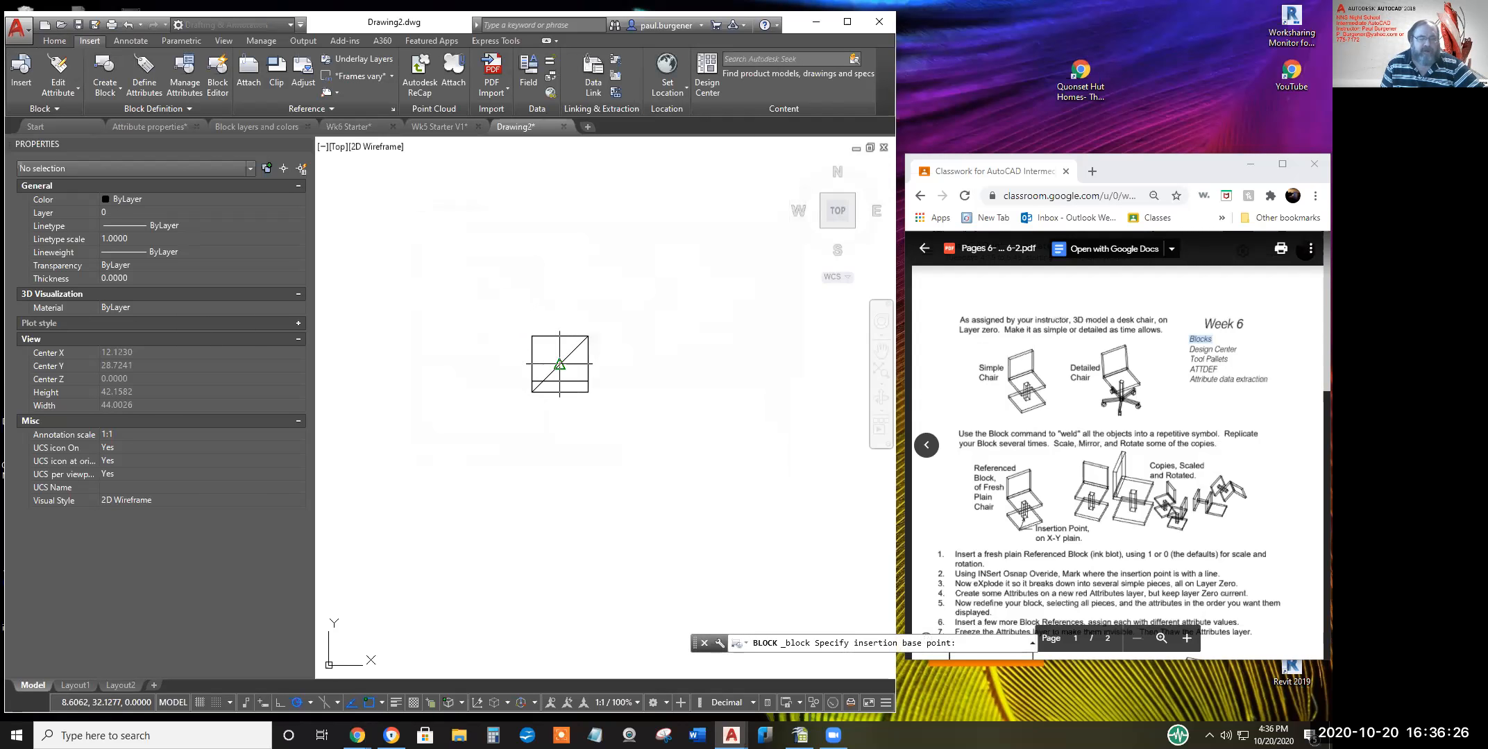
click(559, 363)
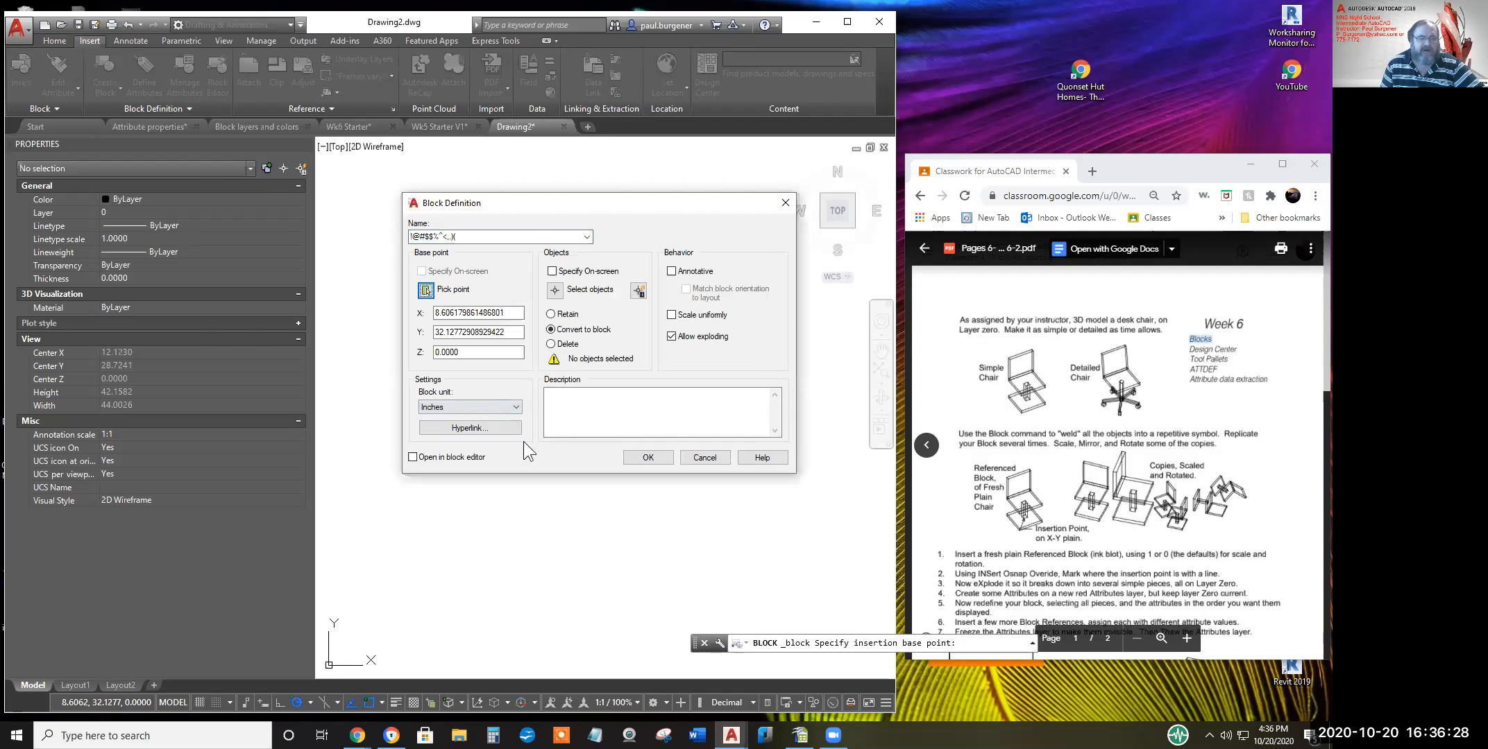
click(555, 292)
click(600, 406)
click(565, 374)
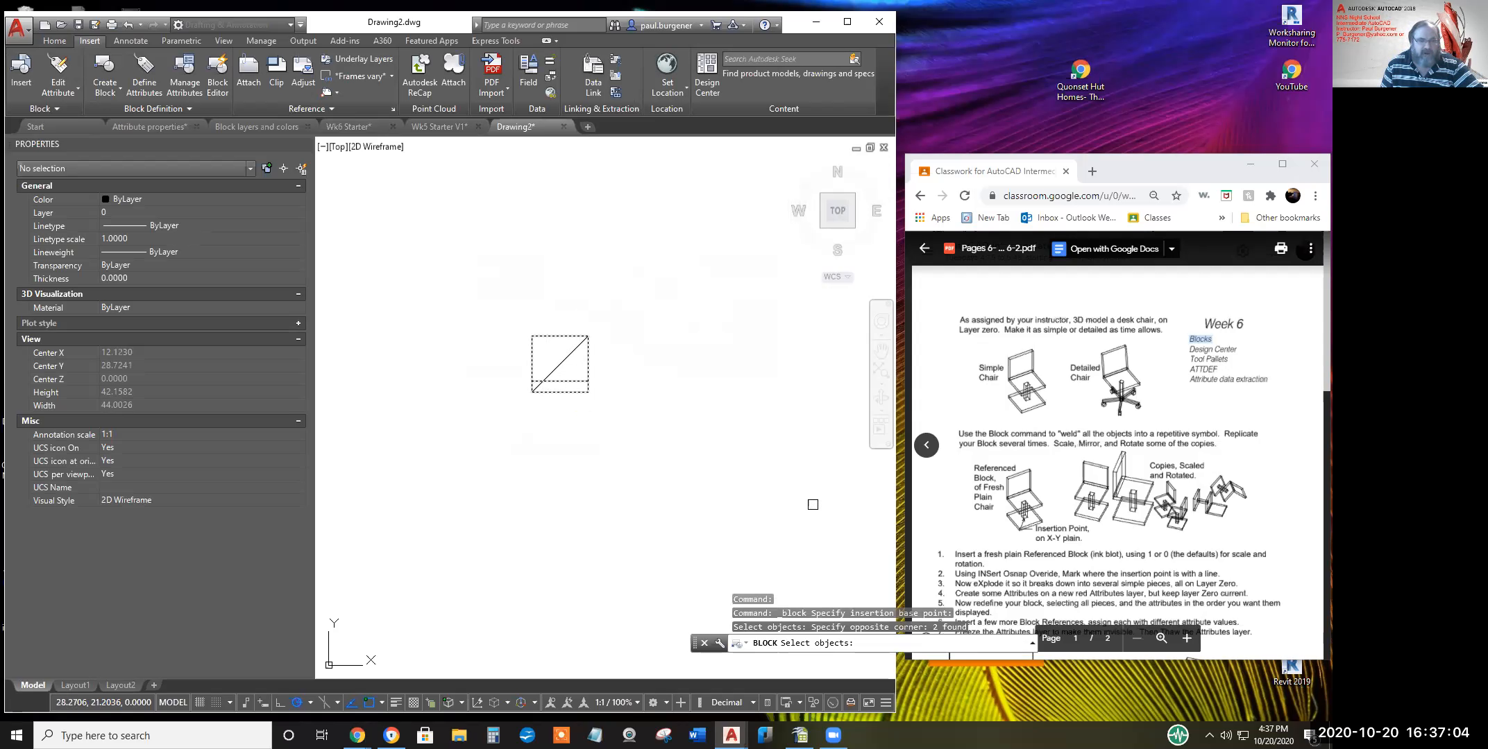
click(579, 356)
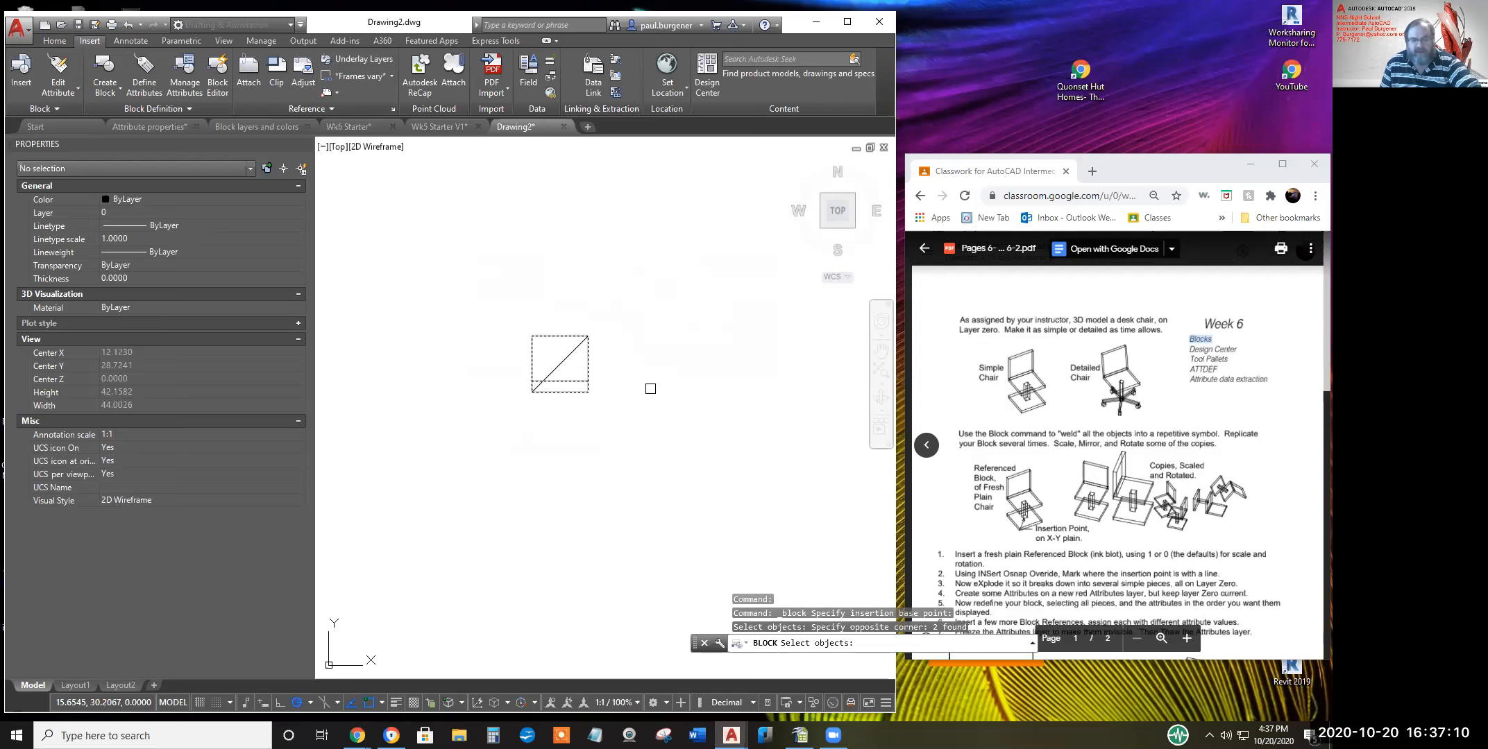
key(Return)
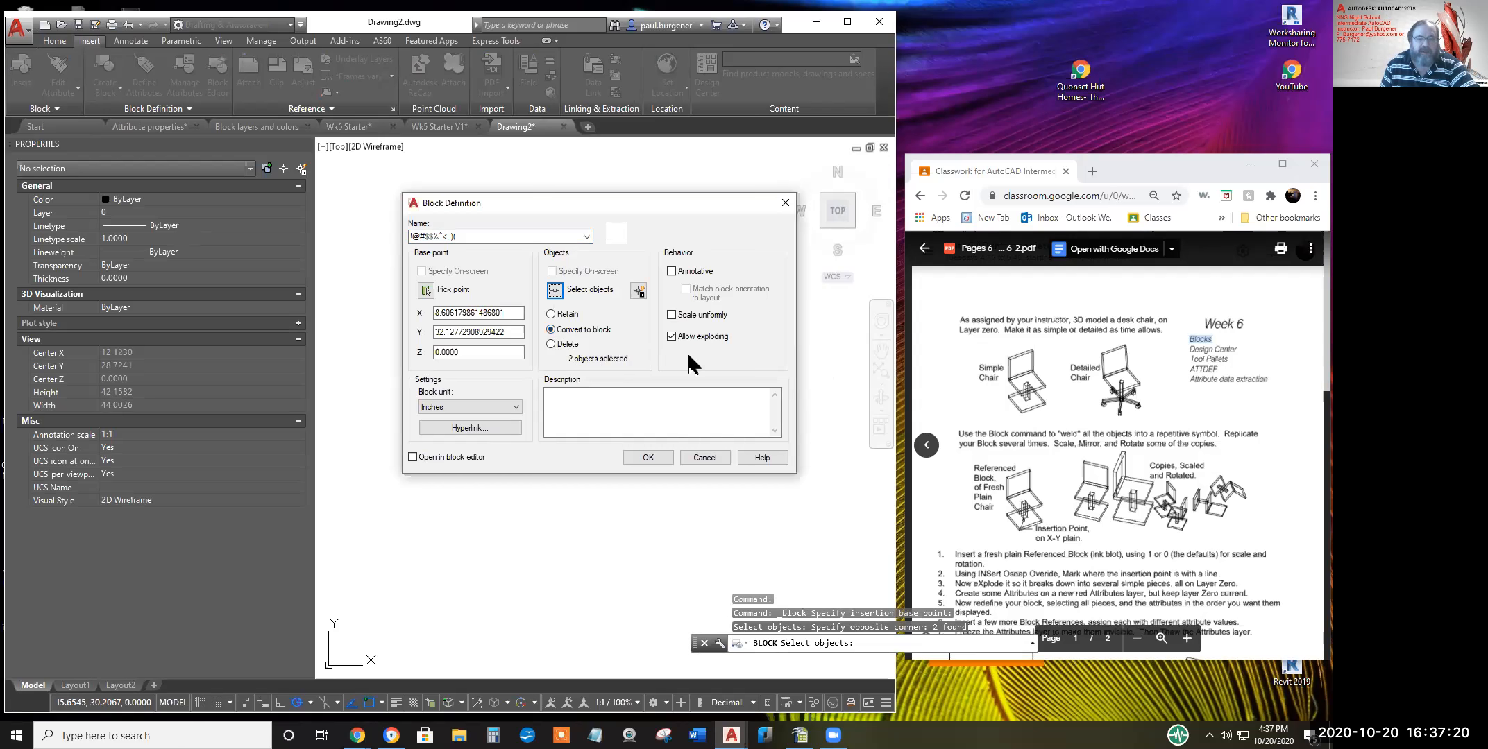
click(434, 409)
click(434, 410)
click(435, 409)
click(434, 410)
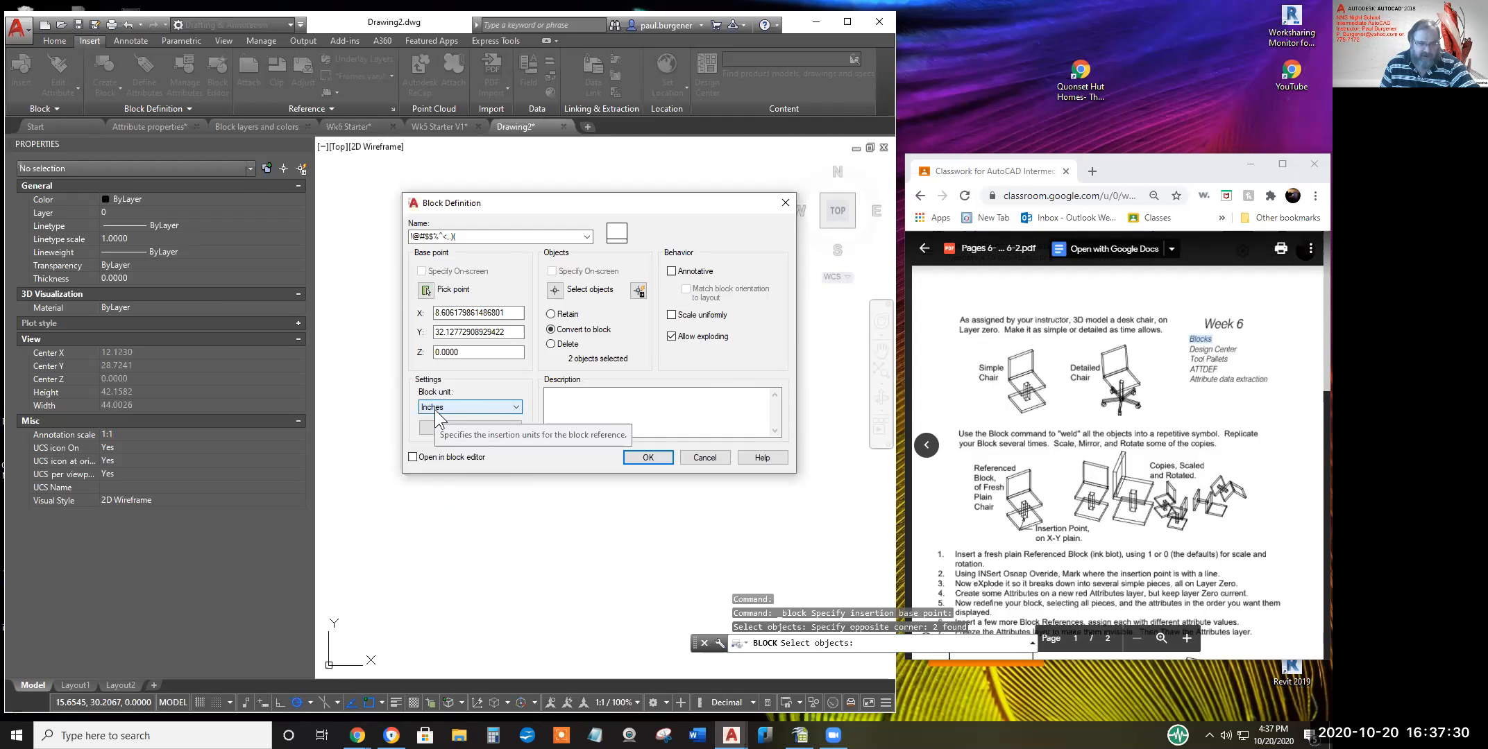
click(434, 409)
click(434, 409)
click(435, 409)
click(434, 409)
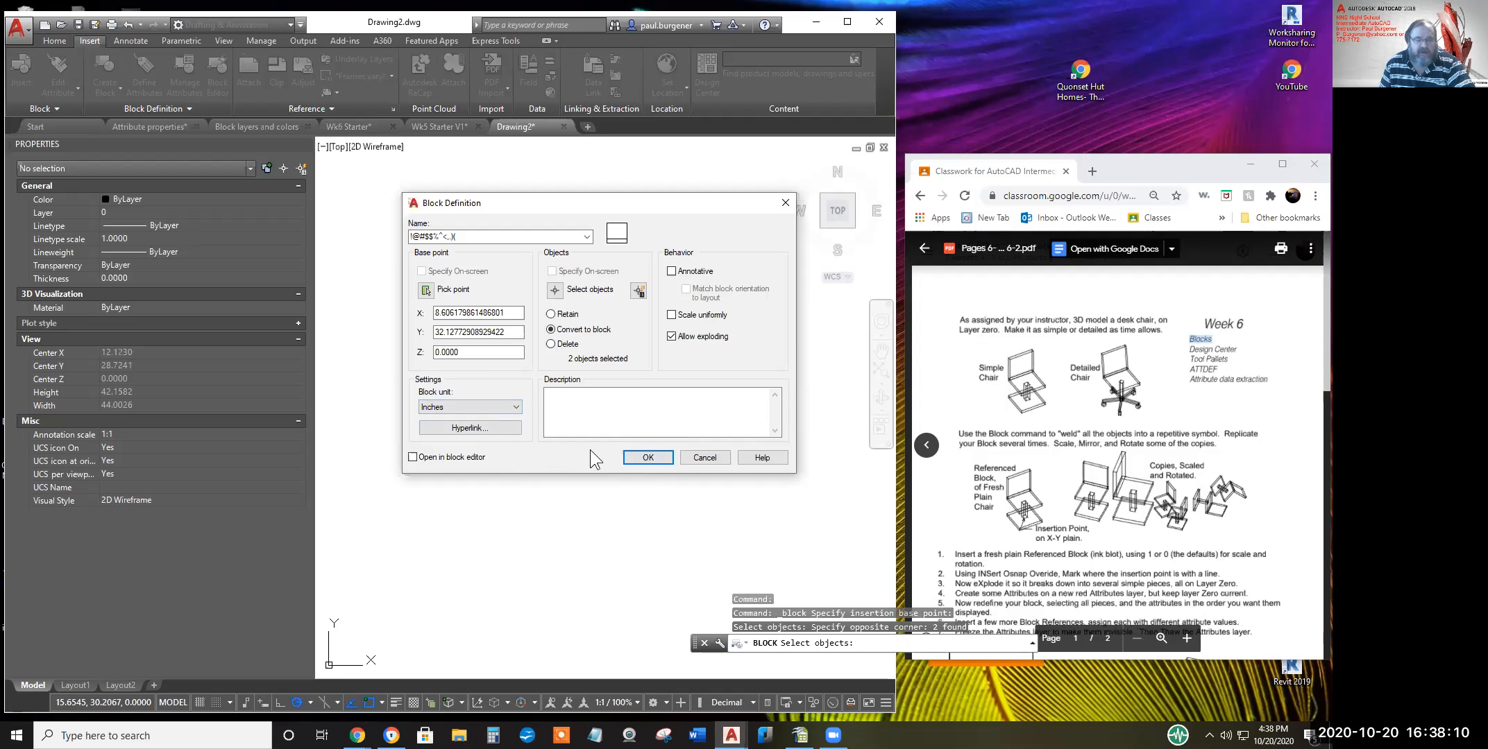
click(568, 407)
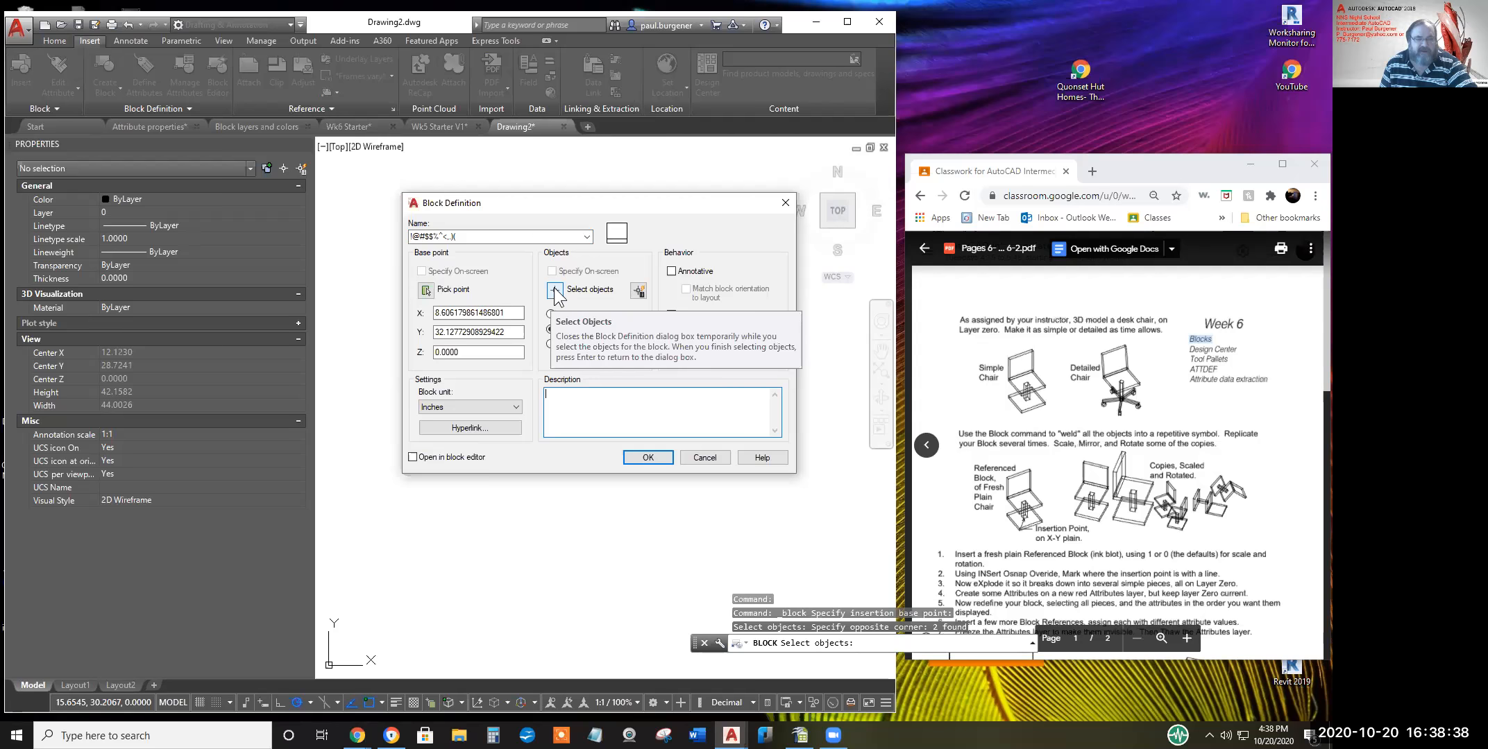
Keep Inches as the block unit and confirm the '%^<' block, which is rejected for unsupported characters
click(448, 409)
click(446, 409)
click(446, 409)
click(447, 410)
click(446, 409)
click(446, 410)
click(447, 410)
click(447, 410)
click(448, 409)
click(451, 409)
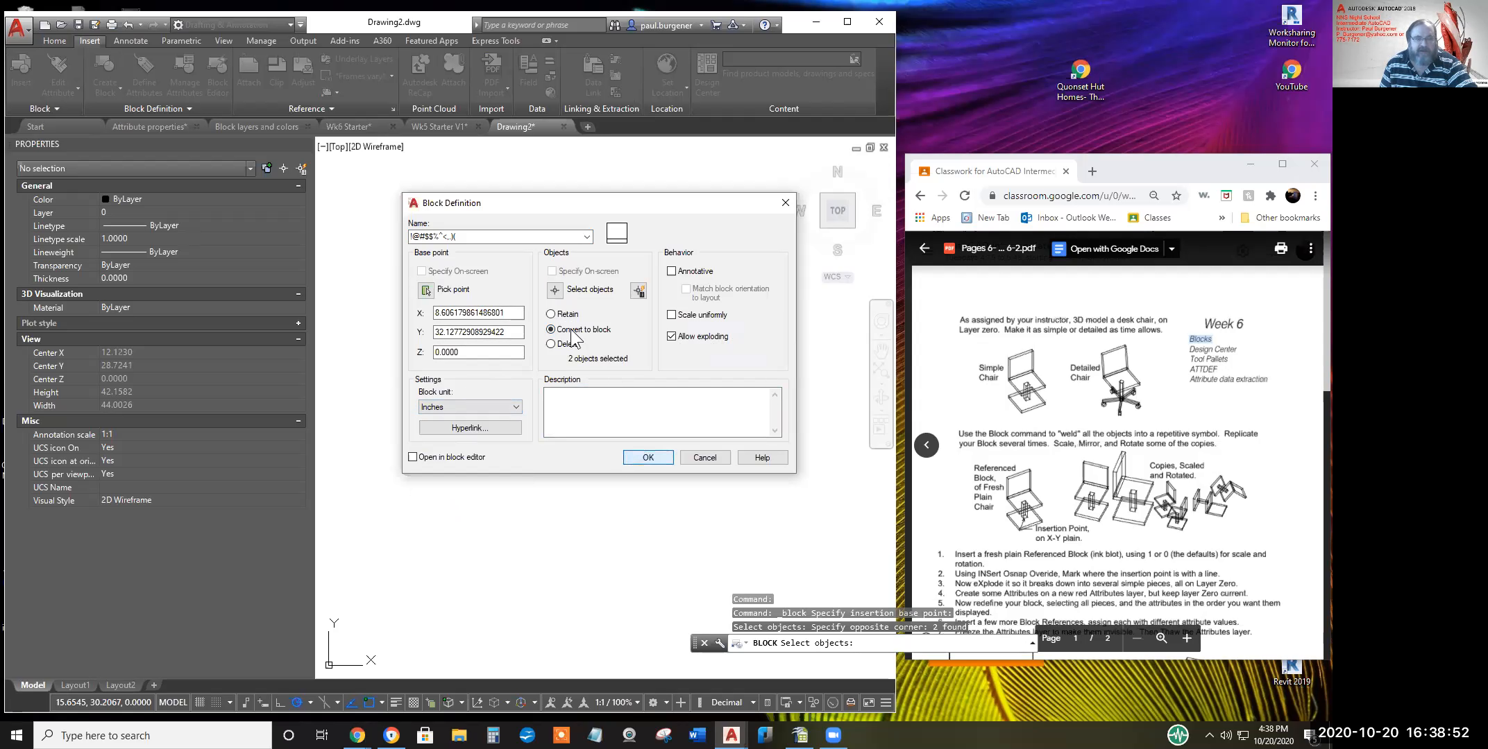
click(649, 456)
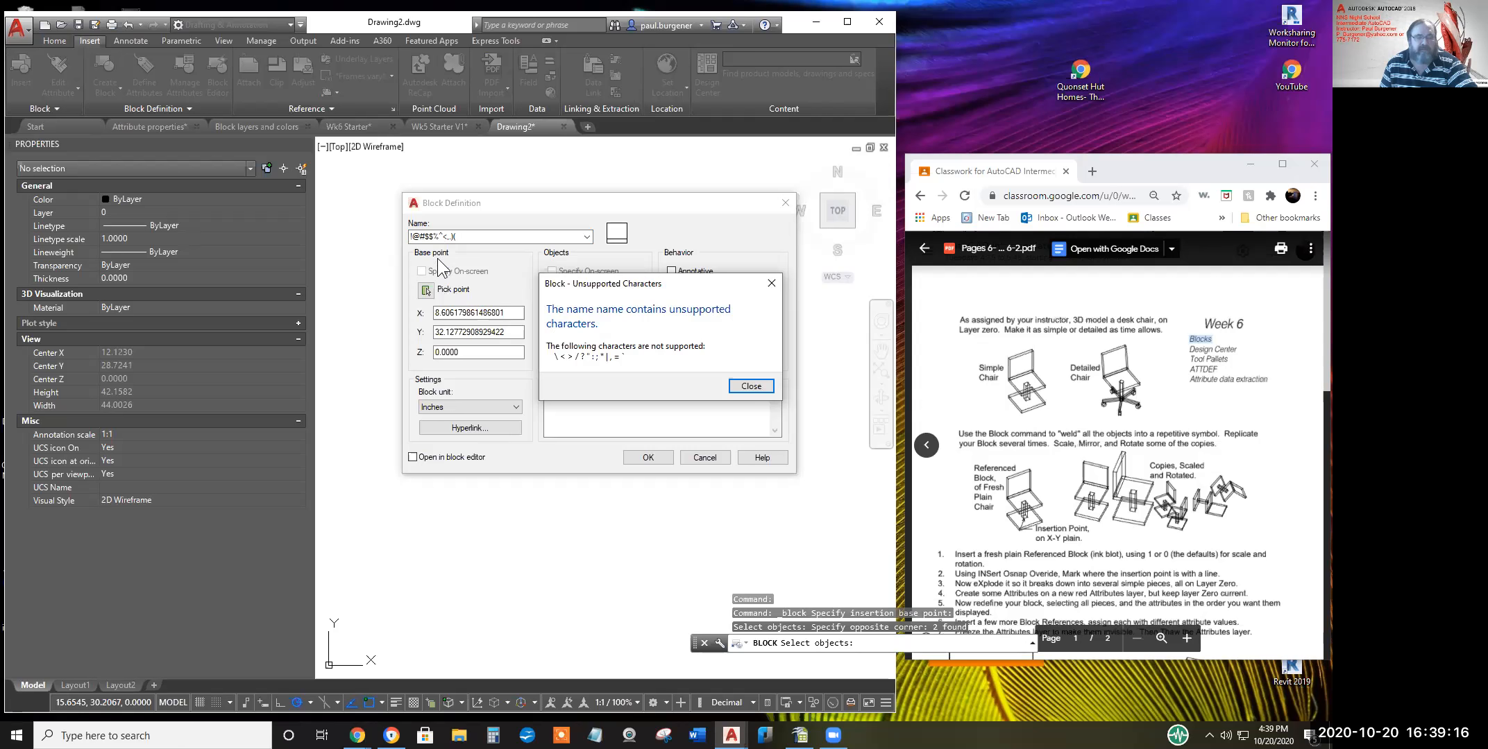
Dismiss the warning, rename the block 'Chair 1', and create it
click(749, 386)
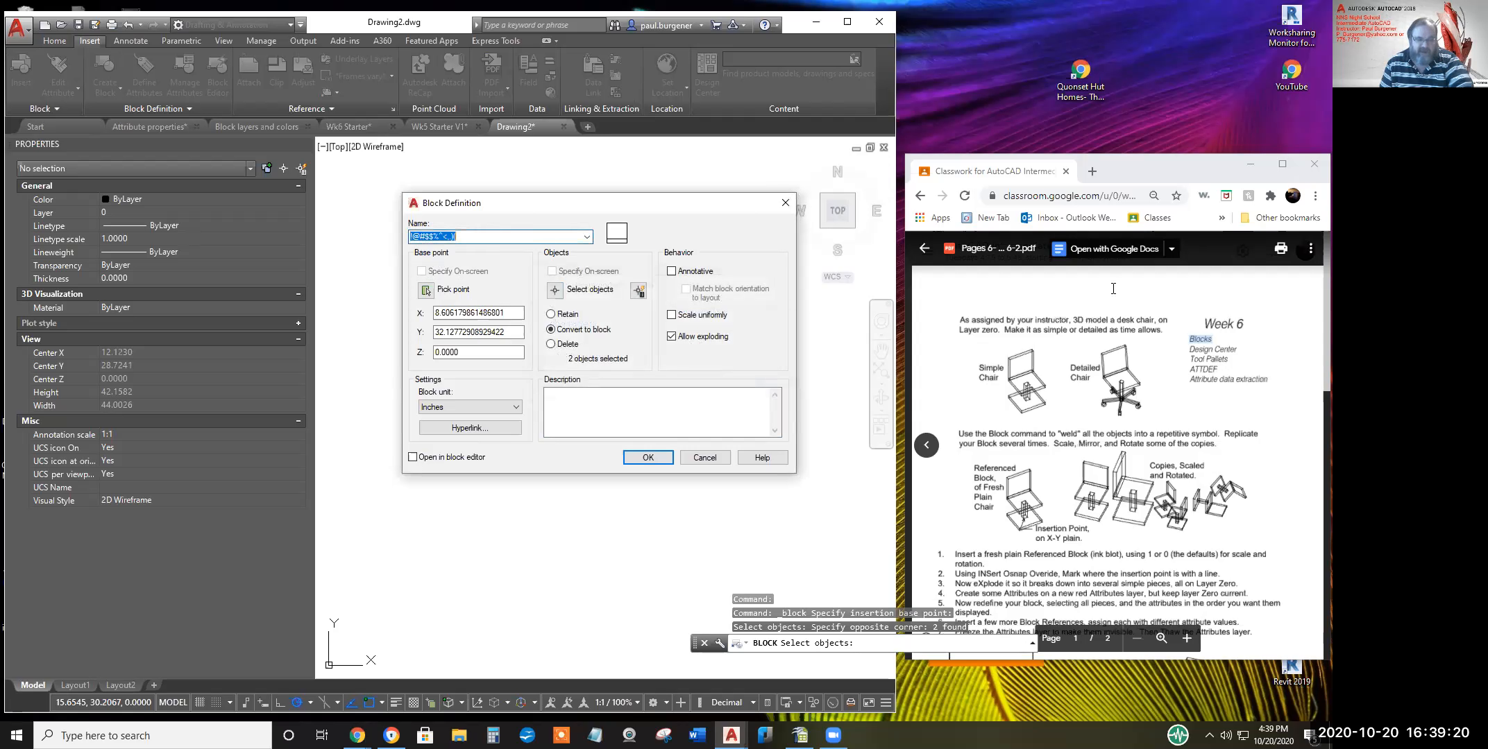
text(Chair)
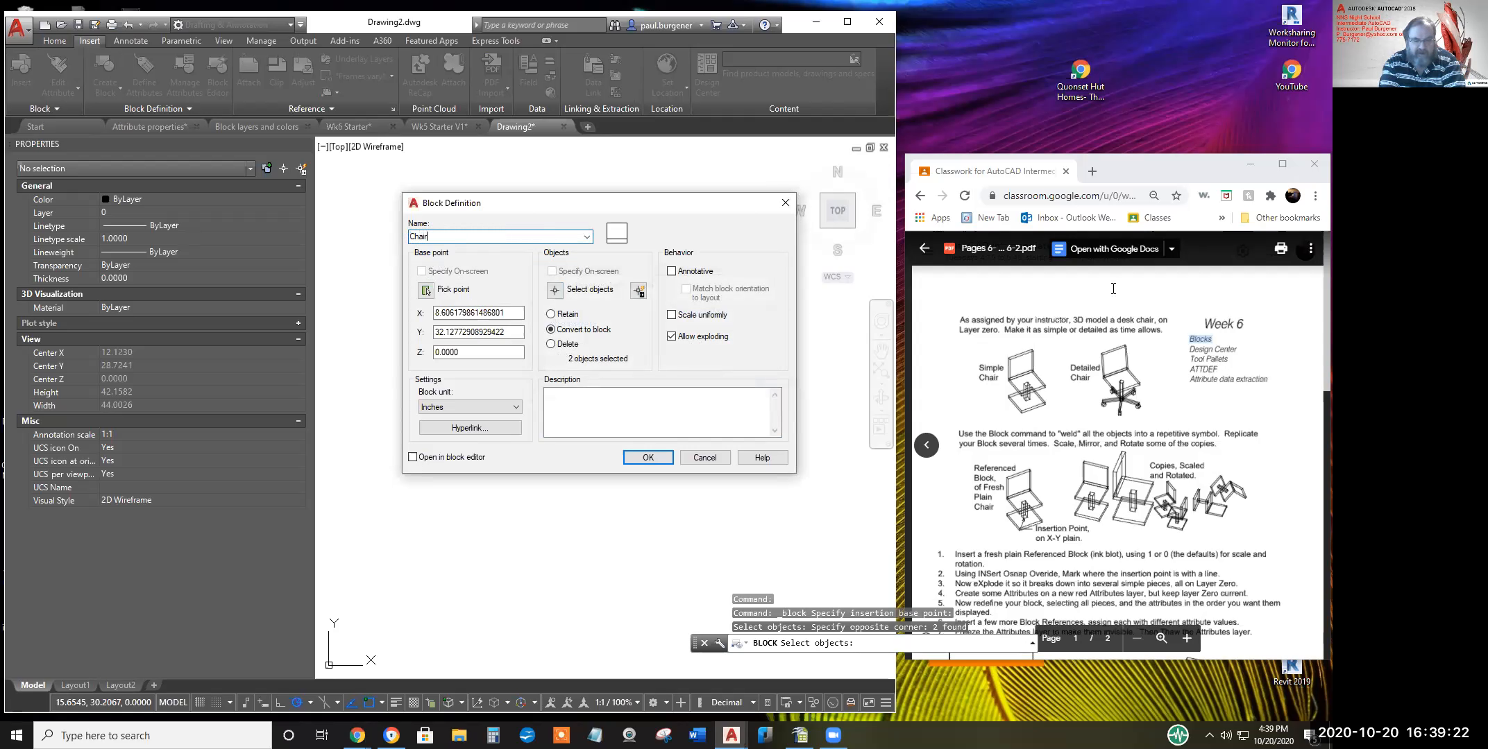
text( 1)
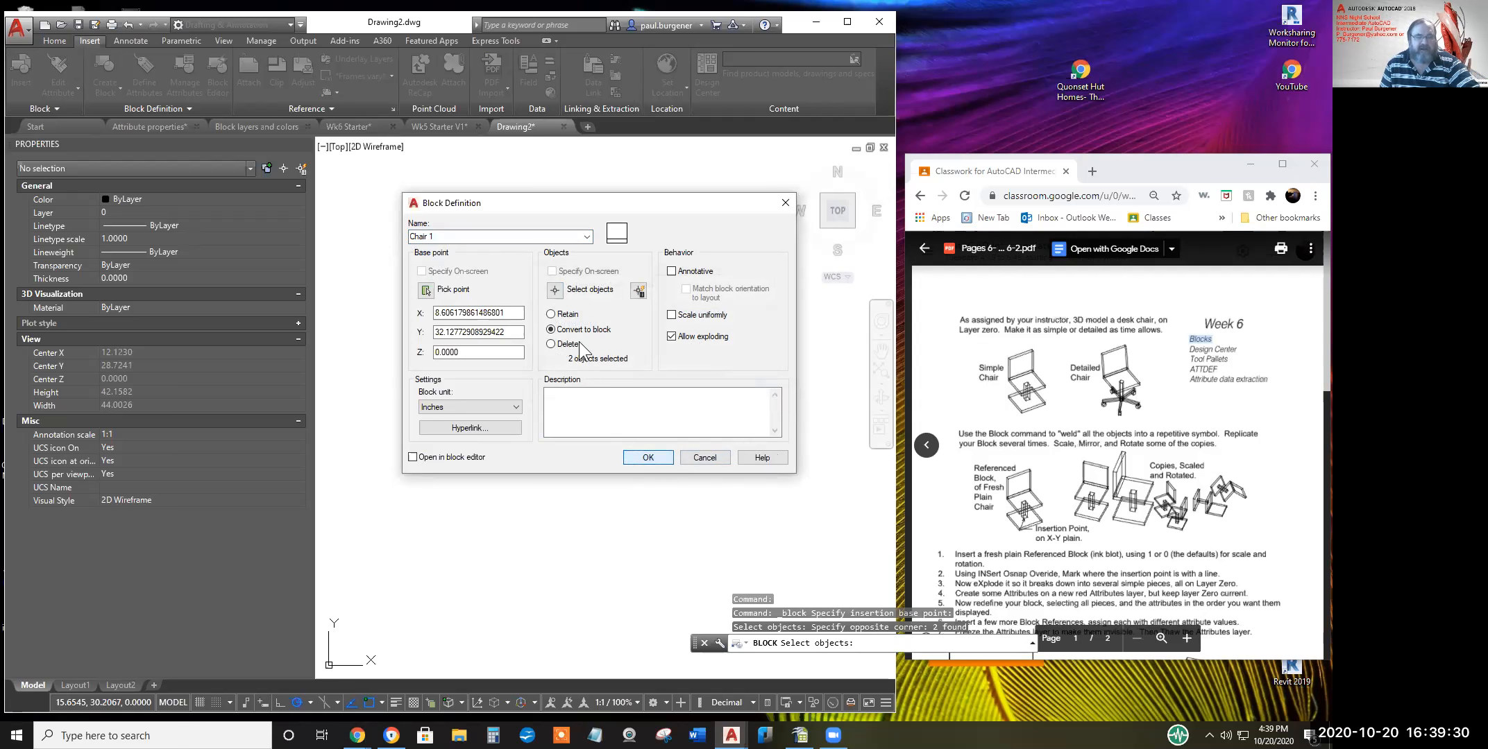
click(648, 457)
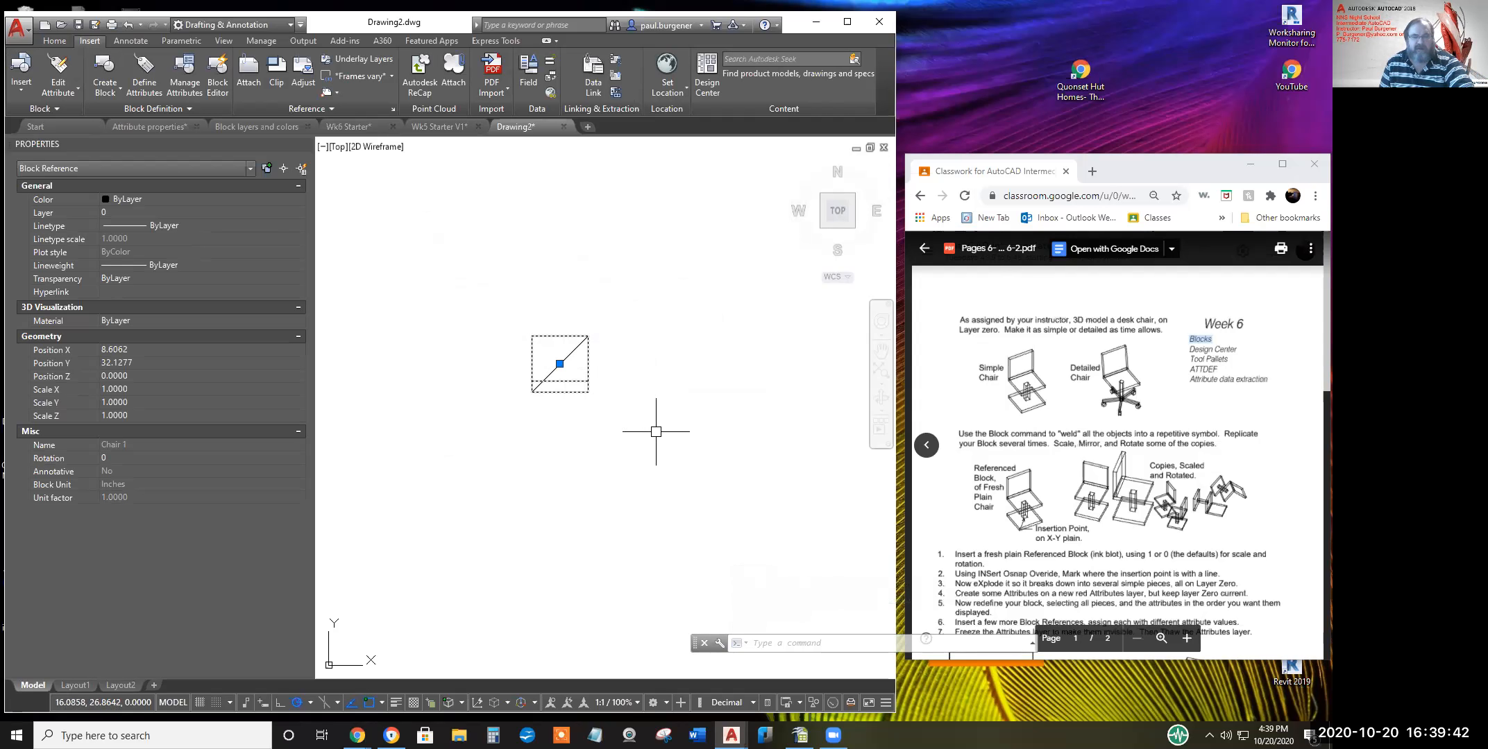
Move the Chair 1 block up and to the right
key(Escape)
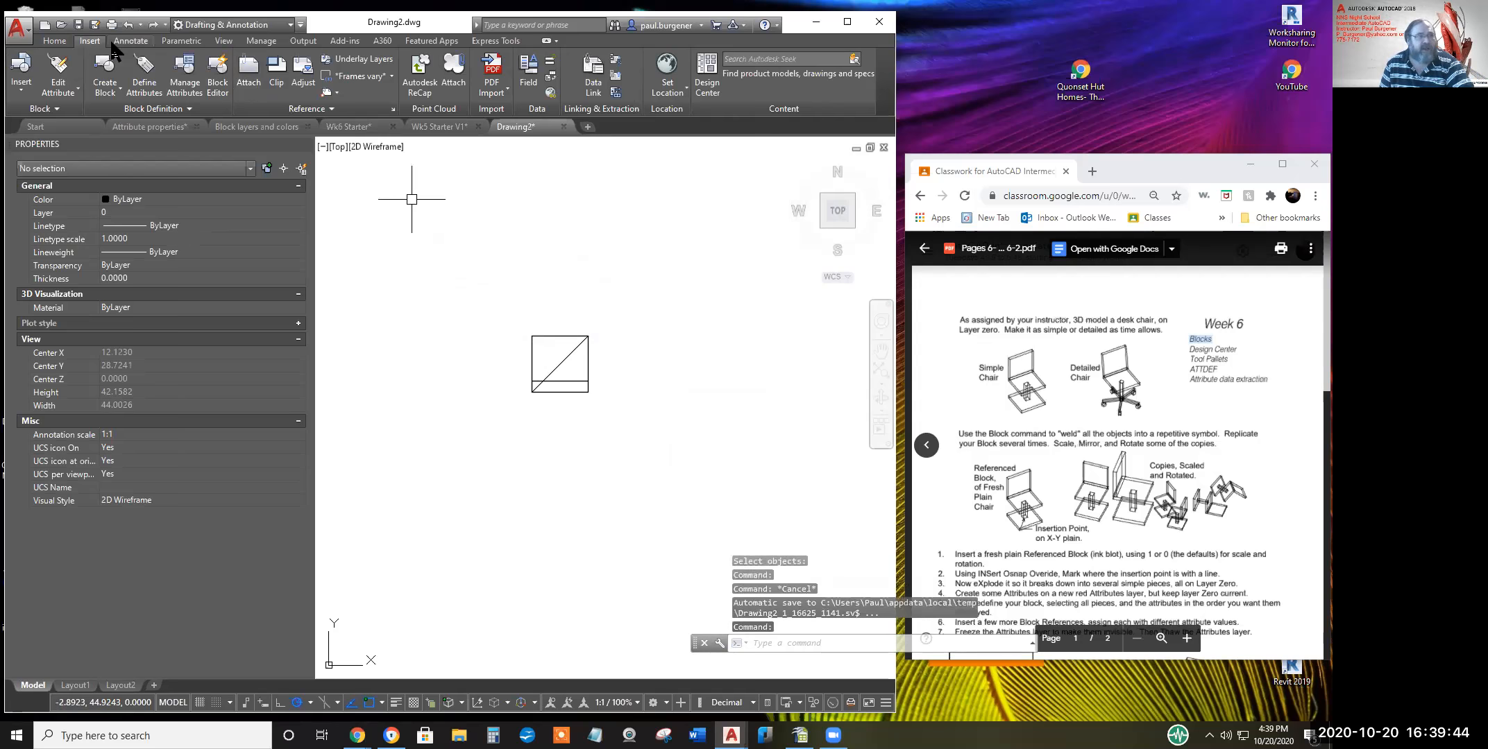
click(70, 41)
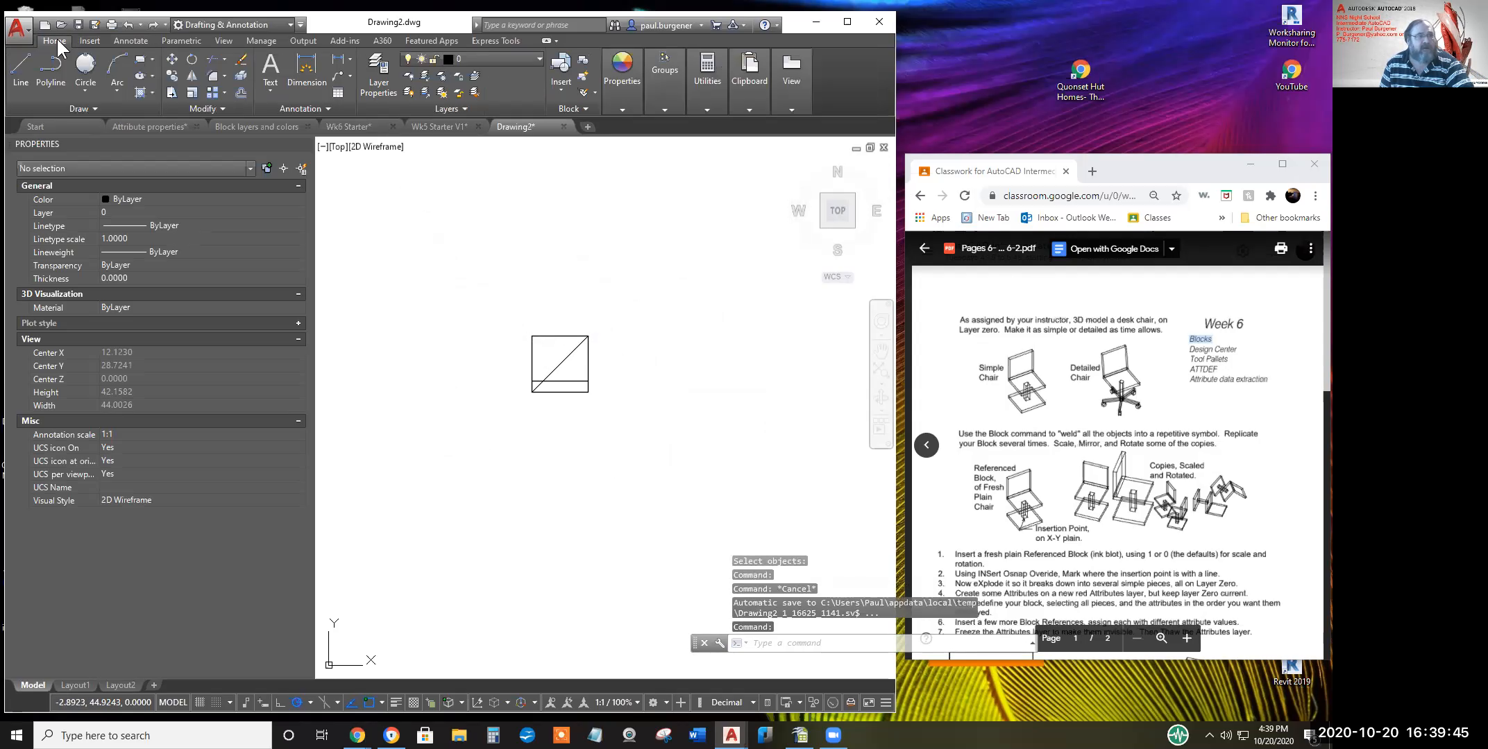
click(173, 60)
click(615, 408)
click(583, 380)
key(Return)
click(599, 403)
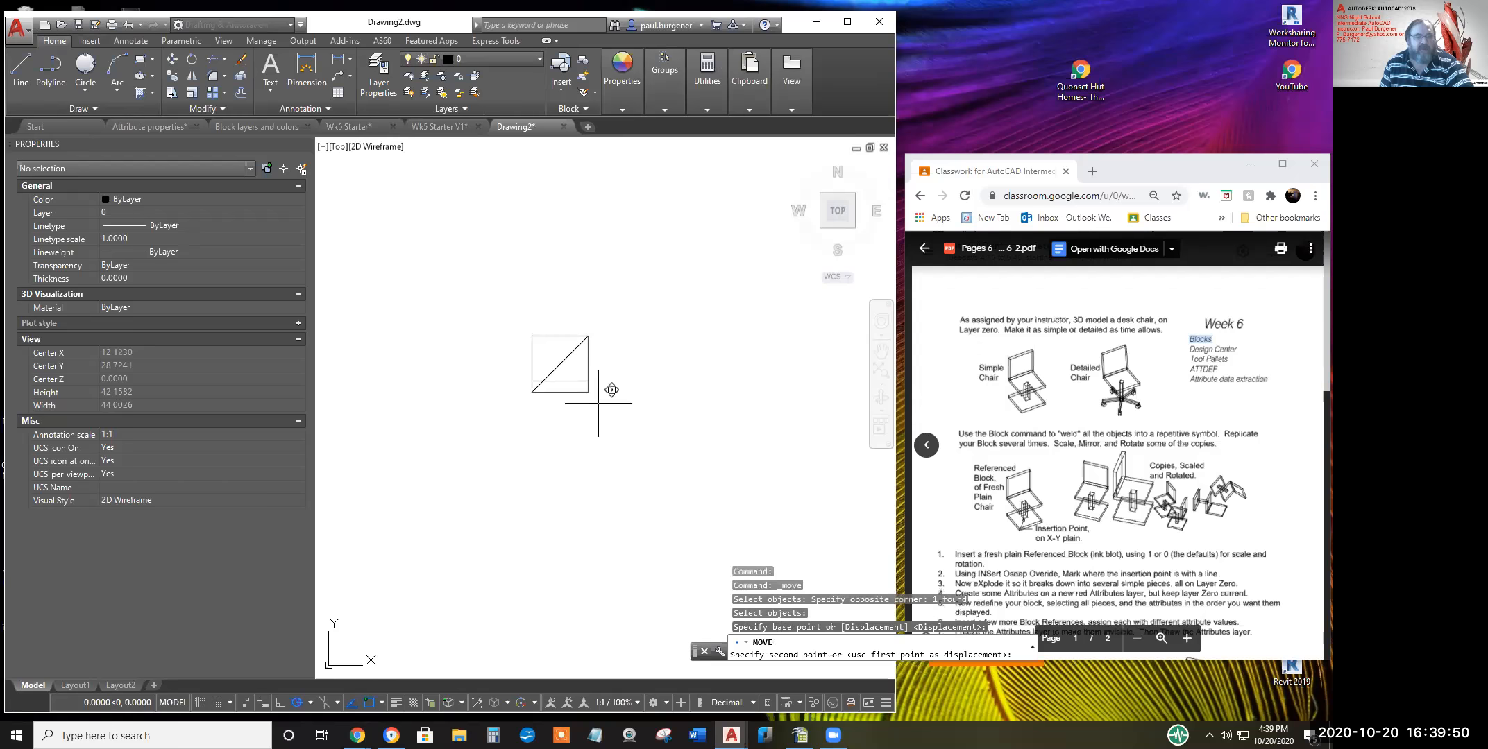
click(702, 300)
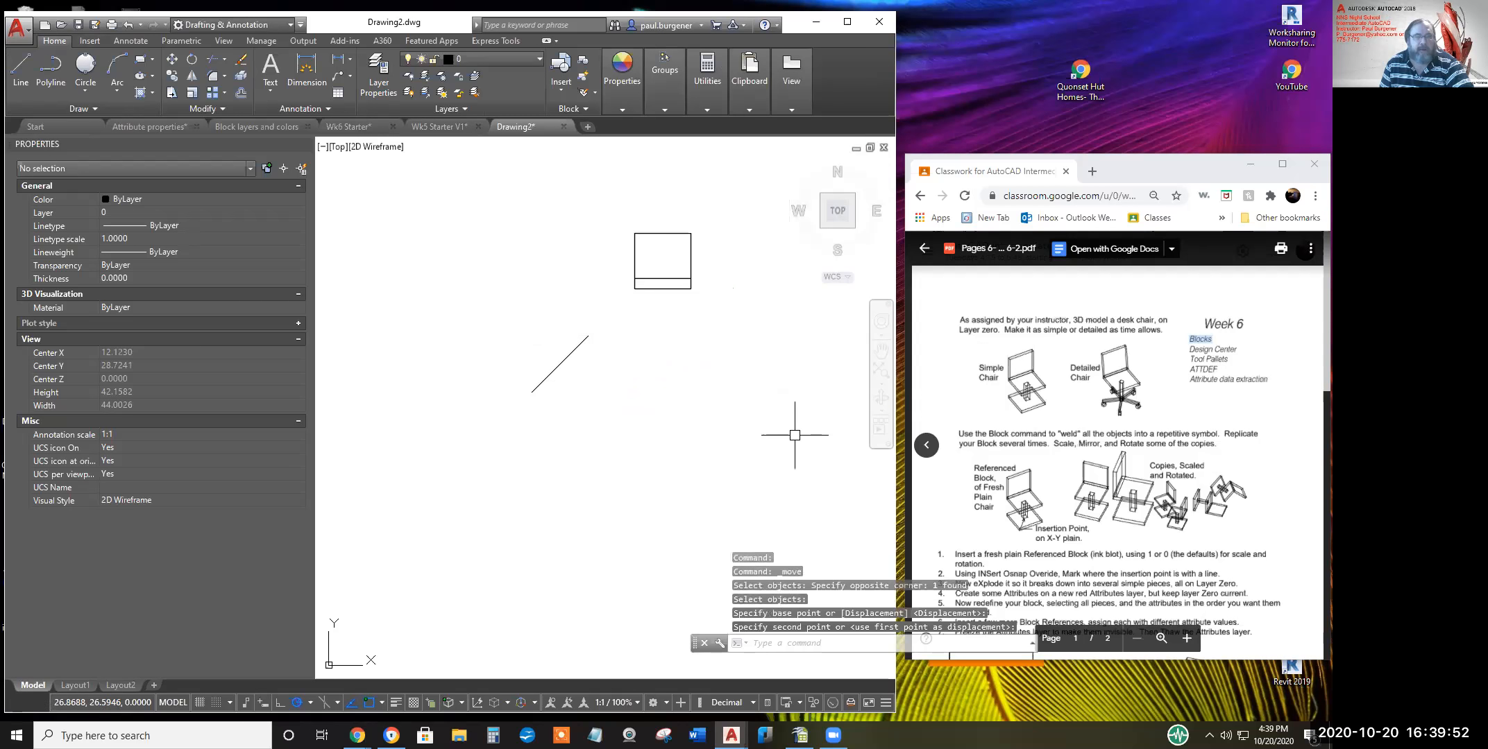
Copy the chair block to four more locations around the drawing
click(172, 74)
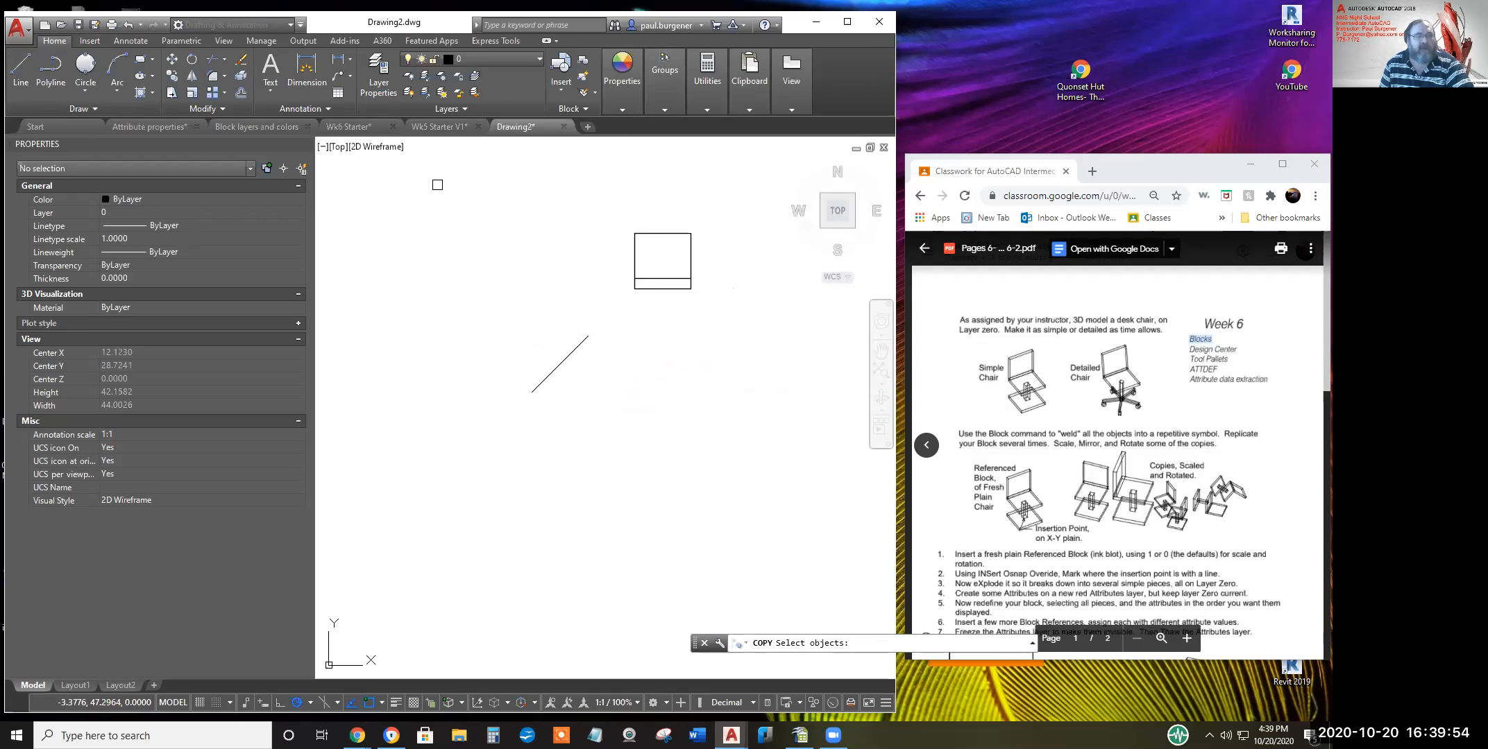
click(675, 285)
key(Return)
click(659, 257)
click(499, 279)
click(411, 218)
click(538, 198)
click(732, 377)
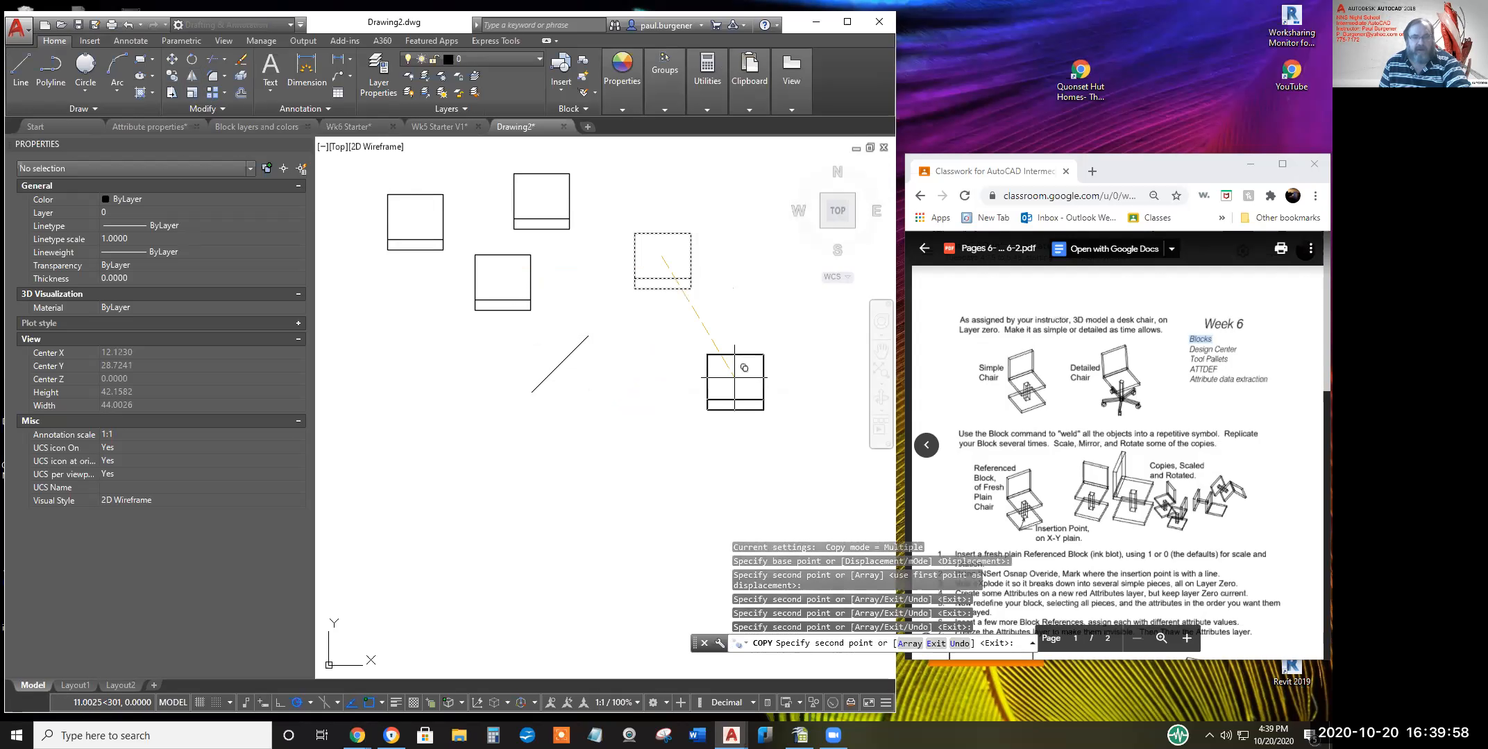
key(Return)
Scale two of the chairs down to about 0.73 size
click(191, 93)
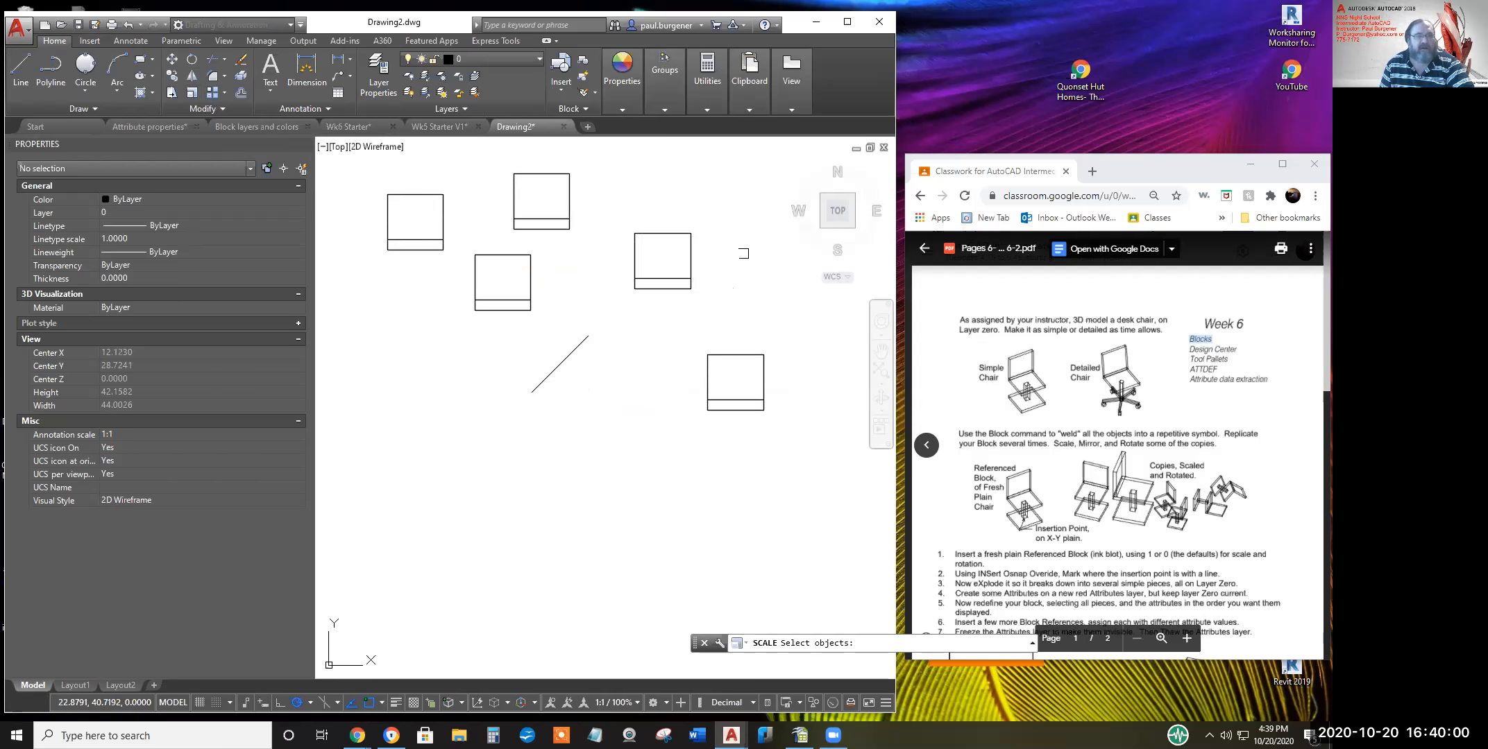
click(797, 412)
click(608, 161)
key(Return)
click(694, 332)
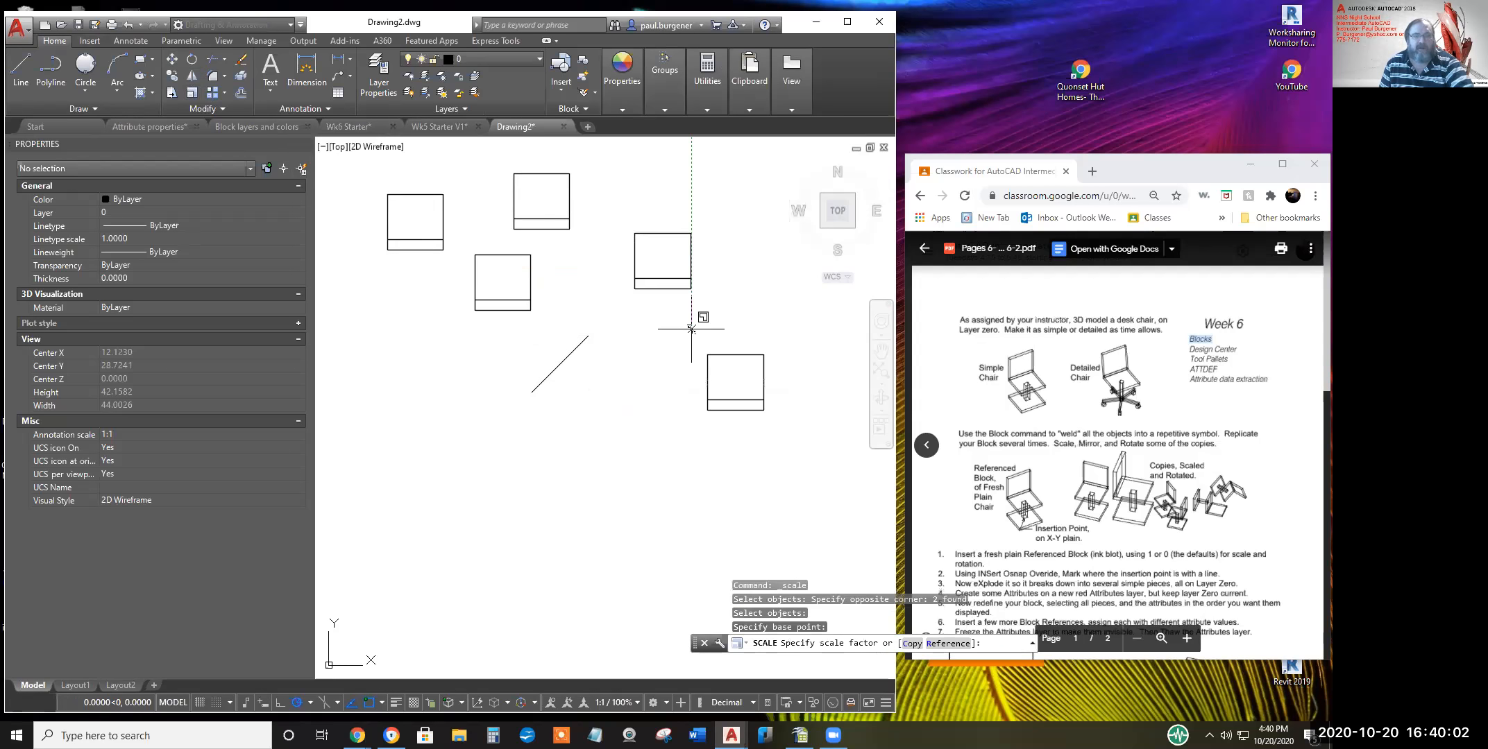
click(697, 322)
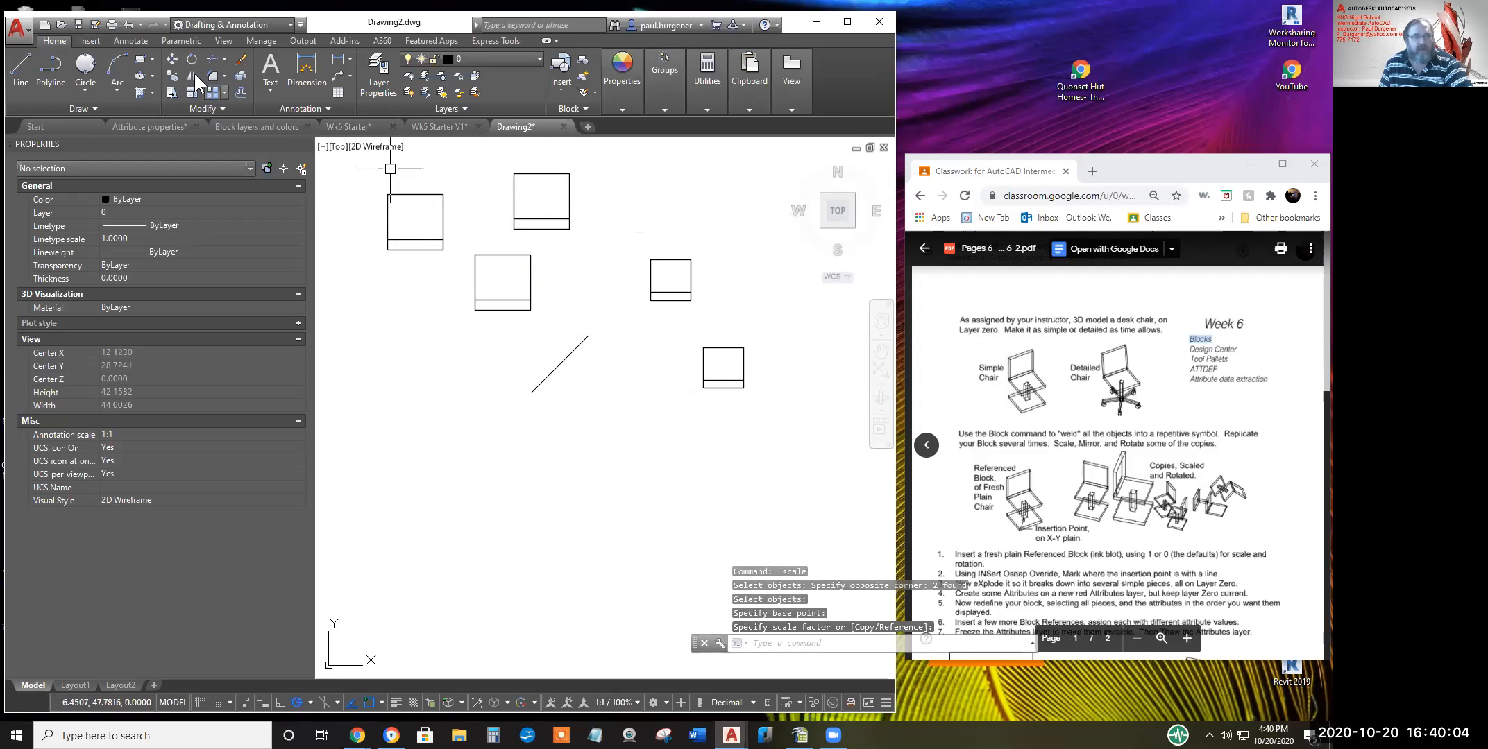
Rotate two chairs about 30 degrees around a shared pivot point
click(189, 58)
click(604, 334)
click(471, 195)
key(Return)
click(532, 241)
click(586, 274)
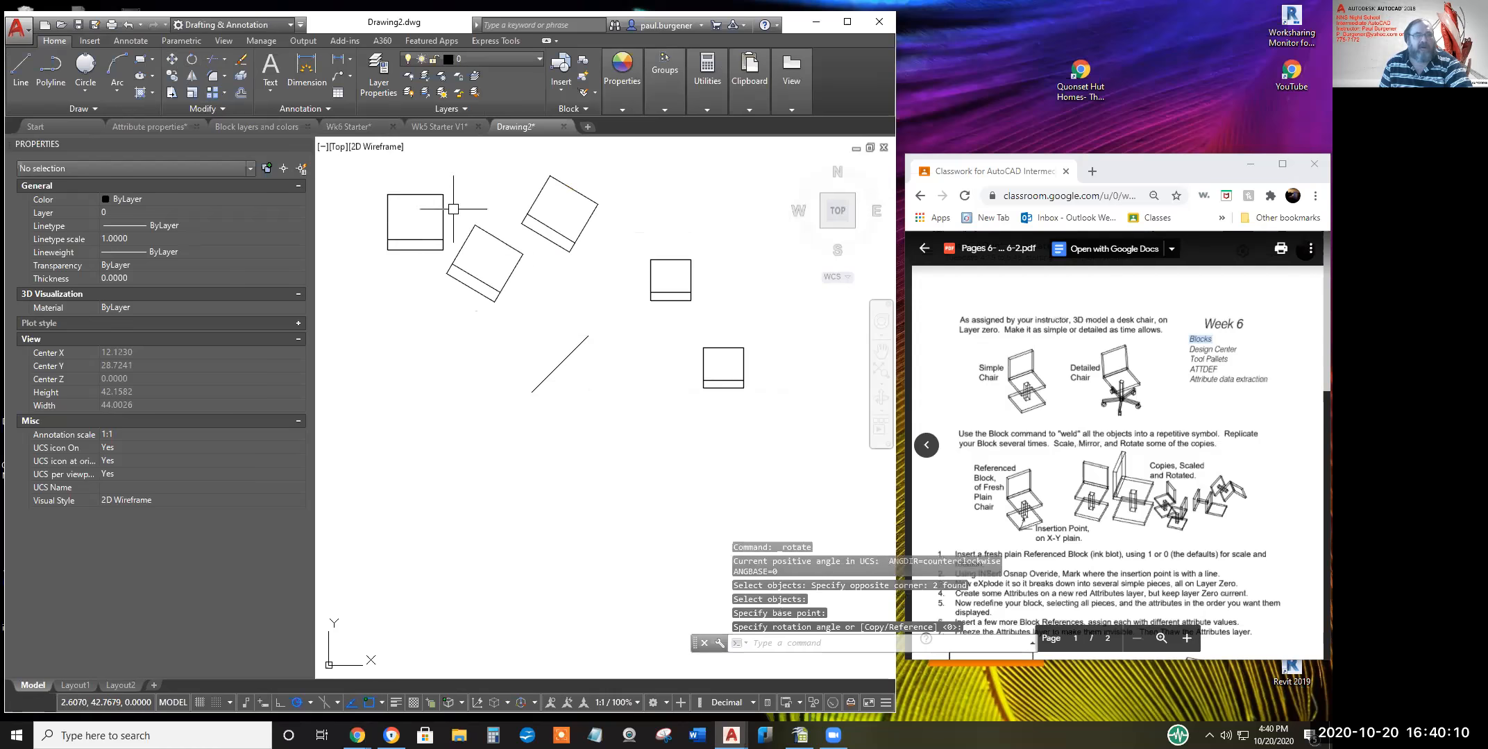
Begin mirroring the two rotated chairs, then abandon the attempt
click(193, 77)
click(580, 300)
click(486, 217)
key(Return)
click(604, 175)
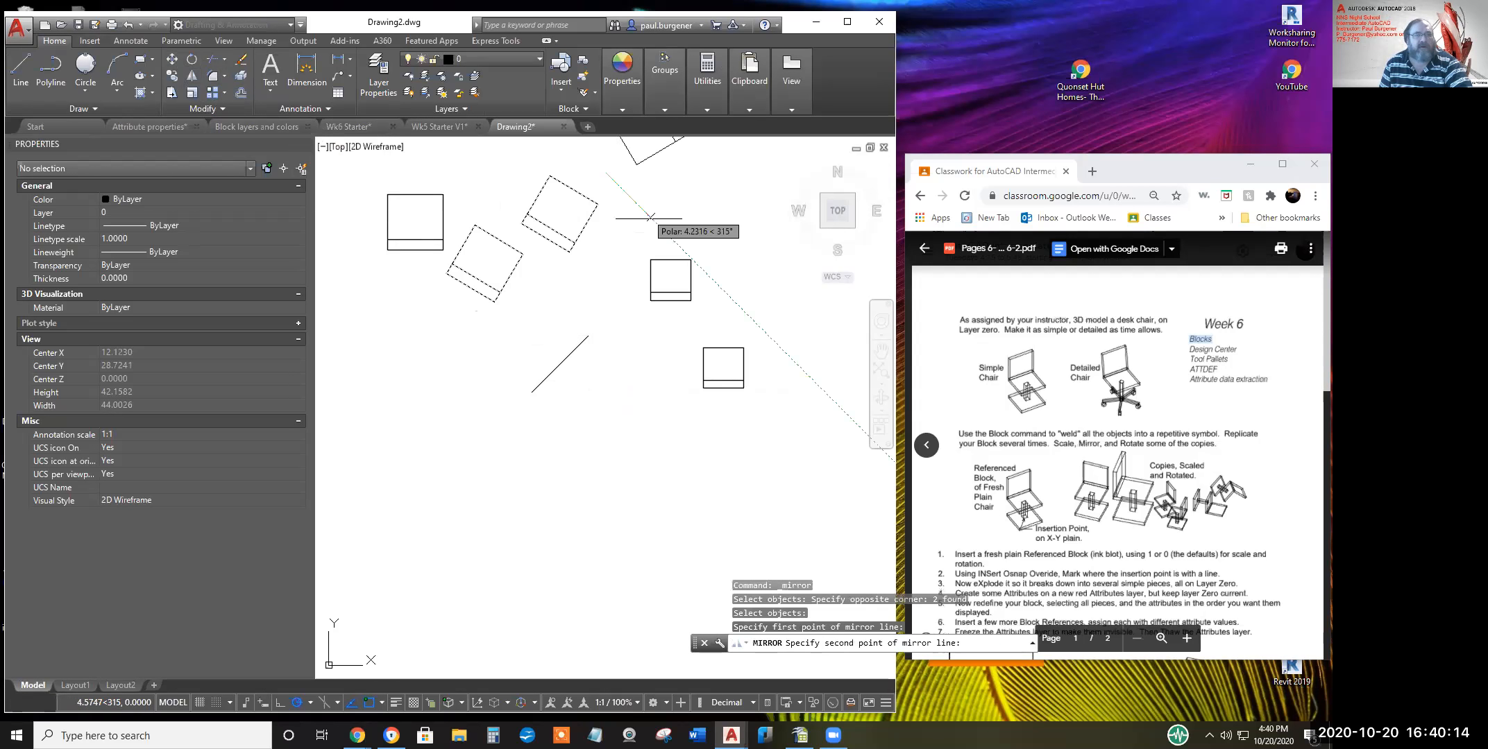
click(623, 243)
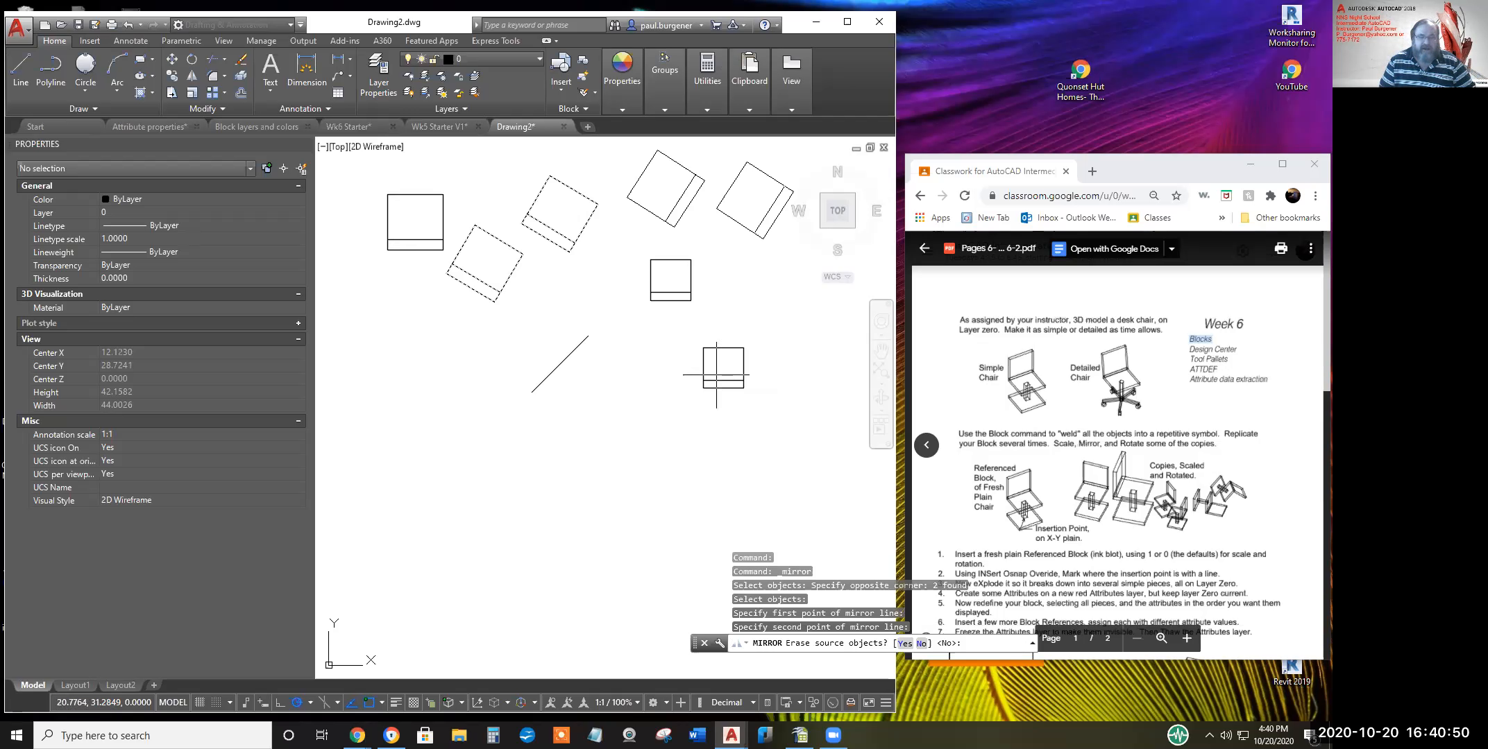
scroll(713, 364, down, 3)
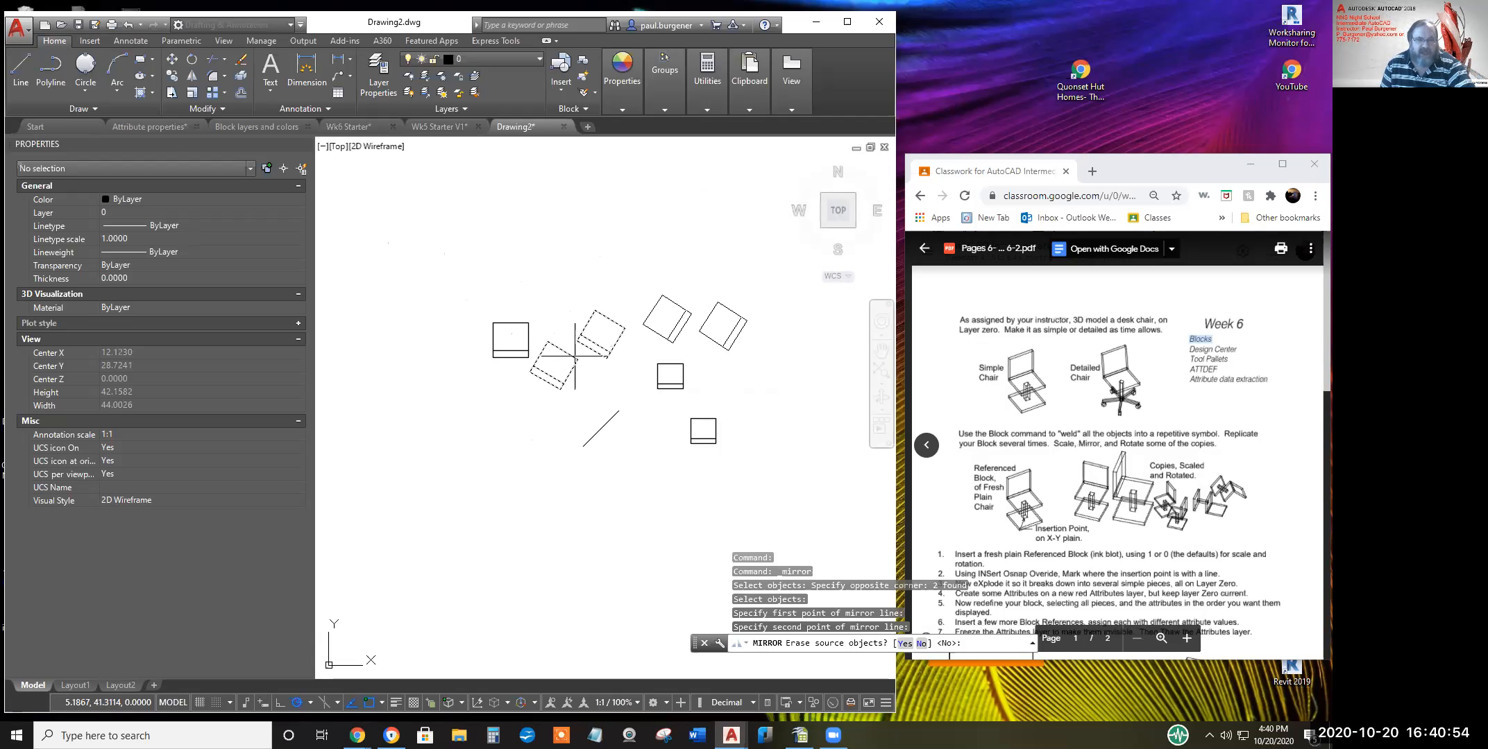
key(Escape)
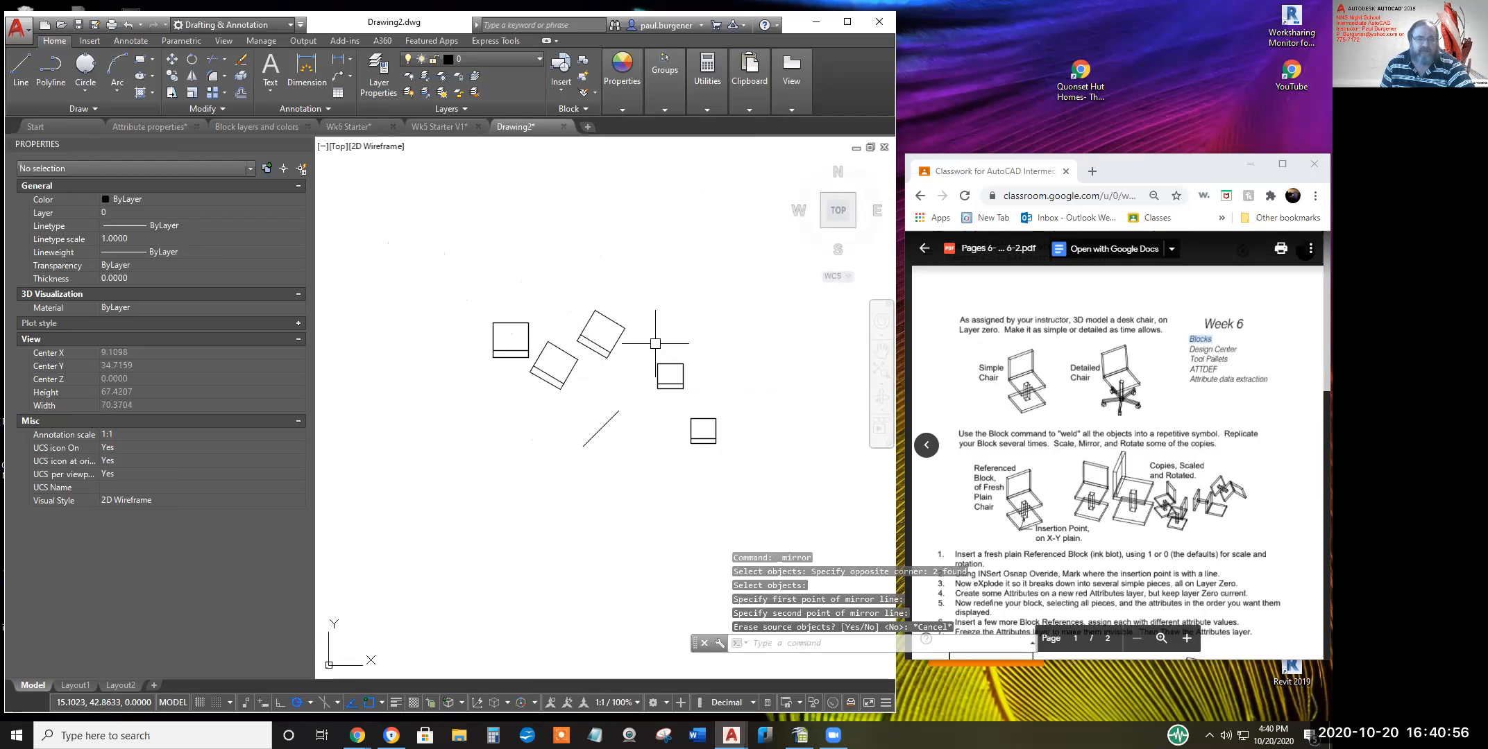
Mirror the two rotated chairs across a new line, keeping the originals
click(191, 75)
key(Return)
click(637, 310)
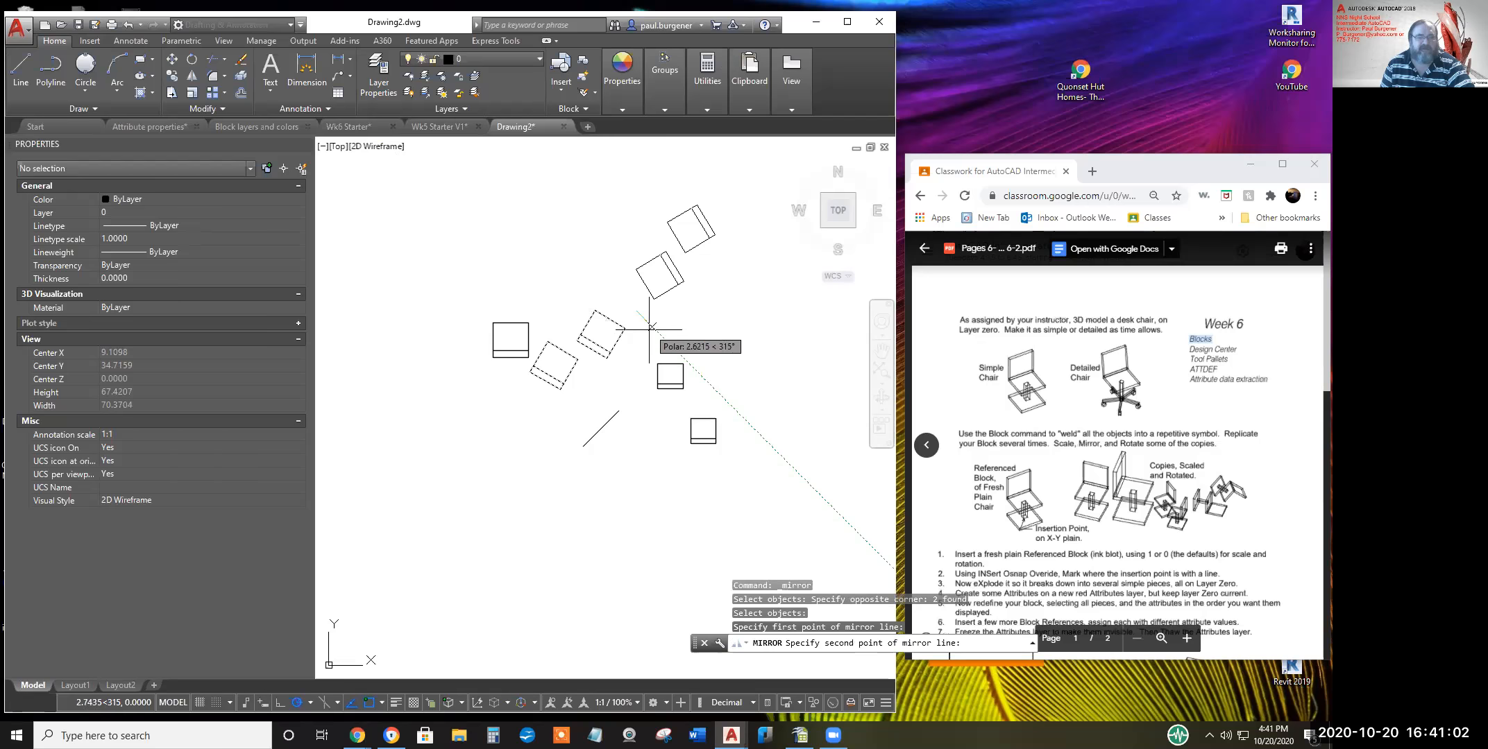
click(648, 346)
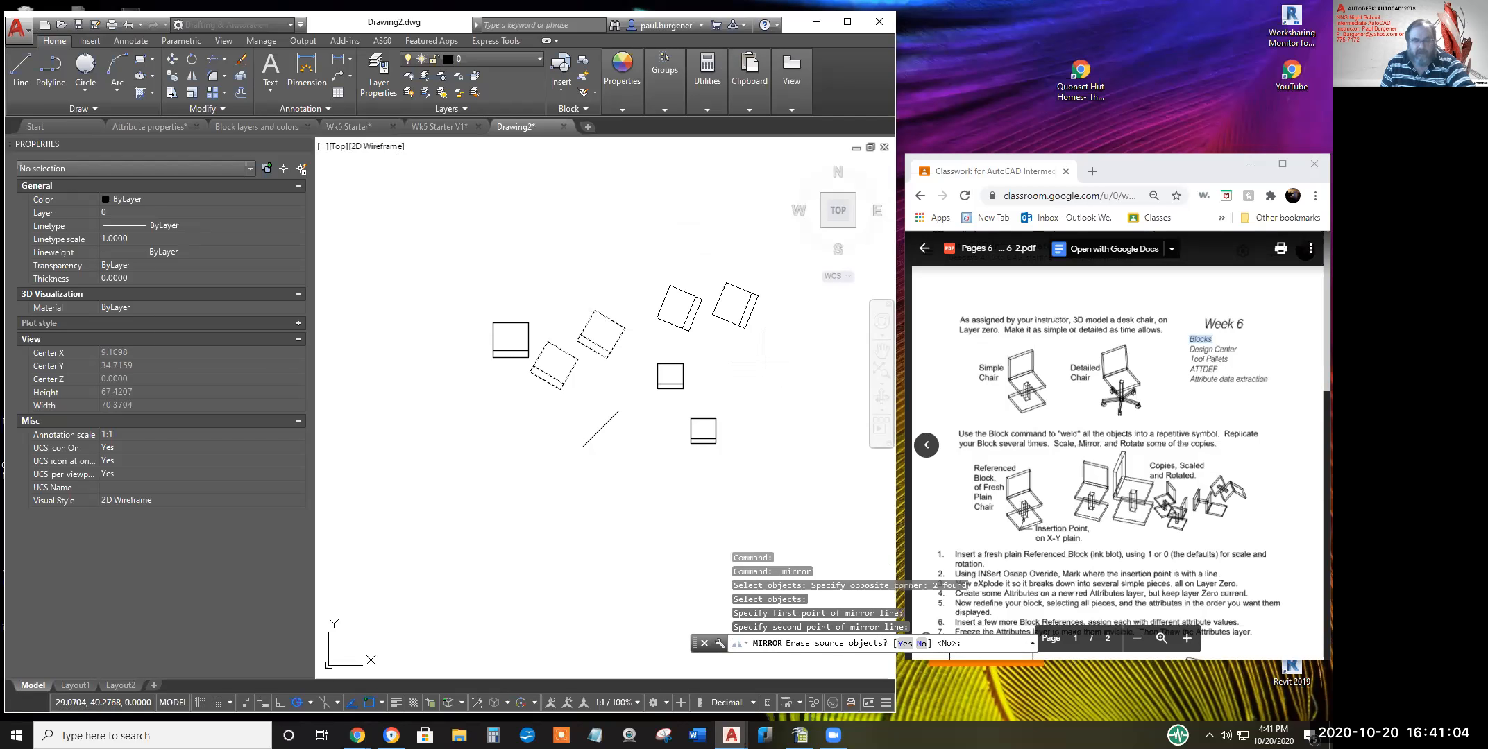
key(Return)
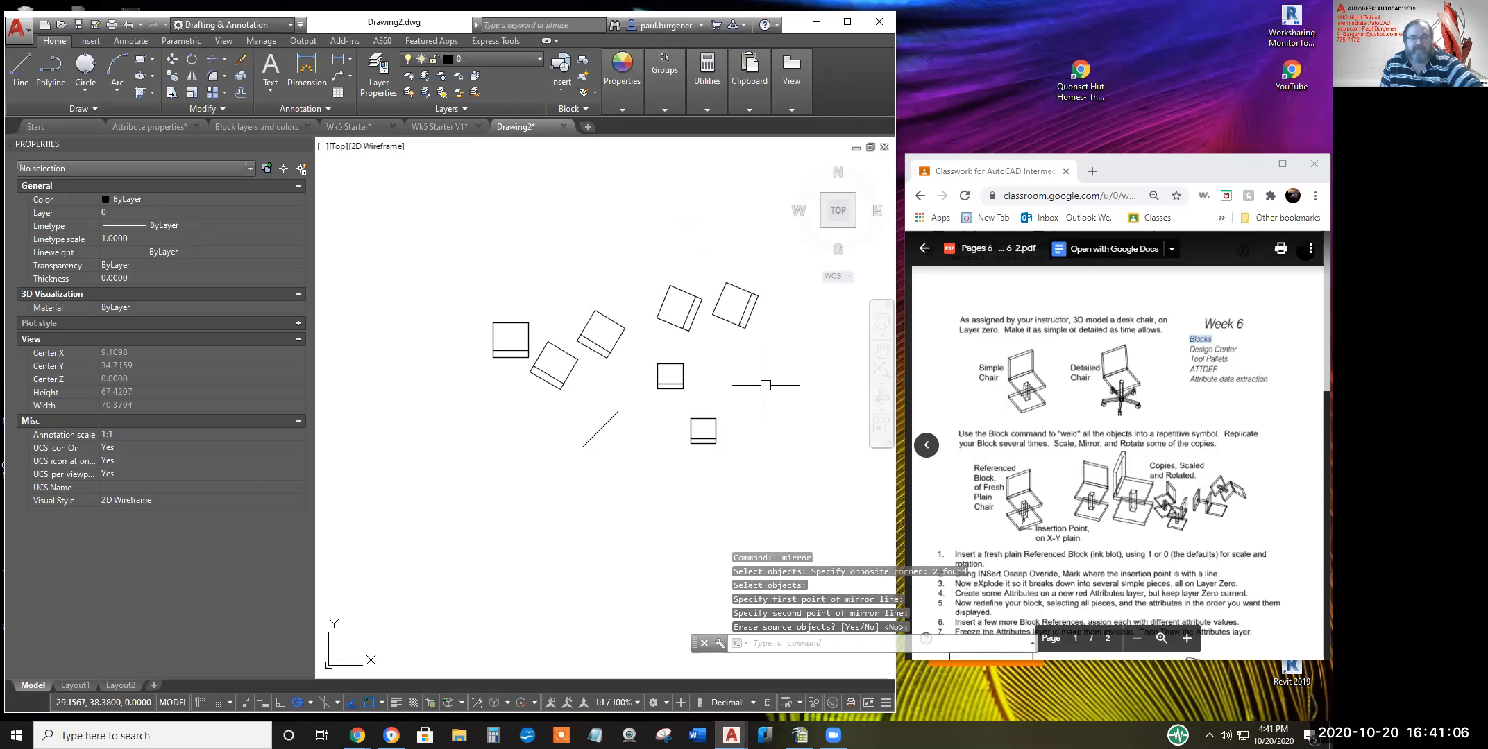
click(793, 470)
click(488, 241)
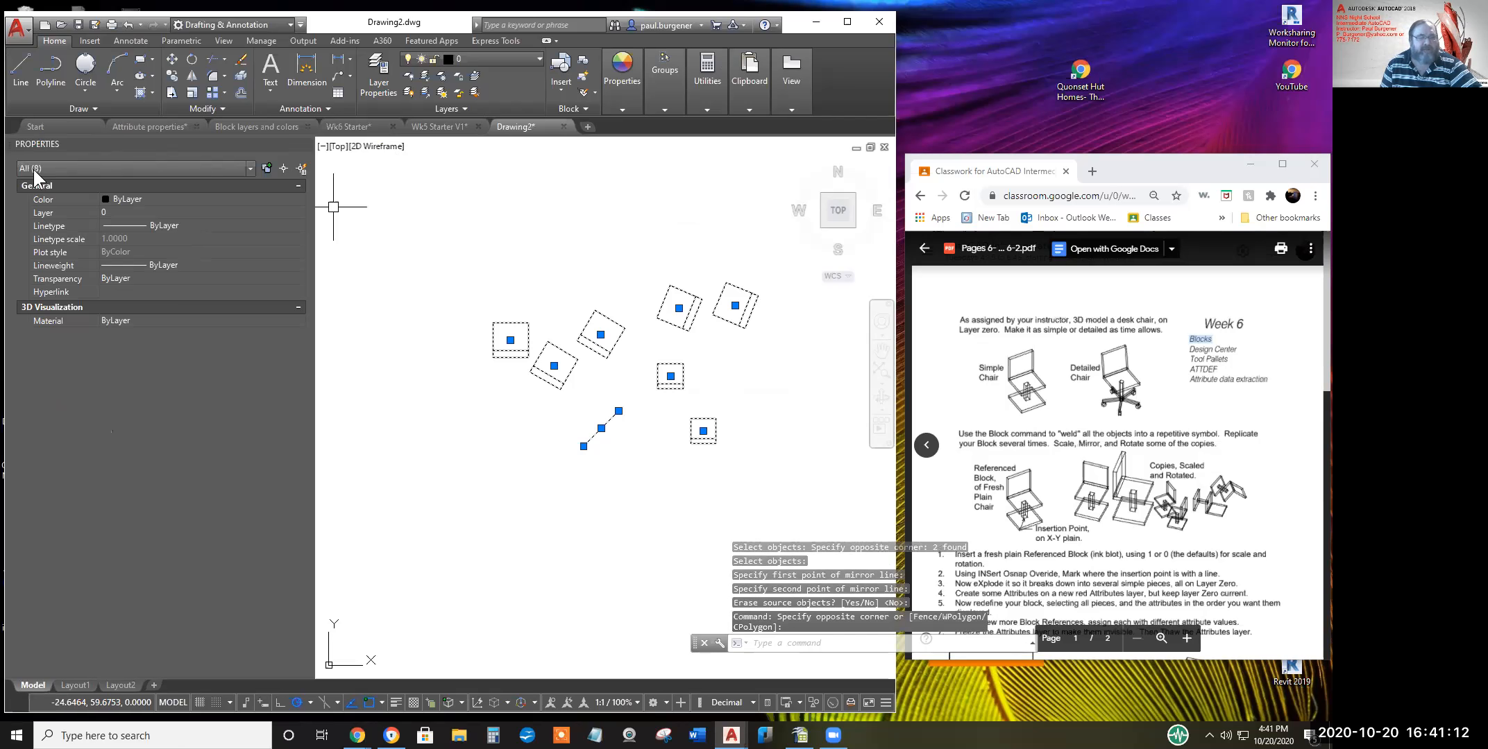
click(249, 169)
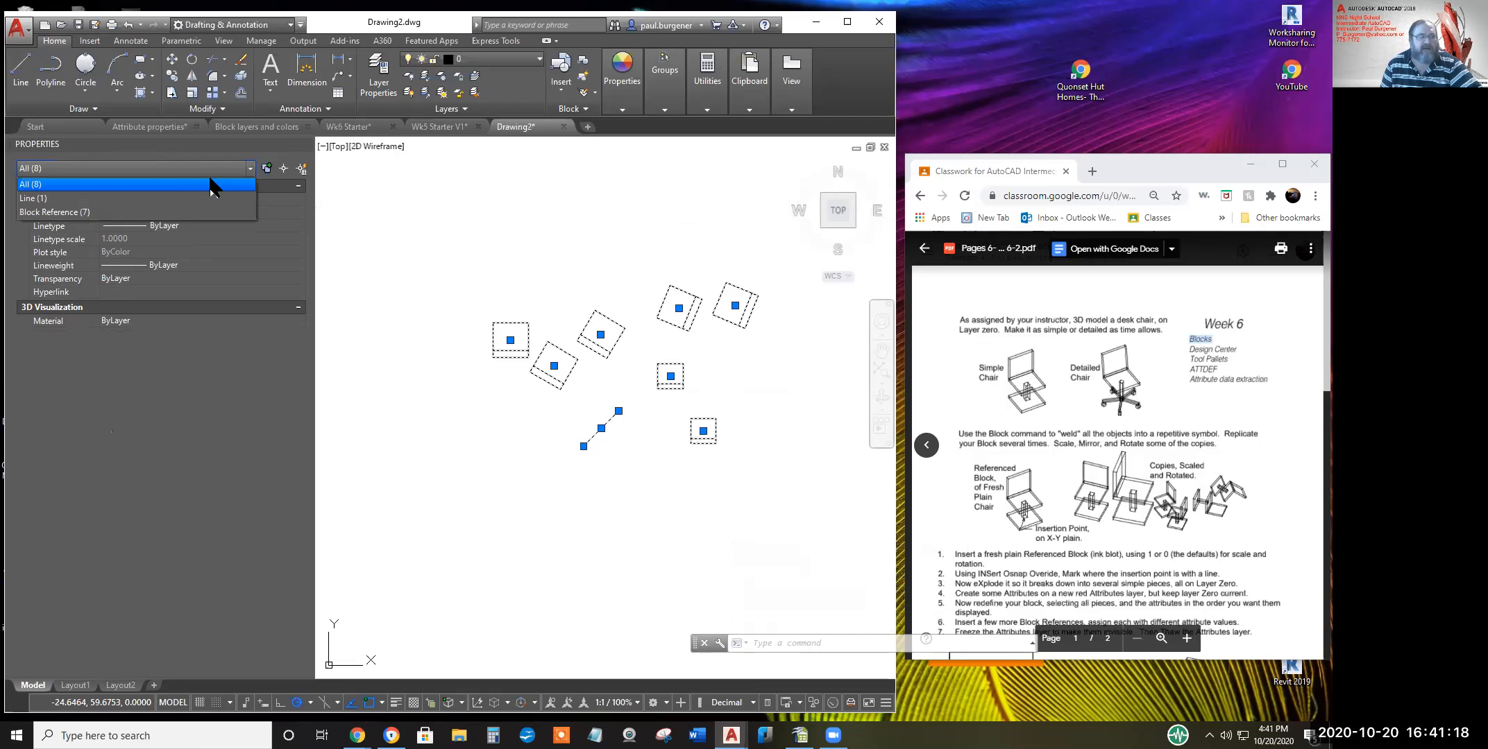
click(54, 212)
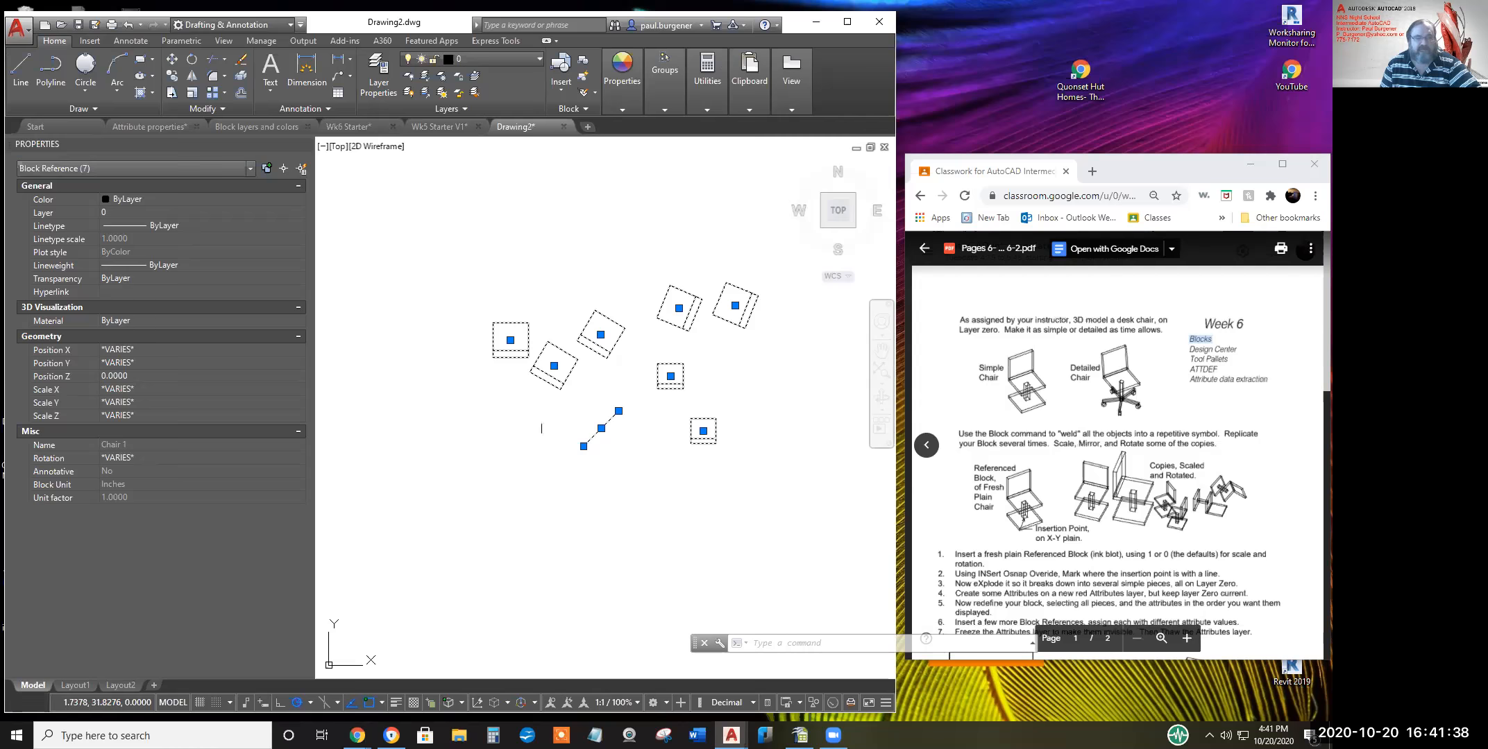
mouse_move(544, 416)
middle_down()
mouse_move(452, 411)
mouse_move(528, 409)
mouse_move(561, 363)
middle_up()
scroll(514, 419, down, 2)
scroll(564, 366, up, 2)
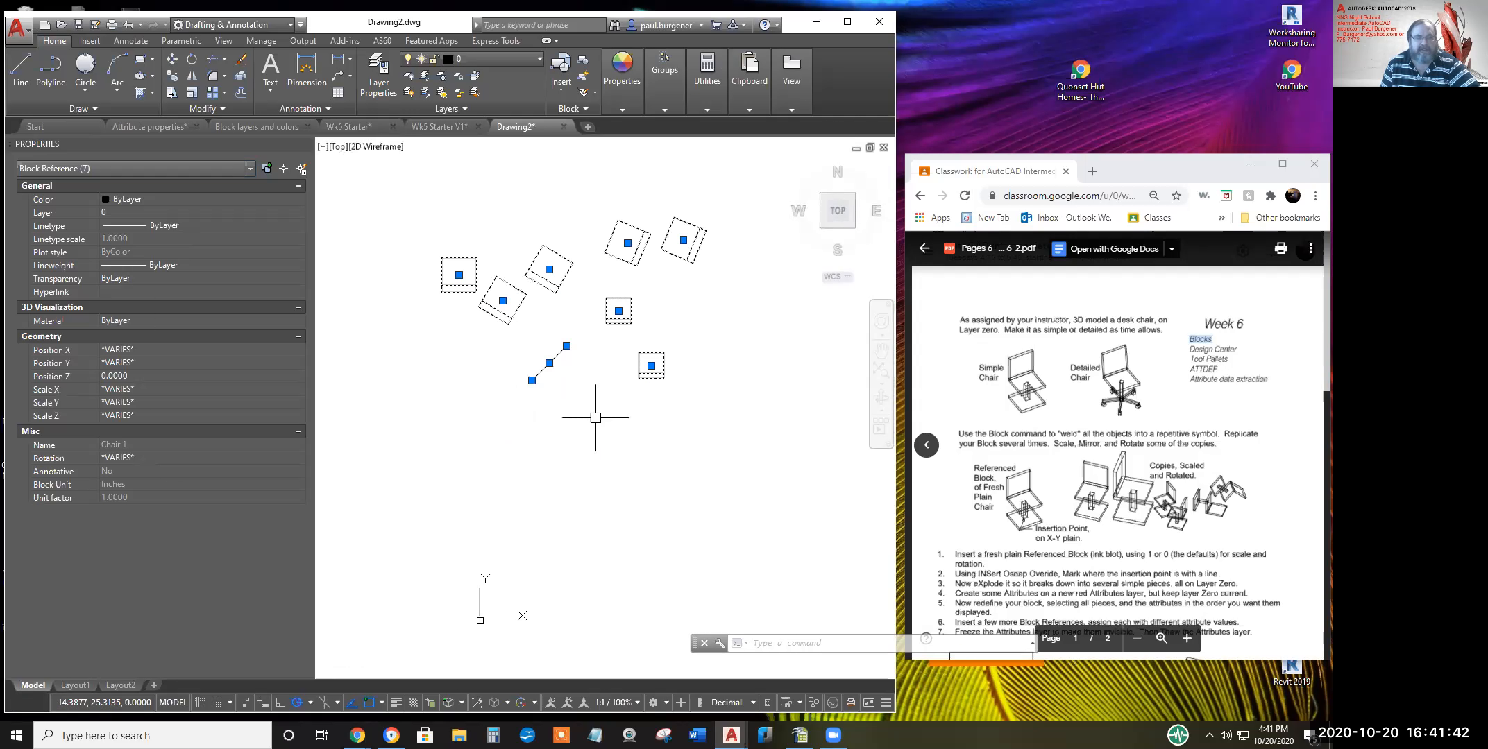
scroll(596, 416, up, 2)
scroll(585, 370, down, 2)
middle_drag(585, 370, 612, 462)
key(Escape)
key(Escape)
key(Escape)
scroll(595, 429, up, 2)
middle_drag(417, 270, 431, 344)
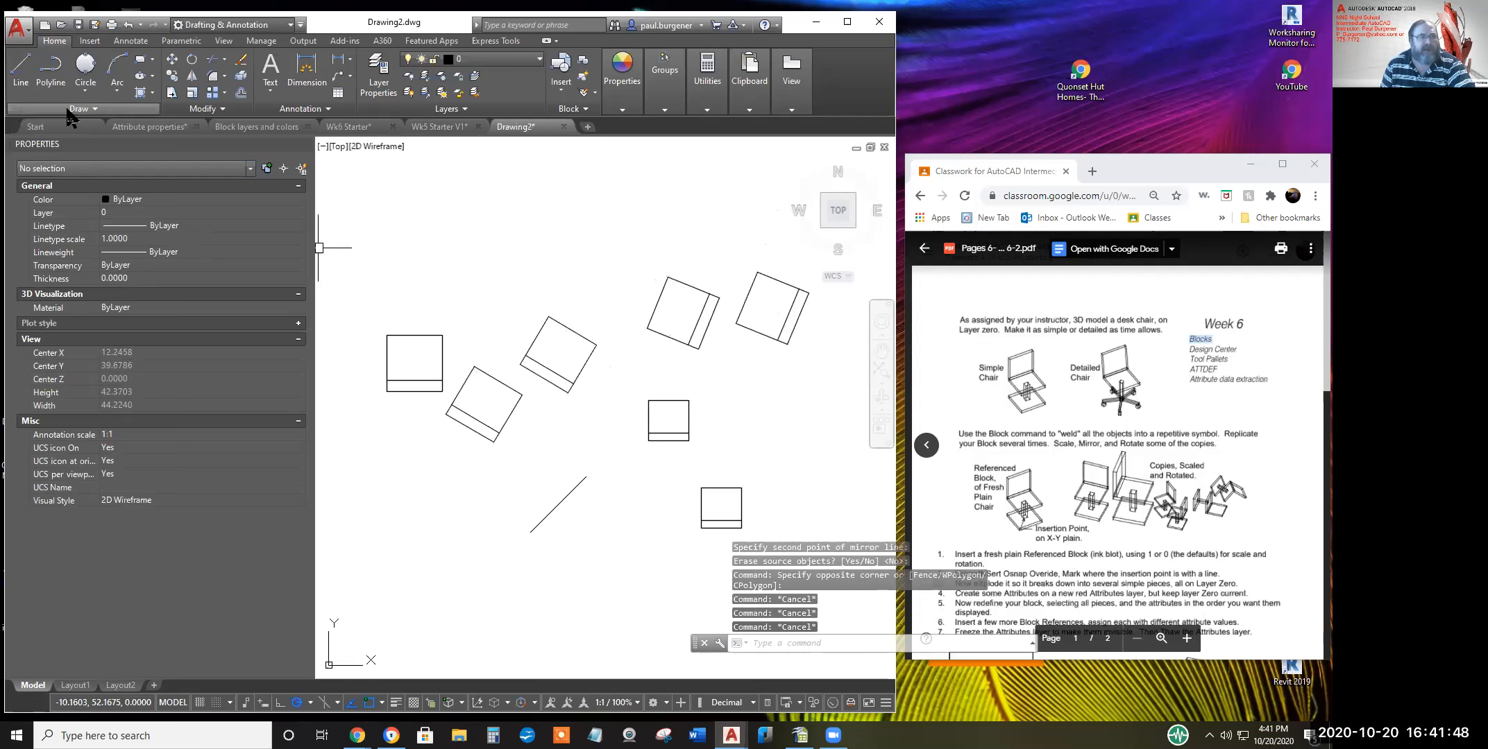
Draw a square with RECTANG above the chairs at upper left
click(140, 59)
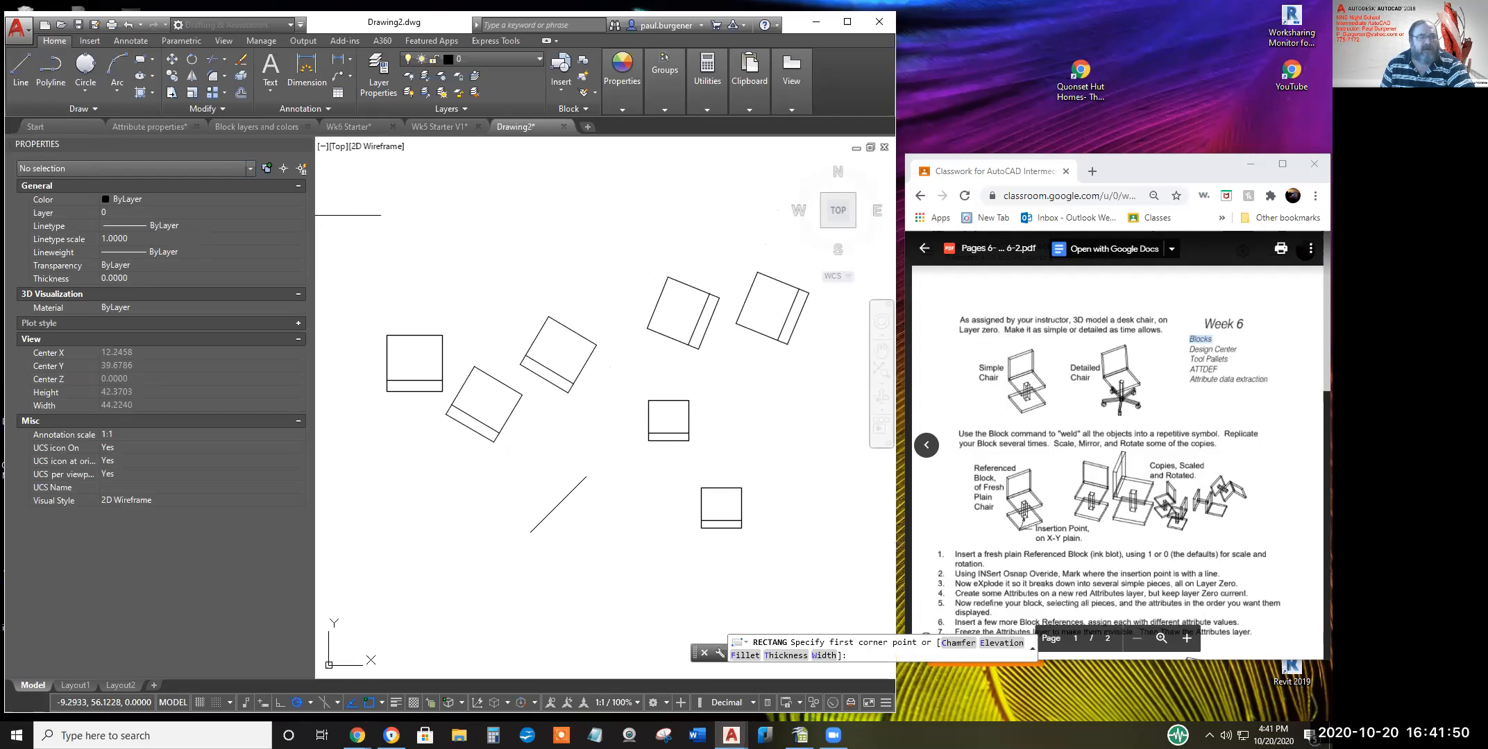
click(414, 249)
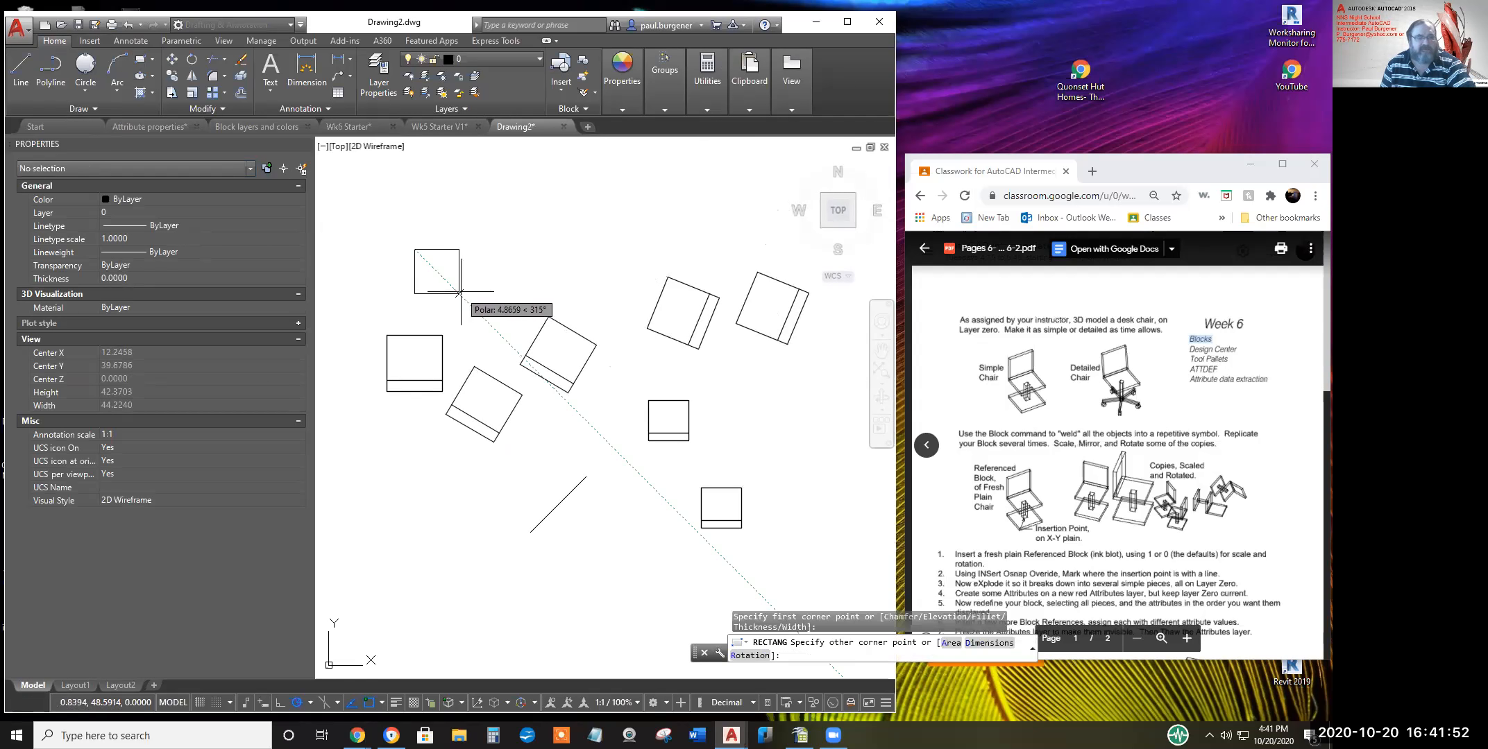
click(464, 294)
key(Return)
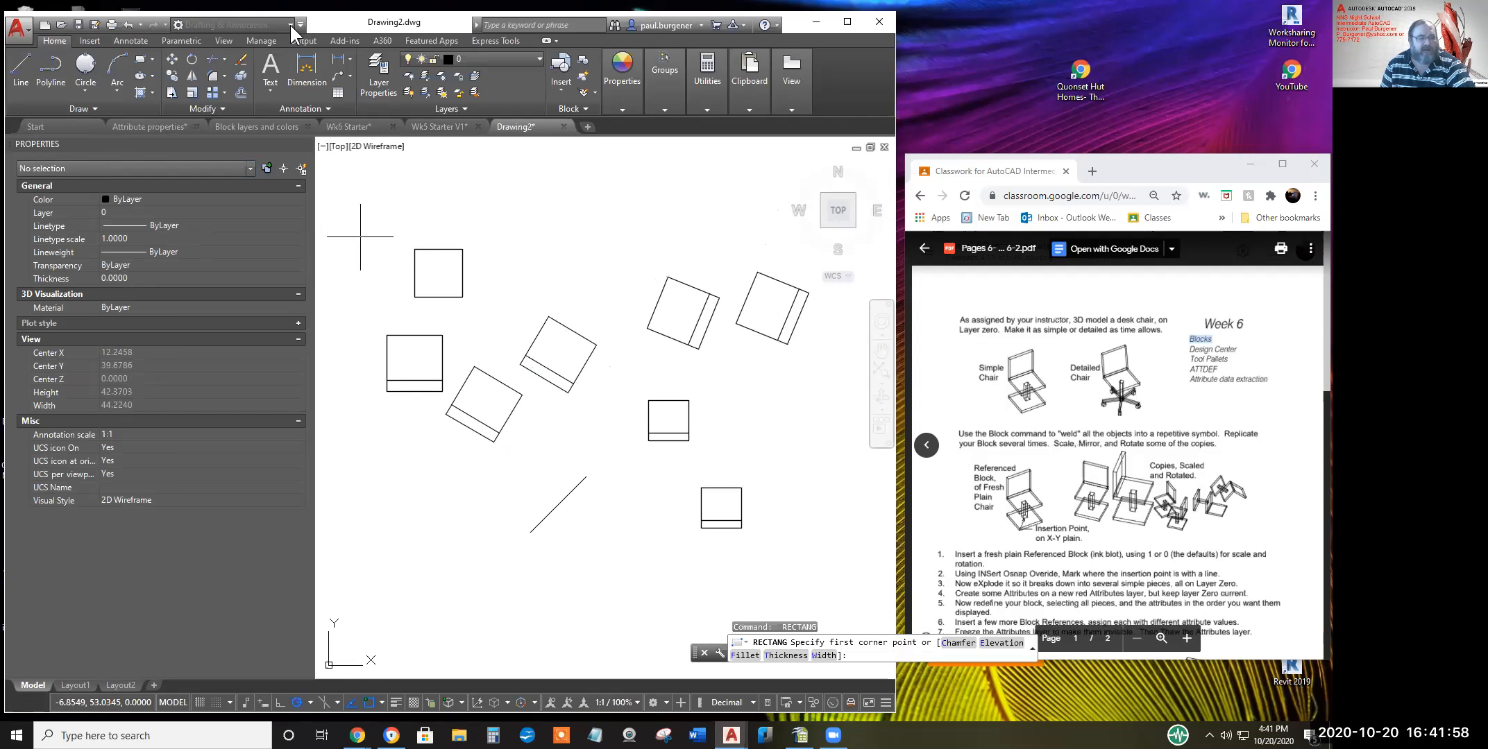
Cancel the repeated rectangle and switch to the 3D Modeling workspace
key(Return)
key(Escape)
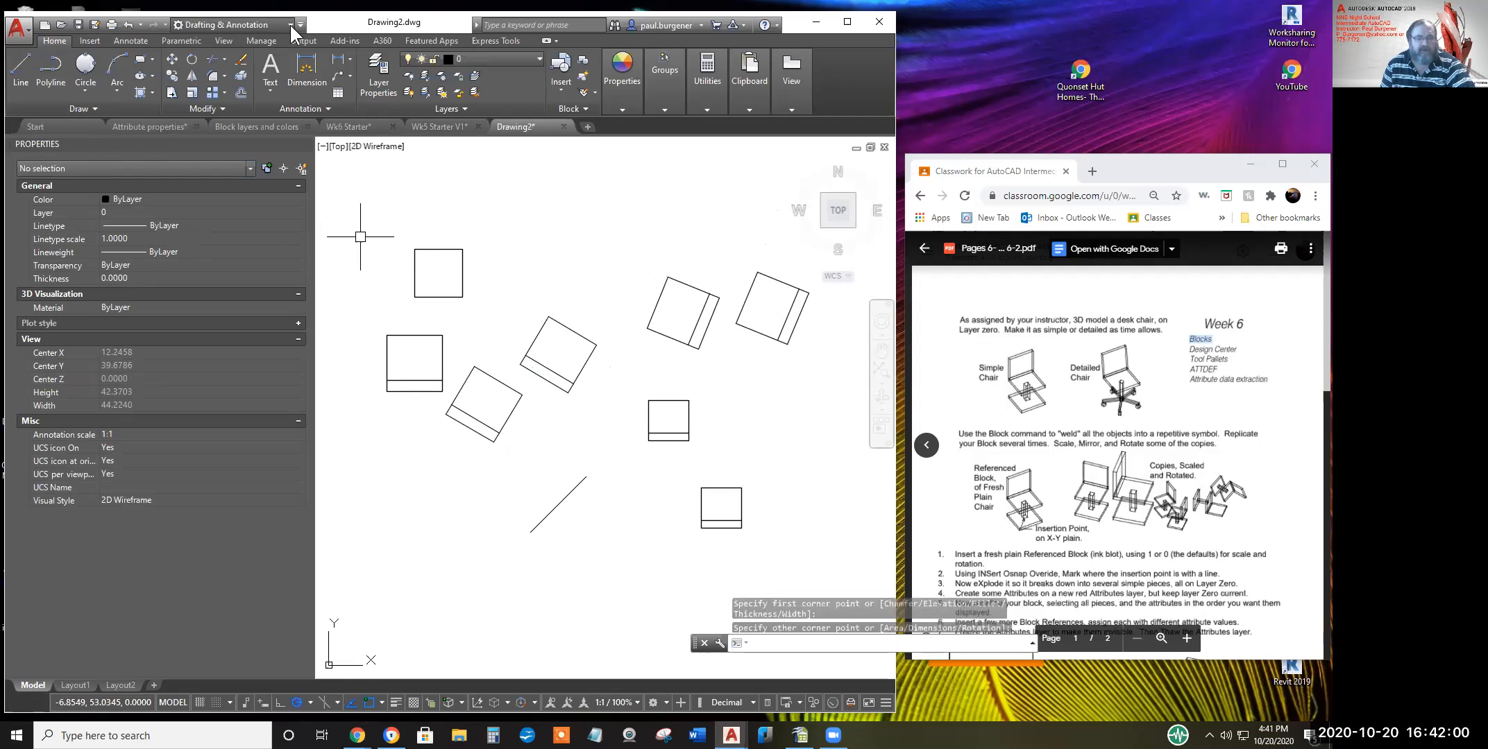
click(291, 24)
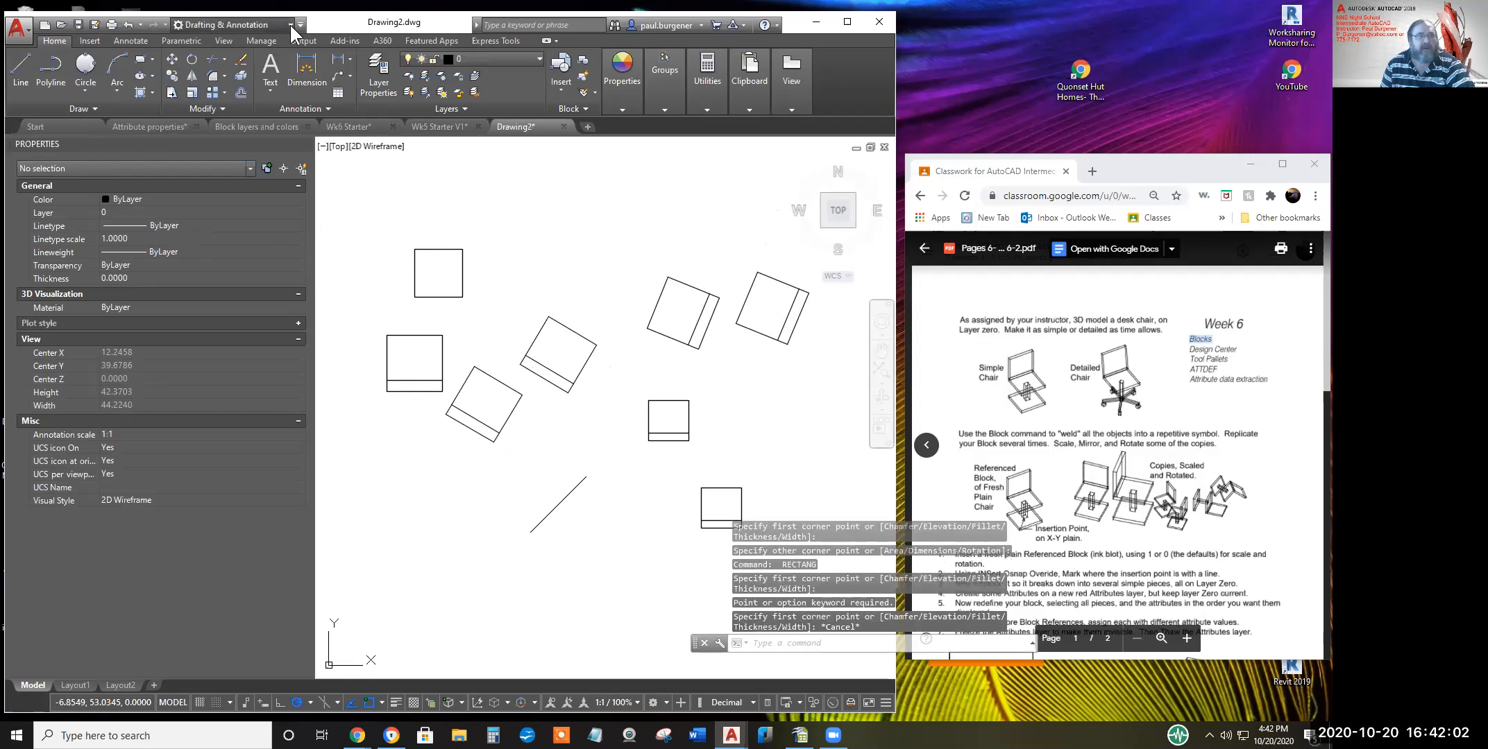
click(205, 69)
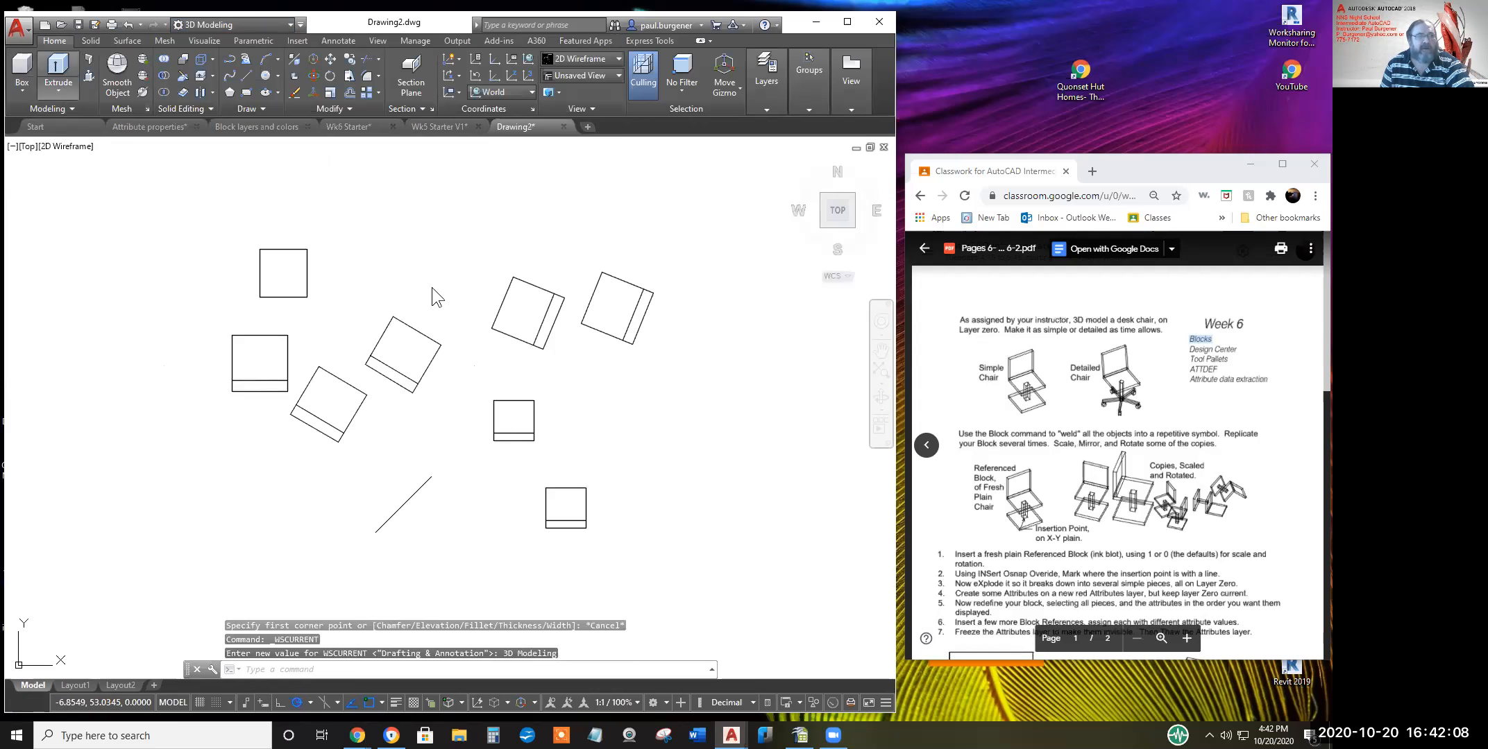
Extrude the new square upward into a solid 3D box
click(308, 266)
key(Return)
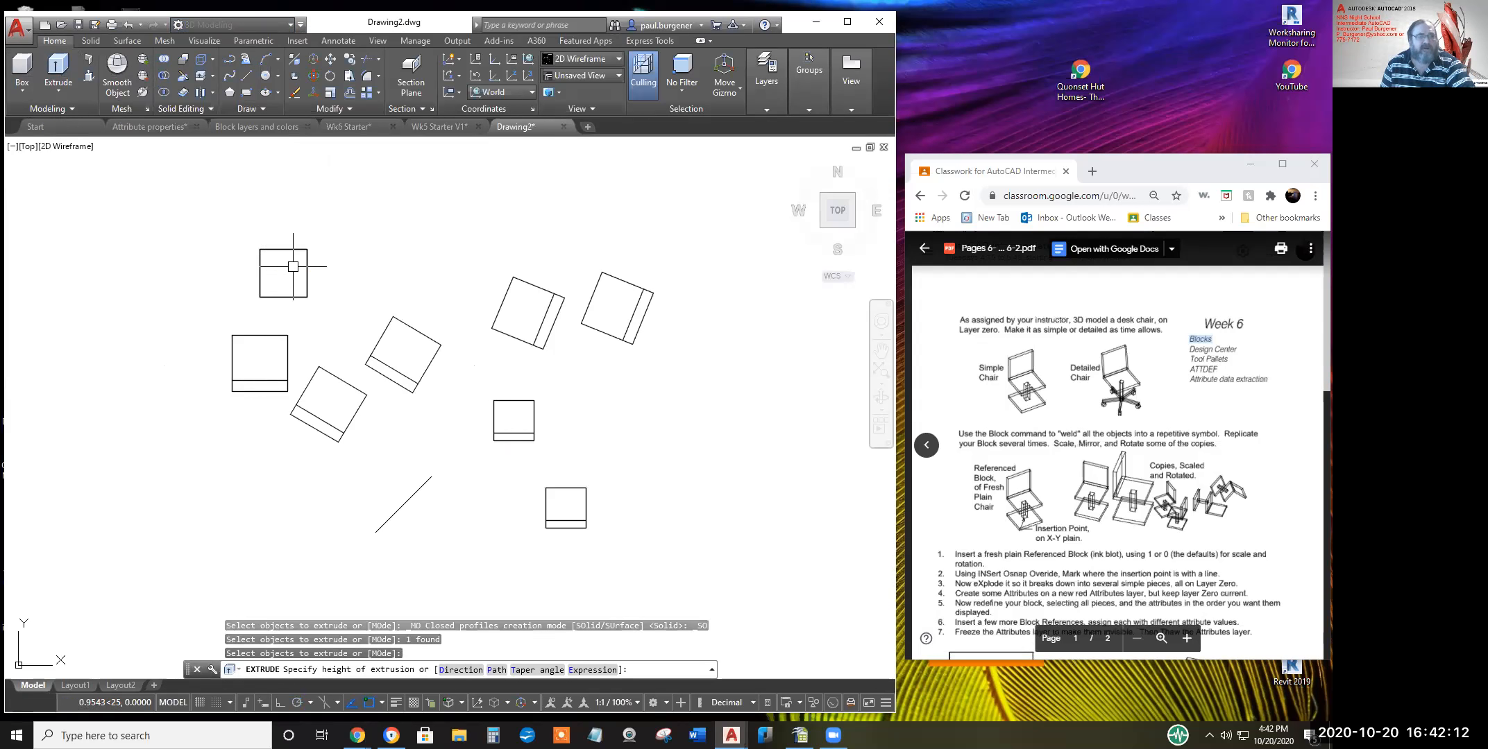
click(323, 264)
Free-orbit the drawing into a tilted 3D view, then exit orbit
middle_drag(289, 273, 355, 291)
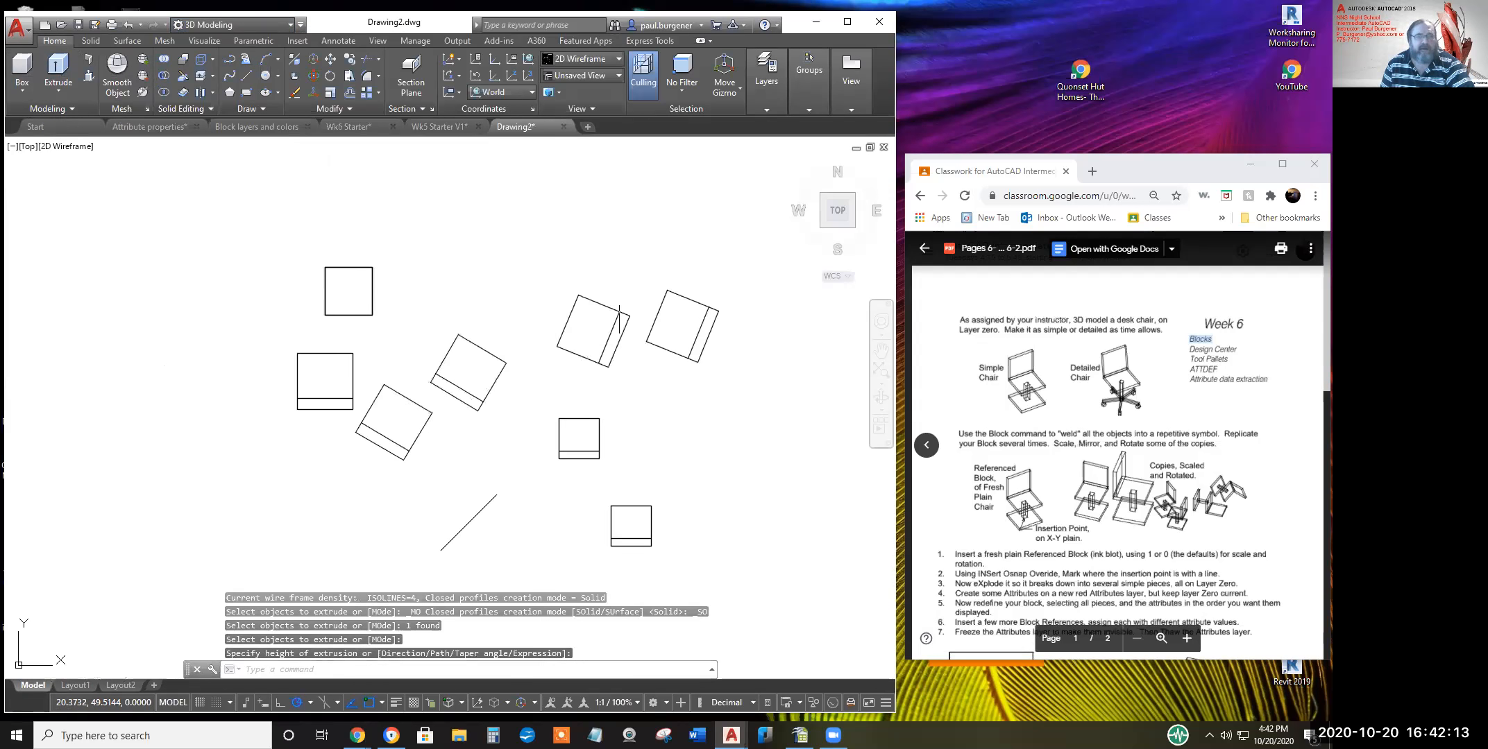
click(884, 412)
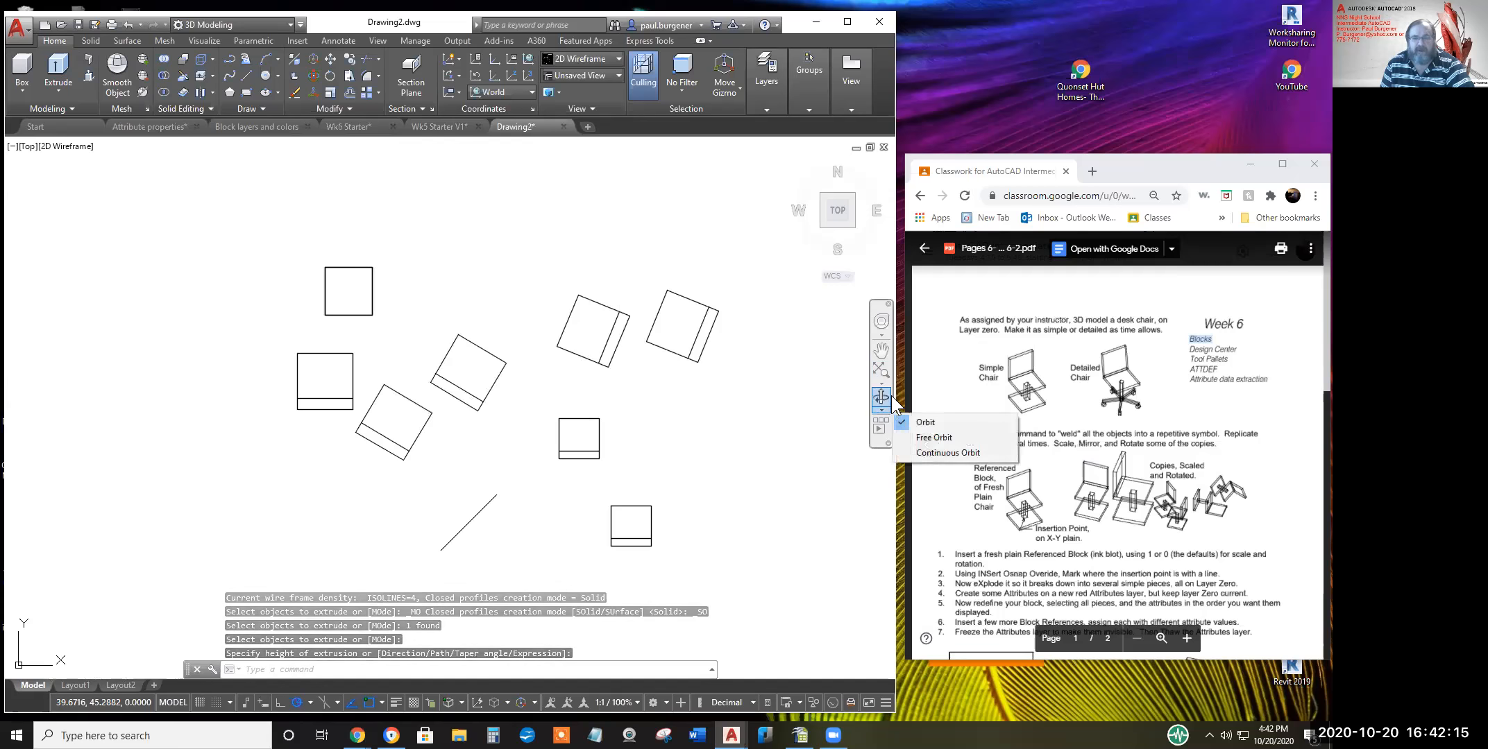
click(930, 439)
mouse_move(509, 334)
mouse_down()
mouse_move(482, 292)
mouse_move(535, 312)
mouse_move(654, 415)
mouse_move(731, 387)
mouse_move(488, 352)
mouse_move(358, 357)
mouse_up()
right_click(371, 356)
click(410, 367)
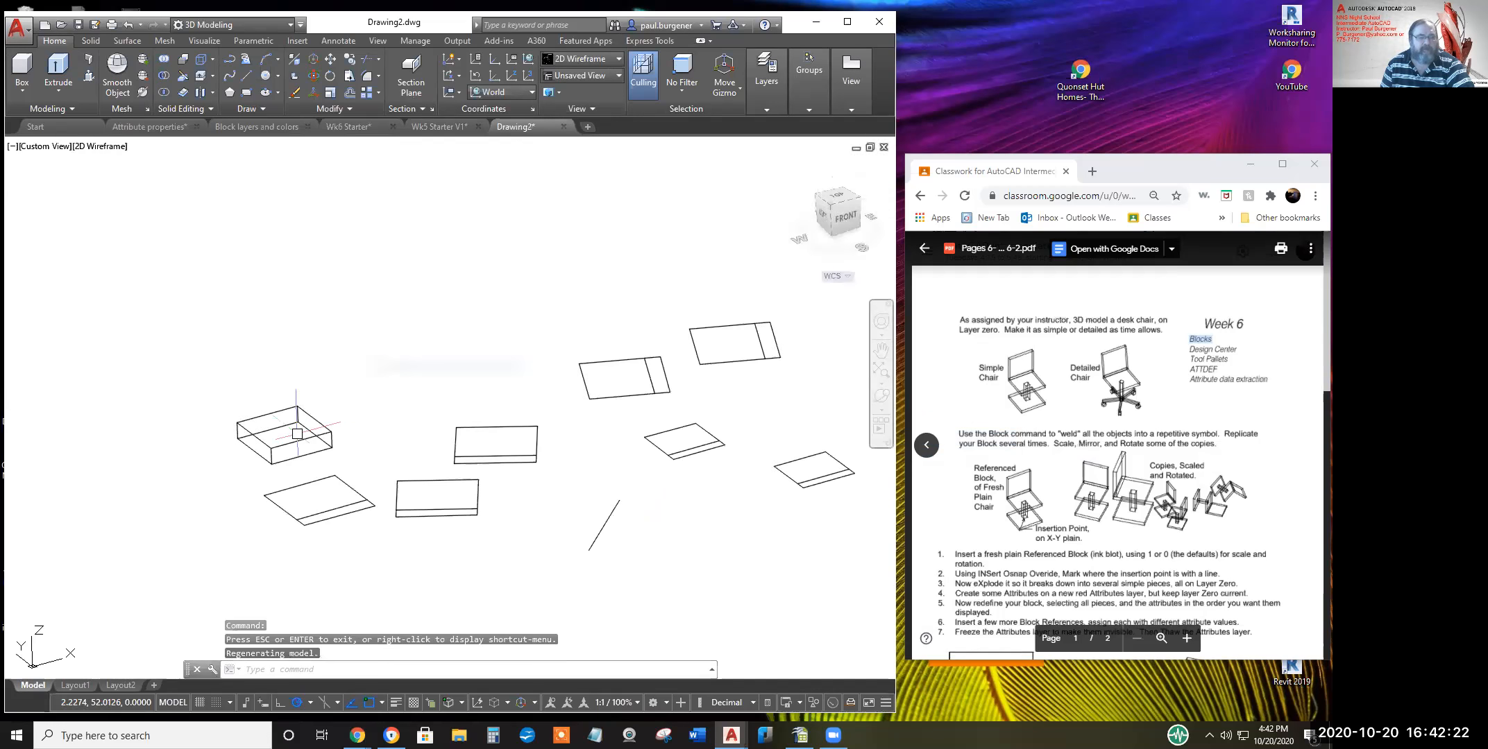
scroll(305, 404, up, 2)
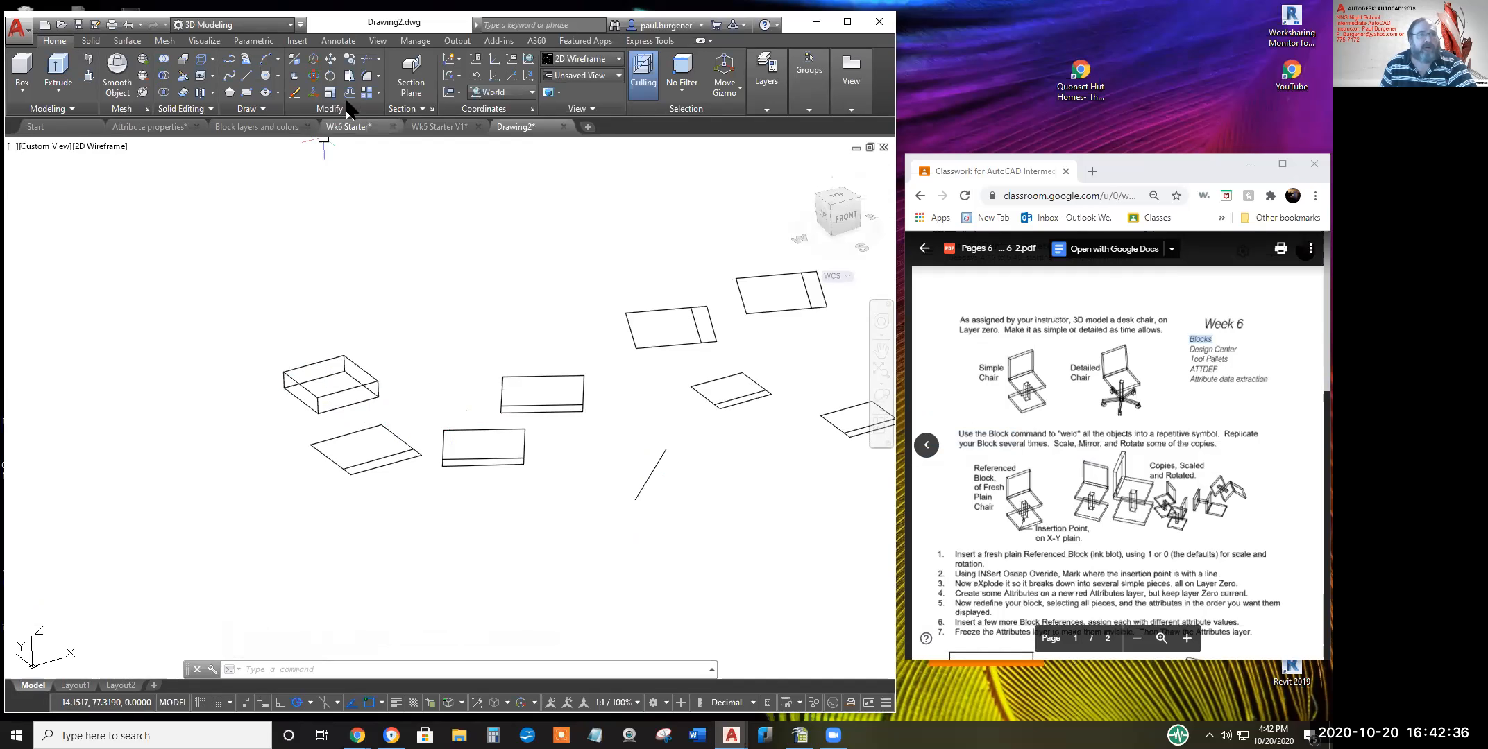
Define a 3-point UCS with its origin on the box corner and X/Y along its edges
click(531, 77)
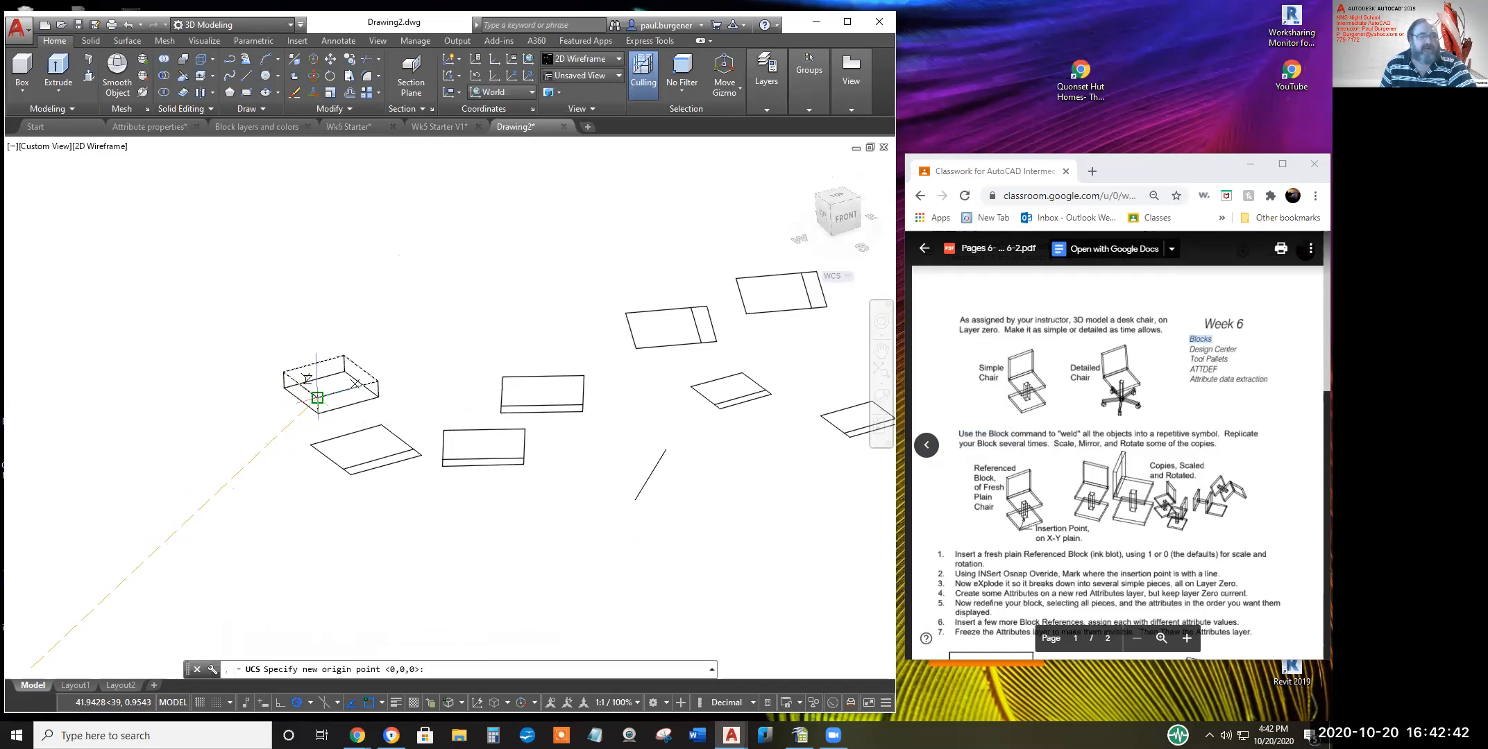
click(317, 398)
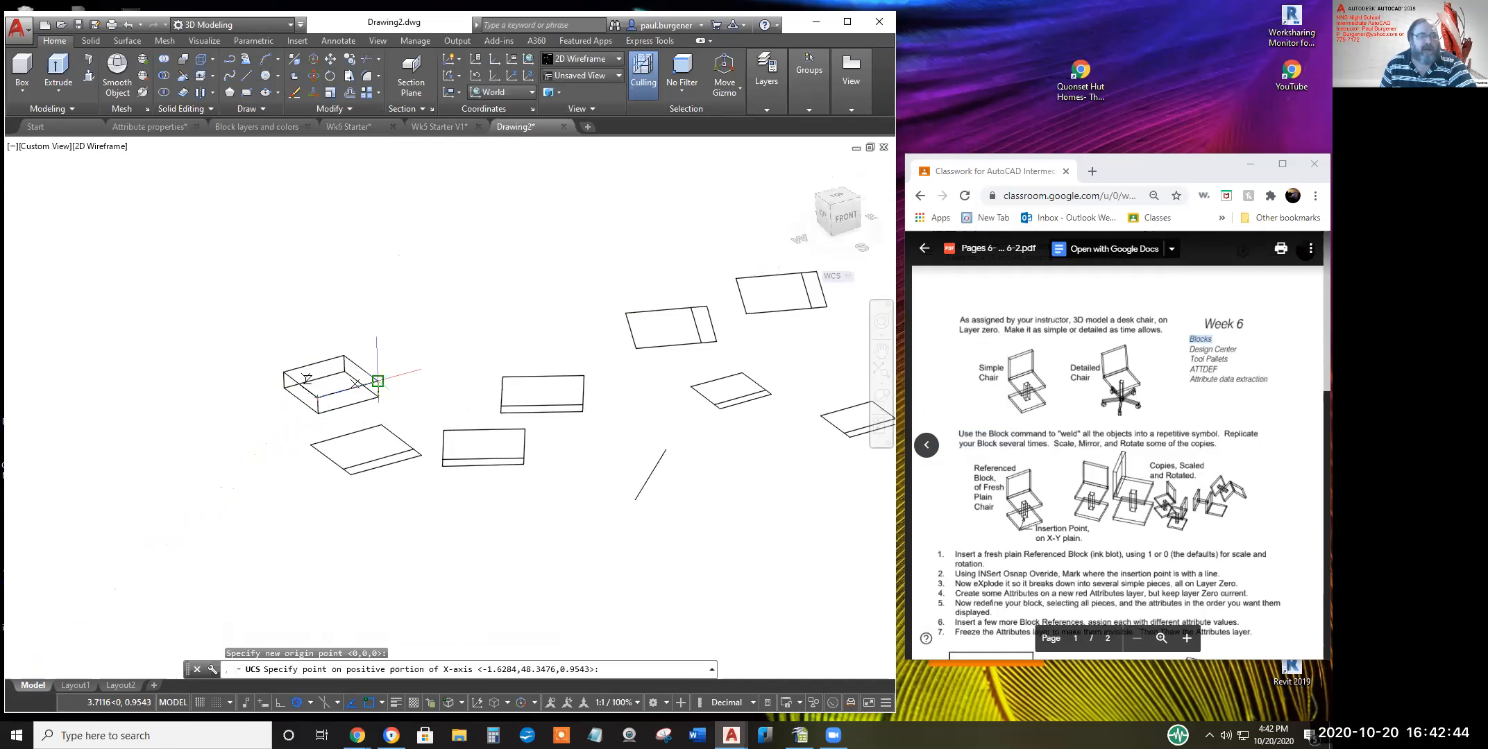
click(379, 382)
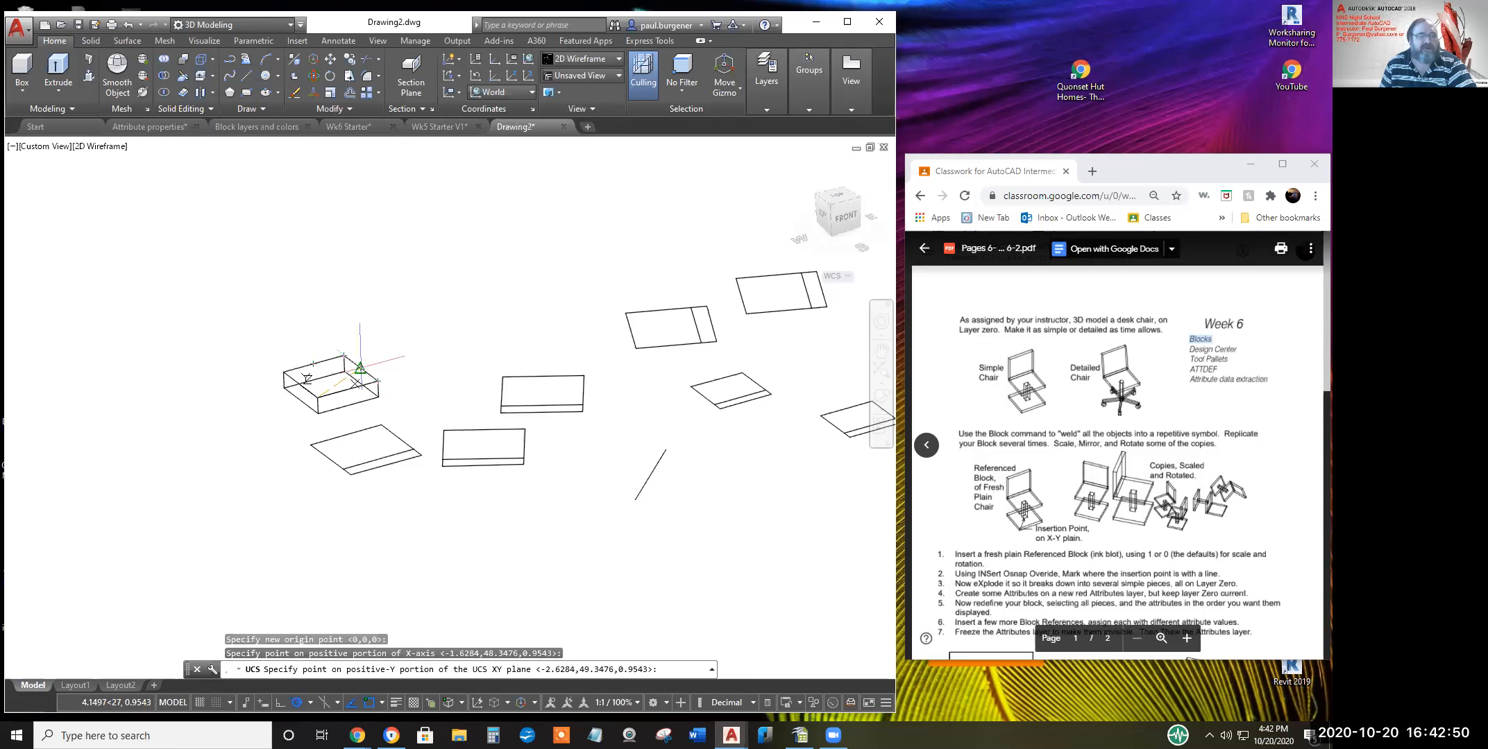
click(342, 354)
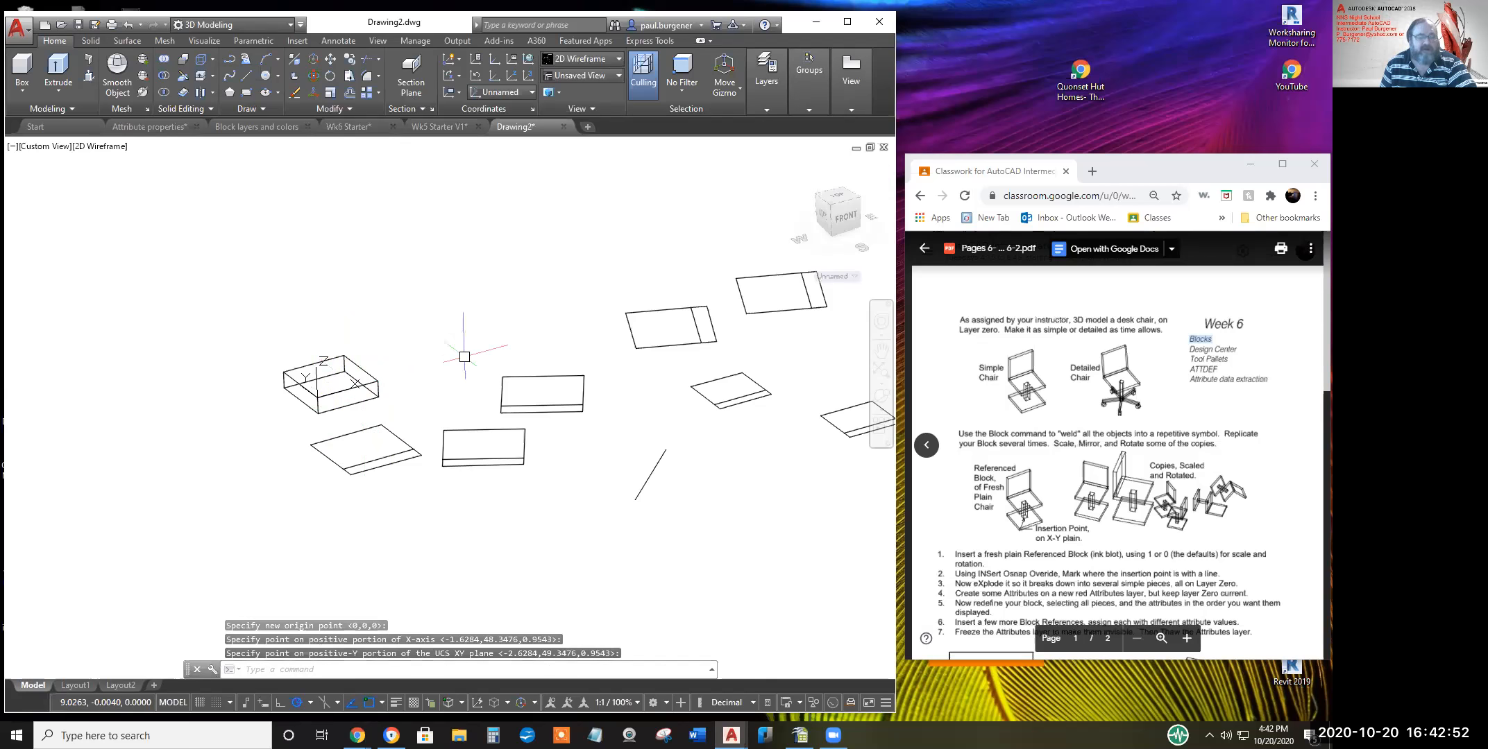
key(Return)
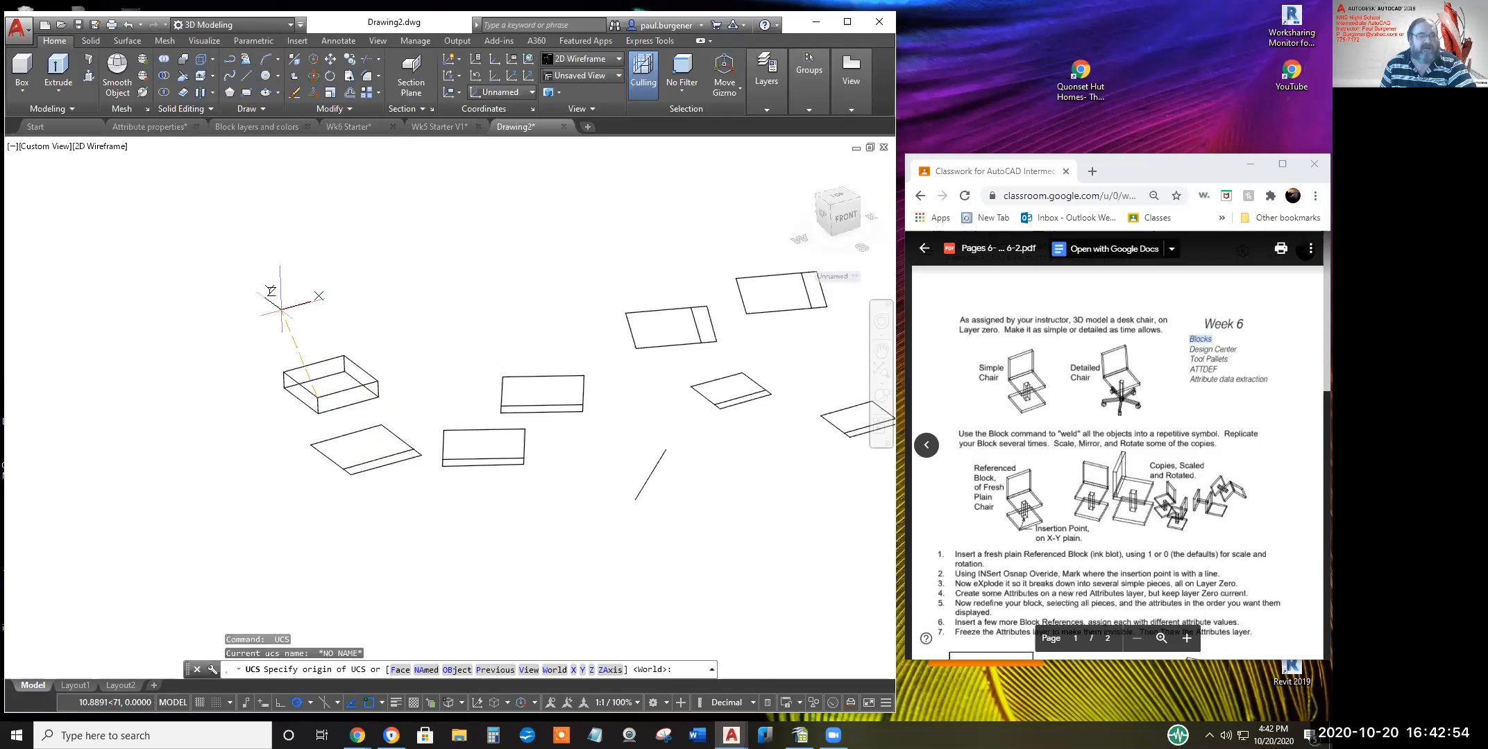
key(Escape)
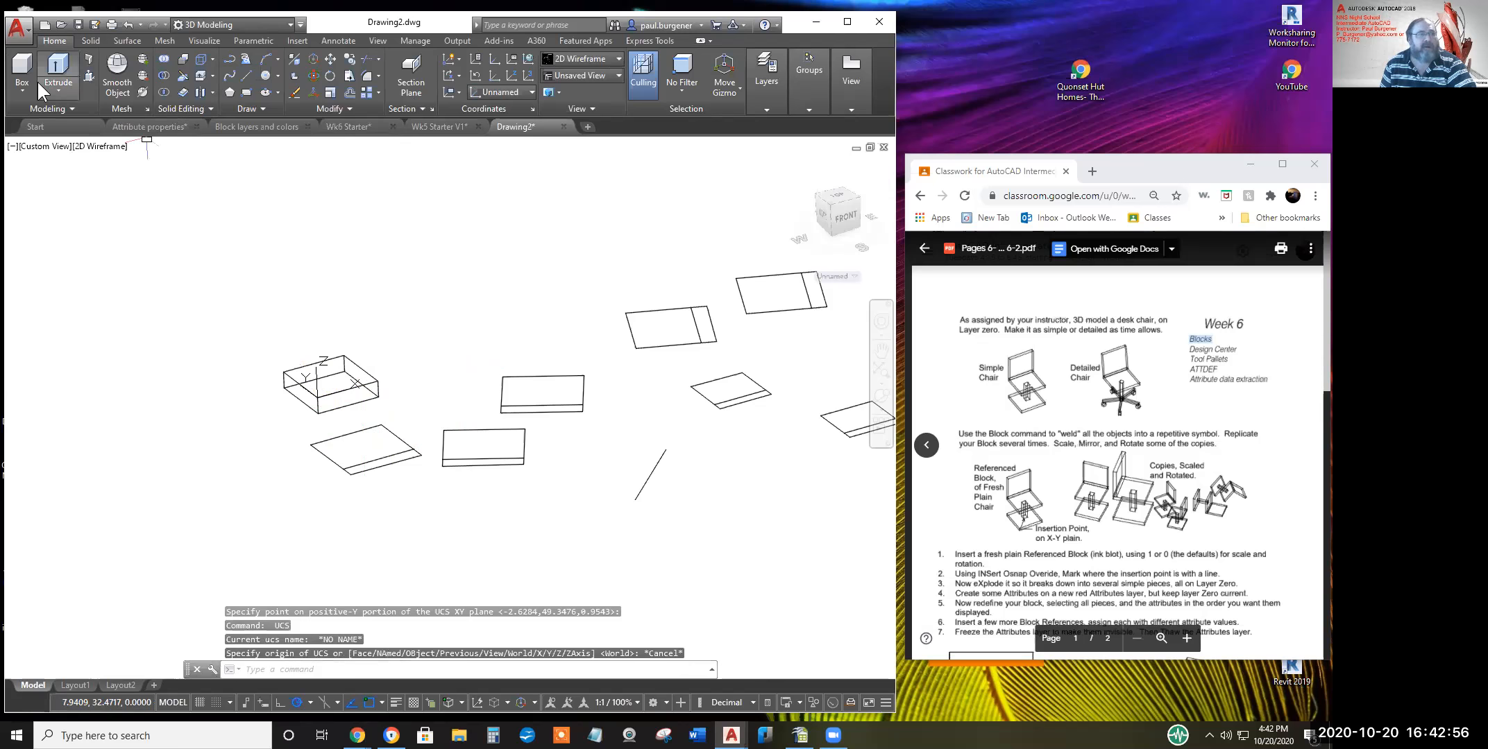
Draw a cylinder centred midway between opposite top corners of the box, setting radius and height
click(18, 88)
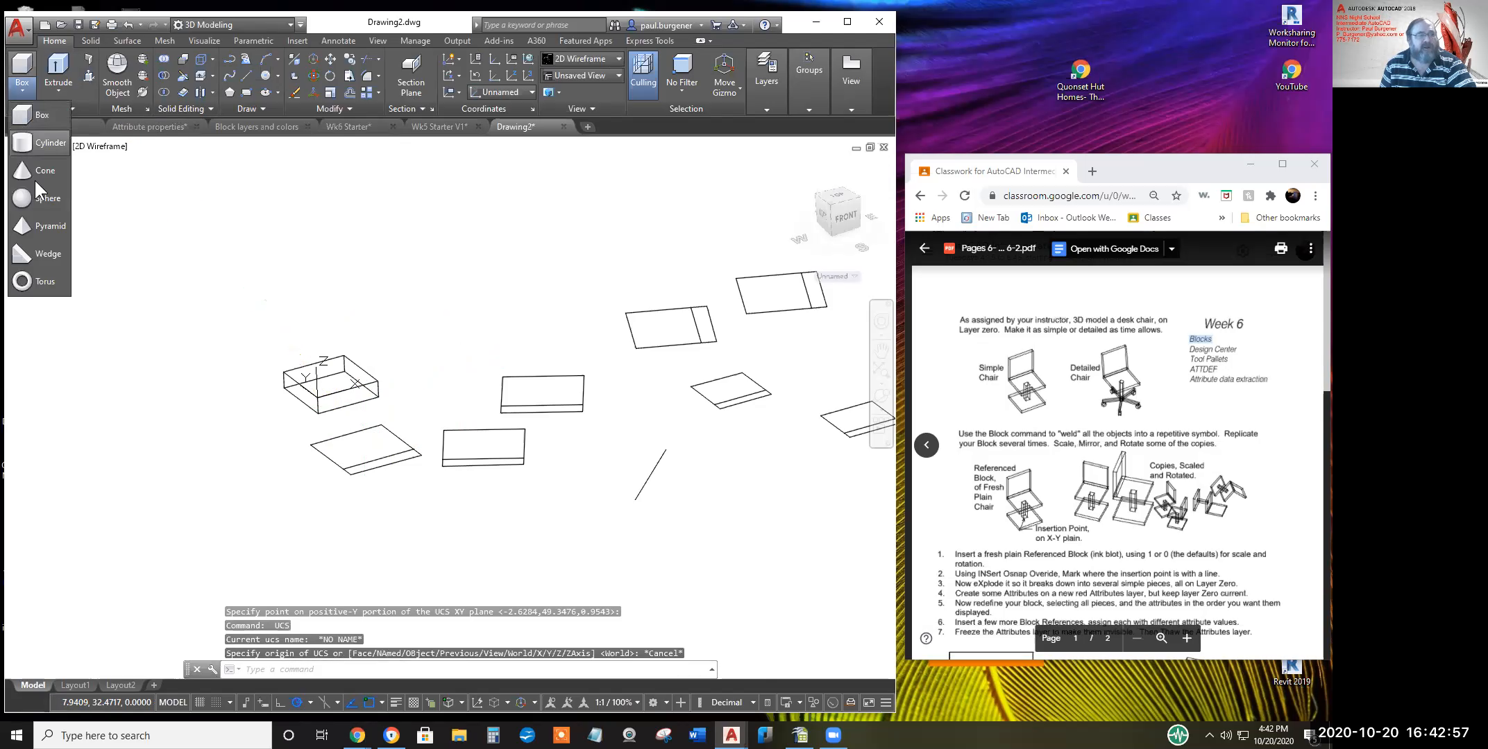
click(38, 142)
shift+right_click(308, 291)
click(375, 316)
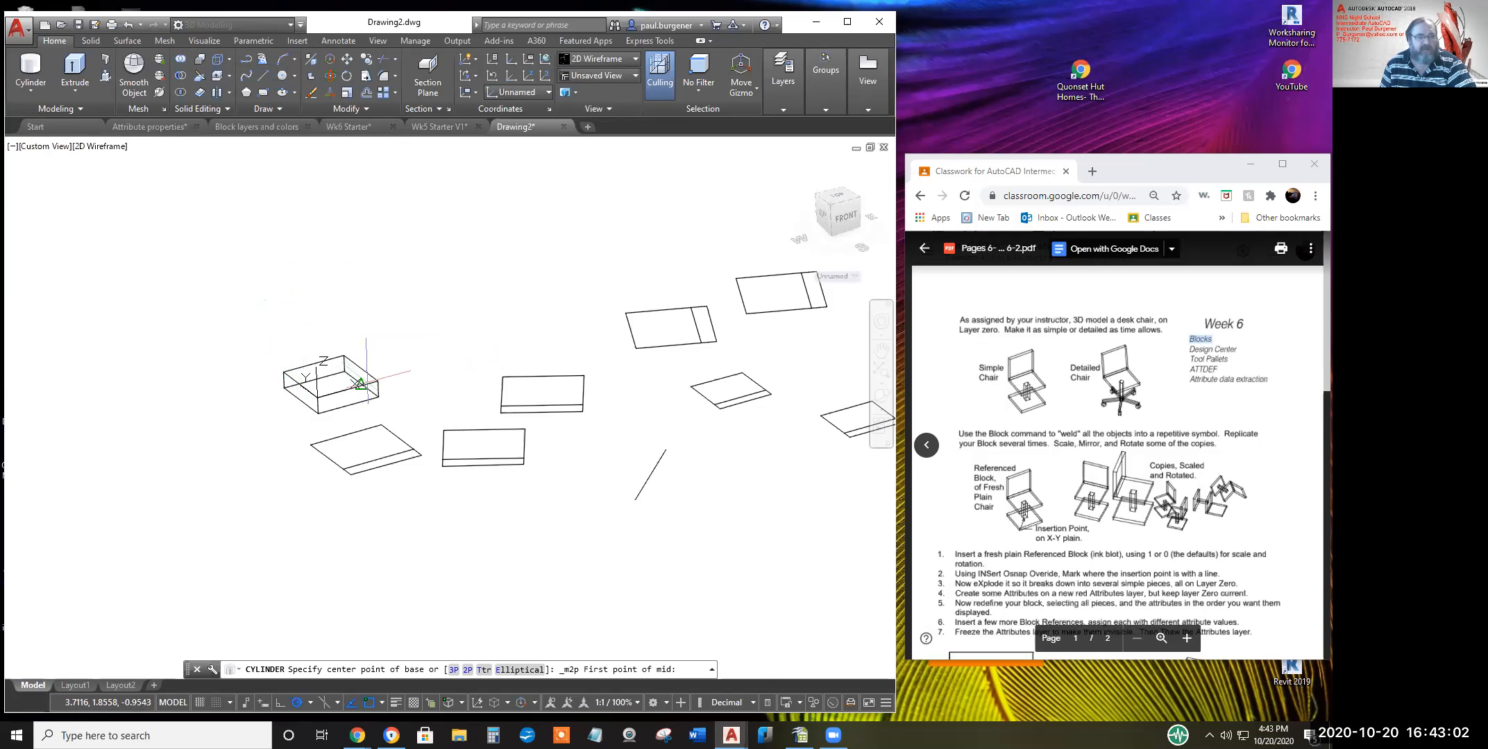
click(379, 381)
click(284, 372)
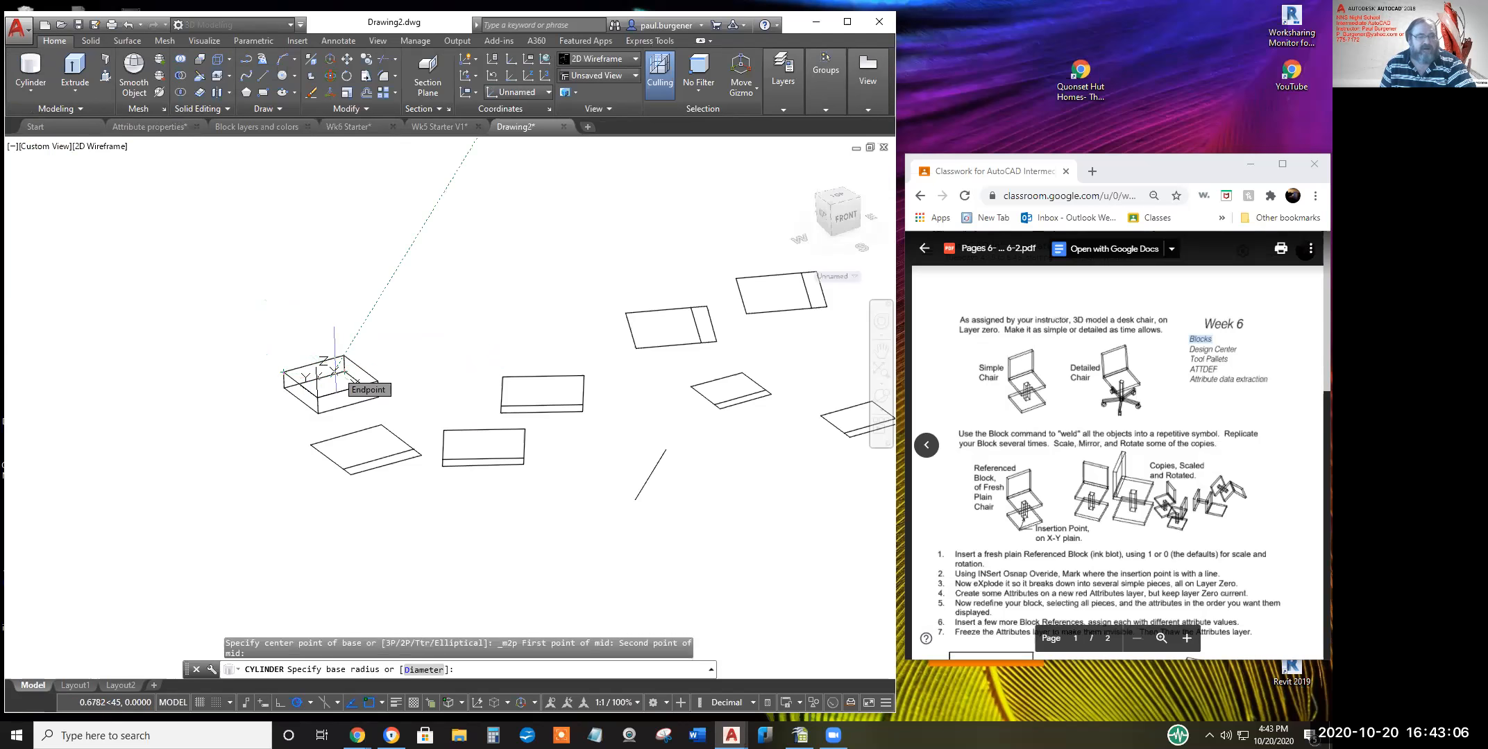
scroll(333, 373, up, 5)
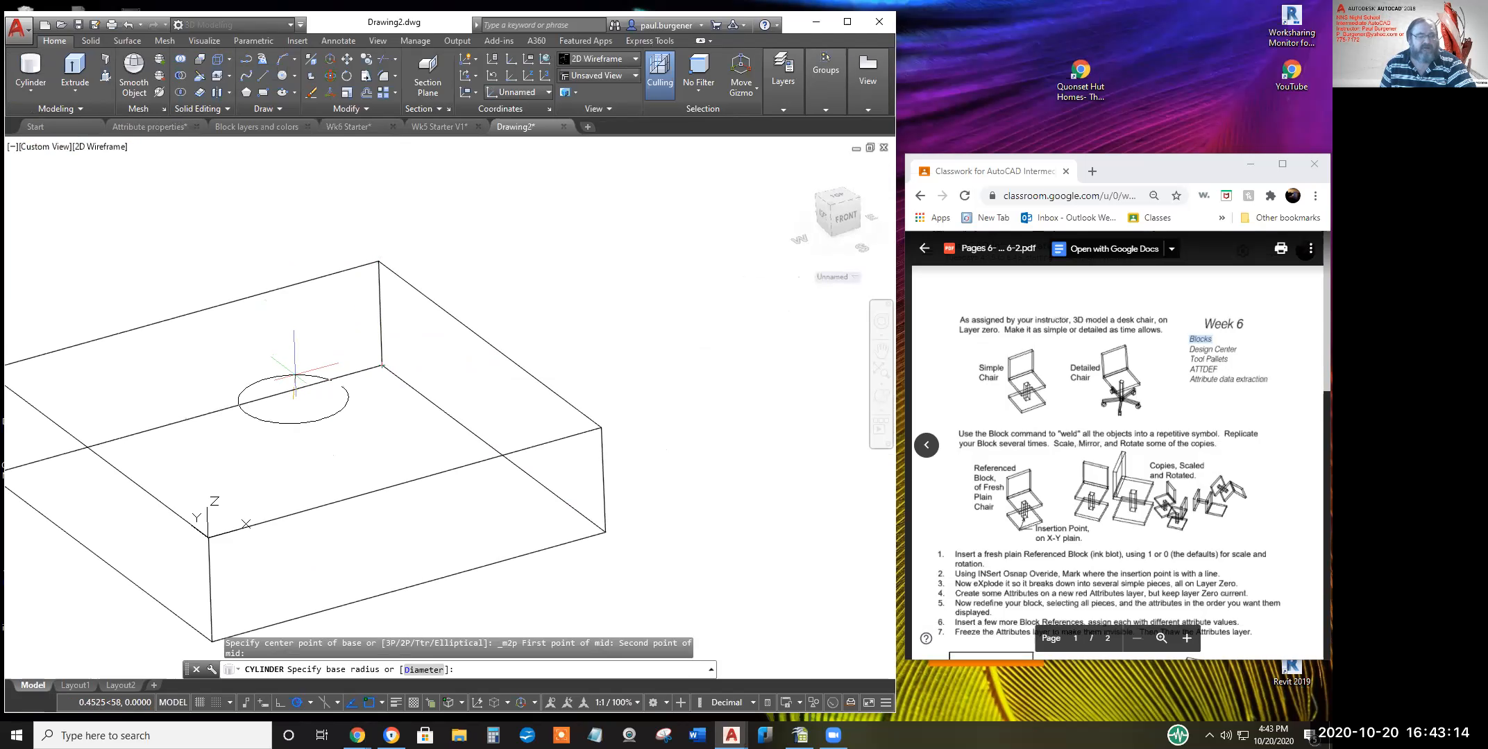
click(294, 375)
scroll(306, 290, down, 2)
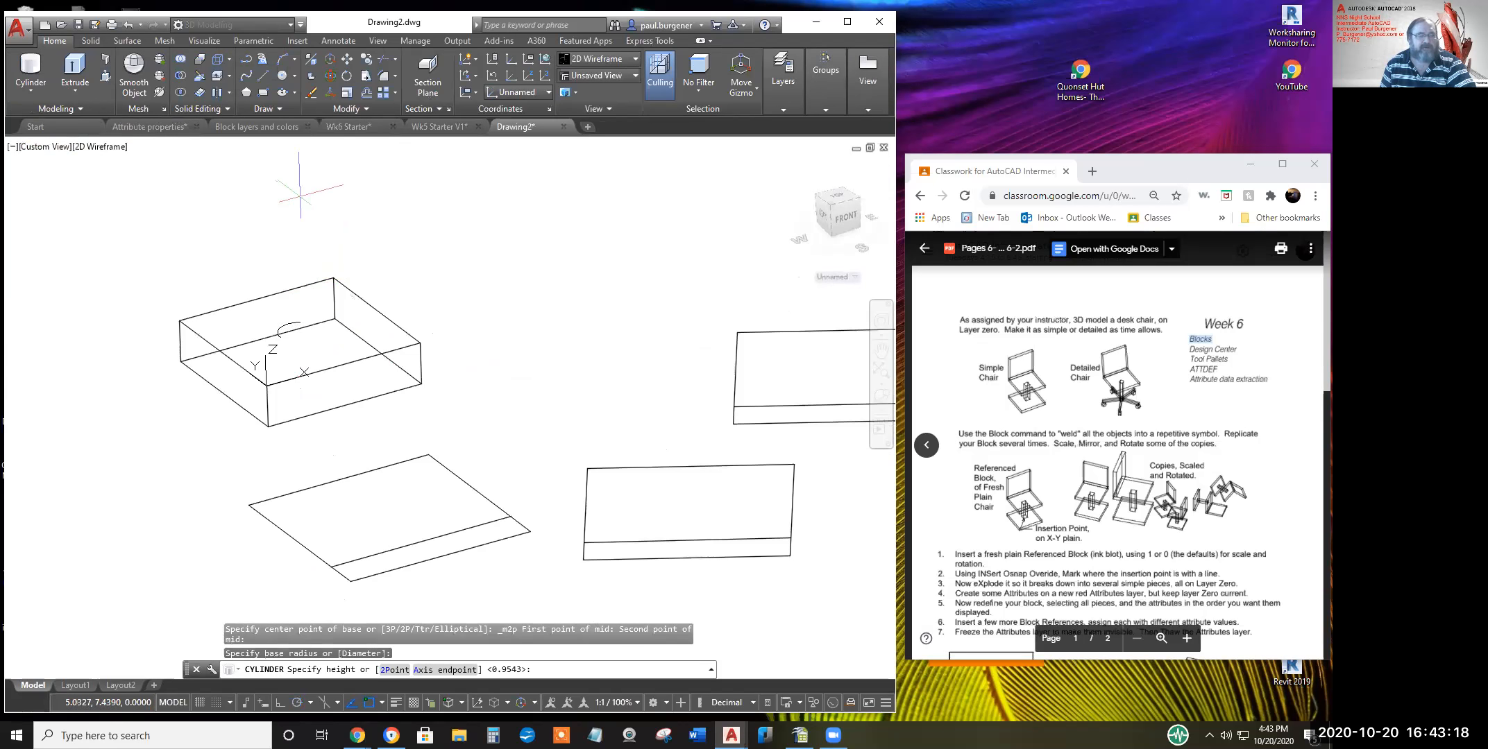
click(298, 194)
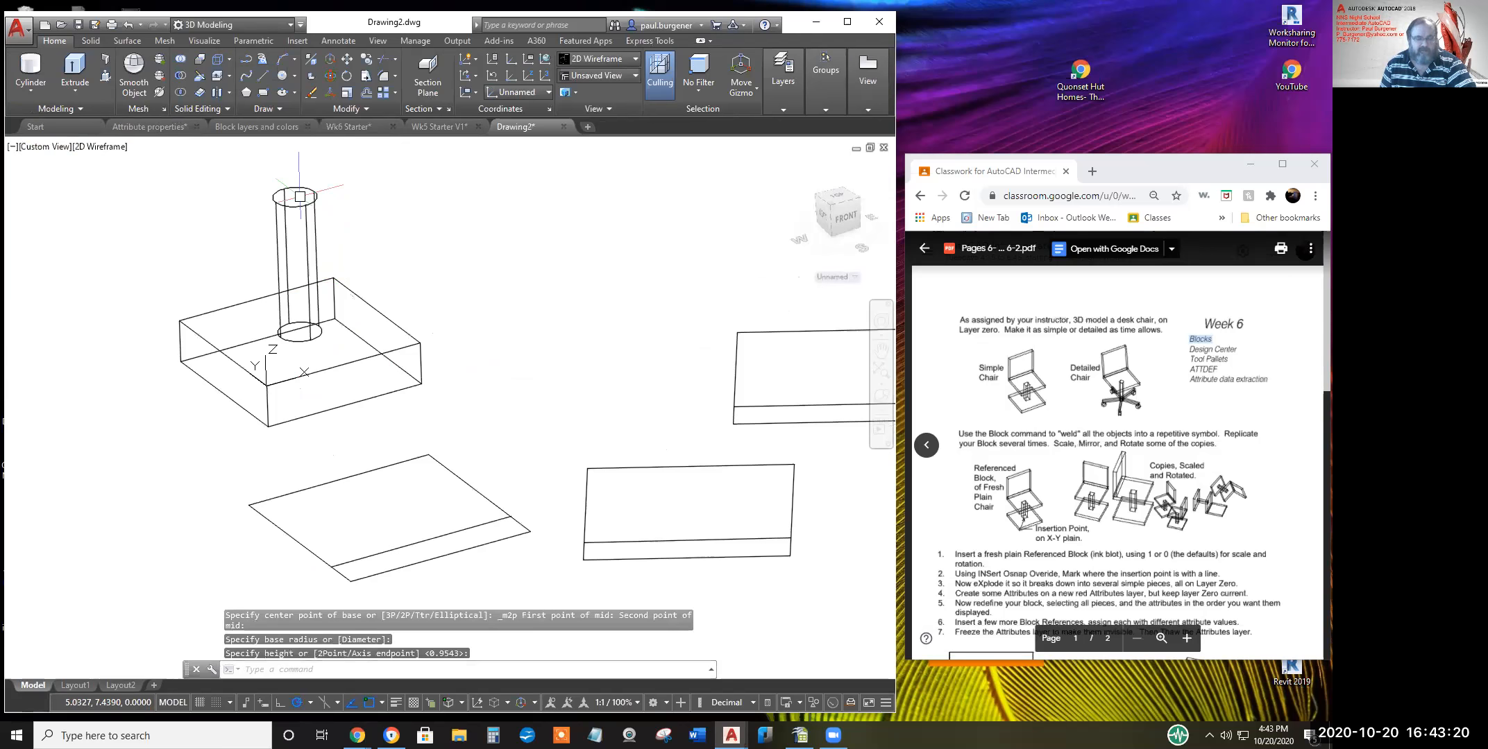
Cancel the repeated cylinder and pan the view to bring the column into focus
key(Return)
middle_drag(453, 380, 456, 484)
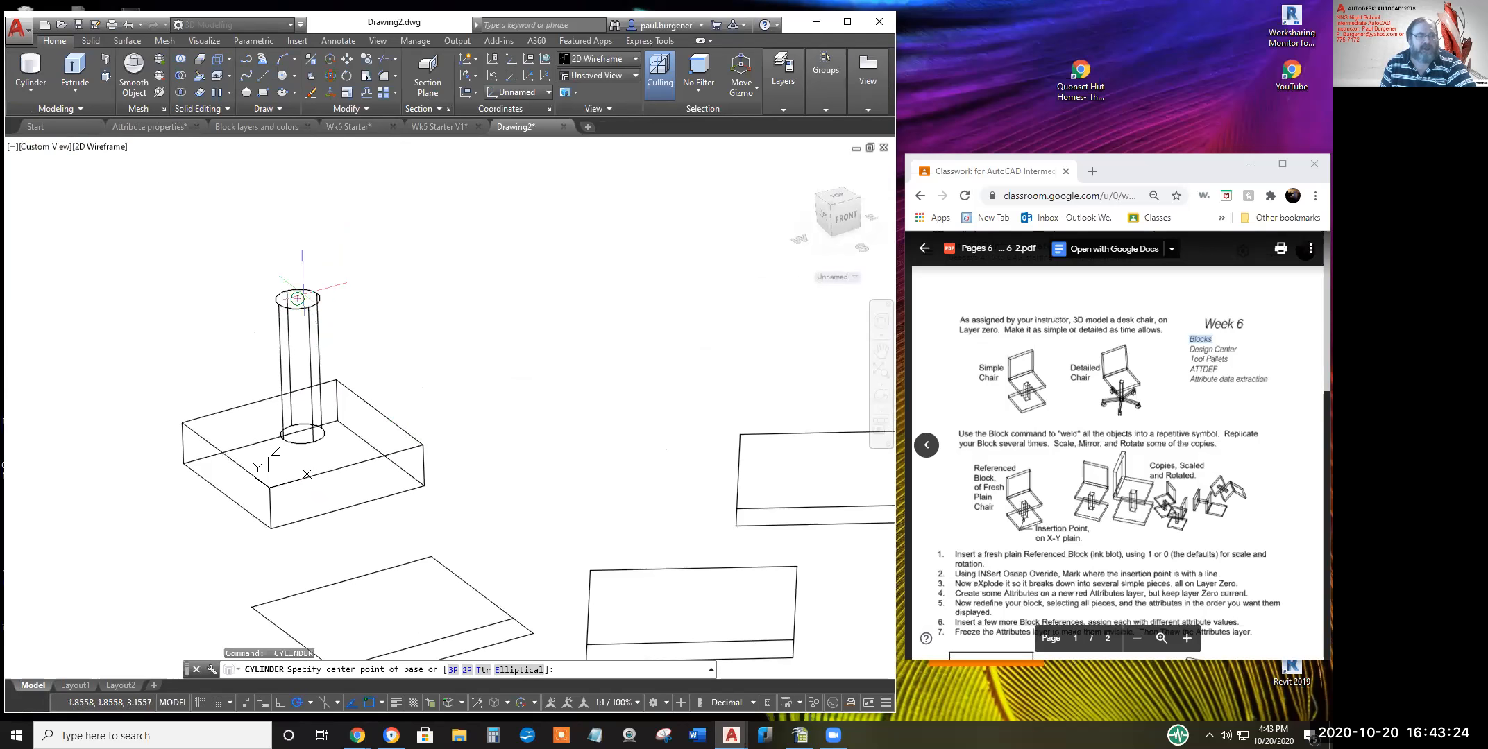
key(Escape)
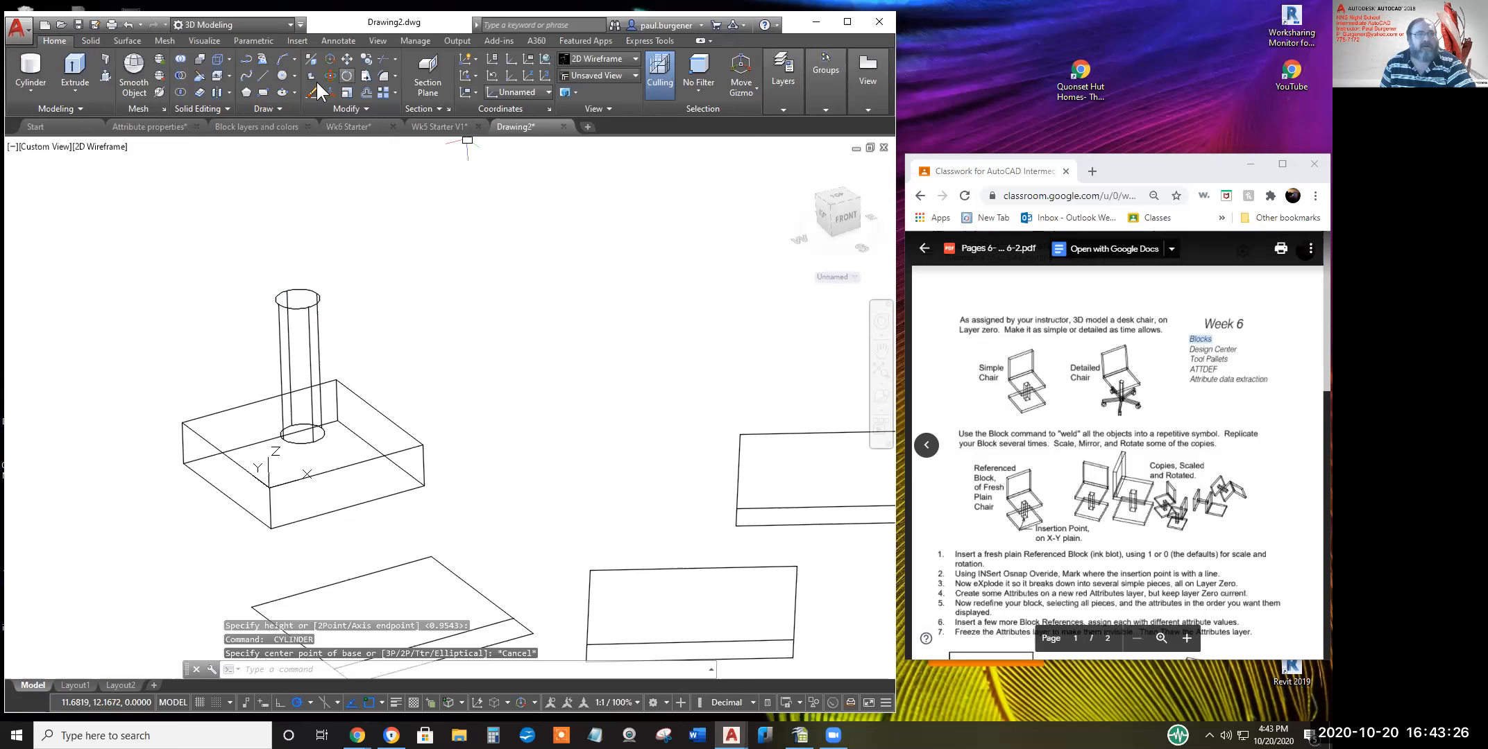
click(545, 81)
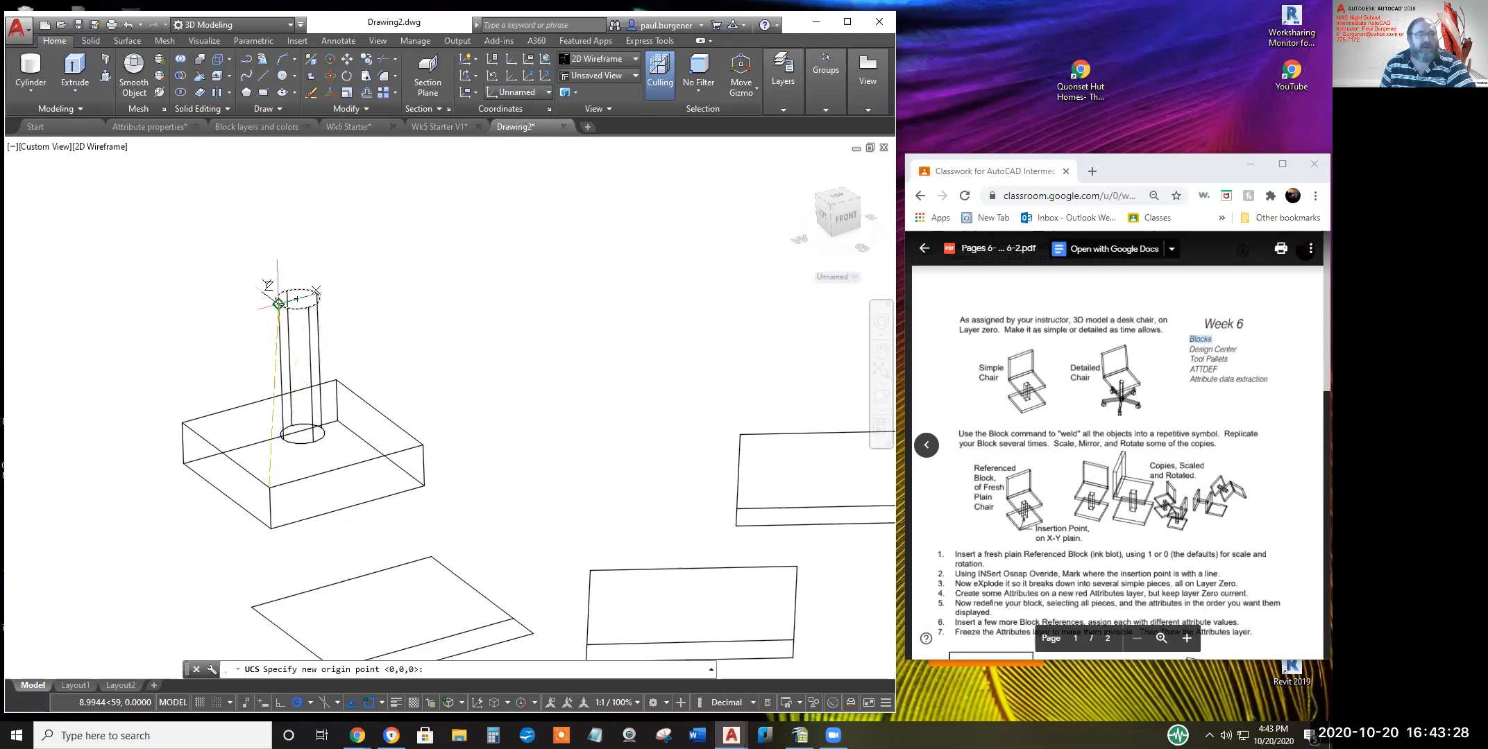
Place a UCS at the column's top centre, then undo it and the cylinder steps
click(298, 299)
click(318, 294)
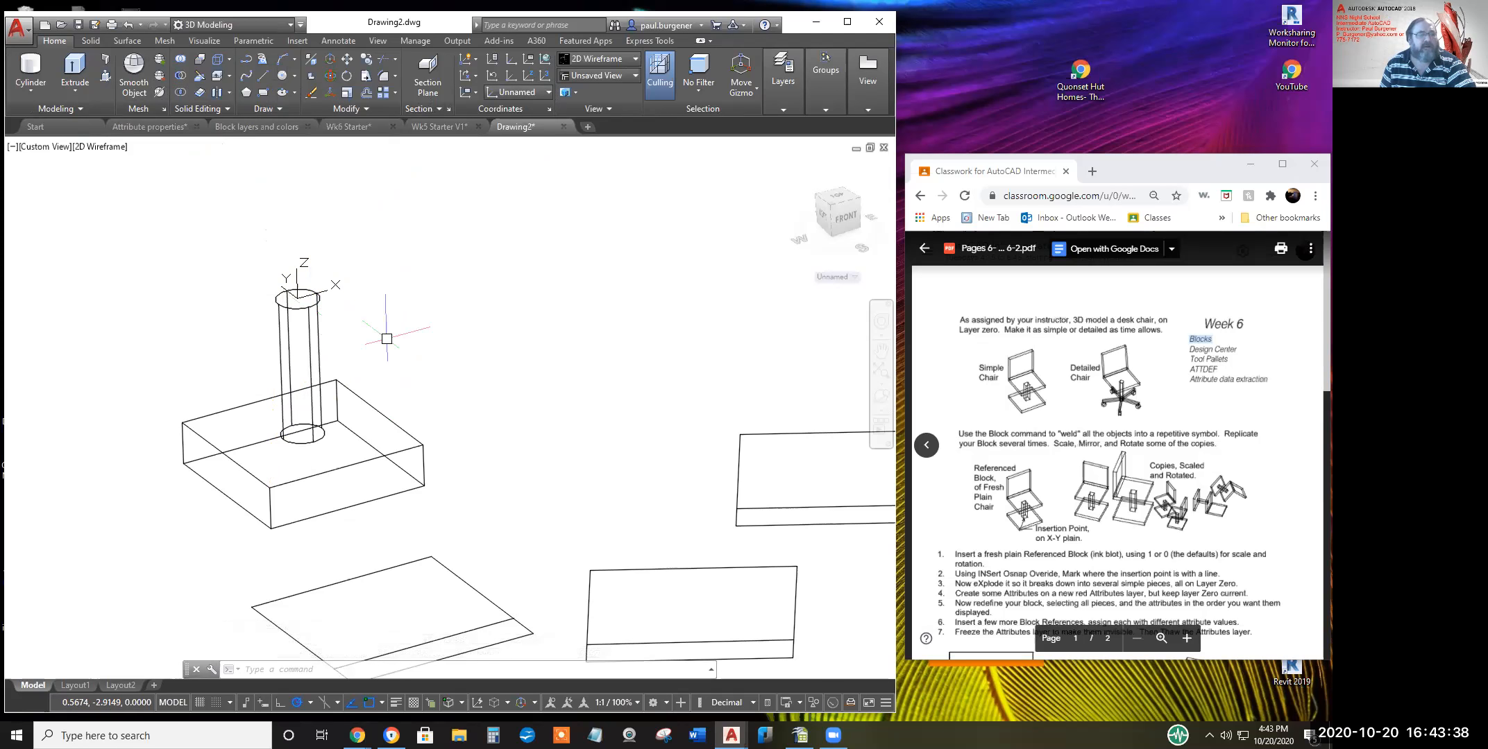
click(126, 24)
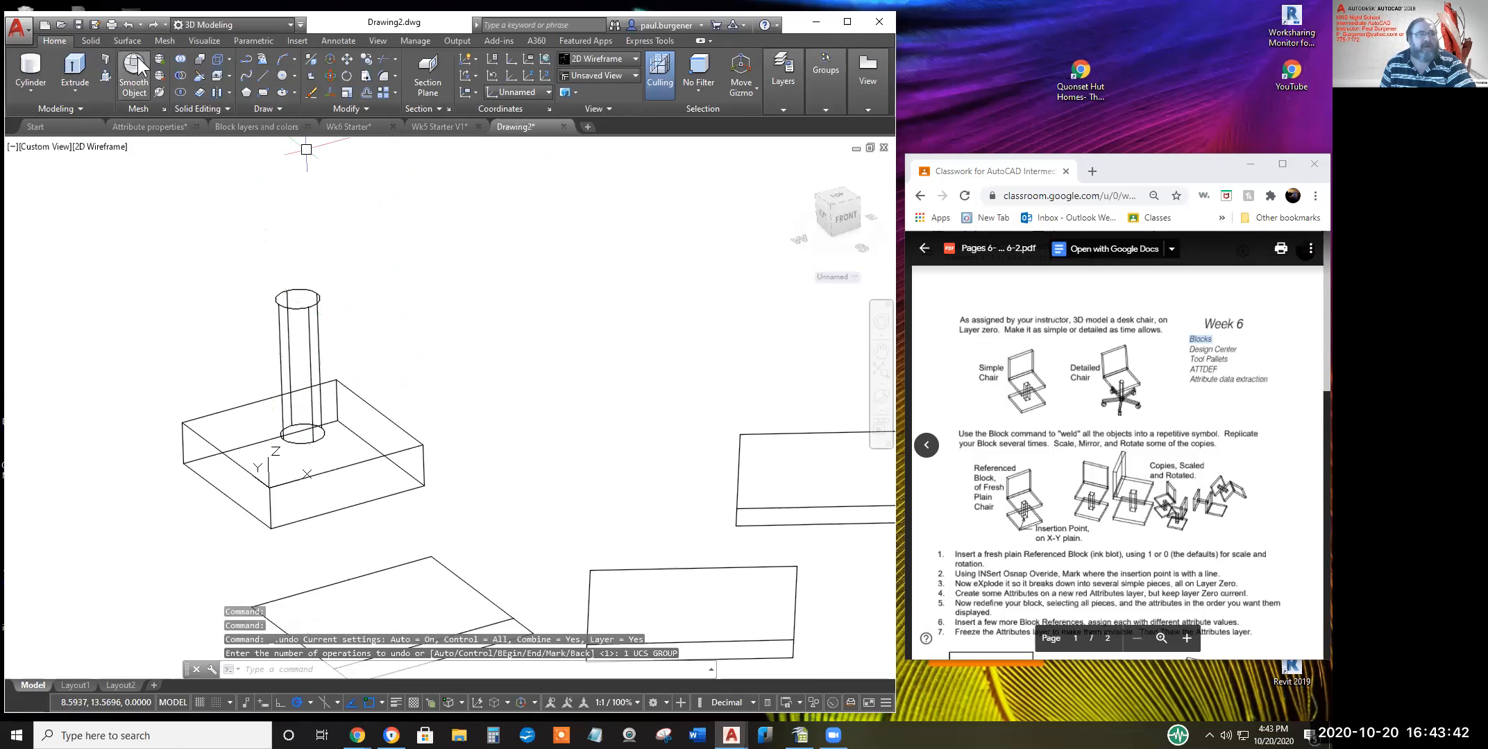
click(128, 21)
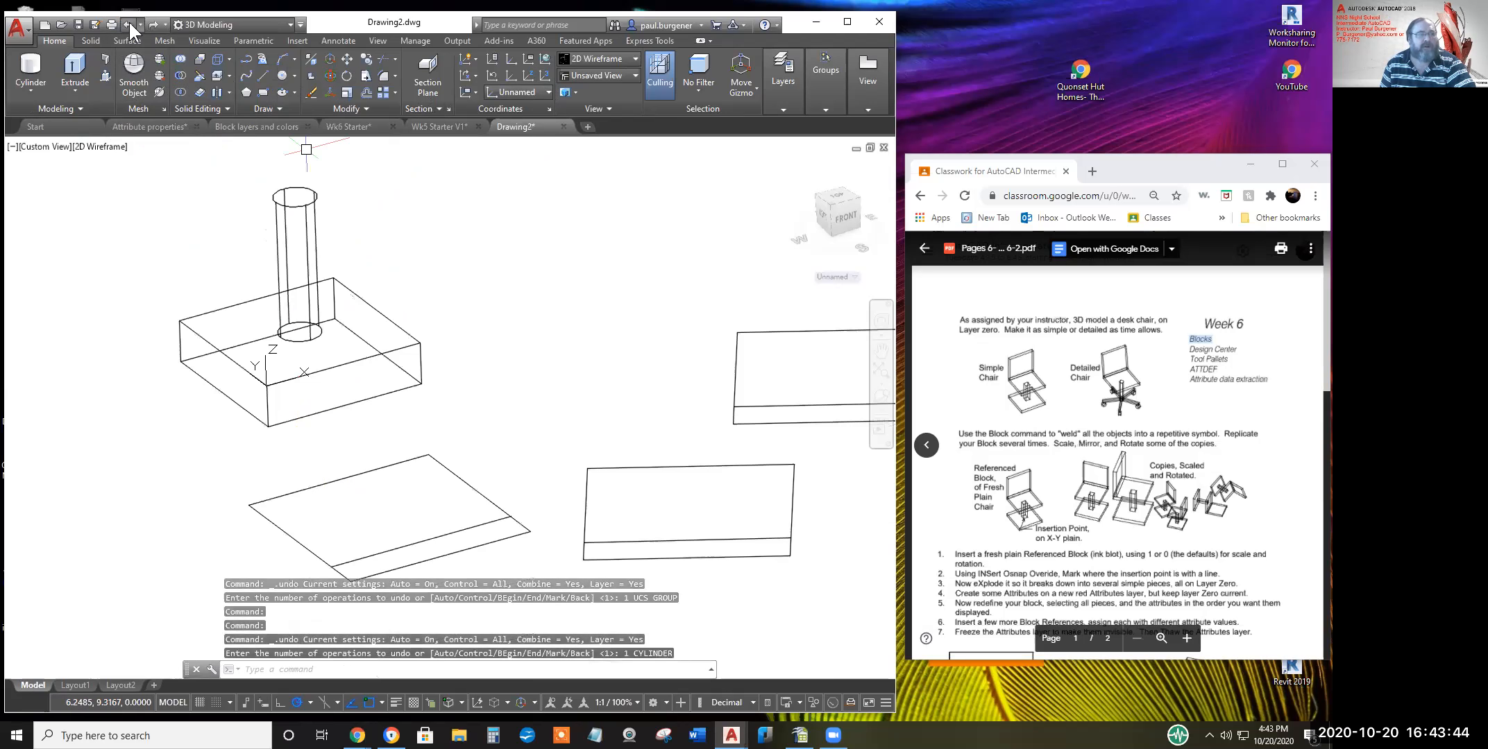
click(123, 25)
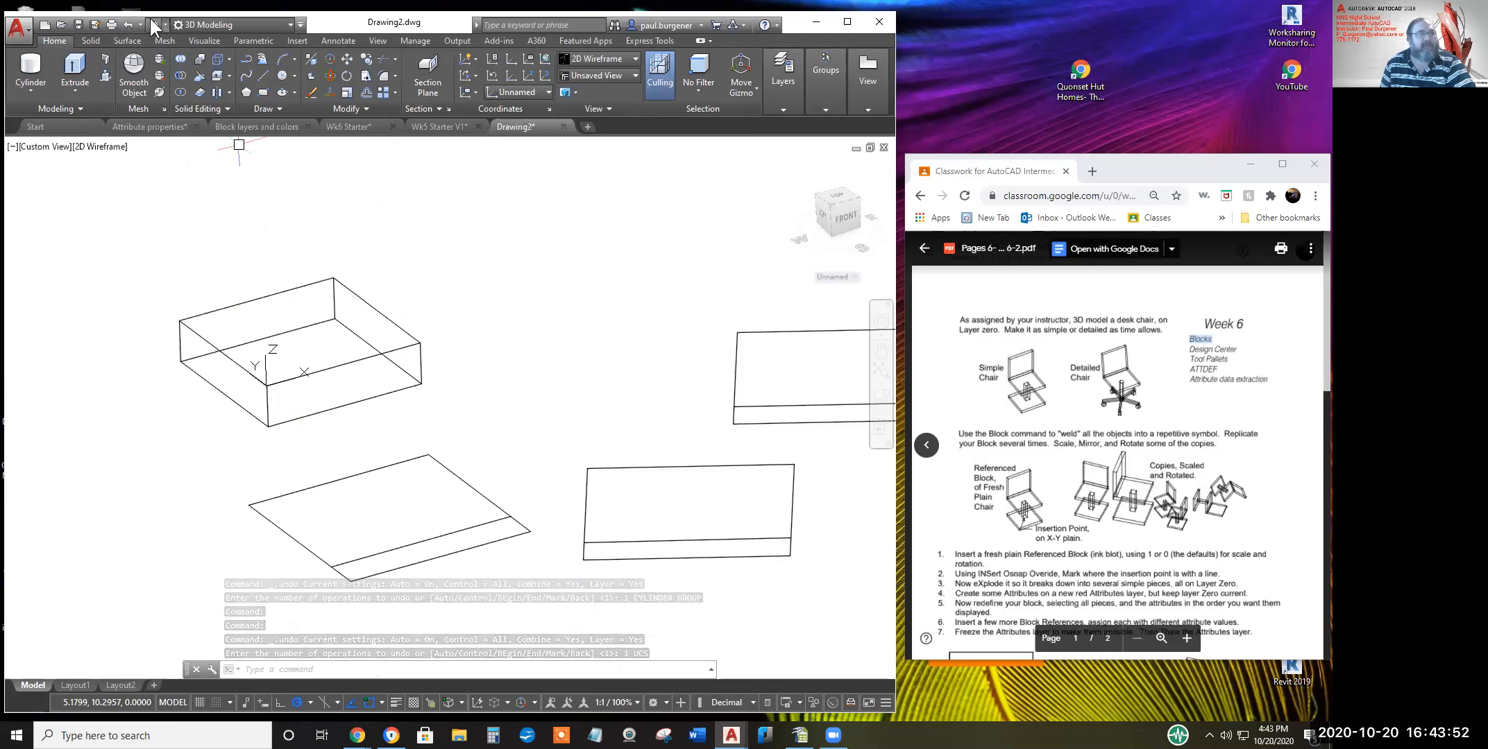
Redo the UCS and cylinder, then reset the coordinate system to World
click(151, 24)
click(152, 24)
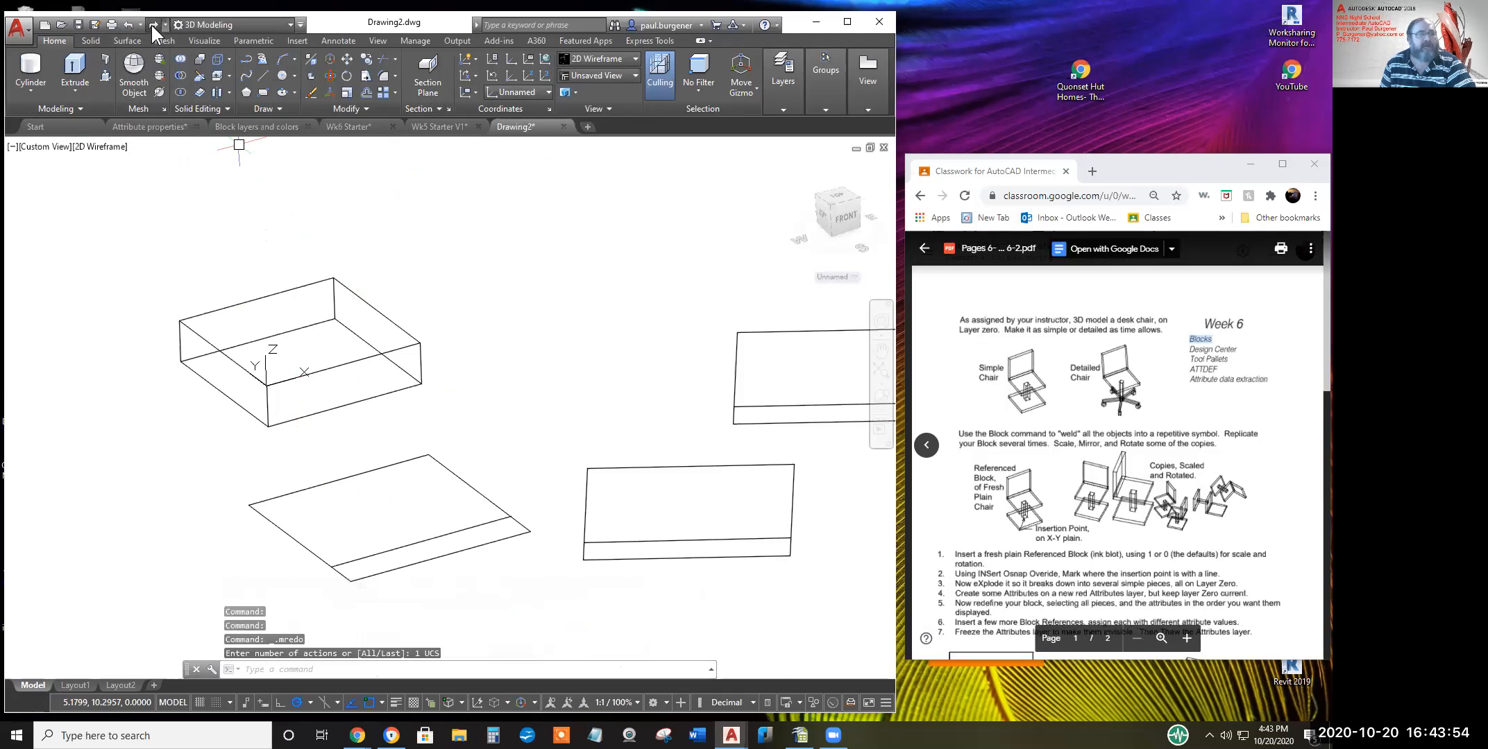
click(544, 58)
click(544, 58)
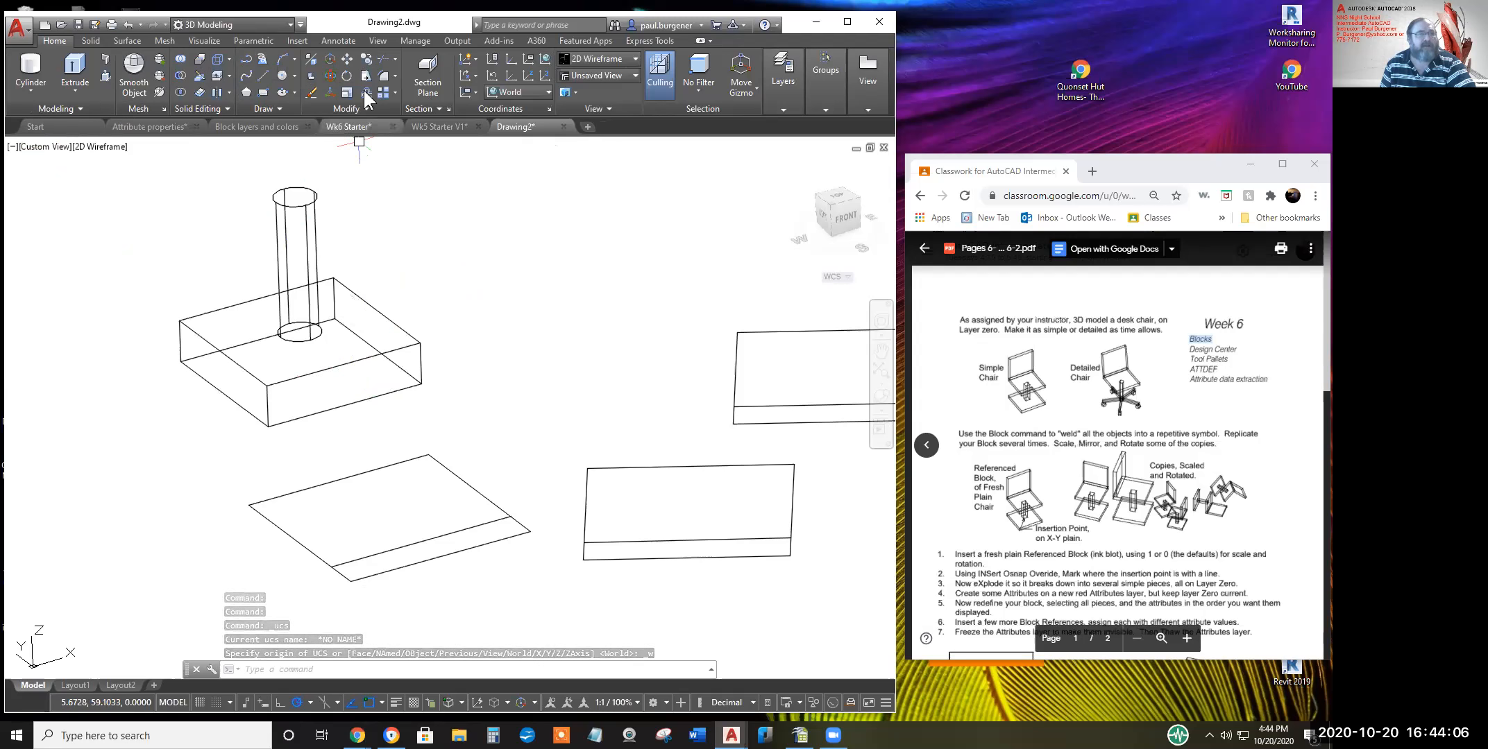
Copy the base box onto the column's top centre, based midway between its corners
click(366, 59)
click(403, 332)
key(Return)
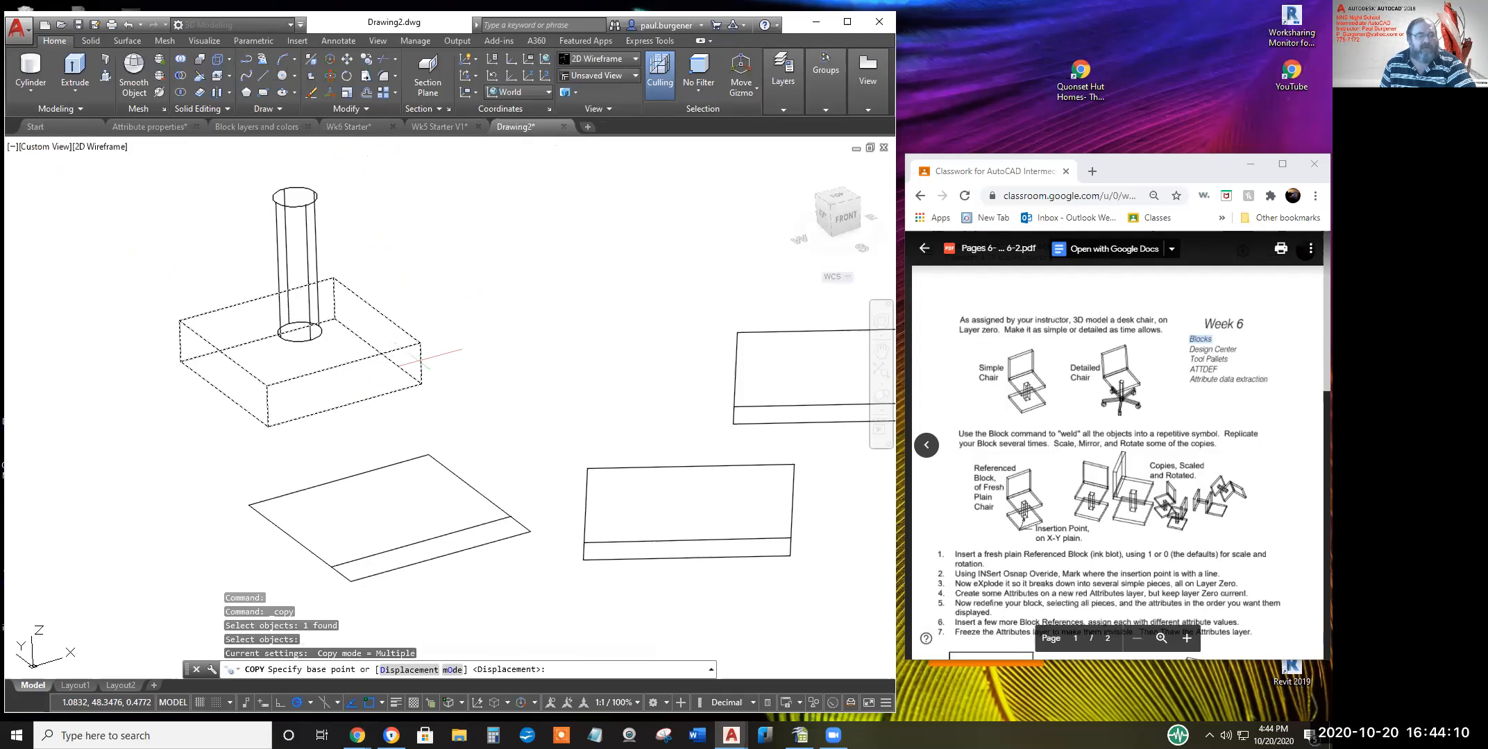
shift+right_click(481, 249)
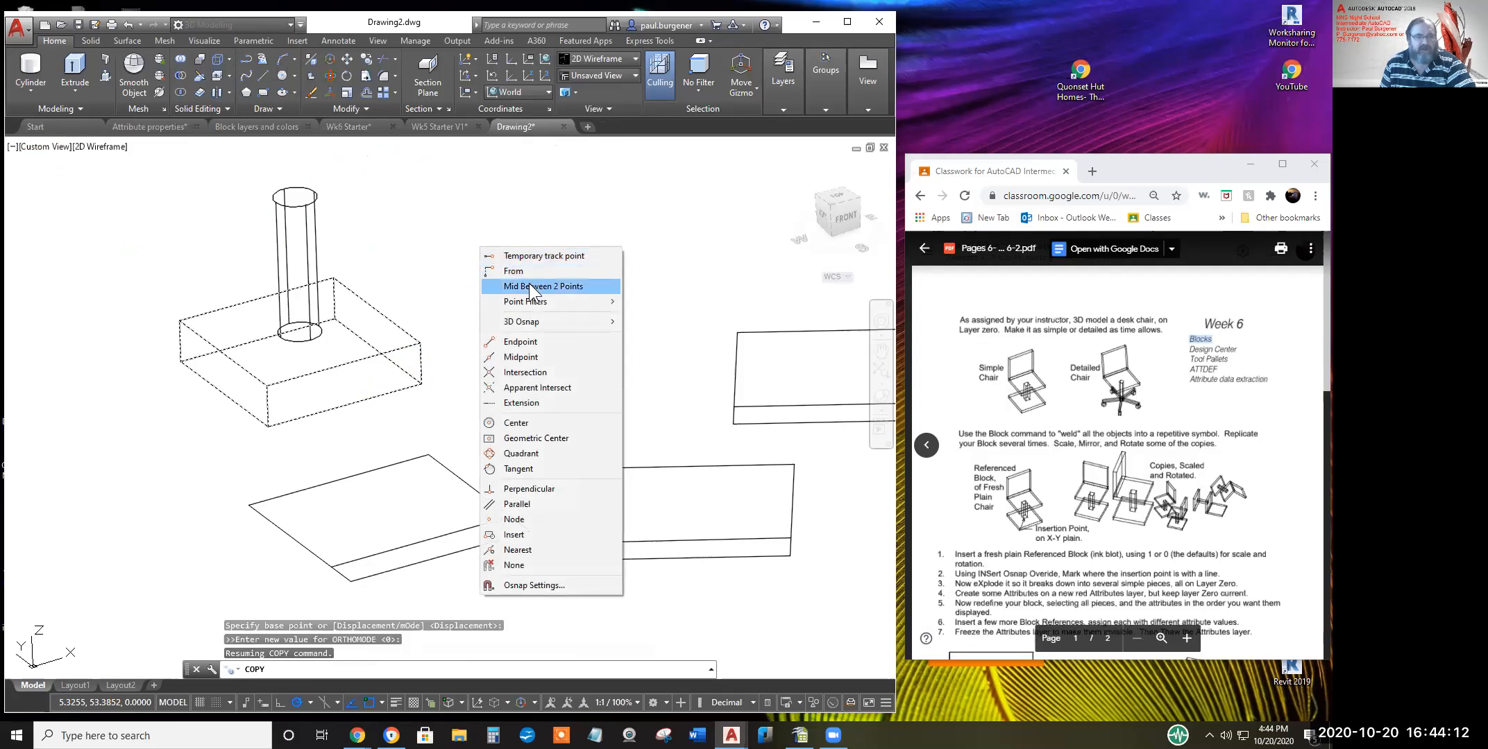
click(529, 285)
click(422, 381)
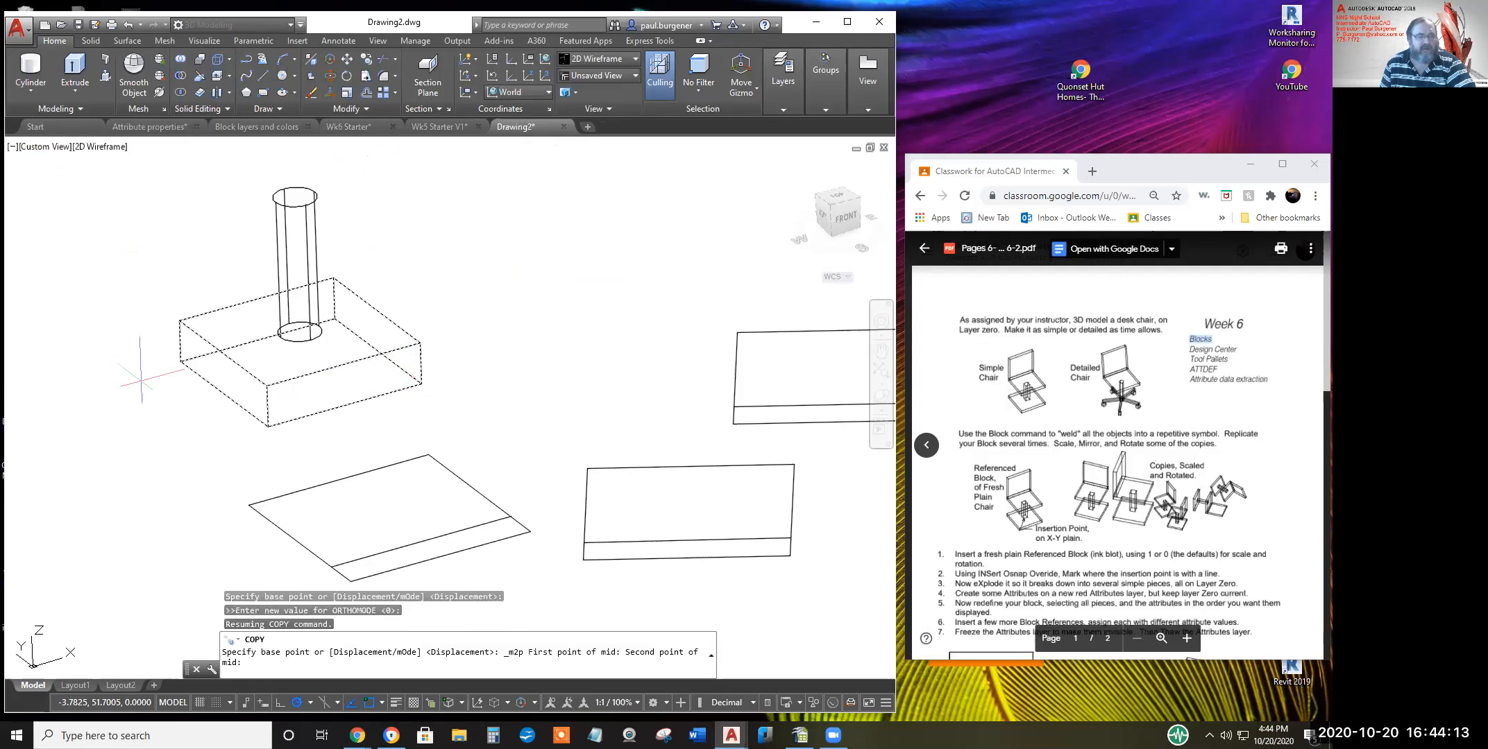
click(181, 361)
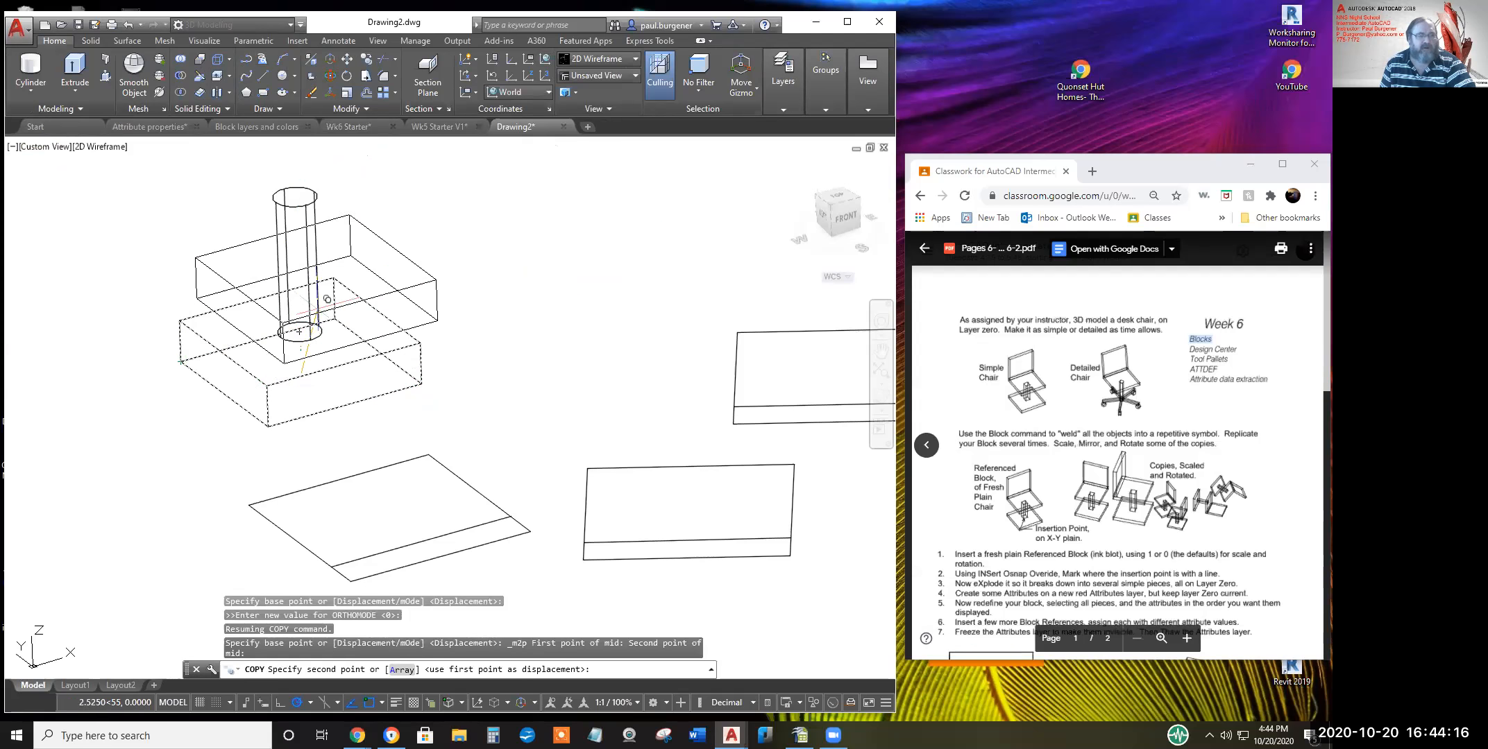
click(305, 181)
Place a second box copy floating above the seat and orbit to check the model
middle_drag(431, 233, 490, 475)
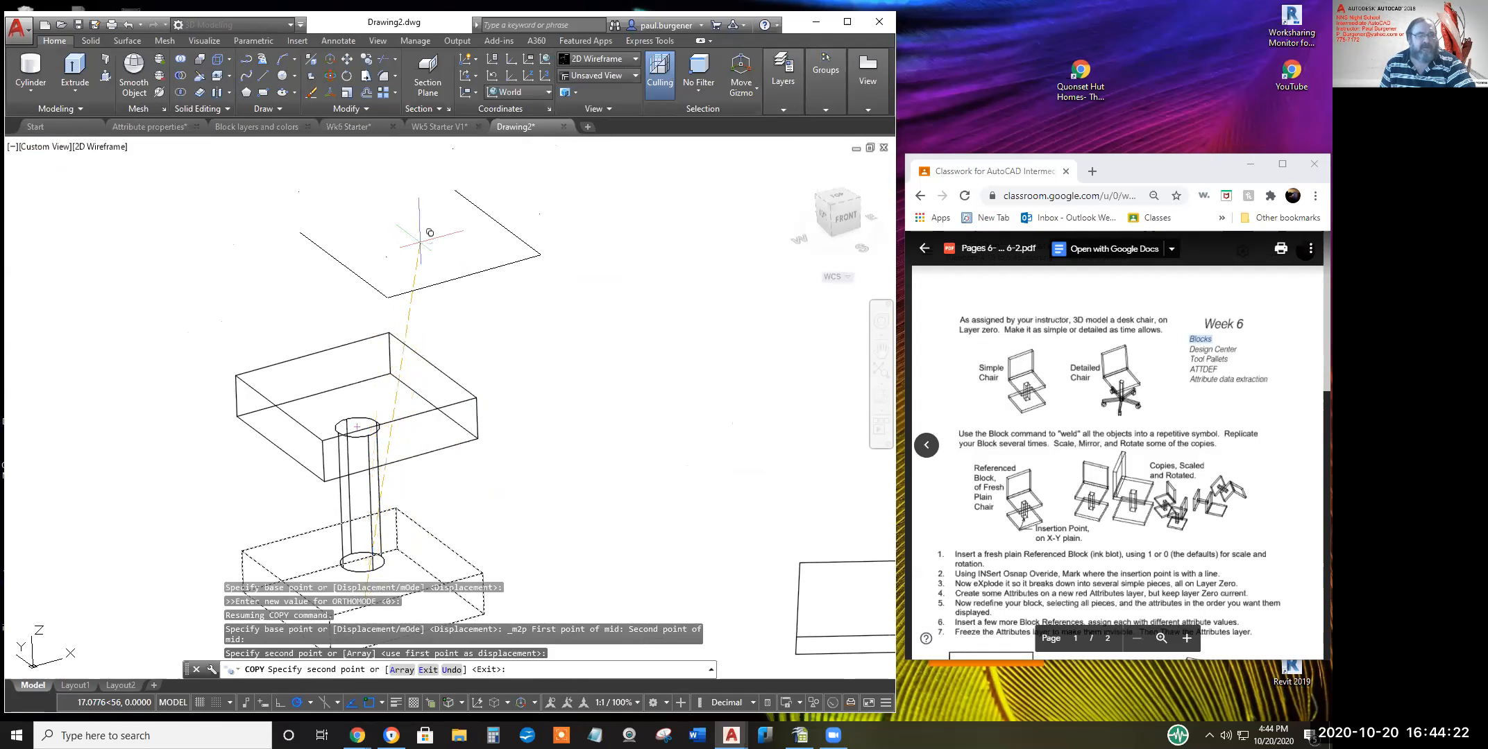
click(414, 238)
key(Escape)
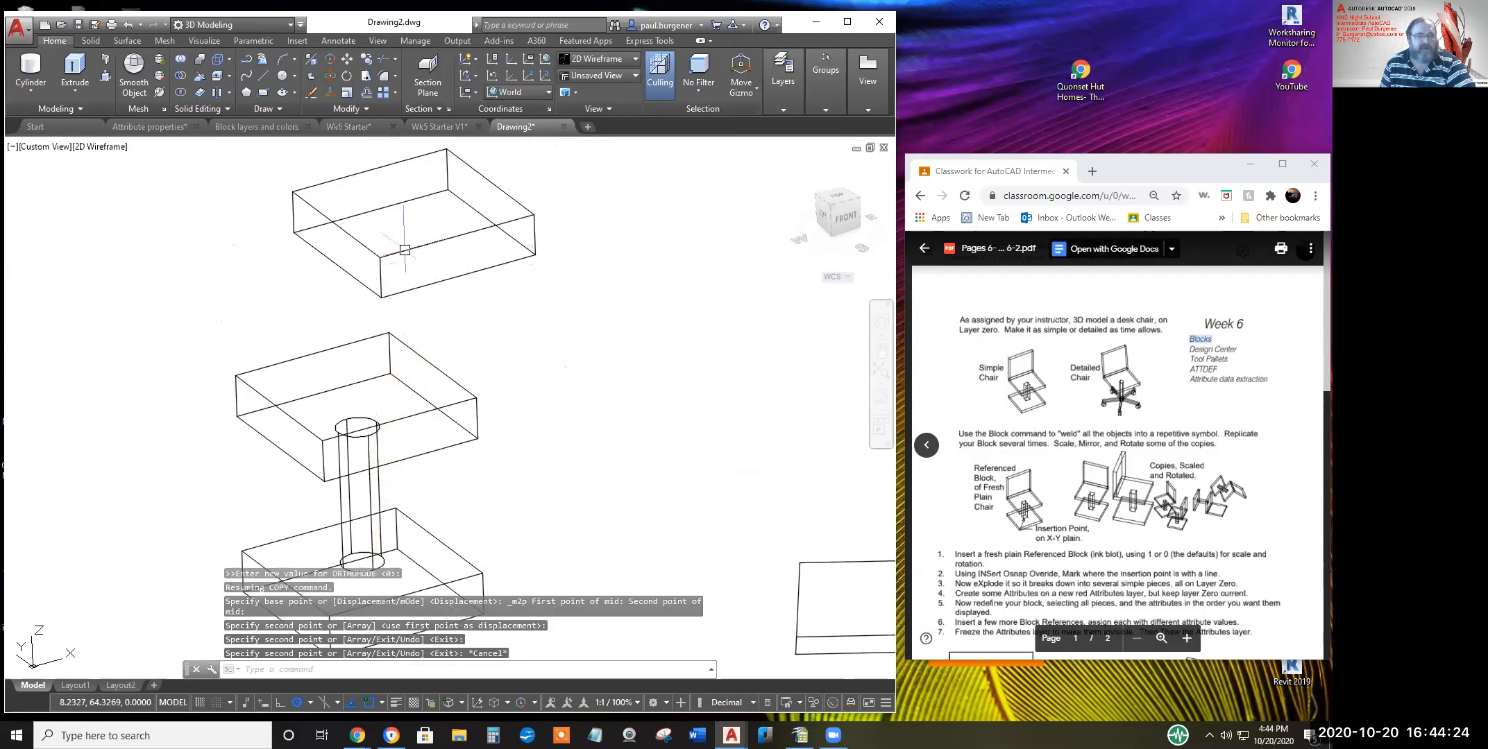
click(880, 394)
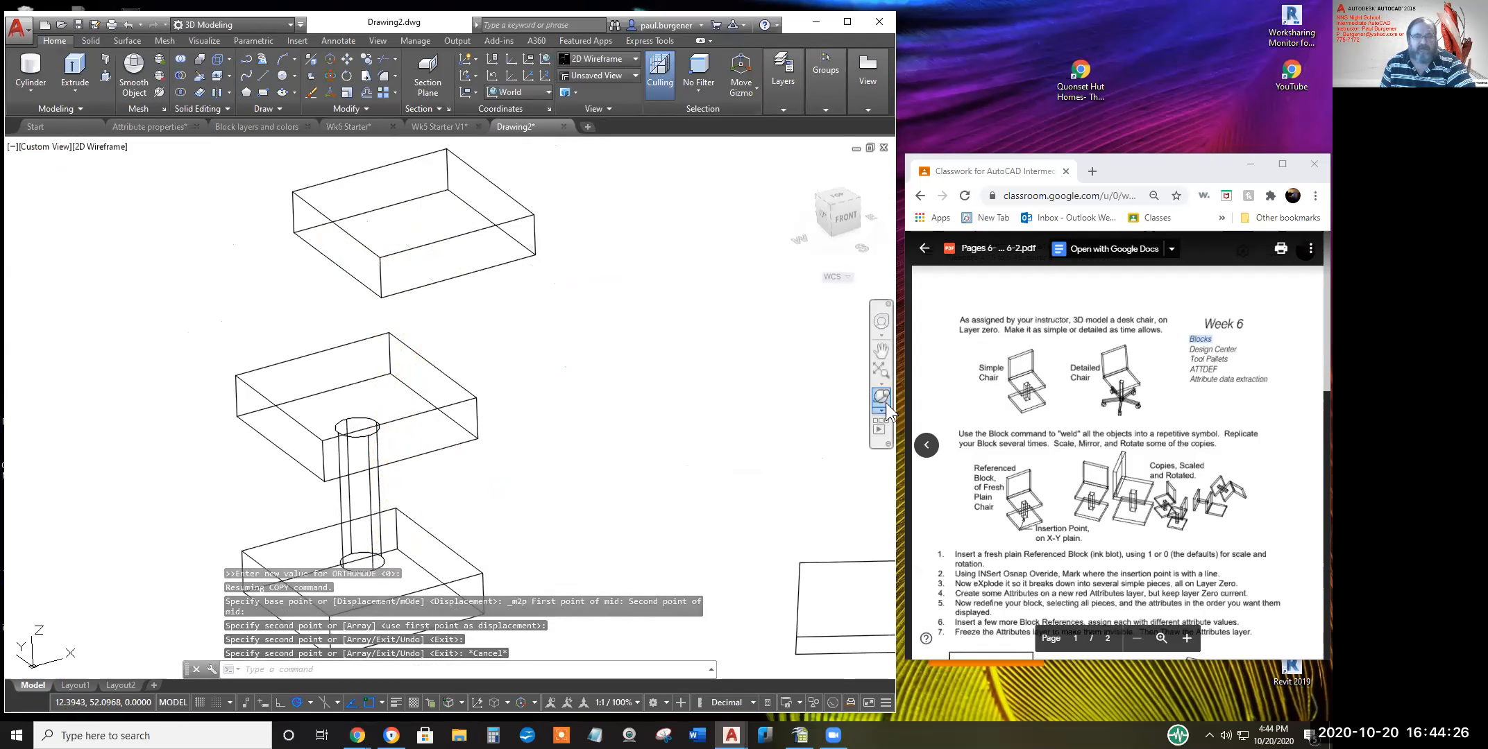
drag(617, 435, 571, 433)
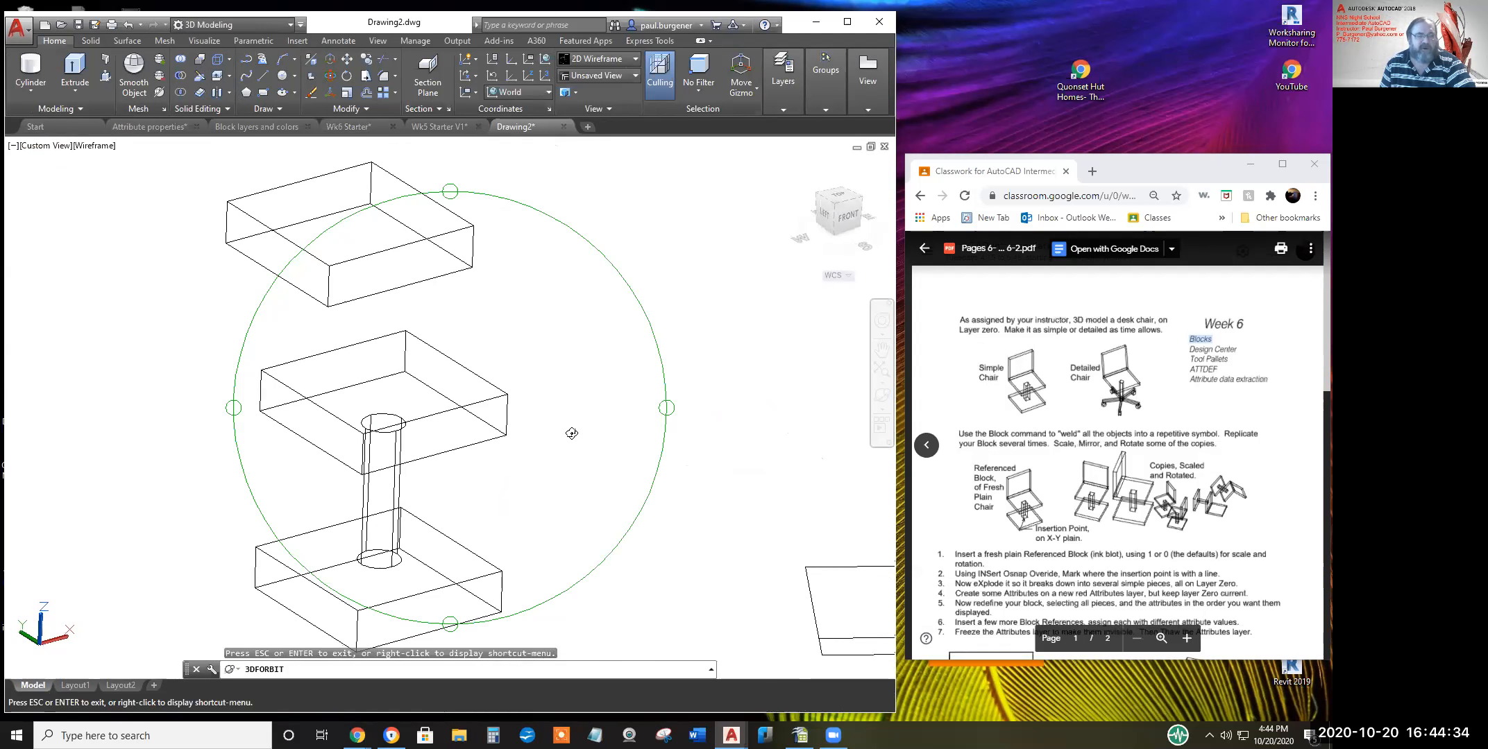
key(Escape)
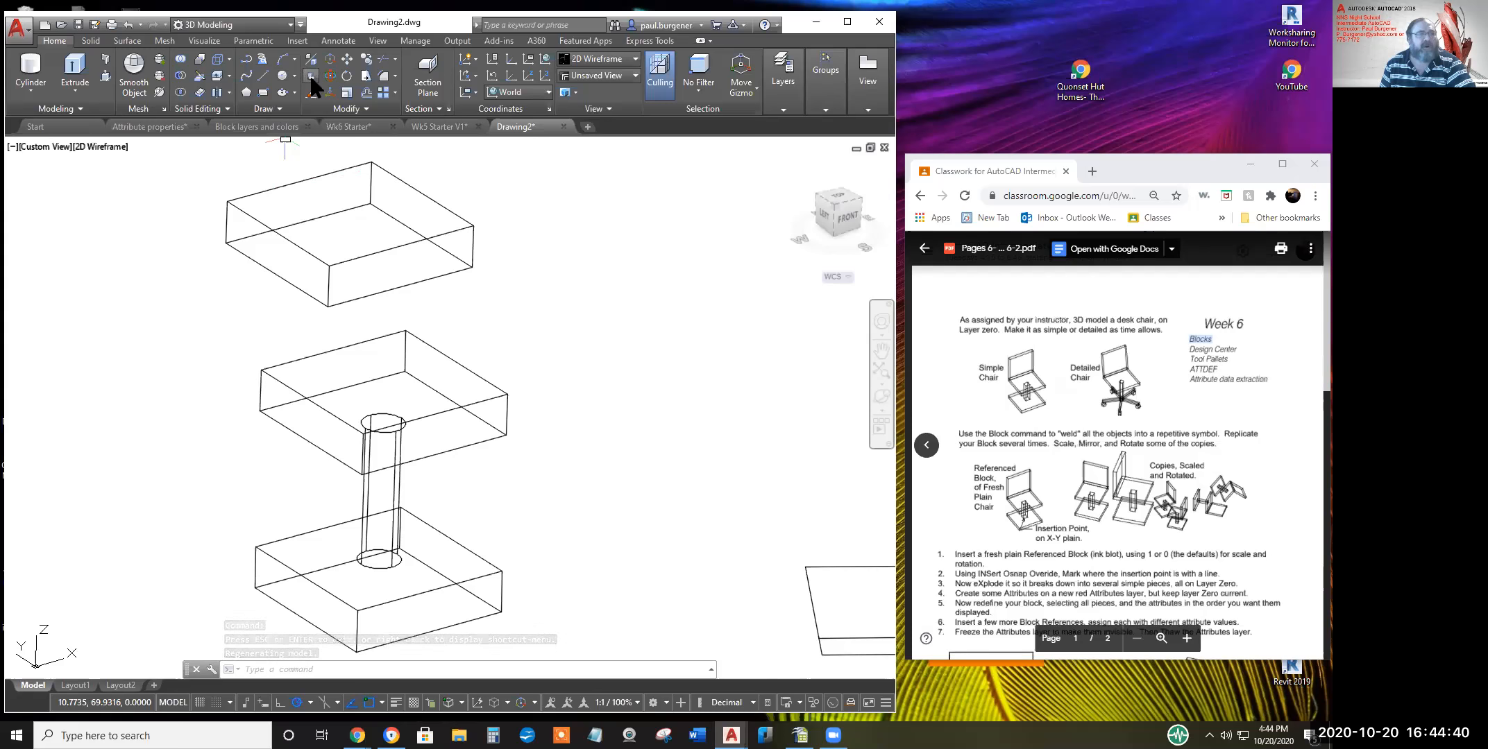
Align the top box copy upright behind the seat as a backrest, using three point pairs
click(350, 109)
click(307, 142)
click(431, 202)
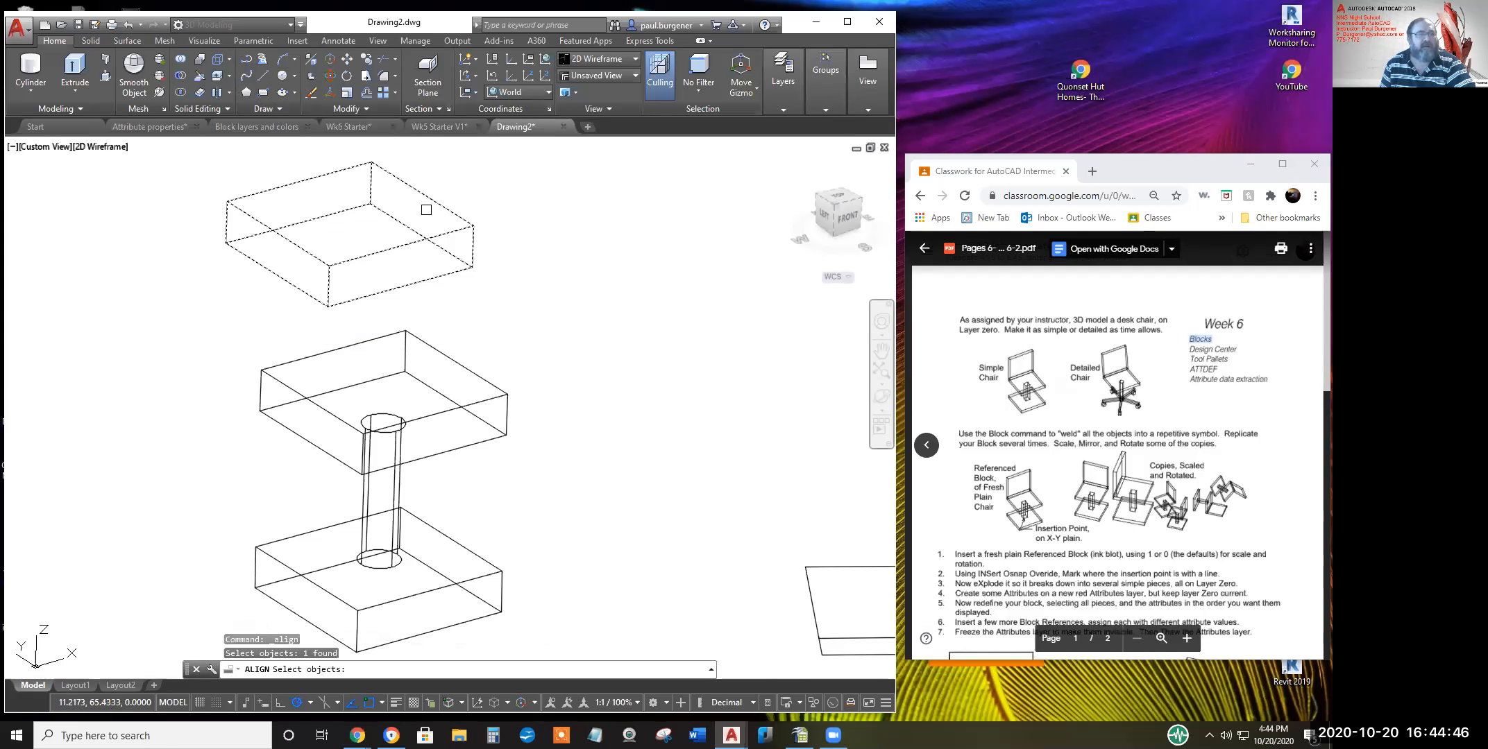
key(Return)
click(328, 265)
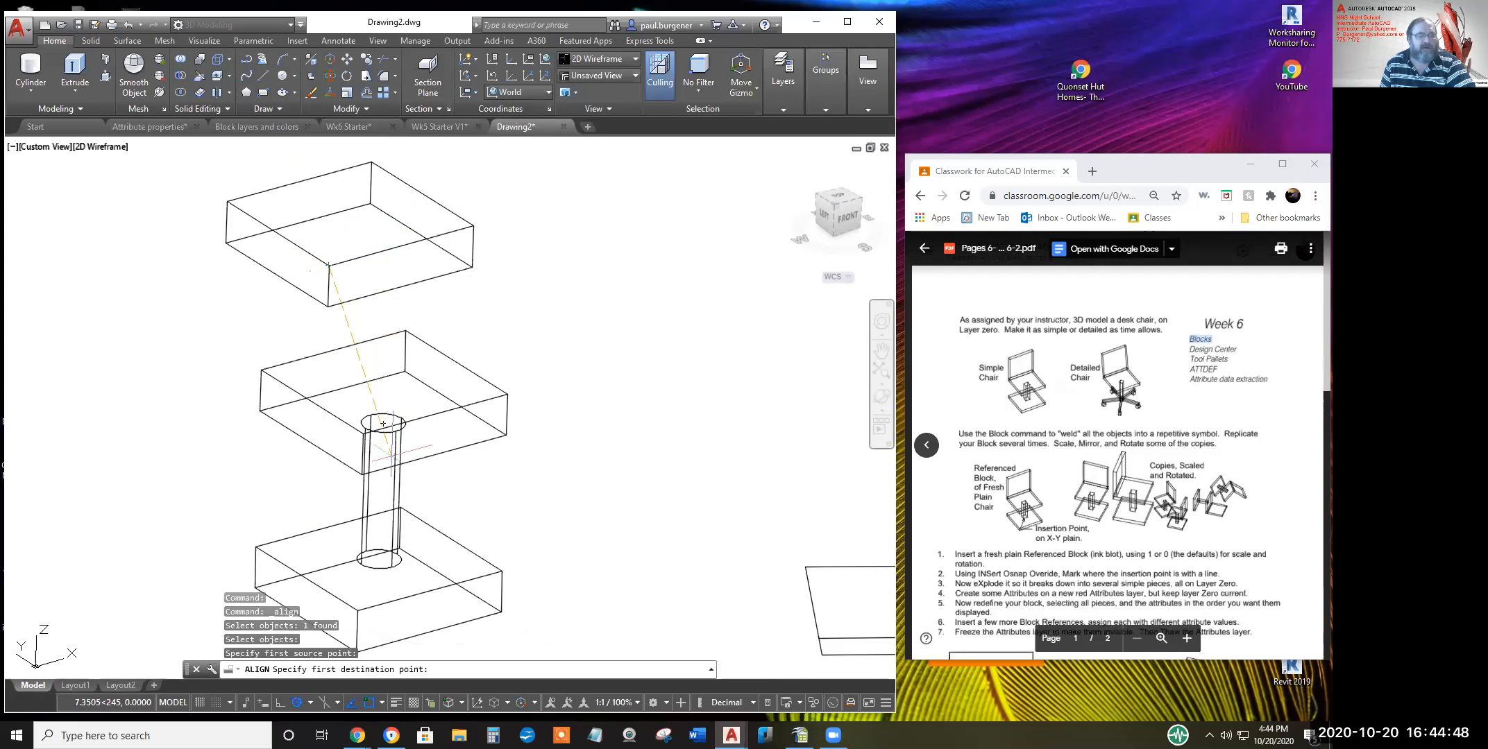
click(362, 426)
click(473, 226)
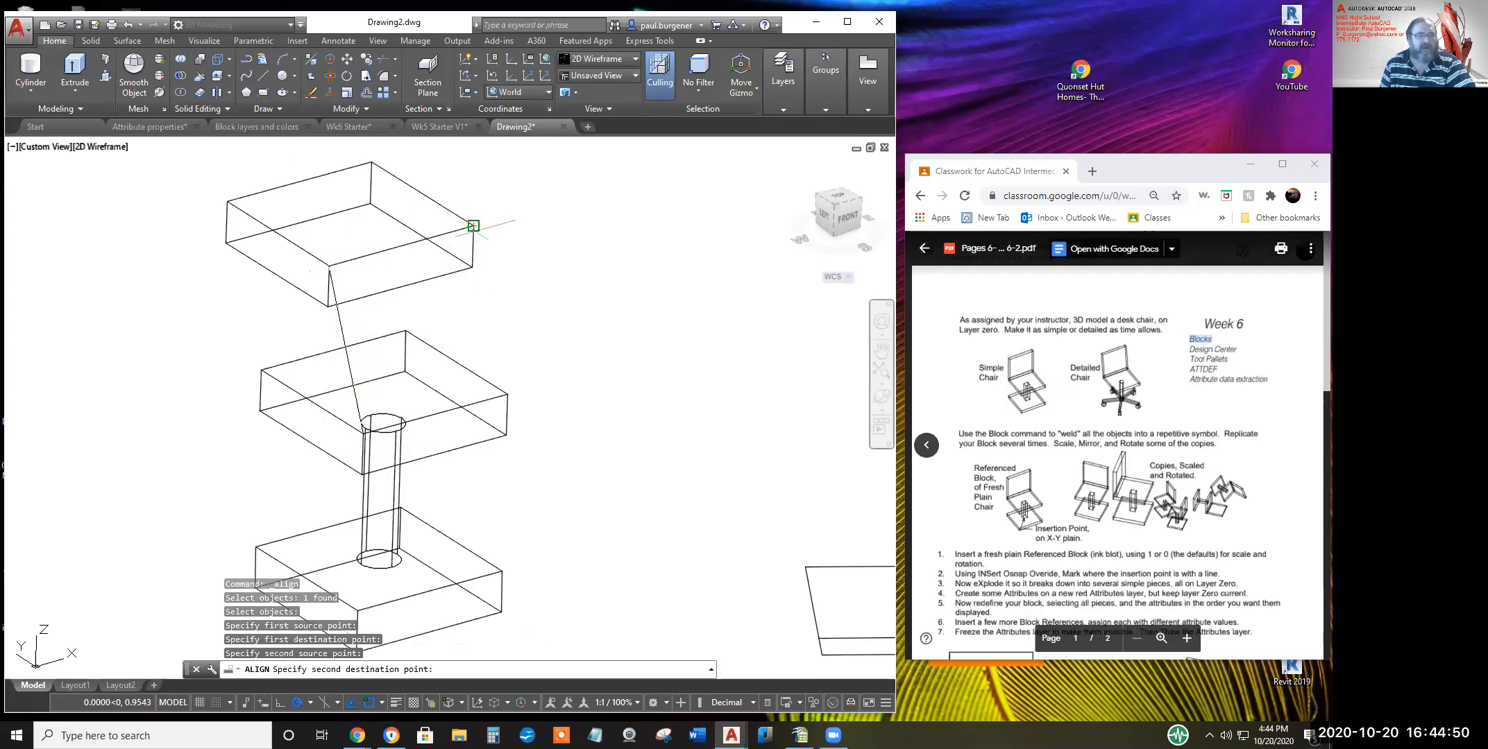
click(507, 394)
click(472, 267)
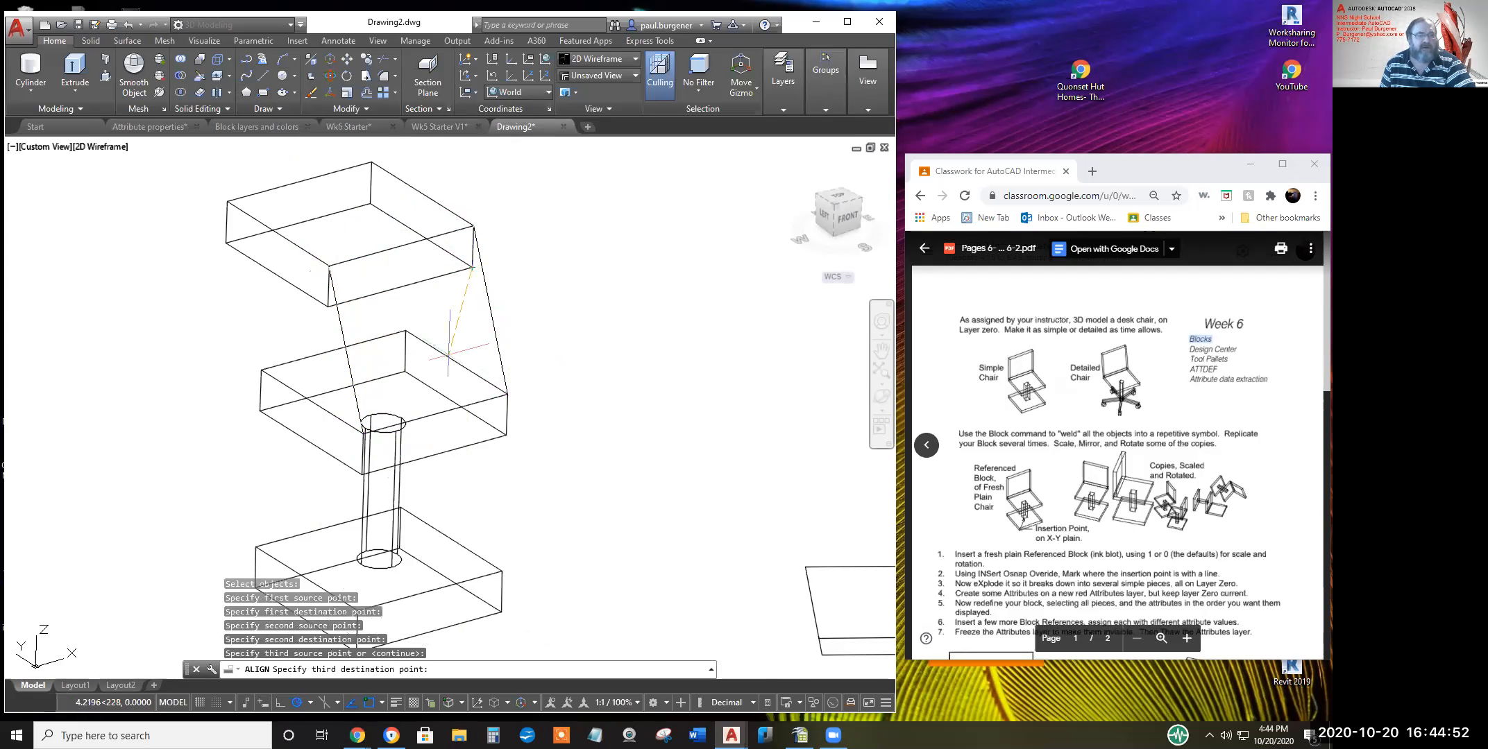
click(456, 363)
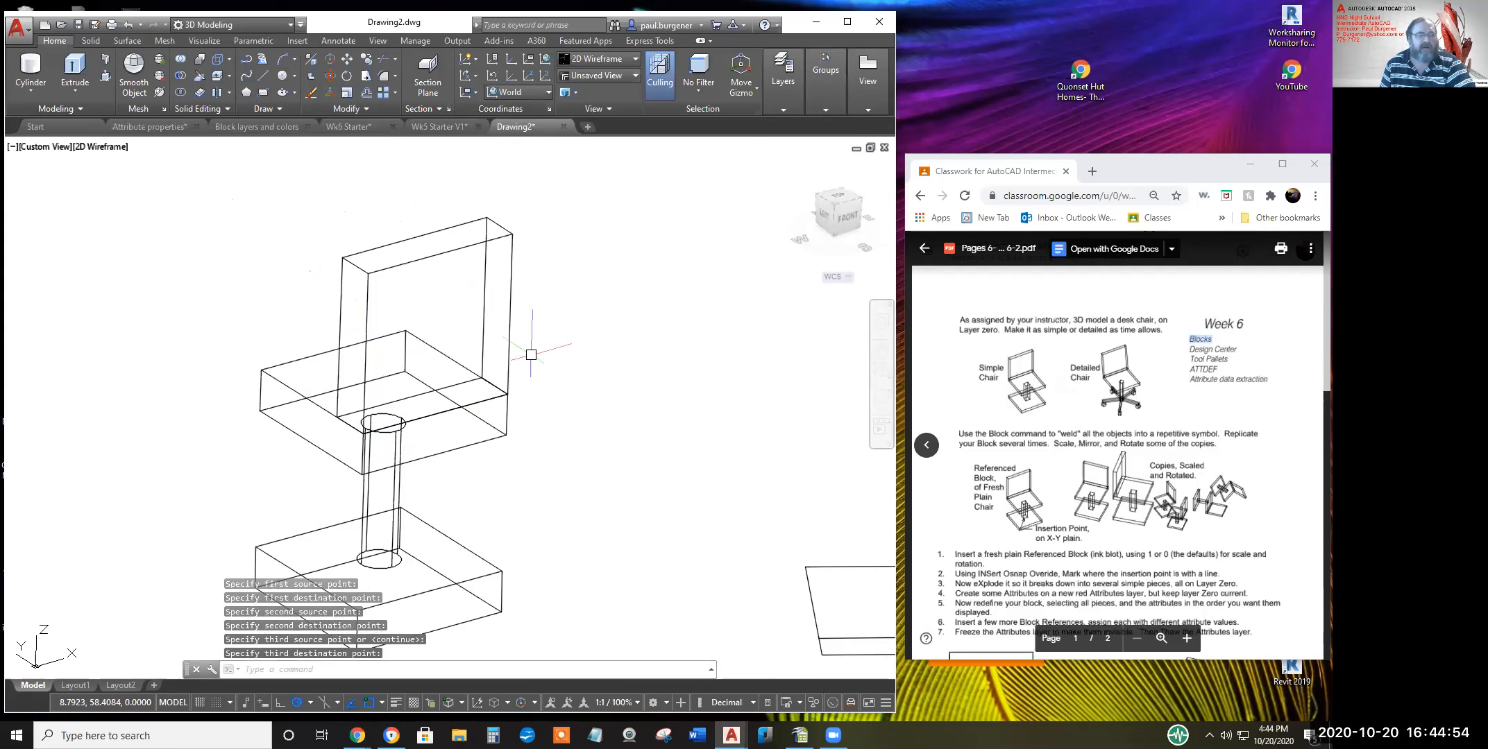
middle_drag(517, 345, 565, 329)
Tilt the backrest 15° about the X axis at the seat's front edge with 3DROTATE
click(328, 77)
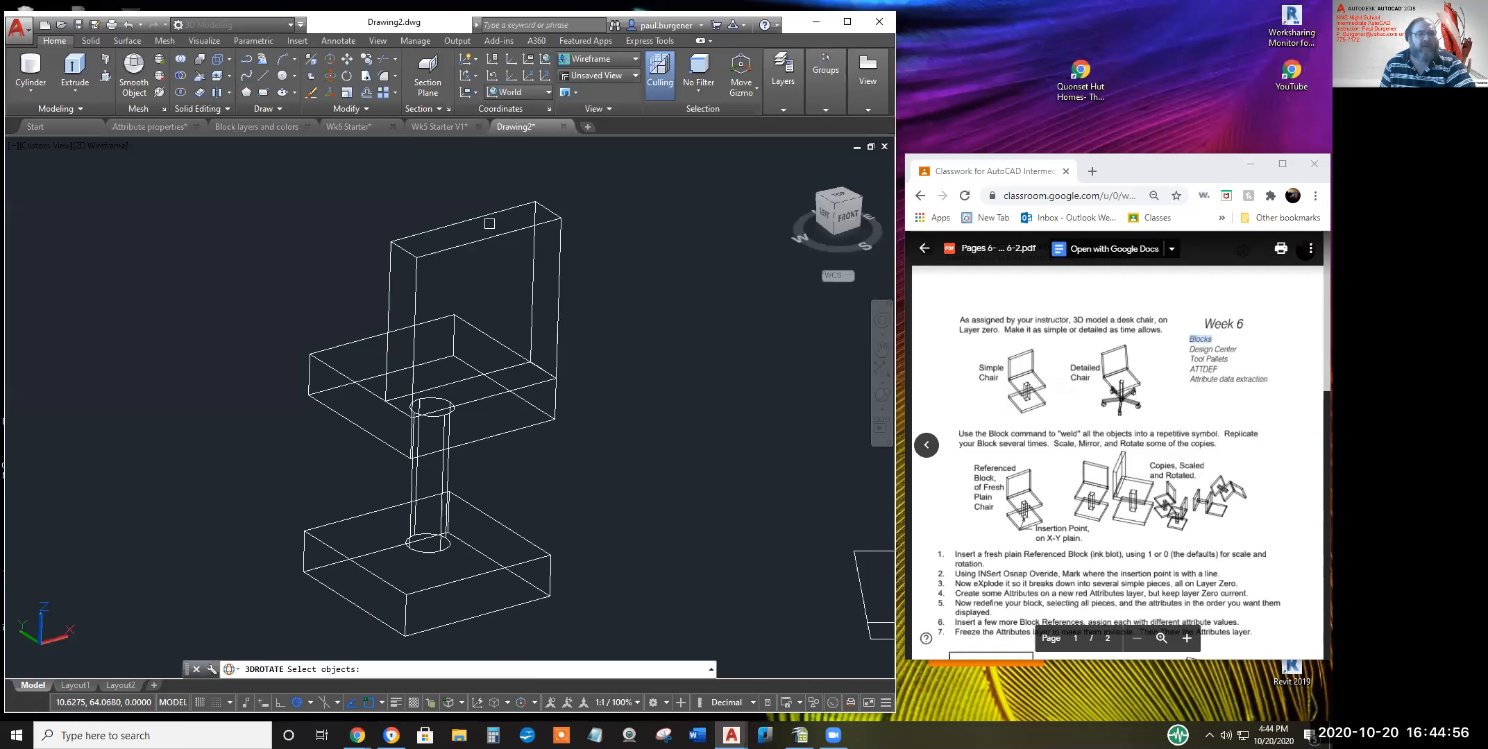
click(494, 212)
click(496, 215)
click(486, 225)
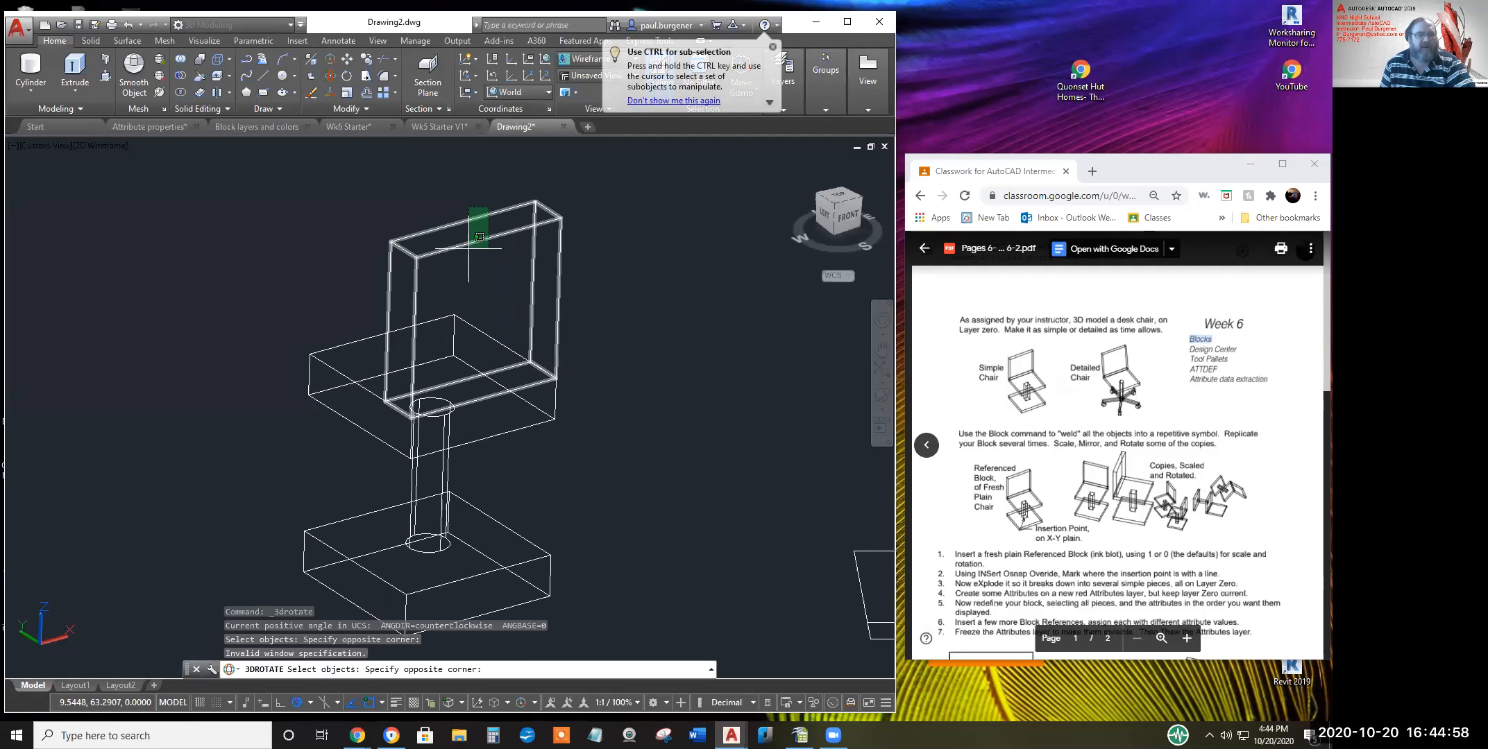
click(477, 337)
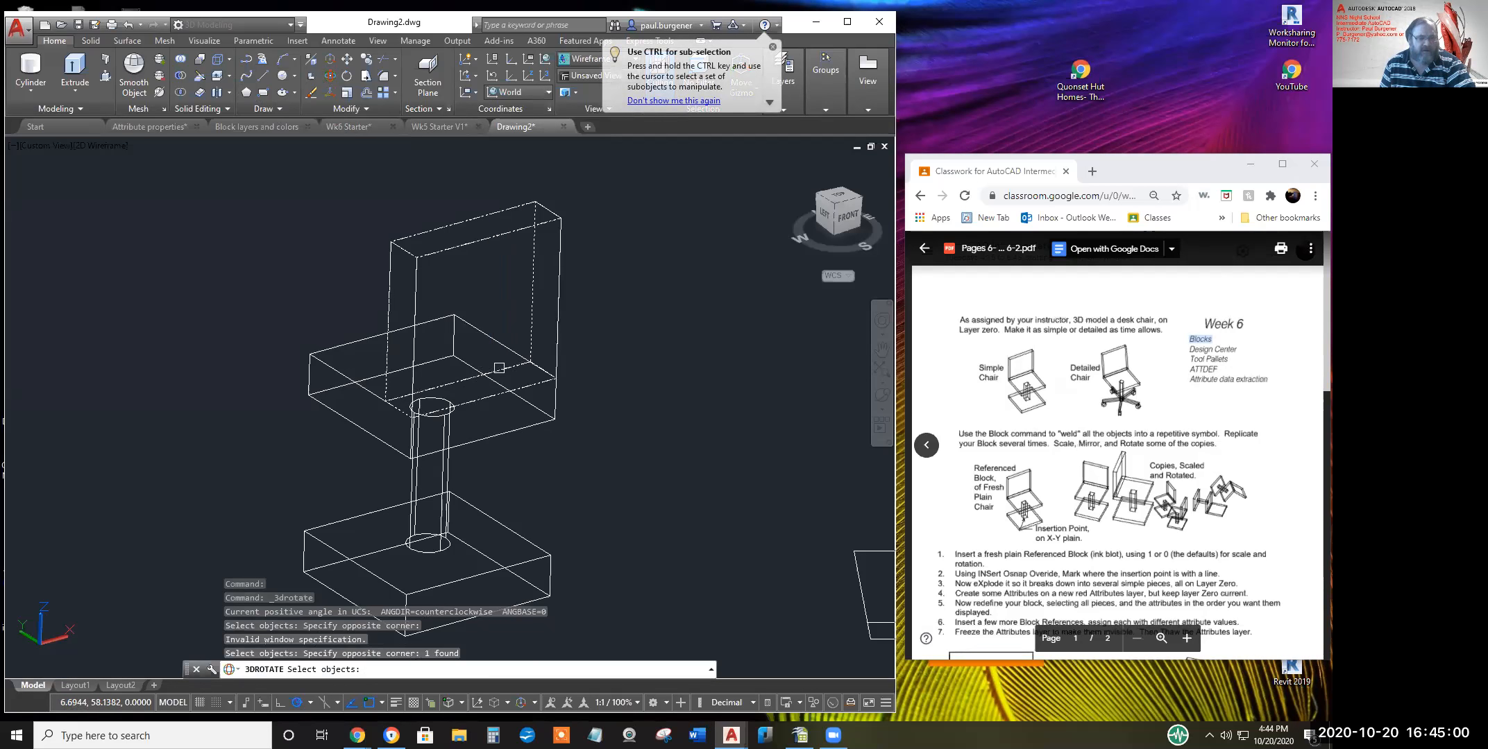
key(Return)
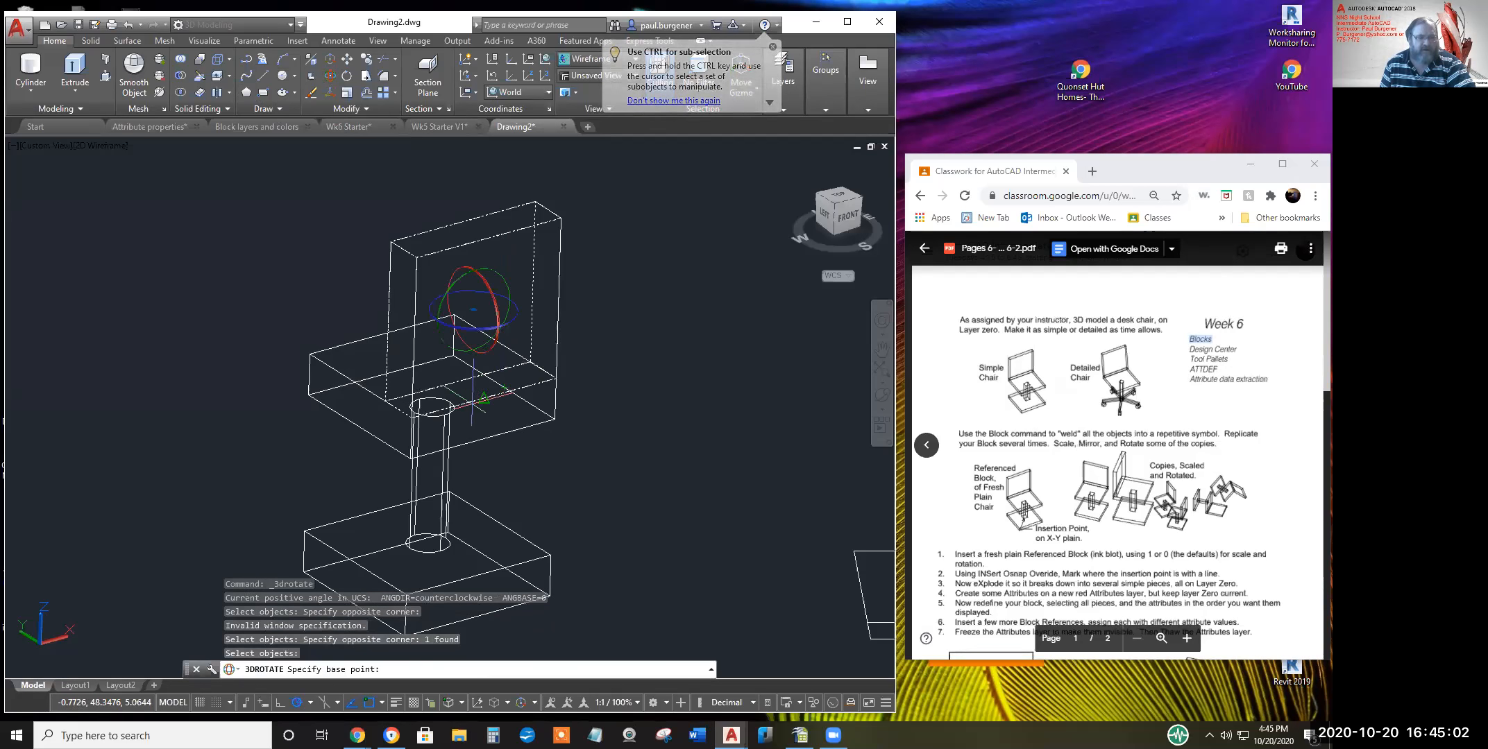
click(486, 395)
click(506, 399)
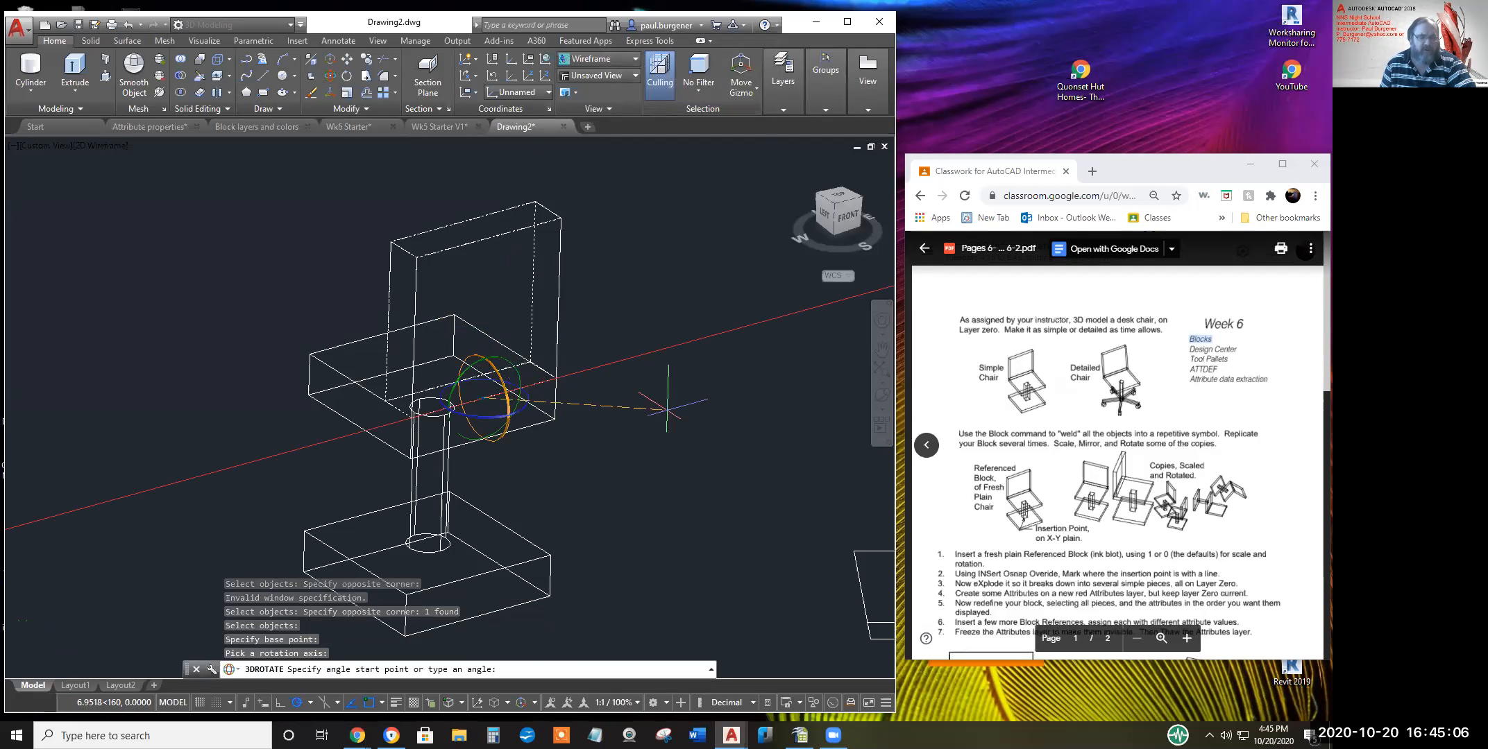
key(Return)
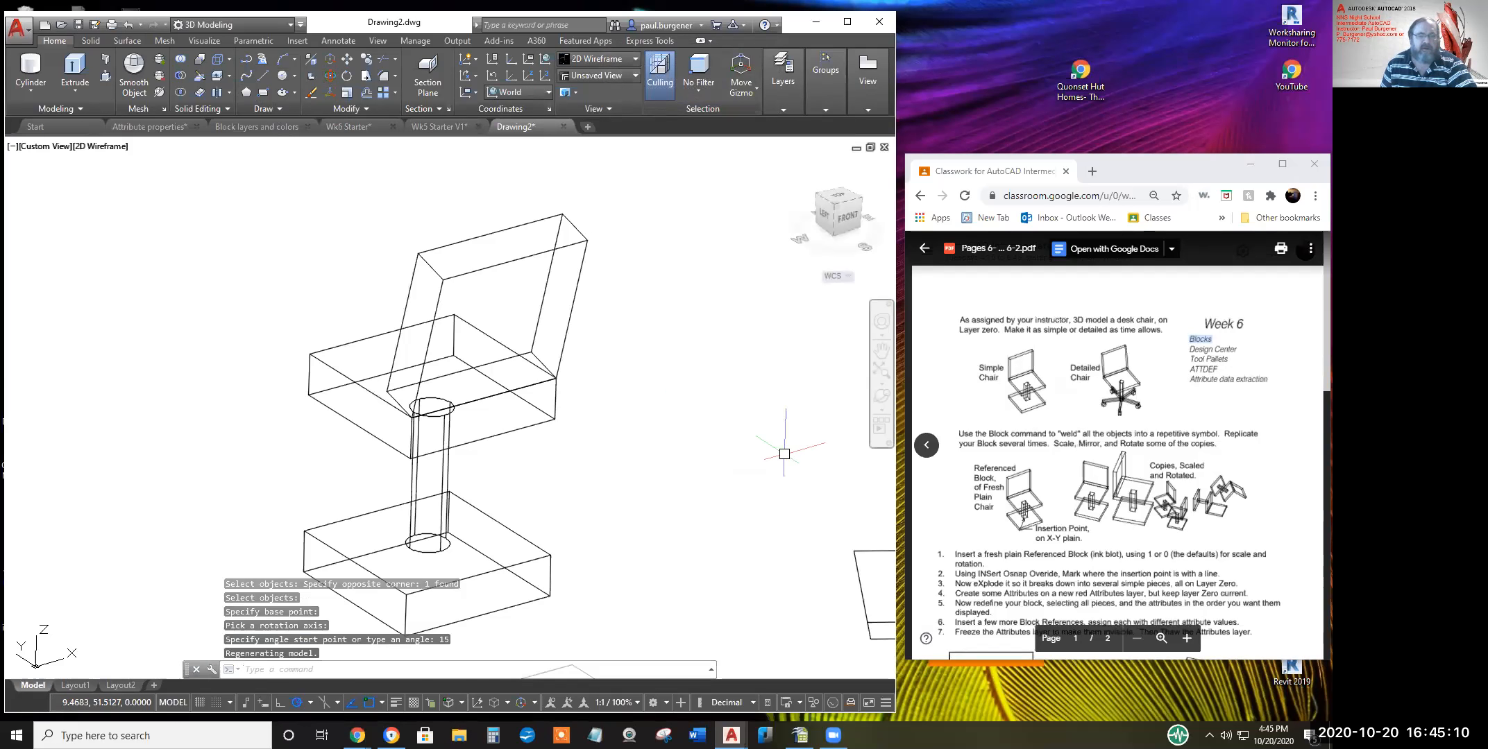
click(883, 402)
drag(462, 469, 641, 415)
key(Escape)
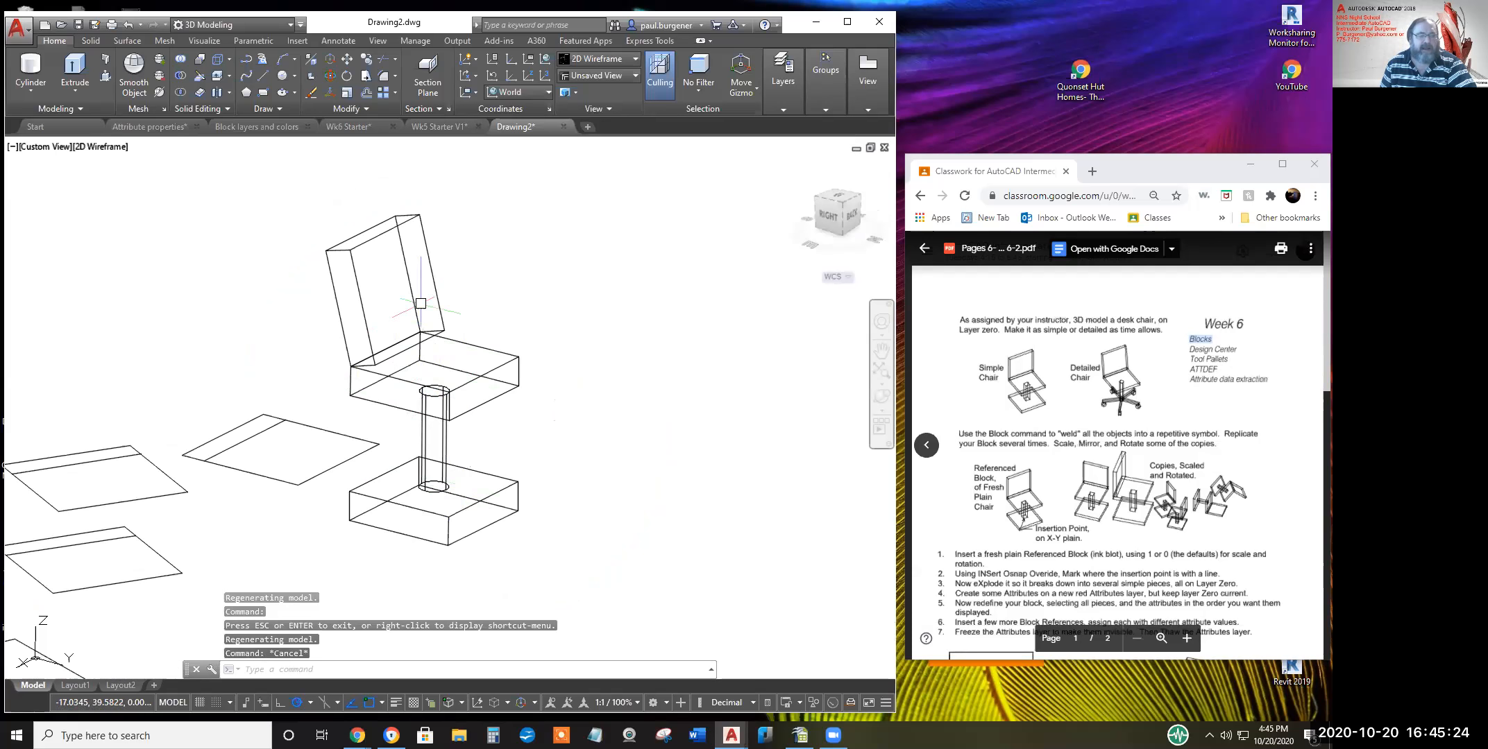
Switch the workspace to Drafting & Annotation and open the Insert tab's Create Block options
click(433, 277)
key(Escape)
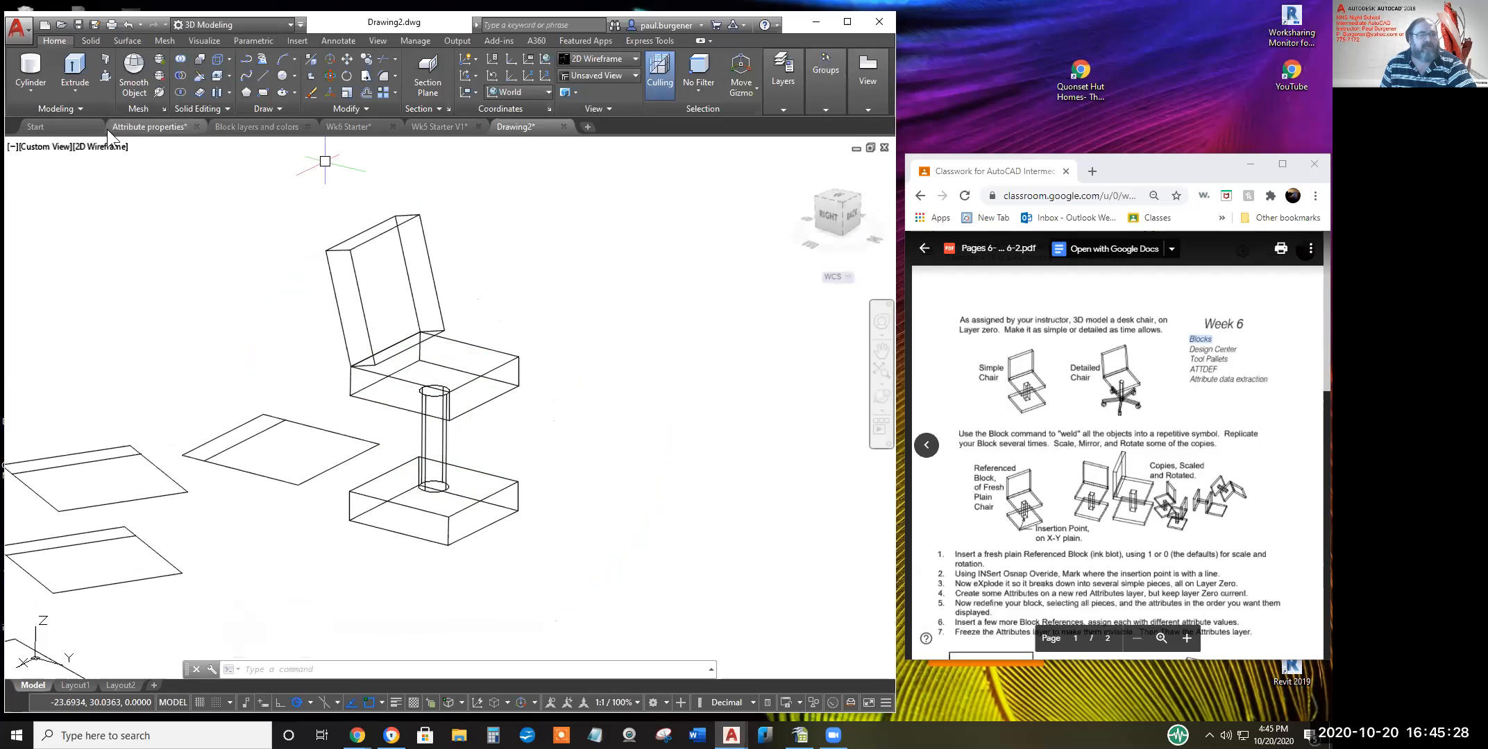
mouse_move(106, 127)
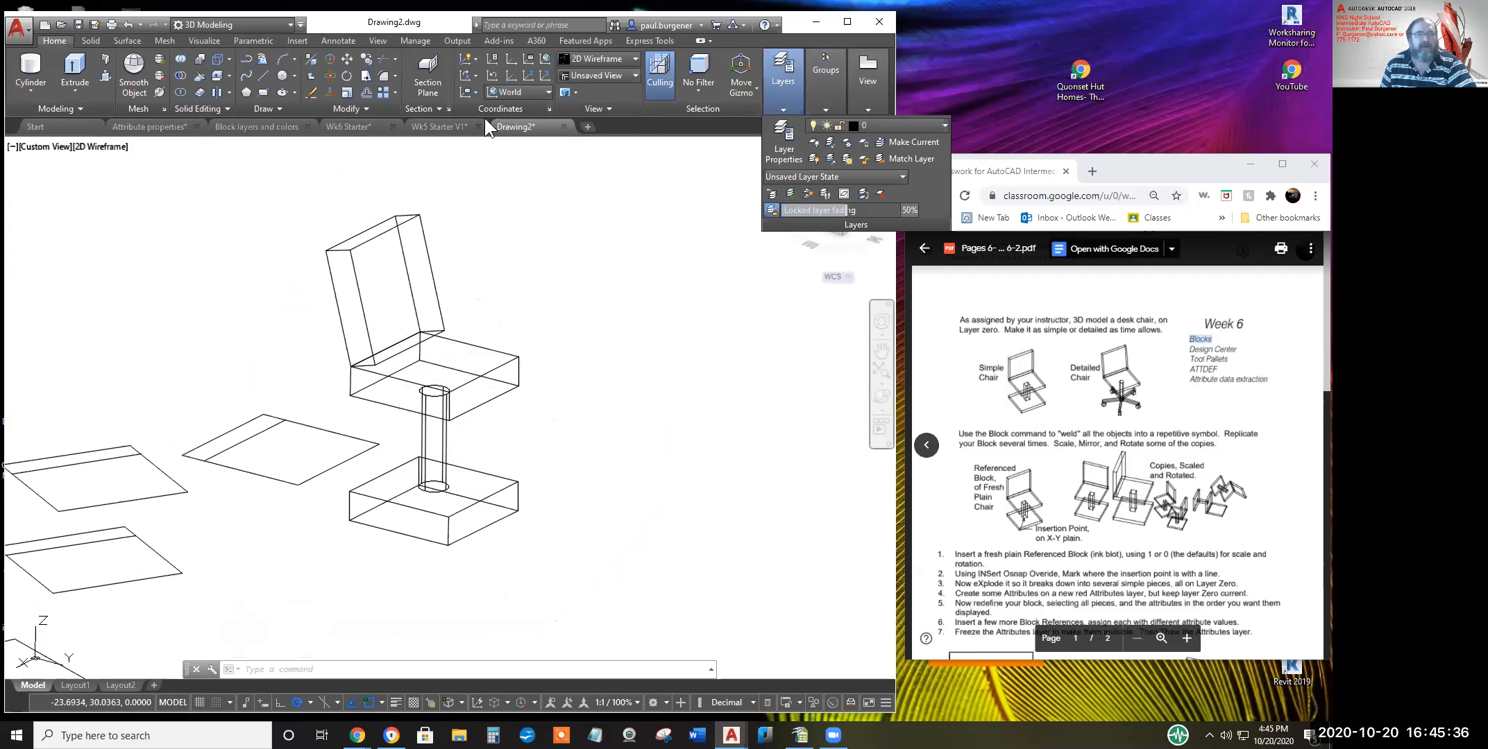
click(287, 24)
click(221, 36)
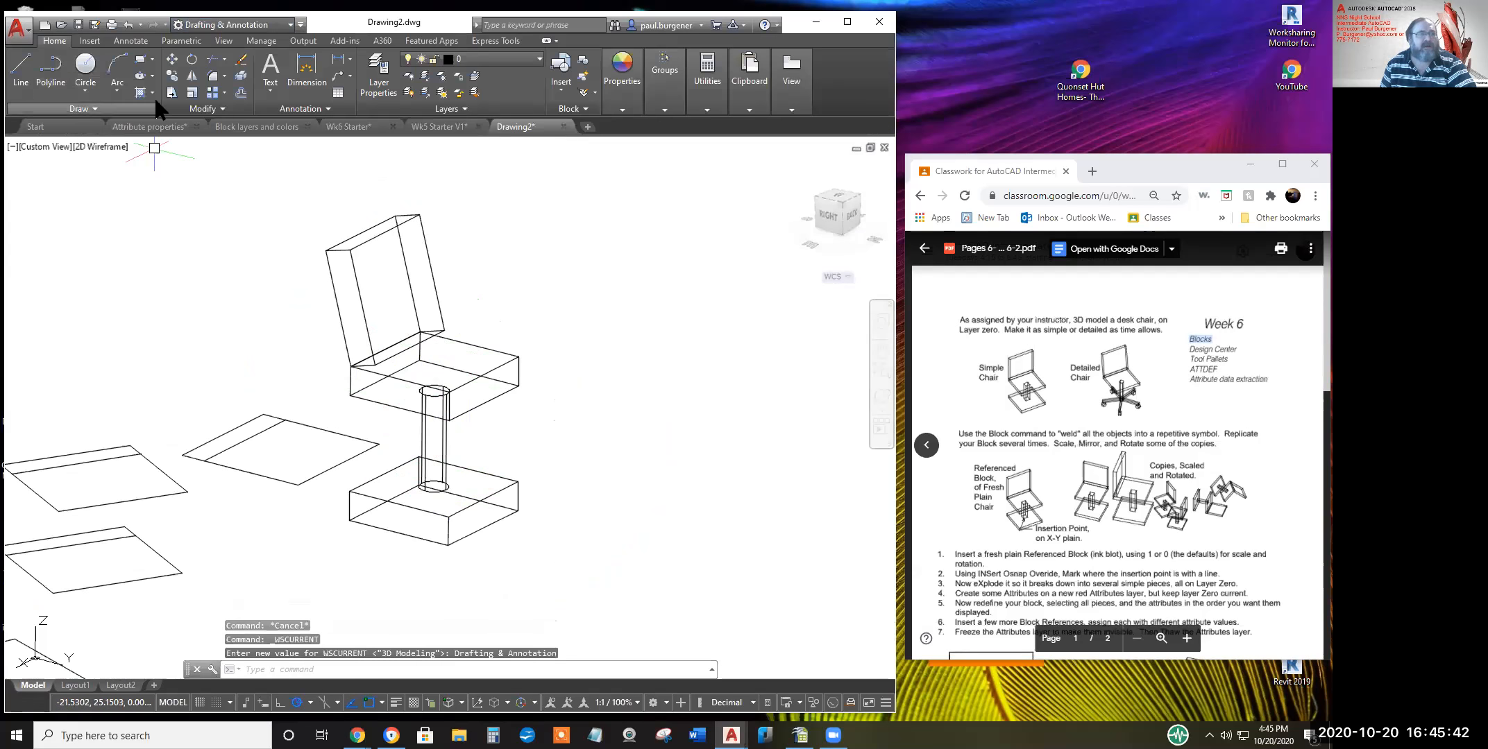
click(85, 41)
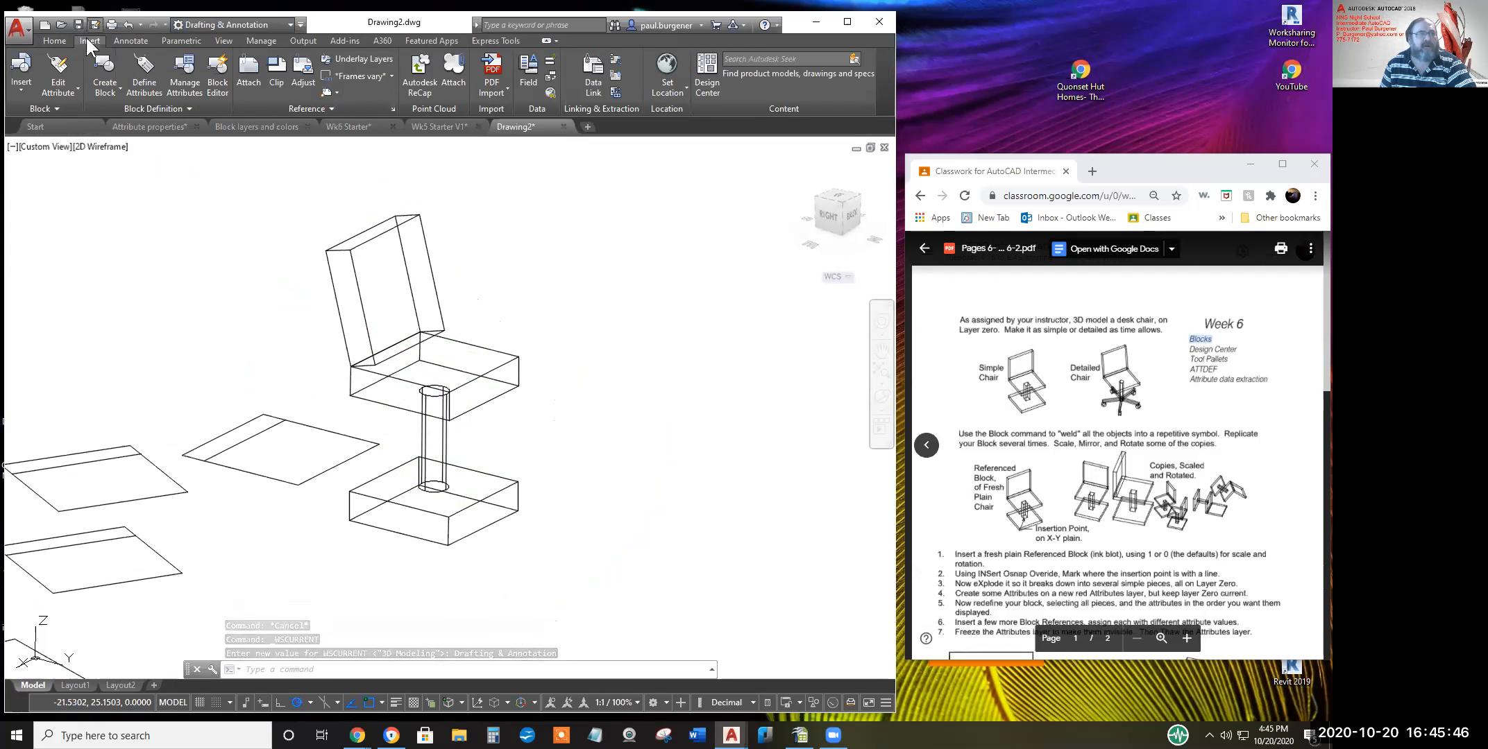
click(107, 86)
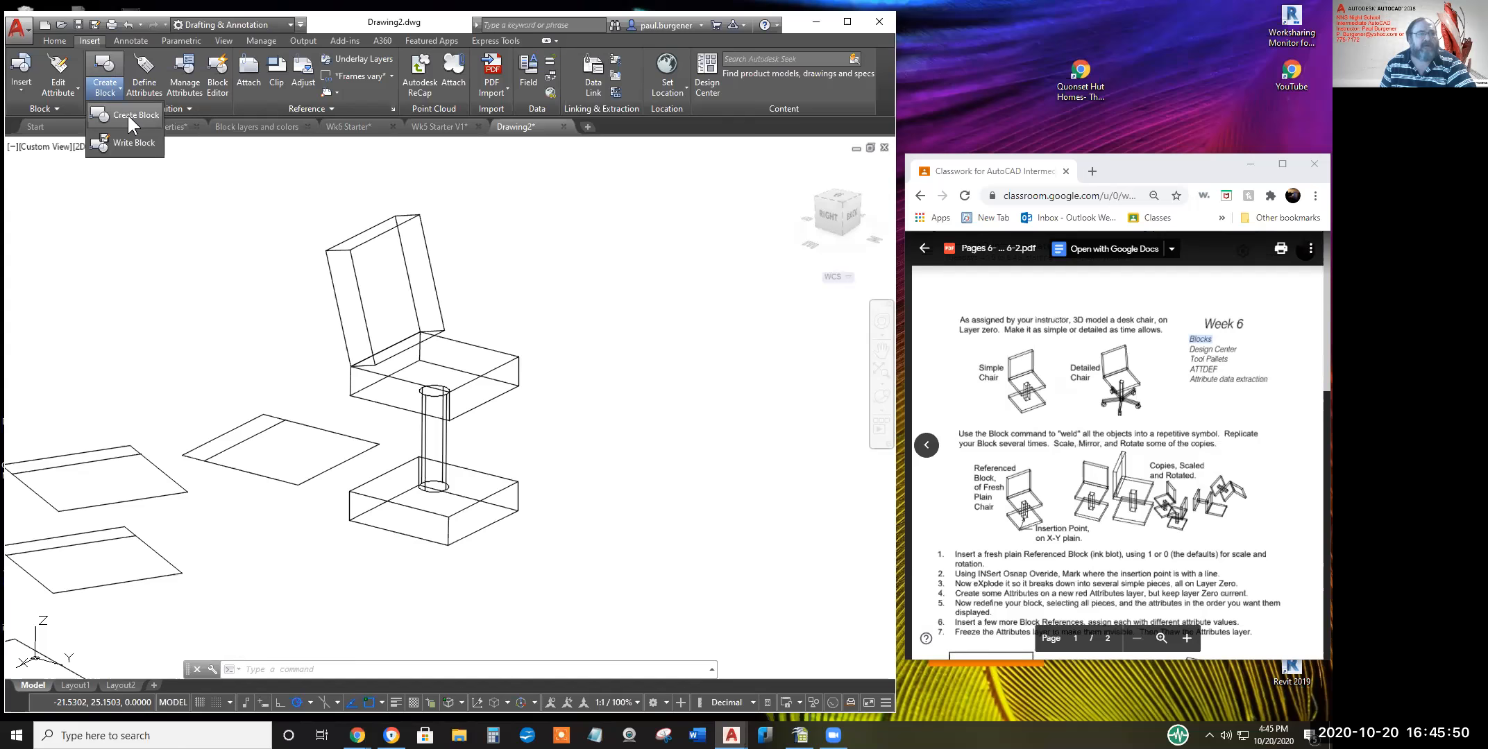
Define block 'Chair 3D' from the four chair solids, based midway between the base corners
click(127, 115)
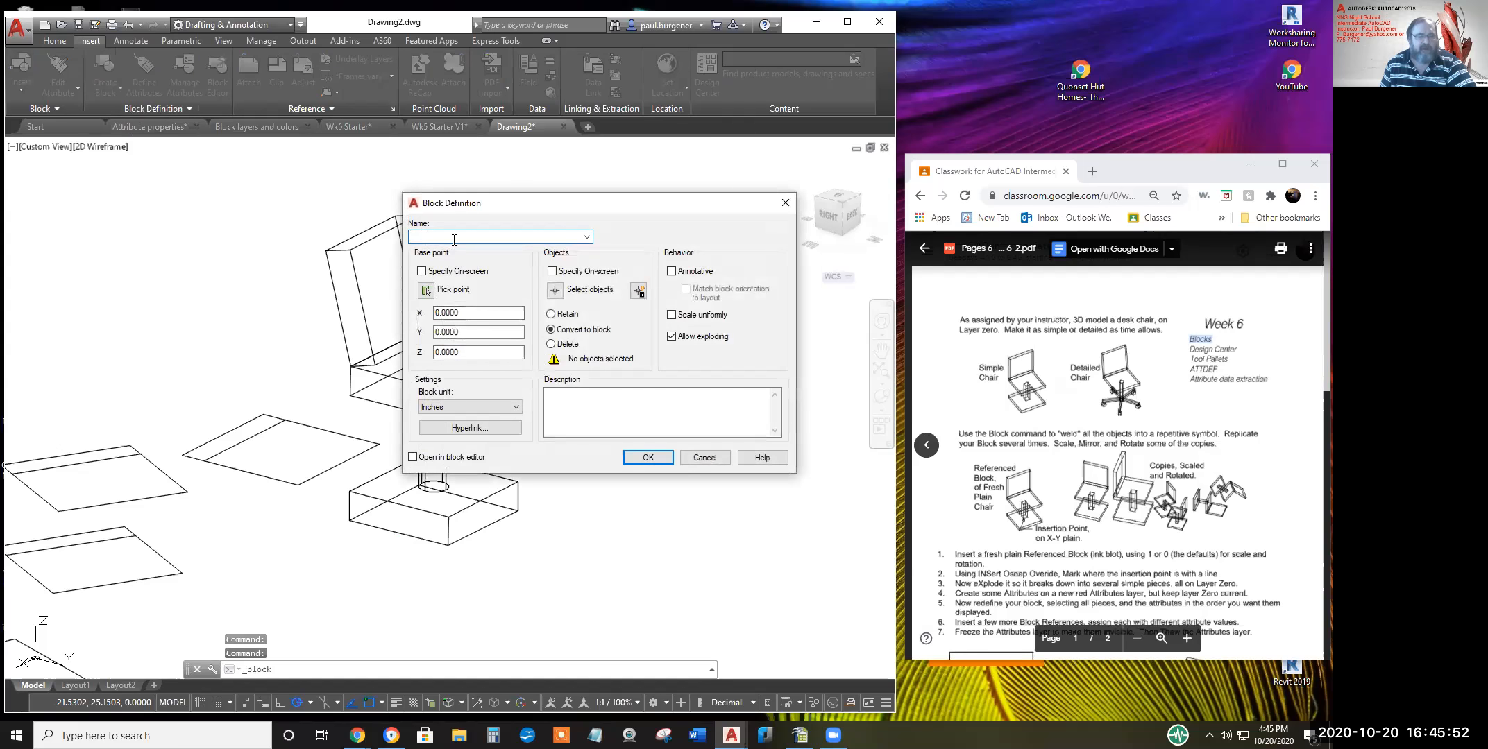
text(Chair)
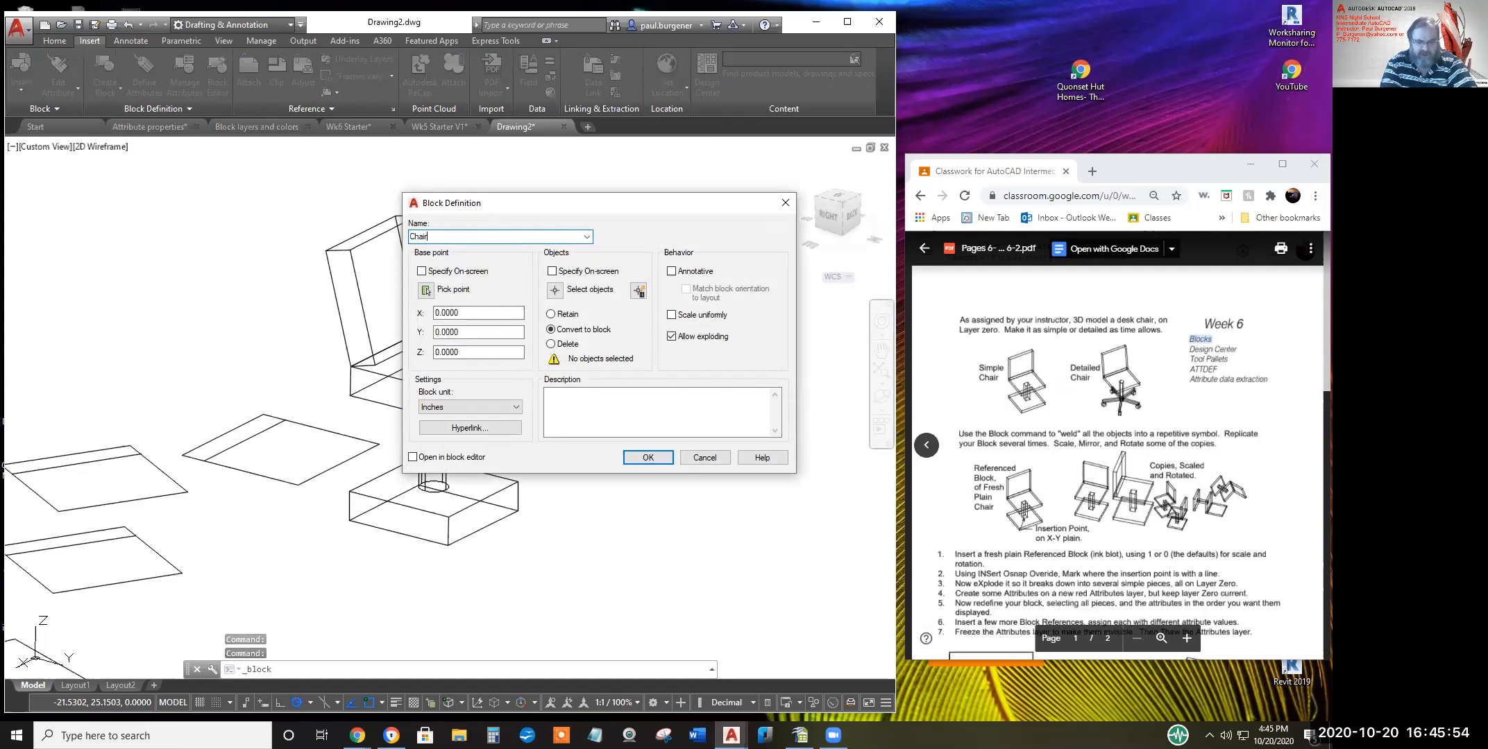
text( 3D)
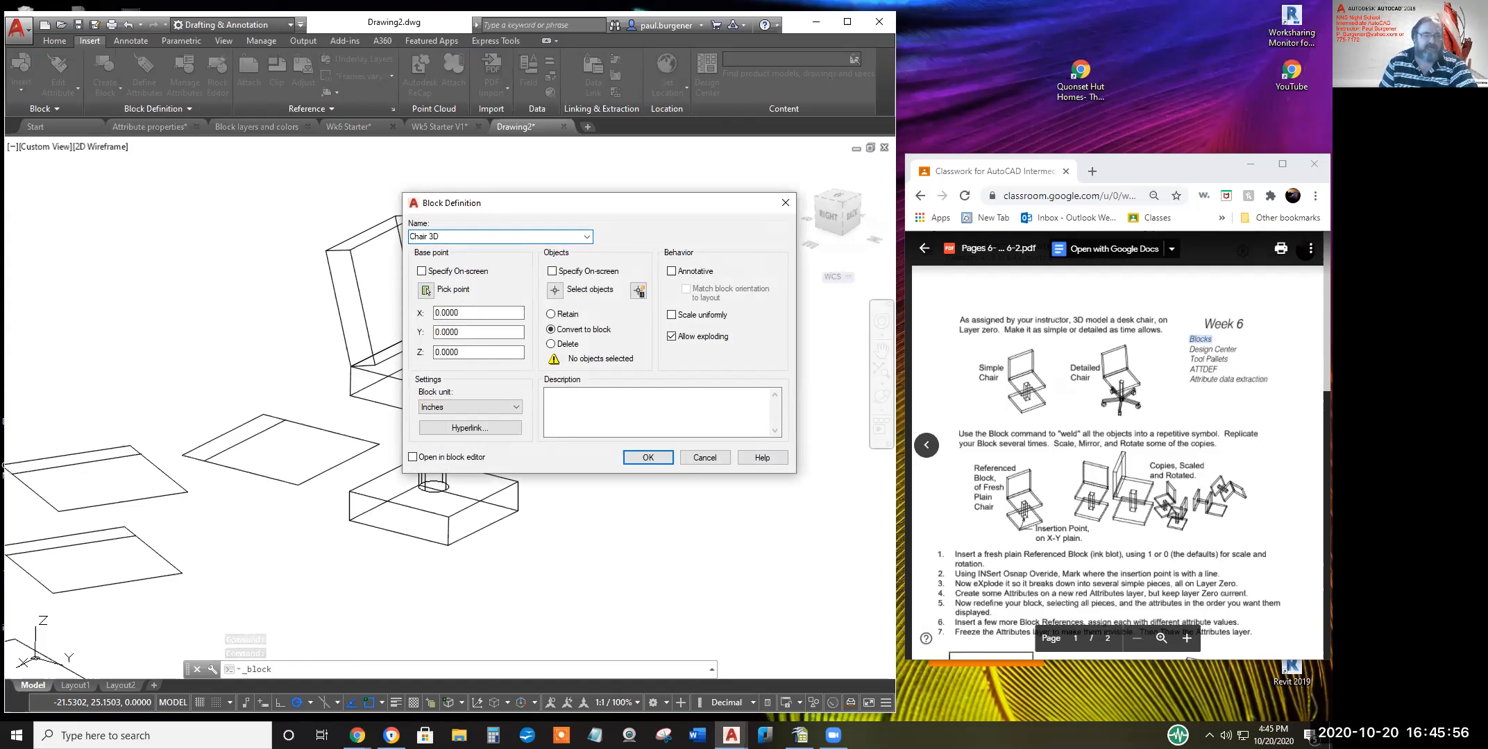
click(424, 290)
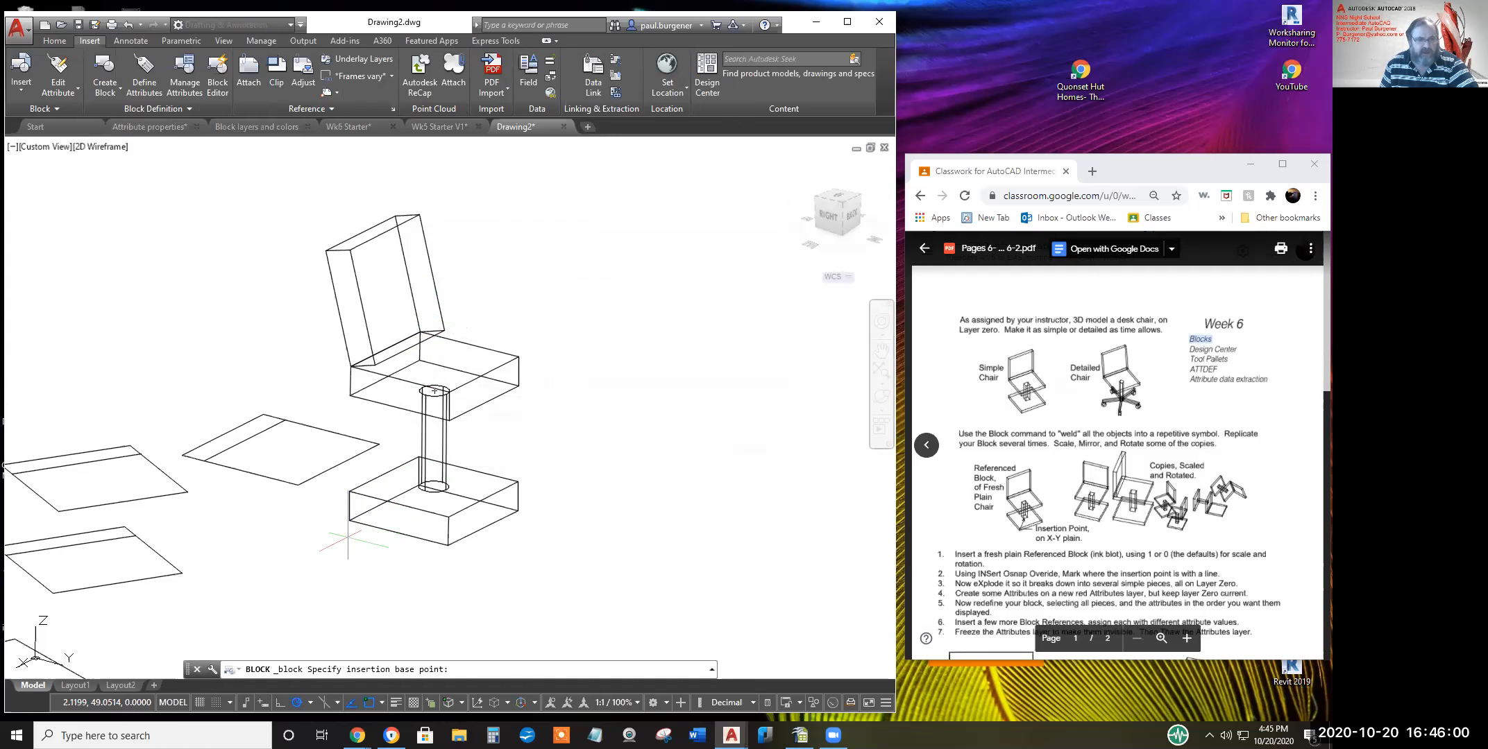
shift+right_click(371, 526)
click(415, 231)
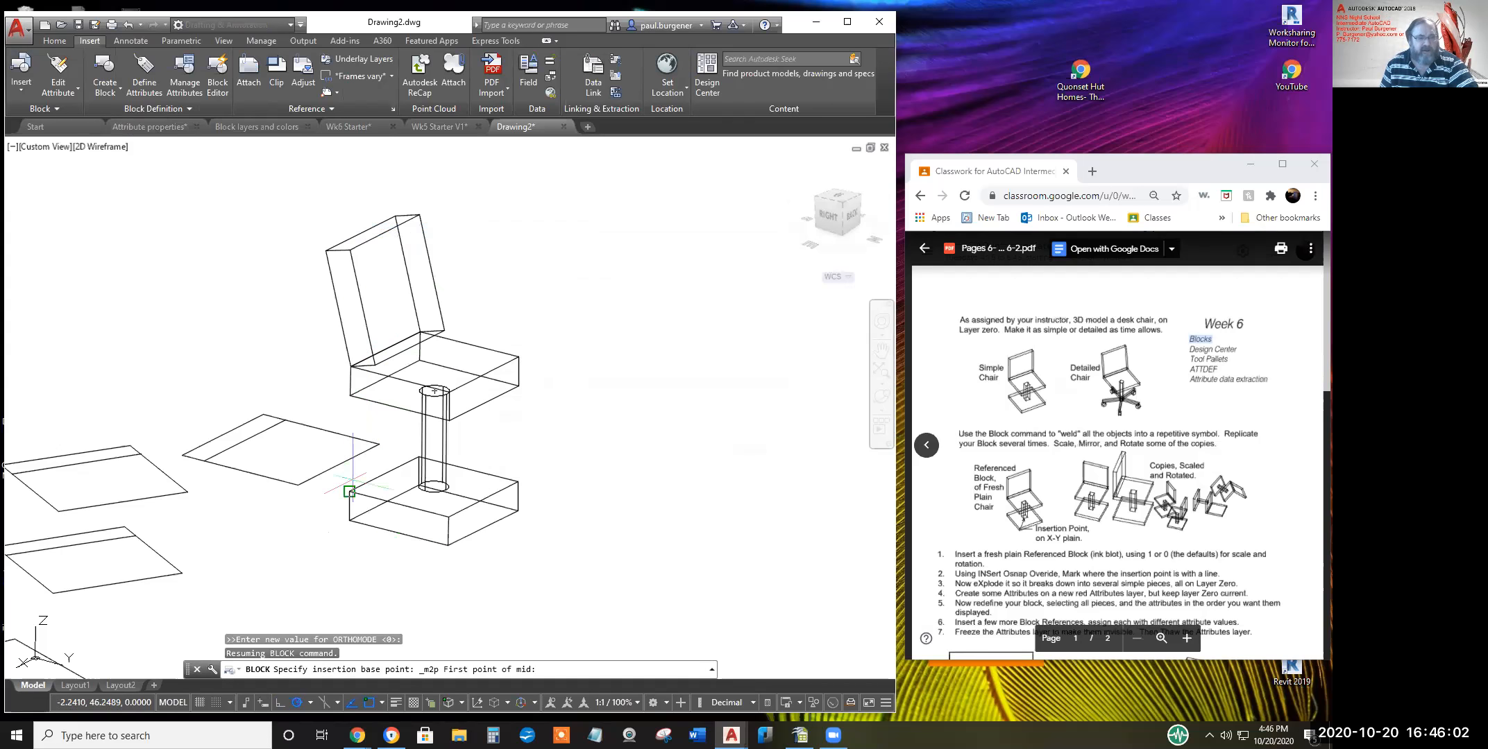
click(349, 516)
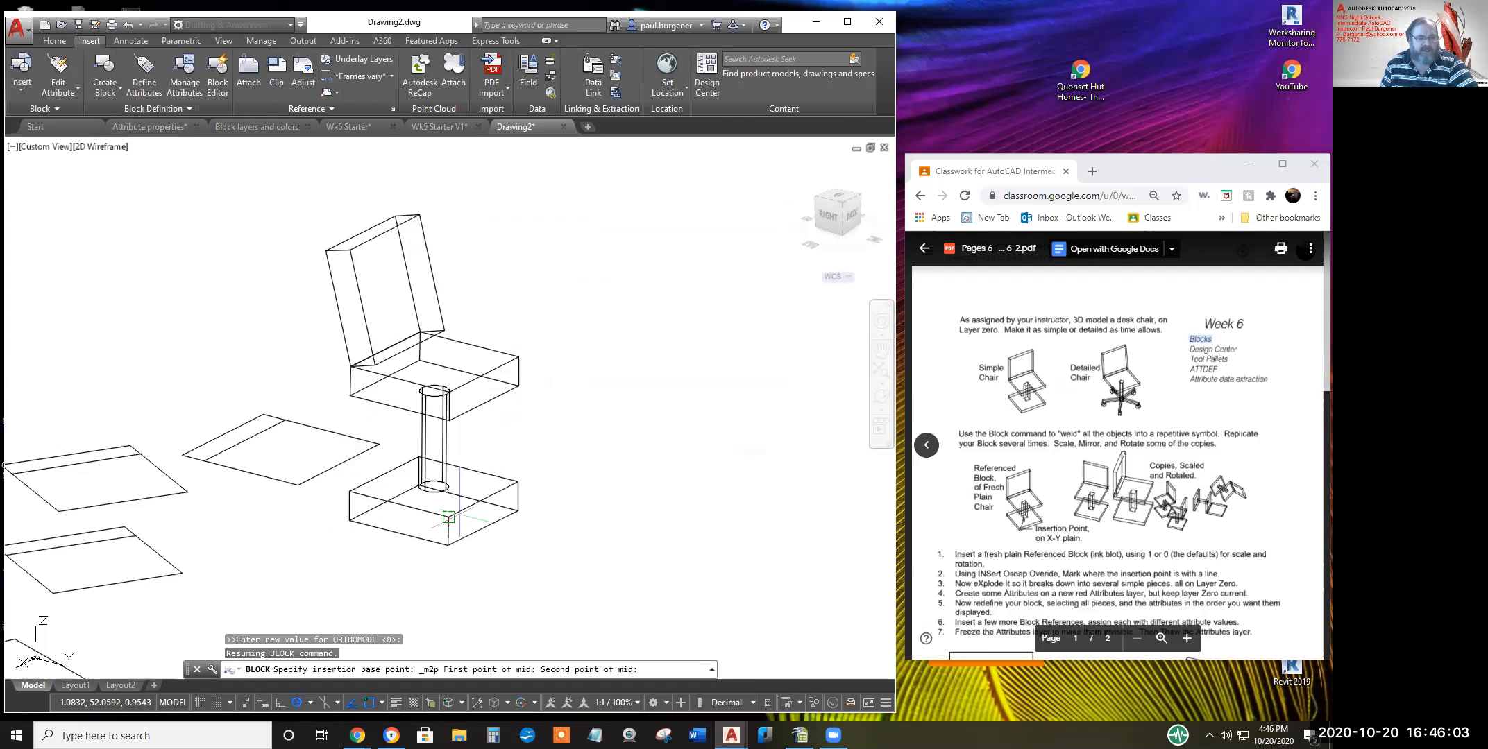
click(517, 506)
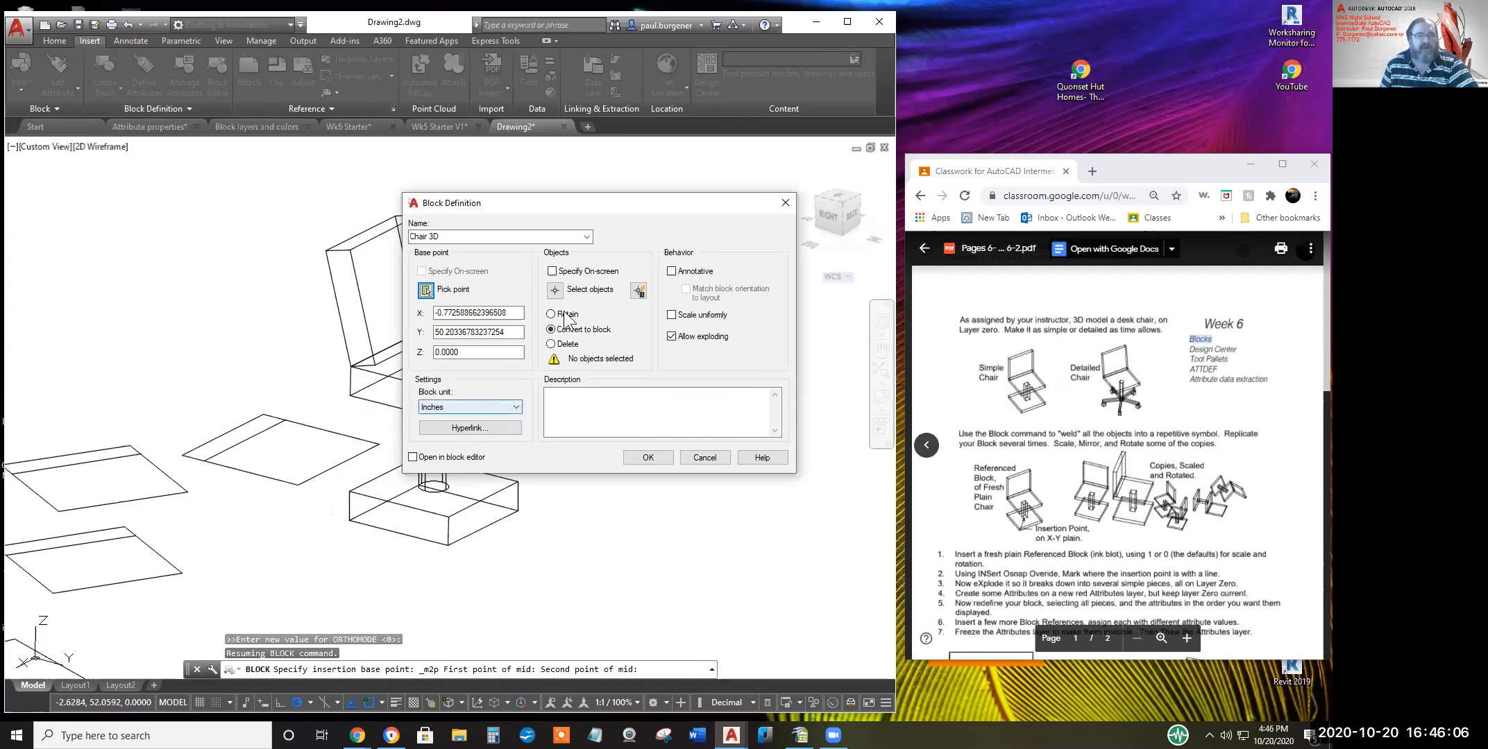
click(558, 293)
click(537, 555)
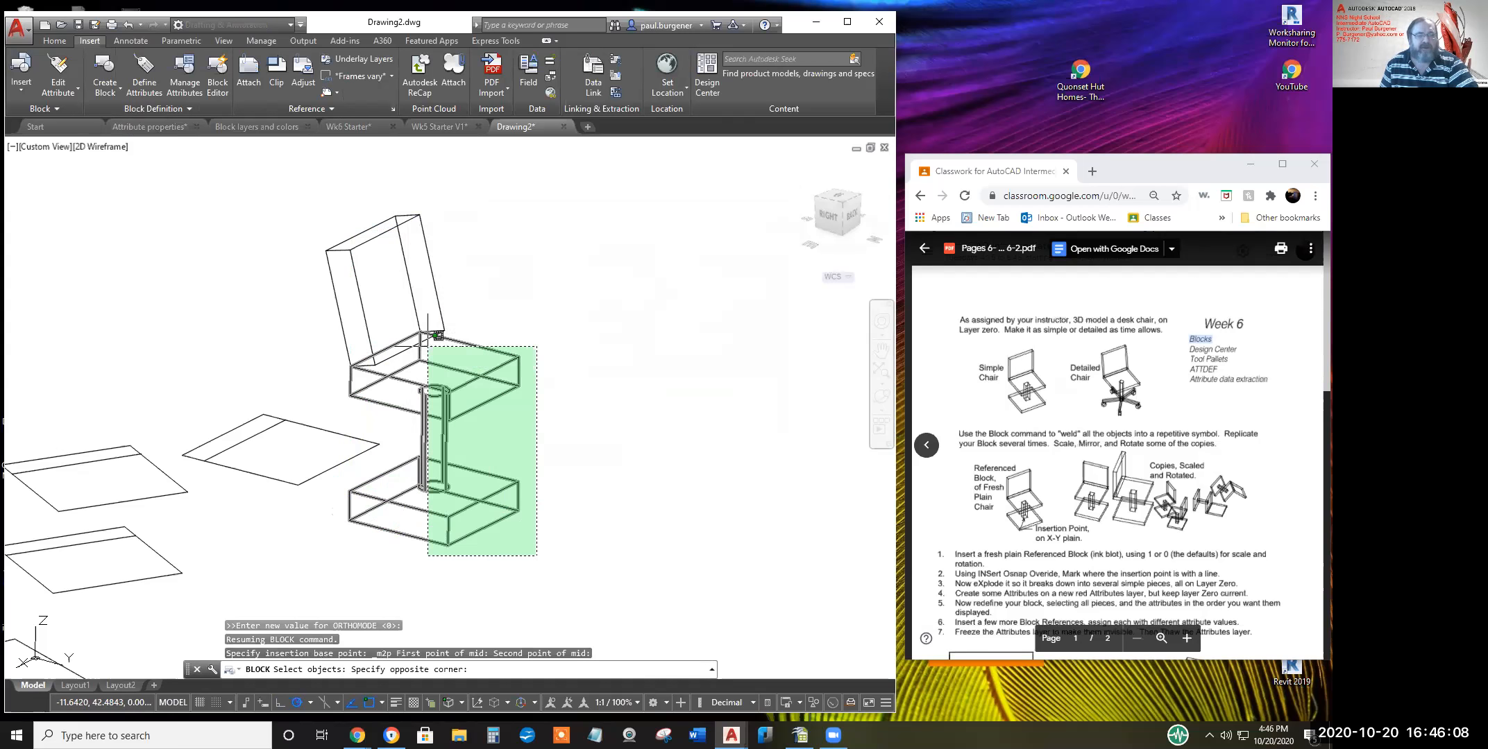
click(411, 287)
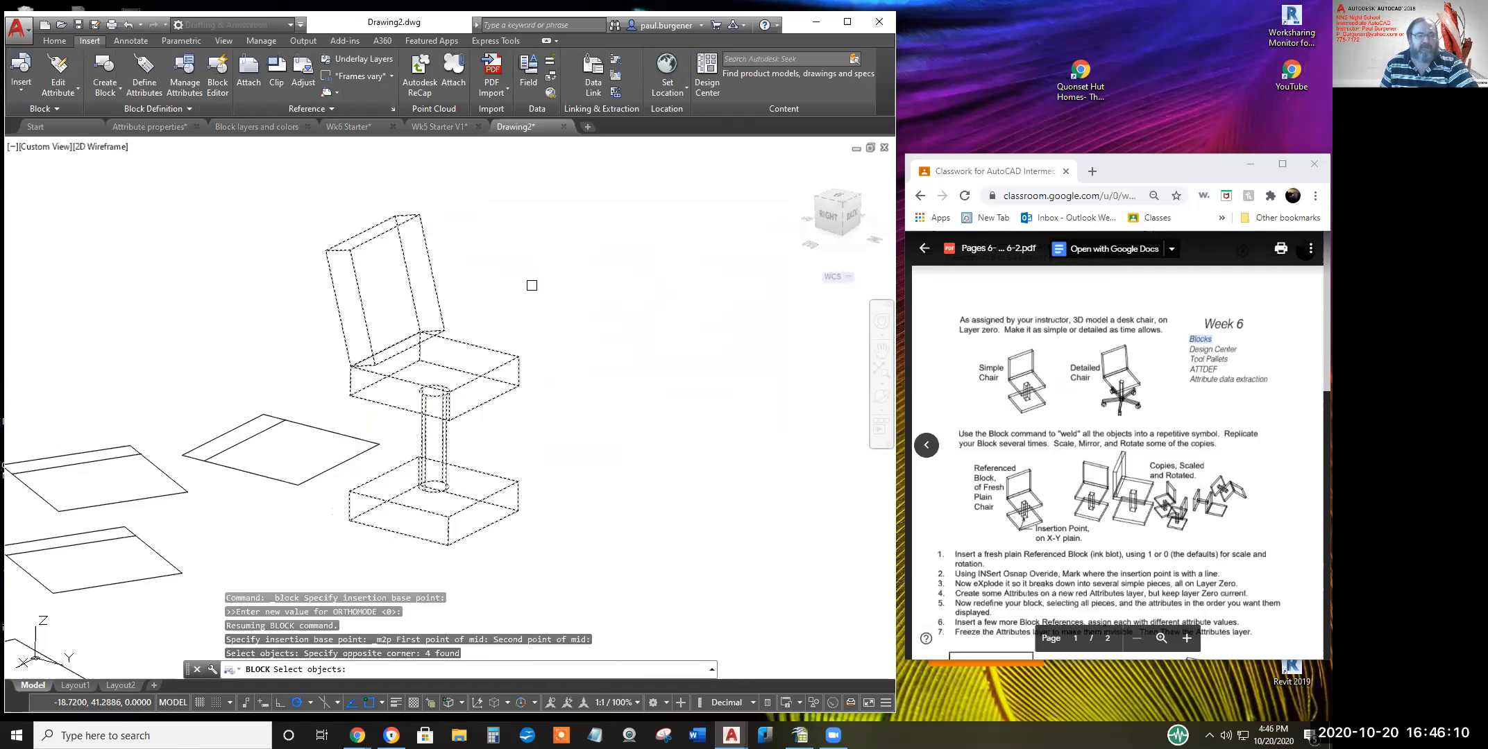
key(Return)
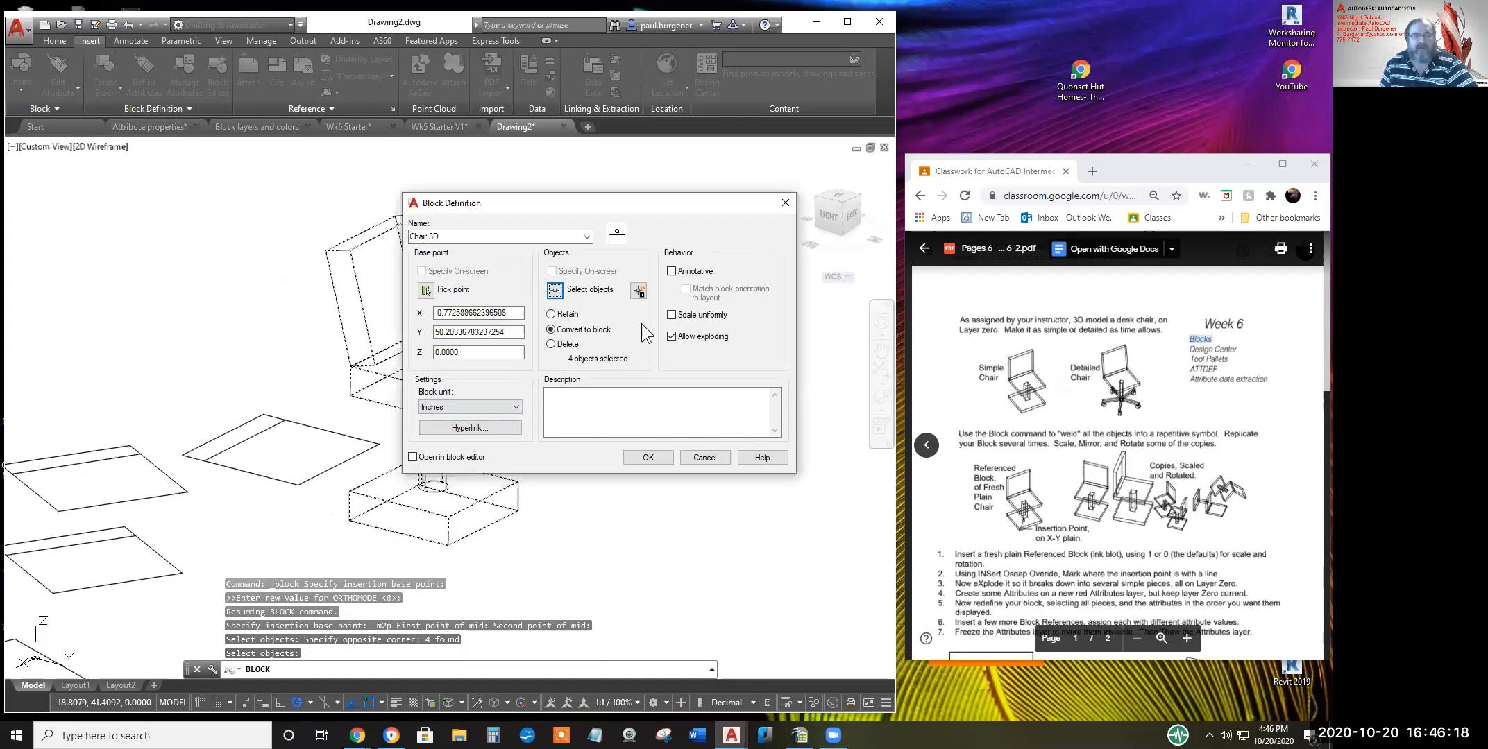
click(646, 459)
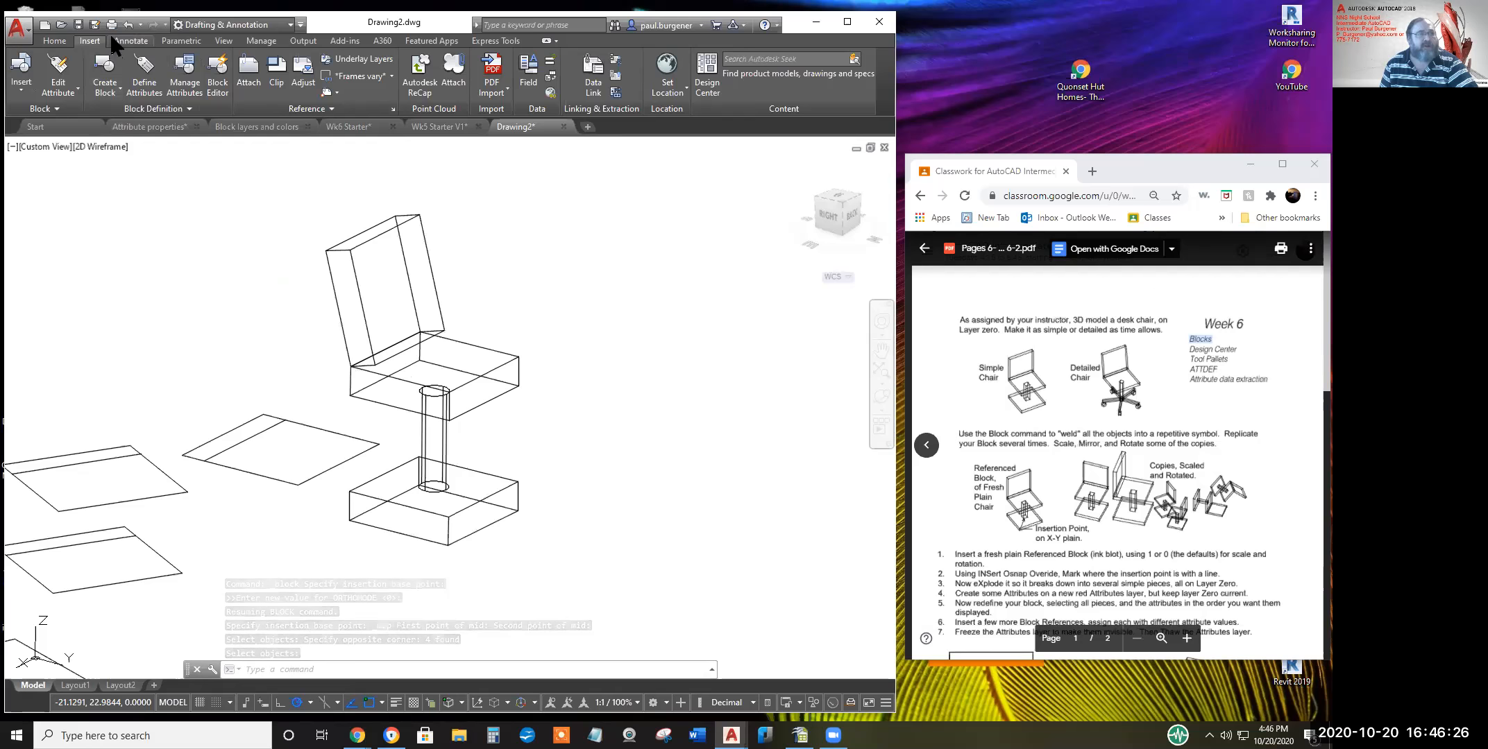
Move the Chair 3D block up and to the right
click(50, 39)
click(171, 59)
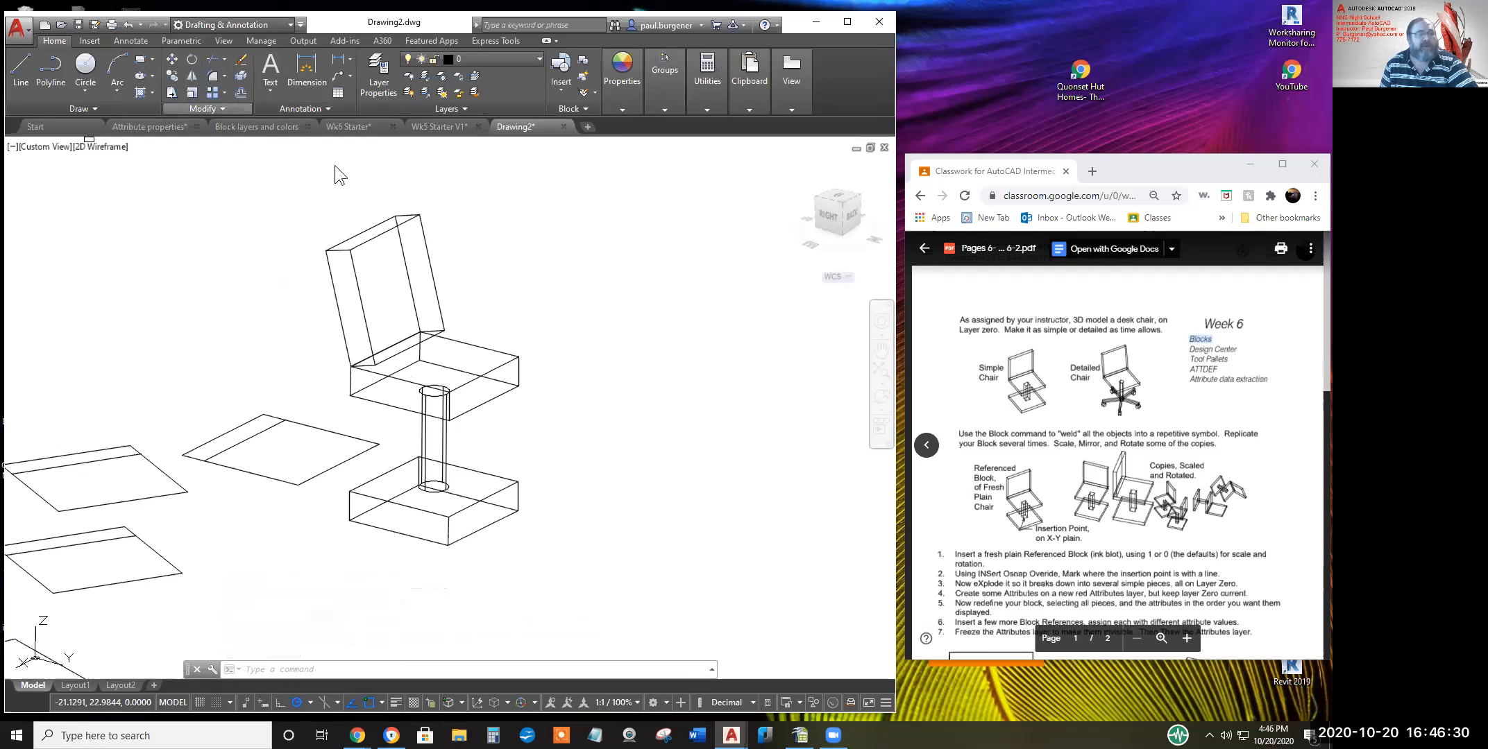
click(420, 331)
key(Return)
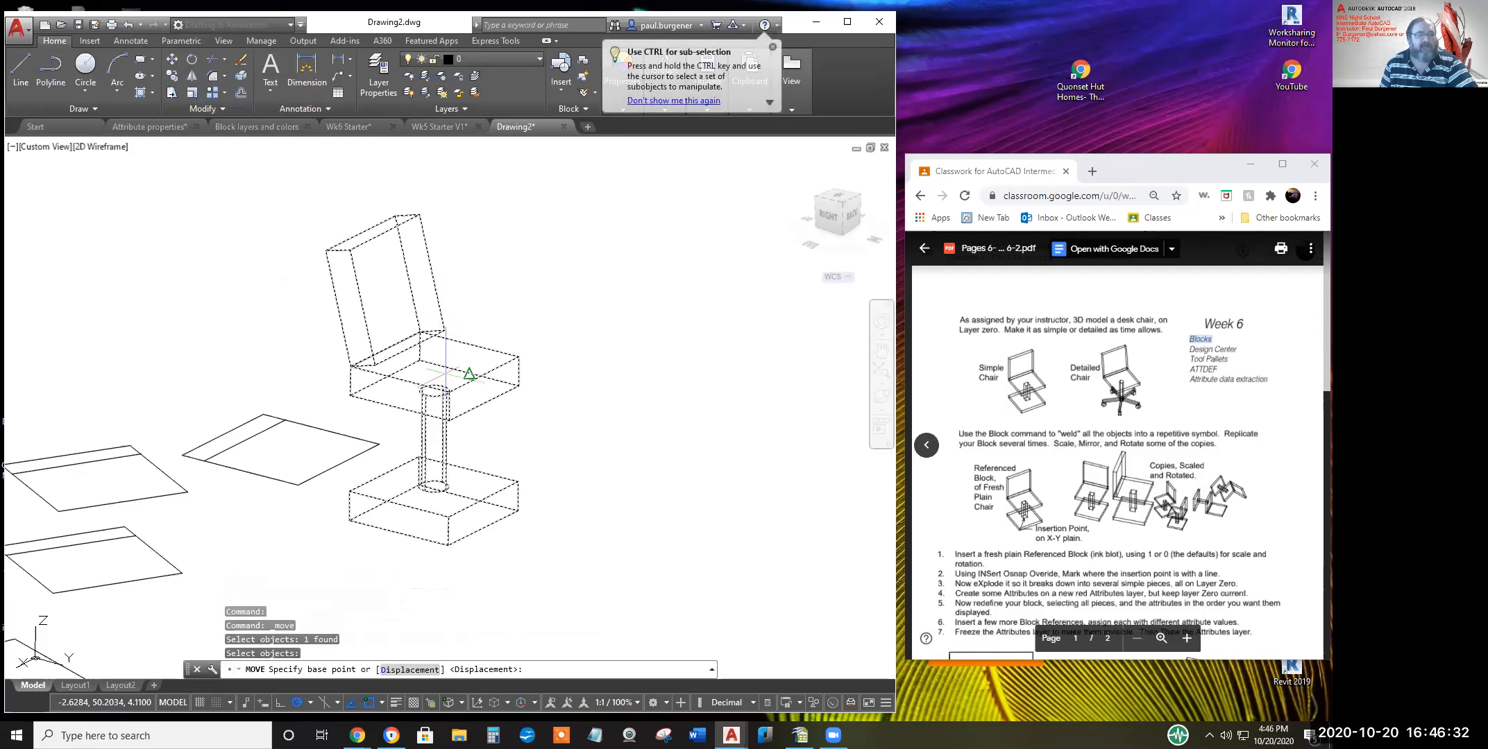
click(417, 339)
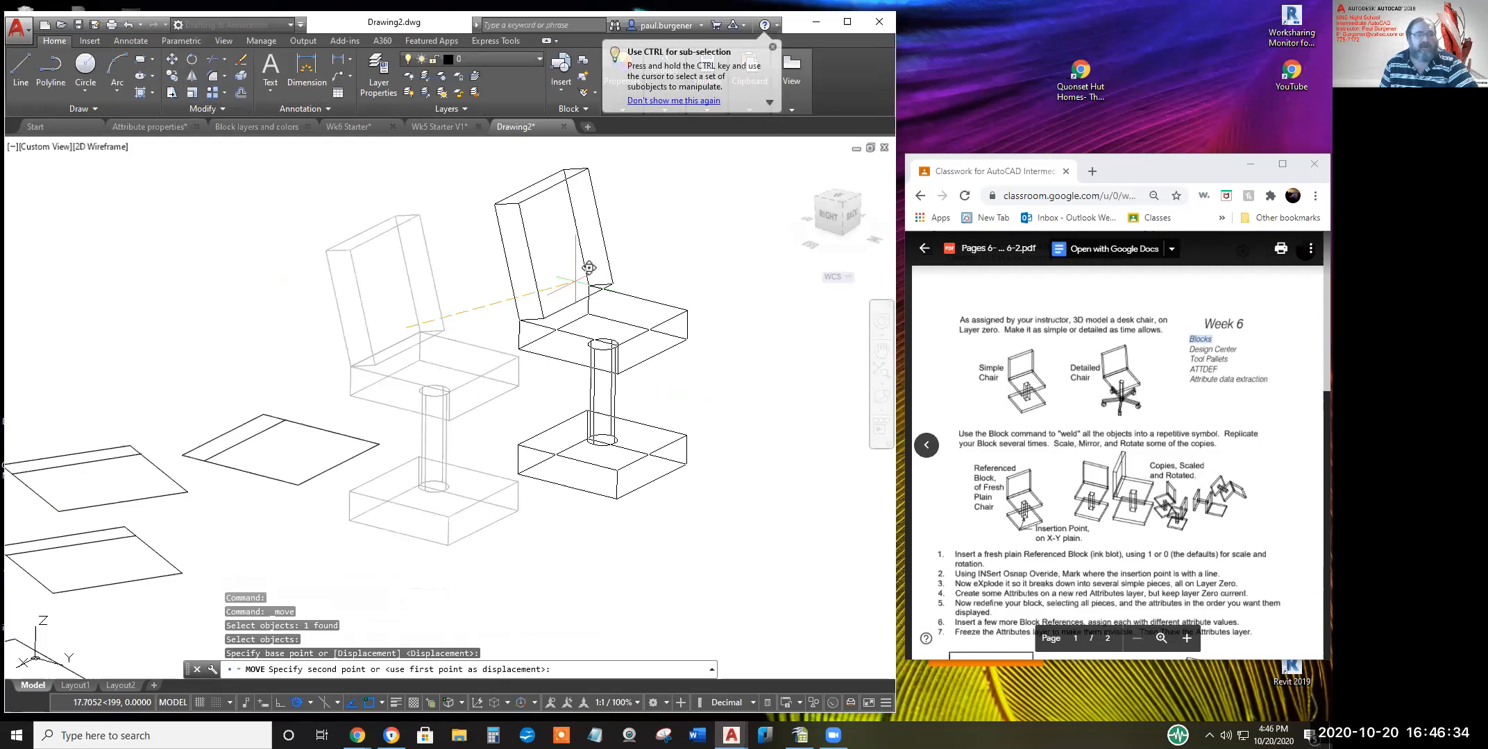
click(603, 292)
middle_drag(726, 353, 592, 360)
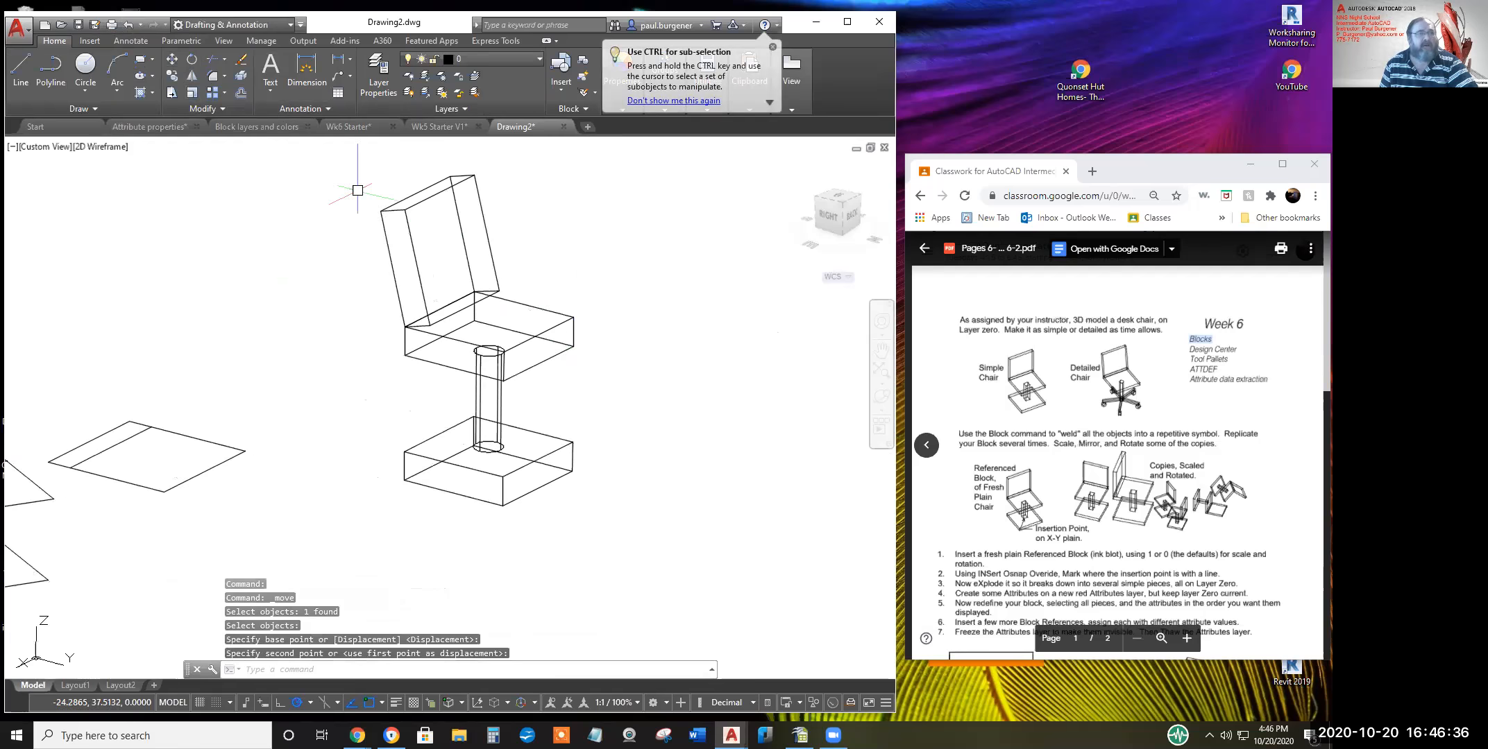
Start mirroring the chair, picking two points for the mirror line
click(191, 76)
click(605, 379)
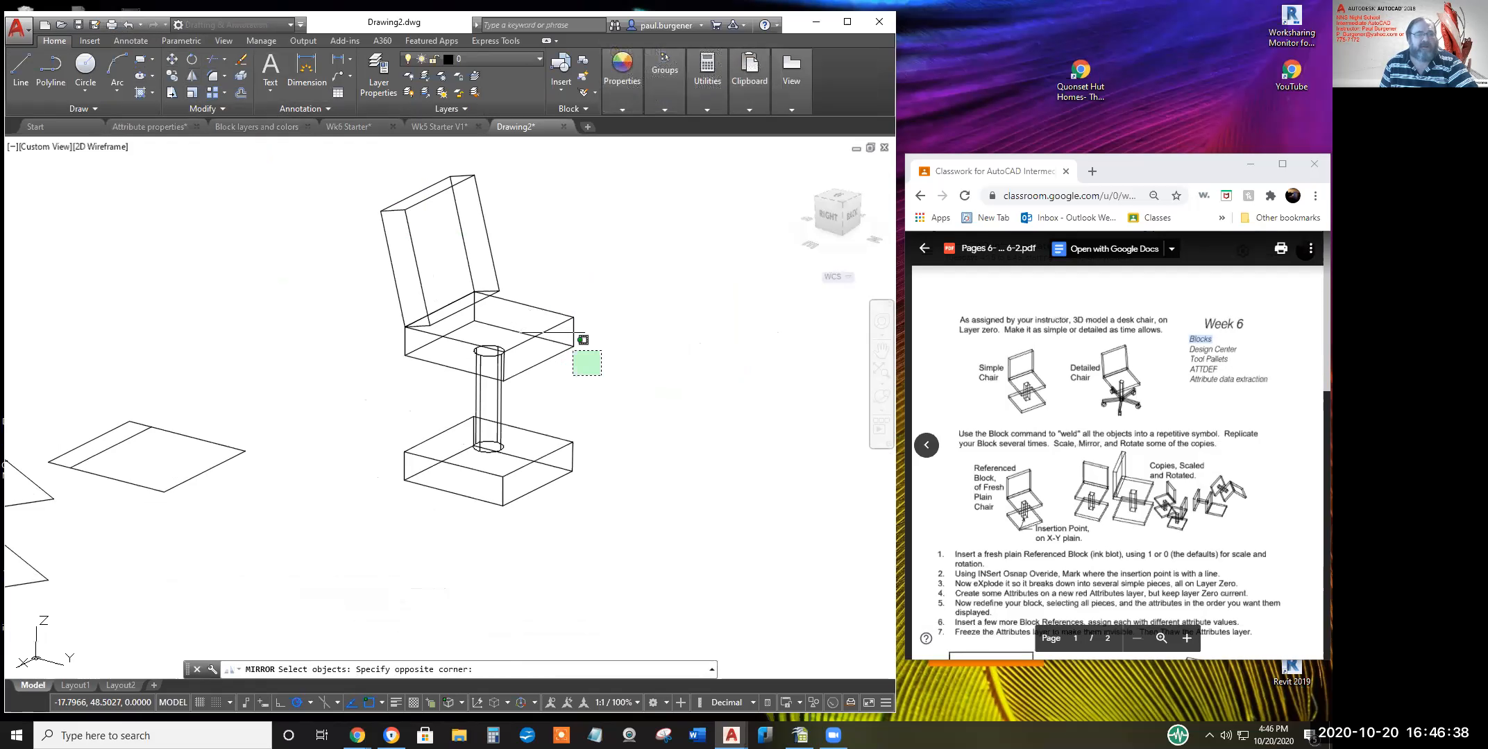
click(564, 342)
key(Return)
click(597, 293)
click(611, 361)
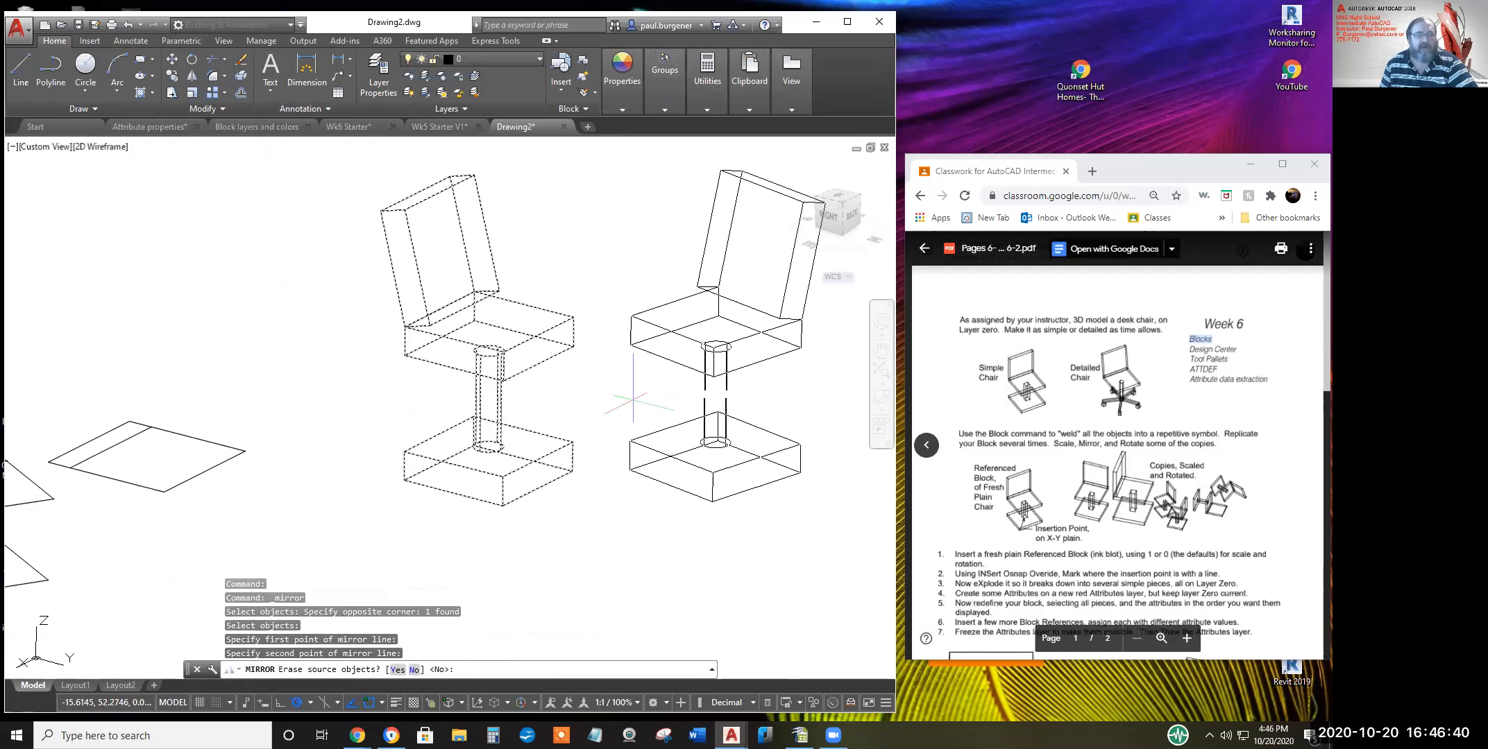
Orbit to inspect the chair, cancel the mirror, and open the Insert dialog with I
click(883, 396)
drag(564, 474, 533, 494)
scroll(463, 407, down, 5)
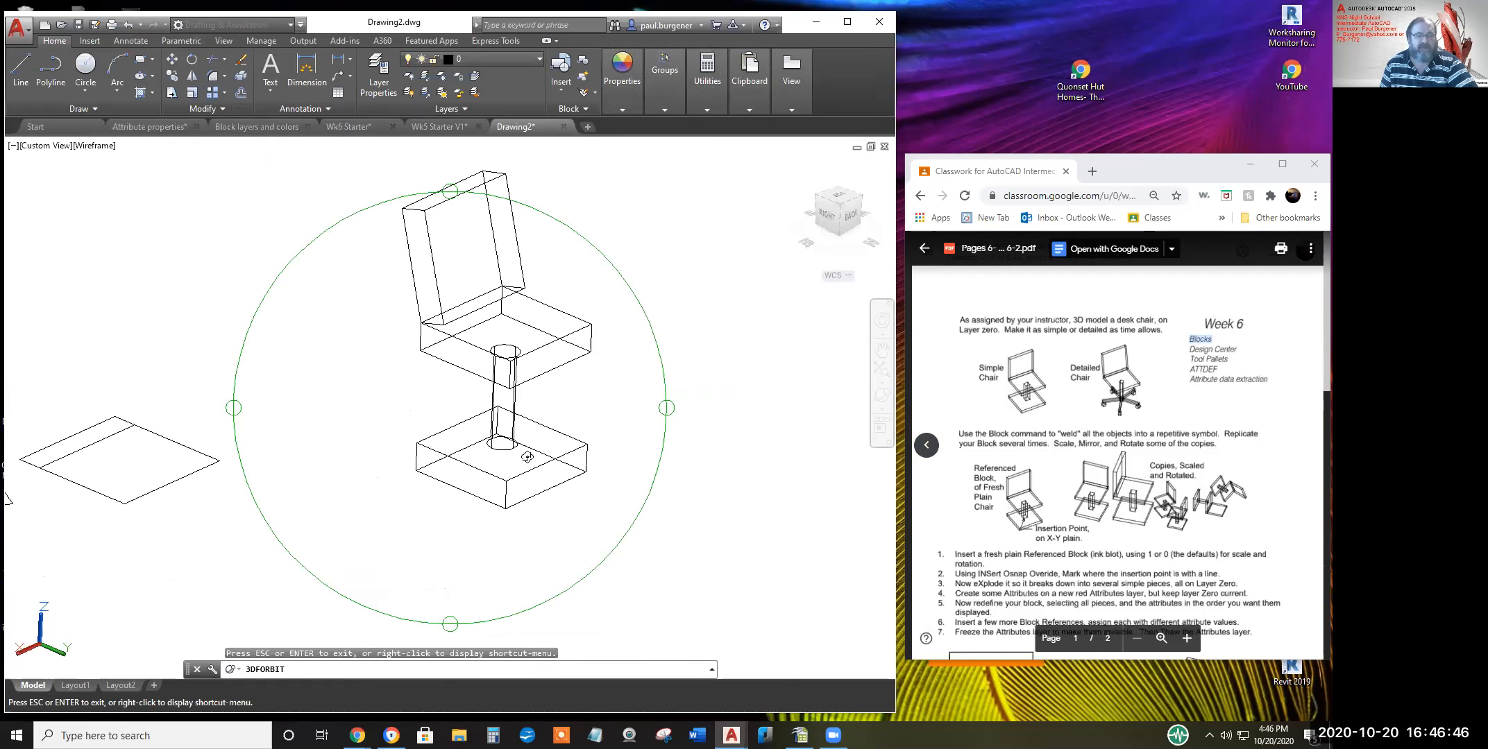
drag(463, 408, 549, 442)
drag(708, 359, 701, 329)
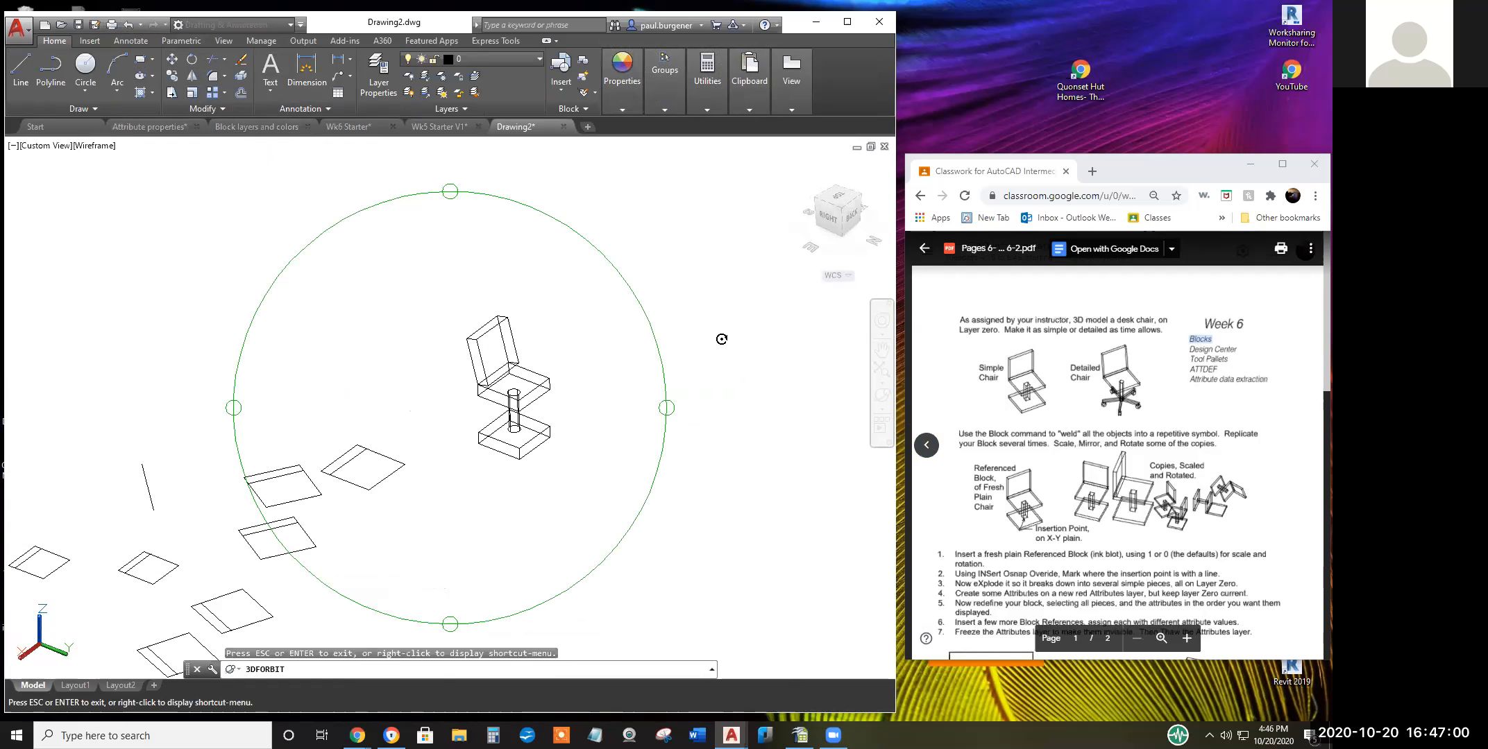
key(Return)
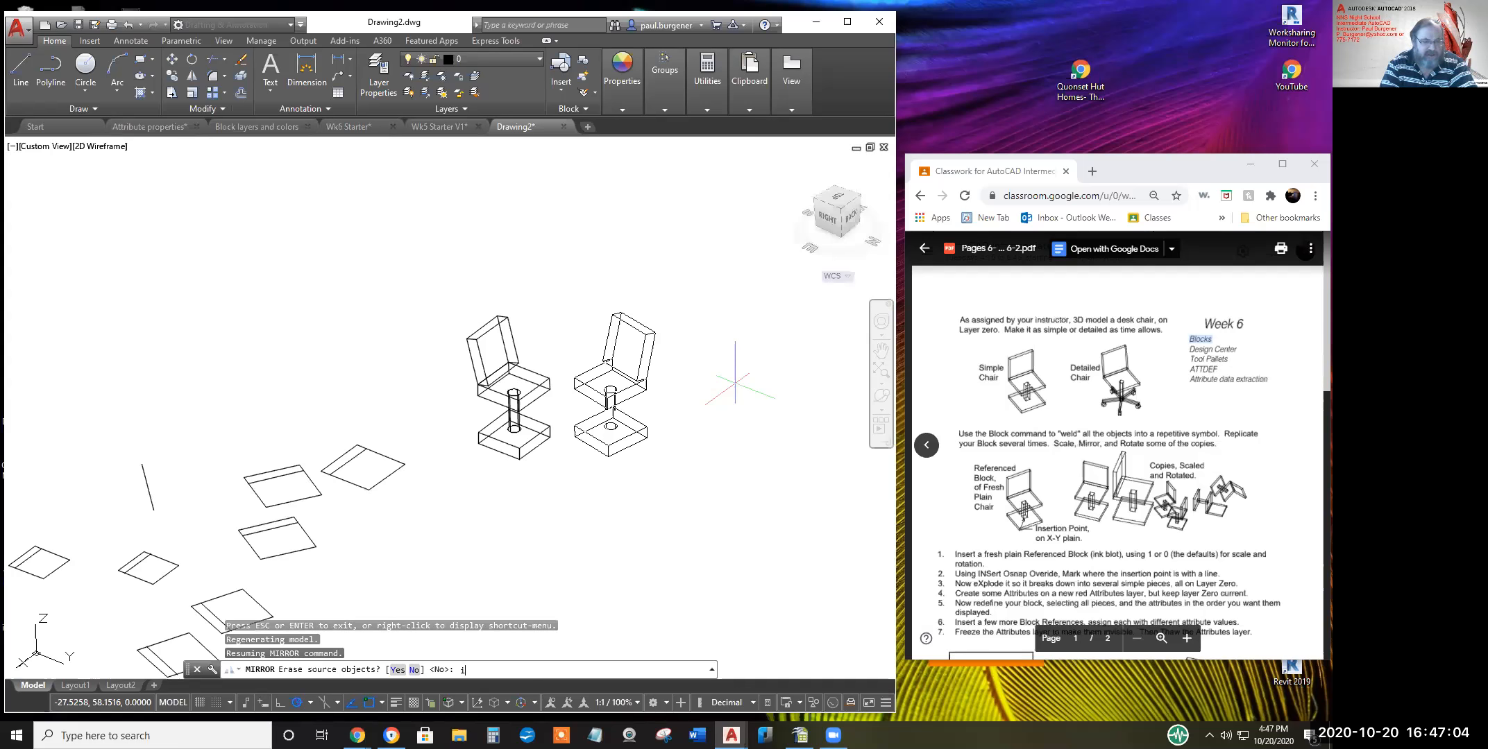
key(Escape)
key(Escape)
key(Escape)
text(i)
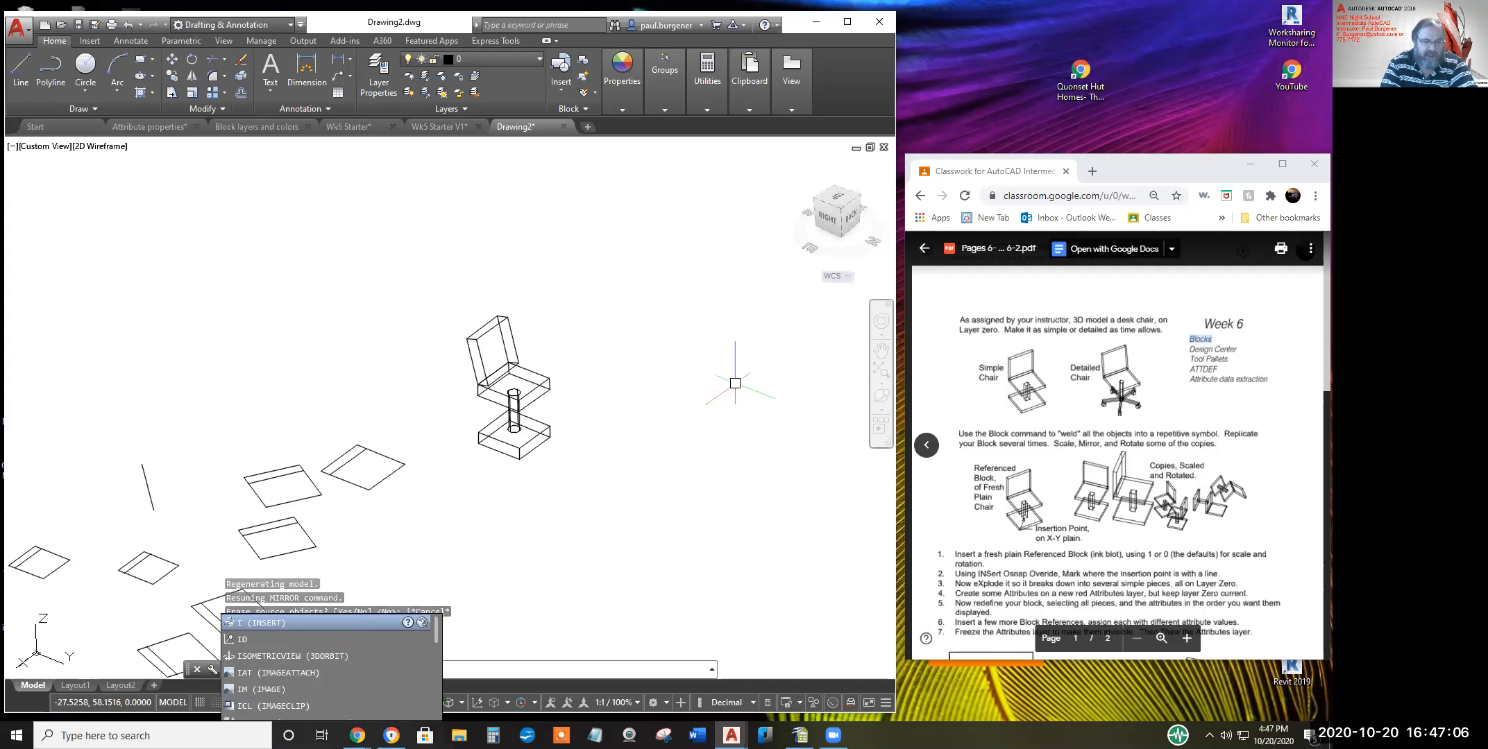
key(Return)
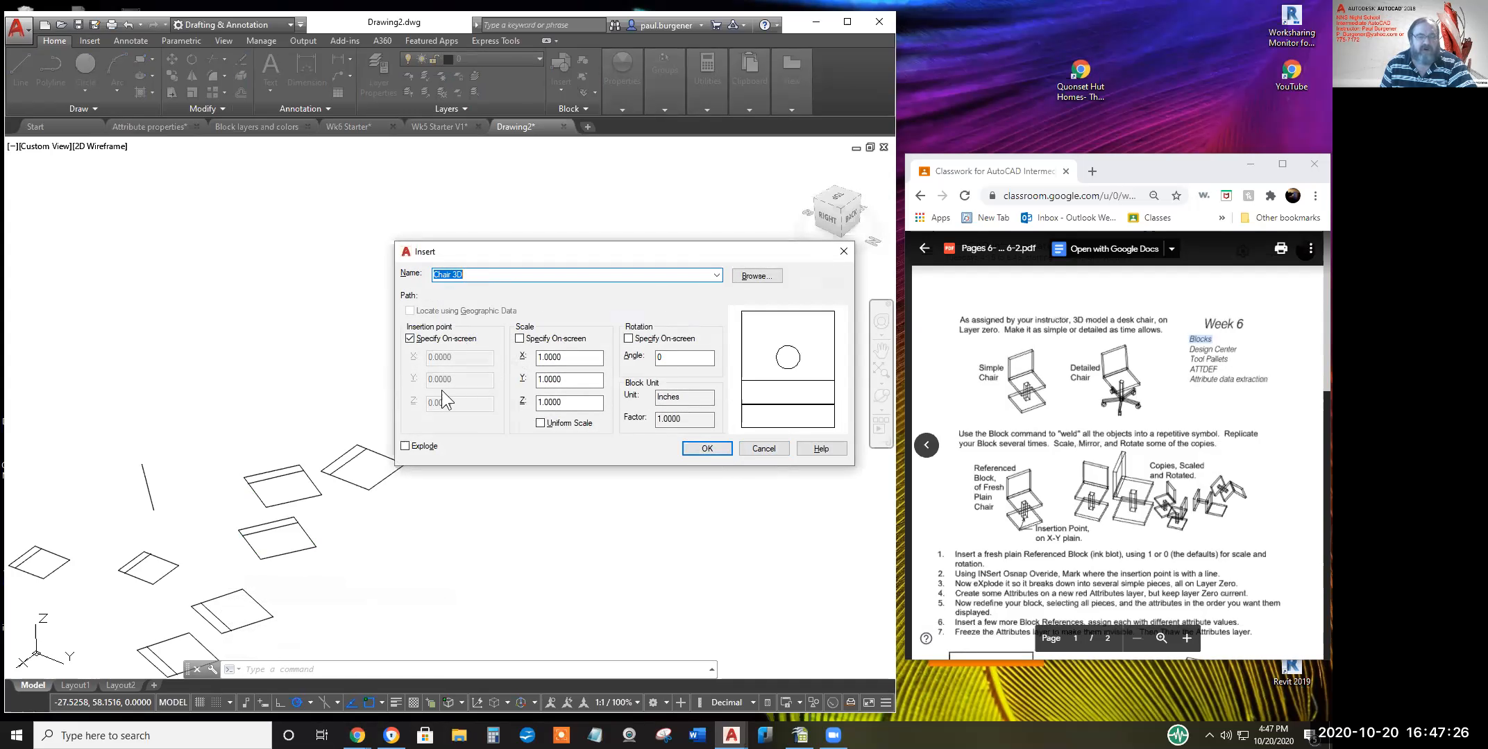
Insert another Chair 3D with its insertion point set to Specify On-screen
click(410, 340)
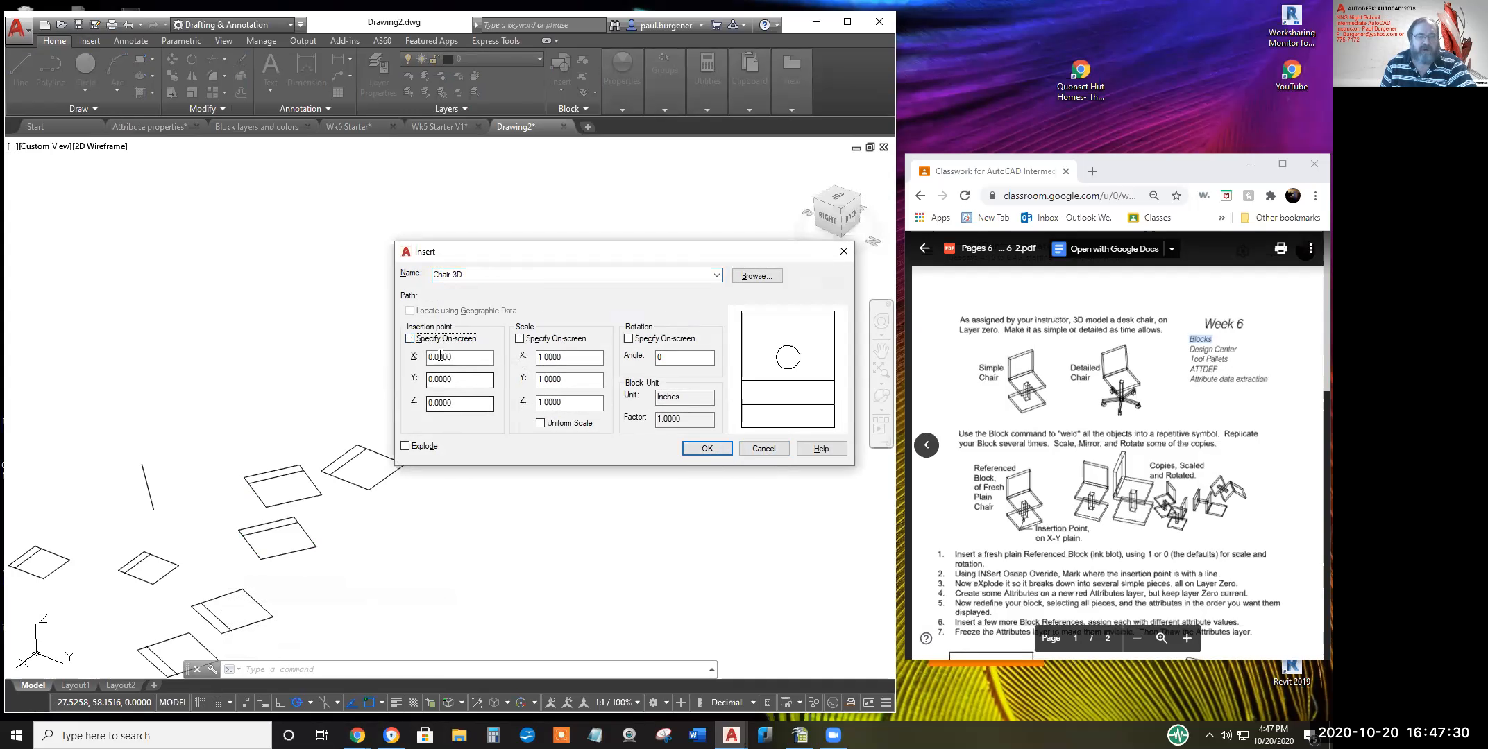
click(410, 339)
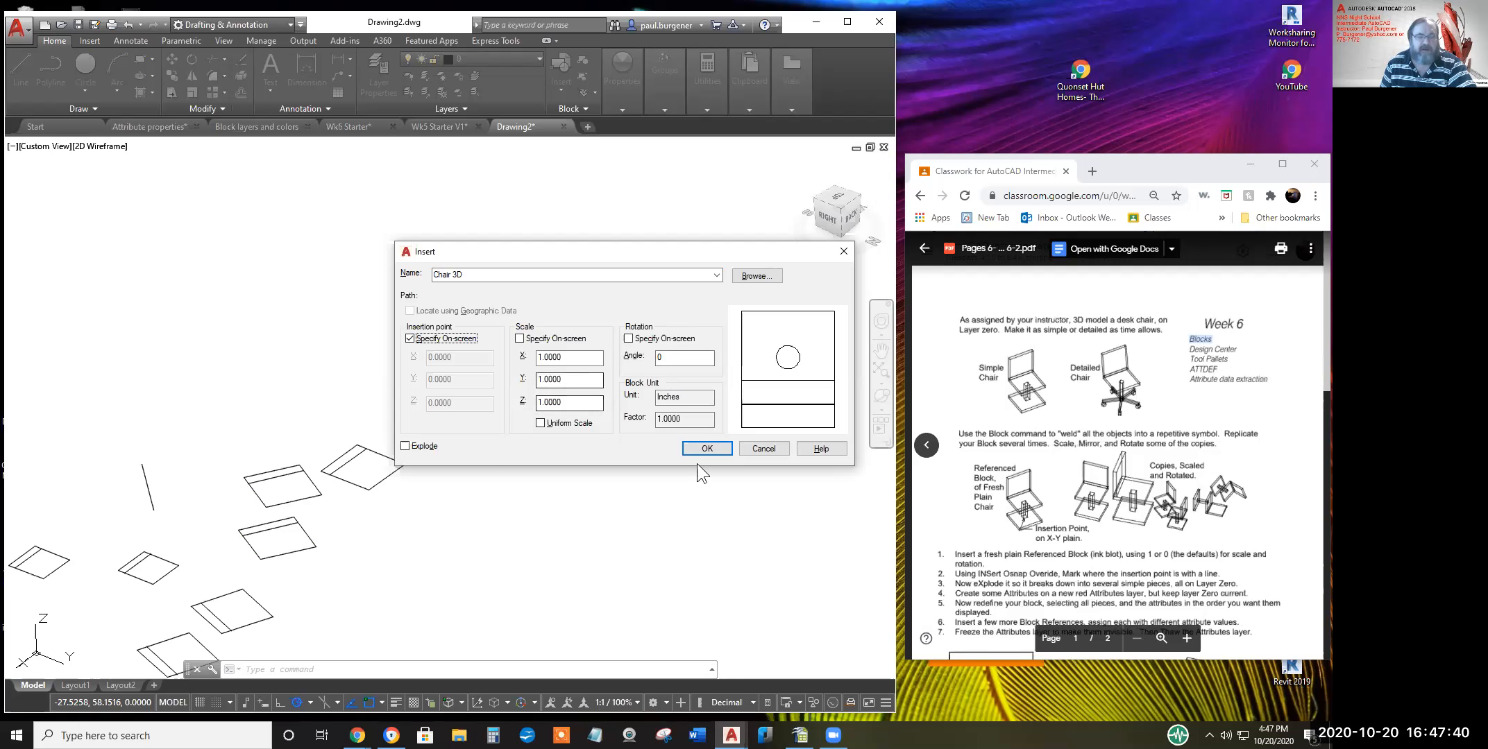
click(707, 449)
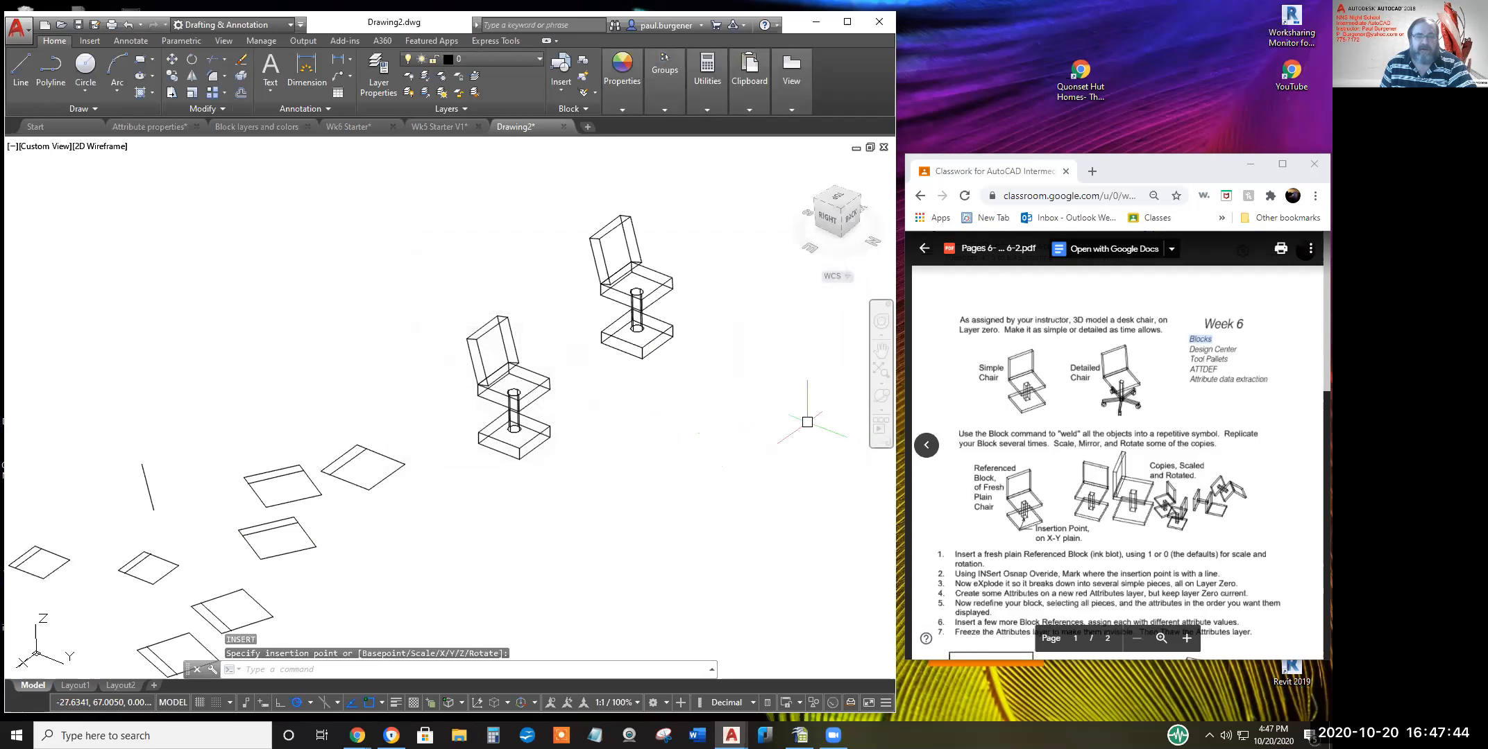
Draw a three-point line with a corner in the middle
click(21, 68)
click(304, 379)
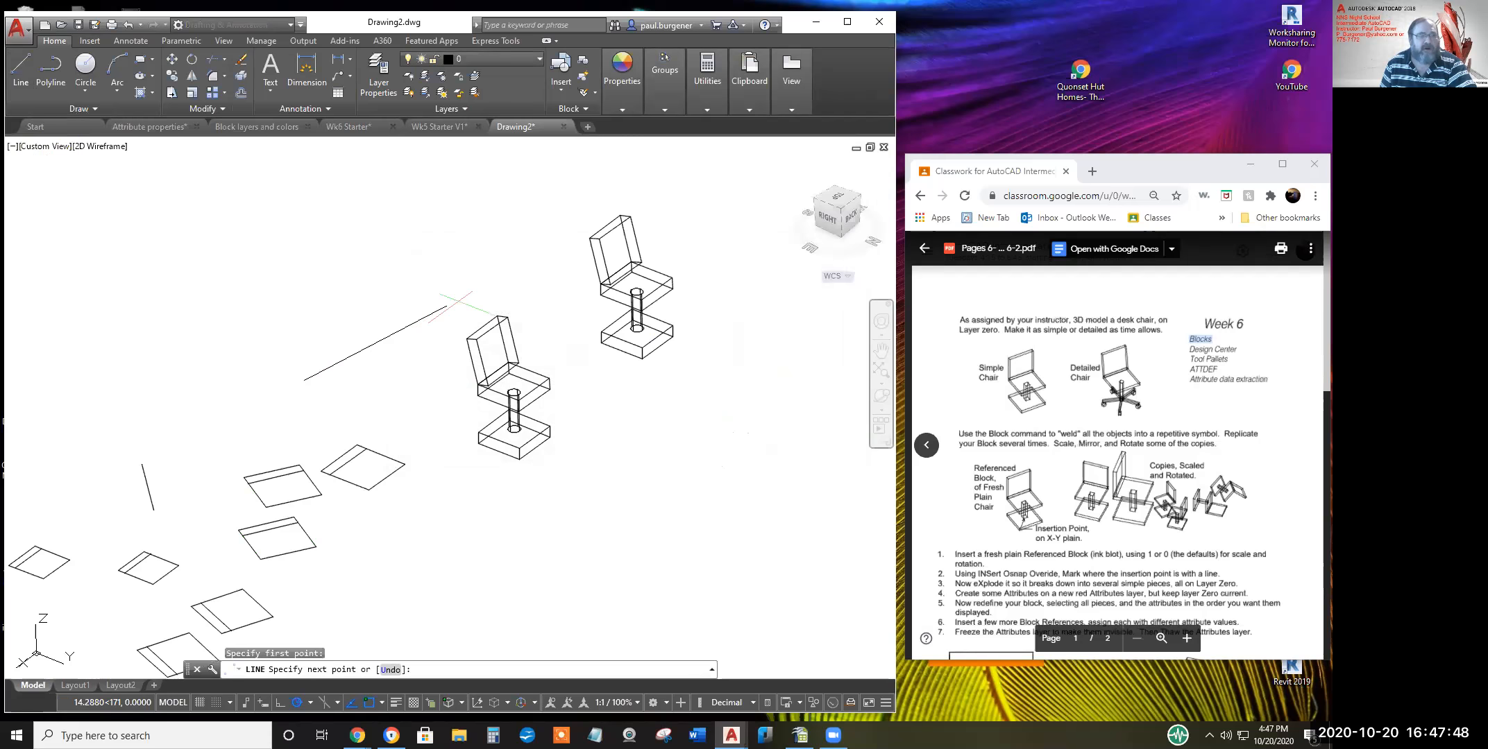
click(505, 287)
click(748, 449)
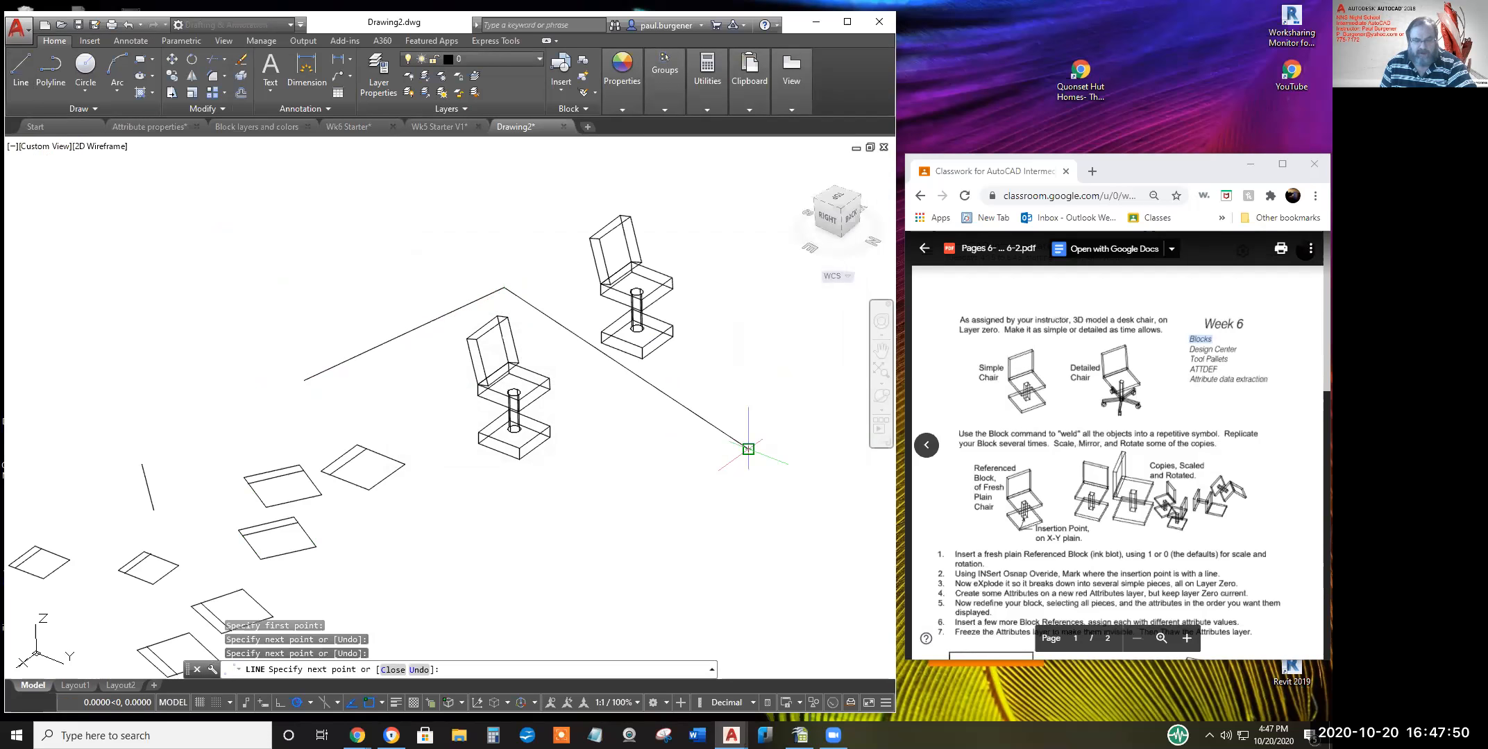
key(Return)
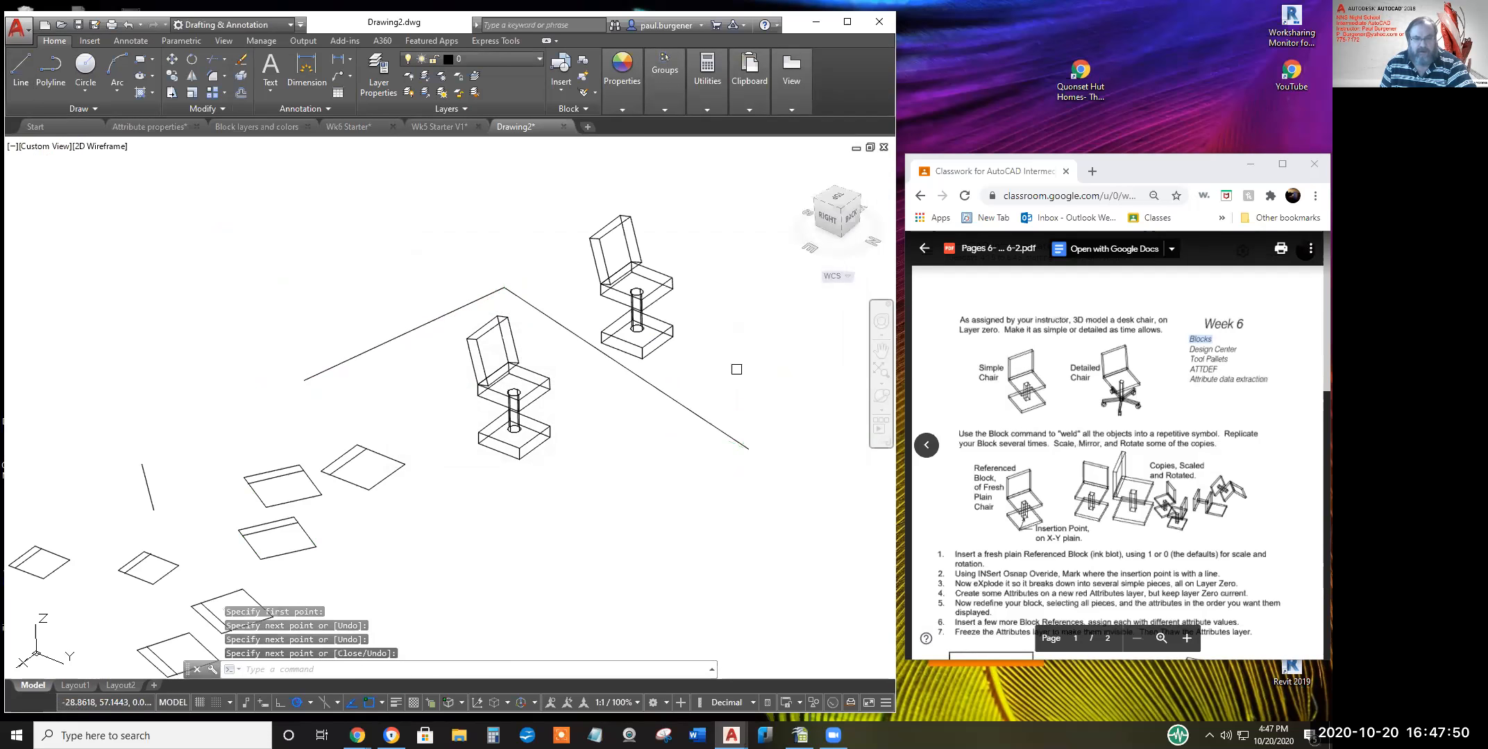
Move both Chair 3D copies up and to the right together
click(172, 59)
click(592, 234)
click(494, 365)
click(494, 365)
click(525, 464)
click(534, 463)
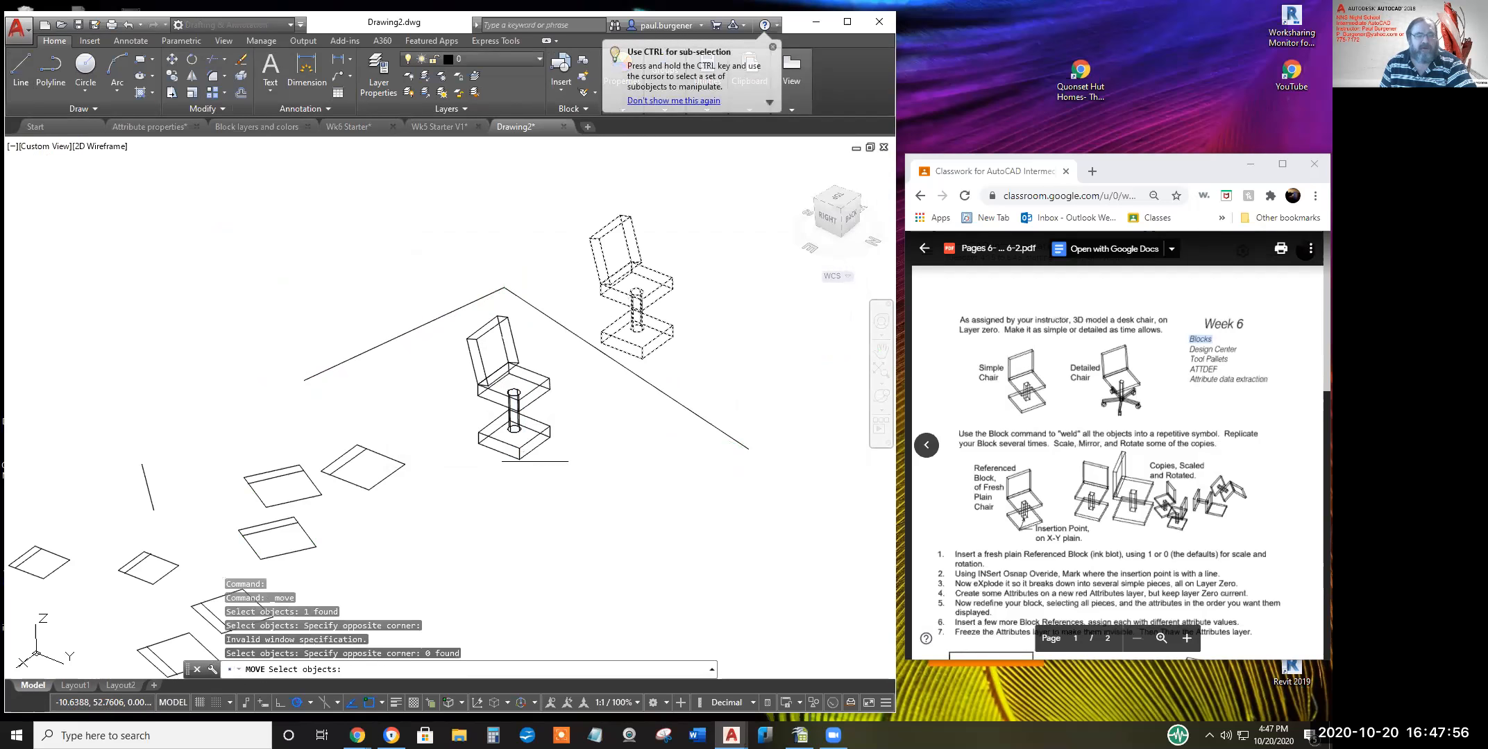
click(521, 447)
key(Return)
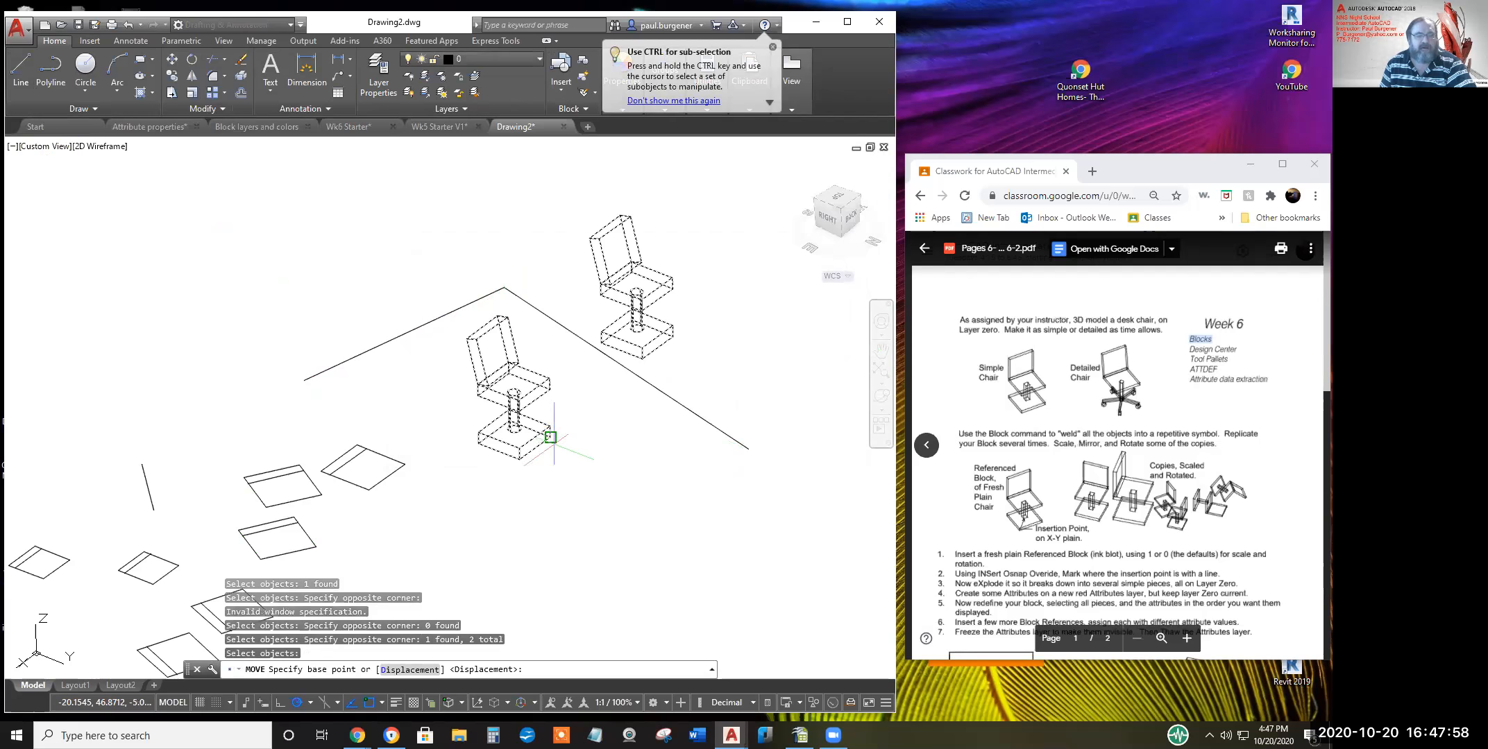
click(550, 438)
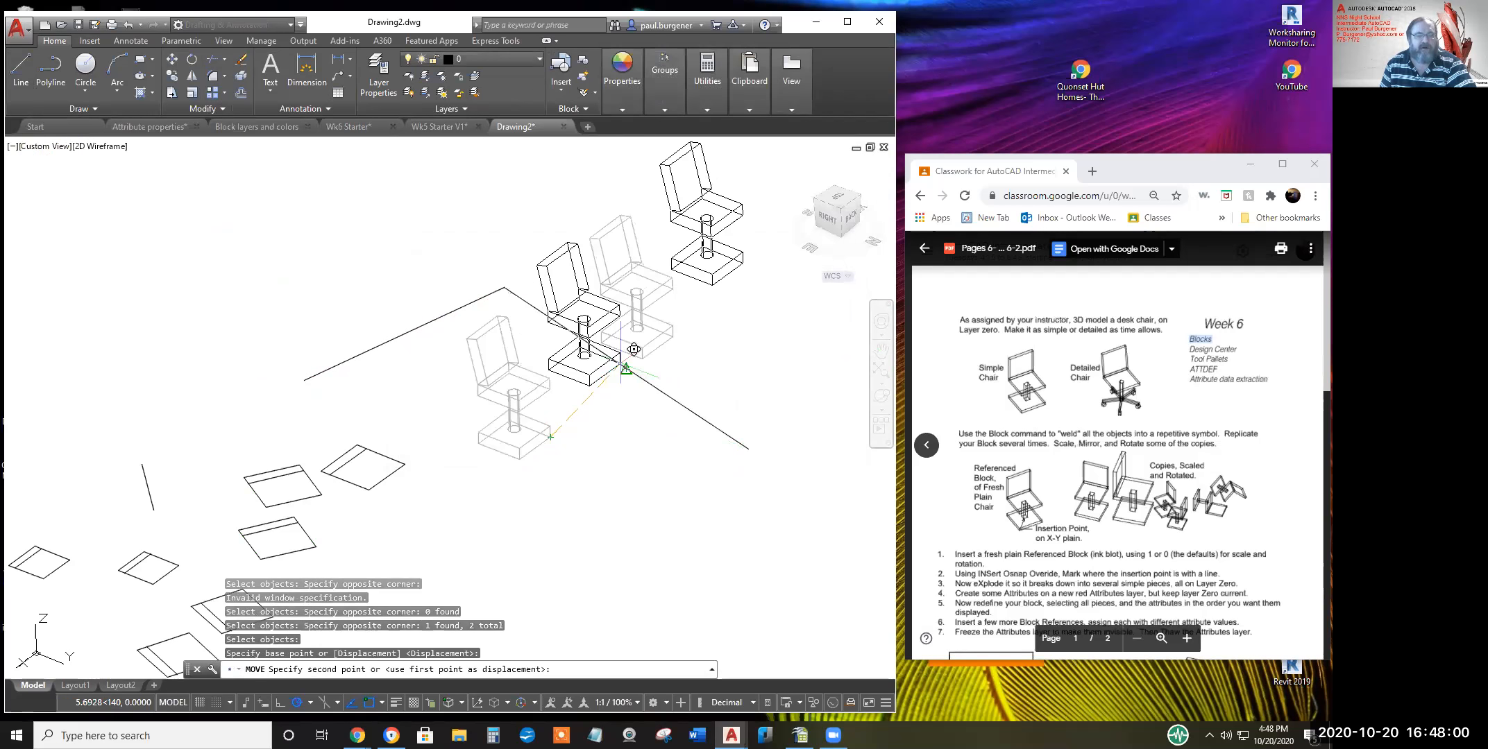
click(620, 363)
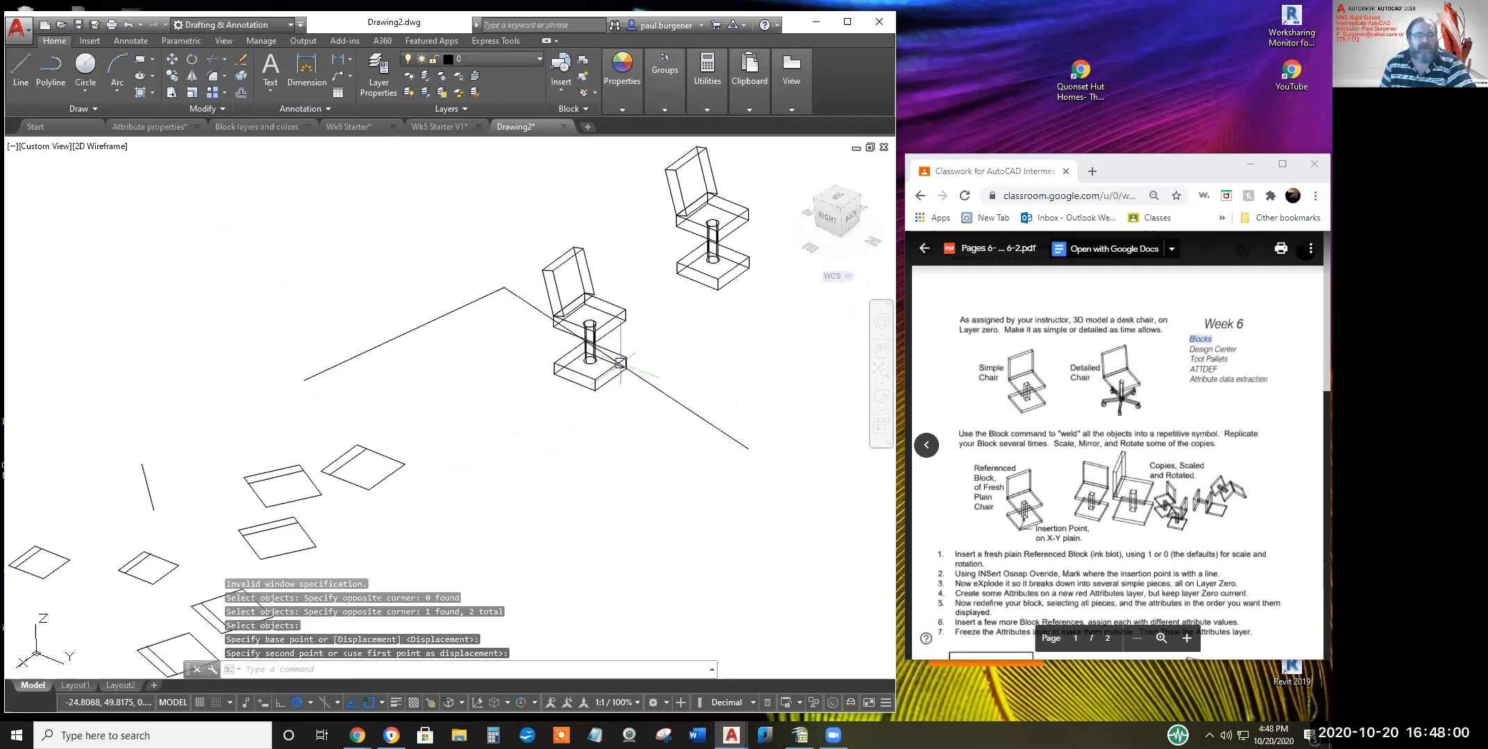
Orbit for a higher view, then move the upper chair down and to the right
click(881, 397)
drag(442, 464, 523, 415)
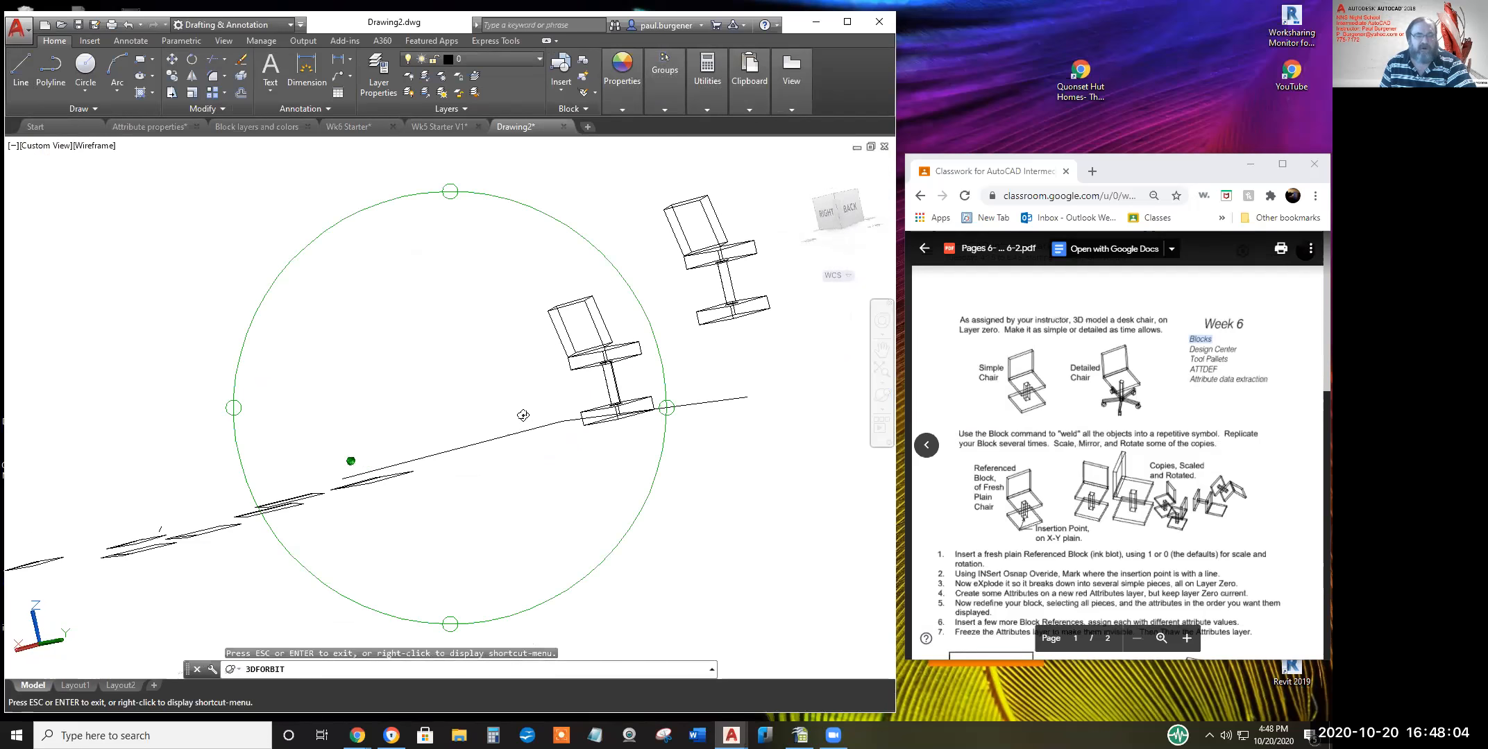
mouse_move(772, 501)
mouse_down()
mouse_move(677, 519)
mouse_move(779, 504)
mouse_up()
drag(490, 409, 559, 499)
key(Escape)
key(Escape)
key(Escape)
key(Escape)
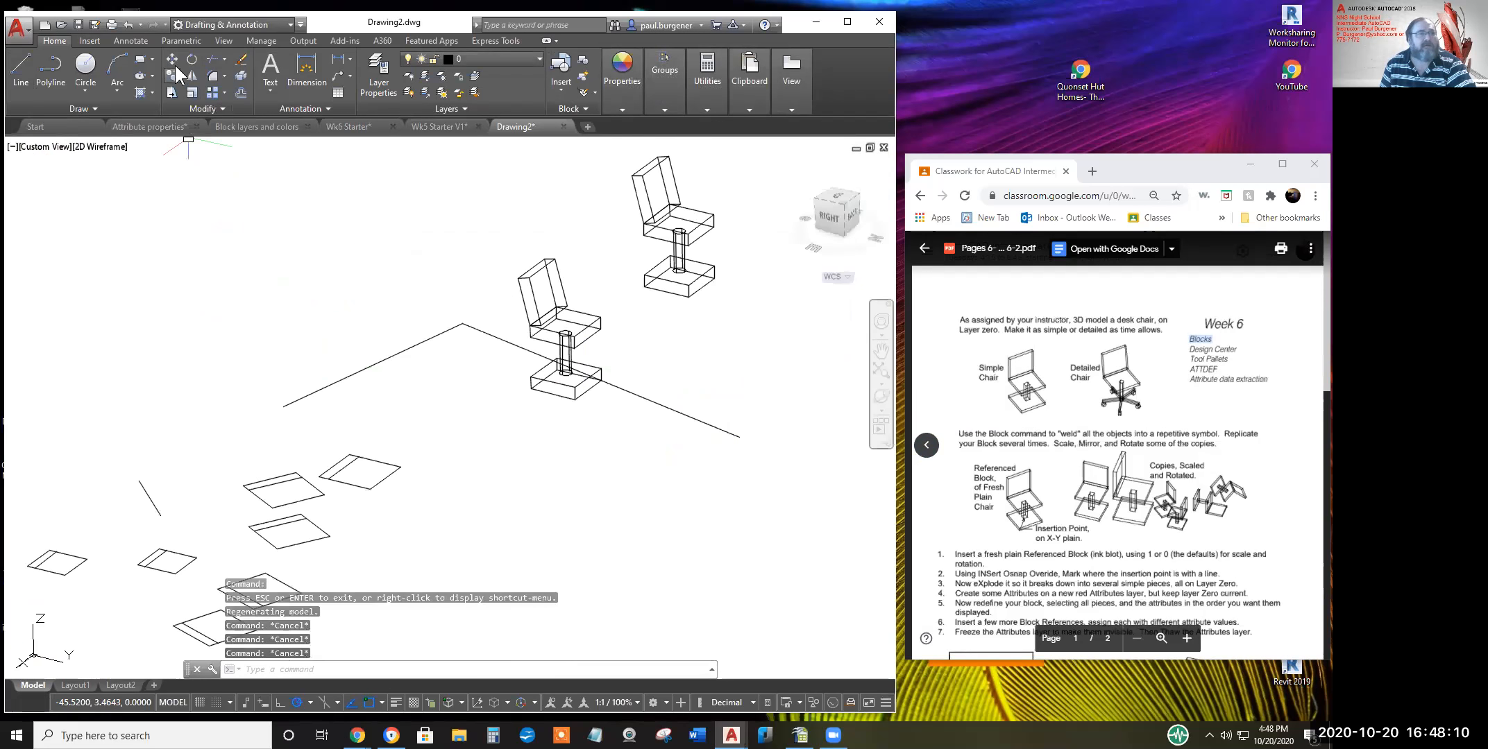
click(172, 59)
click(689, 294)
right_click(692, 299)
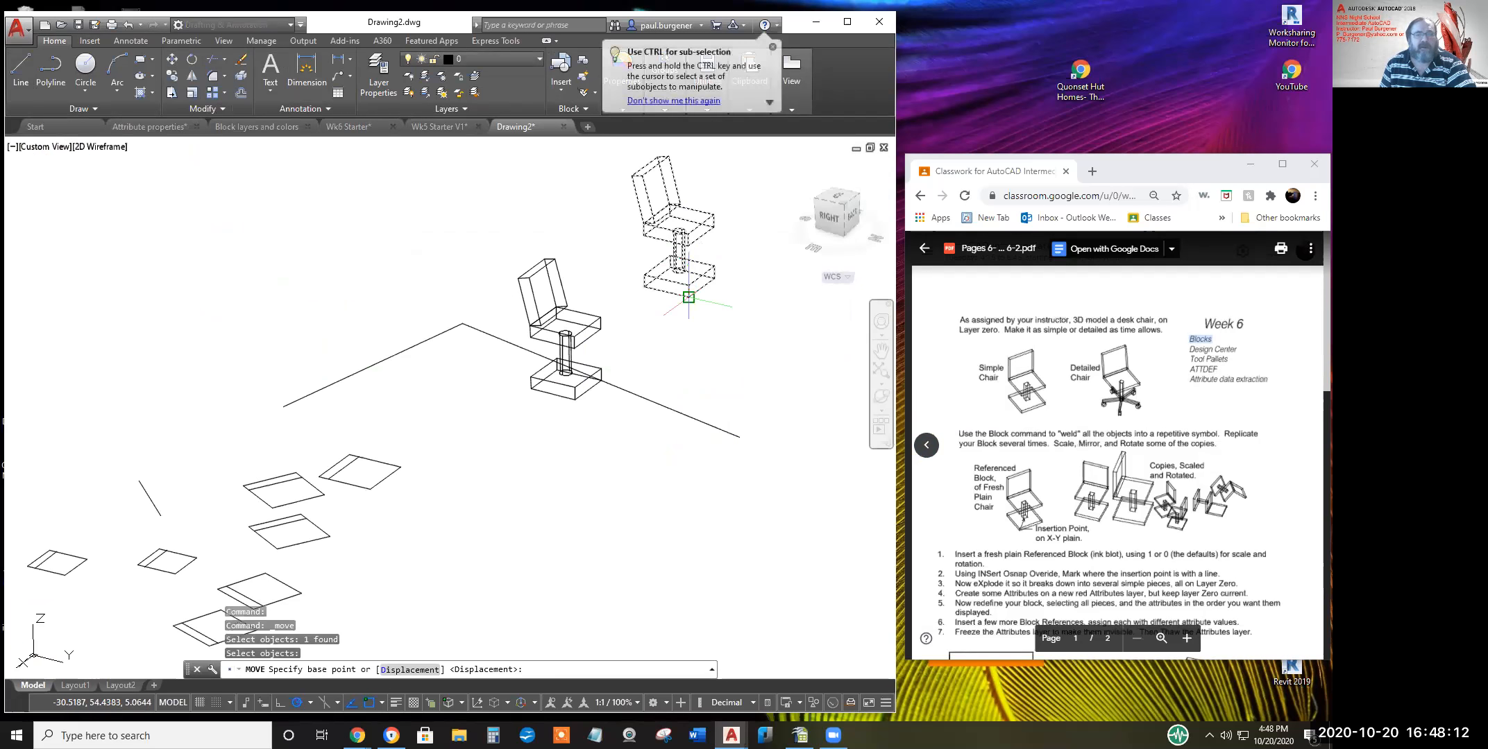
click(689, 298)
click(738, 434)
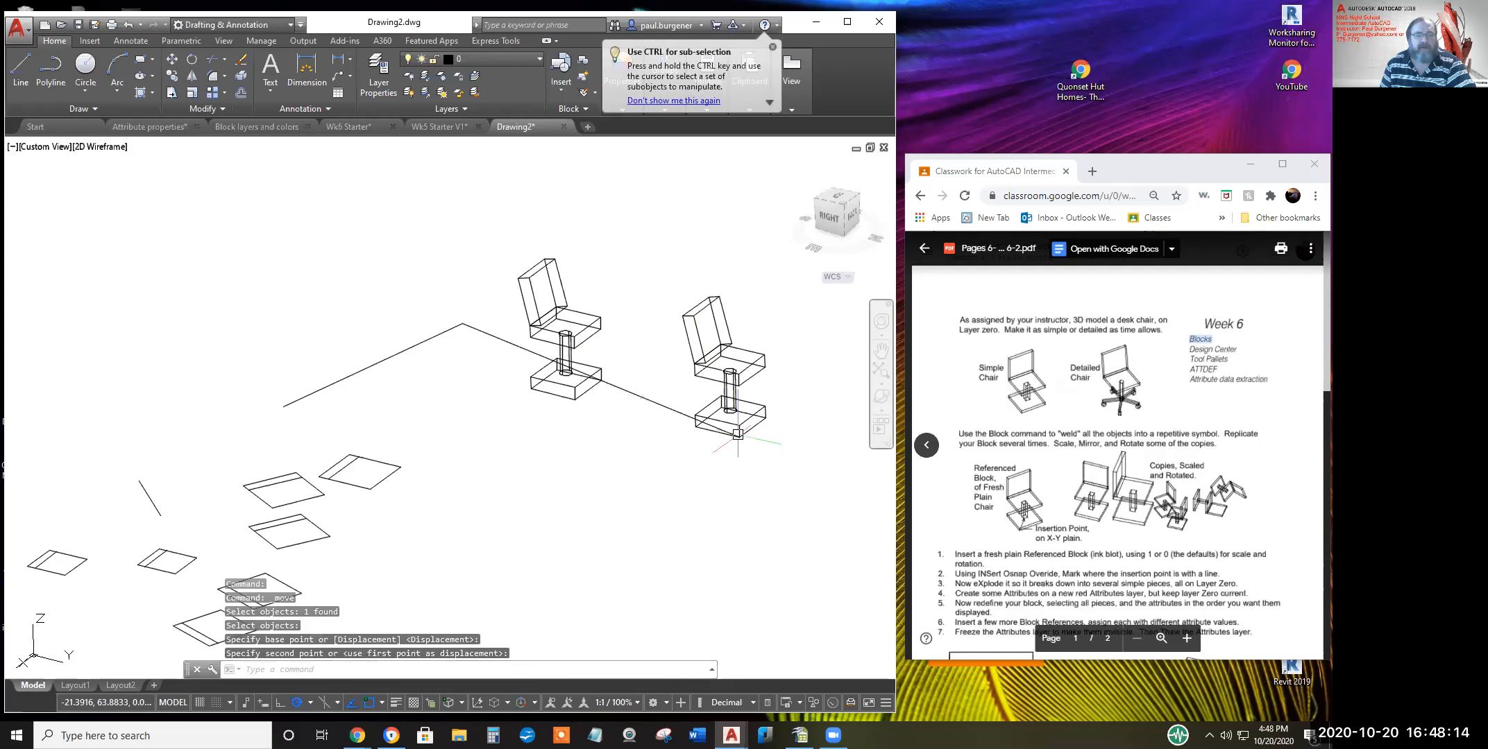
Orbit around the two chairs and zoom in to review their side-by-side placement
click(881, 397)
drag(531, 506, 650, 479)
right_click(708, 434)
click(759, 430)
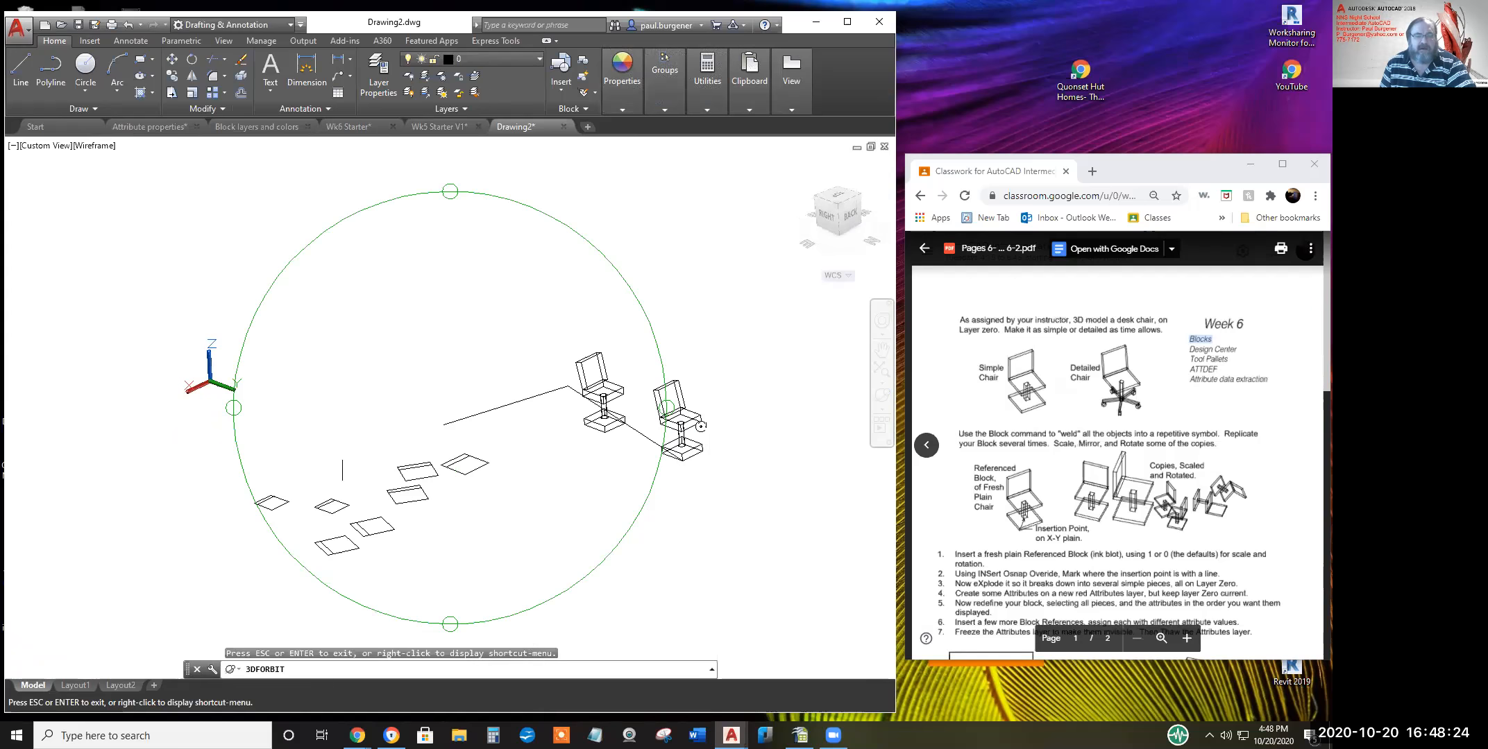
key(Escape)
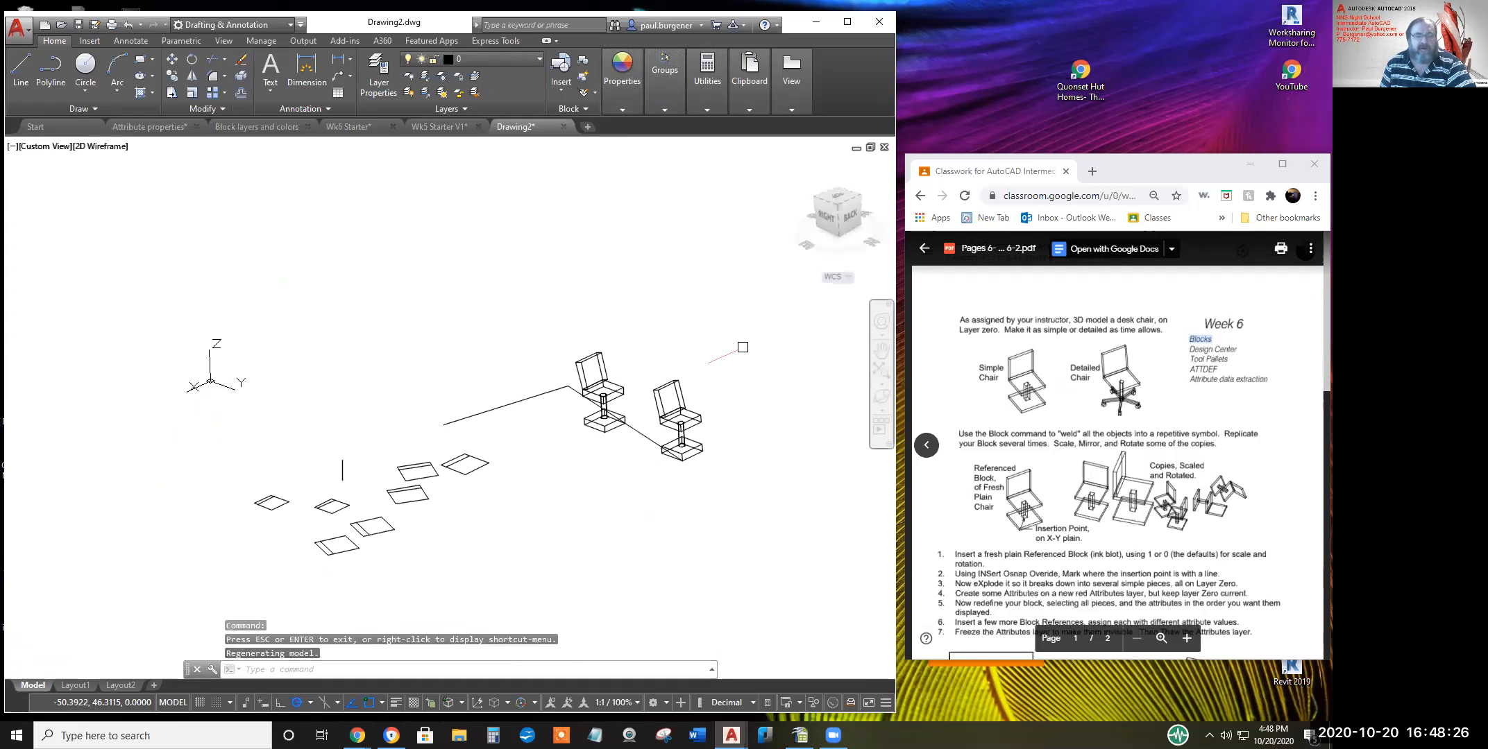
scroll(682, 424, up, 5)
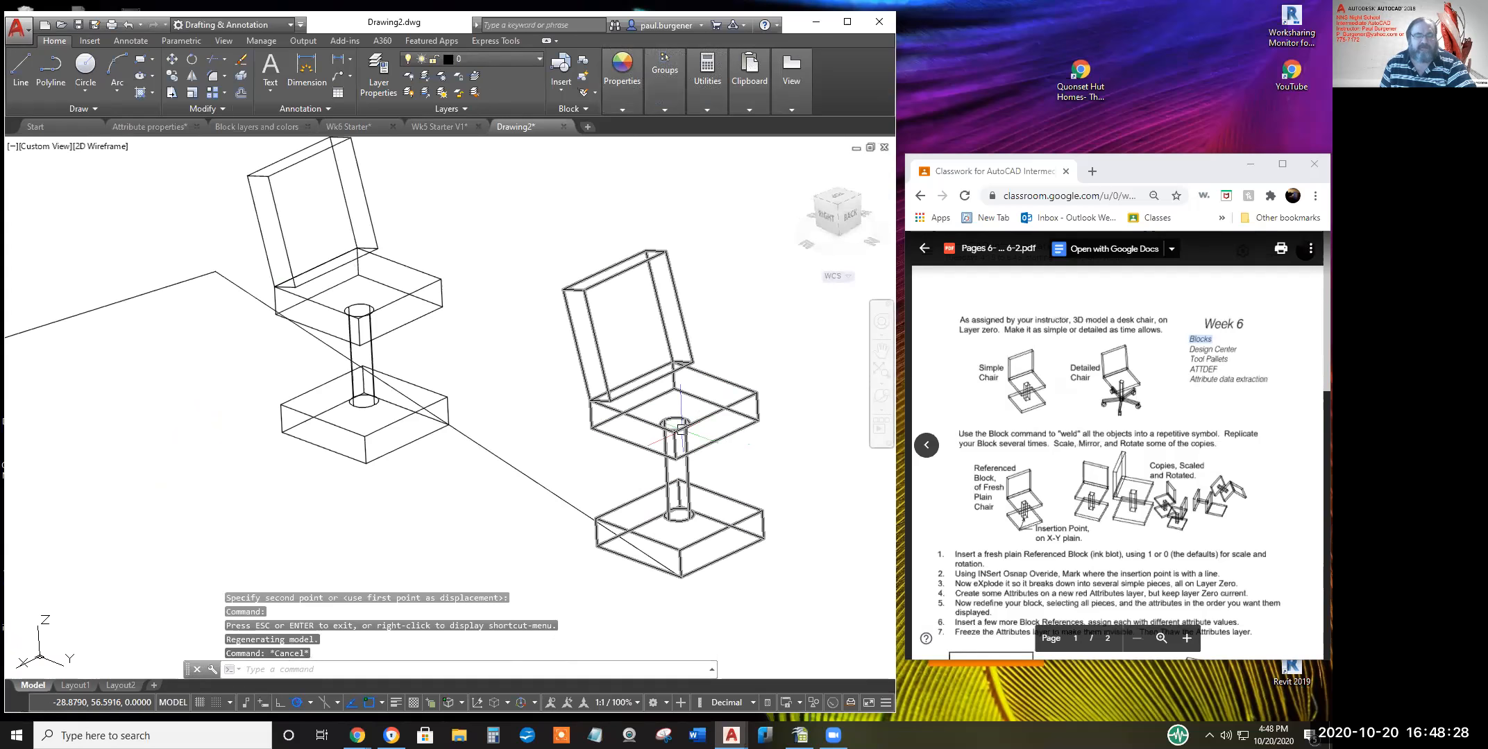
middle_drag(680, 426, 675, 467)
mouse_move(751, 444)
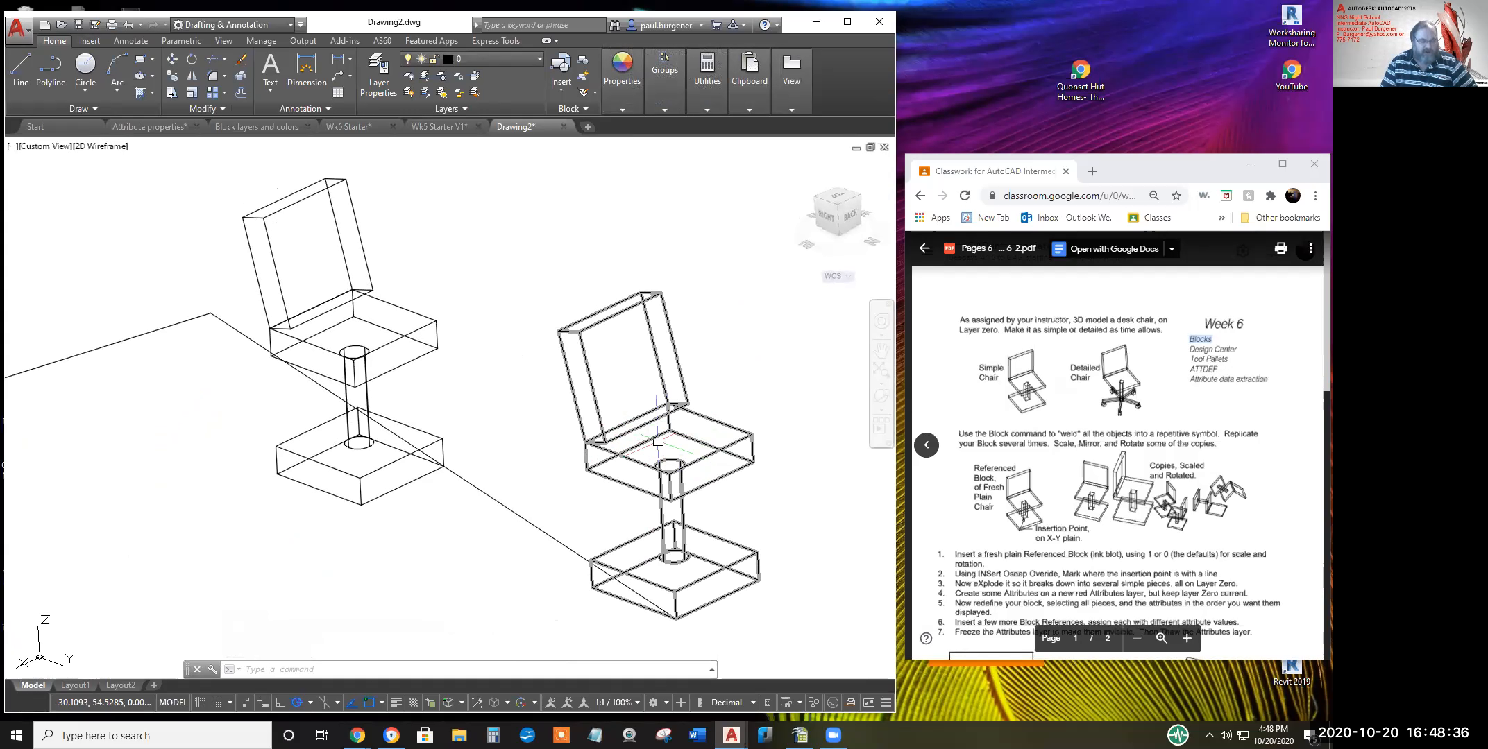
mouse_move(658, 441)
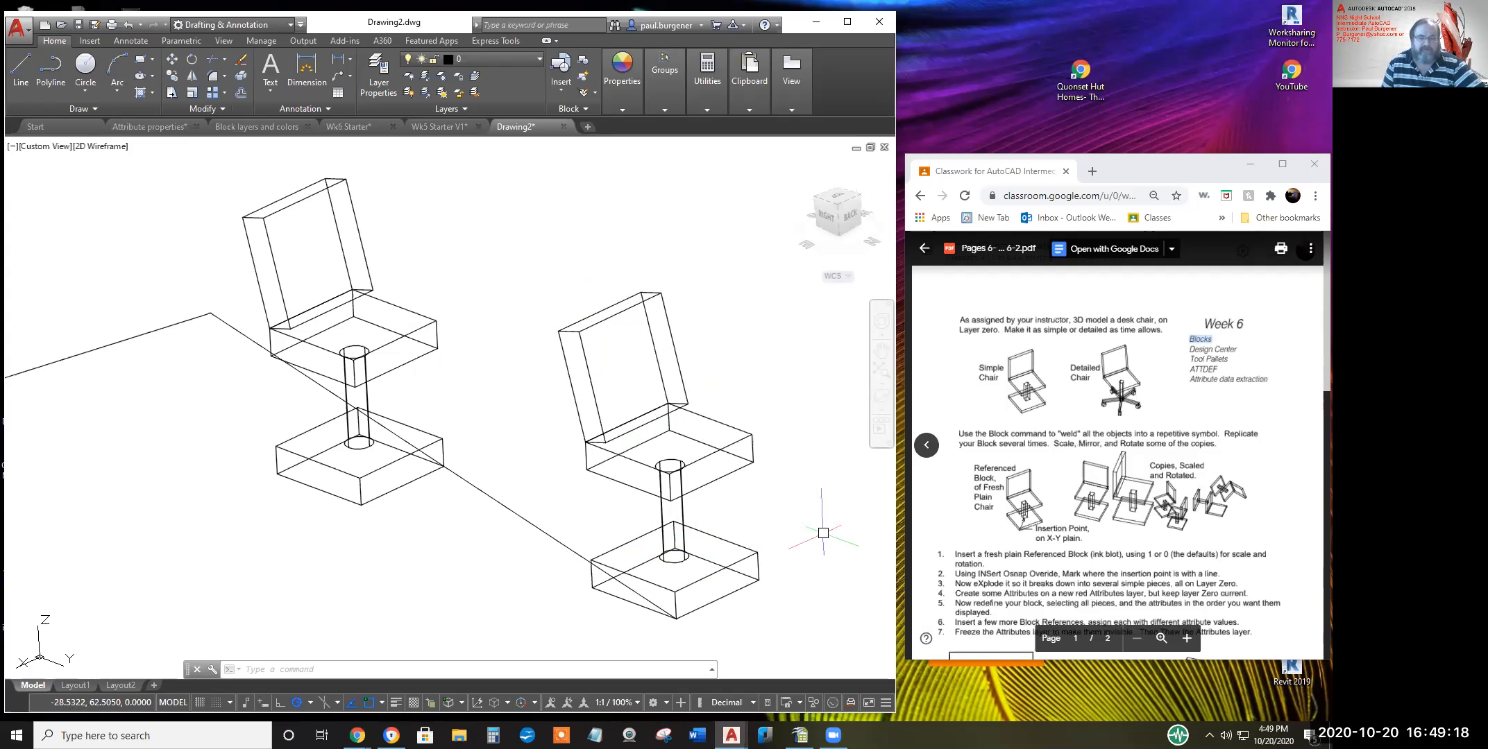
middle_drag(753, 500, 669, 423)
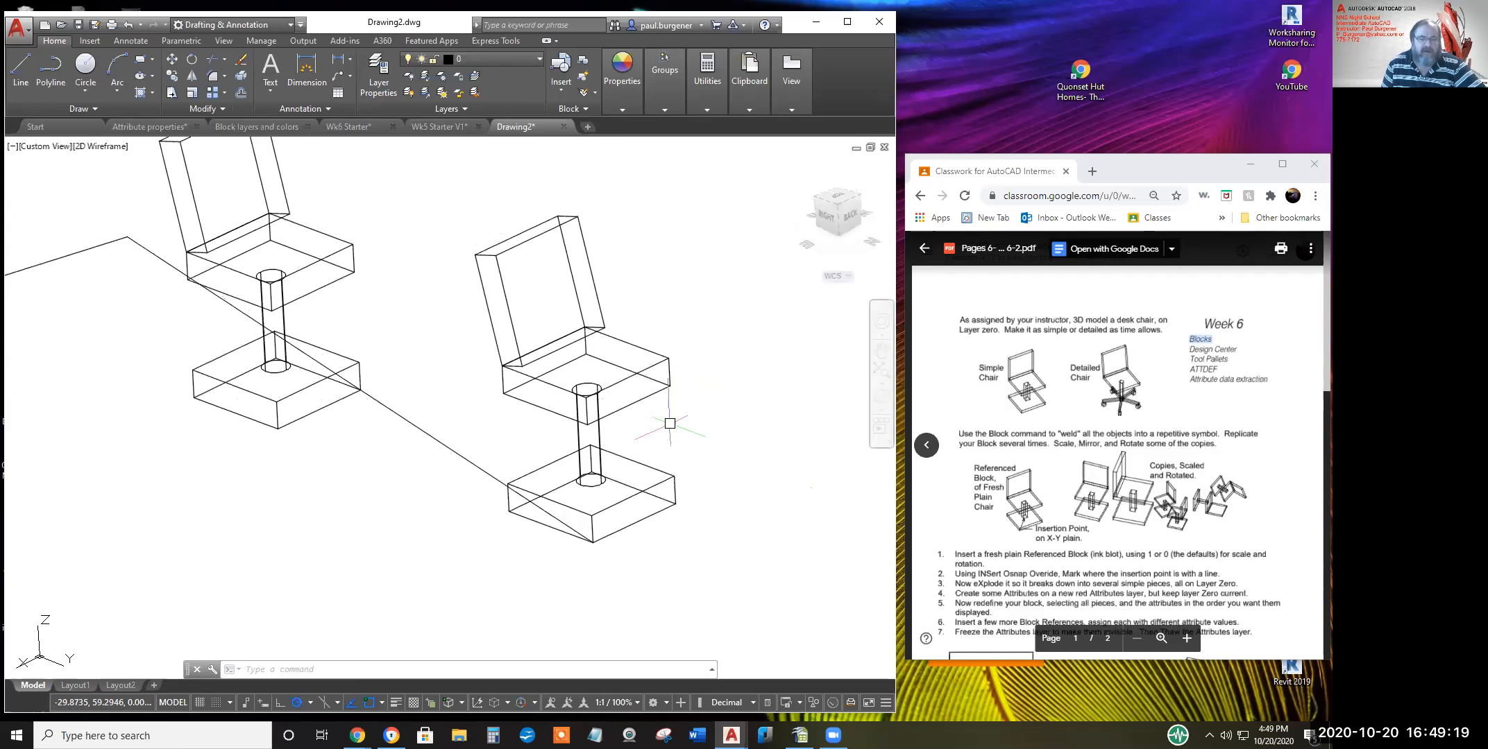
click(881, 398)
mouse_move(560, 506)
mouse_down()
mouse_move(532, 521)
mouse_move(565, 511)
mouse_up()
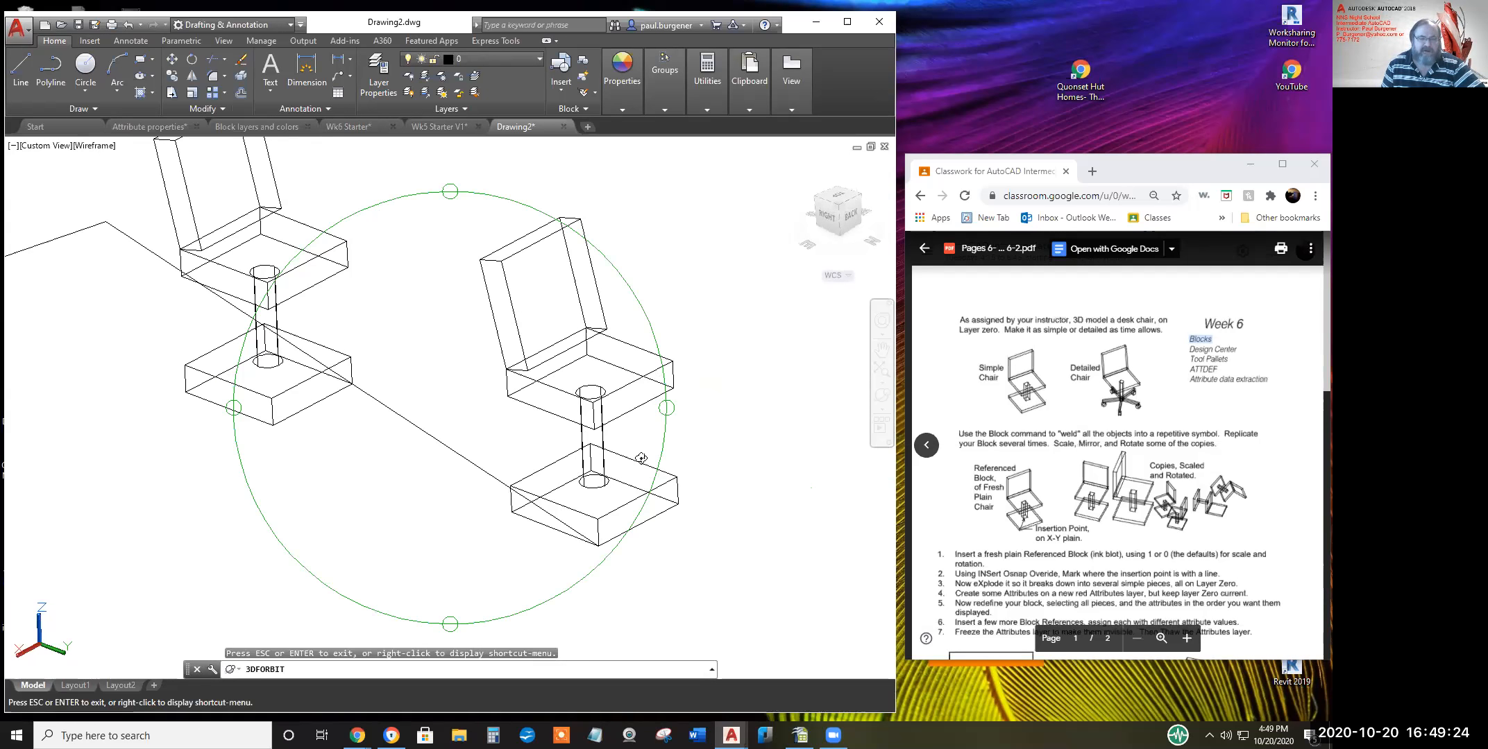
right_click(722, 468)
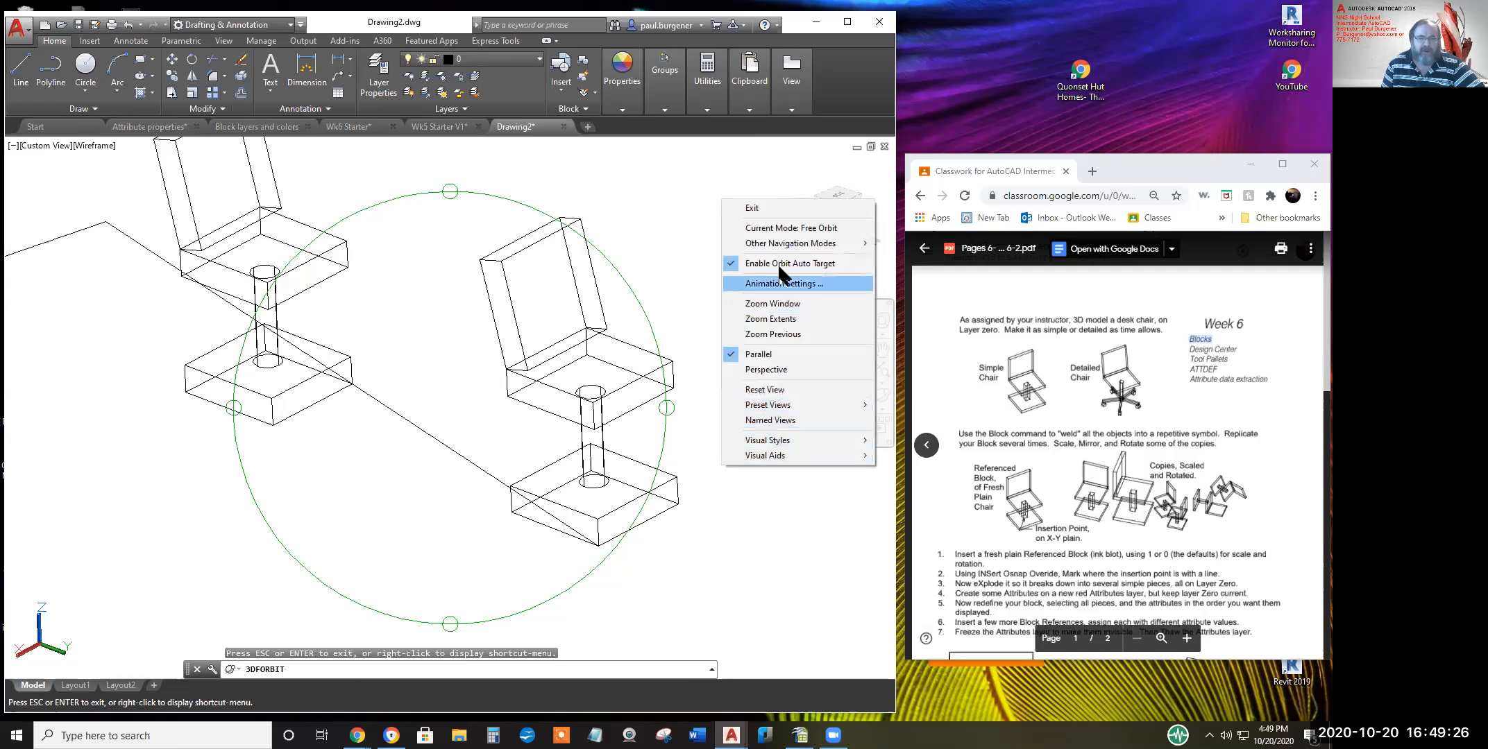
click(755, 208)
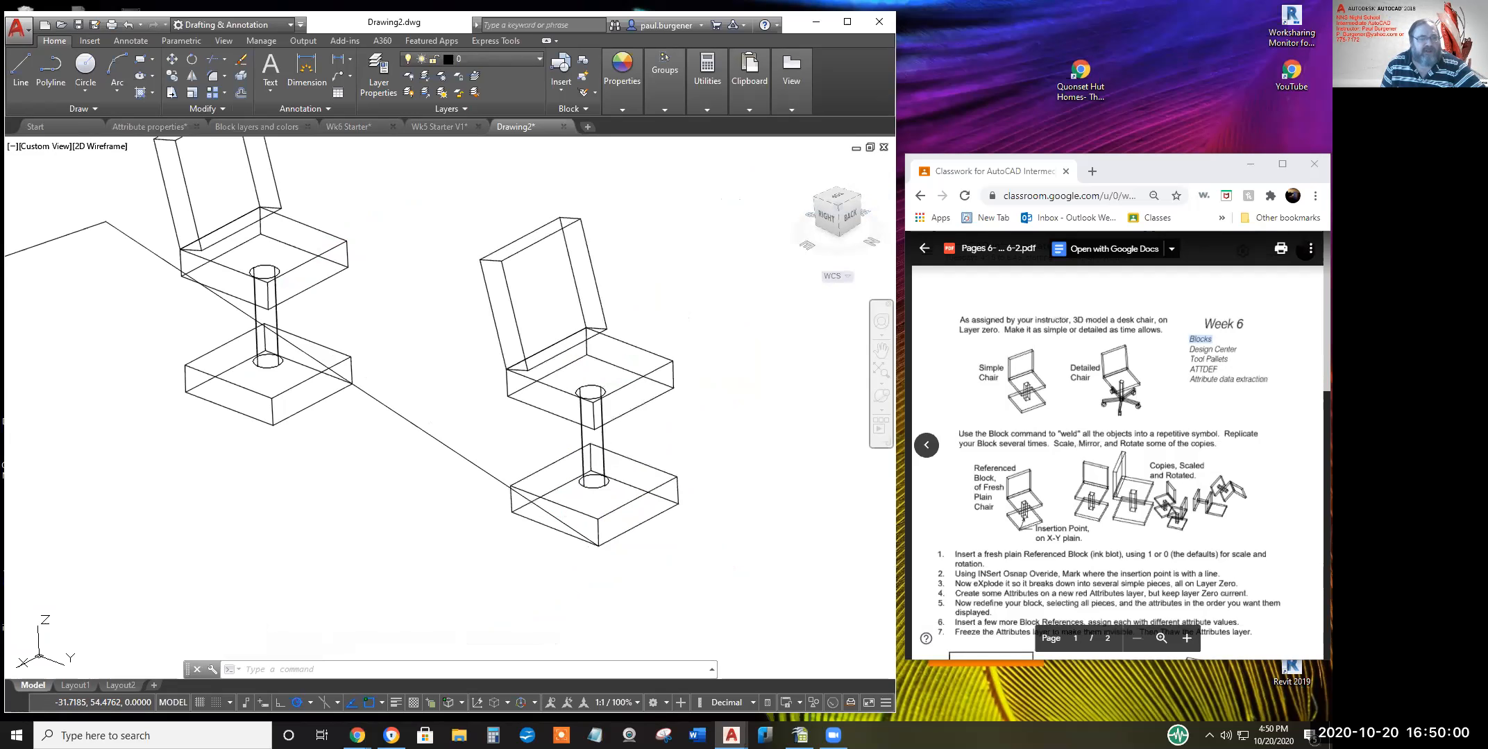
Explode the right-hand chair to inspect its seat and base, then undo the explode
click(624, 343)
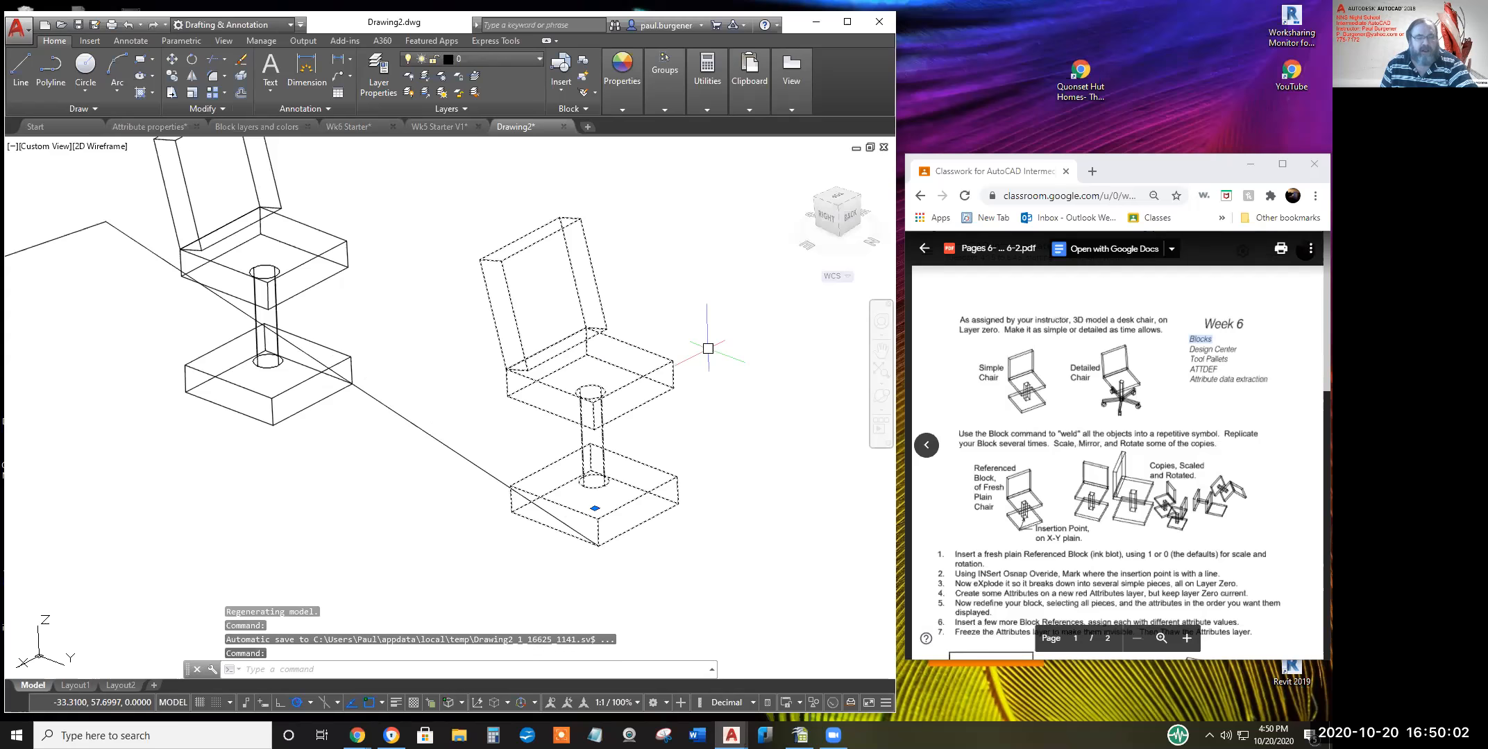
key(Escape)
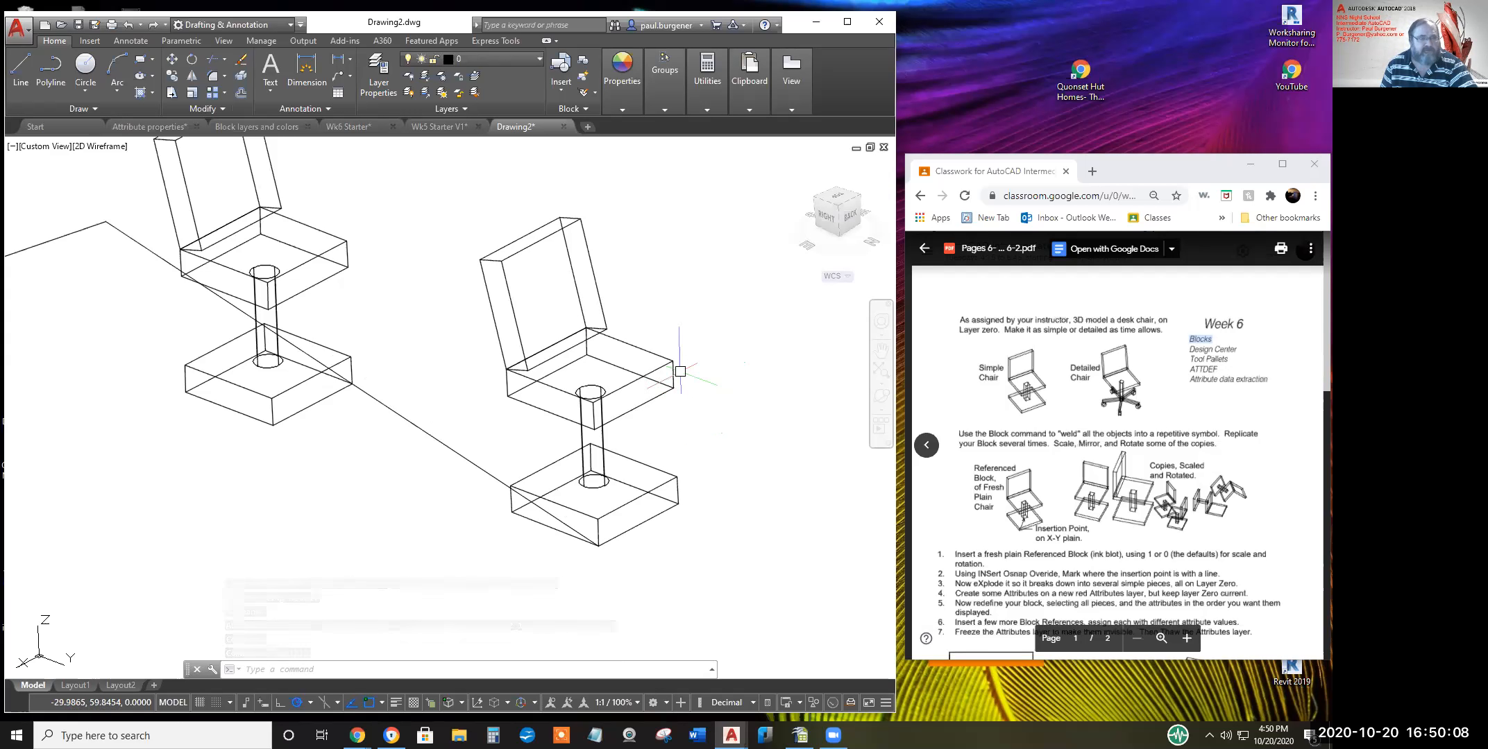
click(241, 74)
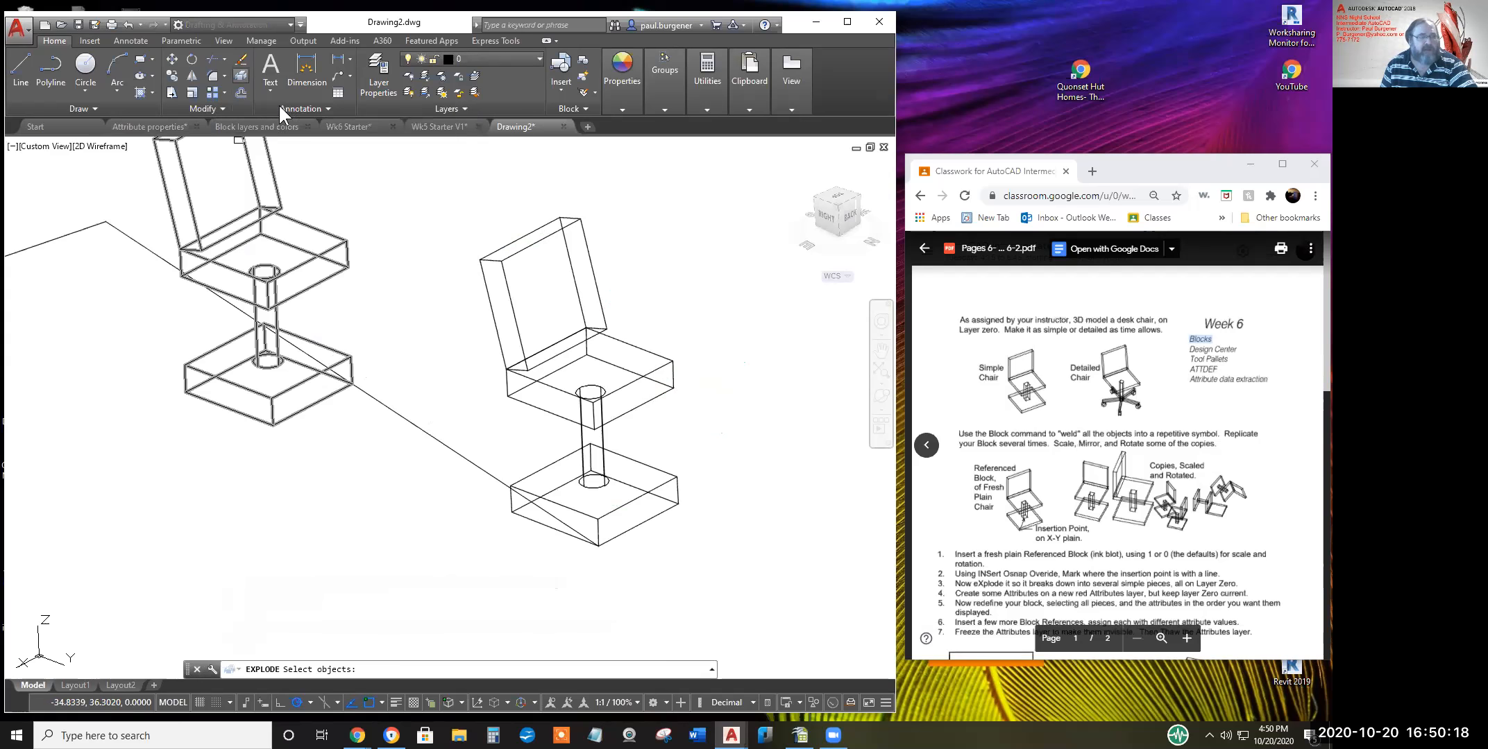
click(528, 241)
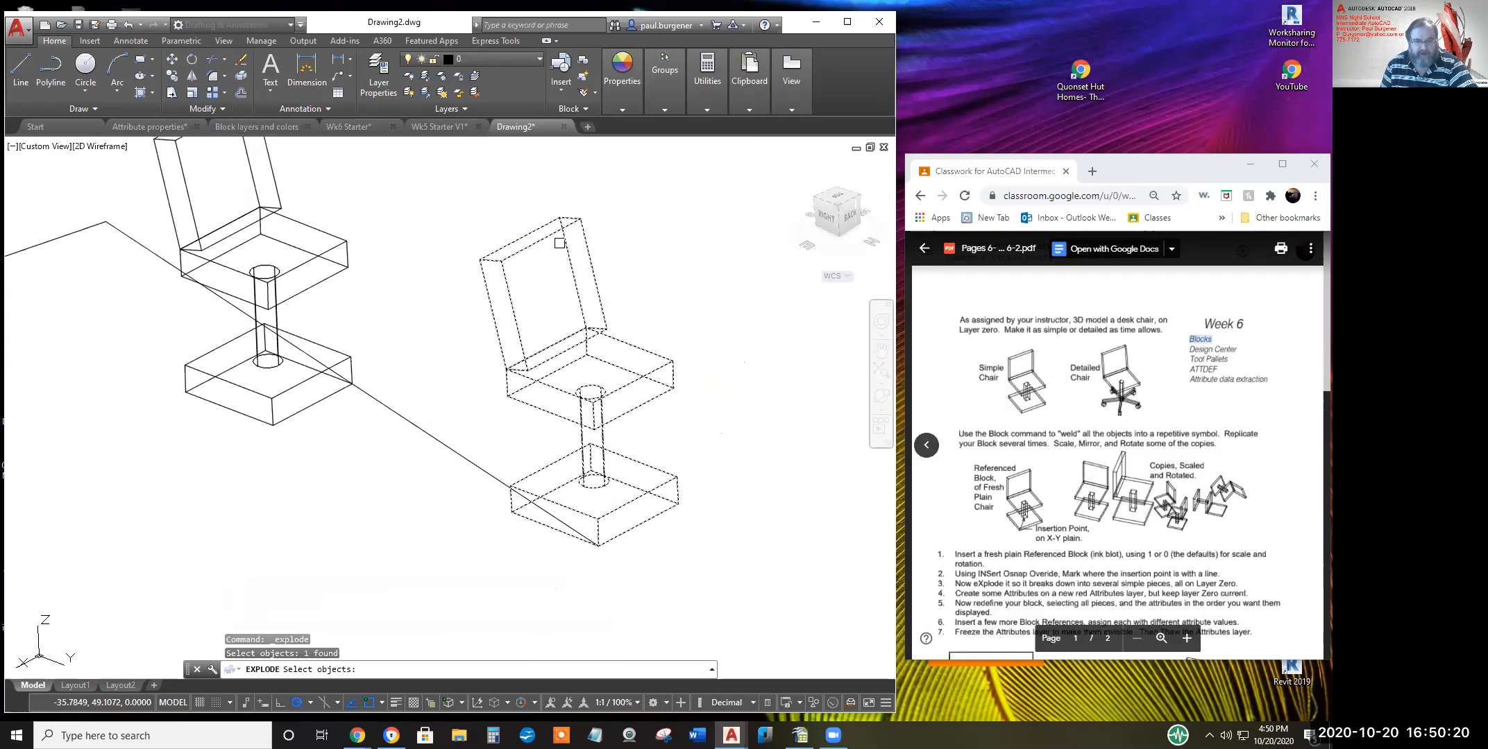
key(Return)
click(590, 354)
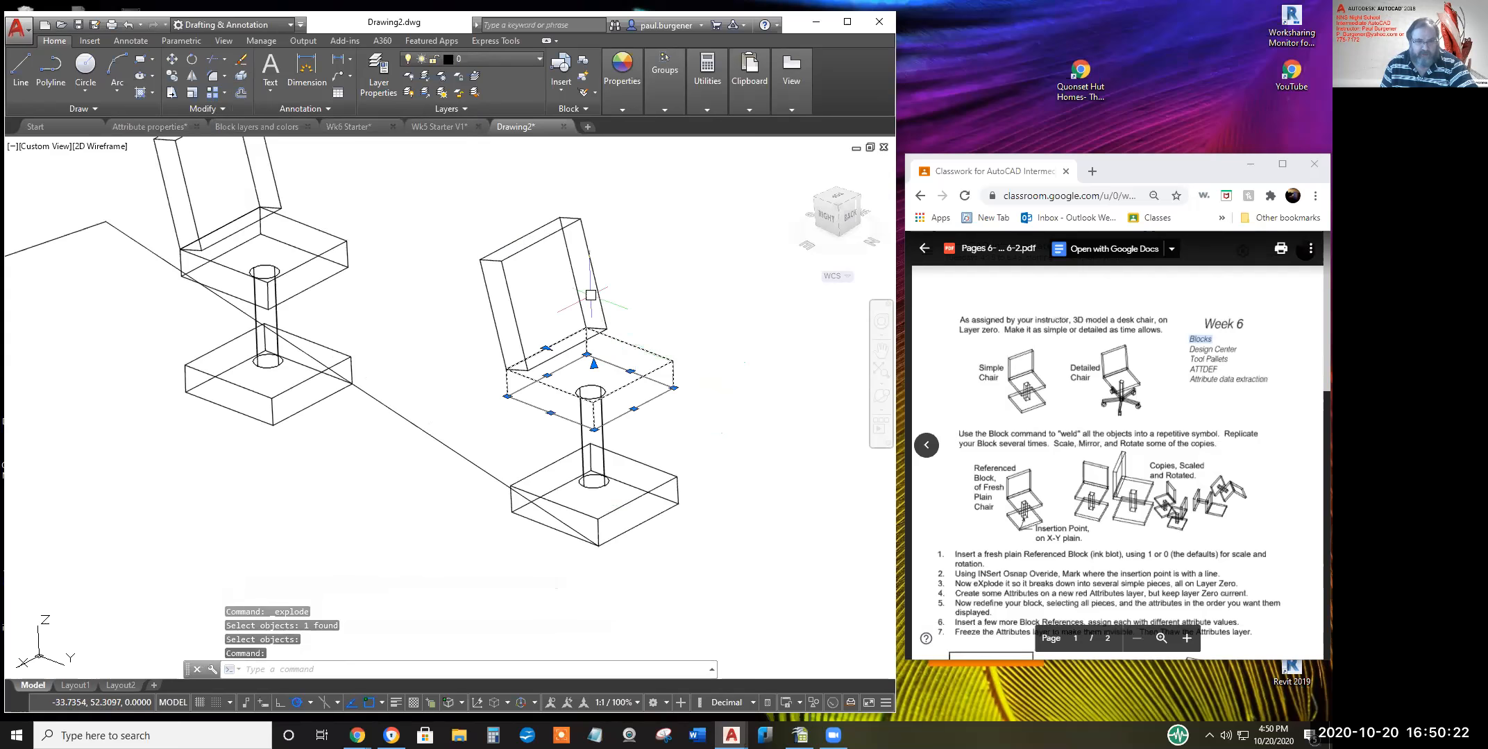
click(635, 487)
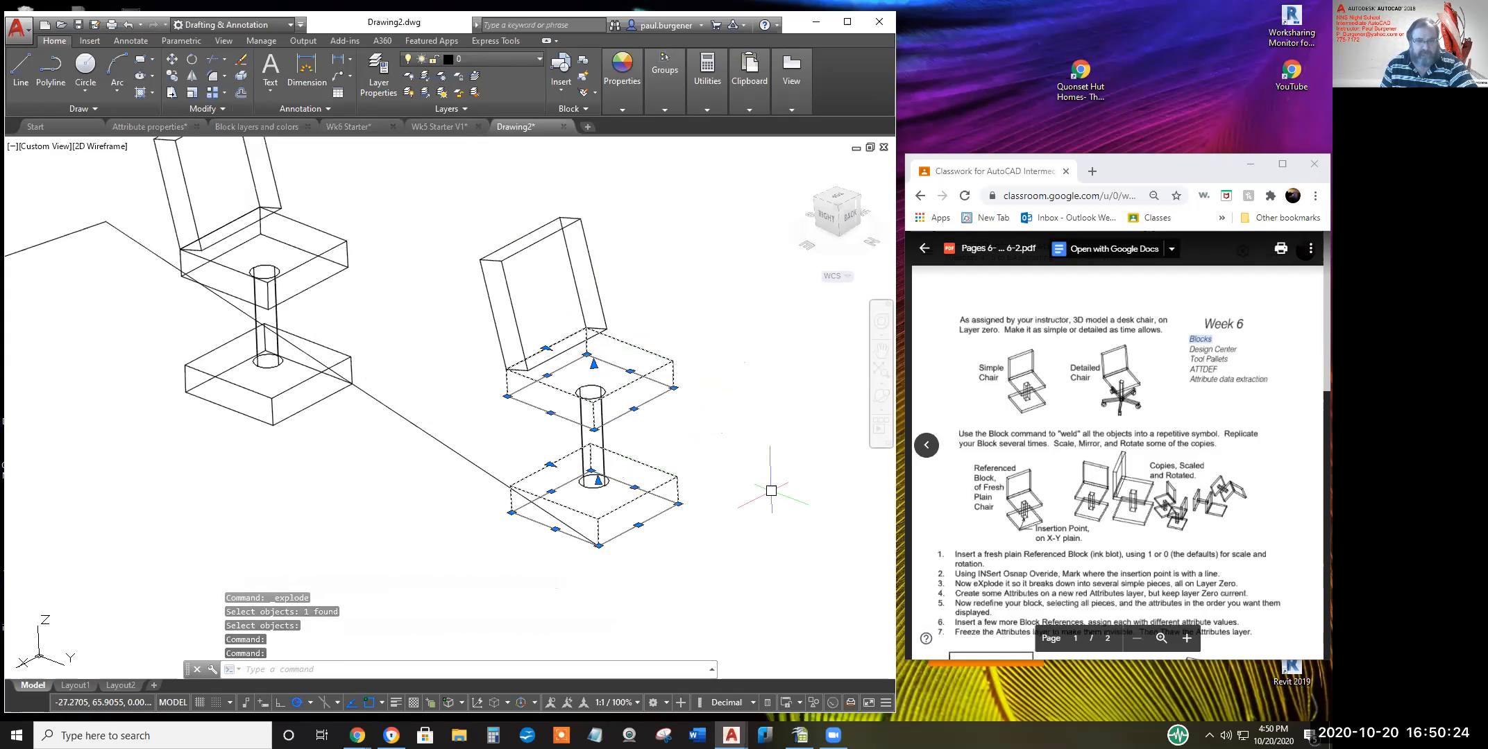
key(Escape)
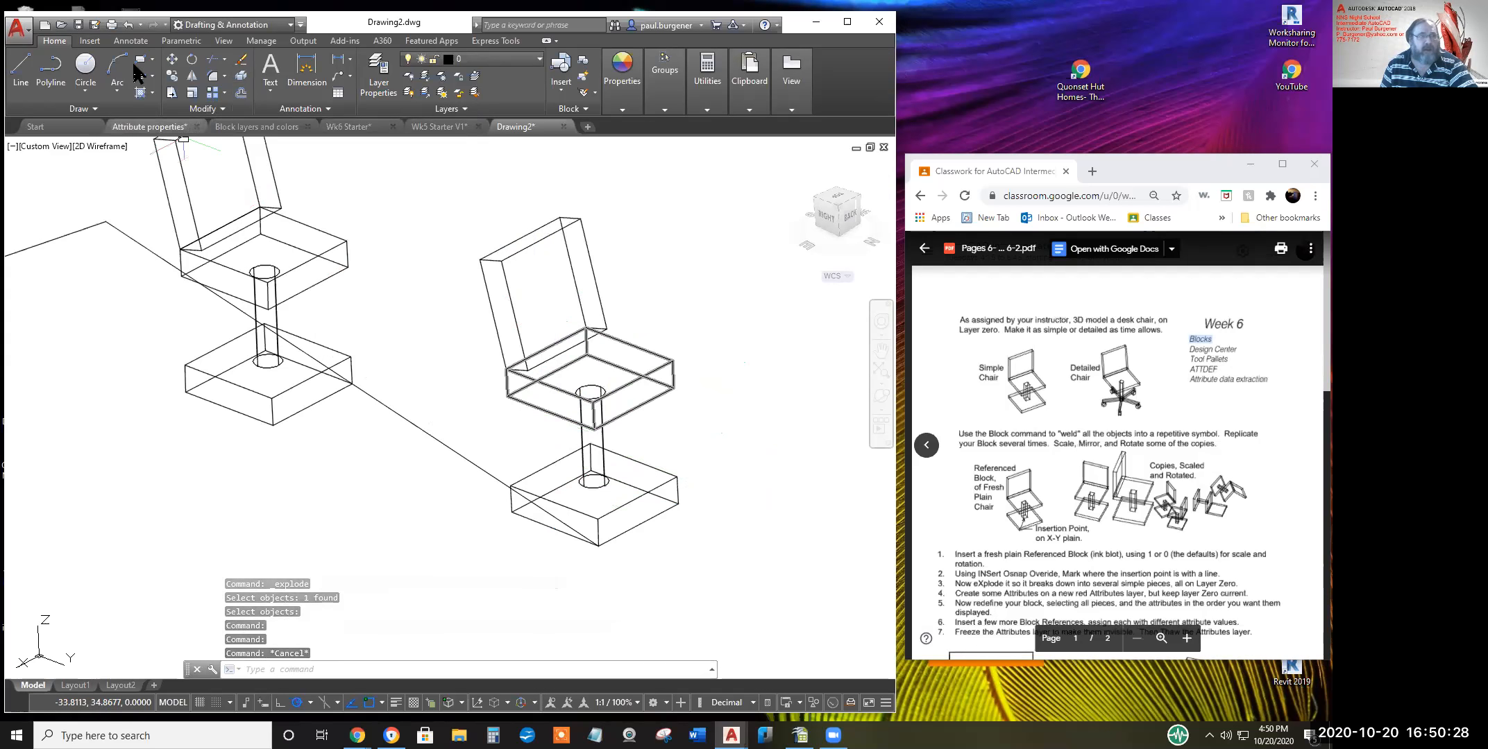
click(129, 25)
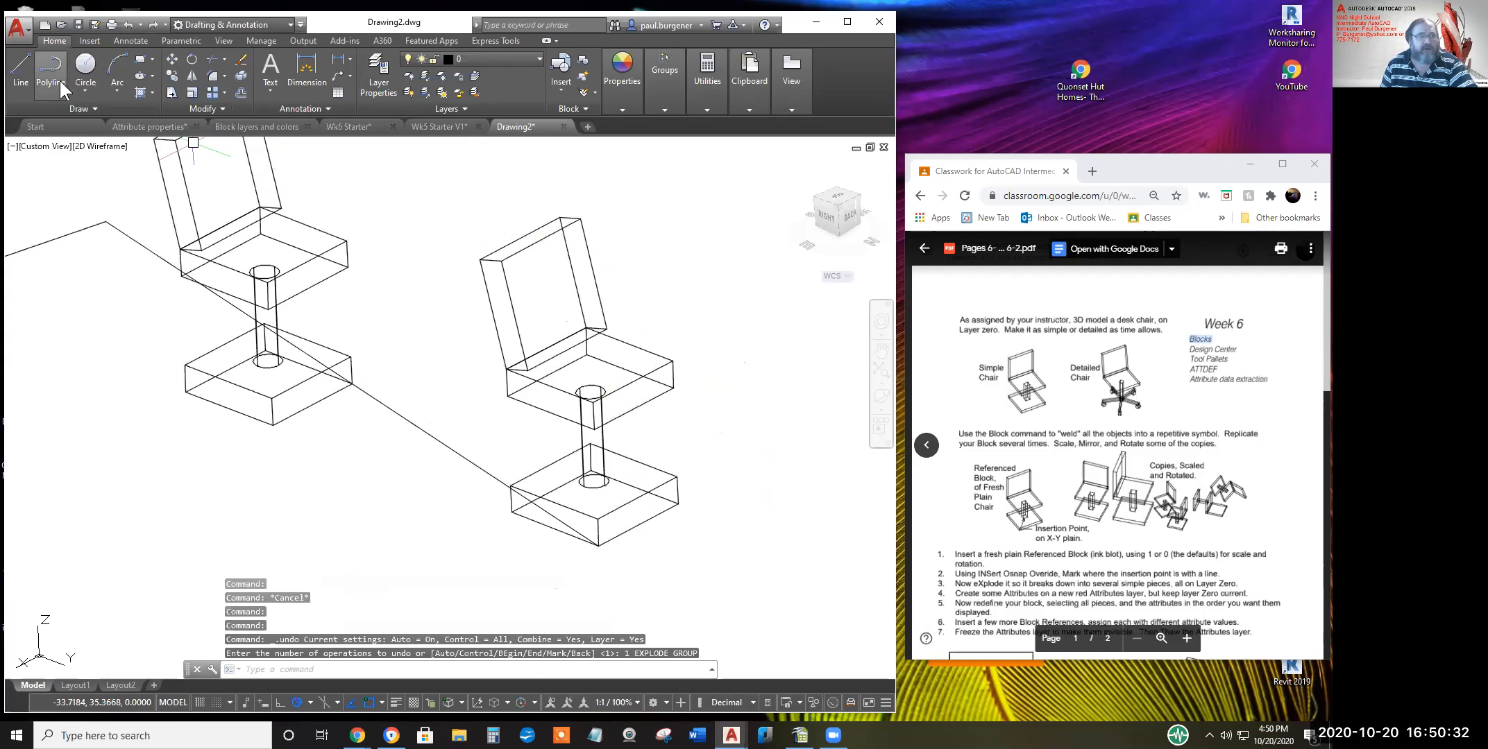
click(27, 63)
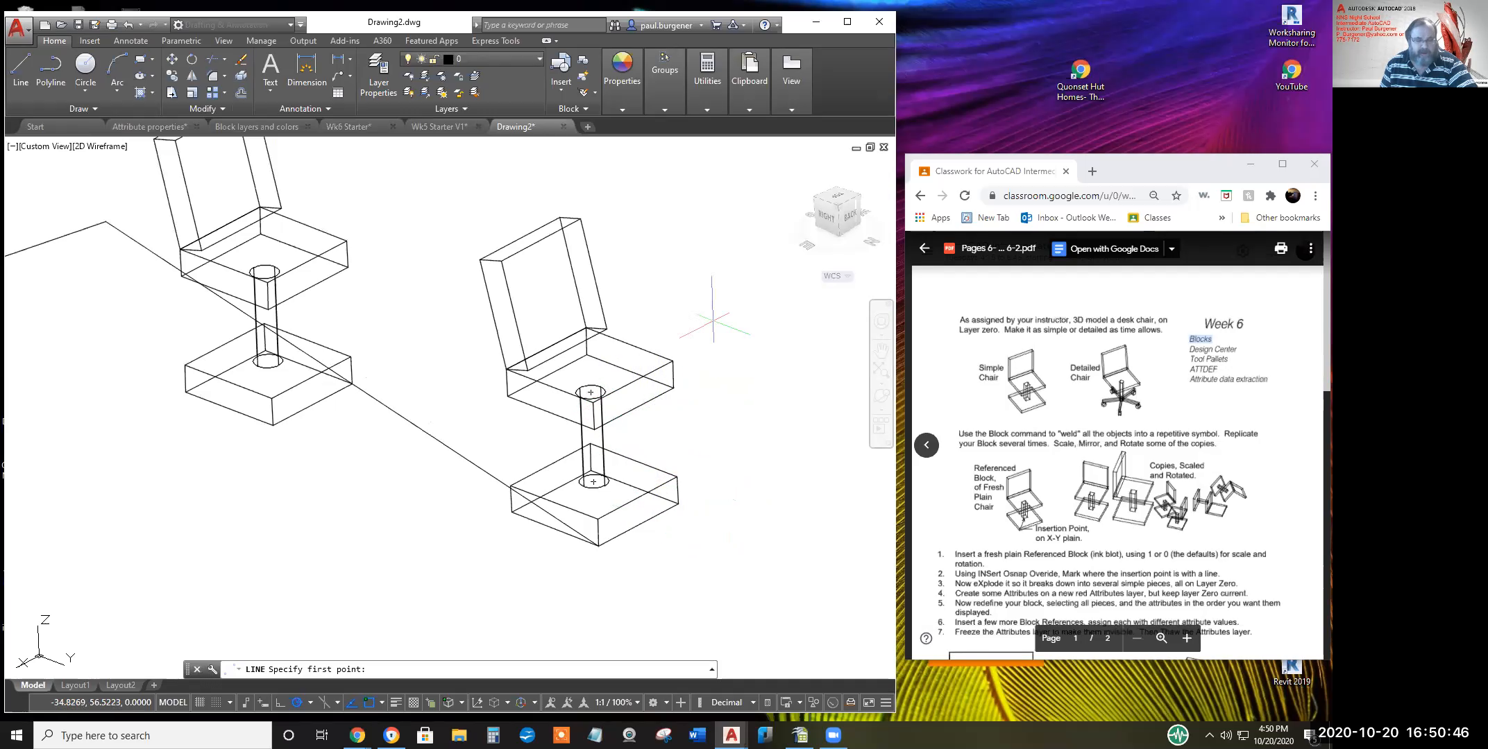
Draw a line from the right chair's insertion point, via the Insert osnap, out to the right
shift+right_click(713, 321)
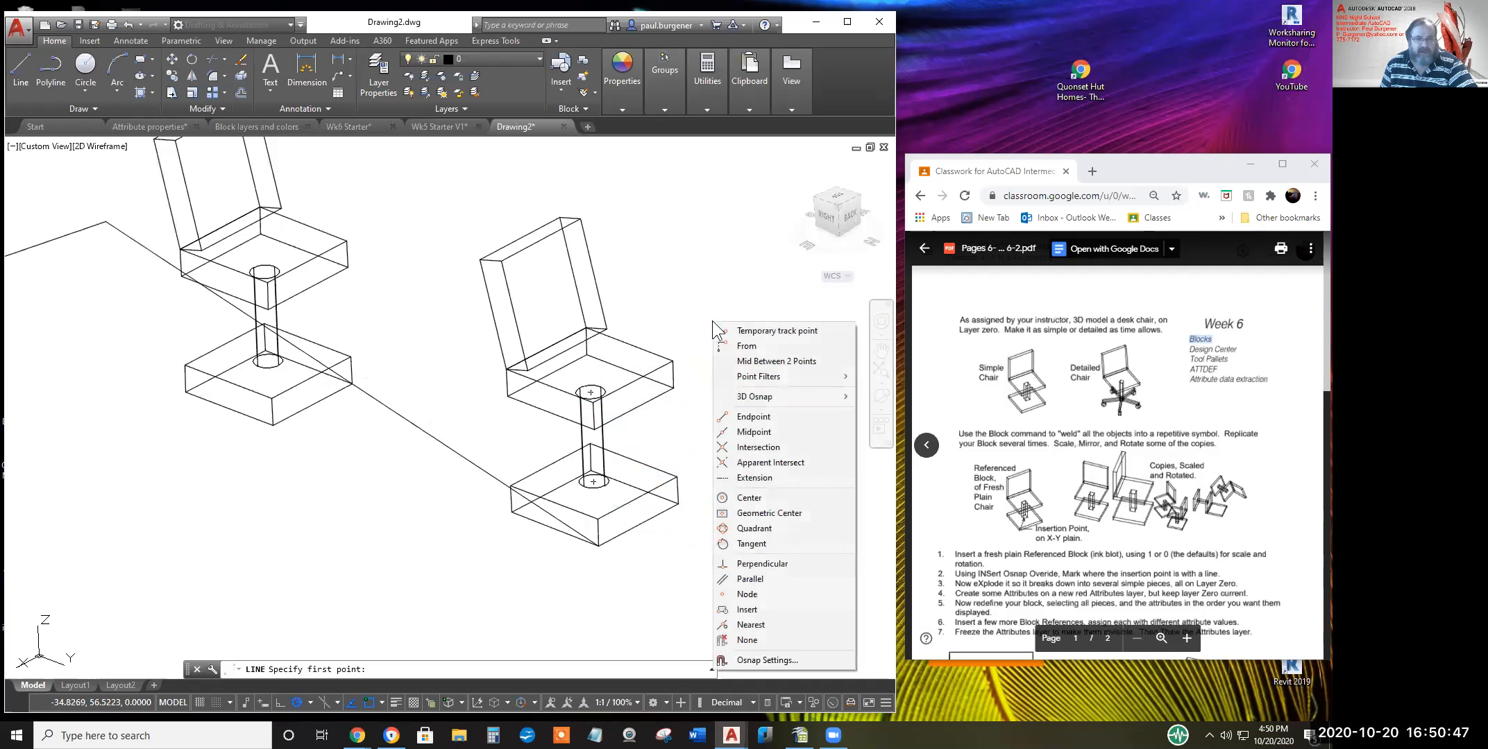
click(756, 610)
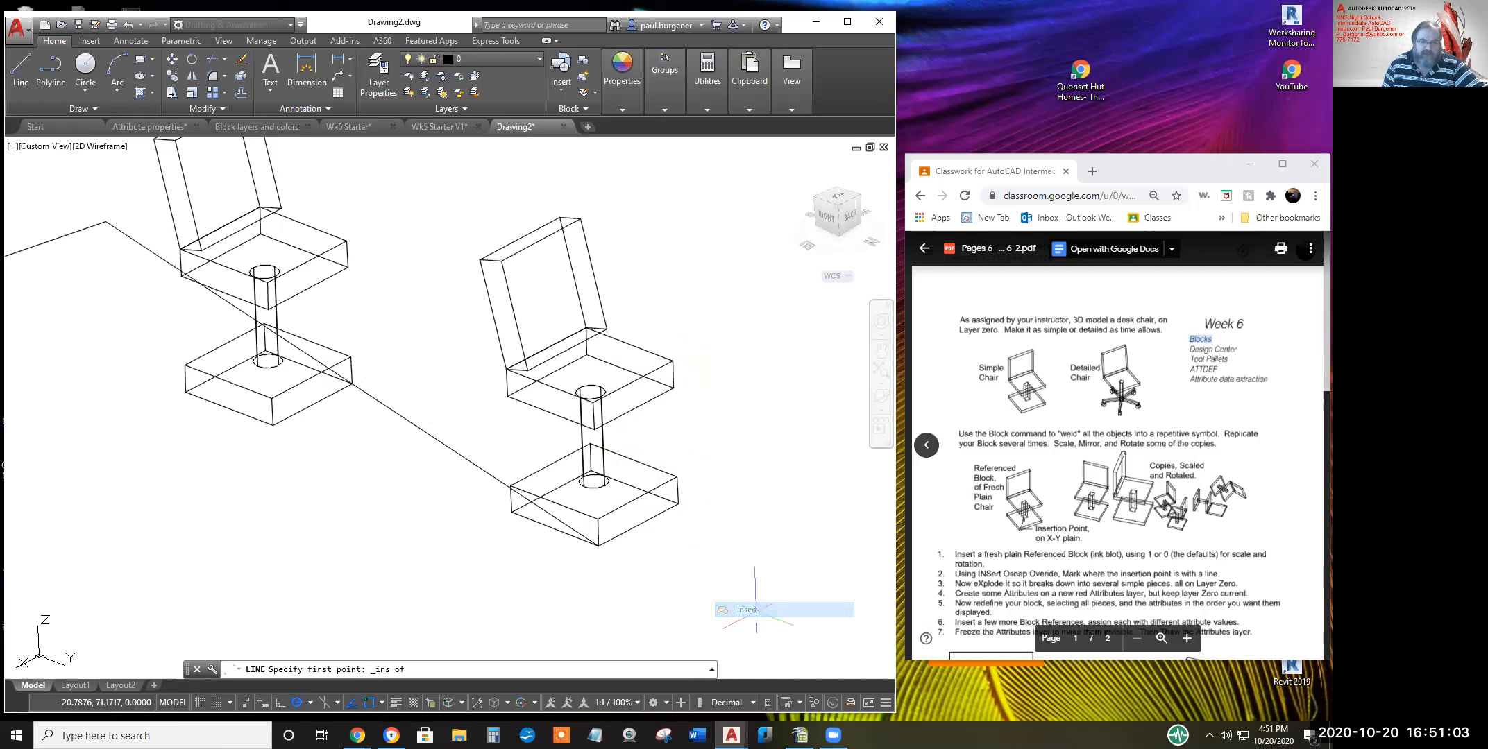
click(595, 283)
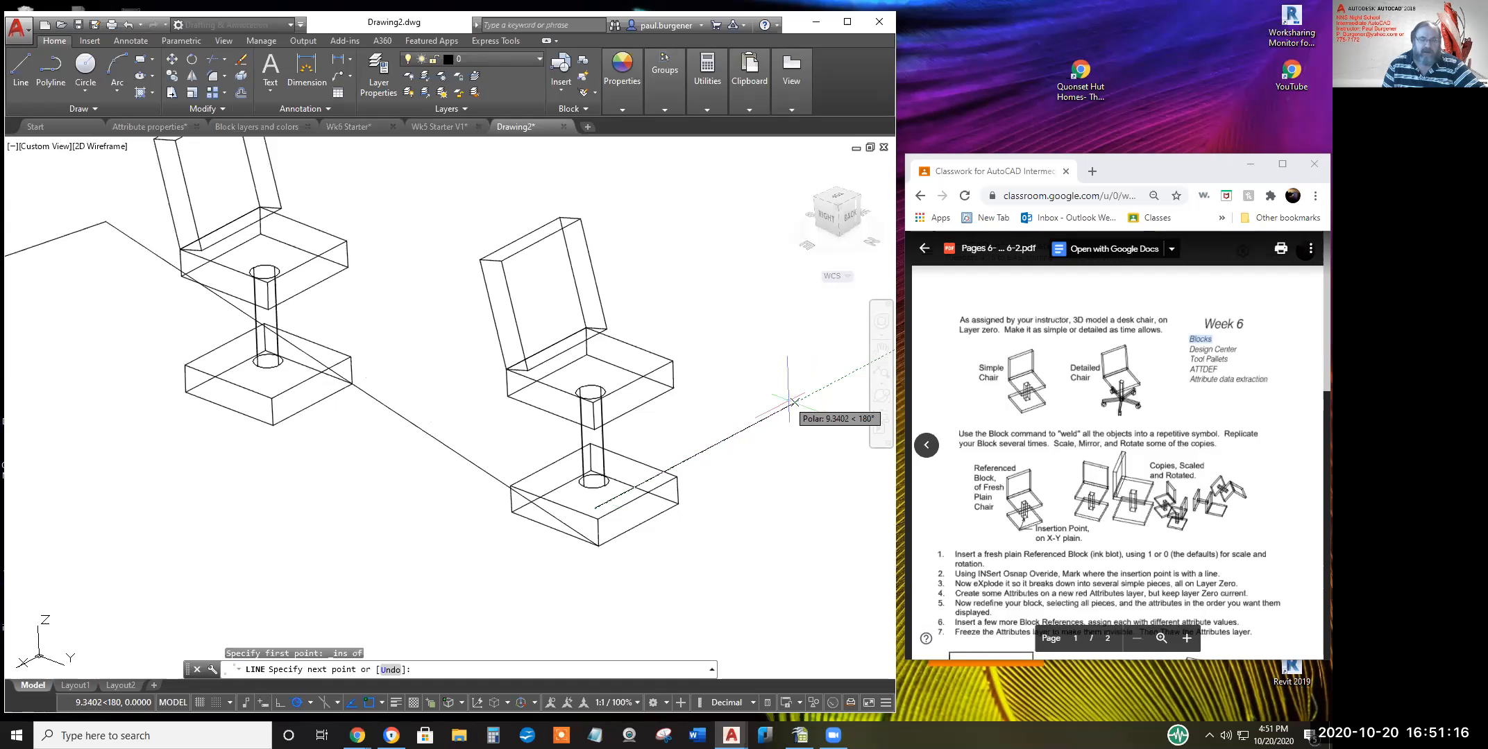
click(795, 403)
key(Return)
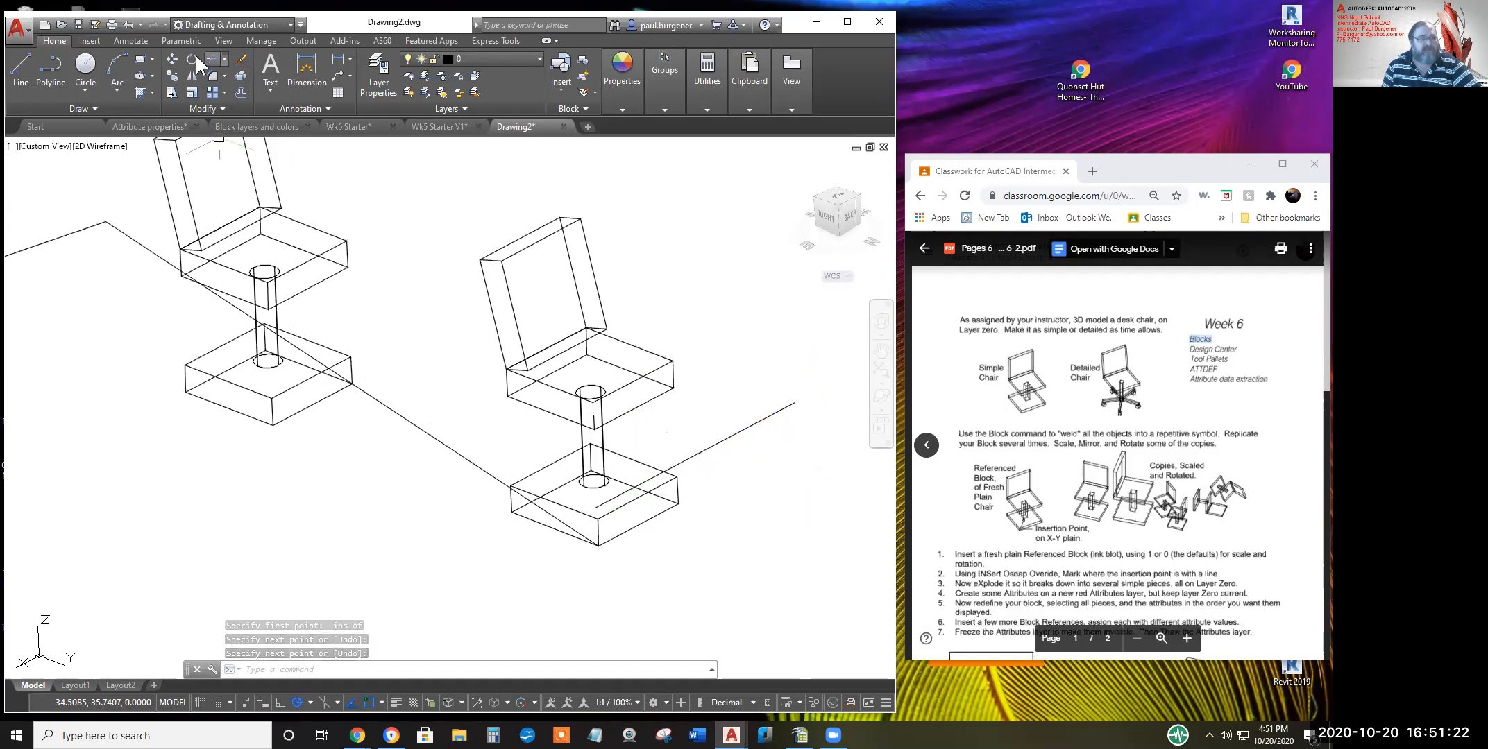
Explode the right chair block into its separate objects
click(242, 92)
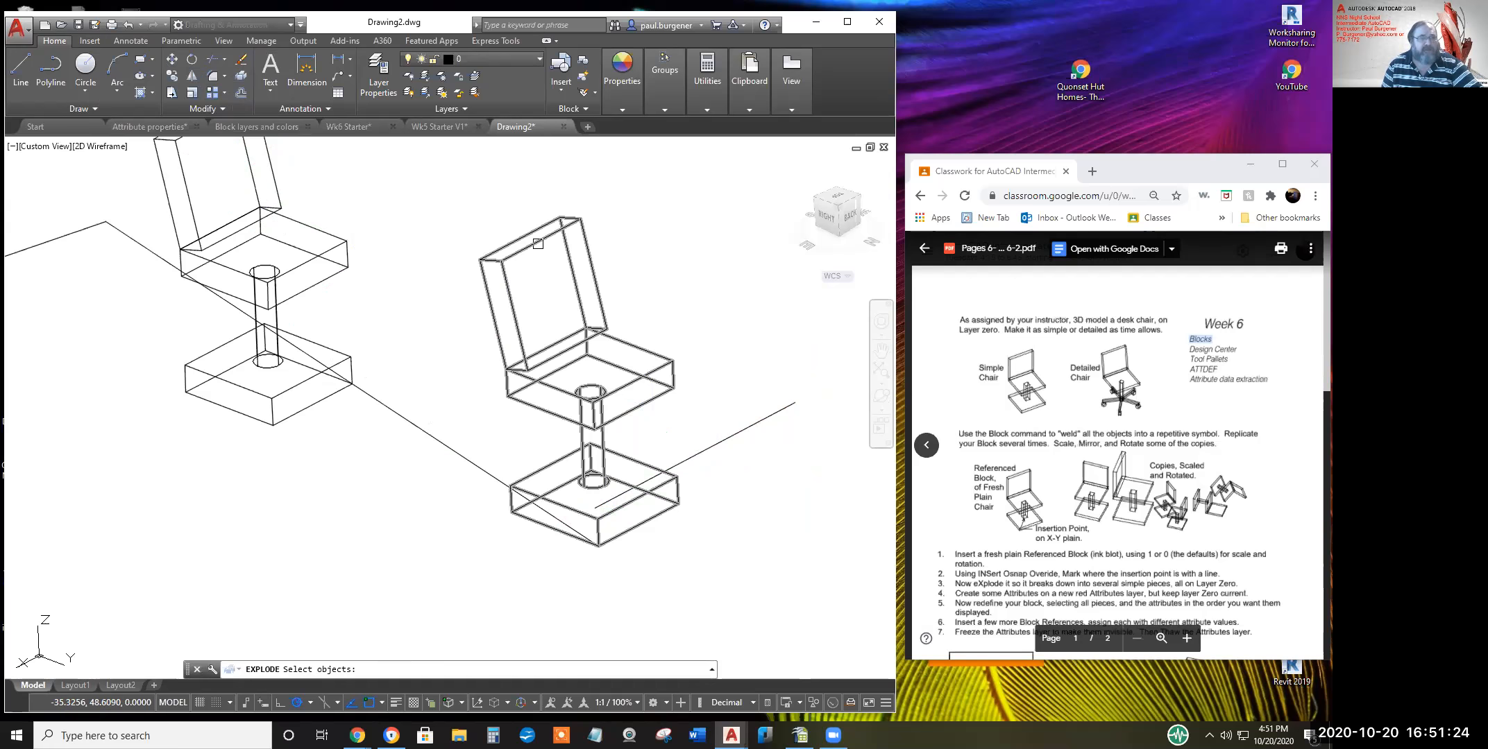
click(586, 239)
key(Return)
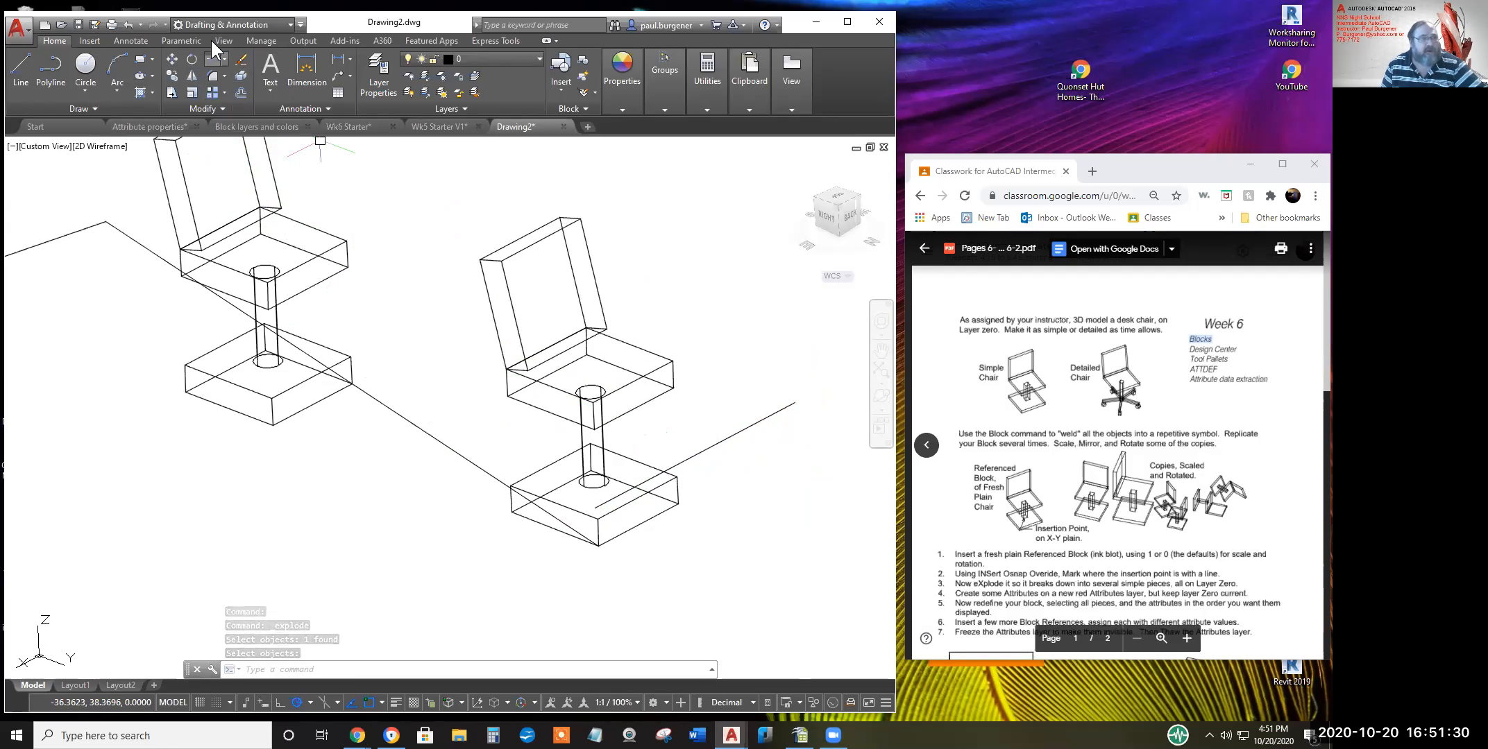
Switch to the 3D Modeling workspace and start the 3 Point UCS tool
click(278, 25)
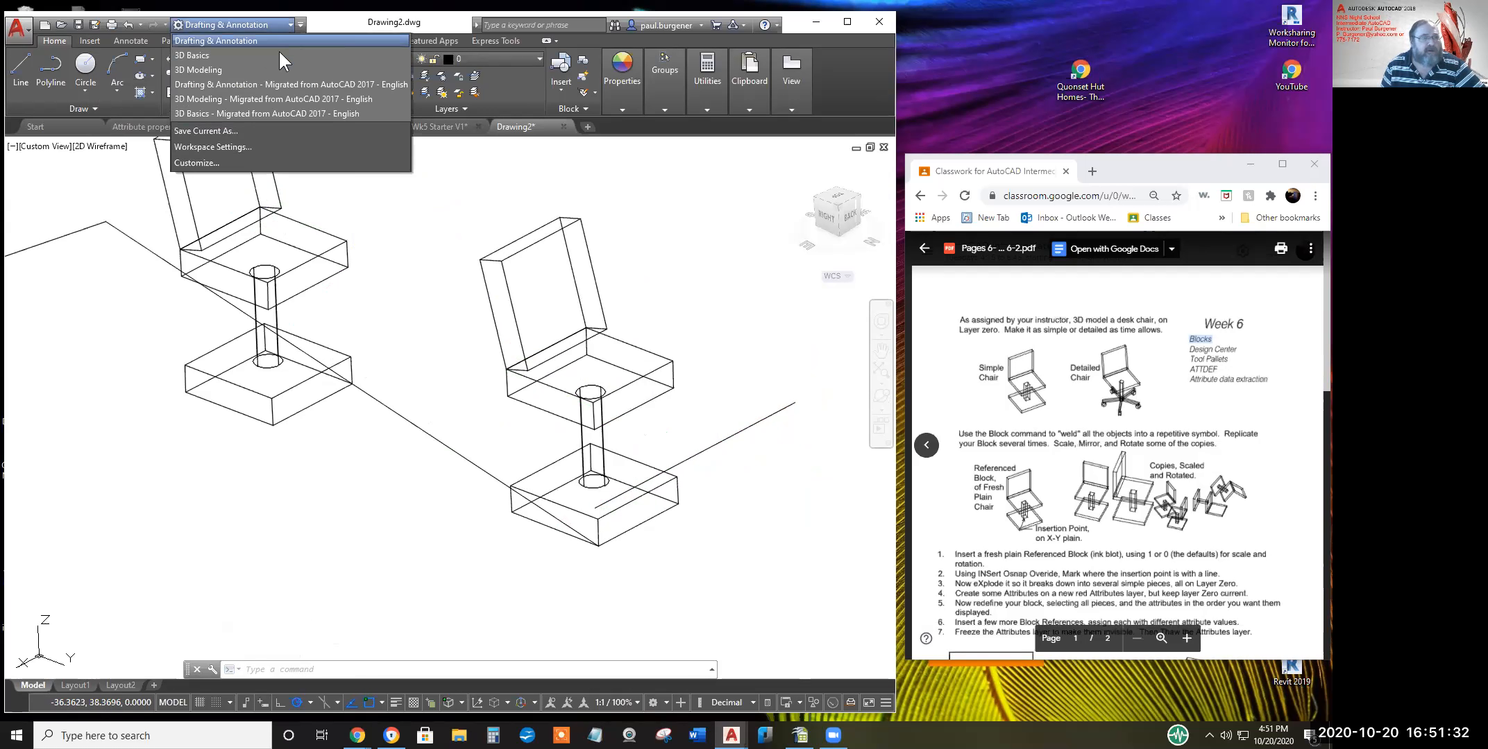
click(205, 69)
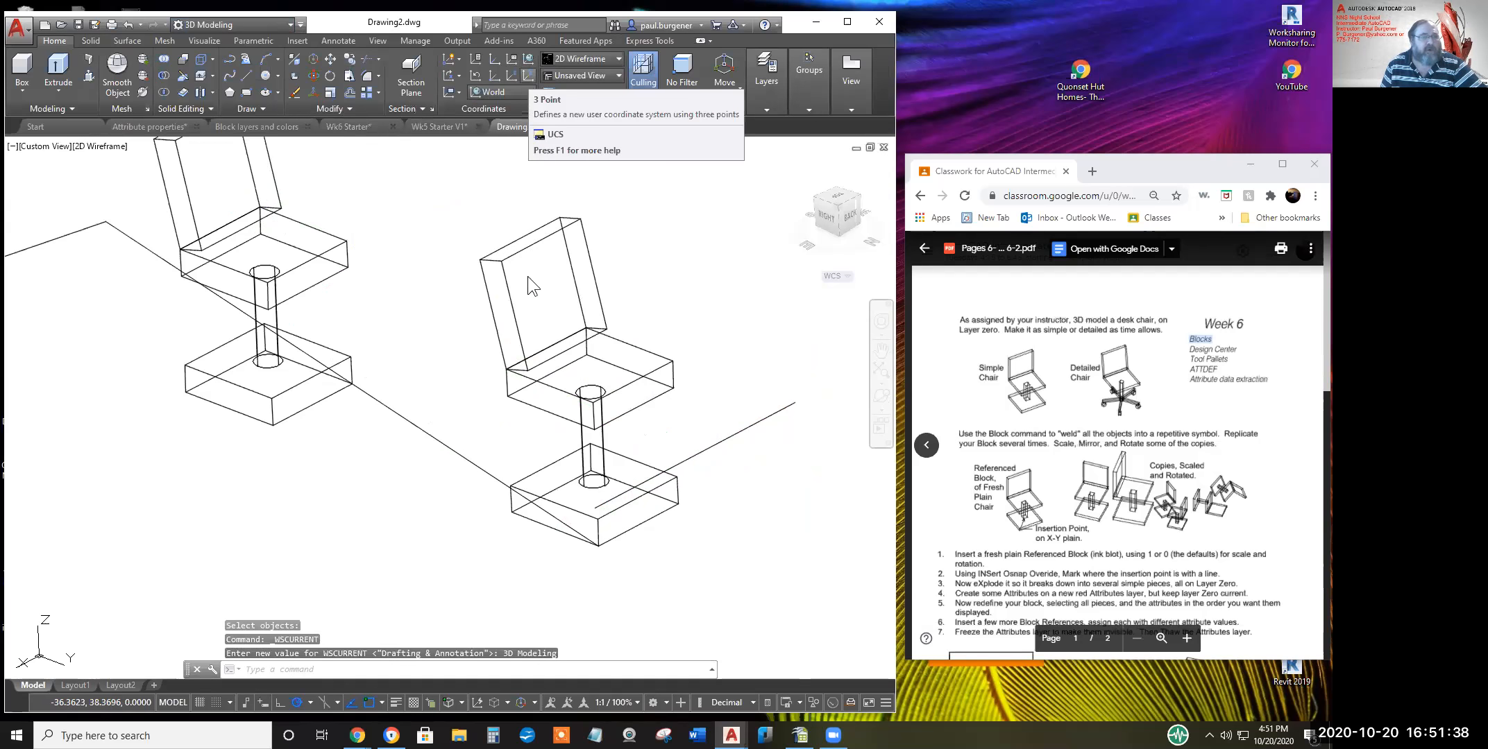
click(528, 74)
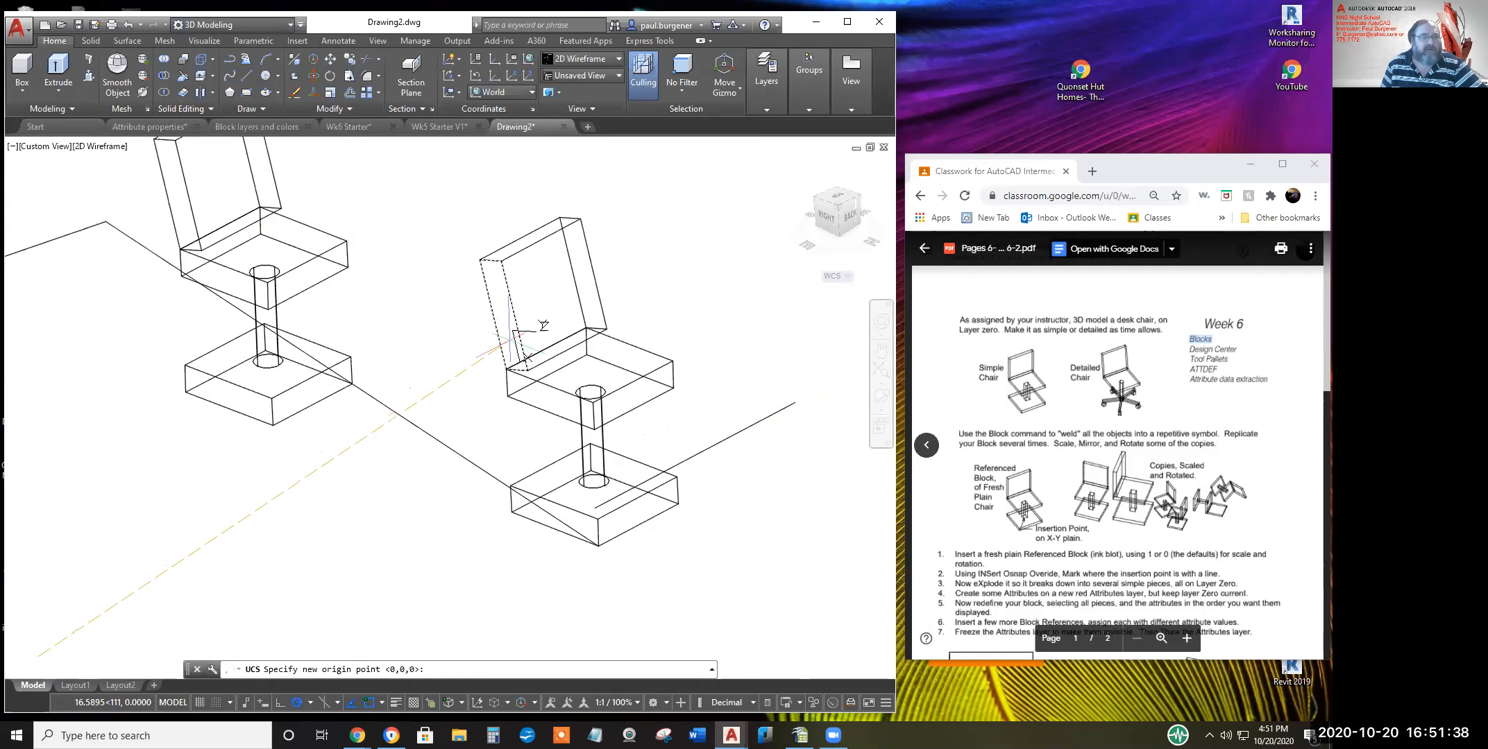
Set a 3-point UCS with origin at the seat corner, X along the seat edge, and Y across the seat
click(507, 396)
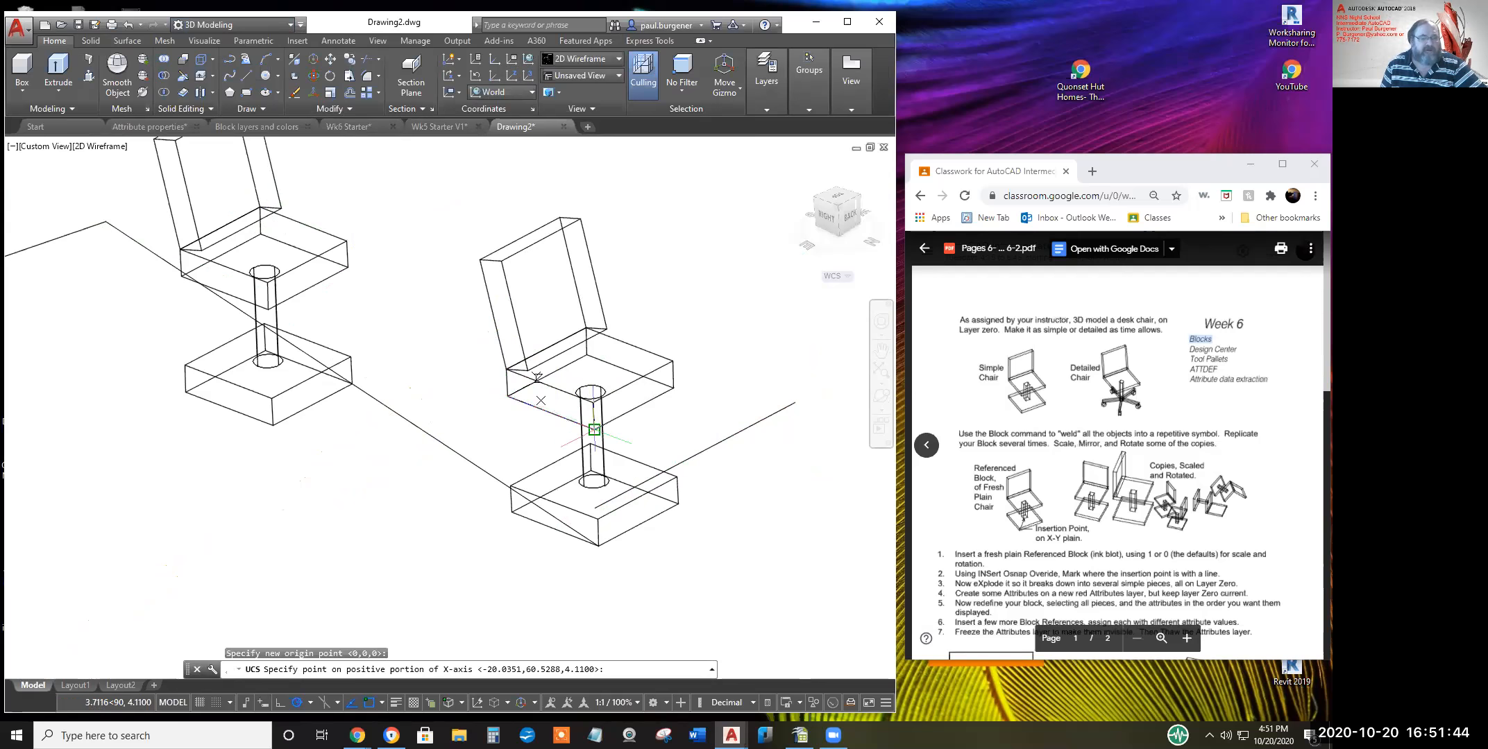
click(594, 429)
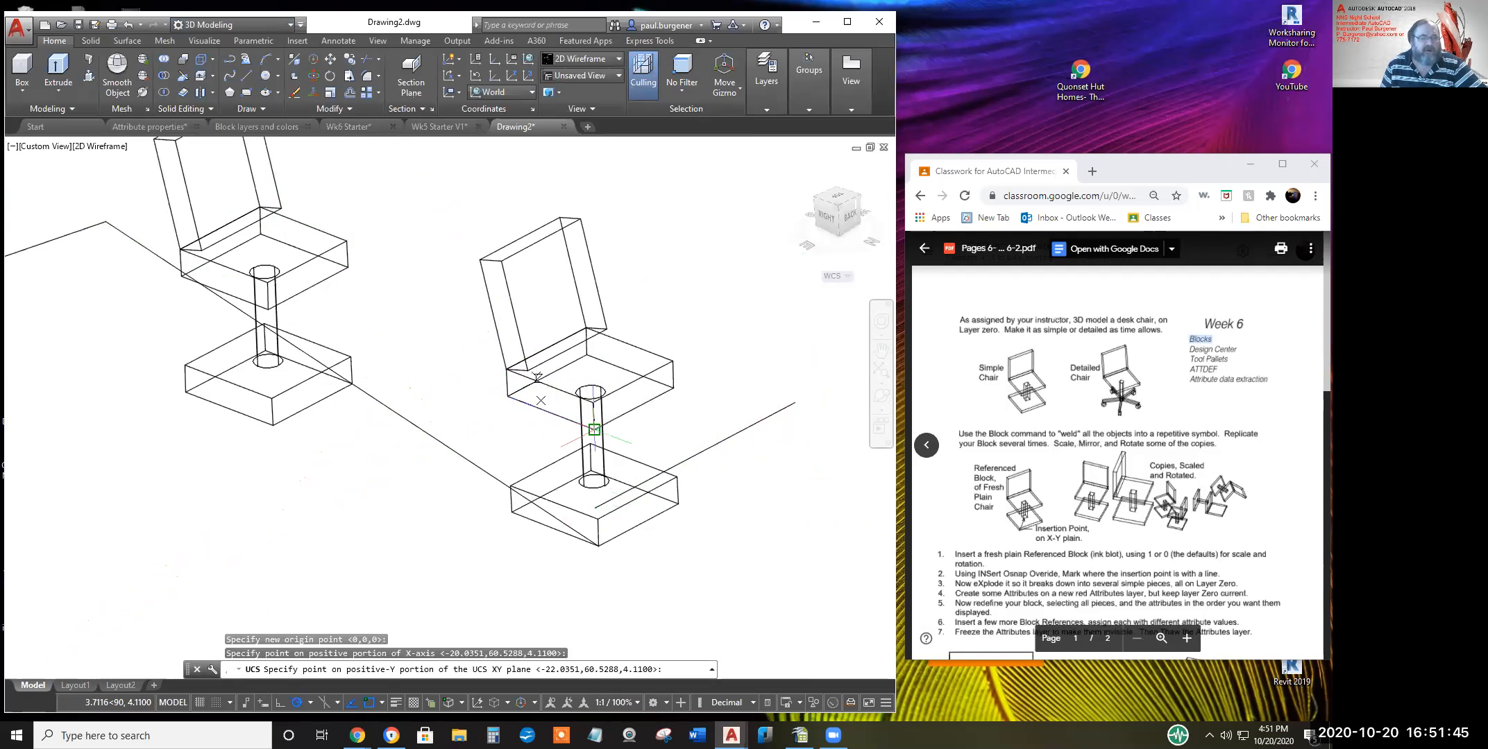
click(549, 385)
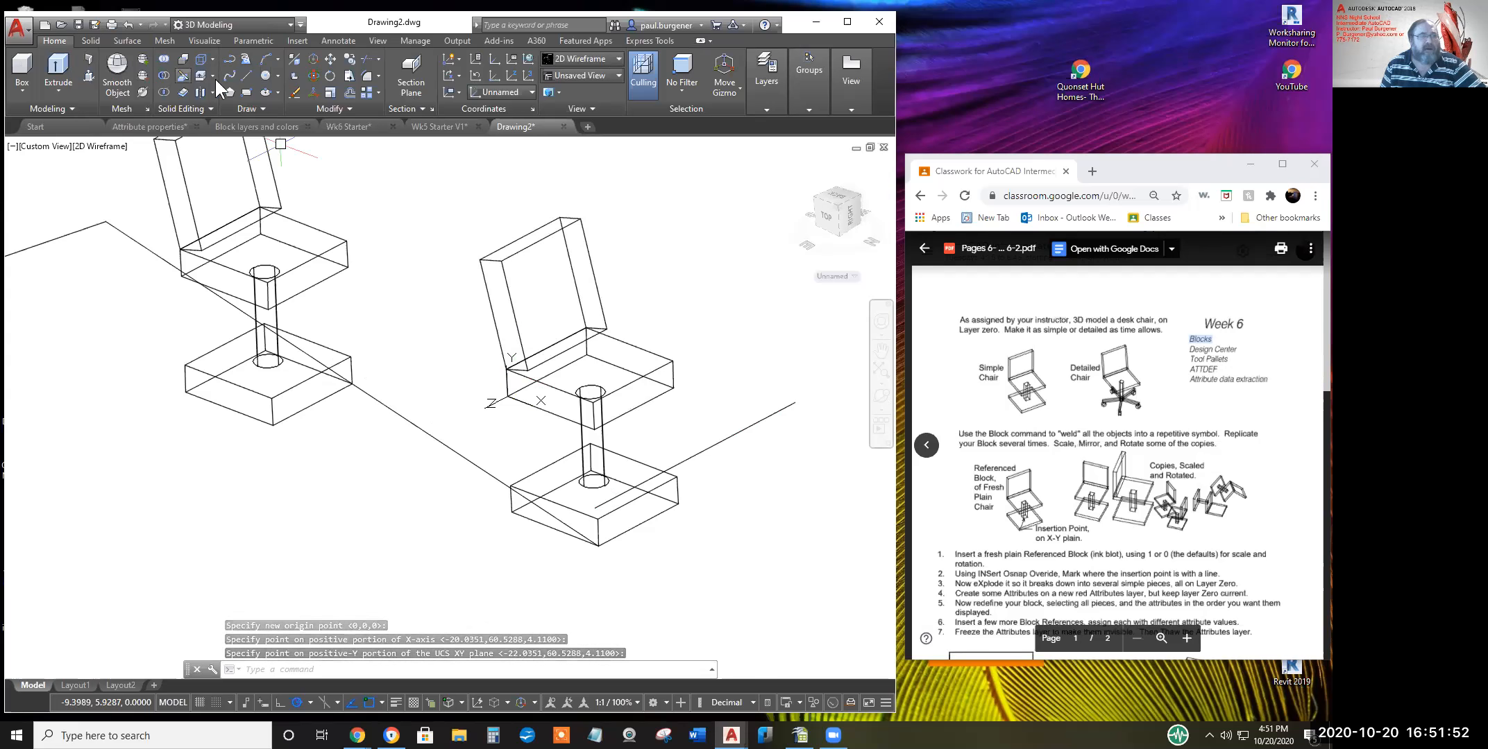
click(229, 59)
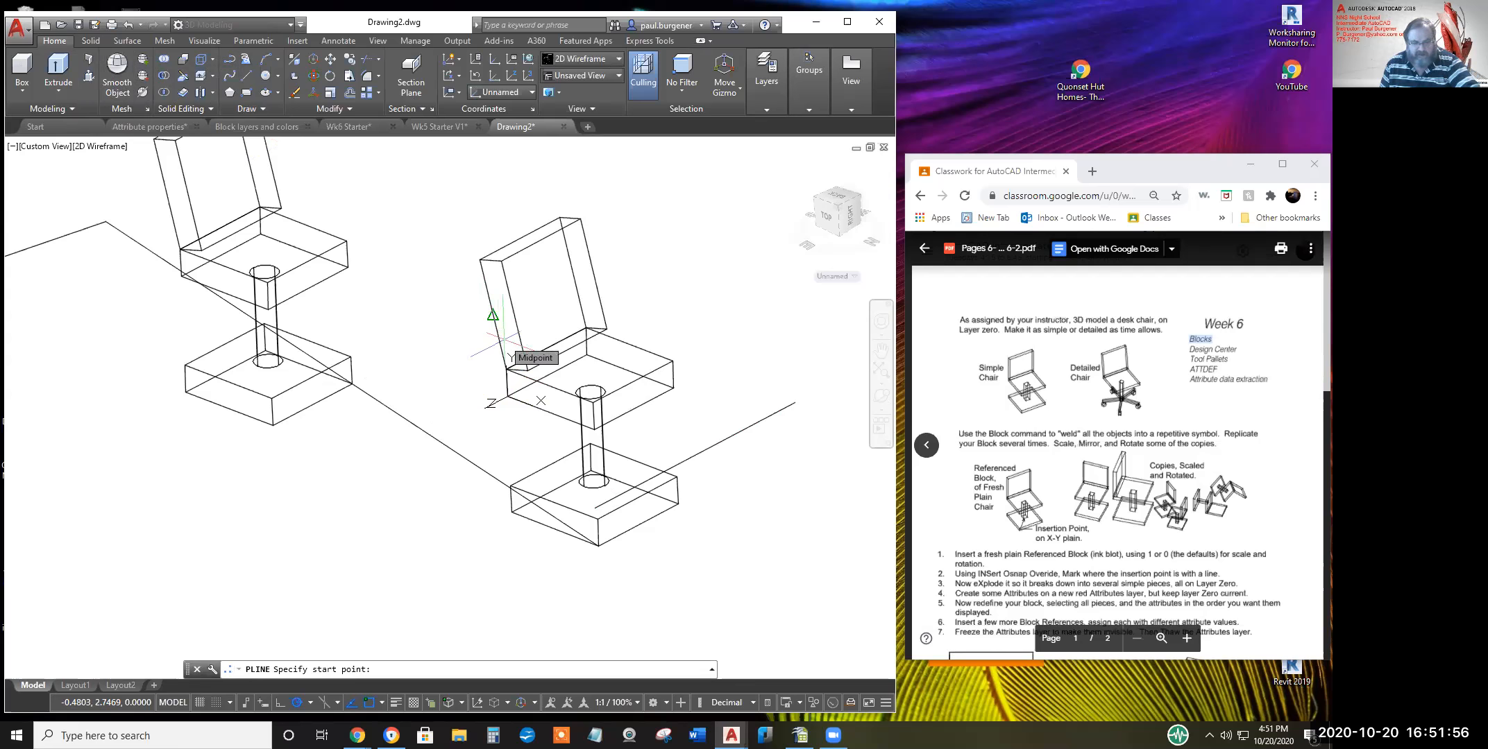
Draw a polyline on the seat from a Nearest-snapped point near the back to the seat corner
shift+right_click(468, 332)
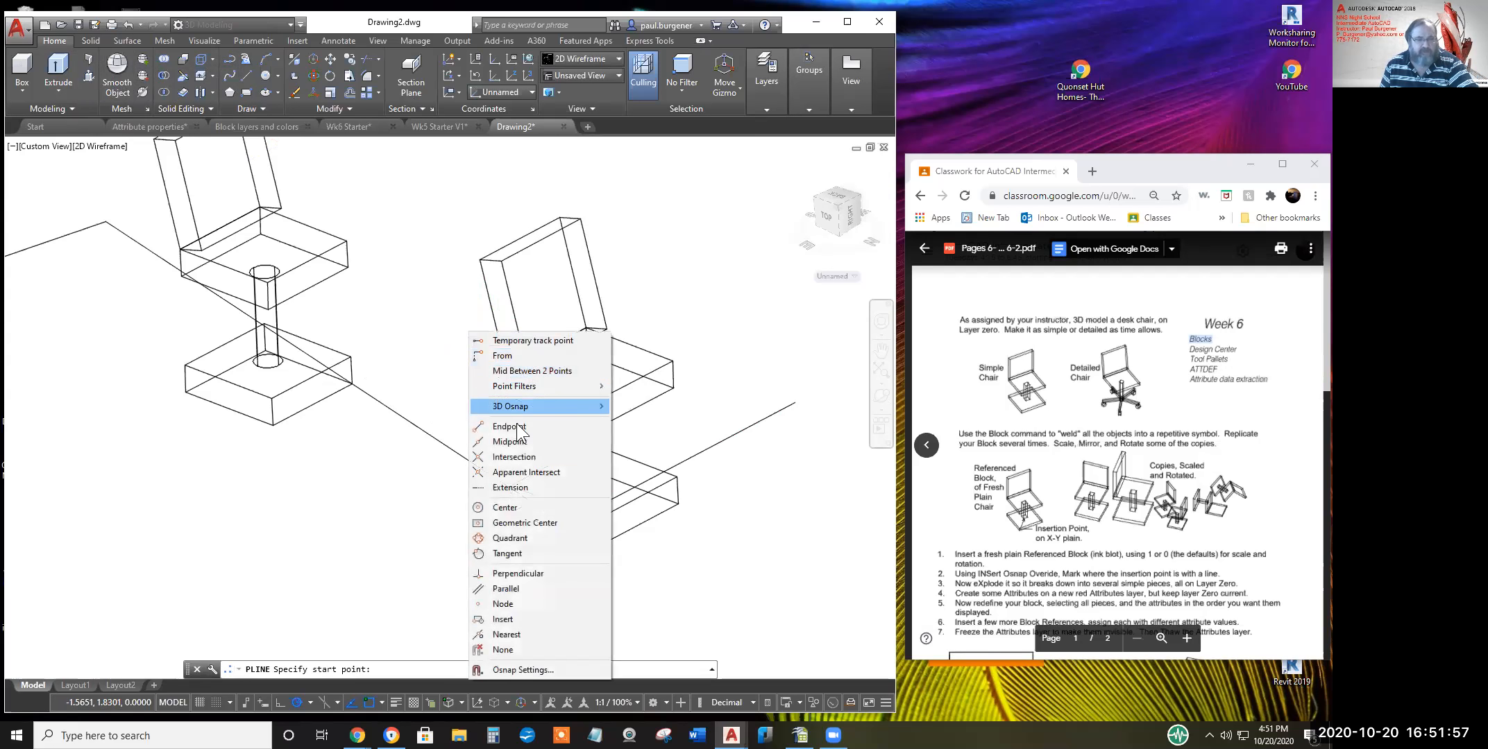
click(516, 635)
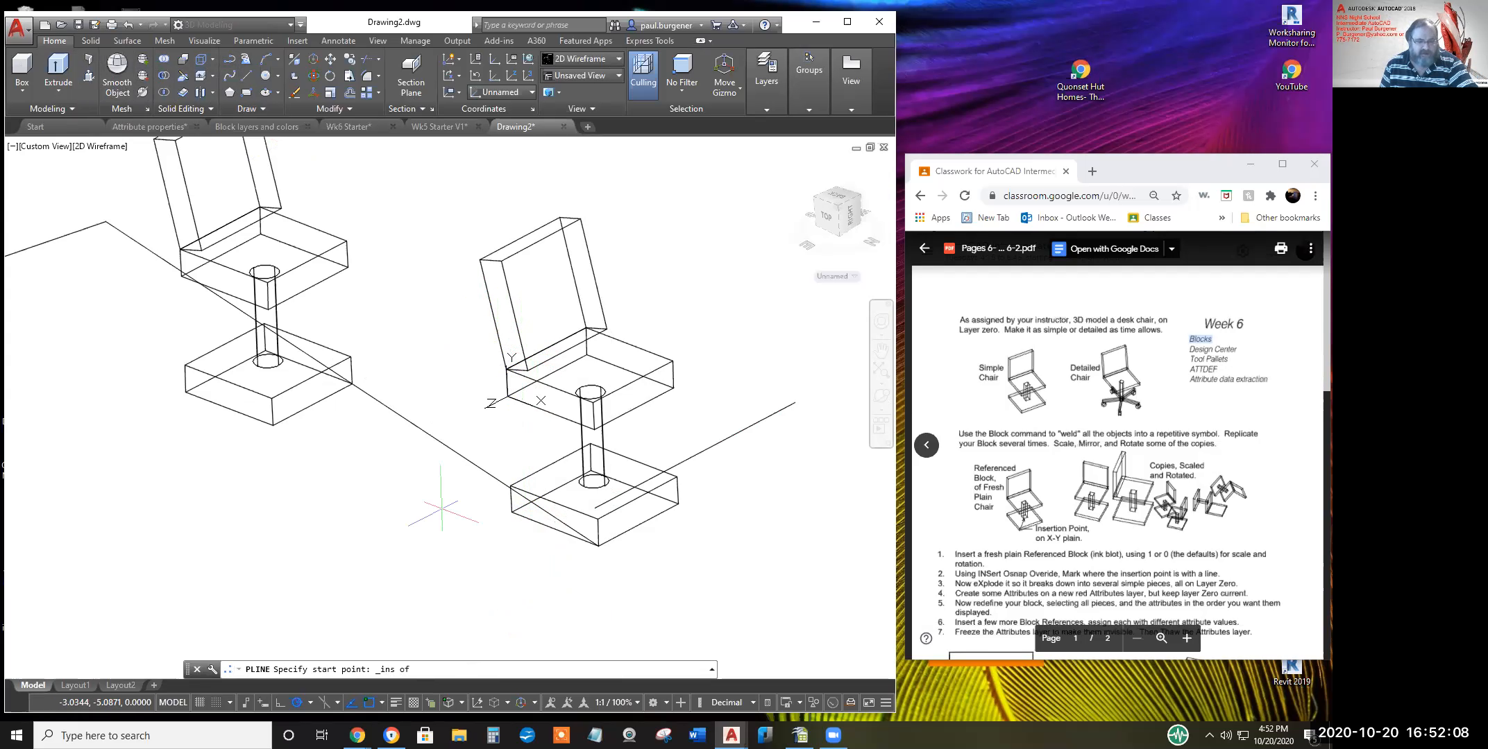
shift+right_click(434, 510)
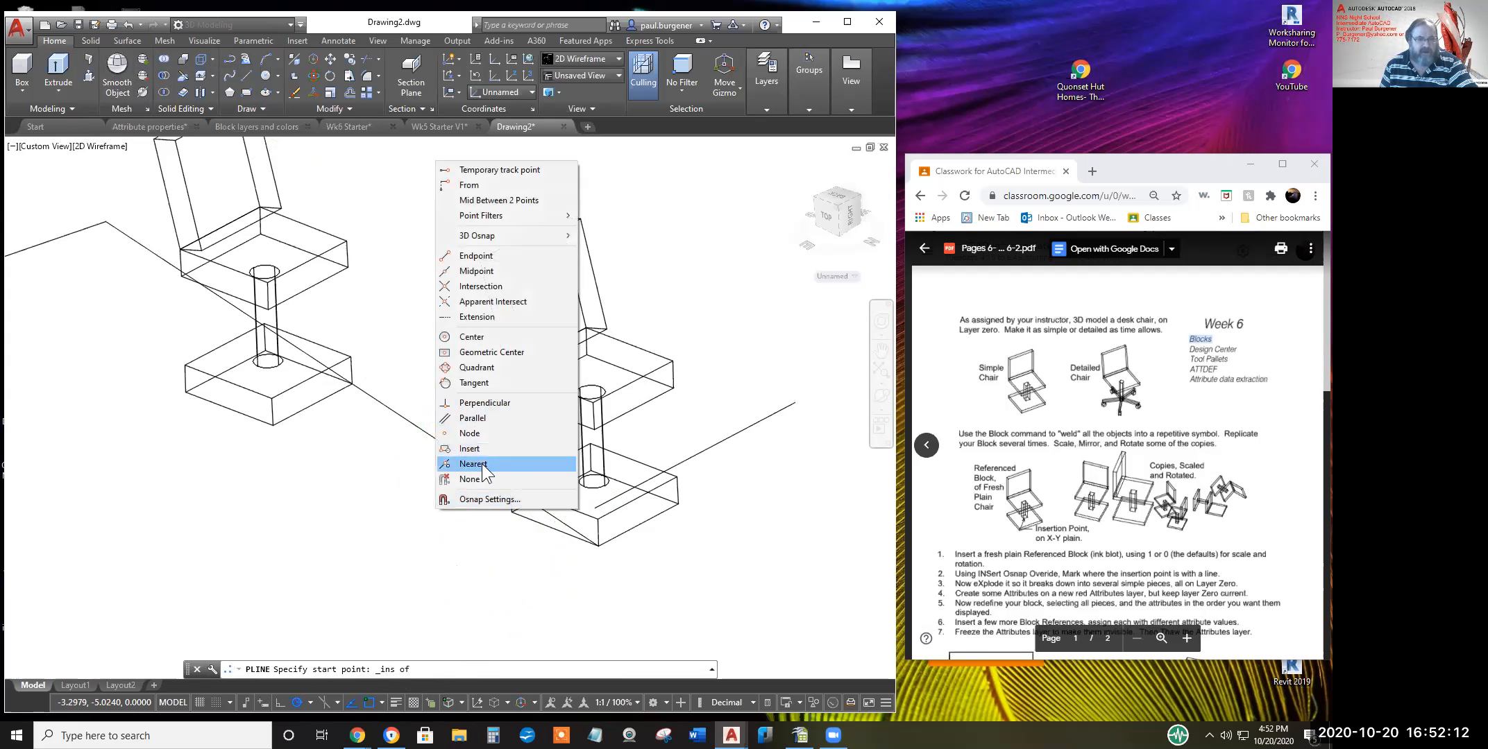
click(481, 463)
shift+right_click(438, 480)
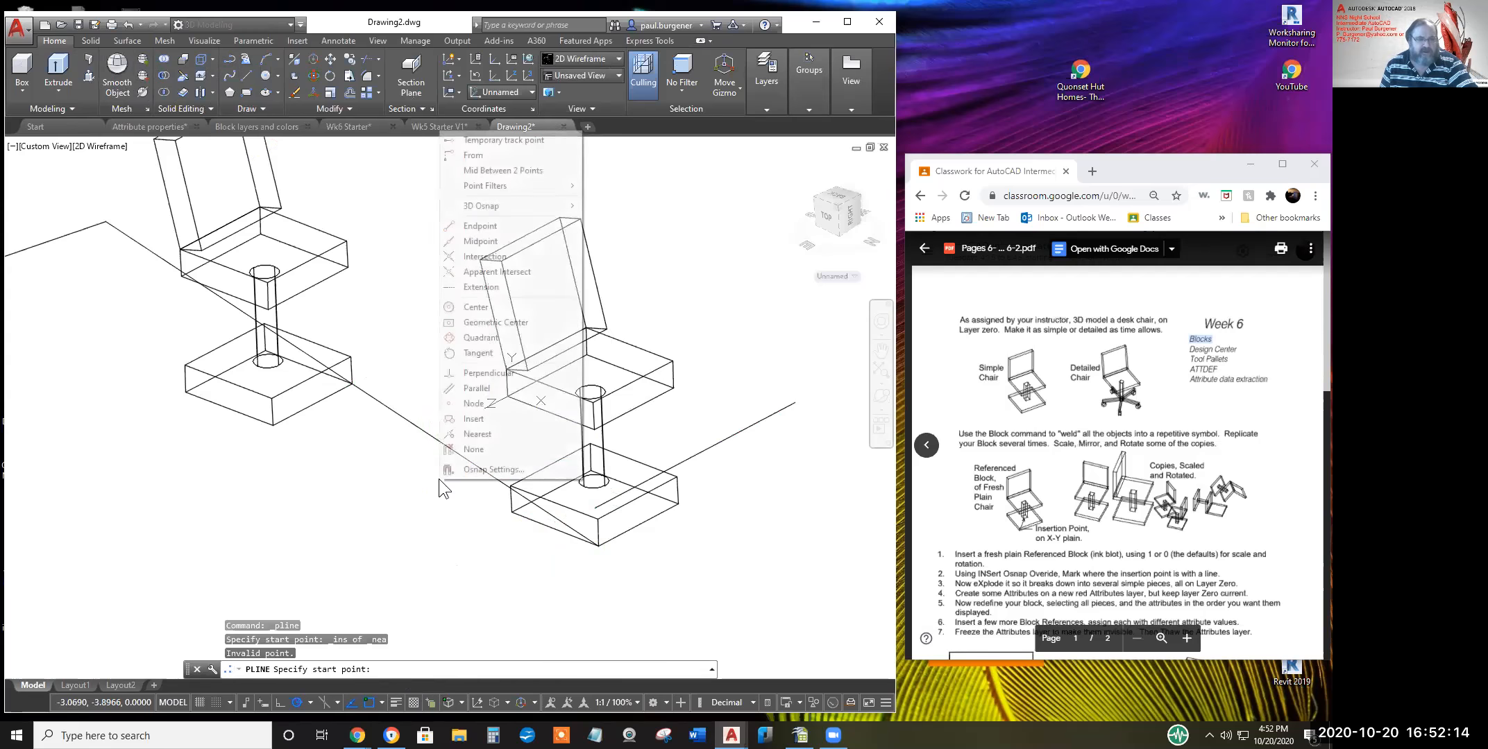
click(472, 433)
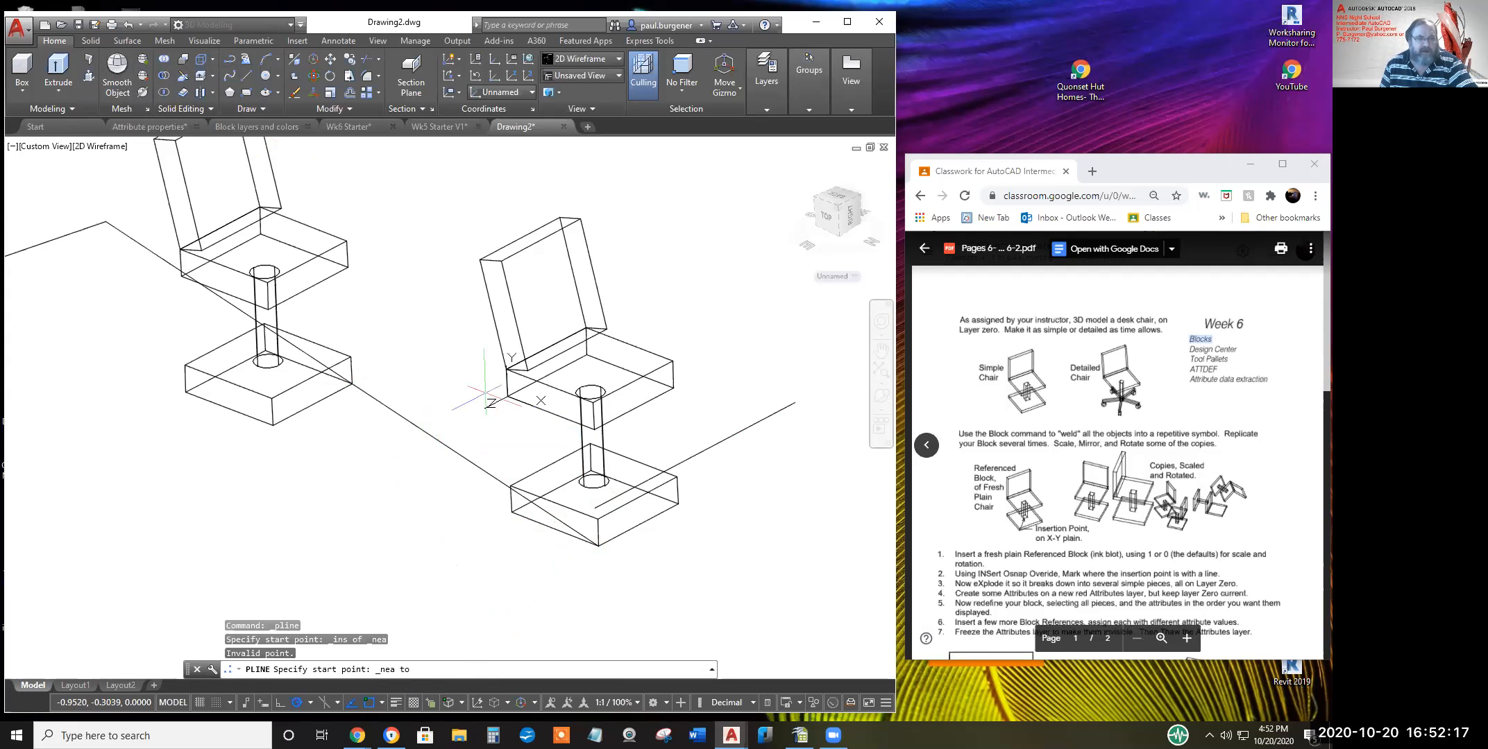
click(497, 332)
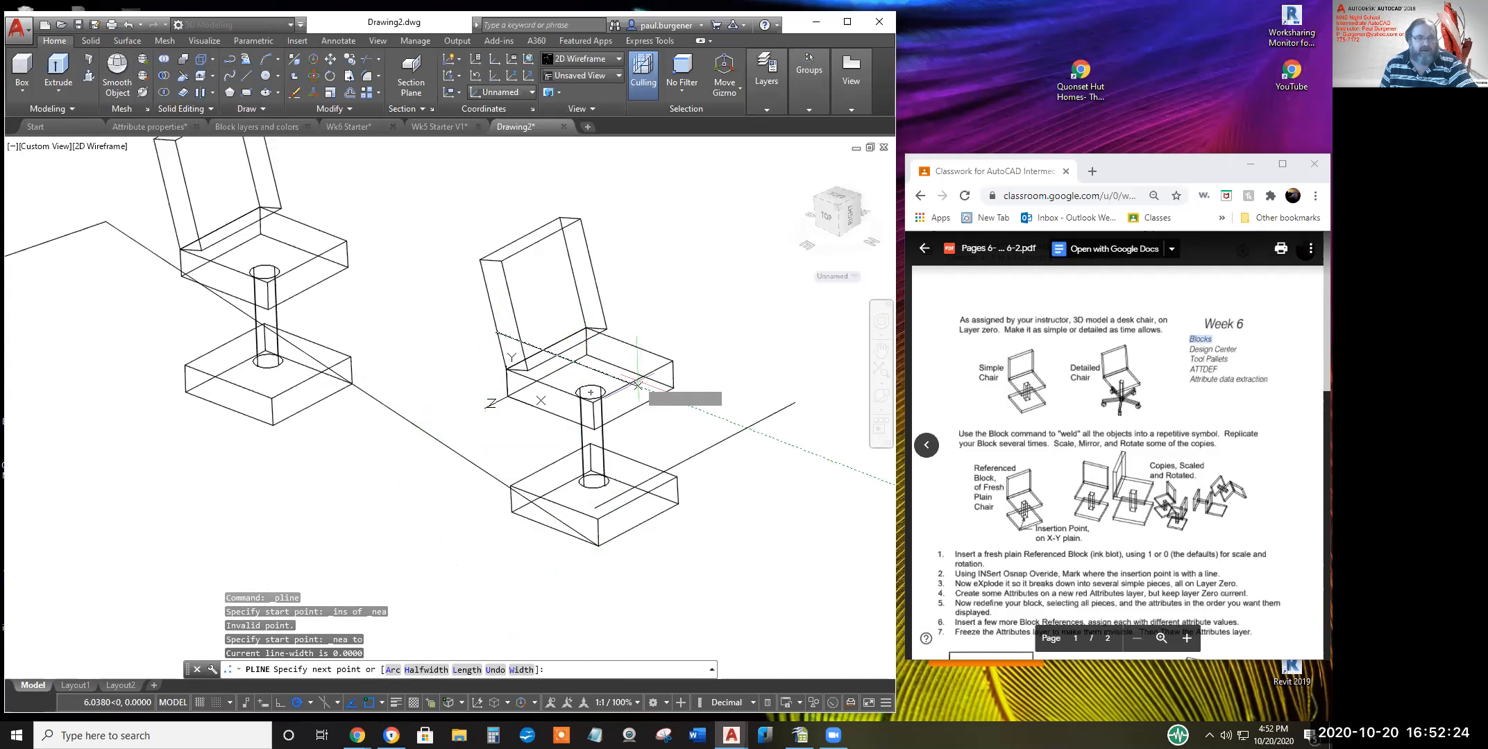
click(581, 363)
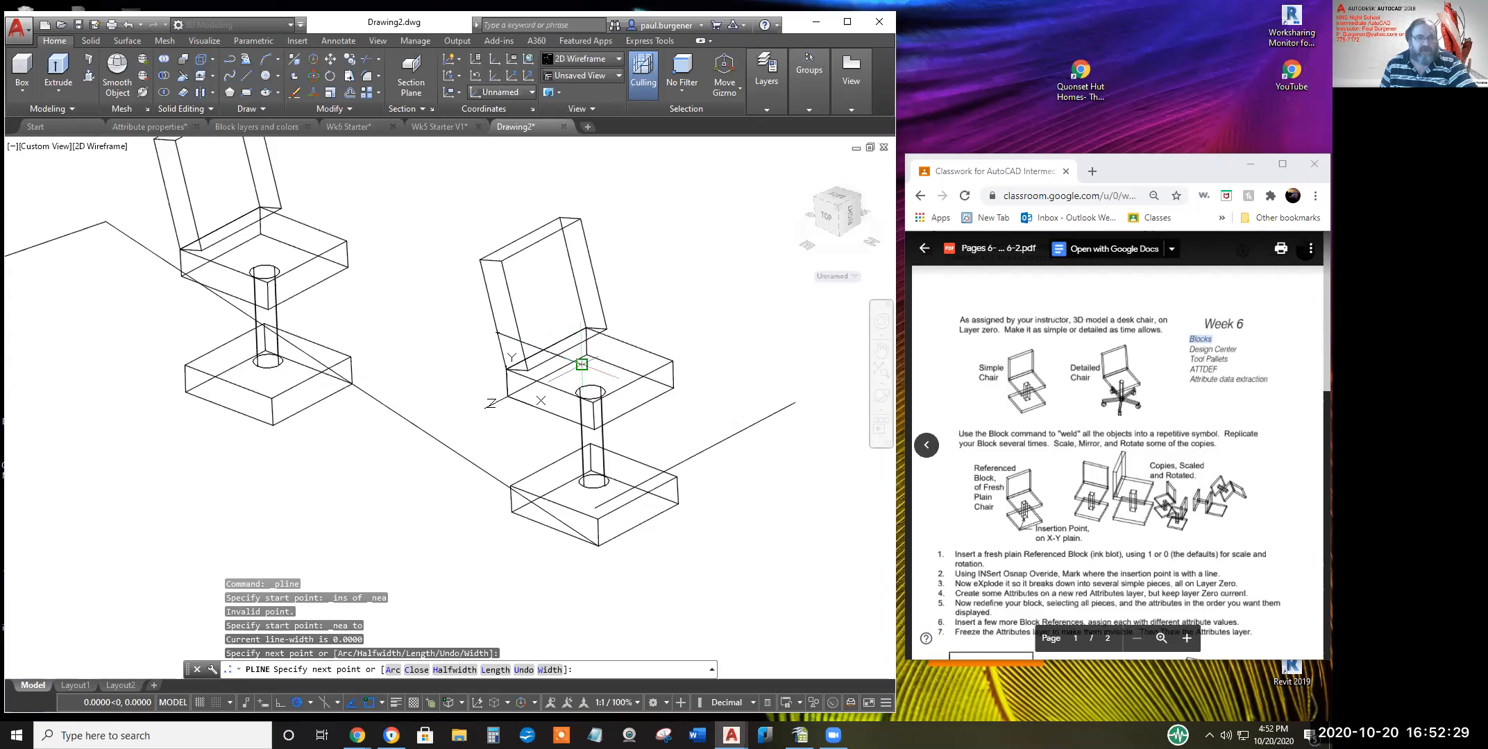
click(593, 403)
key(Return)
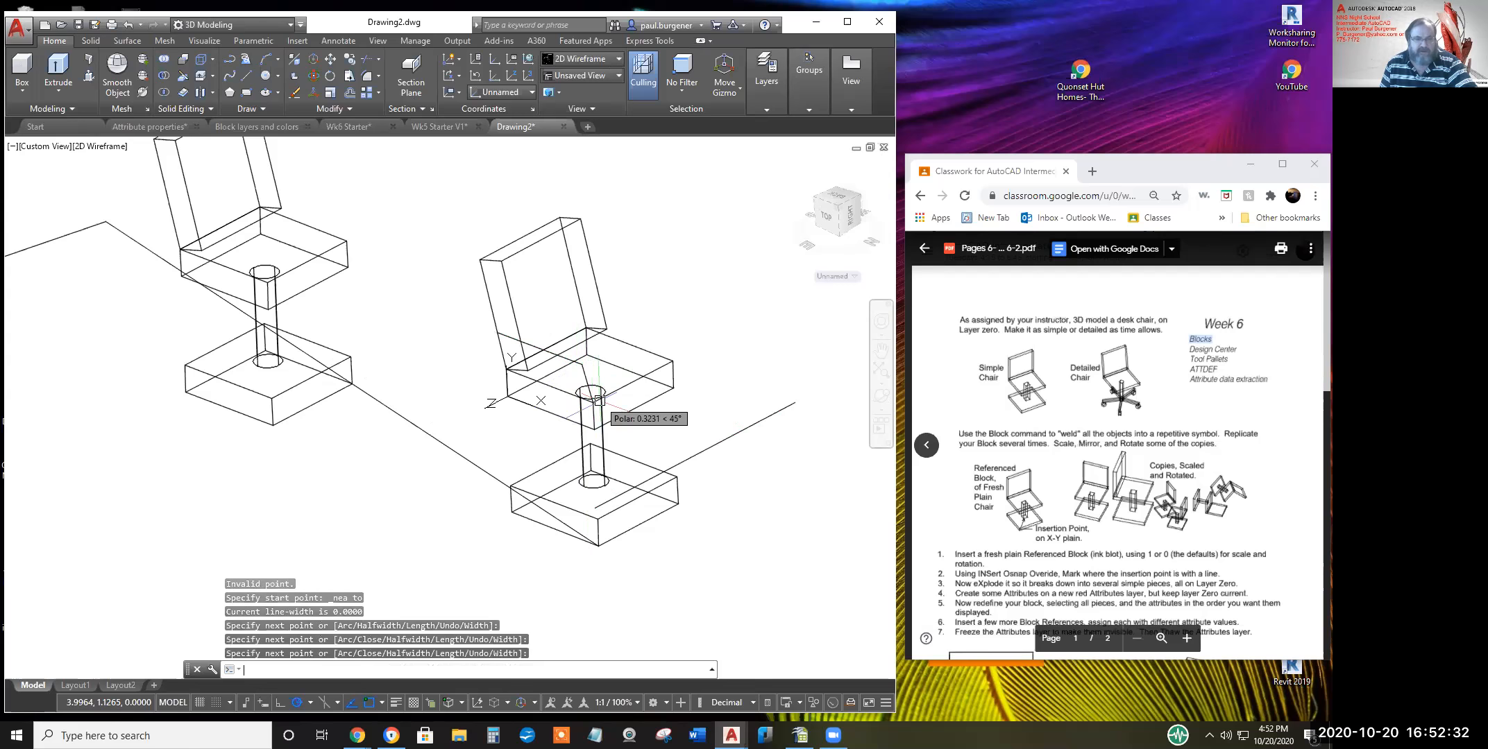
middle_drag(601, 370, 610, 407)
Offset the seat polyline upward by a two-point distance
scroll(610, 407, up, 4)
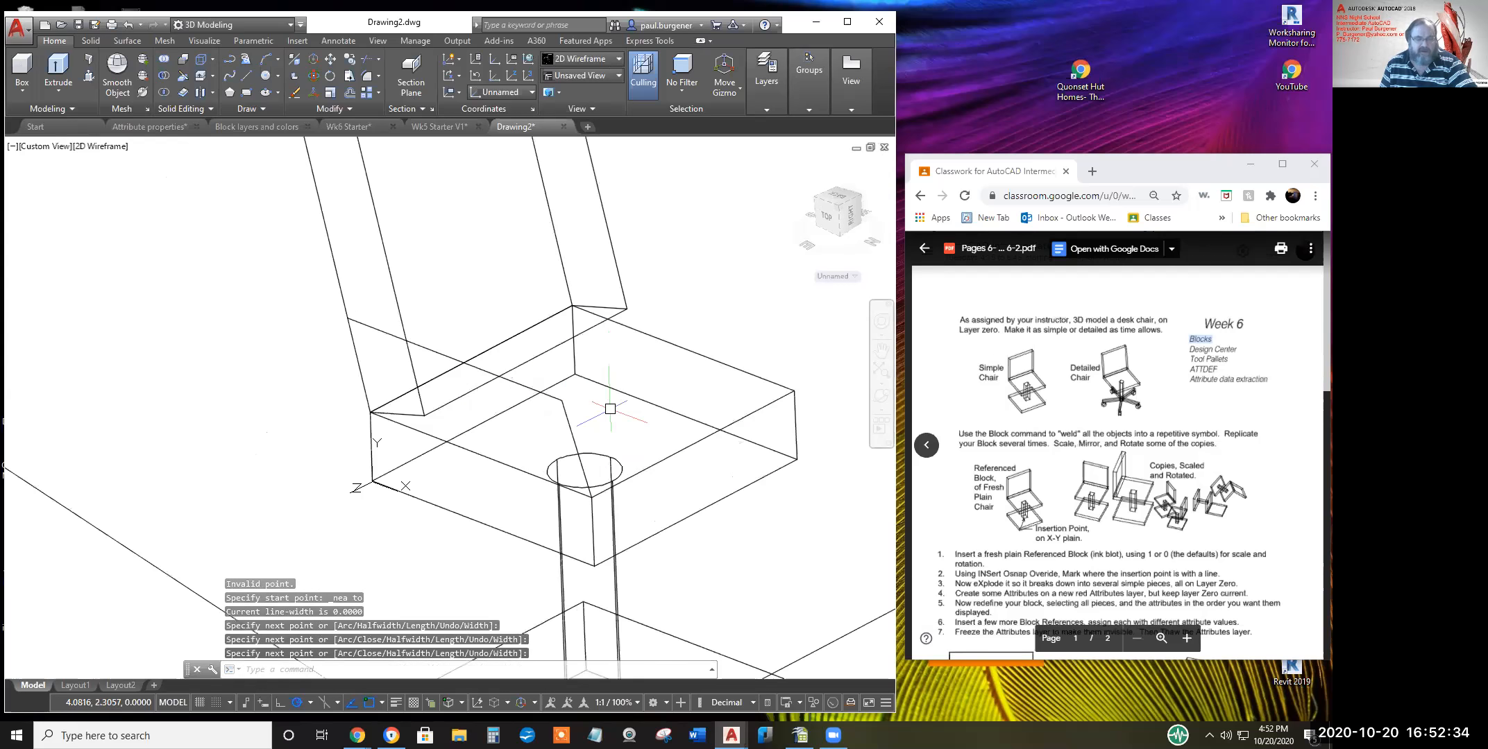
click(348, 91)
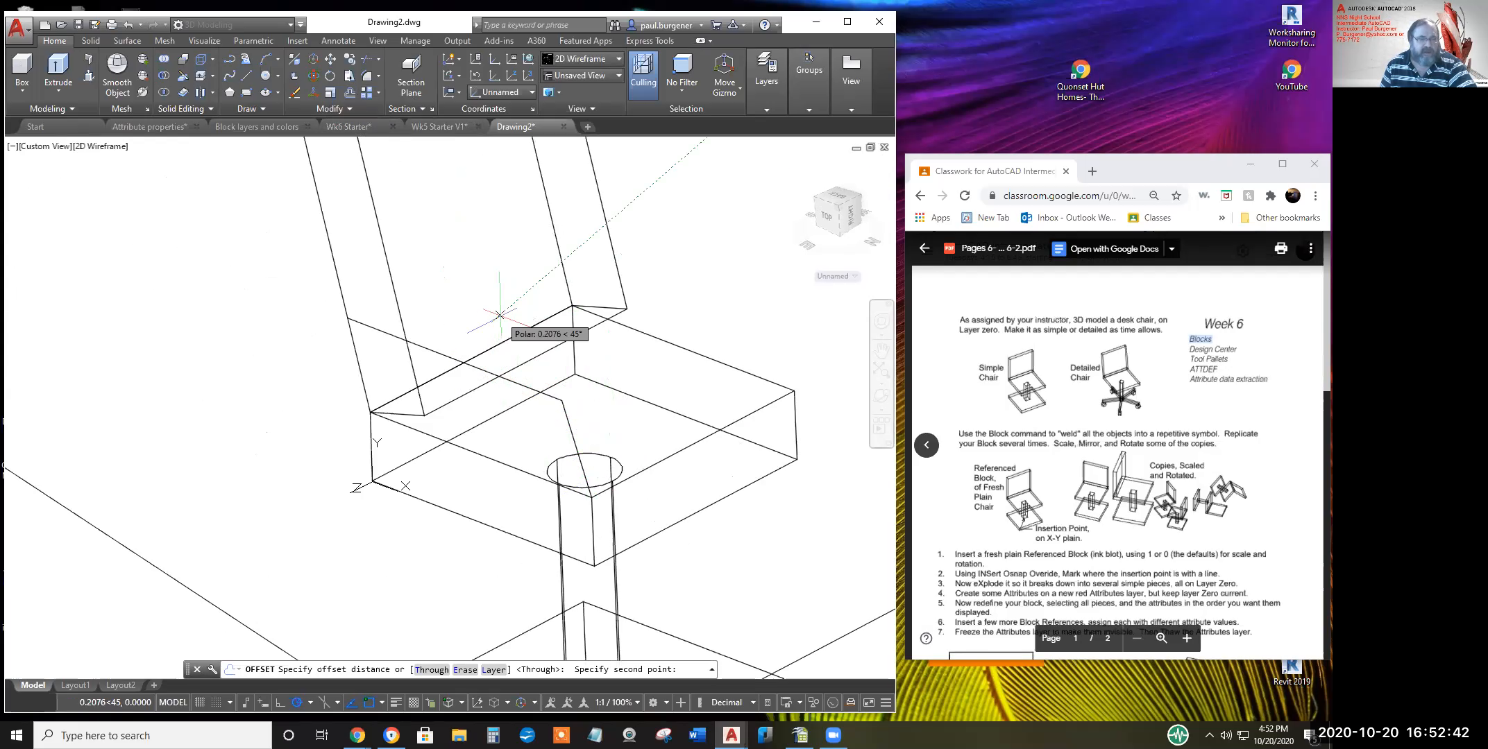
click(501, 316)
click(459, 349)
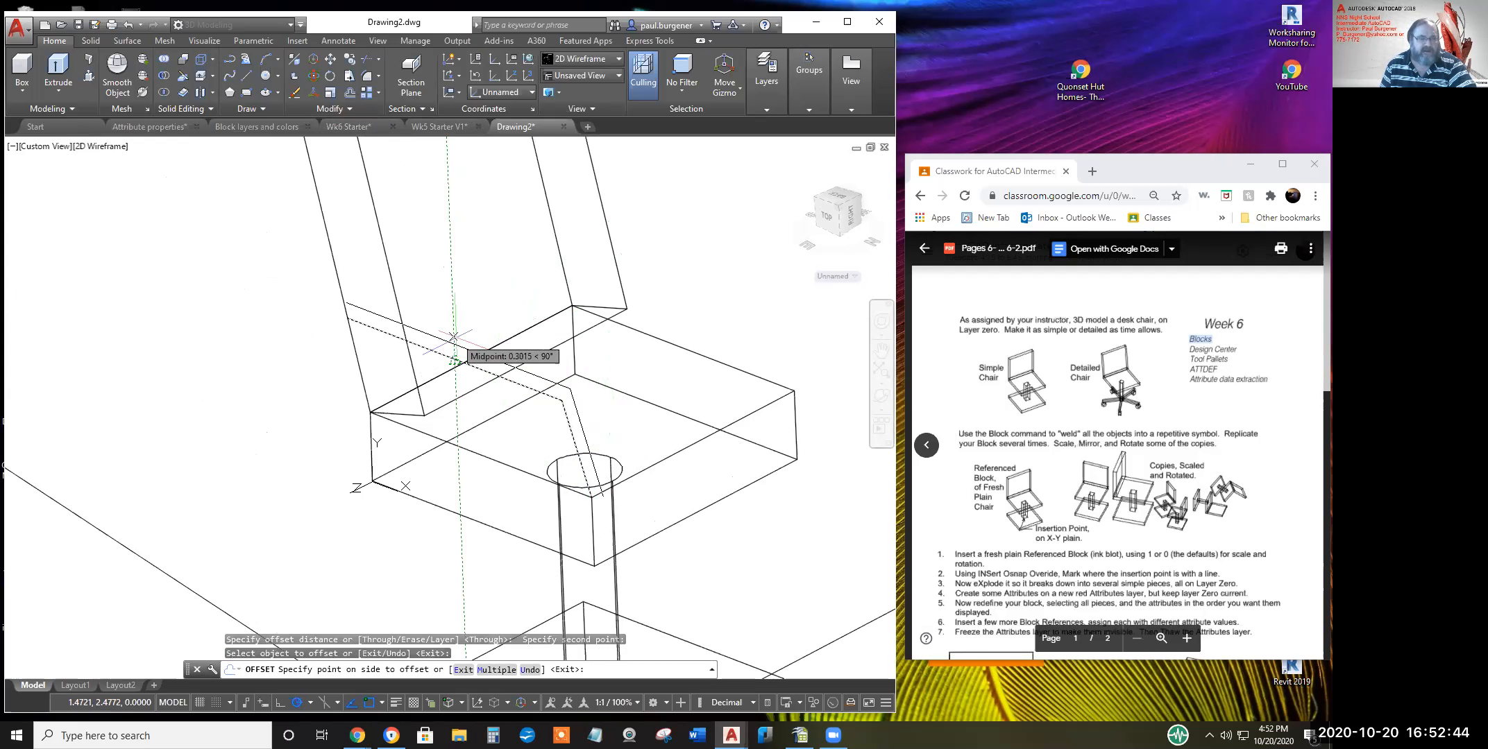
click(497, 301)
key(Escape)
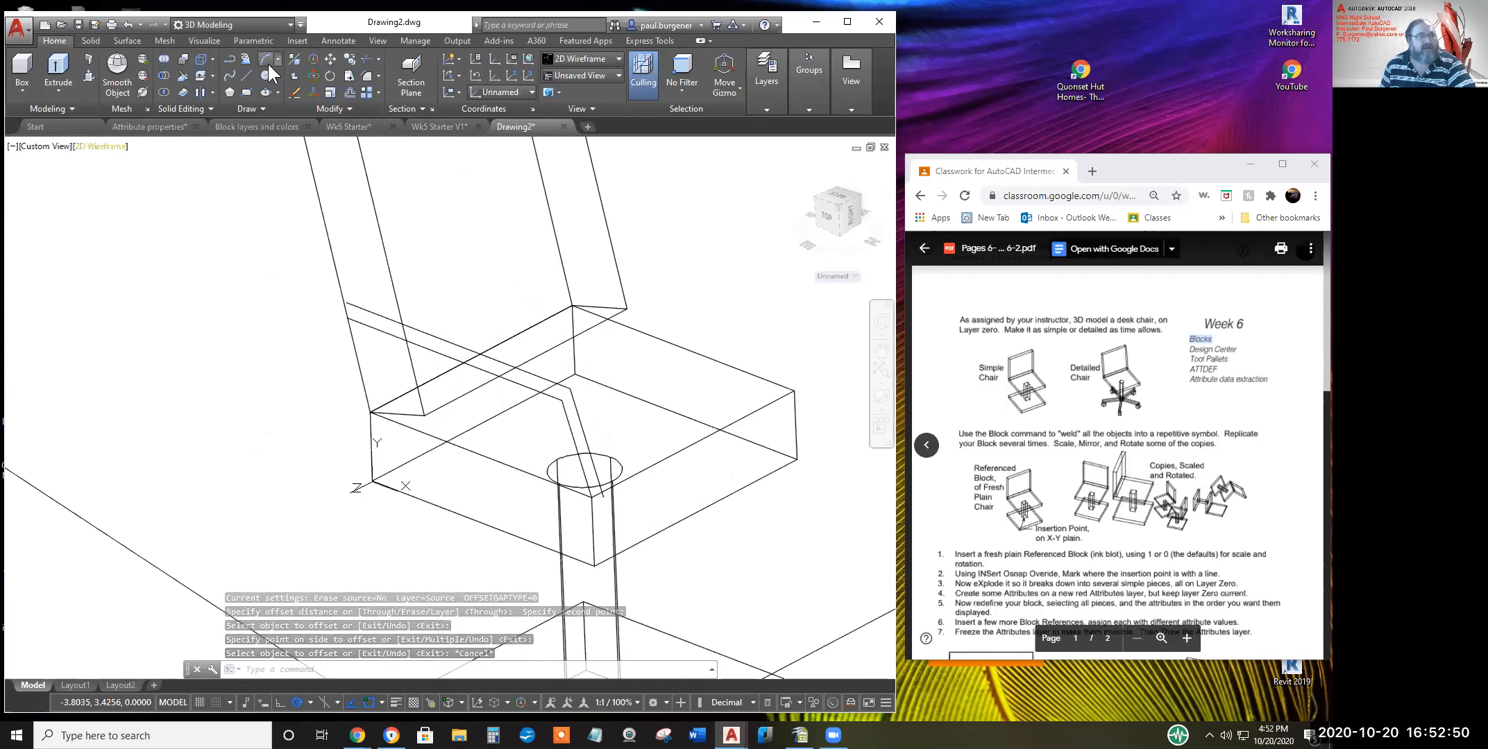
Draw a short line joining the seat corner to the offset copy's end
text(l)
key(Return)
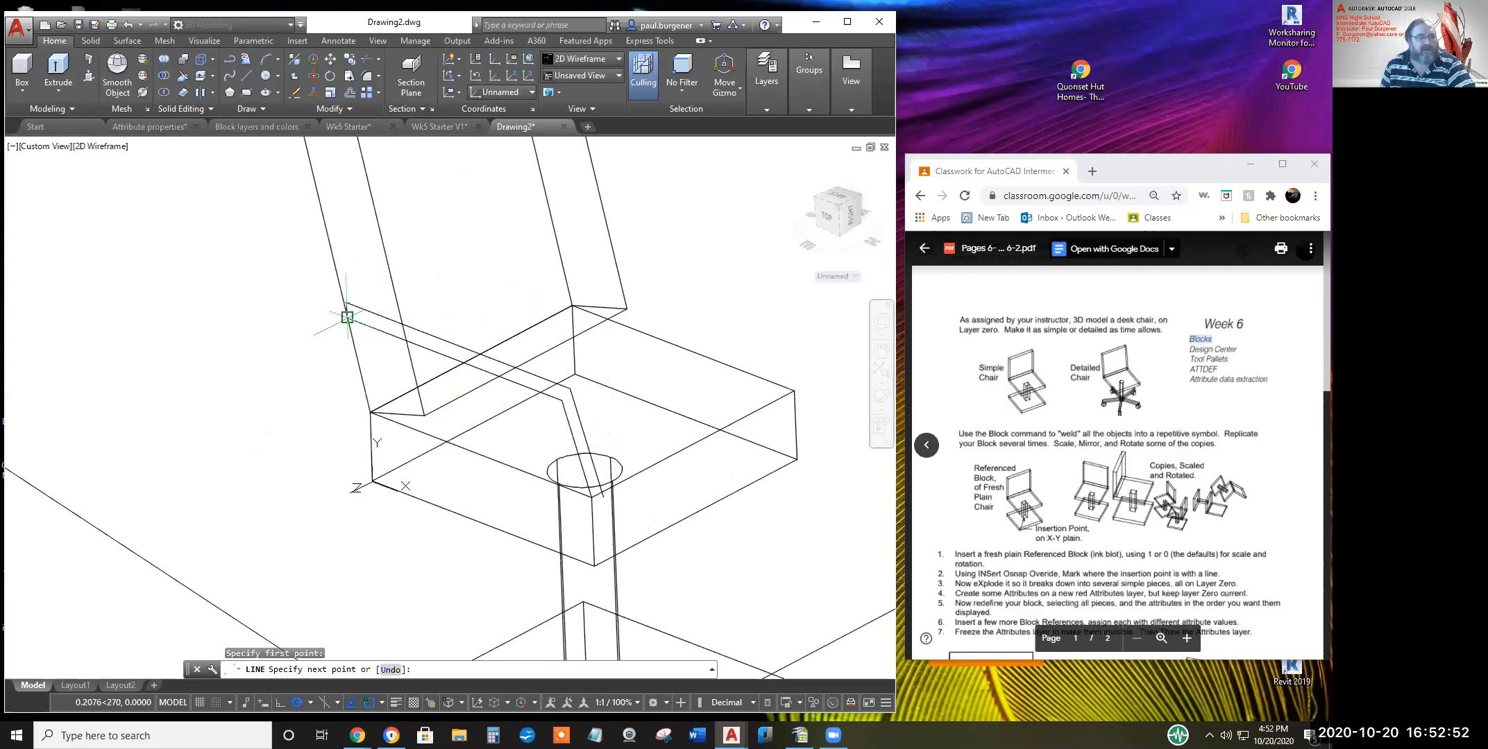
click(347, 318)
key(Return)
key(Return)
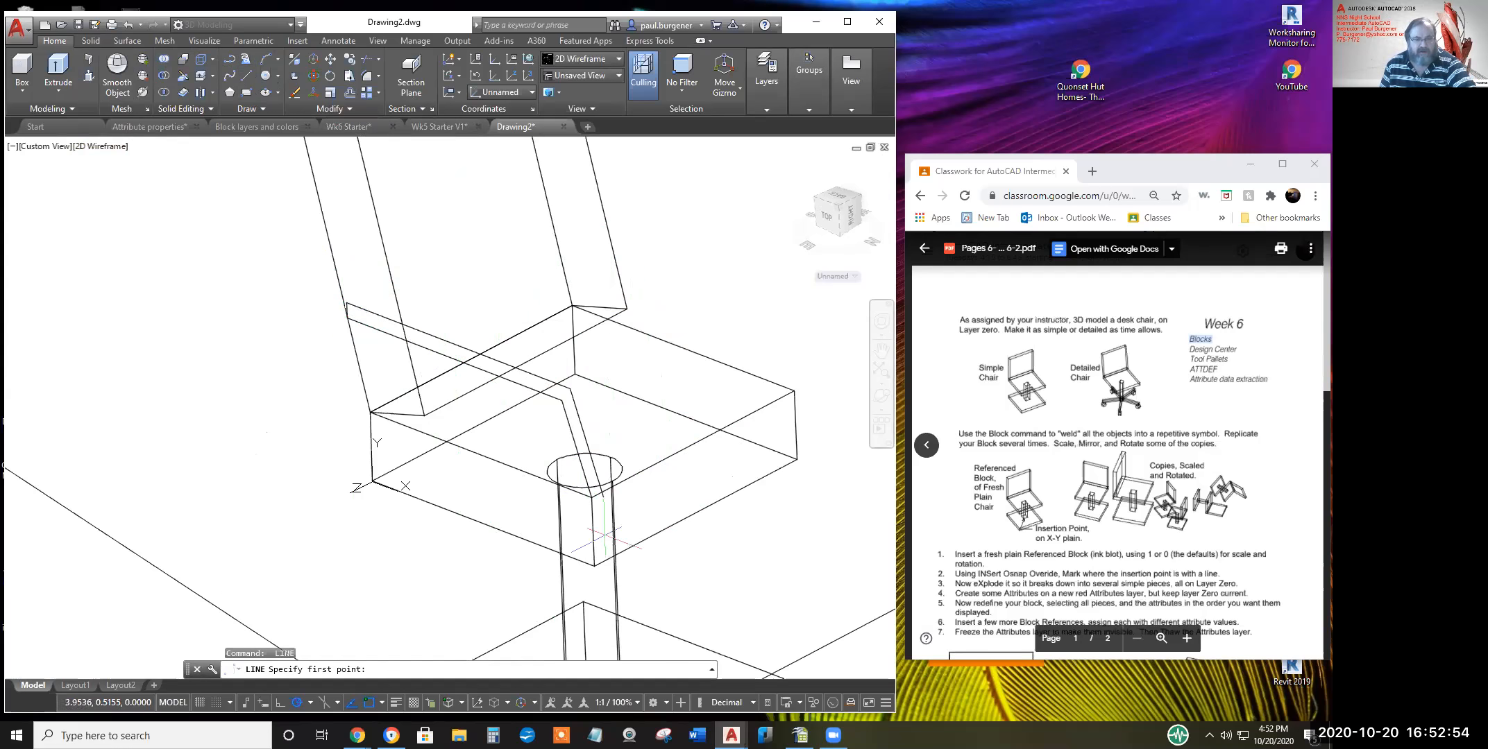
click(592, 498)
click(603, 497)
key(Return)
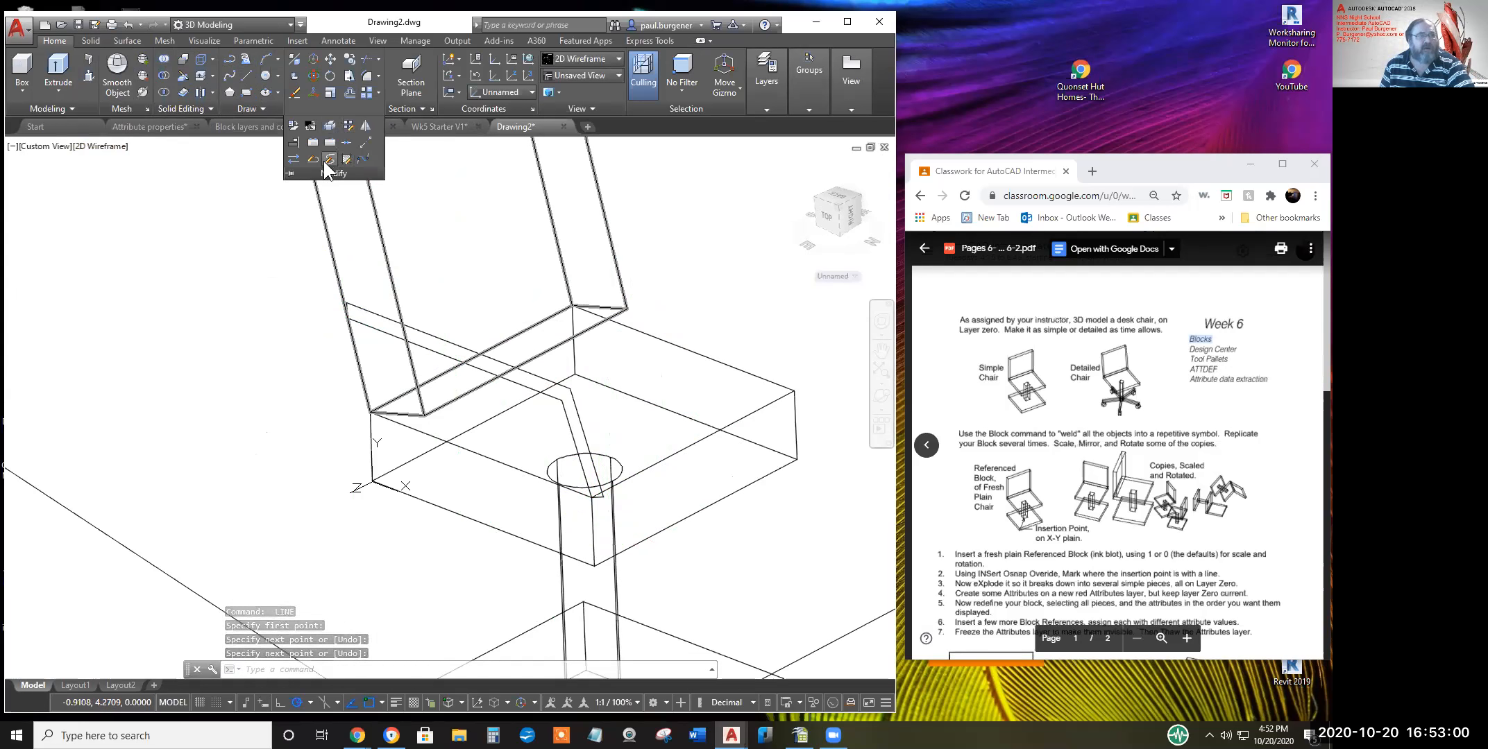
Join the four armrest outline lines into one polyline with PEDIT Multiple
click(315, 160)
click(437, 333)
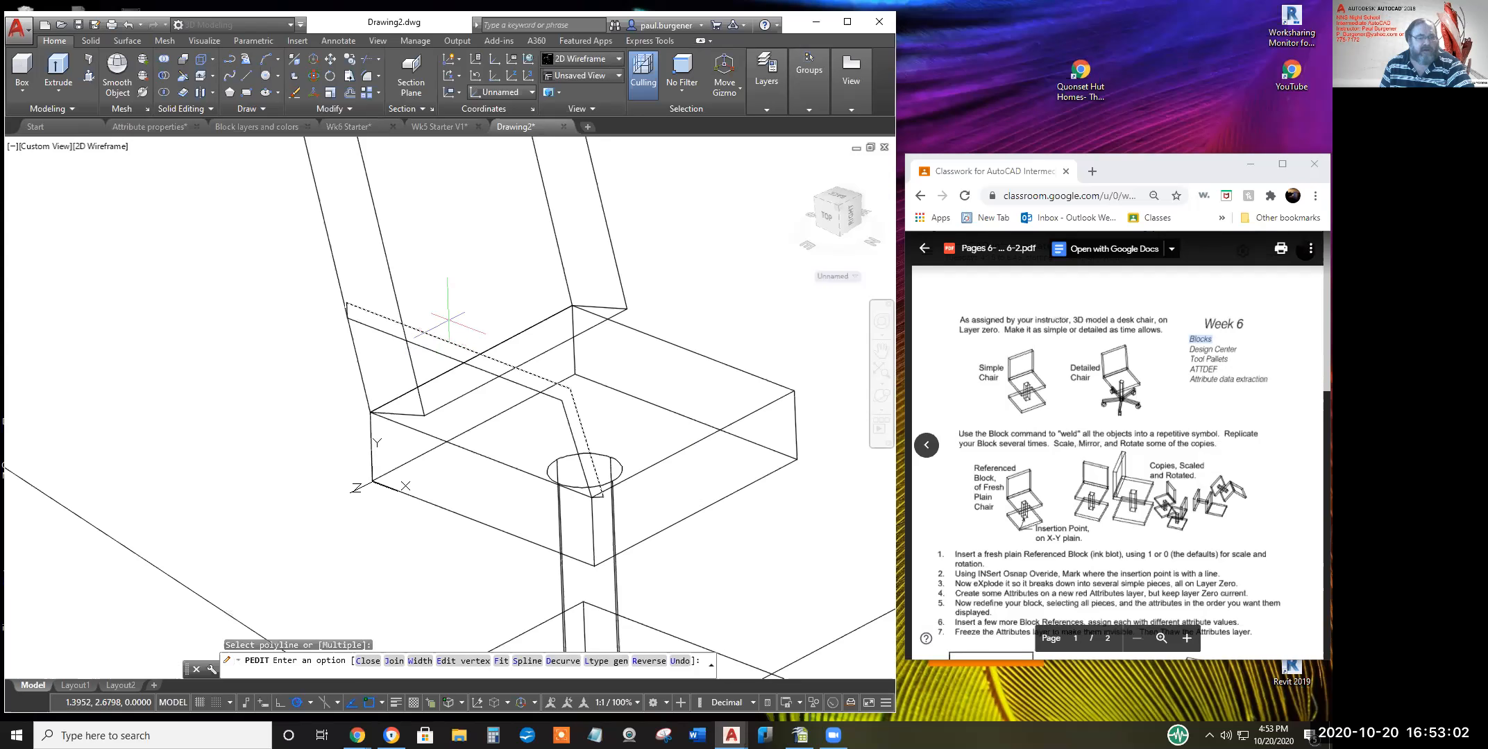
click(394, 661)
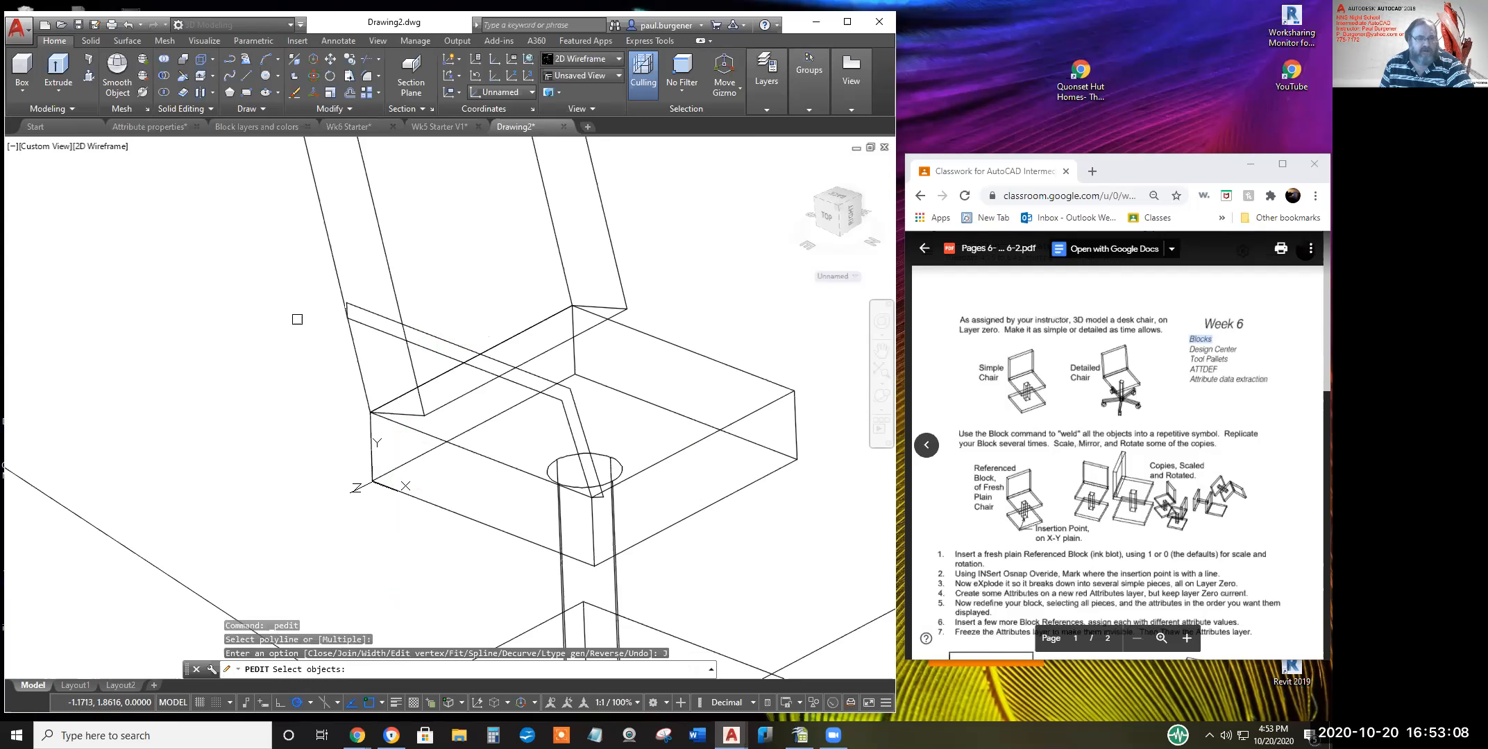
click(315, 275)
click(658, 534)
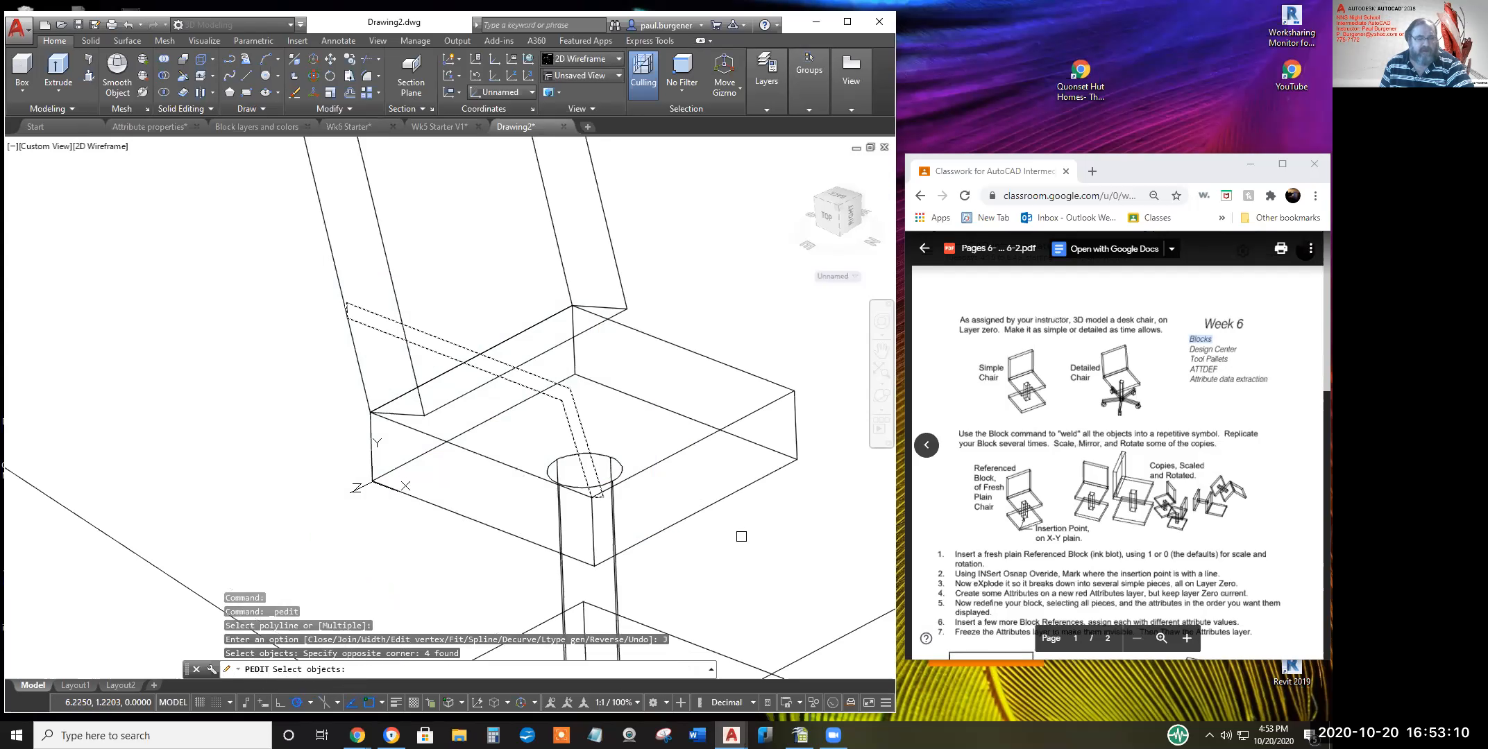
key(Return)
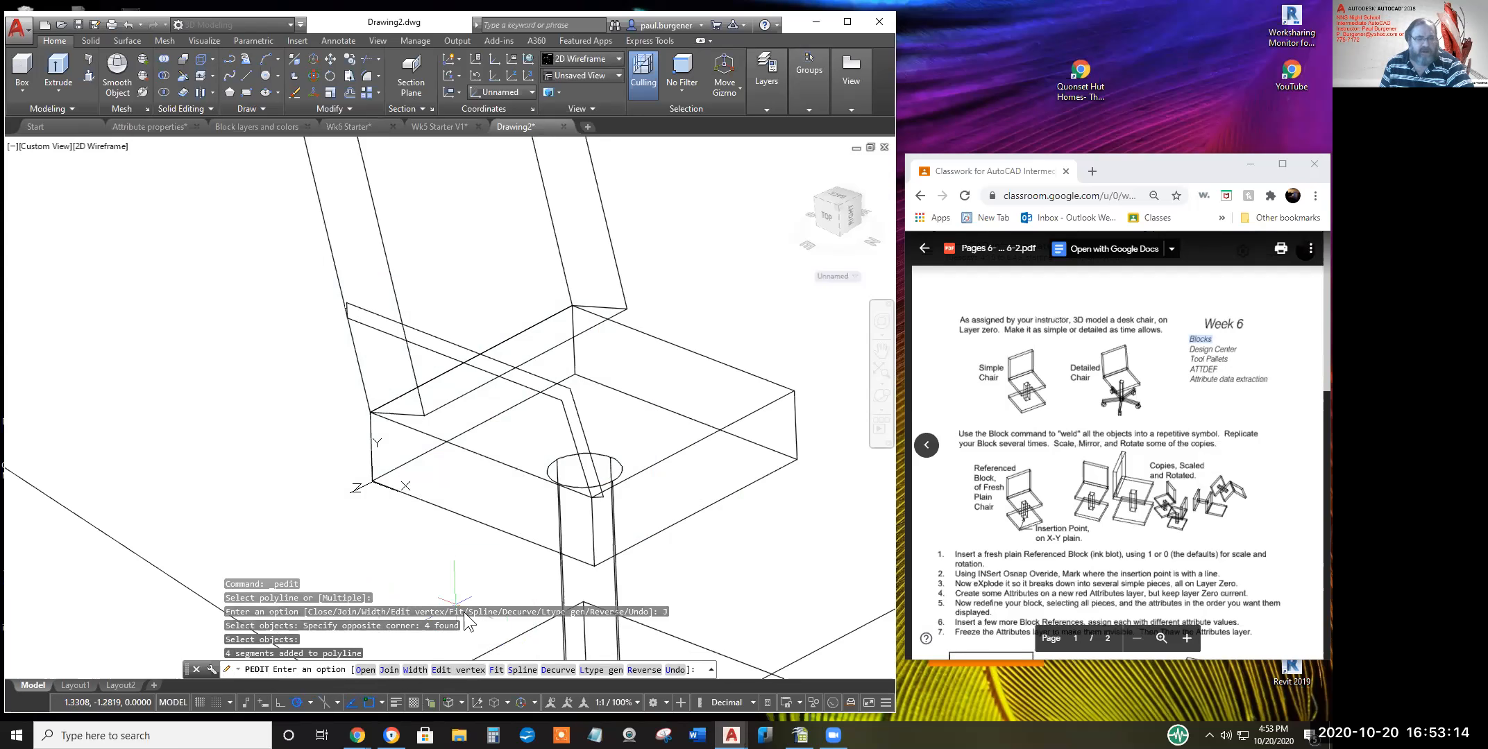
key(Return)
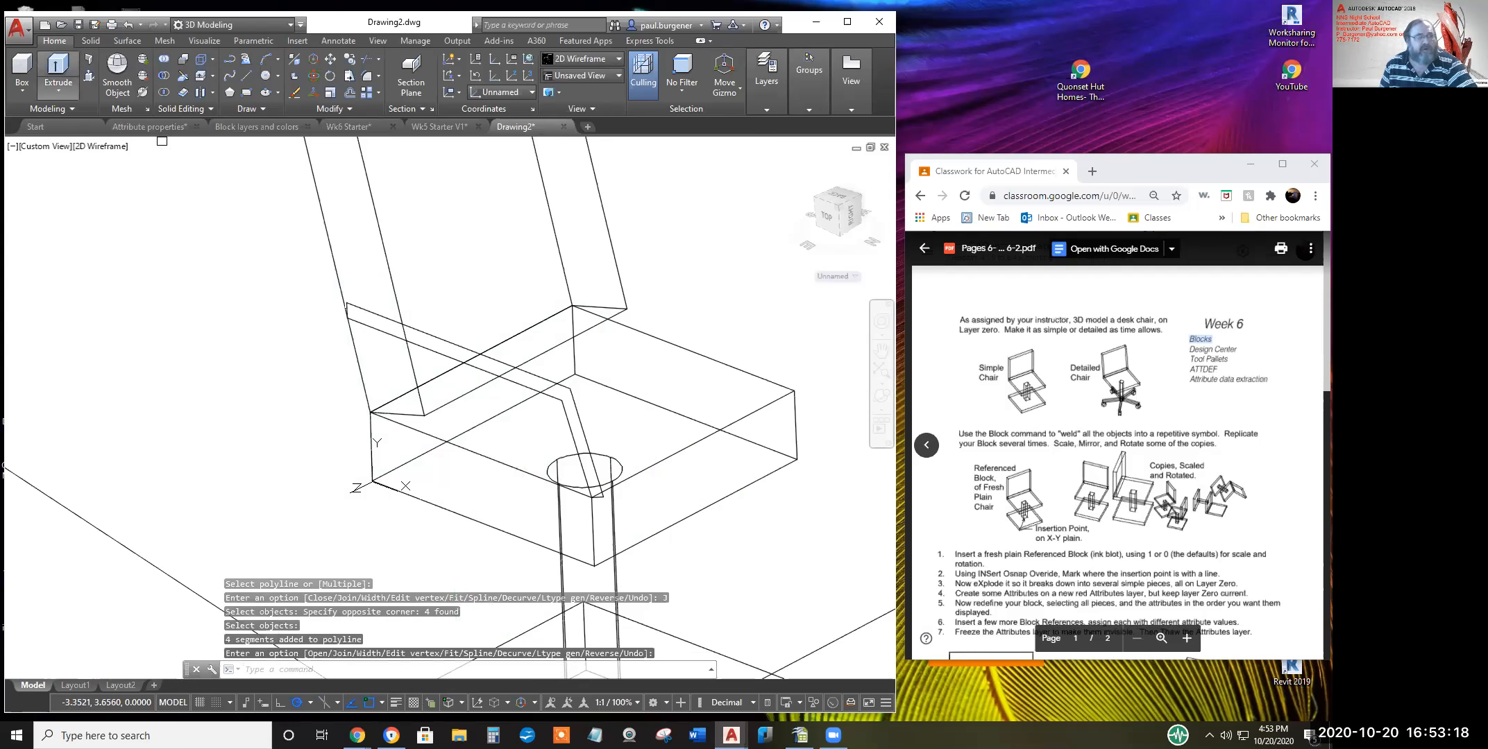
click(58, 69)
click(459, 345)
Extrude the armrest polyline up into a solid arm along the seat edge
right_click(478, 302)
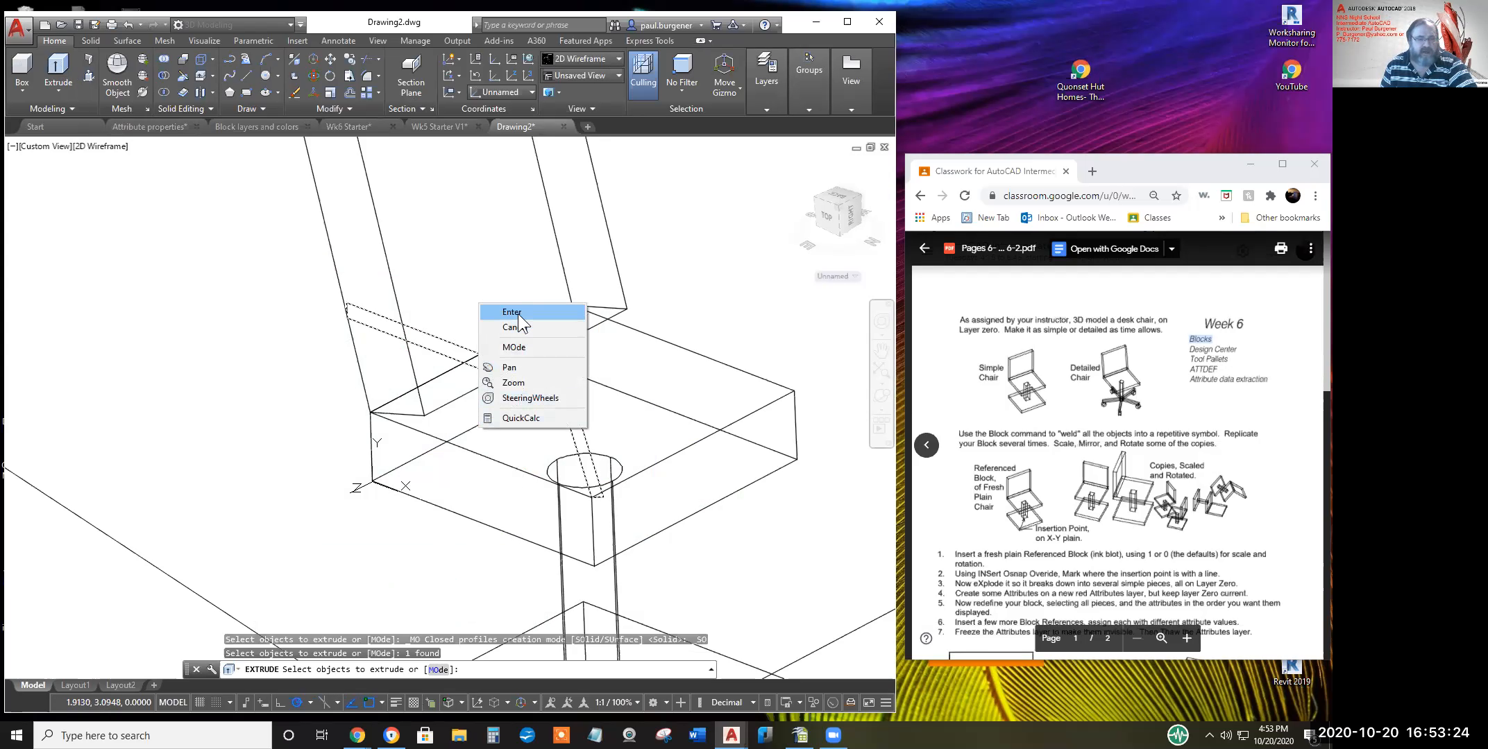
click(499, 494)
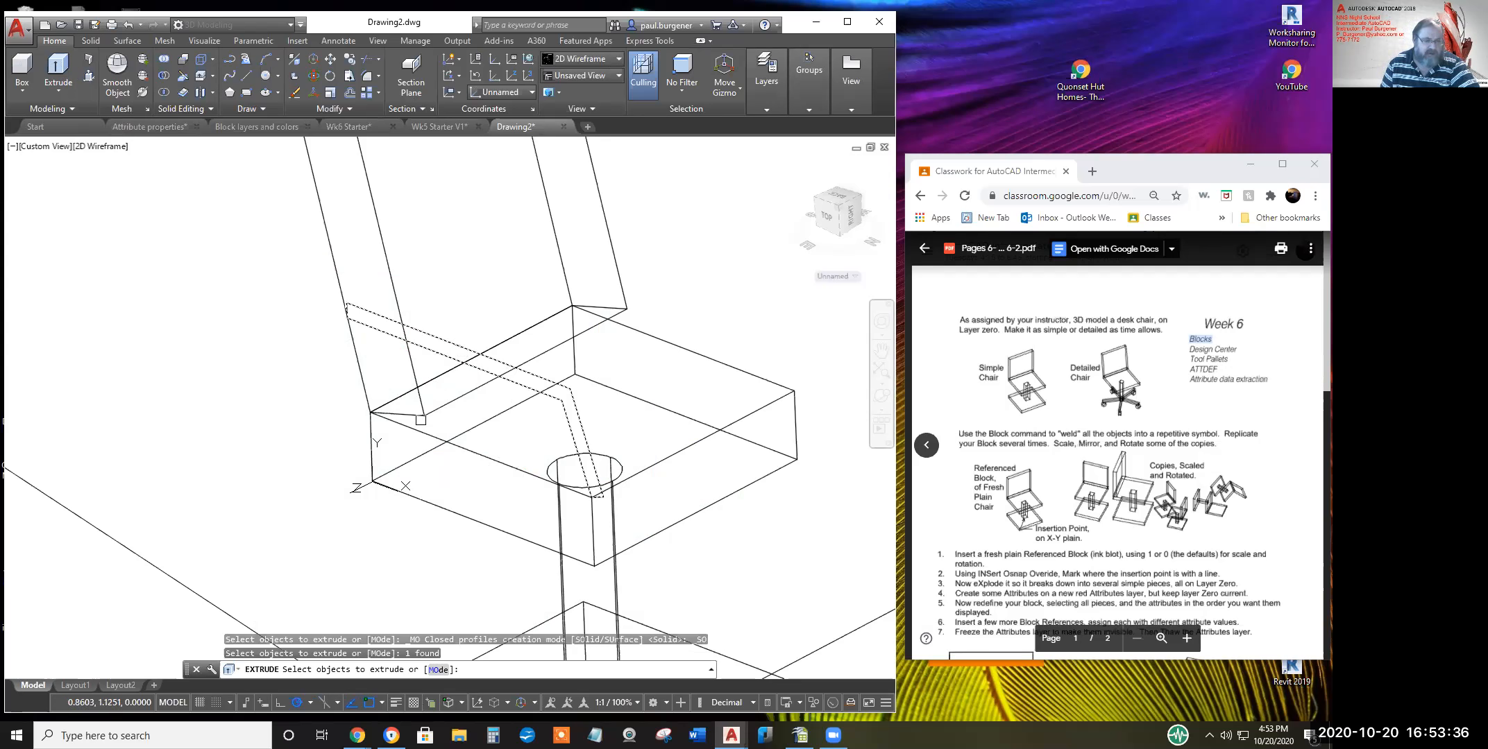
key(Return)
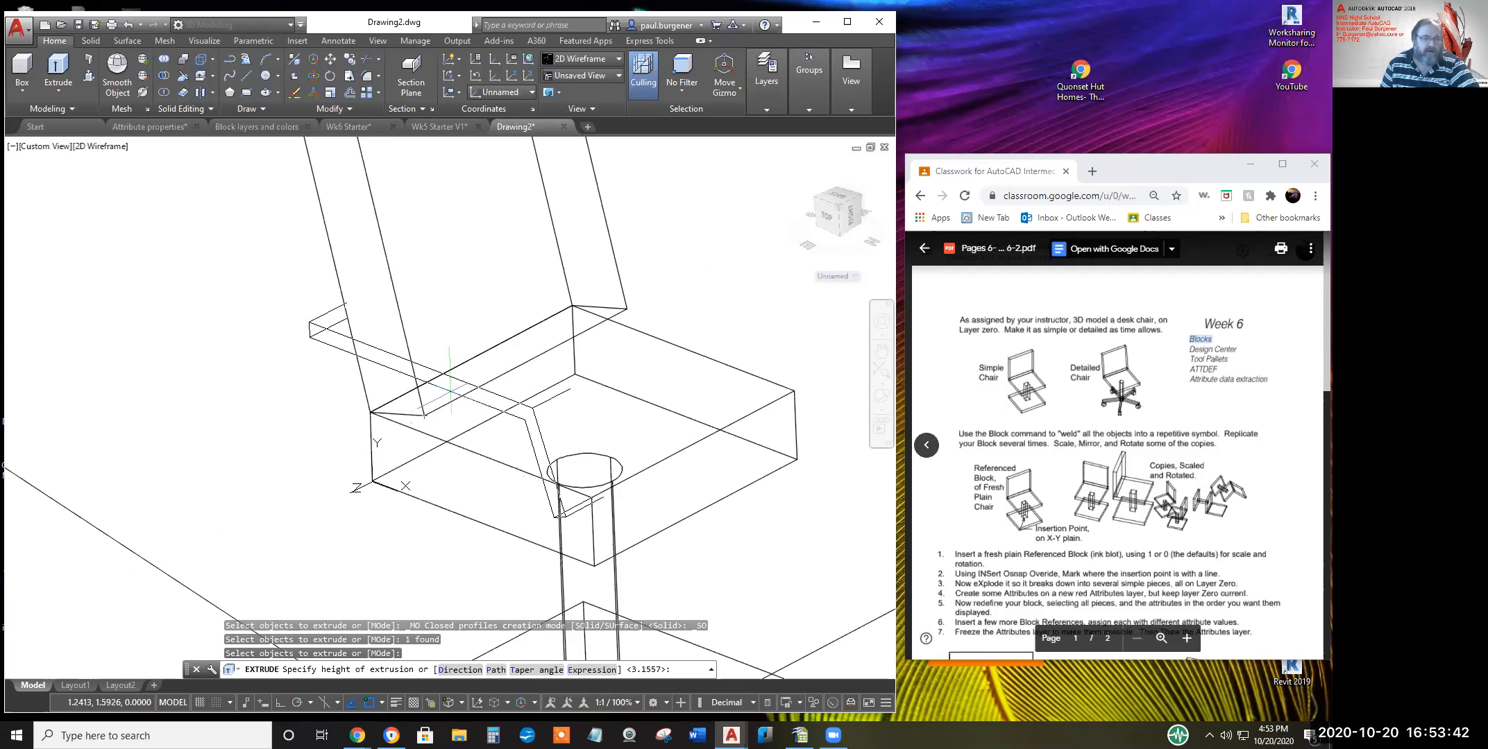
scroll(448, 393, up, 2)
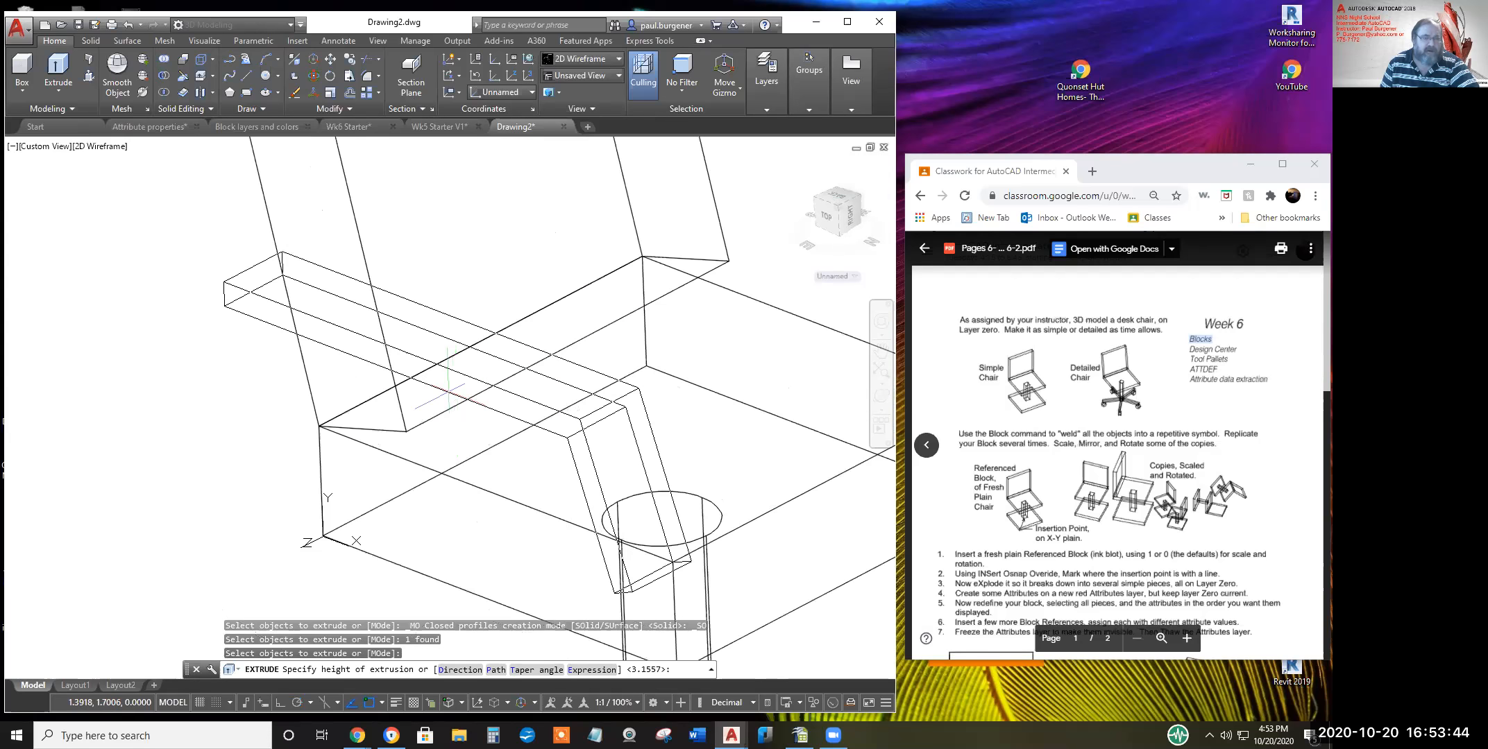
click(467, 379)
middle_drag(630, 377, 464, 372)
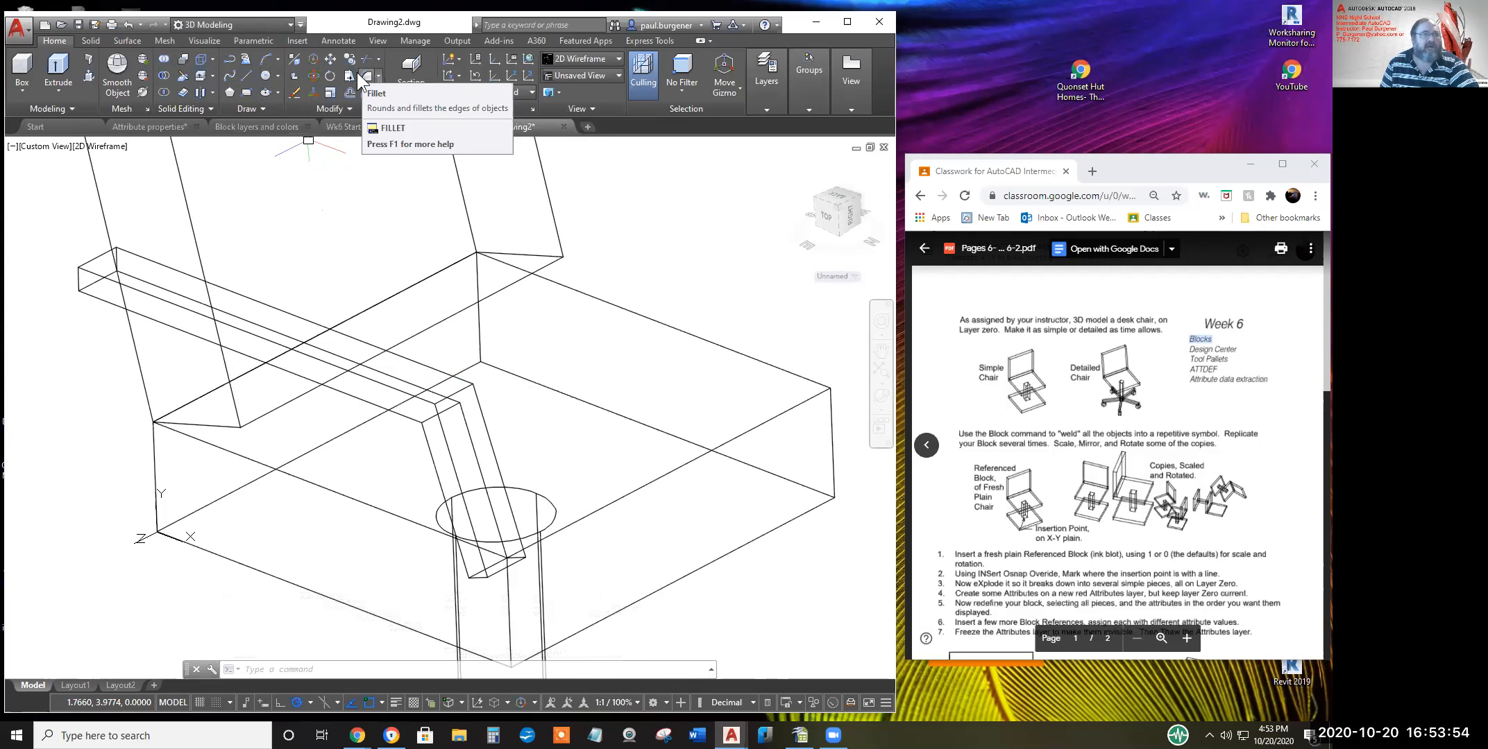
Abandon a first Mirror attempt on the arm and reset the UCS to World
click(337, 108)
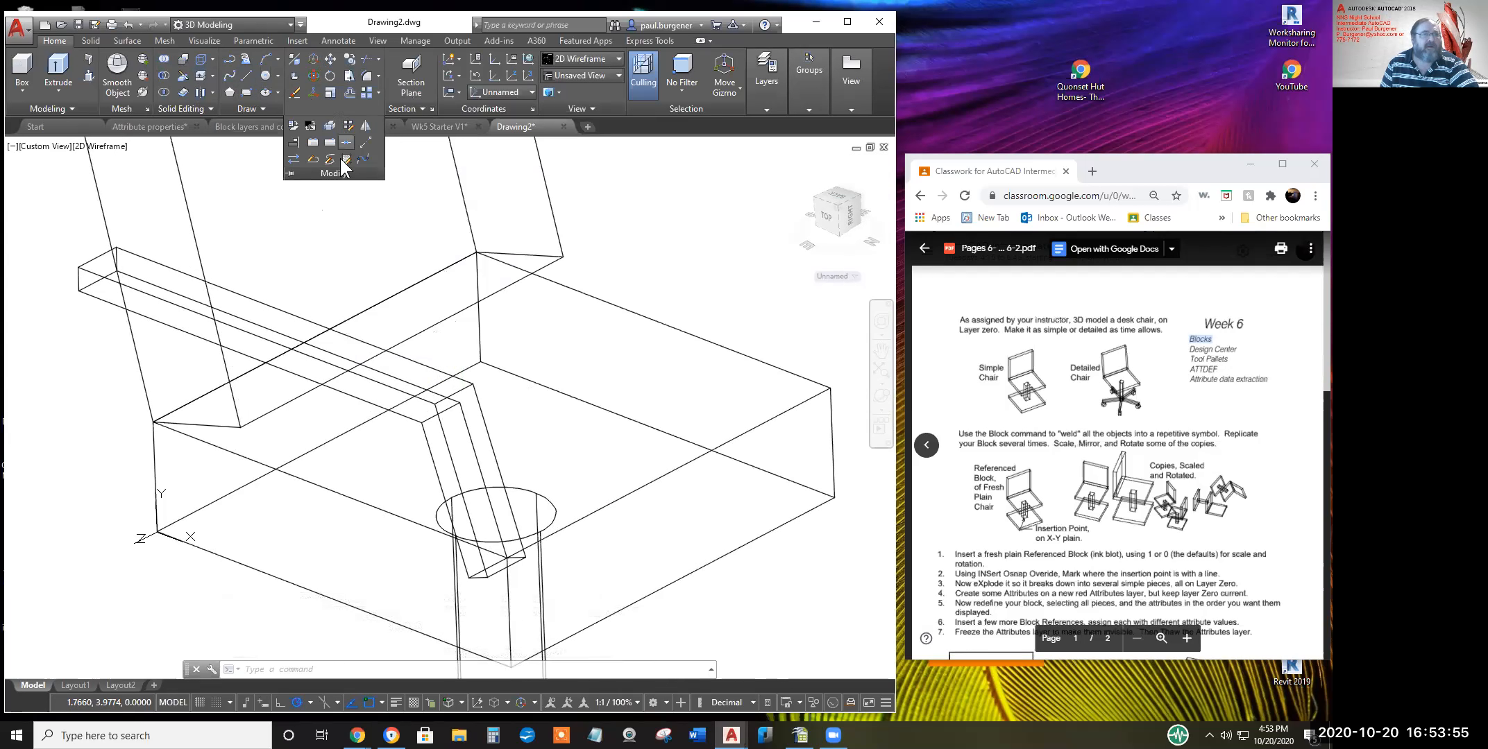
click(365, 124)
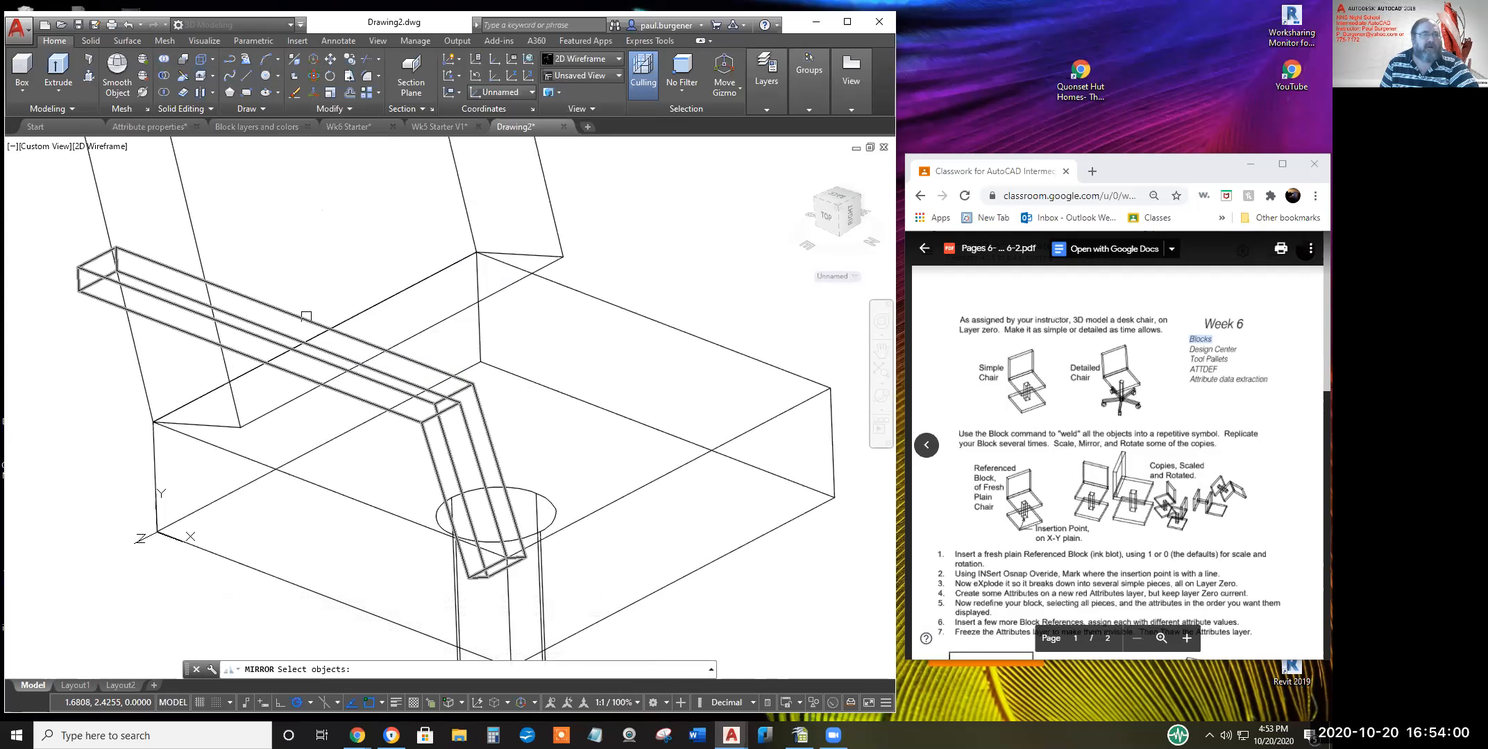
click(306, 316)
key(Return)
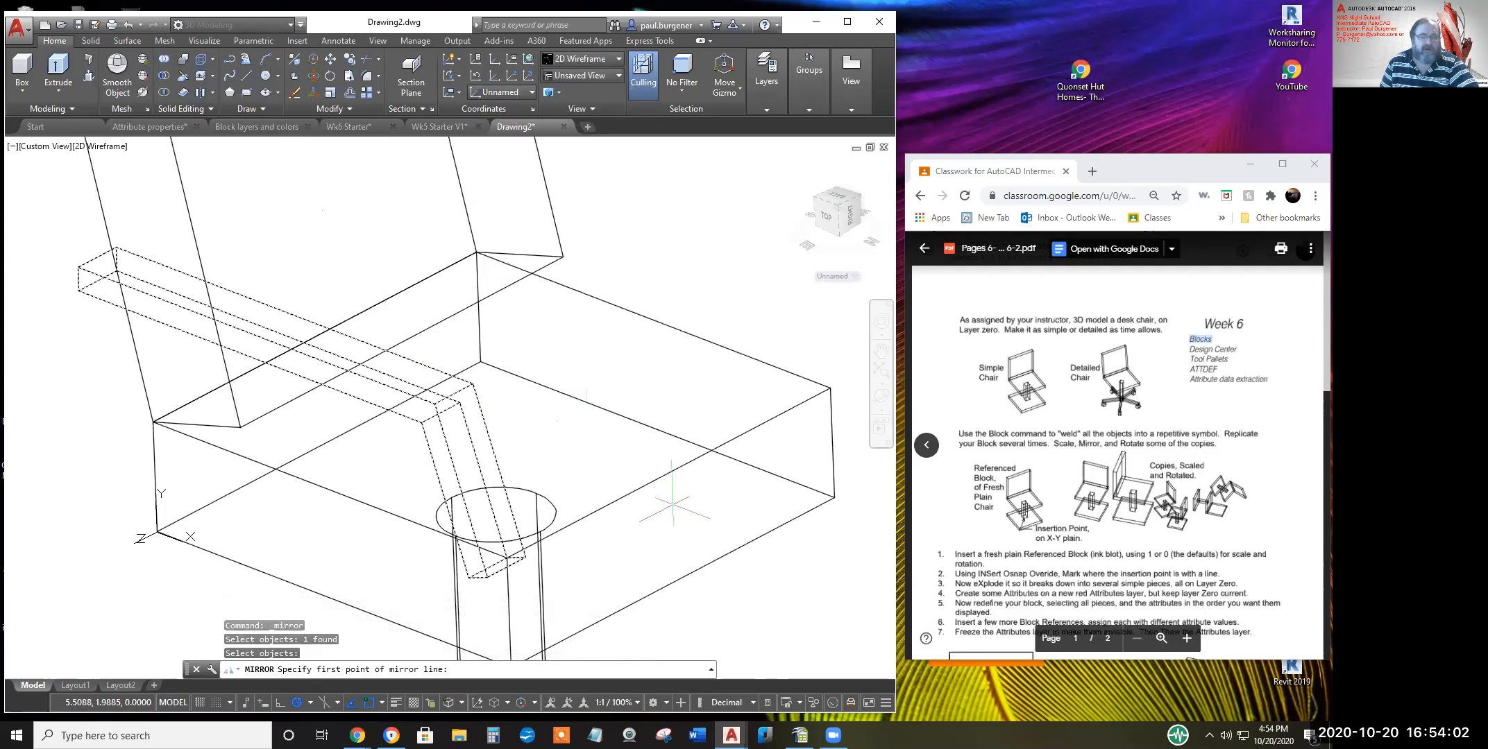
scroll(669, 503, down, 3)
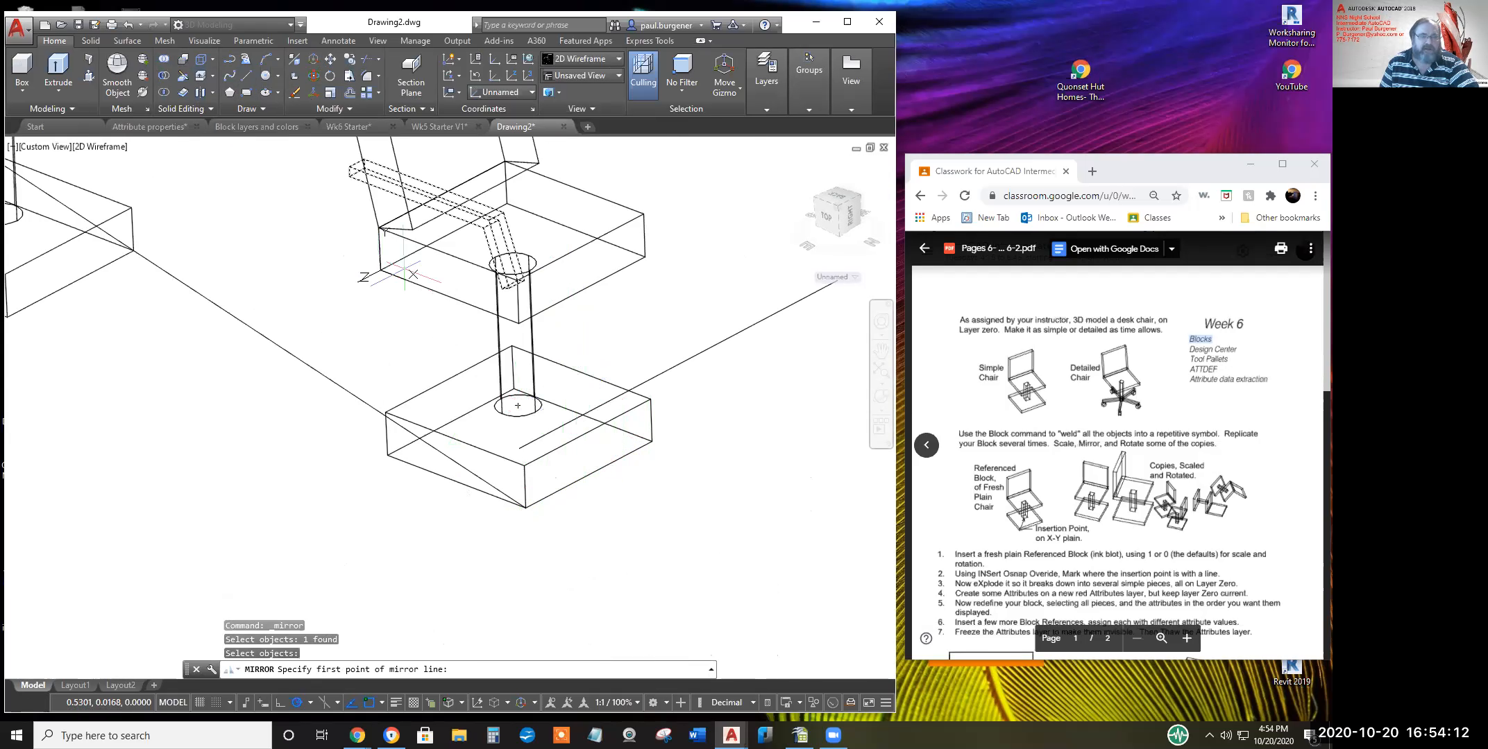
text(')
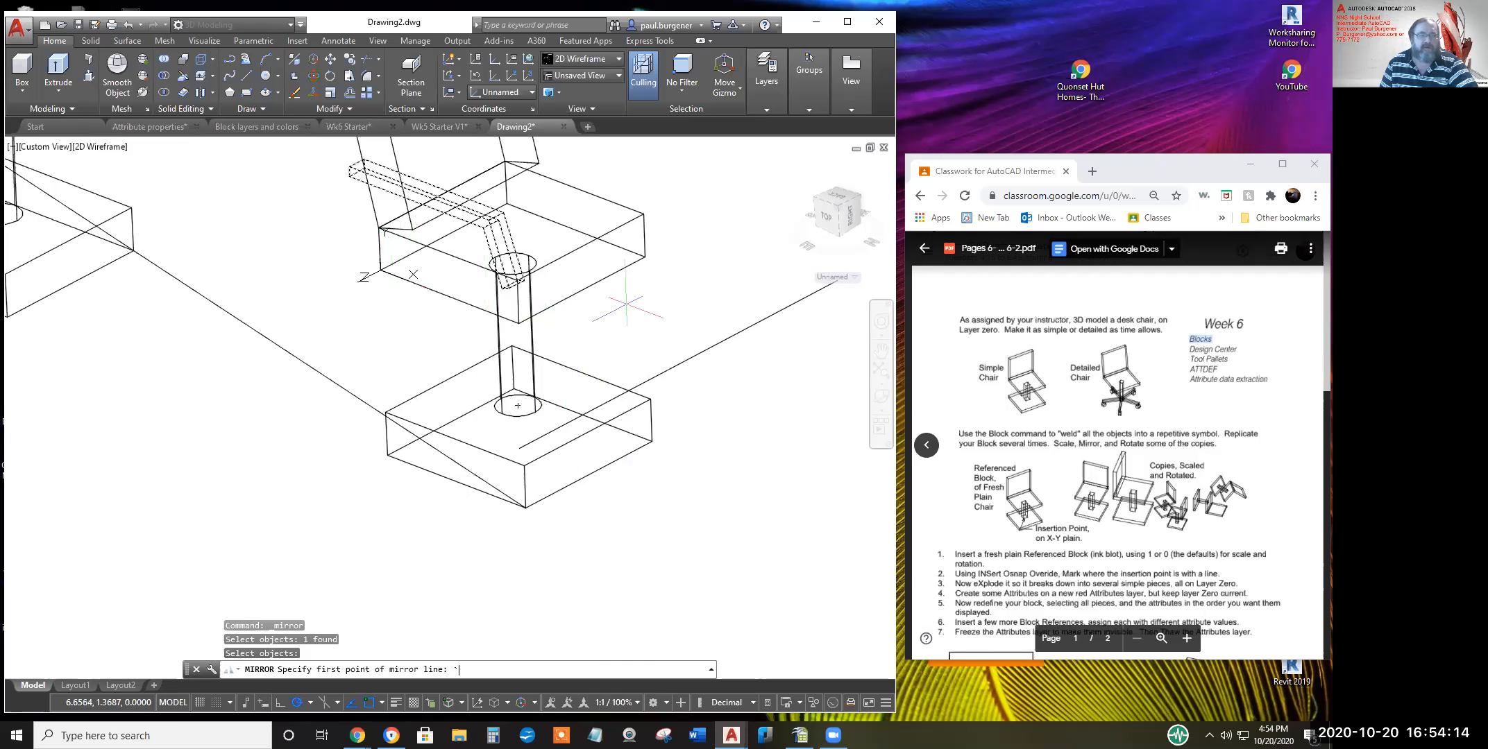
click(529, 59)
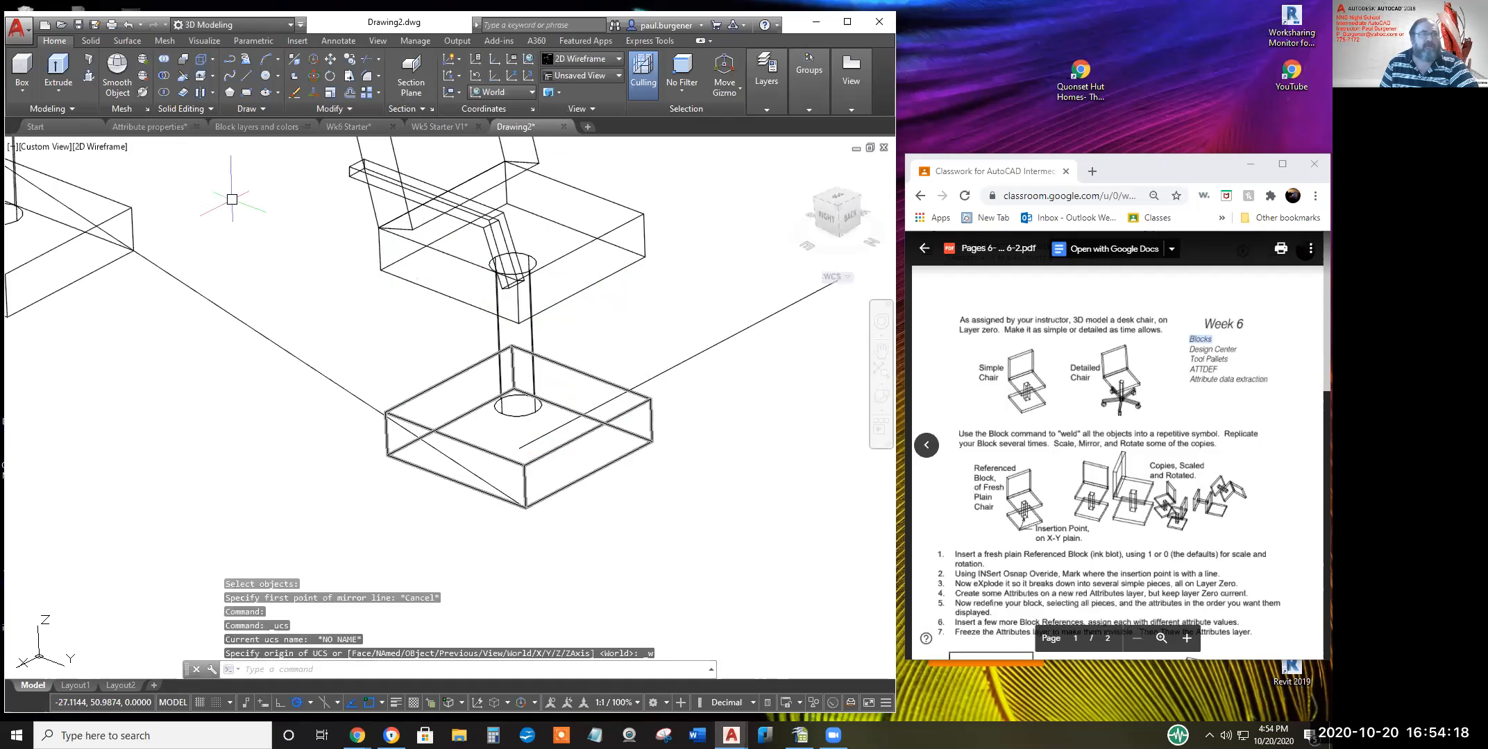
Mirror the arm across the seat's midline, keeping the original arm
click(349, 109)
click(364, 125)
click(503, 214)
key(Return)
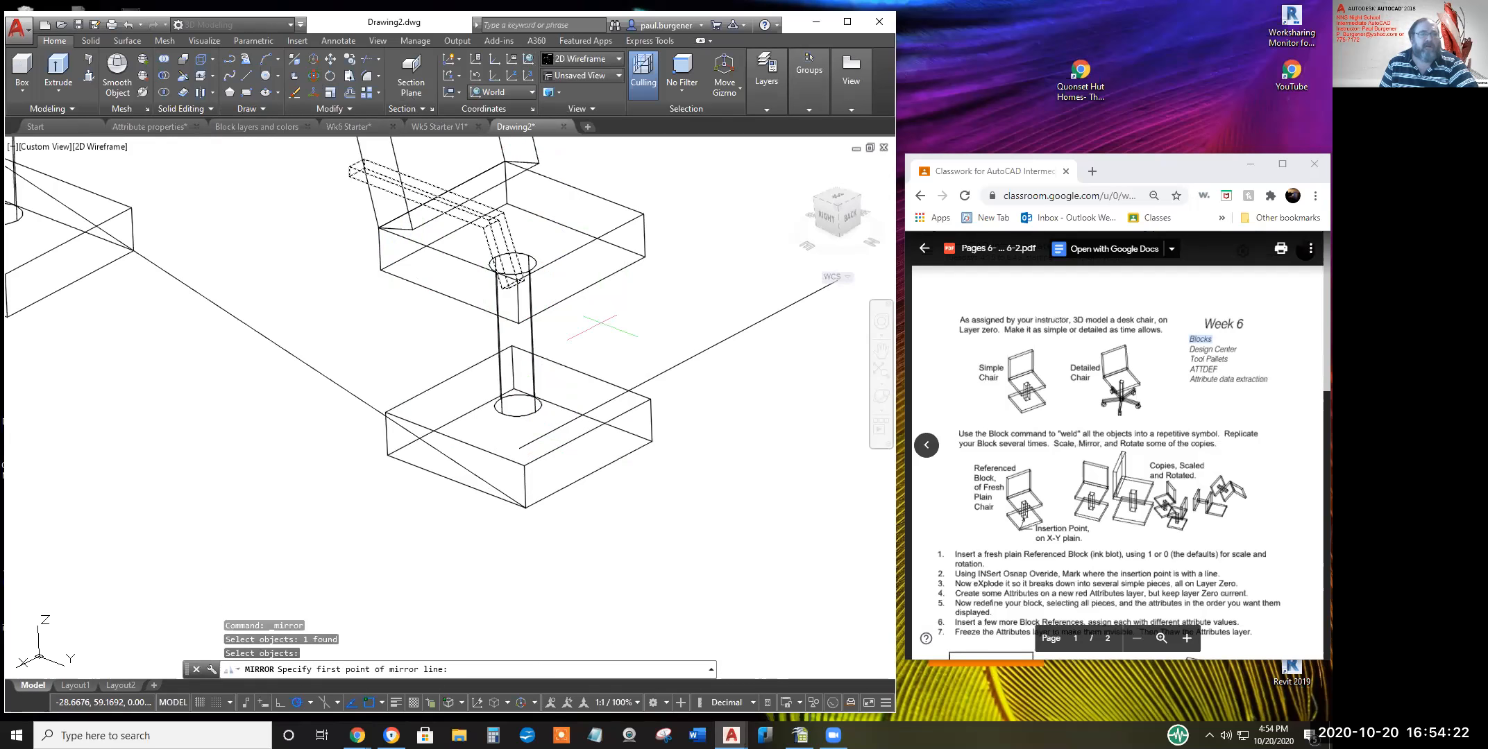
click(589, 475)
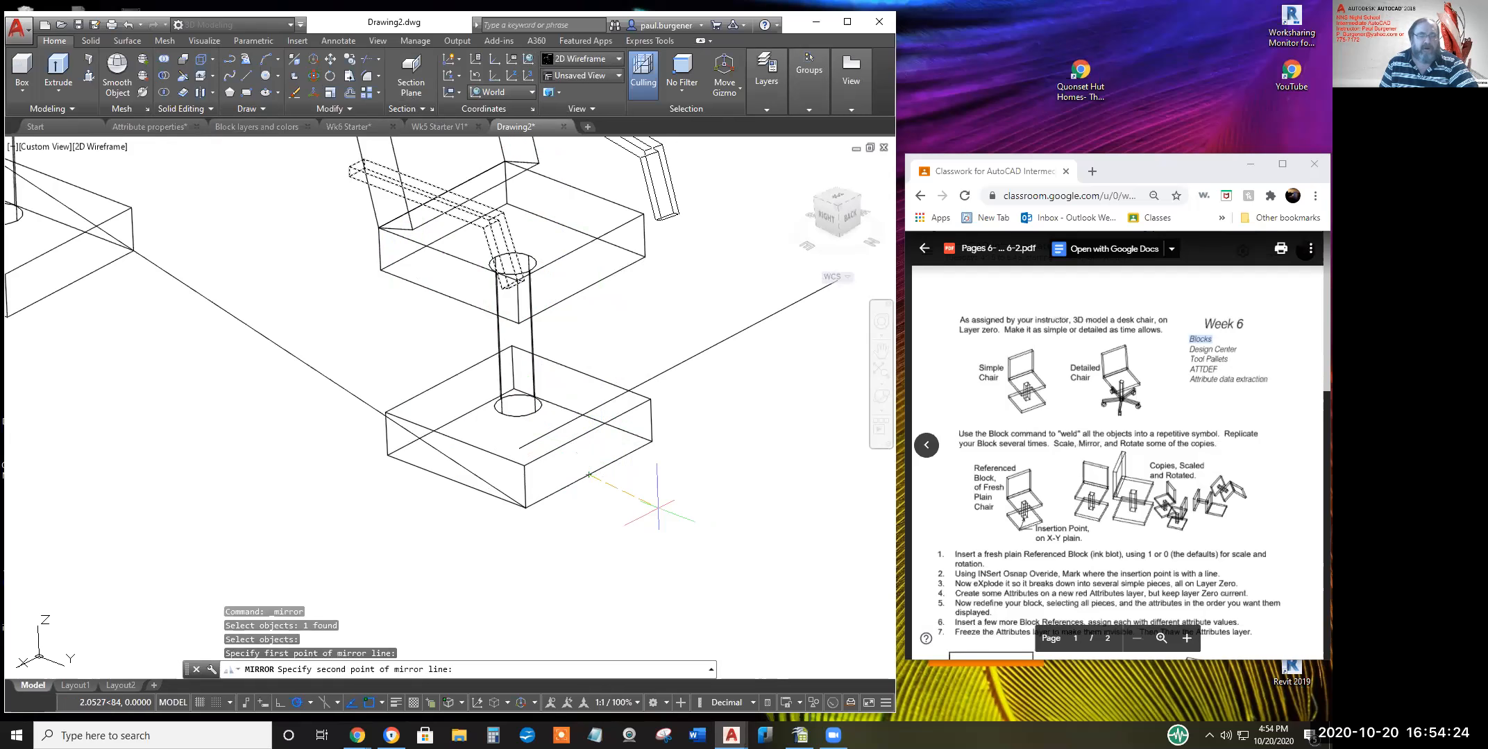
click(665, 503)
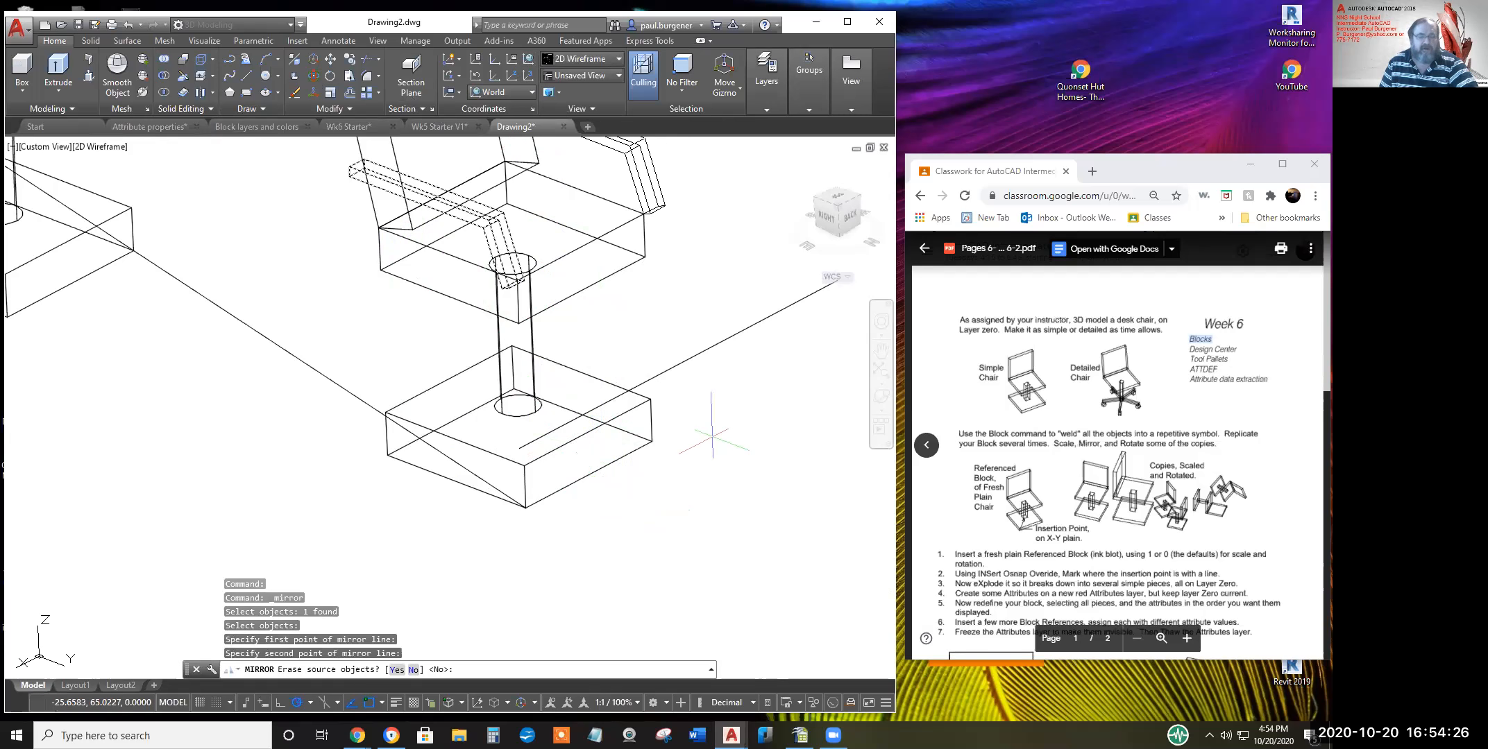
key(Return)
Orbit the view around the chairs to check both armrests, then exit orbit
scroll(732, 433, down, 2)
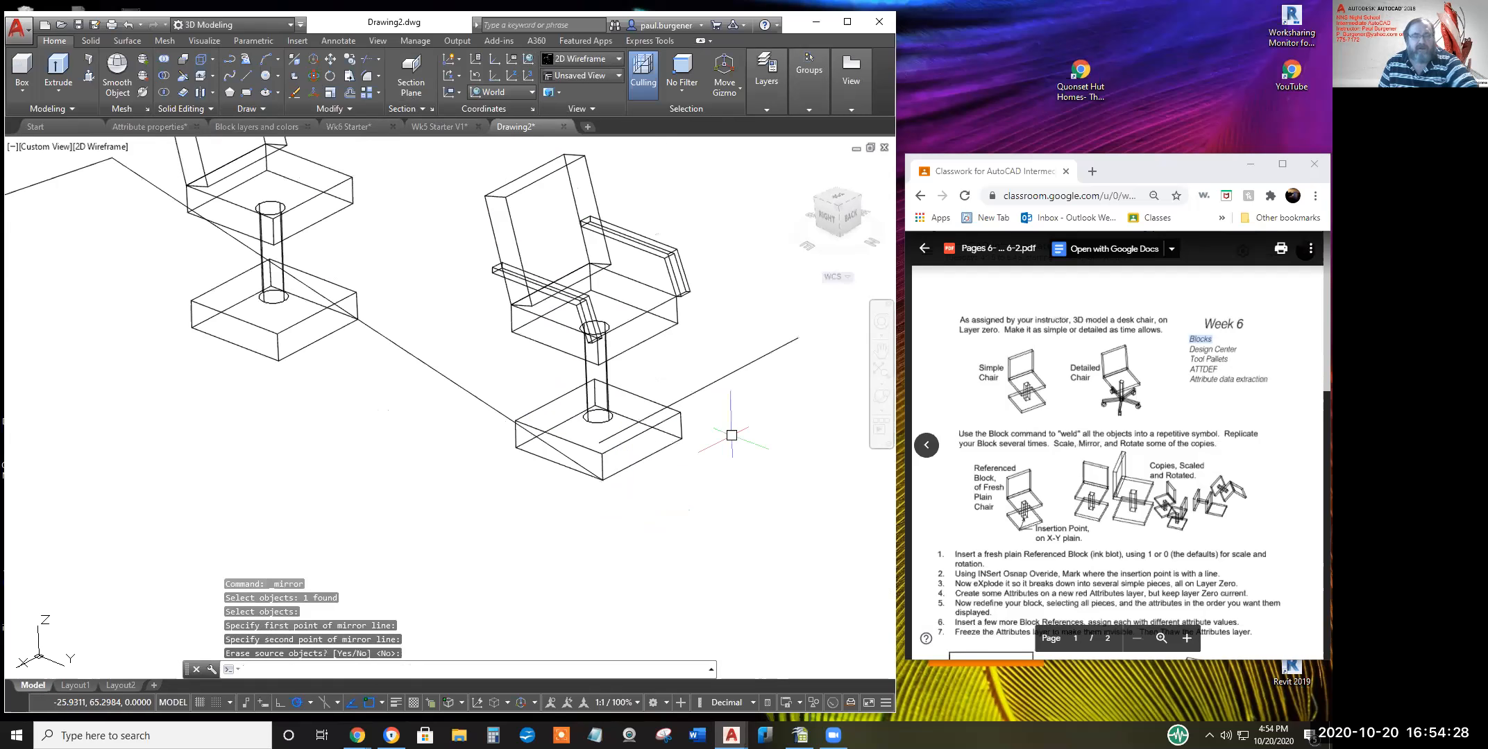
click(881, 400)
drag(655, 349, 636, 425)
right_click(479, 415)
click(524, 375)
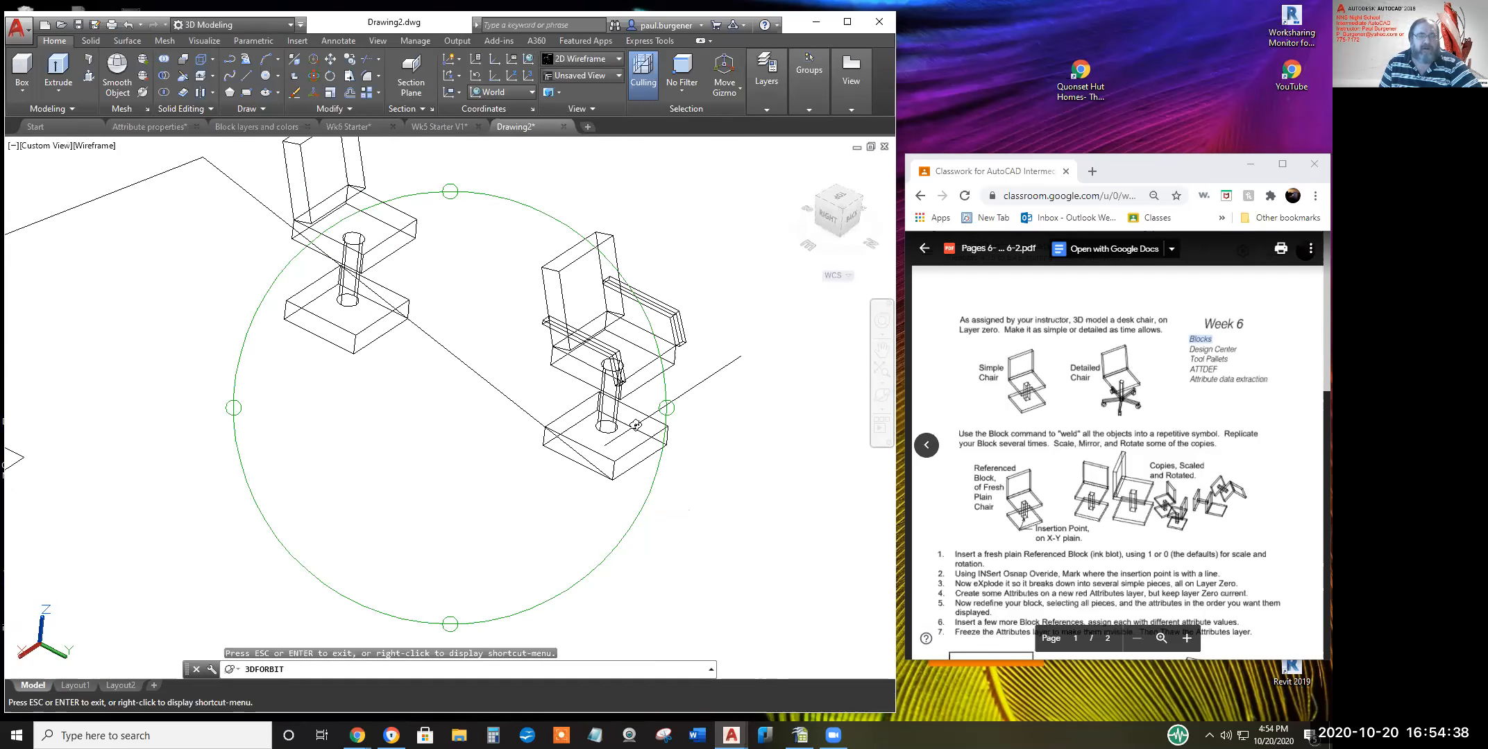
scroll(635, 424, down, 3)
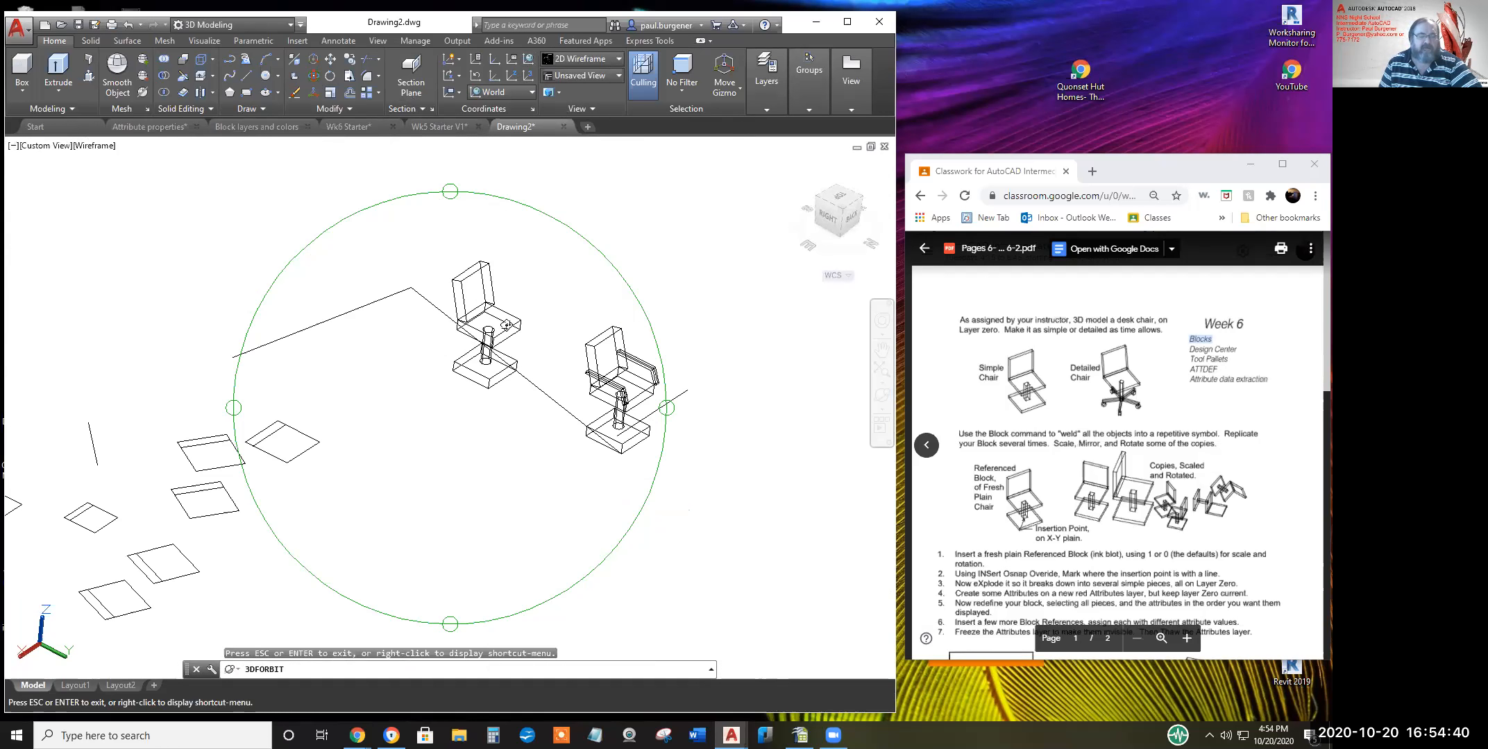
right_click(538, 292)
click(574, 301)
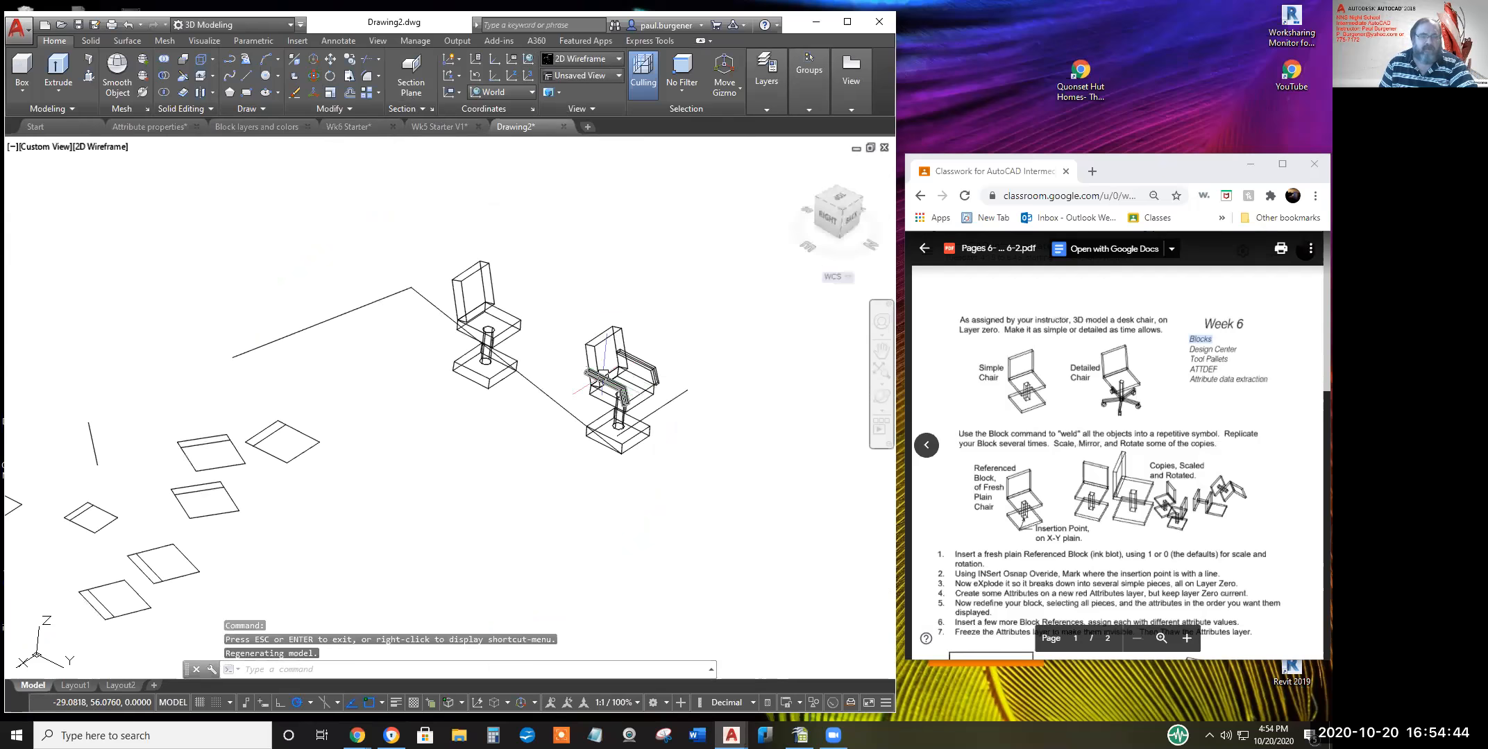
key(Escape)
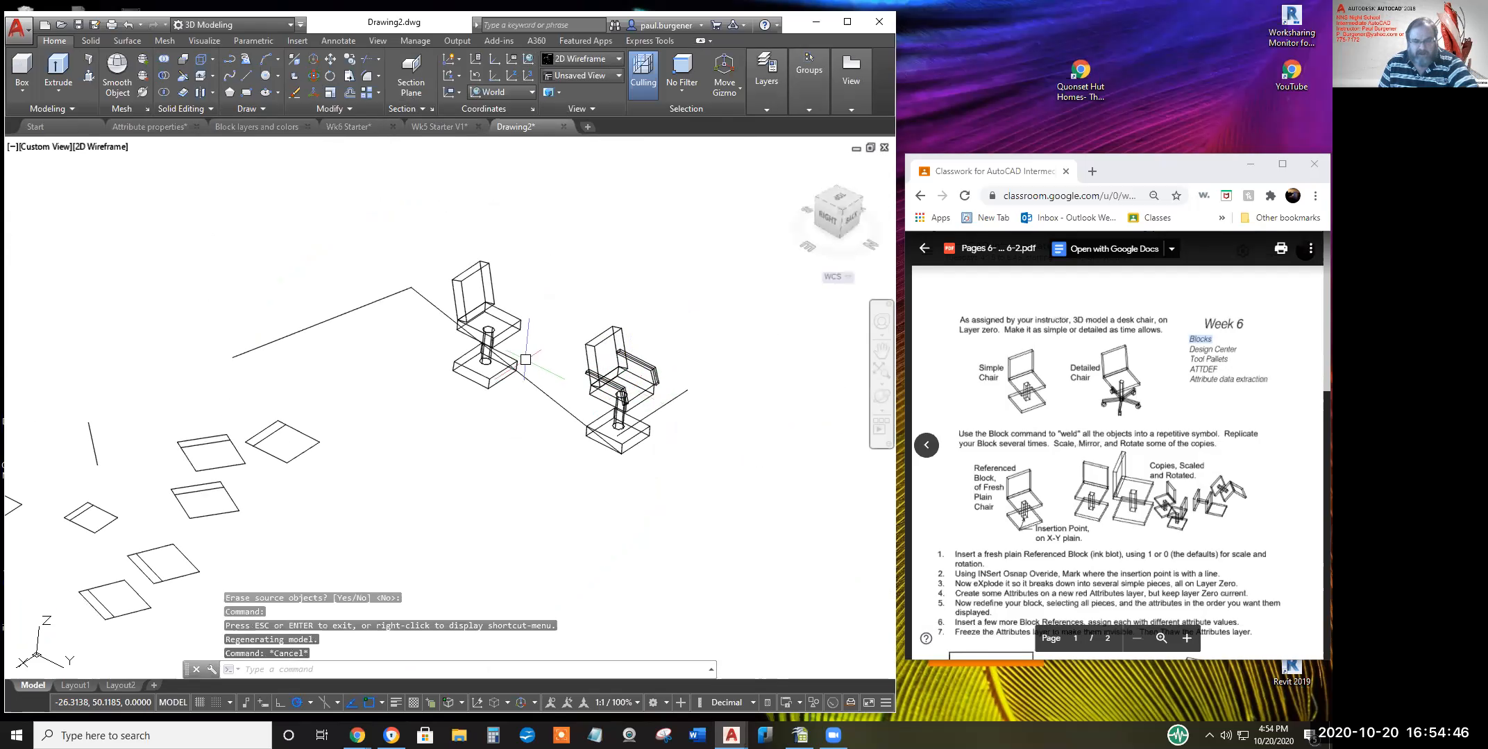
key(Escape)
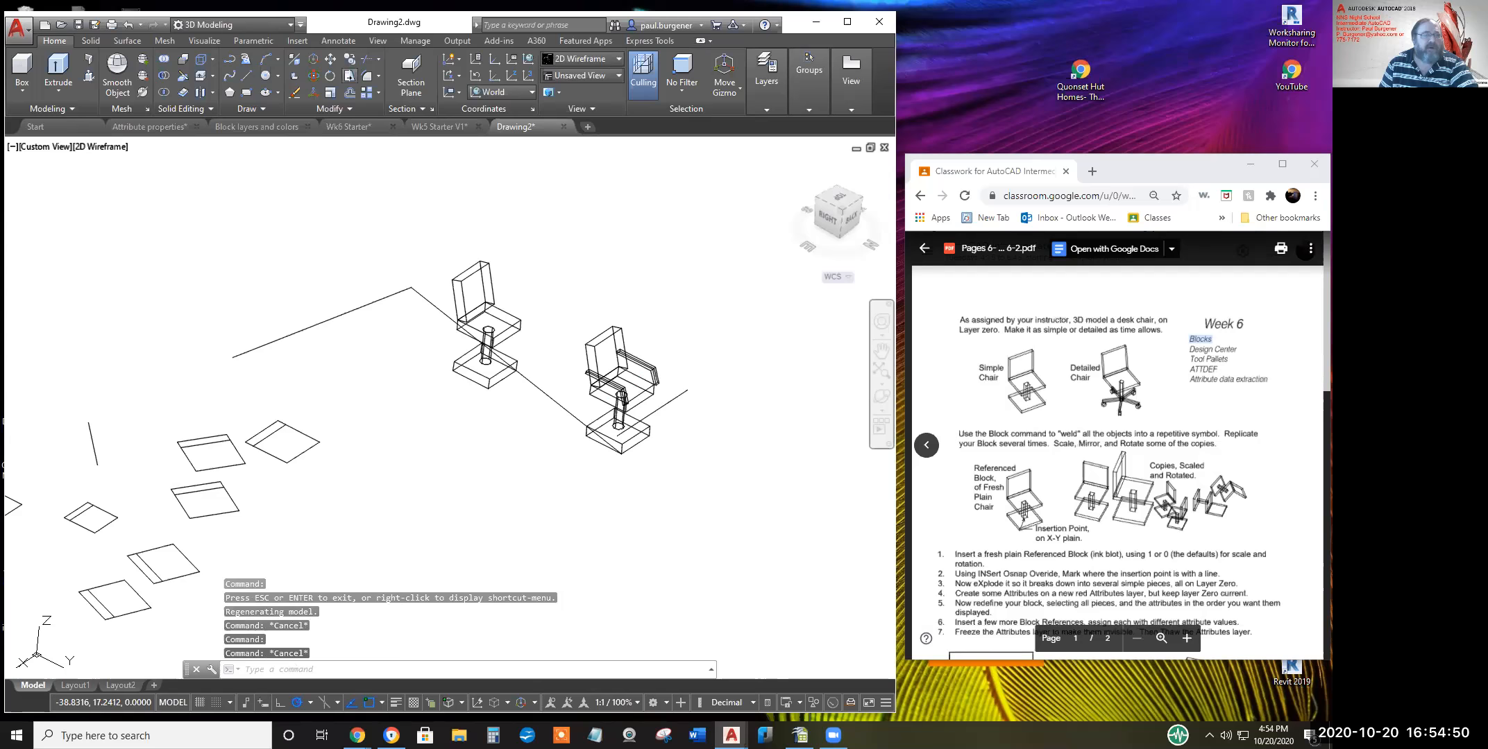
Copy the armless chair to seven locations spread left and right across the drawing
click(349, 59)
click(486, 262)
key(Return)
click(506, 306)
click(631, 232)
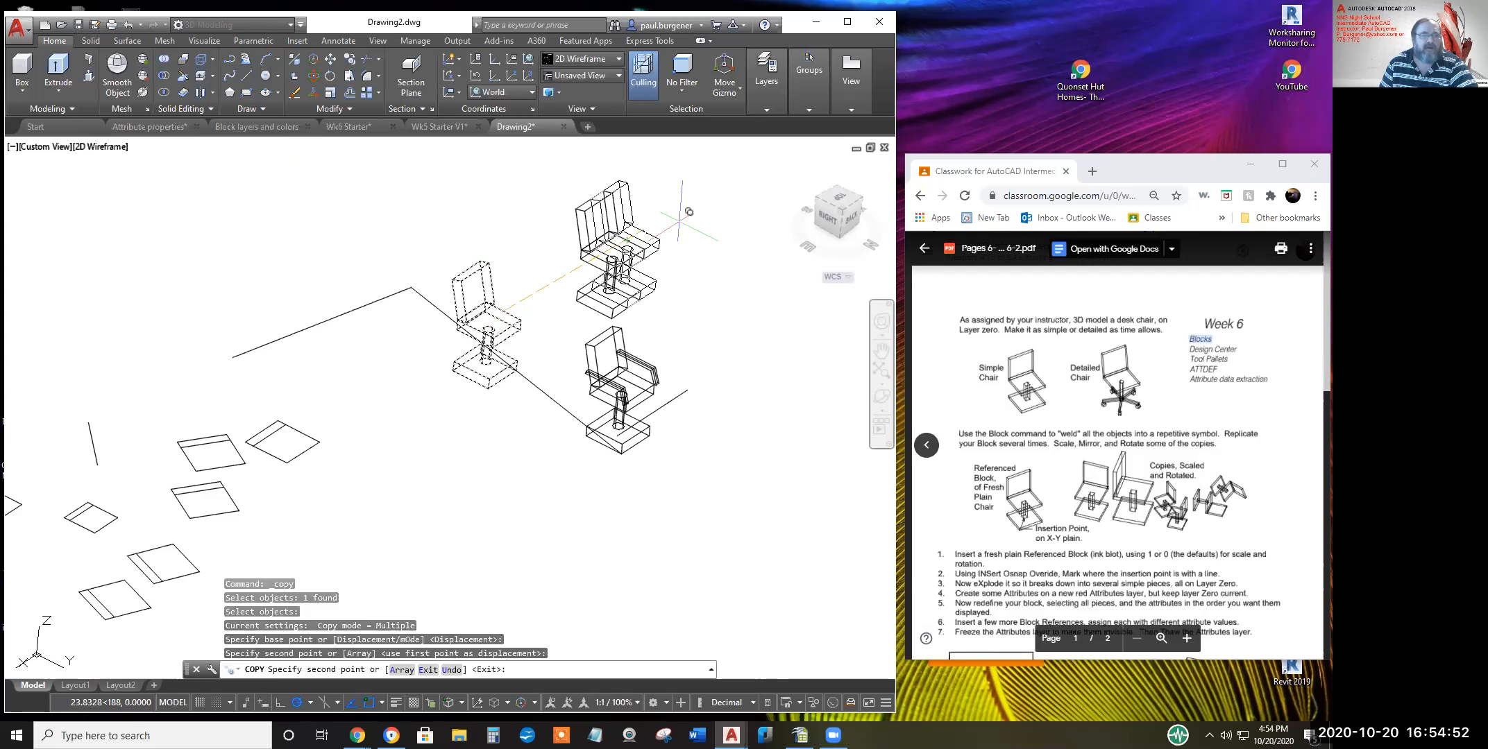
click(713, 212)
click(746, 219)
click(845, 285)
click(372, 184)
click(283, 197)
click(101, 277)
right_click(511, 353)
click(432, 368)
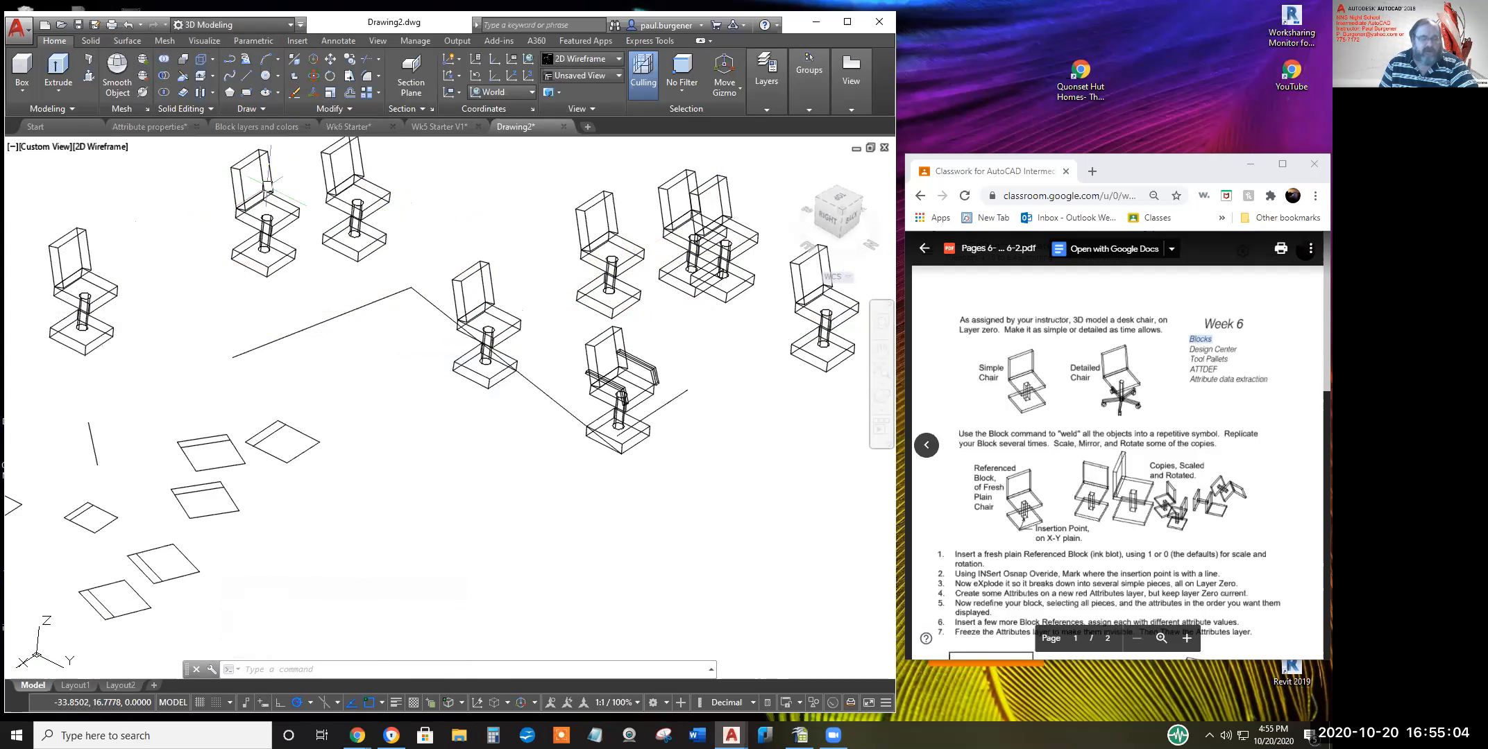
text(B)
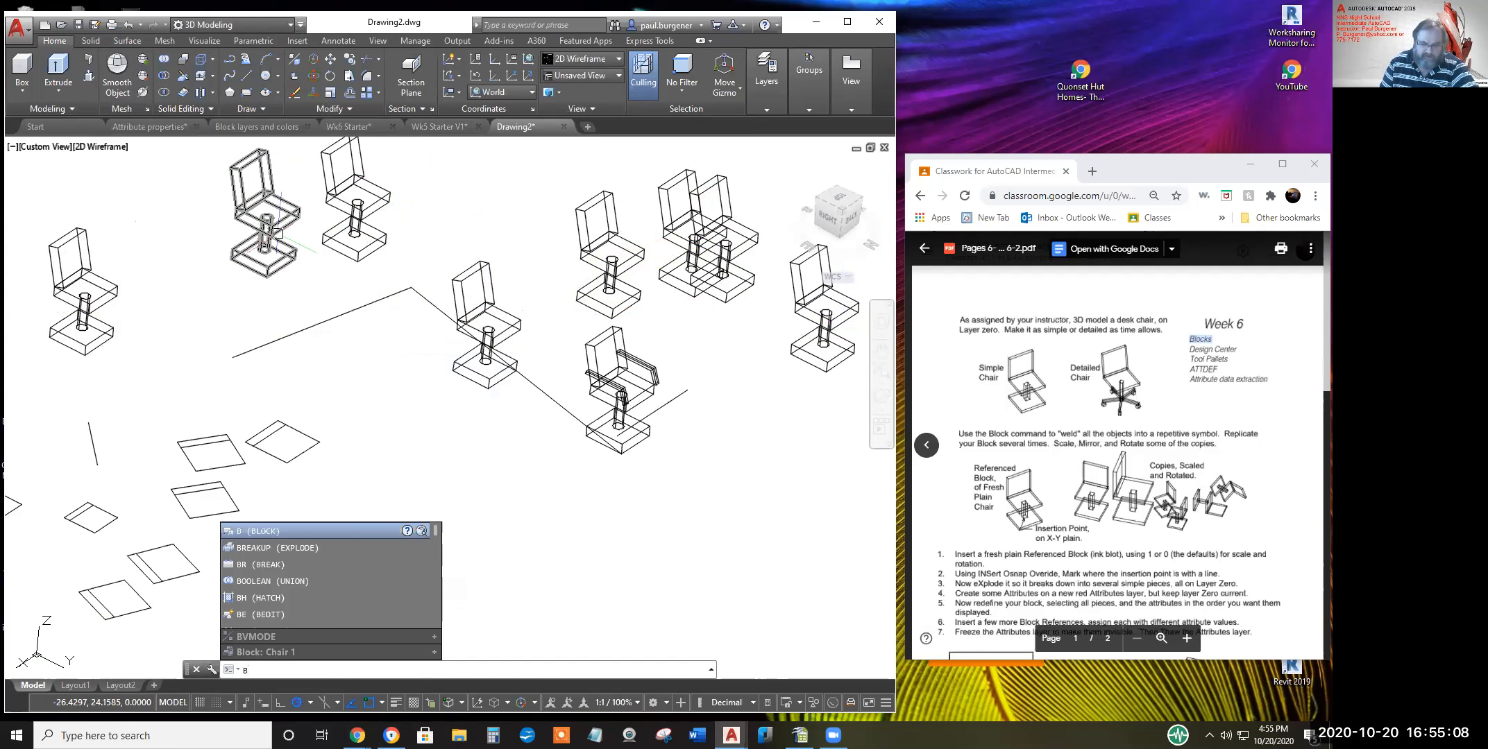
Start a block definition based at the chair base corner, window-selecting the armed chair's six objects
key(Return)
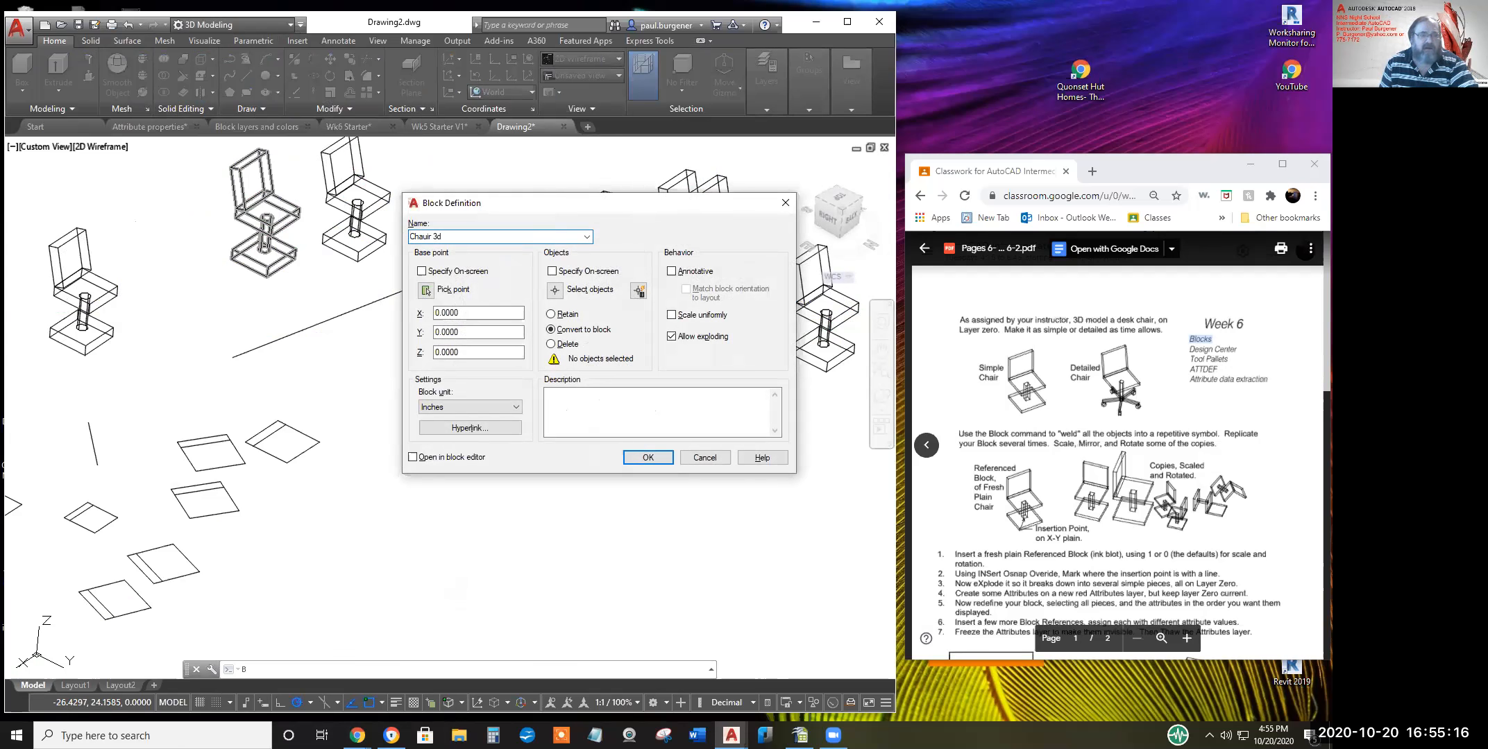
click(426, 290)
scroll(693, 446, up, 6)
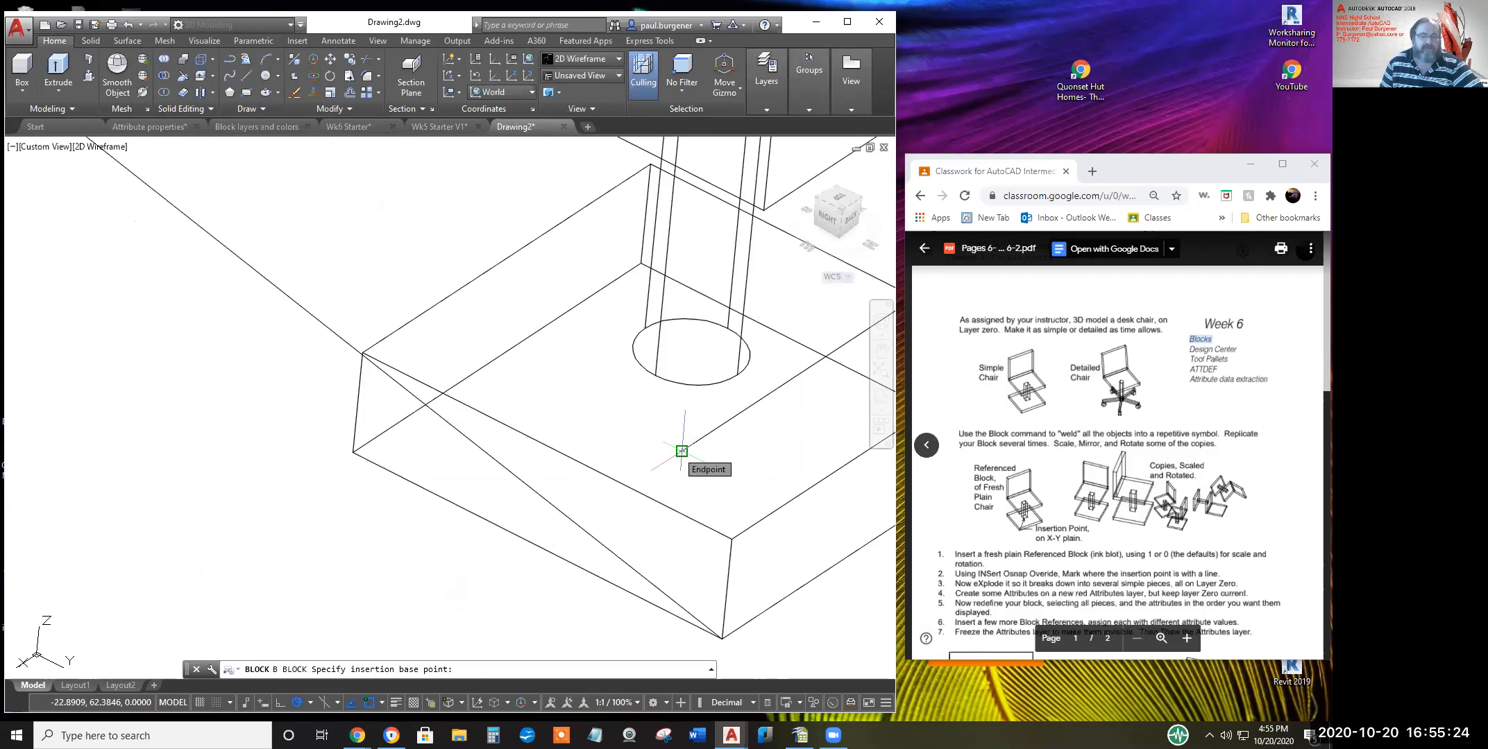
click(681, 451)
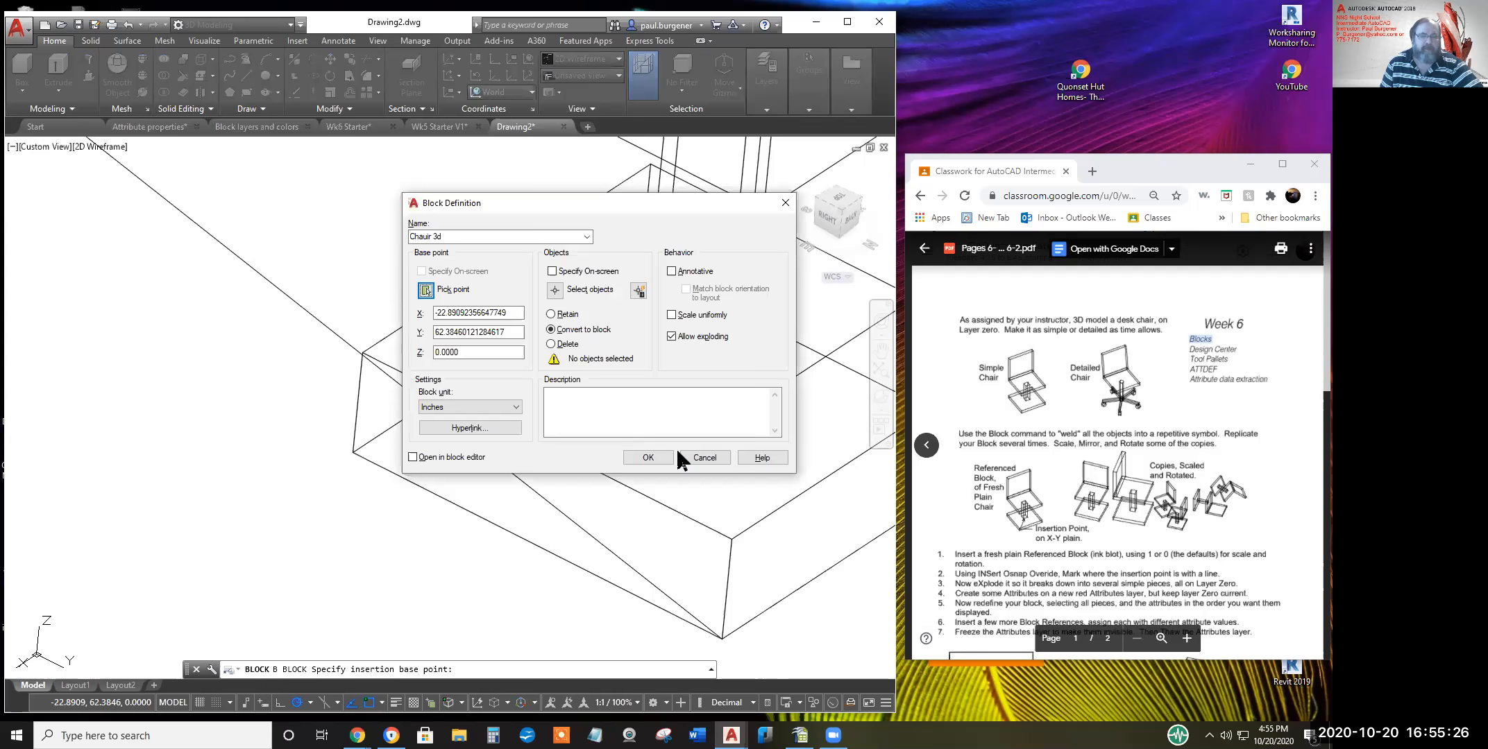
click(556, 292)
scroll(604, 368, down, 6)
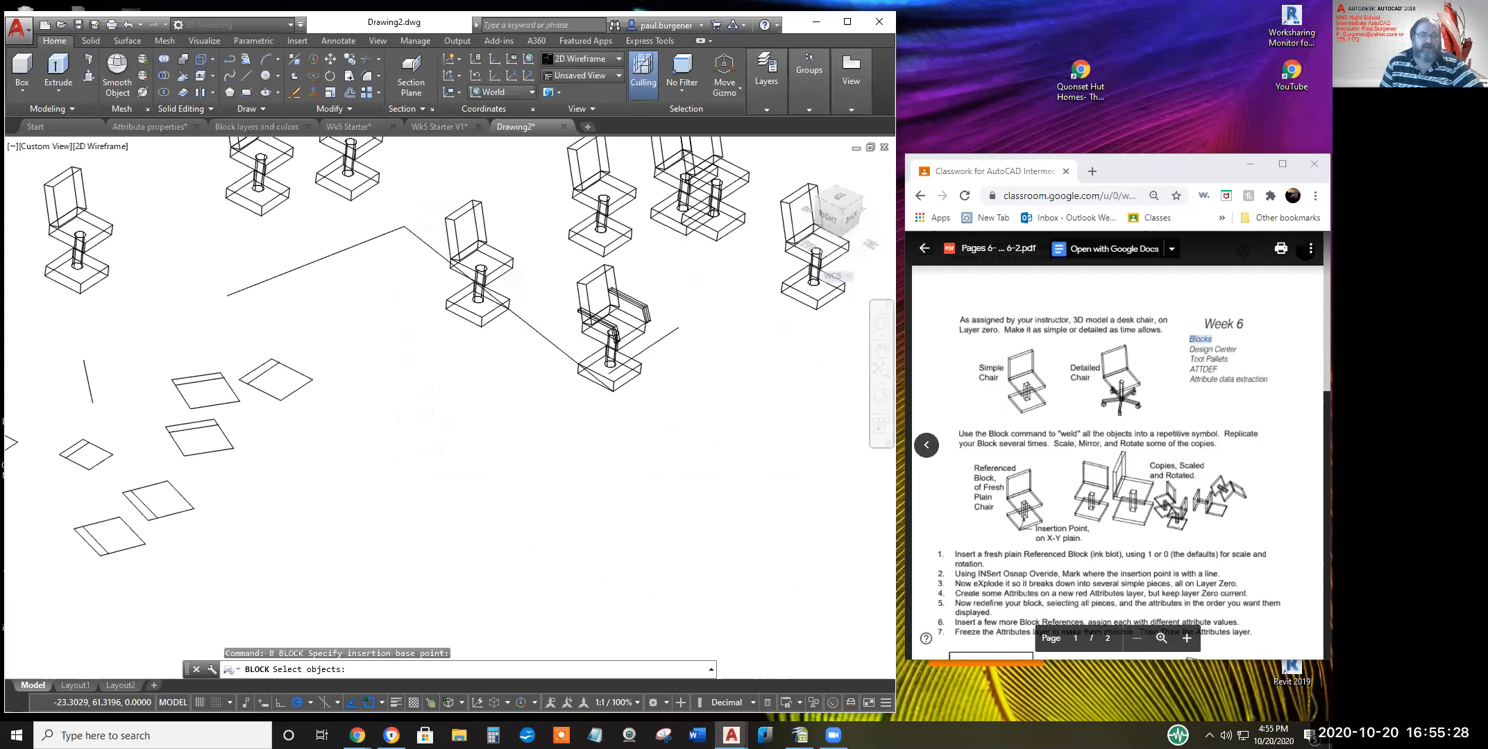
click(561, 255)
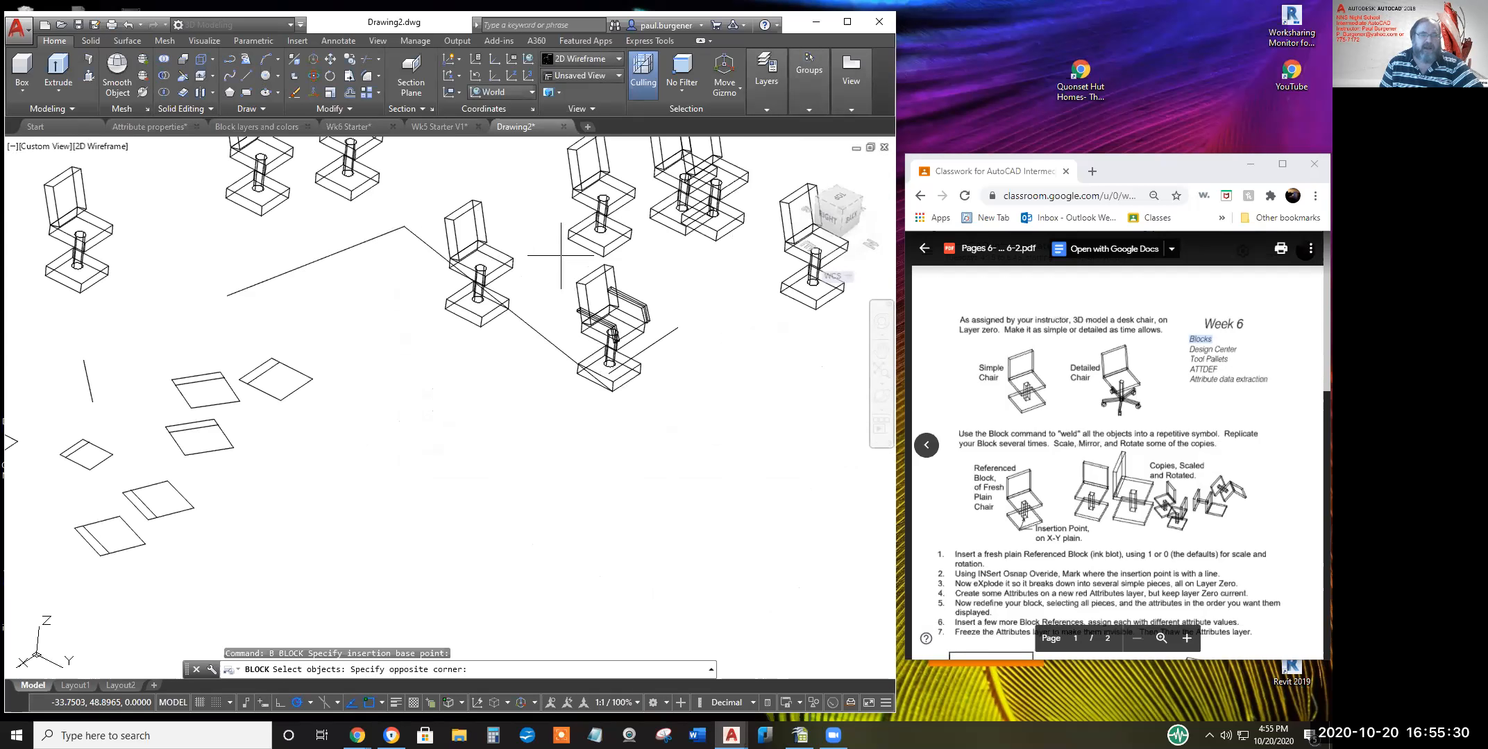
click(657, 404)
key(Return)
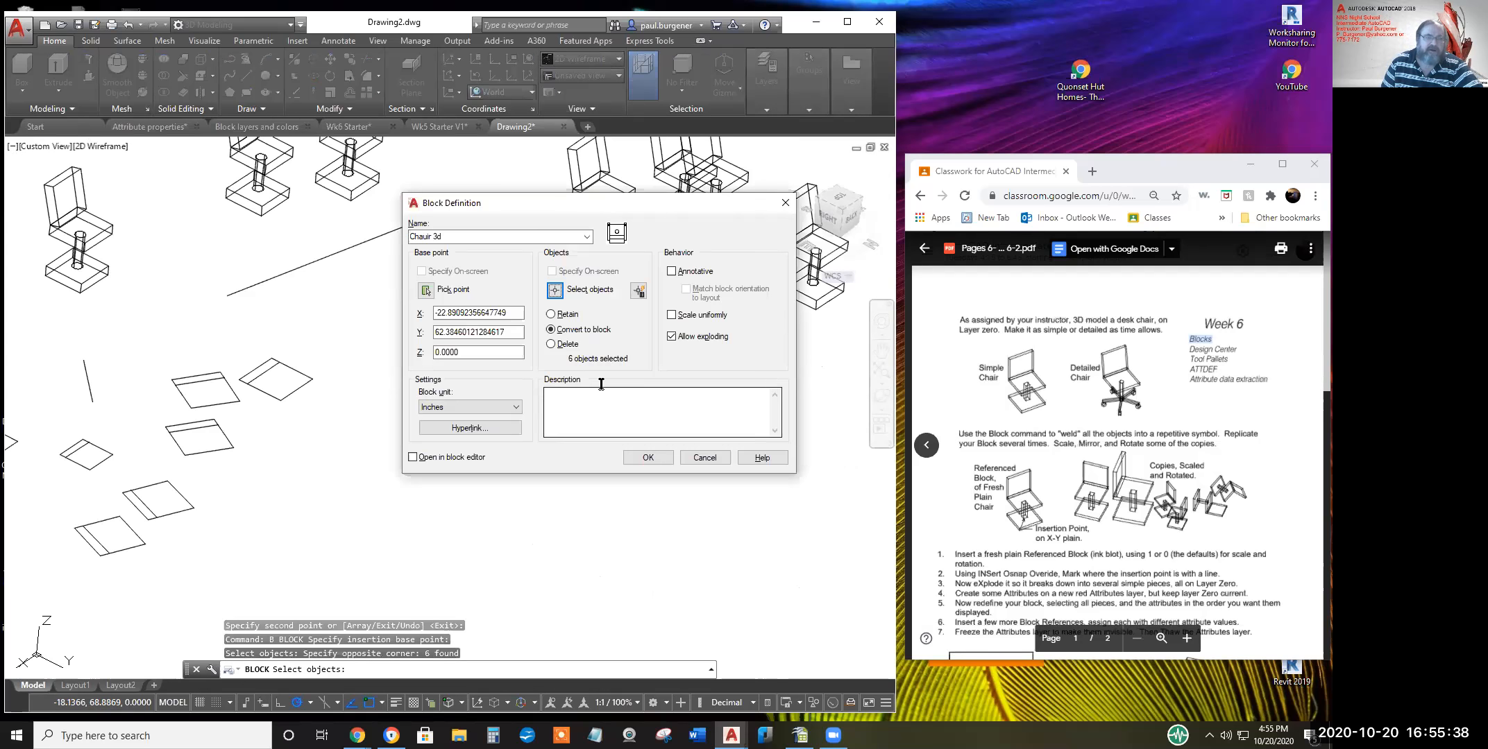
Correct the block name to 'Chair 3d' and redefine the existing block
click(425, 238)
click(424, 236)
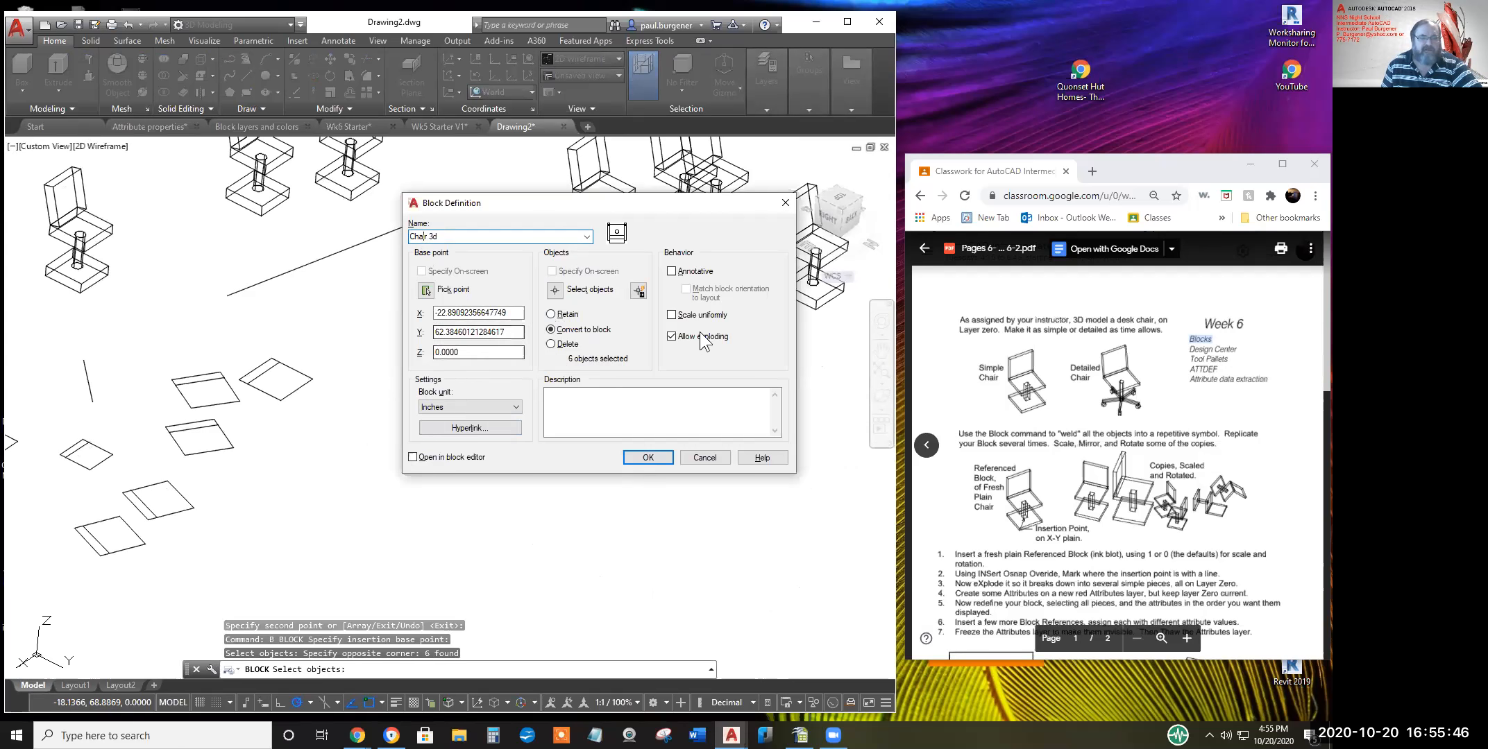
click(642, 454)
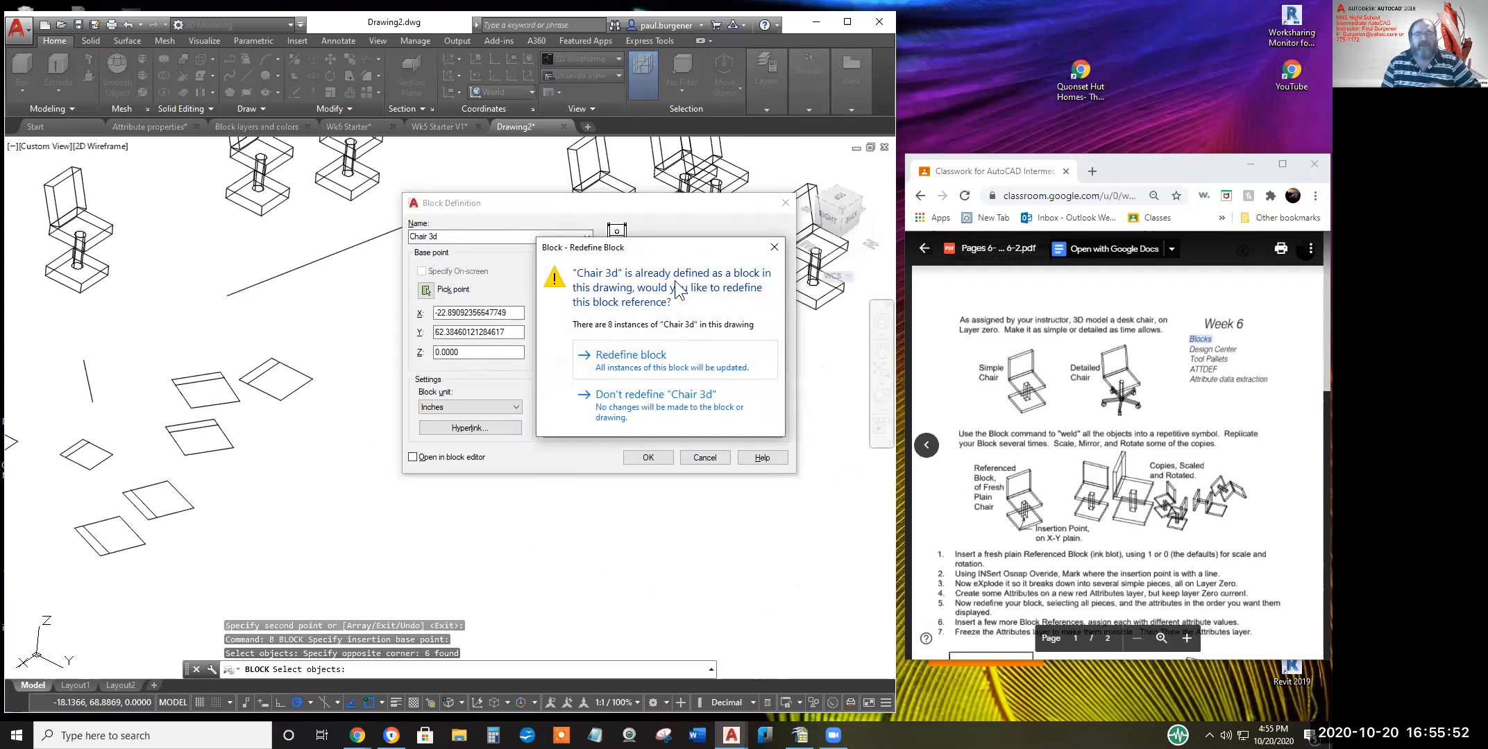
click(613, 356)
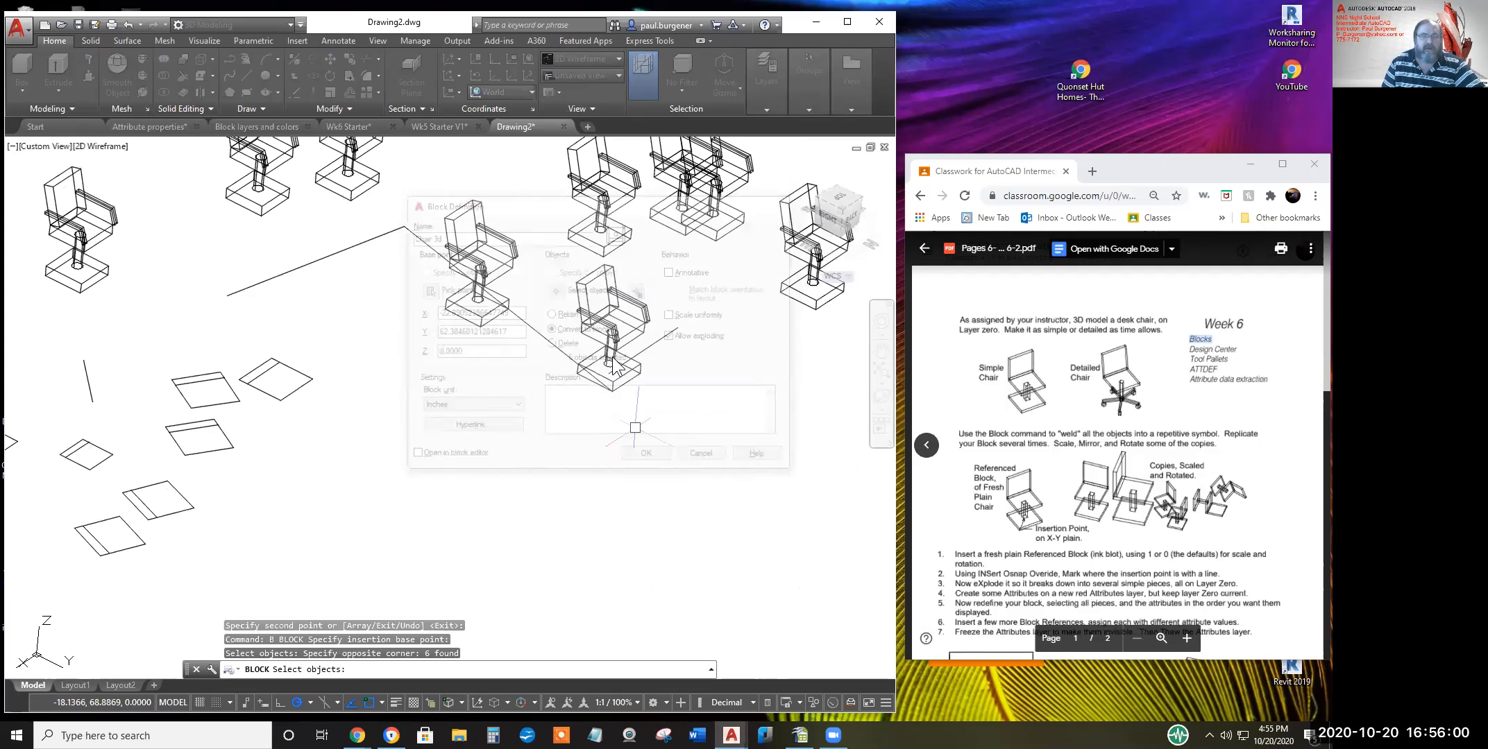
Pan and orbit to confirm all eight Chair 3d copies now have two armrests
middle_drag(623, 405, 621, 524)
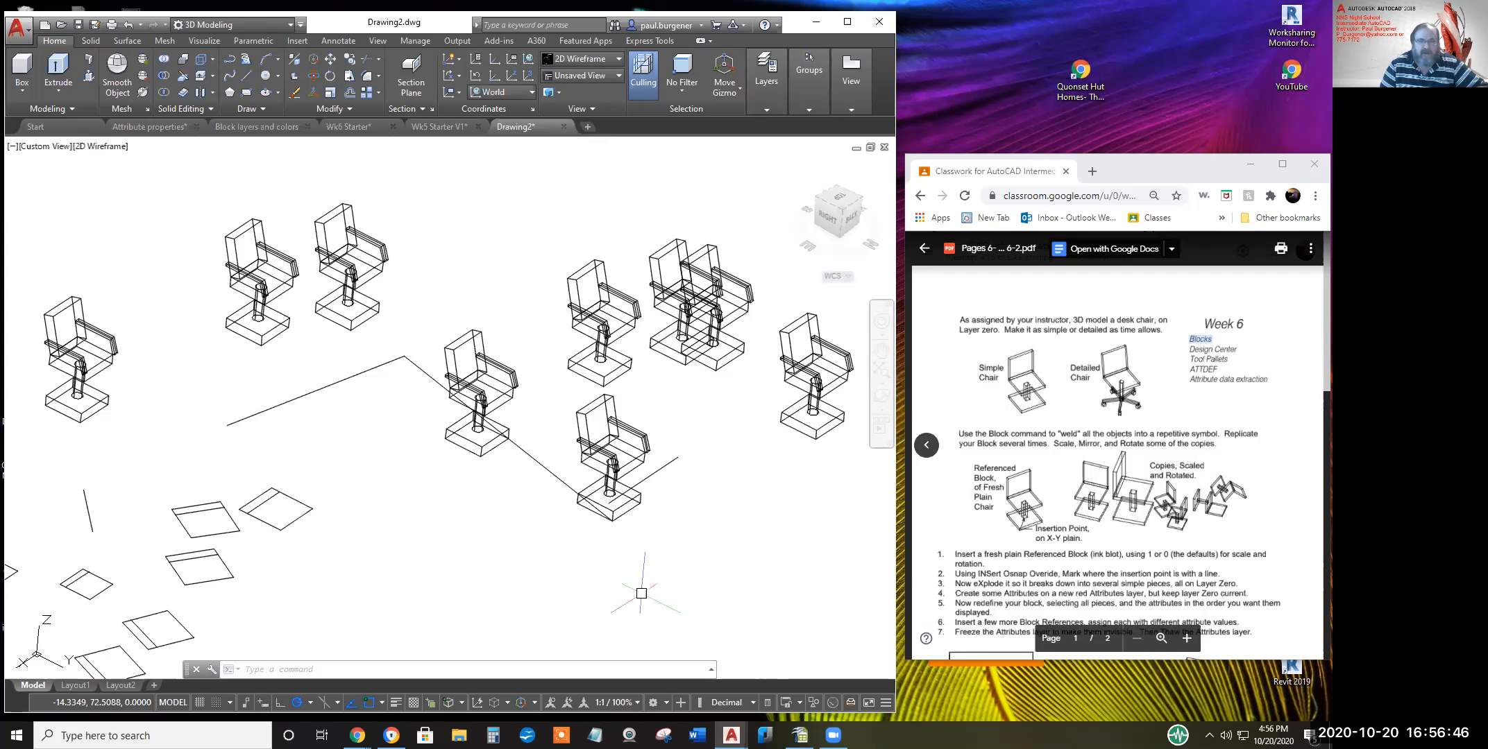
click(884, 404)
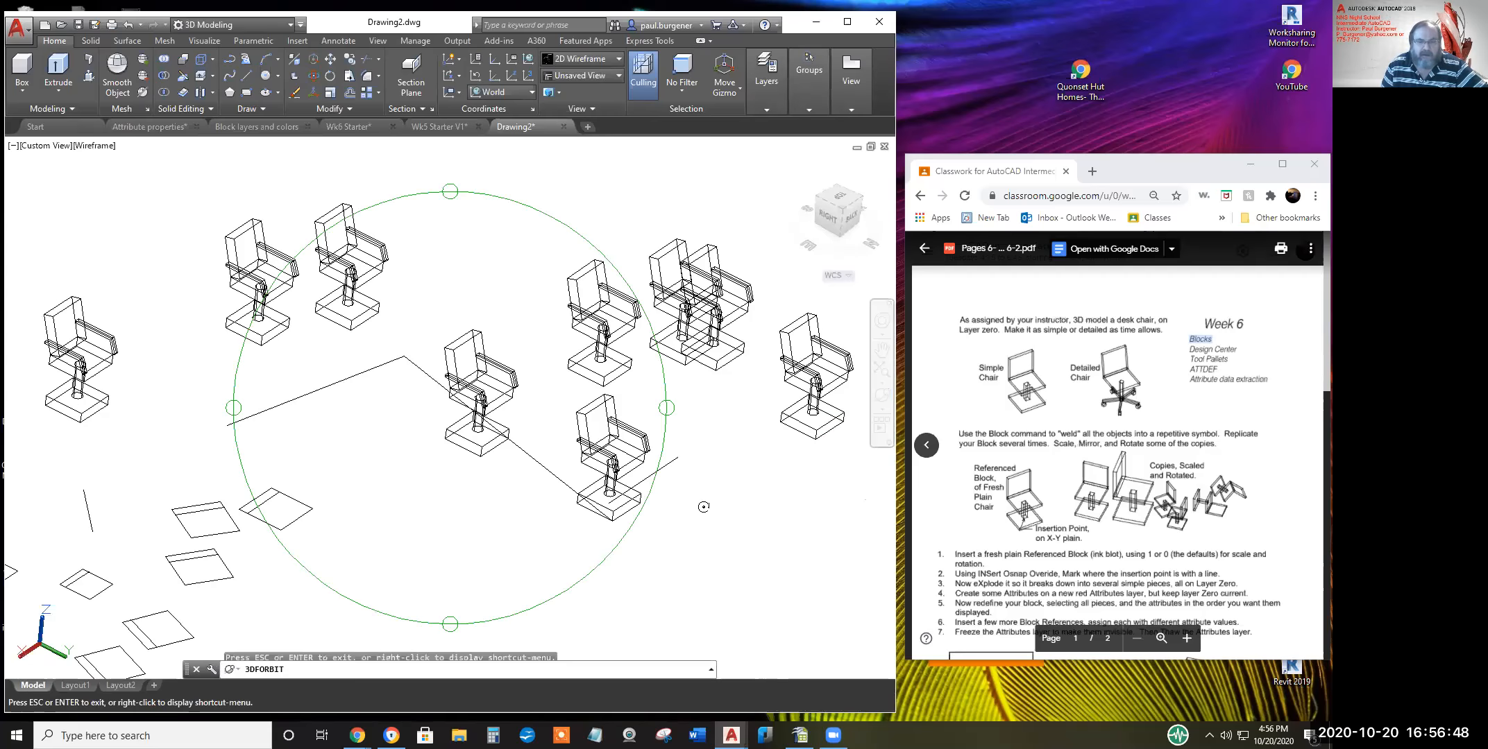
mouse_move(553, 502)
mouse_down()
mouse_move(557, 372)
mouse_move(311, 428)
mouse_move(447, 431)
mouse_move(543, 488)
mouse_up()
right_click(494, 465)
click(453, 458)
drag(714, 447, 711, 507)
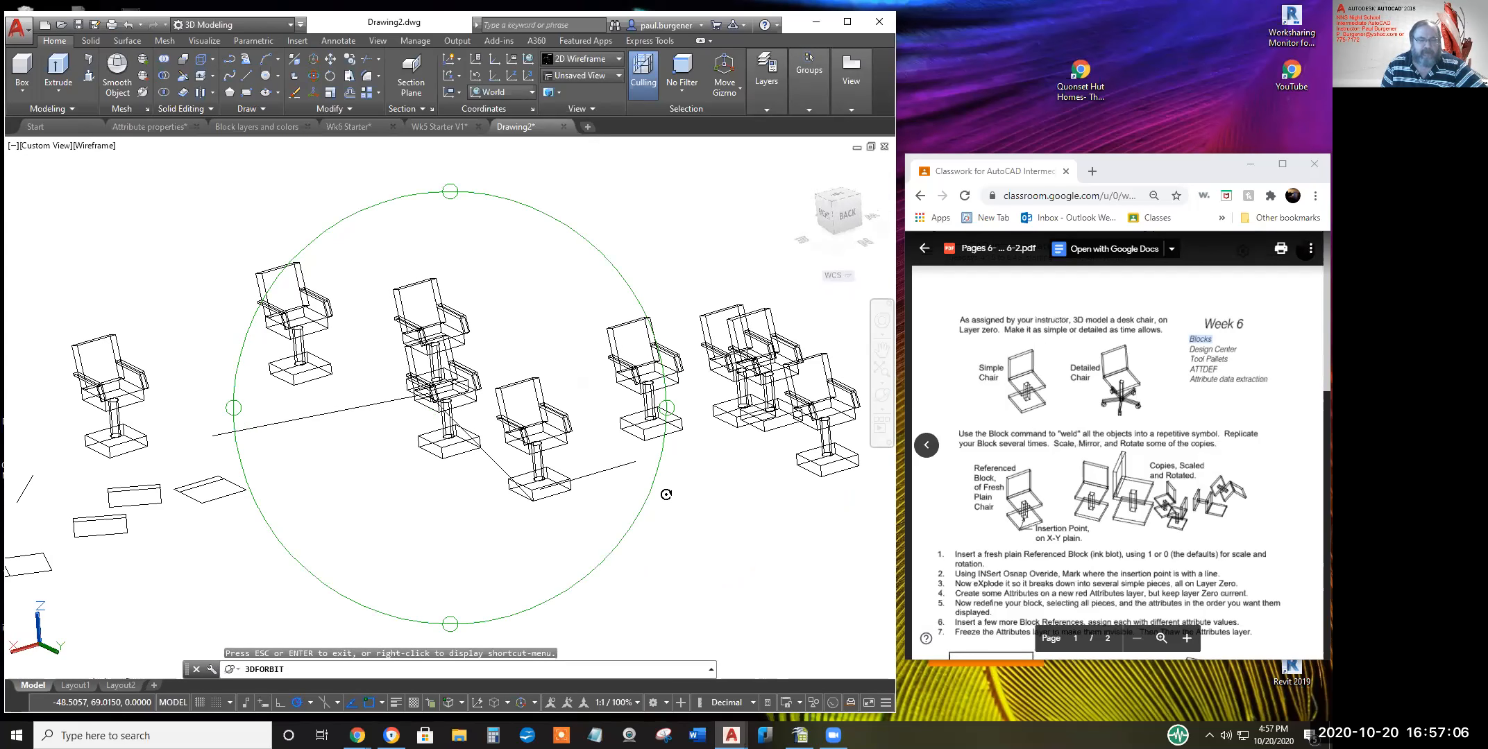
drag(539, 488, 582, 462)
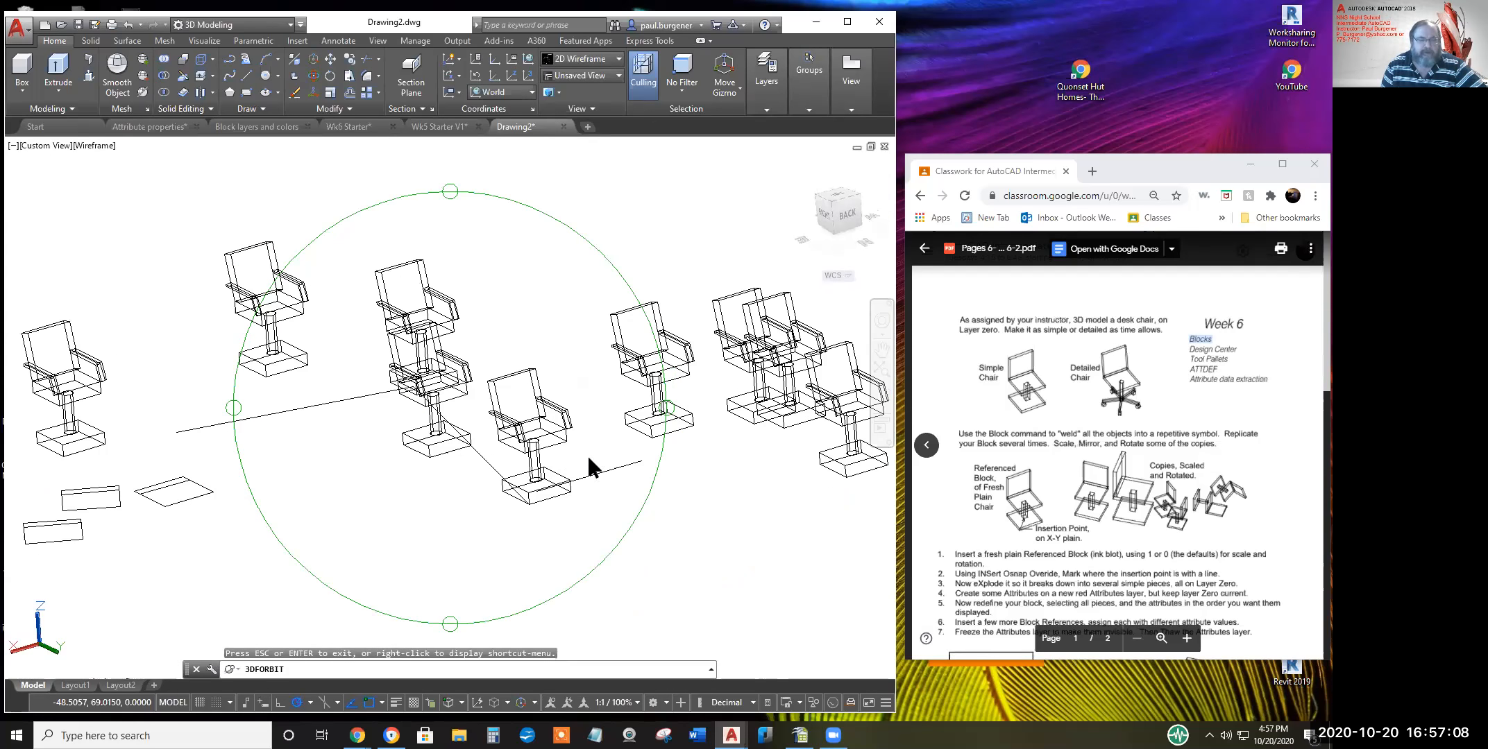
right_click(590, 466)
click(614, 201)
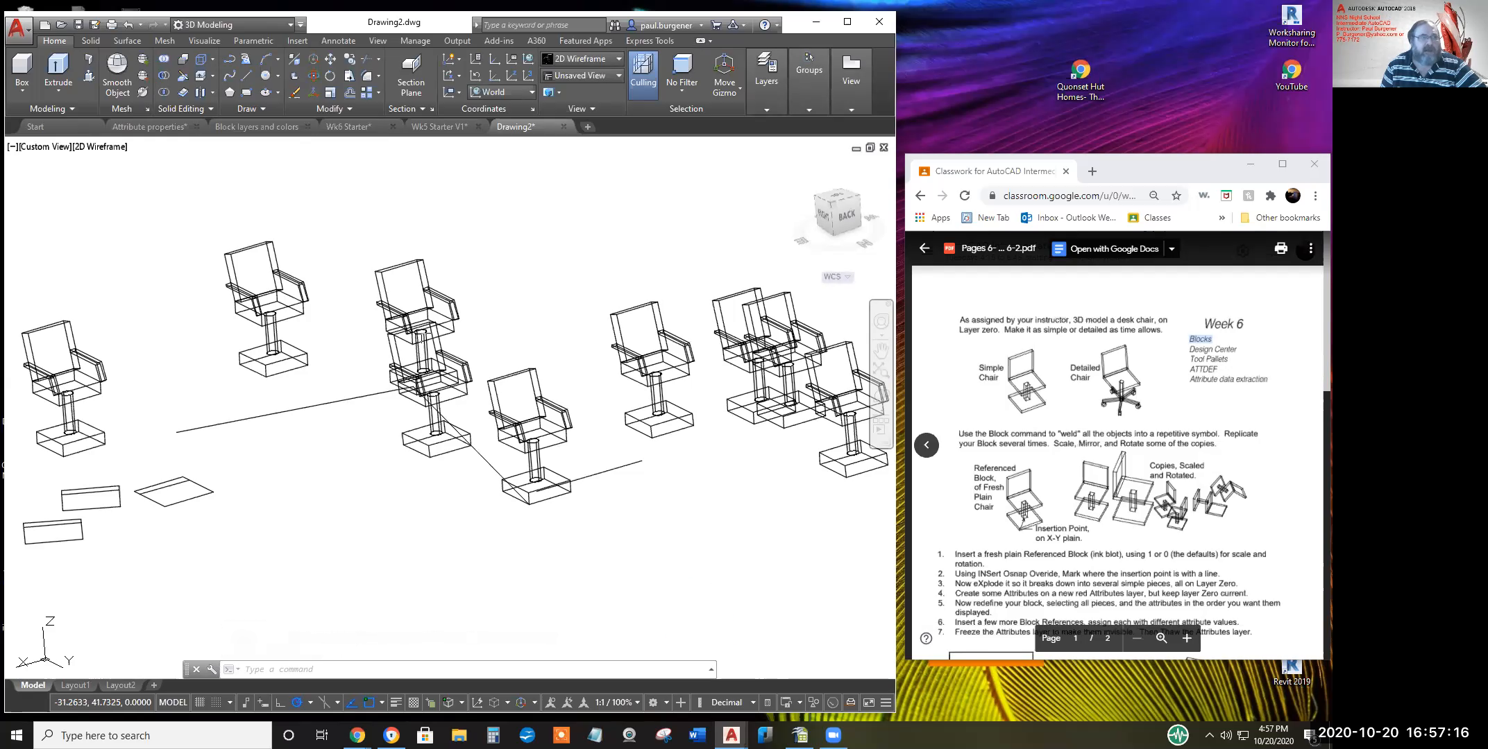
click(291, 25)
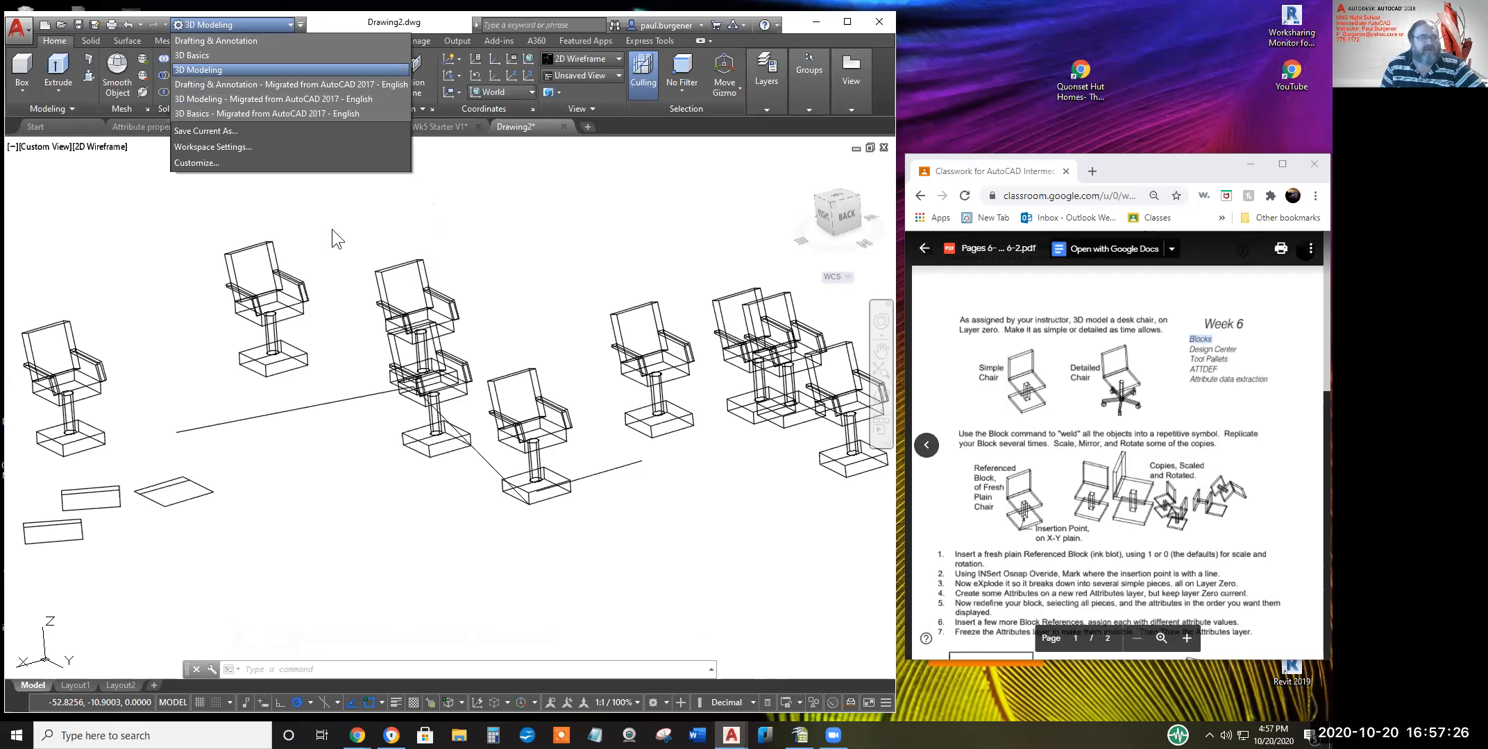
Switch the workspace to Drafting & Annotation and bring up the Insert block tools
click(1141, 598)
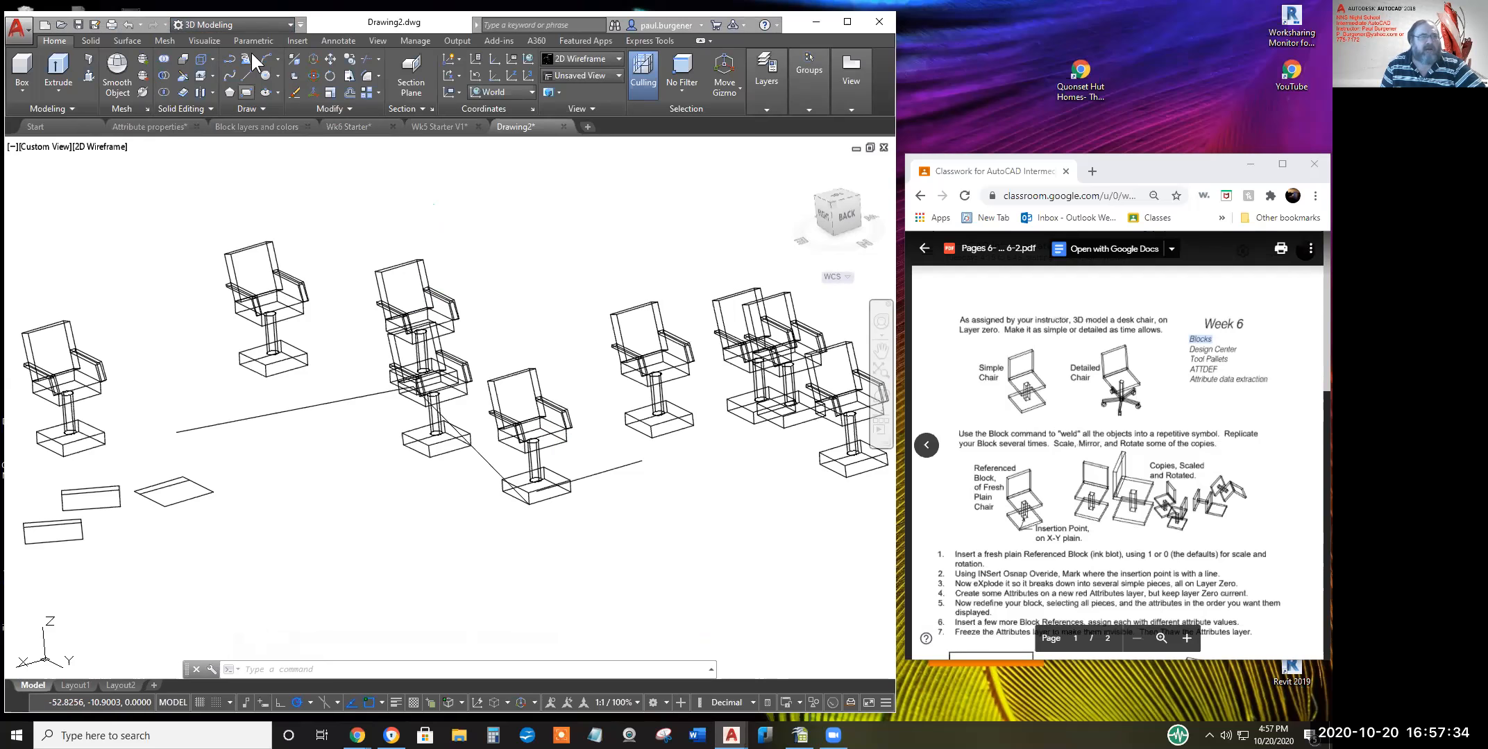
click(288, 24)
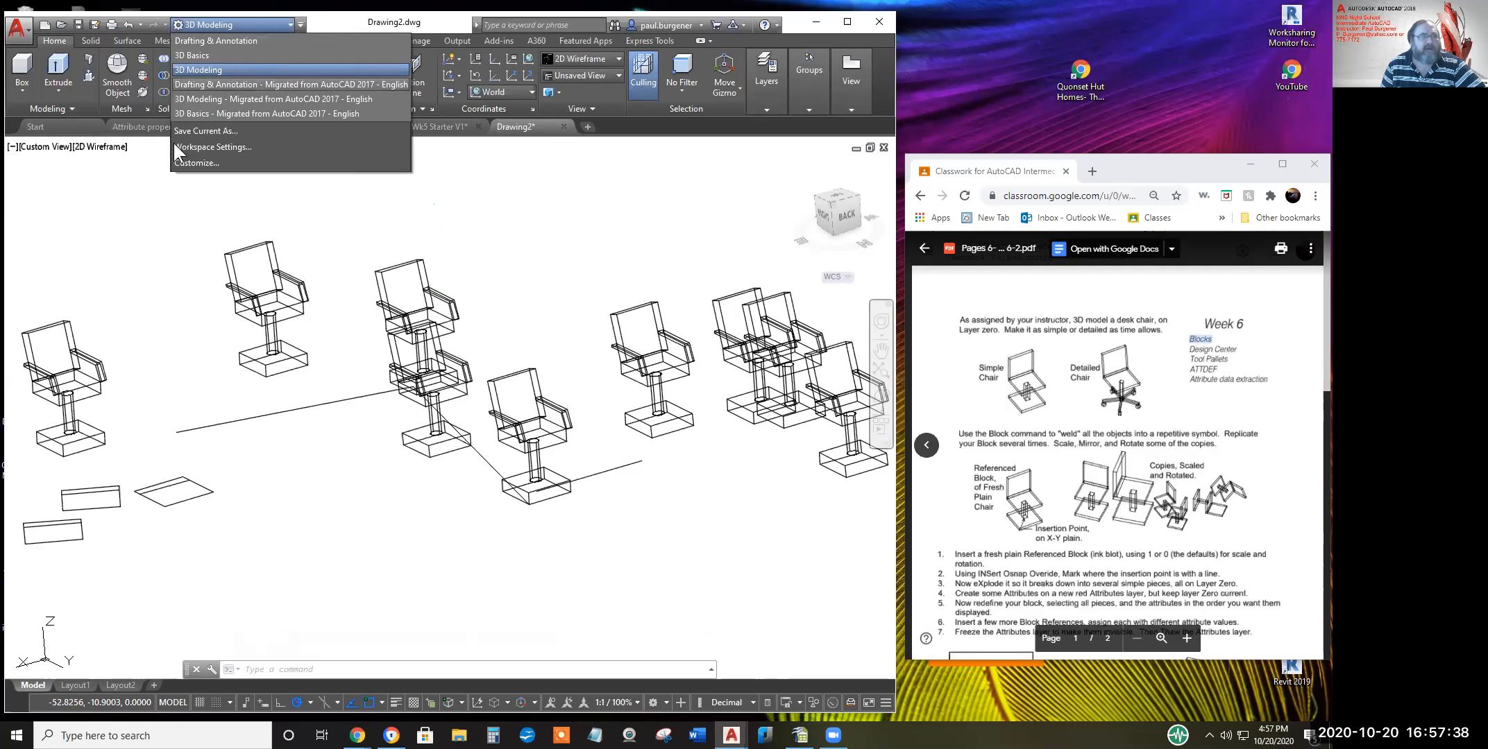
click(205, 42)
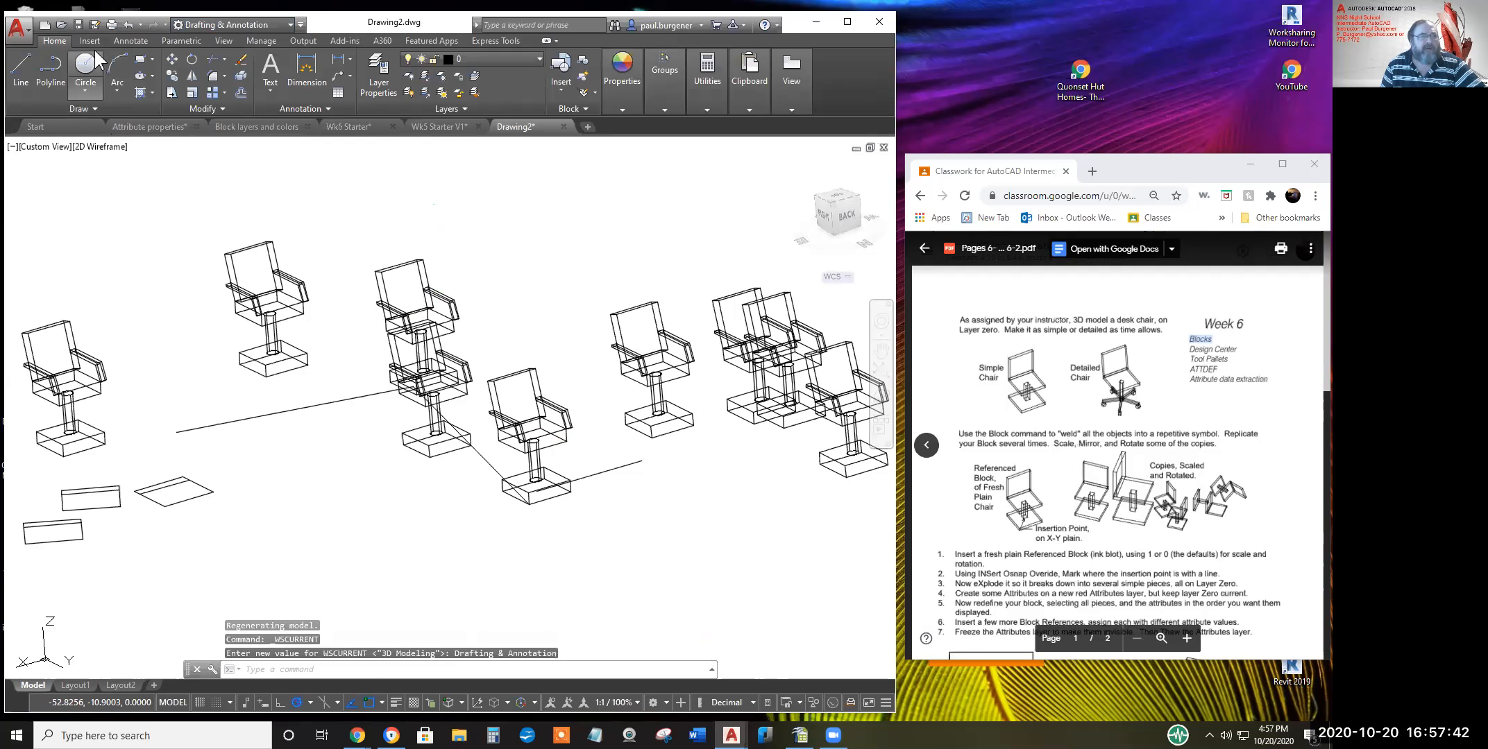
click(94, 39)
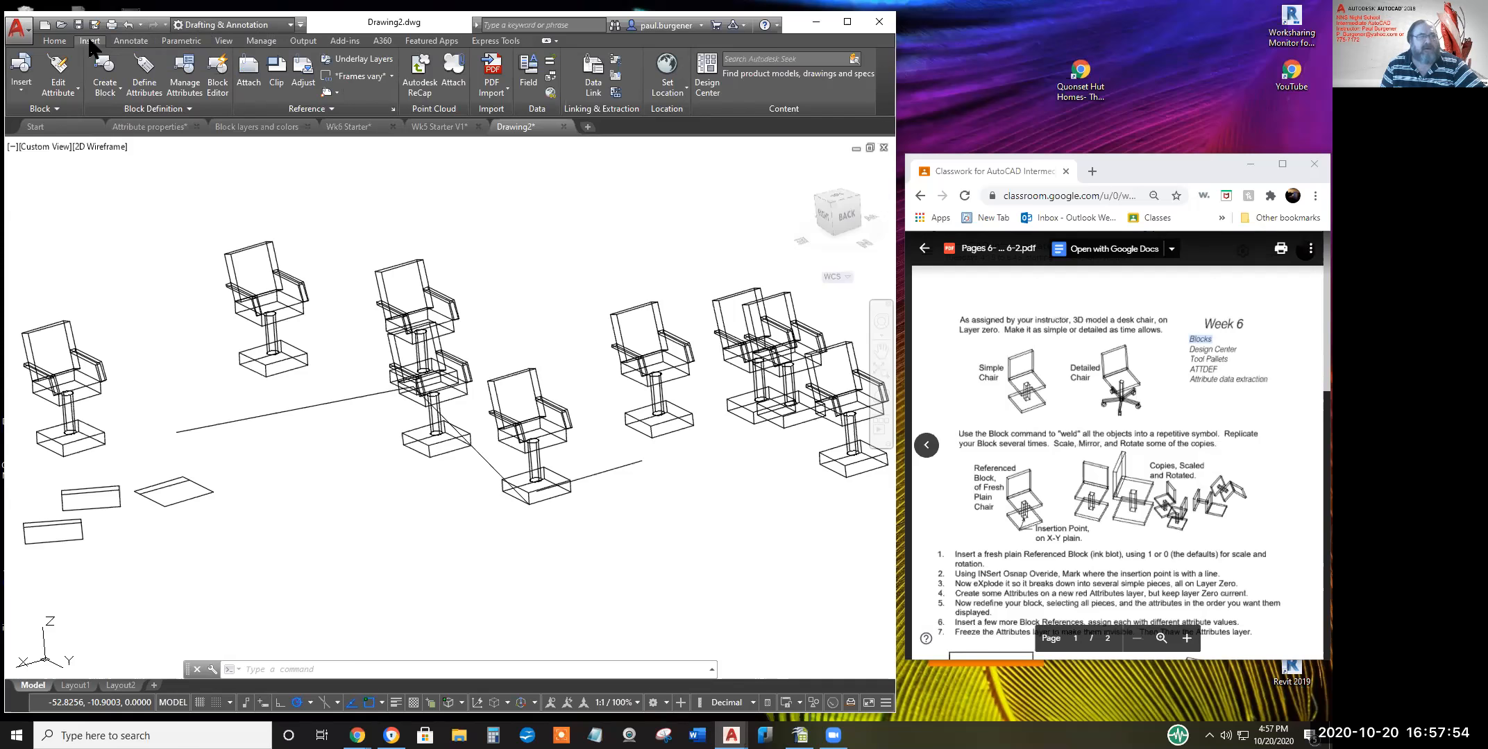
Place a new Chair 3D block copy among the chairs from the block gallery
click(23, 77)
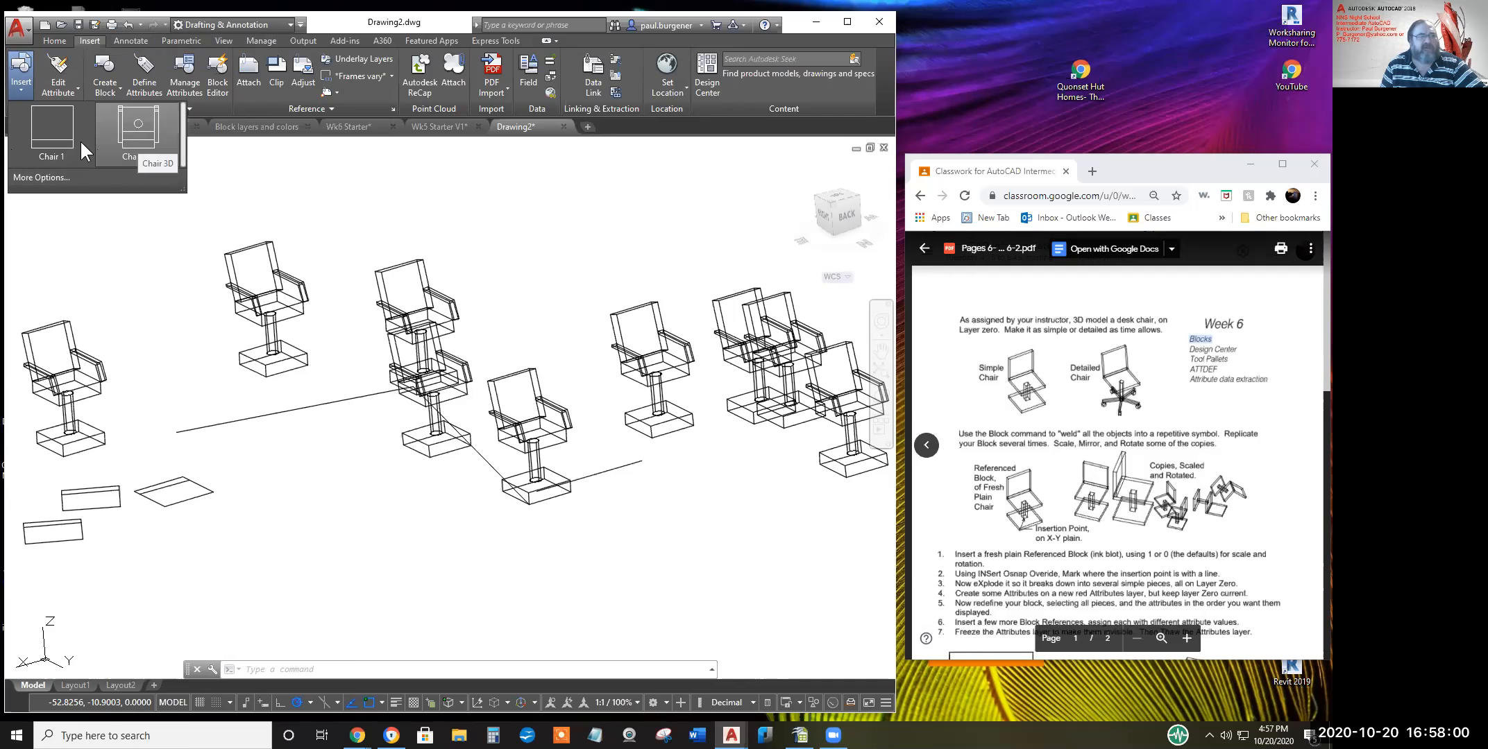
click(137, 136)
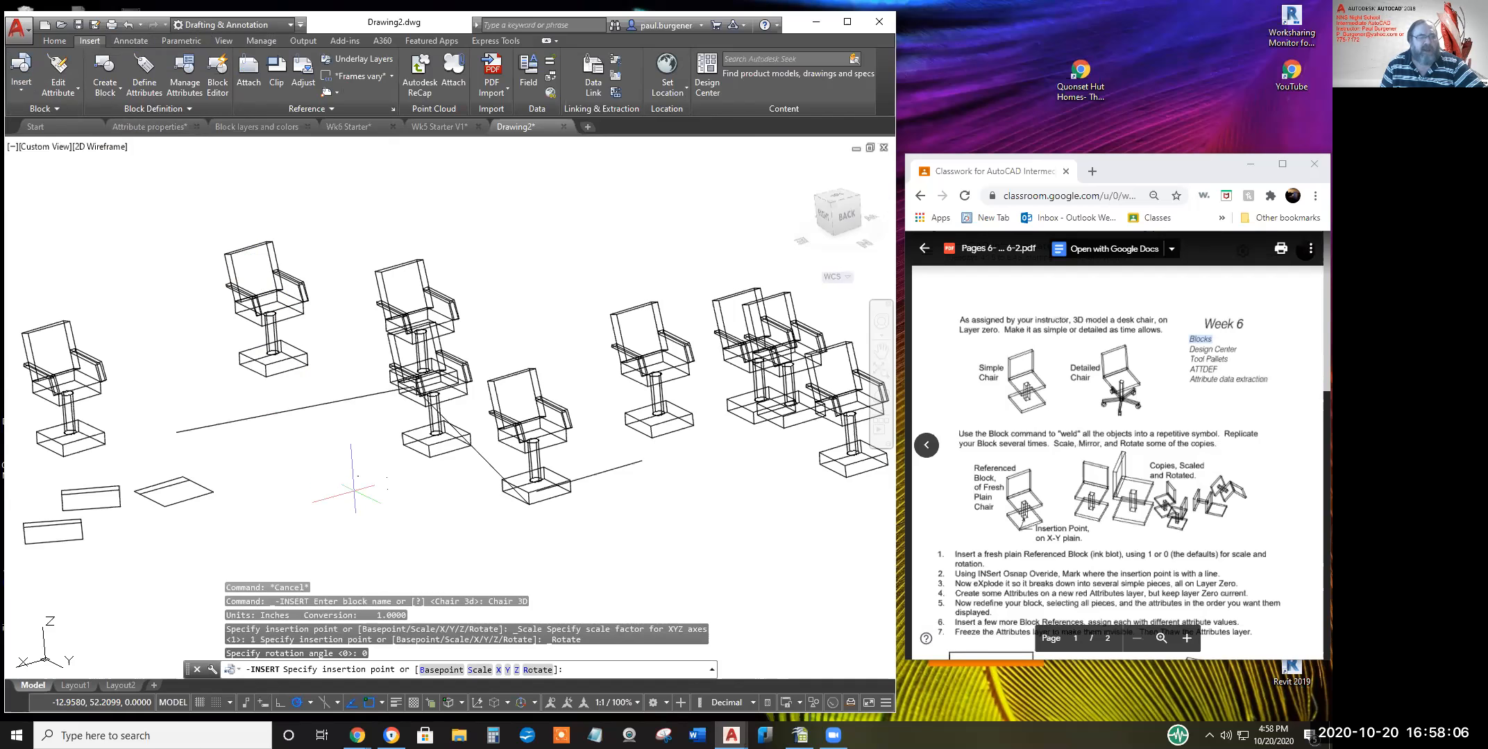
click(355, 501)
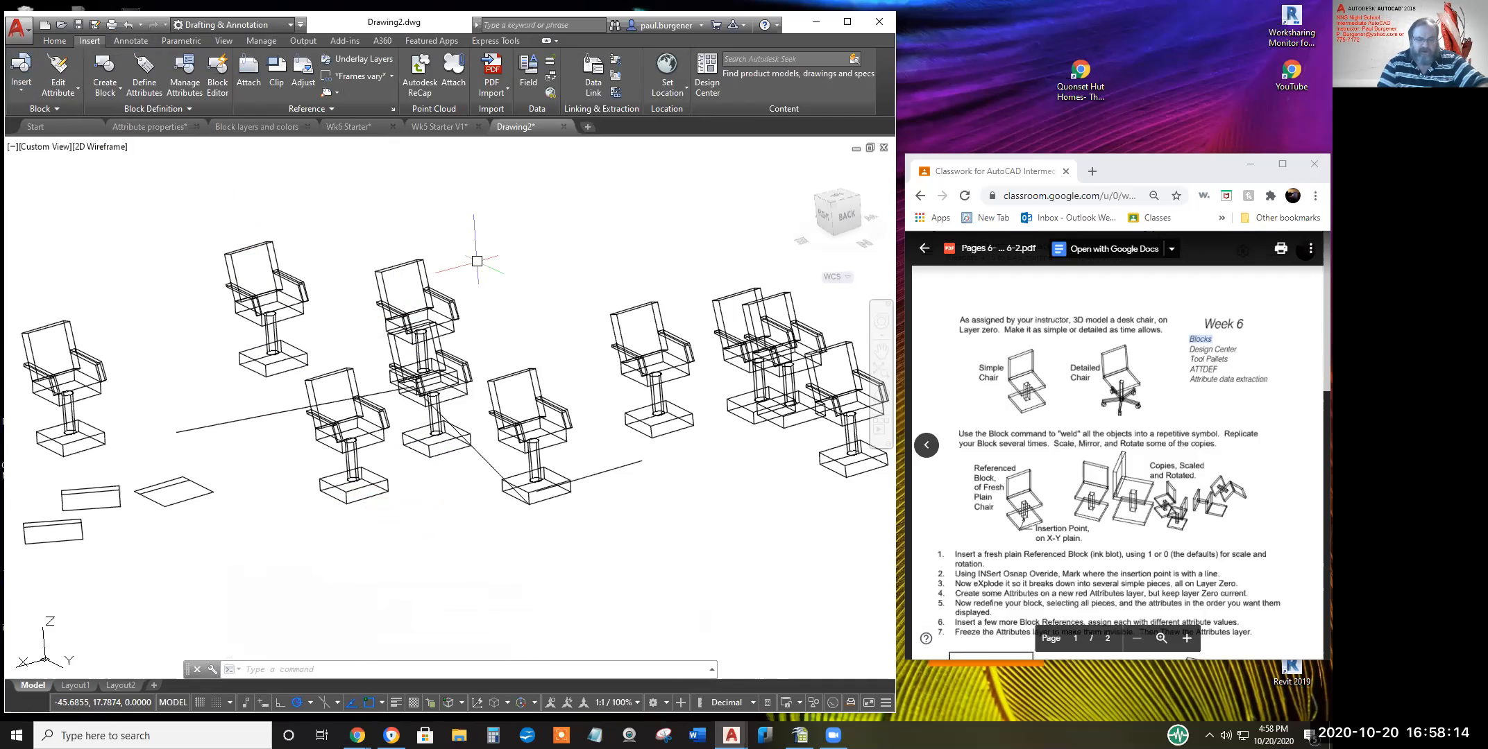
Open the Insert dialog with I, check the defined blocks list, and cancel without inserting
text(i)
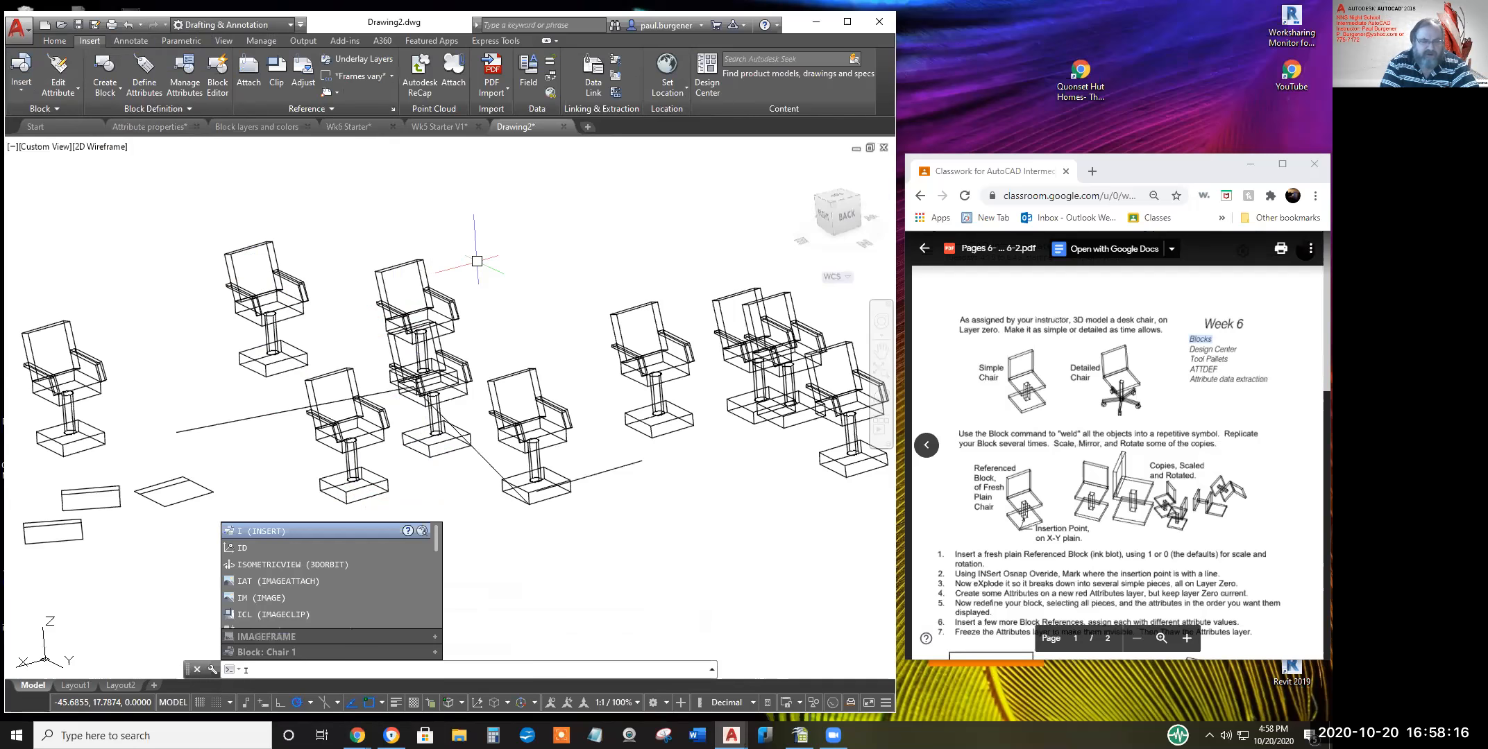
key(Return)
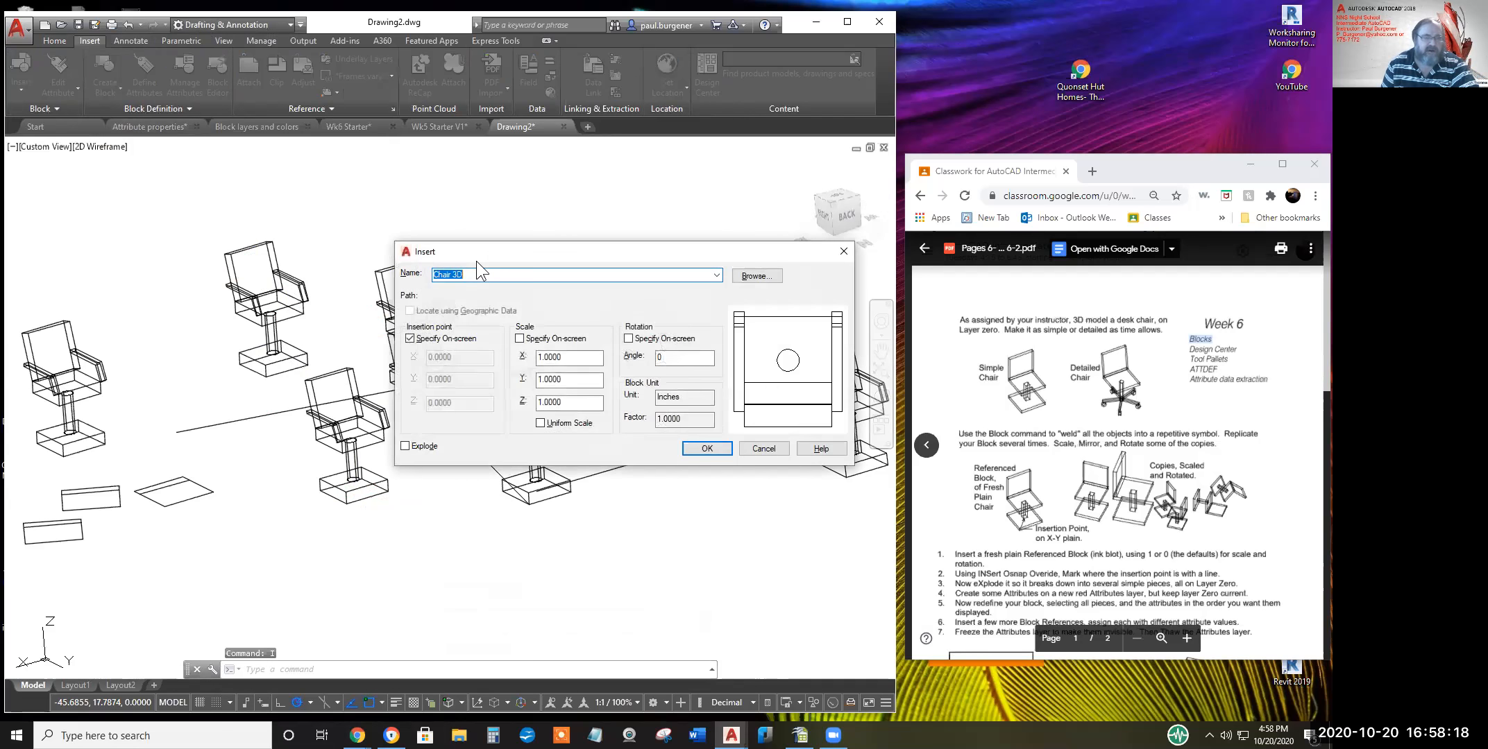
click(716, 277)
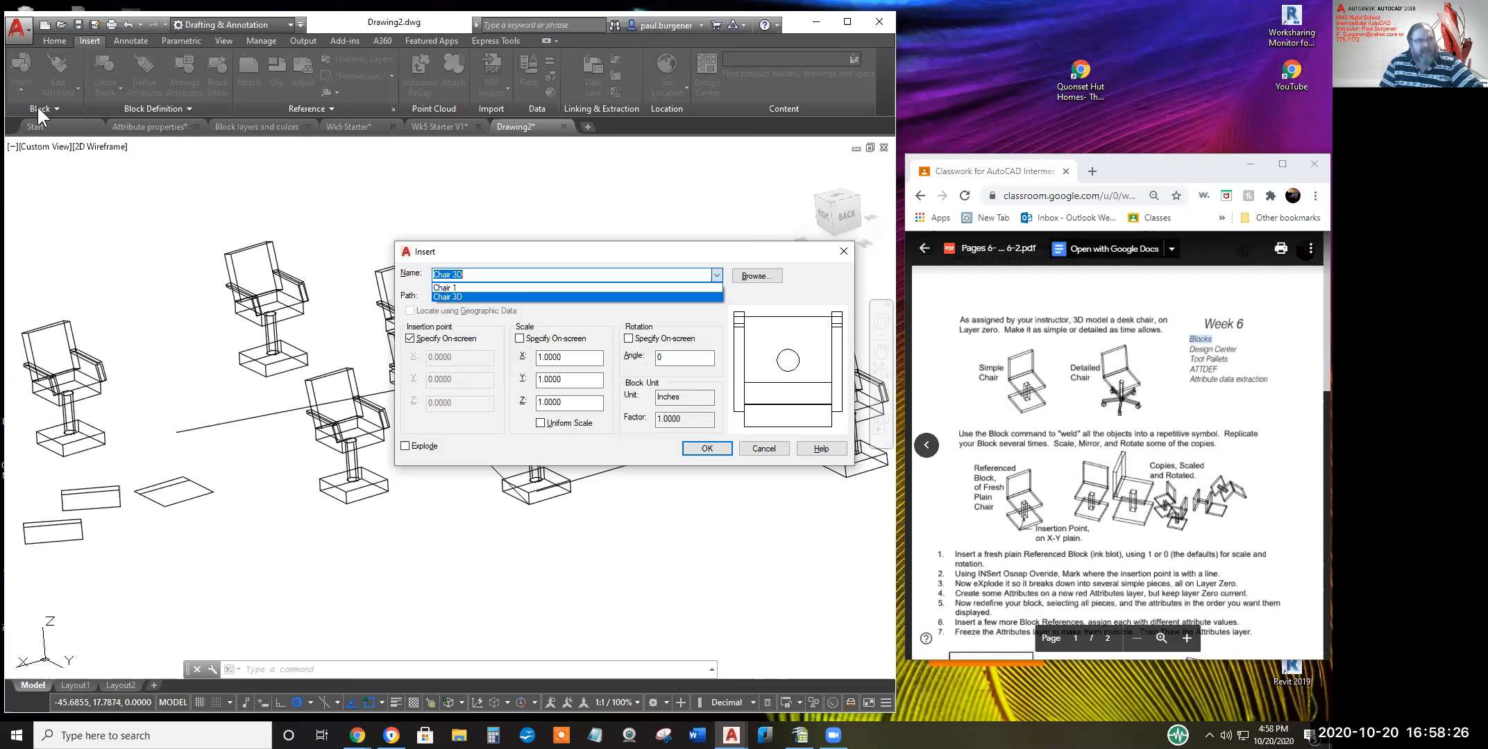
click(771, 449)
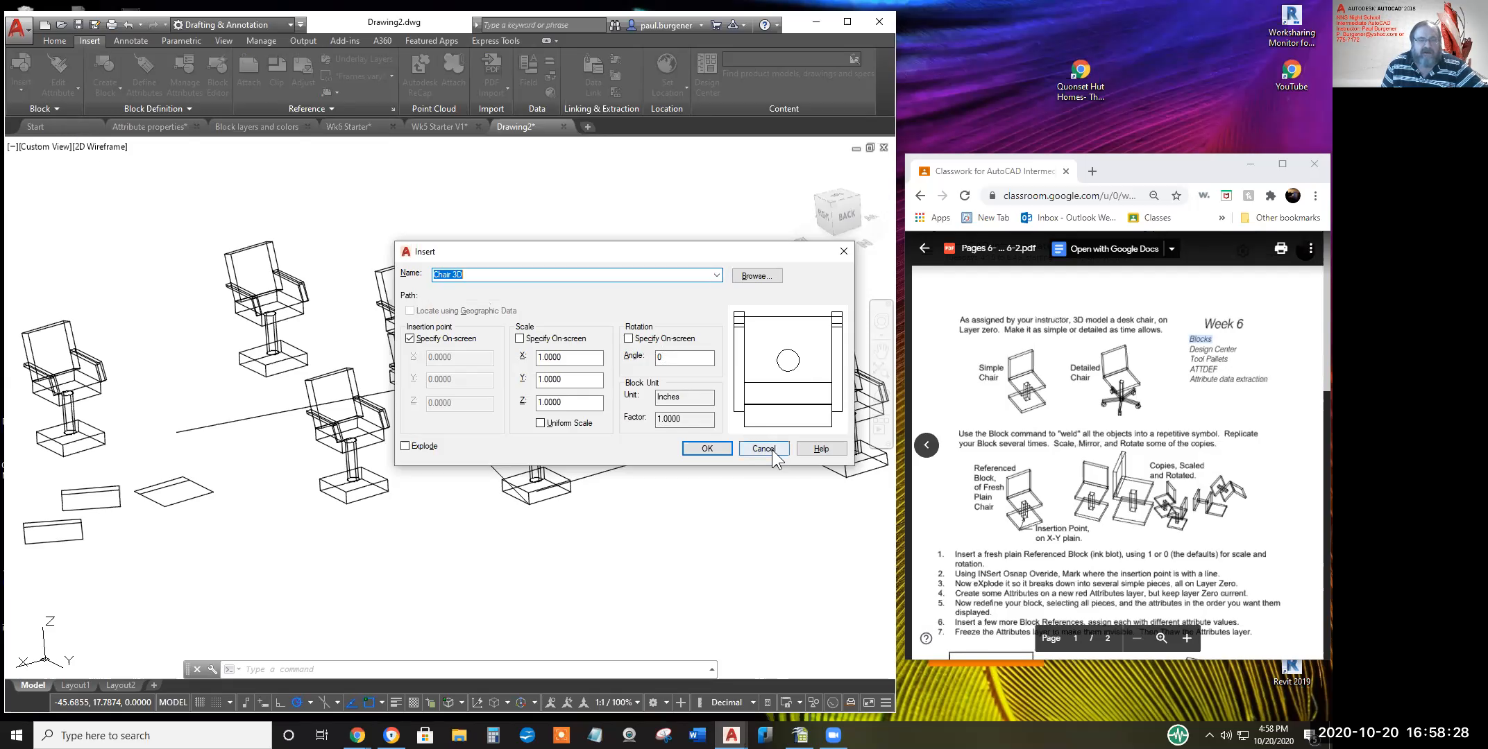
click(771, 450)
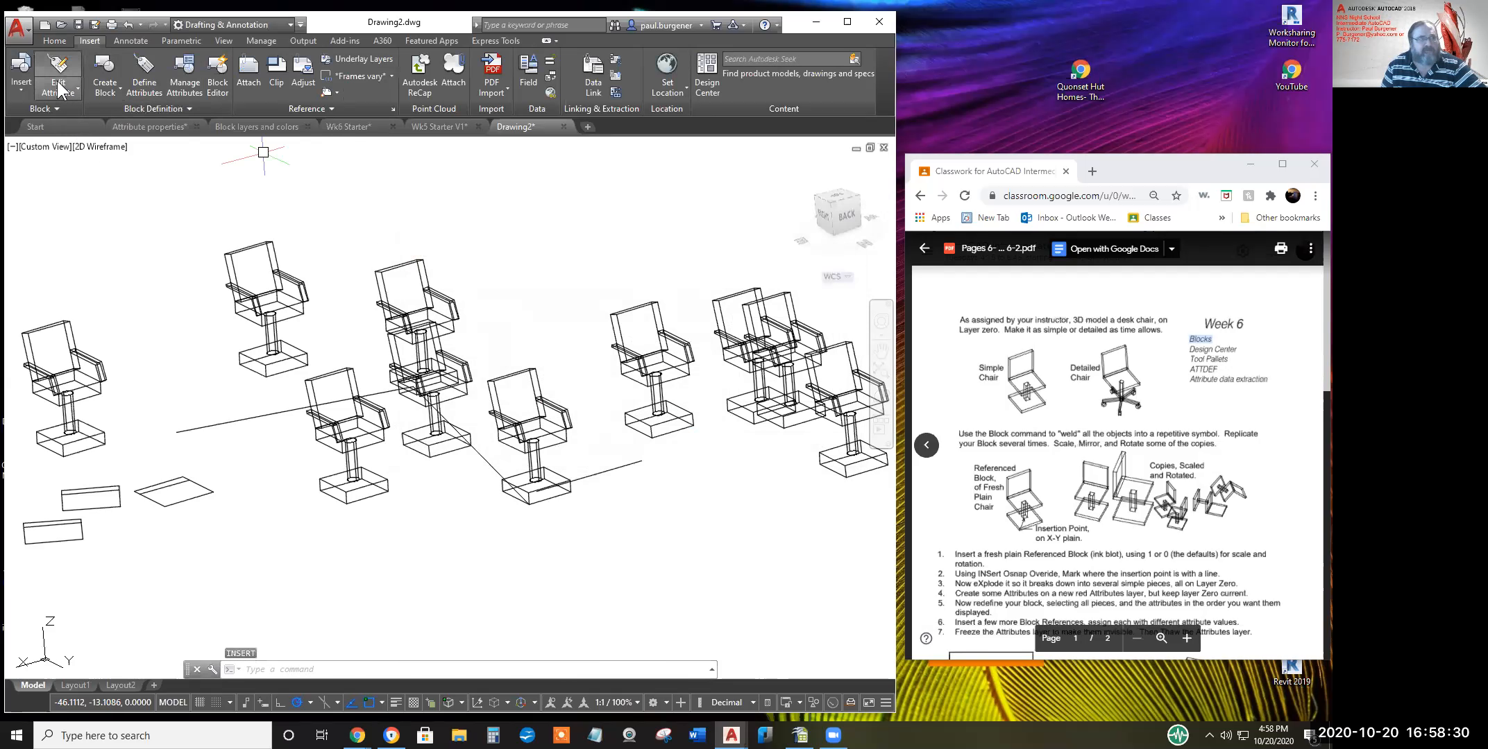
Zoom out and pan until all armed Chair 3d copies and flat Chair 1 outlines fit in view
click(23, 95)
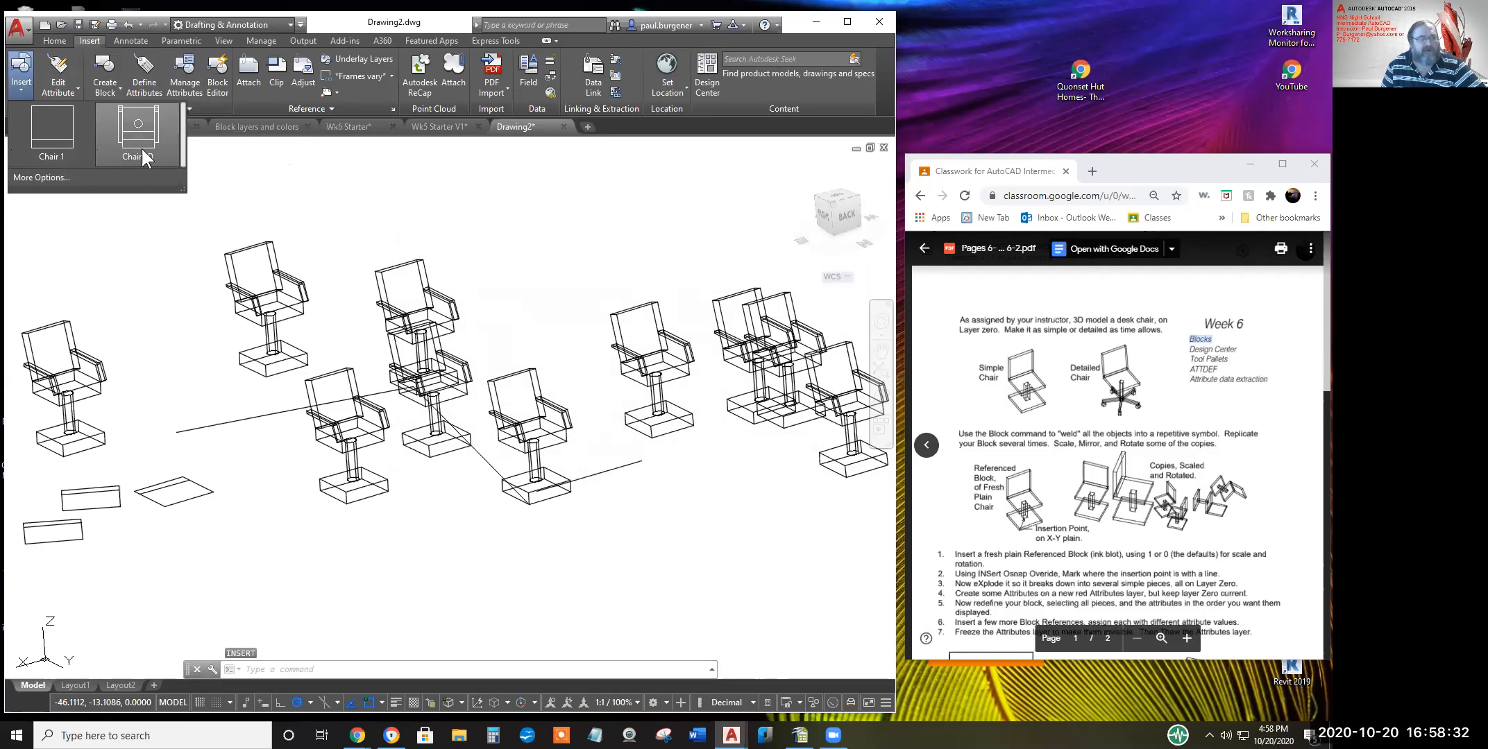
click(475, 227)
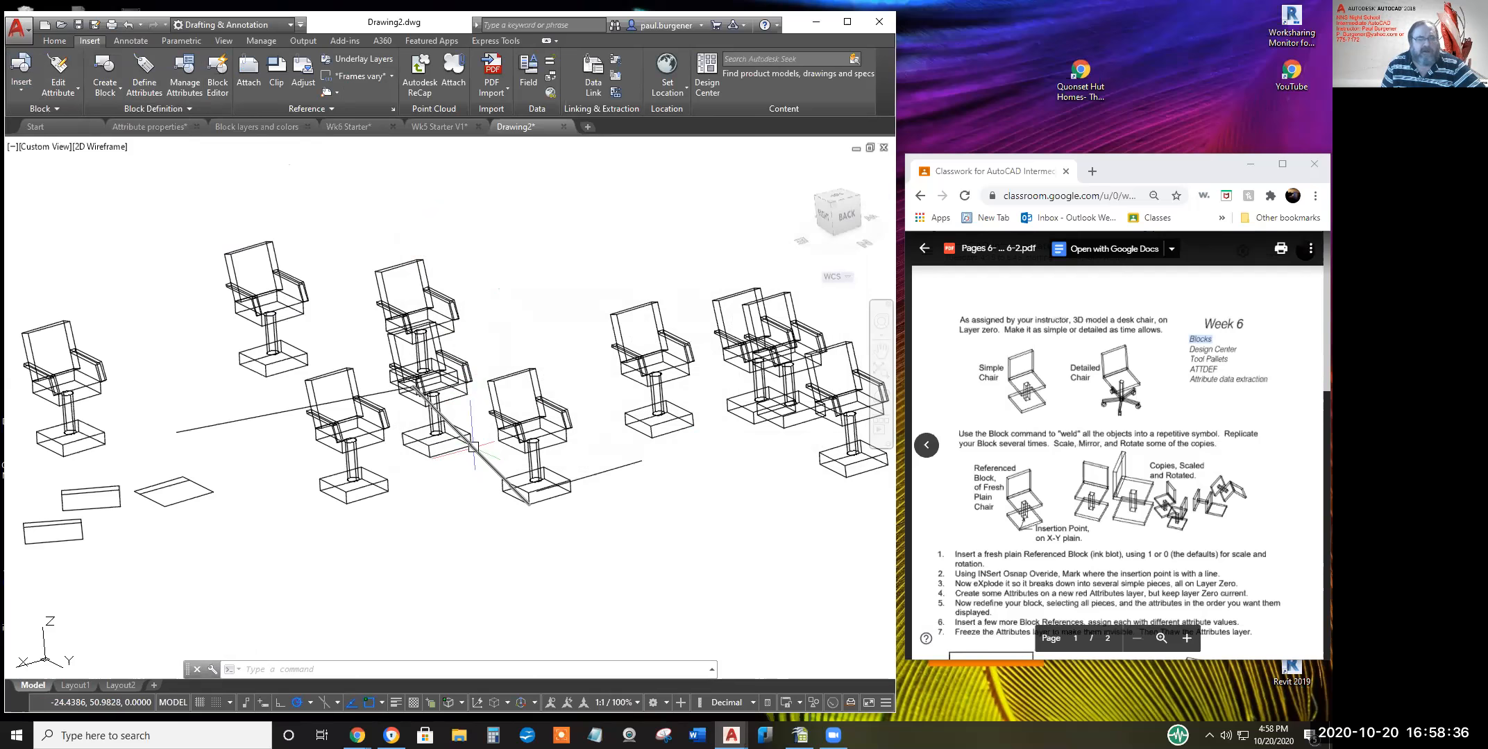
scroll(607, 392, down, 4)
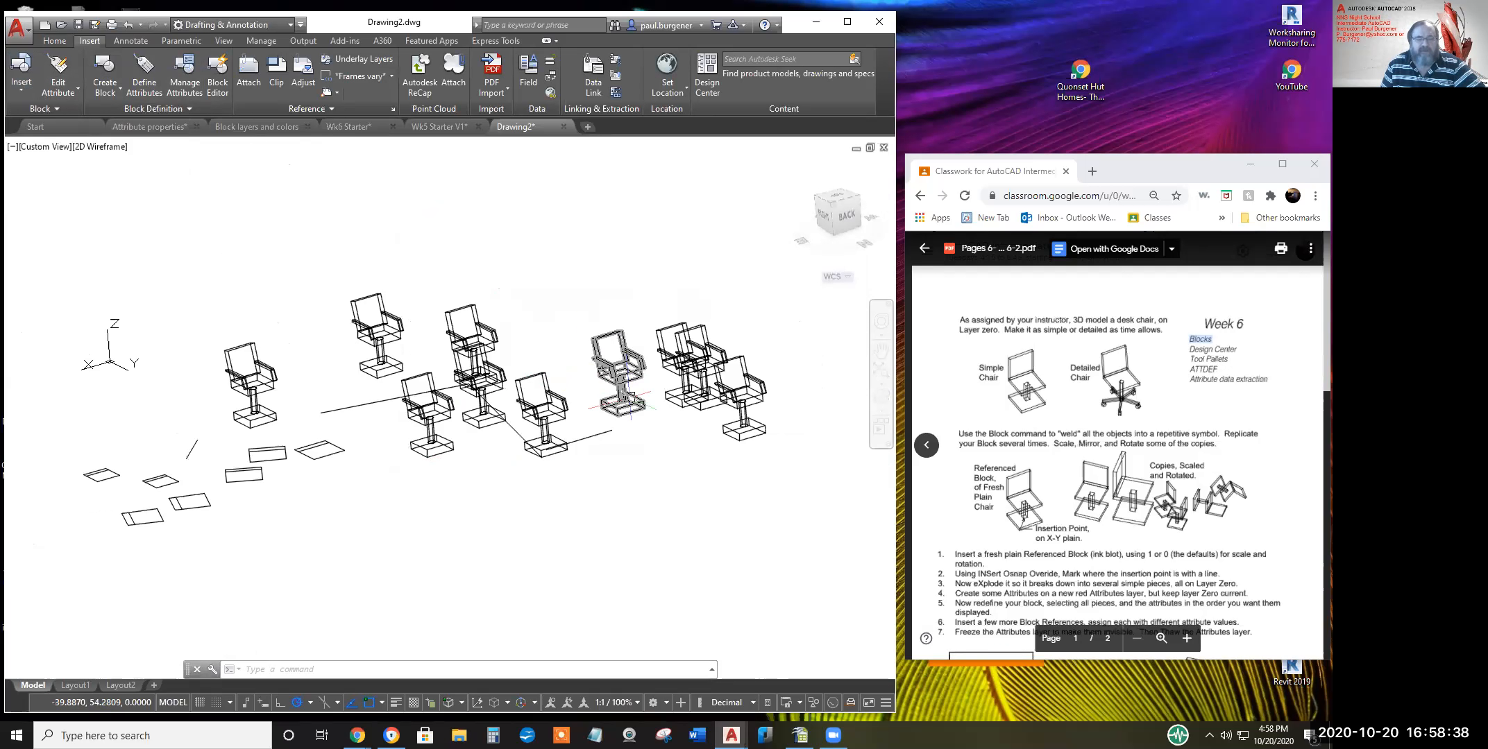
scroll(630, 397, up, 4)
scroll(629, 397, down, 2)
middle_drag(629, 397, 644, 391)
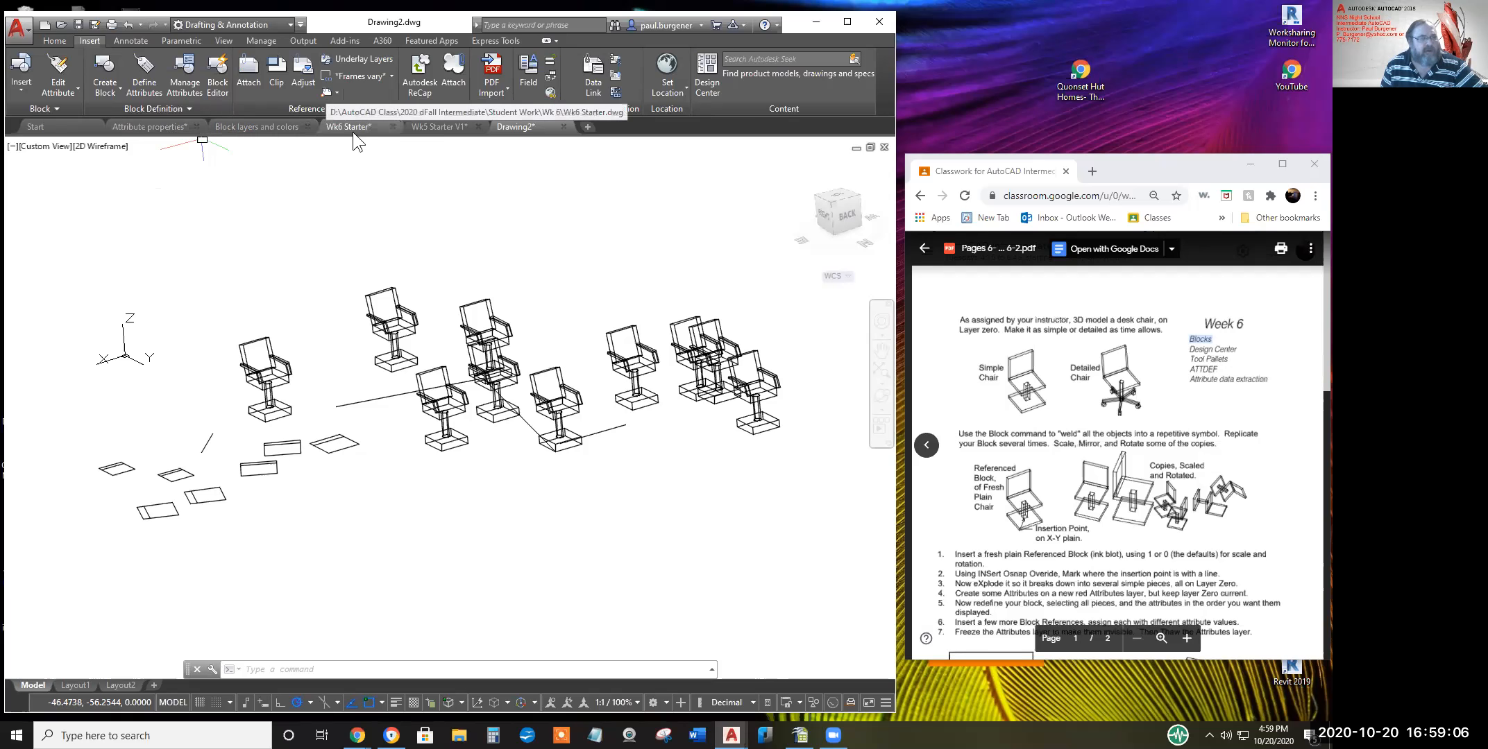
Bring up the Wk6 Starter drawing with its magenta rectangle and setup notes
mouse_move(356, 128)
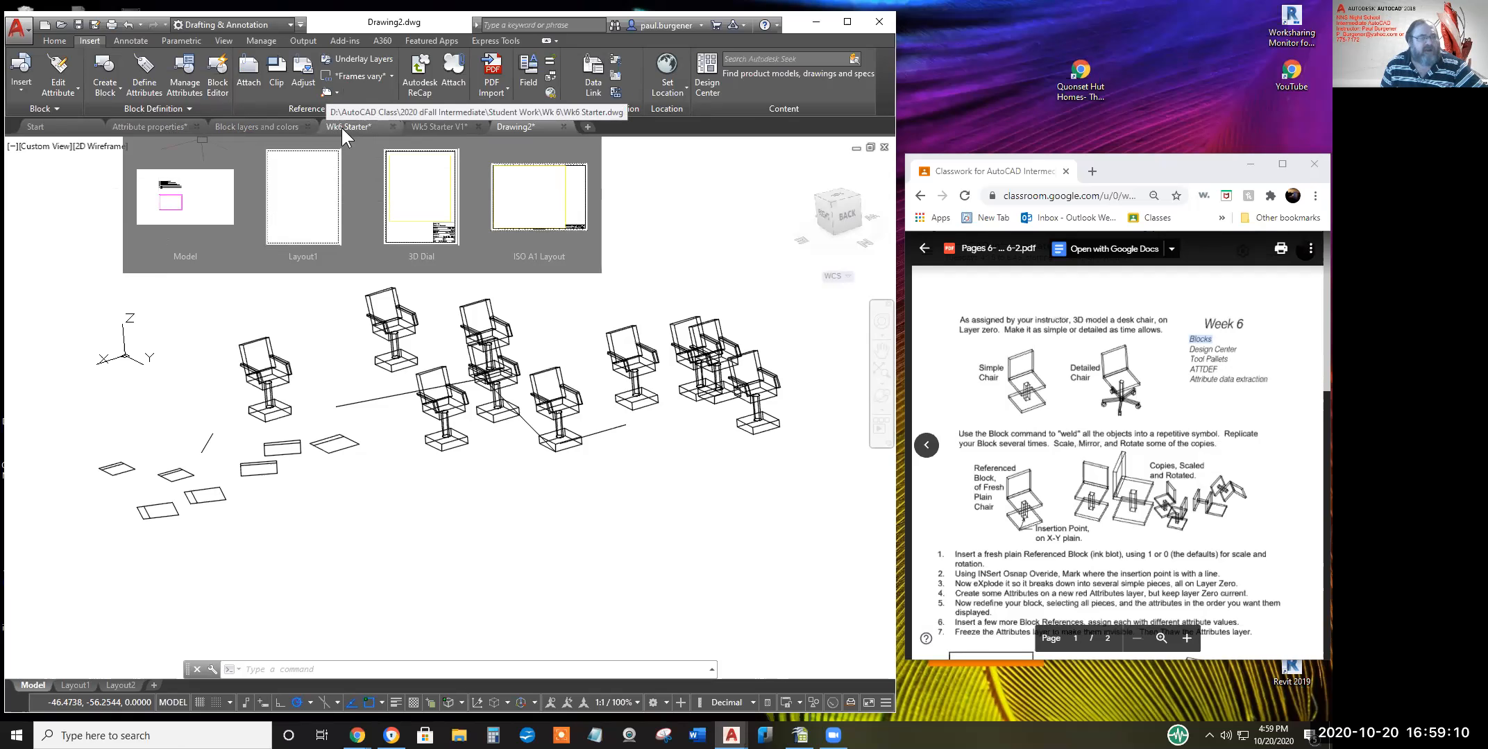
click(347, 132)
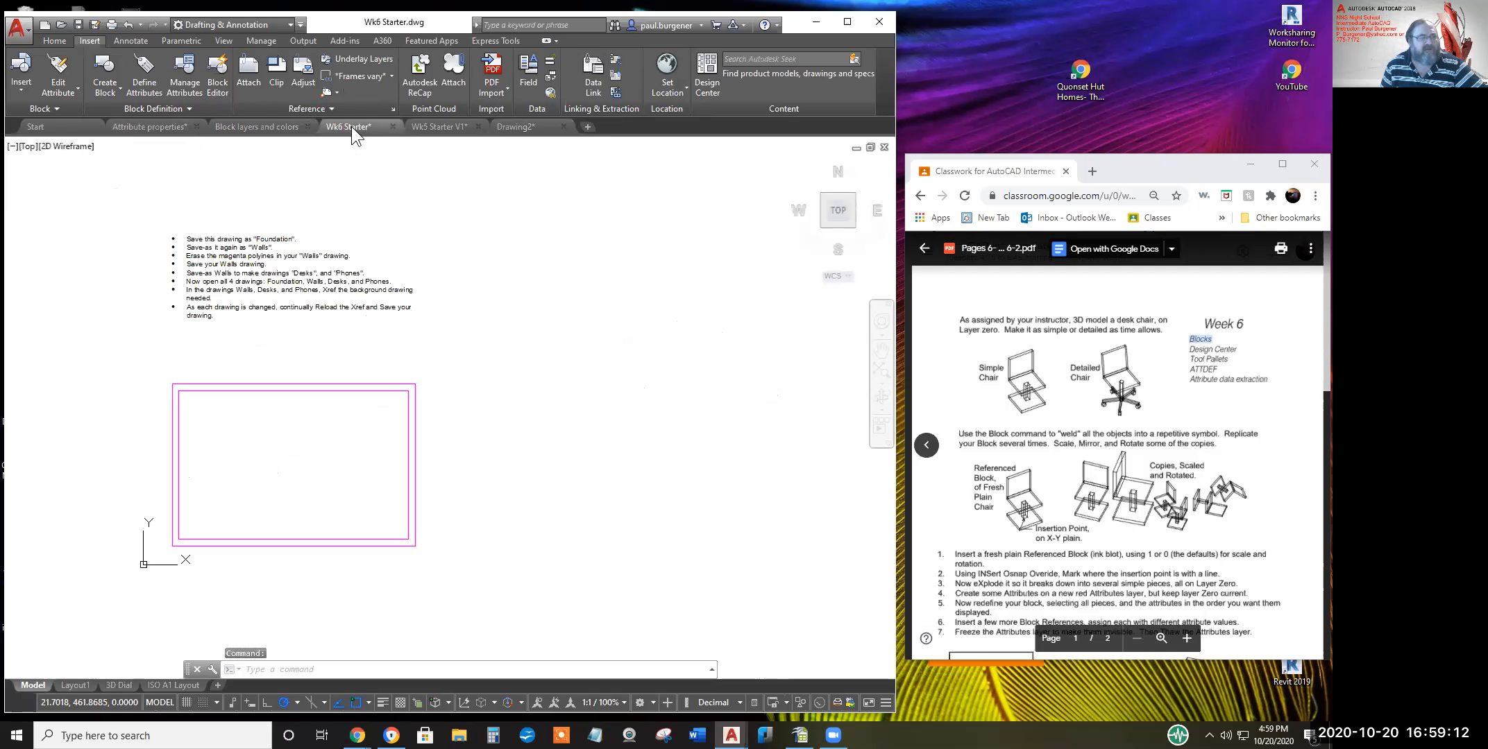
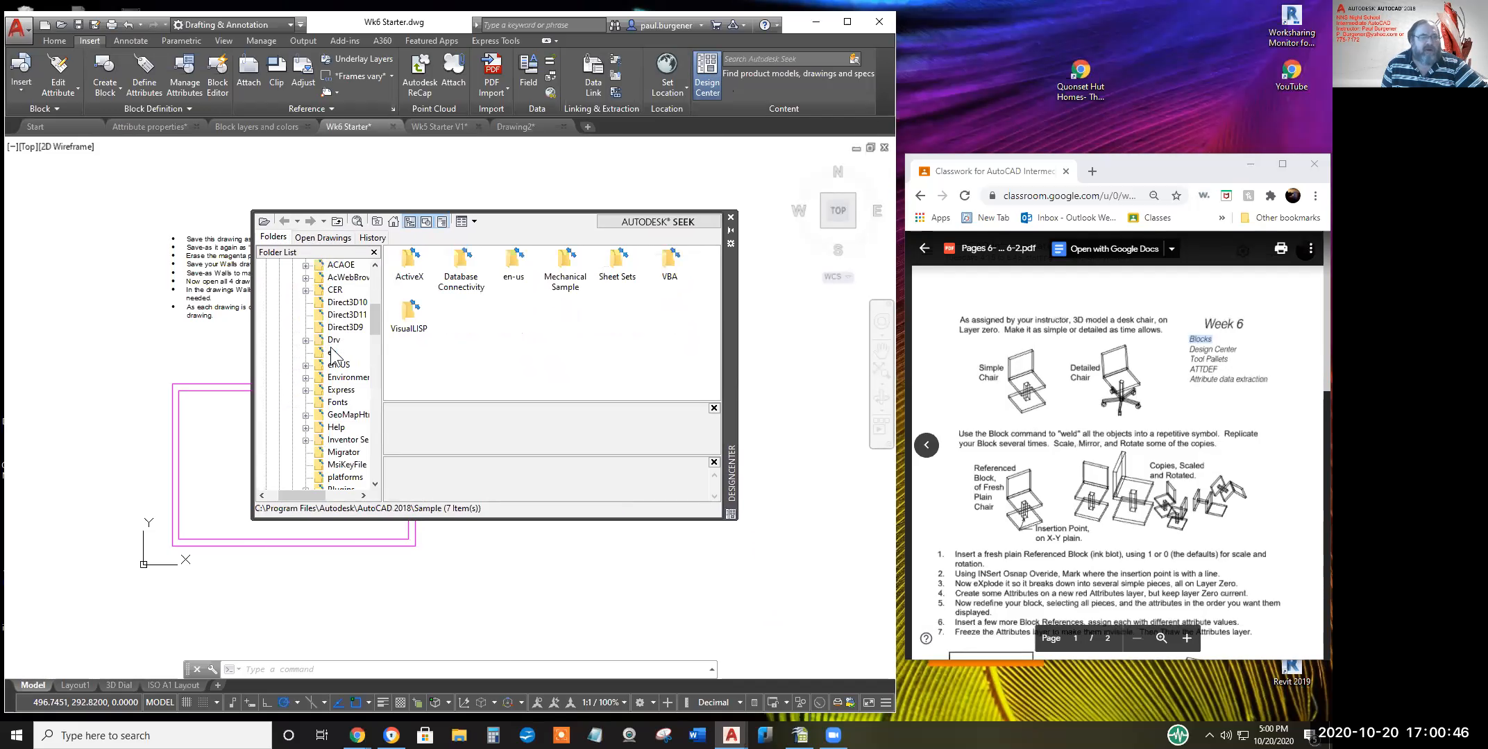
Under Open Drawings, expand Wk6 Starter.dwg and list its 50 blocks in DesignCenter
click(320, 238)
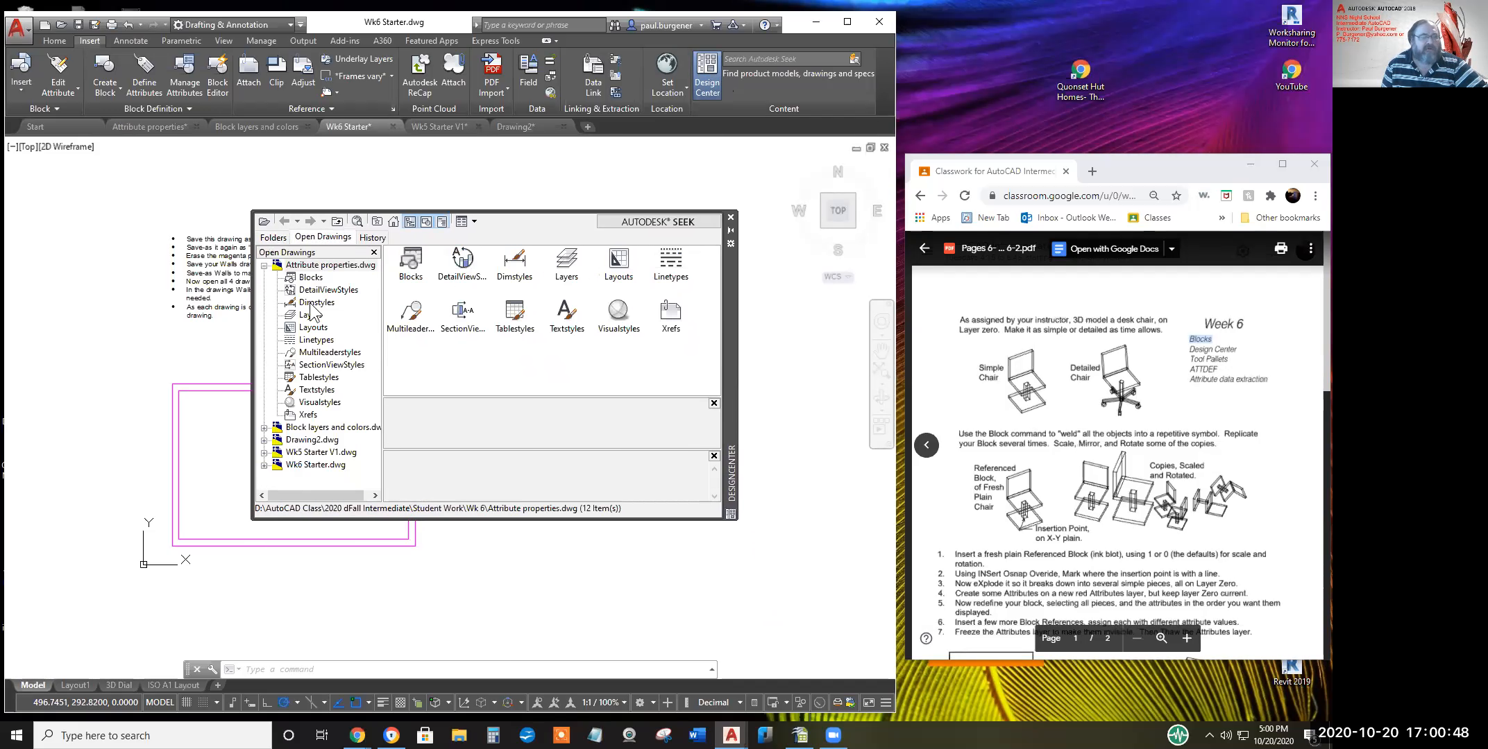
double_click(310, 465)
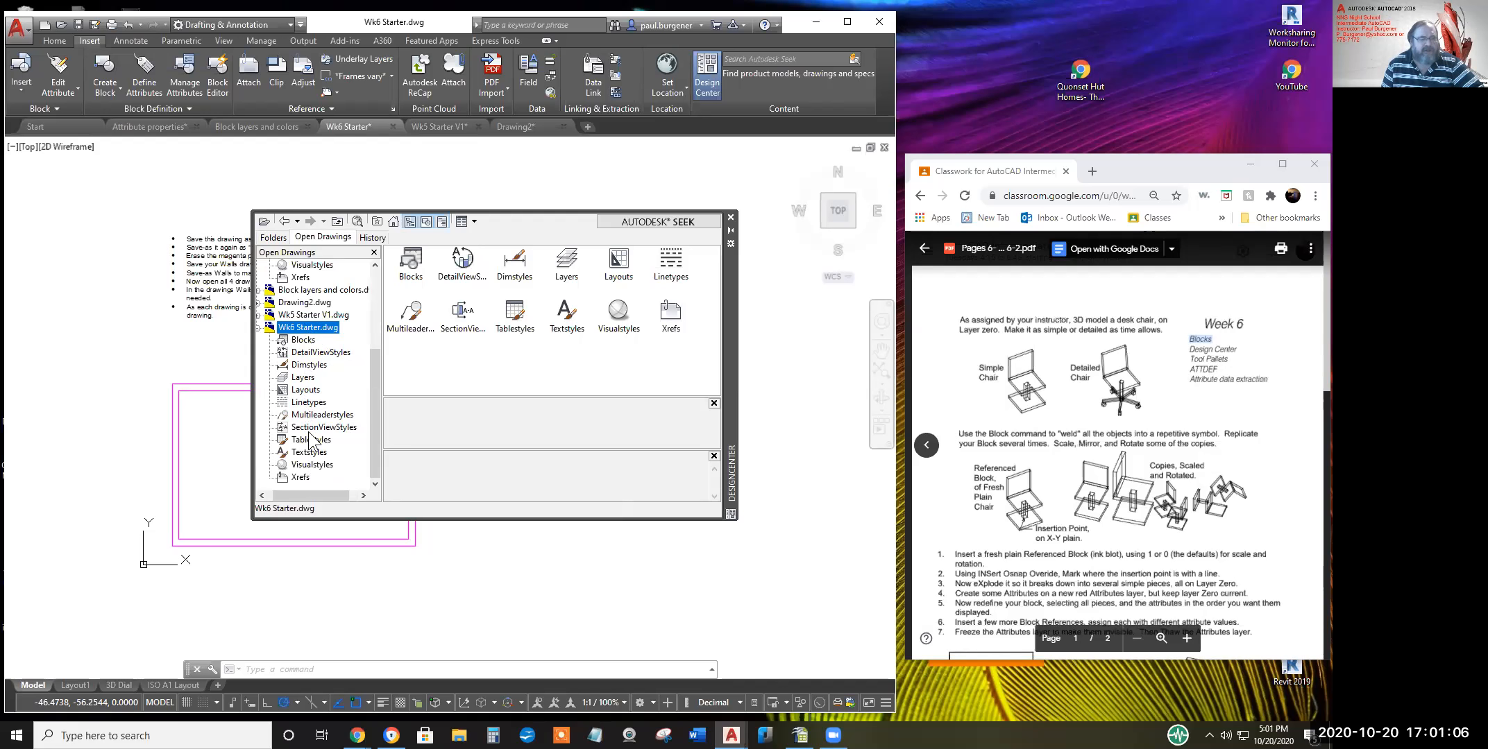
click(302, 340)
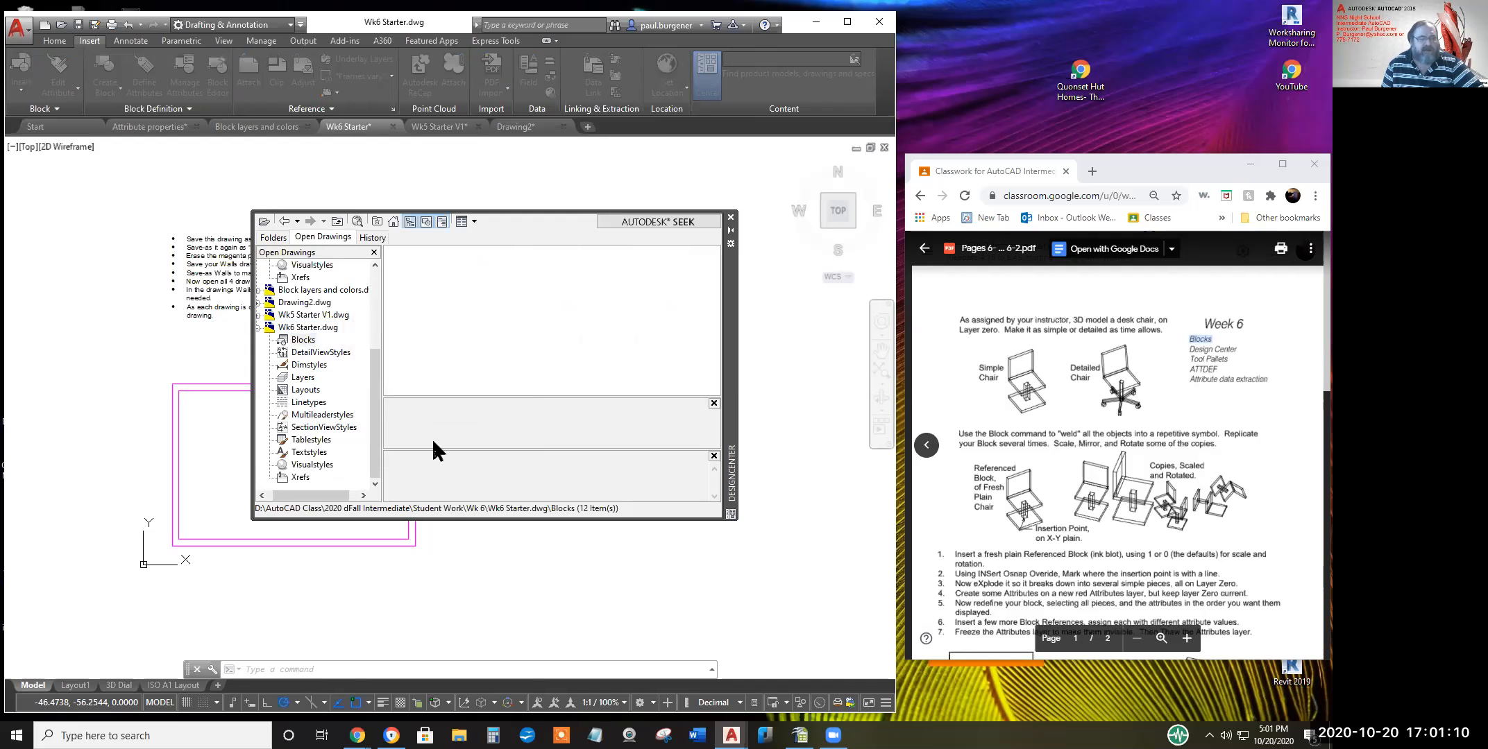
drag(717, 278, 710, 376)
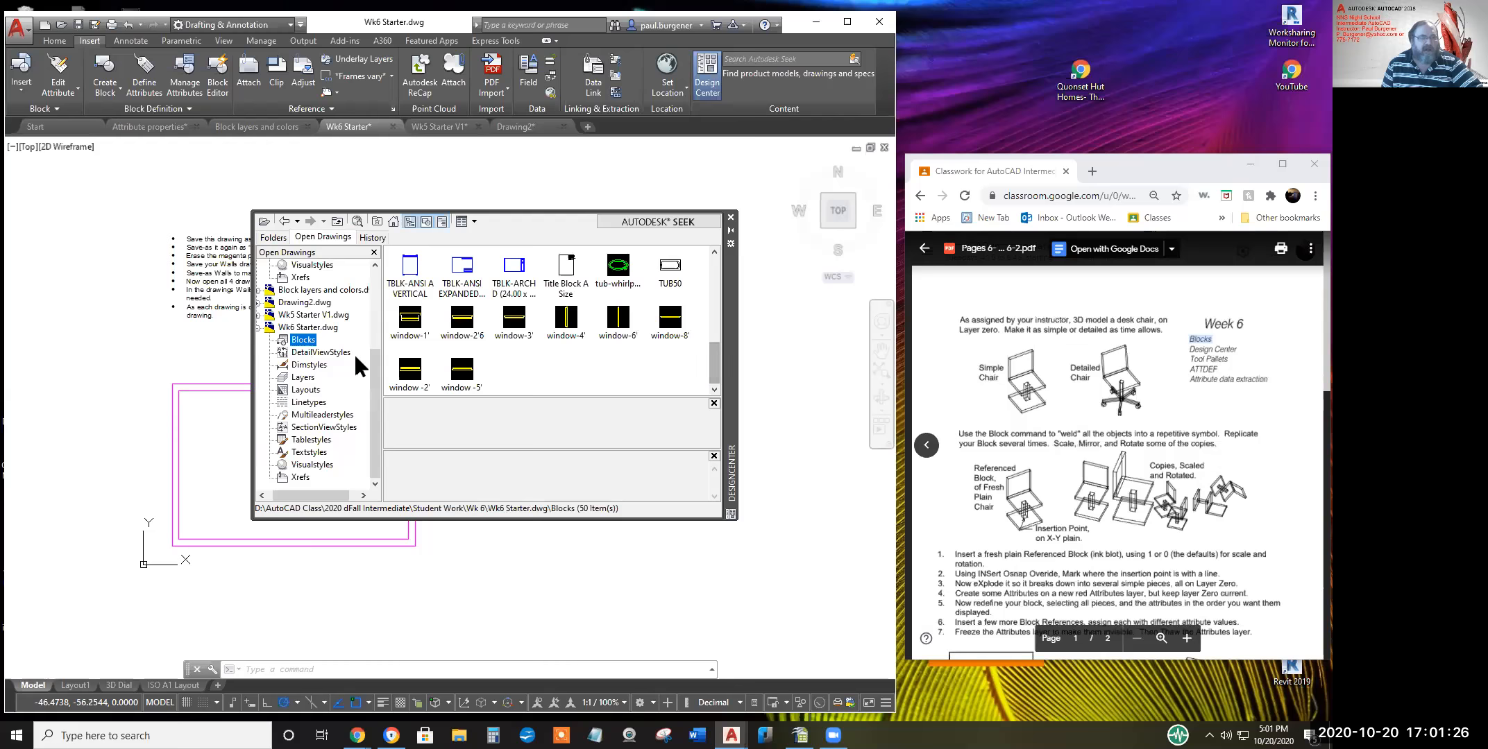
Inspect the Standard dimension style, then list the 32 layers in Details view, sorted by name descending
click(309, 366)
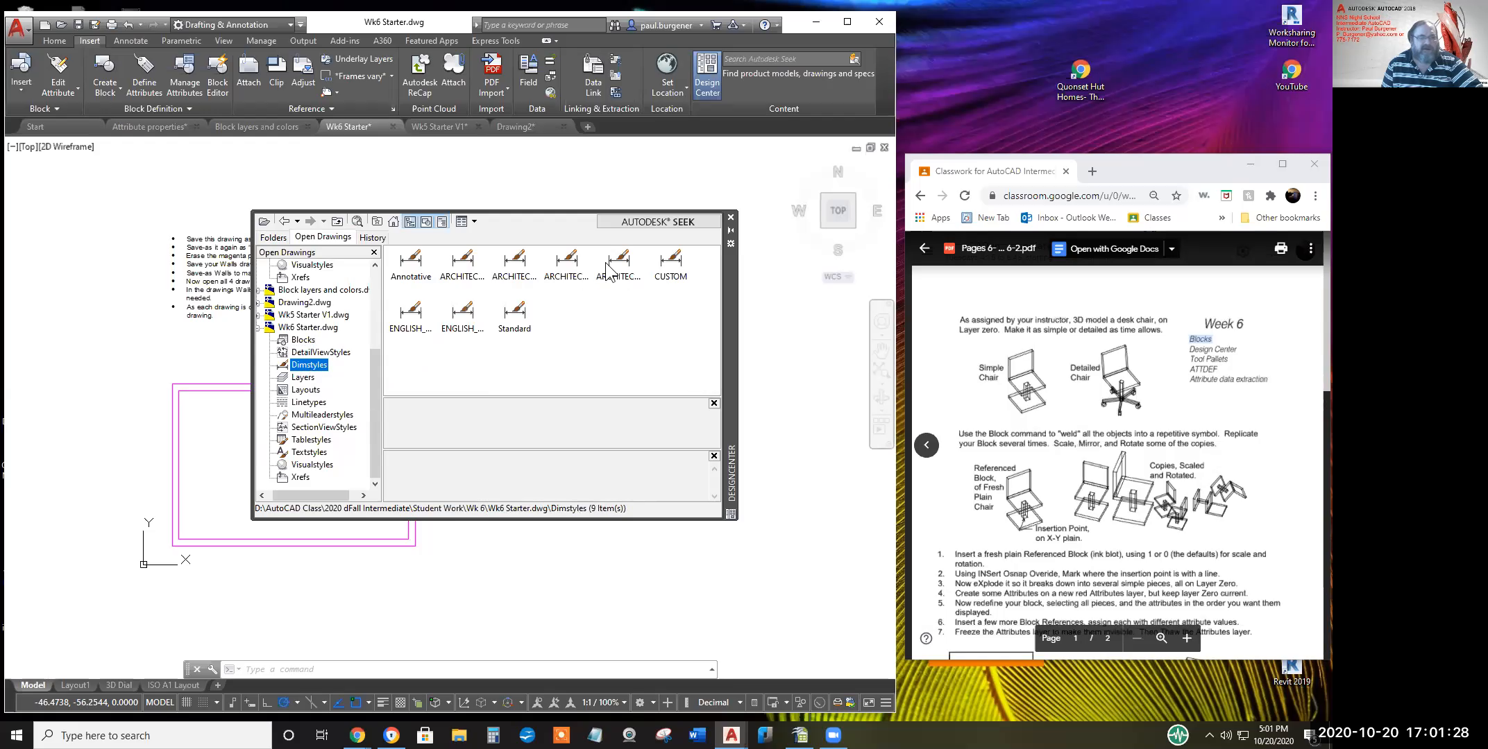
click(514, 321)
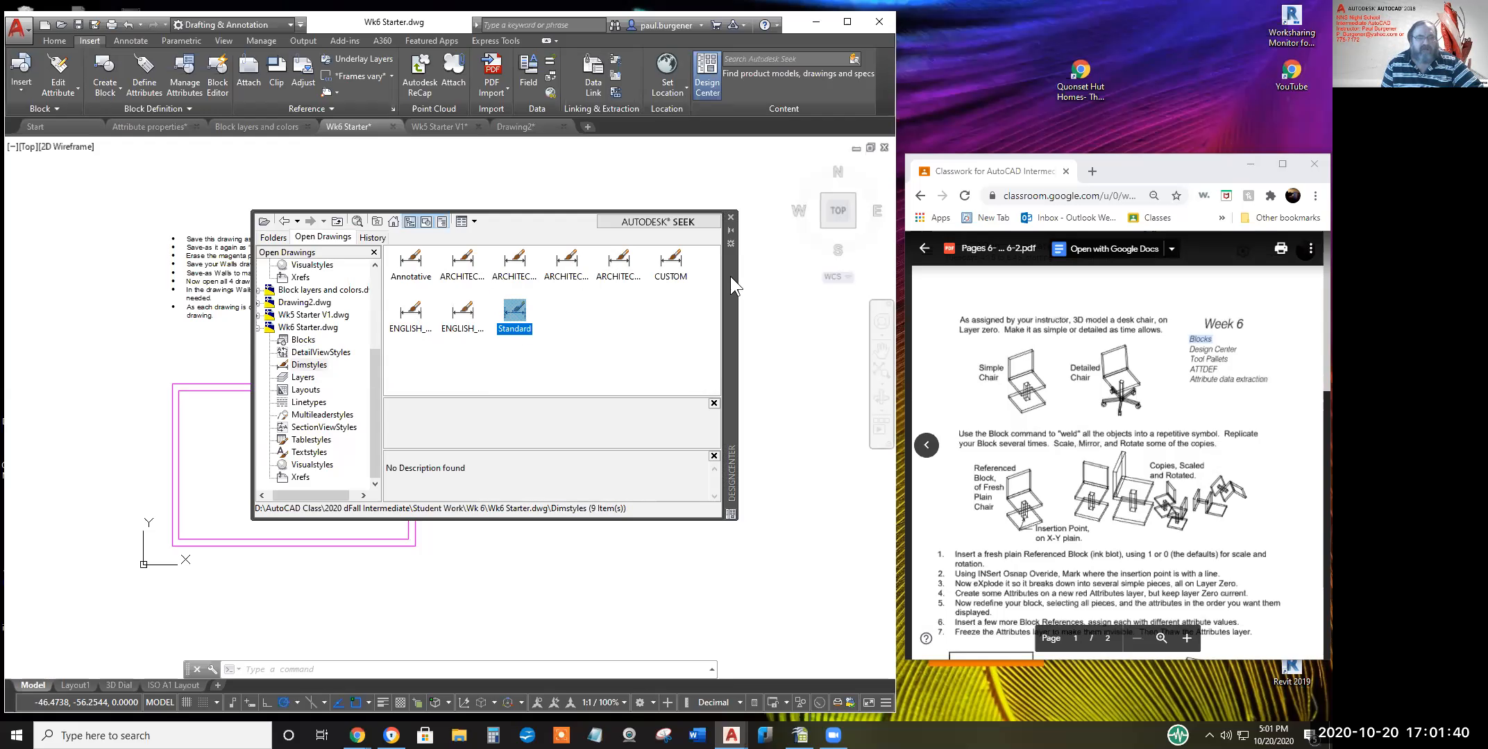
click(310, 375)
drag(716, 277, 718, 359)
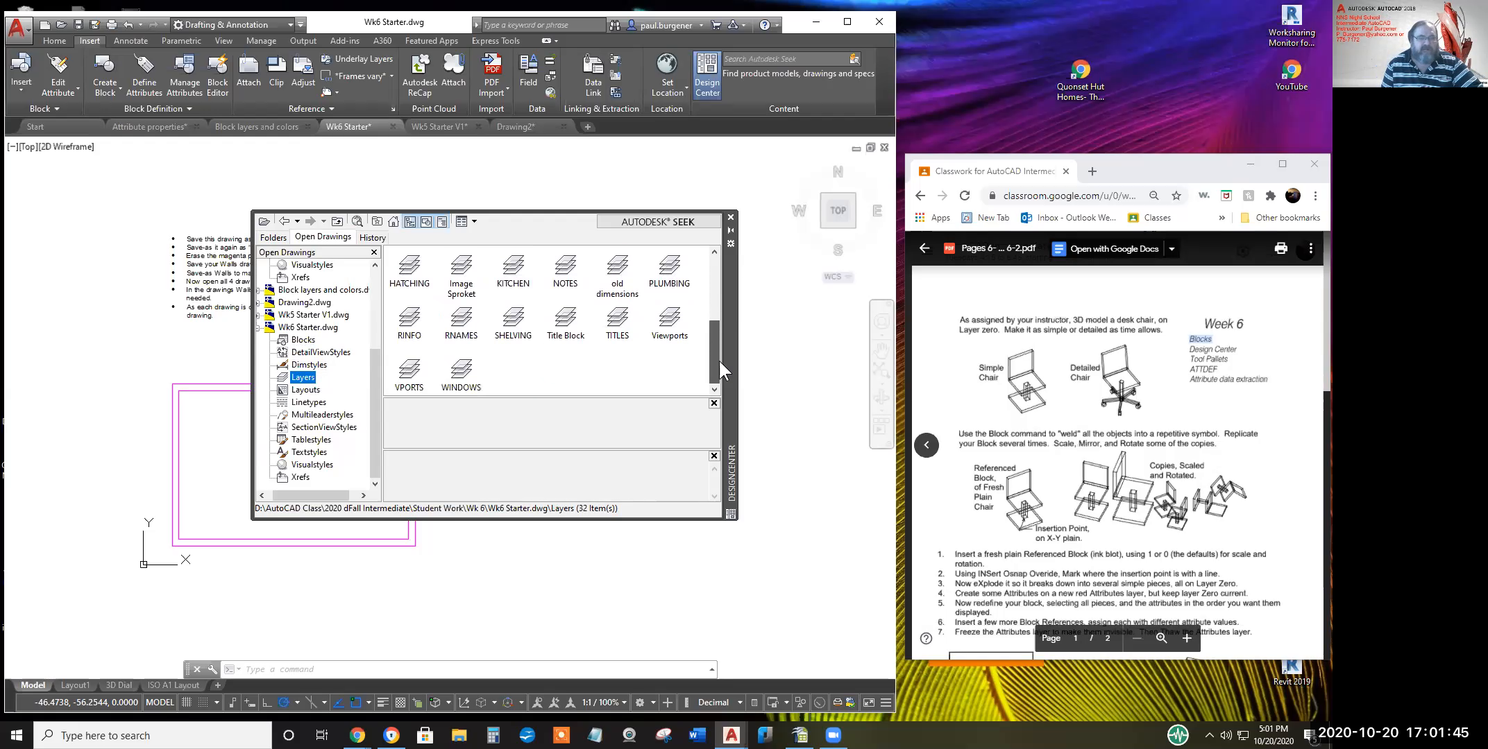
click(473, 221)
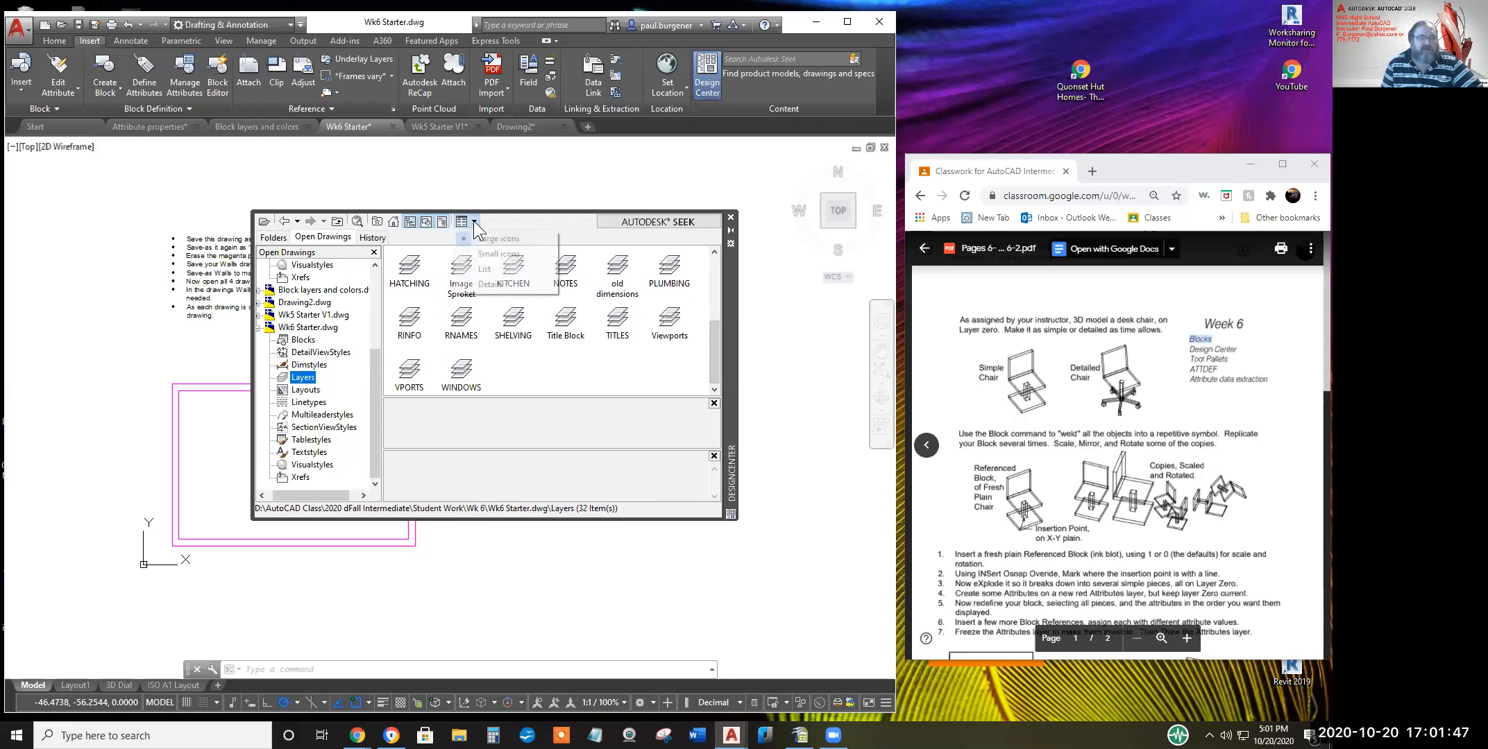
click(484, 284)
mouse_move(715, 271)
mouse_down()
mouse_move(713, 385)
mouse_move(713, 255)
mouse_up()
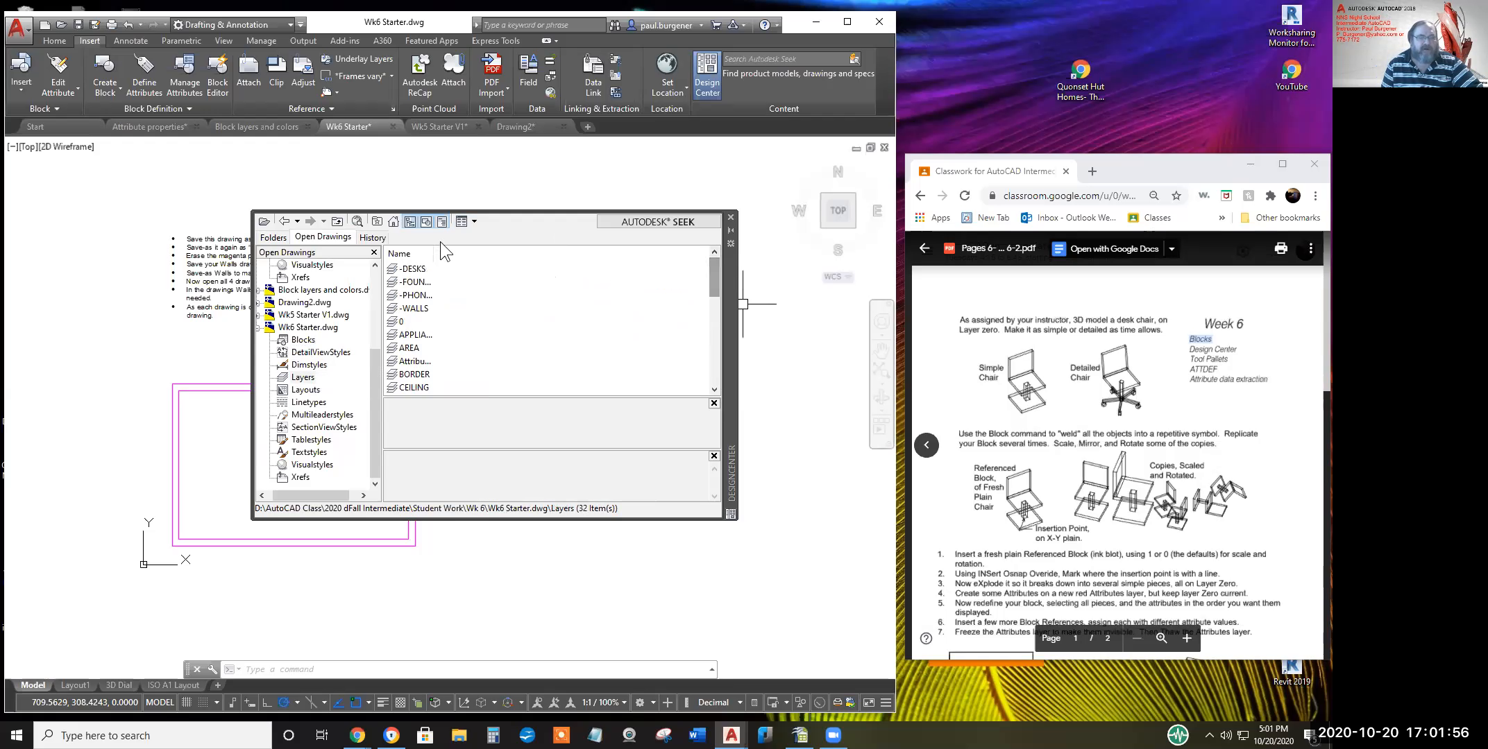
click(407, 255)
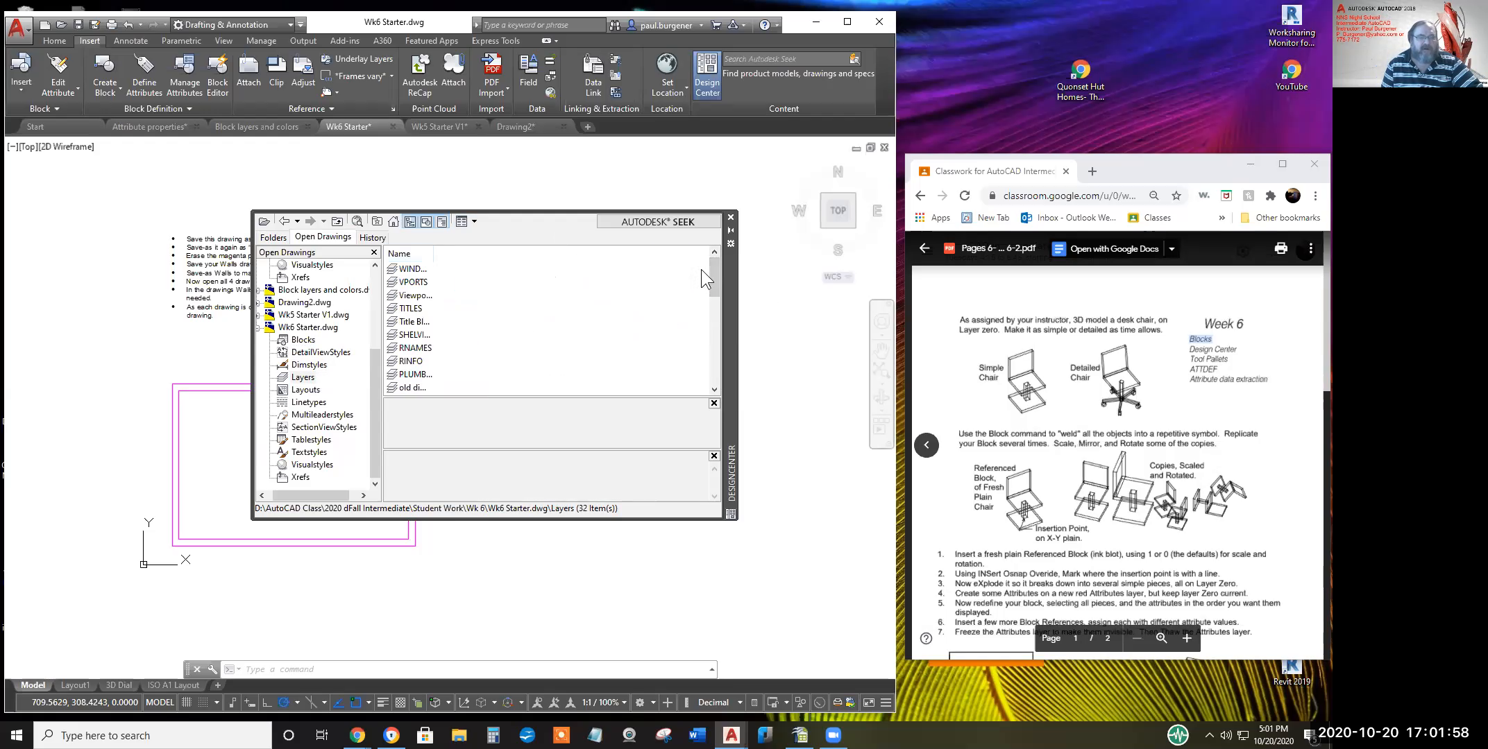
mouse_move(709, 271)
mouse_down()
mouse_move(716, 372)
mouse_move(717, 268)
mouse_up()
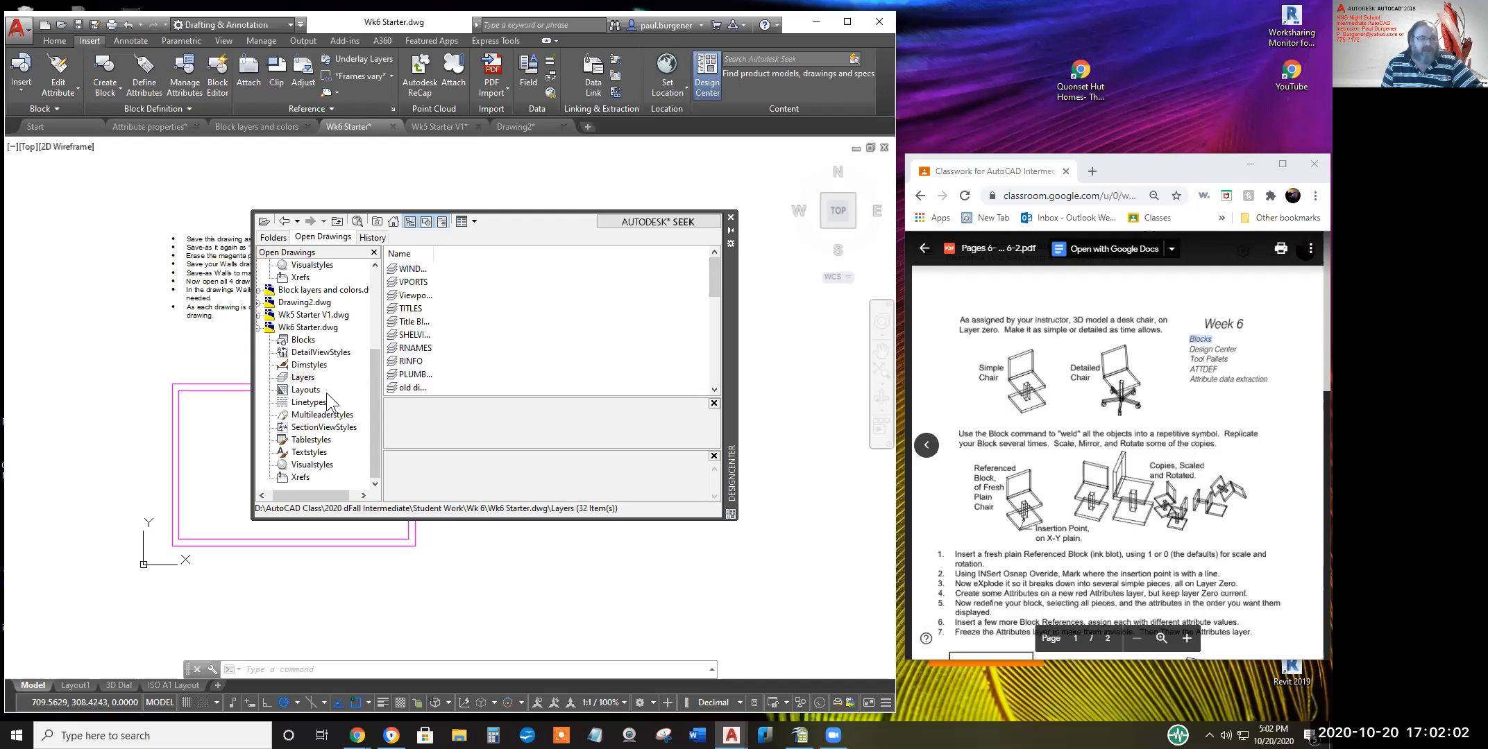
Browse the 3D Dial and ISO A1 layouts, the linetypes, and the empty Xrefs category
click(306, 391)
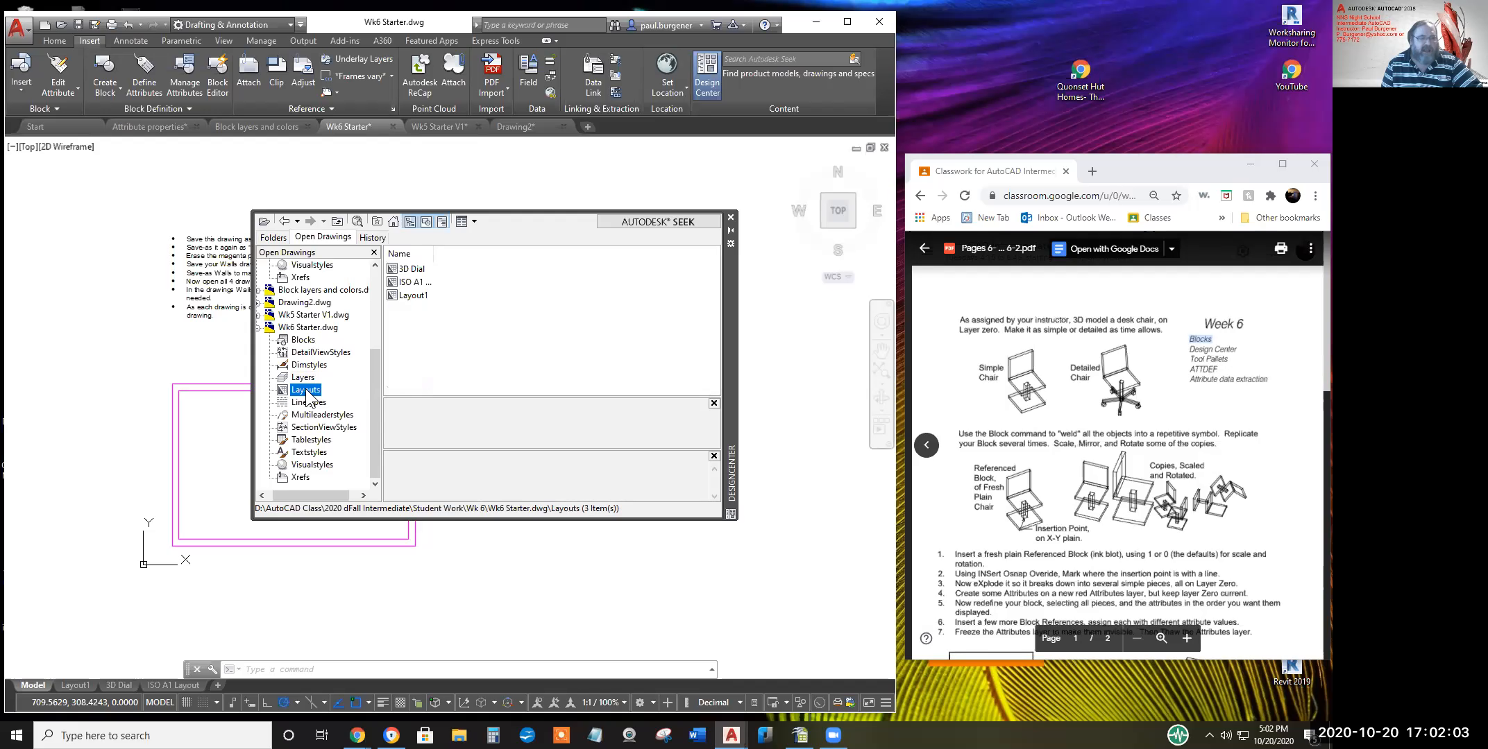
click(411, 269)
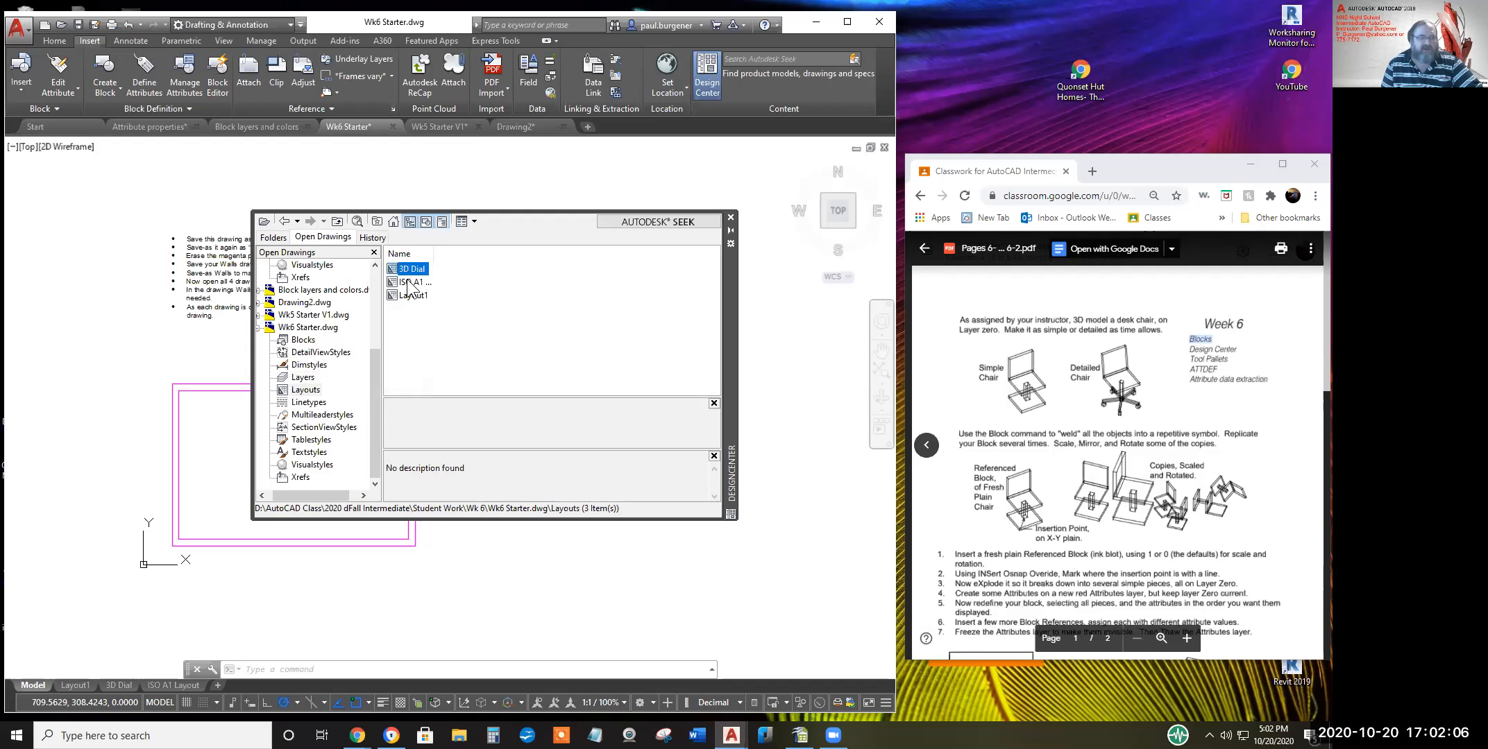
click(411, 283)
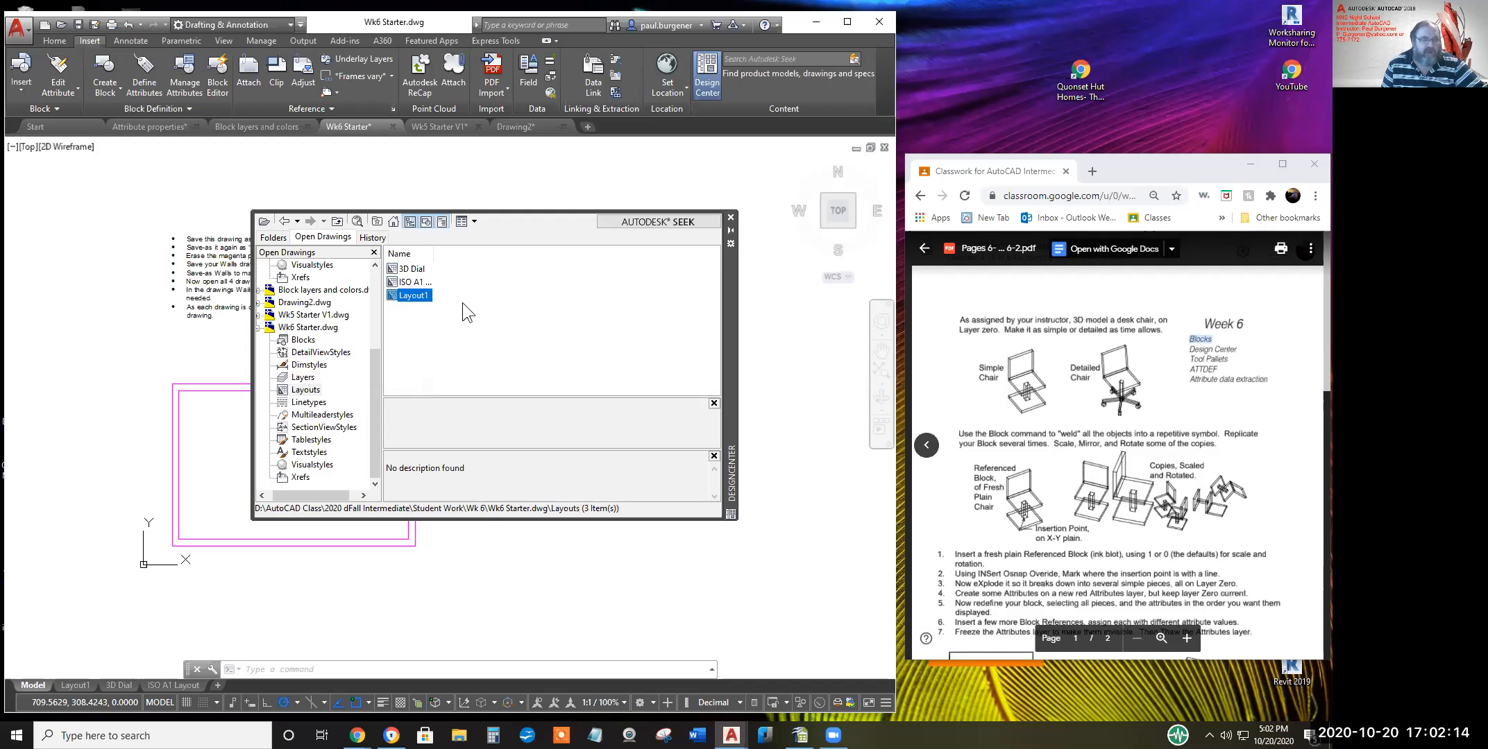
click(313, 405)
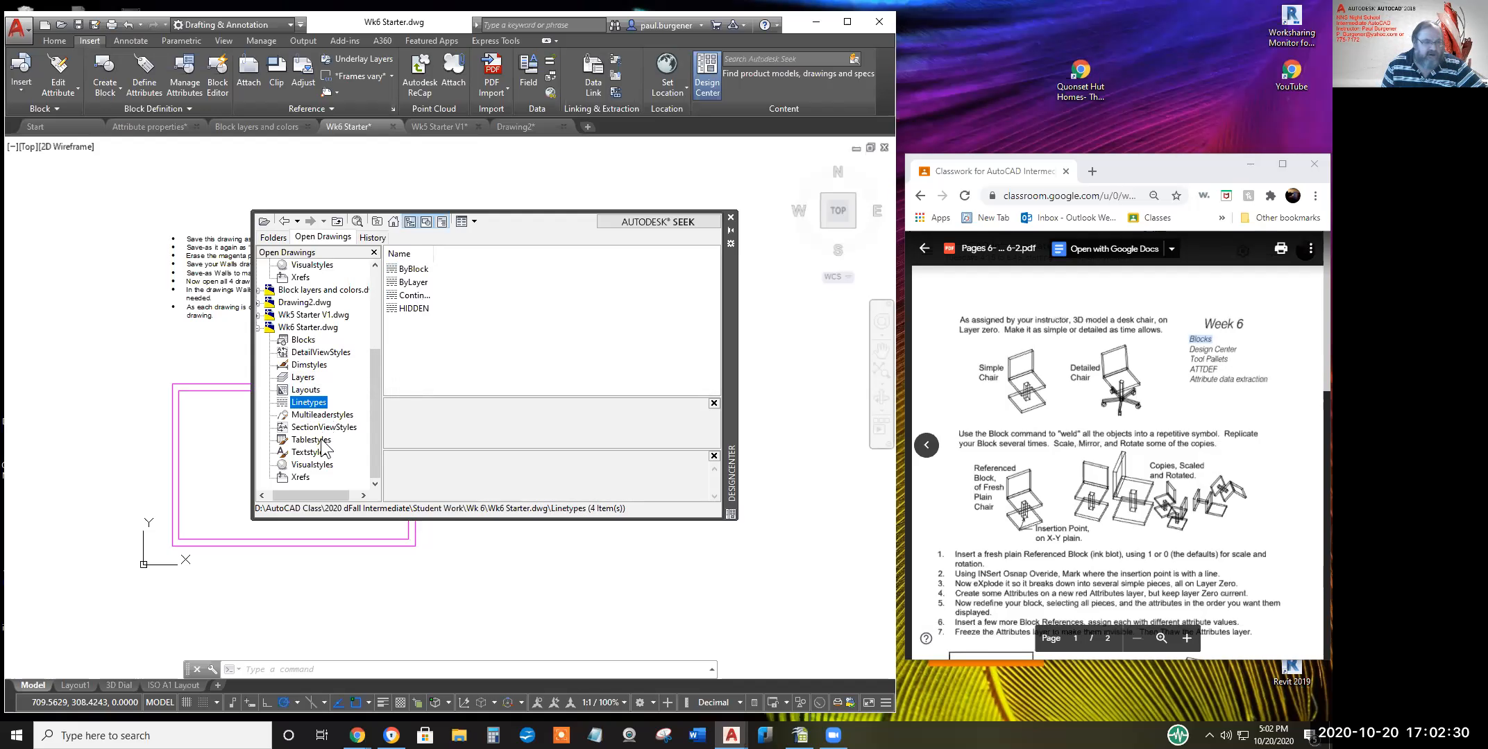
click(294, 478)
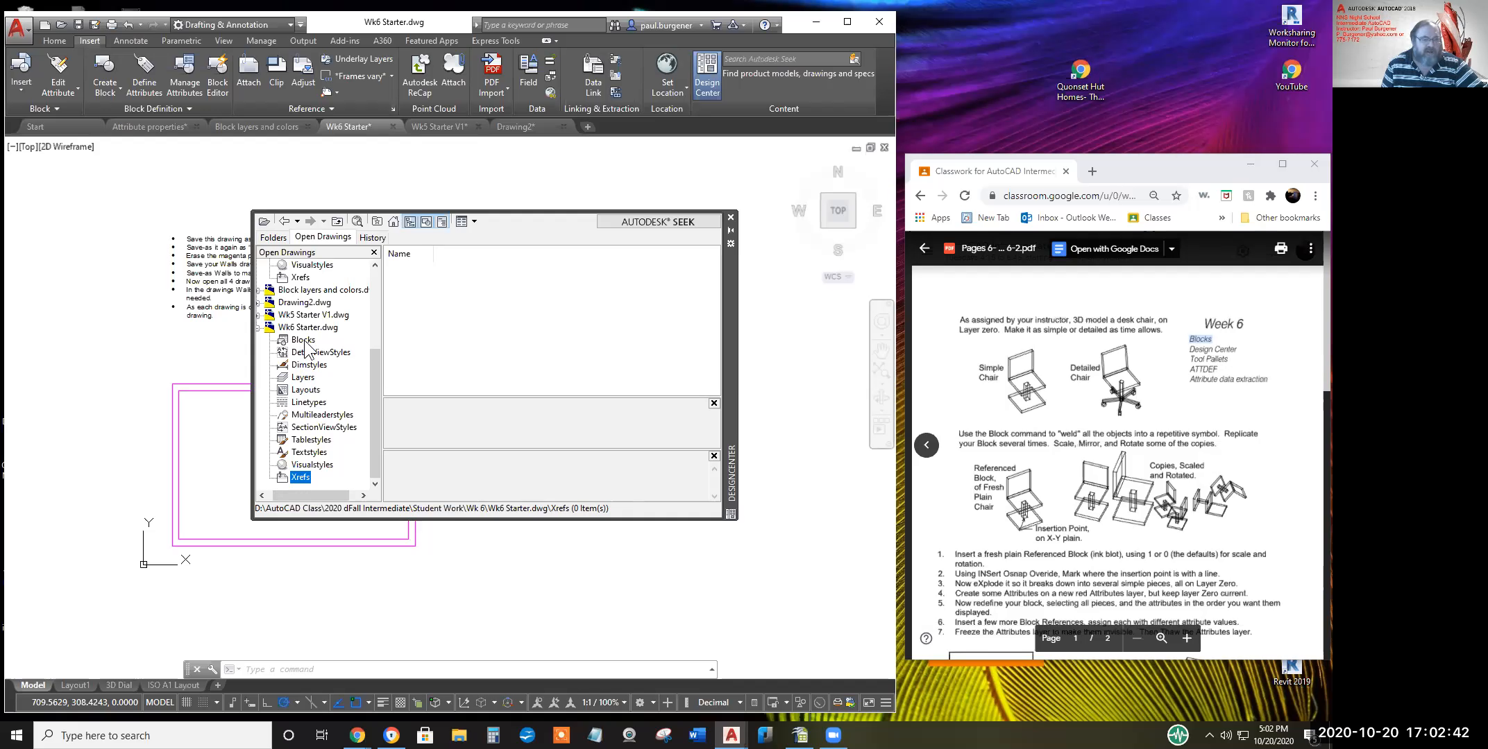
Show Wk6 Starter's 50 blocks as large preview icons
click(304, 340)
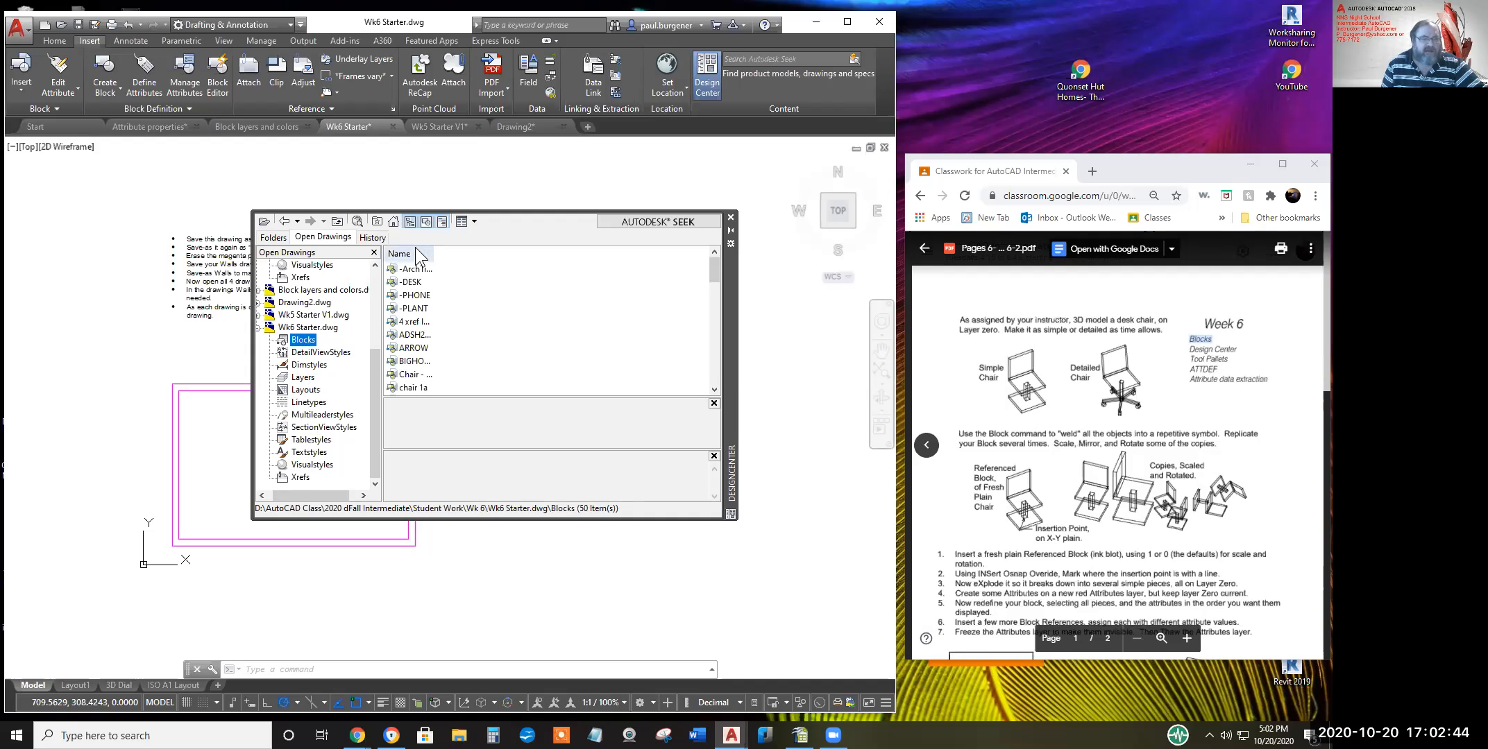
click(475, 222)
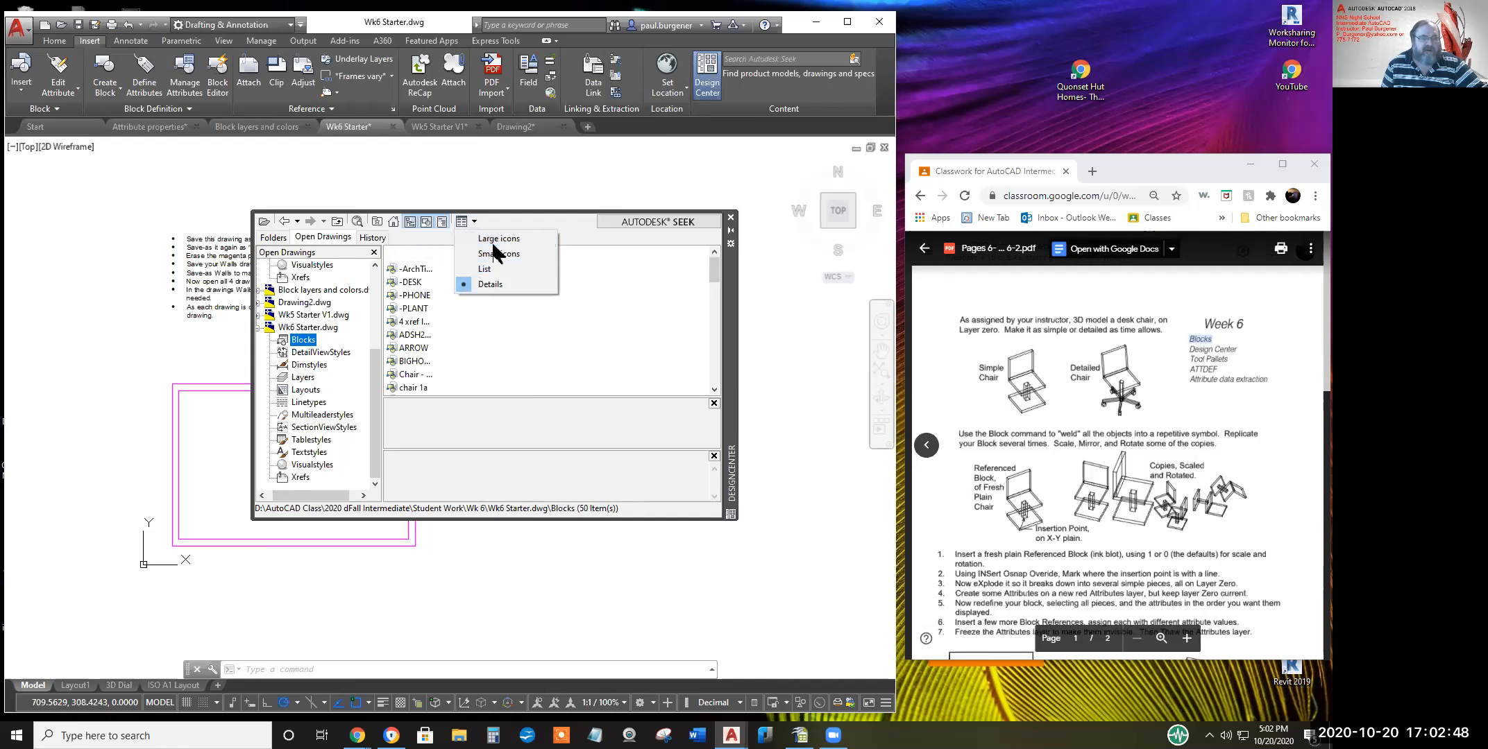
click(494, 239)
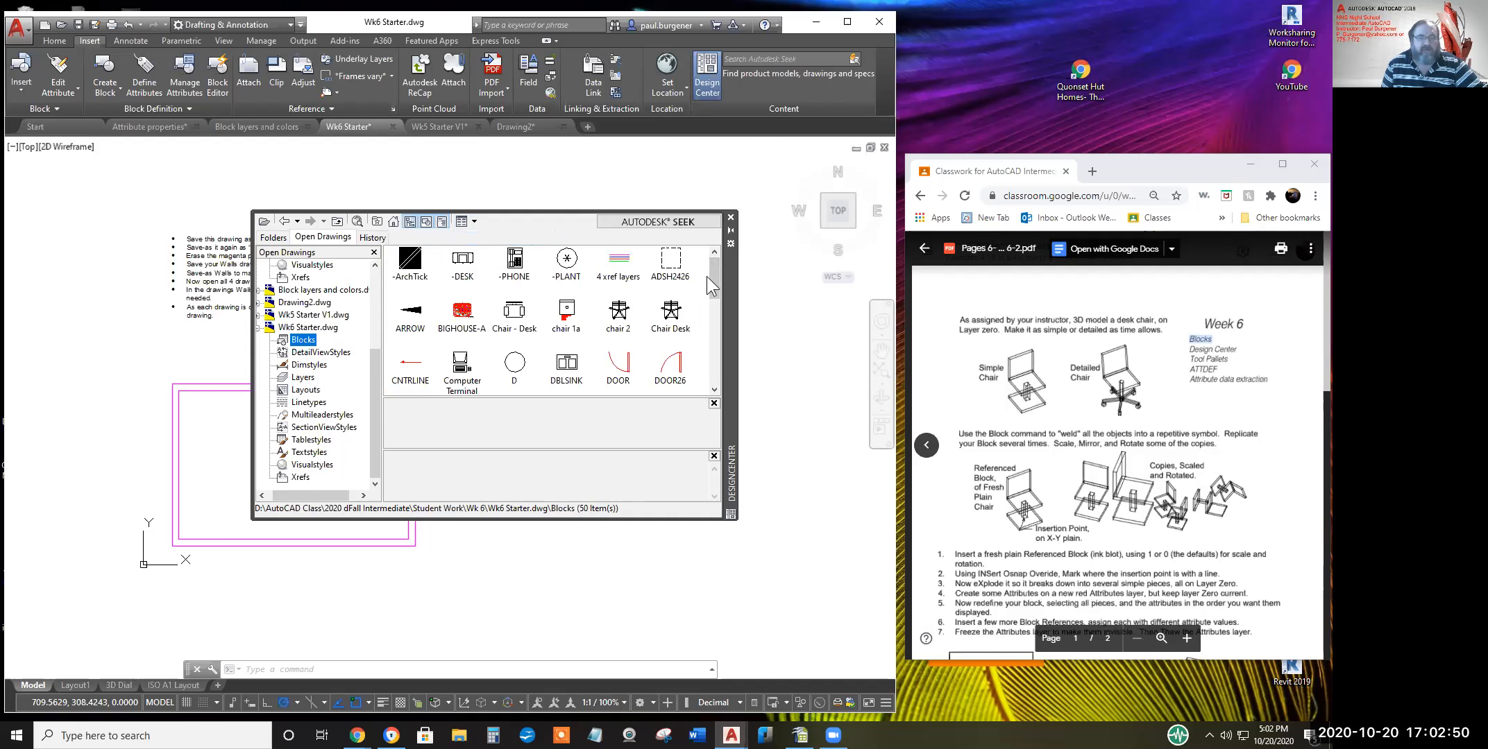
Preview chair 2 and Chair Desk, drag a chair 2 into the drawing, and close DesignCenter
click(613, 314)
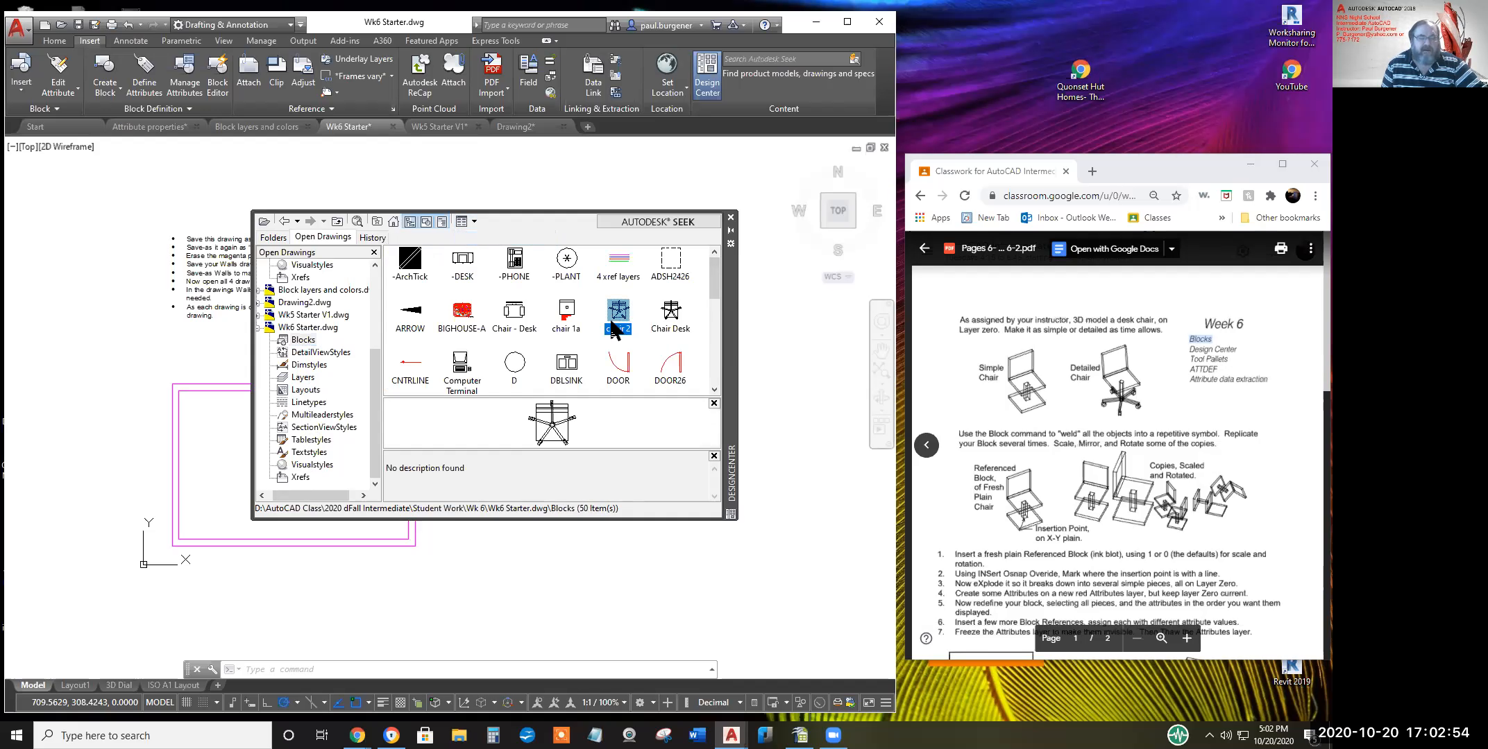
click(672, 316)
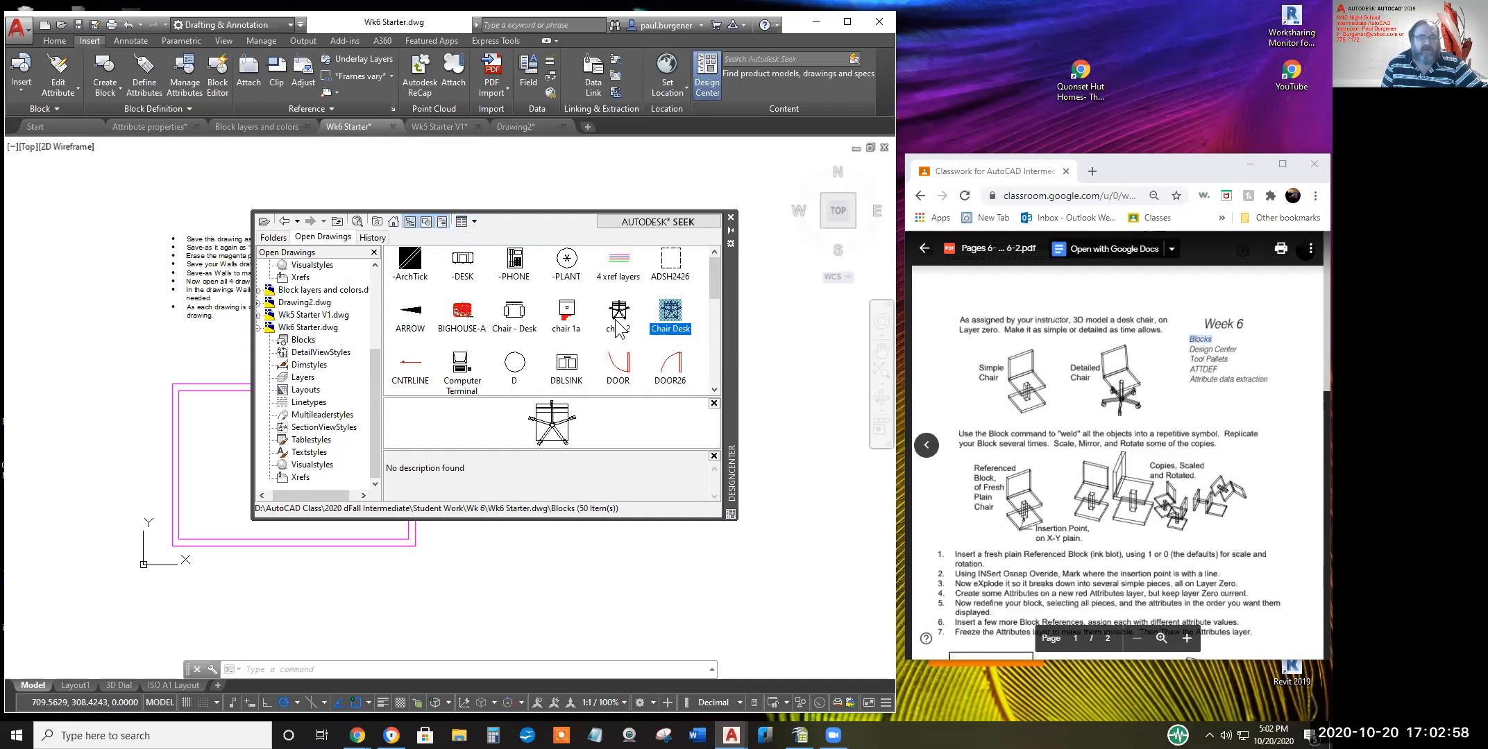
click(618, 315)
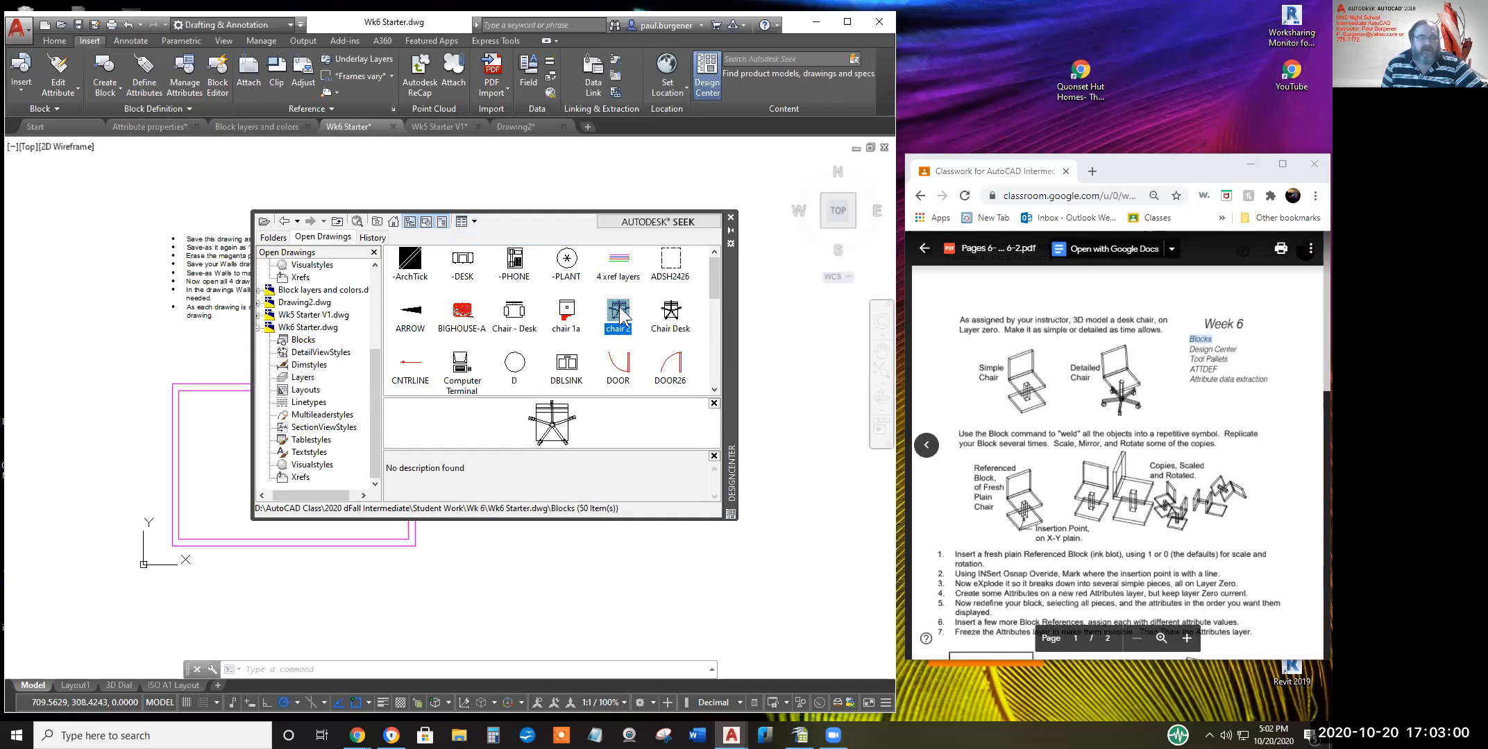
mouse_move(620, 307)
mouse_down()
mouse_move(717, 361)
mouse_move(818, 362)
mouse_up()
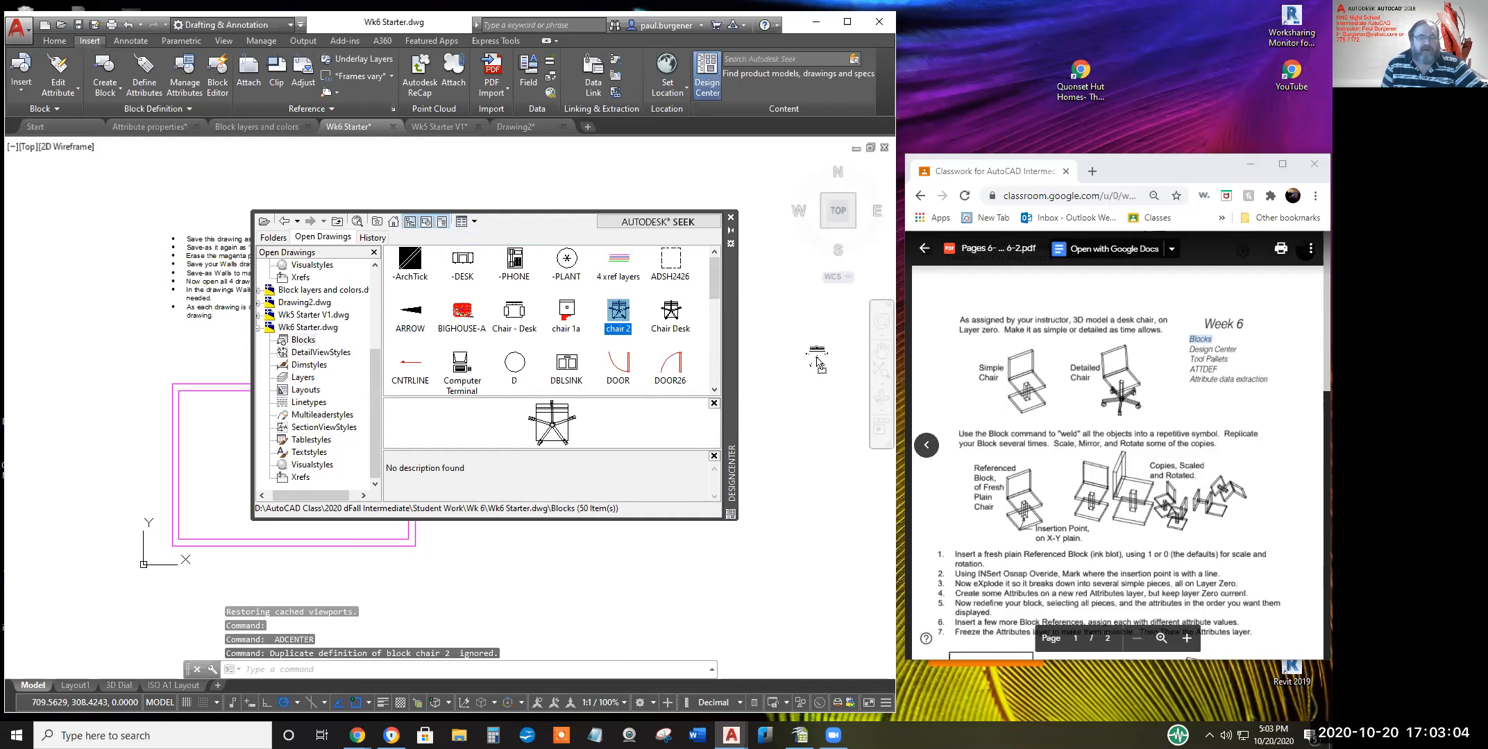
click(730, 220)
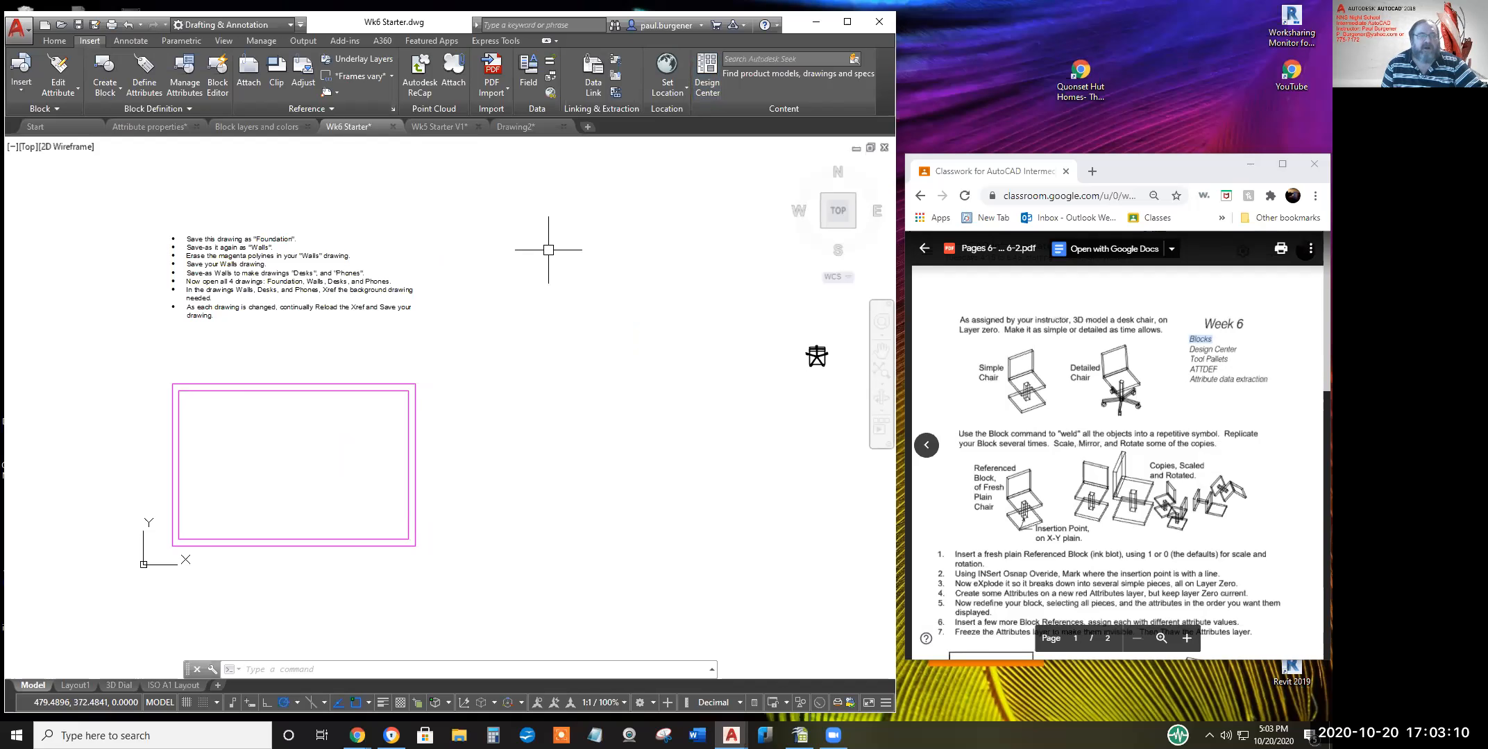
Switch to Drawing2, reopen DesignCenter, and insert Chair Desk blocks from Wk6 Starter
click(535, 127)
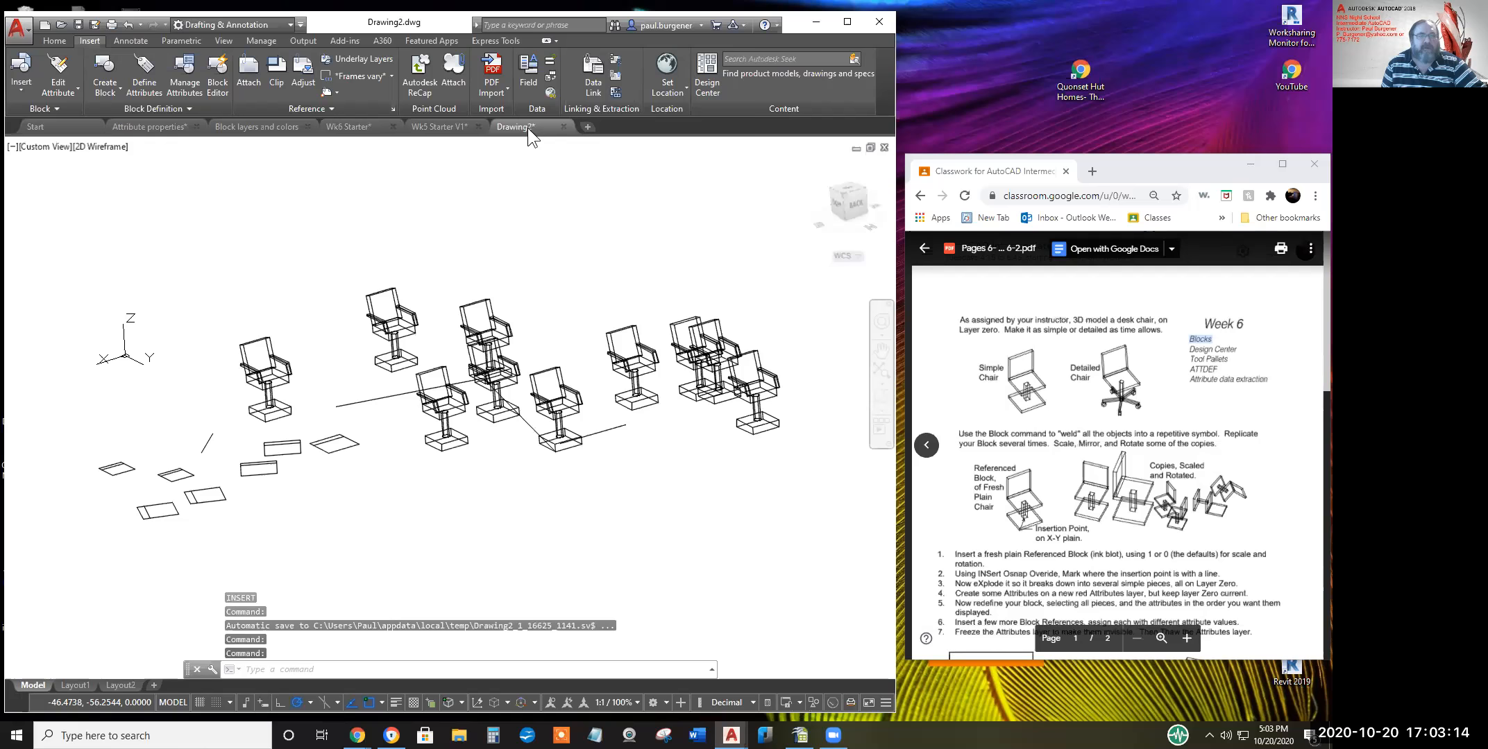
click(706, 85)
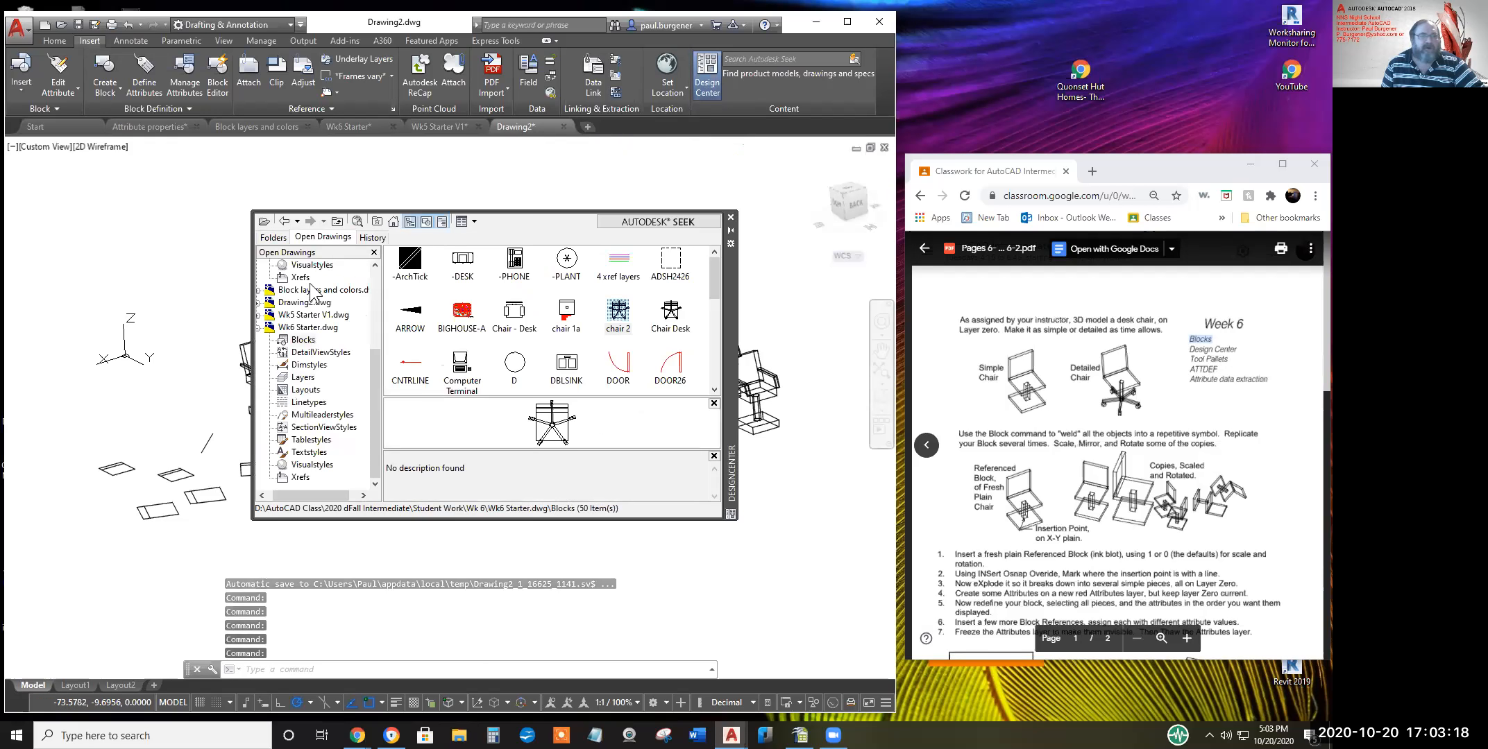
click(303, 340)
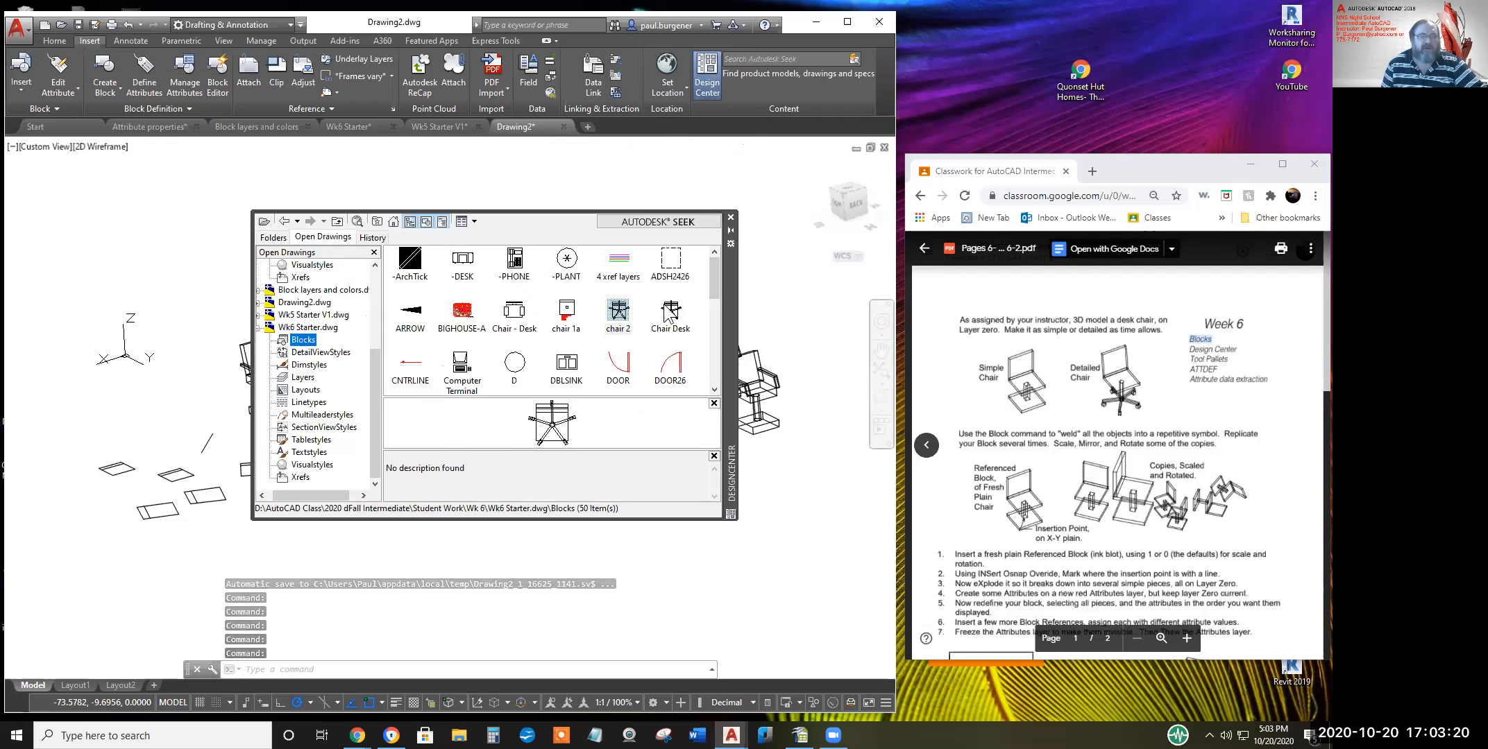
drag(670, 312, 807, 322)
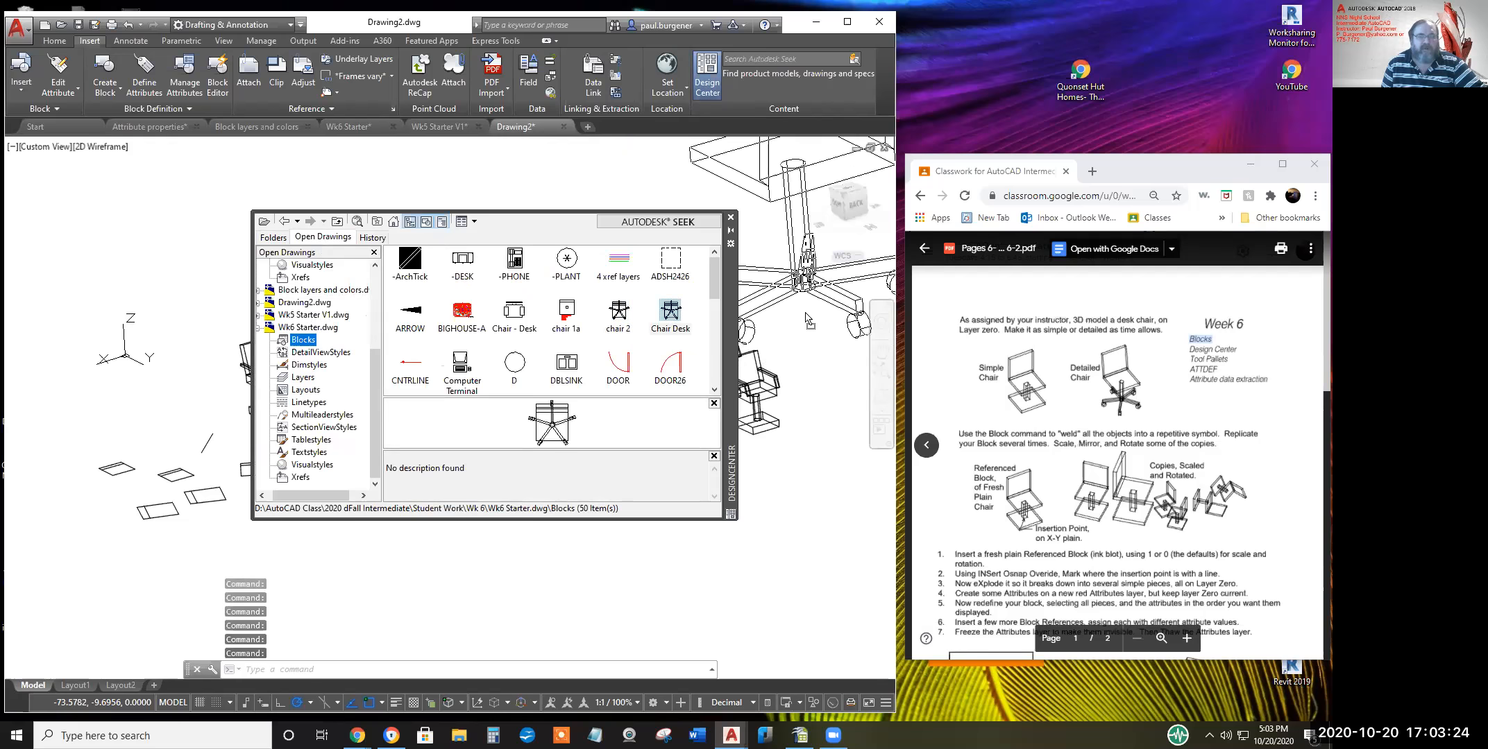
scroll(799, 376, down, 3)
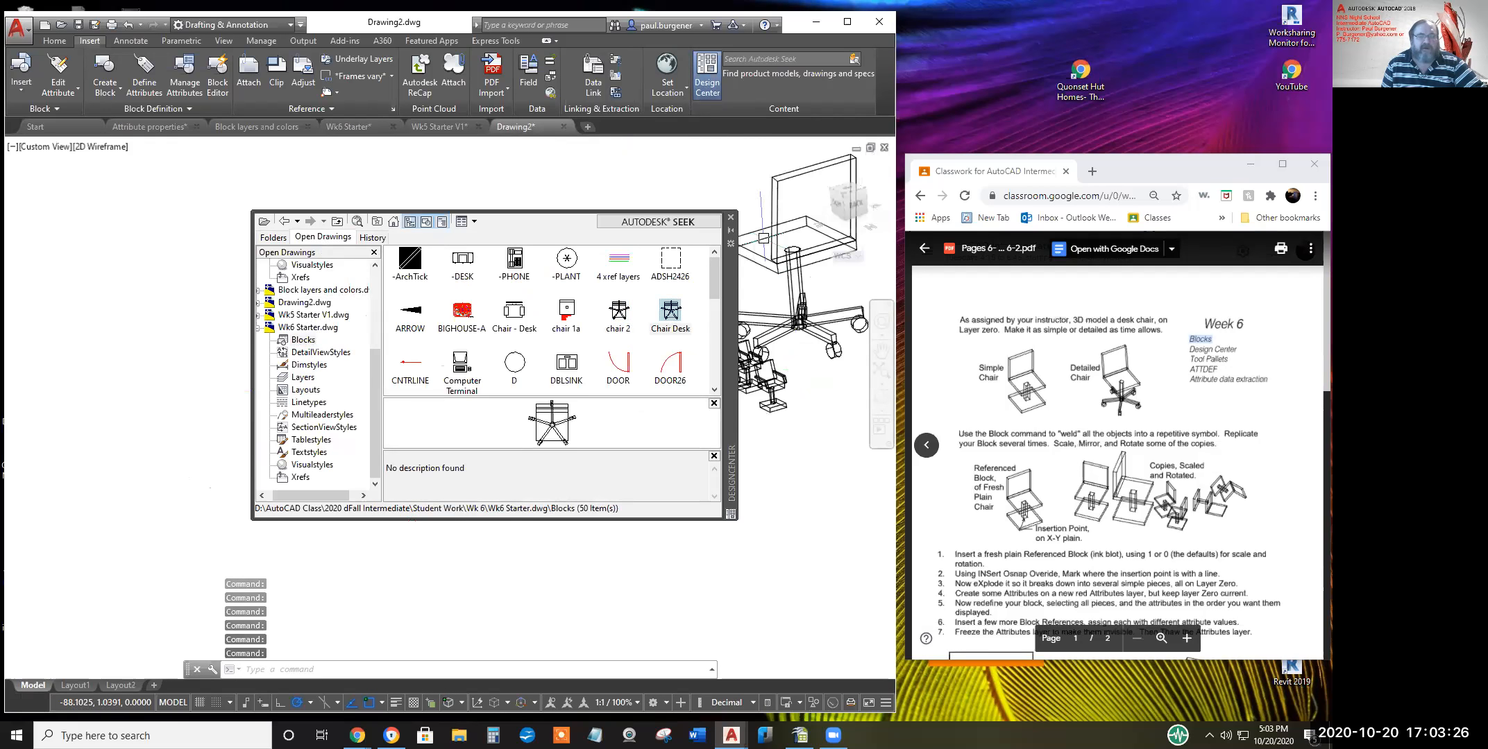
drag(730, 280, 577, 320)
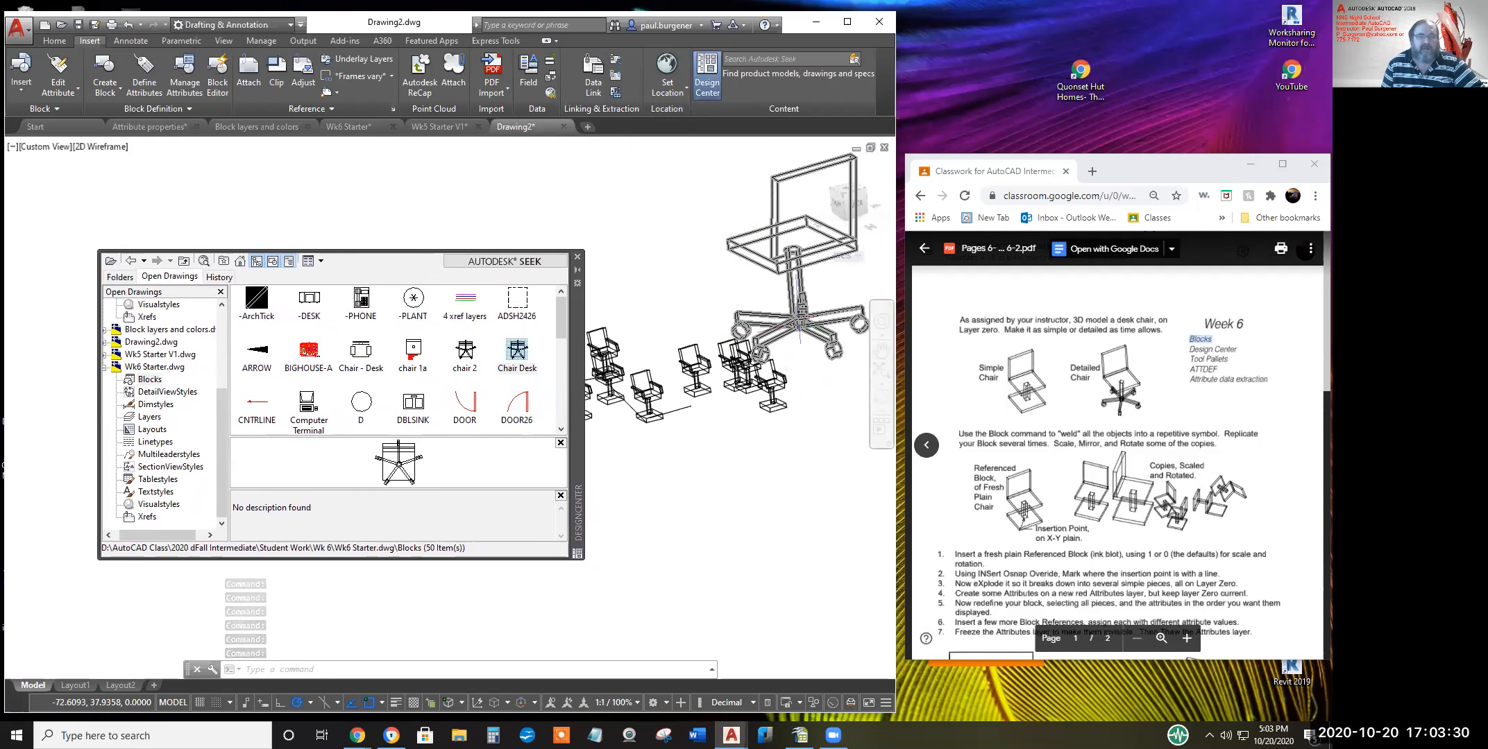
drag(372, 361, 662, 225)
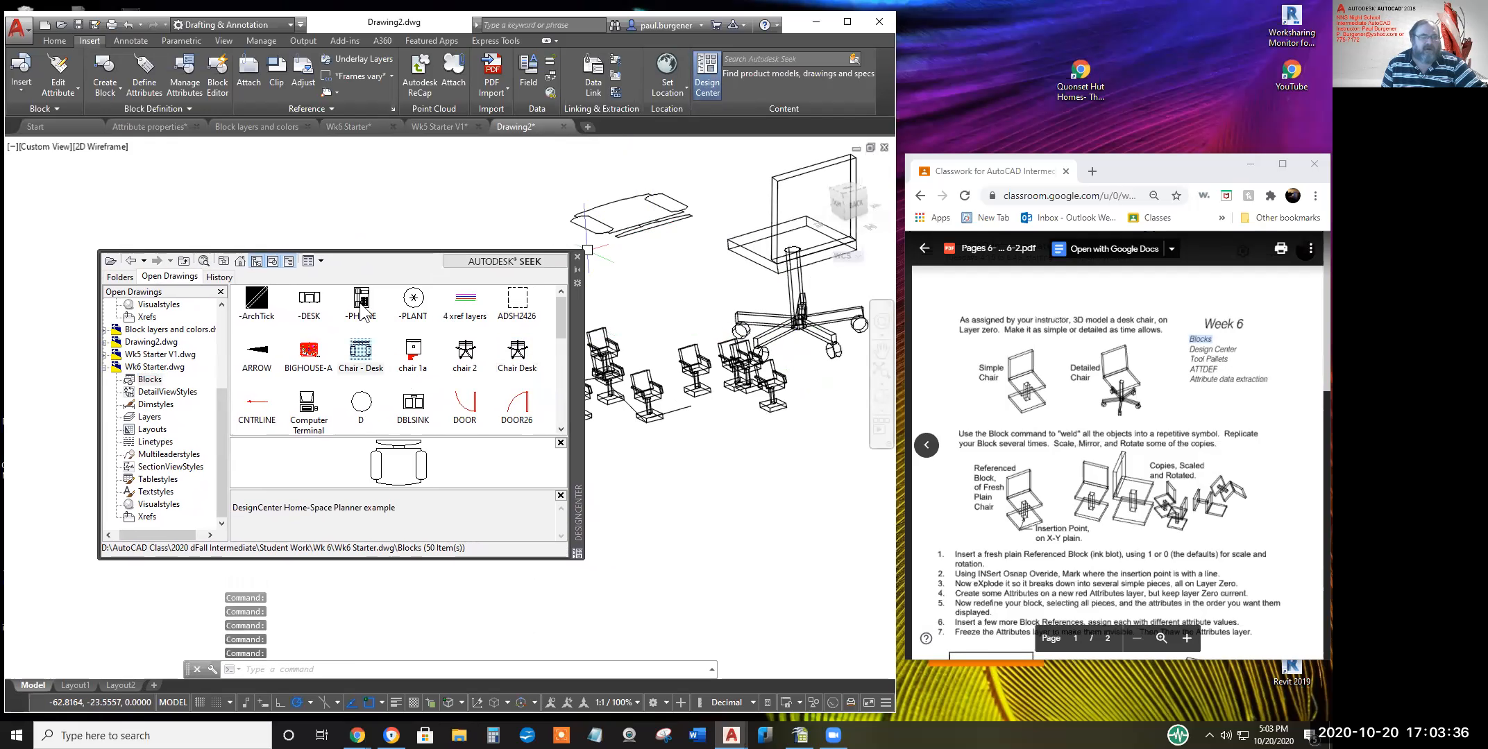
Drag the -PHONE block into Drawing2, then preview the BIGHOUSE-A block
click(362, 314)
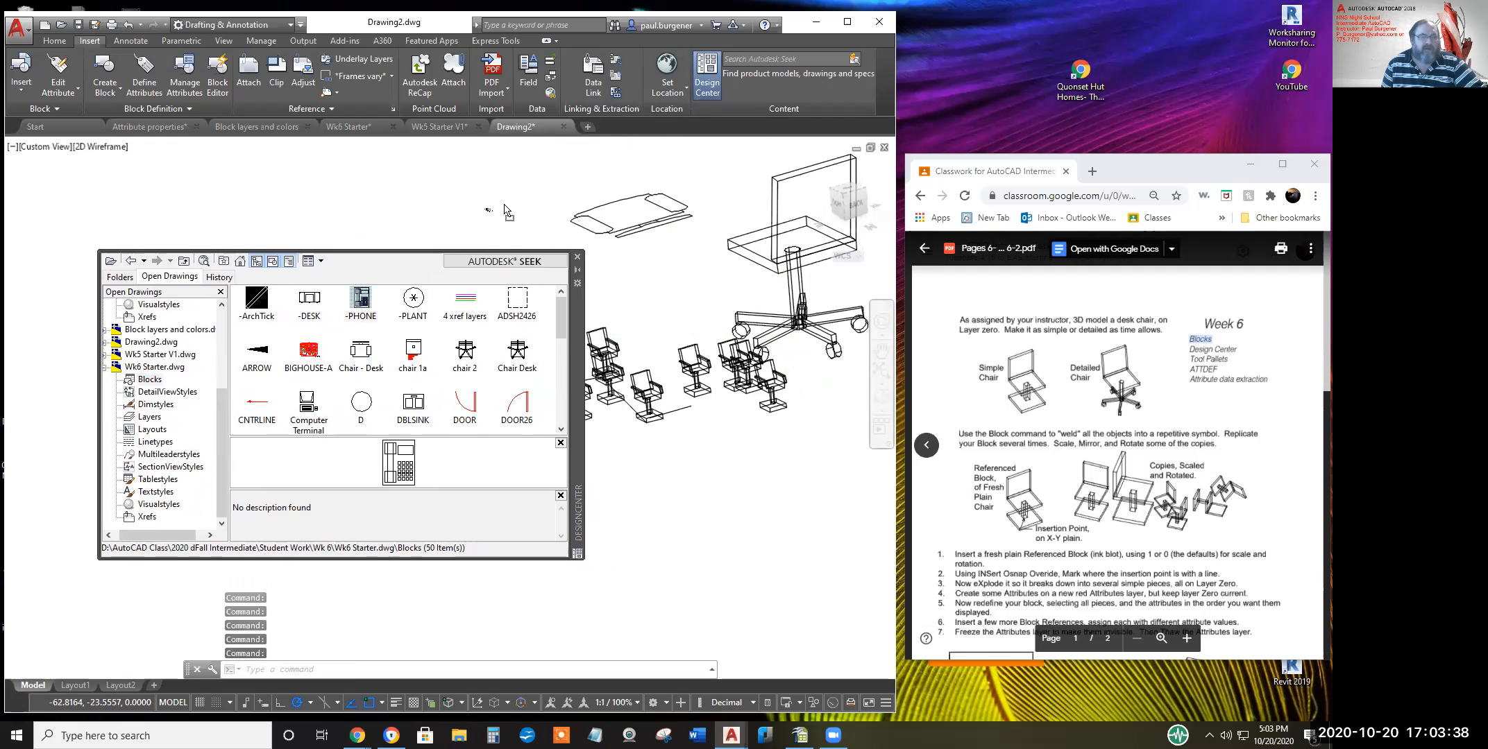
drag(509, 214, 522, 244)
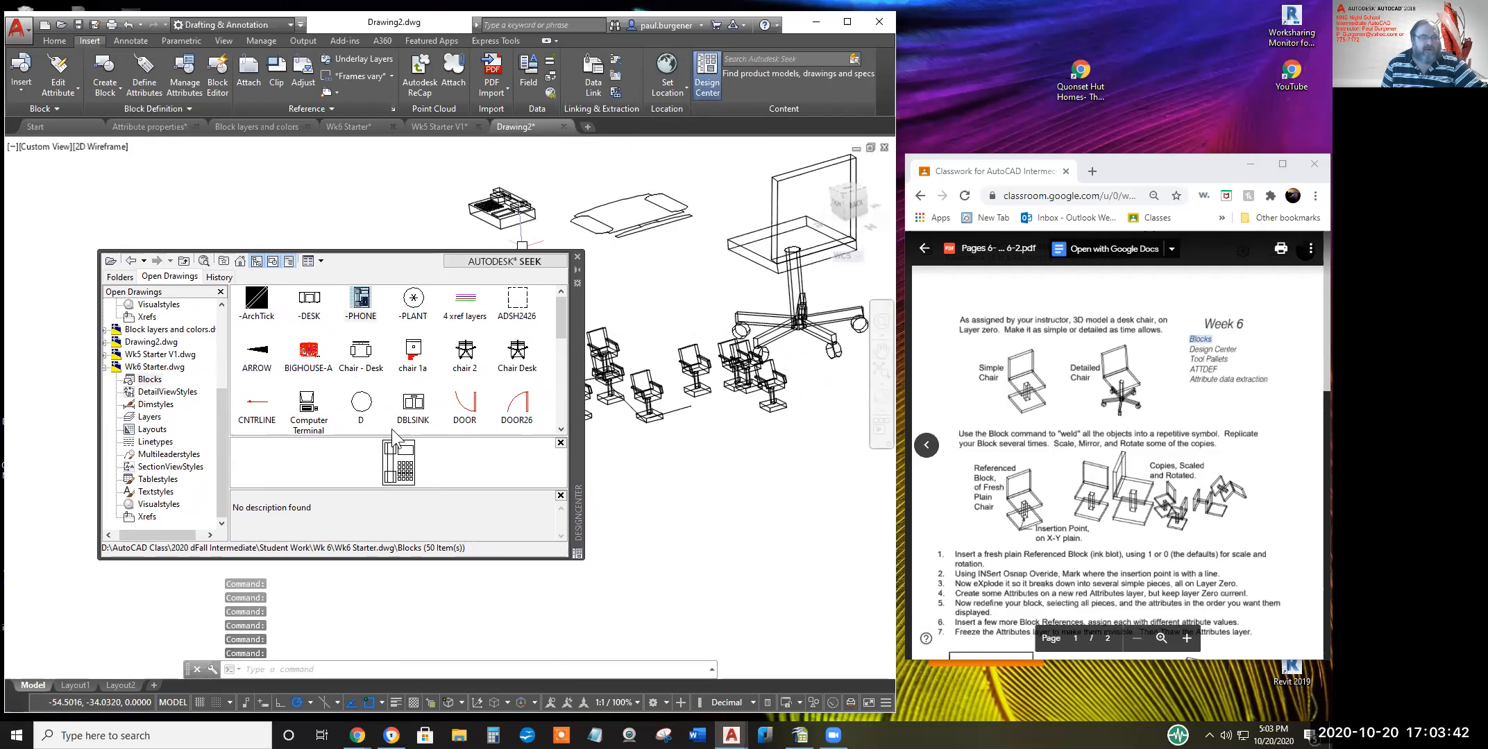
click(308, 356)
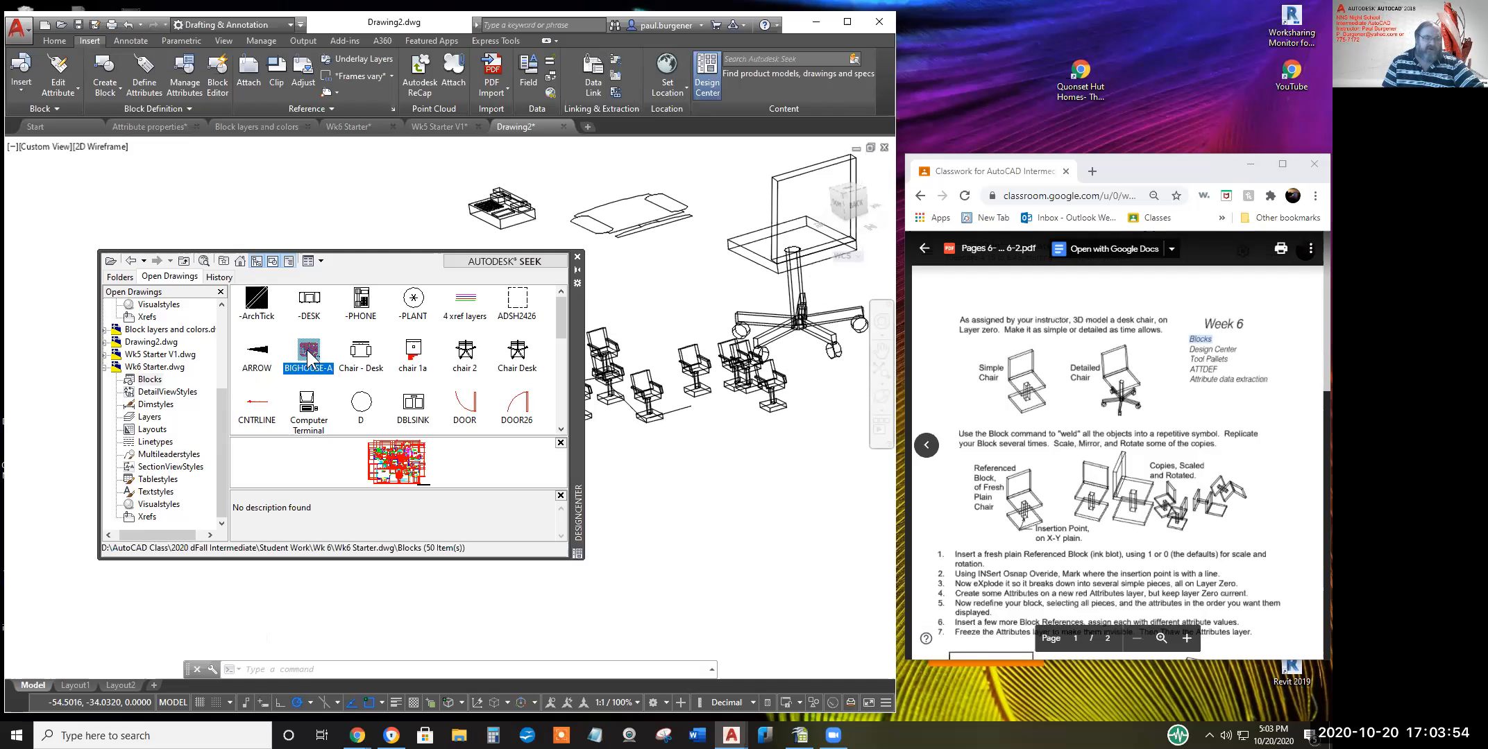
Drag BIGHOUSE-A into Drawing2, zoom to extents, set the Home top view, and close DesignCenter
mouse_move(358, 370)
mouse_down()
mouse_move(704, 506)
mouse_move(778, 488)
mouse_move(813, 428)
mouse_up()
middle_click(813, 427)
middle_click(812, 427)
scroll(813, 425, down, 6)
click(794, 166)
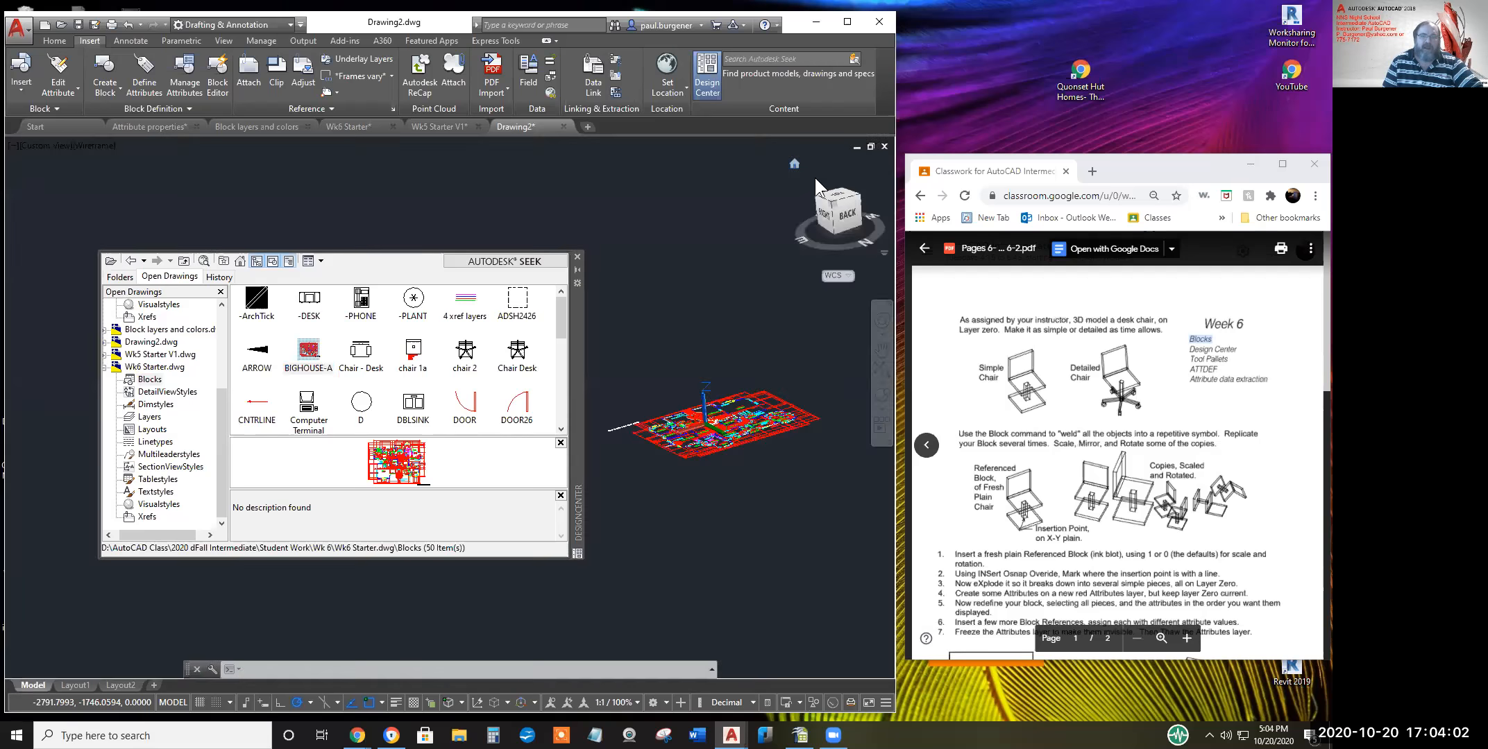
click(576, 256)
scroll(380, 456, up, 5)
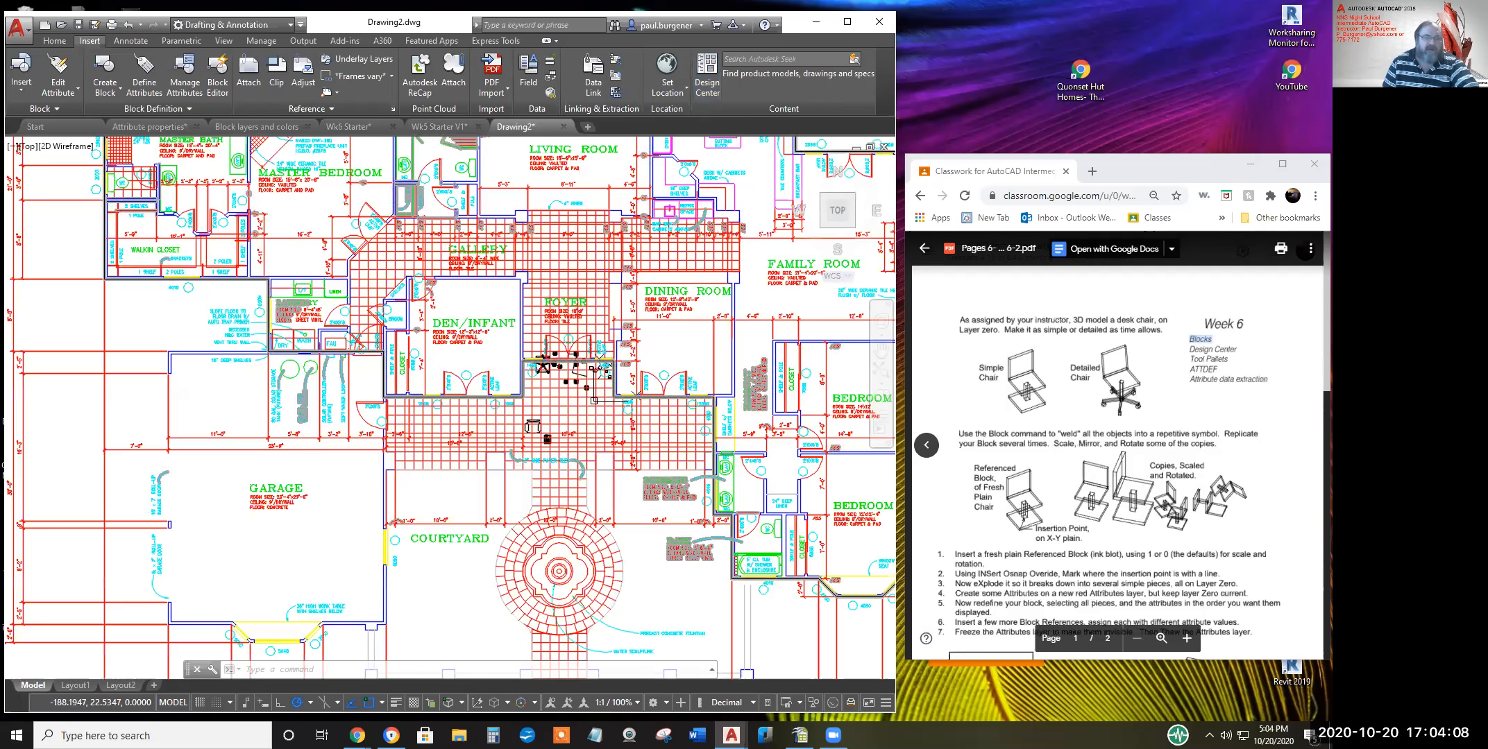
scroll(472, 380, up, 4)
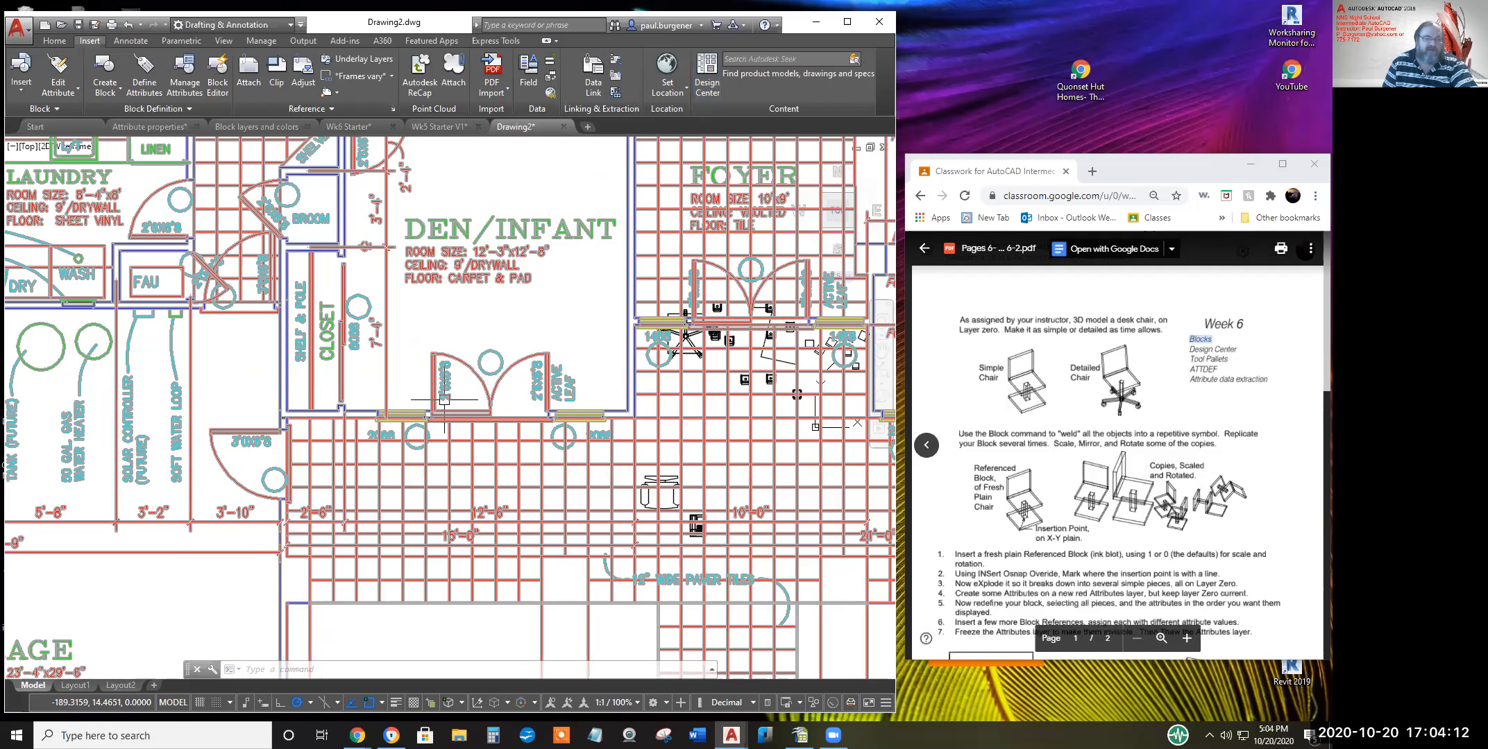
scroll(482, 445, down, 2)
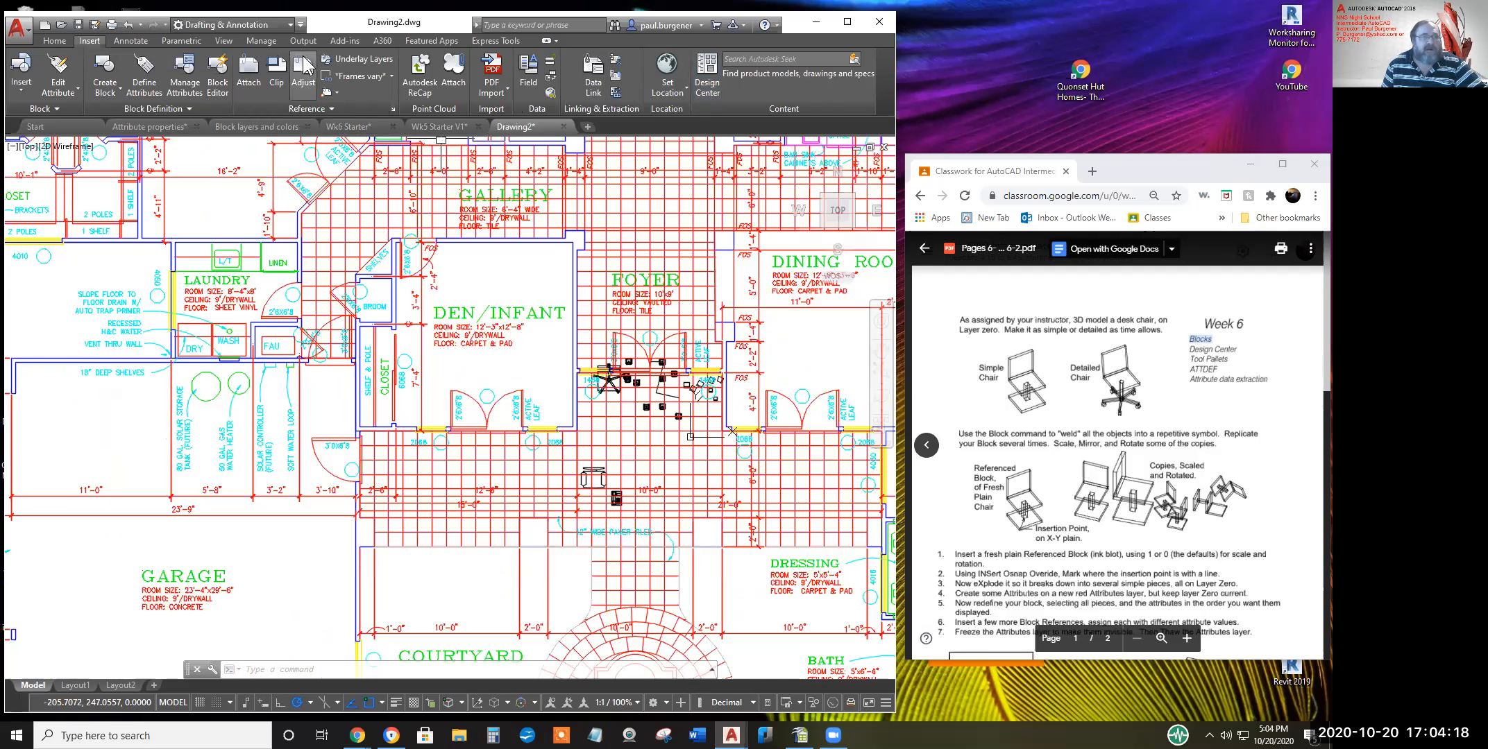
Explode the BIGHOUSE-A floor-plan block from the Home tab
click(55, 41)
click(241, 76)
click(505, 390)
key(Return)
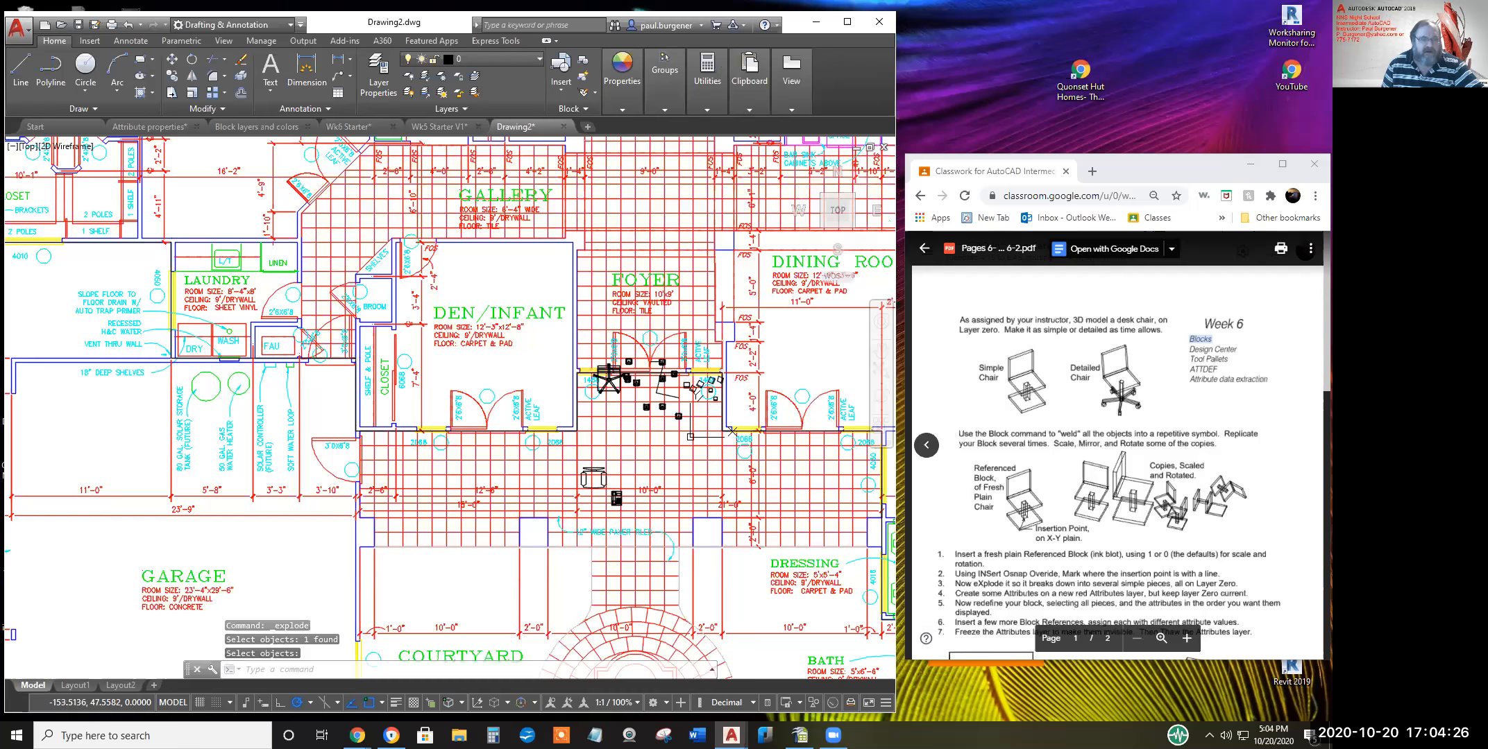
Stretch the door beside the Den/Infant upward using its grip
click(505, 392)
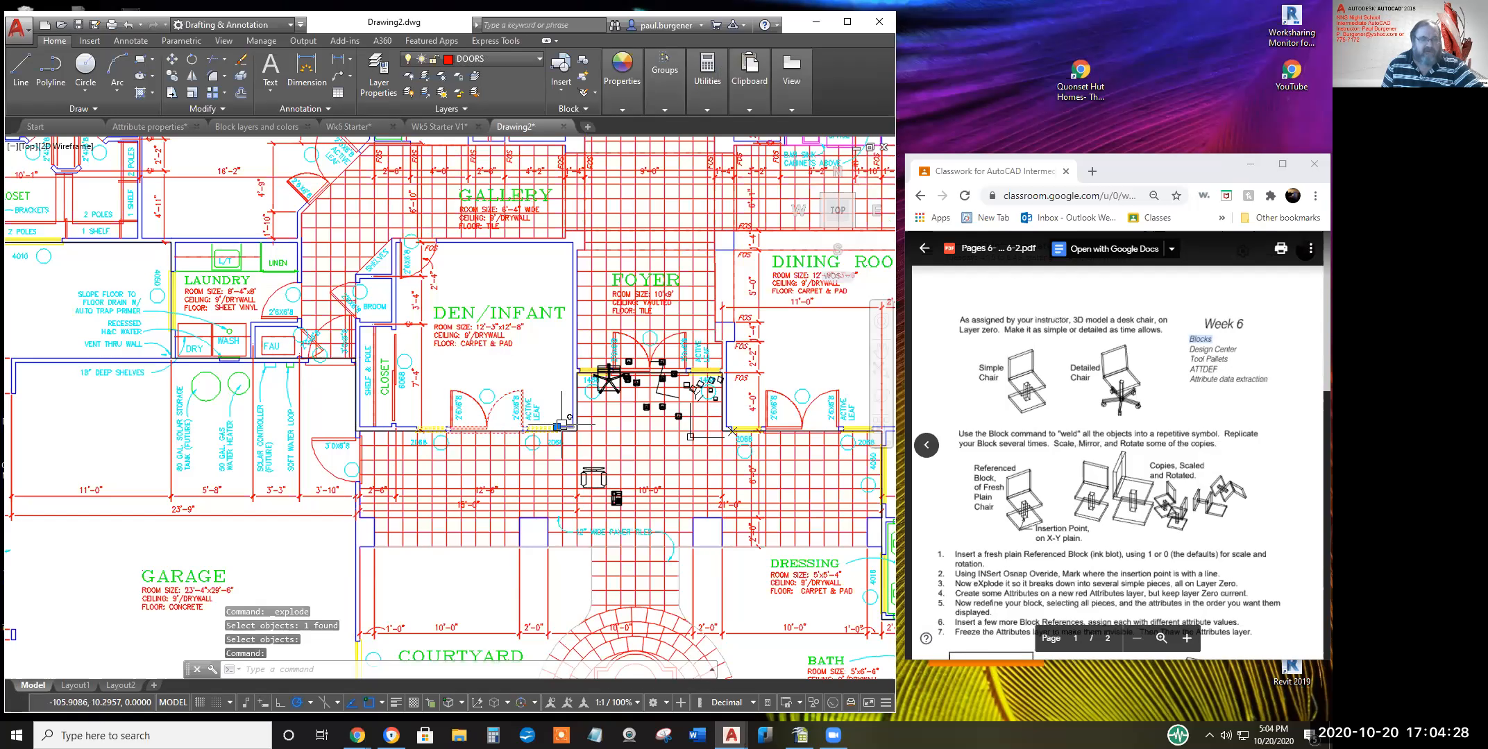
click(556, 426)
click(556, 368)
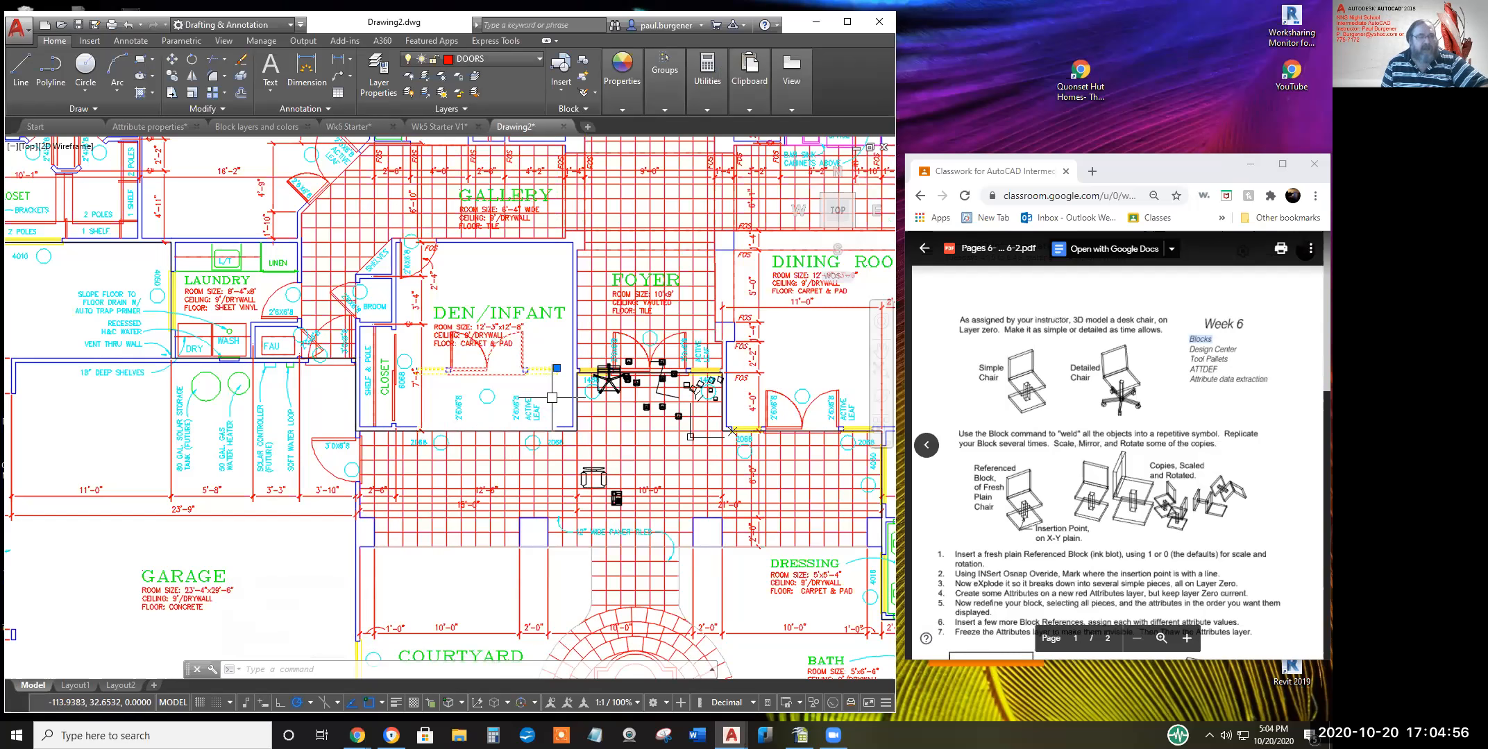
Select a short laundry line, zoom around the plan, then clear the selection
click(241, 264)
scroll(215, 262, up, 4)
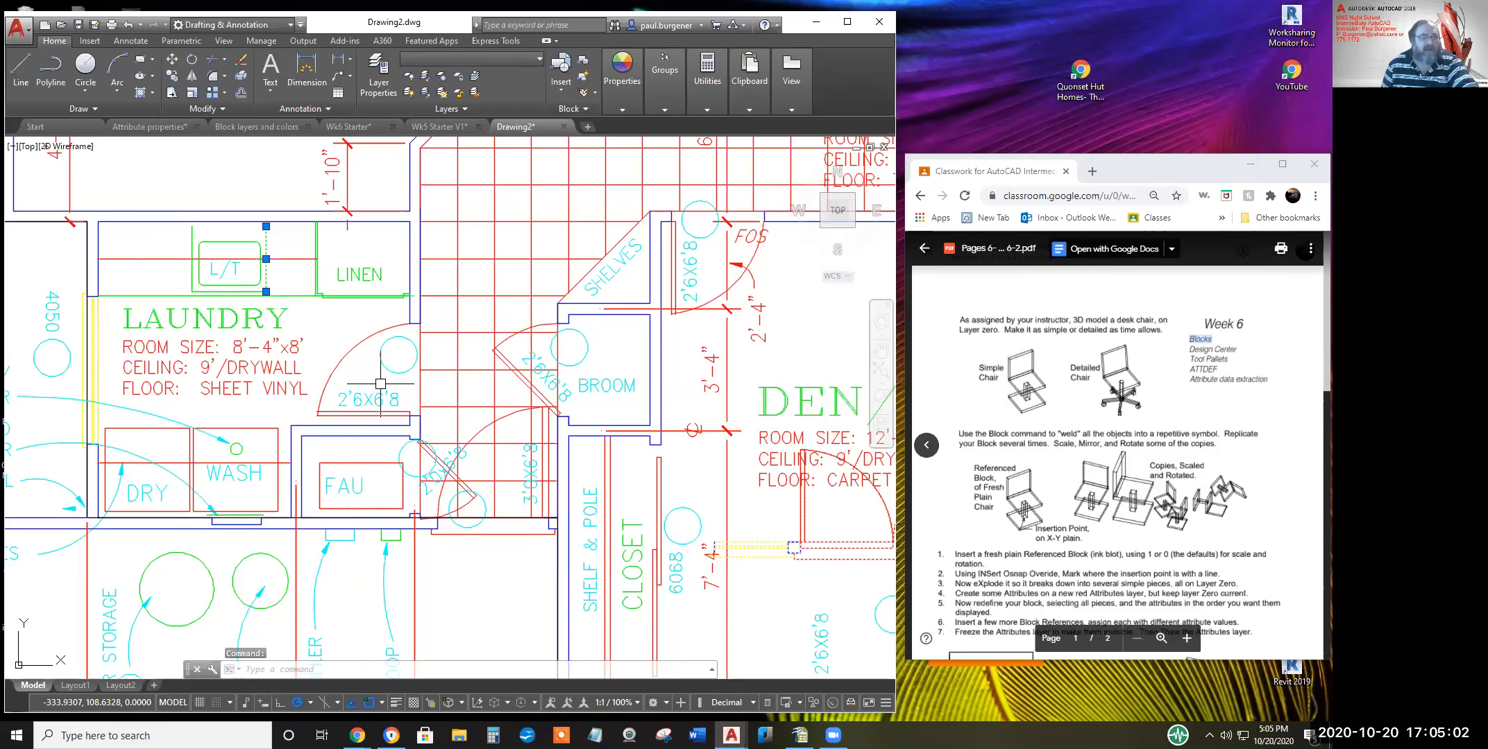
scroll(379, 386, down, 2)
scroll(379, 385, down, 6)
key(Escape)
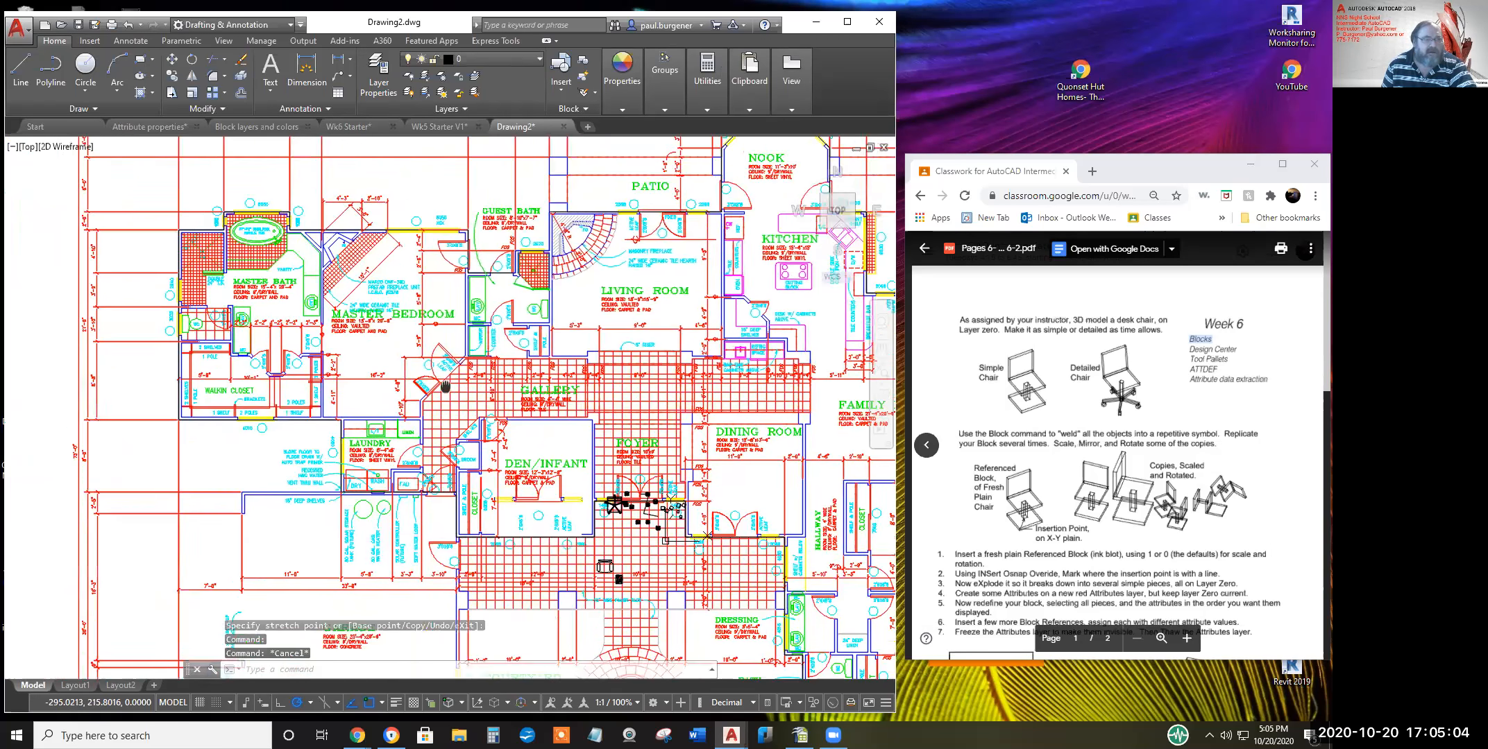
scroll(299, 295, up, 6)
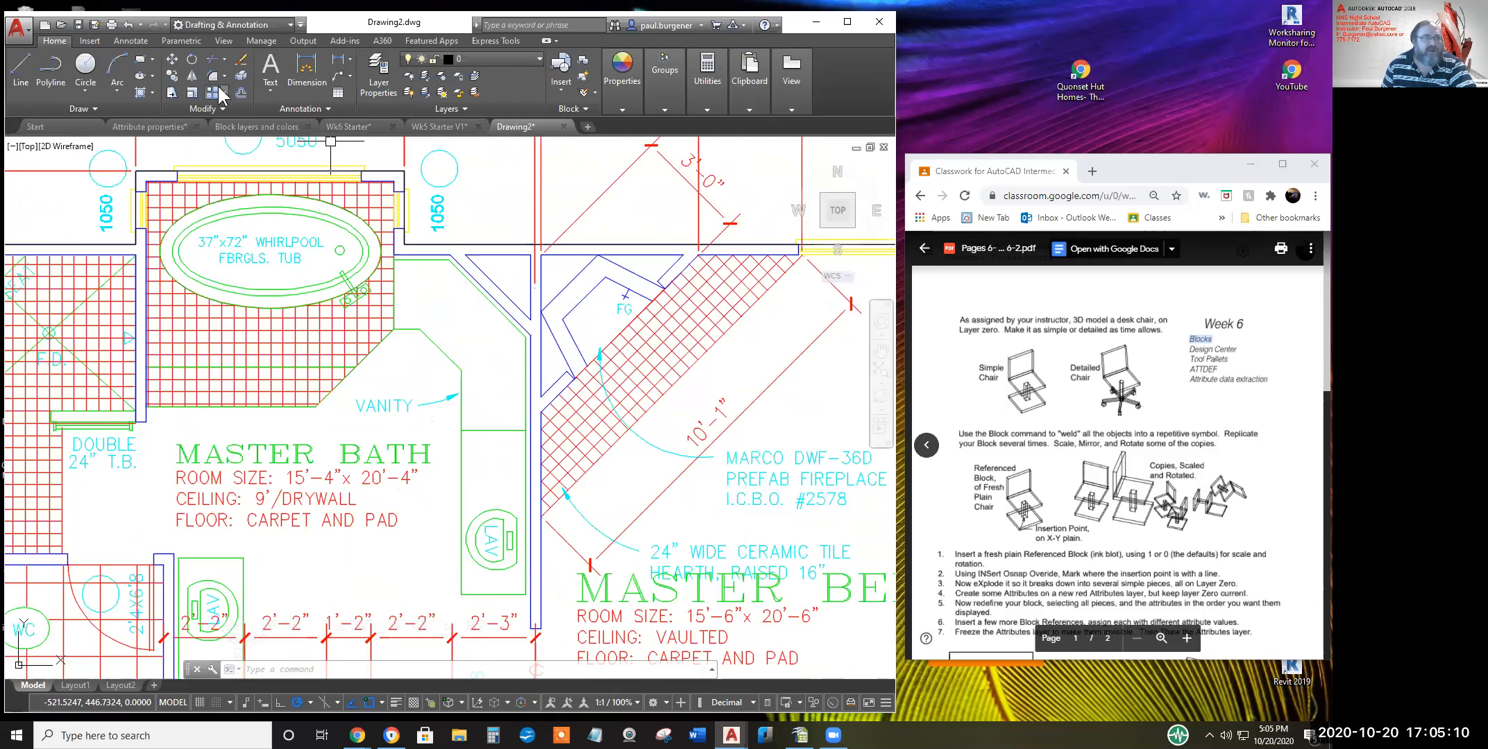
Copy the Master Bath whirlpool tub onto spots over the Master Bedroom fireplace area, then open the layer list
click(172, 75)
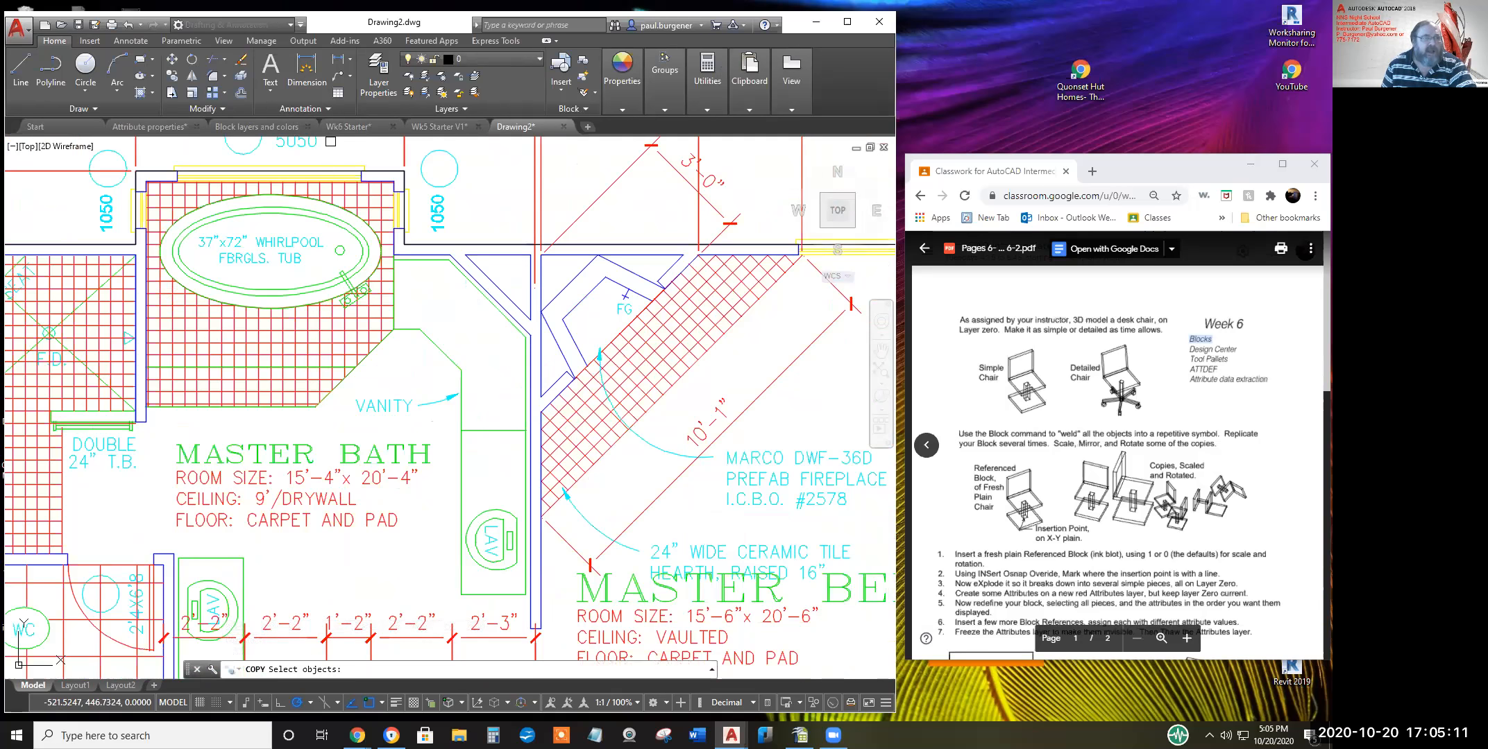
click(304, 212)
key(Return)
click(269, 213)
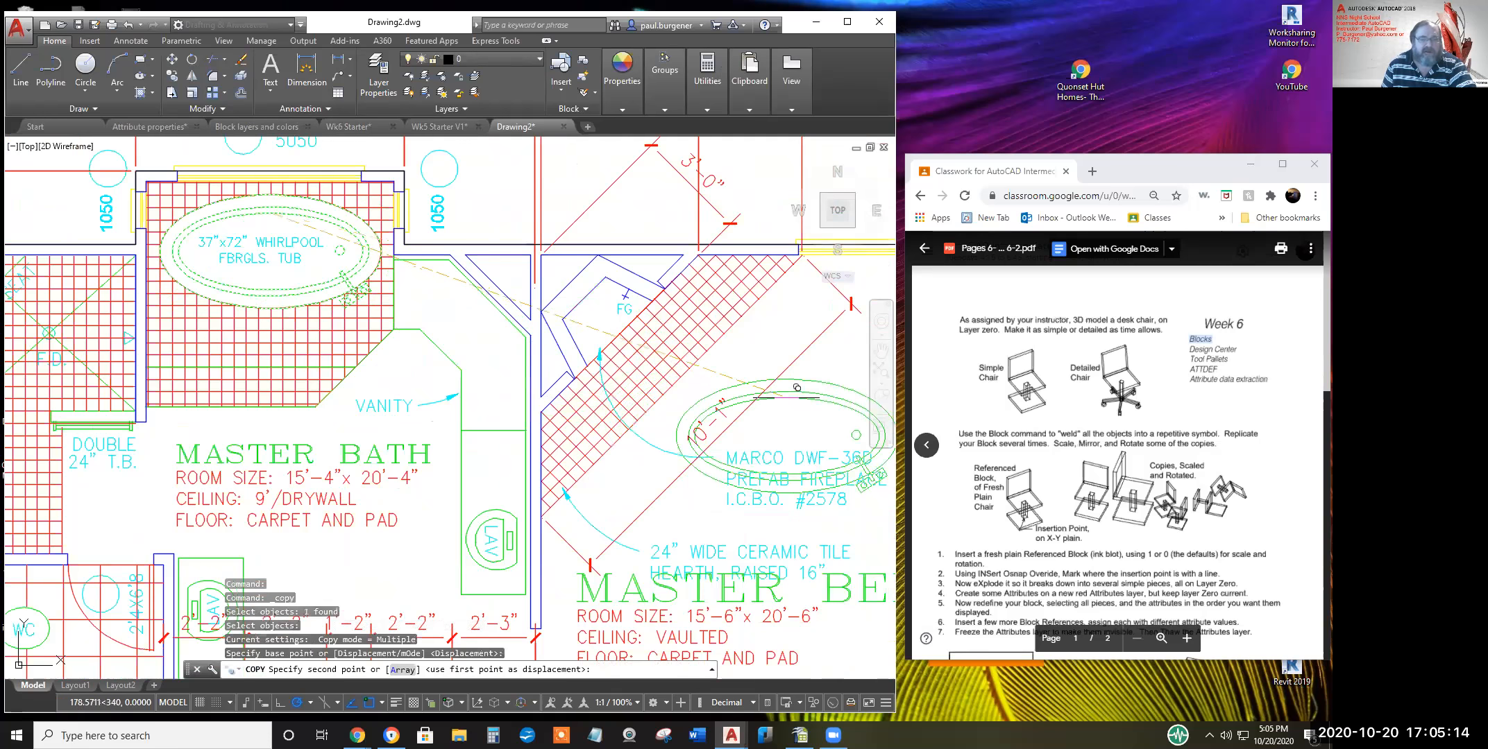
click(750, 446)
click(773, 508)
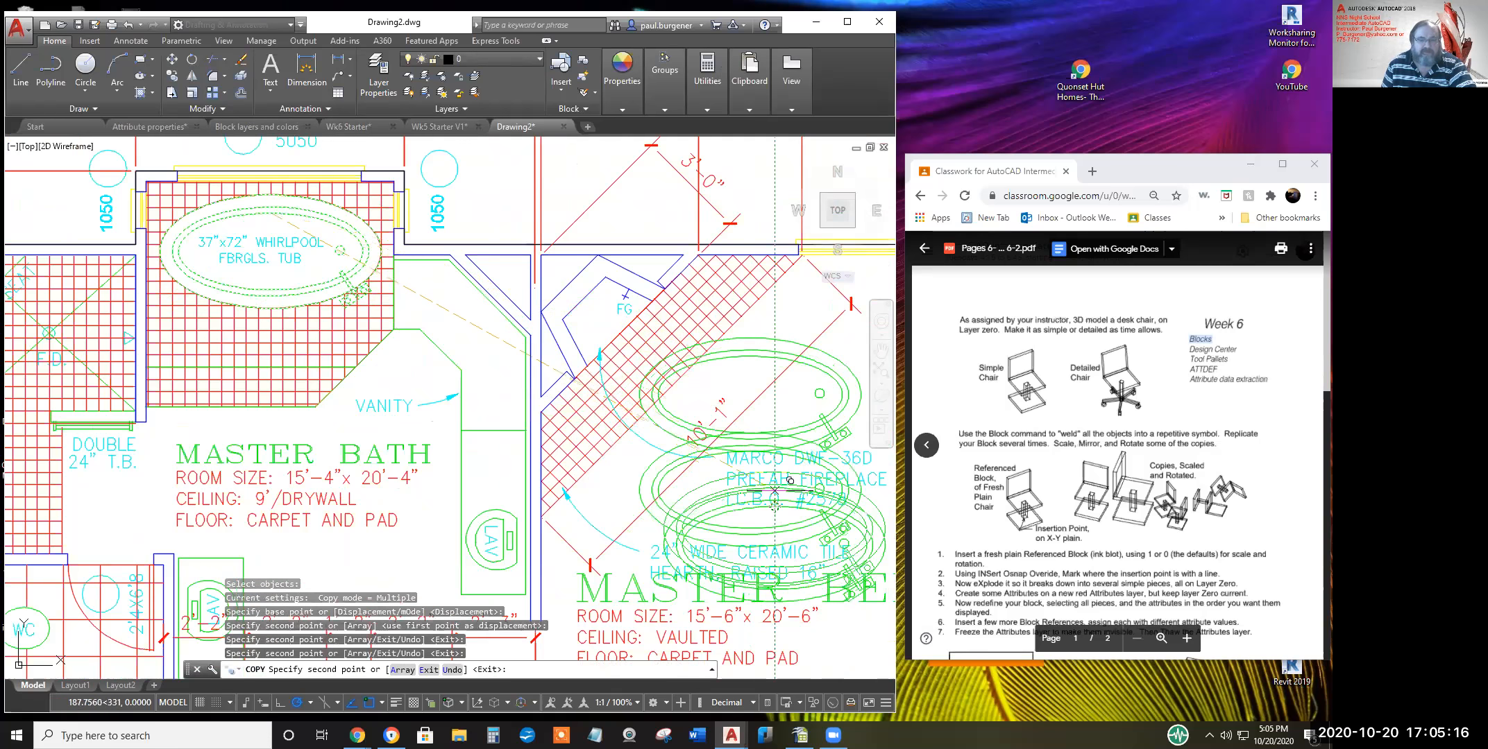
key(Escape)
scroll(666, 406, down, 4)
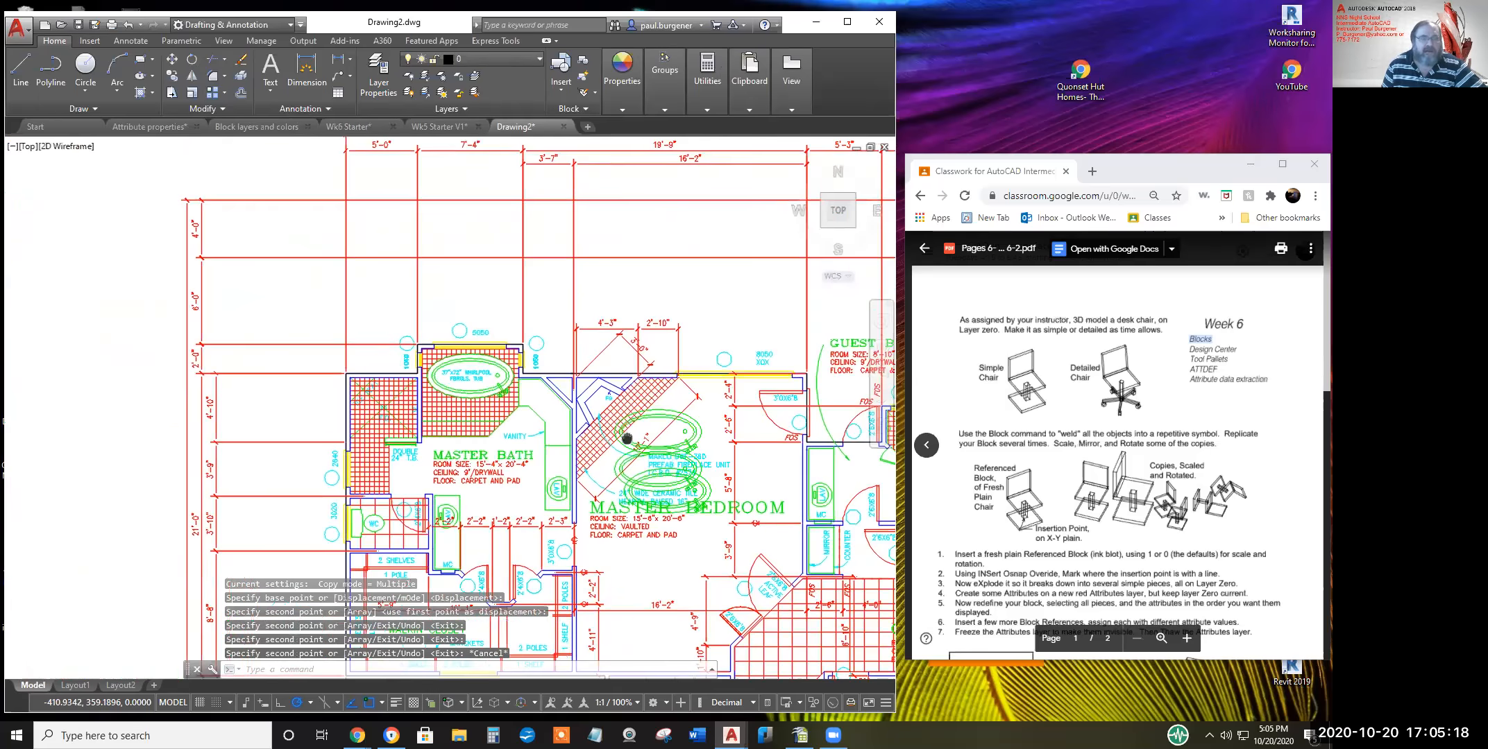
scroll(626, 438, down, 5)
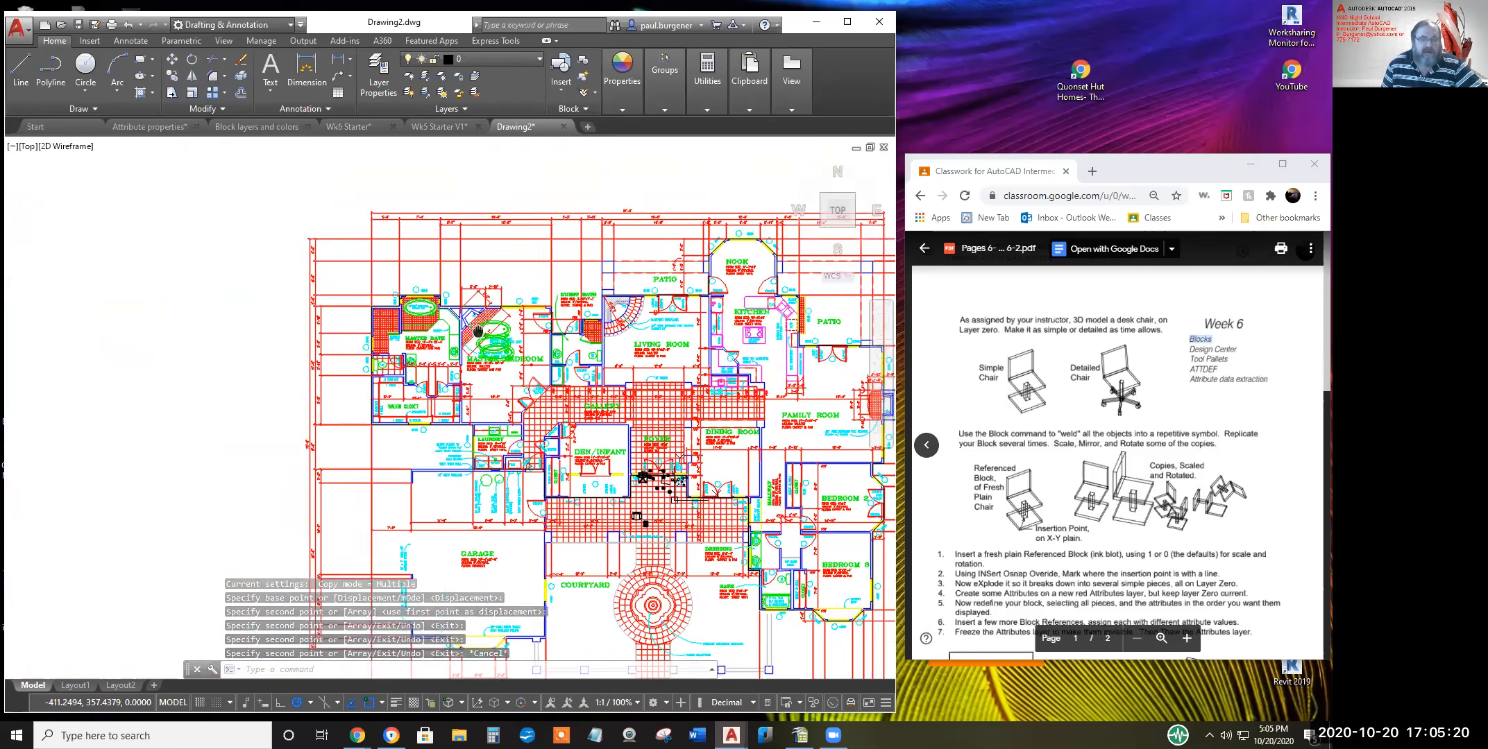
click(539, 57)
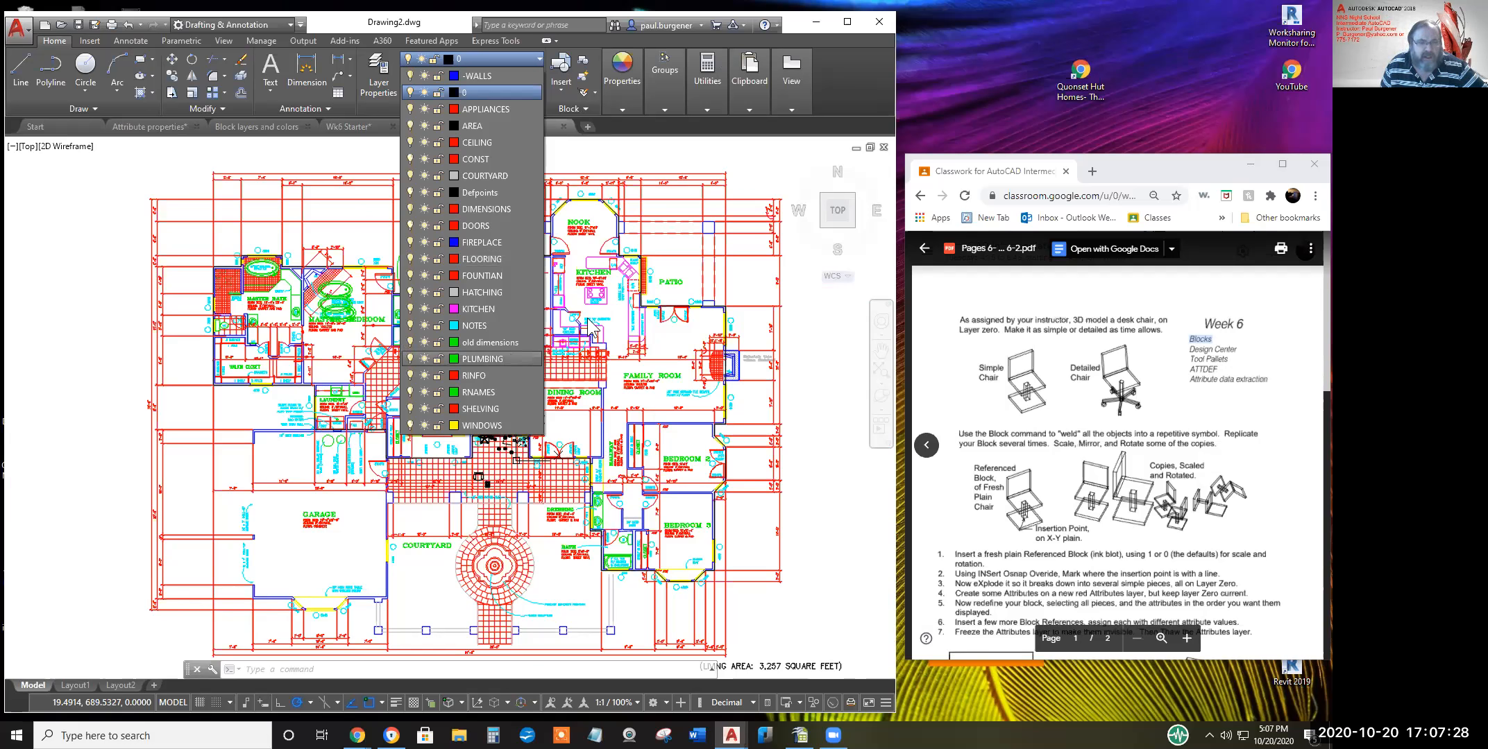
Dismiss the Layers dropdown and zoom in on the Master Bath with the copied whirlpool tubs
click(769, 290)
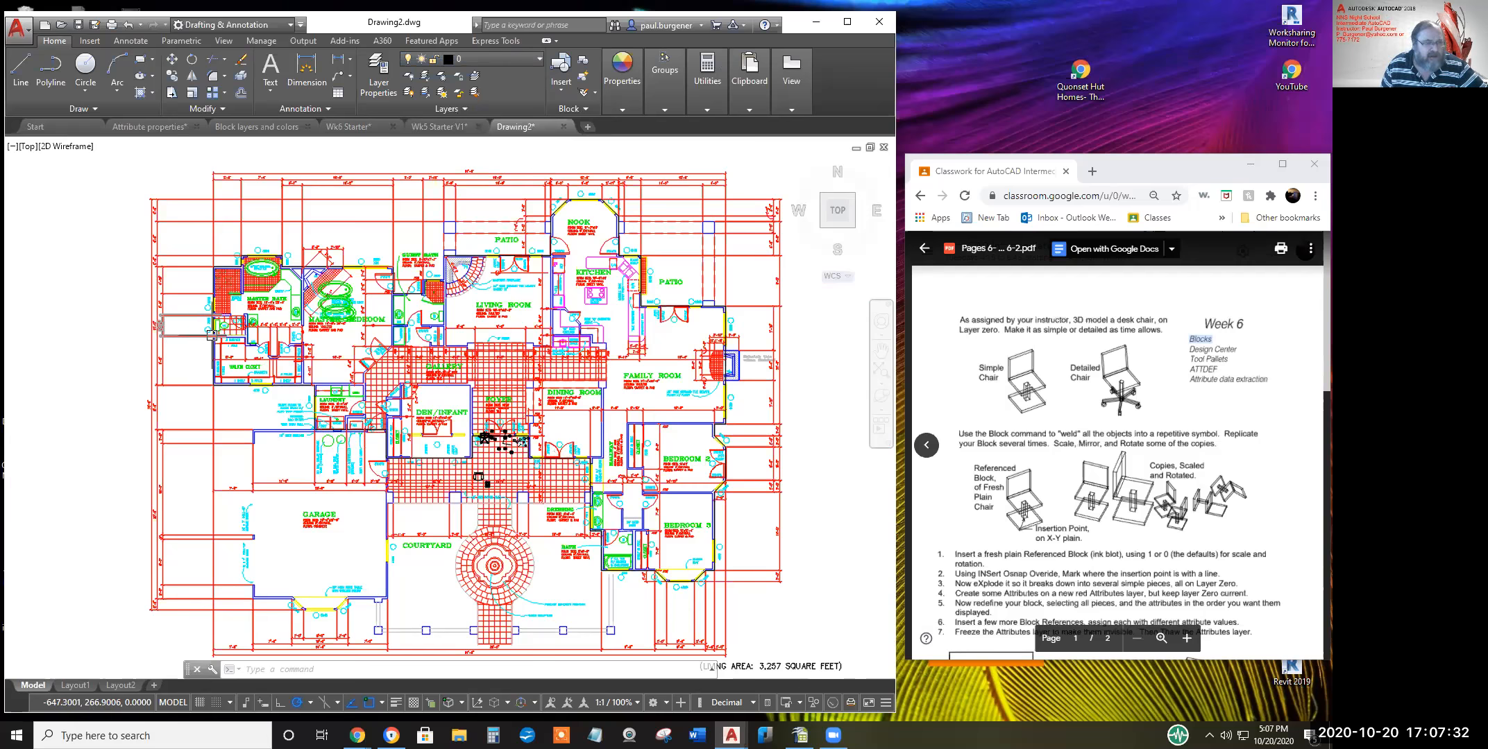
scroll(212, 333, up, 8)
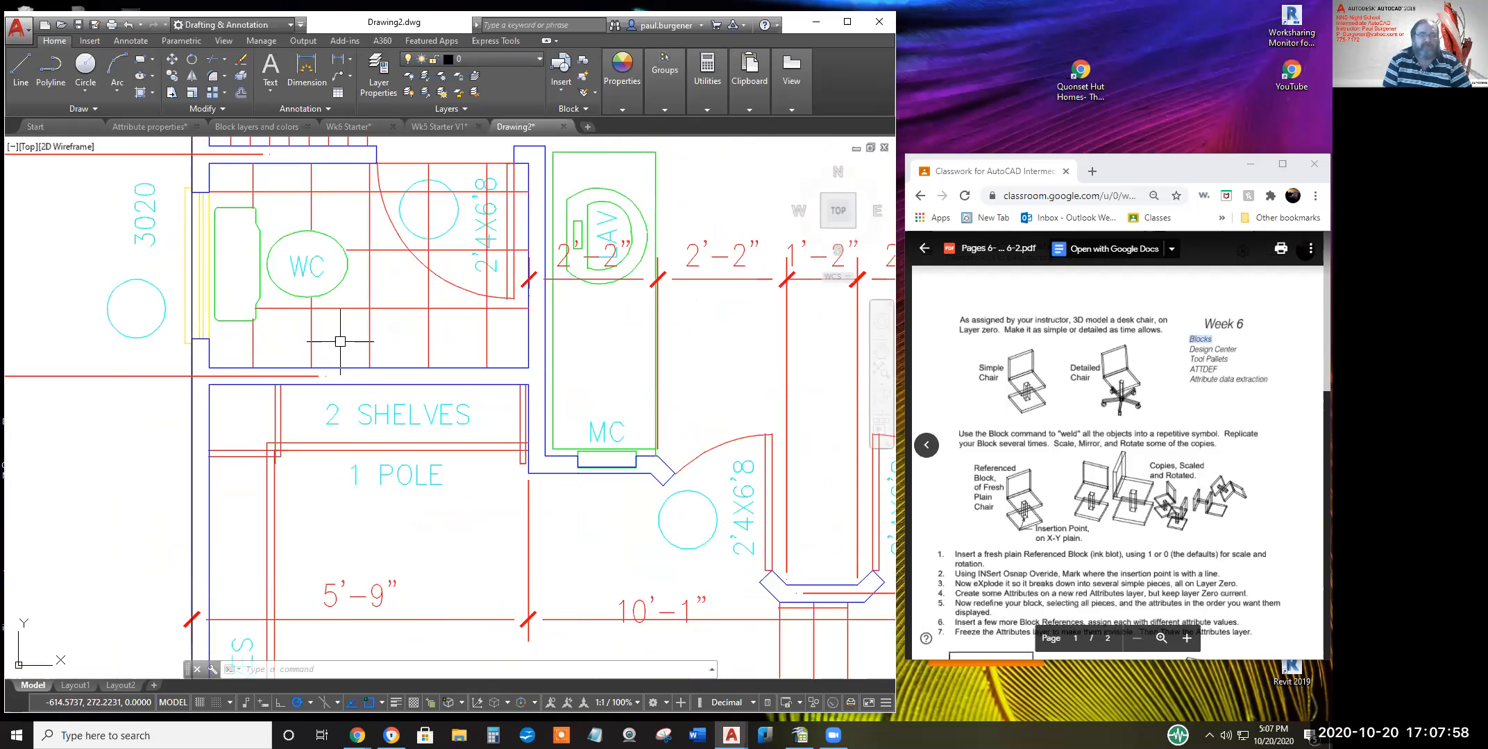
scroll(363, 368, down, 10)
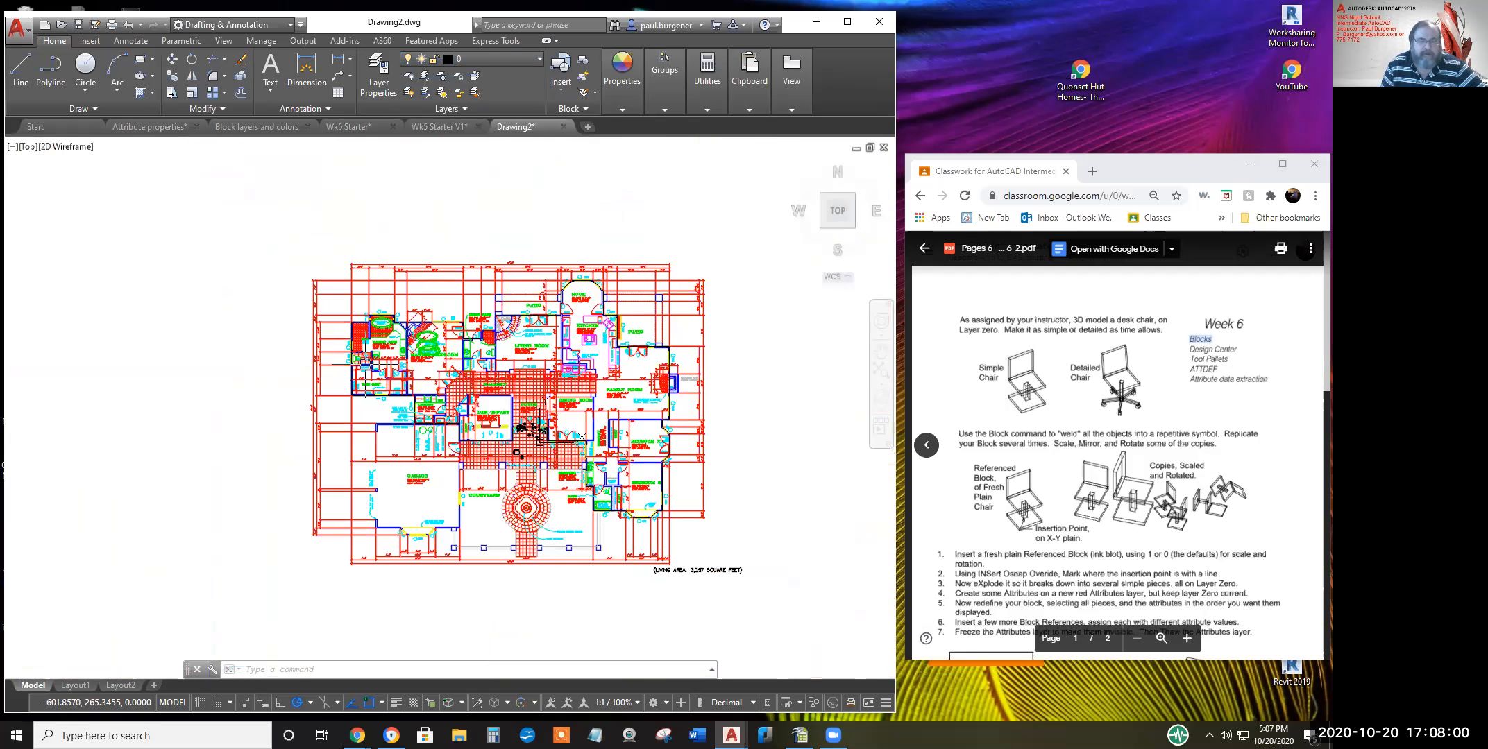
mouse_move(384, 367)
middle_down()
mouse_move(368, 337)
mouse_move(342, 344)
middle_up()
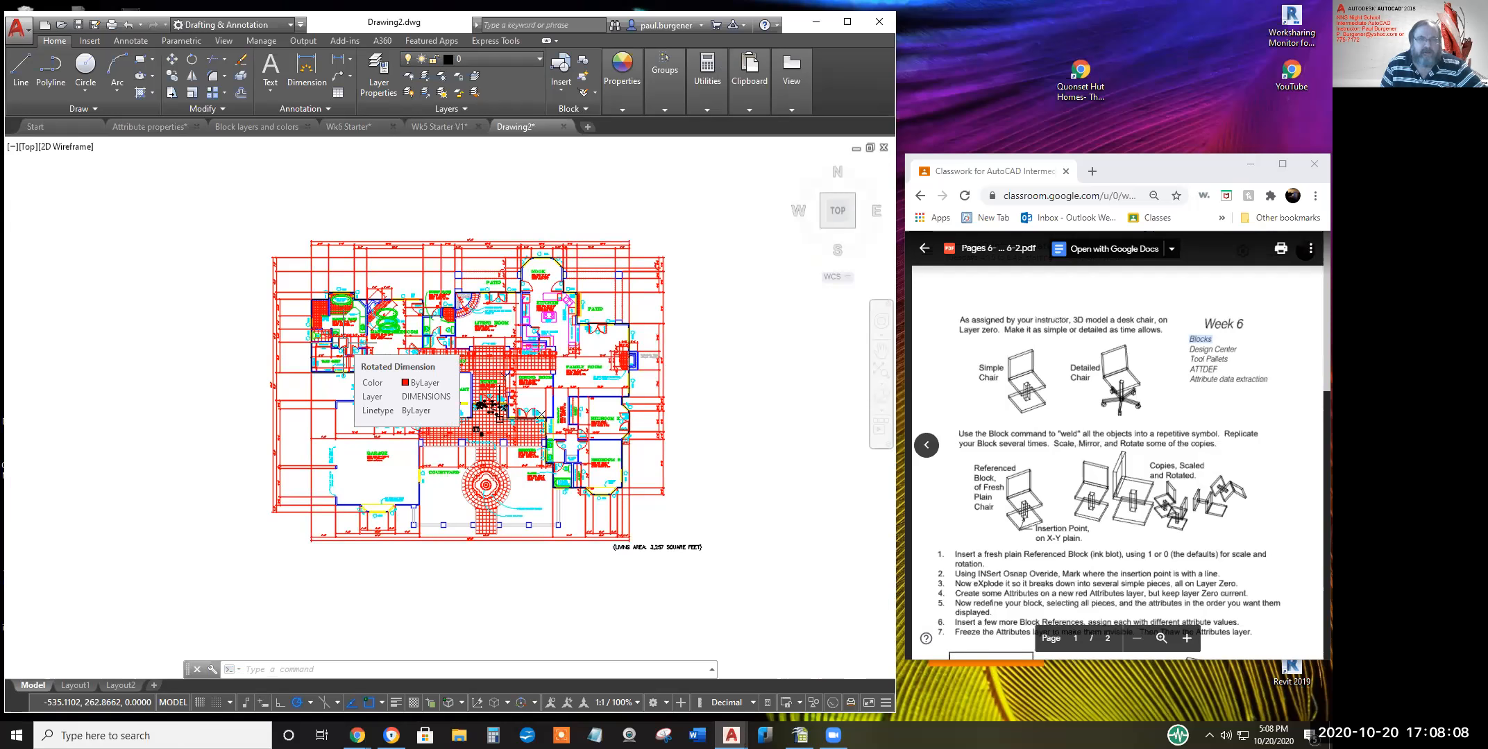
scroll(342, 345, up, 8)
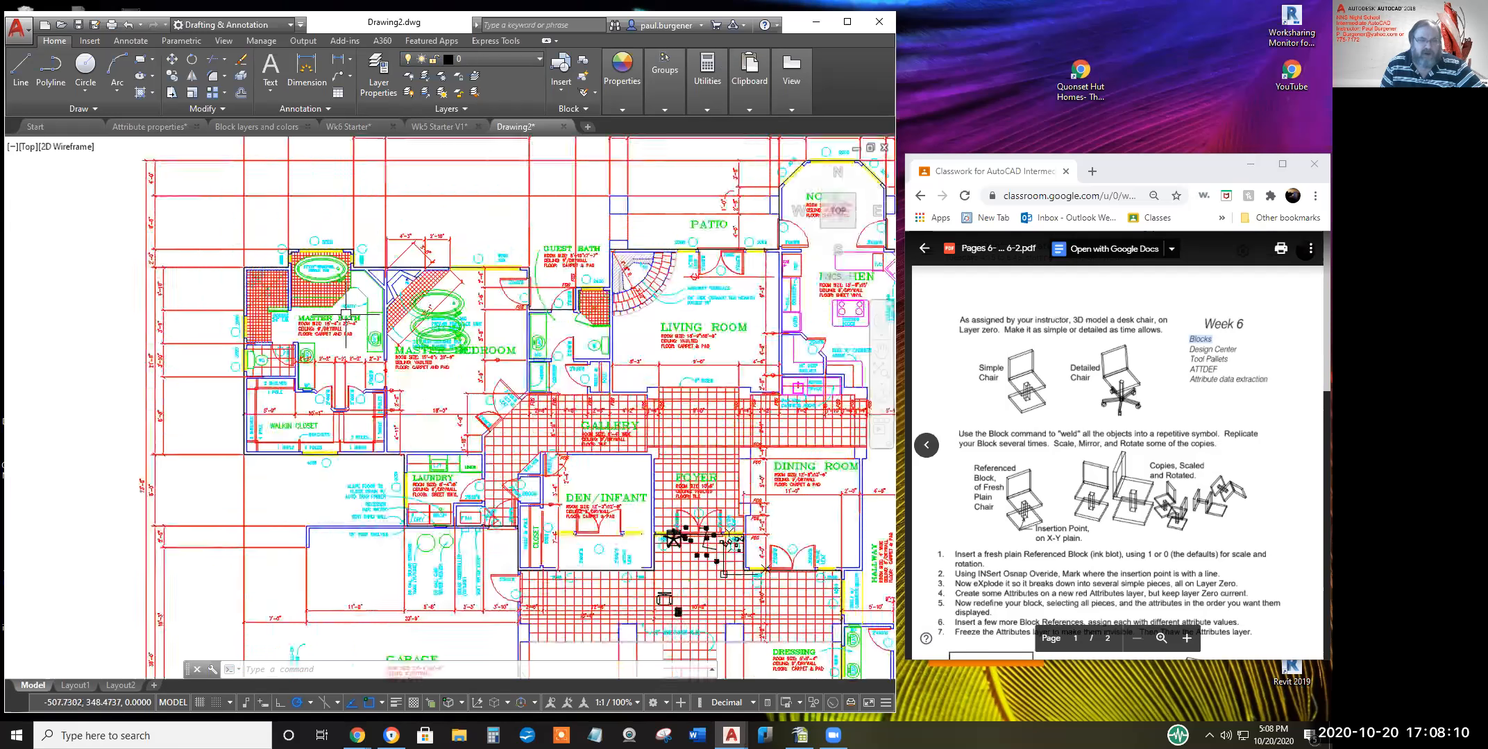
middle_drag(337, 306, 460, 439)
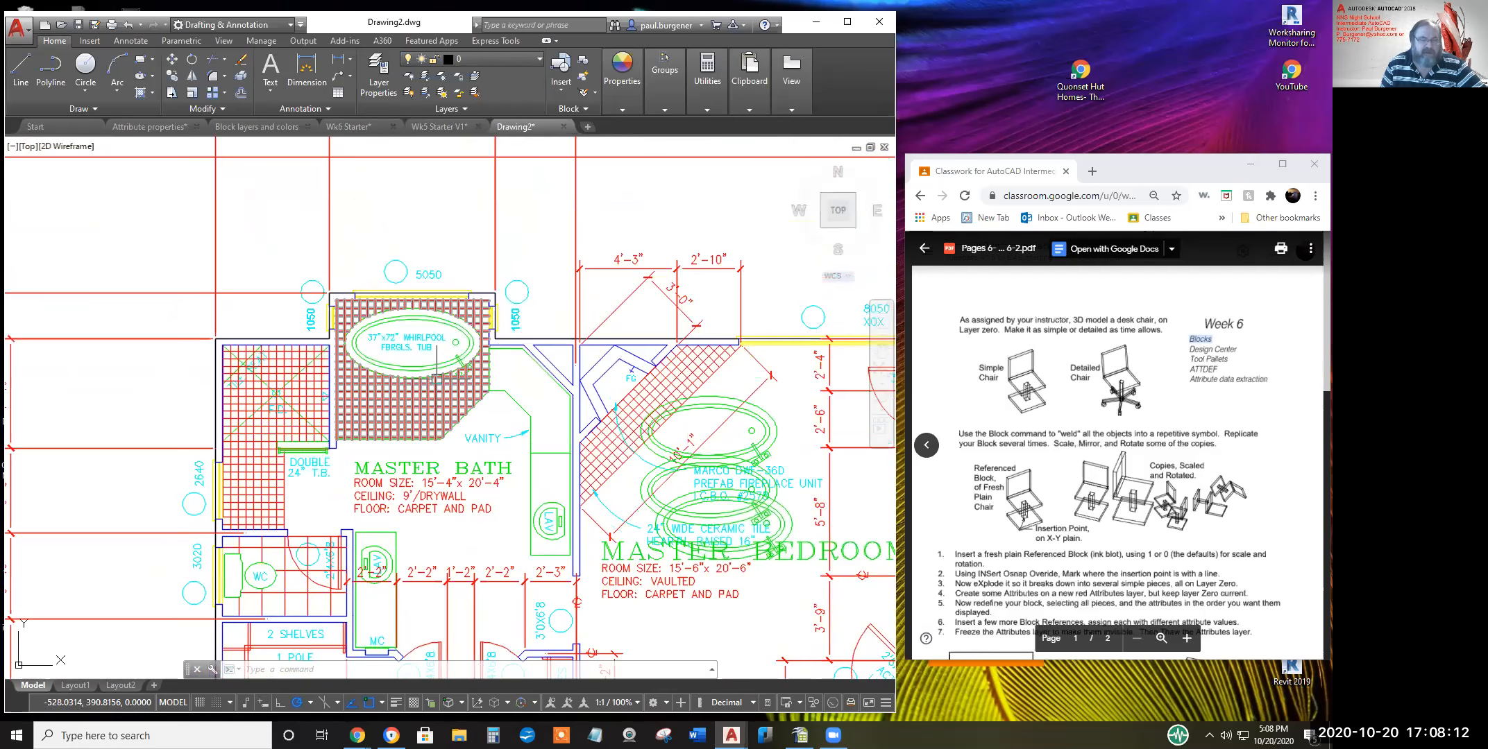
scroll(433, 374, up, 2)
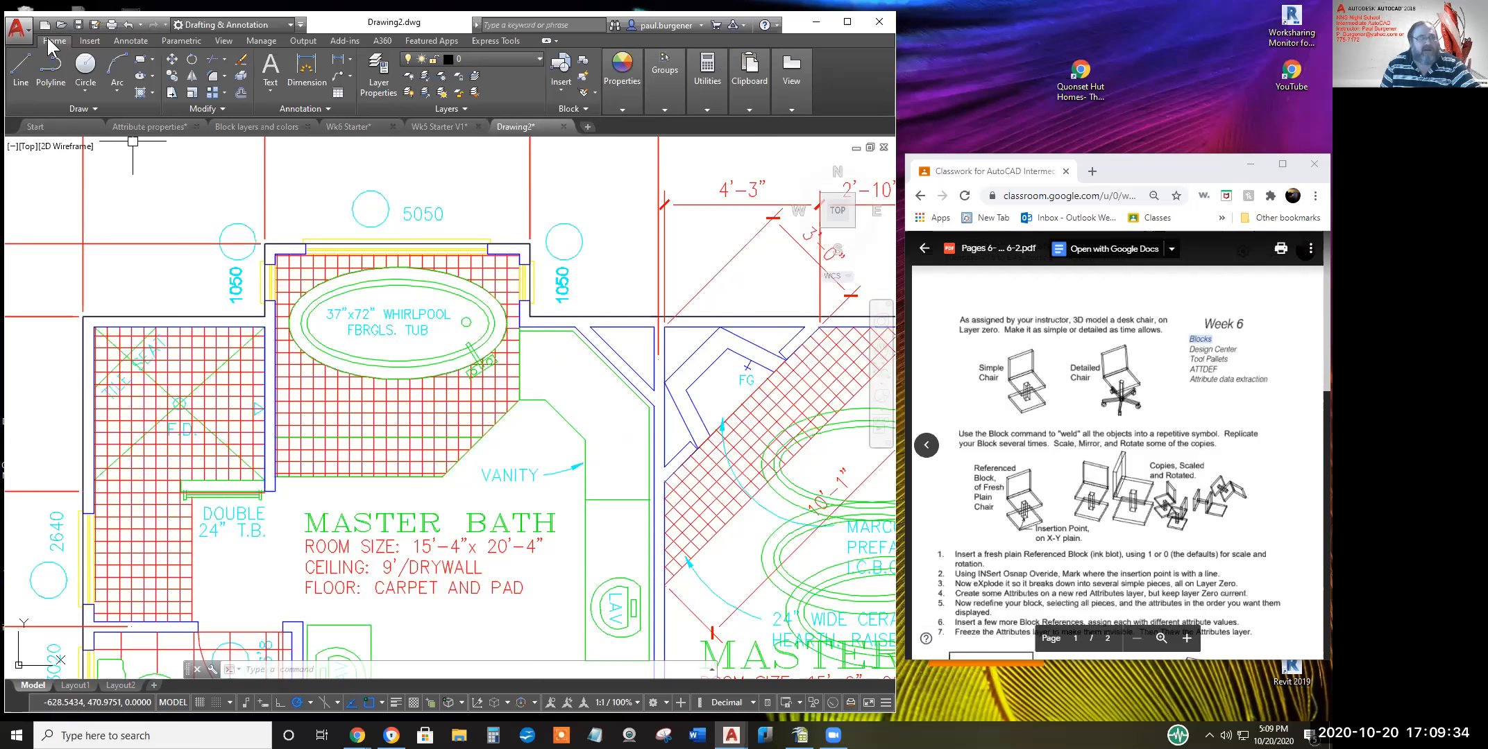
Open the Application menu's Drawing Utilities list showing Purge, Audit and Recover
click(21, 33)
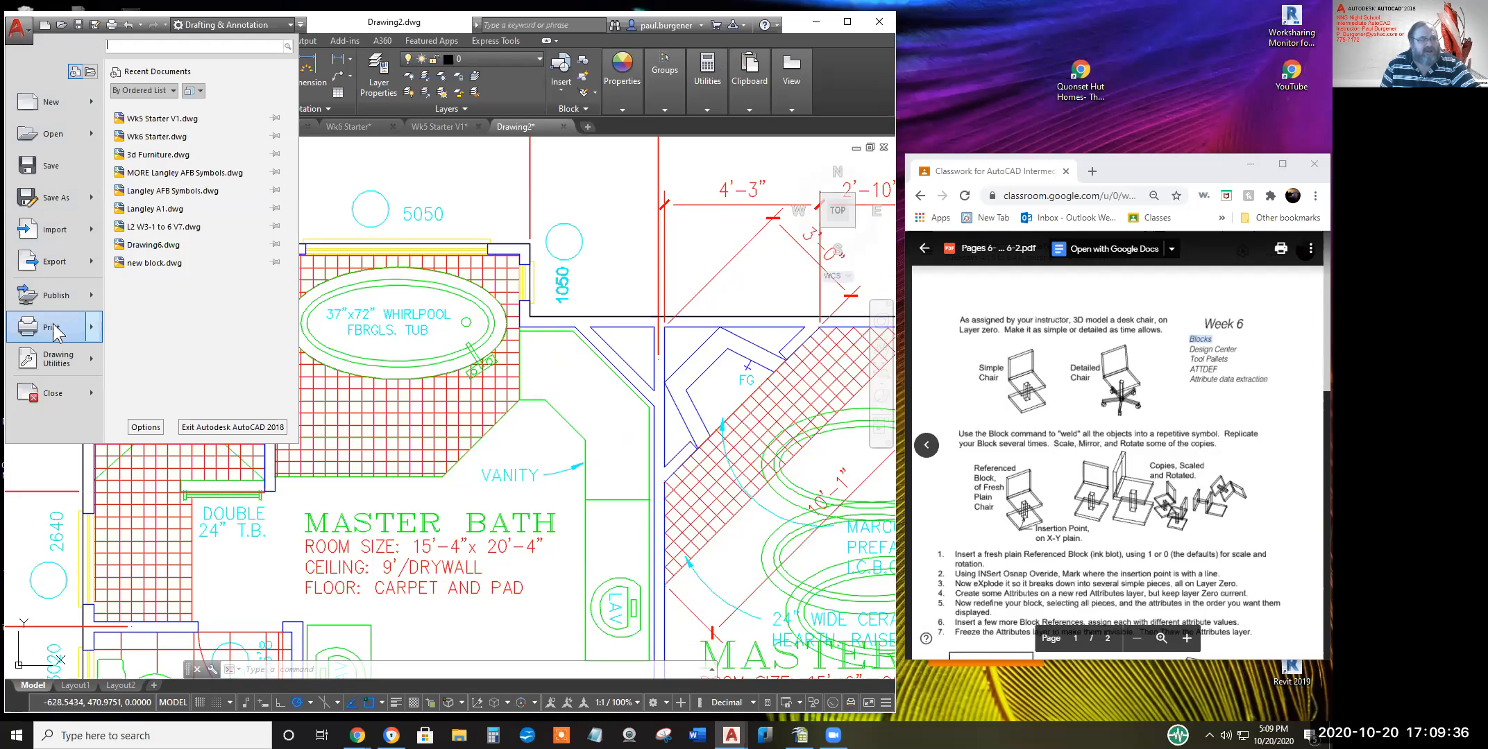
mouse_move(52, 357)
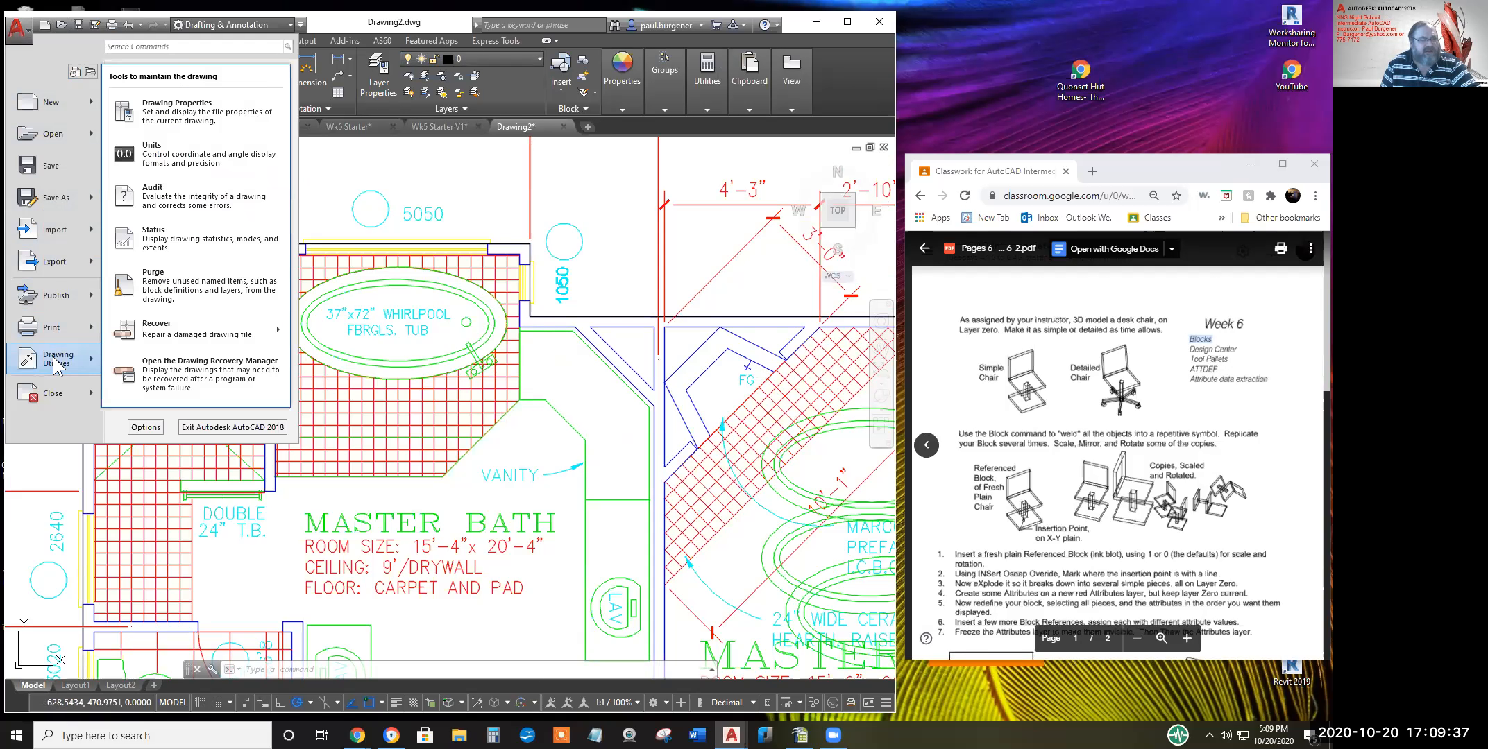
Open Purge for Drawing2, select Layers, and expand Dimension Styles, Blocks and Multileader Styles
click(181, 281)
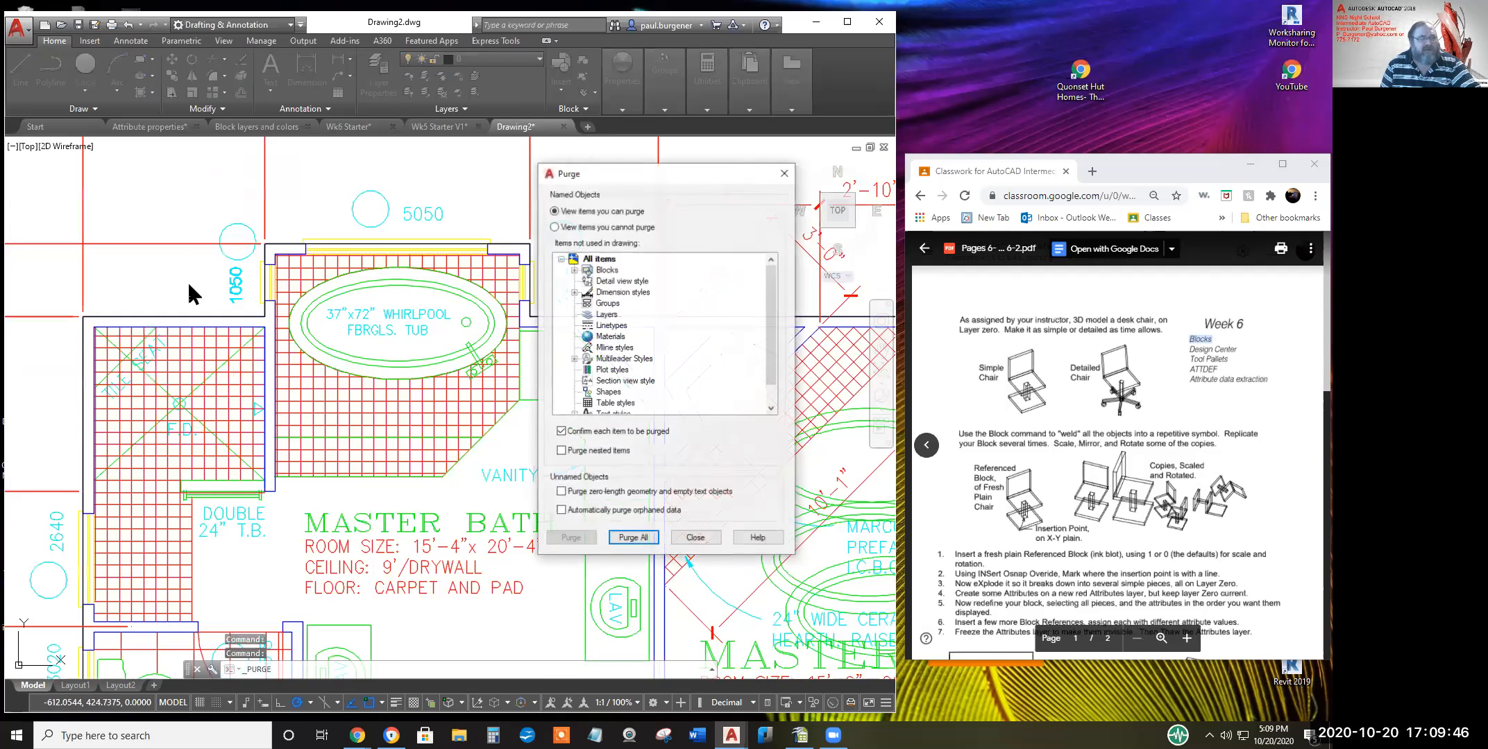
click(607, 317)
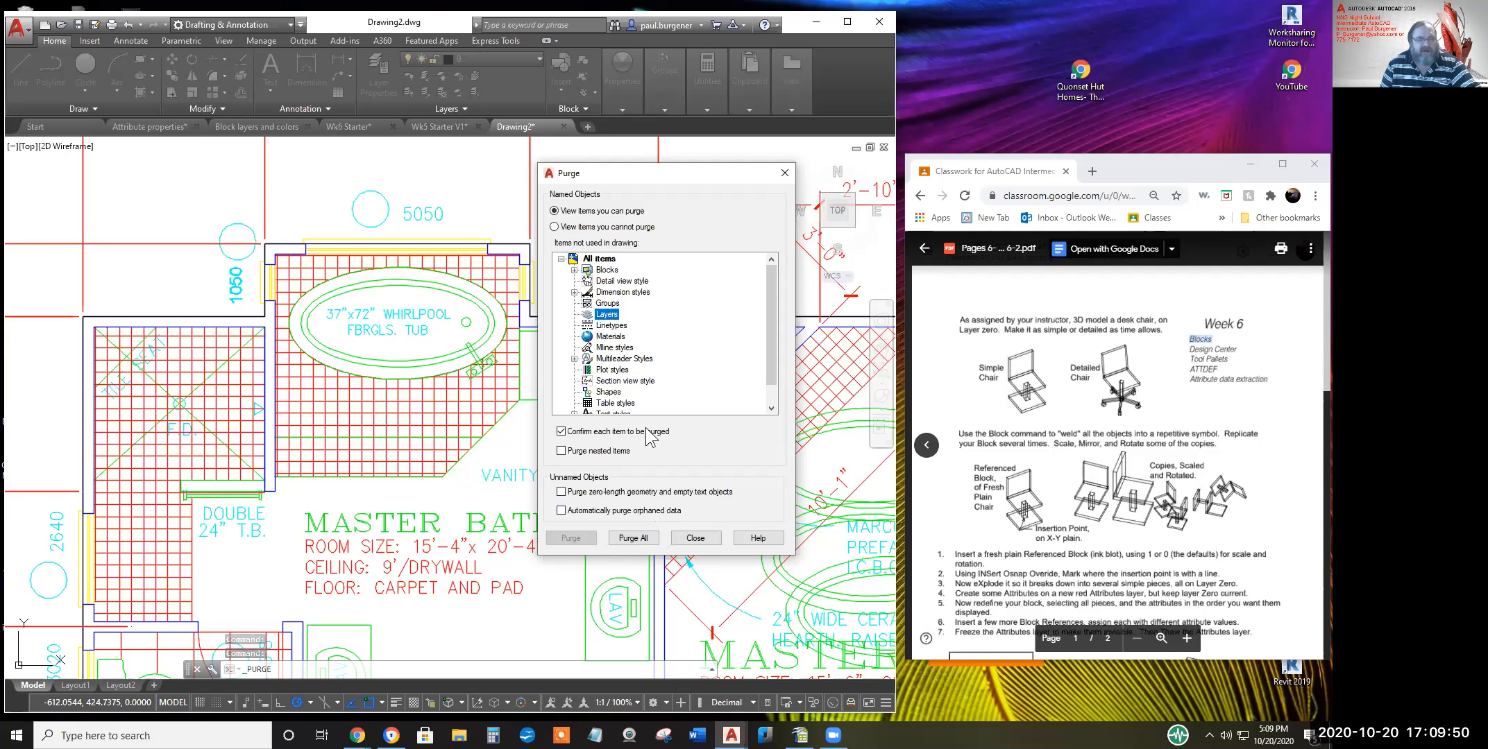
click(575, 293)
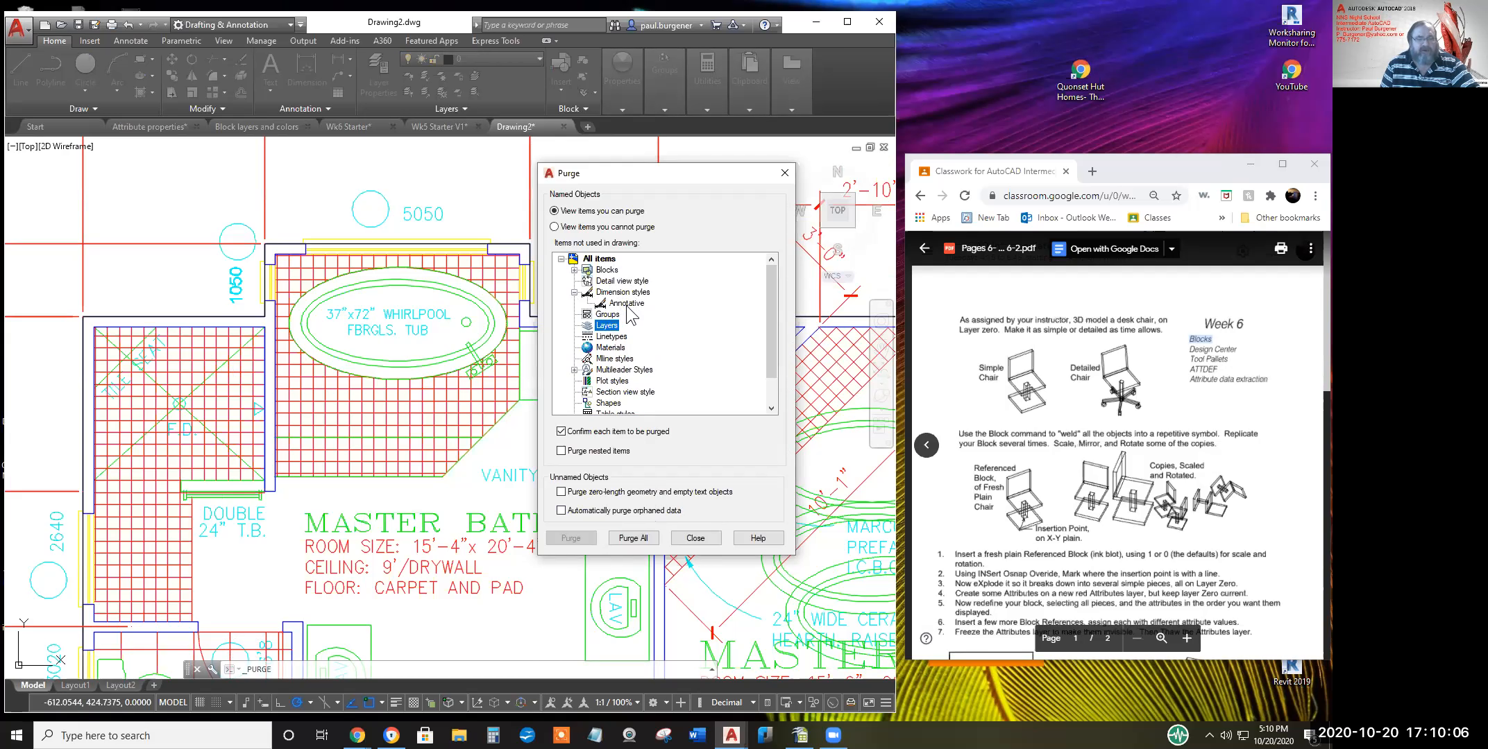
click(575, 270)
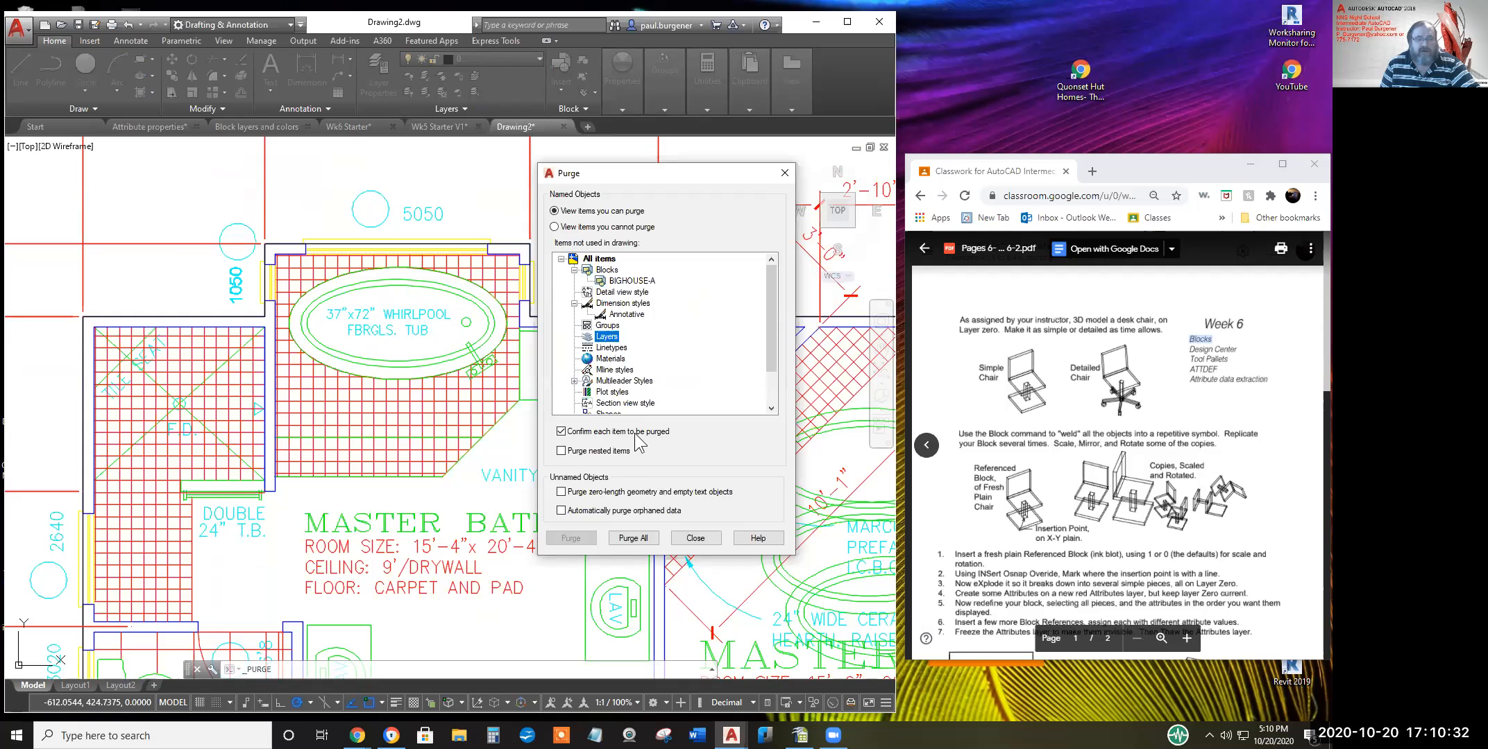
click(575, 381)
drag(775, 342, 777, 380)
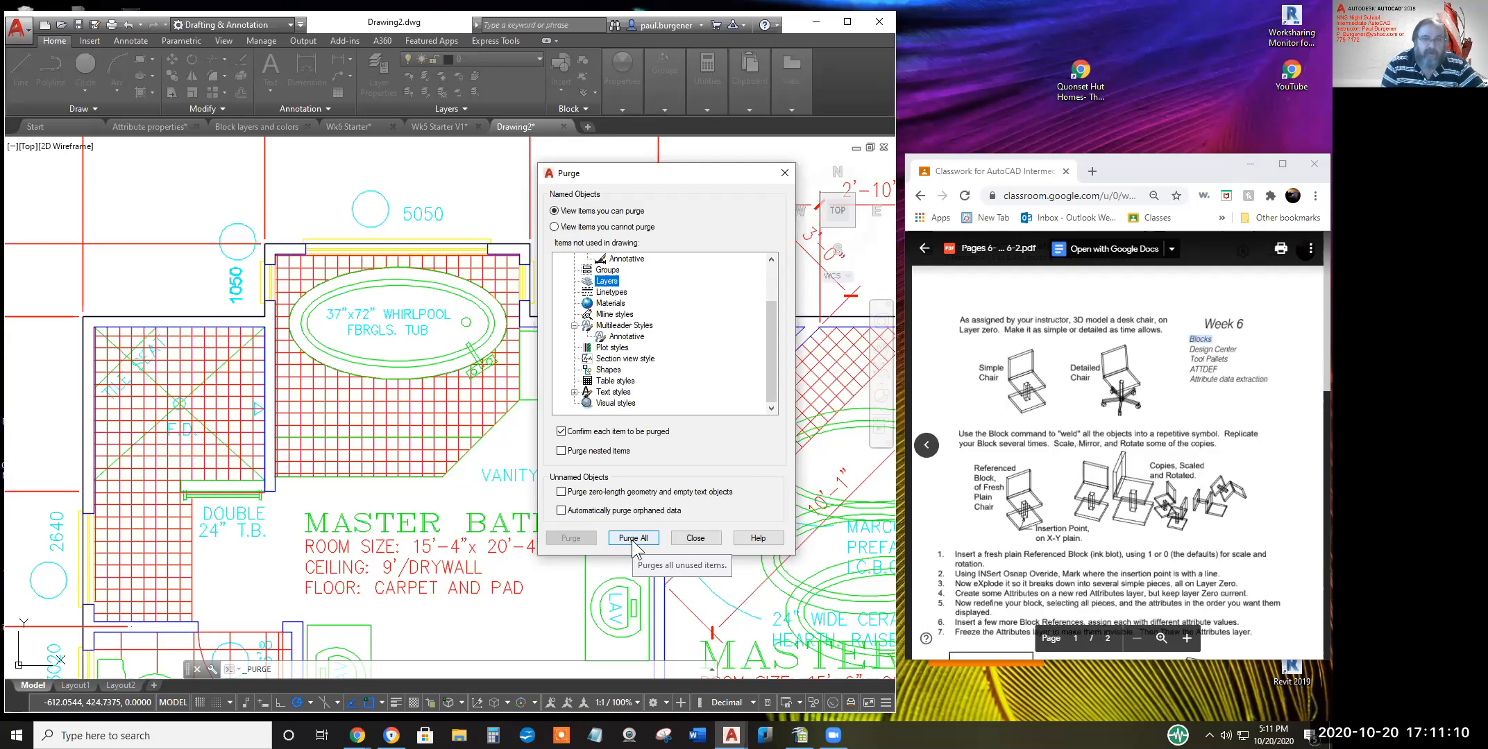
drag(771, 343, 773, 293)
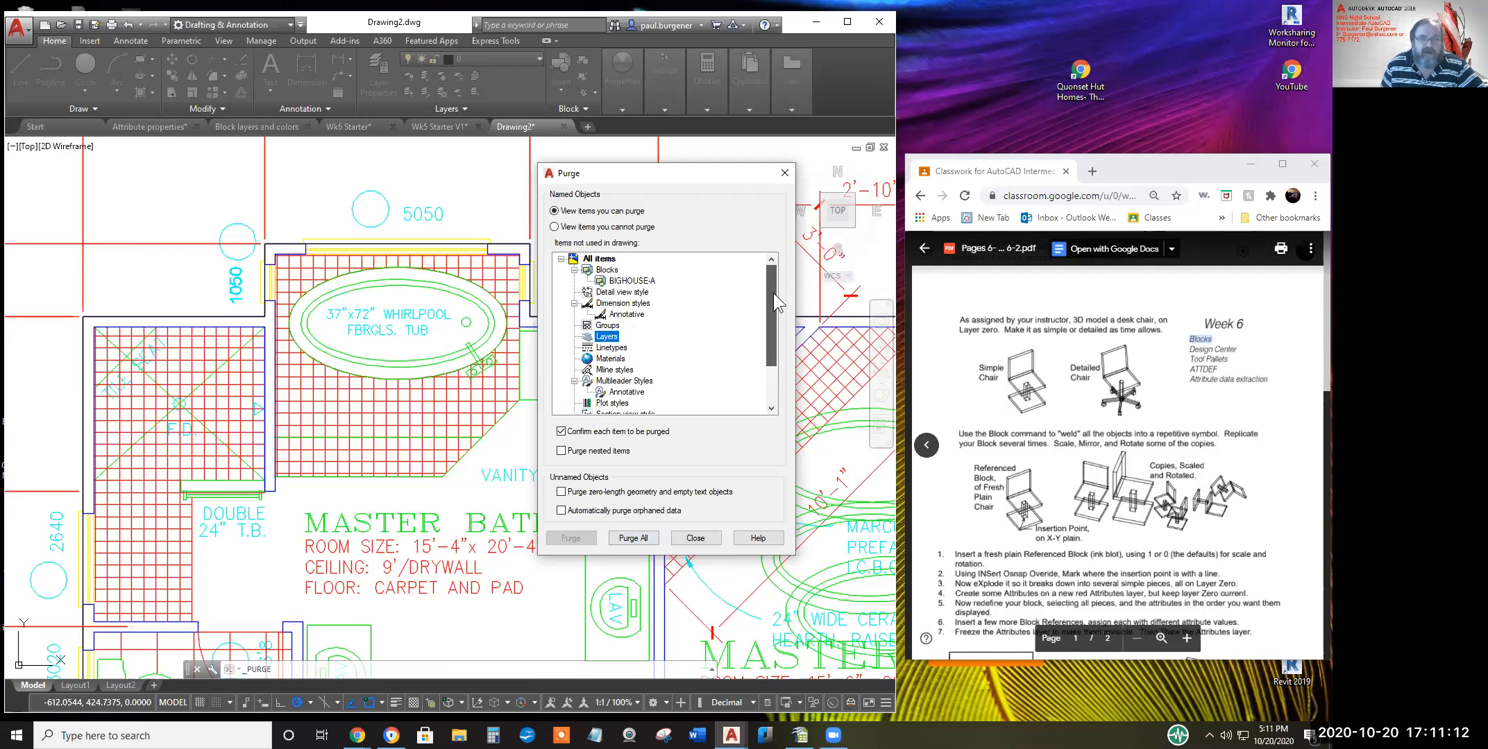
Purge the unused BIGHOUSE-A block from Drawing2
click(622, 281)
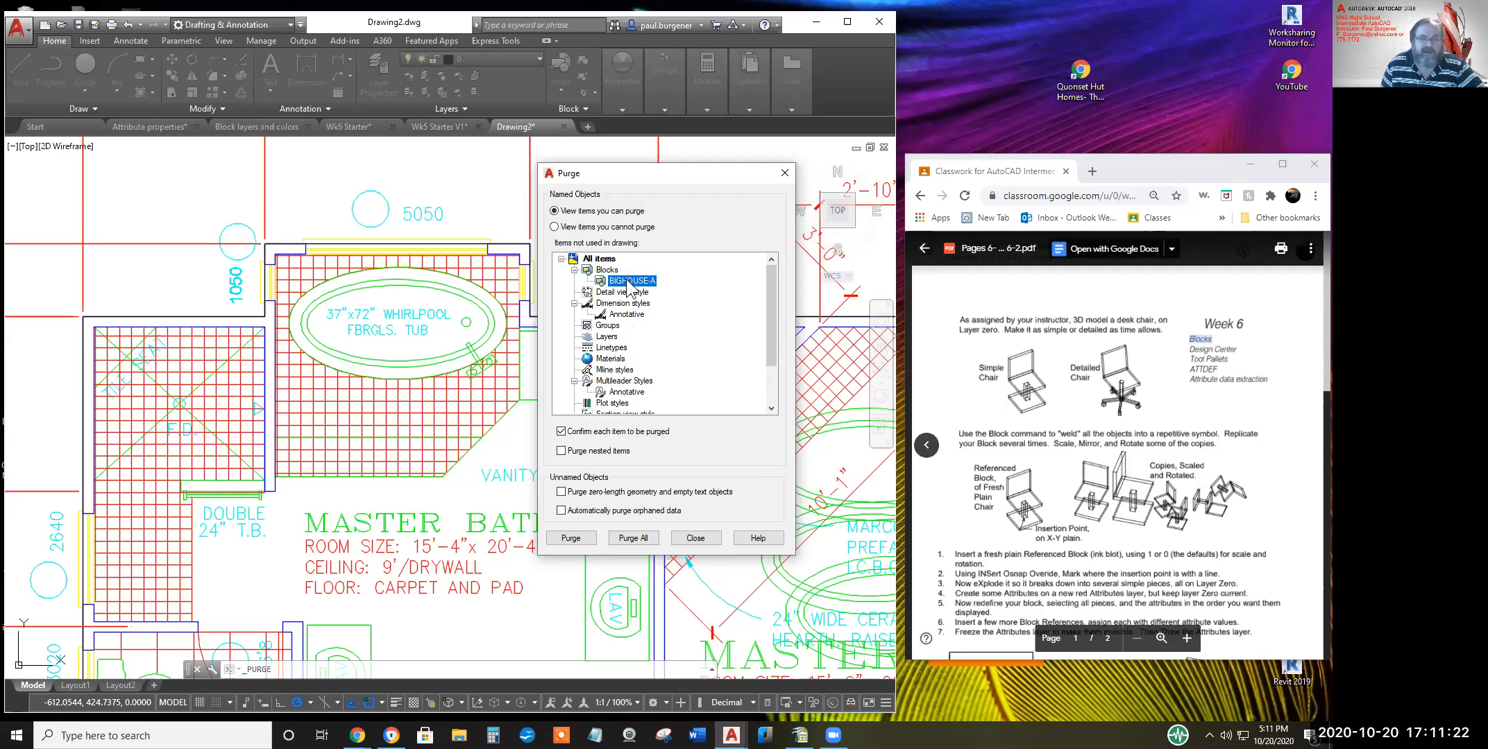
click(574, 542)
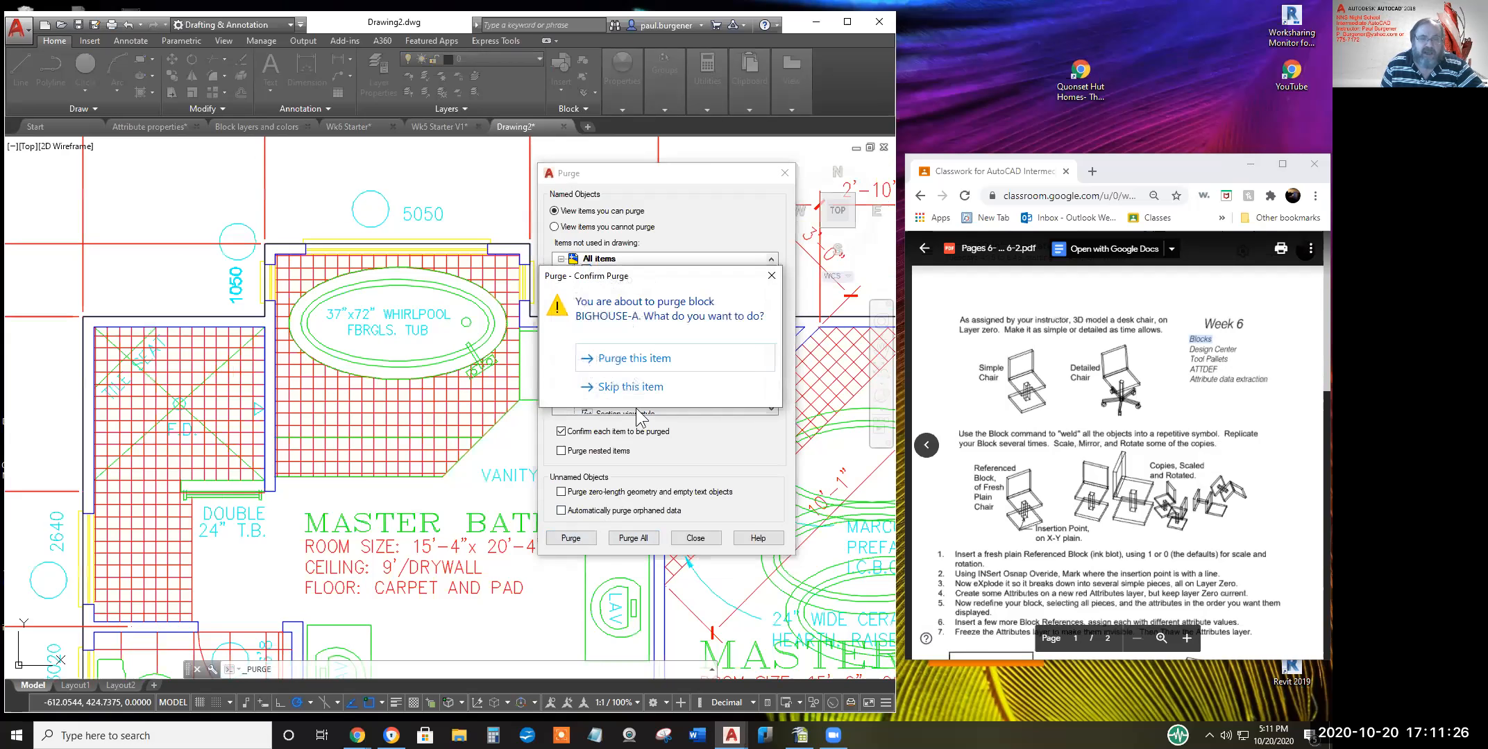
click(631, 360)
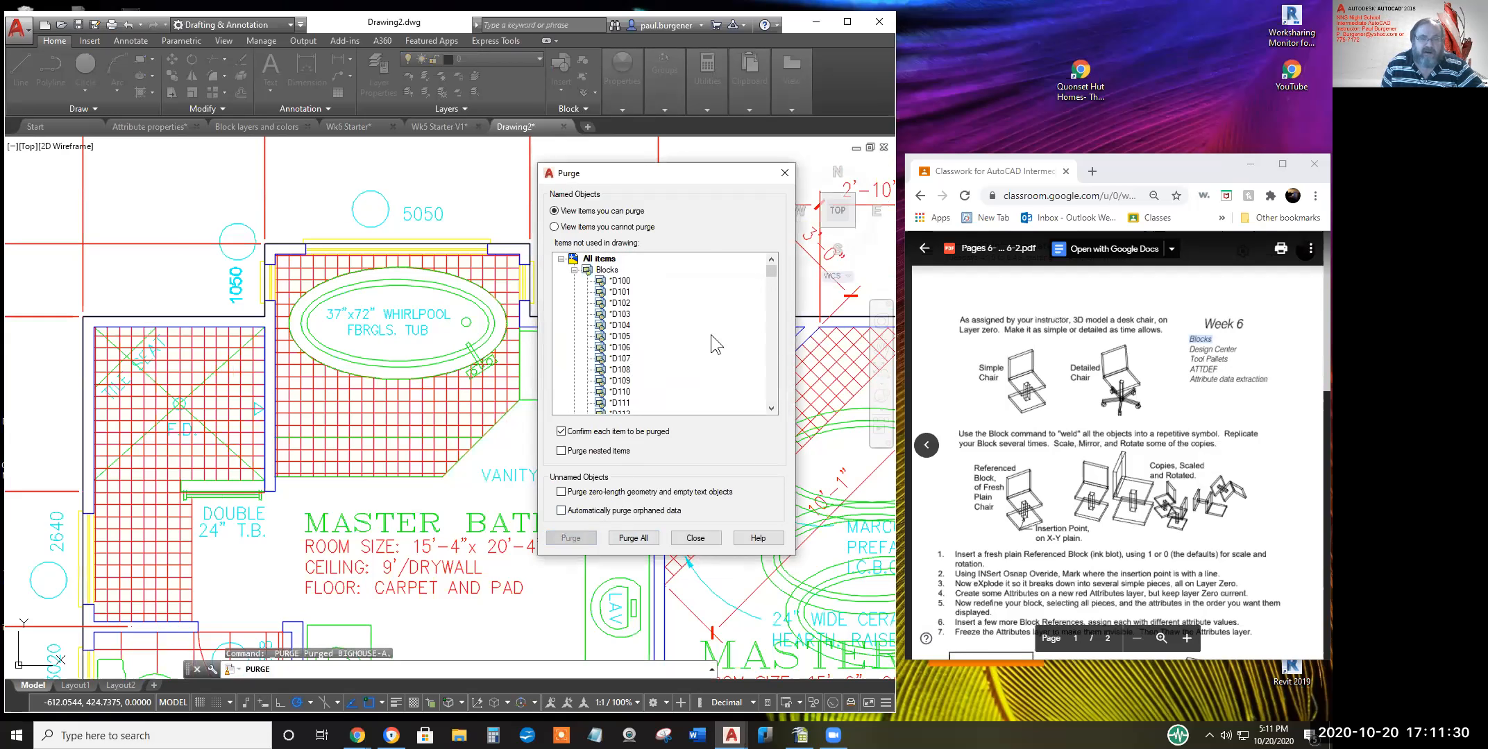
Purge all remaining unused items, including blocks *D104, *D109 and *D125
mouse_move(770, 271)
mouse_down()
mouse_move(773, 402)
mouse_move(767, 272)
mouse_up()
click(620, 325)
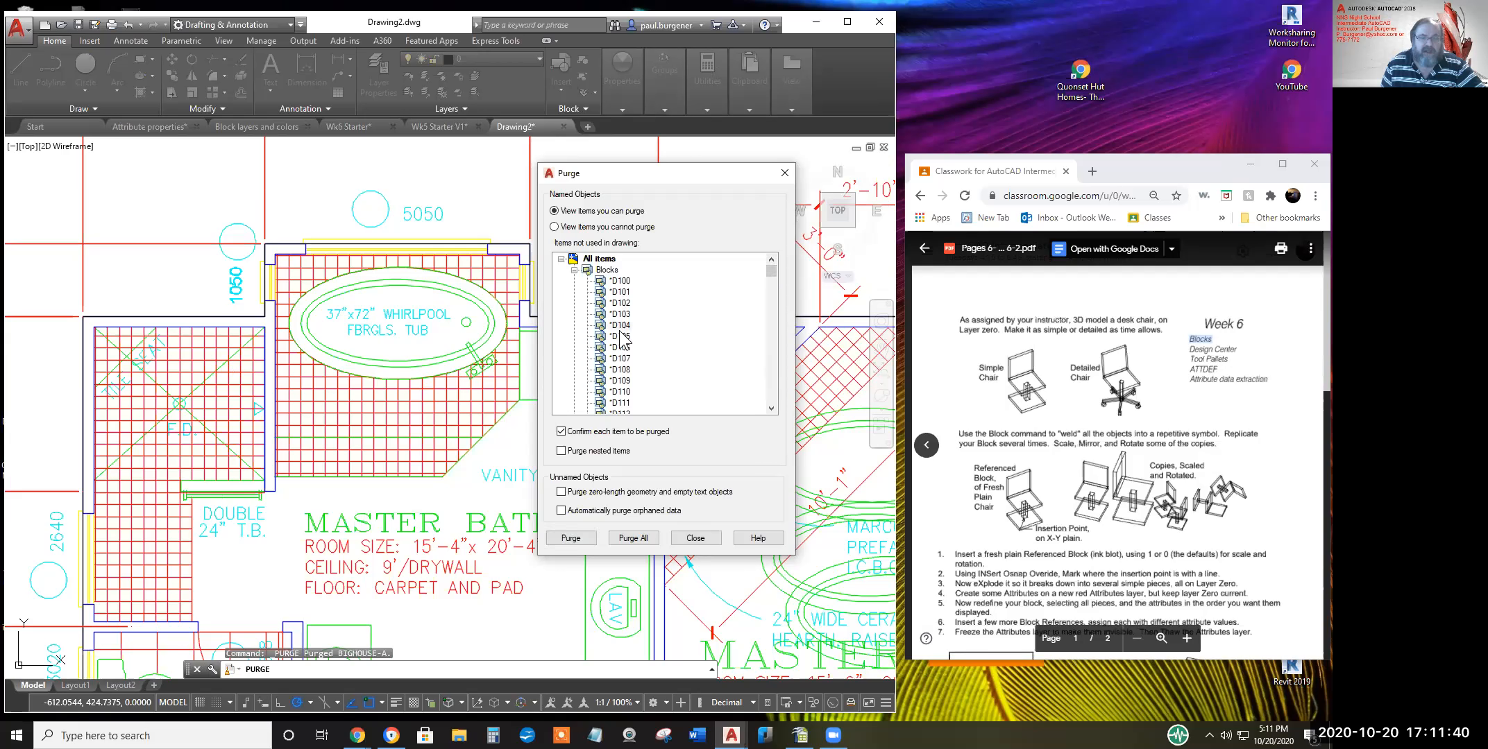
click(624, 380)
scroll(609, 333, down, 3)
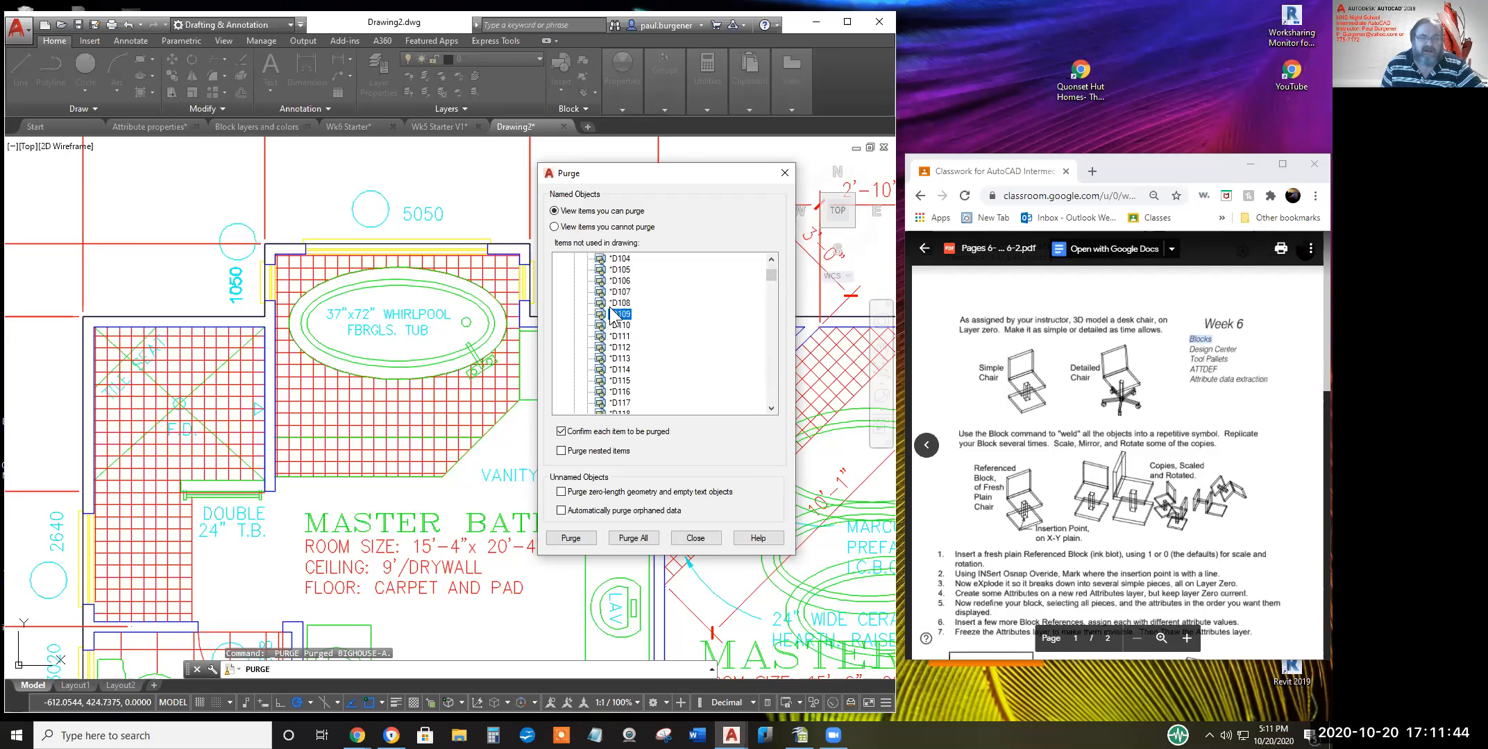
scroll(610, 357, down, 2)
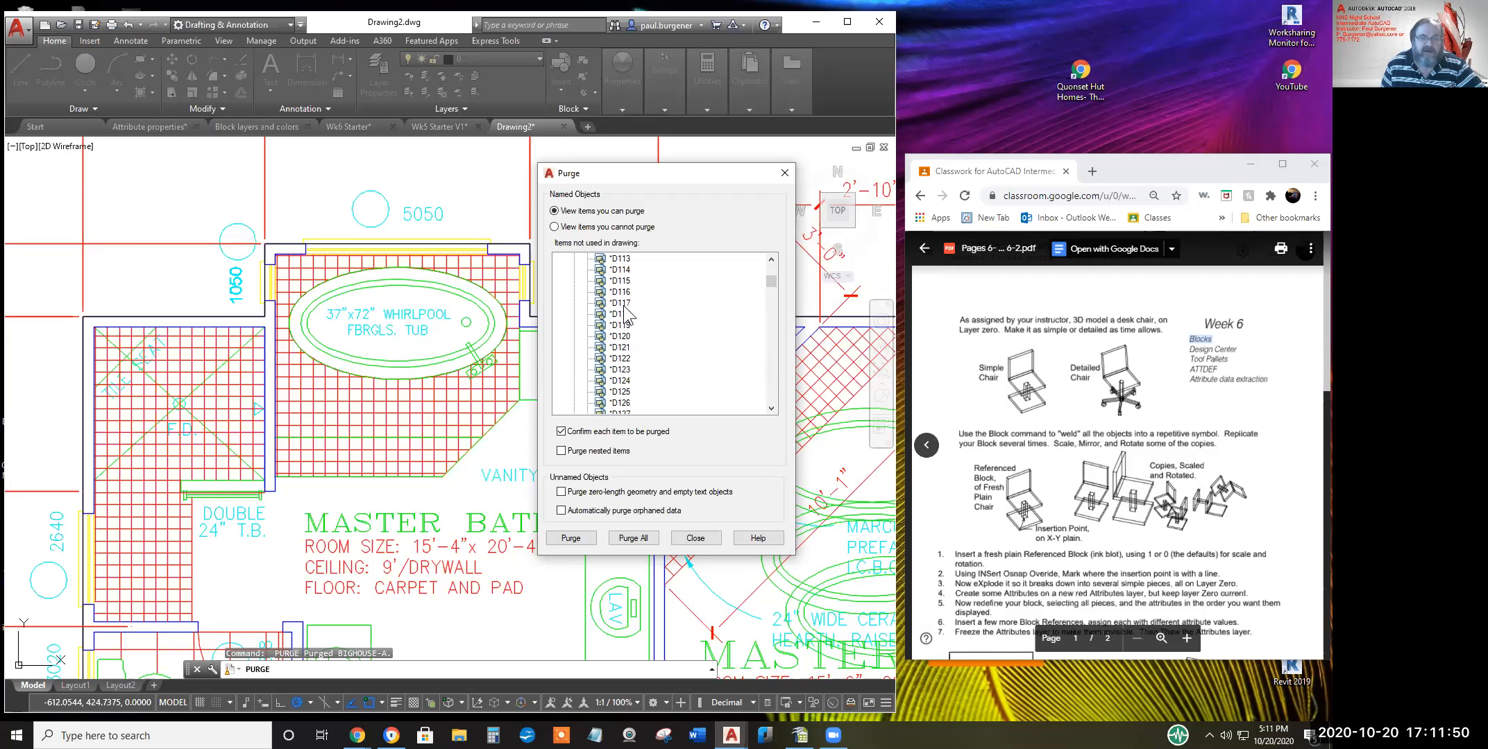
click(626, 392)
scroll(624, 361, down, 4)
click(629, 539)
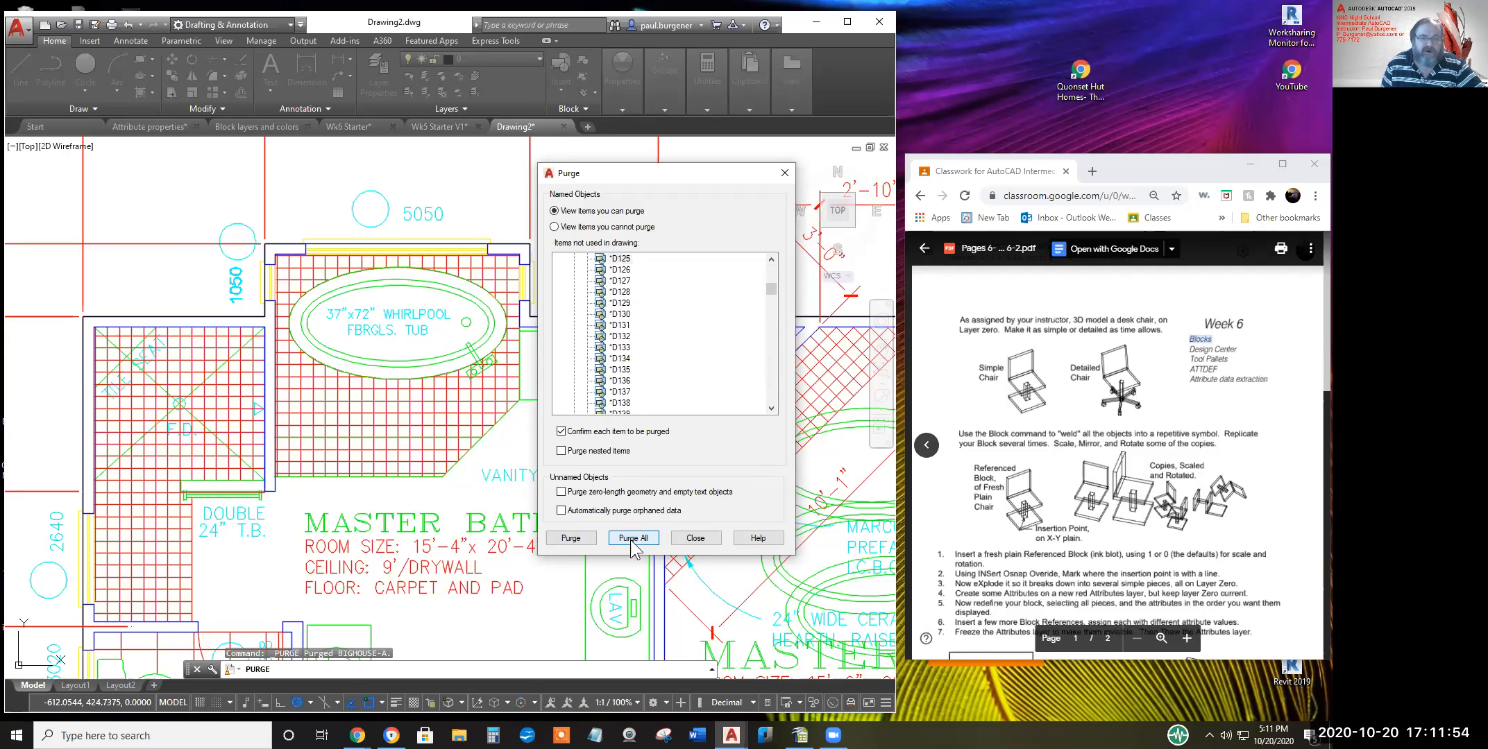
click(627, 351)
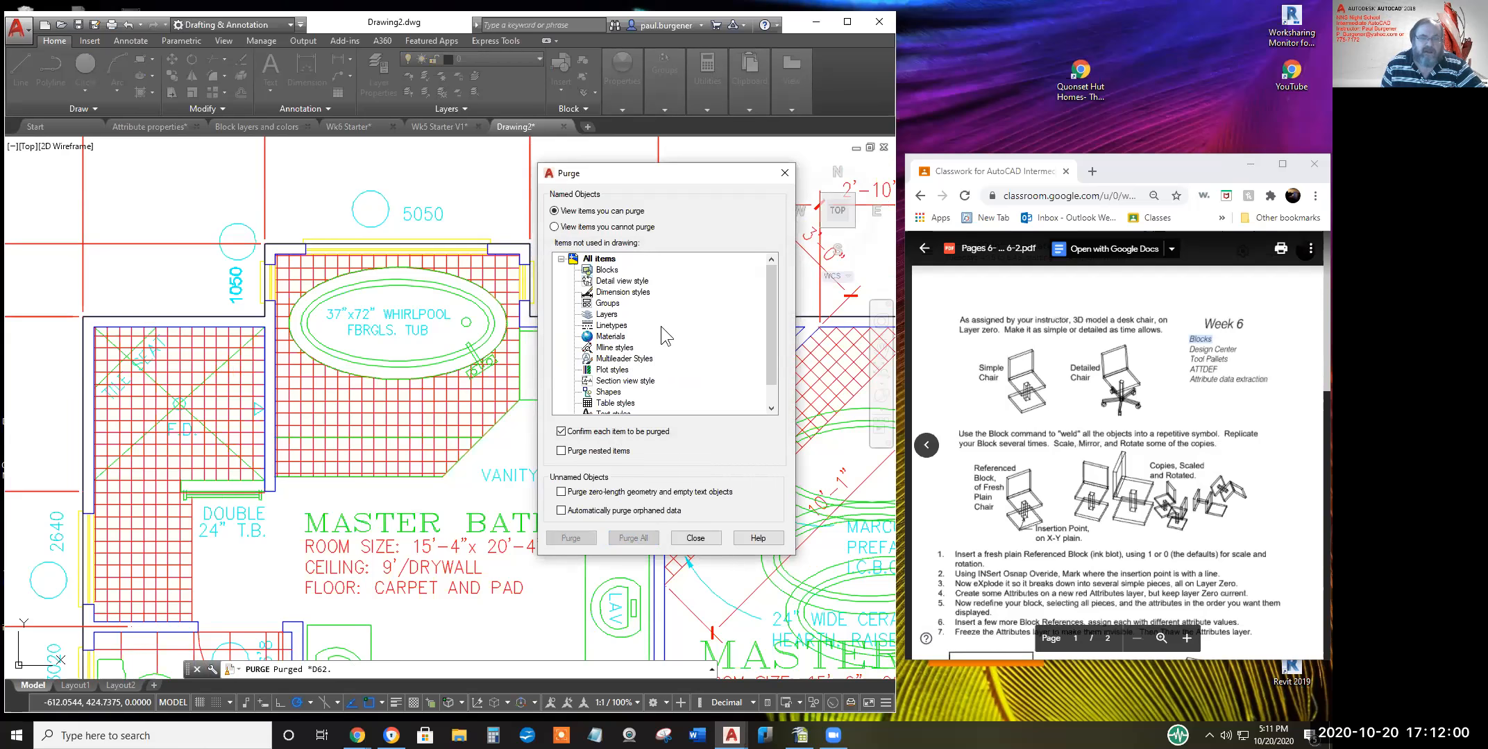
Close Purge and save Drawing2.dwg into the personal folder under Student Work > Wk 6
click(695, 539)
click(81, 28)
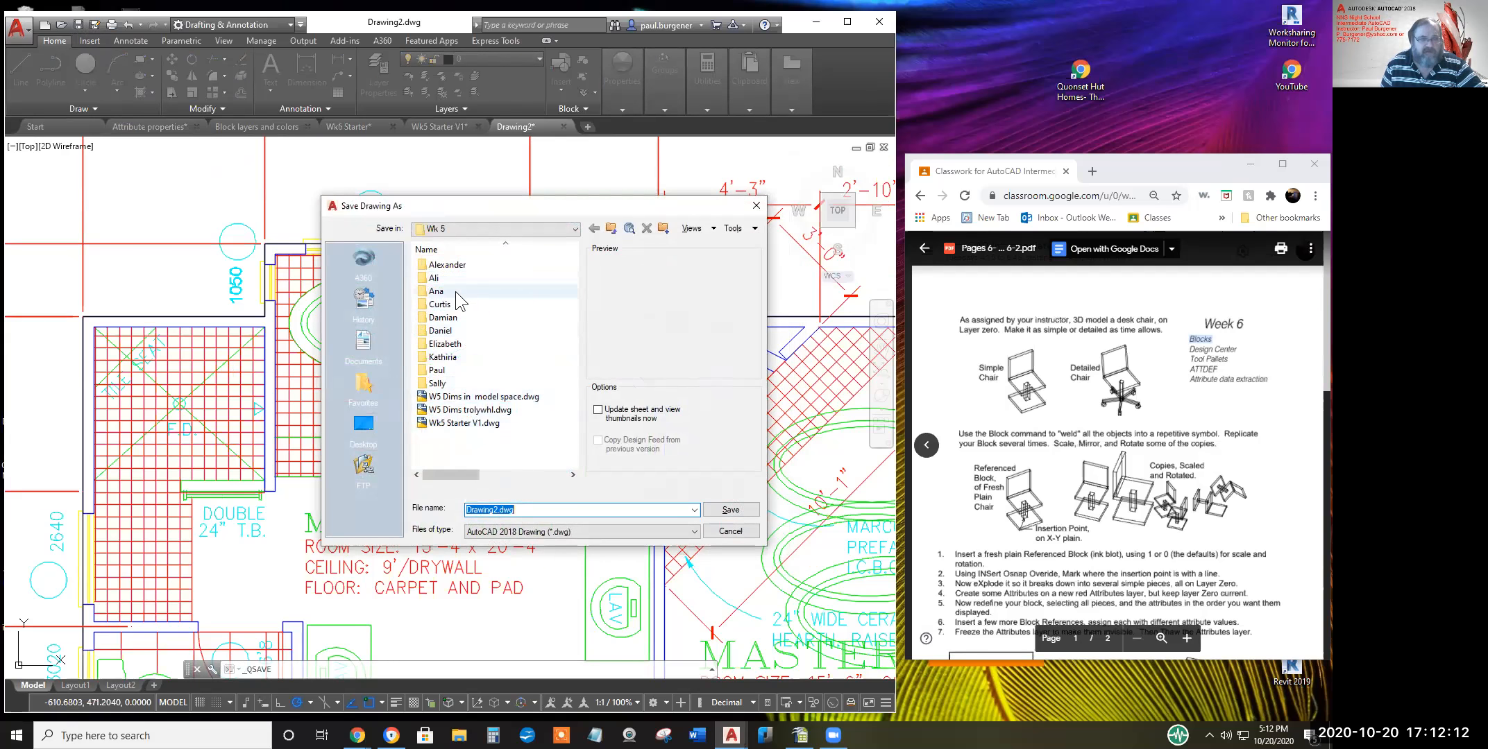
double_click(440, 369)
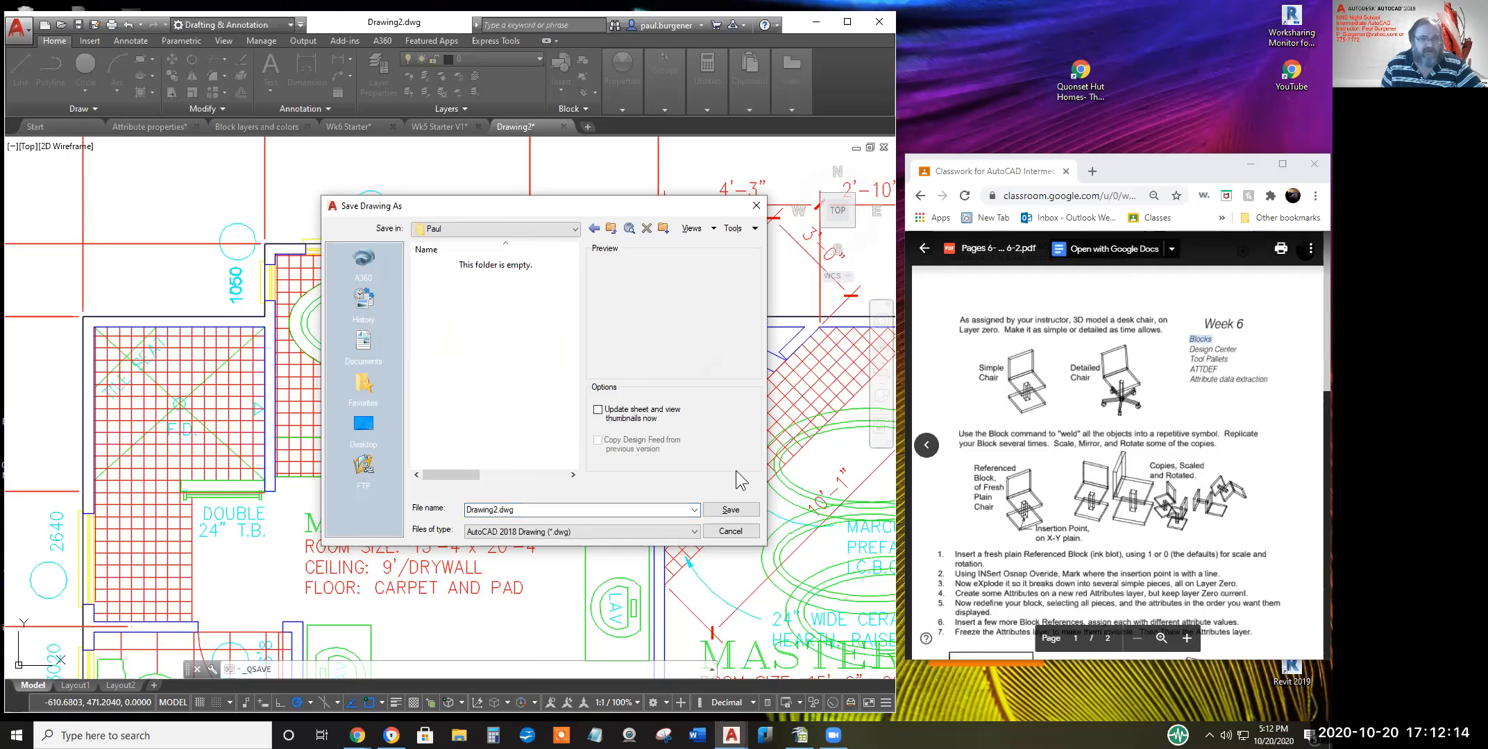
click(611, 229)
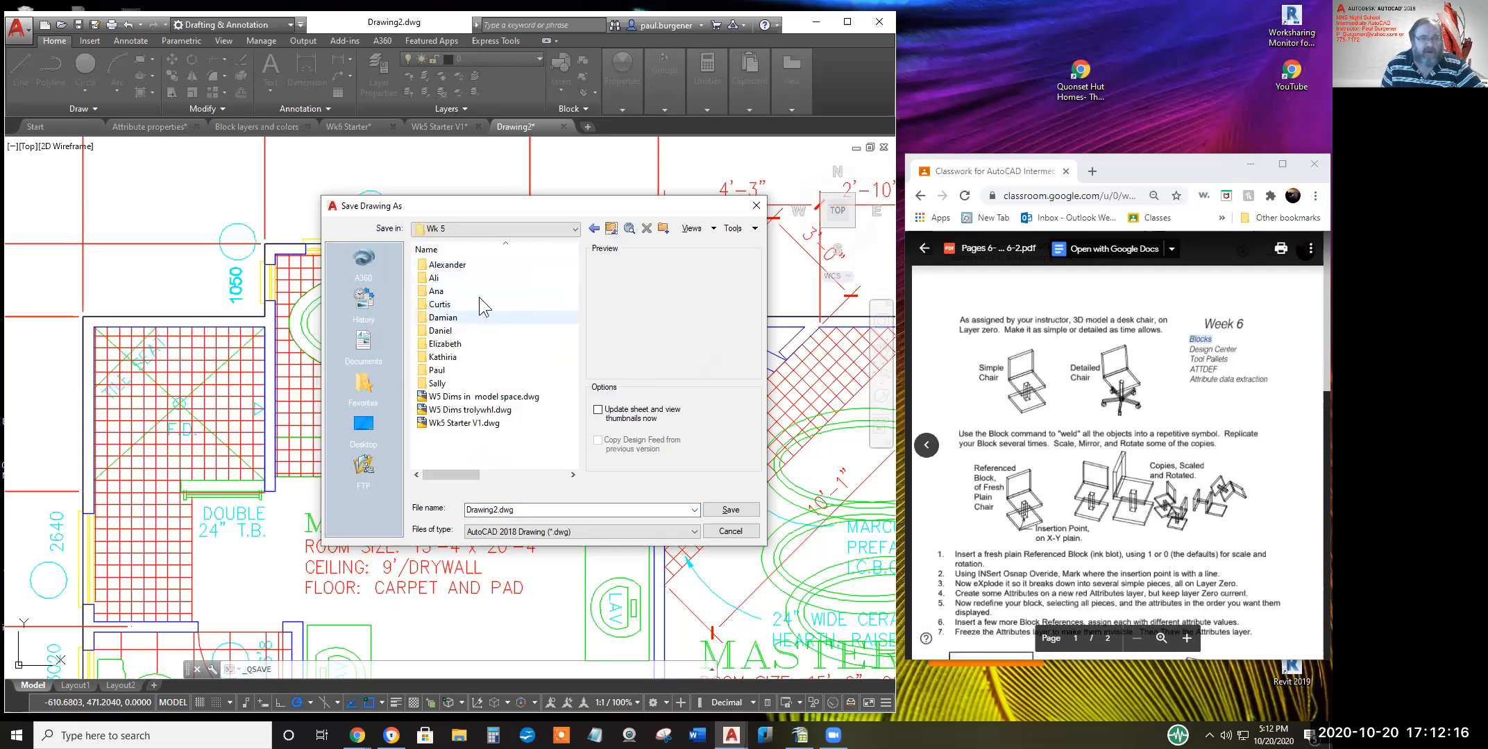
click(614, 235)
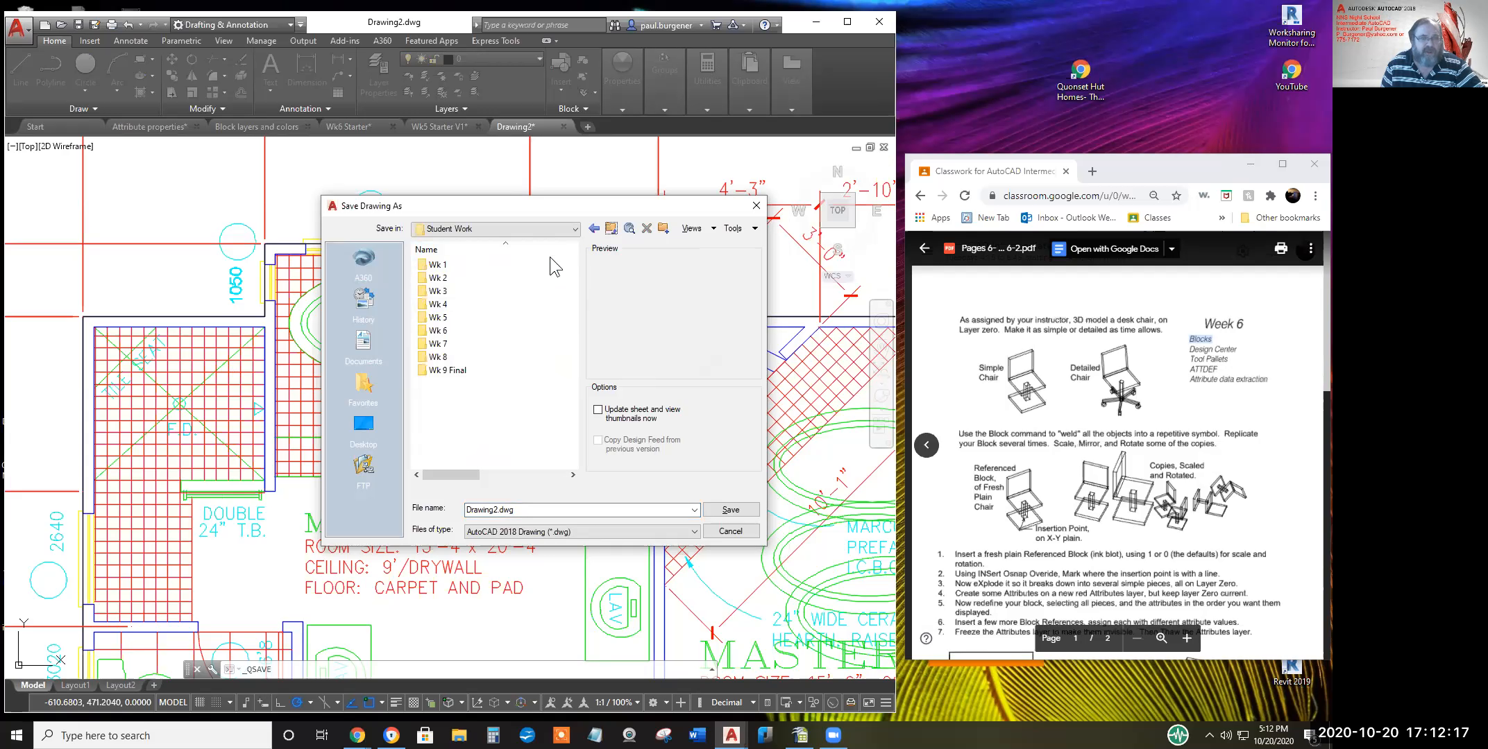
double_click(445, 335)
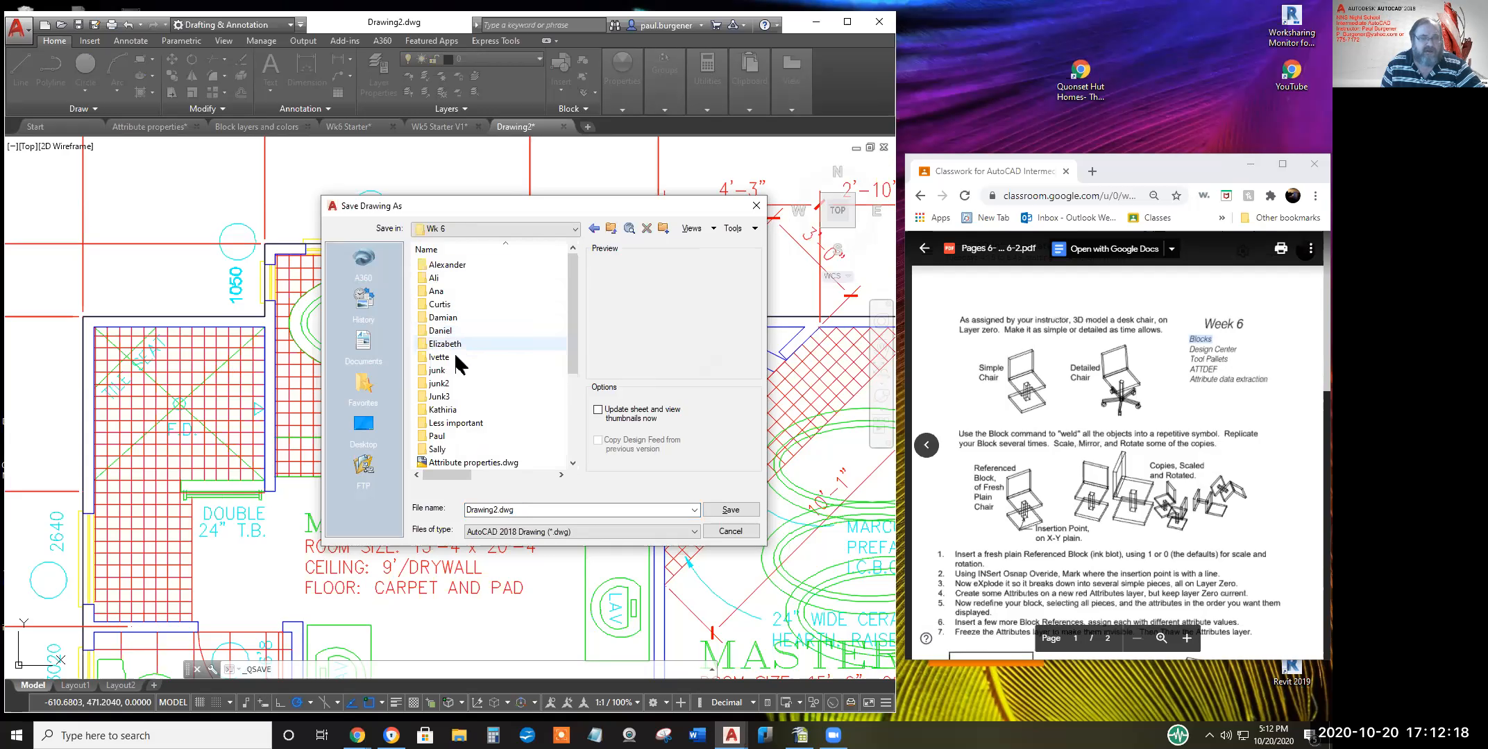
double_click(437, 437)
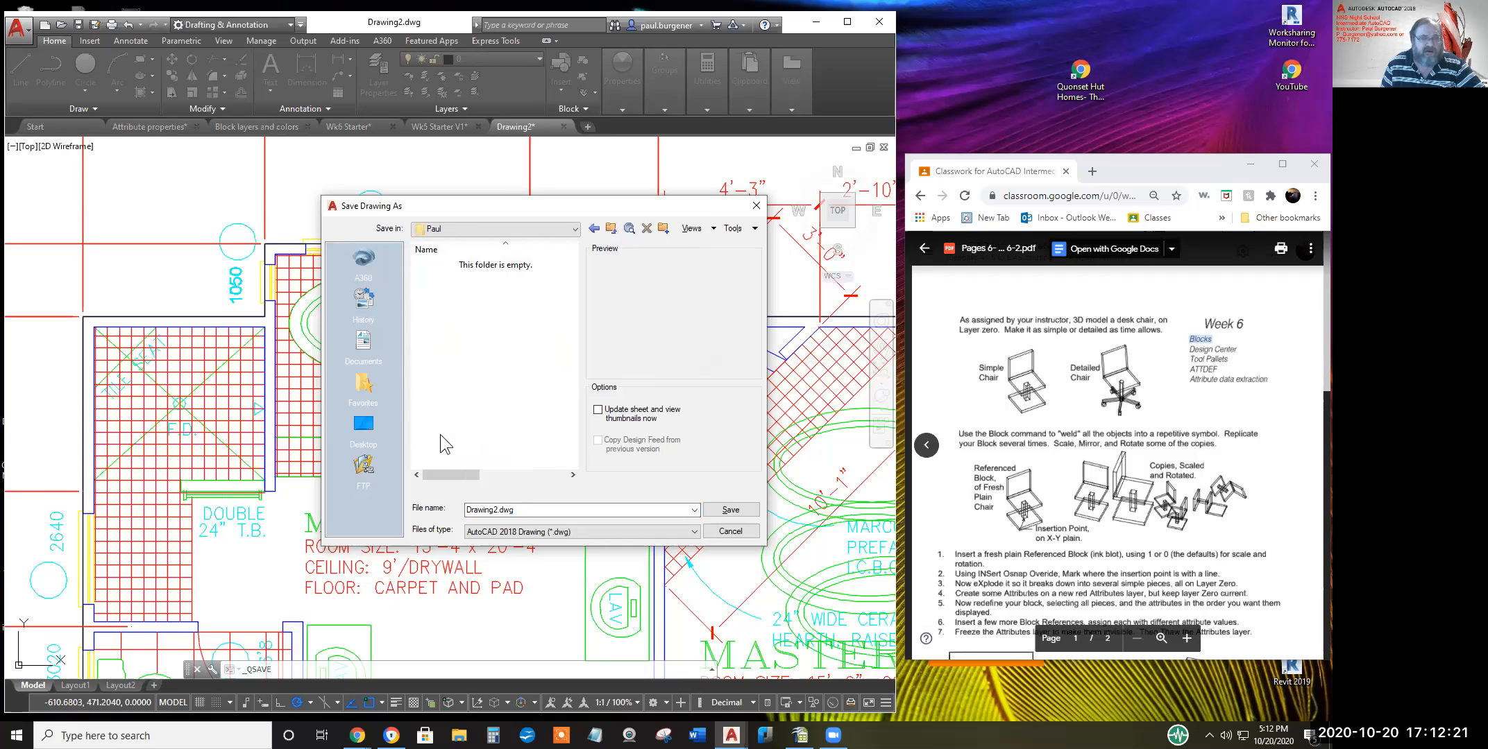
click(730, 515)
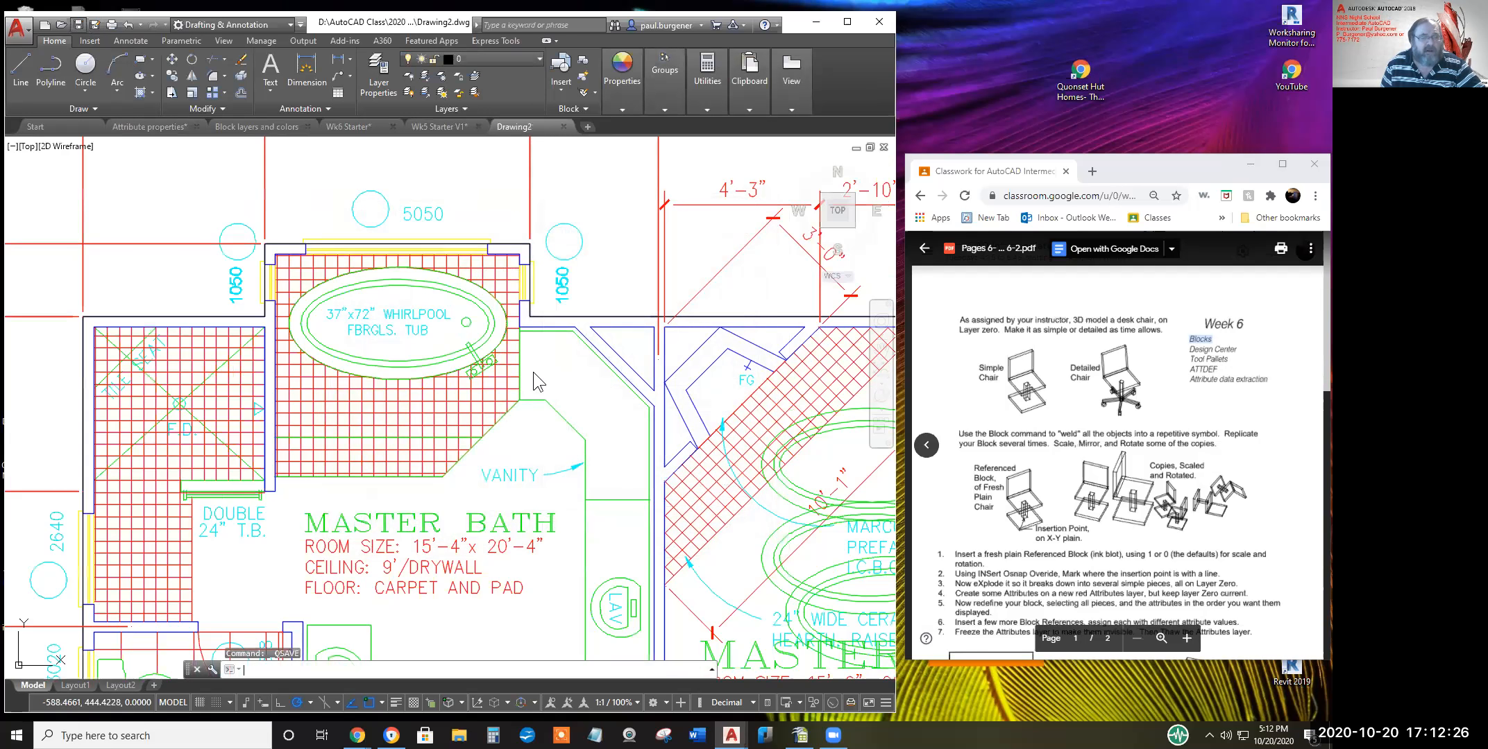
Resave Drawing2 with Ctrl+S and zoom out to view the whole house plan
key(ctrl+s)
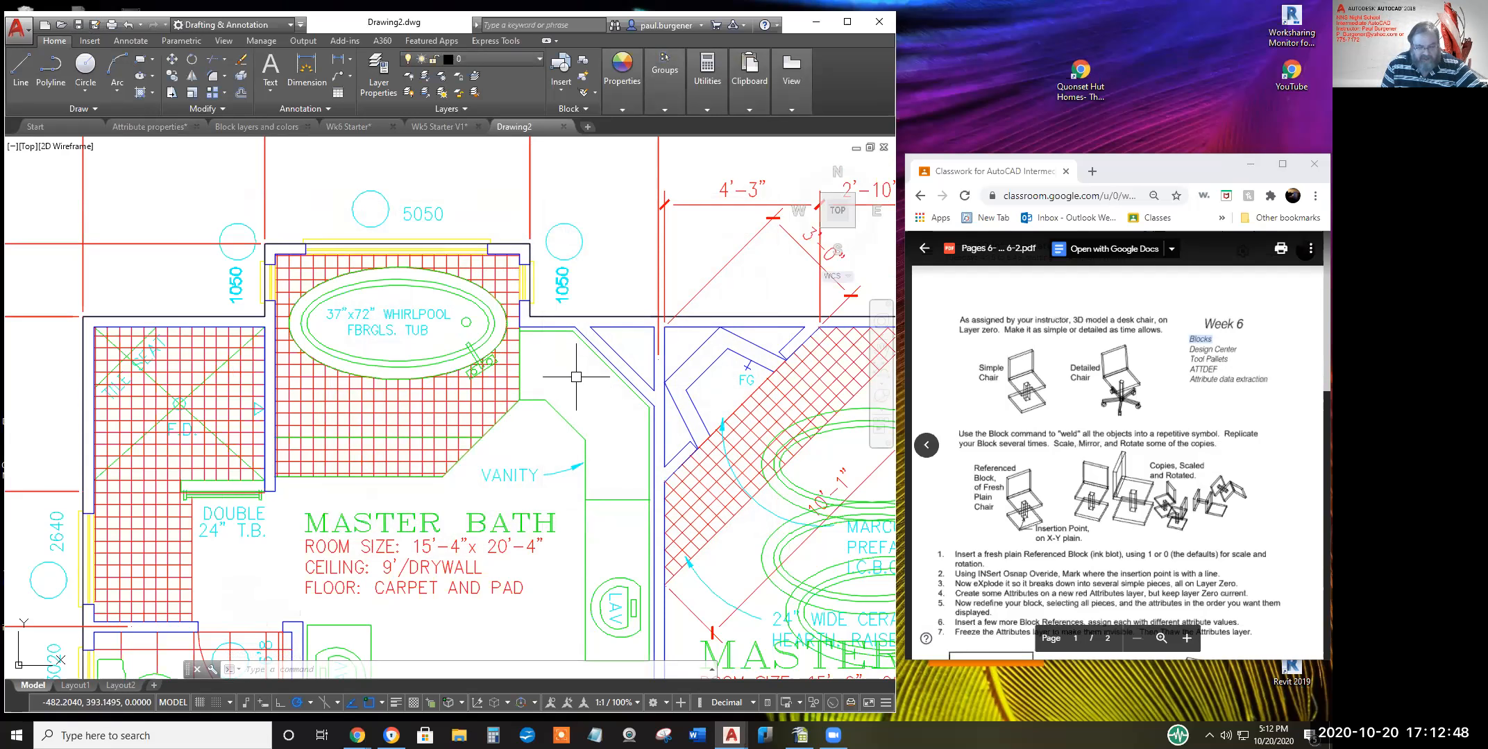
scroll(579, 222, down, 6)
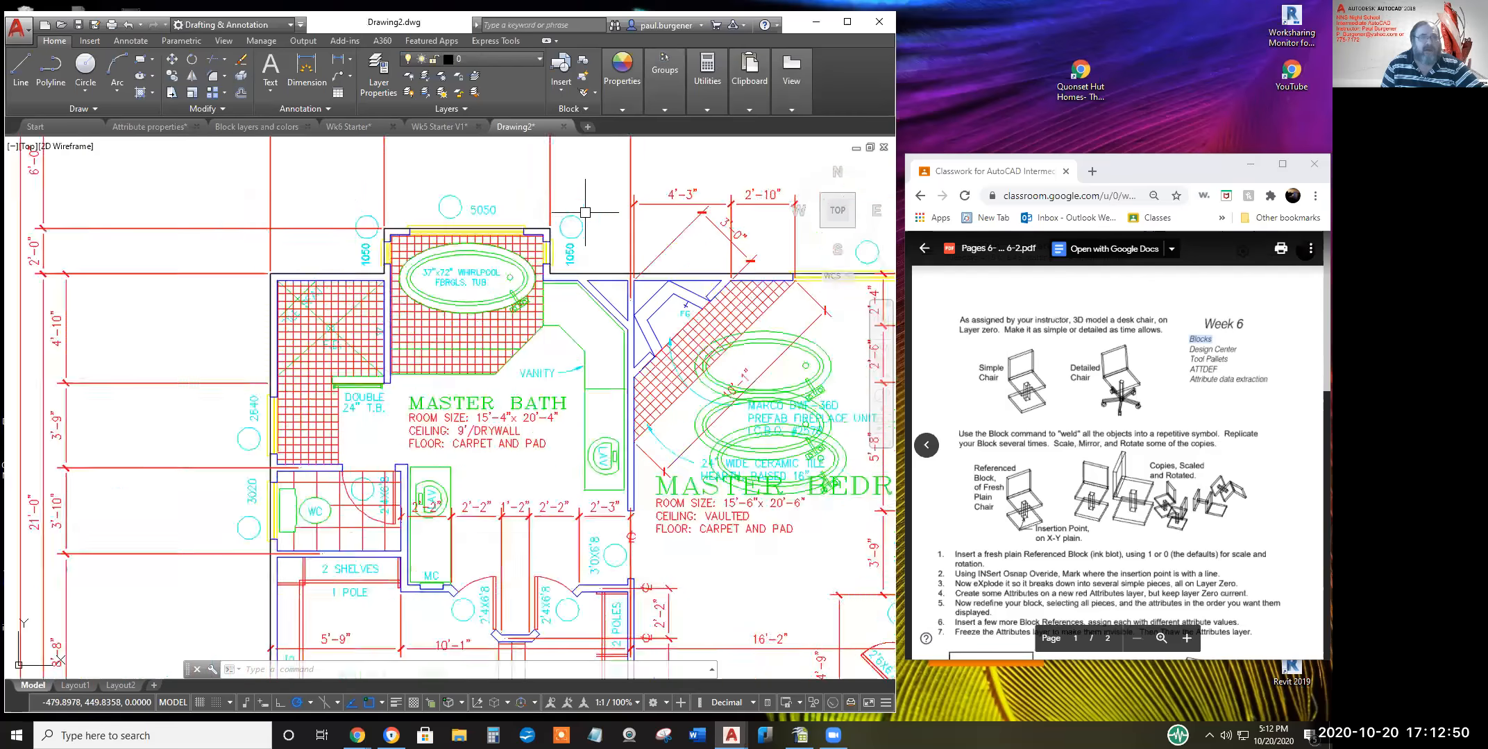
scroll(443, 328, up, 5)
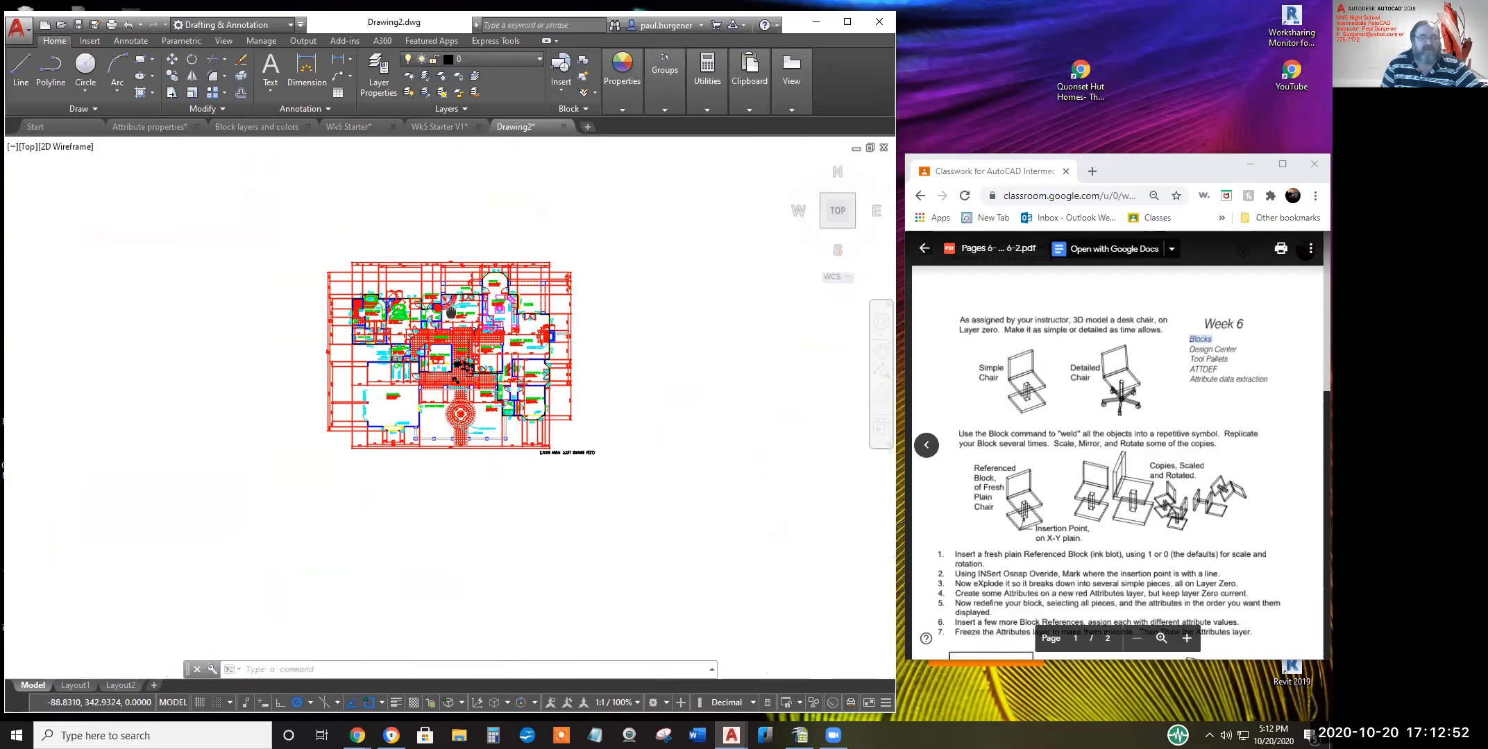
scroll(443, 328, down, 4)
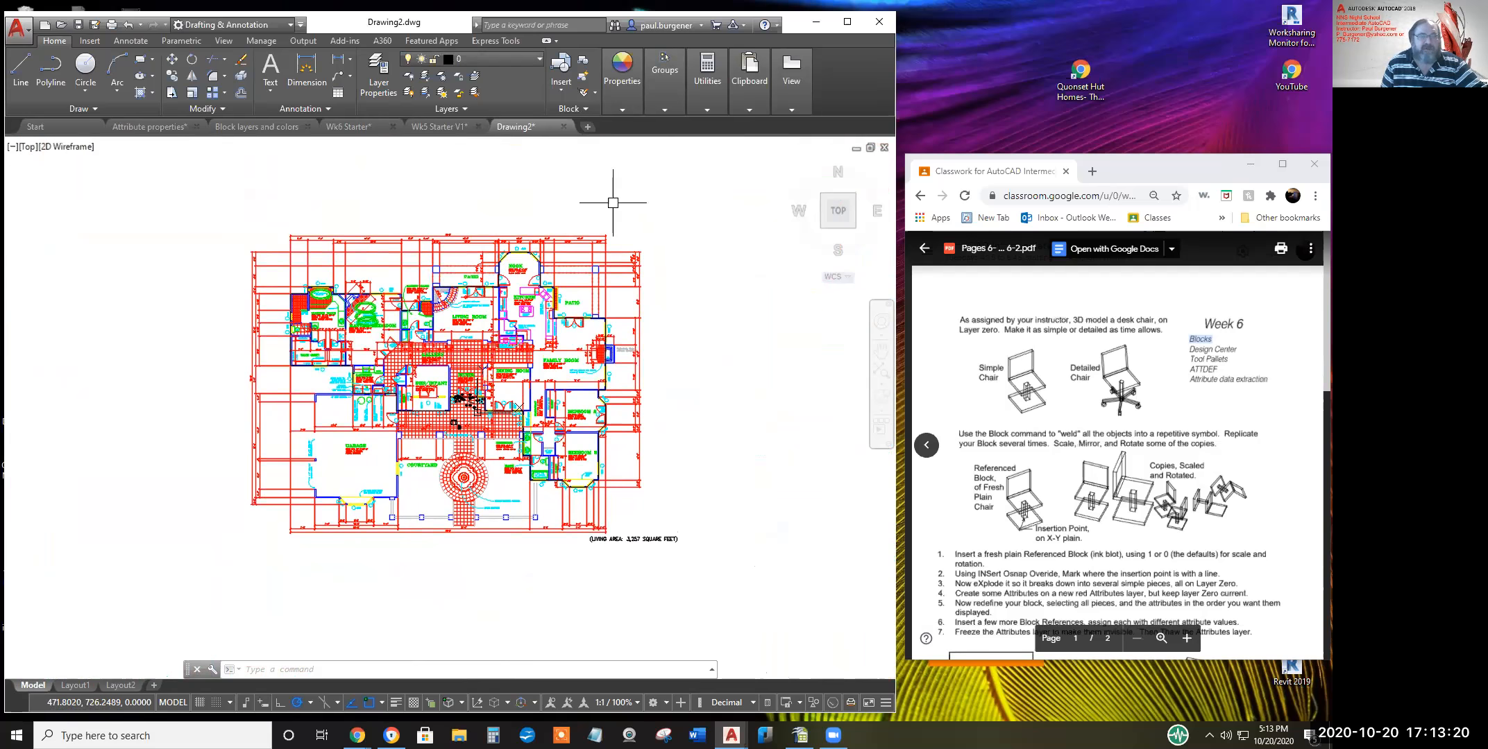
click(661, 97)
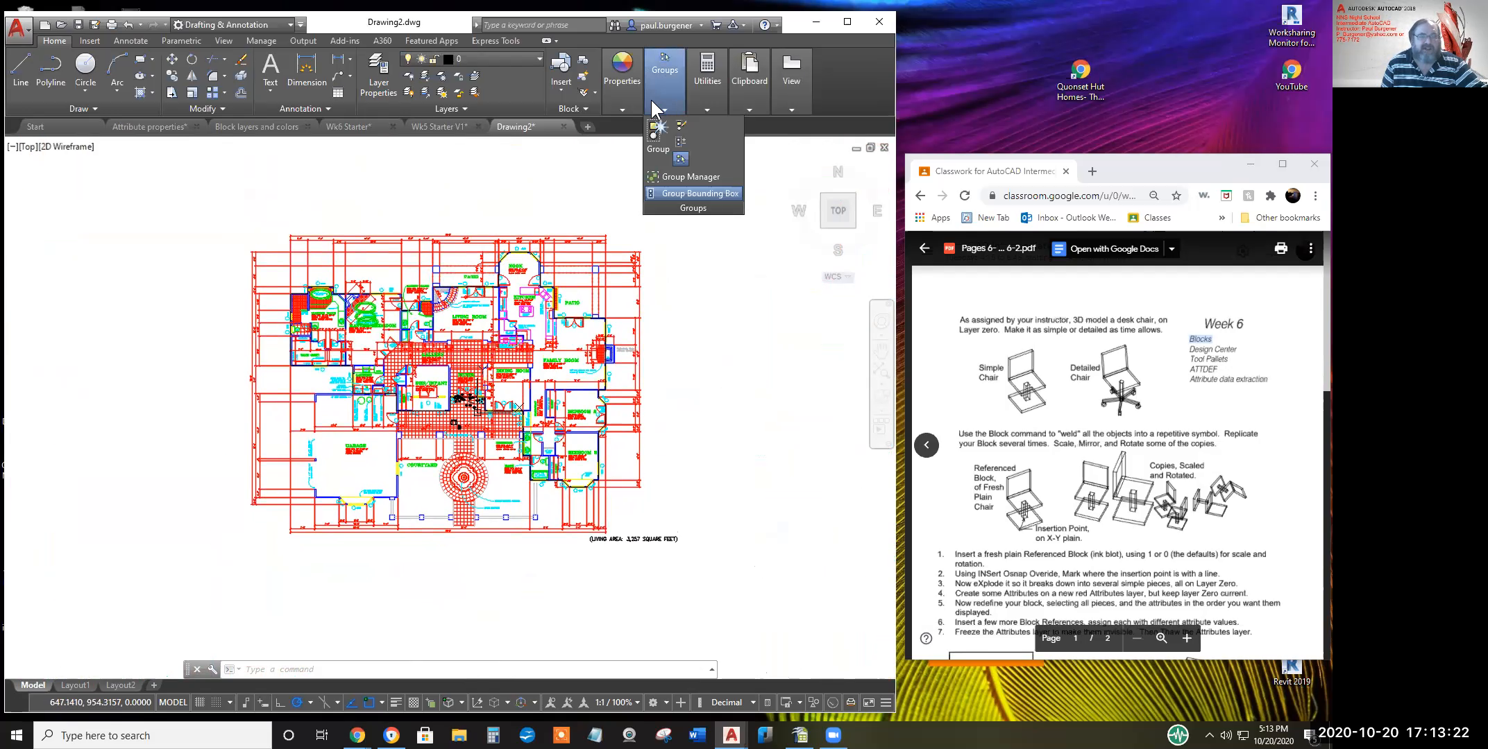
right_click(830, 89)
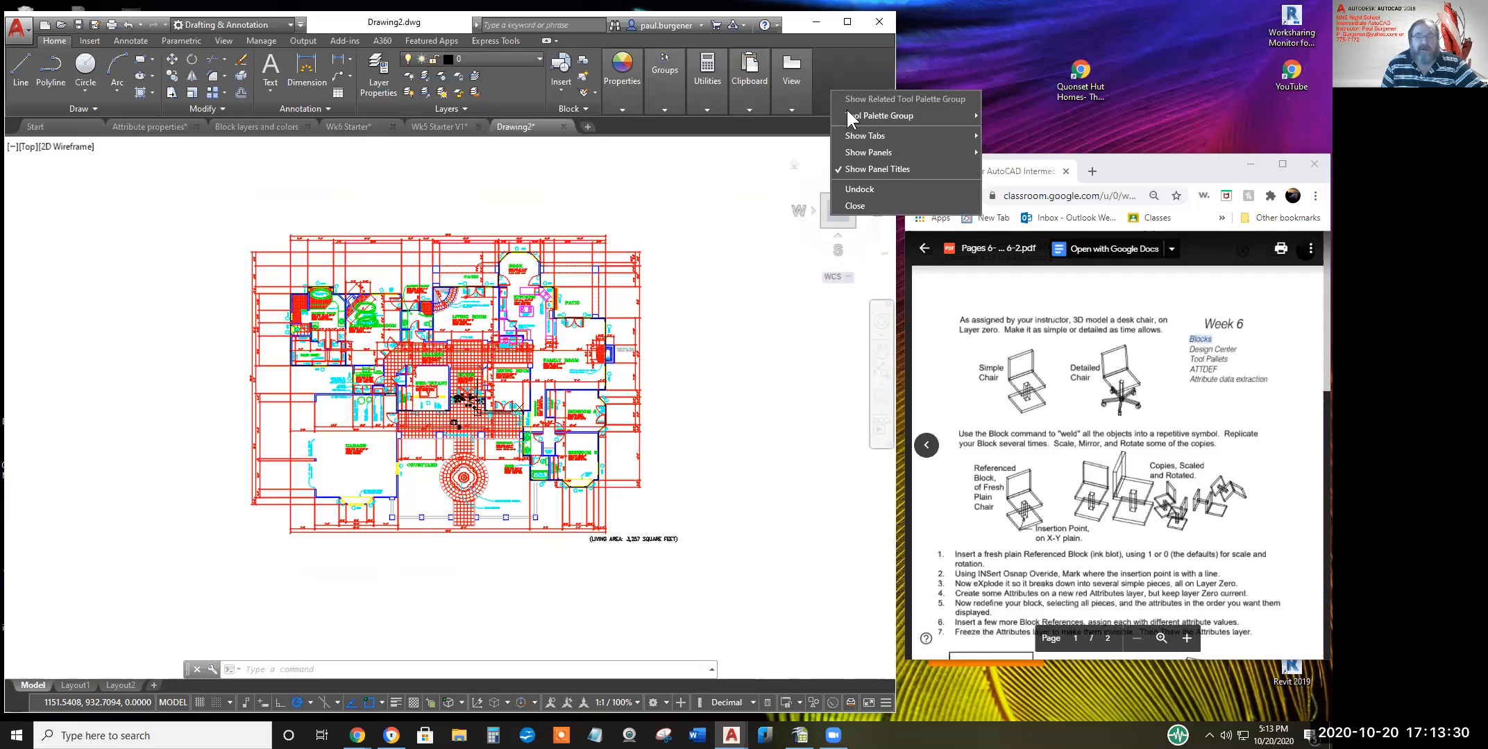
mouse_move(858, 149)
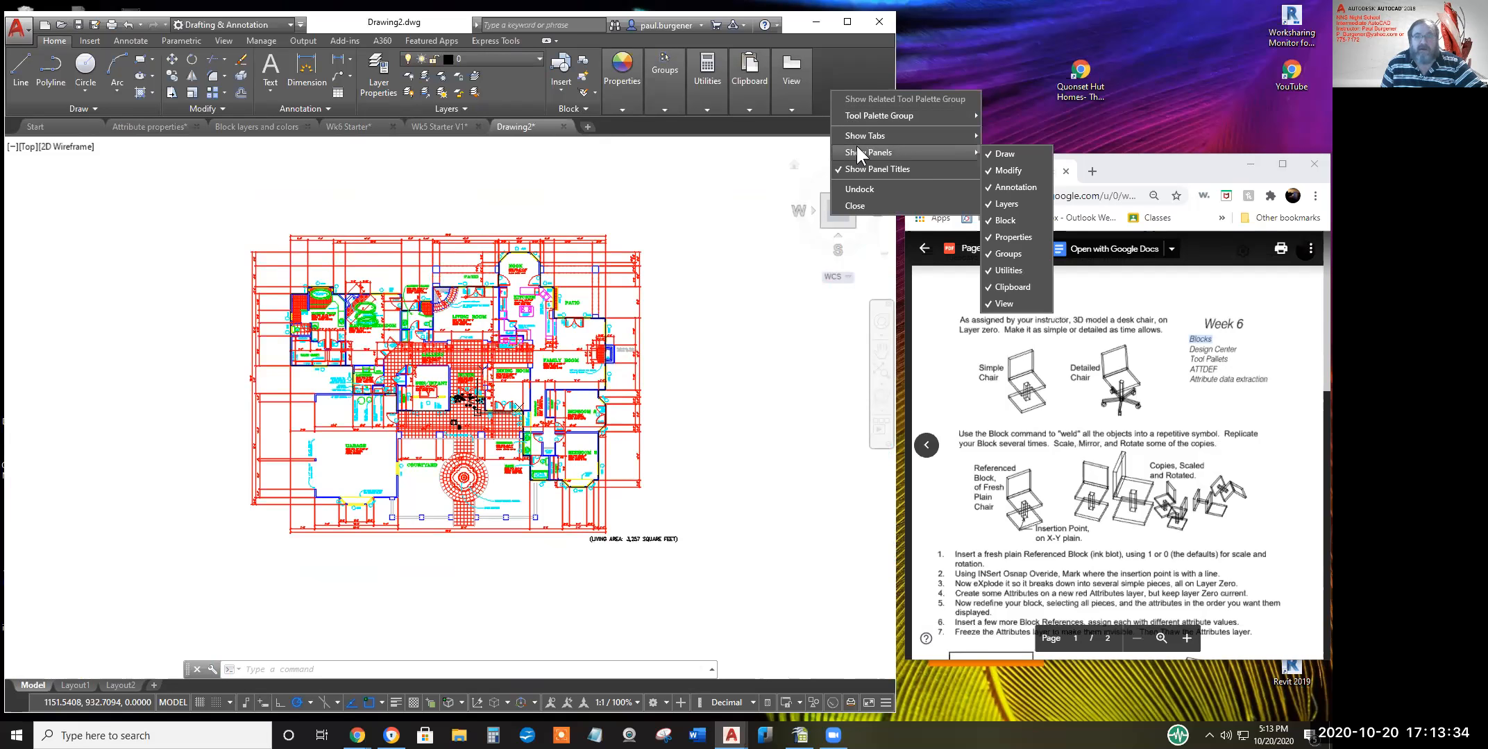
mouse_move(862, 117)
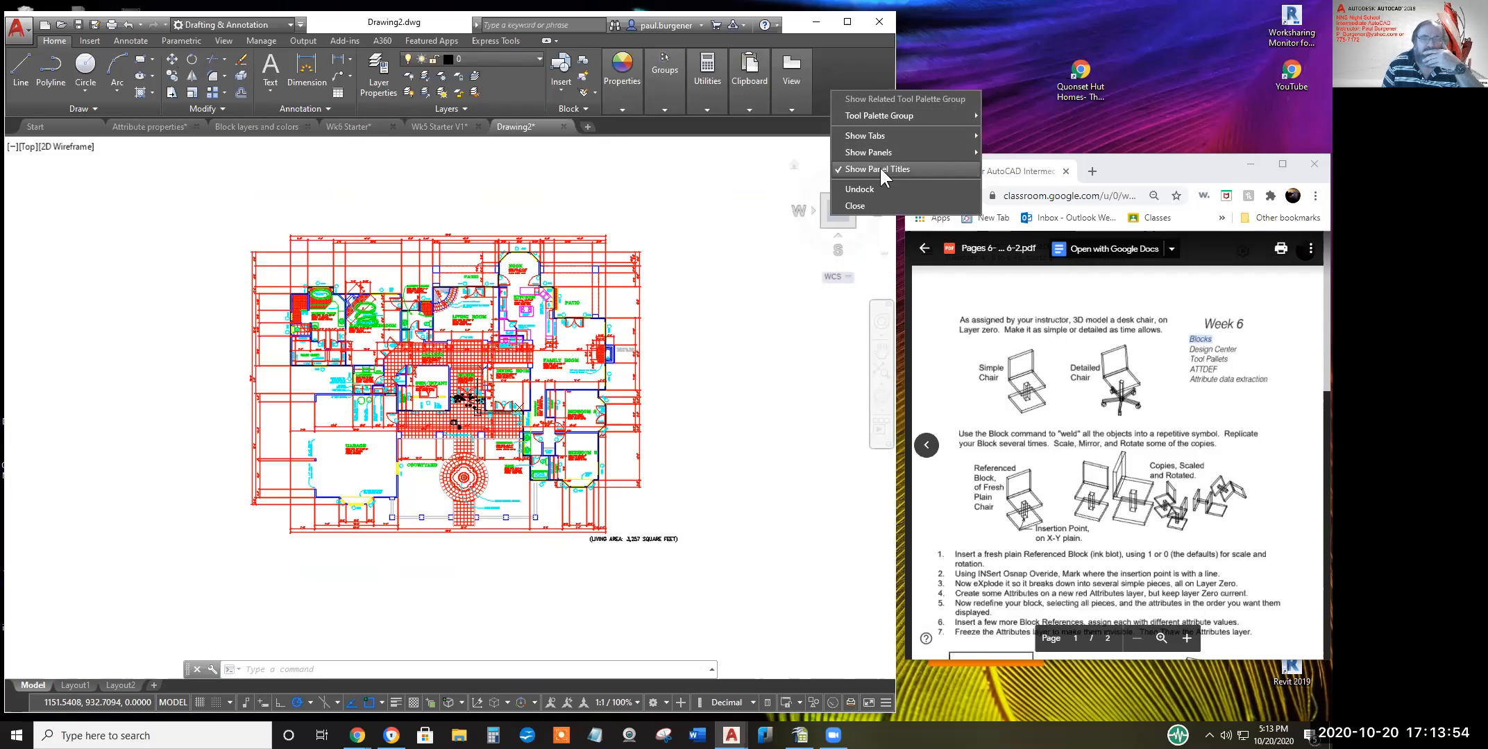
click(817, 75)
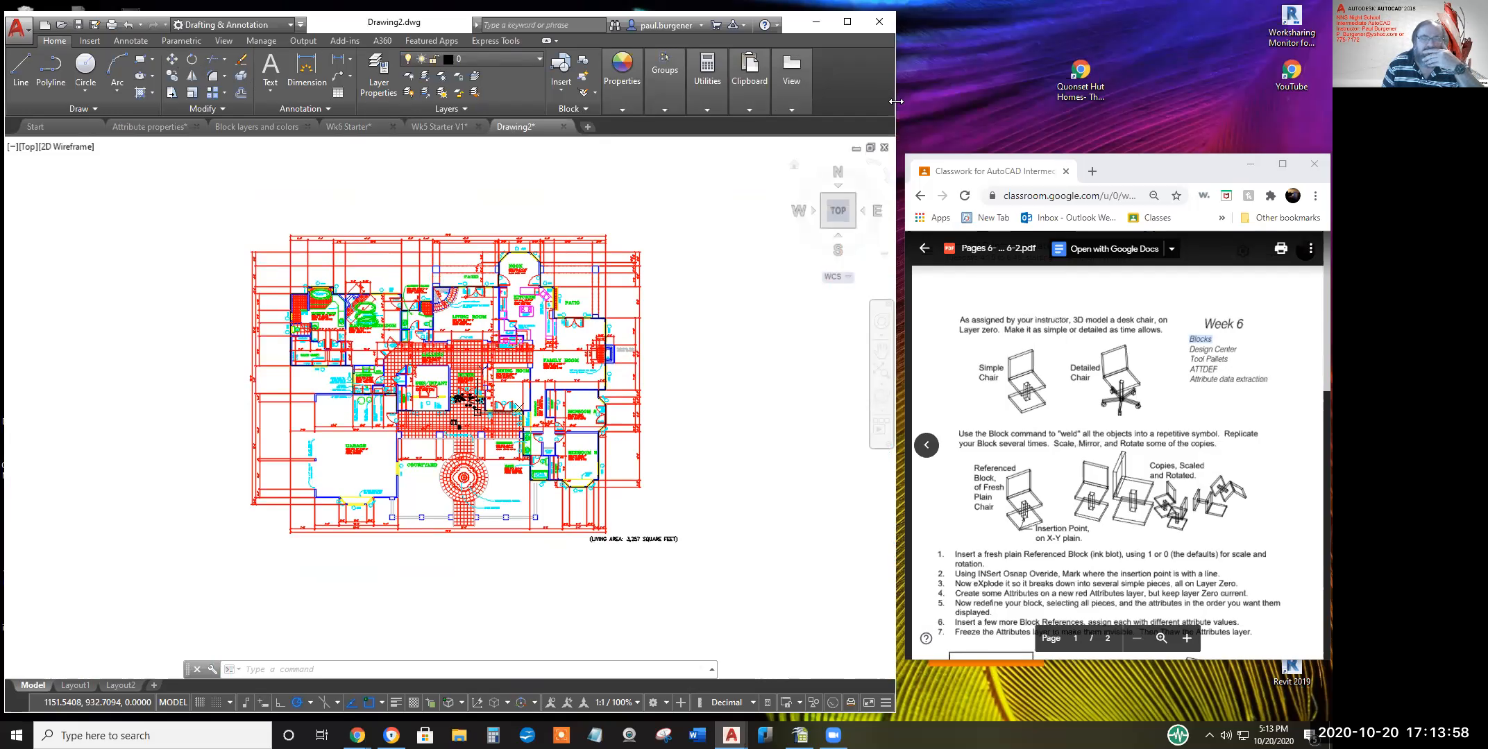
Widen the AutoCAD window and make the Visualize tab show on the ribbon
drag(896, 101, 1122, 102)
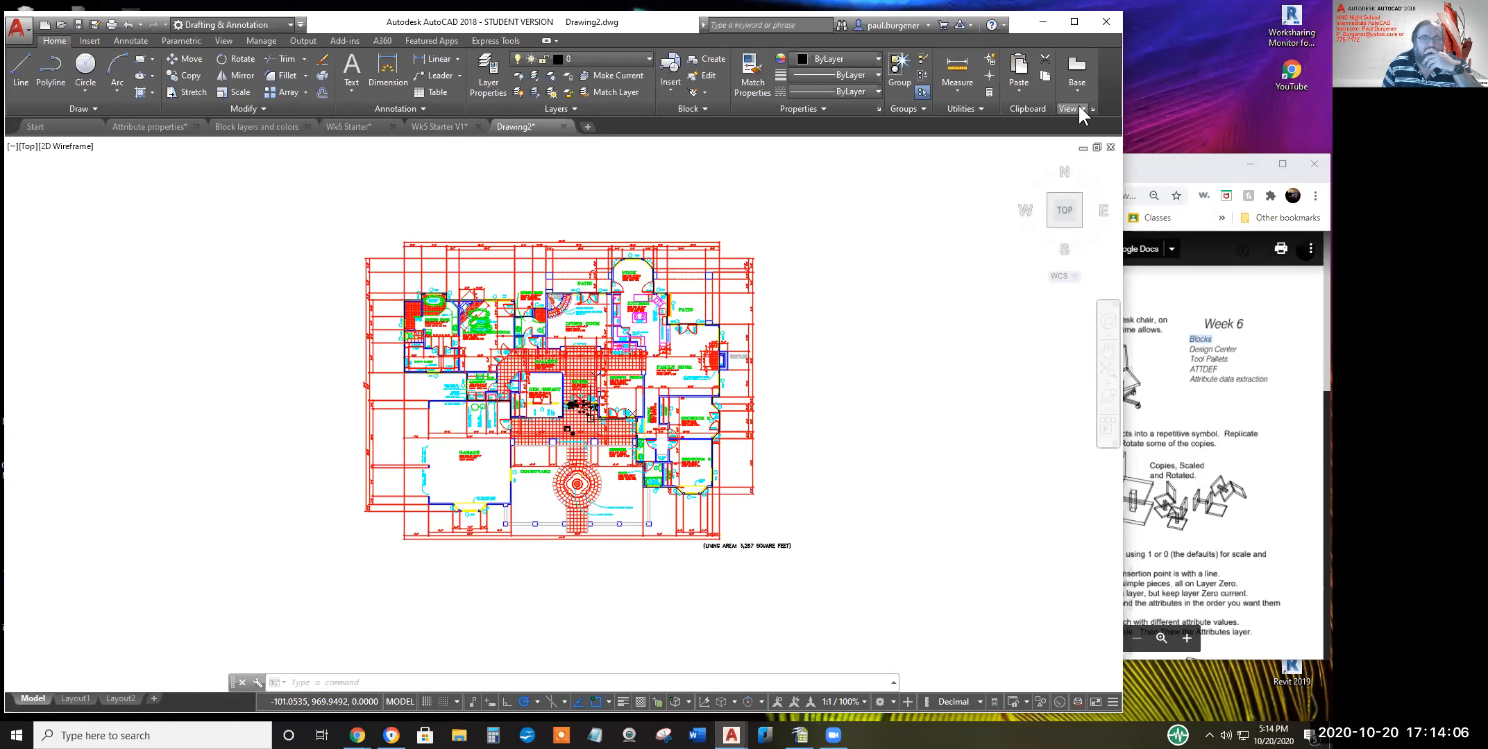
right_click(1102, 100)
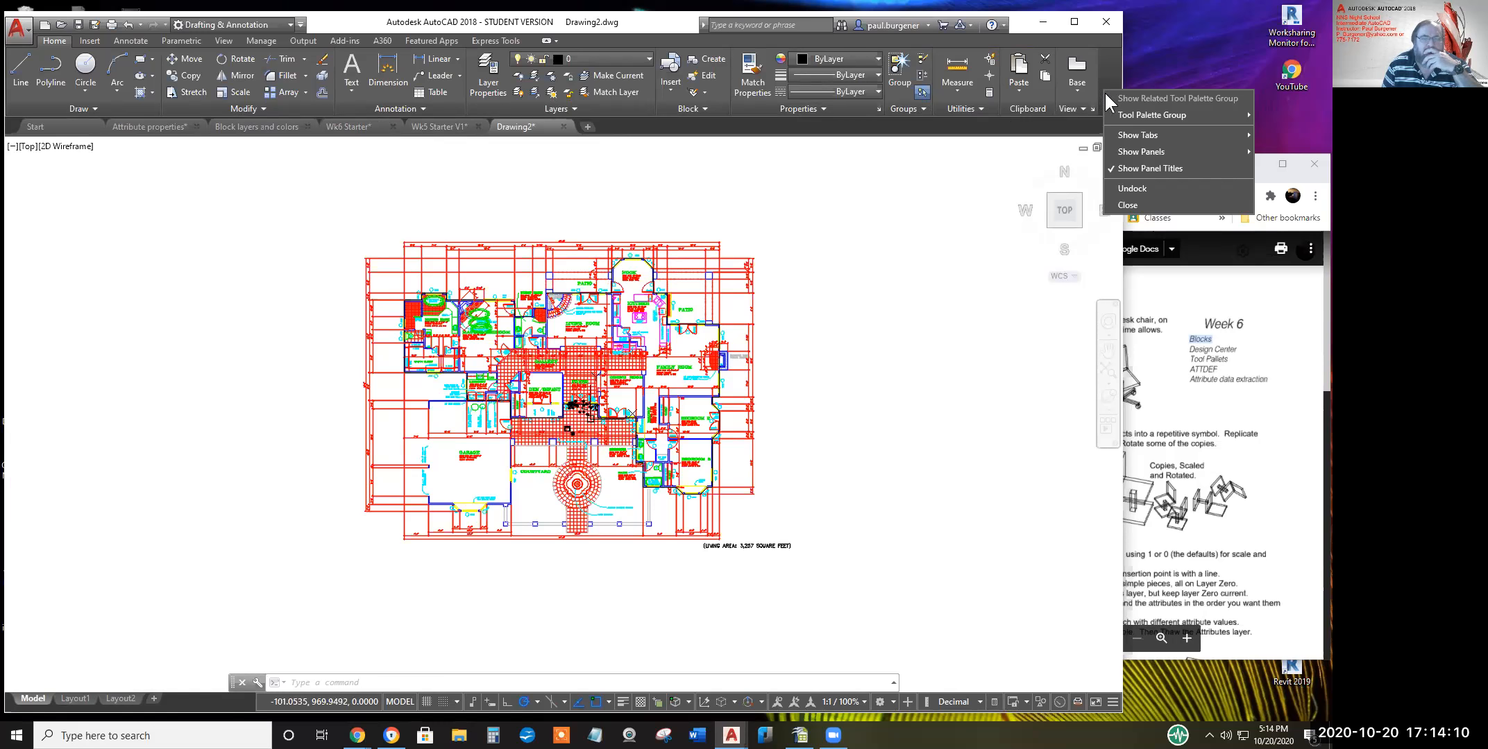
mouse_move(1131, 151)
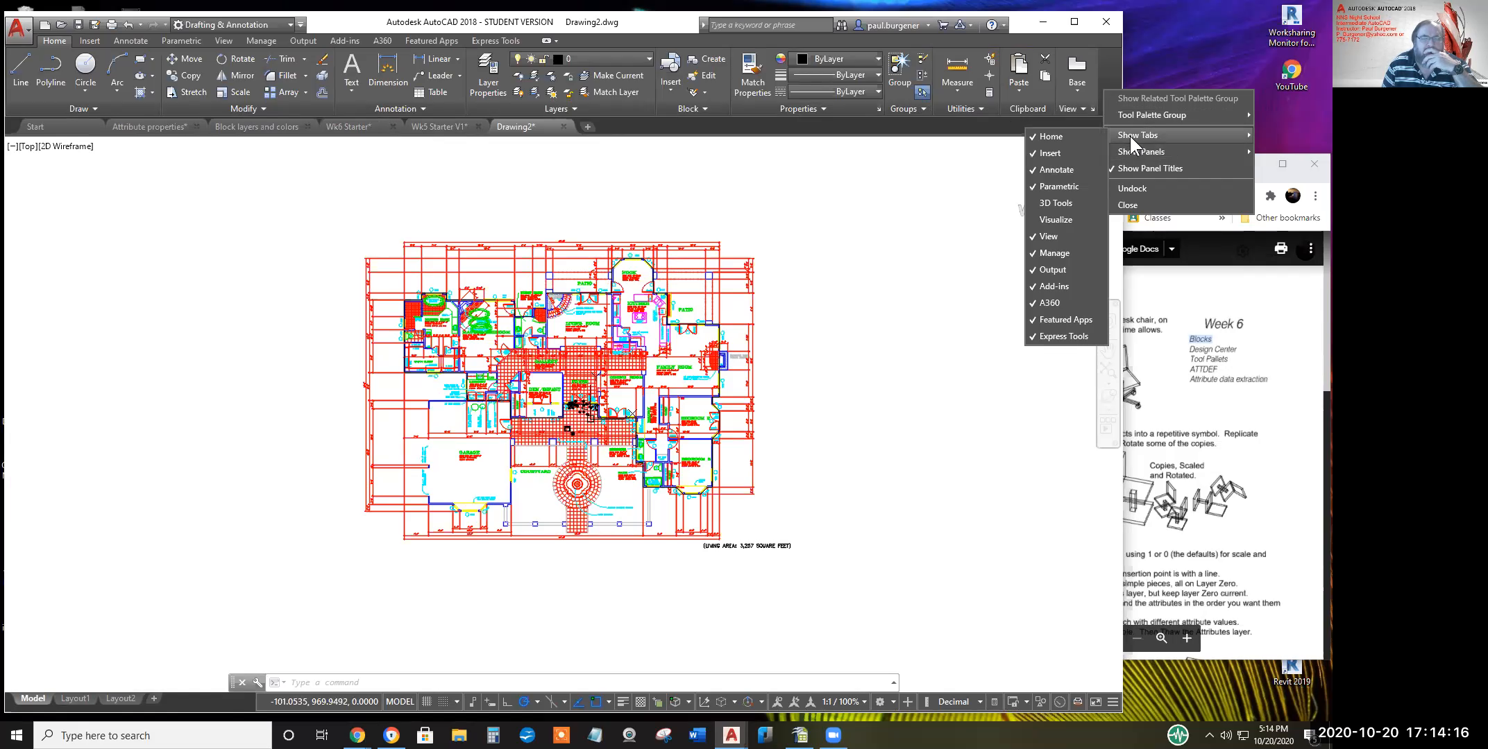
click(1050, 220)
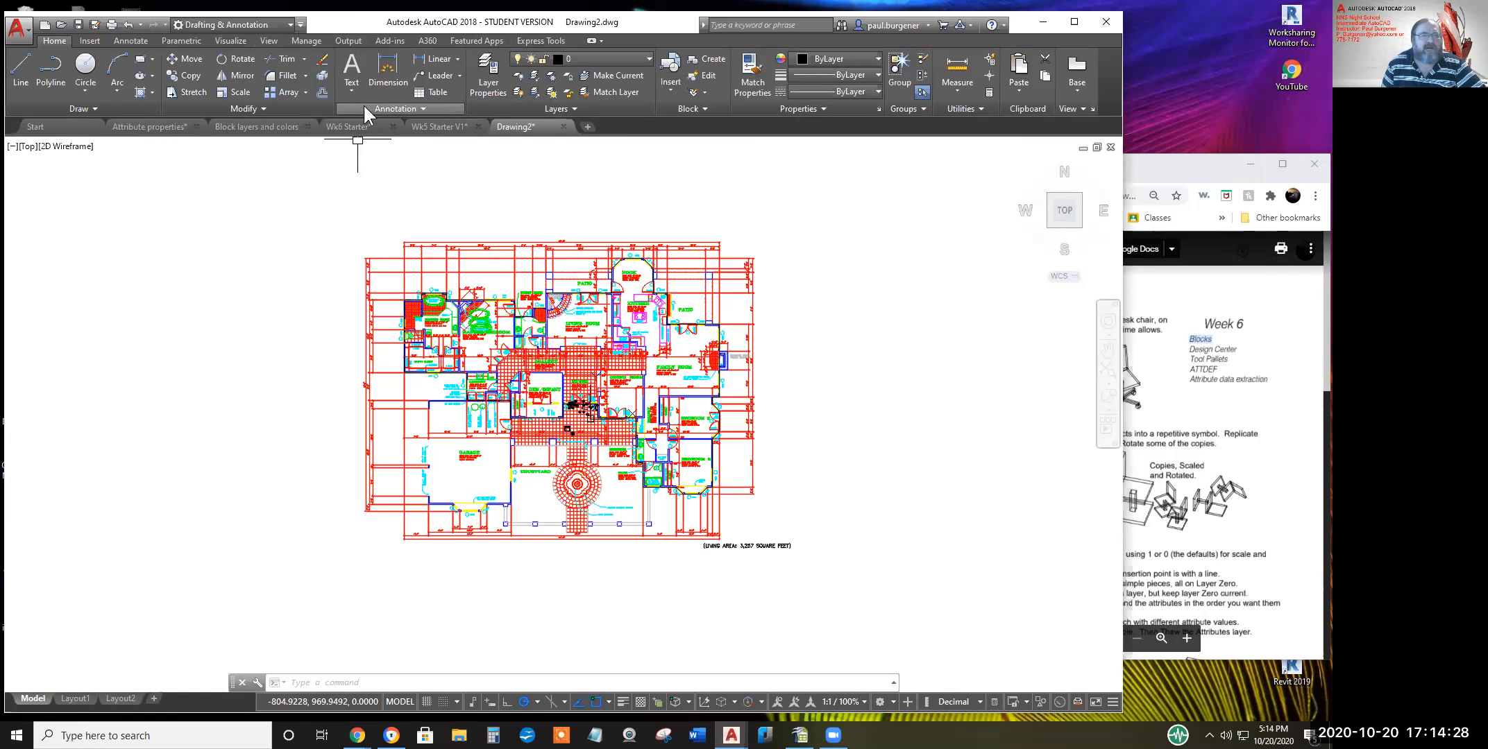
Switch to the Visualize tab, then close the ribbon from its context menu
click(227, 39)
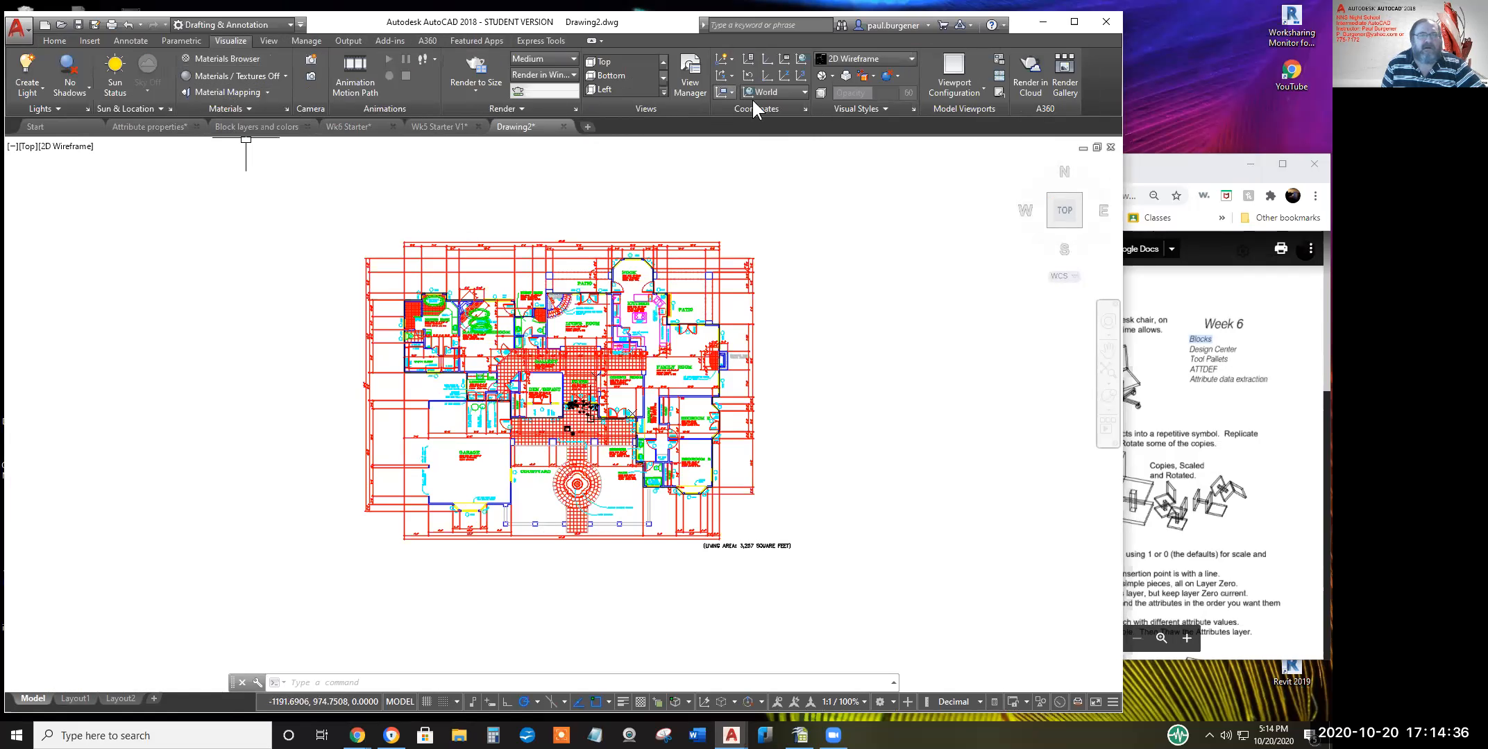
right_click(1098, 85)
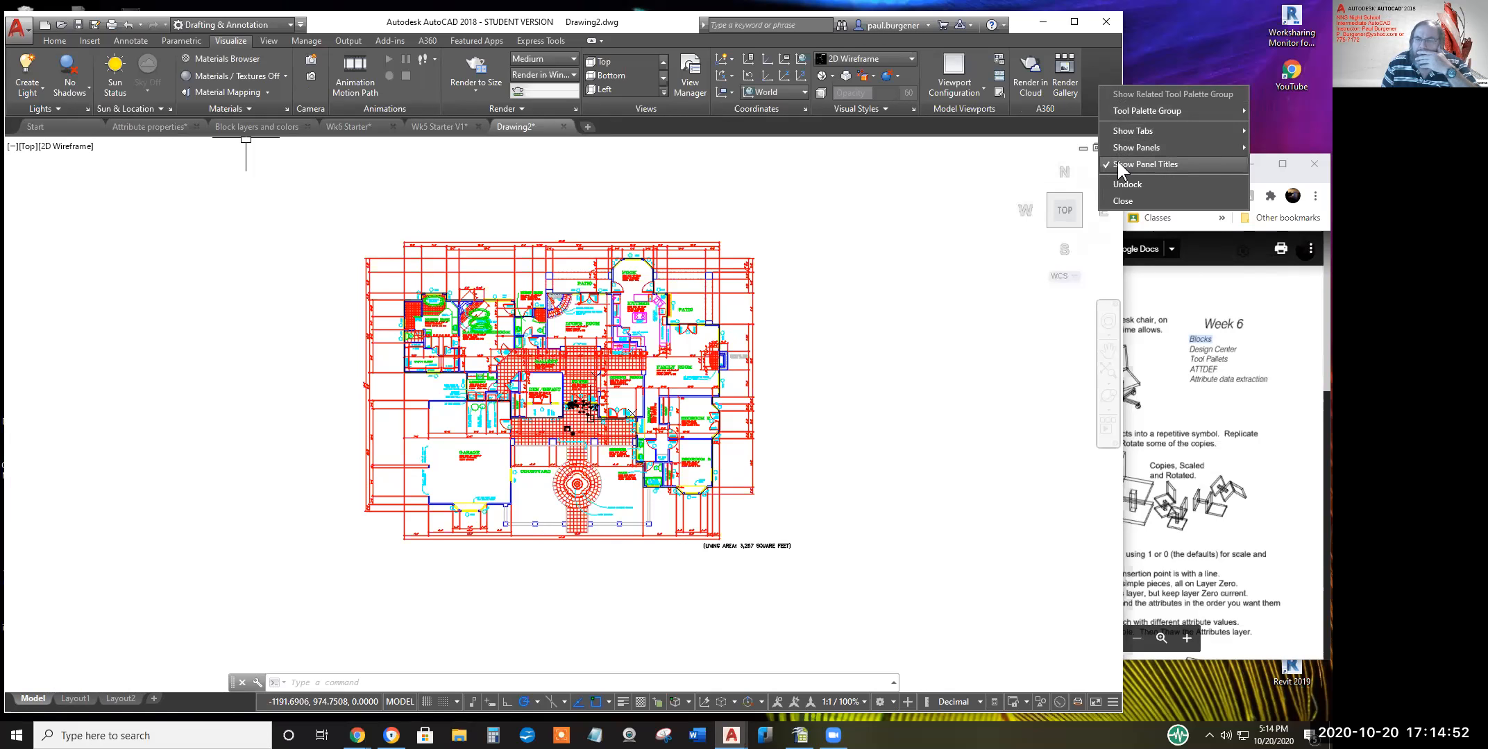
click(1118, 201)
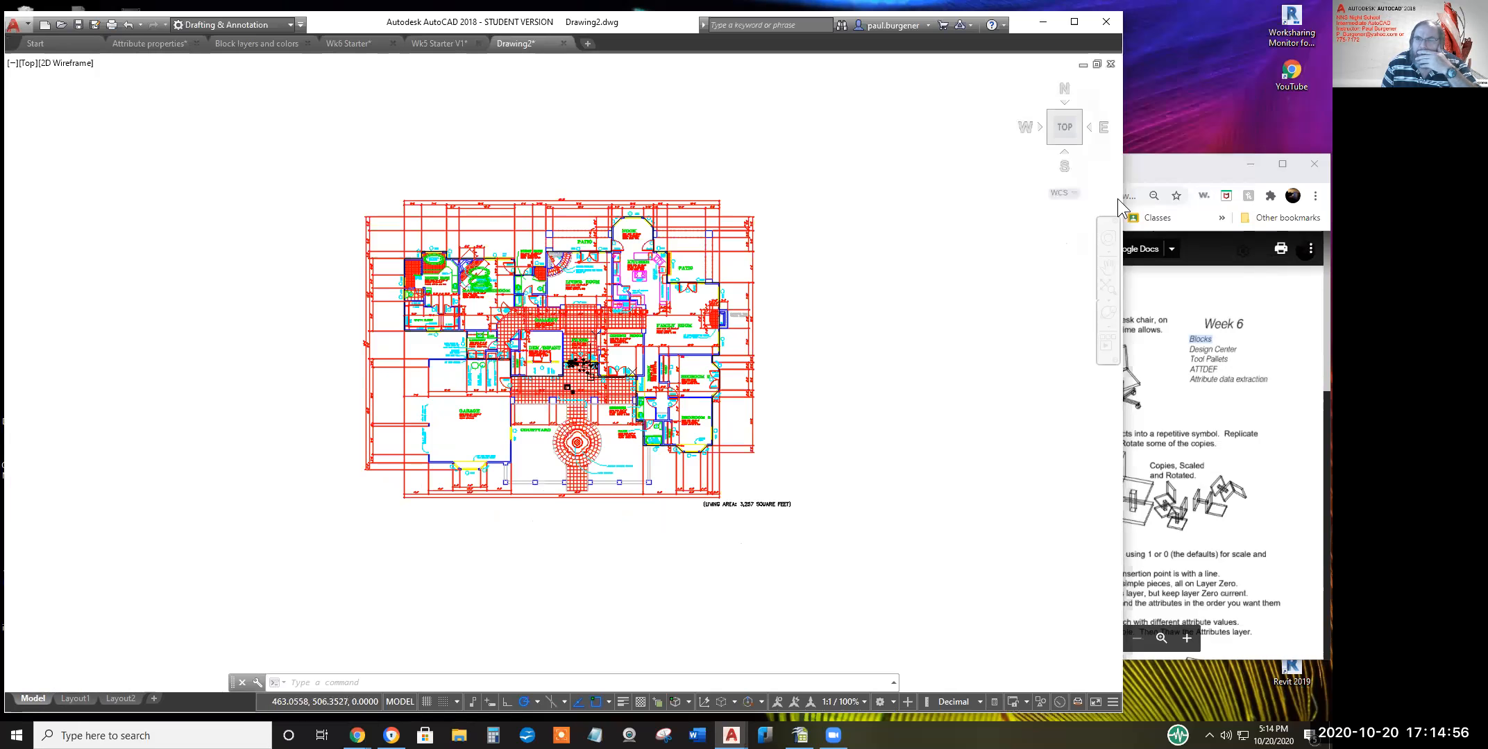
Use the drawing area's shortcut menu to repeat the ribbon close, then choose Options
right_click(609, 44)
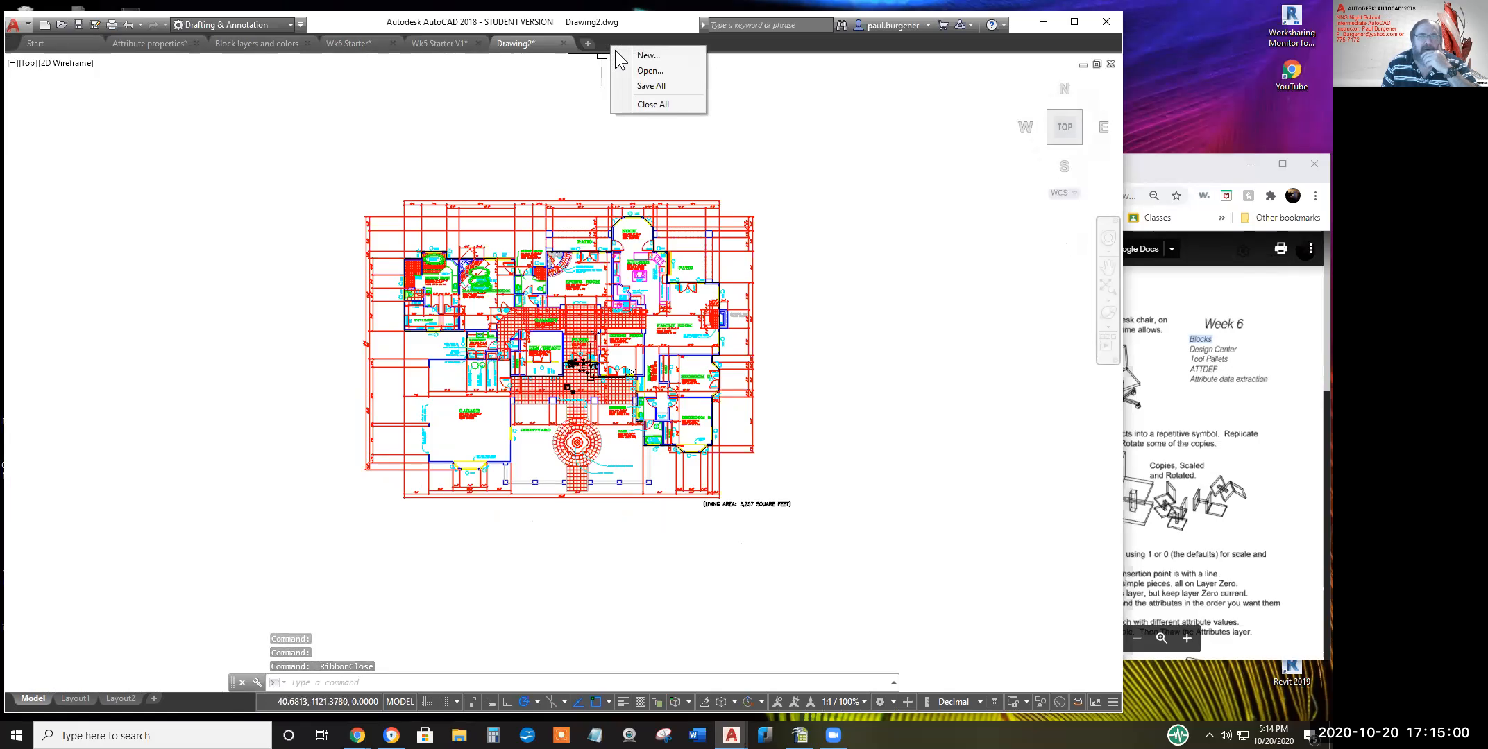
right_click(775, 101)
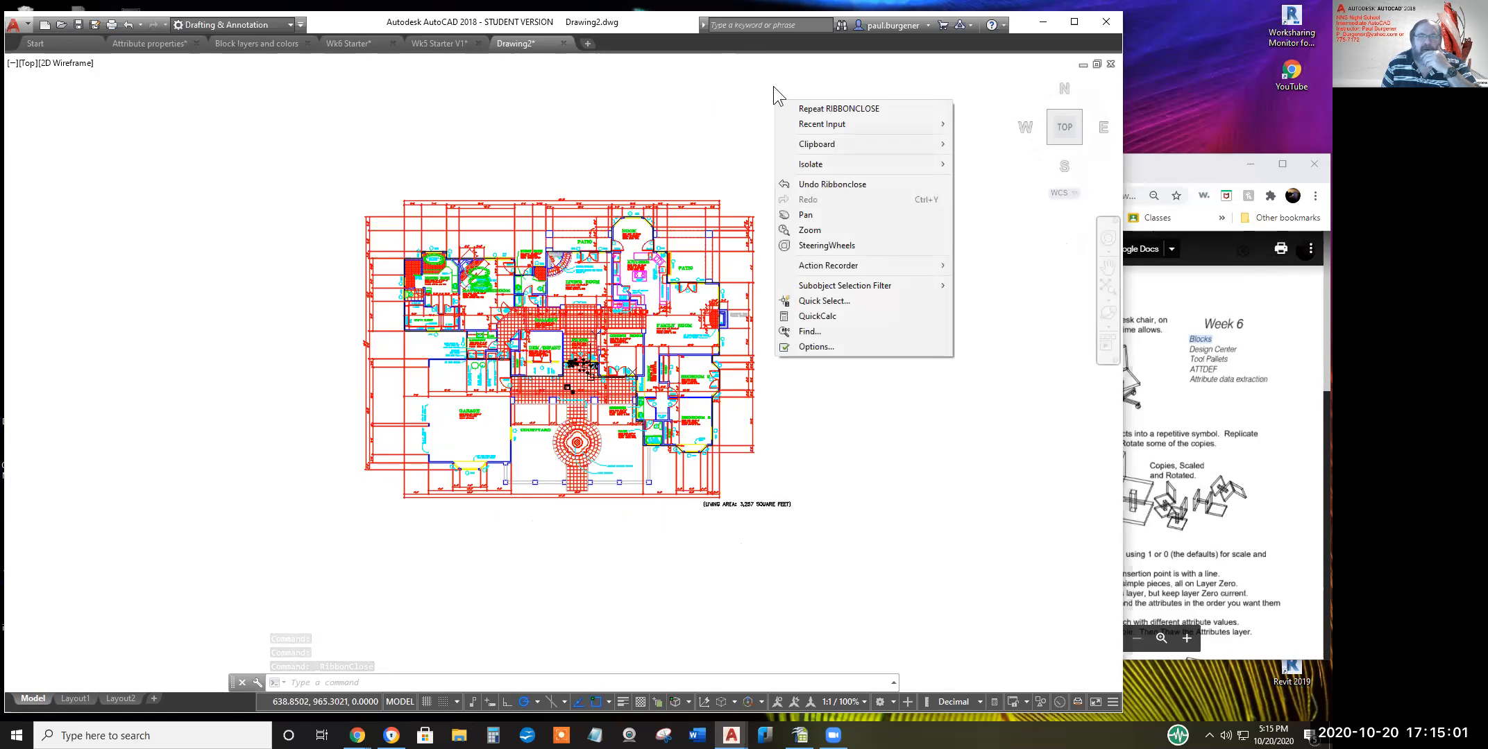
click(841, 108)
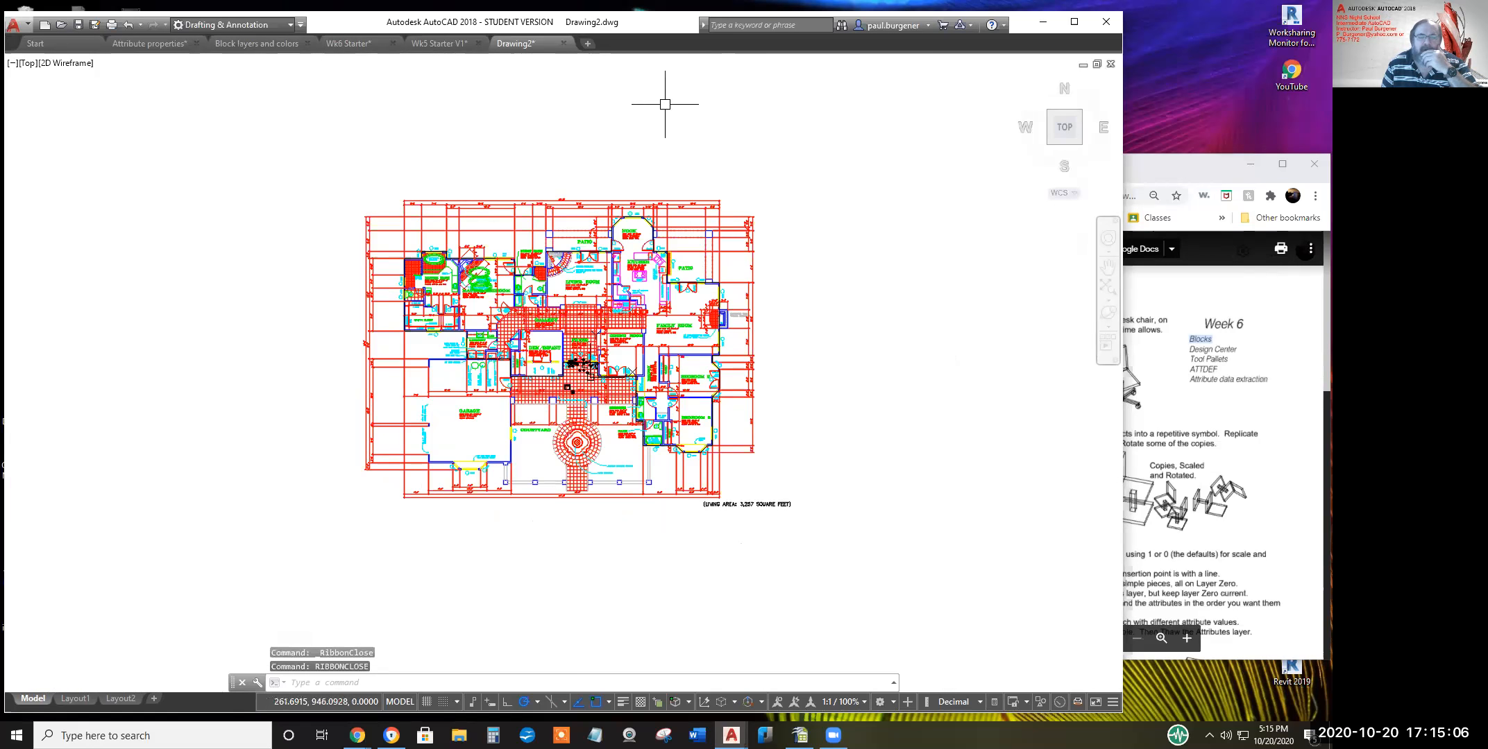
right_click(635, 47)
right_click(599, 92)
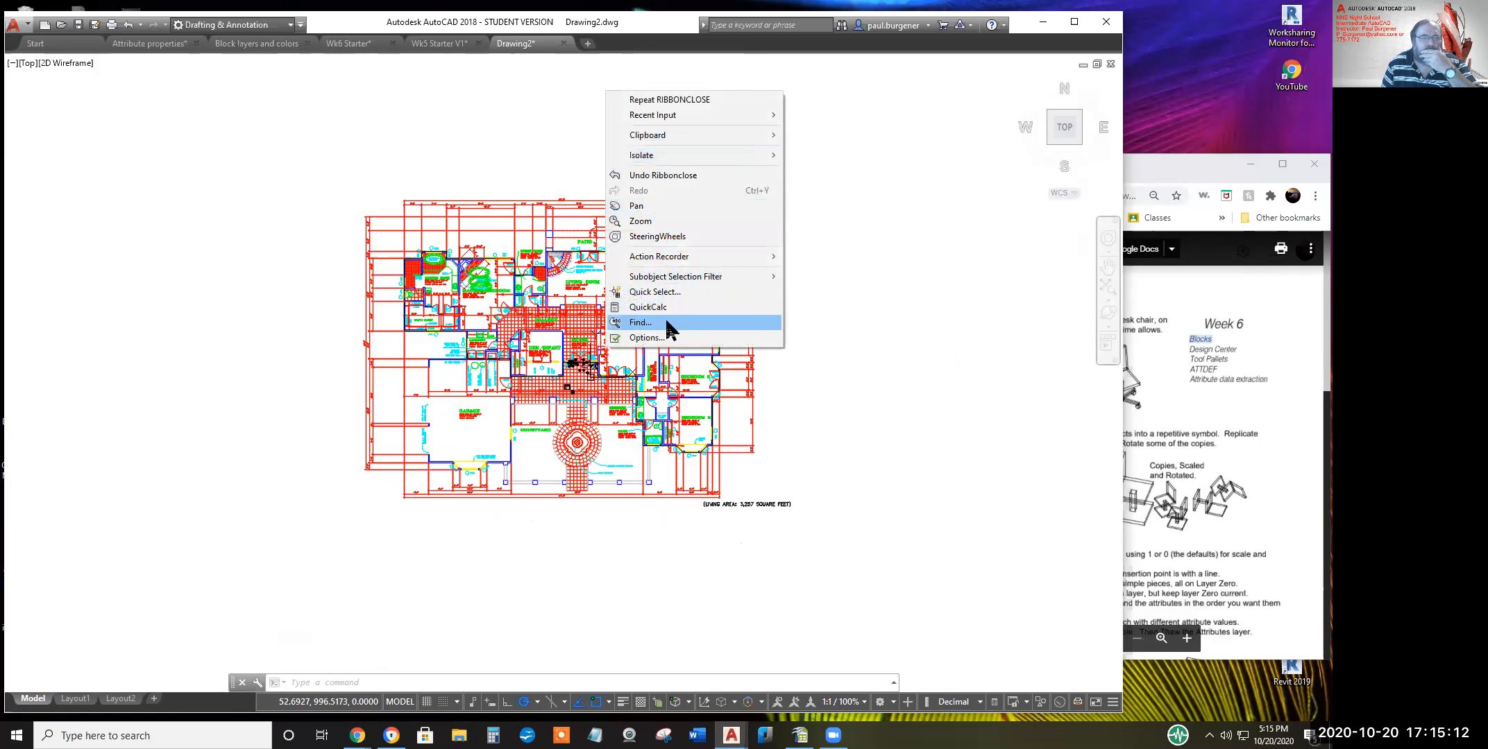
click(659, 338)
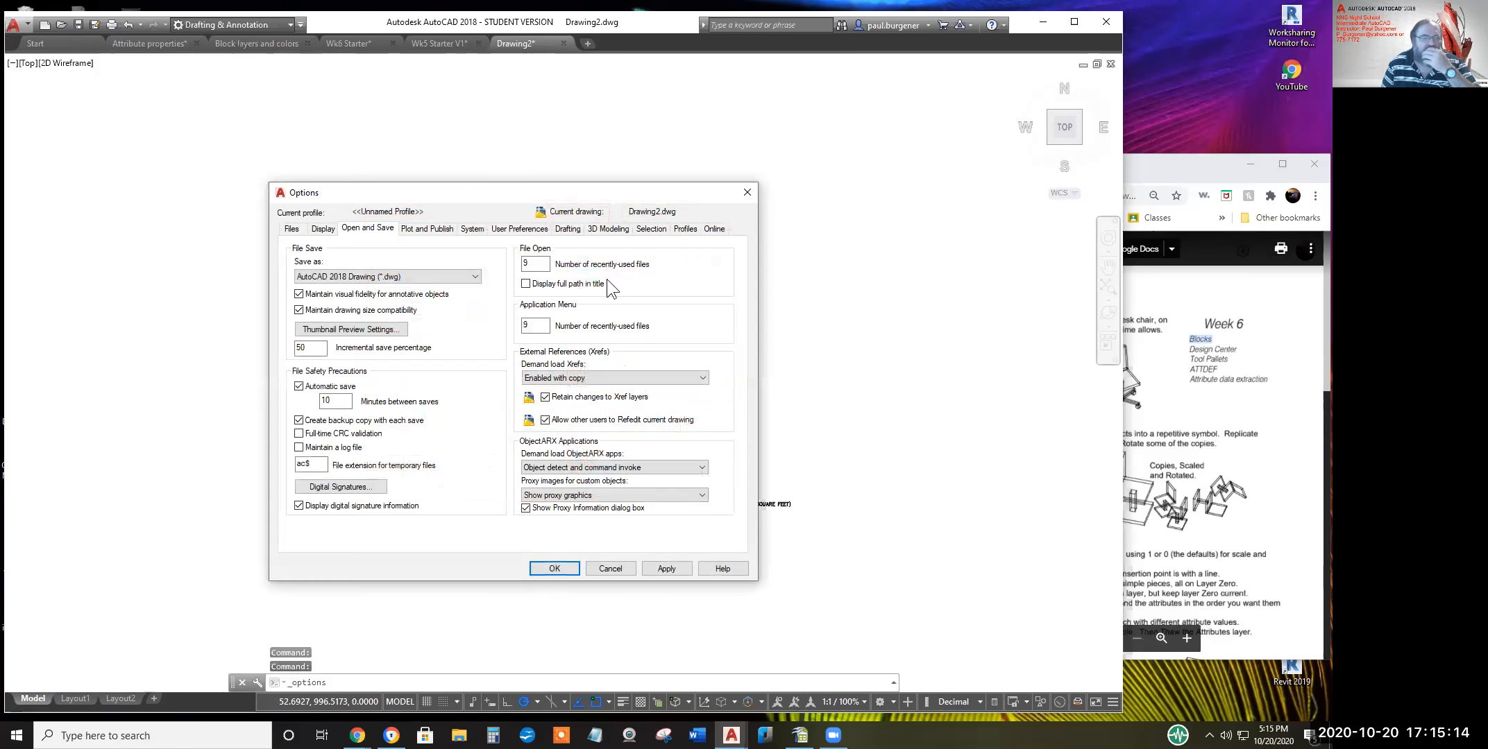
Browse the Display, System, User Preferences and Drafting pages, then reset the current profile
click(324, 230)
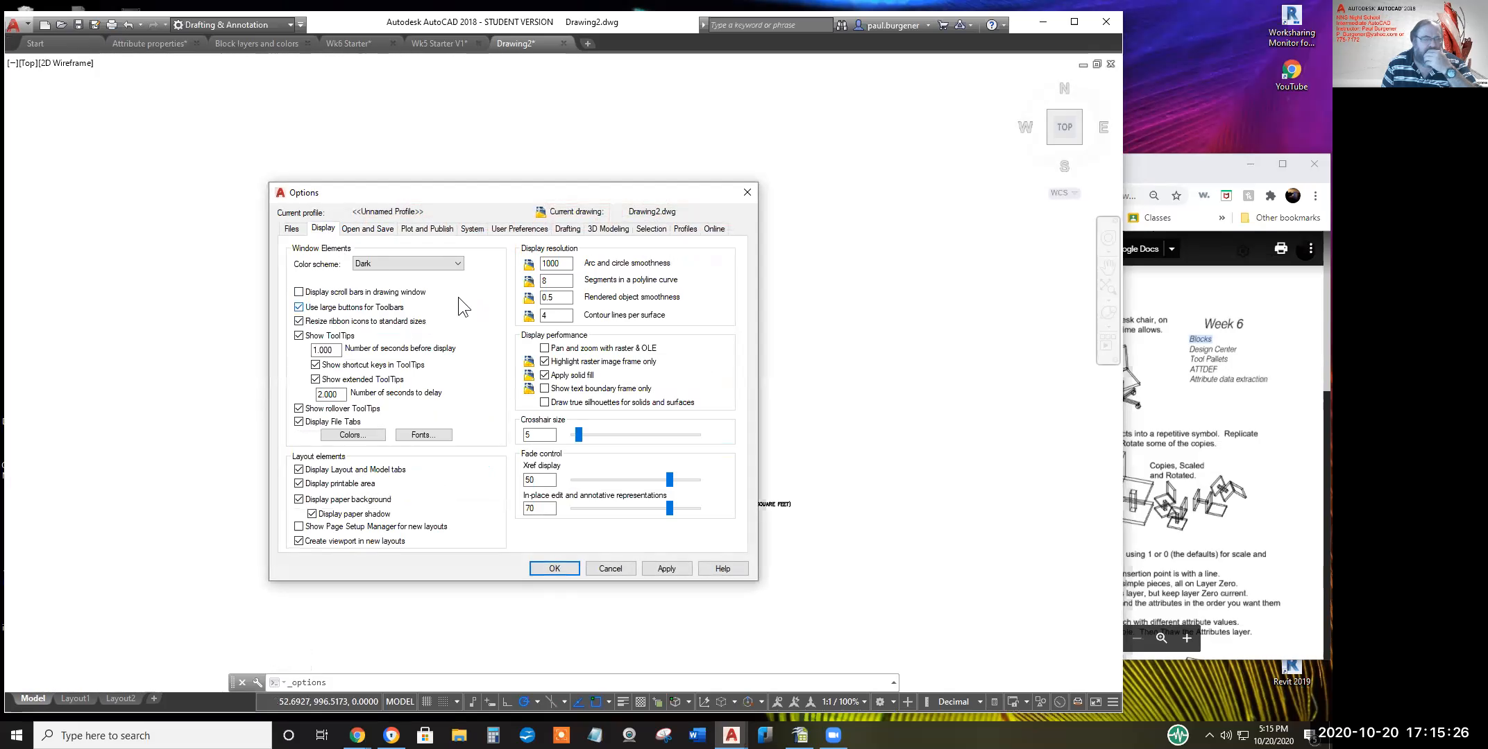
click(473, 229)
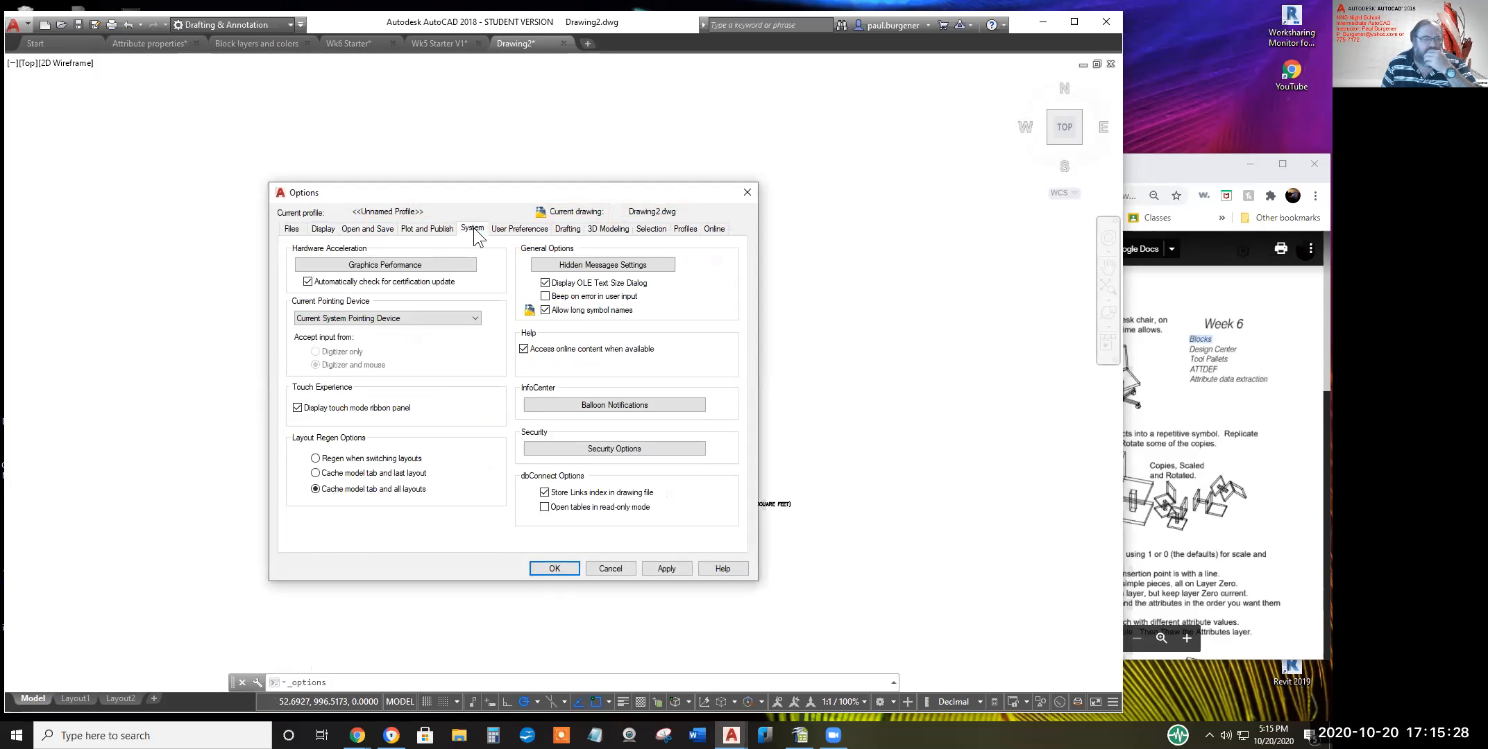
click(504, 229)
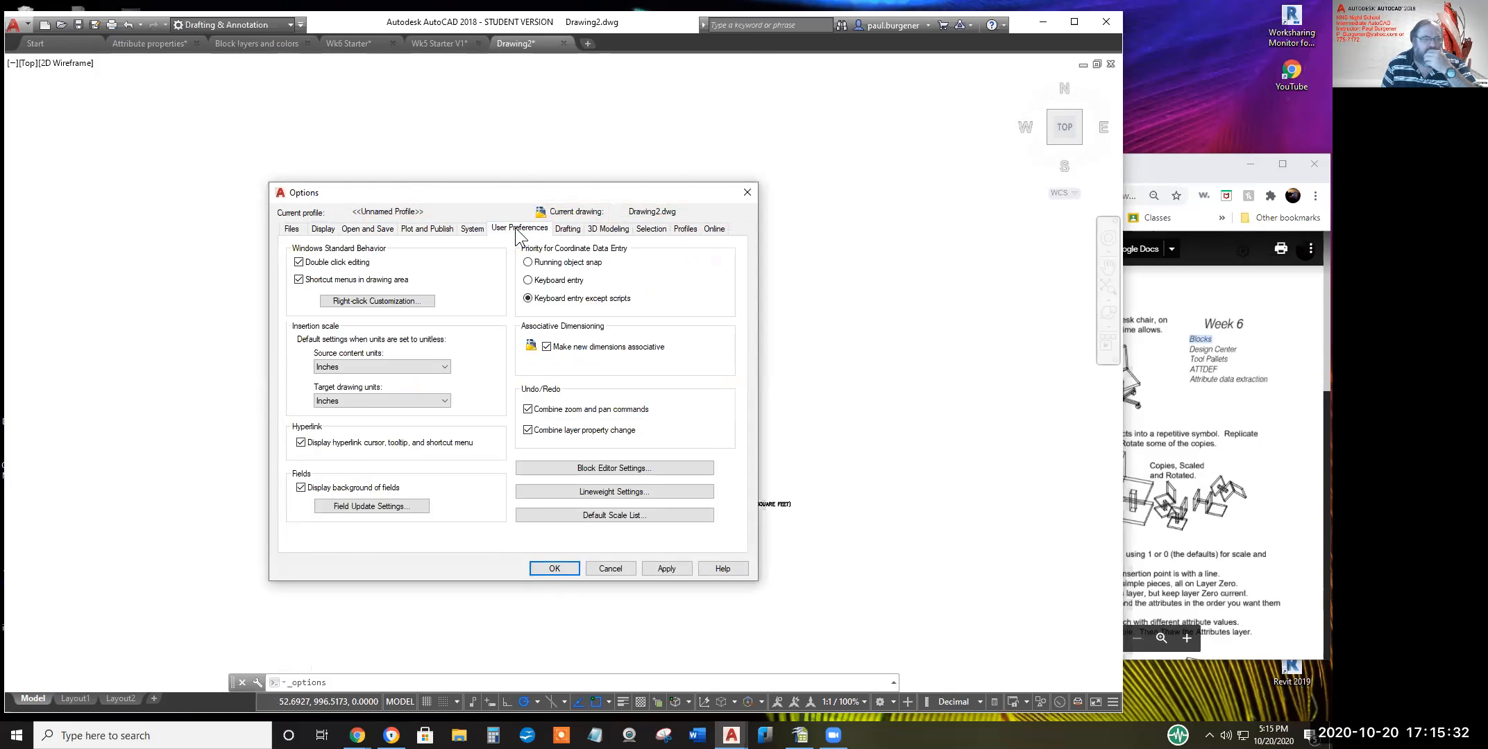
click(566, 230)
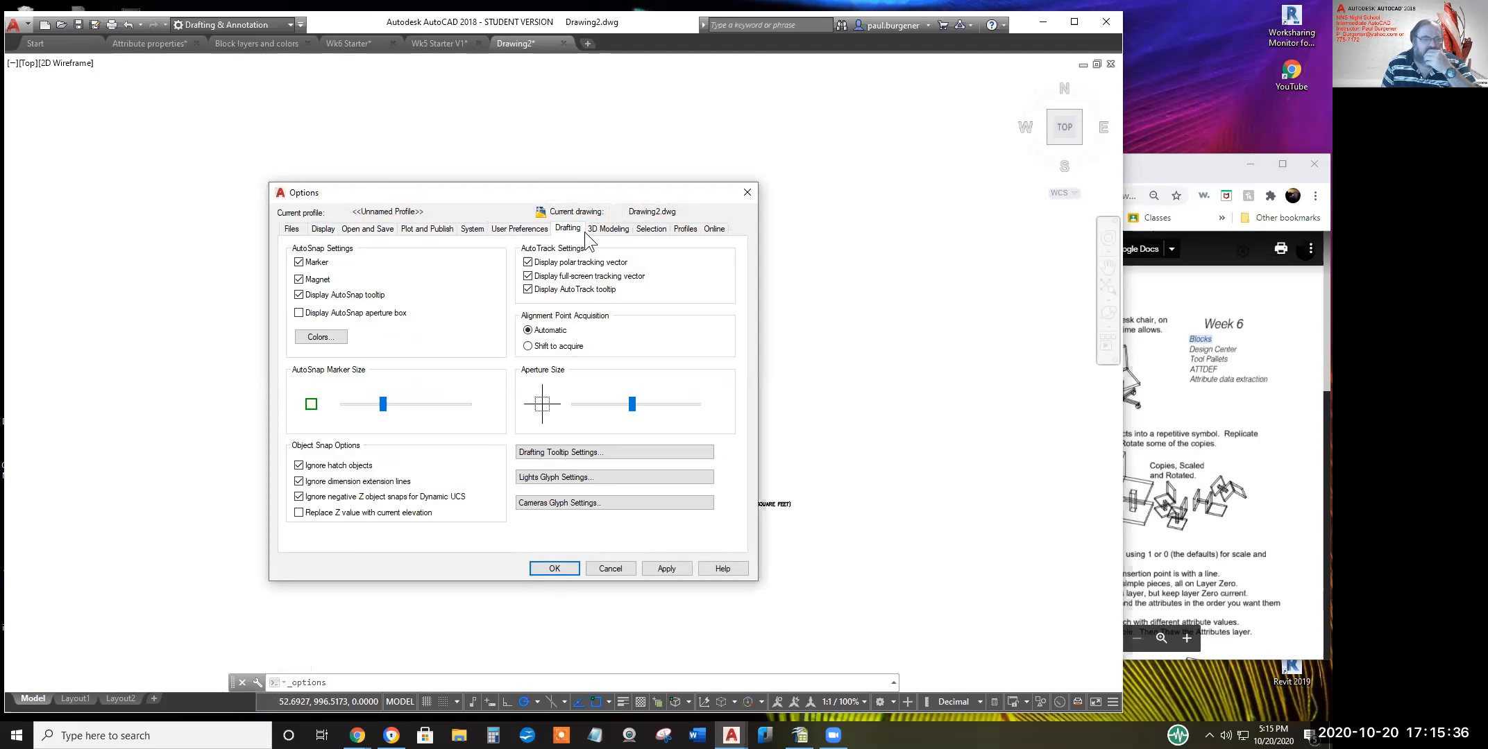
click(687, 229)
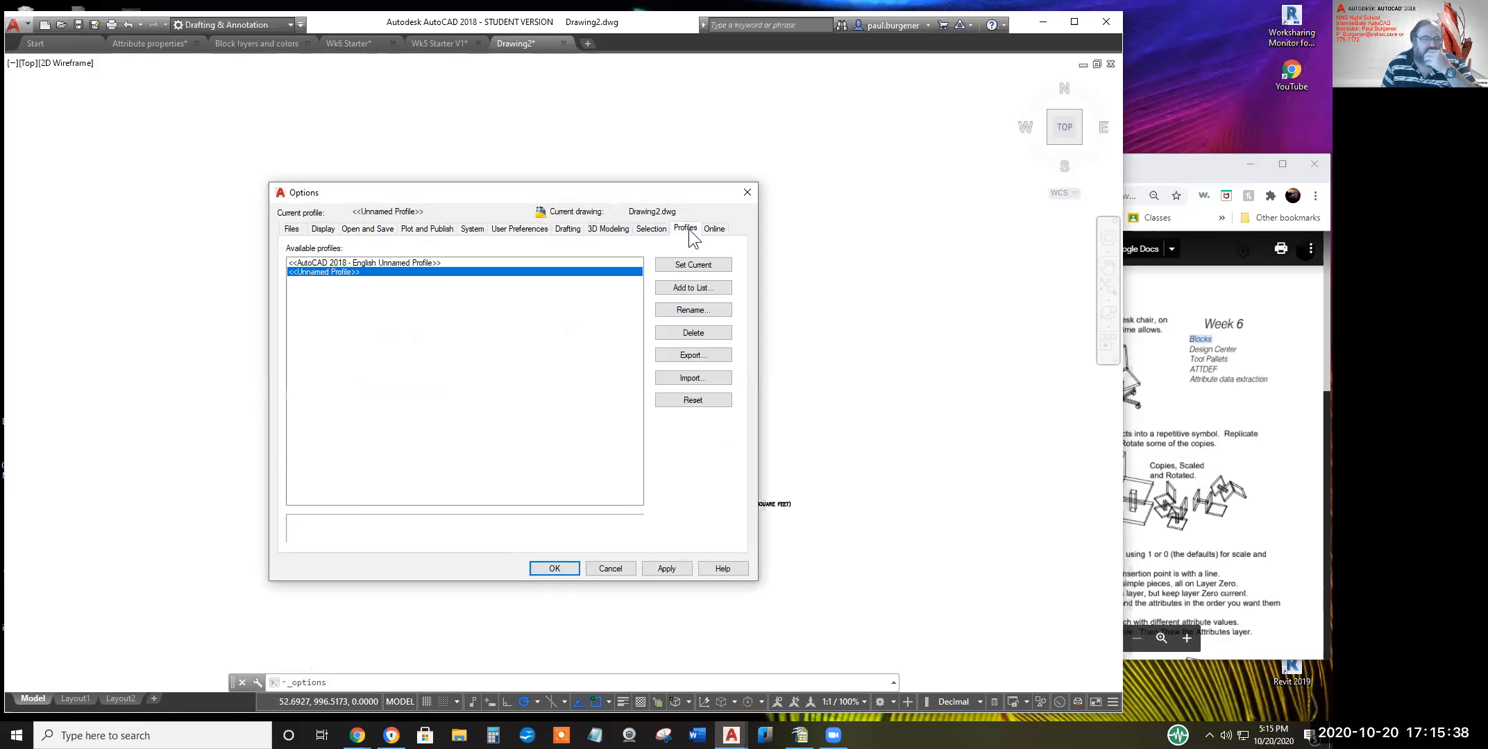
click(693, 401)
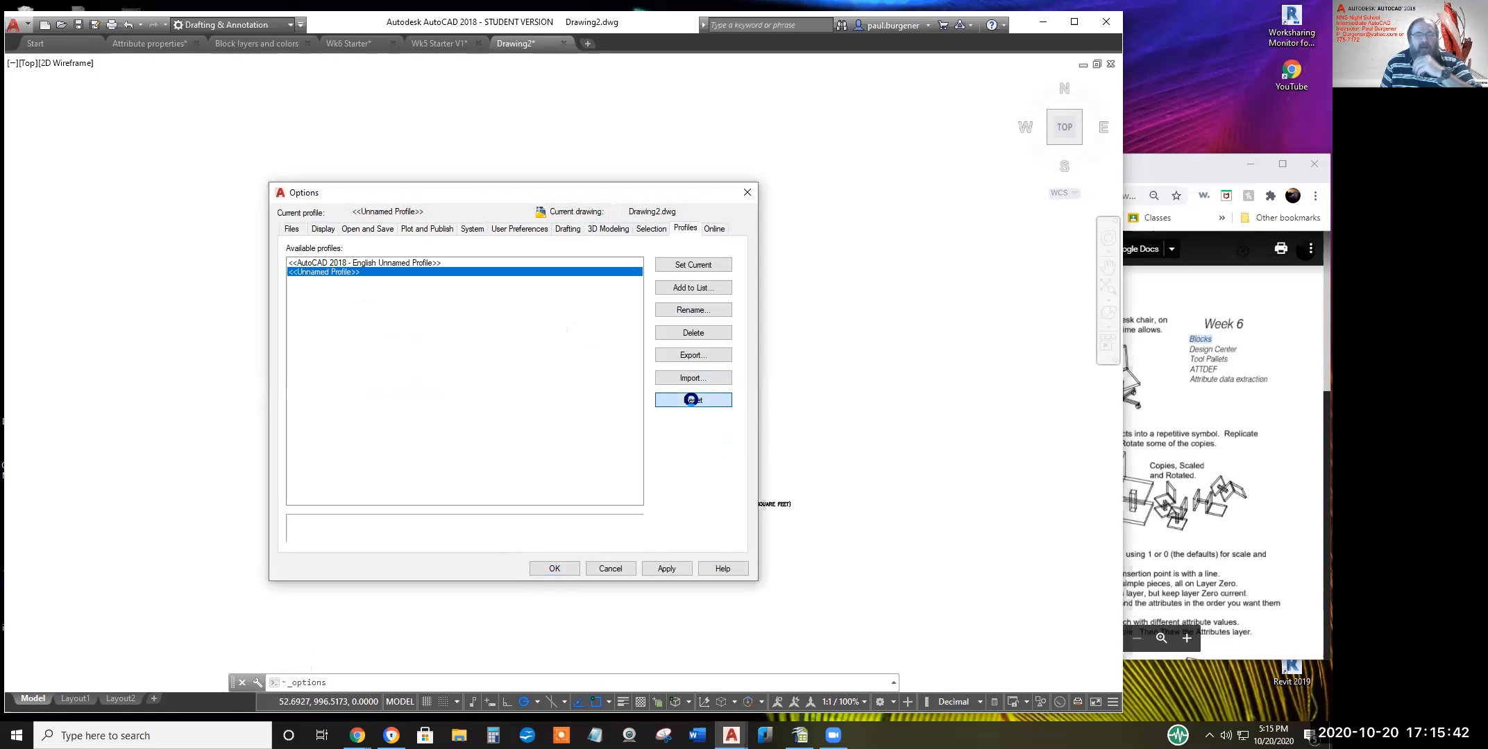
Confirm resetting the Unnamed Profile to defaults and cancel out of Options
click(519, 421)
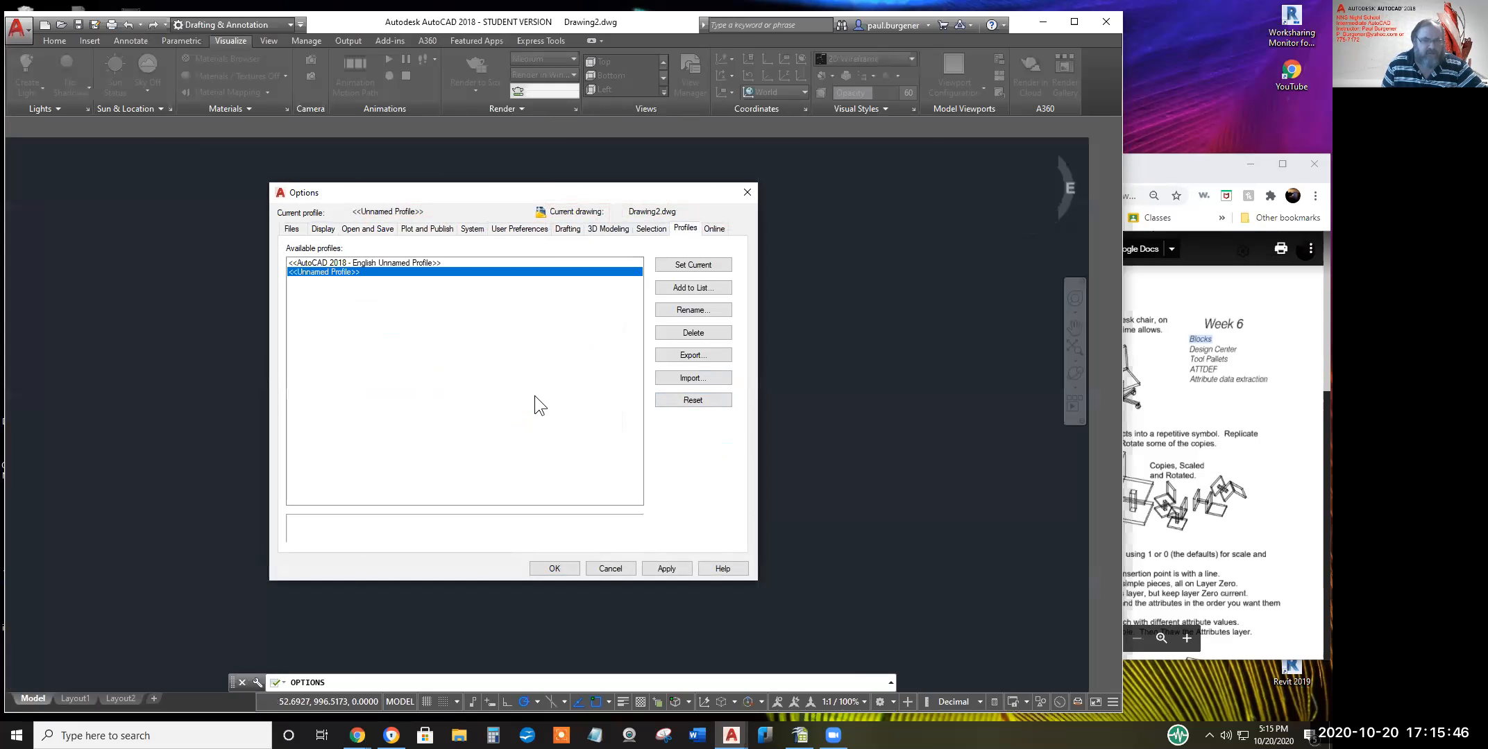
click(610, 567)
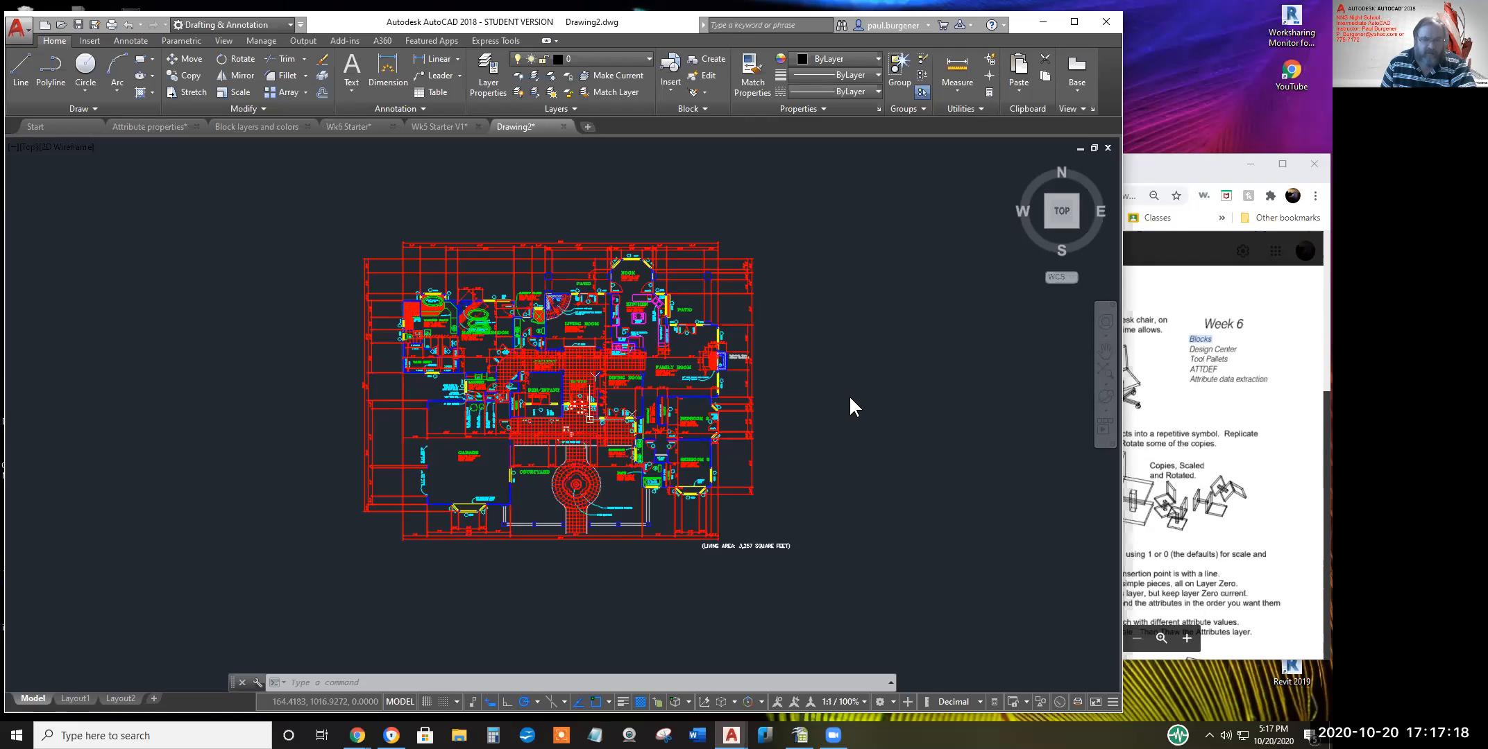
Open AutoCAD Help with F1 and move its window to the left
key(F1)
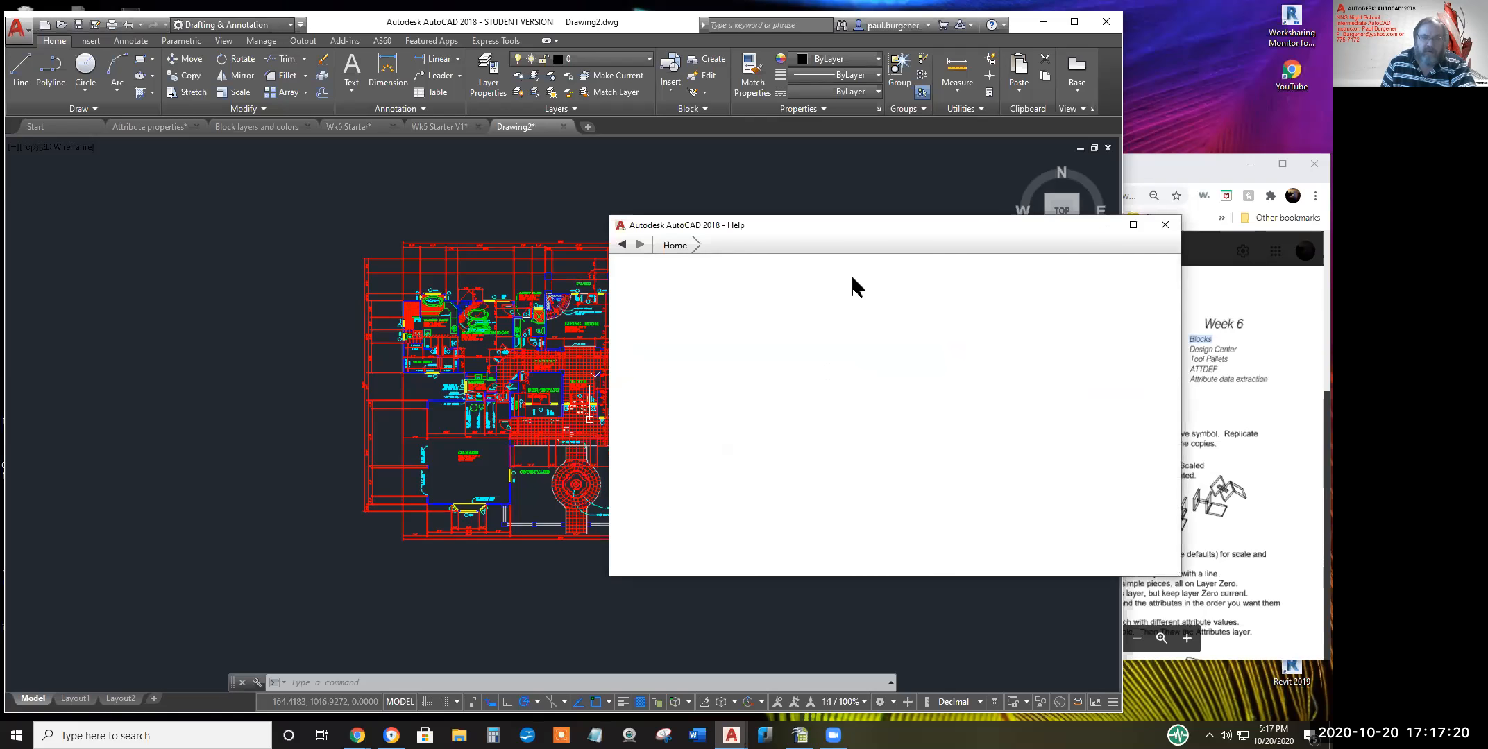
drag(850, 226, 489, 217)
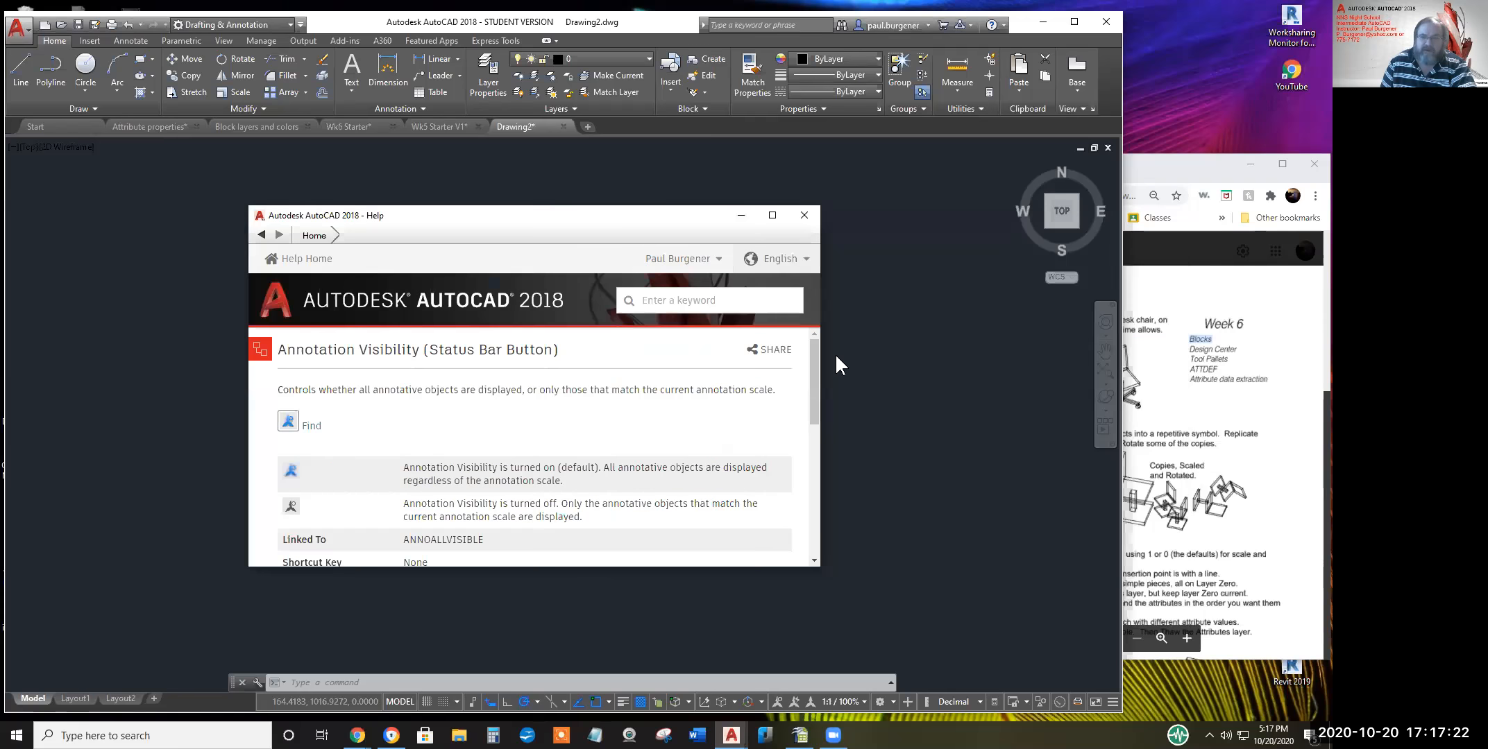
click(837, 357)
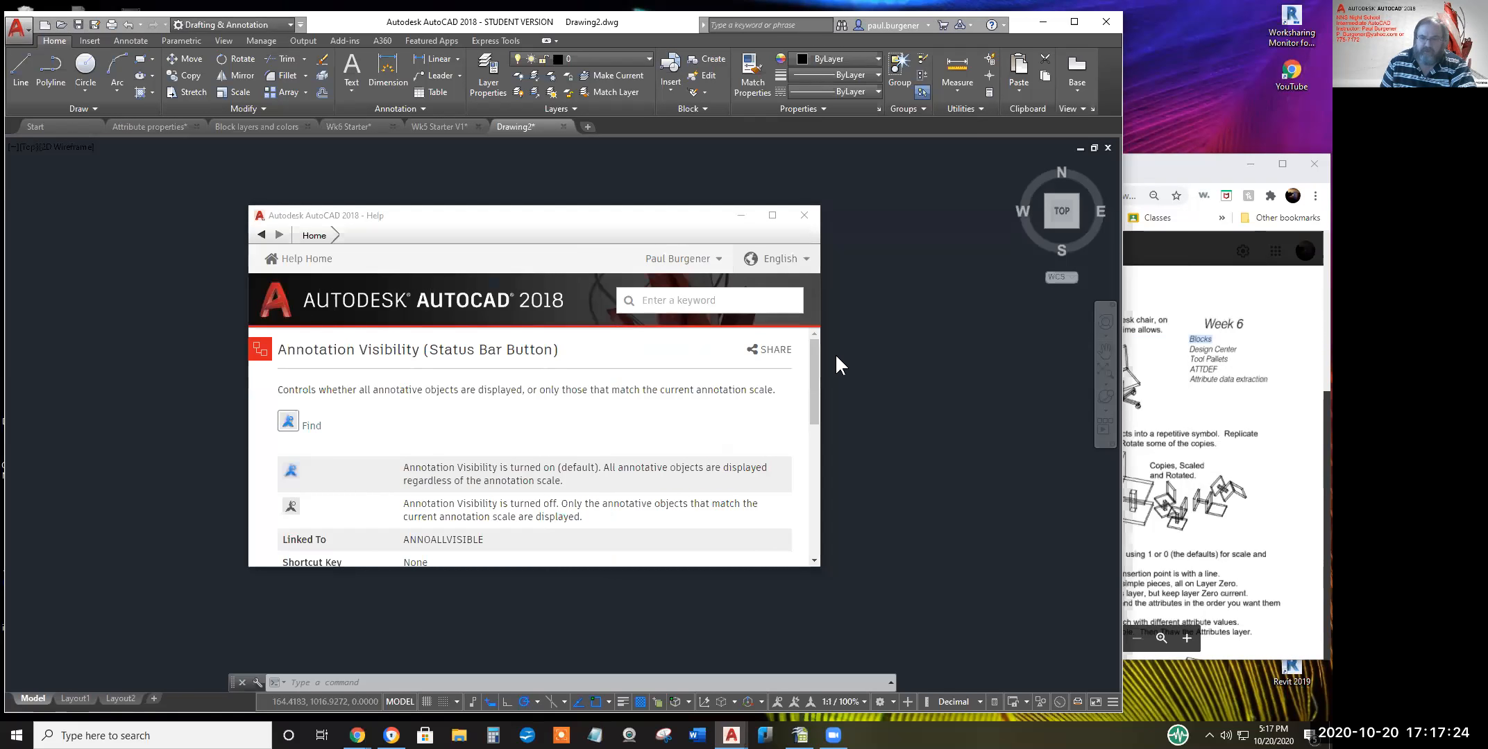
Search Help for 'tool palet', pick Open Tool Palettes and scroll through the results
click(812, 316)
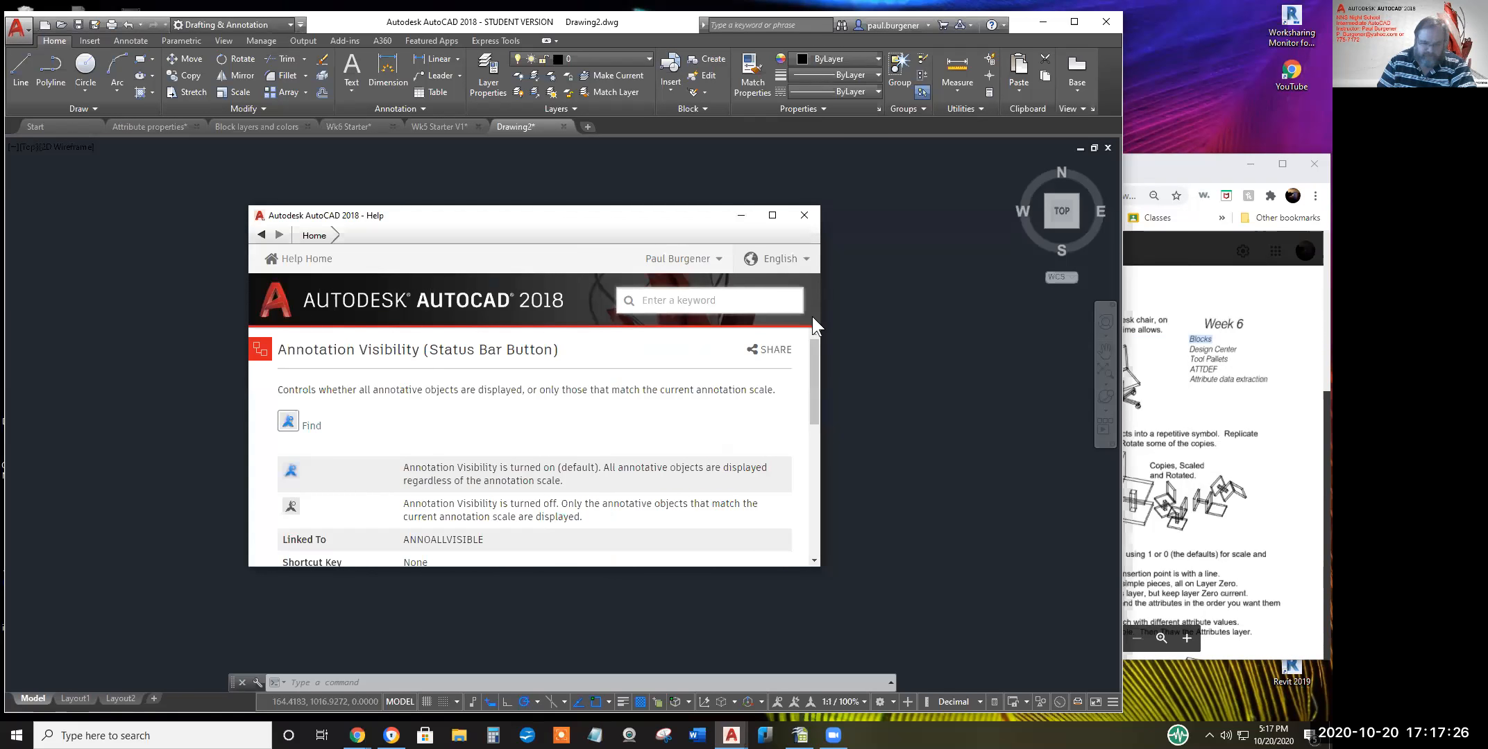
text(tool pa)
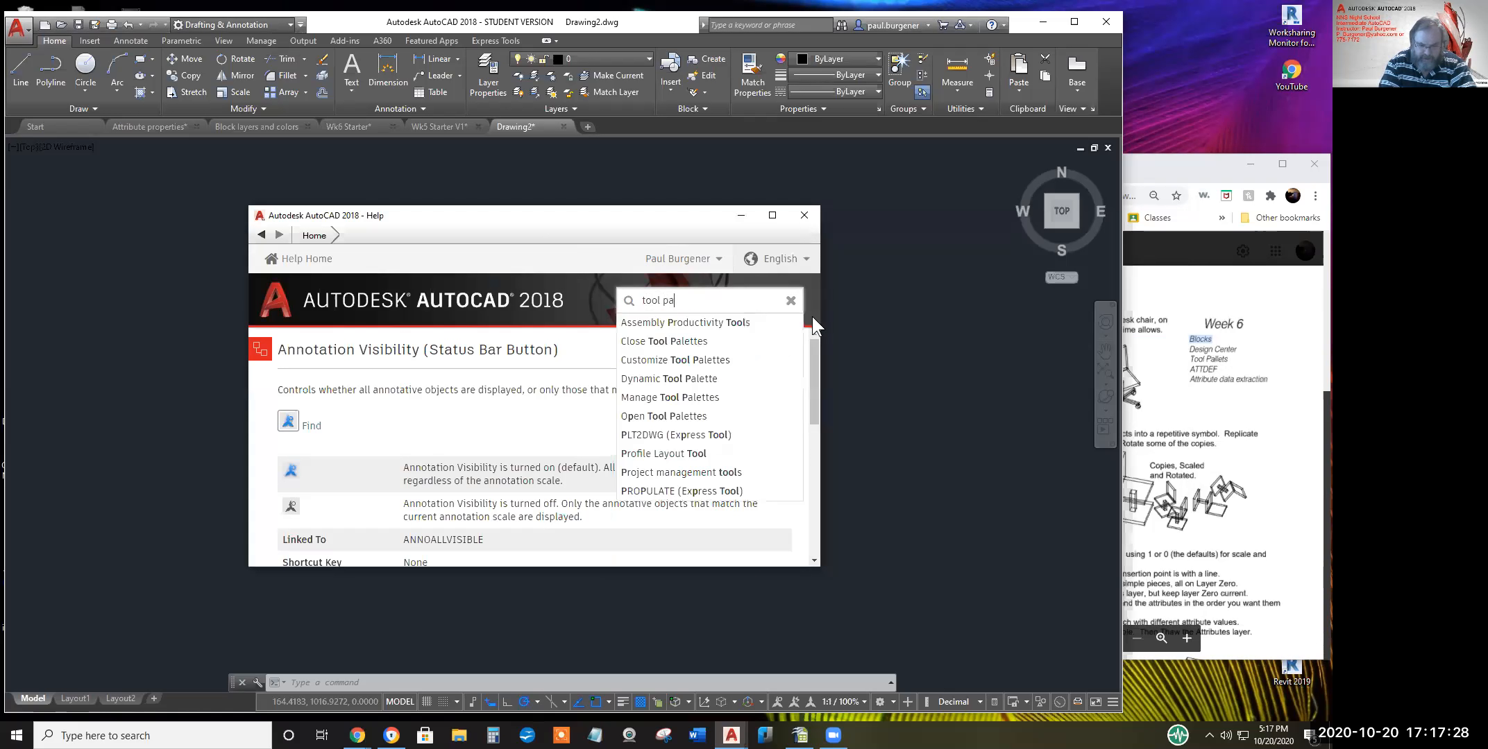
text(llet)
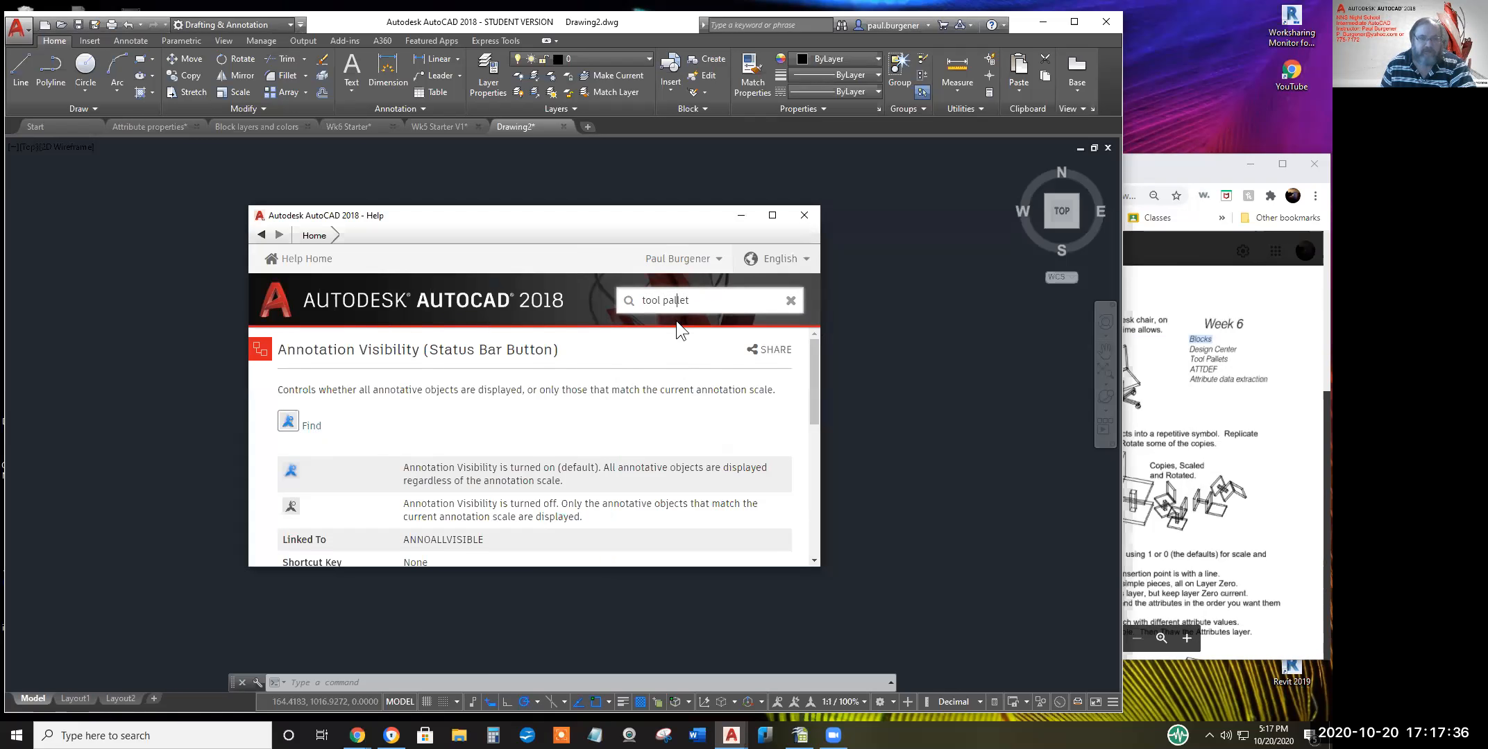
key(BackSpace)
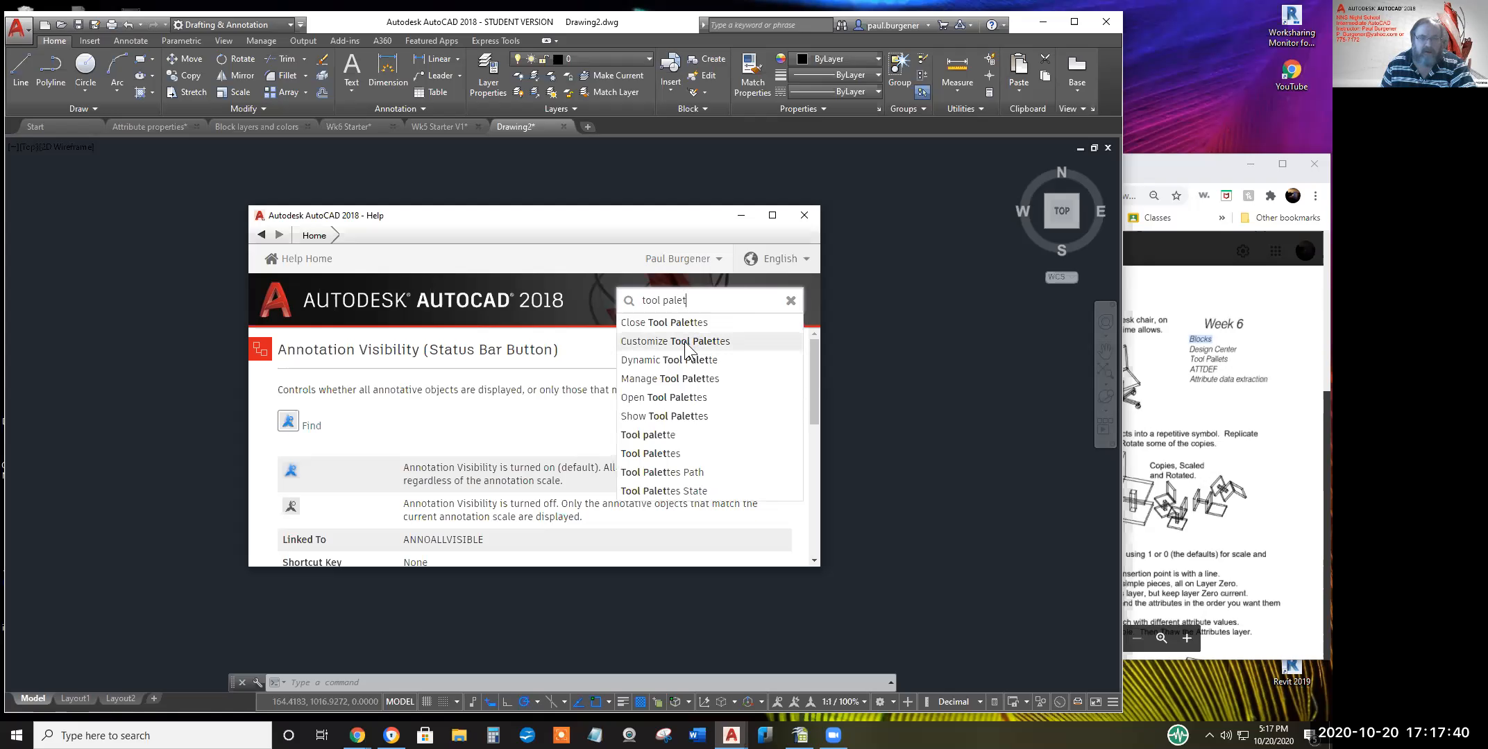
click(682, 397)
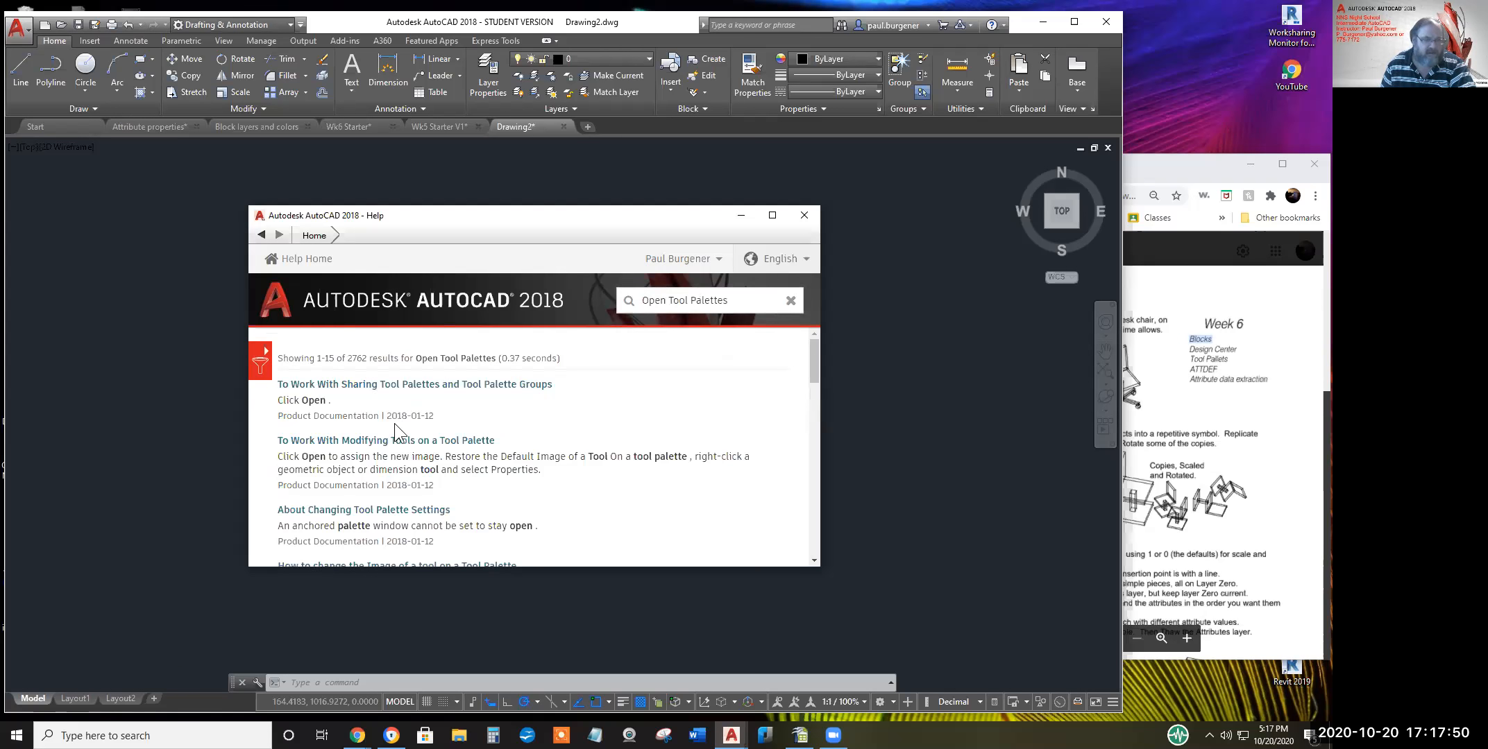
scroll(408, 444, down, 2)
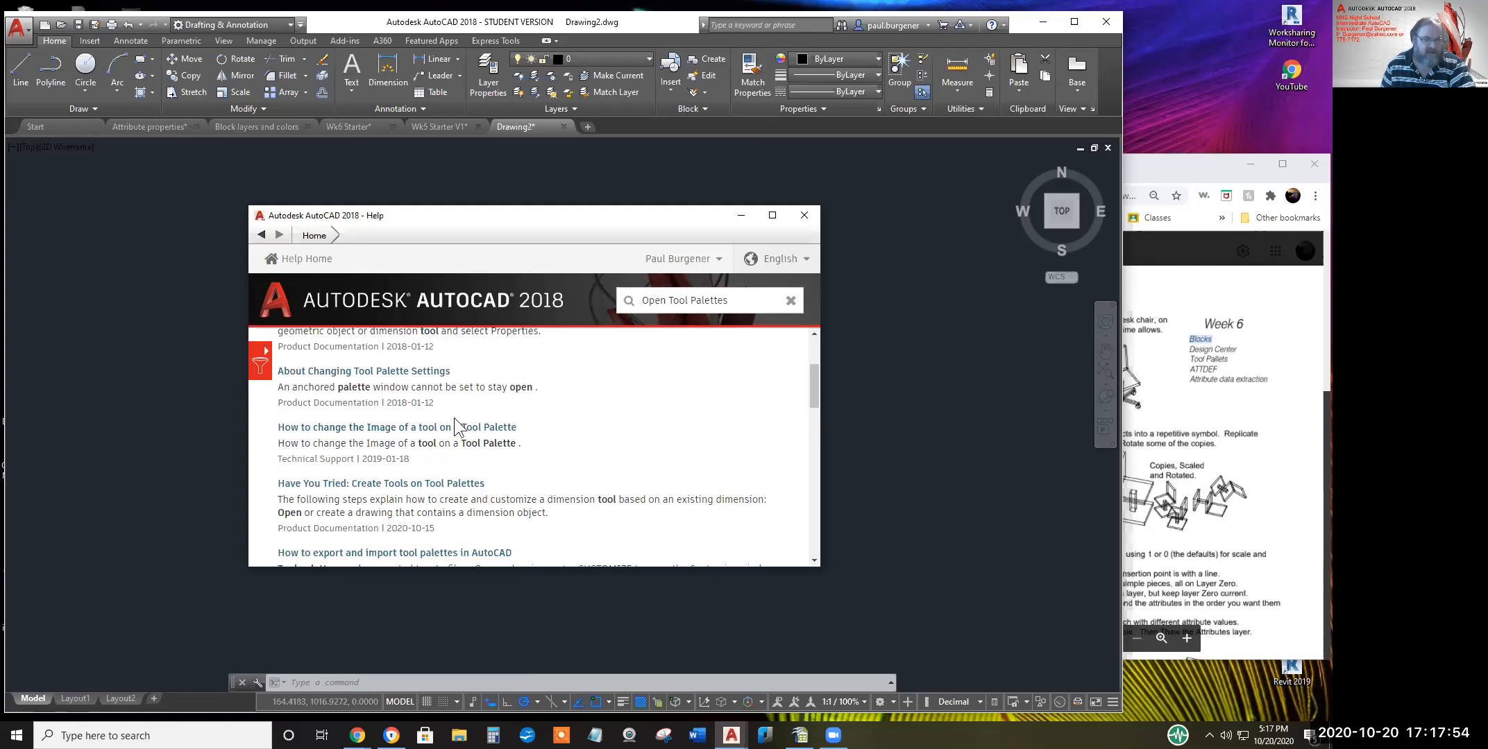
scroll(374, 470, down, 1)
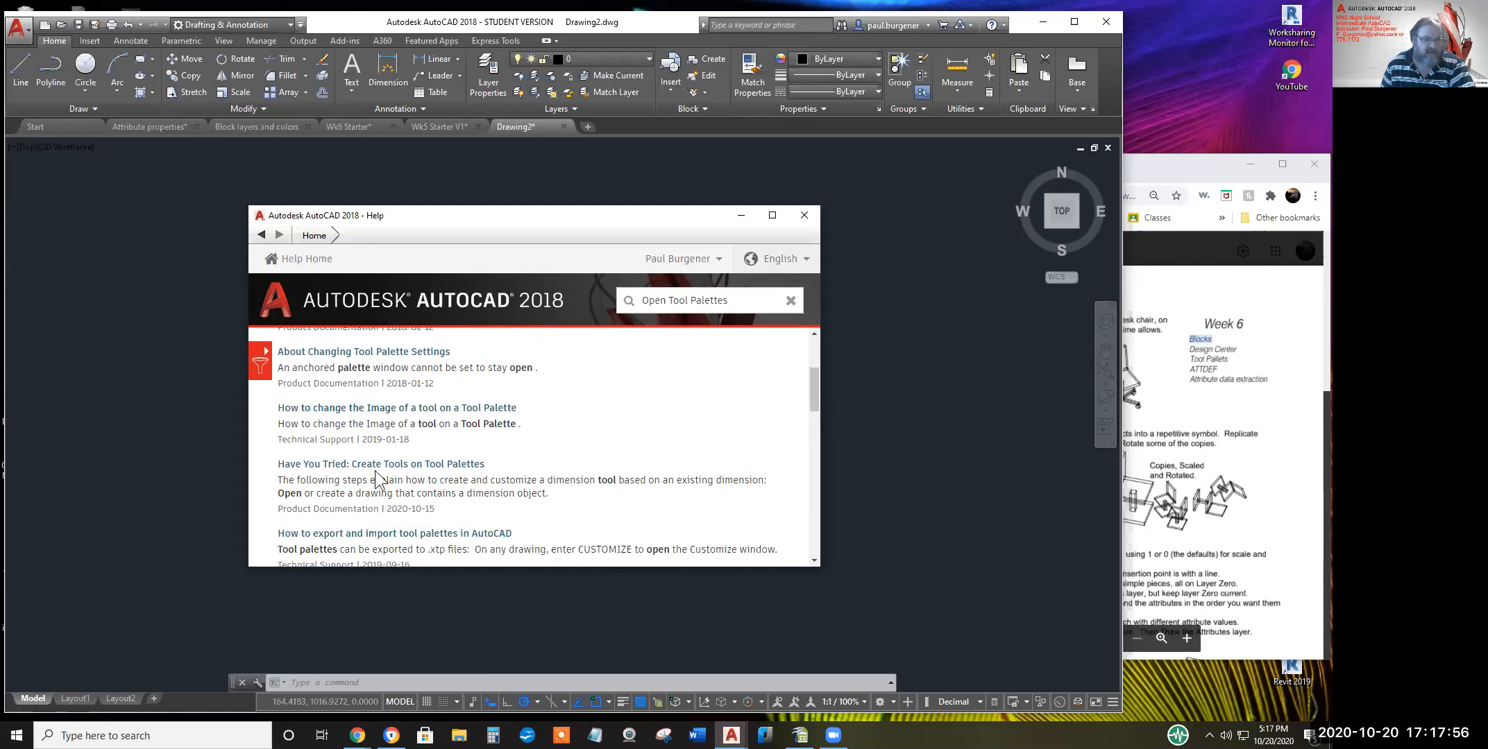
scroll(372, 472, down, 1)
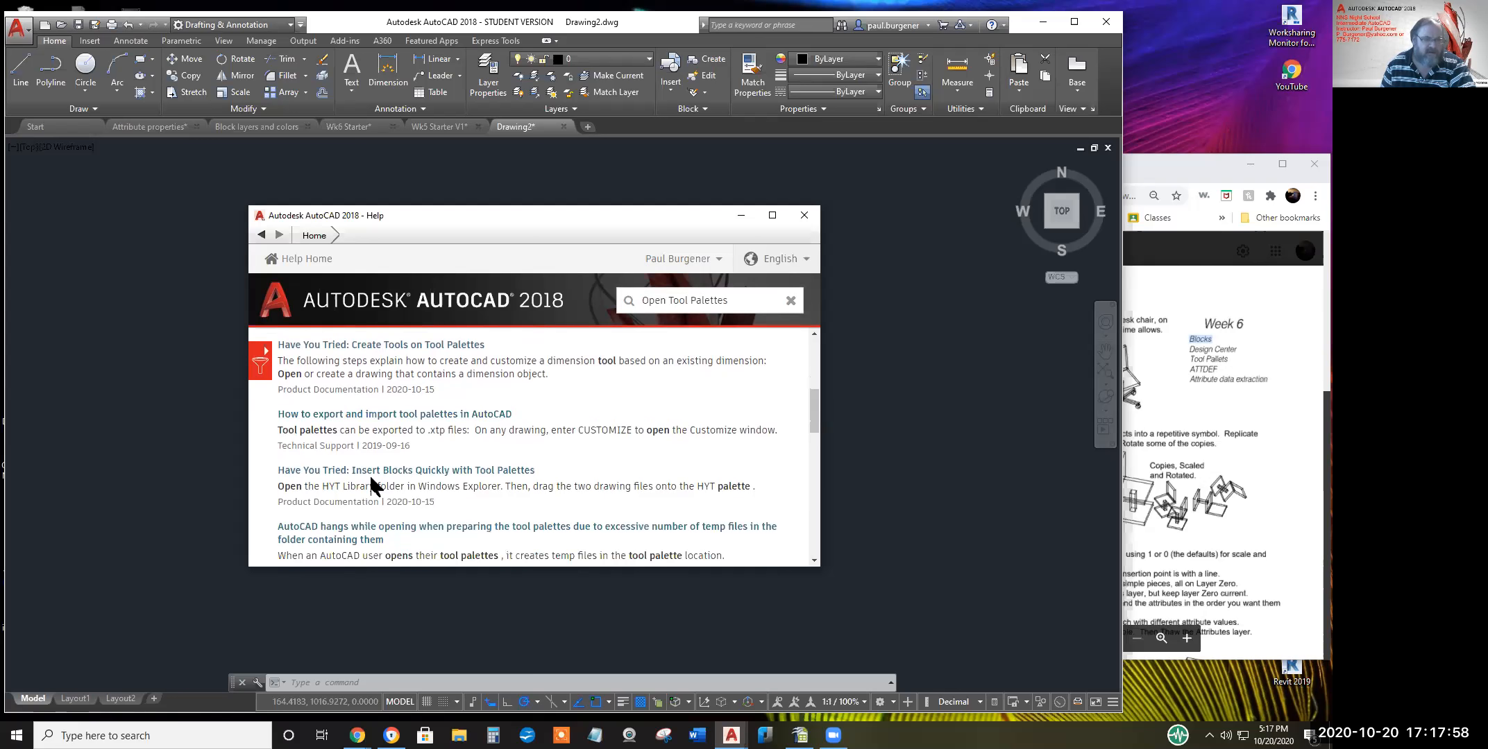
scroll(374, 479, down, 1)
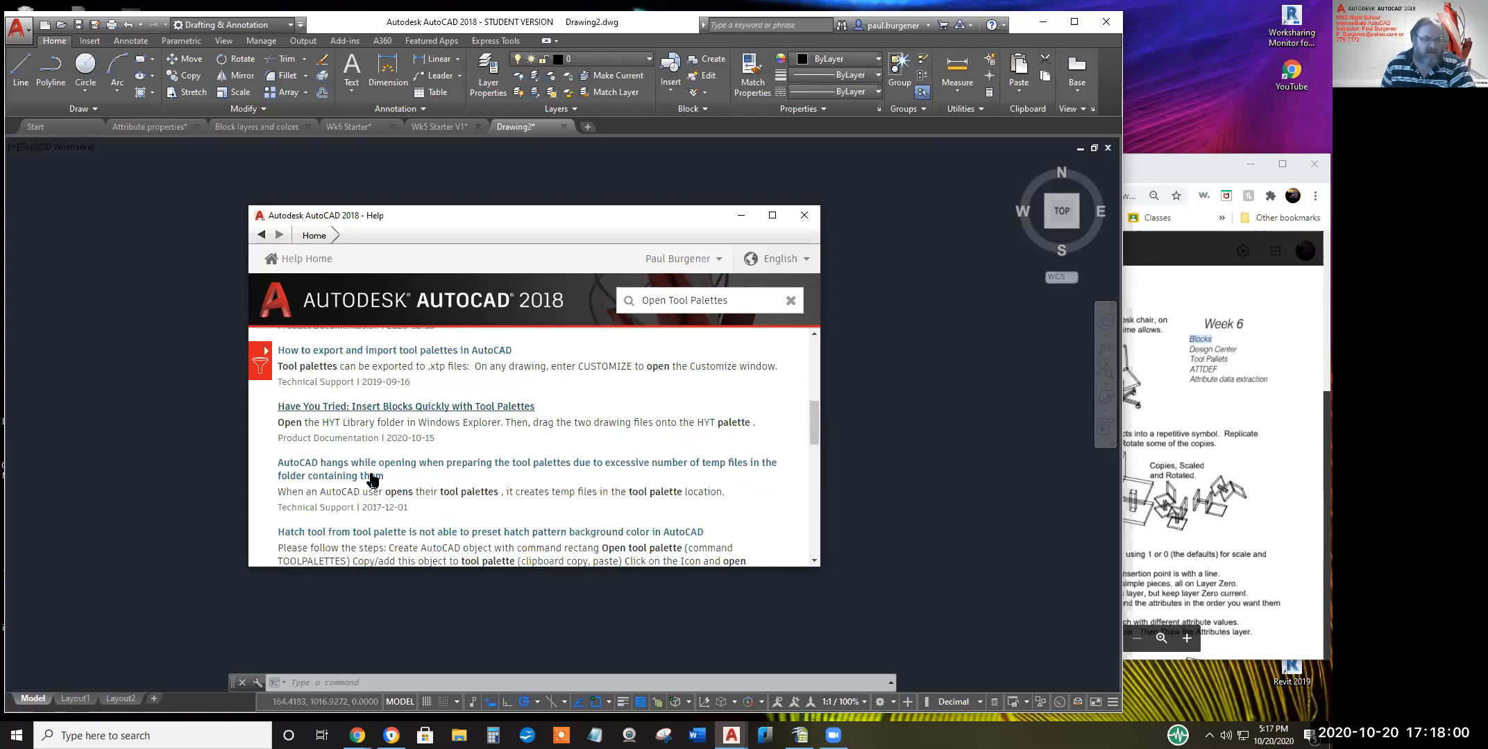
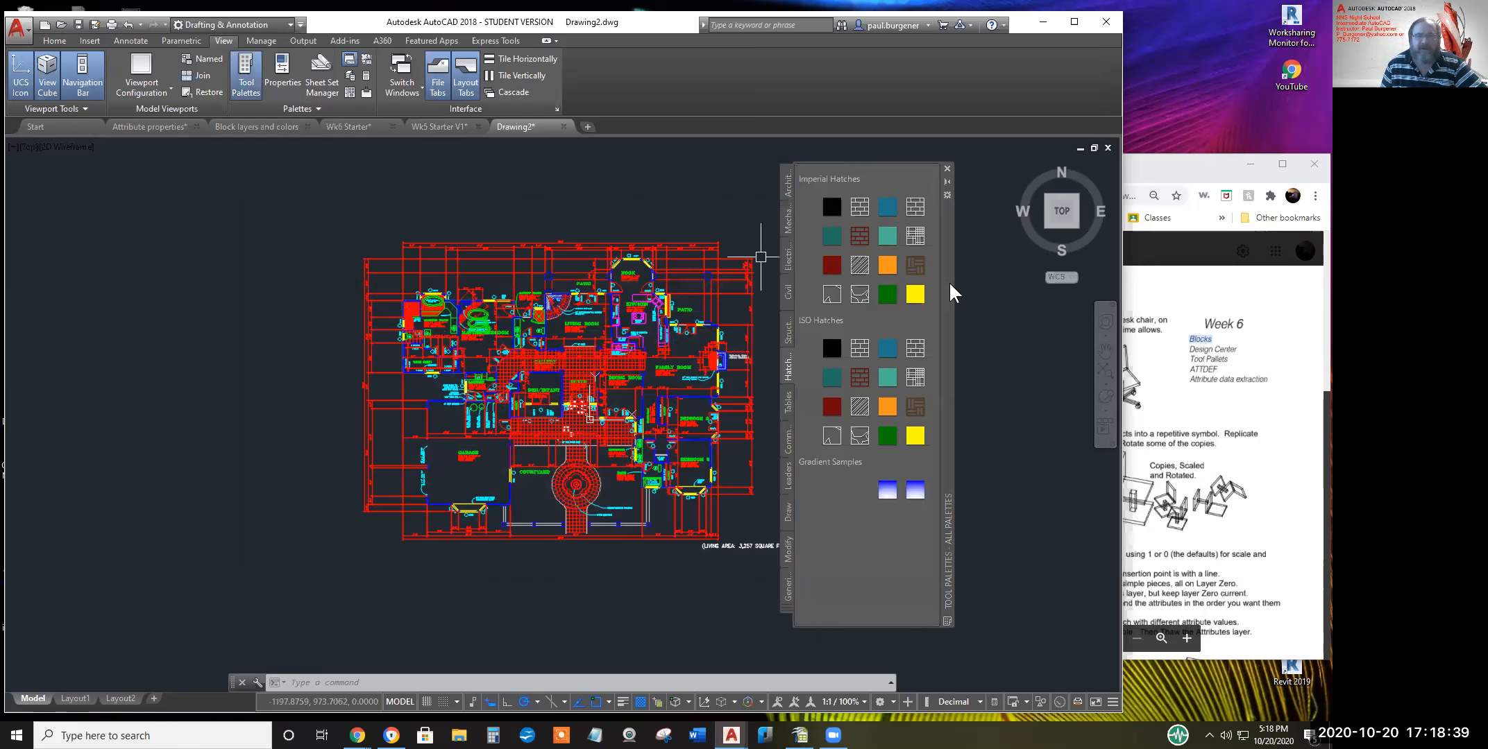
Move the Tool Palettes left over the drawing and browse the Mechanical, Electrical and Civil tabs
drag(940, 285, 664, 281)
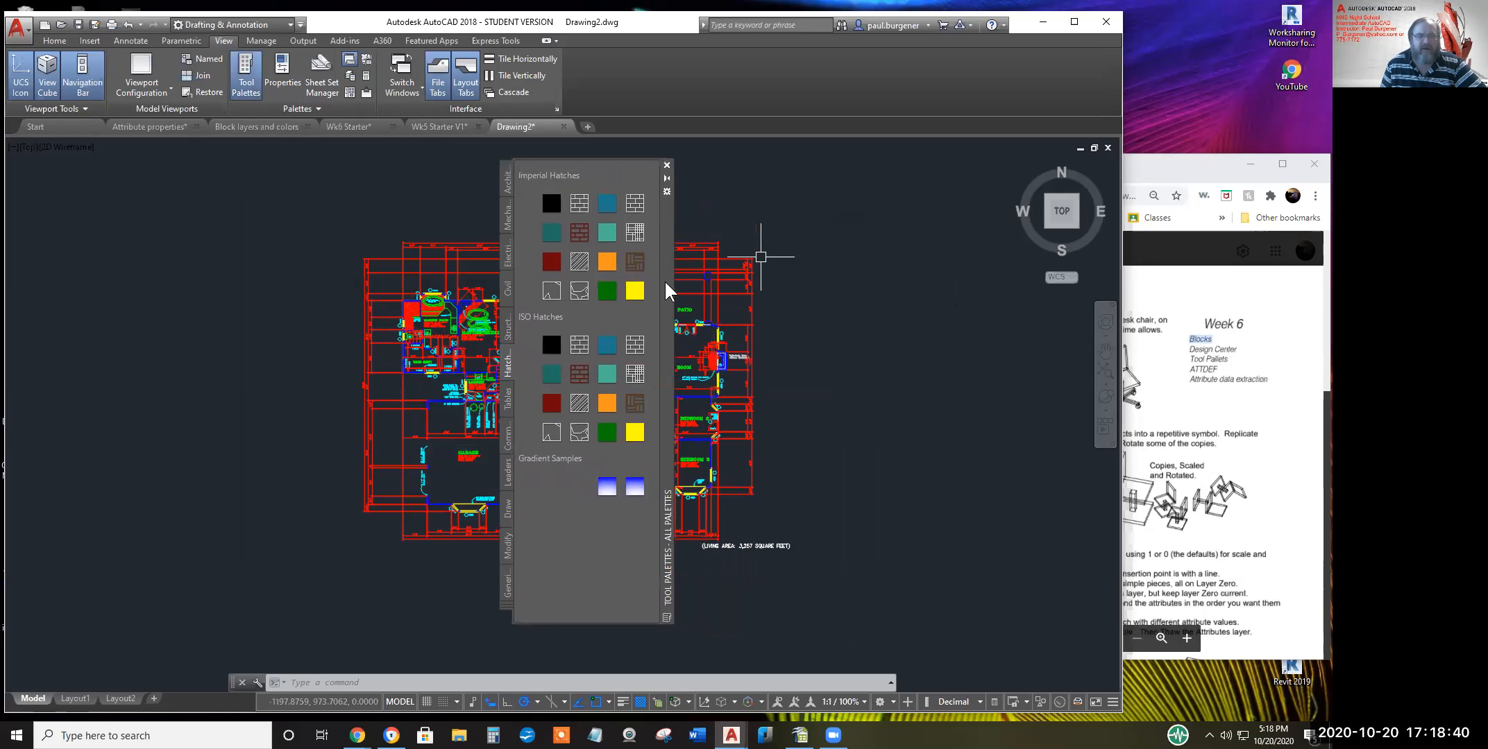
click(504, 284)
click(501, 257)
click(506, 215)
click(507, 259)
click(505, 288)
Browse the Structural, Tables, Command Tools, Leaders, Draw and Generic Lights sample tabs
click(505, 320)
click(506, 363)
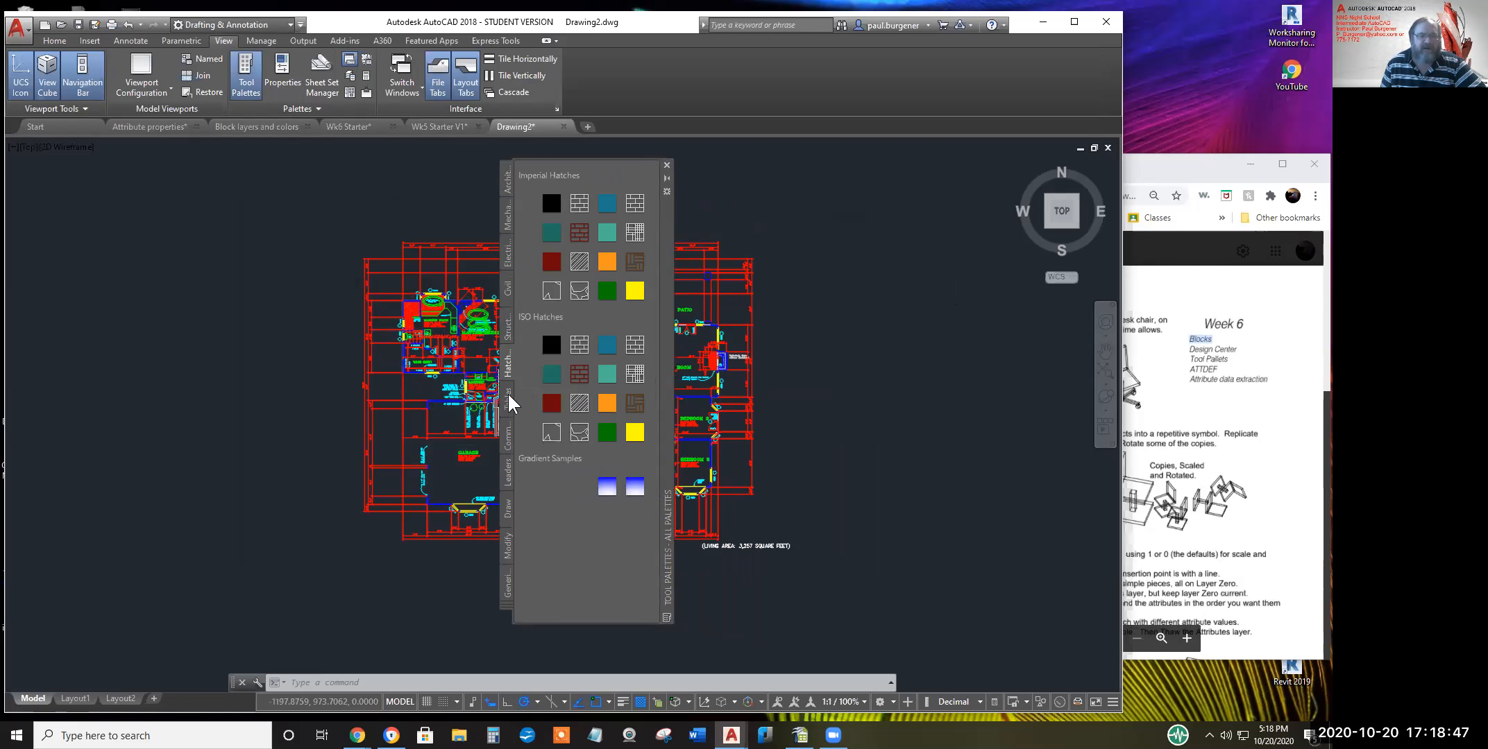
click(507, 401)
click(506, 437)
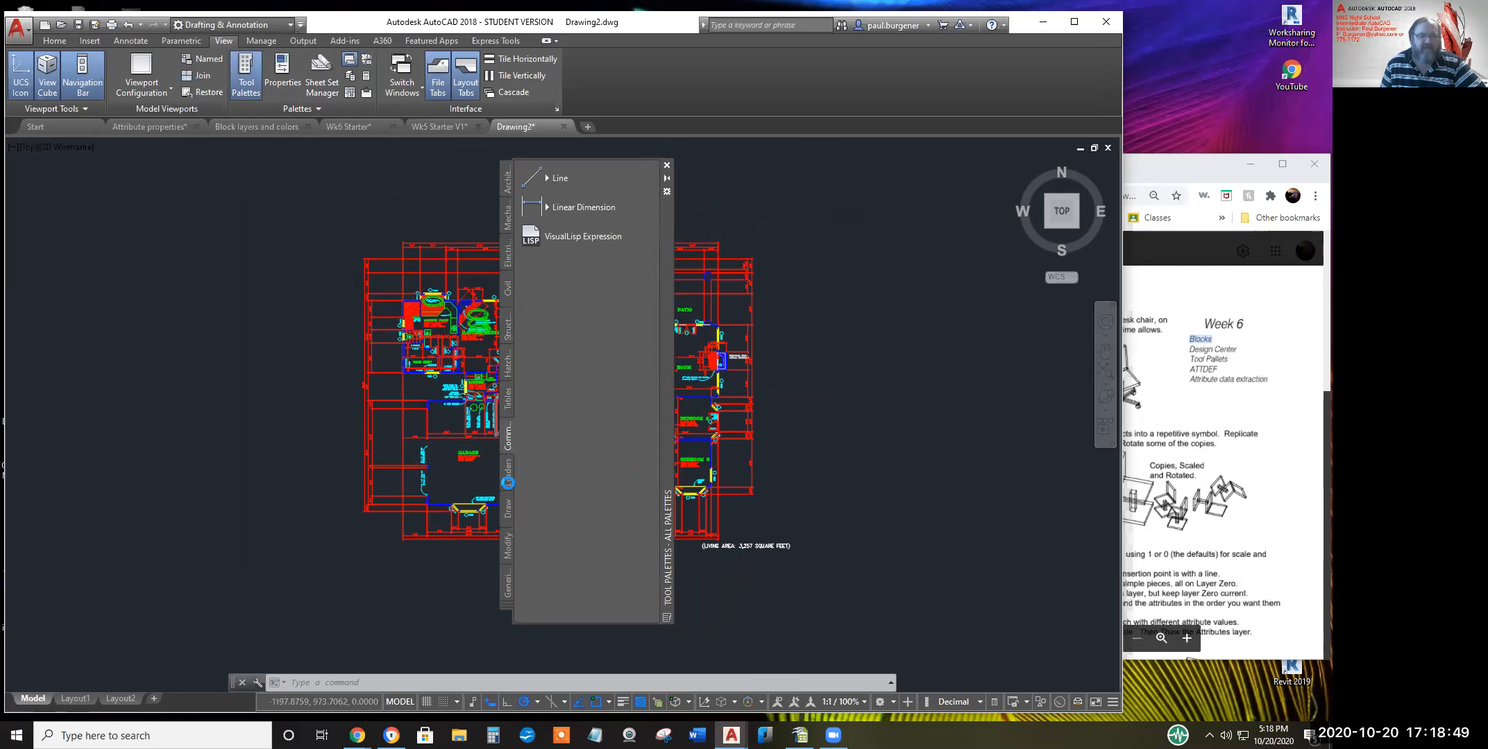
click(508, 478)
click(507, 513)
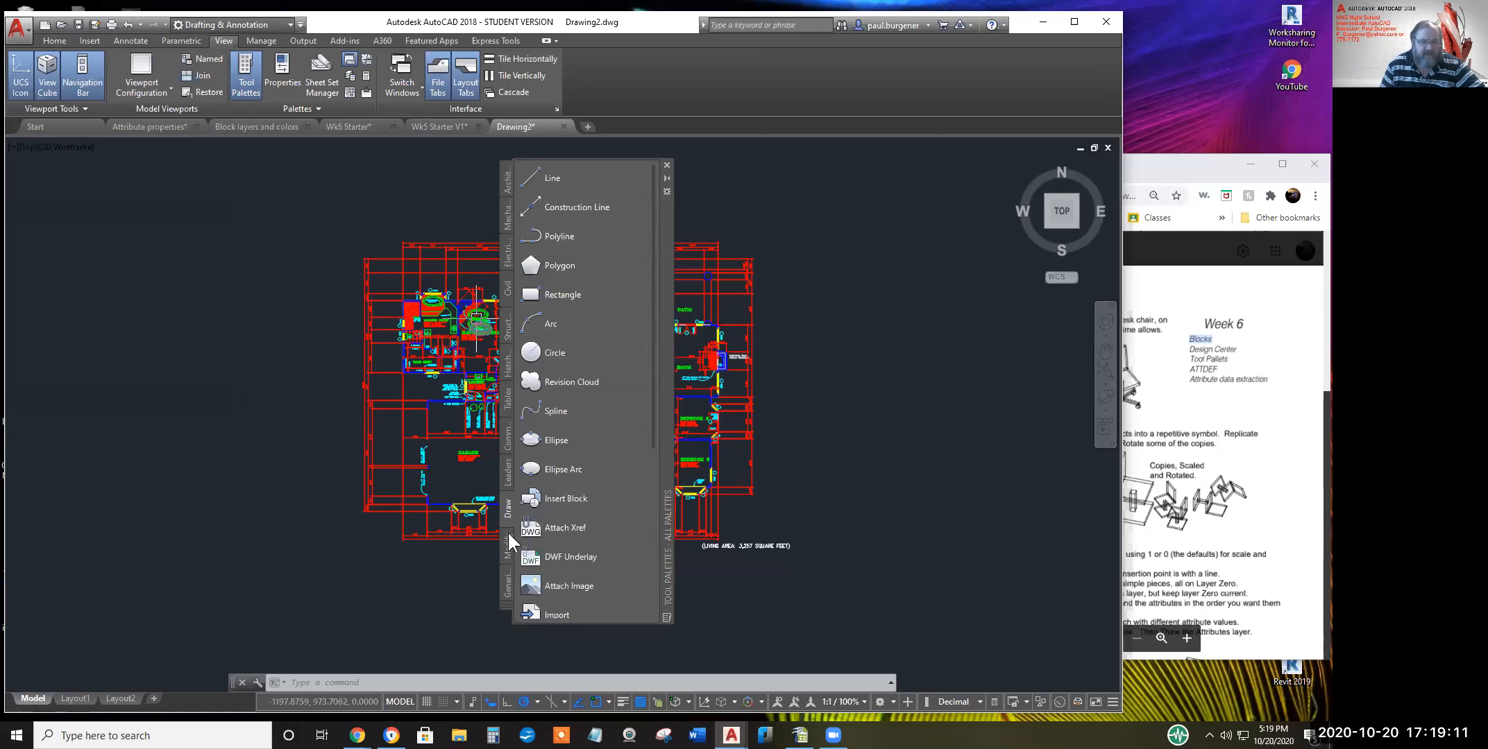
click(508, 587)
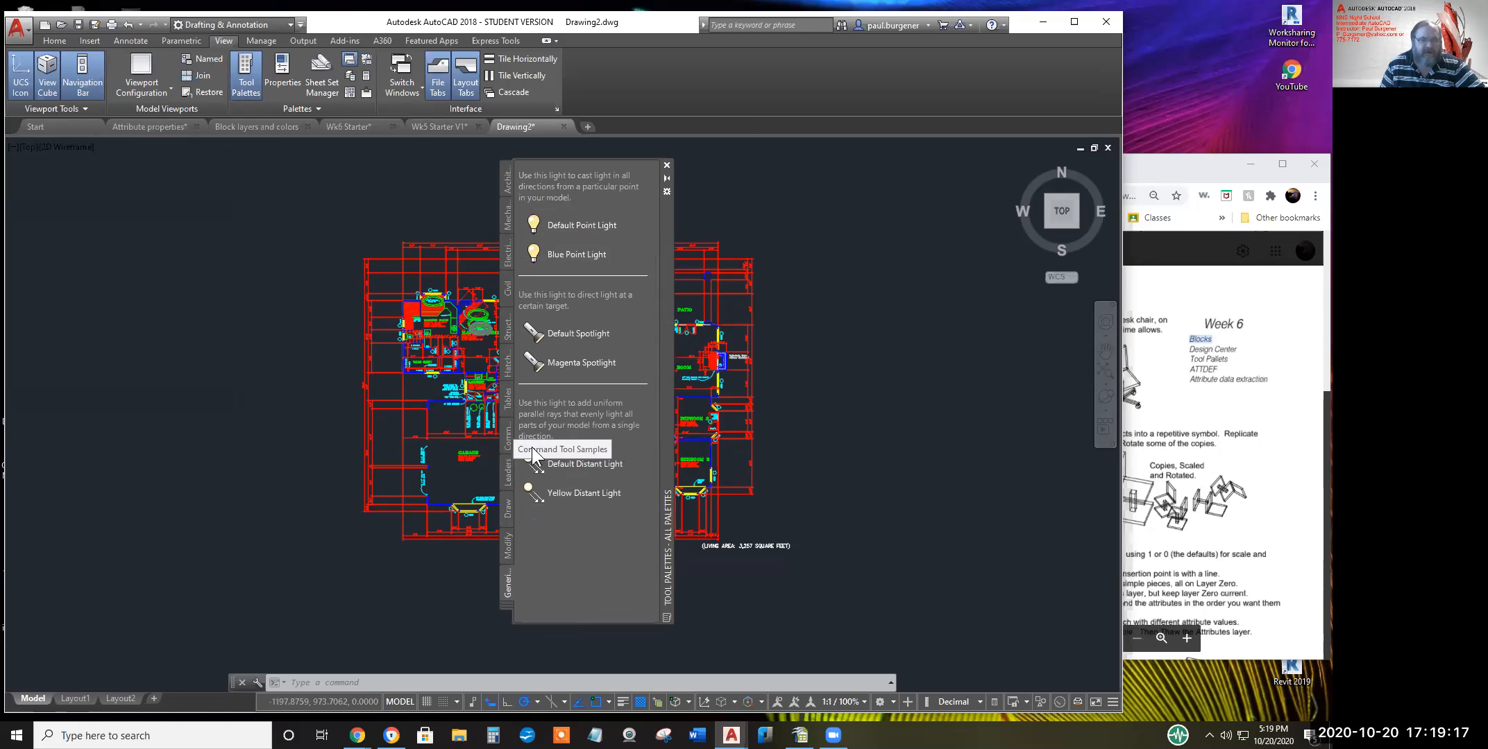
Return to Hatches and Fills and drag the Brick swatch onto the drawing
click(506, 369)
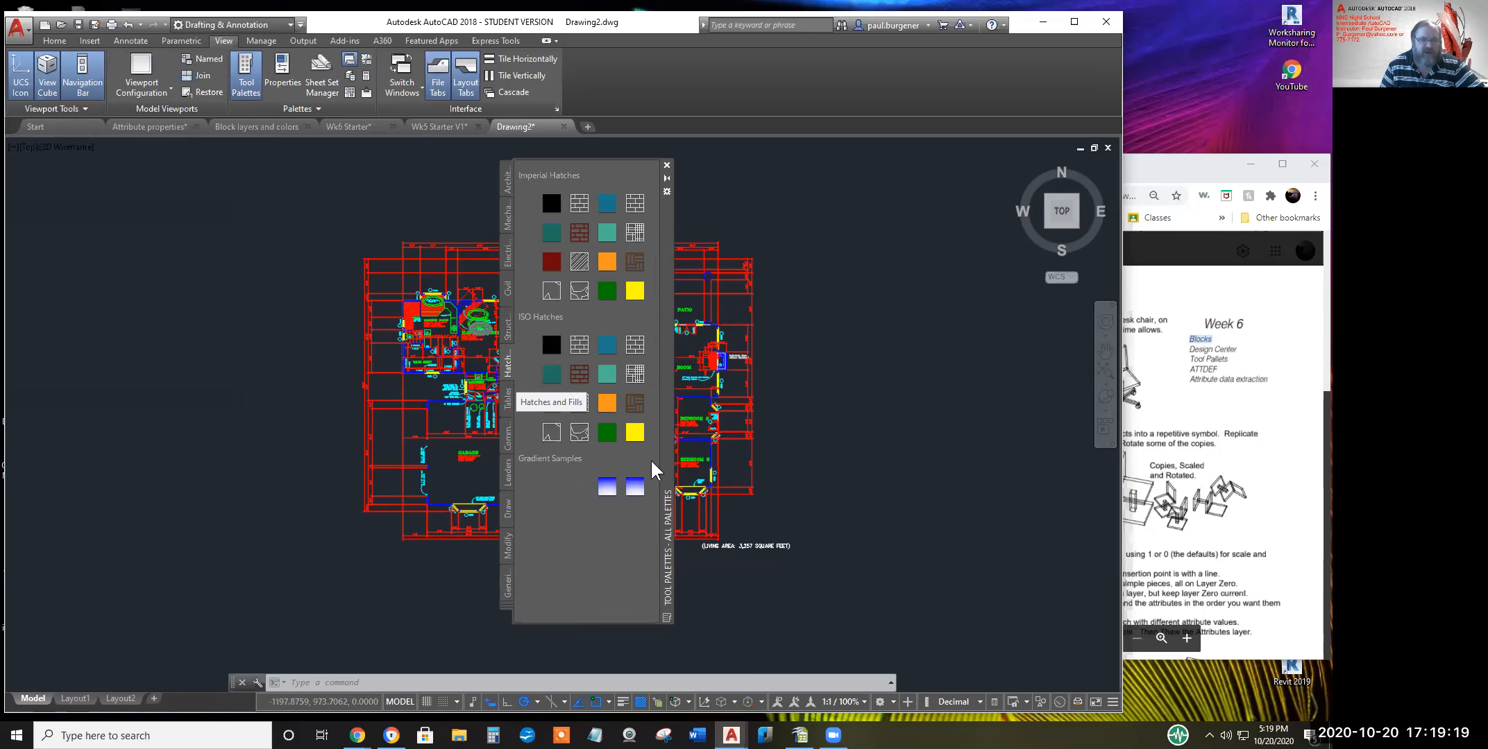
click(635, 346)
mouse_move(677, 340)
mouse_down()
mouse_move(722, 329)
mouse_move(734, 304)
mouse_up()
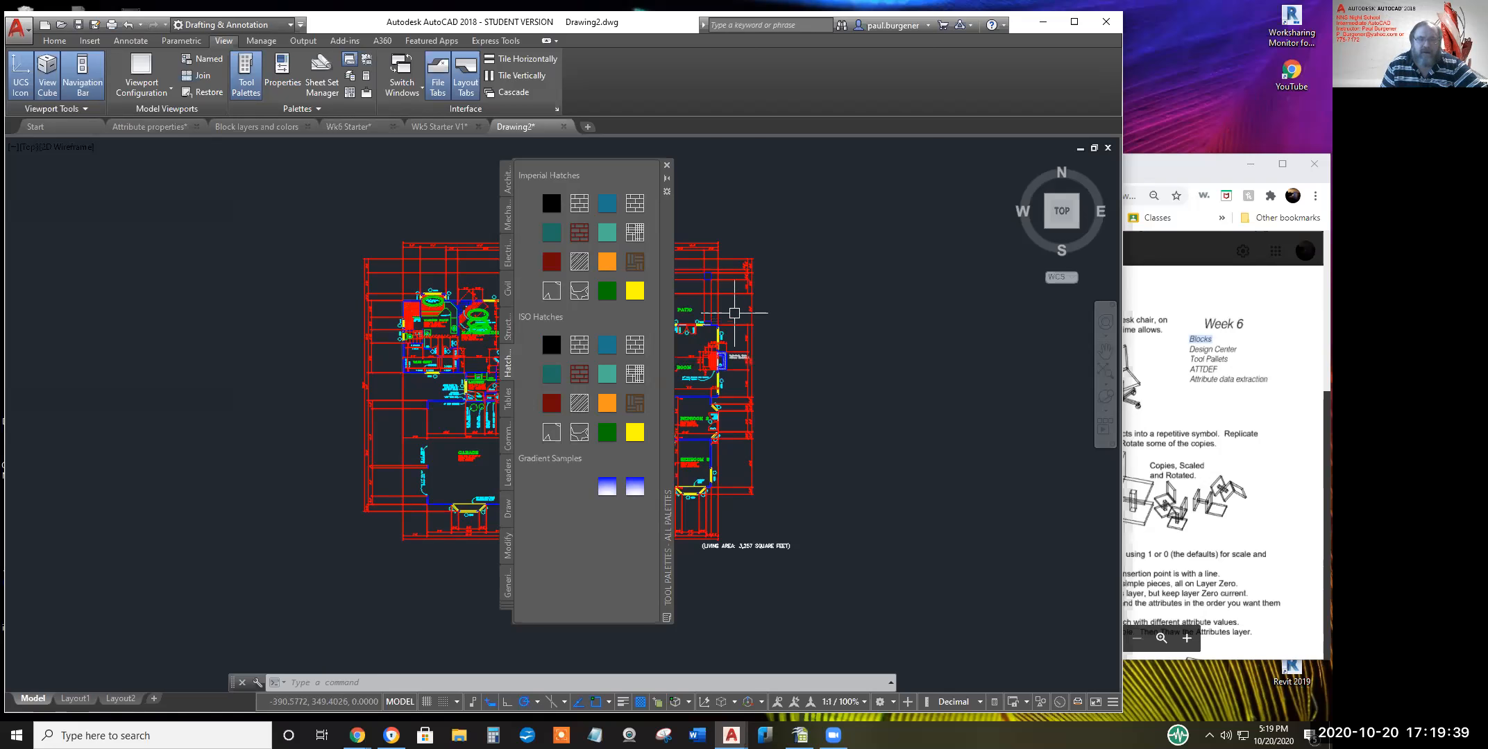
Draw a box right of the plan with the Draw palette's Rectangle tool, then drop Brick hatch into it
scroll(763, 324, up, 5)
middle_drag(771, 323, 883, 321)
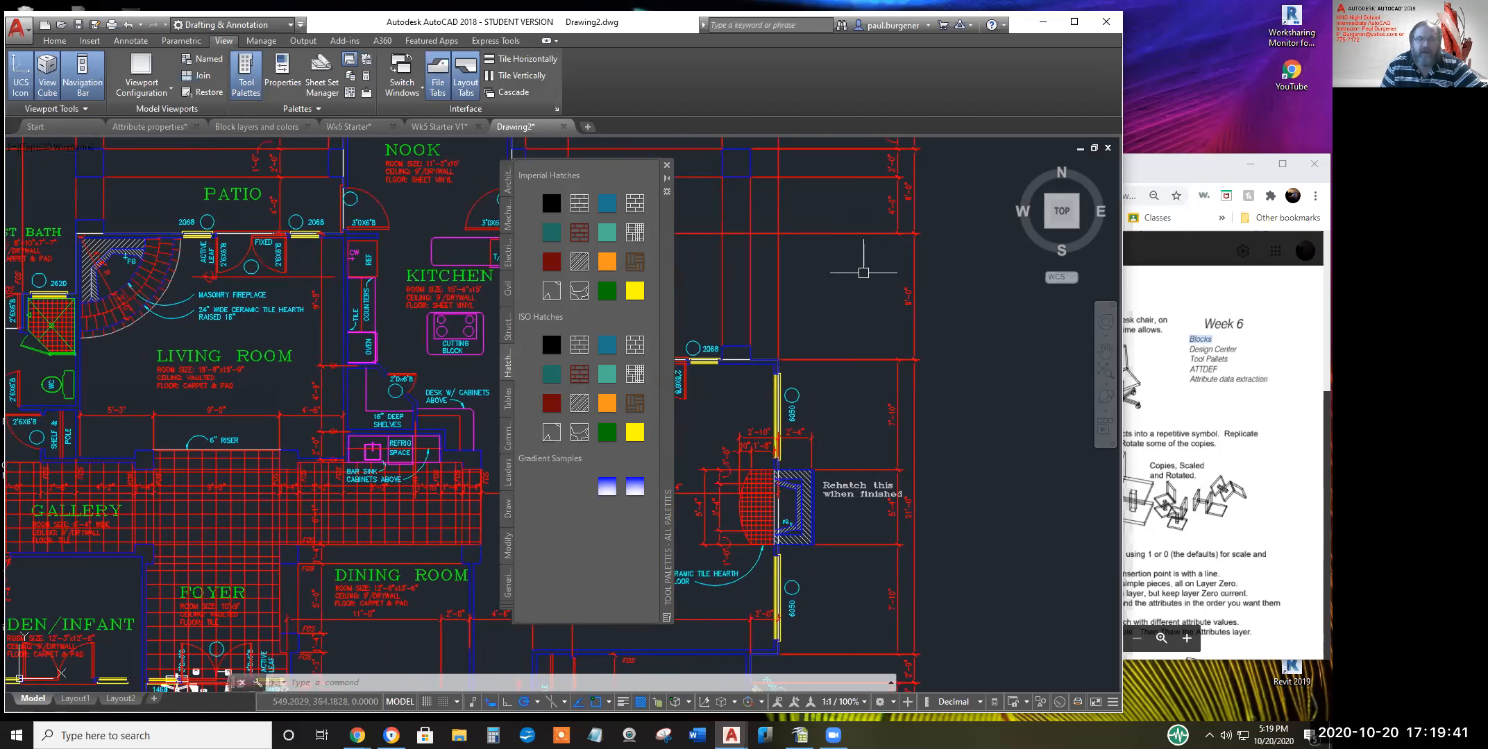
click(803, 245)
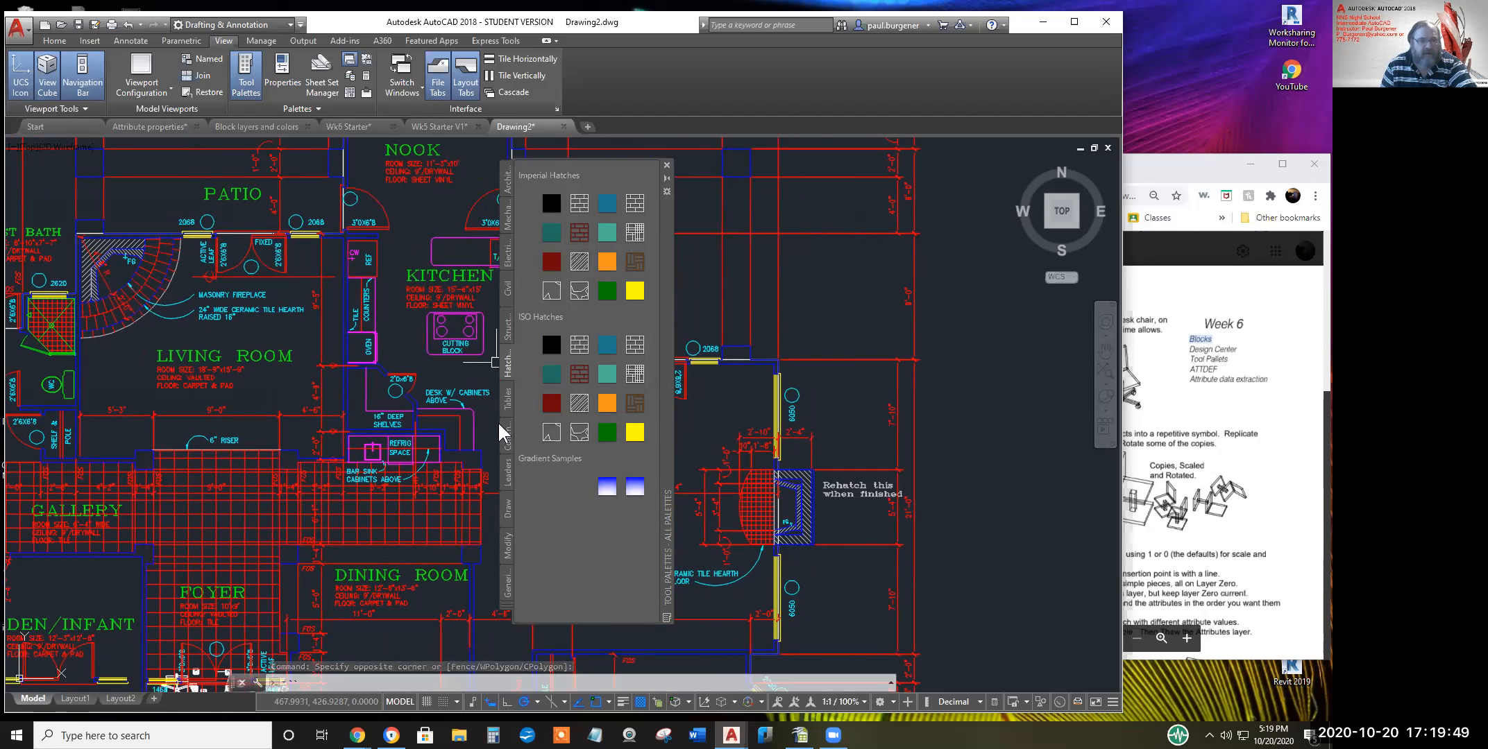
click(505, 509)
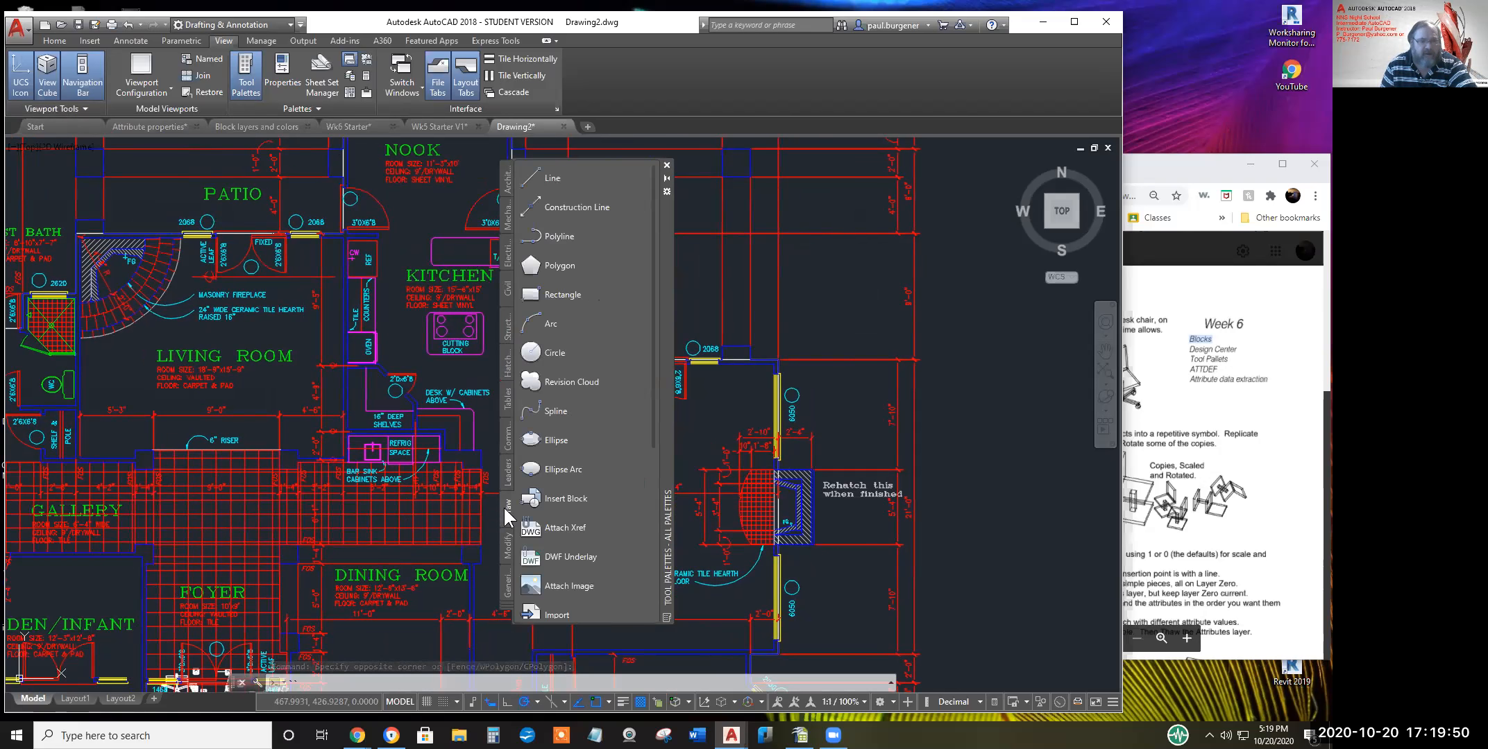
click(545, 294)
click(798, 271)
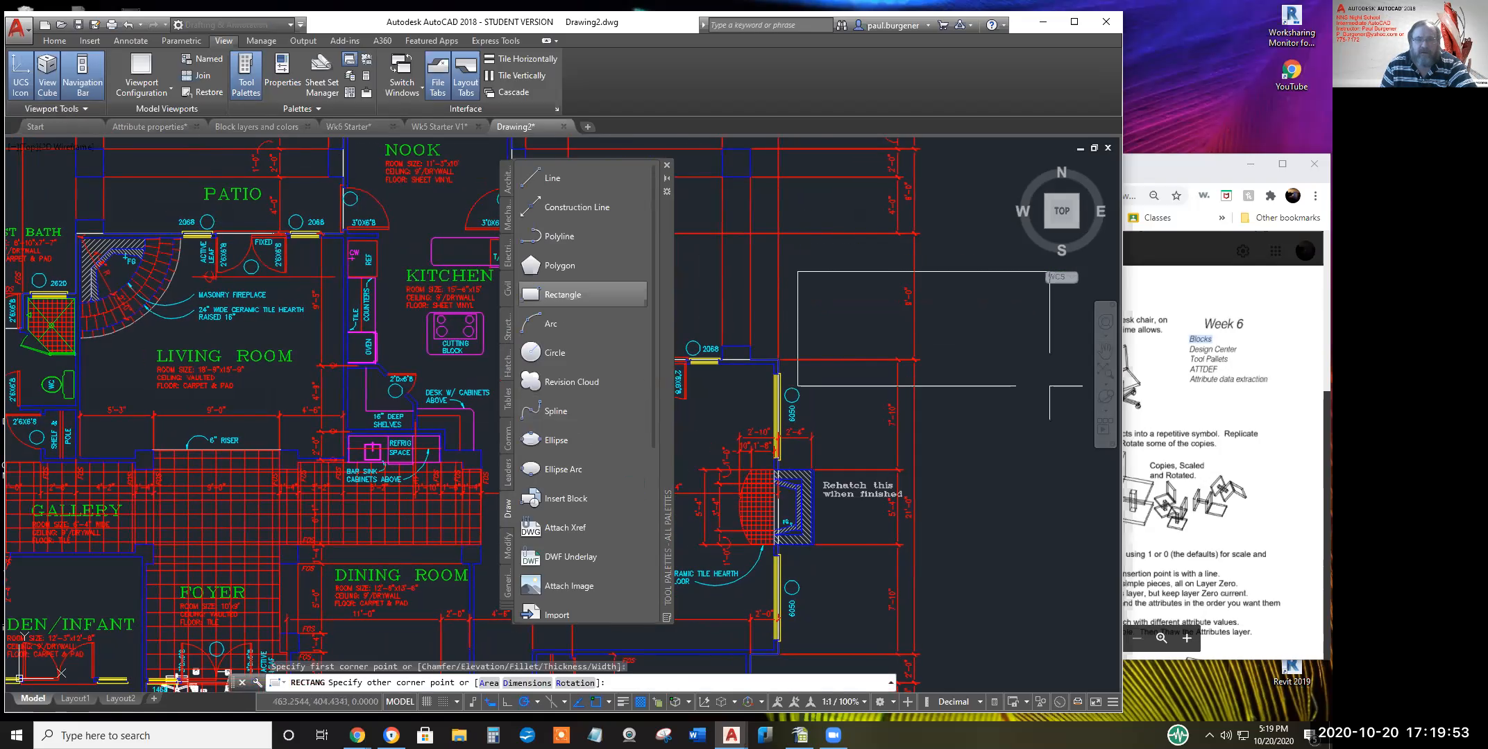
click(1045, 345)
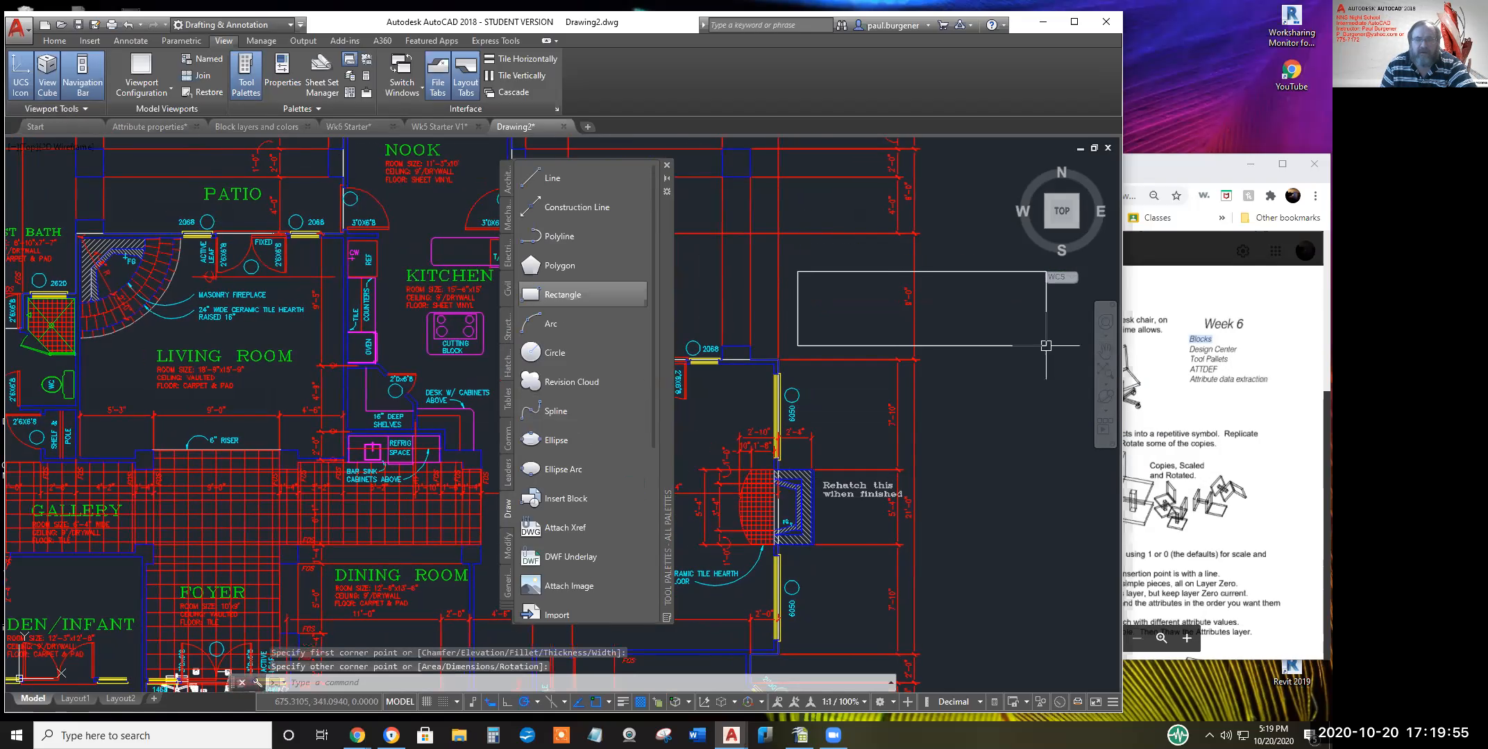
click(505, 361)
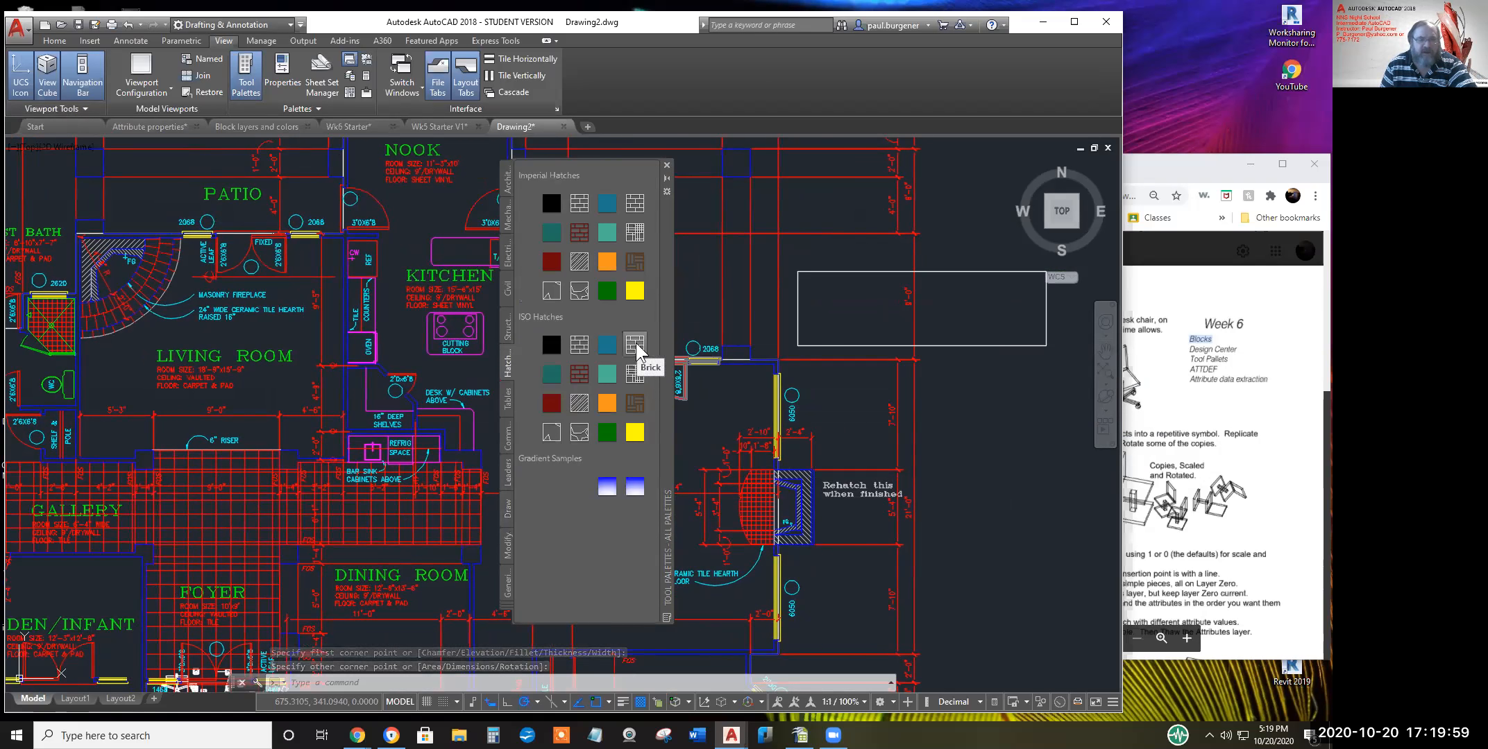
drag(750, 338, 851, 312)
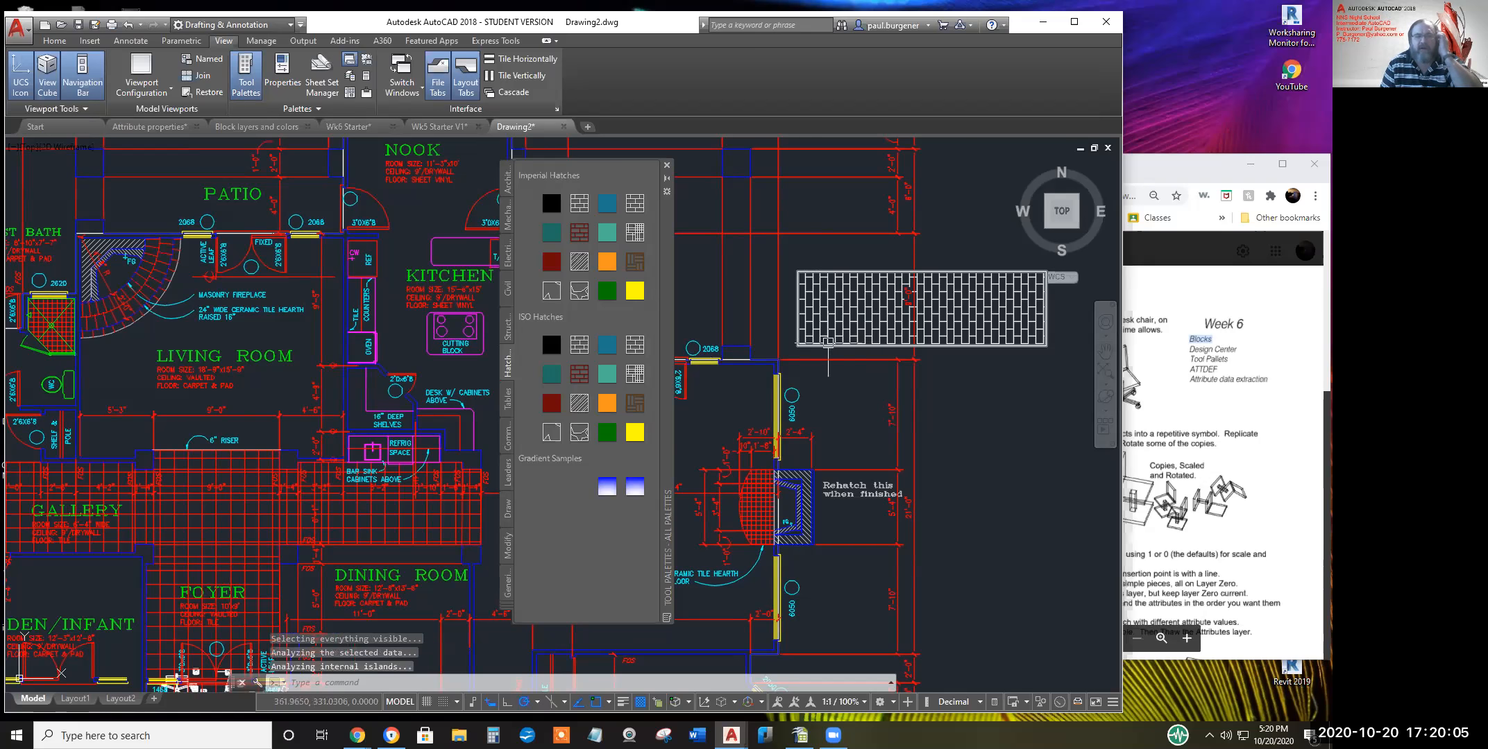
Drag the Toilet - Imperial block from the Architectural palette below the brick rectangle
click(507, 181)
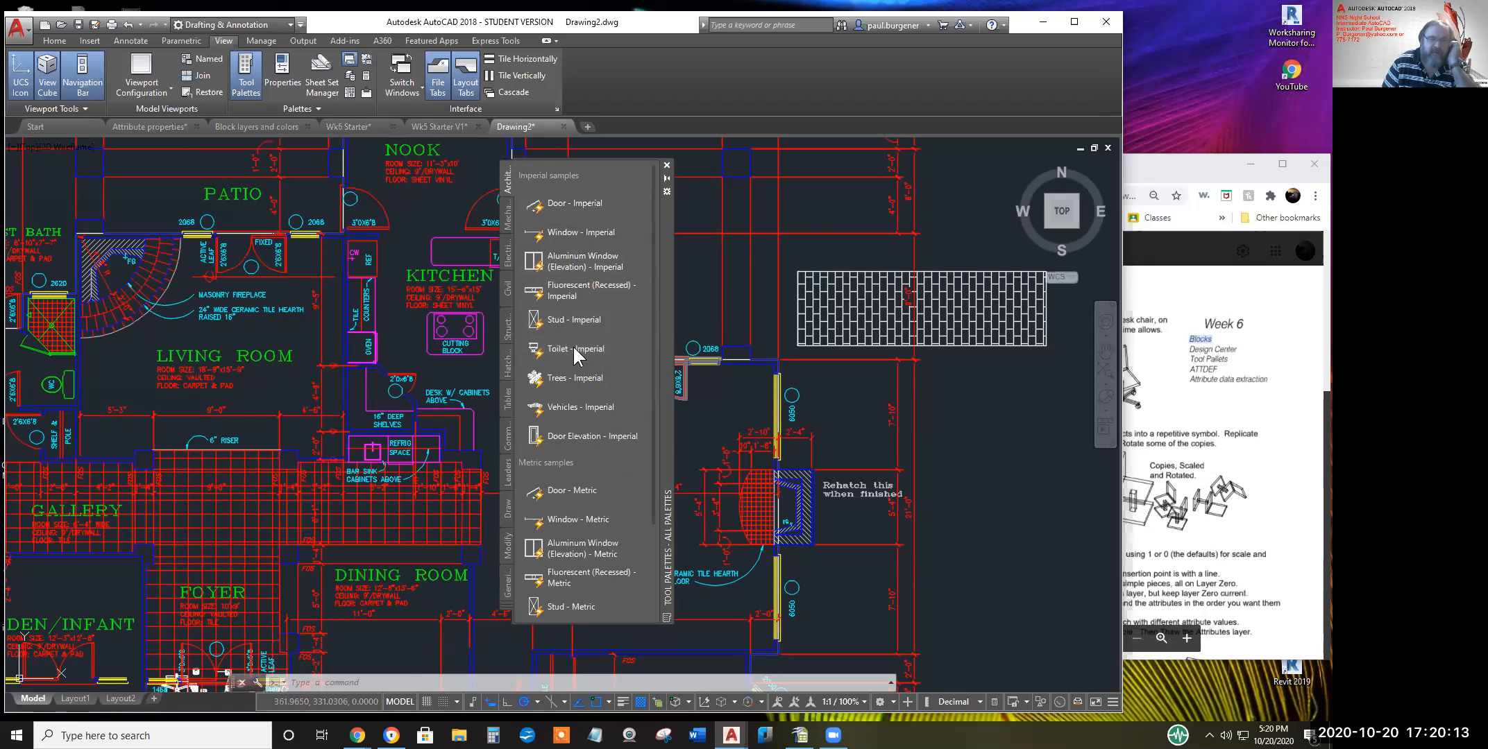
drag(573, 345, 562, 352)
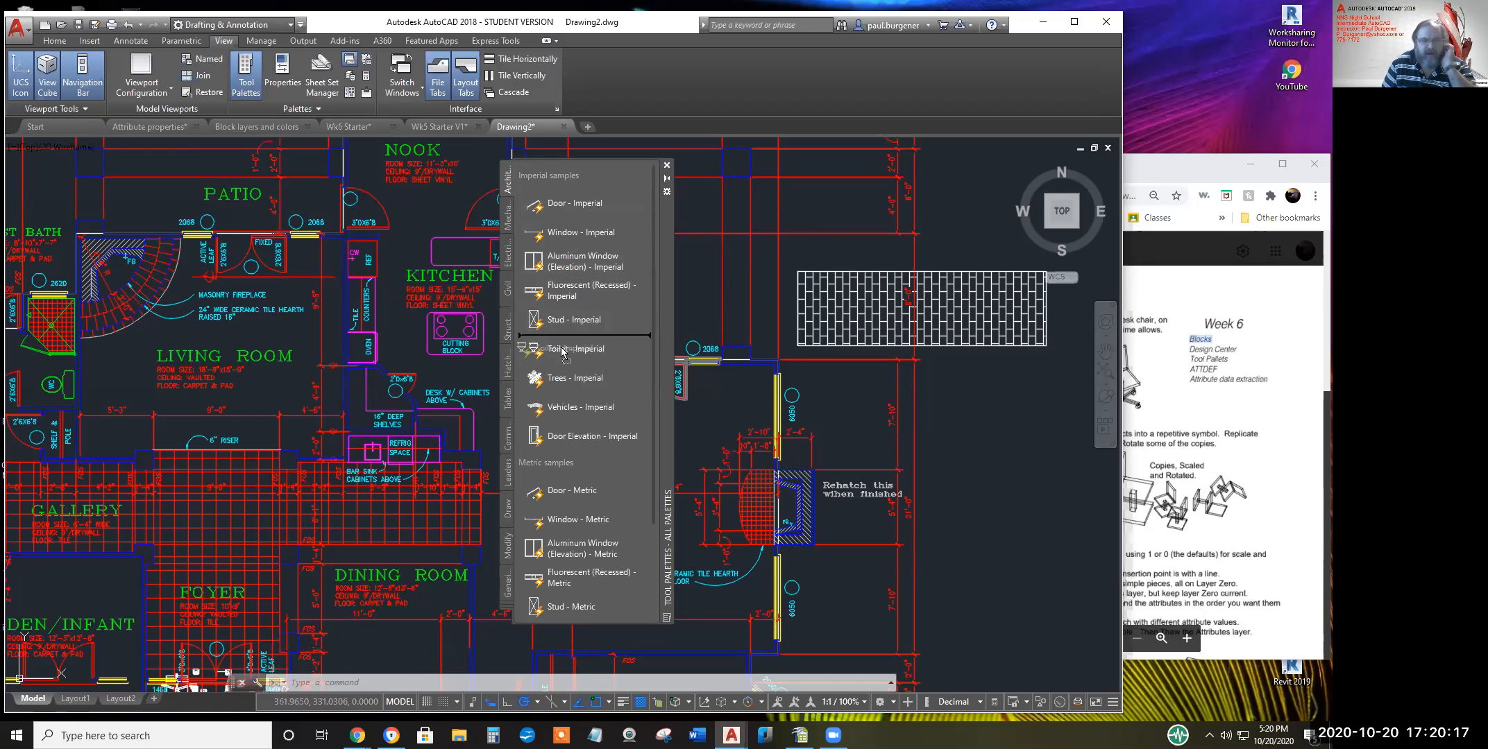
mouse_move(562, 352)
mouse_down()
mouse_move(592, 511)
mouse_move(574, 351)
mouse_move(828, 387)
mouse_move(845, 414)
mouse_up()
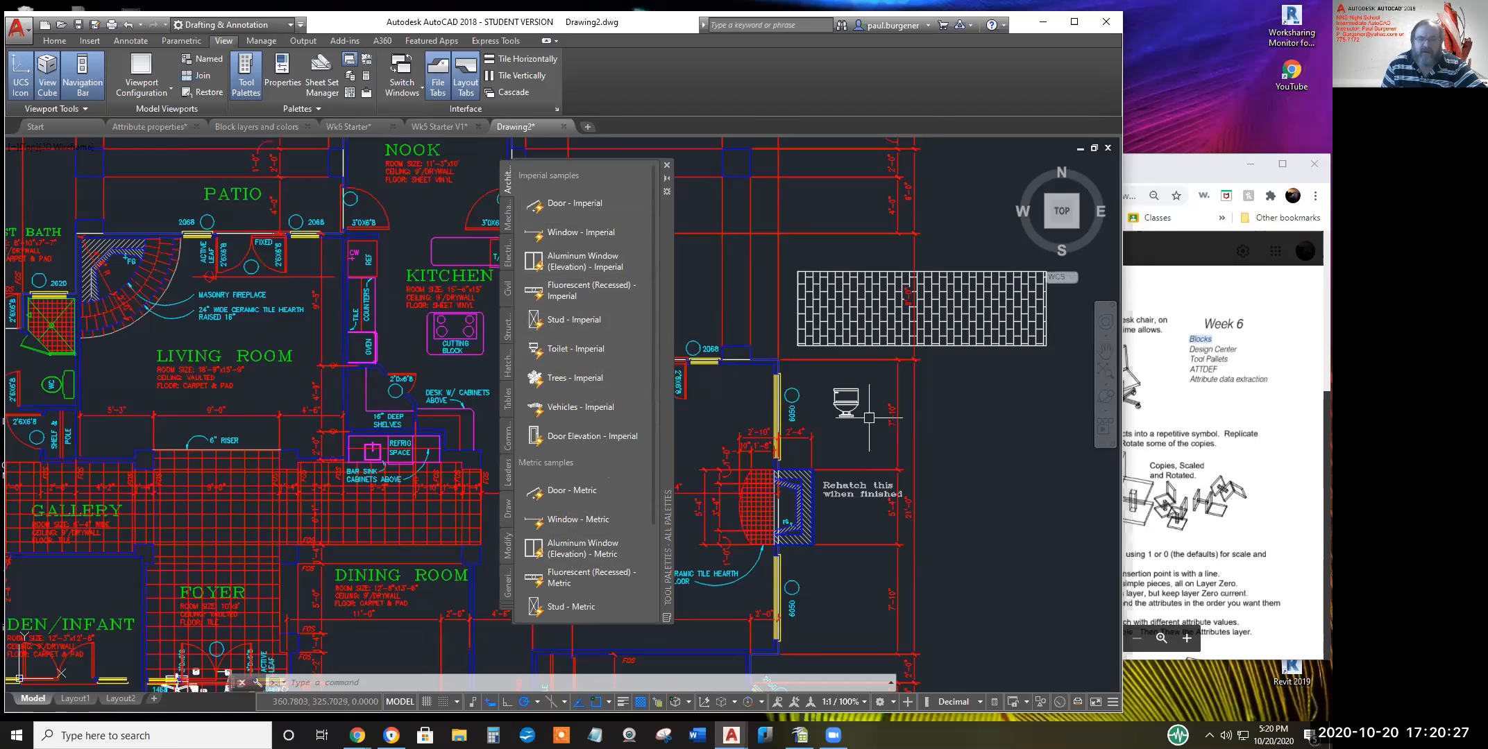
scroll(869, 418, up, 4)
click(830, 396)
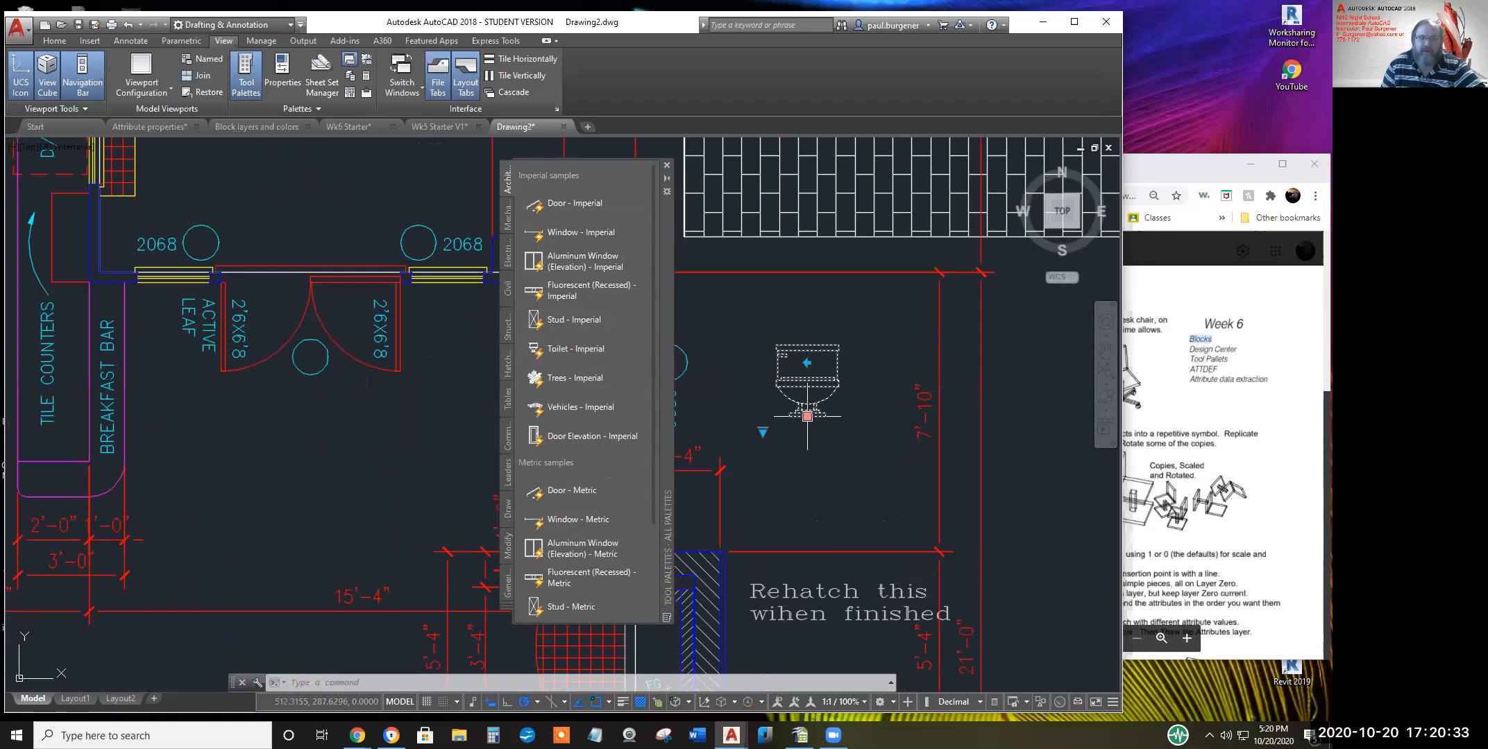
Flip the toilet back and forth until its tank faces right
click(807, 362)
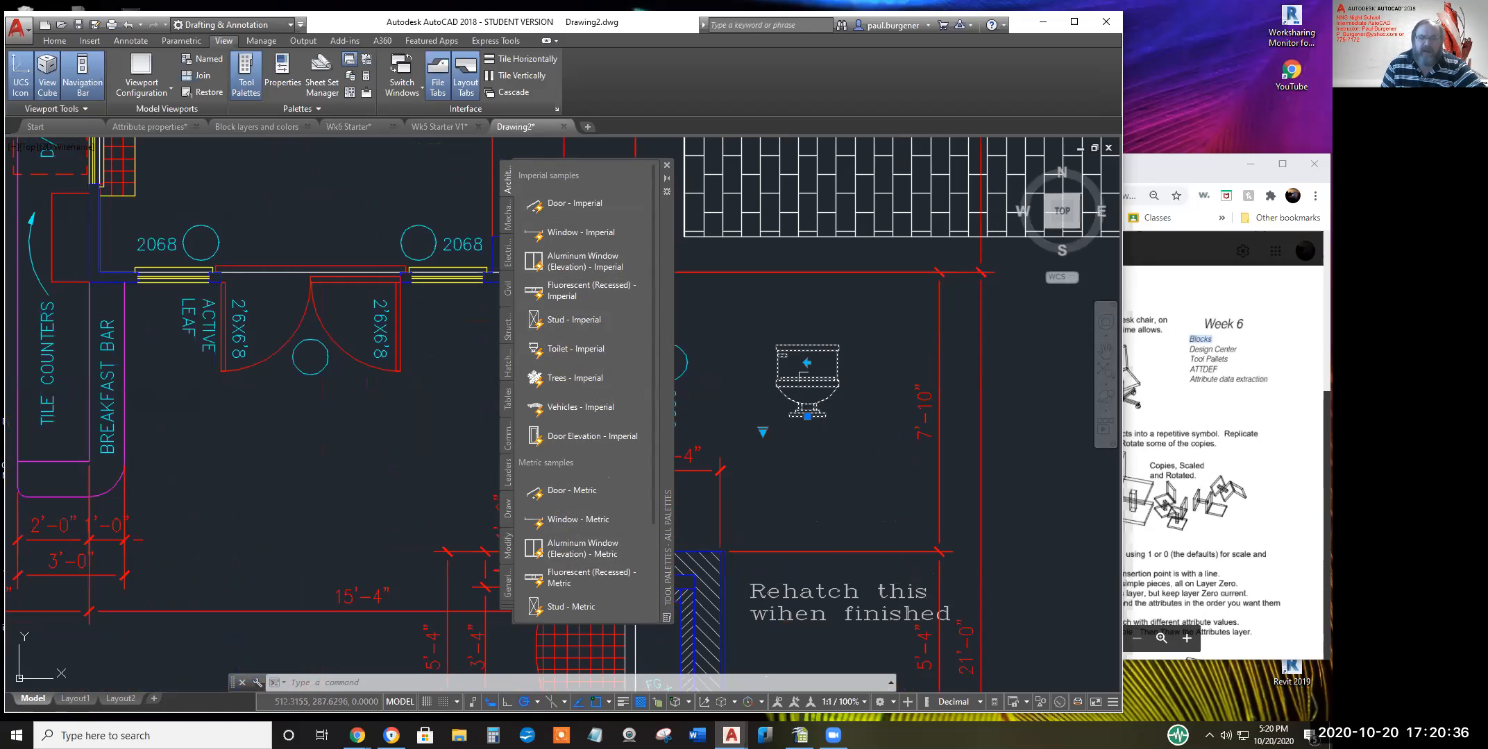
click(807, 361)
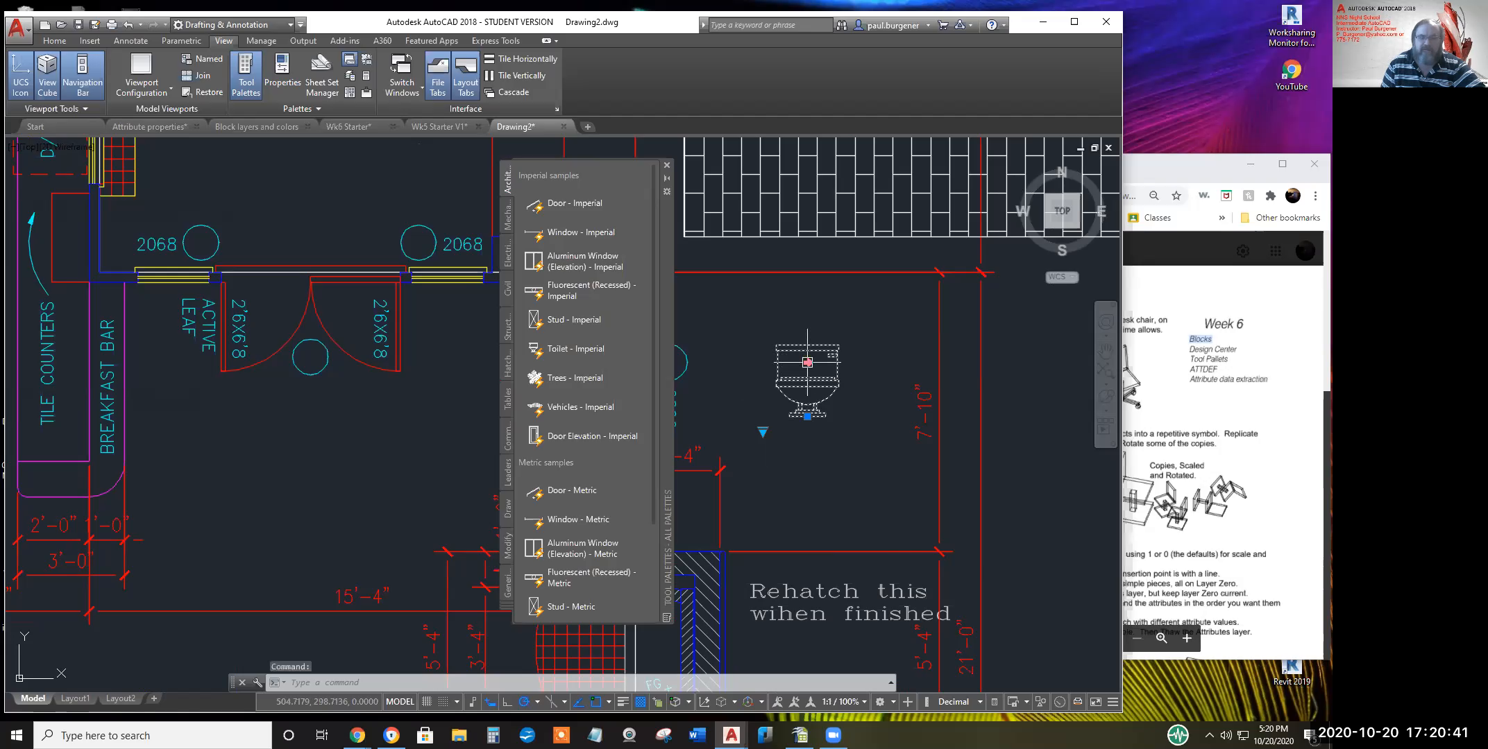
click(807, 361)
click(807, 361)
click(807, 362)
click(807, 362)
click(807, 362)
click(807, 362)
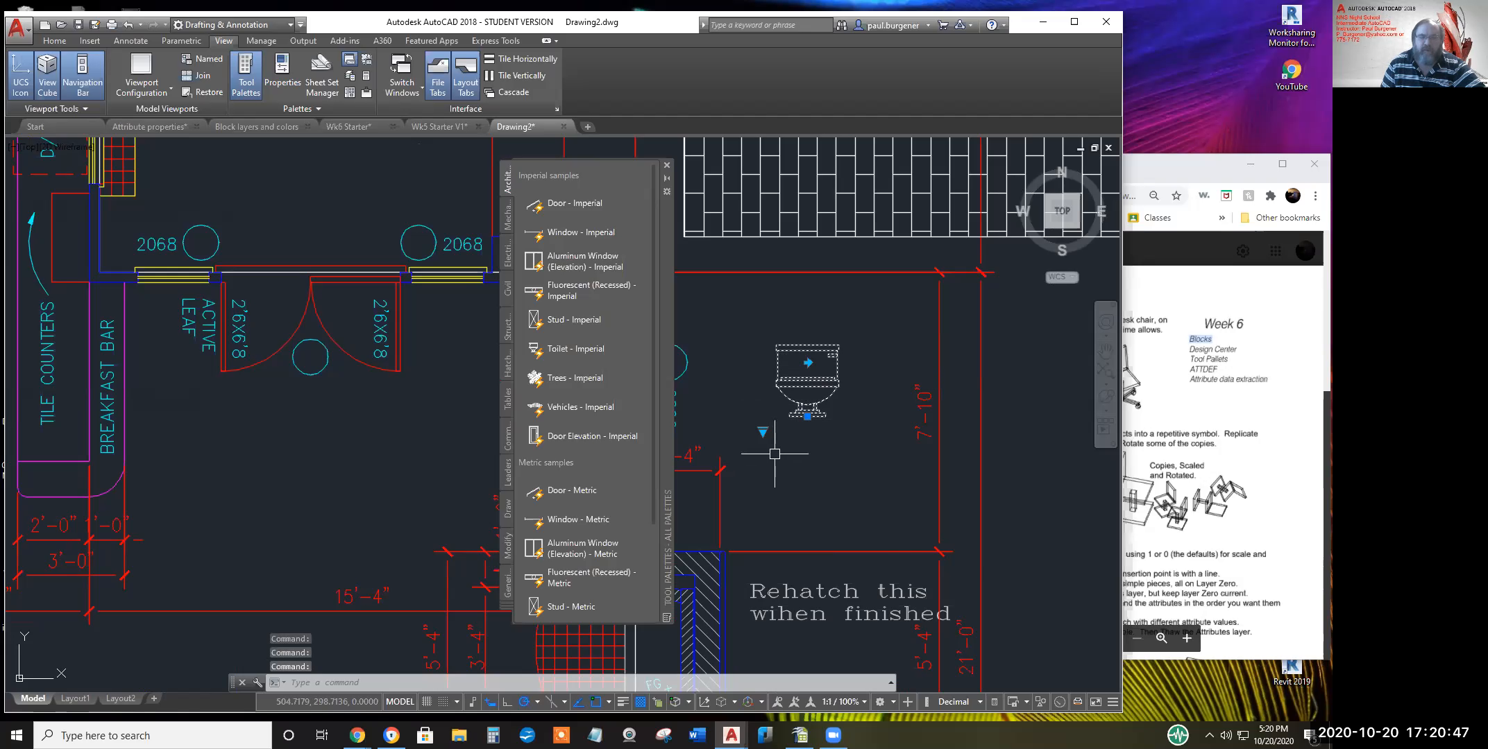
Switch the toilet's visibility to Pullchain (Plan), then to Pullchain (Front)
click(762, 431)
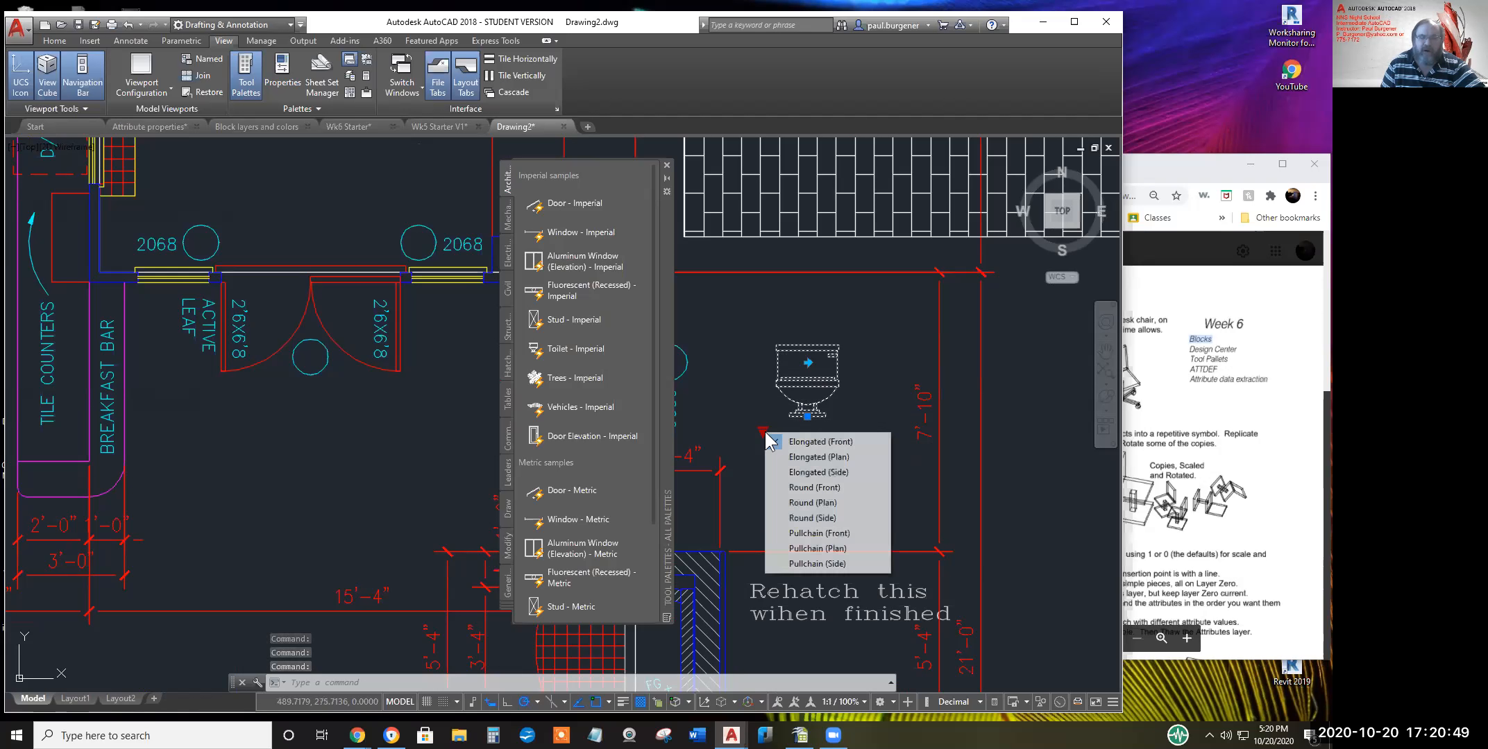
click(818, 549)
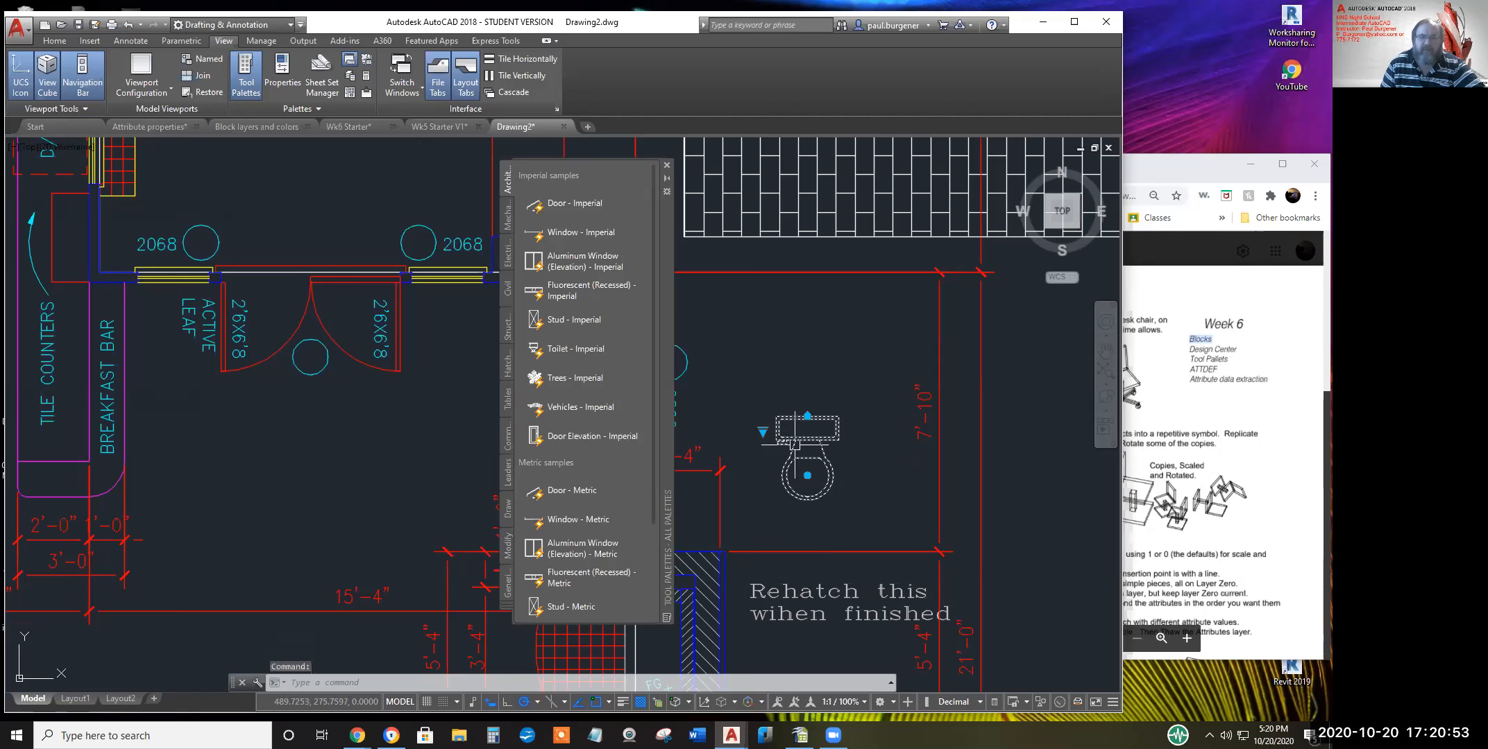
click(763, 430)
click(763, 431)
click(763, 431)
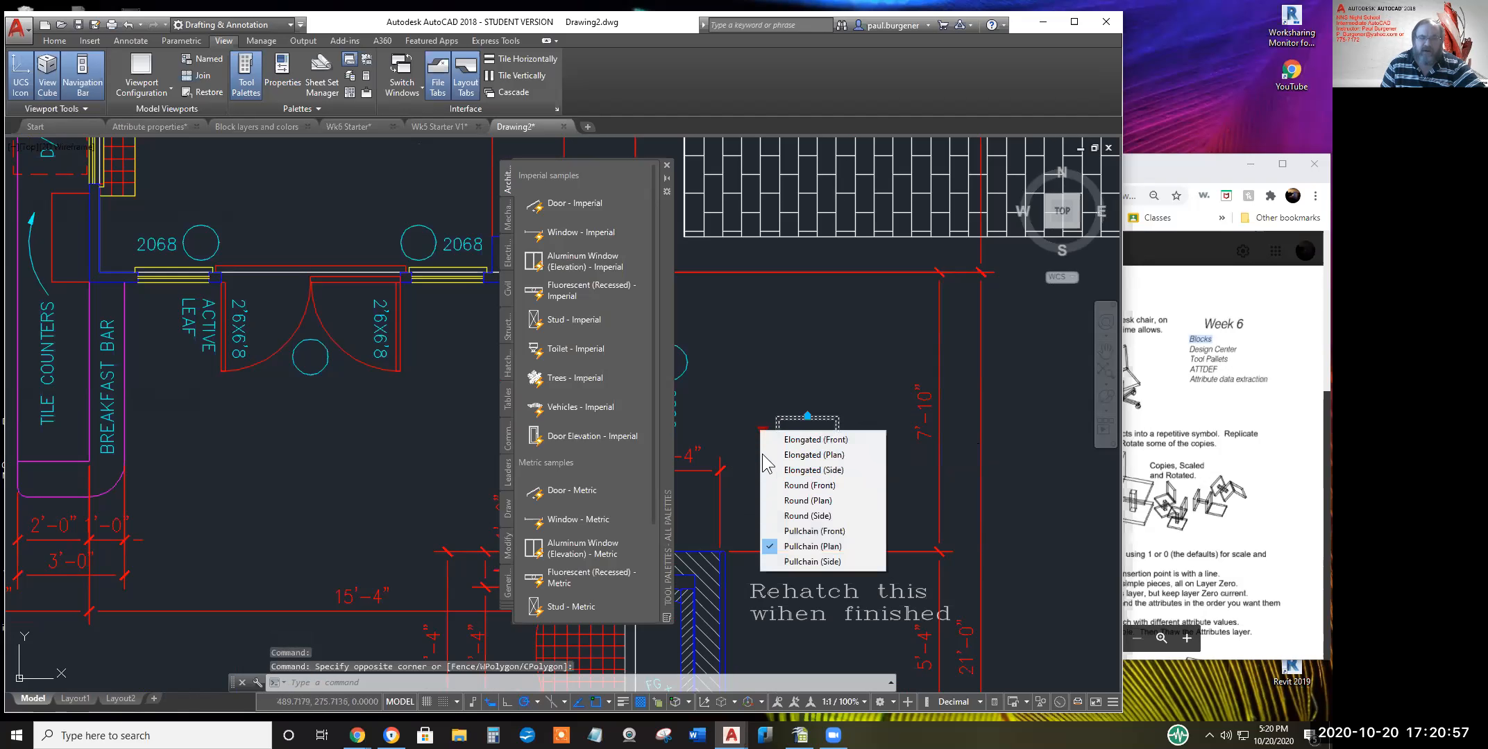
click(823, 532)
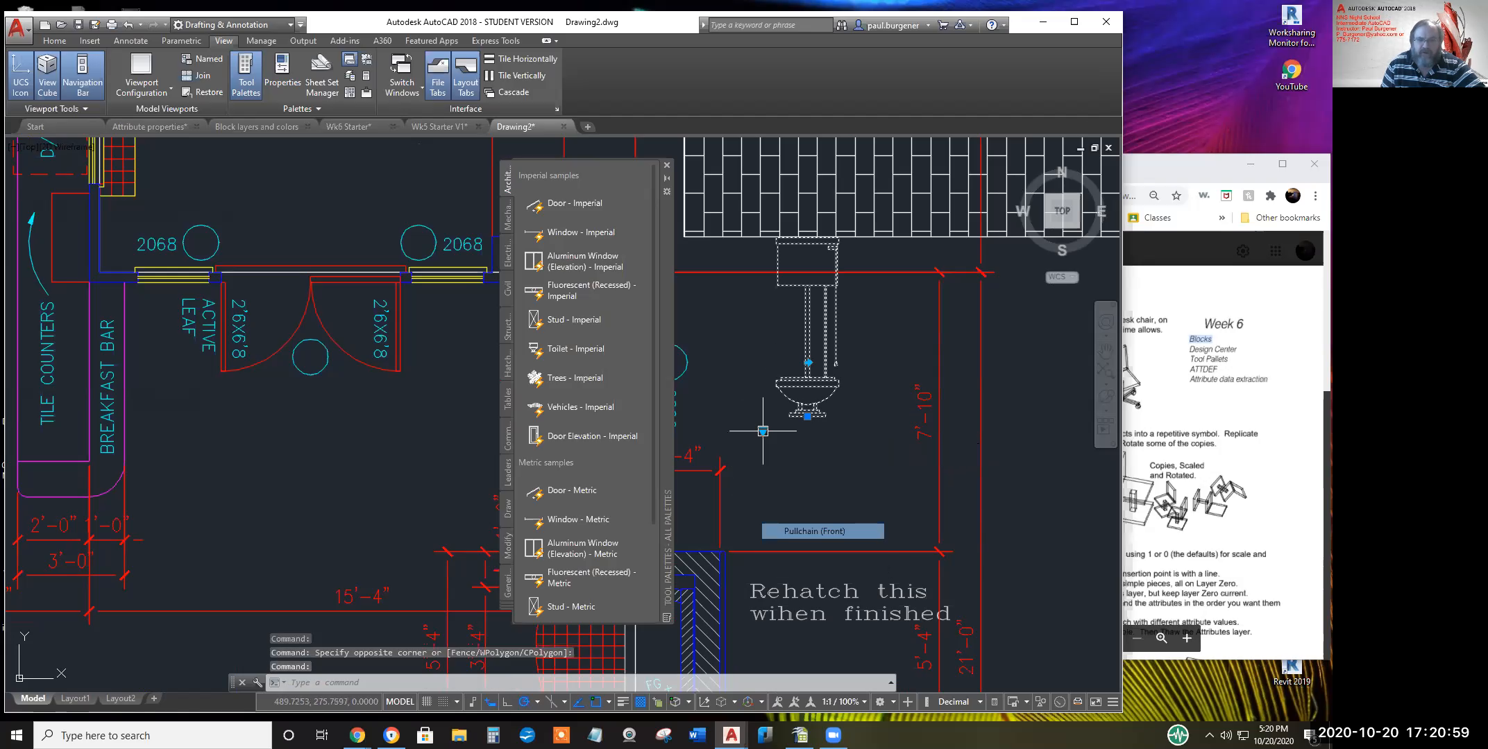
middle_drag(864, 394, 852, 496)
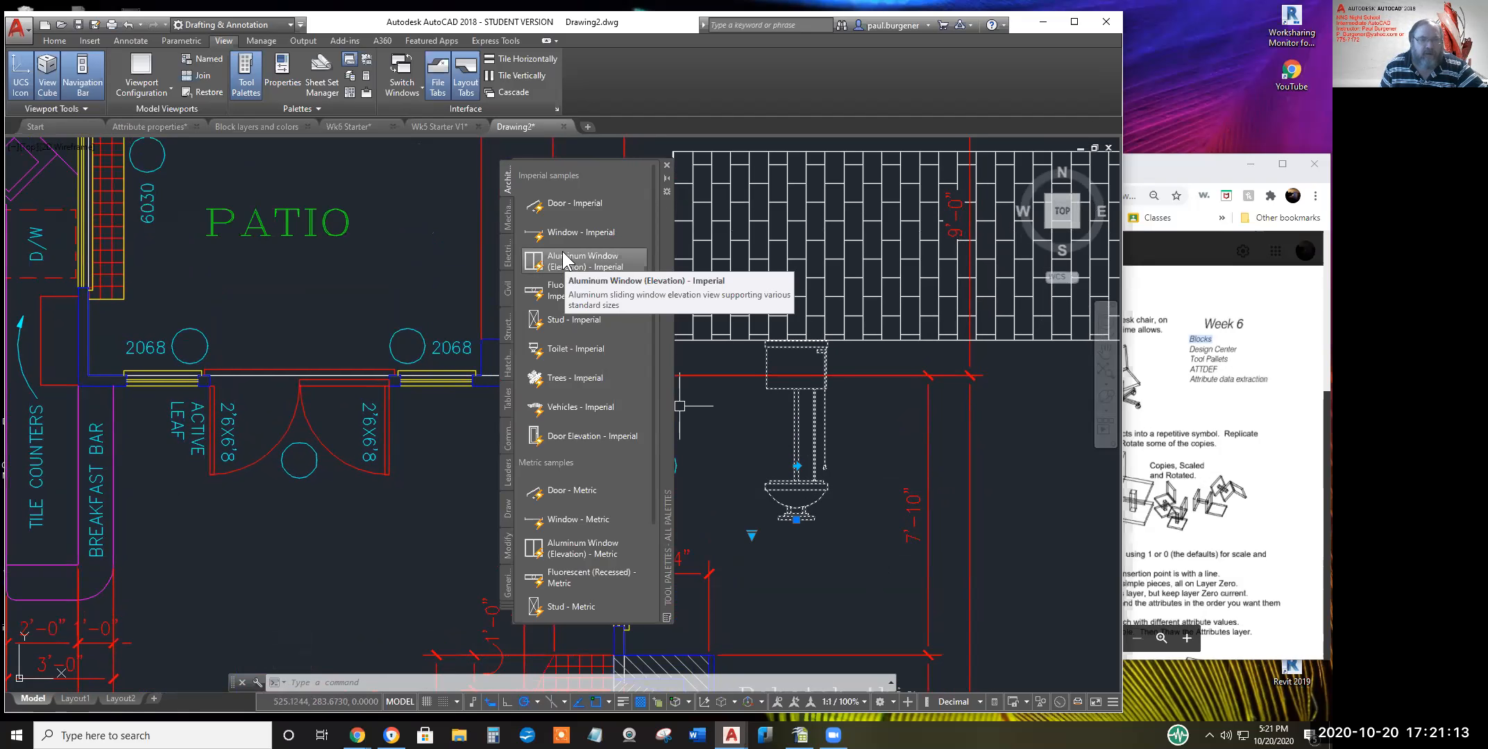
Insert the Door - Imperial block above the patio doors and stretch it wider
click(563, 201)
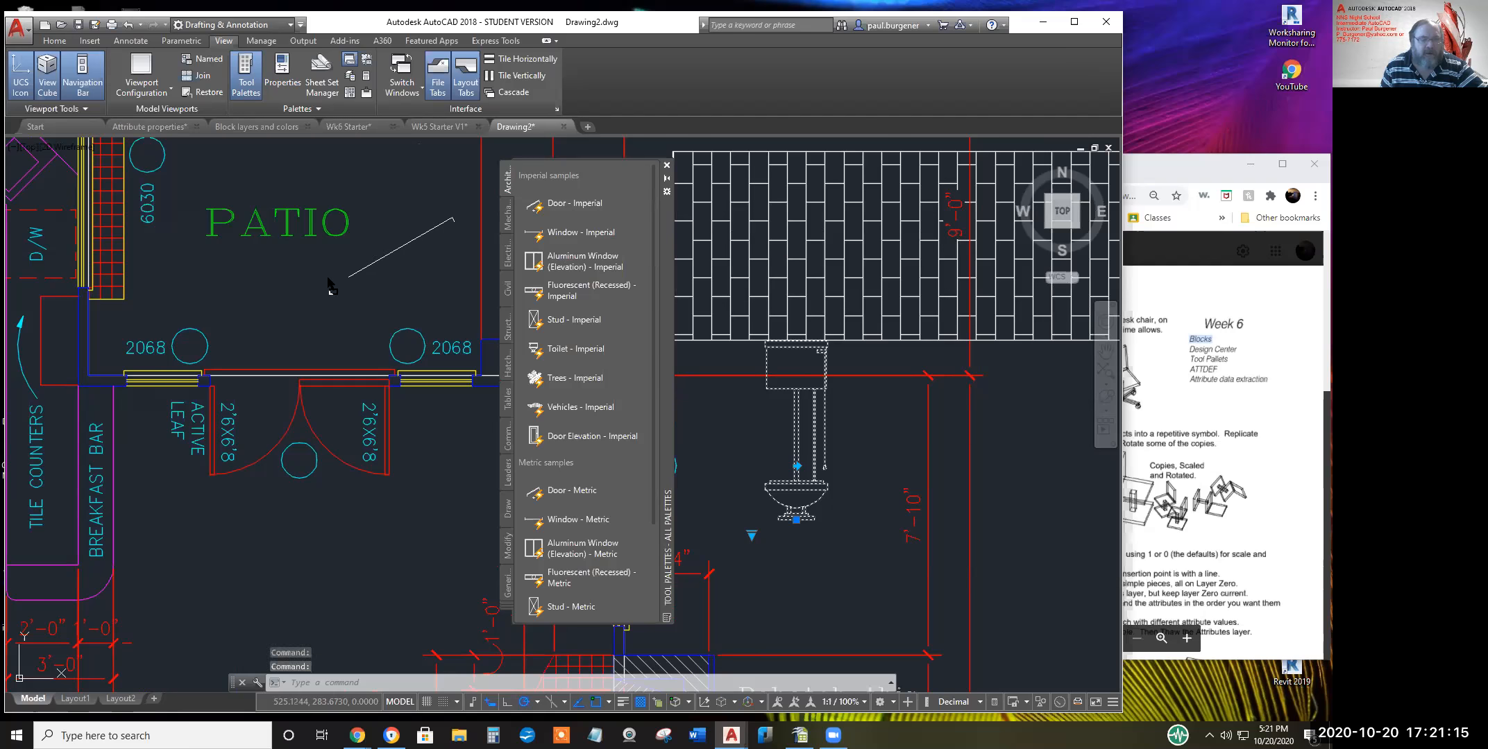
click(298, 277)
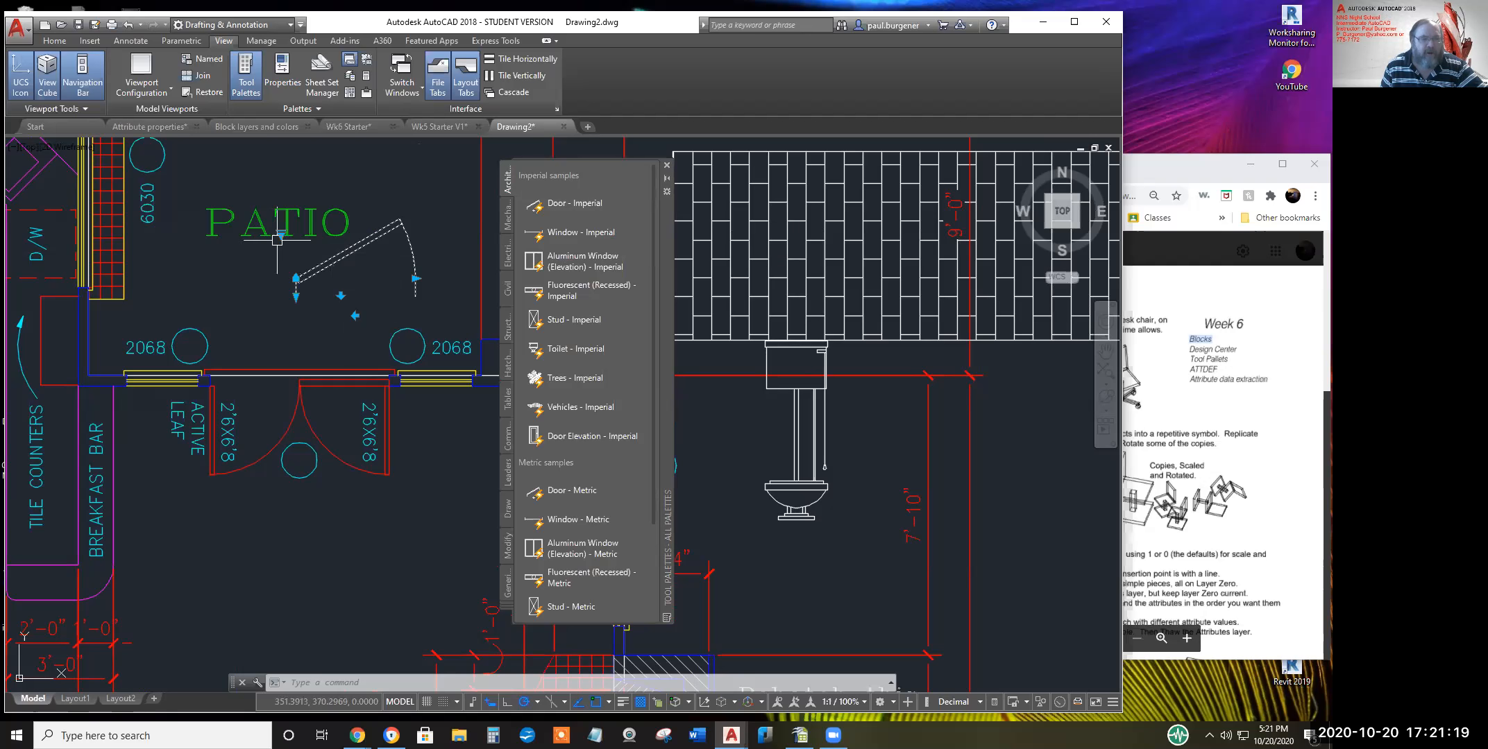
click(412, 279)
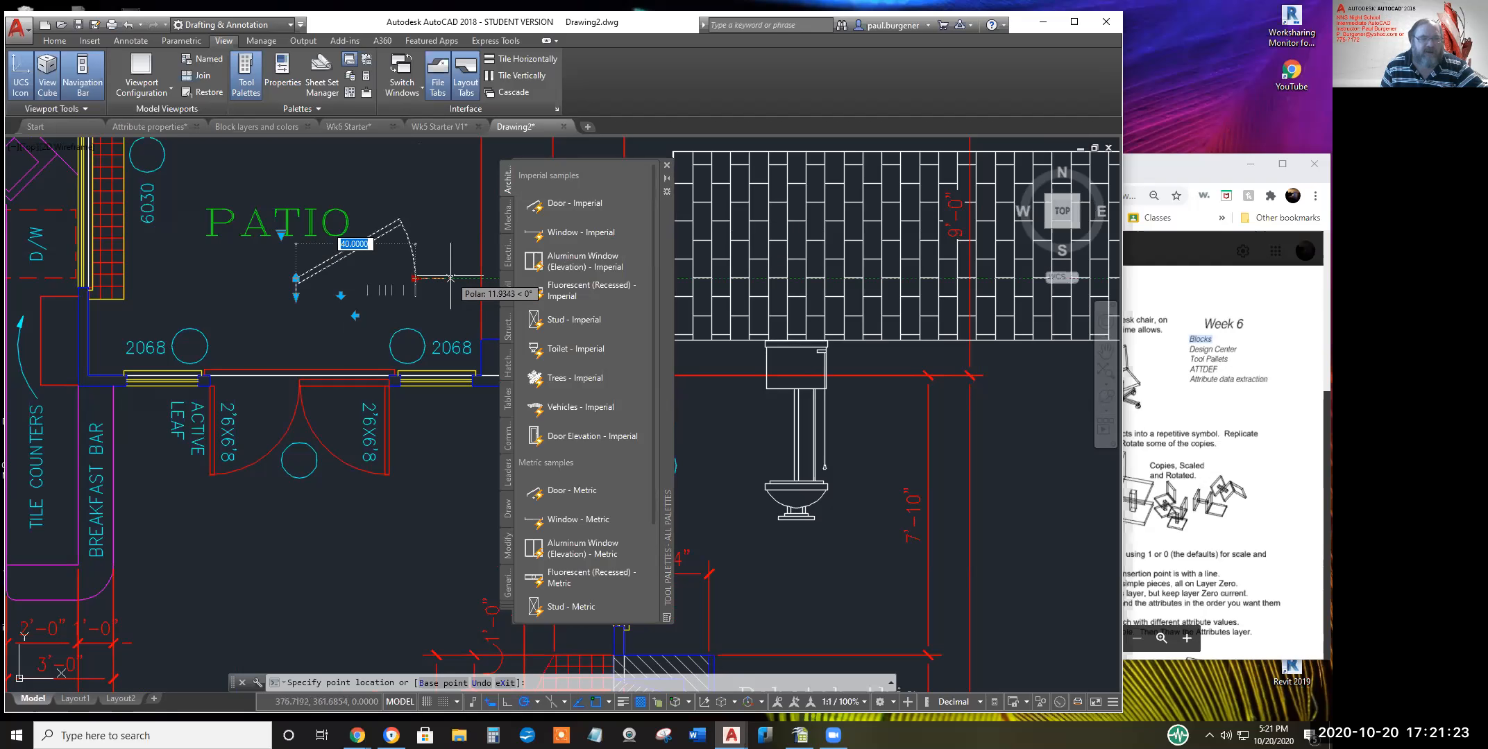
key(Escape)
click(415, 278)
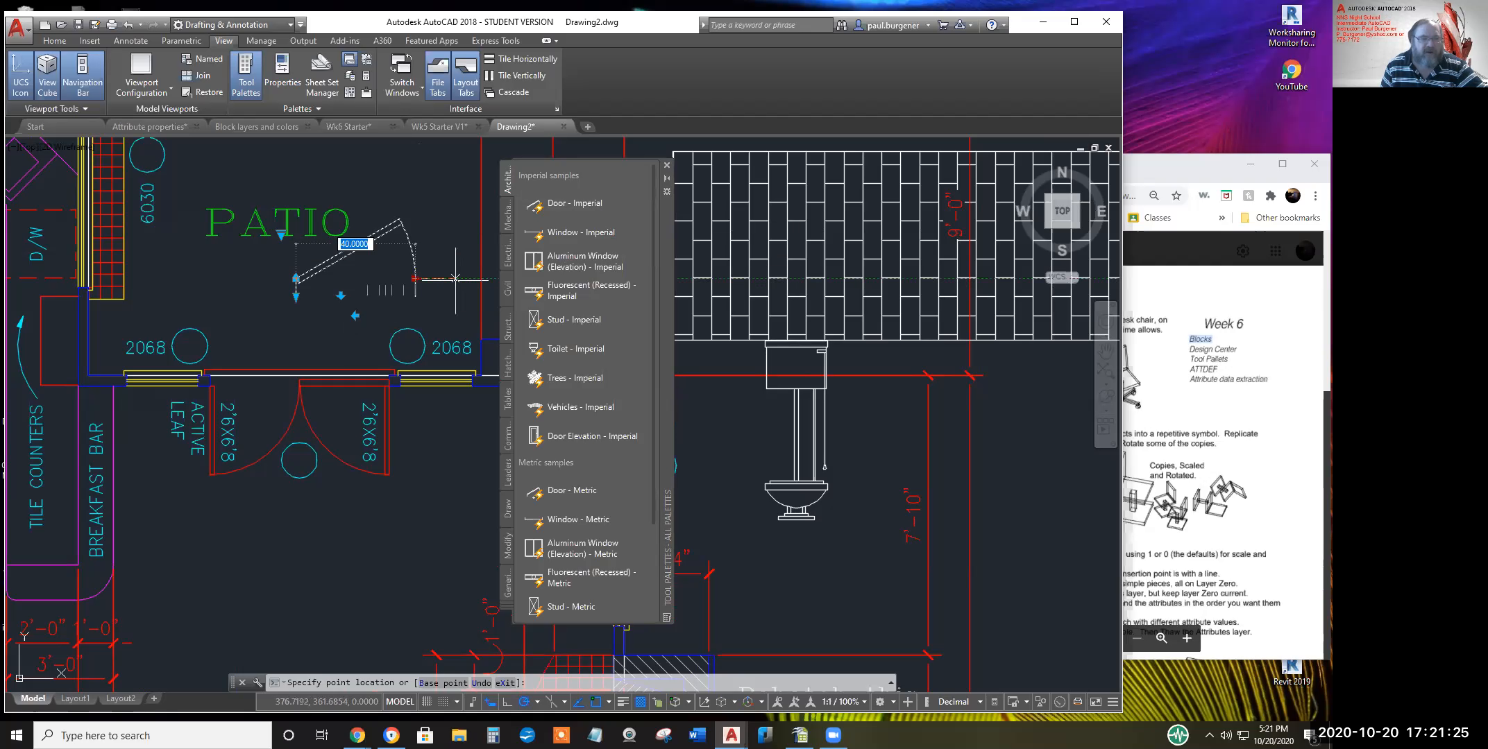
click(373, 280)
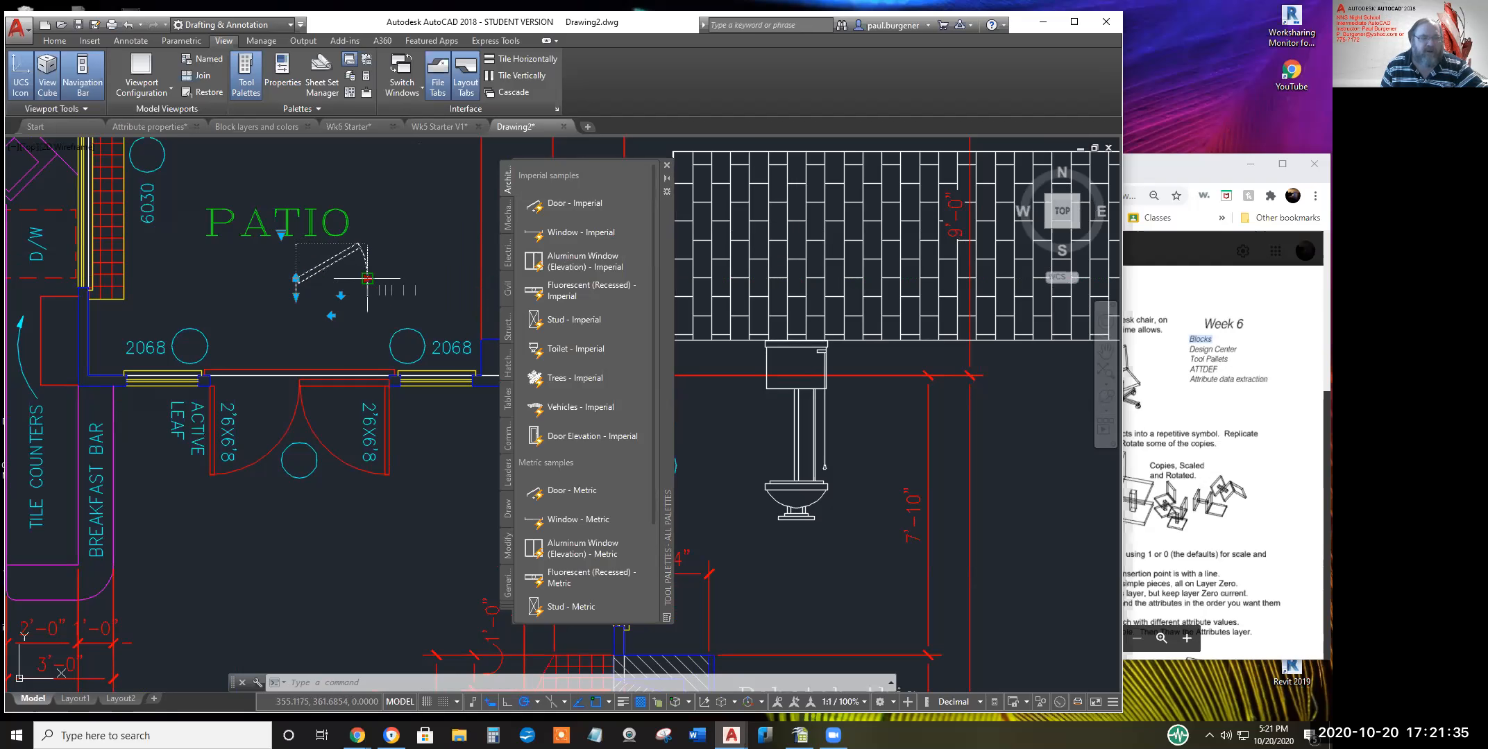
click(367, 279)
click(456, 280)
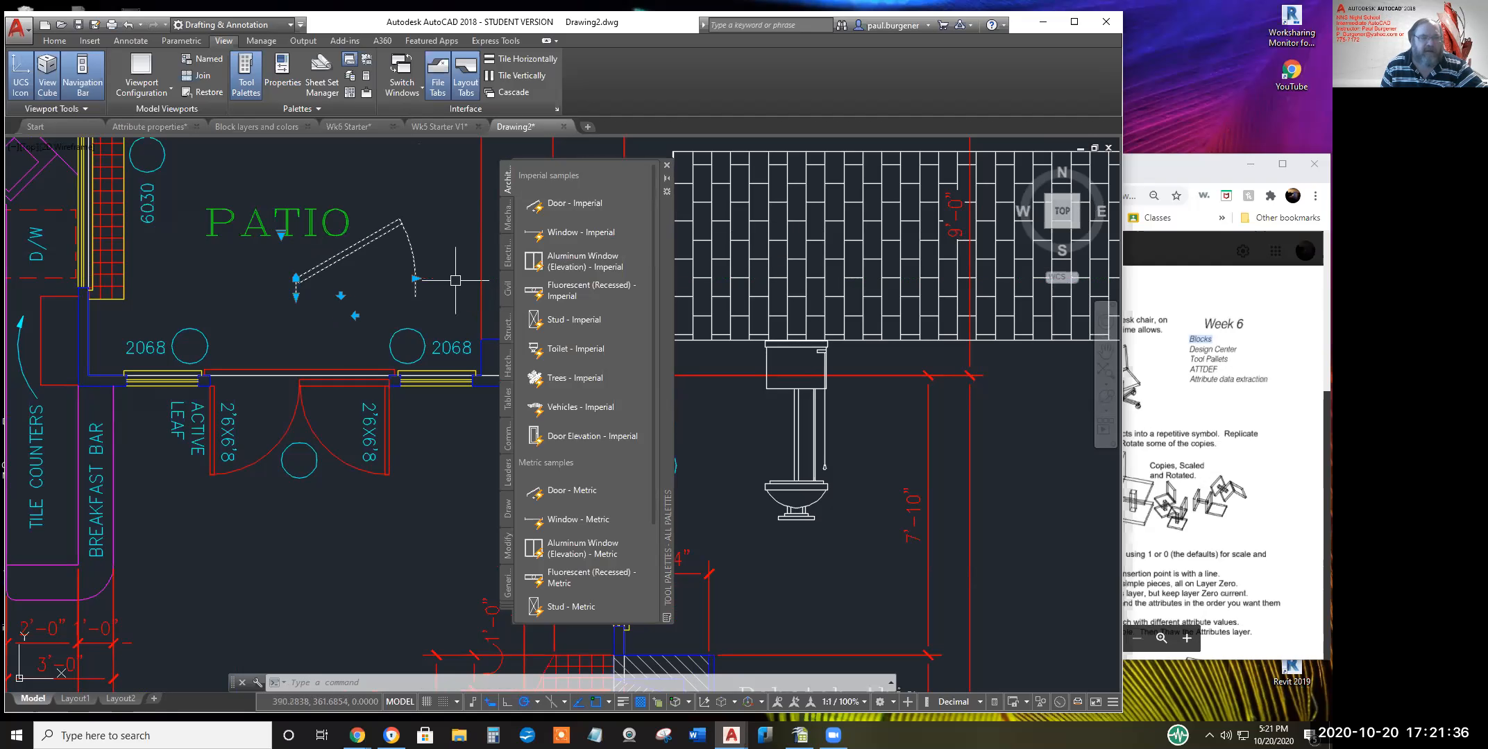
Flip the door to hinge on the other side with its swing opening downward
click(355, 315)
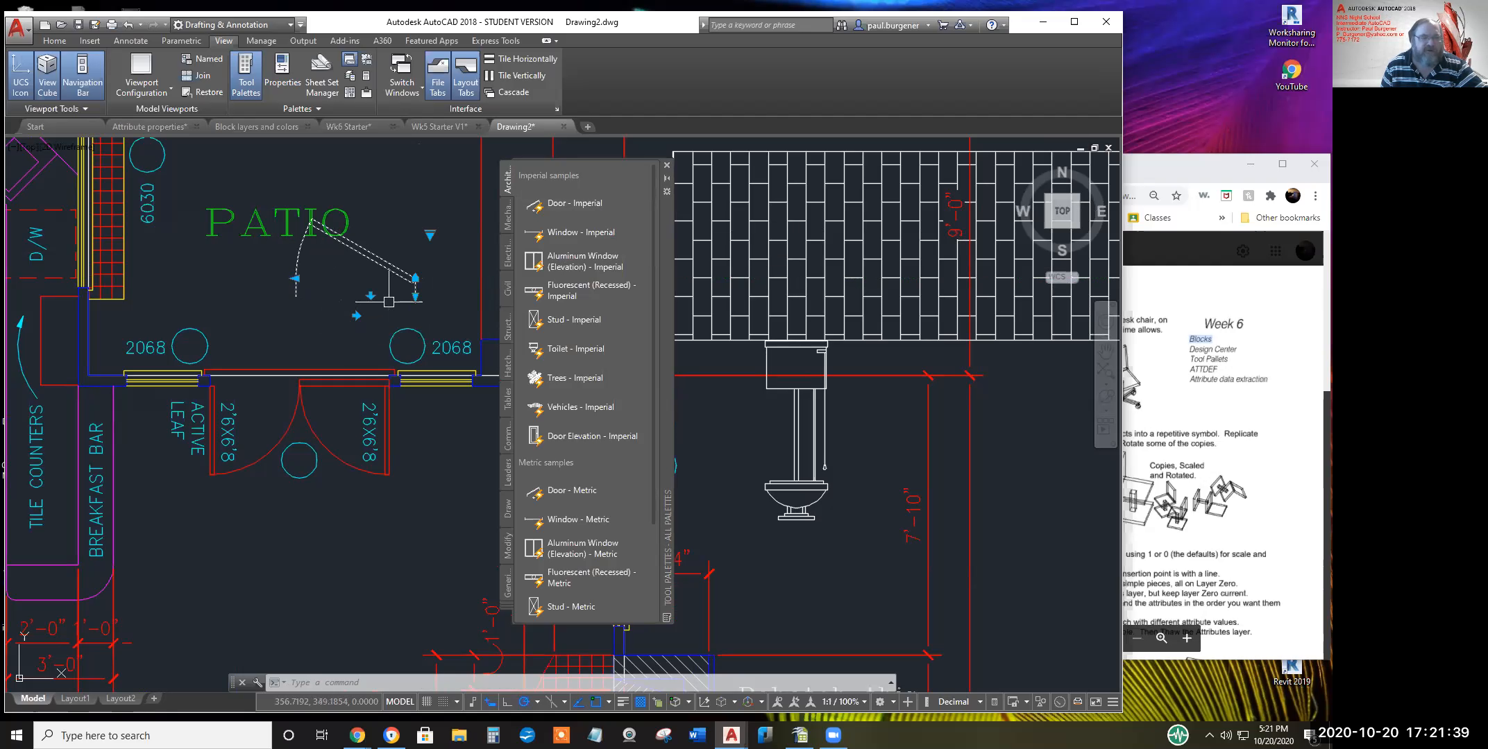
click(371, 295)
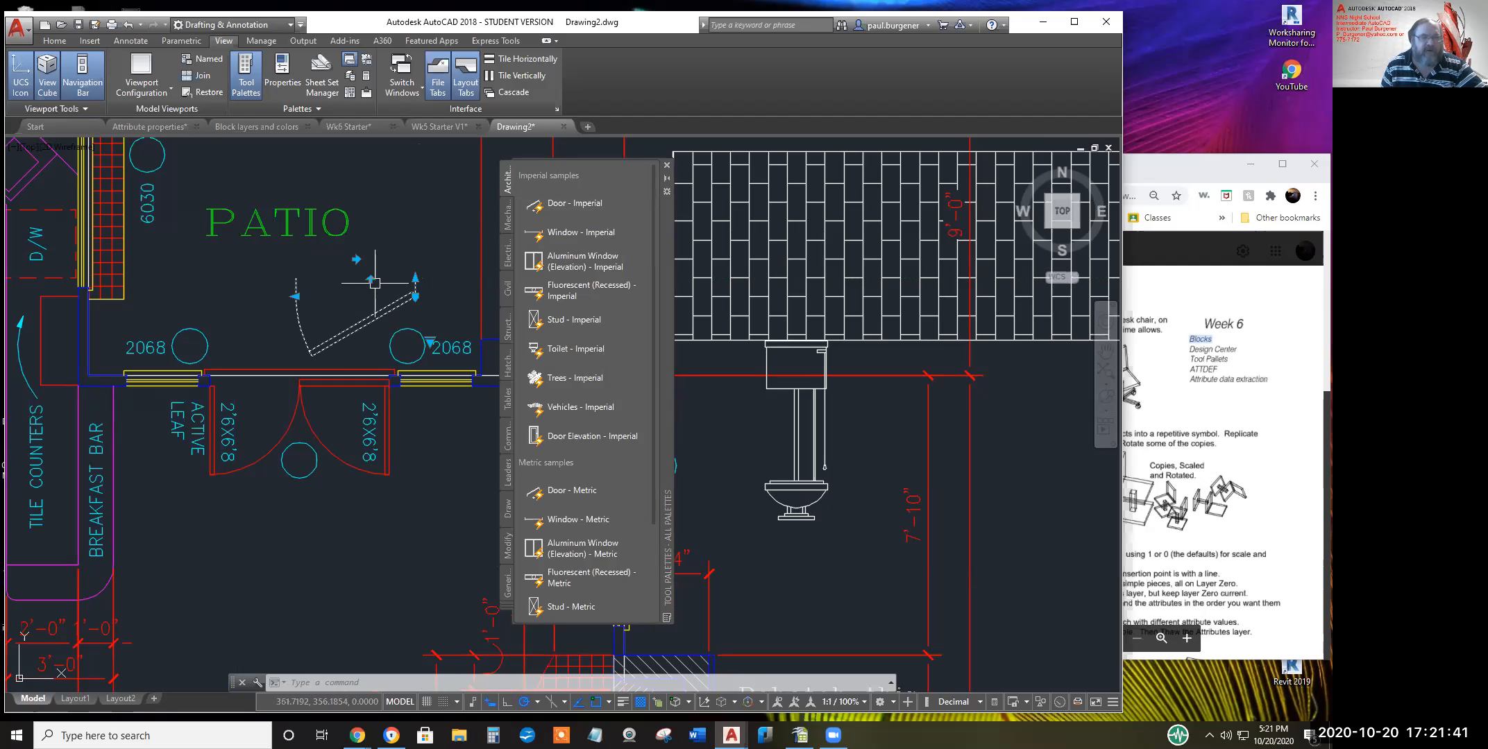
click(370, 279)
click(370, 295)
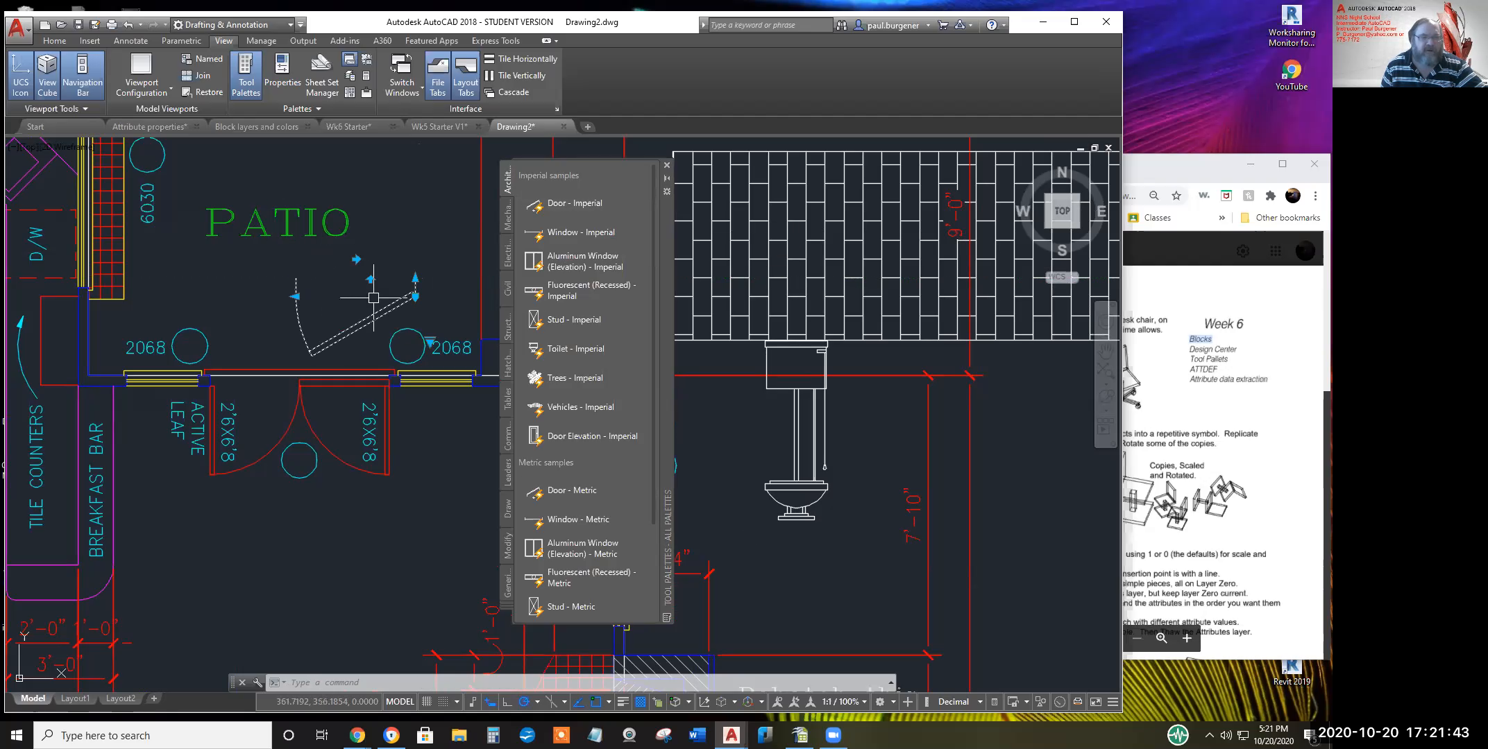
Move the door up beside the PATIO label
click(415, 297)
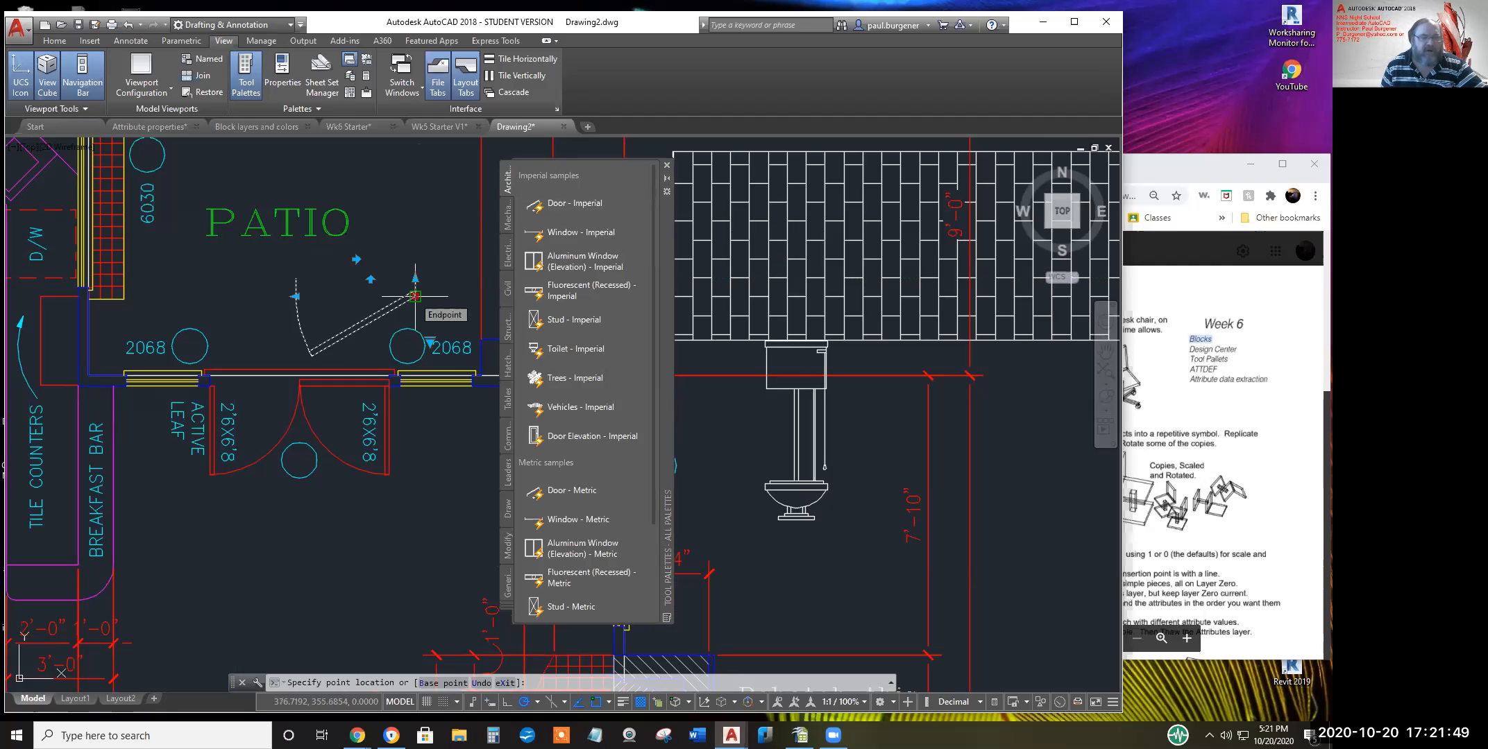
click(402, 265)
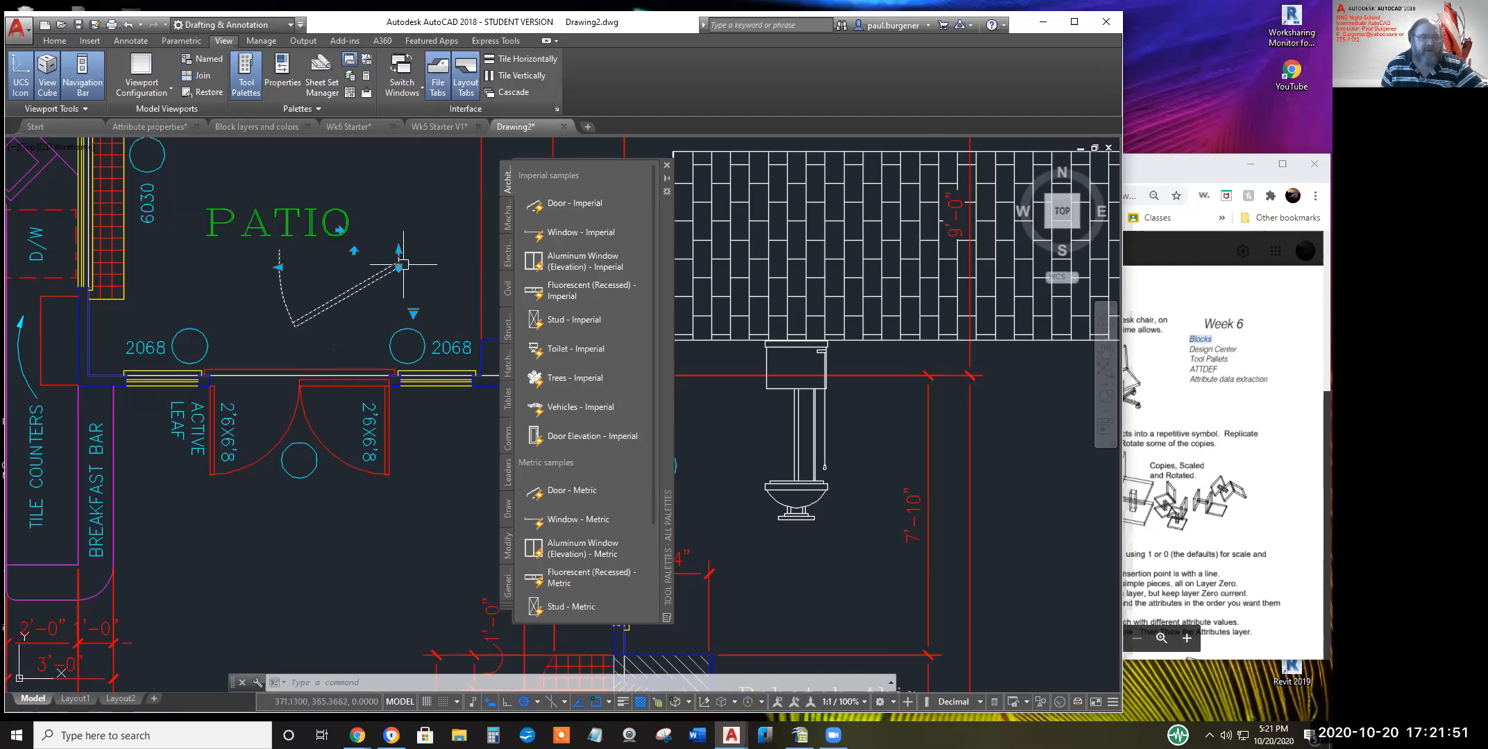
click(343, 231)
key(Escape)
click(373, 275)
middle_drag(376, 299, 372, 351)
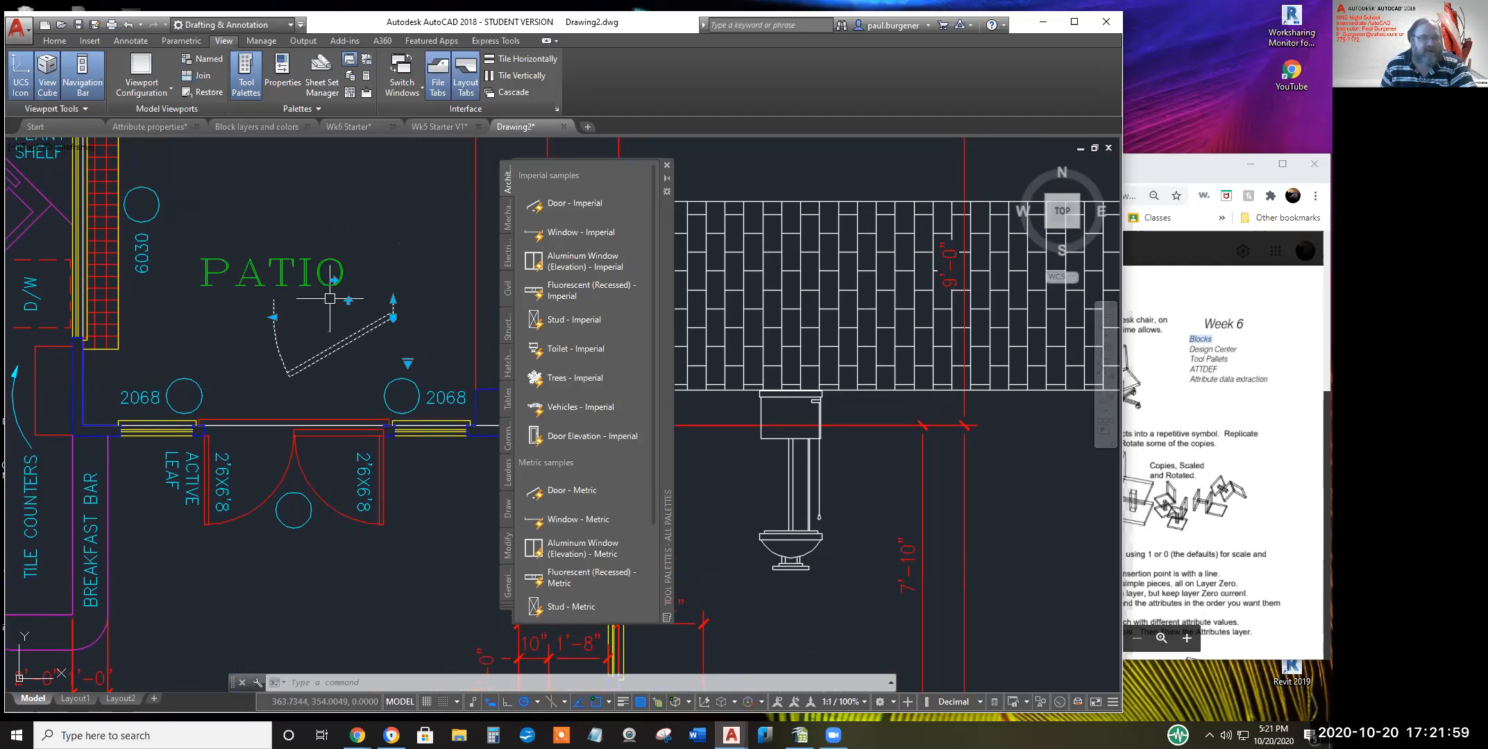
click(394, 322)
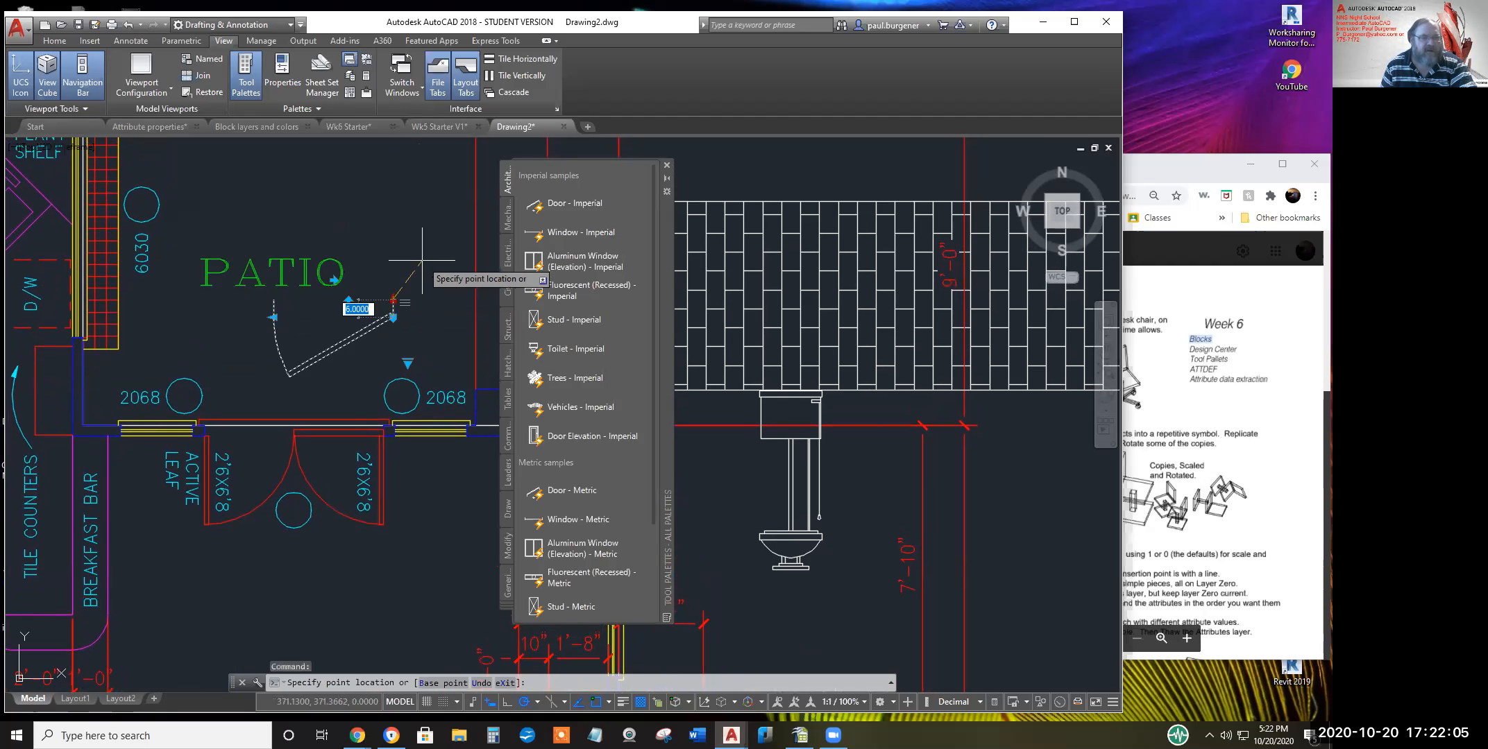
key(Escape)
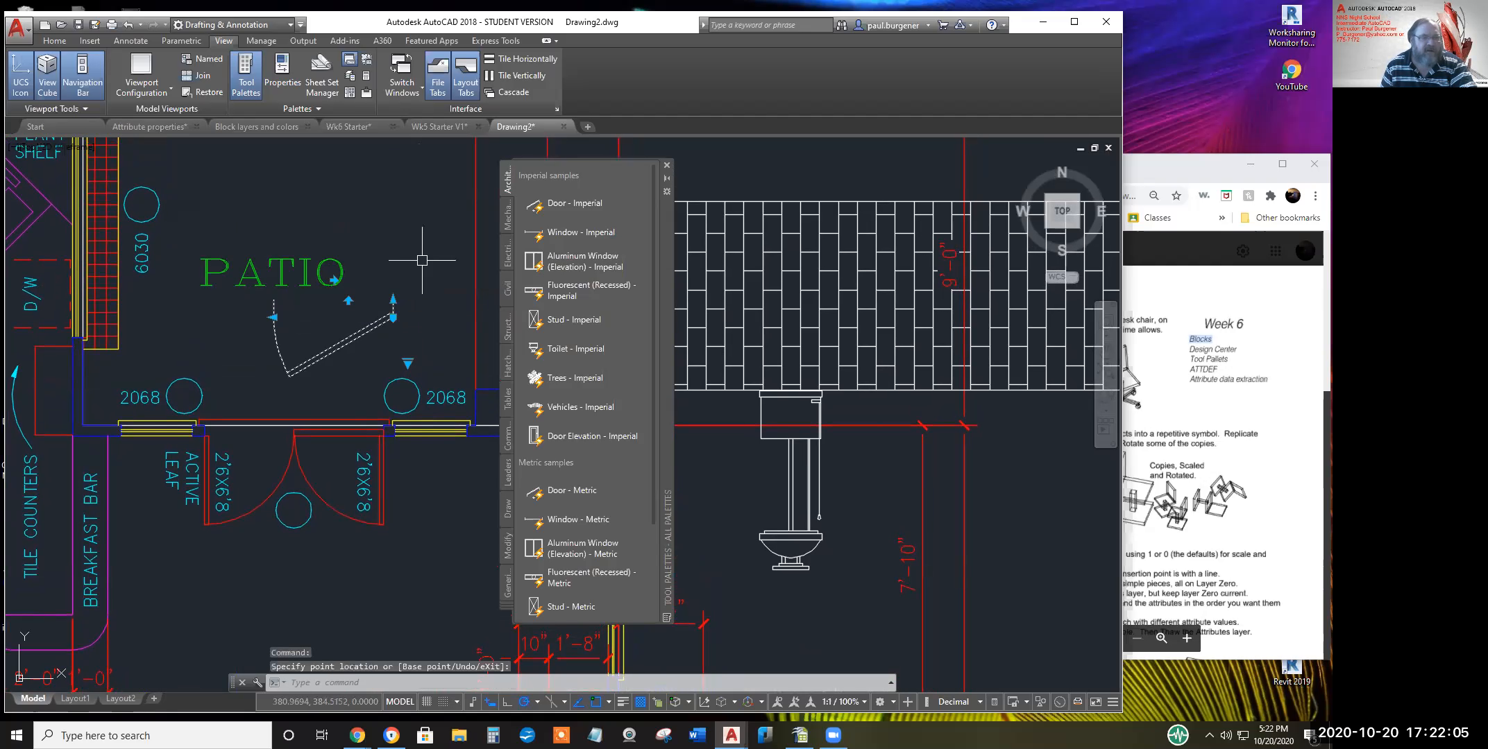
Set the door's opening angle to Open 90°, then to Open 45°
click(409, 365)
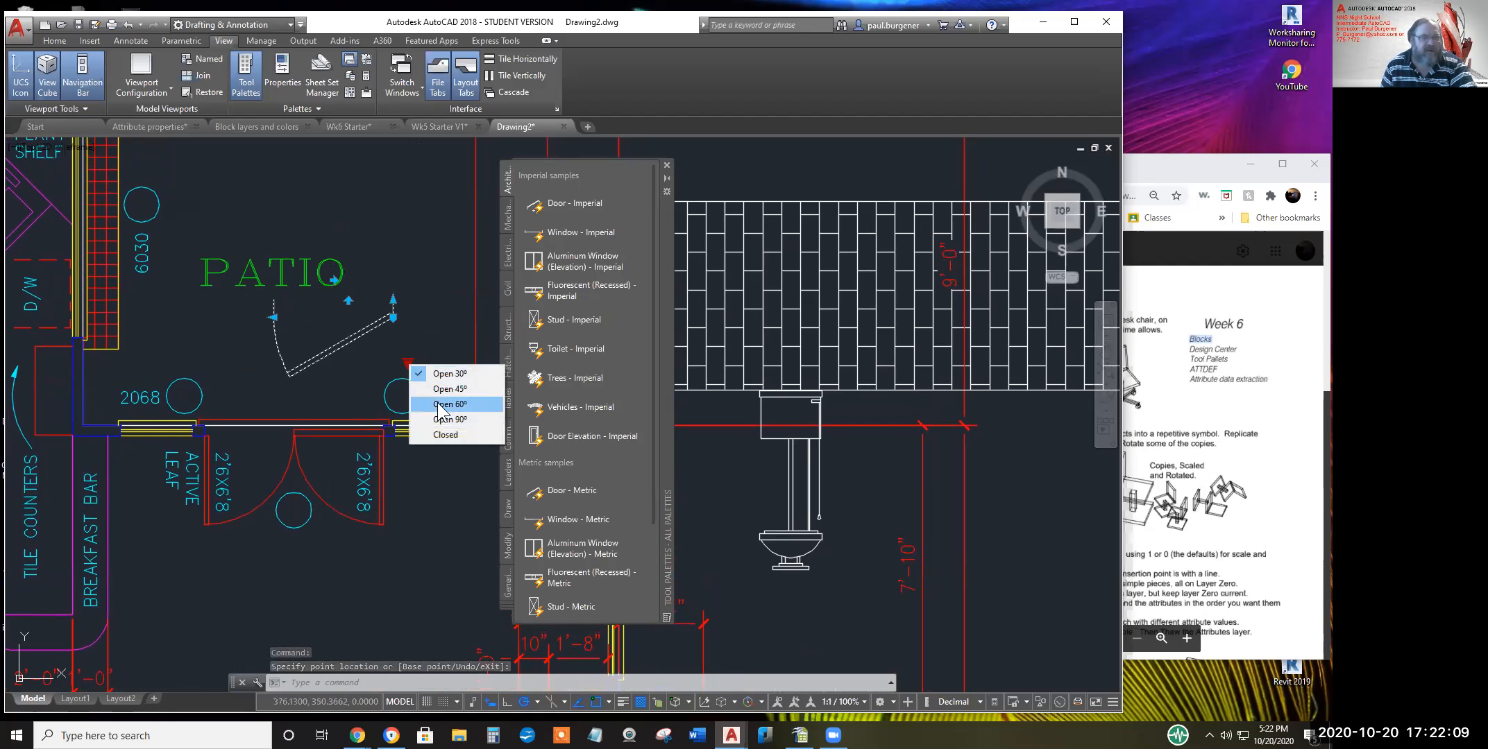
click(449, 419)
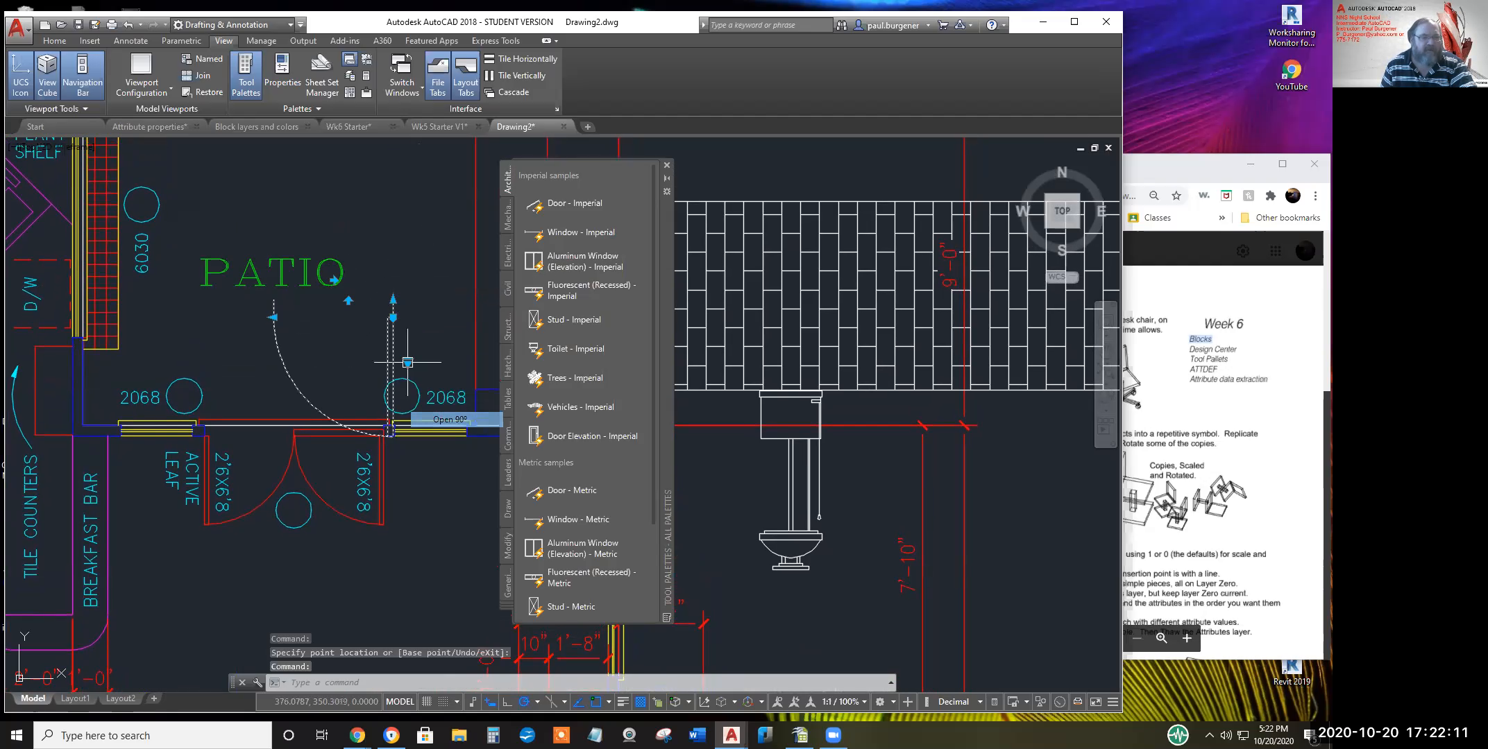
click(393, 317)
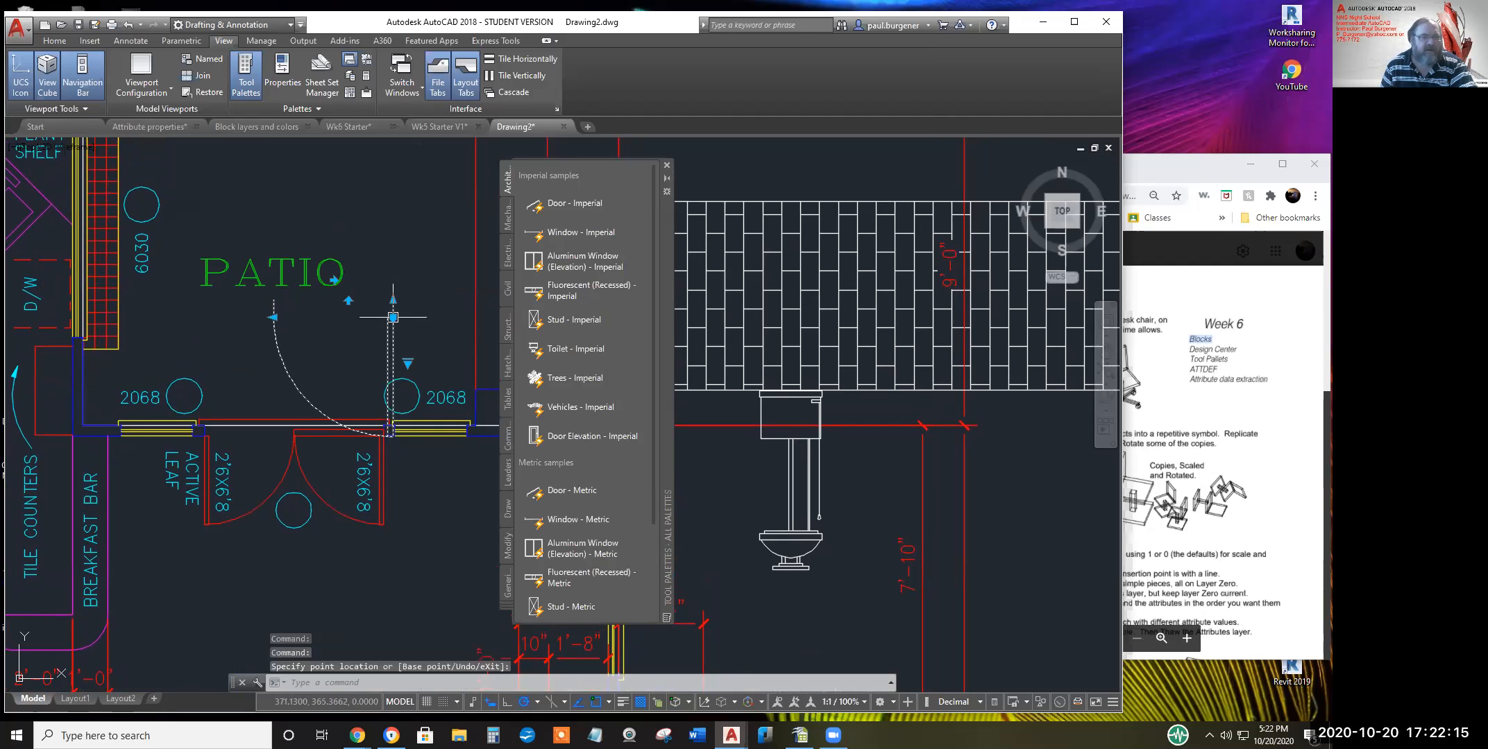
click(393, 317)
click(409, 362)
click(411, 362)
click(409, 362)
click(409, 362)
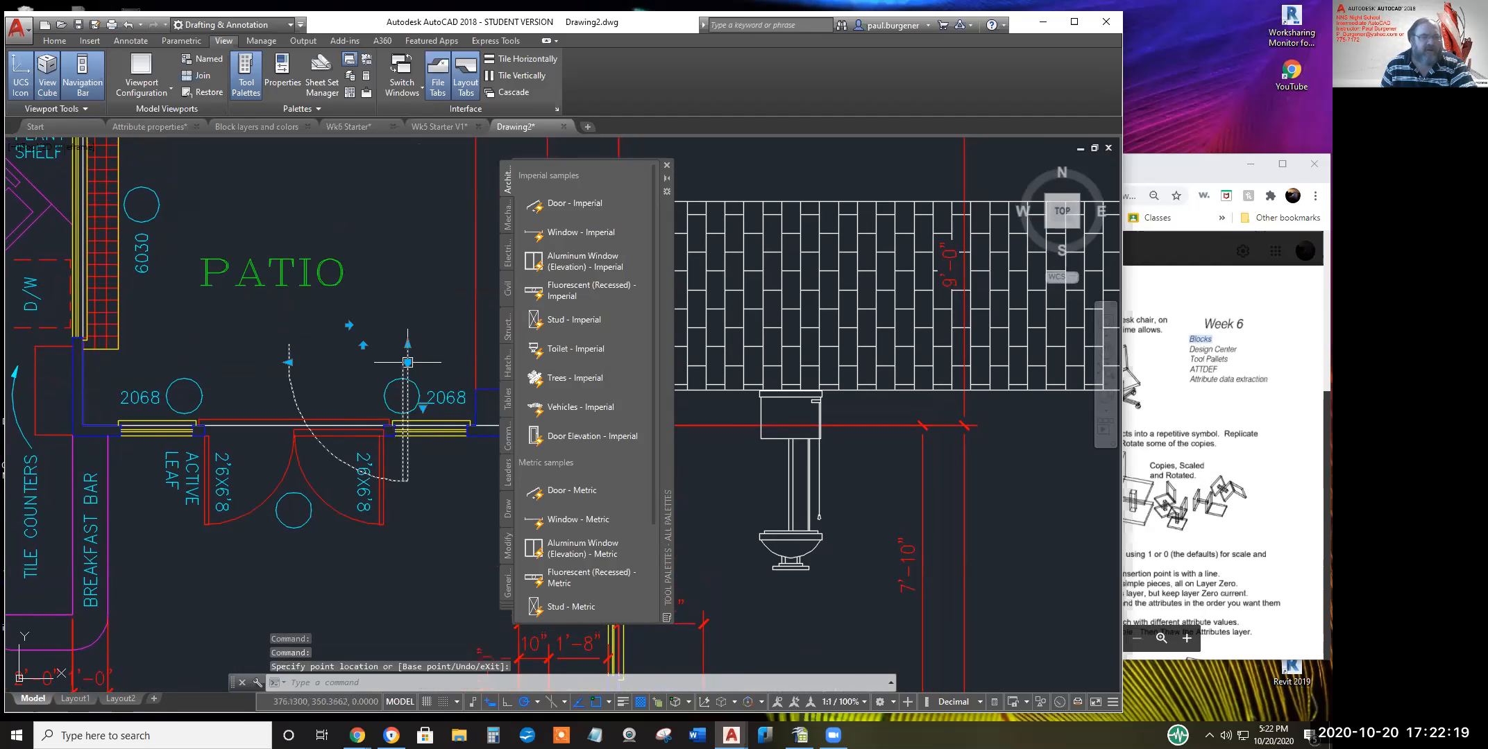
click(423, 409)
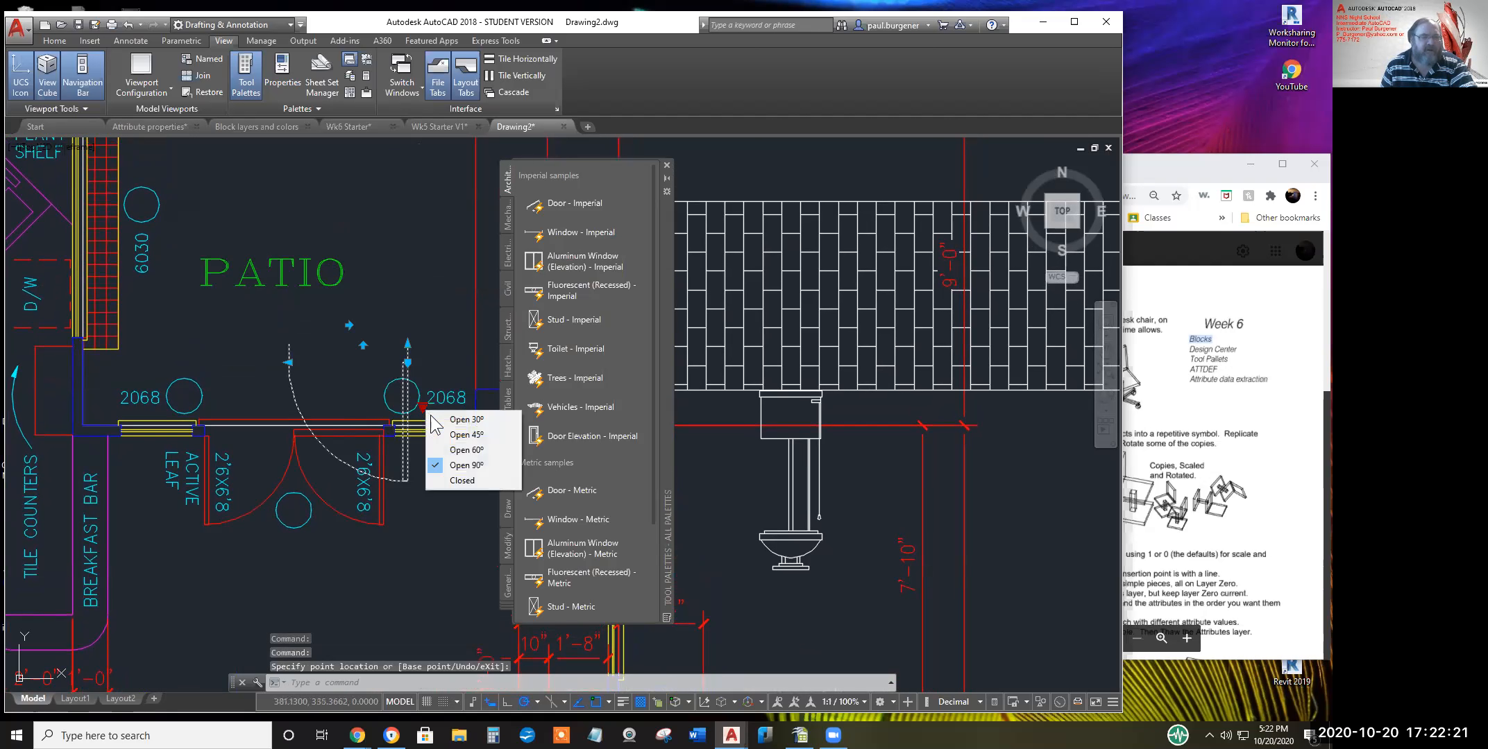
click(469, 434)
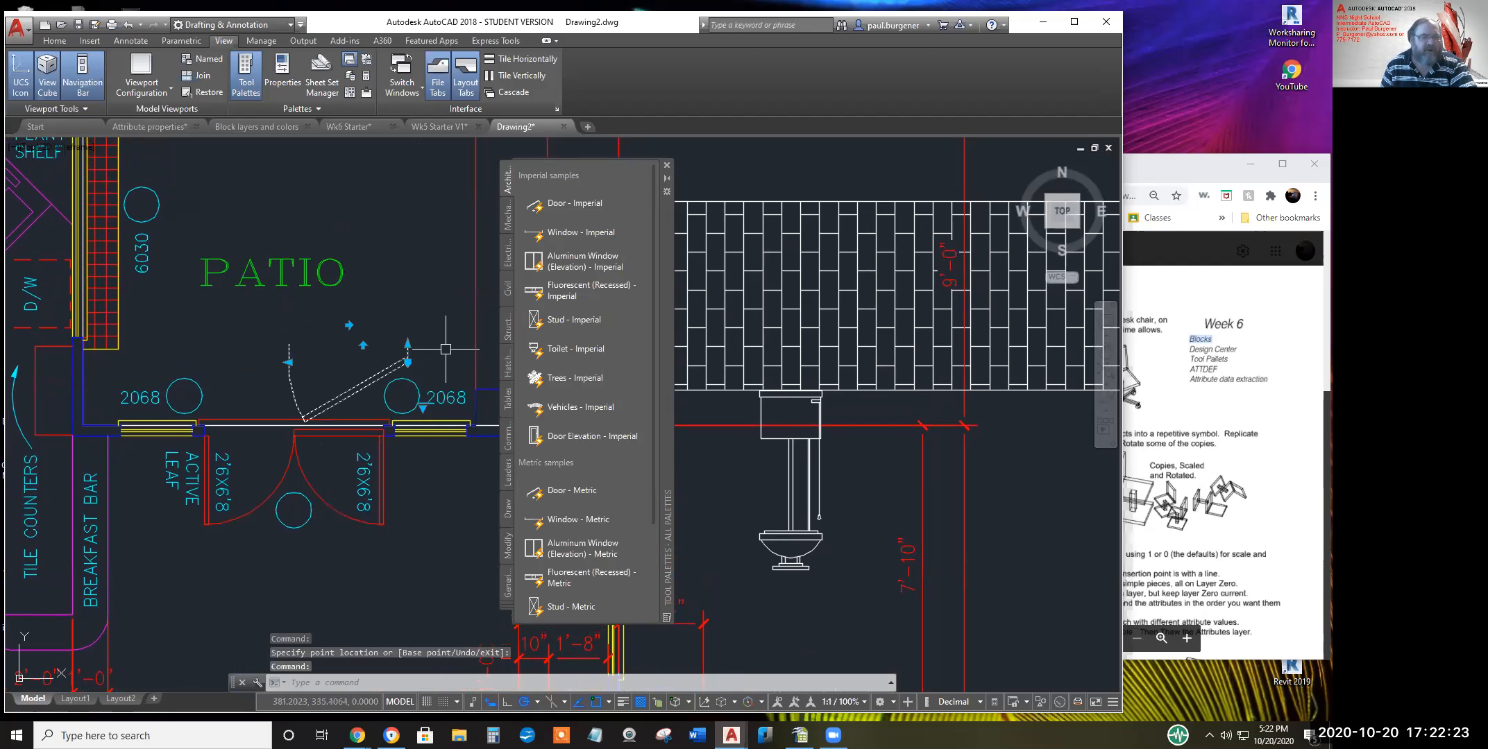
Drop the Vehicles - Imperial block into the plan beside the patio door and select it
middle_drag(367, 305, 385, 226)
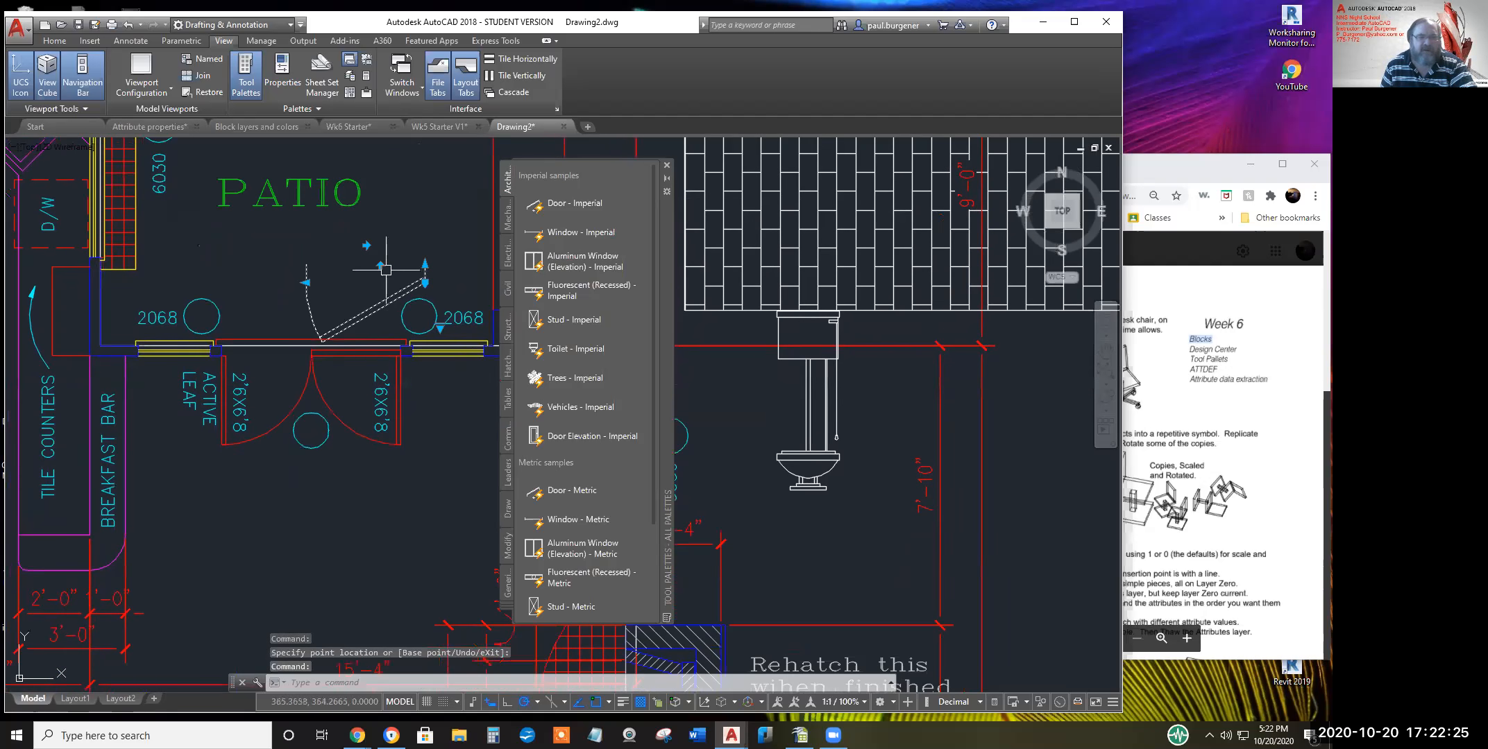
scroll(462, 368, up, 2)
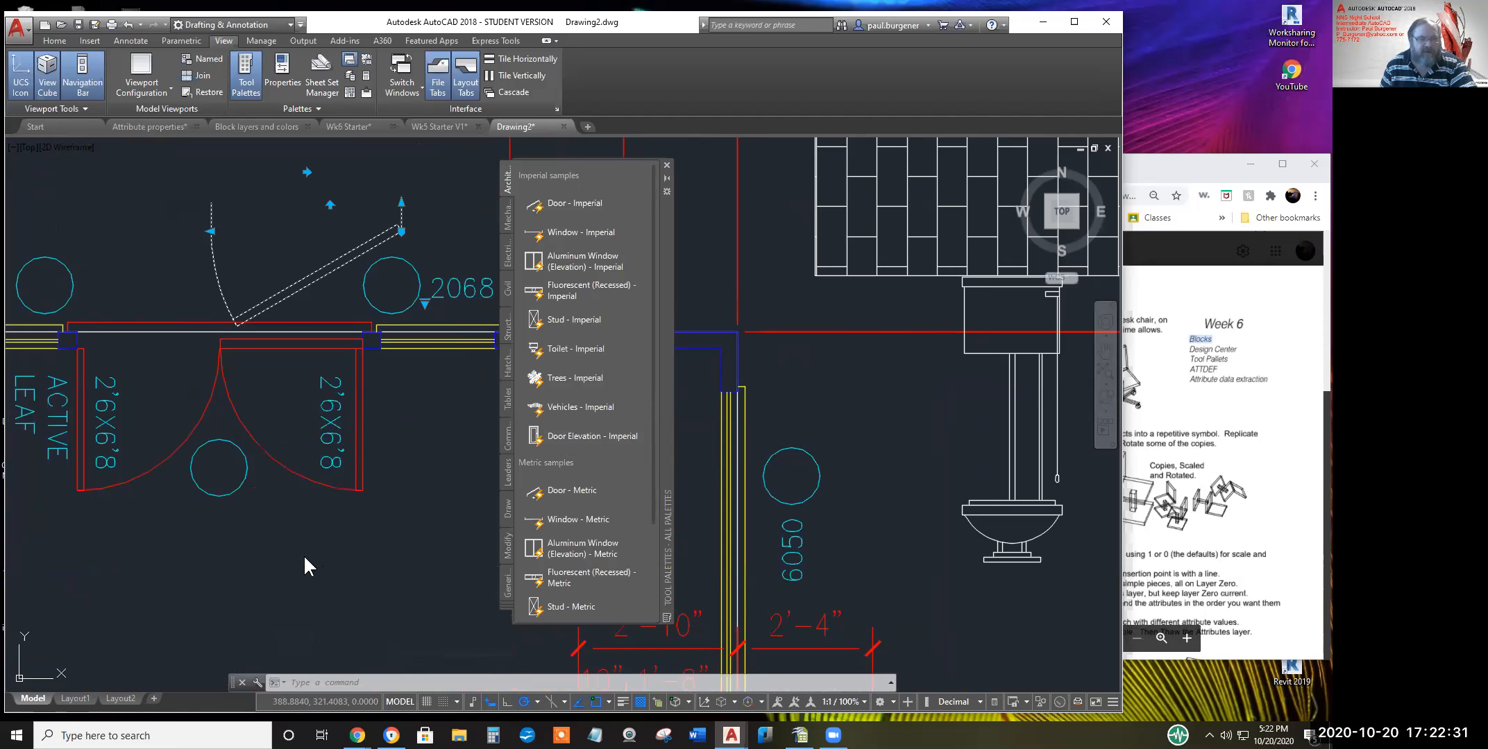
drag(254, 571, 210, 584)
click(450, 451)
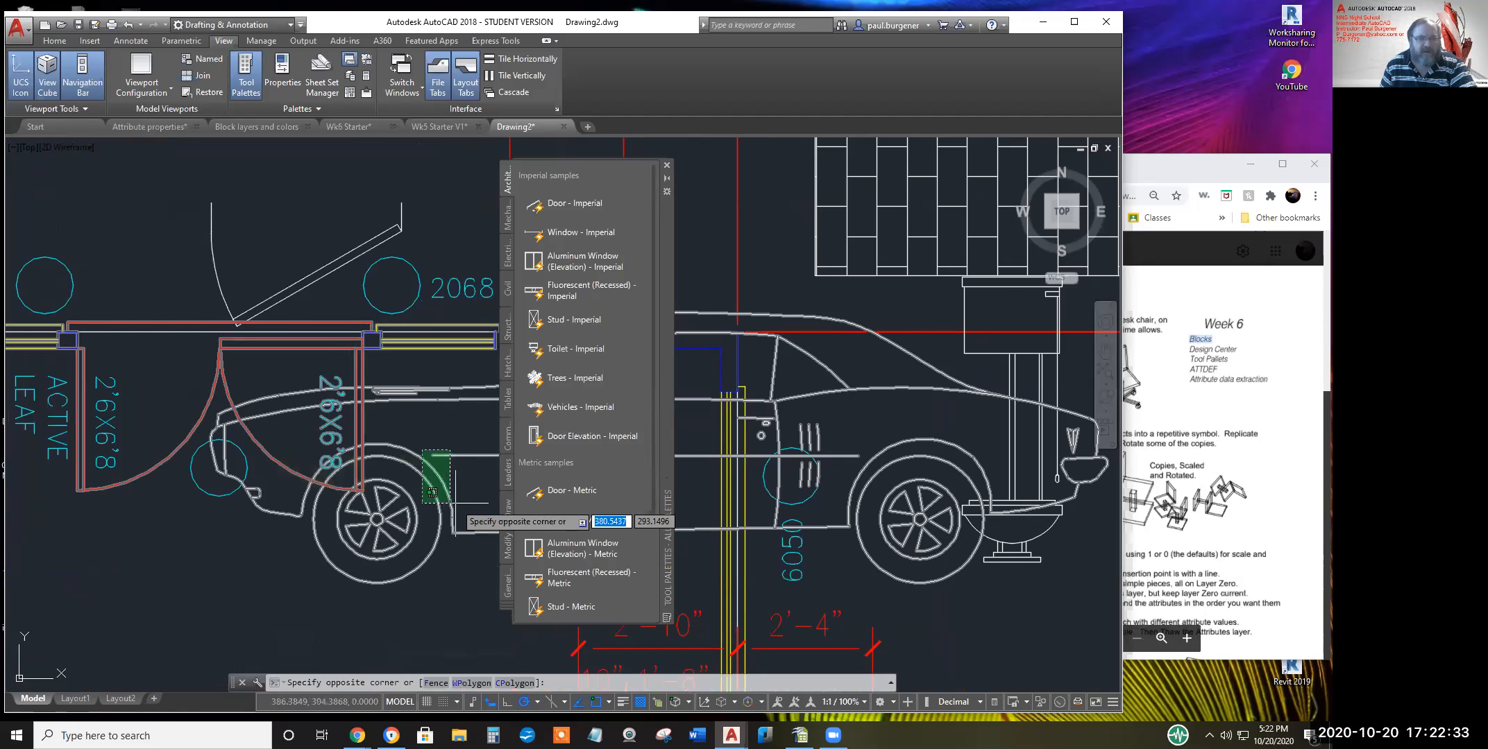
scroll(432, 492, down, 2)
middle_drag(432, 492, 85, 426)
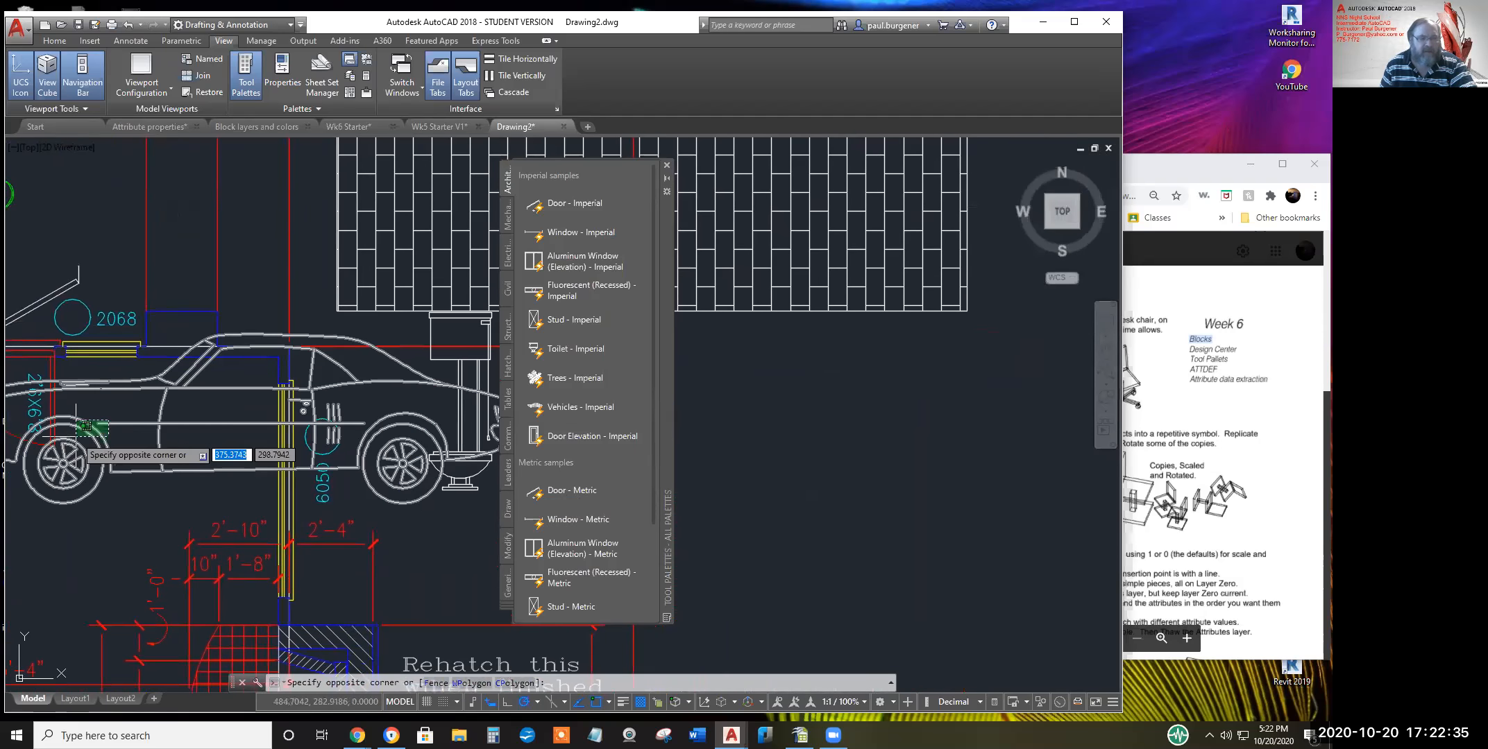
scroll(85, 426, down, 2)
scroll(90, 431, up, 3)
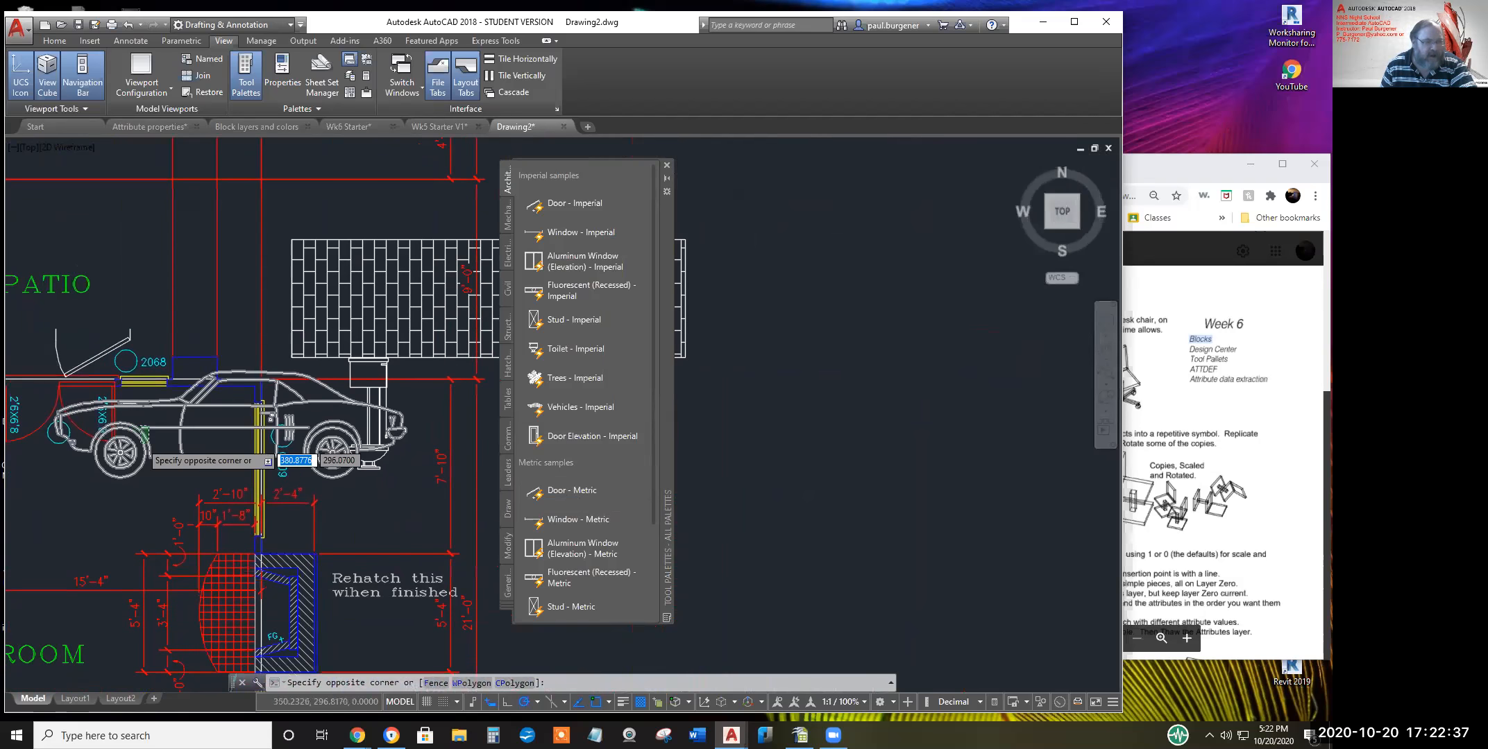
key(Escape)
click(270, 421)
scroll(267, 444, down, 3)
Switch the vehicle's view to a top-view truck, then to Sports Car (Front)
click(147, 499)
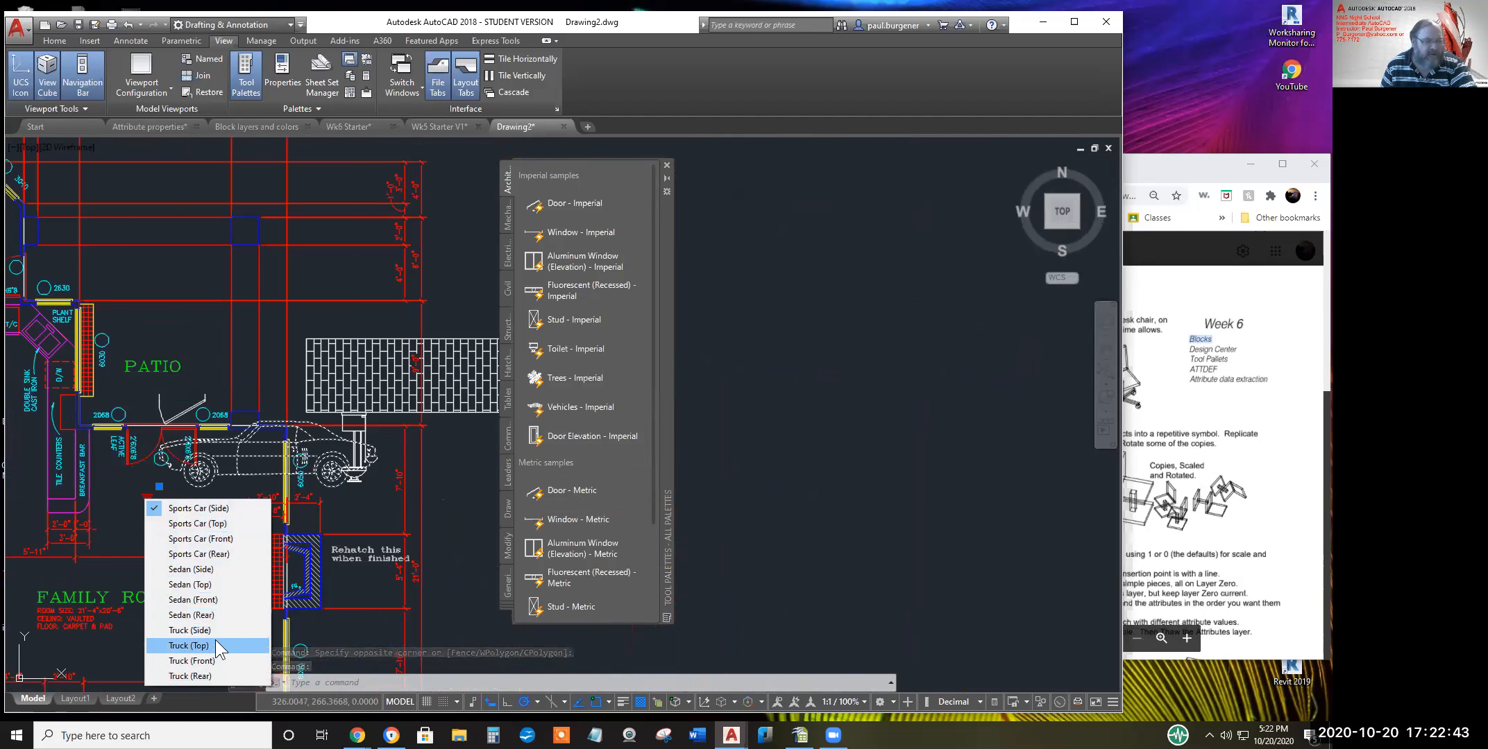
click(198, 645)
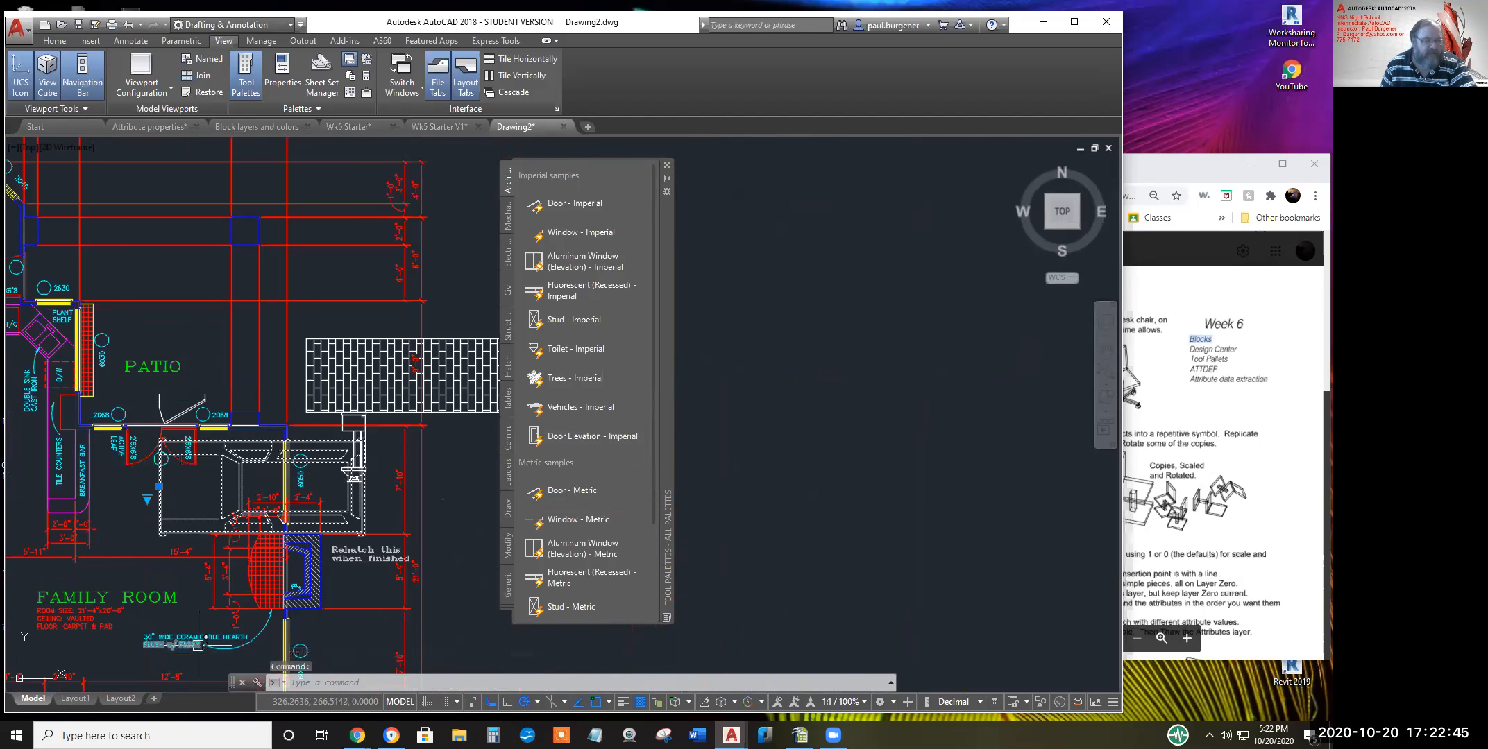
middle_drag(306, 502, 332, 404)
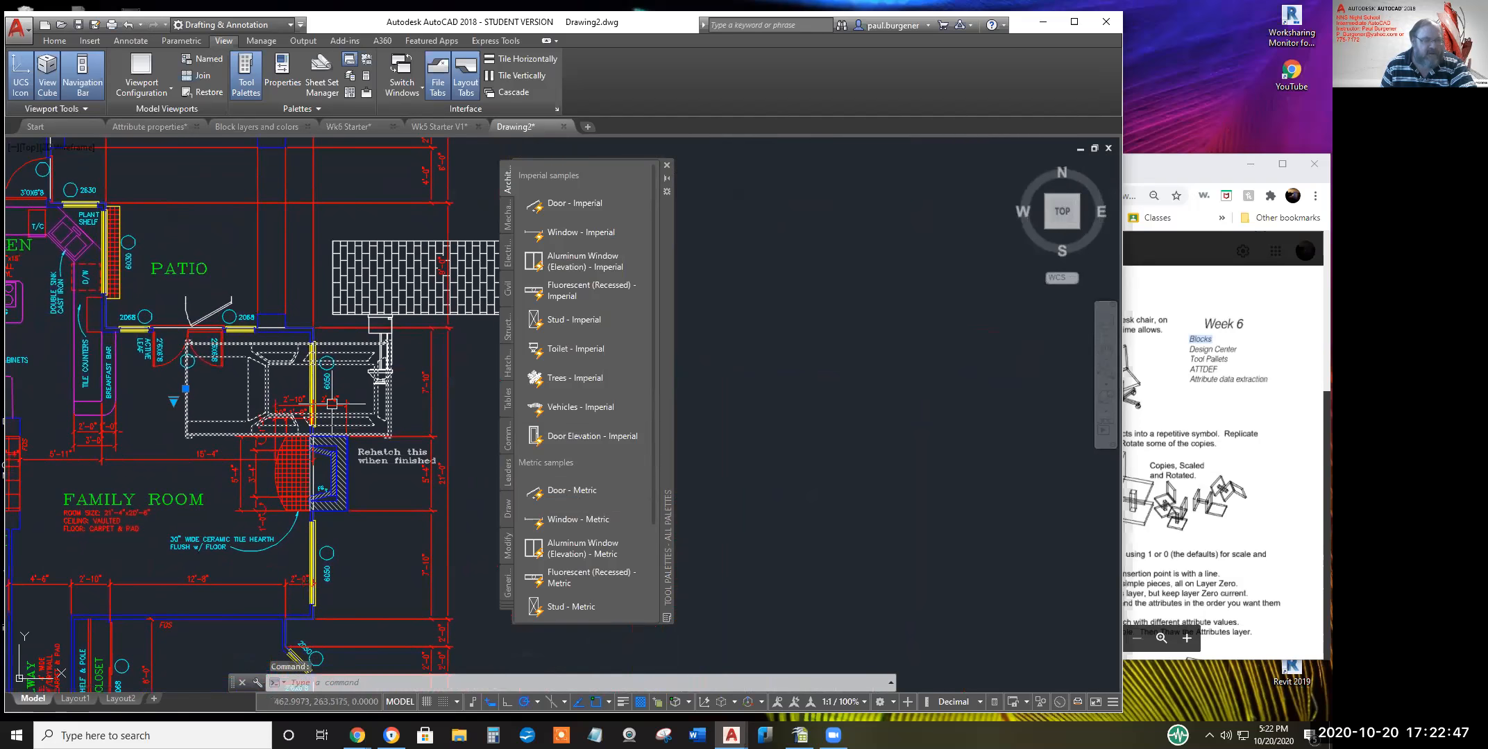
click(173, 401)
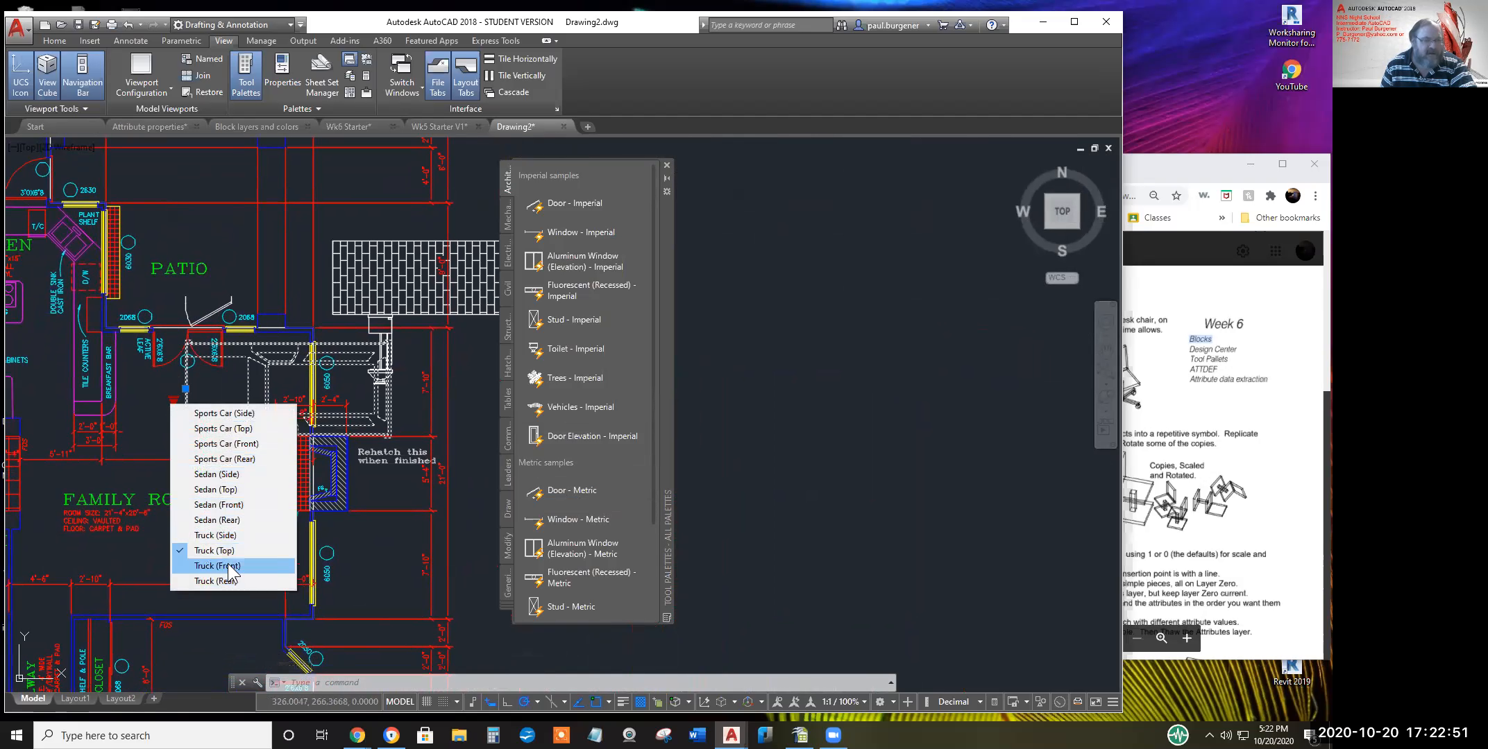
click(241, 443)
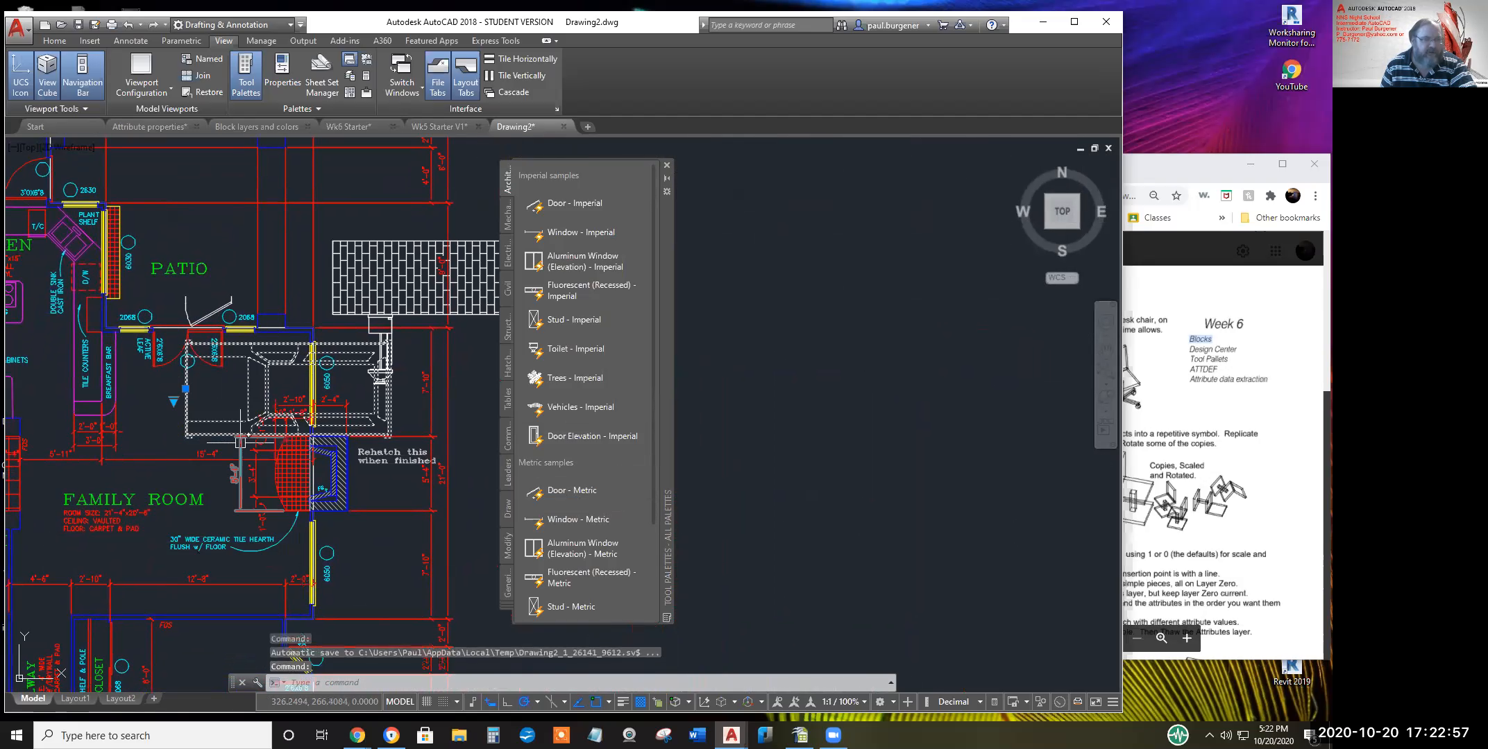
click(173, 402)
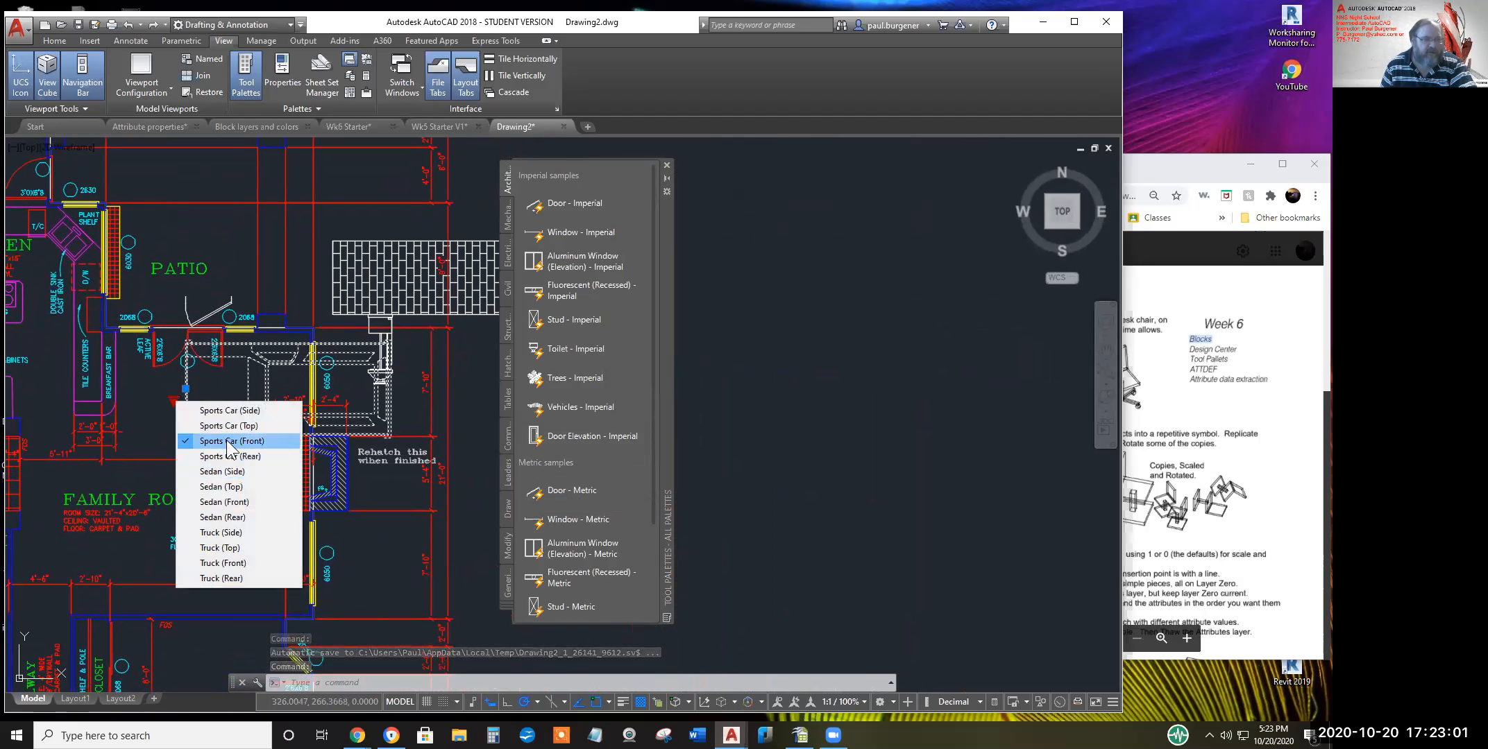
click(226, 441)
scroll(226, 439, up, 5)
key(Escape)
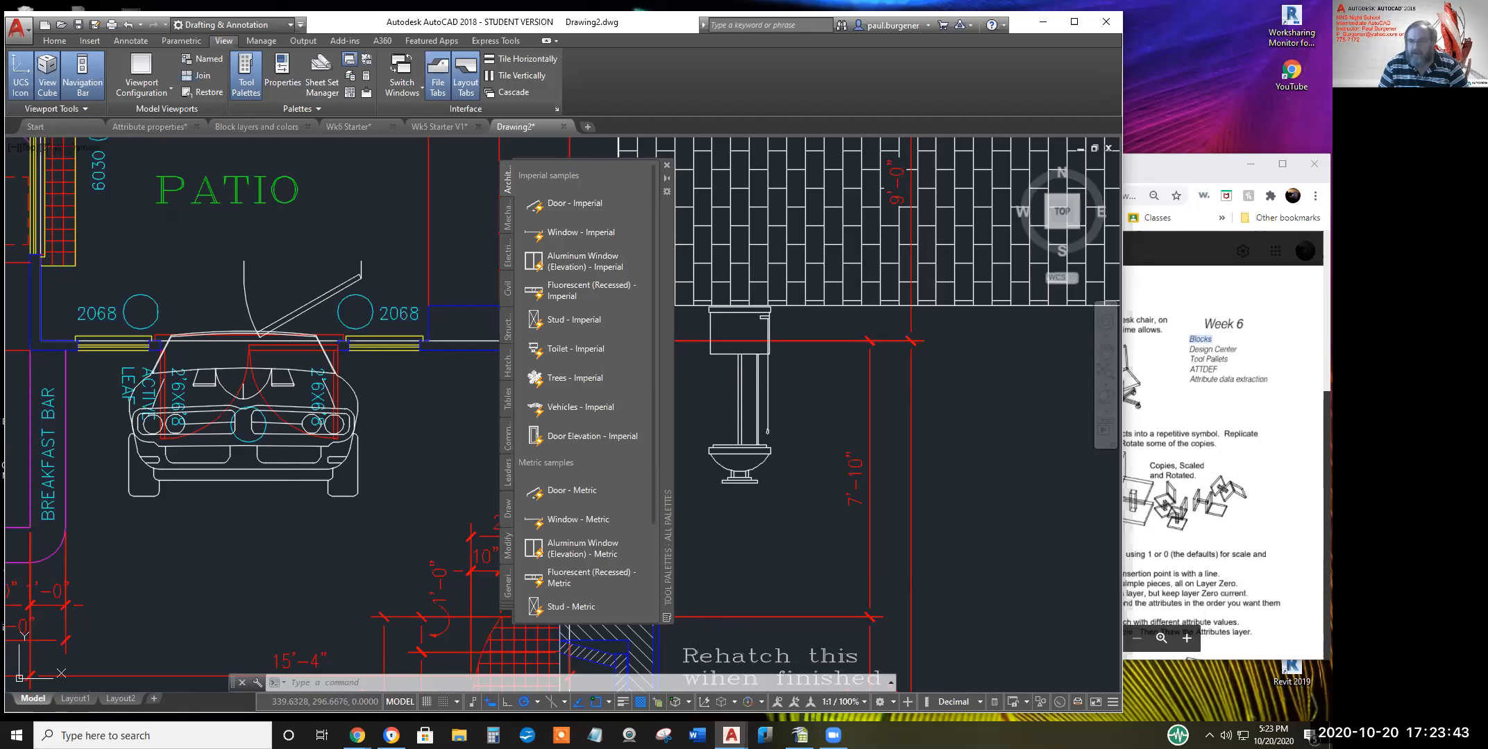
Show the Tables palette with its Drawing Legend and Schedule table styles
click(507, 400)
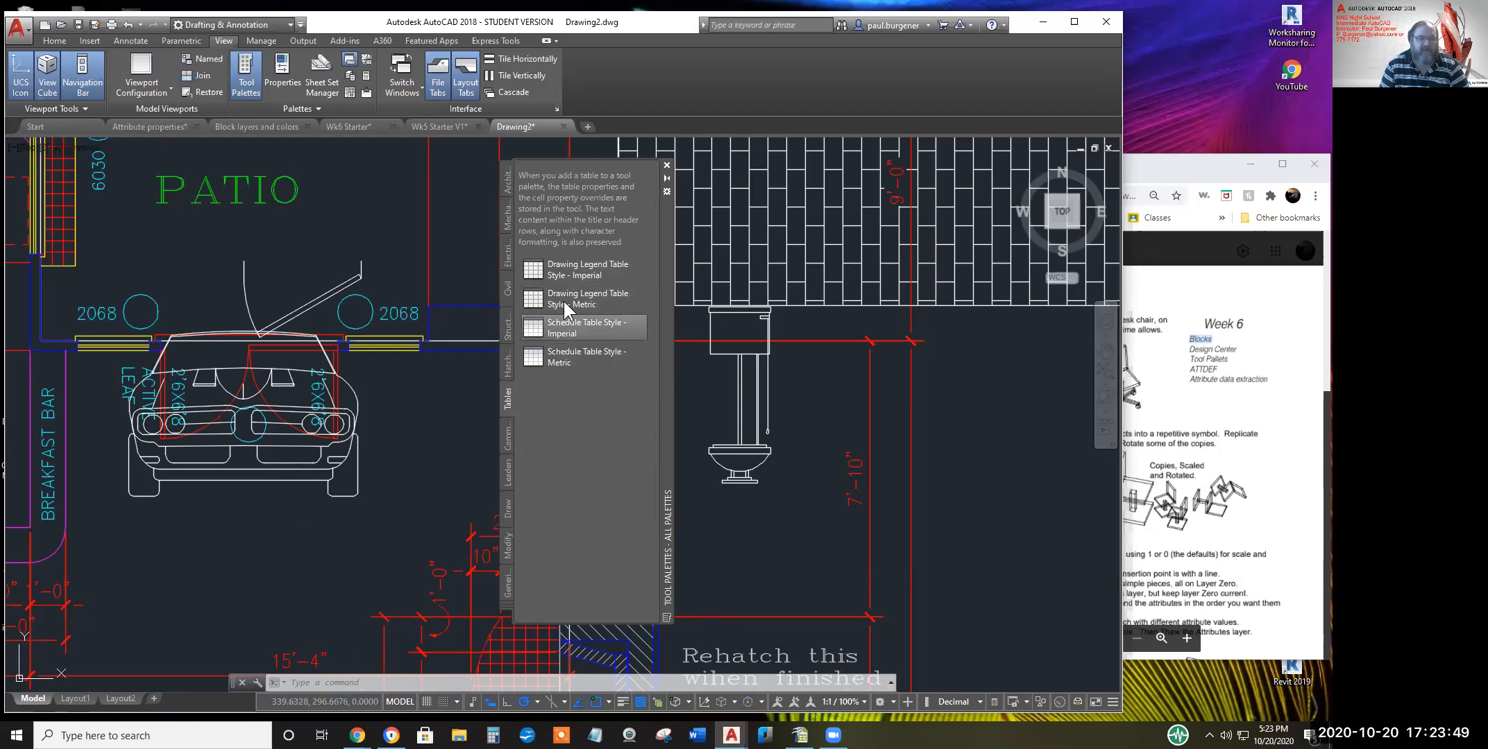
Bring the small legend table into view and scale it up with its corner grip
key(Escape)
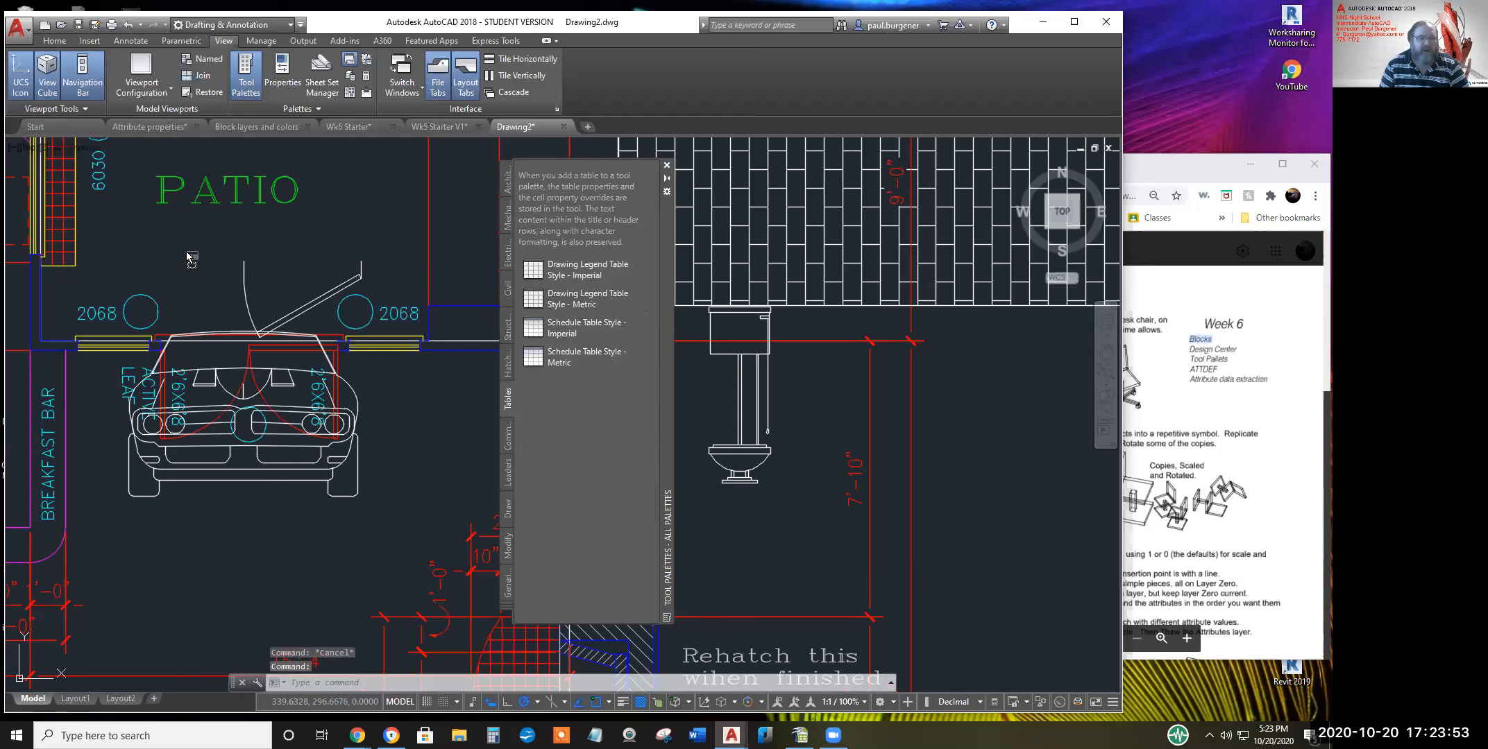
scroll(191, 267, up, 5)
middle_drag(191, 245, 209, 365)
scroll(207, 301, up, 1)
scroll(208, 331, up, 2)
click(215, 319)
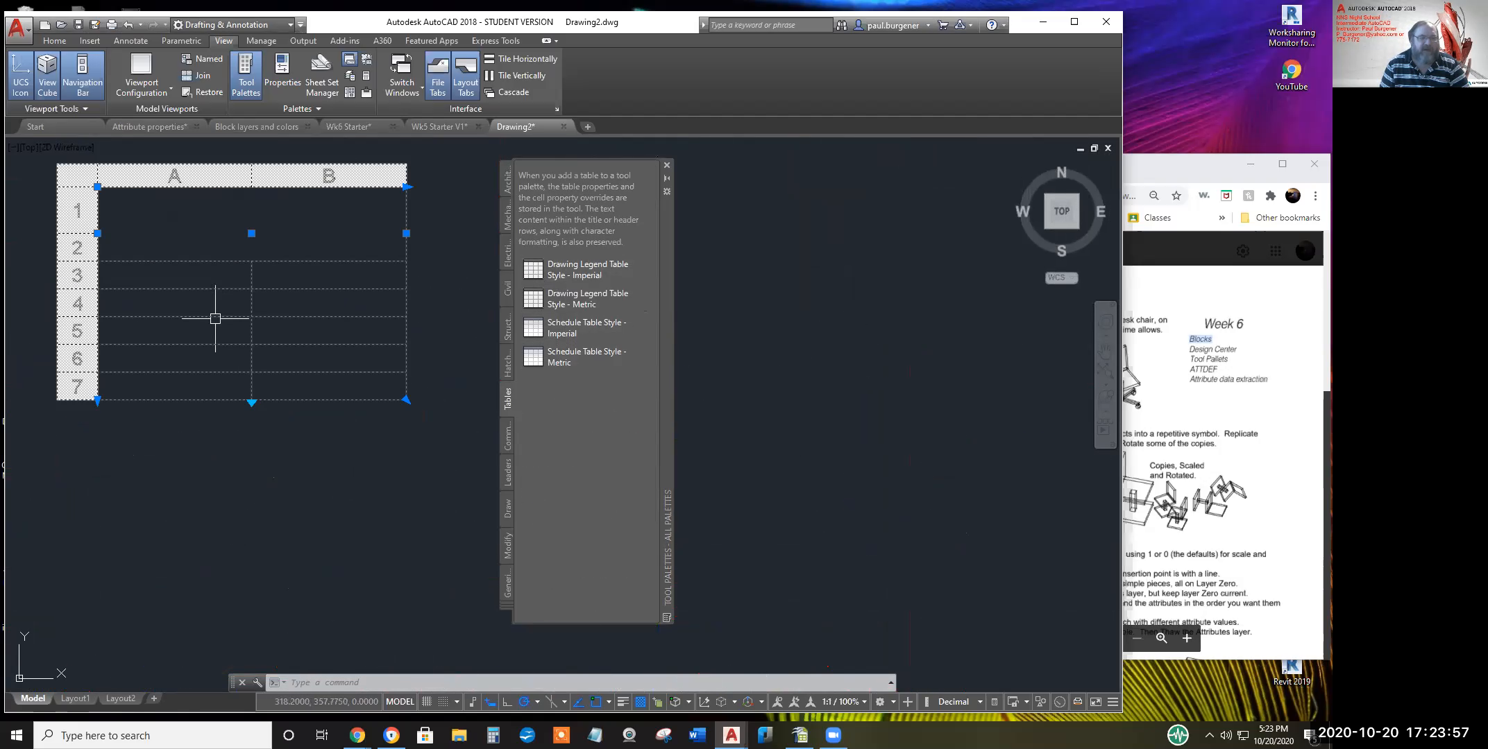
click(406, 400)
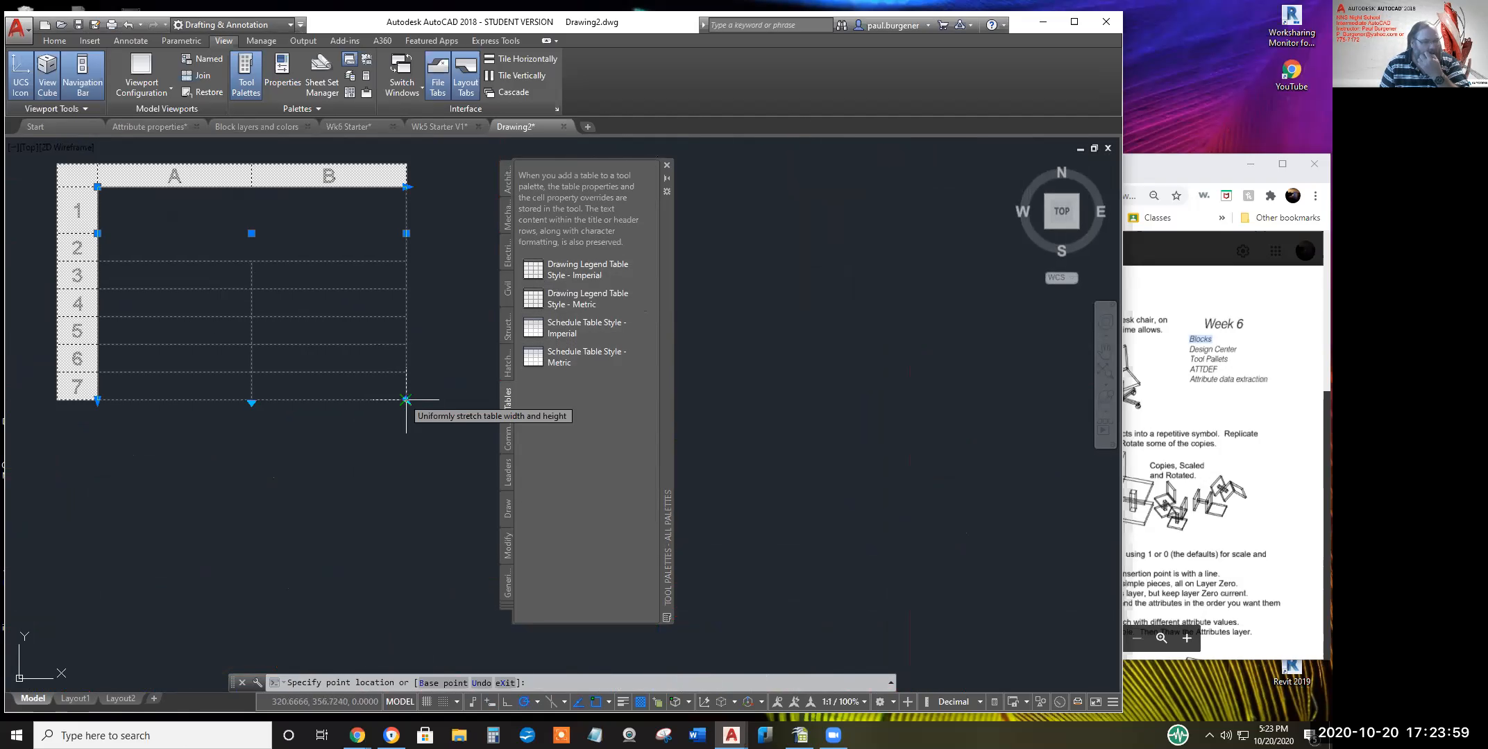
click(453, 480)
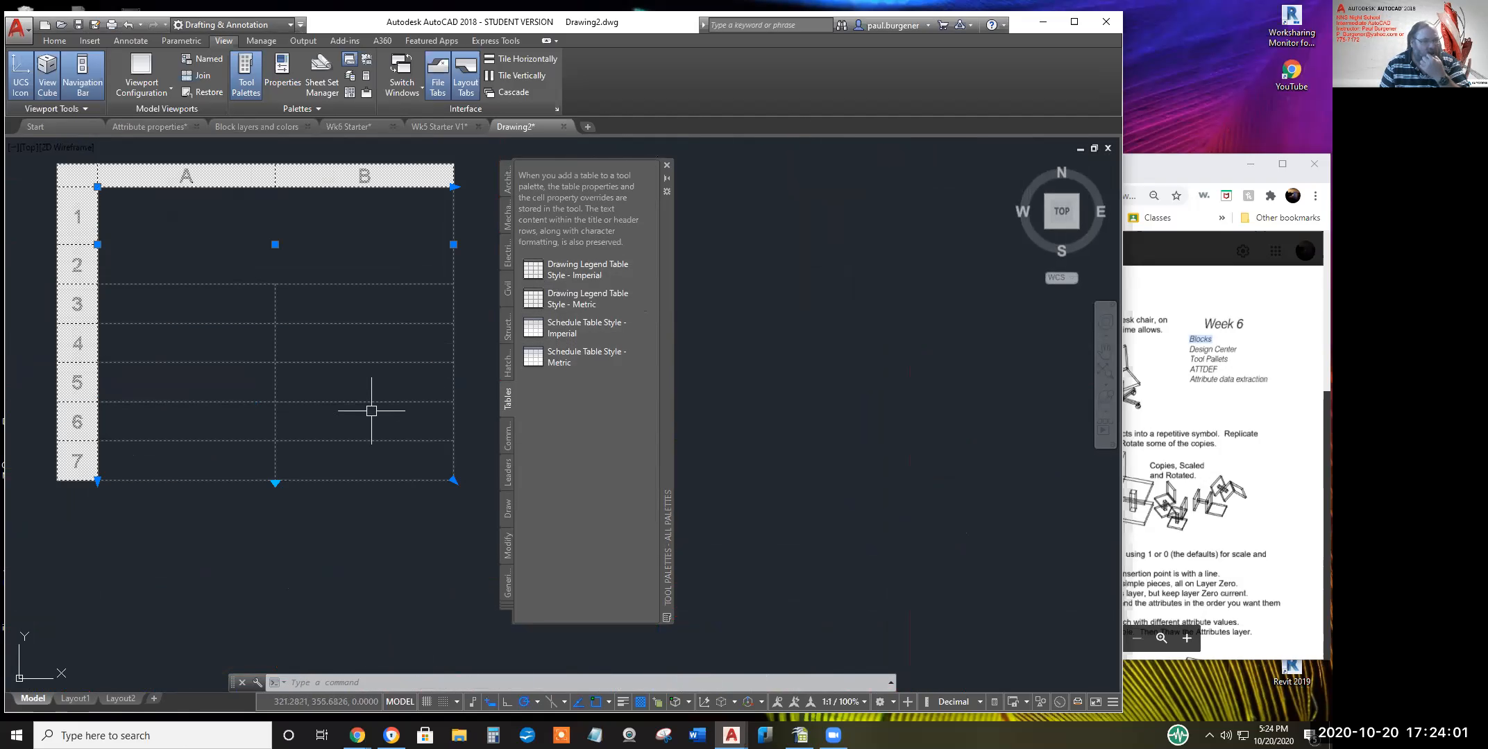
Adjust the table break height and select cell B6
click(276, 483)
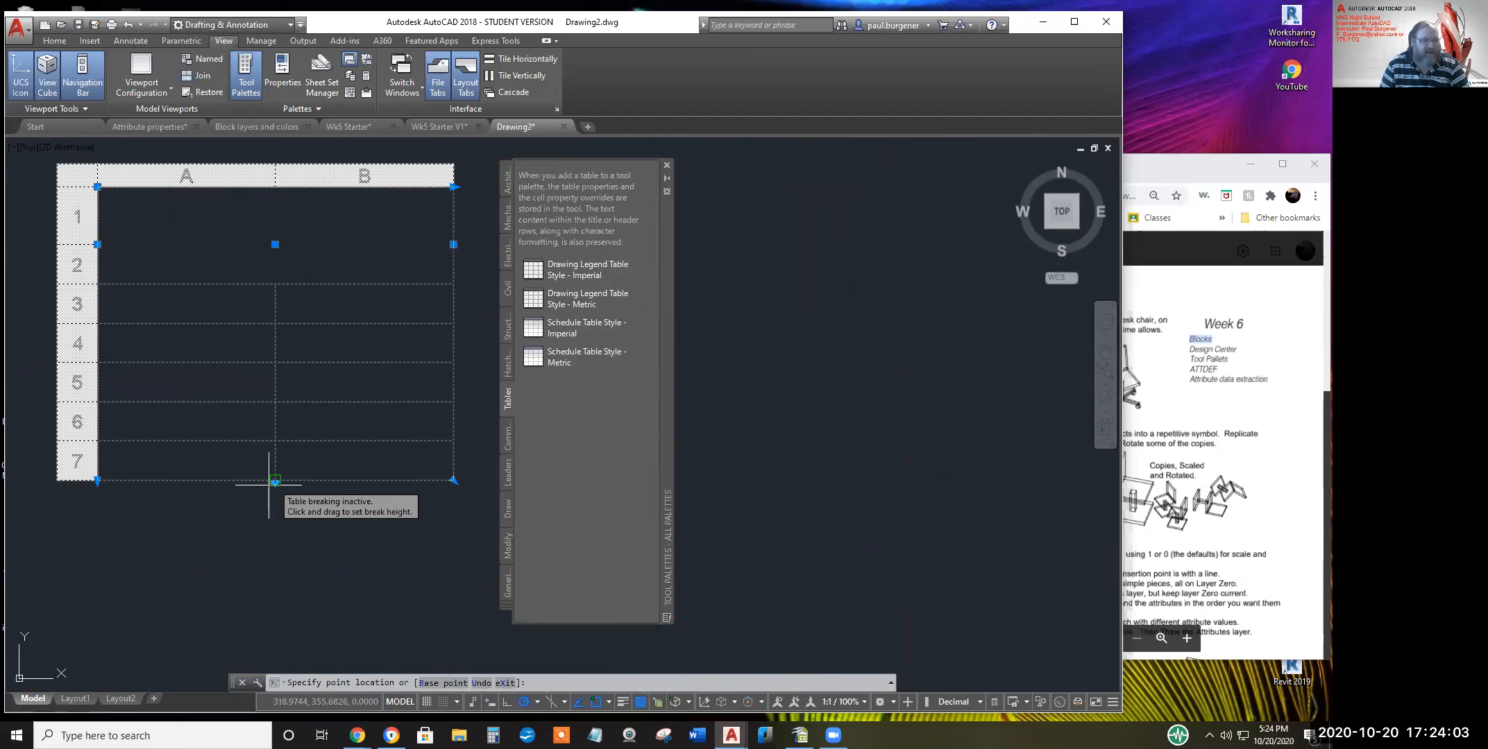
click(219, 502)
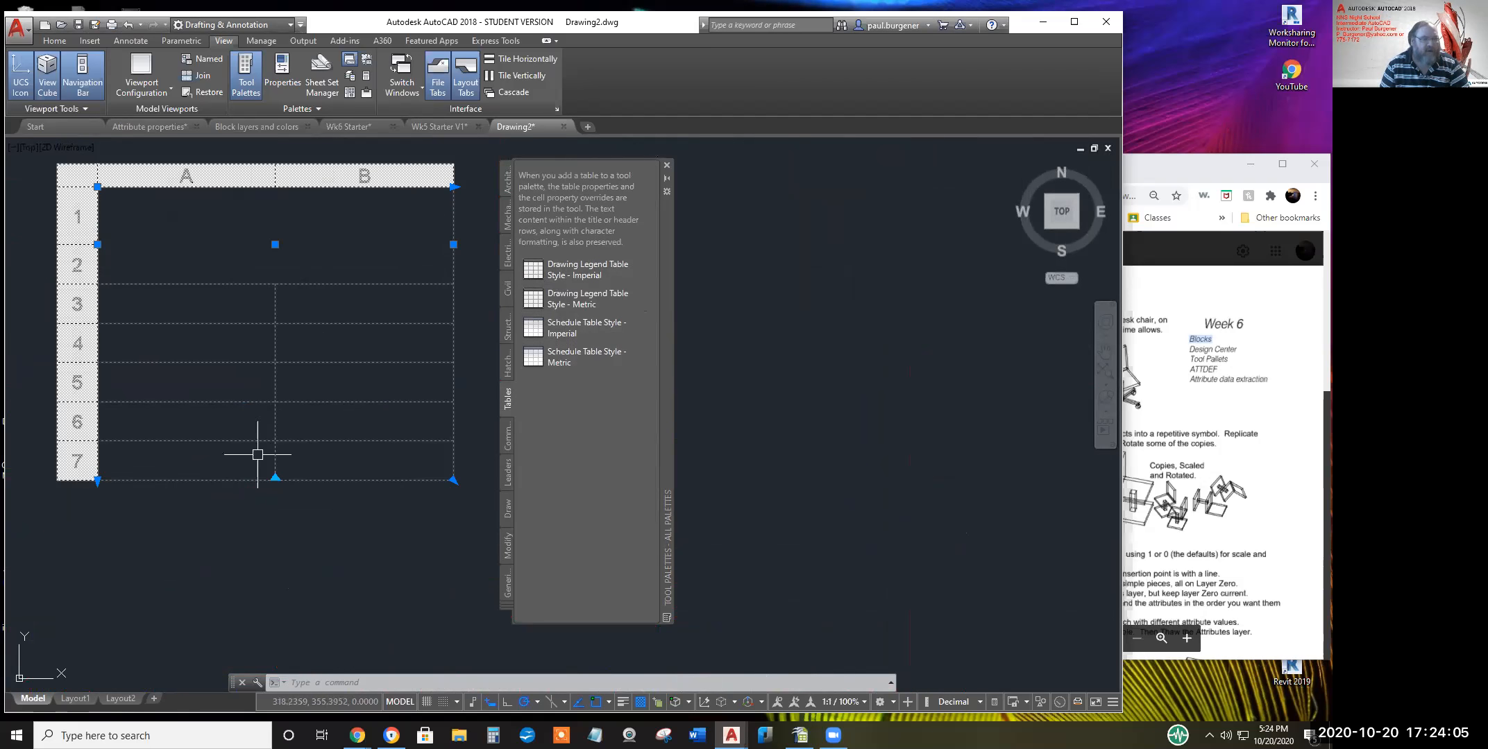
click(327, 423)
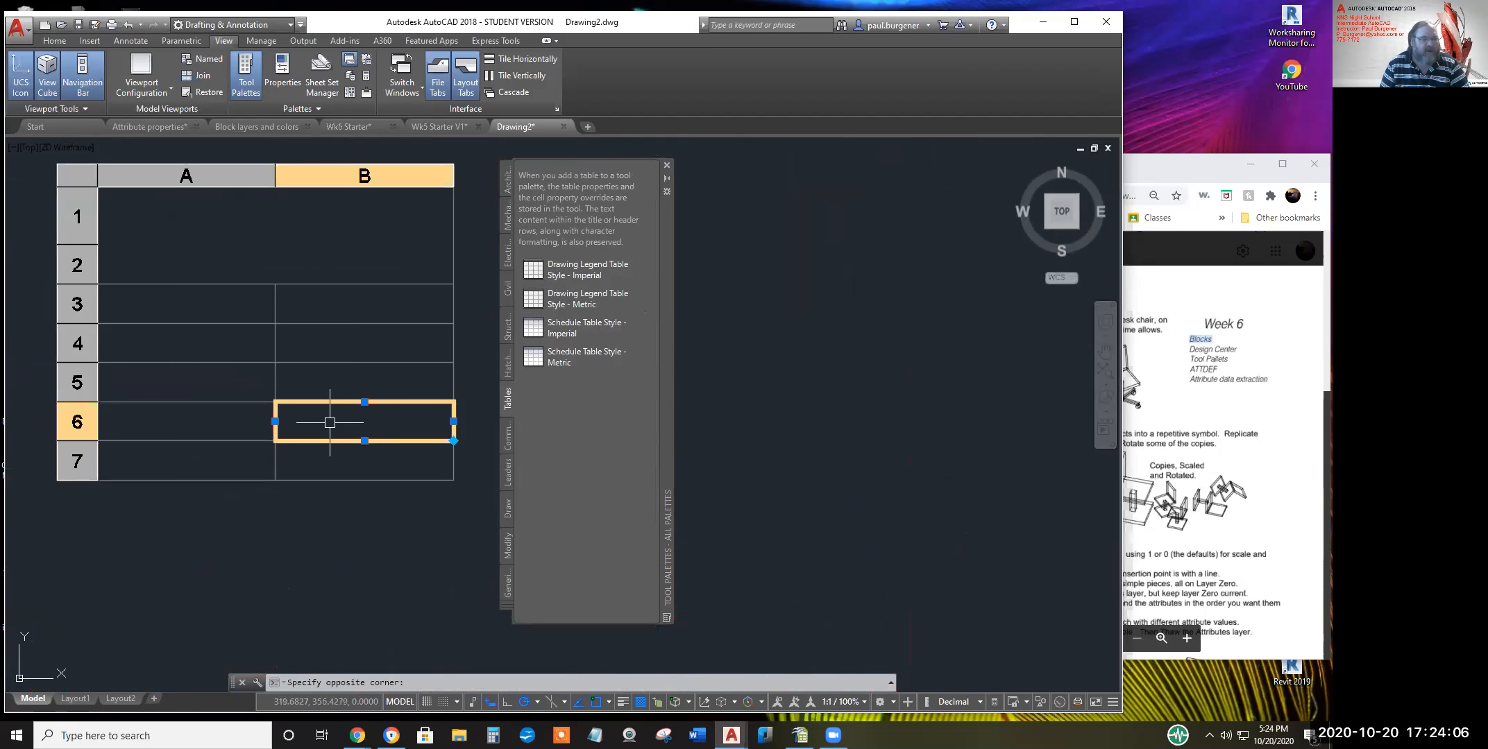
Set cell B6's border color to Green through its Properties
right_click(390, 426)
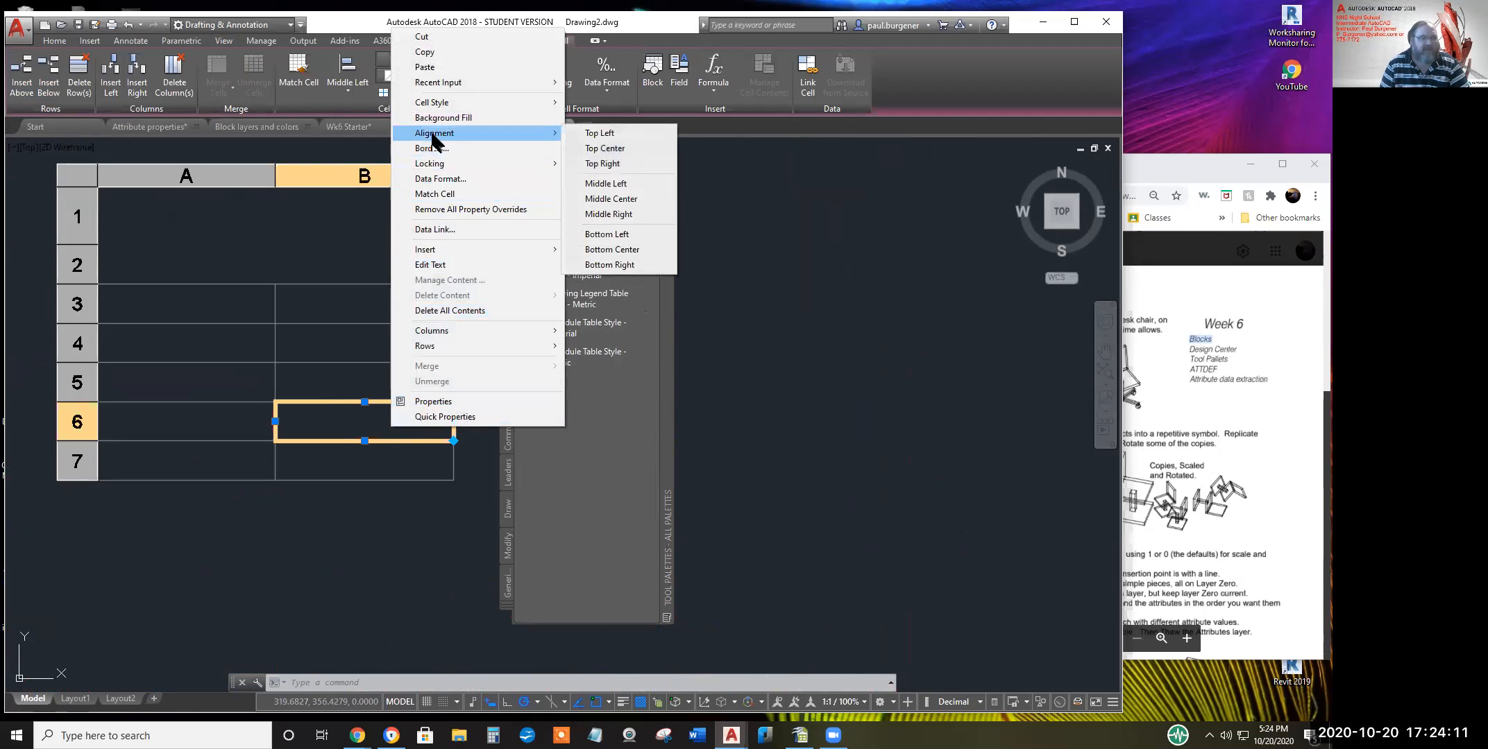
mouse_move(433, 108)
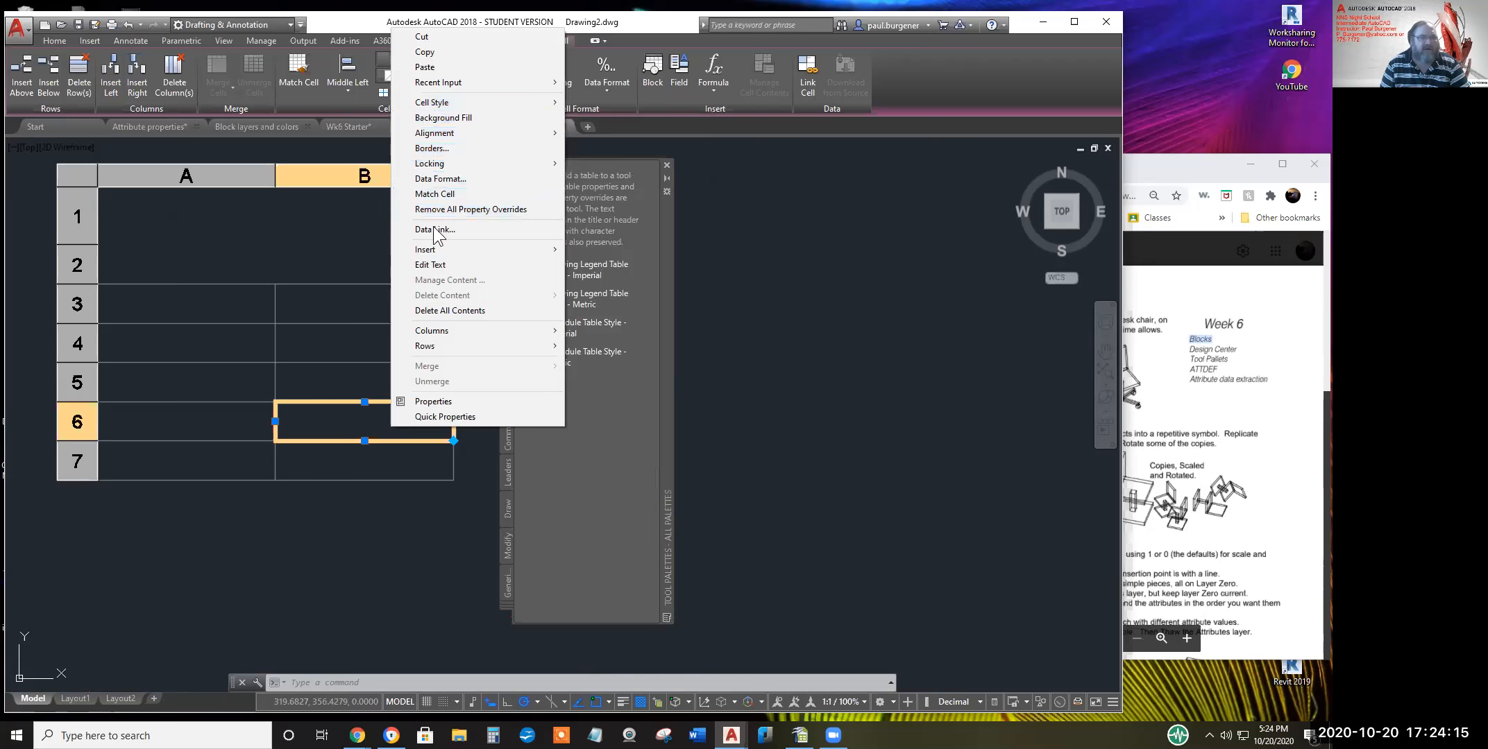
click(433, 401)
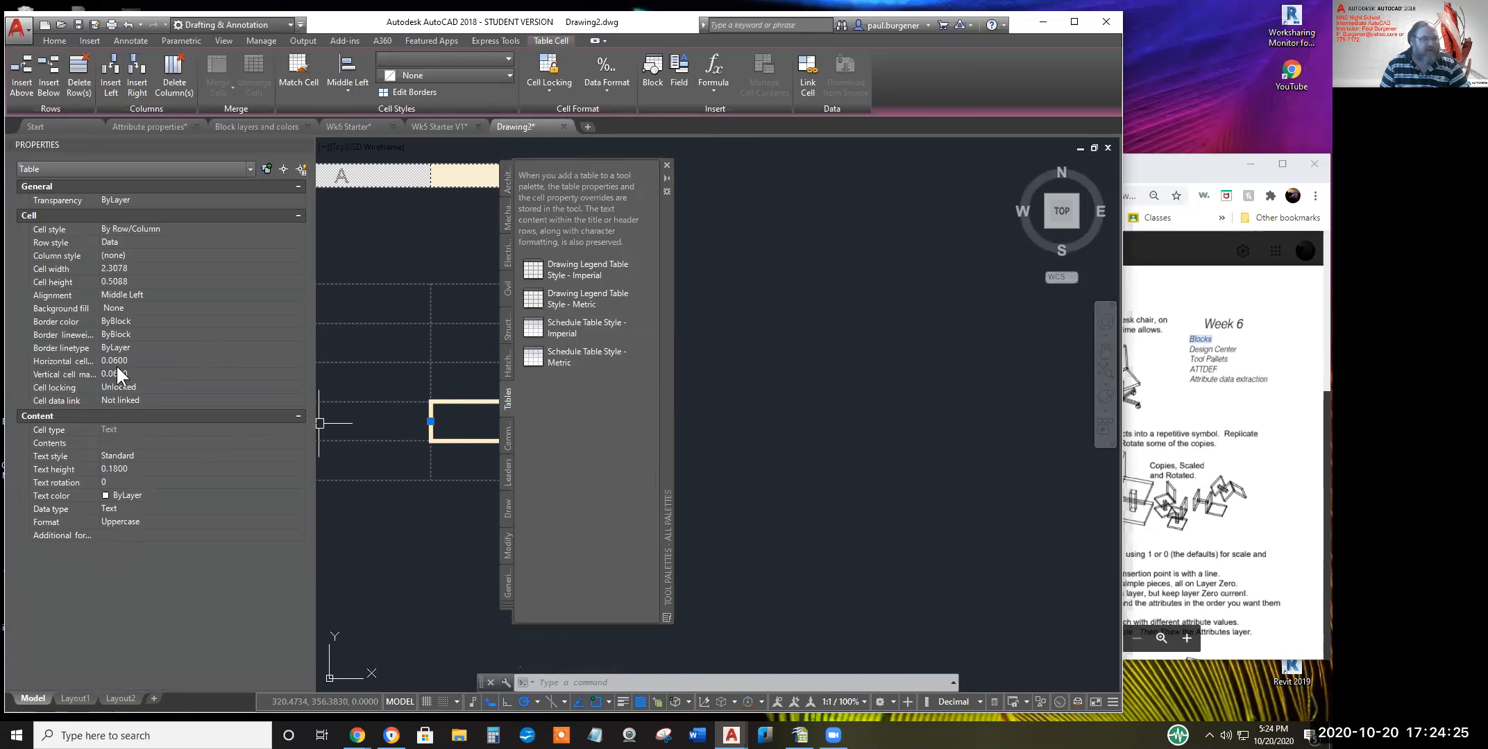
click(117, 320)
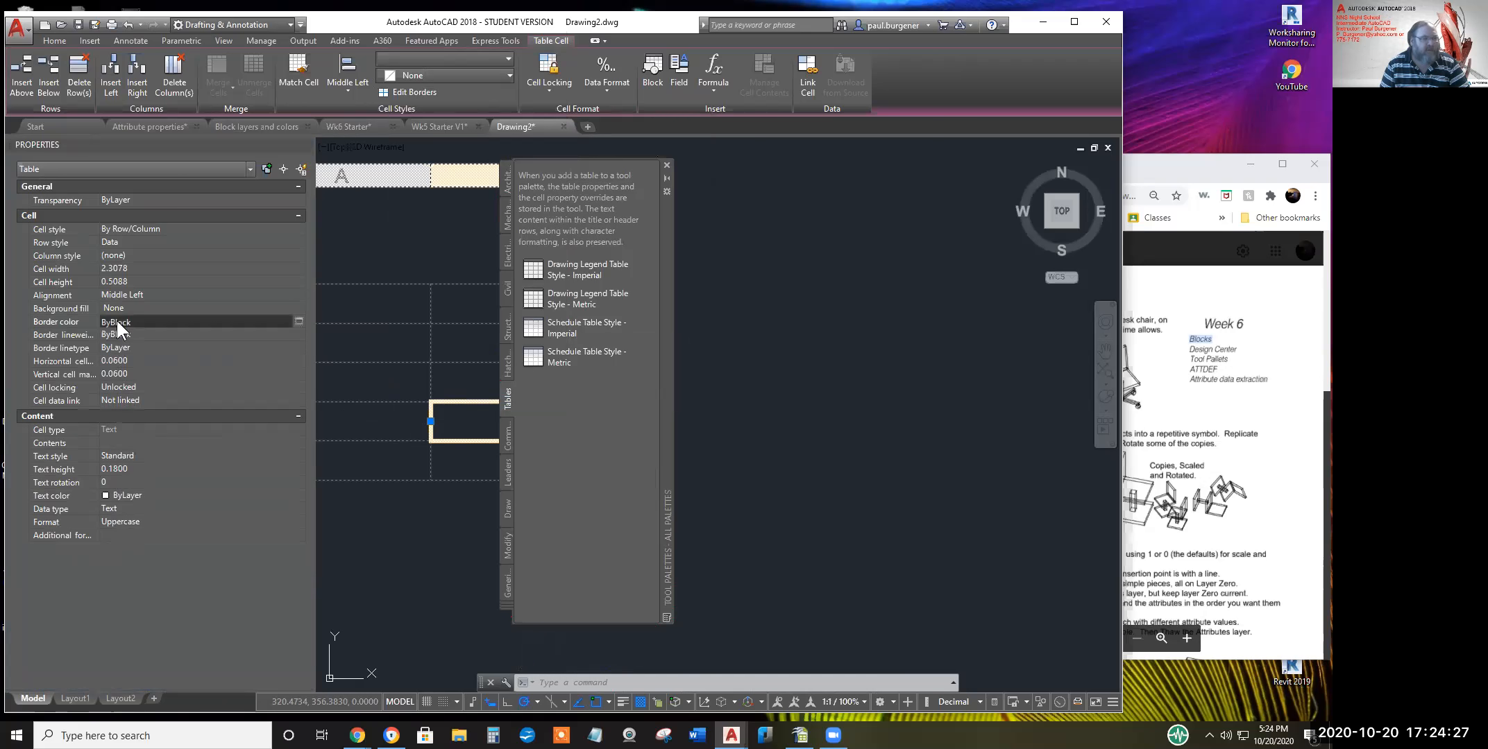
click(300, 321)
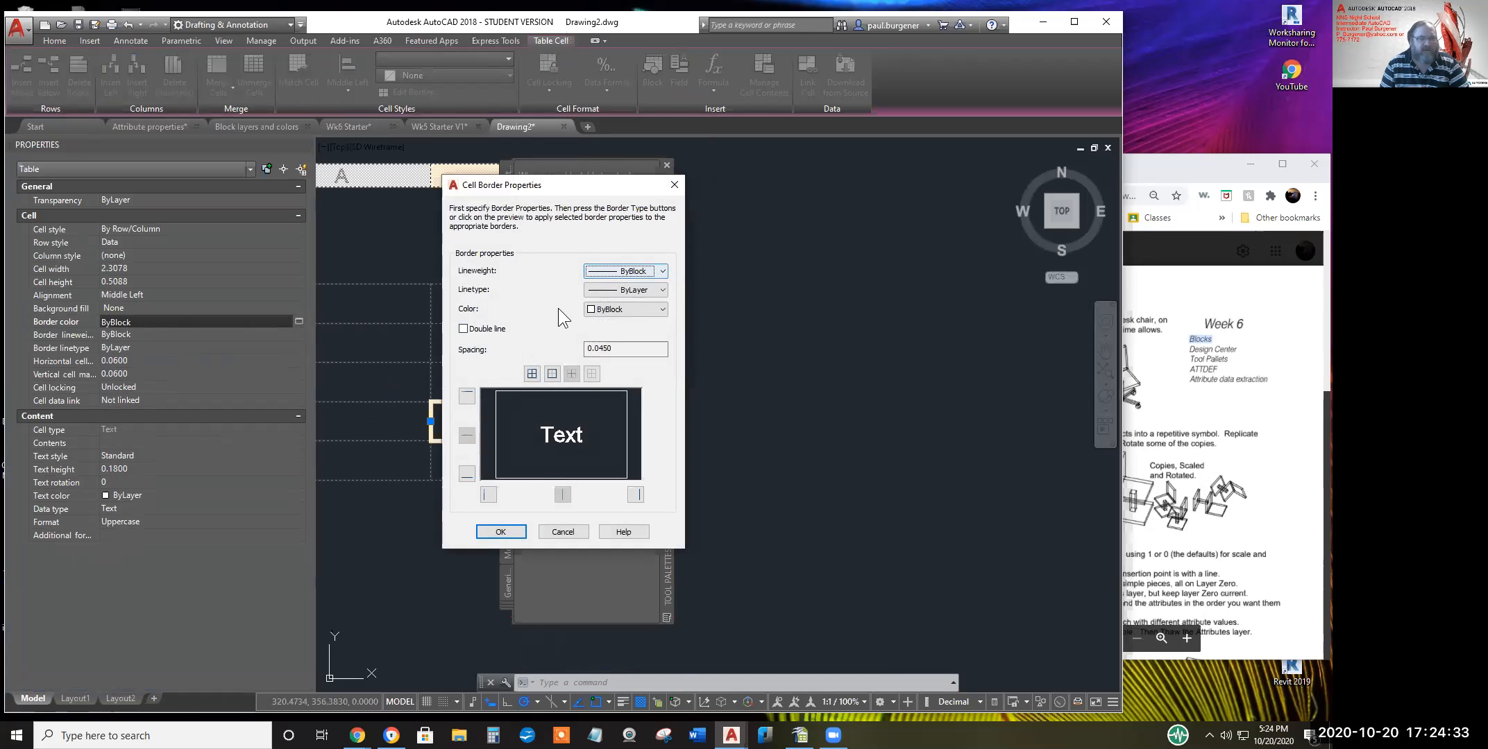
click(621, 310)
click(607, 368)
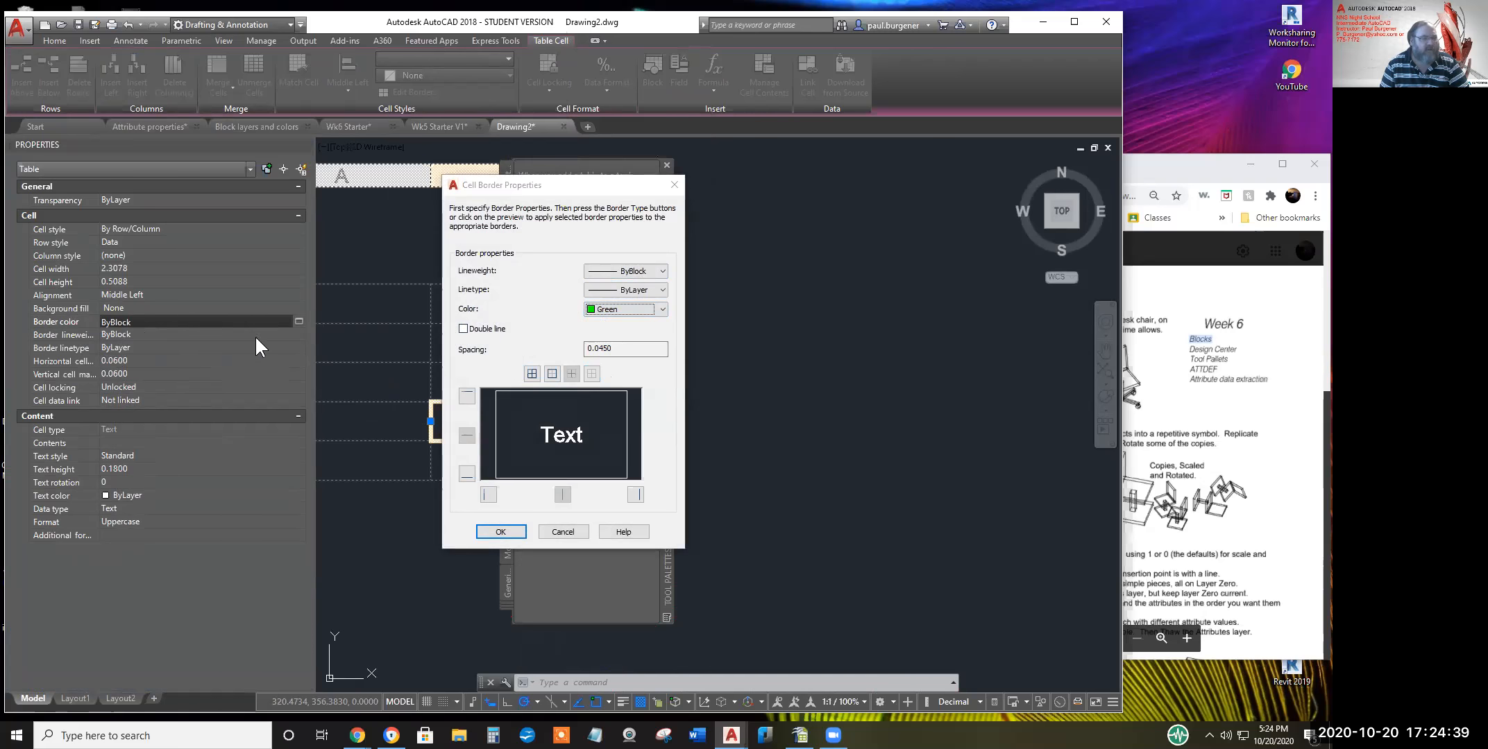
click(500, 533)
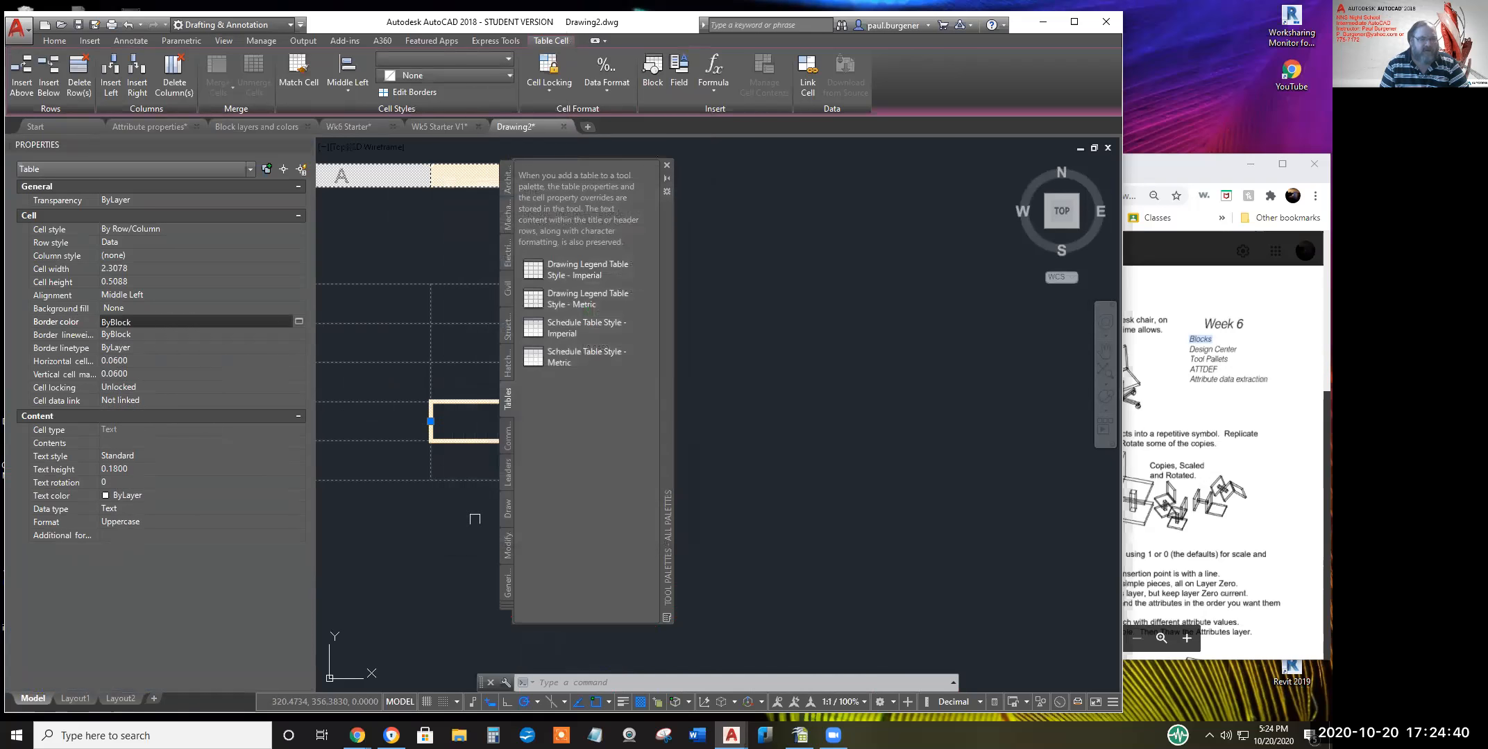
Give cell B6's borders a 0.70 mm lineweight
click(137, 346)
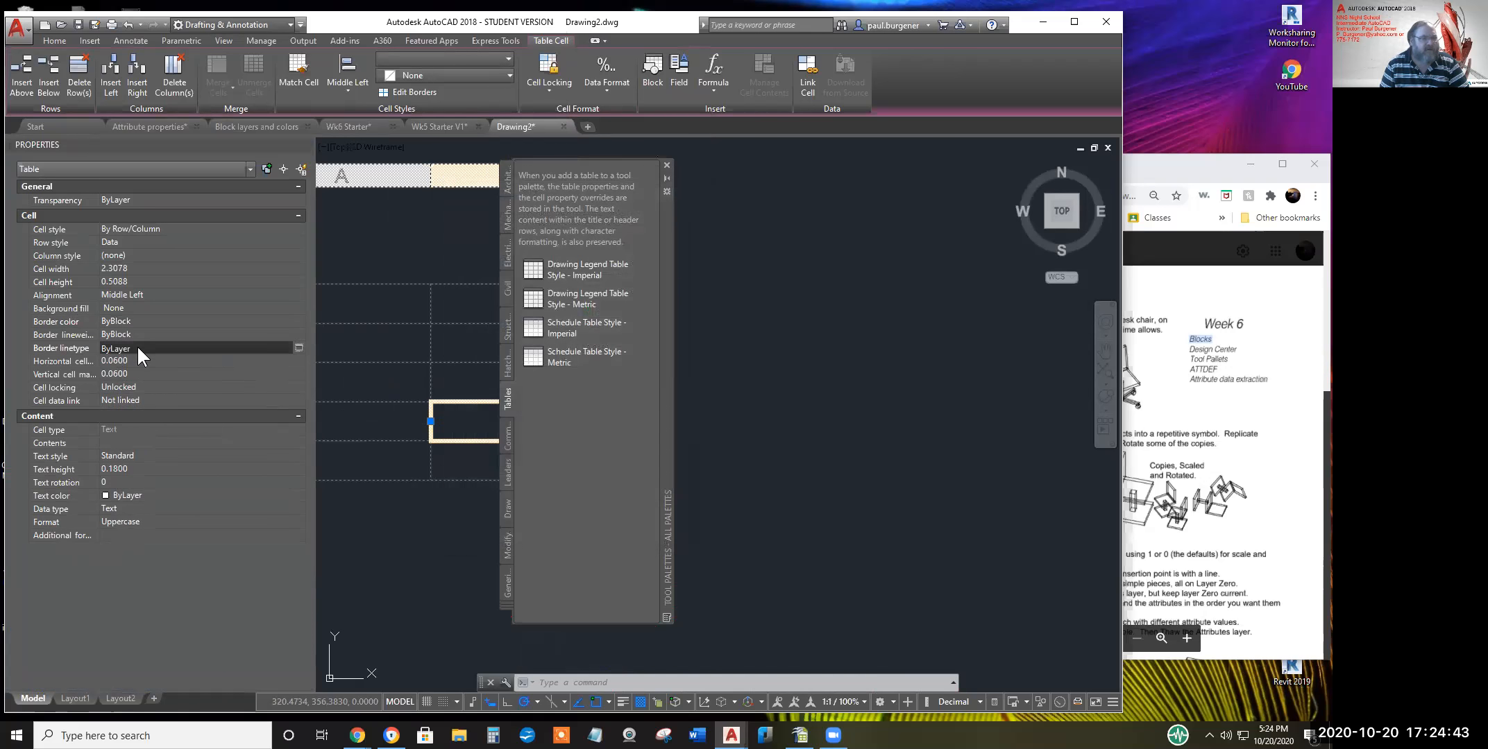
click(299, 348)
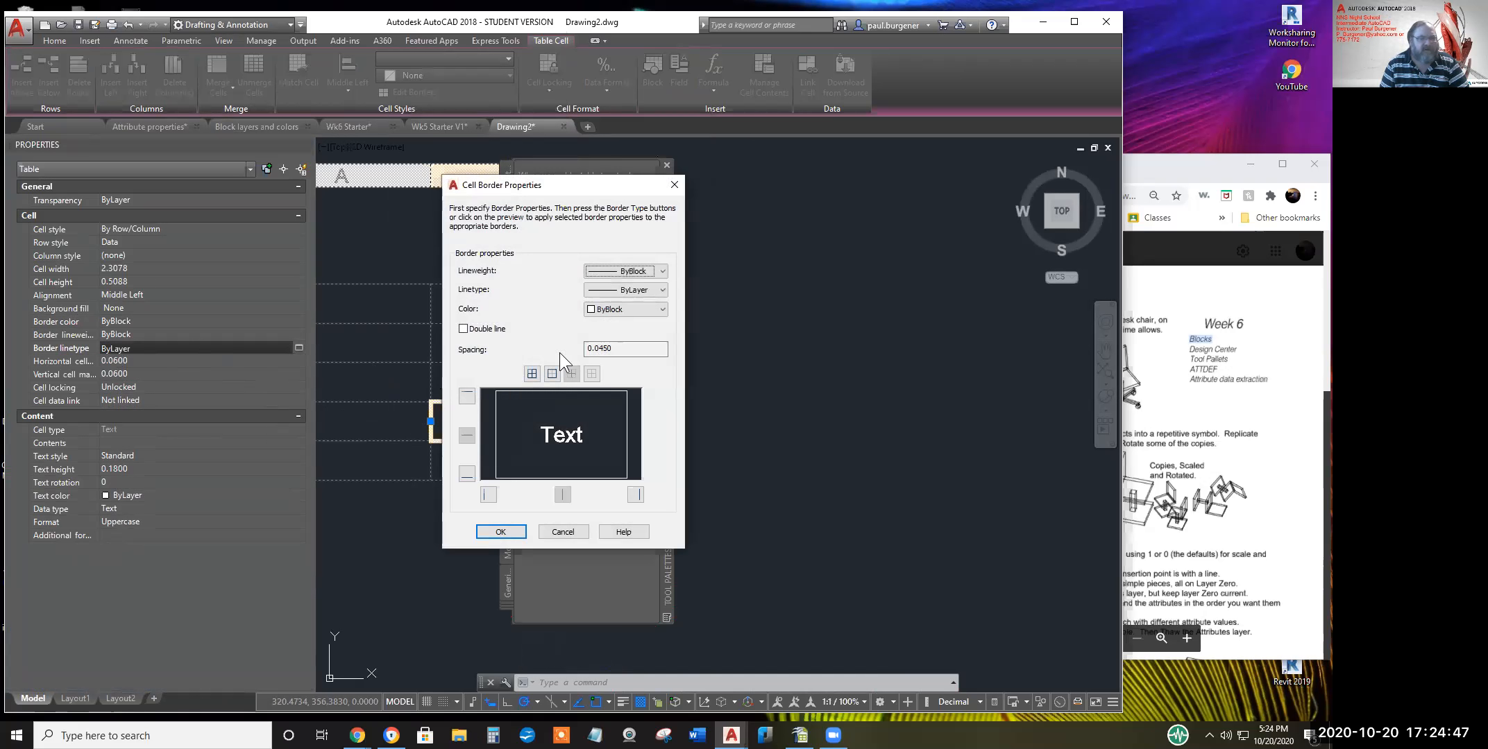
click(662, 271)
click(628, 463)
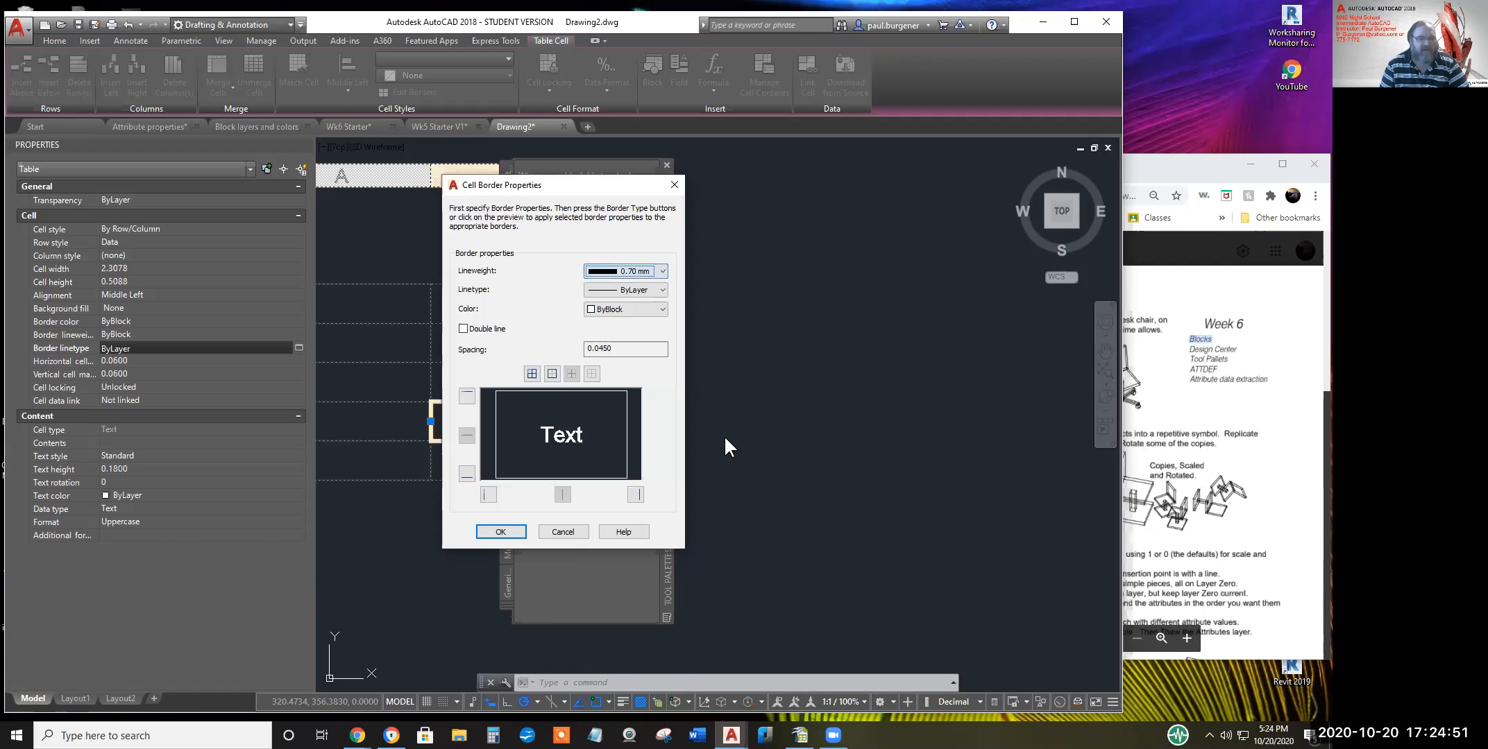
click(500, 531)
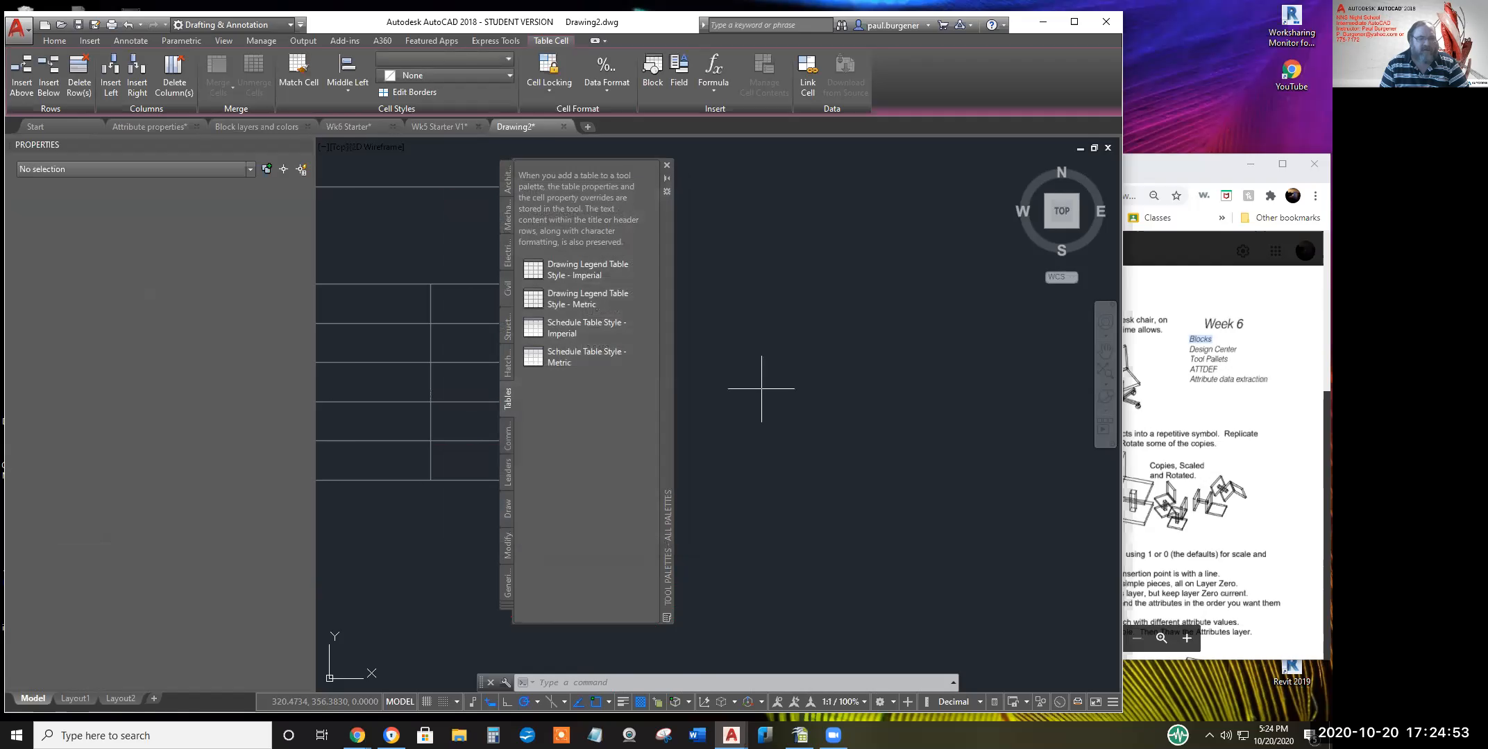
Close the tool palettes, select and deselect the whole table, then reopen the palettes
click(762, 388)
middle_drag(720, 391, 753, 401)
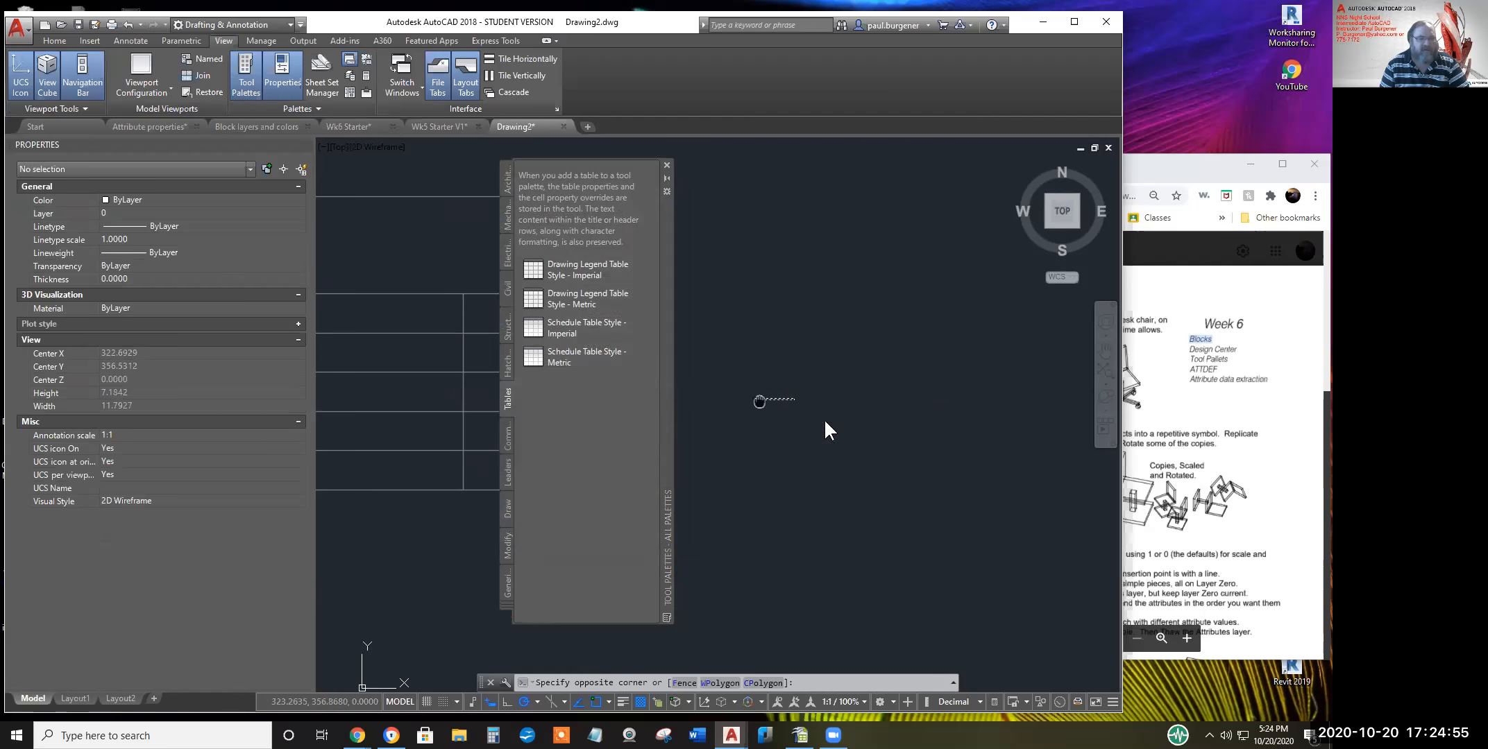
click(666, 165)
middle_drag(750, 481, 847, 448)
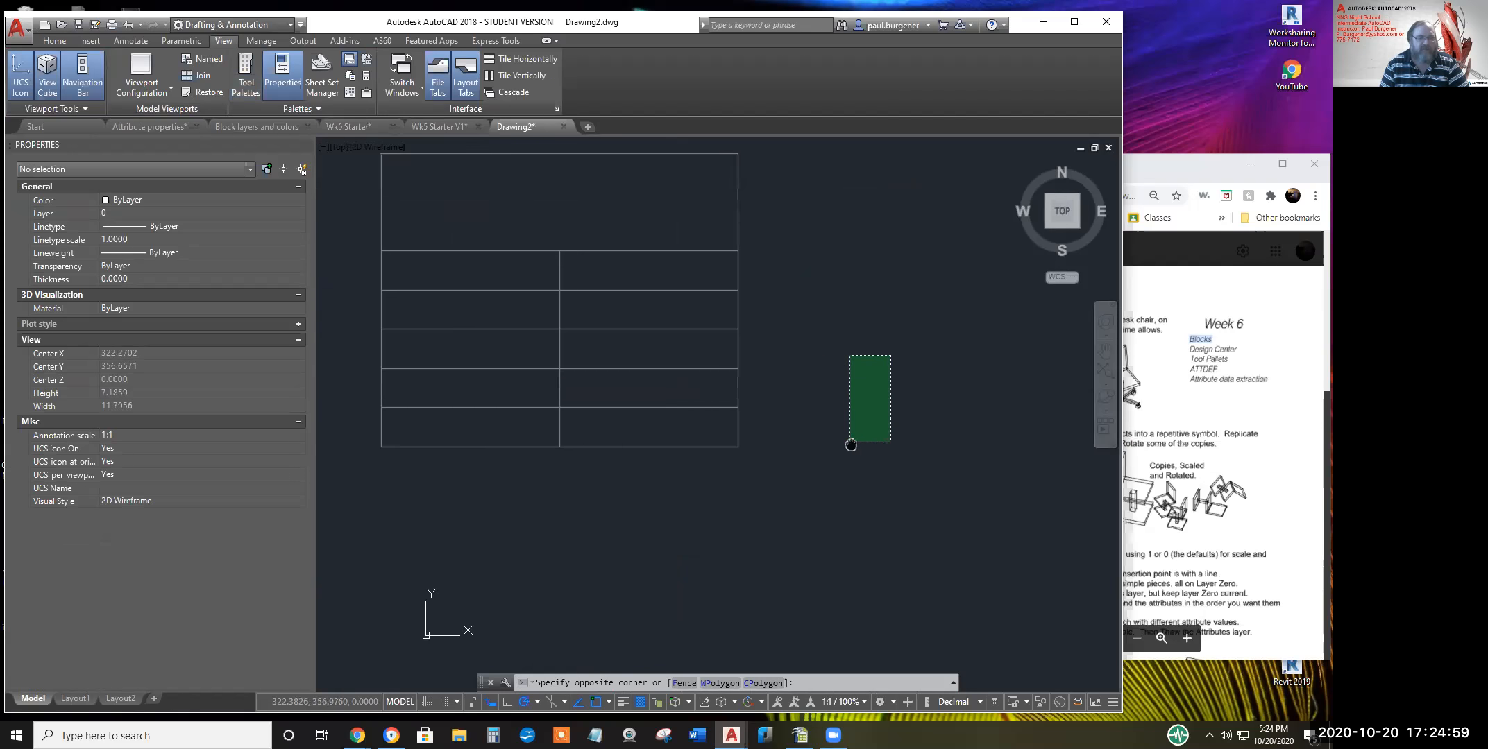
click(798, 401)
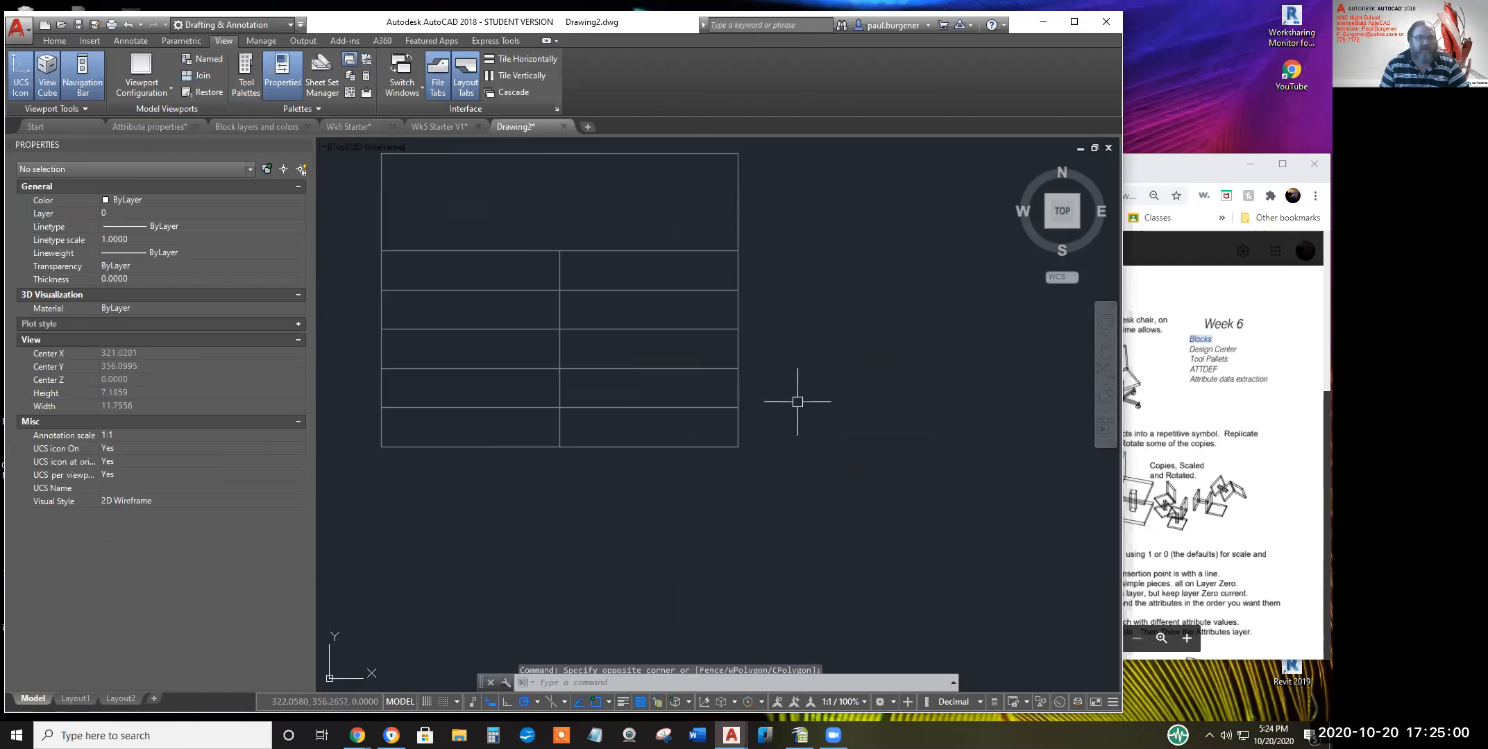
click(656, 368)
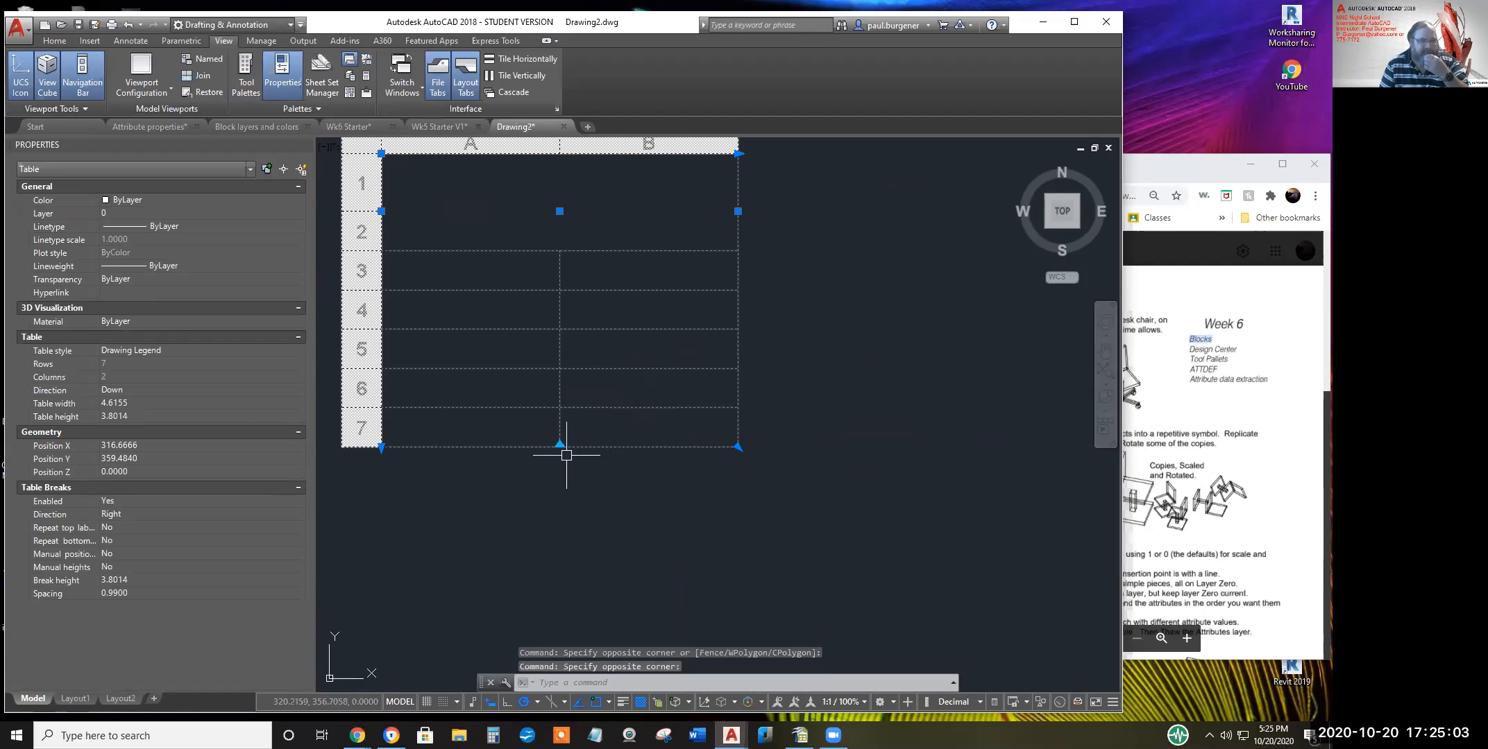
scroll(658, 435, down, 2)
key(Escape)
key(Escape)
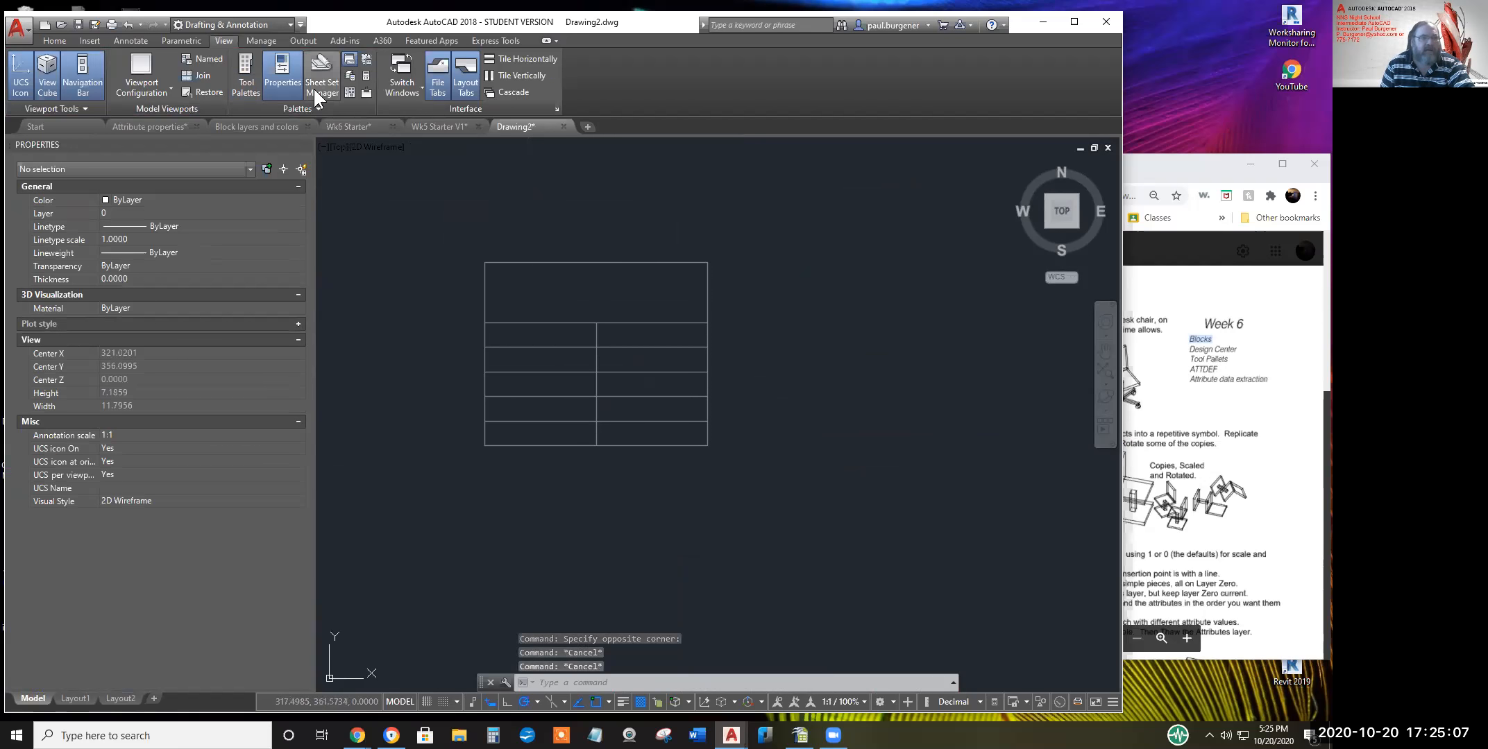
click(242, 81)
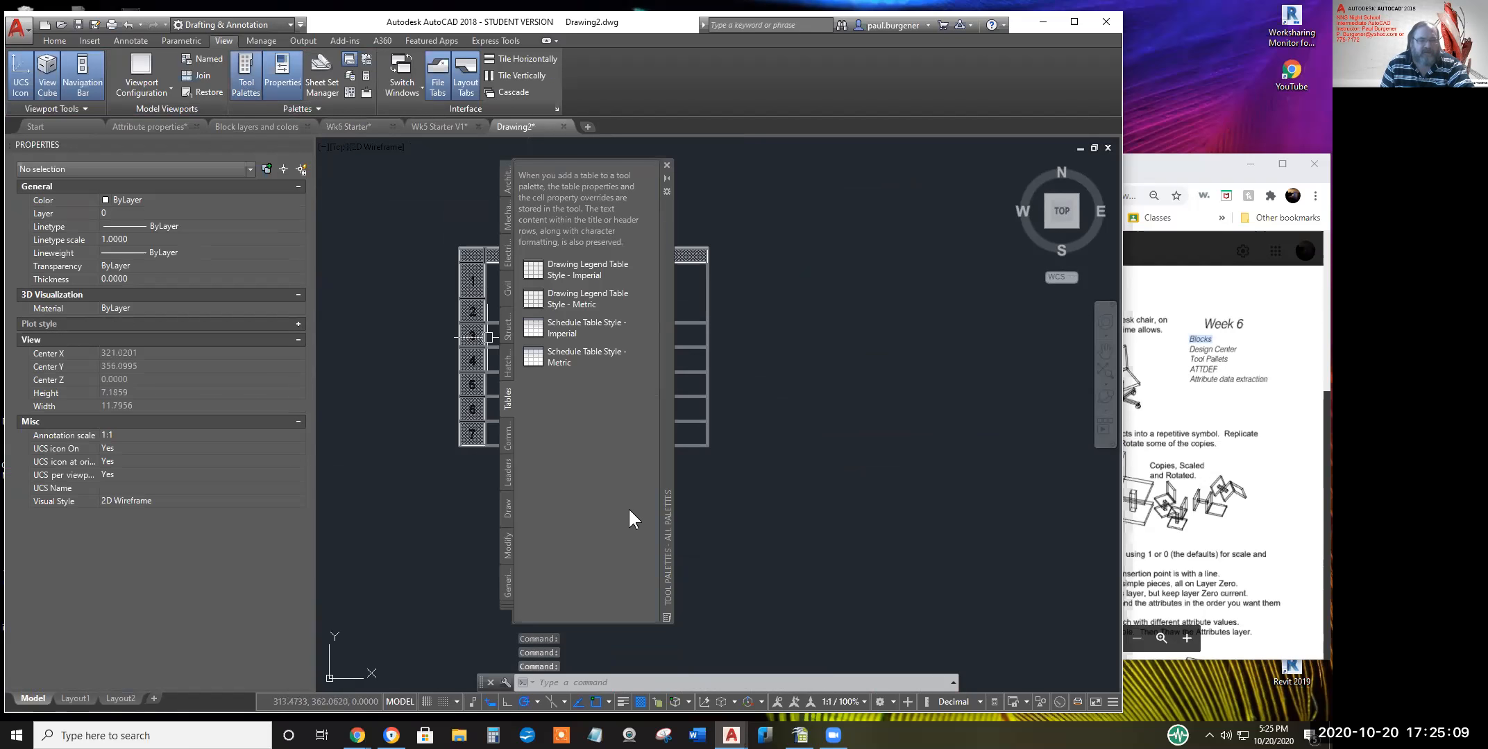
Switch to the Structural palette group and drop I Beam - Imperial beside the legend table
click(505, 608)
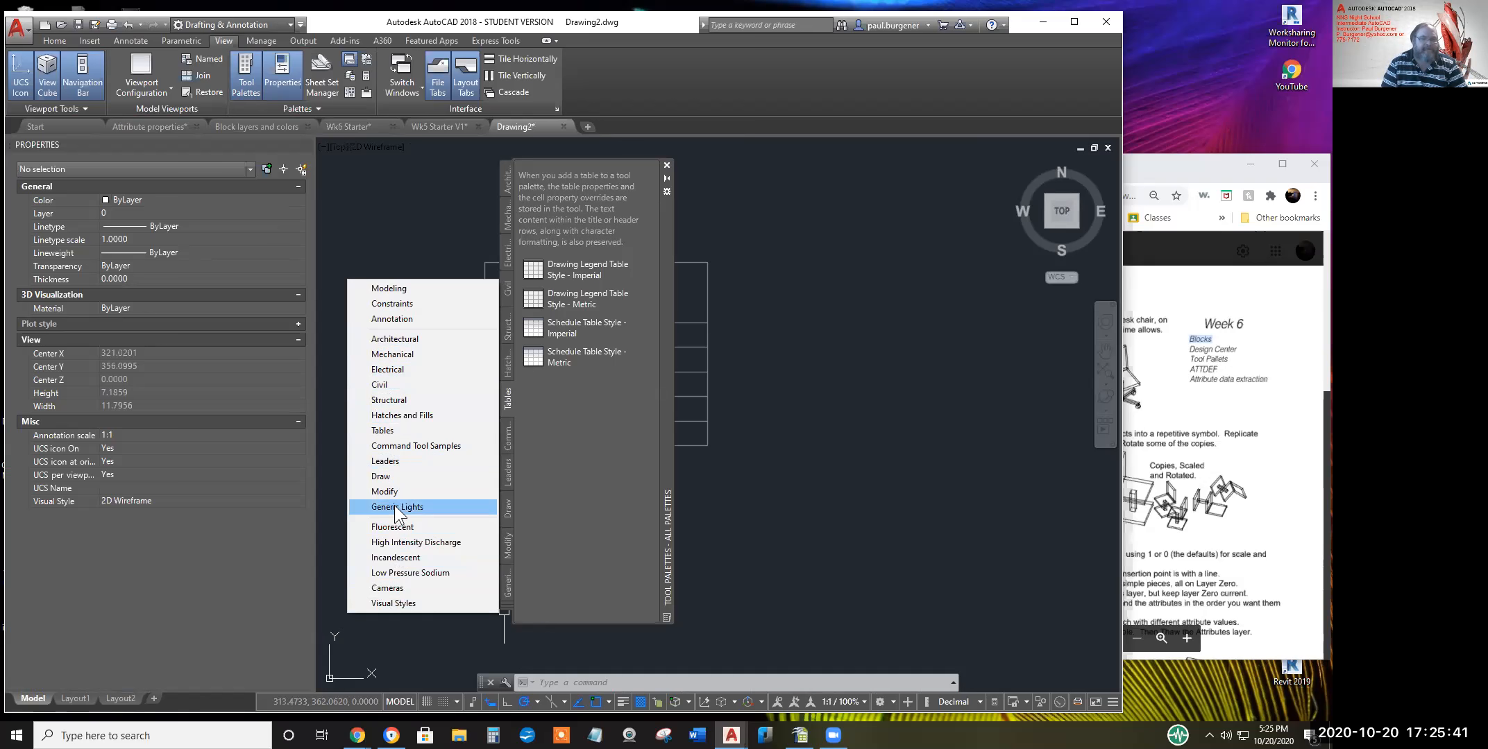
click(388, 401)
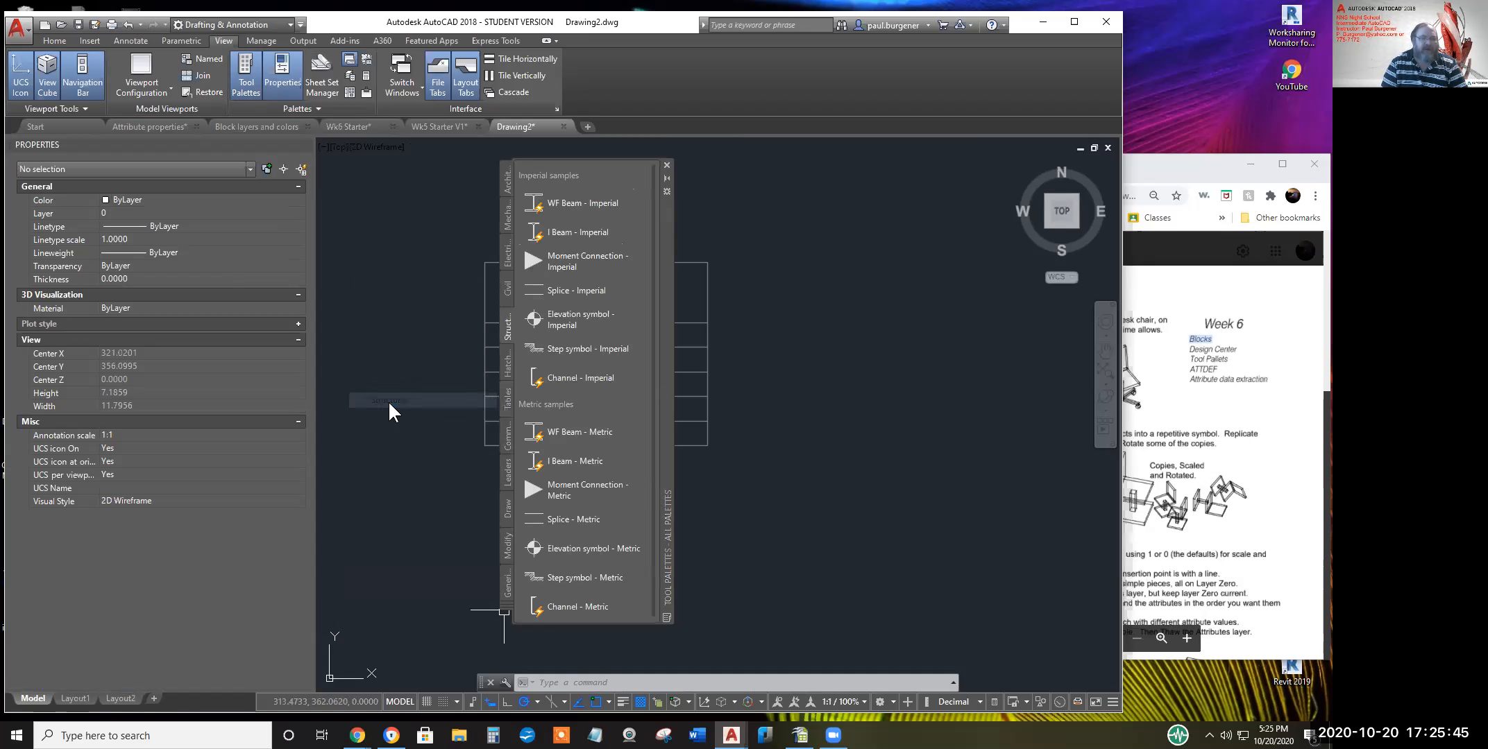
click(561, 239)
drag(794, 438, 792, 441)
middle_drag(878, 430, 816, 472)
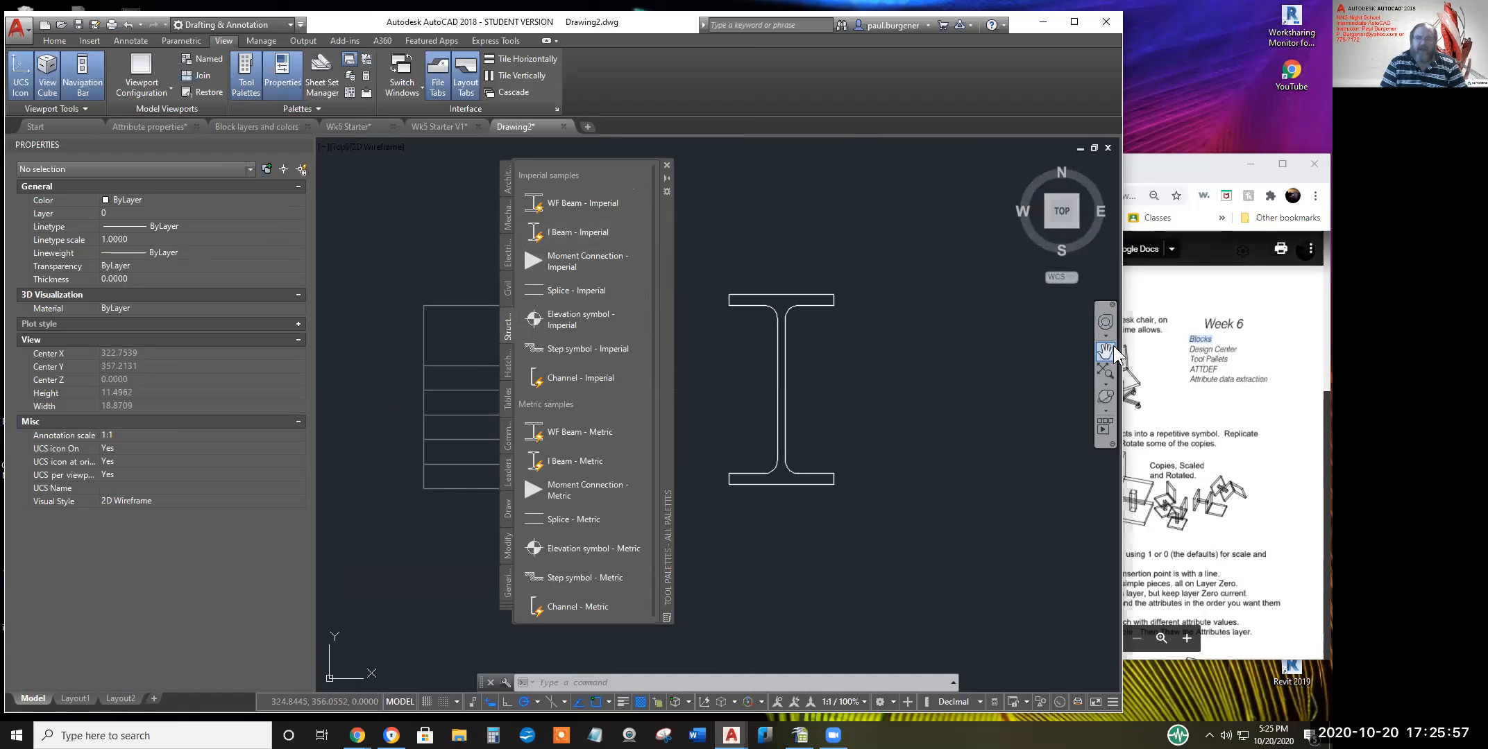
Open the I-beam's size list and try a corner stretch, leaving the beam unchanged
click(782, 419)
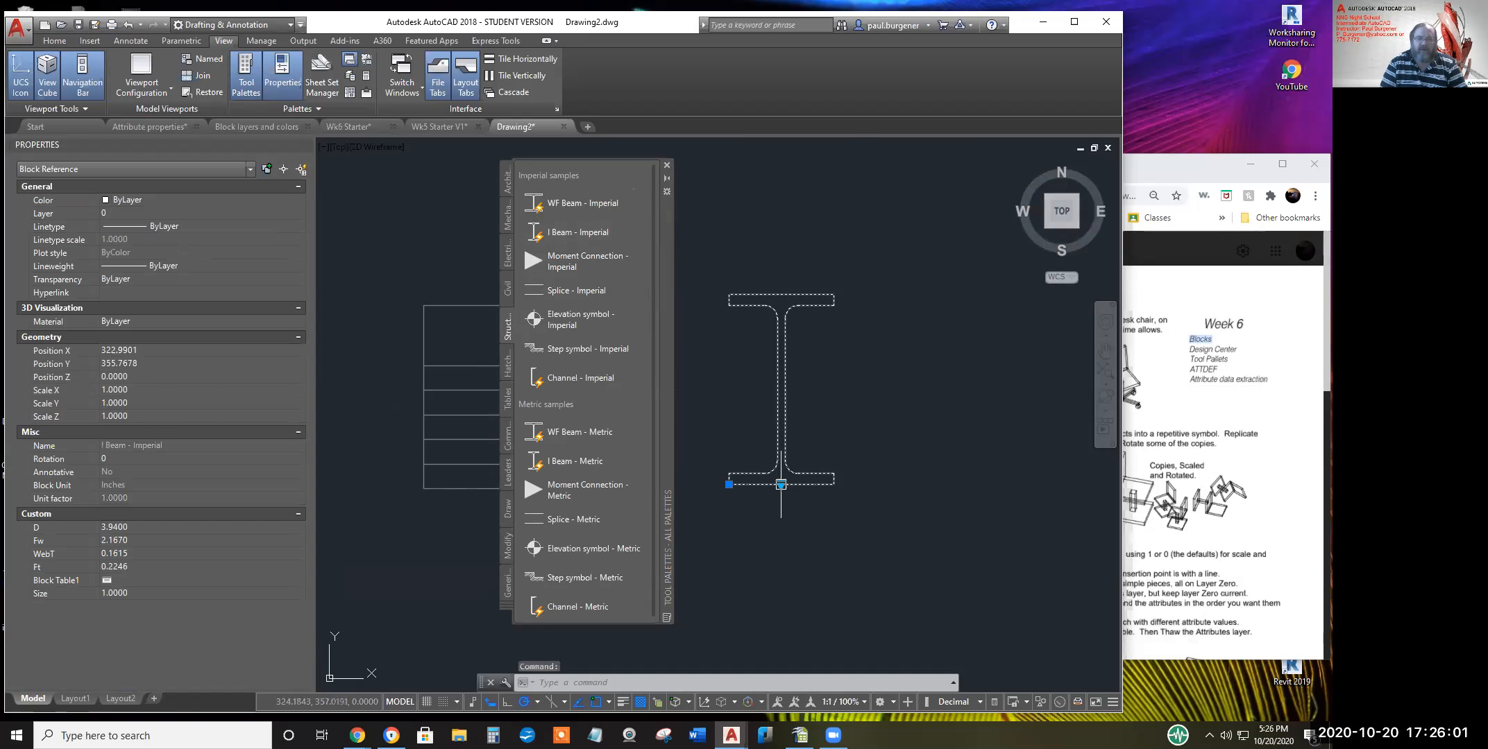
click(781, 485)
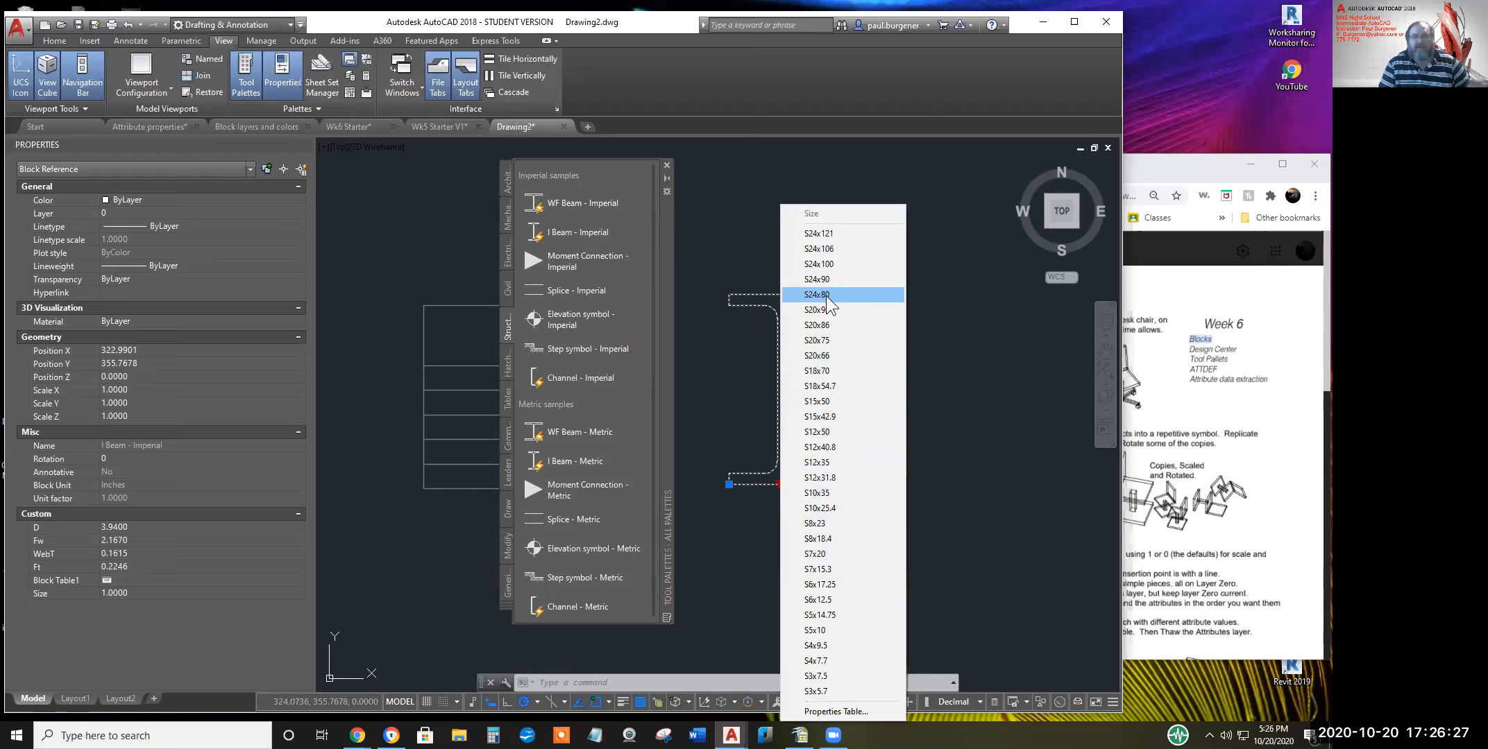
click(752, 369)
click(781, 479)
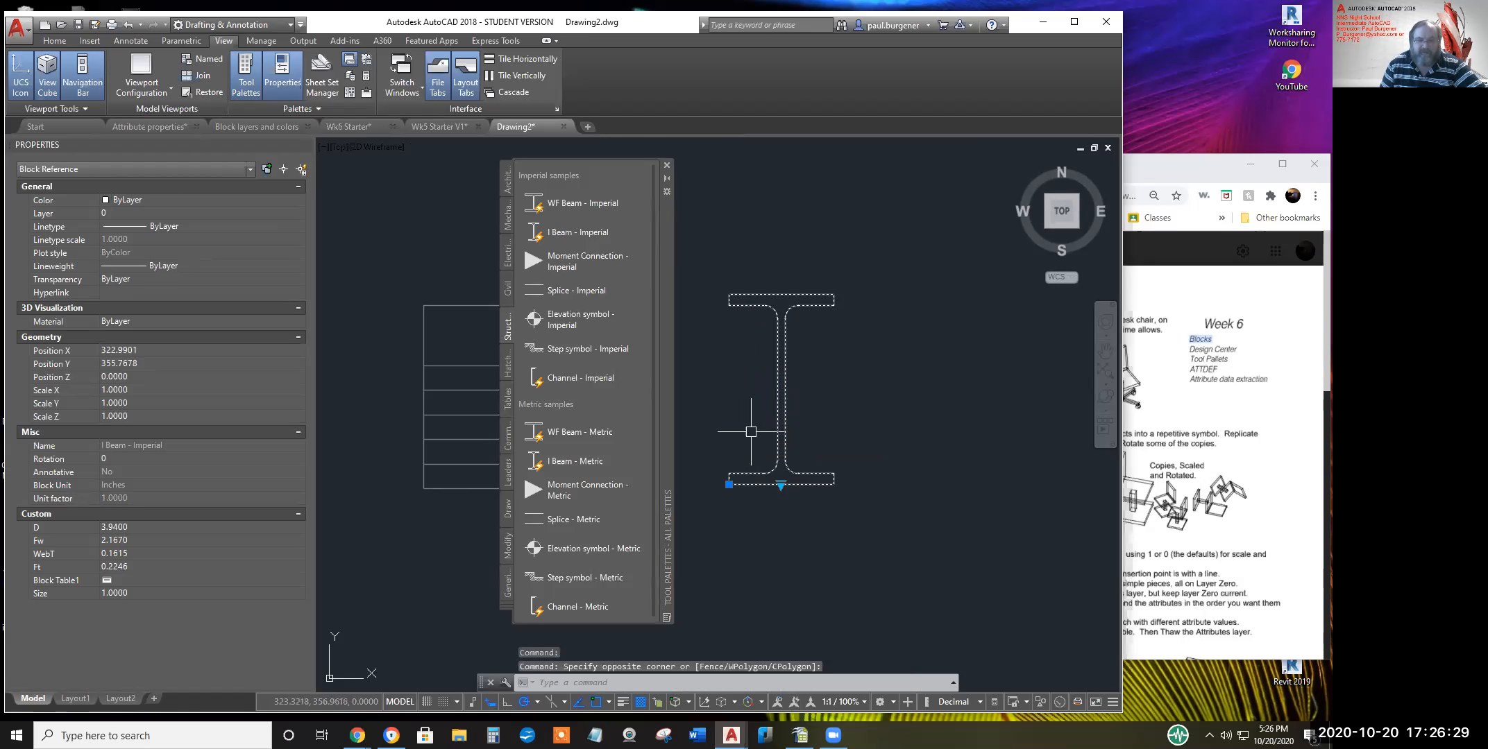
click(729, 484)
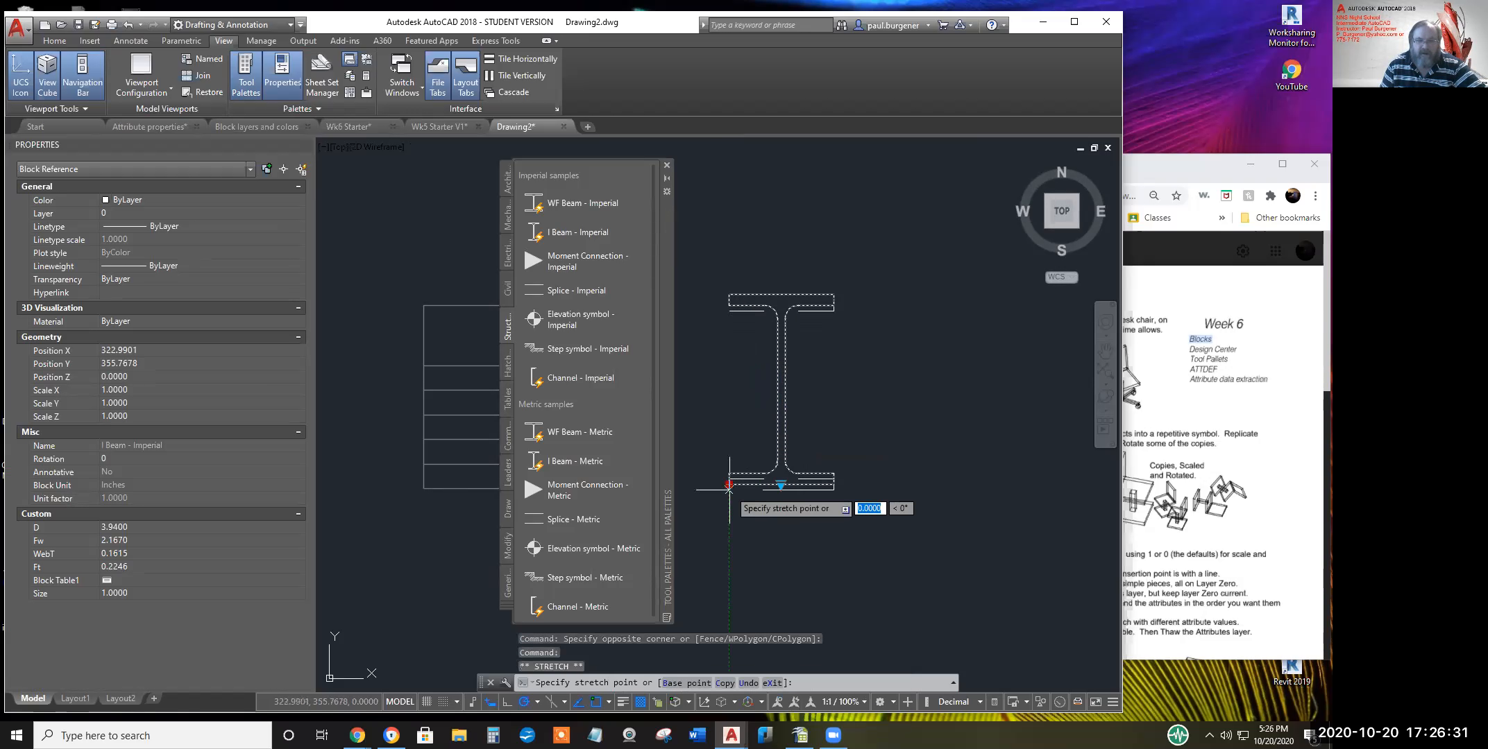
key(Escape)
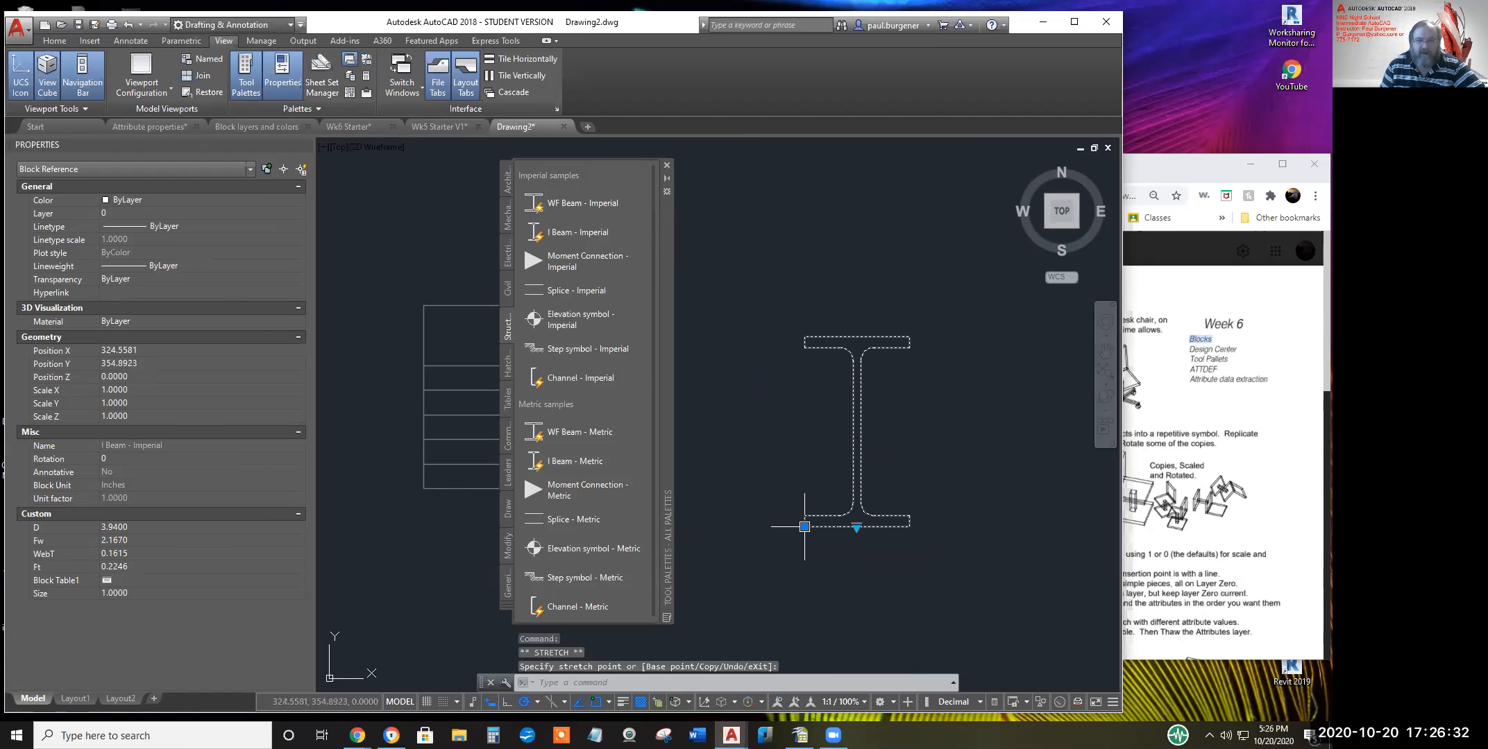
Orbit the view to tilt the I-beam, then exit orbit
click(1105, 395)
drag(901, 428, 886, 273)
right_click(973, 353)
click(986, 362)
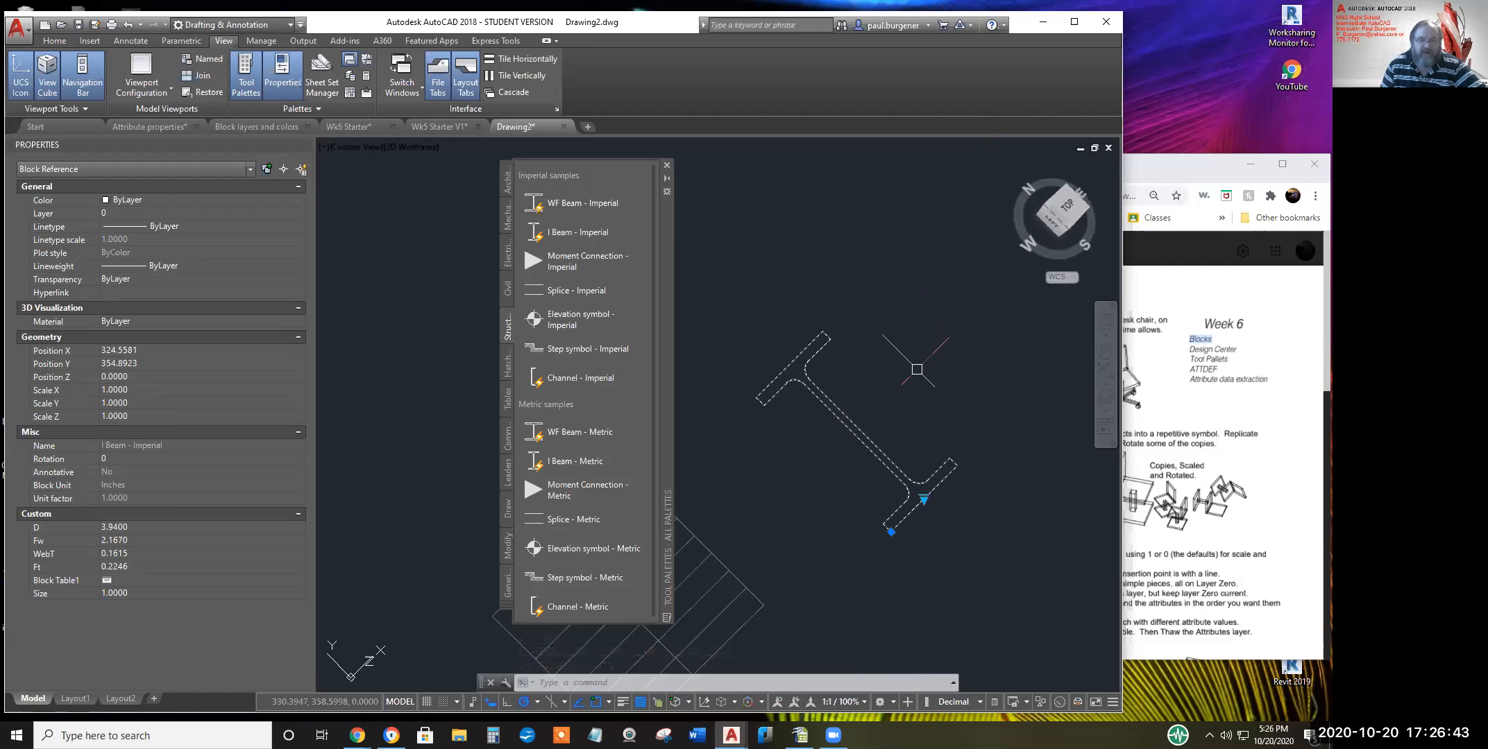
Scroll through the I-beam's Block Properties Table of sizes, then cancel it
click(924, 499)
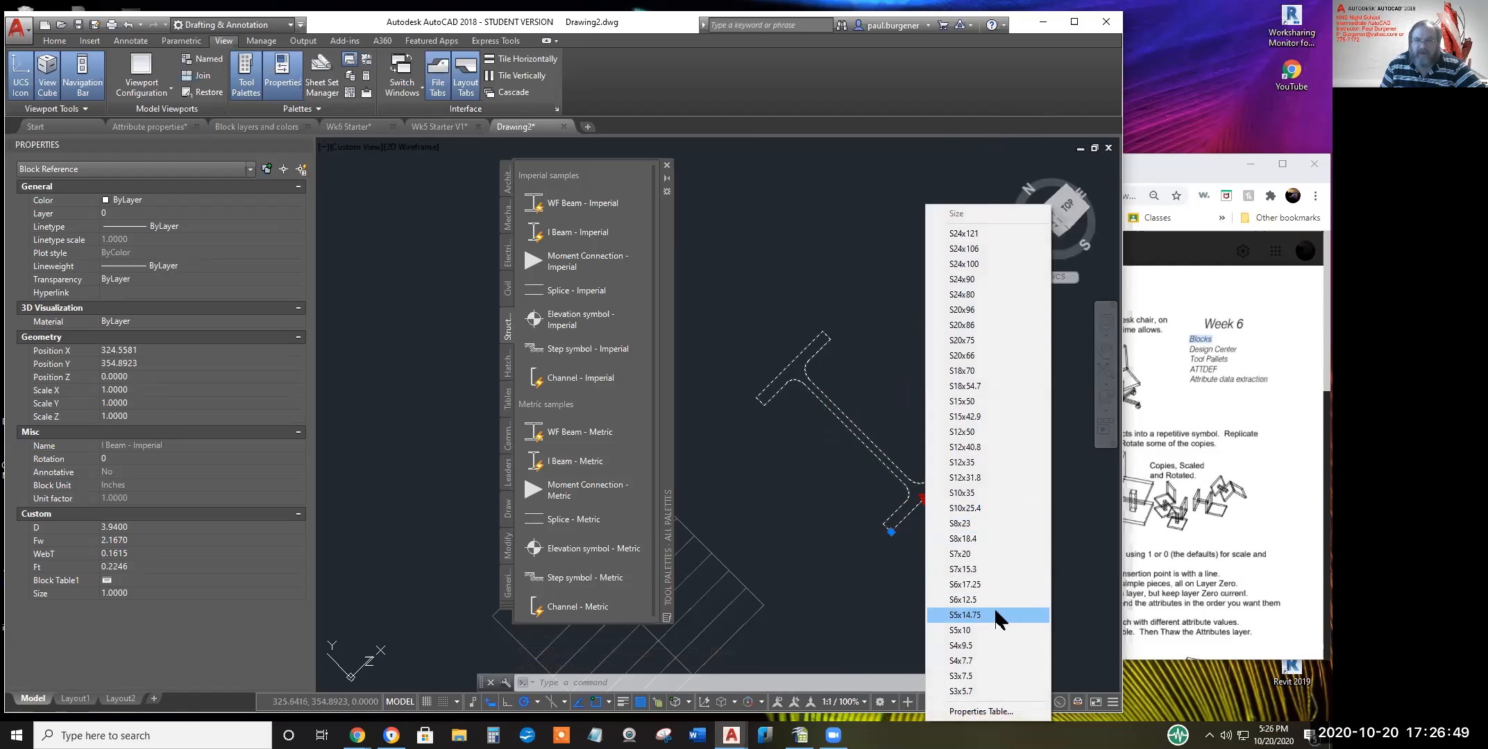
click(968, 712)
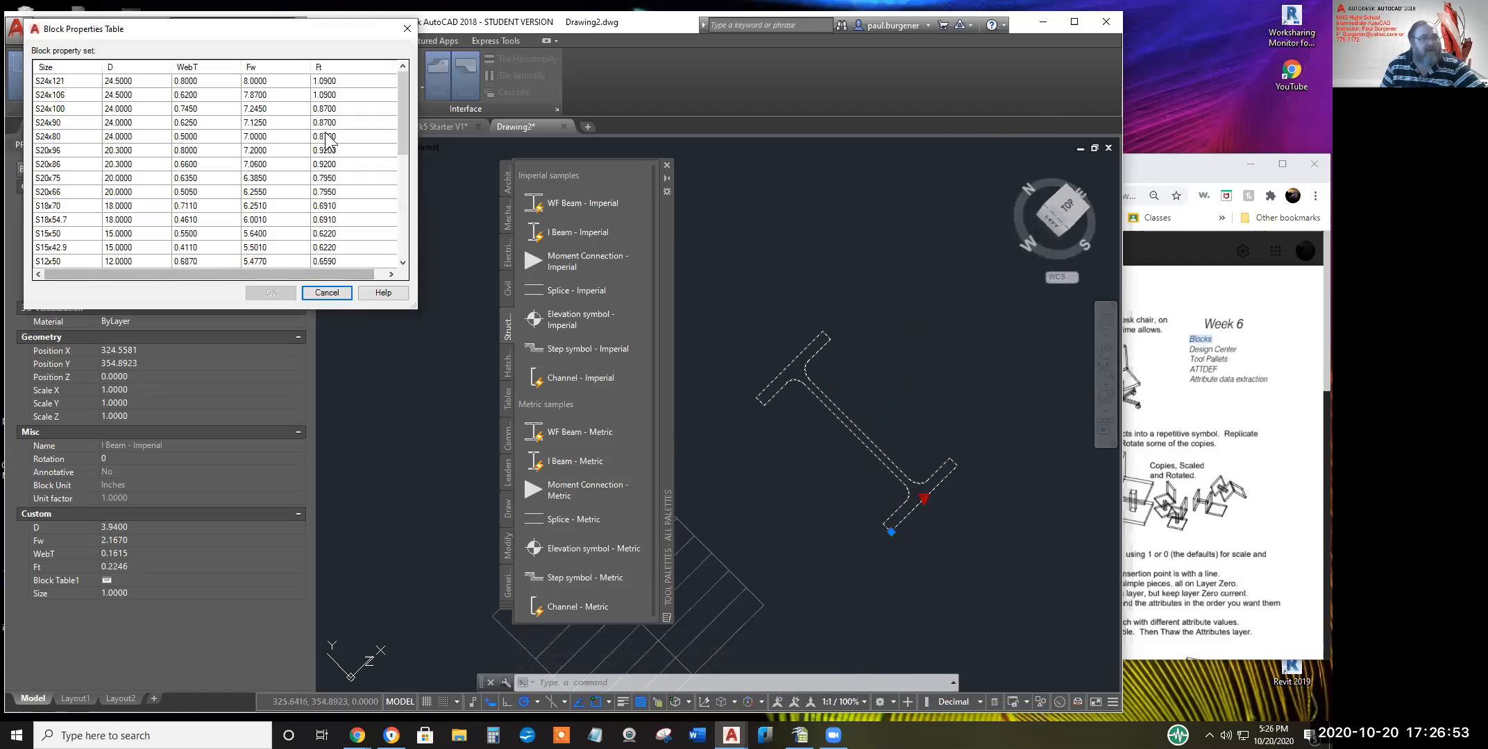
click(408, 101)
drag(408, 120, 414, 263)
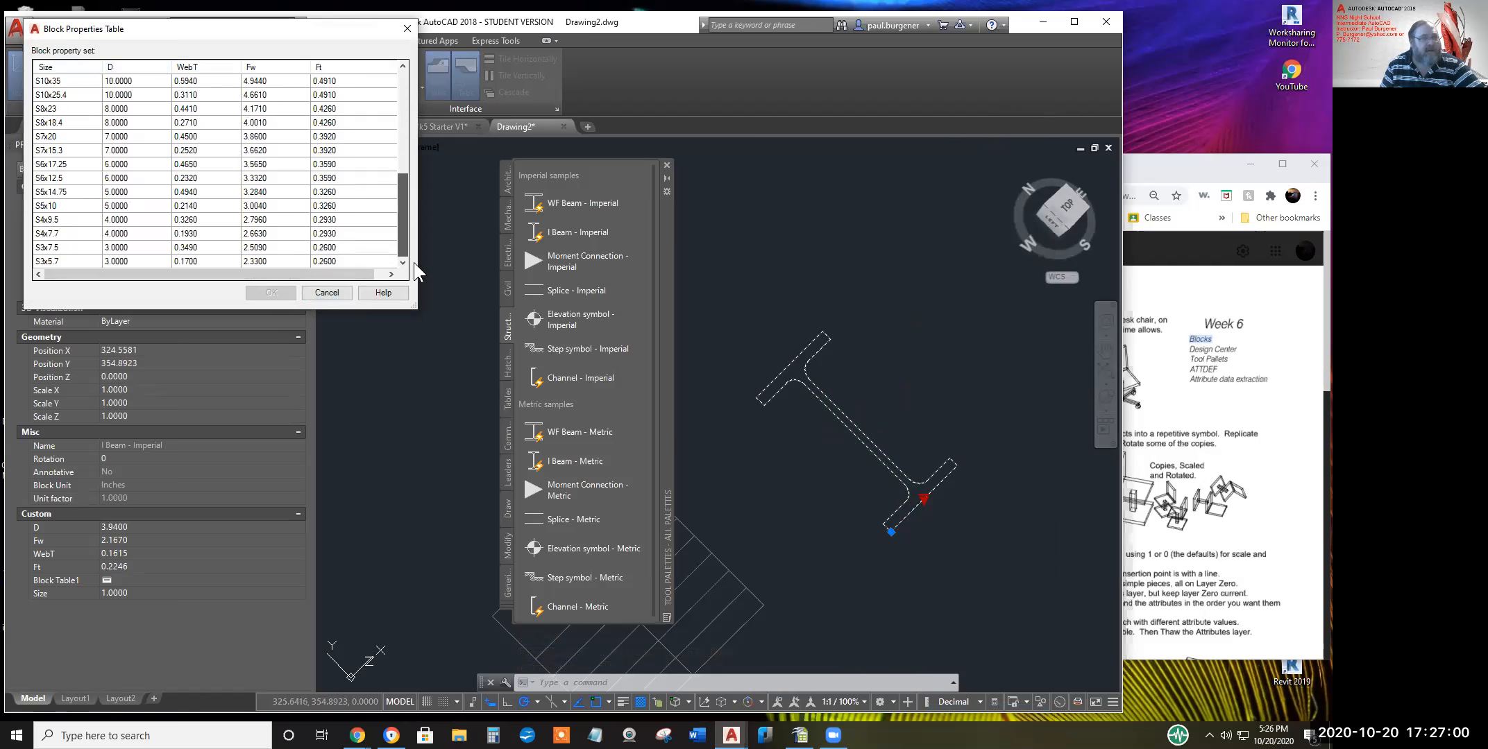
click(325, 294)
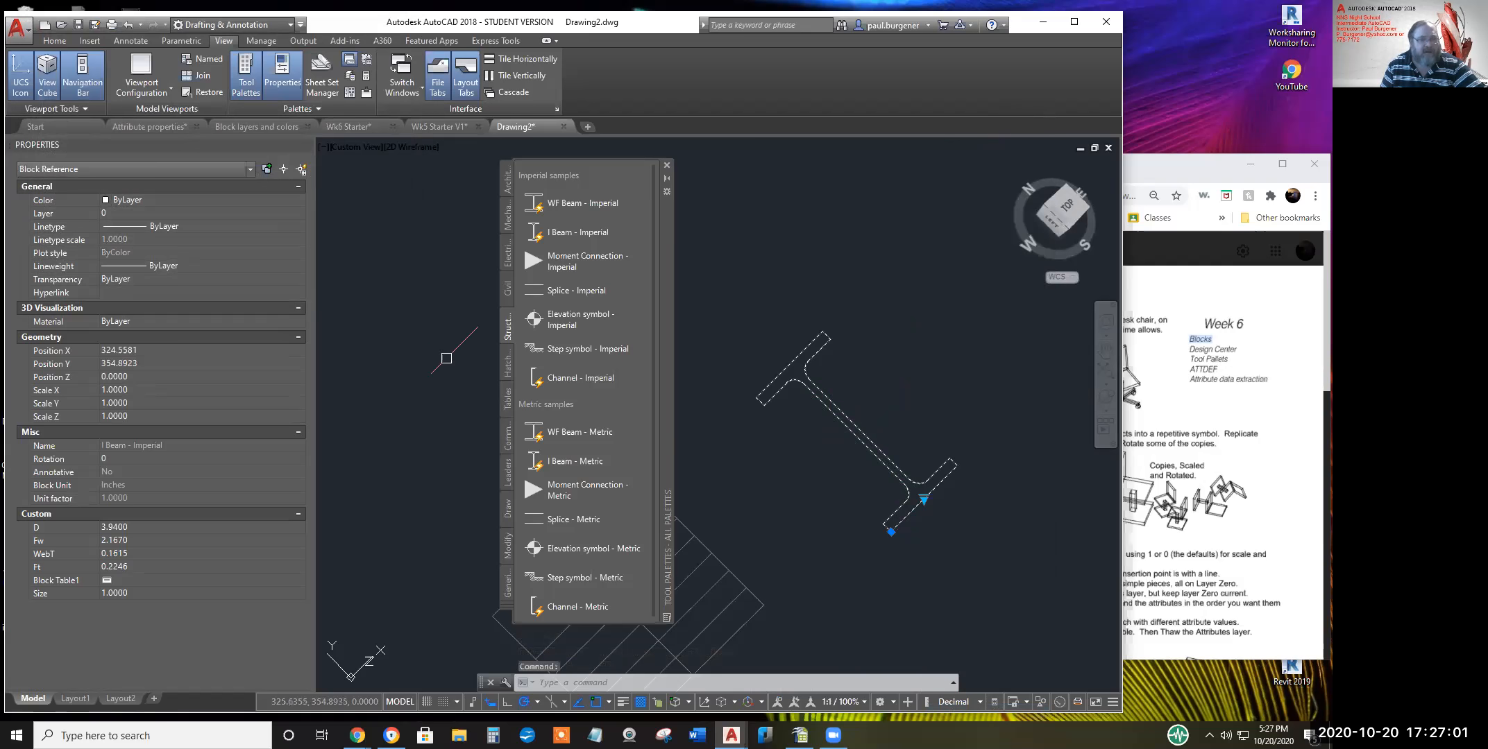
Browse the Civil and Electrical sample palettes, ending on the Mechanical samples
click(507, 284)
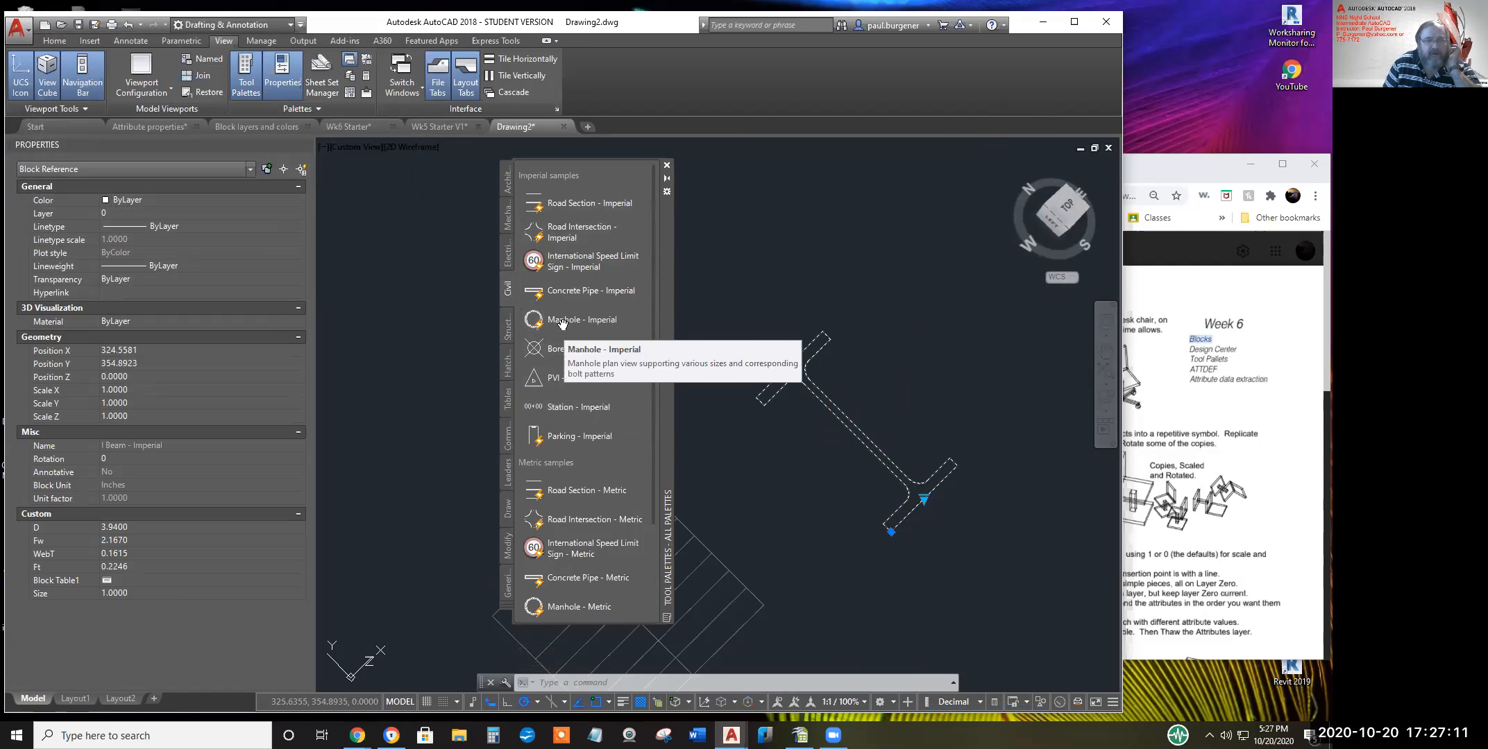
click(504, 255)
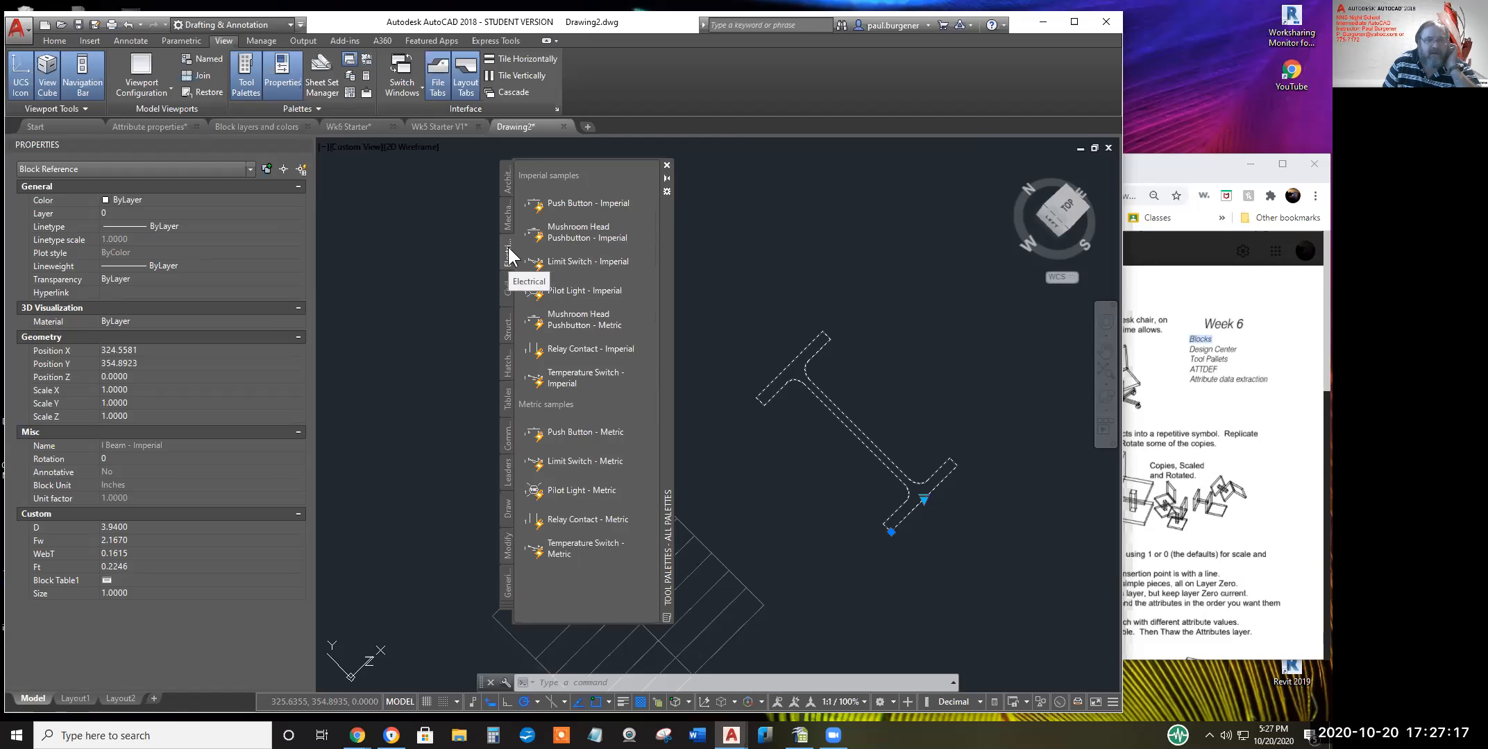
click(506, 223)
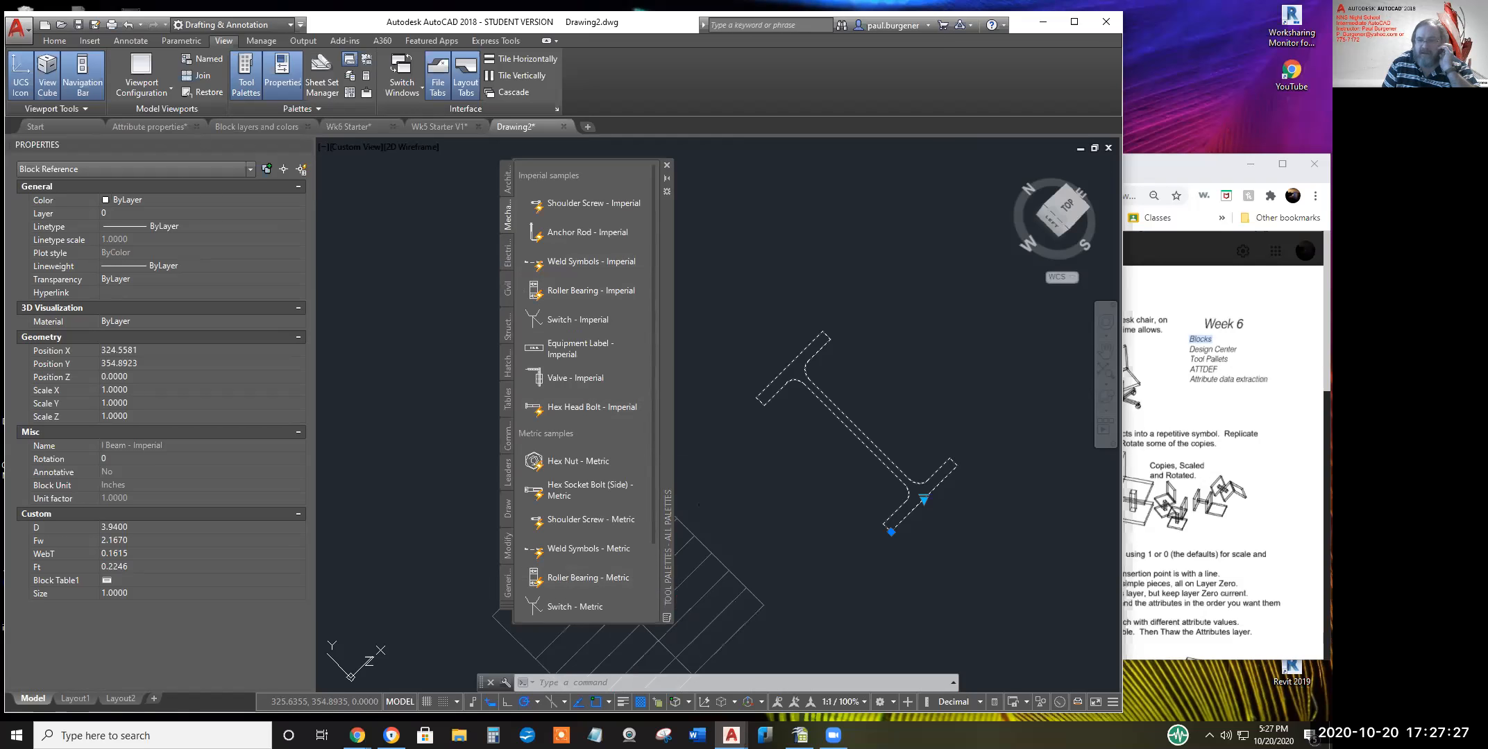
scroll(896, 337, down, 4)
scroll(892, 336, up, 2)
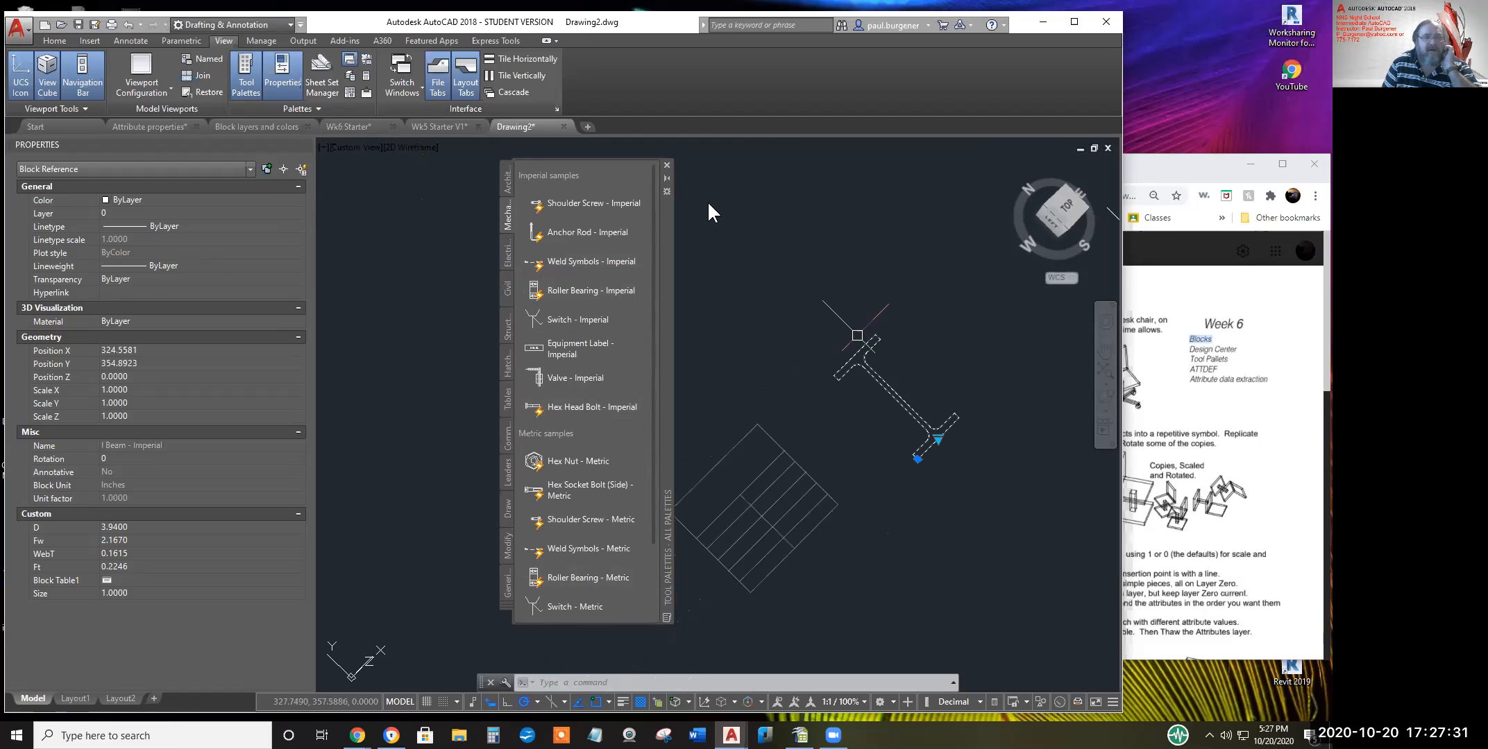
Place a Weld Symbols - Imperial block in the drawing at 1:1 annotation scale
click(572, 264)
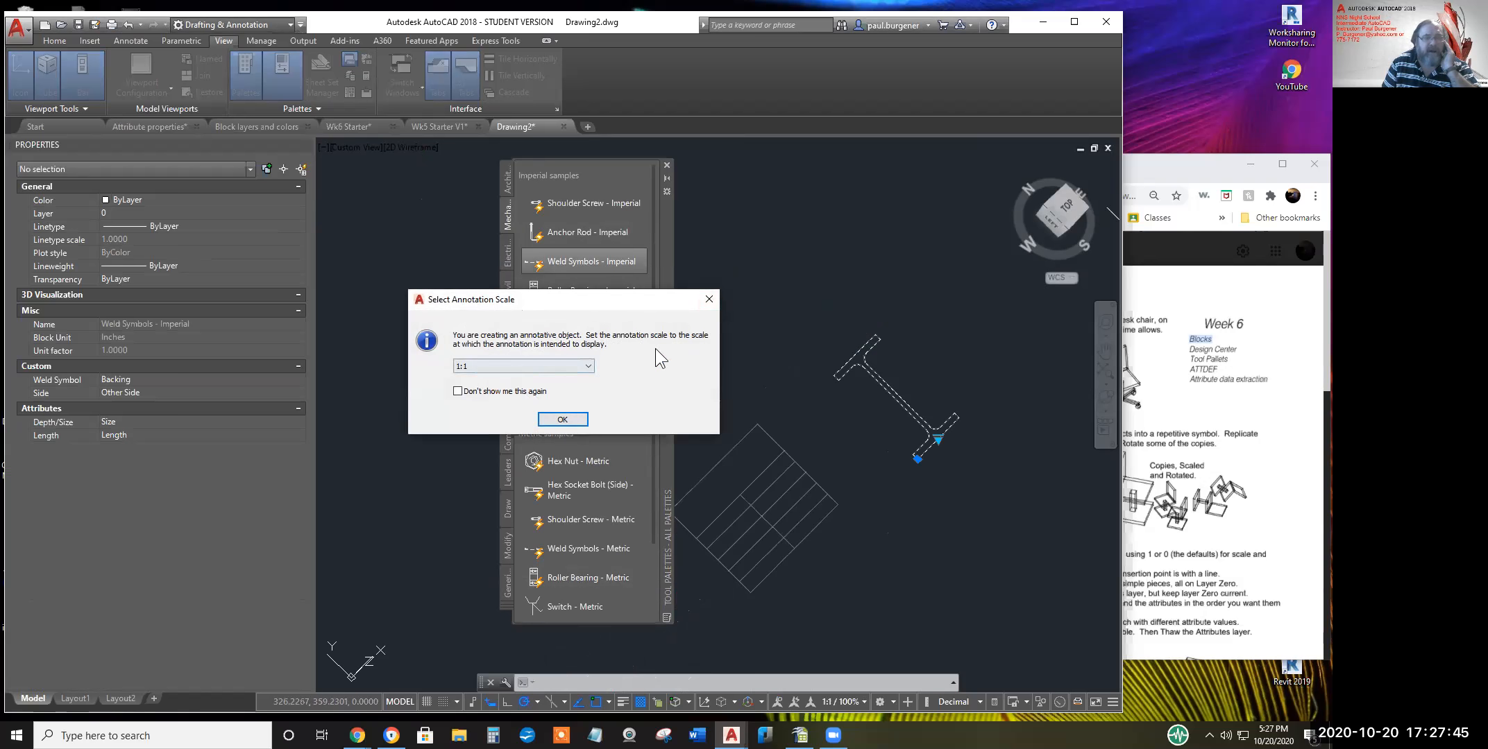
click(710, 299)
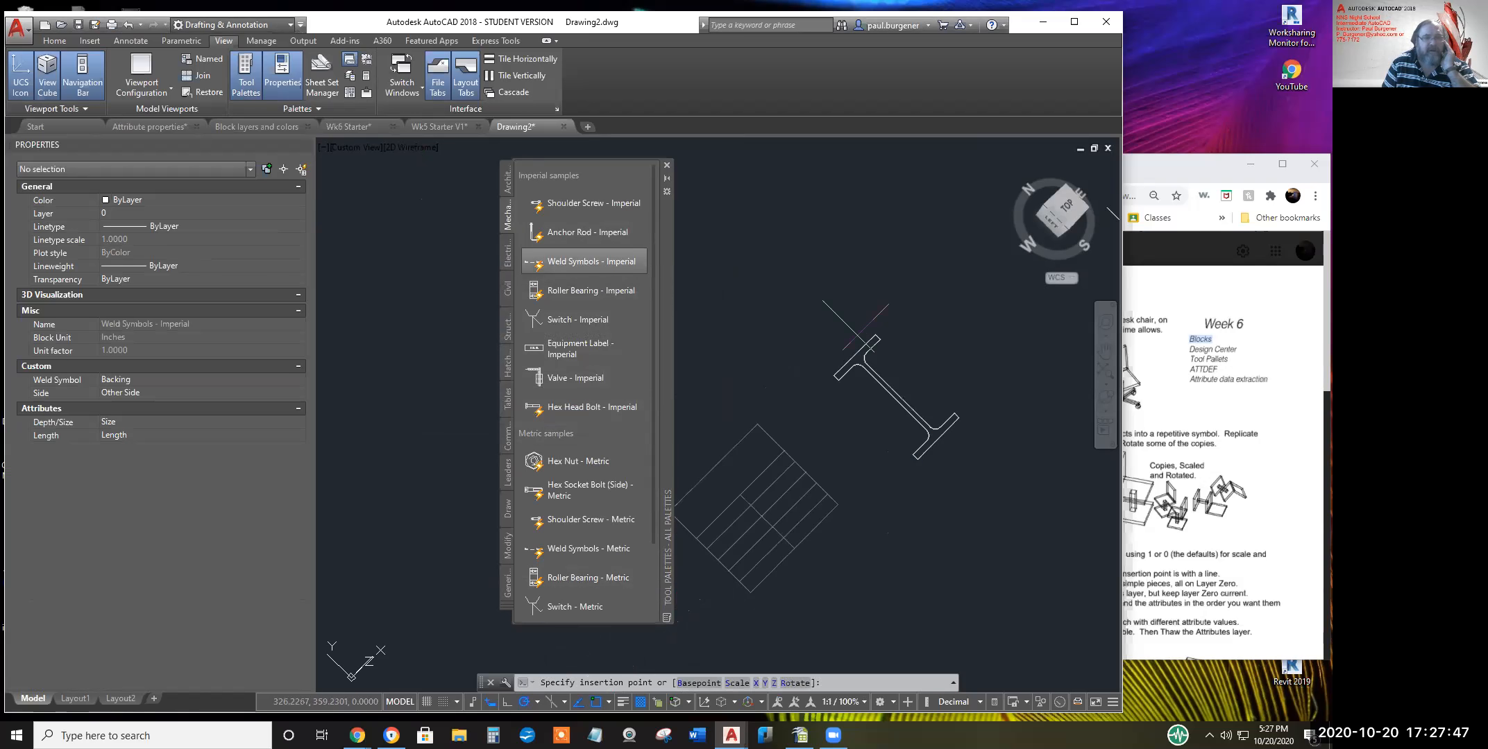
click(587, 259)
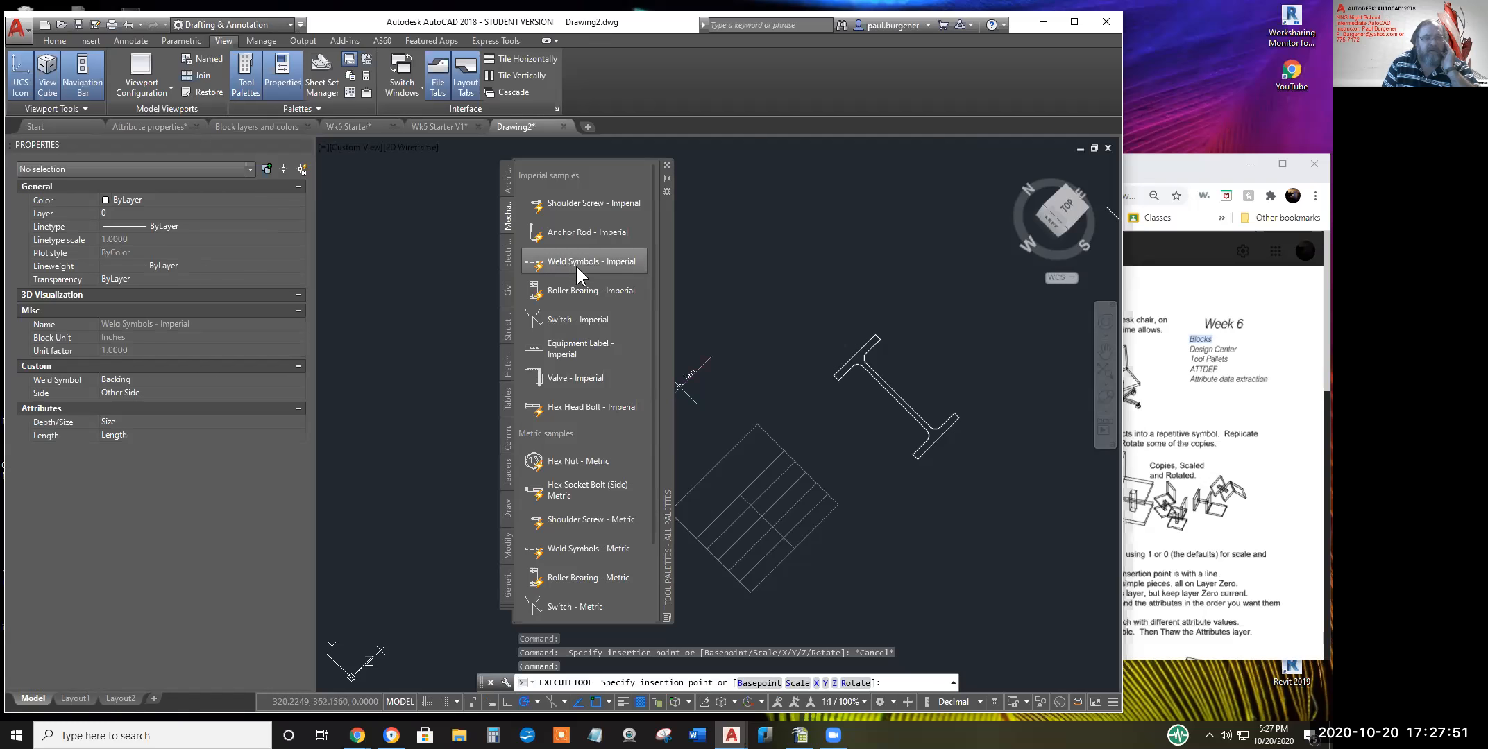
click(728, 314)
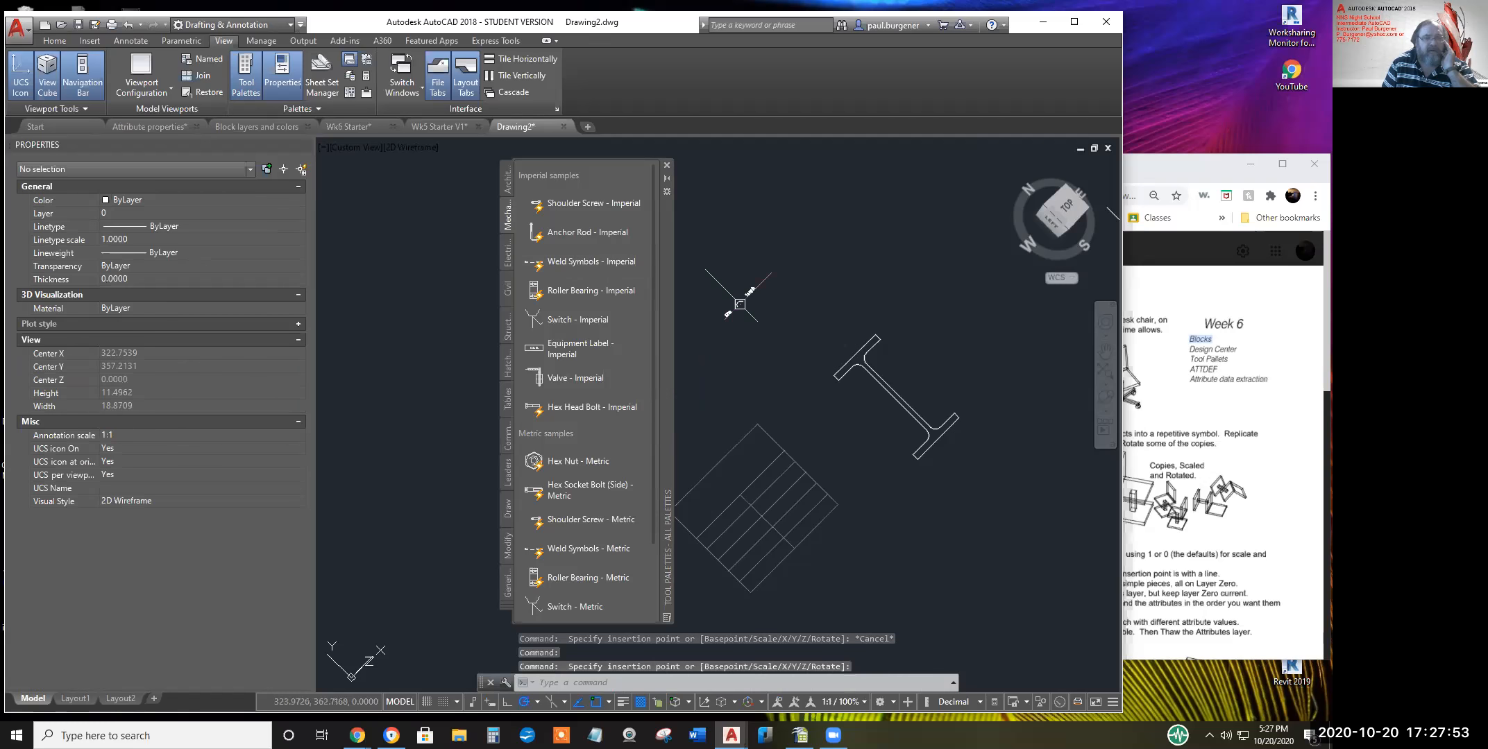
scroll(738, 306, up, 6)
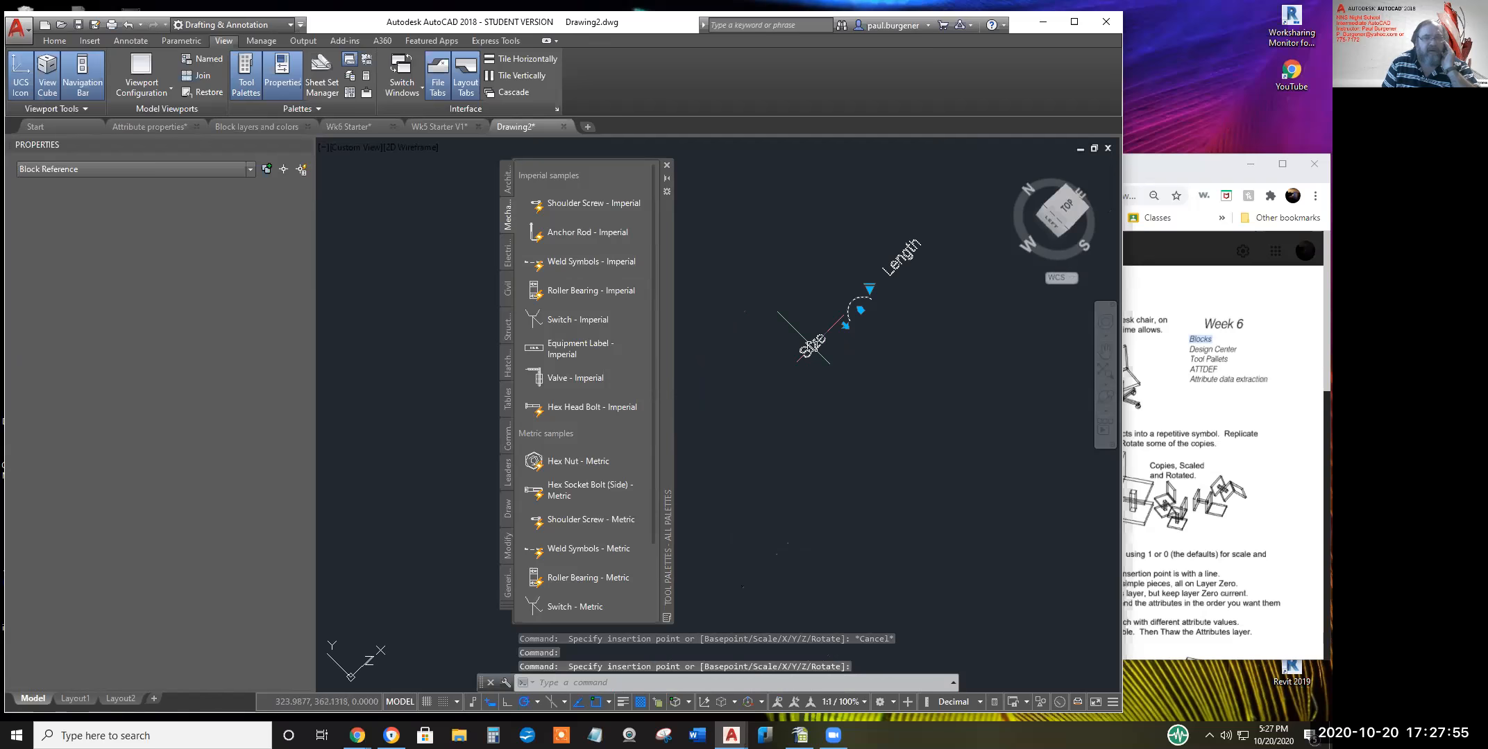
Switch the weld symbol's type from Backing to Fillet using its lookup grip
click(822, 350)
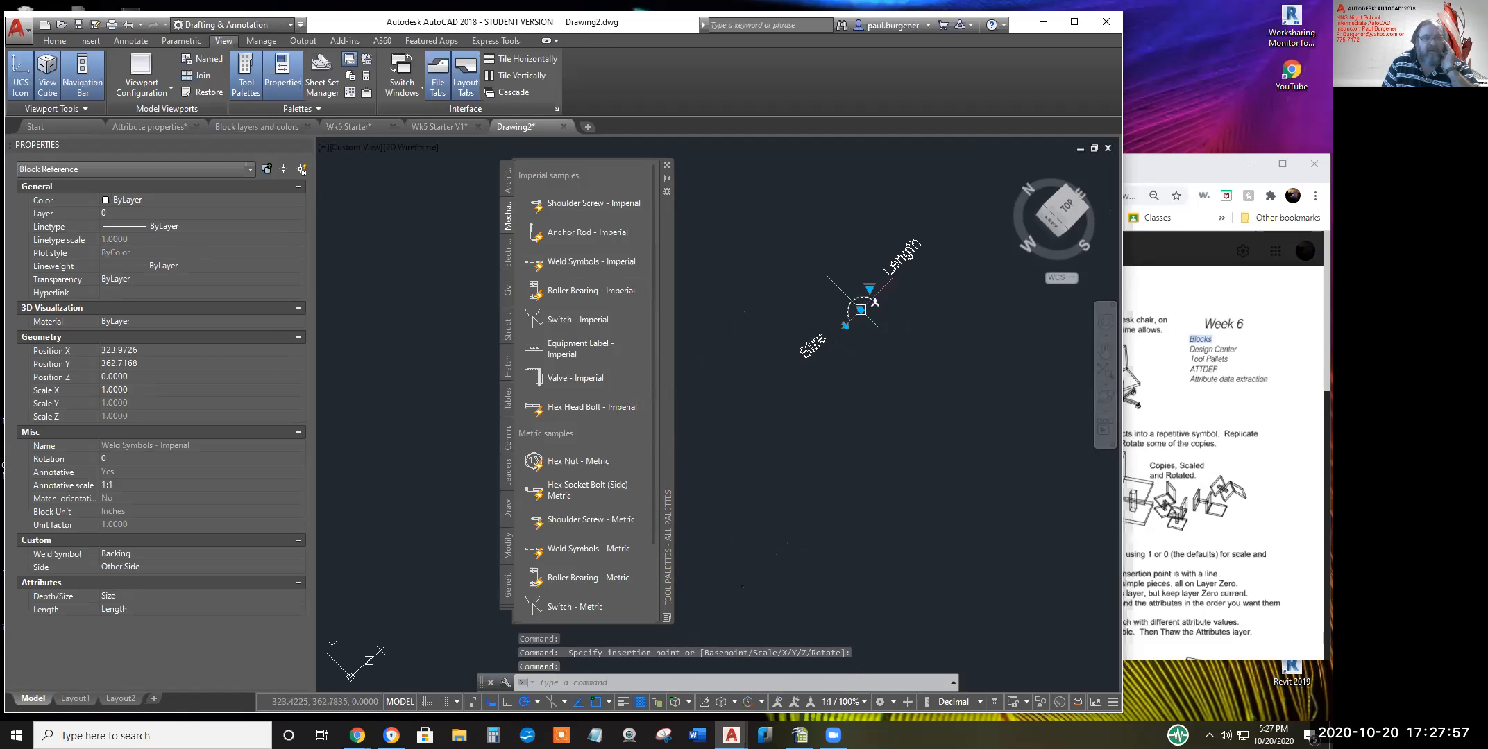
click(860, 309)
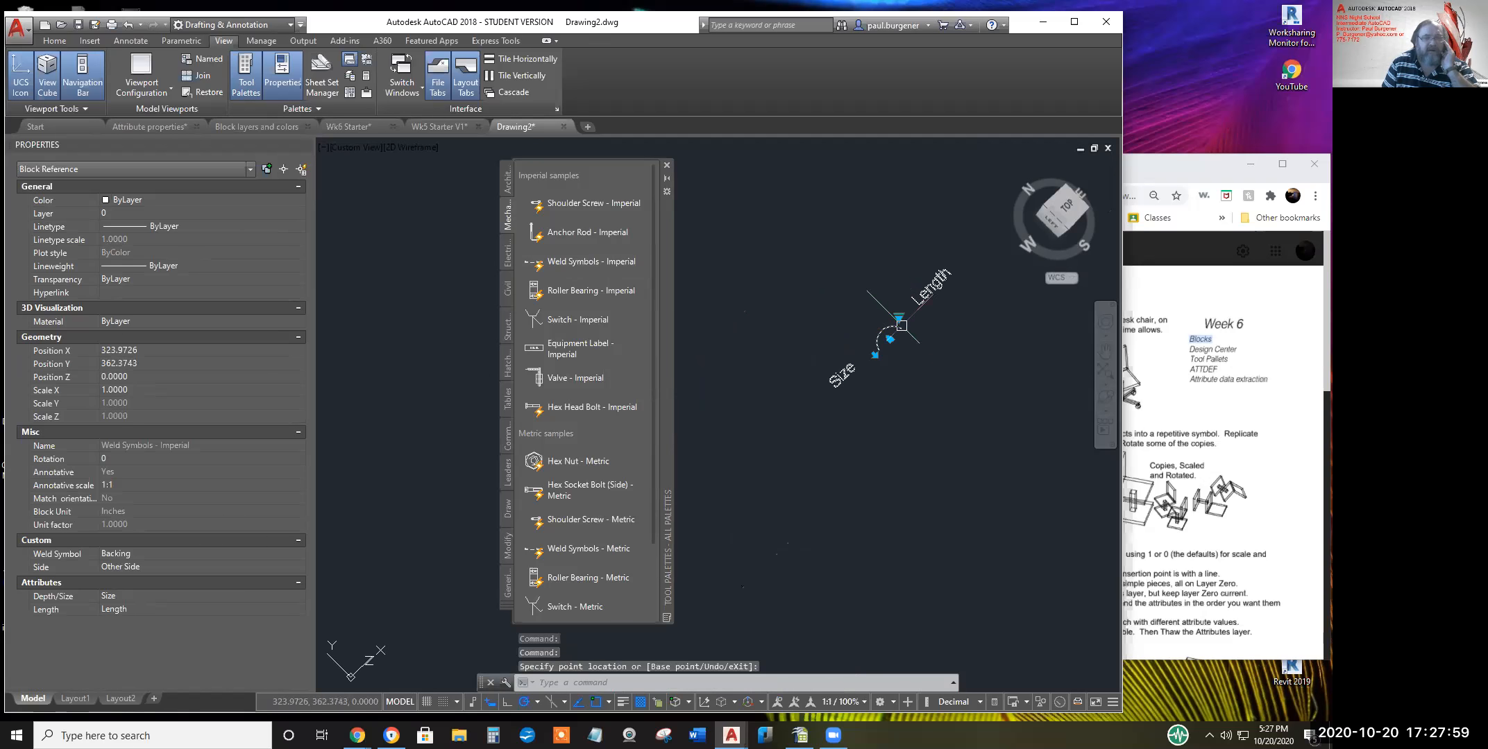
click(899, 318)
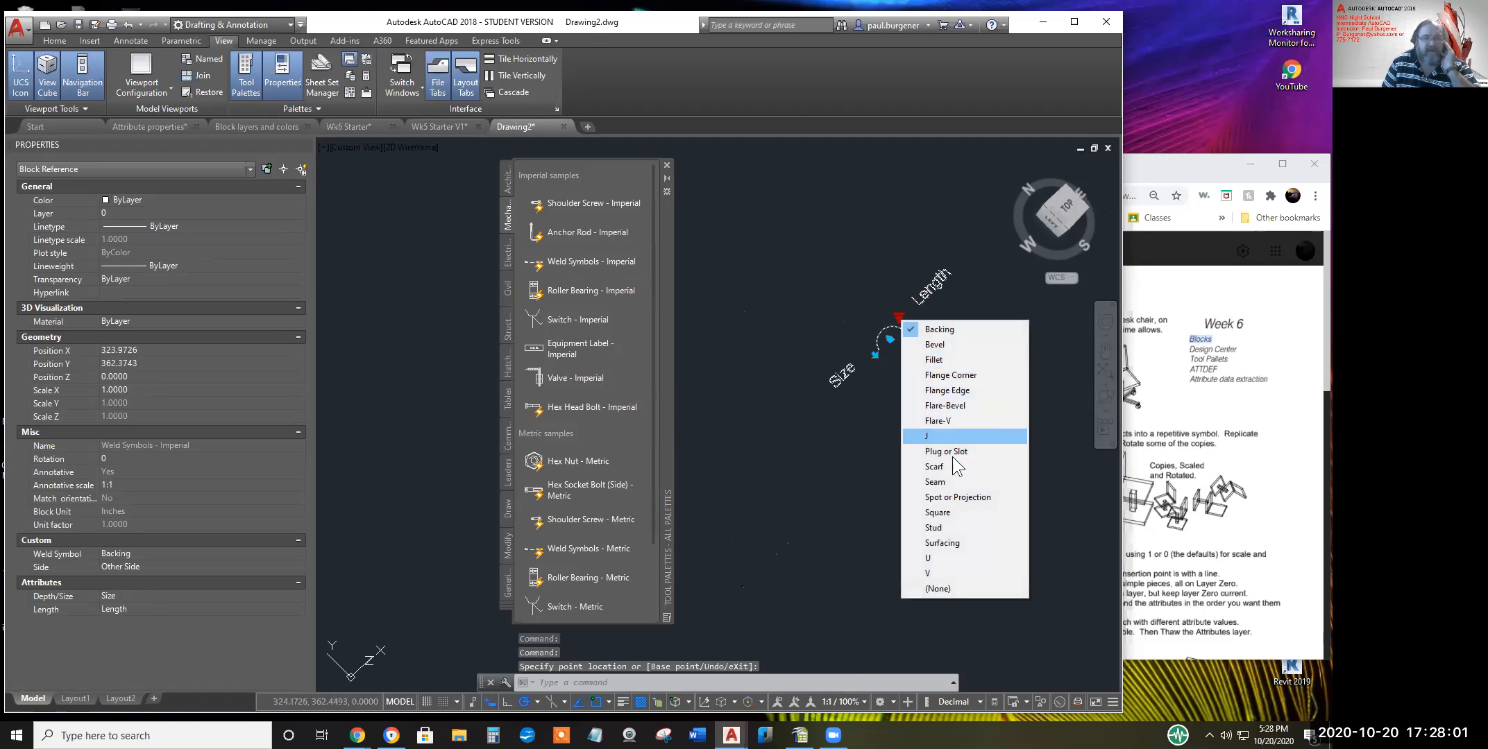
click(931, 360)
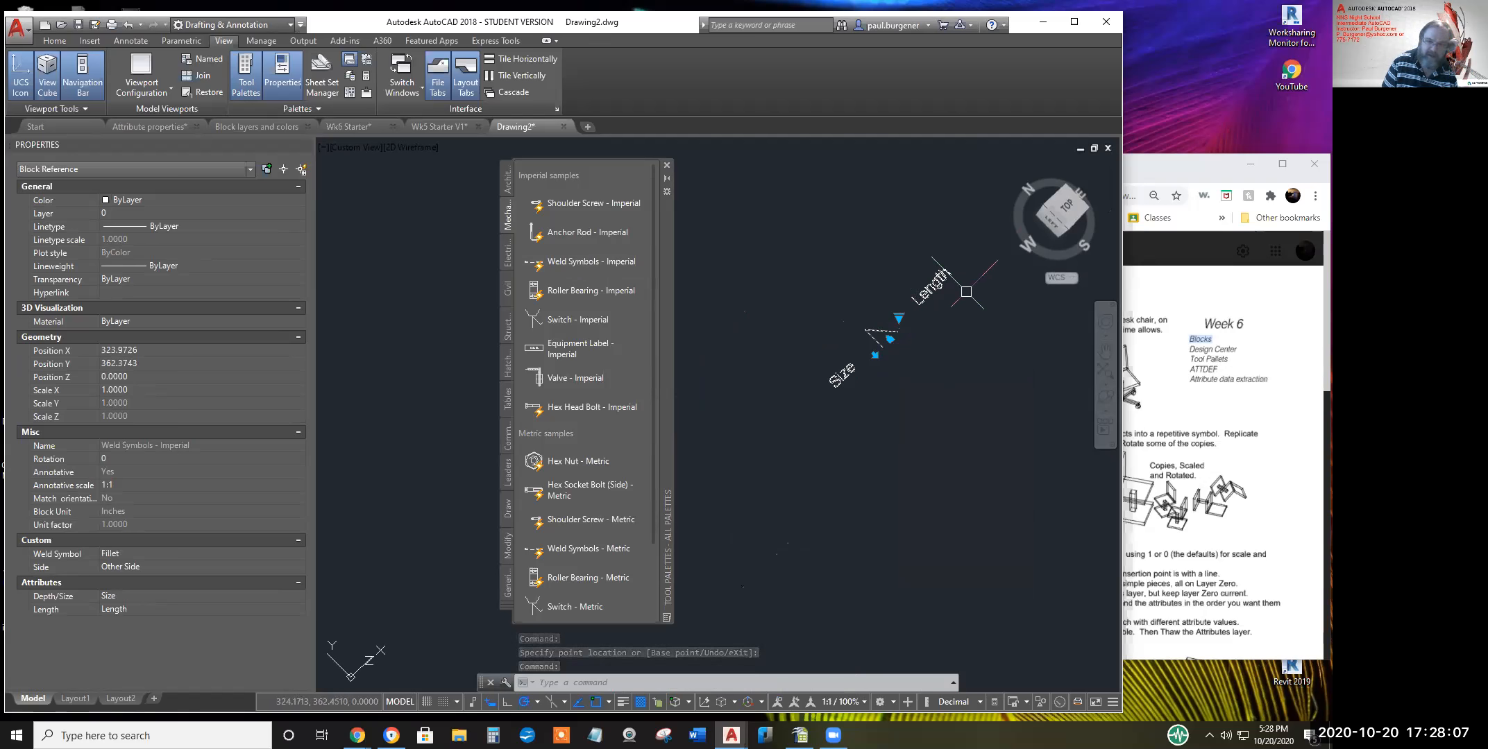
key(Escape)
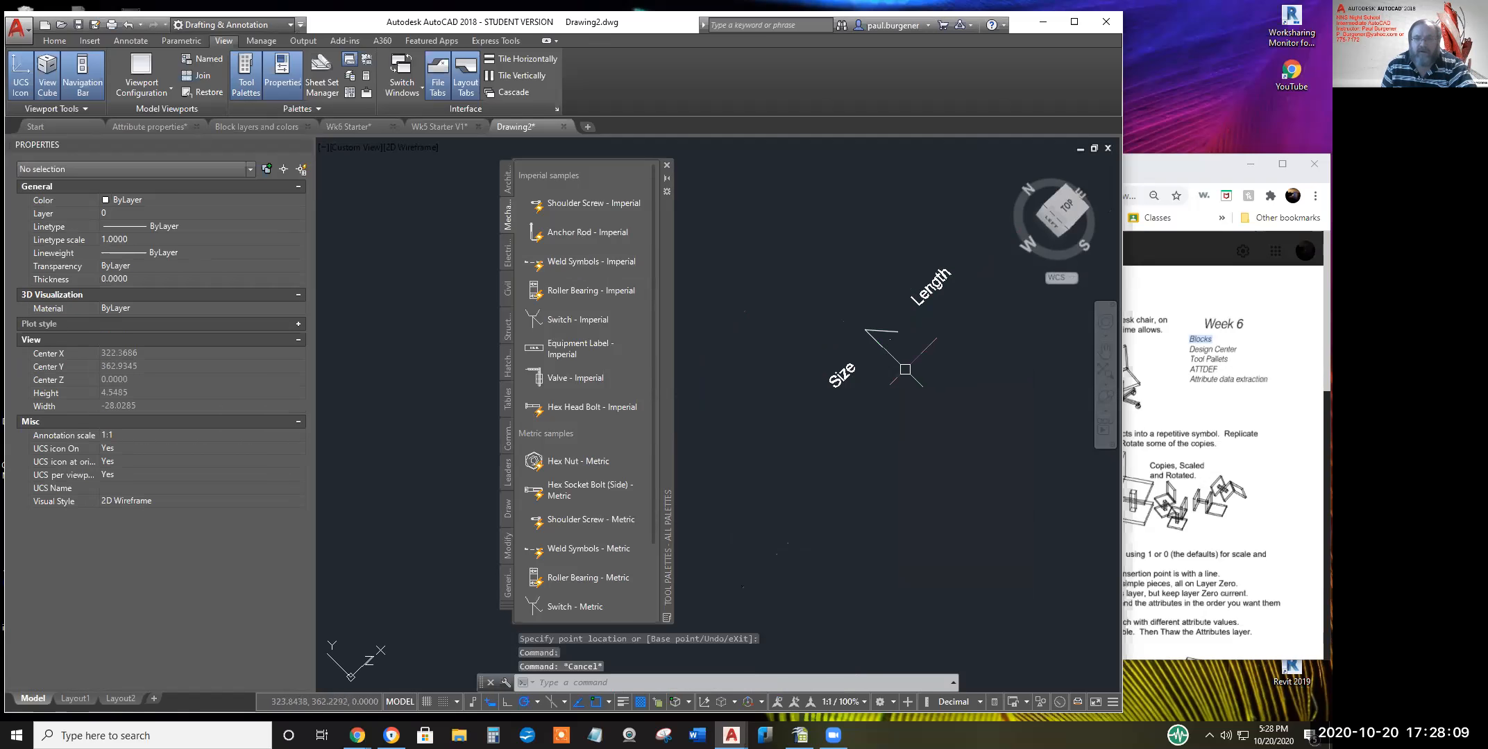
middle_drag(911, 370, 864, 403)
In the Enhanced Attribute Editor, set the weld's Depth/Size to 1/4 and Length to 6
click(794, 406)
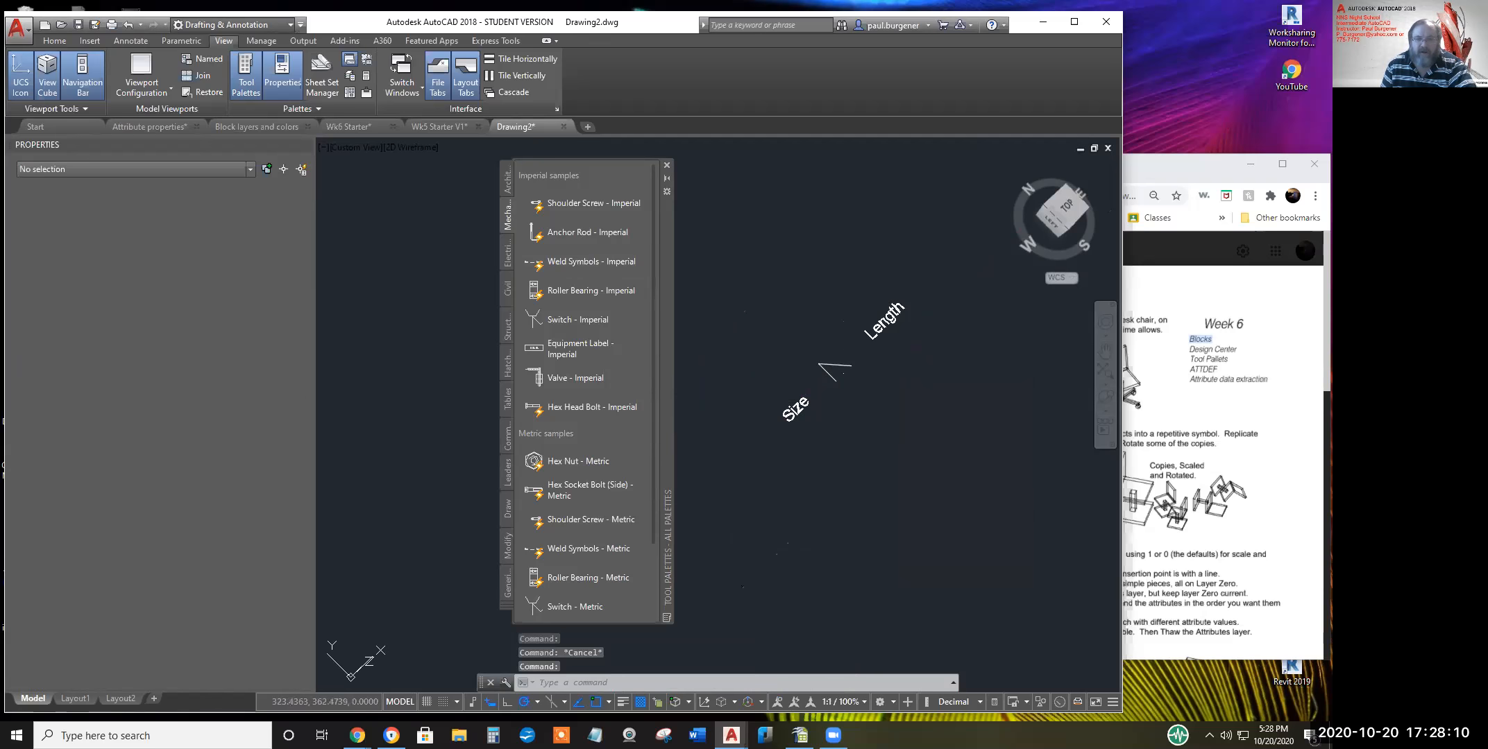
double_click(793, 415)
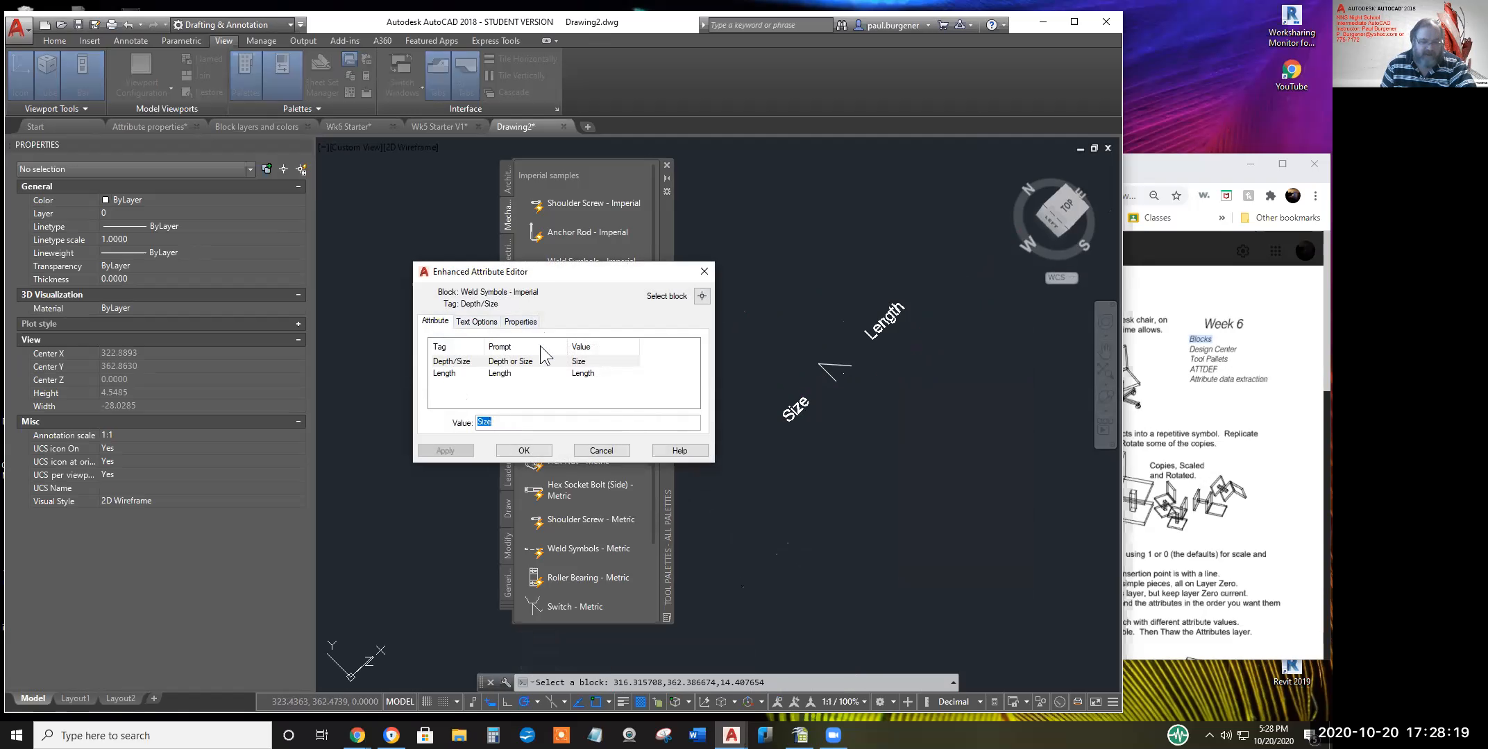
text(1/4)
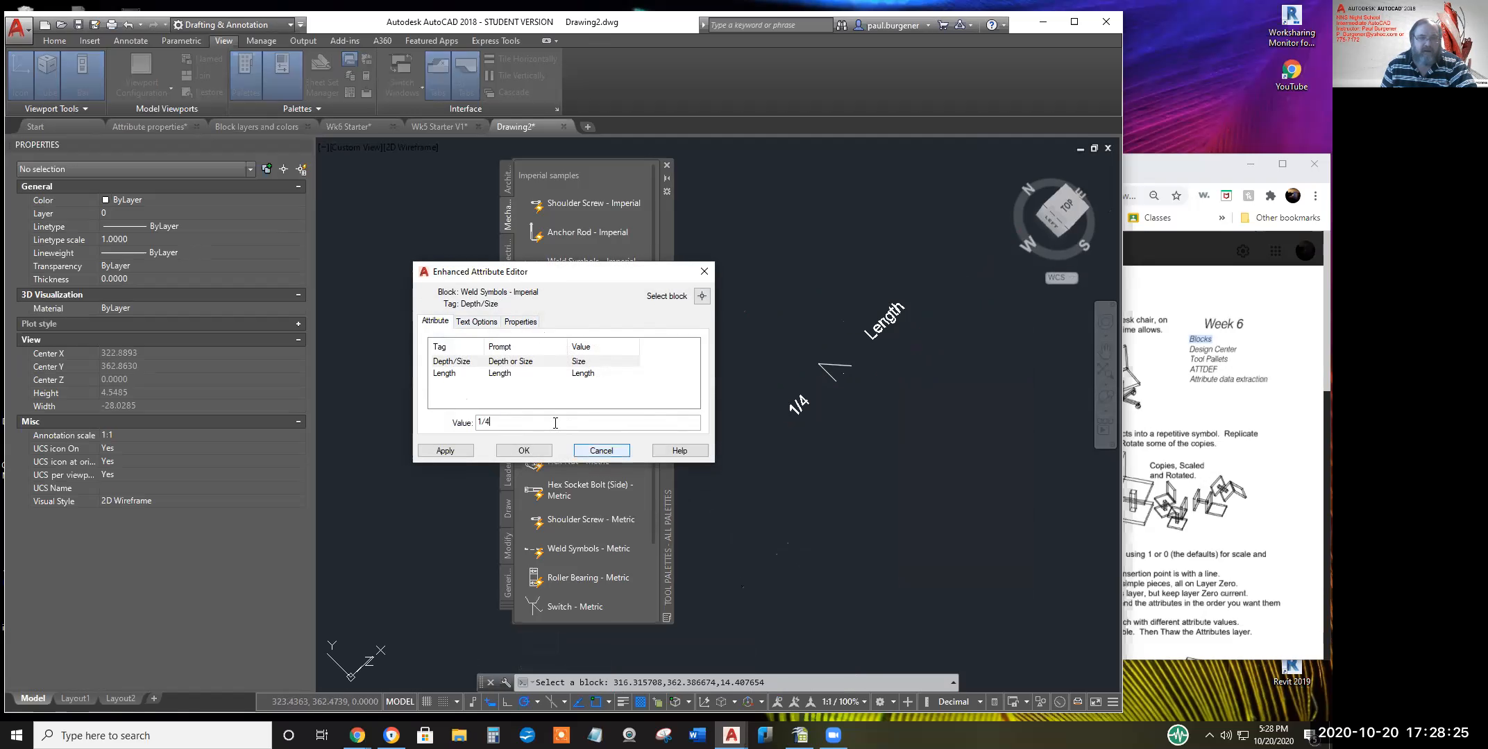
click(448, 451)
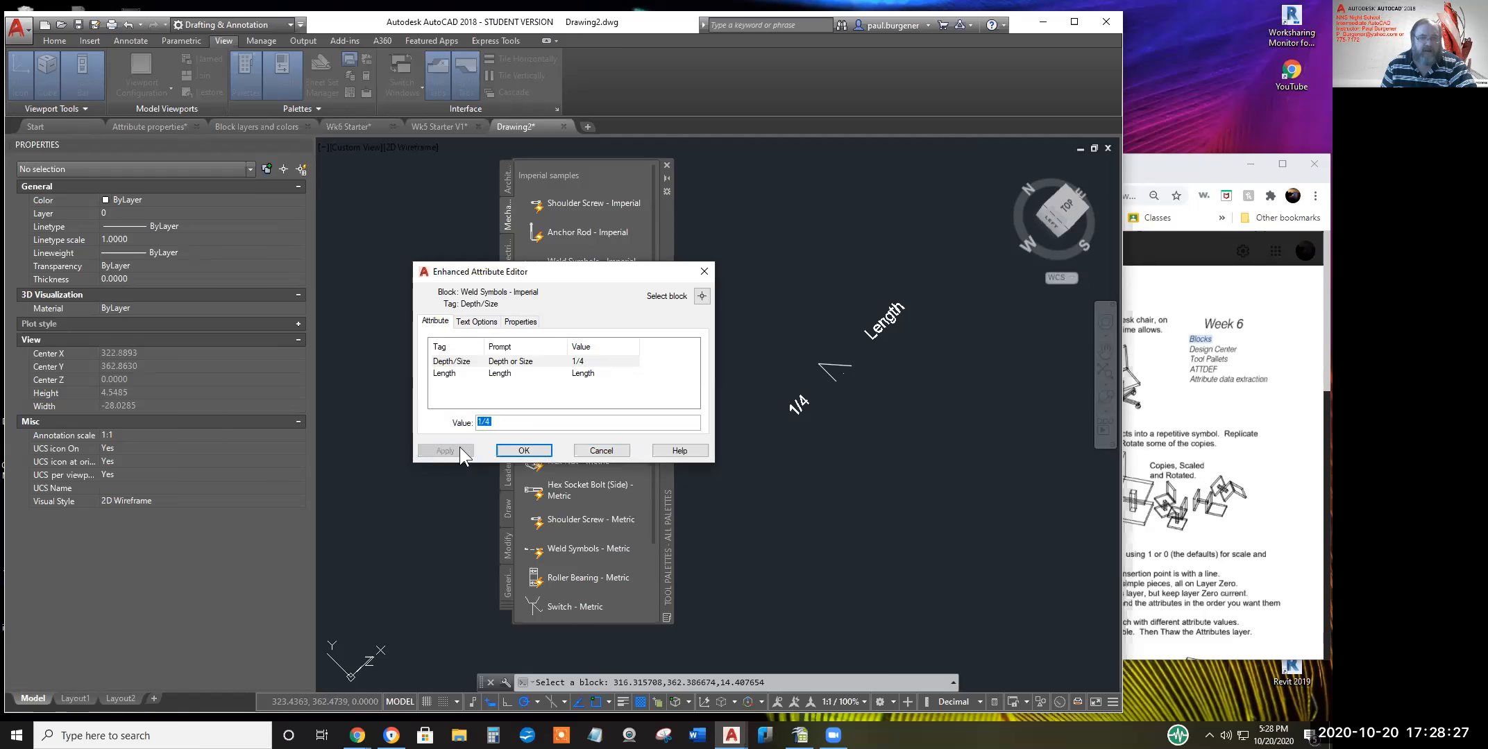
click(585, 373)
drag(501, 422, 449, 424)
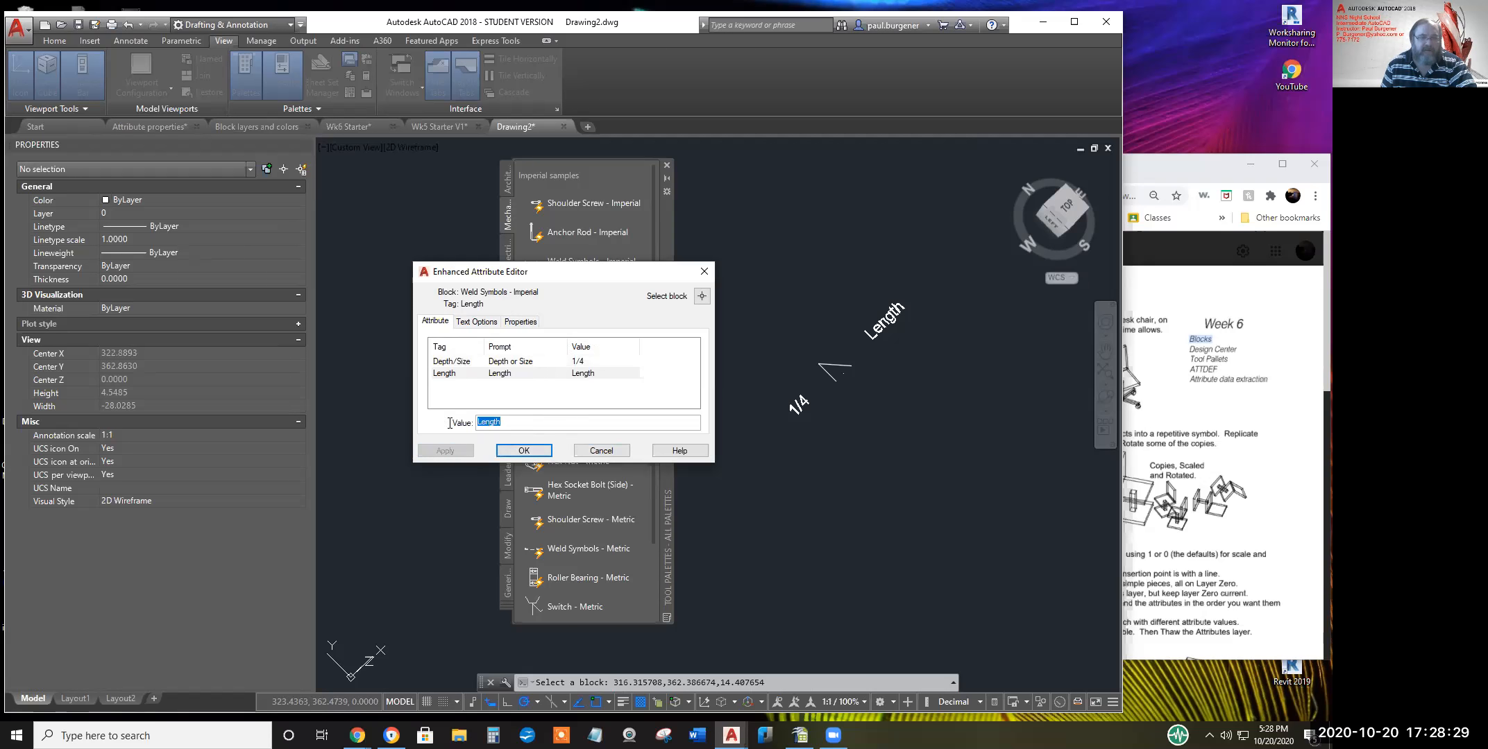
text(6)
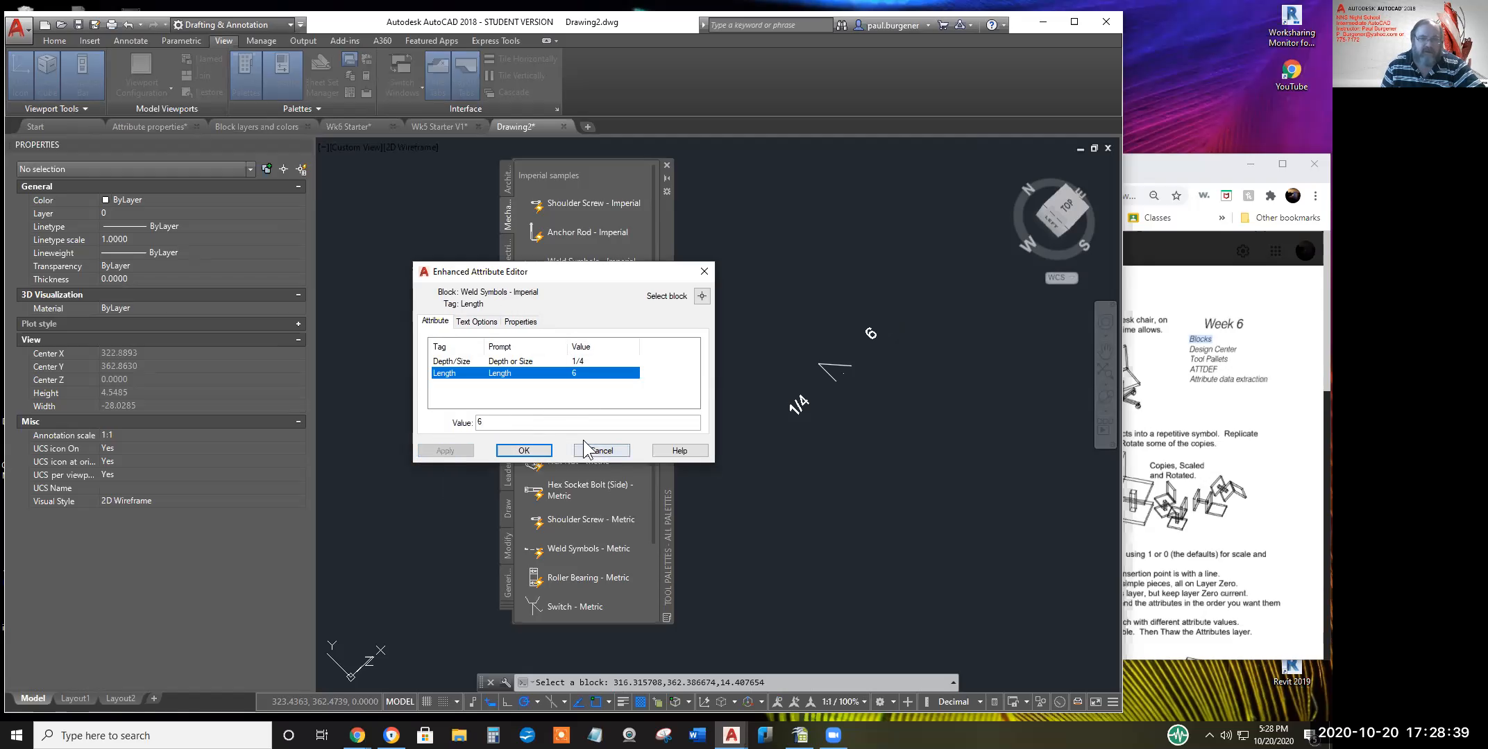
click(519, 322)
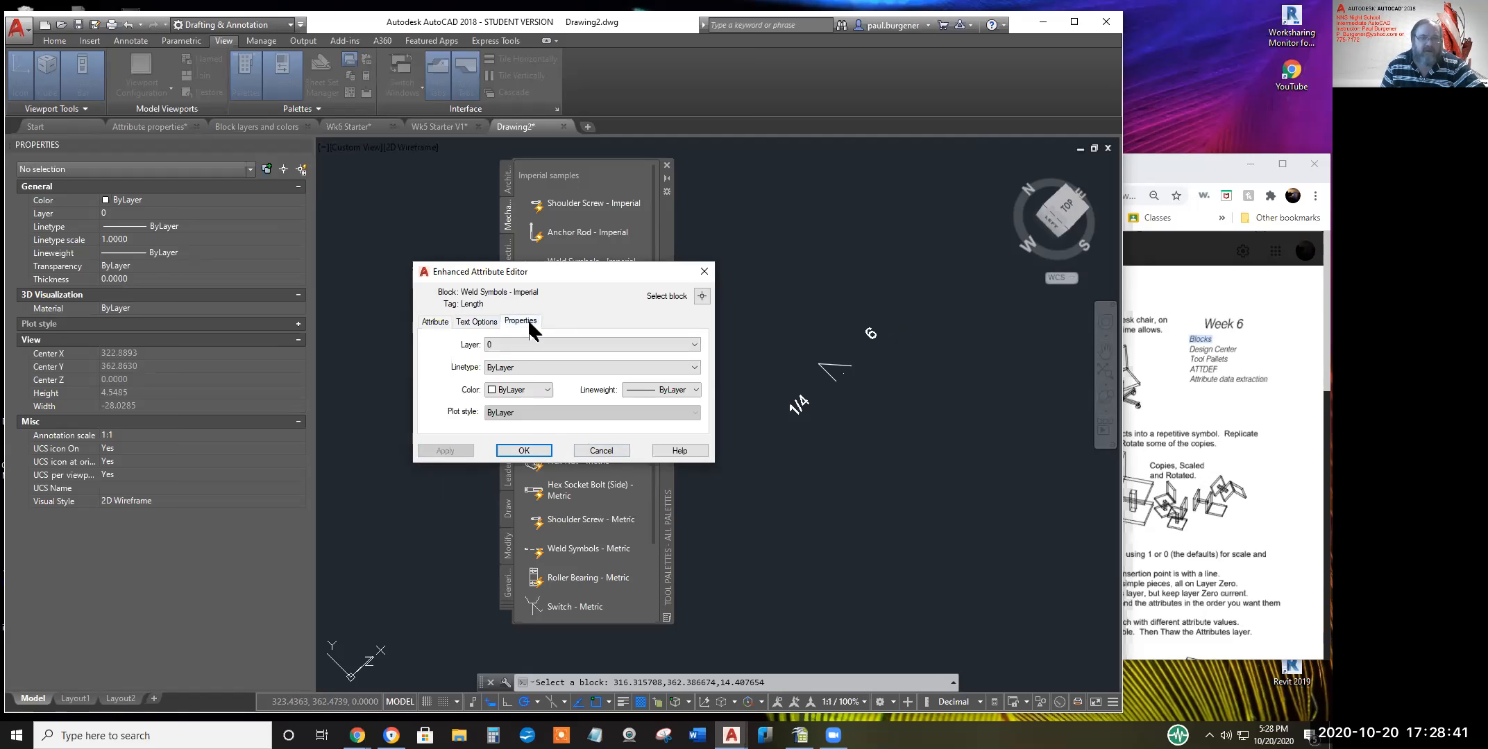
click(478, 322)
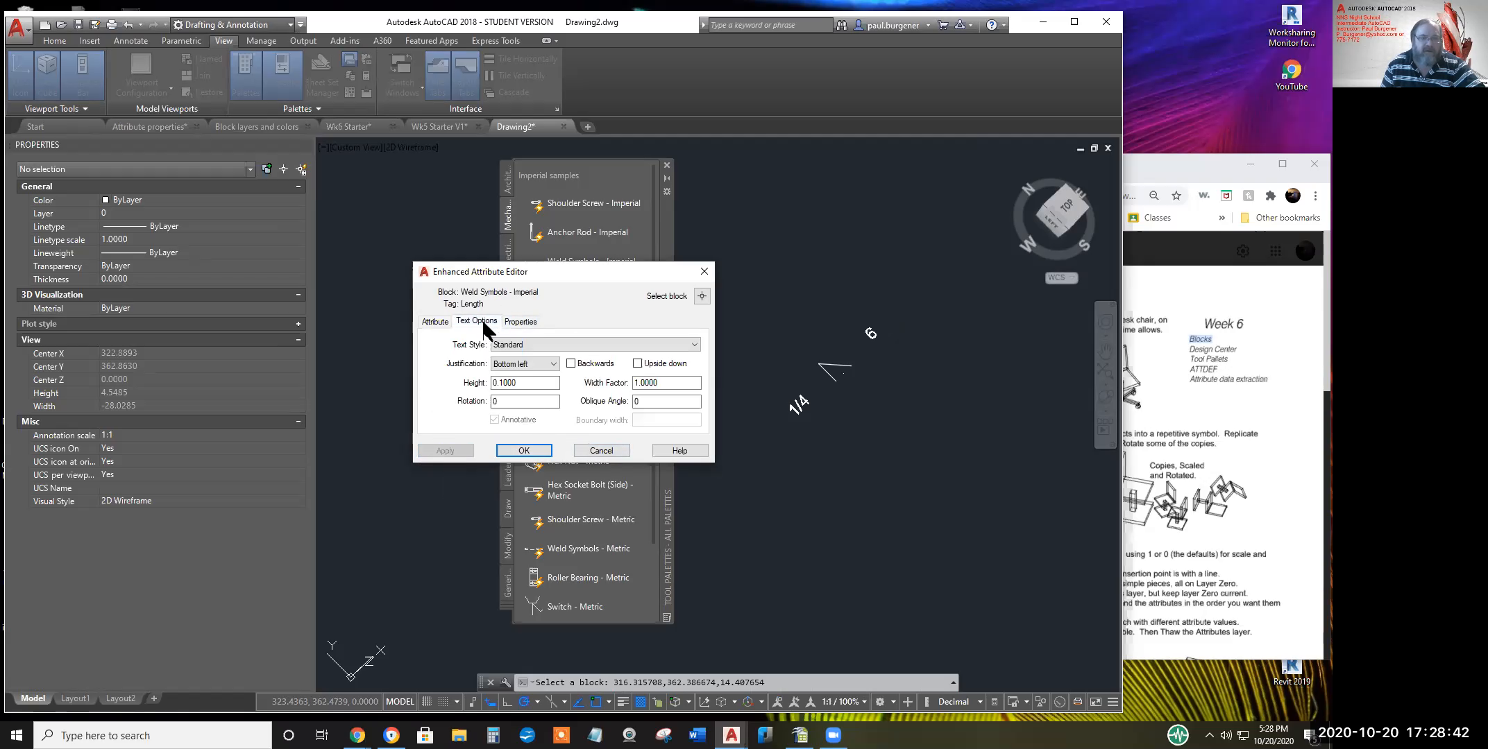
click(601, 451)
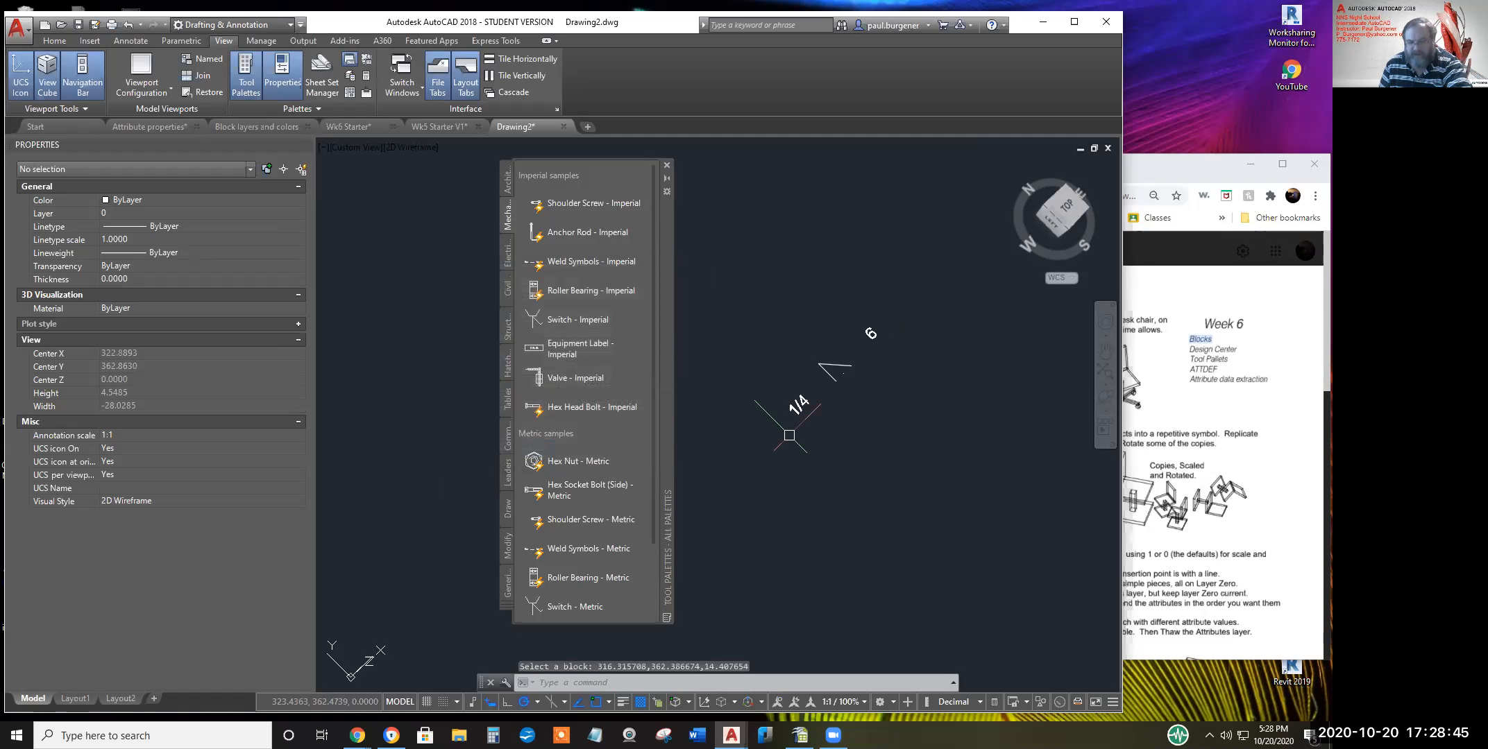
Draw a two-segment leader line out from the weld symbol
text(l)
key(Return)
click(794, 419)
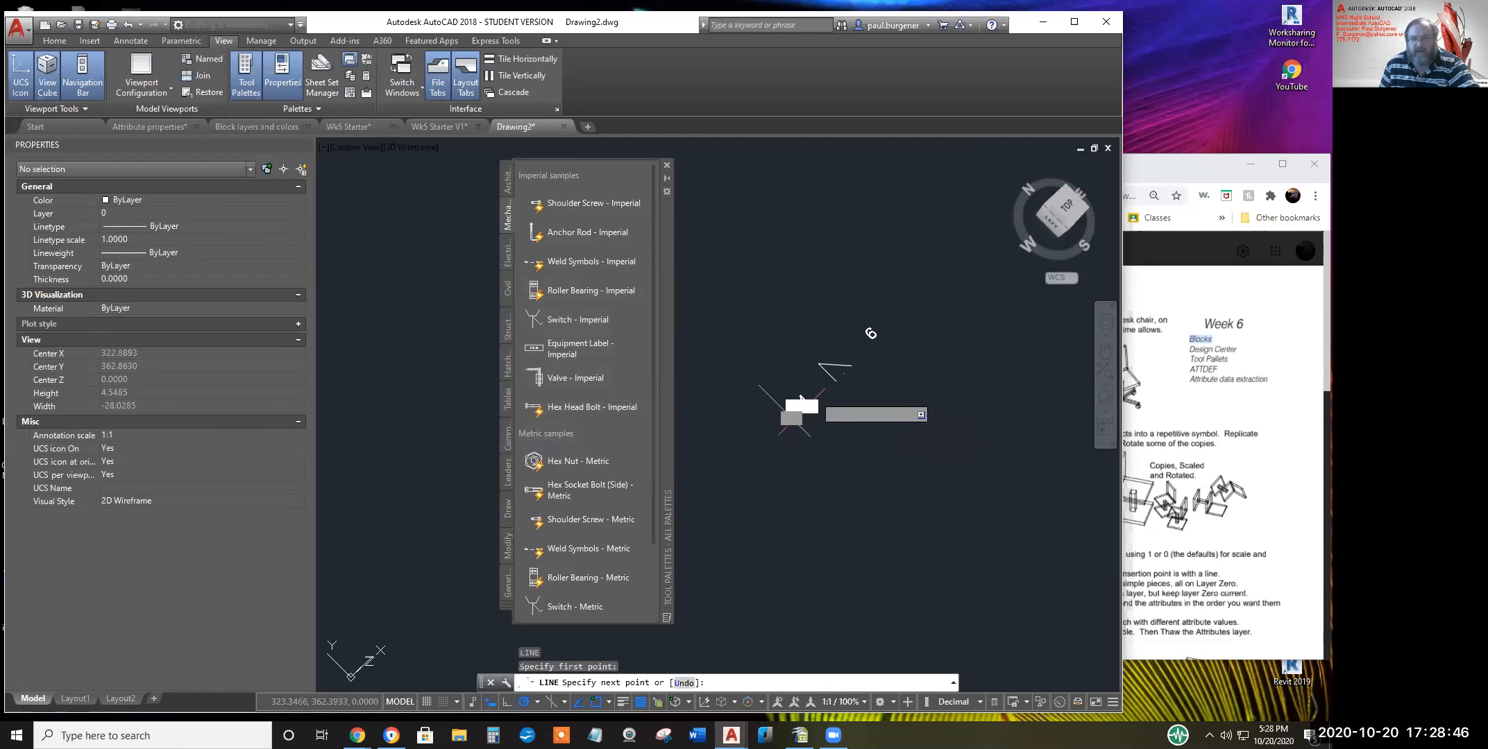
click(895, 317)
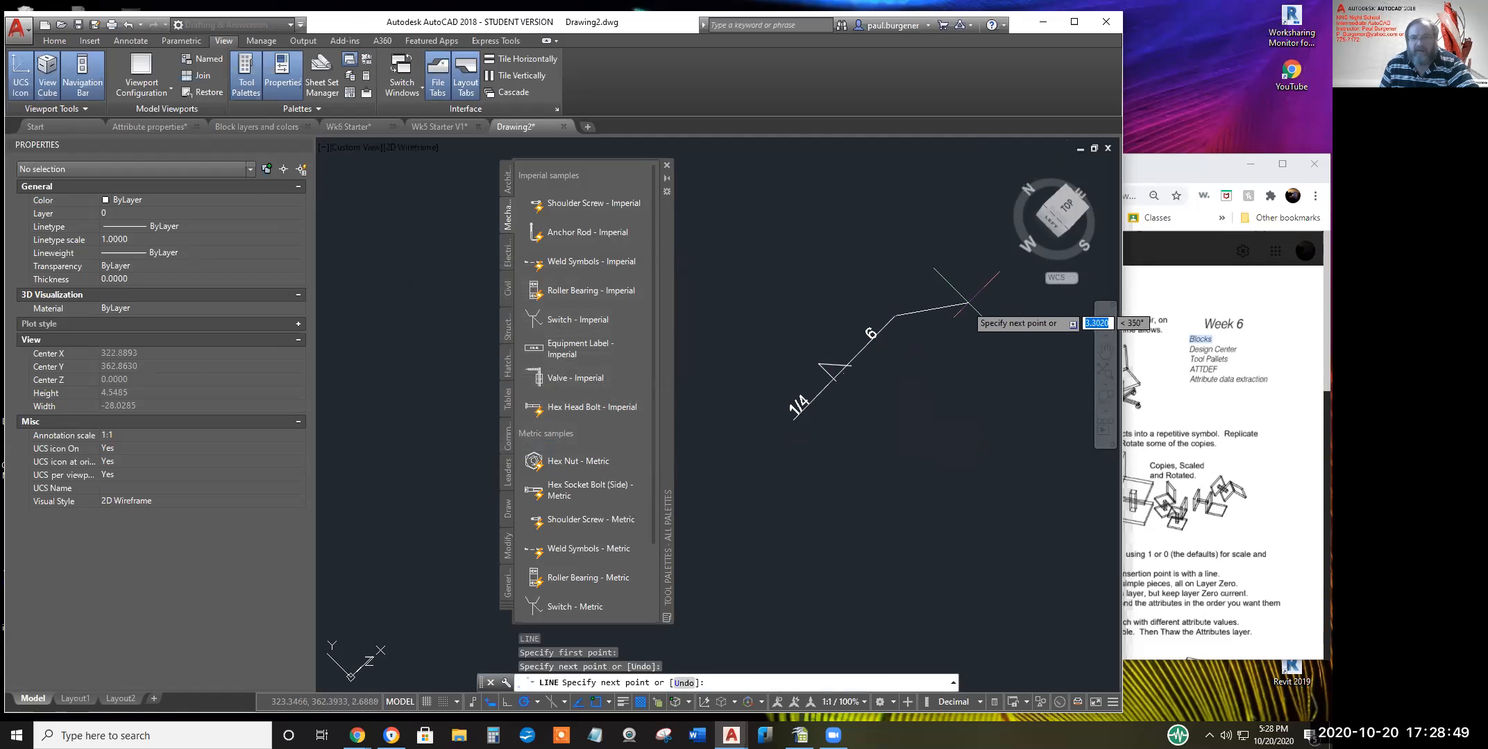
click(966, 331)
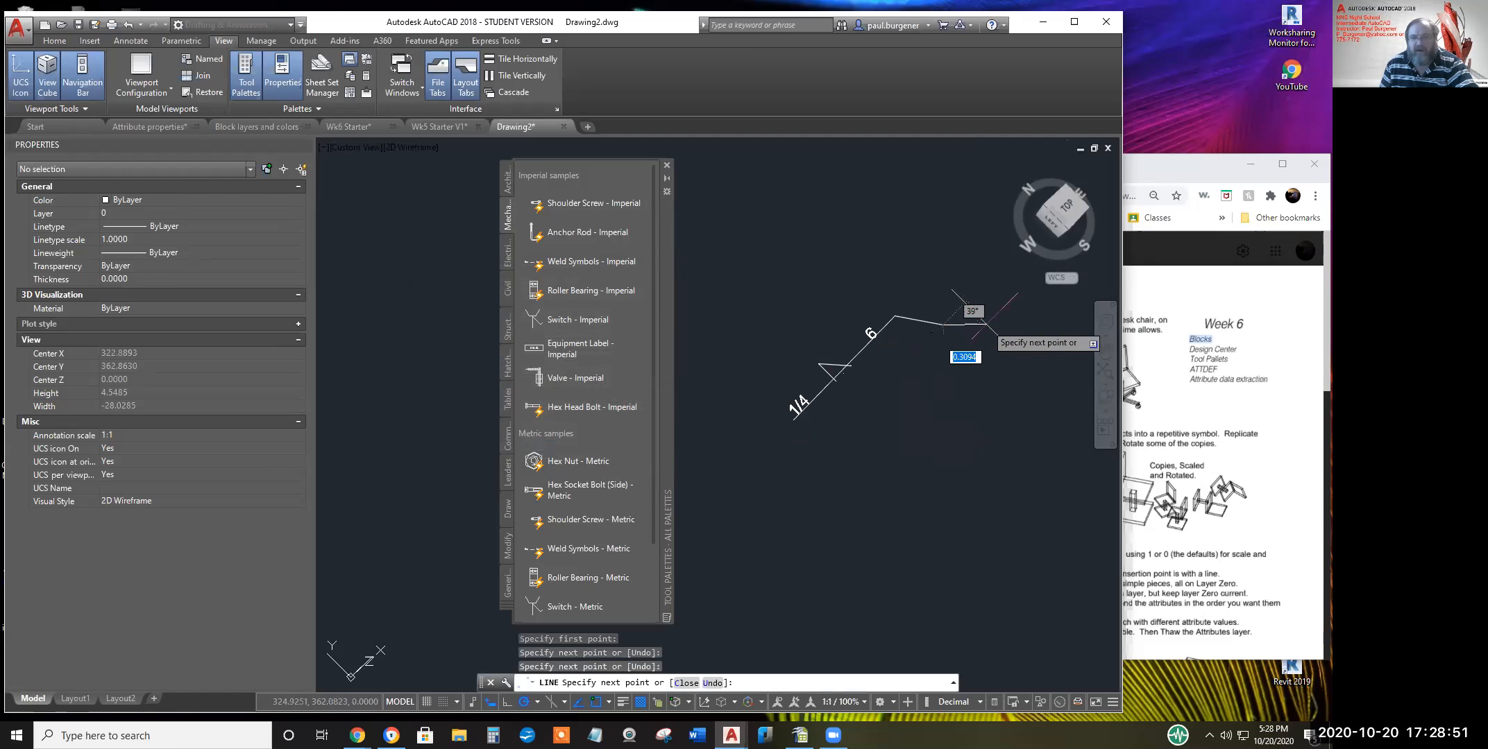
scroll(962, 333, up, 4)
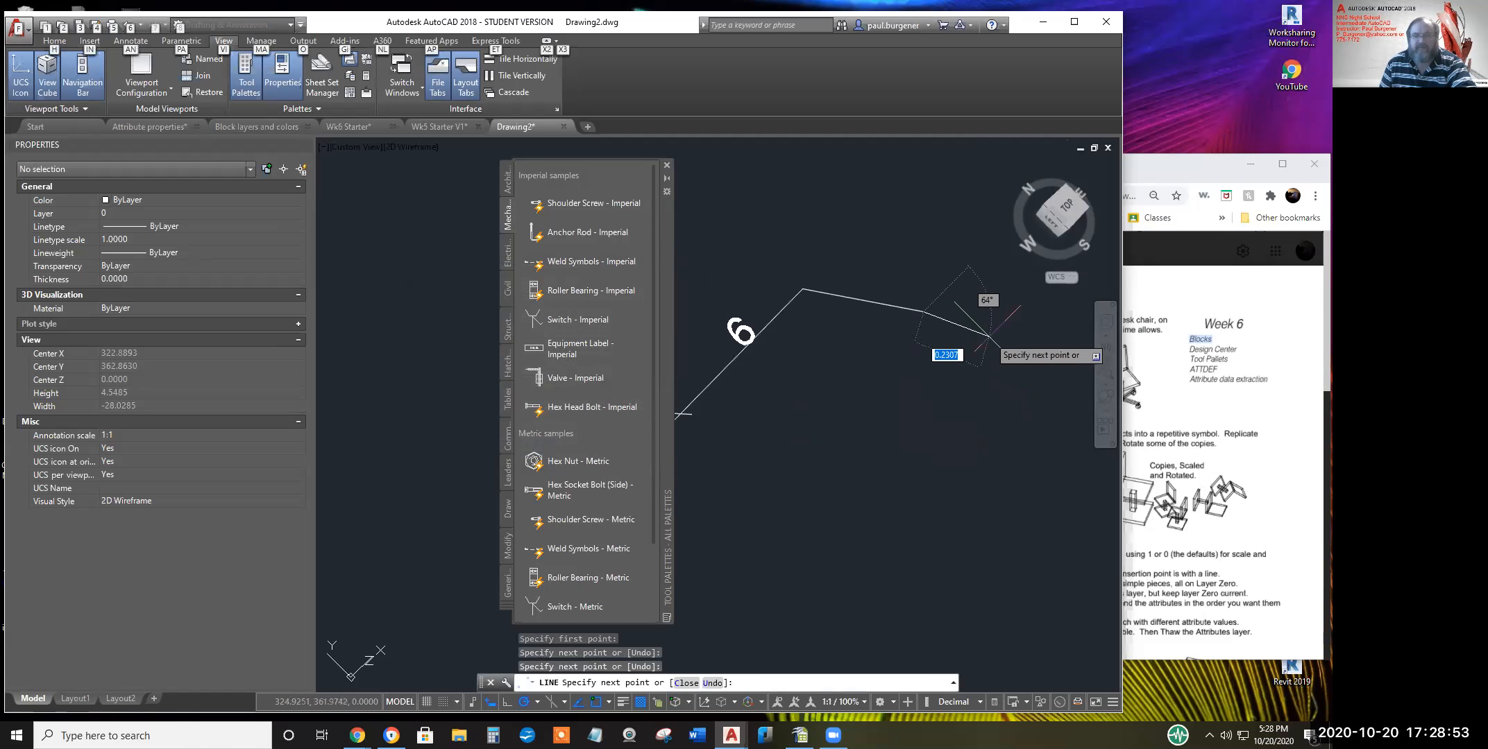
key(Escape)
key(Escape)
Fill a triangular arrowhead at the leader's end with SOLID
text(s)
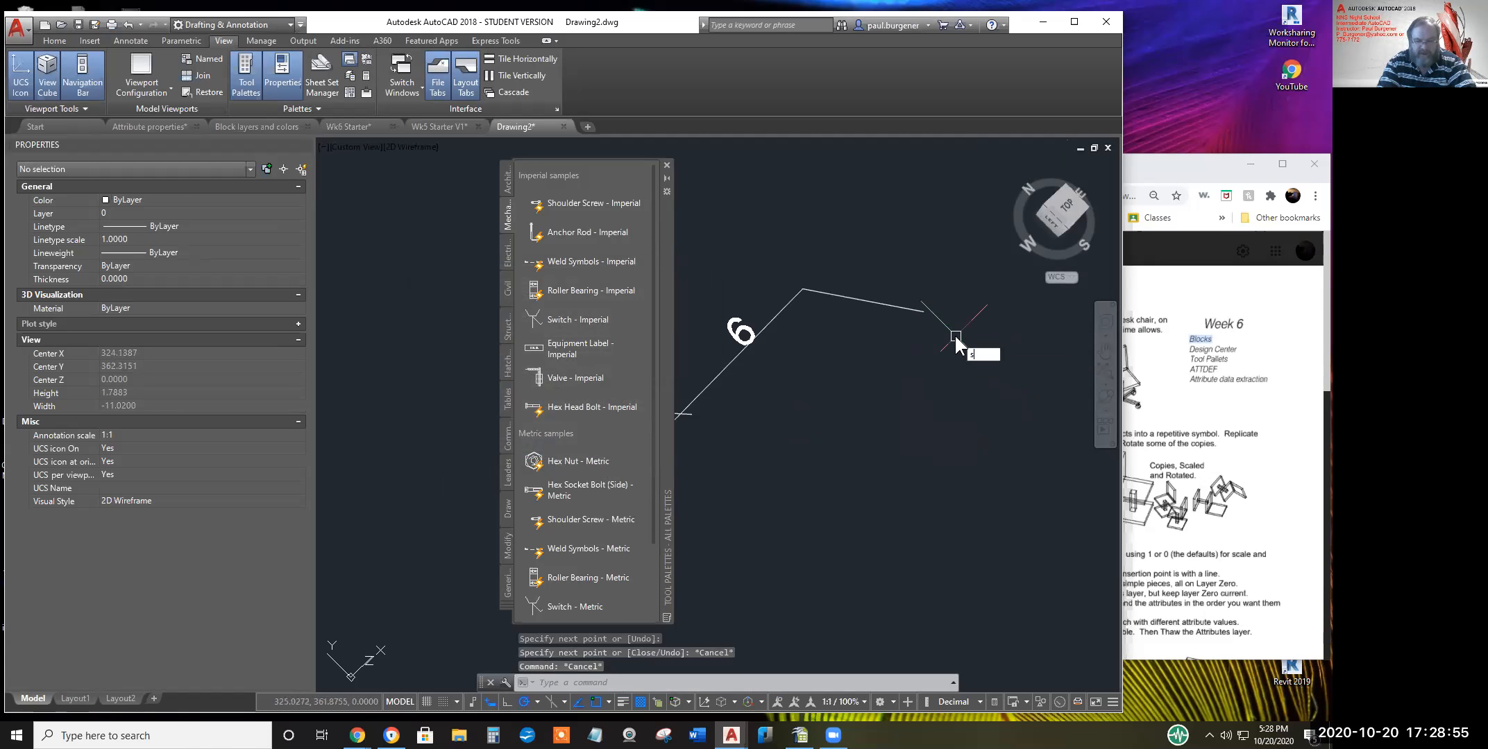
text(olid)
key(Return)
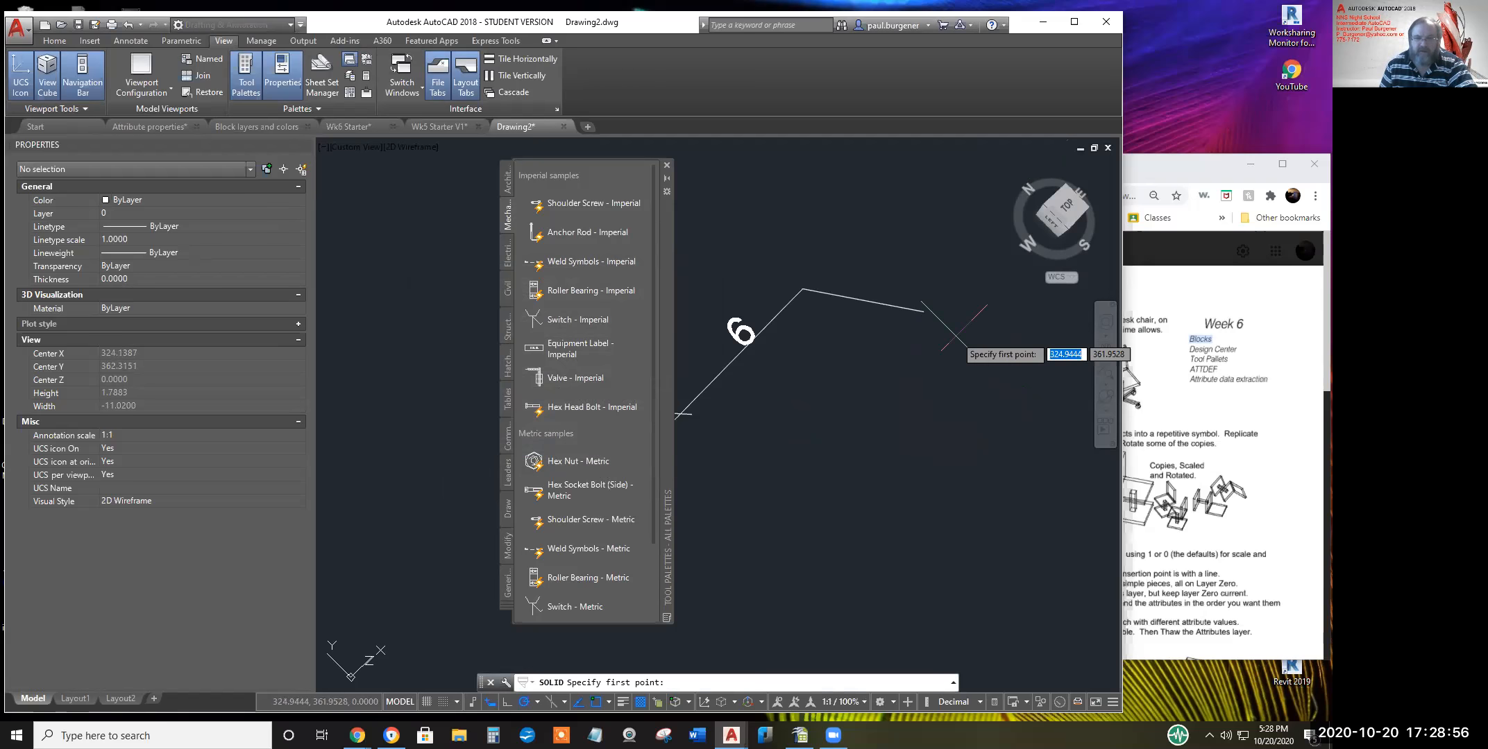
click(921, 310)
click(872, 281)
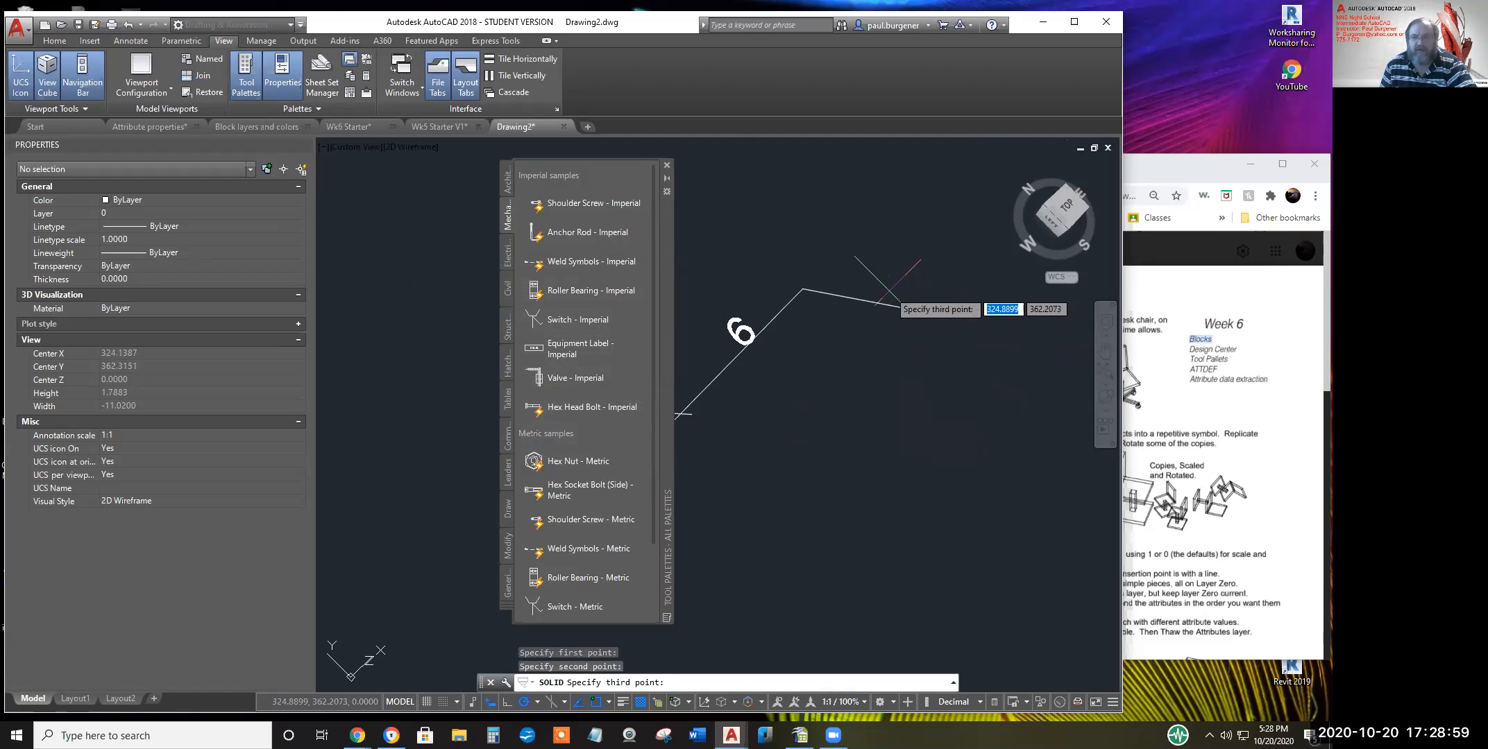
click(883, 313)
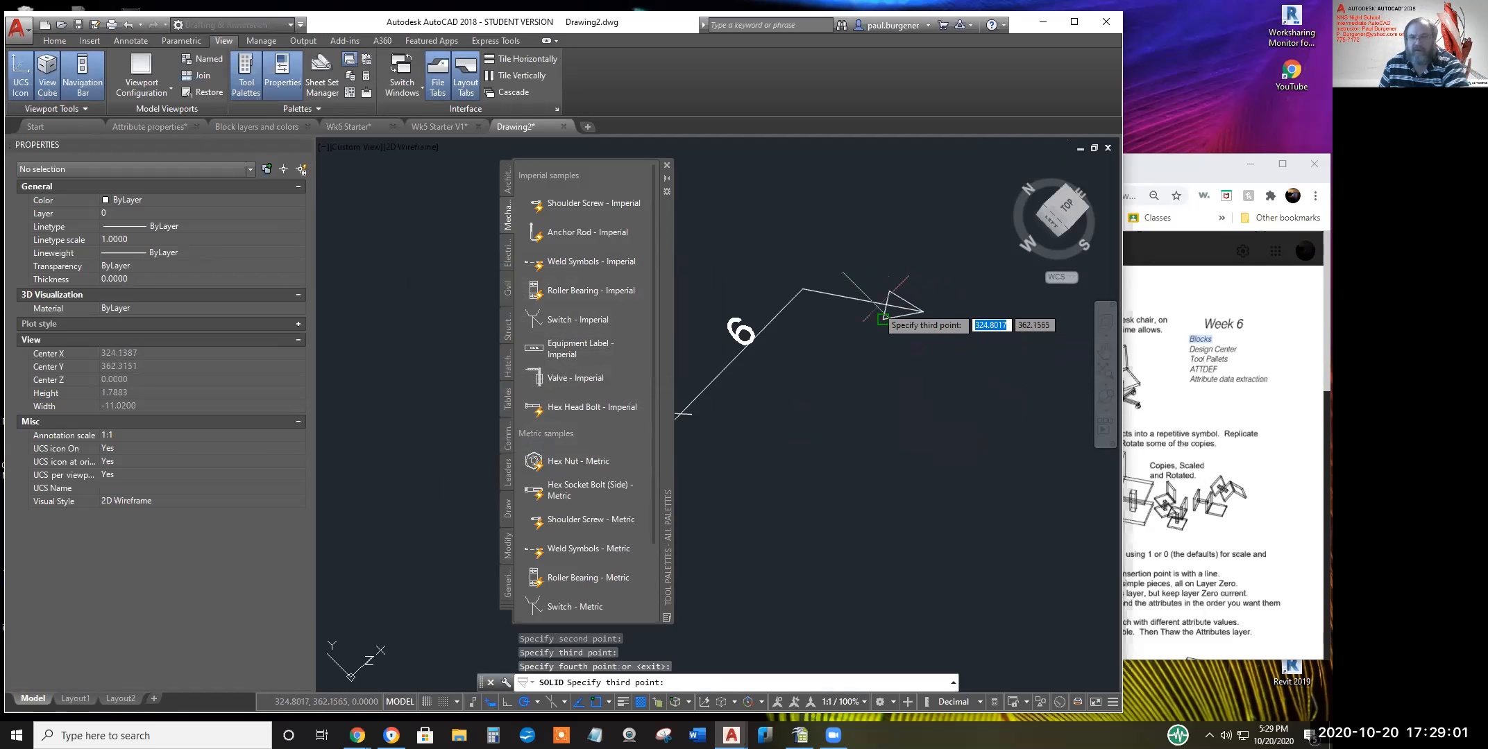
click(882, 318)
middle_drag(821, 354, 913, 342)
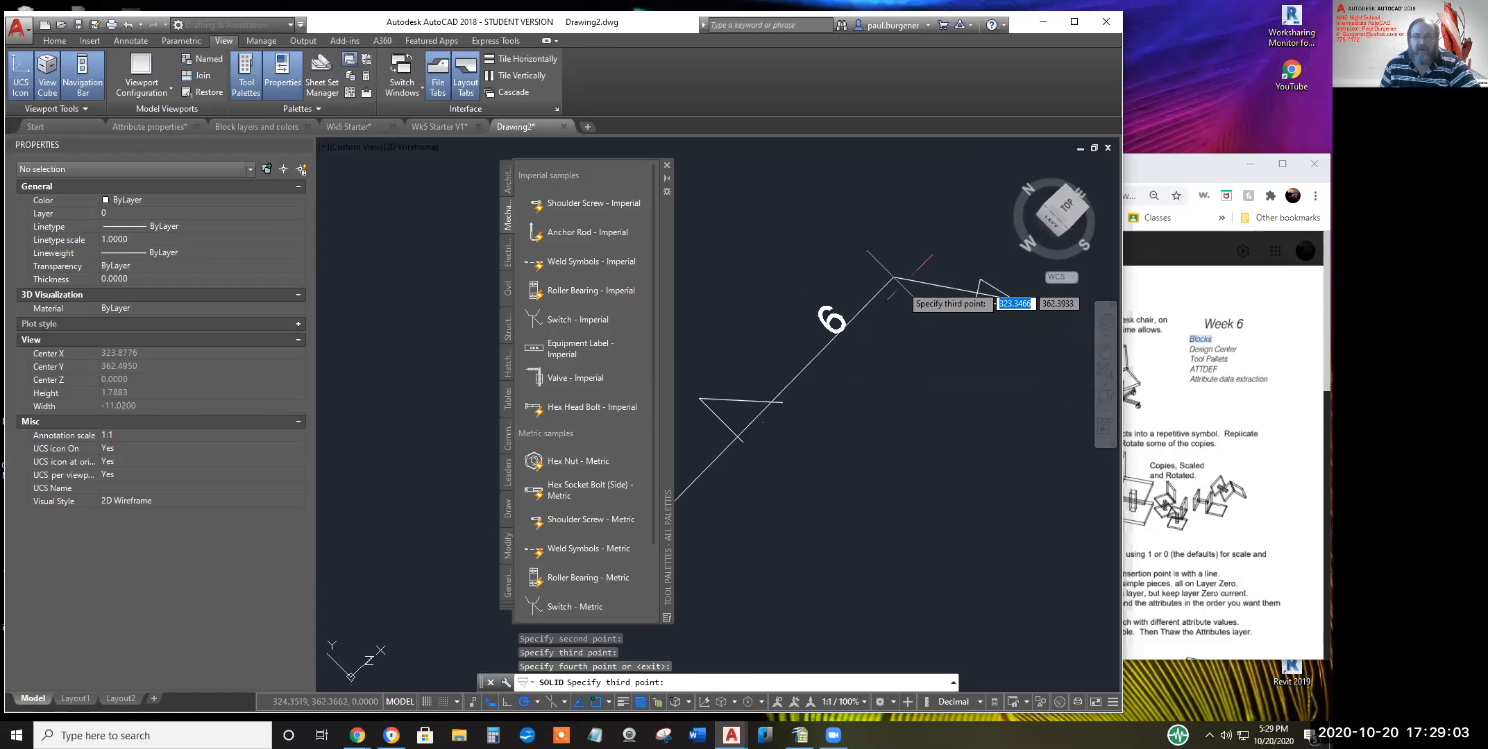
text(l)
key(Return)
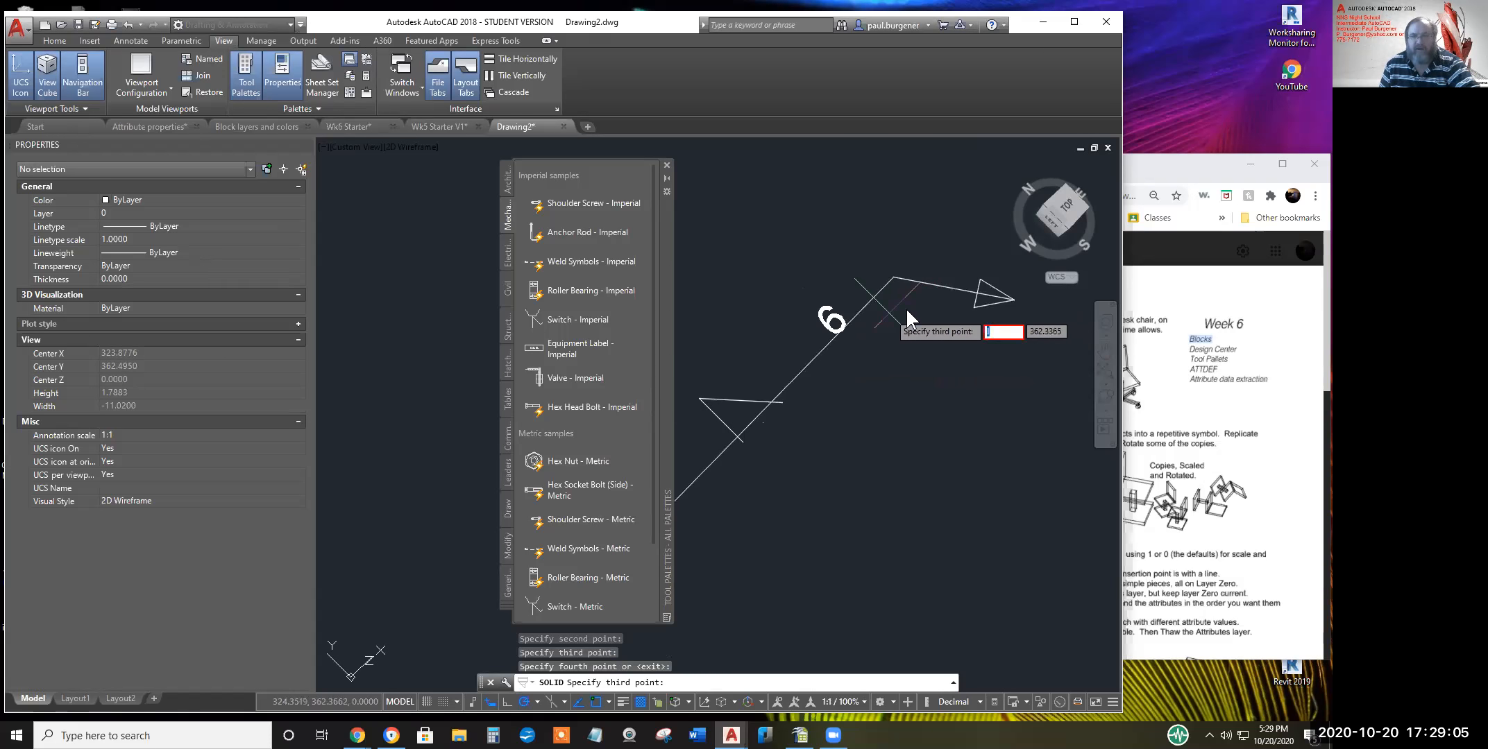
key(Escape)
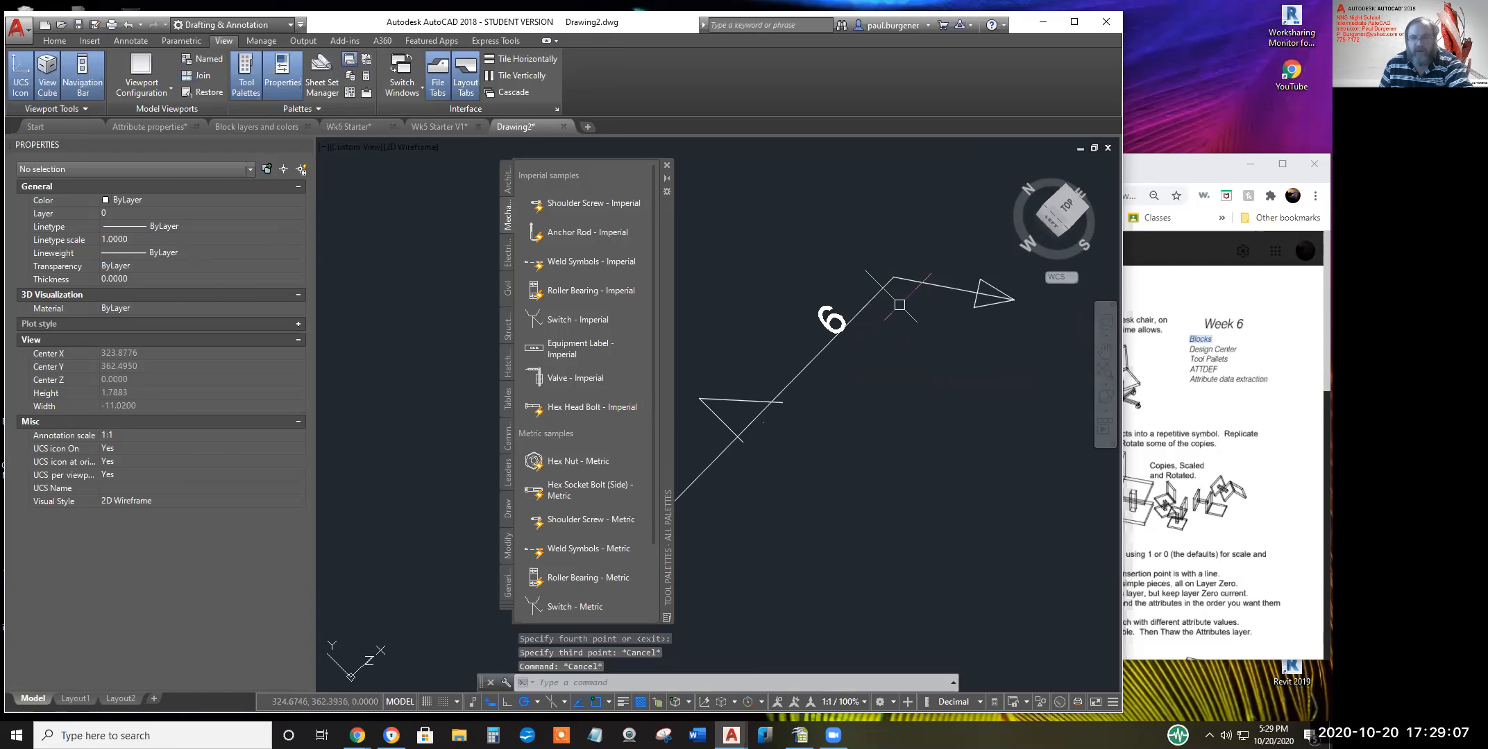
Draw the weld flag as three line segments from the leader endpoint
text(l)
key(Return)
click(893, 277)
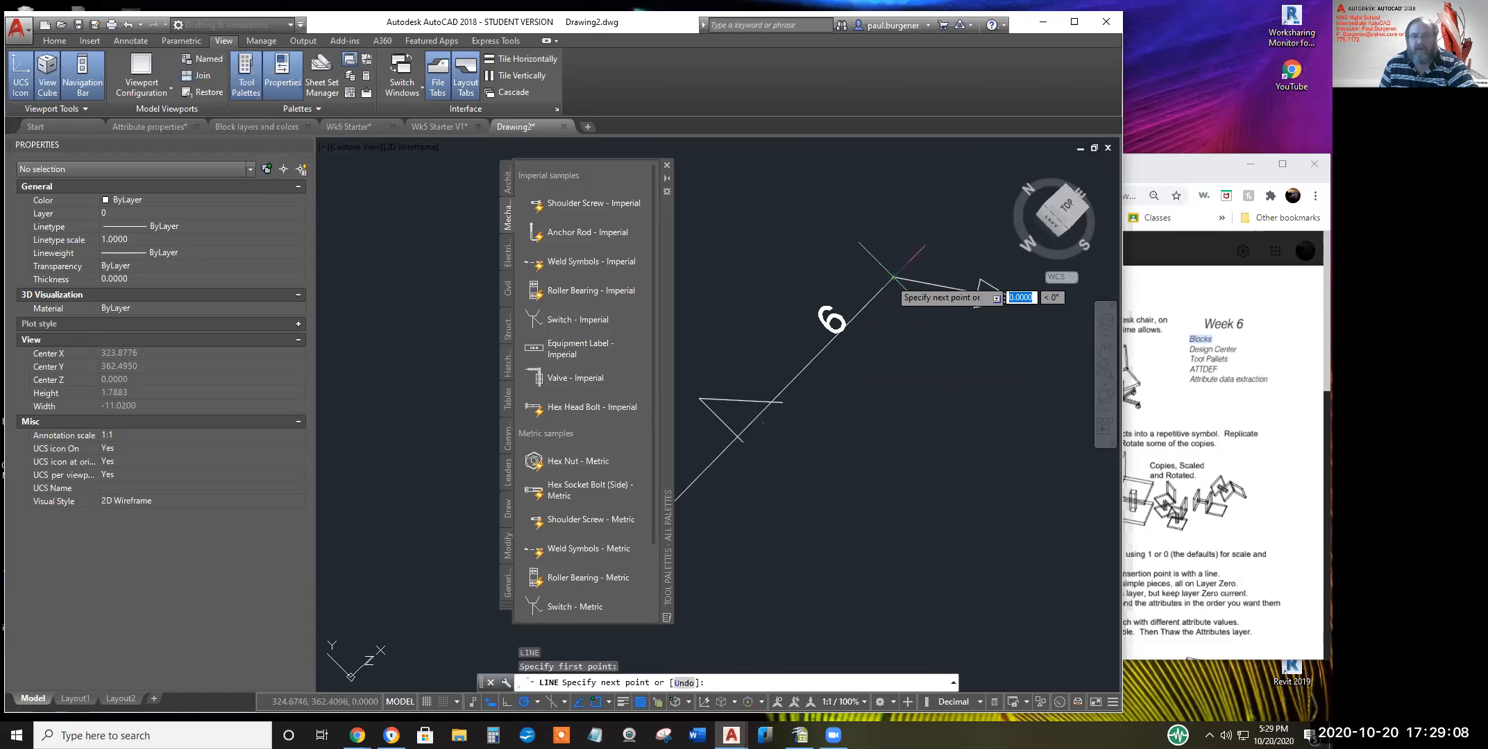
click(819, 203)
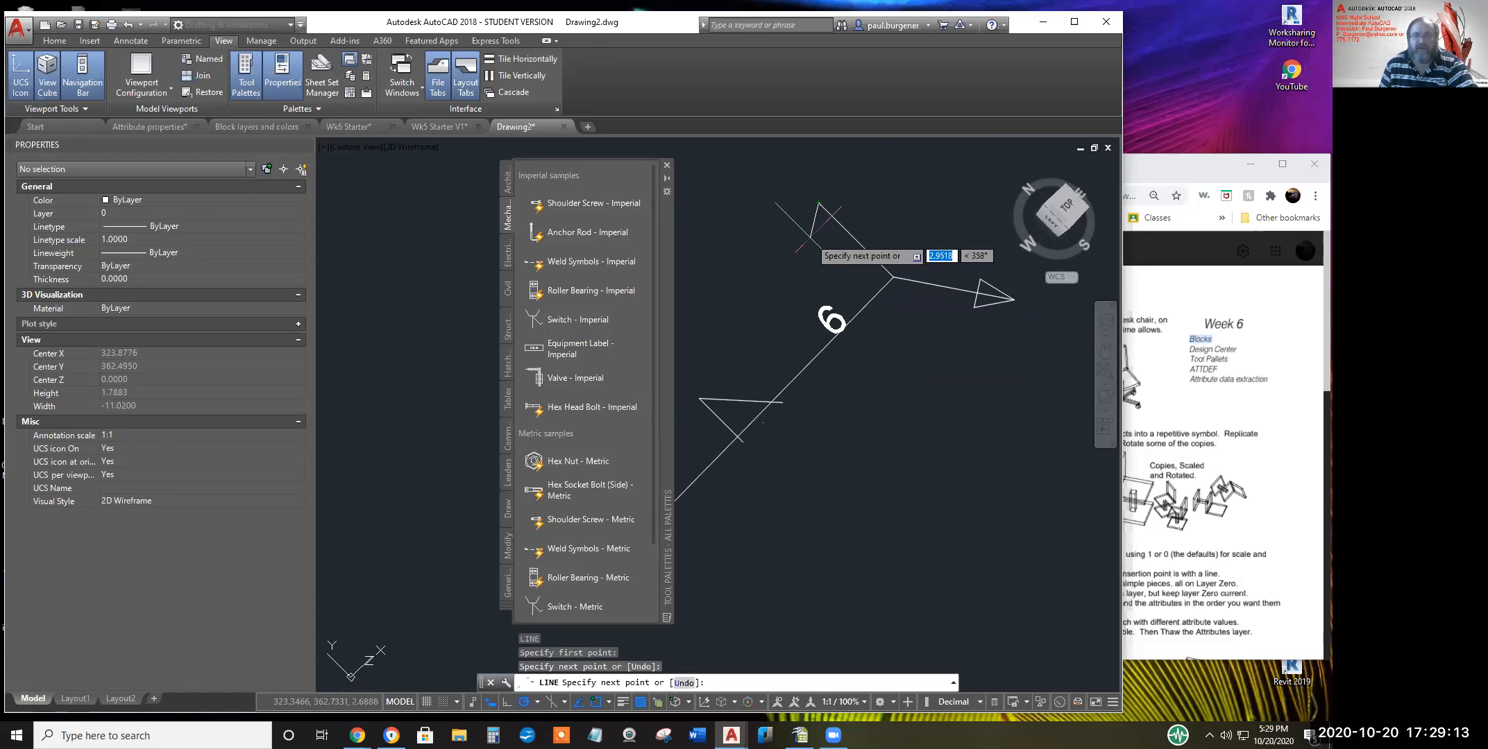
click(810, 236)
scroll(845, 230, up, 4)
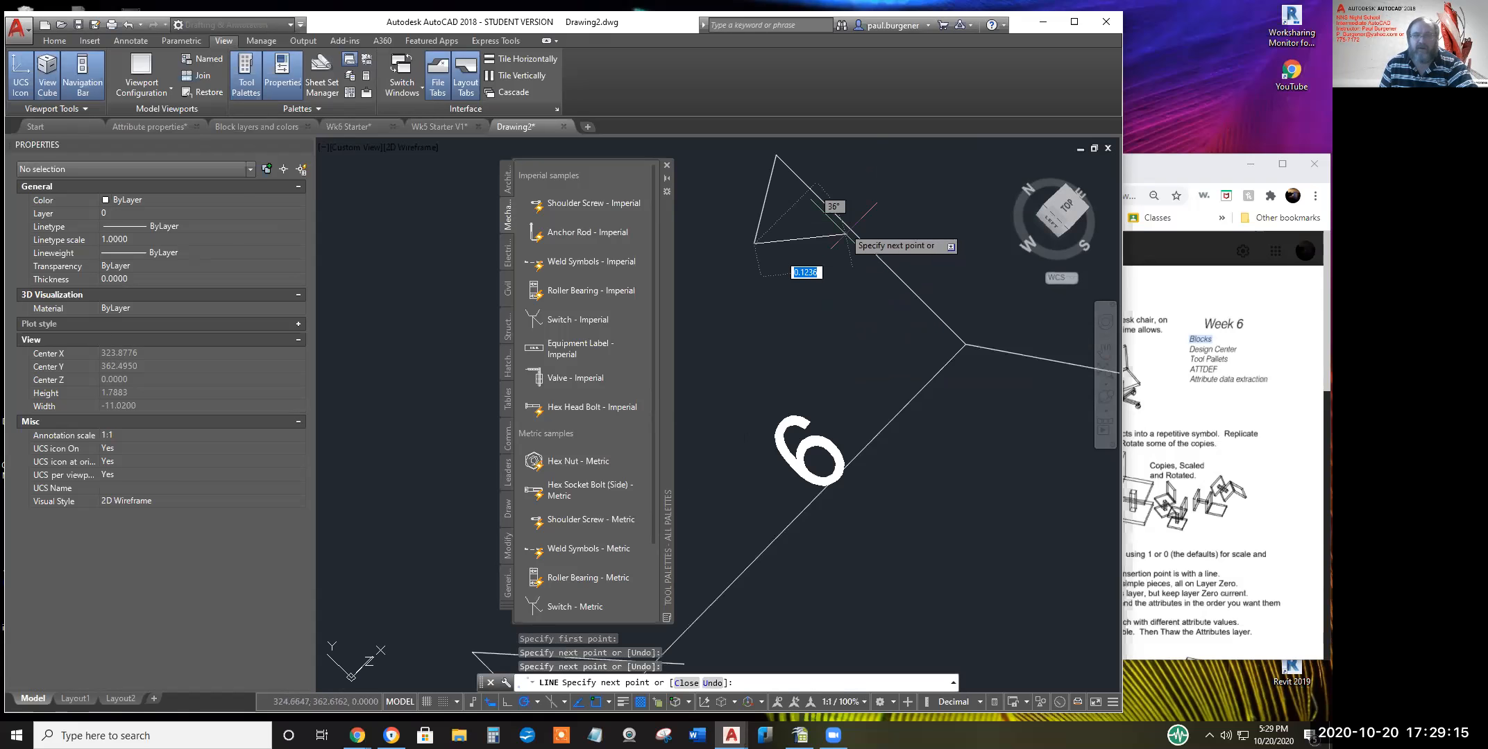
click(835, 234)
key(Return)
Add a small weld-all-around circle at the leader corner and close the Tool Palettes
text(c)
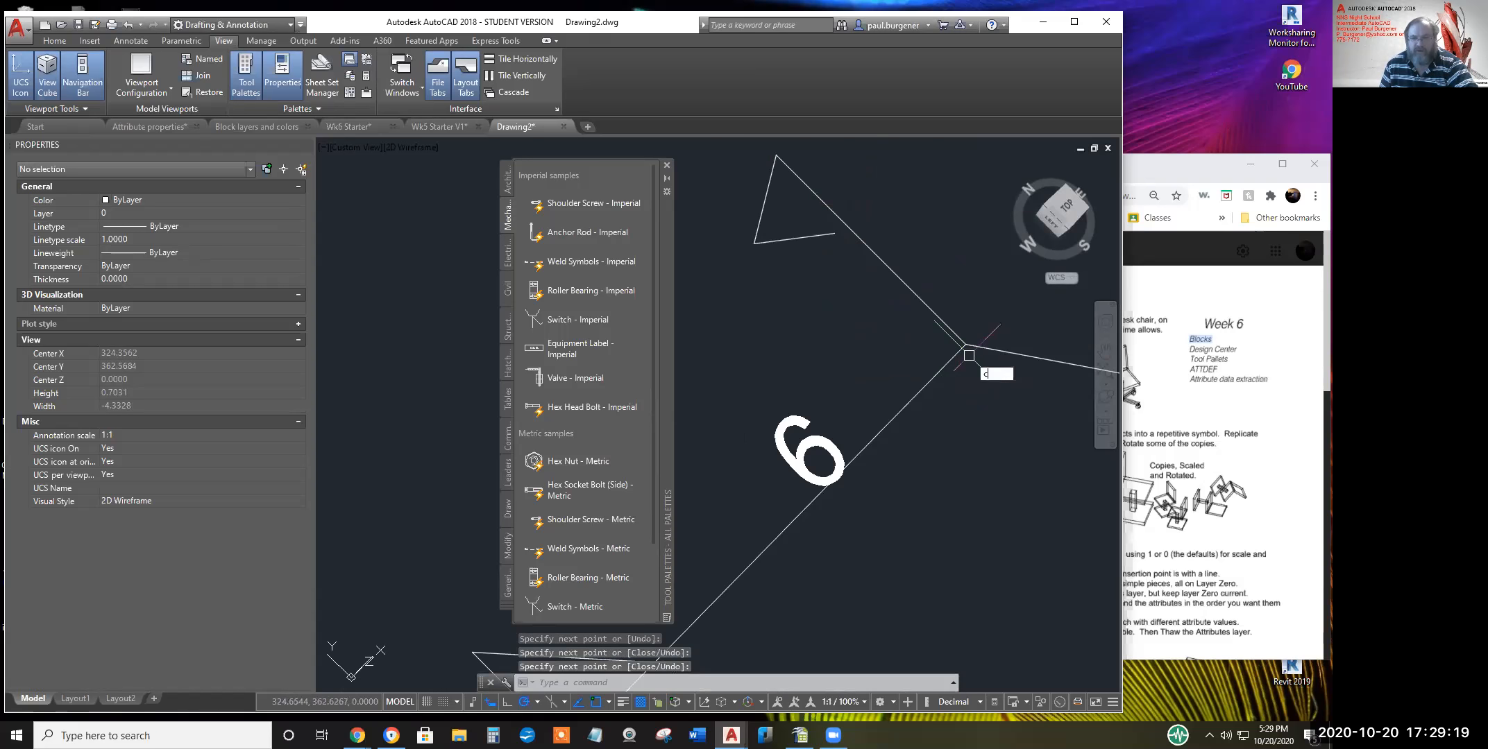
key(Return)
click(966, 345)
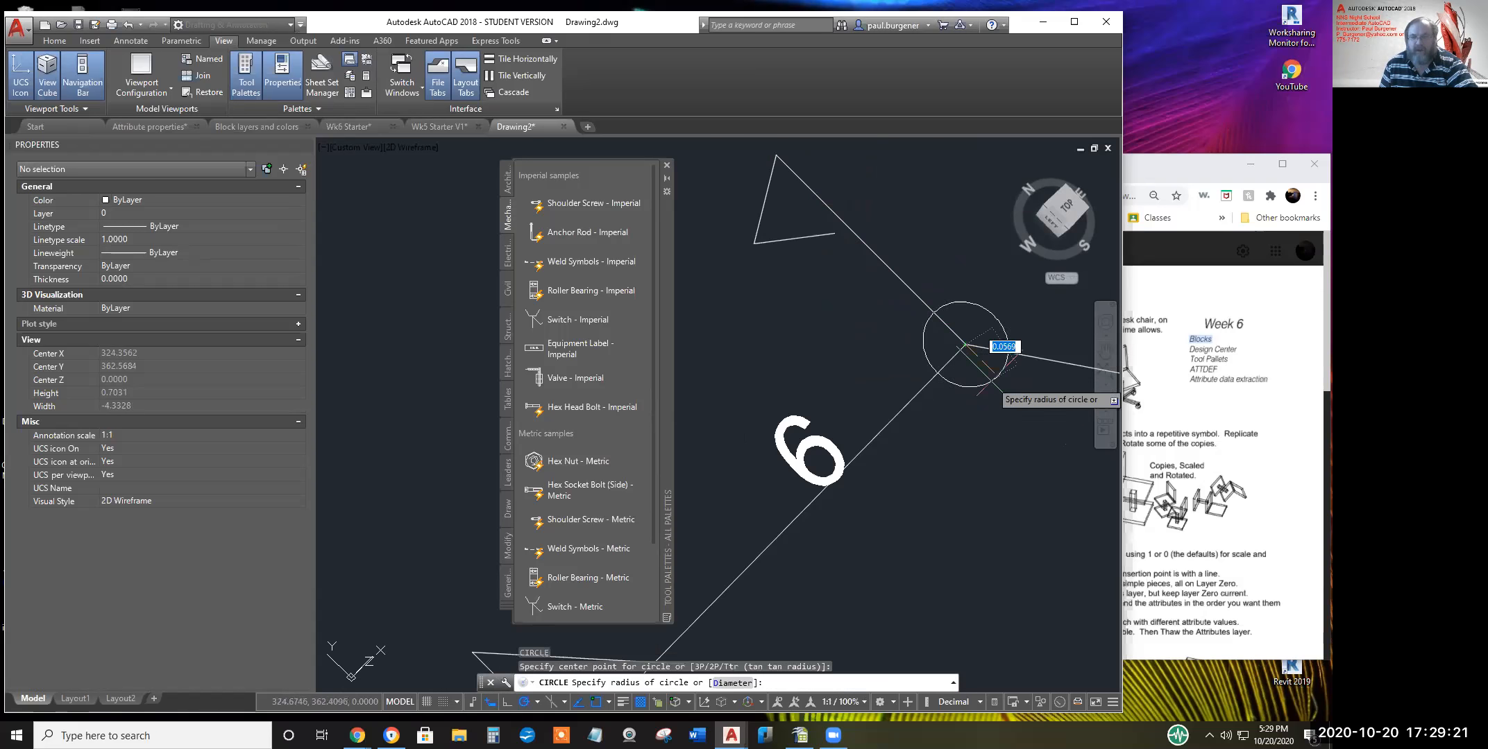
click(997, 364)
scroll(999, 427, down, 3)
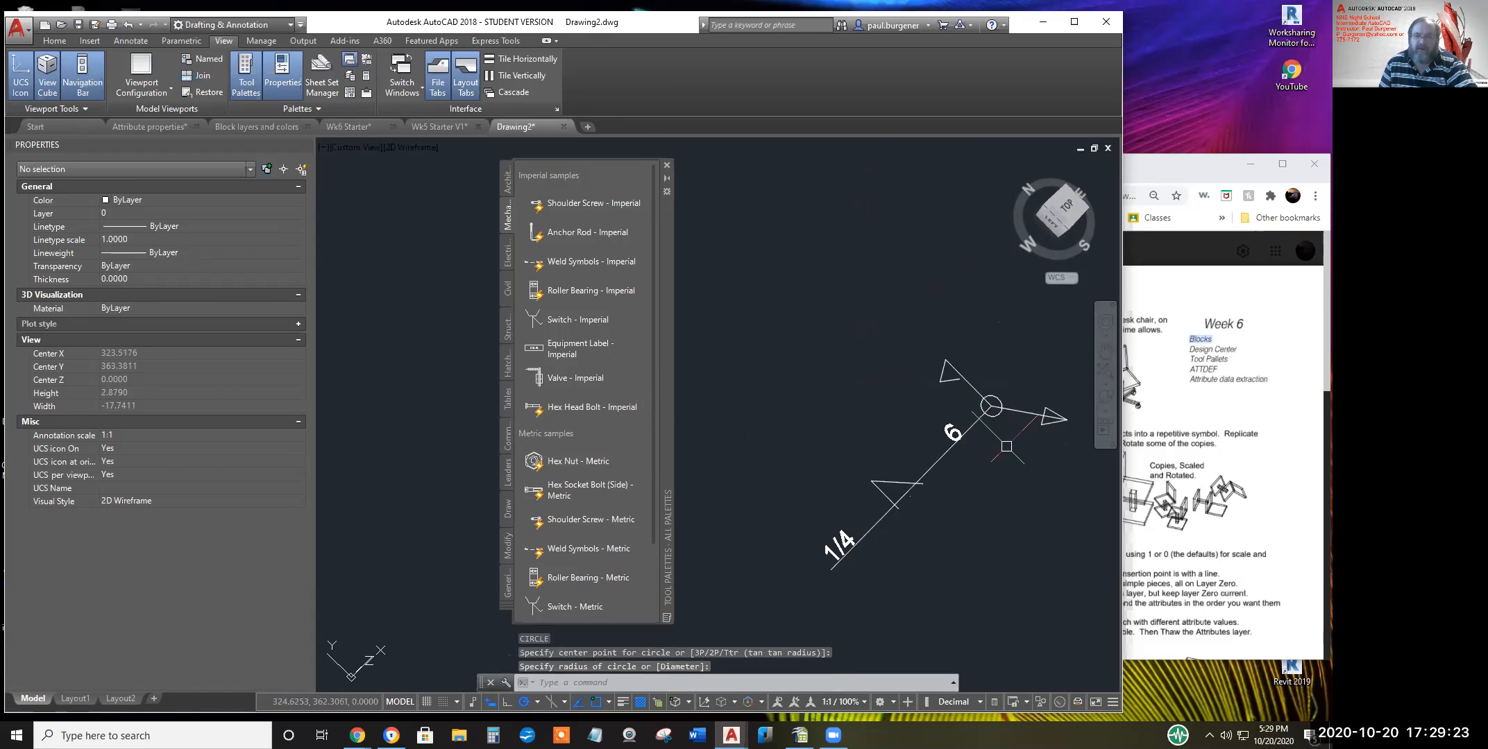
scroll(913, 376, down, 2)
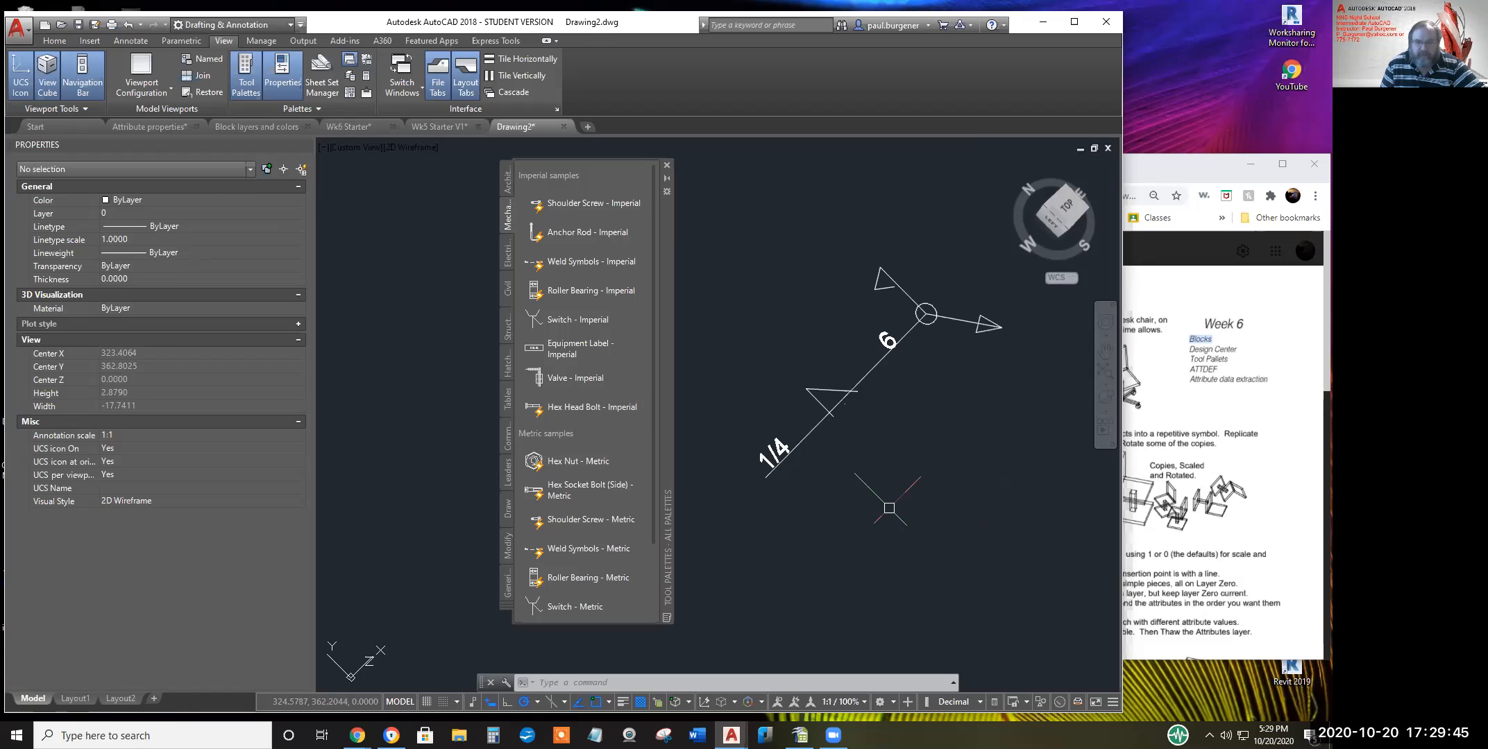
scroll(888, 507, down, 4)
click(665, 164)
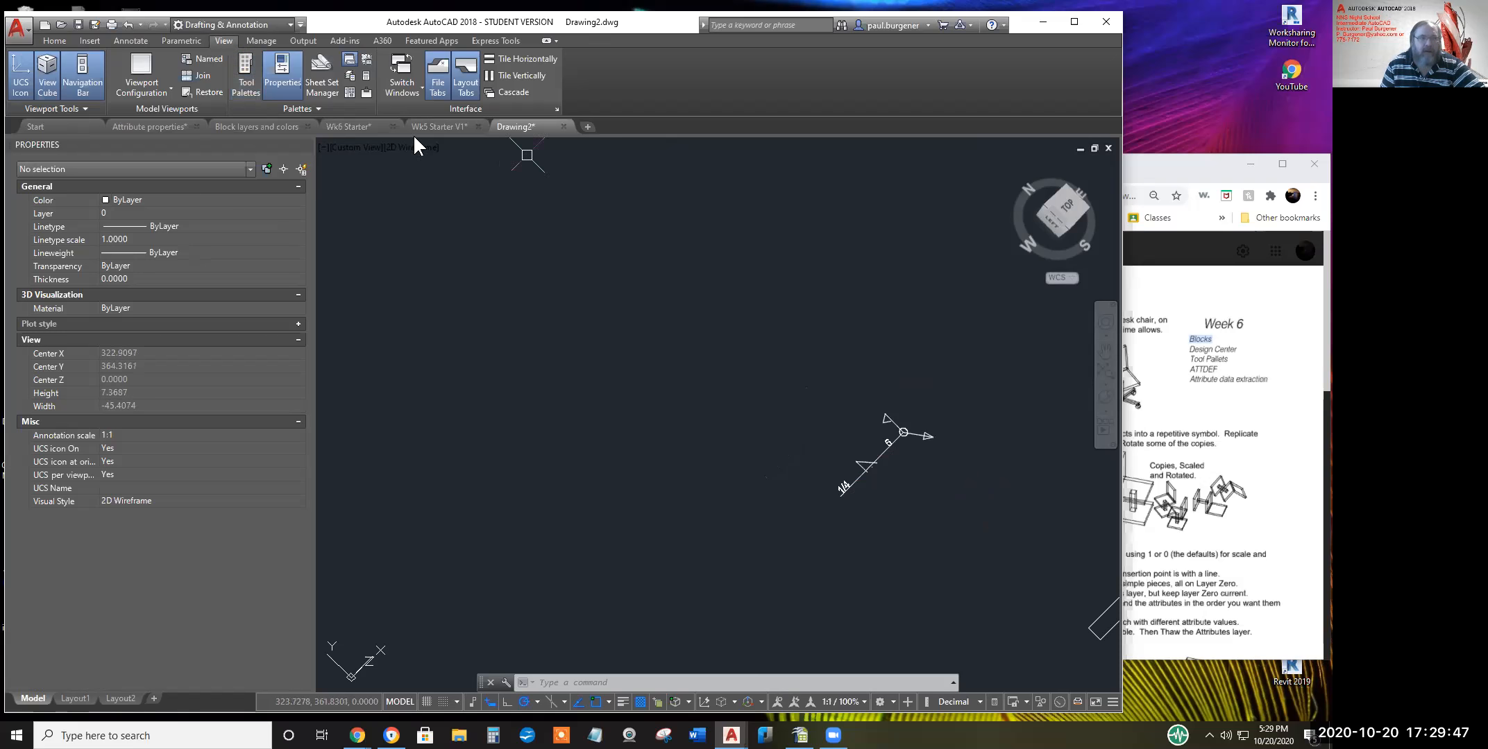
click(54, 40)
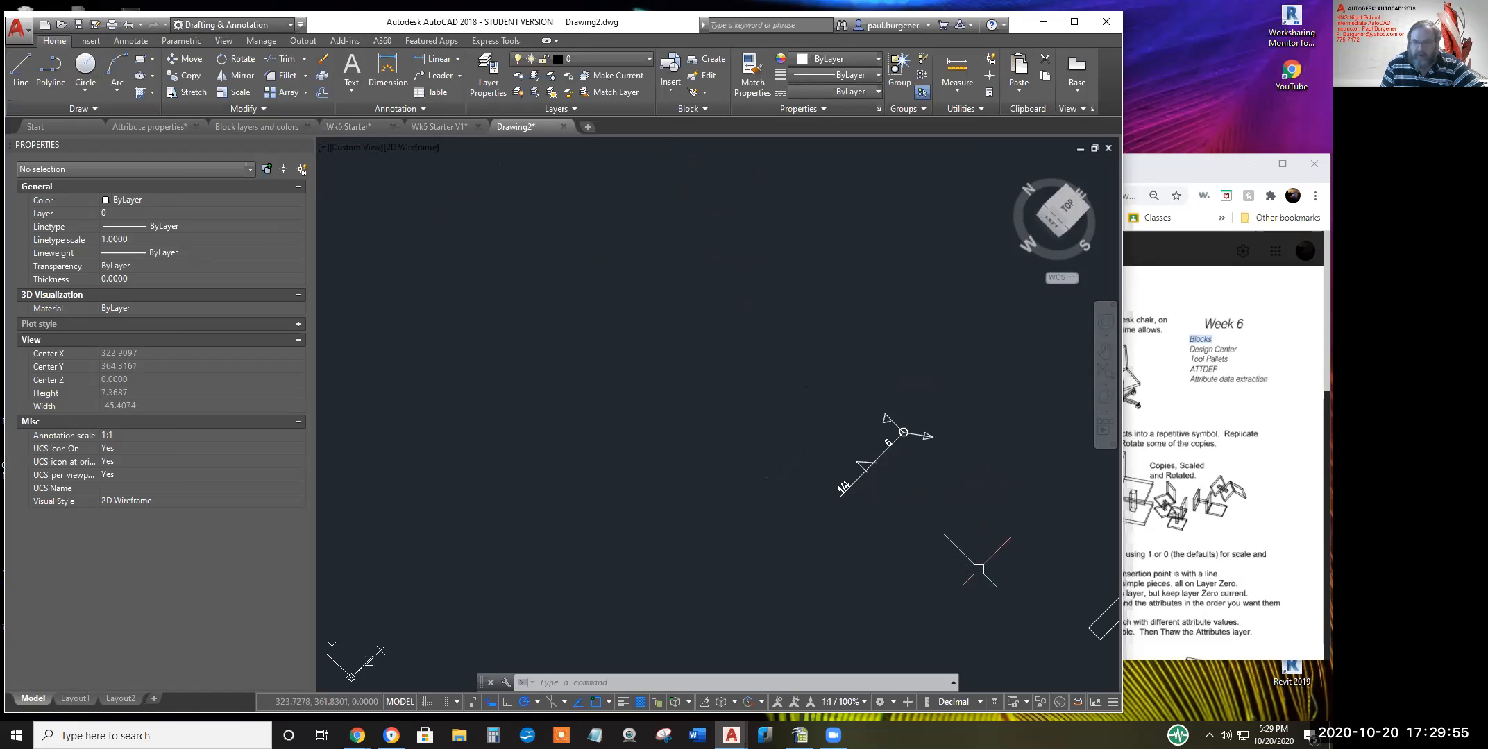
Free-orbit the floor plan into a steep, nearly edge-on 3D view, then exit orbit
scroll(765, 366, down, 3)
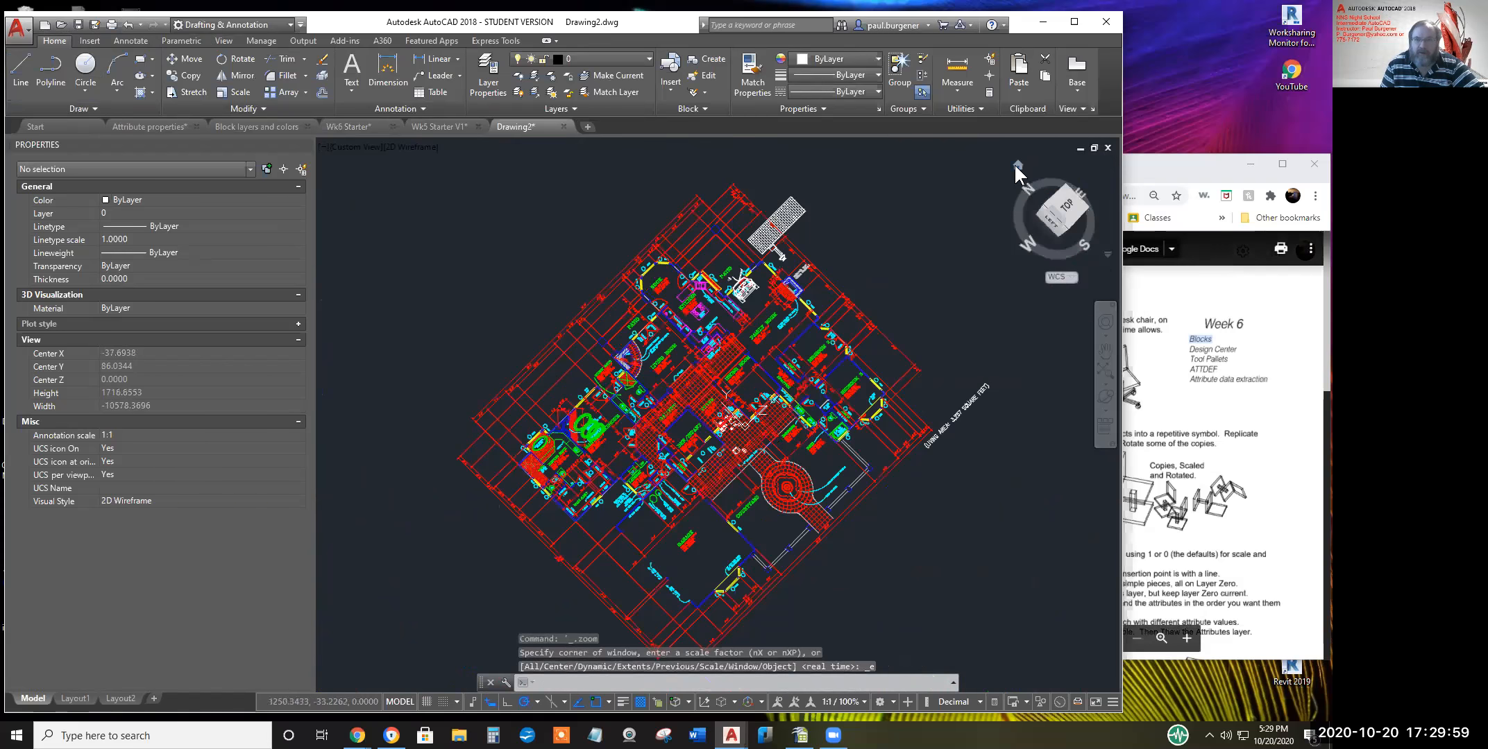
click(1060, 200)
click(1059, 199)
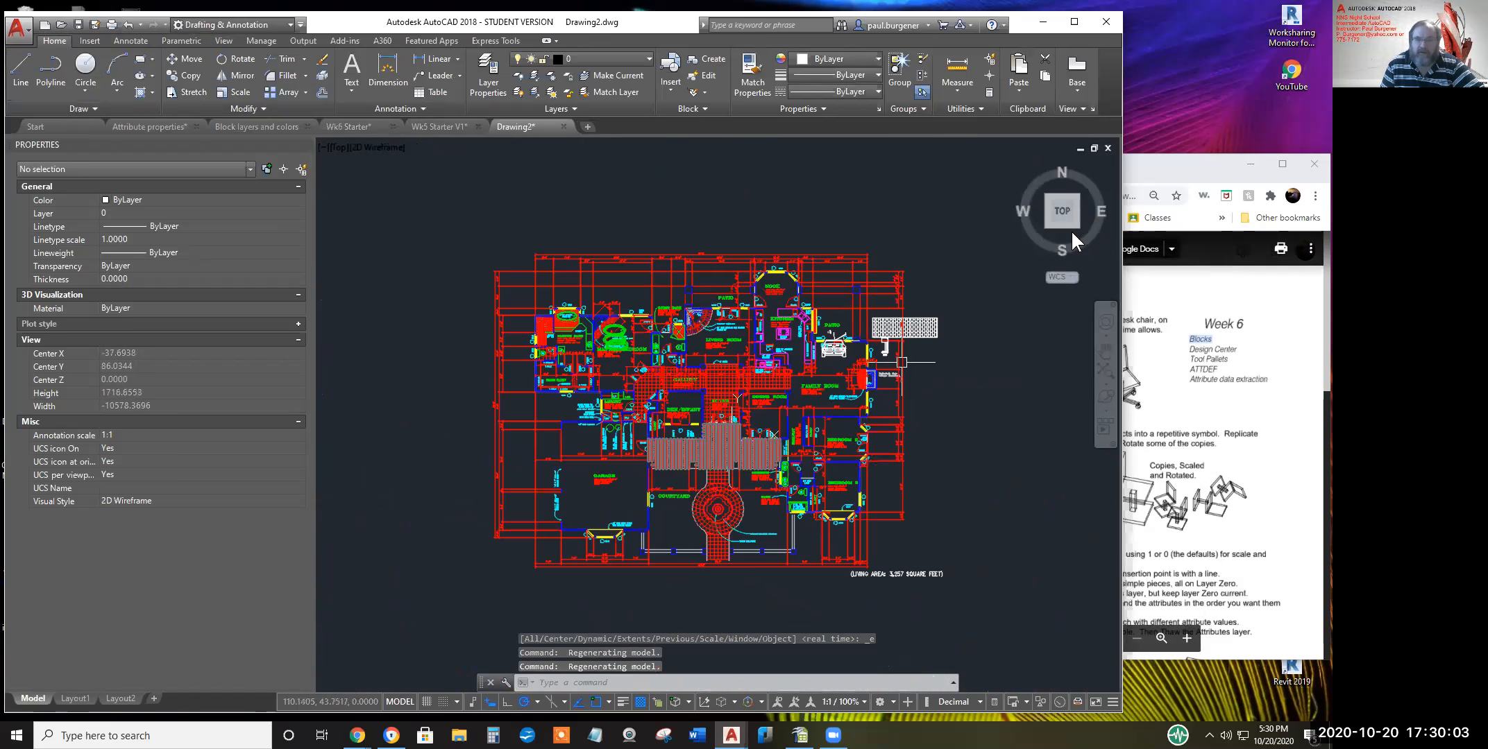
click(1108, 404)
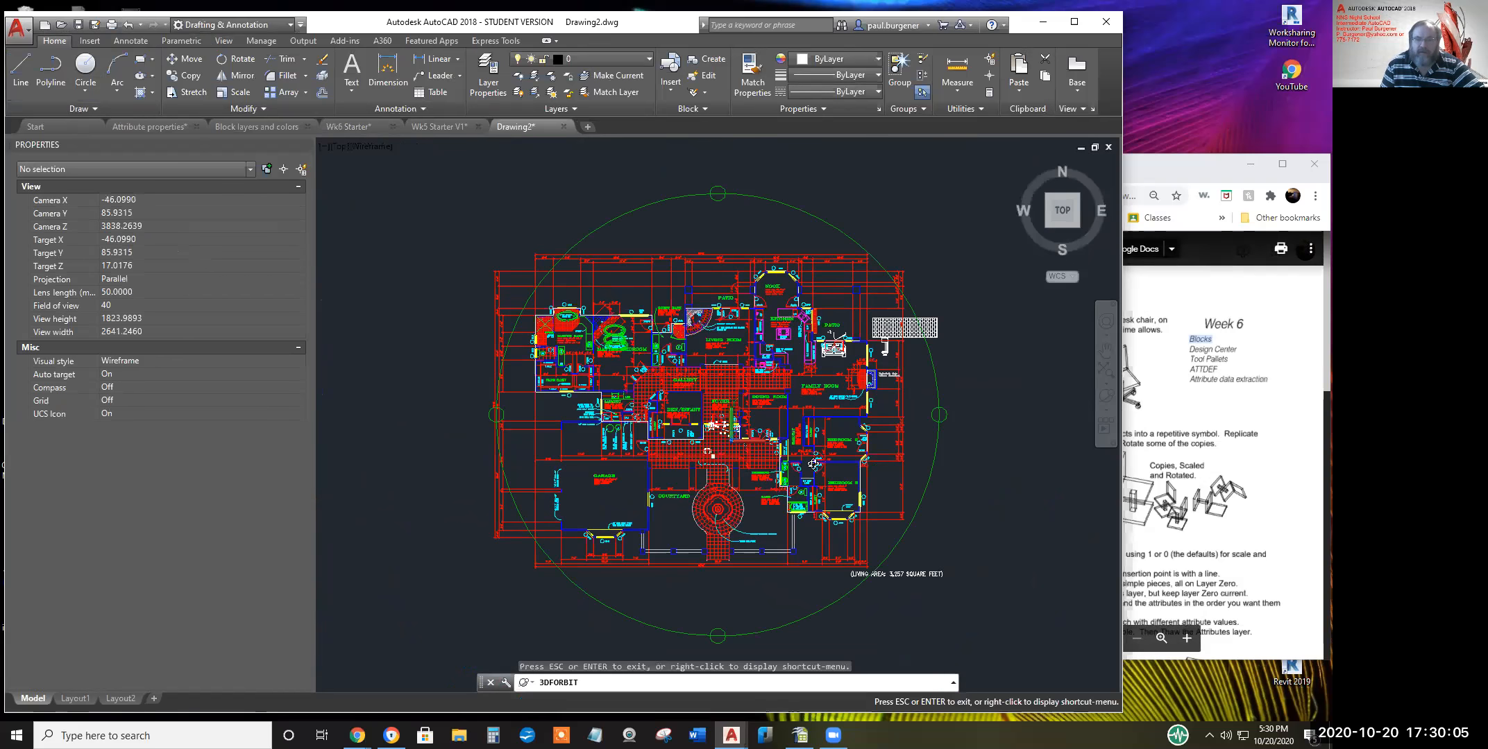
drag(775, 490, 732, 206)
scroll(694, 423, up, 3)
scroll(759, 406, up, 13)
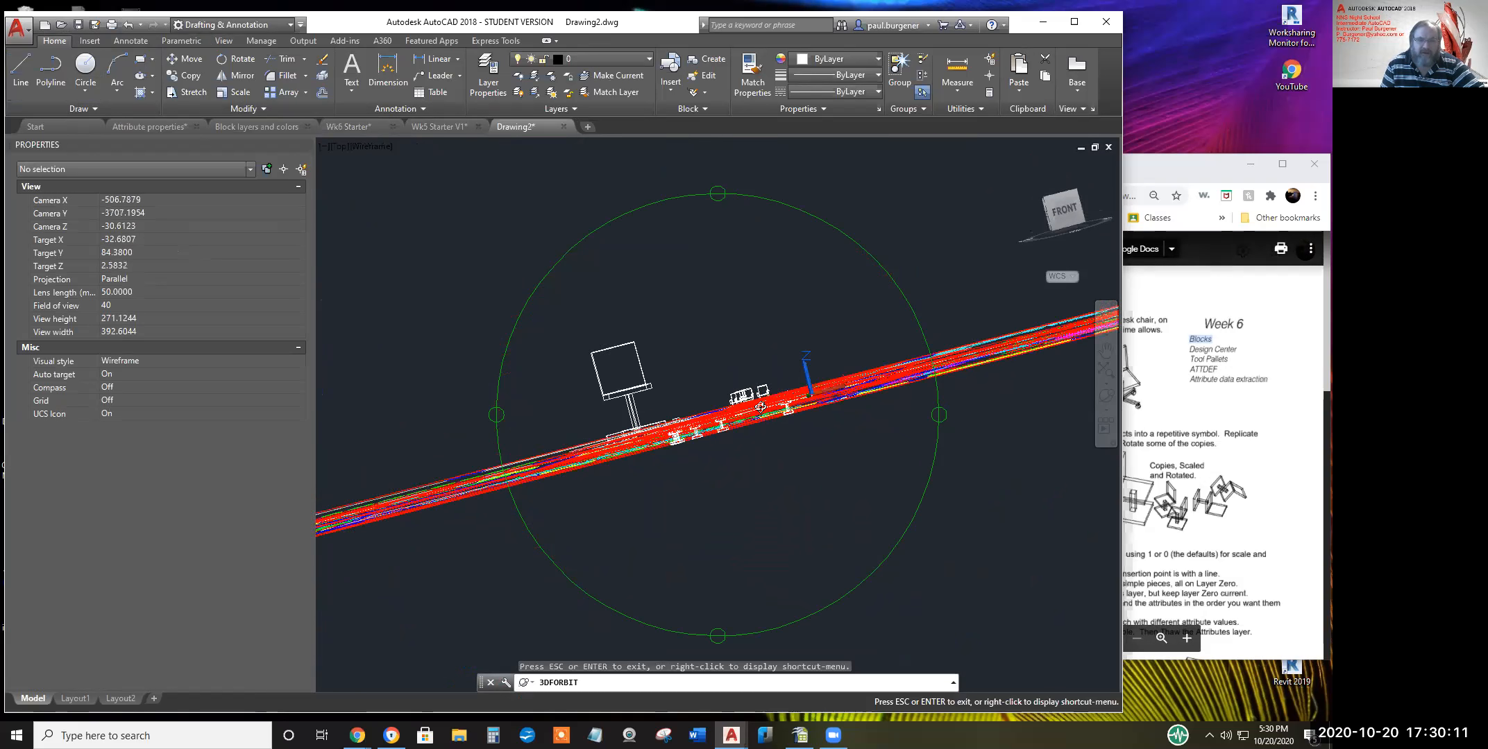
scroll(754, 398, up, 1)
scroll(754, 398, down, 3)
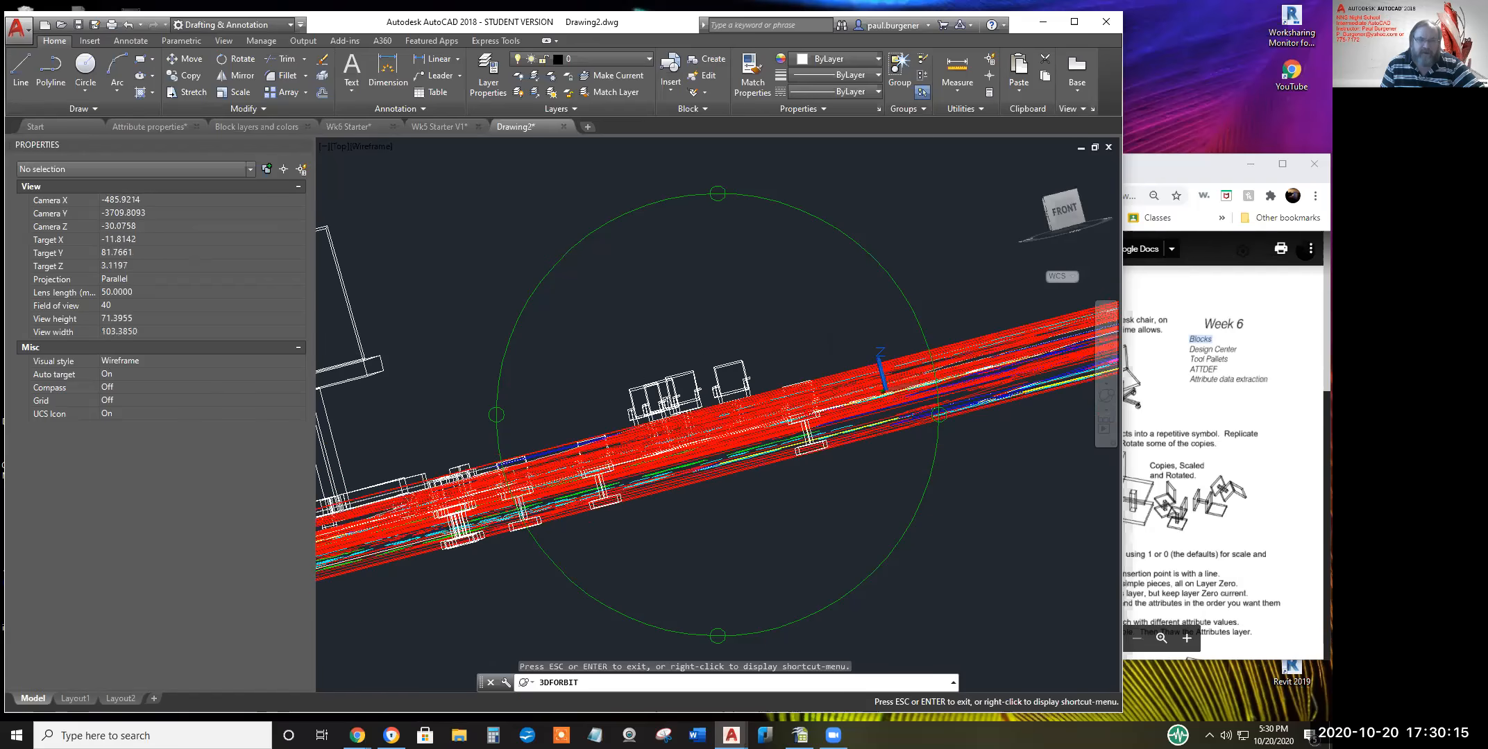
scroll(807, 435, down, 3)
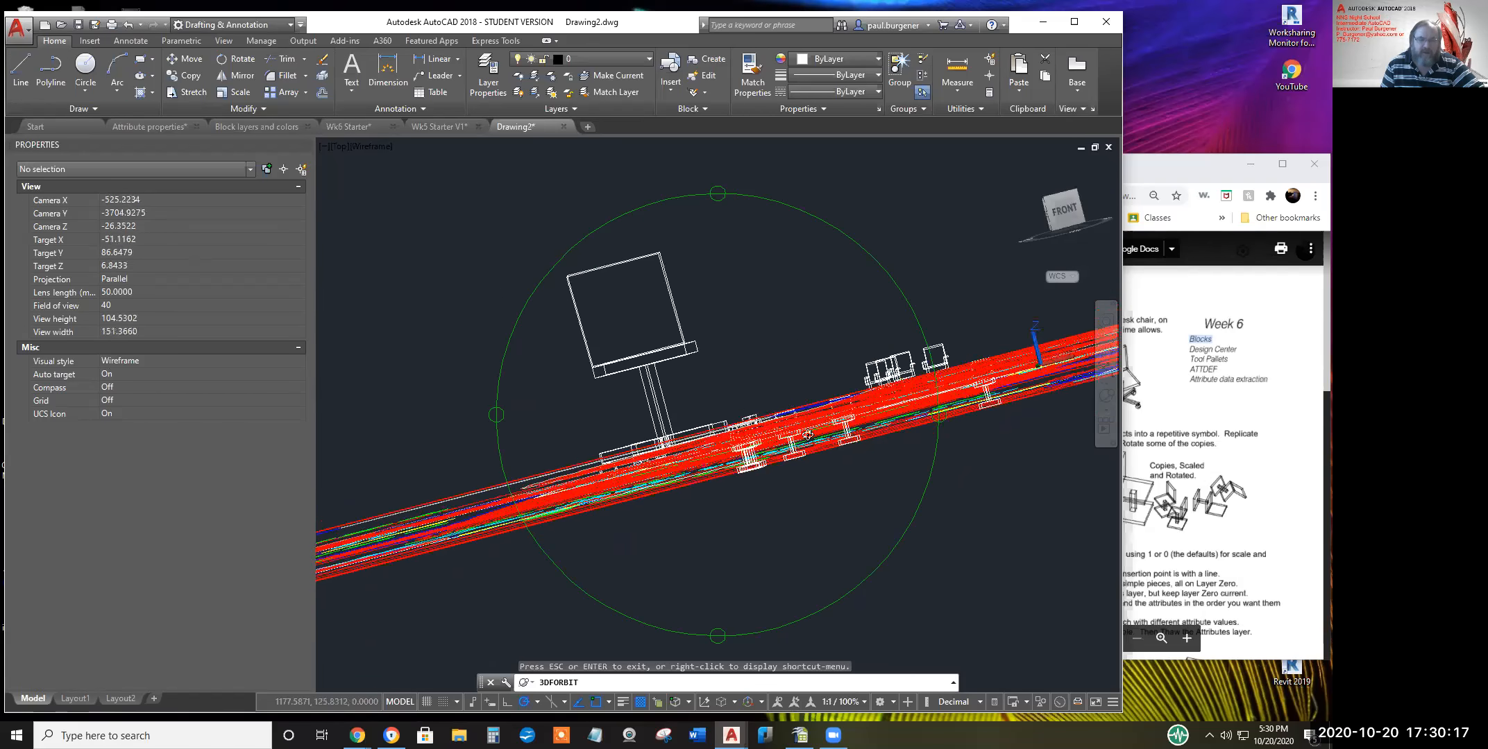
scroll(807, 435, down, 20)
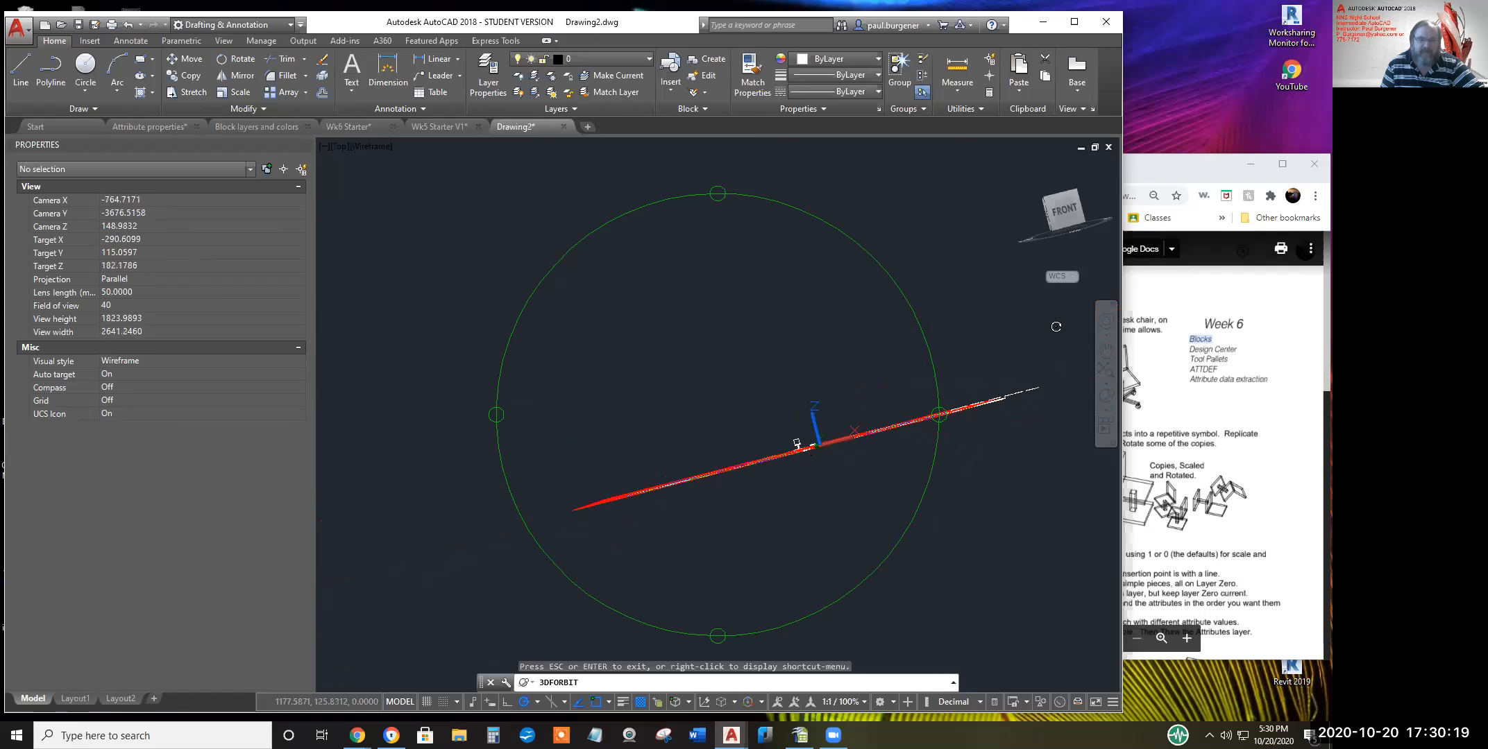
right_click(1044, 186)
click(1058, 199)
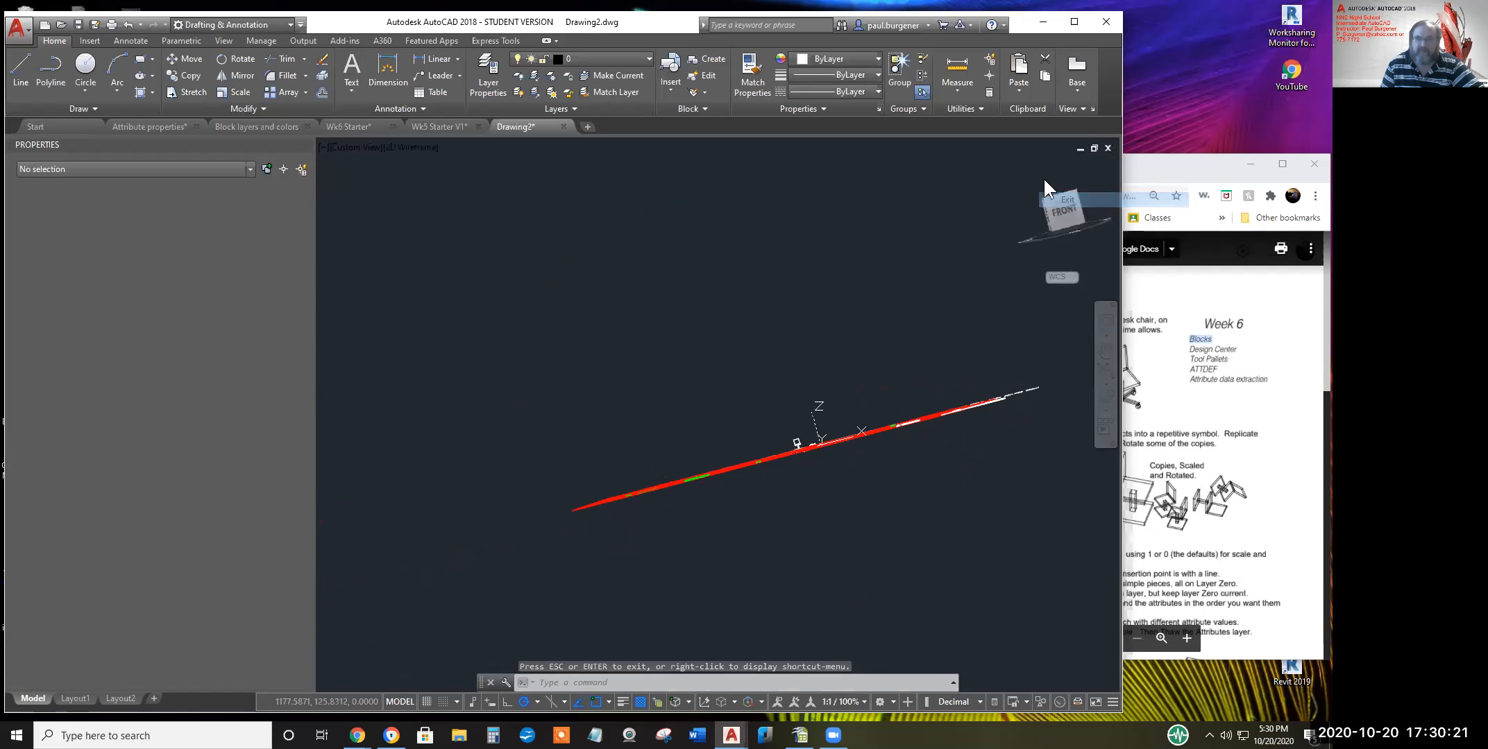
Choose TOP on the ViewCube to restore the flat plan view
click(1019, 167)
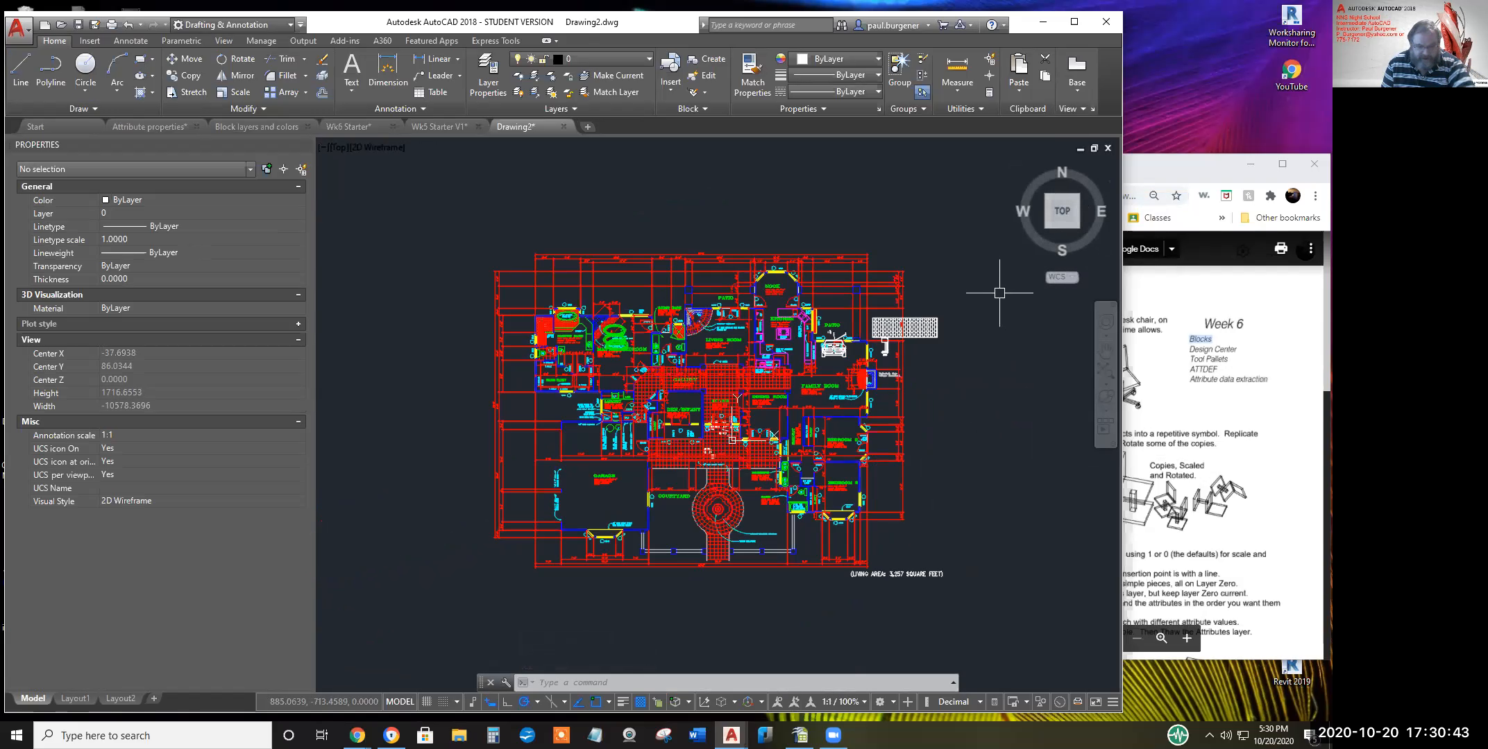
key(F1)
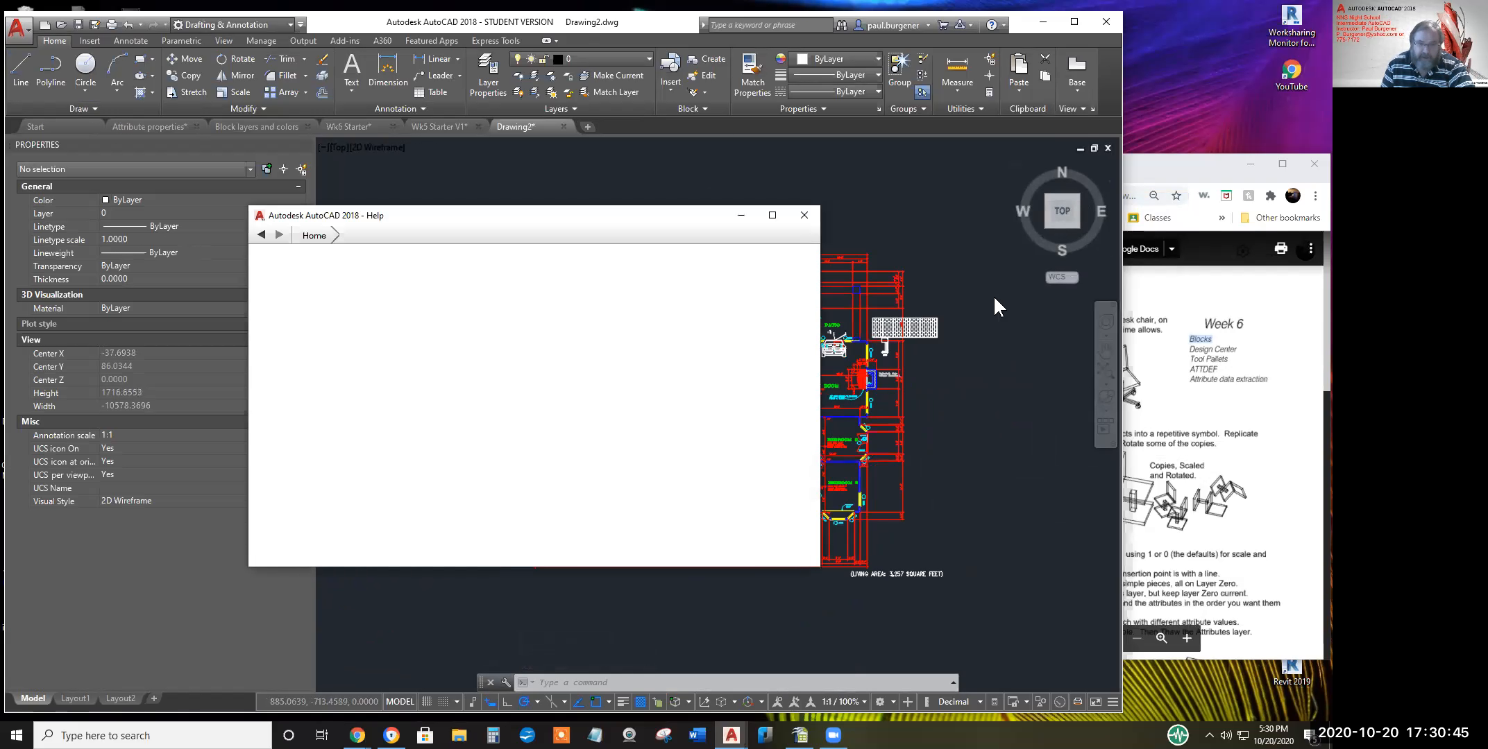
click(660, 298)
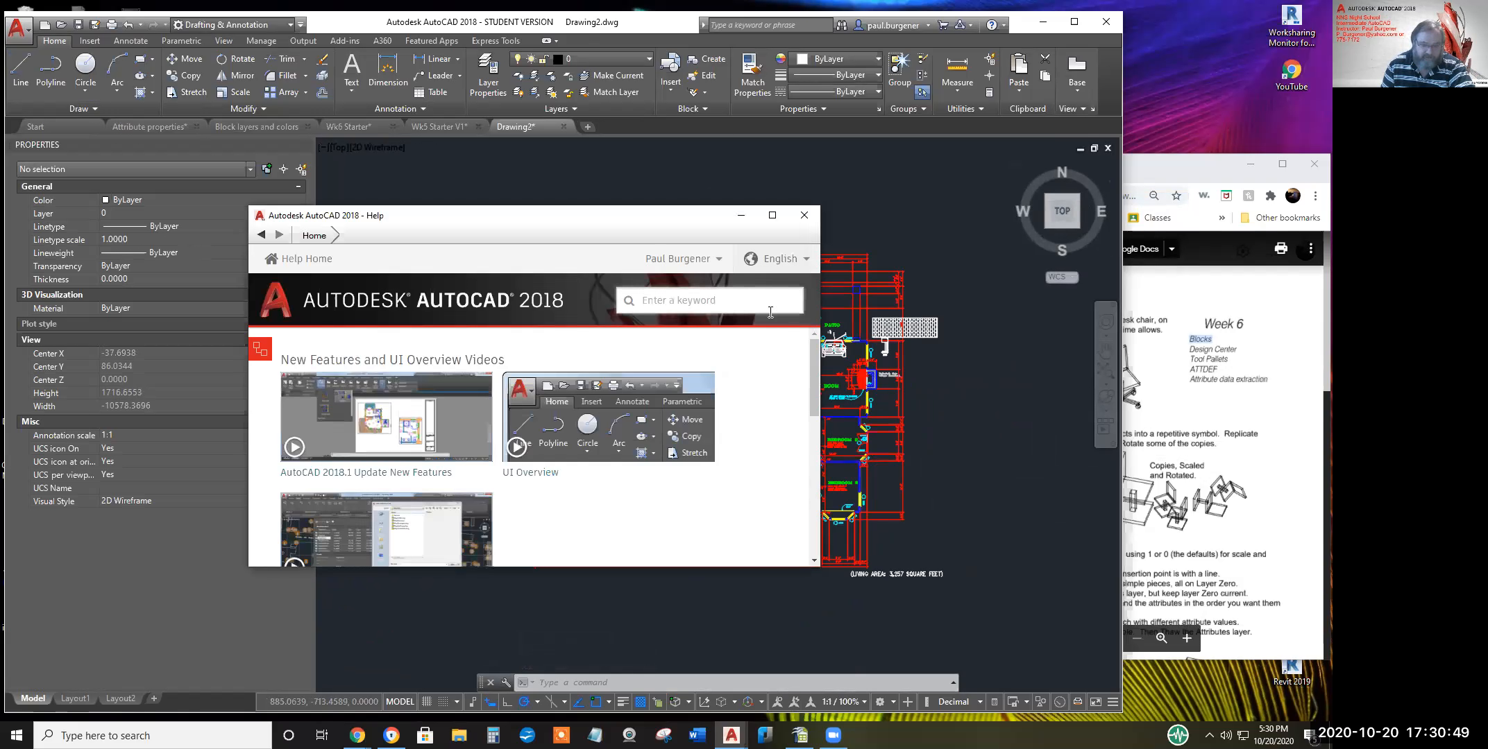
text(too)
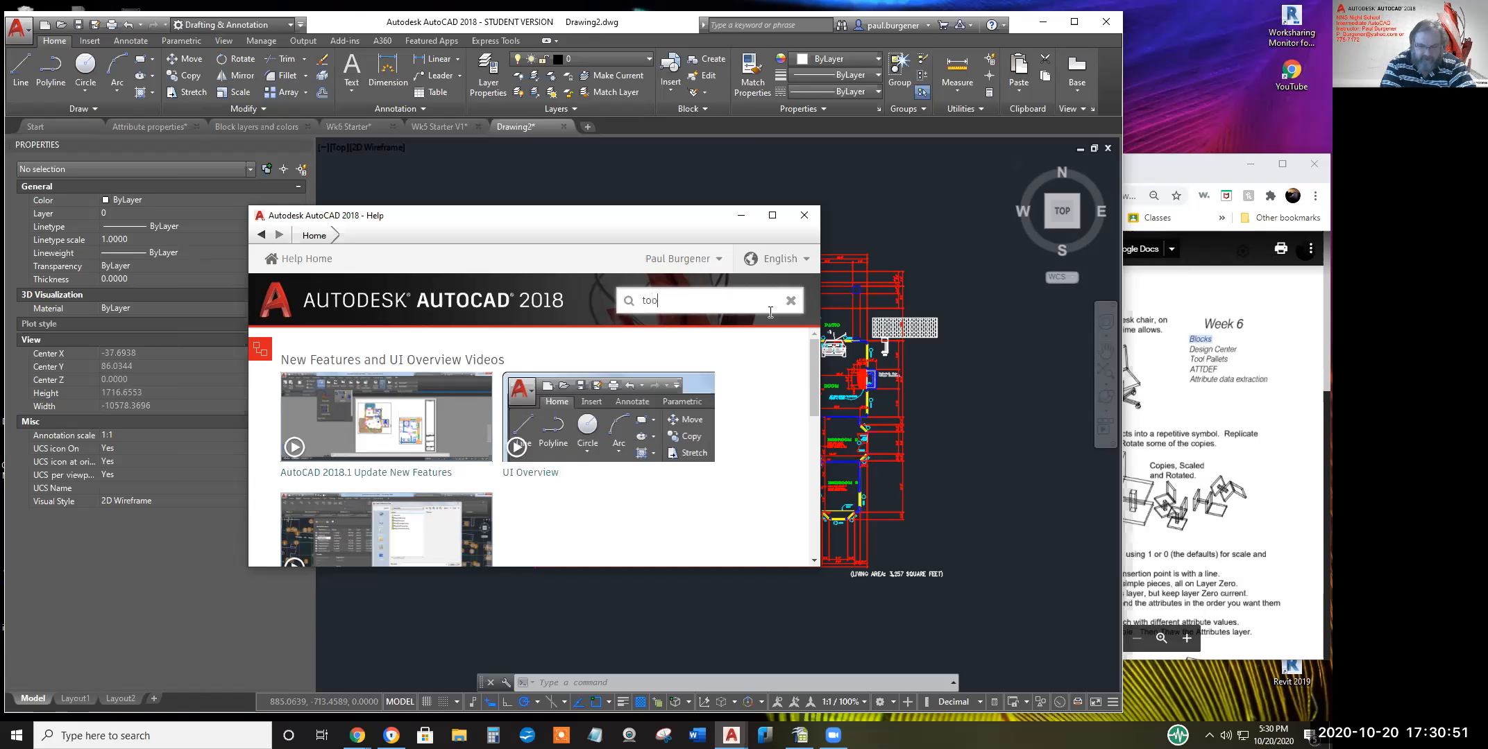
text(l palette)
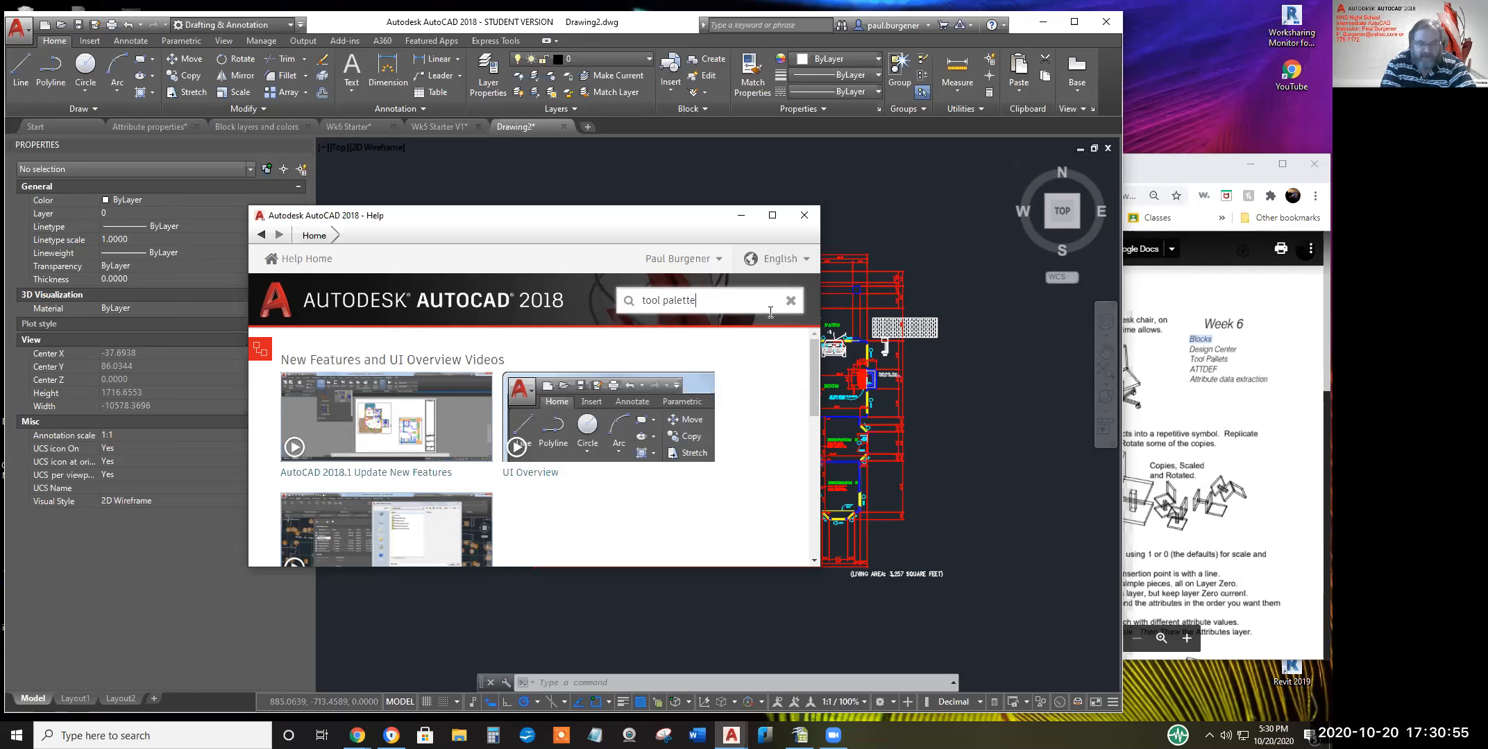
key(Return)
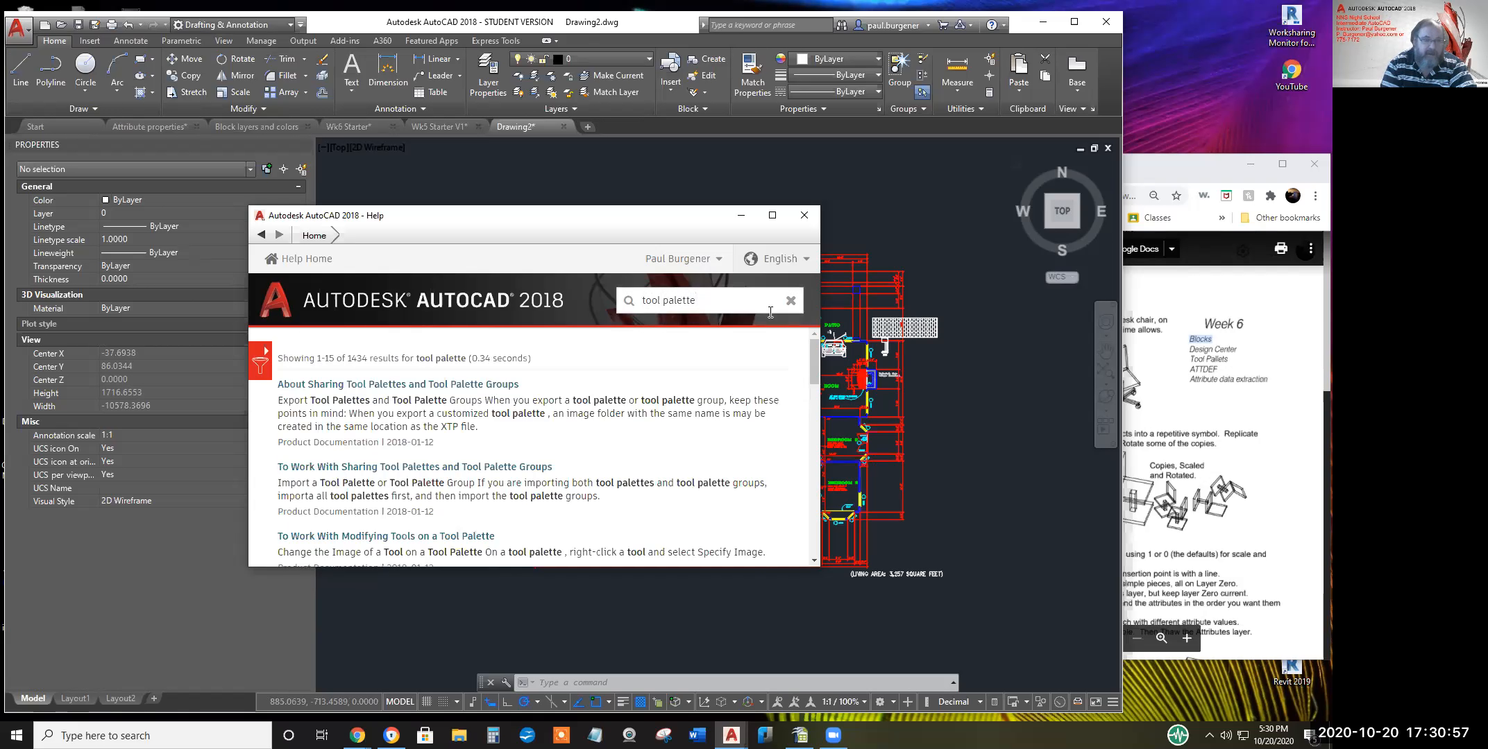
scroll(342, 458, down, 5)
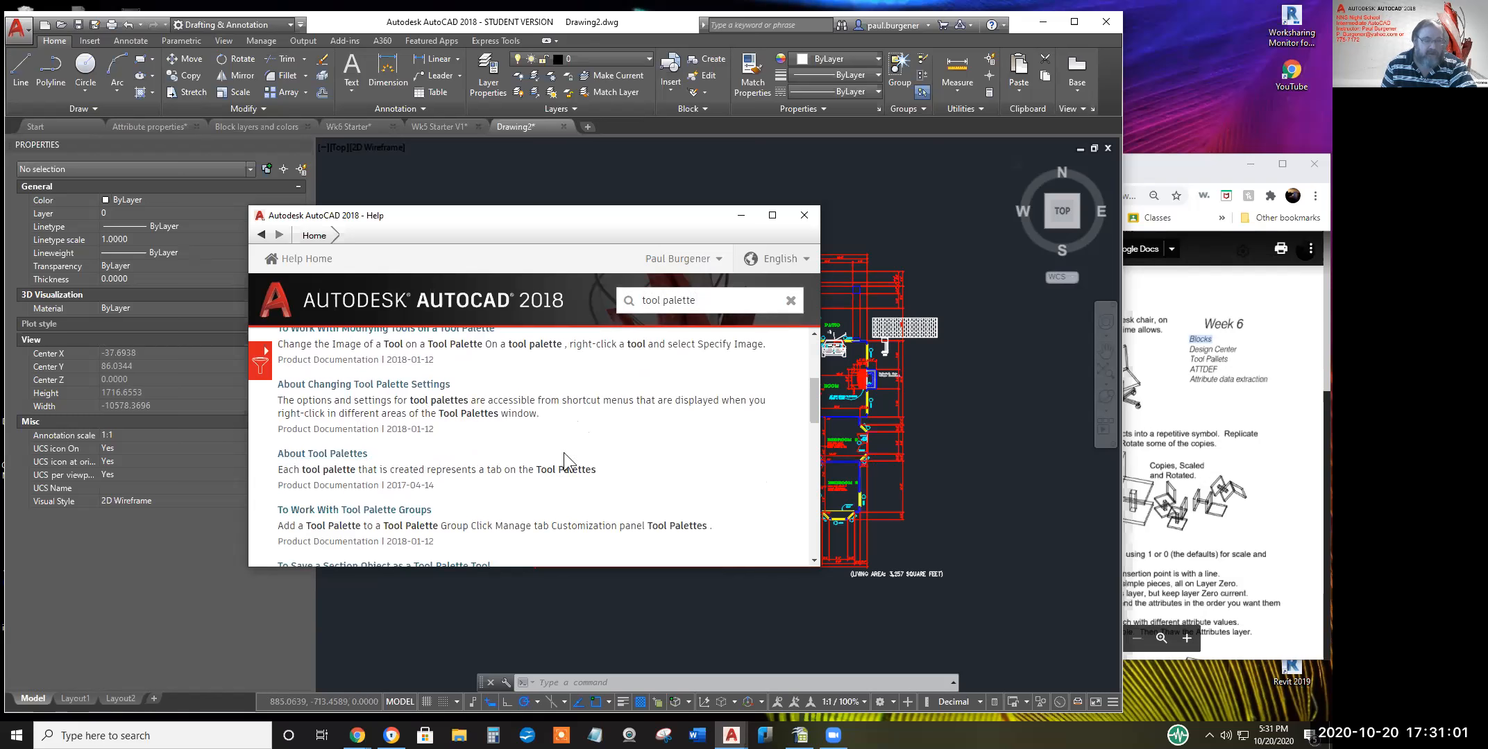
click(804, 215)
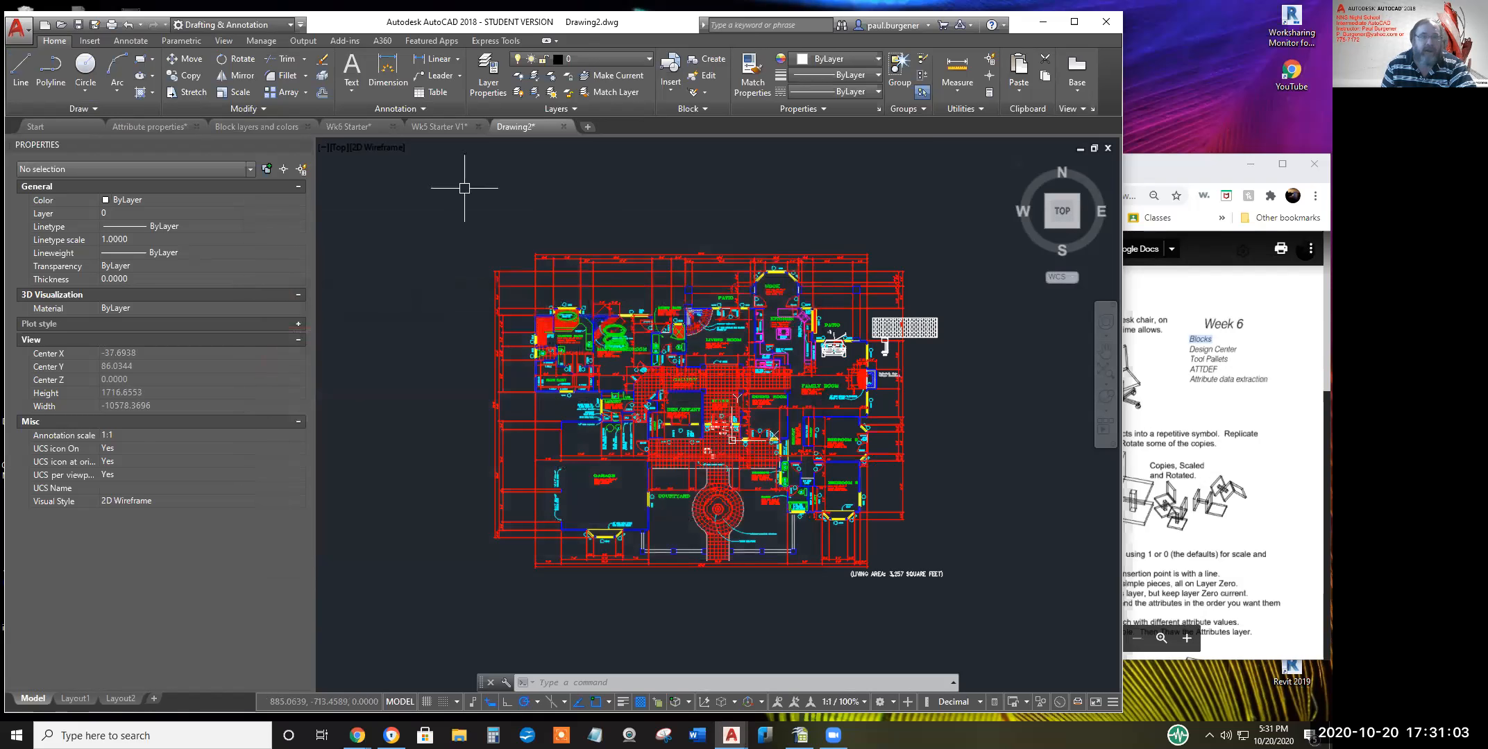
click(220, 39)
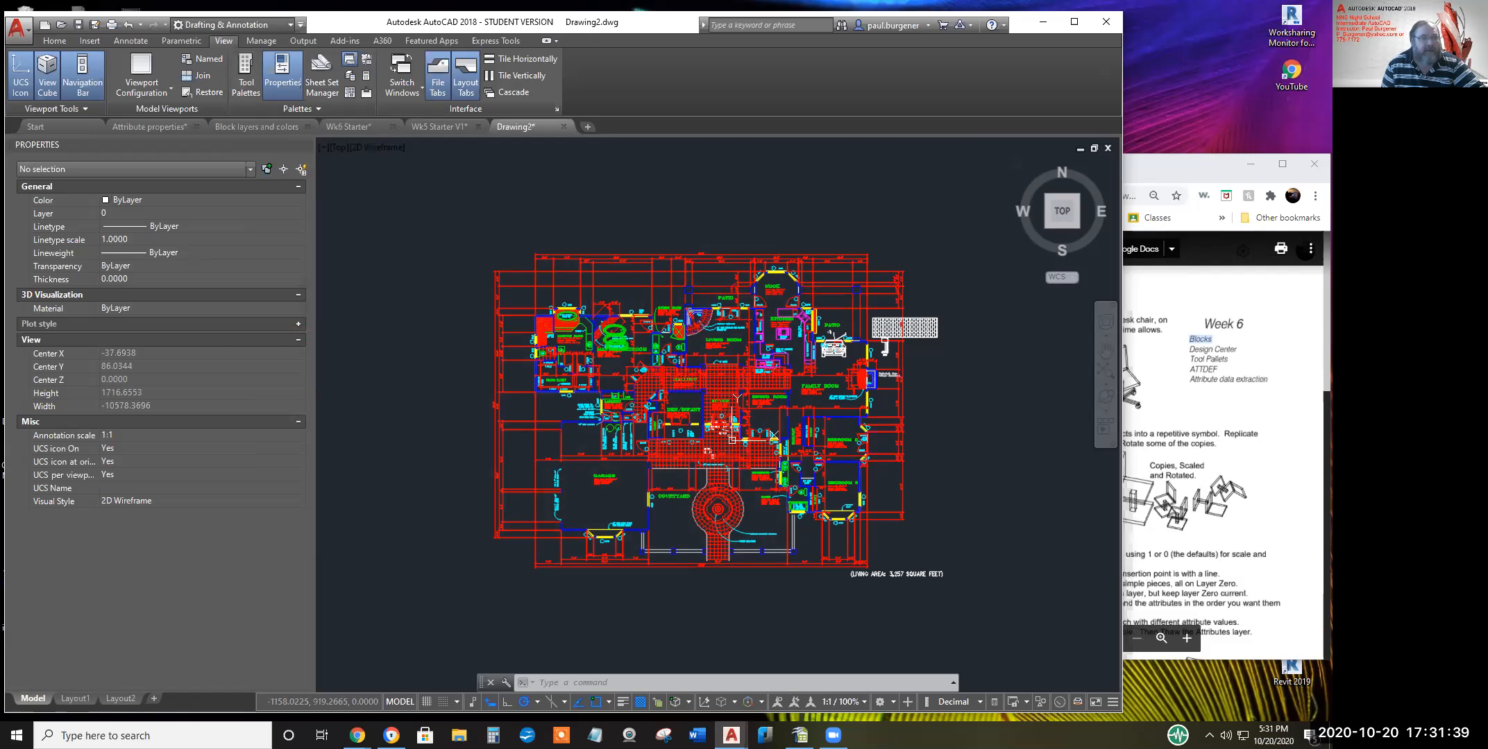
Reopen Tool Palettes from the View tab and switch to the Architectural palette set
click(244, 80)
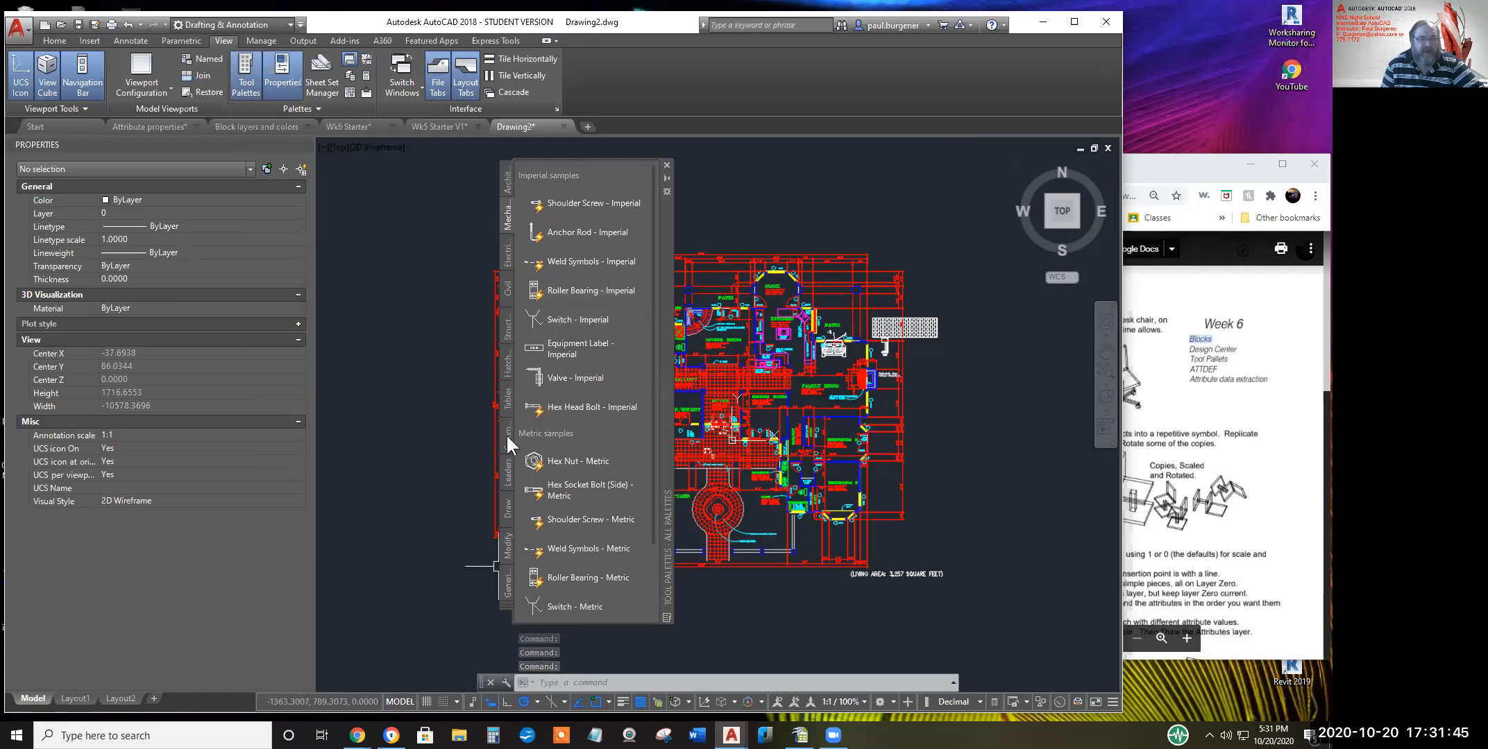
click(507, 606)
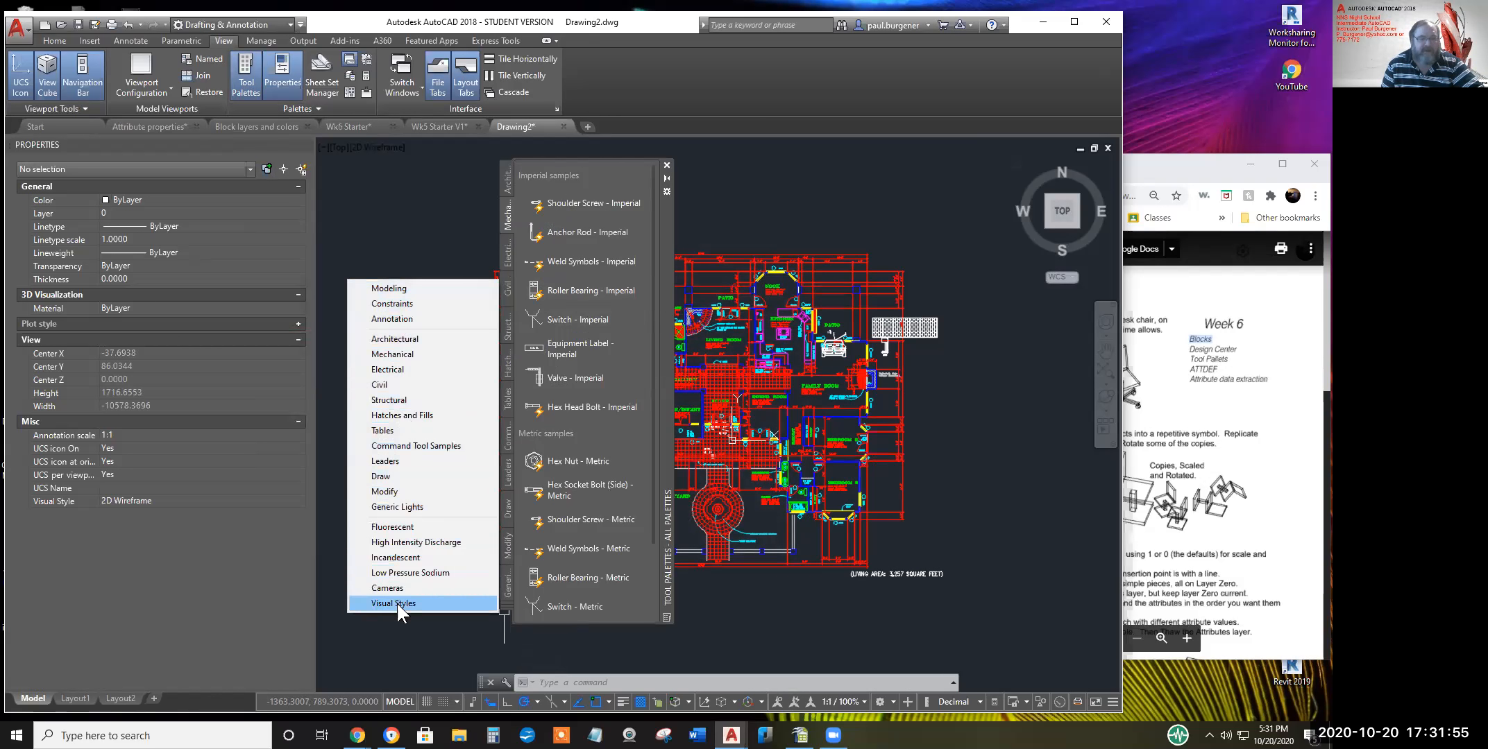
click(399, 338)
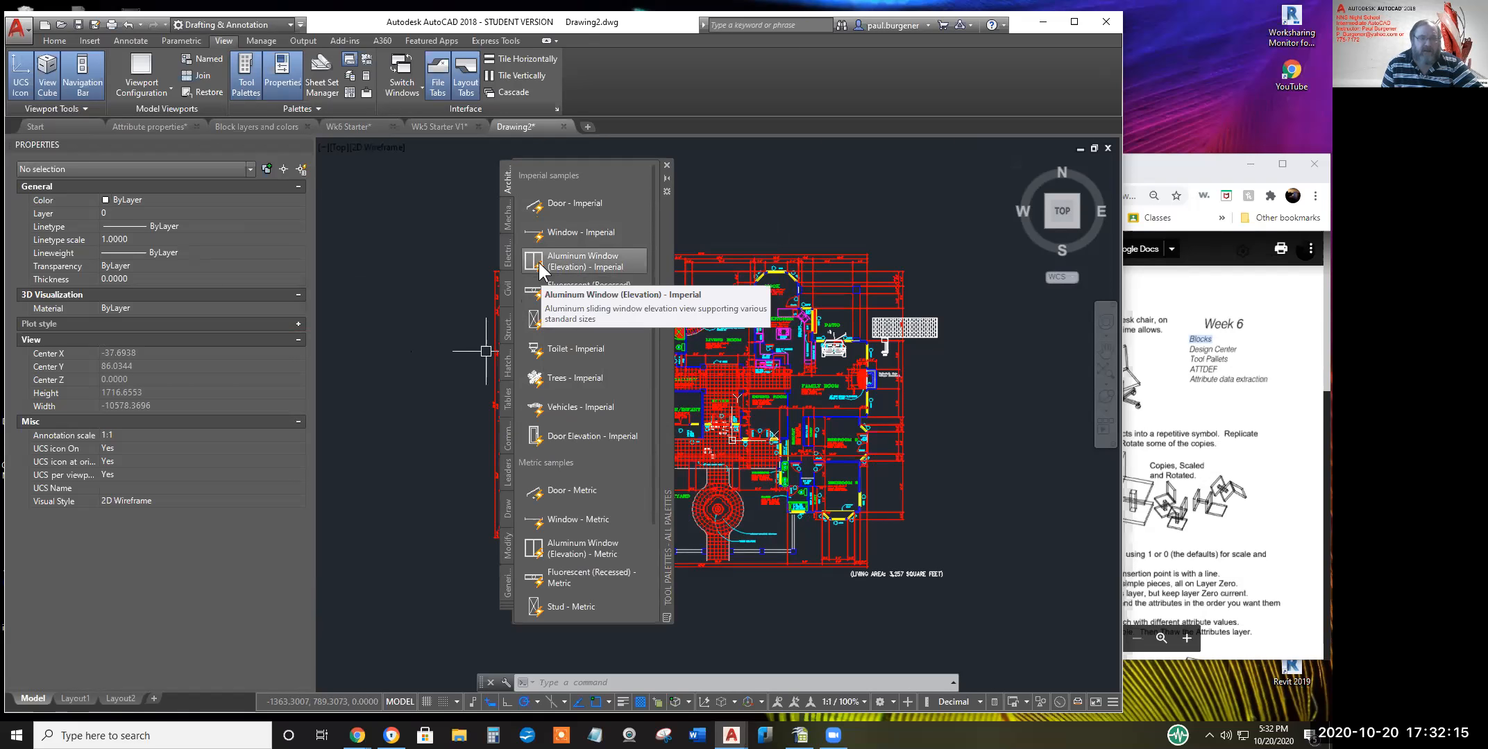
Insert a Trees - Imperial block to the upper right of the plan and select it
click(583, 378)
scroll(965, 208, up, 6)
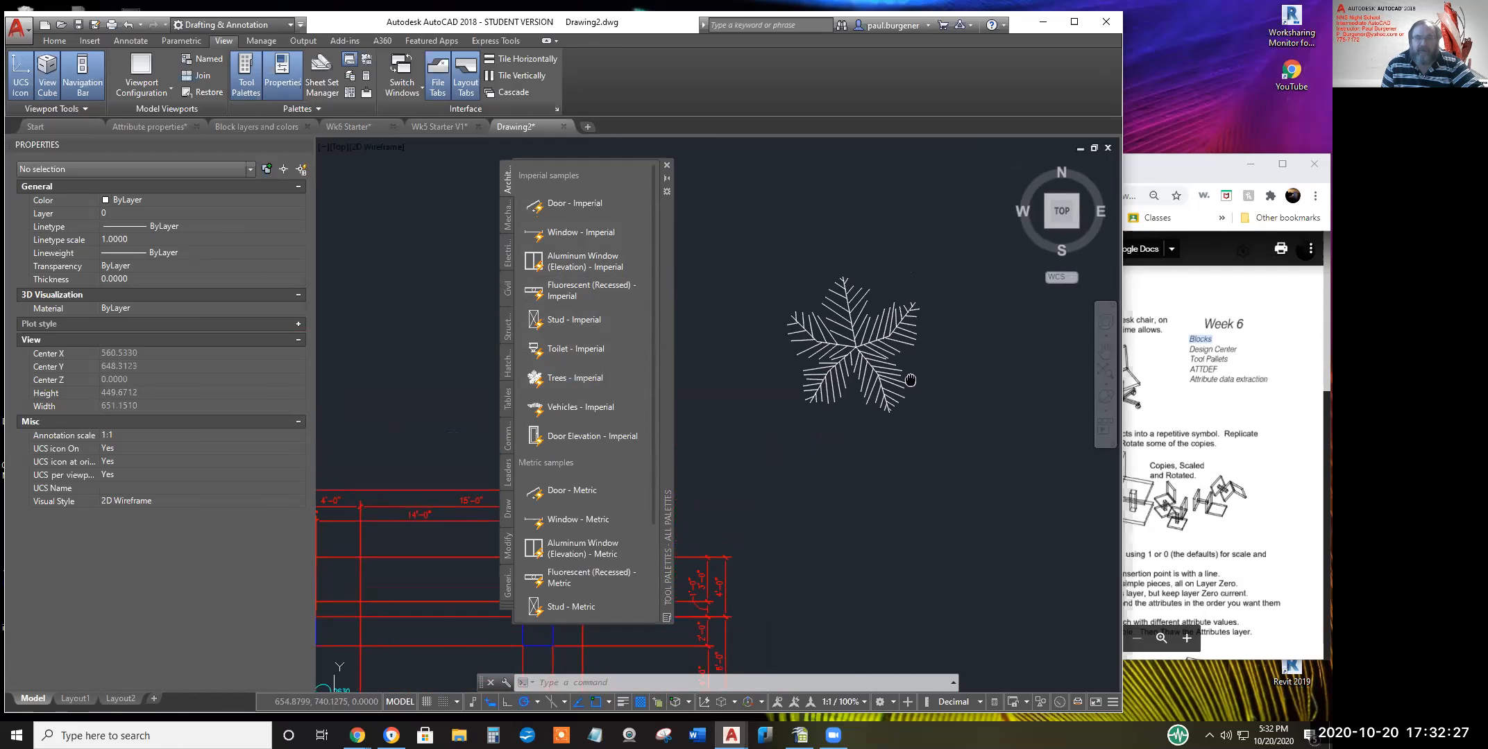
click(891, 364)
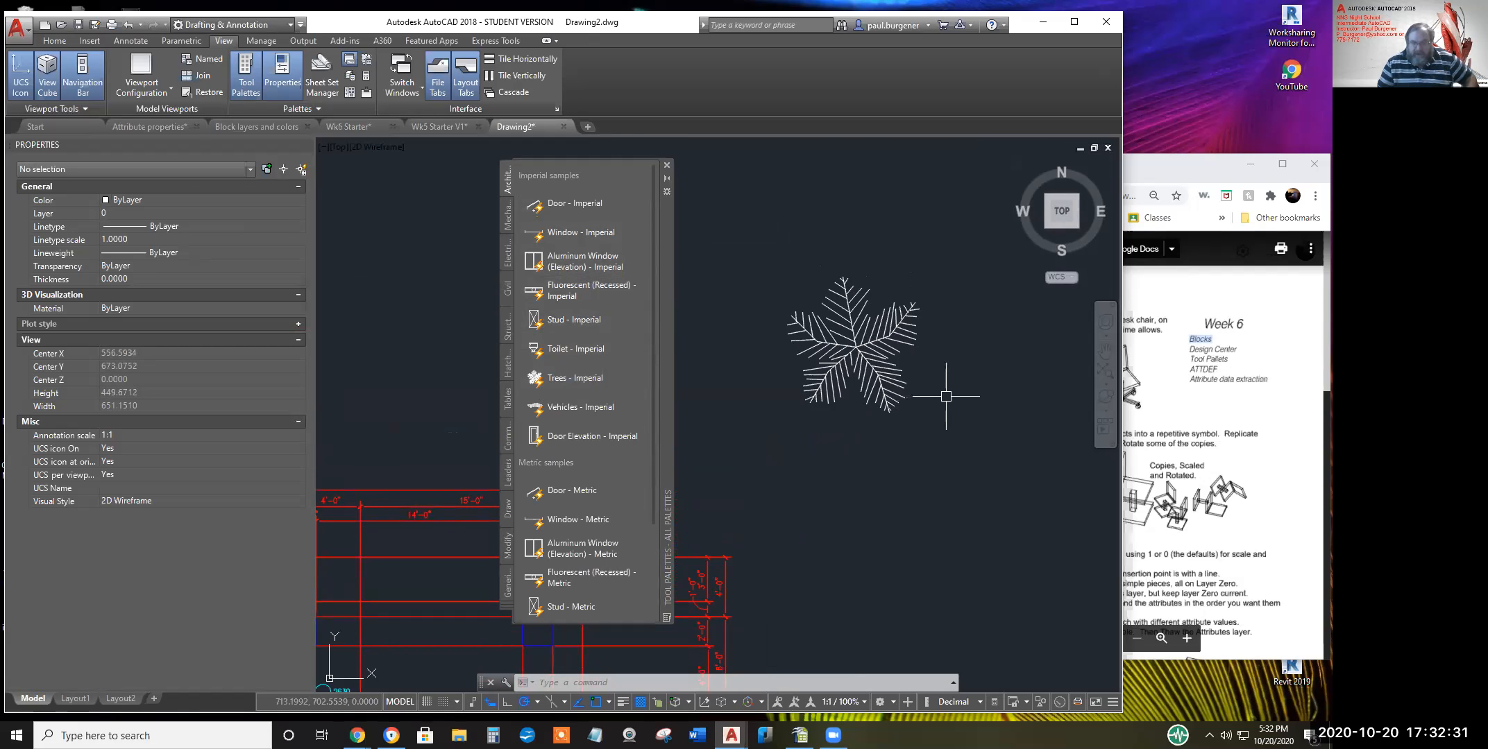
click(890, 346)
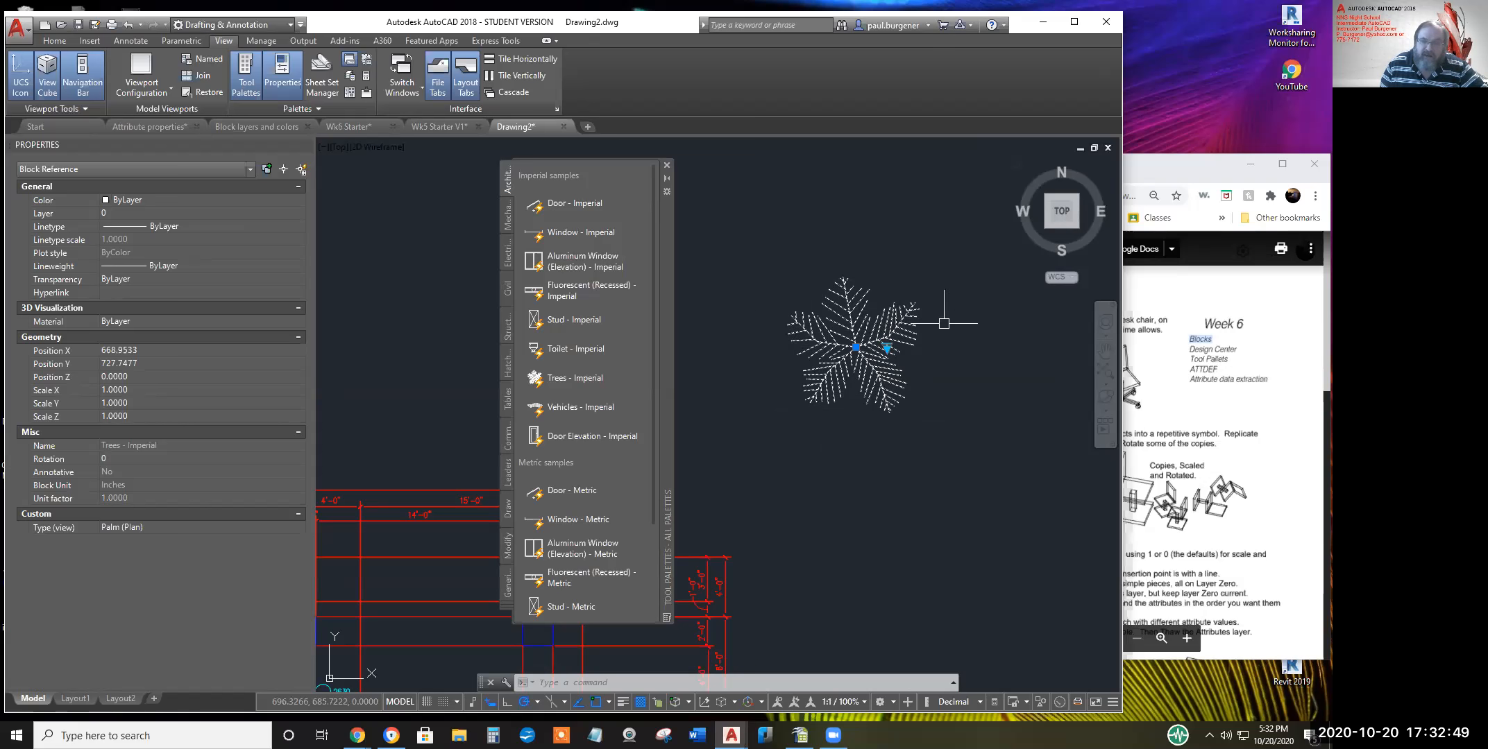
Try the Deciduous, Evergreen and Palm (Plan) tree types, settling on Palm (Elevation)
click(887, 347)
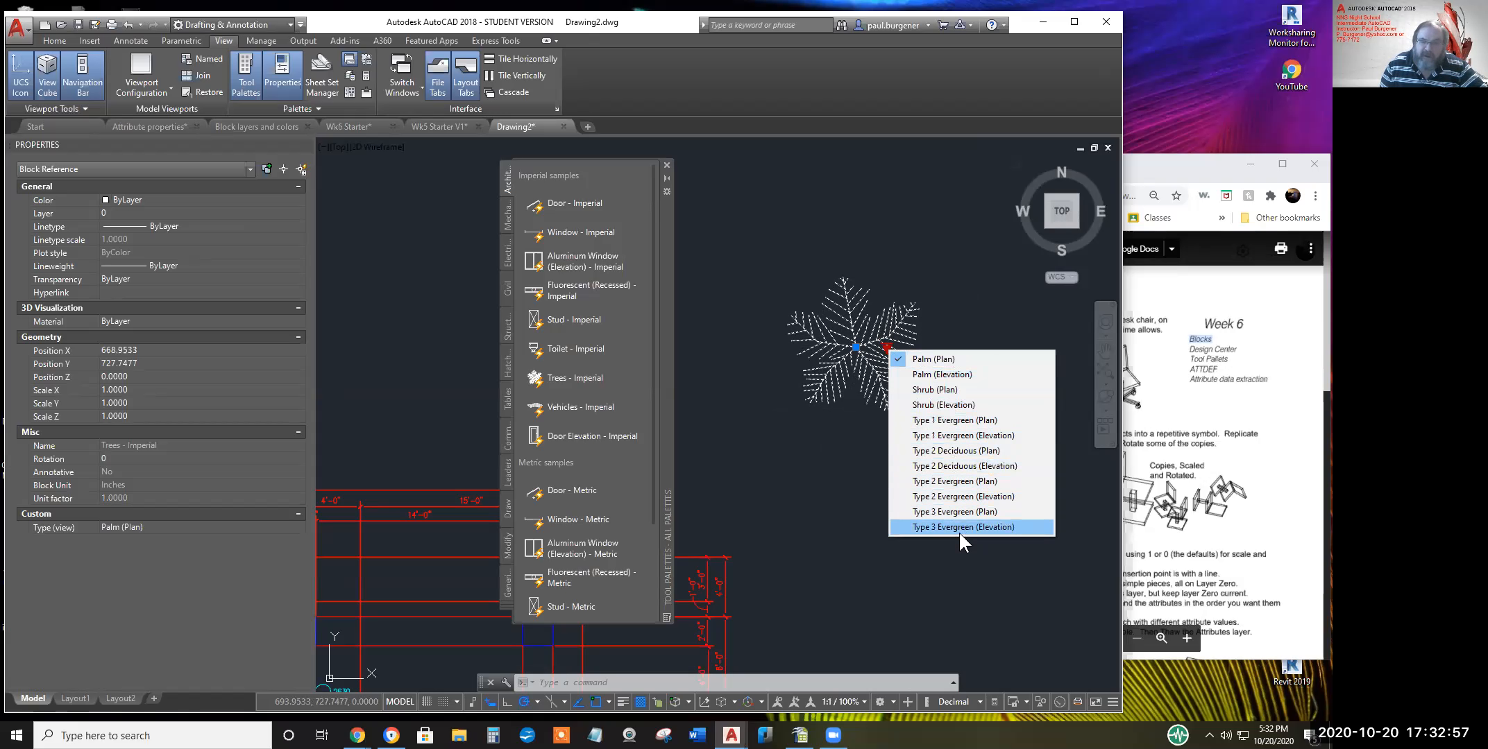
click(961, 468)
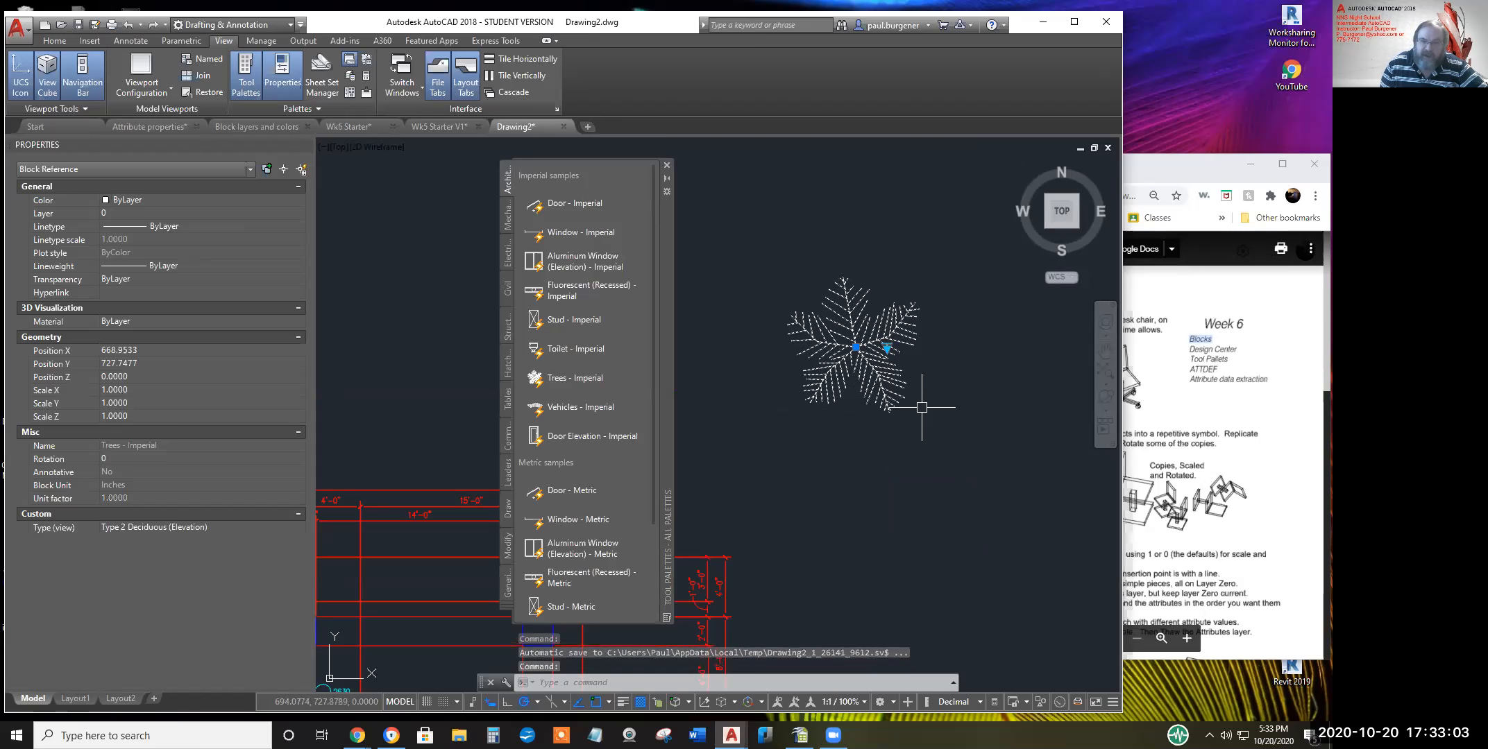
click(887, 348)
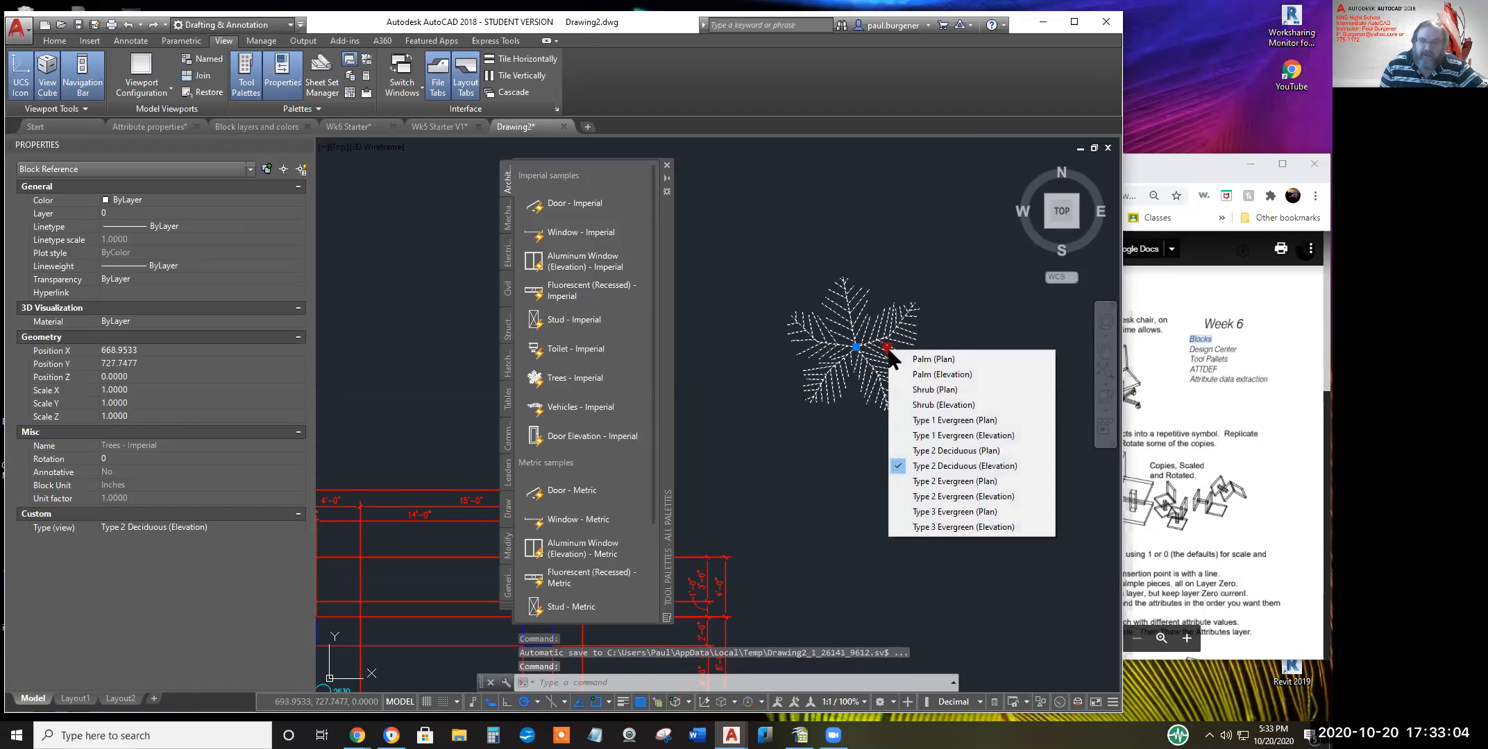
click(965, 452)
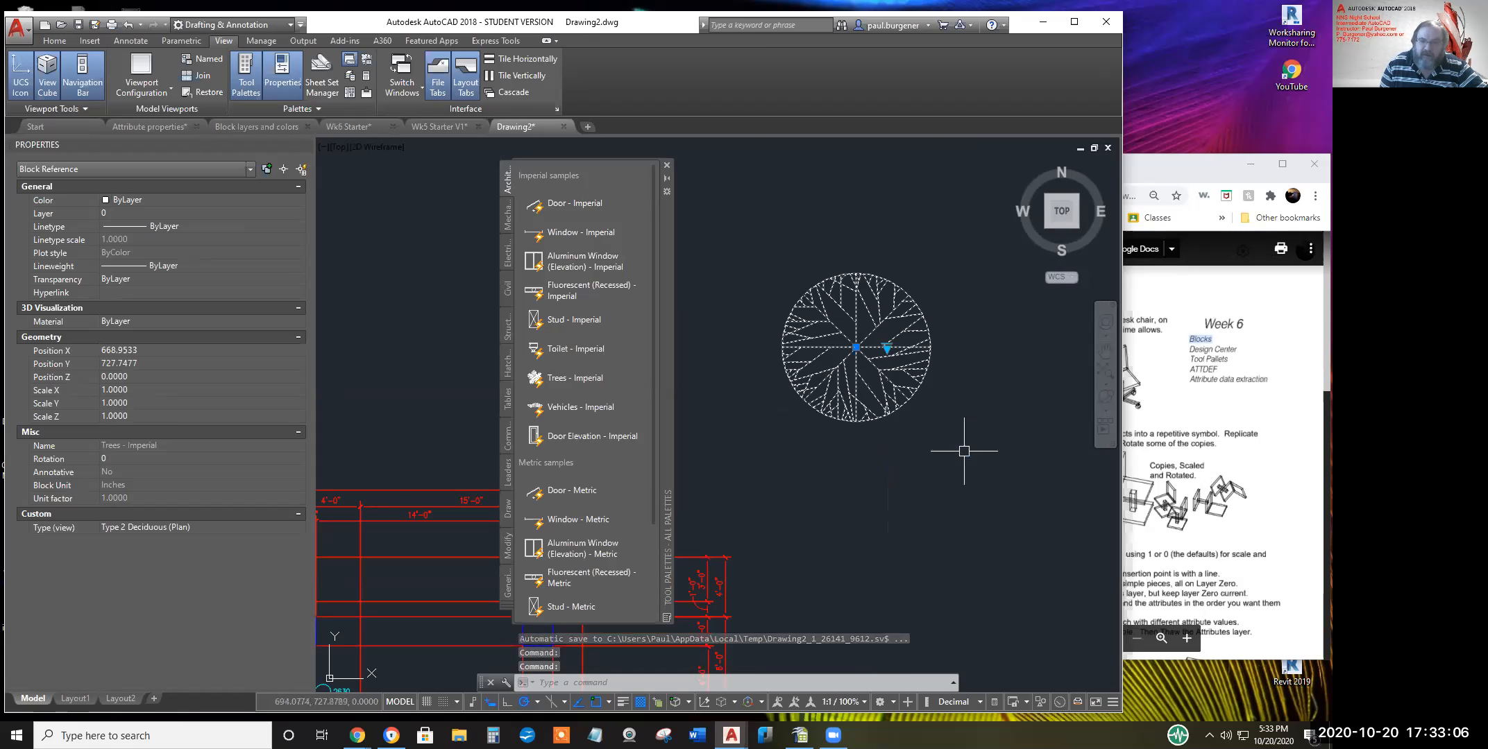
click(886, 349)
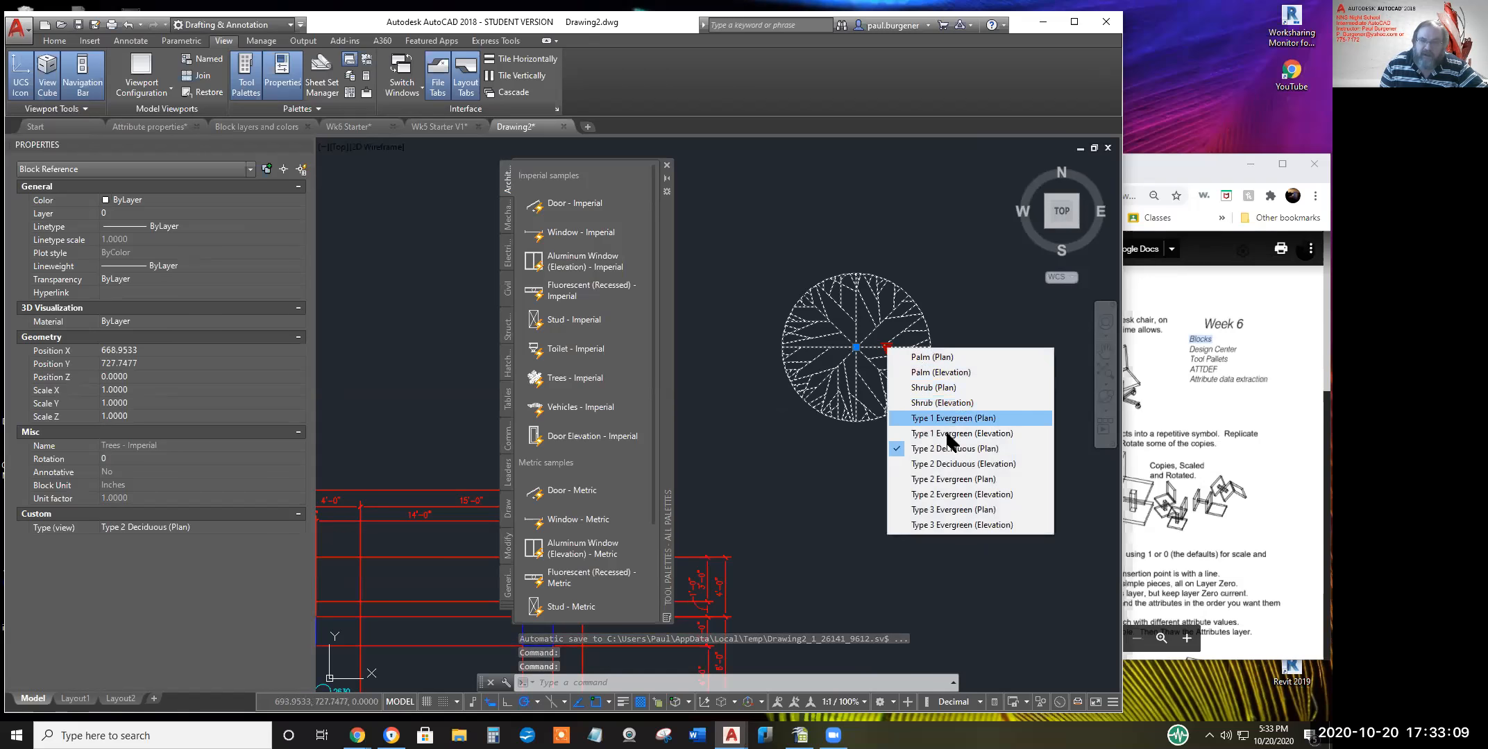
click(979, 434)
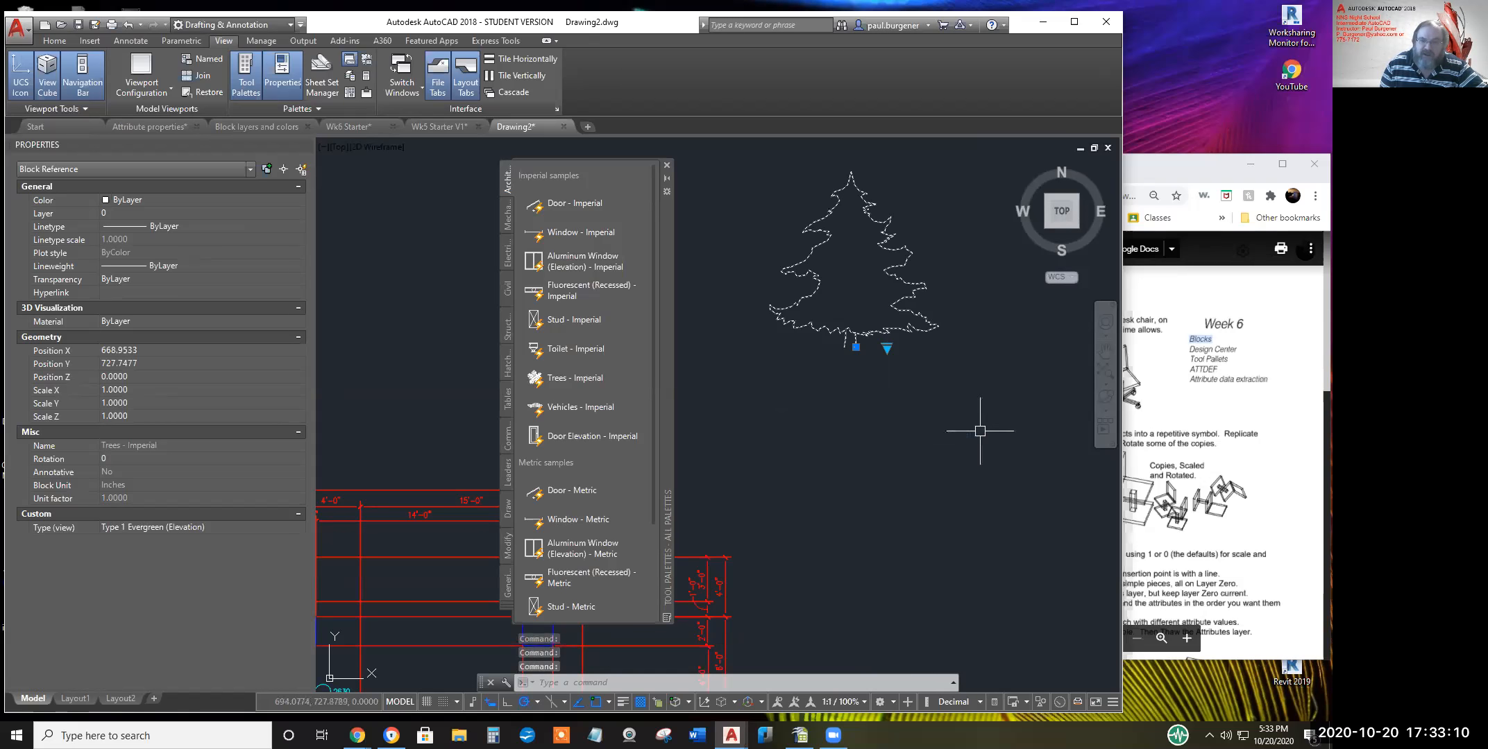
click(887, 347)
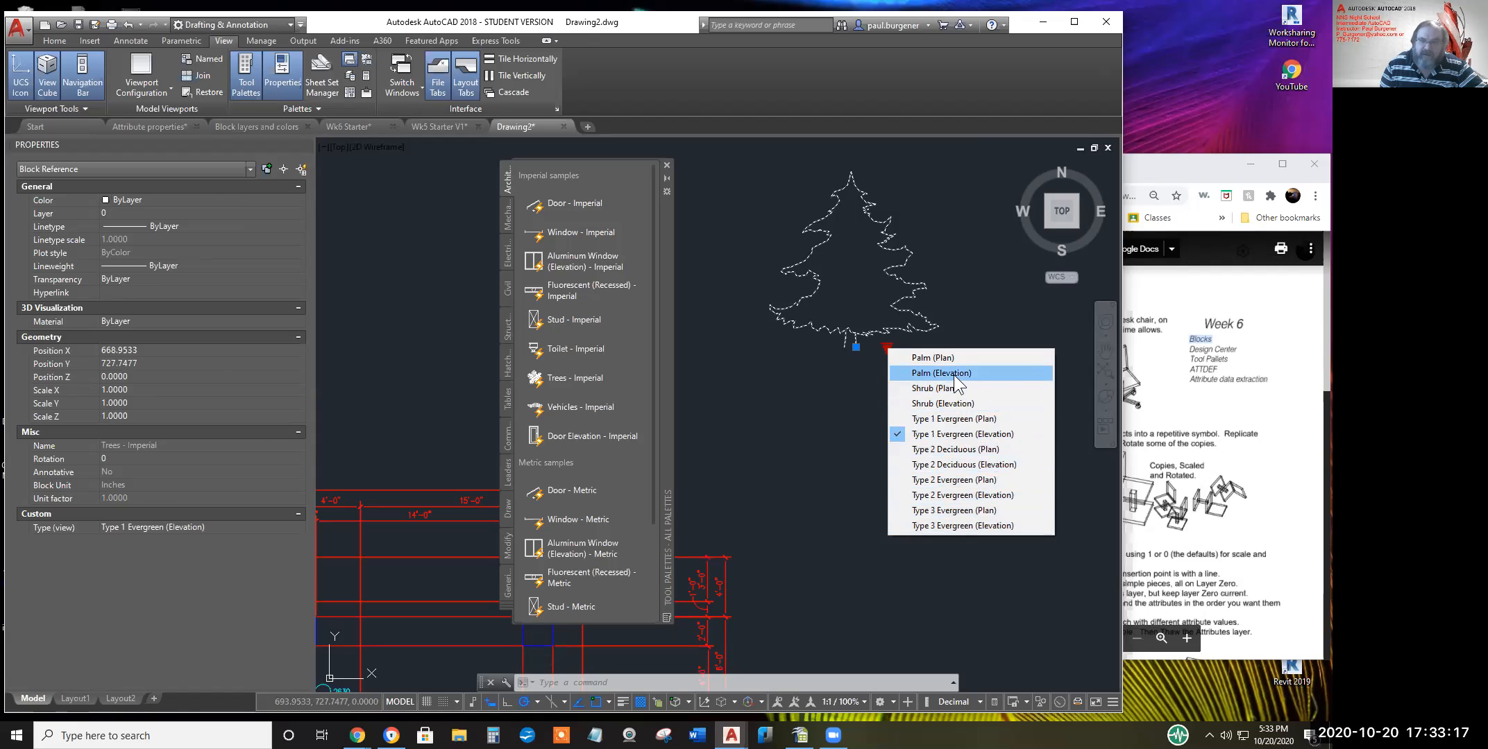
click(941, 357)
click(887, 348)
click(936, 370)
middle_drag(906, 320, 882, 499)
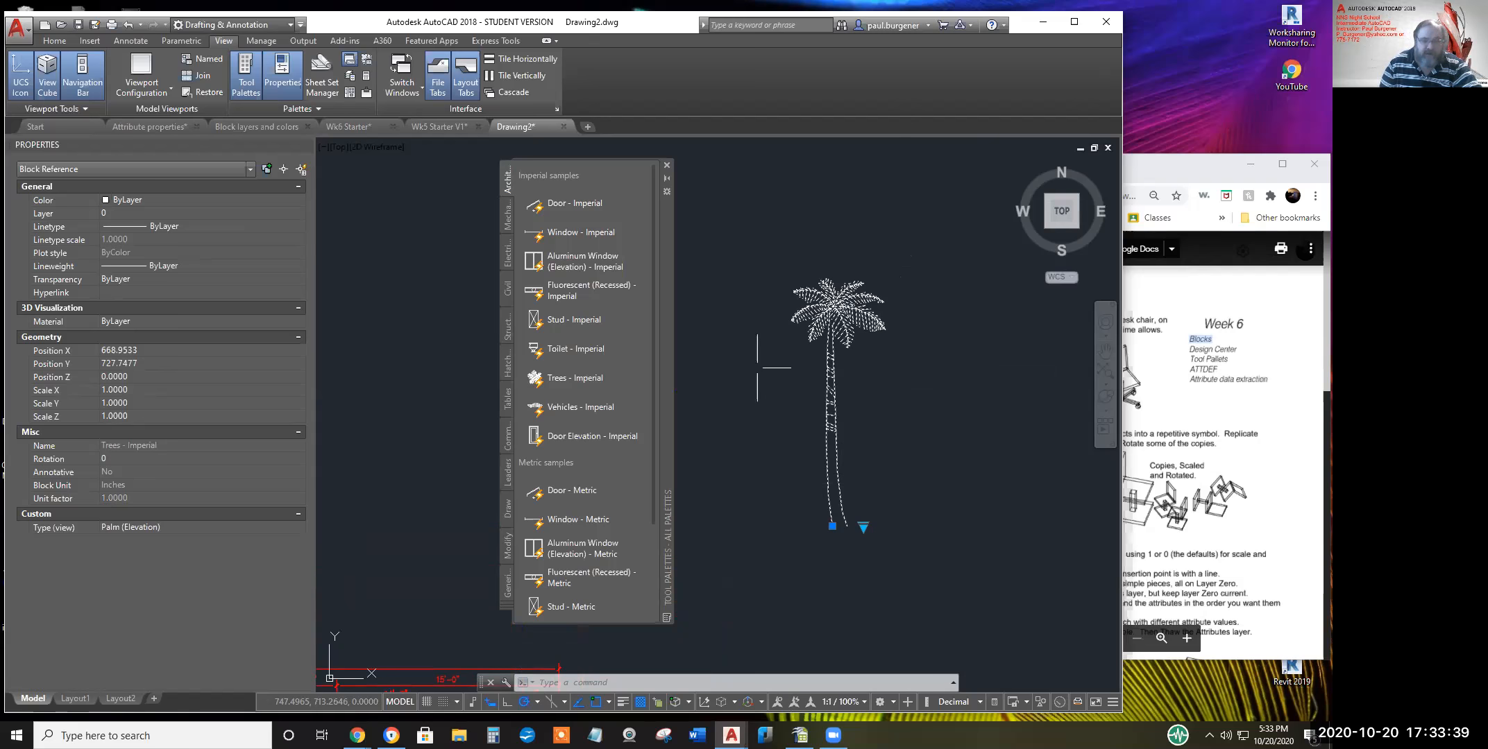
Scale the palm elevation by a factor of 5 with SC, using its trunk base as the base point
key(Escape)
key(Escape)
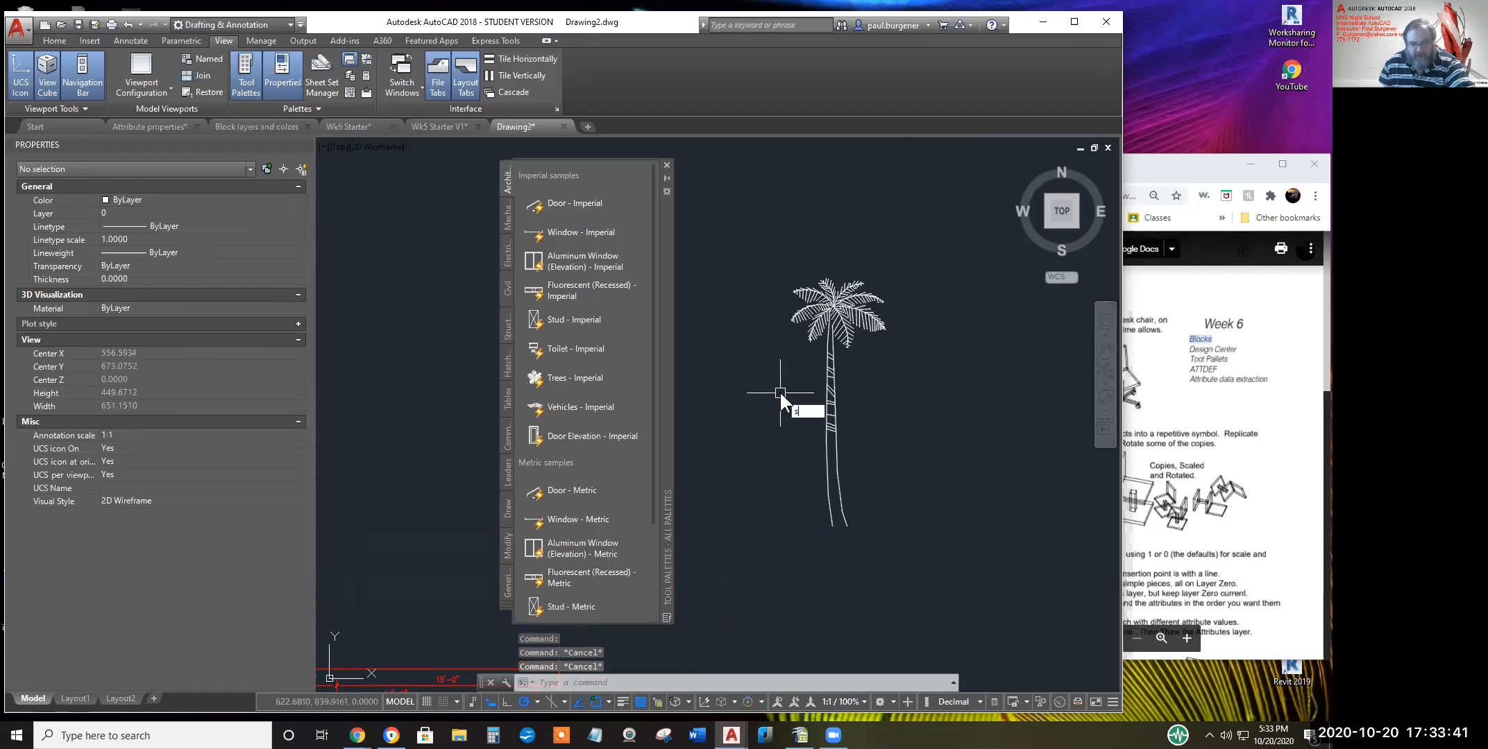
text(sc)
key(Return)
click(832, 478)
key(Return)
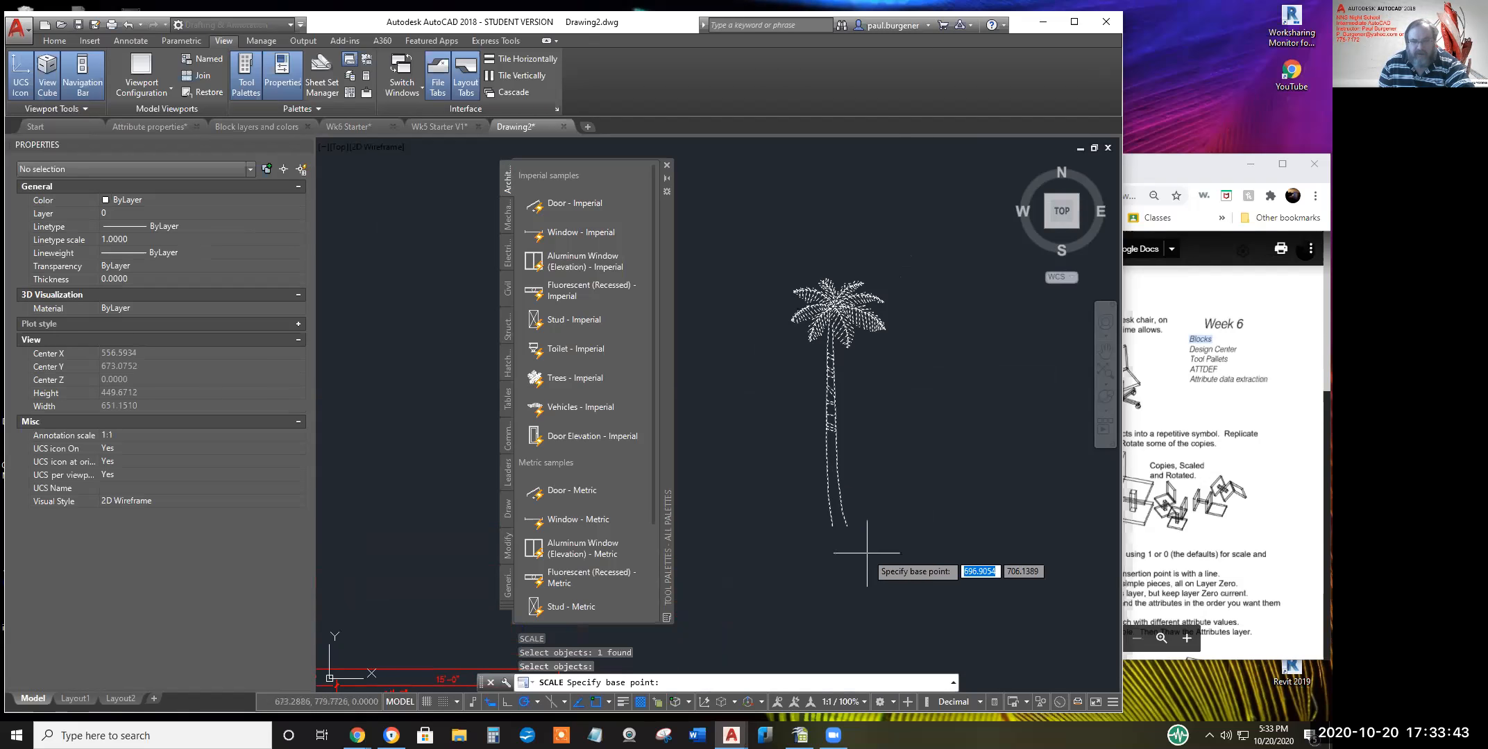
click(847, 526)
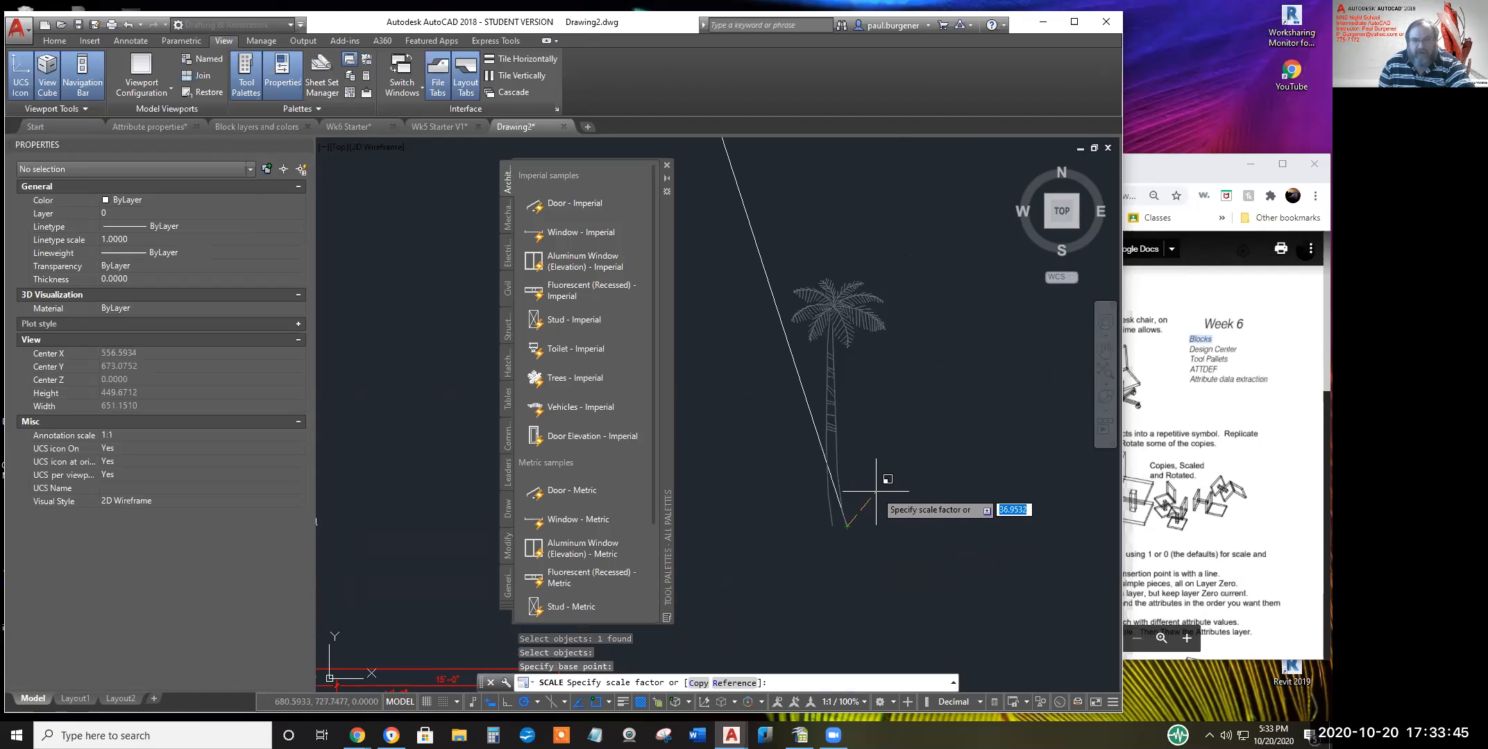
text(5)
key(Return)
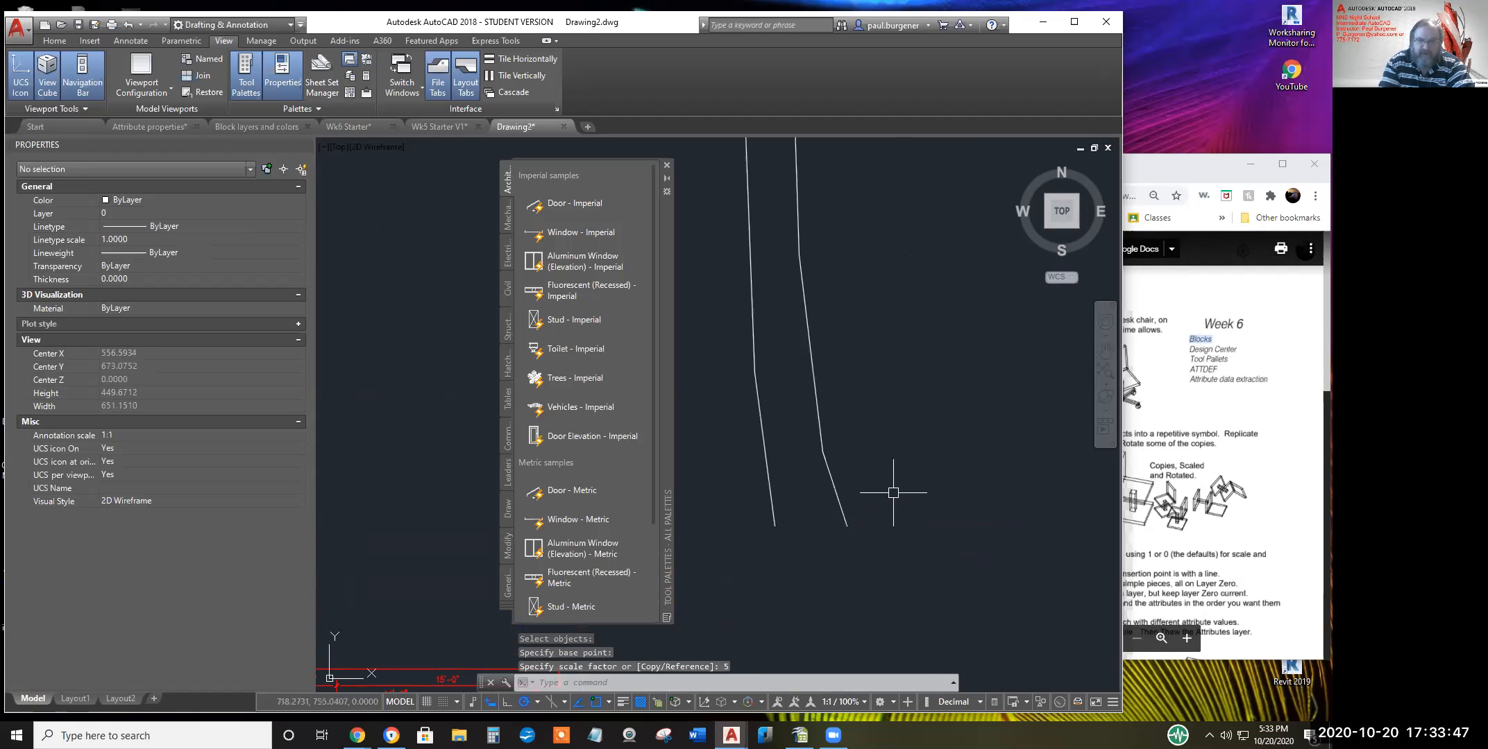
scroll(887, 419, down, 5)
scroll(887, 419, down, 3)
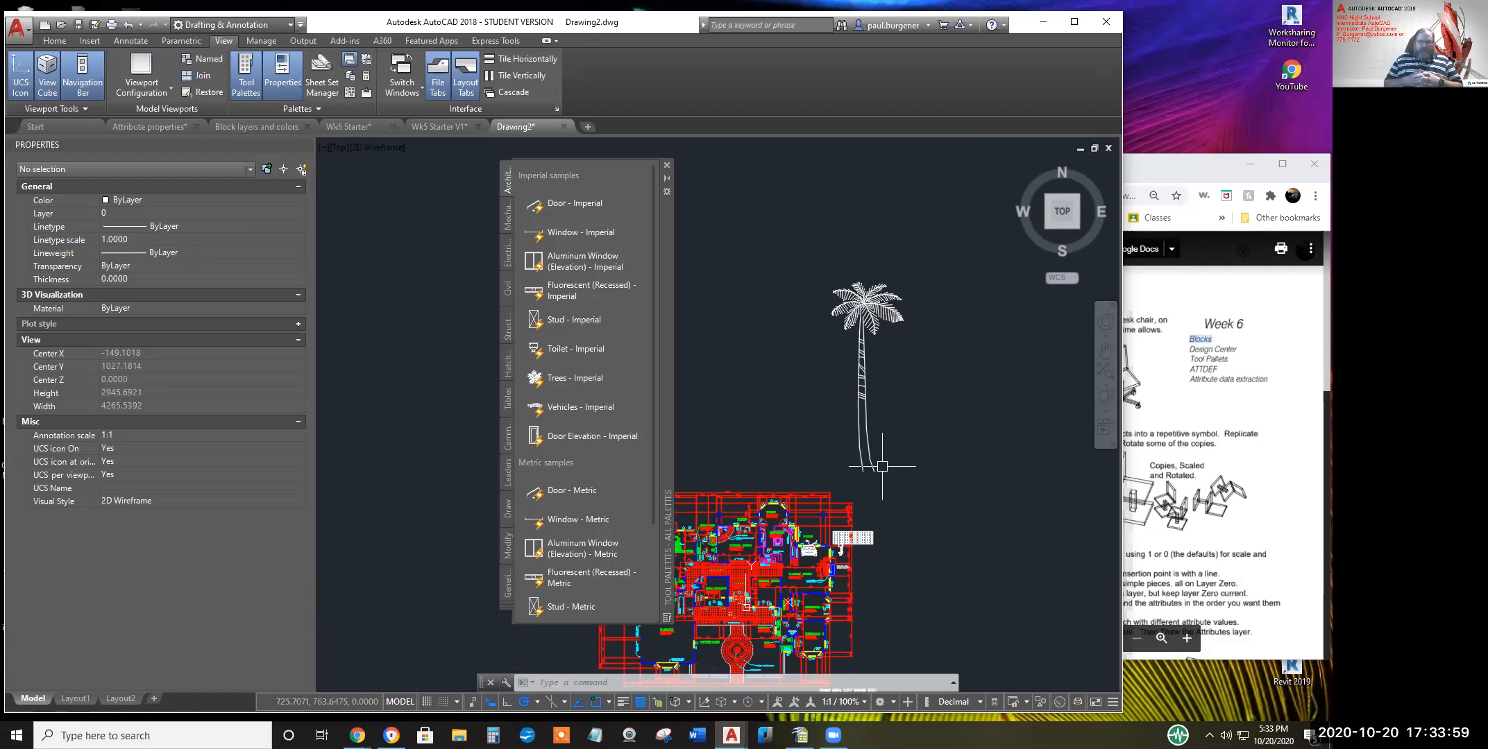
Insert the Door Elevation - Imperial block from the palette above the floor plan
click(574, 436)
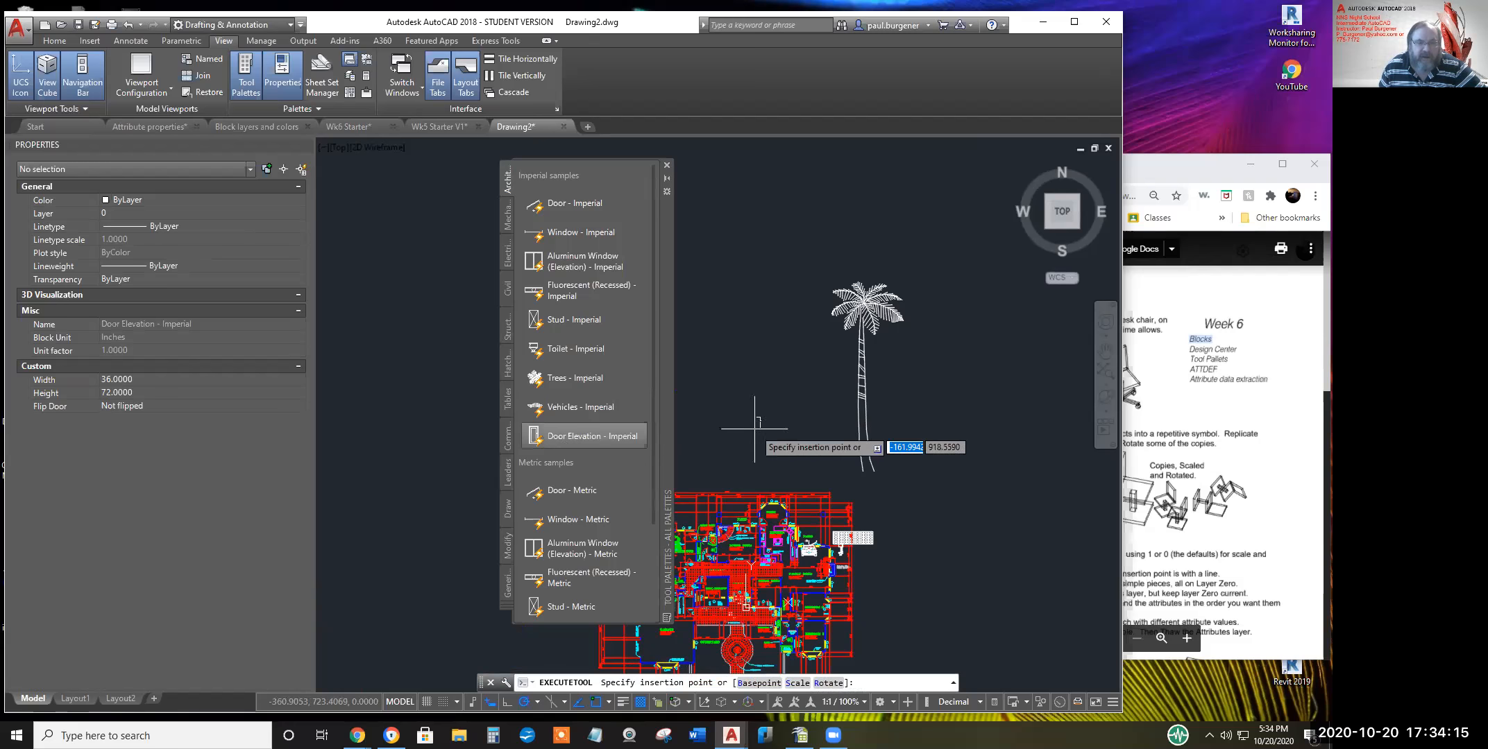
click(774, 370)
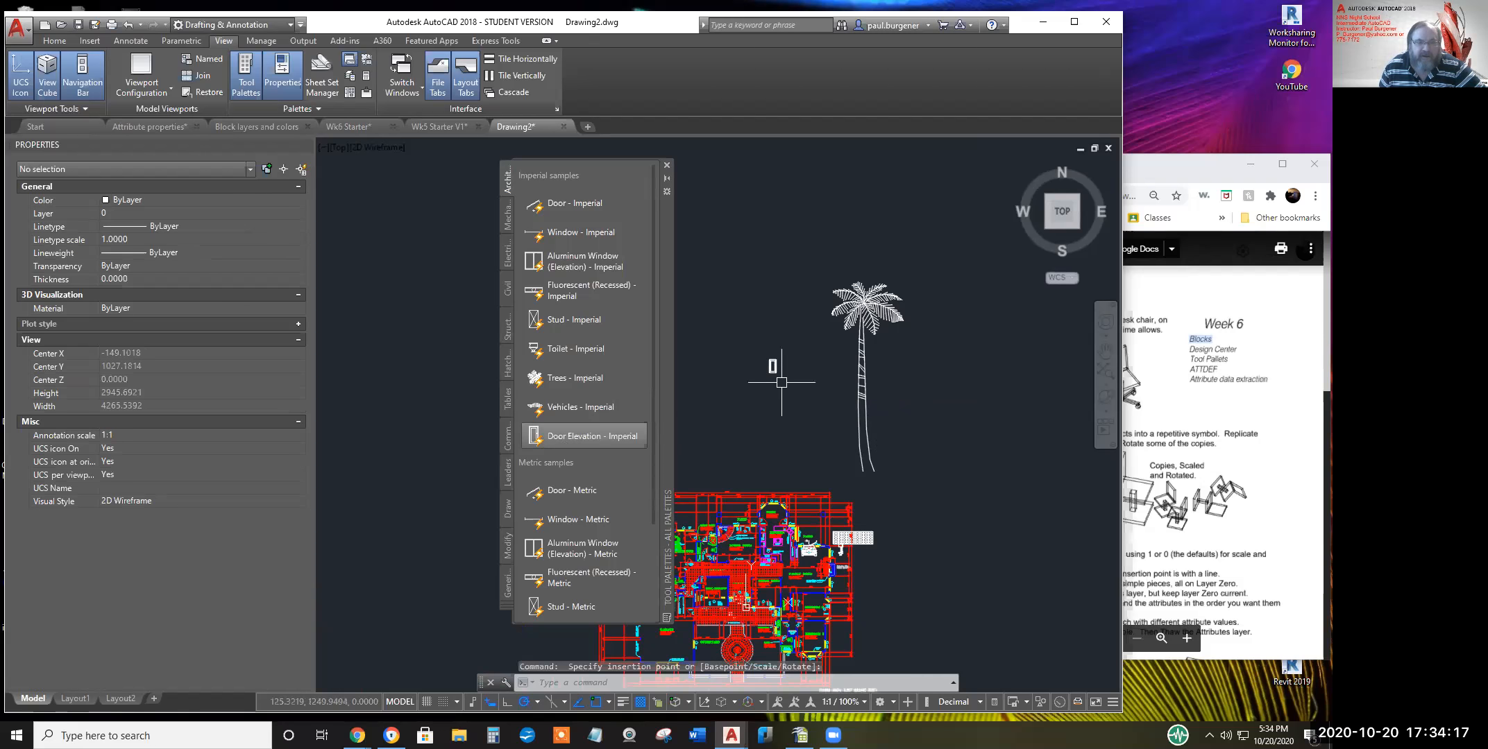
scroll(775, 370, up, 8)
middle_drag(856, 448, 925, 516)
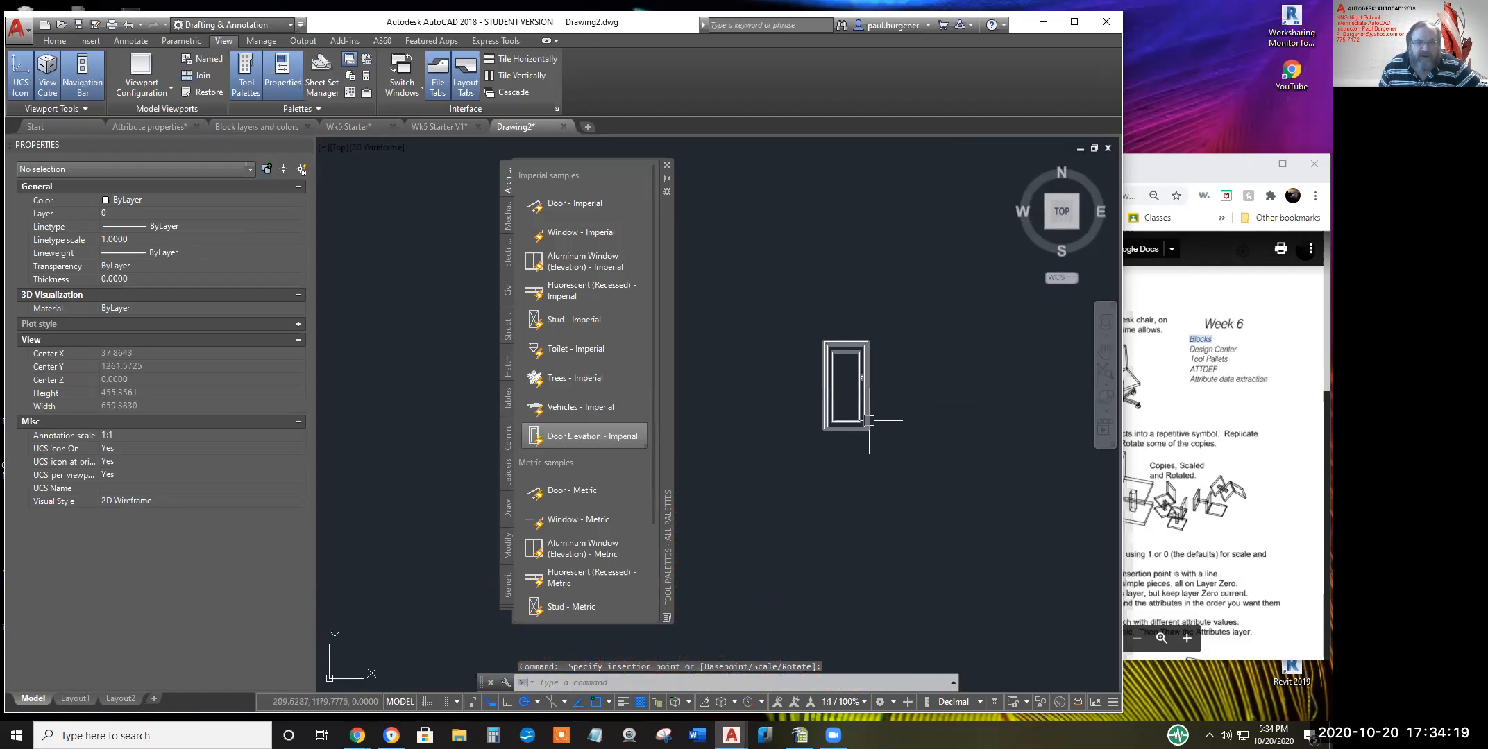
Stretch the door elevation to 24 wide and 84 high, then flip it over and back
click(866, 417)
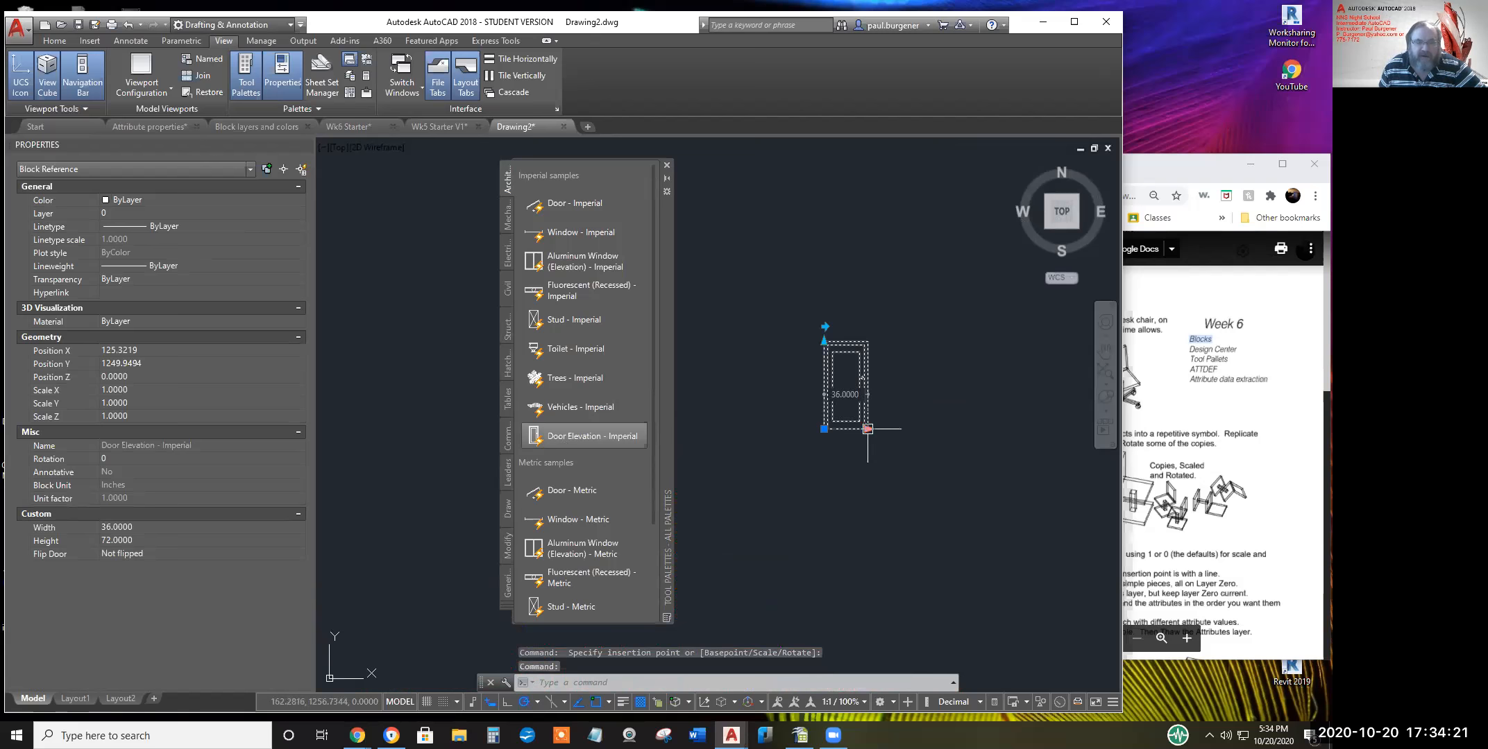
click(868, 429)
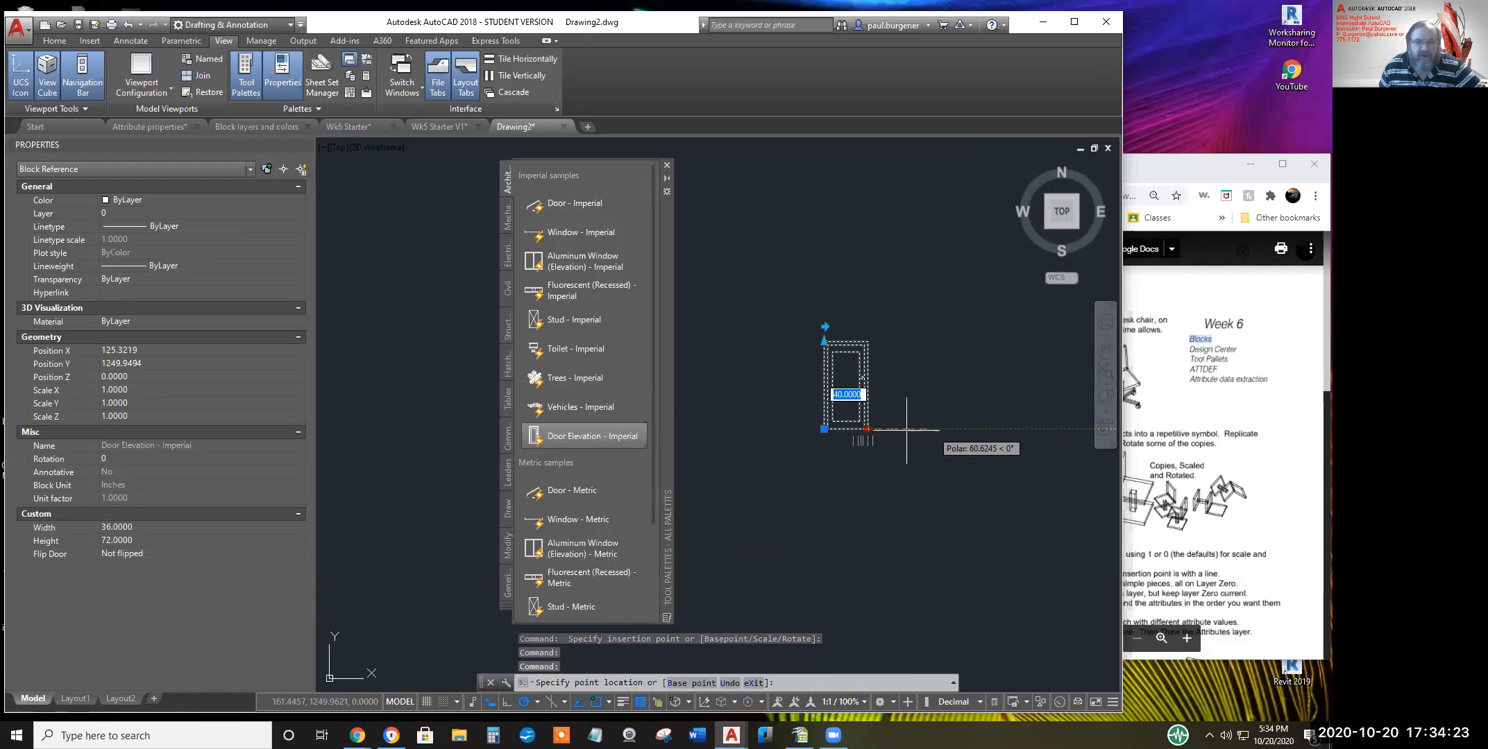
click(848, 429)
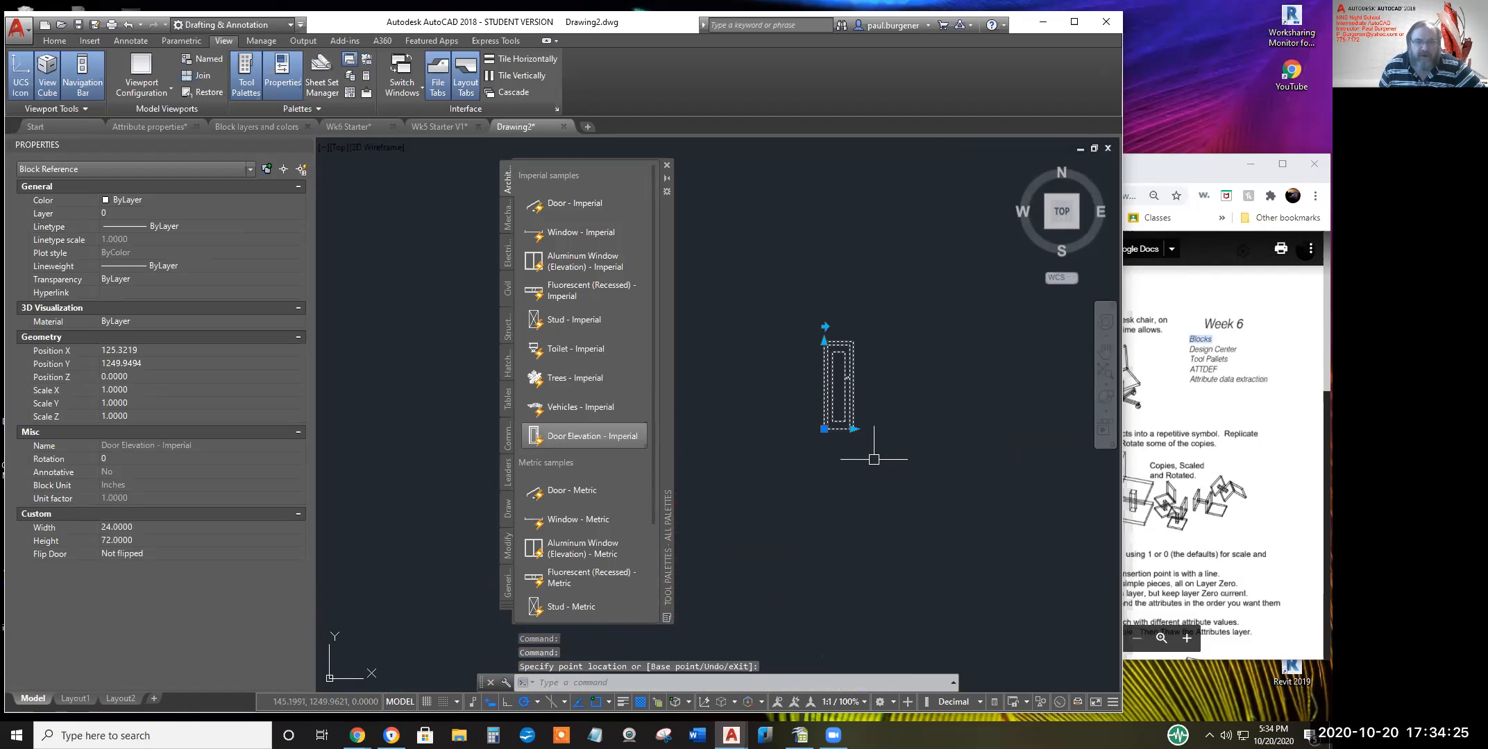
click(827, 278)
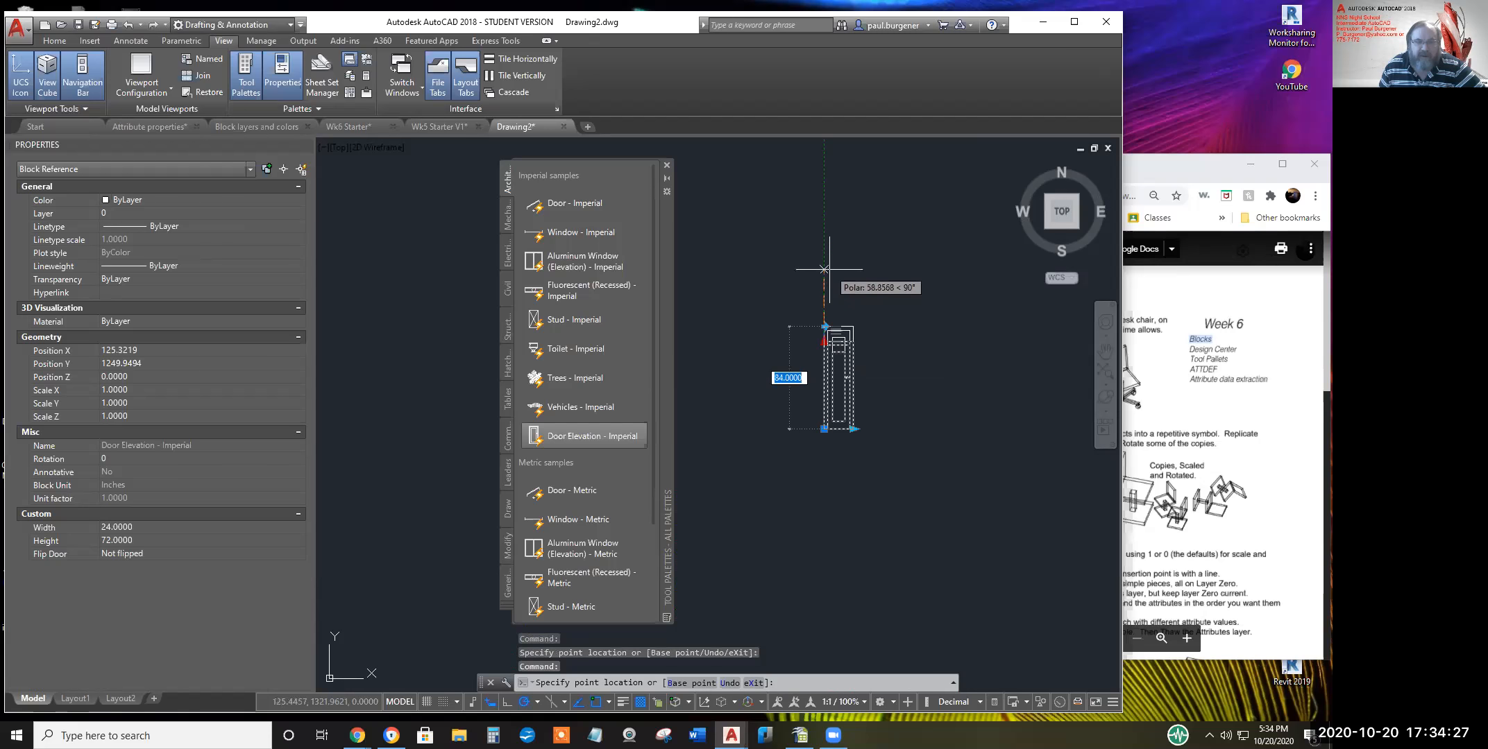
click(826, 326)
click(819, 326)
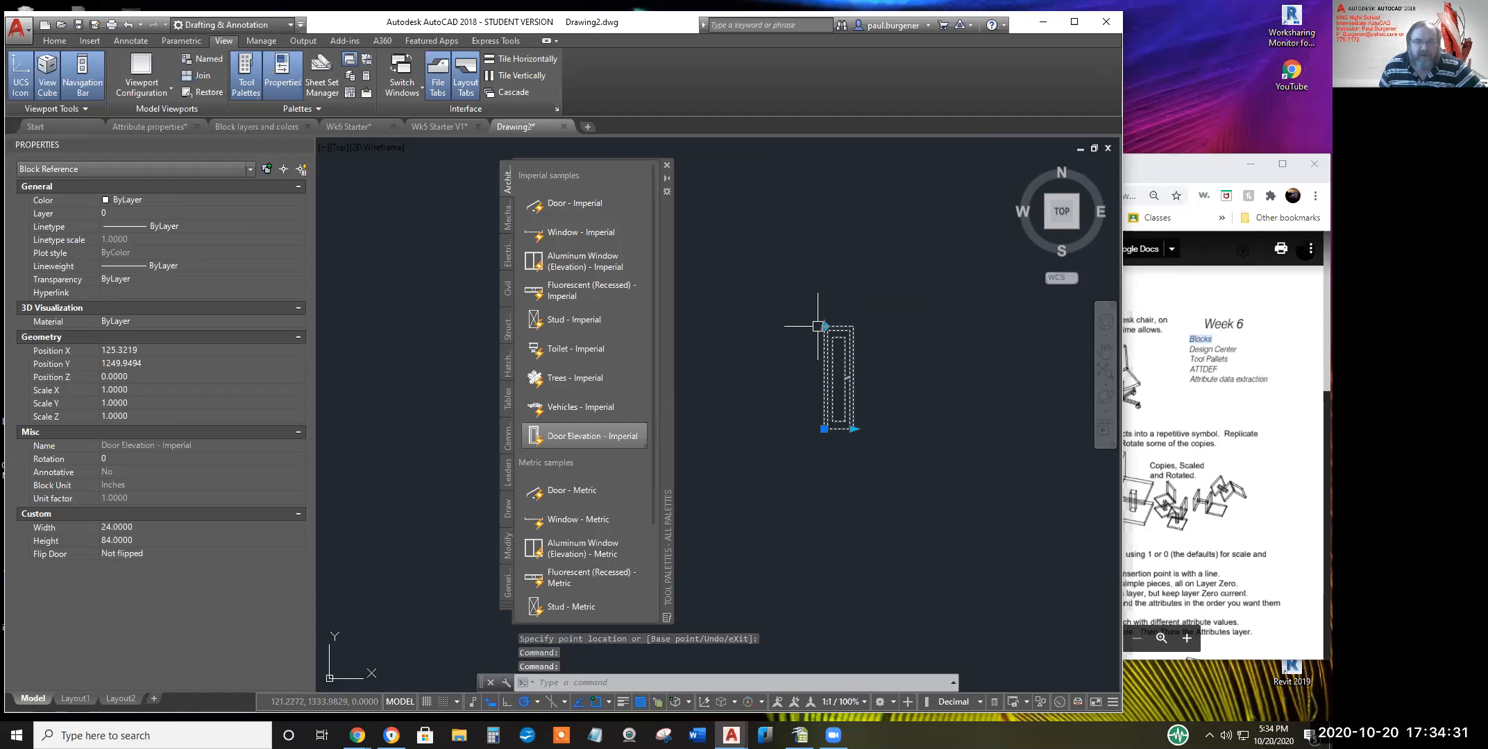
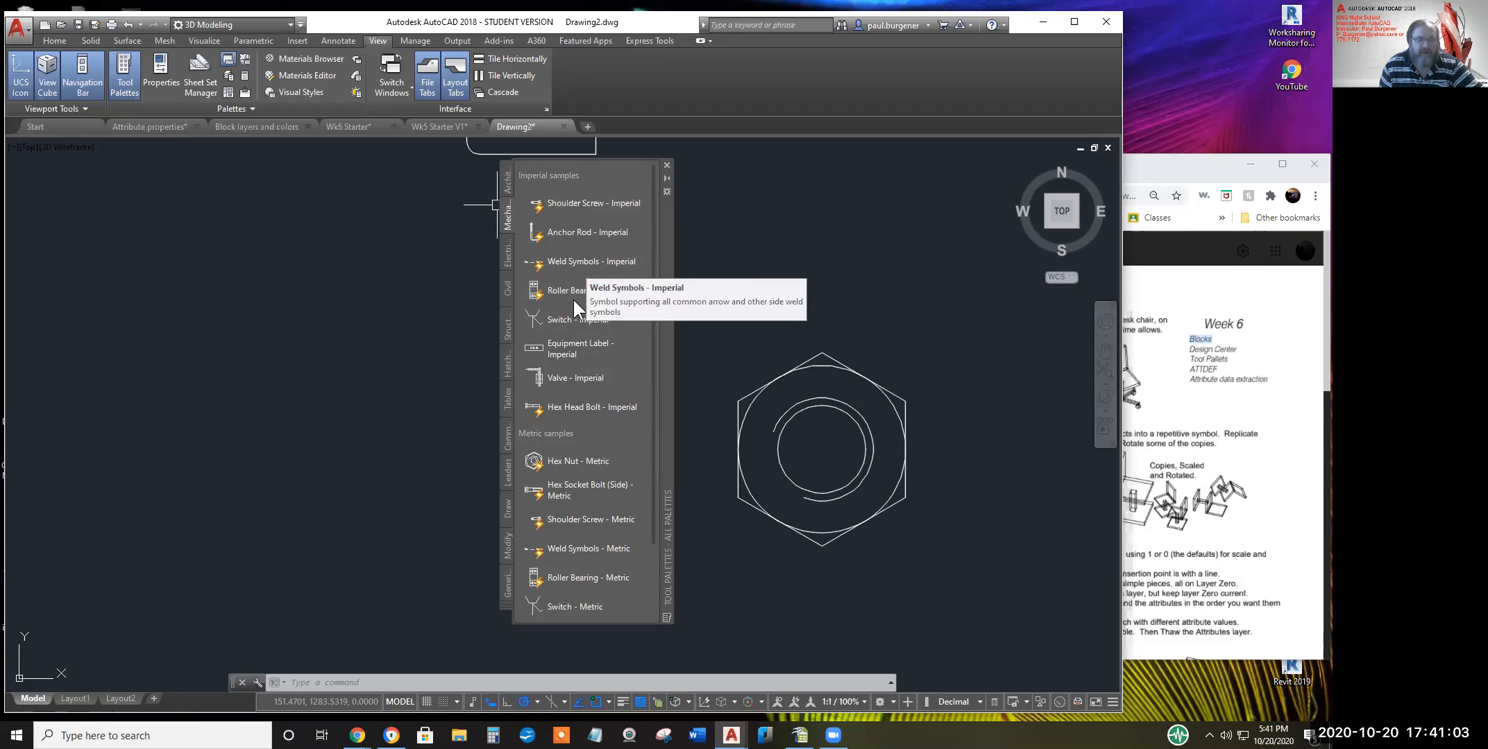
Browse the Electrical, Civil and Structural sample tool palettes
click(508, 252)
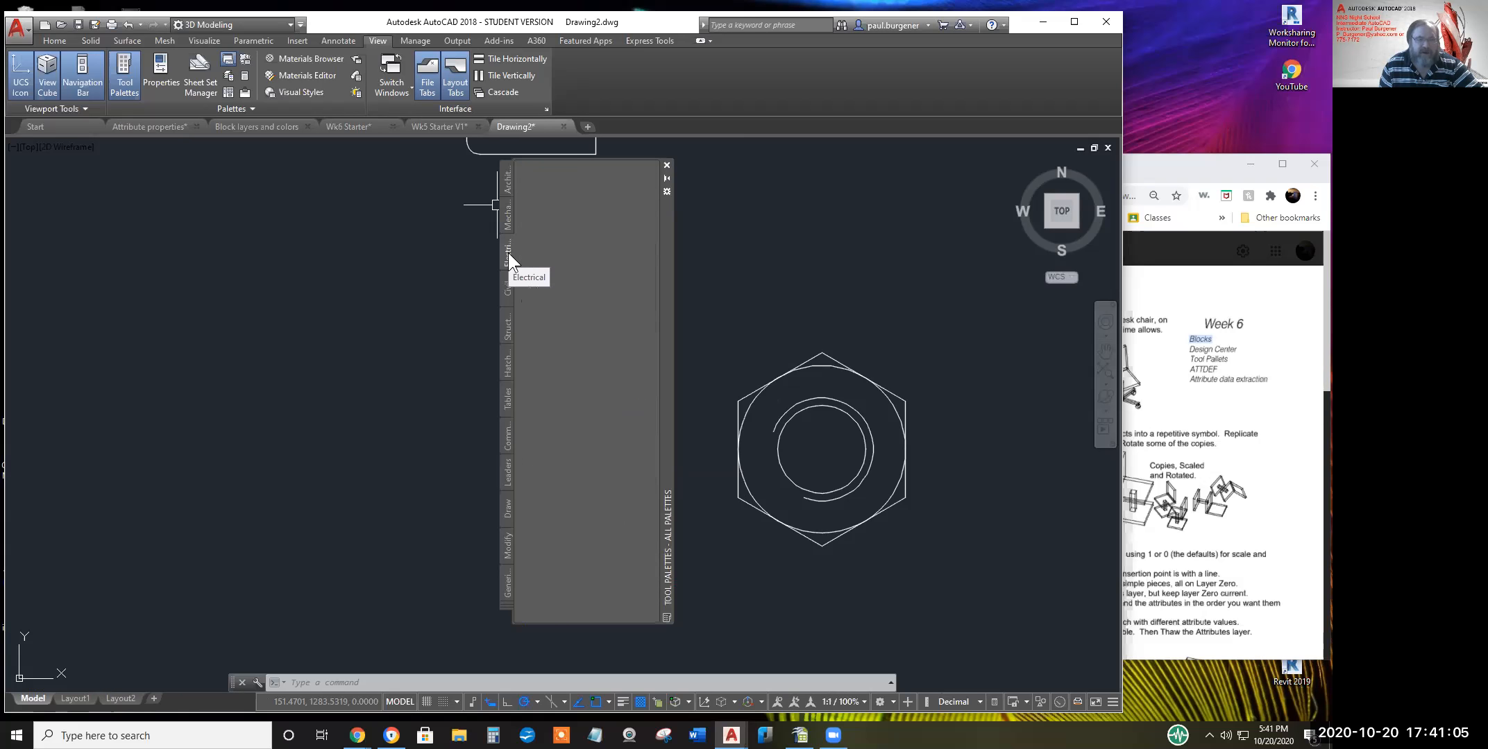
click(506, 288)
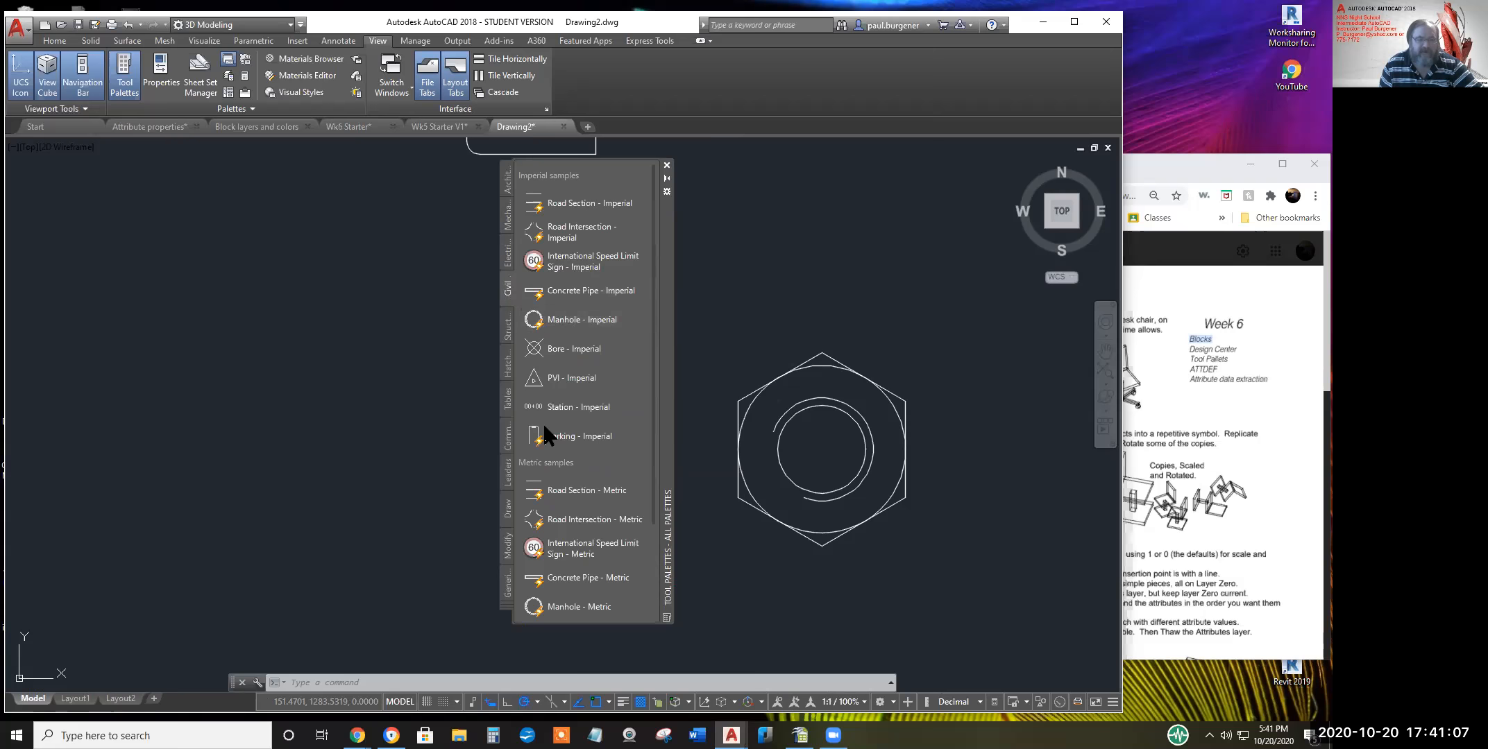
click(506, 323)
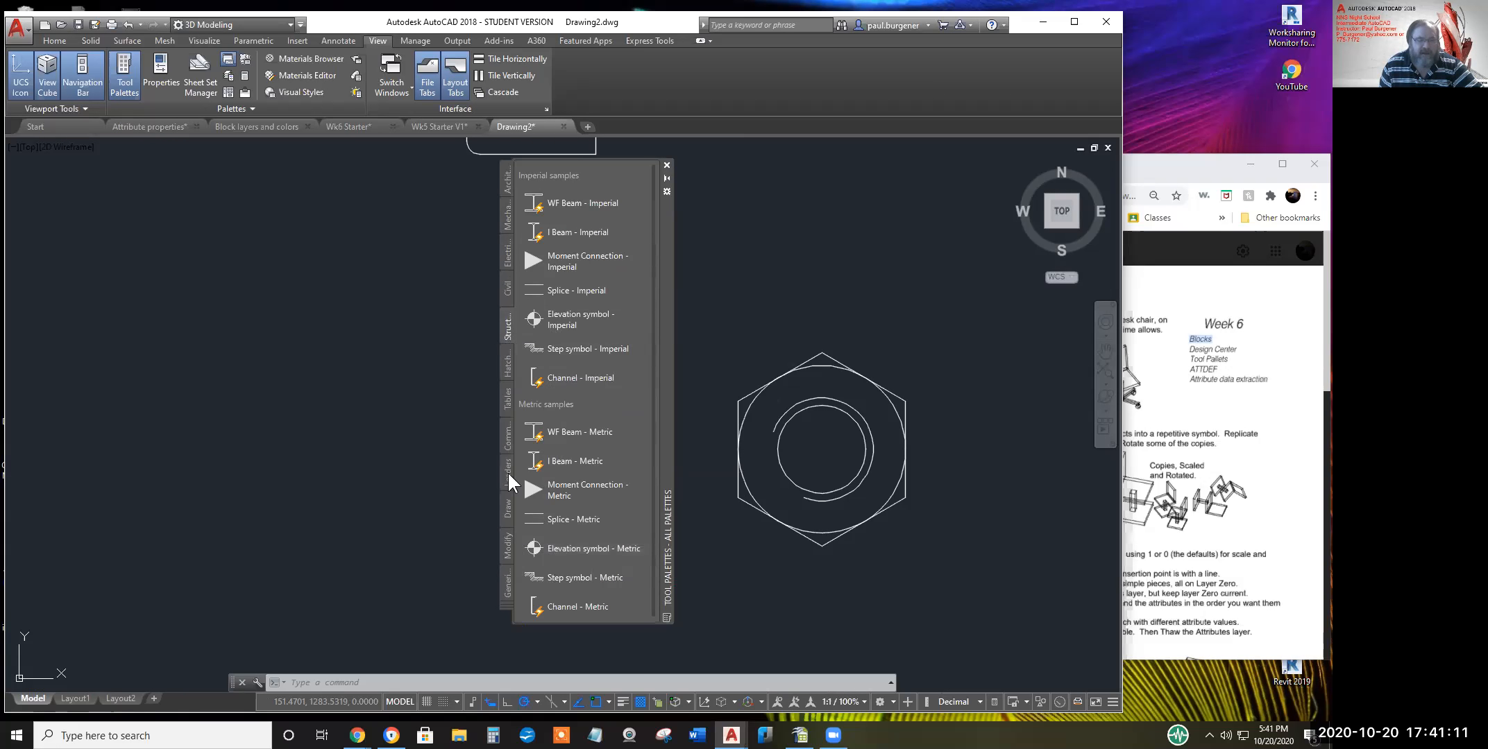
Fill the nut's inner circle with blue hatch and its hexagon corners with solid white, then close the palettes
click(508, 362)
drag(607, 204, 821, 449)
drag(552, 204, 744, 407)
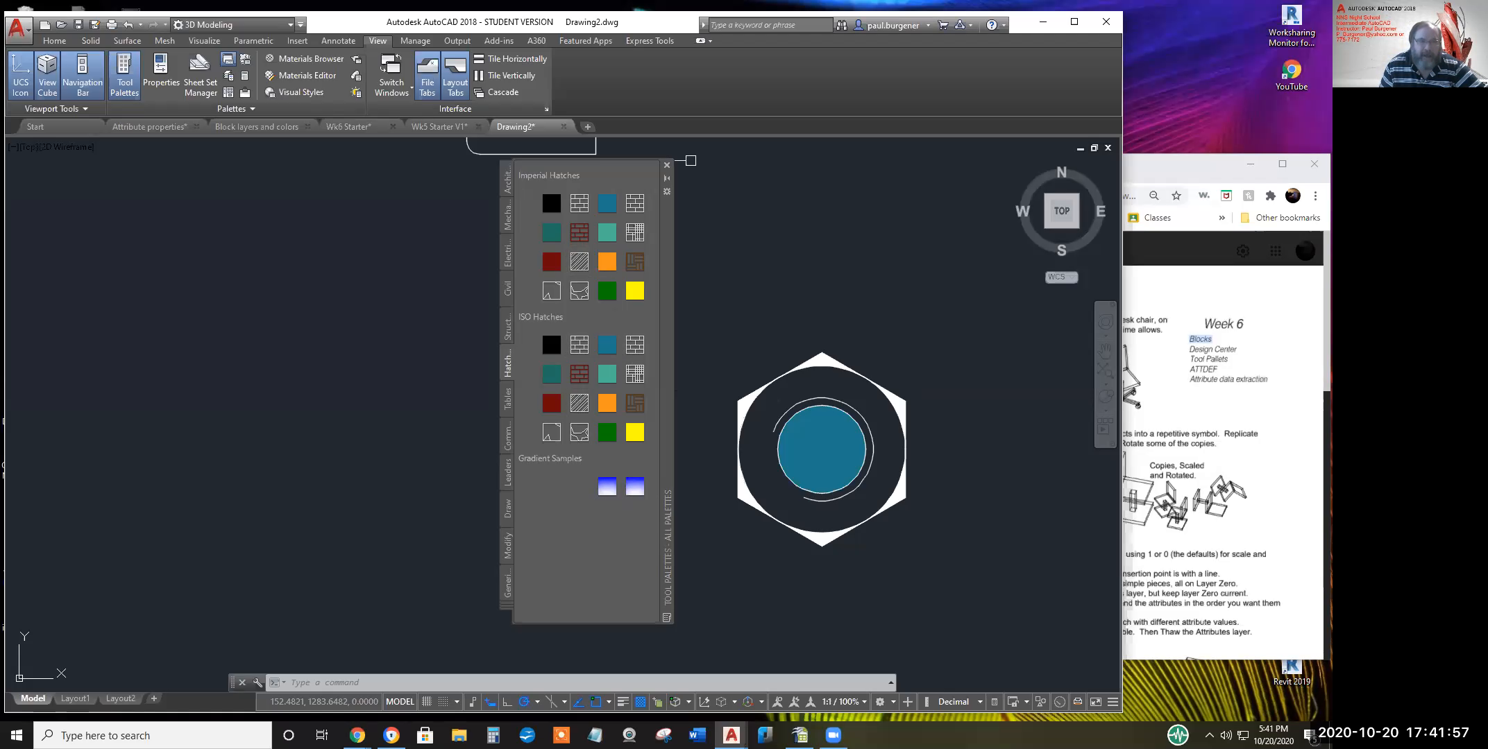
click(667, 166)
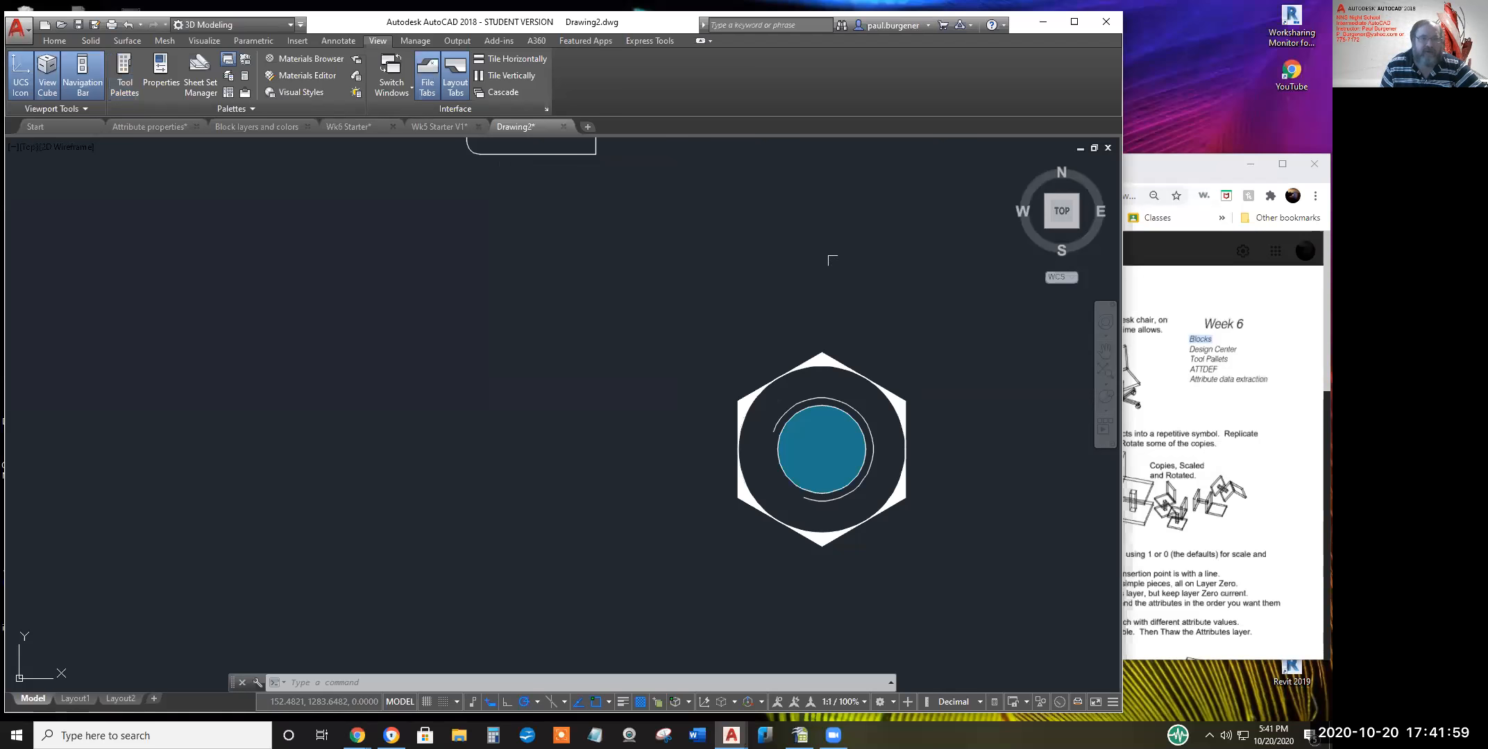
Zoom and pan around Drawing2's nut, bolt and floor plan, then switch to the Wk6 Starter drawing
scroll(737, 233, down, 6)
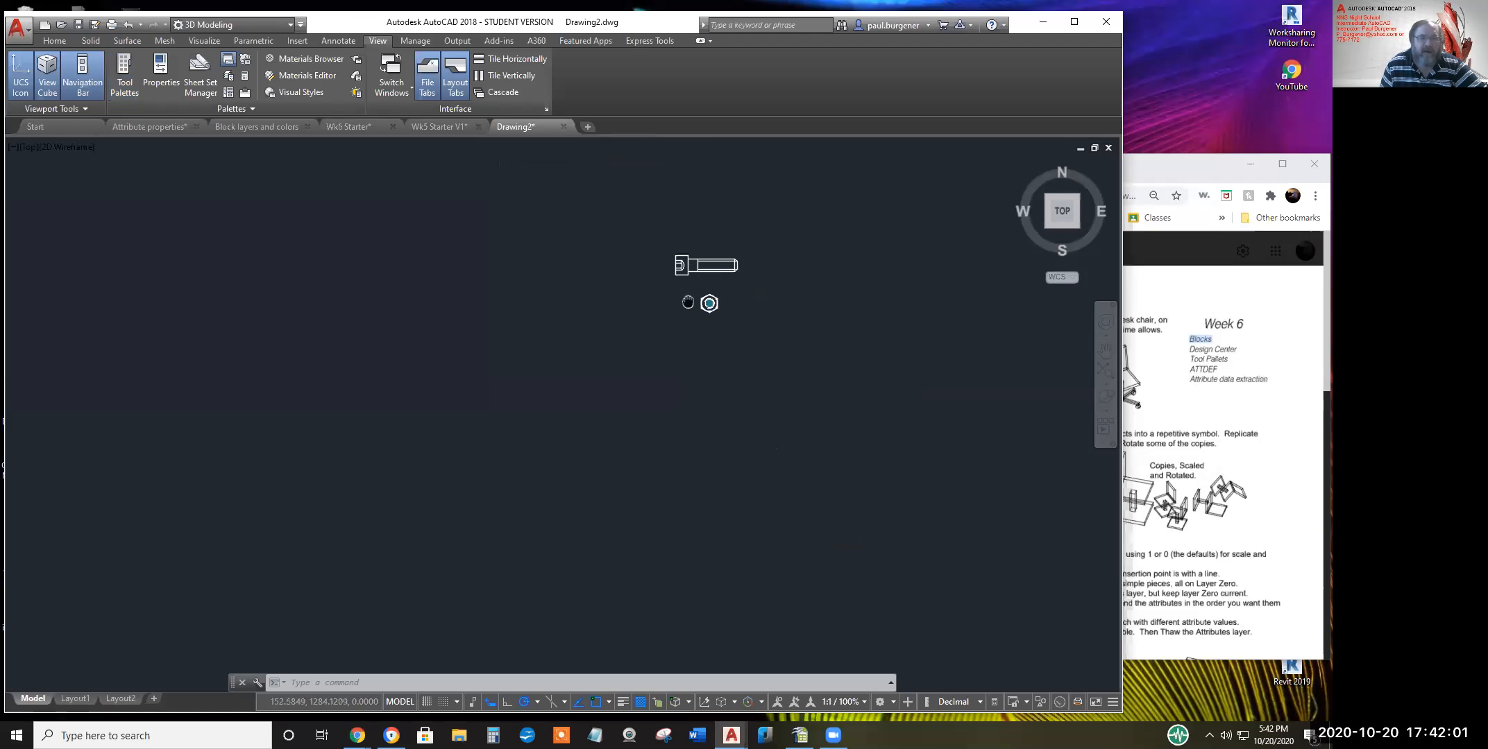
middle_drag(717, 279, 534, 423)
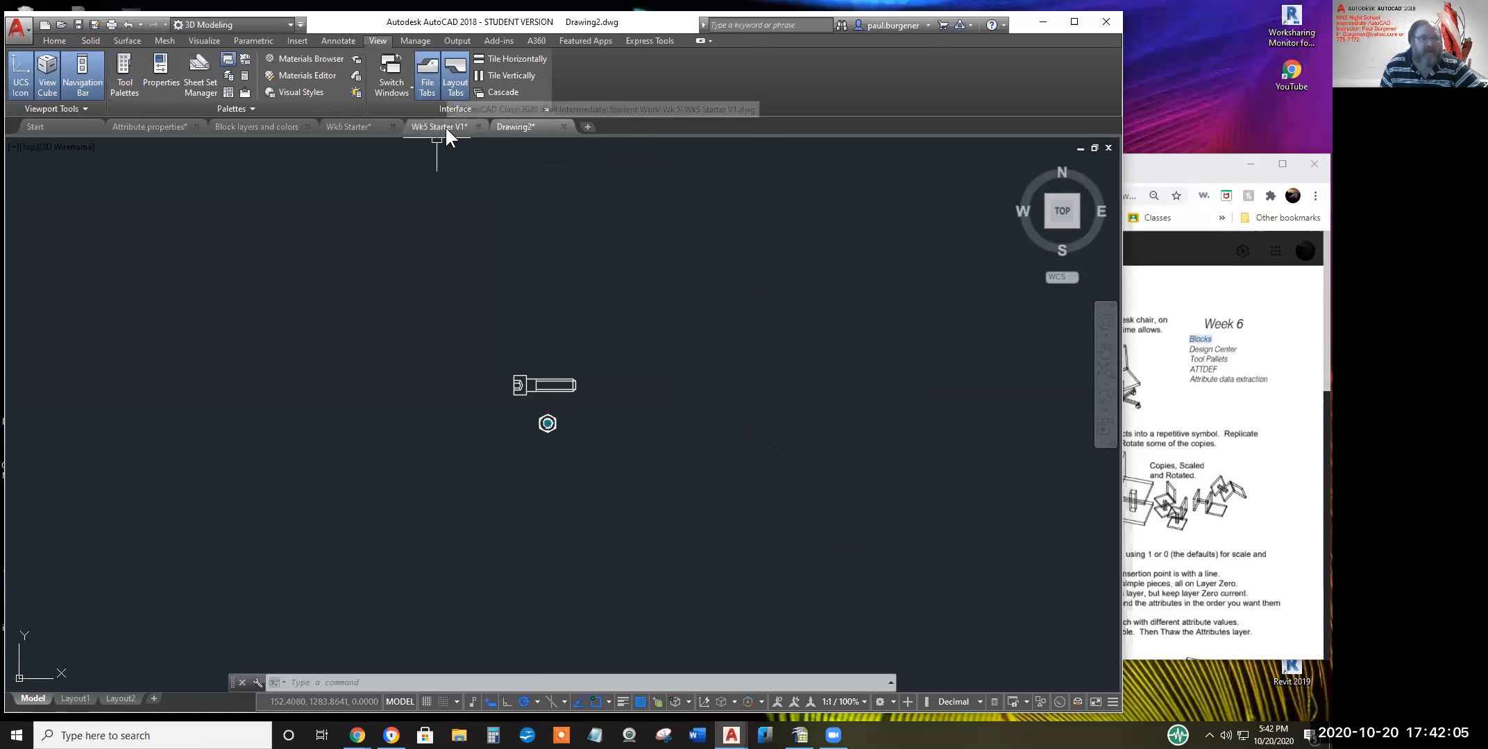
mouse_move(345, 127)
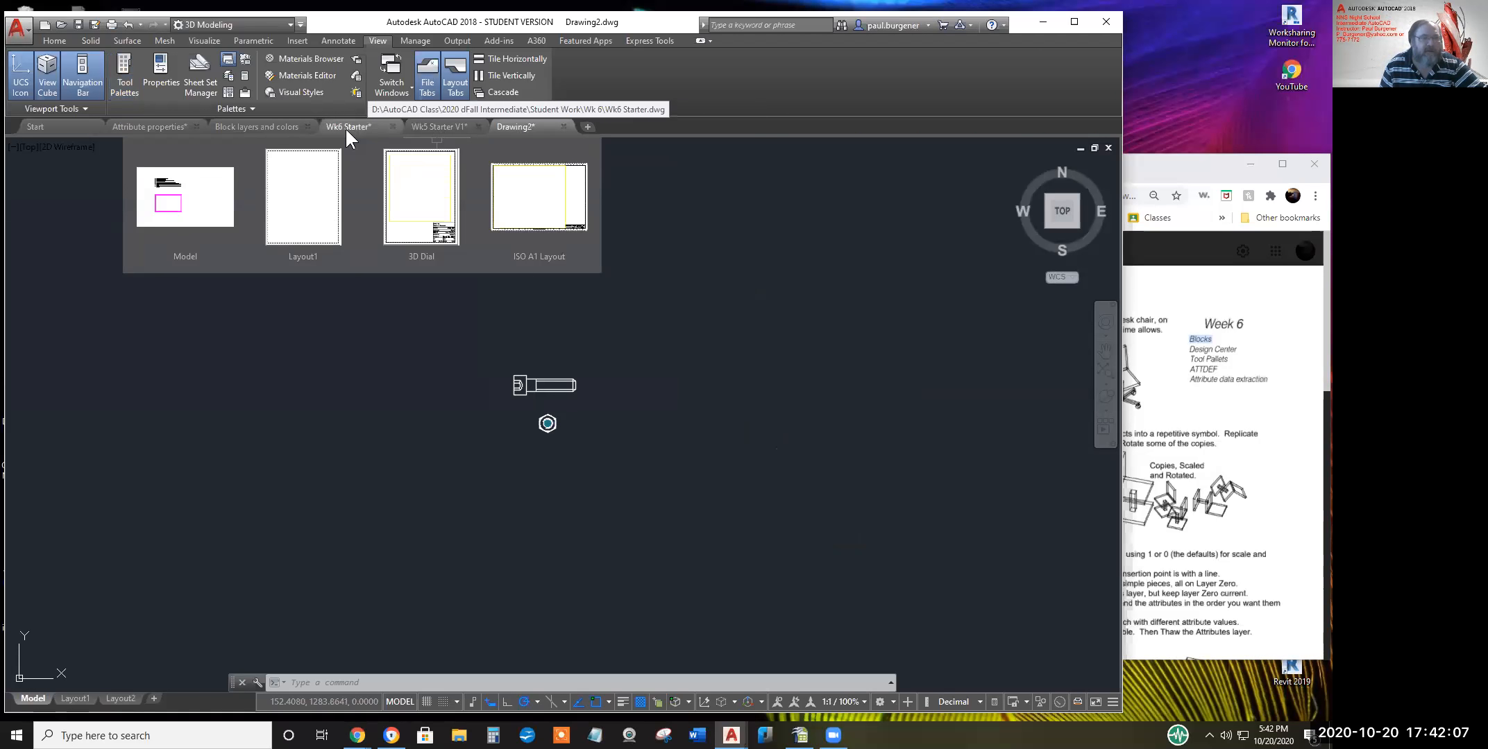
middle_click(547, 338)
middle_click(548, 338)
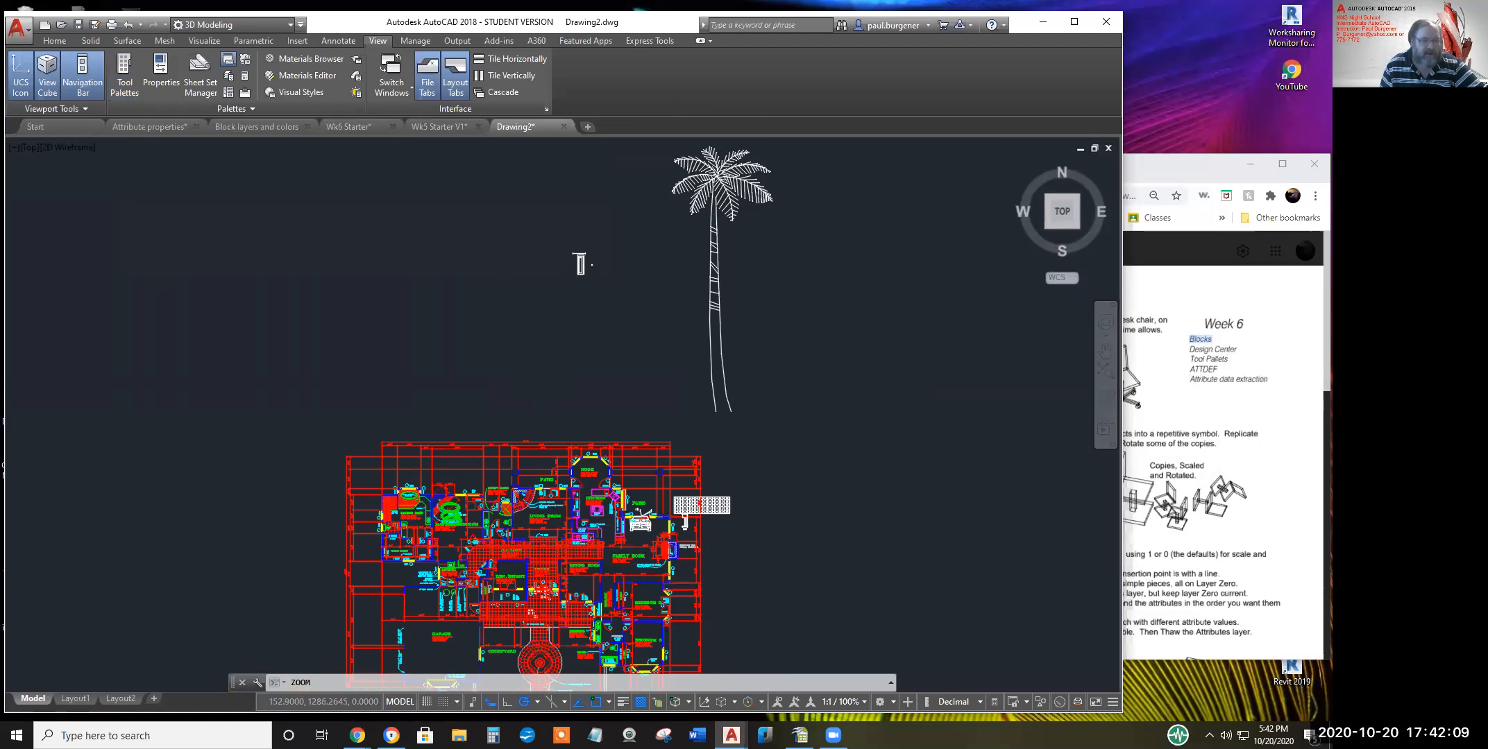
middle_drag(577, 499, 483, 341)
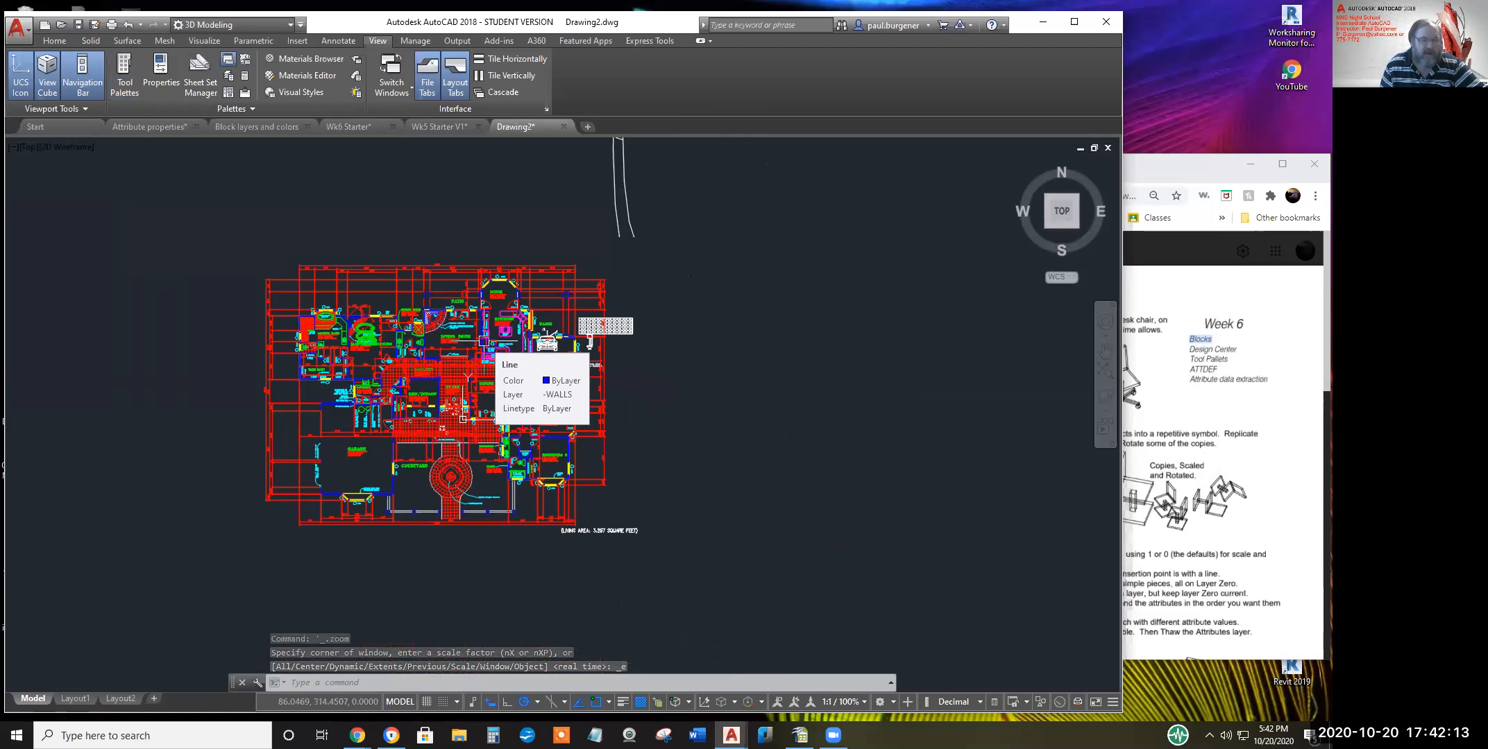
scroll(548, 193, up, 2)
middle_drag(483, 194, 647, 160)
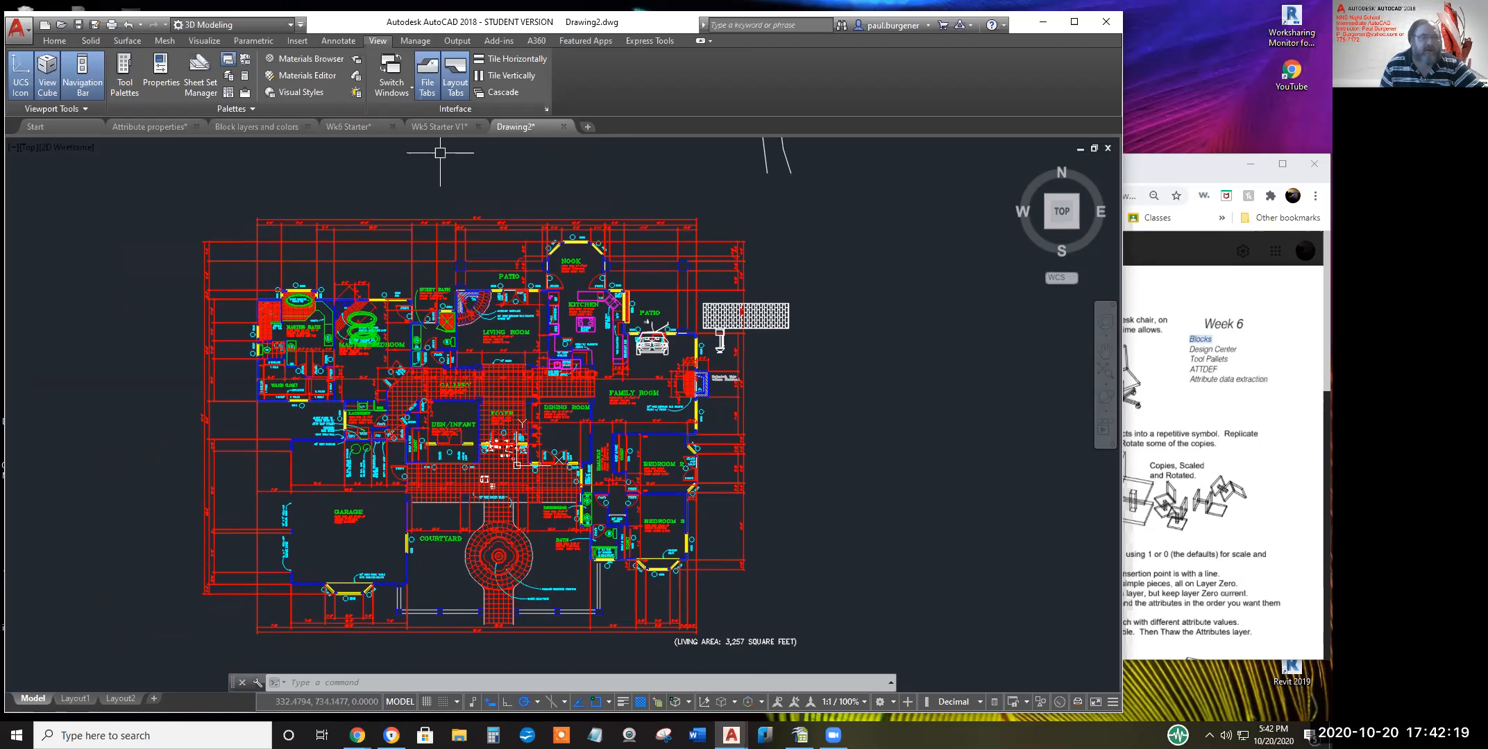
mouse_move(355, 125)
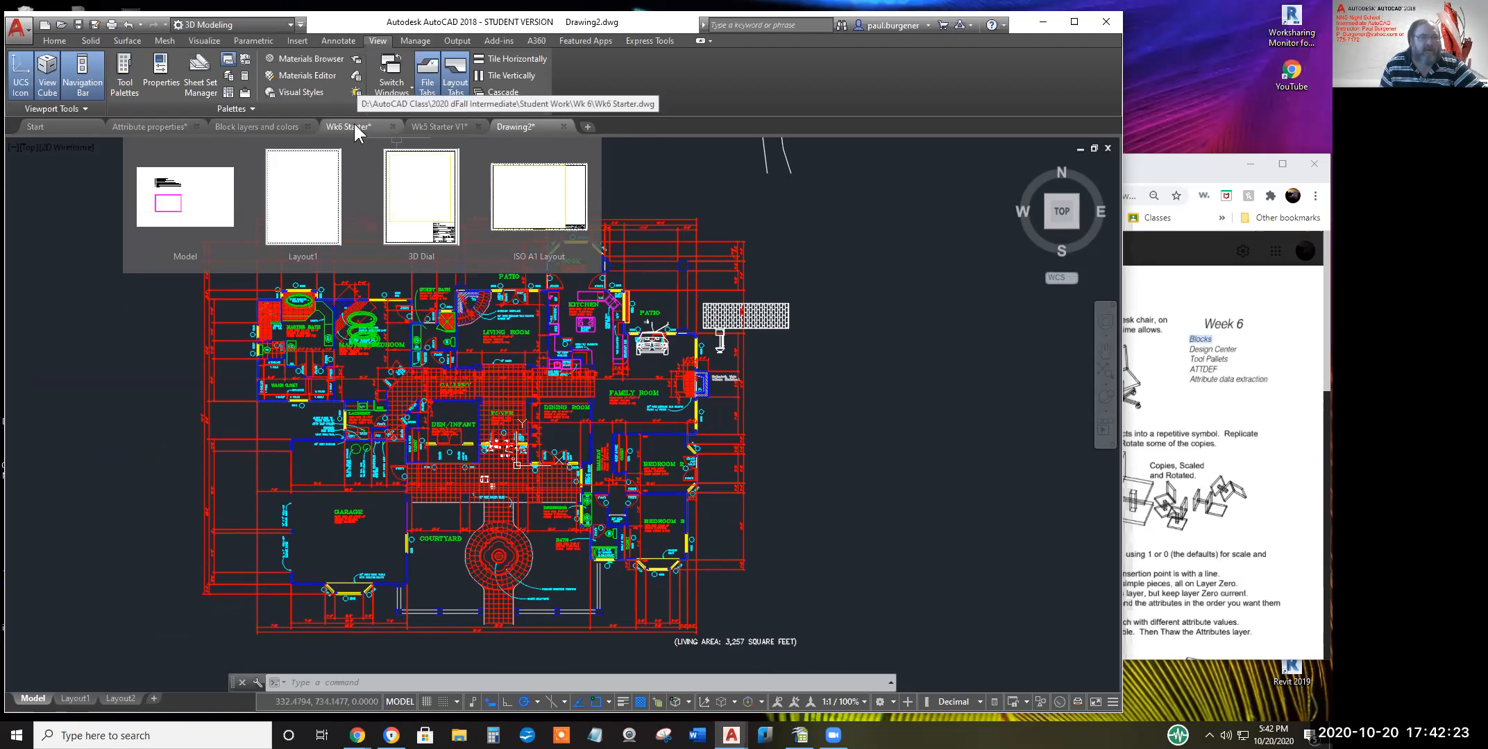
click(354, 125)
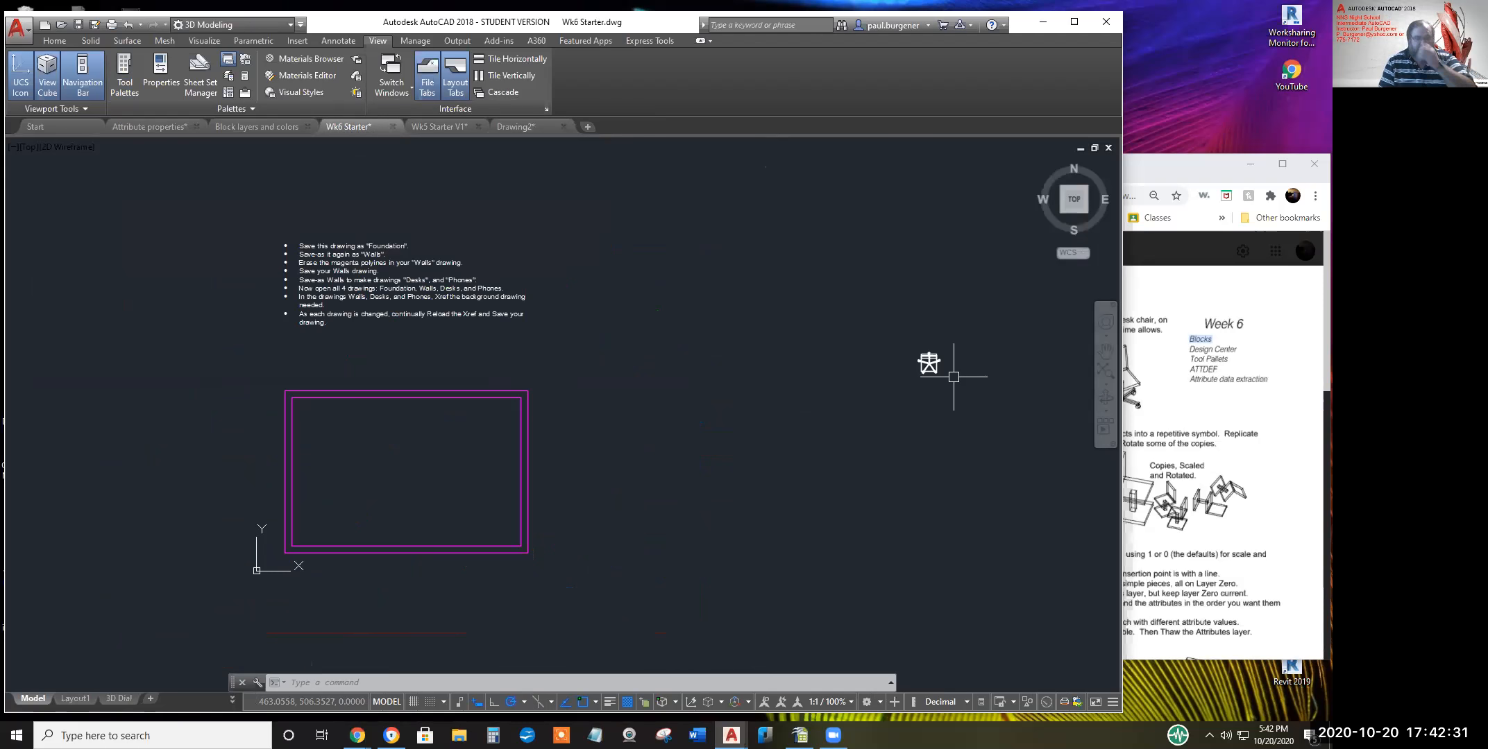
Zoom in on the Foundation/Walls/Desks/Phones notes and magenta rectangle, panning them to the right
scroll(796, 388, up, 2)
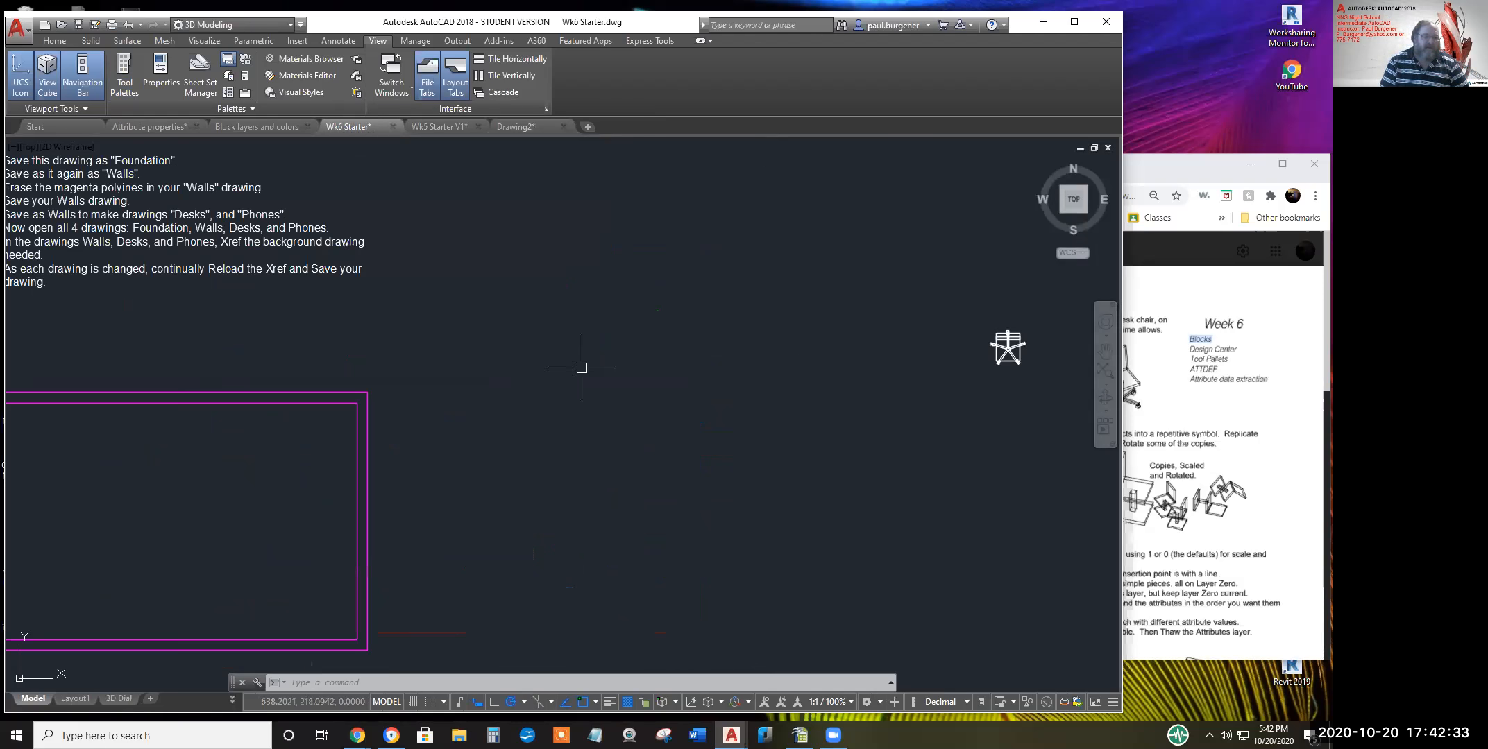
middle_drag(581, 365, 810, 377)
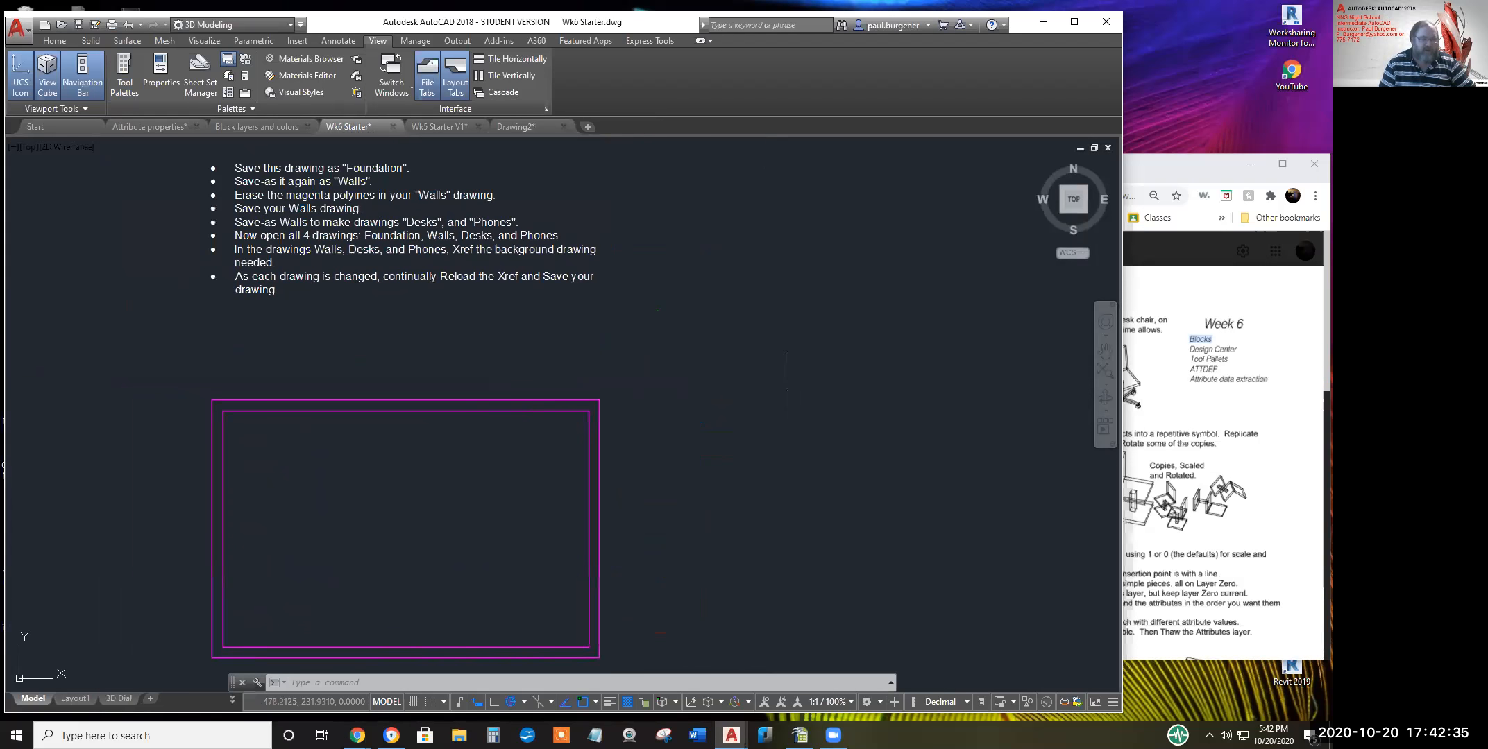
mouse_move(115, 700)
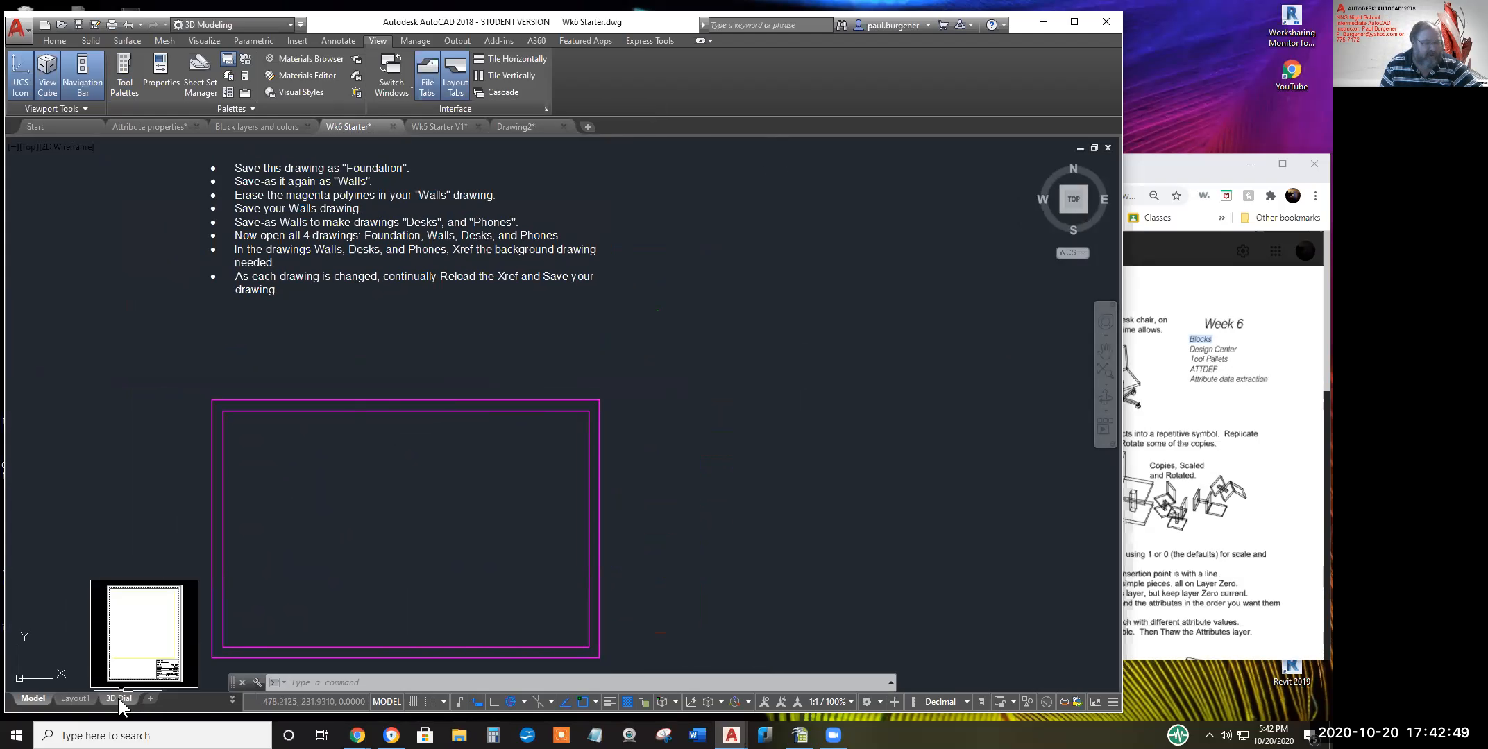
Switch to the 3D Dial layout and zoom in to inspect its Week 6 Classwork title block
click(117, 698)
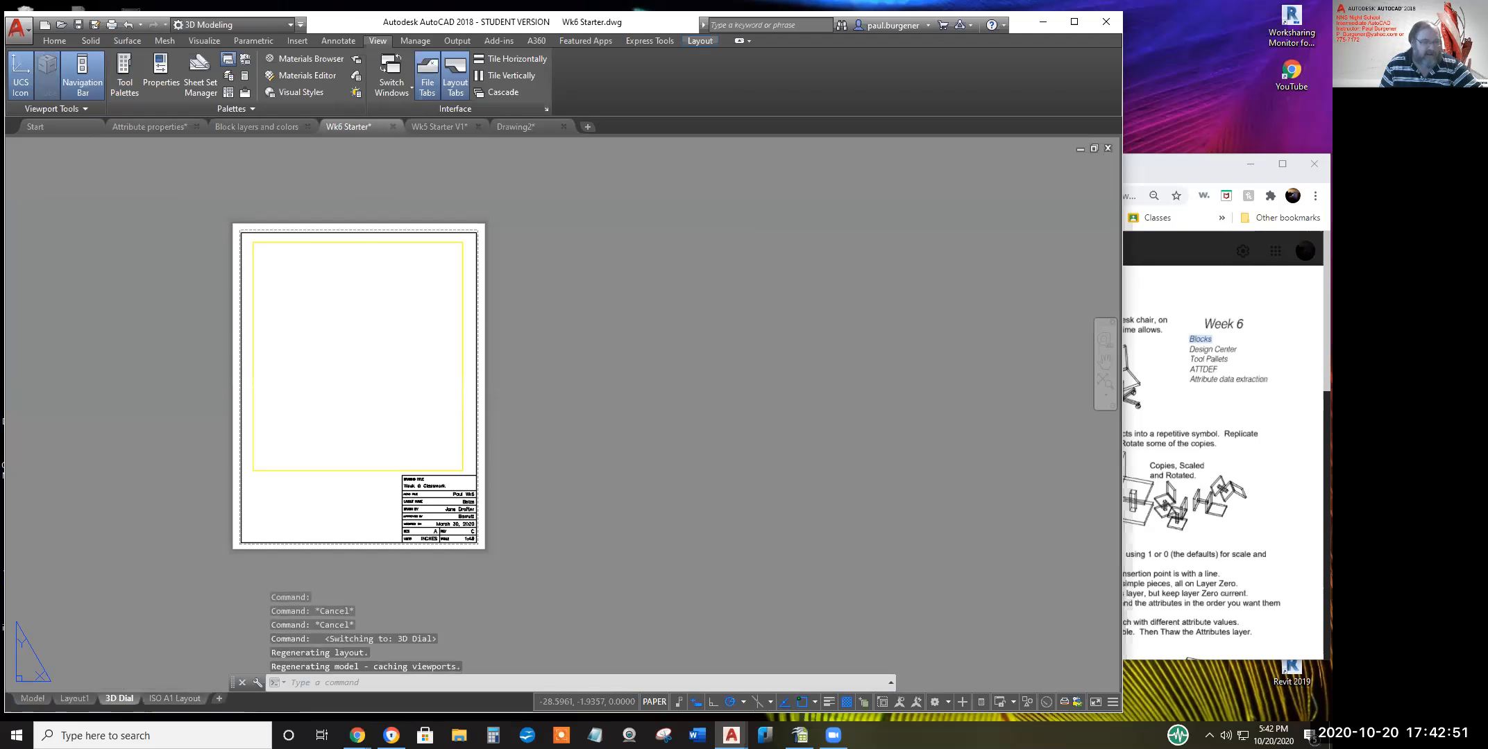
scroll(398, 526, up, 4)
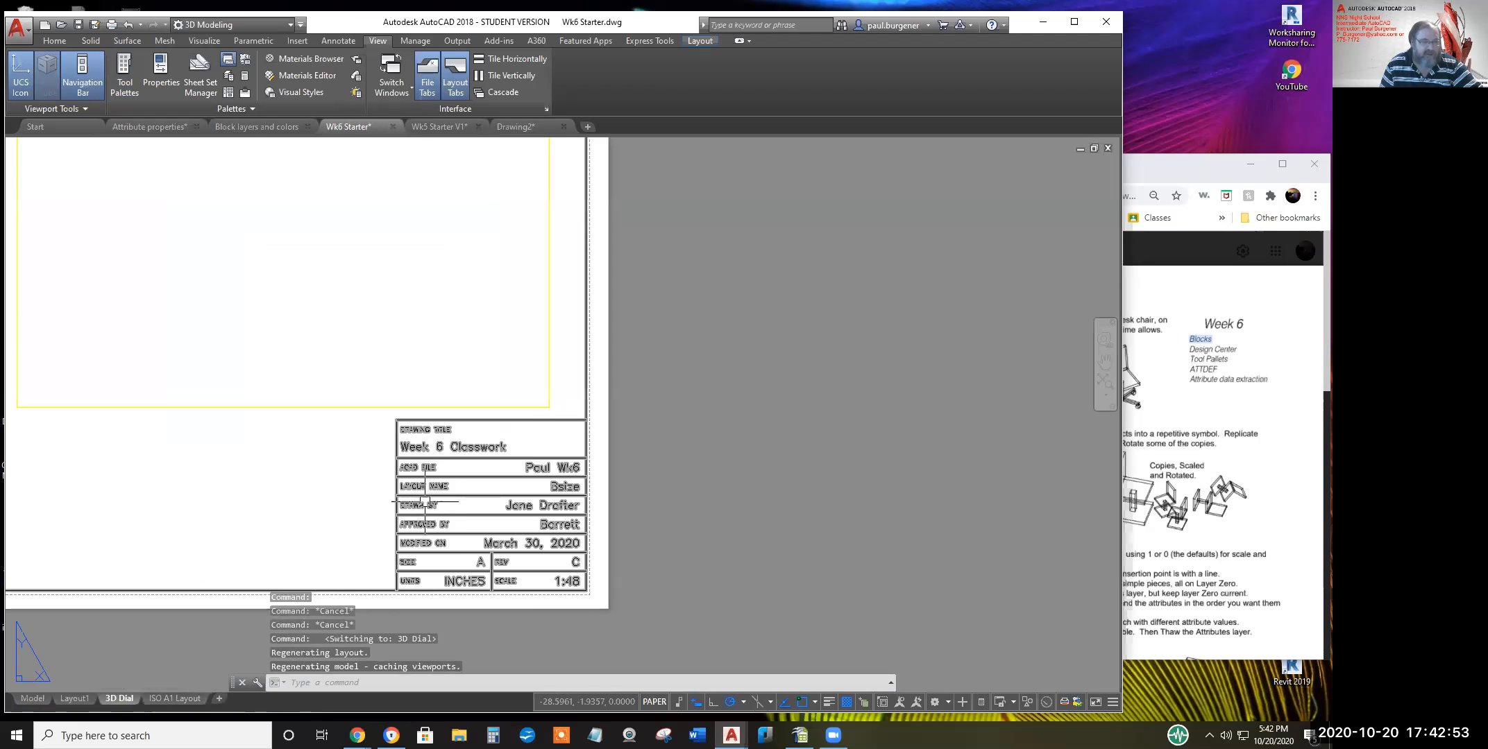
scroll(427, 502, down, 2)
scroll(444, 513, down, 2)
middle_drag(464, 522, 566, 524)
scroll(565, 524, up, 2)
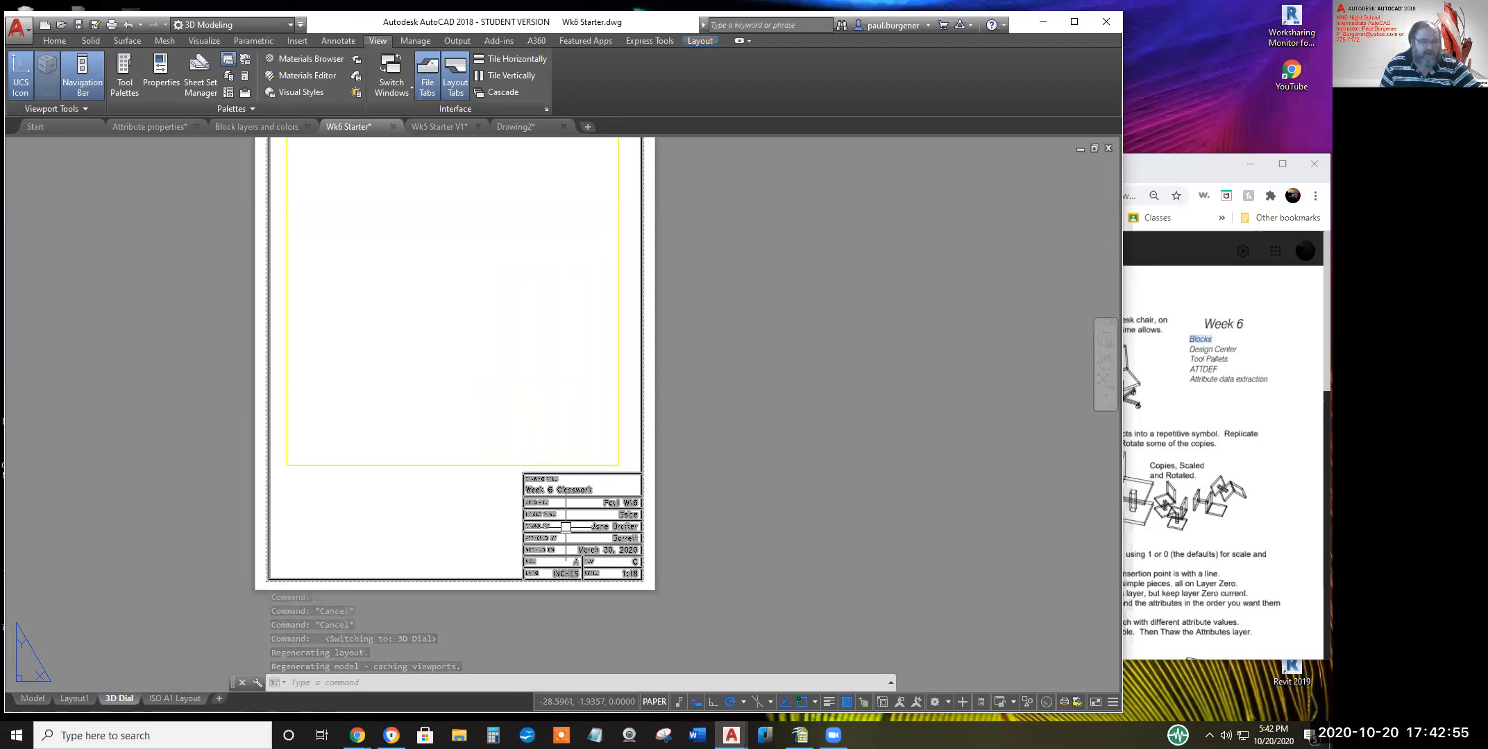
click(565, 524)
scroll(496, 529, down, 3)
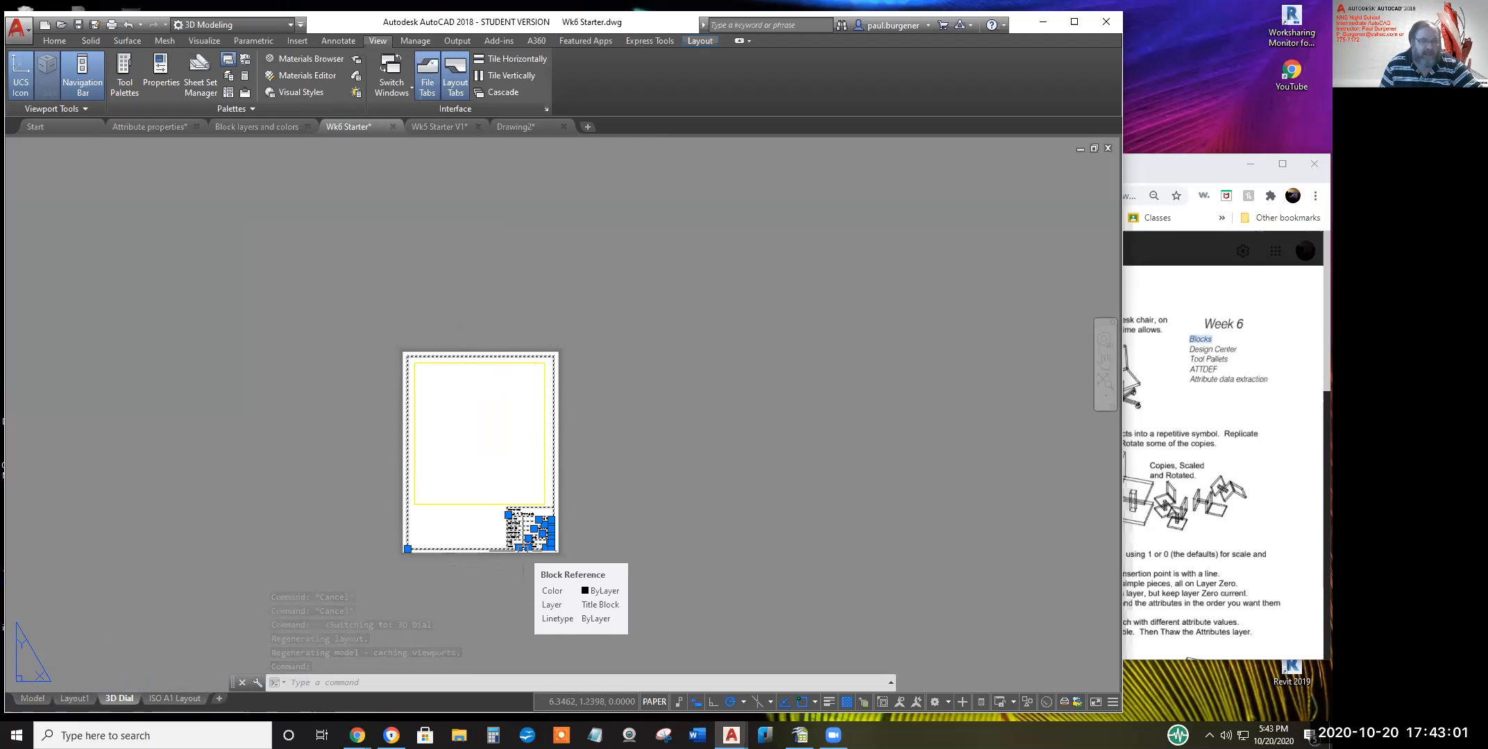
key(Escape)
key(Escape)
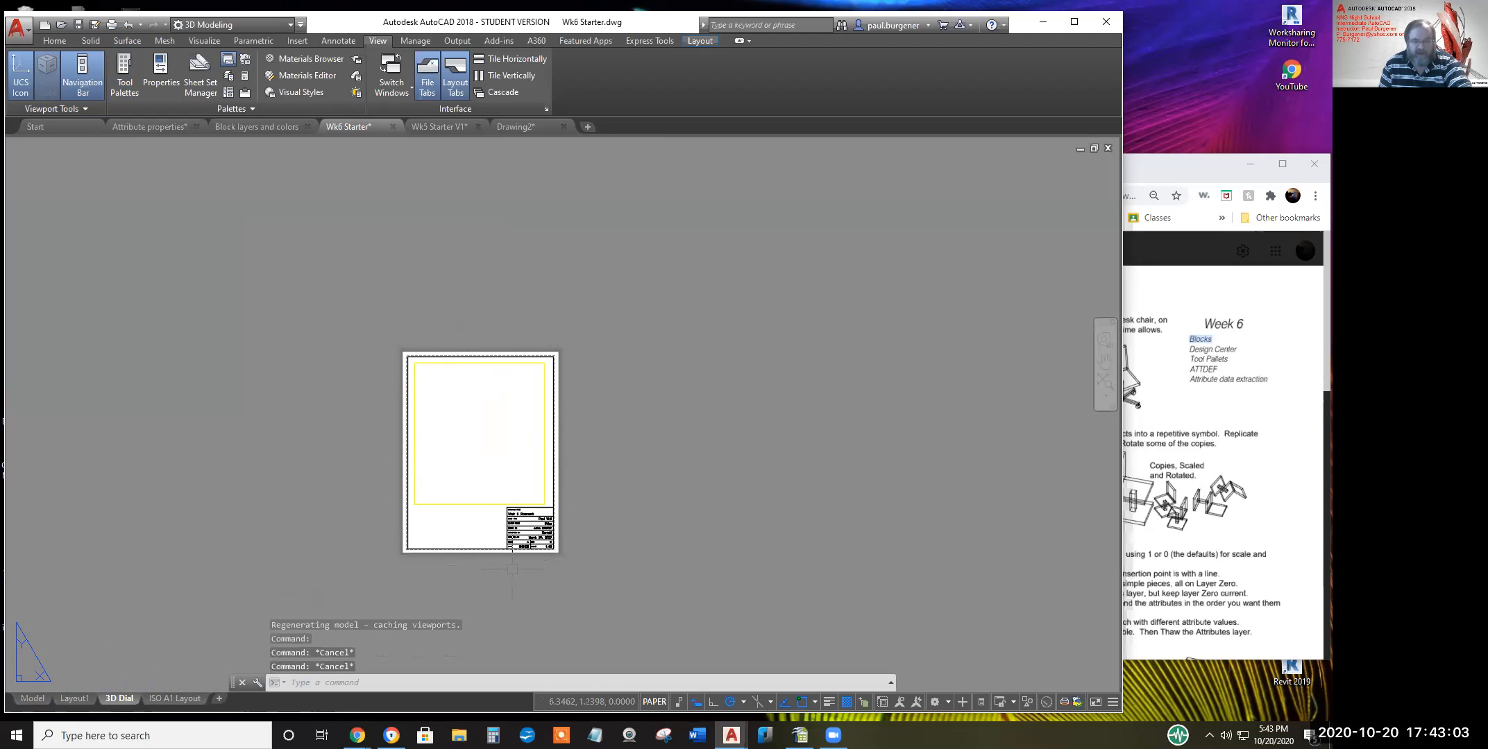
List the title block's properties with the LI command
text(li)
key(Return)
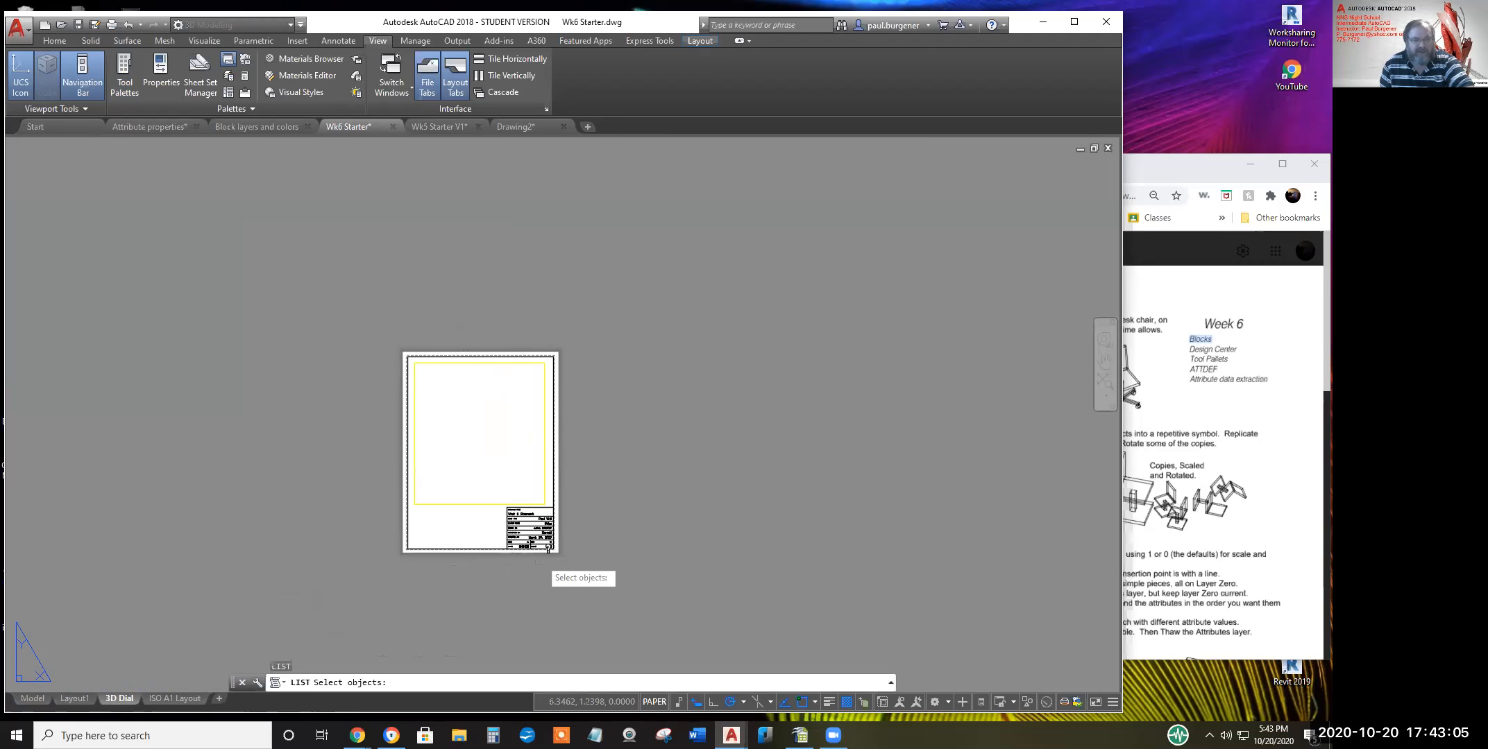
click(533, 547)
key(Return)
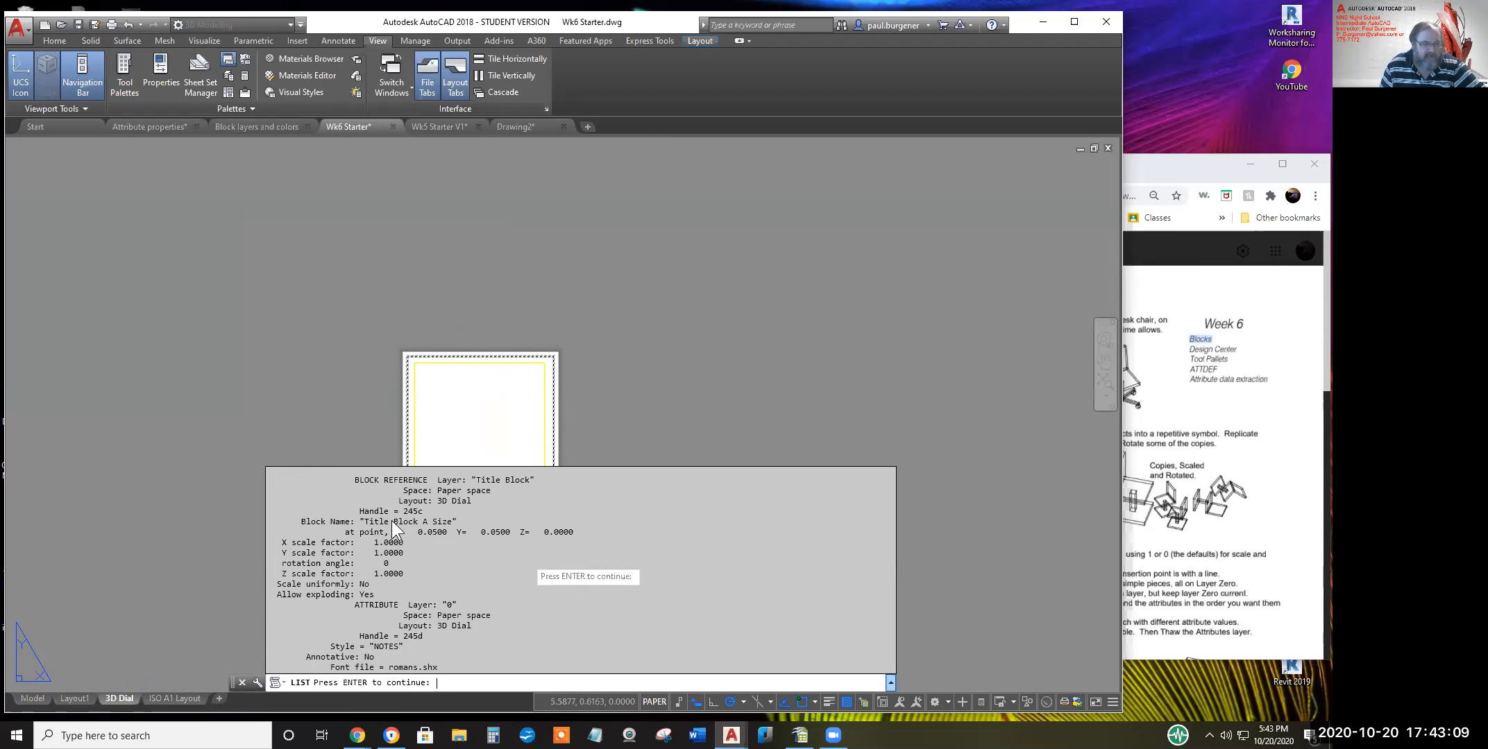
Page through the attribute listing, such as the REV tag value C, in expanded history, then cancel it
key(Return)
scroll(446, 534, up, 3)
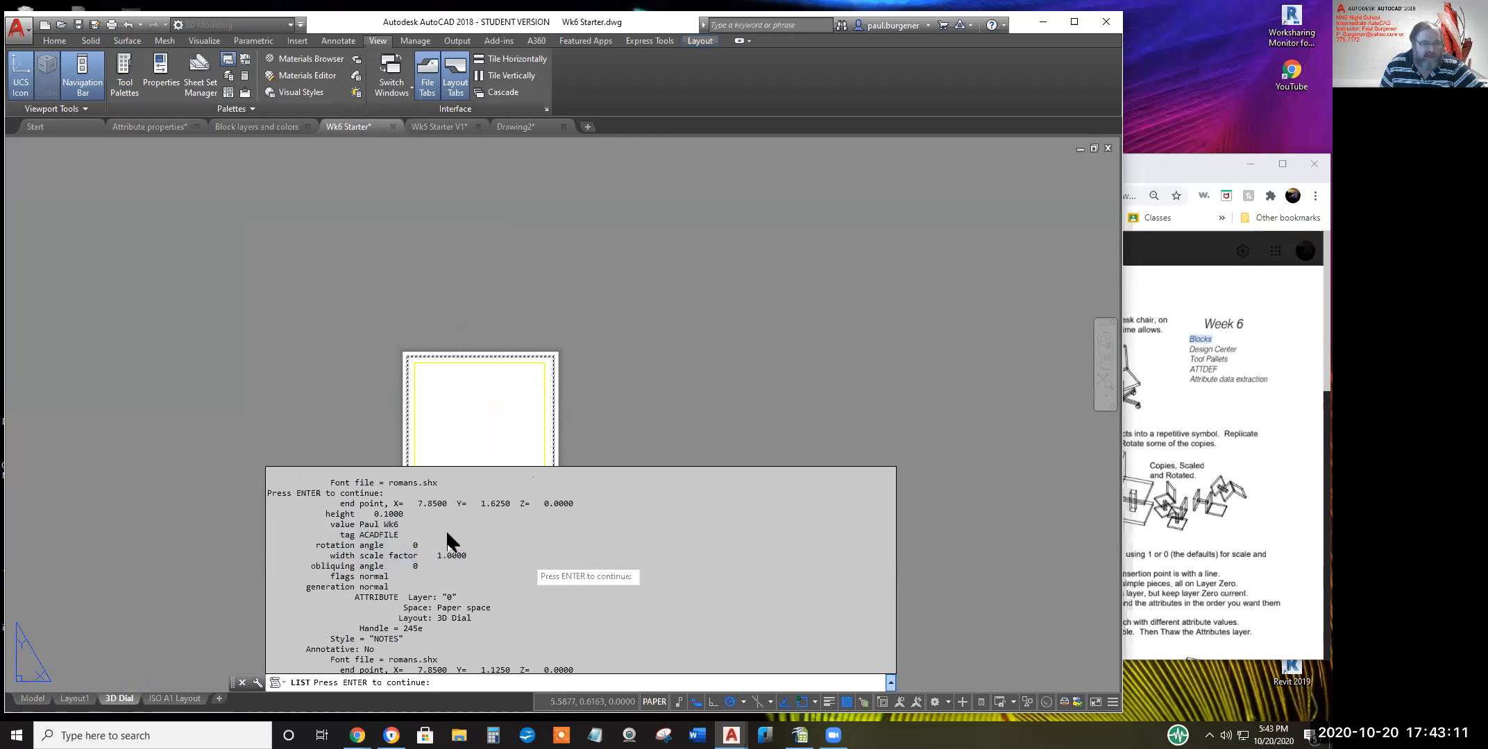
scroll(440, 529, up, 3)
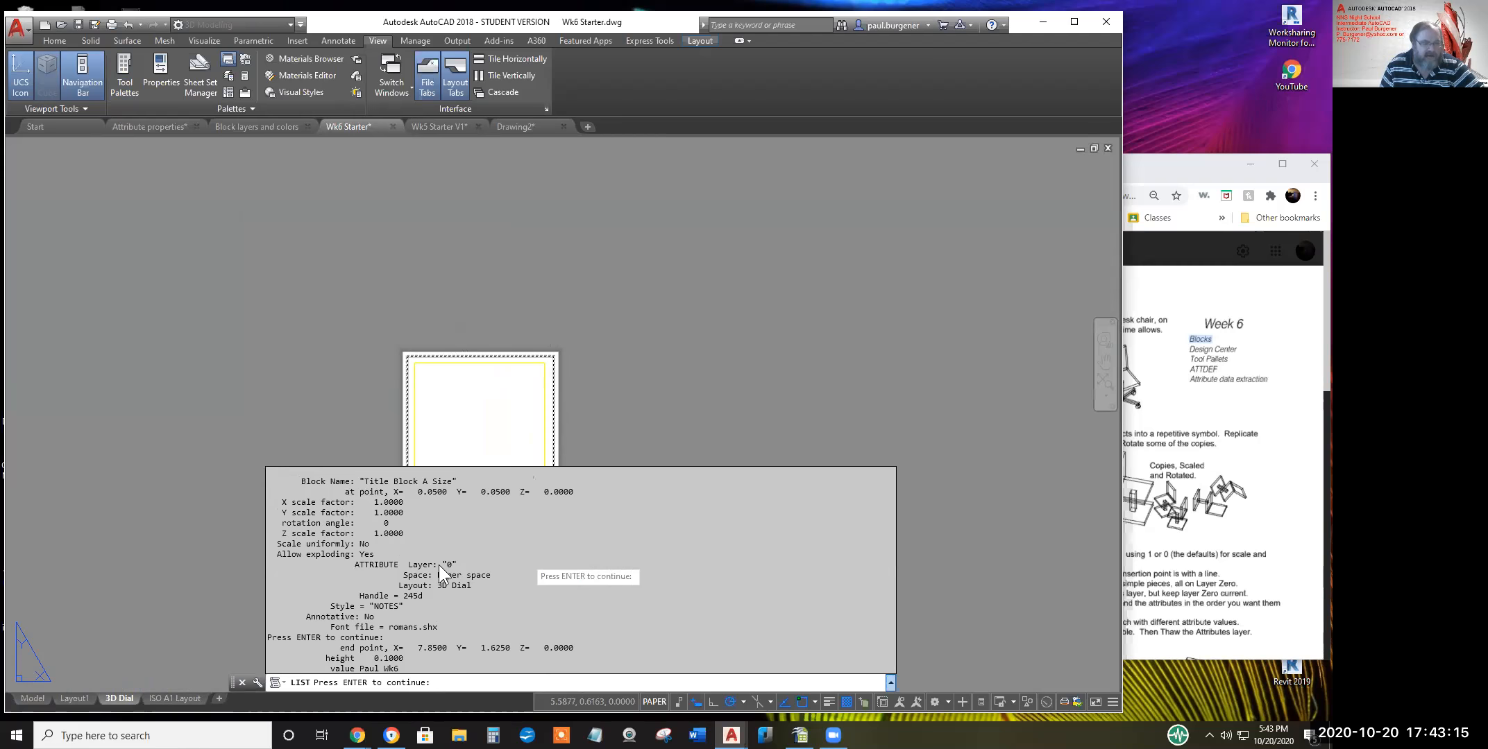
scroll(434, 556, up, 3)
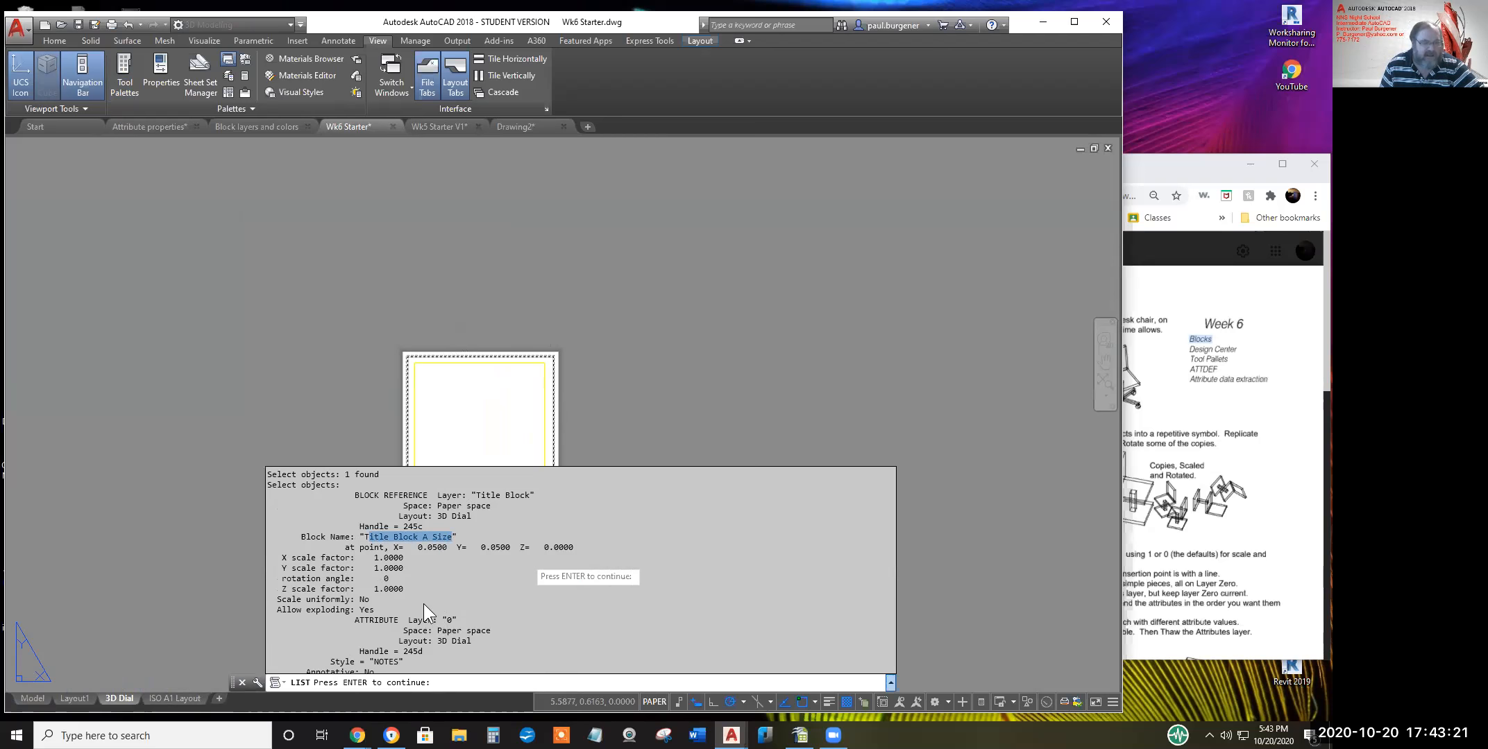
scroll(423, 601, down, 2)
scroll(392, 556, down, 5)
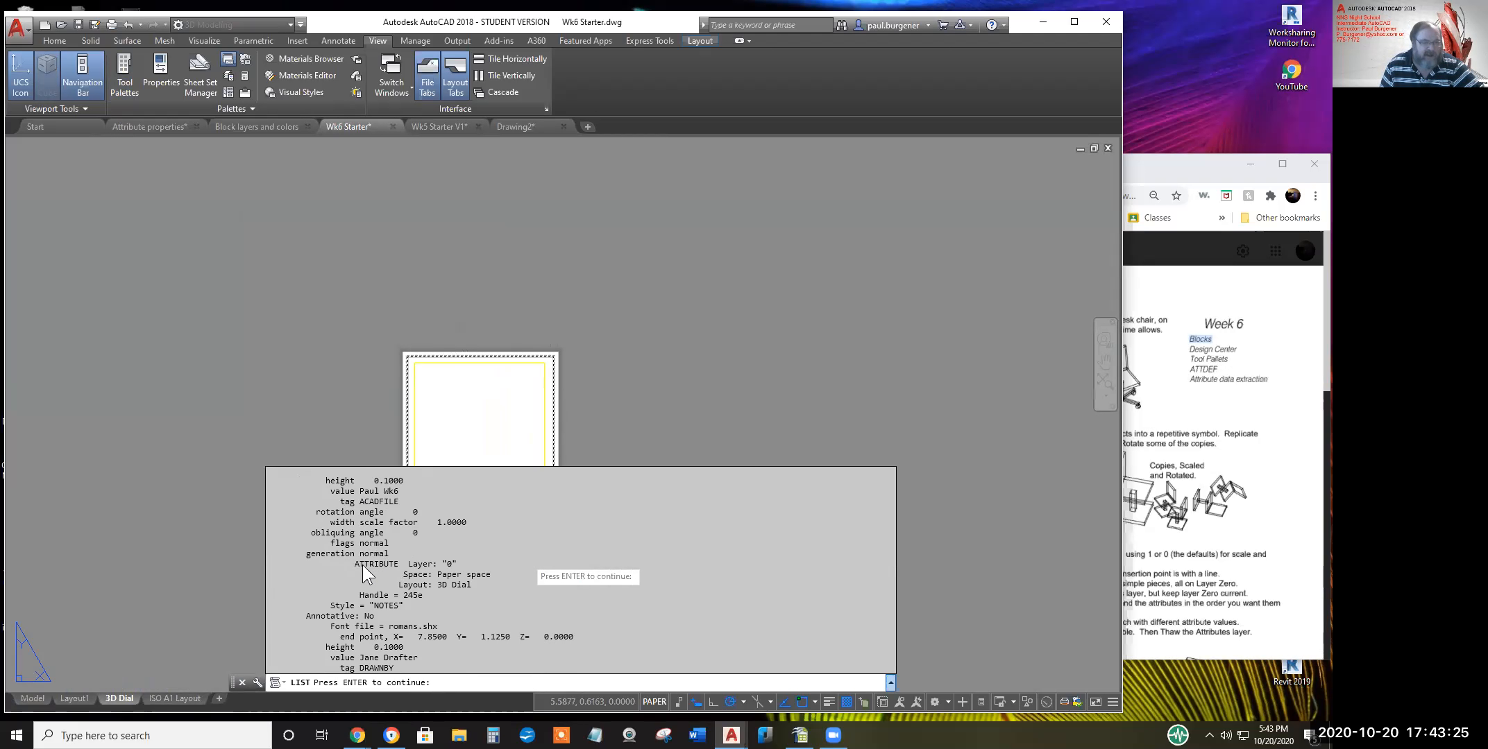
scroll(380, 585, down, 1)
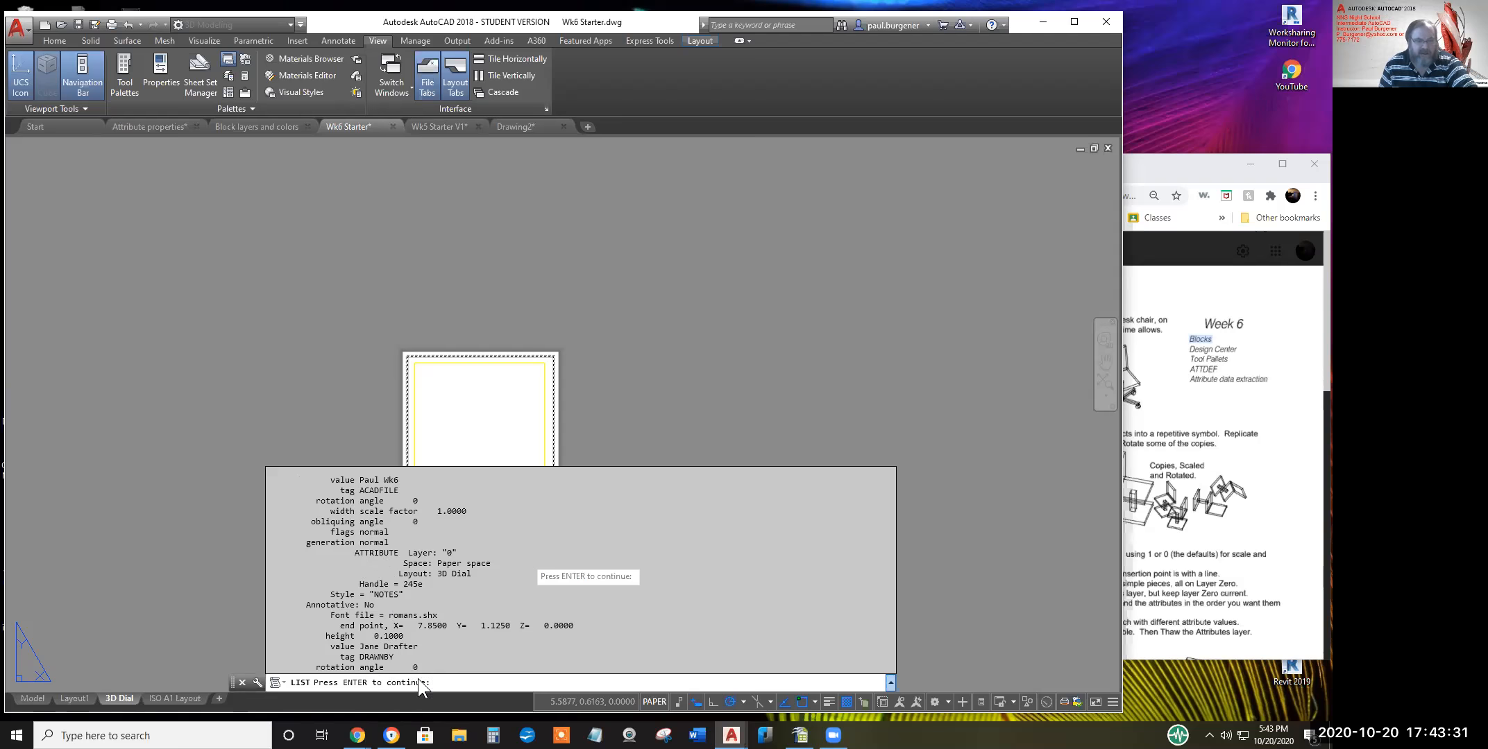
key(Return)
key(Return)
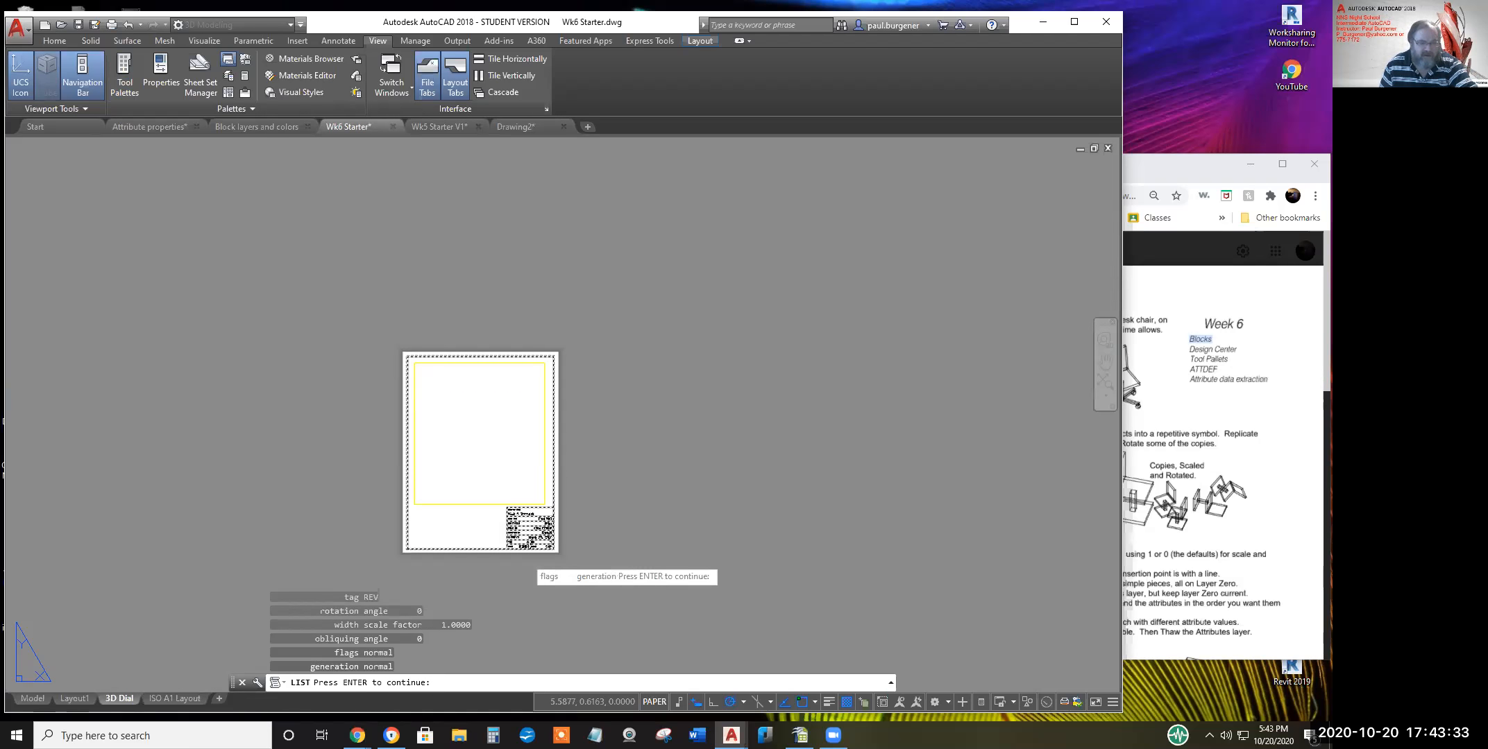
key(F2)
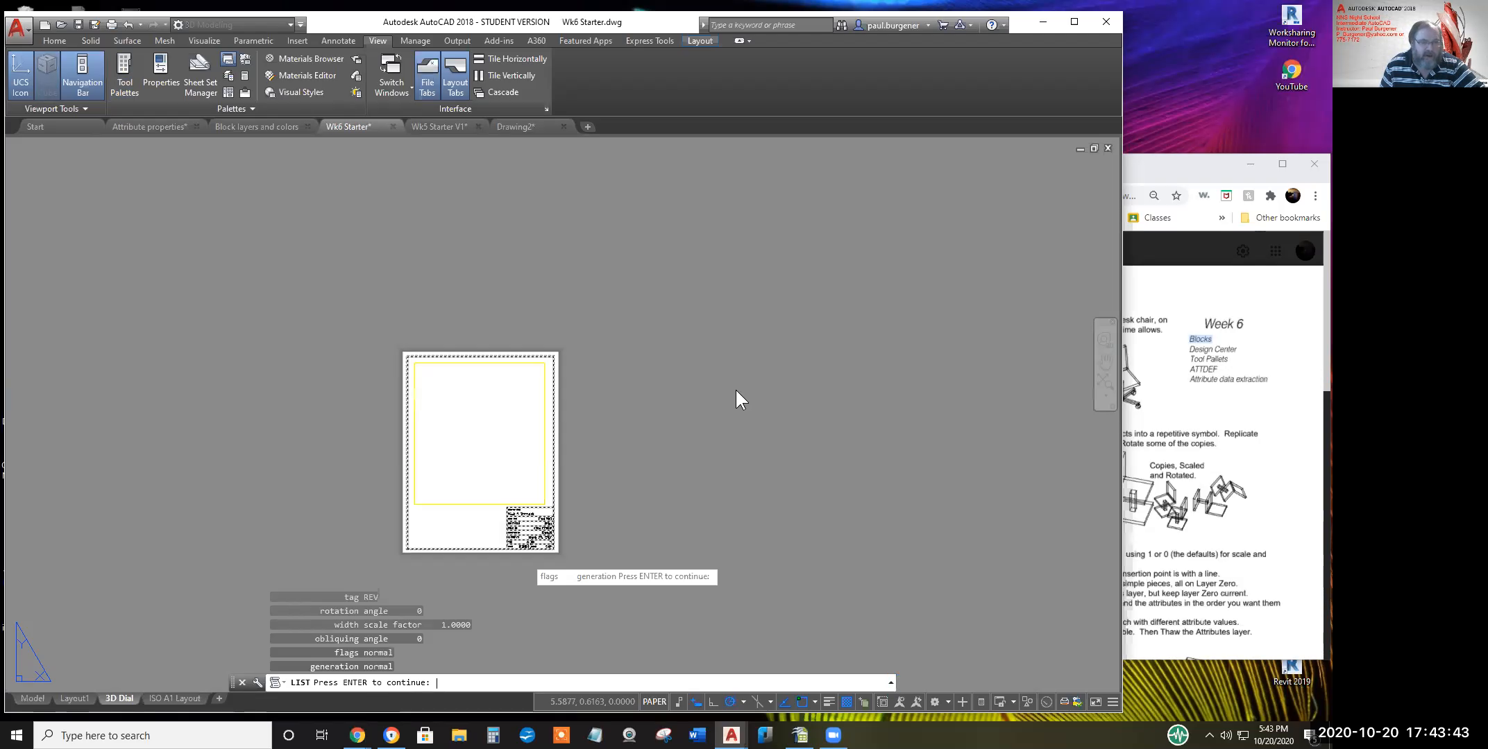
key(Escape)
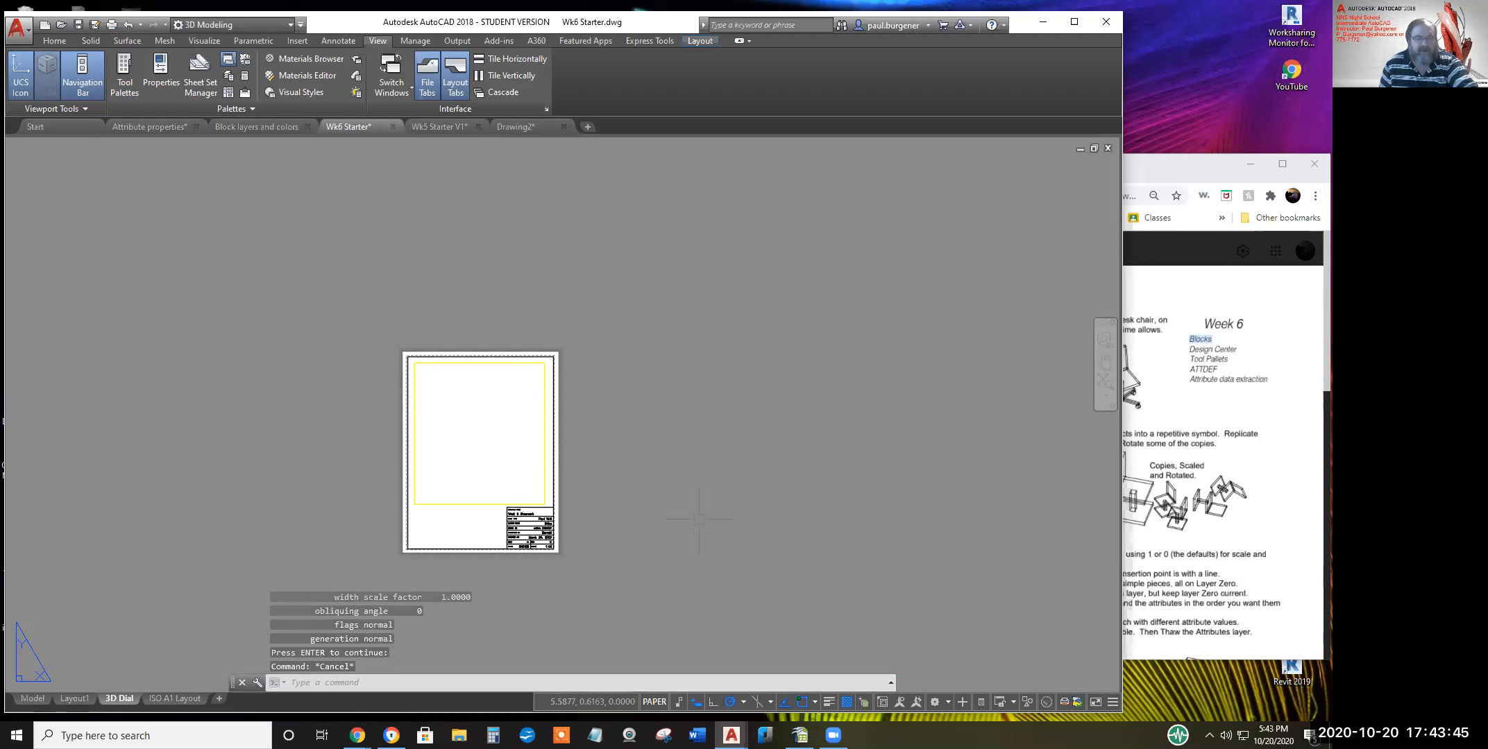
Pan and zoom the 3D Dial sheet to centre the title block
scroll(544, 576, up, 4)
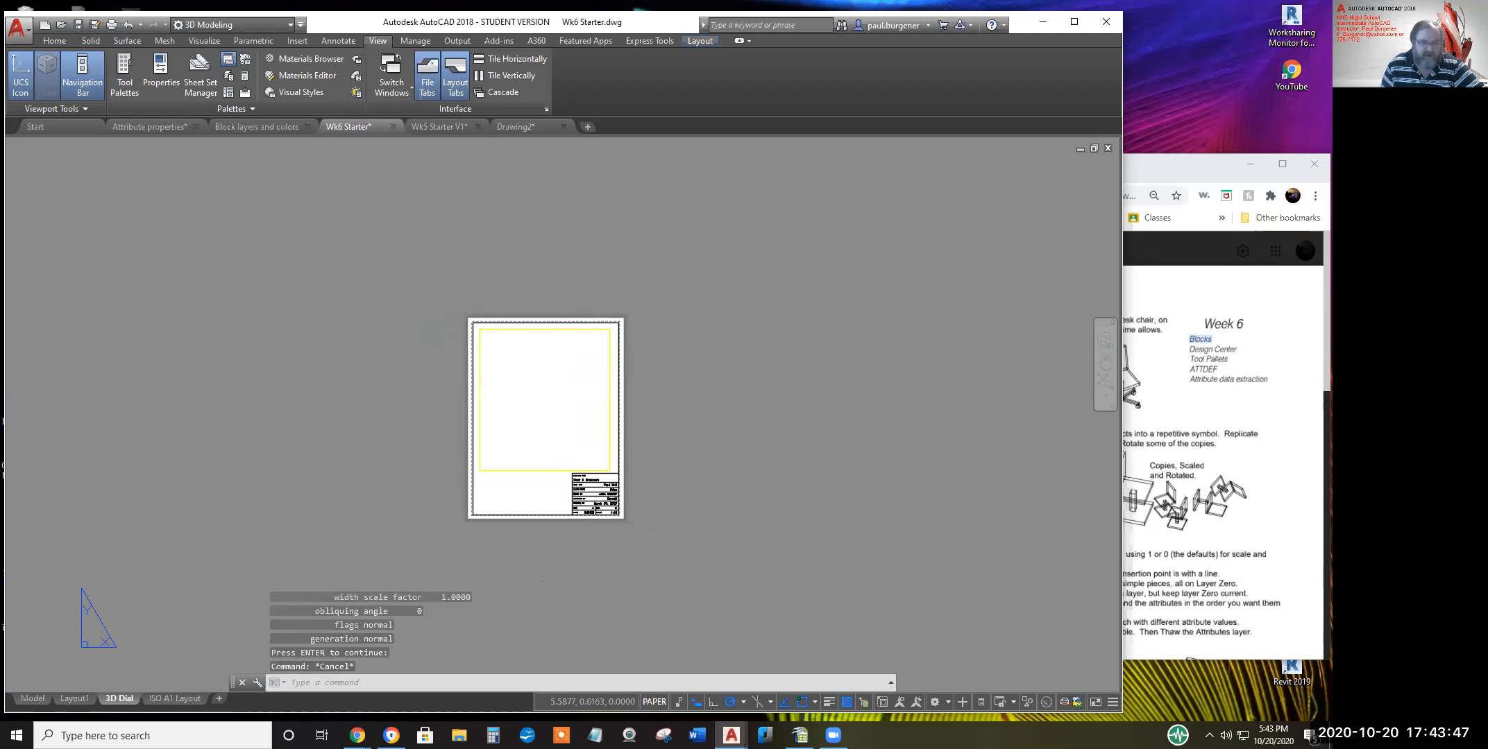
middle_drag(599, 519, 619, 551)
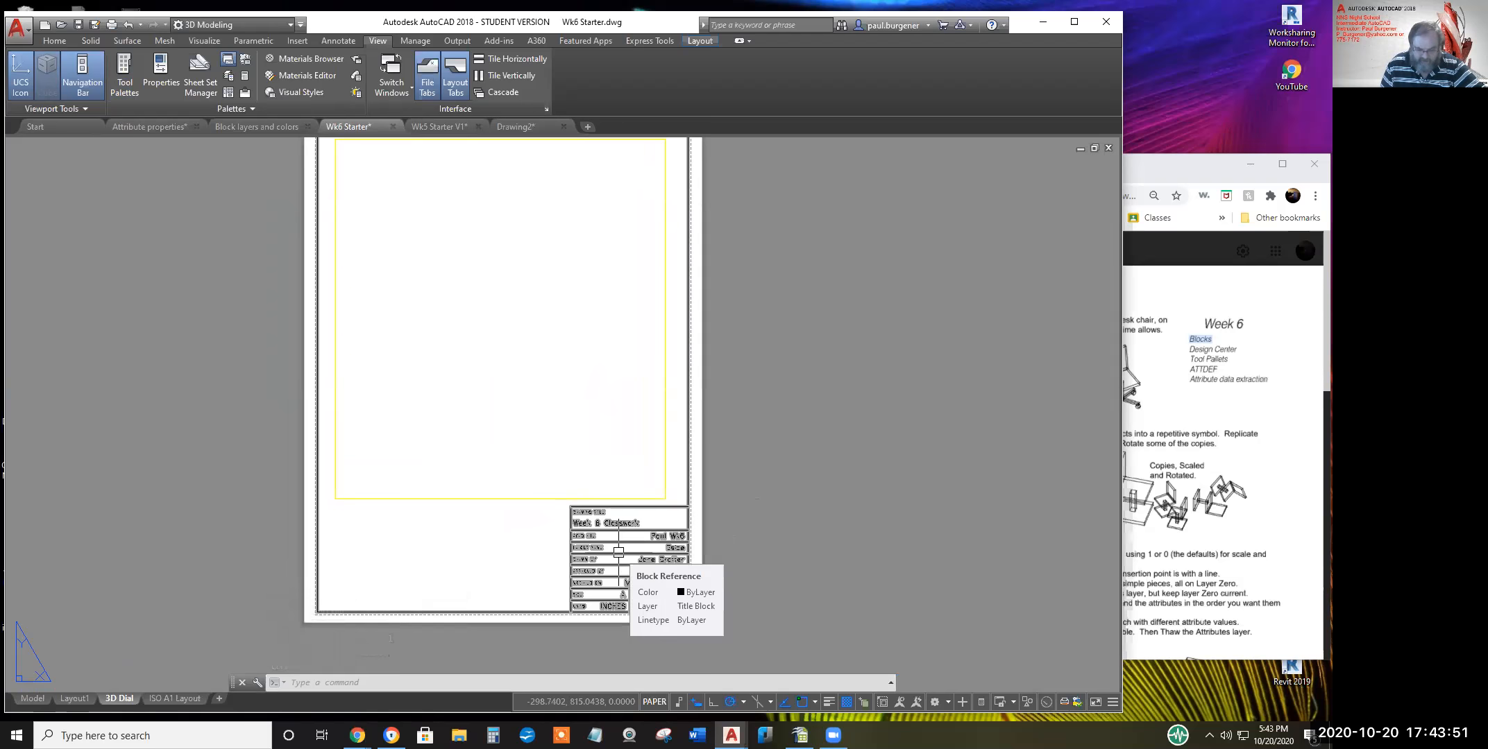
scroll(619, 552, down, 6)
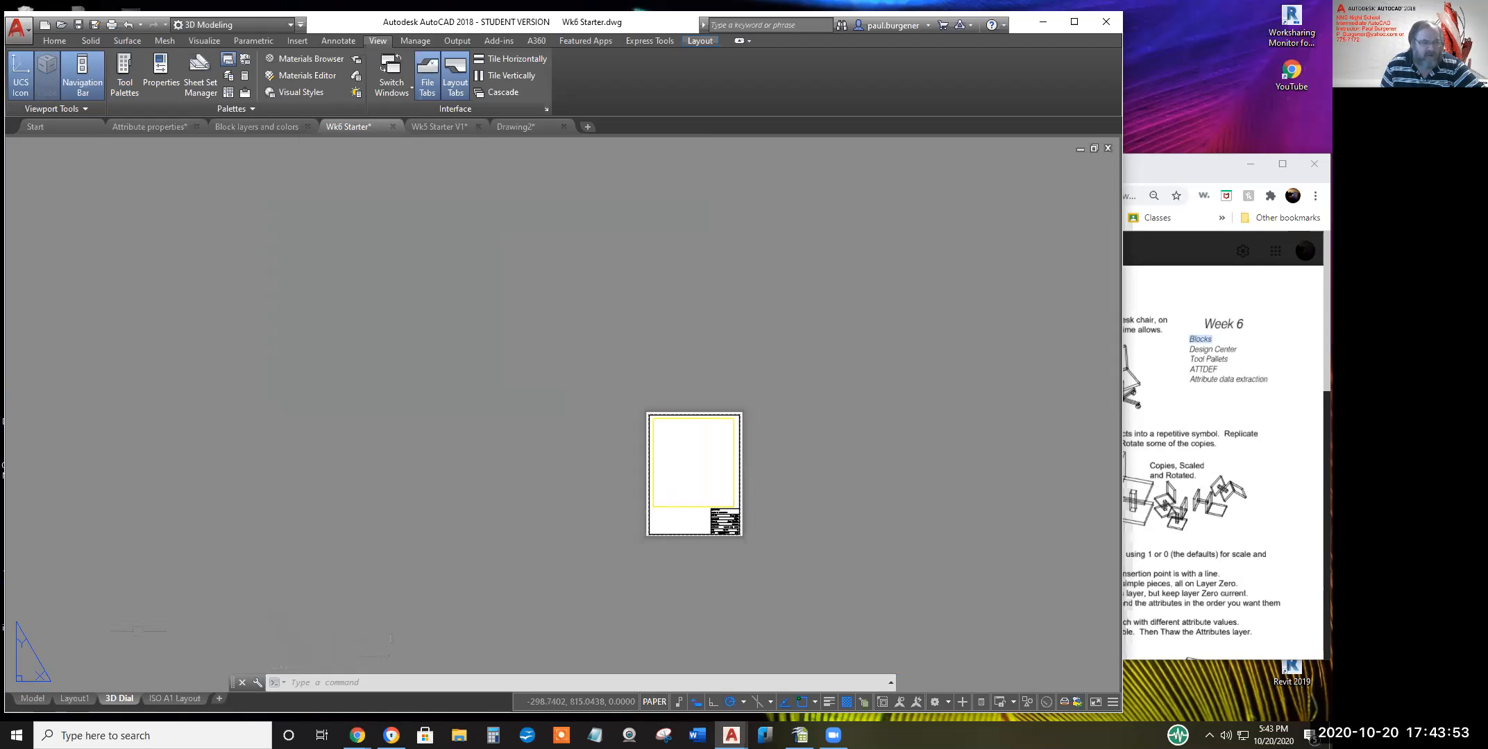
Return to Model space and widen the browser to show the full Week 6 Blocks assignment PDF
click(34, 697)
middle_drag(219, 415, 309, 495)
scroll(398, 398, up, 4)
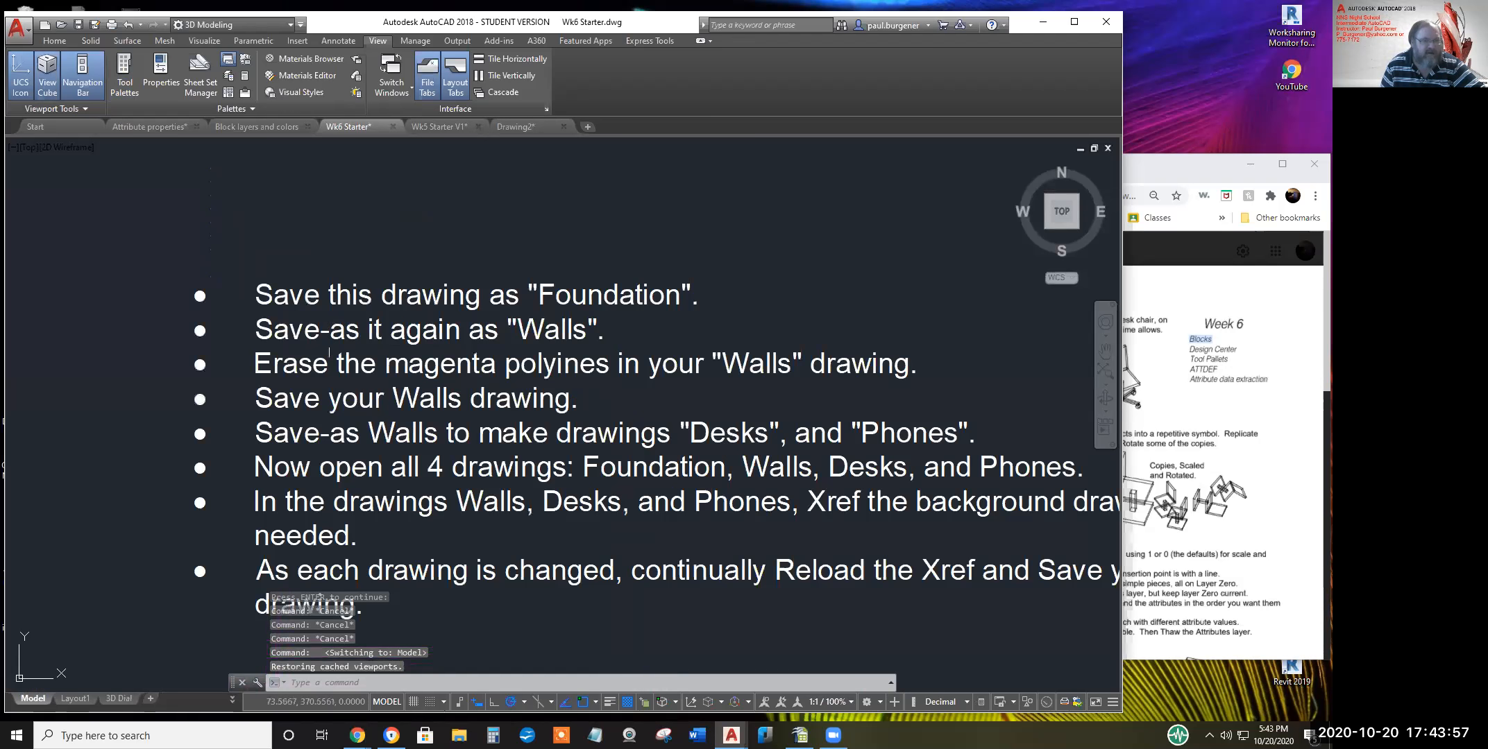
scroll(399, 424, down, 4)
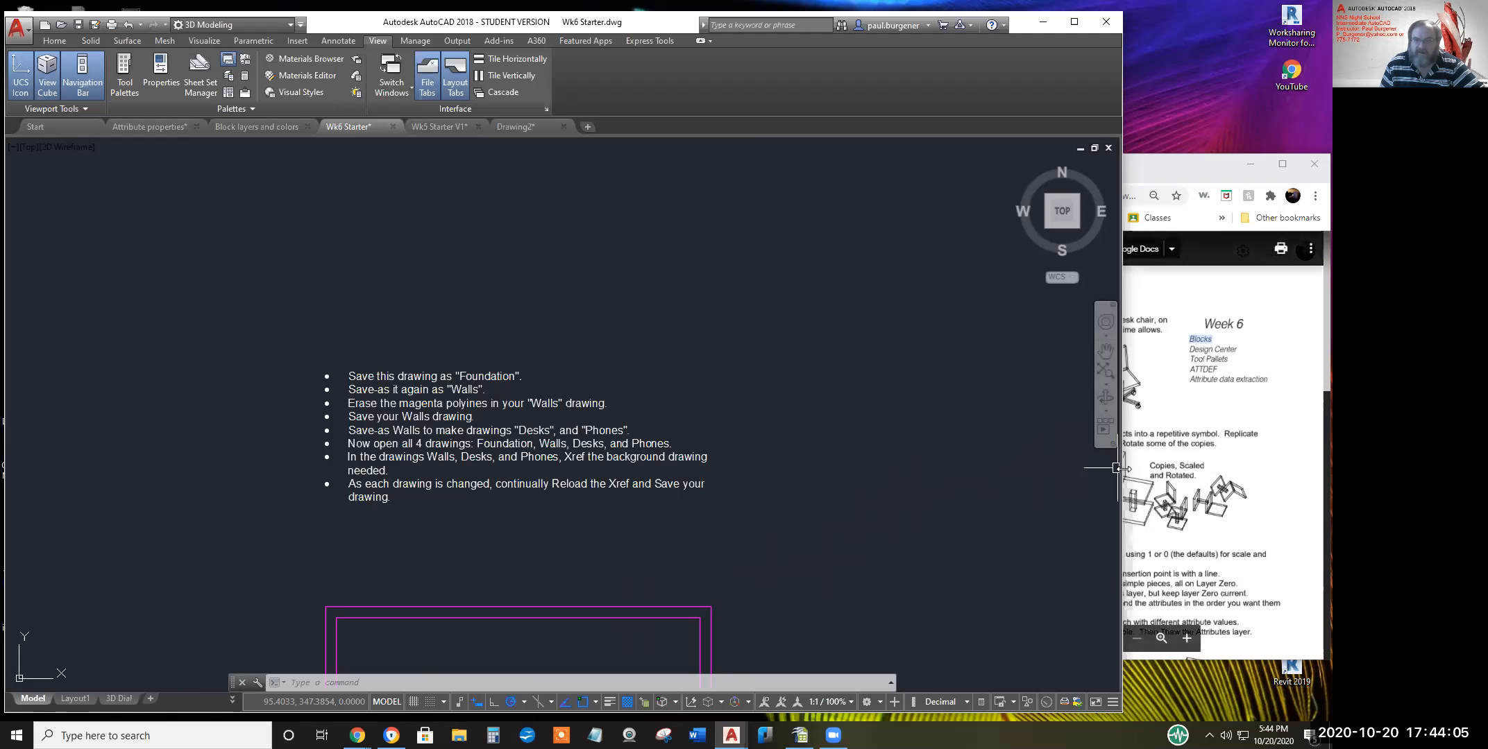
drag(1117, 469, 904, 468)
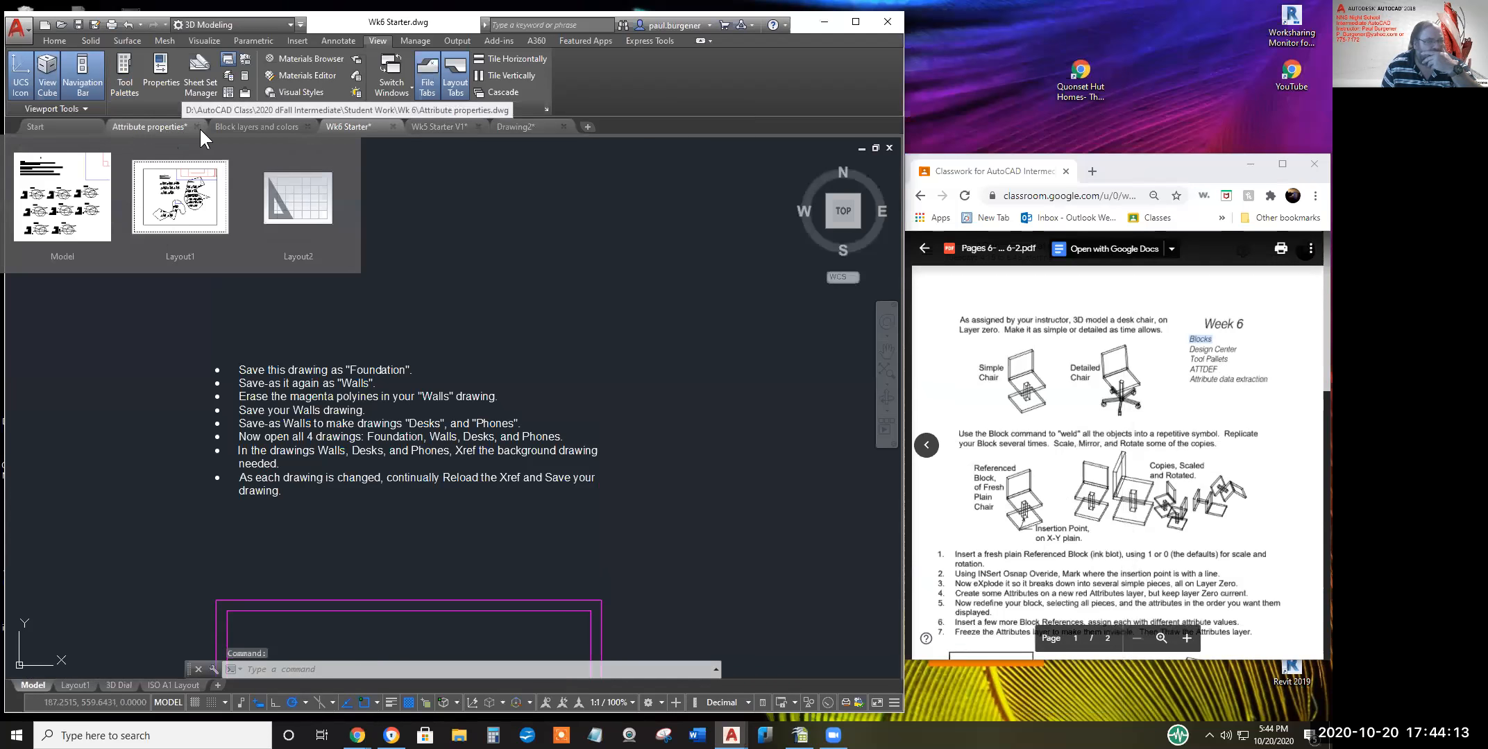
click(166, 127)
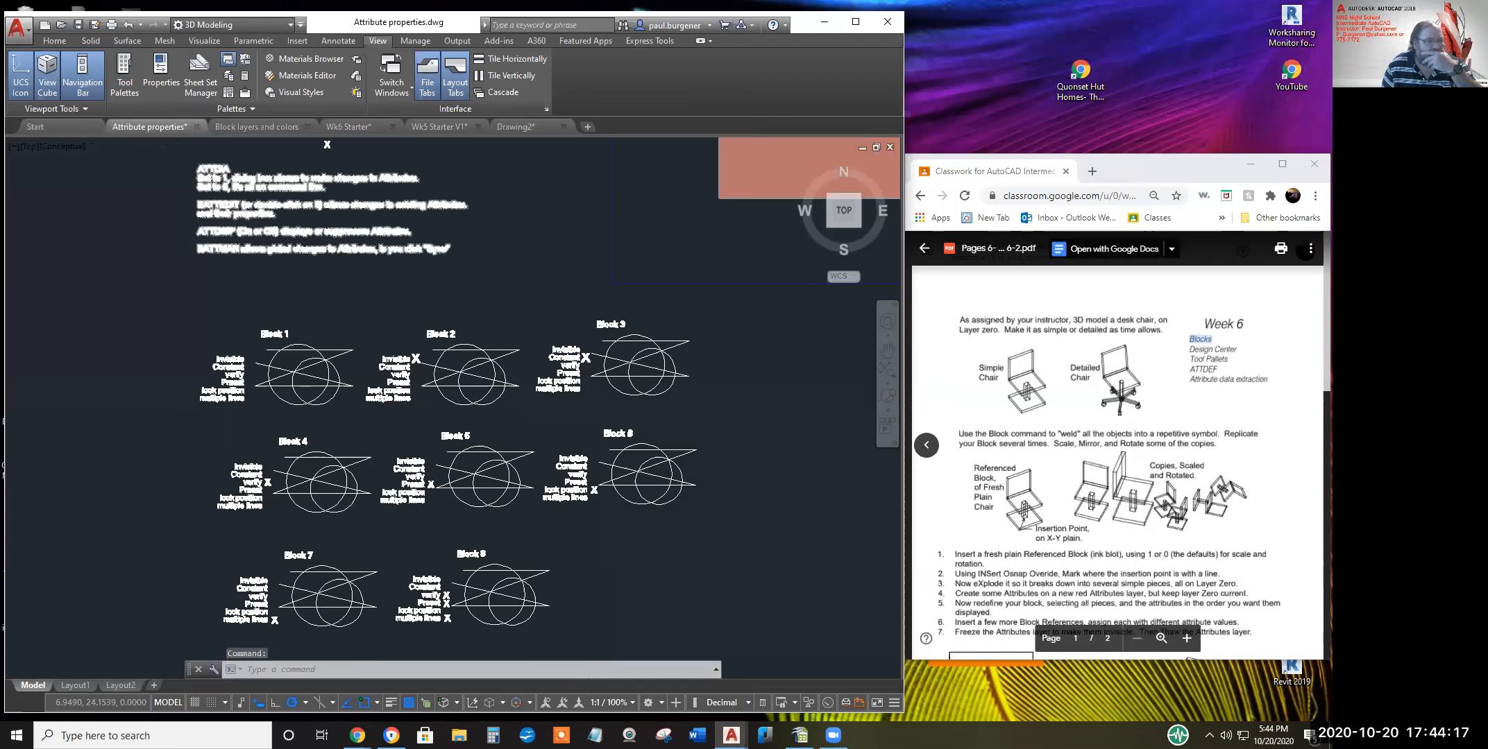
scroll(344, 311, down, 1)
middle_drag(343, 311, 484, 467)
scroll(429, 383, up, 3)
middle_drag(429, 382, 429, 377)
scroll(429, 377, up, 4)
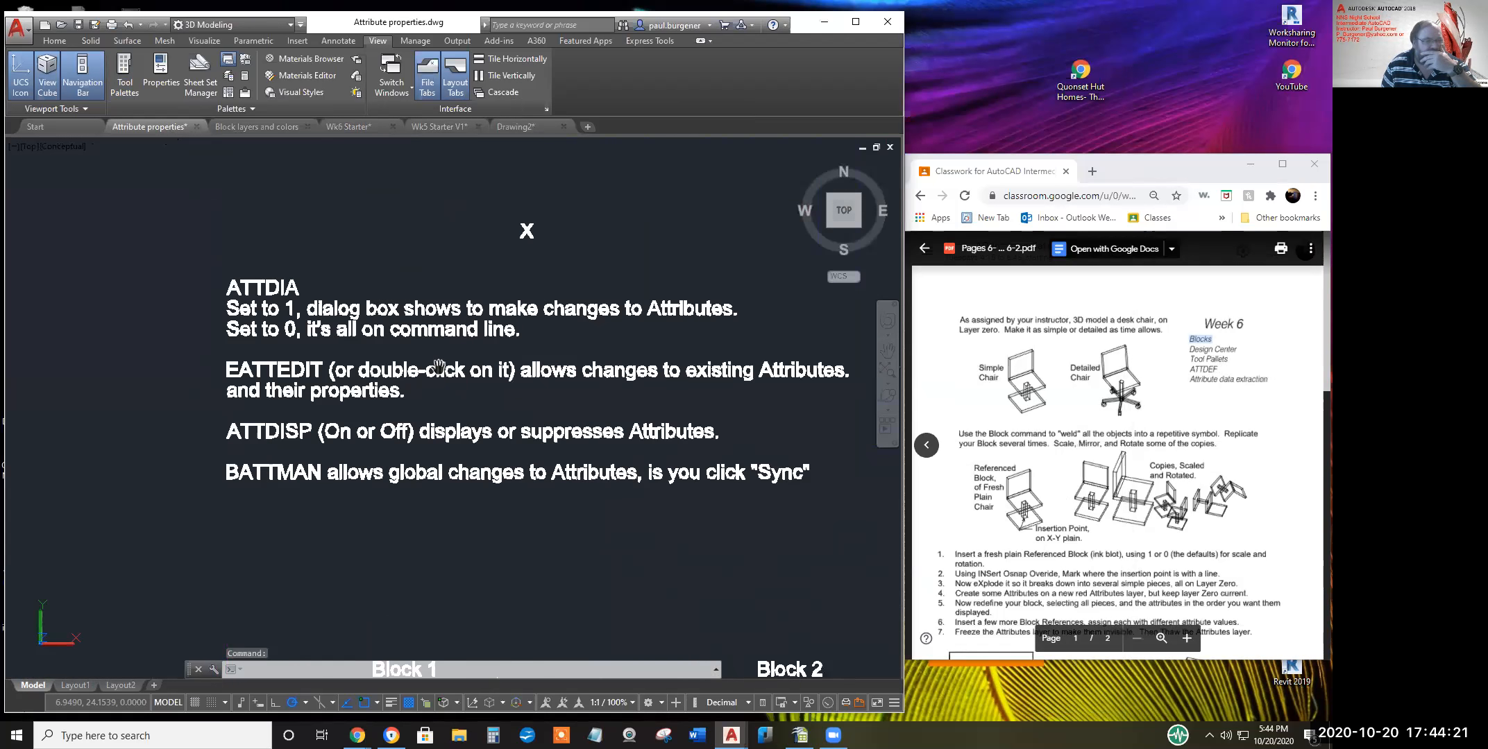
scroll(439, 366, up, 1)
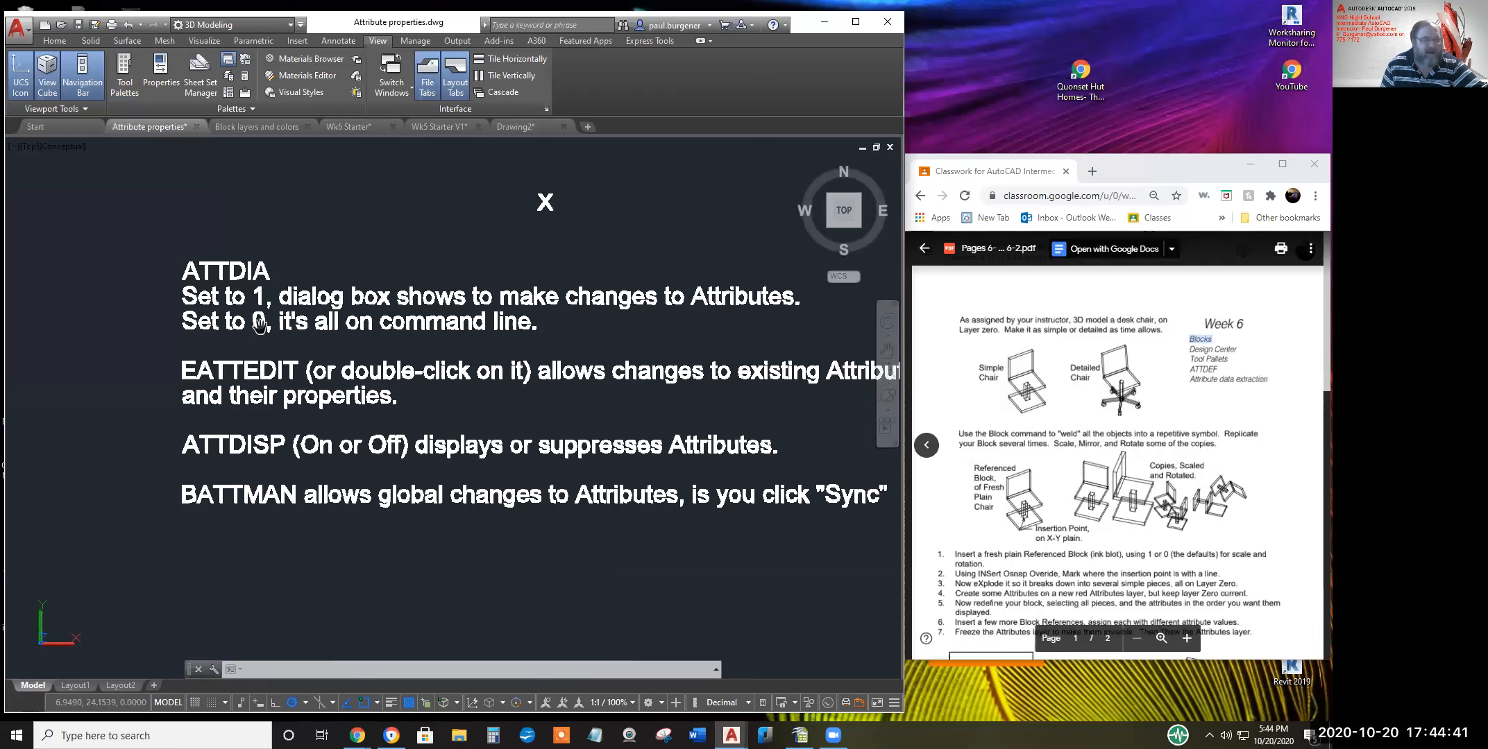
scroll(370, 326, down, 3)
scroll(370, 333, down, 2)
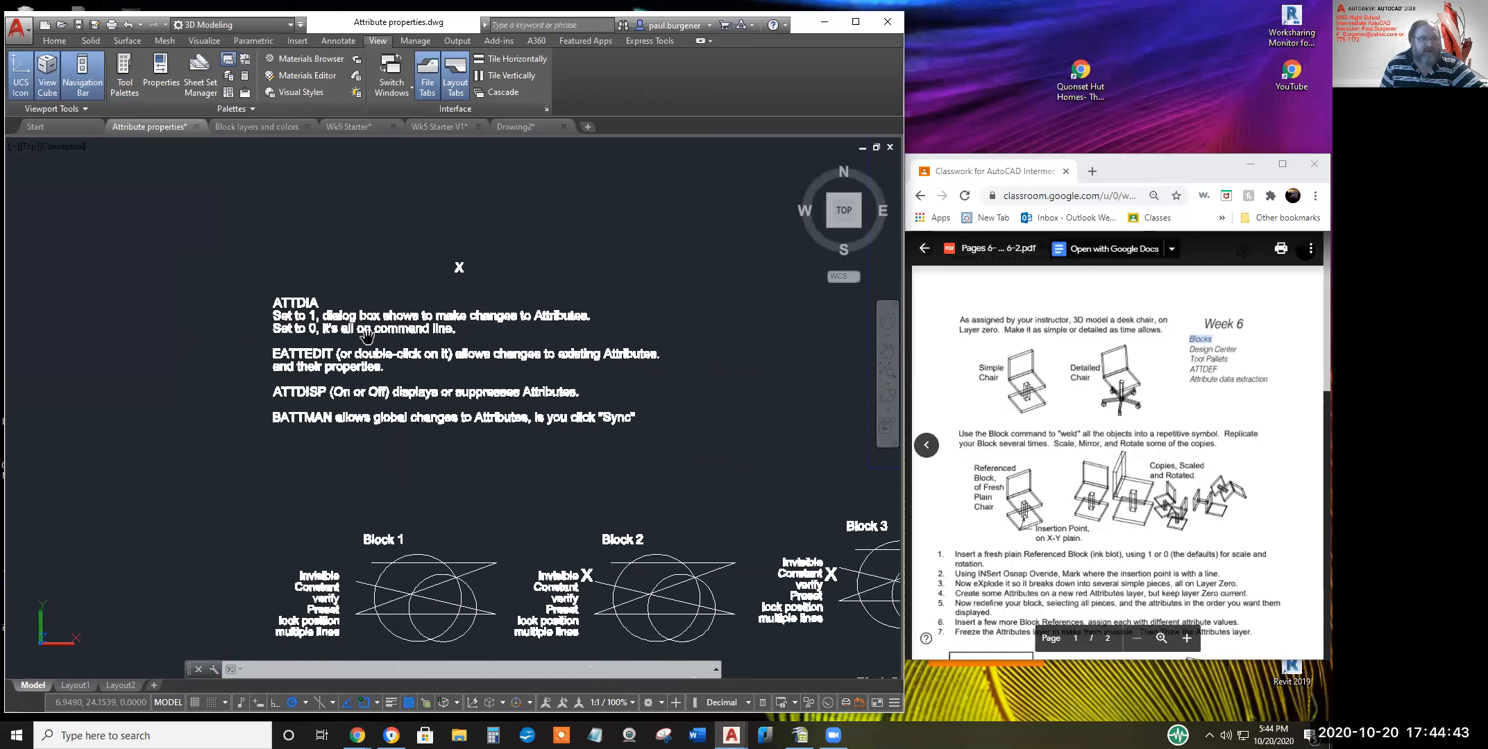
click(354, 127)
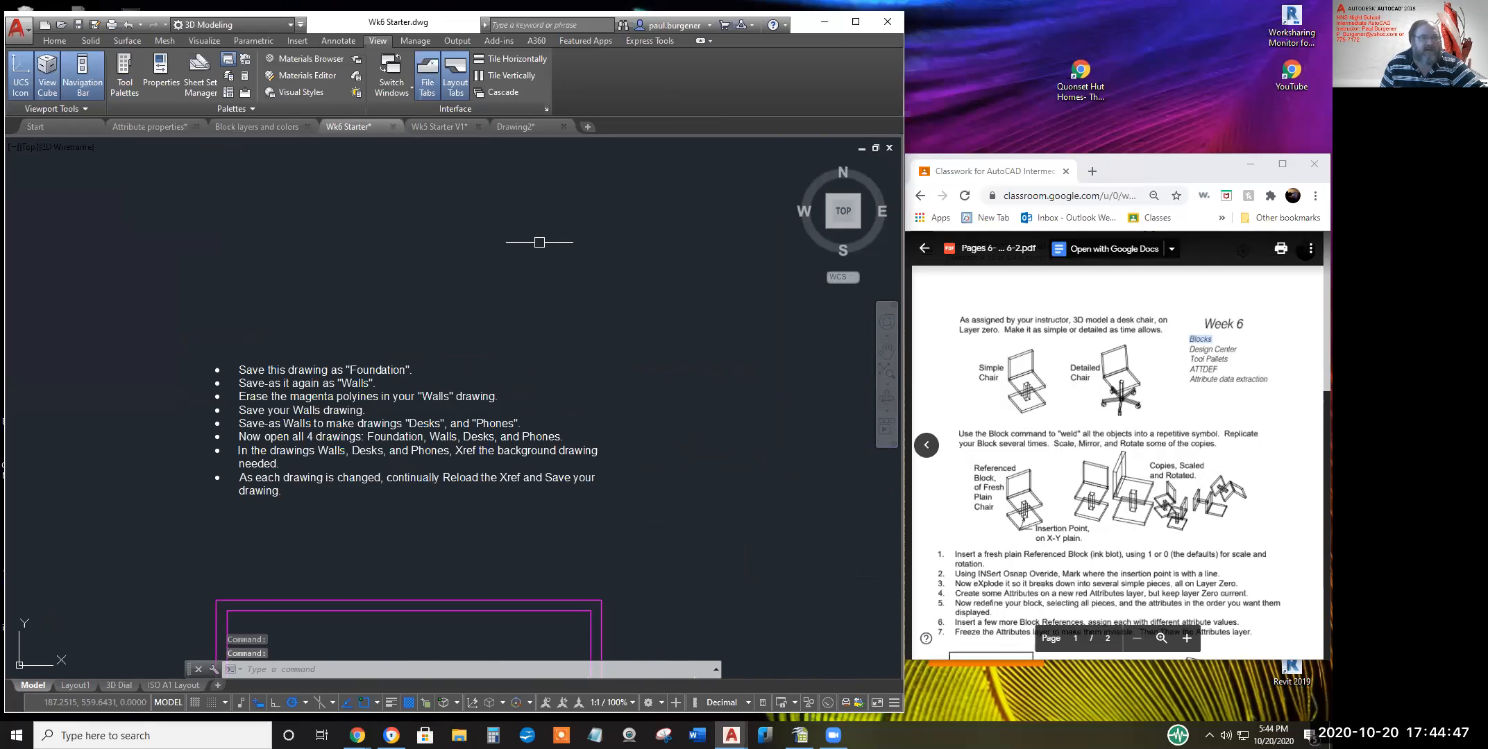
Pan model space to the chair block, then switch to the 3D Dial layout and frame the title block
scroll(581, 265, down, 2)
middle_drag(581, 265, 296, 130)
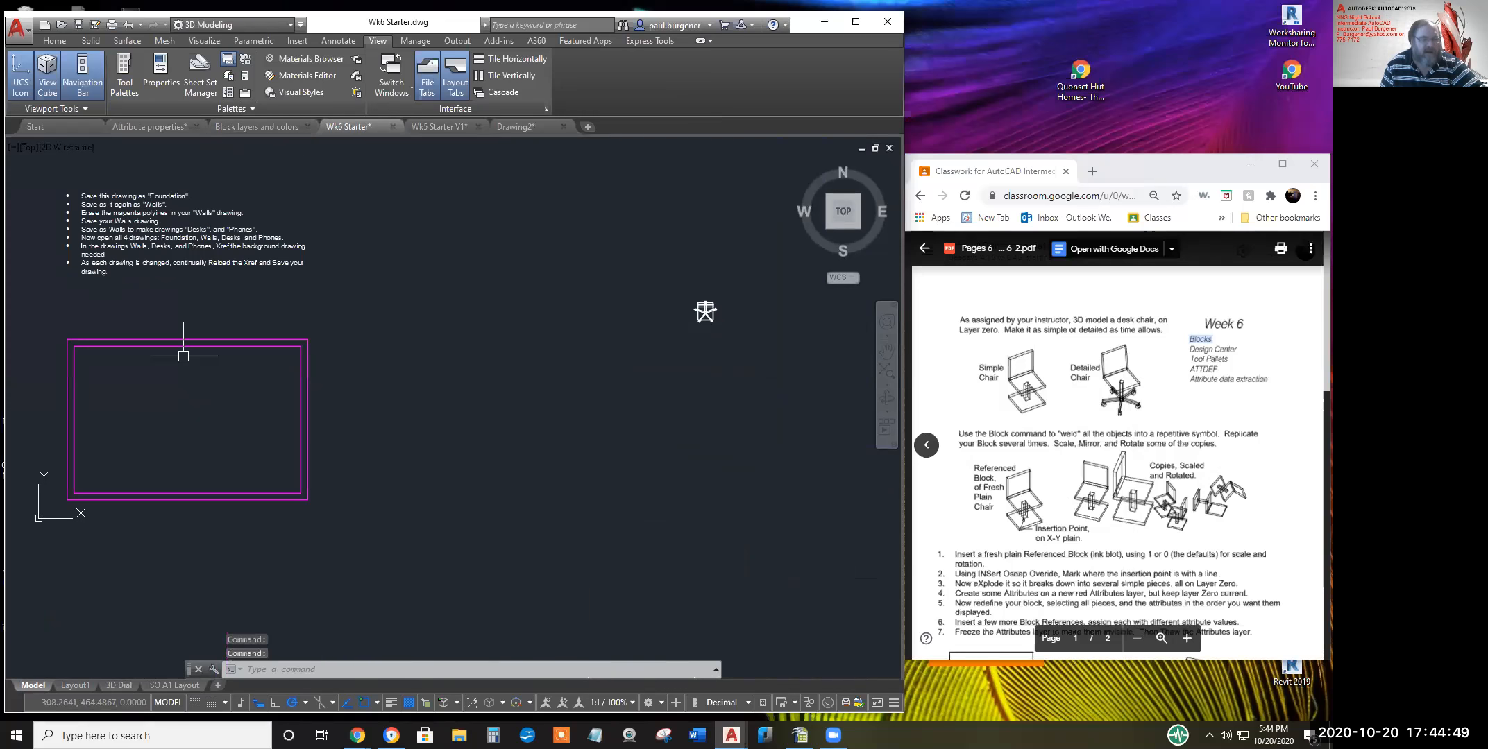
click(119, 685)
middle_drag(499, 597, 482, 465)
scroll(532, 482, up, 6)
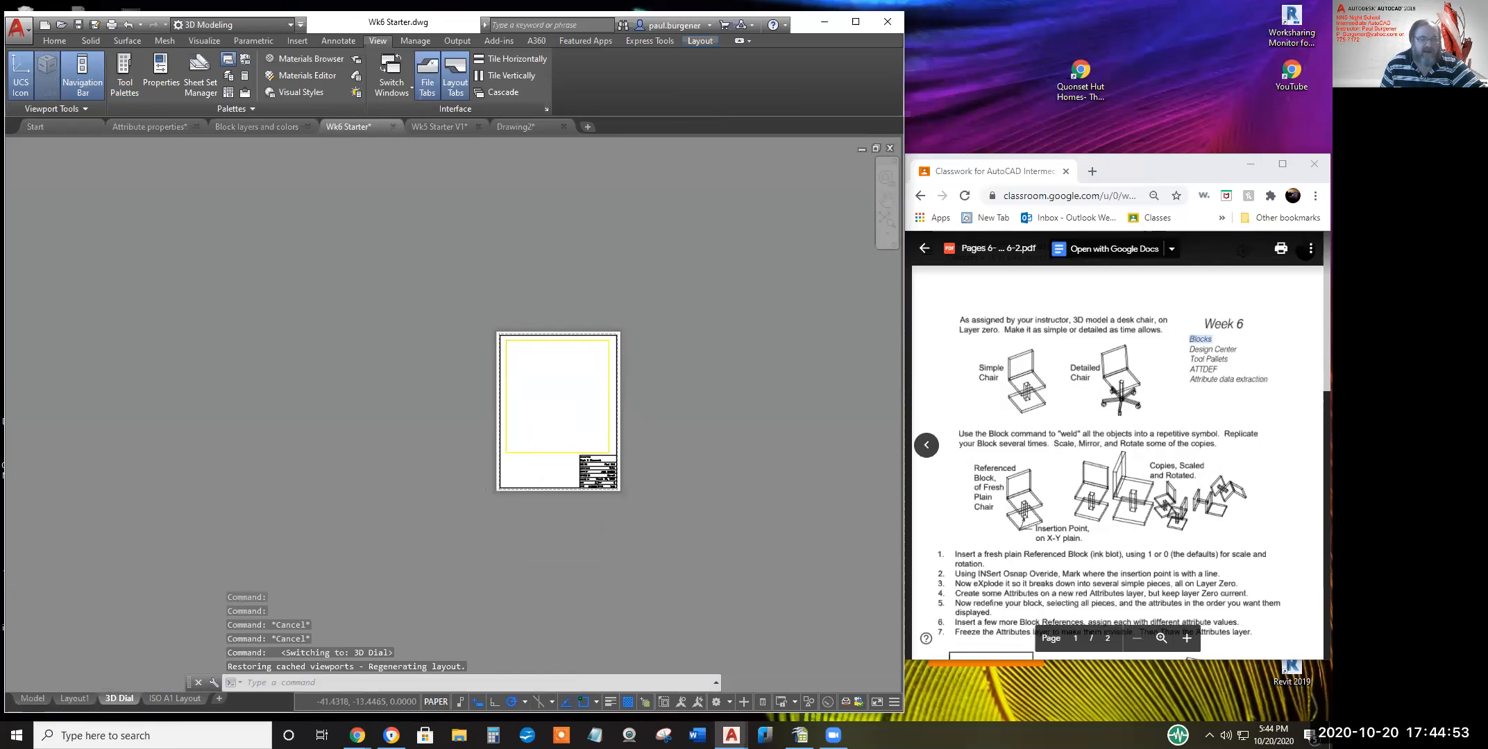
middle_drag(591, 475, 378, 599)
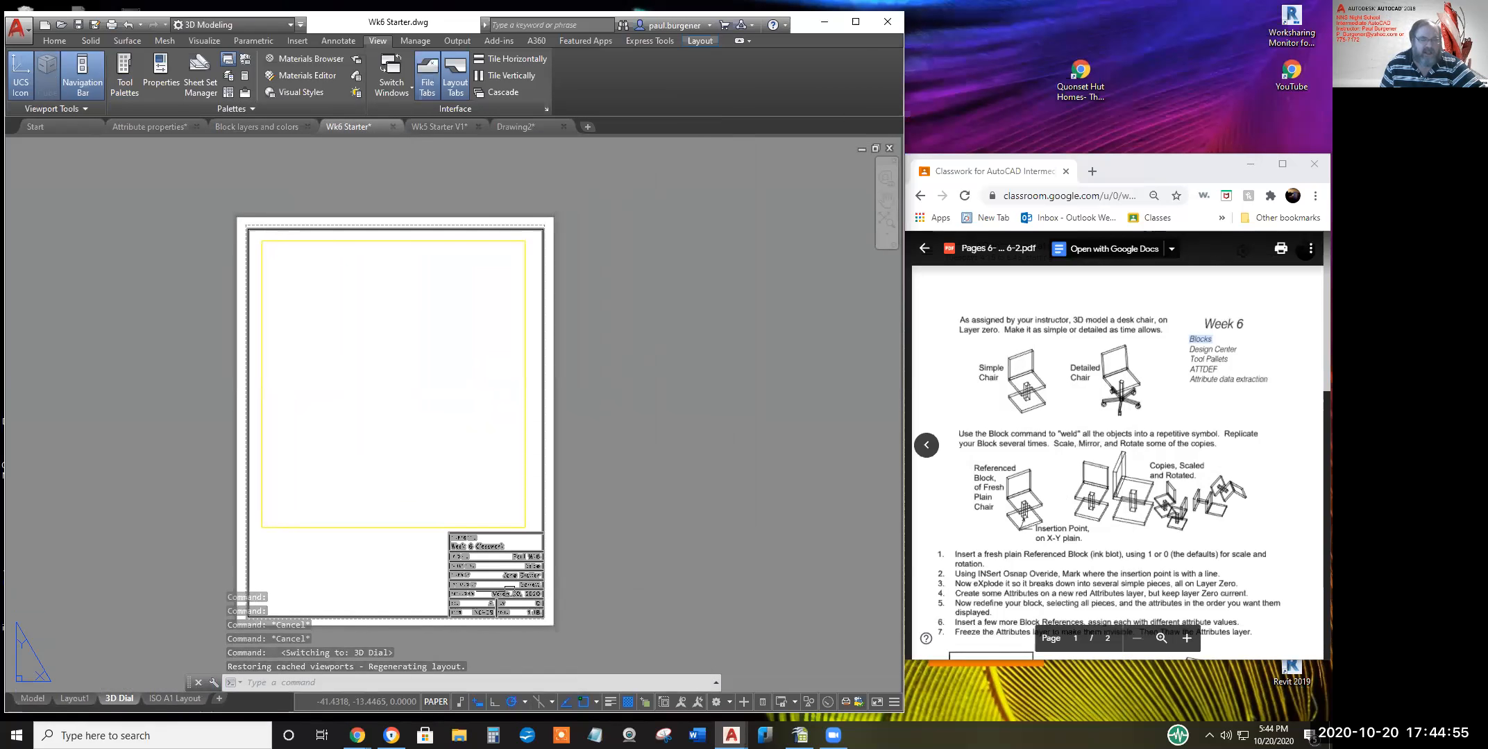
Change the title block's SCALE attribute from 1:48 to 1:96 in the Enhanced Attribute Editor
double_click(477, 595)
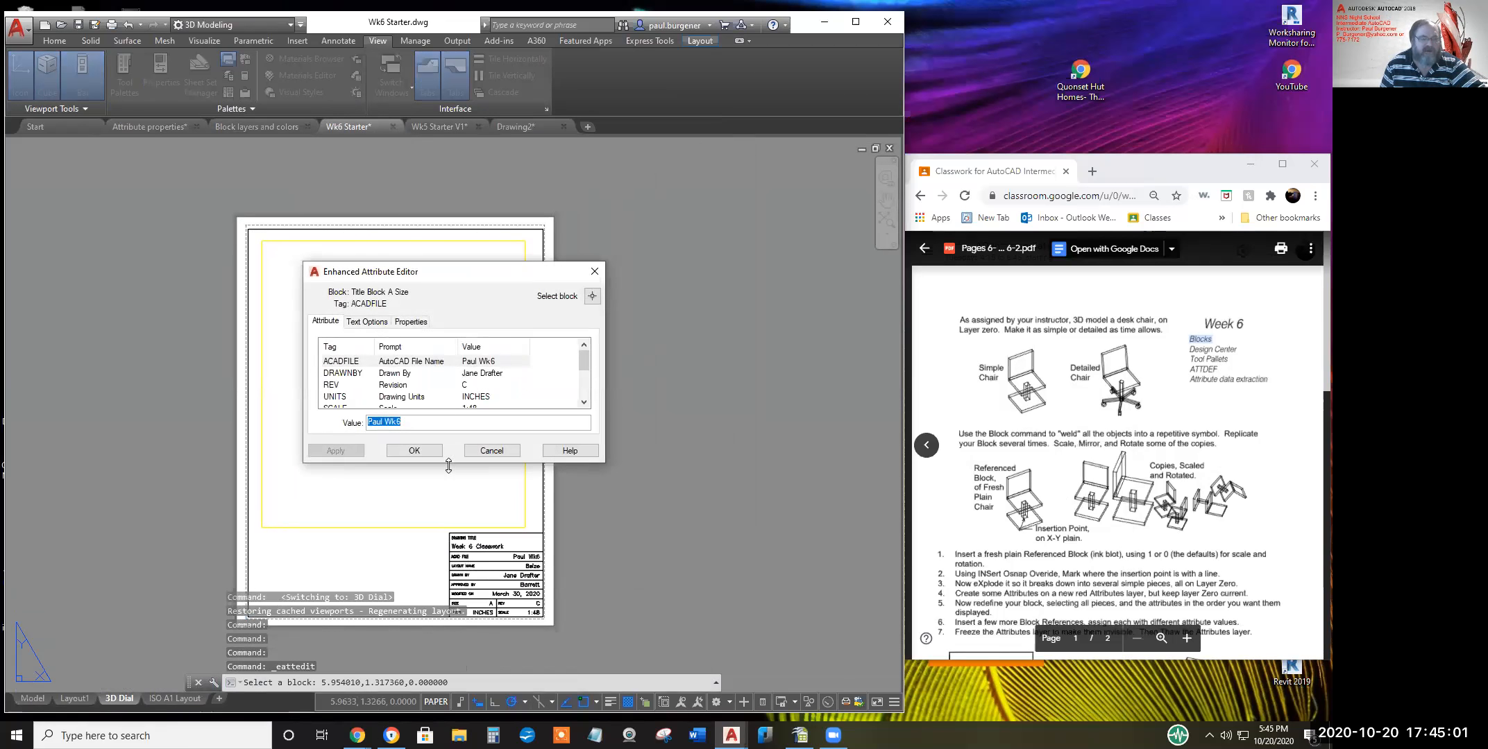
drag(448, 464, 450, 667)
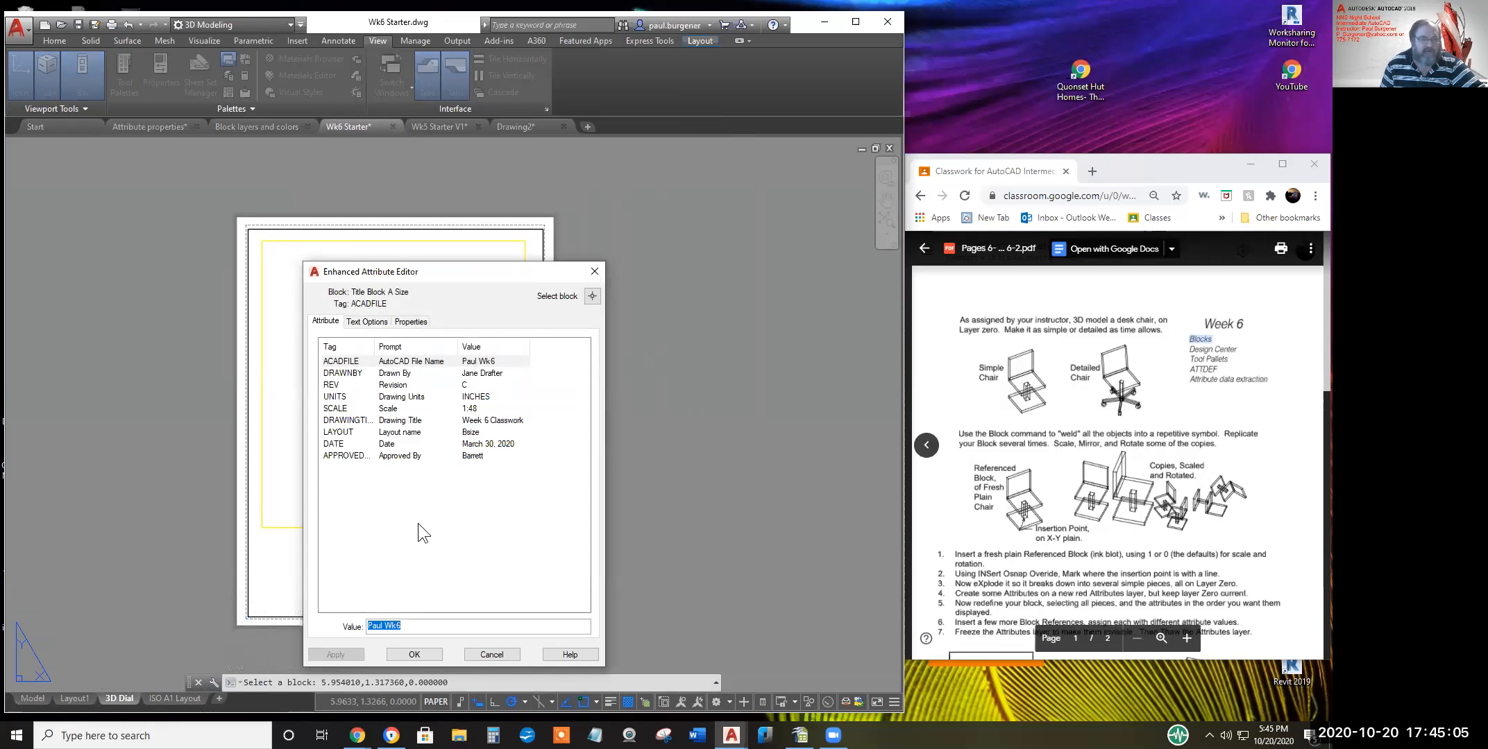
click(483, 407)
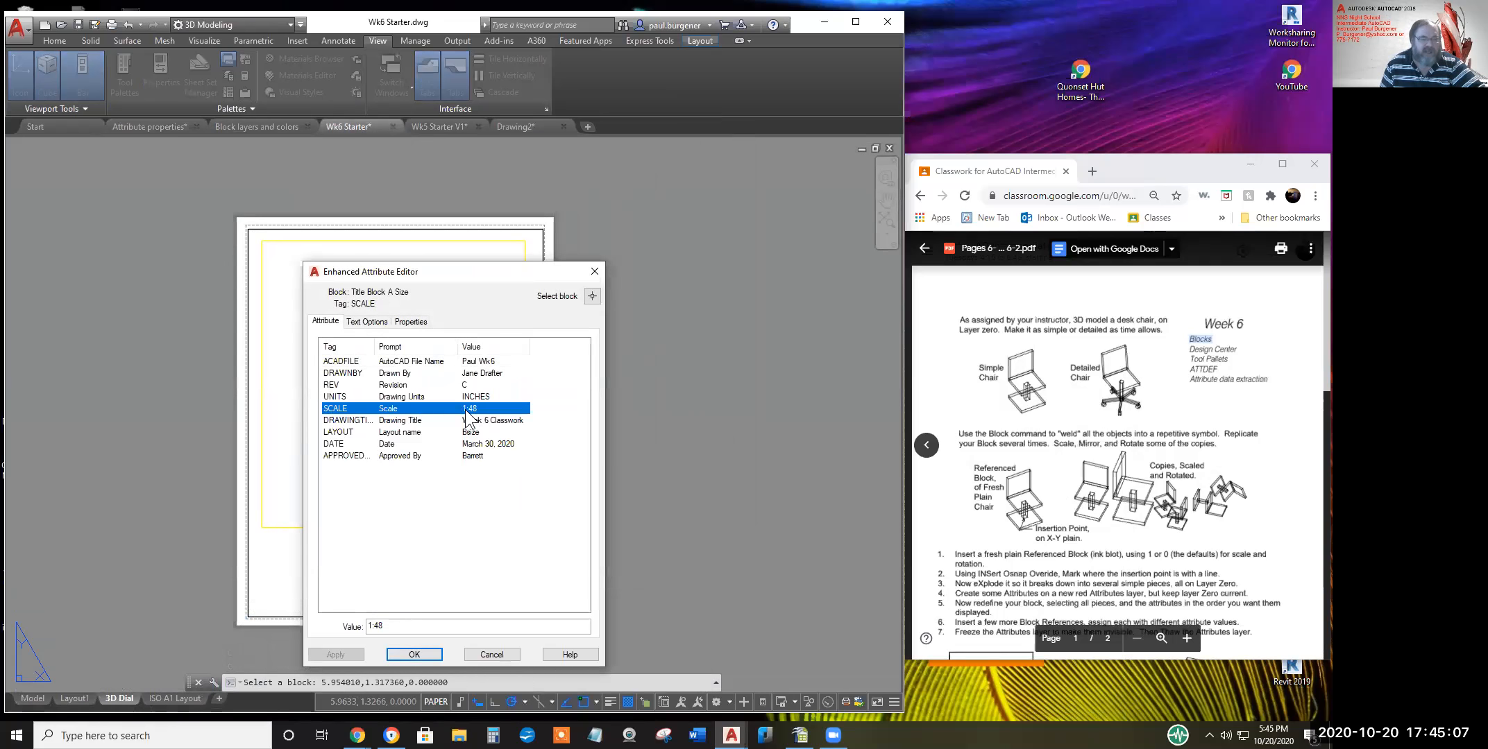
click(395, 628)
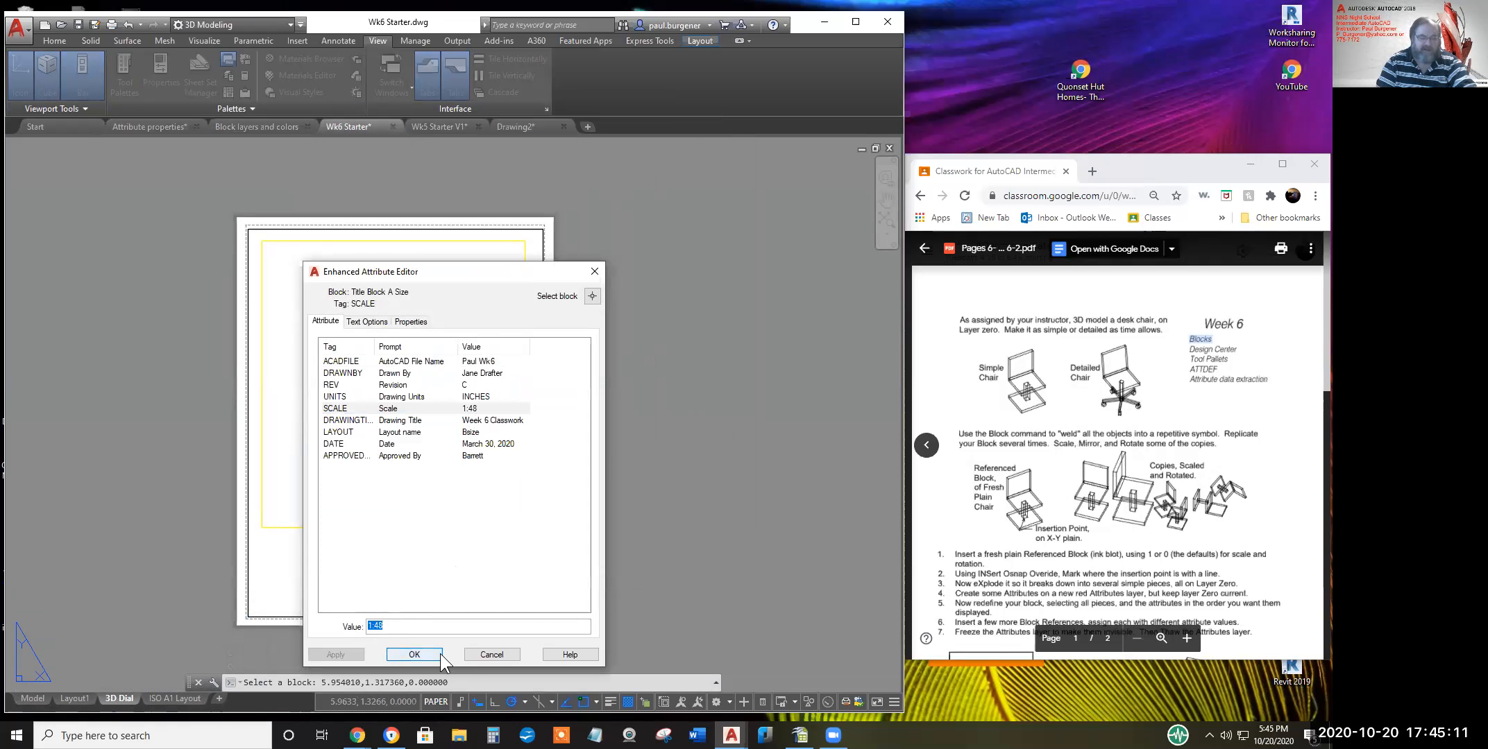
text(1:96)
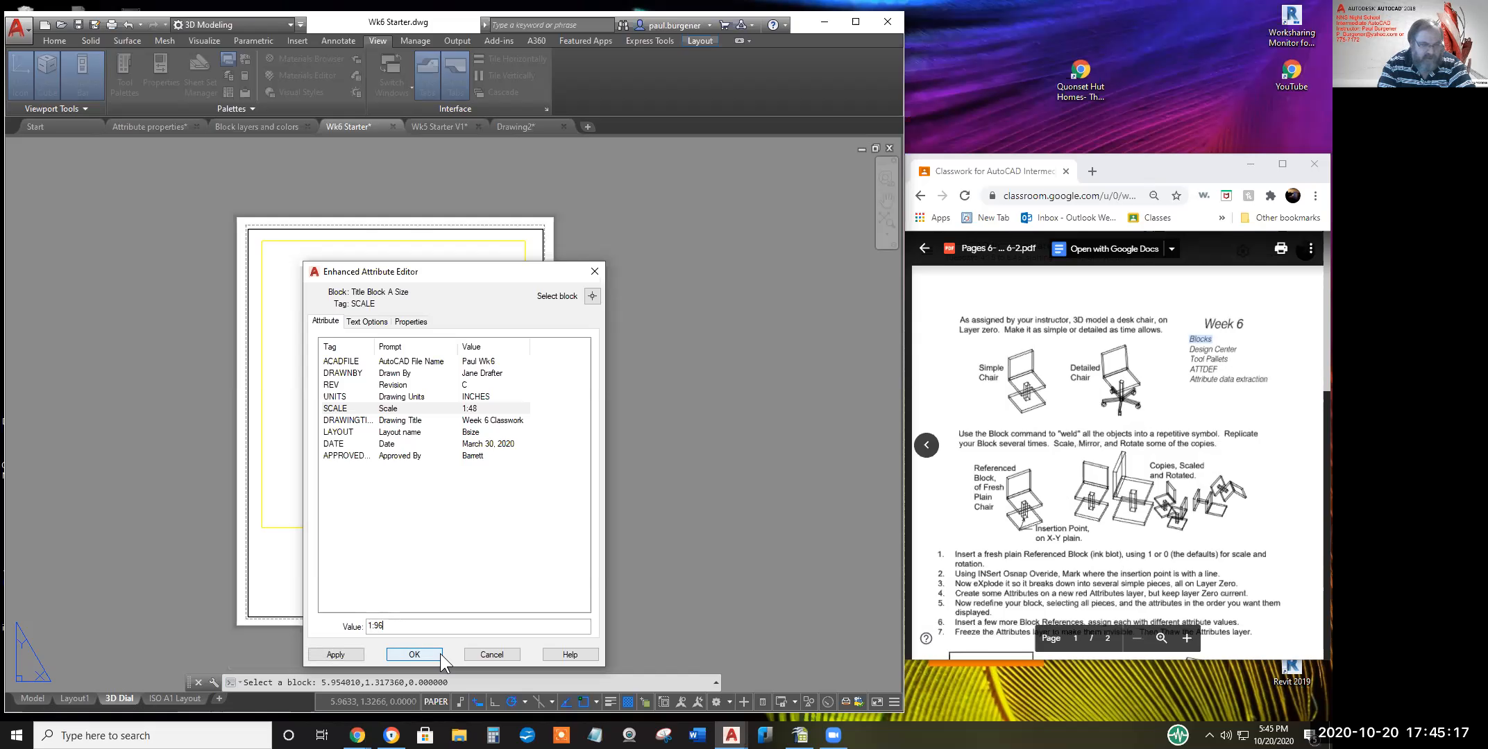
click(336, 655)
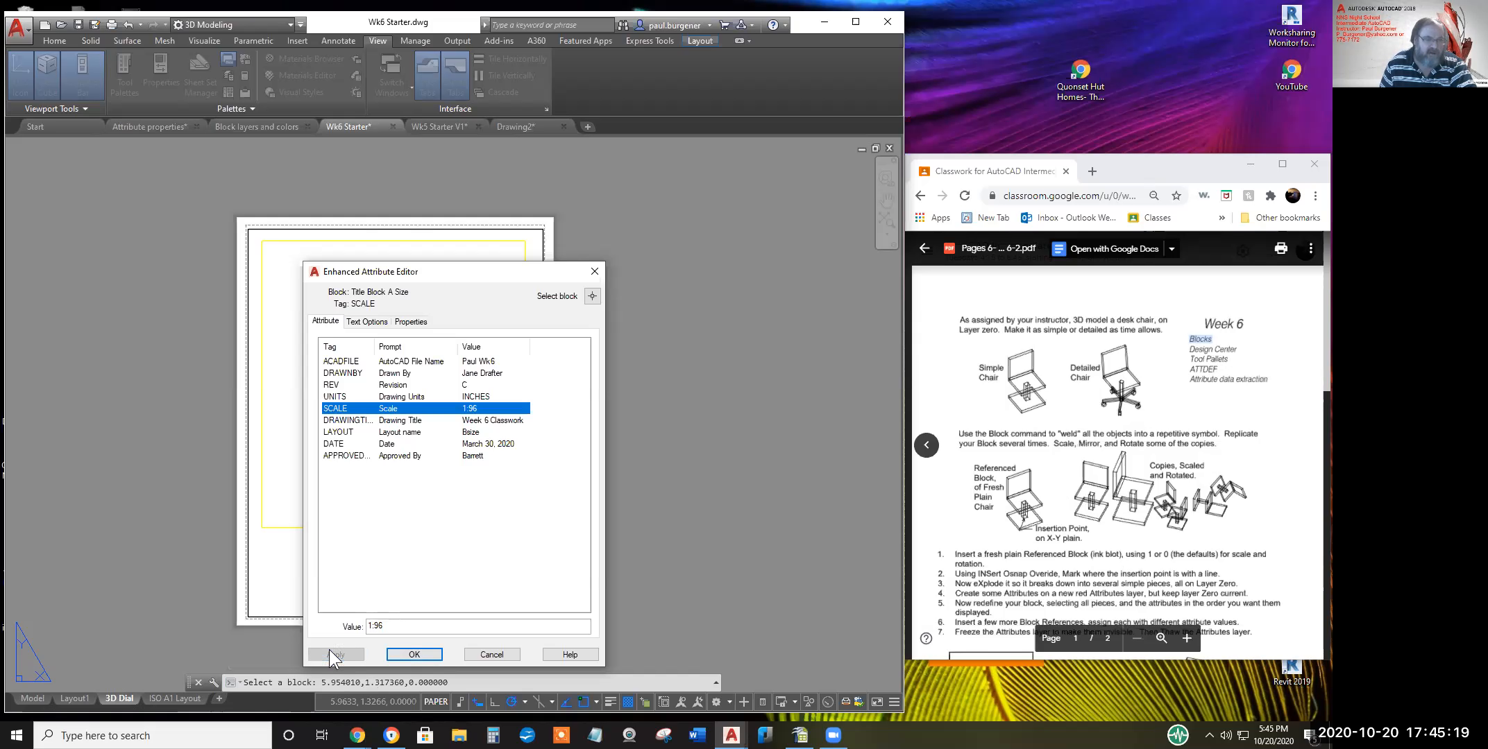
click(470, 363)
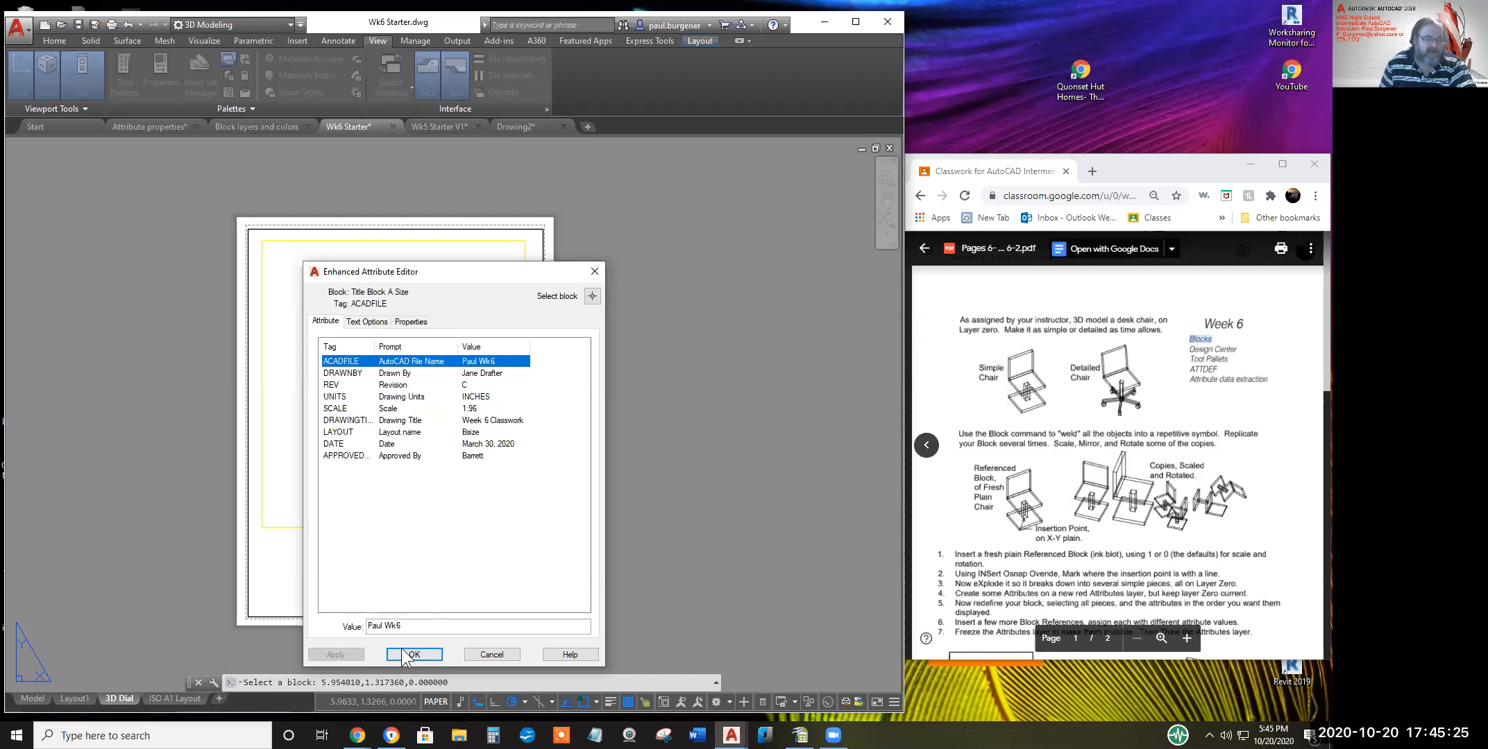
Set ACADFILE to the drafter's surname plus 'Week #1' and DRAWNBY to the drafter's name
drag(408, 630, 359, 630)
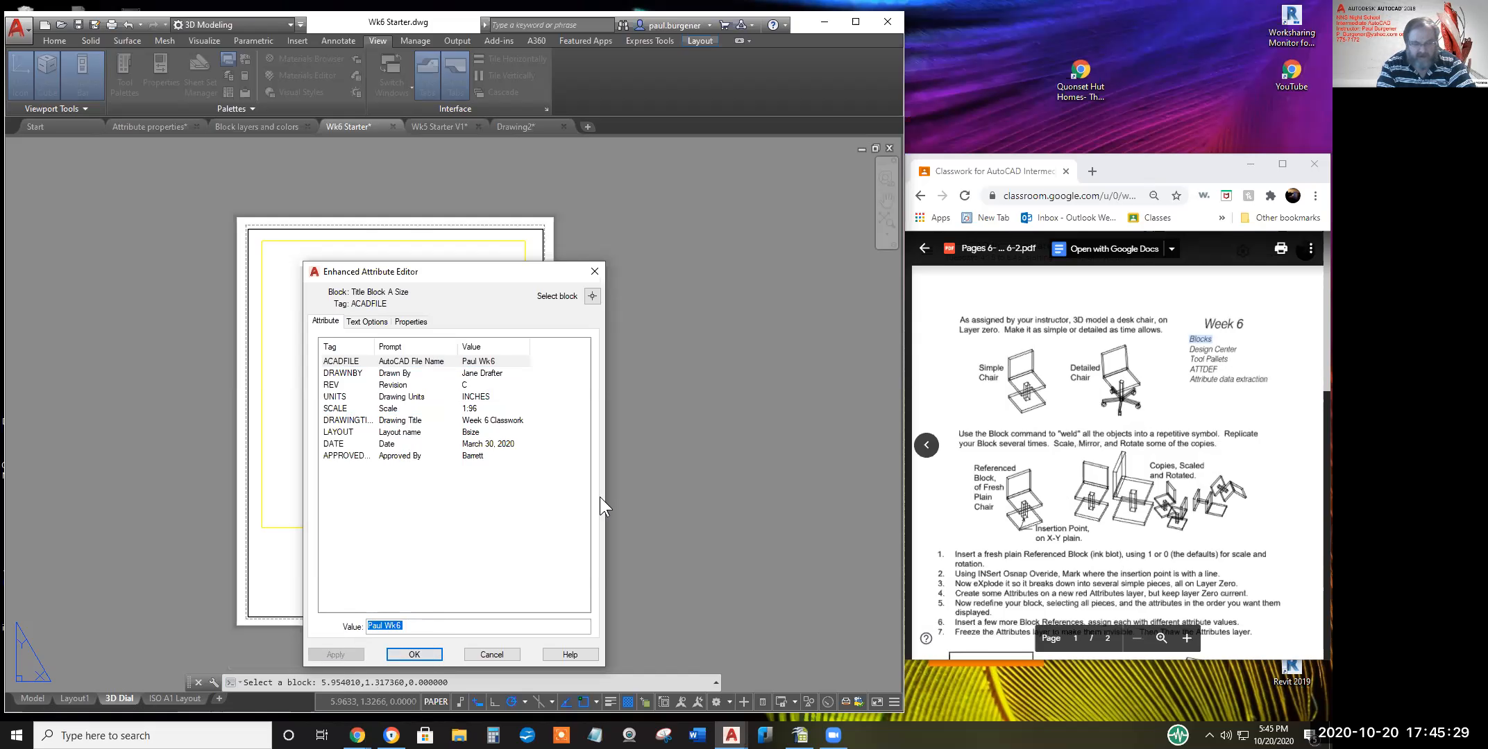
text(Burg)
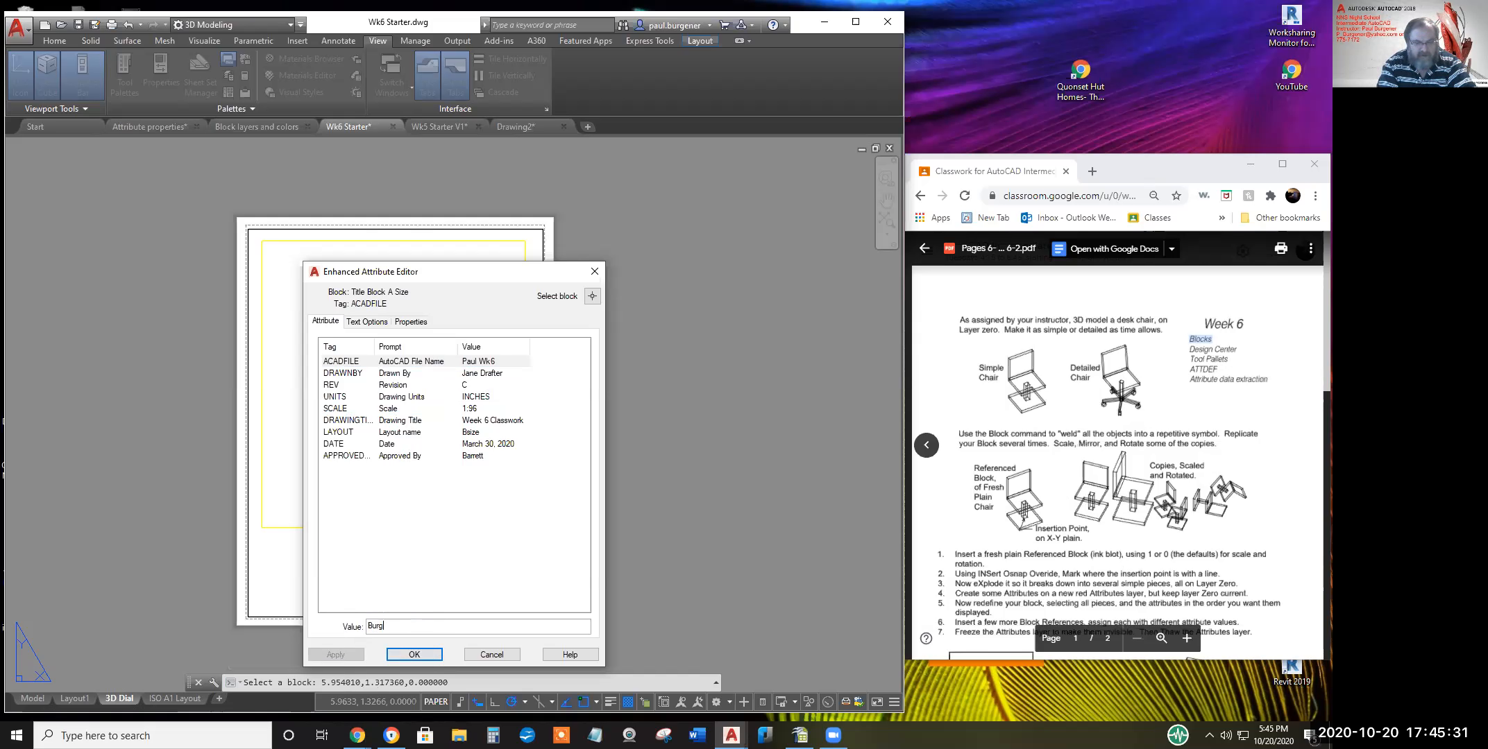
text(ener)
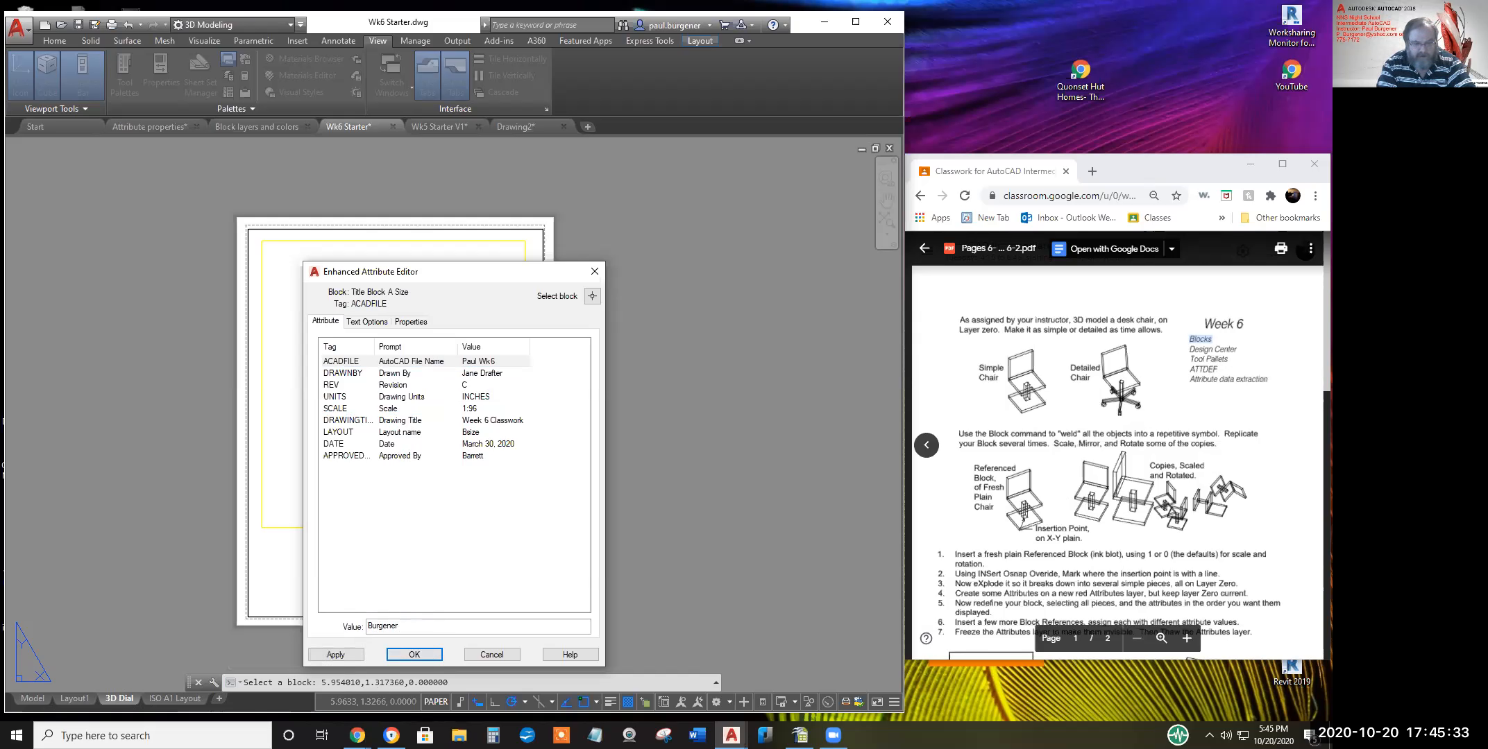
text( Week #1)
click(469, 375)
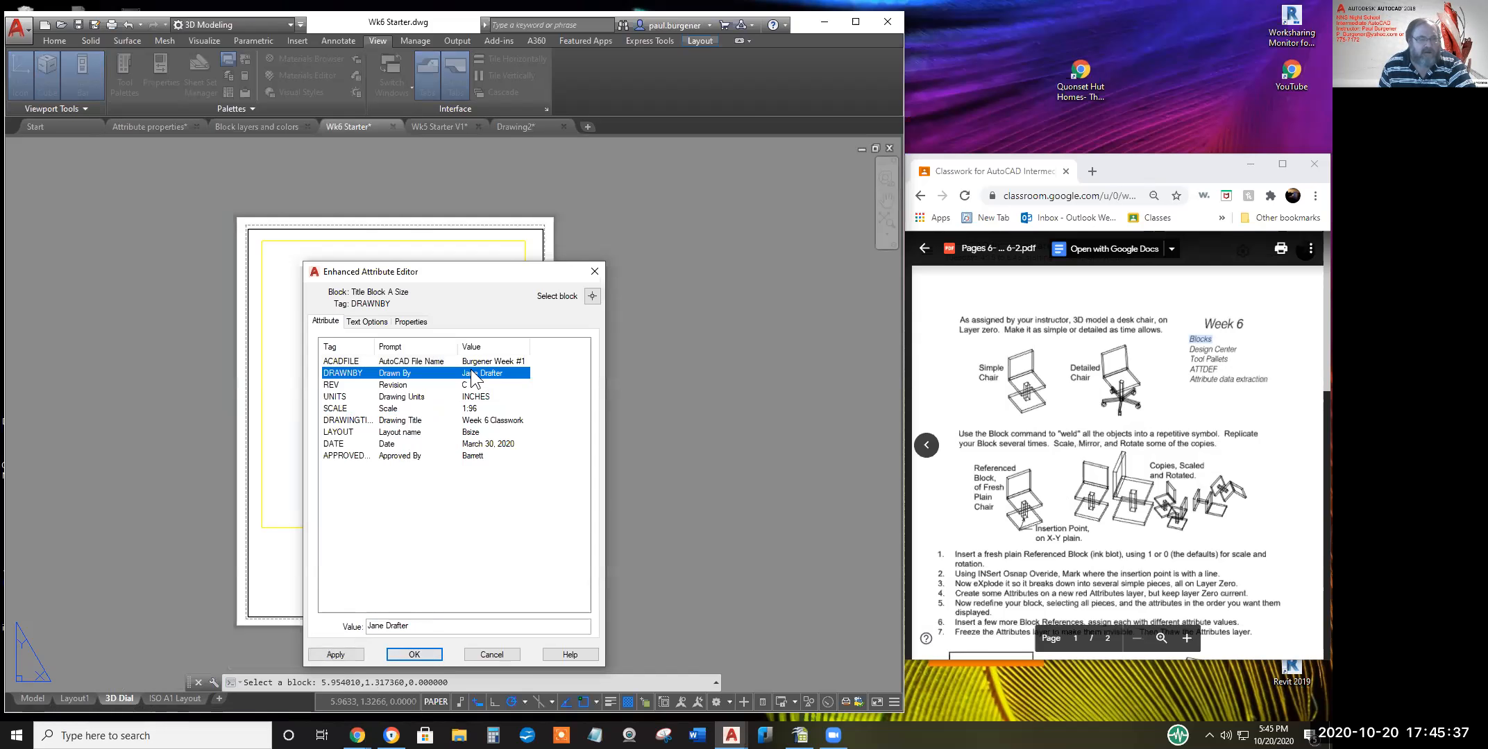
drag(434, 625, 356, 623)
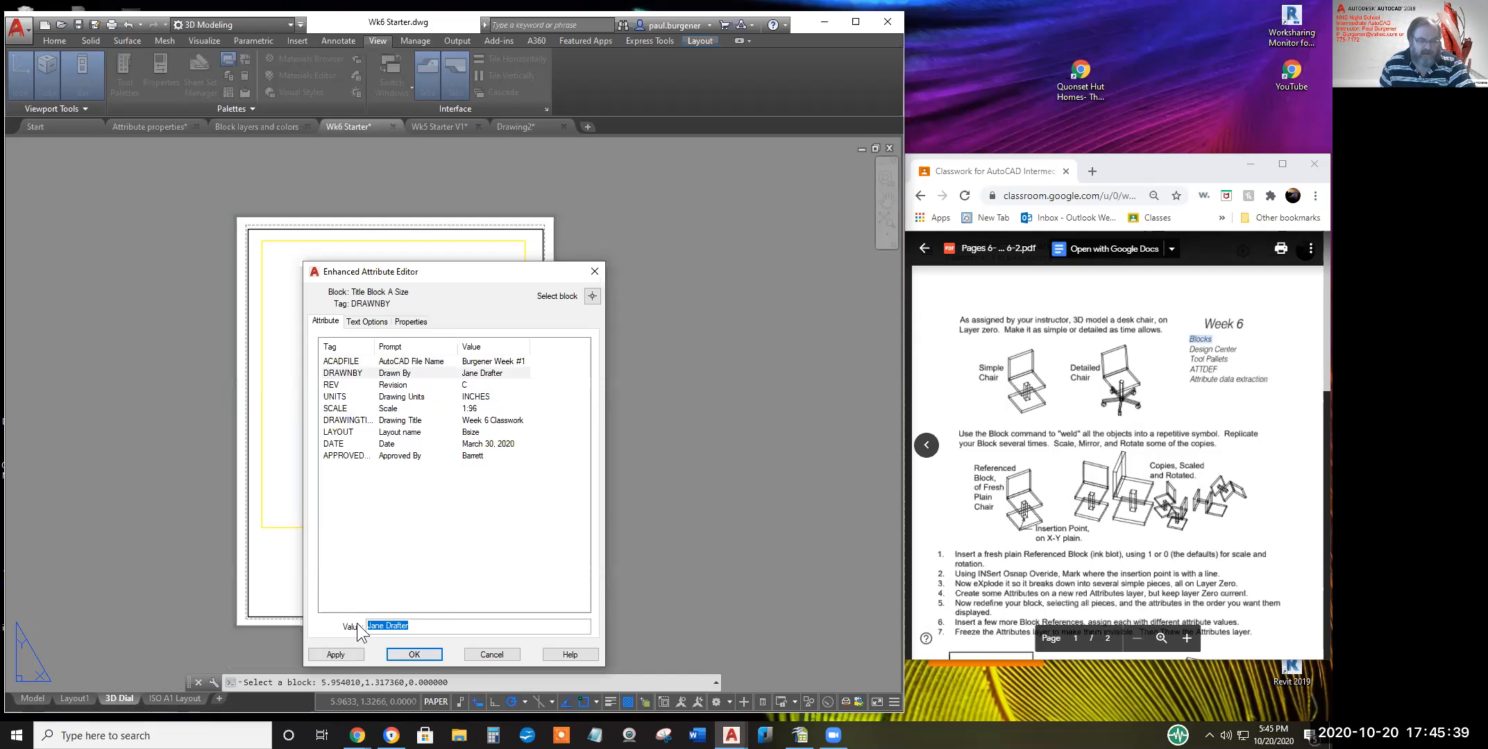
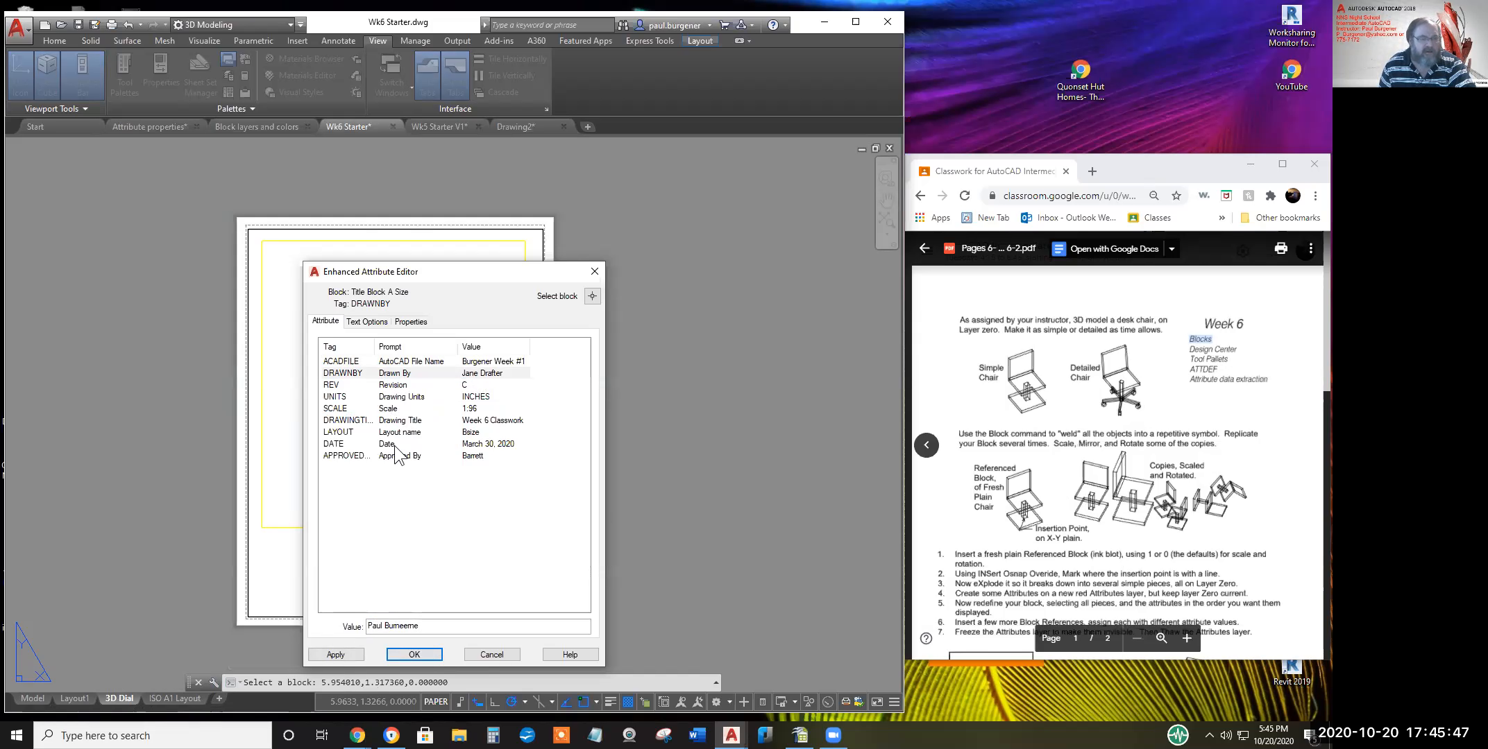
Check the DATE (March 30, 2020) and APPROVEDBY values, then accept the attribute changes
click(472, 442)
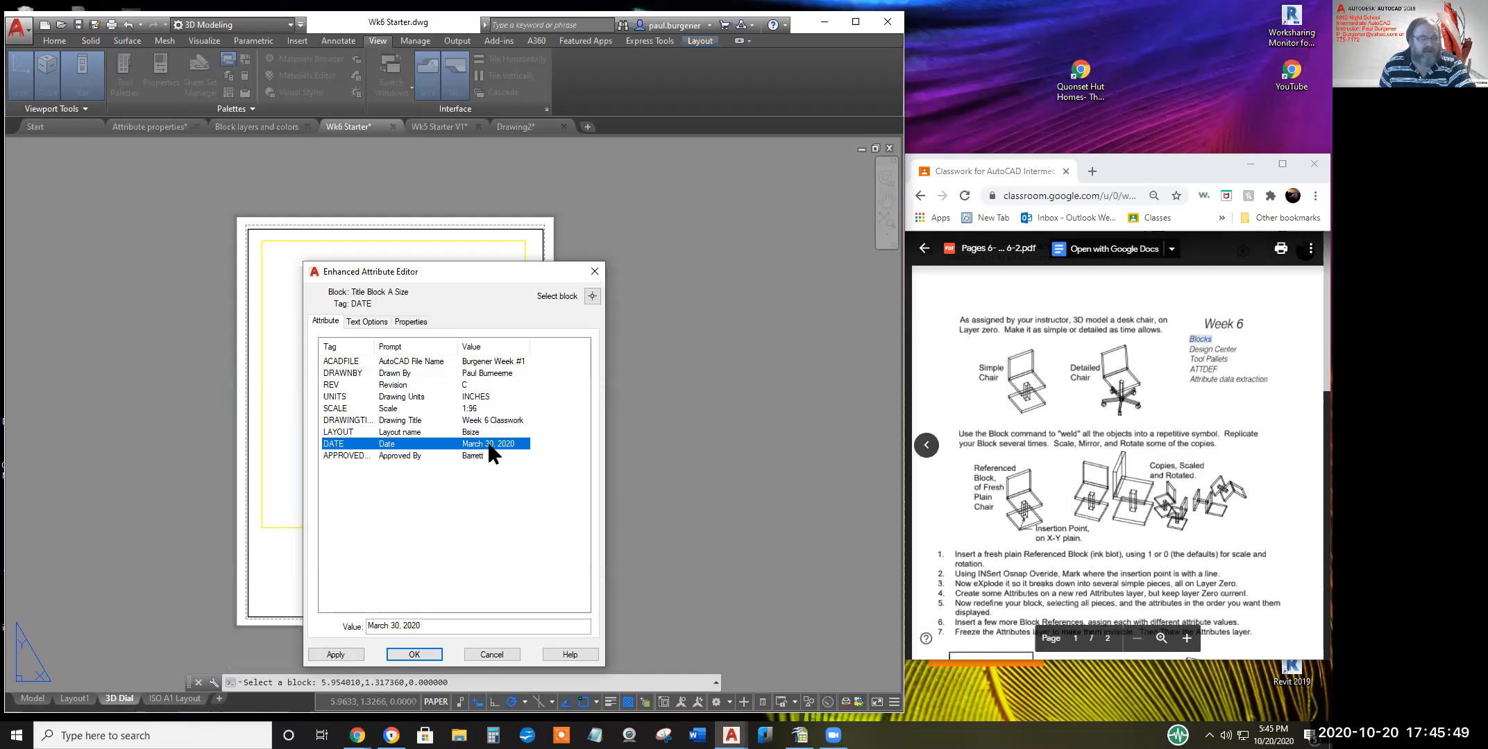
click(395, 627)
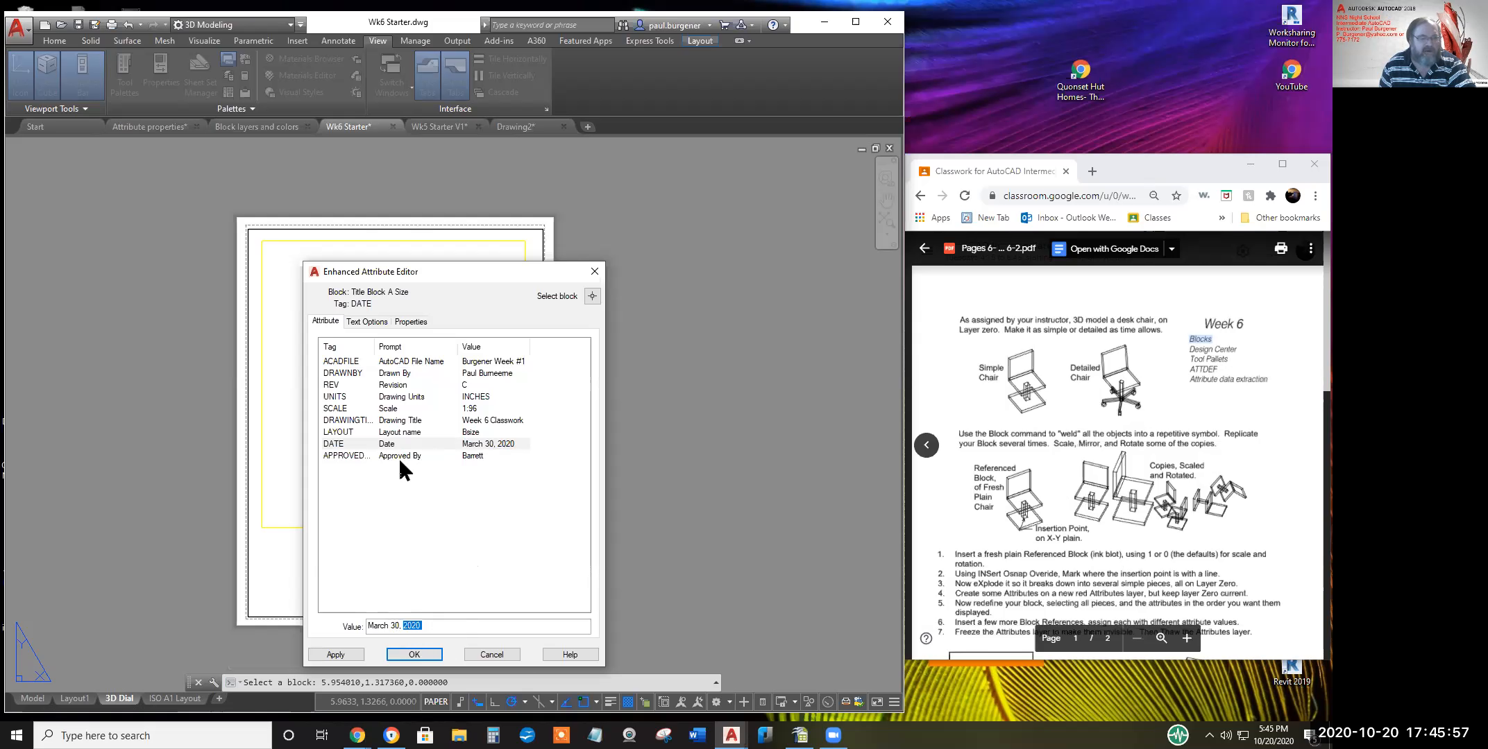
click(419, 456)
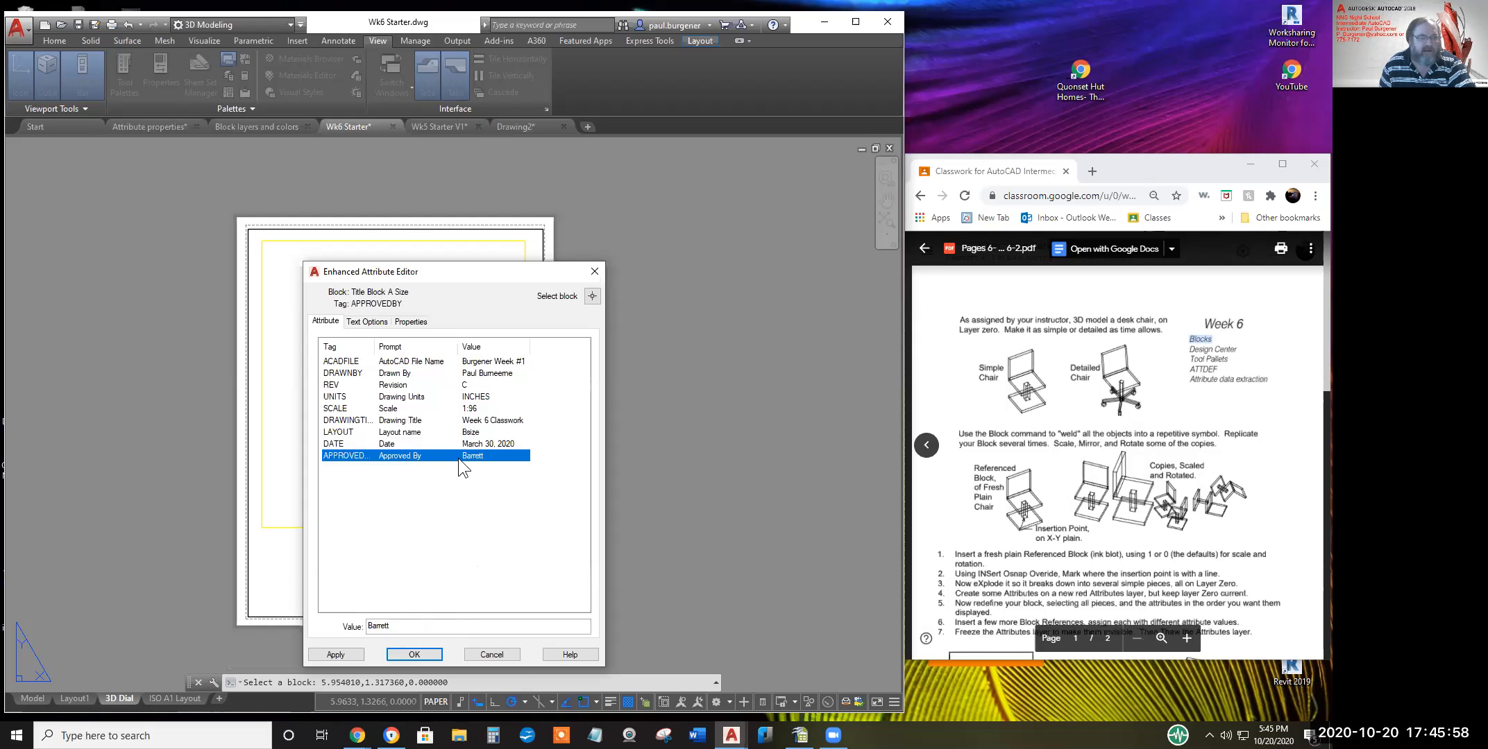
double_click(401, 628)
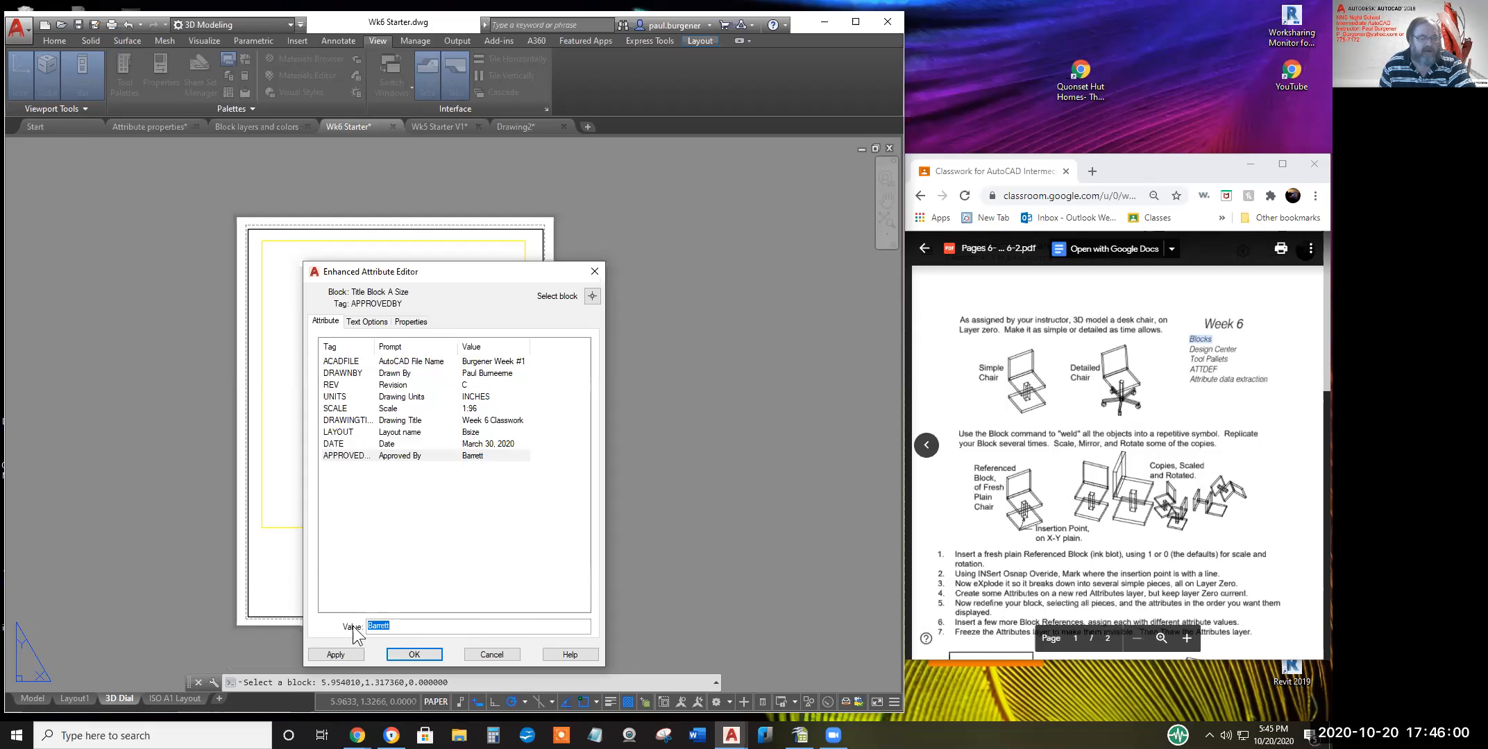
click(422, 655)
Zoom in on the title block to check the March 30, 2020 date and 1:96 scale
scroll(522, 579, up, 6)
scroll(541, 196, down, 3)
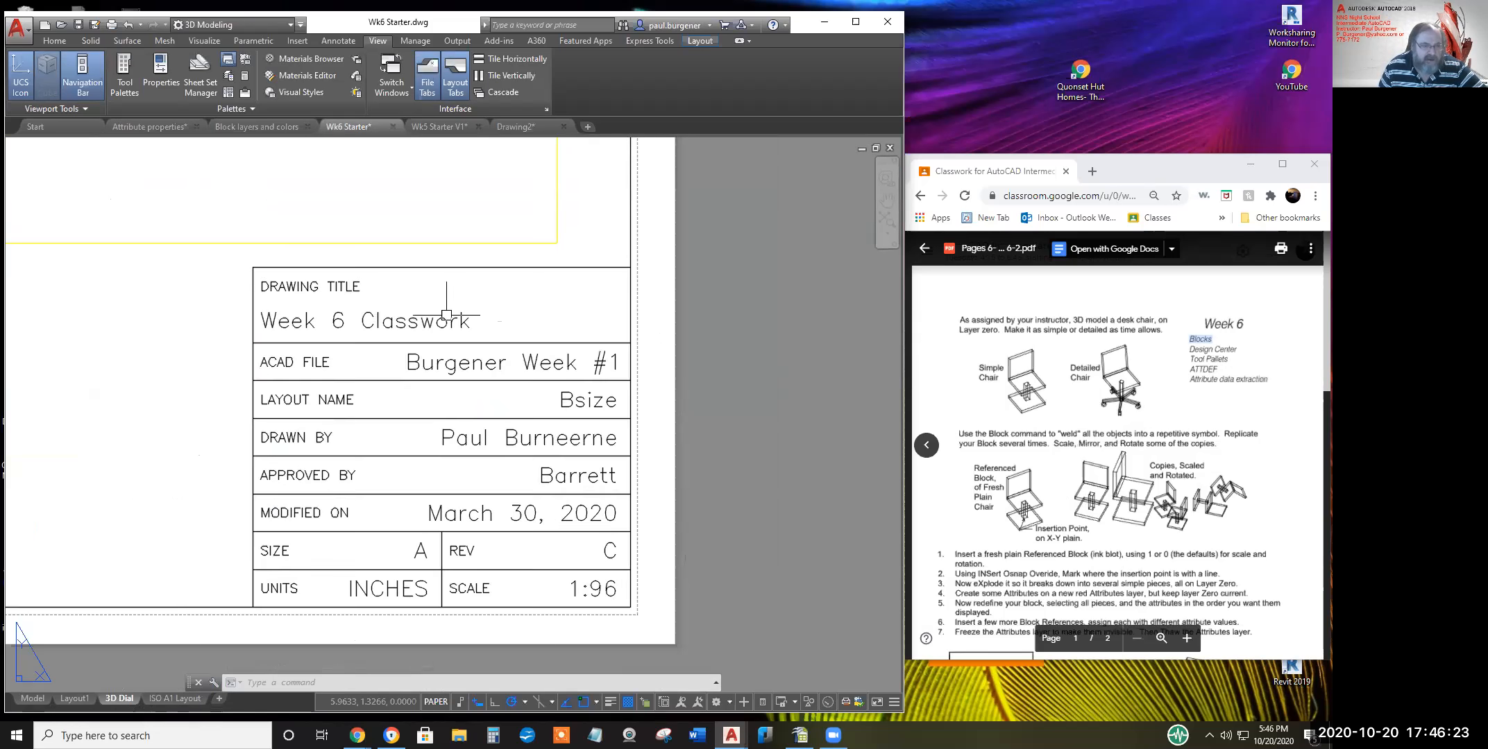
click(397, 323)
key(Escape)
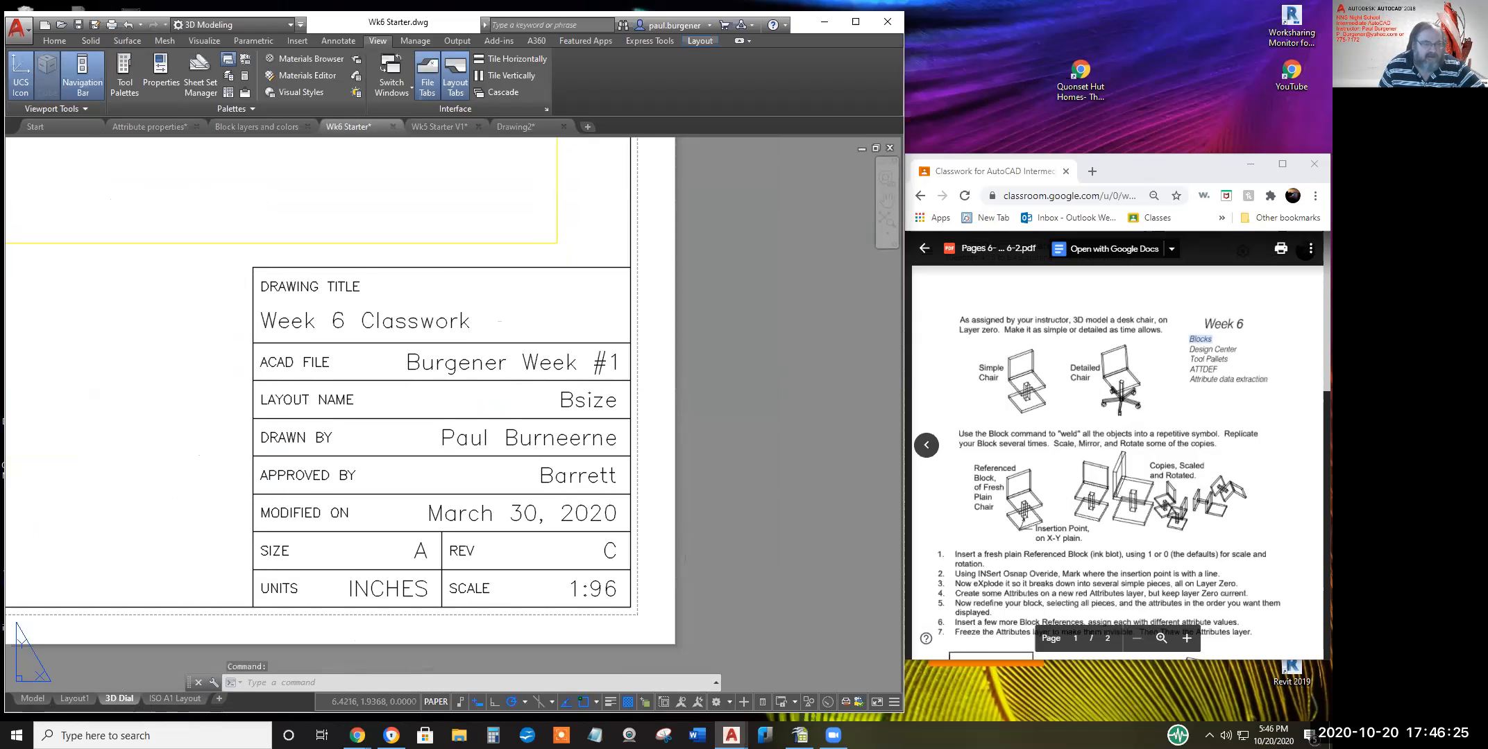
Open the title block's attributes, widen the Tag column, and close without changes
double_click(397, 323)
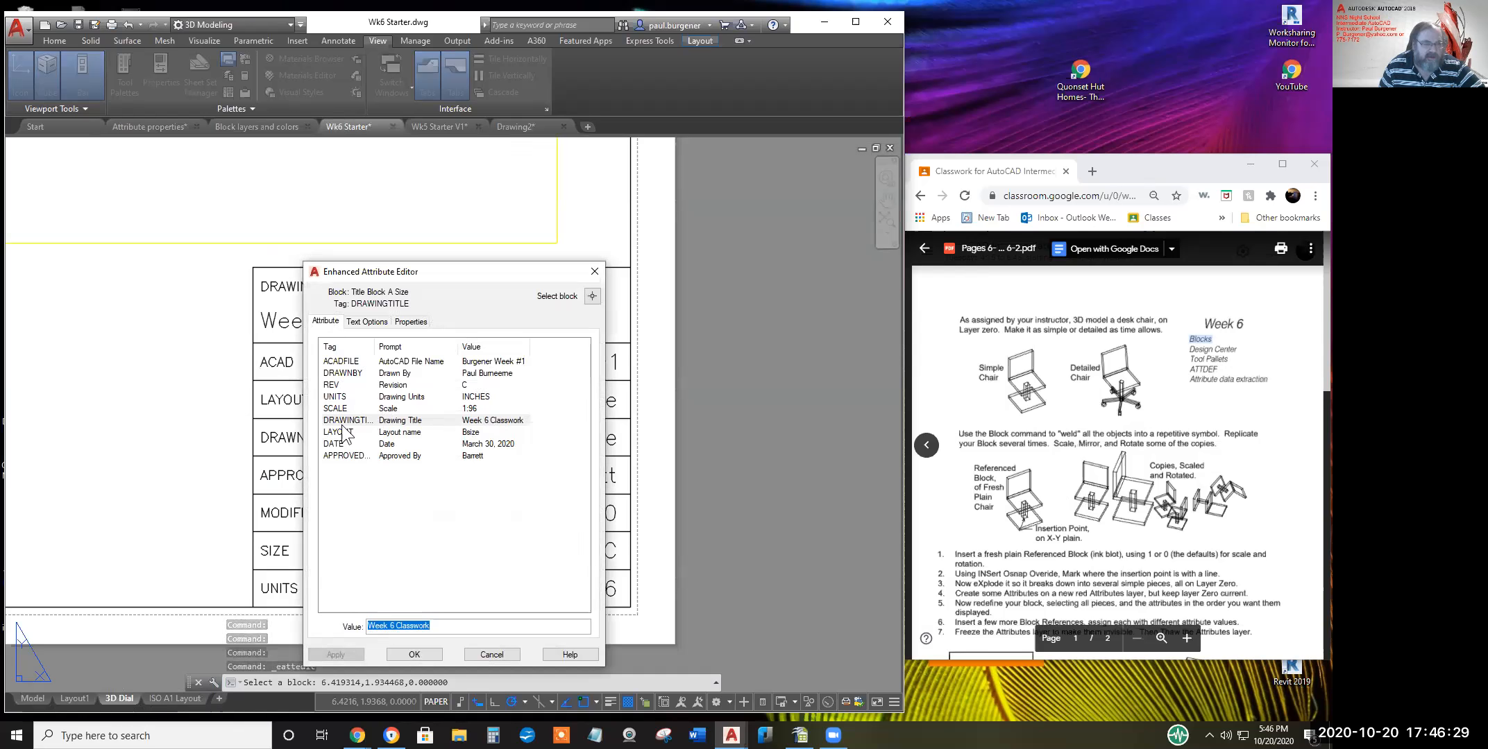
drag(375, 347, 397, 349)
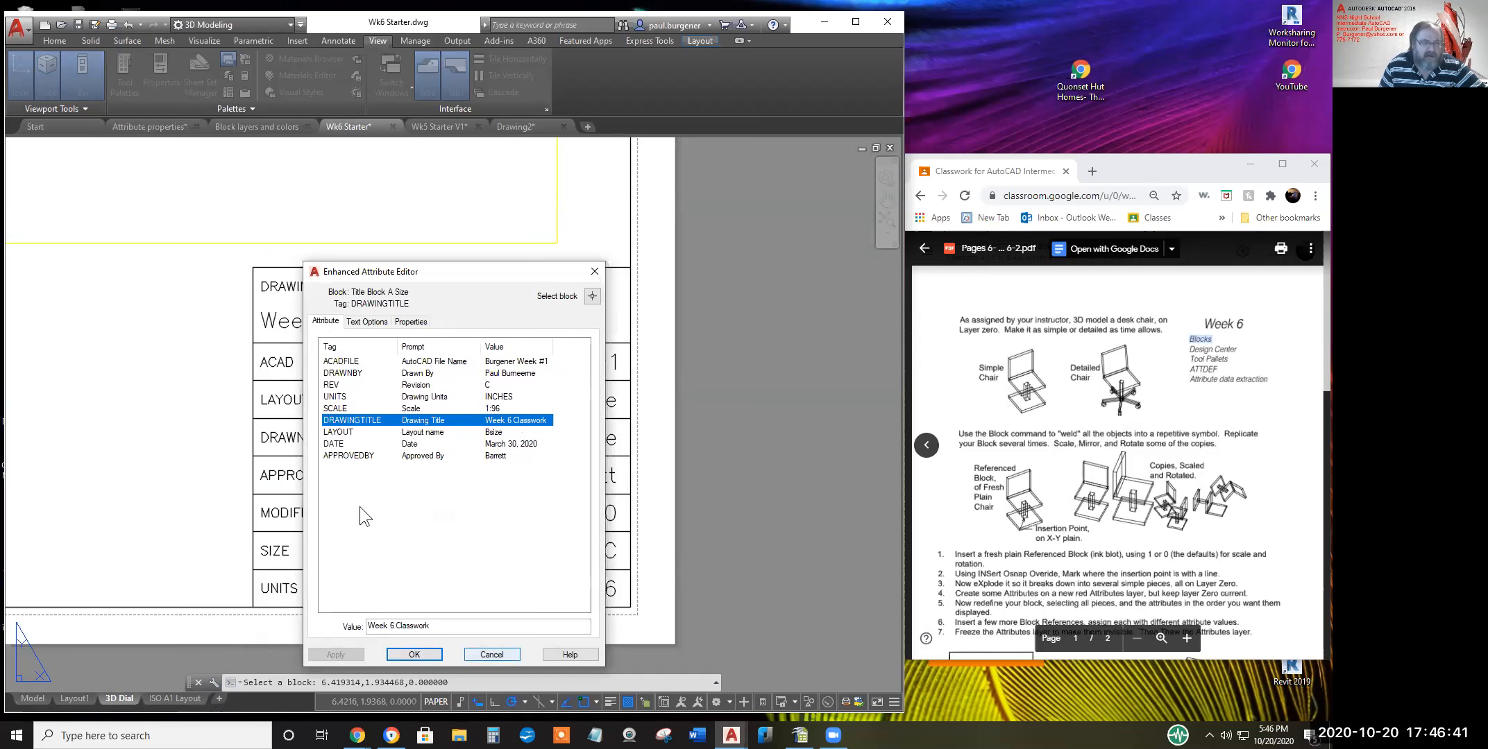
click(494, 656)
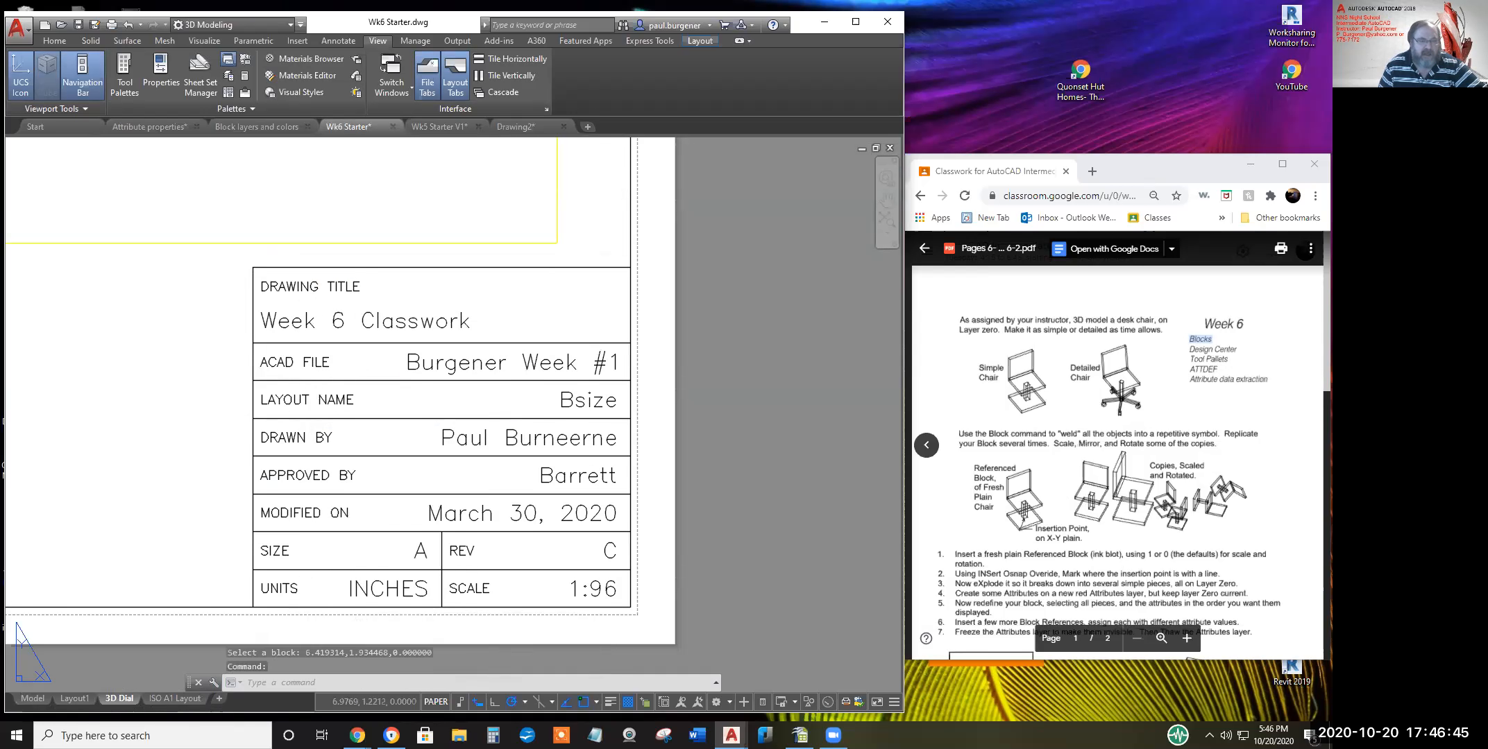
Replace the DRAWNBY attribute with a different drafter's full name and apply it
double_click(479, 437)
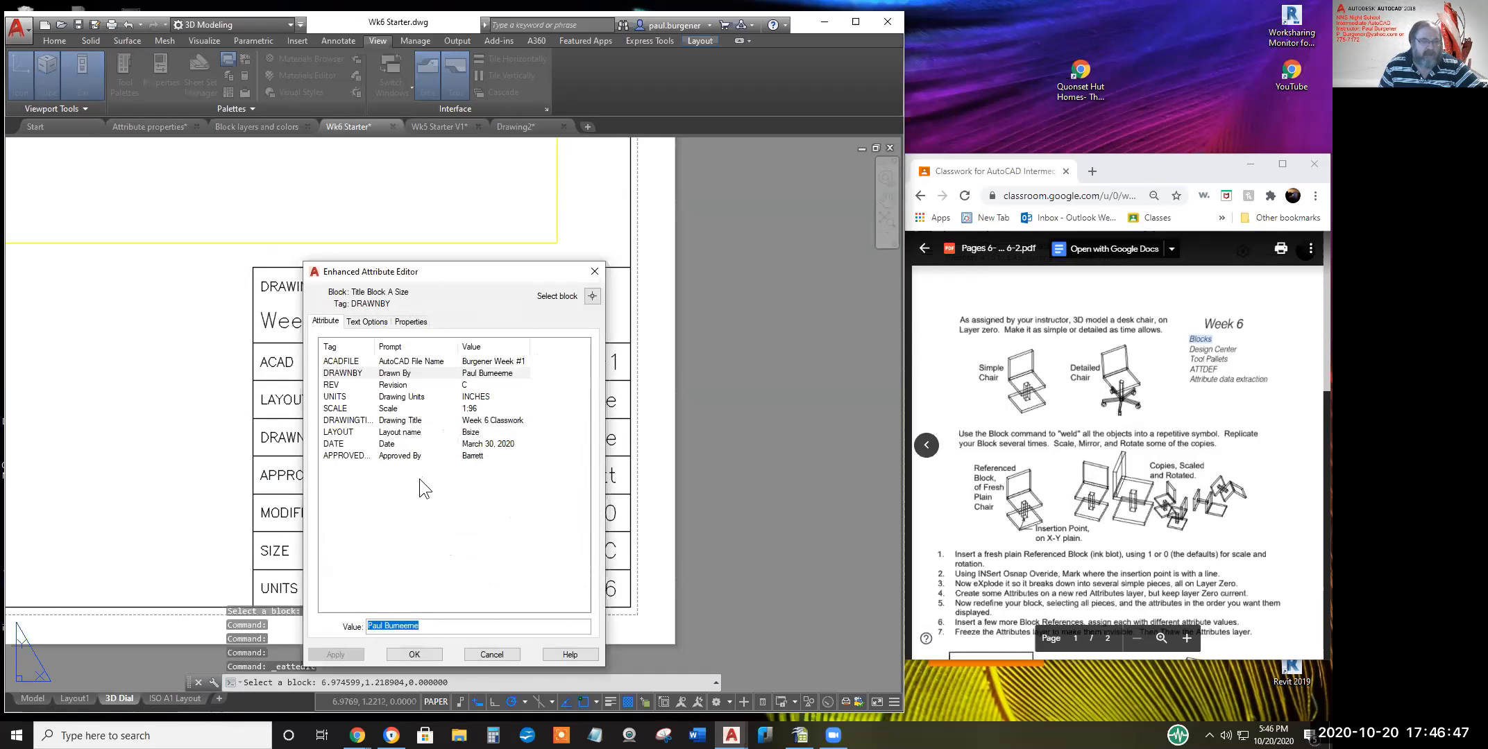
click(496, 374)
drag(430, 625, 351, 619)
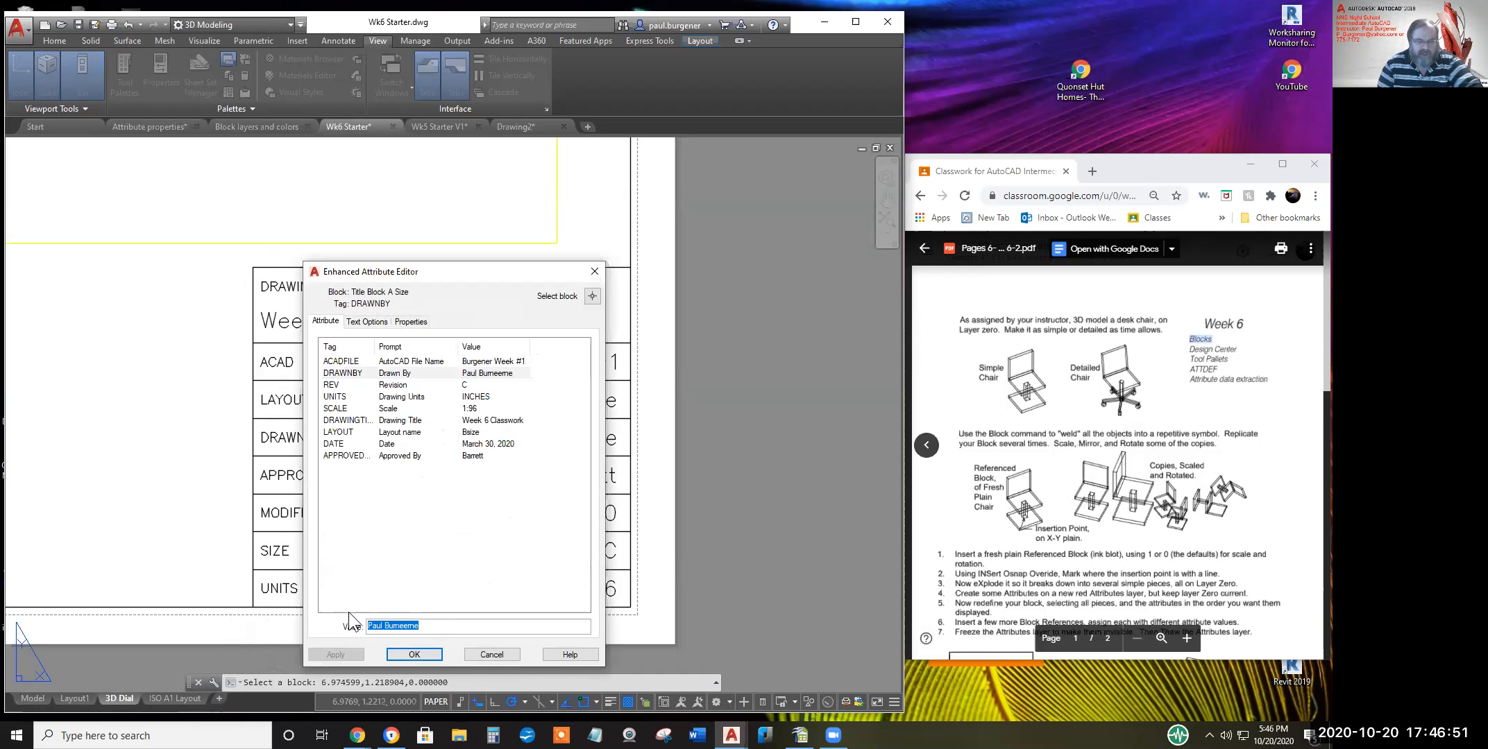
key(BackSpace)
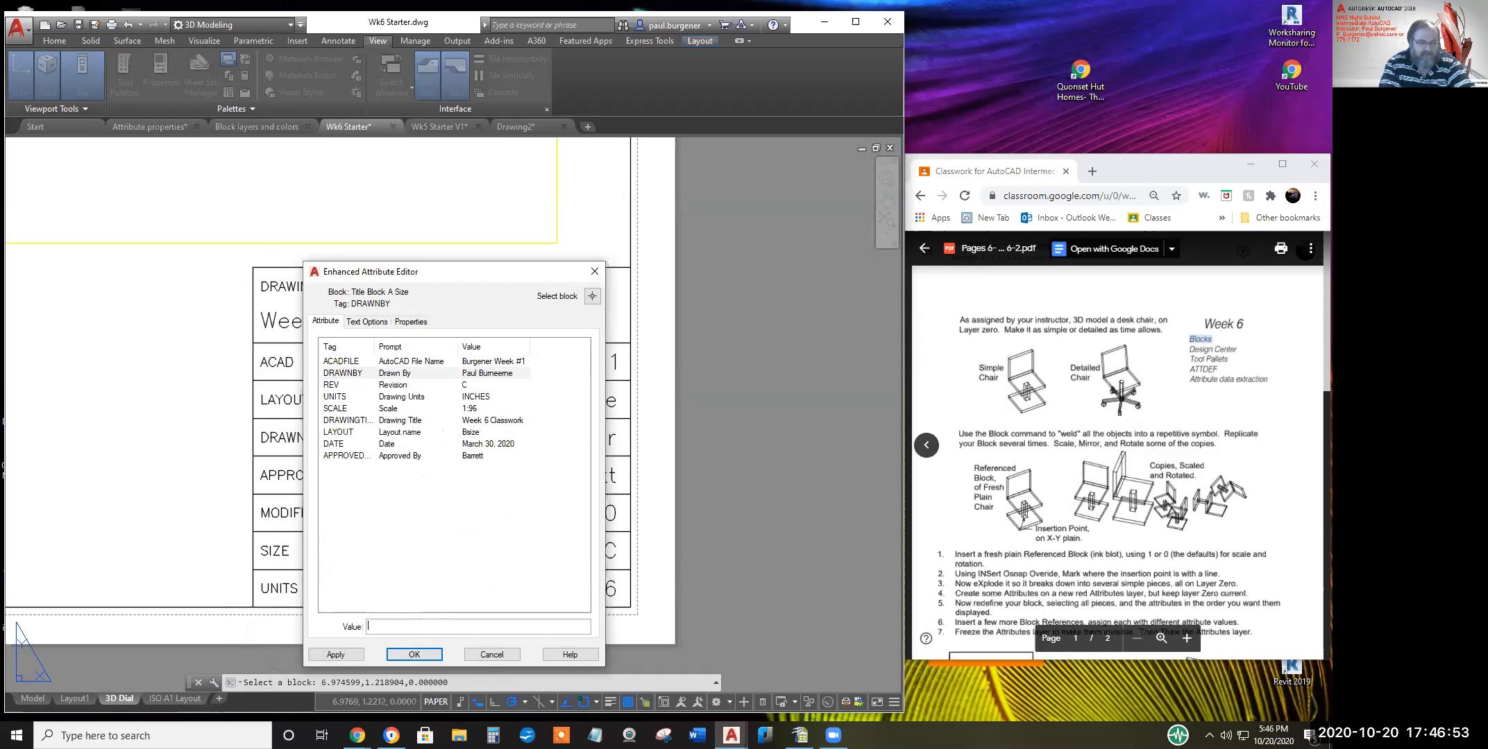
click(335, 654)
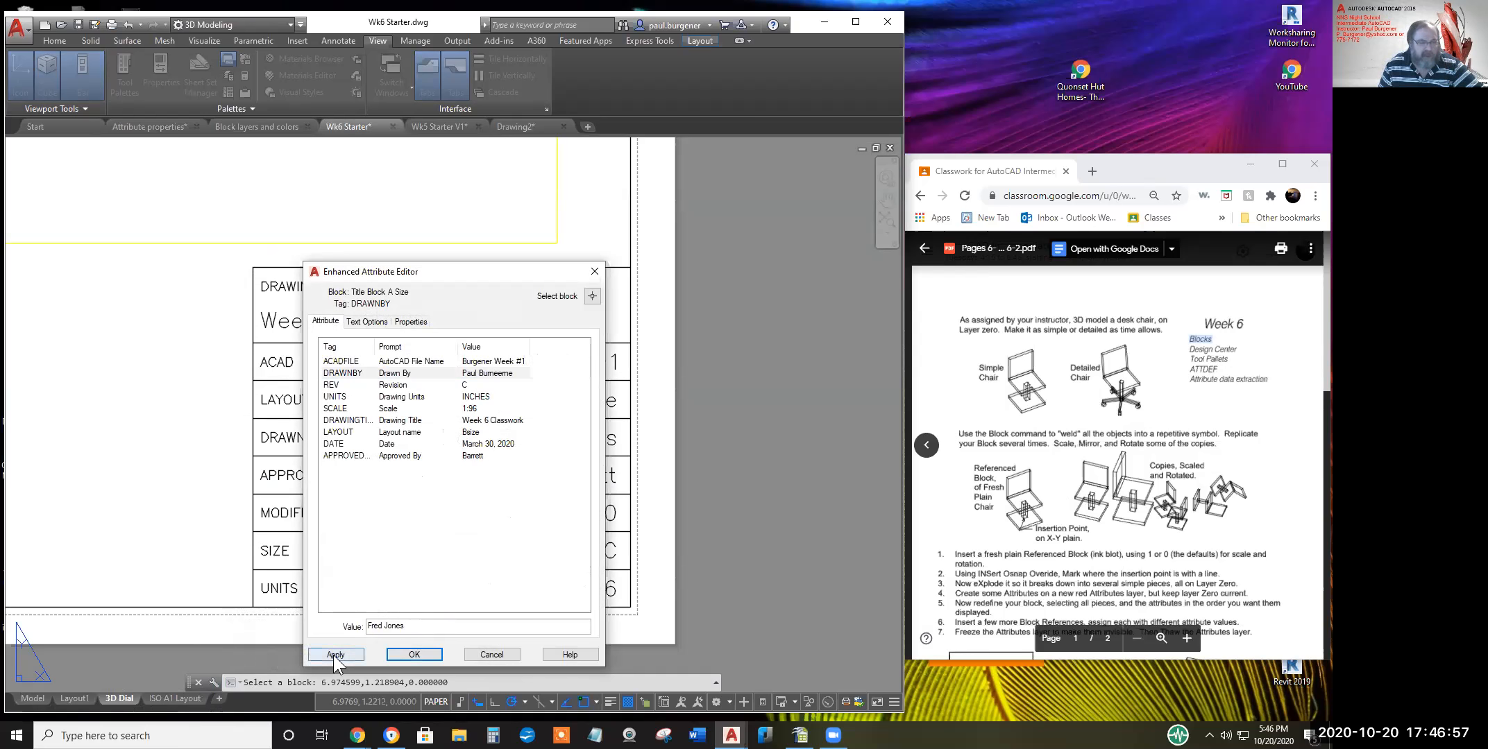
click(403, 652)
scroll(527, 441, up, 2)
scroll(527, 441, down, 4)
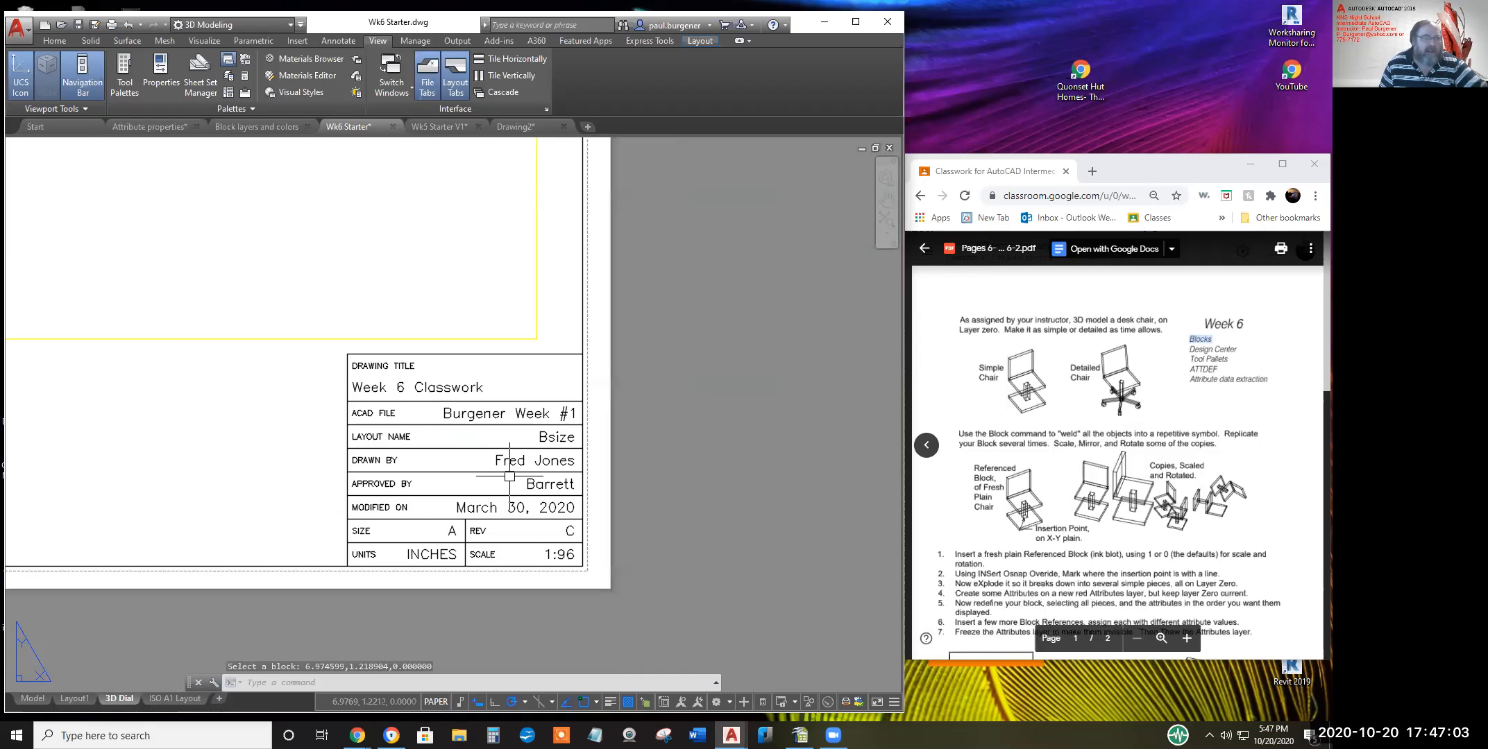
Start opening an existing drawing and browse to the Local Disk (D:) drive
click(24, 29)
click(57, 138)
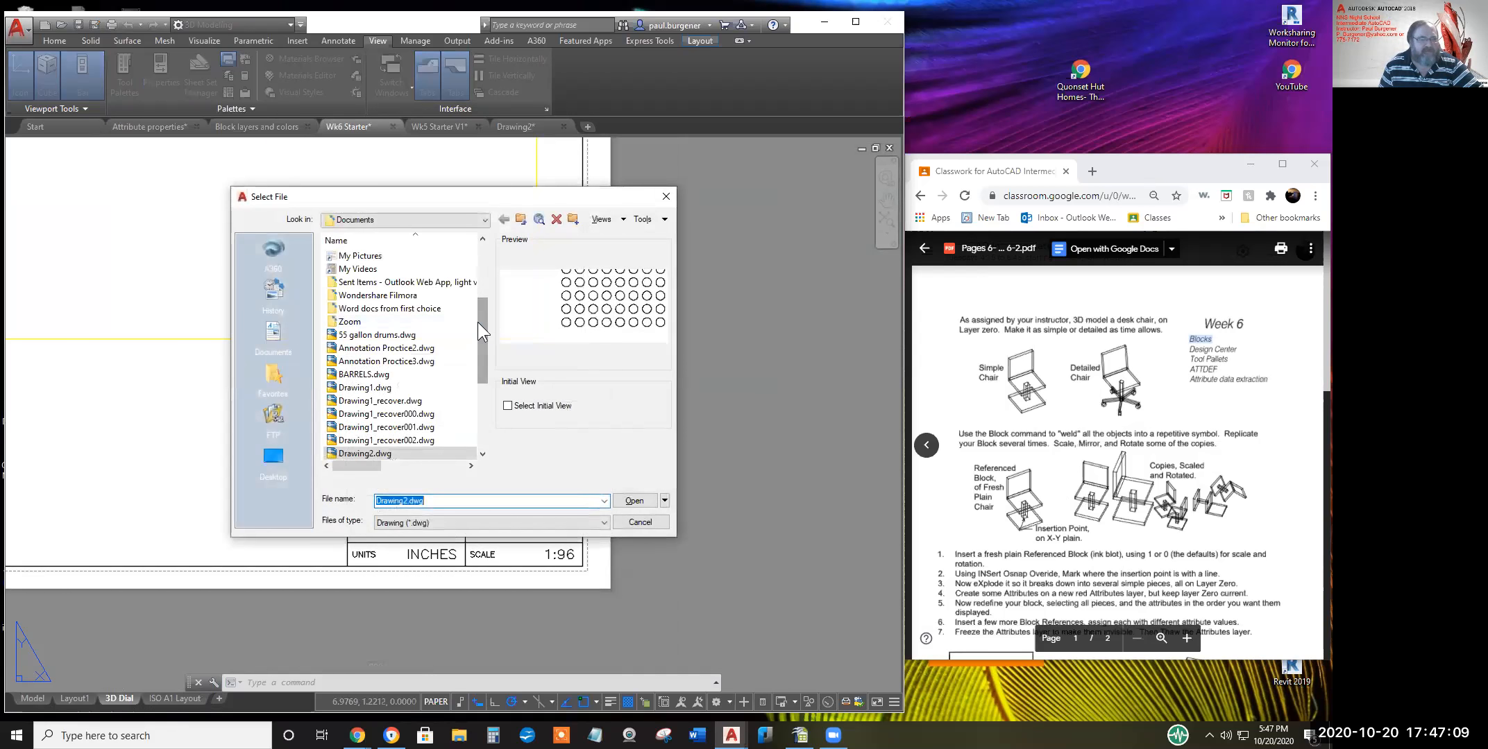
click(482, 220)
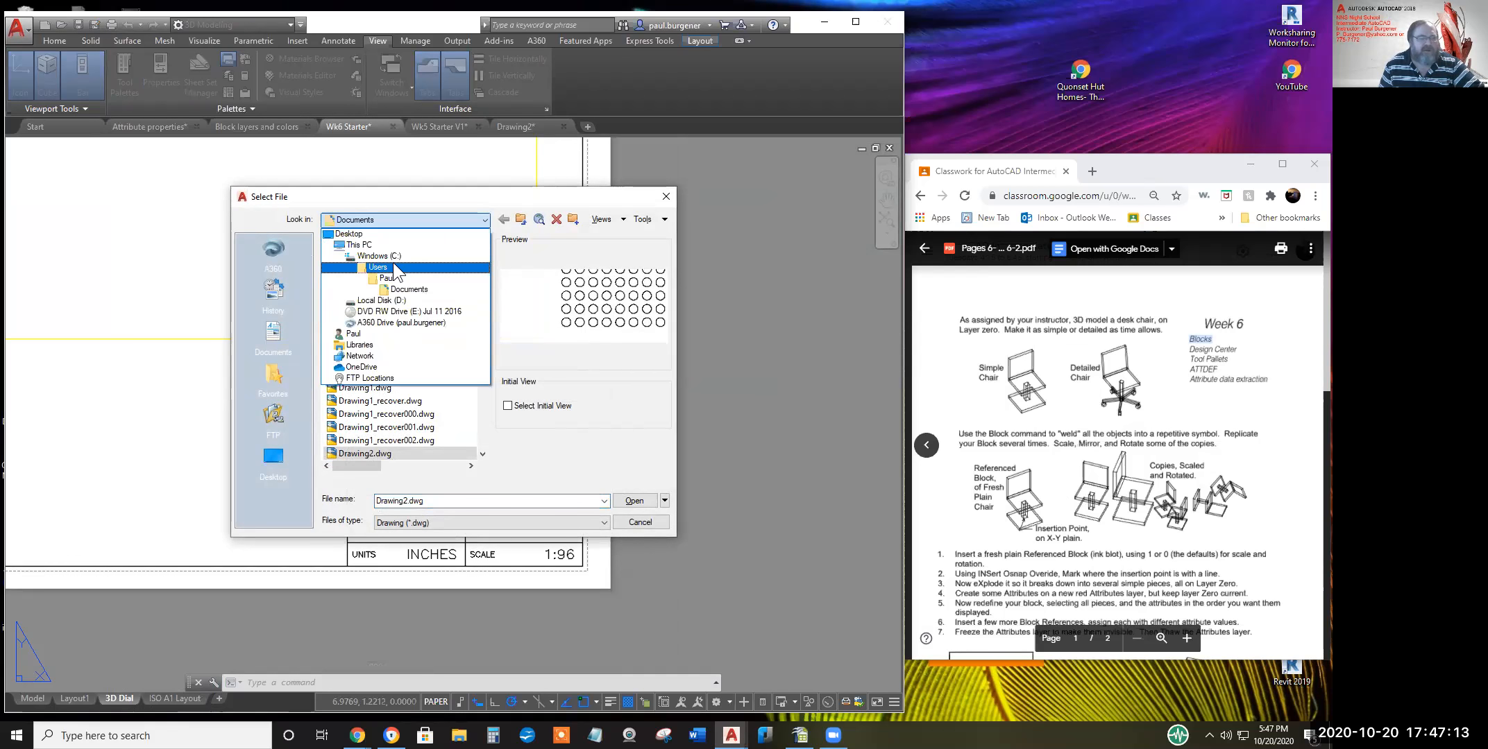
click(380, 303)
drag(483, 307, 487, 393)
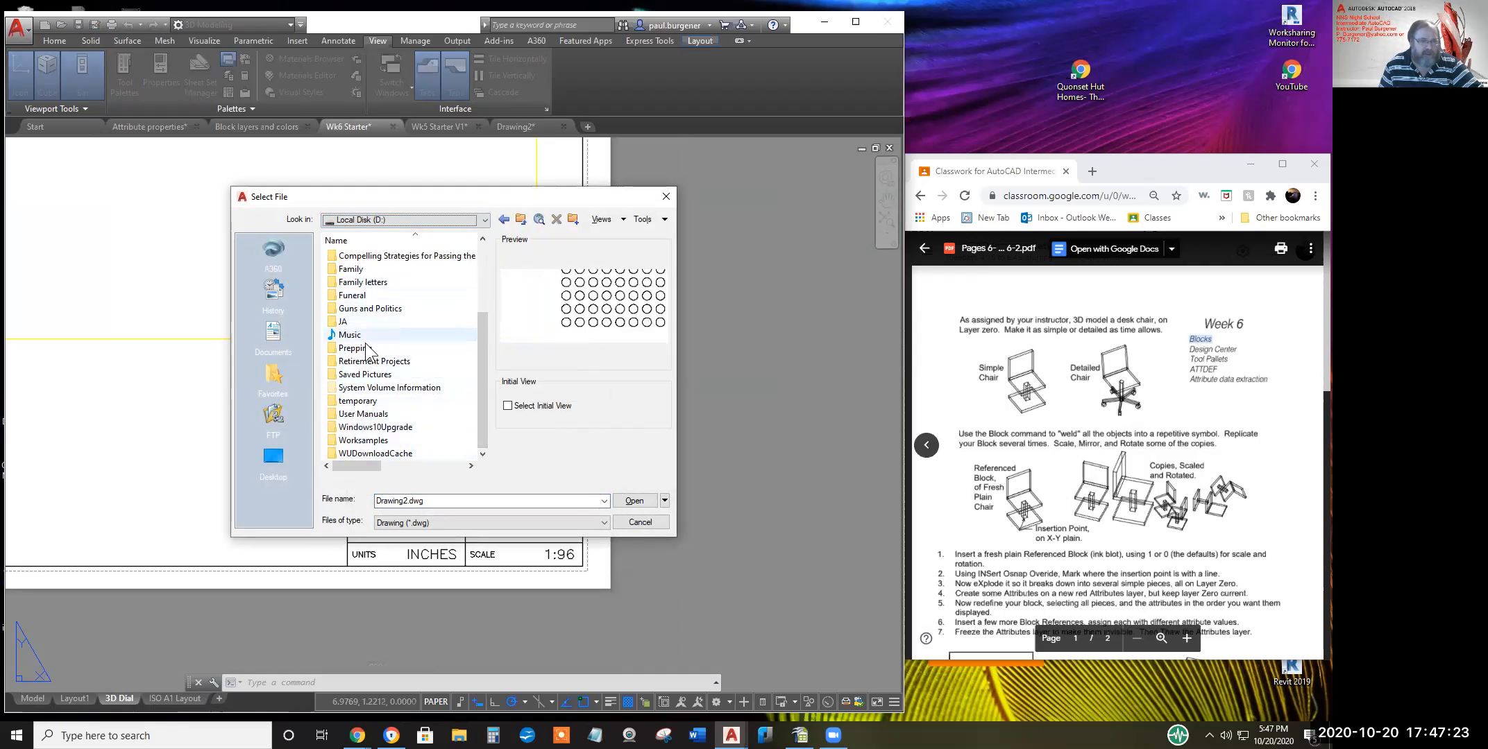
drag(479, 370, 458, 287)
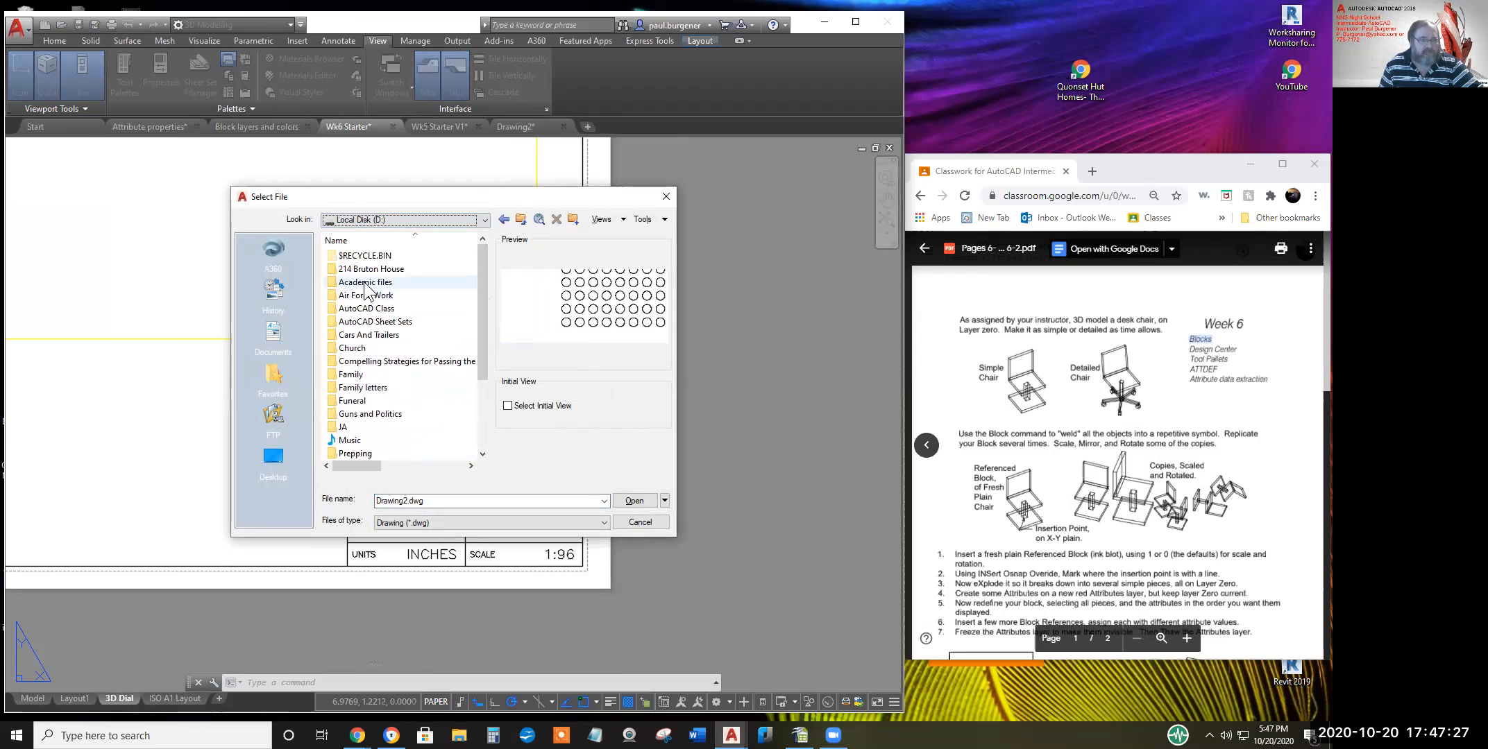
Open STD-202.dwg from AutoCAD Class > Student Work > Wk 6 and pan it into view
double_click(364, 310)
double_click(374, 361)
double_click(363, 270)
double_click(347, 321)
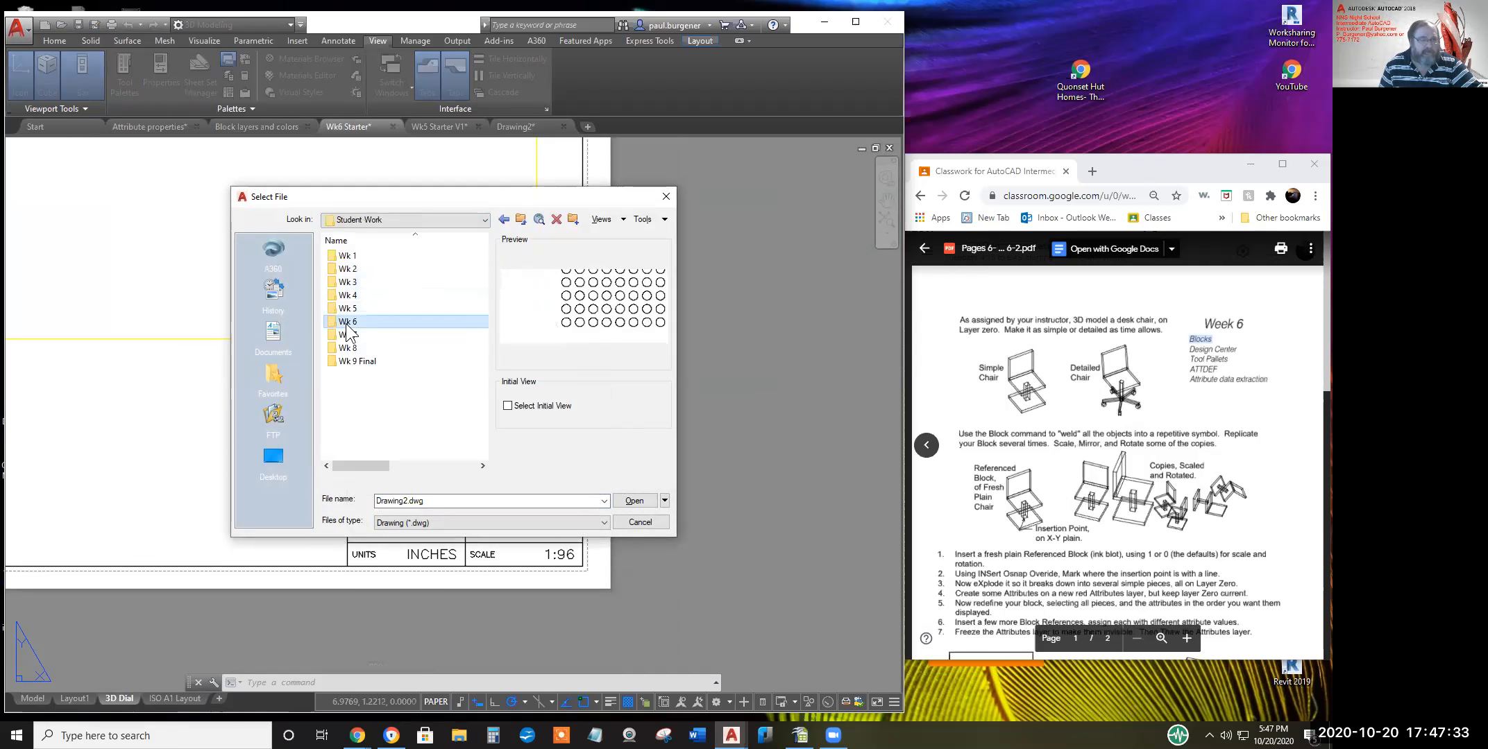
scroll(398, 337, down, 4)
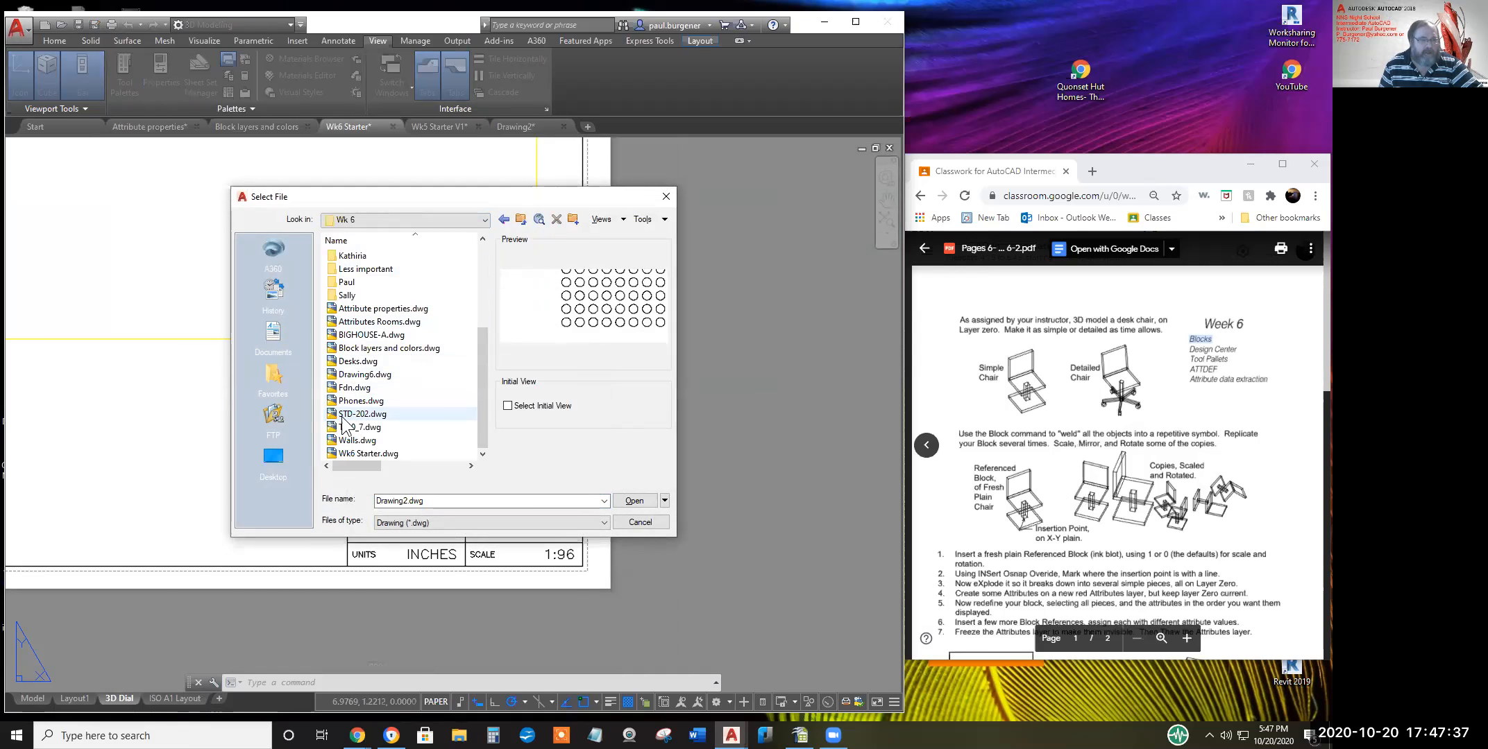
double_click(360, 414)
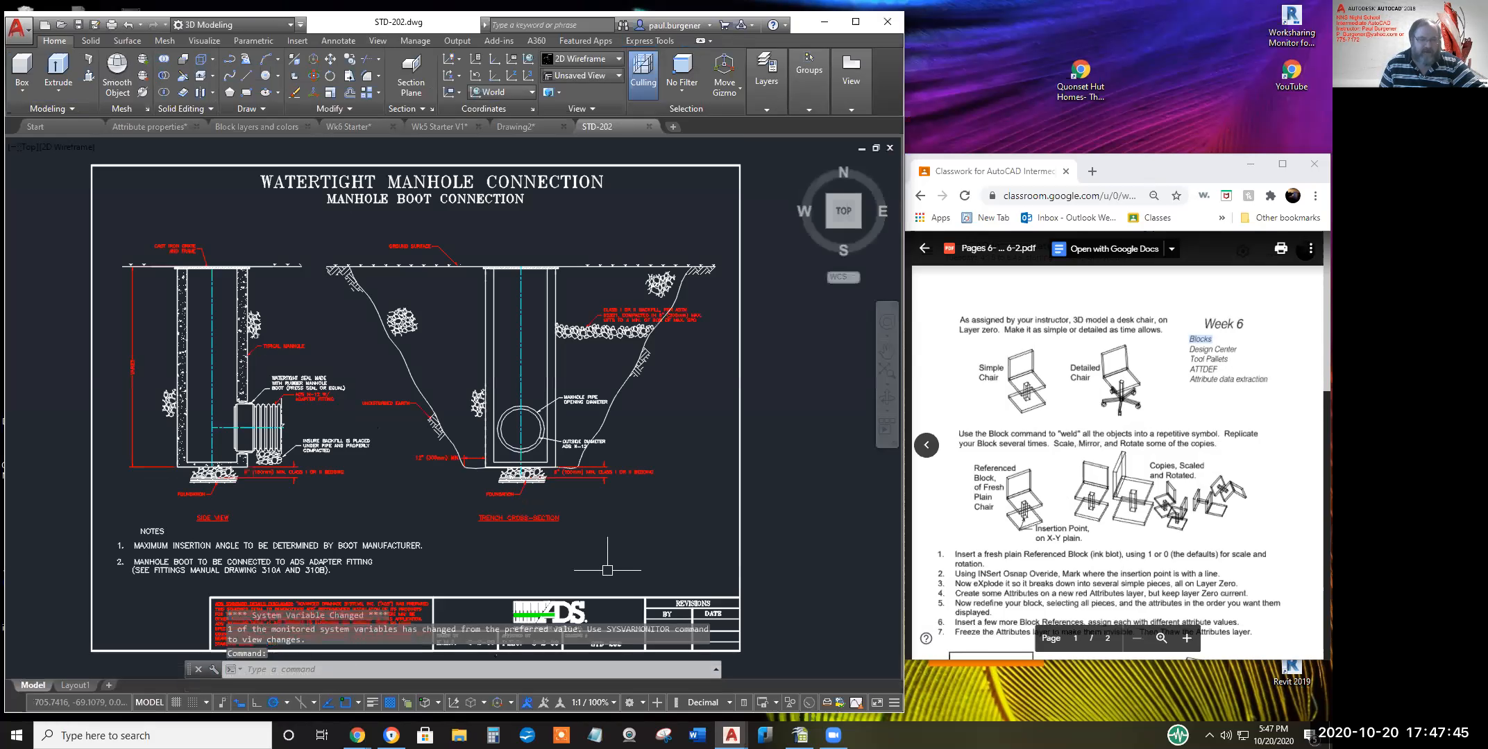
middle_drag(602, 596, 662, 509)
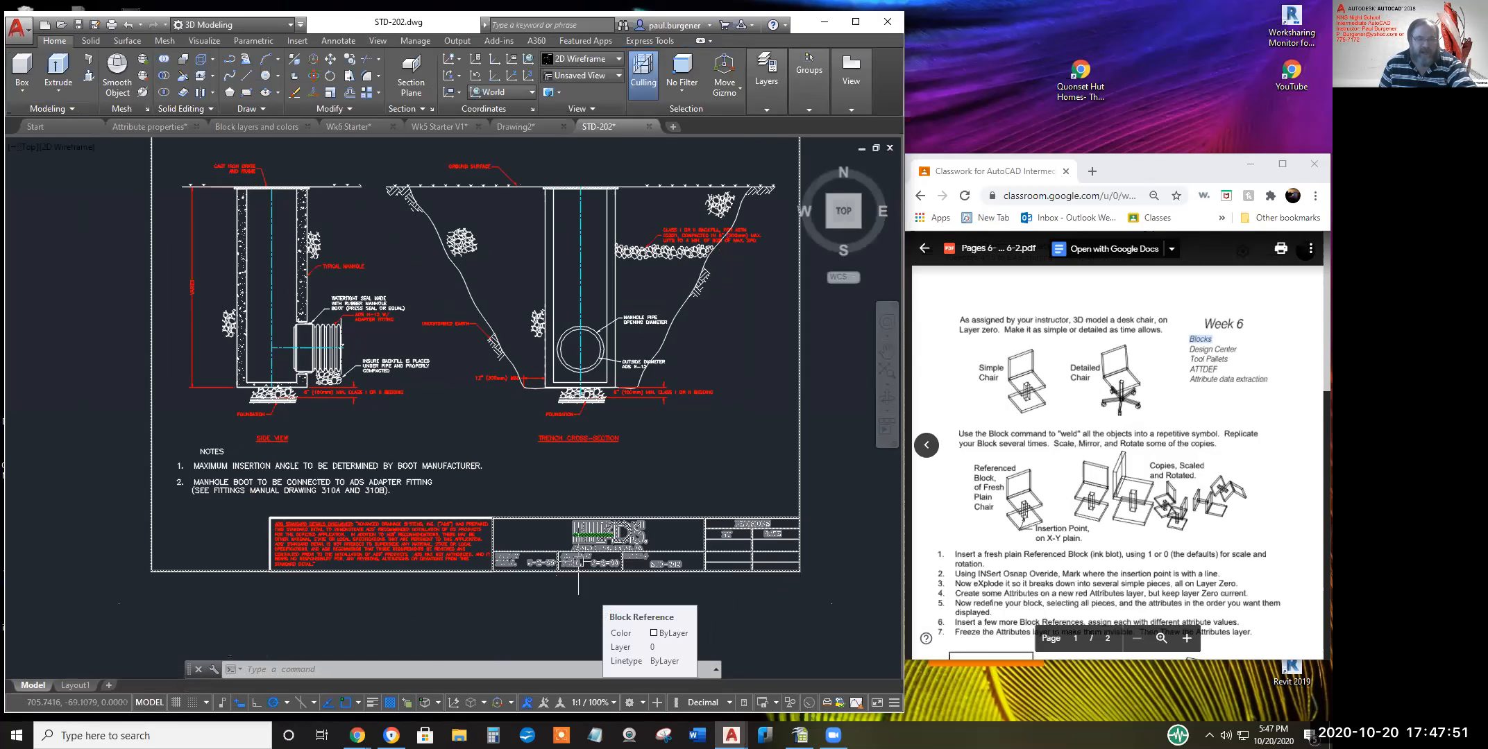
Open the STD-202 title block's attributes and cancel without changing any values
key(Escape)
scroll(517, 566, up, 10)
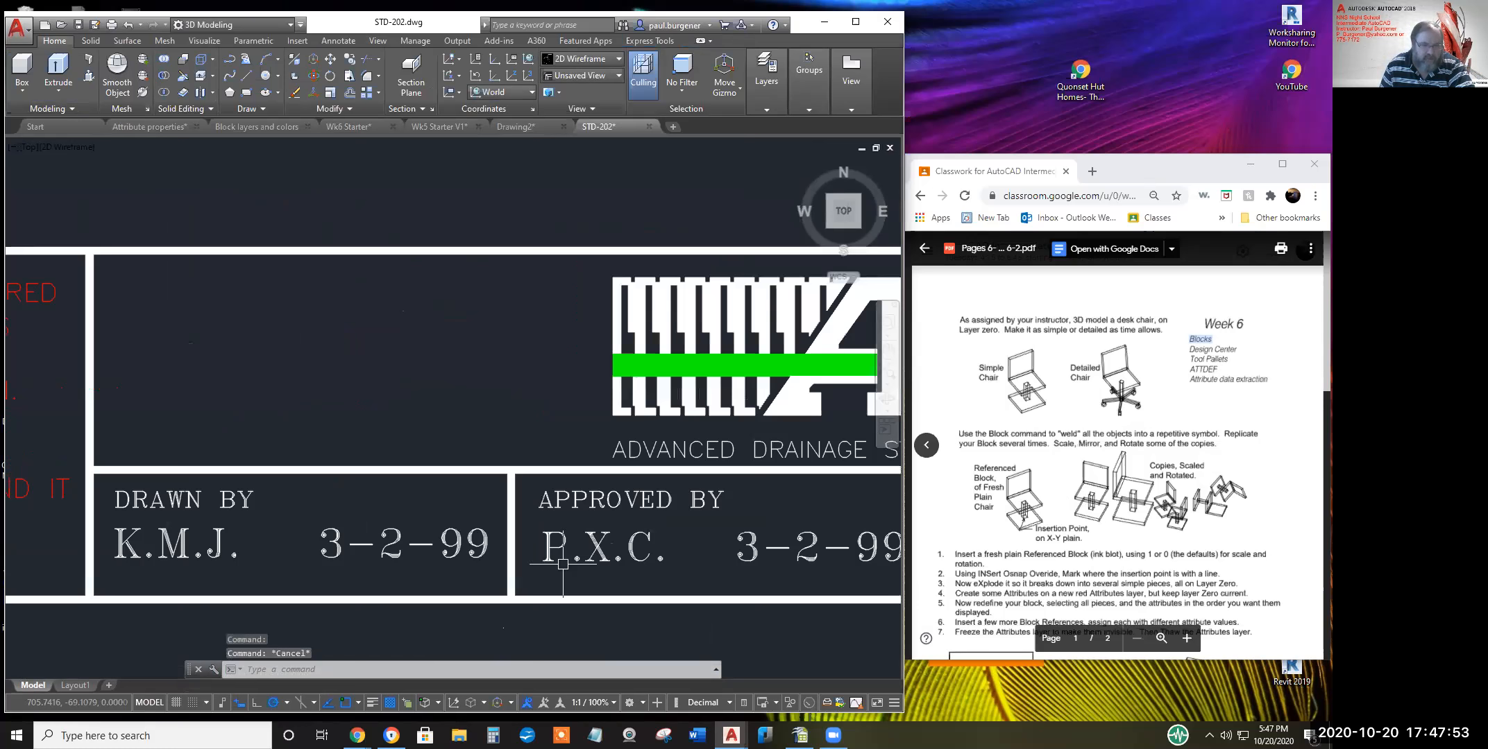
scroll(572, 557, down, 8)
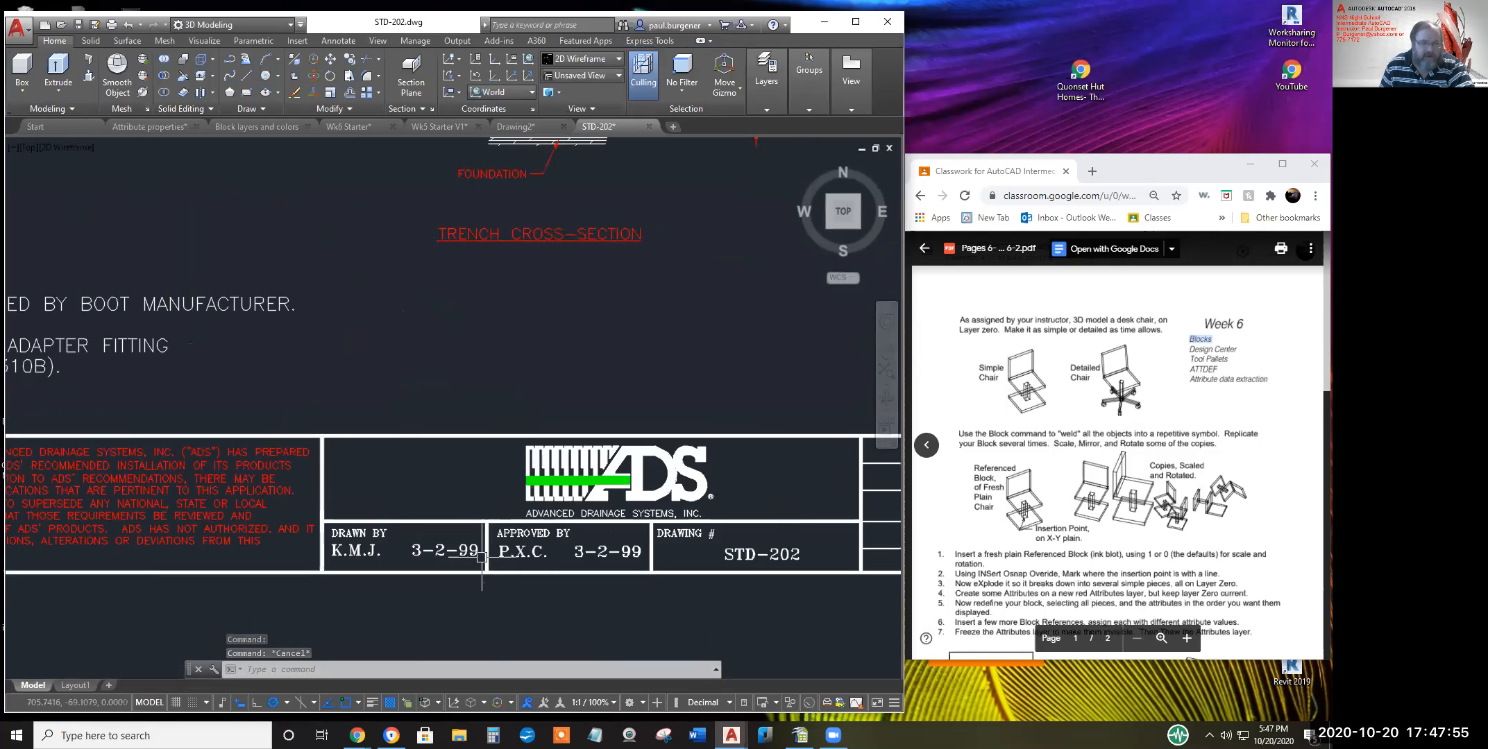
double_click(567, 562)
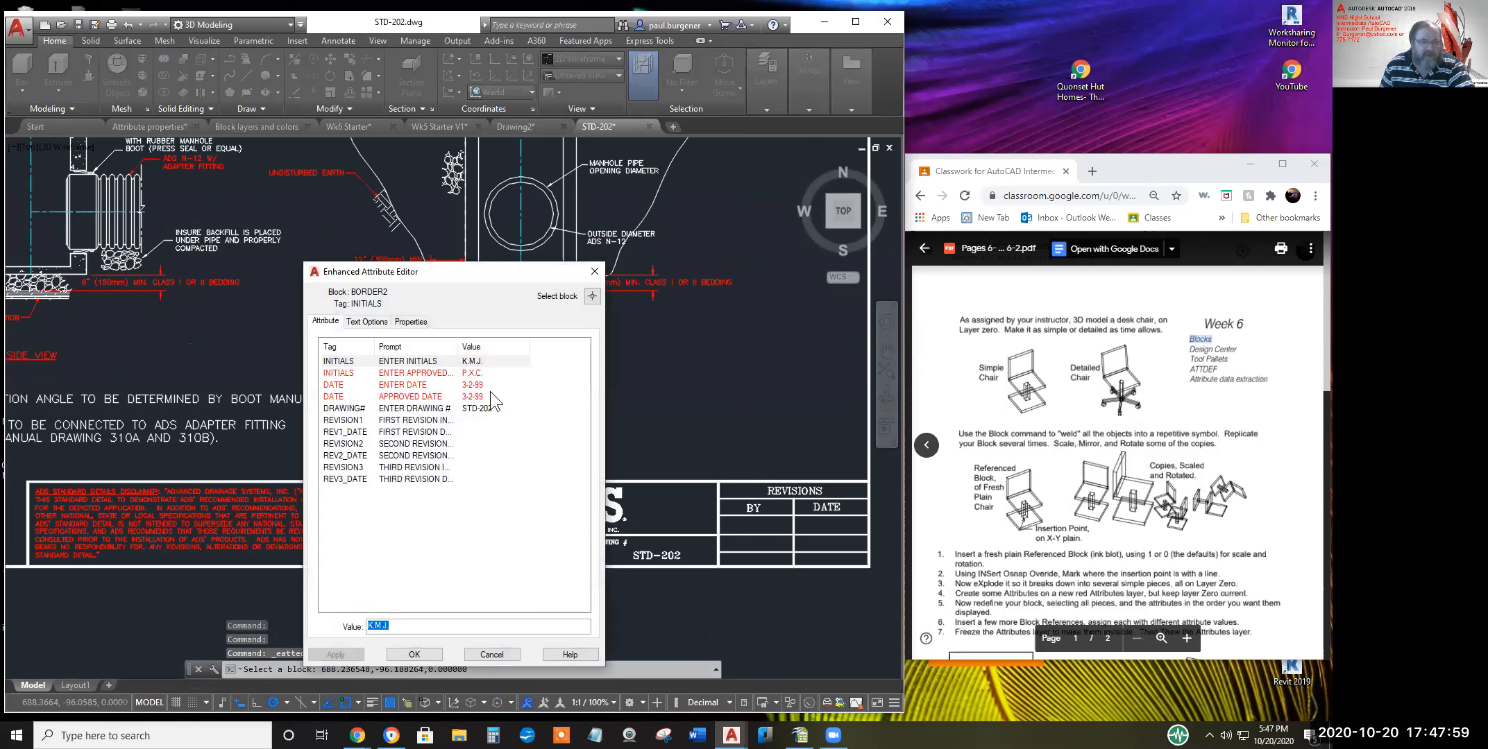
click(492, 655)
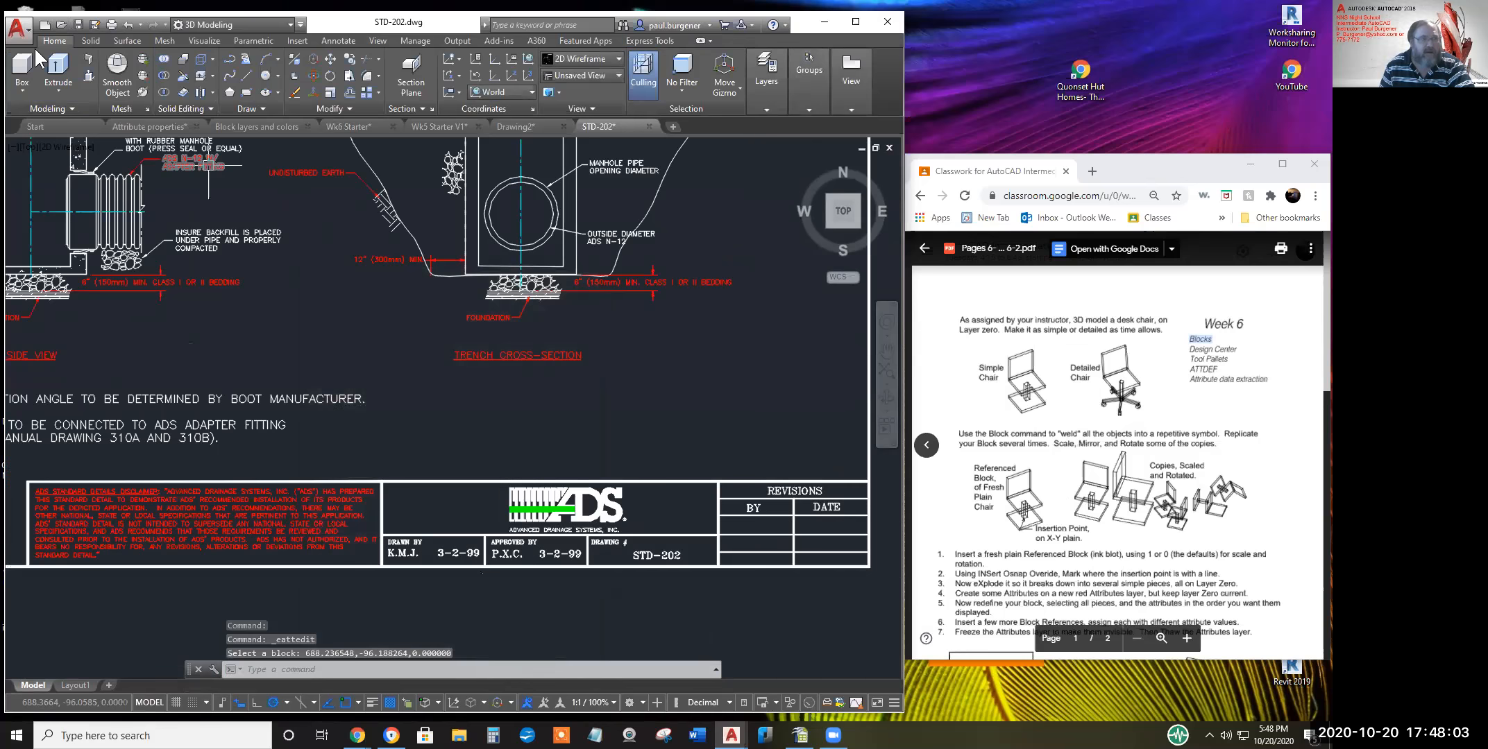
Open Attributes Rooms.dwg from the Wk 6 folder and dismiss the AEC objects notice
click(18, 29)
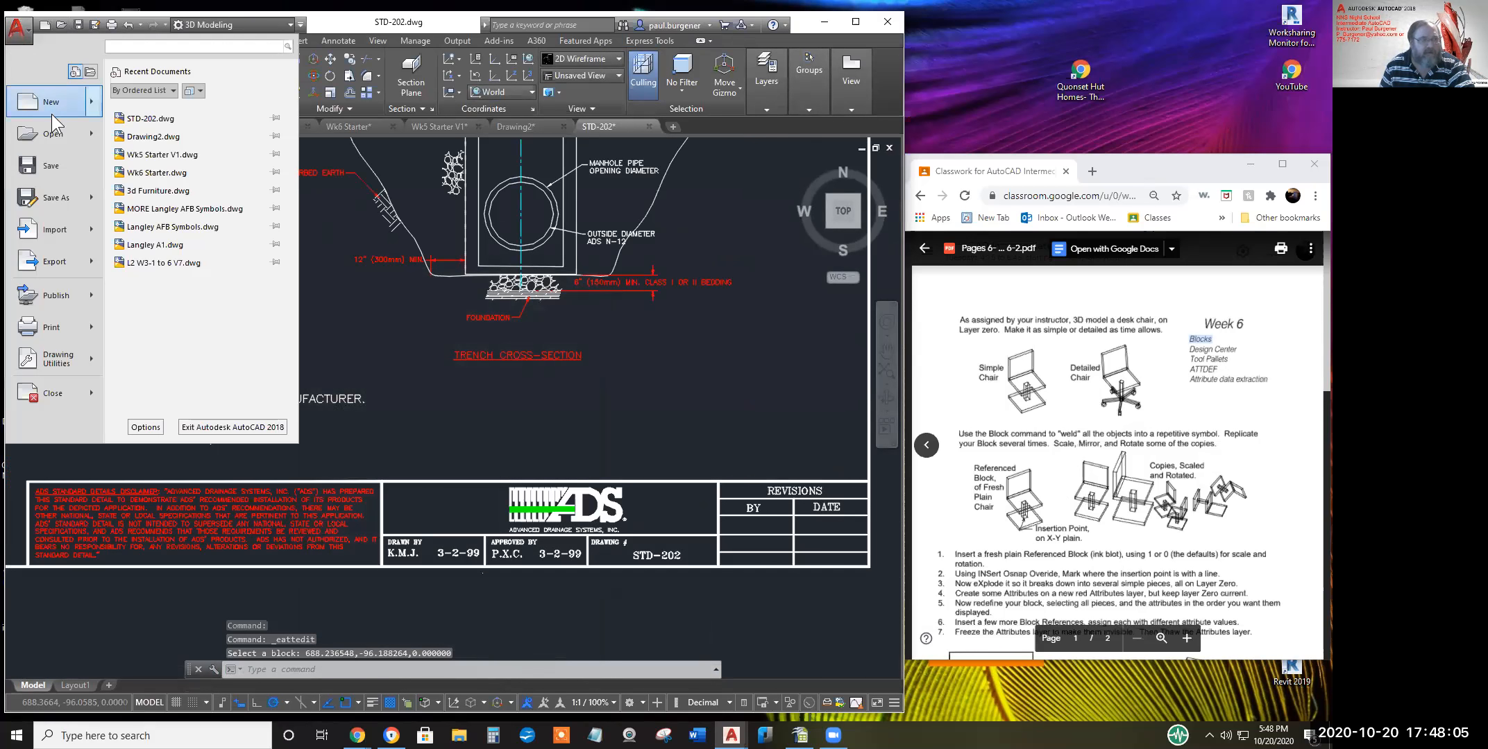
click(50, 136)
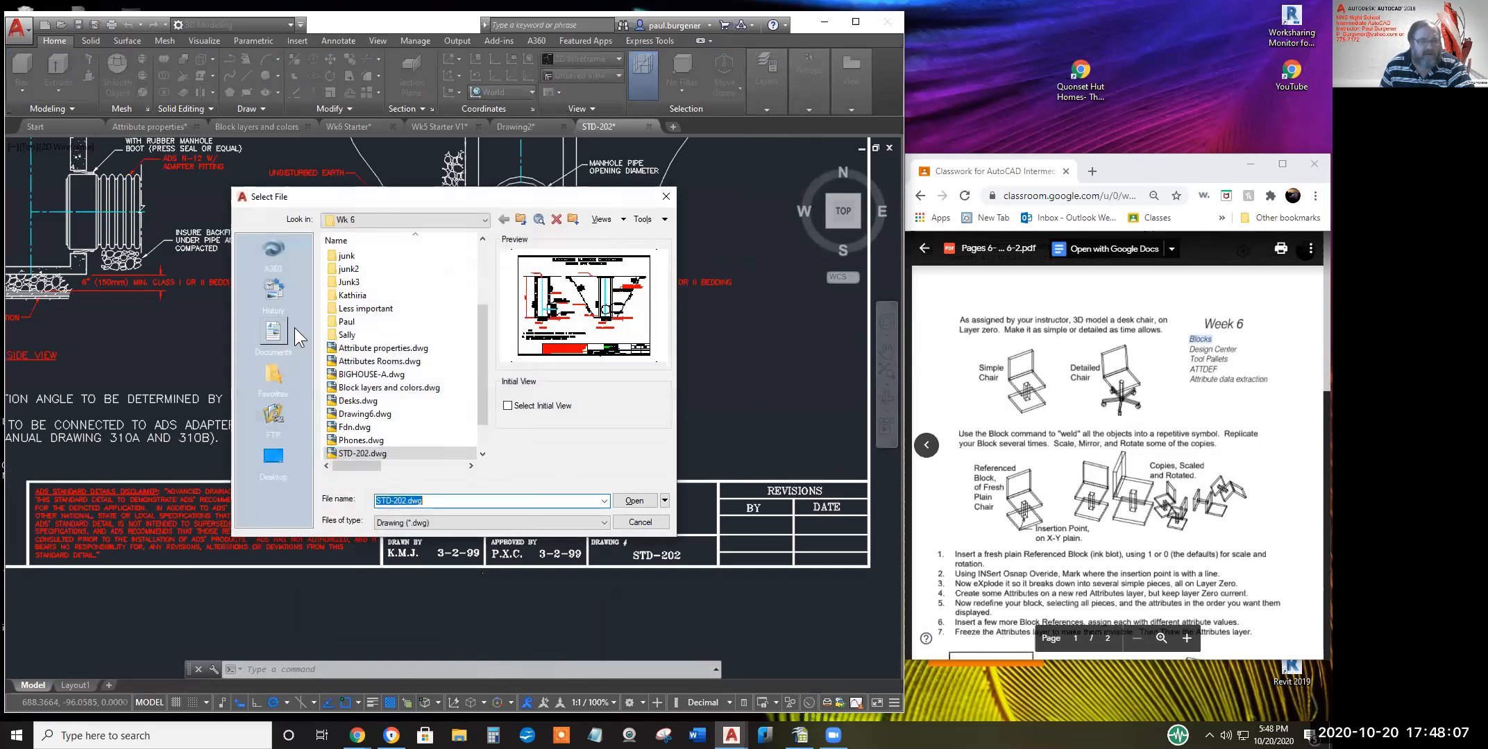
scroll(343, 408, down, 1)
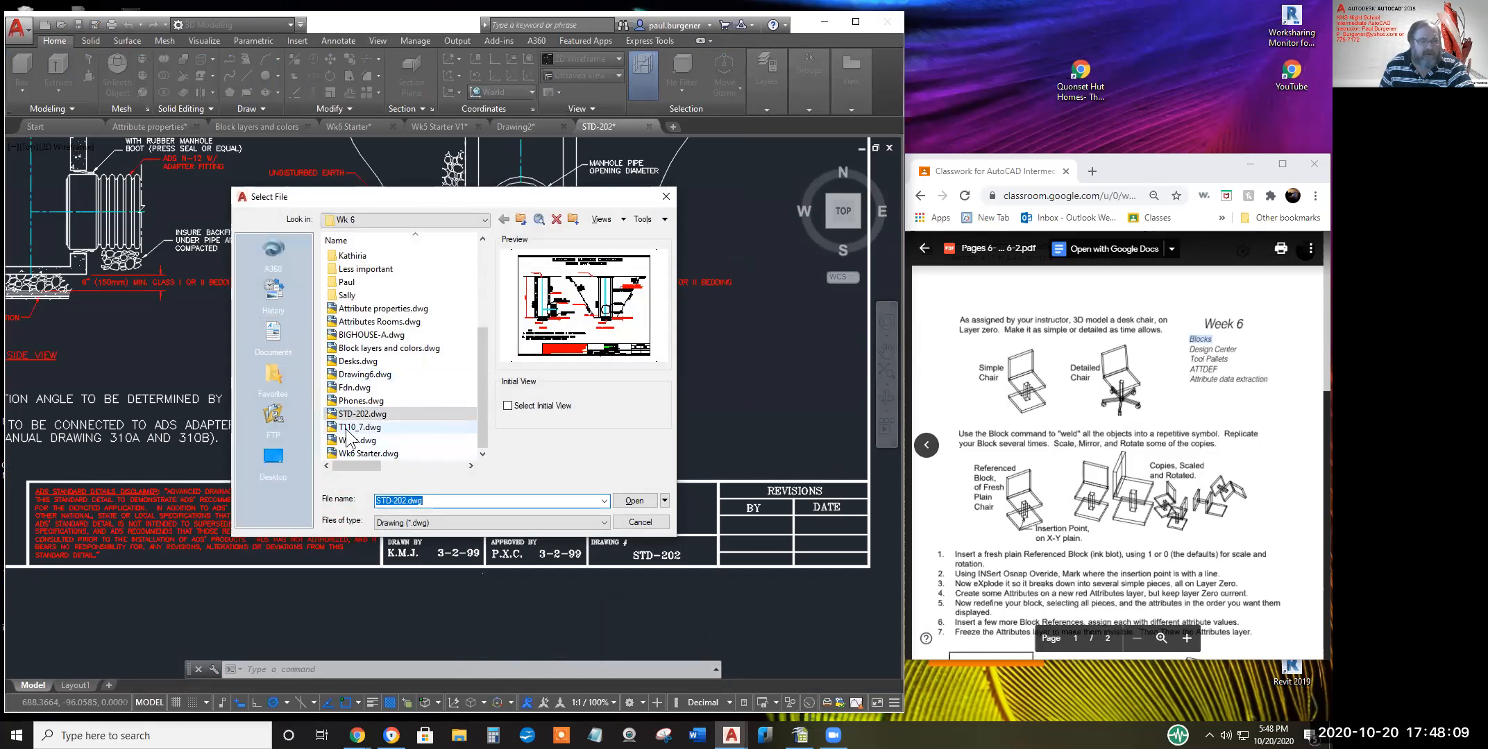
click(359, 429)
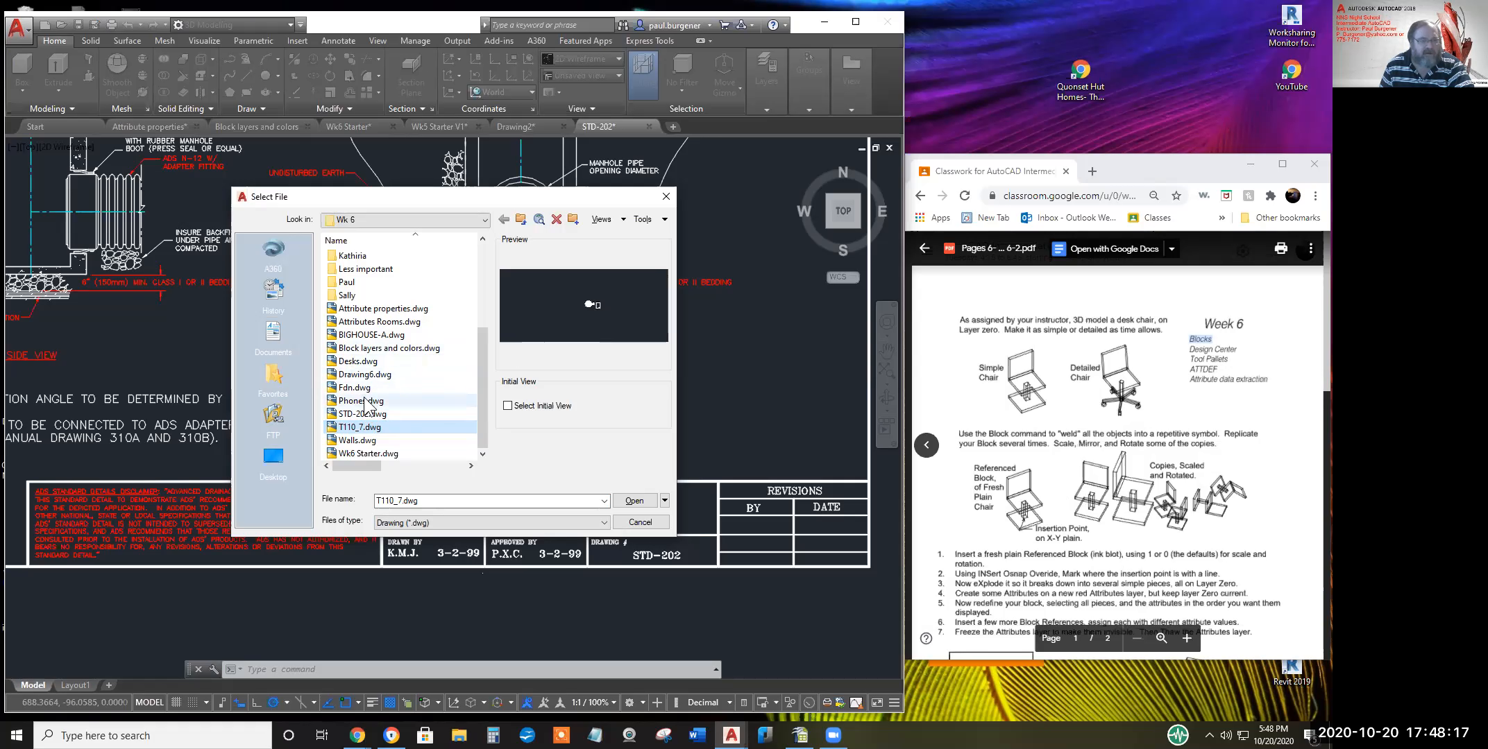
click(387, 323)
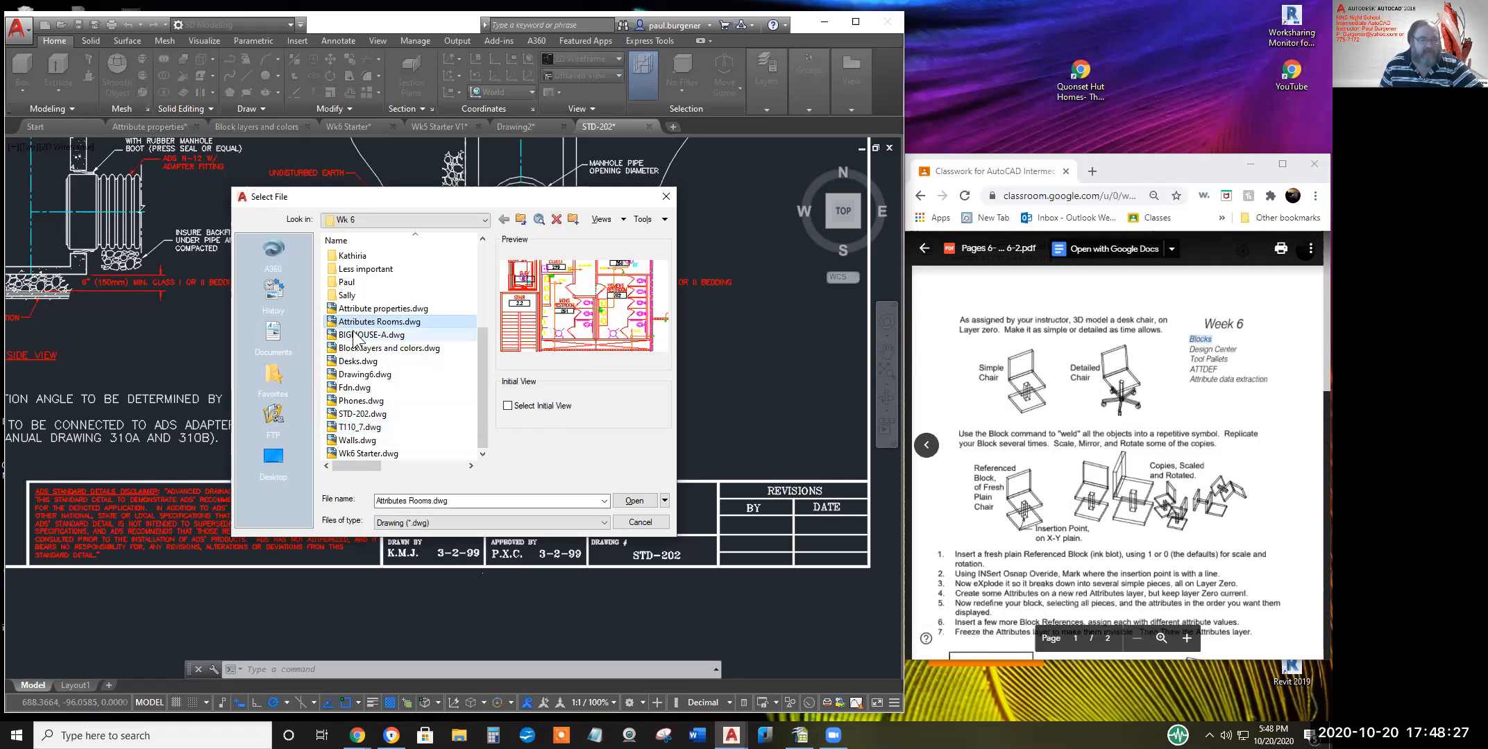
click(626, 499)
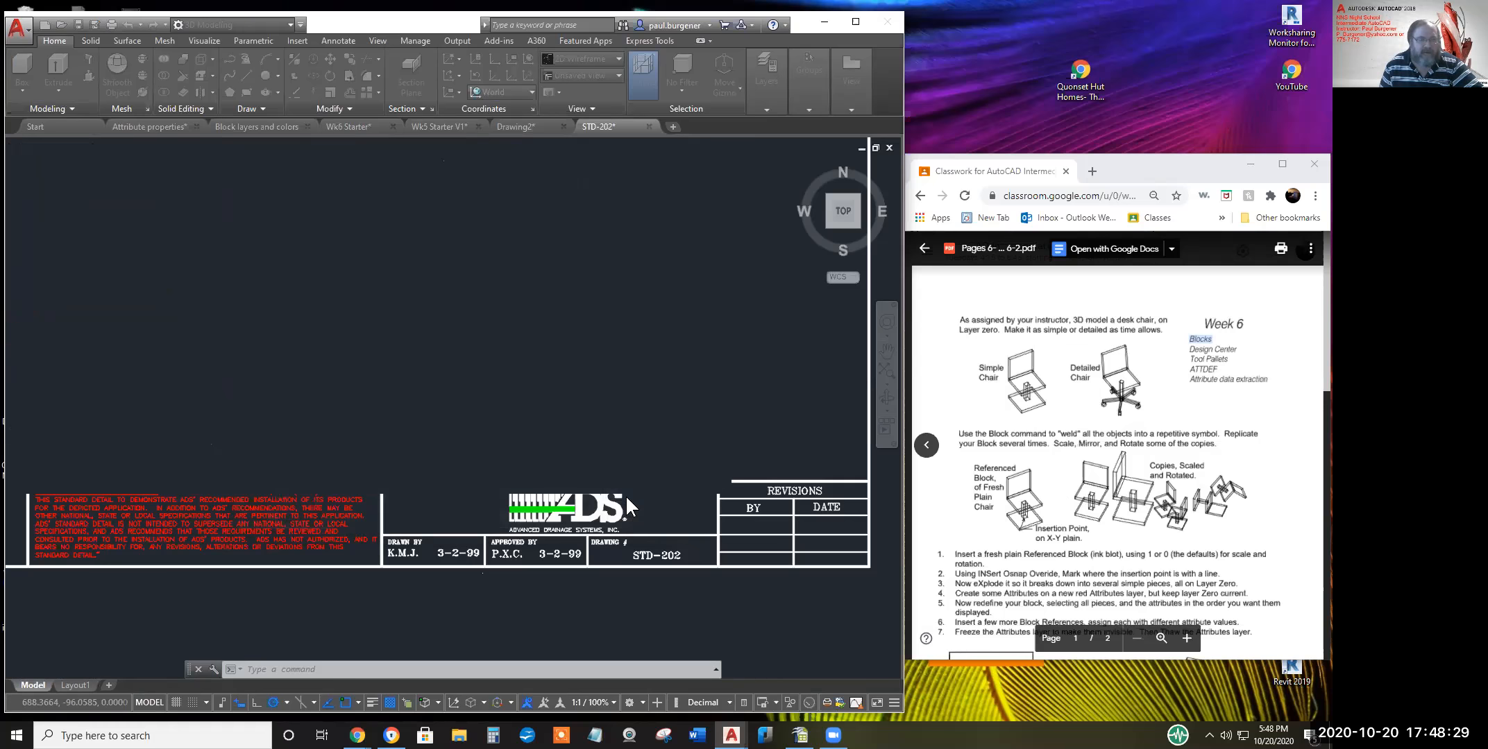
click(751, 393)
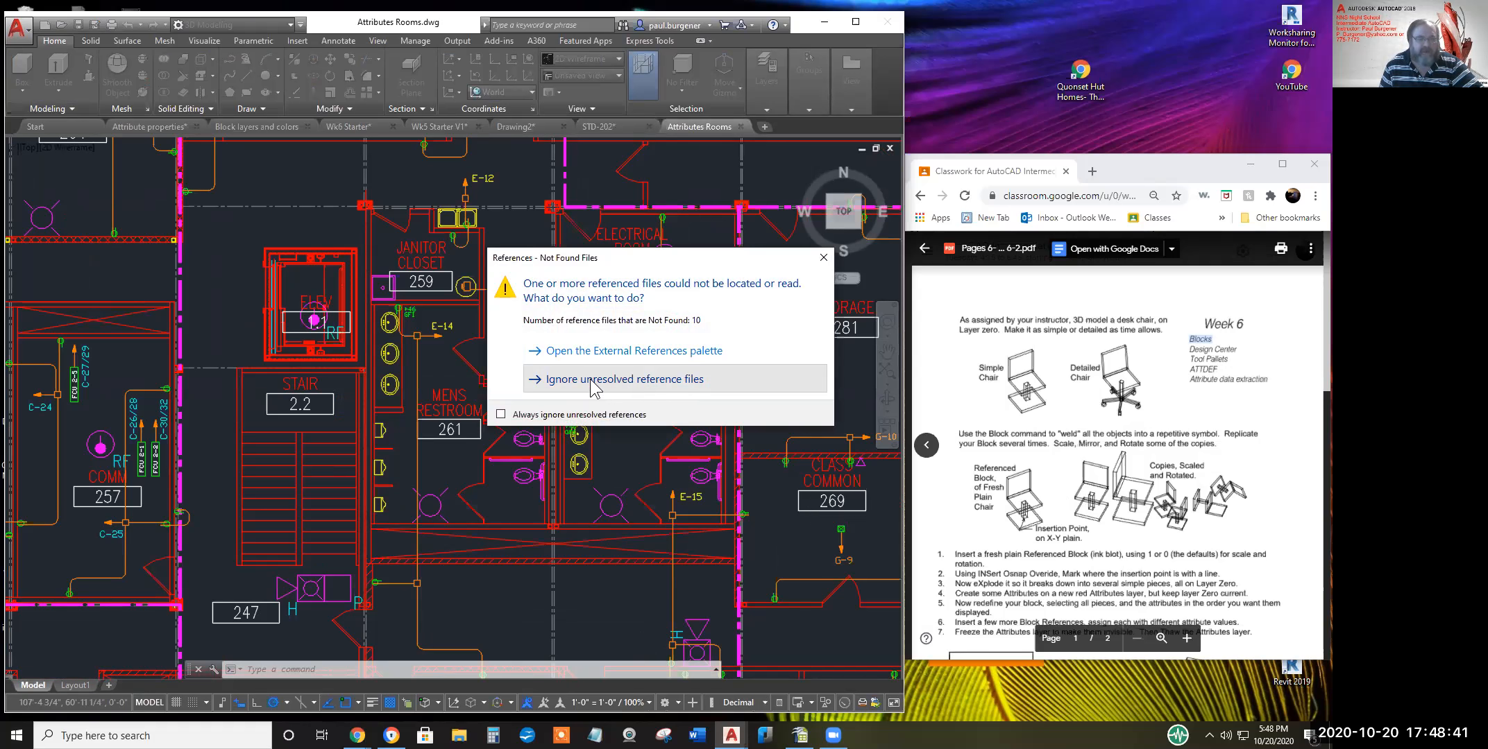
Ignore the missing references and change the CLASS COMMON 269 tag's RMNAME1 value to MECH
click(622, 380)
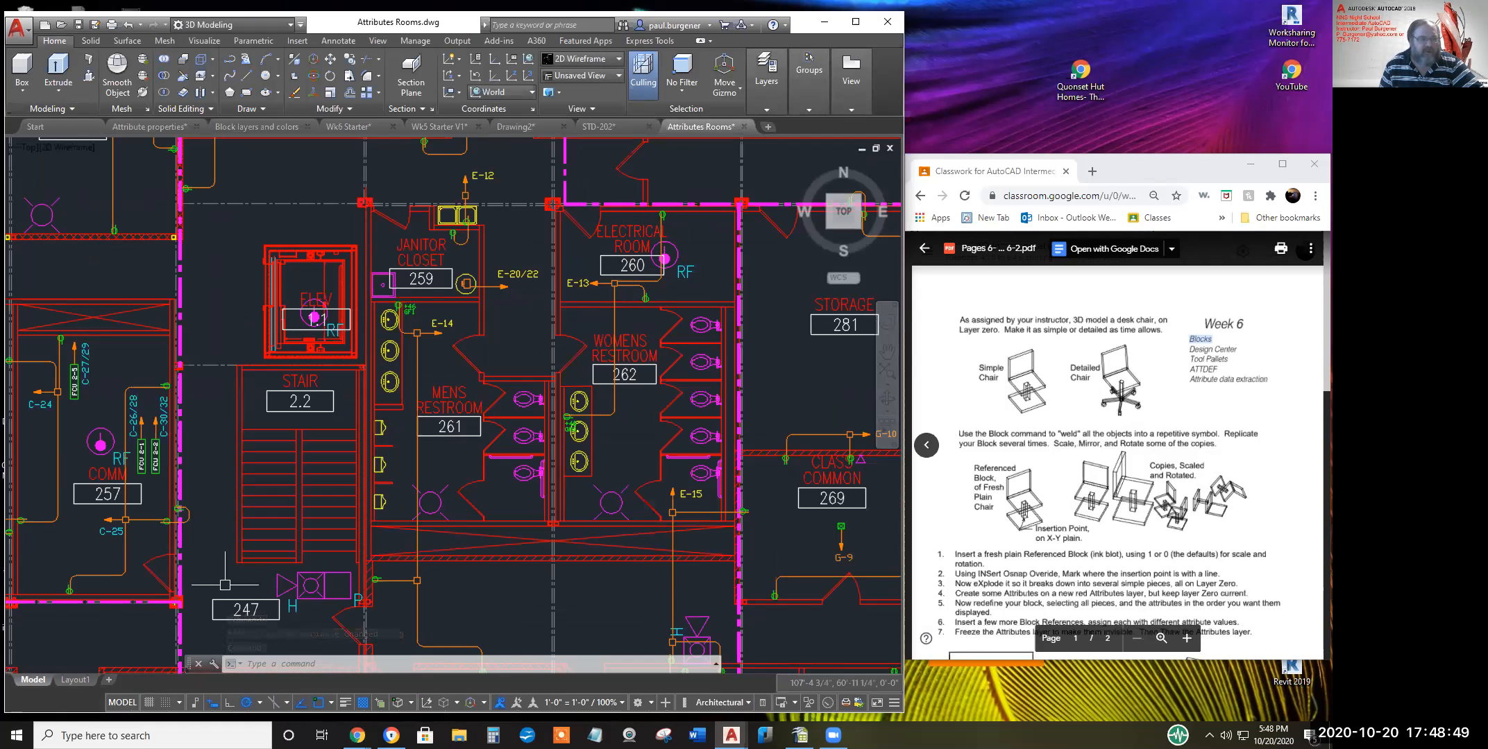
double_click(832, 486)
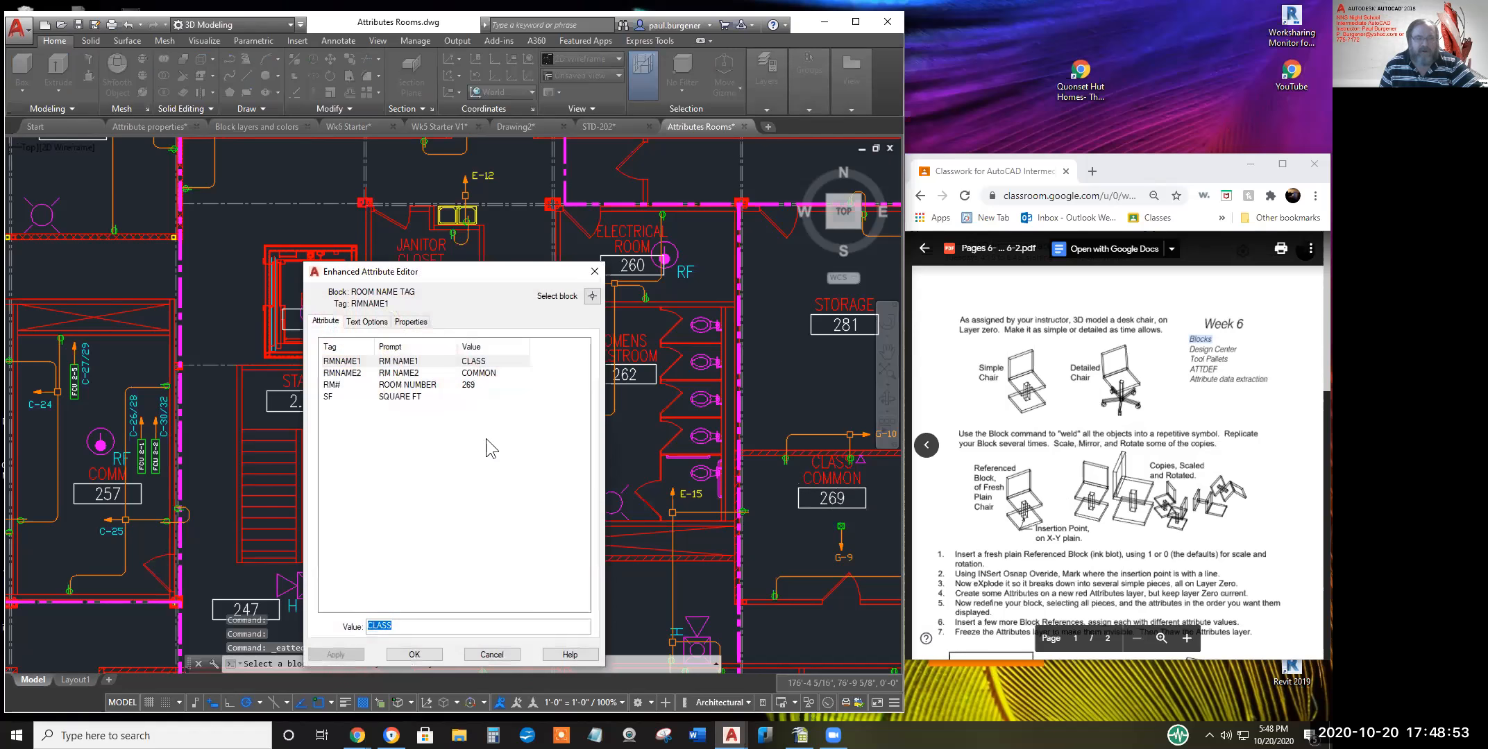
click(499, 361)
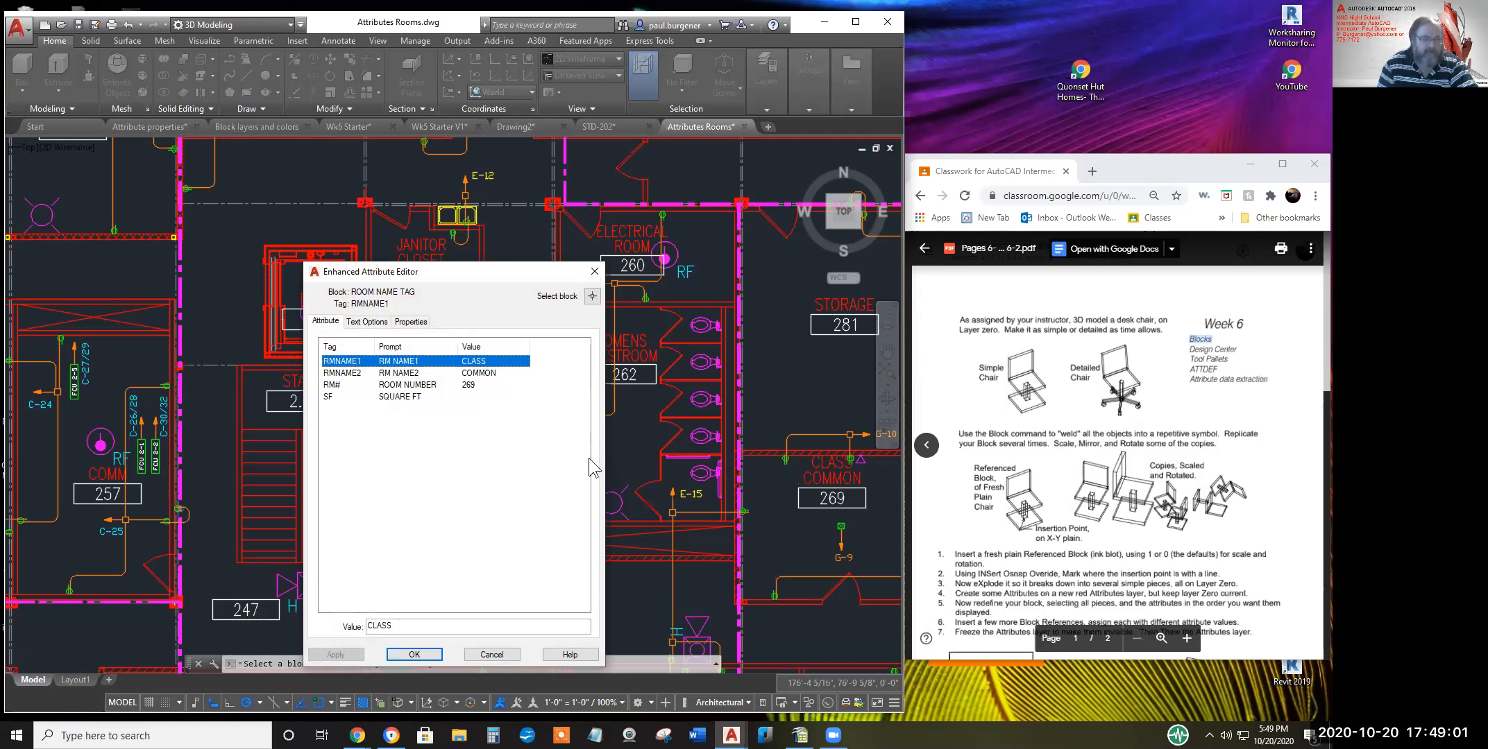
drag(419, 622, 325, 612)
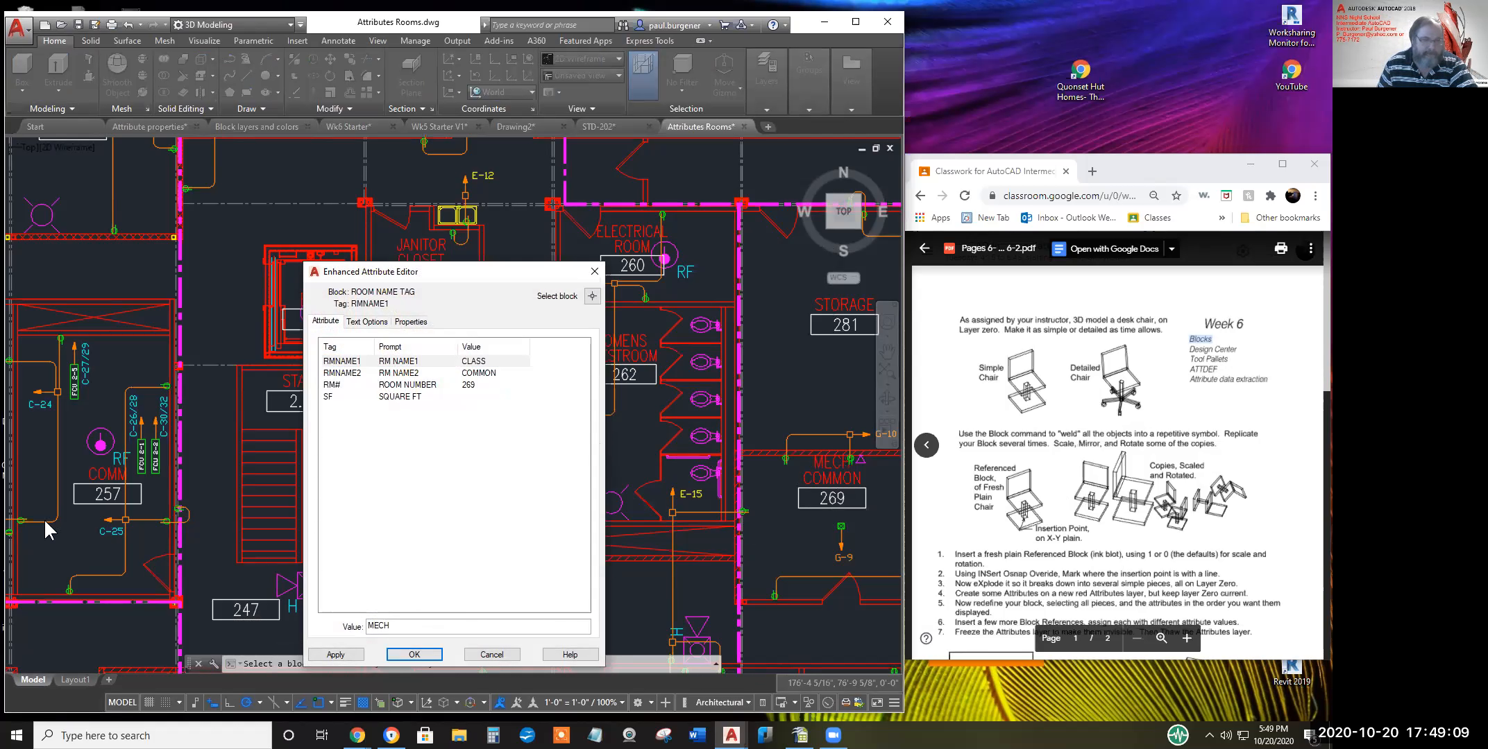
click(334, 655)
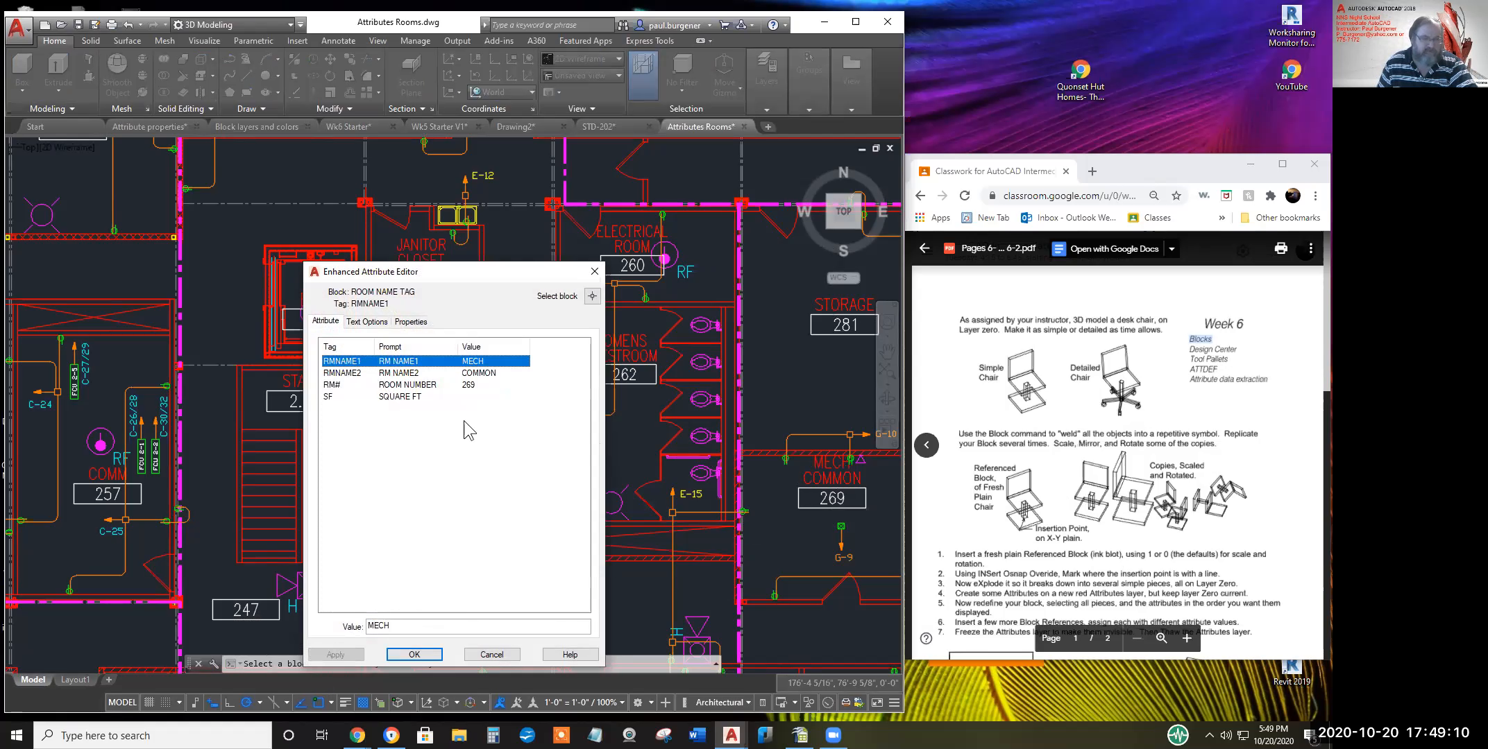
Set RMNAME2 to ROOM, room number 479 and square footage 231, then confirm the edits
click(471, 376)
drag(408, 629, 322, 629)
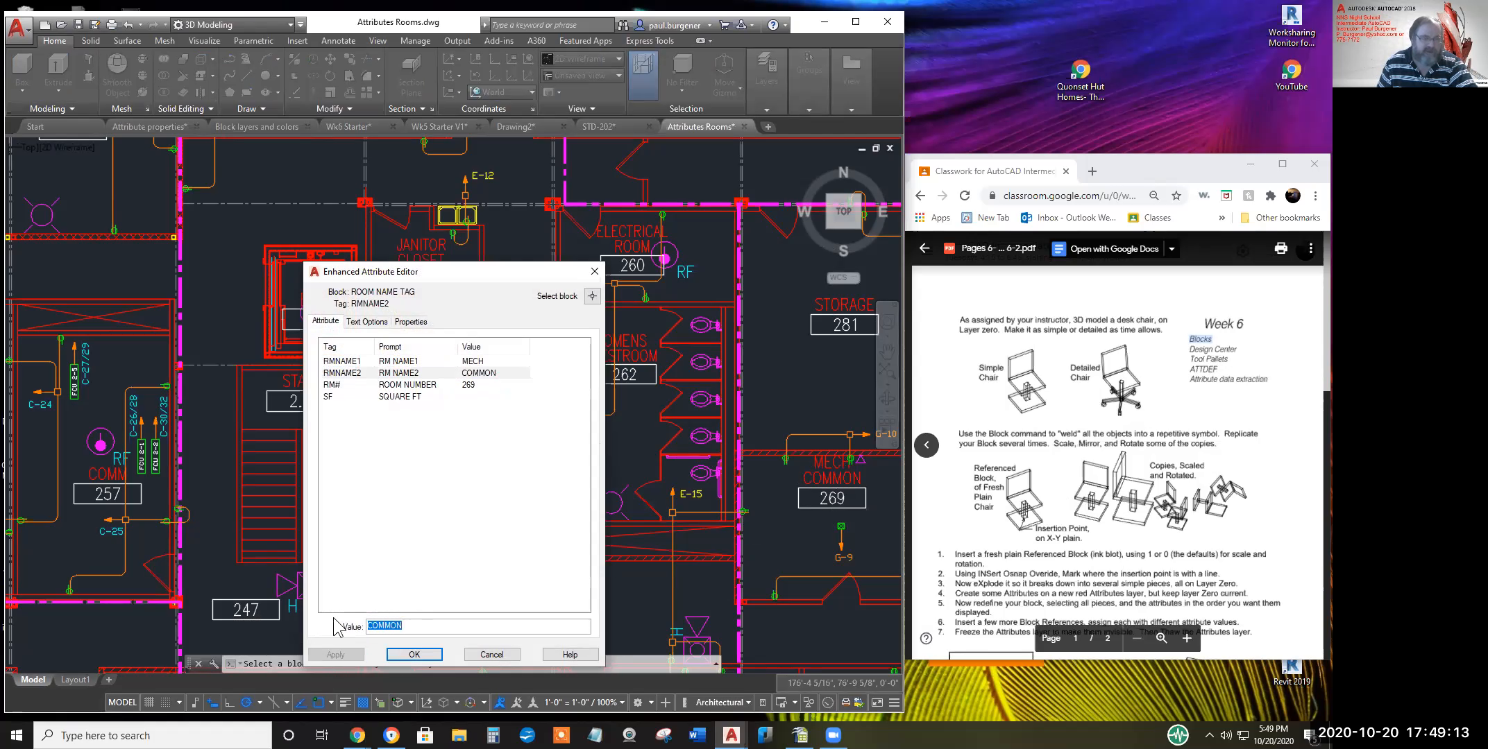
text(ROOM)
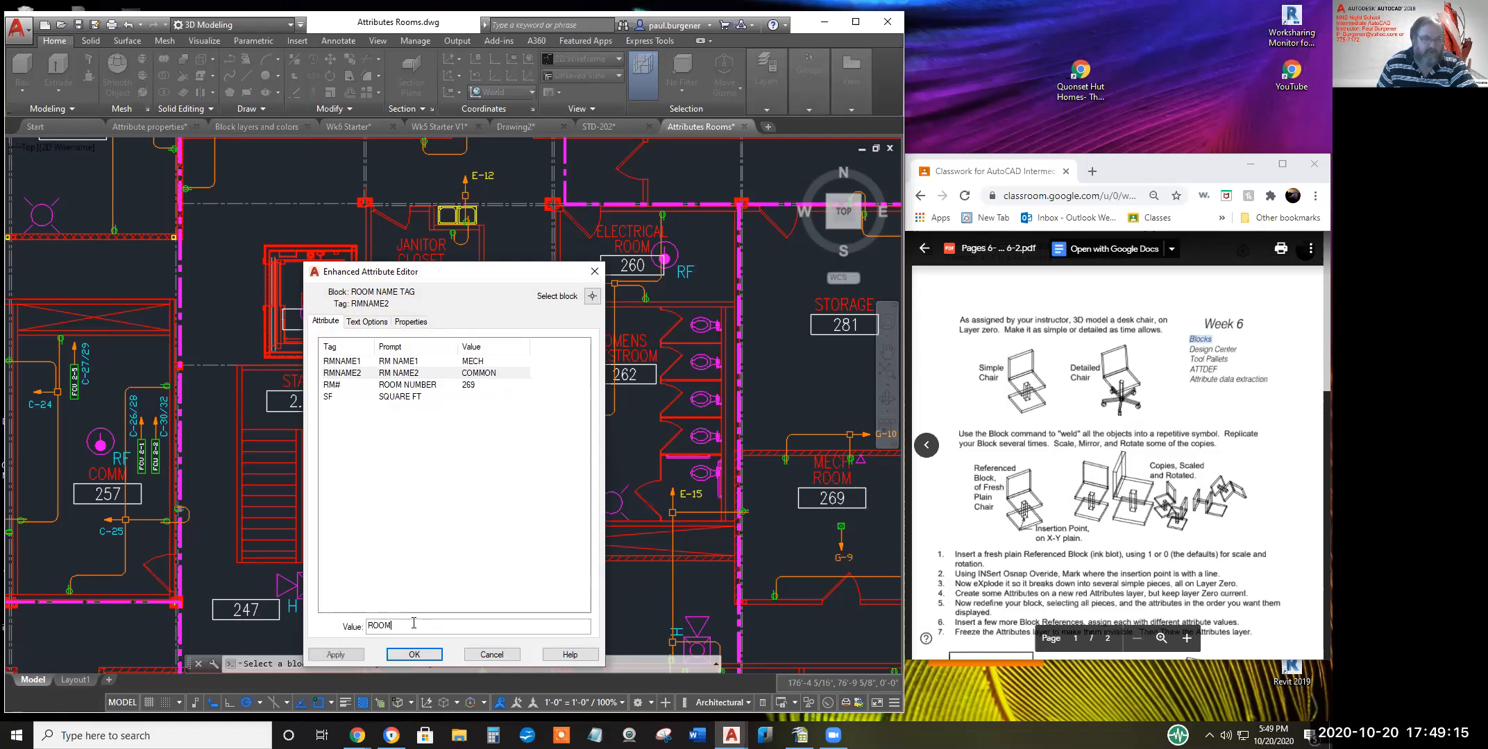
click(413, 386)
drag(402, 624, 354, 618)
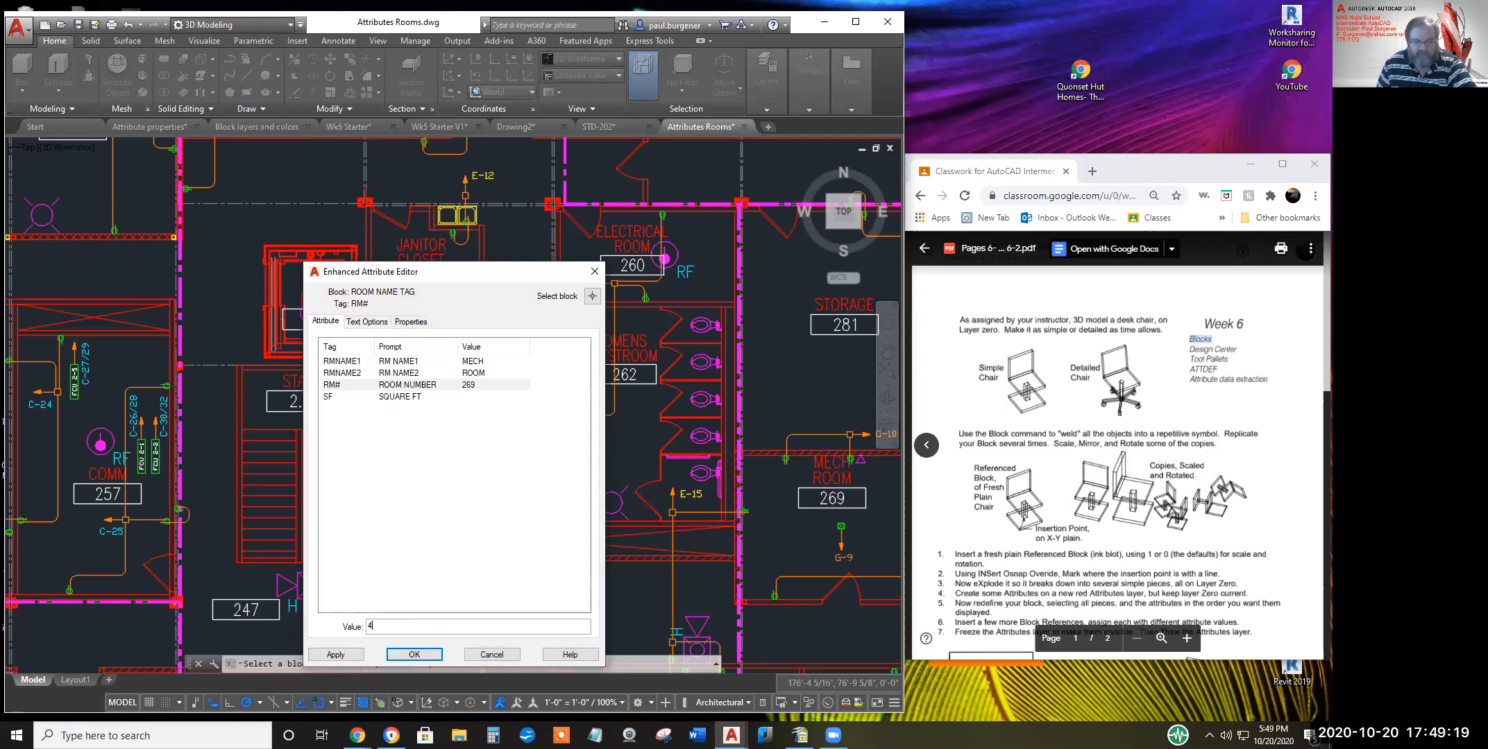
text(479)
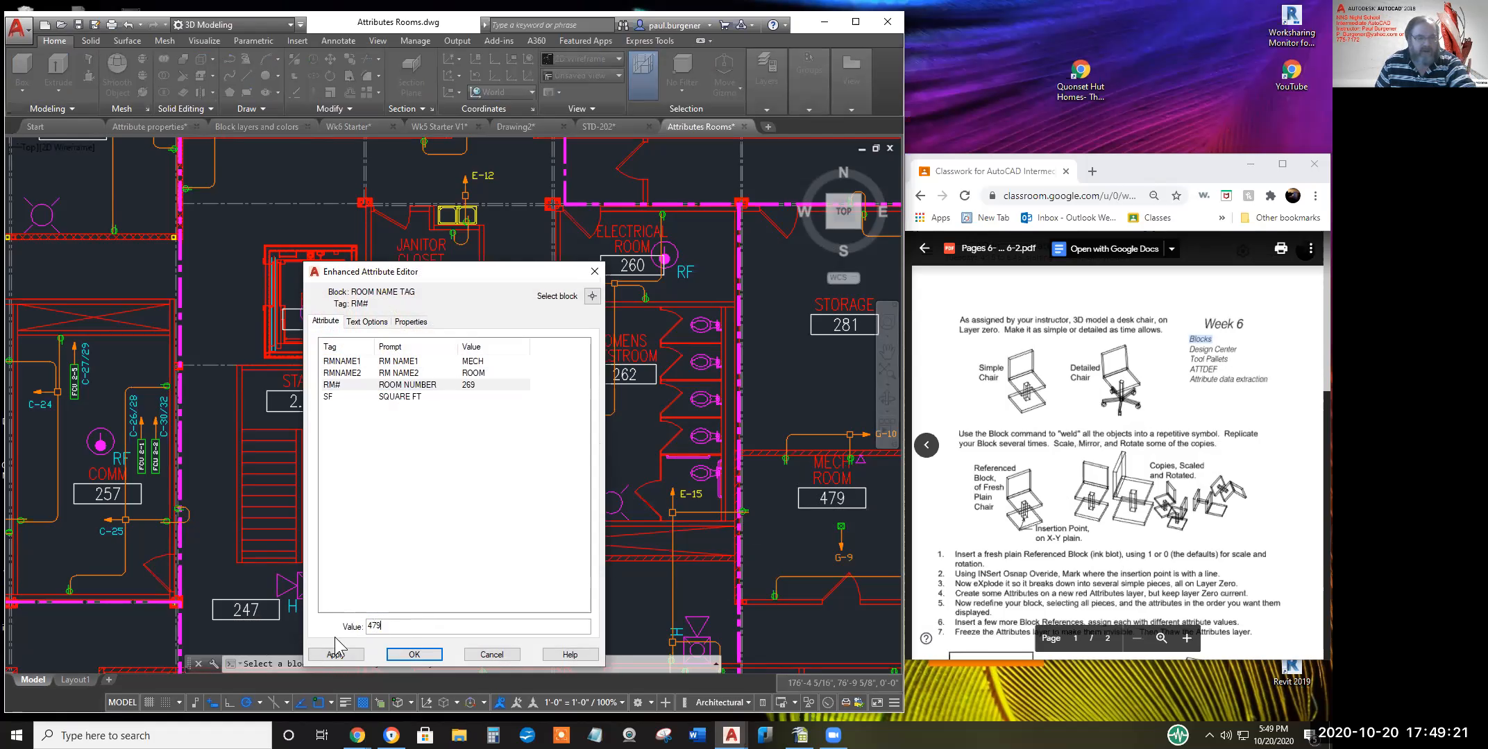
click(390, 396)
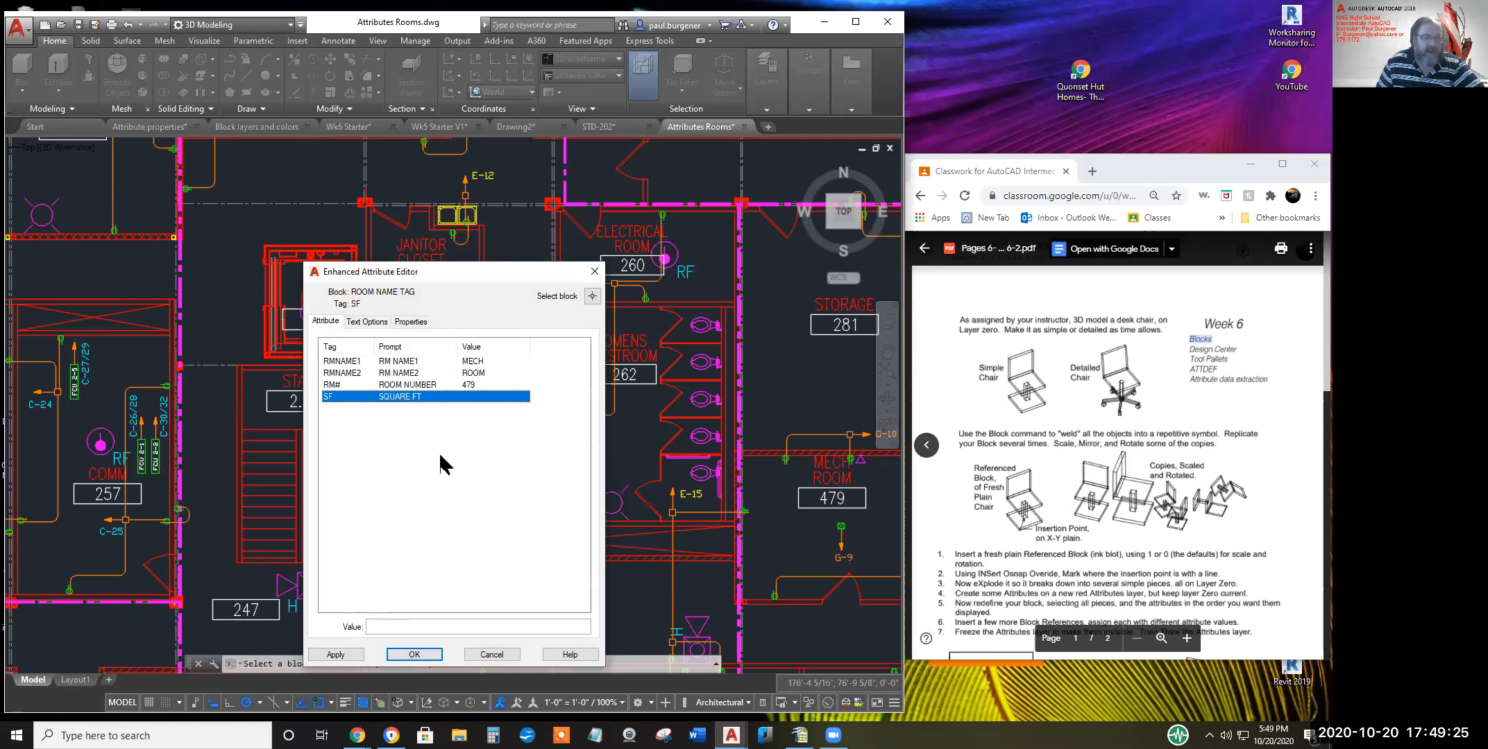
click(393, 629)
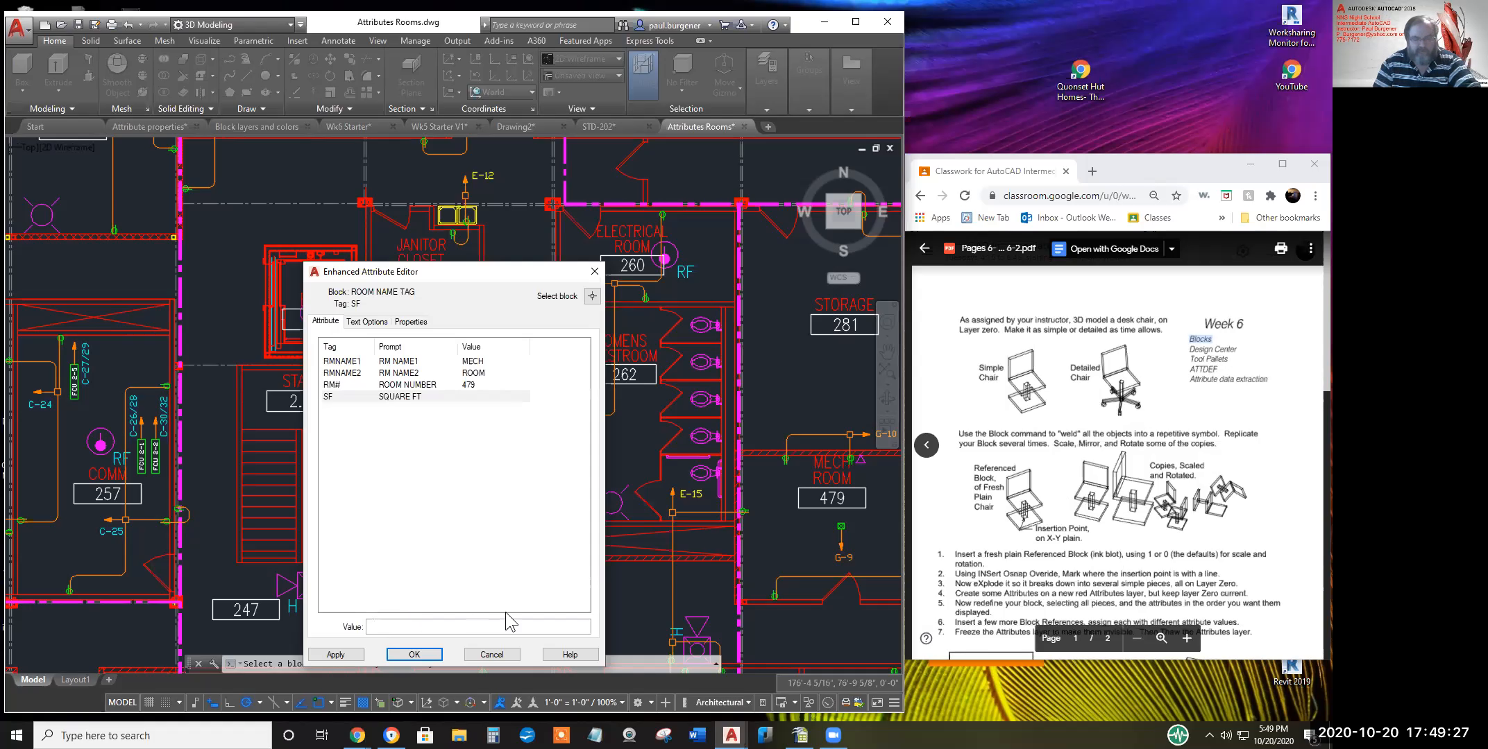
text(8)
key(BackSpace)
text(231)
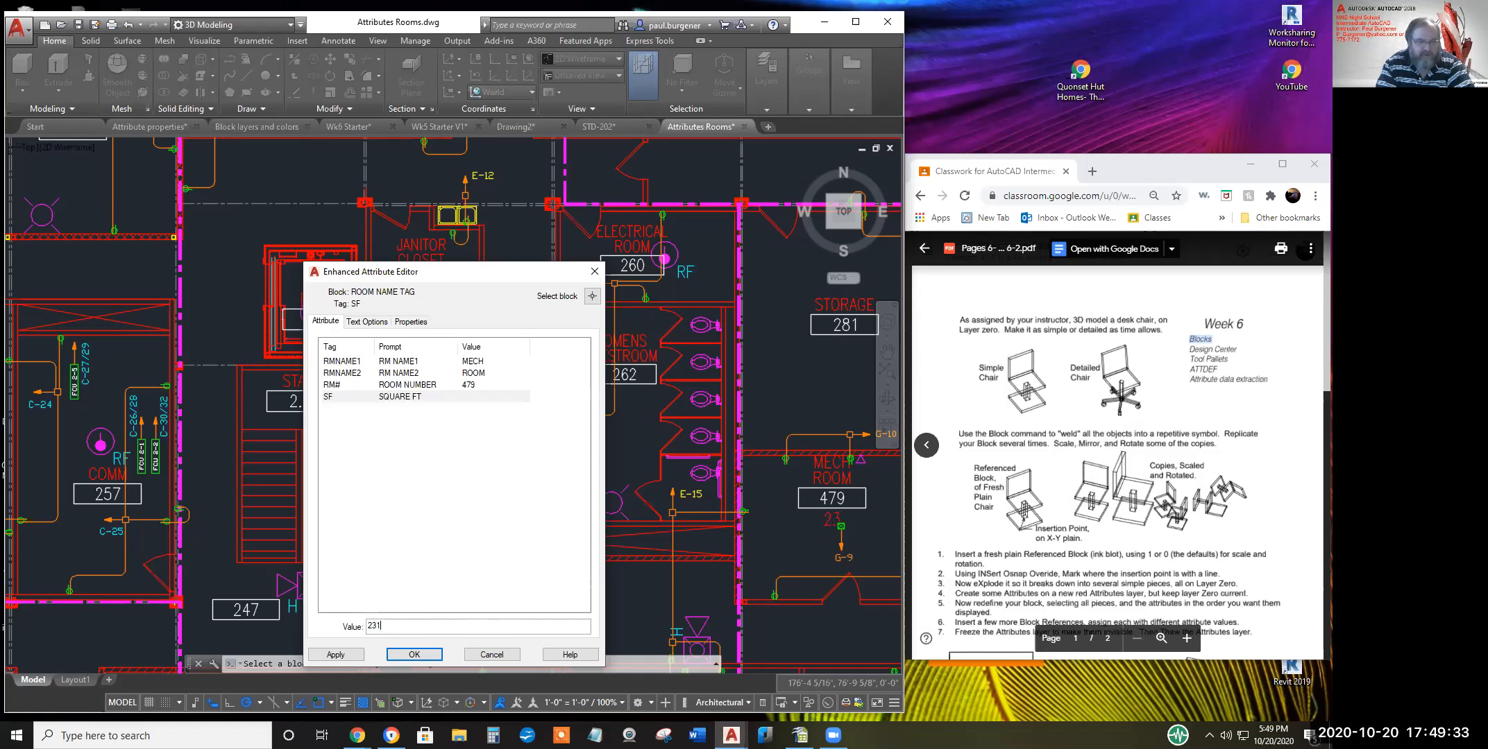
click(409, 658)
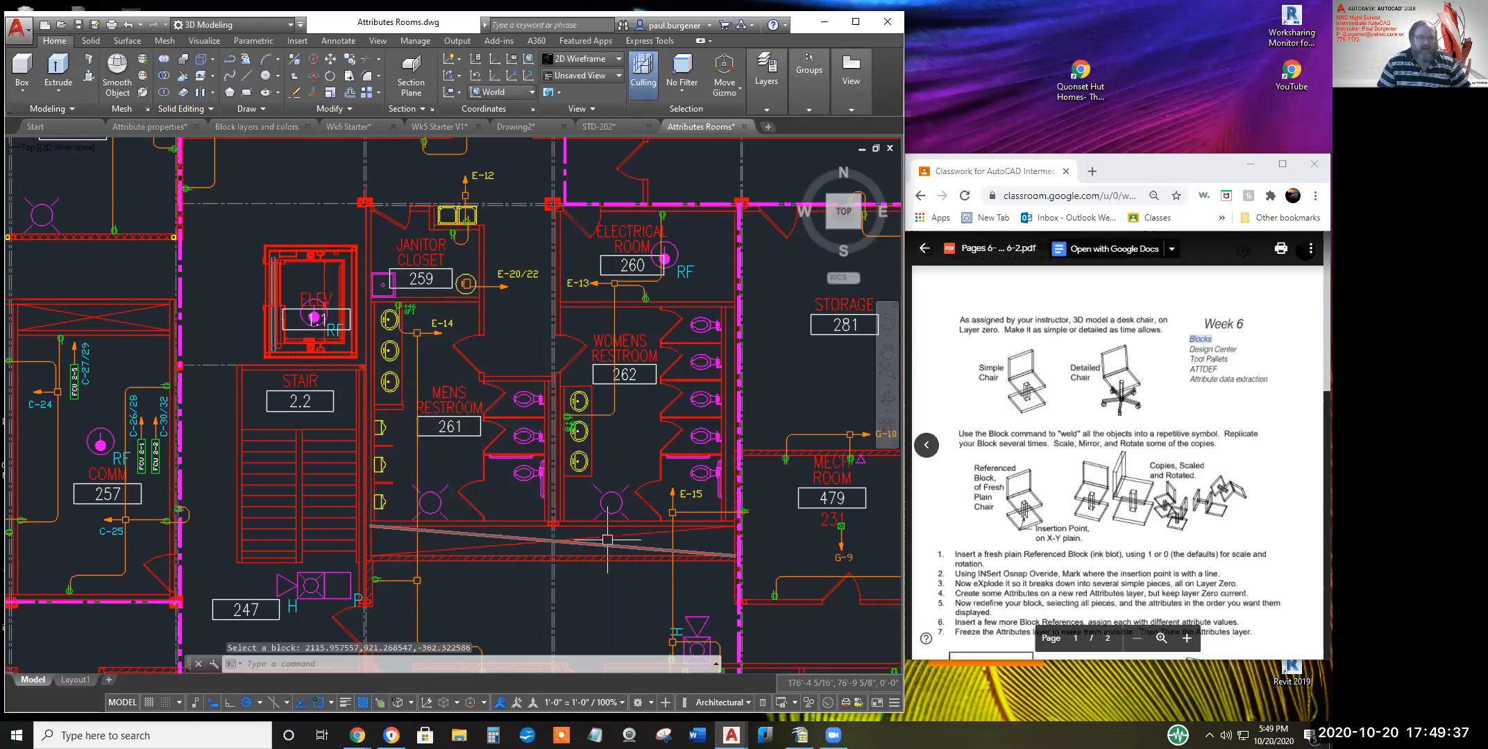
scroll(848, 509, up, 4)
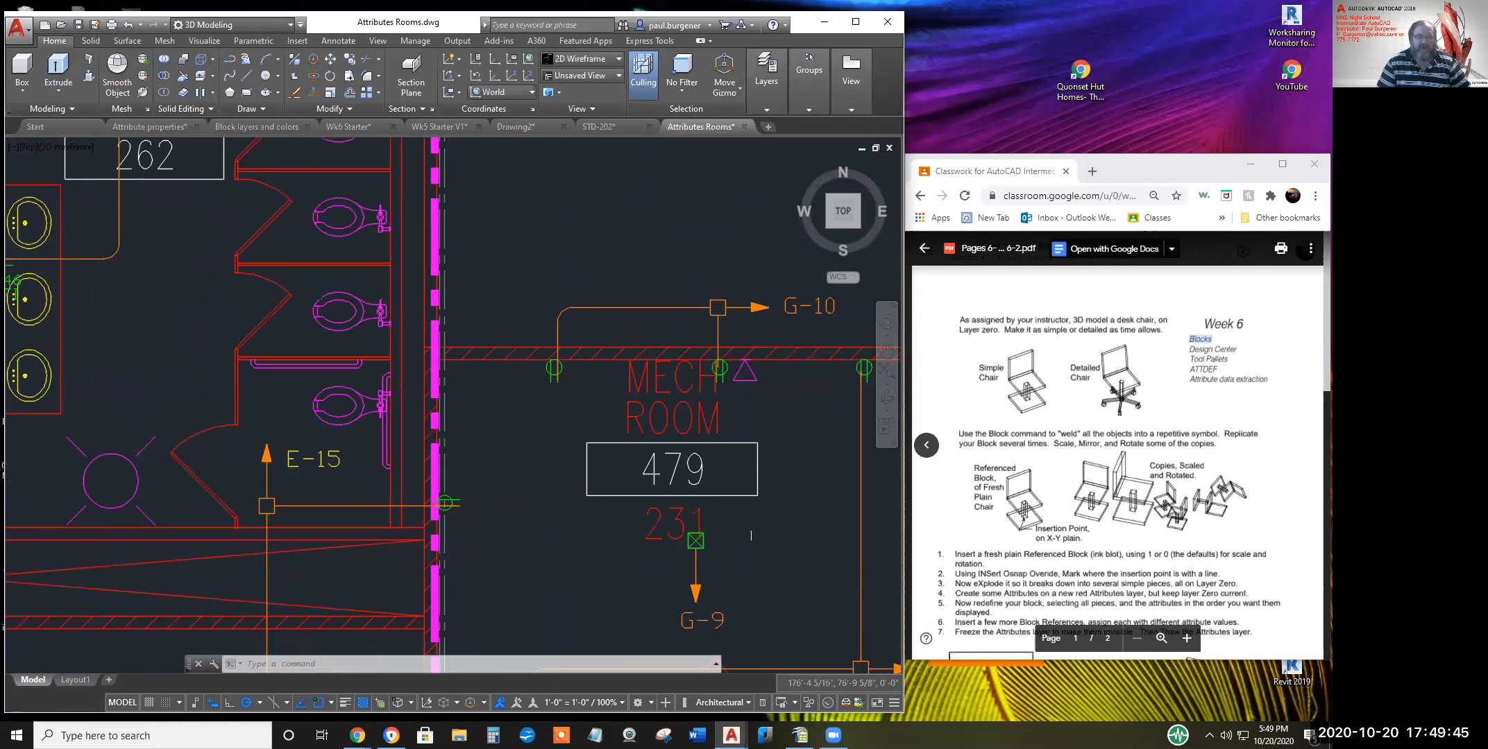
scroll(784, 555, down, 5)
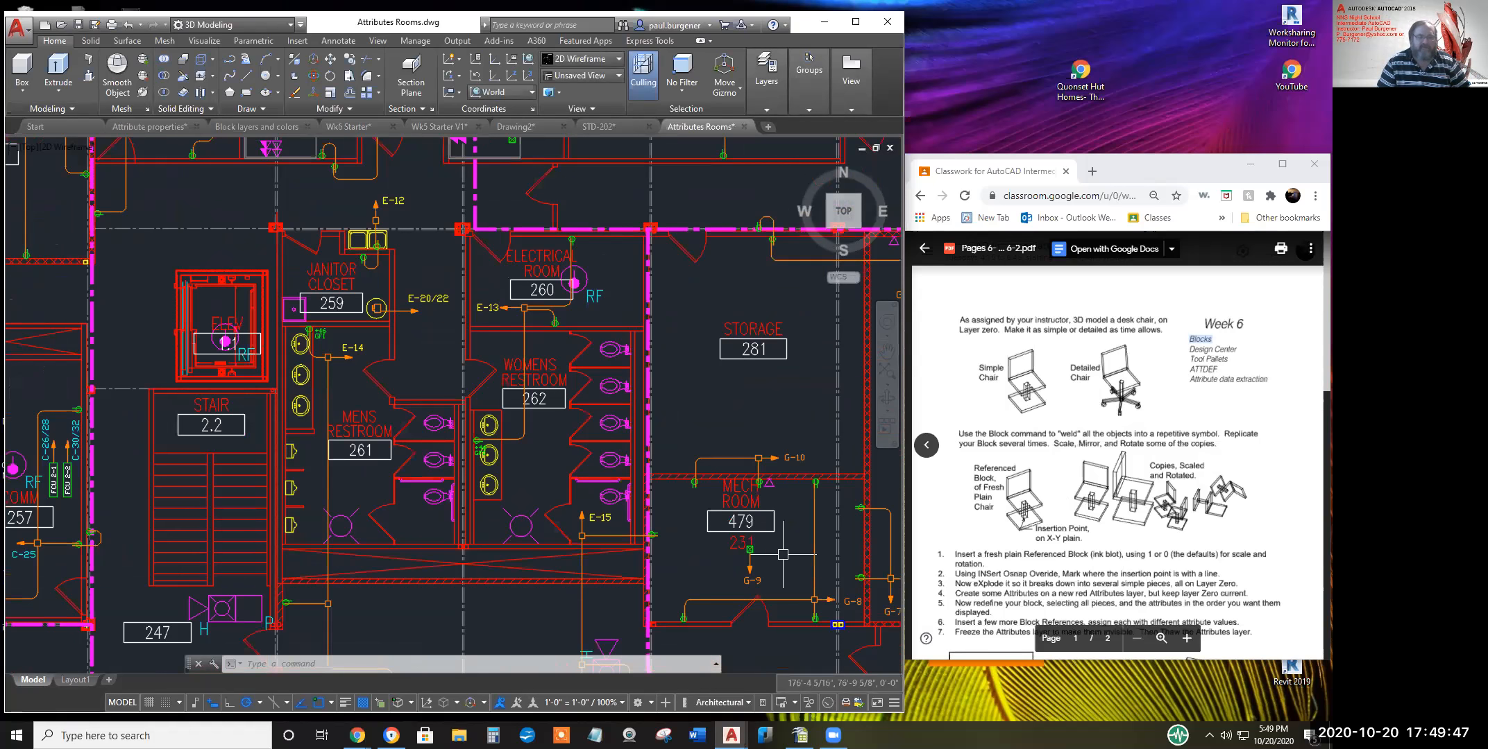
scroll(784, 555, down, 3)
mouse_move(586, 554)
middle_down()
mouse_move(743, 546)
mouse_move(563, 523)
middle_up()
scroll(743, 545, down, 2)
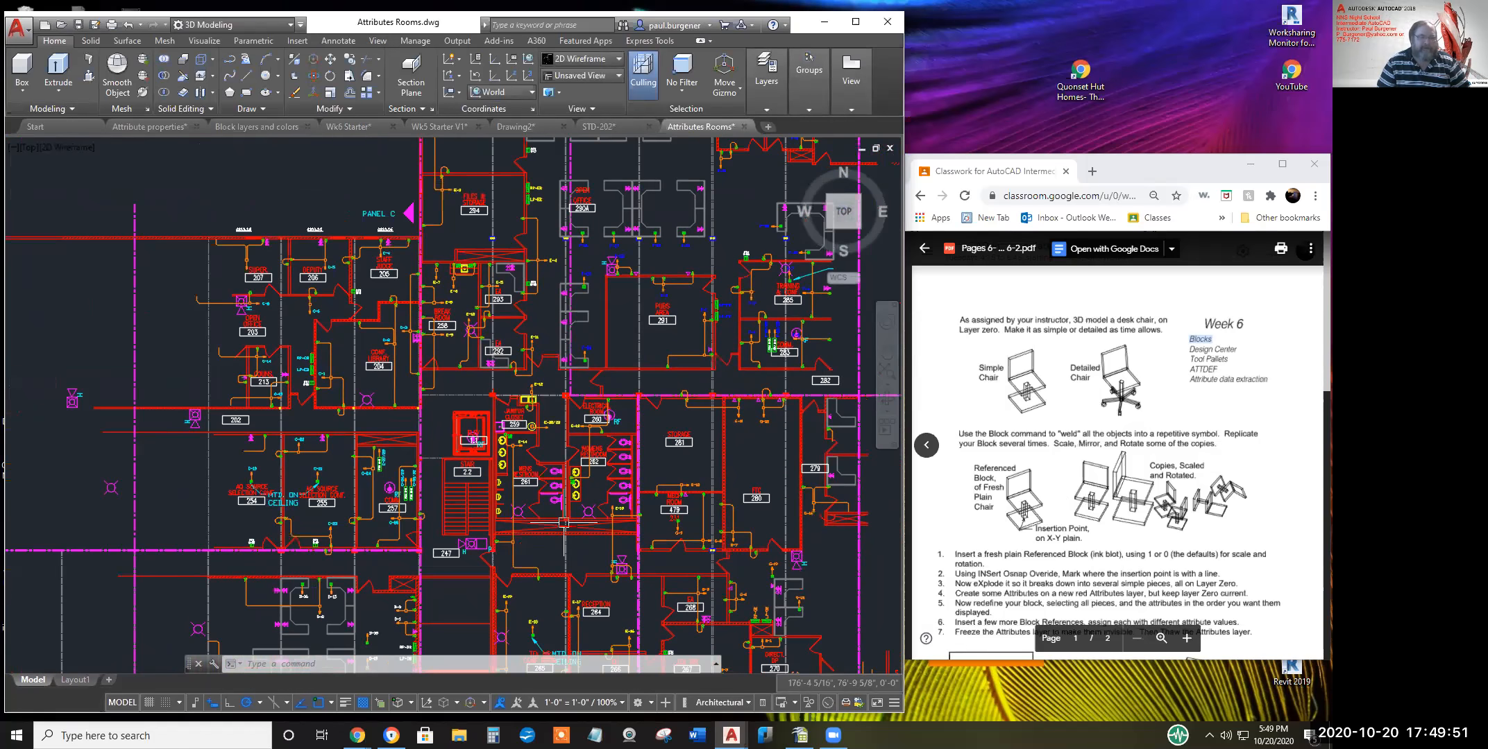
scroll(564, 522, up, 2)
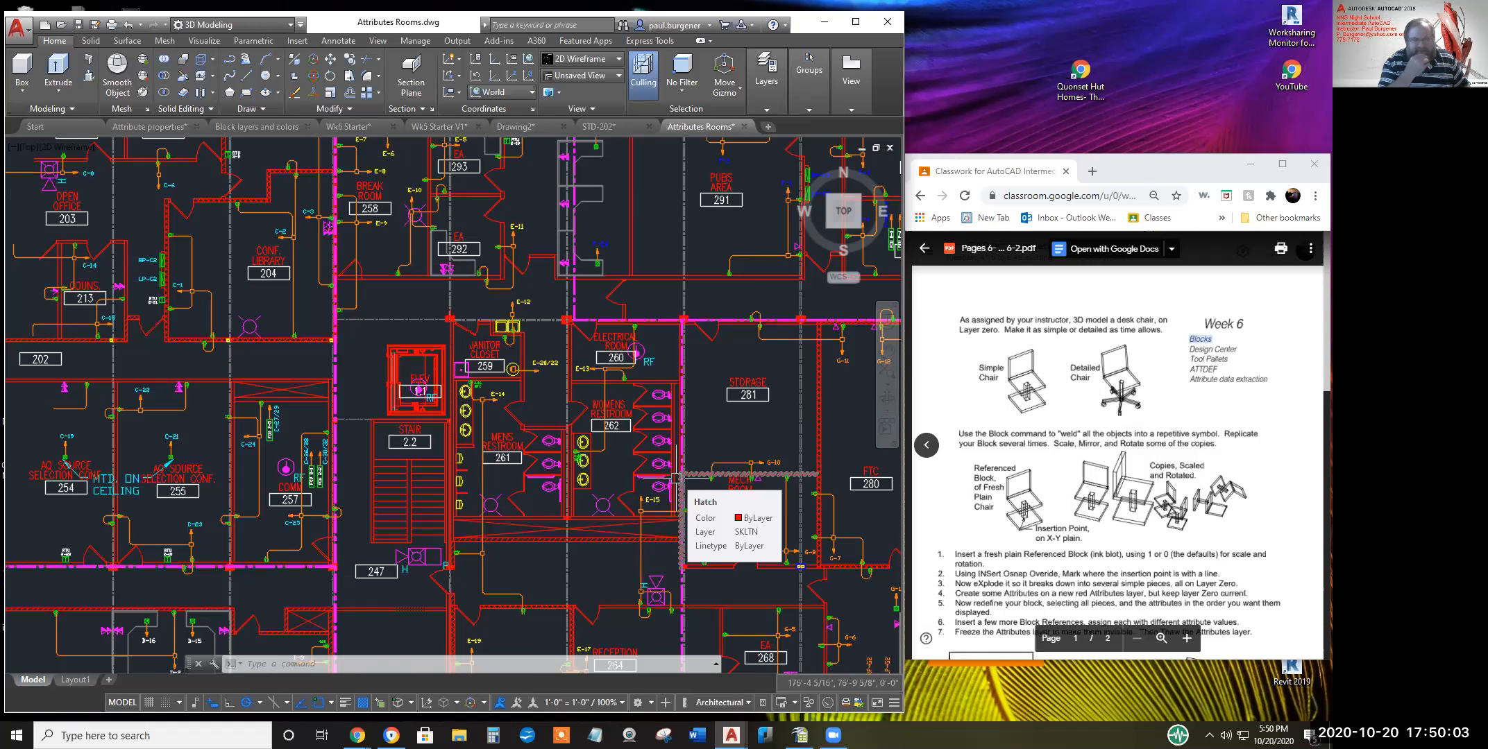
scroll(677, 477, down, 5)
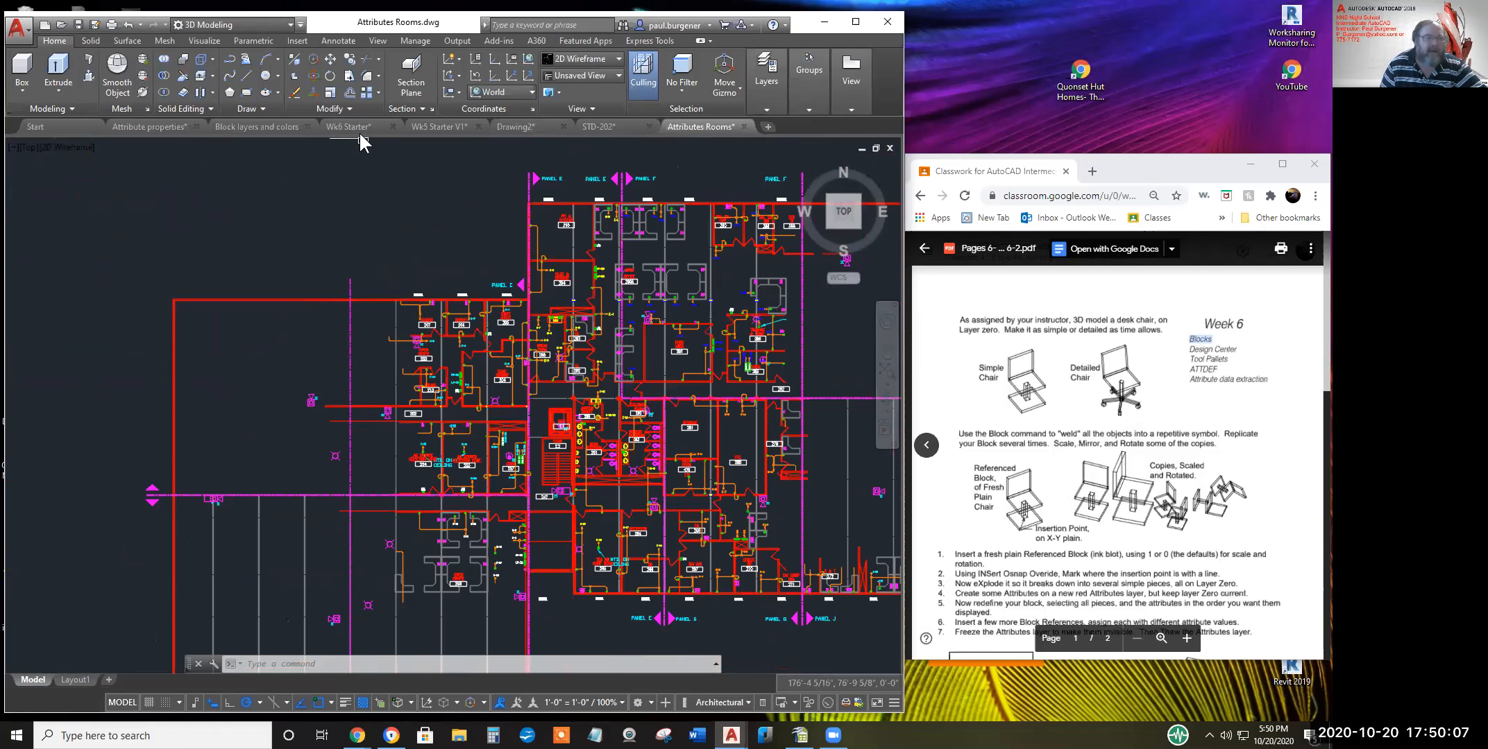
In Wk6 Starter's model space, window-select the stray object and erase it with E
click(349, 126)
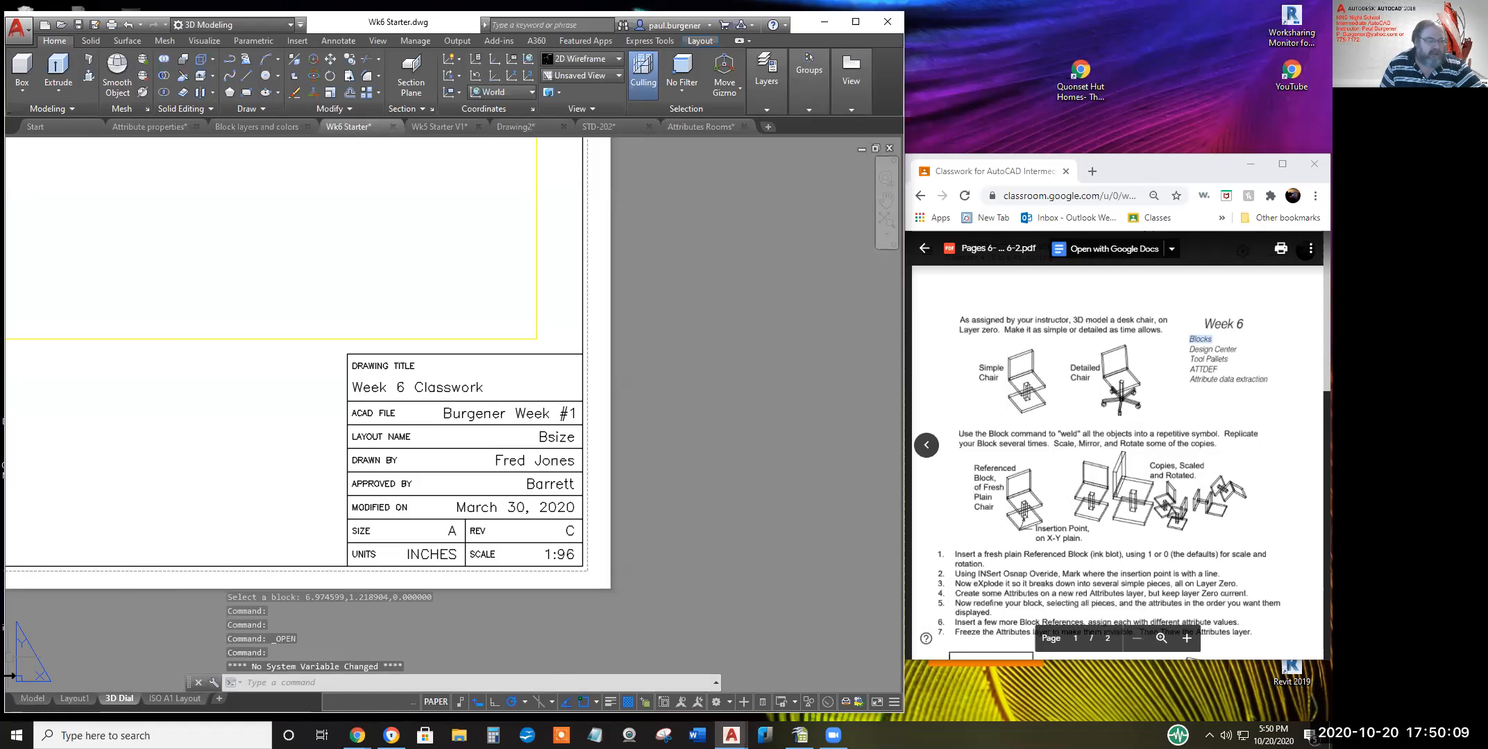
click(34, 696)
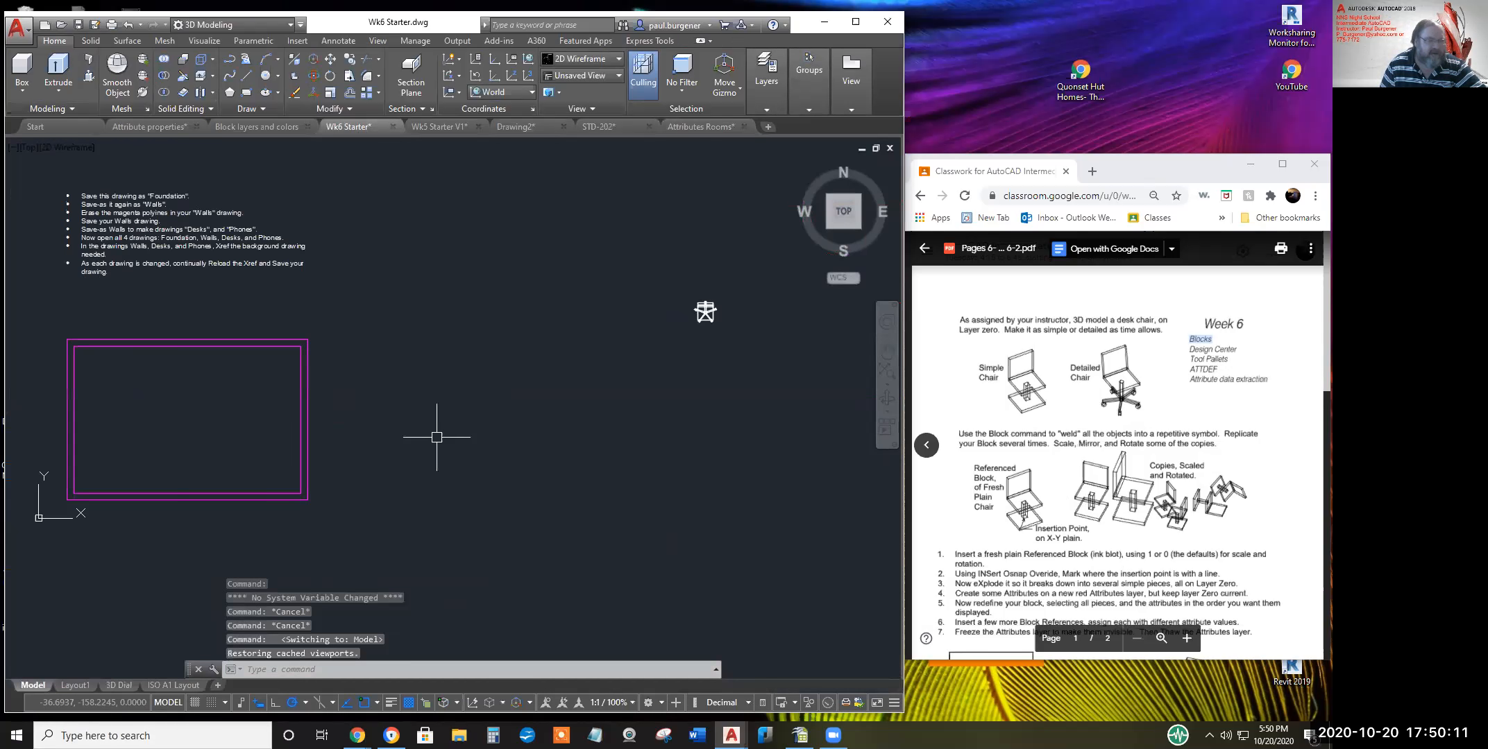
middle_drag(700, 319, 598, 405)
click(615, 417)
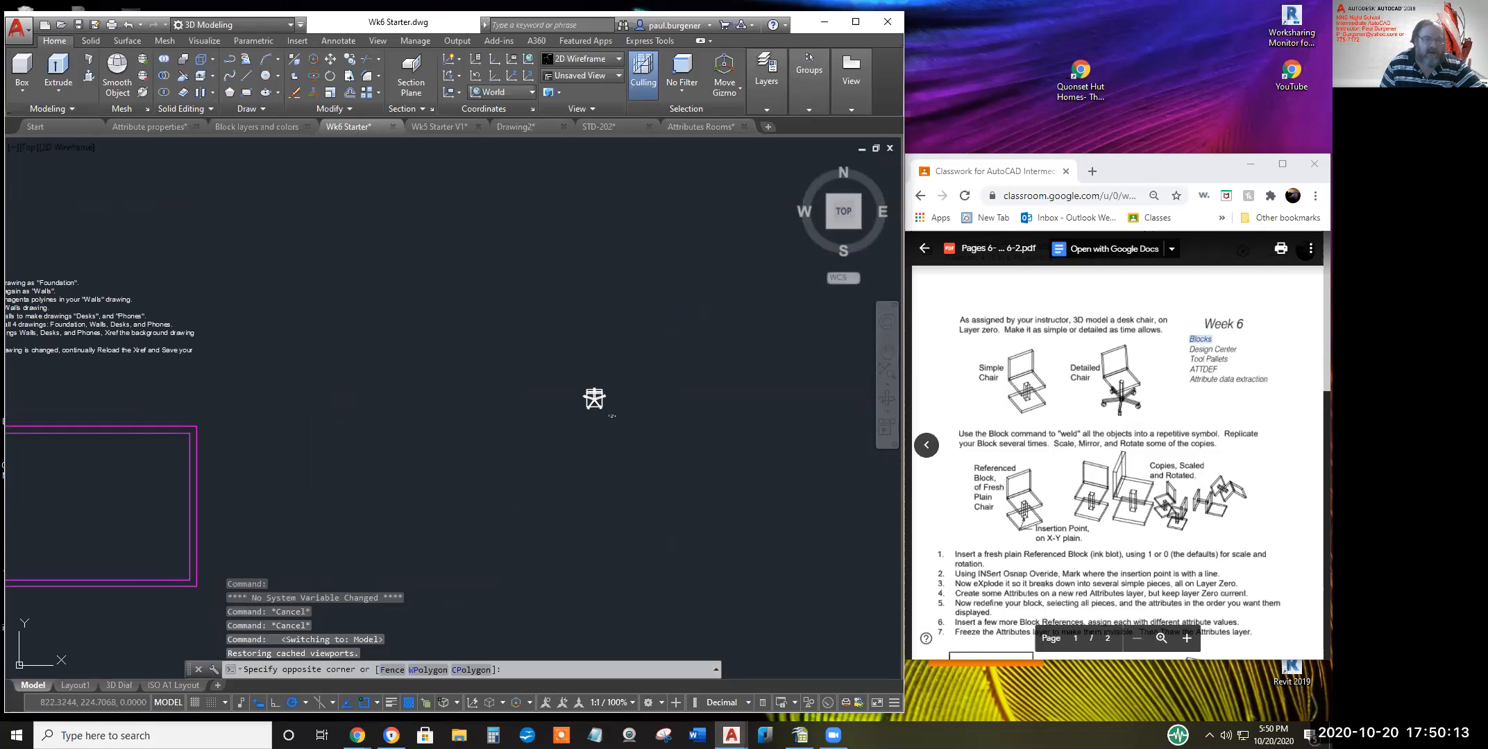
click(571, 368)
right_click(572, 378)
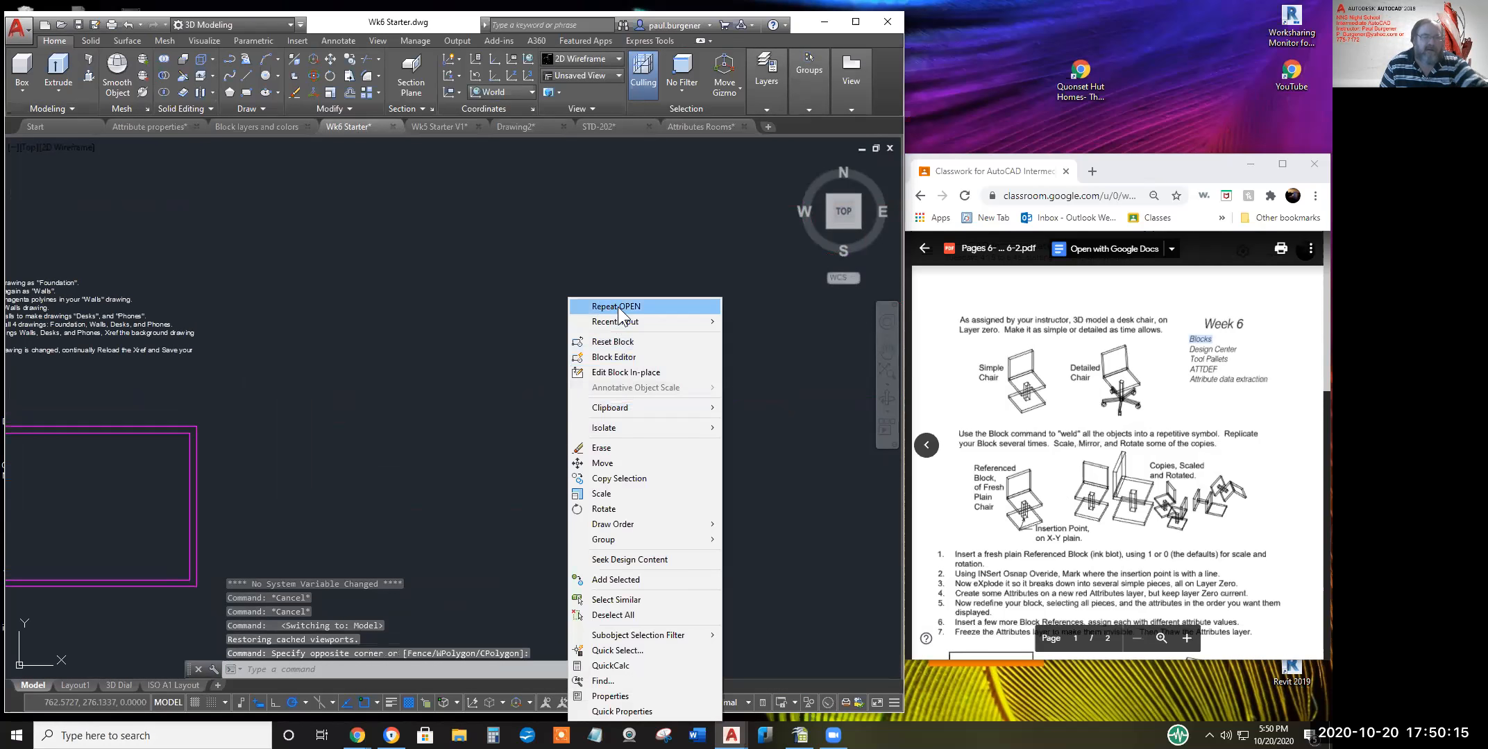
key(Escape)
text(e)
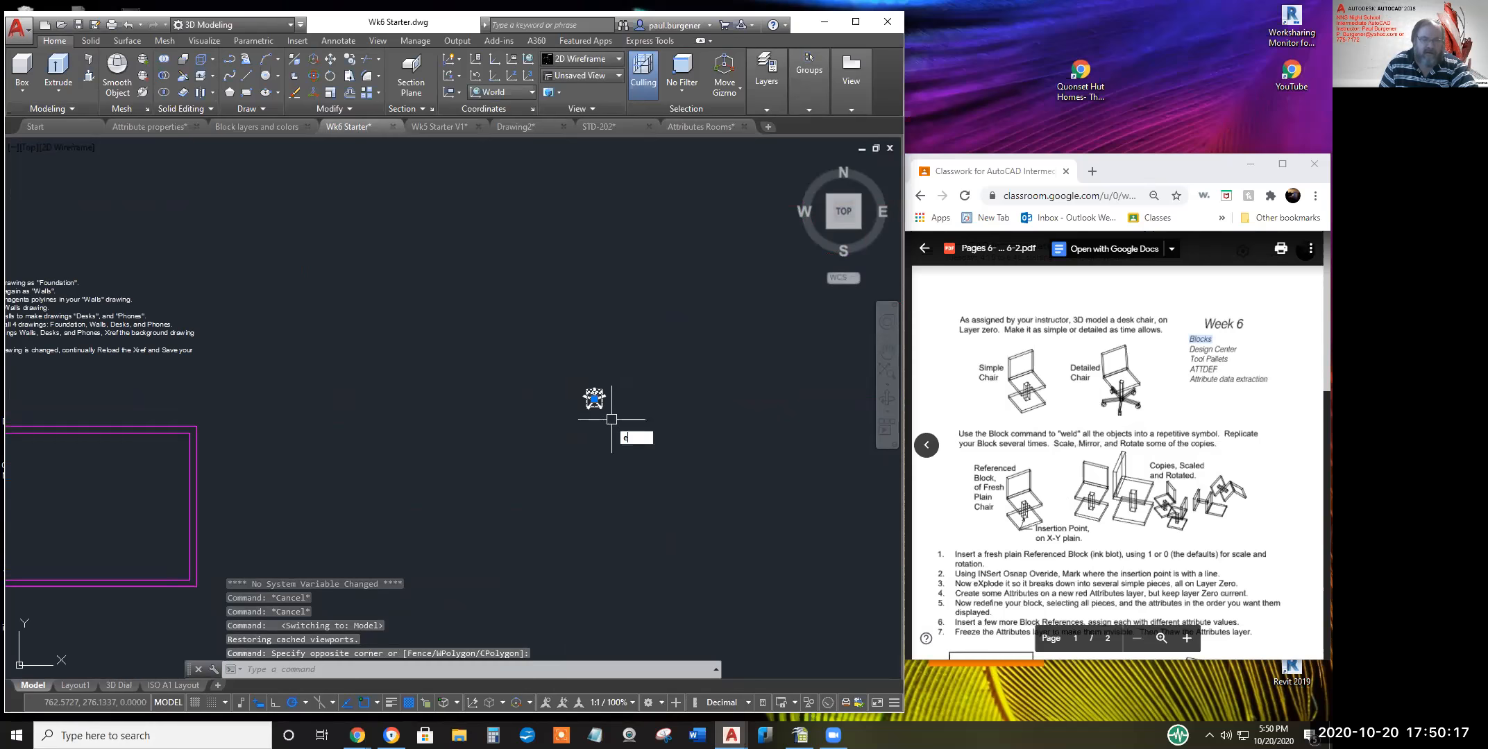
key(Return)
Cancel a started box, then measure the double rectangle outlines 8.0000 apart with DIST
mouse_move(422, 375)
middle_down()
mouse_move(678, 375)
mouse_move(658, 348)
middle_up()
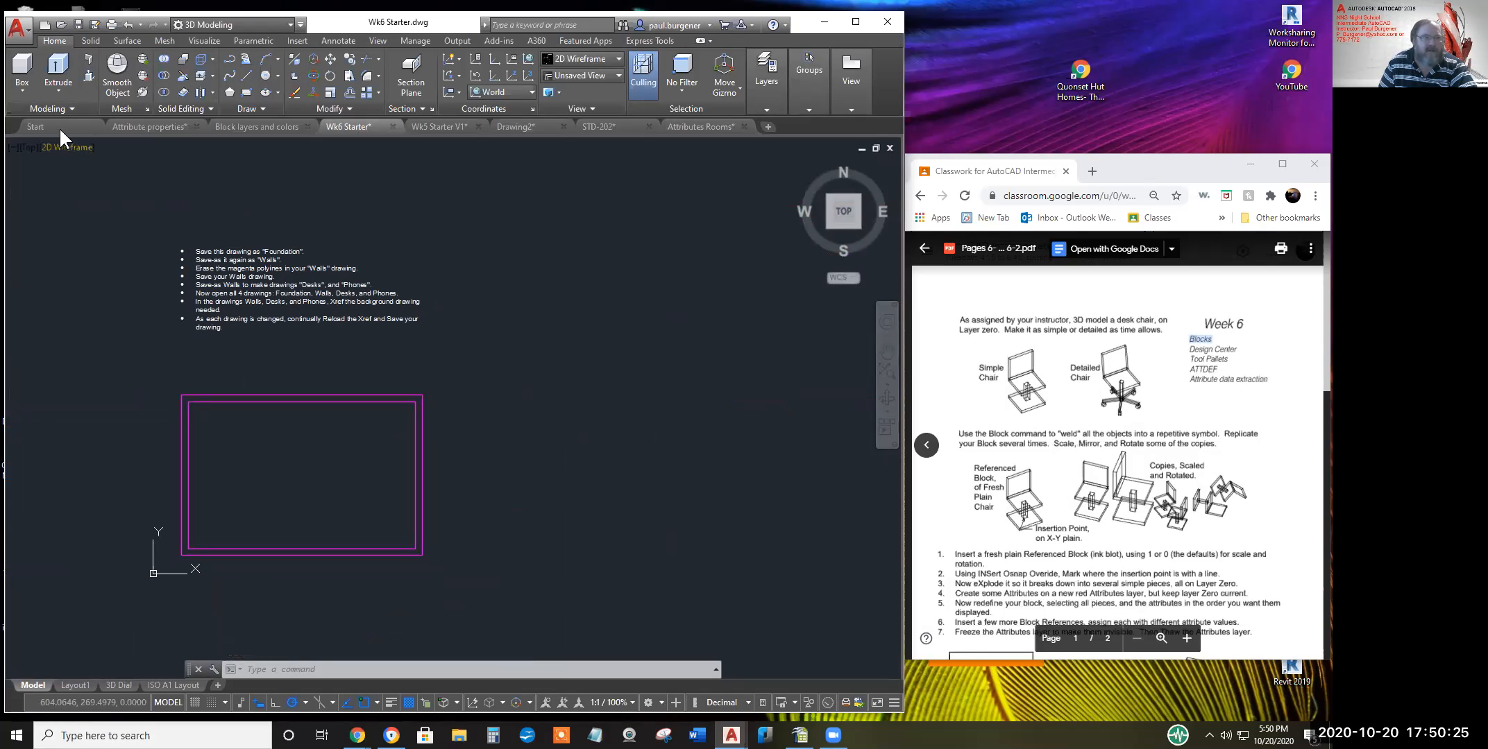
click(21, 82)
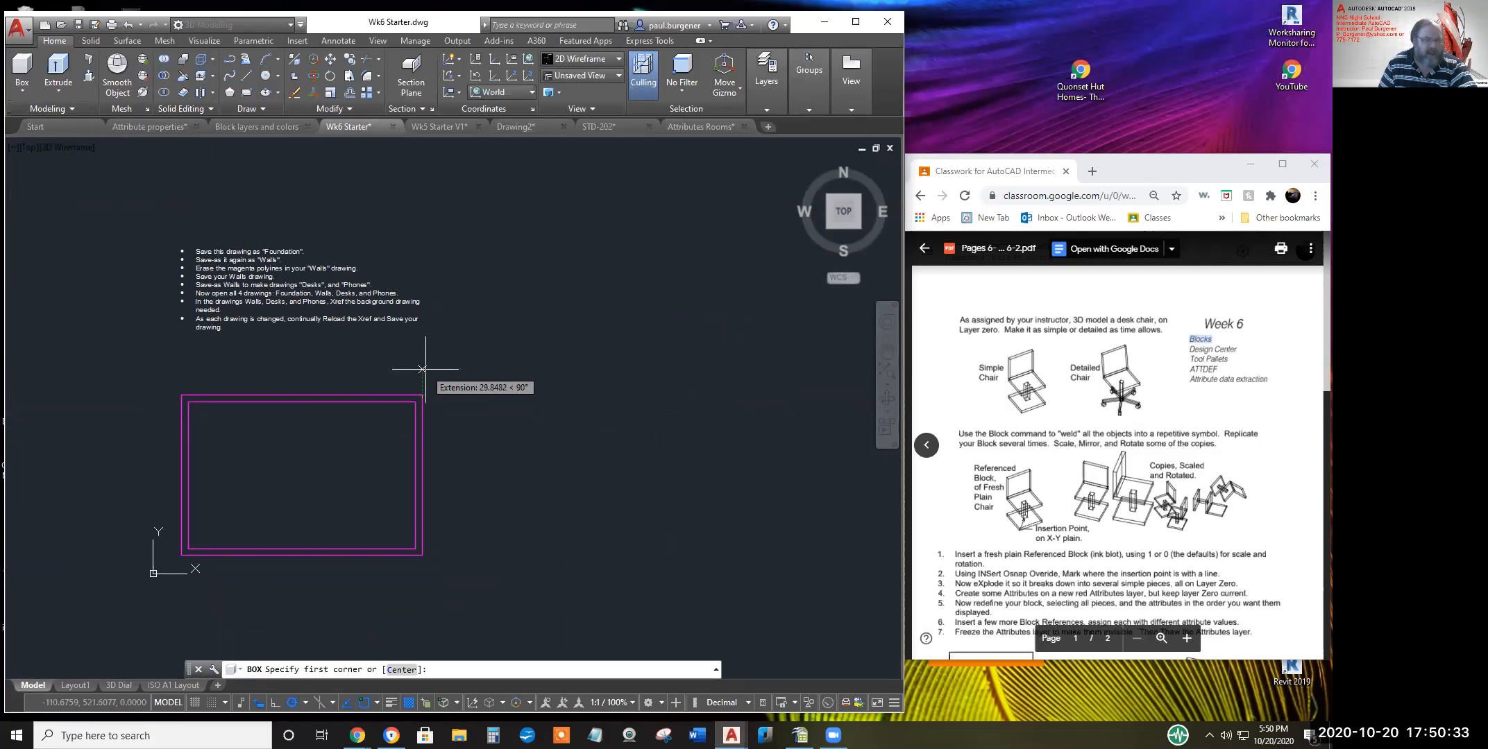
key(Escape)
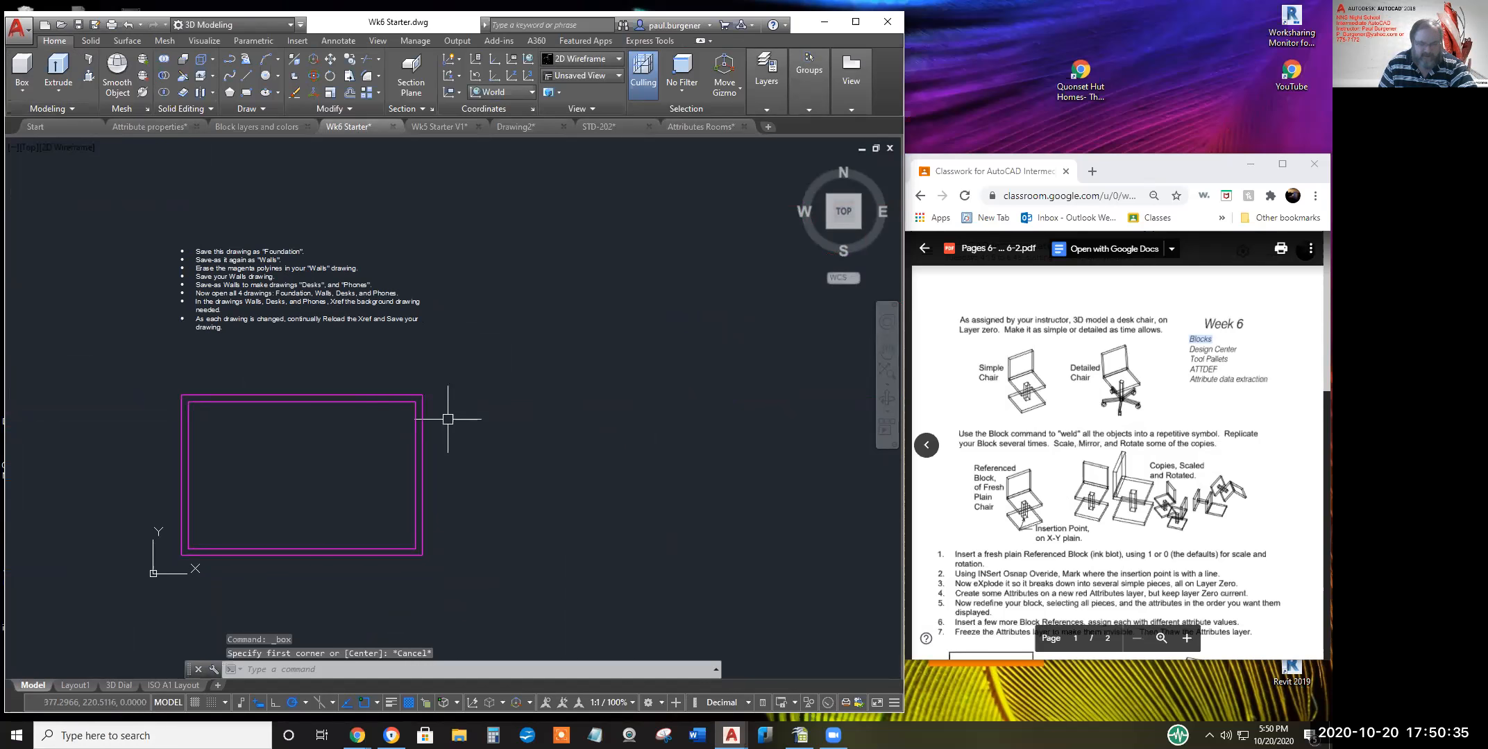
scroll(448, 419, up, 4)
text(d poi)
key(Return)
click(388, 450)
click(389, 451)
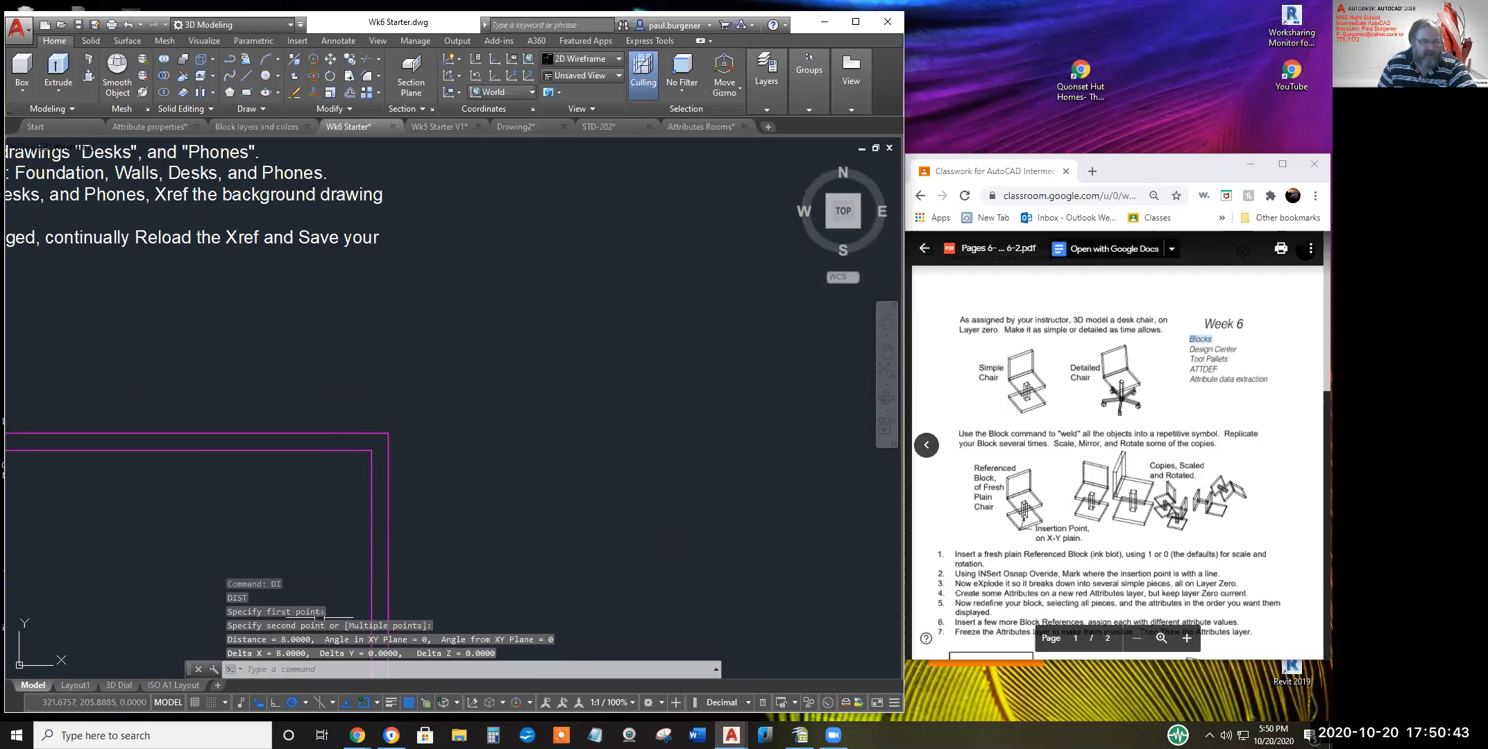
key(Escape)
key(Escape)
scroll(442, 498, down, 5)
scroll(461, 368, up, 2)
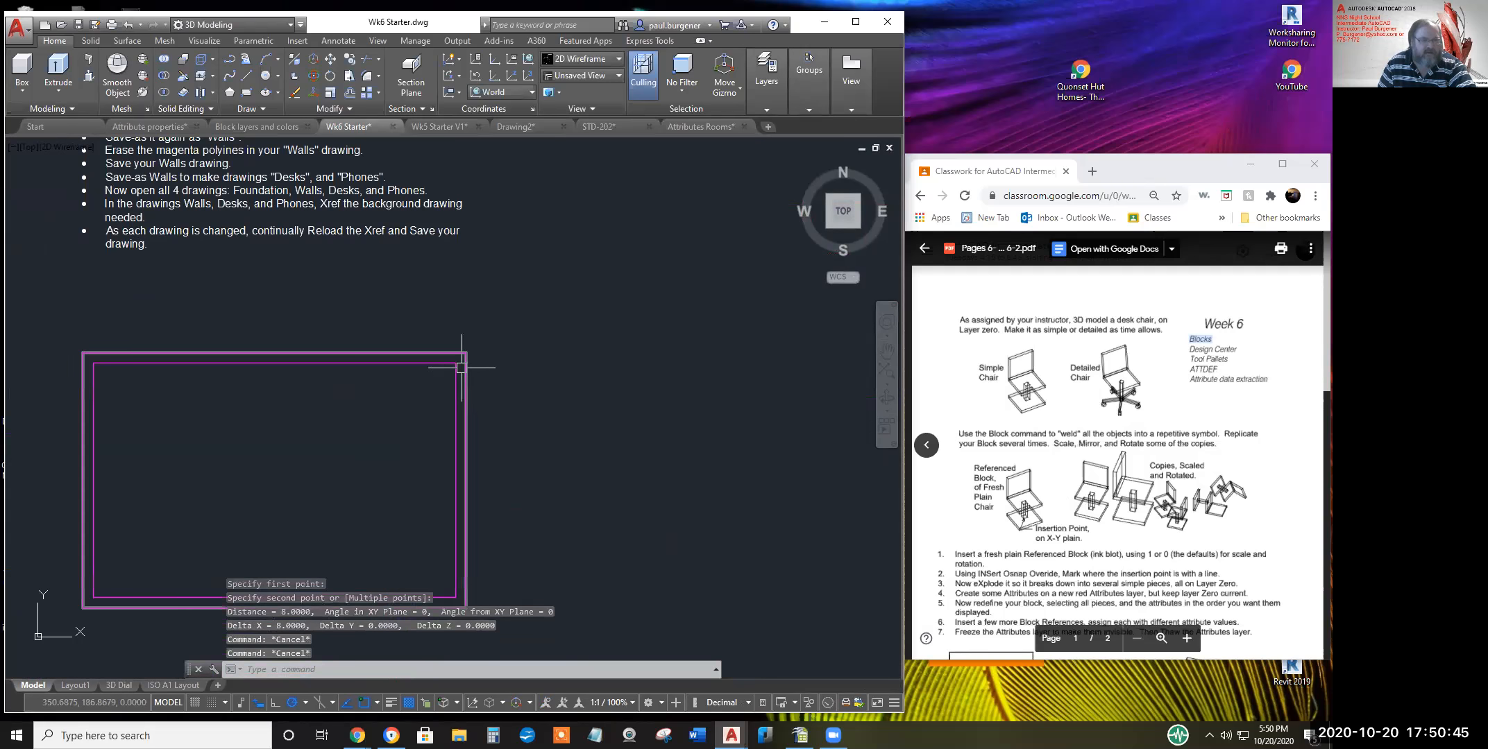
key(Escape)
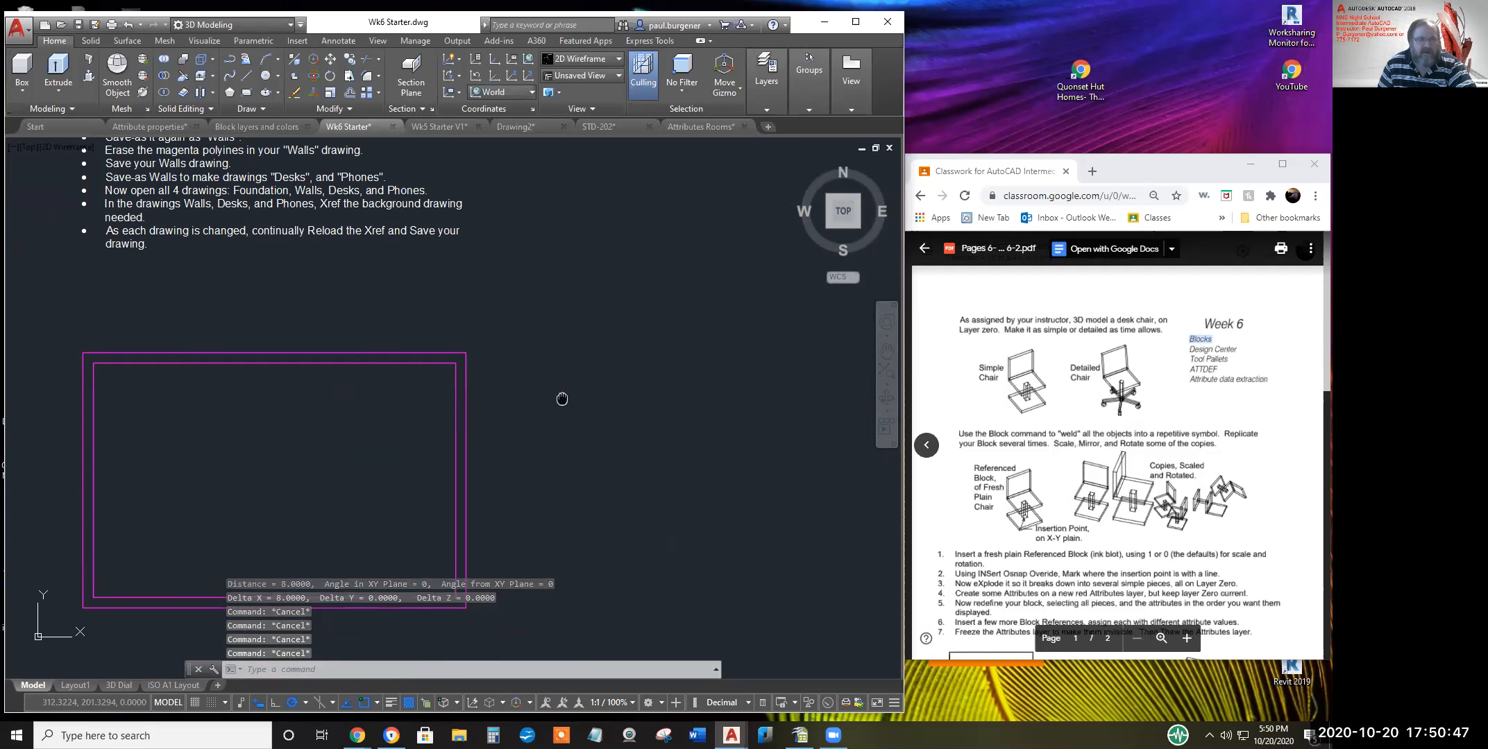
Draw a 3D box of length 70, width 28 and height 17 in empty space
middle_drag(564, 399, 382, 465)
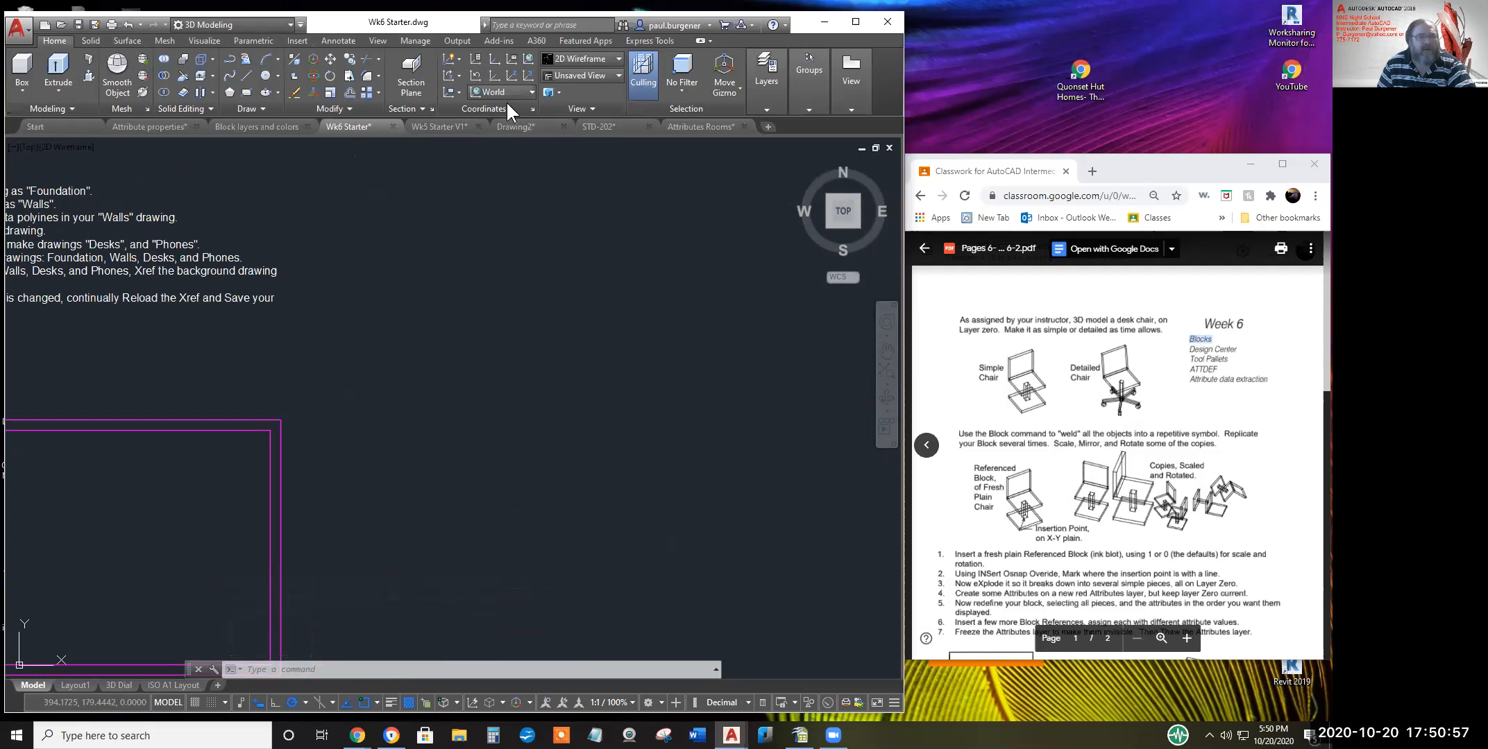
mouse_move(759, 95)
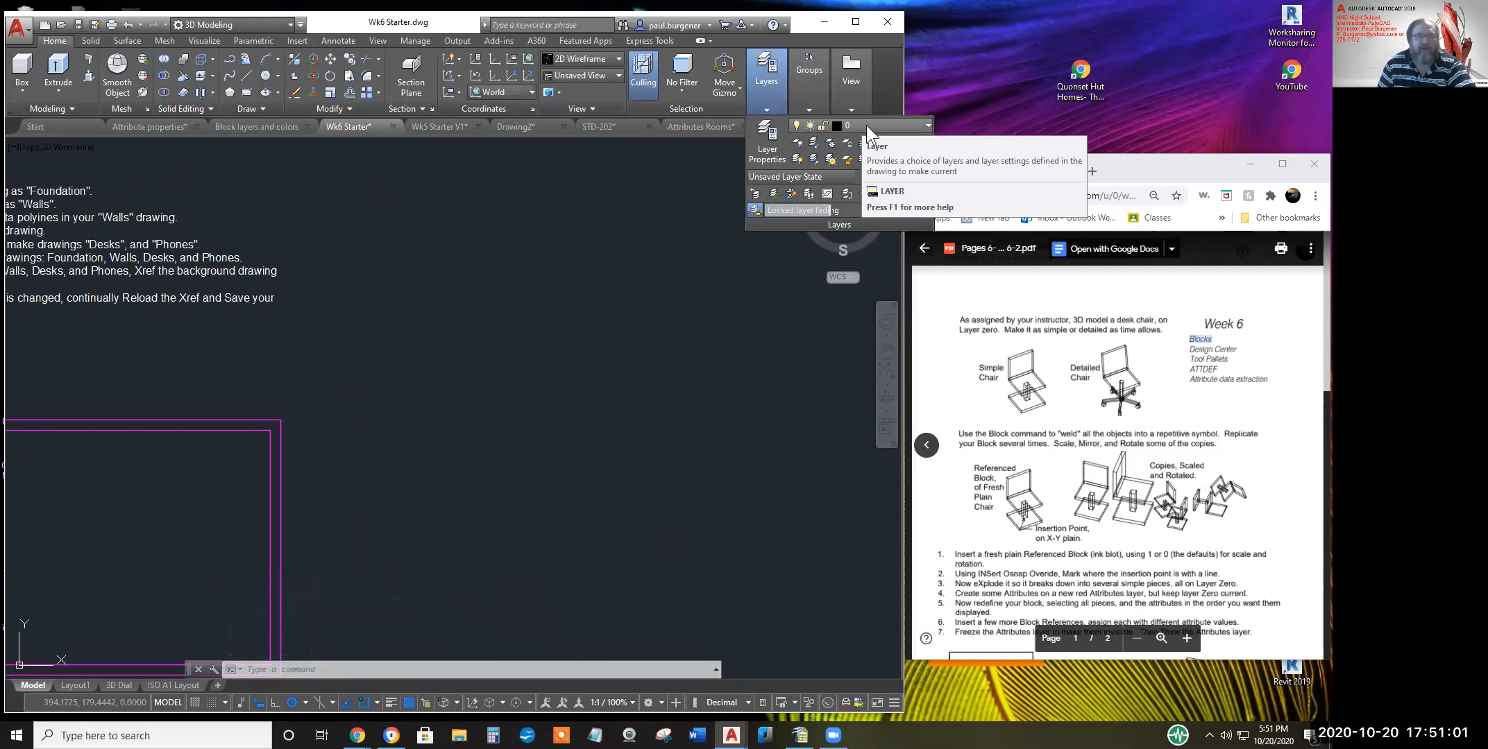
click(22, 69)
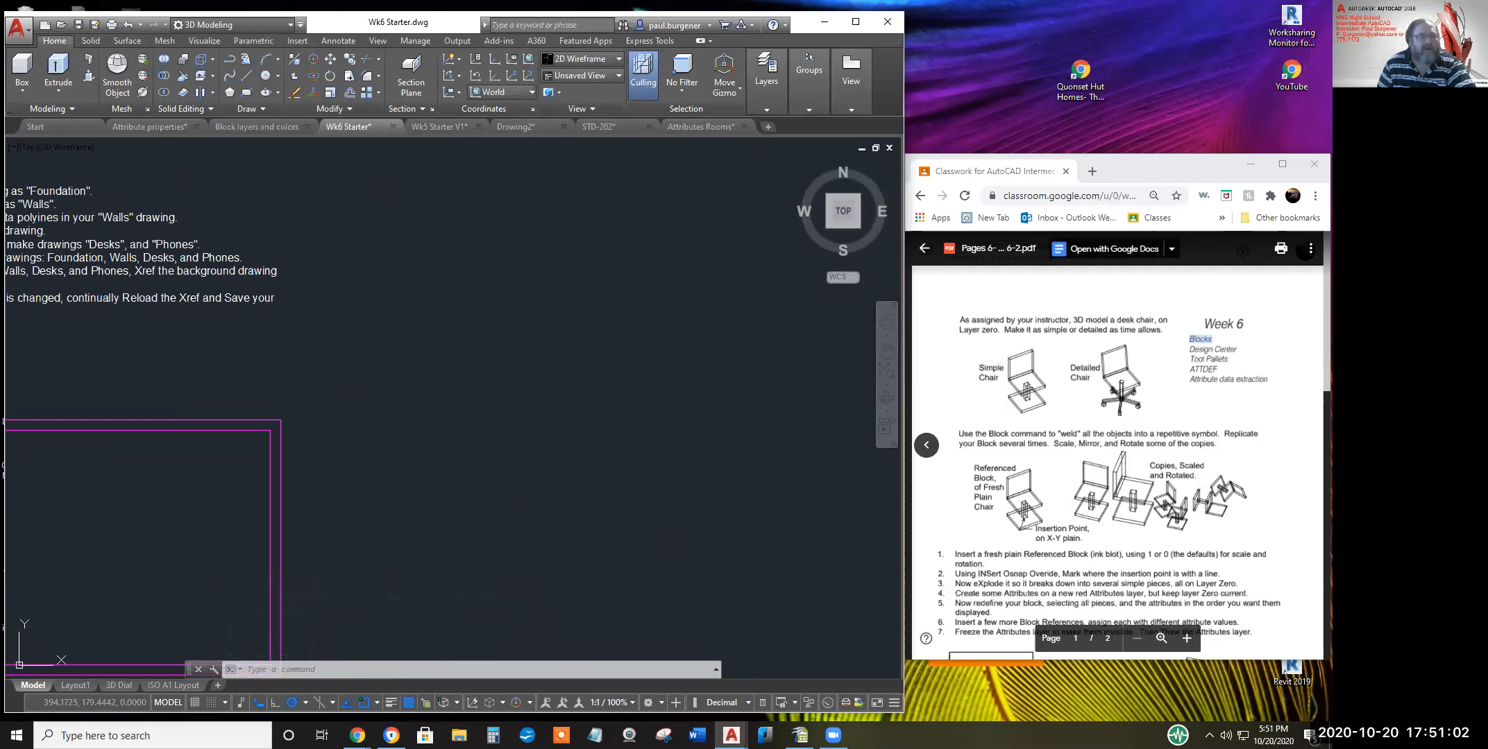
click(347, 325)
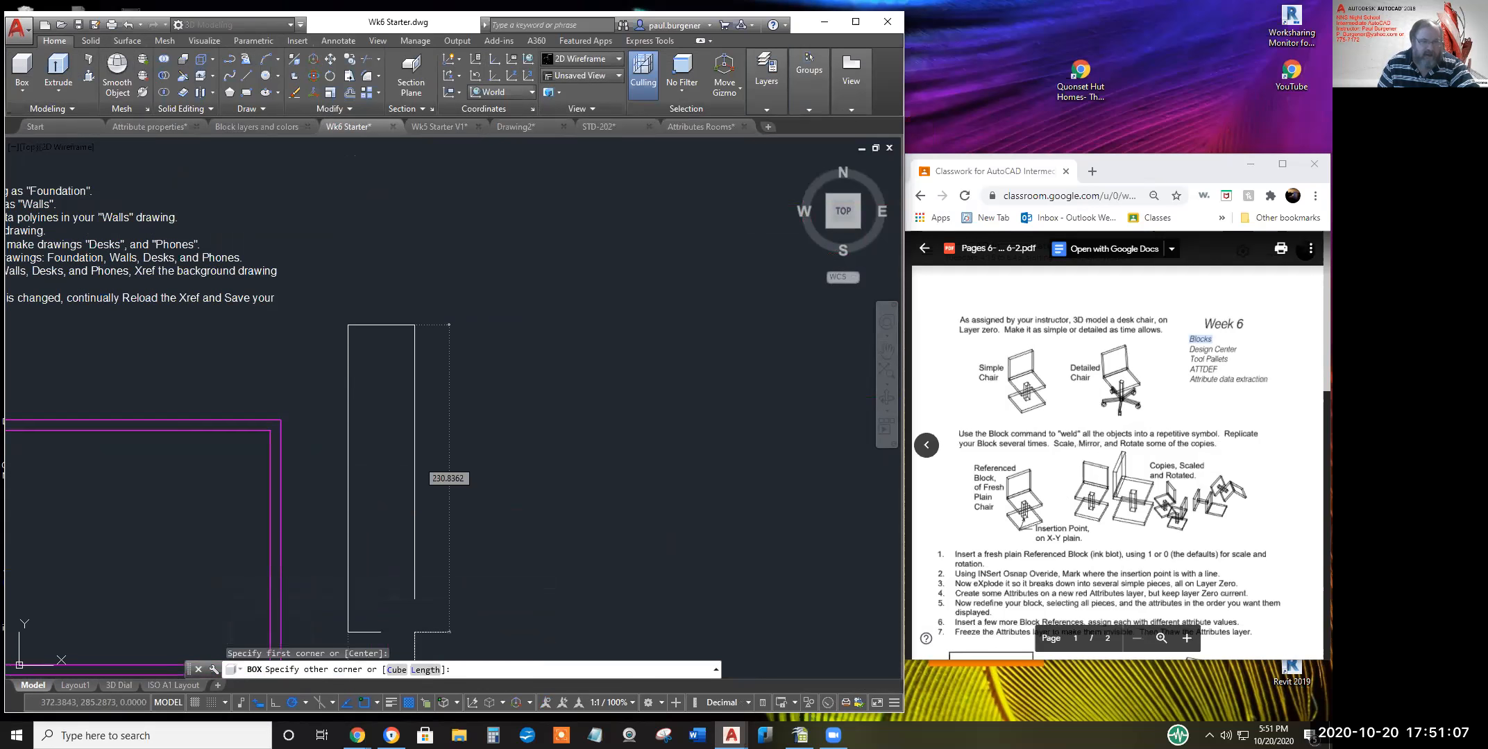
click(425, 670)
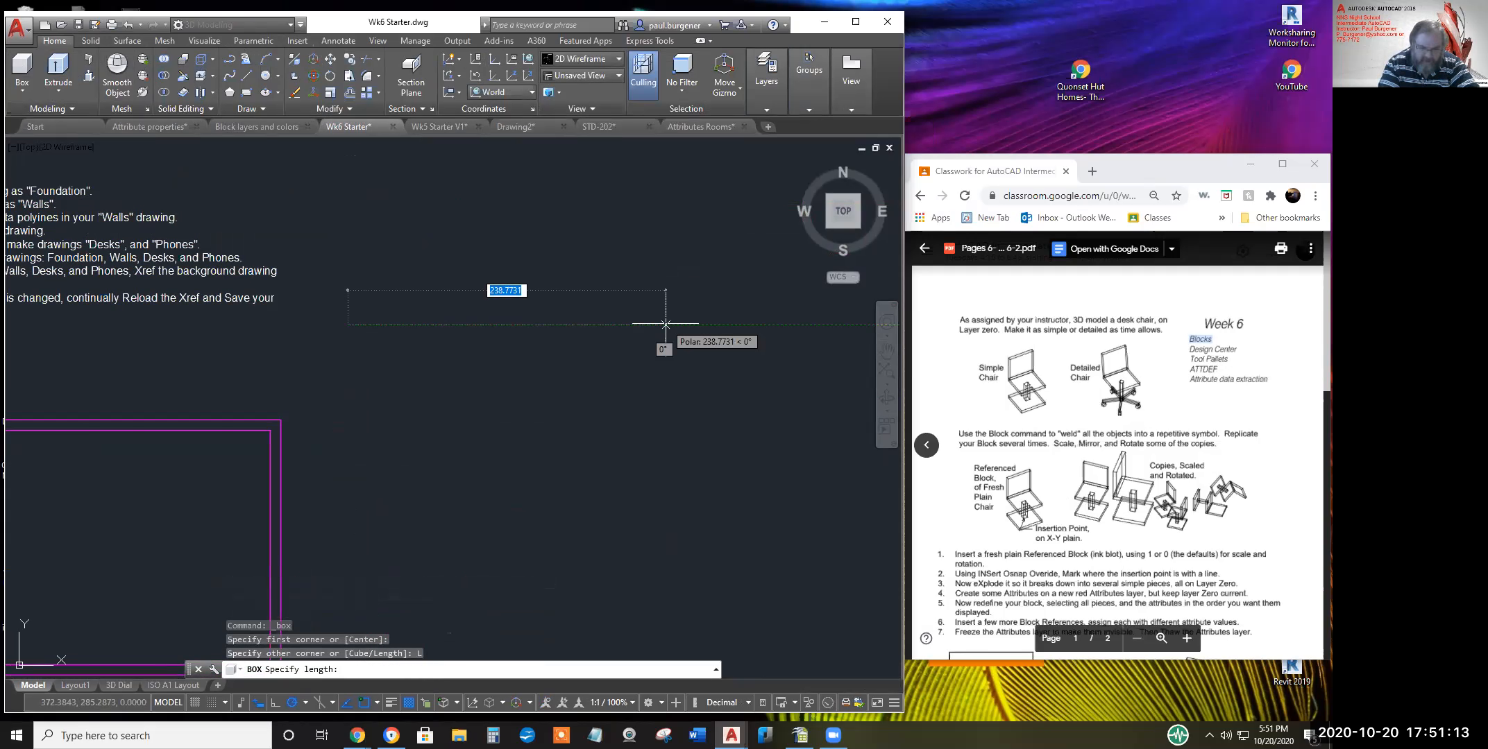
text(790)
key(BackSpace)
key(BackSpace)
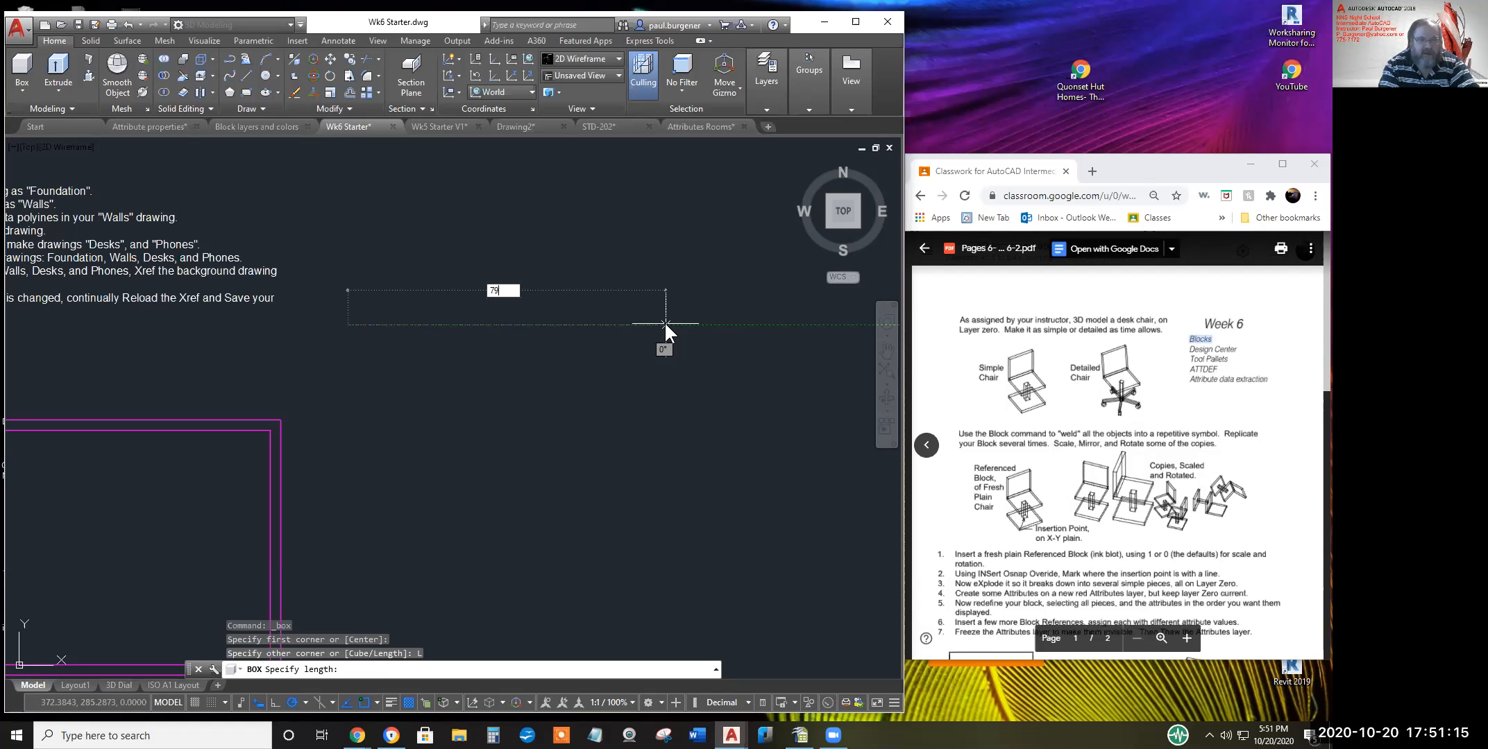
text(0)
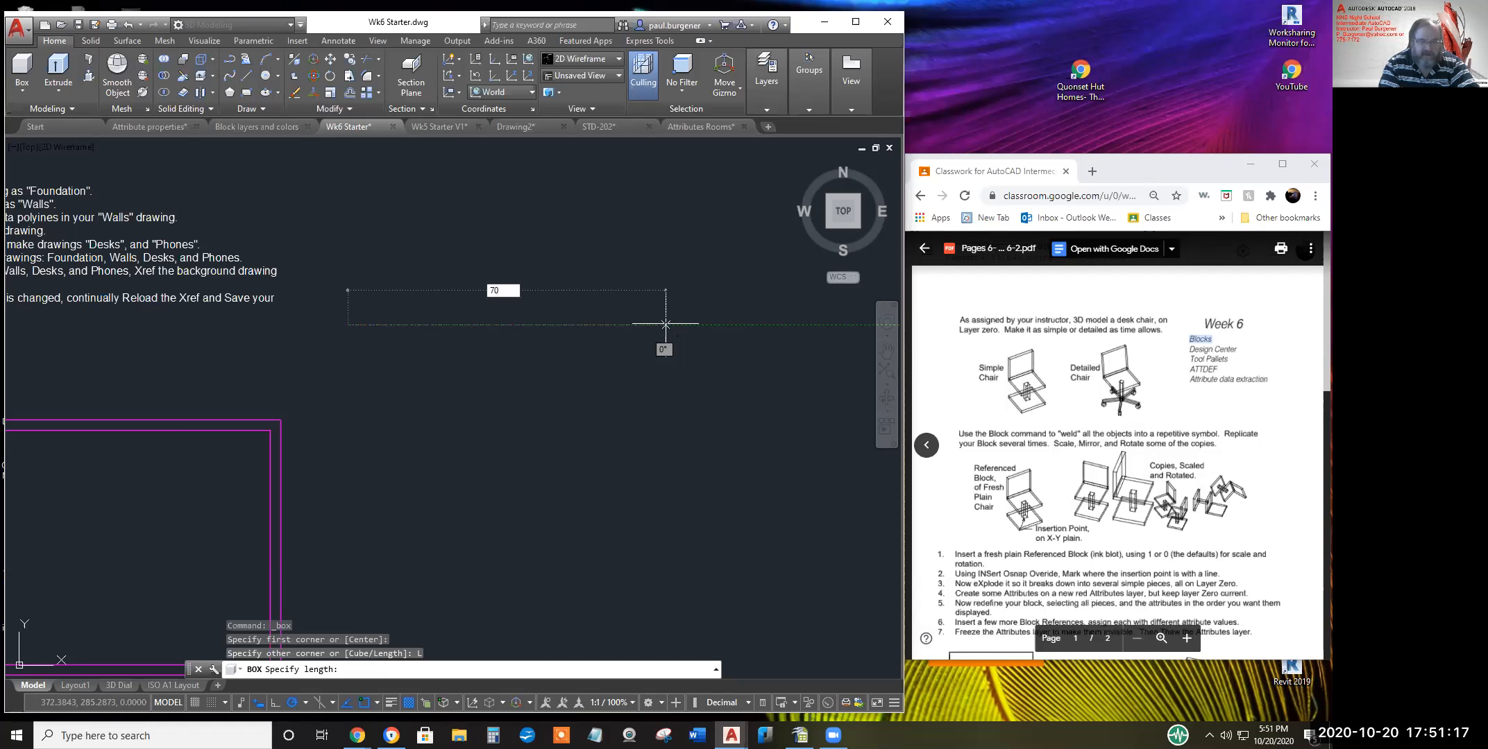
key(Return)
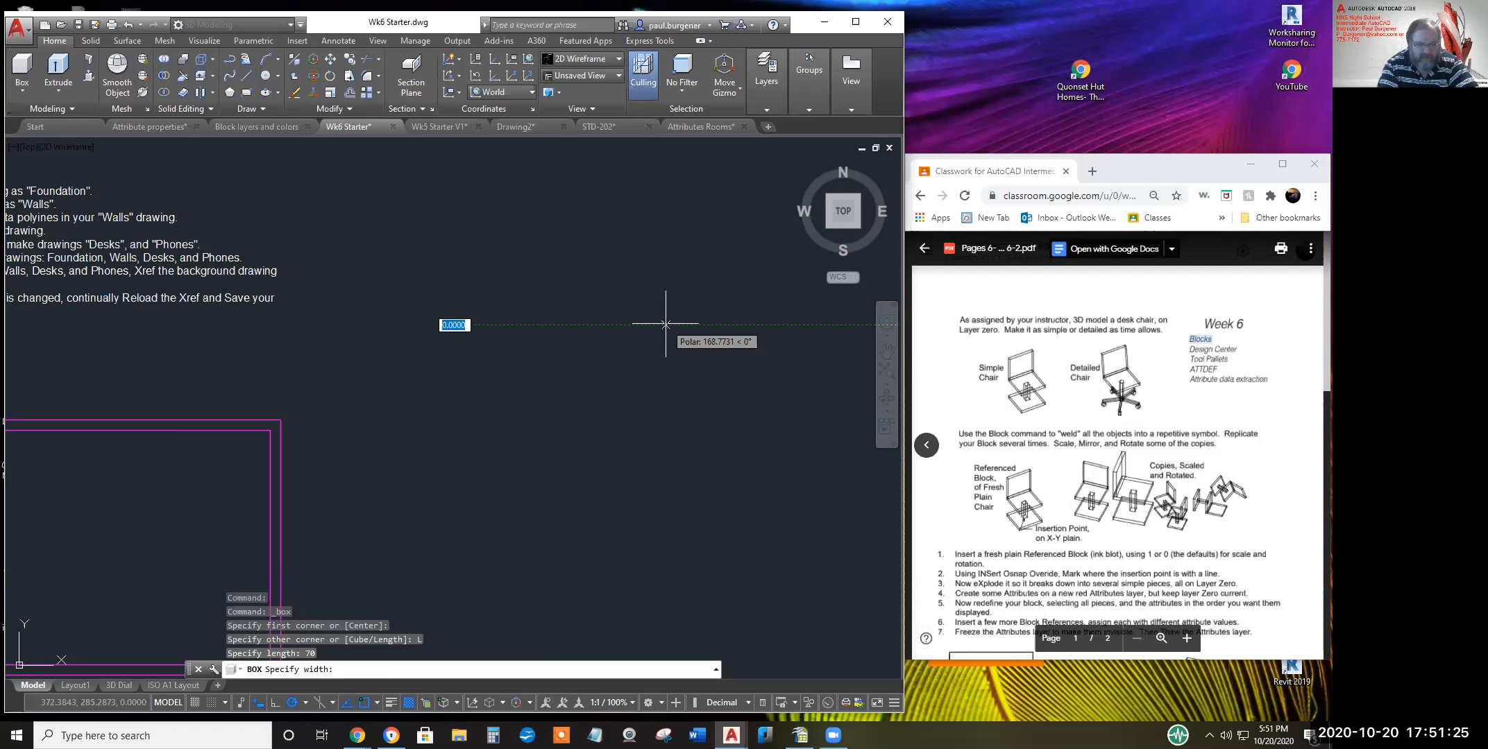
text(28)
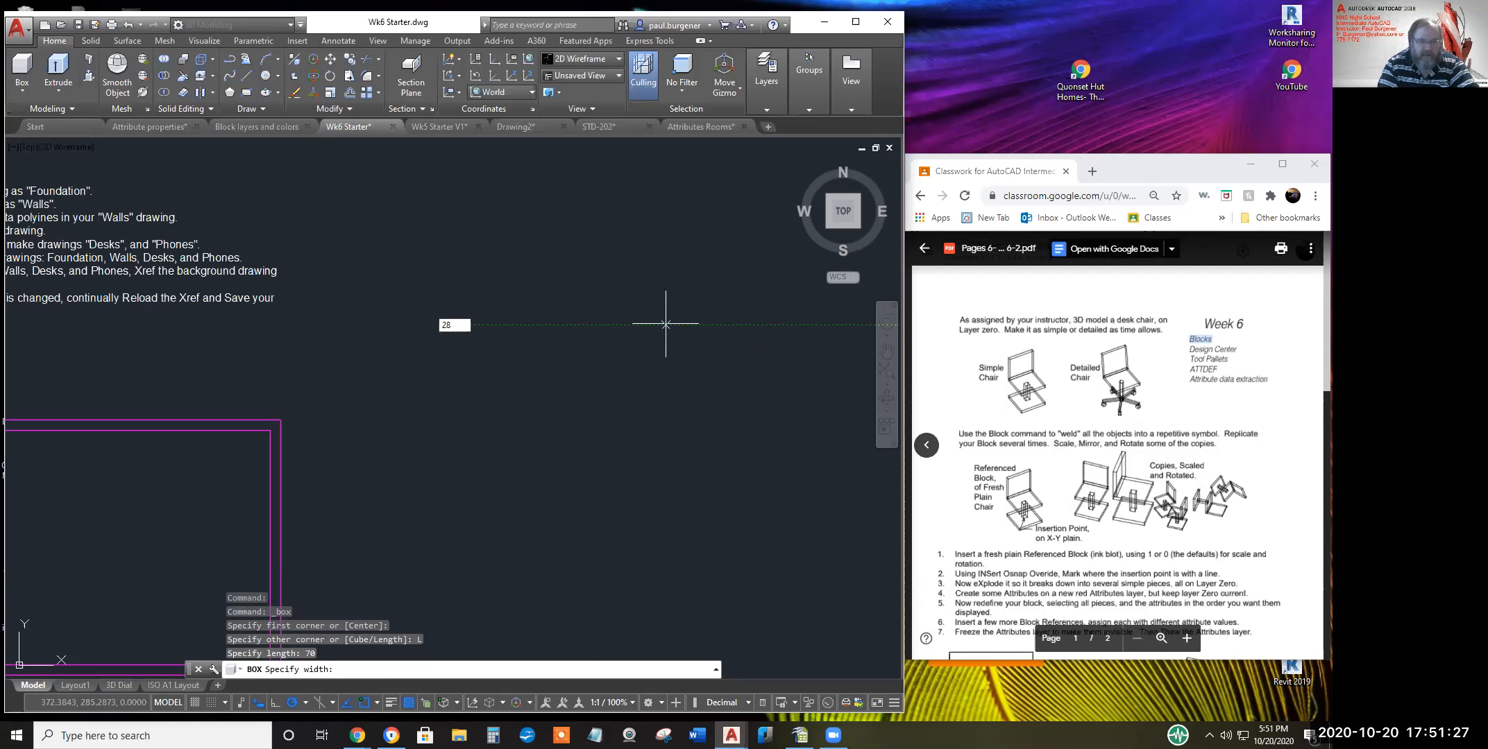
key(Return)
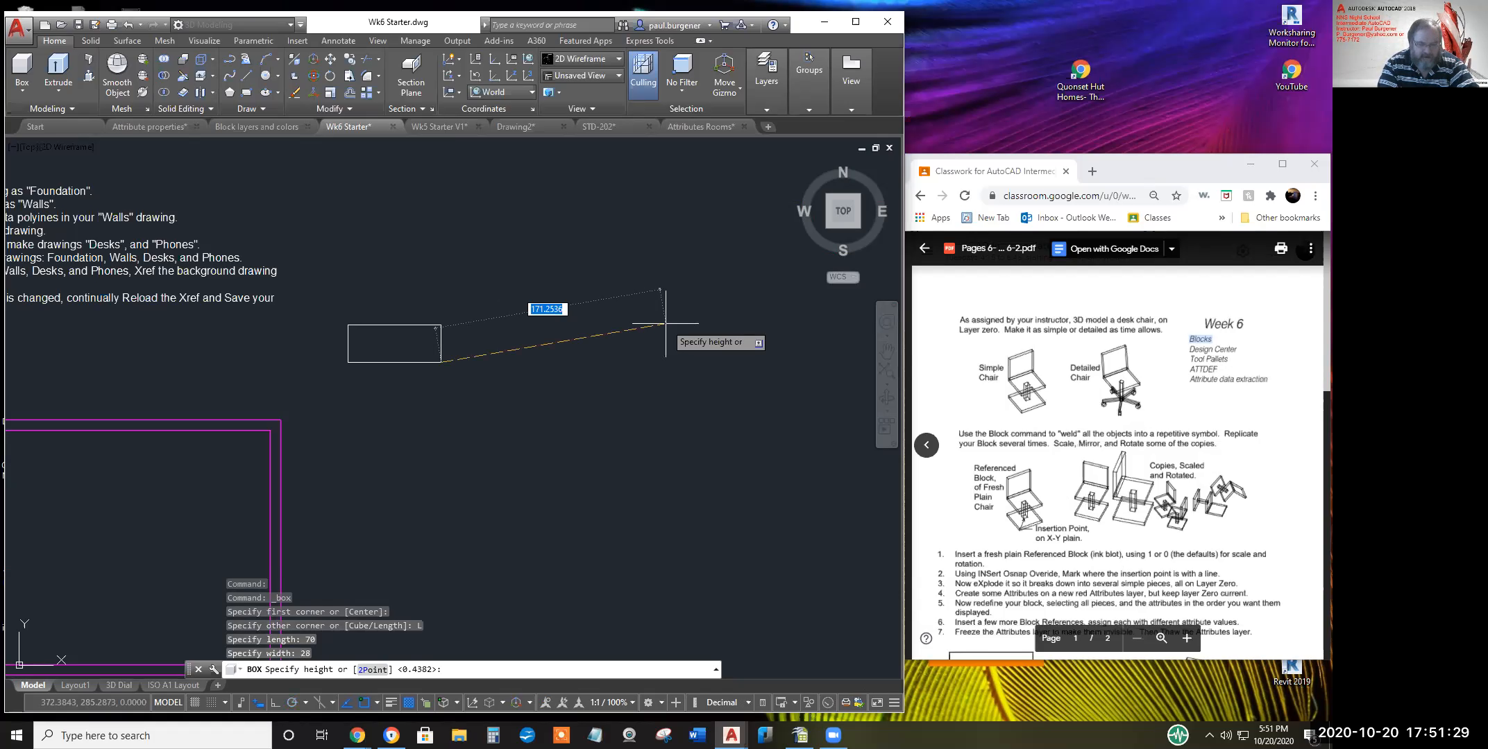
text(17)
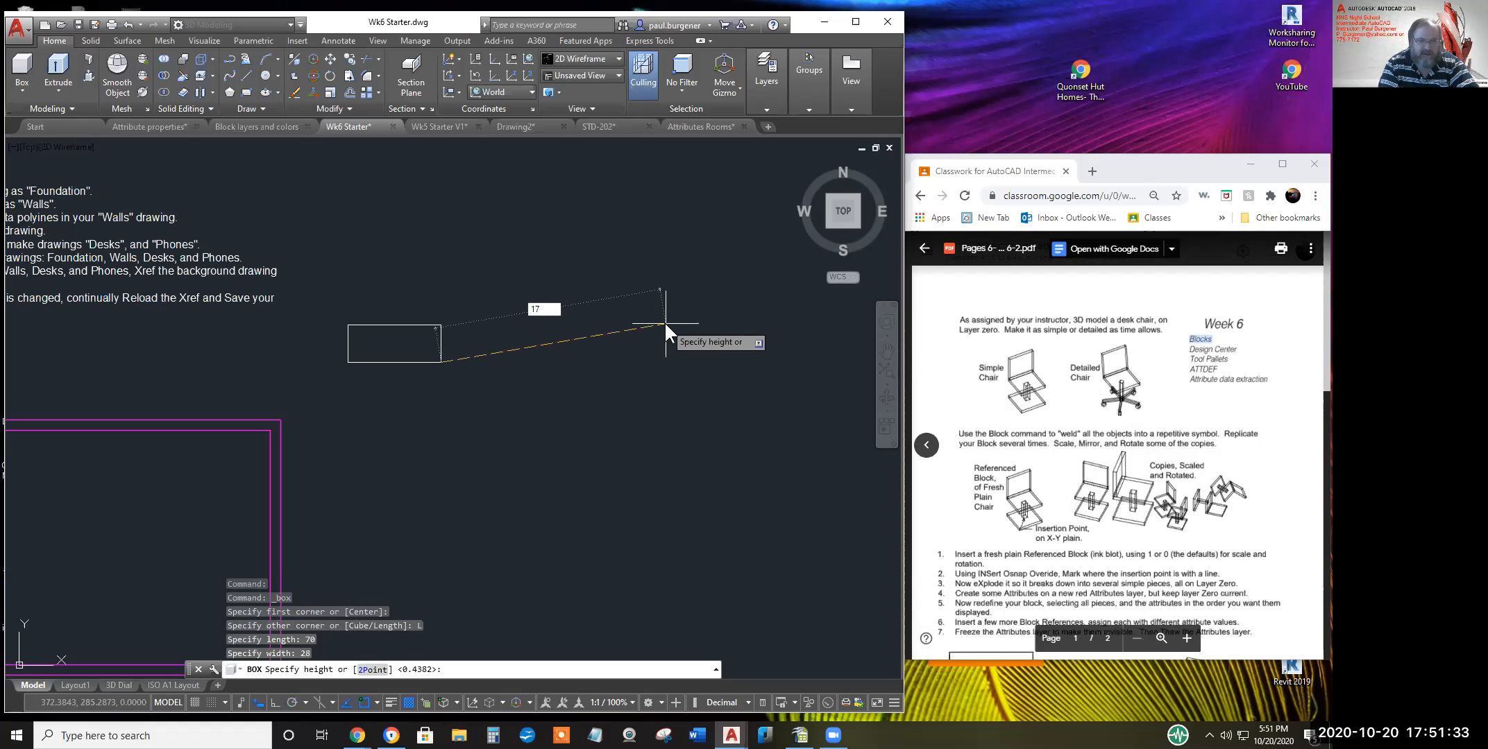
key(Return)
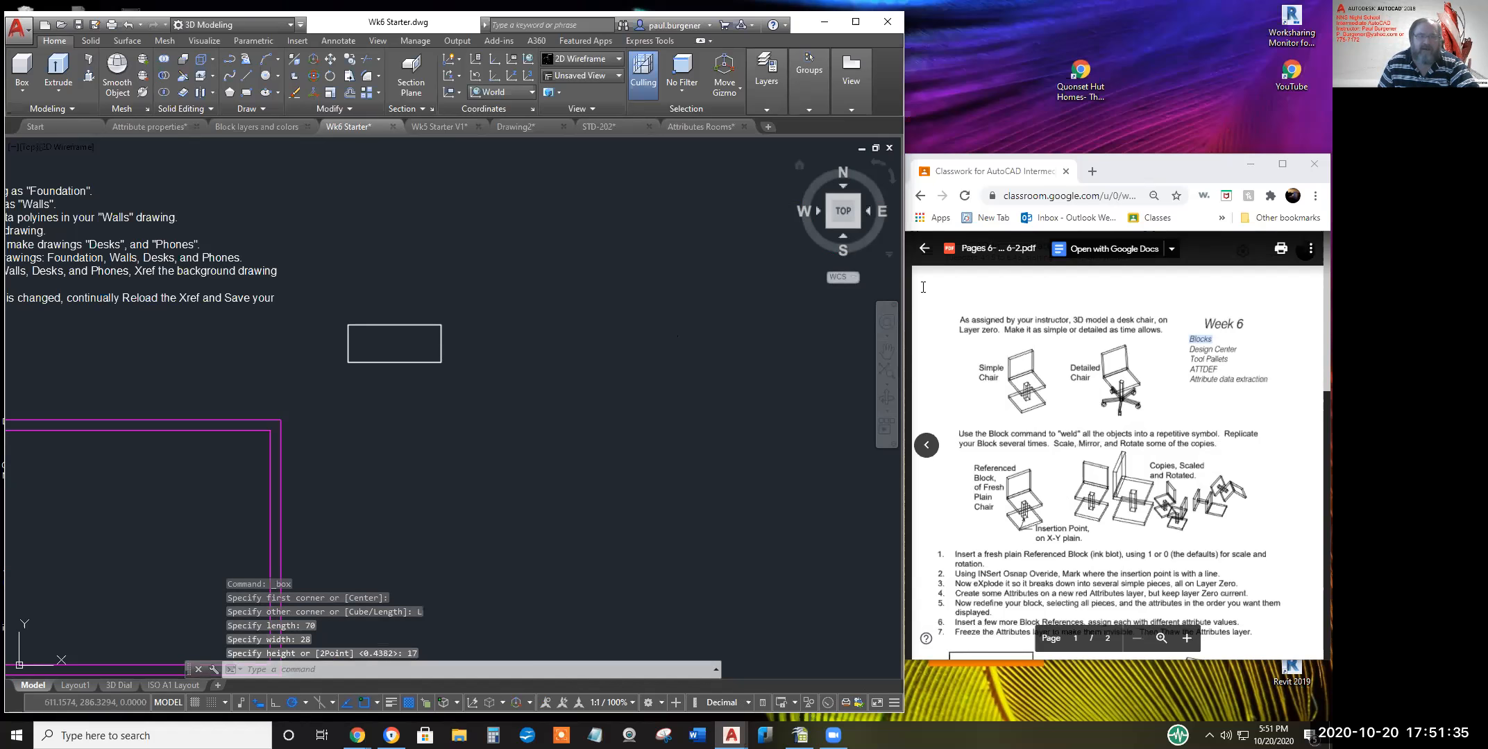
Orbit to a 3D view and copy the box, stacking the copy on top of the original
shift+middle_drag(445, 401, 384, 390)
scroll(343, 356, up, 6)
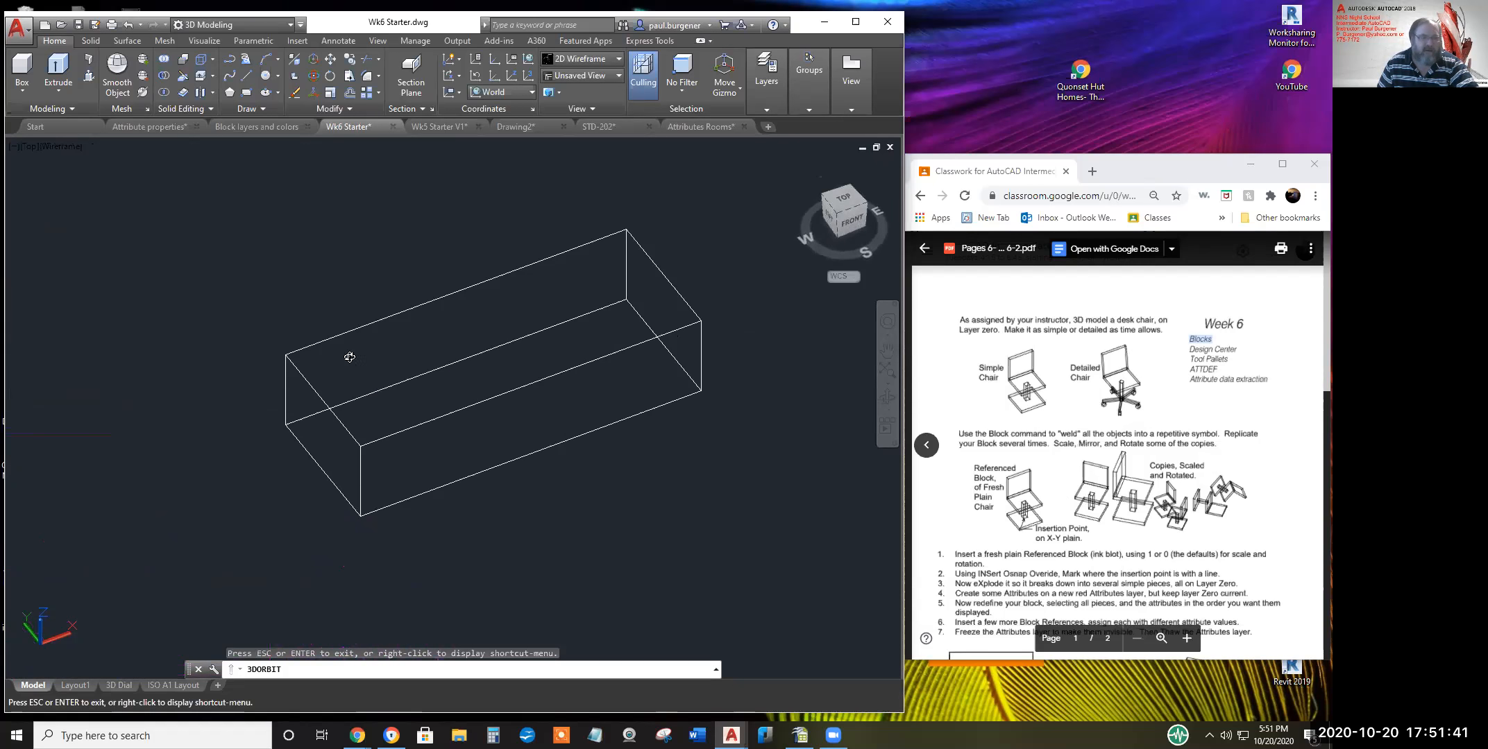
key(Escape)
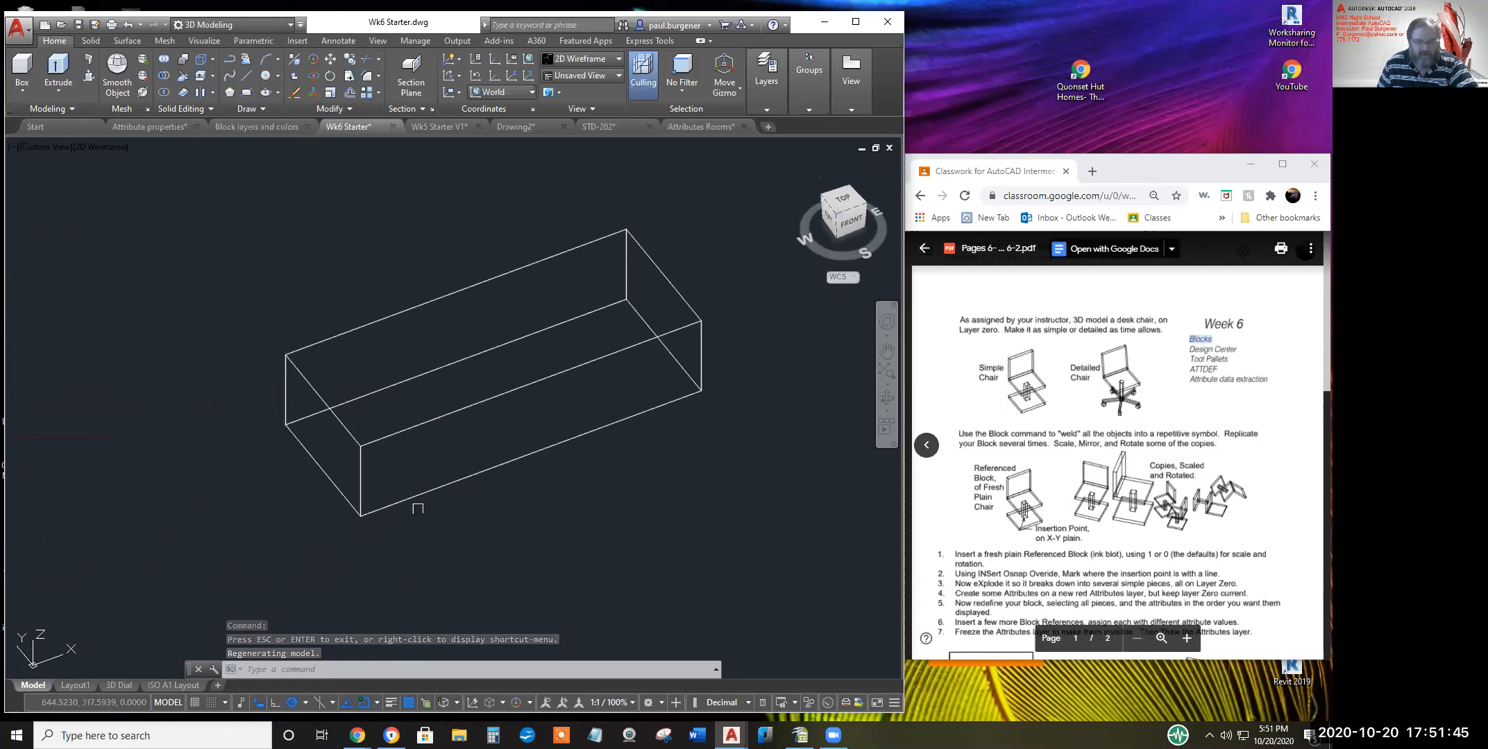
text(cp)
key(Return)
click(479, 401)
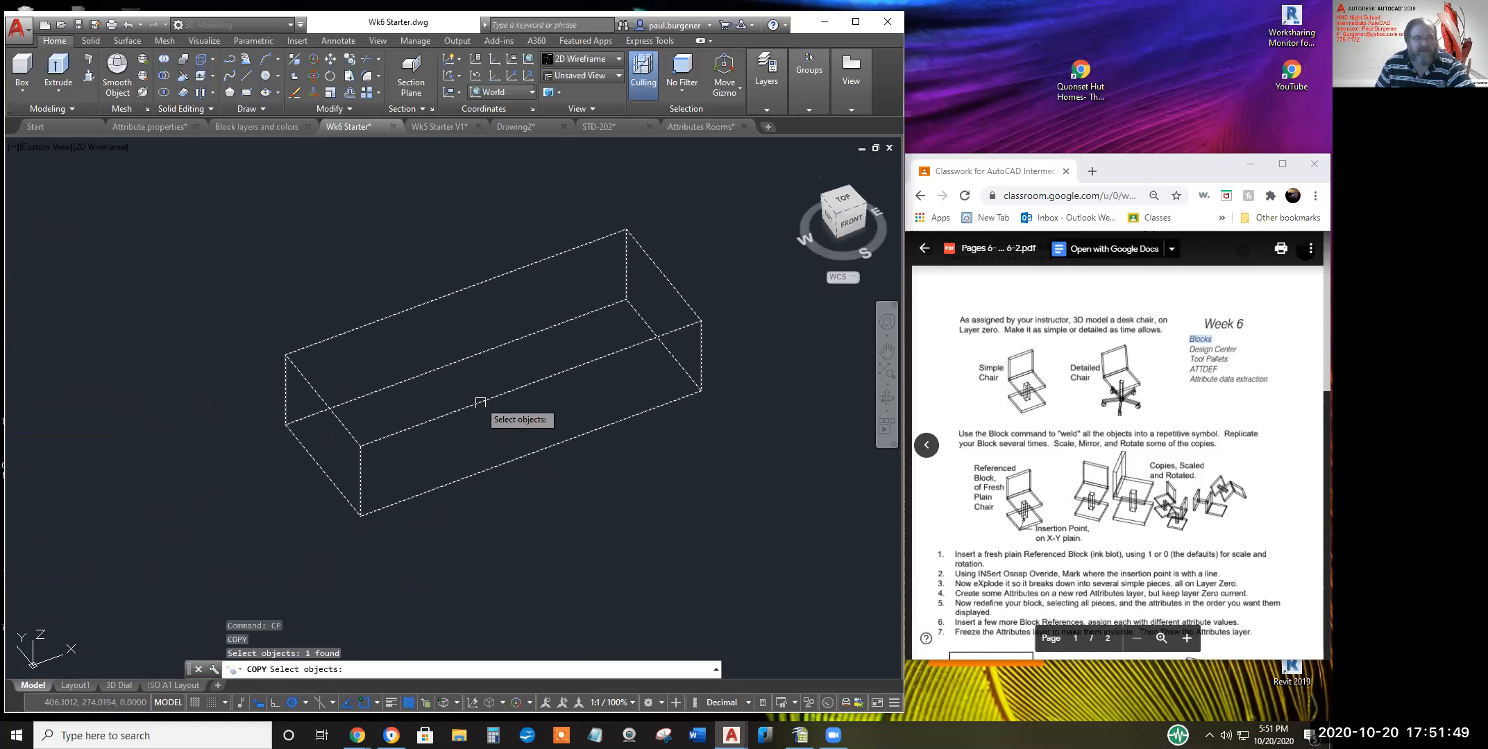
key(Return)
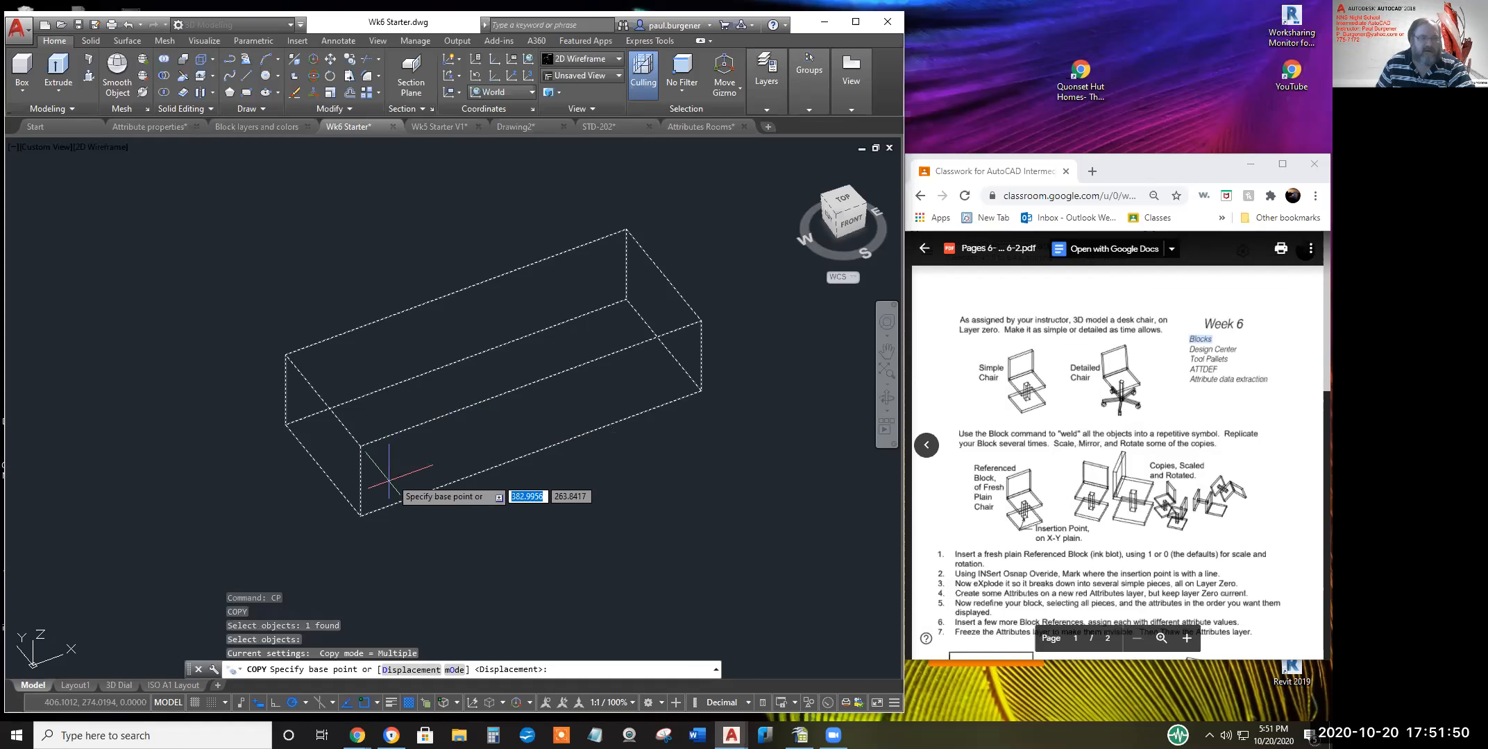
click(360, 517)
click(360, 446)
key(Return)
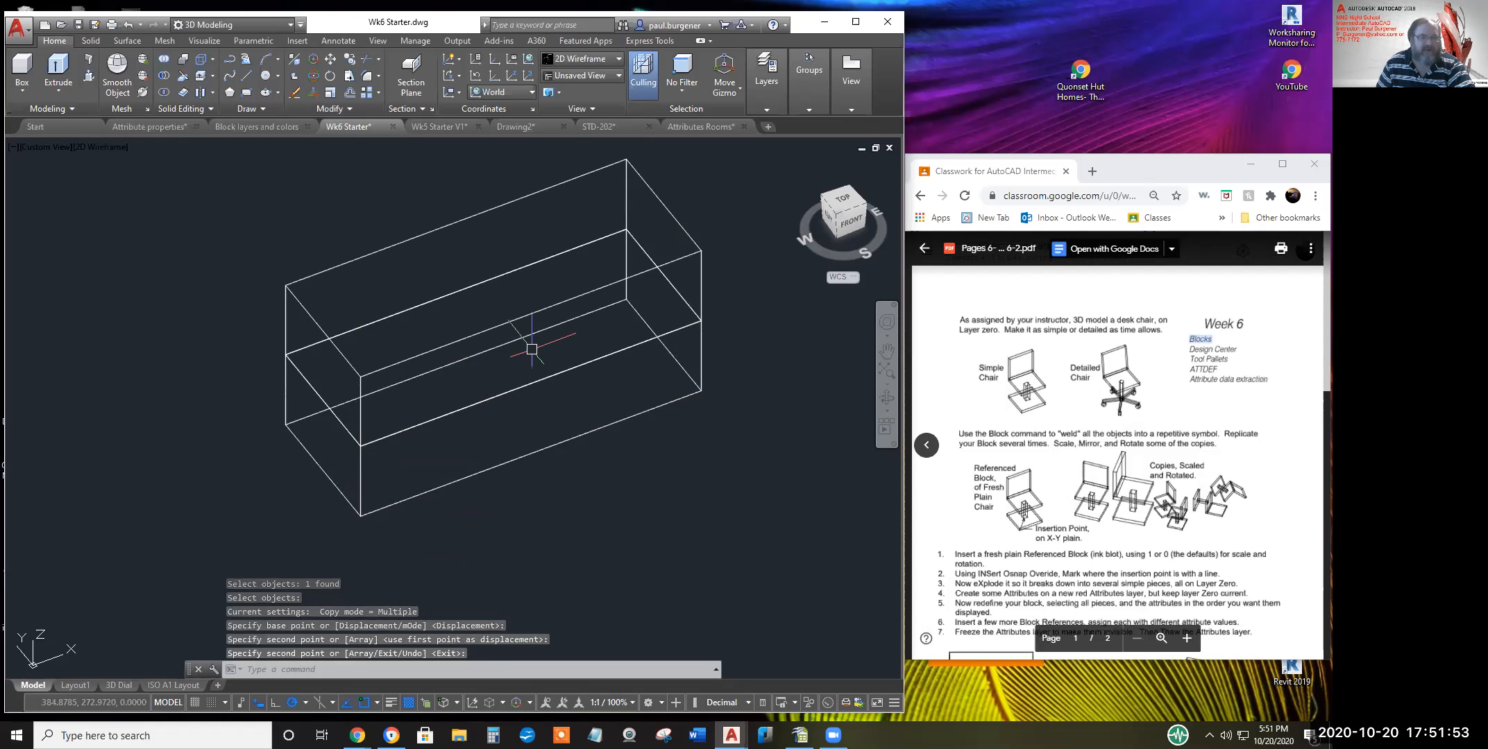
Use Presspull to raise the back strip's faces into a taller backrest
click(89, 78)
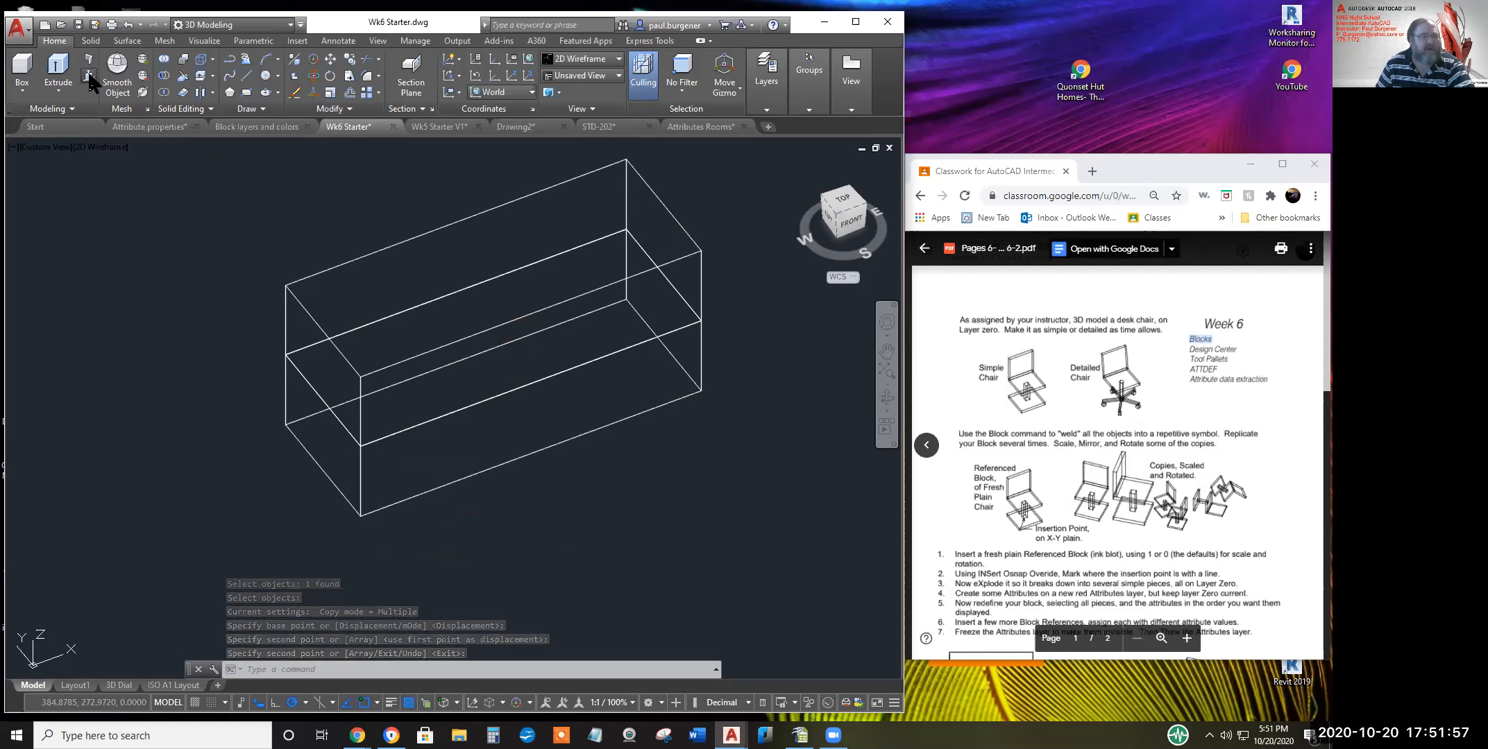
click(515, 327)
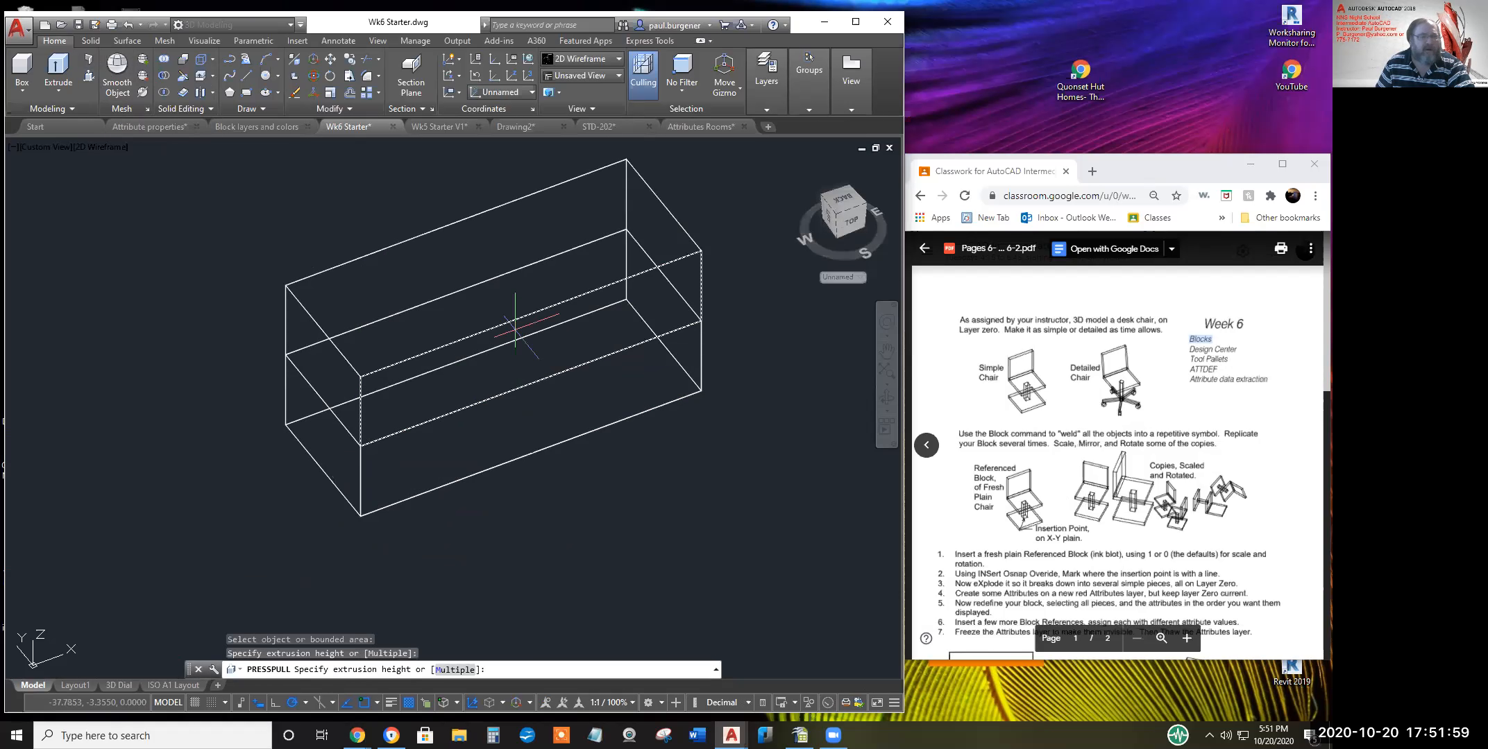
click(484, 285)
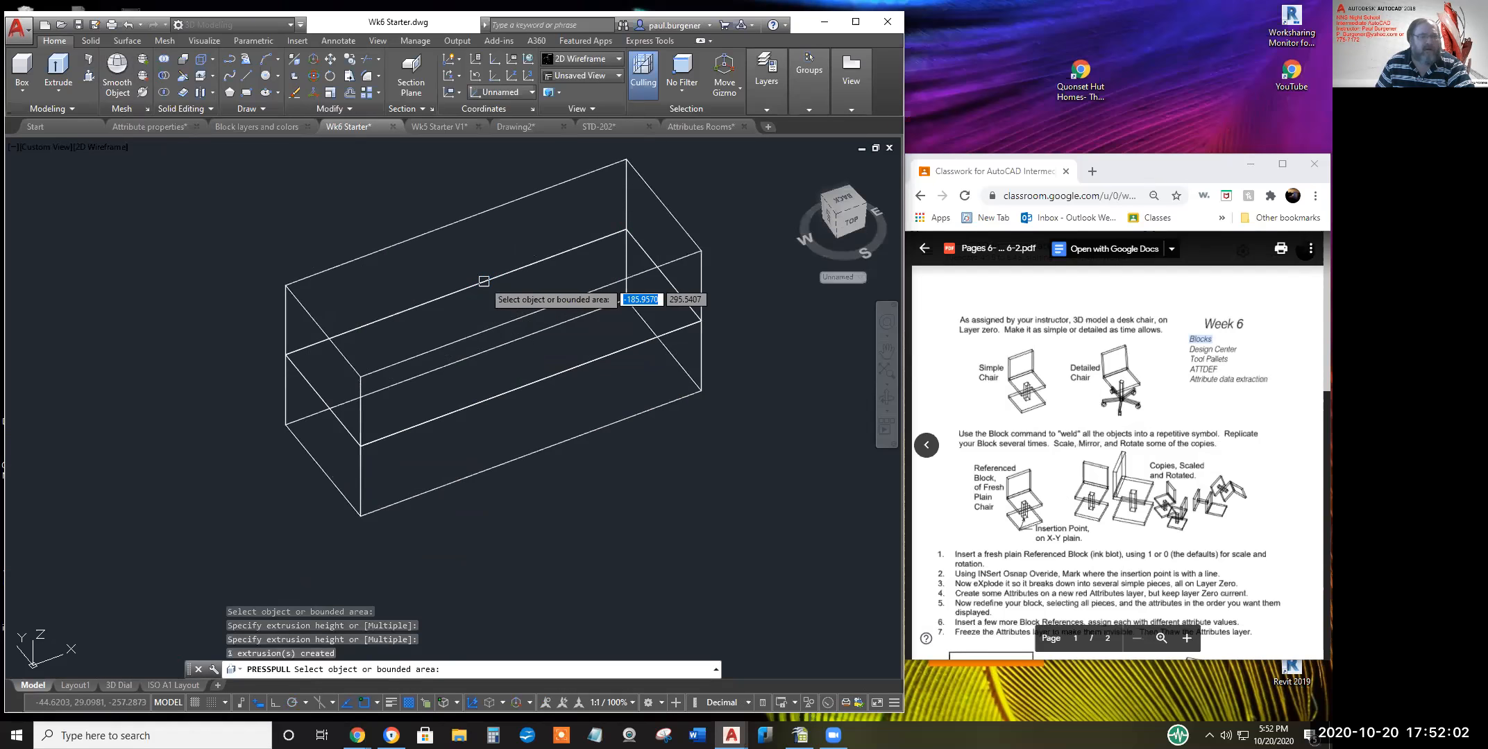
click(497, 332)
click(487, 288)
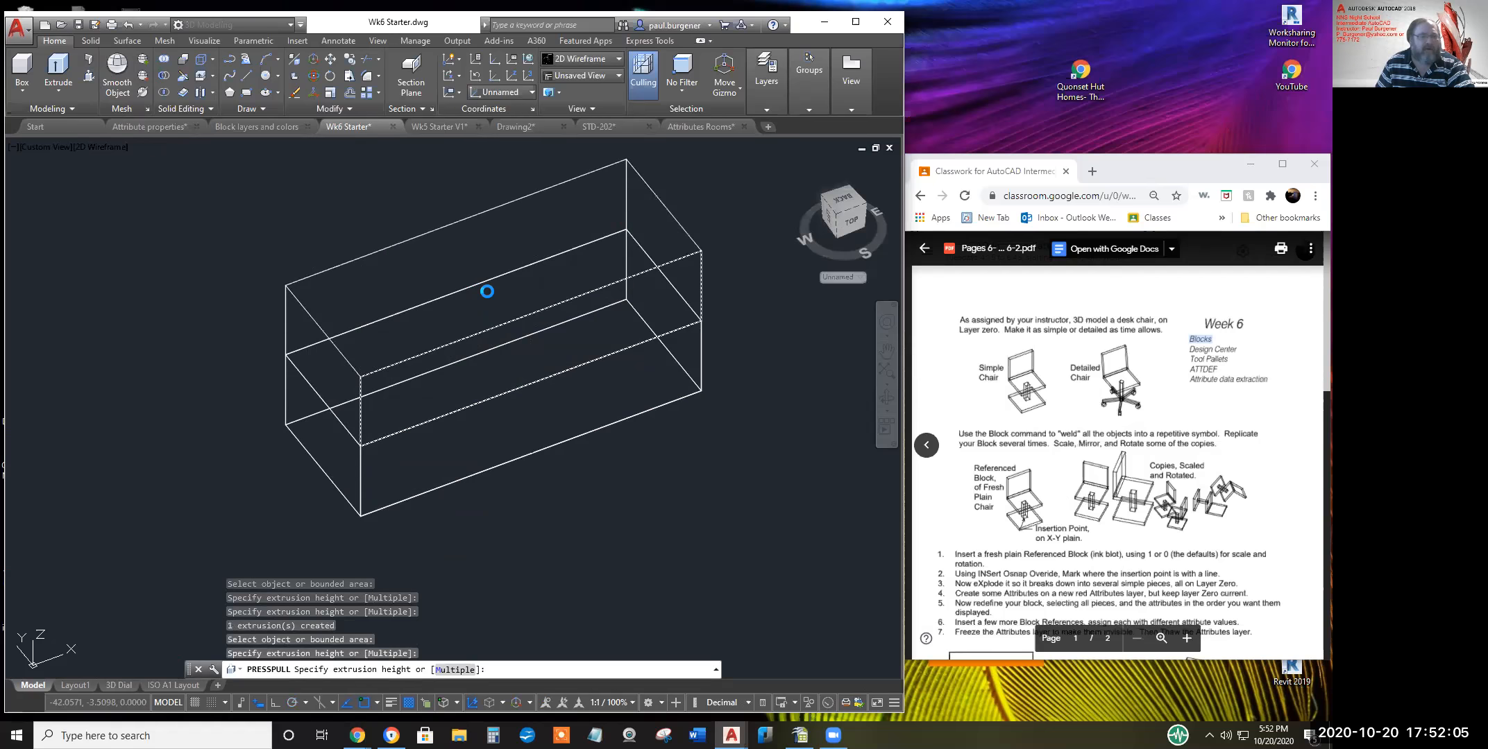
key(Return)
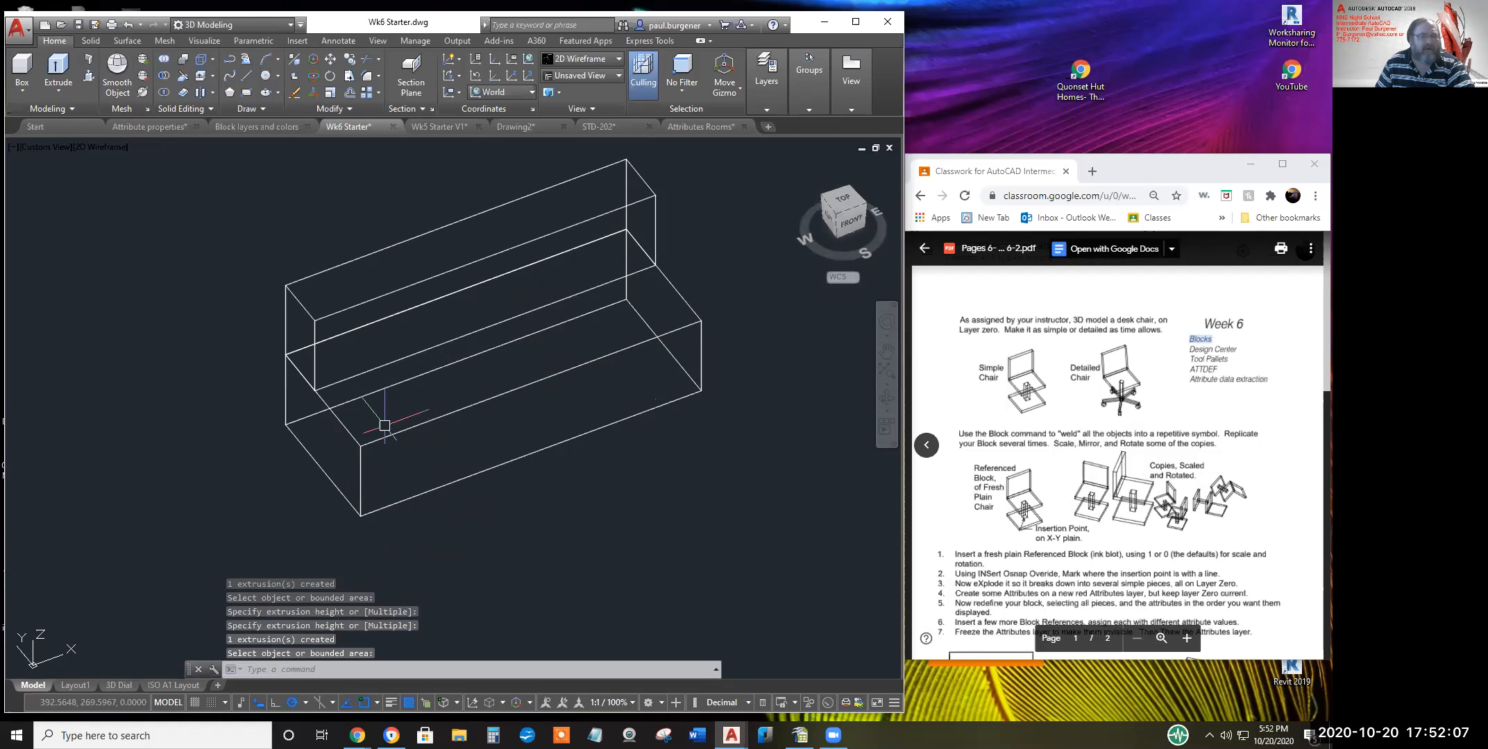
Start another copy of the box from its bottom corner and end it without placing
text(c)
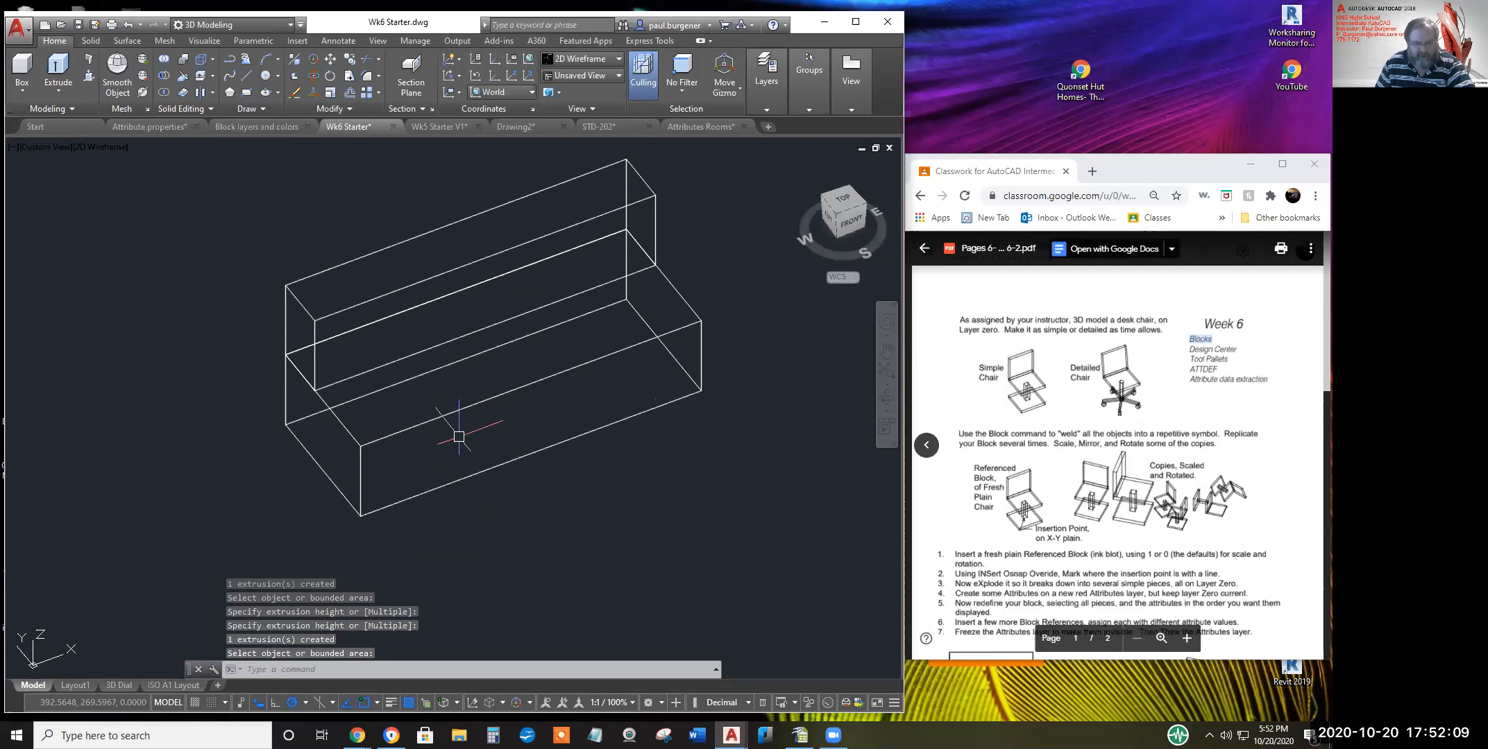
text(p)
key(Return)
click(460, 430)
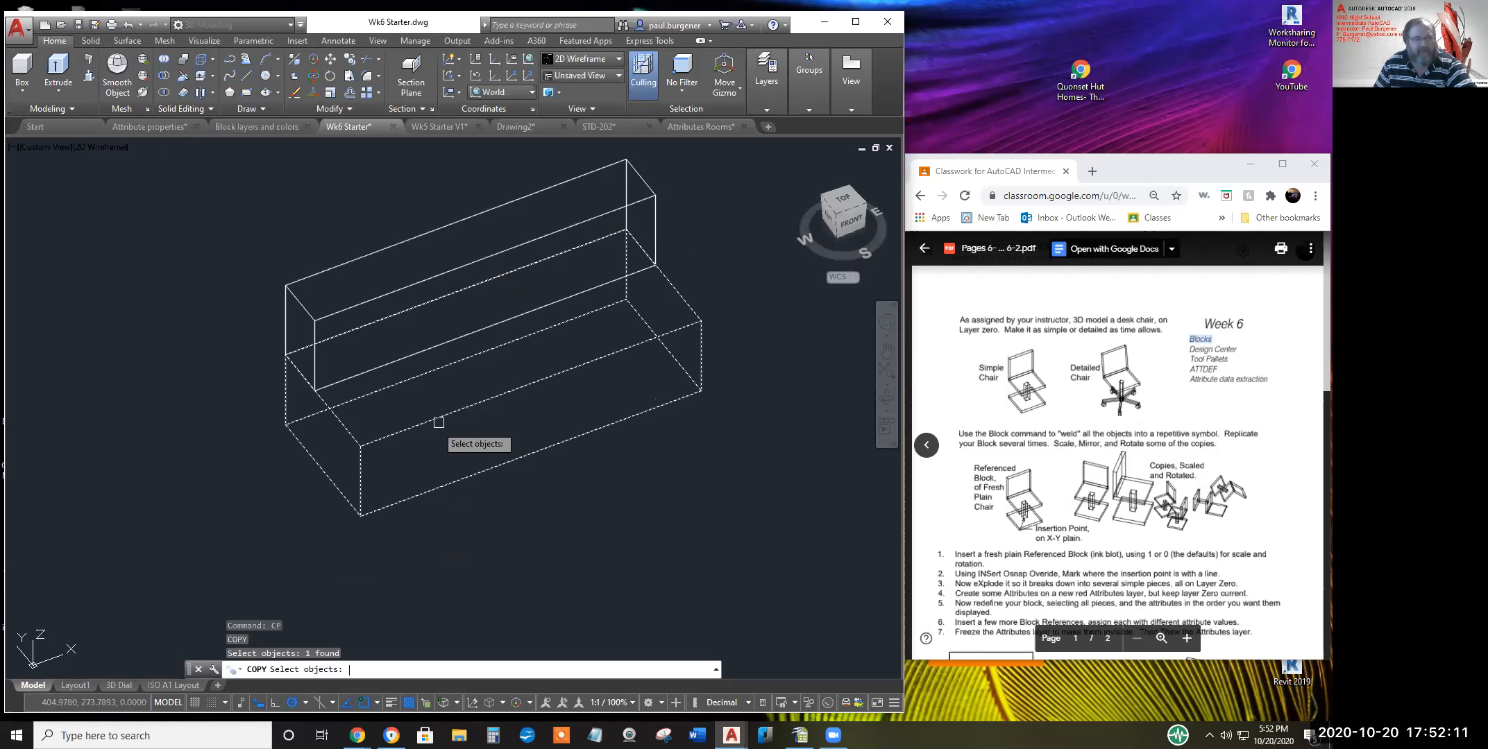
key(Return)
click(360, 515)
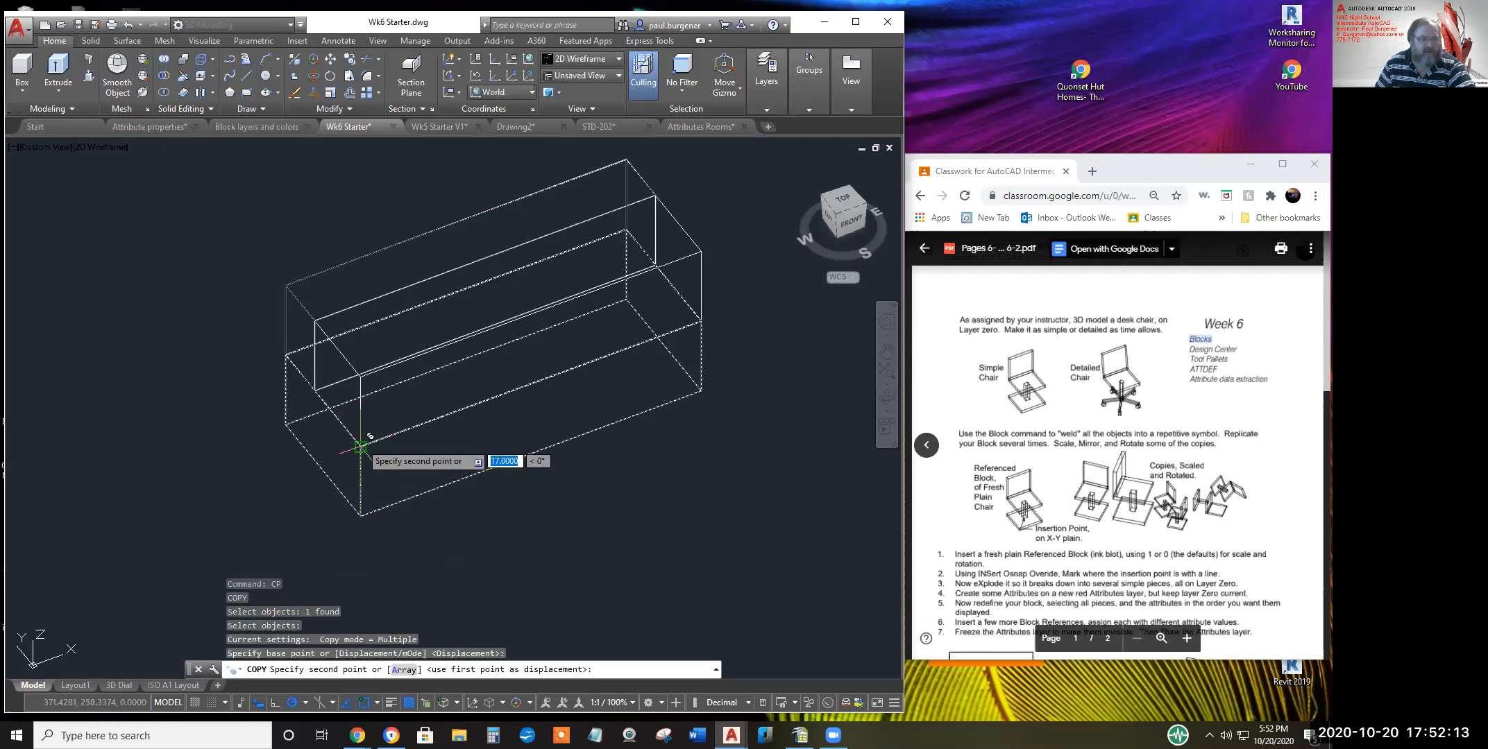
key(Return)
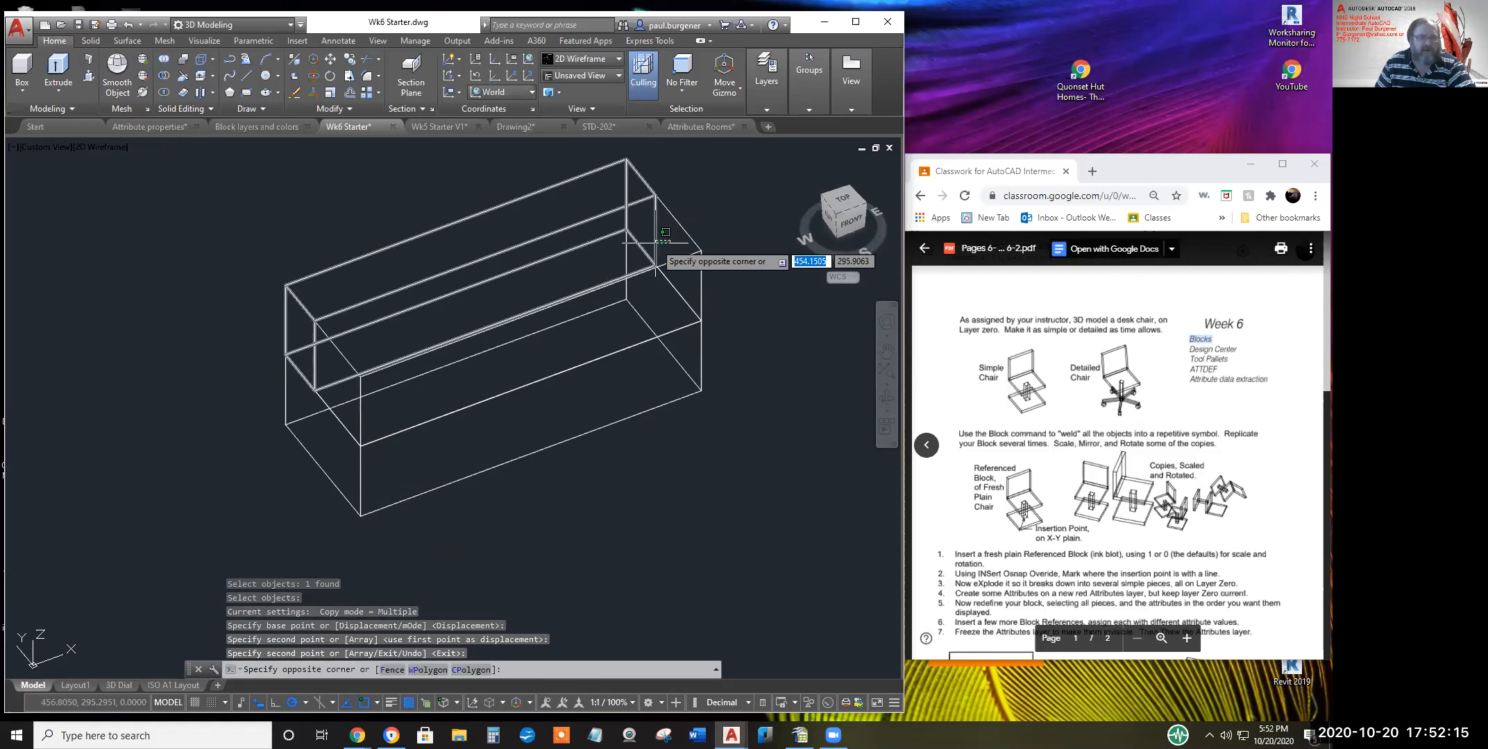
Make several picks around the model, cancelling an empty selection window
click(678, 240)
click(680, 264)
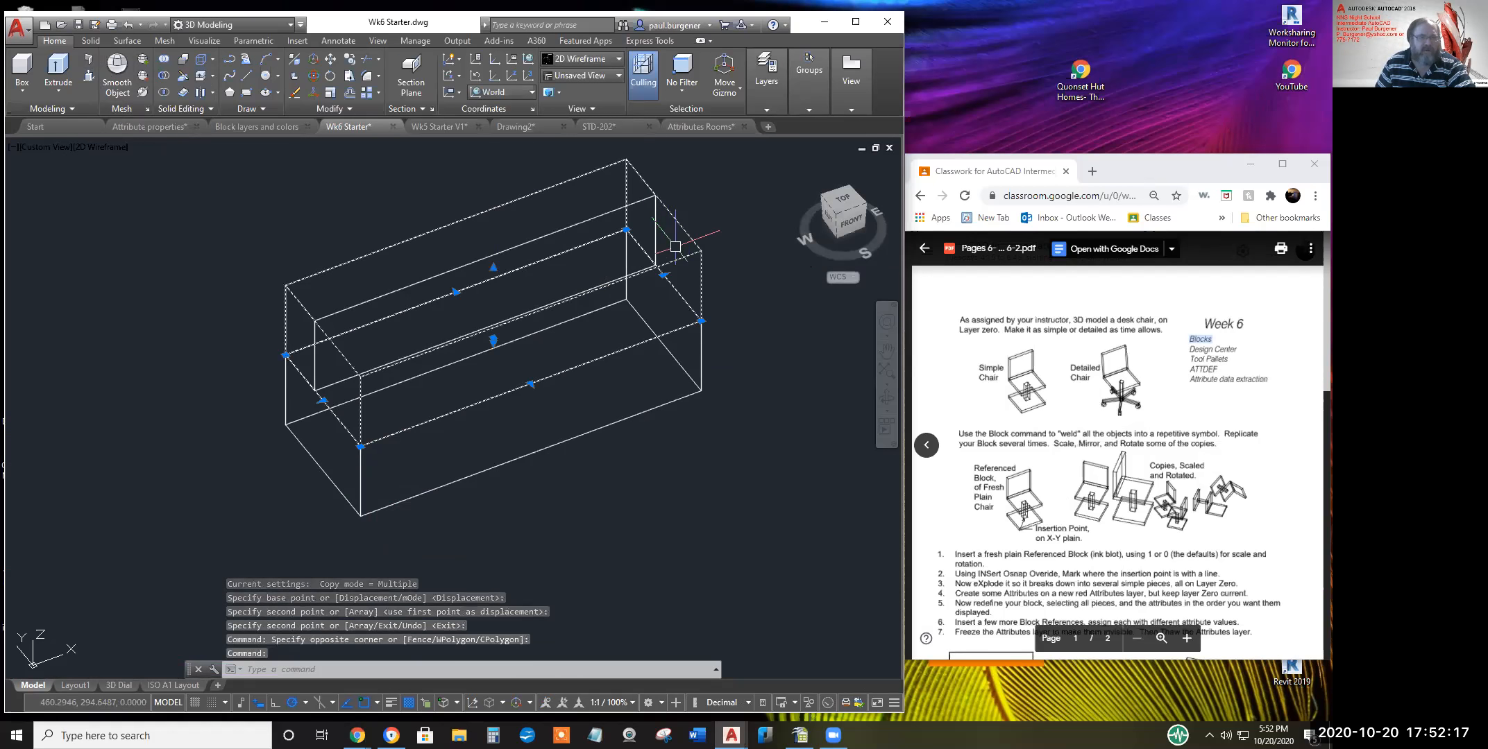
key(Escape)
click(672, 239)
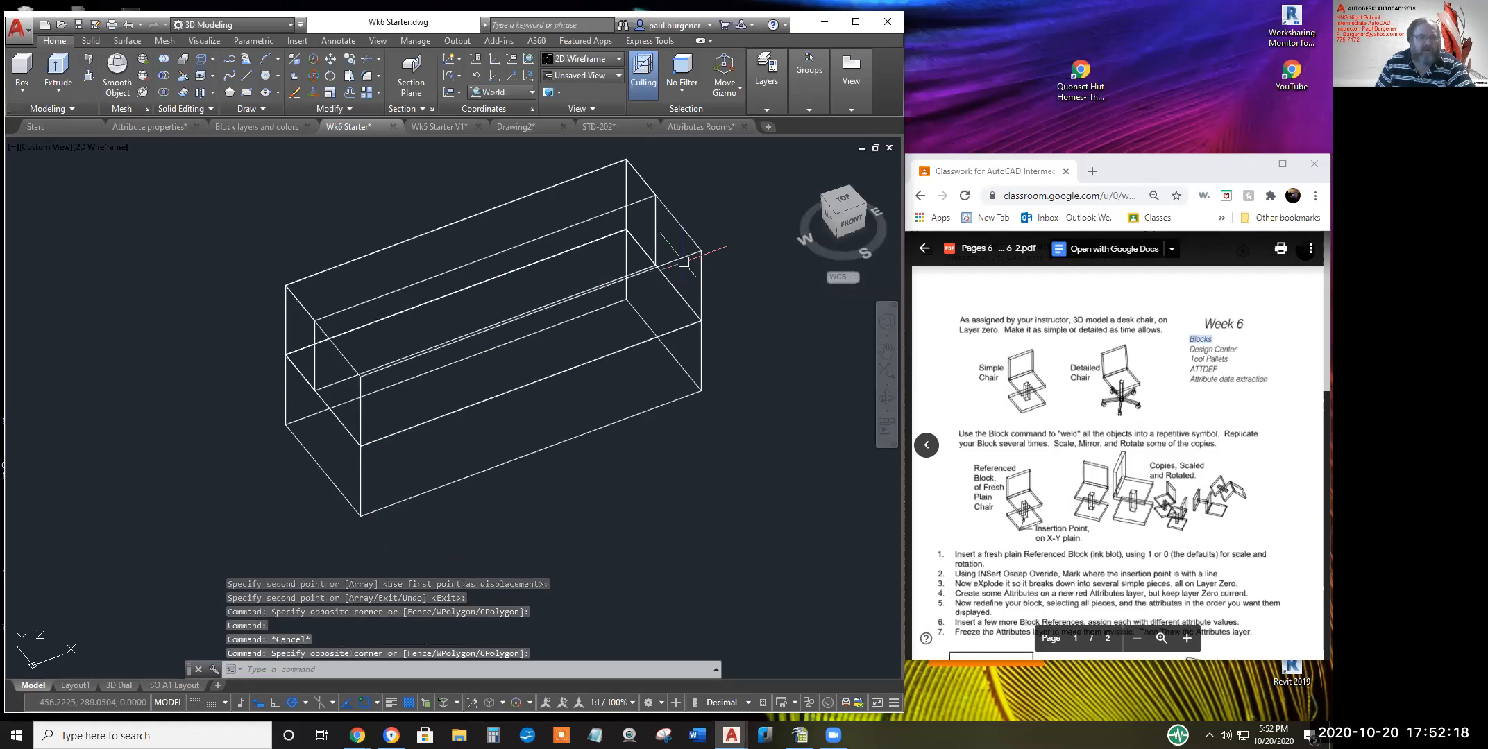
click(667, 226)
click(666, 223)
click(668, 243)
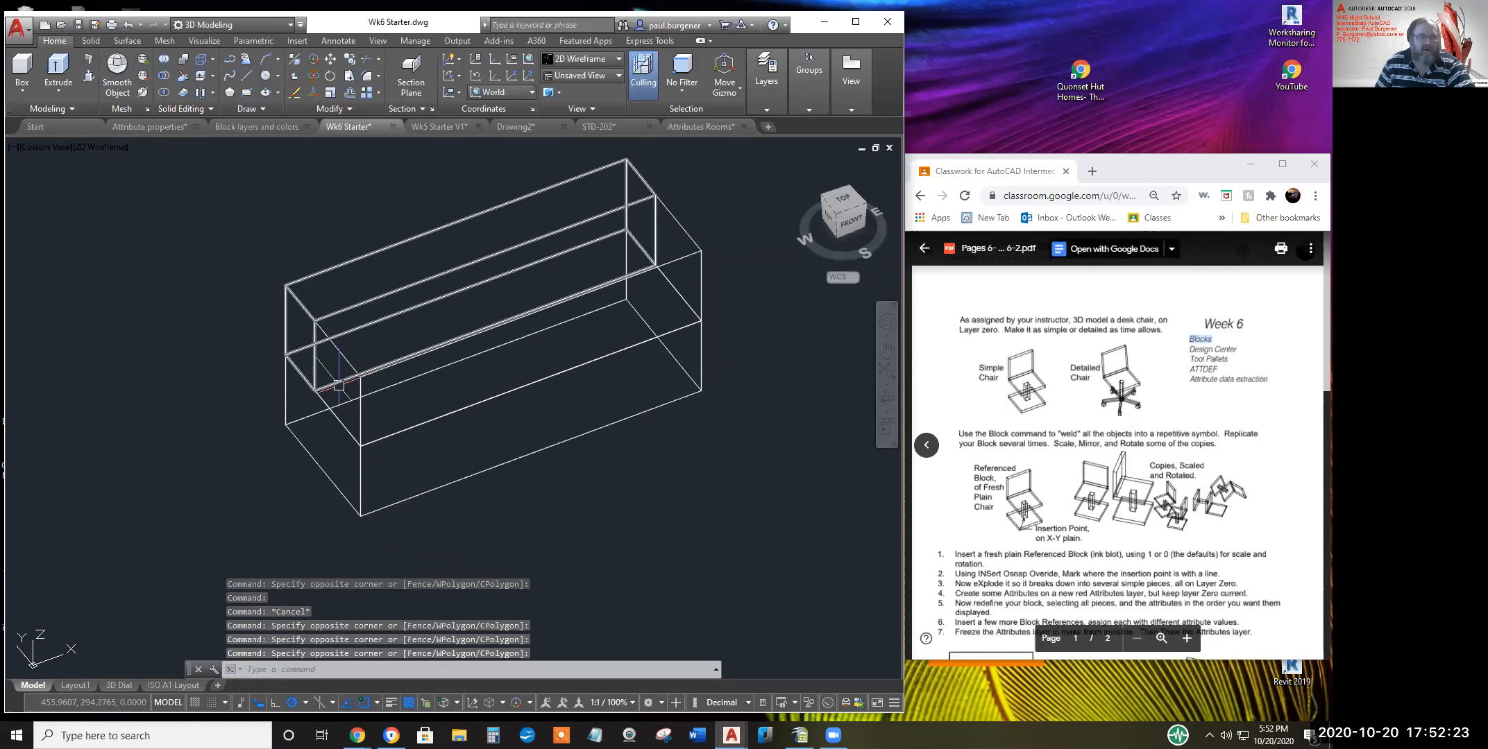
click(344, 408)
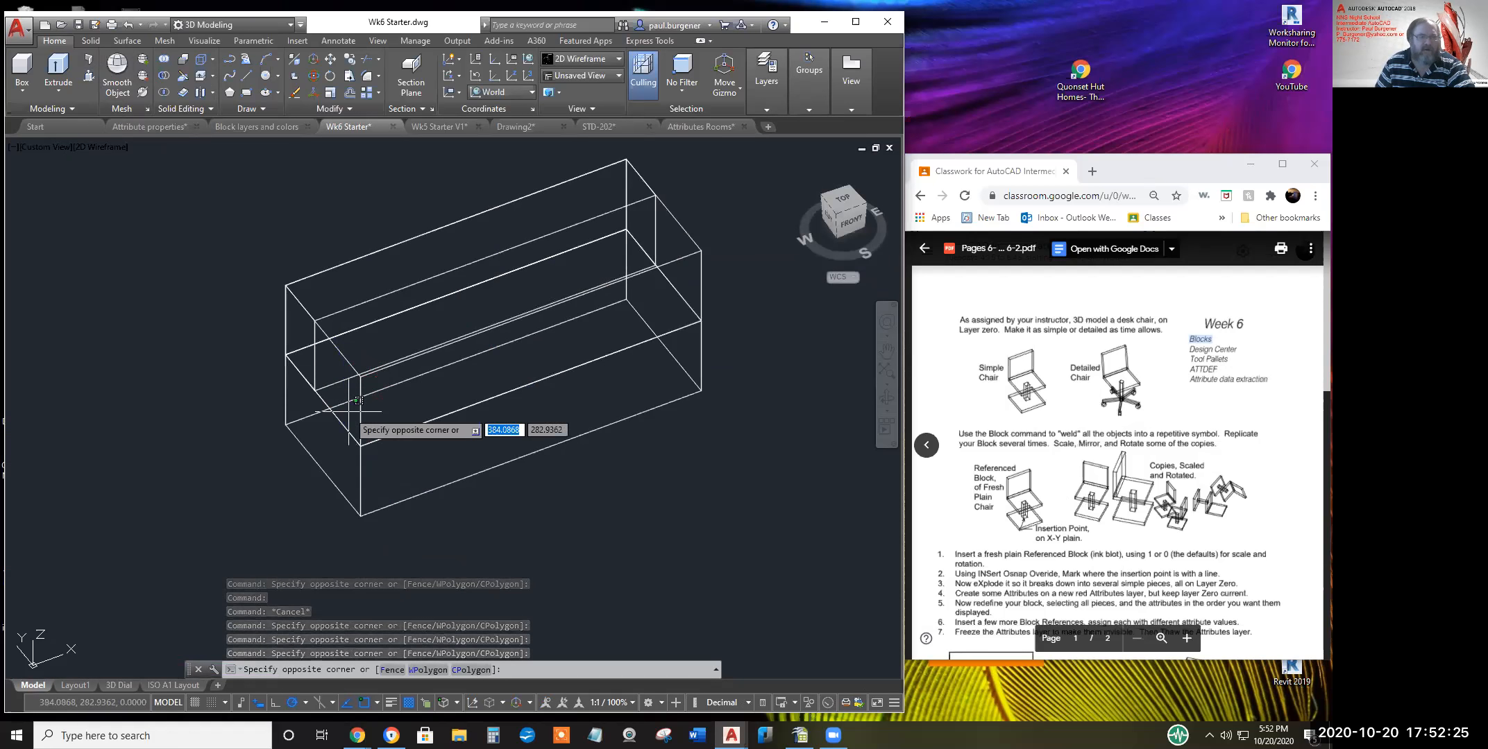
click(350, 415)
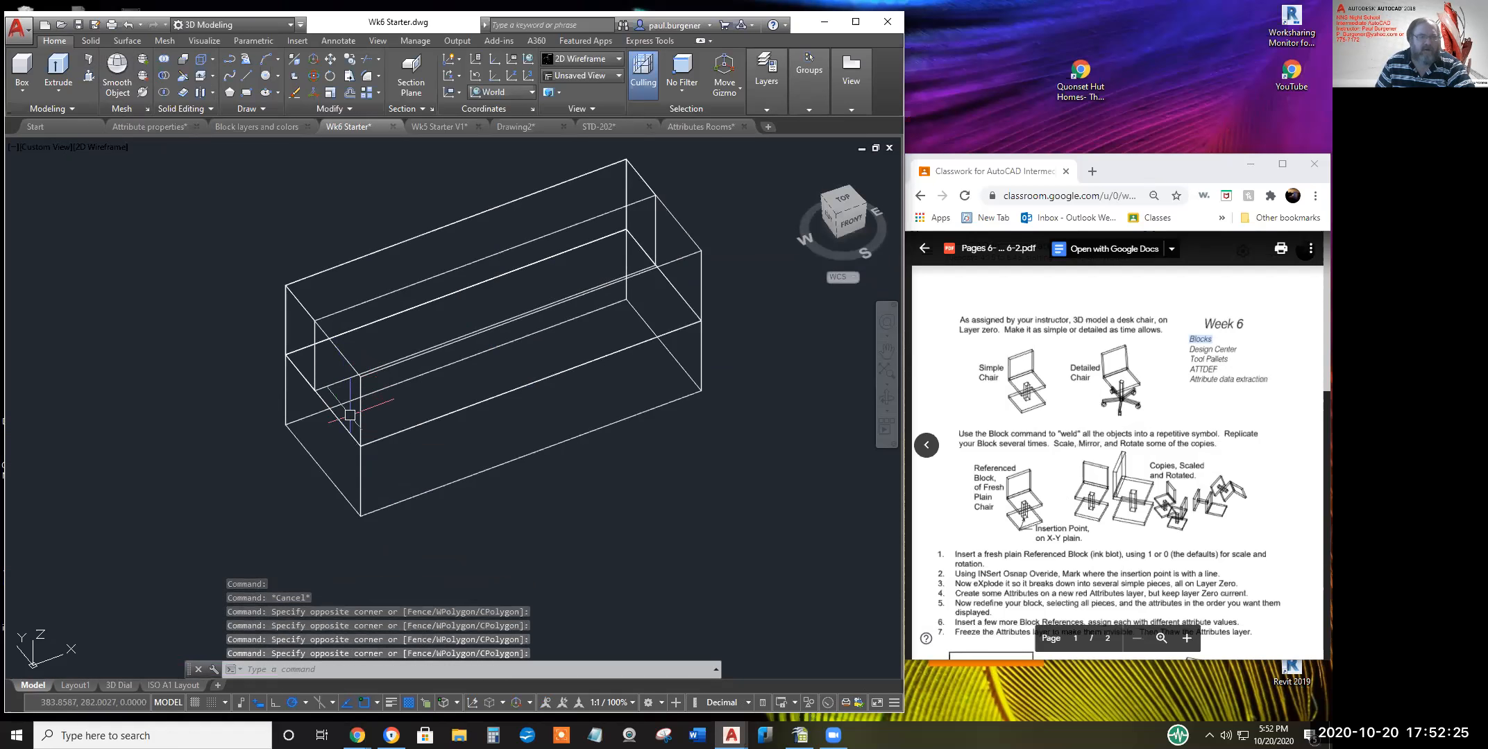
Trial-extrude the sofa's right end face with PRESSPULL, then undo the extrusion
click(889, 401)
drag(494, 375, 605, 379)
key(Escape)
click(599, 376)
click(608, 347)
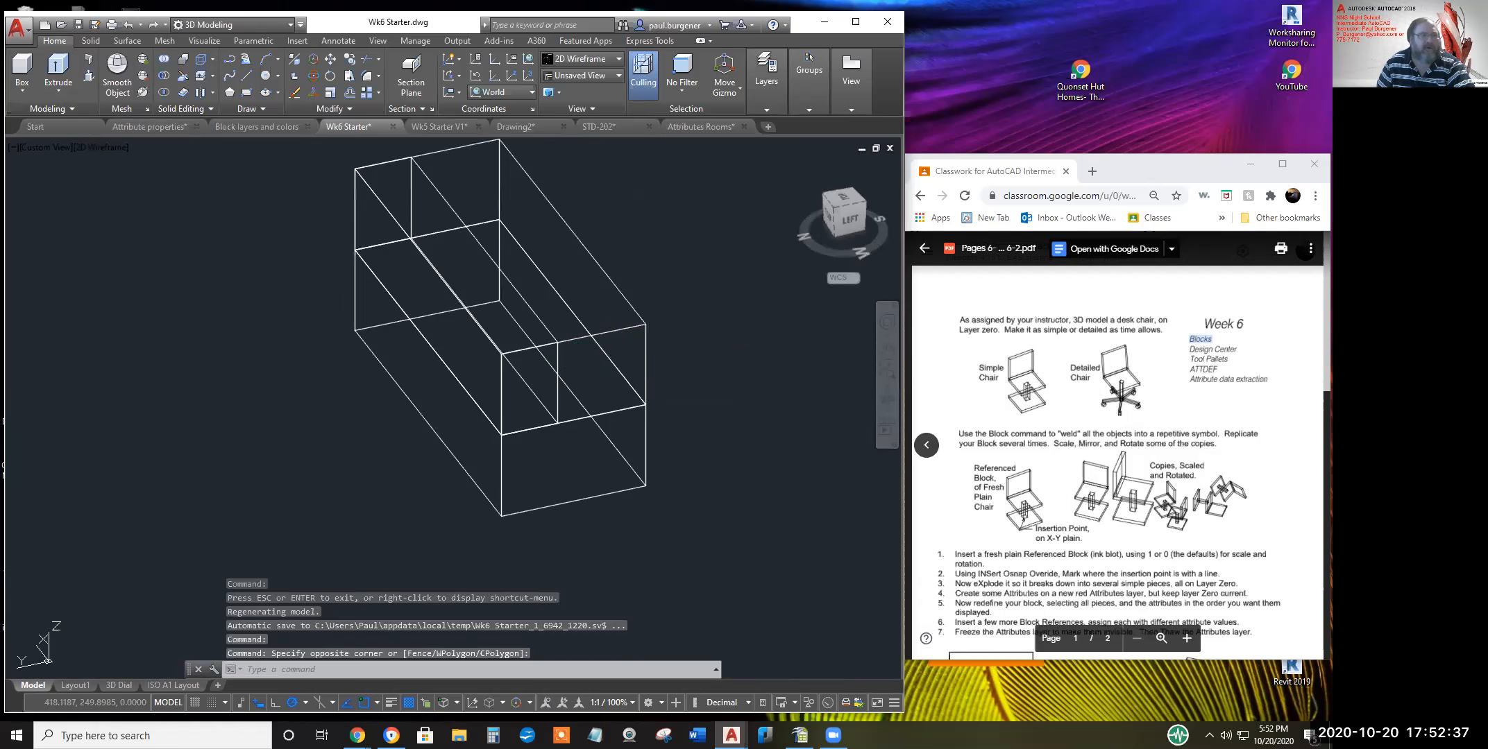
click(88, 74)
click(603, 393)
click(604, 392)
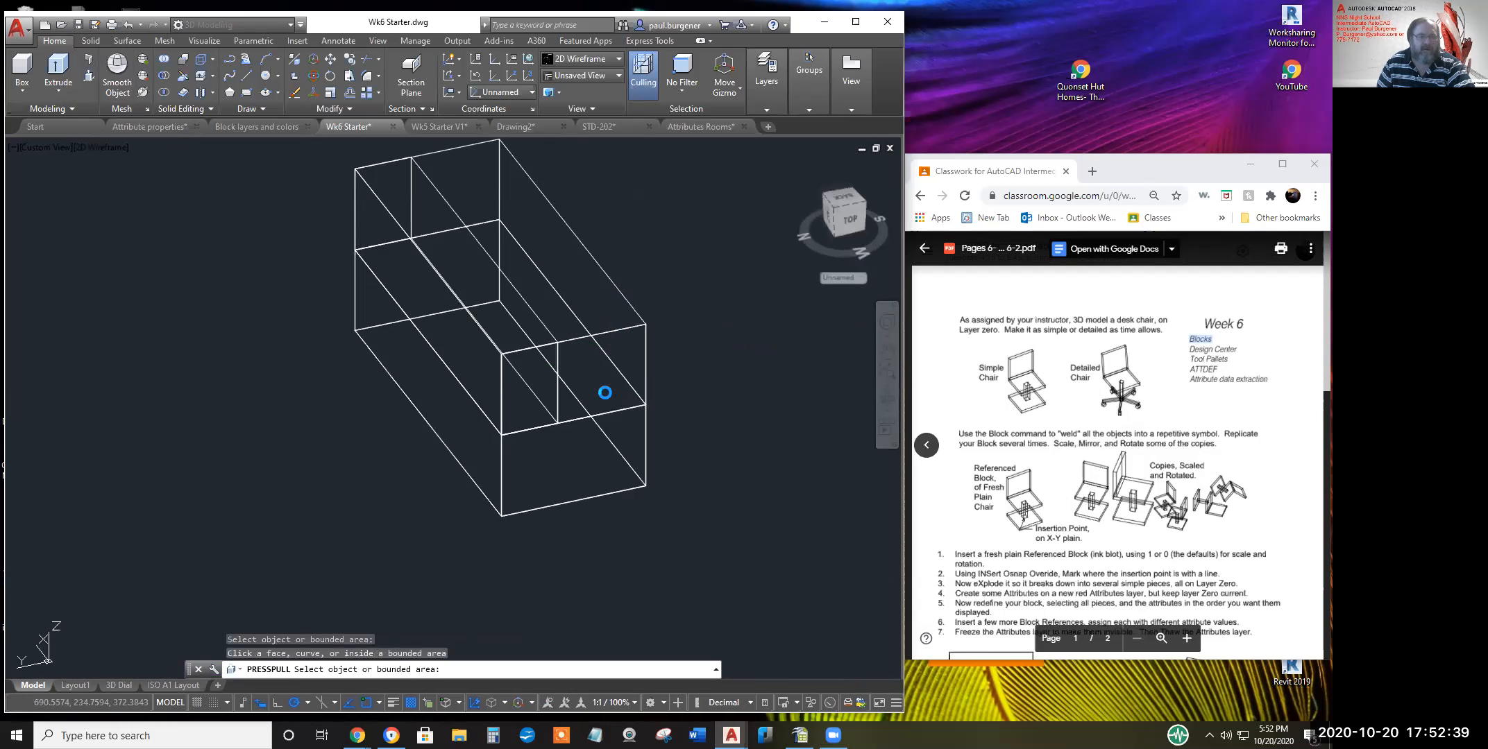
click(590, 350)
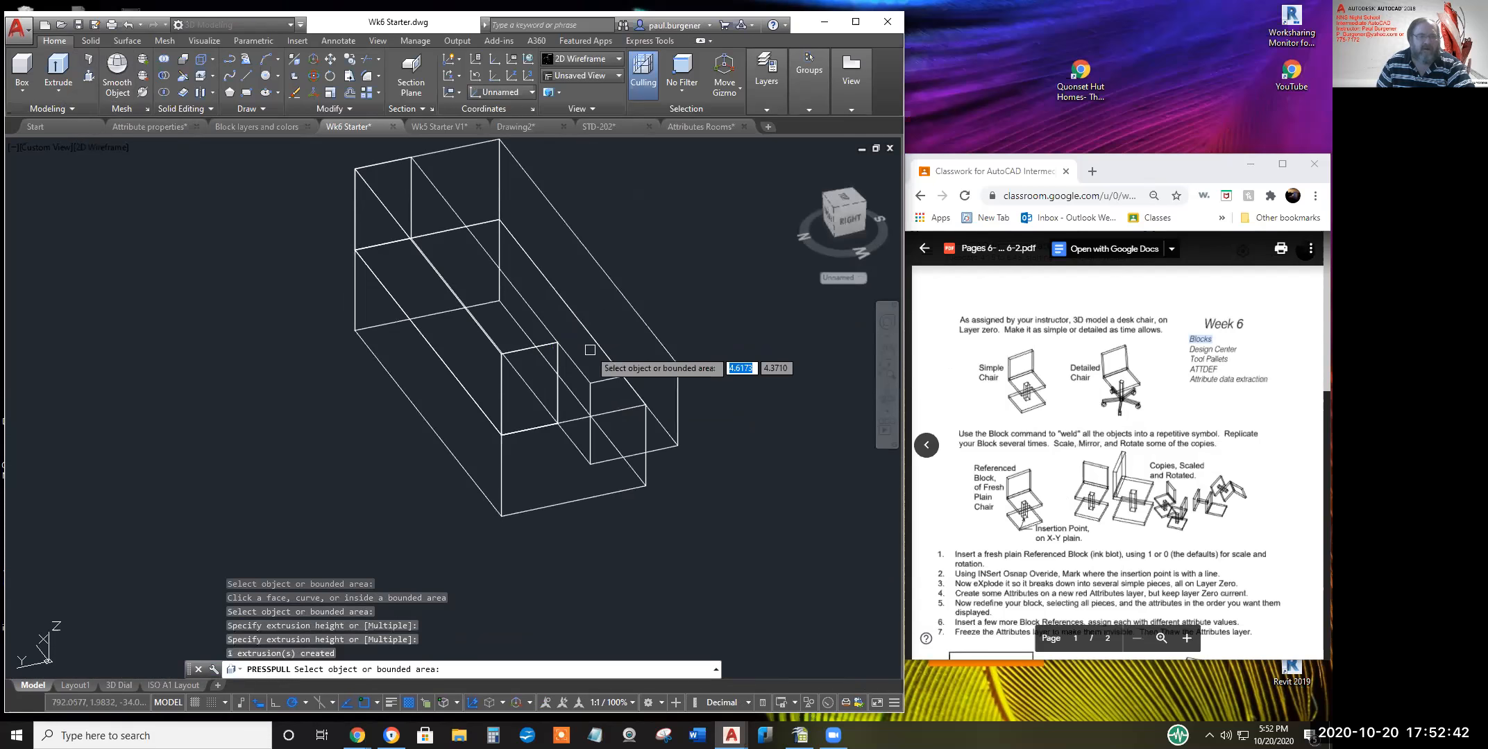
click(614, 394)
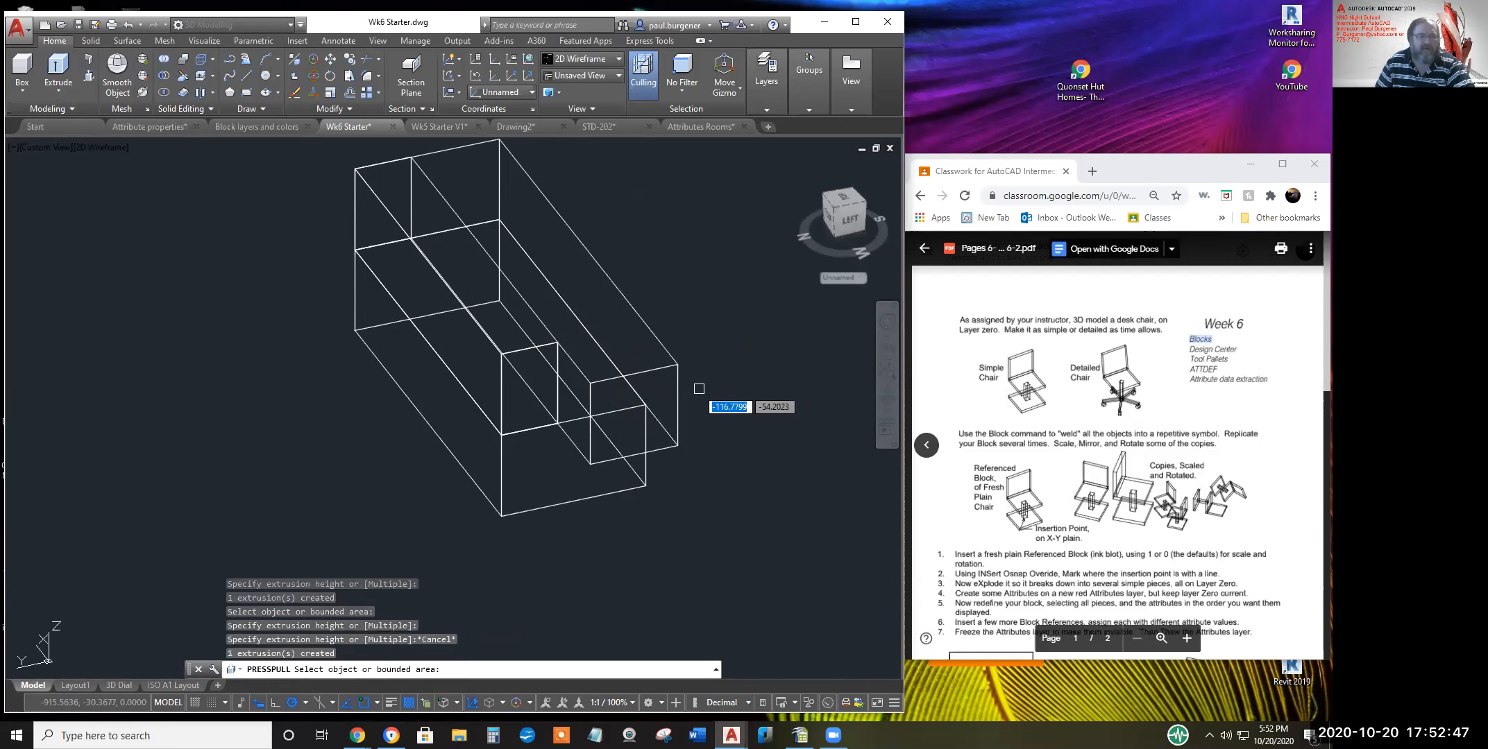
key(Escape)
click(129, 25)
Try a PRESSPULL on a top face area and cancel it
click(446, 174)
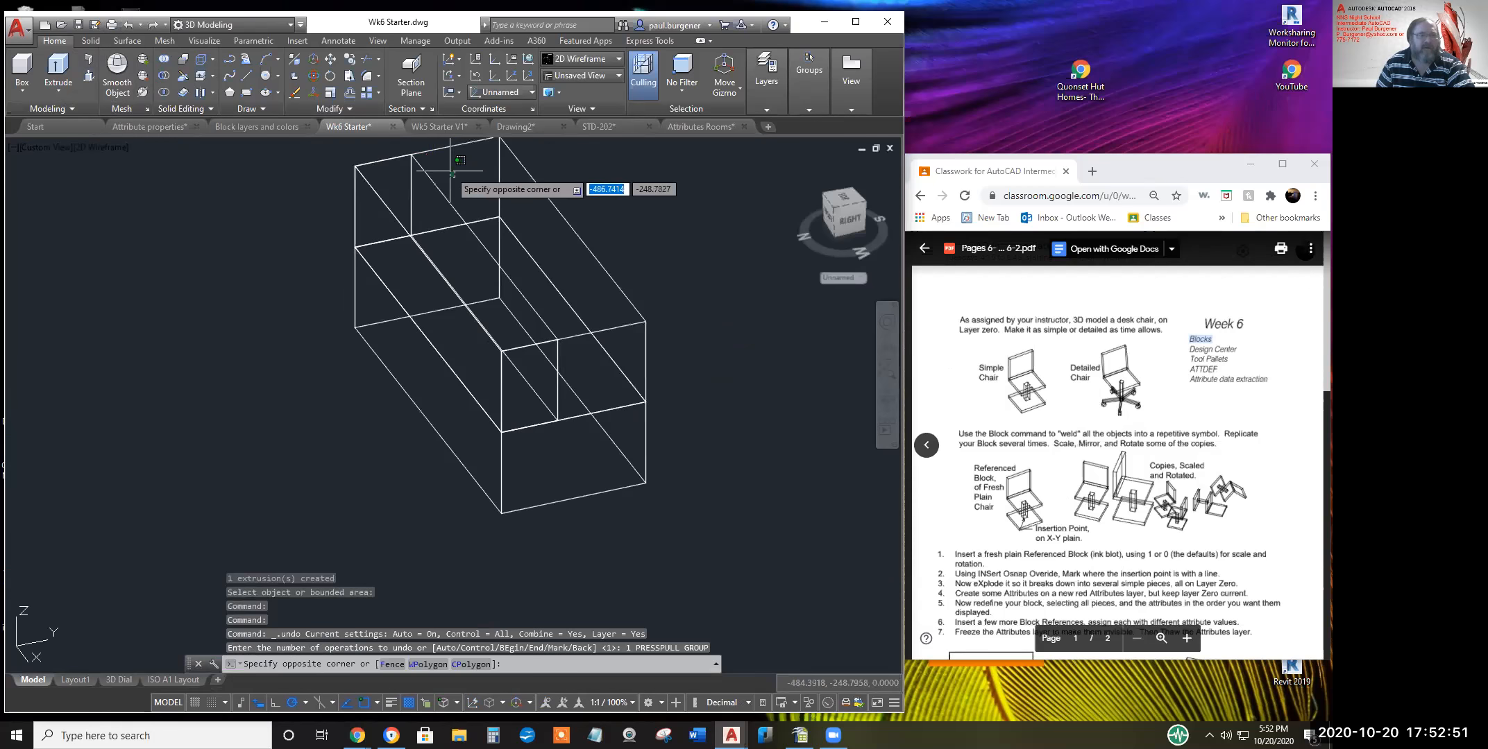
click(449, 172)
click(190, 92)
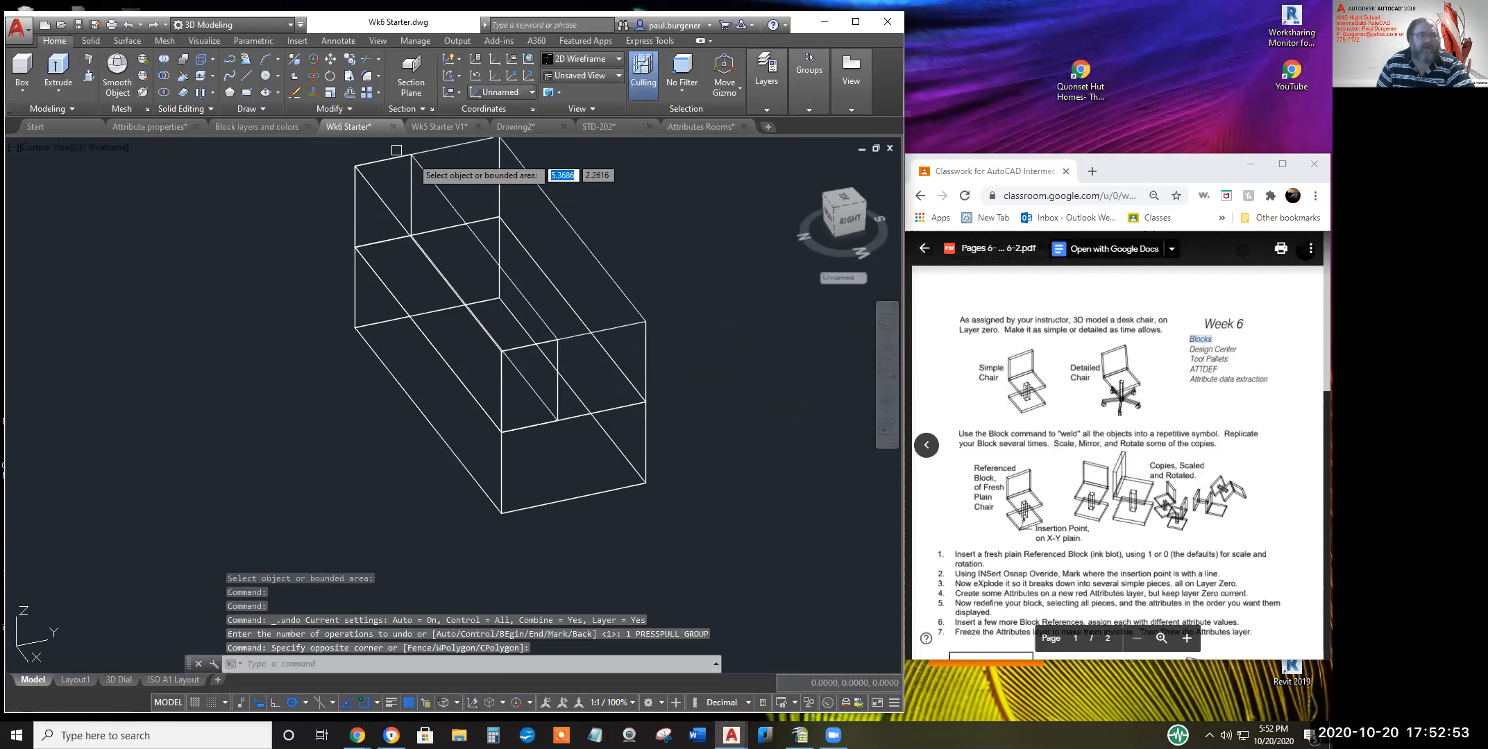
click(456, 170)
key(Escape)
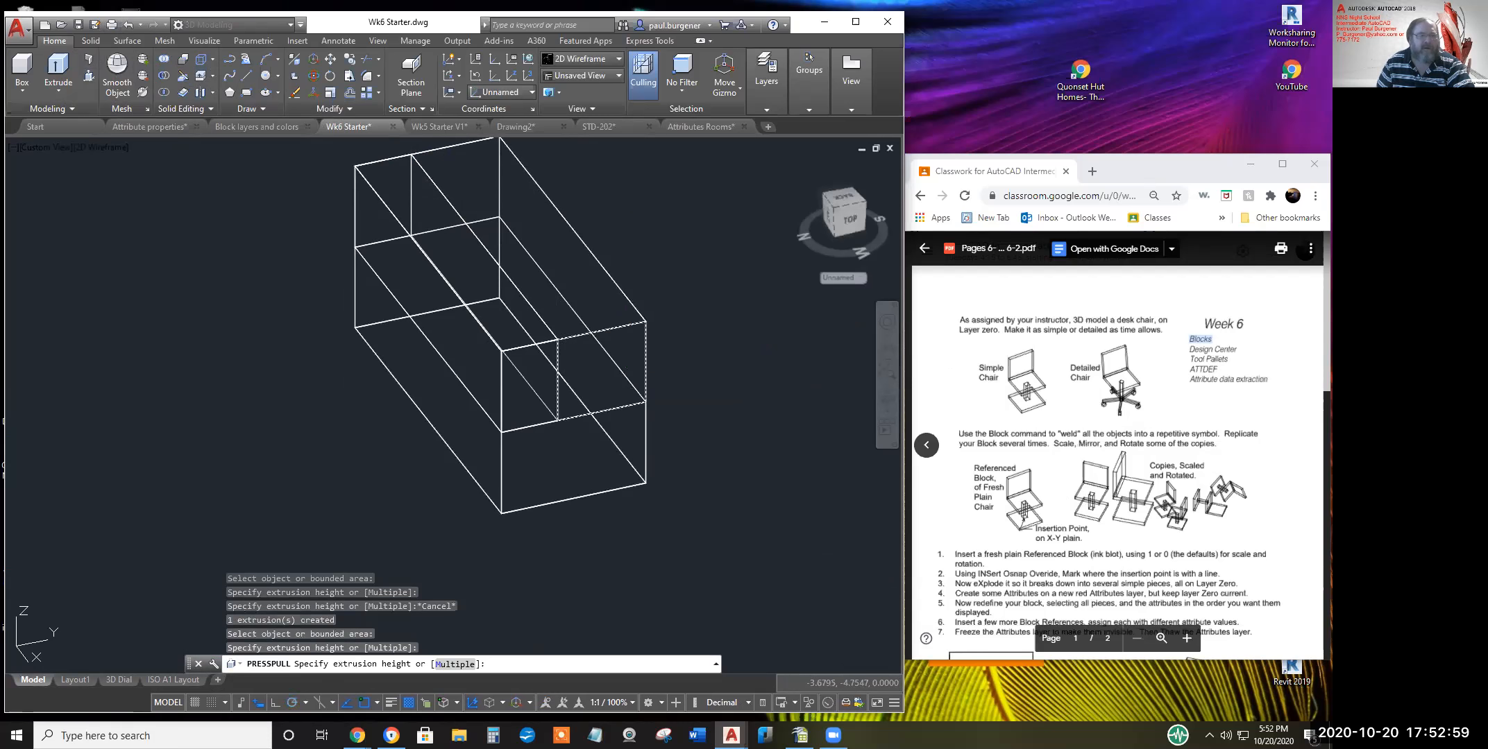
Erase the leftover extra object with a crossing window, leaving the seat and backrest
click(645, 306)
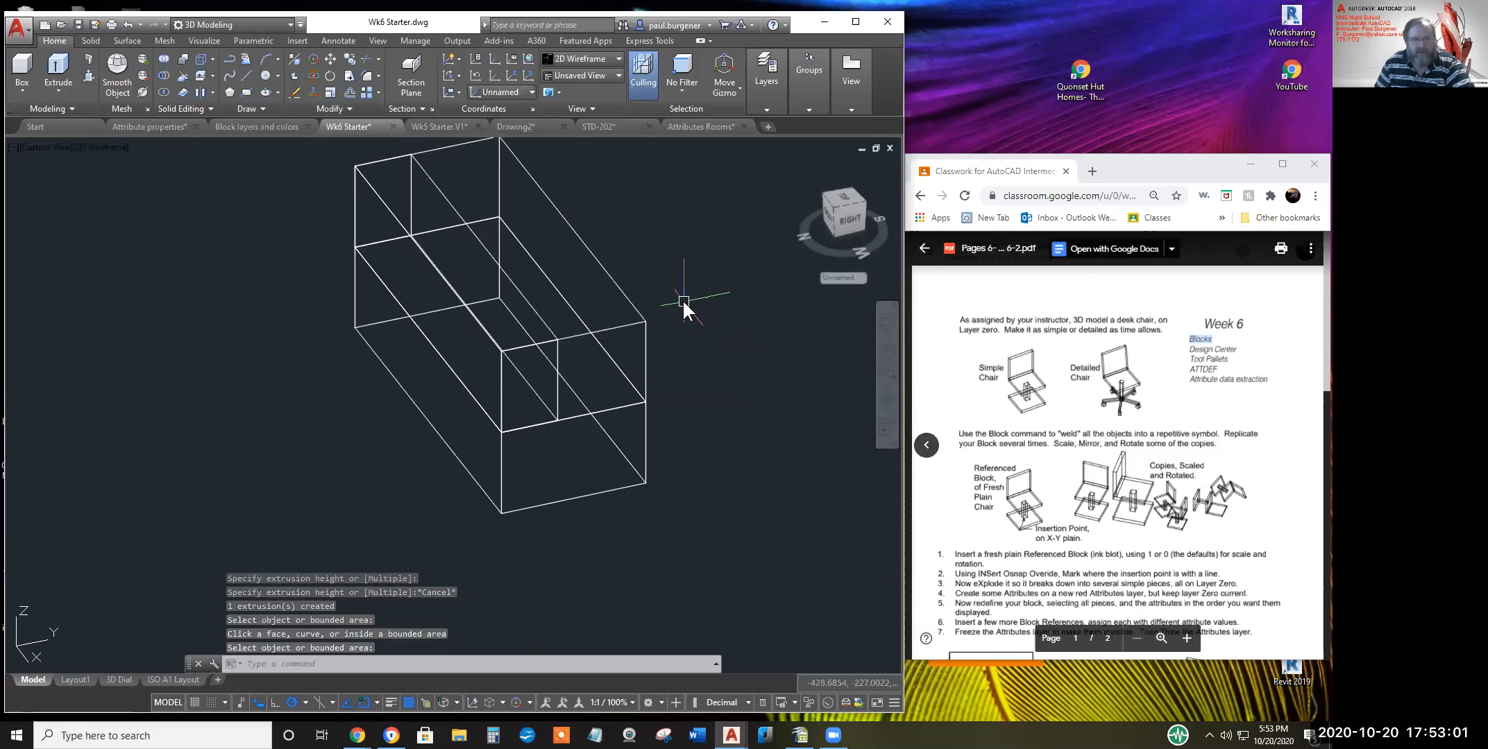
text(e)
key(Return)
middle_drag(663, 304, 628, 346)
click(580, 318)
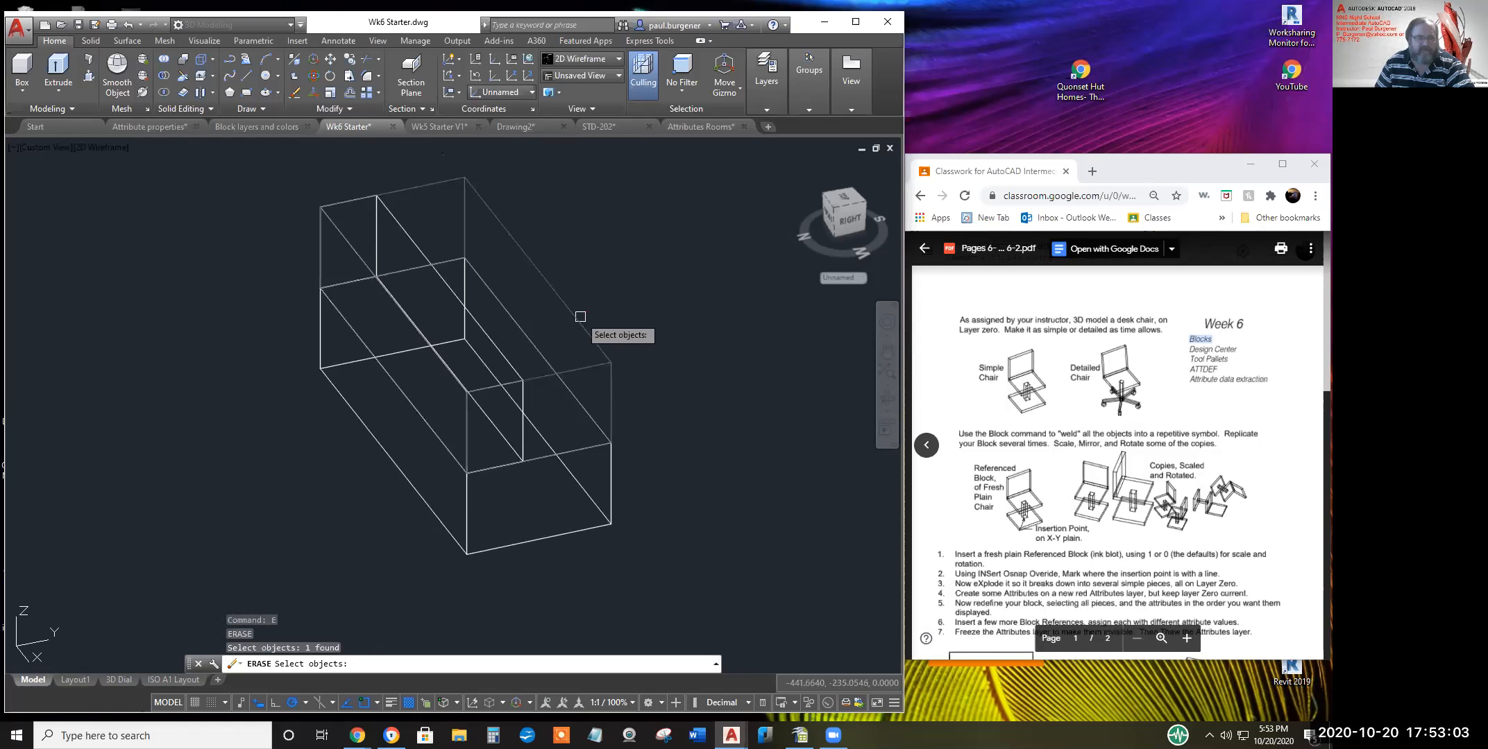
text(e)
key(Return)
key(Escape)
text(e)
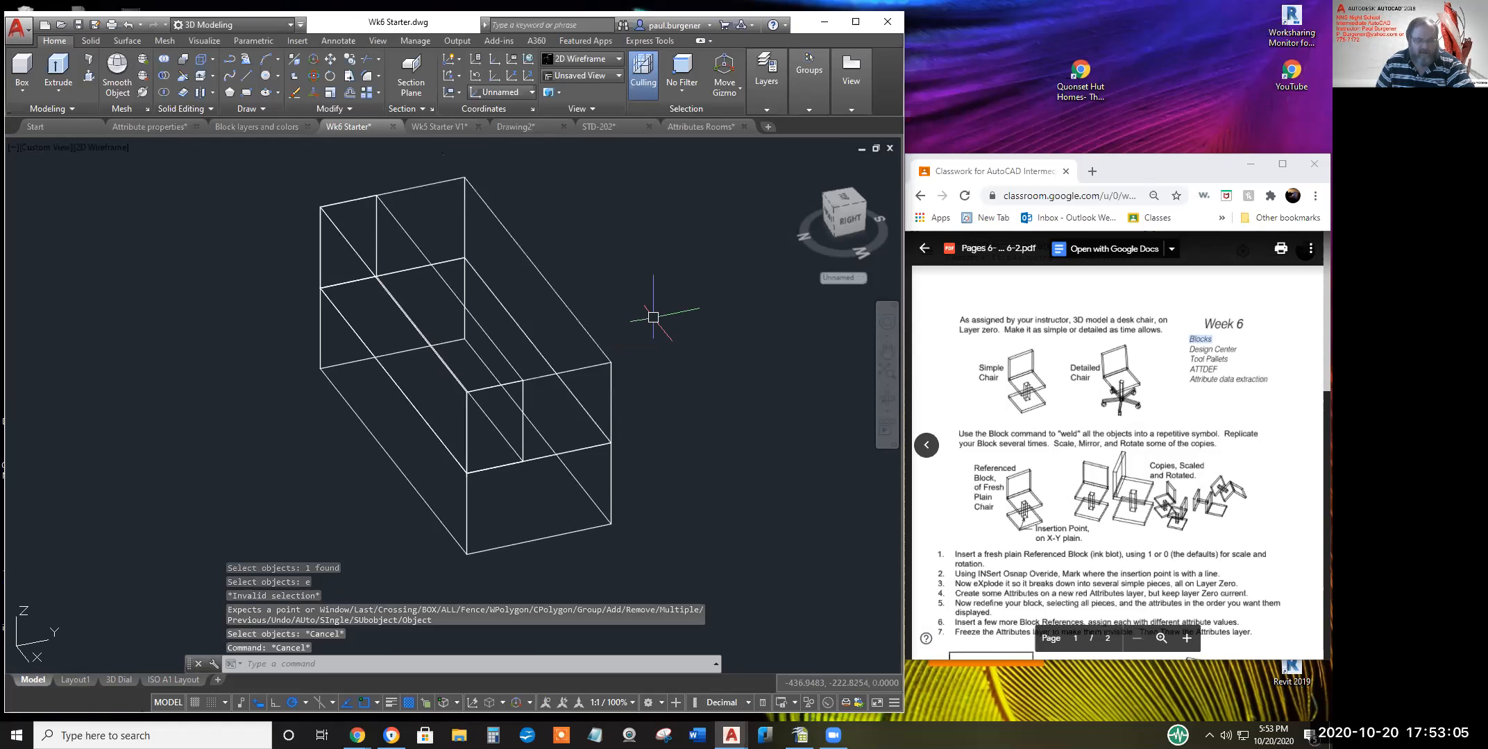
key(Return)
click(619, 358)
click(558, 306)
key(Return)
Orbit the sofa to view it from the back
scroll(659, 396, down, 2)
click(884, 399)
drag(559, 420, 375, 414)
middle_drag(556, 394, 498, 345)
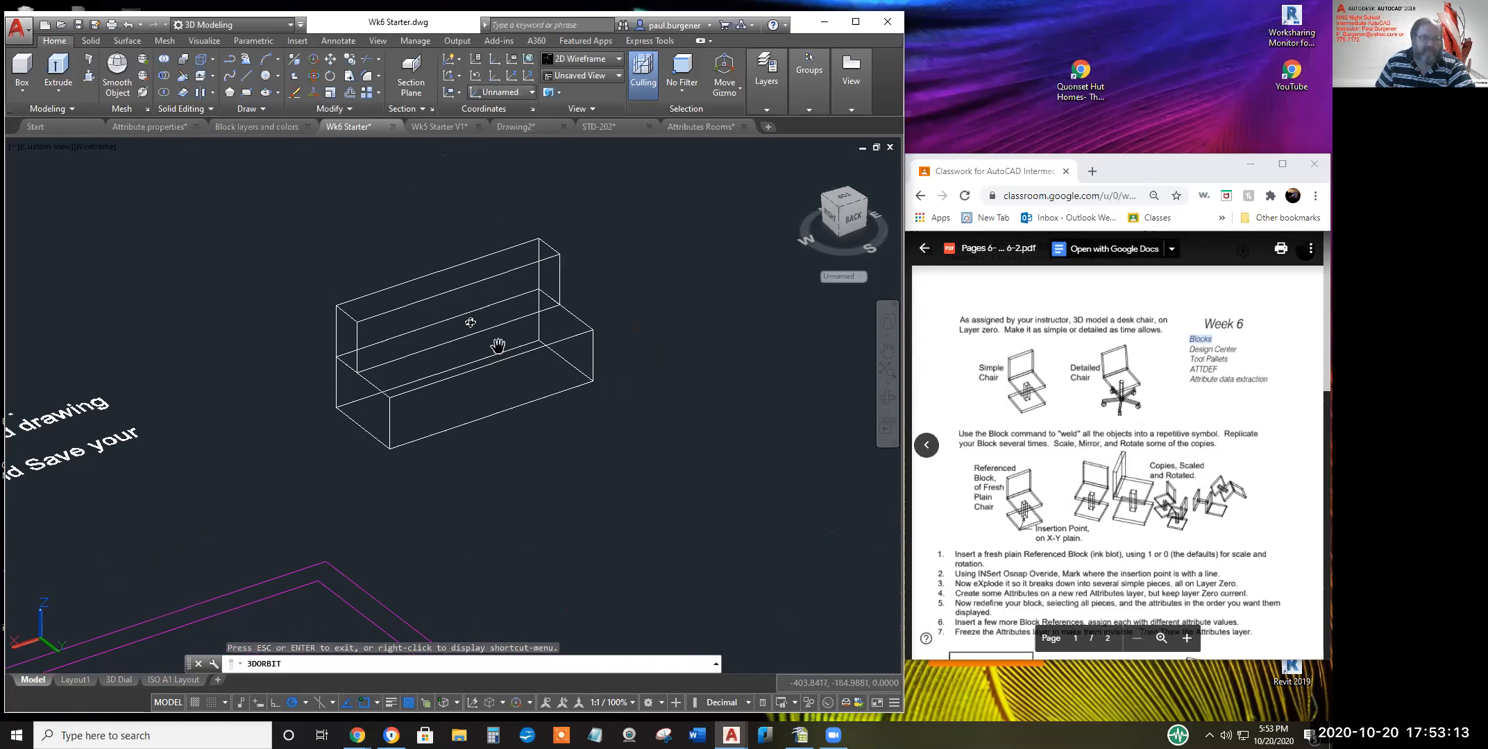
scroll(465, 334, down, 1)
middle_drag(465, 334, 476, 359)
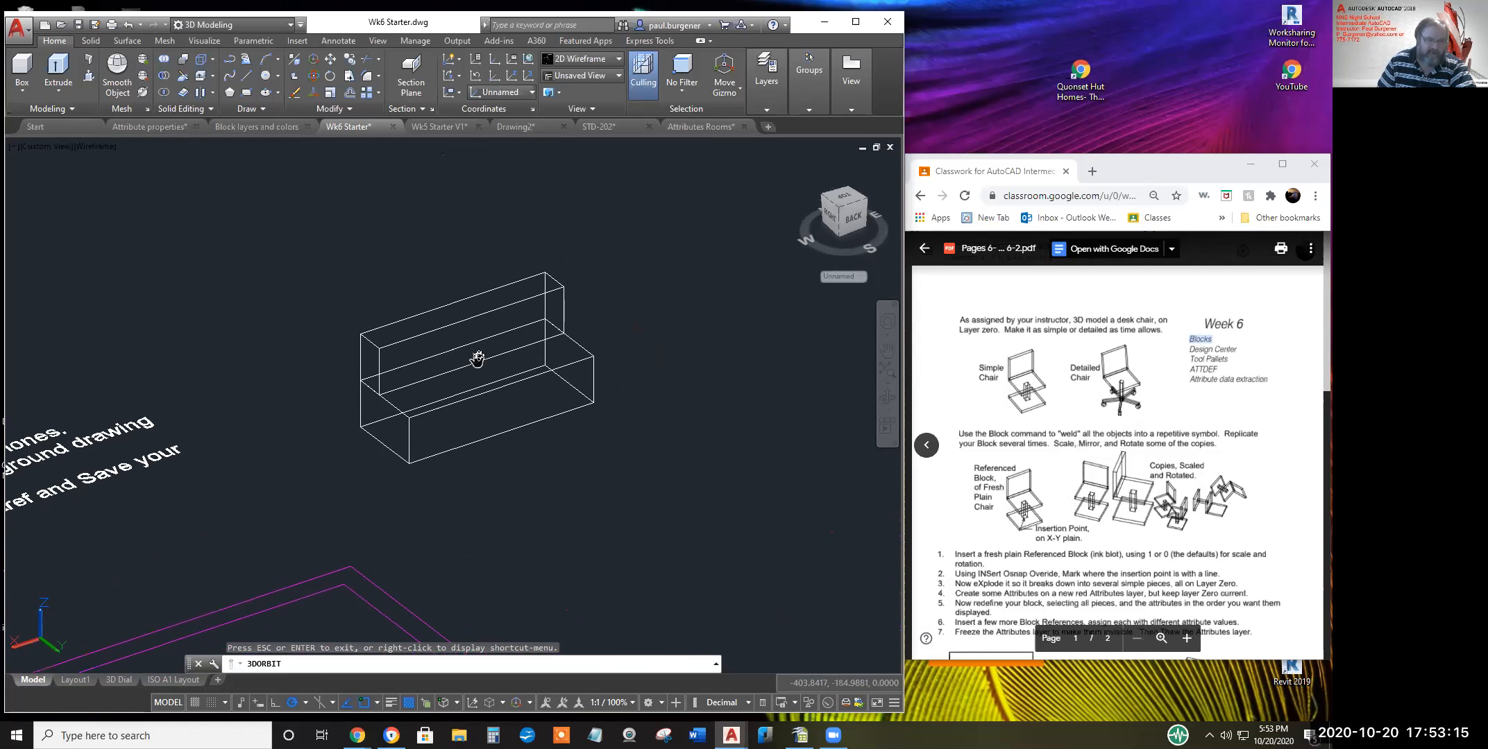
key(Escape)
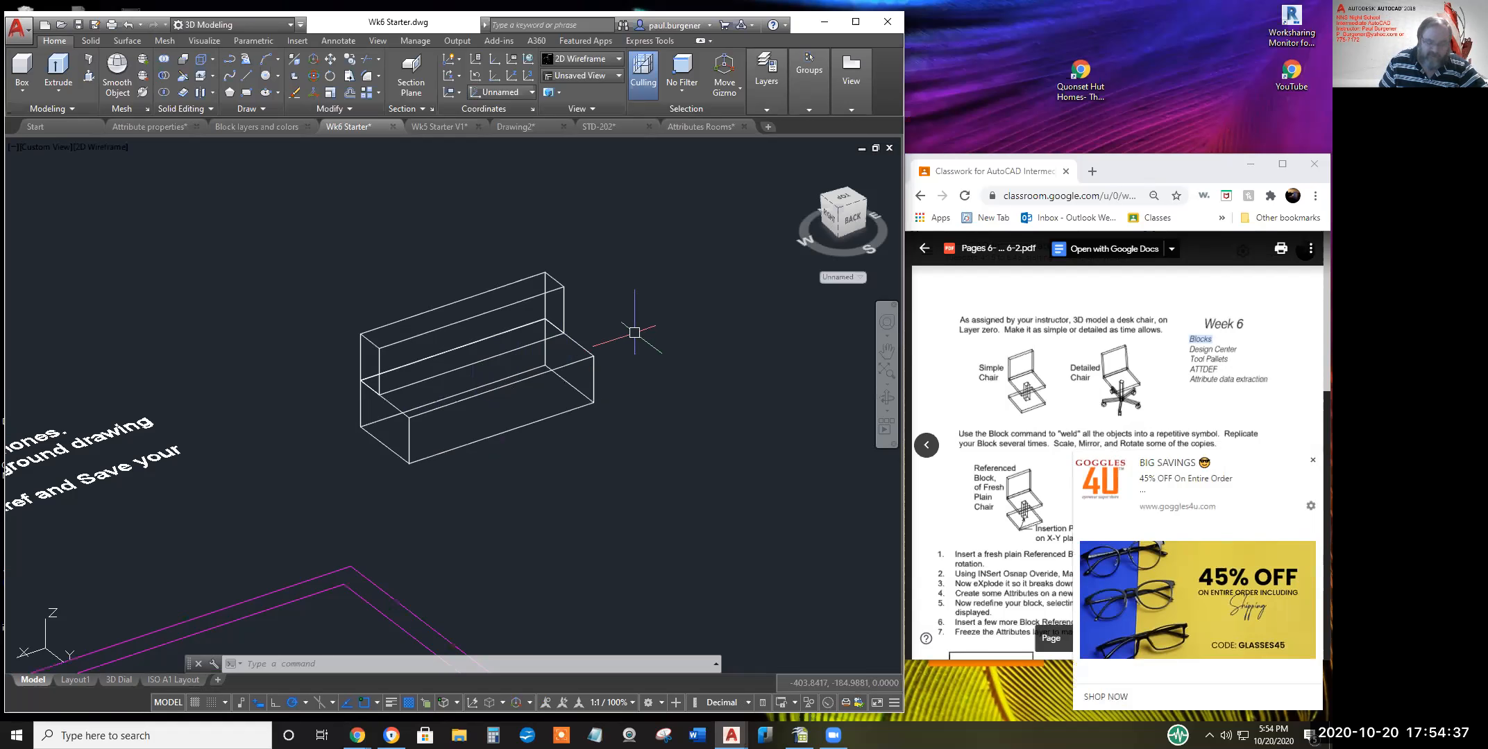
Pan and zoom so the base box and raised backrest fill the centre of the view
middle_drag(633, 337, 658, 368)
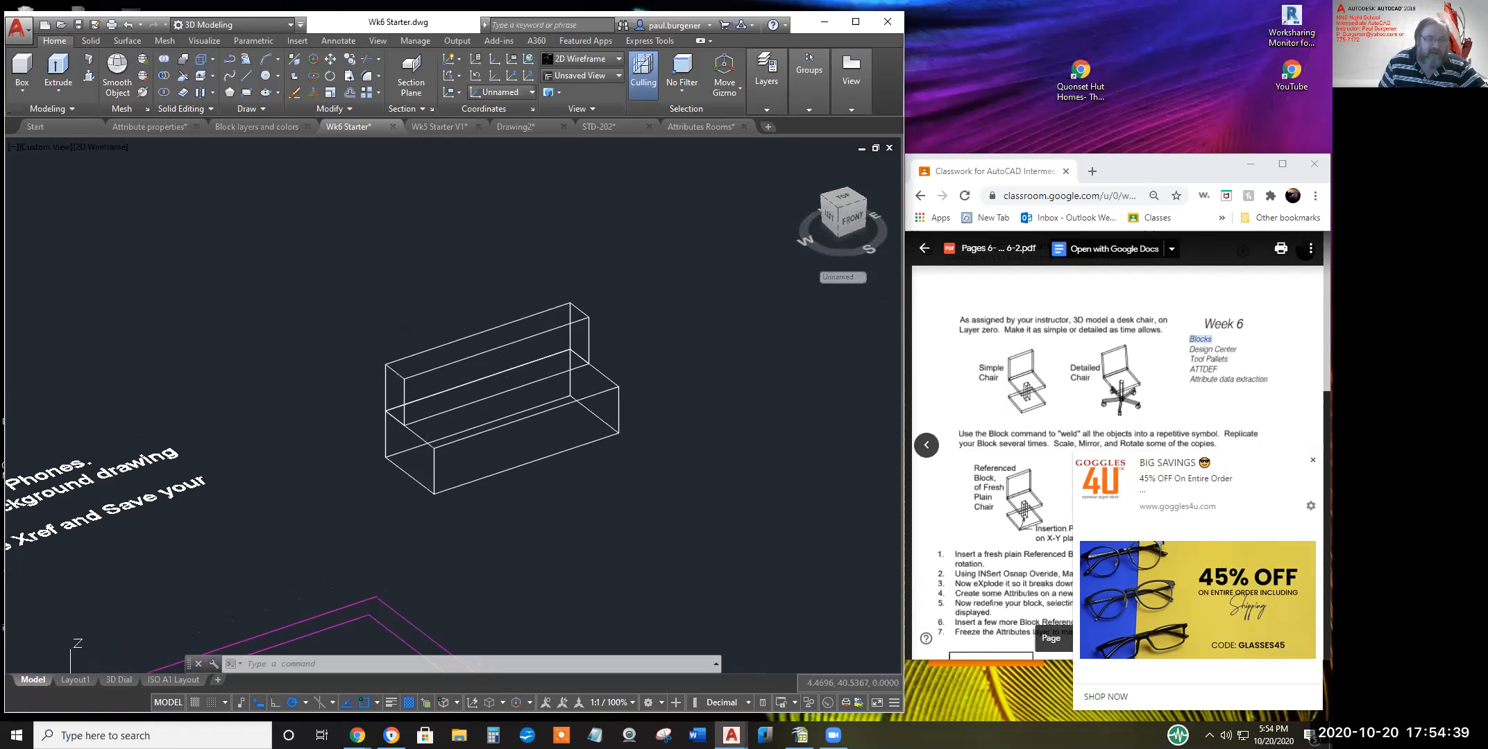
scroll(533, 390, up, 2)
mouse_move(534, 392)
middle_down()
mouse_move(548, 372)
mouse_move(538, 381)
middle_up()
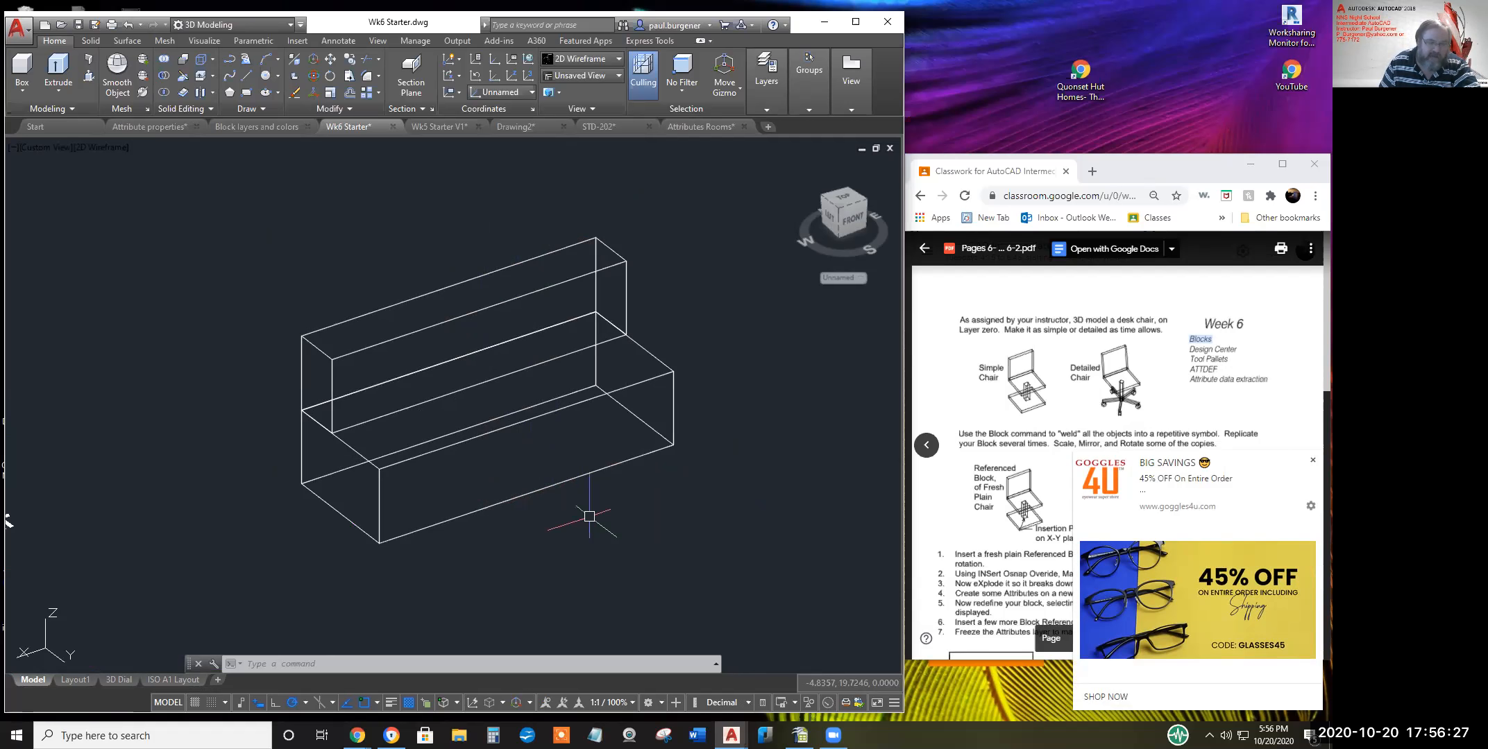
key(Escape)
middle_drag(577, 471, 548, 415)
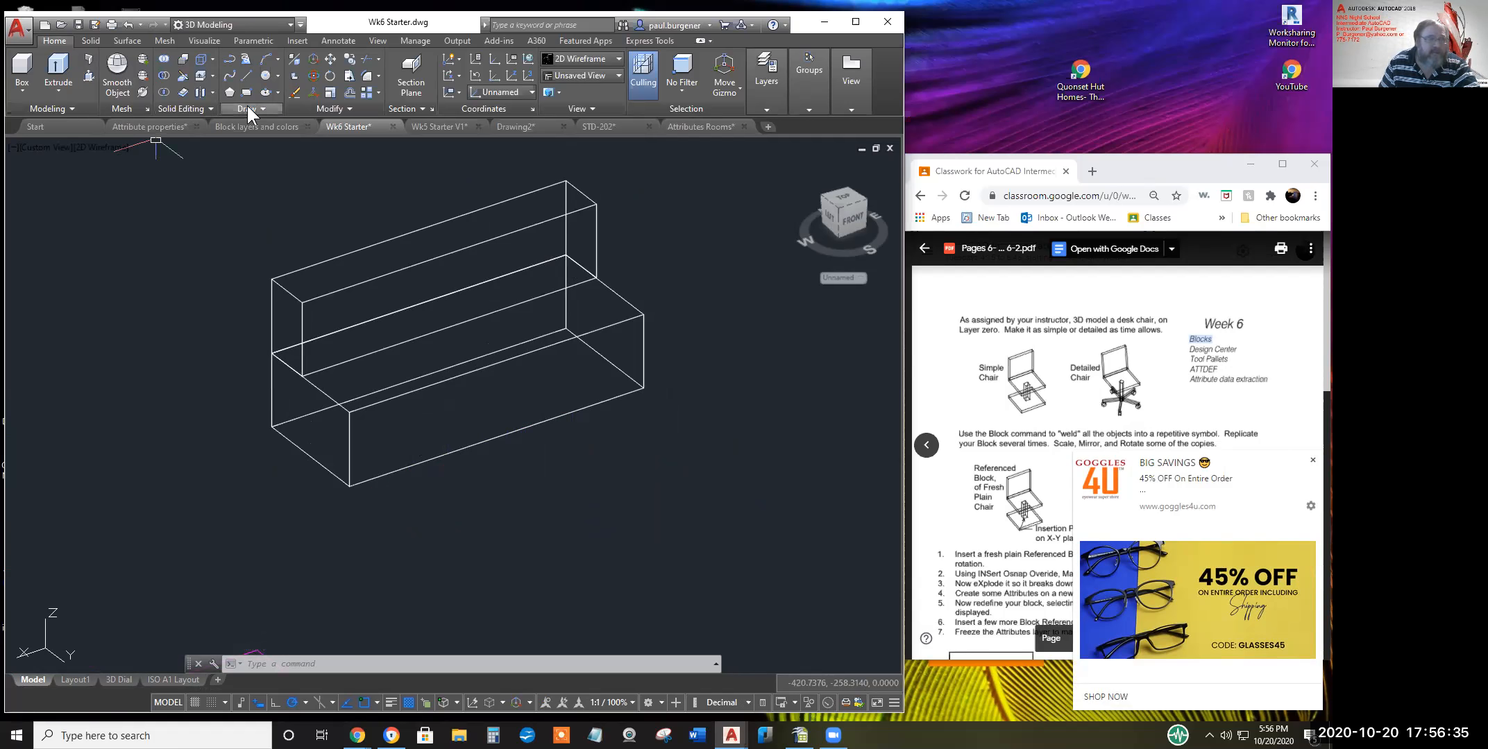
Switch to the Drafting & Annotation workspace with the Insert block and attribute tools showing
click(288, 24)
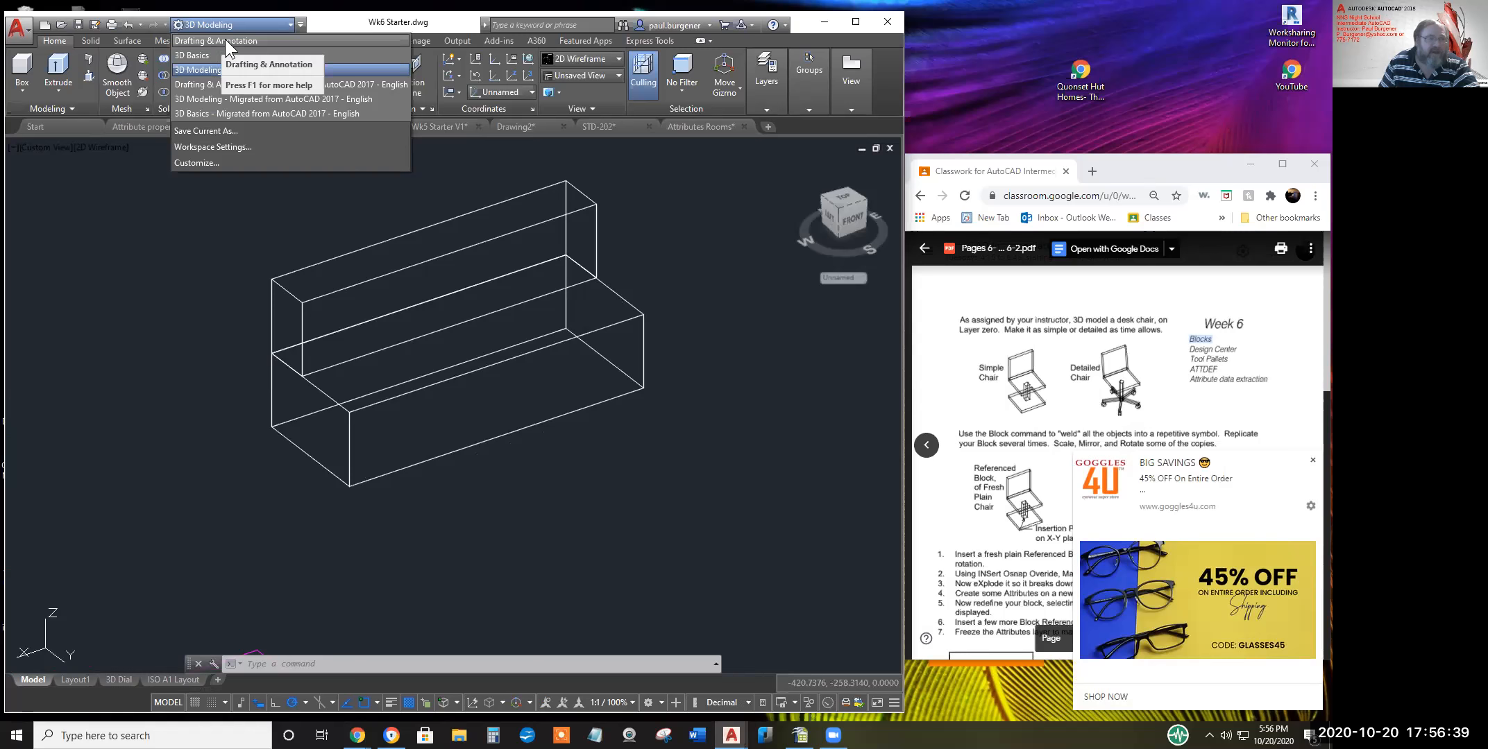
click(660, 702)
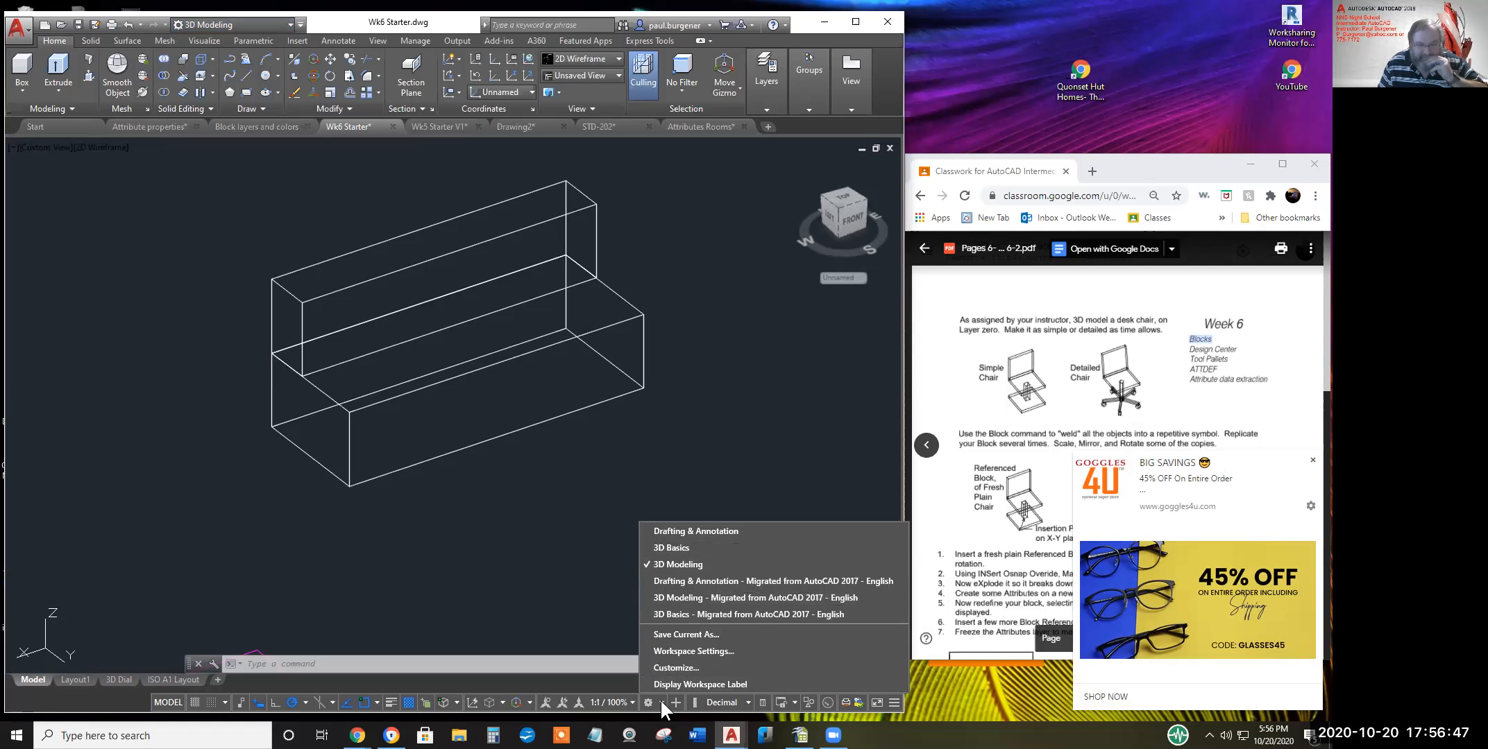
click(685, 530)
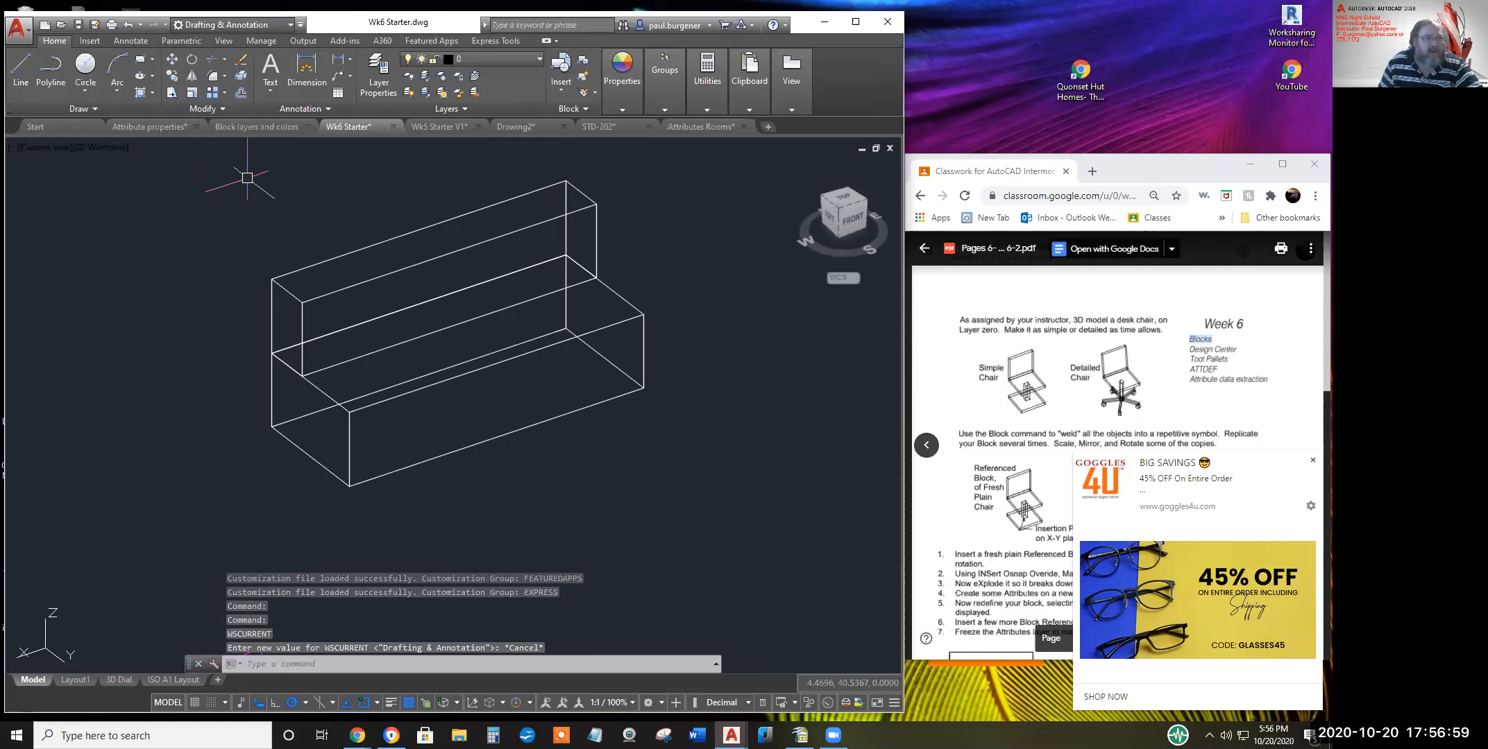
click(90, 41)
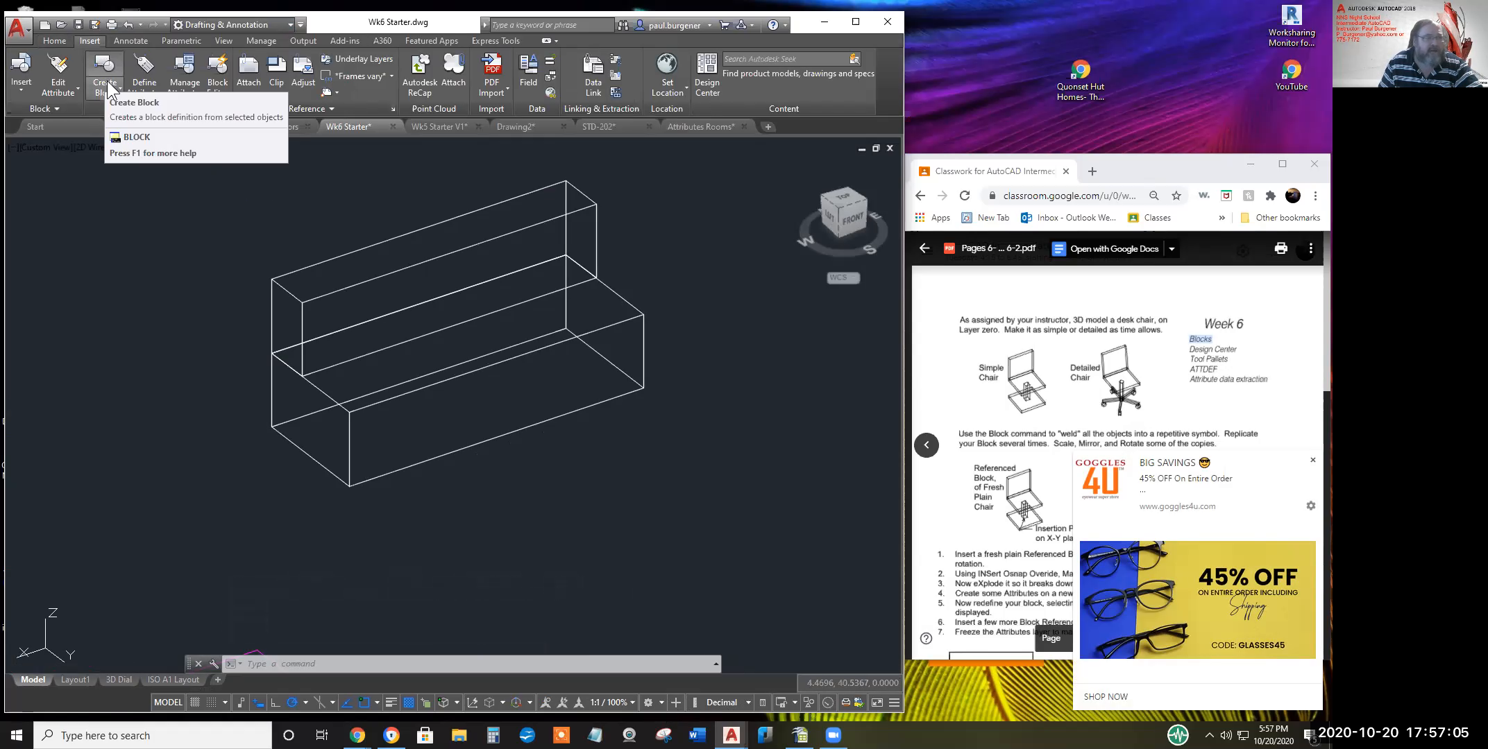
Open Define Attributes, move the dialog aside and turn off Multiple lines
click(145, 82)
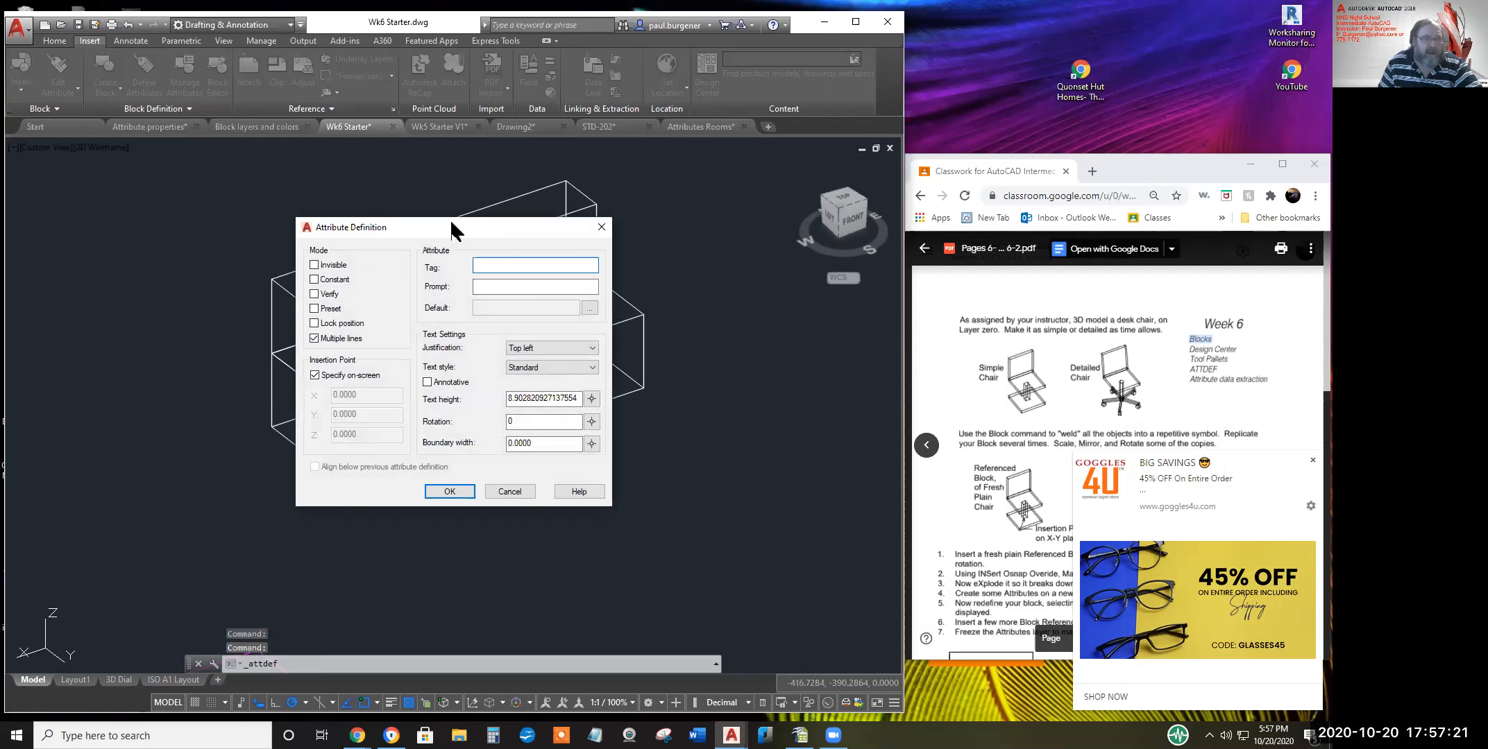
drag(450, 219, 354, 212)
click(217, 331)
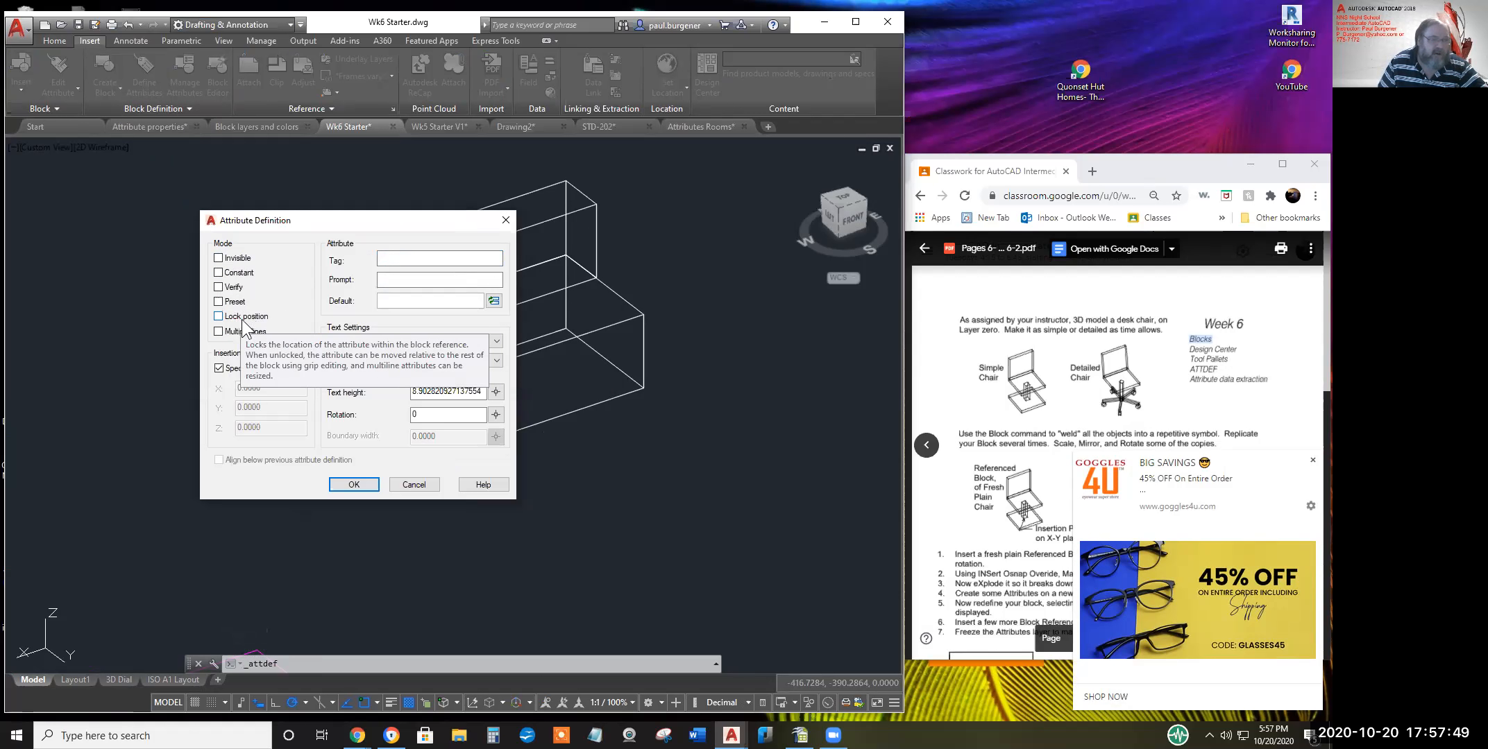
click(397, 258)
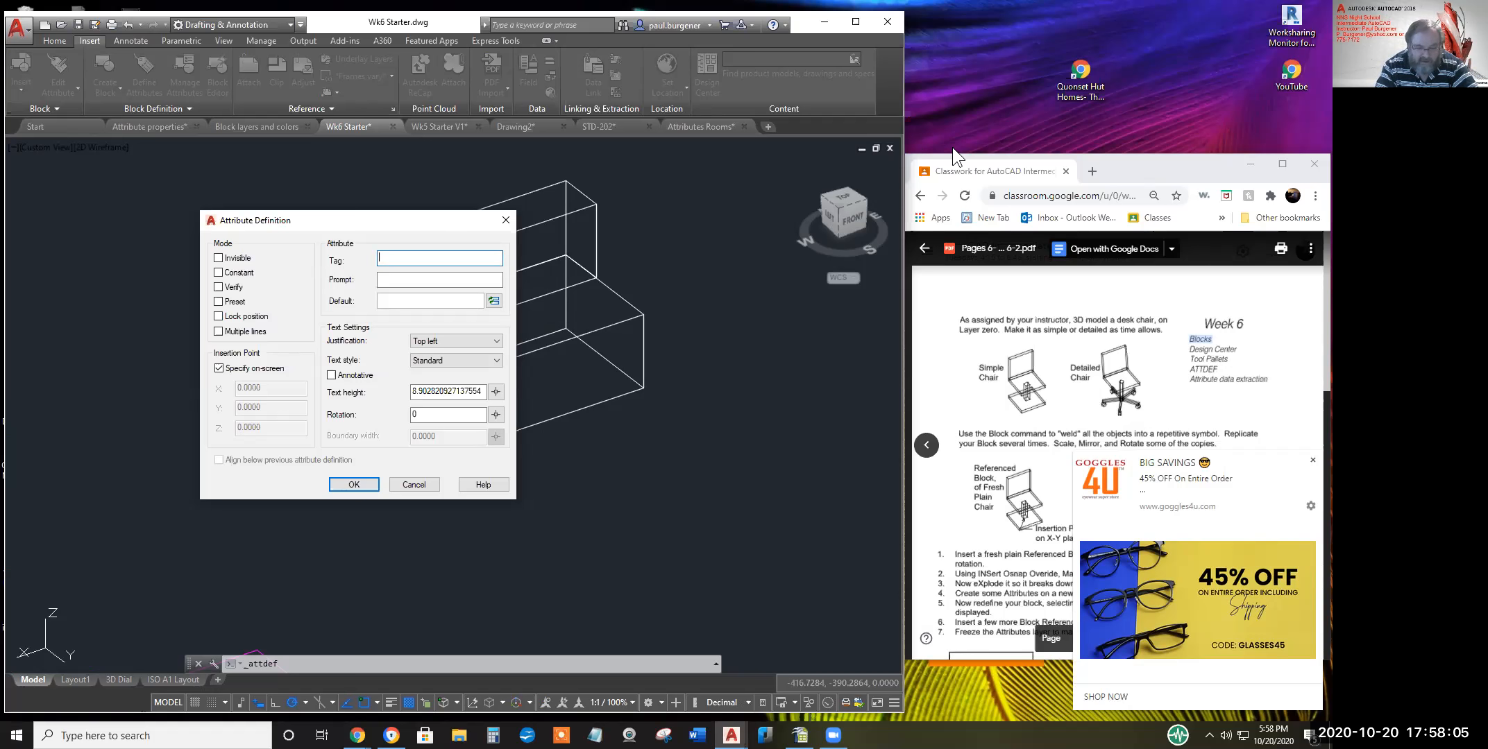
Enter tag pricE and prompt 'What's it cost?' in the attribute definition
text(pricE)
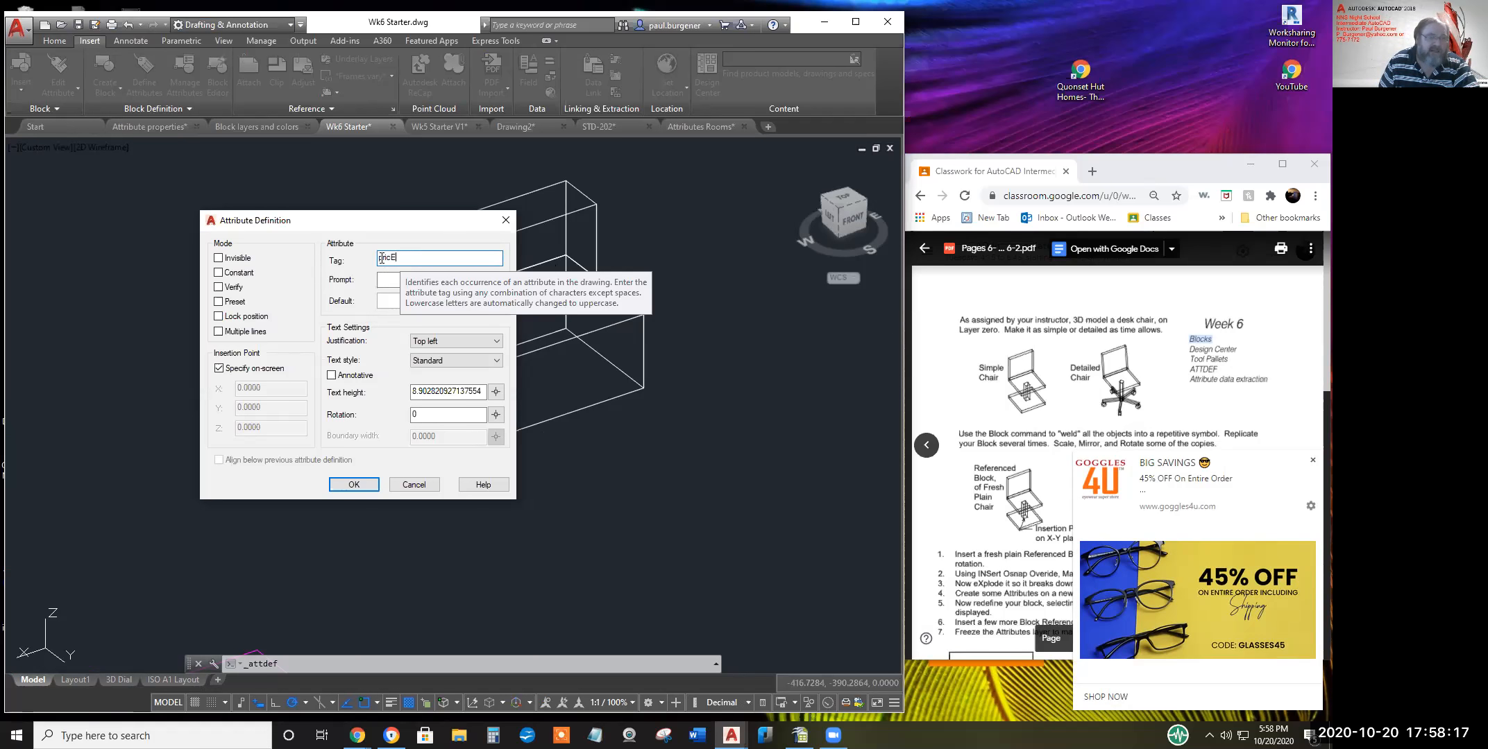
drag(379, 258, 410, 256)
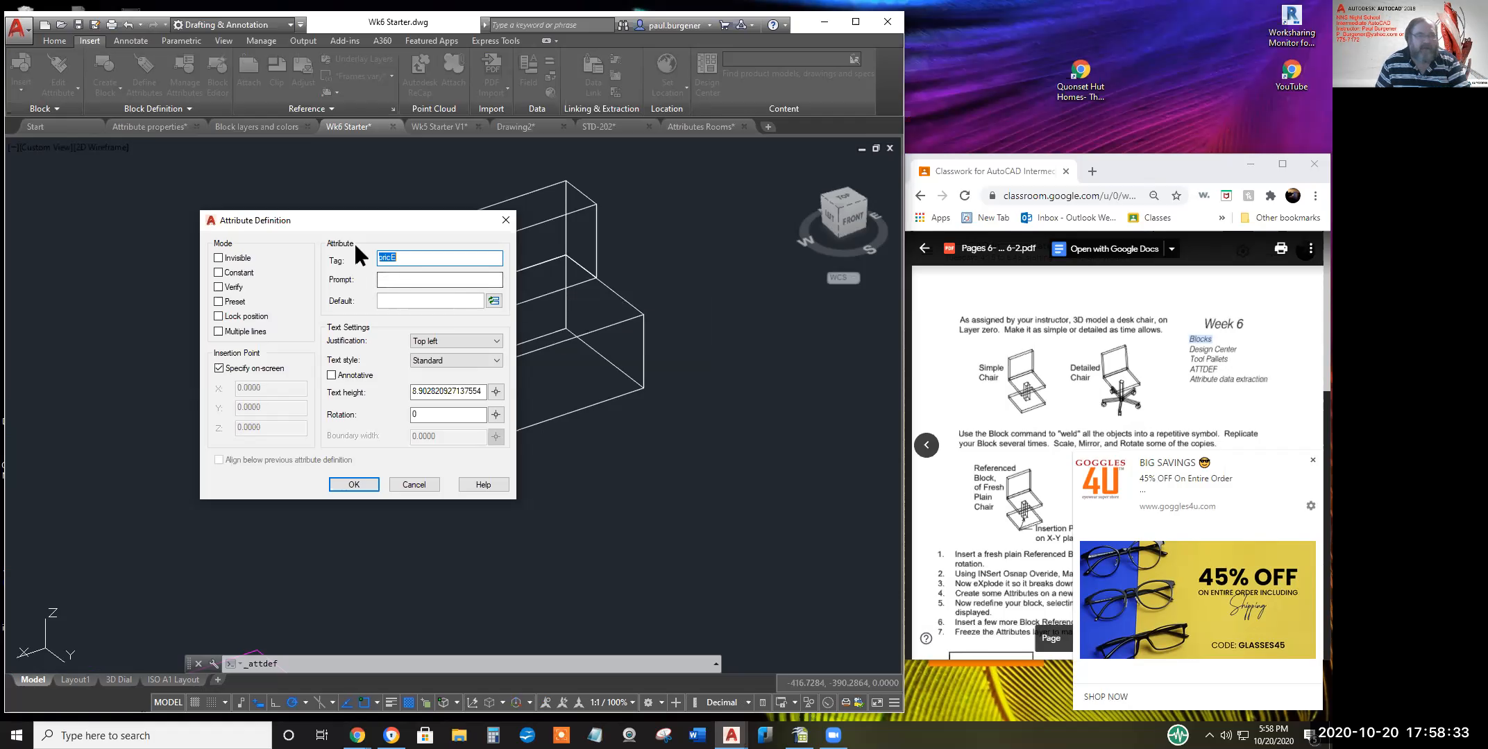
click(395, 280)
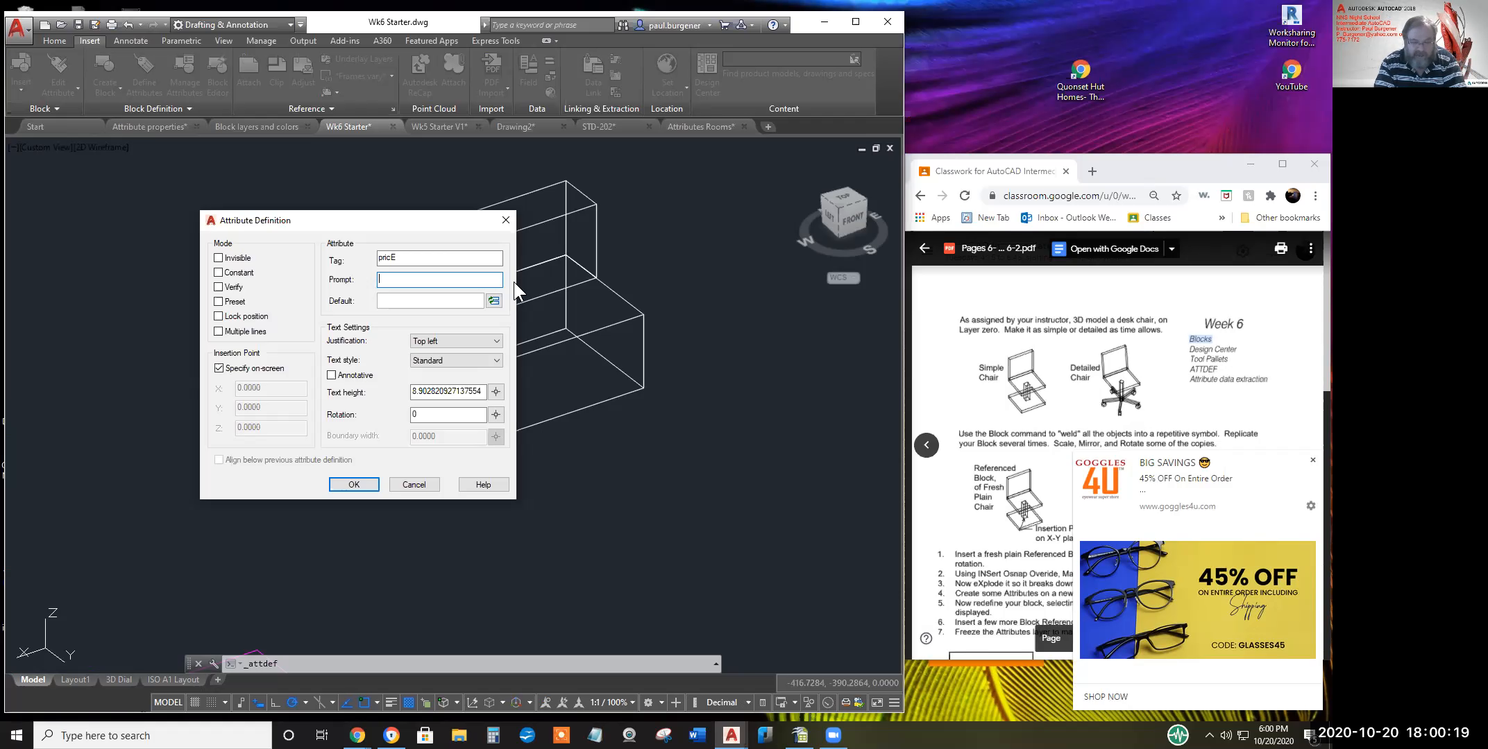
text(Type)
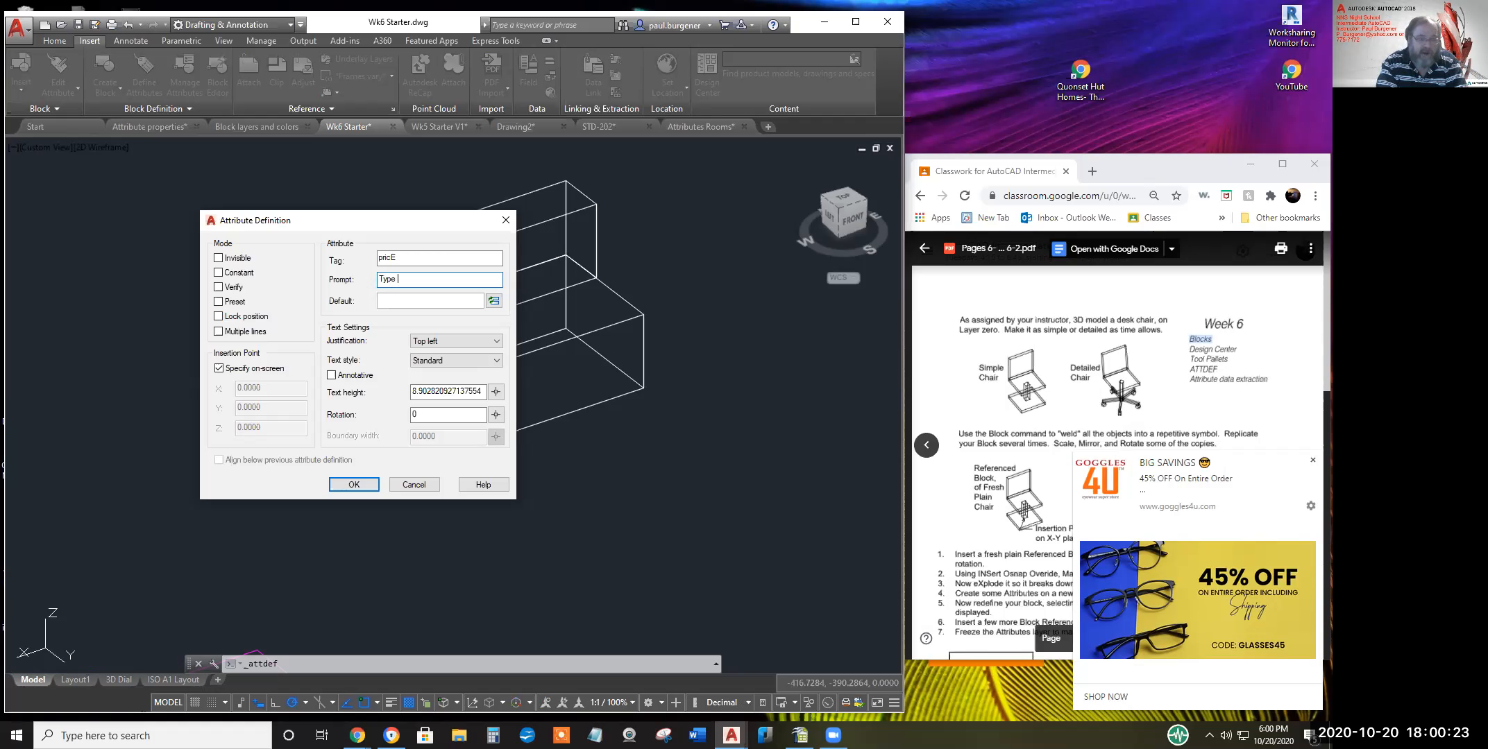
text( KV)
key(BackSpace)
key(BackSpace)
key(BackSpace)
key(BackSpace)
key(BackSpace)
key(BackSpace)
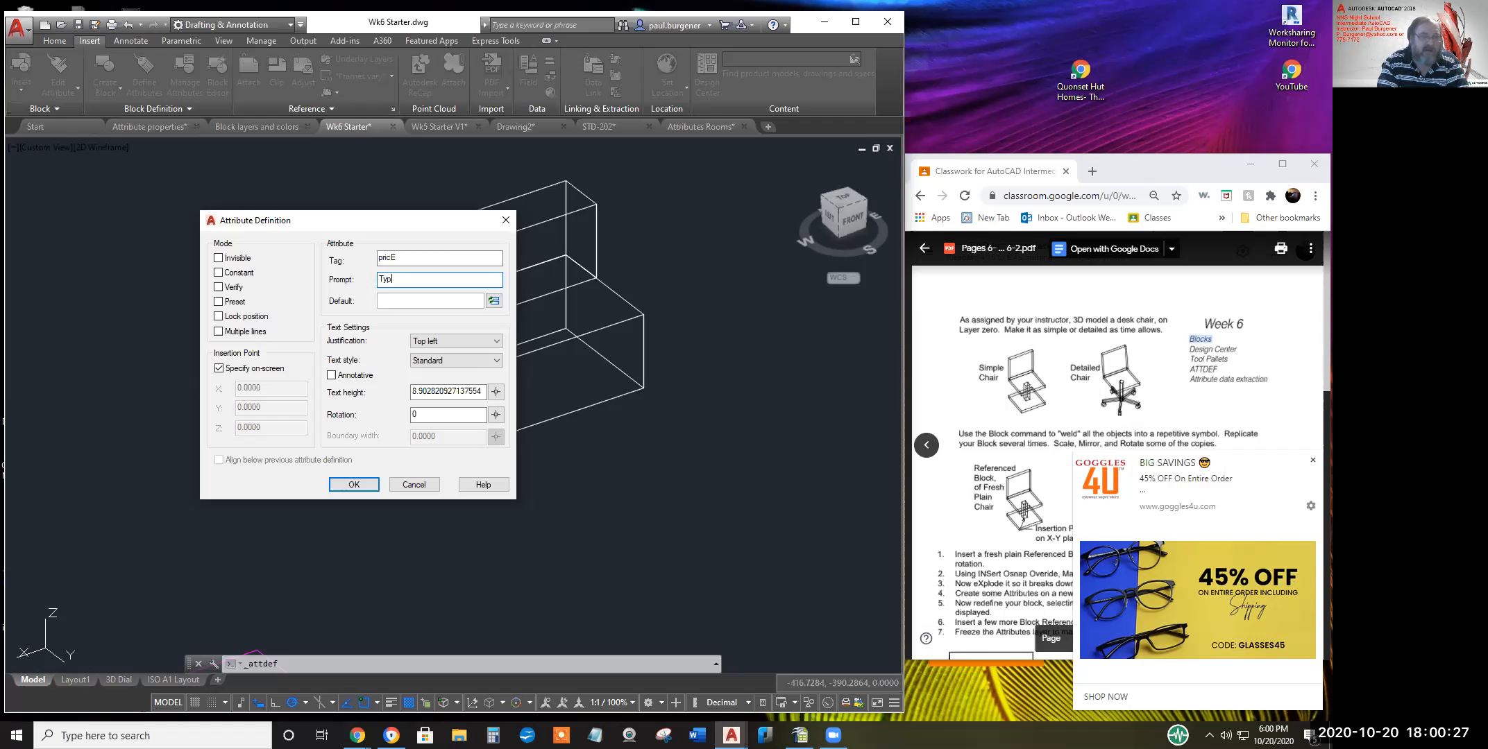
text(What')
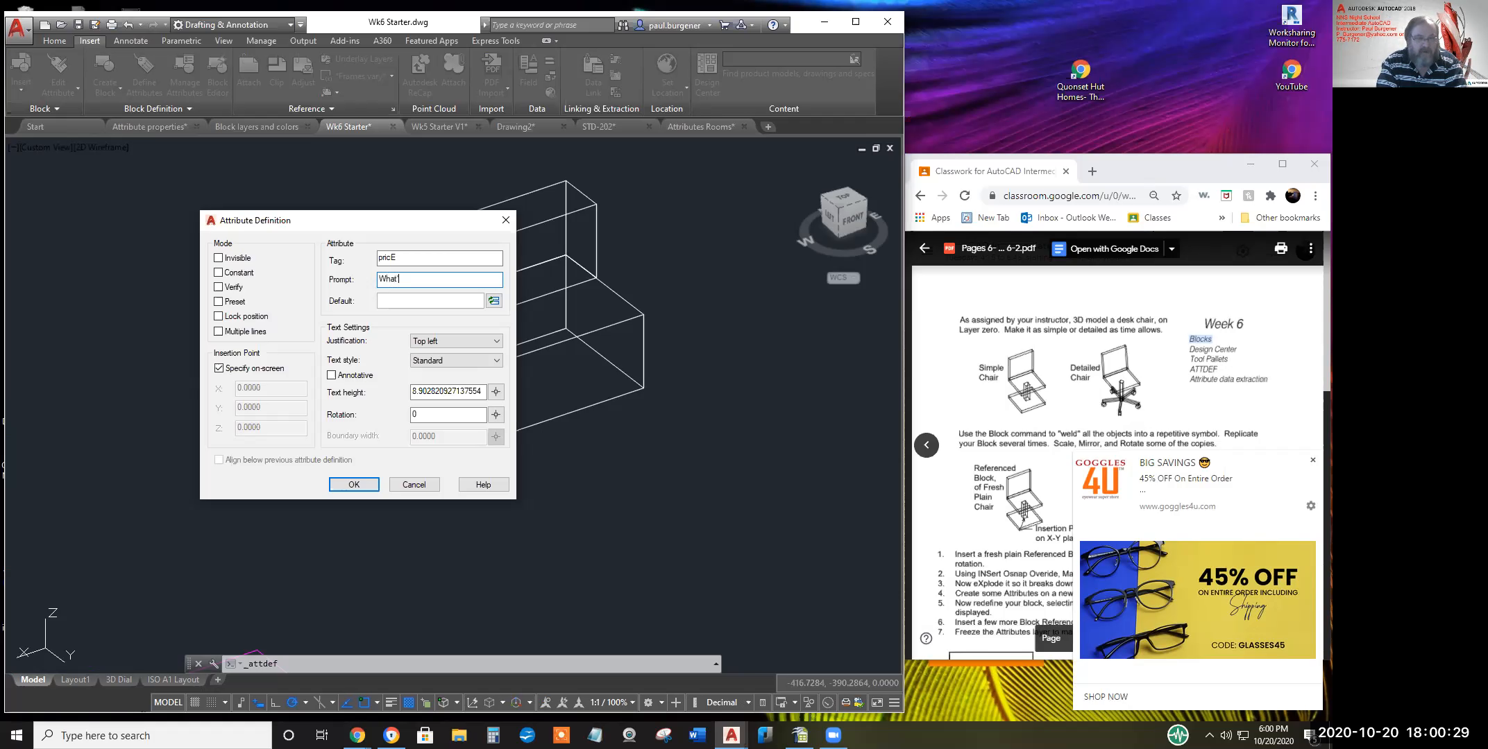
text(s the KiloVOlts?)
key(BackSpace)
key(BackSpace)
key(BackSpace)
key(BackSpace)
key(BackSpace)
key(BackSpace)
key(BackSpace)
key(BackSpace)
key(BackSpace)
key(BackSpace)
key(BackSpace)
key(BackSpace)
key(BackSpace)
key(BackSpace)
key(BackSpace)
key(BackSpace)
key(BackSpace)
key(BackSpace)
key(BackSpace)
key(BackSpace)
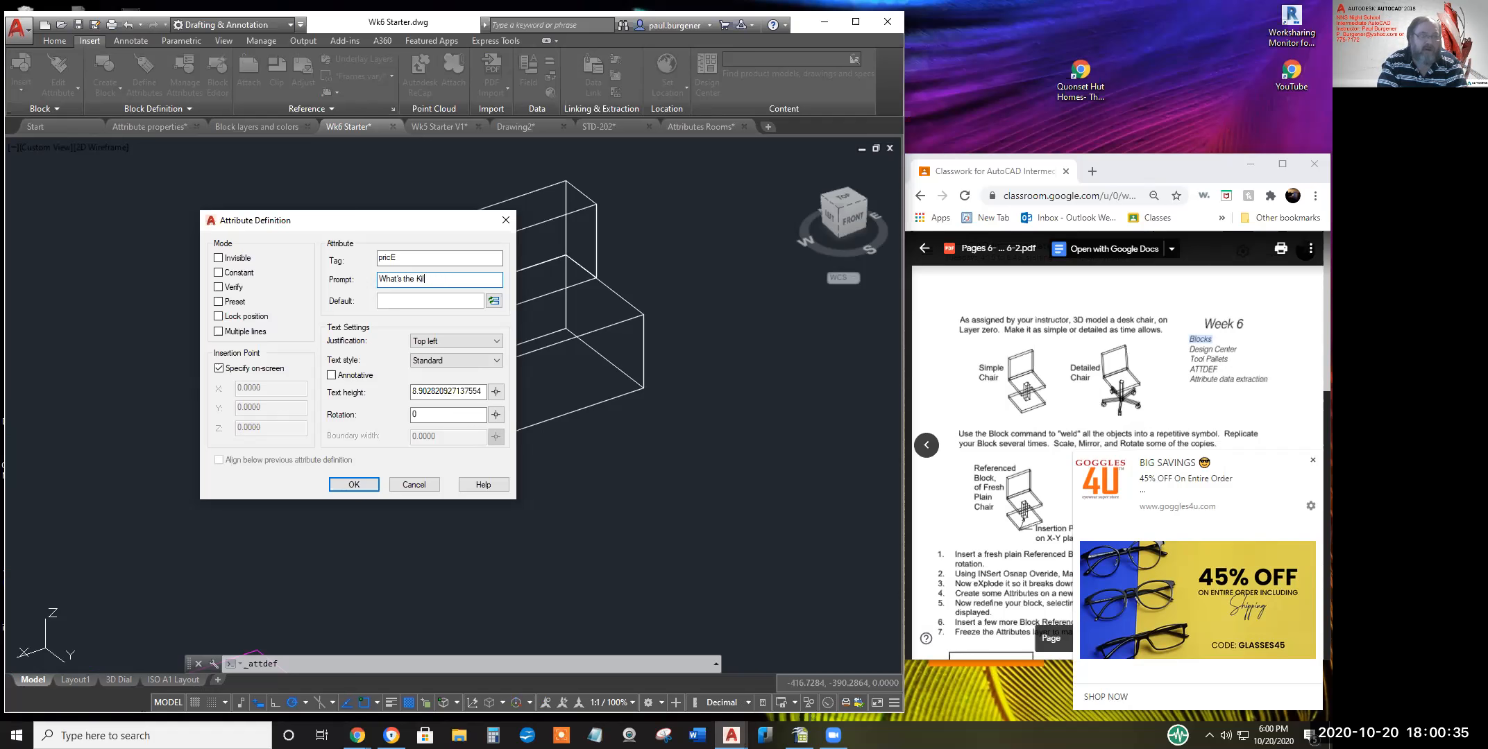
text(WHat's it cost?)
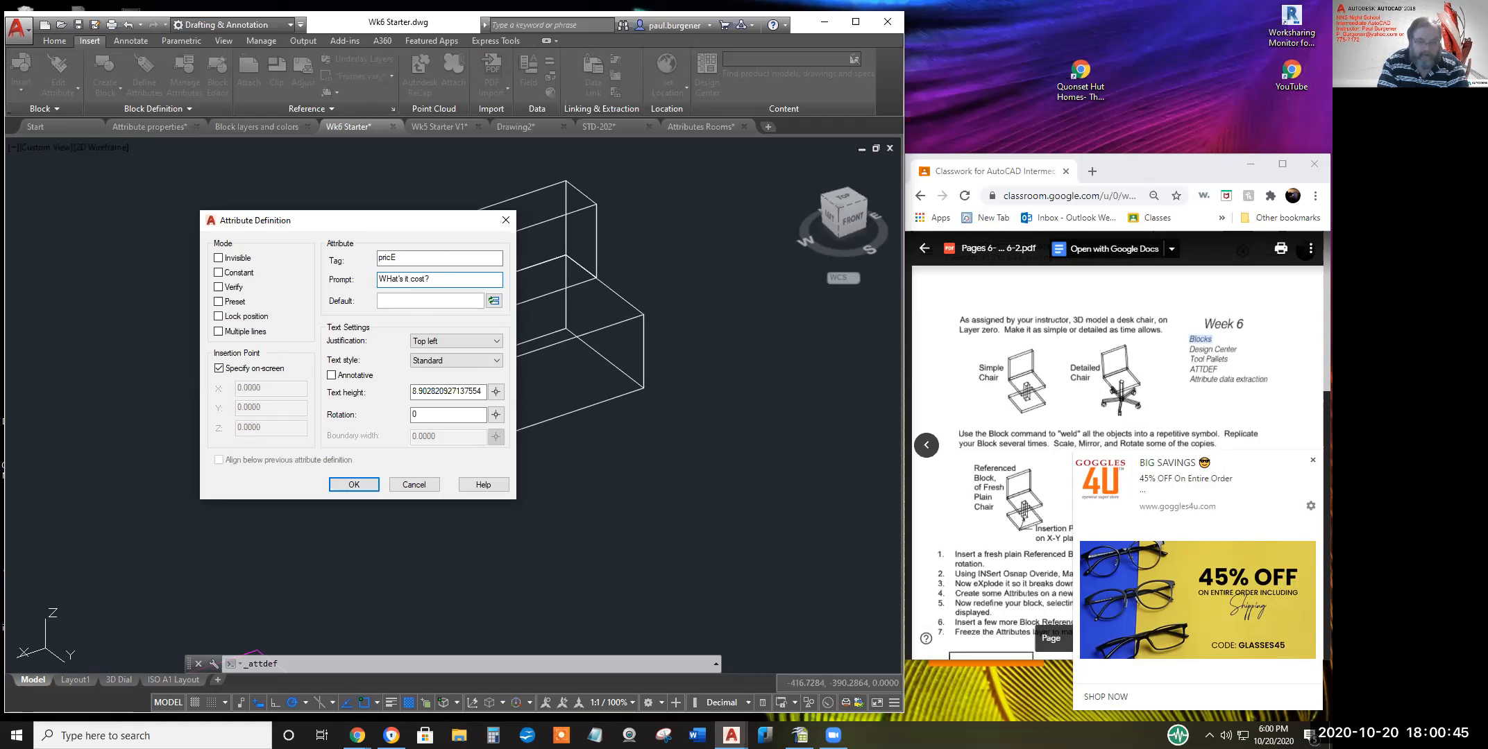
key(Delete)
text(h)
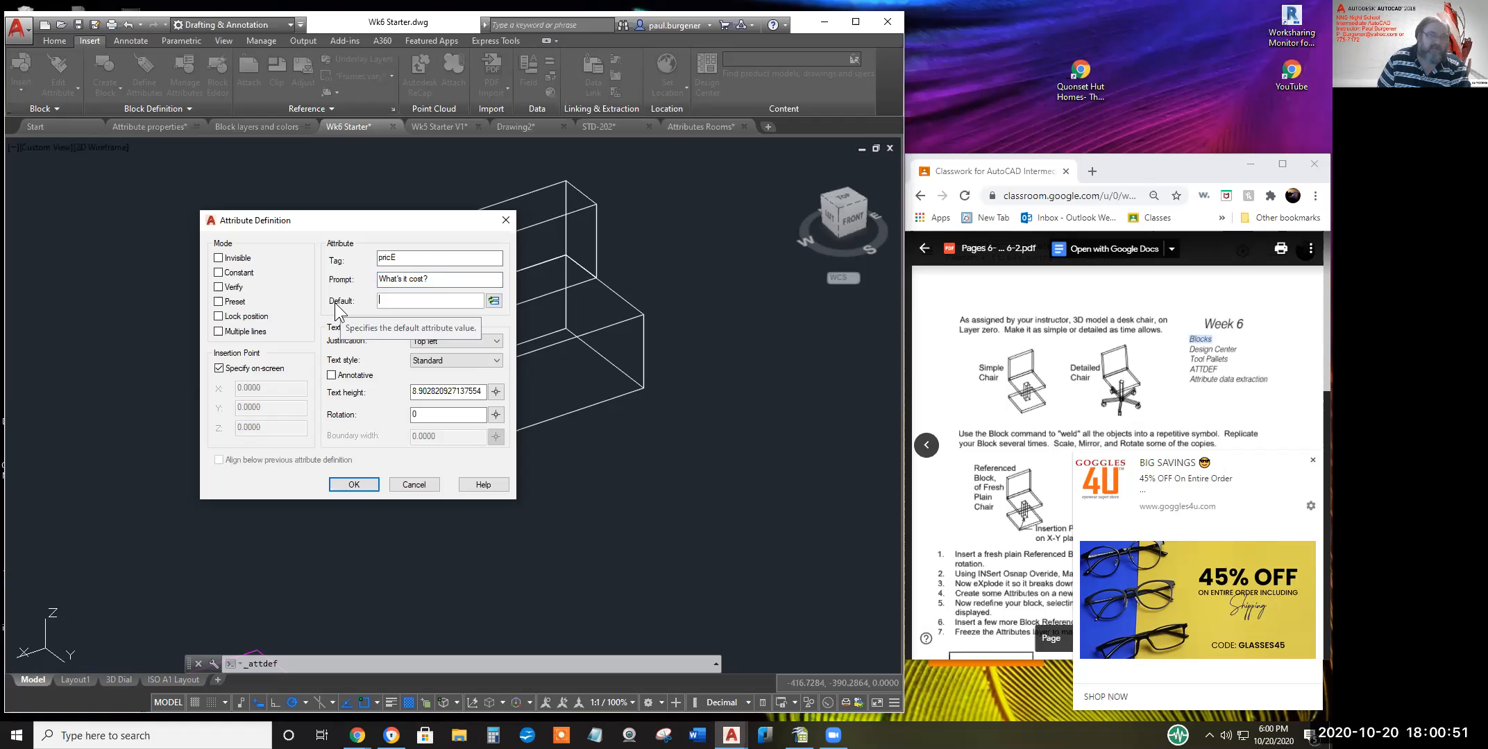
Set the default value to XXX.XX and accept the attribute definition
click(402, 303)
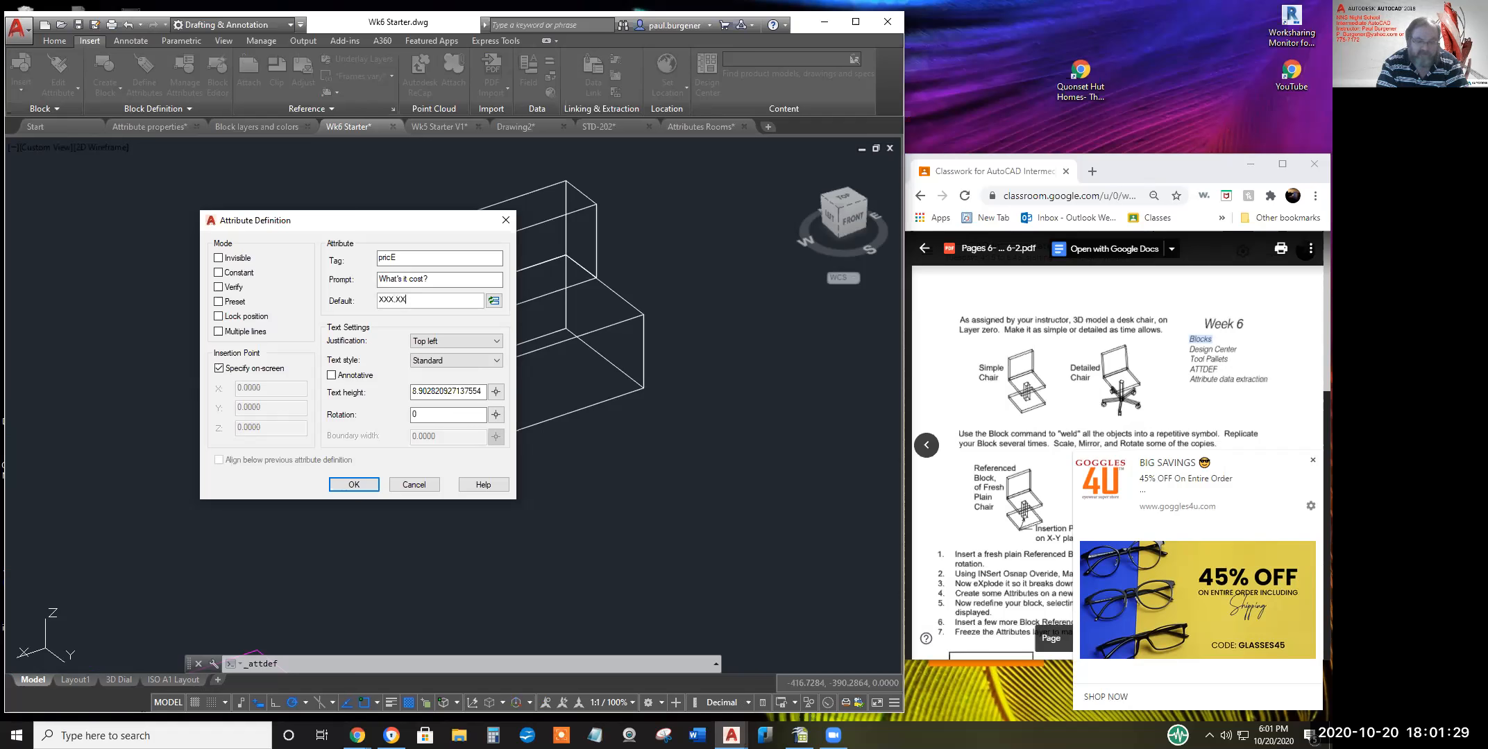
key(Return)
key(Return)
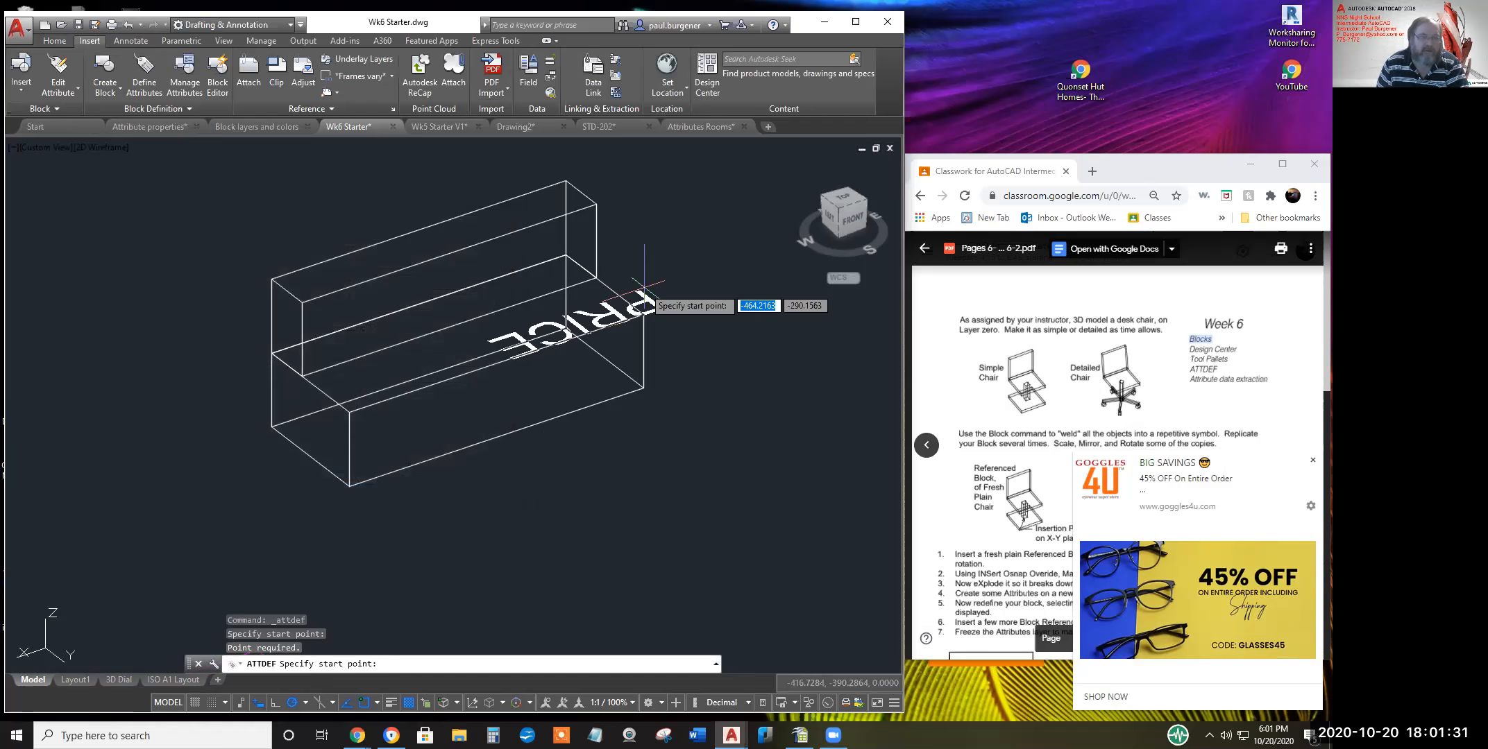
Place the PRICE attribute in front of the sofa and close its editor without changes
click(563, 437)
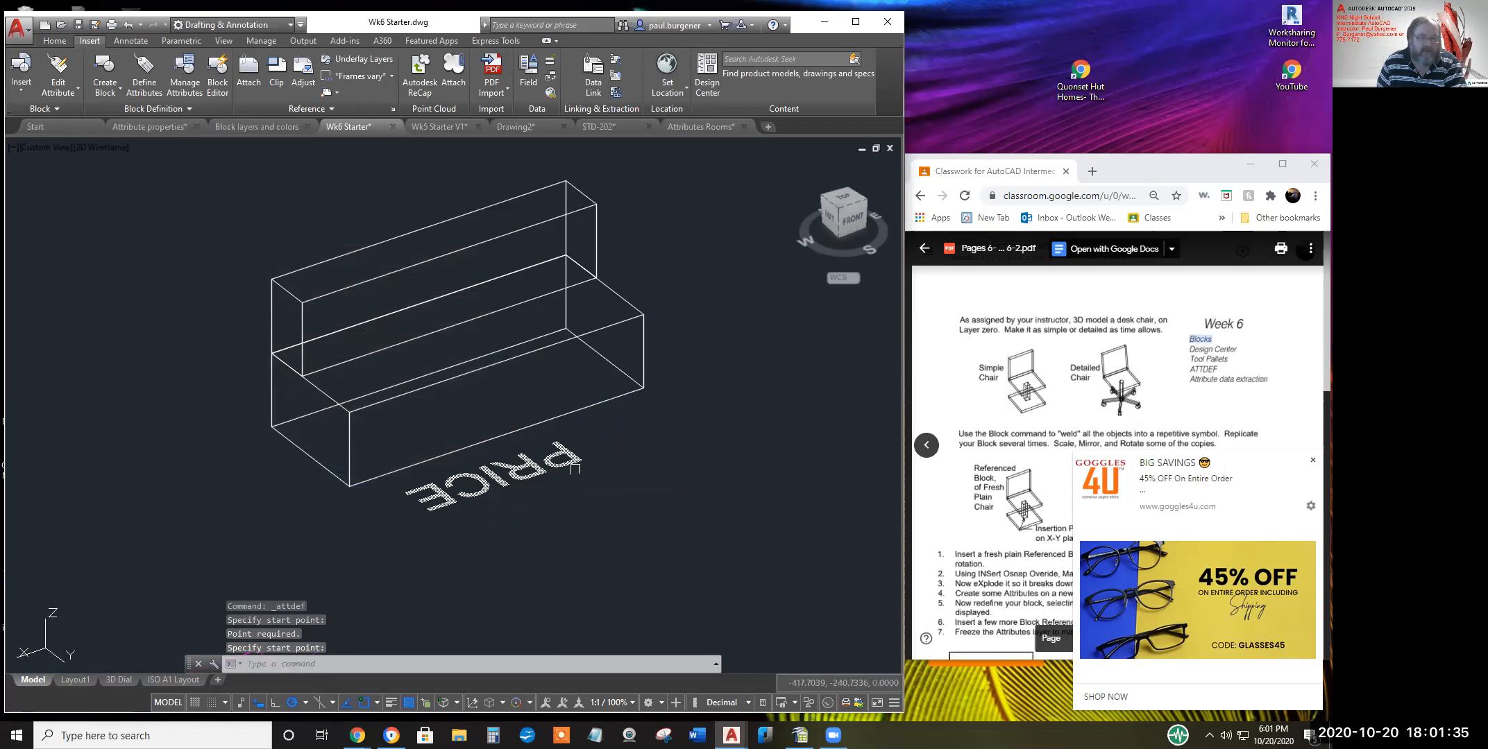
double_click(536, 475)
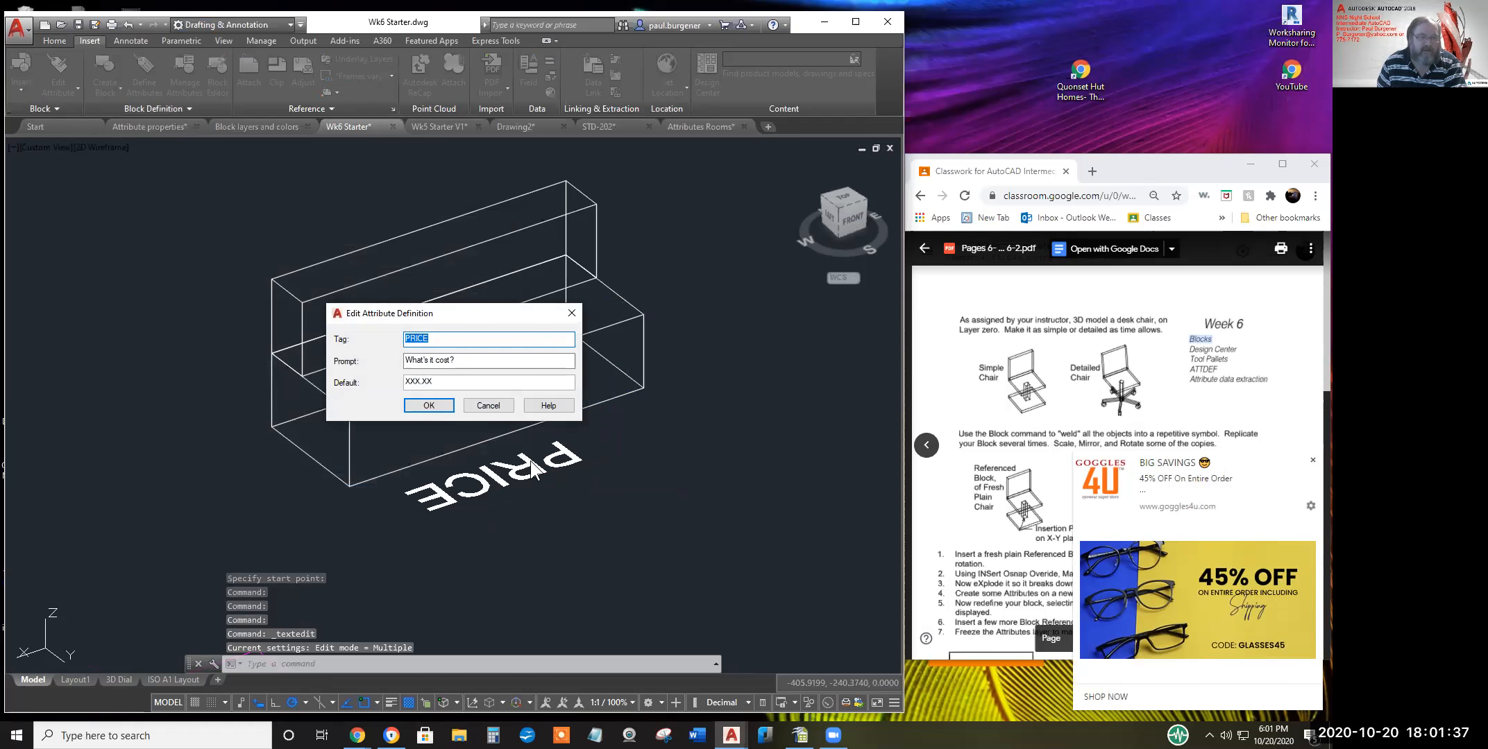
click(488, 405)
click(524, 469)
text(e)
click(488, 405)
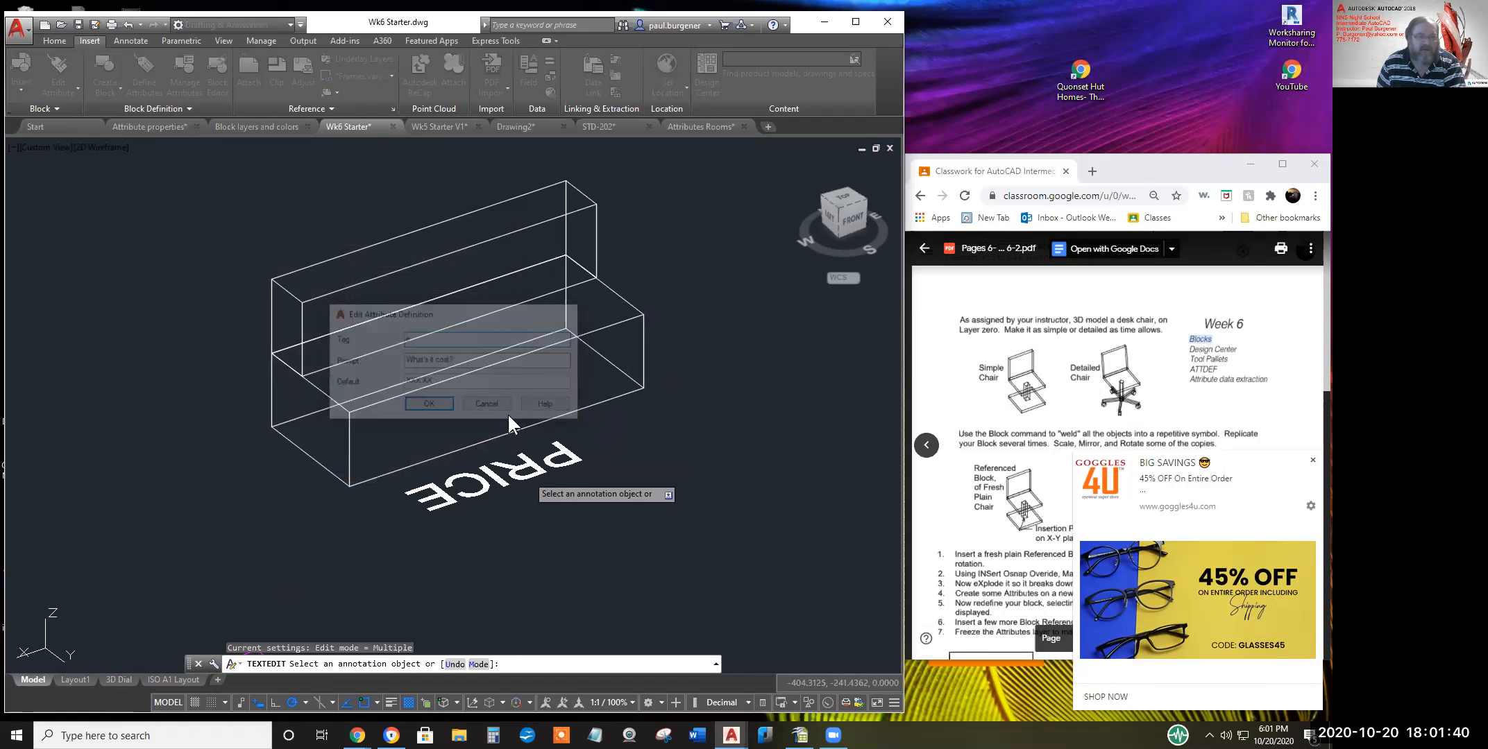
click(517, 467)
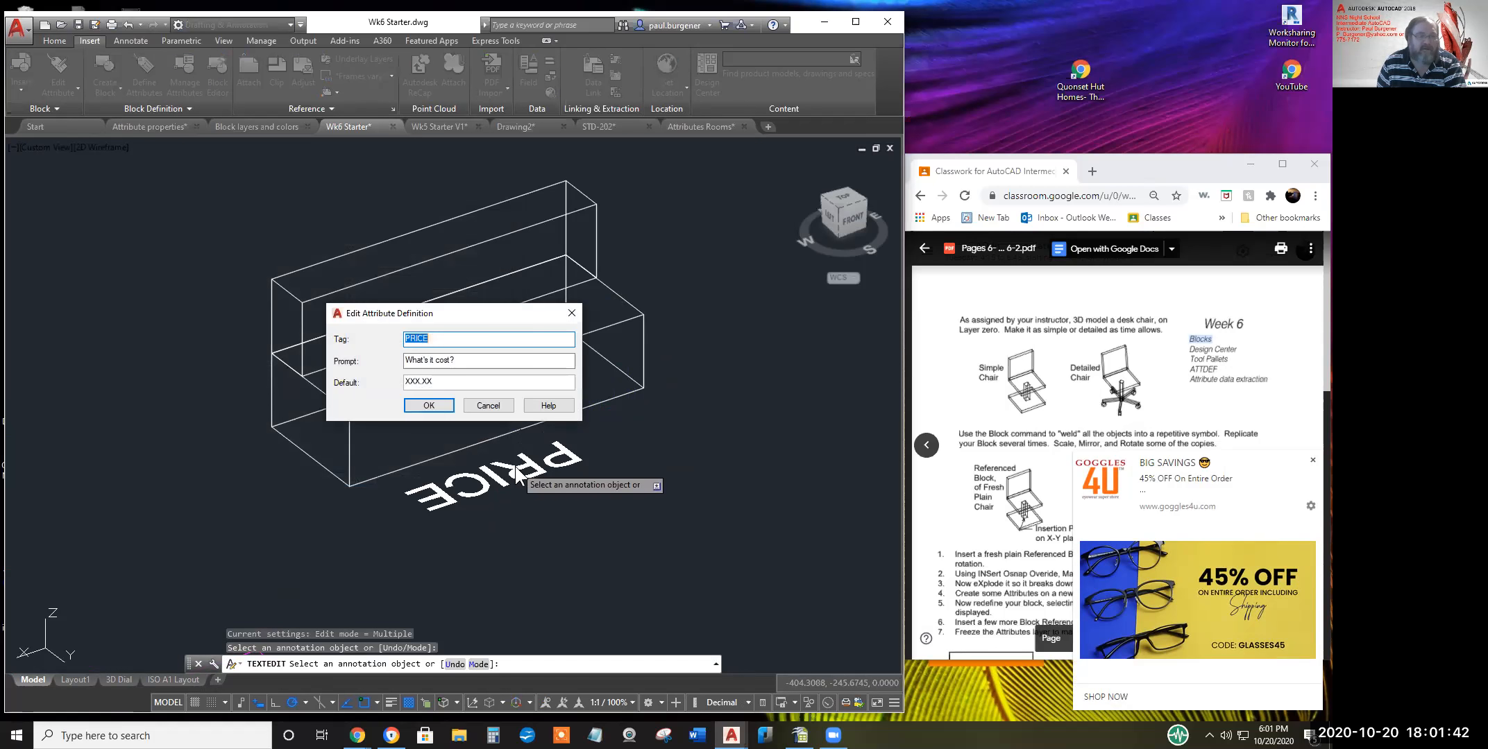
click(494, 410)
key(Escape)
key(Escape)
Erase the placed PRICE attribute text and begin a new attribute definition
text(e)
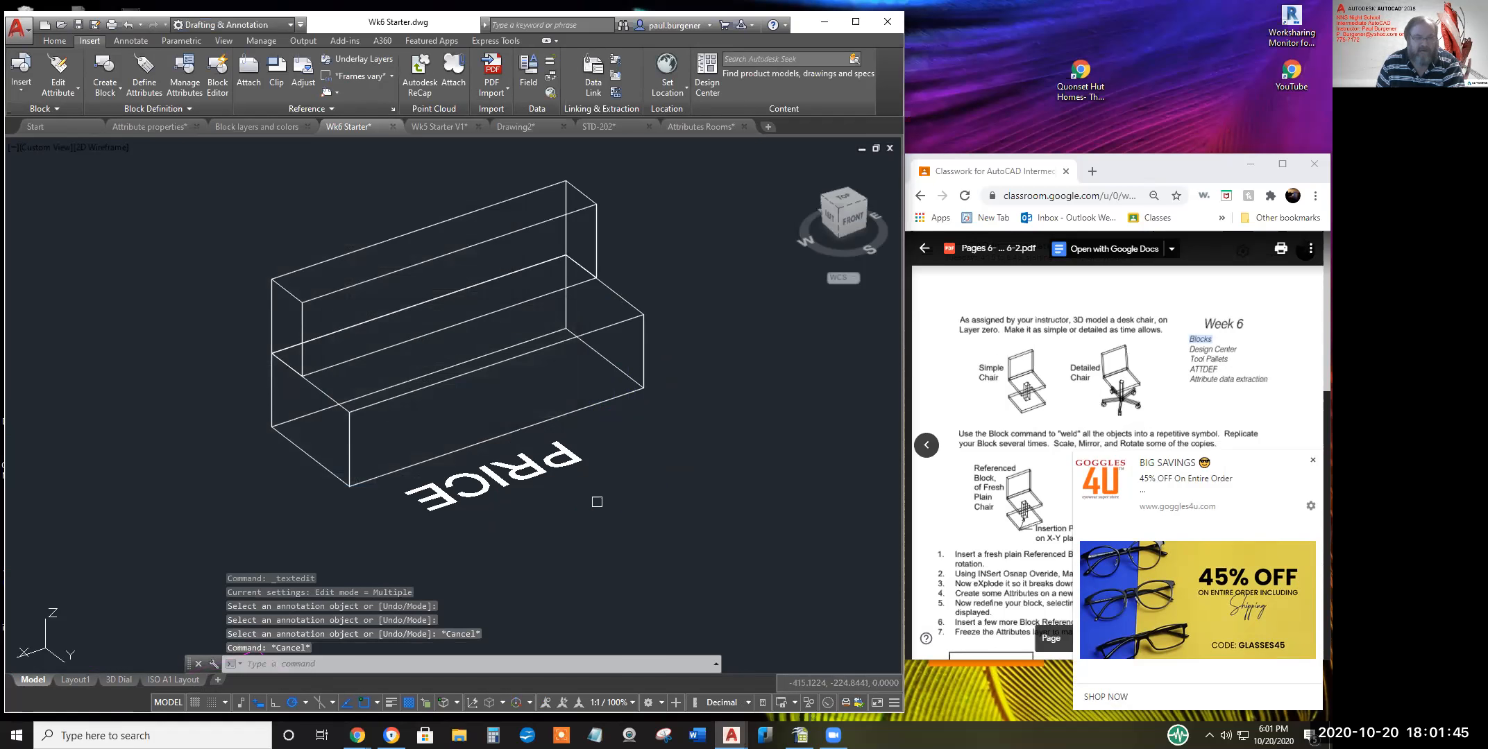
key(Return)
click(618, 496)
click(503, 437)
key(Return)
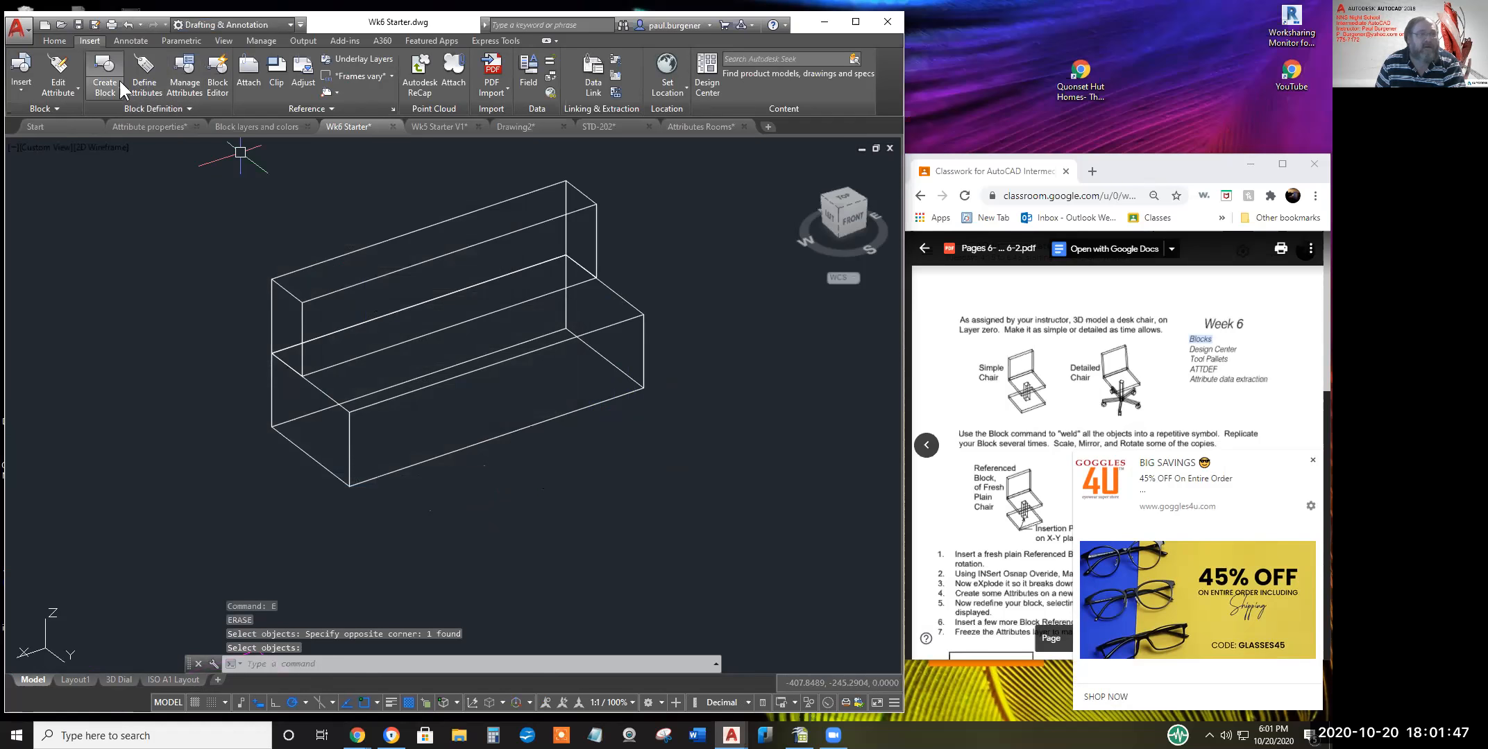
click(147, 84)
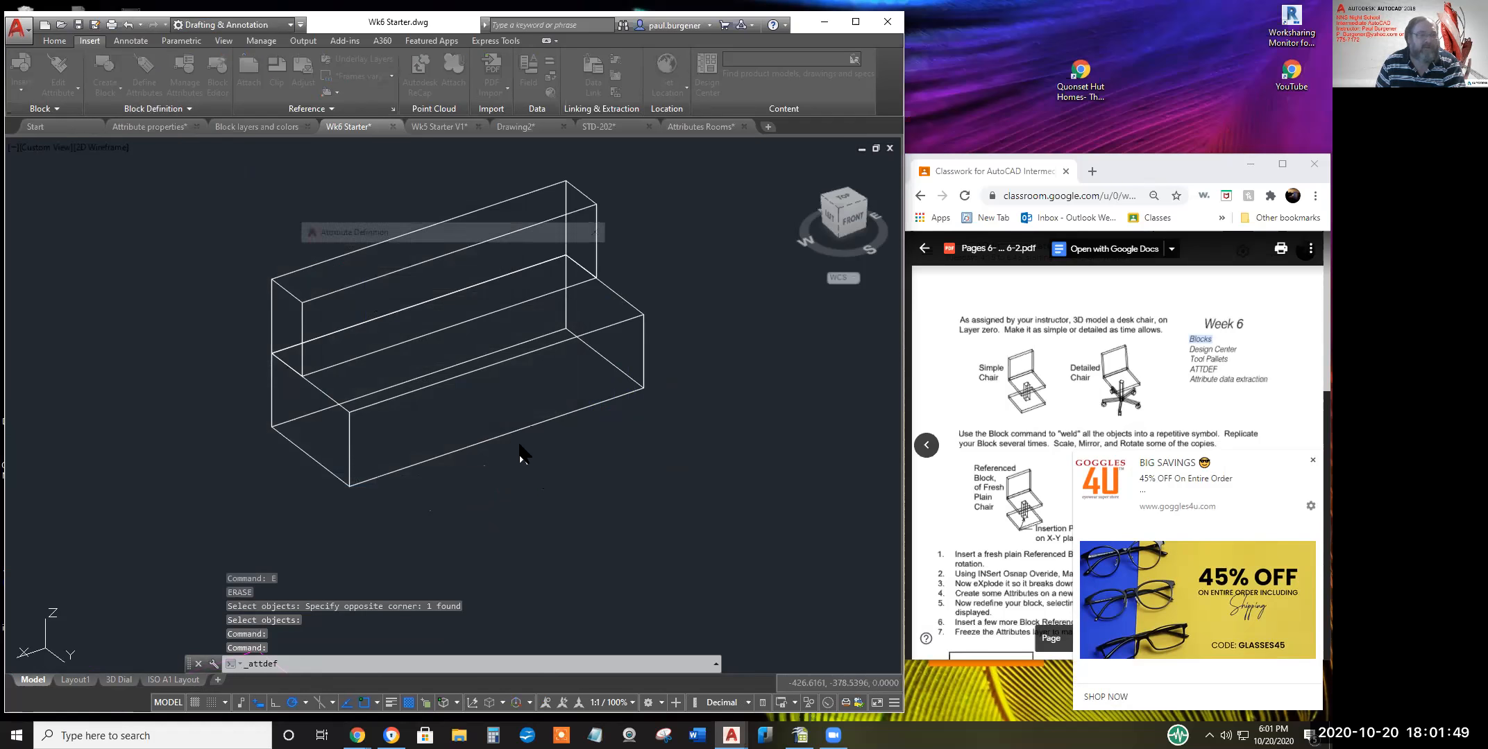
View the sofa from the top, centred, and reset the UCS to World
key(Escape)
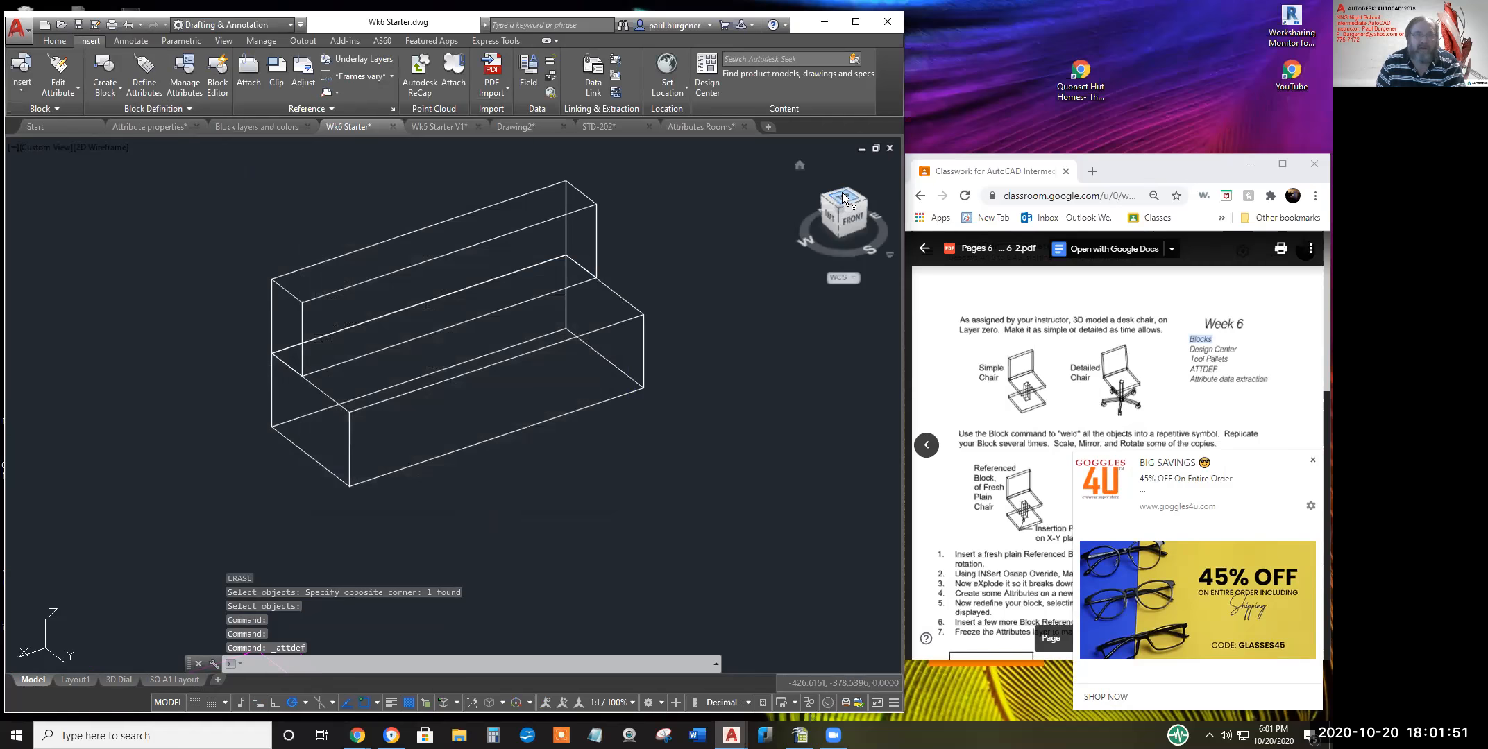
click(843, 200)
scroll(662, 360, up, 6)
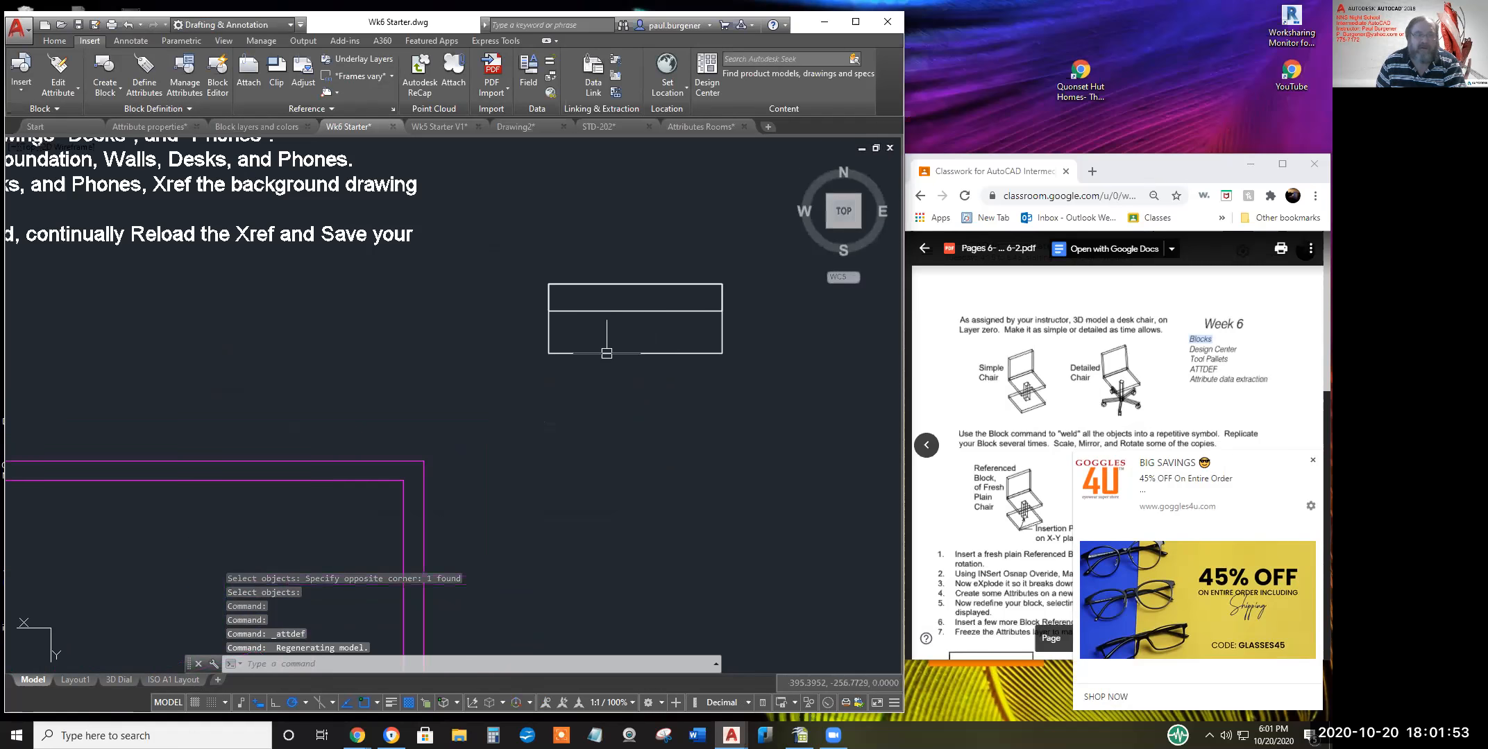
middle_drag(621, 359, 486, 346)
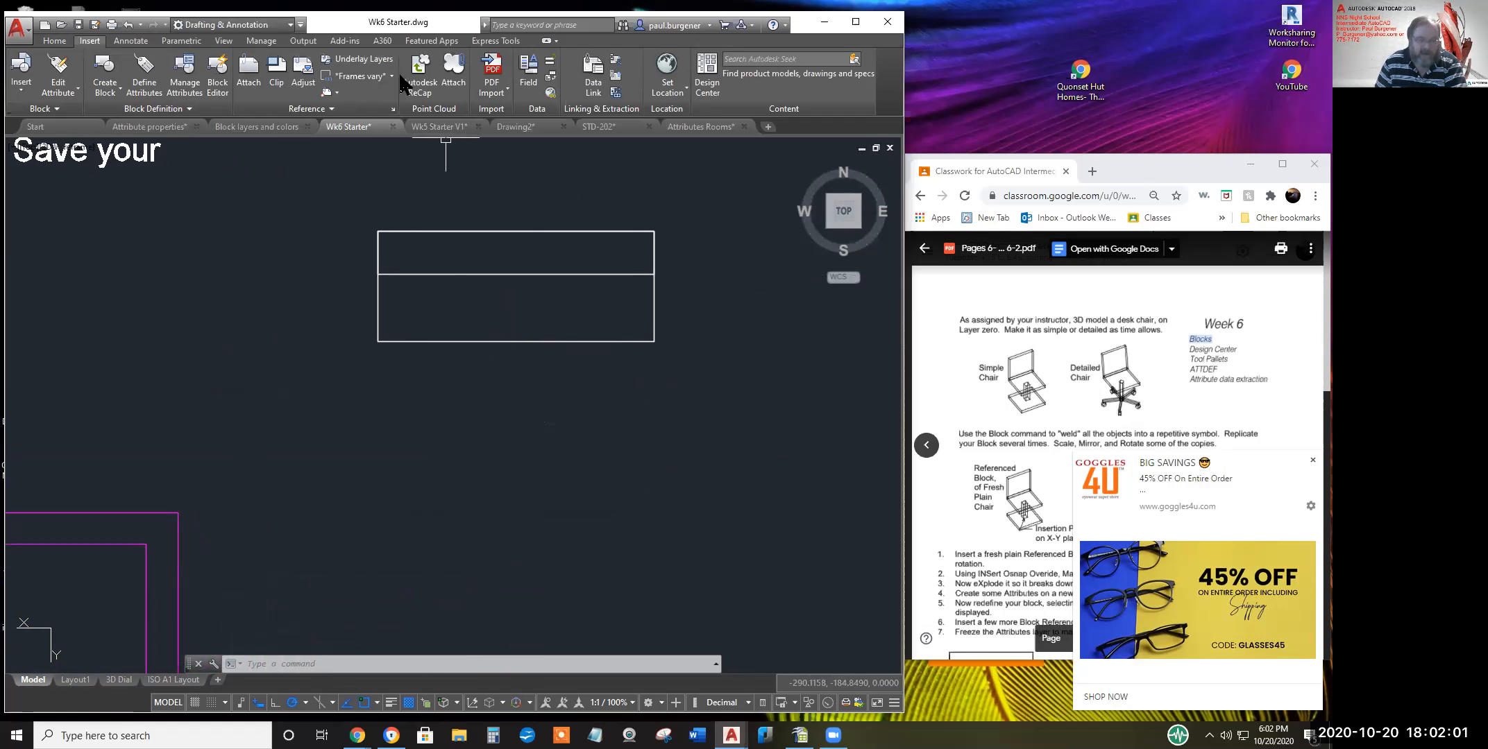
key(Escape)
text(ucs)
key(Return)
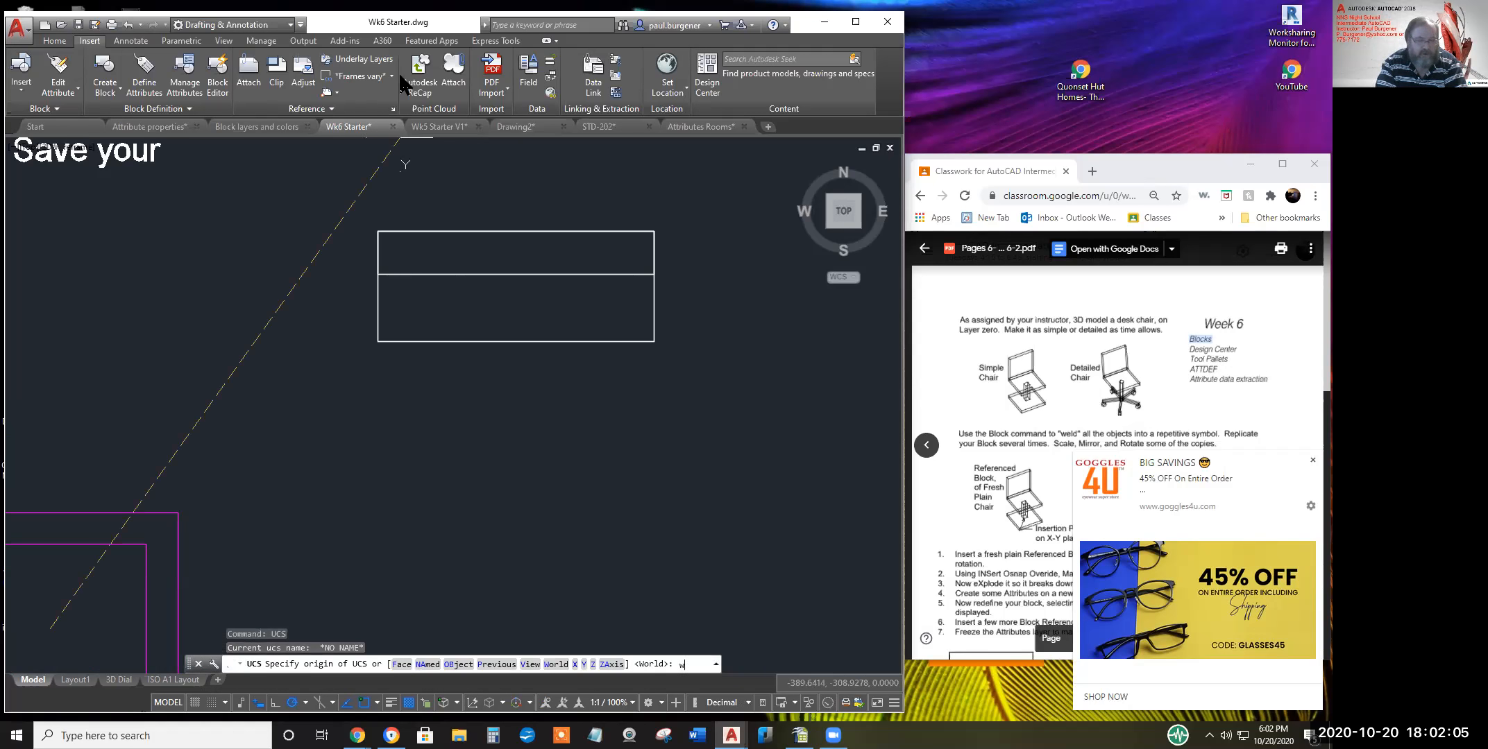
text(w)
key(Return)
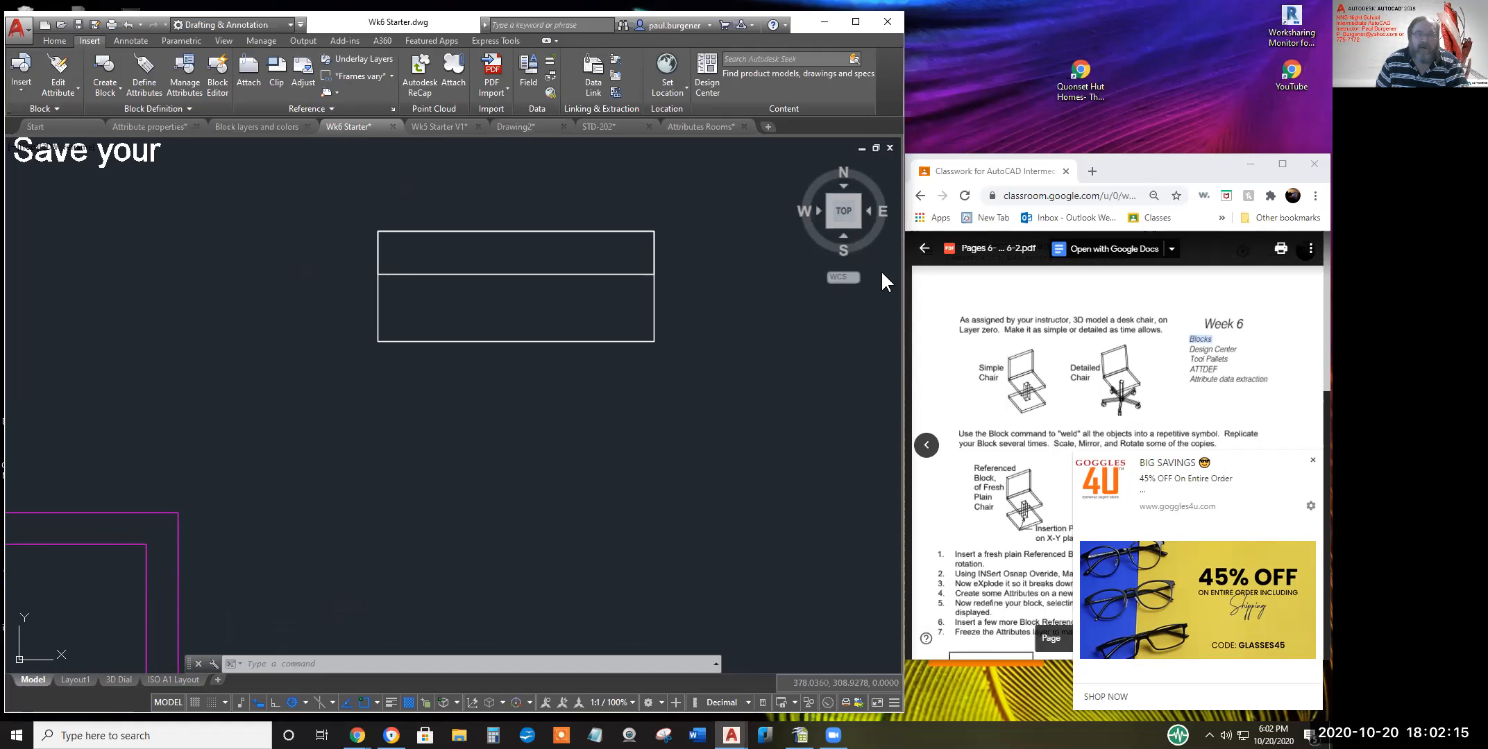
Tilt the view into 3D with the ViewCube and pan the sofa box into view
drag(840, 226, 885, 177)
drag(842, 218, 862, 183)
middle_drag(496, 240, 638, 515)
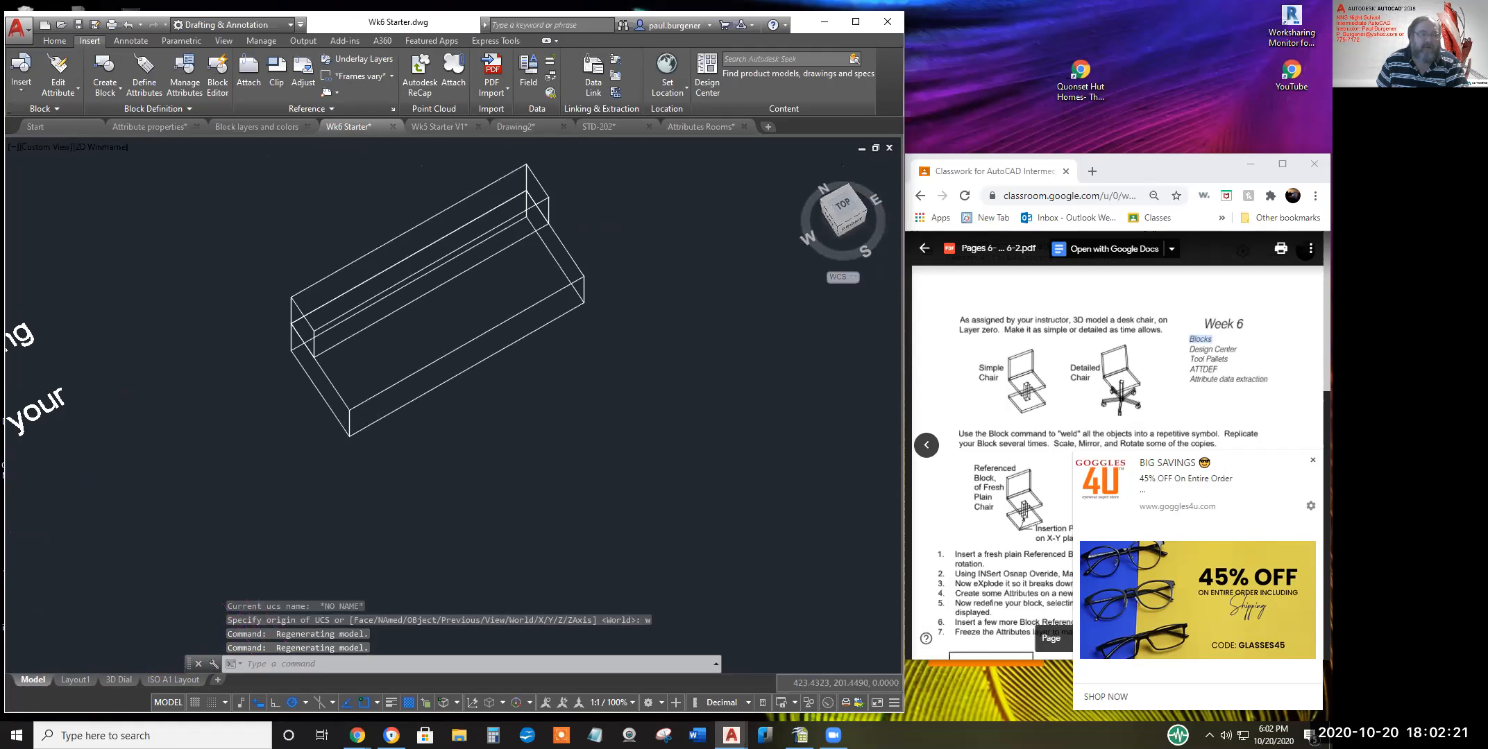
middle_drag(464, 382, 379, 259)
Enter tag PriCe, prompt 'What's the price' and default 123.45 in ATTDEF
click(136, 90)
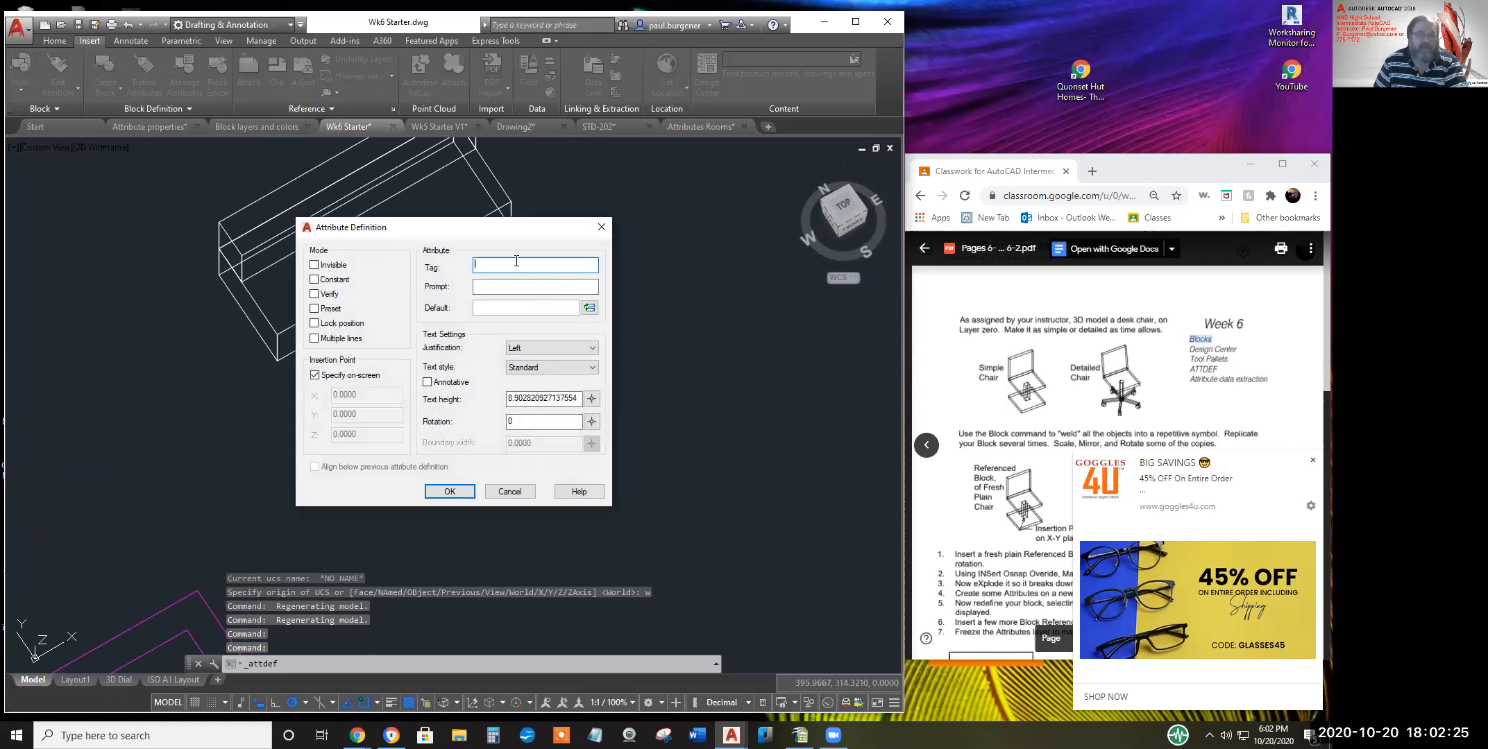
text(PriCe)
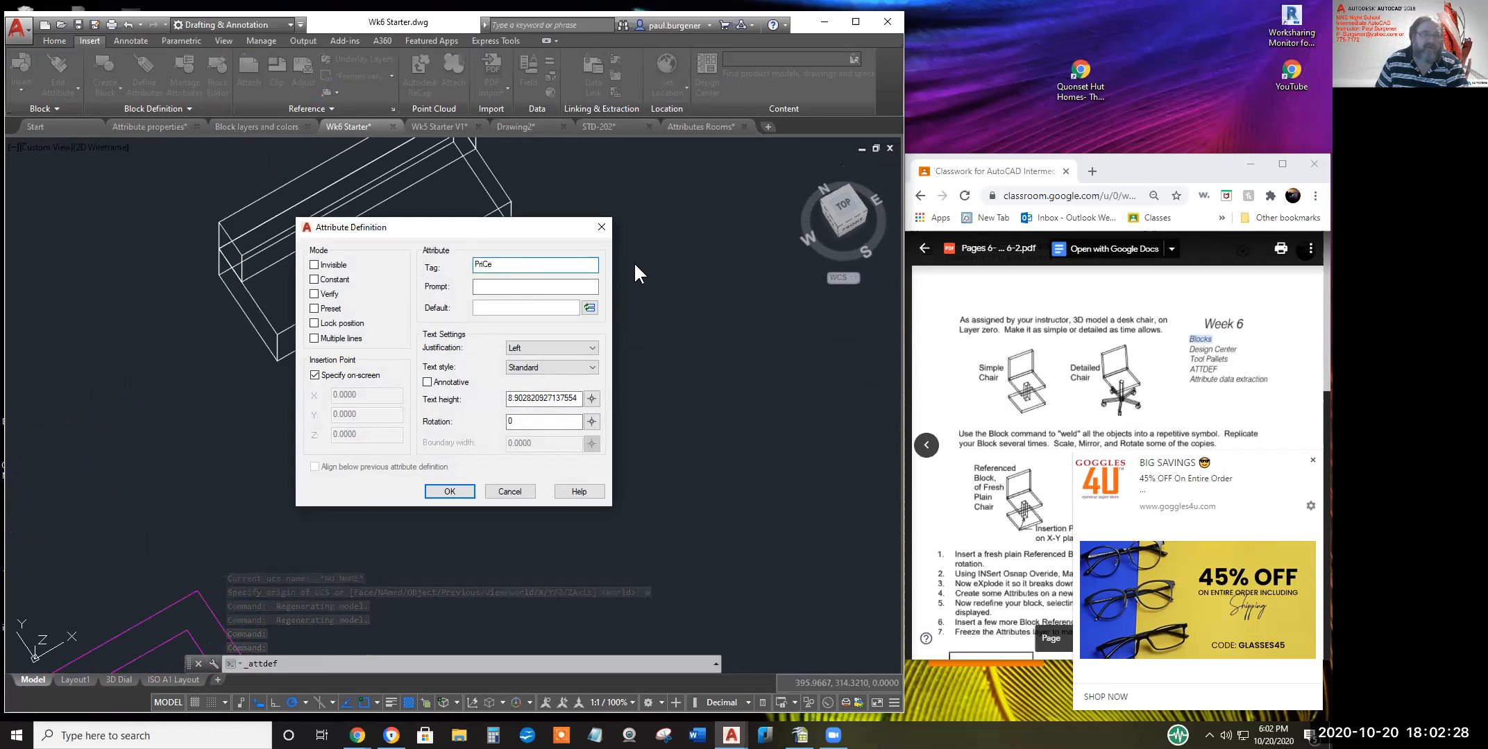
click(555, 286)
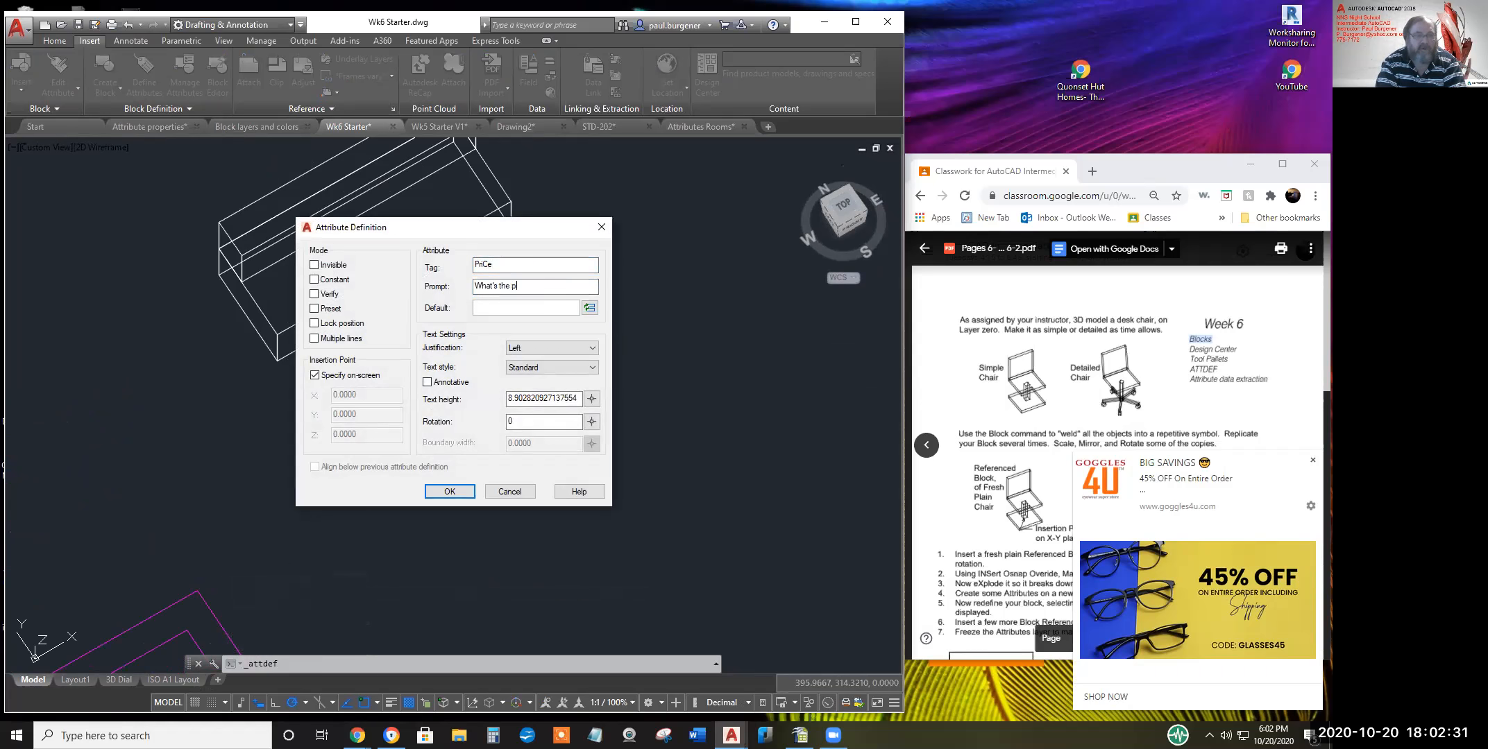
click(560, 307)
text(123.45)
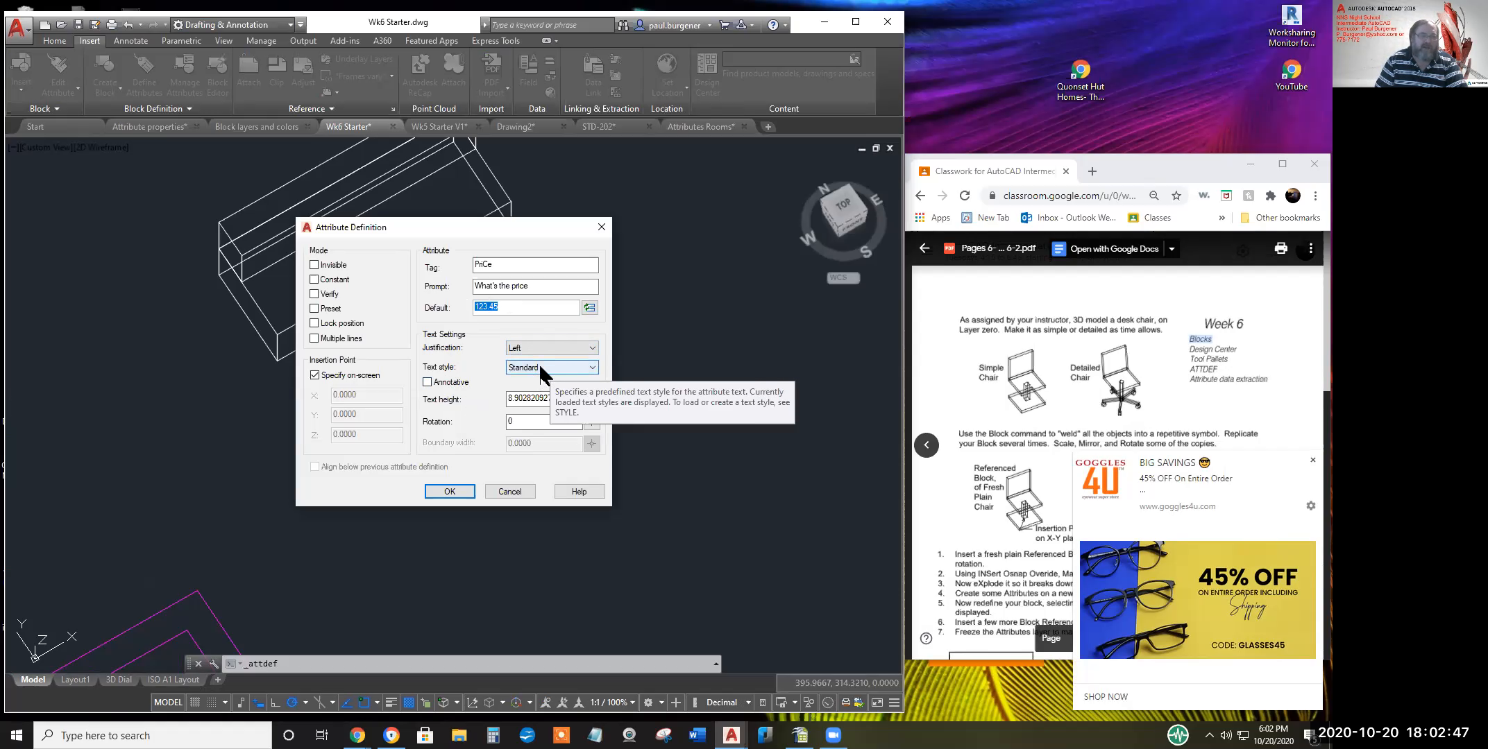
Keep on-screen insertion point and Left justification, checking the text height
click(562, 399)
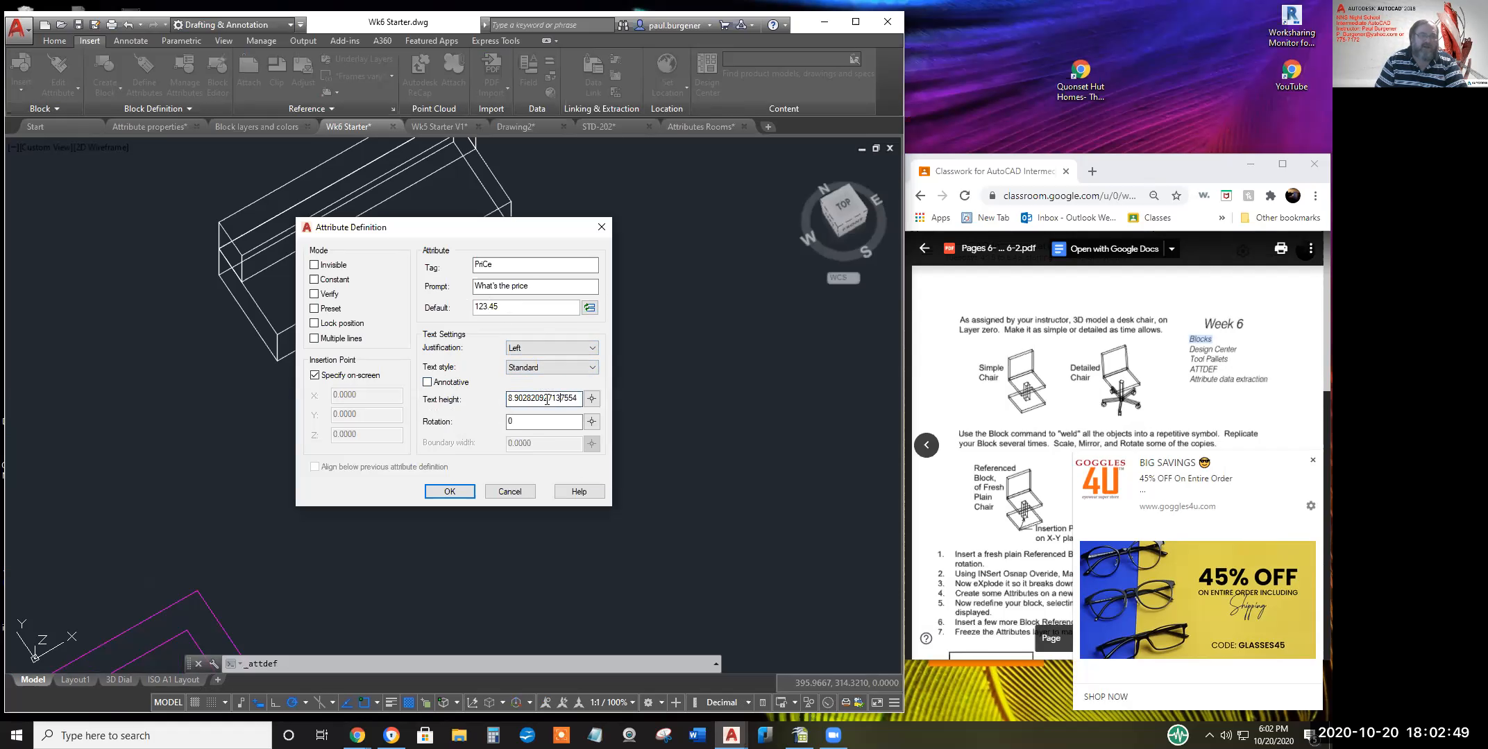
drag(510, 397, 555, 398)
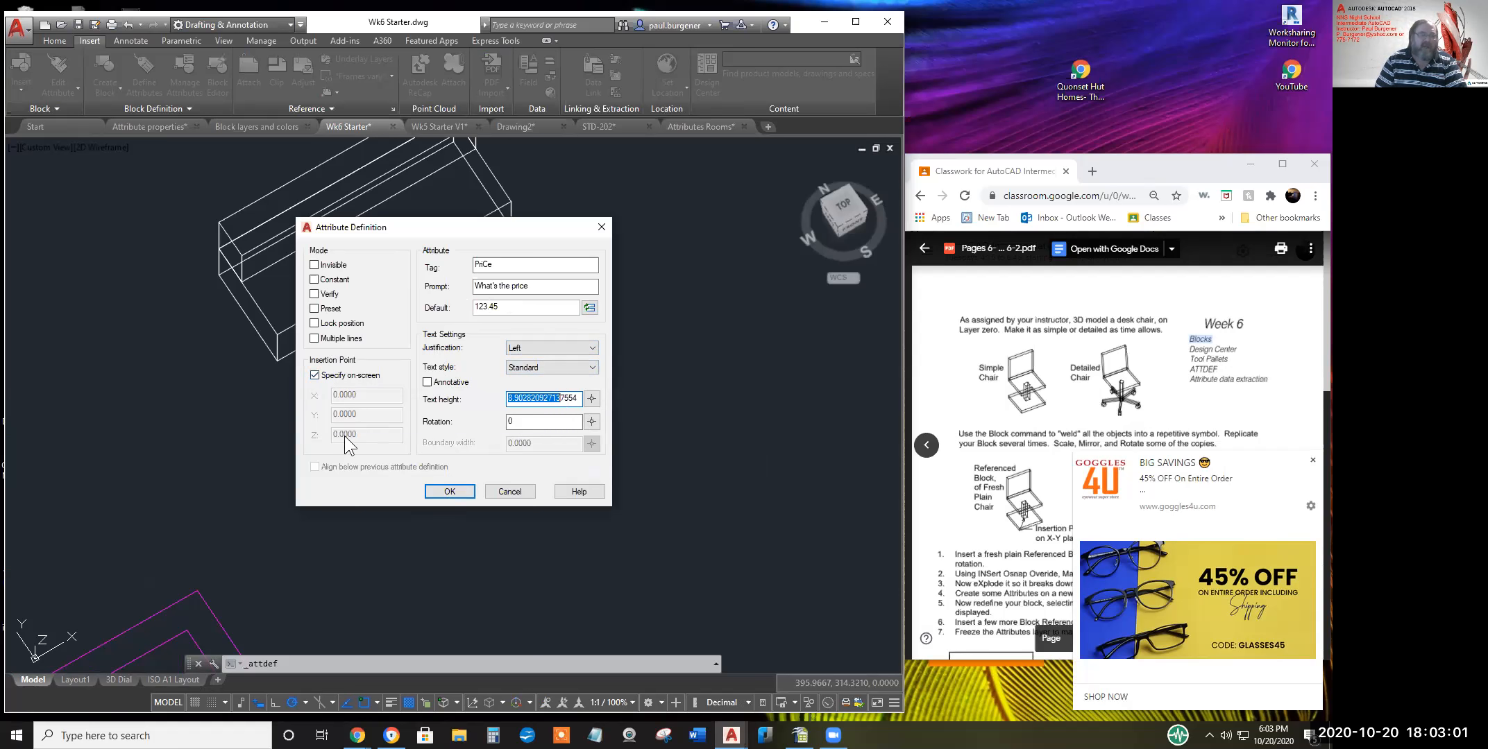
click(317, 375)
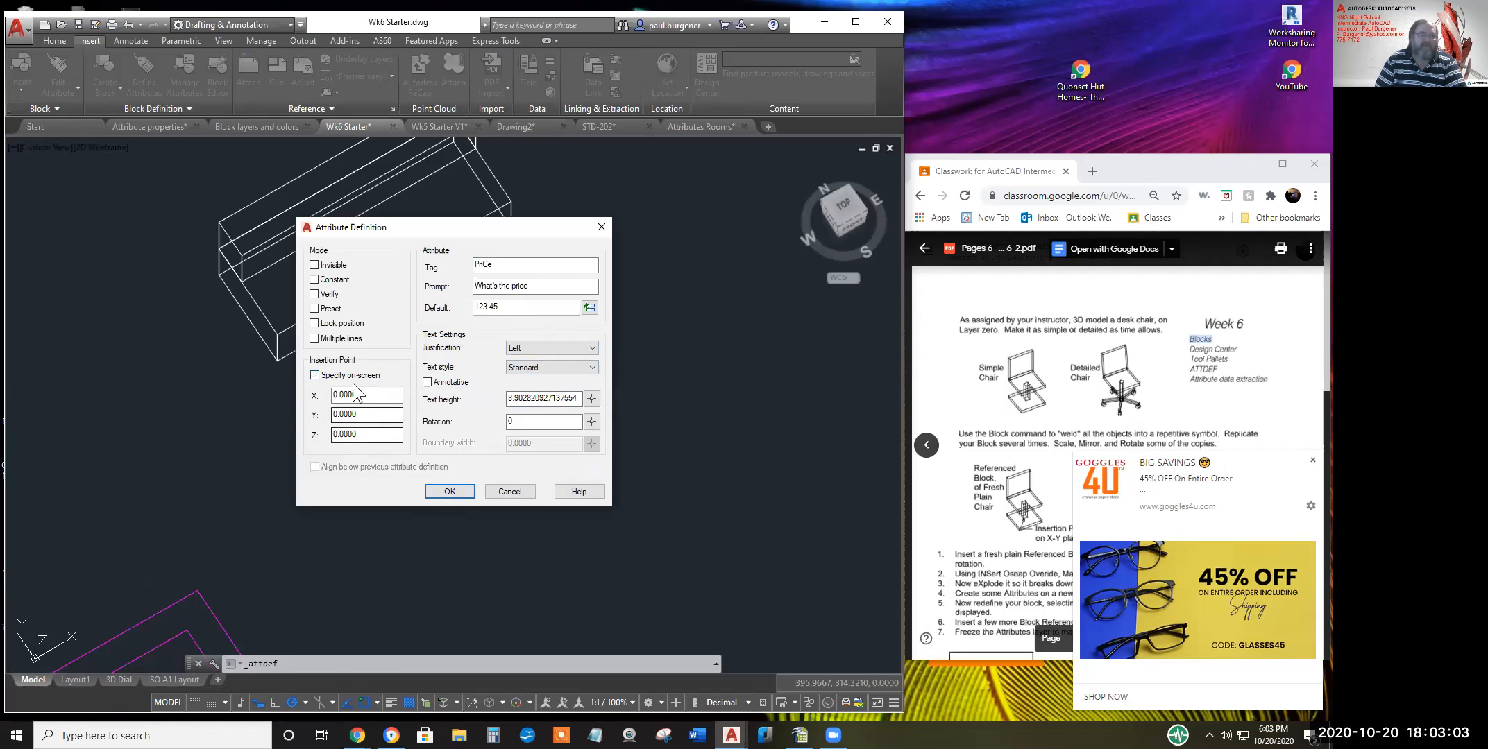
click(315, 375)
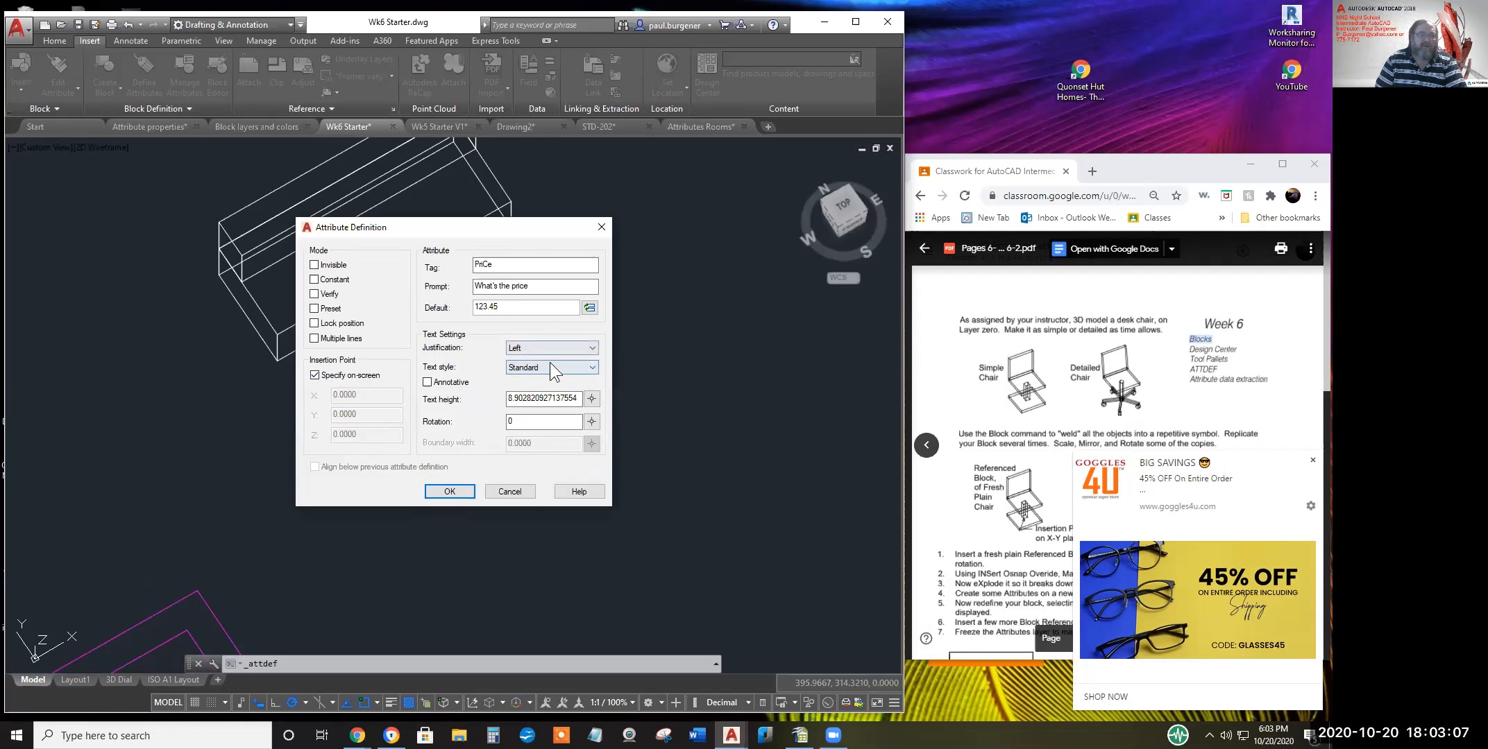
click(543, 343)
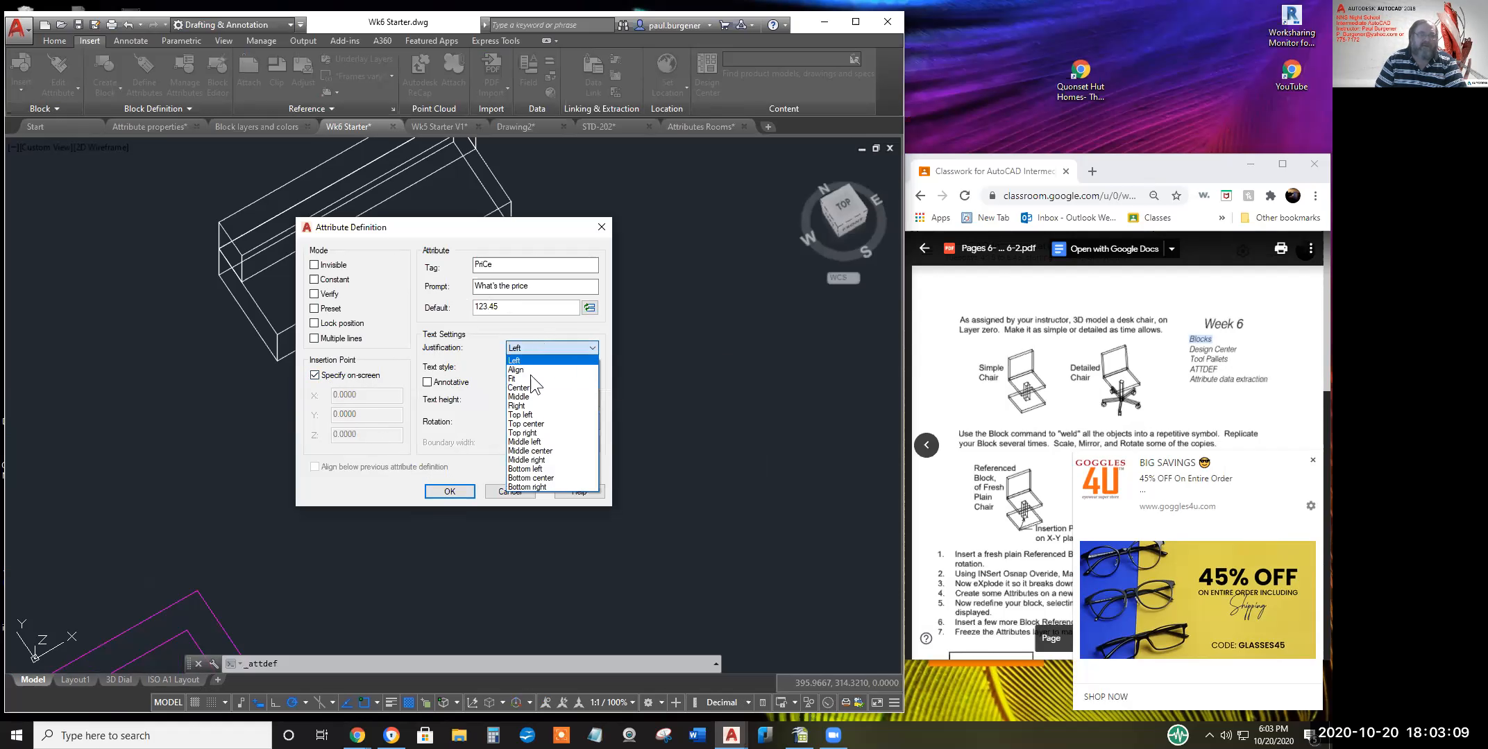
click(531, 360)
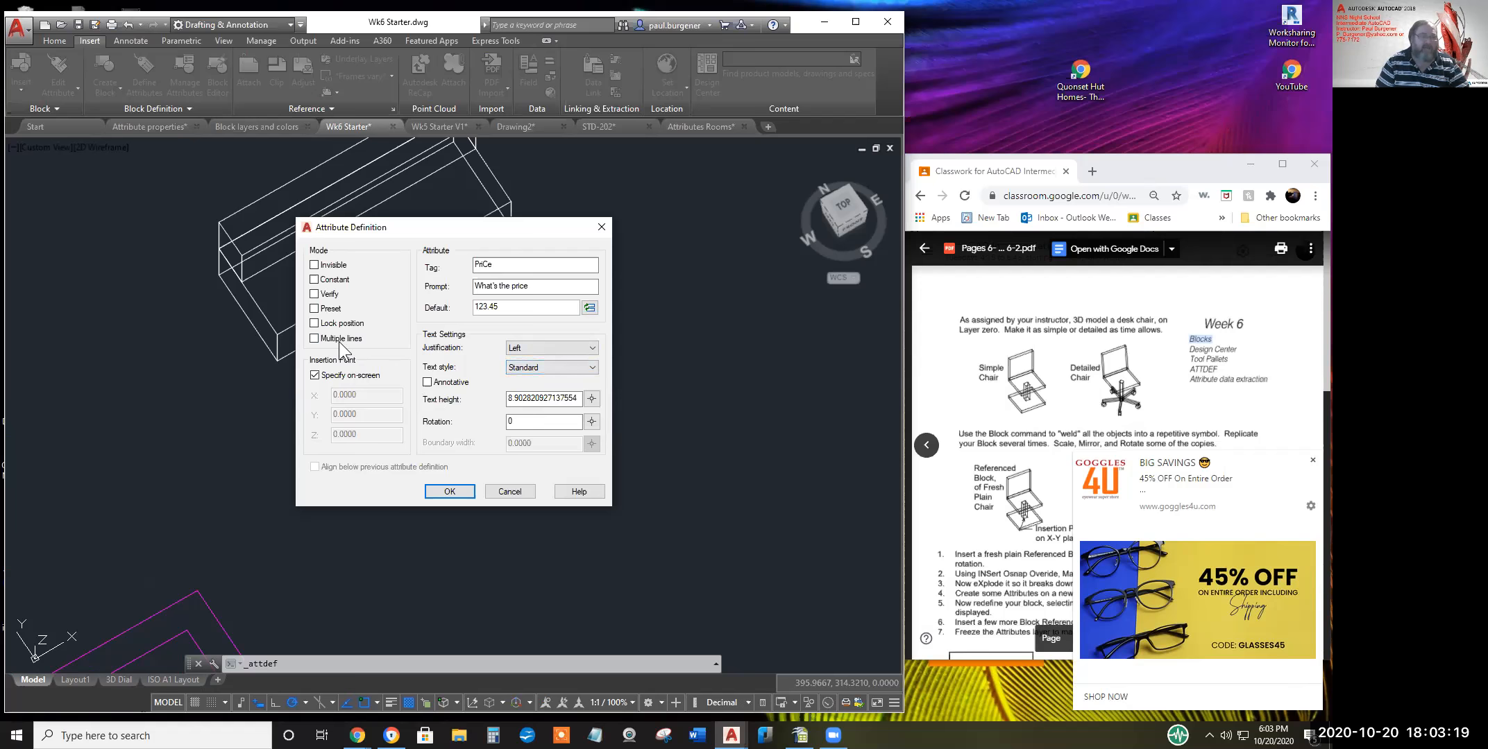
click(538, 400)
key(Tab)
Accept the attribute definition and place the PRICE tag beside the sofa box
click(449, 489)
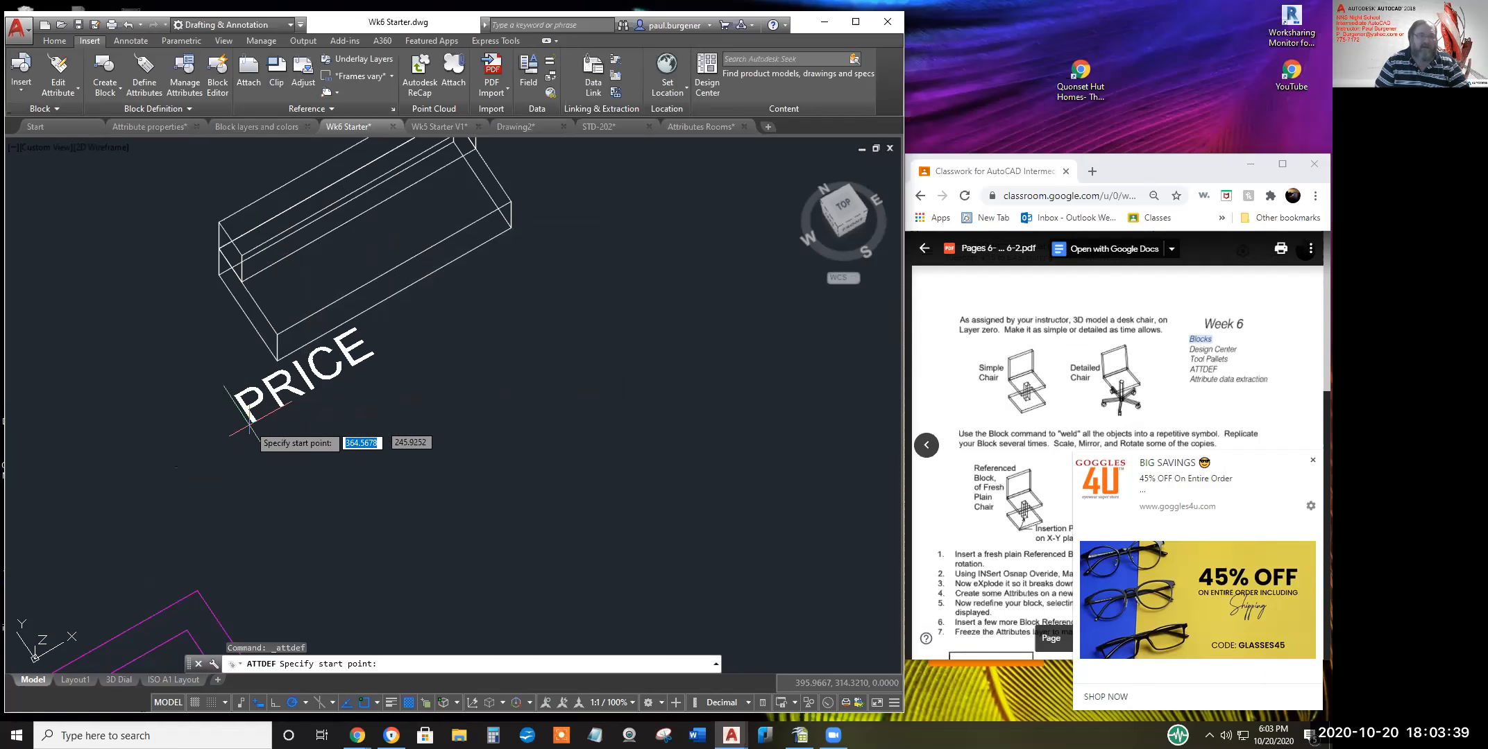
click(102, 392)
middle_drag(260, 399, 527, 499)
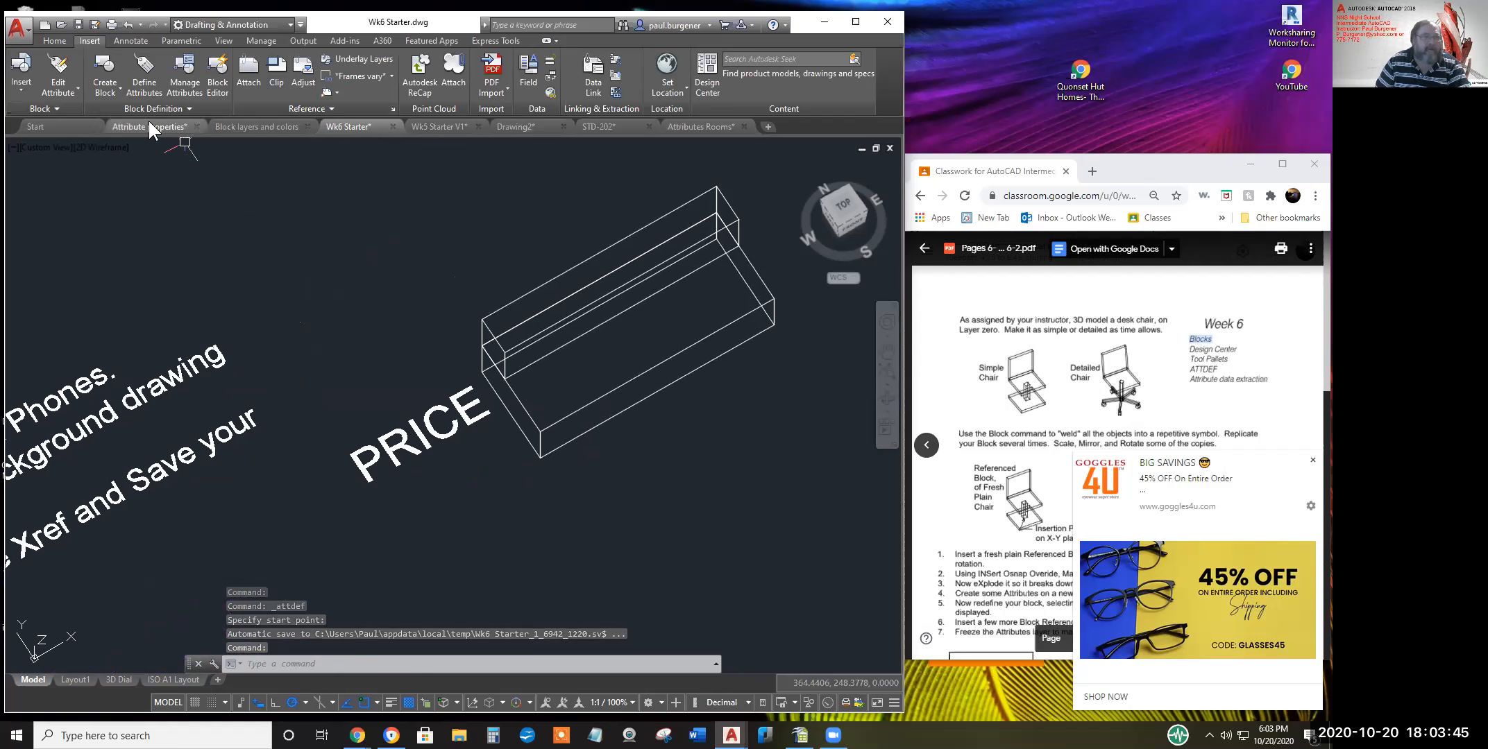
Define a Seller attribute, prompt 'WHo sold it?', default 'ACME Inc', aligned below PRICE
click(146, 94)
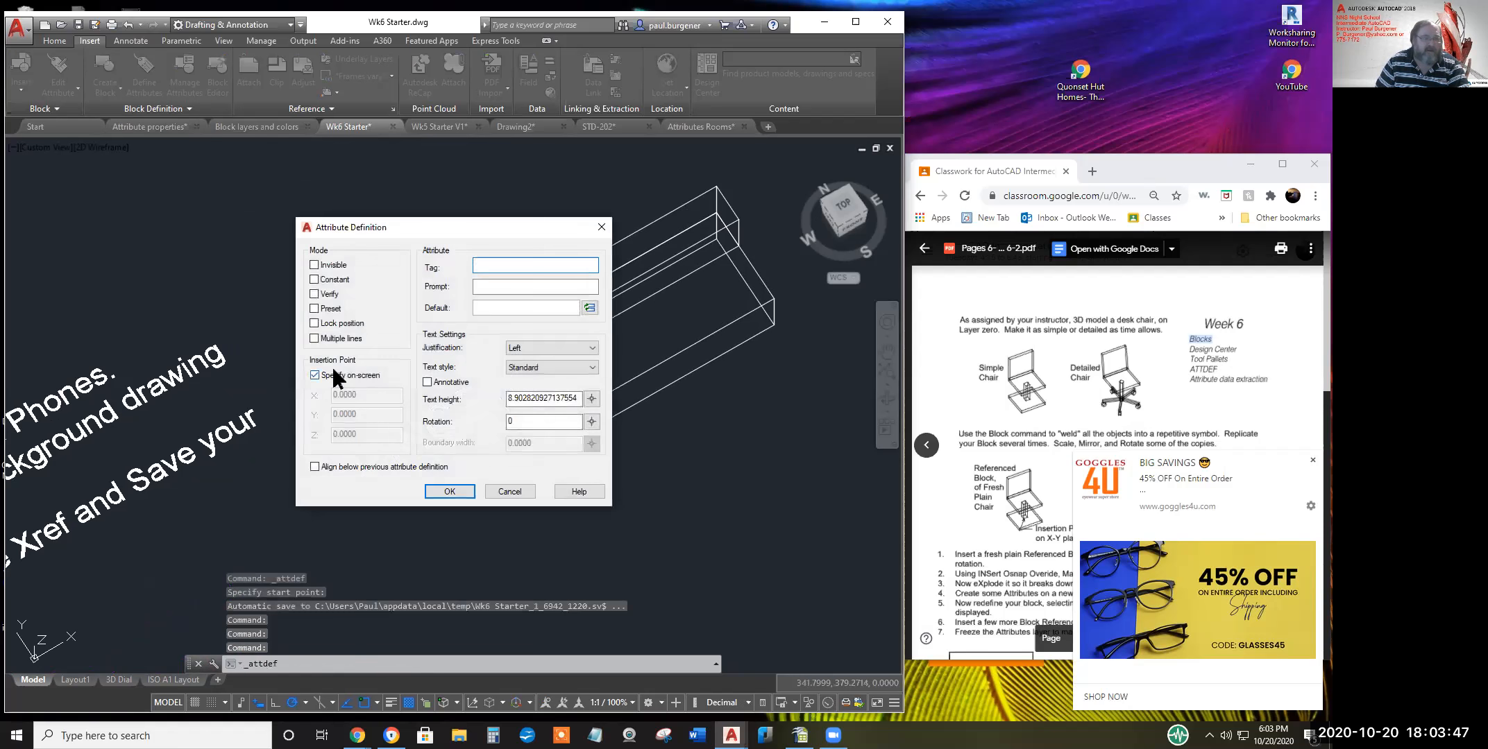
click(315, 467)
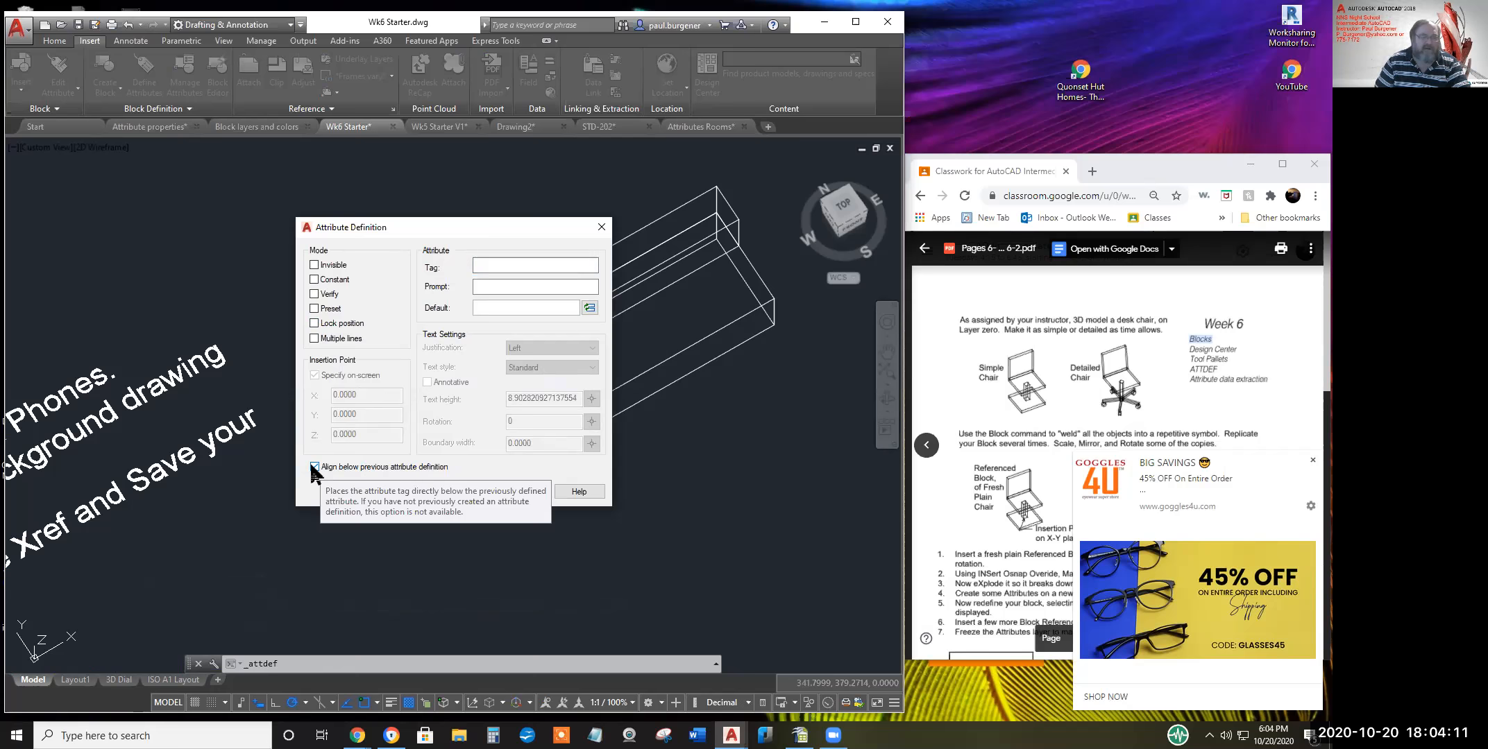
click(449, 490)
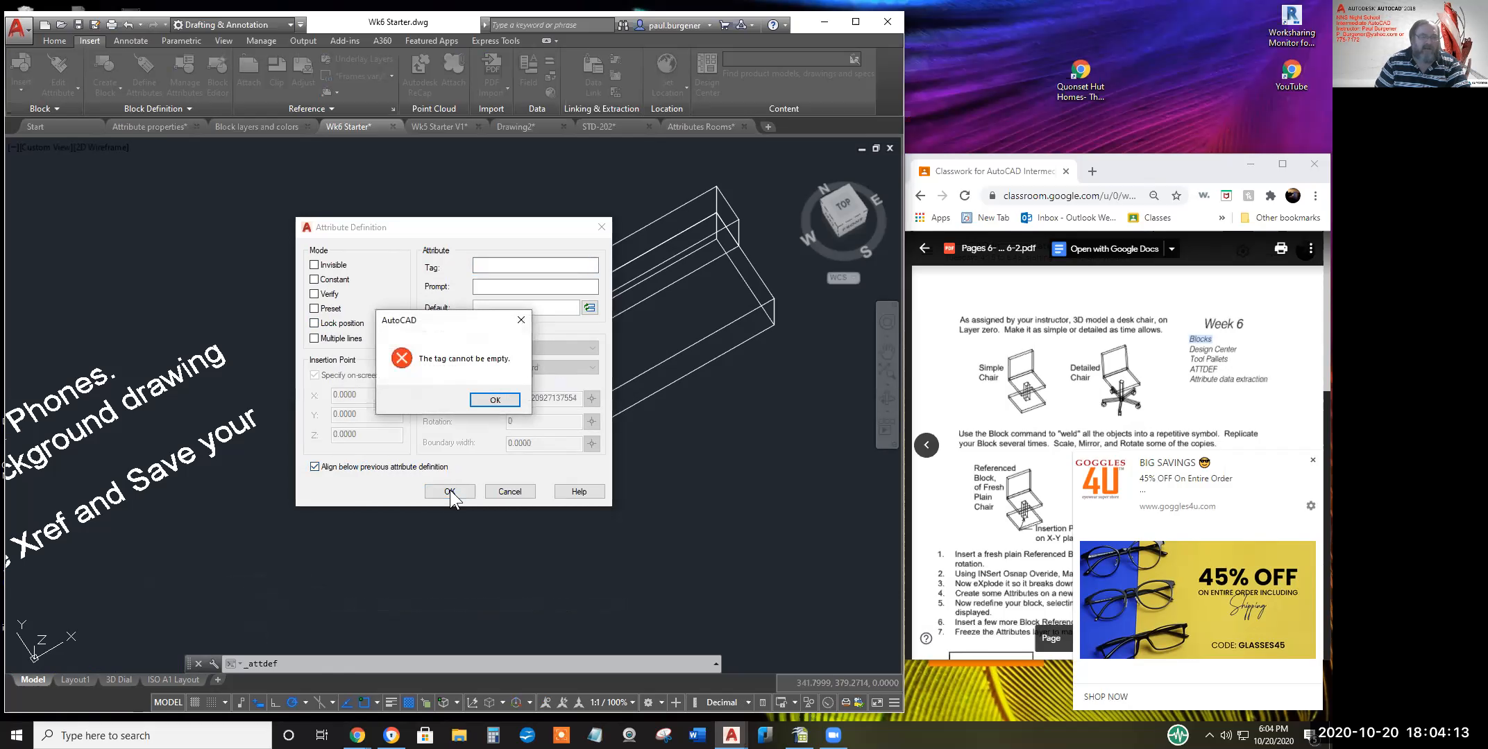
click(492, 400)
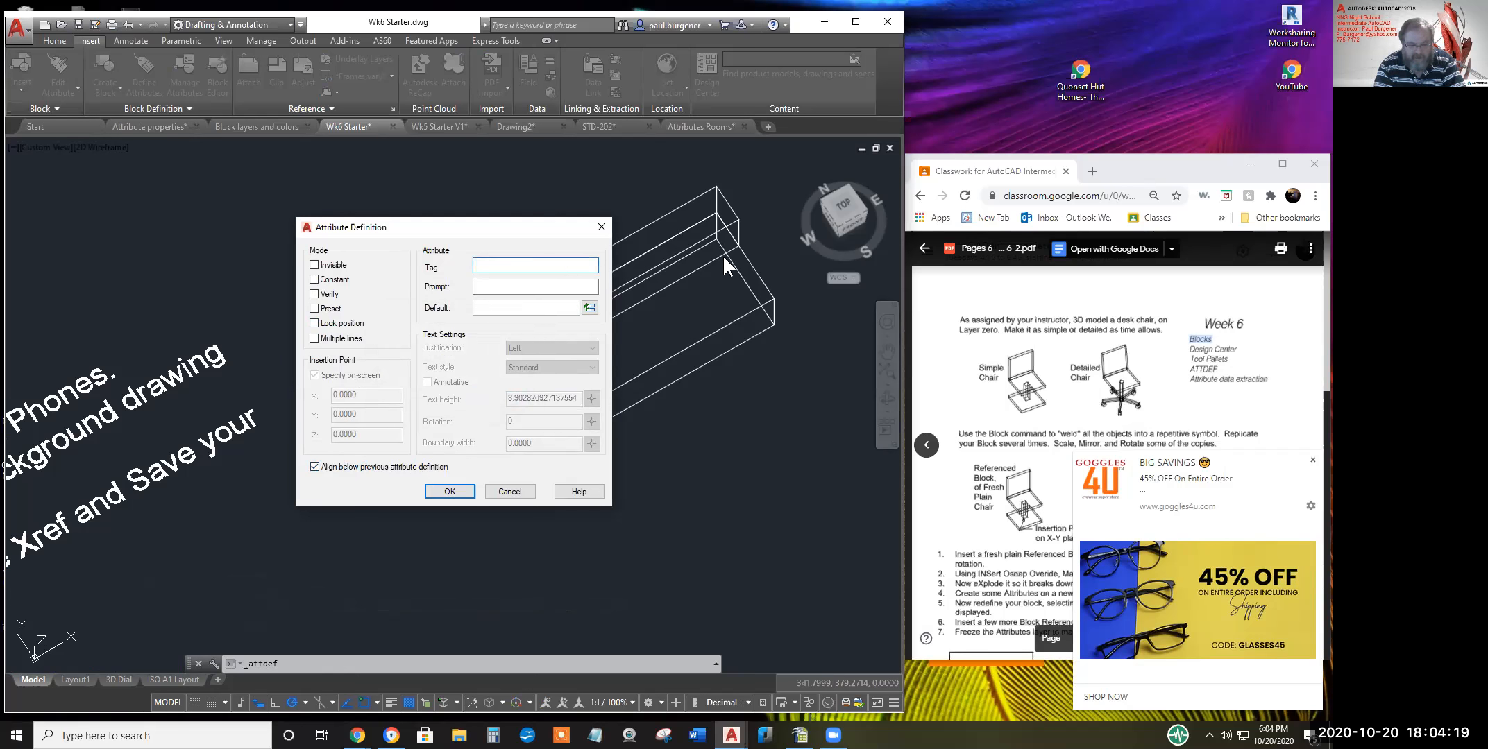
text(Seller)
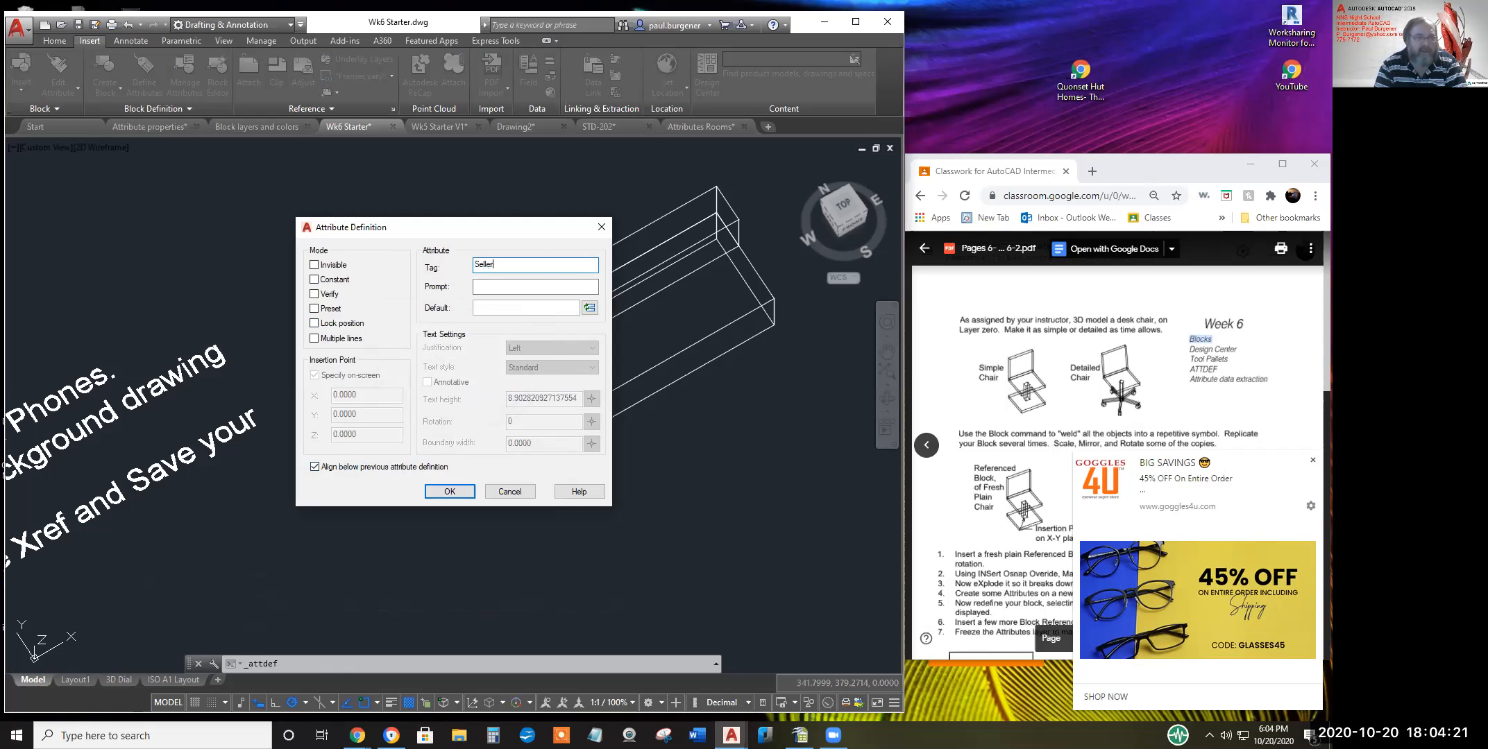
click(578, 287)
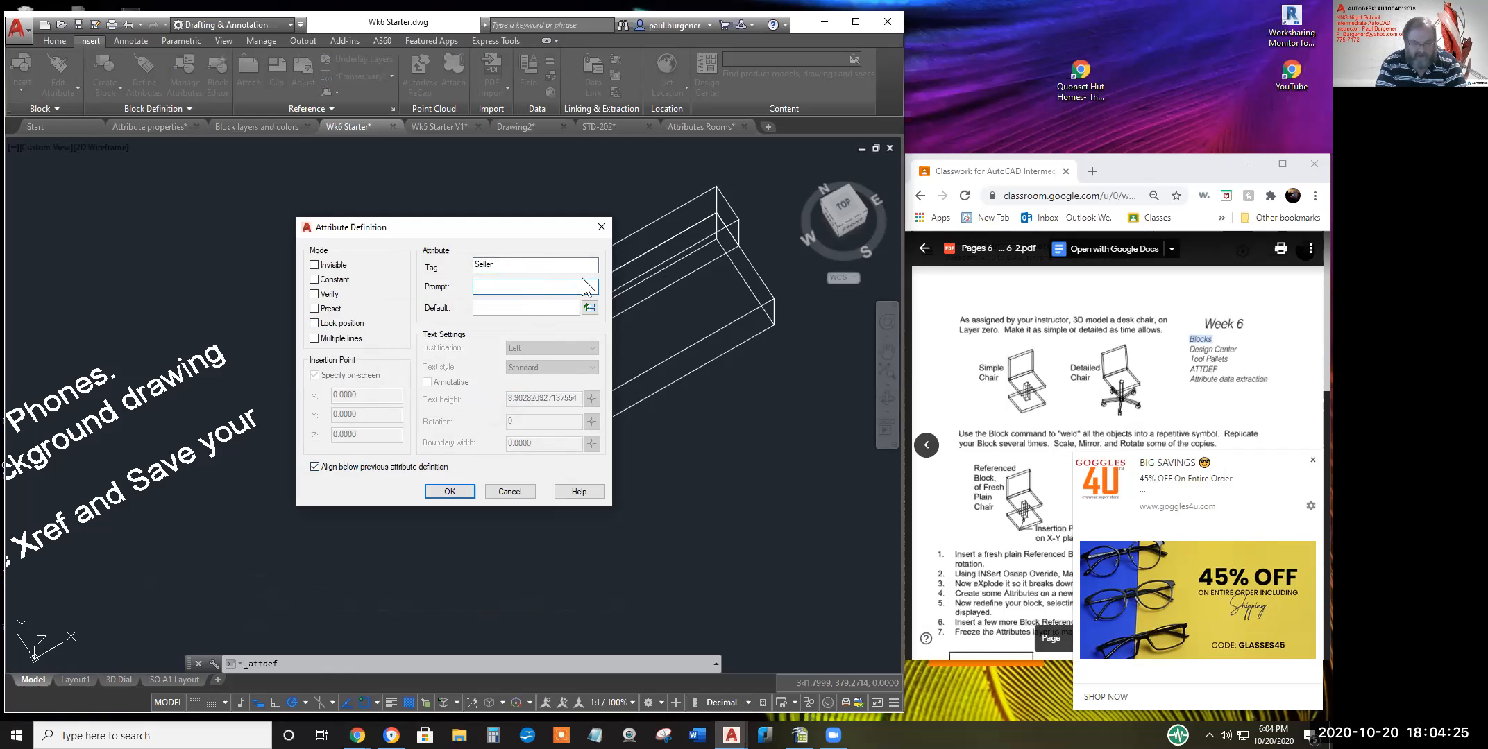
text(WHo sold it)
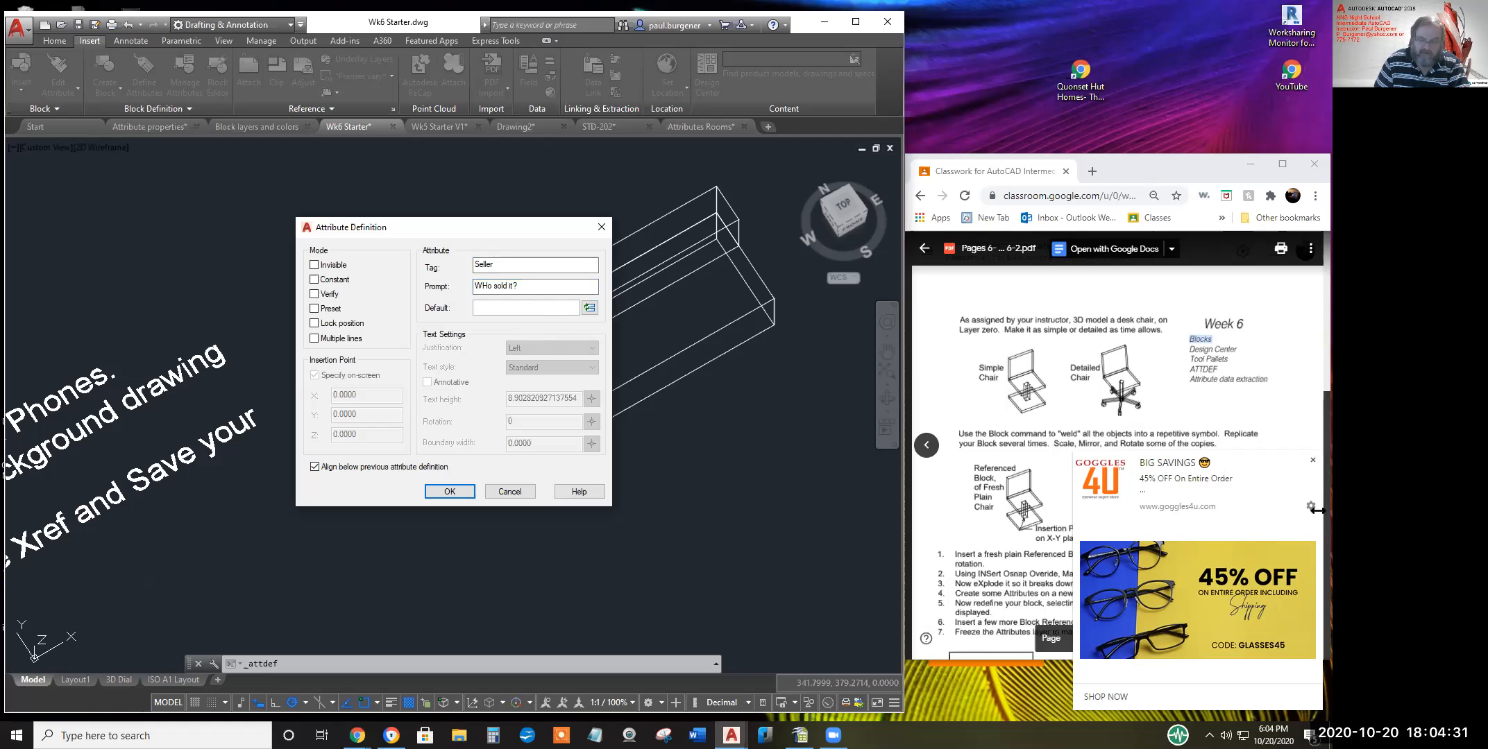
text(ACME,)
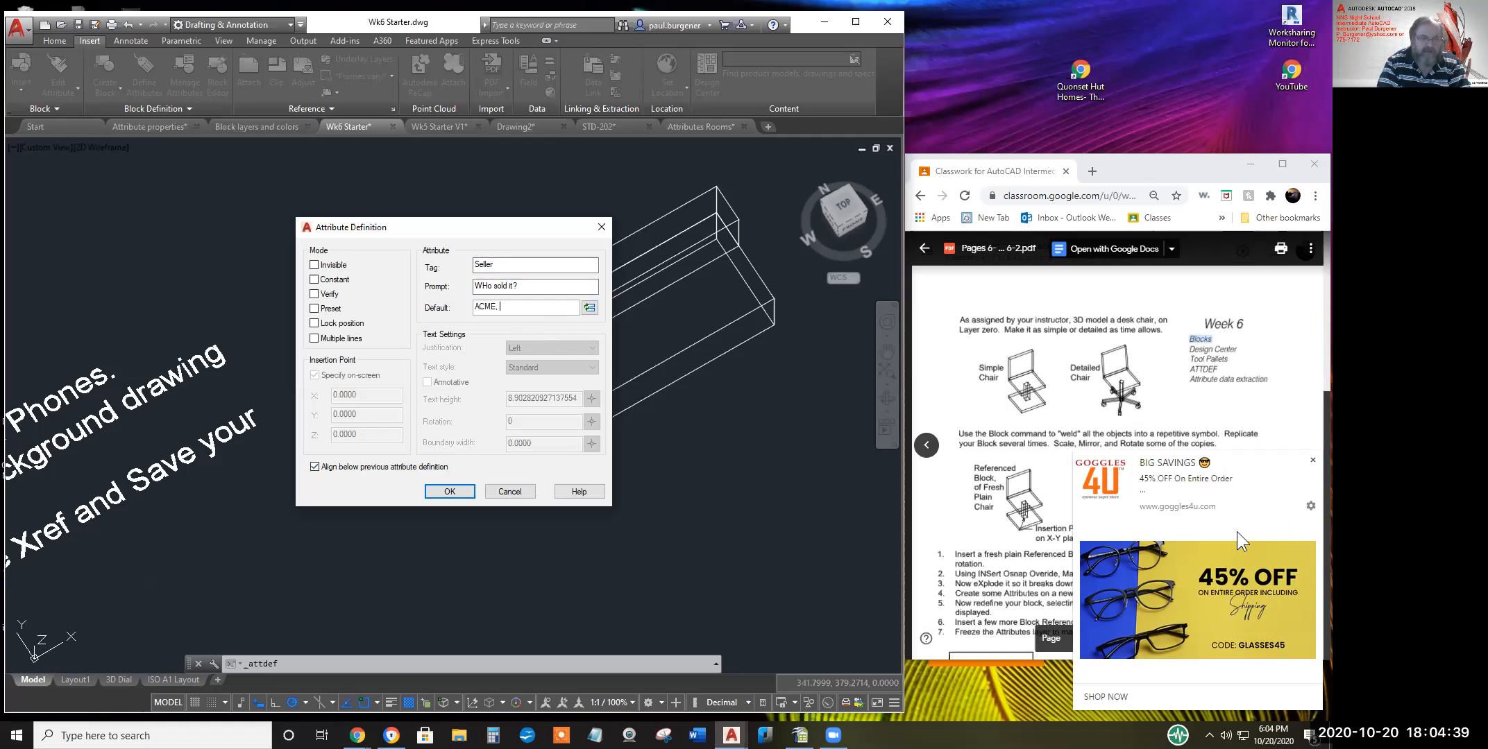
text( Ic)
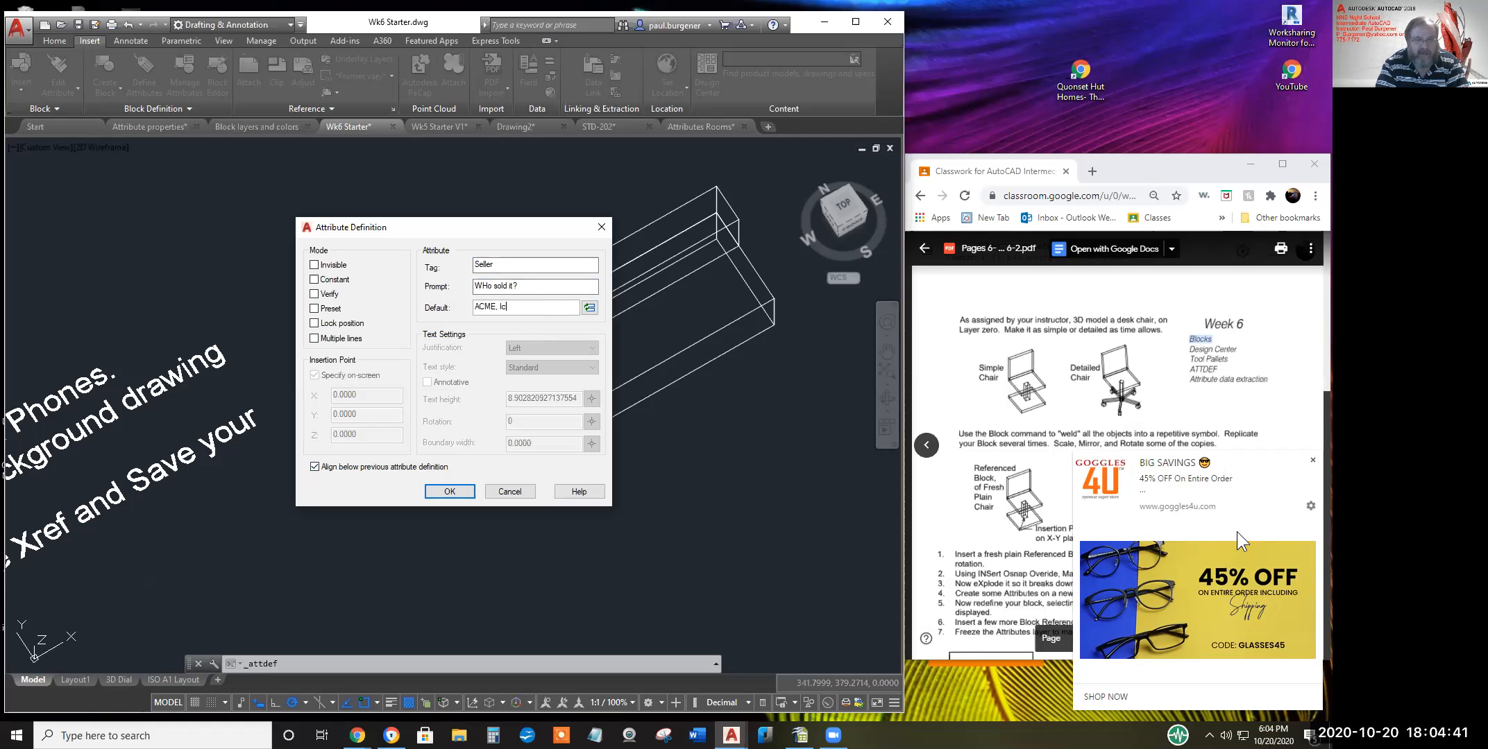
key(BackSpace)
text(n)
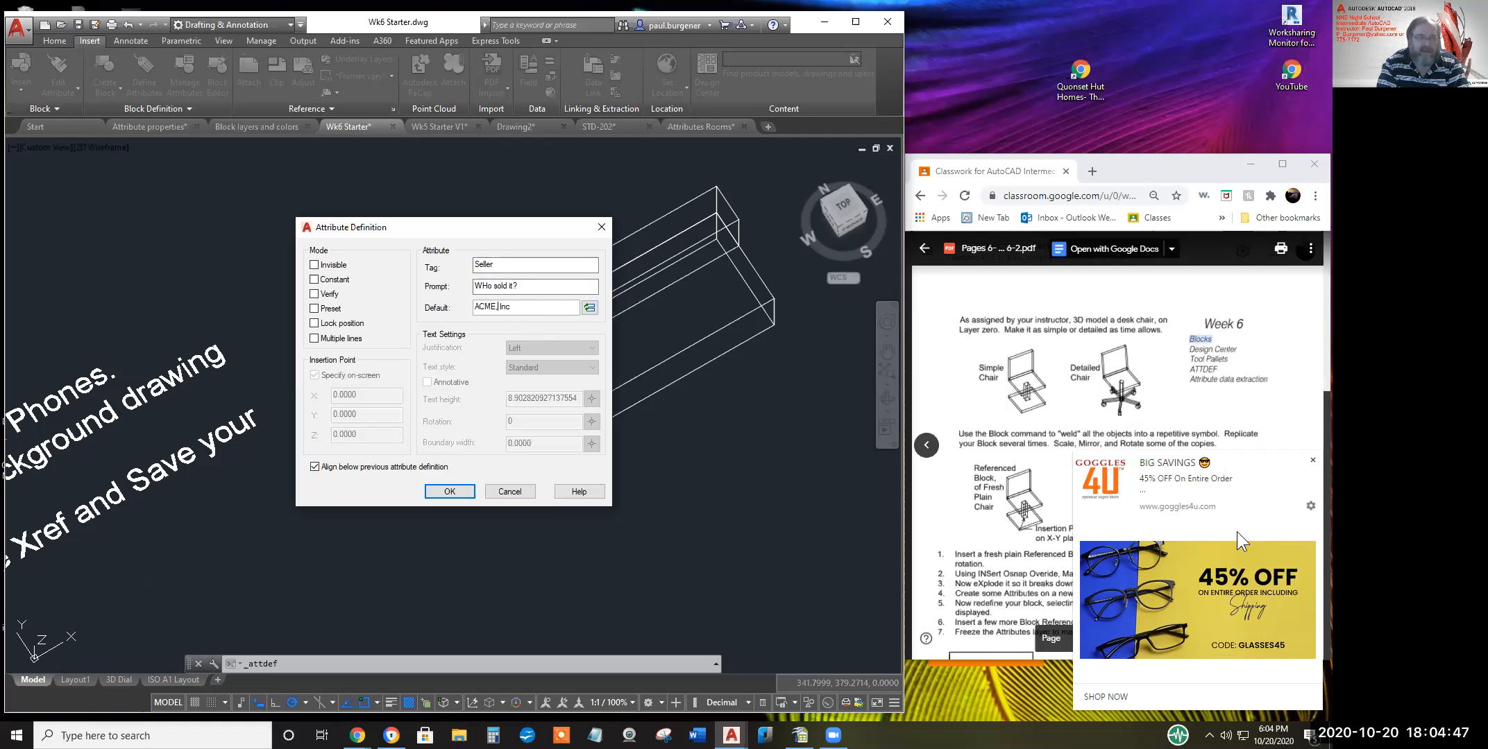
key(Left)
key(Delete)
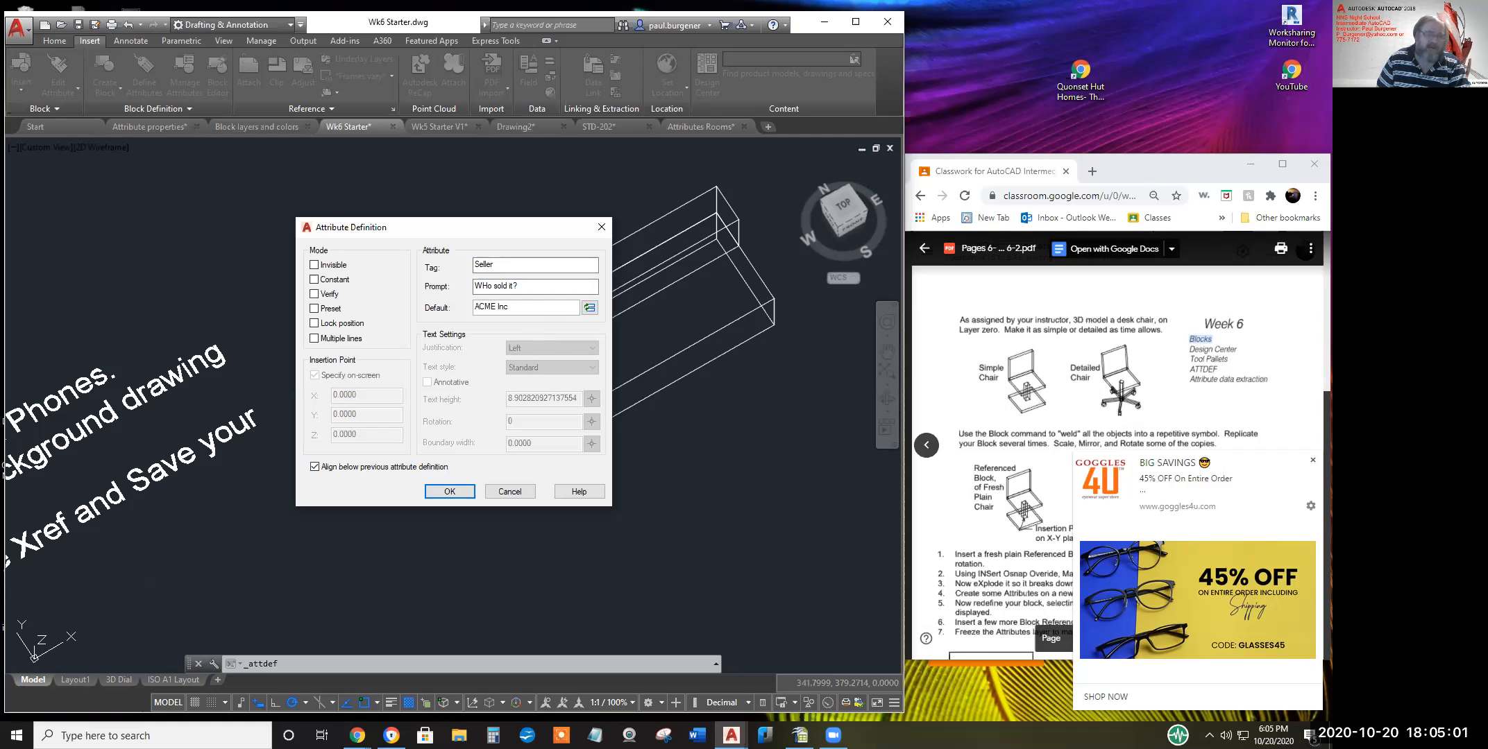
click(460, 495)
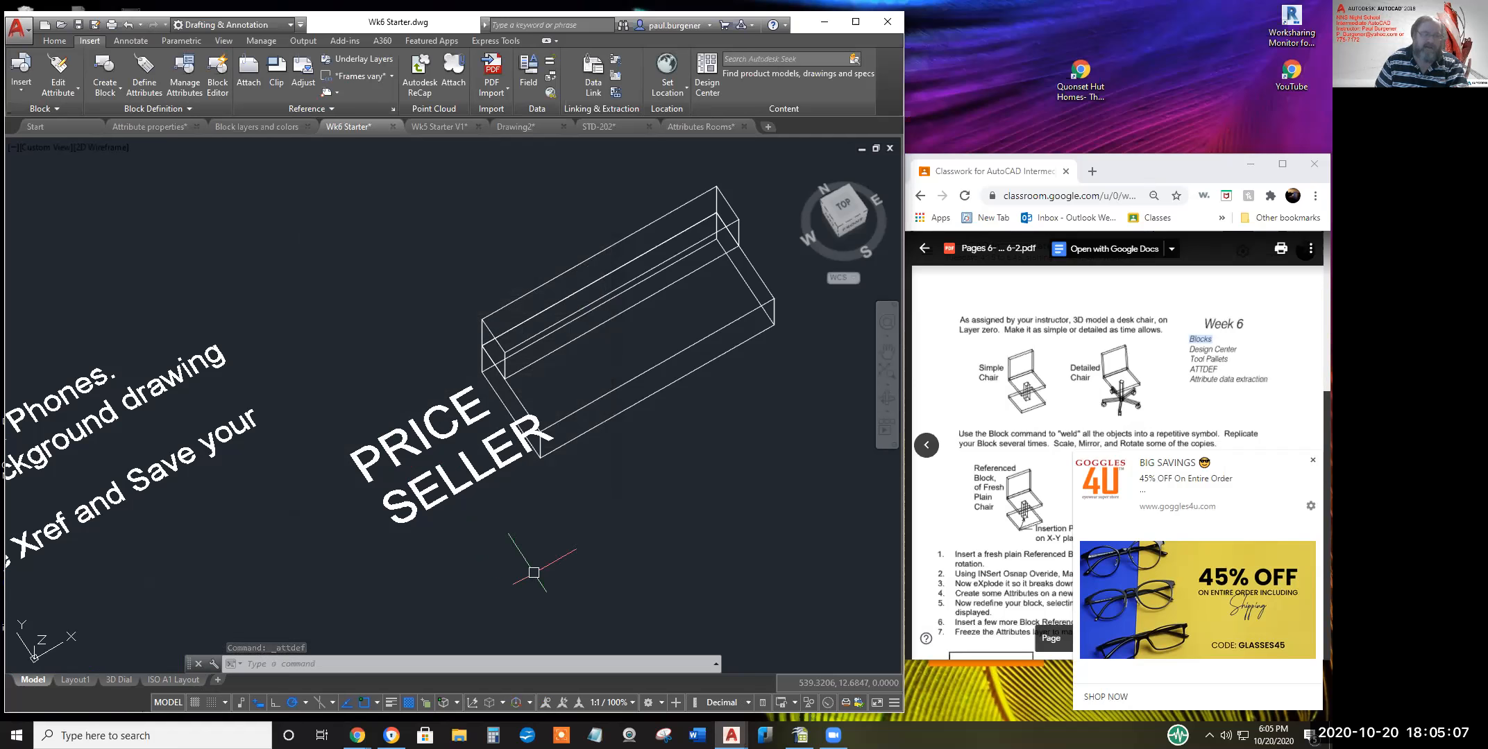
Move the SELLER attribute to a new spot beside the sofa
text(m)
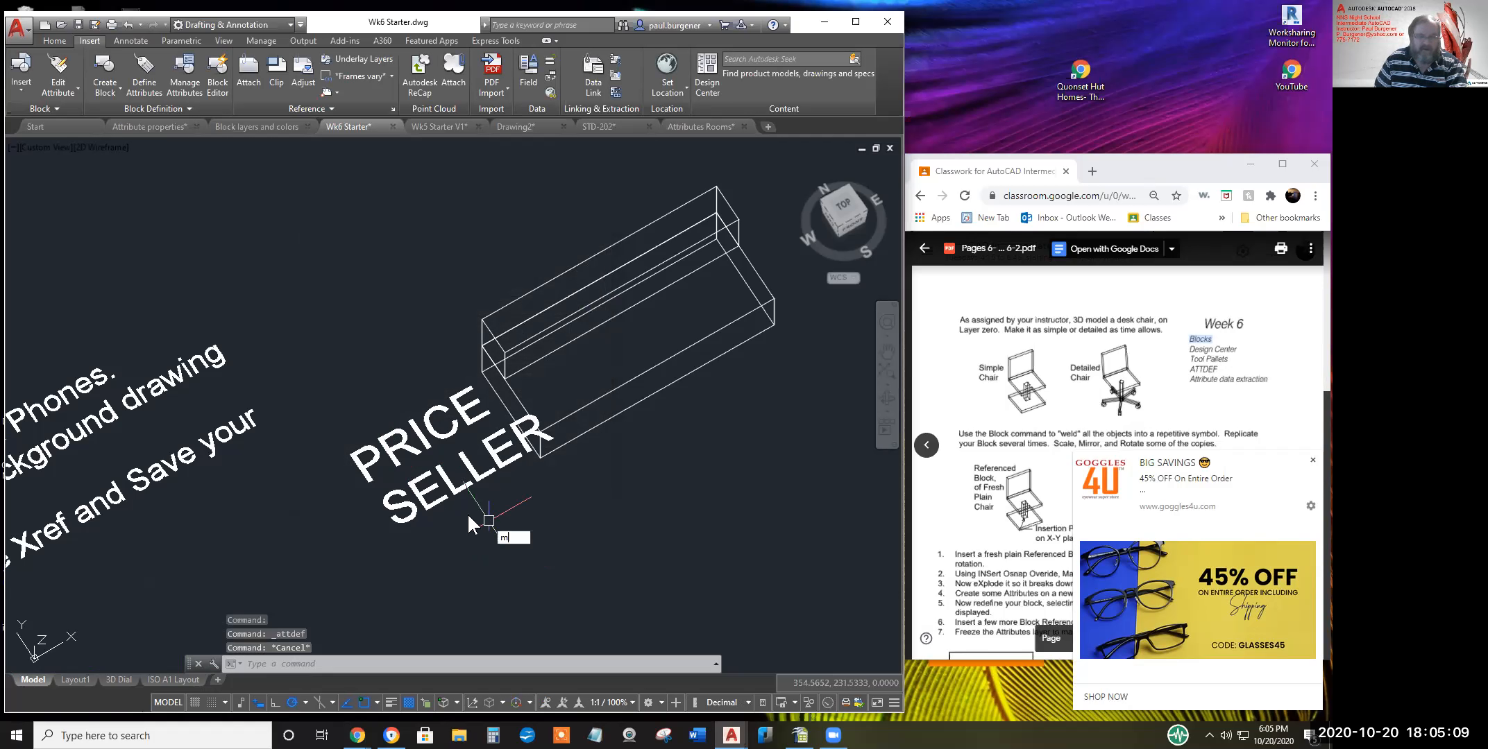
key(Return)
click(452, 478)
key(Return)
click(452, 482)
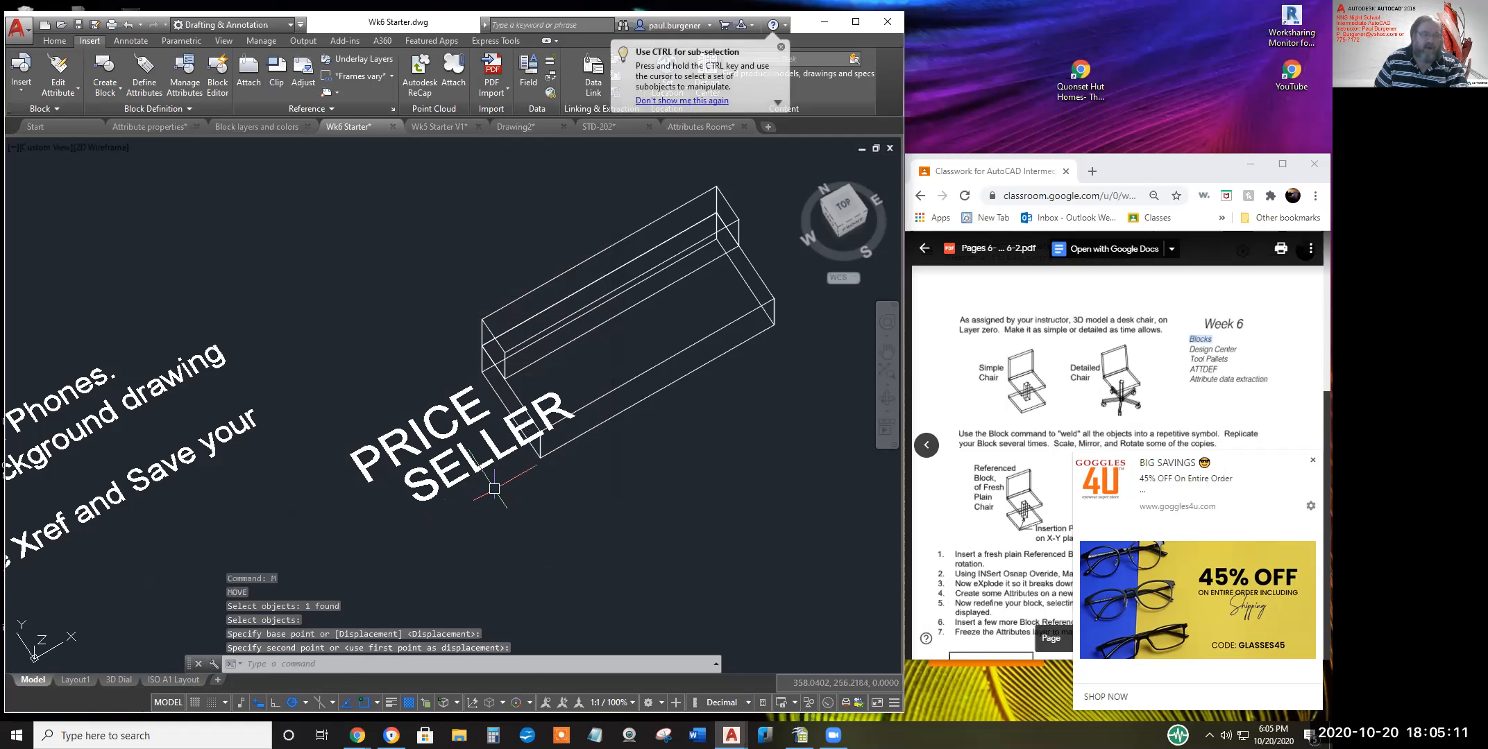
click(474, 463)
Scale the SELLER attribute down by a factor of 0.5
text(sc)
key(Return)
click(472, 464)
key(Return)
click(476, 466)
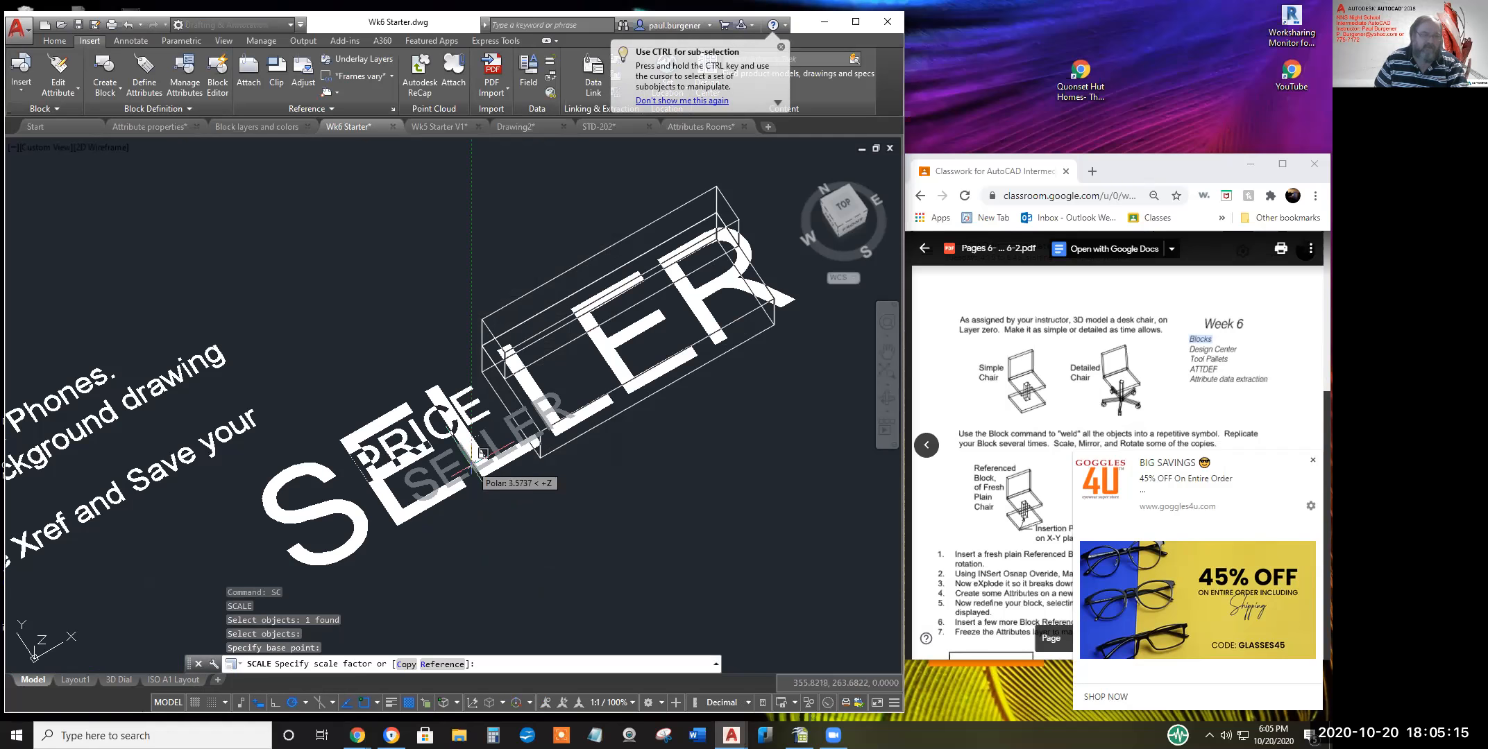
text(.5)
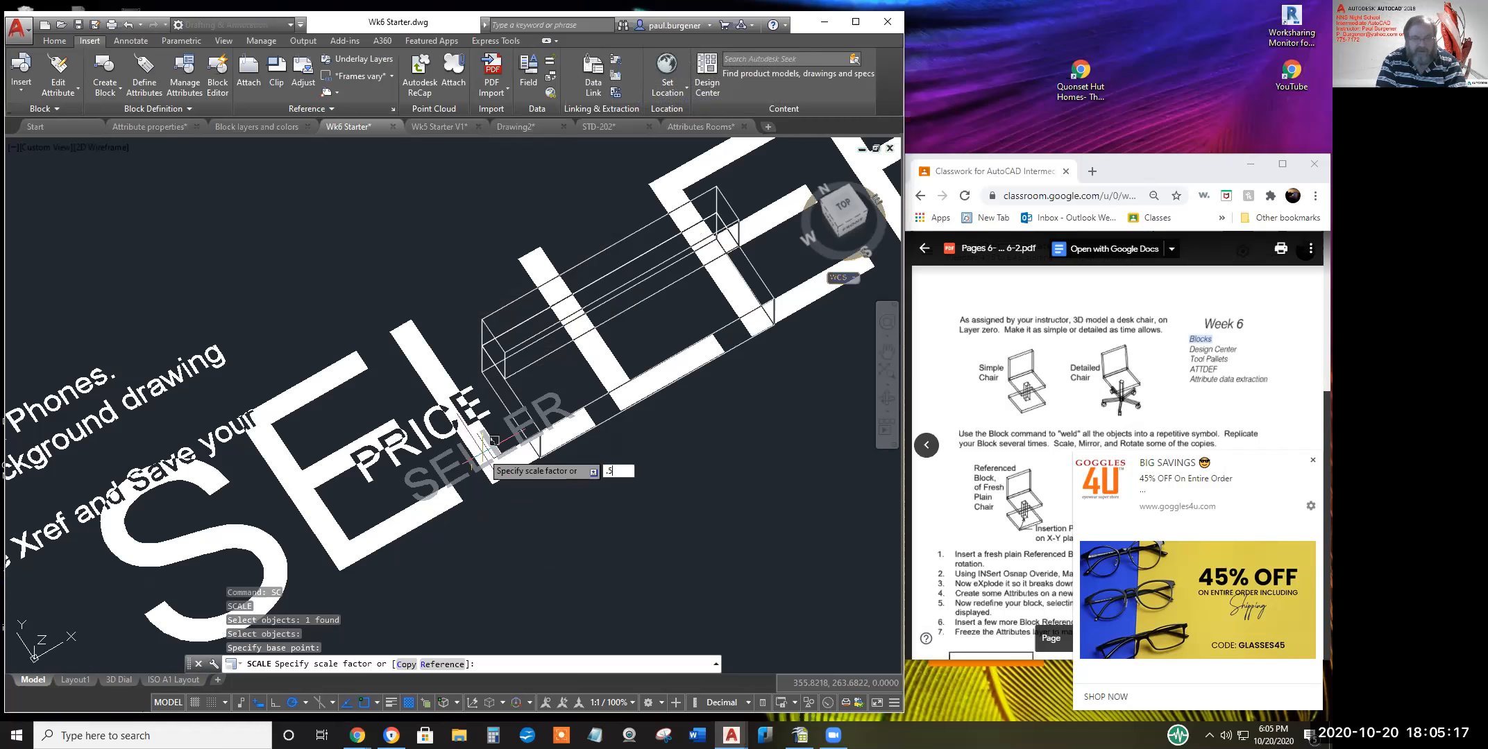
key(Return)
Move SELLER left so it sits snugly below PRICE
text(m)
key(Return)
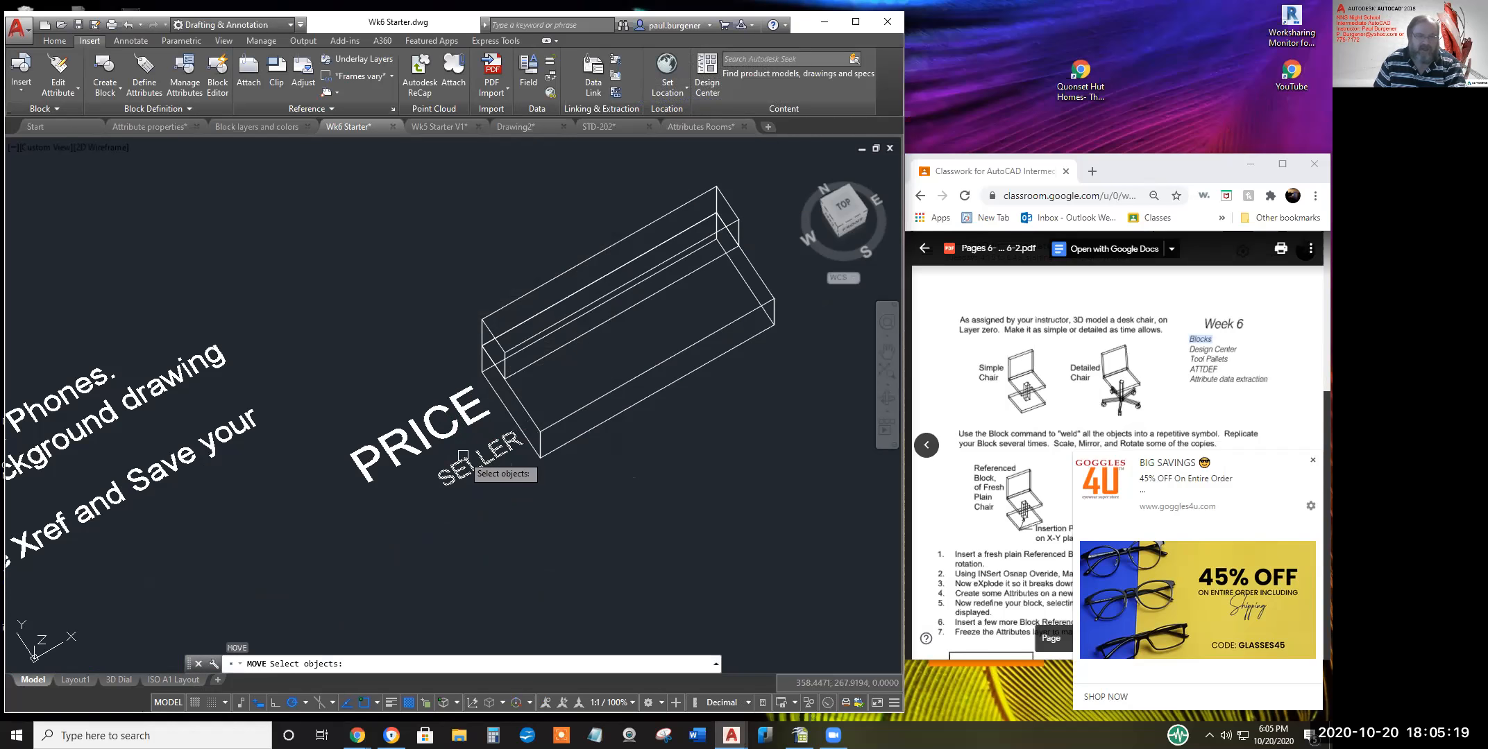
click(462, 457)
key(Return)
click(485, 479)
click(453, 479)
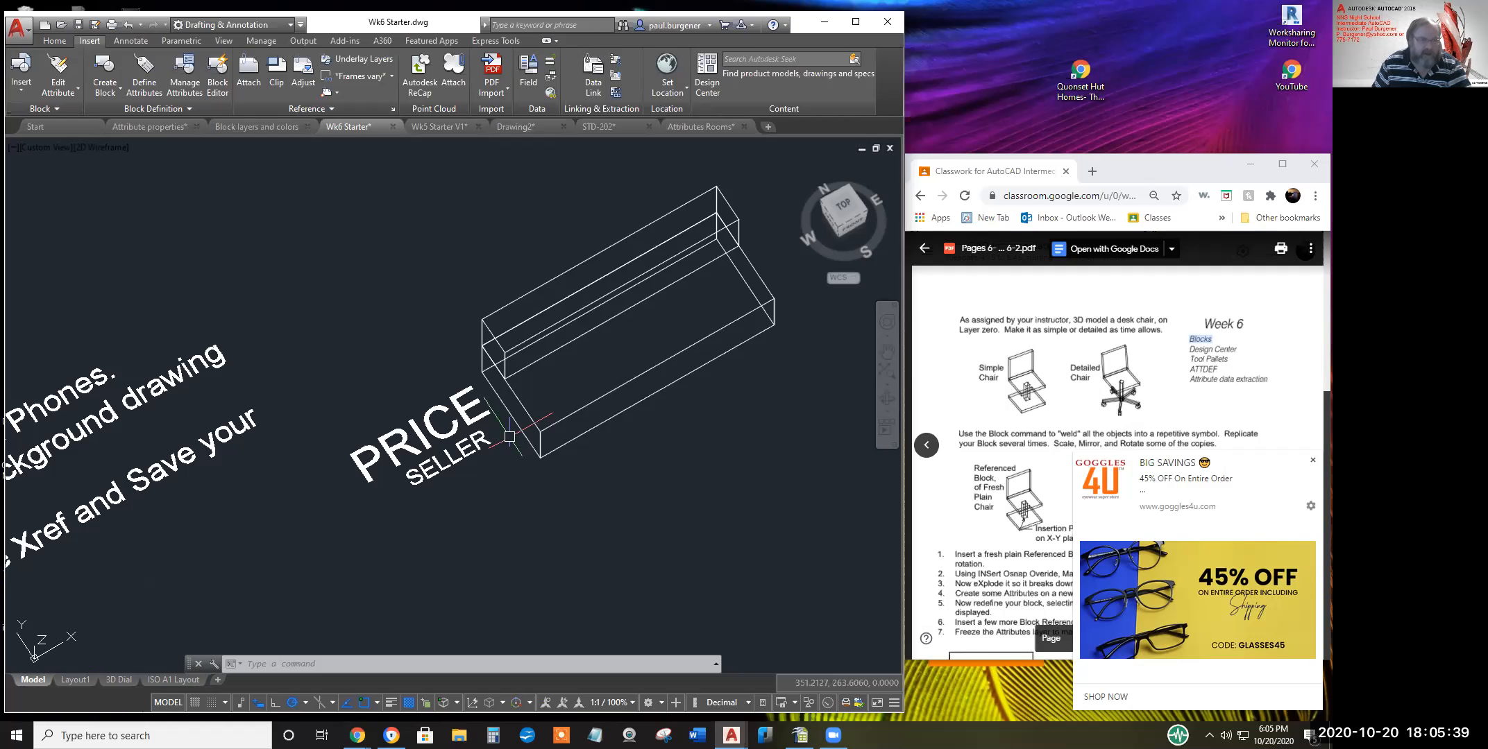
Define a Weight attribute below SELLER, prompt 'How much does it weigh ?', default 'decimal pounds'
click(145, 73)
drag(538, 403, 483, 393)
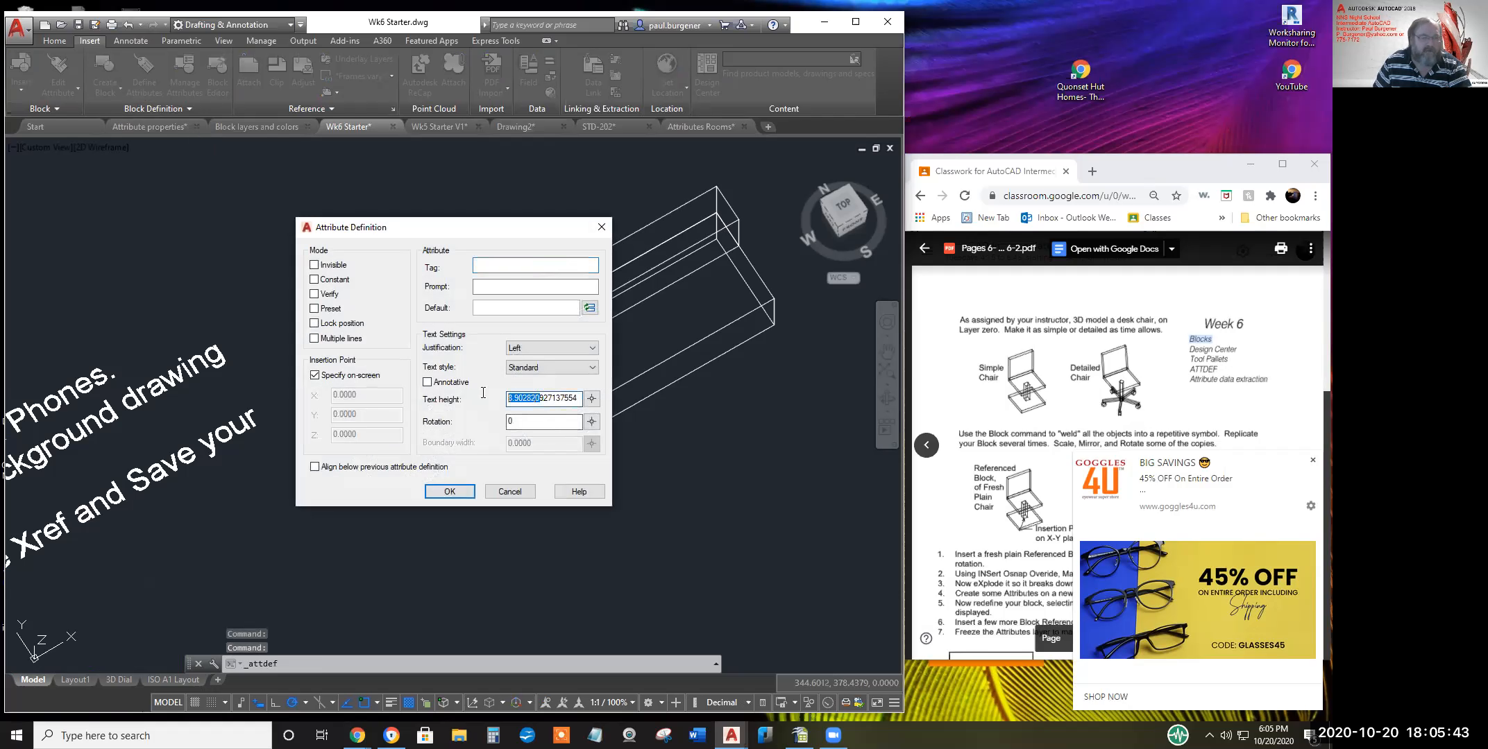
text(6)
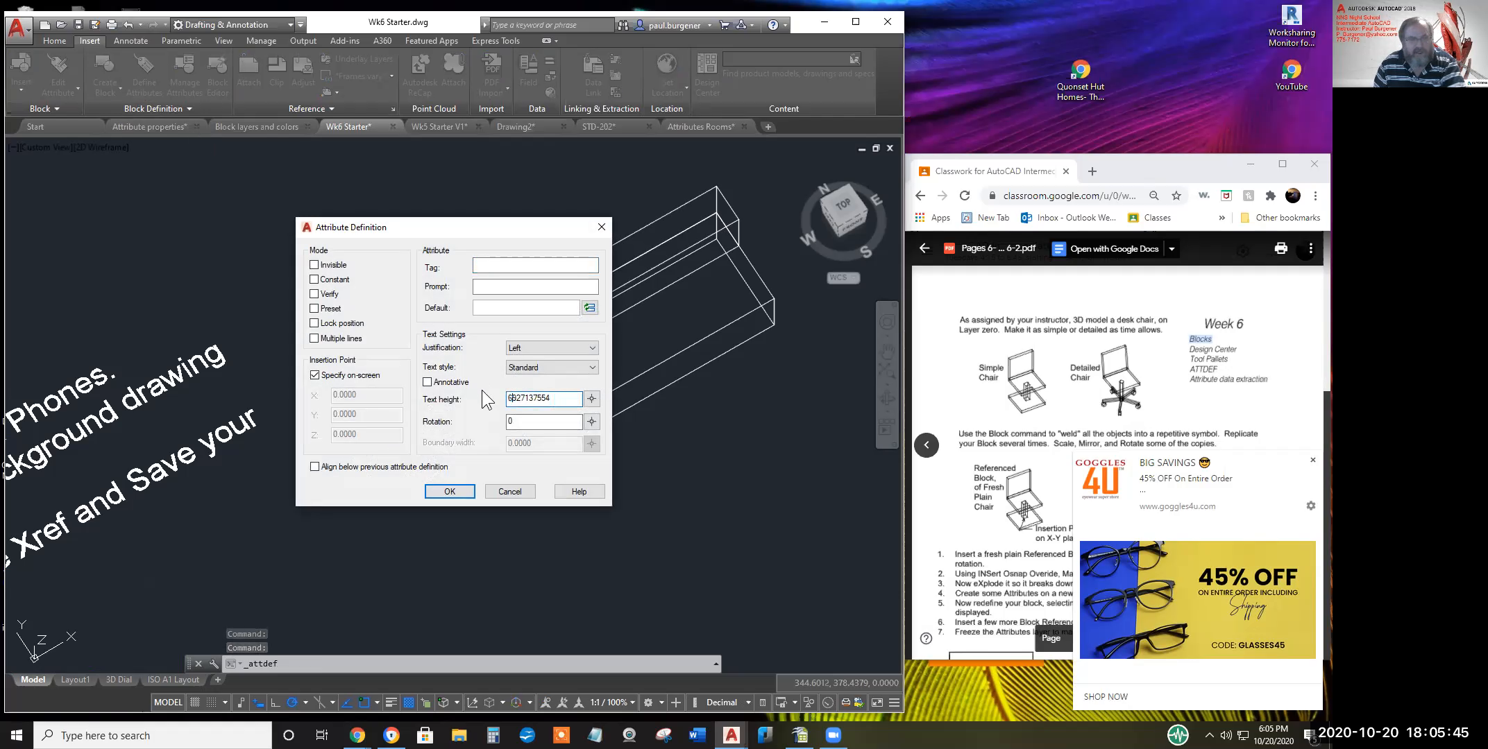
click(315, 467)
click(493, 266)
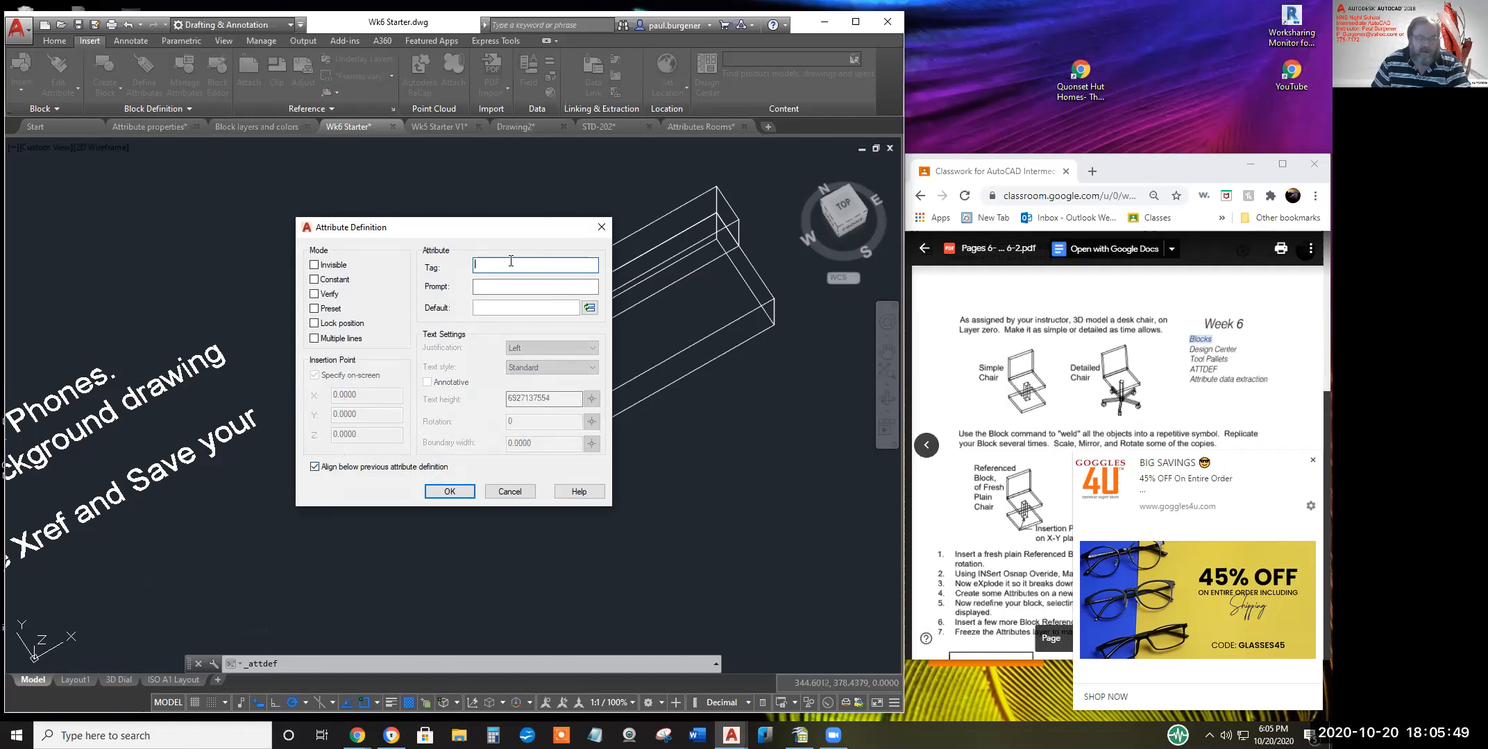
text(Weight)
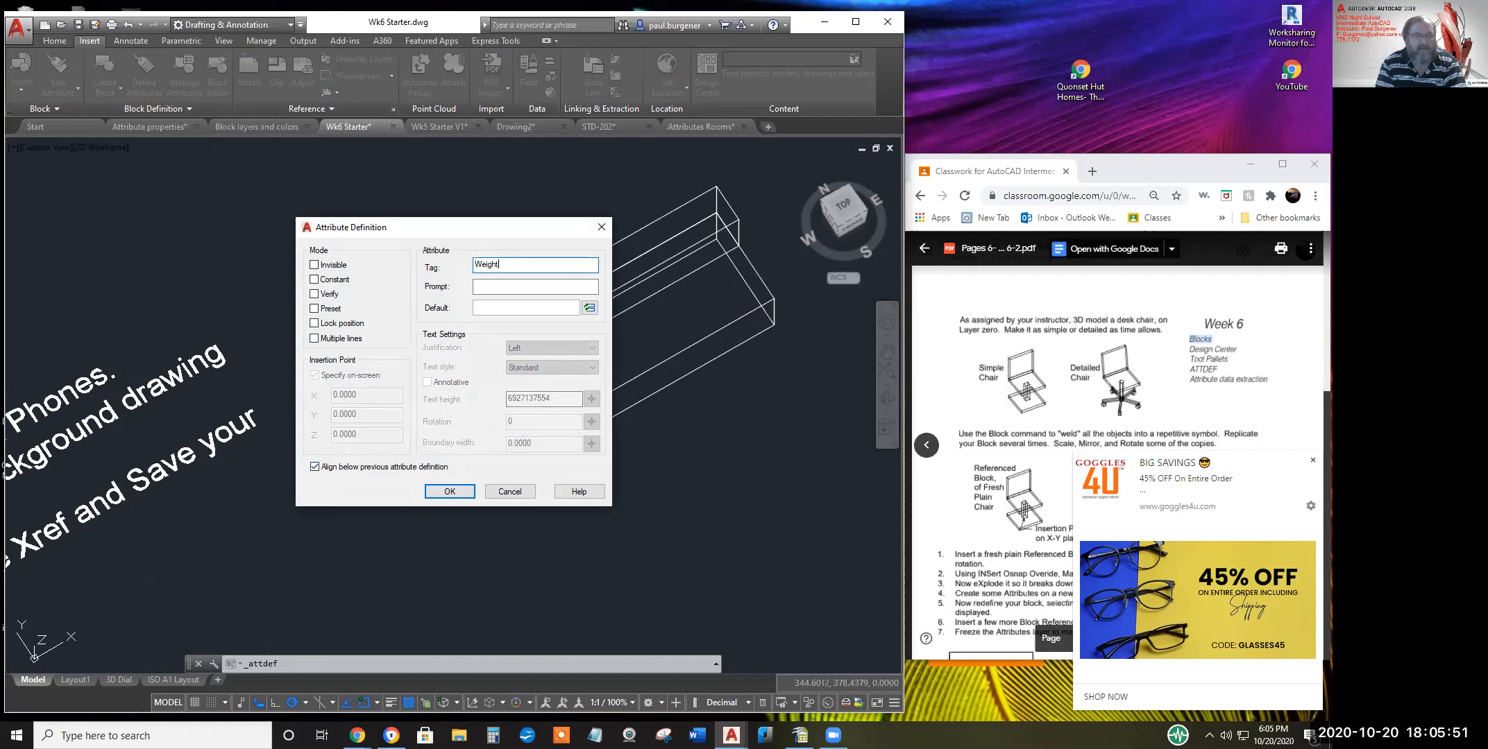
click(571, 285)
text(How much)
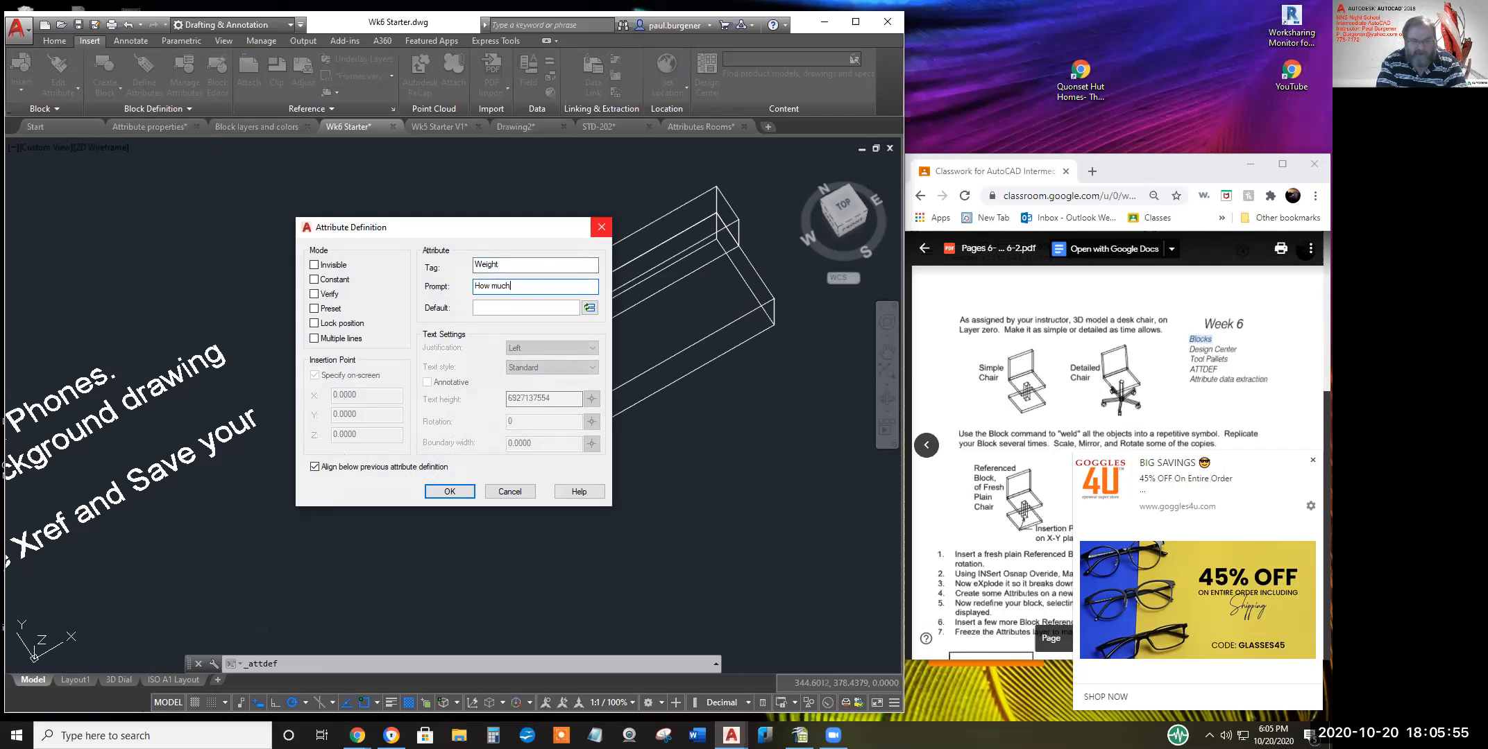
text( does it weigh ?)
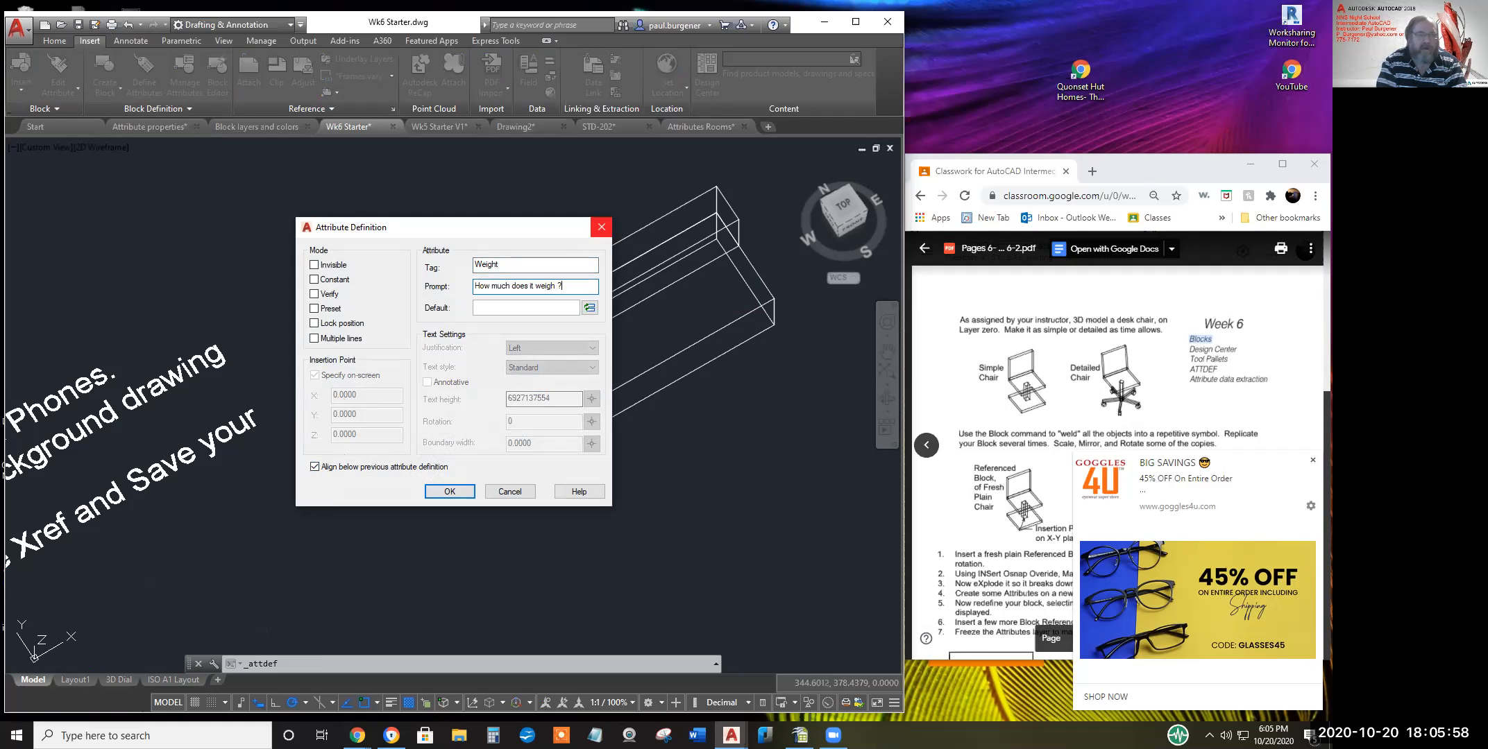
click(547, 307)
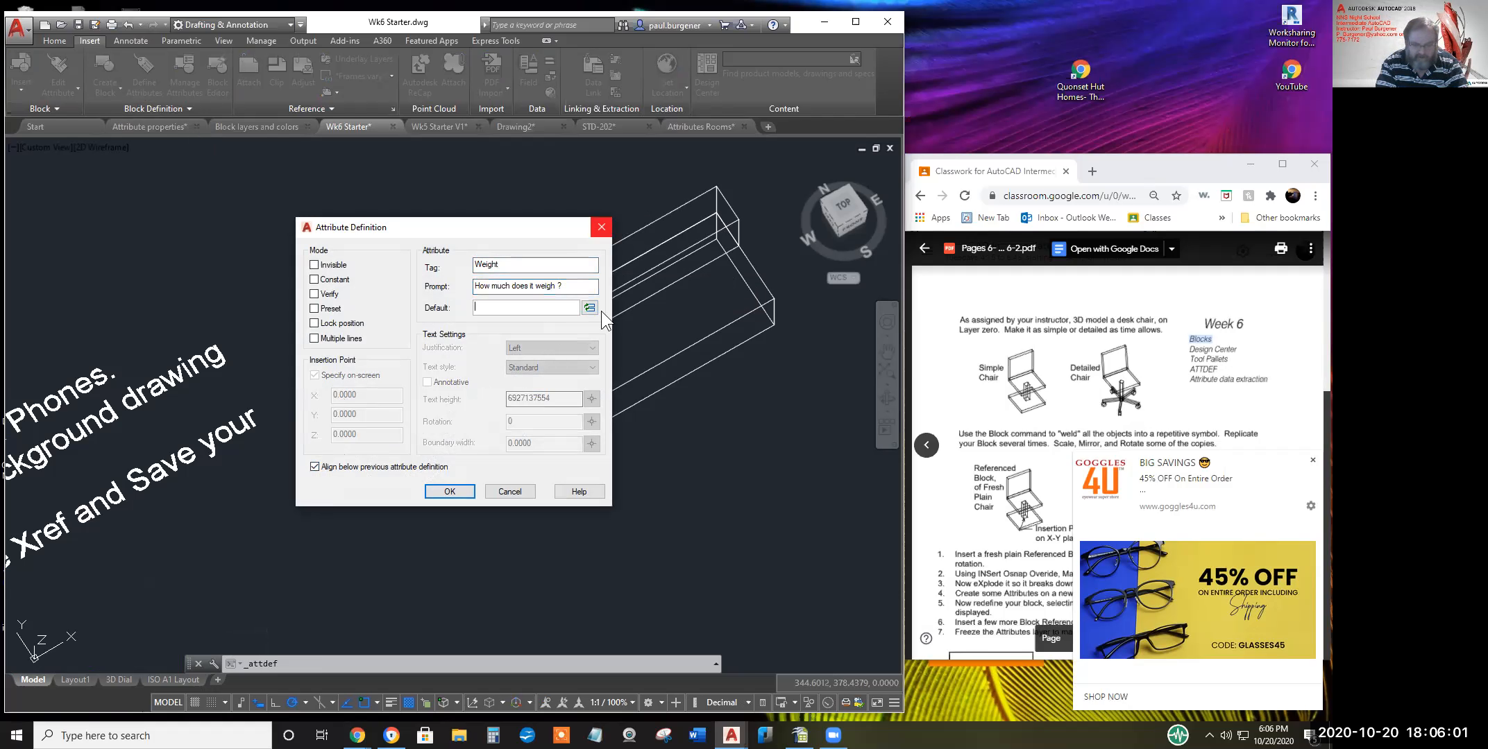
text(decimal pounds)
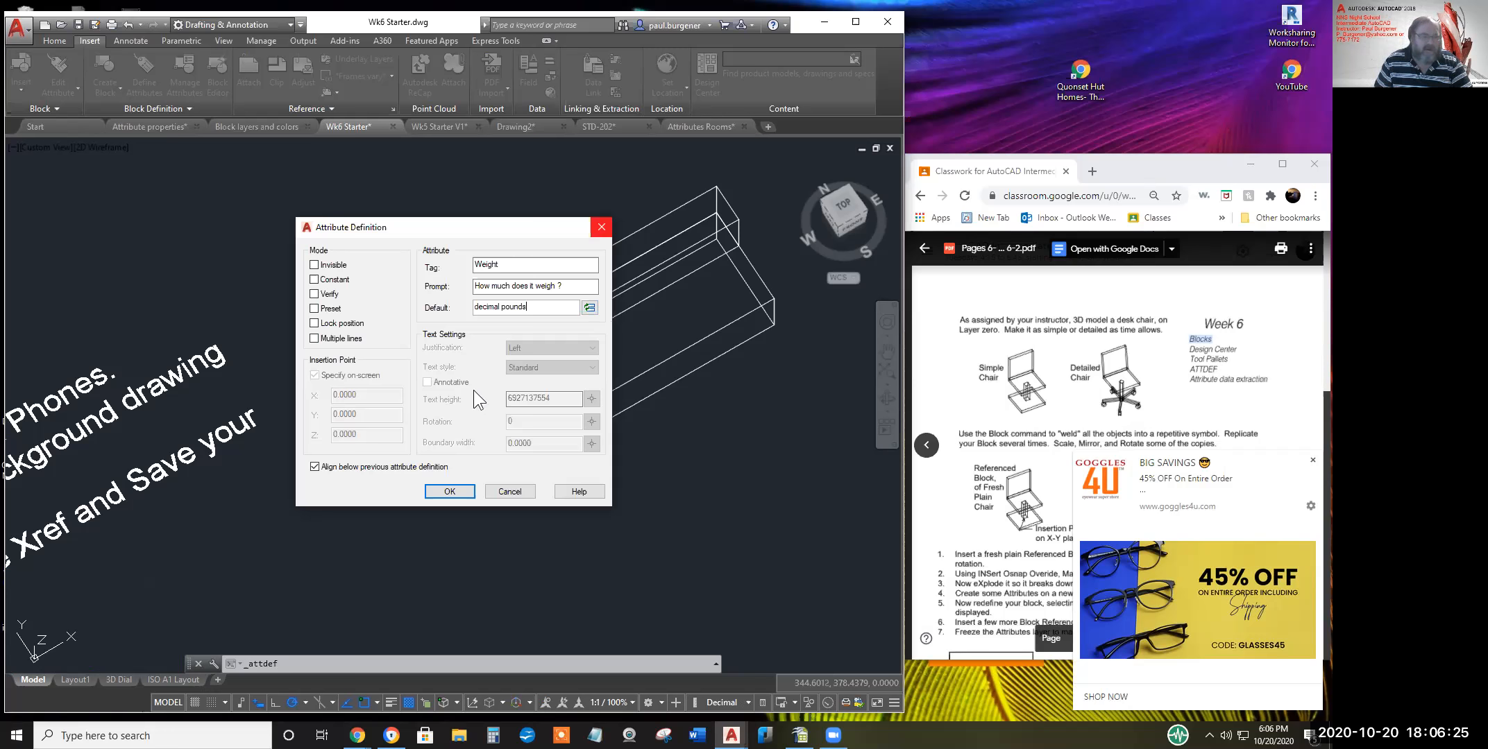
click(450, 491)
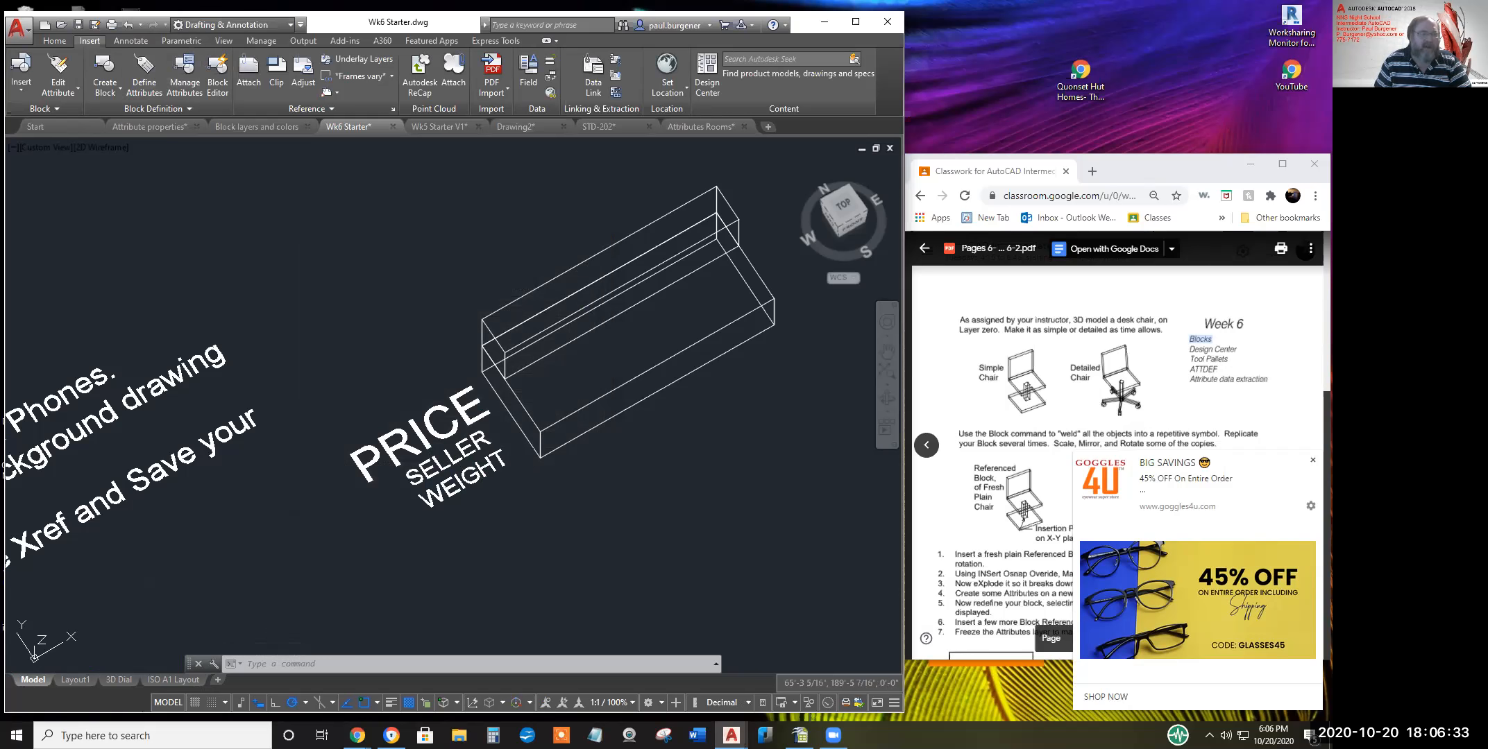
Define a Model_nUMber attribute with prompt 'Model Number?' and default 123-DF-456
click(144, 75)
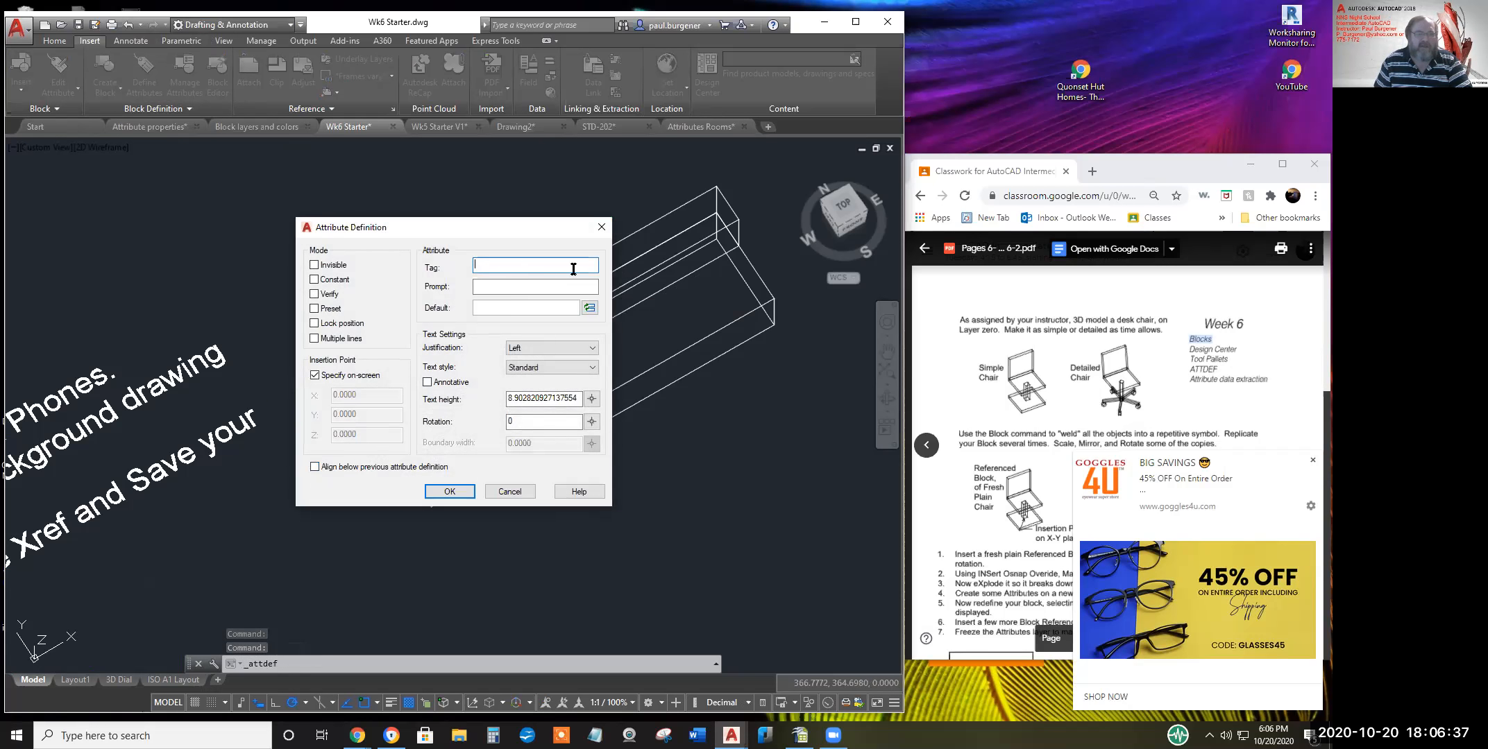
text(Model)
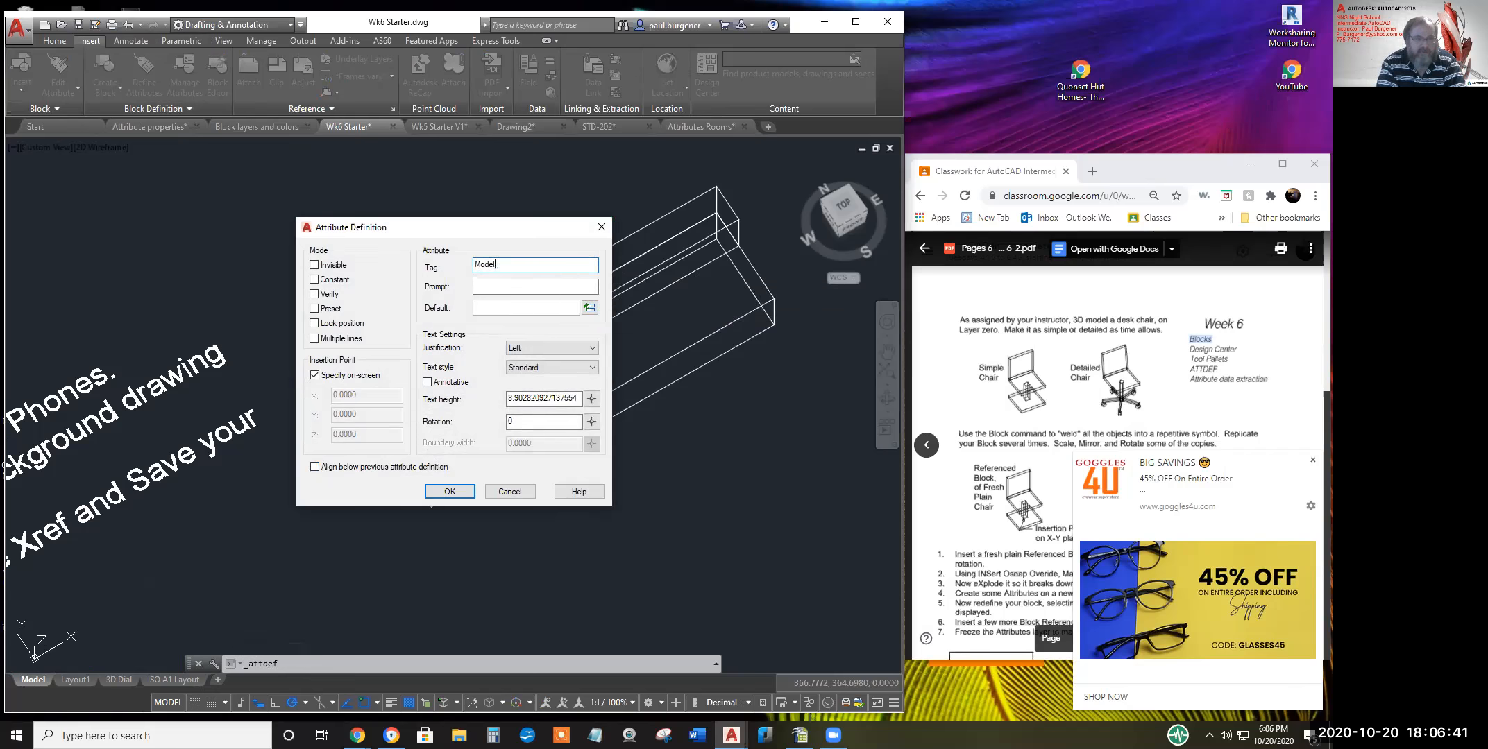
text(_nUMber)
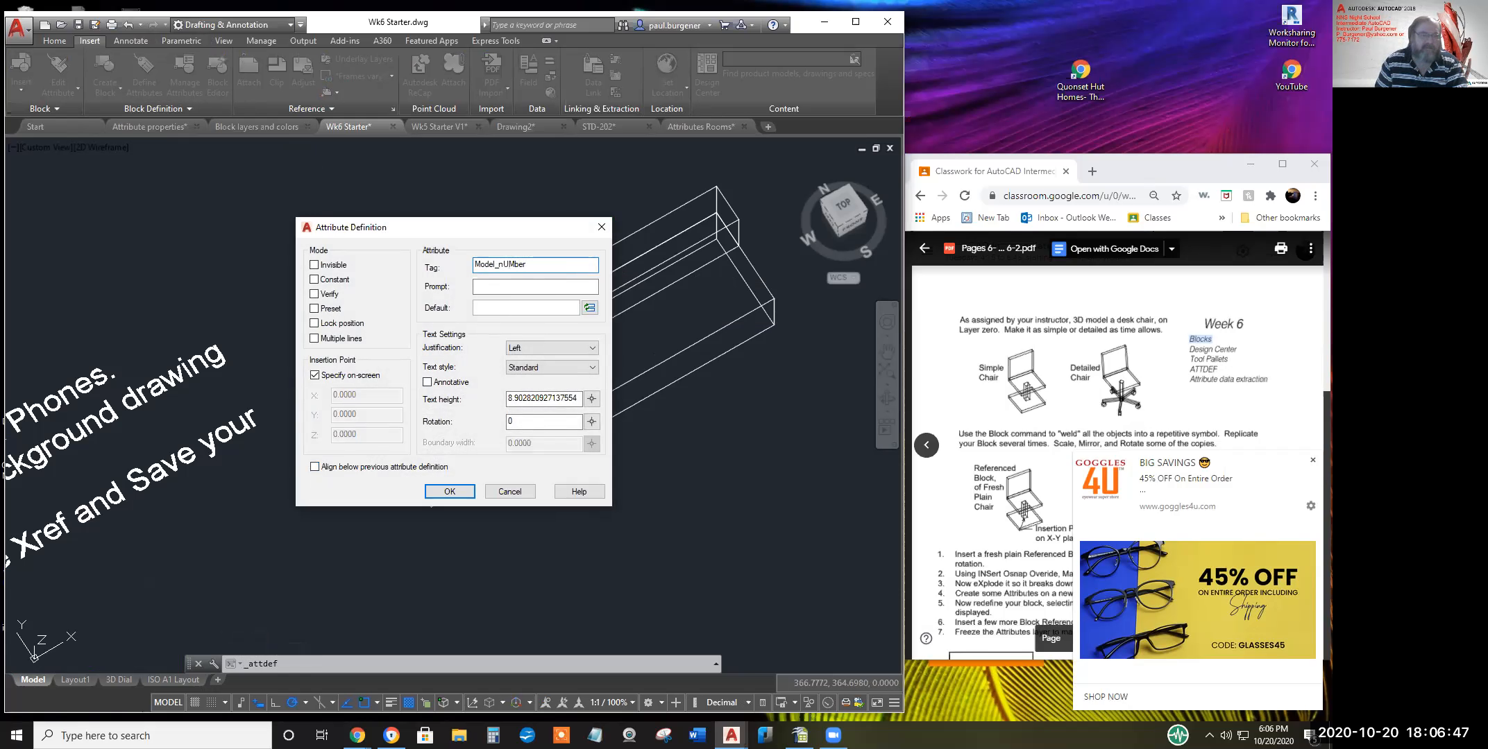
click(539, 287)
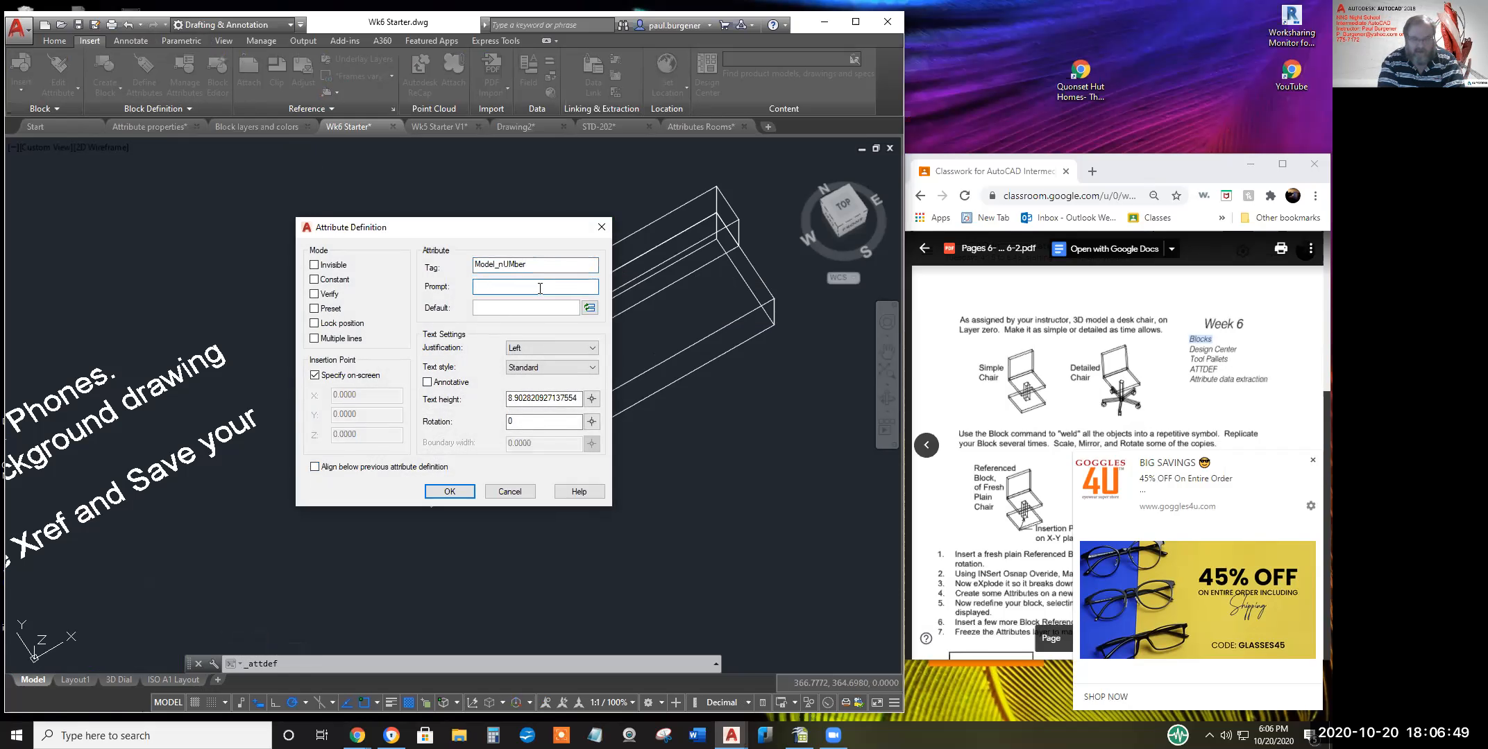
text(Model Number?)
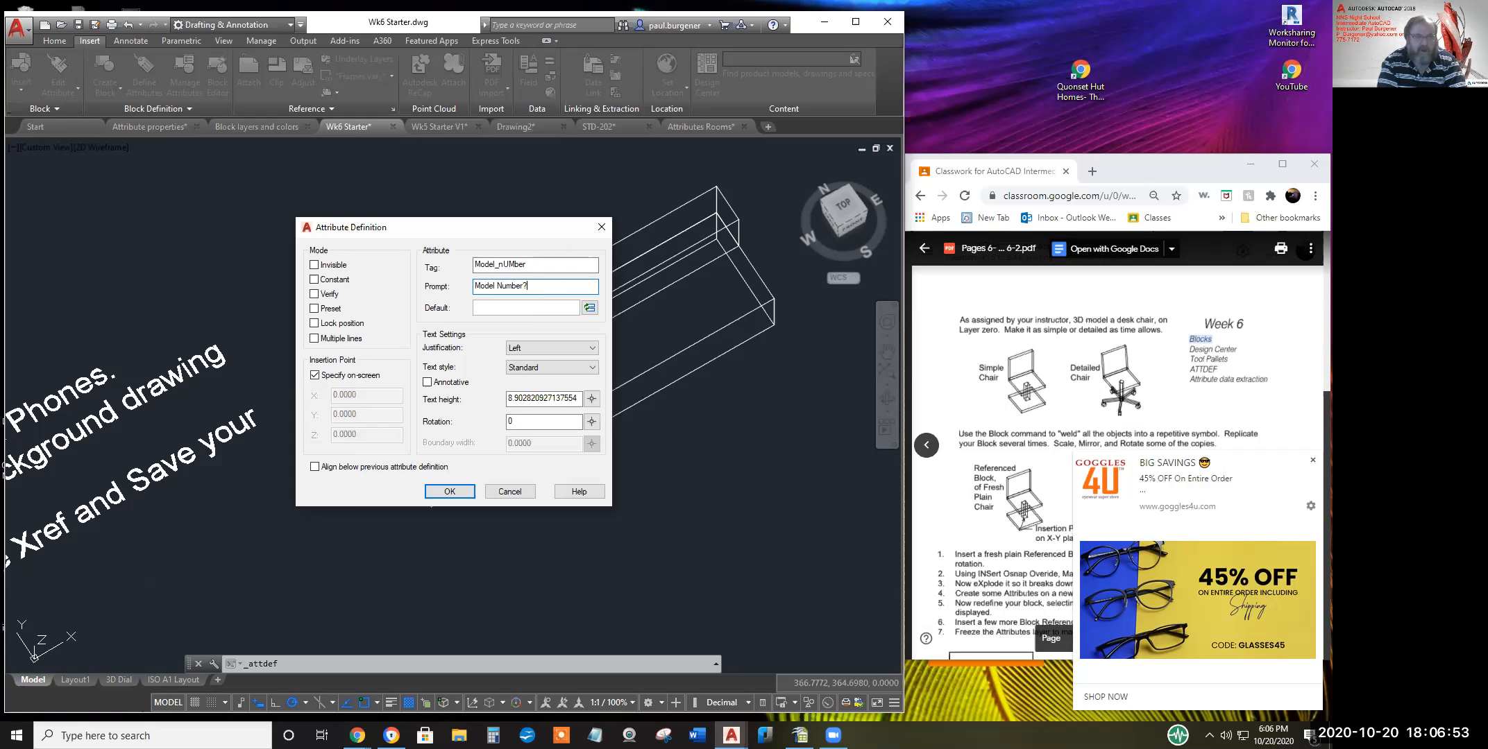
key(Tab)
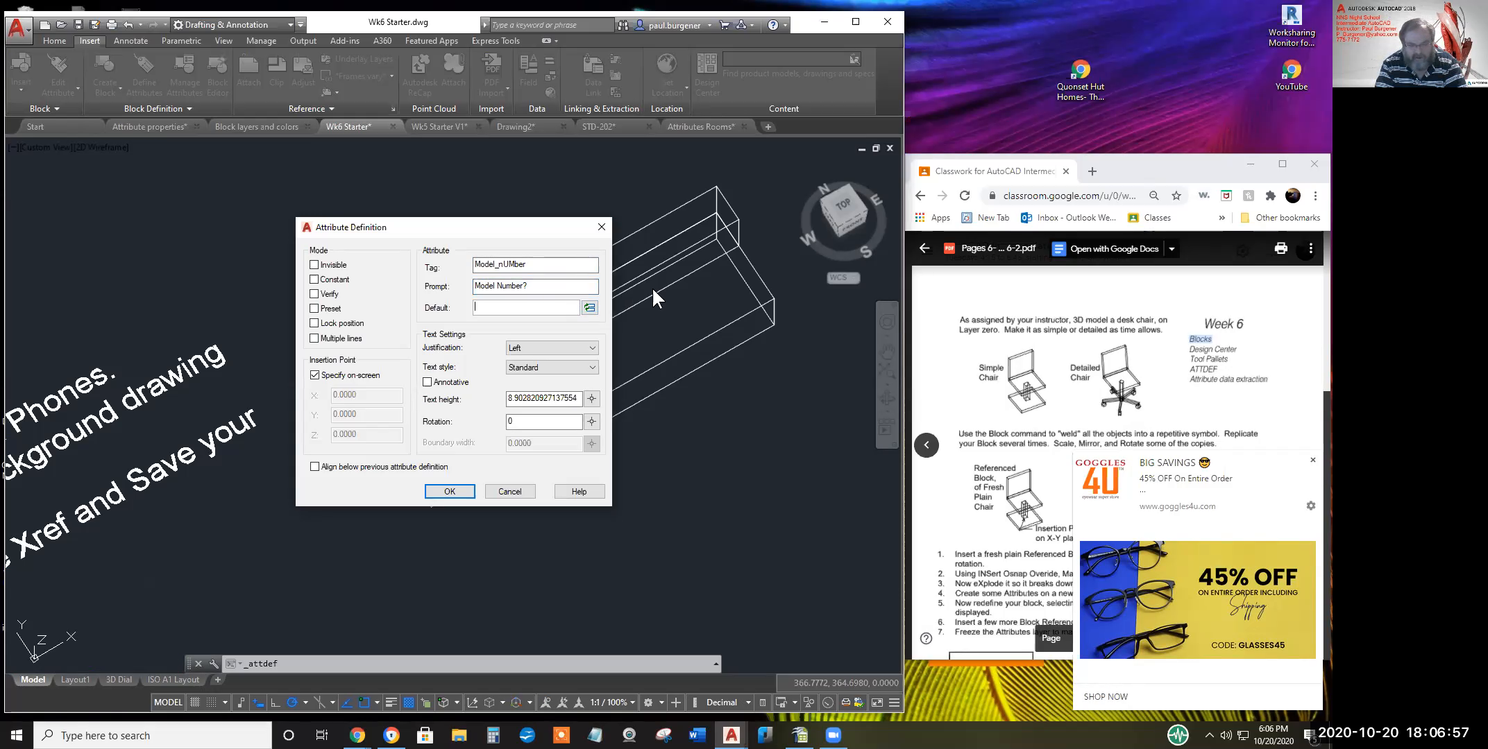
text(123)
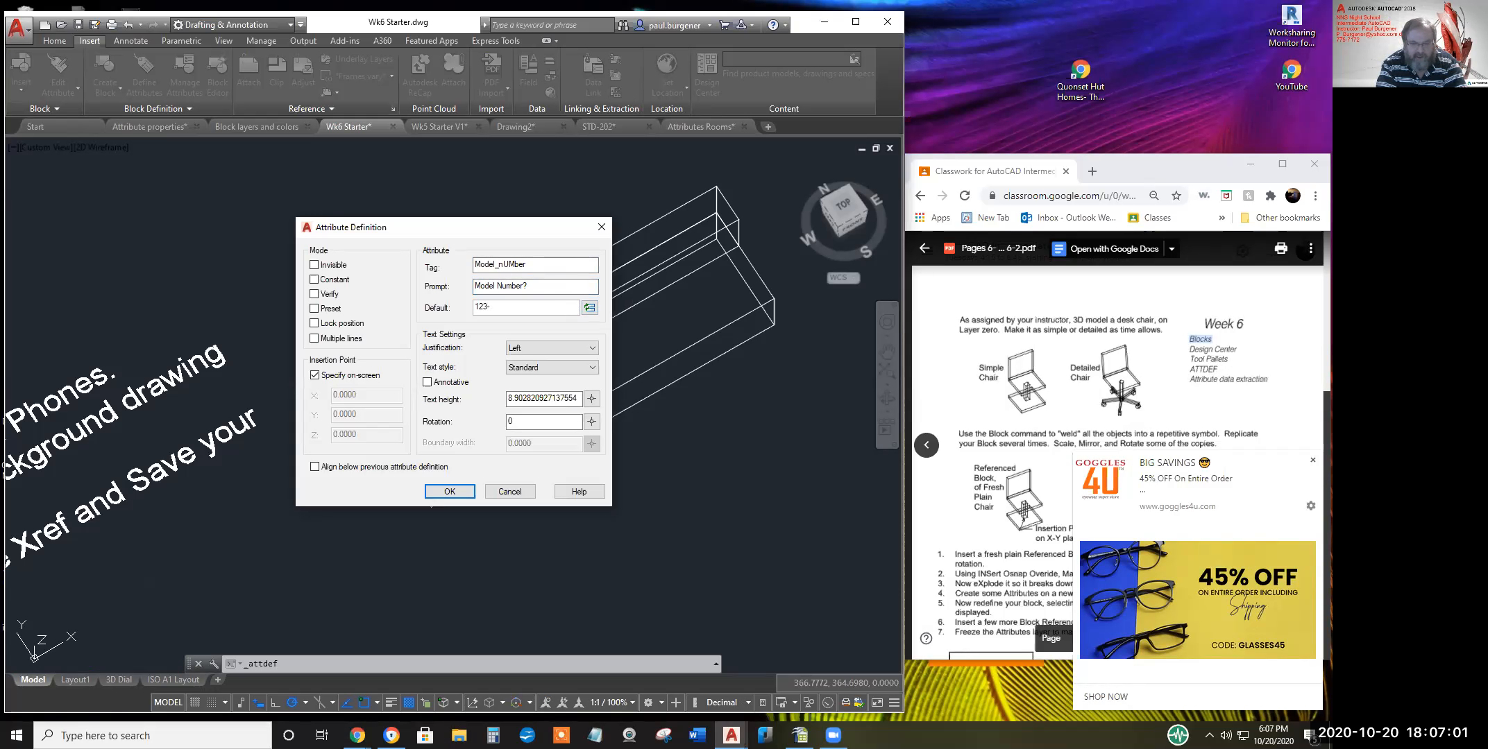
text(-DF-456)
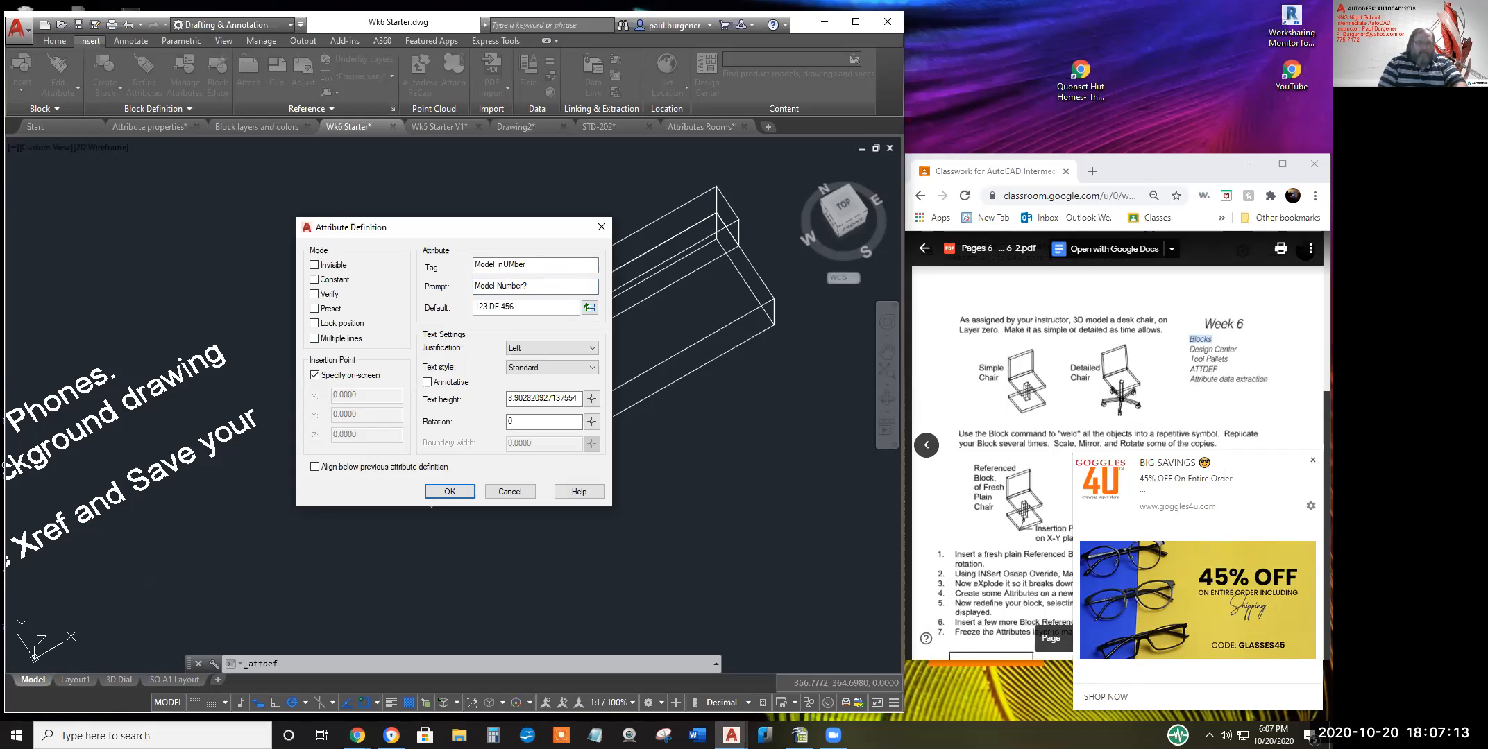
click(450, 492)
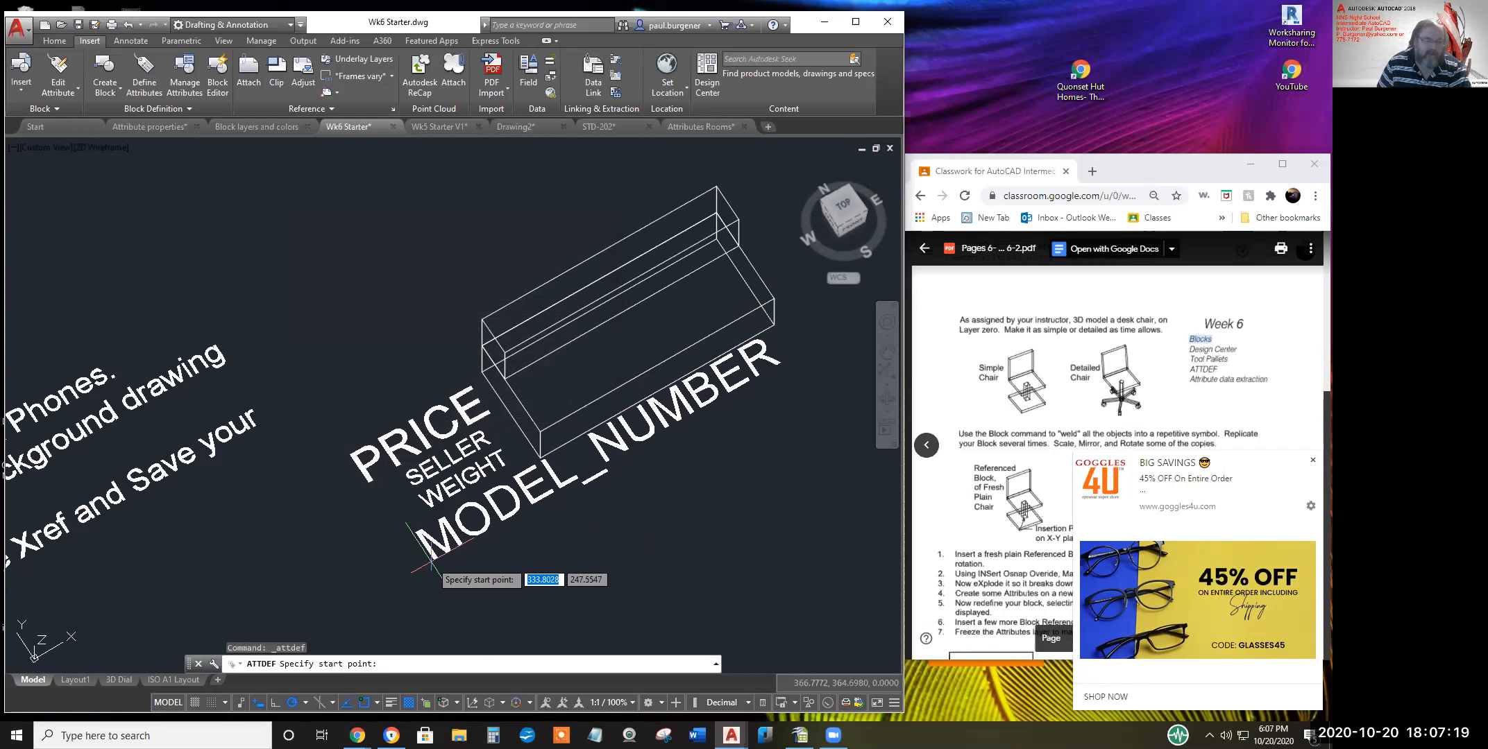
Place MODEL_NUMBER below WEIGHT and show its properties, with text height 8.9028
click(422, 566)
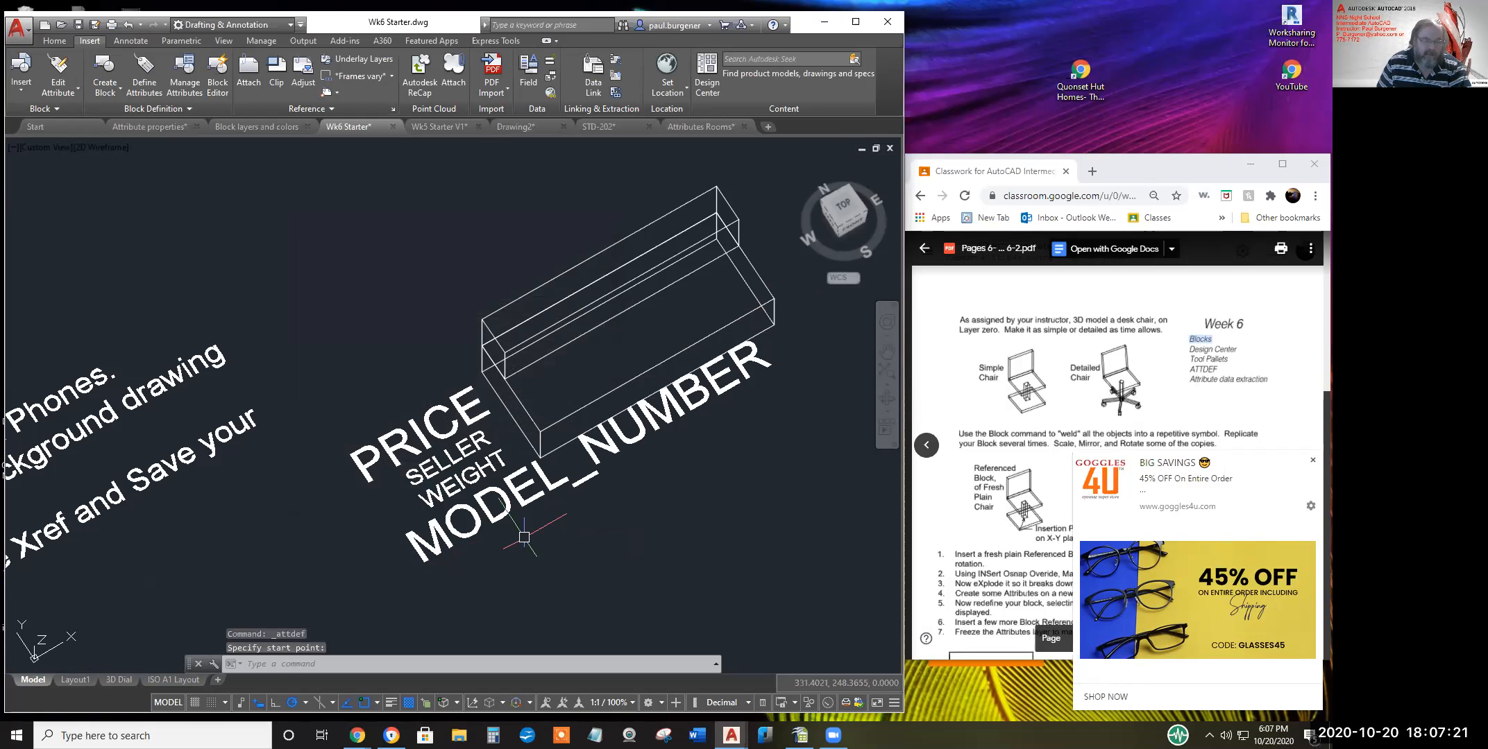
click(505, 516)
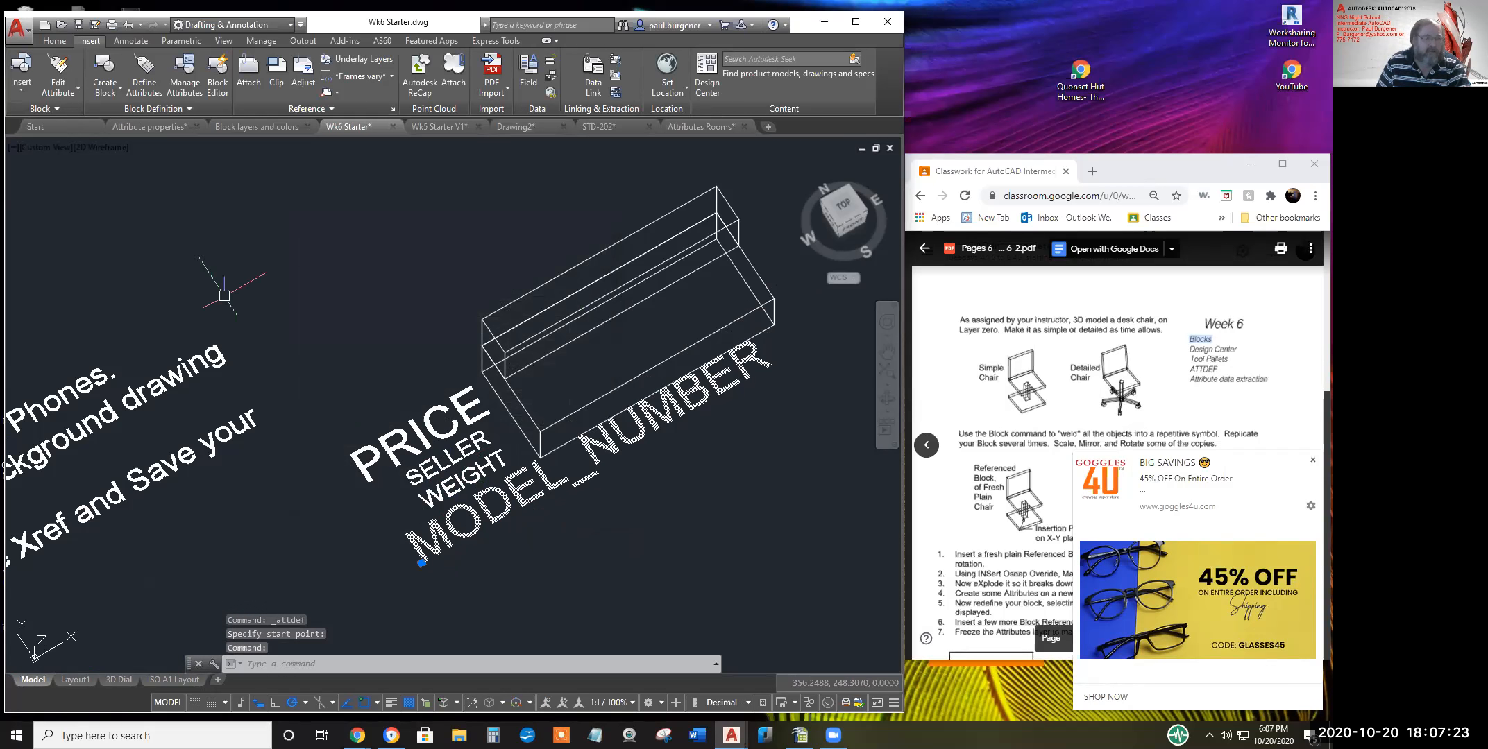
right_click(438, 308)
click(500, 633)
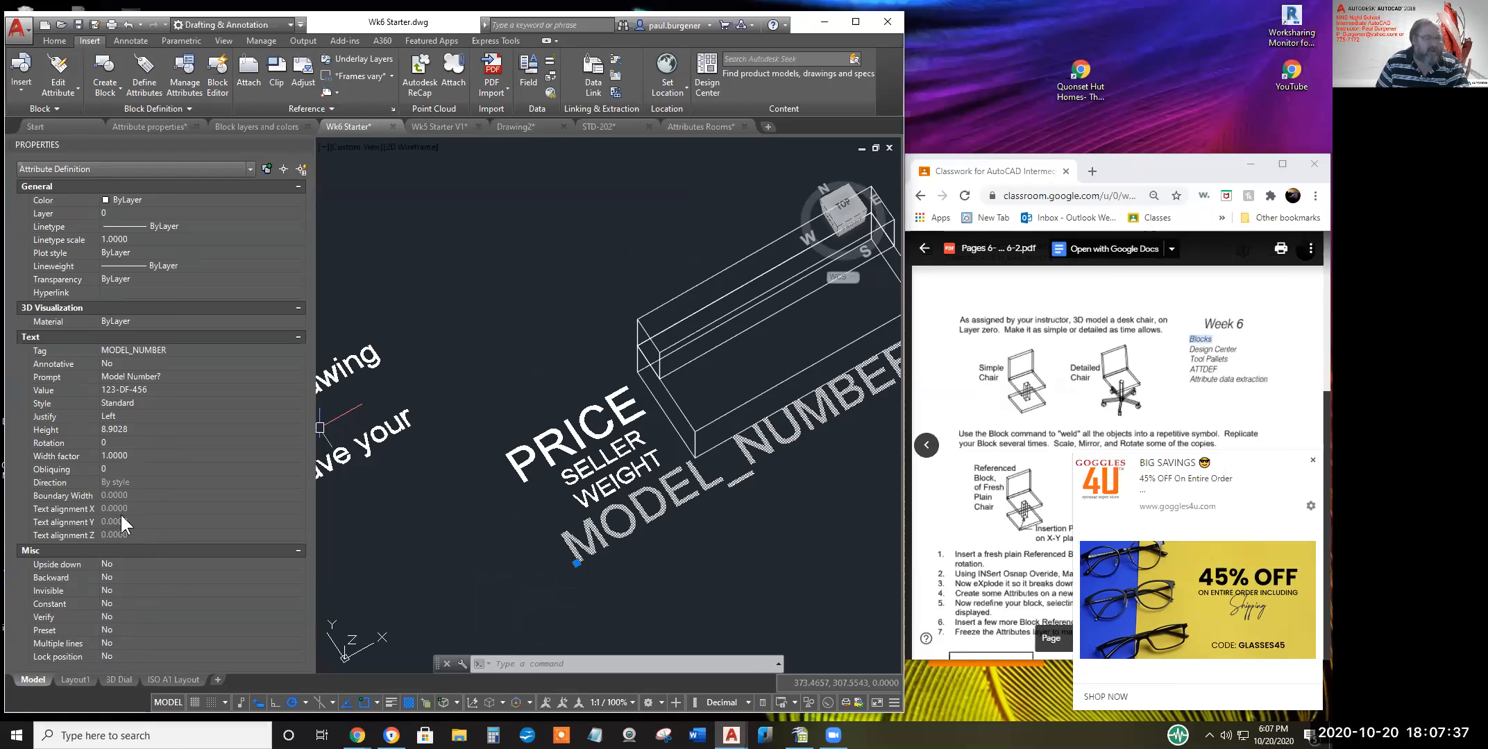
Change the MODEL_NUMBER text height to 6 in Properties
click(137, 427)
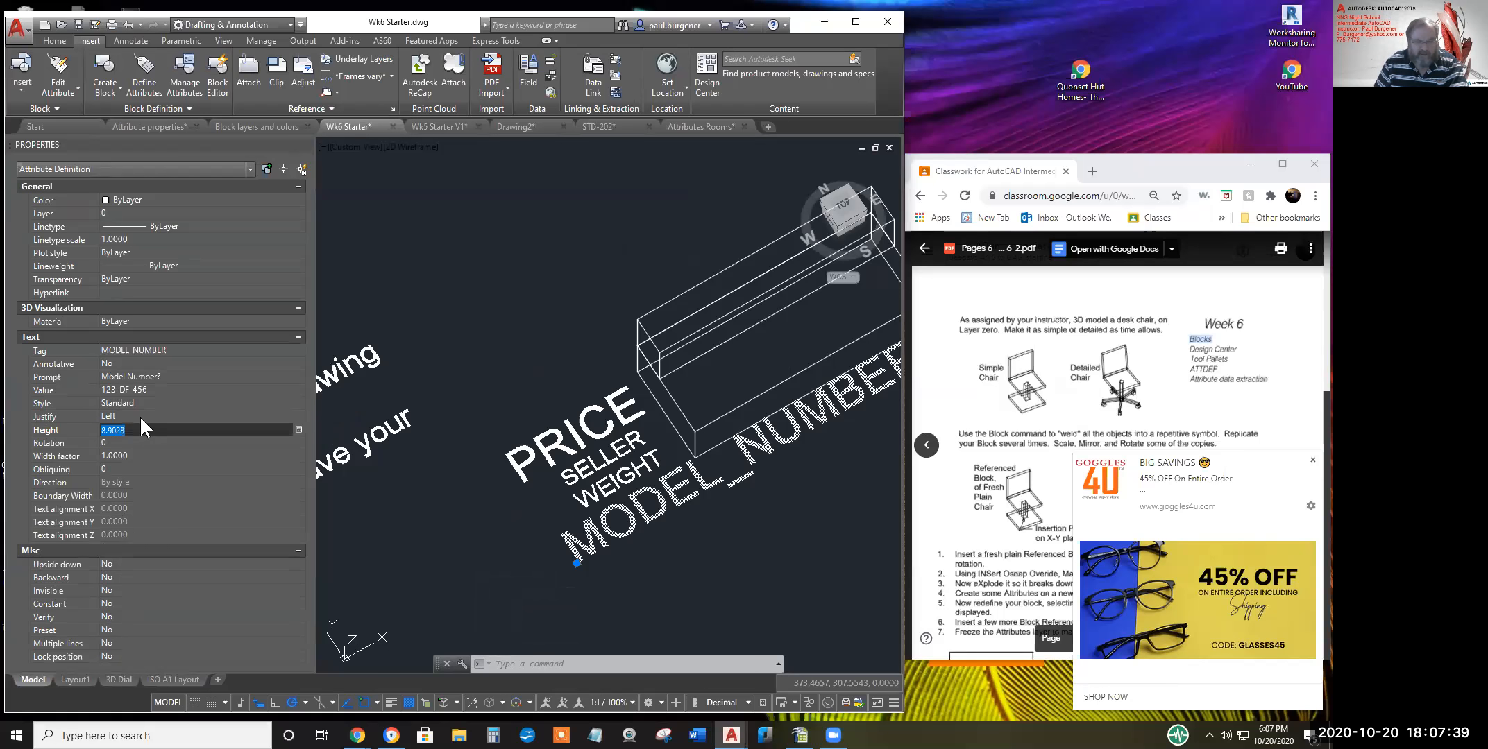
text(6)
key(Return)
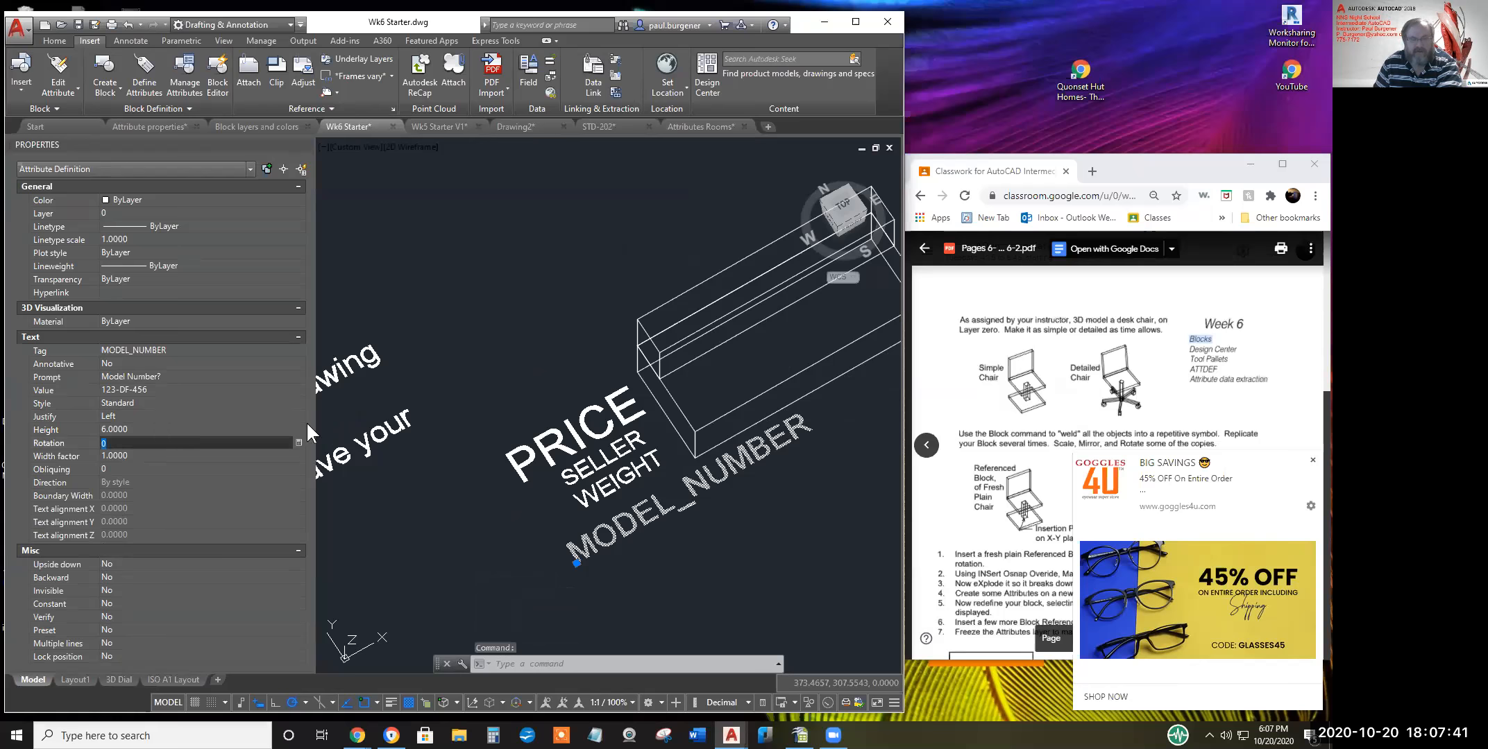
key(Escape)
Move the MODEL_NUMBER text up under WEIGHT beside the sofa box
text(m)
key(Return)
click(634, 523)
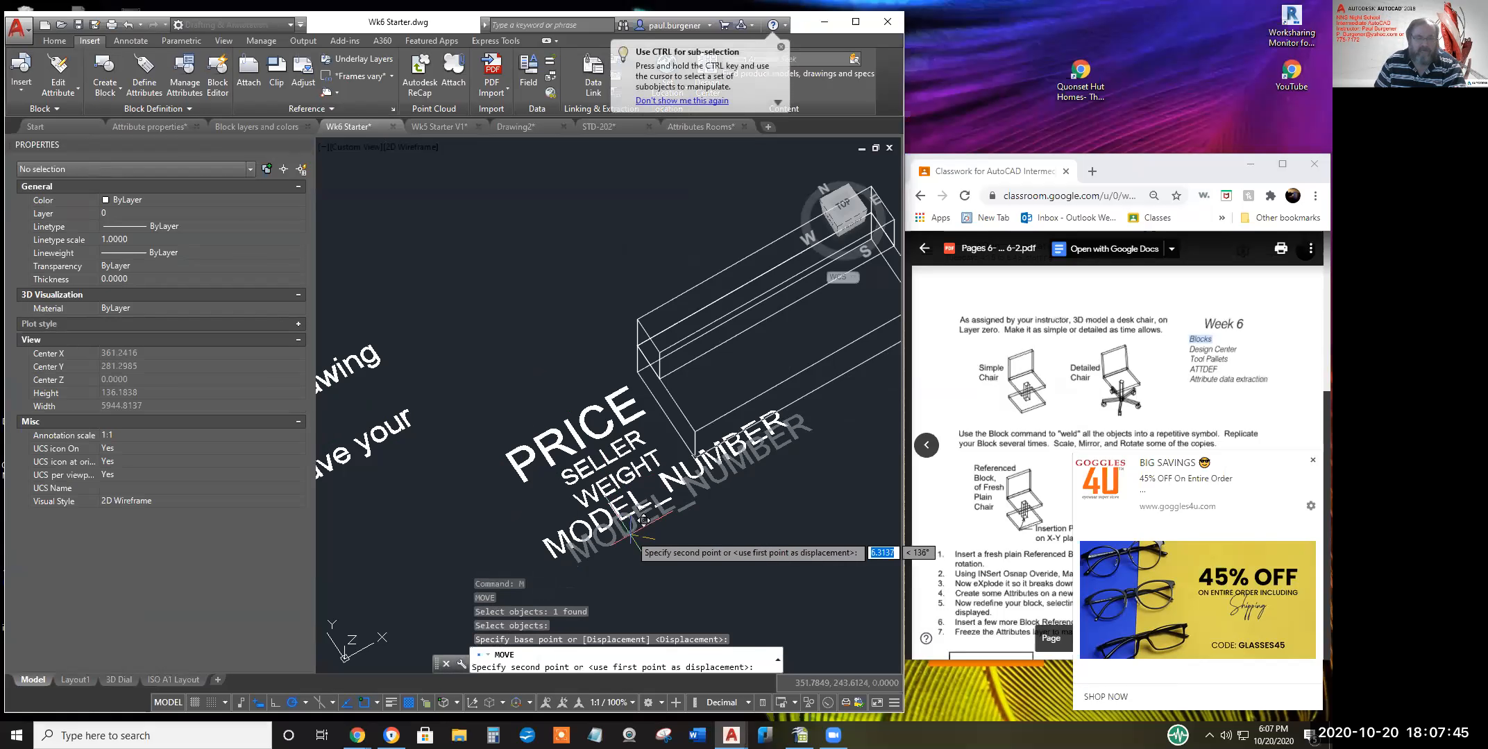
key(Return)
click(652, 535)
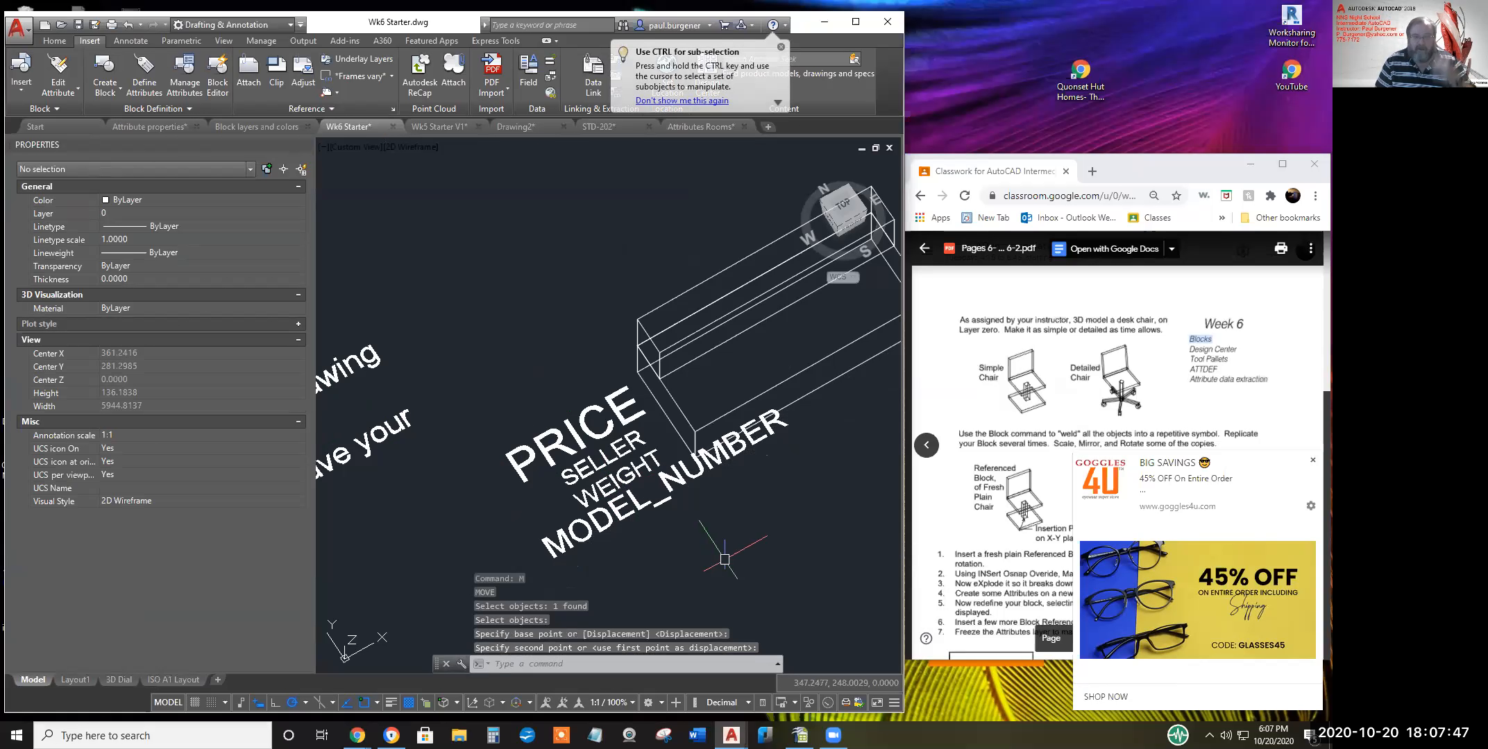
middle_drag(779, 545, 736, 547)
scroll(698, 536, down, 2)
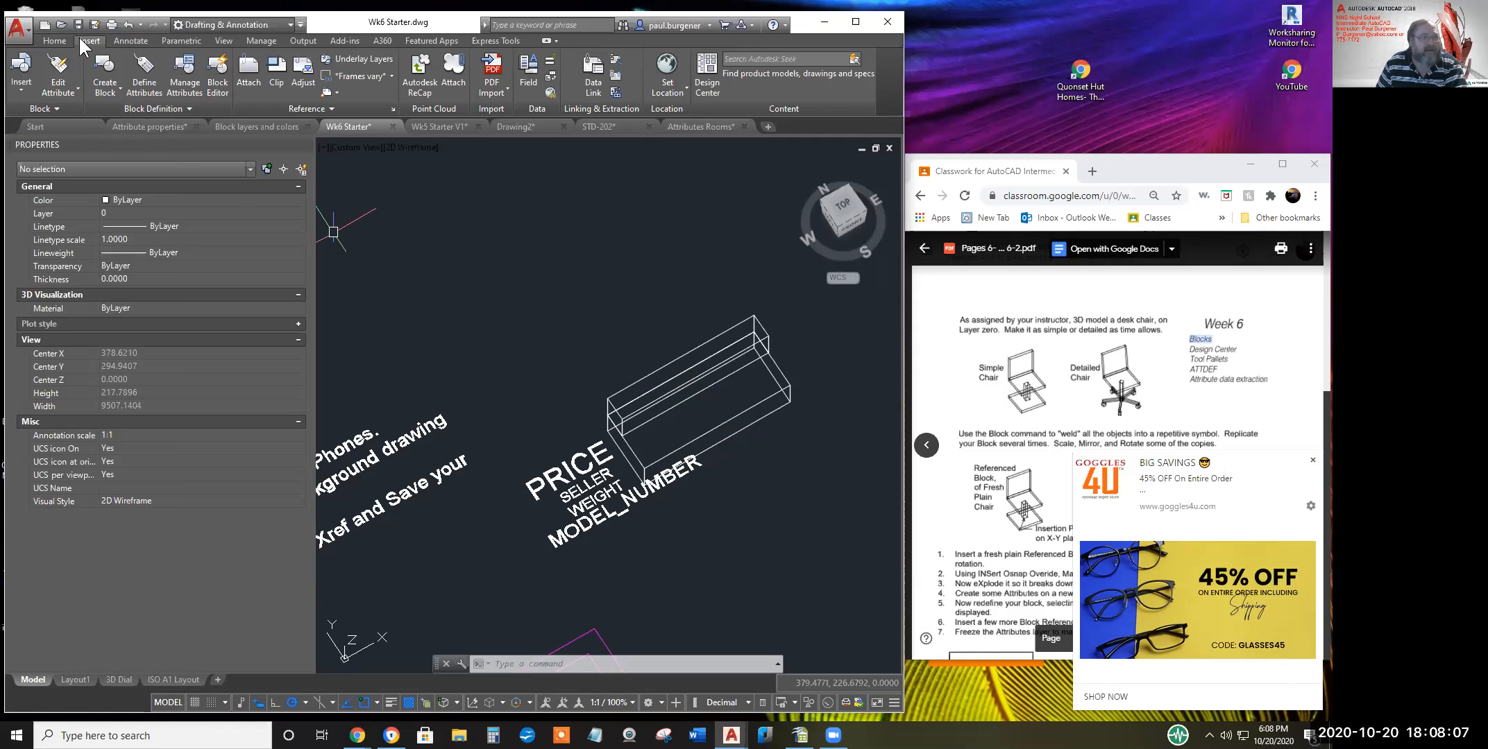
Draw a line from the sofa box's right corner to its opposite corner
click(54, 40)
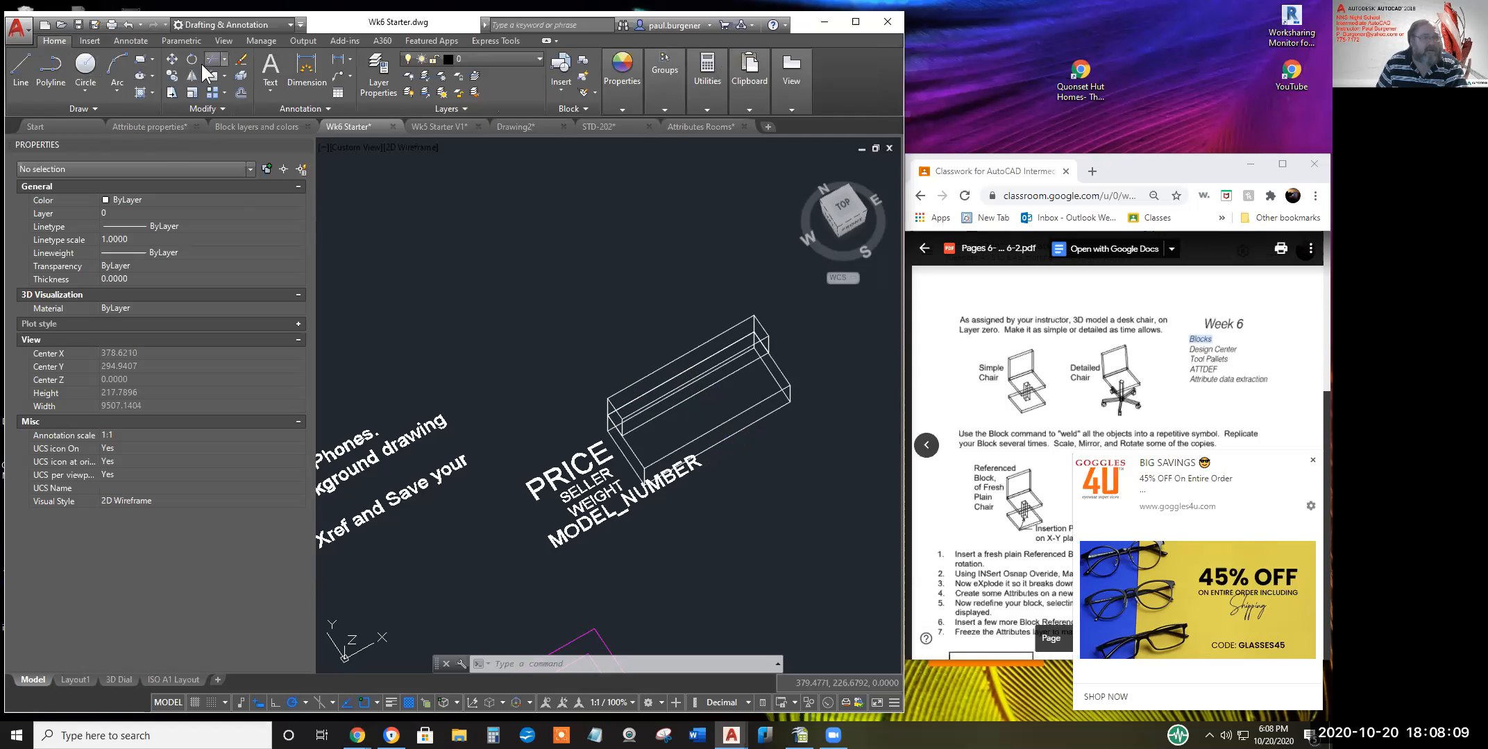
click(21, 70)
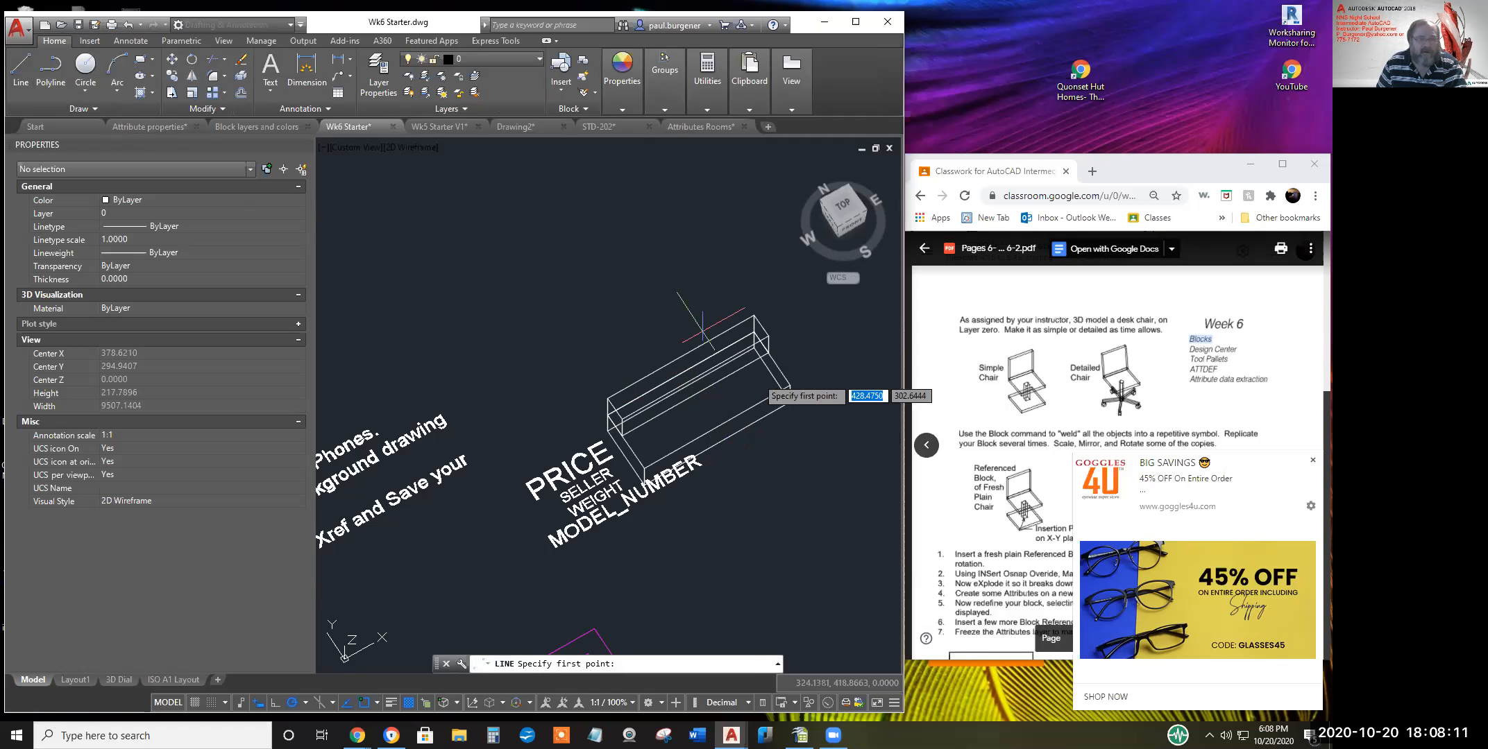
click(789, 400)
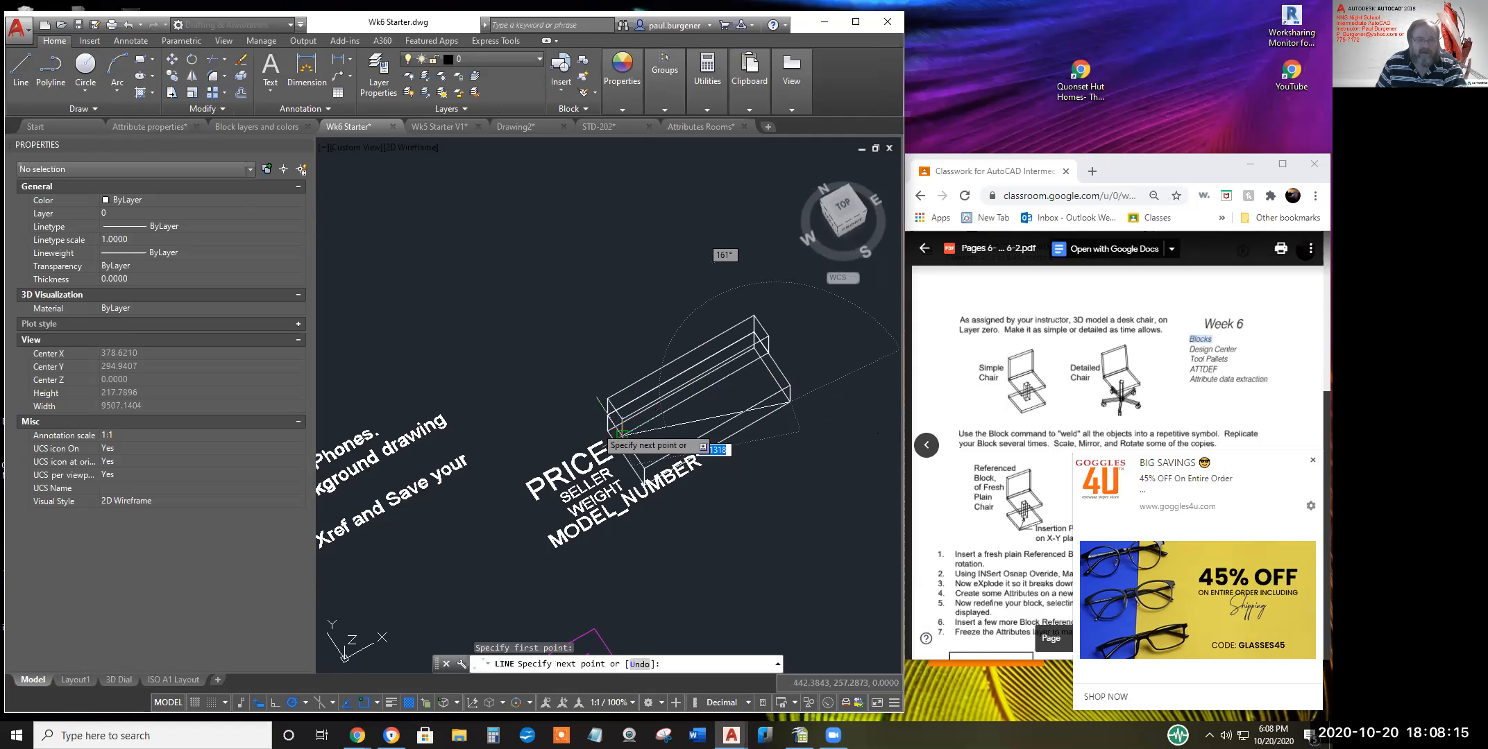
scroll(595, 423, up, 4)
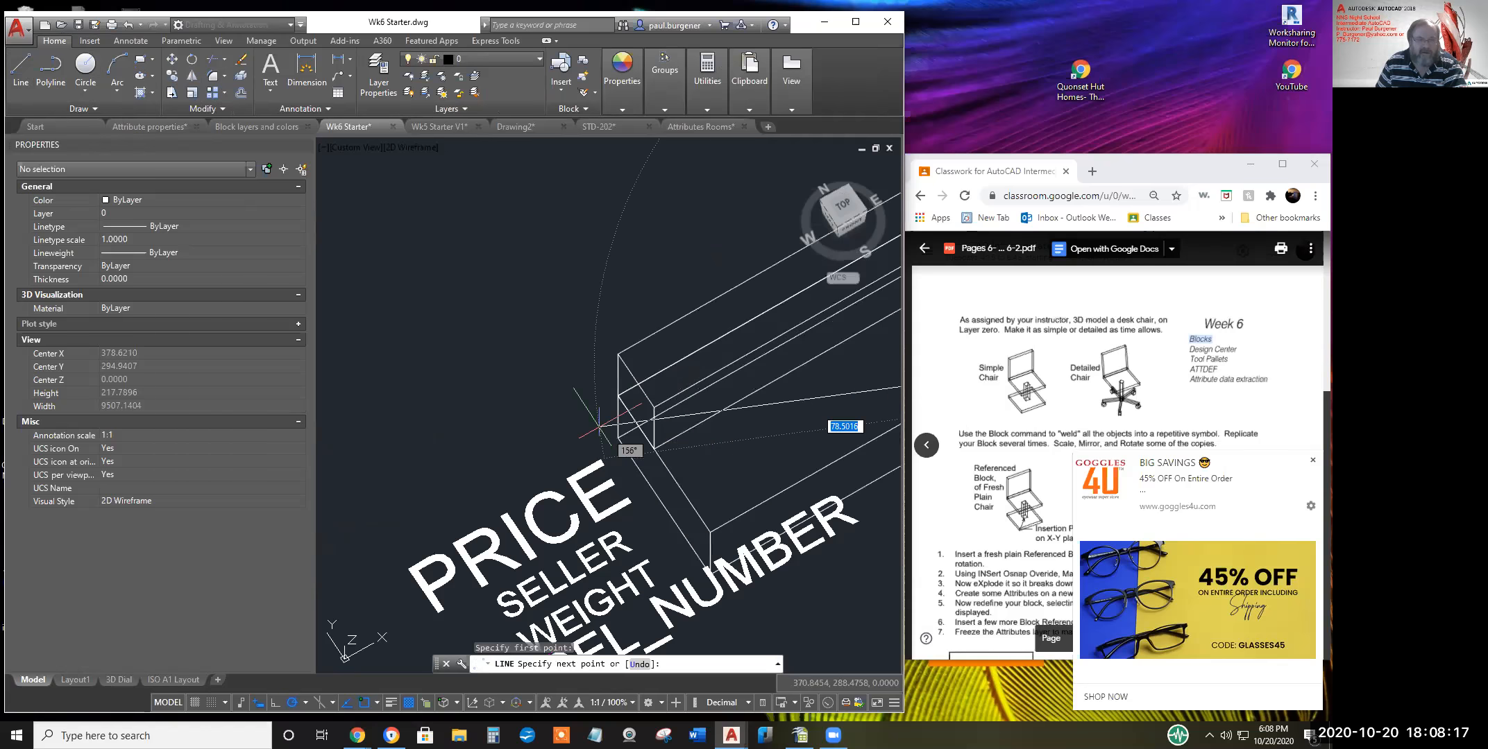
click(616, 438)
key(Return)
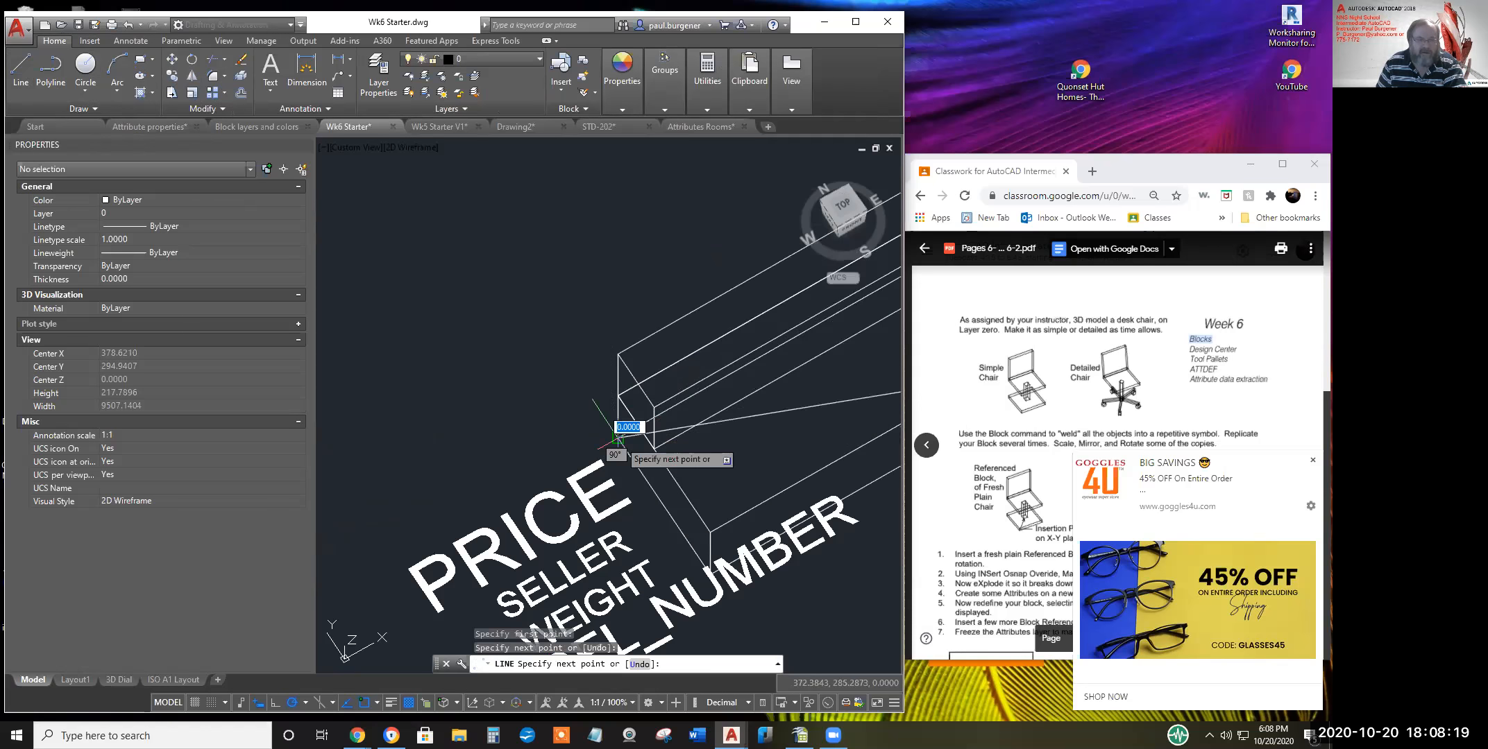
scroll(617, 439, down, 4)
scroll(628, 438, down, 5)
scroll(646, 442, up, 5)
middle_drag(664, 480, 645, 446)
scroll(646, 446, down, 2)
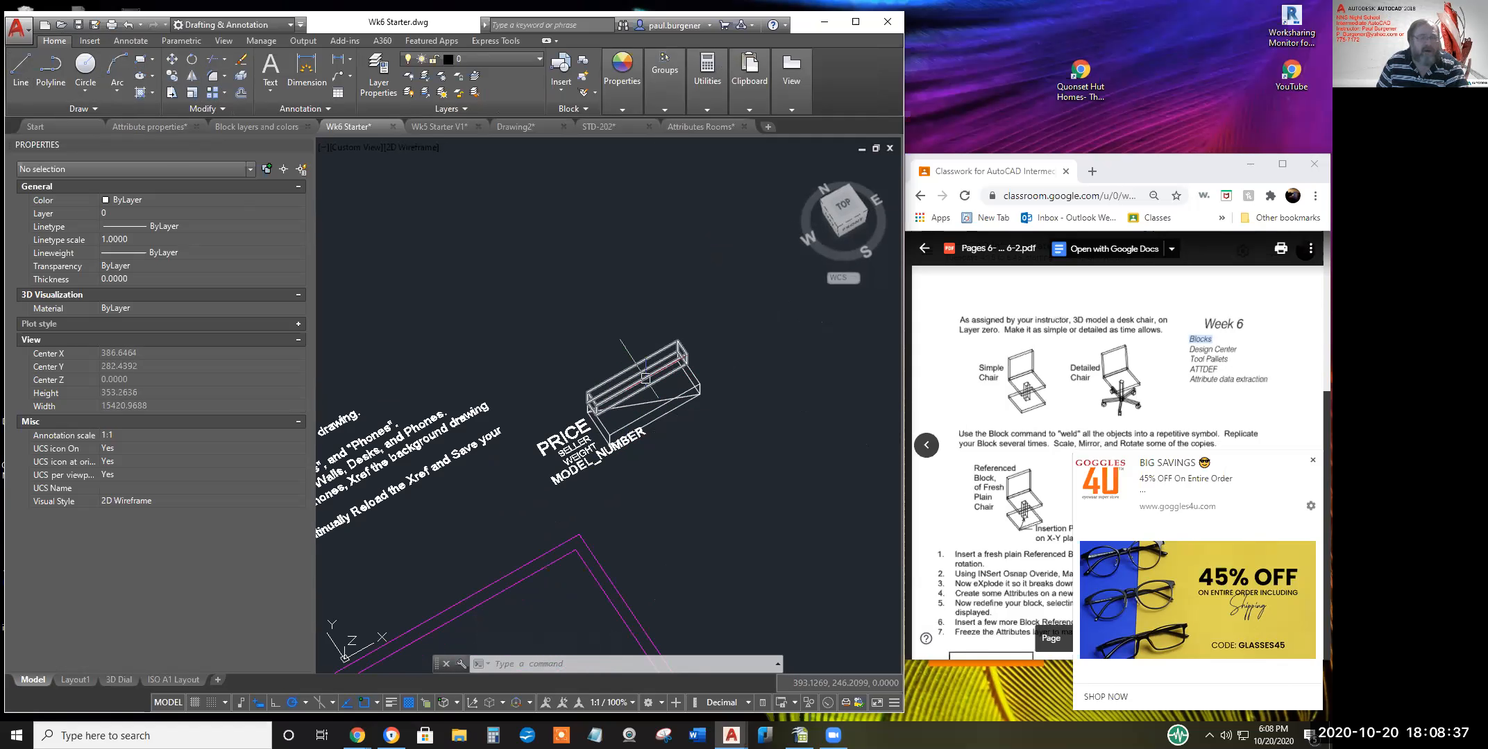
click(90, 43)
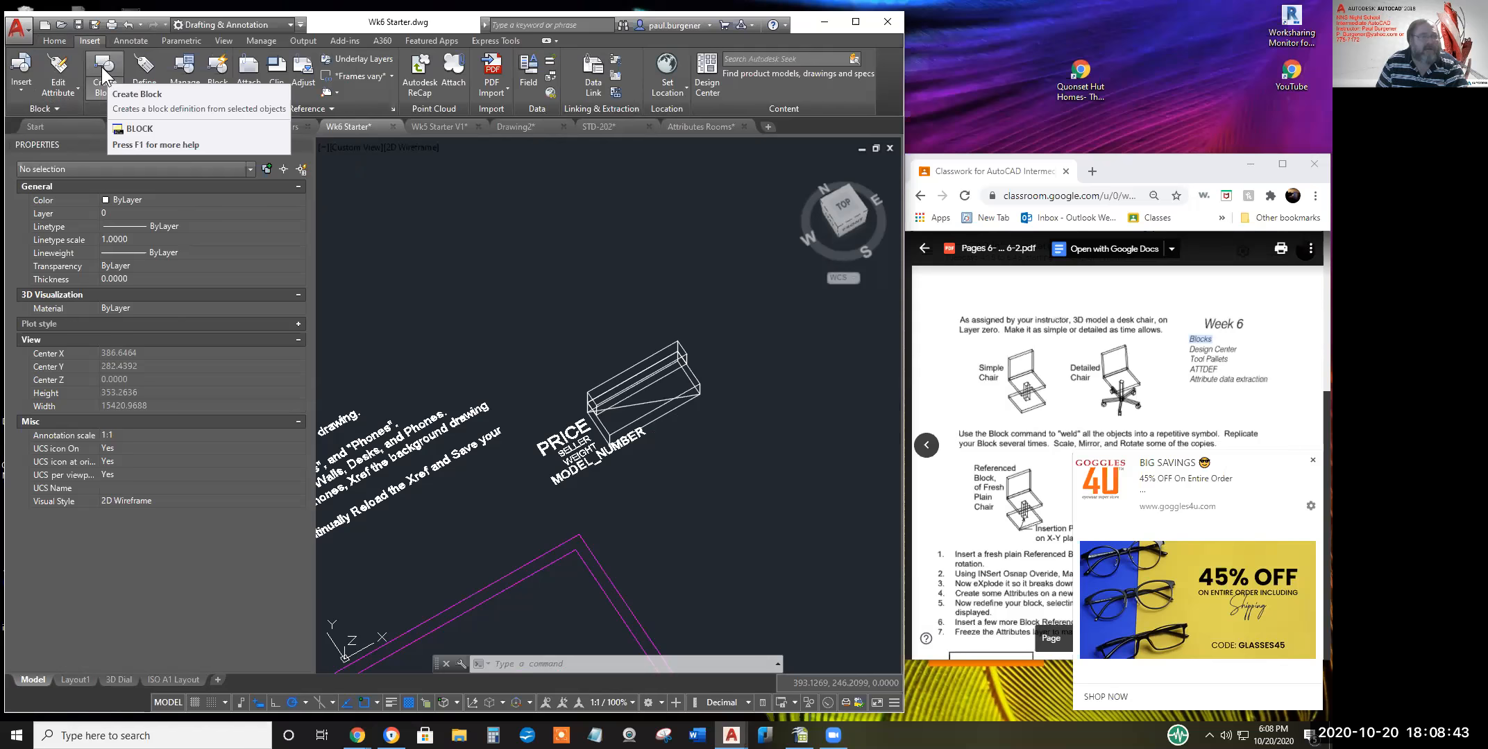
Create block 'Sofa 1' with its base point on the diagonal line (X 407.38, Y 271.29)
click(102, 67)
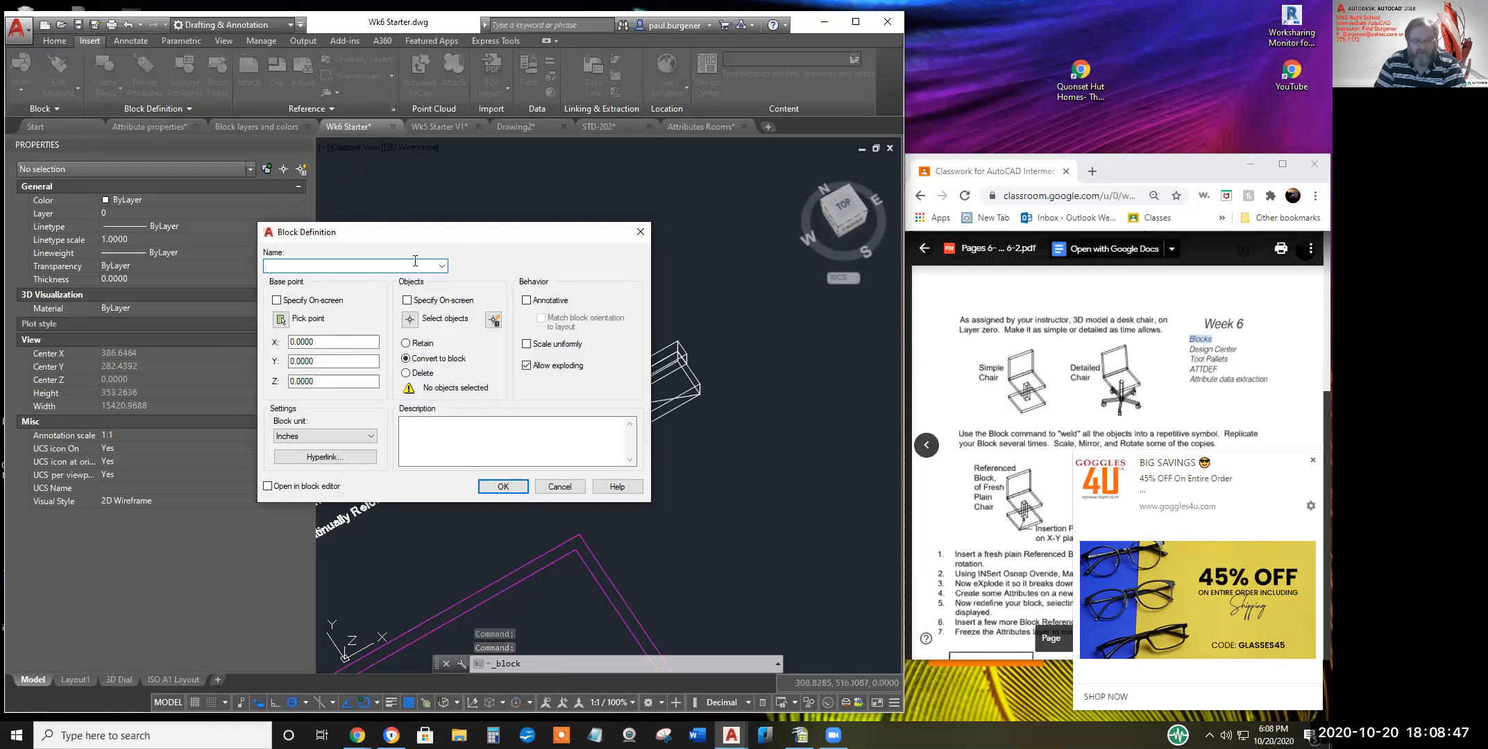
text(Sofa)
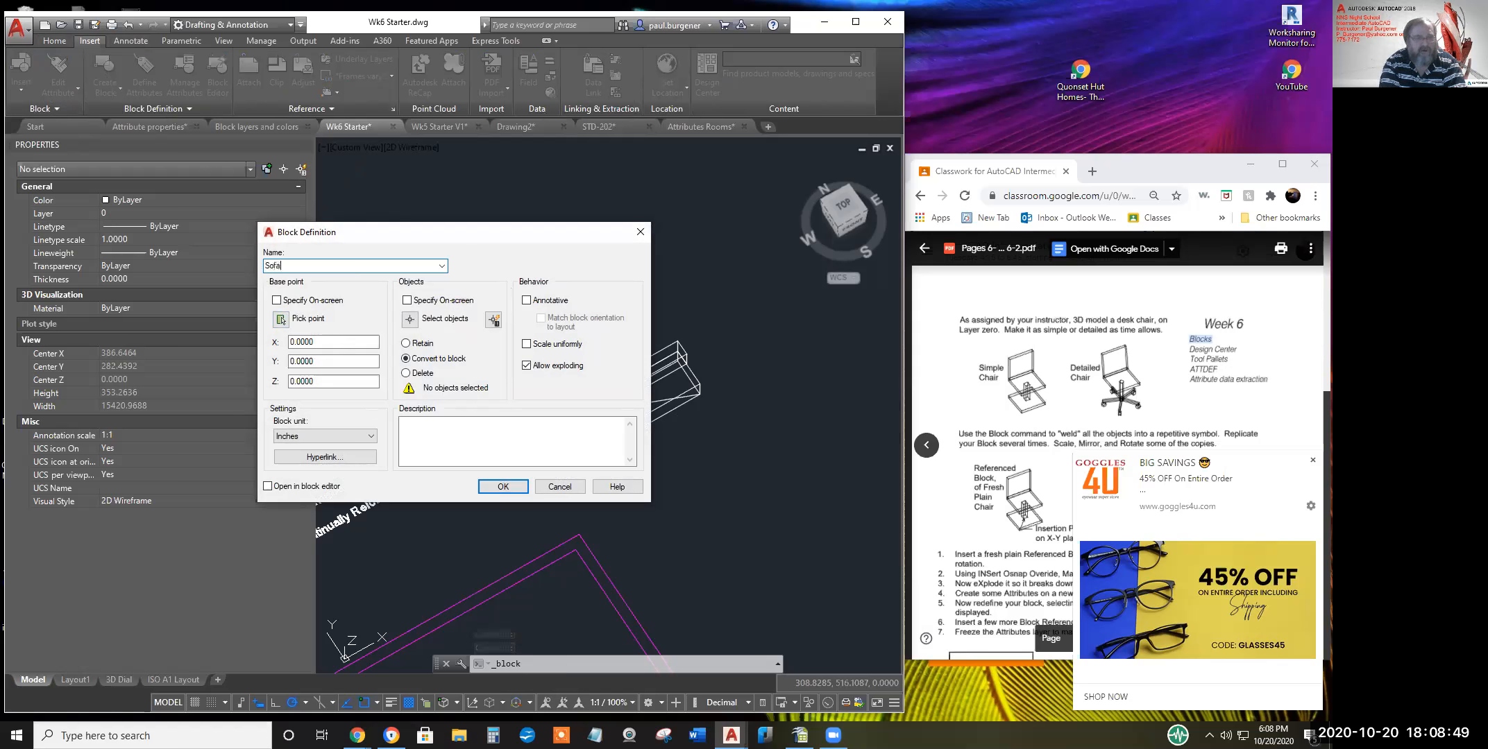
text( 1)
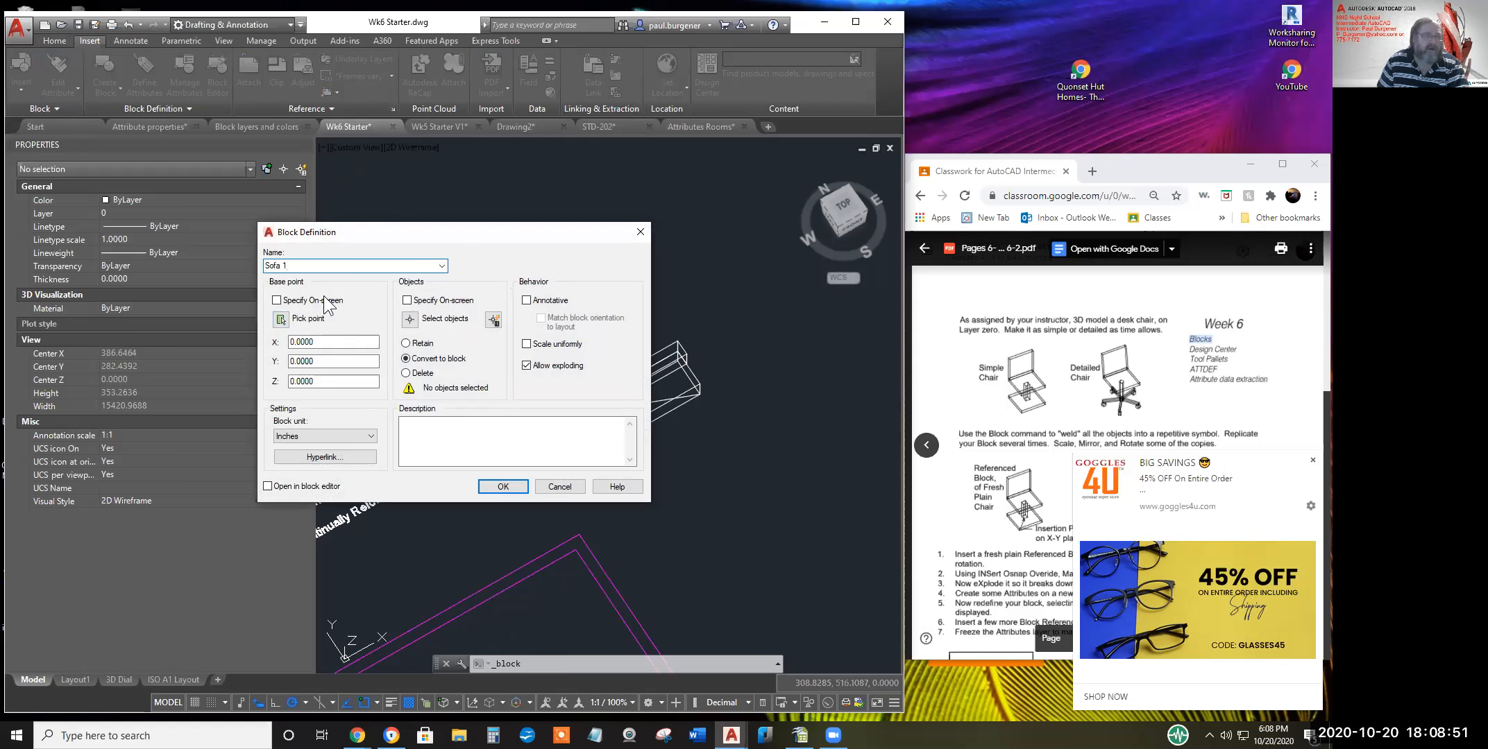
click(281, 319)
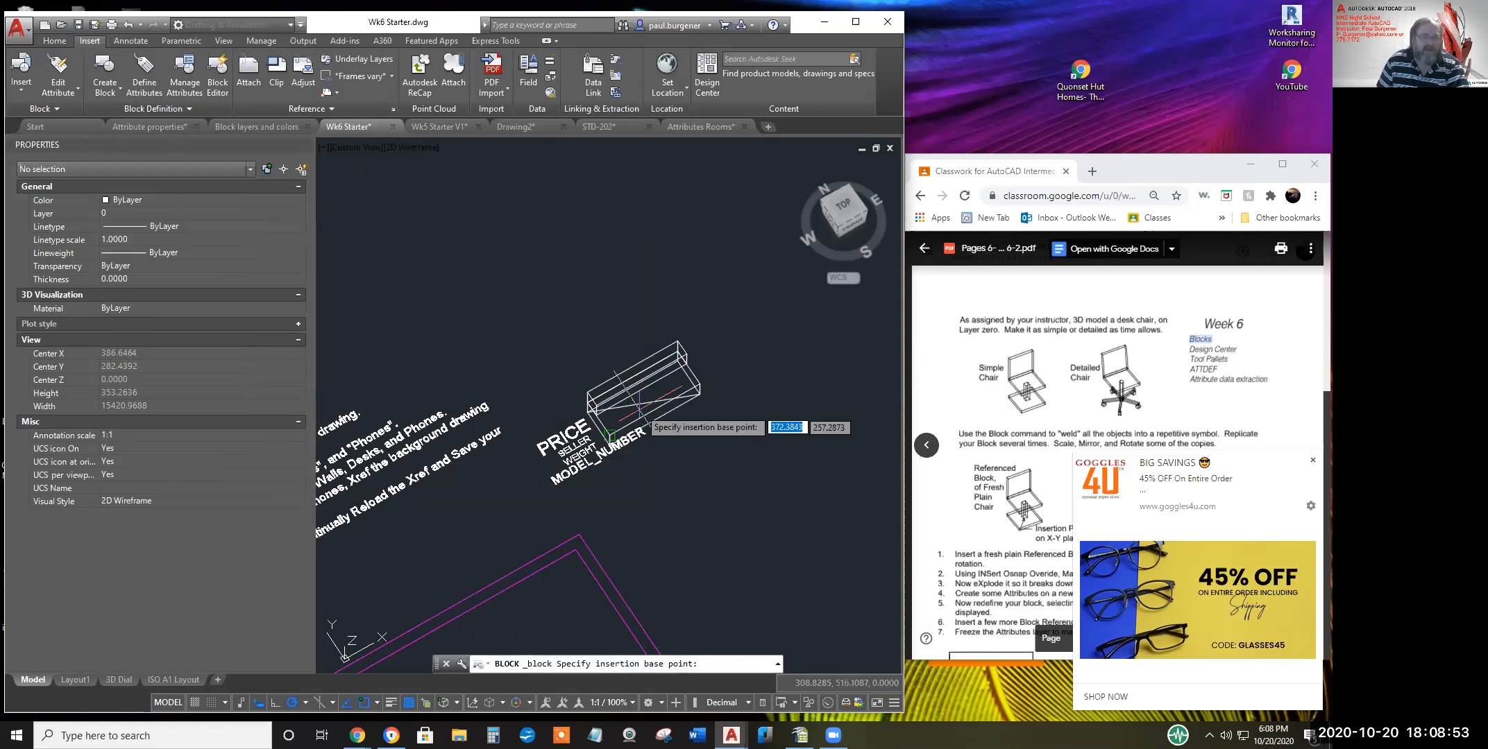
scroll(638, 401, up, 5)
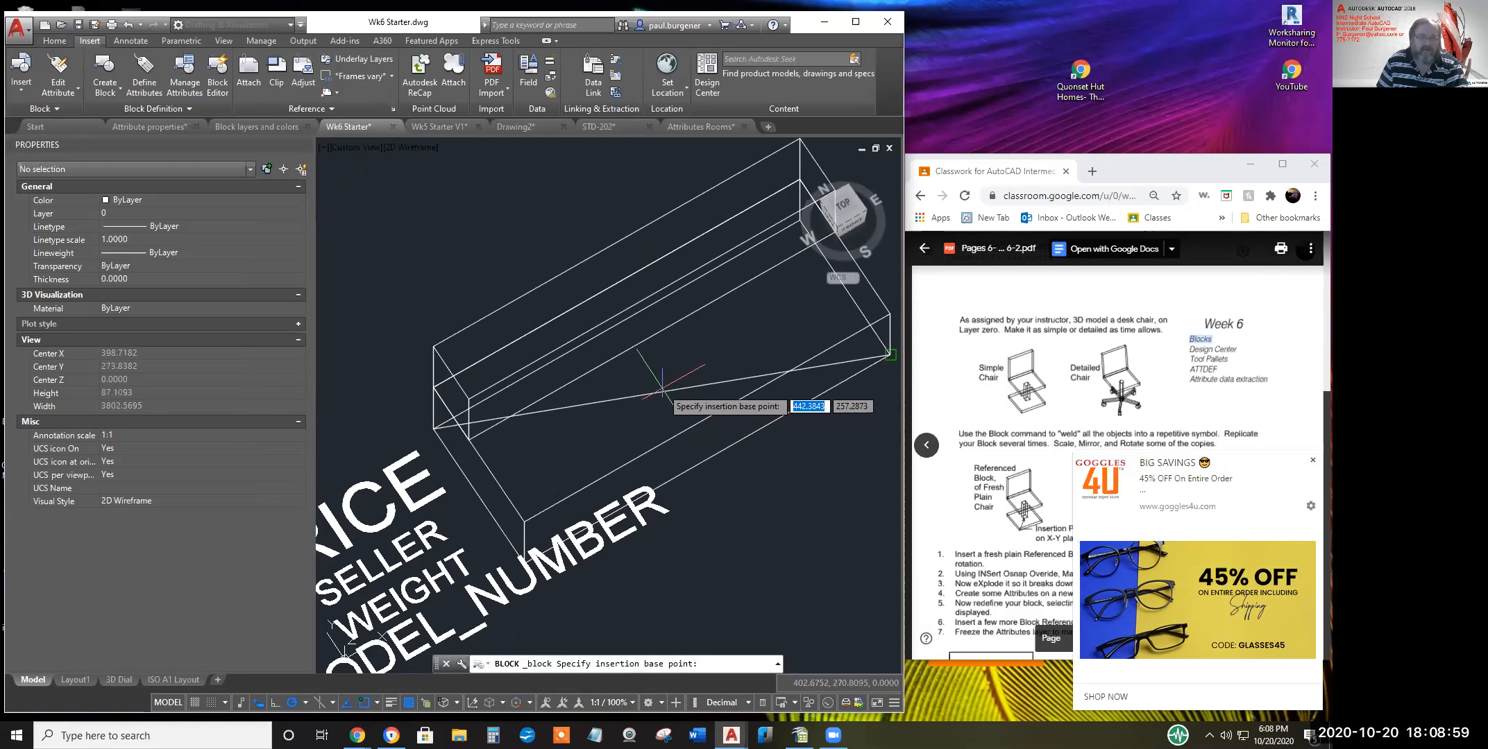
click(377, 701)
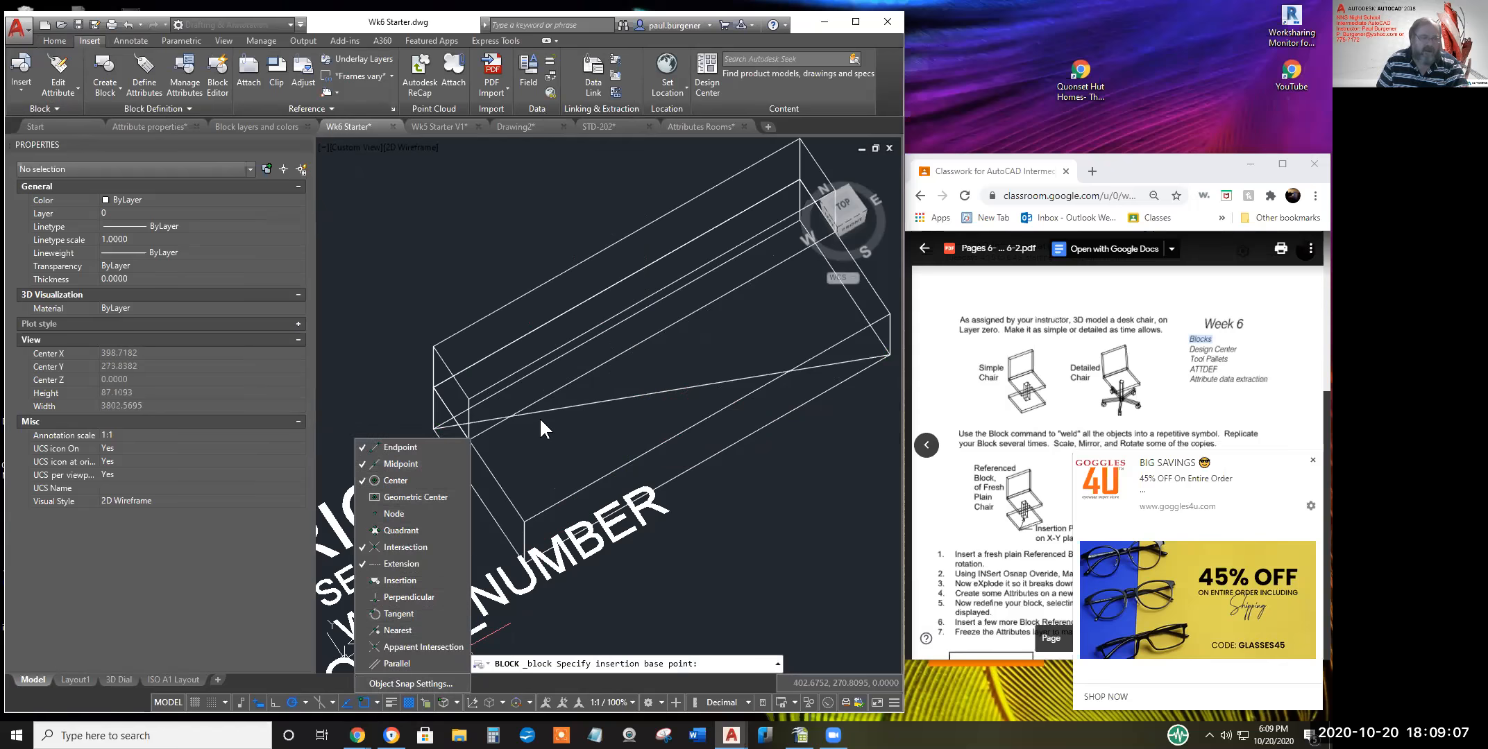
click(613, 415)
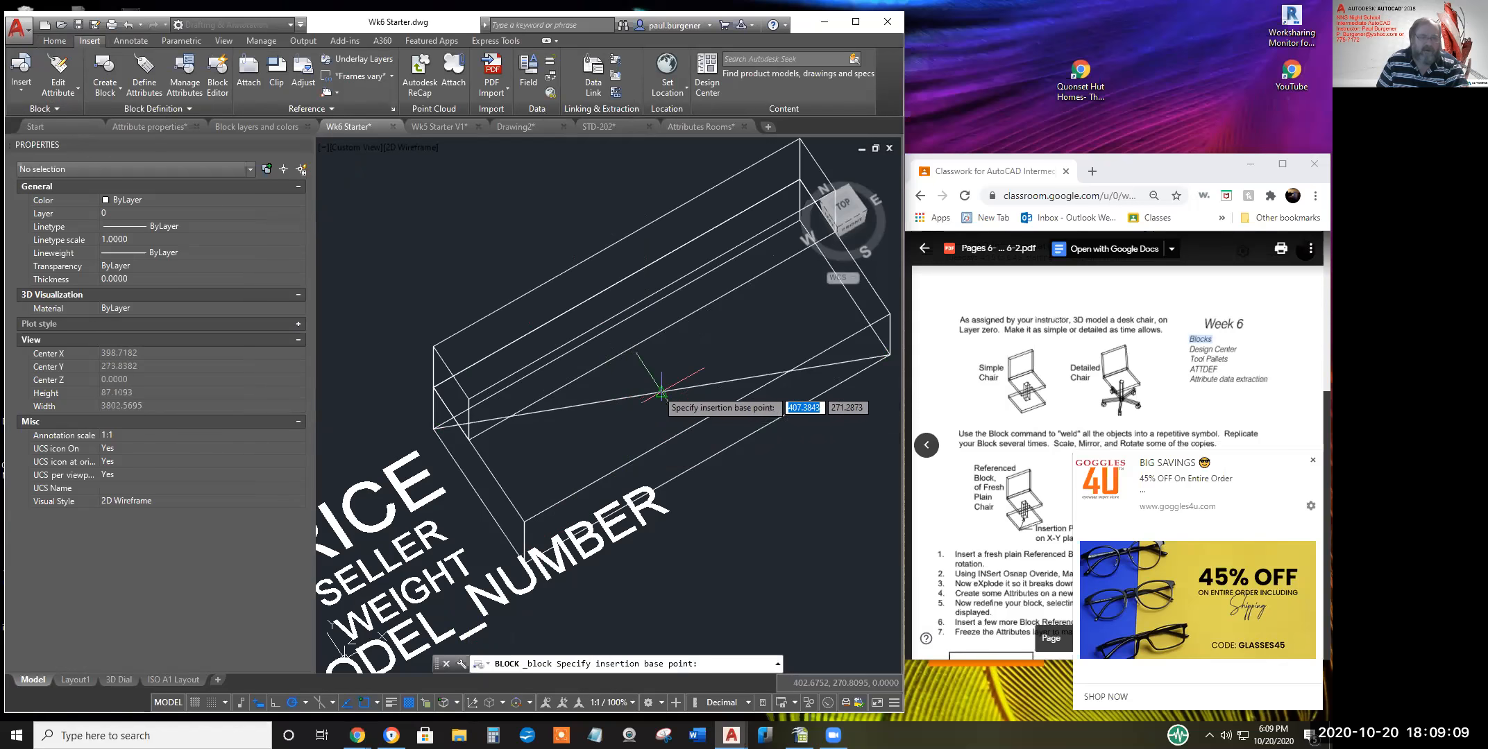
click(663, 391)
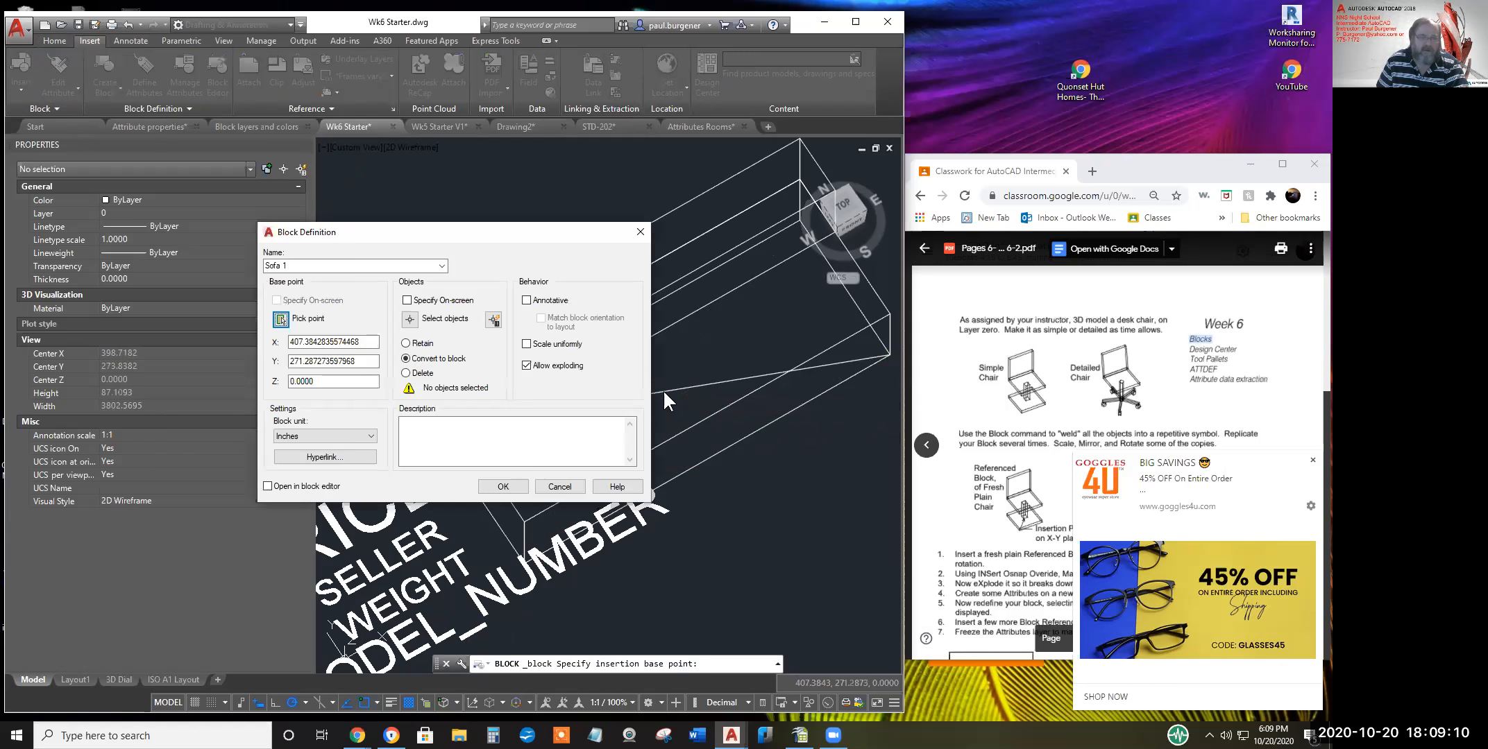
Select the sofa box by crossing window, plus the PRICE, SELLER, WEIGHT and MODEL_NUMBER attributes
click(409, 319)
click(701, 334)
click(583, 259)
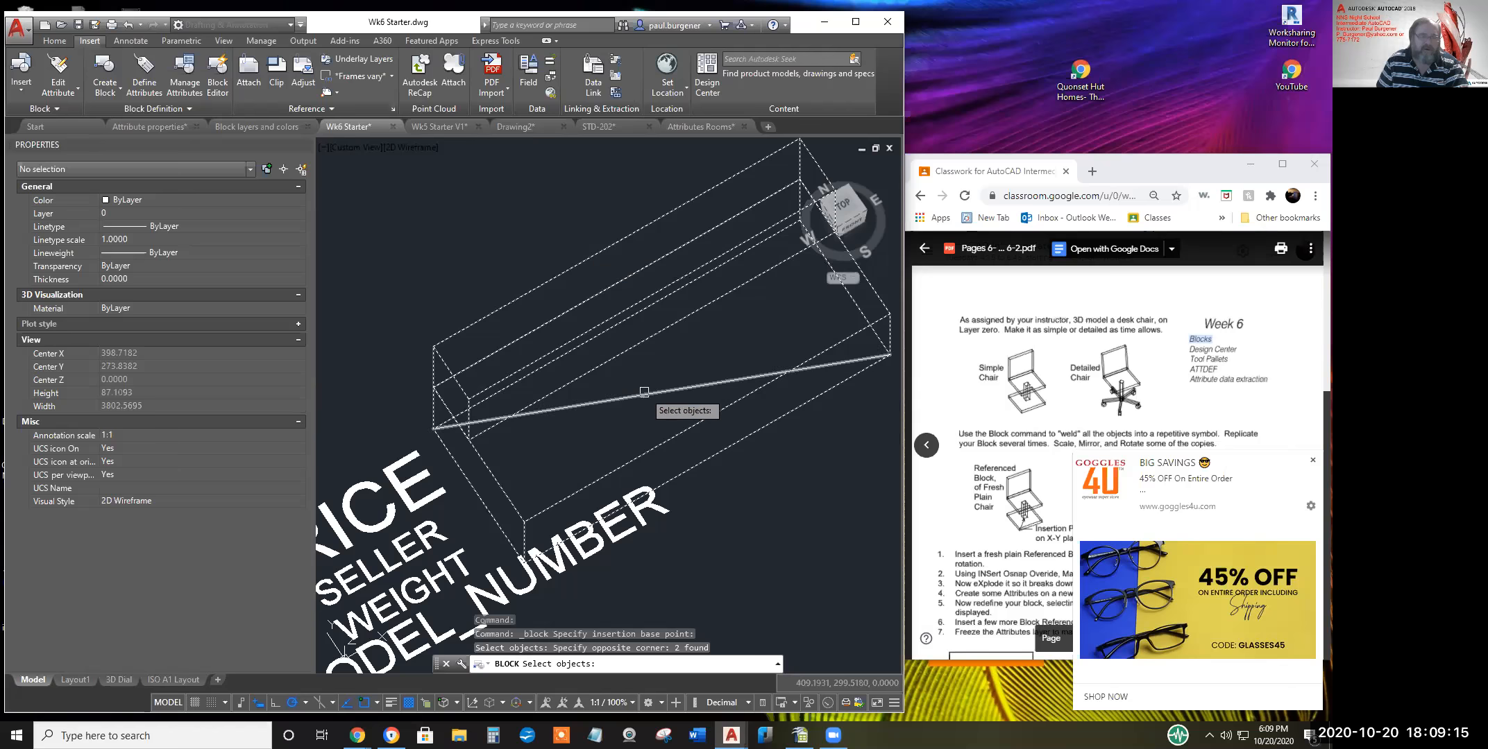
scroll(705, 431, down, 4)
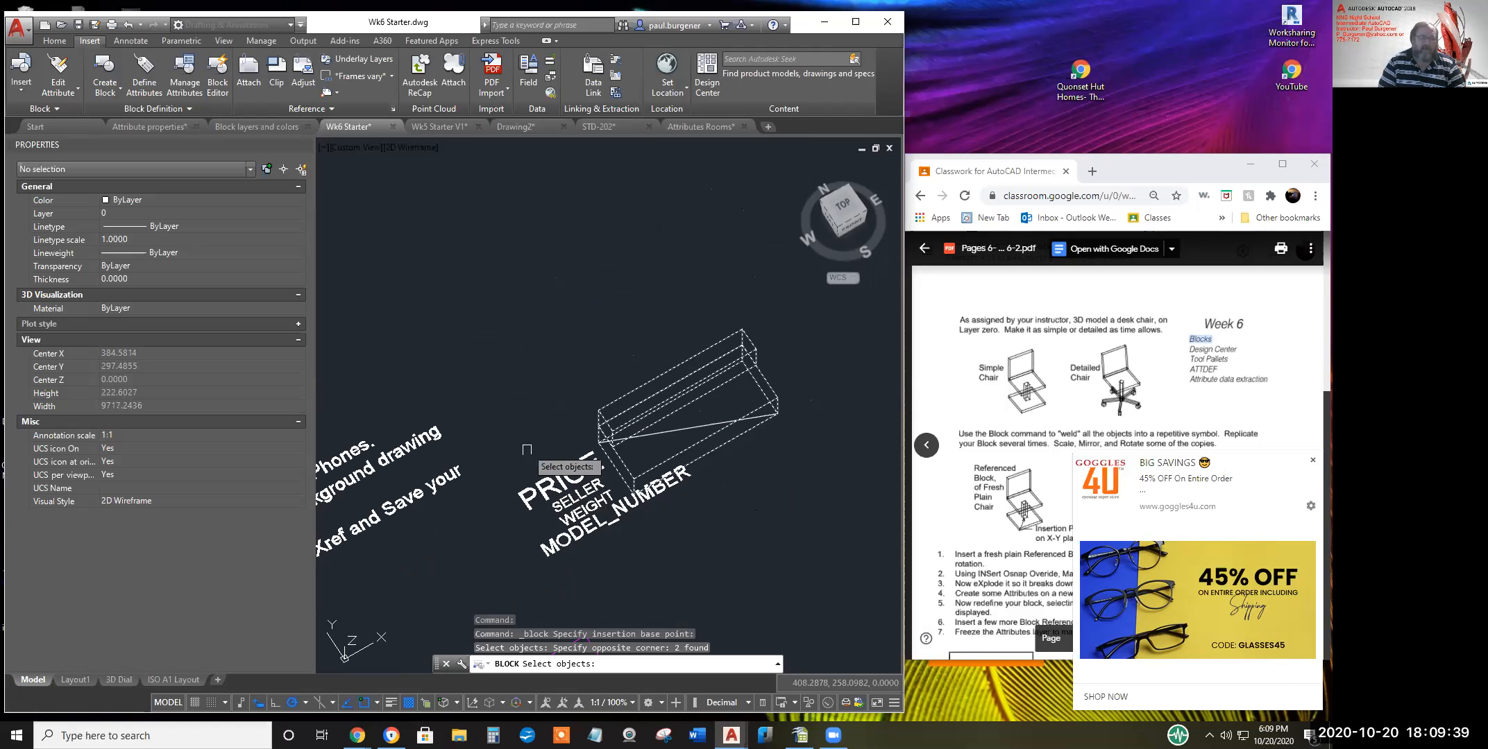
click(568, 507)
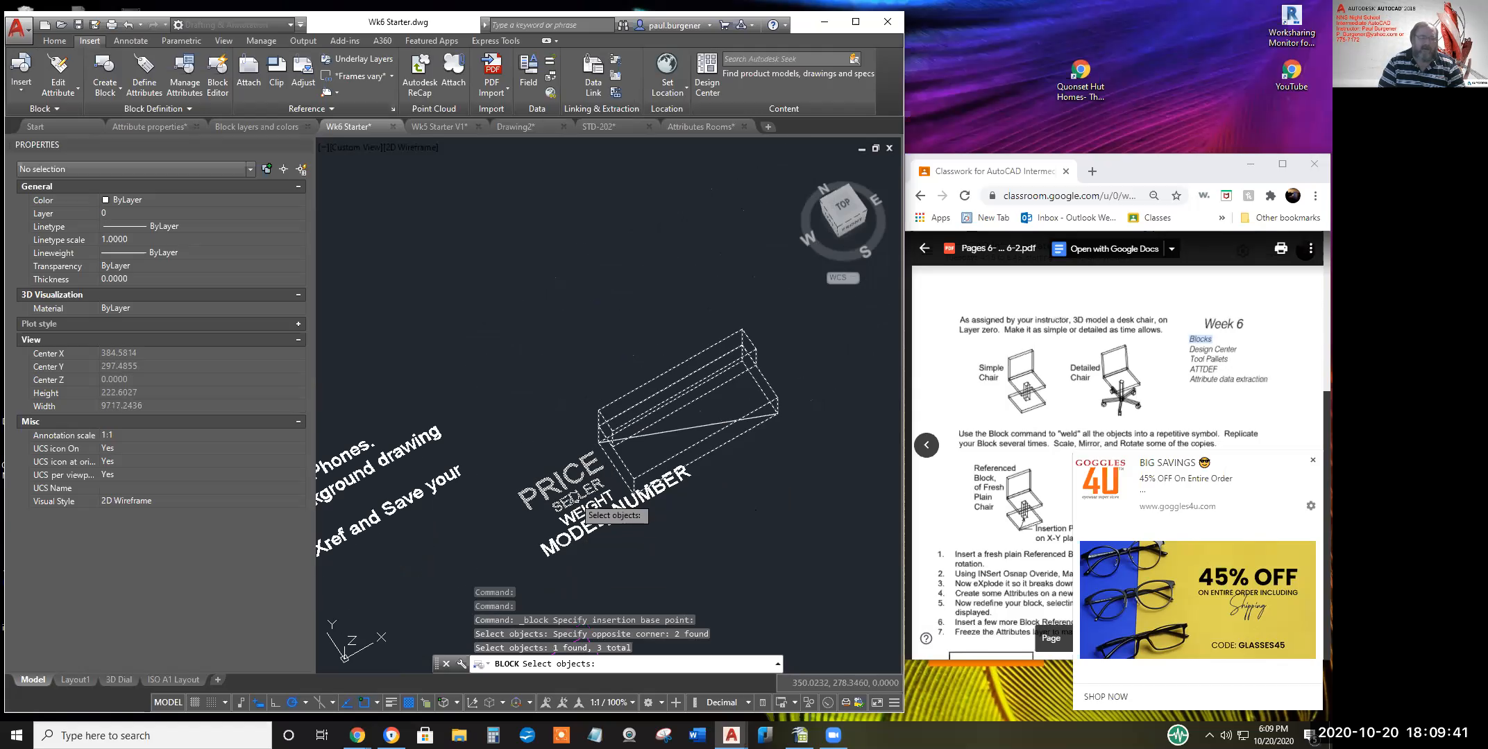
click(573, 520)
click(573, 517)
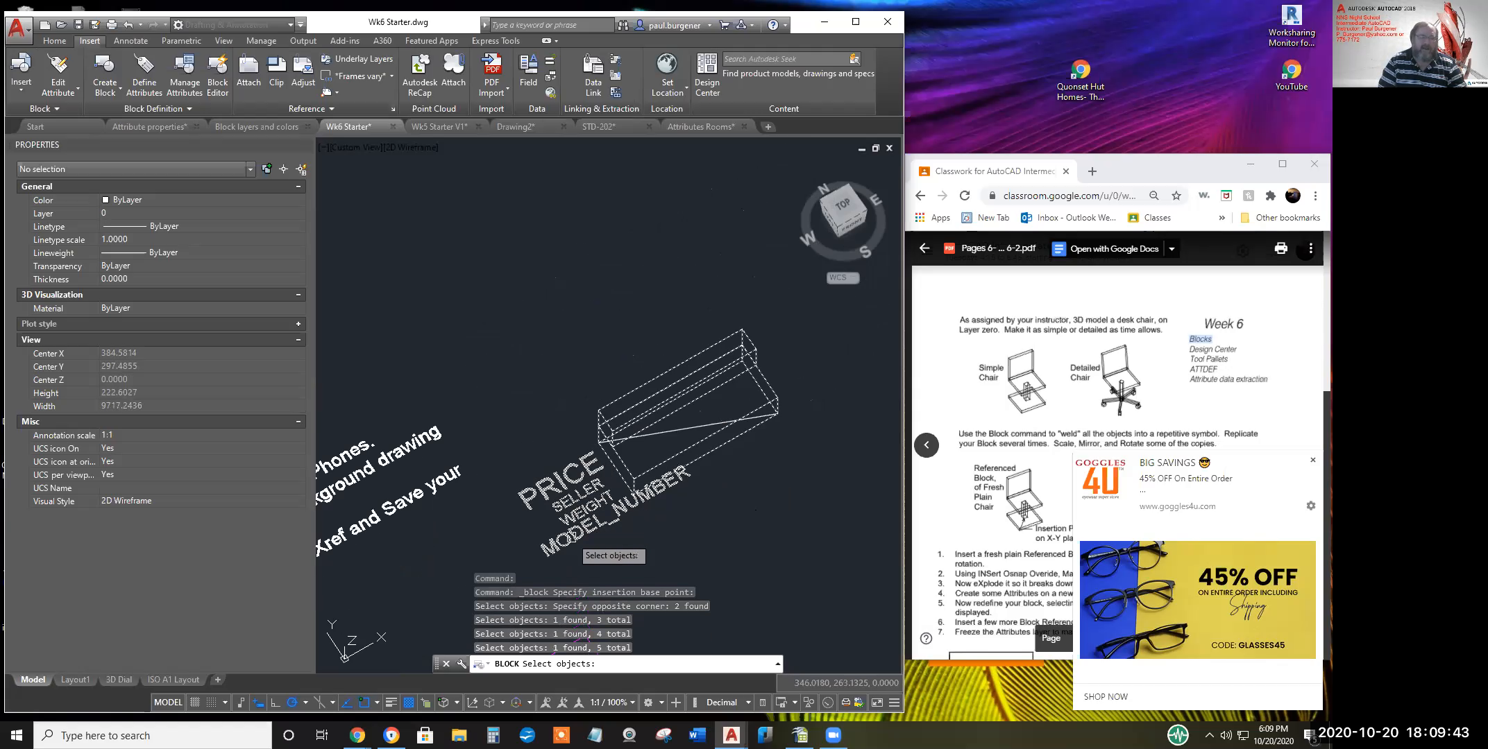
click(569, 540)
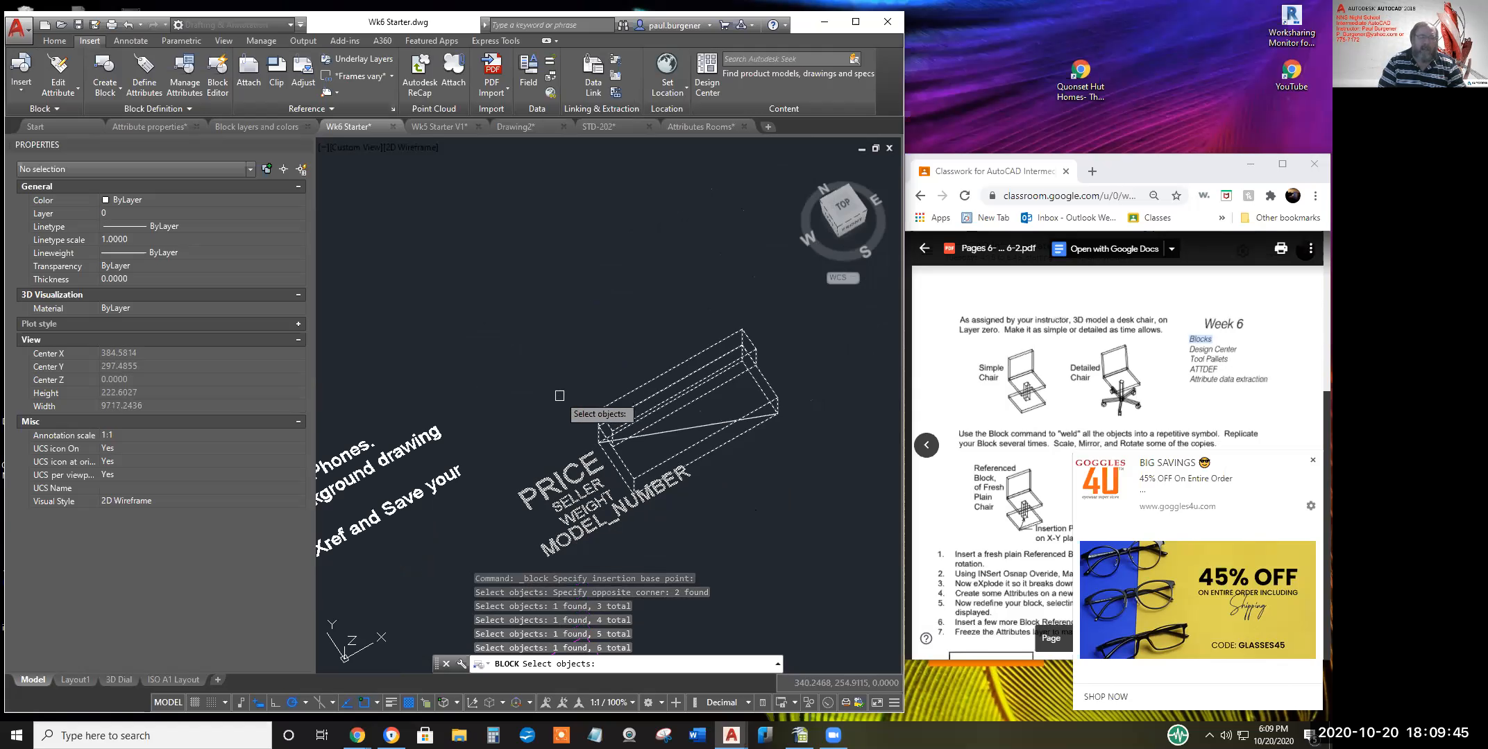
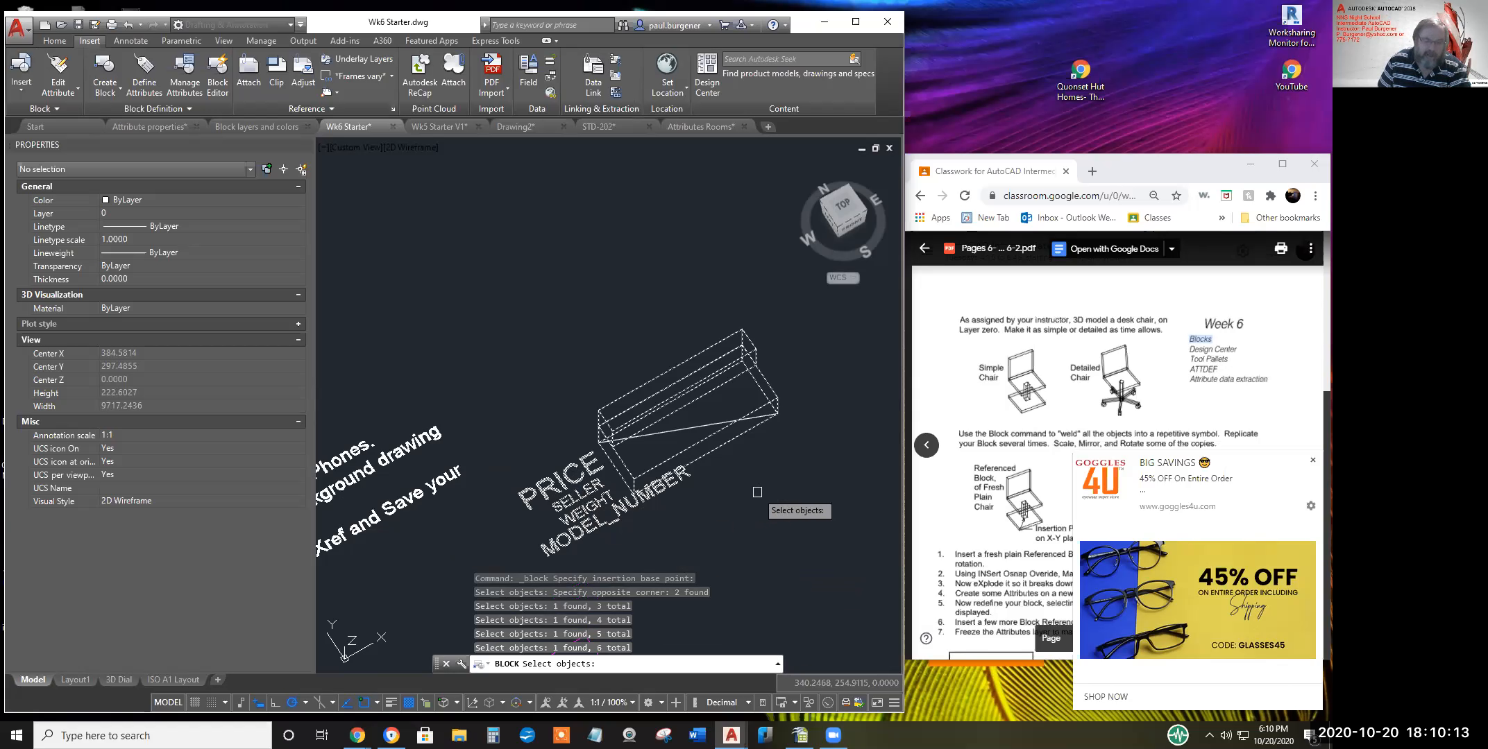
Finish picking the six objects and confirm the Sofa 1 block definition, converting them to a block
key(Return)
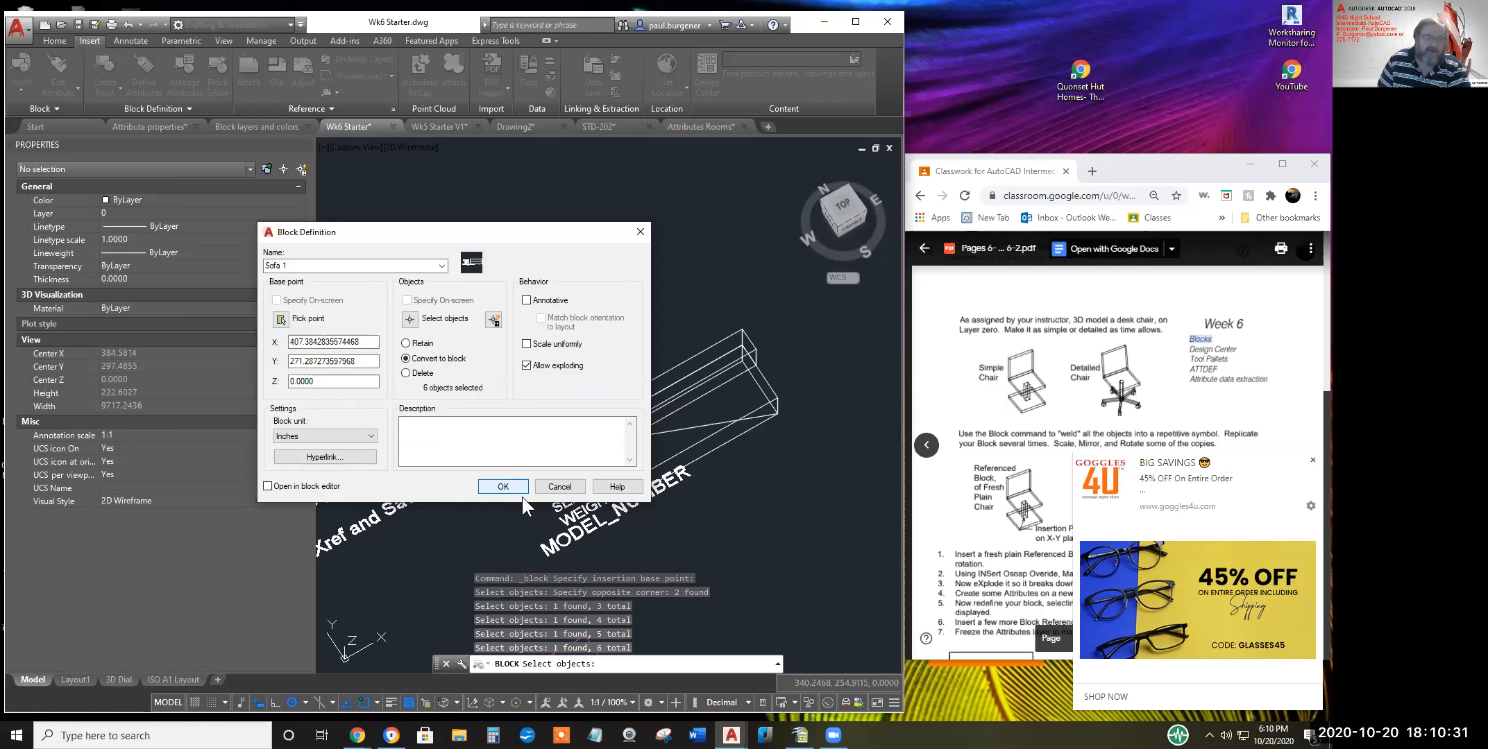
click(504, 487)
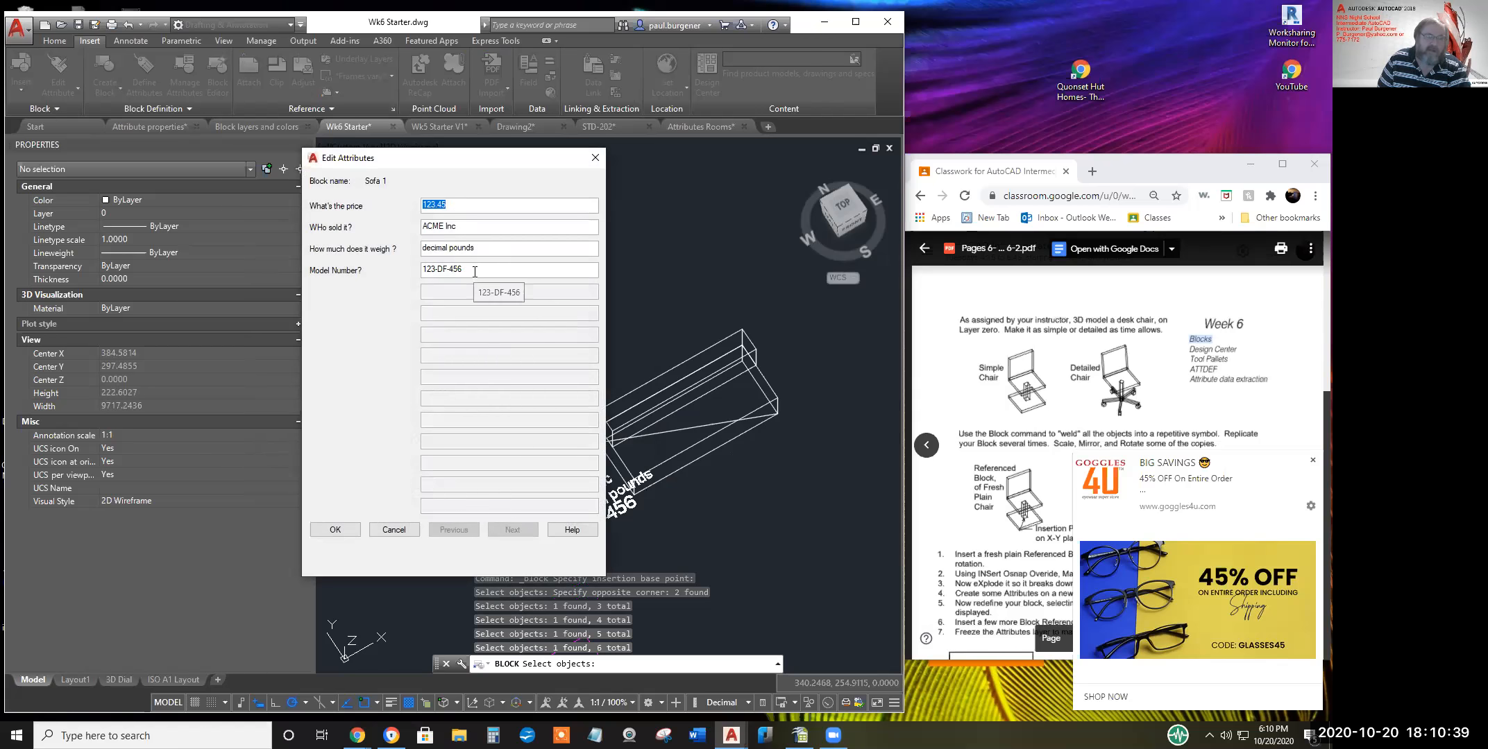
Enter price 3456.3423, seller Sears Premium, weight 65.463 and model number SP-123 DGFH, then accept
text(3456)
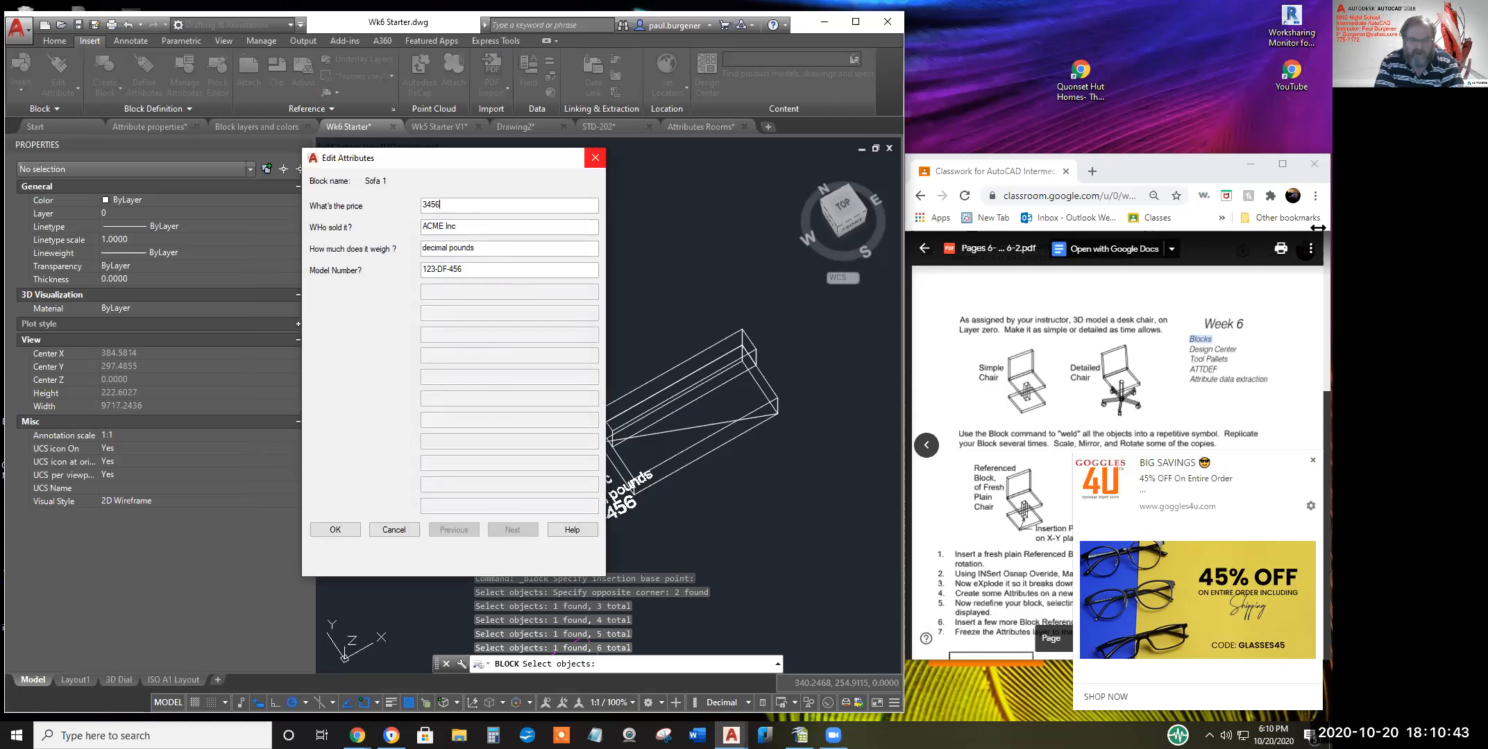
text(.3423)
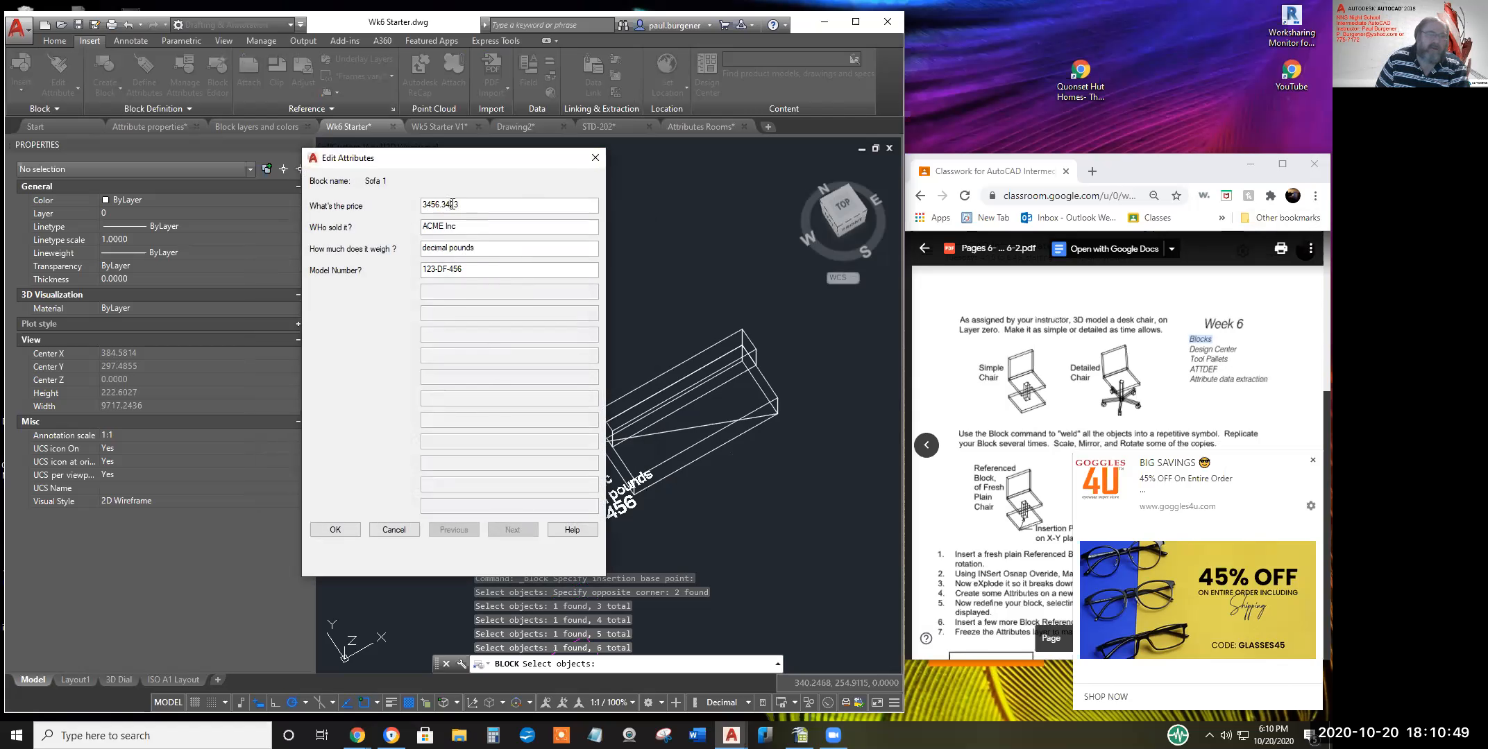
drag(441, 231, 419, 229)
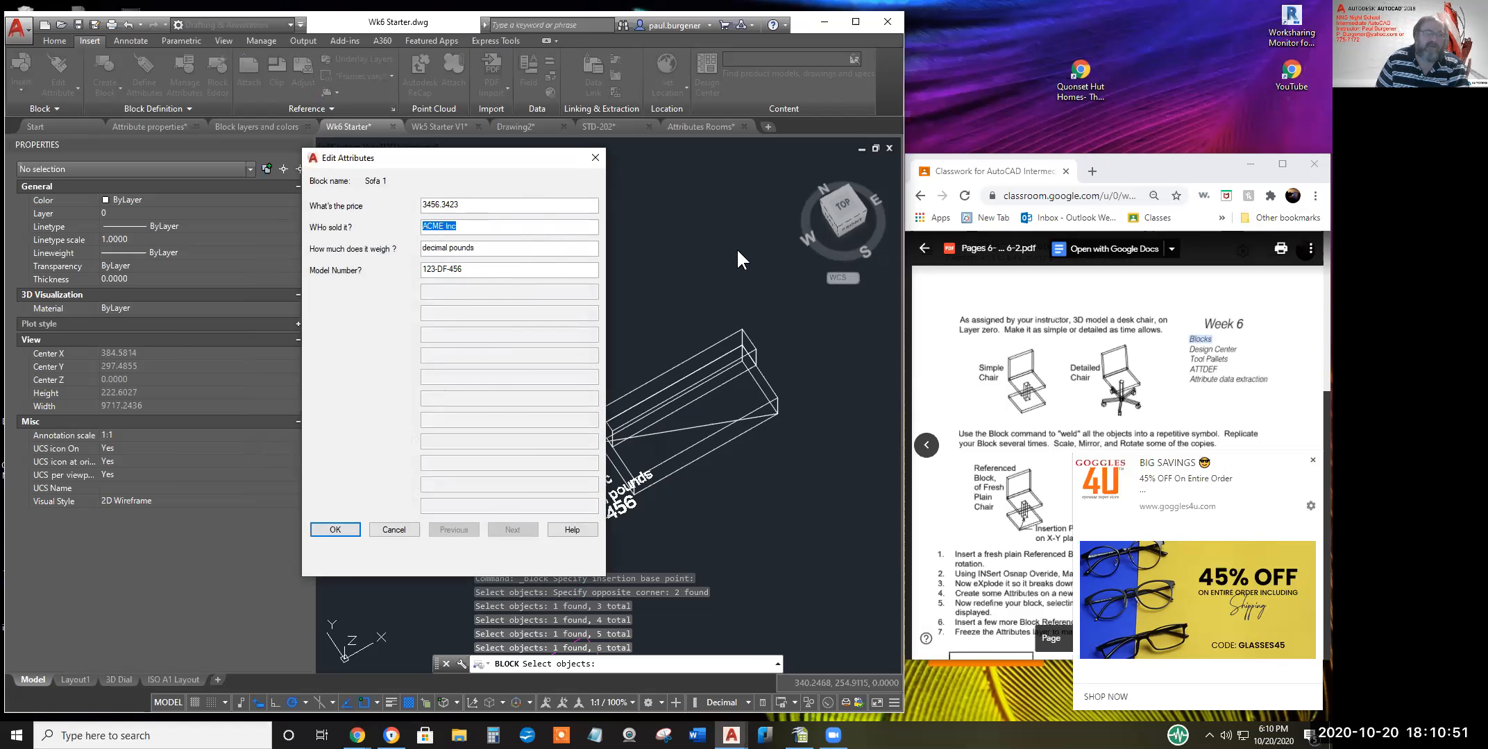
text(S)
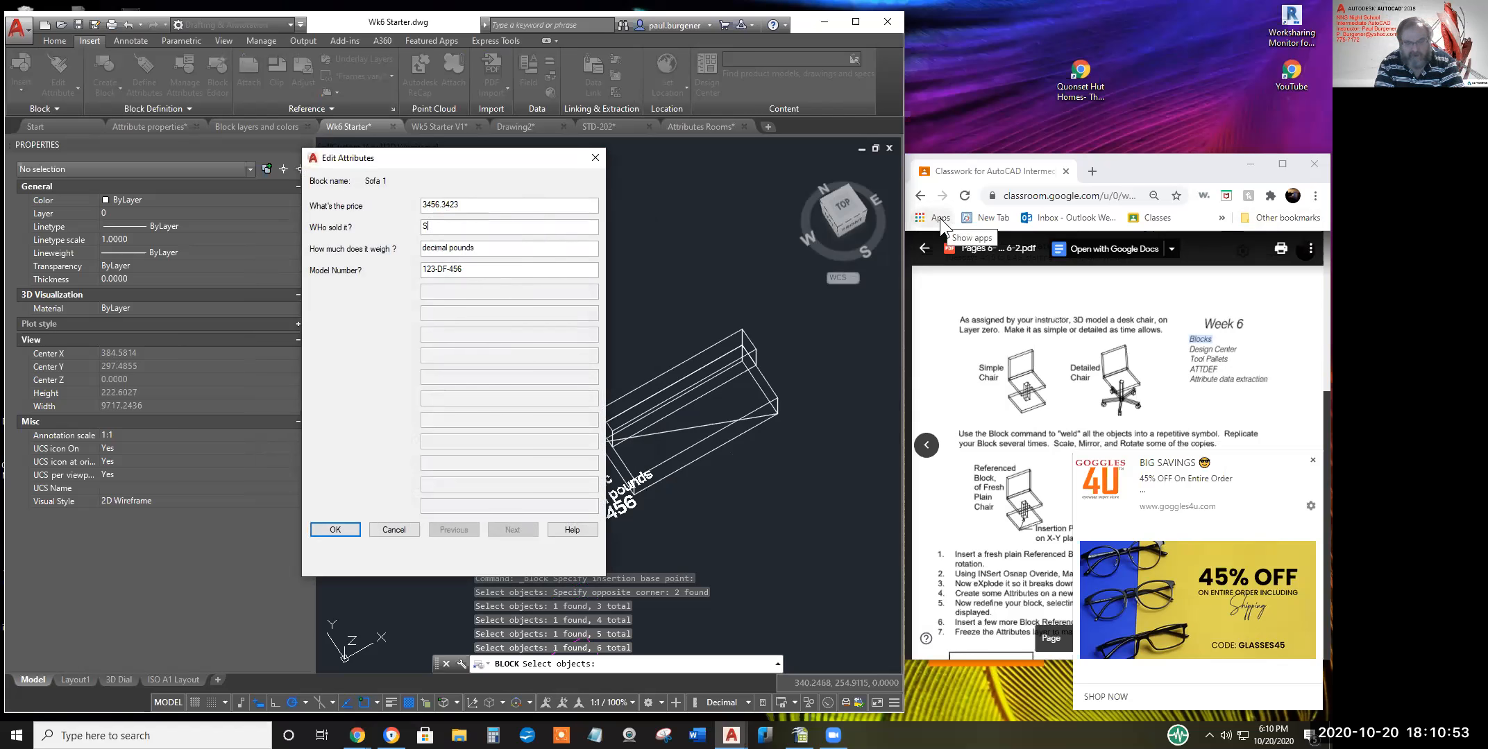
text(ears )
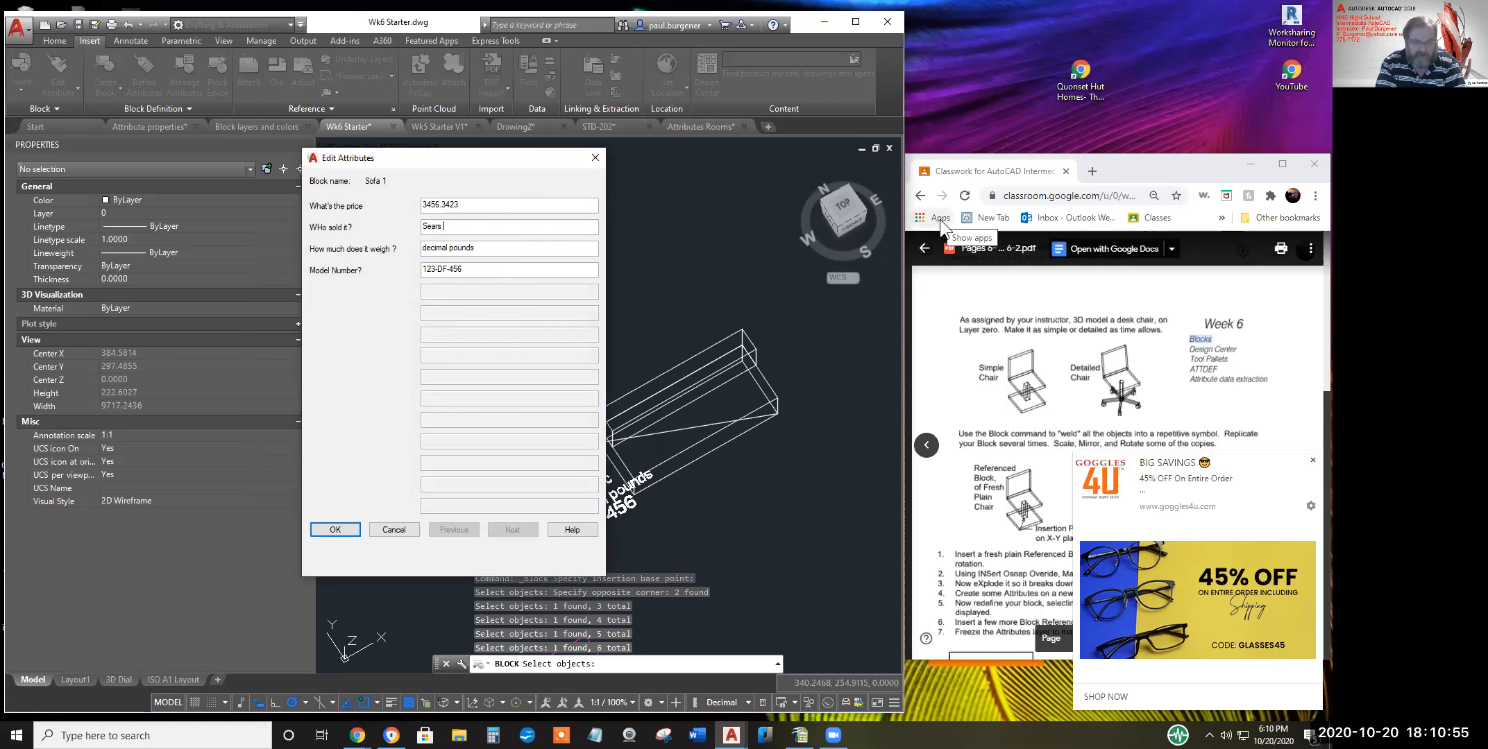
text(Premia=u)
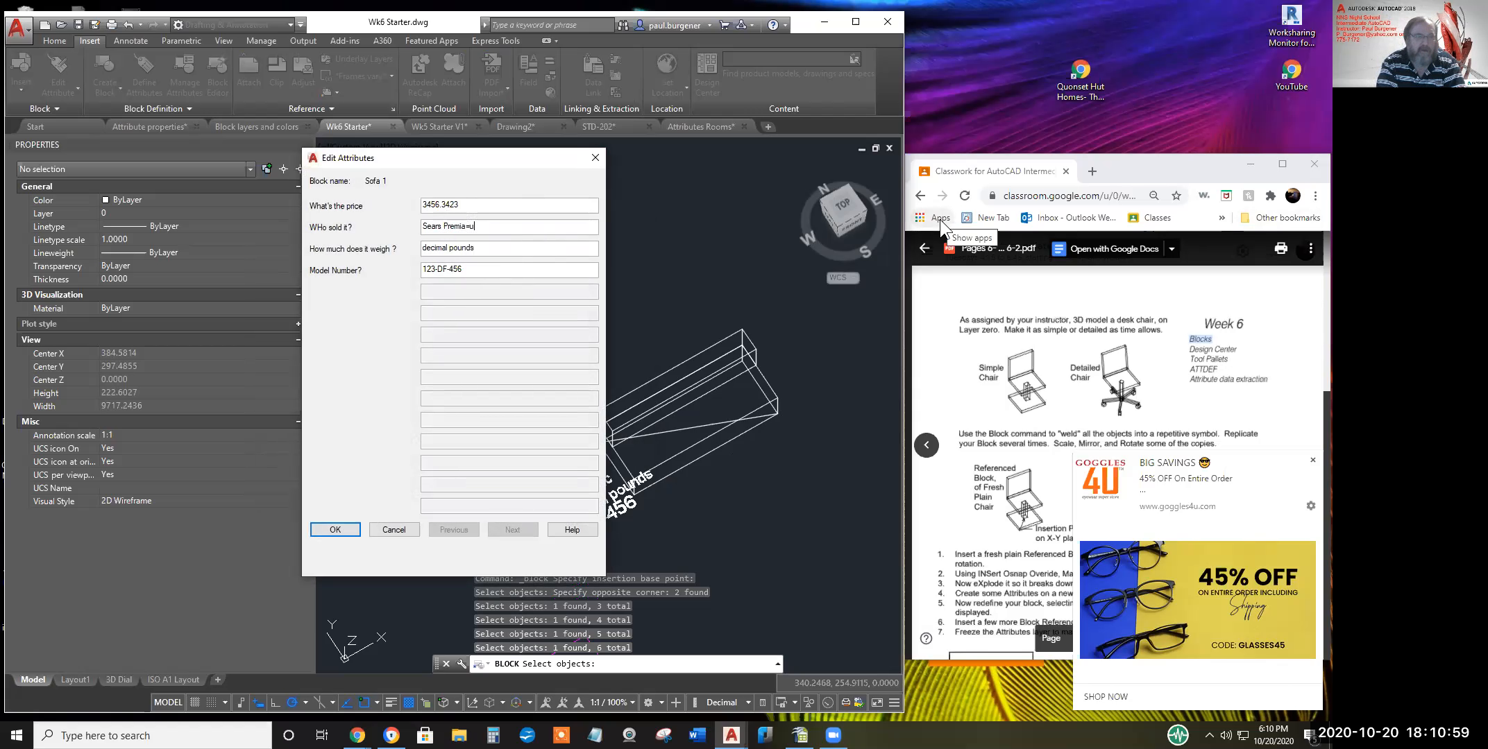
key(BackSpace)
key(BackSpace)
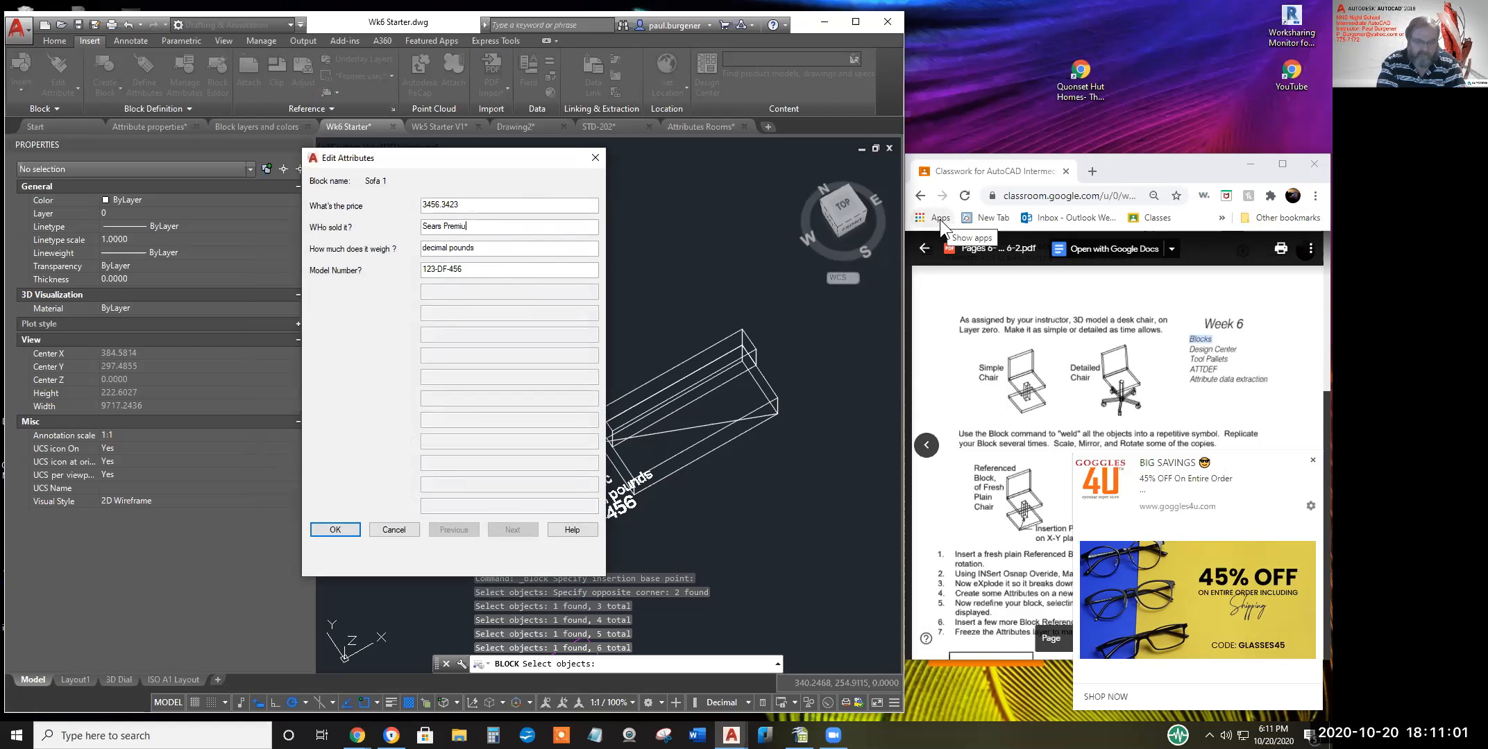
drag(493, 248, 374, 215)
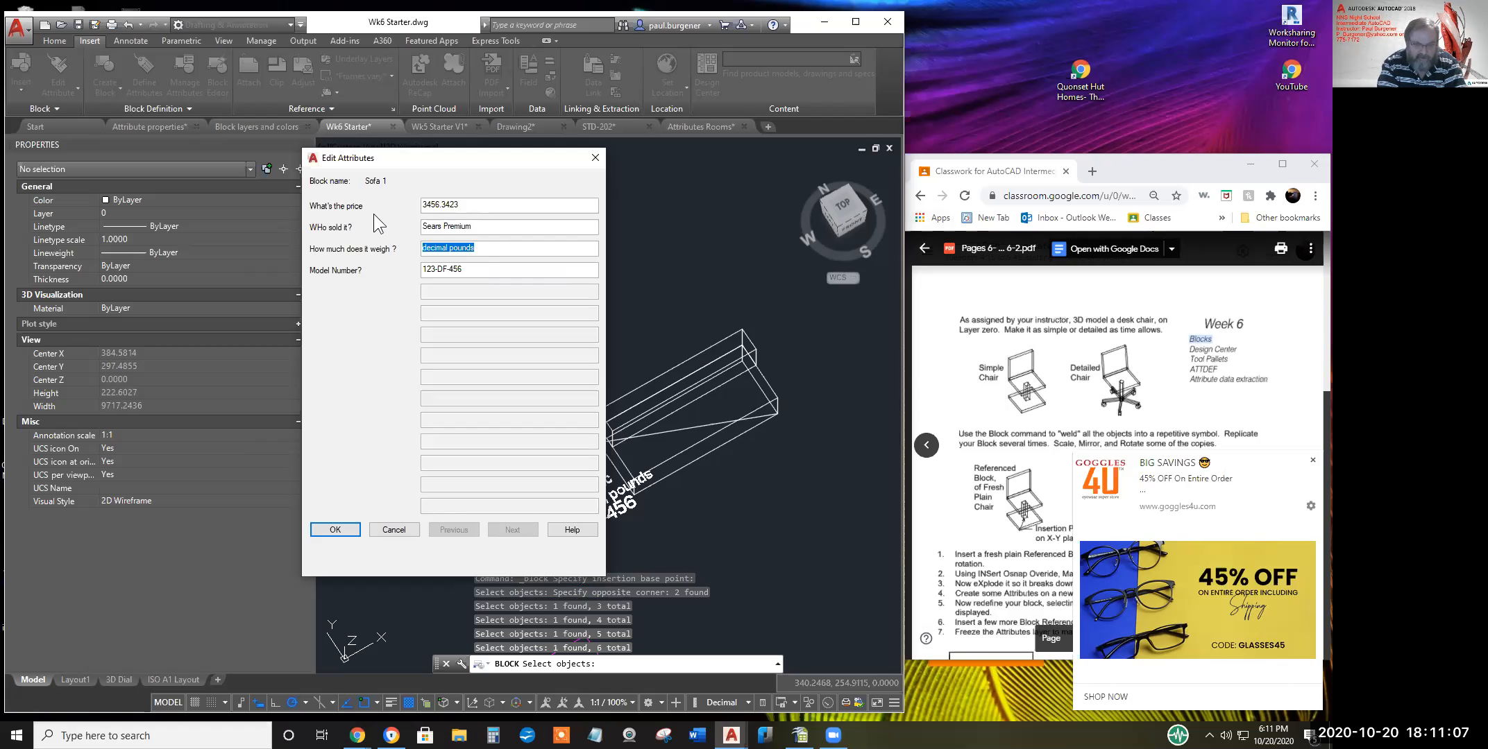
text(65)
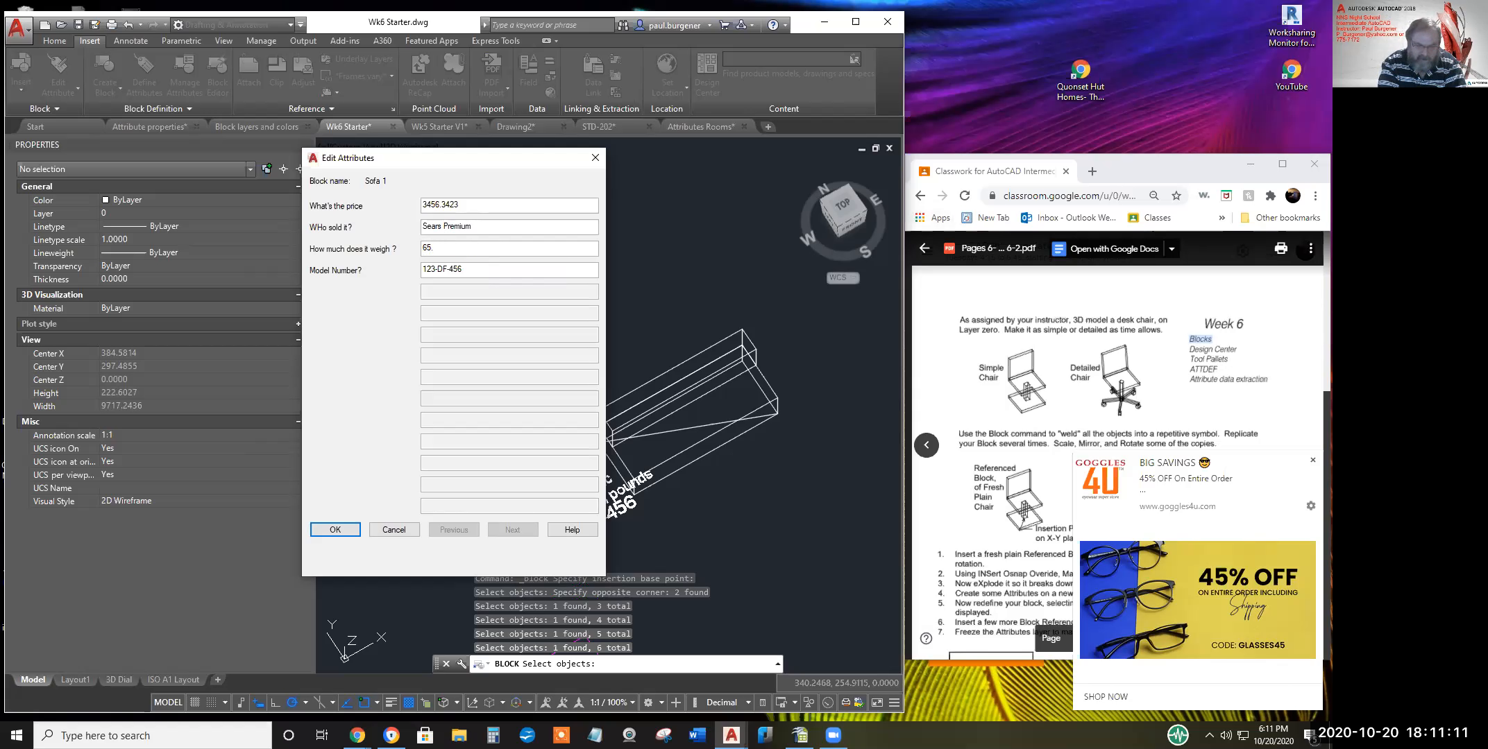
text(.463)
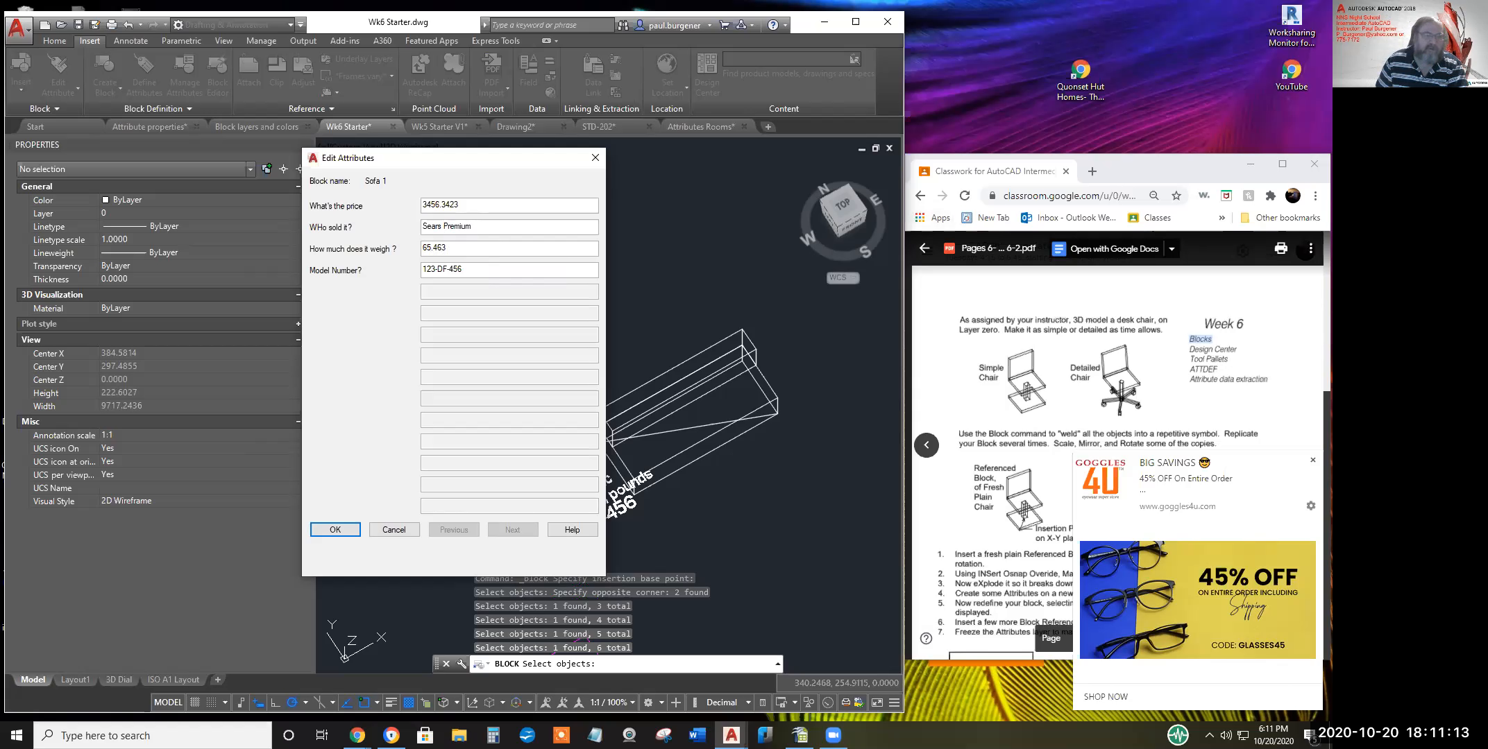
key(Tab)
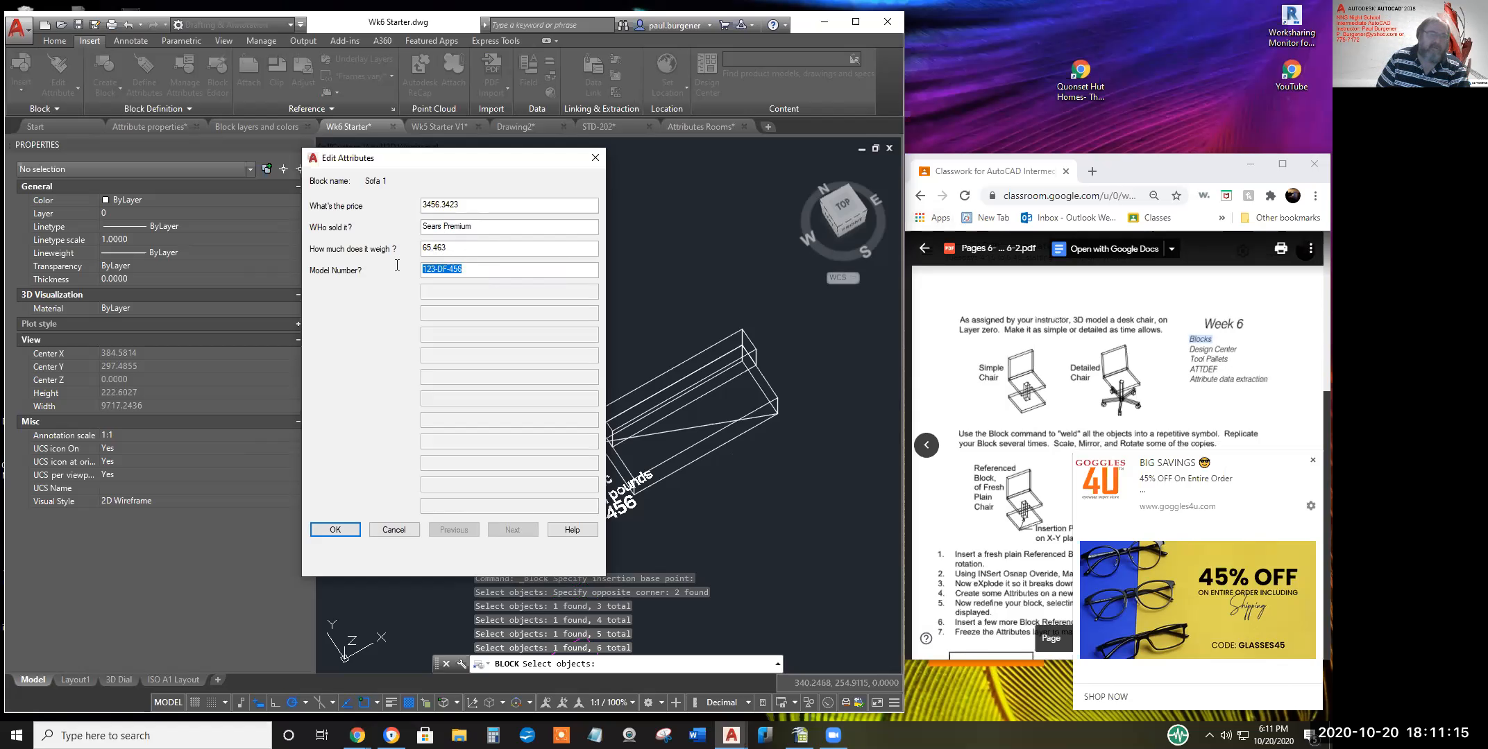
text(SP-123)
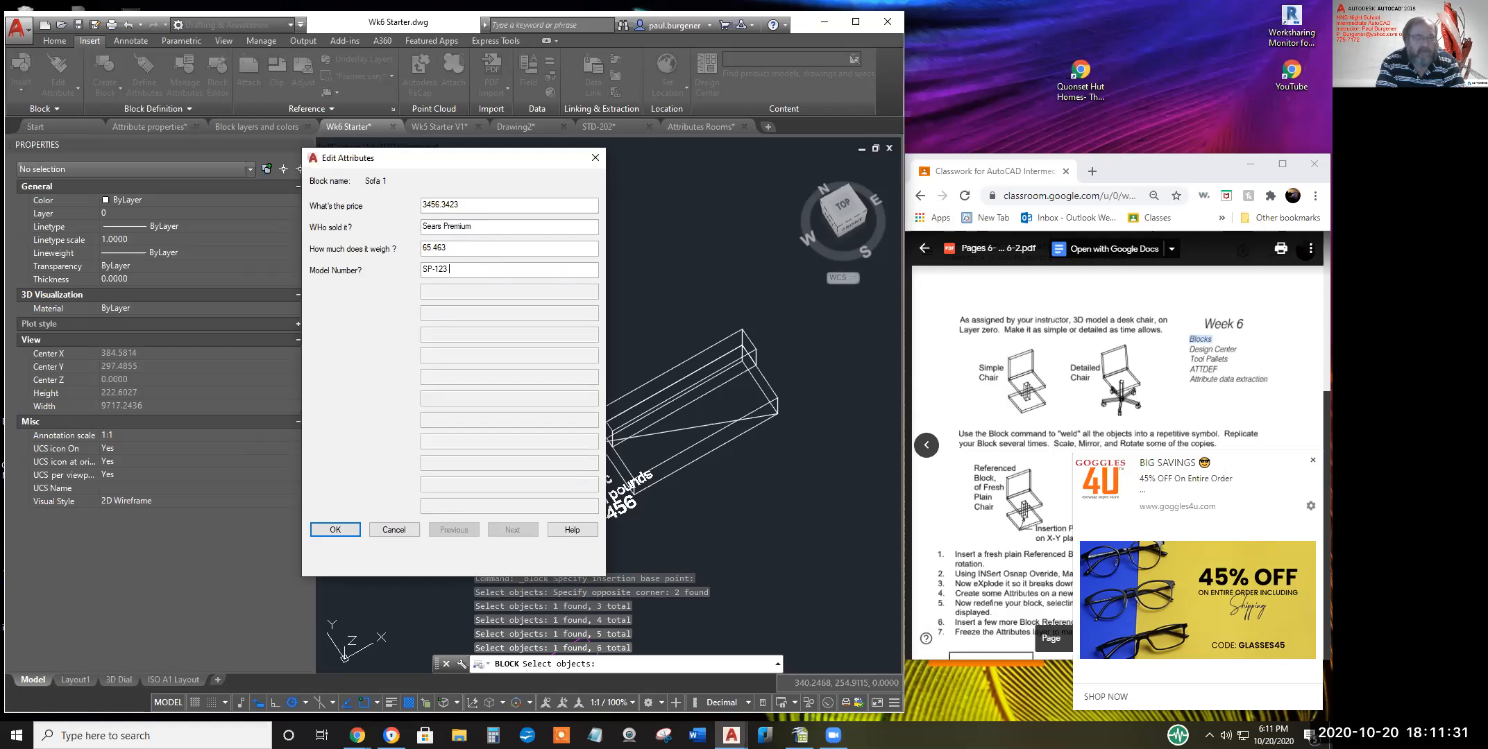
text(GFH)
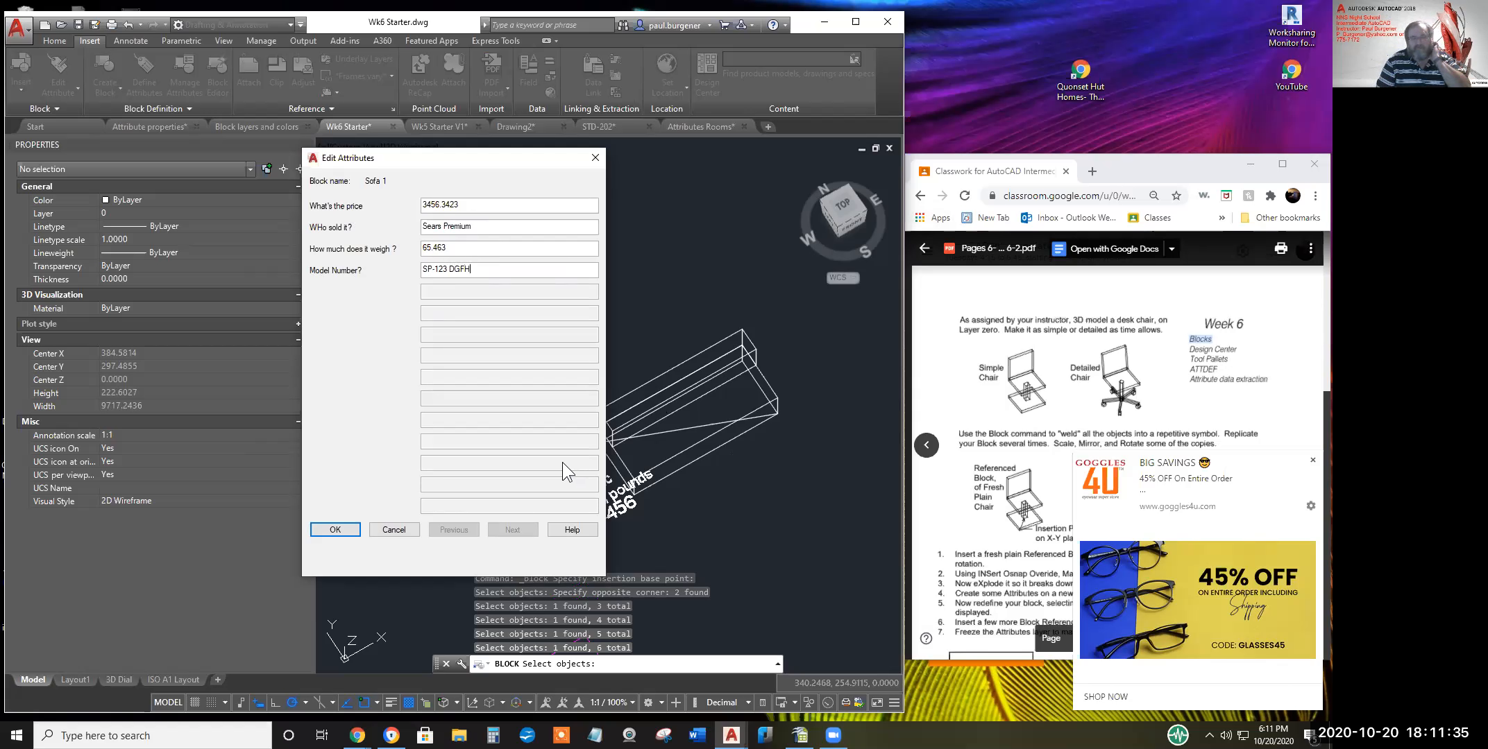
click(335, 530)
middle_drag(698, 484, 624, 387)
scroll(538, 408, up, 2)
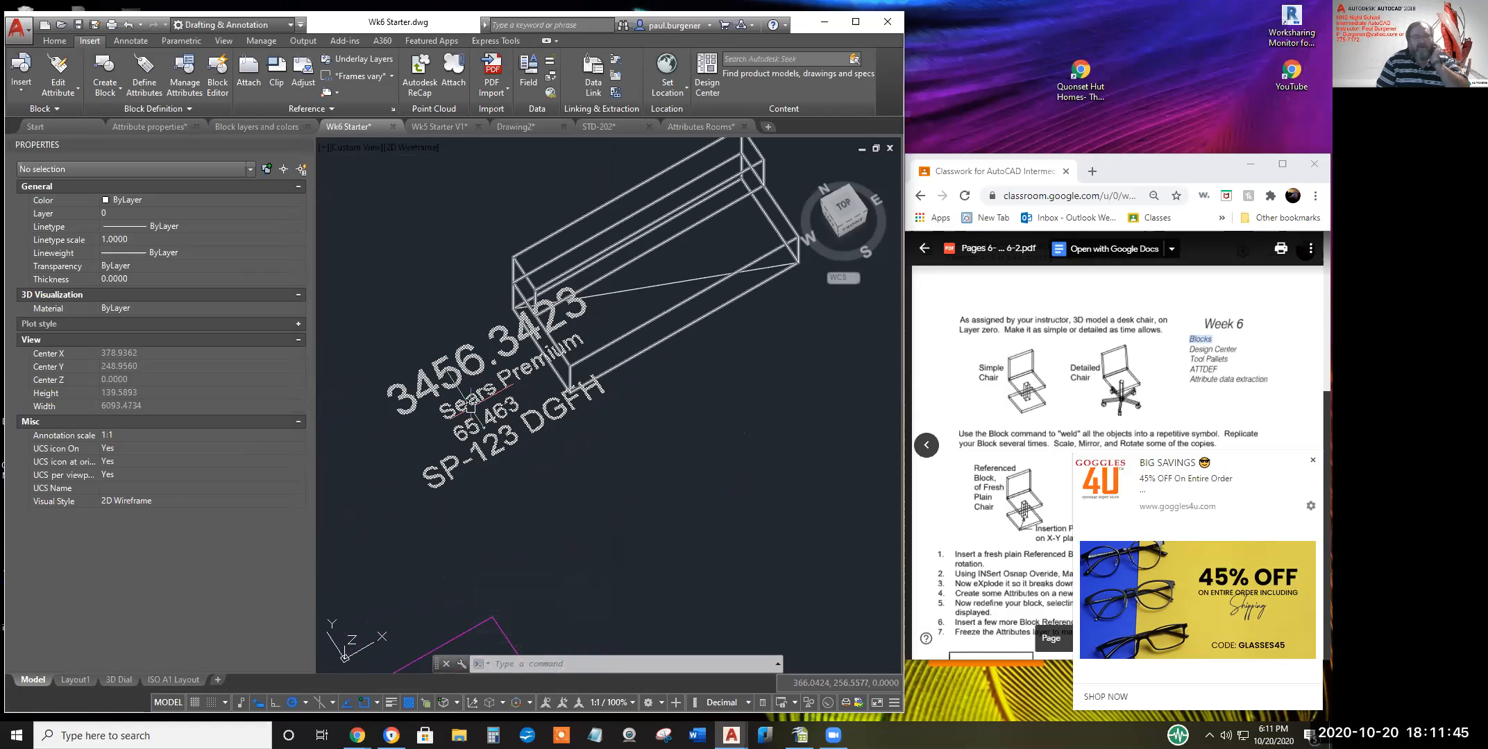
mouse_move(469, 406)
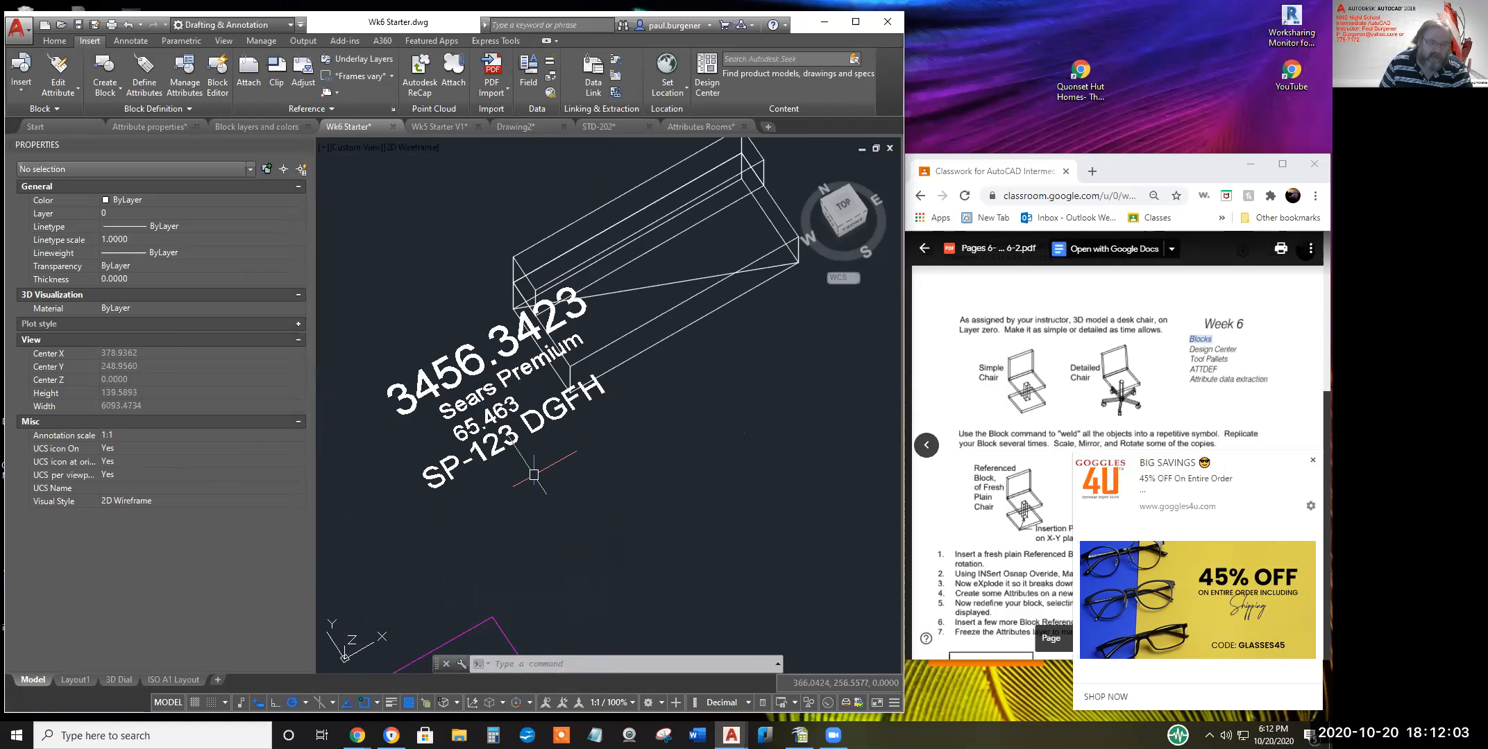
scroll(615, 439, down, 2)
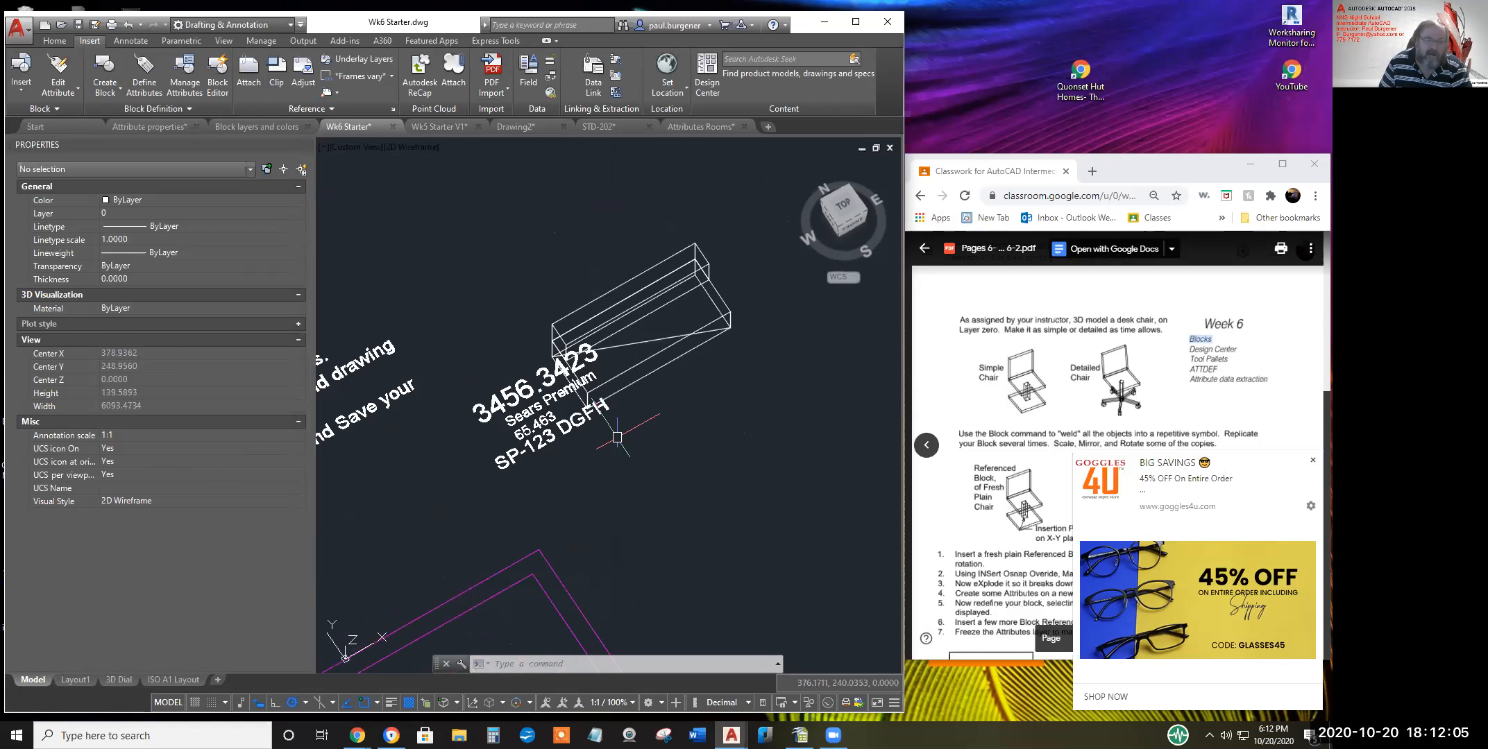
middle_drag(617, 437, 592, 455)
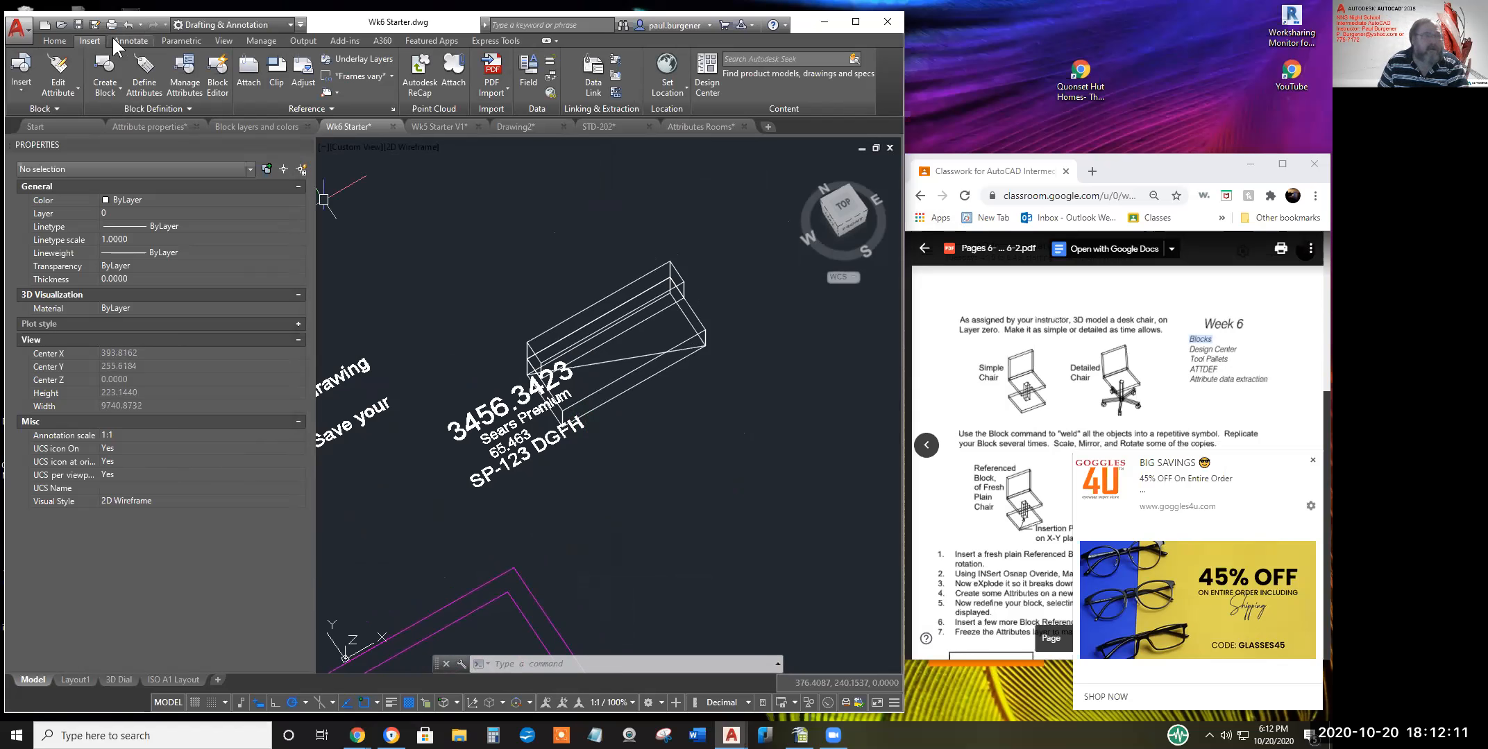
Copy the Sofa 1 block four times around the drawing from its midpoint base point
click(55, 41)
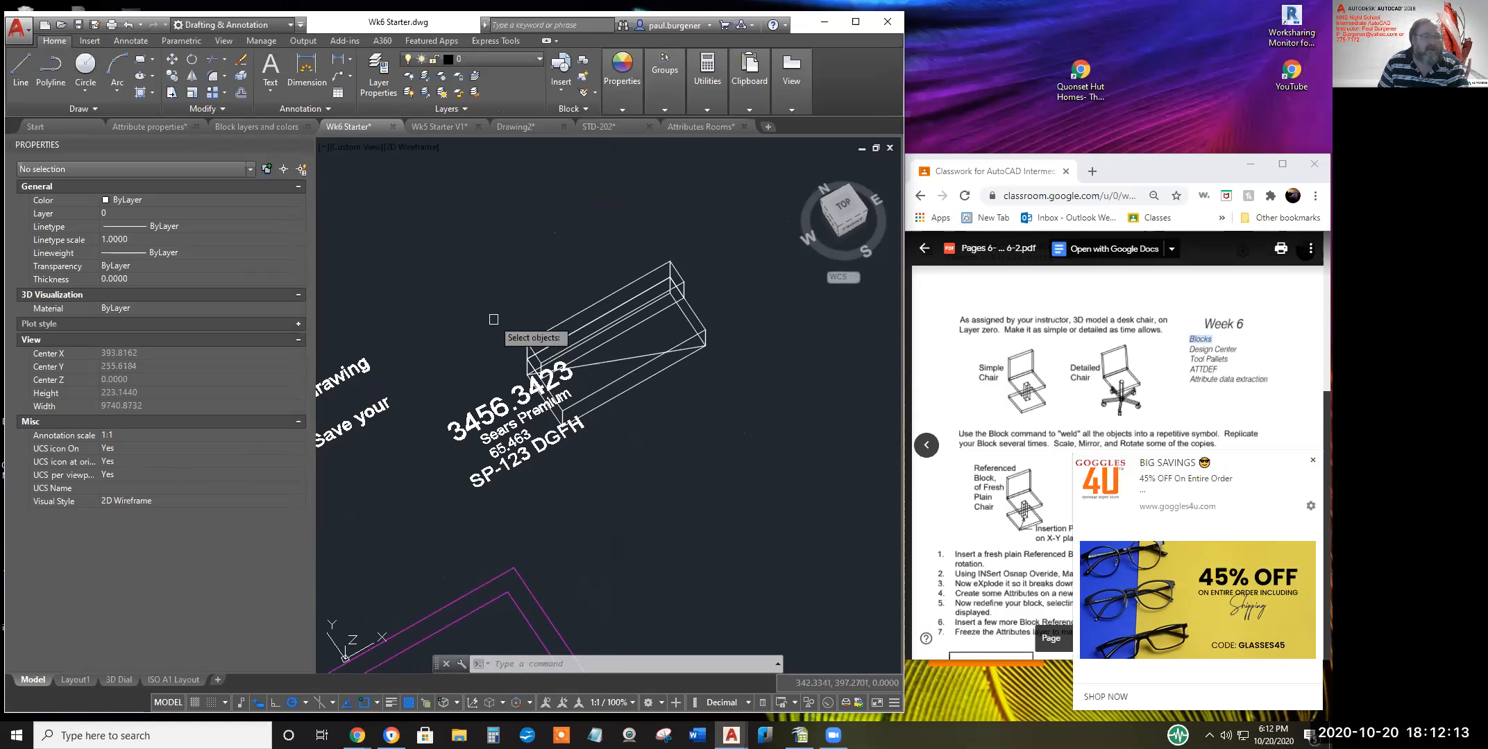
click(172, 75)
click(565, 359)
key(Return)
click(607, 393)
middle_drag(670, 342, 567, 526)
click(522, 378)
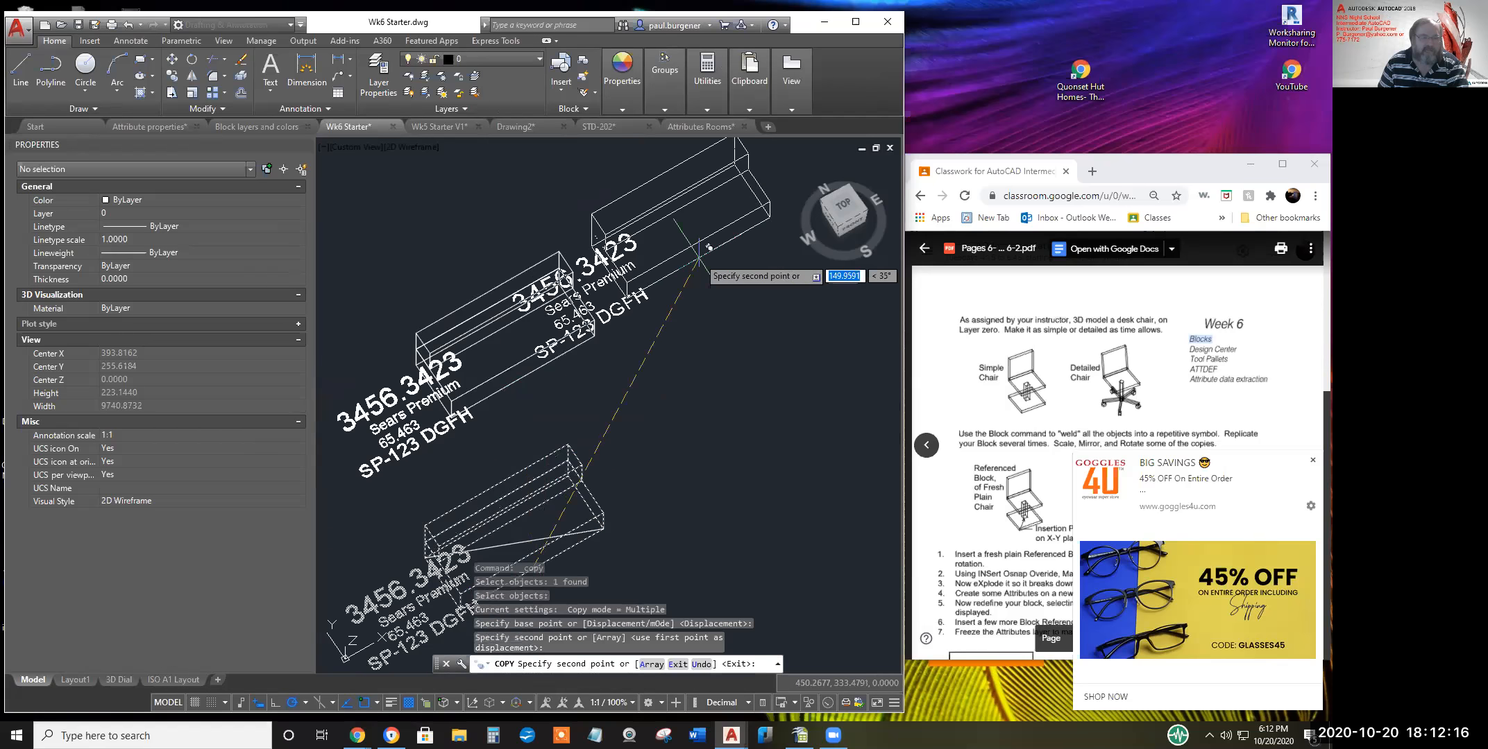
click(773, 368)
middle_drag(749, 229, 611, 465)
click(575, 339)
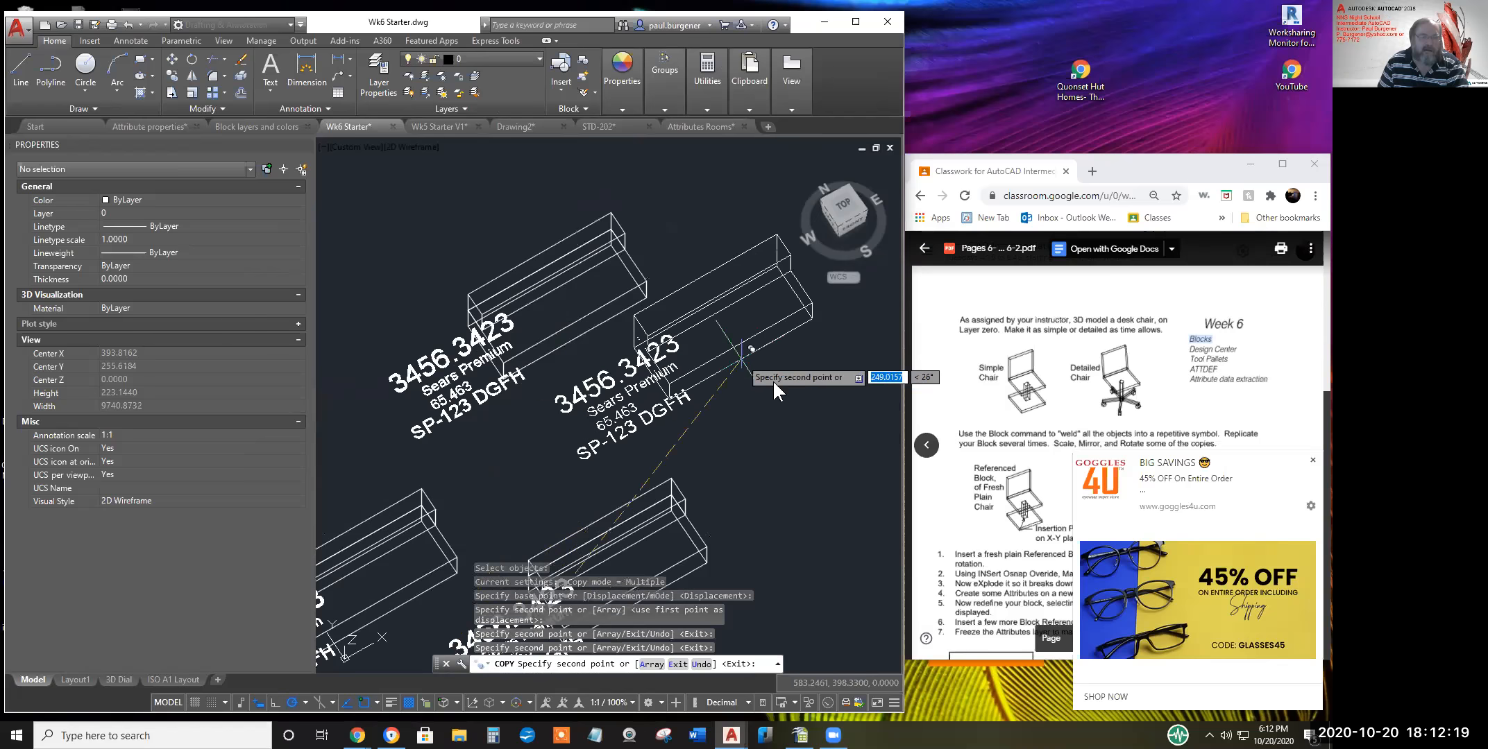
click(774, 380)
key(Return)
scroll(766, 439, down, 2)
mouse_move(754, 426)
middle_down()
mouse_move(706, 398)
mouse_move(664, 321)
middle_up()
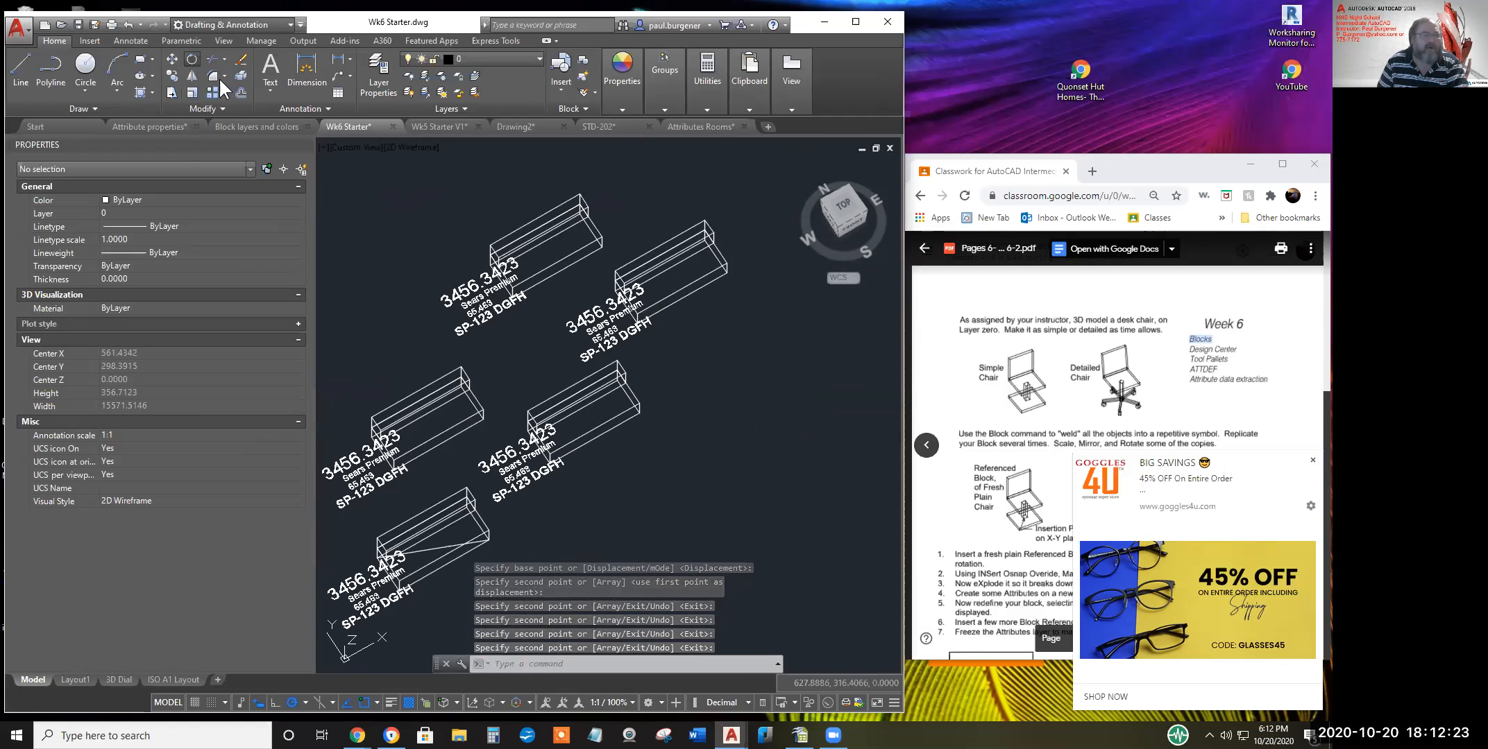
Rotate the two upper sofa blocks together about a chosen pivot point
click(192, 59)
click(684, 320)
click(596, 245)
key(Return)
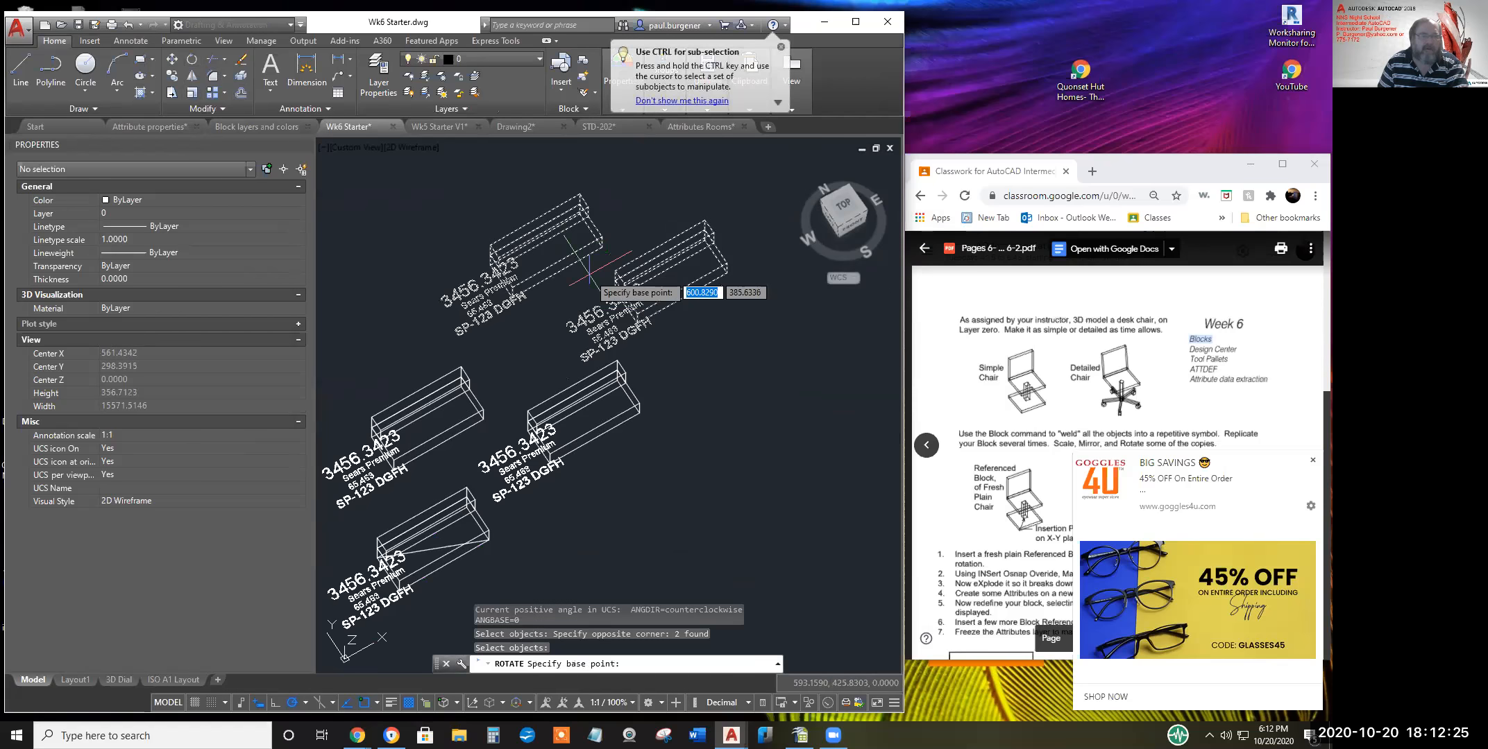
click(586, 281)
click(695, 346)
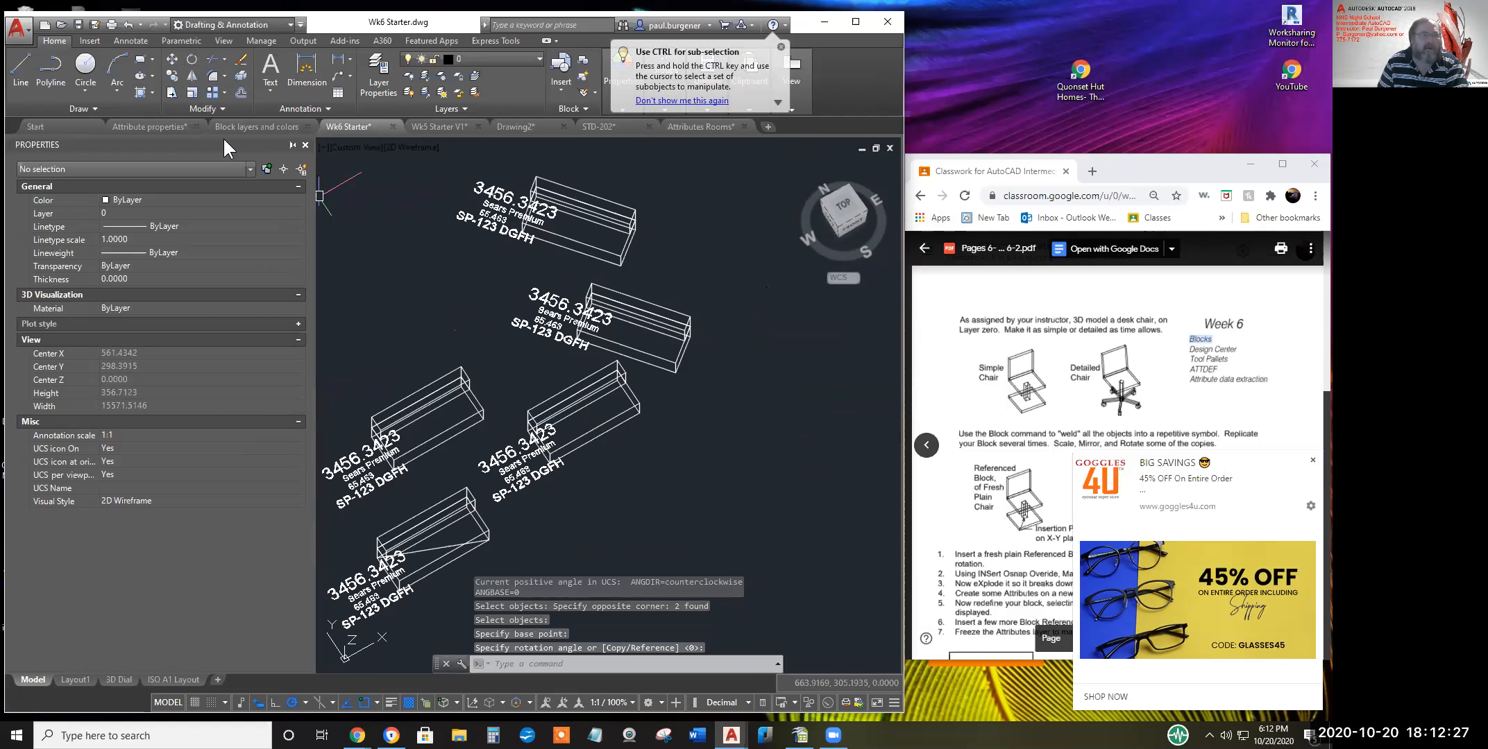
Mirror one sofa block across a two-point line, keeping the original
click(223, 109)
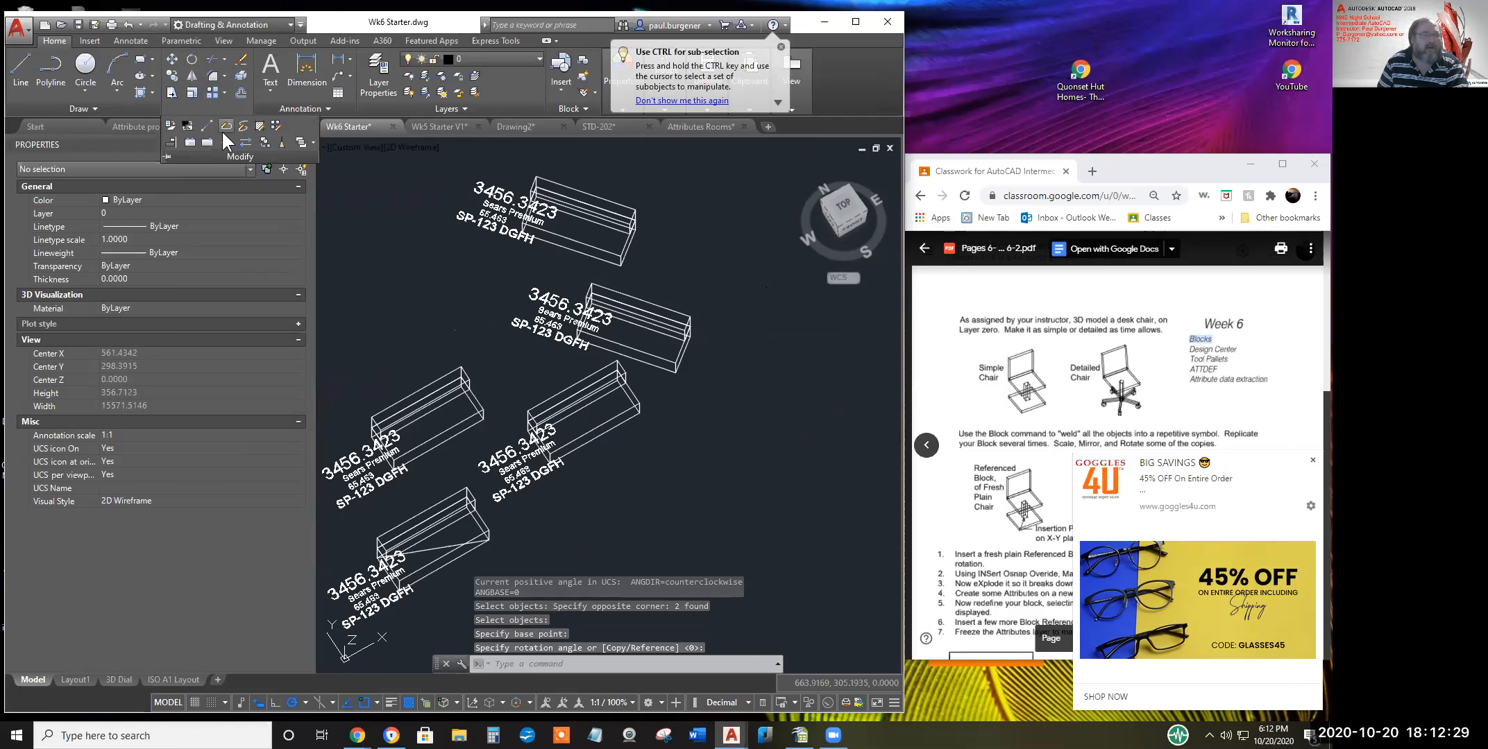
click(193, 77)
click(635, 415)
key(Return)
click(646, 438)
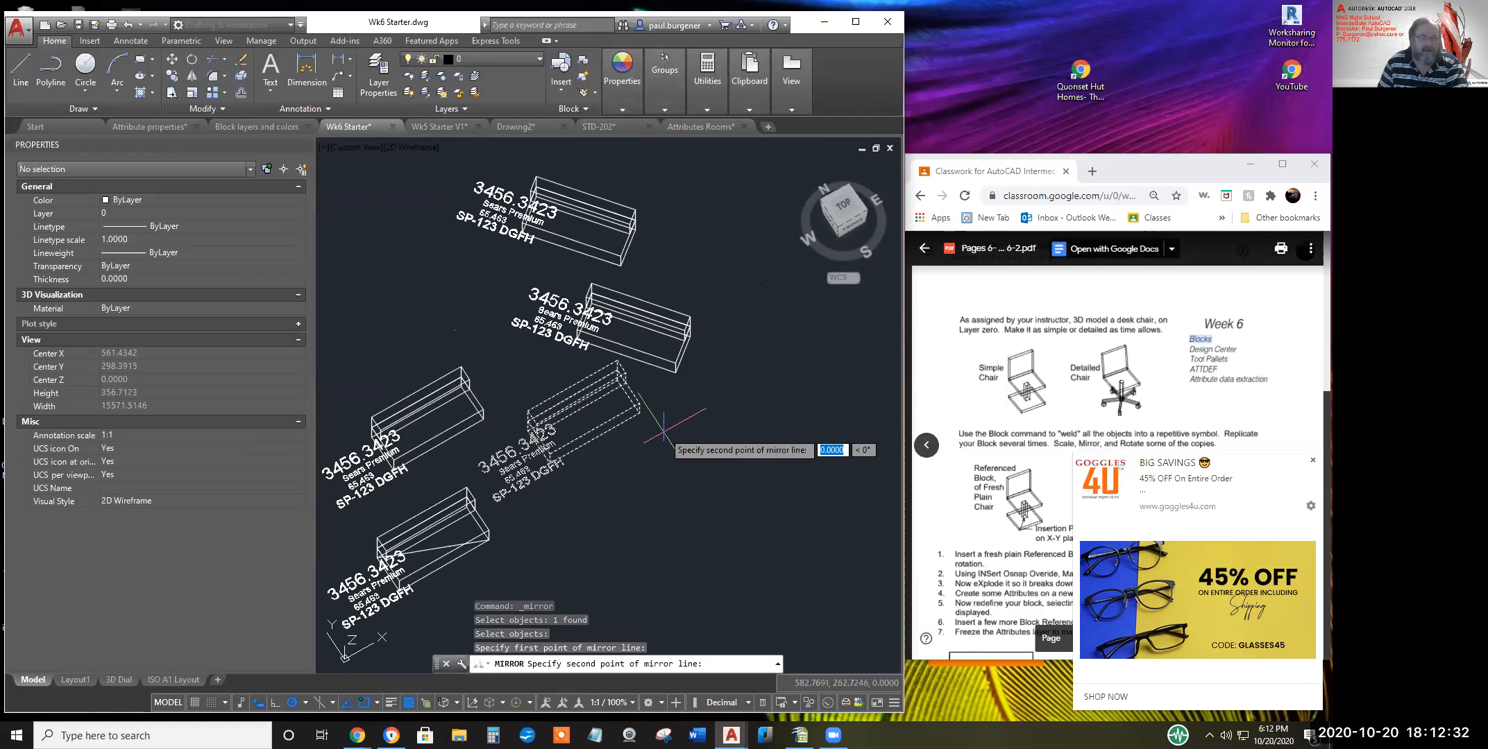
click(661, 483)
key(Return)
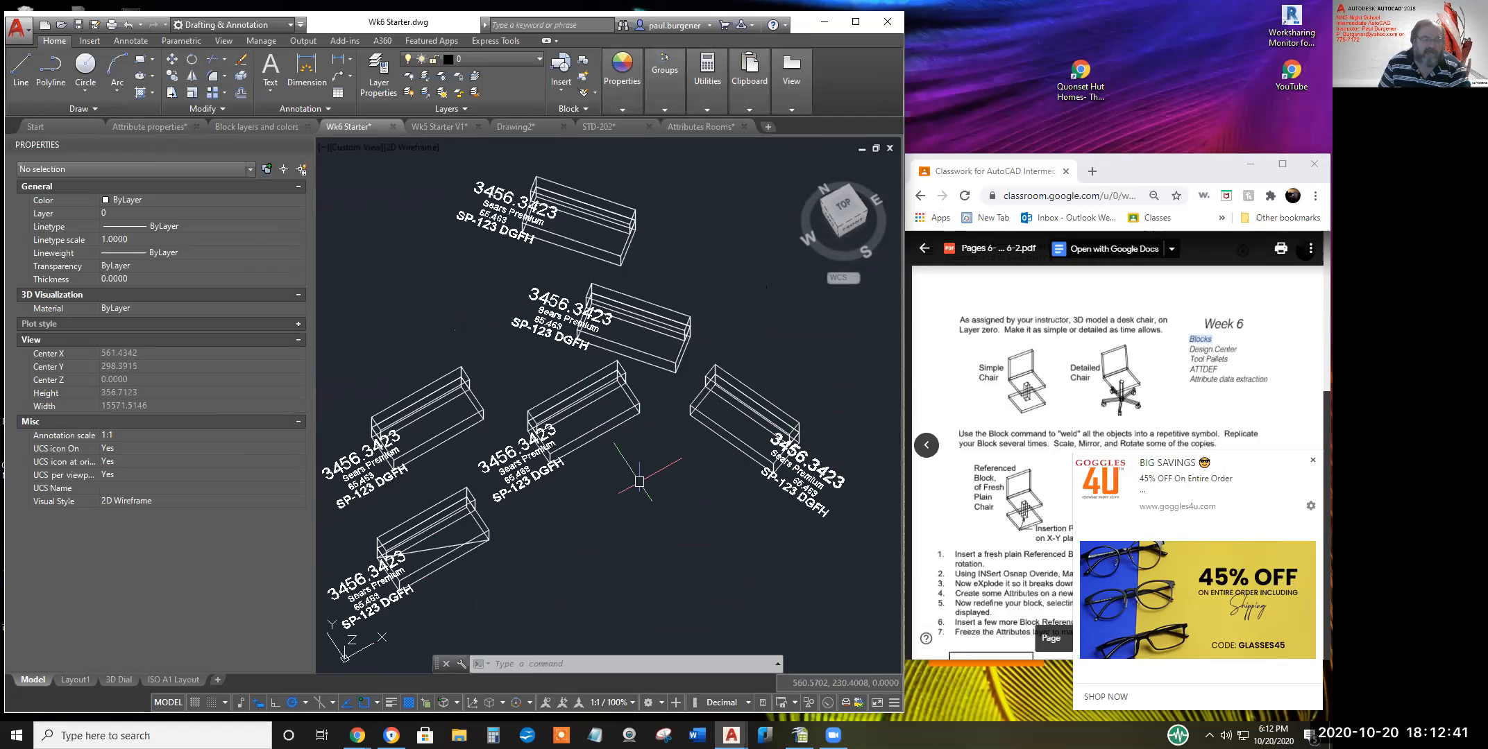
middle_drag(646, 474, 684, 414)
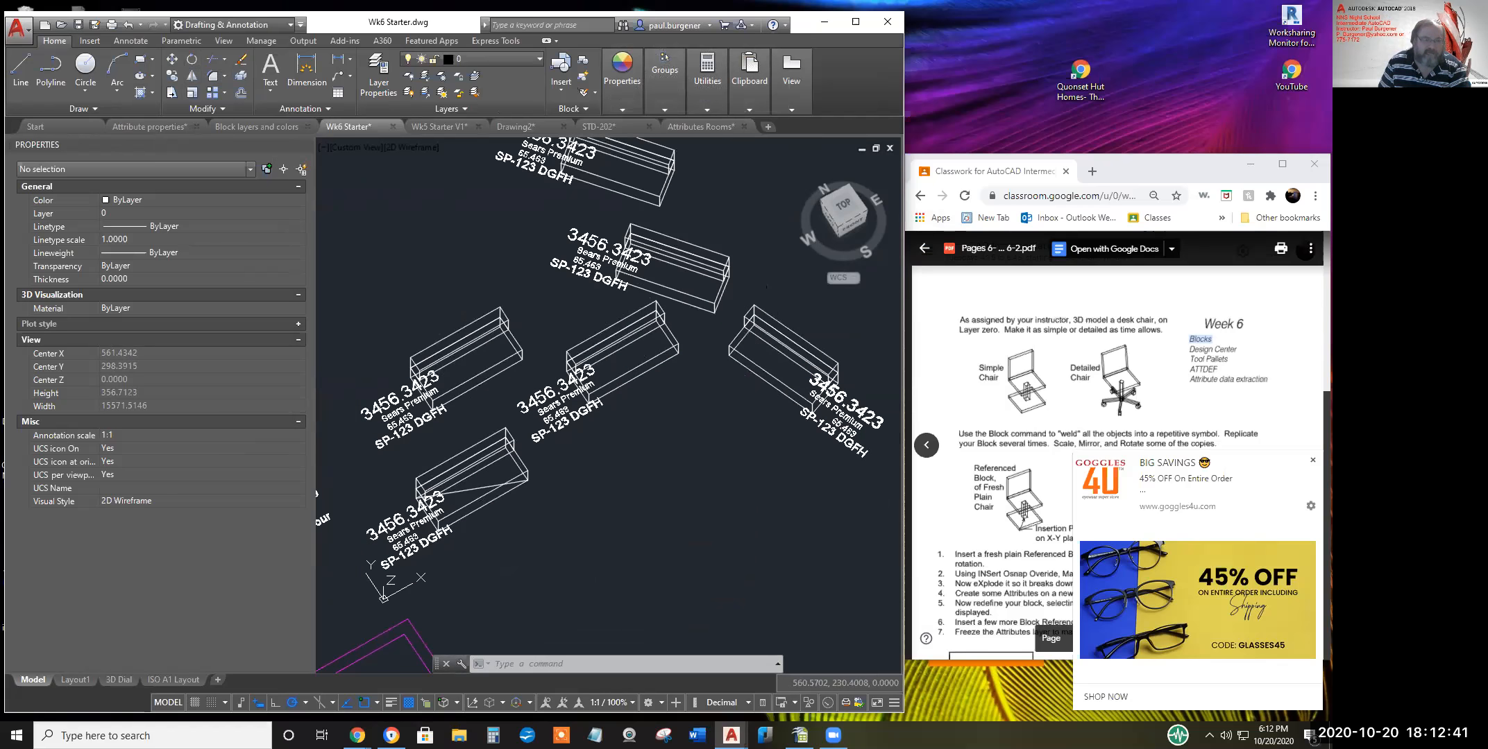
Insert a new Sofa 1 block from the Insert gallery and place it in the drawing
click(91, 43)
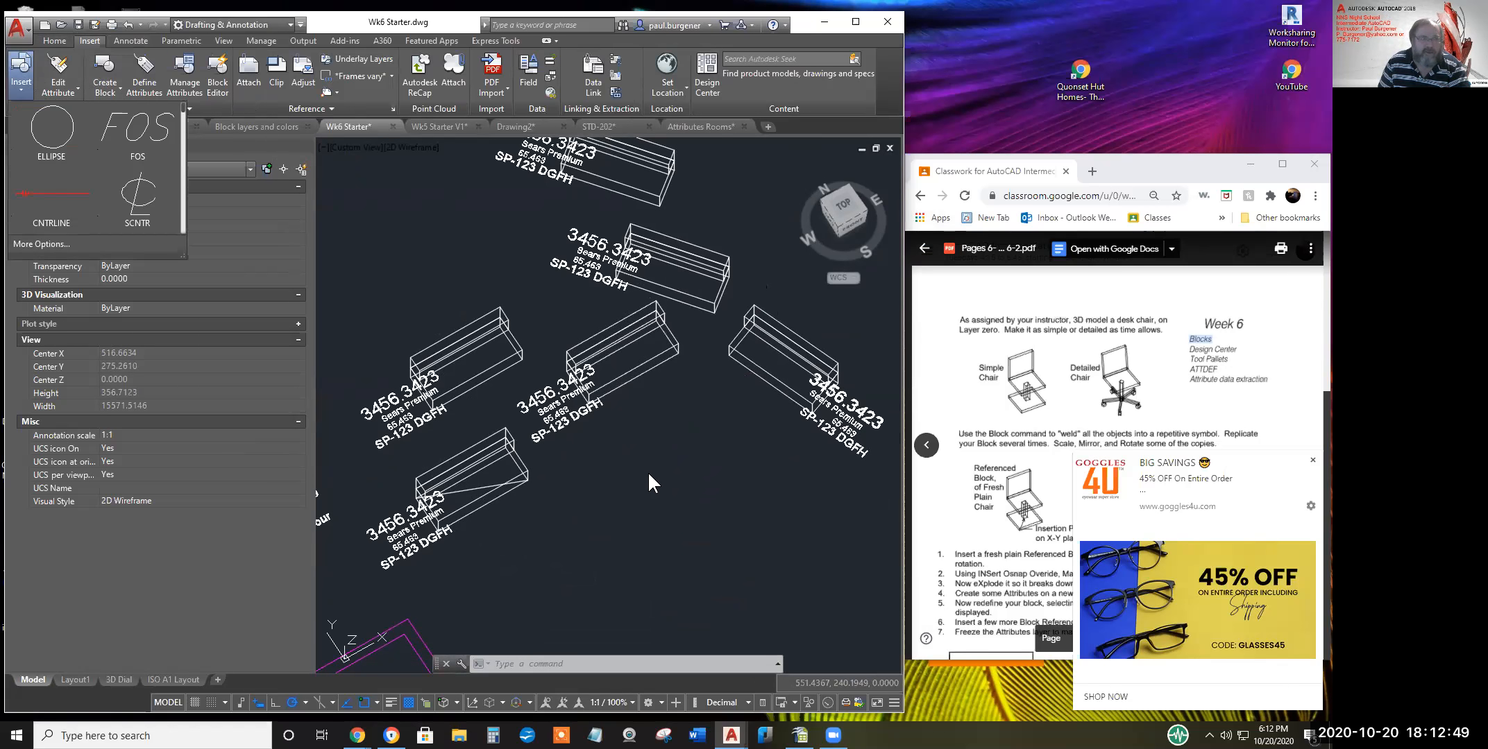
click(184, 164)
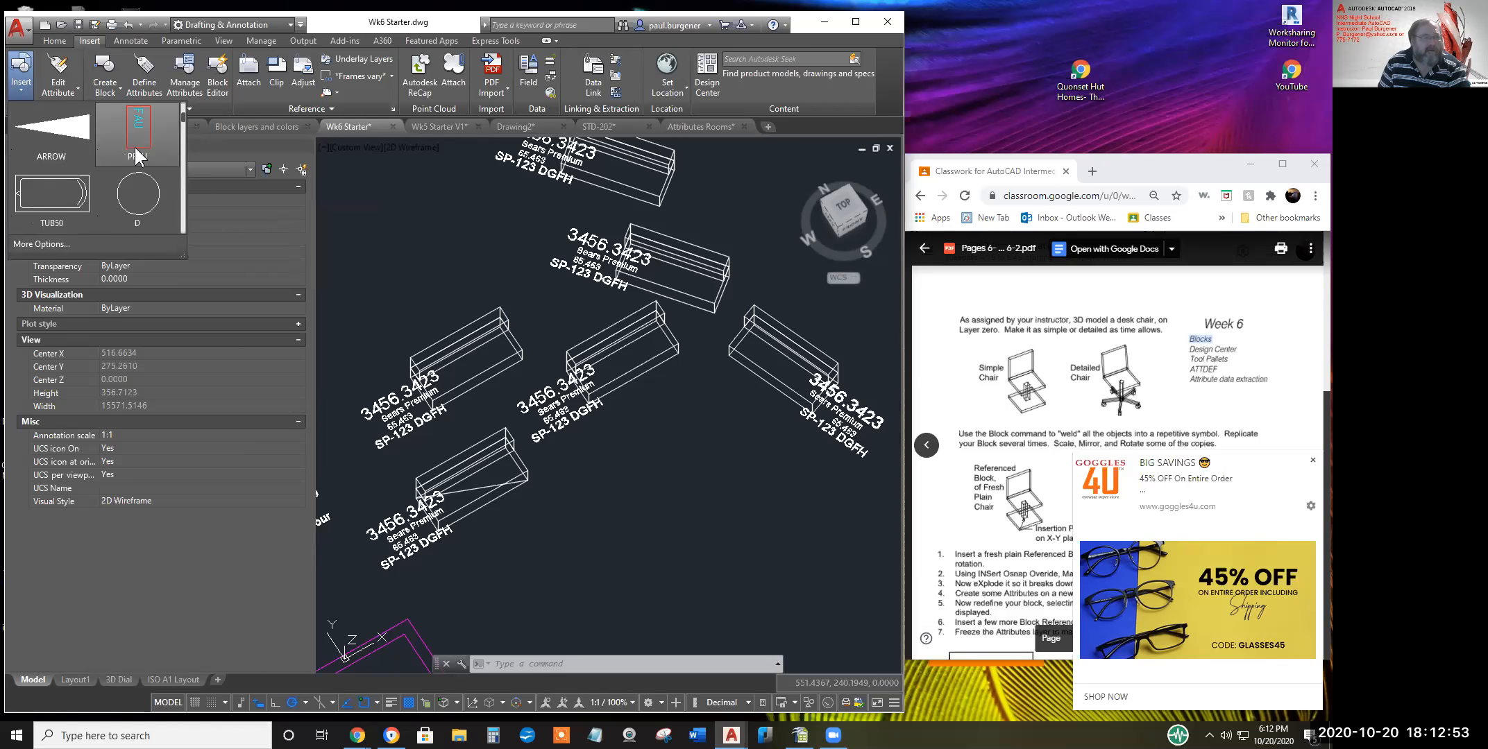
drag(181, 114, 181, 230)
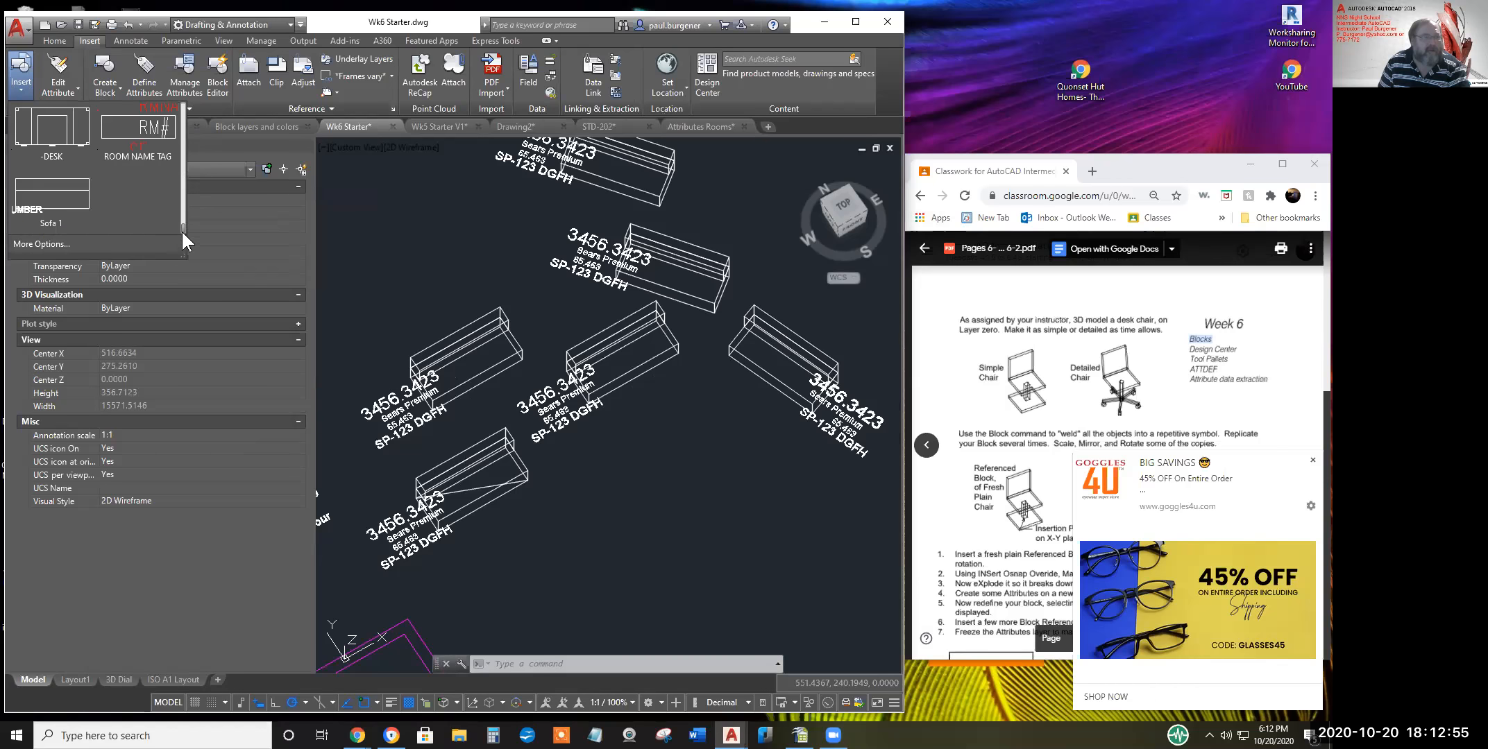
click(58, 191)
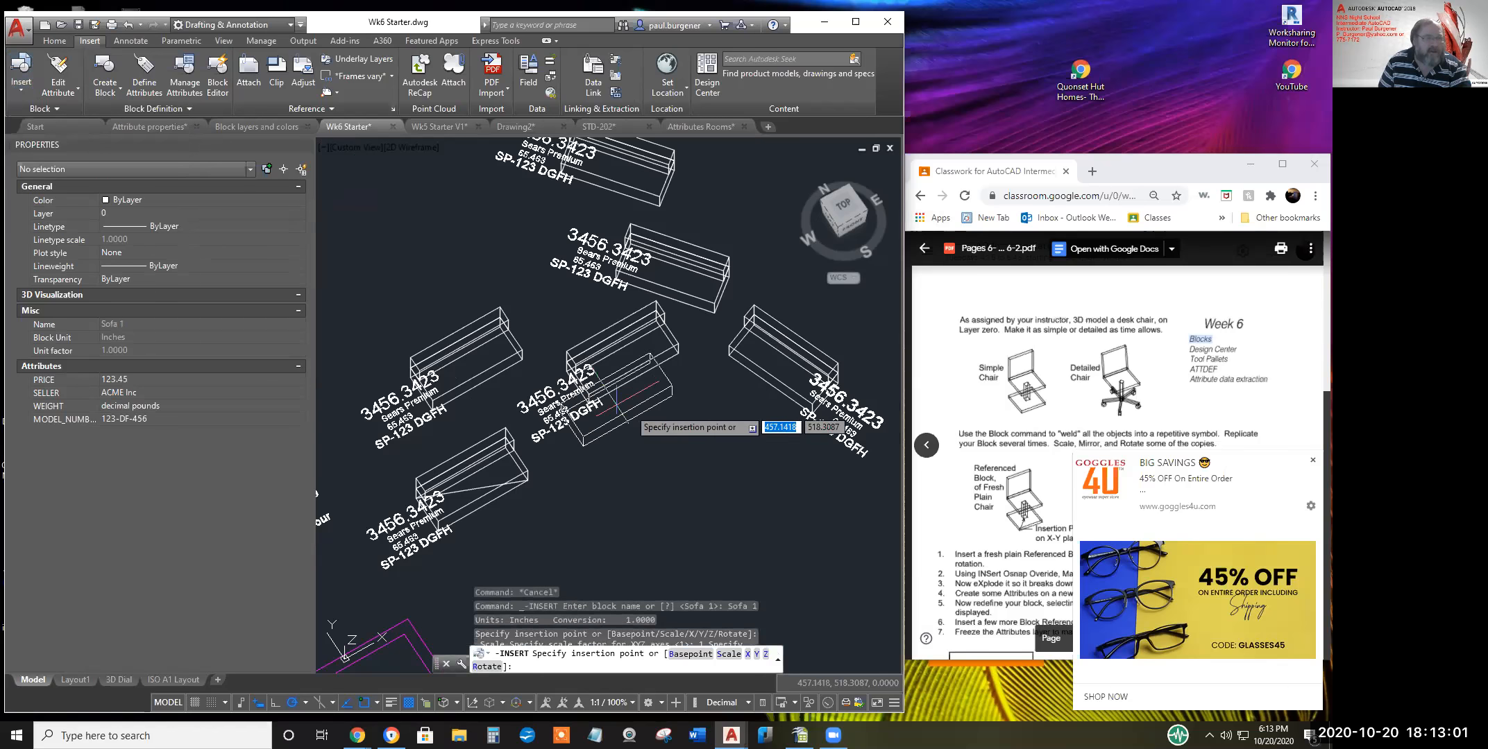
click(669, 486)
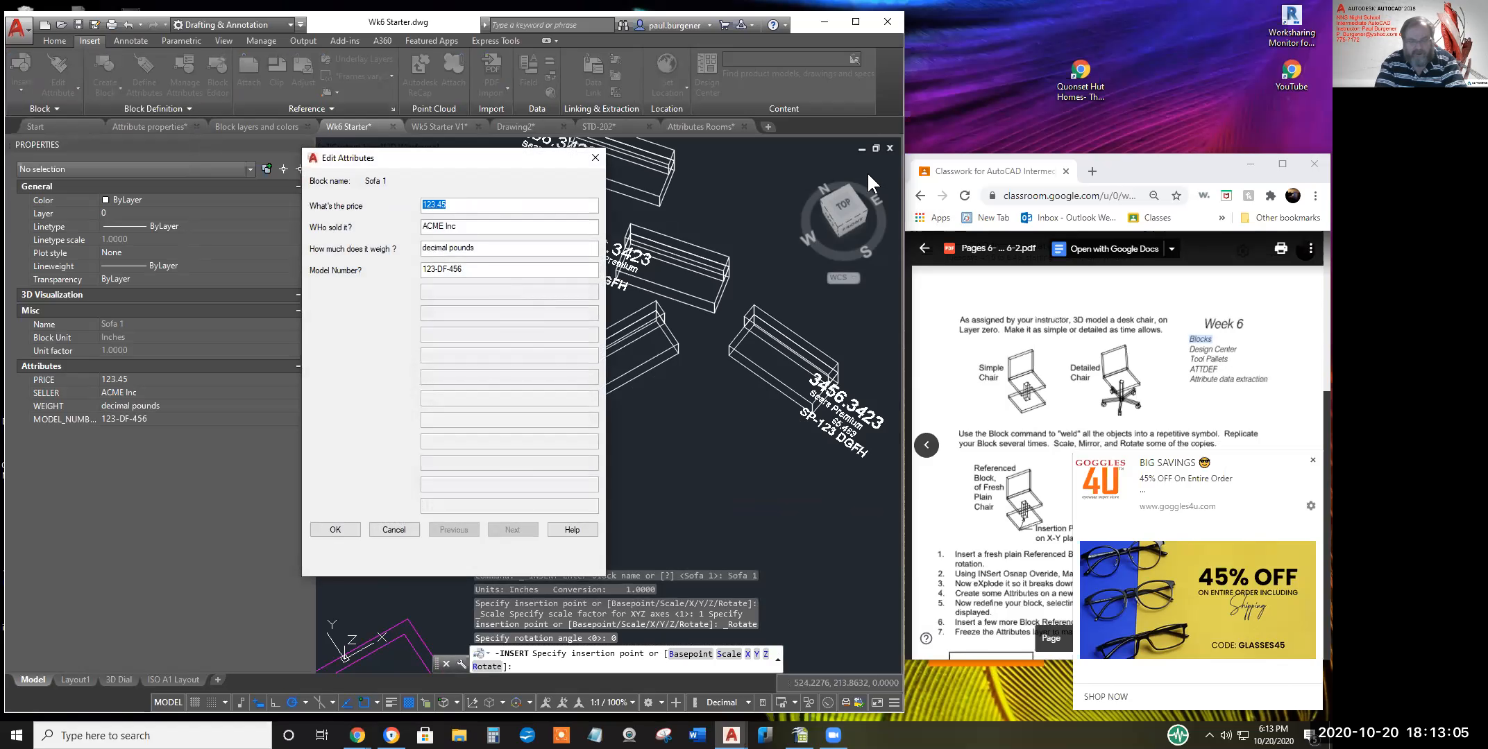
Fill its attributes: price 231.45, seller Walmart, weight 65.45, model number WM 45 FGHDJK
text(Wall)
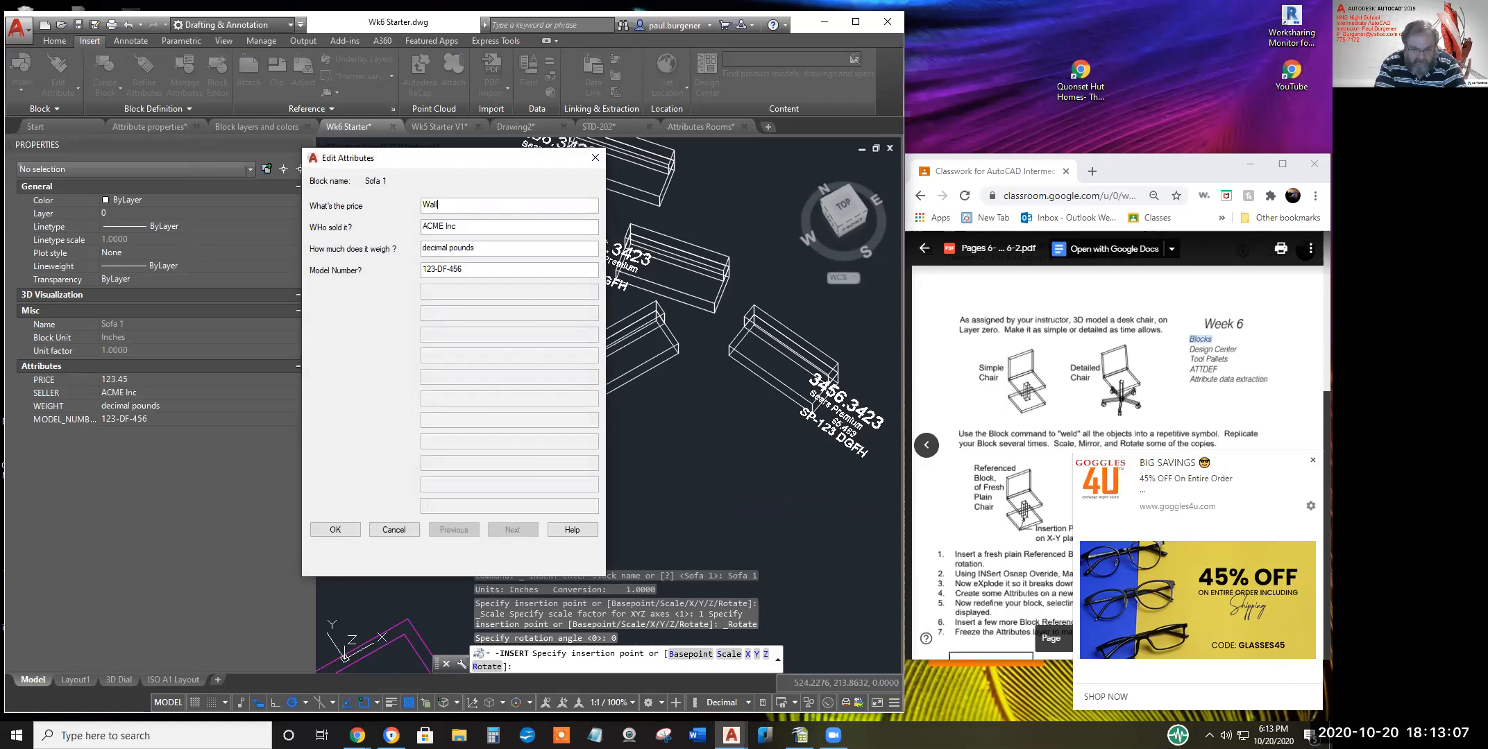
text(Mart)
key(Tab)
key(BackSpace)
drag(506, 204, 363, 204)
text(23)
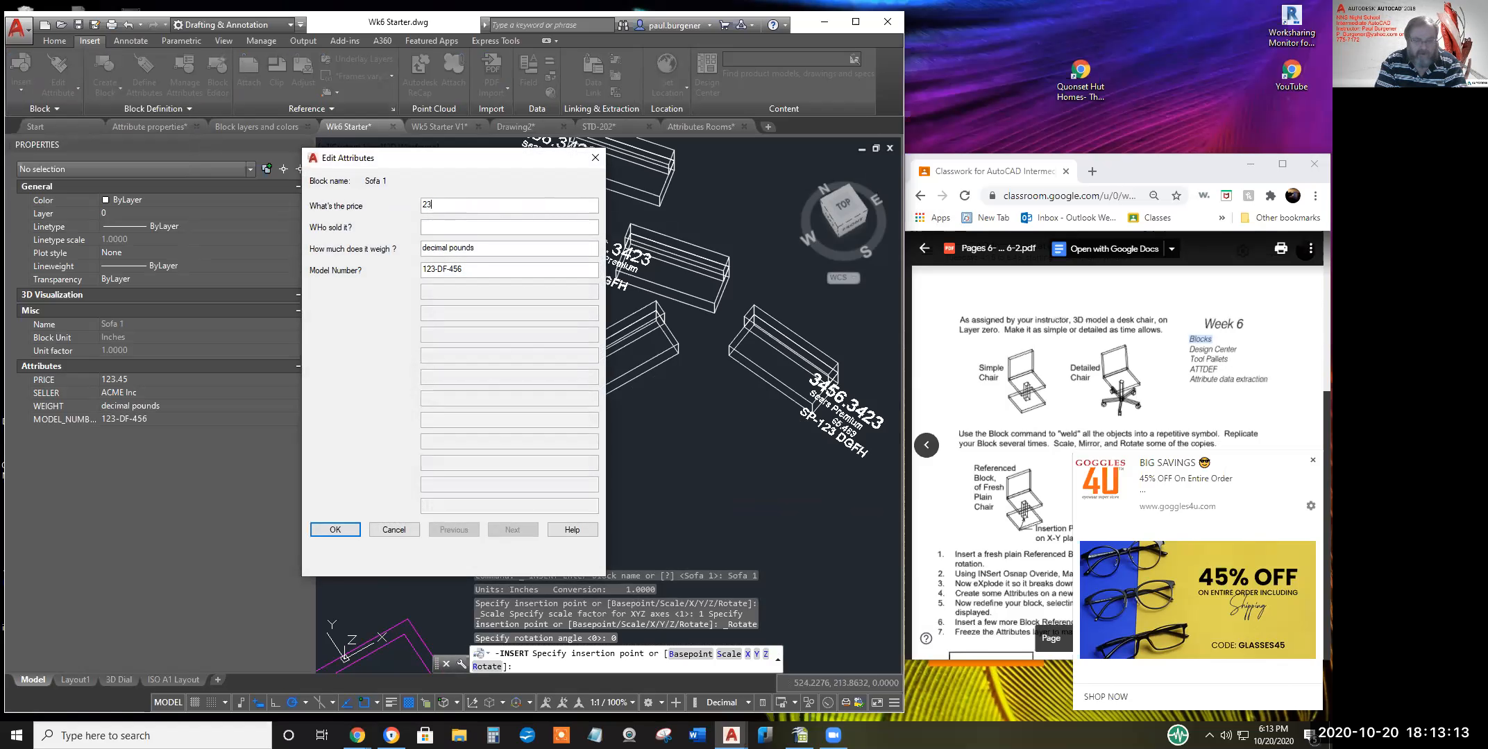
text(1.45)
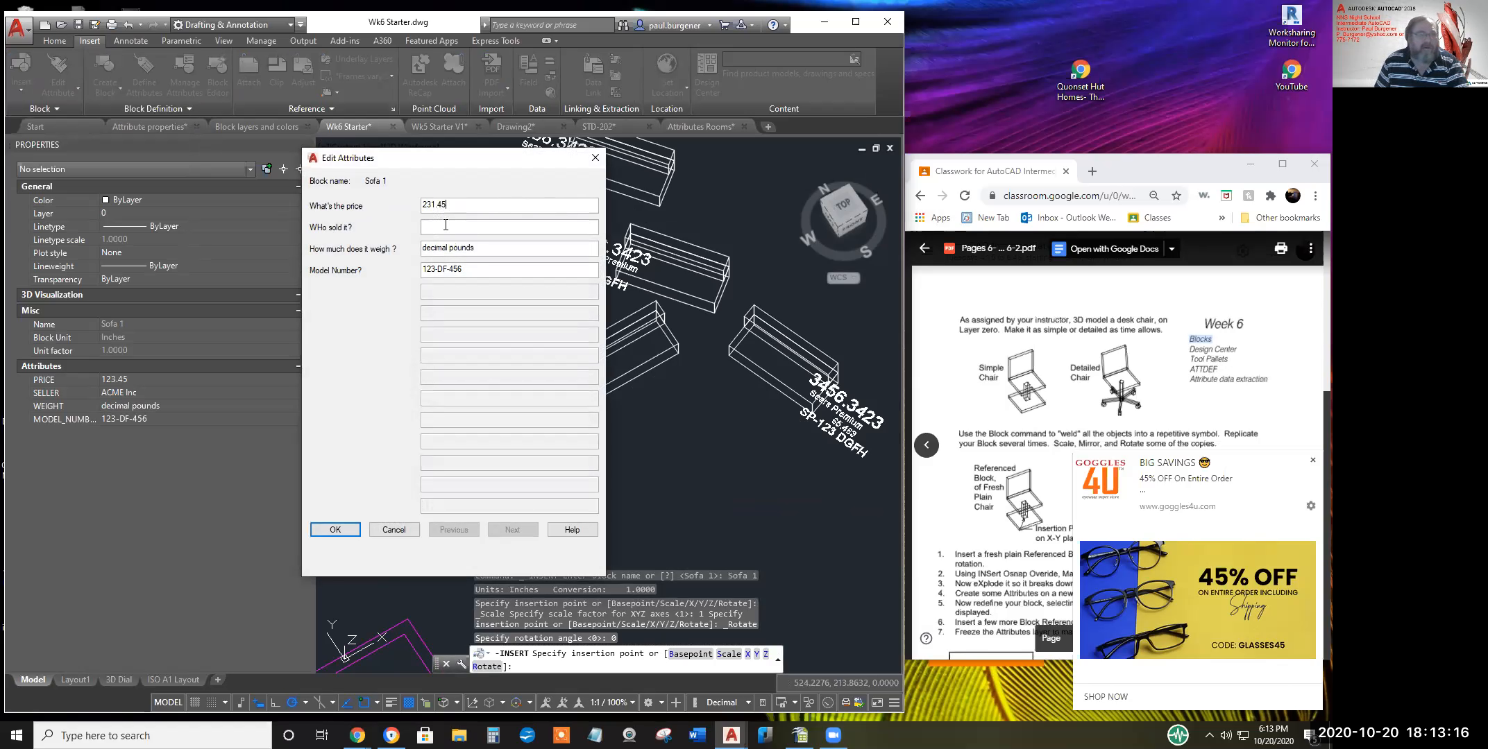
click(547, 224)
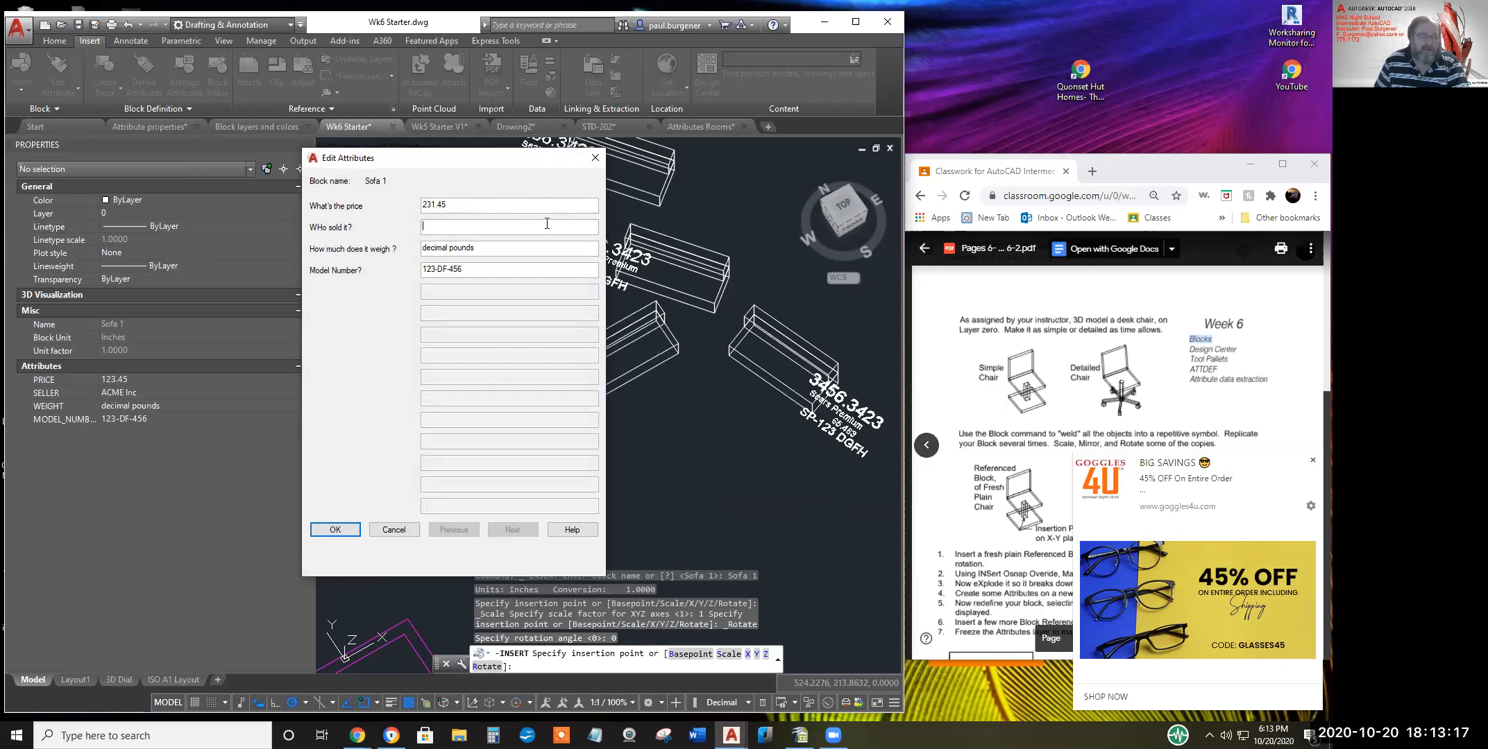
text(Walma)
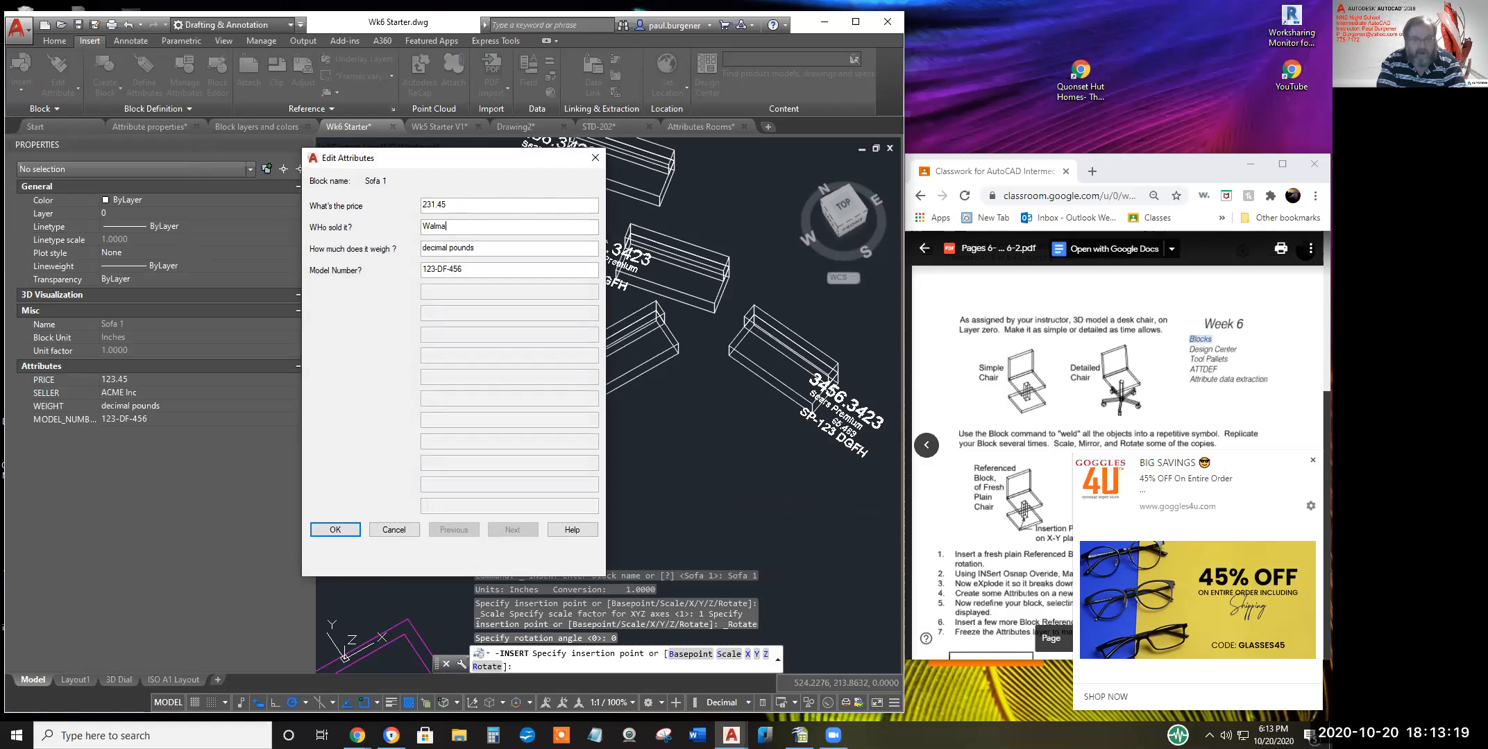
text(rt)
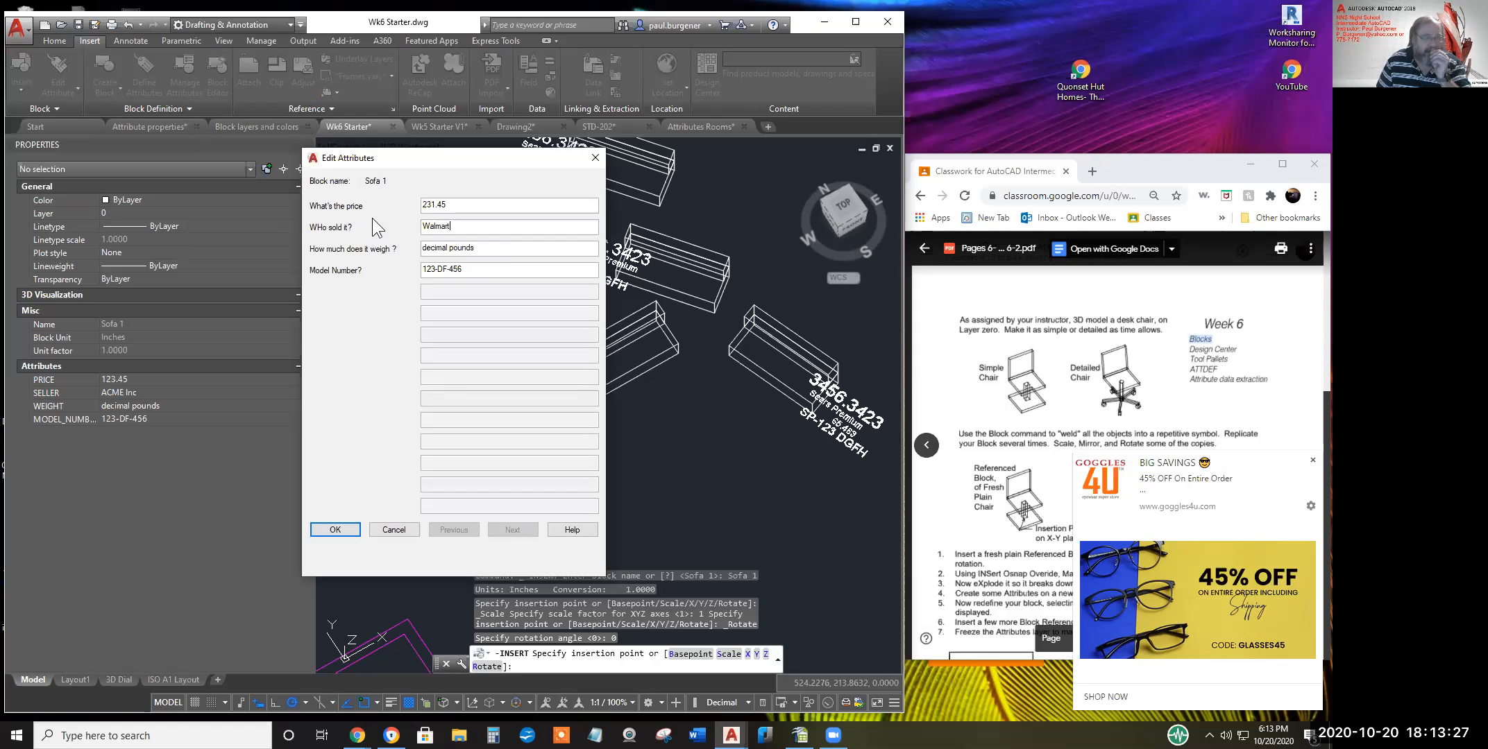
key(Tab)
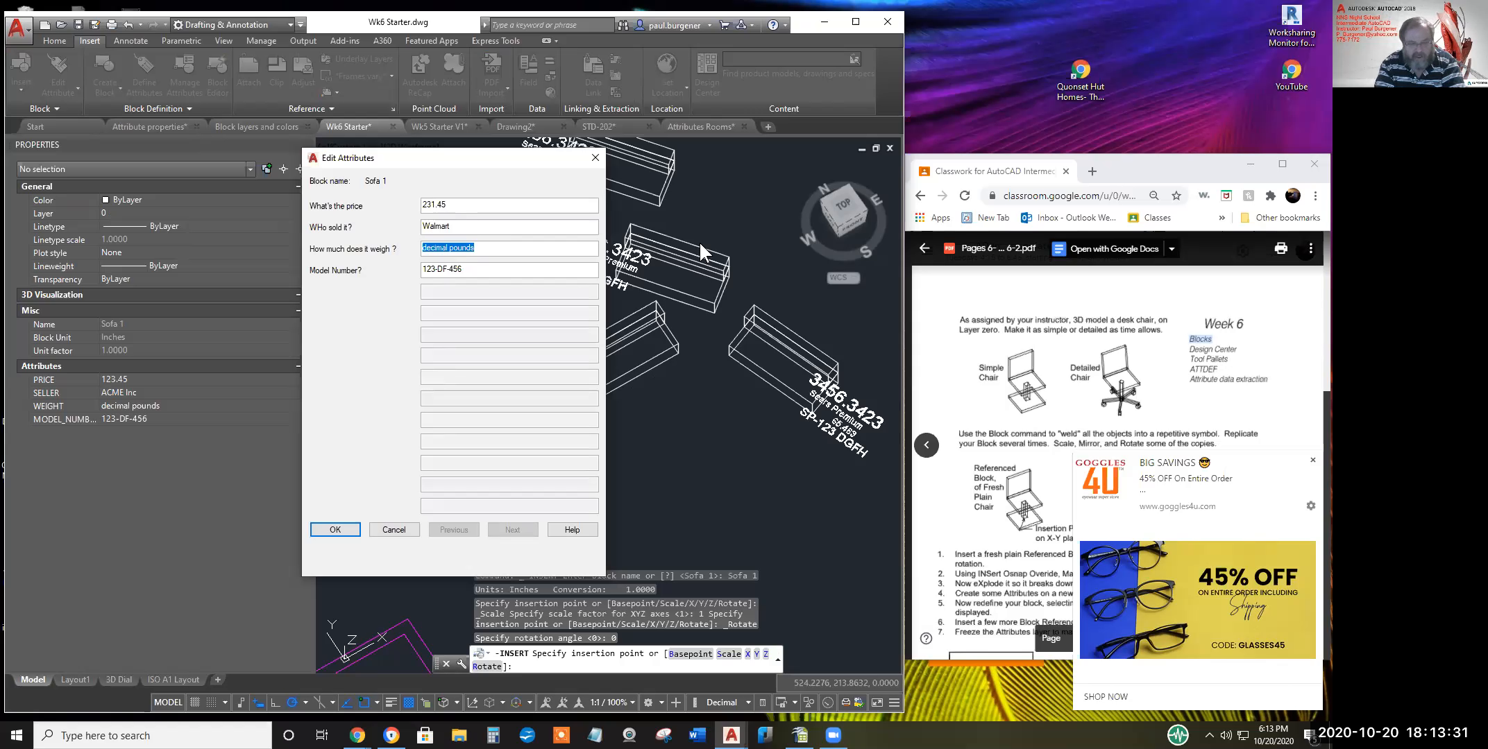
text(65.45)
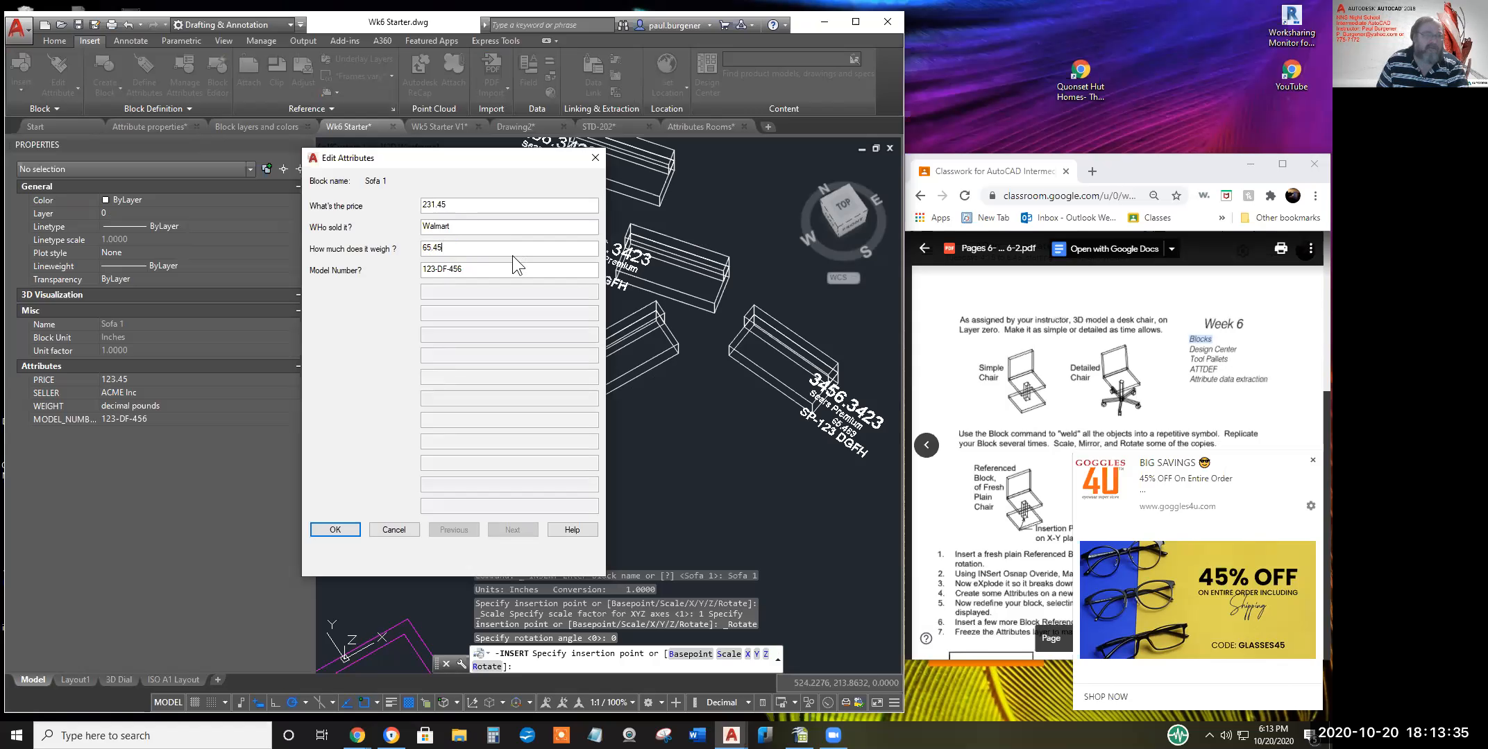
key(Tab)
text(WM )
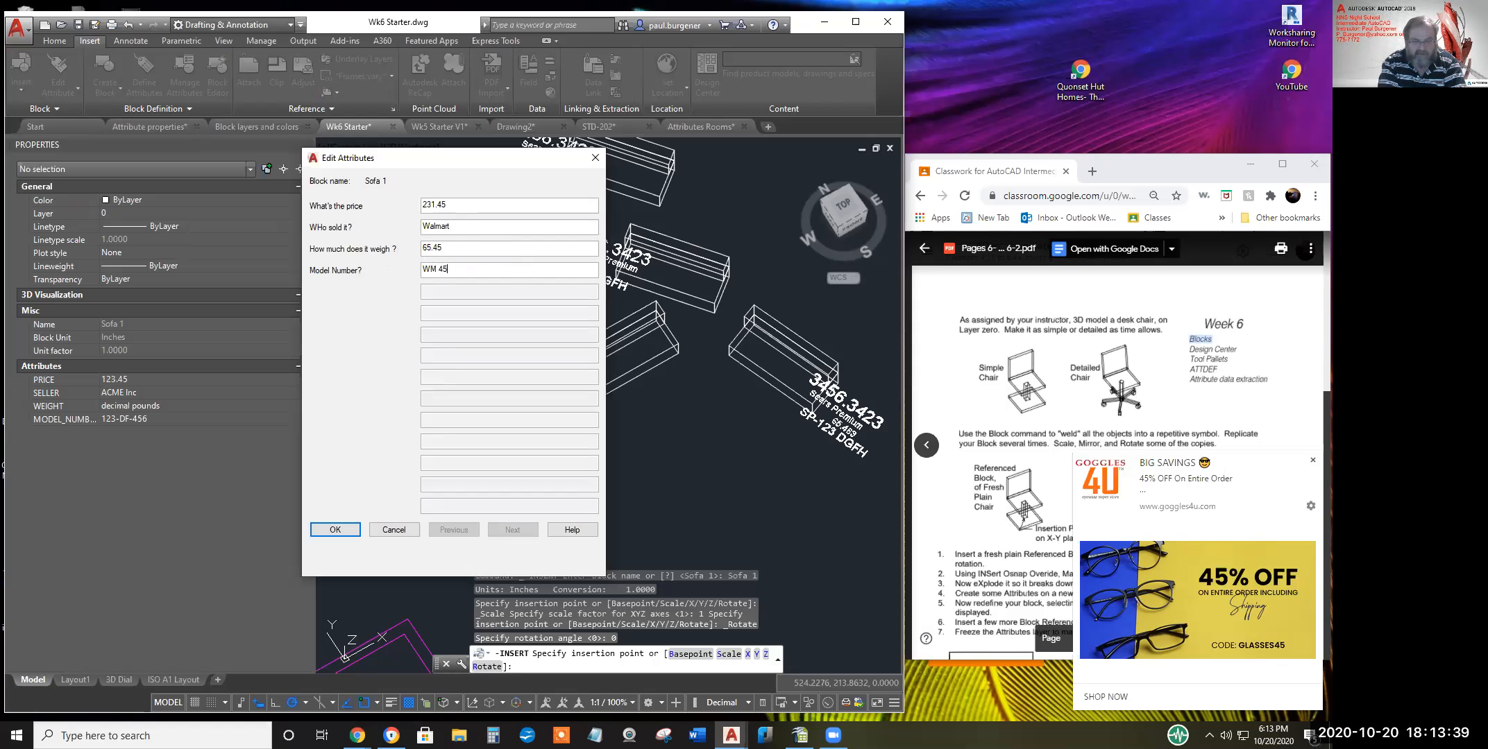
text(45 FGHDJK)
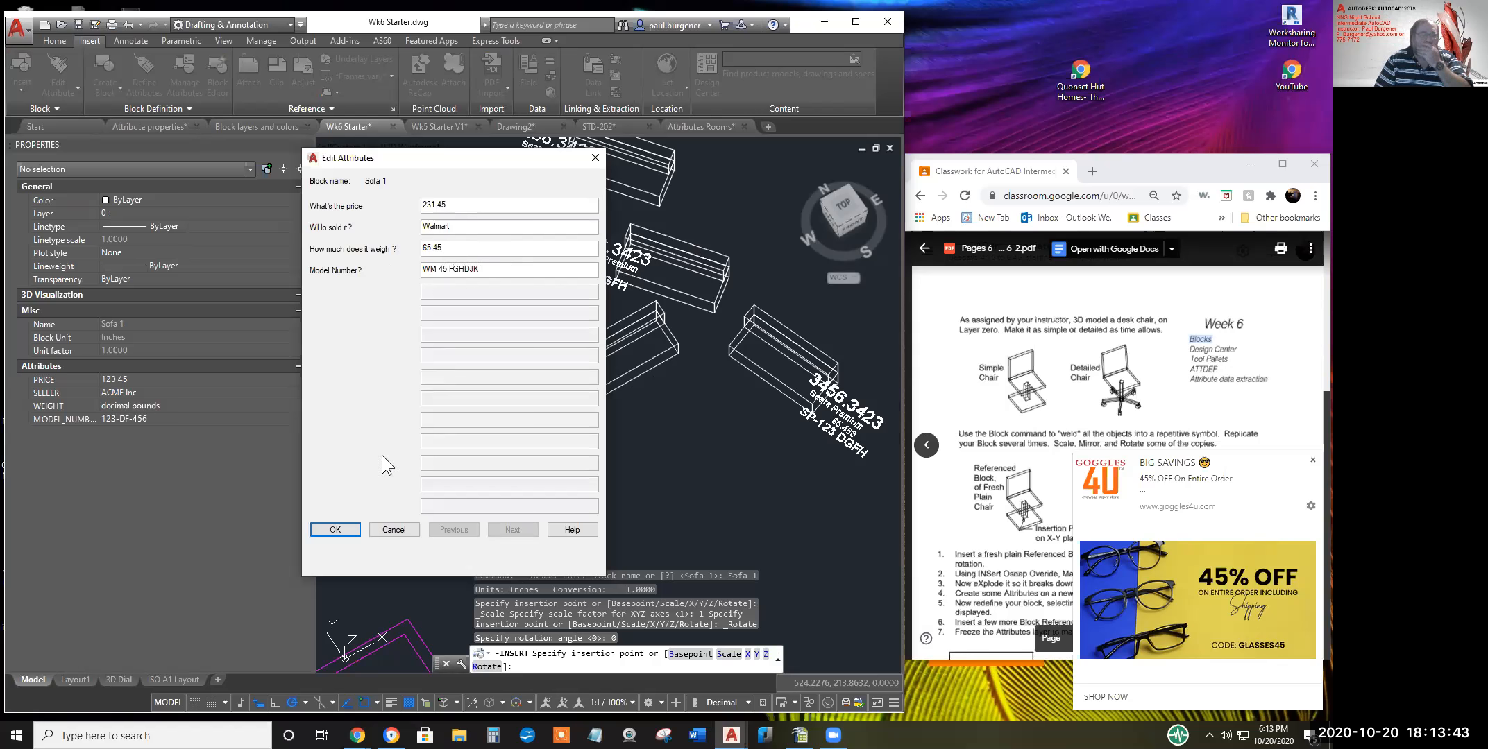
click(340, 530)
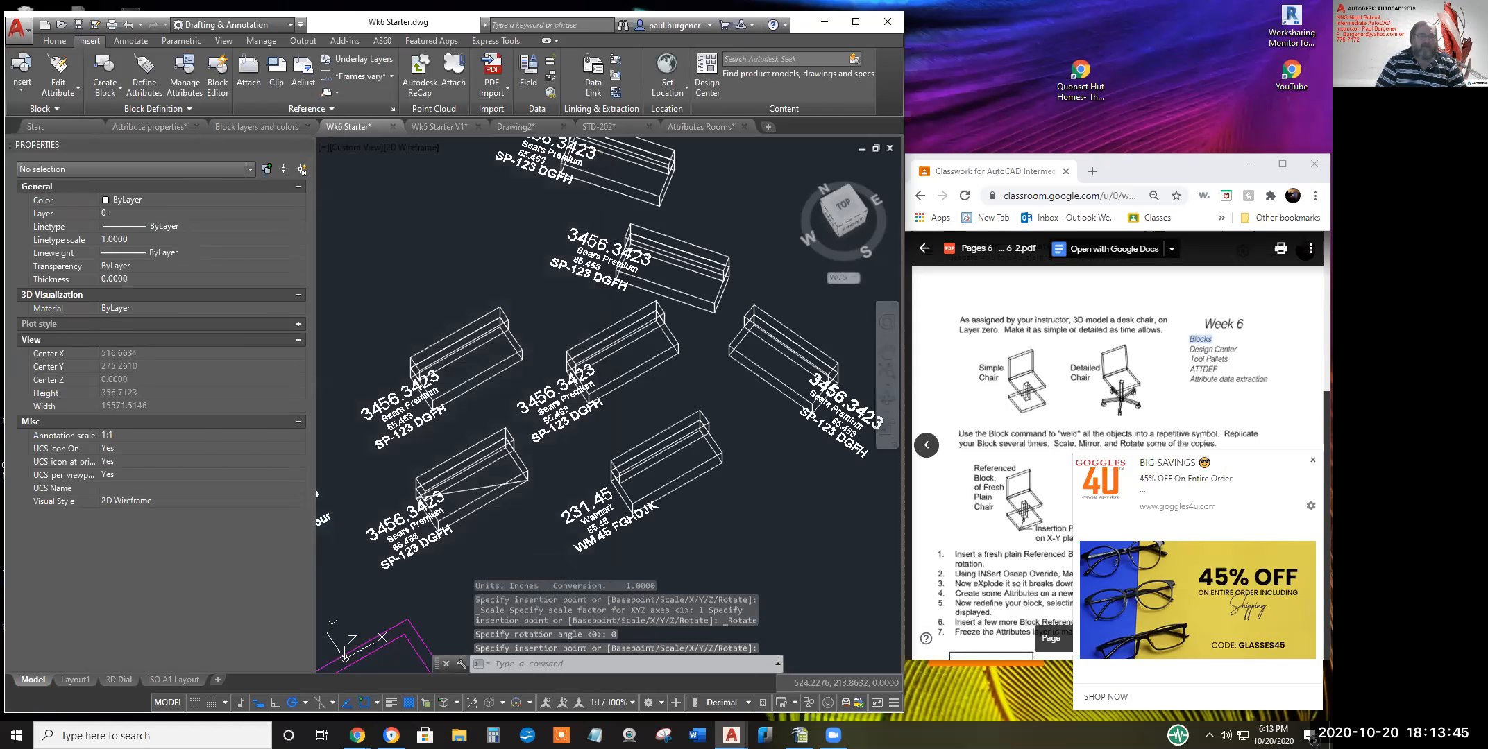
middle_drag(785, 490, 732, 449)
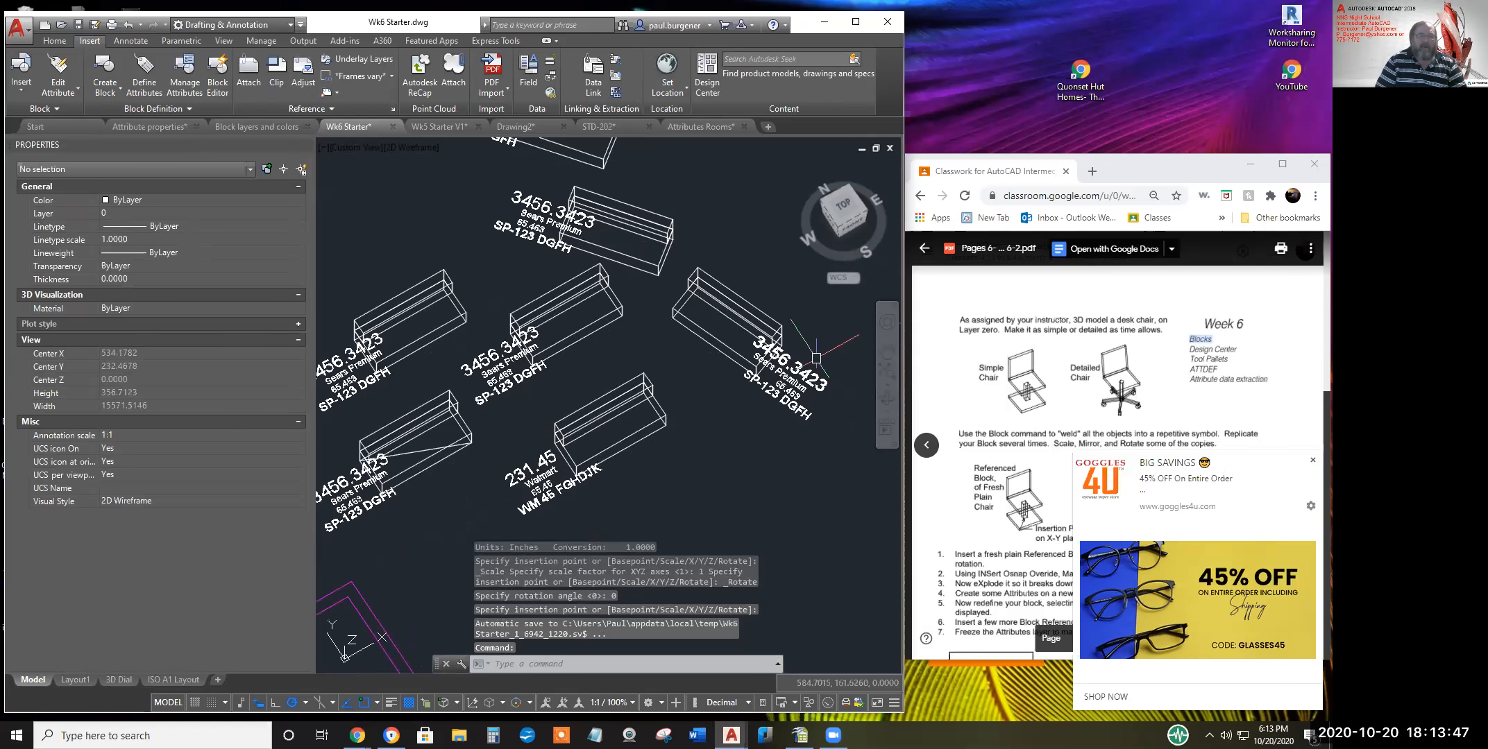
Change the right-hand sofa block's WEIGHT attribute to 875
double_click(798, 367)
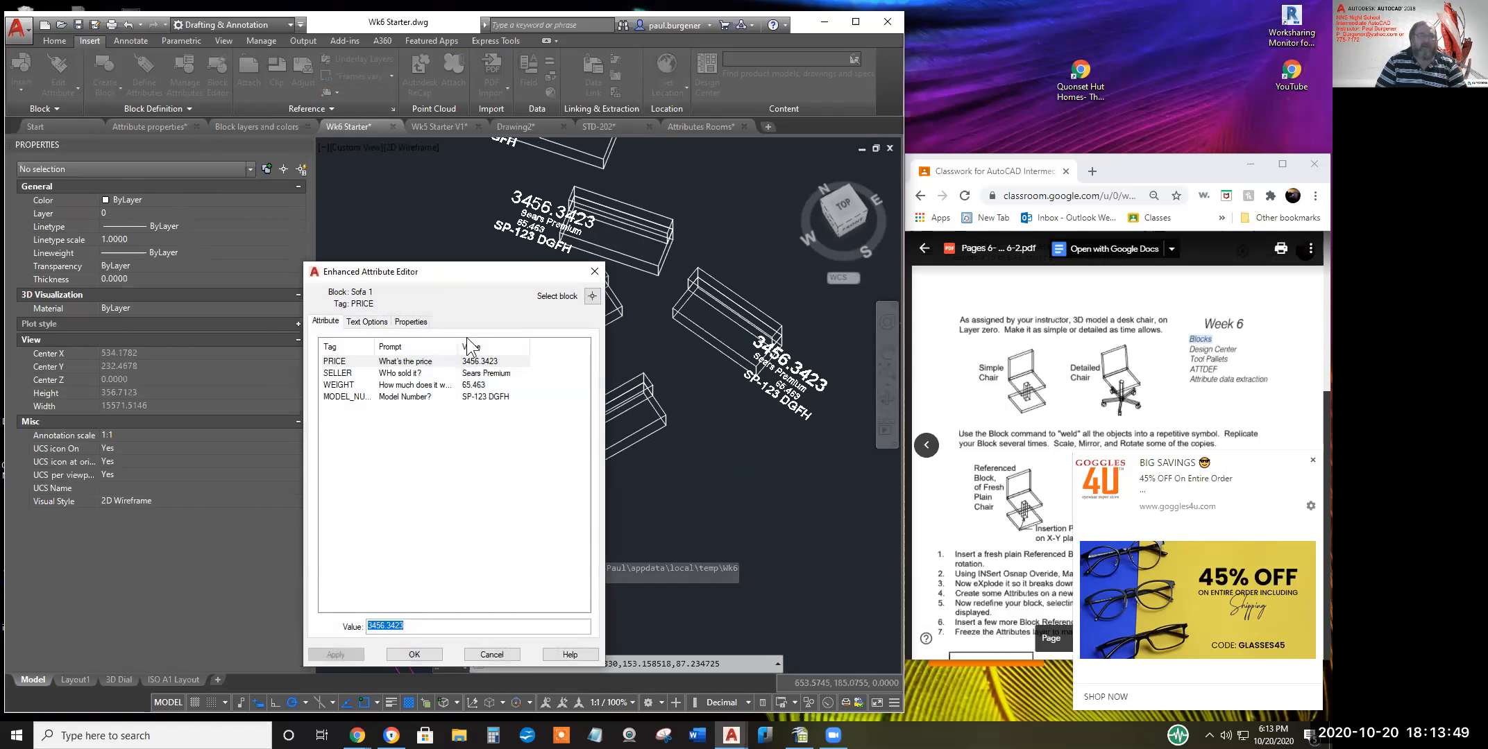
click(455, 386)
click(413, 626)
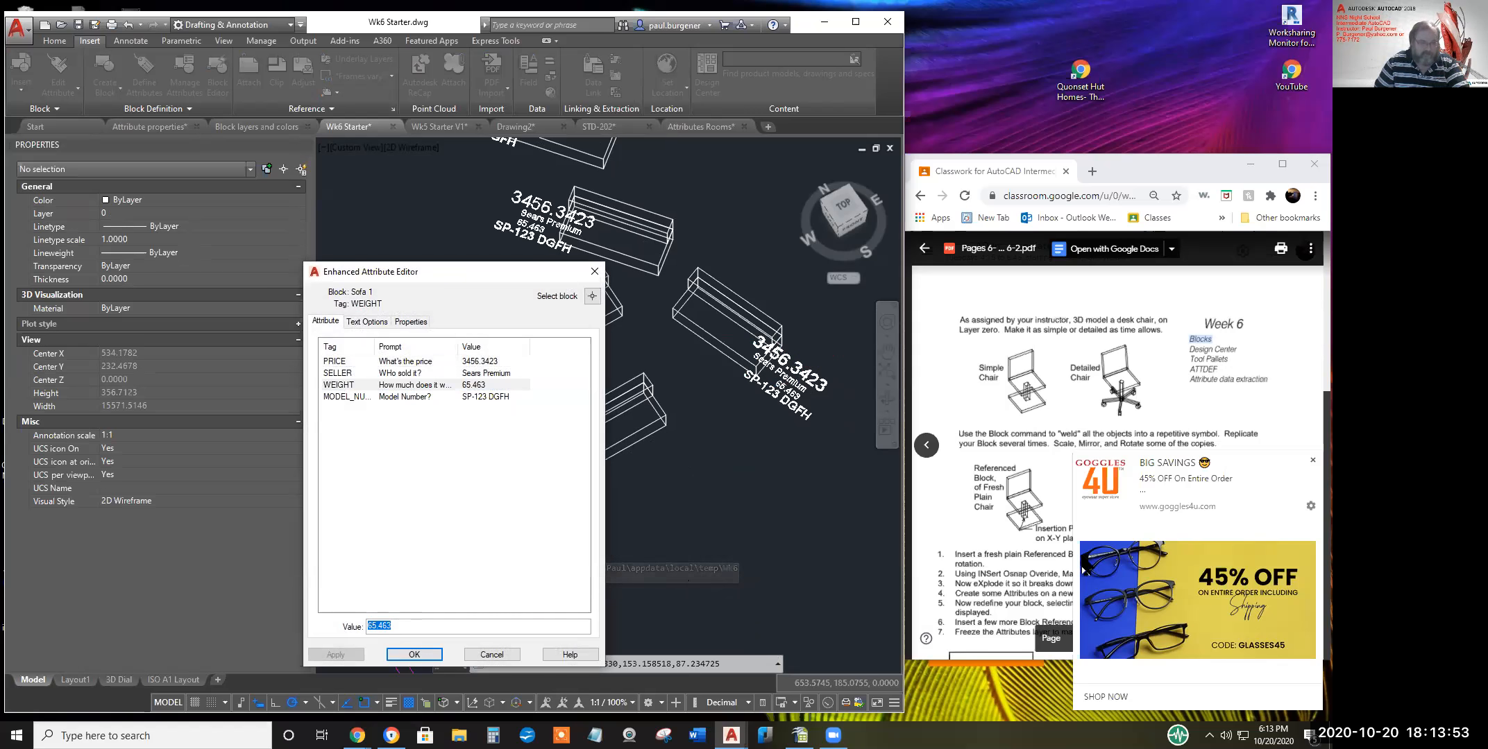
text(875)
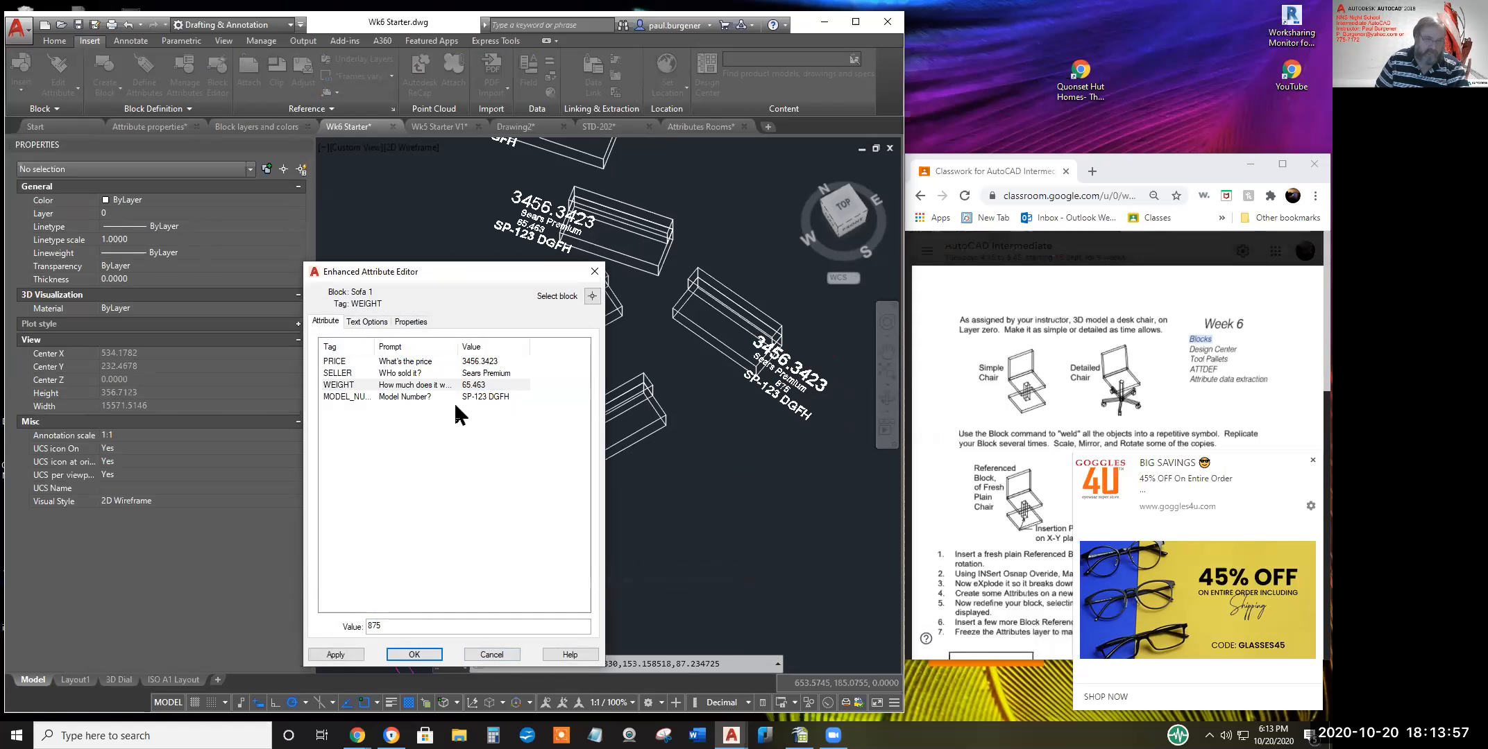
click(347, 658)
Change that block's PRICE attribute from 3456.3423 to 45.34
click(430, 360)
double_click(408, 625)
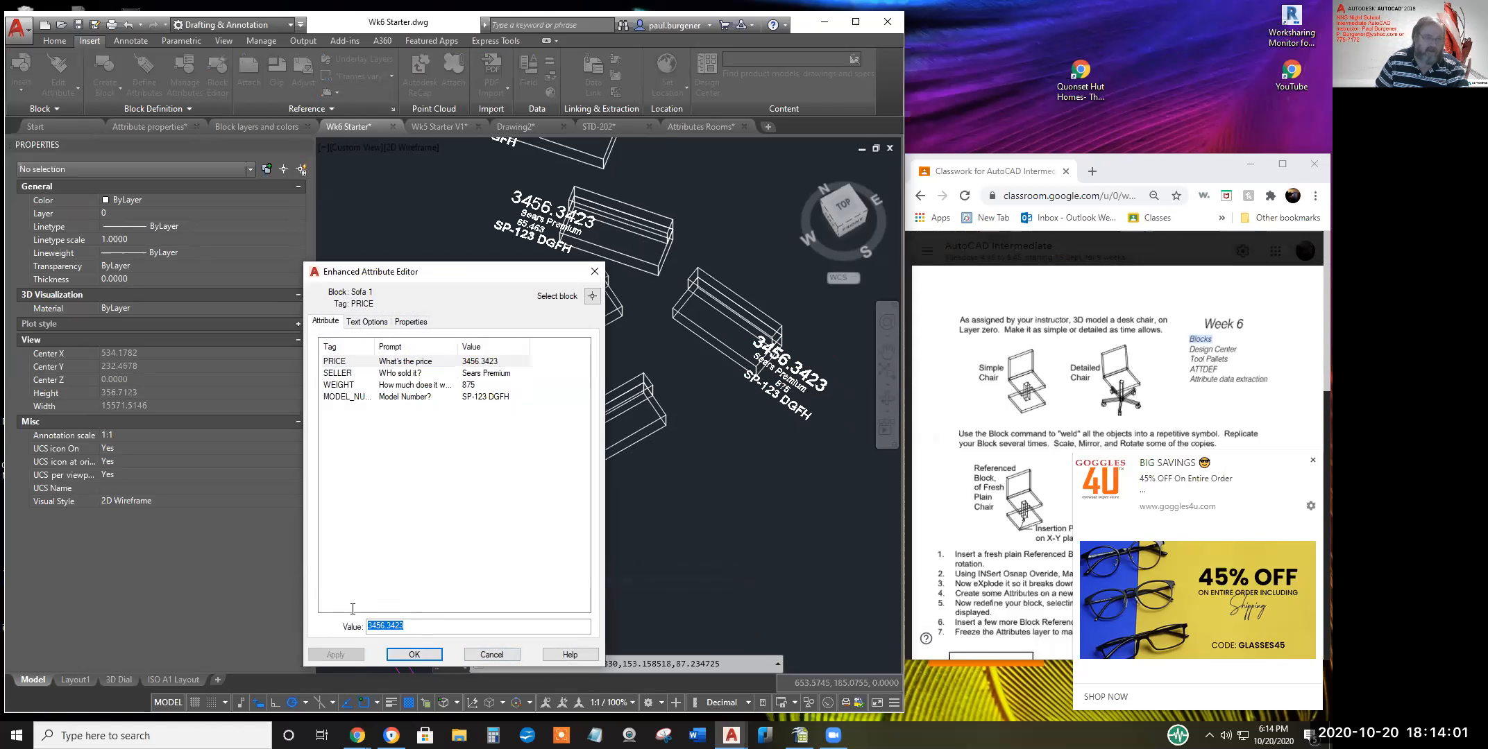
text(45)
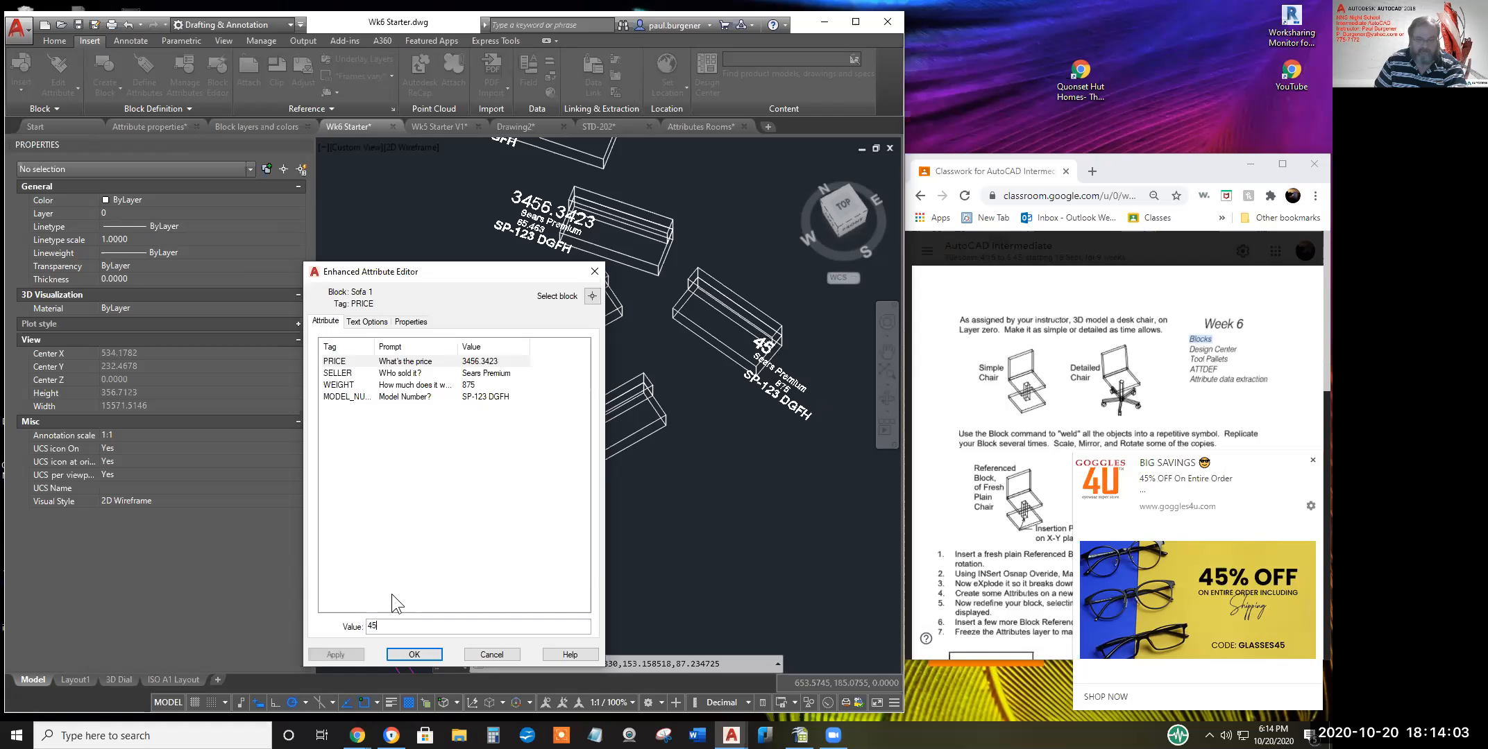
text(.34)
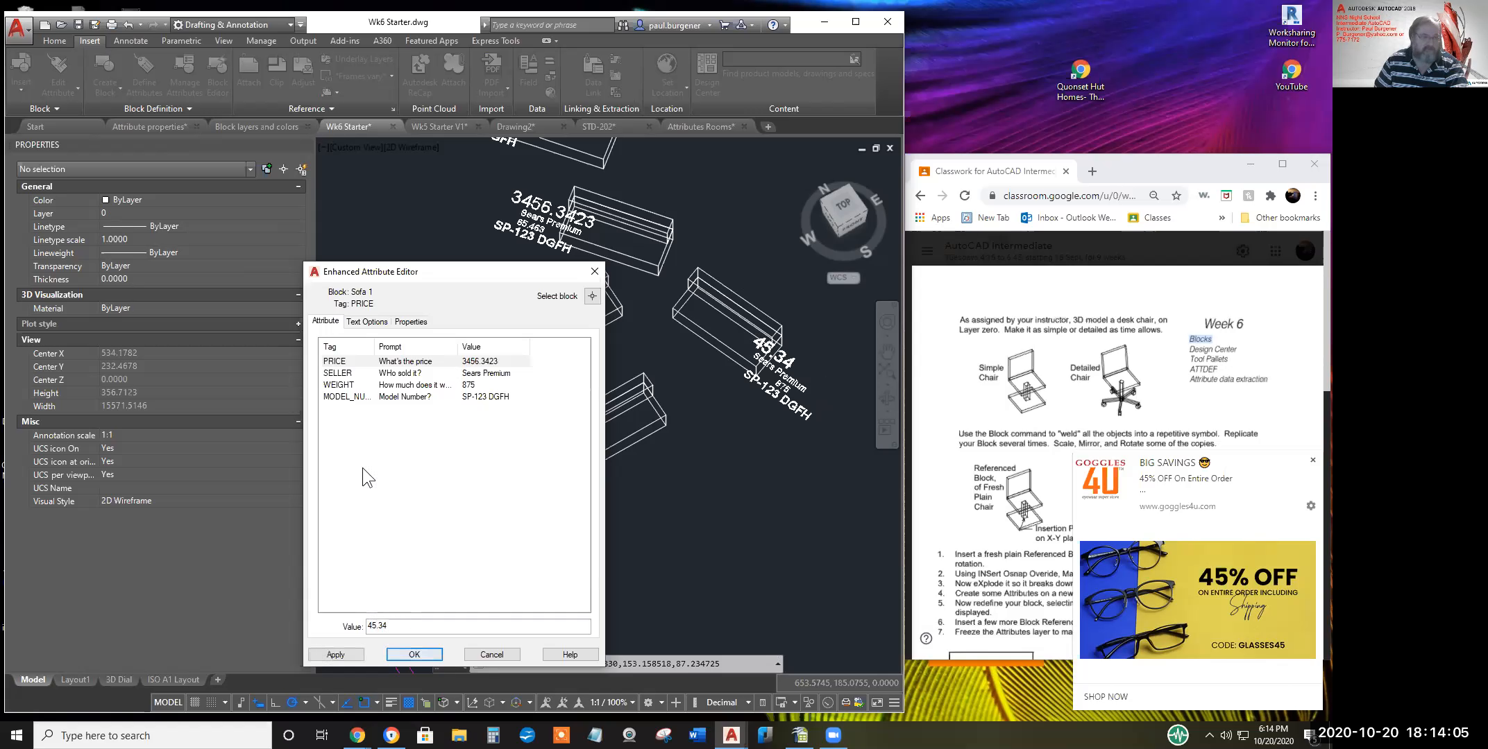
click(343, 653)
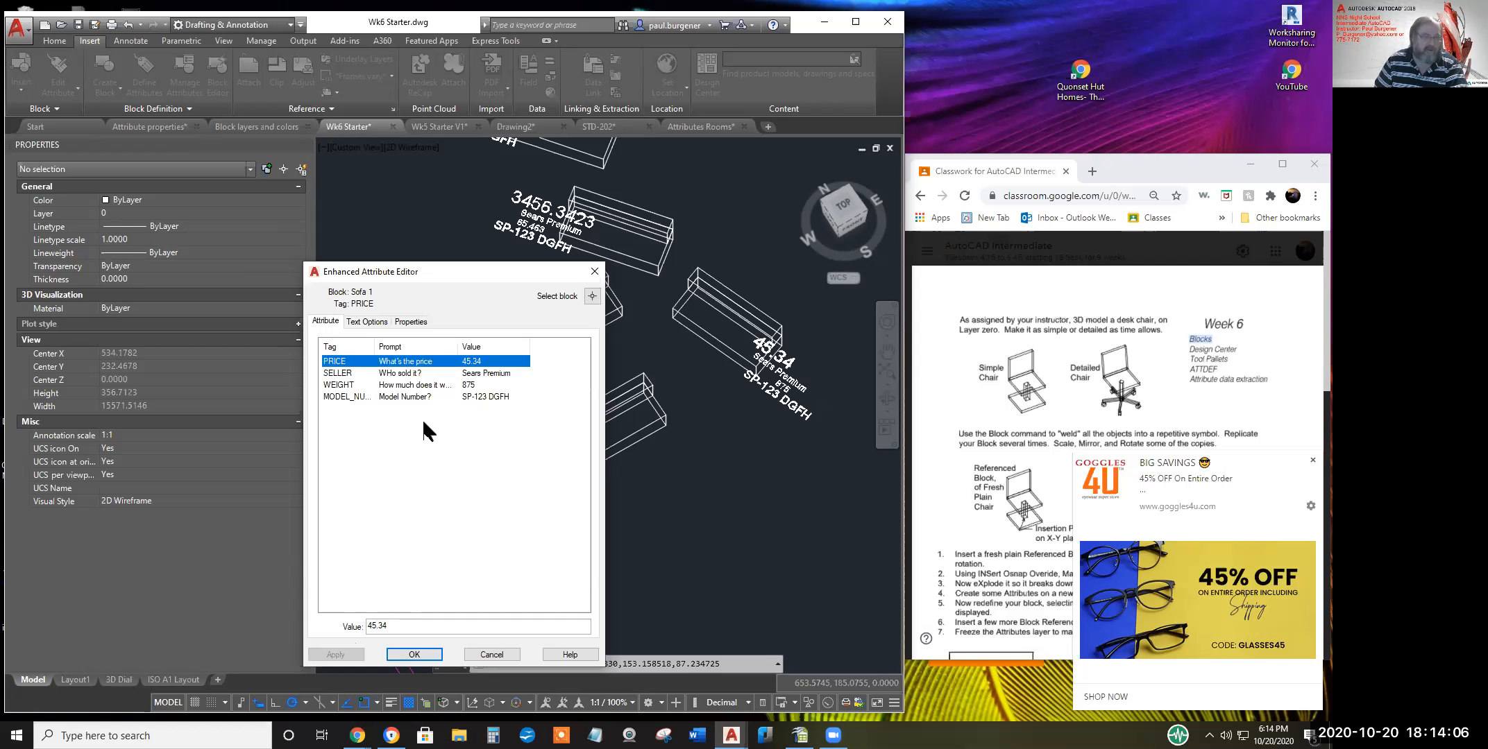
Insert 'ew' into the MODEL_NUMBER, making it SP-1ew23 DGFH, and close the editor
click(484, 394)
click(384, 625)
text(ewee23 DGFH)
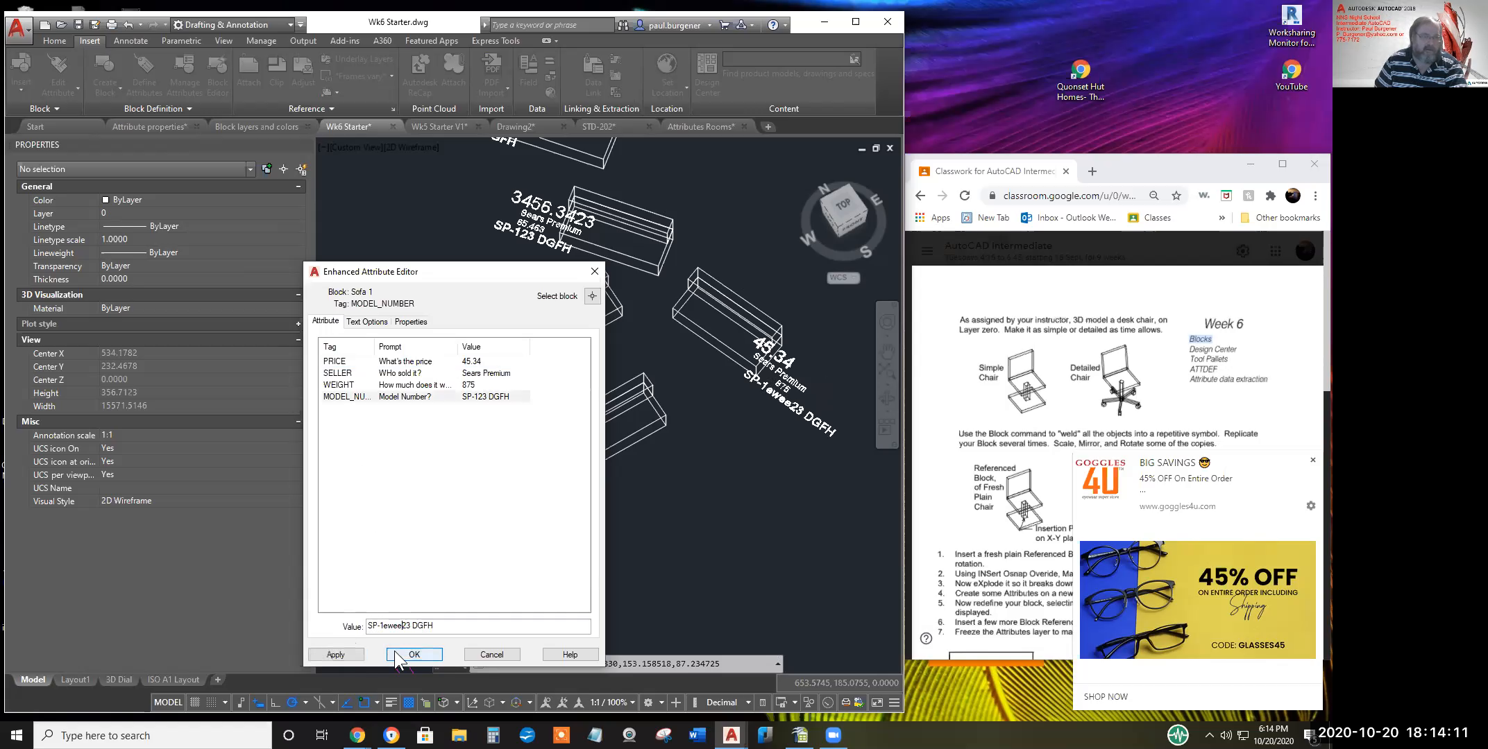
click(399, 652)
scroll(497, 364, down, 3)
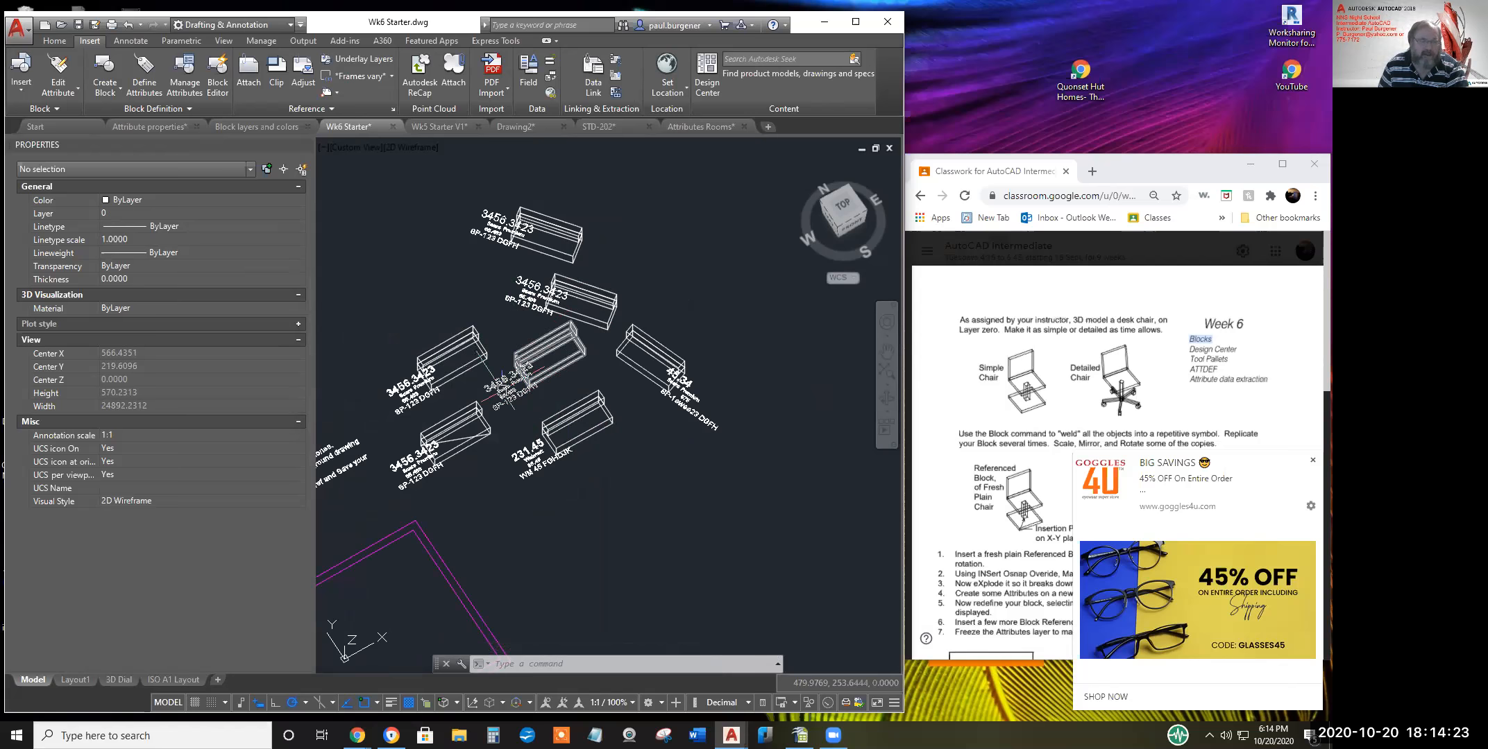
Cancel a mistaken ATTDEF, then start the ATTDISP attribute display command
scroll(506, 383, down, 2)
scroll(505, 383, up, 2)
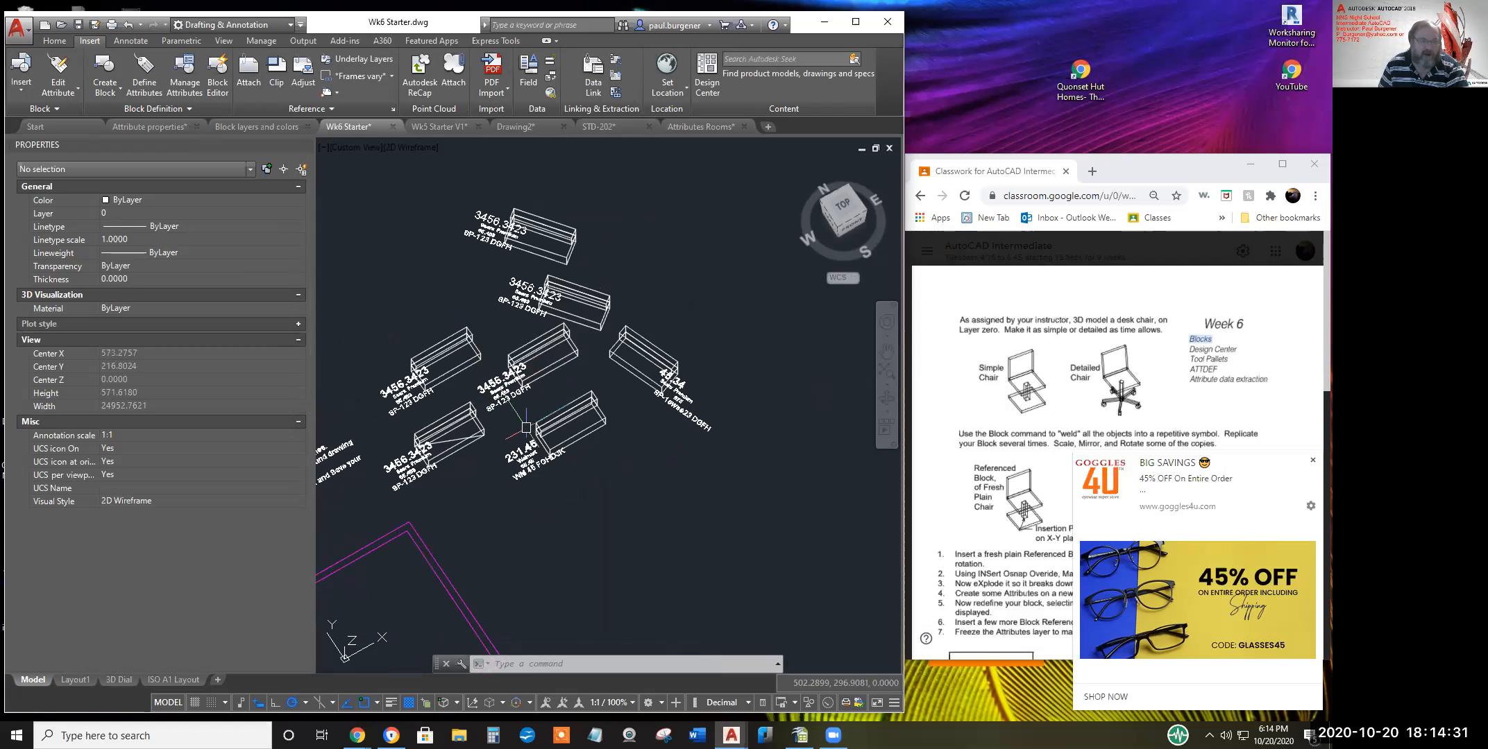
text(A)
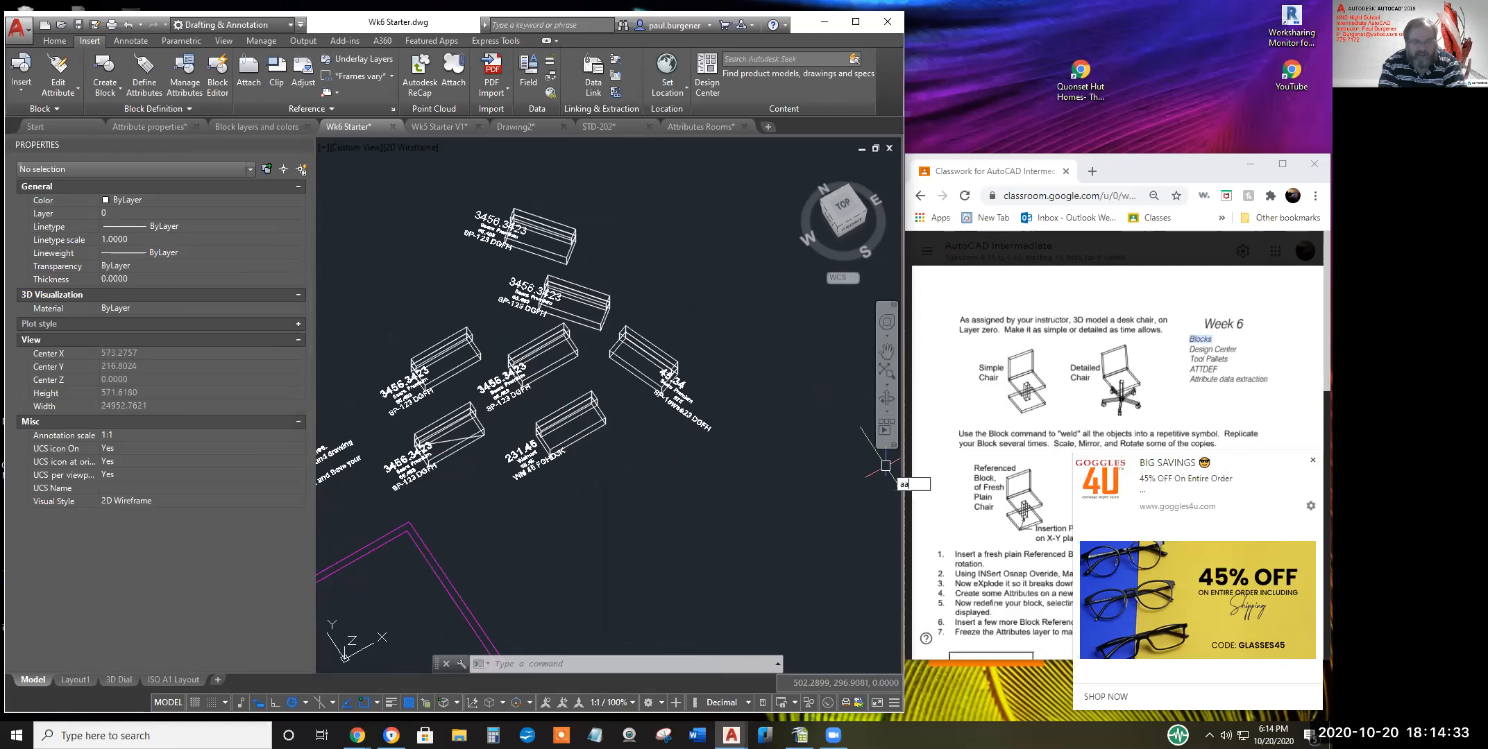
text(TTDEF)
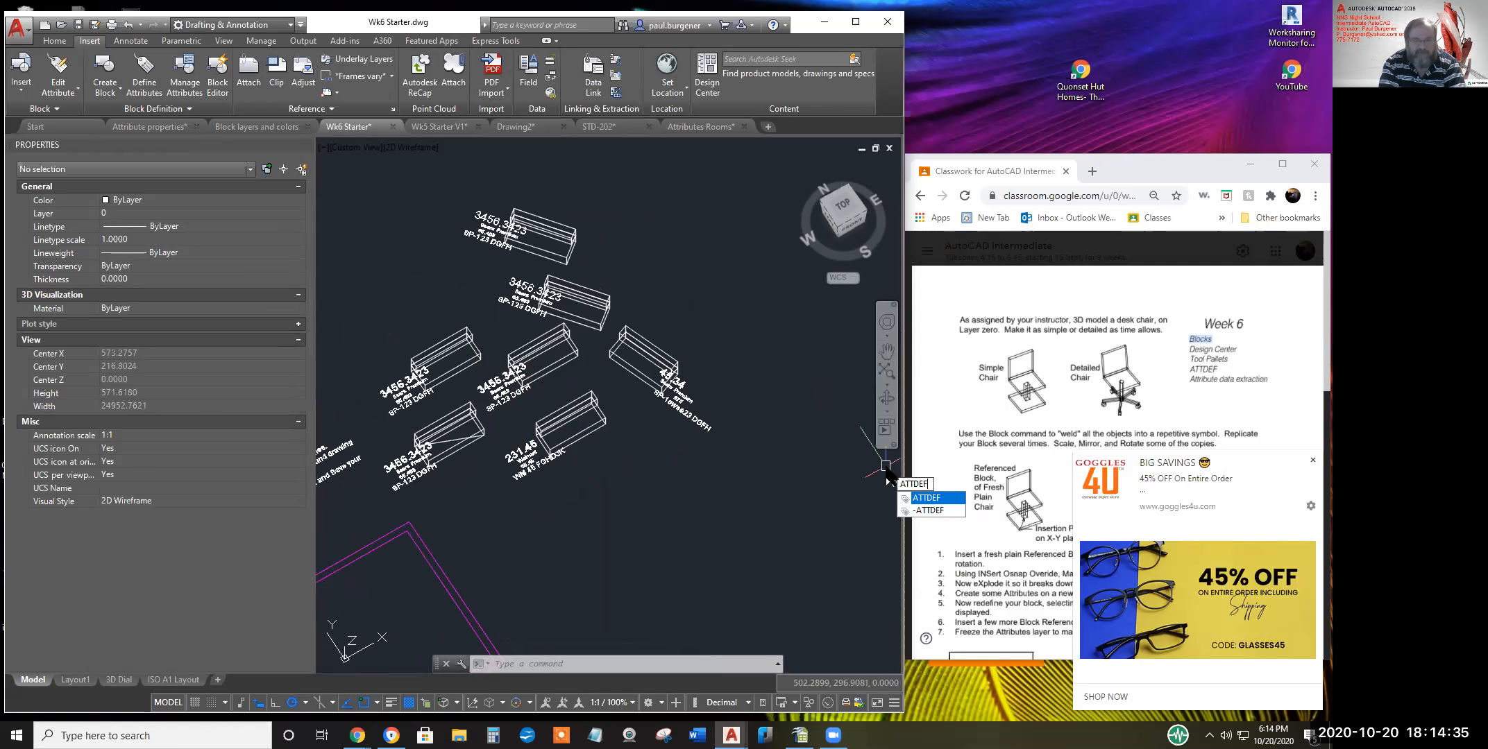
key(Return)
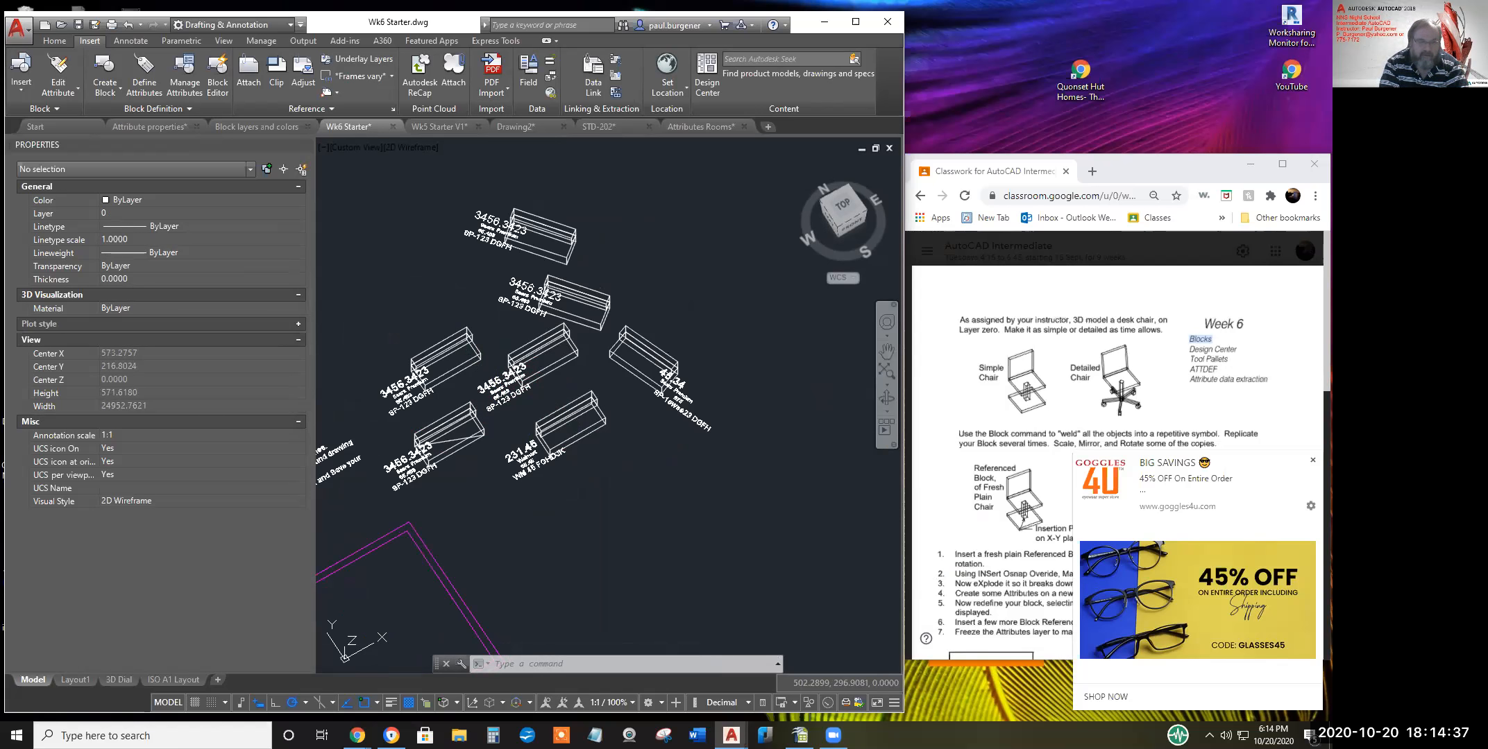
key(Escape)
text(attdist)
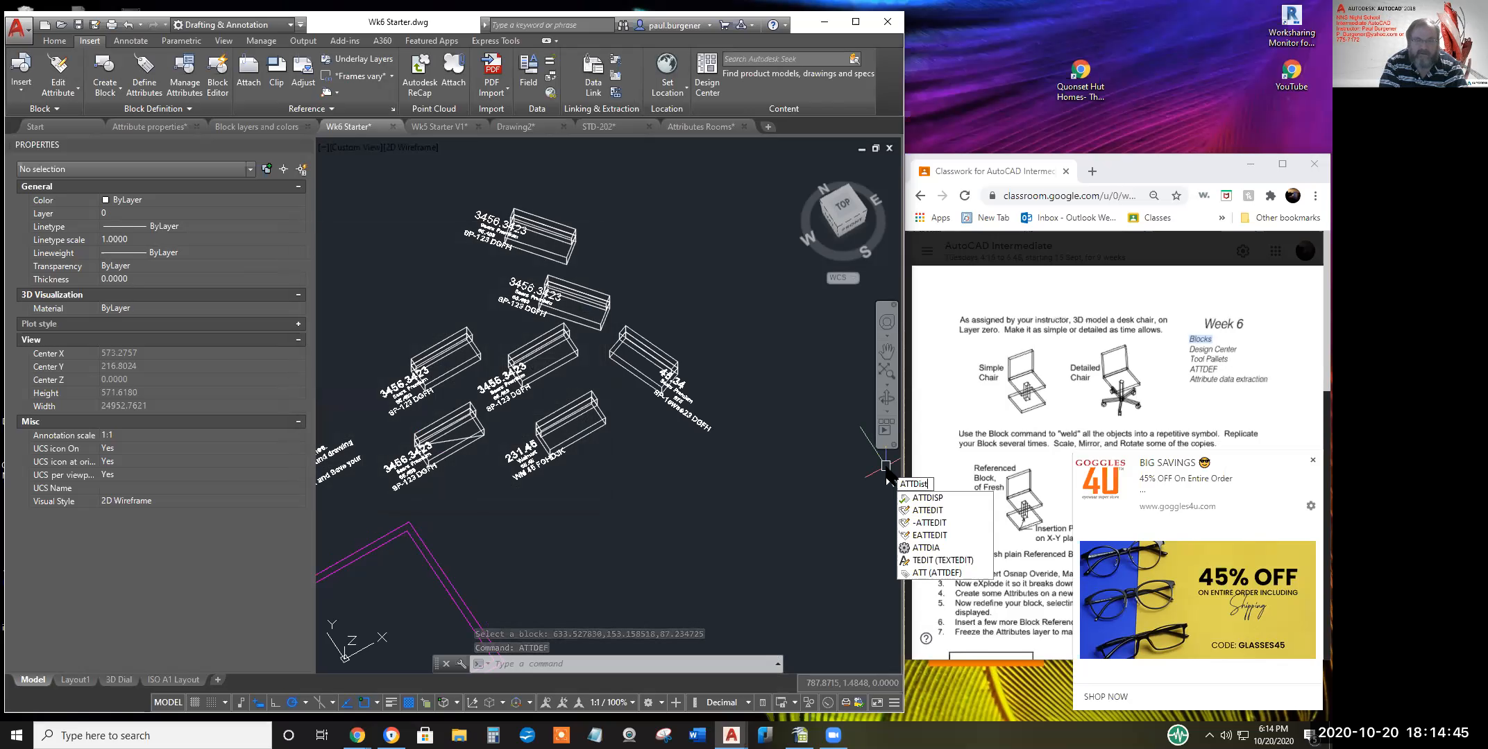
key(BackSpace)
text(p)
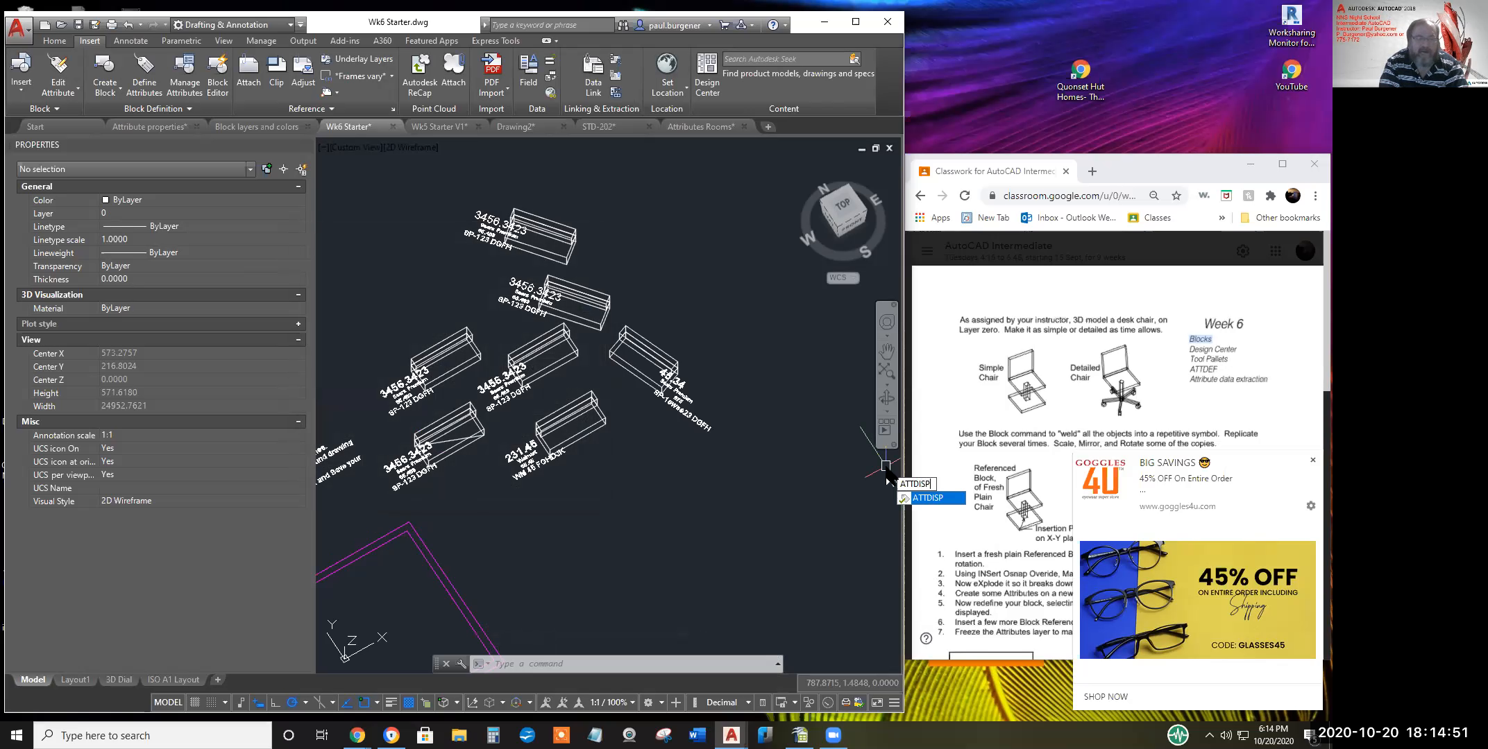
key(Return)
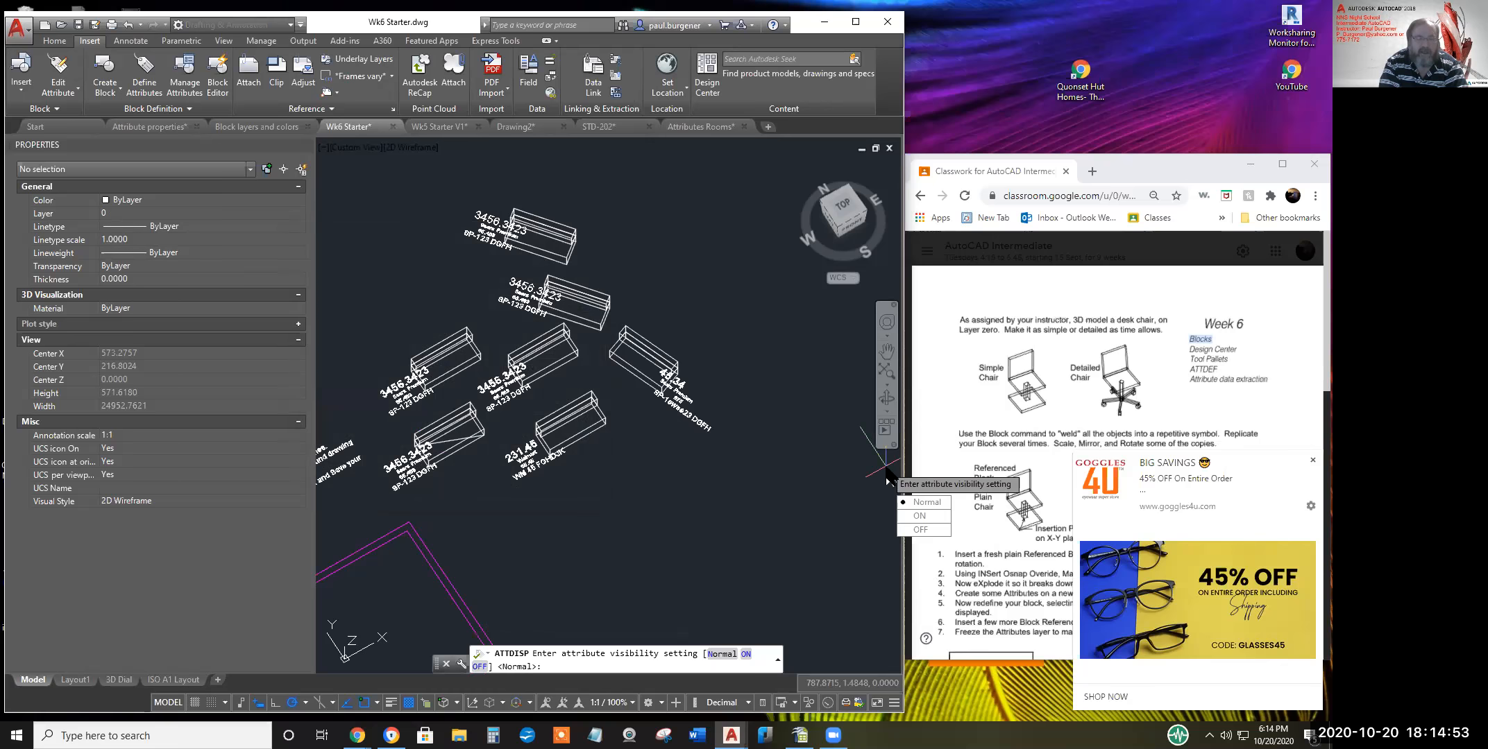
Set ATTDISP to OFF so all seven sofa blocks show as plain boxes
text(off)
key(Return)
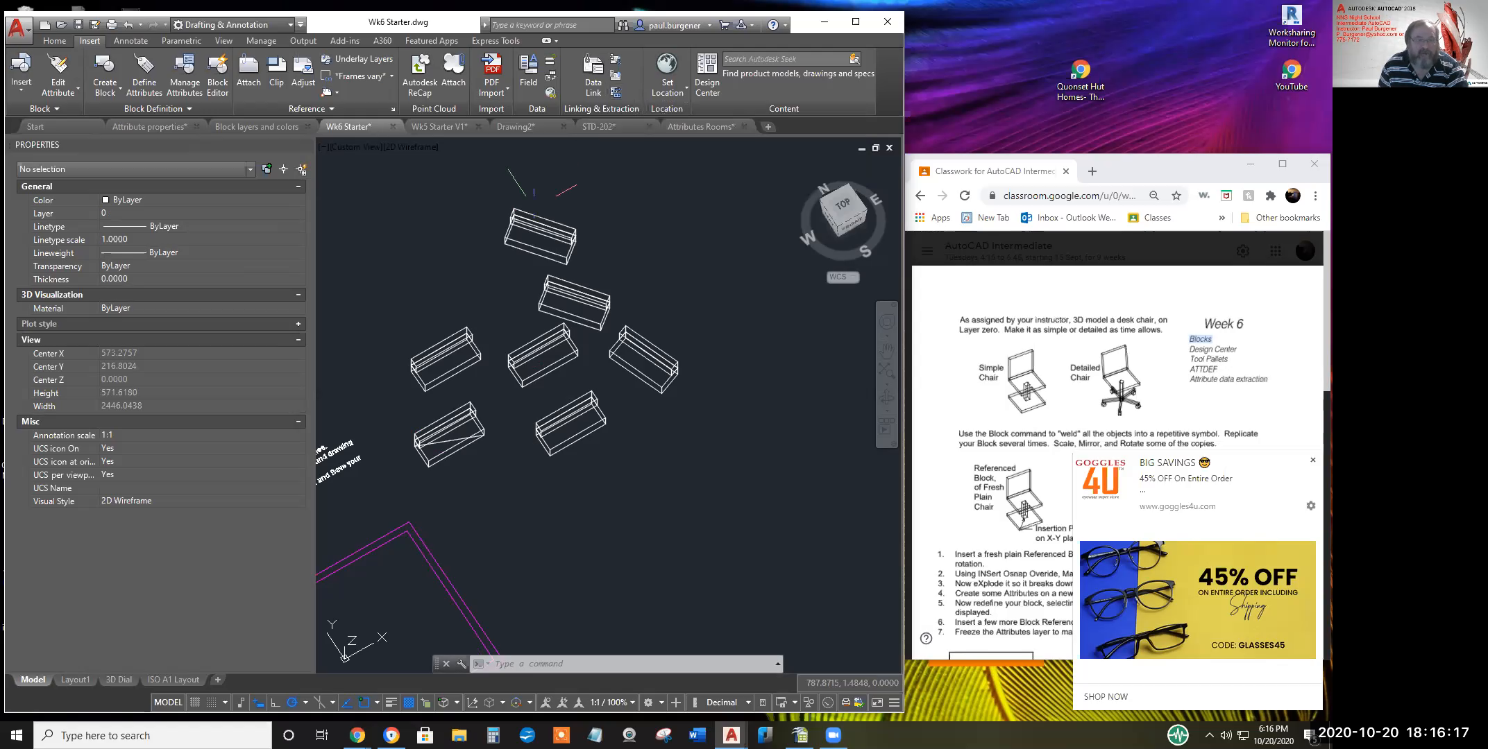
mouse_move(603, 127)
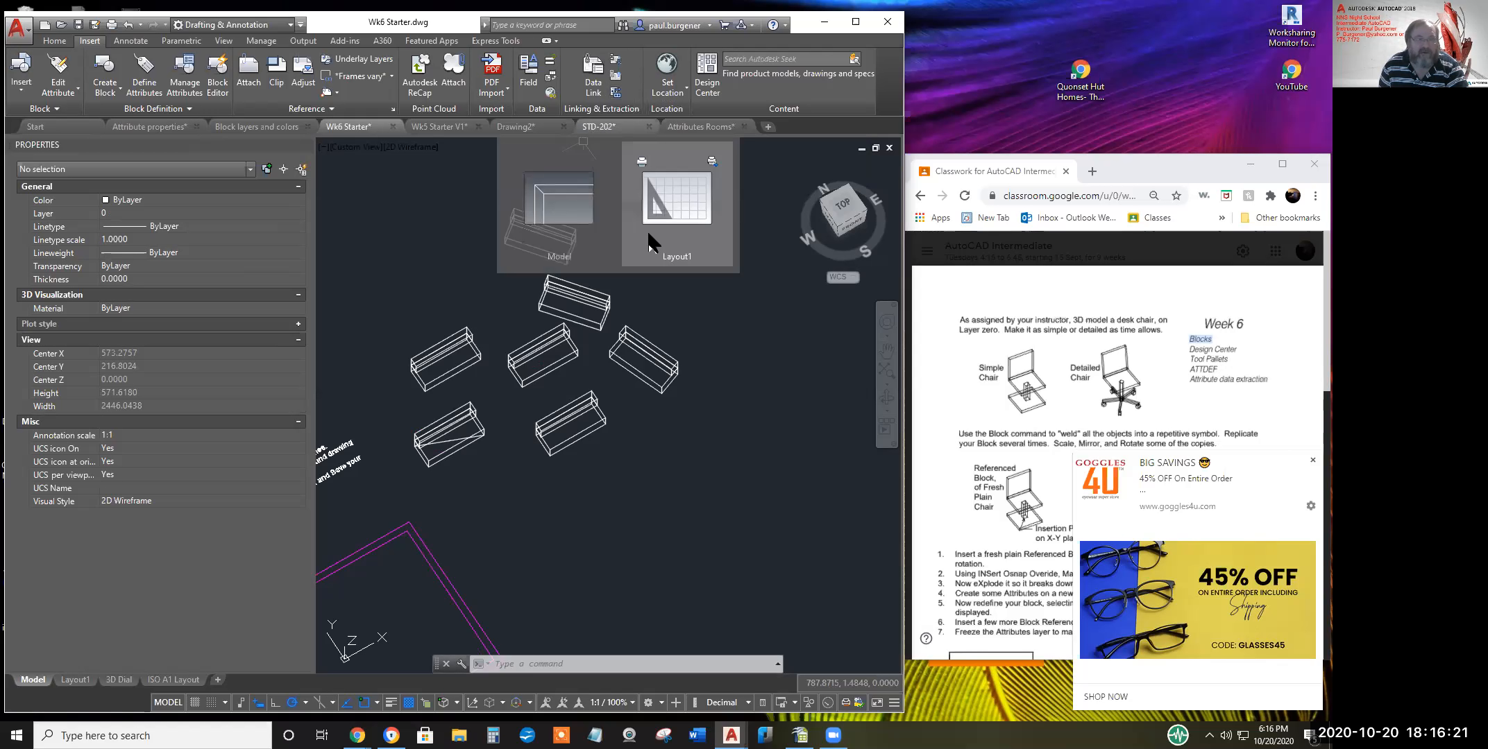
Create a new data extraction saved as 'Pauls Sofas' in the student's own folder
click(615, 92)
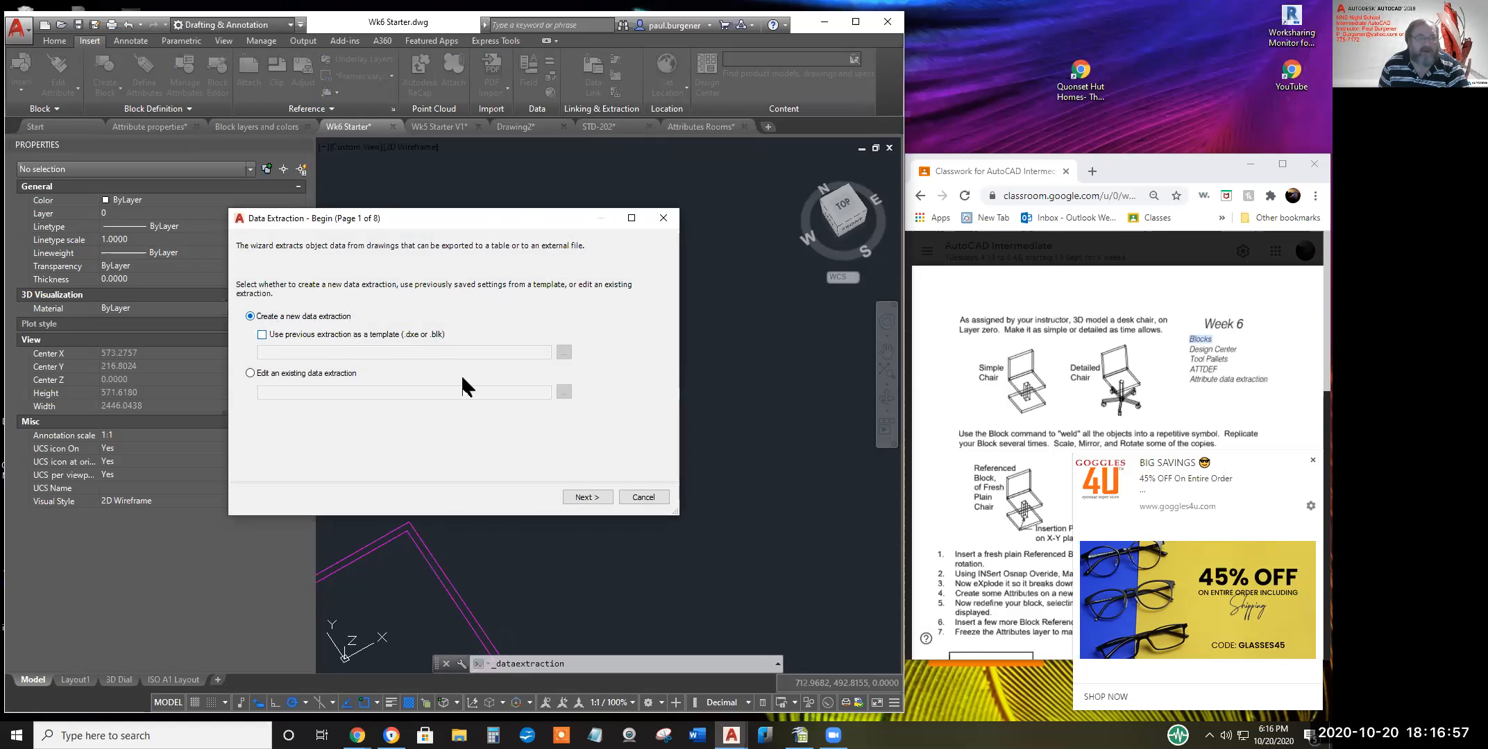
click(591, 497)
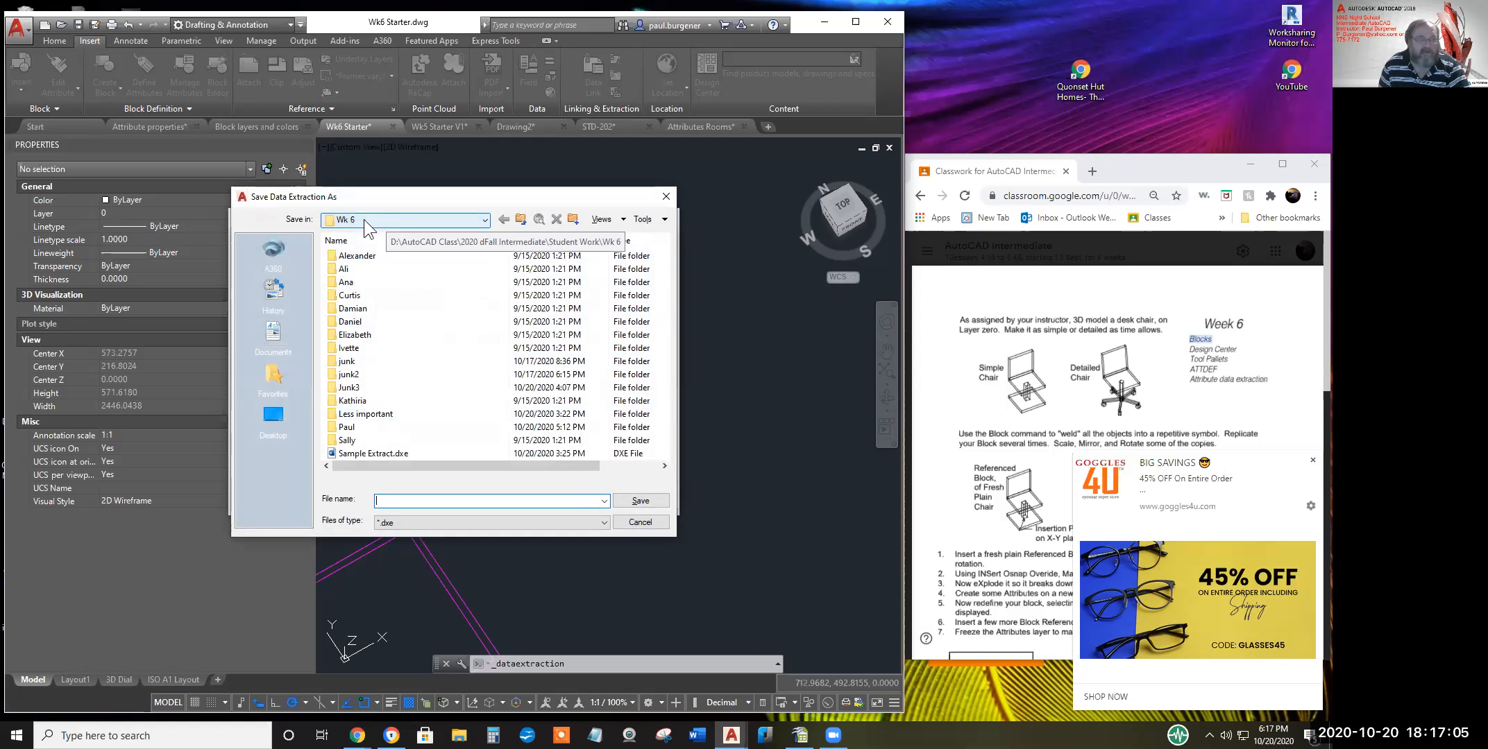
double_click(350, 427)
click(406, 501)
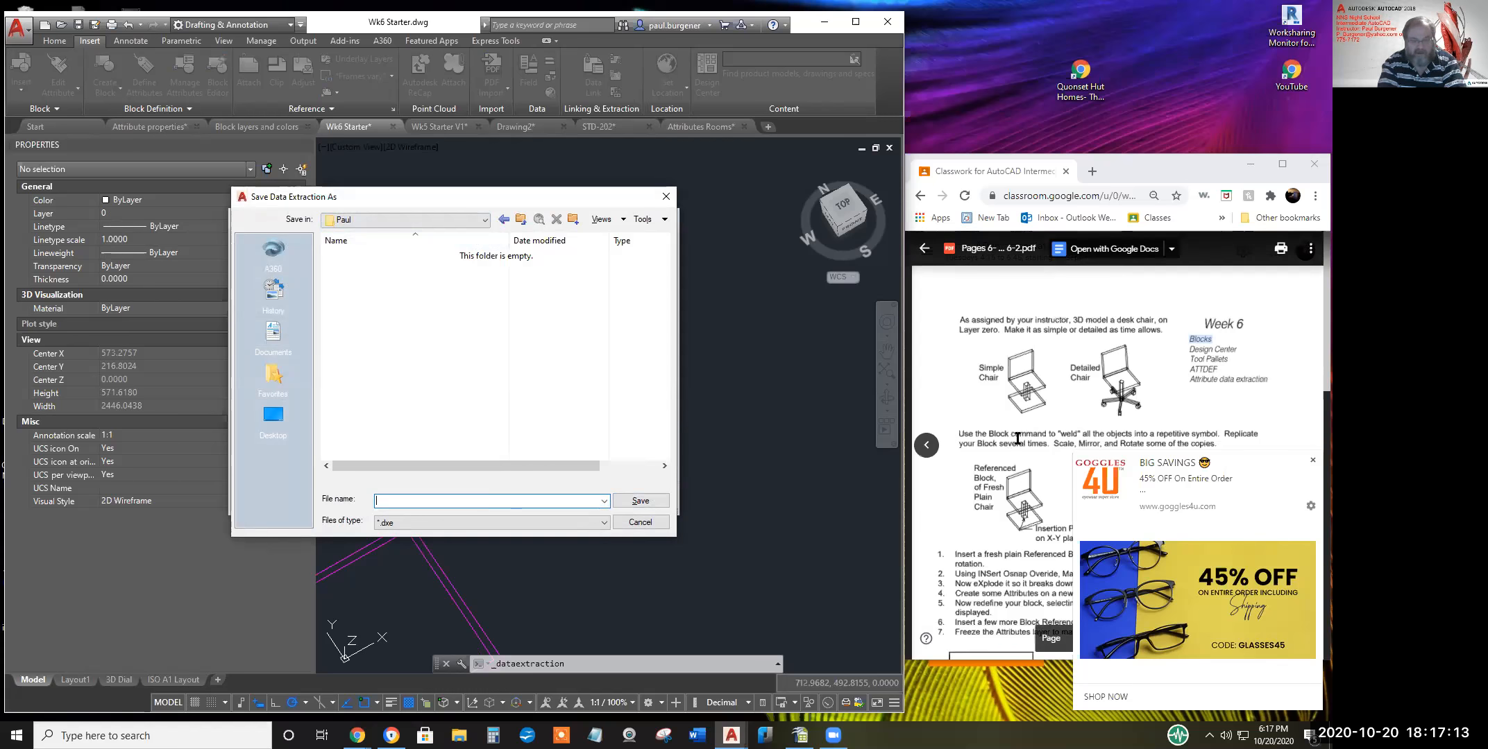
text(Paul)
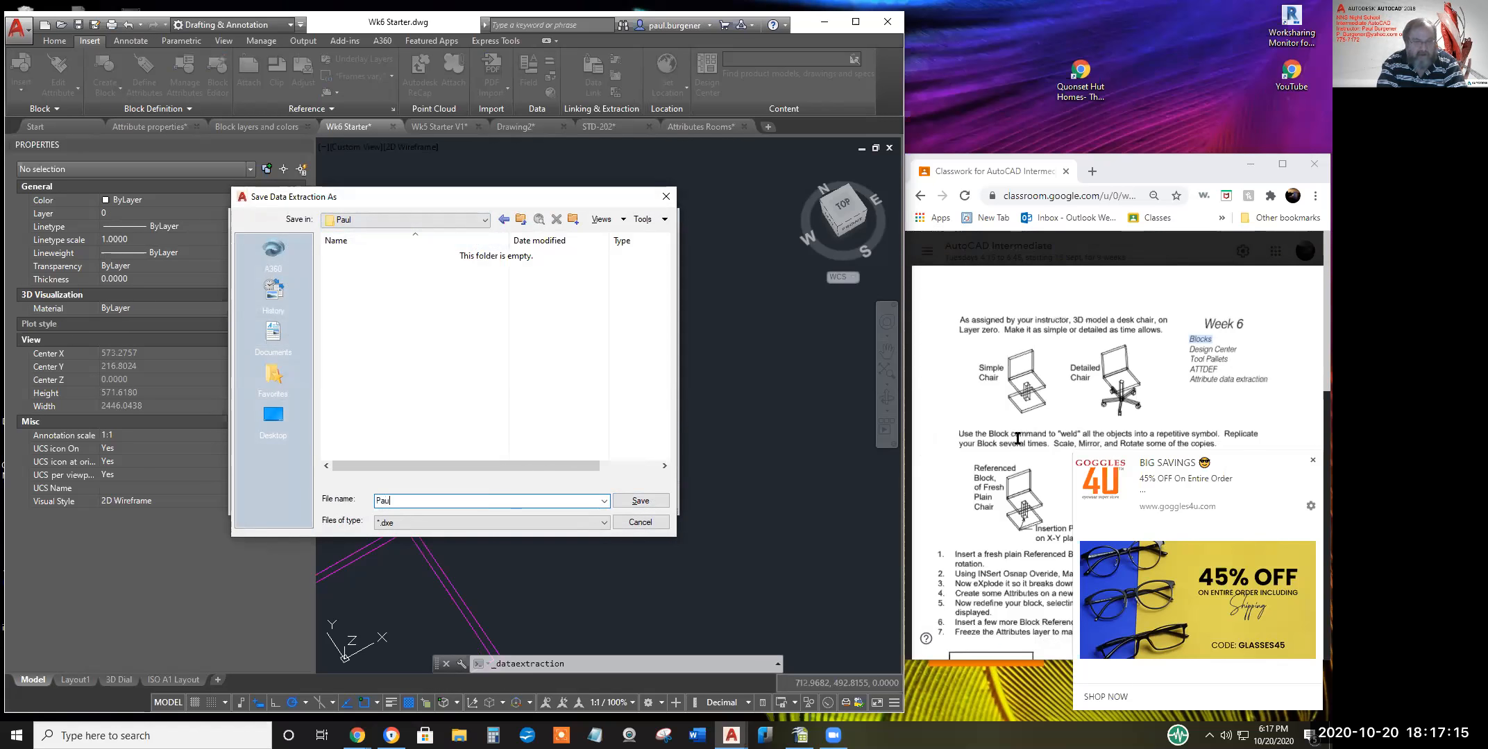
text(s Sofas)
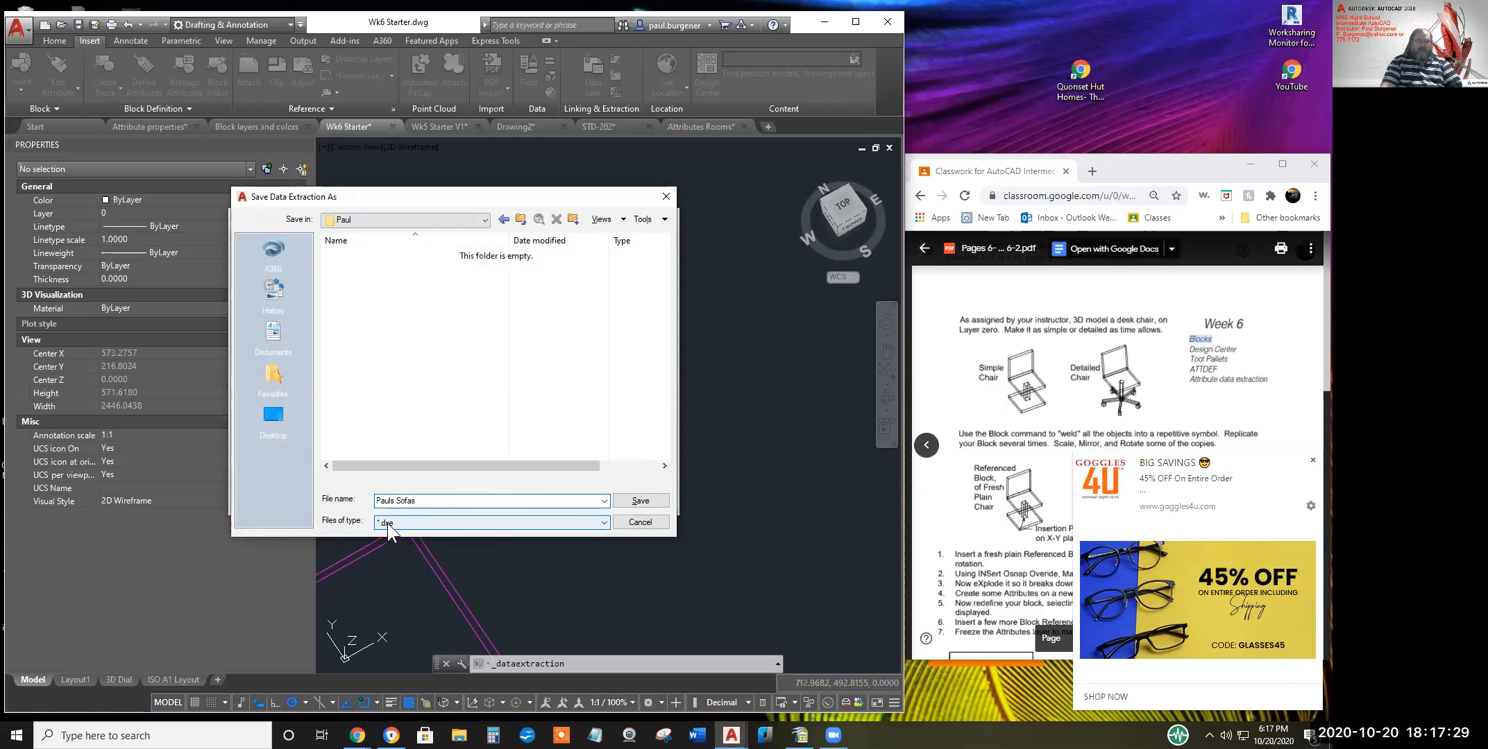
click(639, 500)
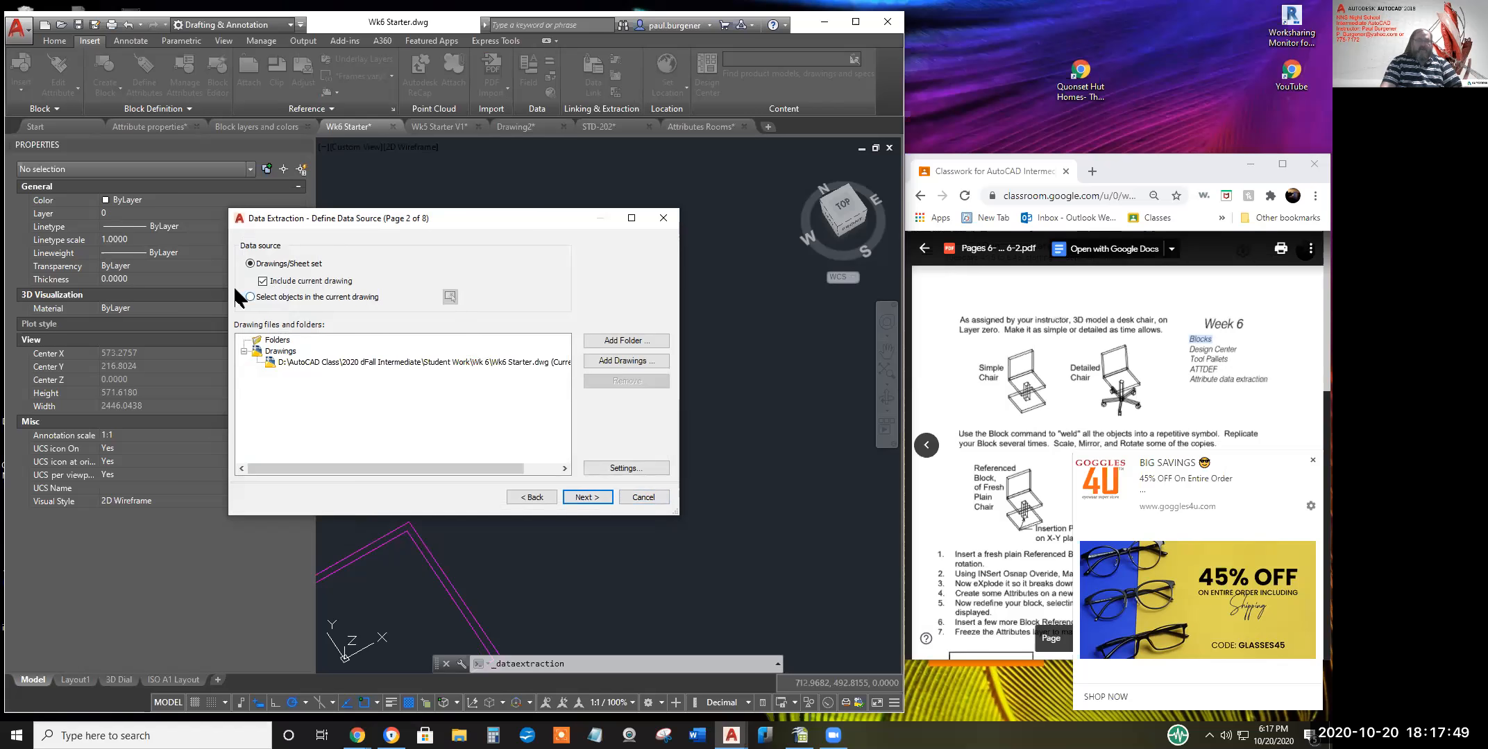
Window-select the eight sofa objects in the current drawing as the extraction source and accept settings
click(250, 297)
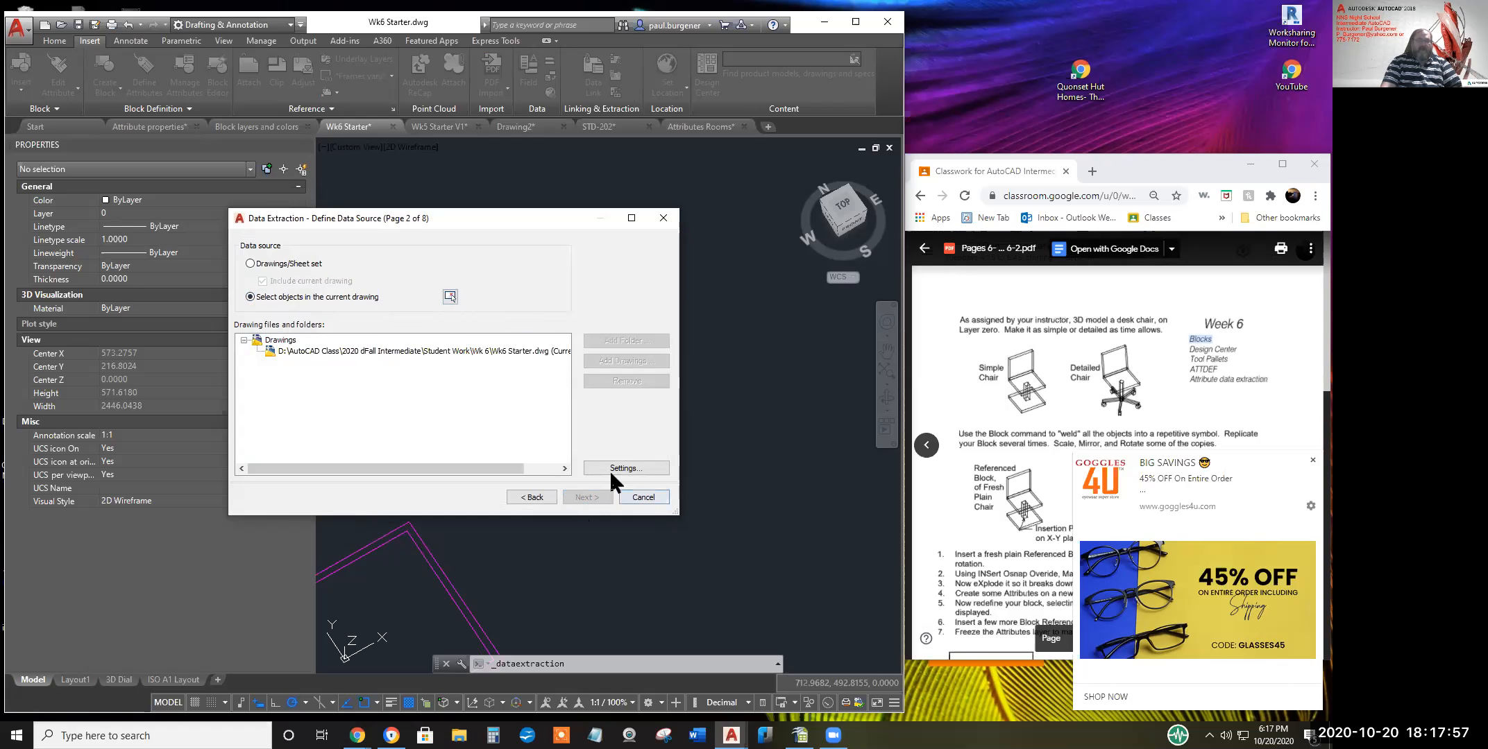
click(452, 298)
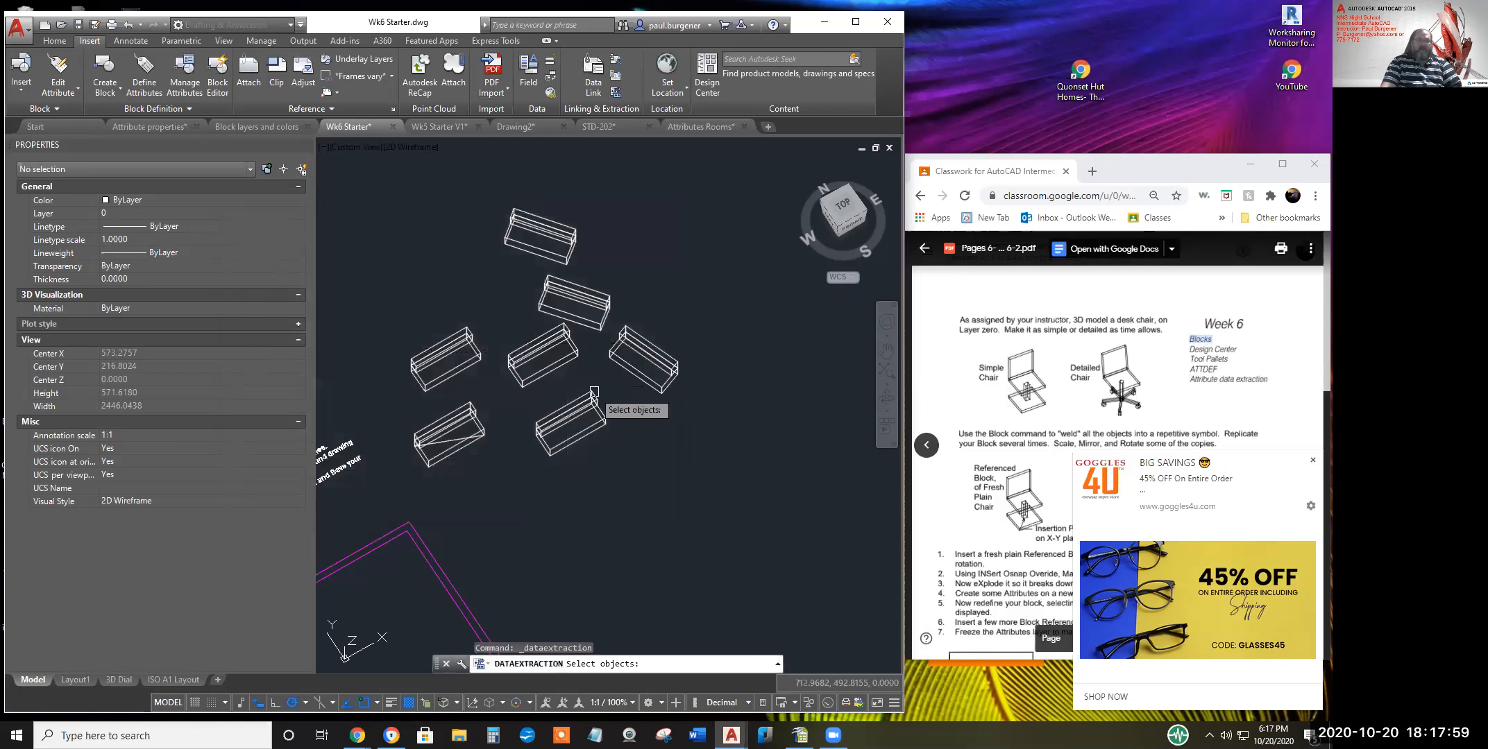
click(729, 513)
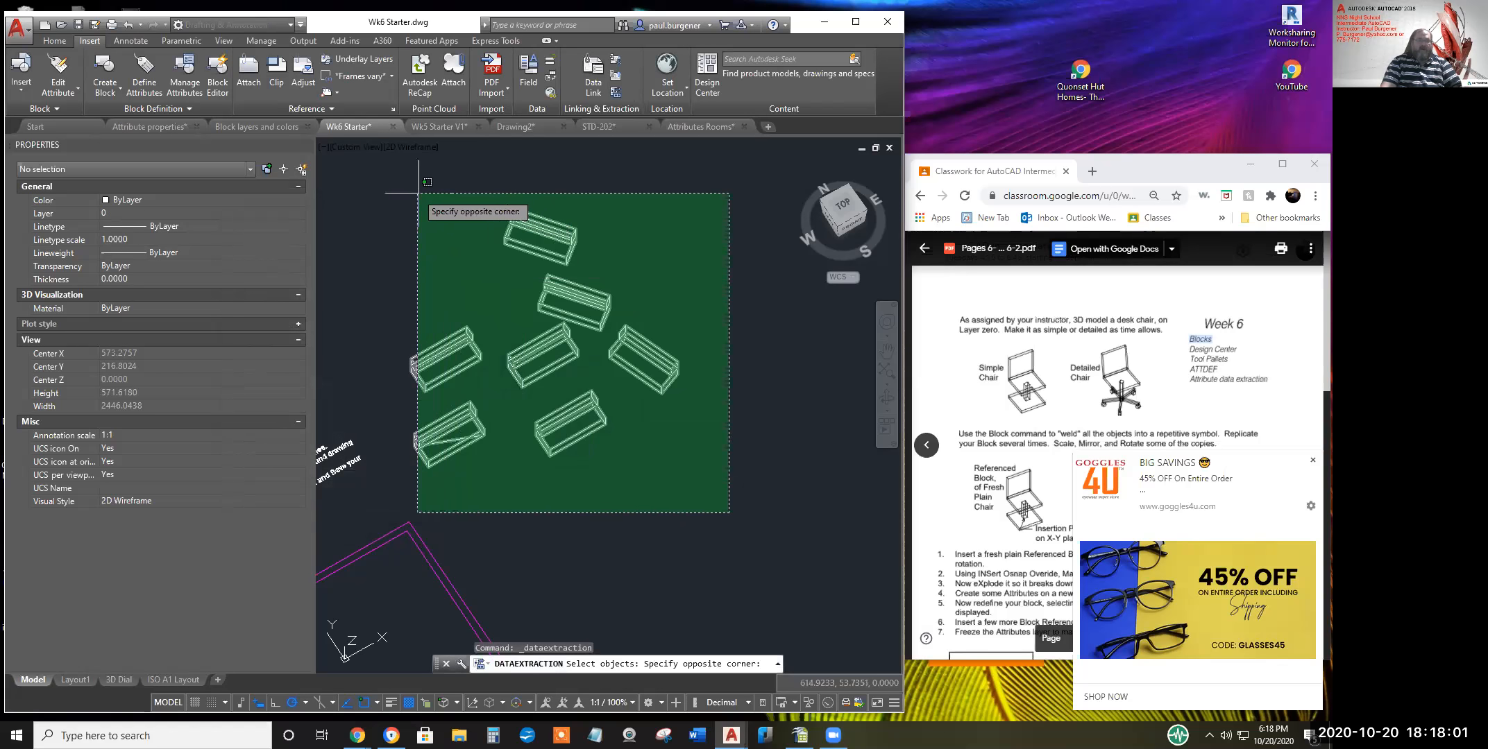
click(390, 160)
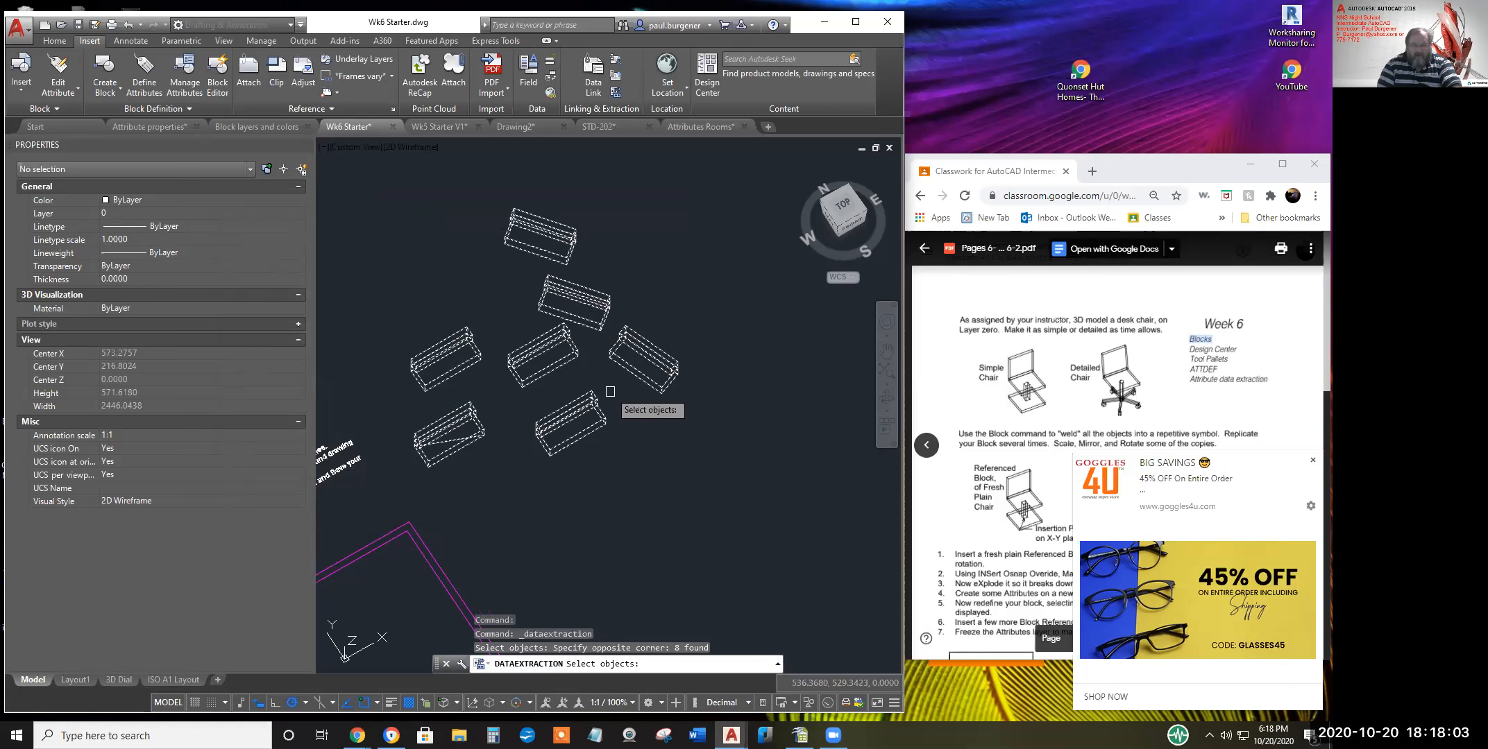
key(Return)
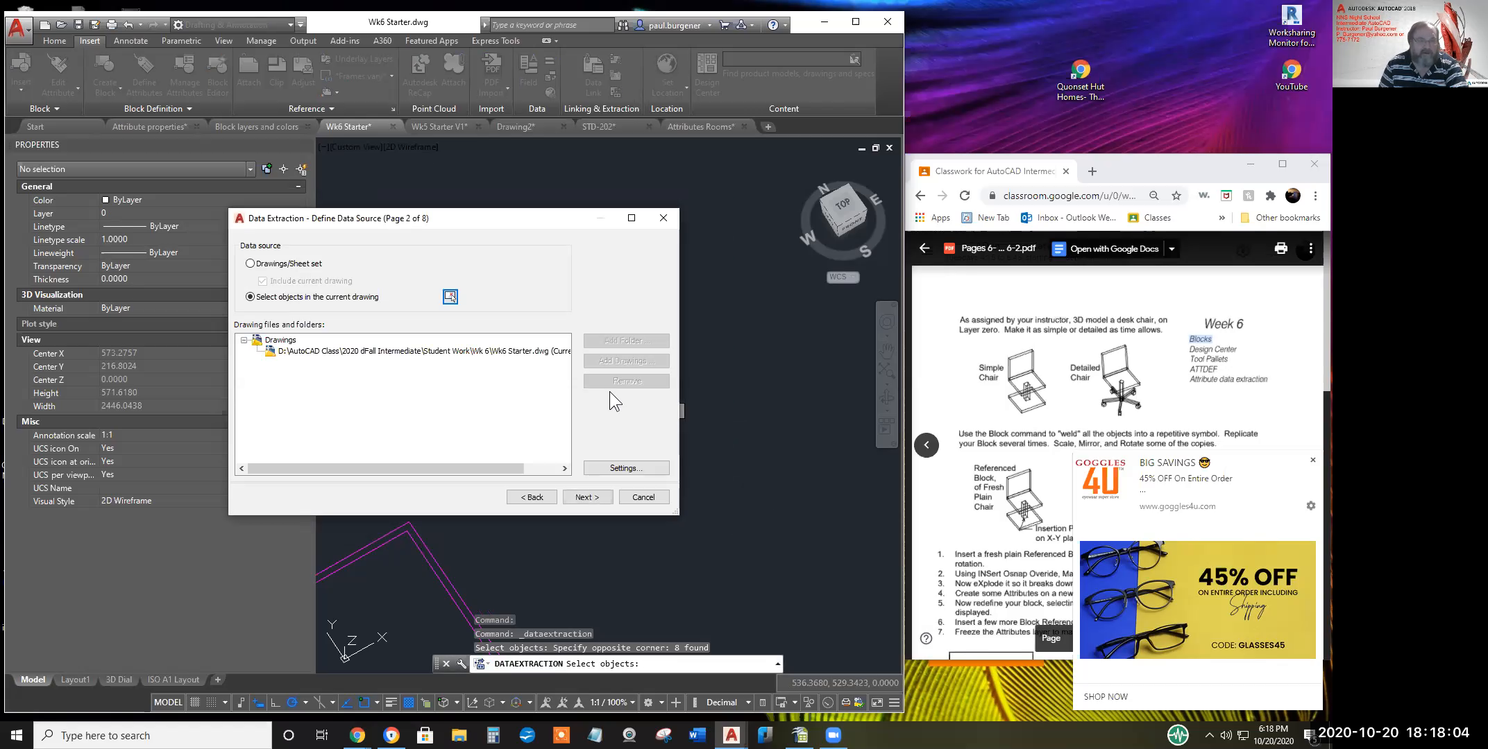
click(621, 467)
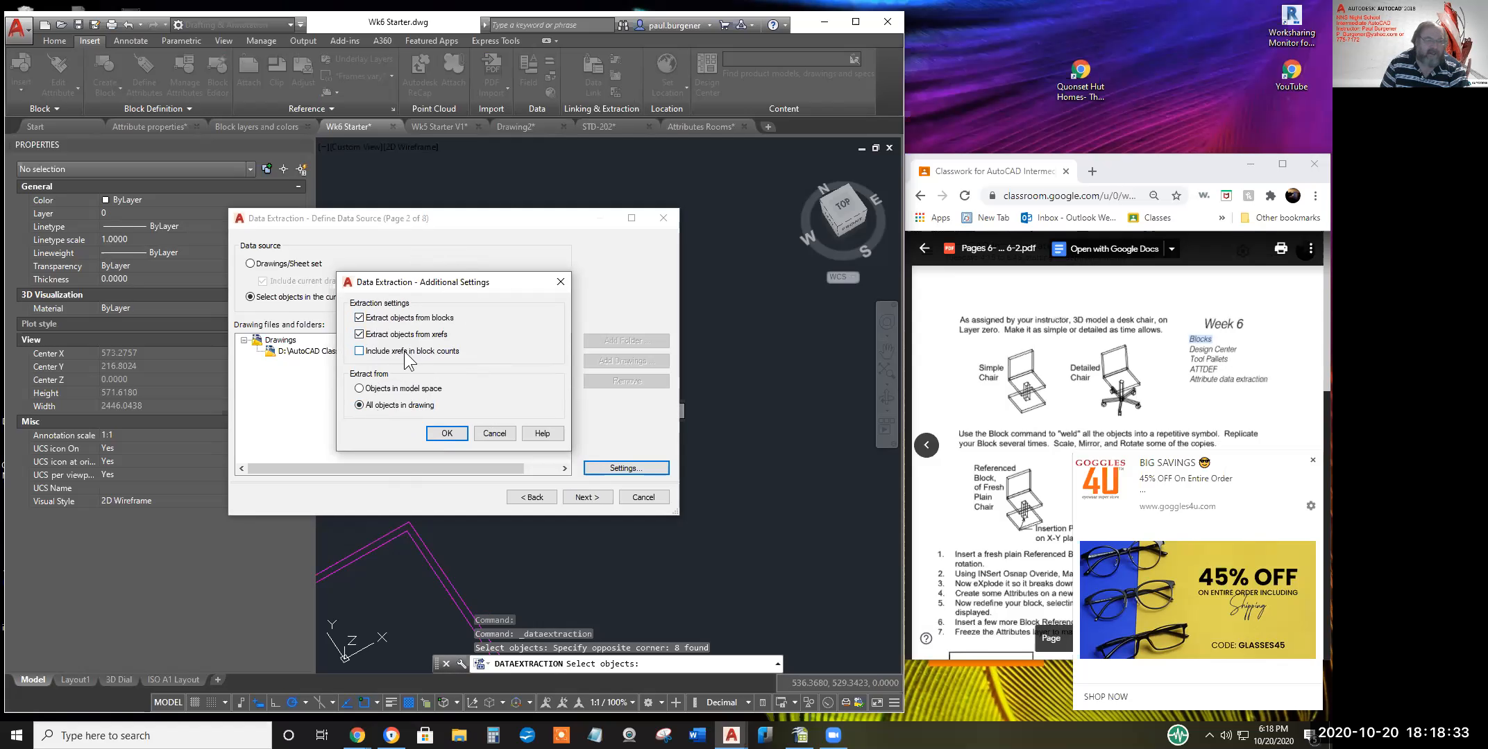
click(448, 433)
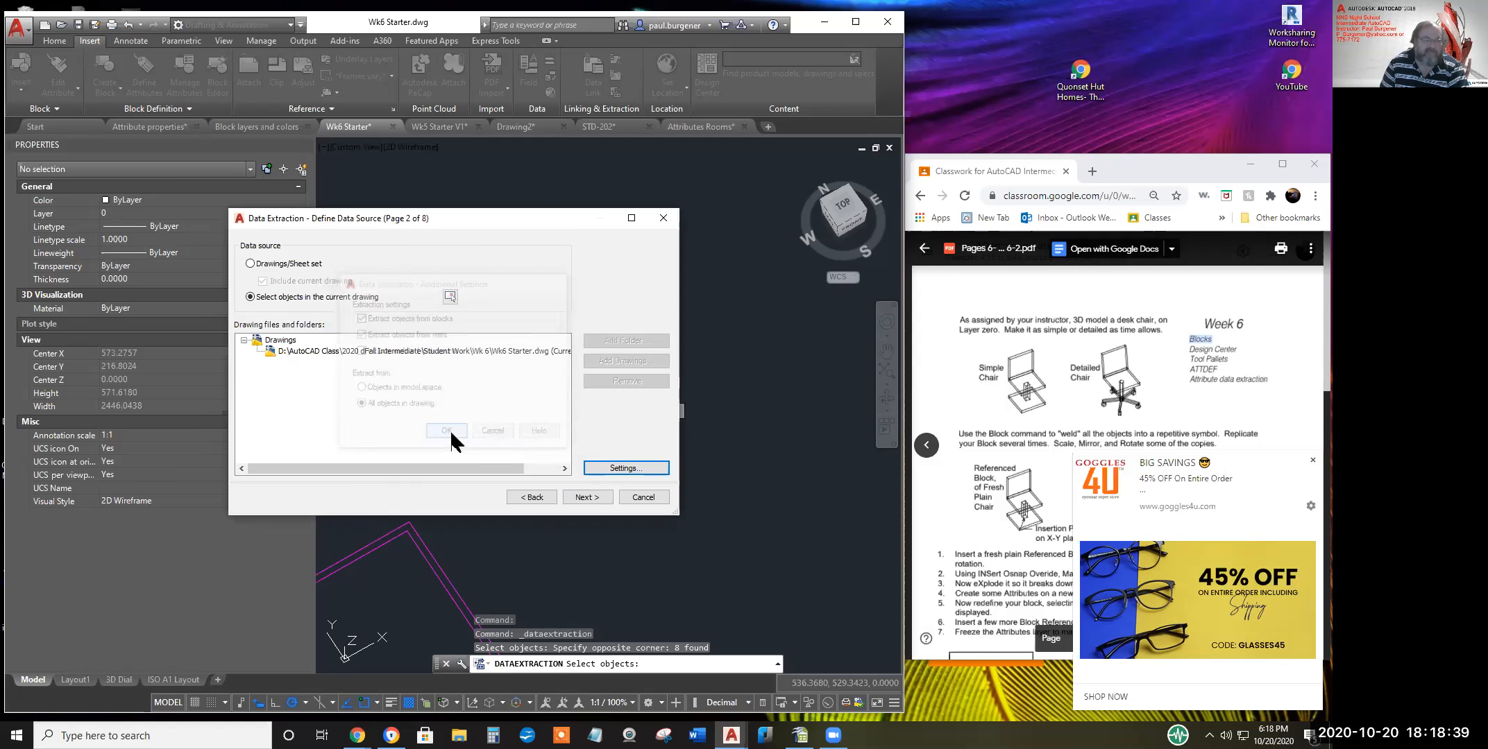
Show only blocks with attributes, then move on to the property list
click(590, 498)
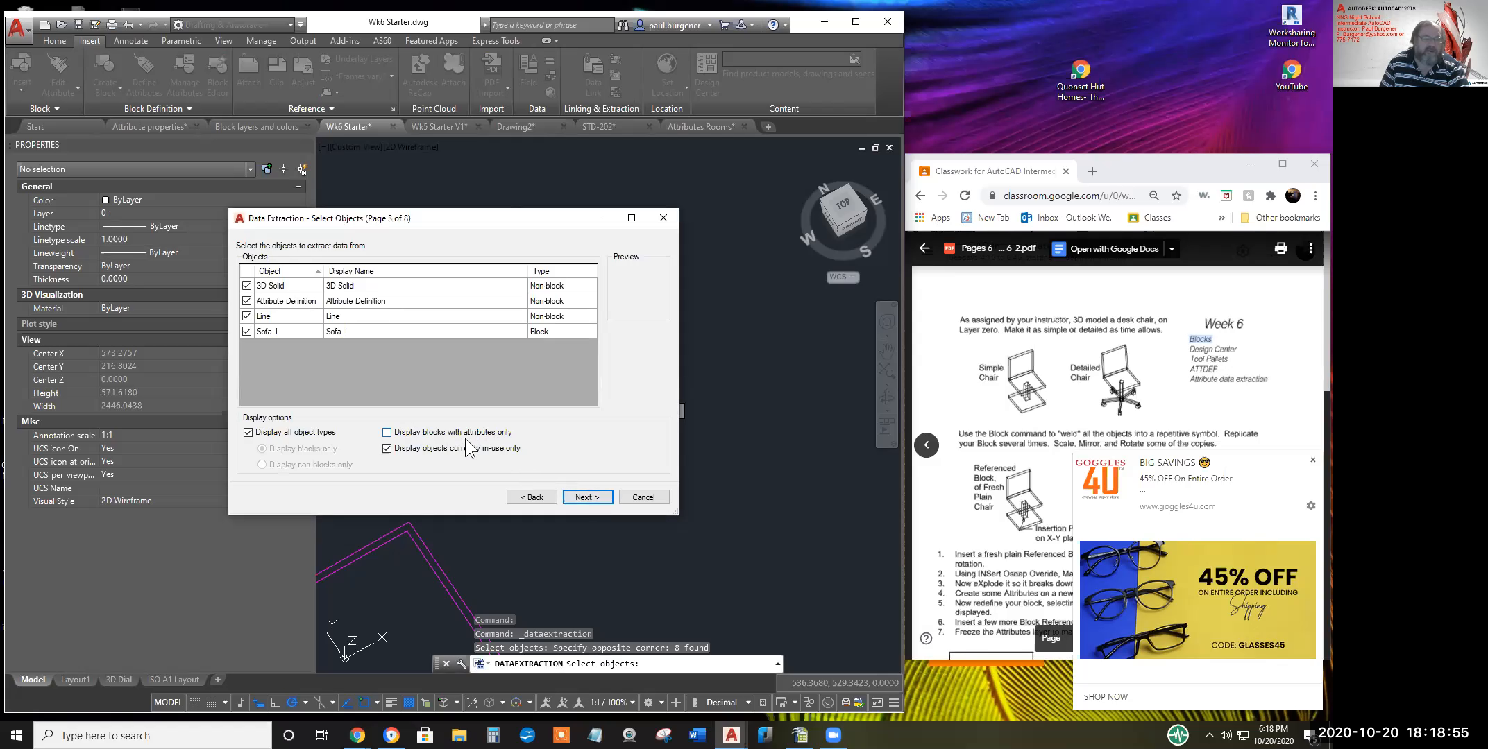
click(387, 432)
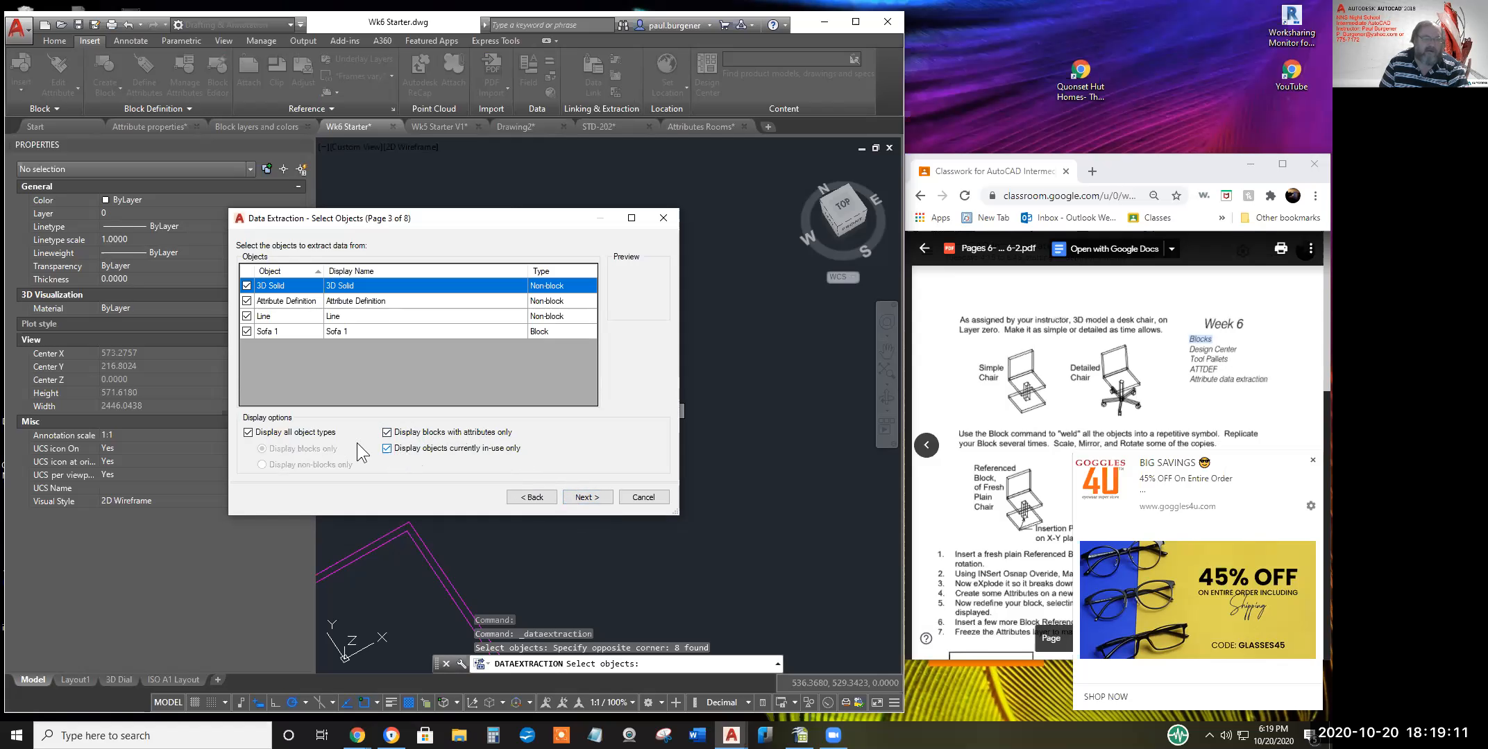
click(581, 498)
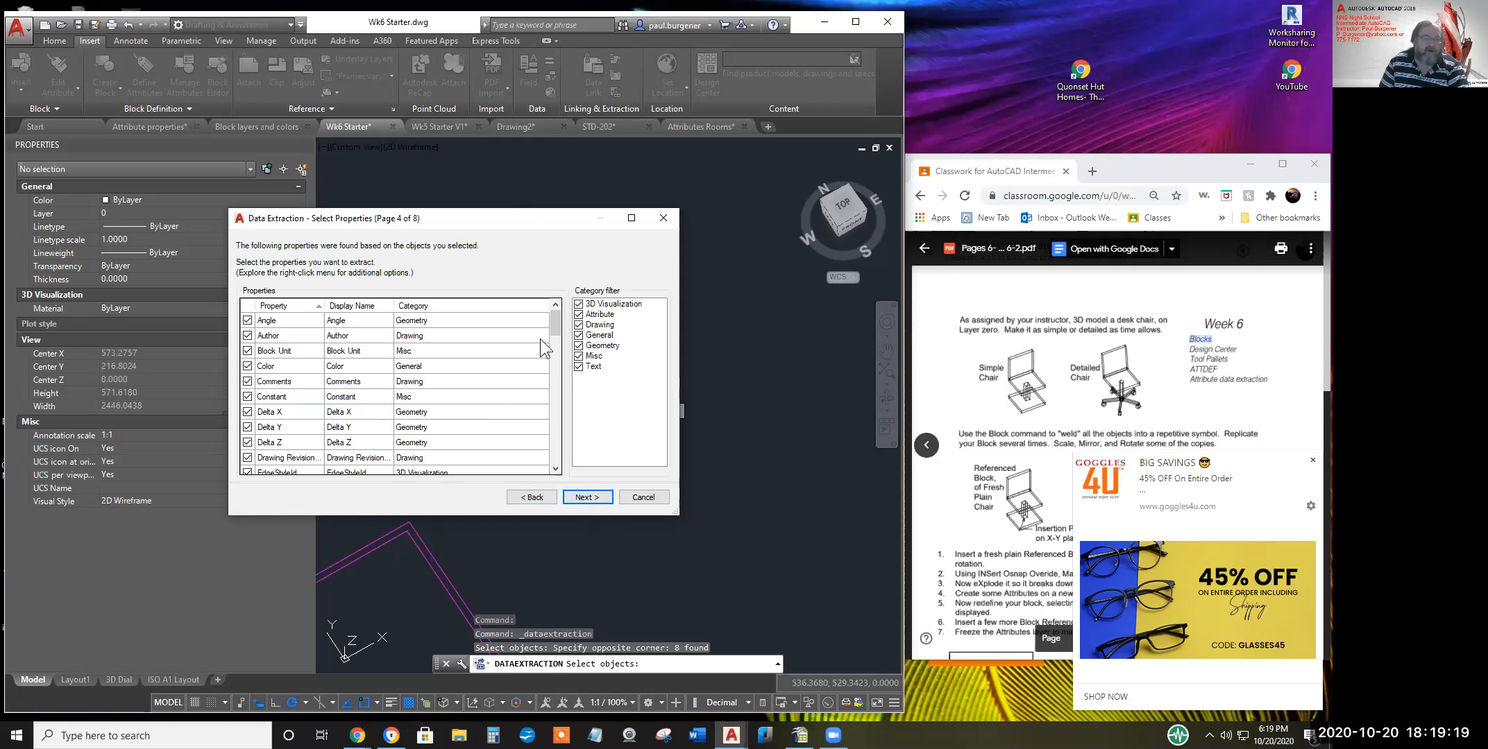
drag(557, 323, 558, 378)
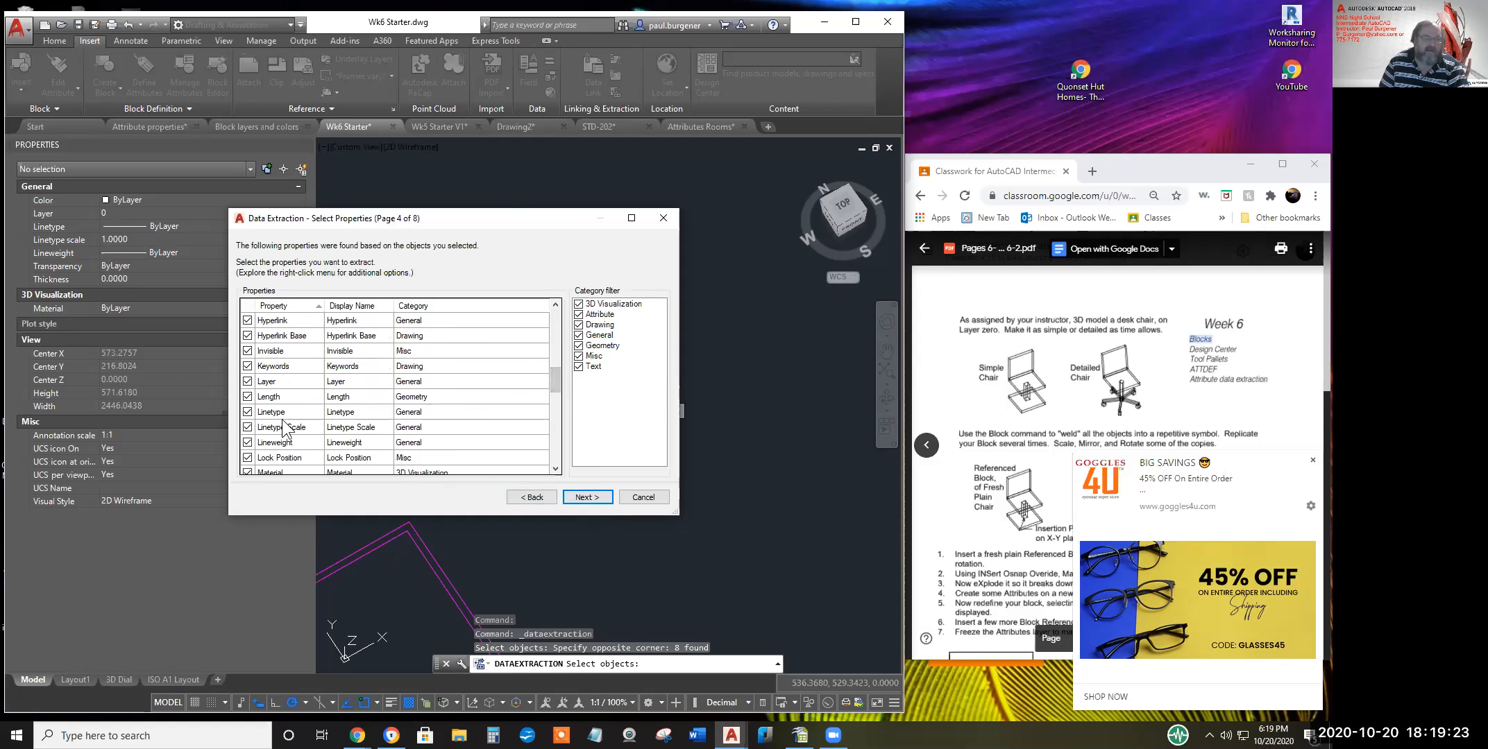
scroll(291, 440, down, 3)
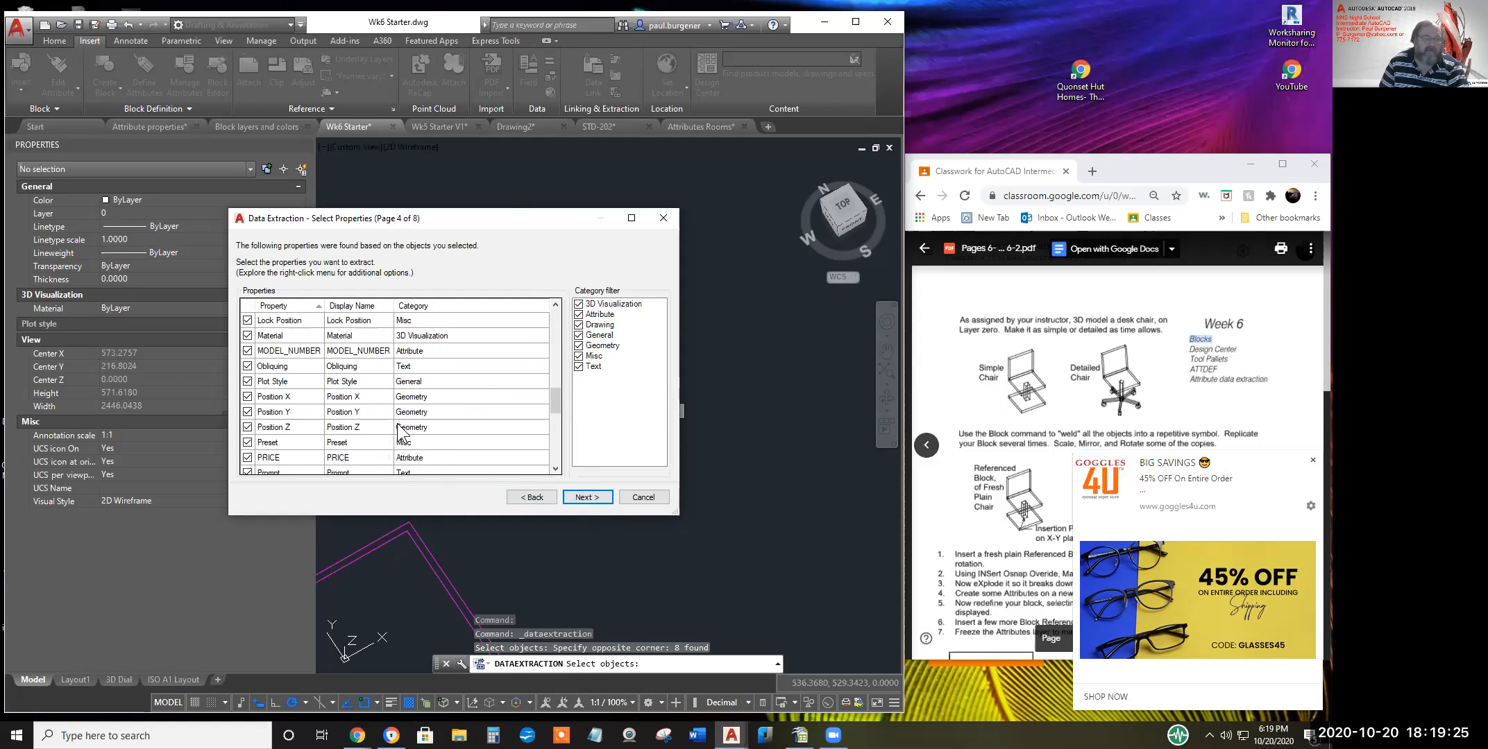
scroll(298, 430, down, 7)
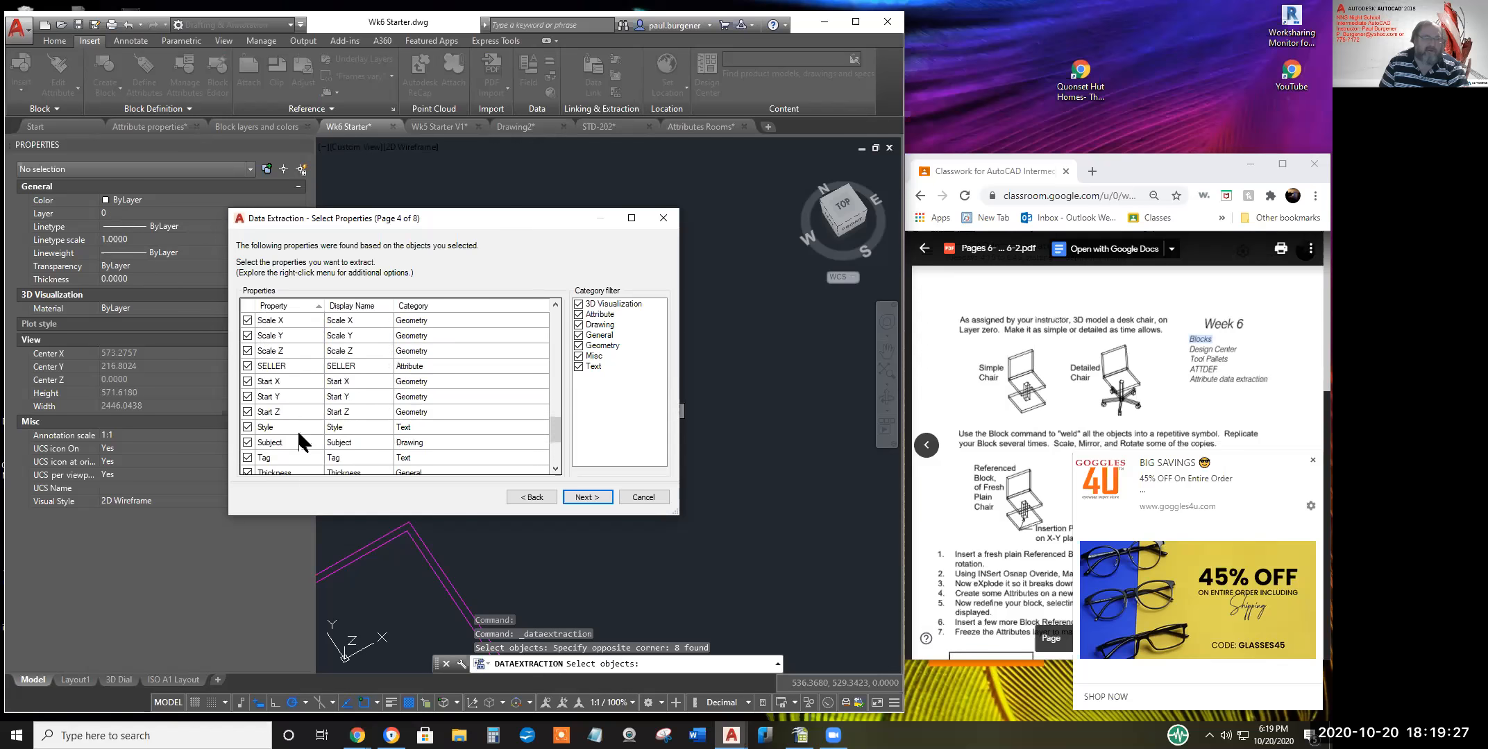
scroll(283, 441, down, 1)
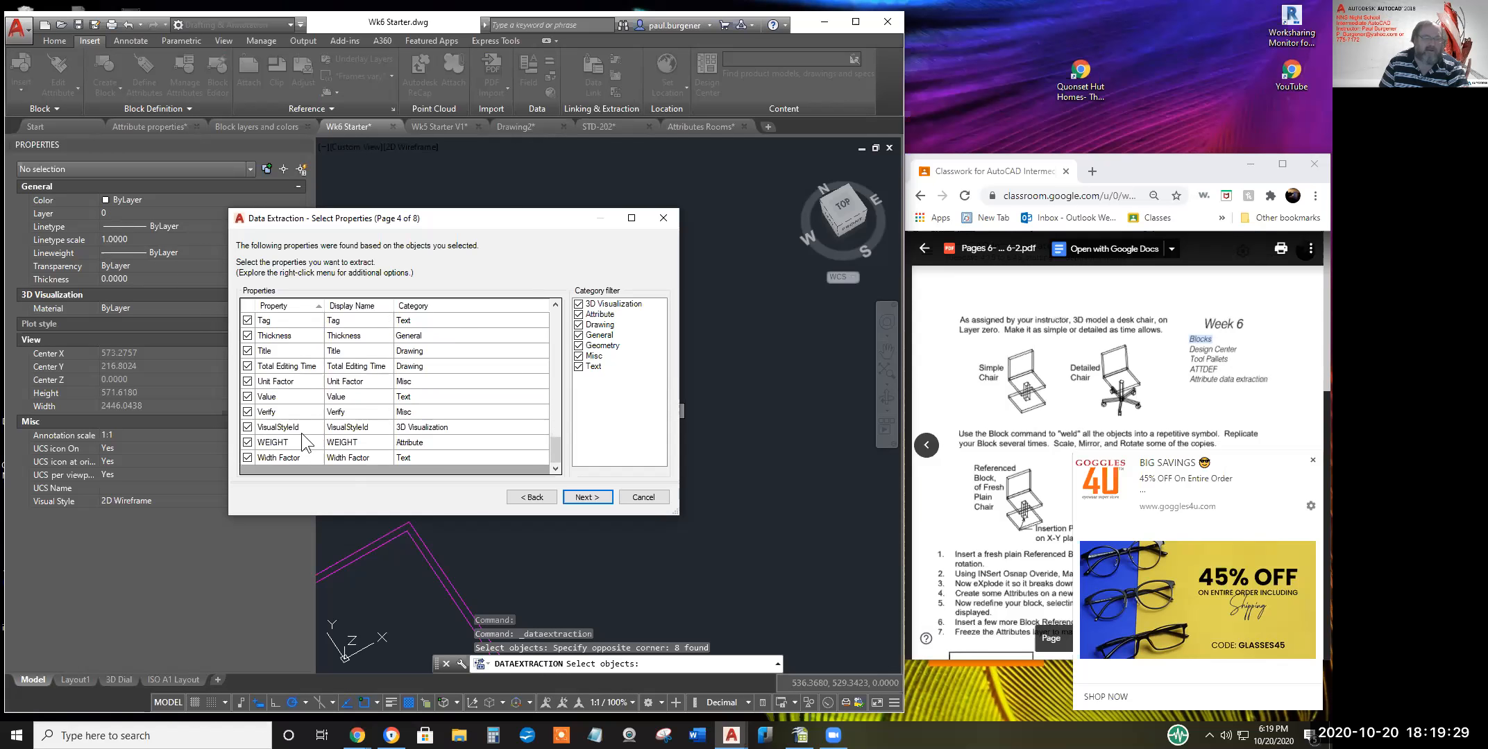
drag(557, 444, 556, 316)
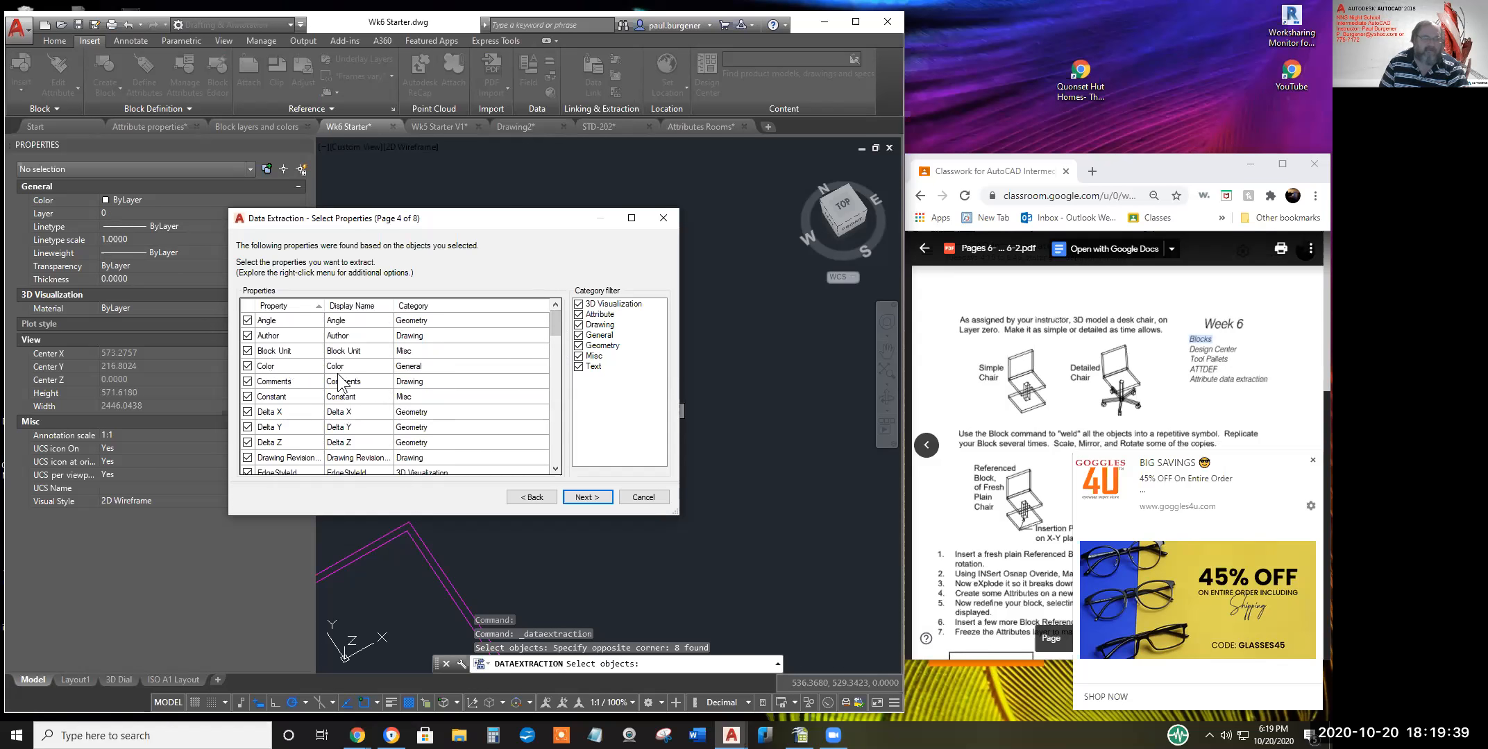
Filter property categories to only Attribute and Geometry
right_click(594, 325)
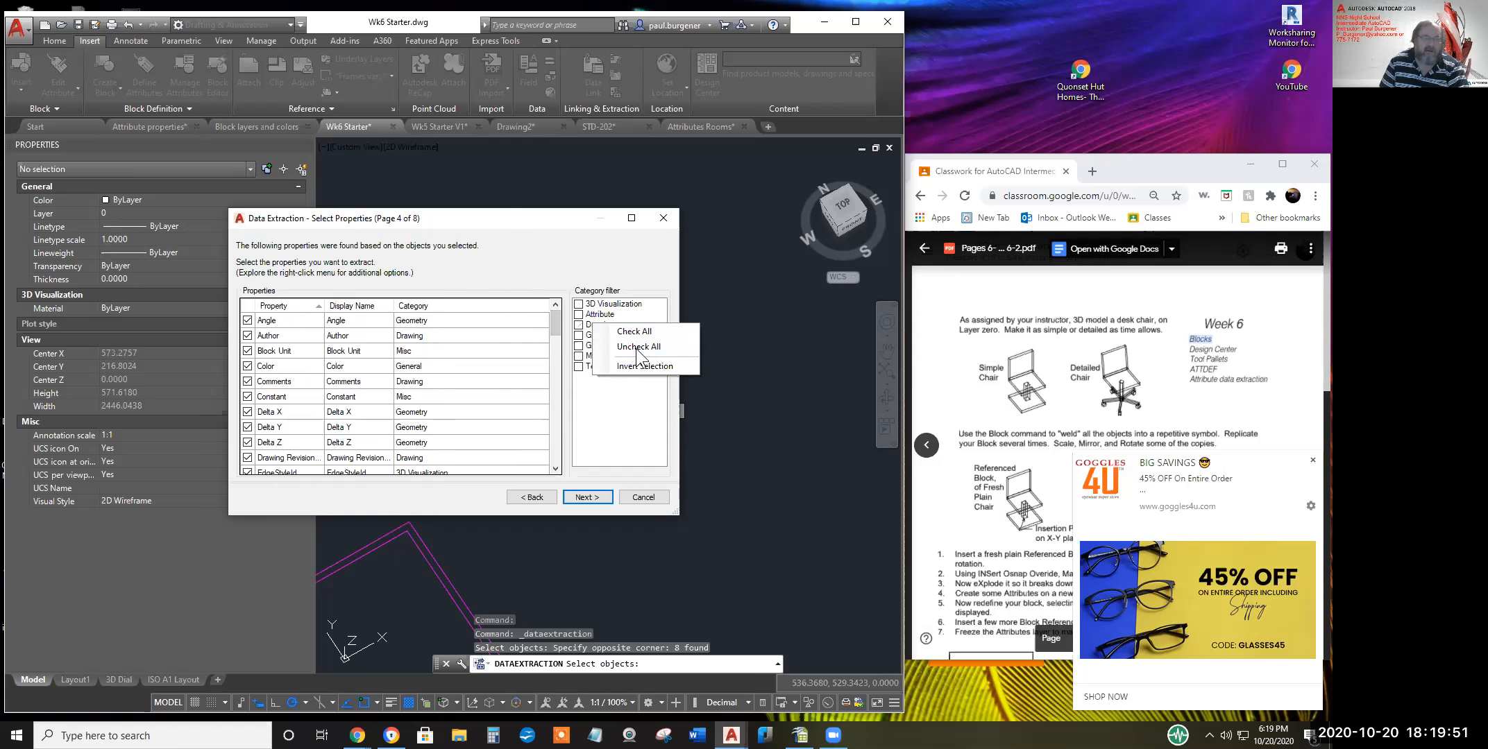
click(636, 349)
click(579, 314)
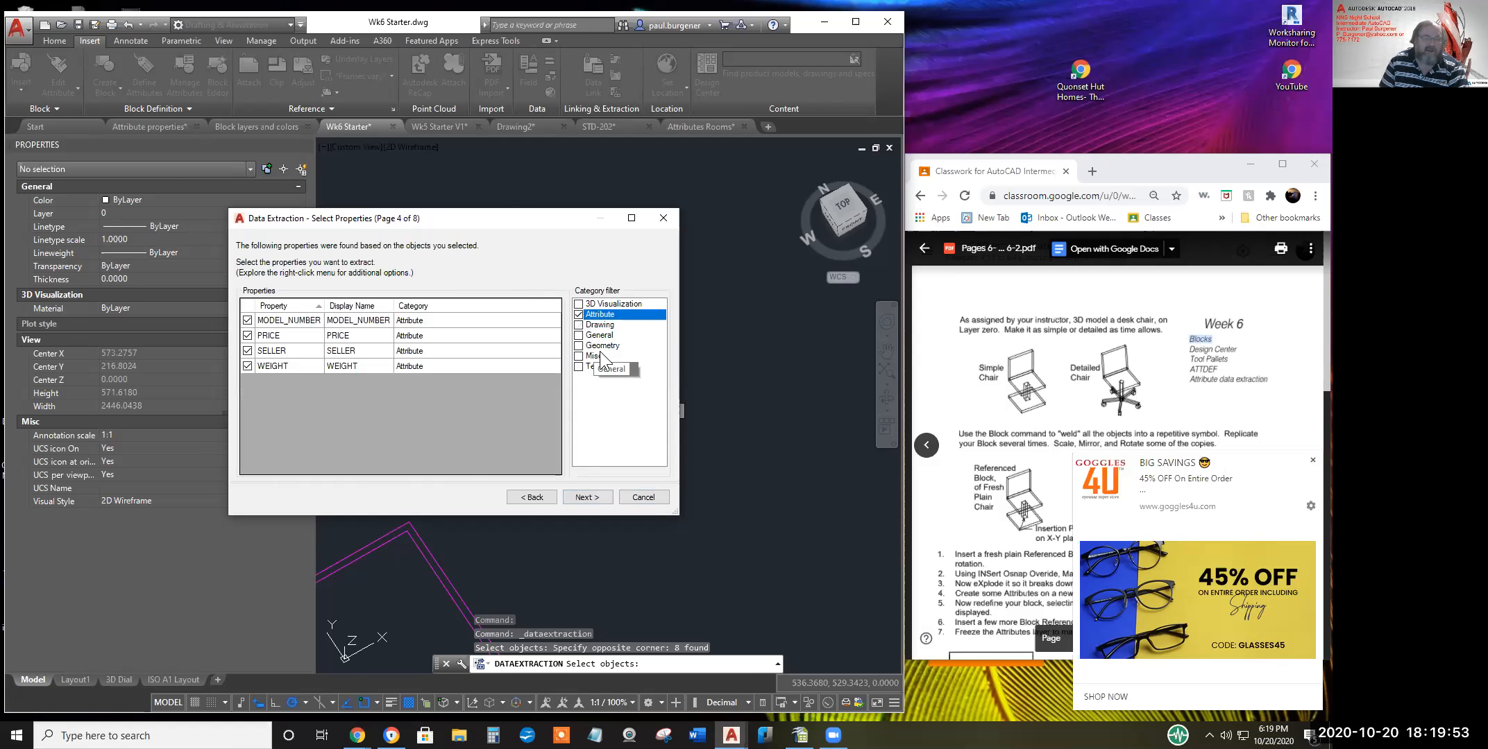
click(579, 346)
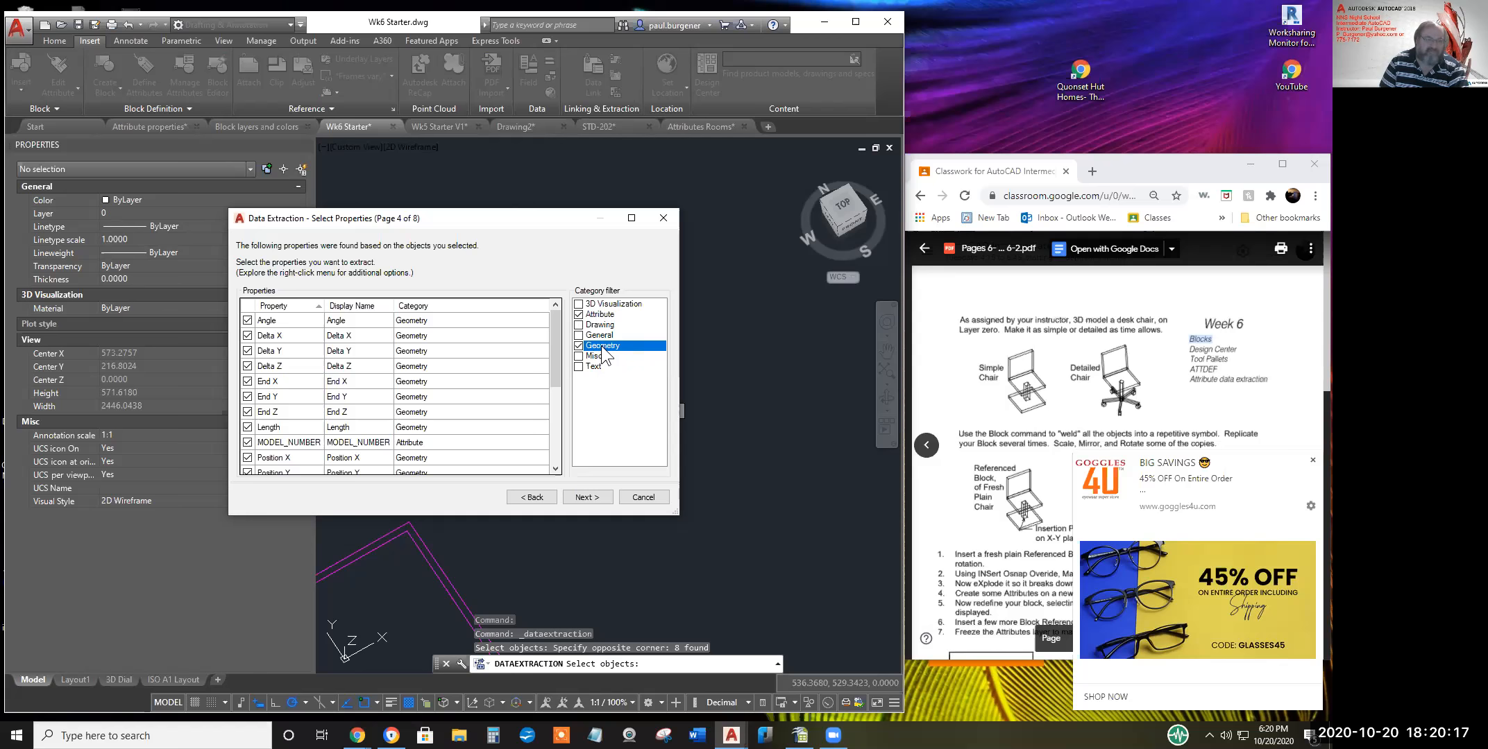
scroll(290, 354, down, 1)
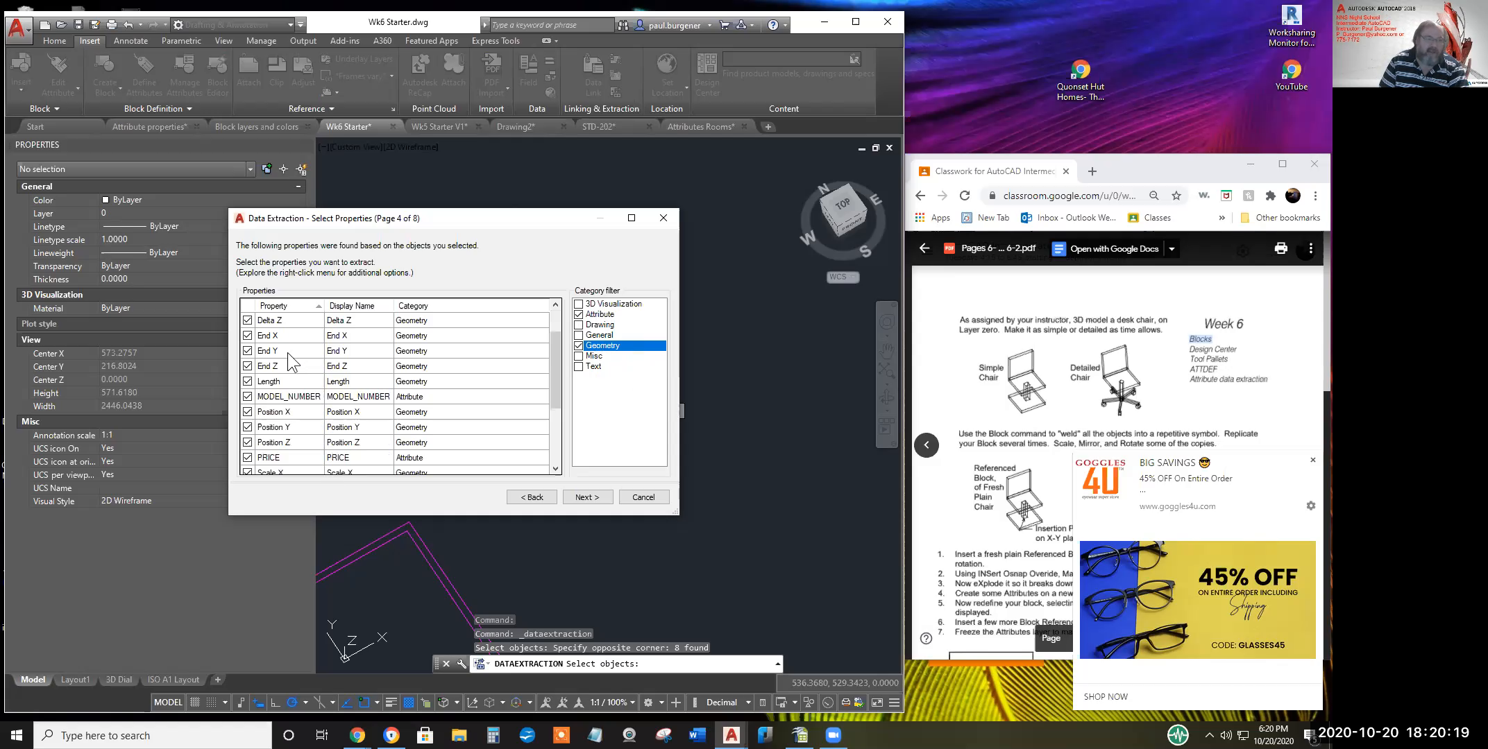
scroll(273, 371, up, 1)
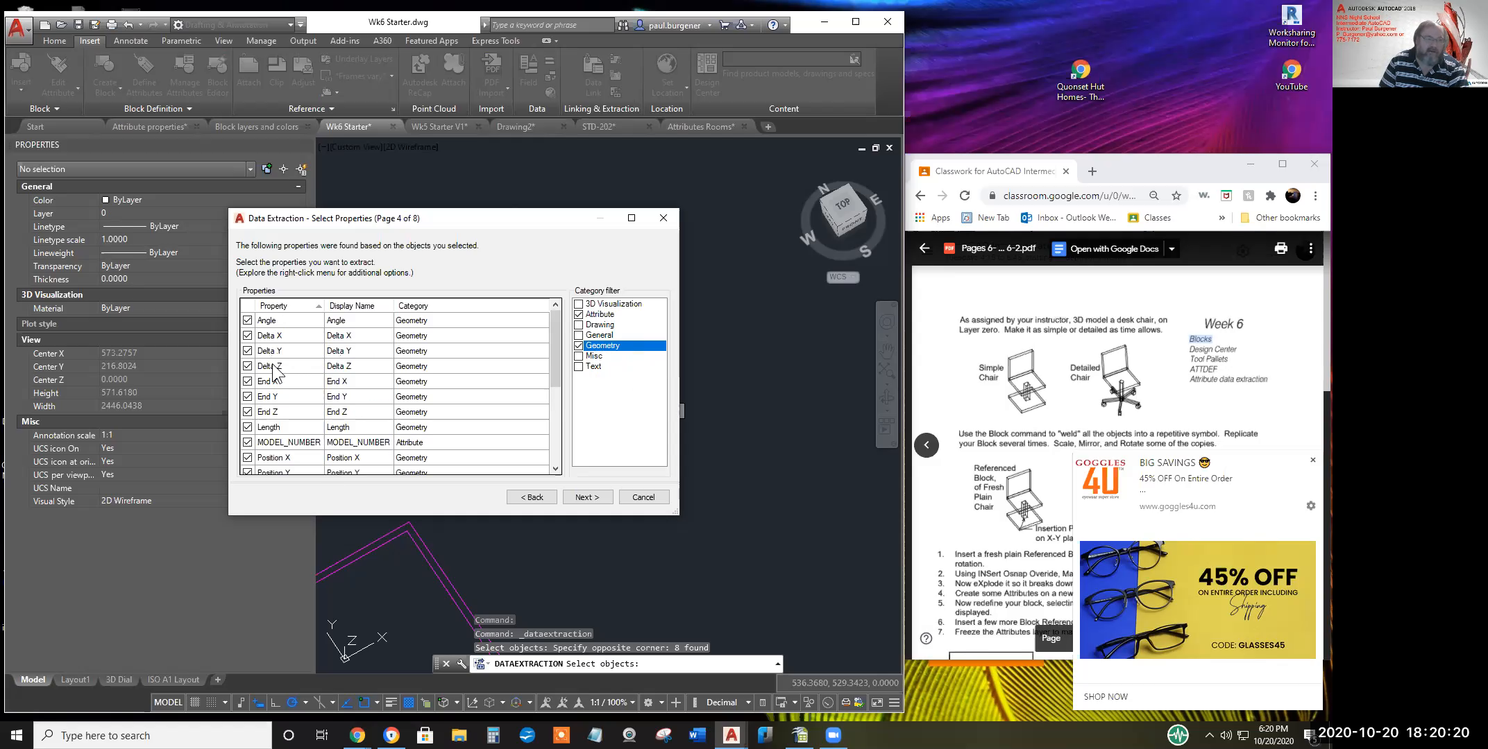
click(588, 499)
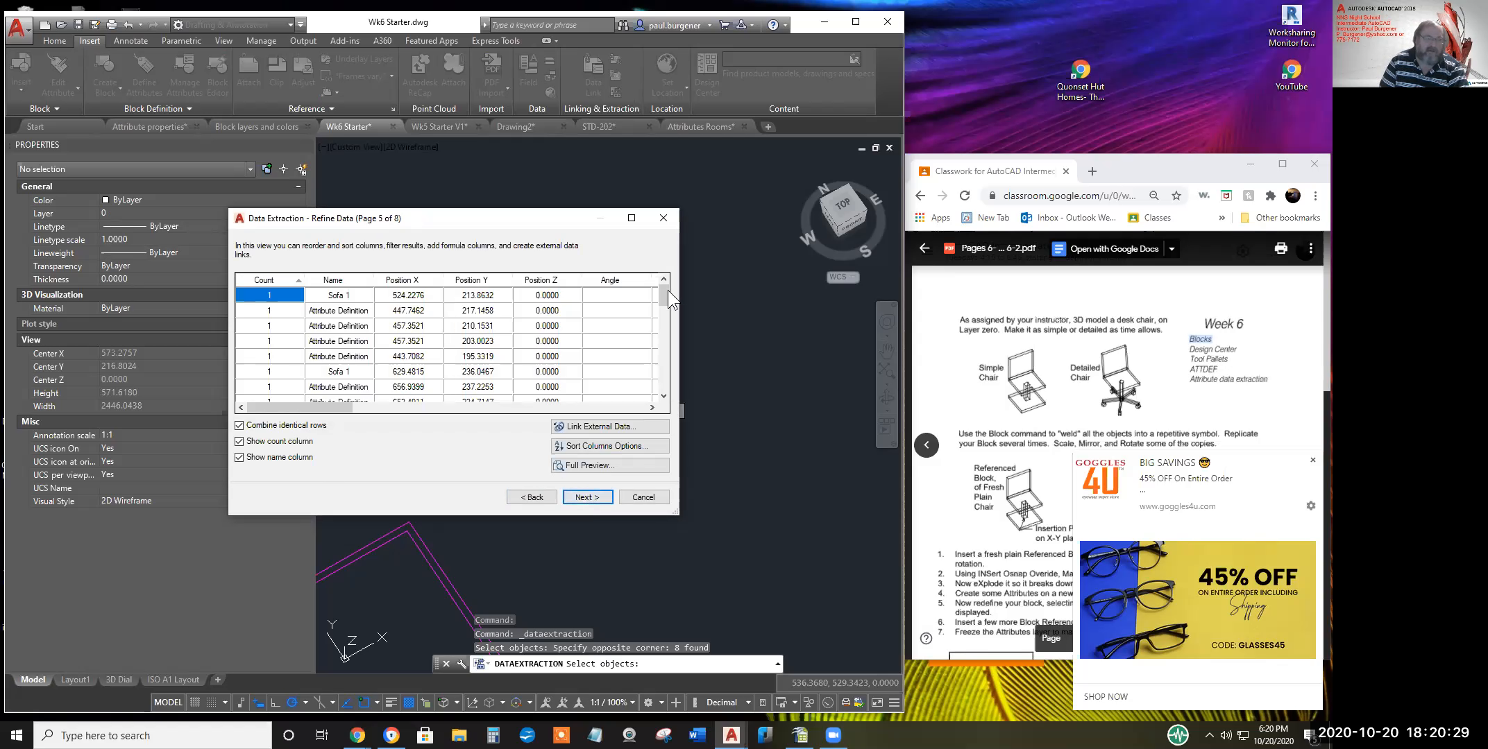
mouse_move(666, 305)
mouse_down()
mouse_move(669, 381)
mouse_move(665, 292)
mouse_up()
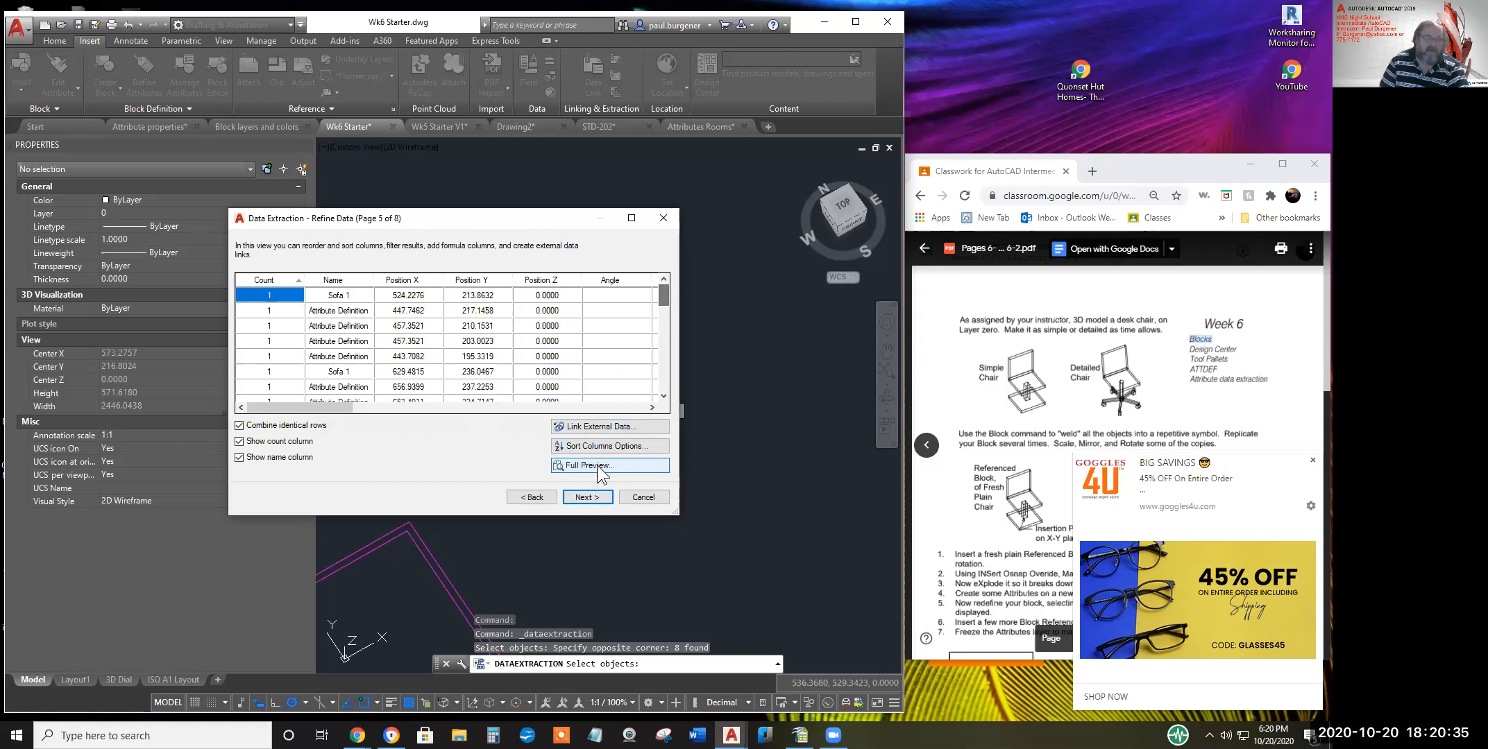
click(533, 498)
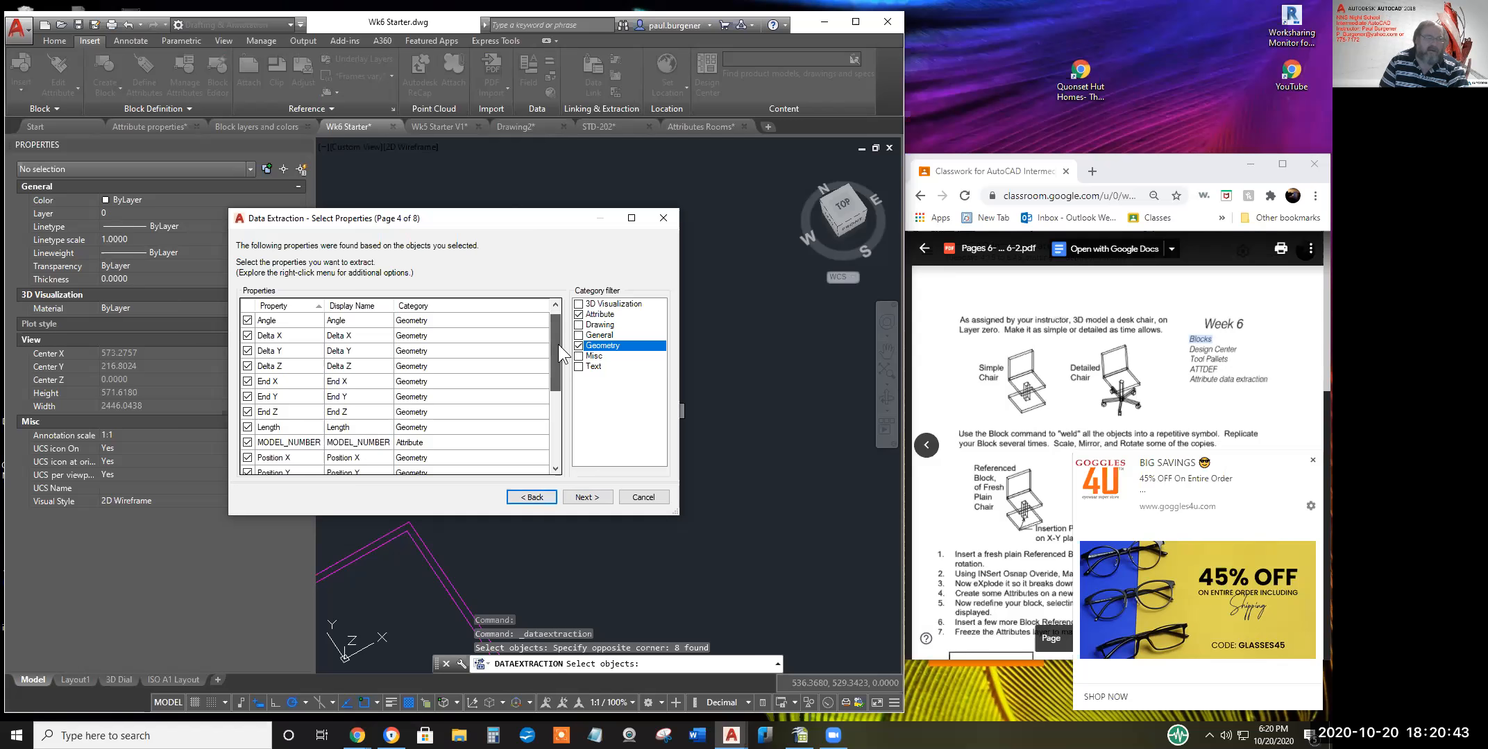
Uncheck the Scale X/Y, End X/Y/Z and Delta Y/Z properties in the extraction
drag(560, 341, 563, 400)
click(247, 397)
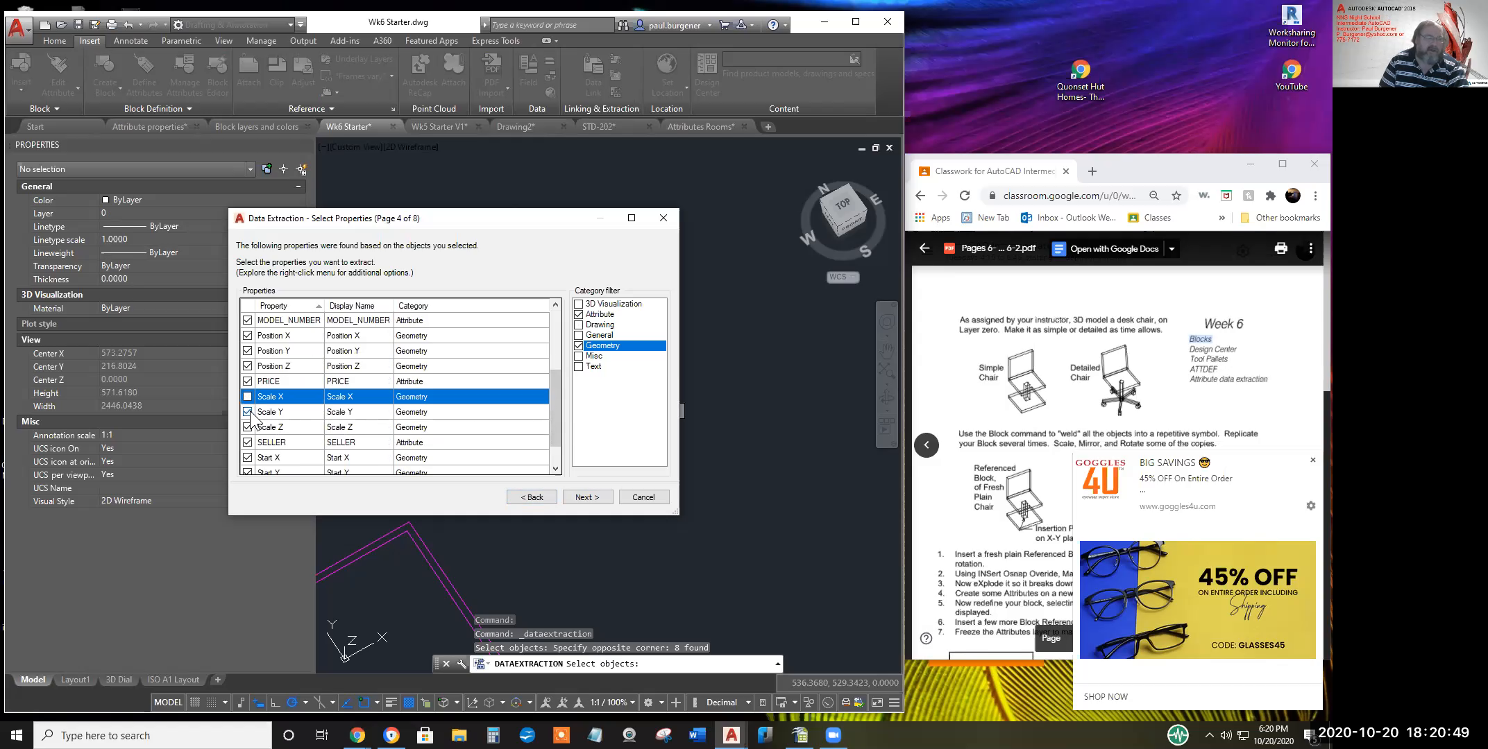
click(247, 411)
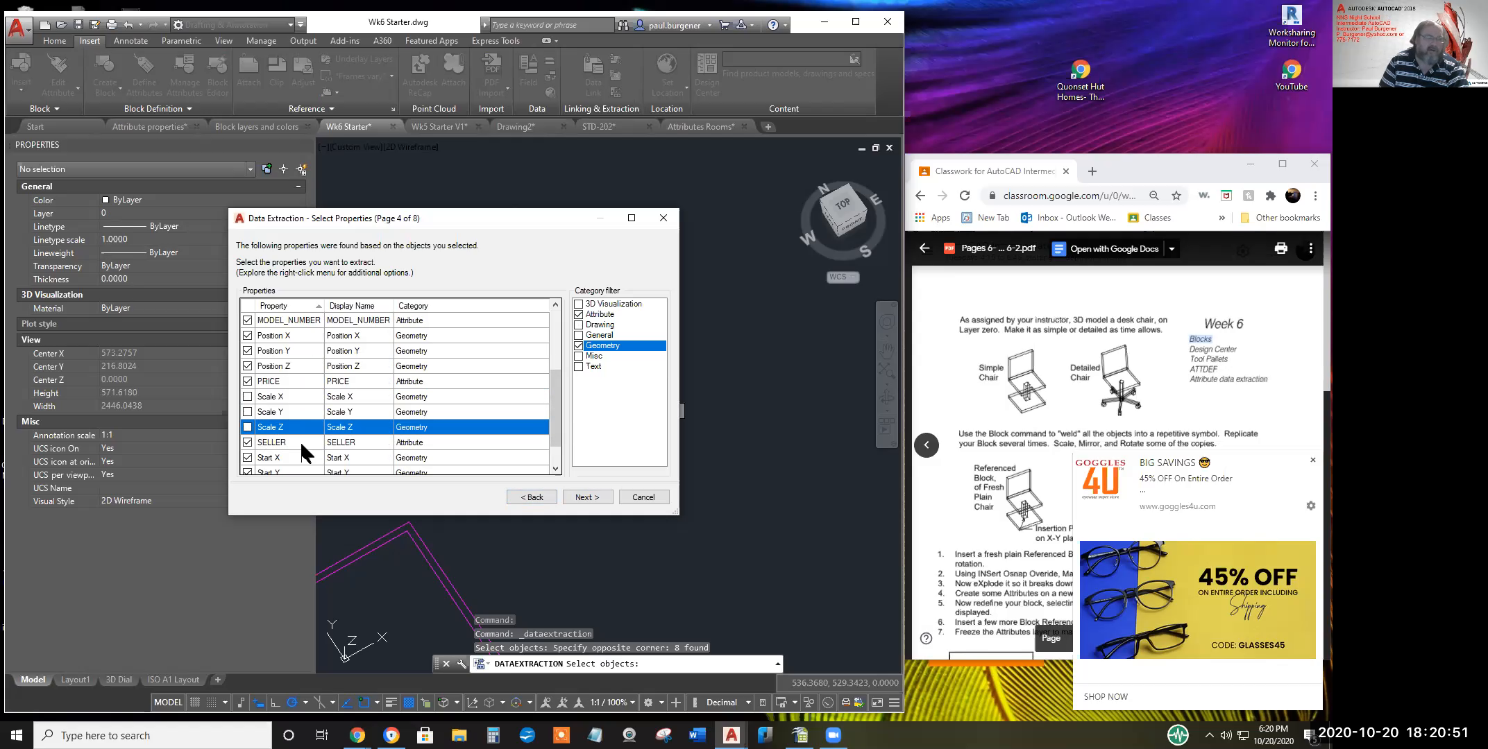
scroll(317, 446, down, 1)
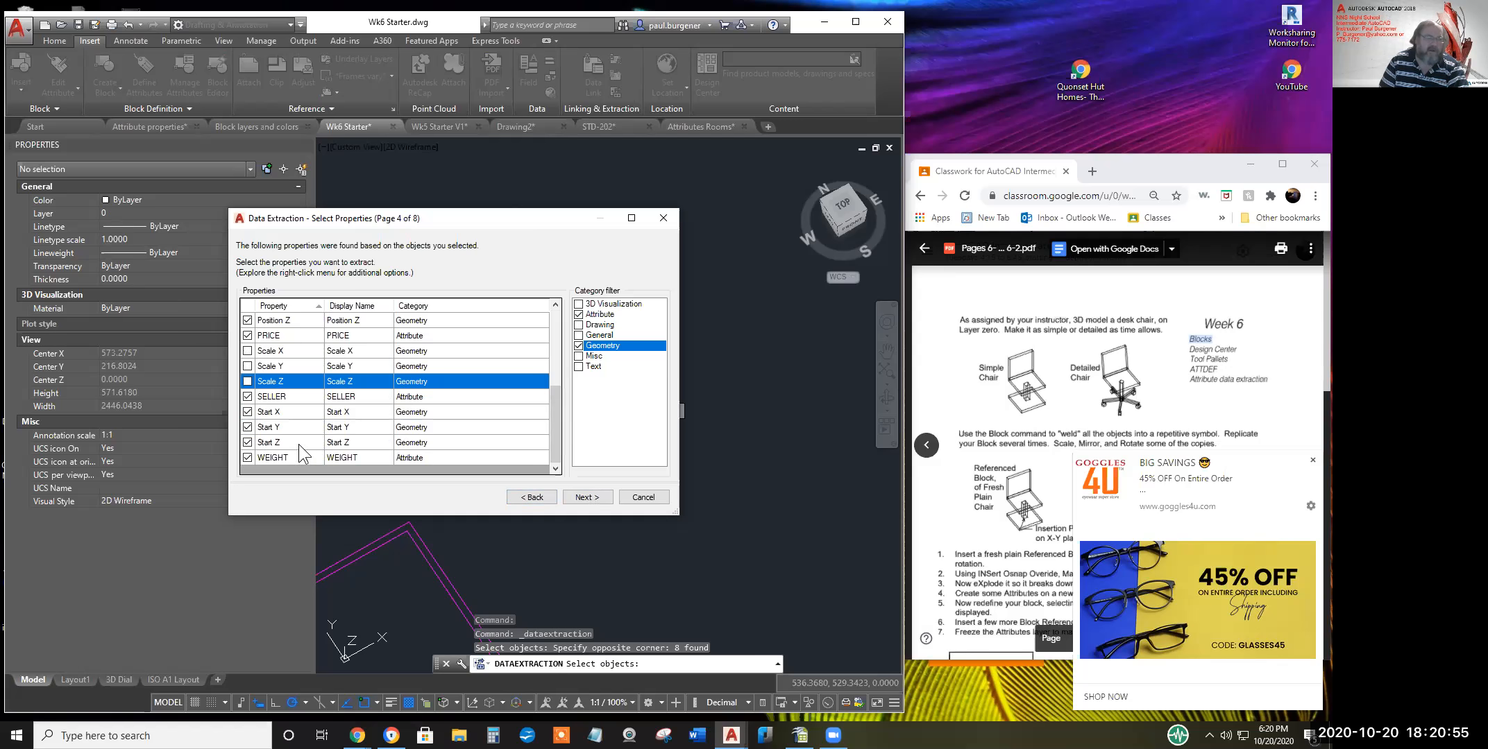
scroll(298, 444, up, 2)
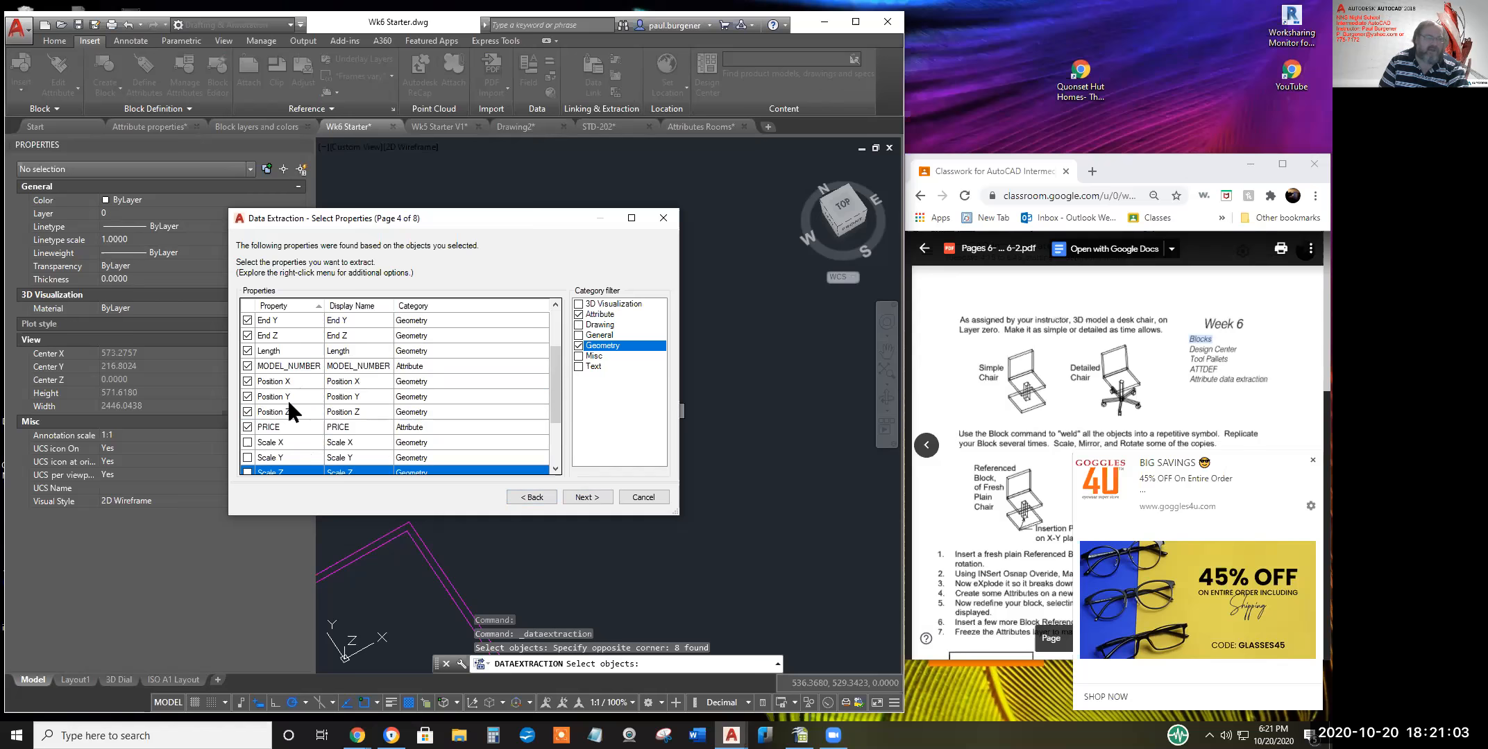
scroll(288, 399, up, 1)
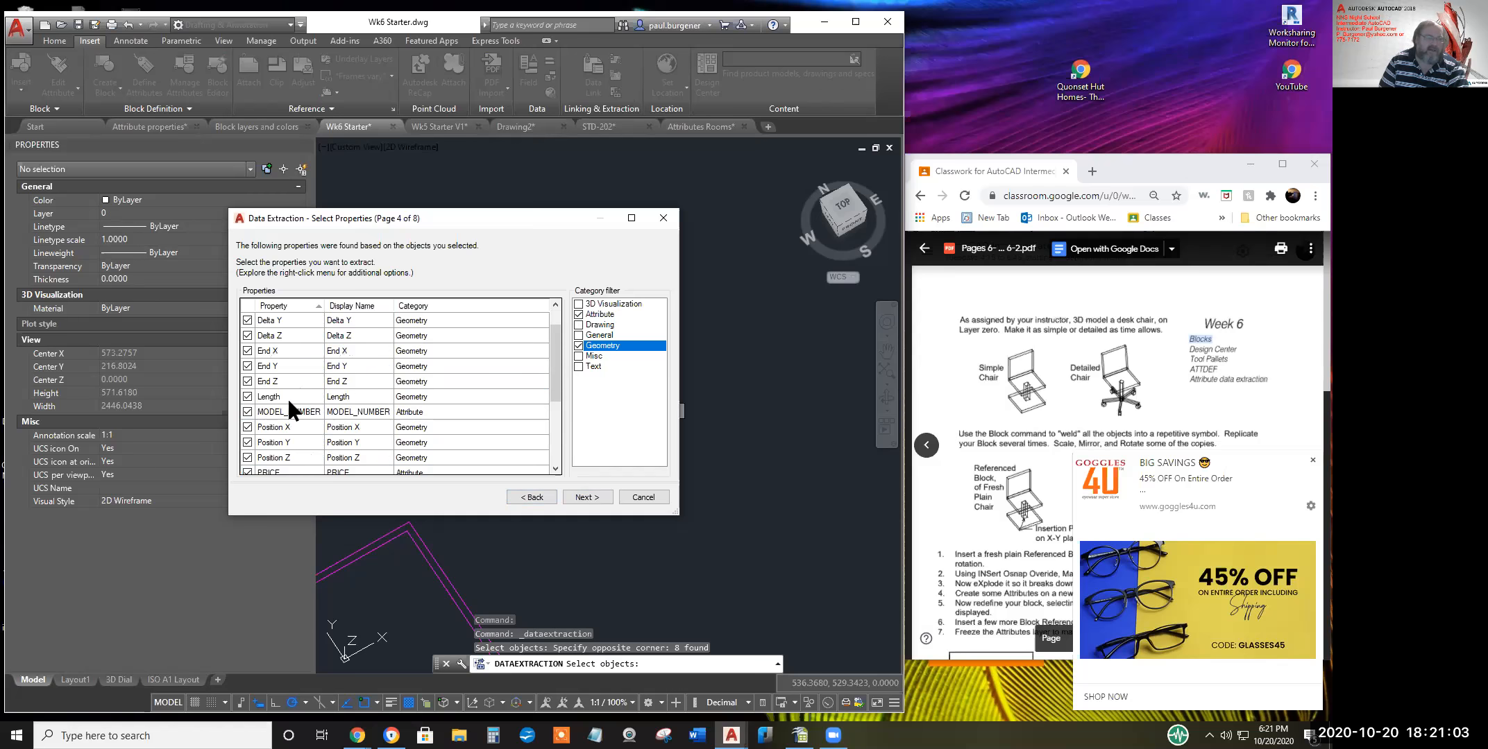
click(247, 381)
click(247, 366)
click(247, 350)
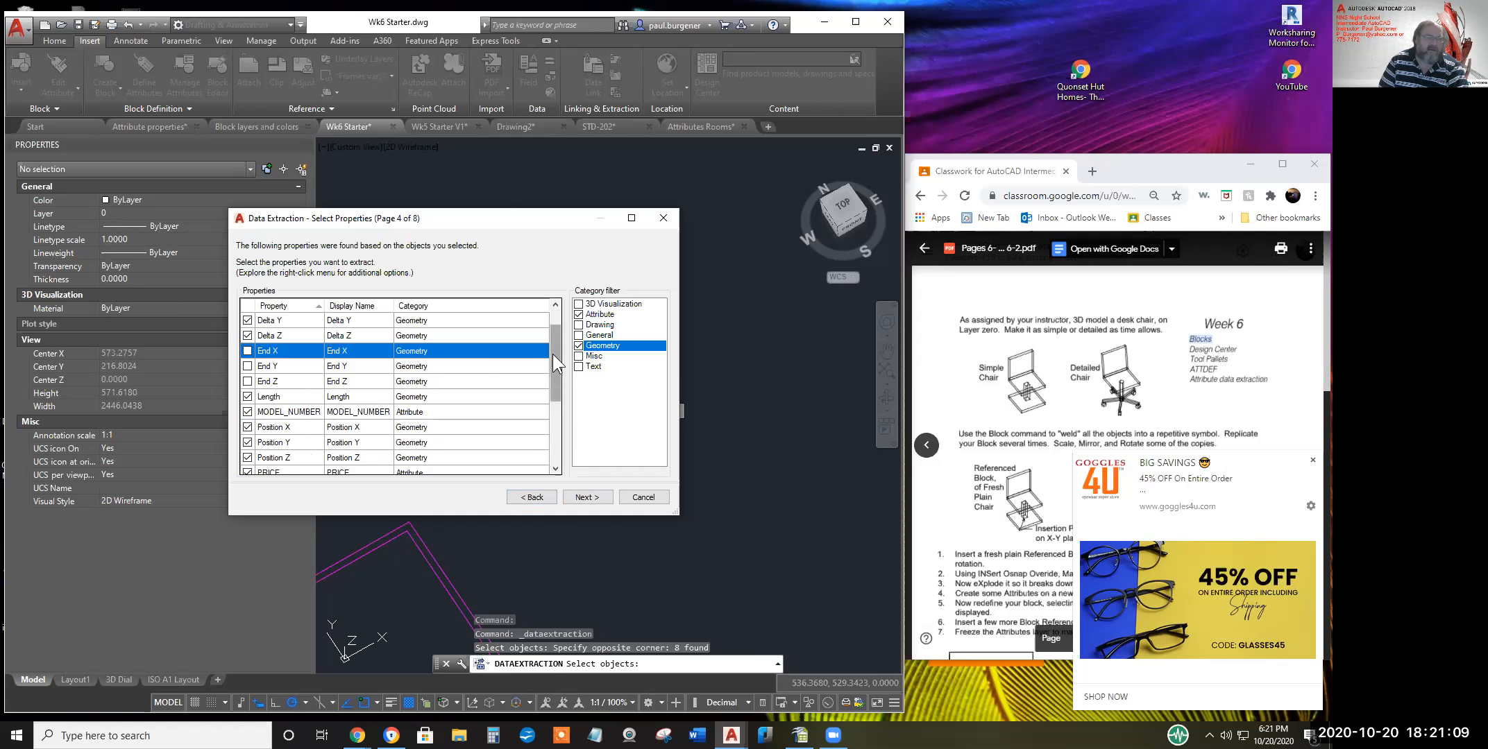
click(247, 335)
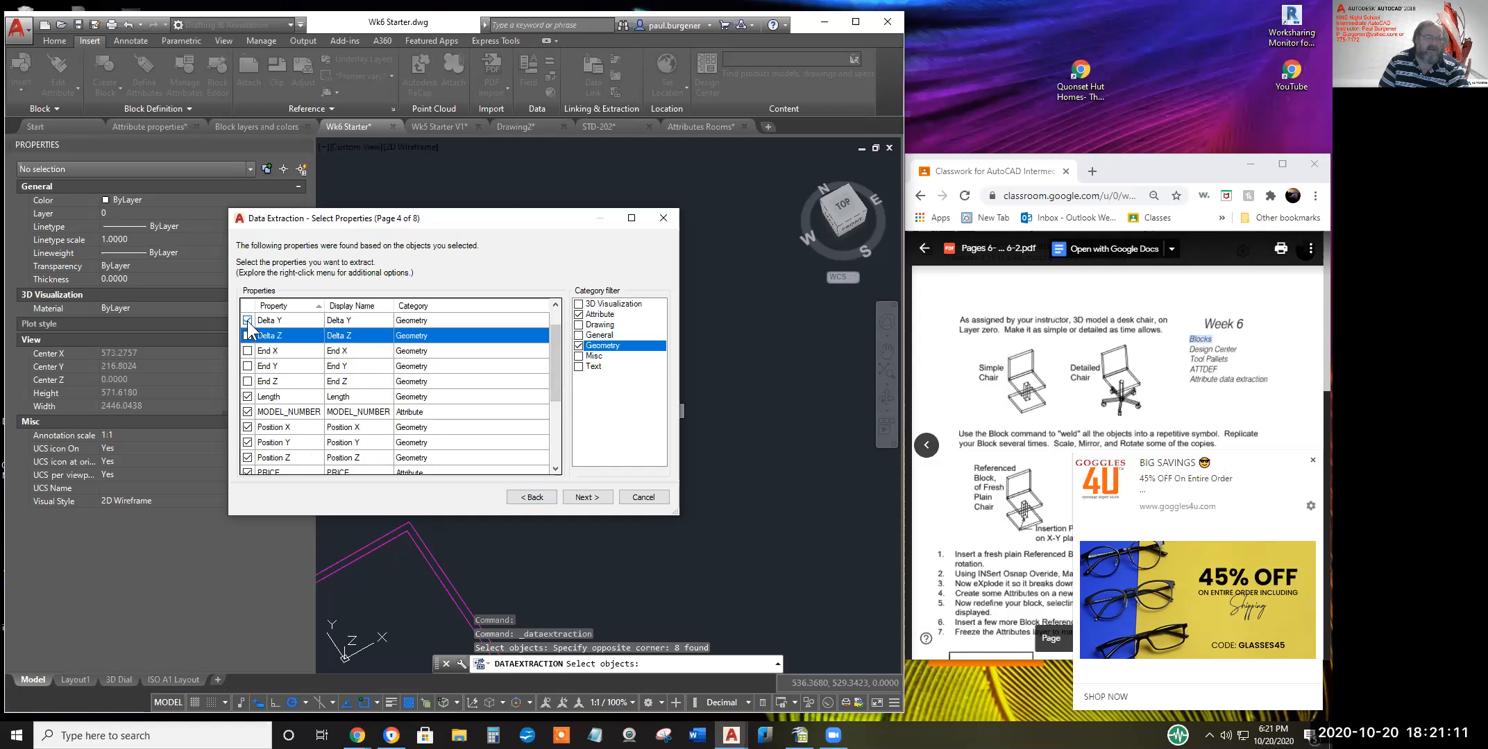
click(247, 319)
Uncheck the Start X/Y/Z and Position Z properties as well
drag(552, 352, 558, 441)
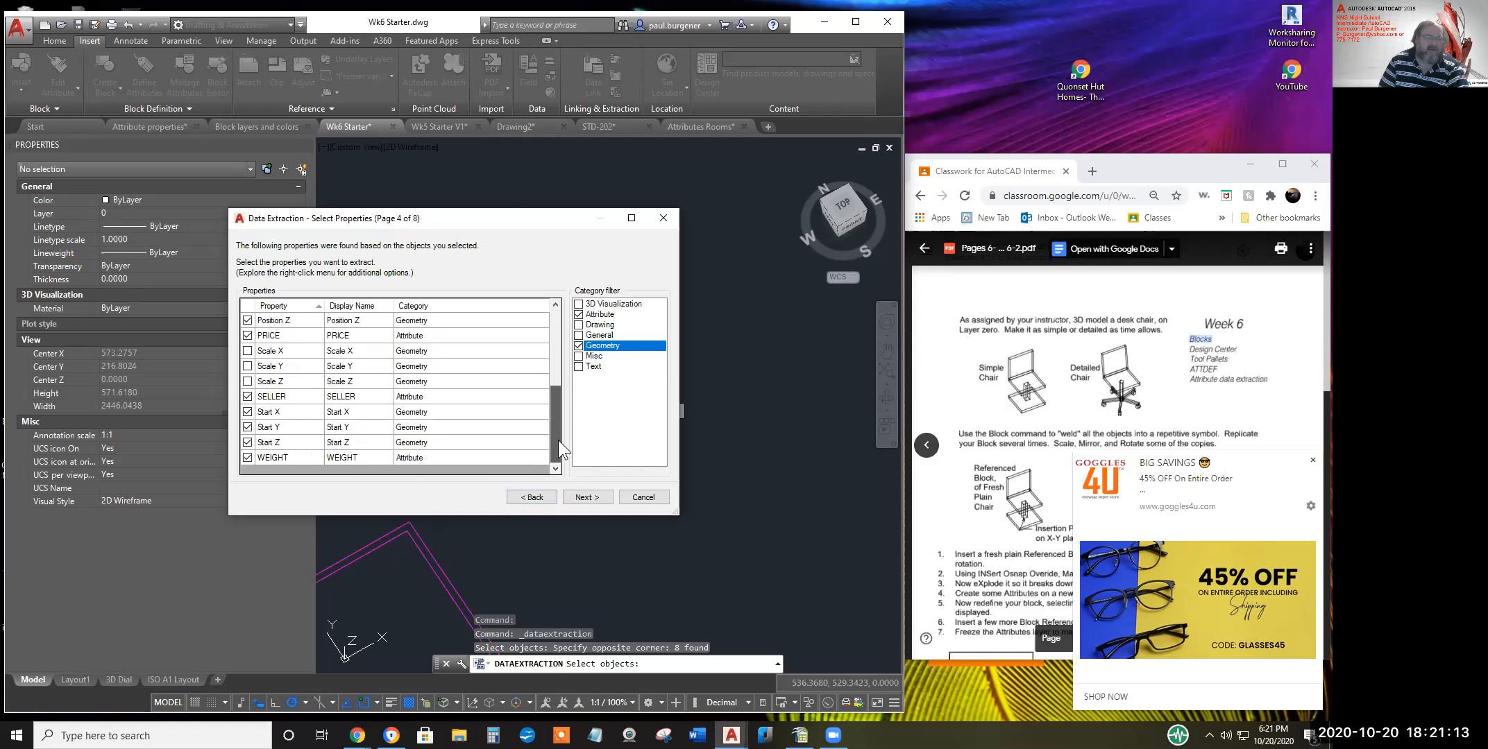
click(248, 442)
click(247, 428)
click(248, 412)
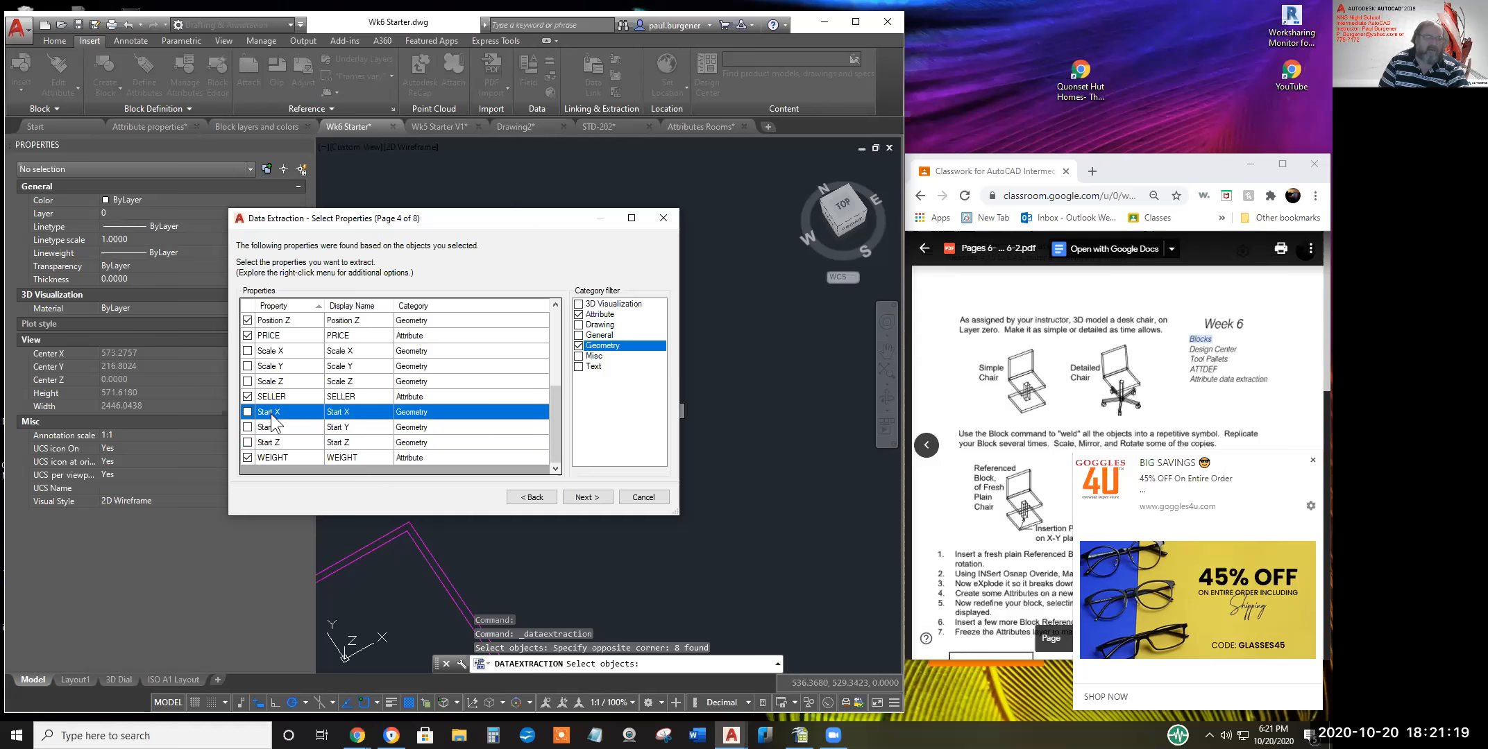
scroll(298, 354, up, 1)
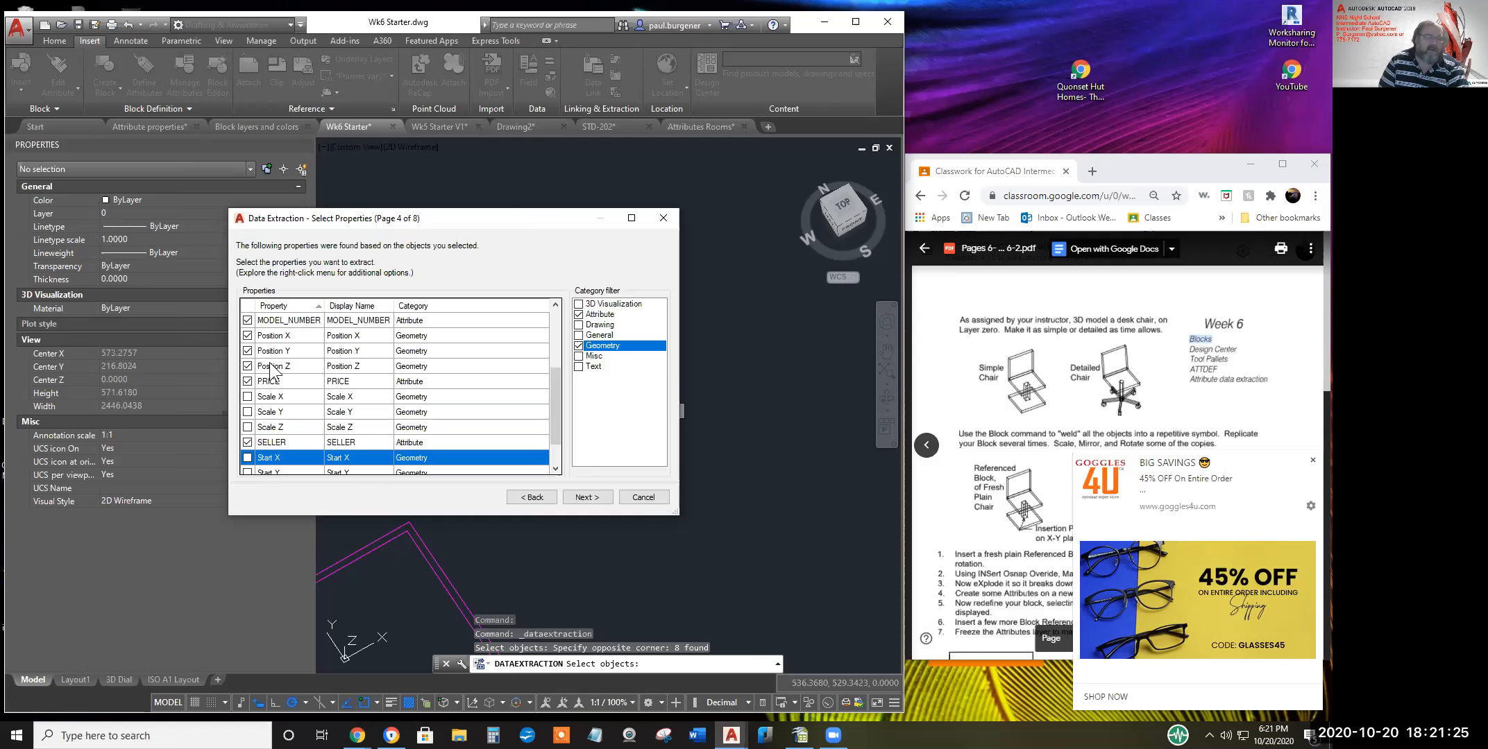
click(248, 365)
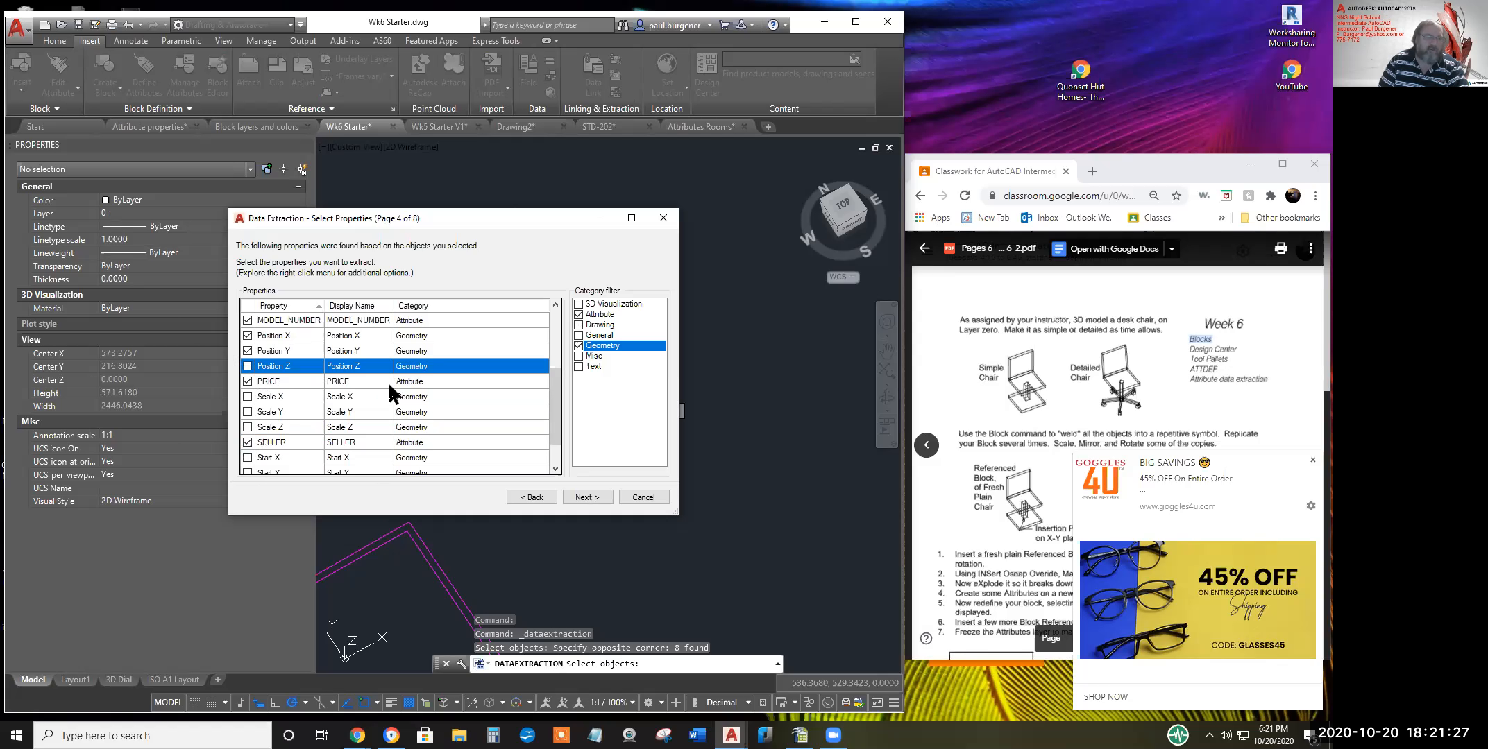
scroll(387, 388, down, 1)
scroll(388, 400, up, 1)
Advance from Select Properties through the Refine Data preview to Choose Output
click(587, 498)
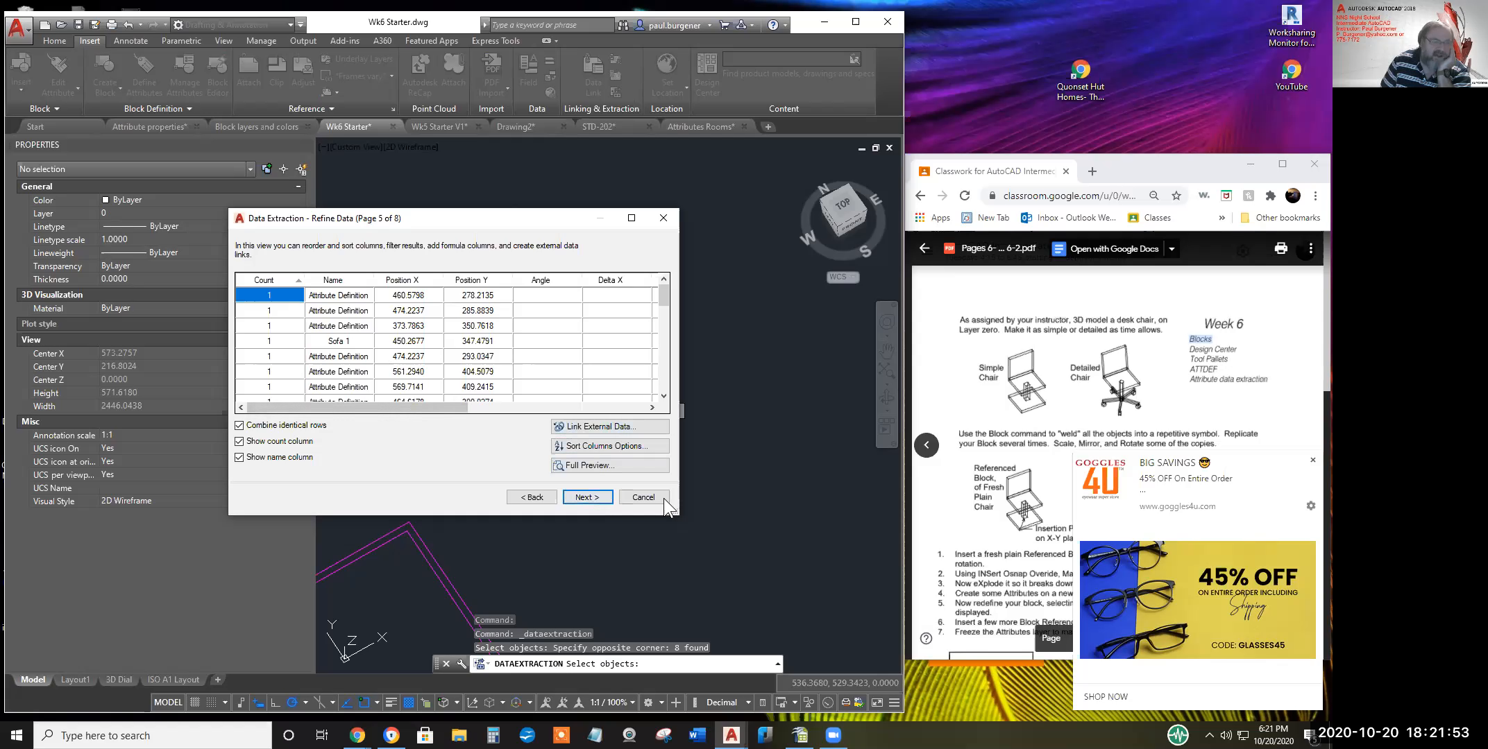
click(586, 498)
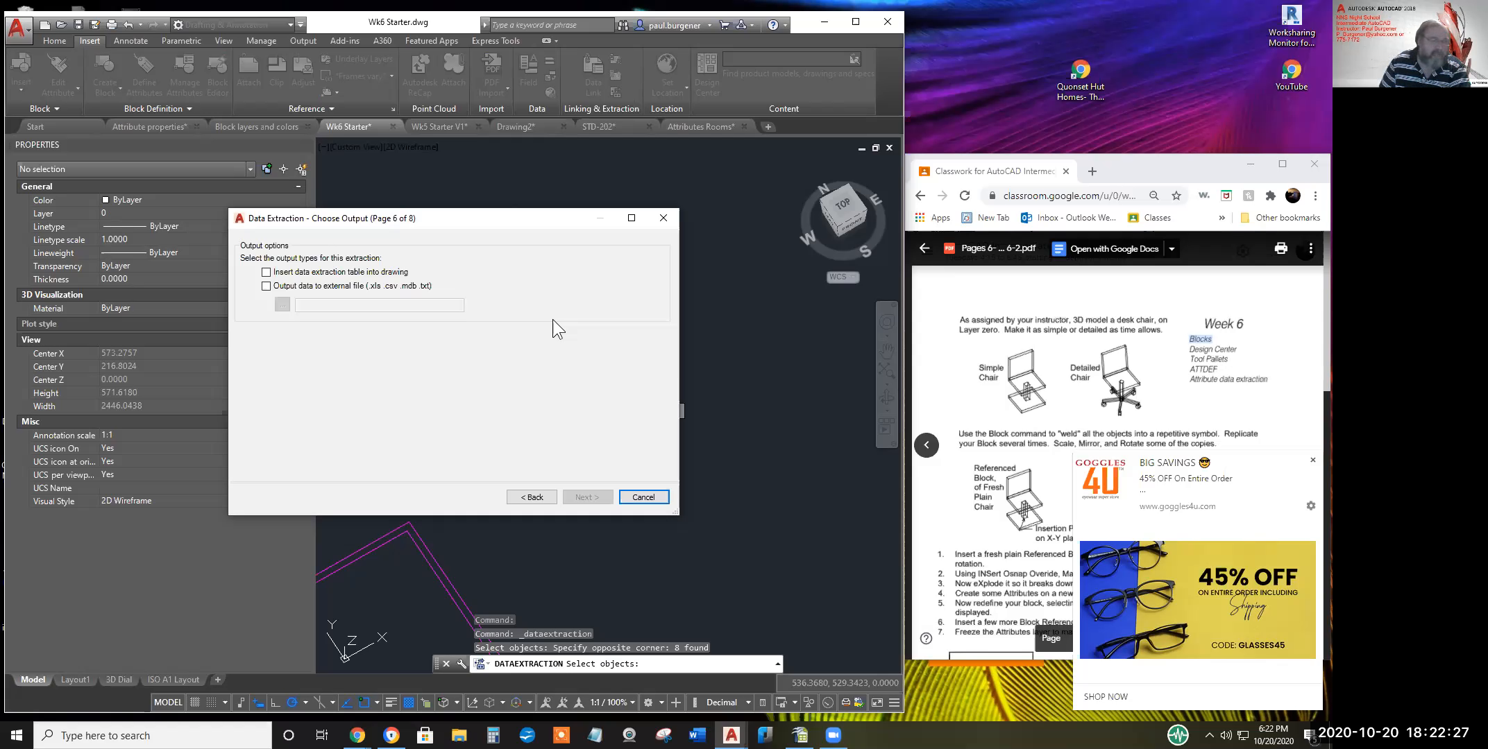
Tick 'Output data to external file' and browse for the output file's location
click(264, 287)
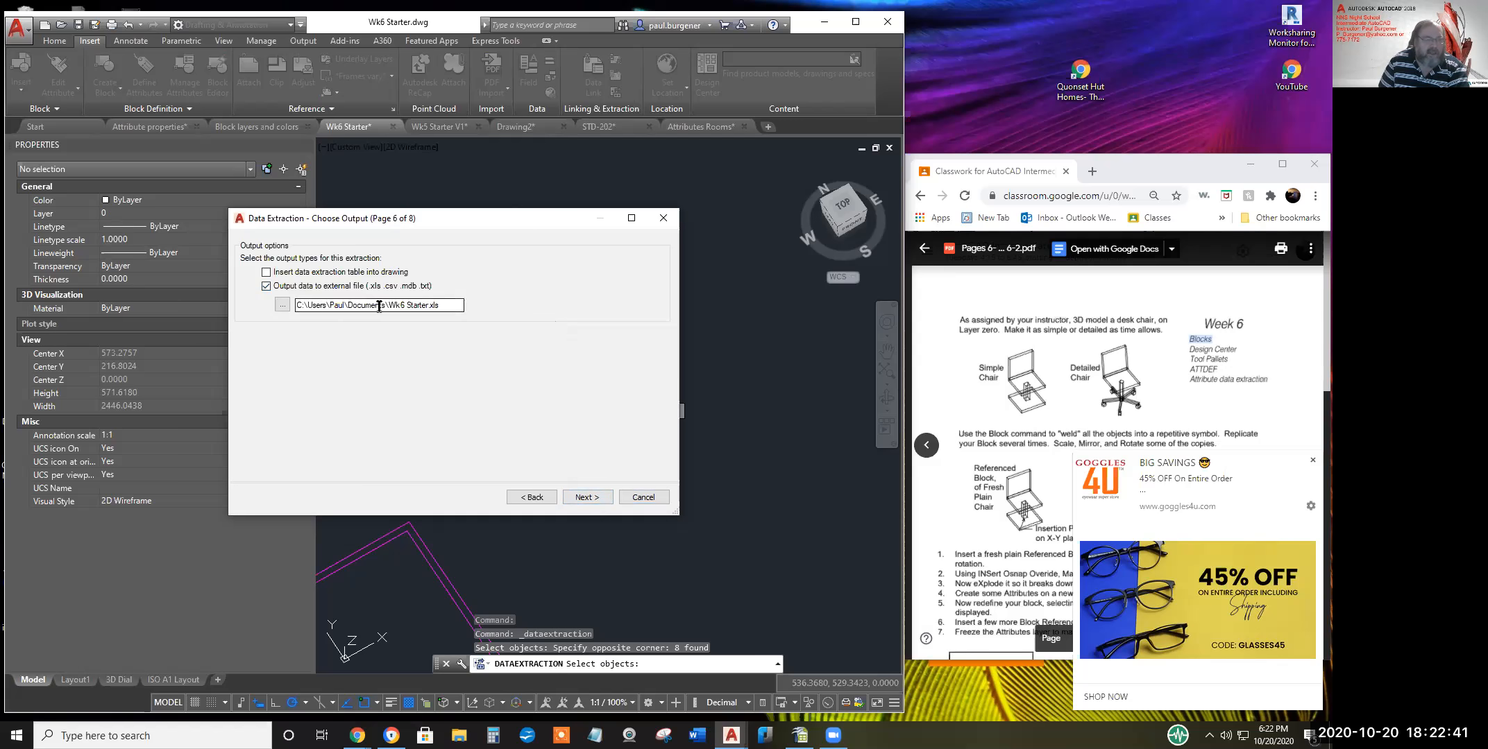
drag(445, 305, 284, 307)
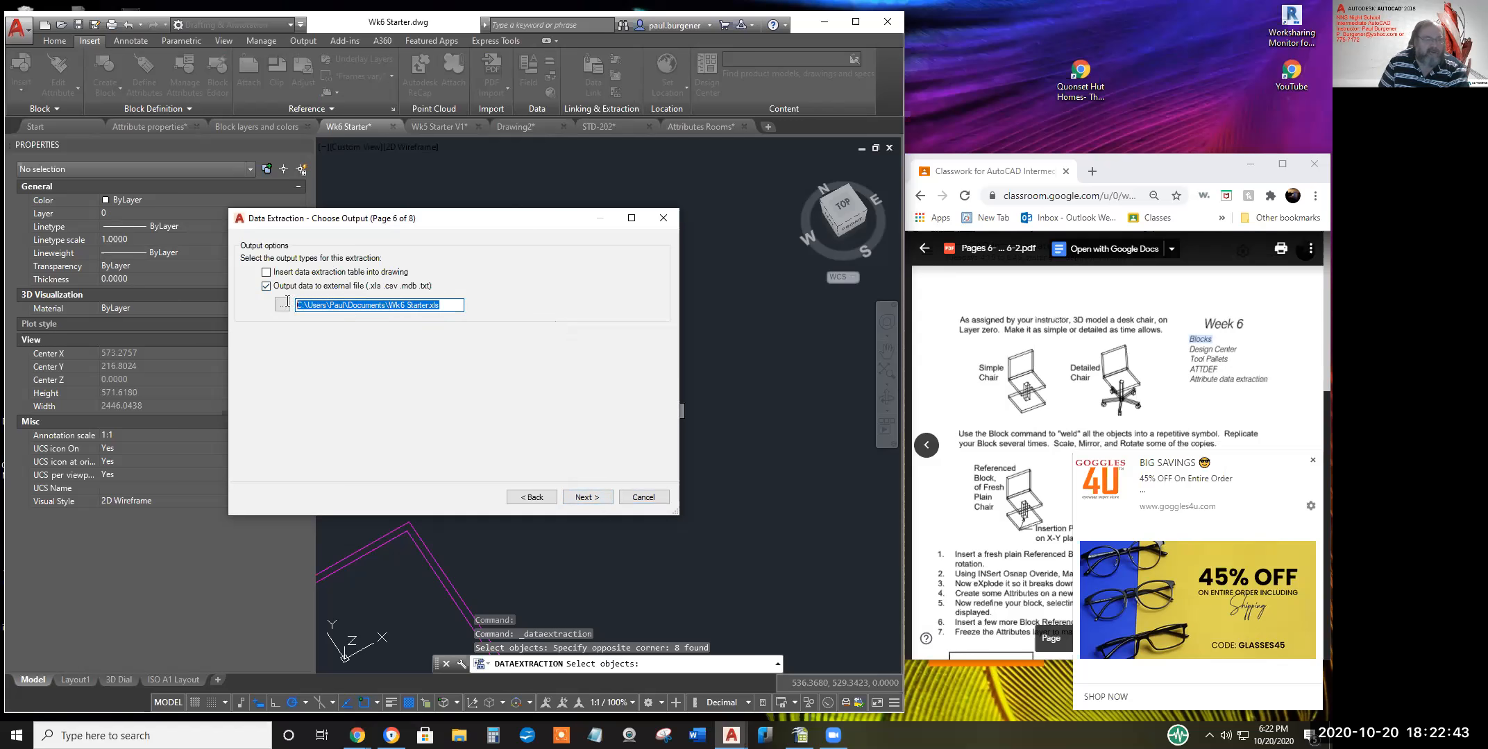
click(282, 305)
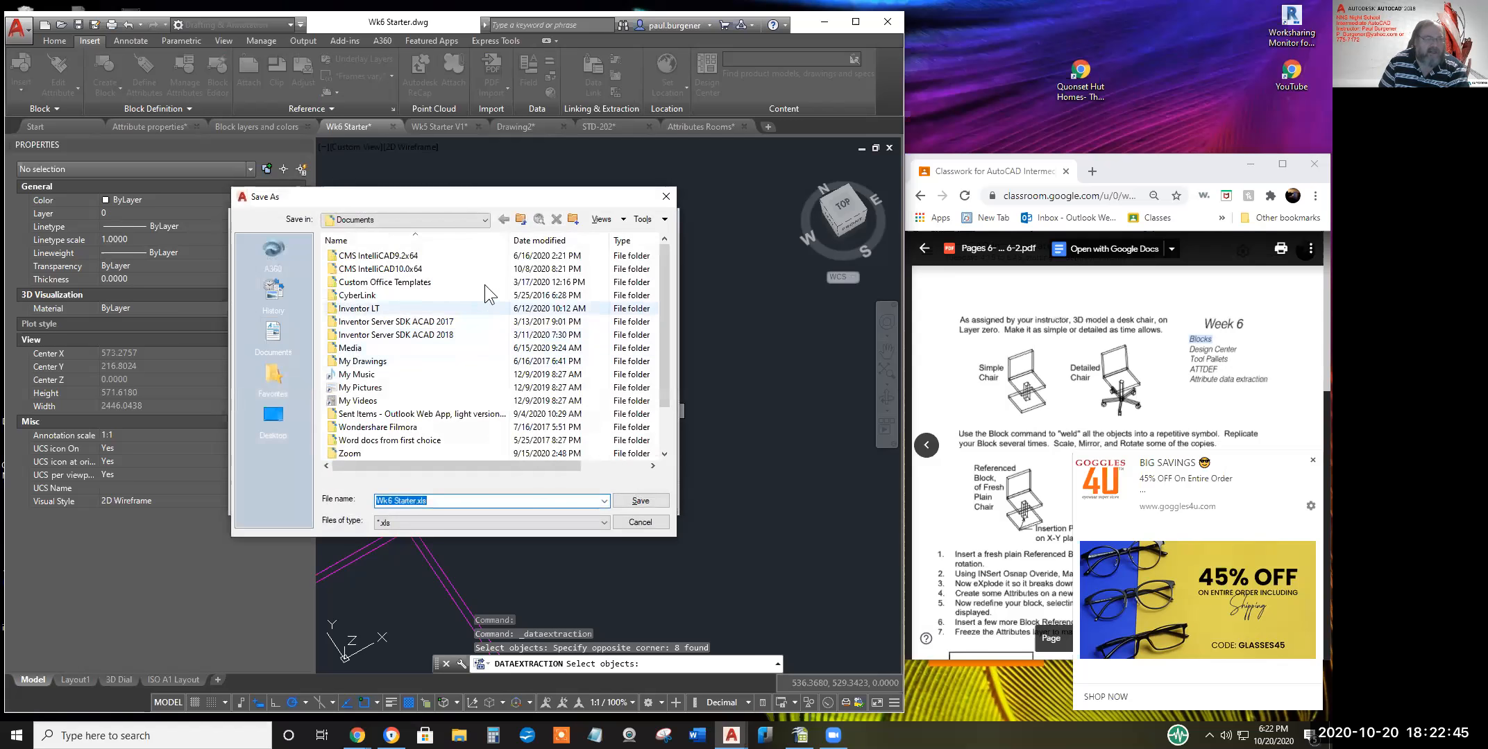
Save Wk6 Starter.xls in D:\AutoCAD Class\2020 dFall Intermediate\Student Work\Wk 6\student folder
drag(665, 284, 673, 381)
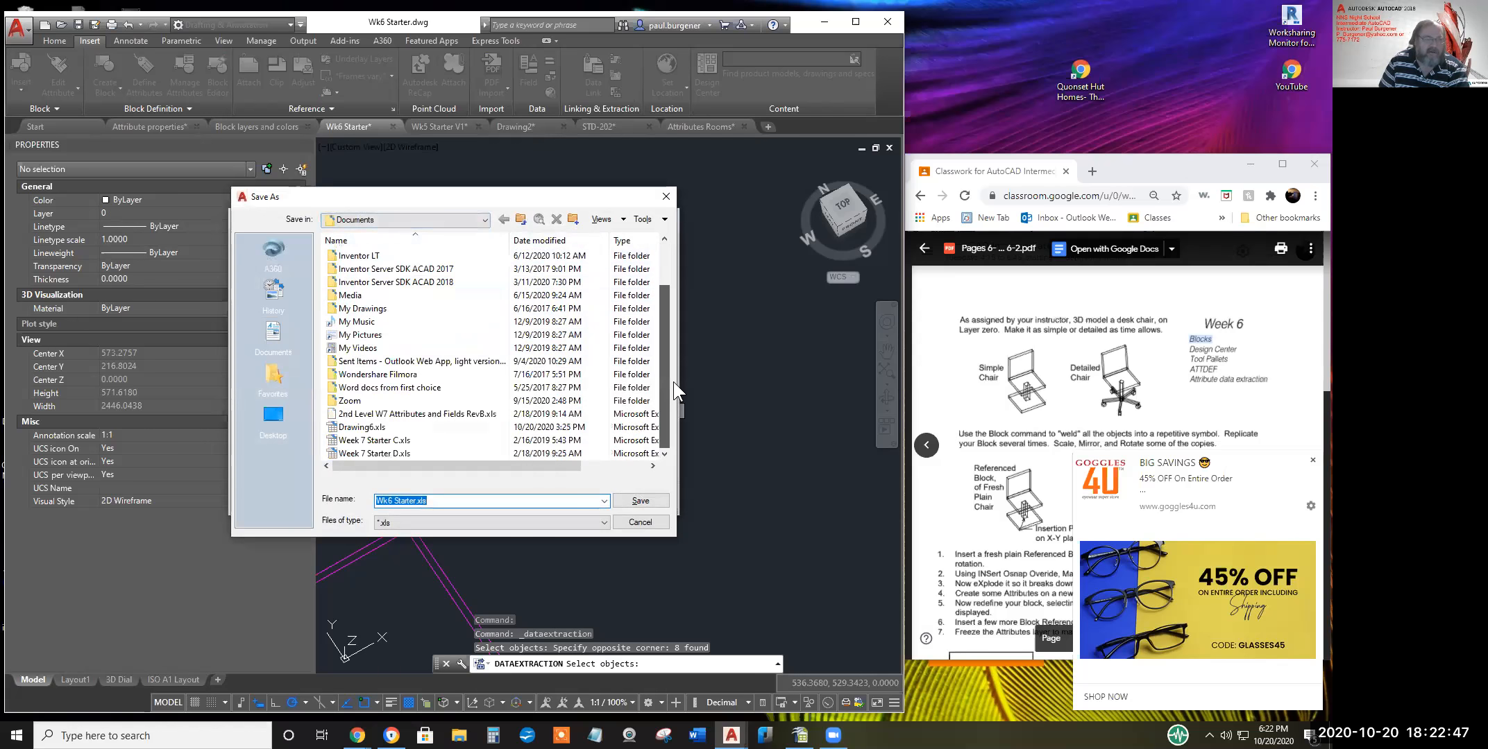
click(484, 220)
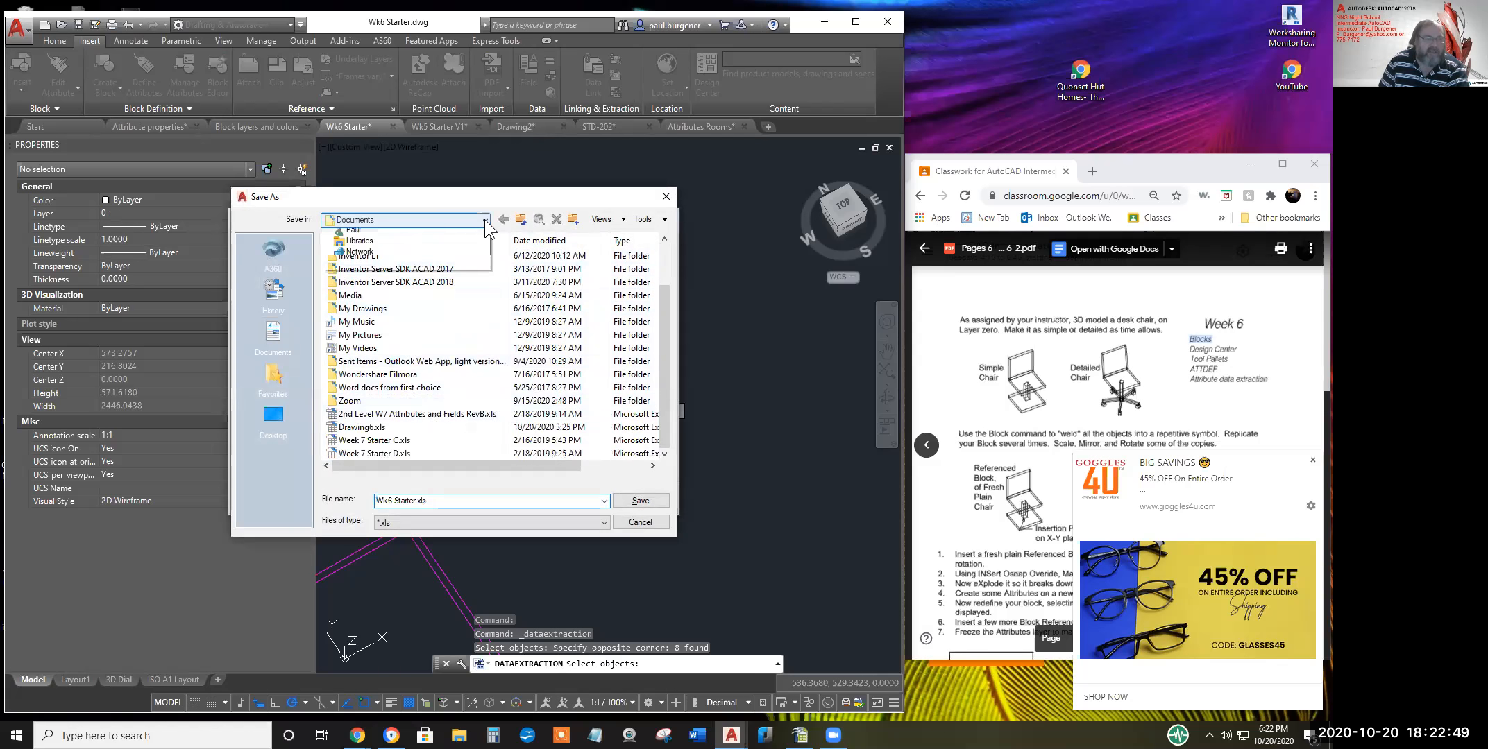
click(394, 300)
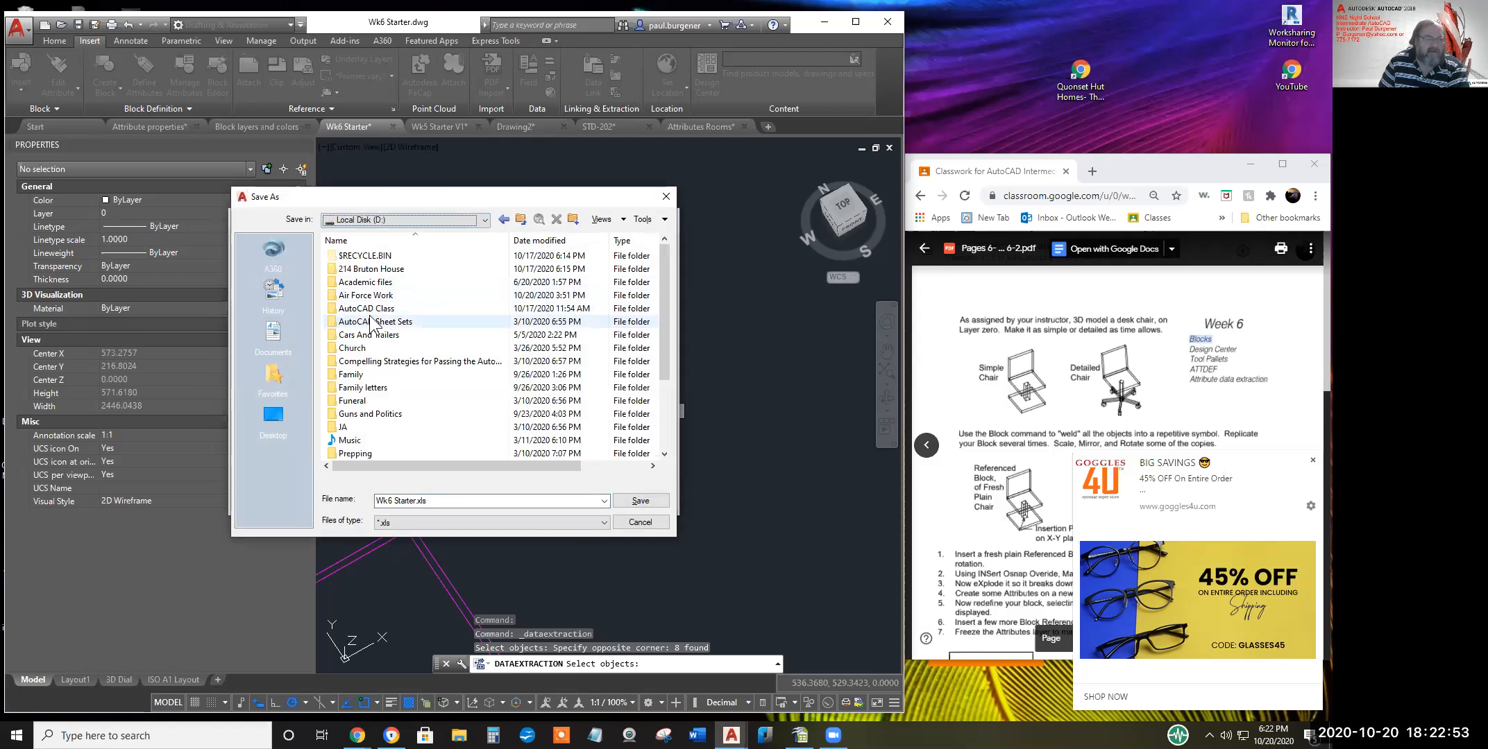
double_click(371, 320)
double_click(375, 362)
double_click(365, 270)
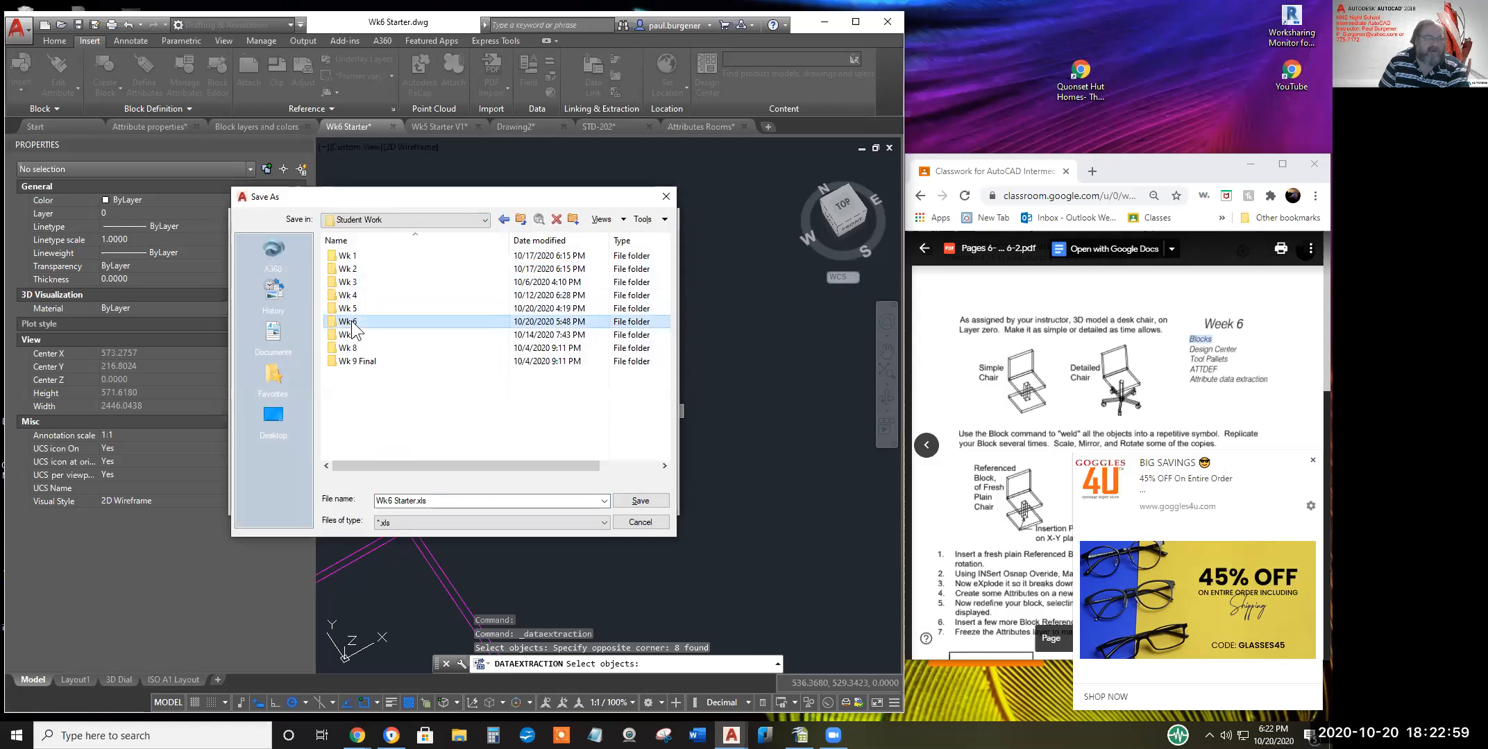
double_click(351, 321)
double_click(347, 427)
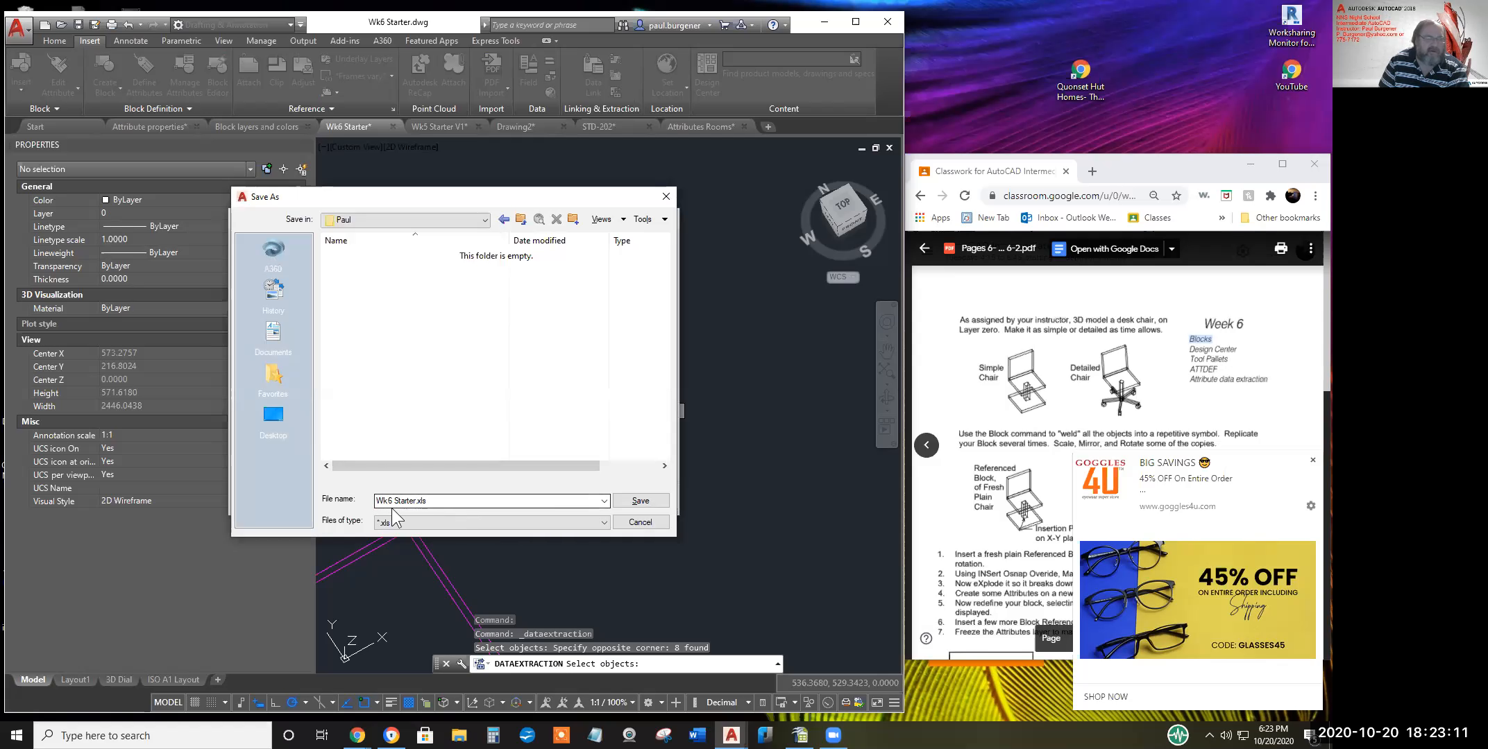
click(641, 501)
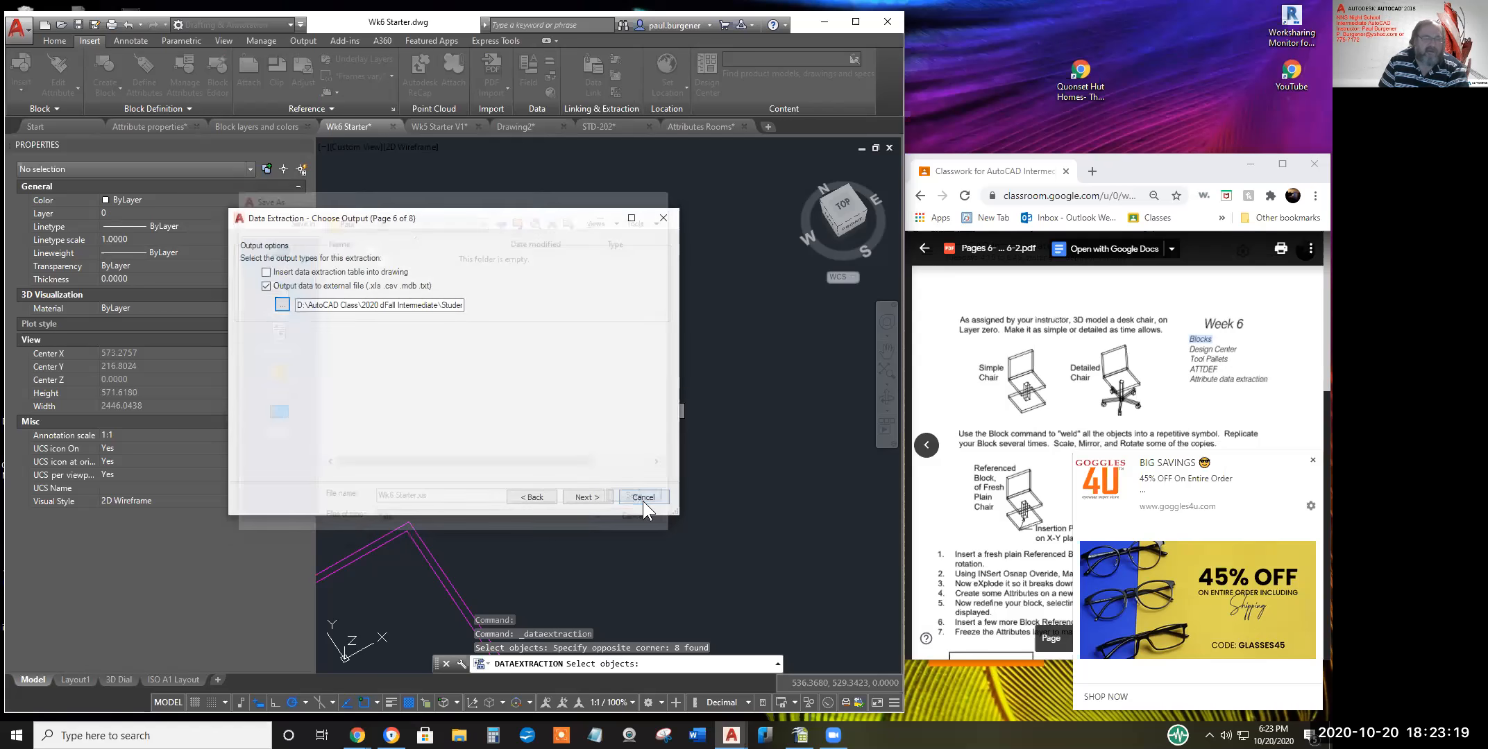
Go through Next and Finish so the extraction writes Wk6 Starter.xls
click(587, 497)
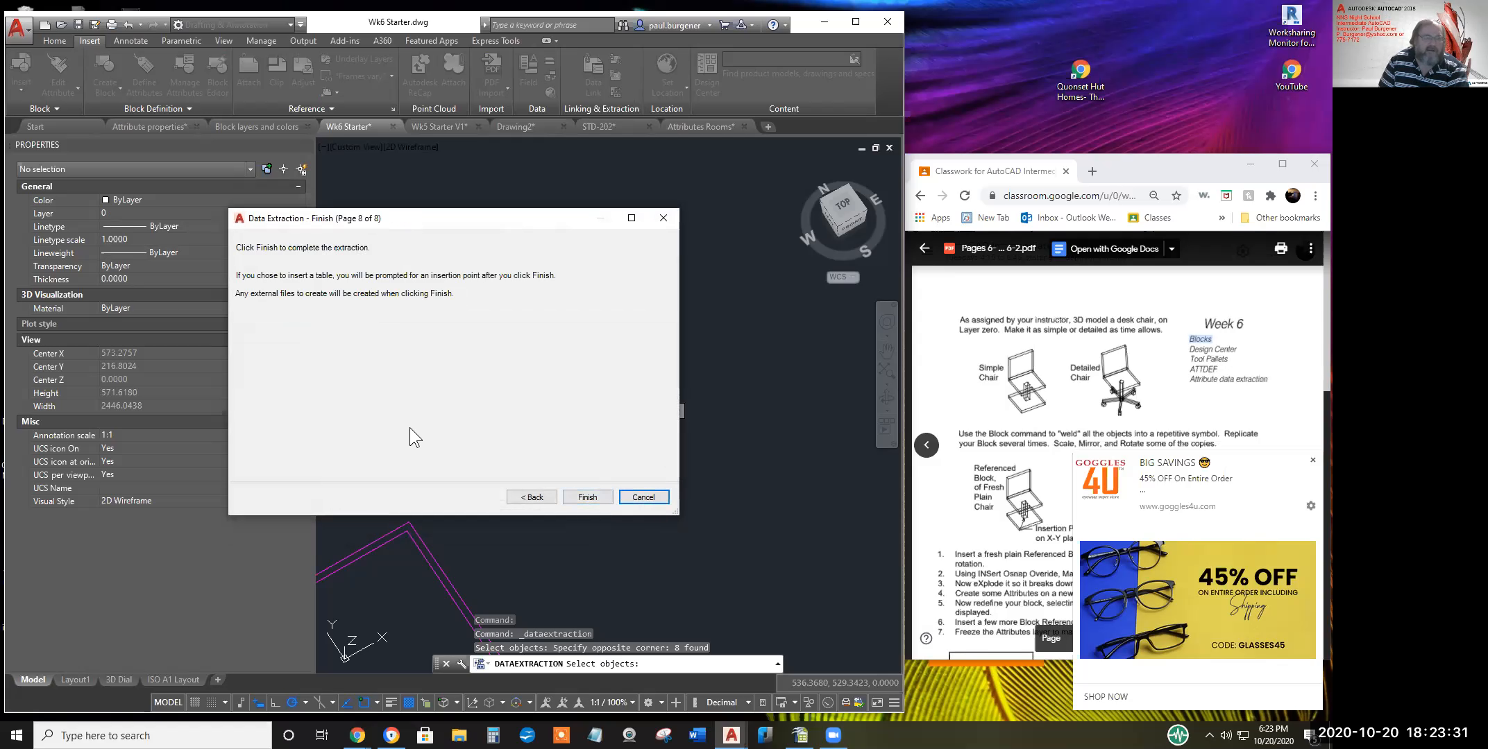
click(587, 496)
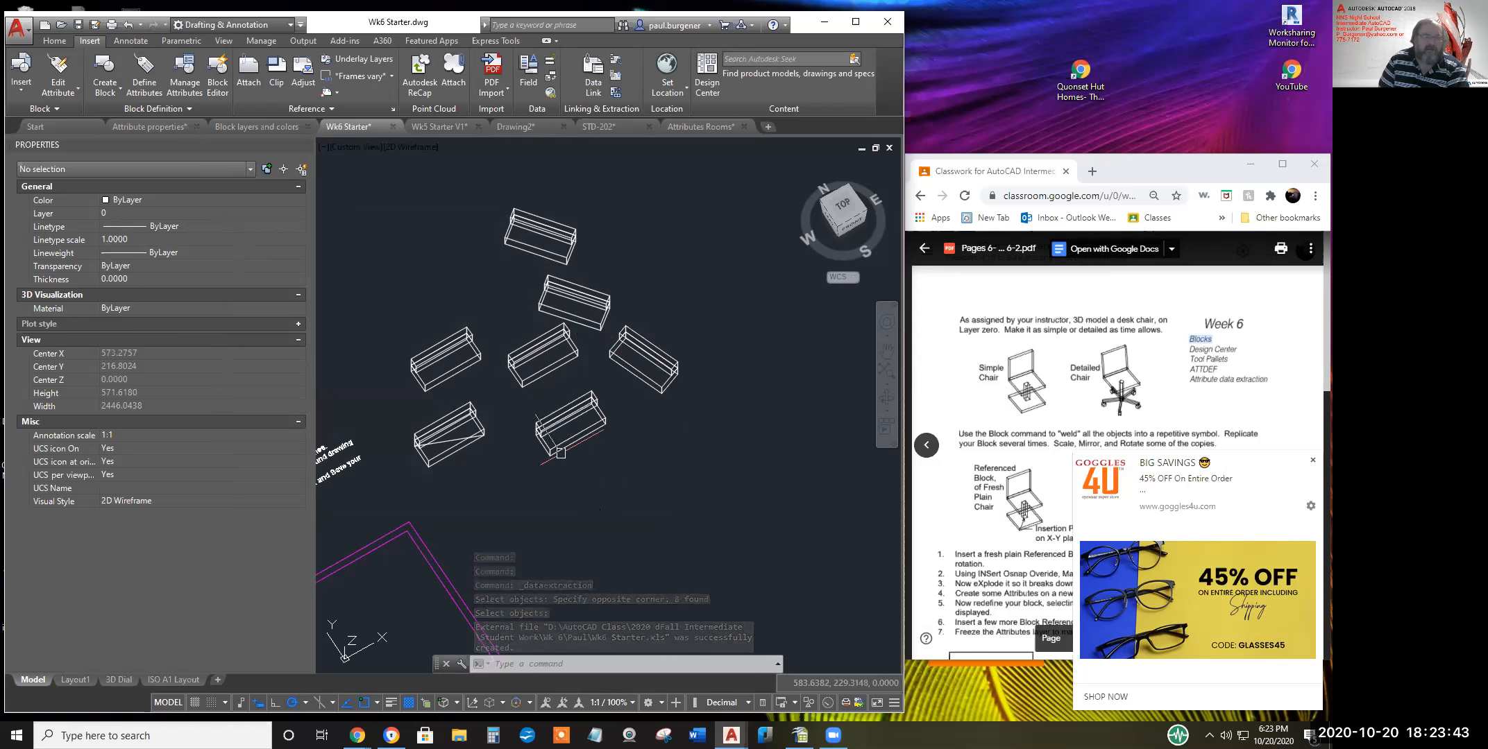
scroll(590, 479, down, 2)
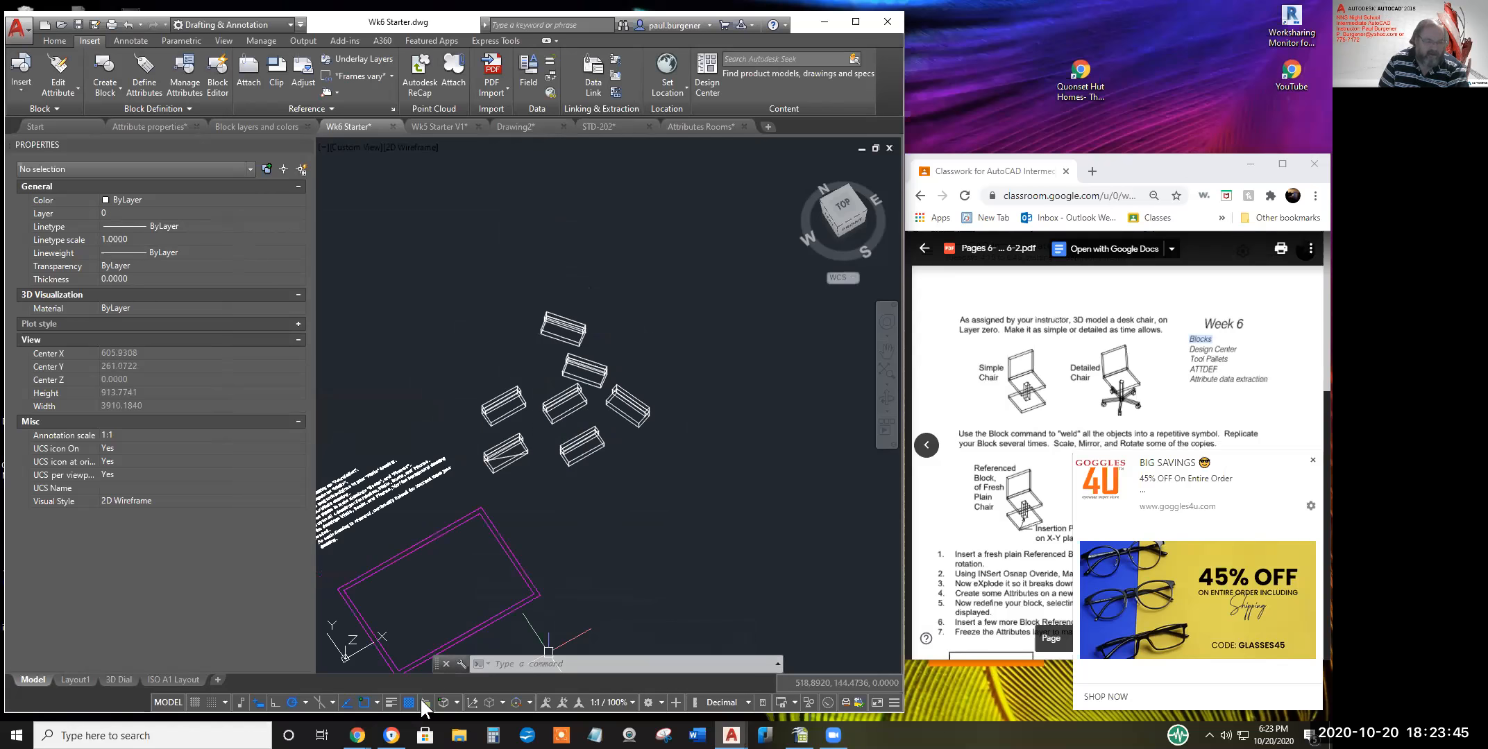
mouse_move(391, 736)
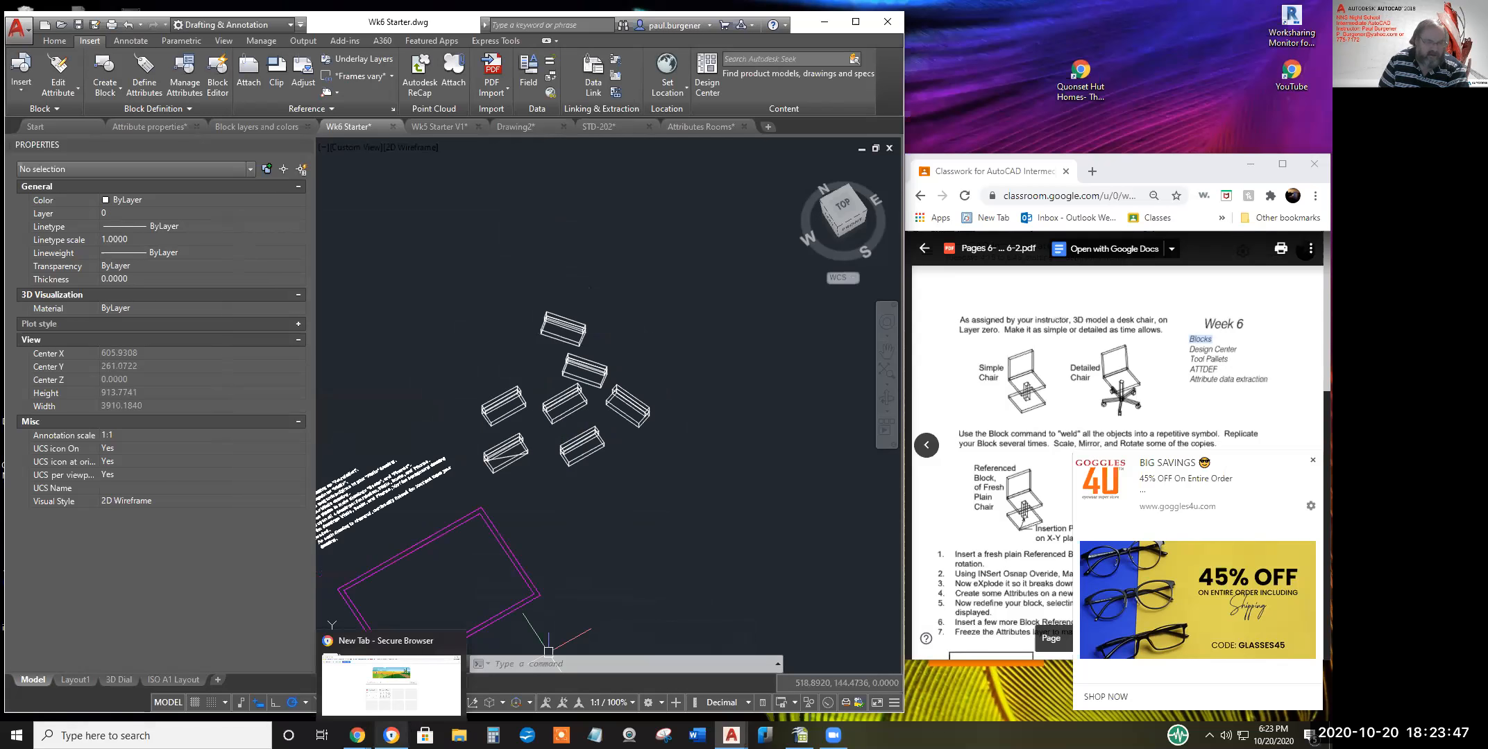
In File Explorer, browse to D:\AutoCAD Class\2020 dFall Intermediate\Student Work\Wk 6
click(459, 735)
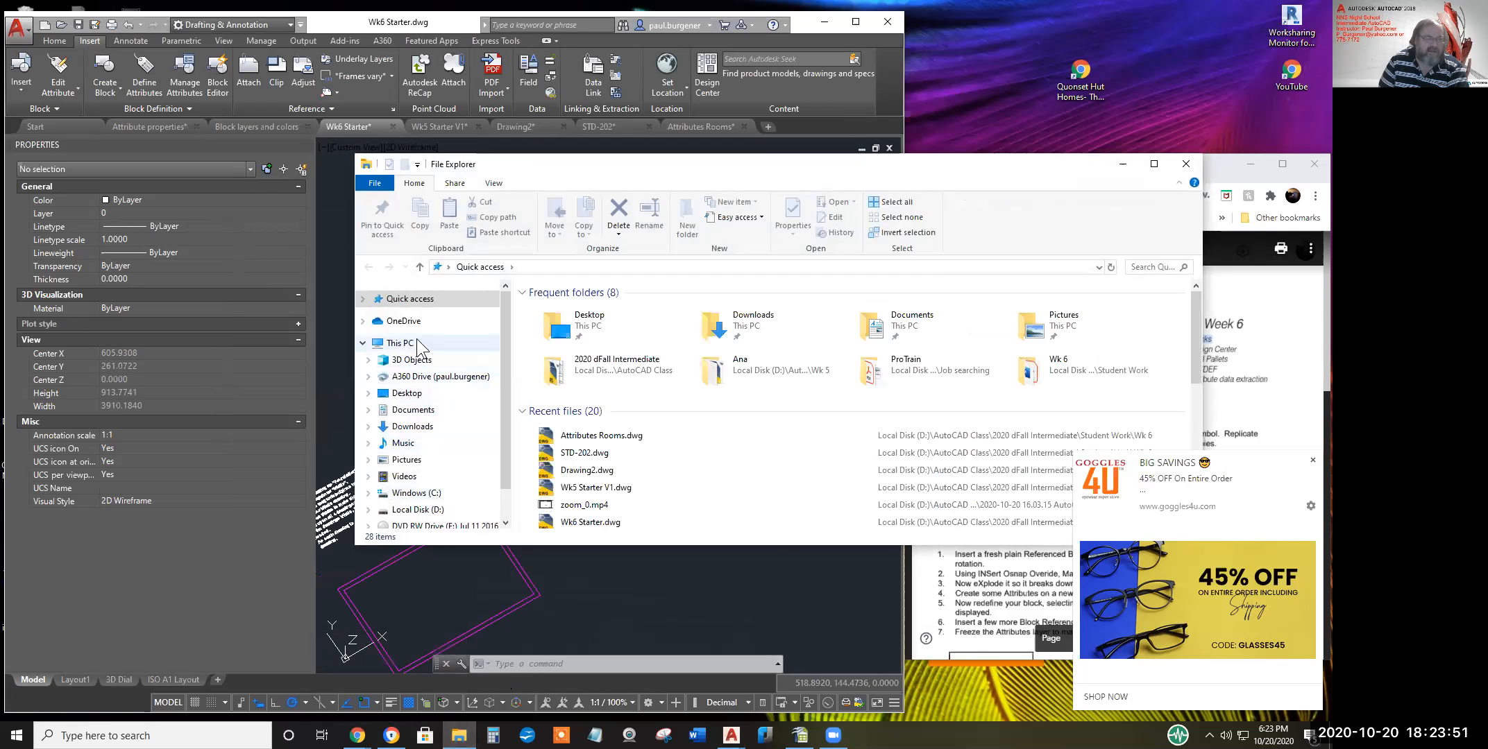
drag(502, 303, 507, 362)
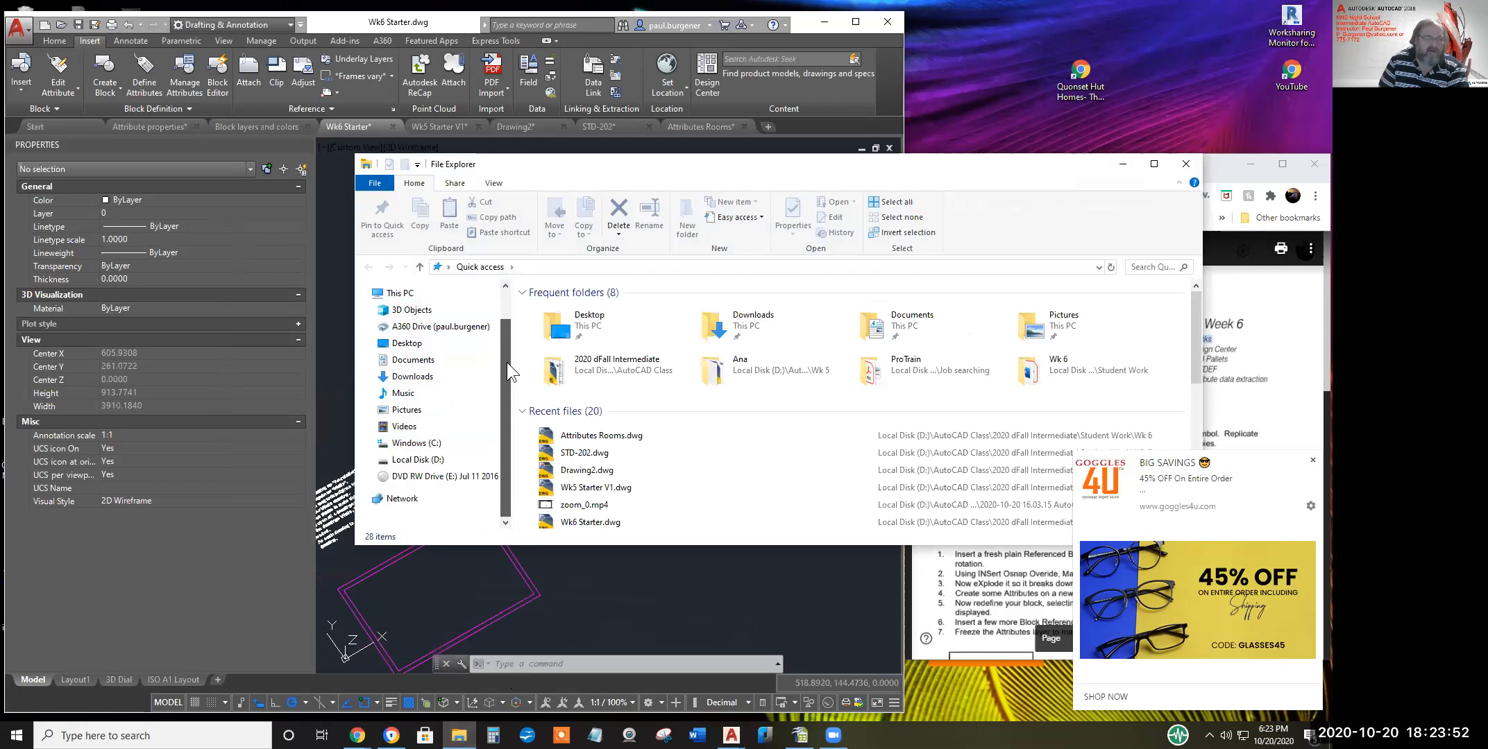
click(417, 459)
double_click(570, 368)
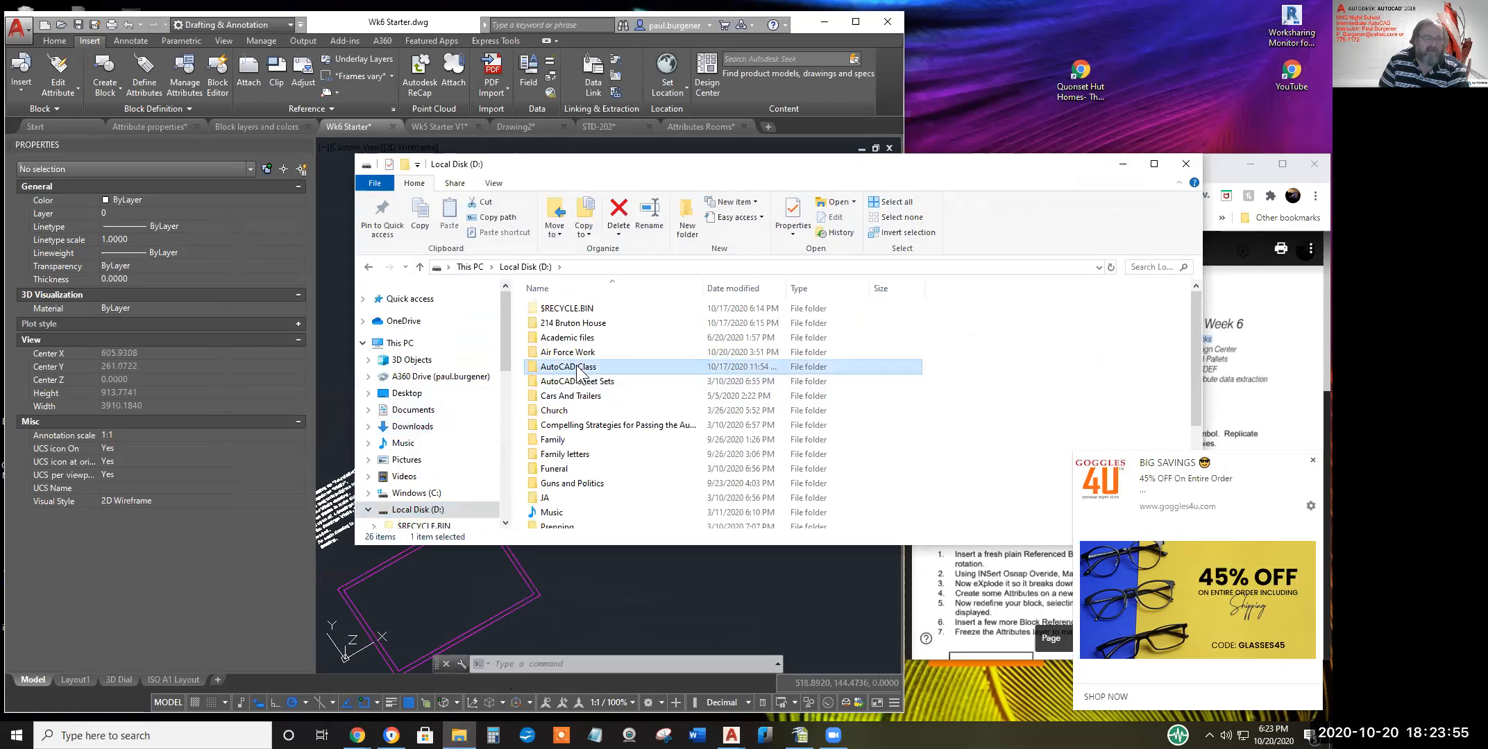
scroll(559, 444, down, 3)
scroll(559, 451, down, 5)
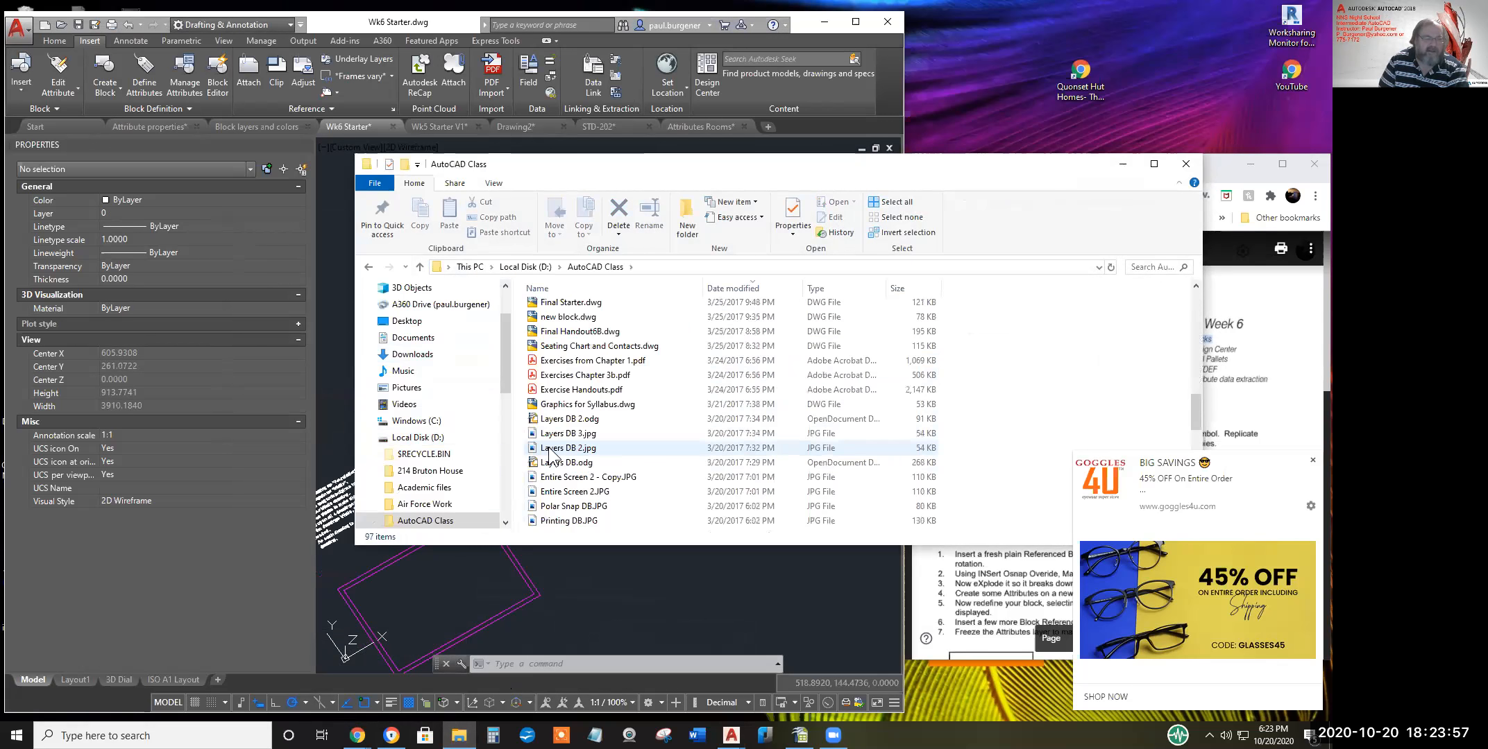
double_click(585, 507)
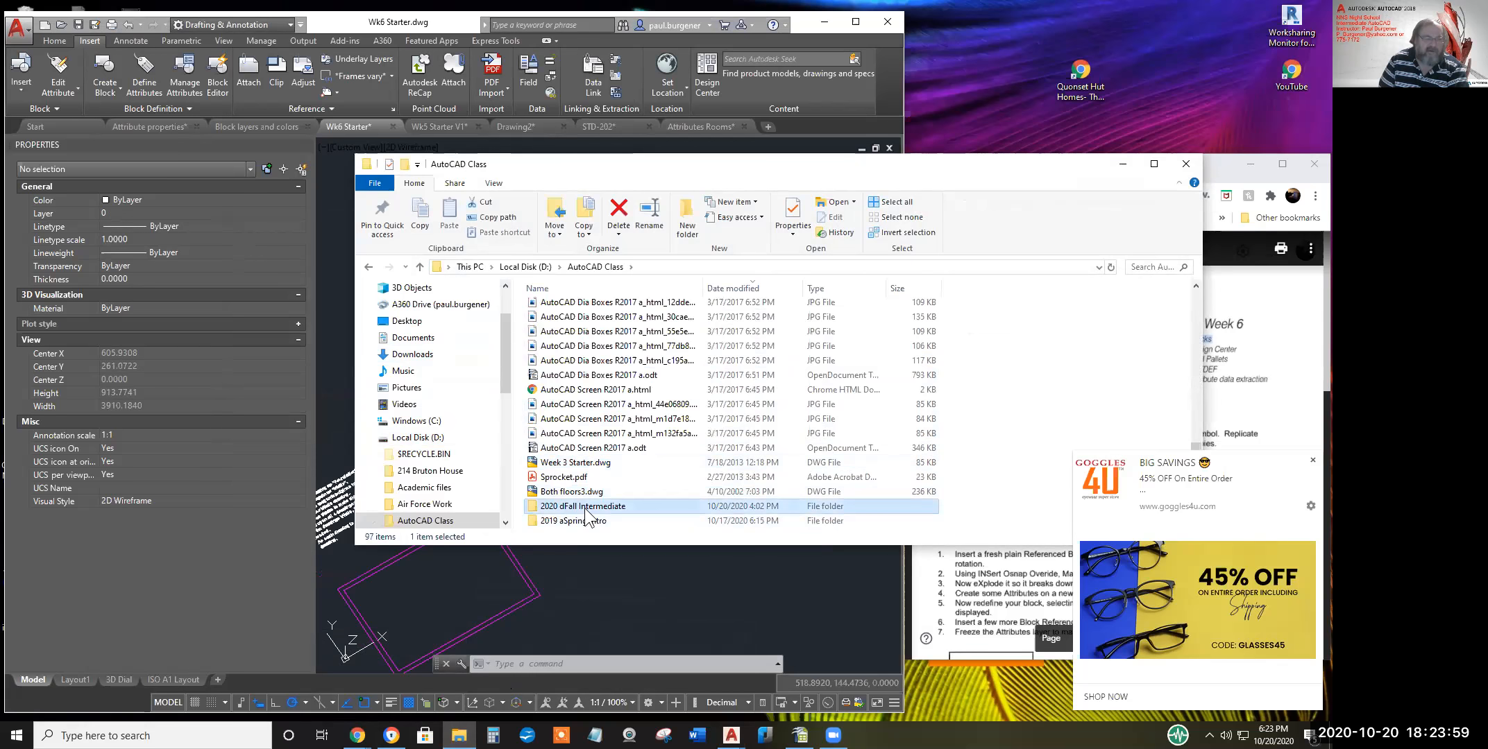
click(560, 325)
double_click(561, 324)
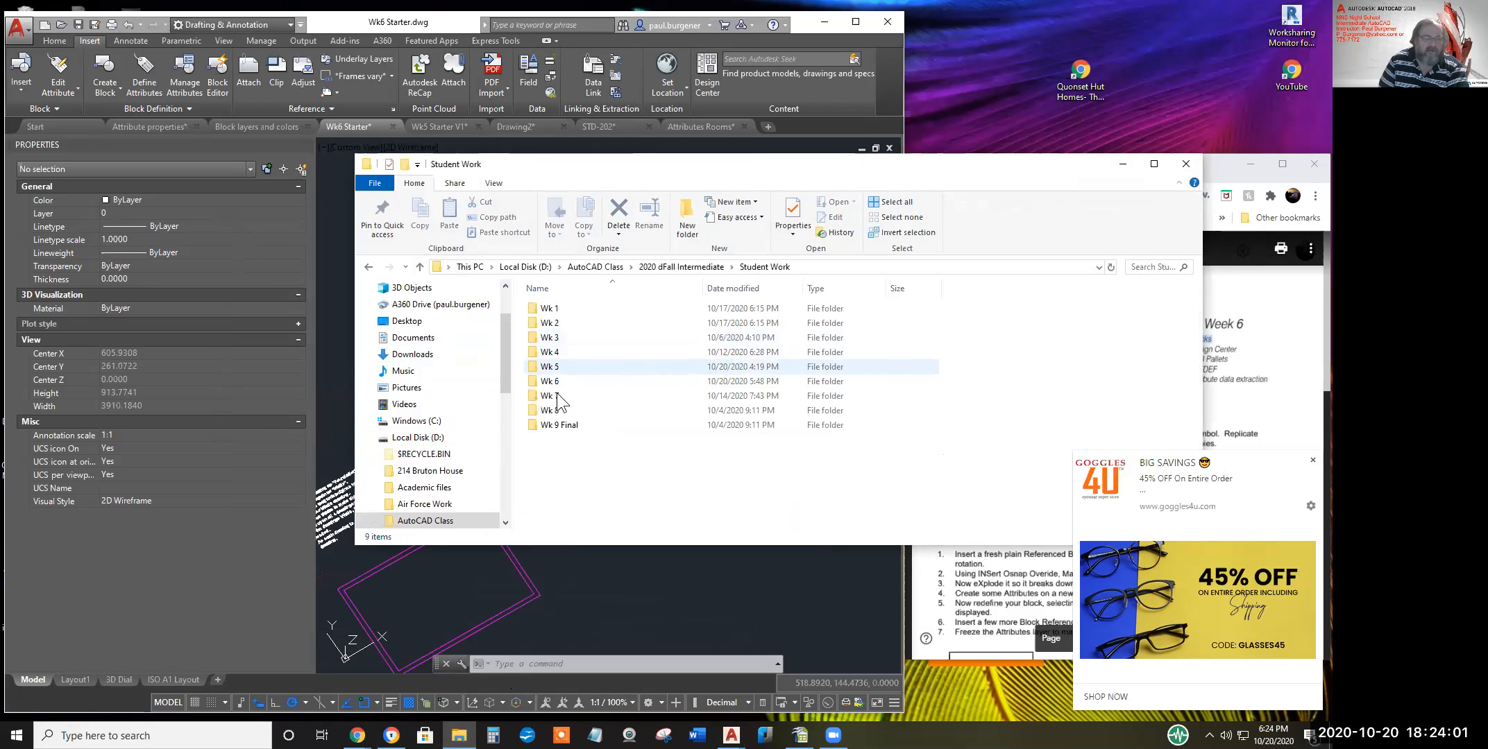
double_click(553, 378)
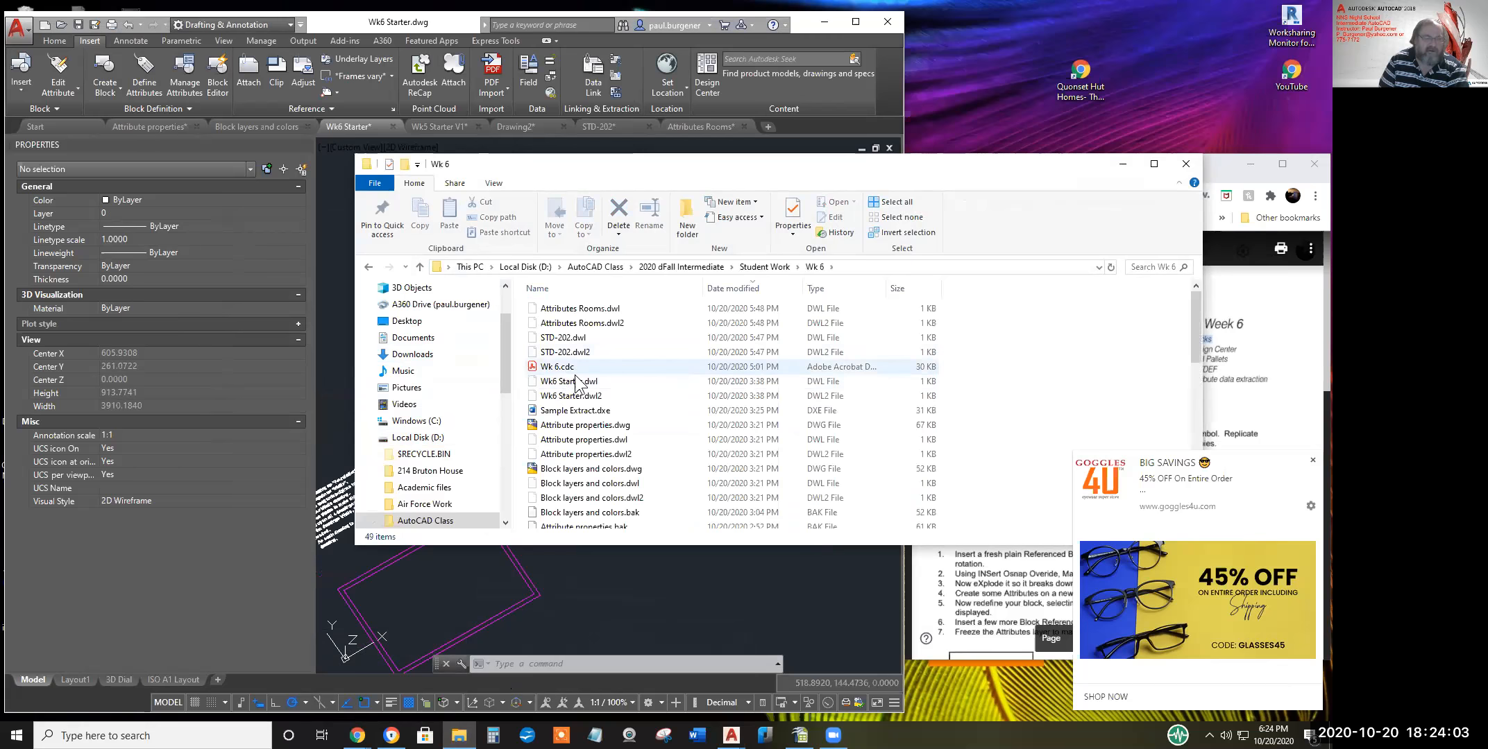
Open the student's folder and bring up Open with for Wk6 Starter.xls
scroll(565, 417, down, 10)
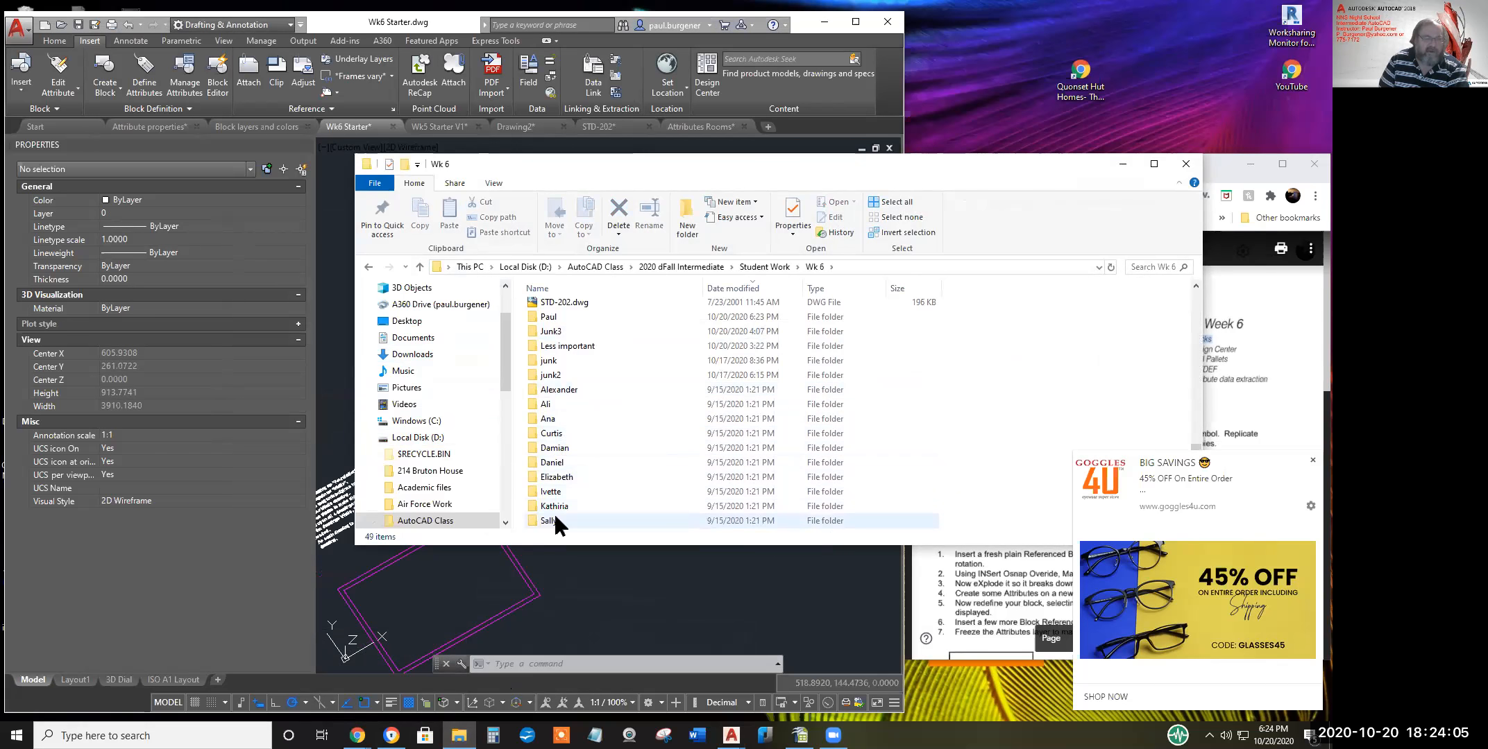
double_click(551, 316)
click(563, 381)
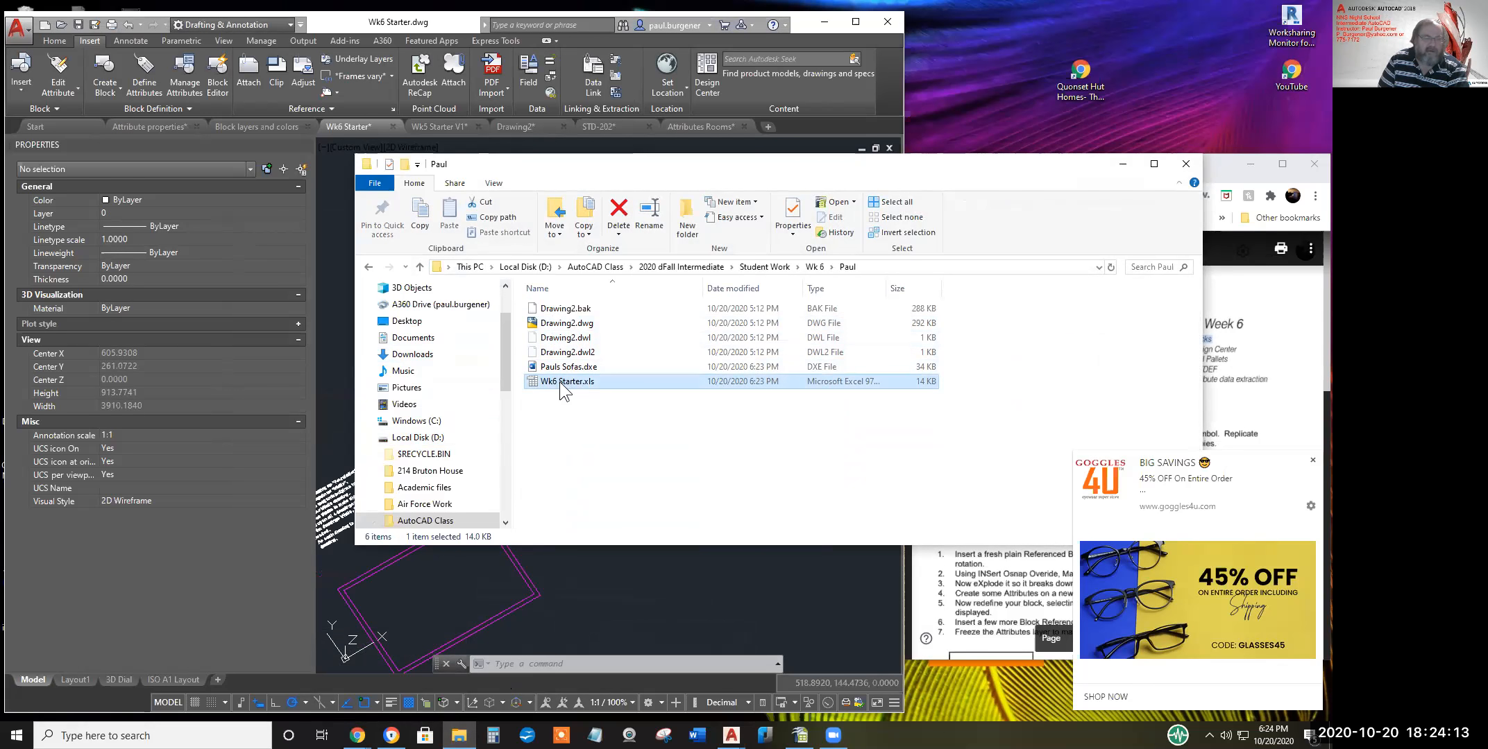
right_click(559, 381)
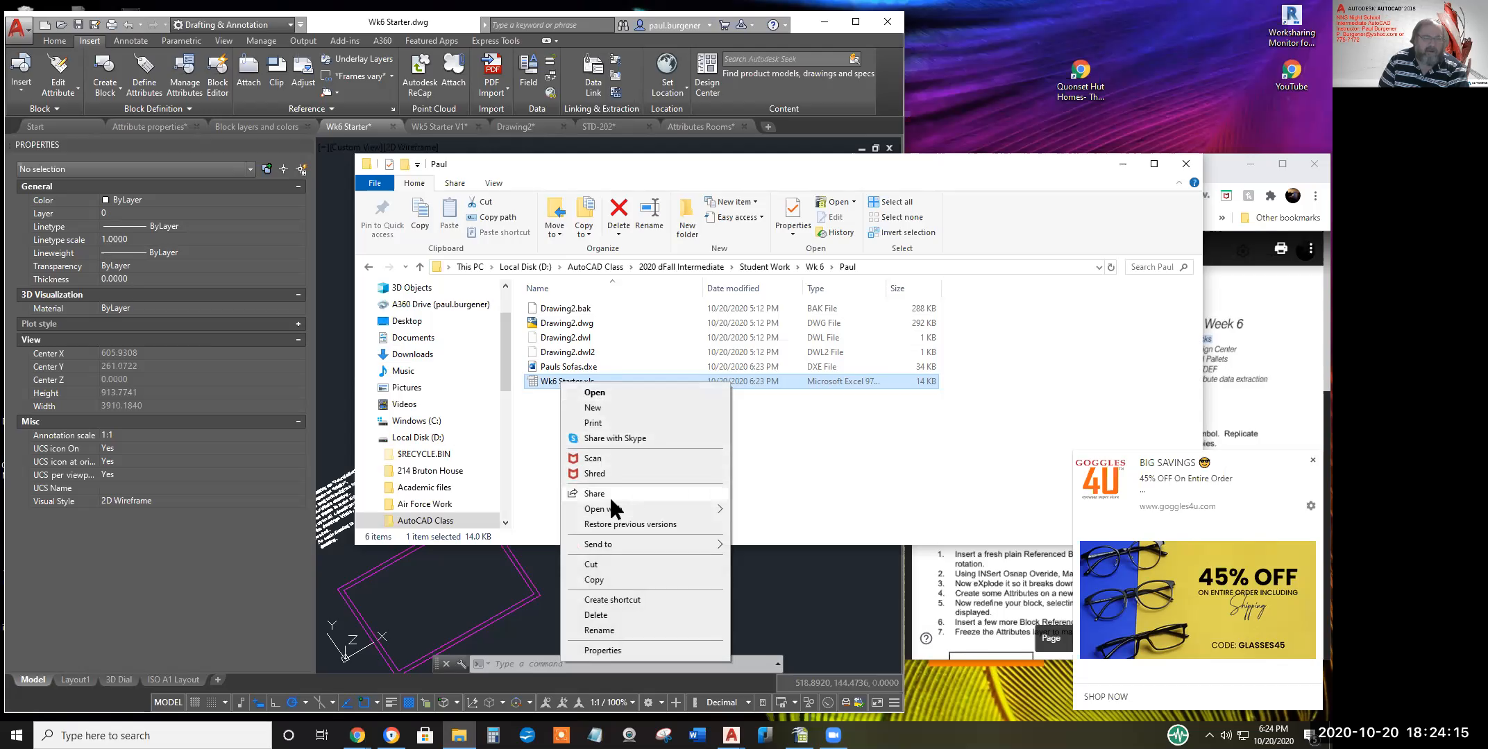
mouse_move(614, 507)
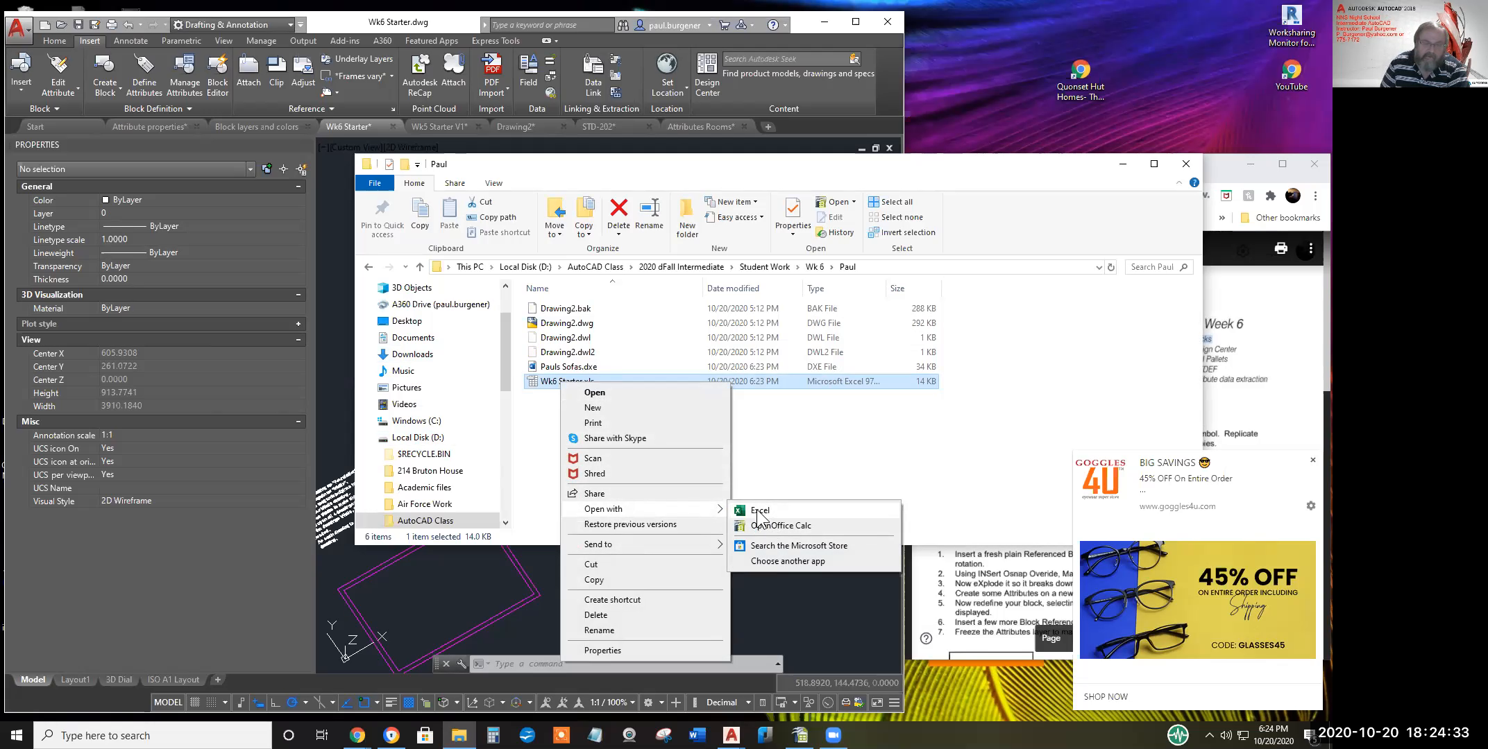
Open Wk6 Starter.xls in Excel, zoom the Summary sheet and select cell I5
click(758, 513)
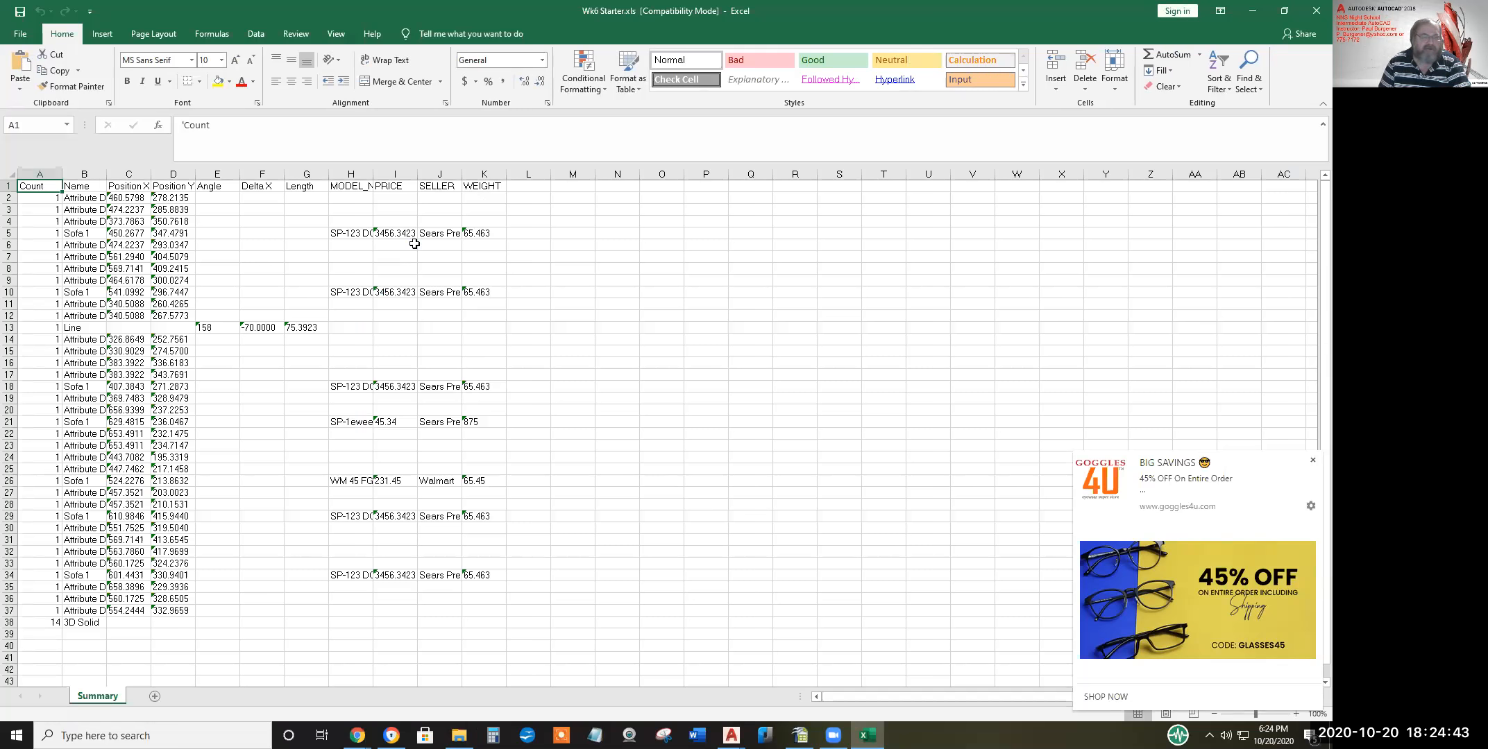
ctrl+scroll(414, 243, up, 3)
ctrl+scroll(415, 243, up, 1)
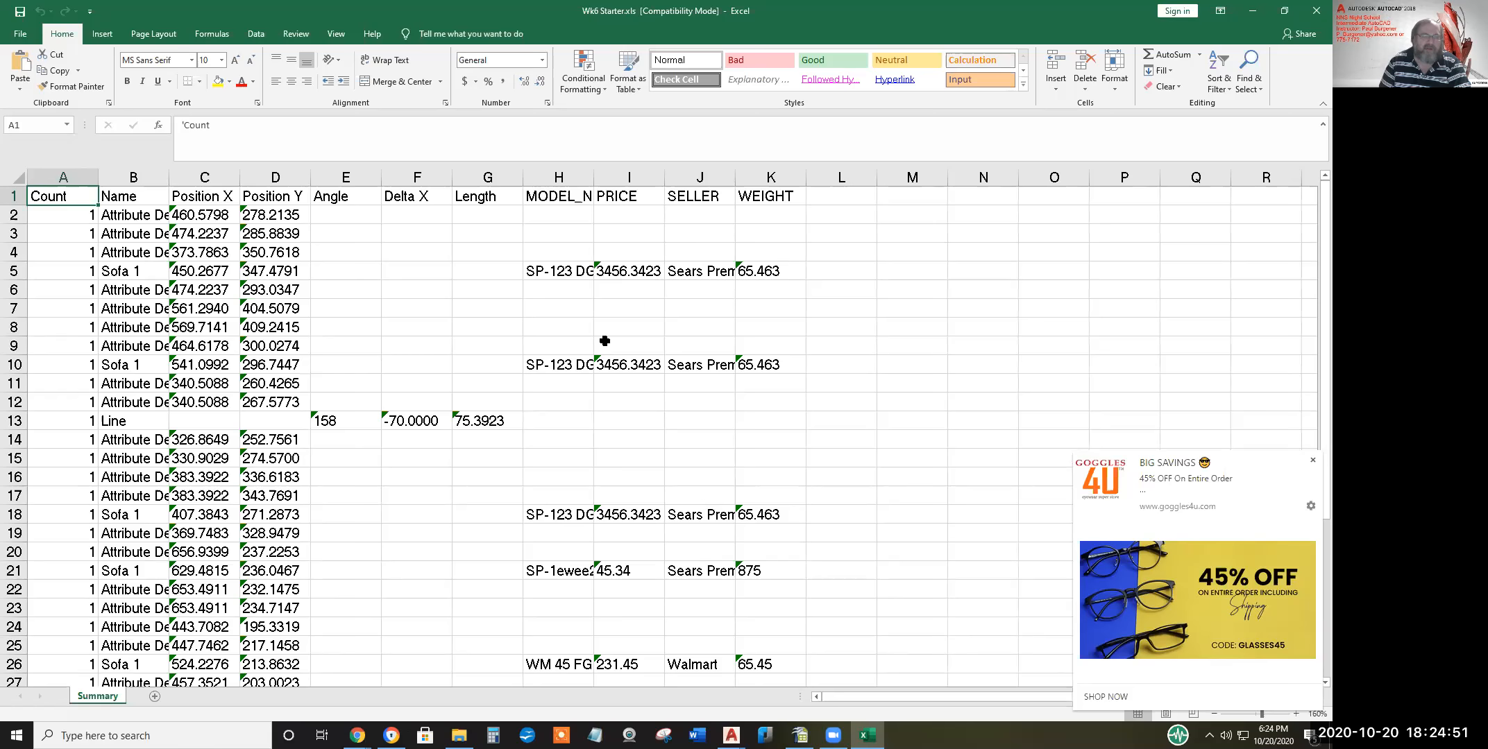
ctrl+scroll(598, 361, down, 2)
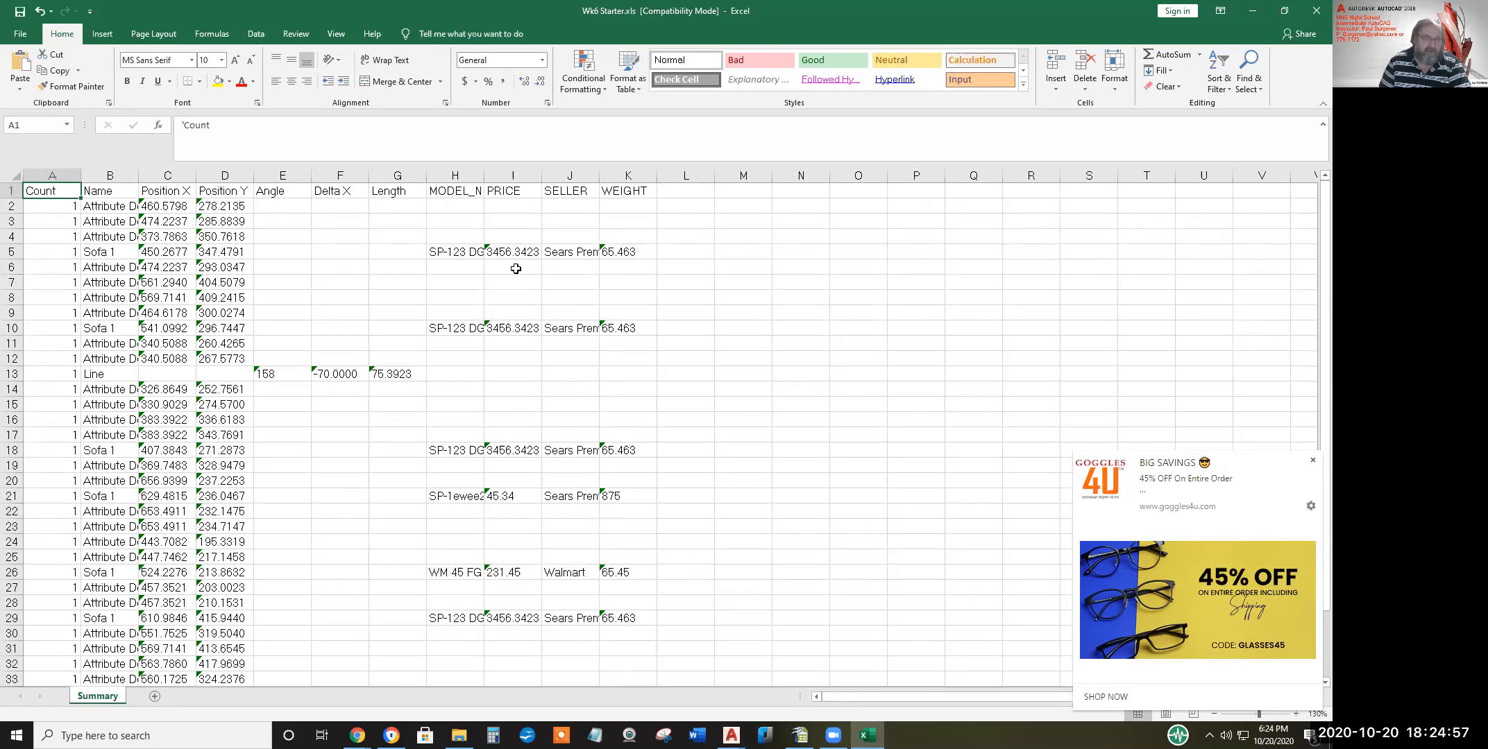
click(497, 251)
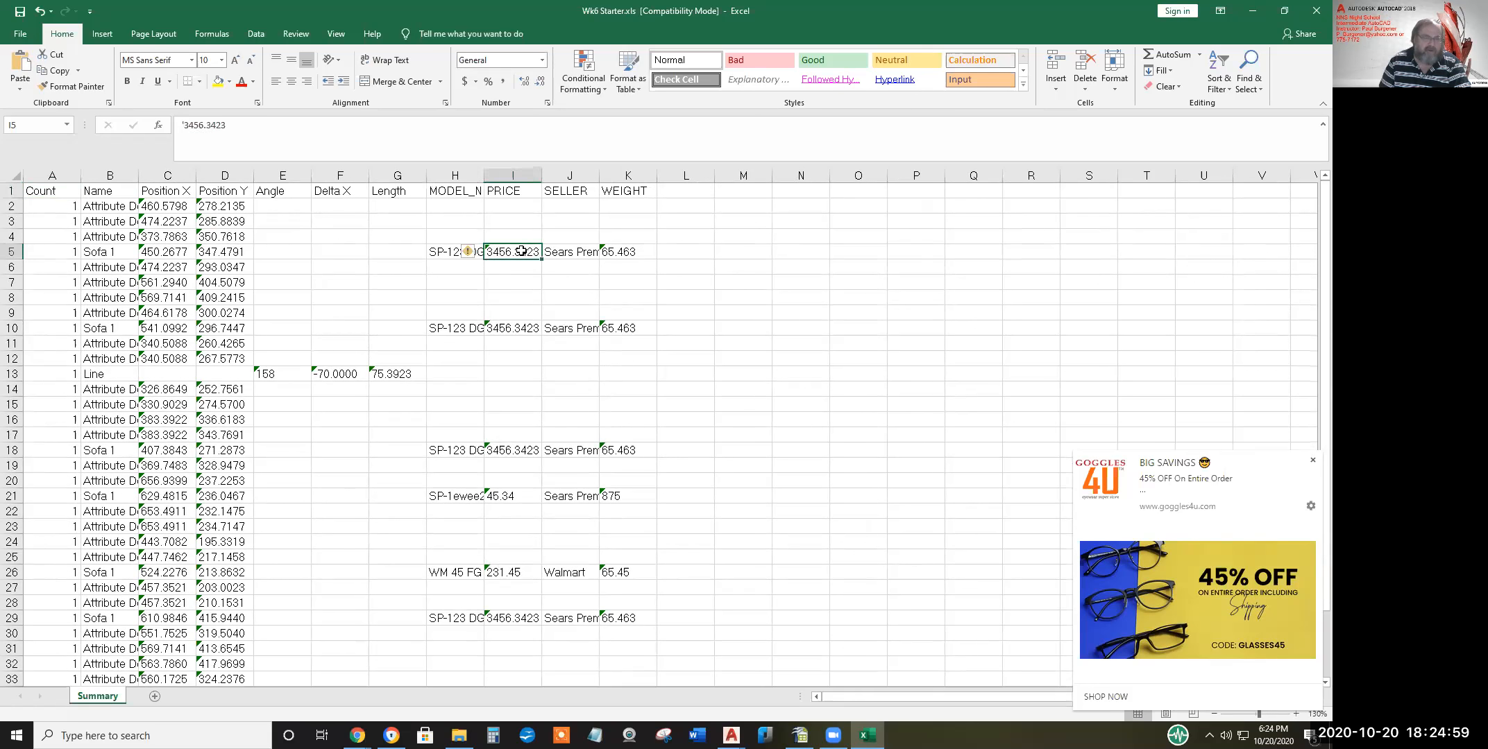
Convert the text-stored PRICE values in I5:I29 and WEIGHT values in K5:K29 to numbers
drag(523, 251, 519, 612)
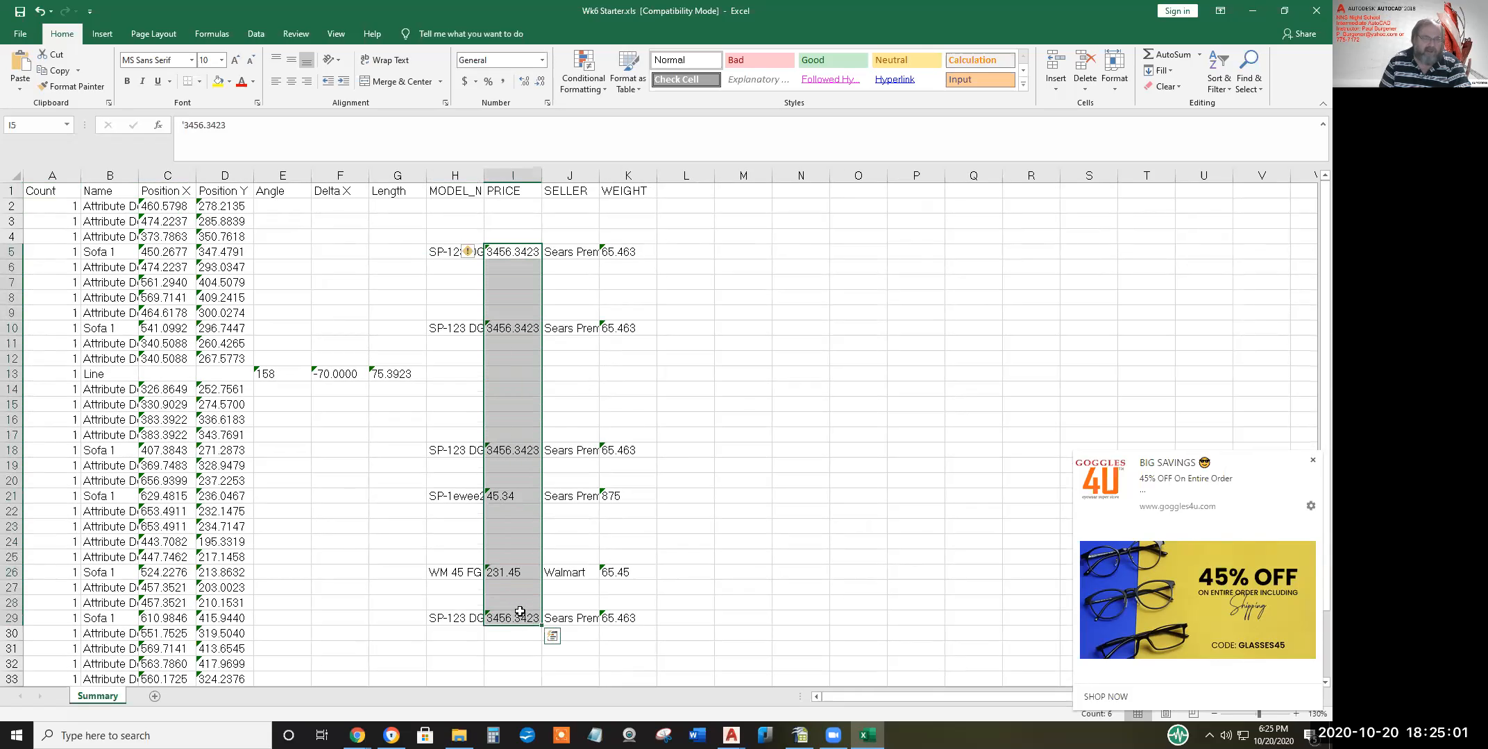
click(476, 251)
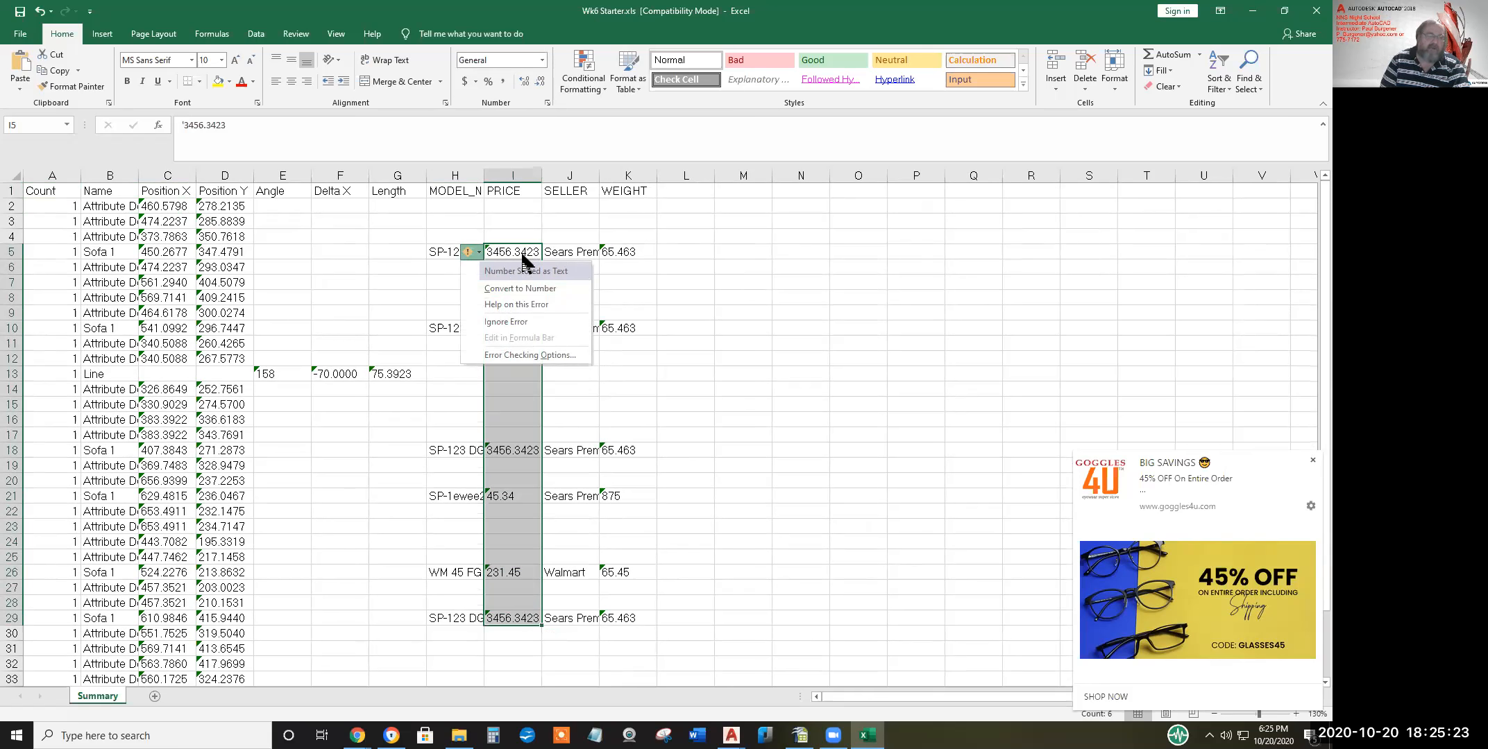
click(520, 289)
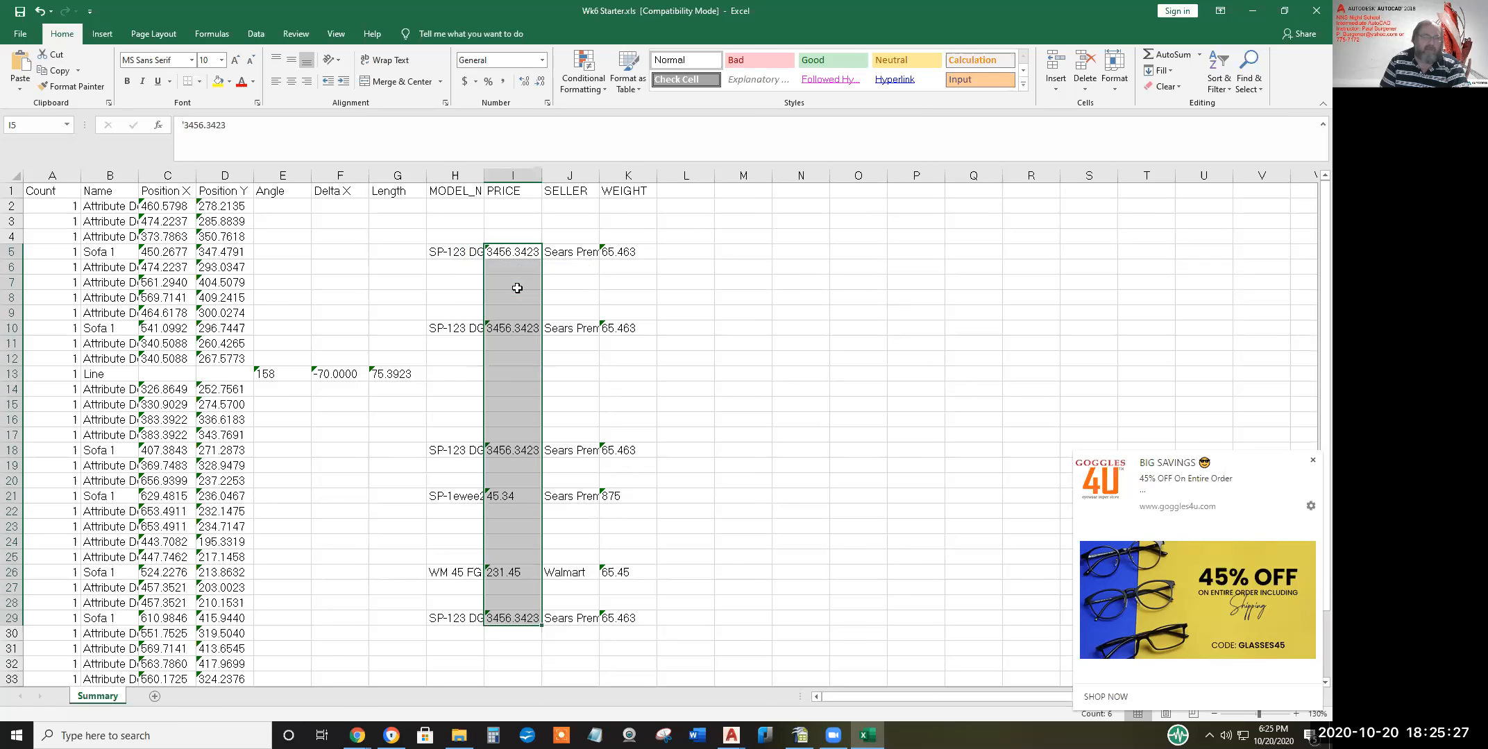
drag(631, 251, 645, 619)
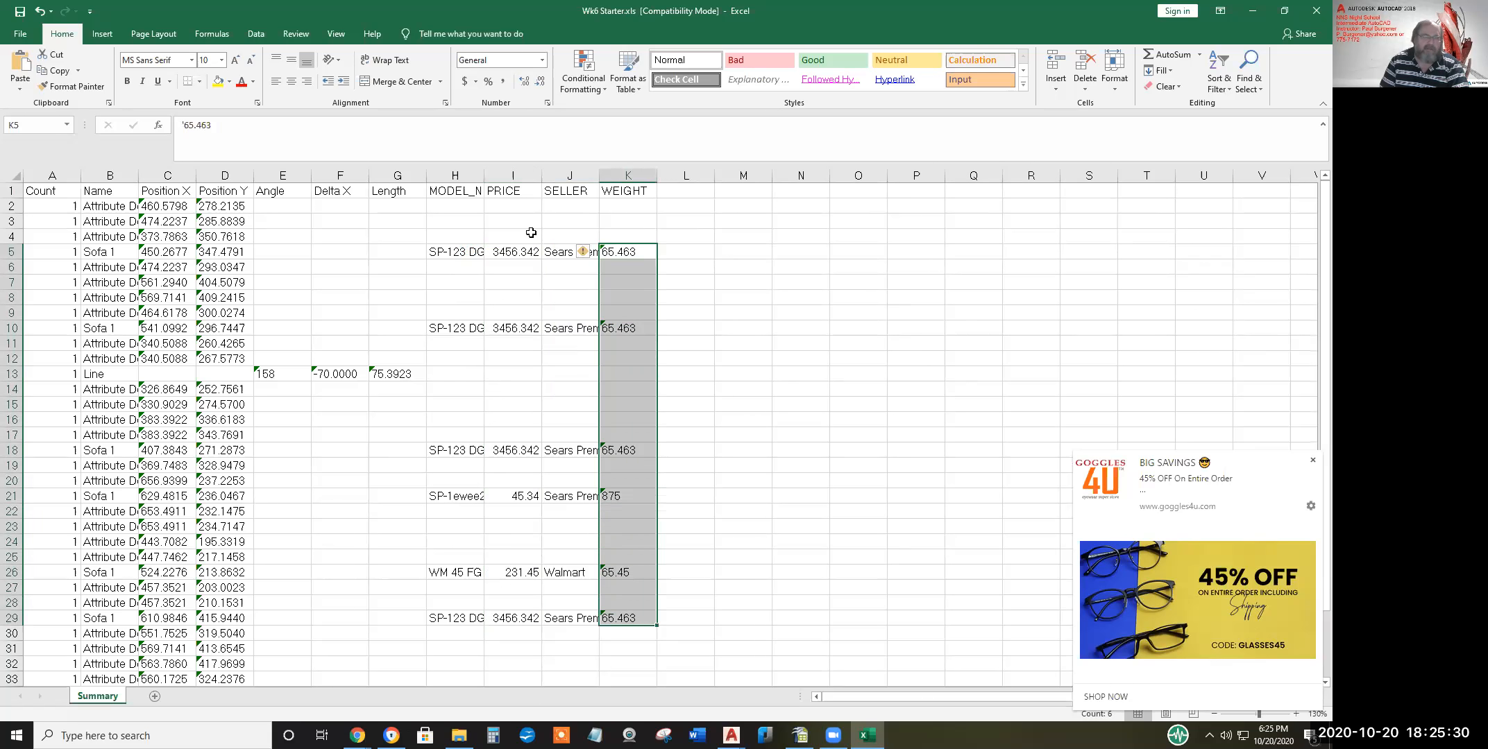
click(592, 253)
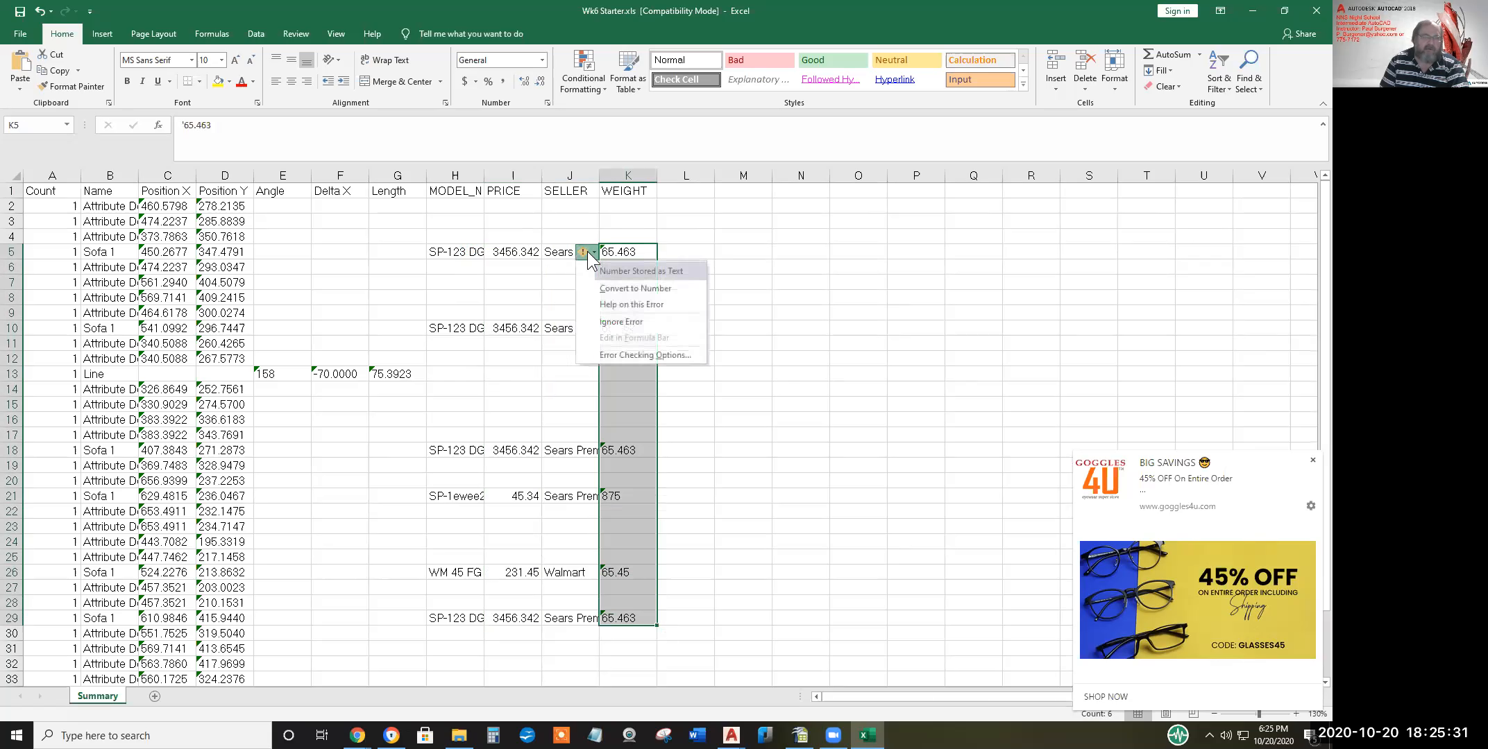
click(627, 288)
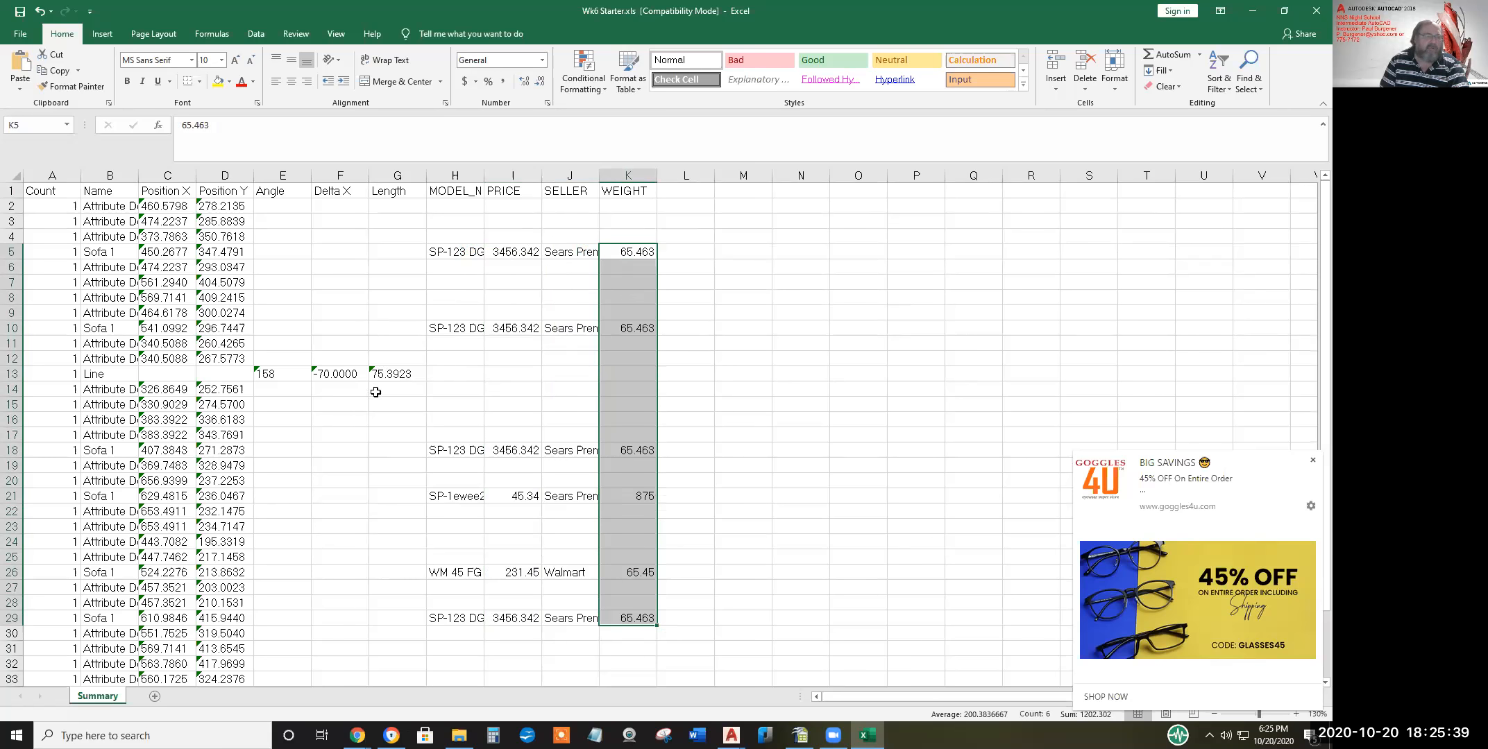
scroll(376, 392, down, 6)
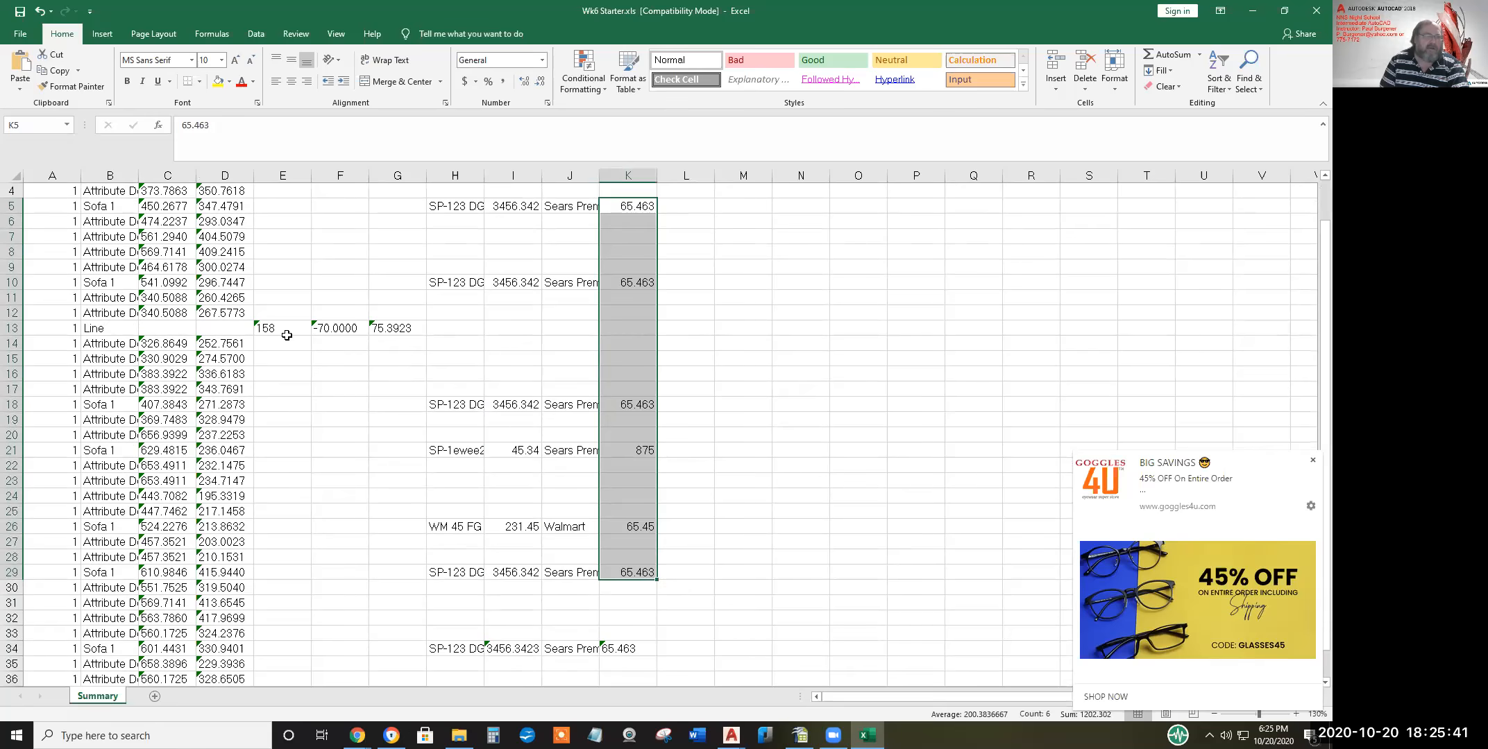
scroll(289, 335, up, 6)
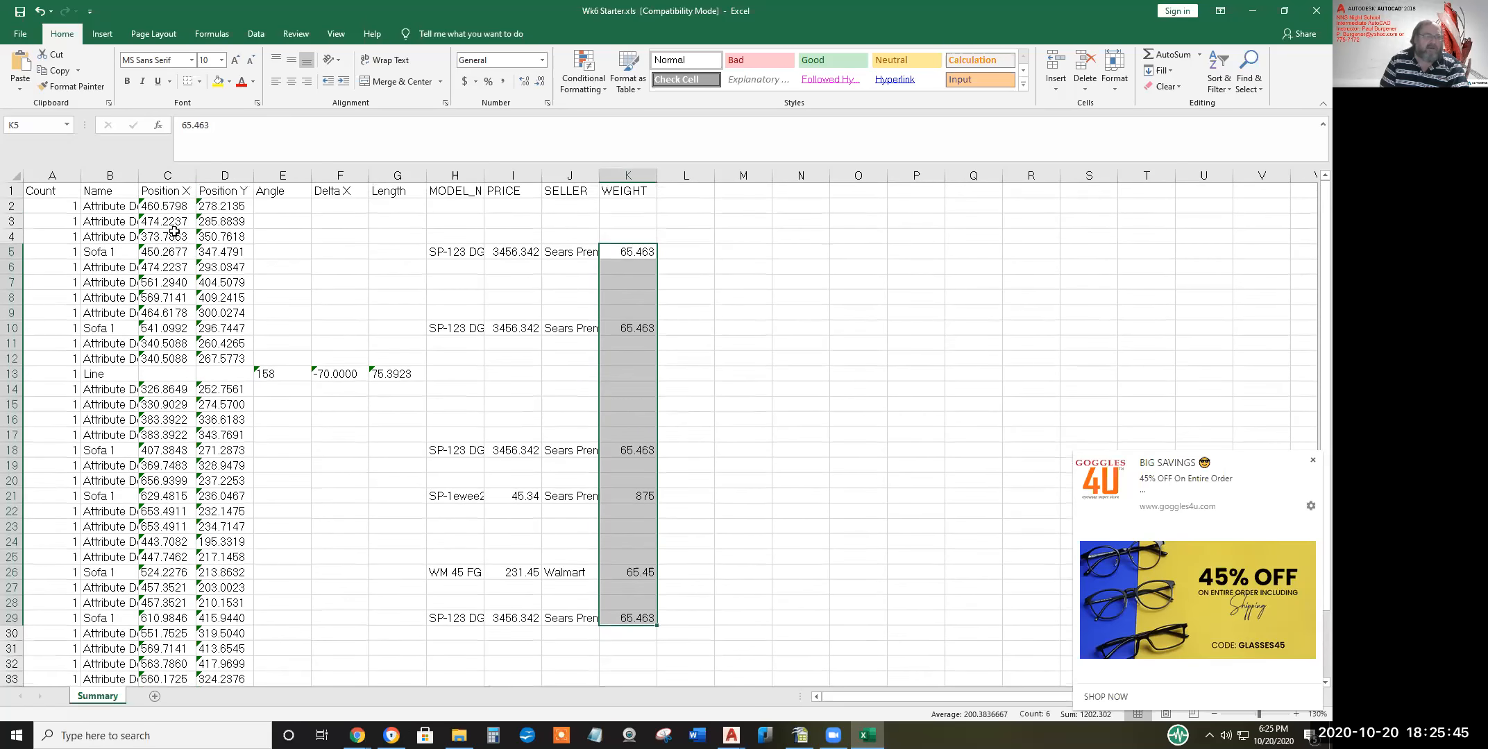
drag(153, 206, 202, 632)
scroll(51, 256, up, 2)
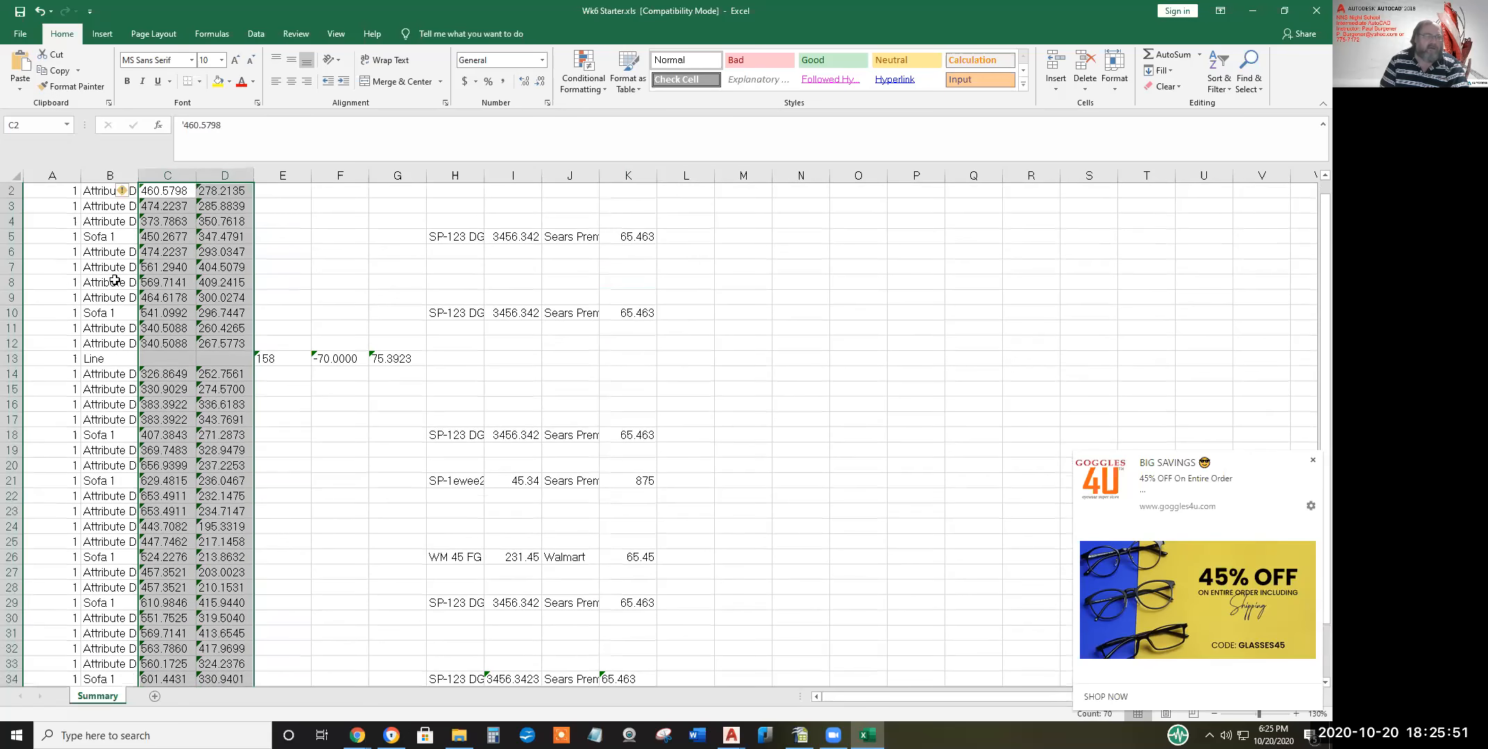
mouse_move(122, 195)
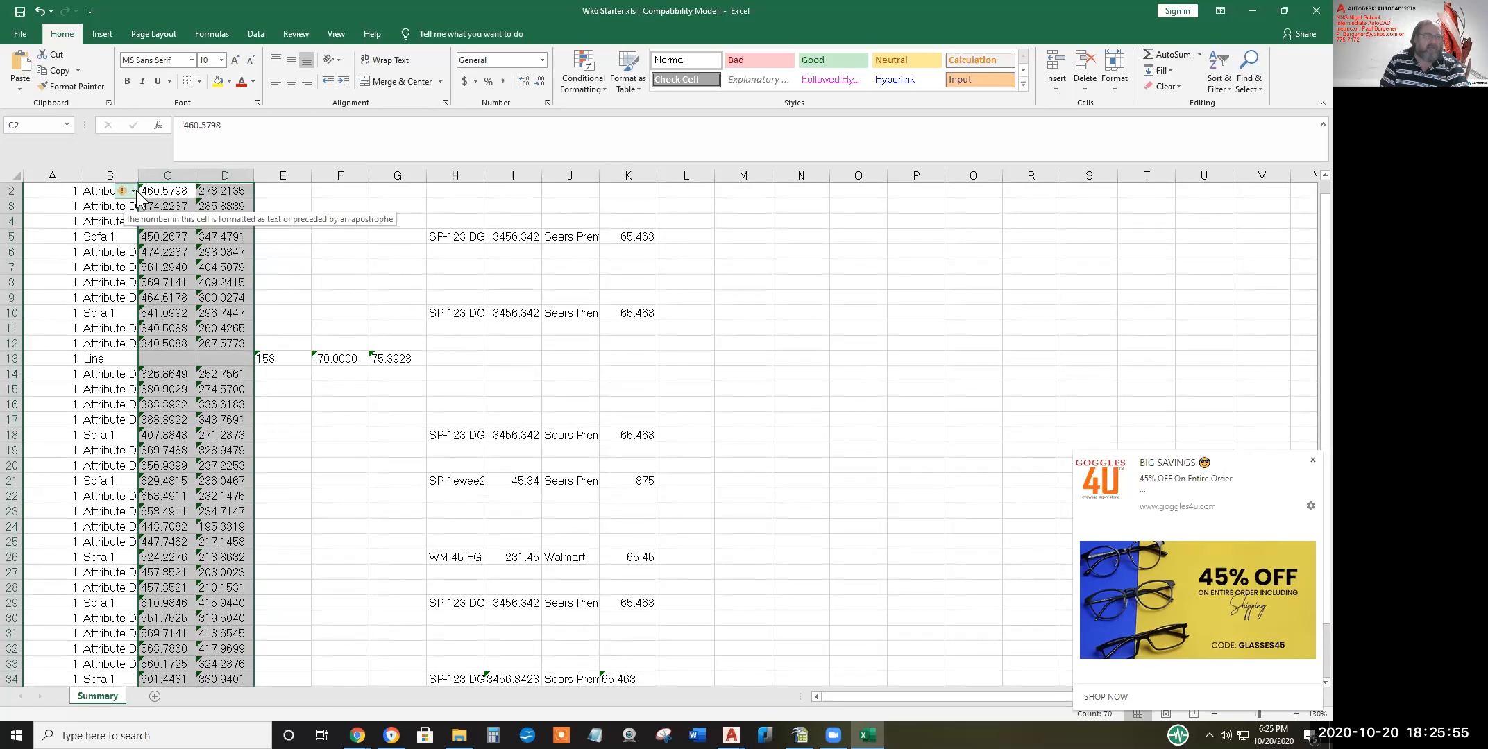
click(133, 192)
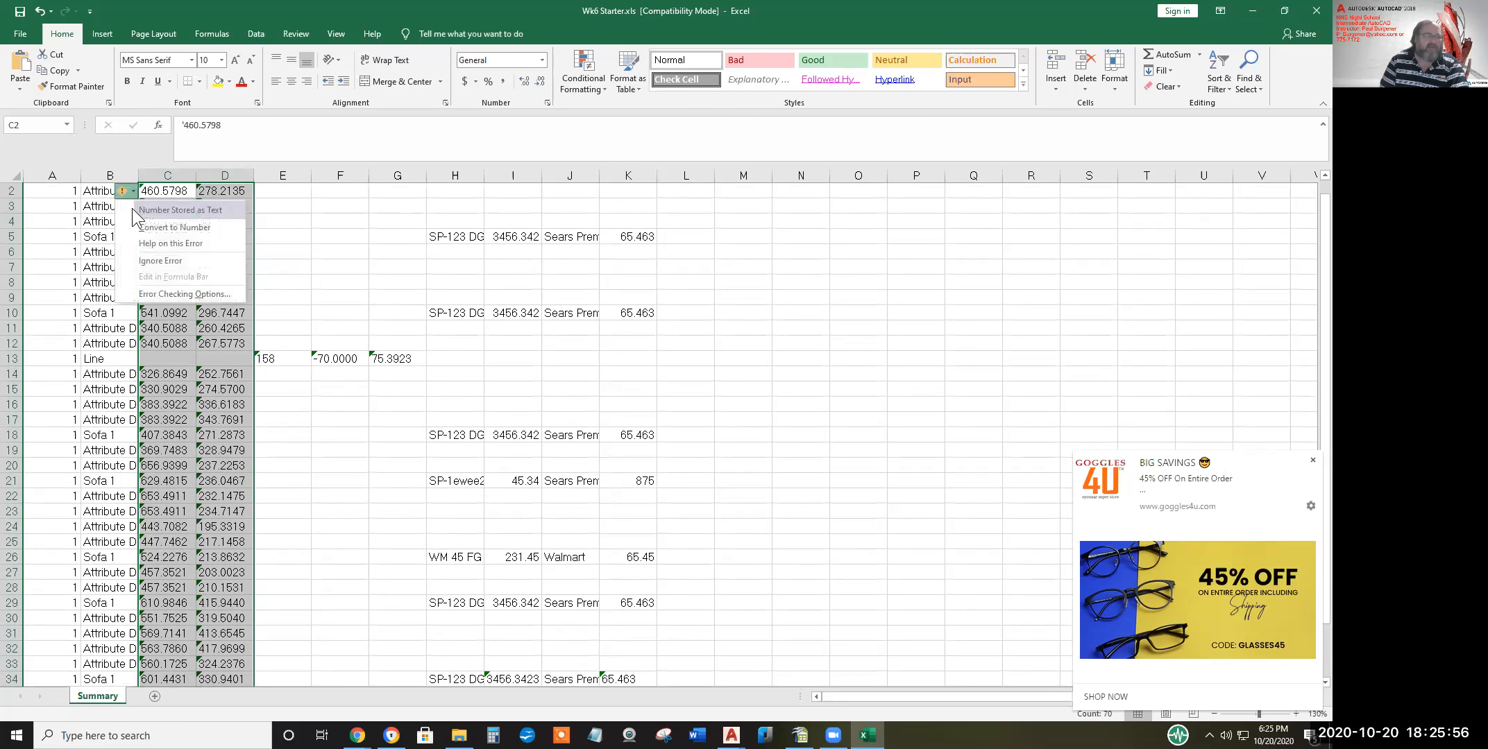
click(168, 229)
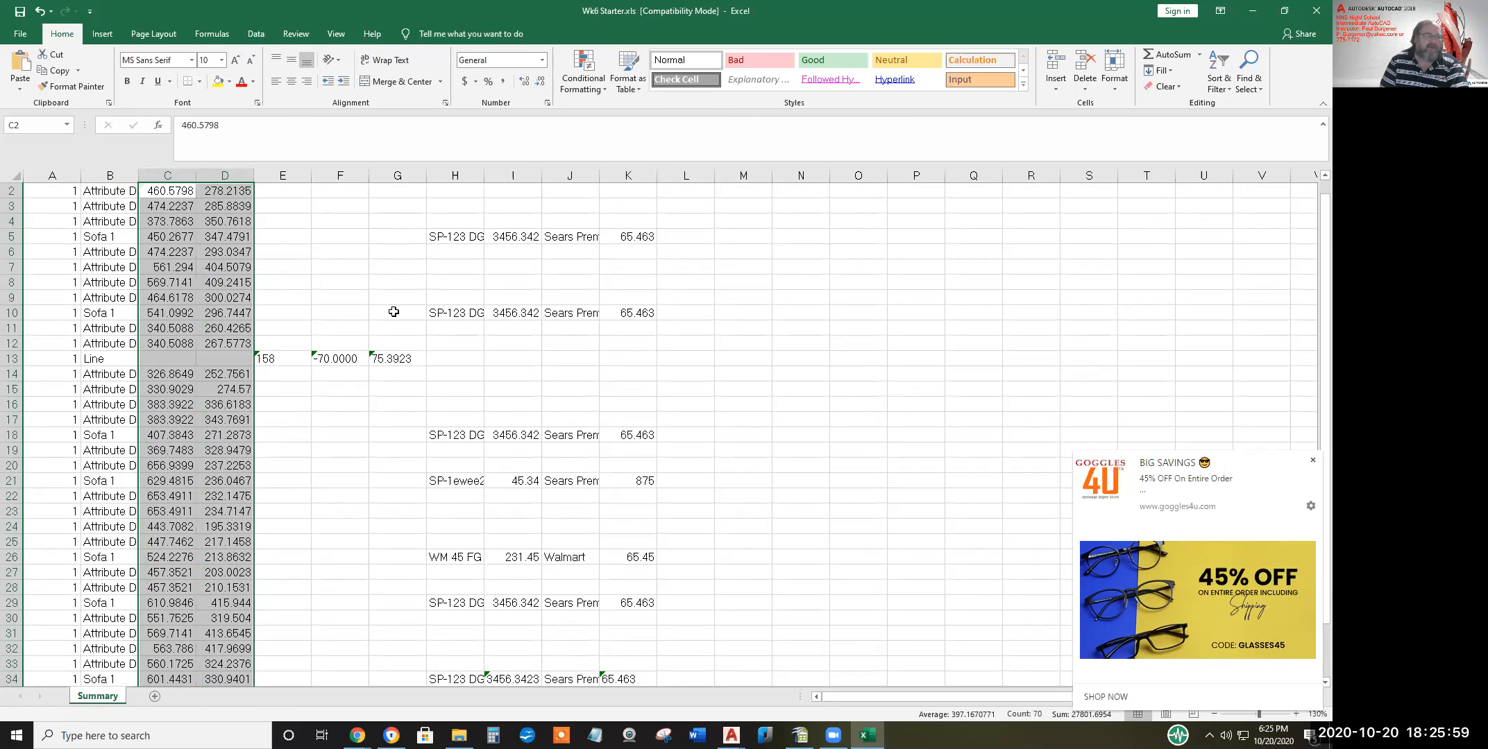
scroll(418, 320, up, 1)
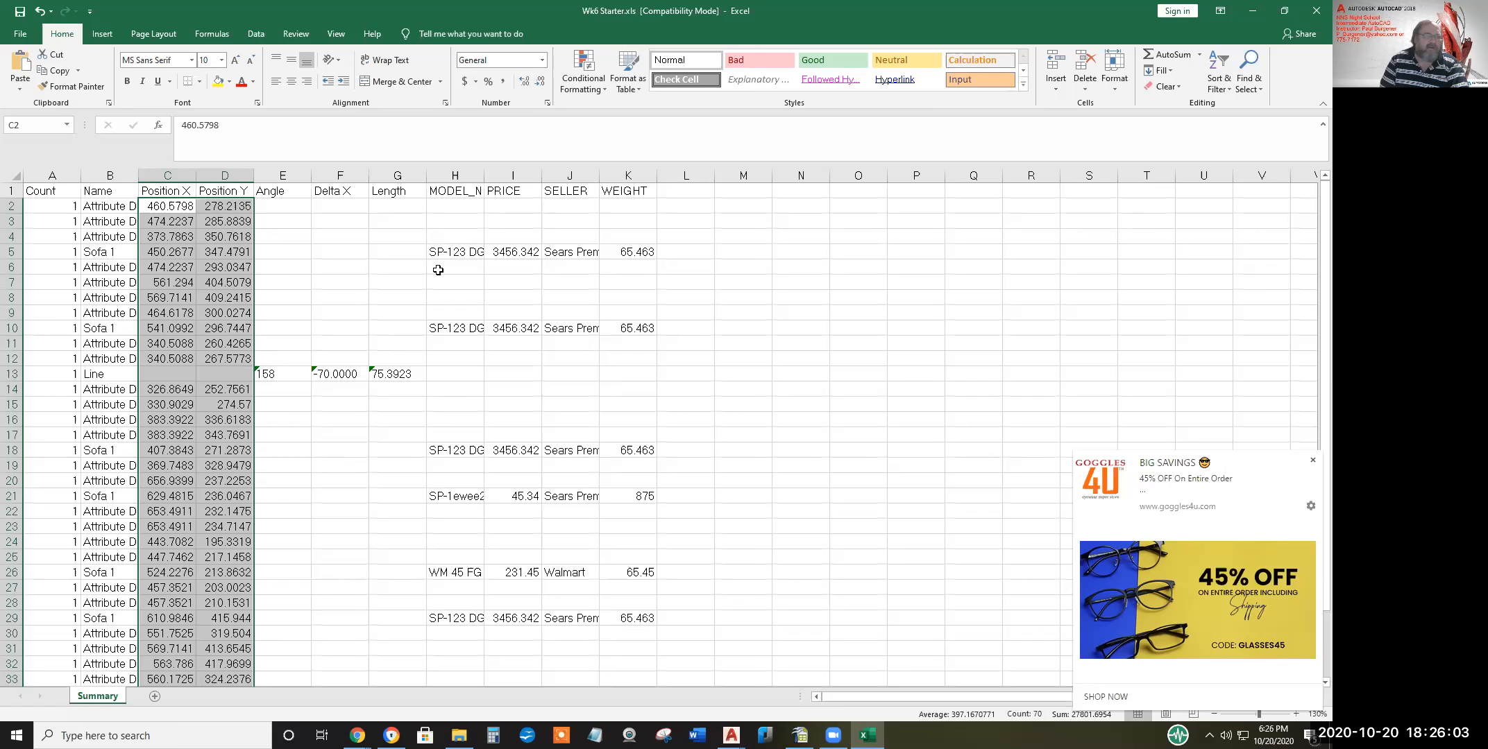
scroll(614, 462, down, 2)
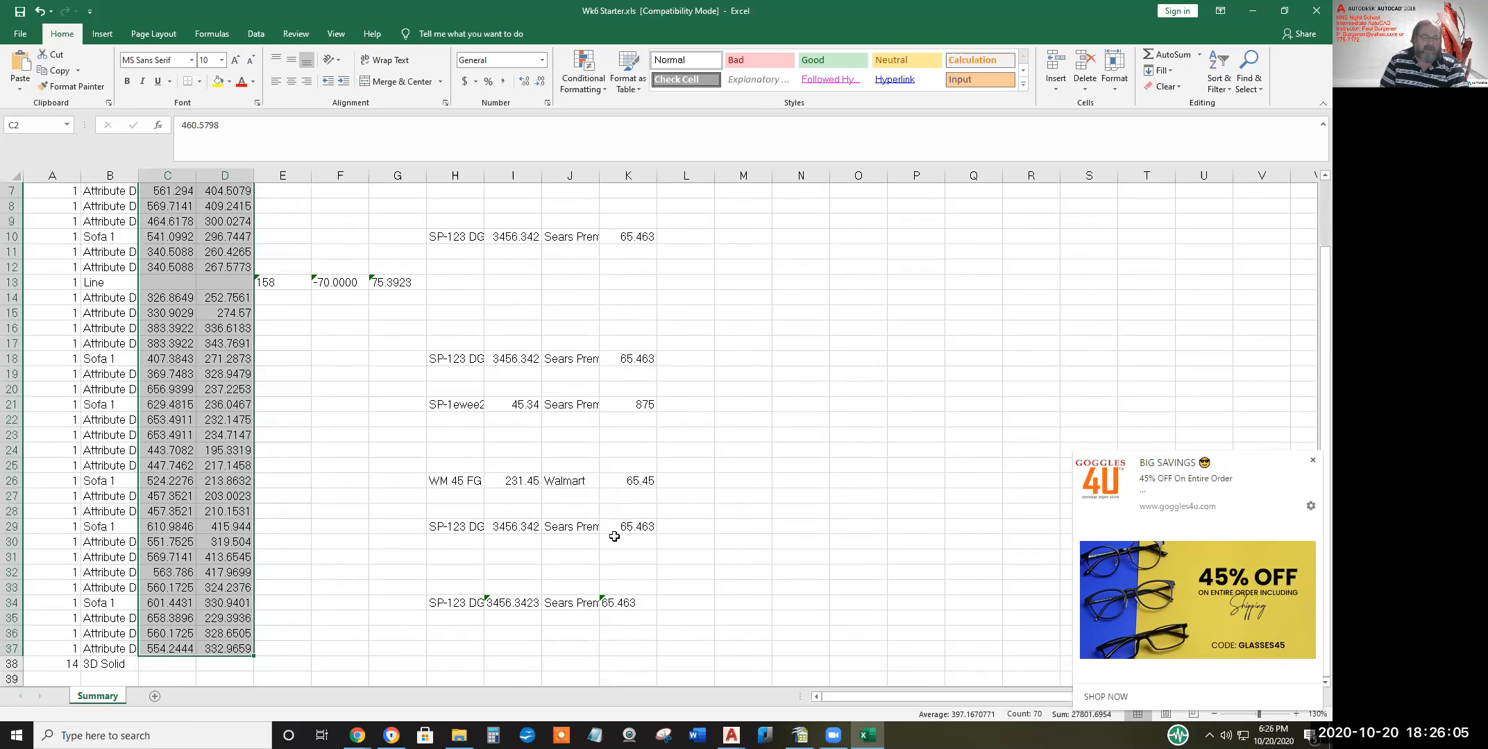
click(498, 603)
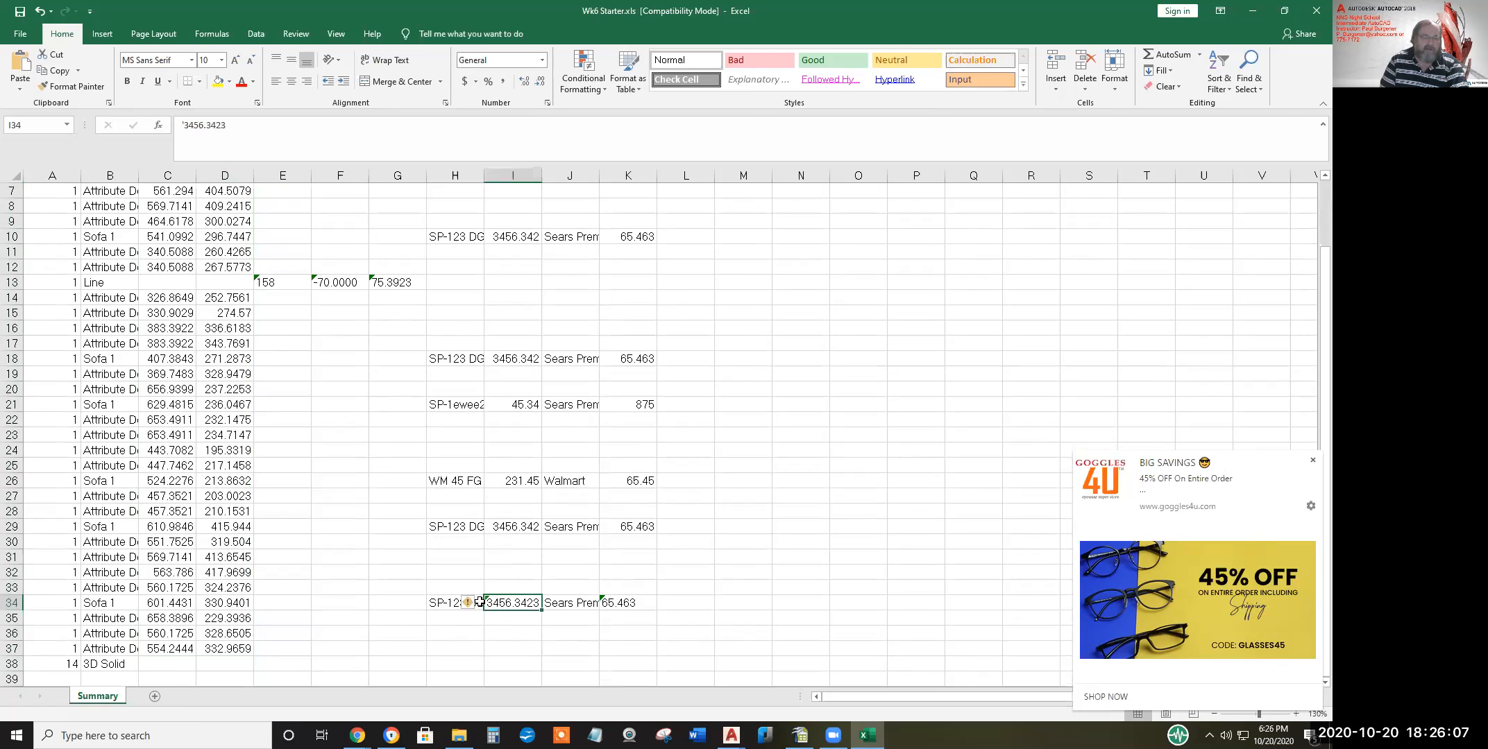
click(474, 604)
click(518, 604)
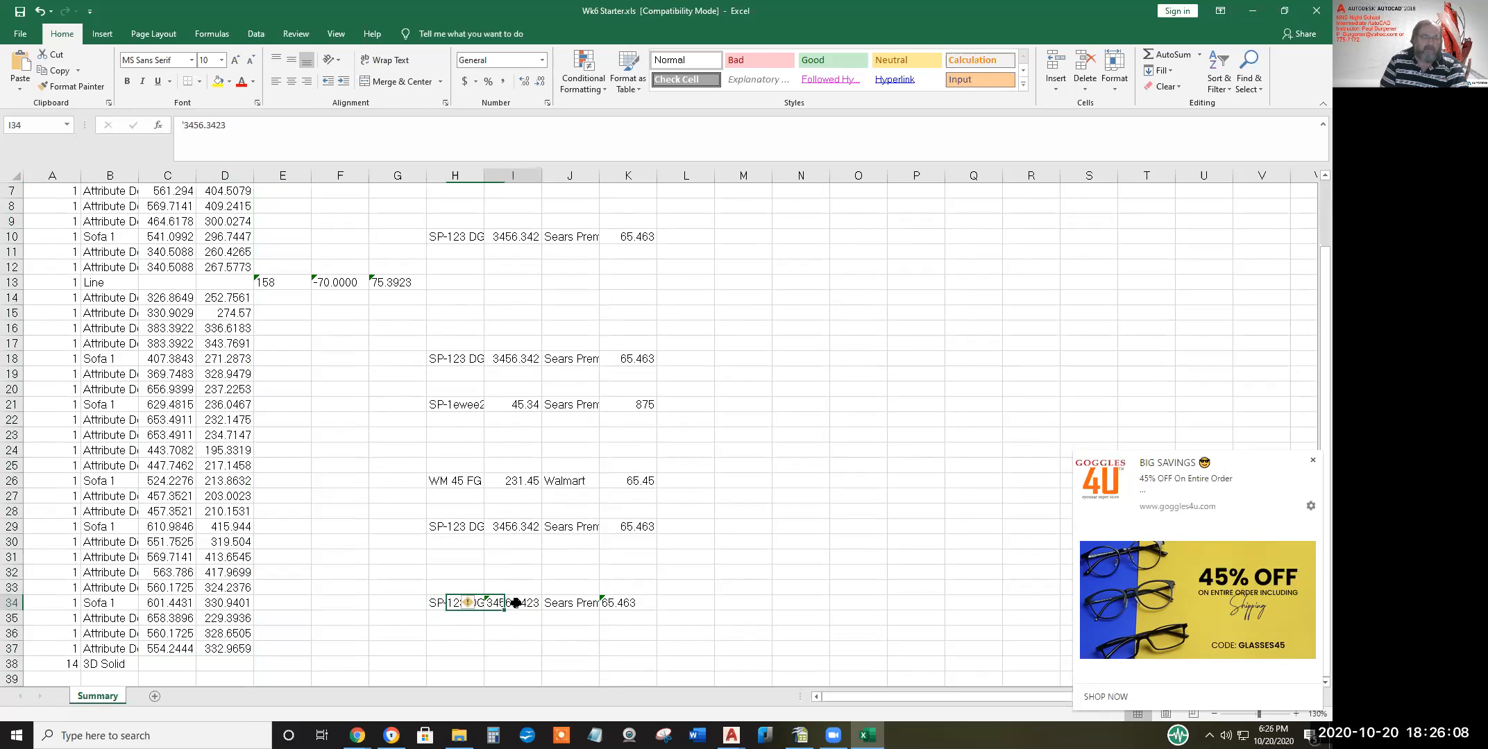
click(472, 606)
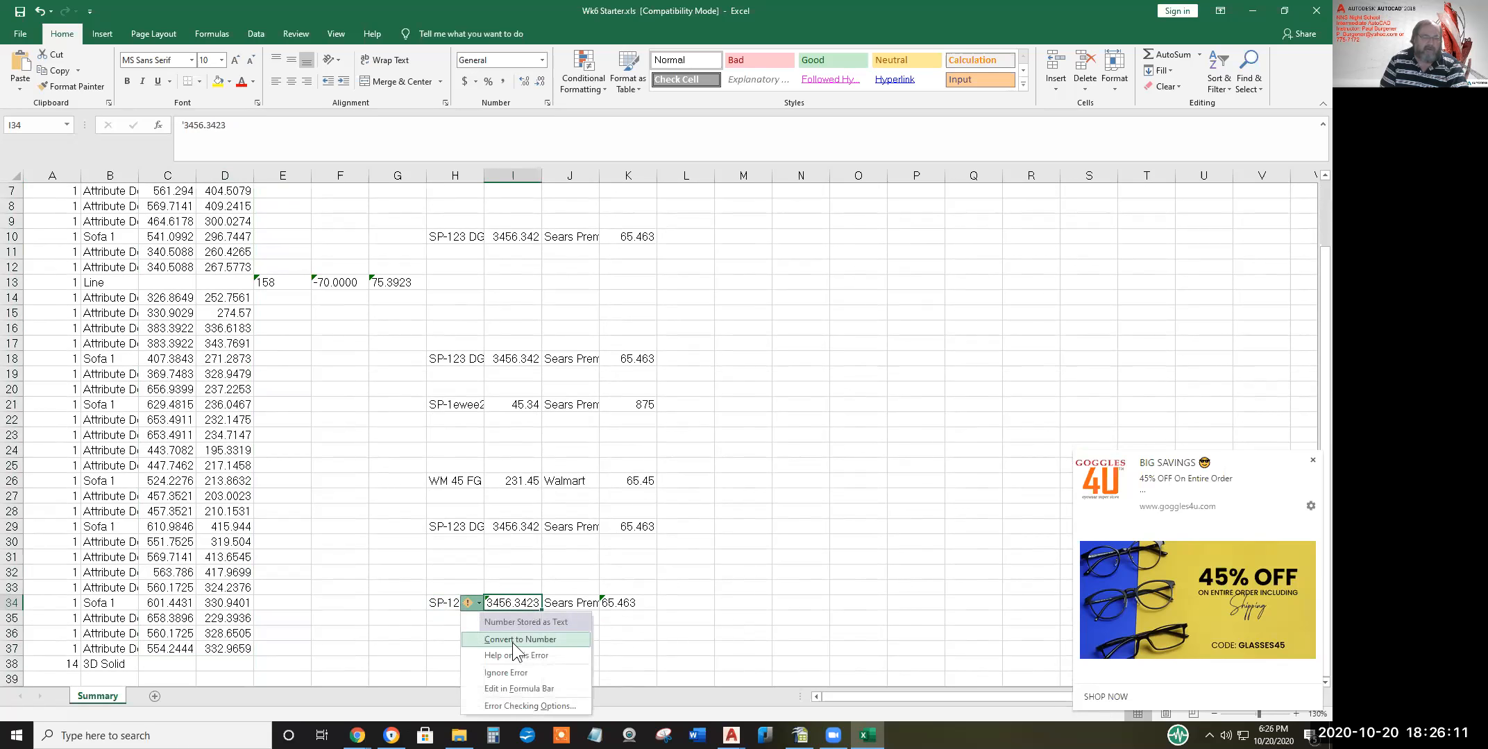
click(511, 640)
click(618, 605)
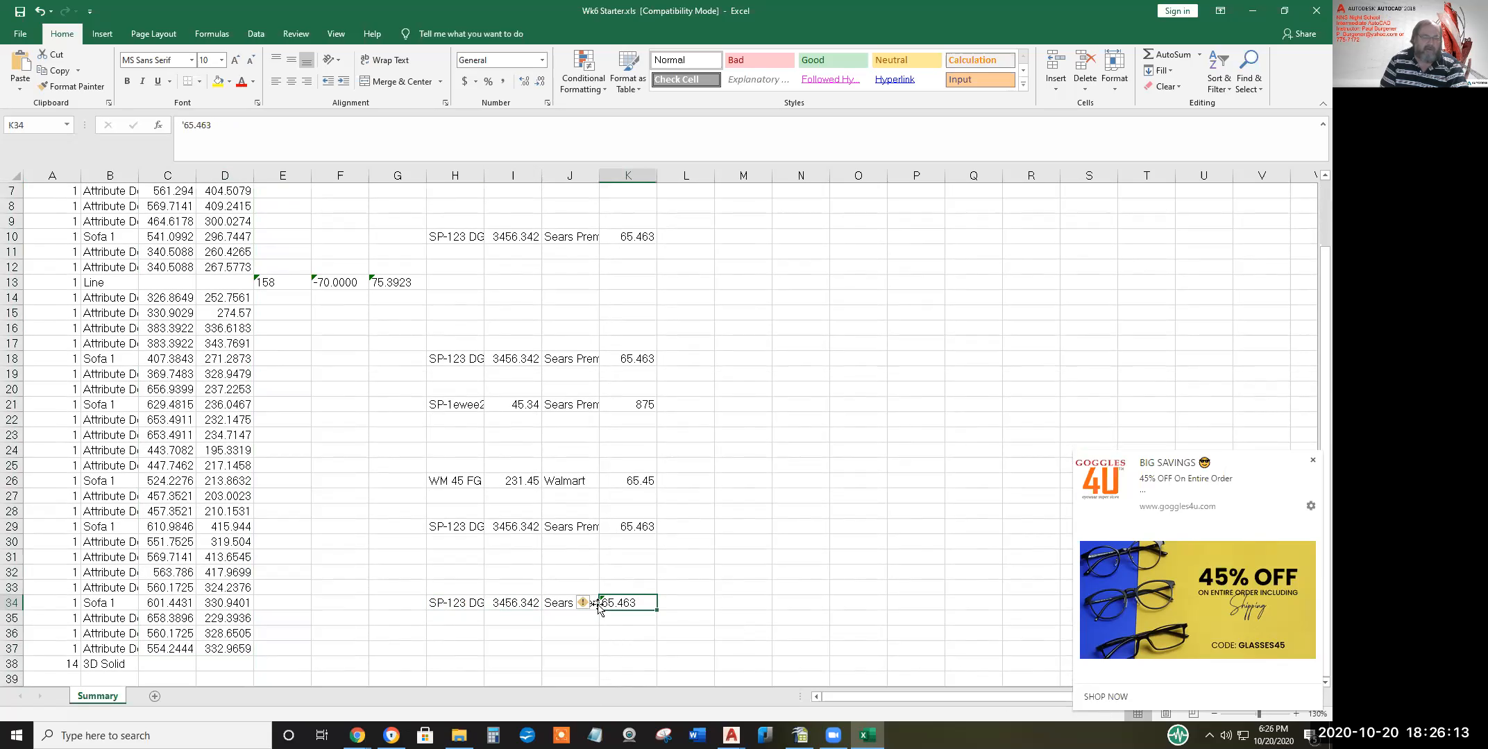
click(594, 603)
click(617, 605)
click(592, 603)
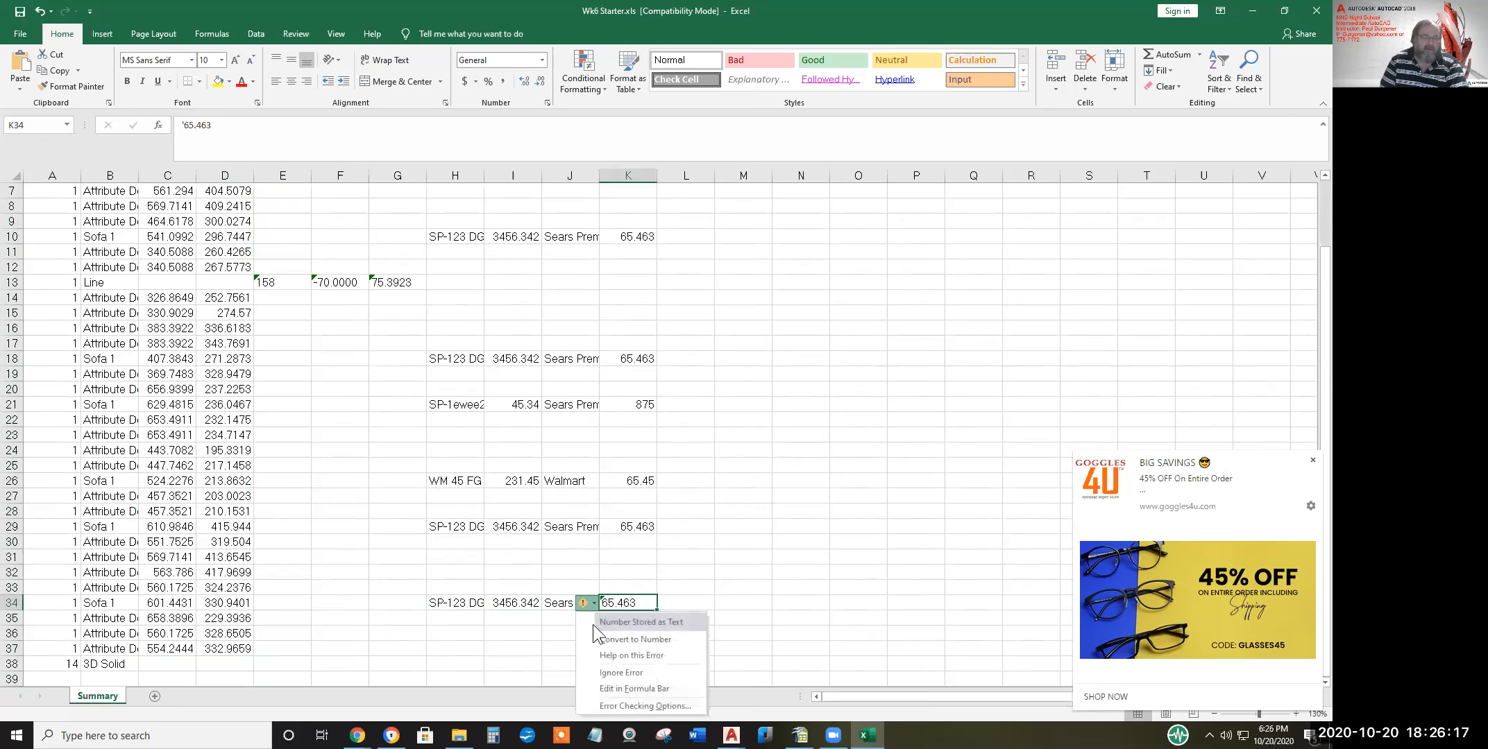
click(606, 639)
scroll(621, 541, down, 4)
scroll(683, 537, up, 4)
scroll(682, 536, up, 2)
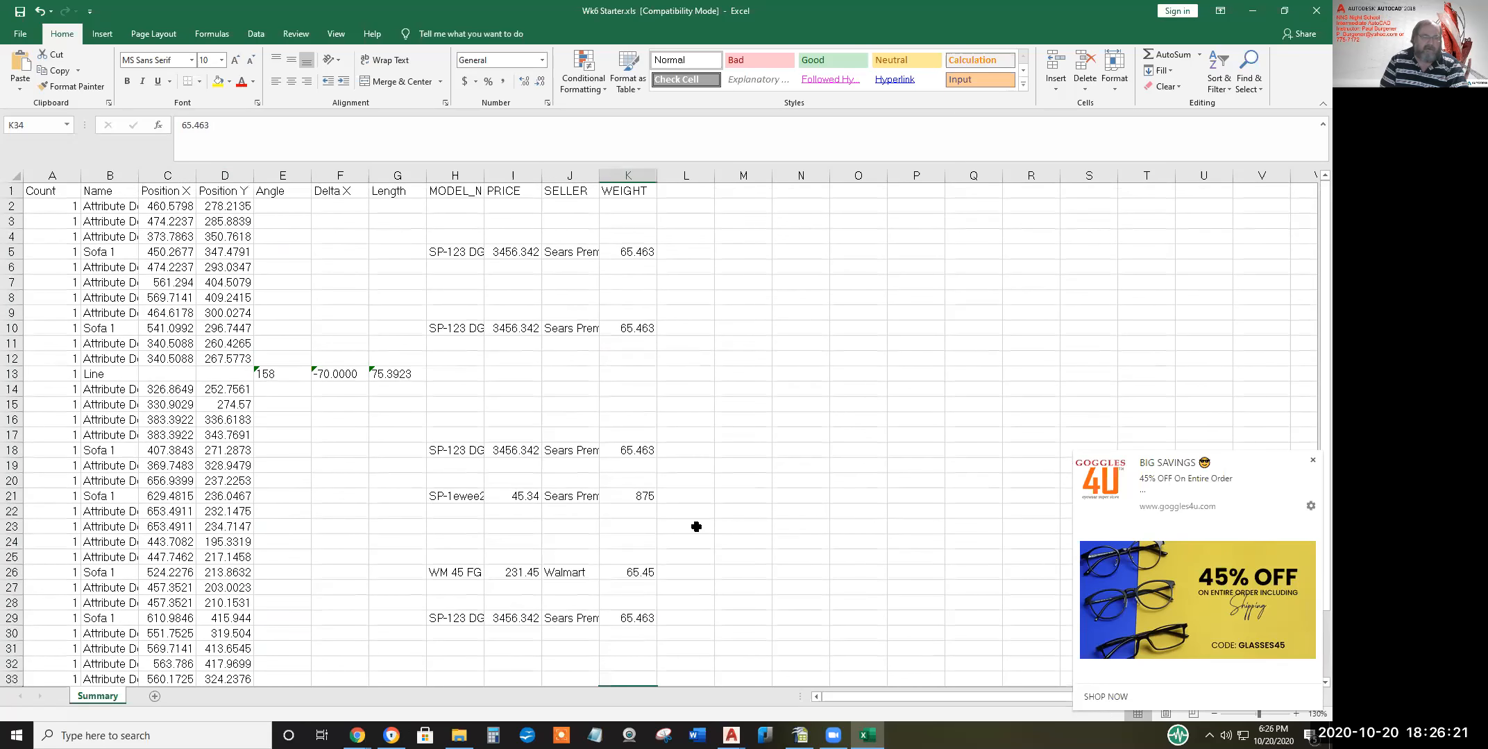
scroll(696, 527, down, 1)
scroll(680, 669, up, 1)
scroll(640, 630, down, 1)
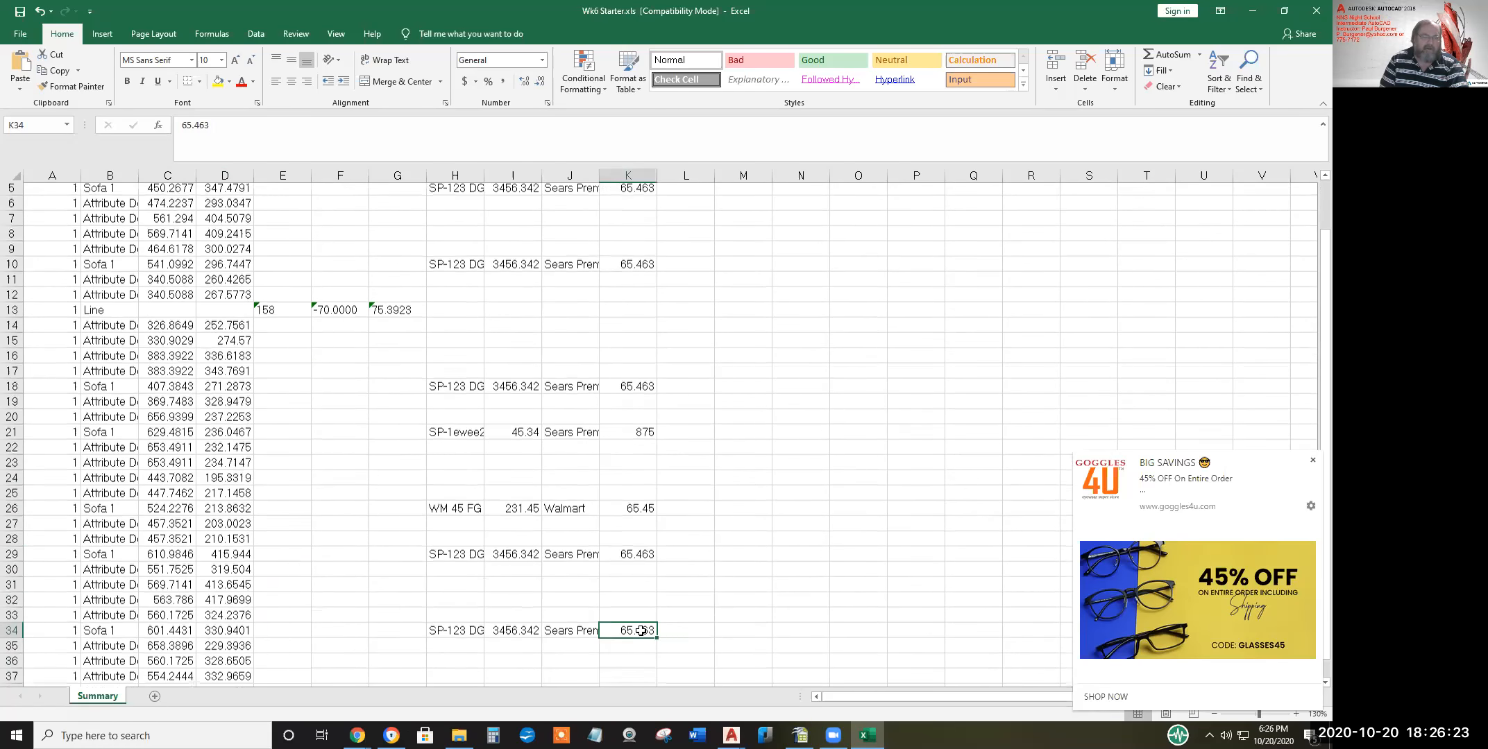
scroll(624, 635, down, 2)
scroll(615, 650, down, 3)
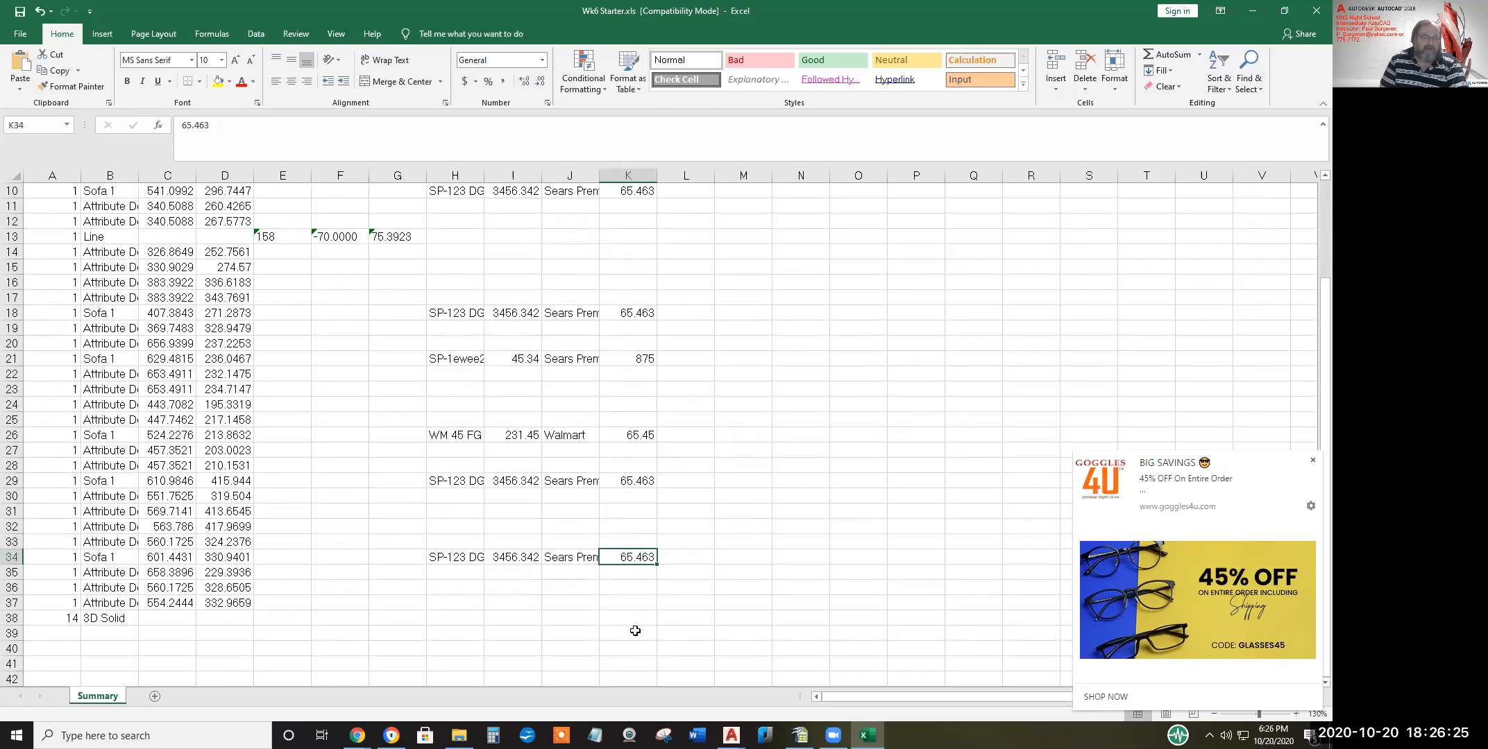
AutoSum the weights into K39 and check which cells the sum covers
click(638, 632)
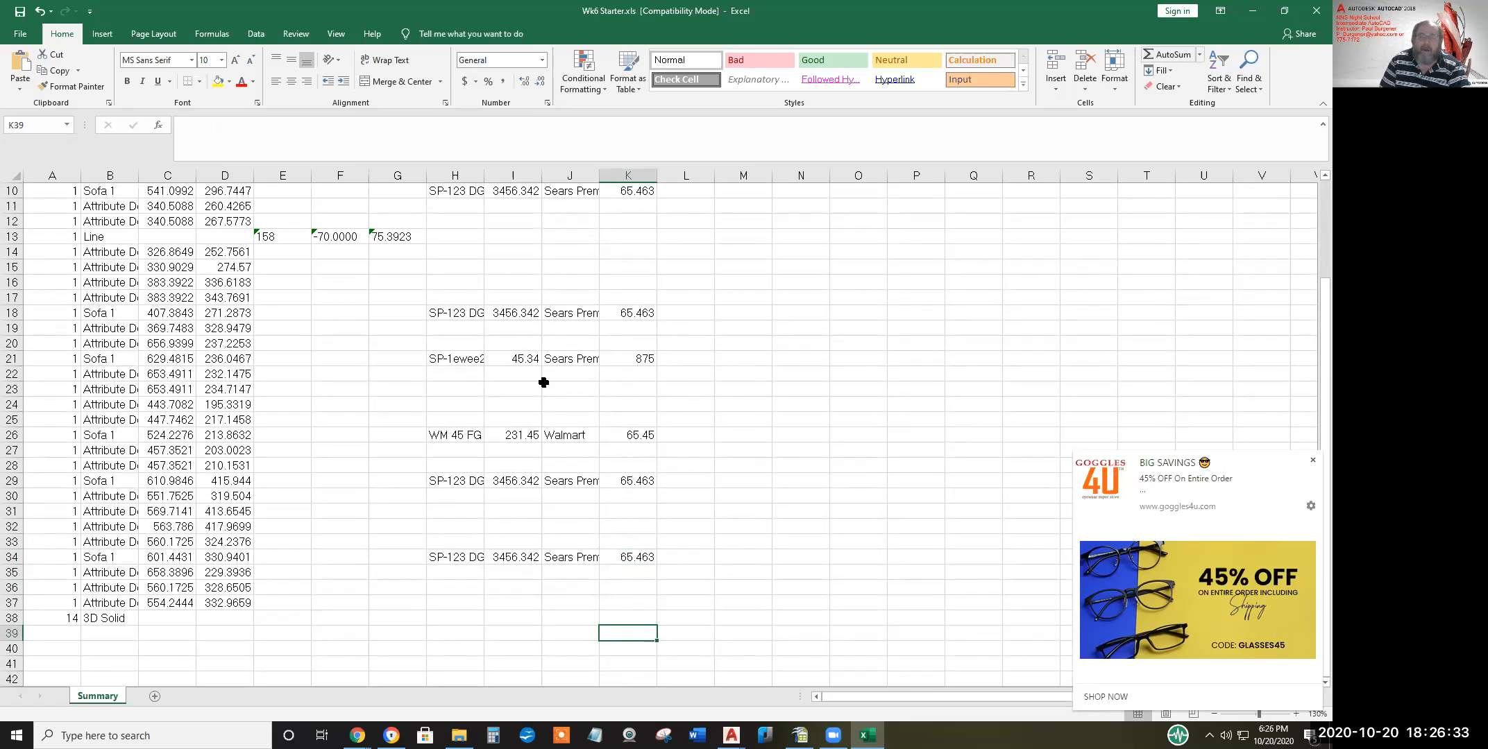
scroll(634, 240, up, 2)
scroll(633, 240, up, 1)
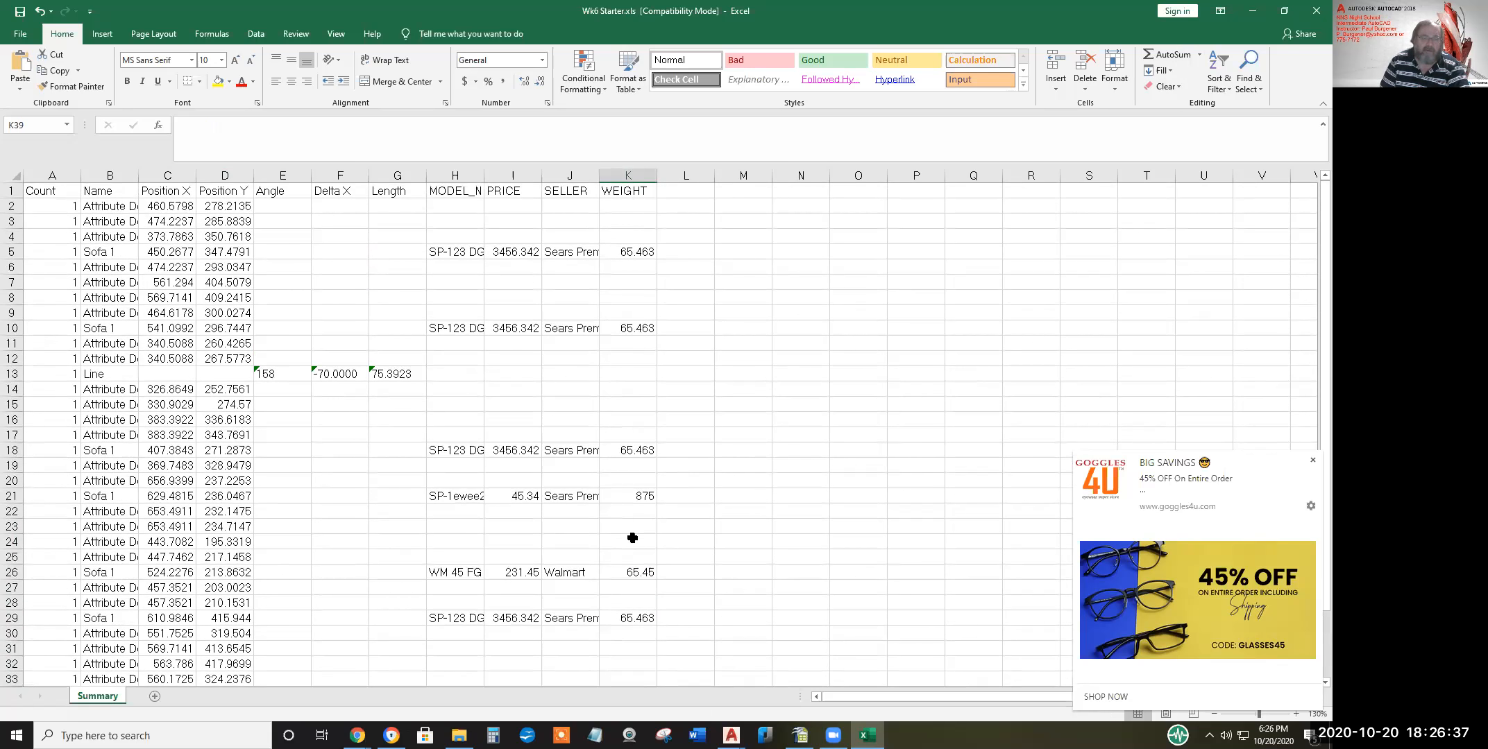
scroll(635, 578, down, 4)
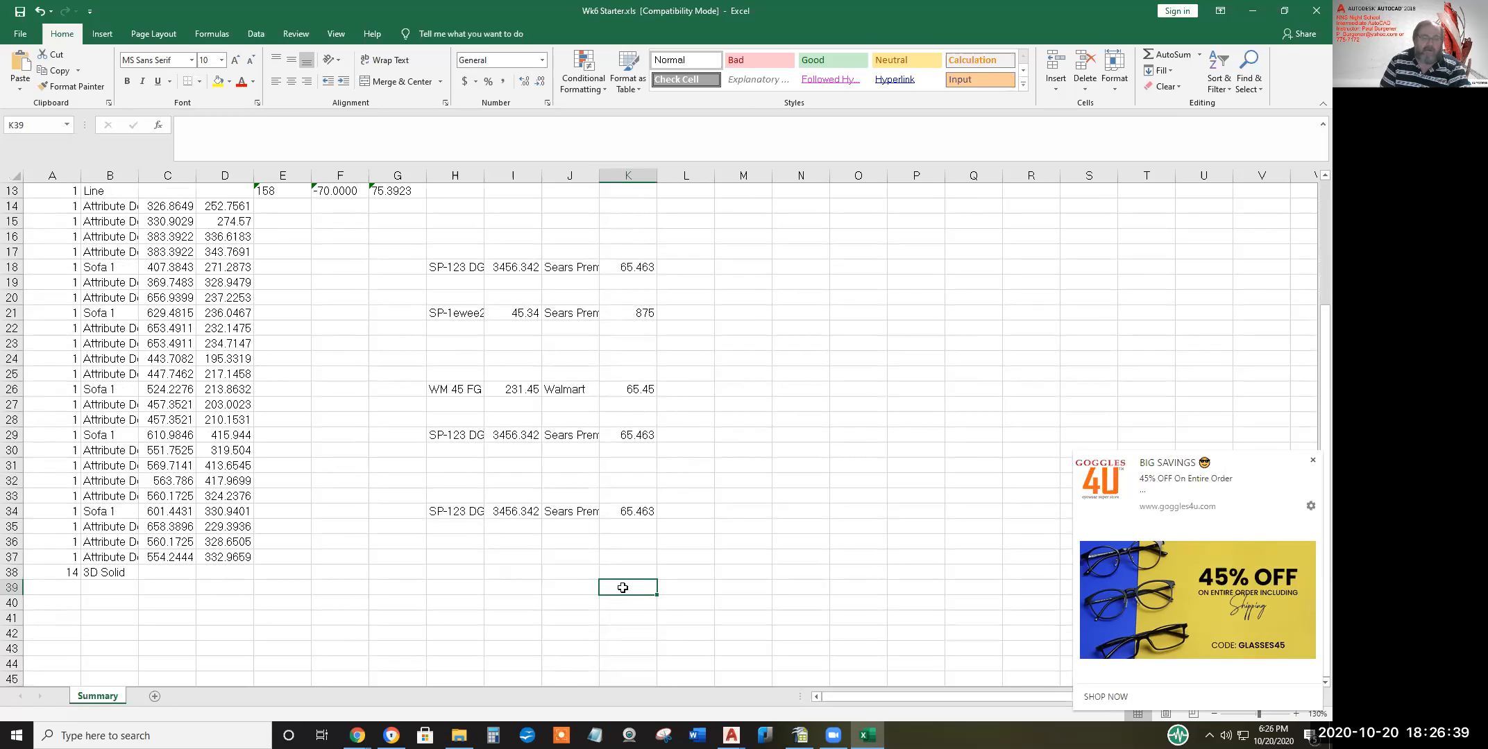
click(1168, 57)
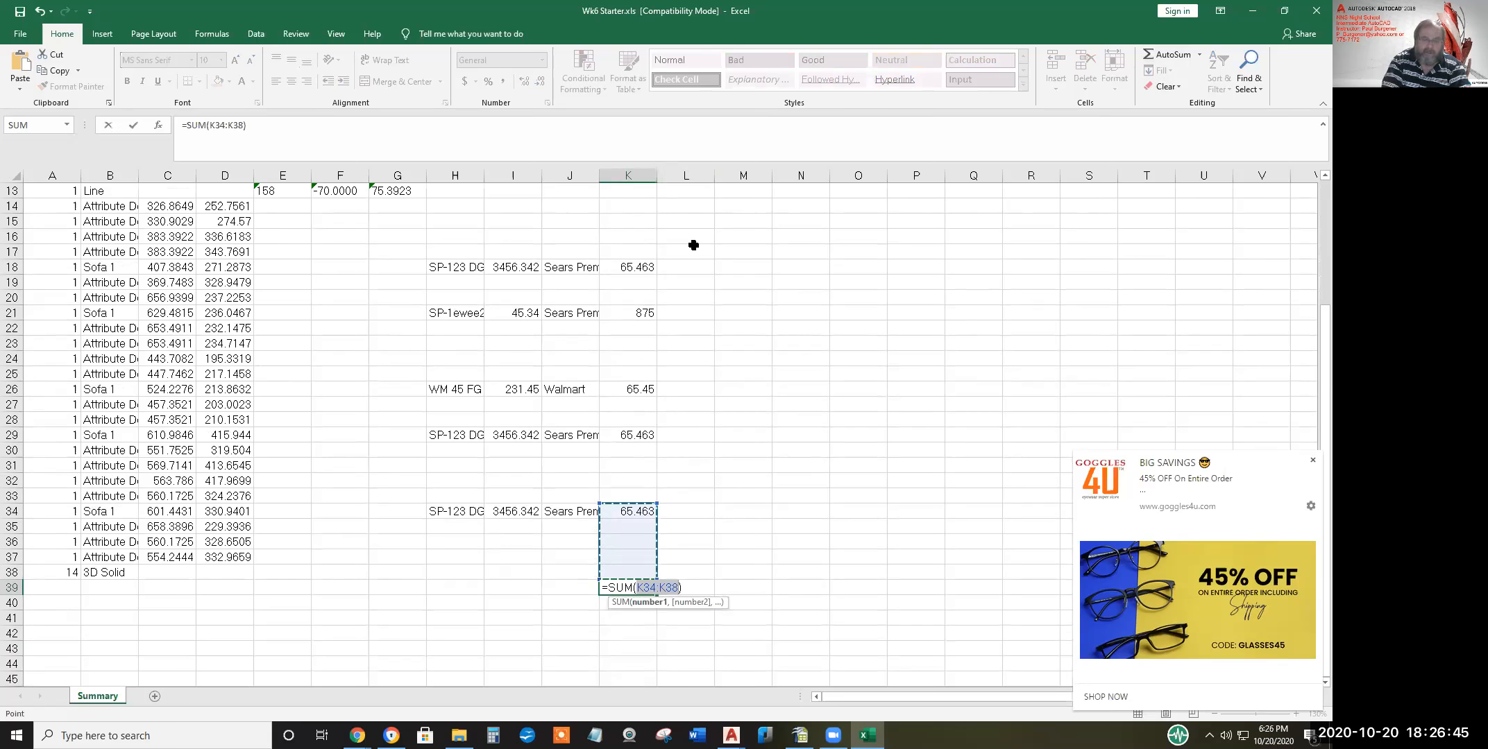
key(Return)
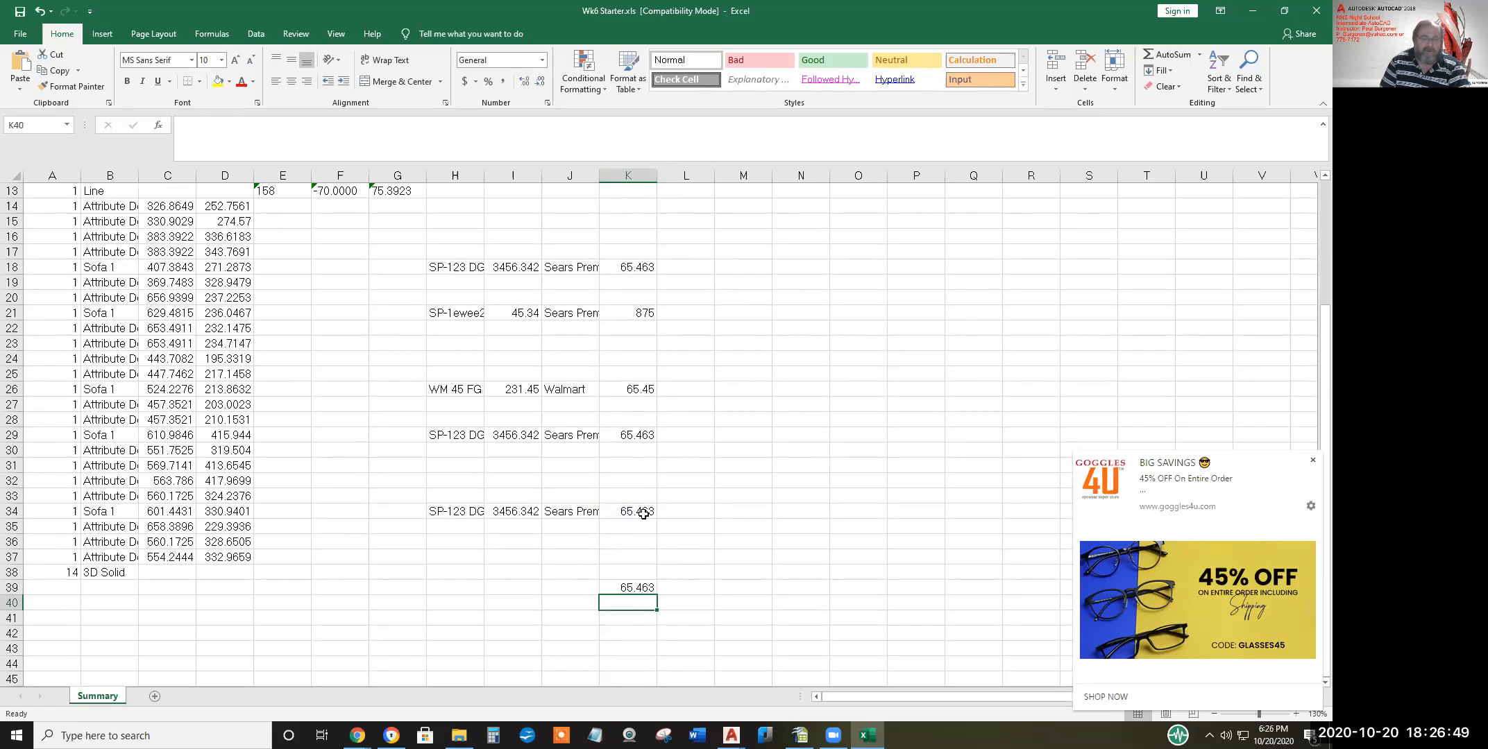
drag(644, 511, 644, 589)
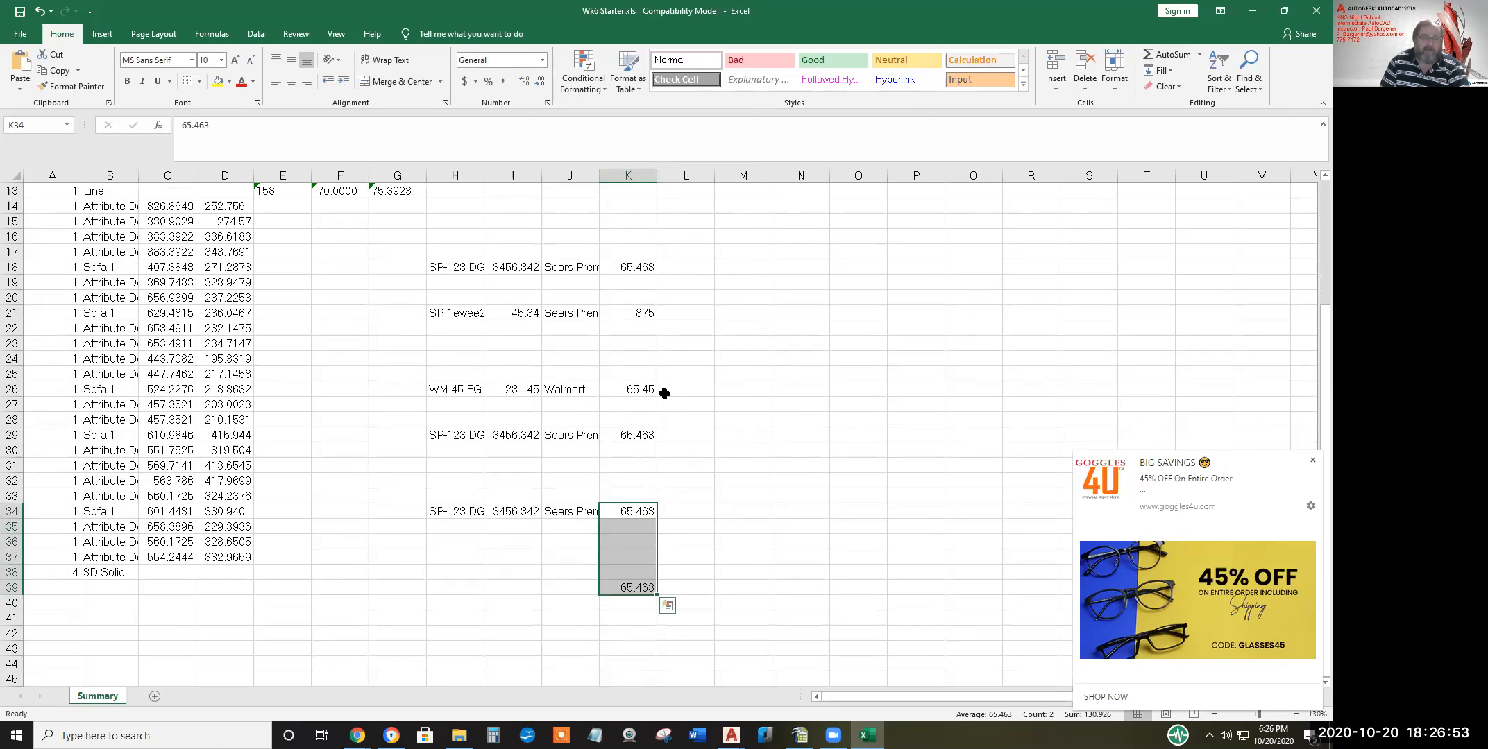
click(635, 588)
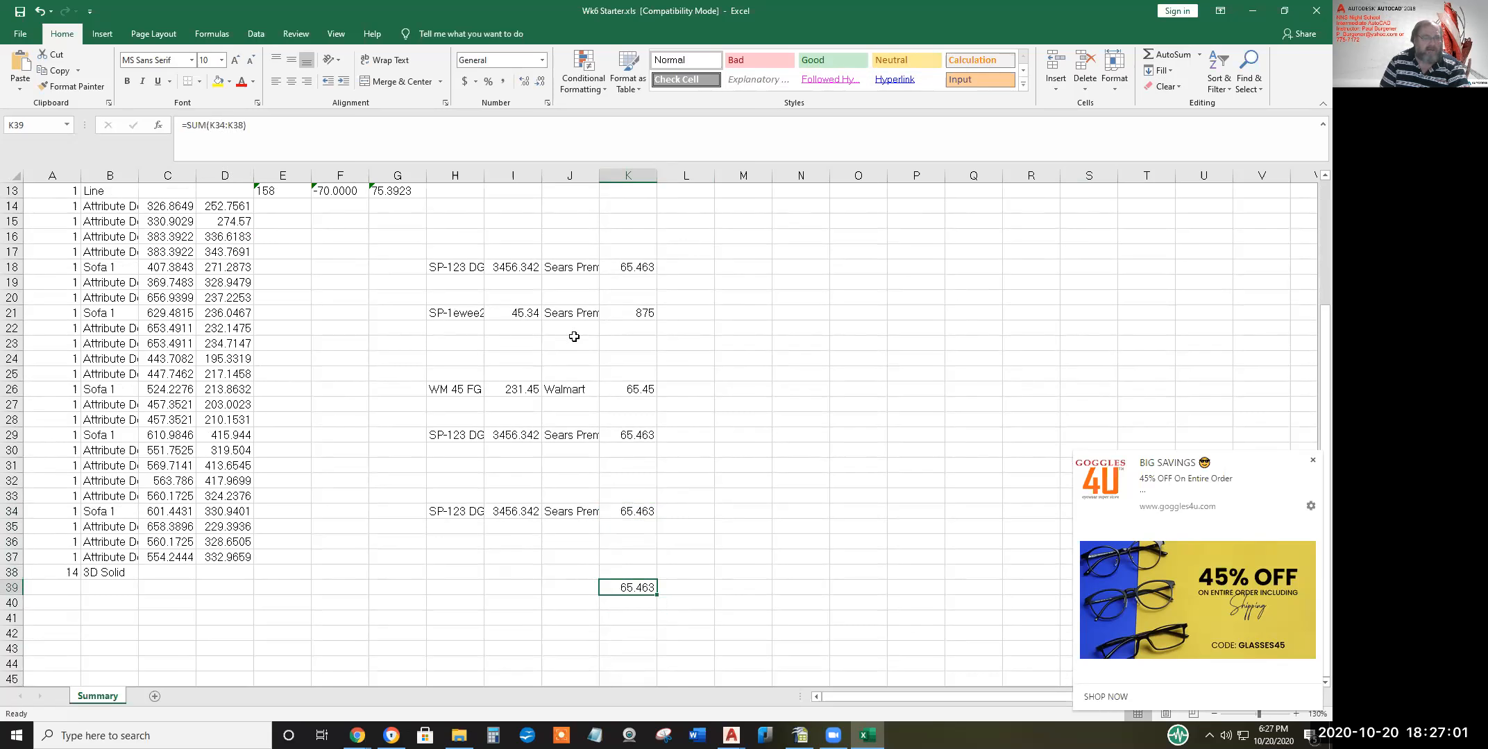
scroll(643, 264, up, 4)
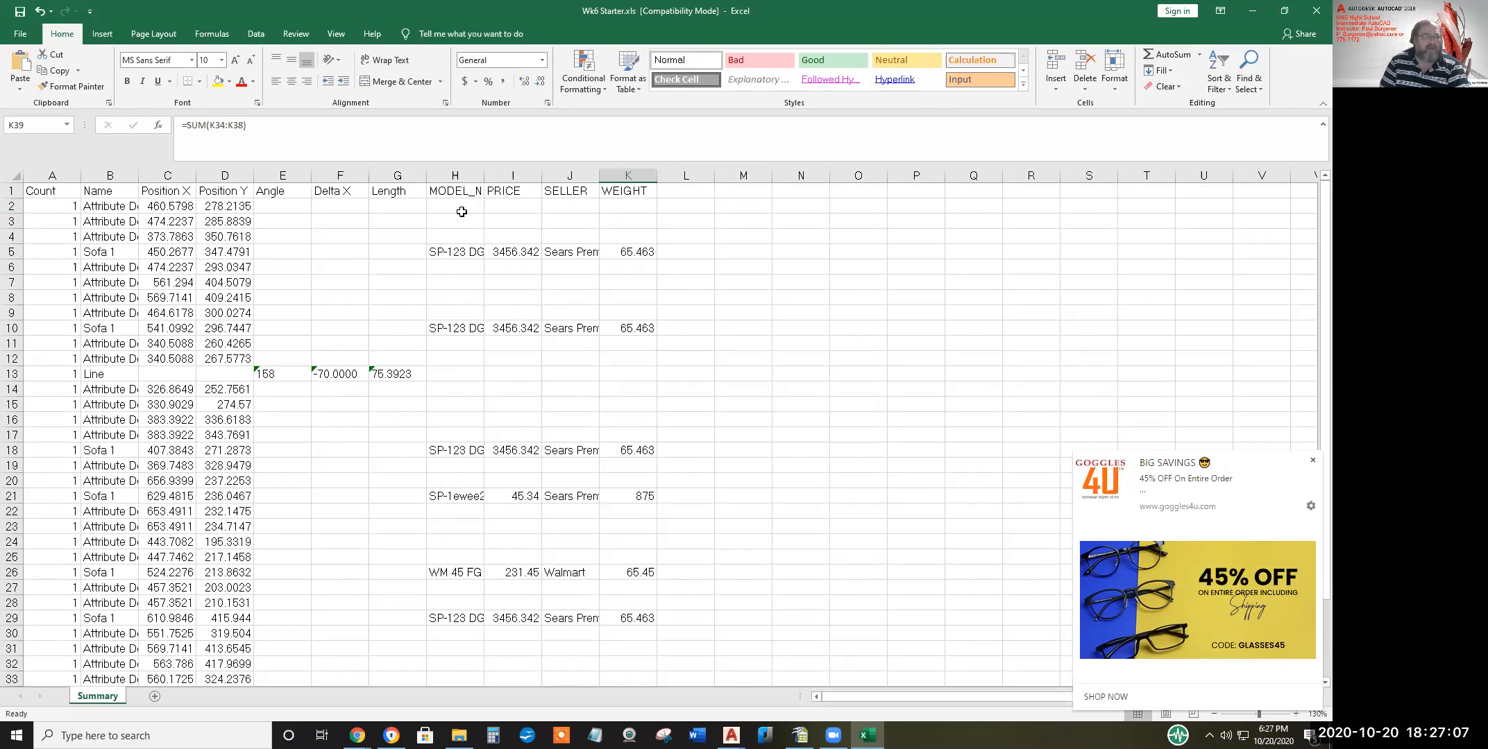
Correct the K39 formula to =SUM(K2:K38), giving 1267.765
click(219, 125)
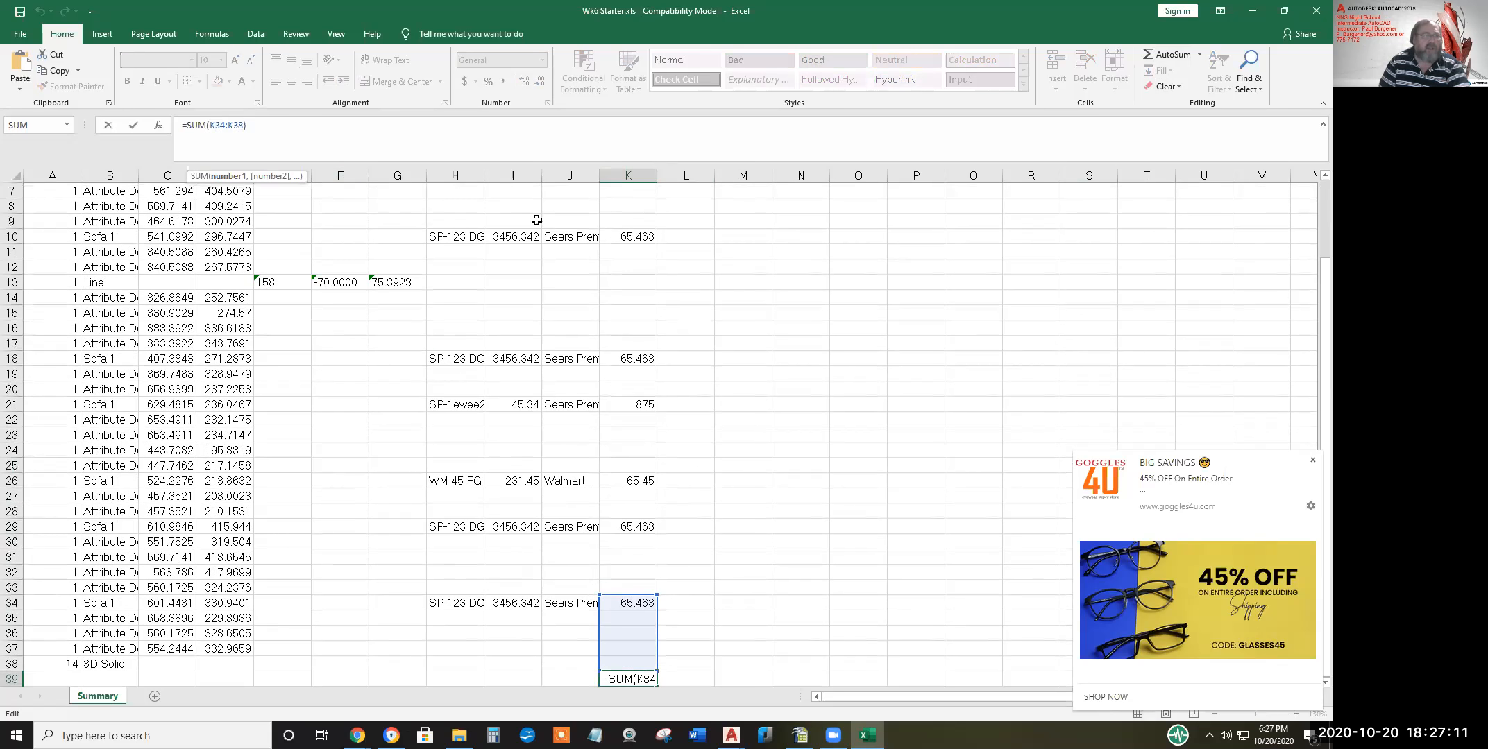
text(2)
key(Delete)
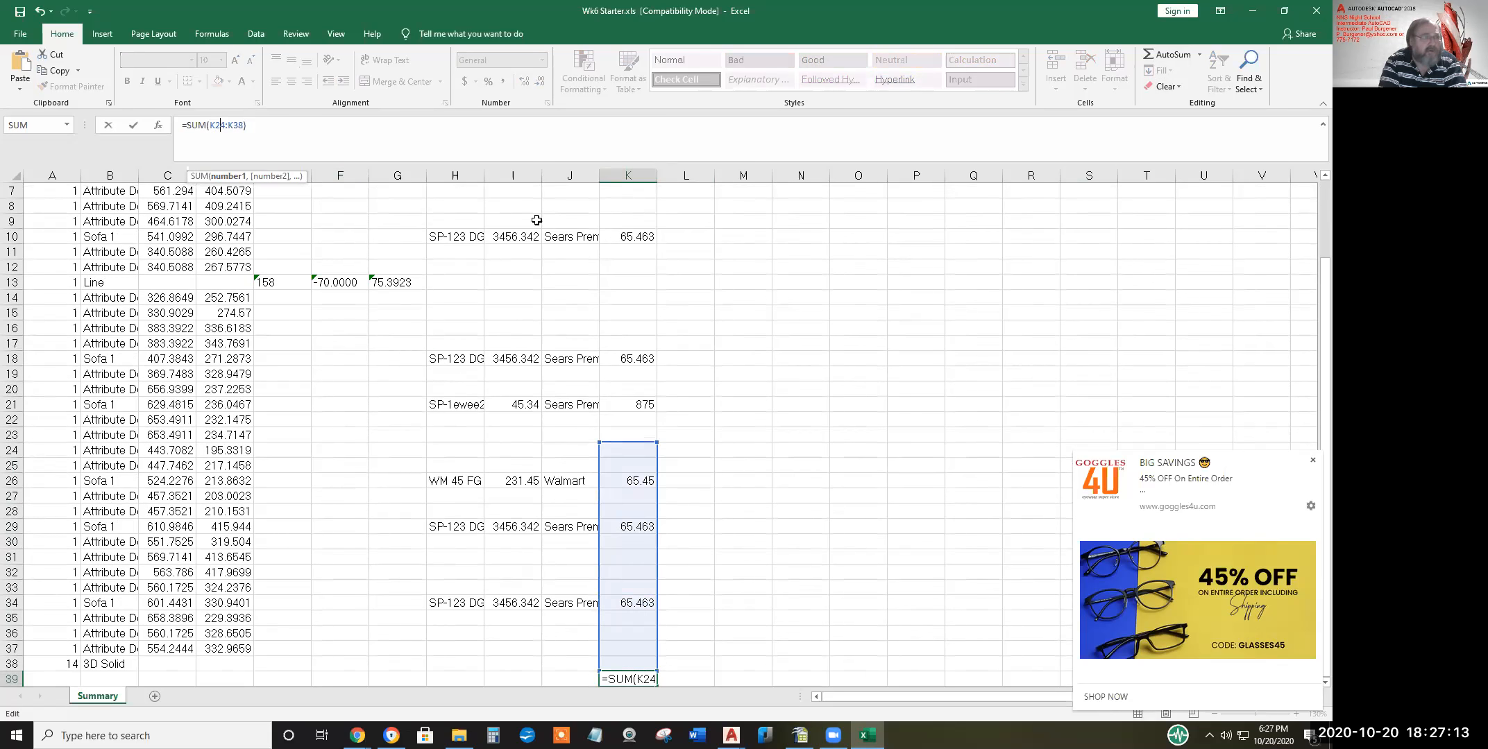
key(Delete)
key(Return)
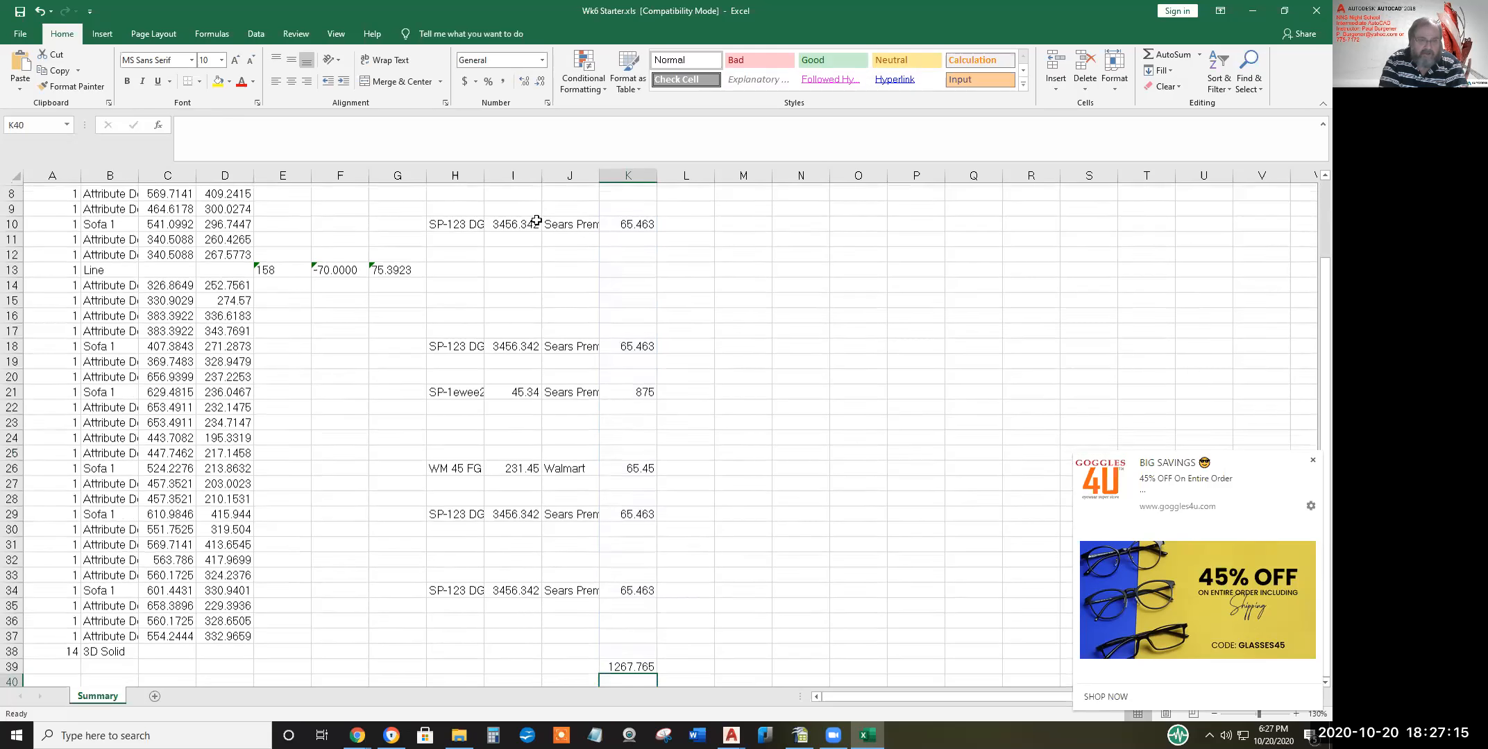
scroll(545, 272, down, 1)
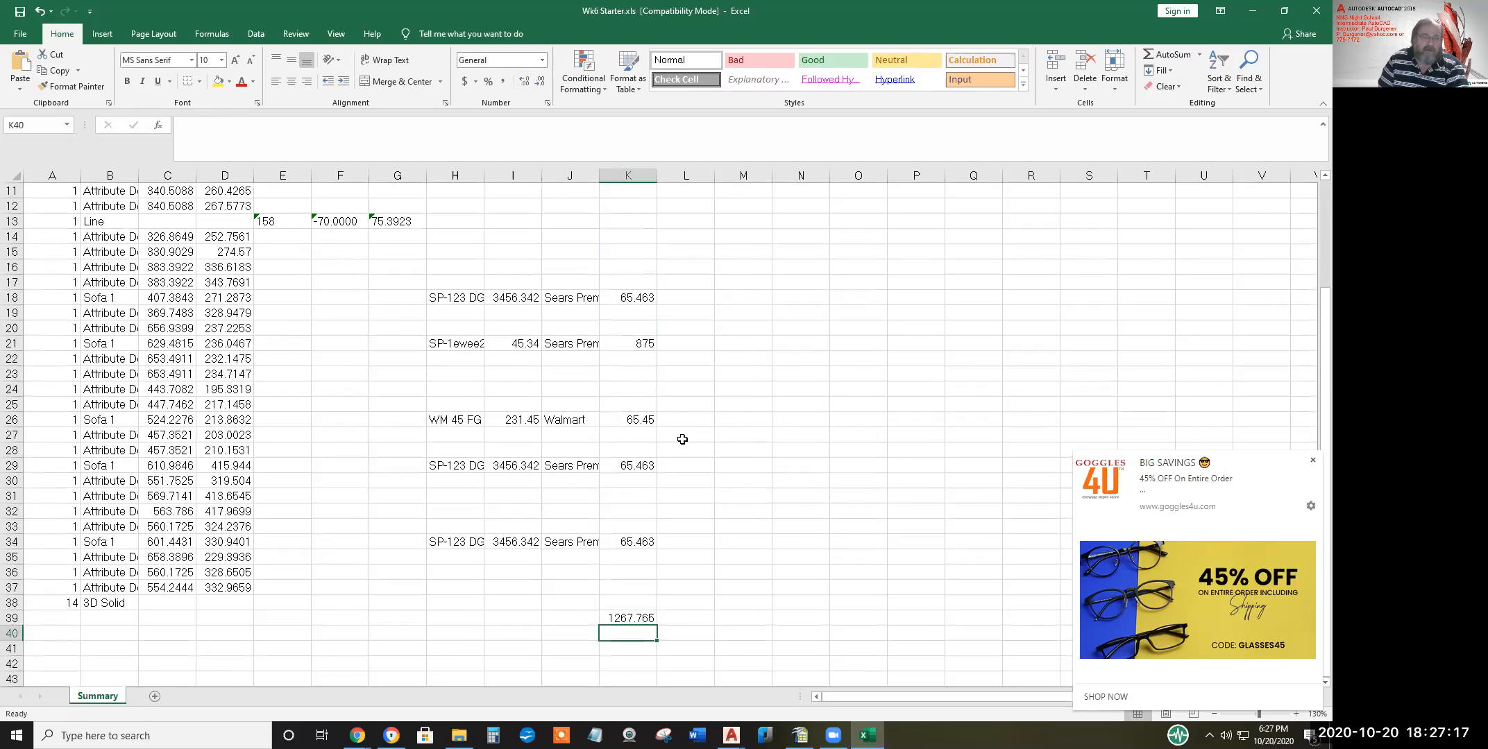
scroll(683, 439, up, 1)
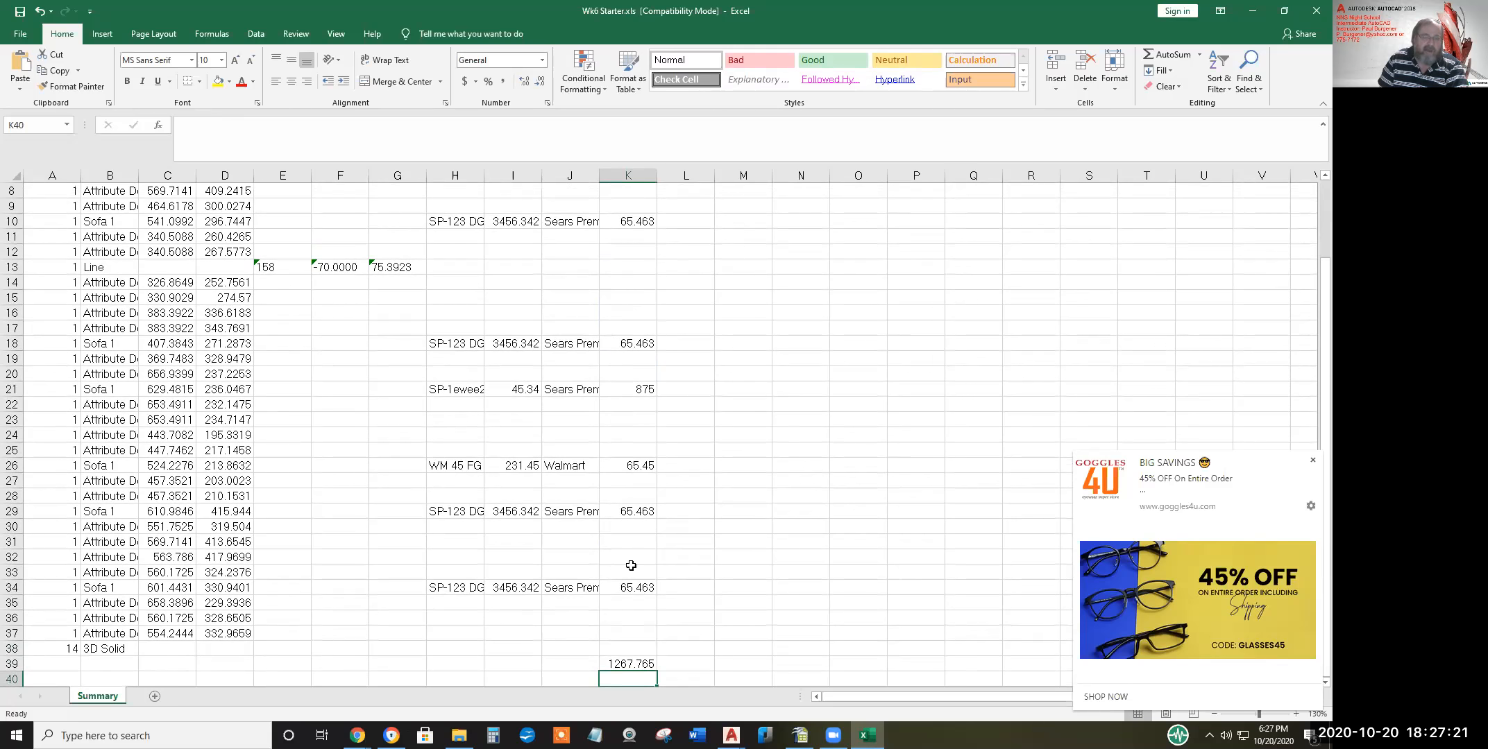
scroll(635, 596, down, 2)
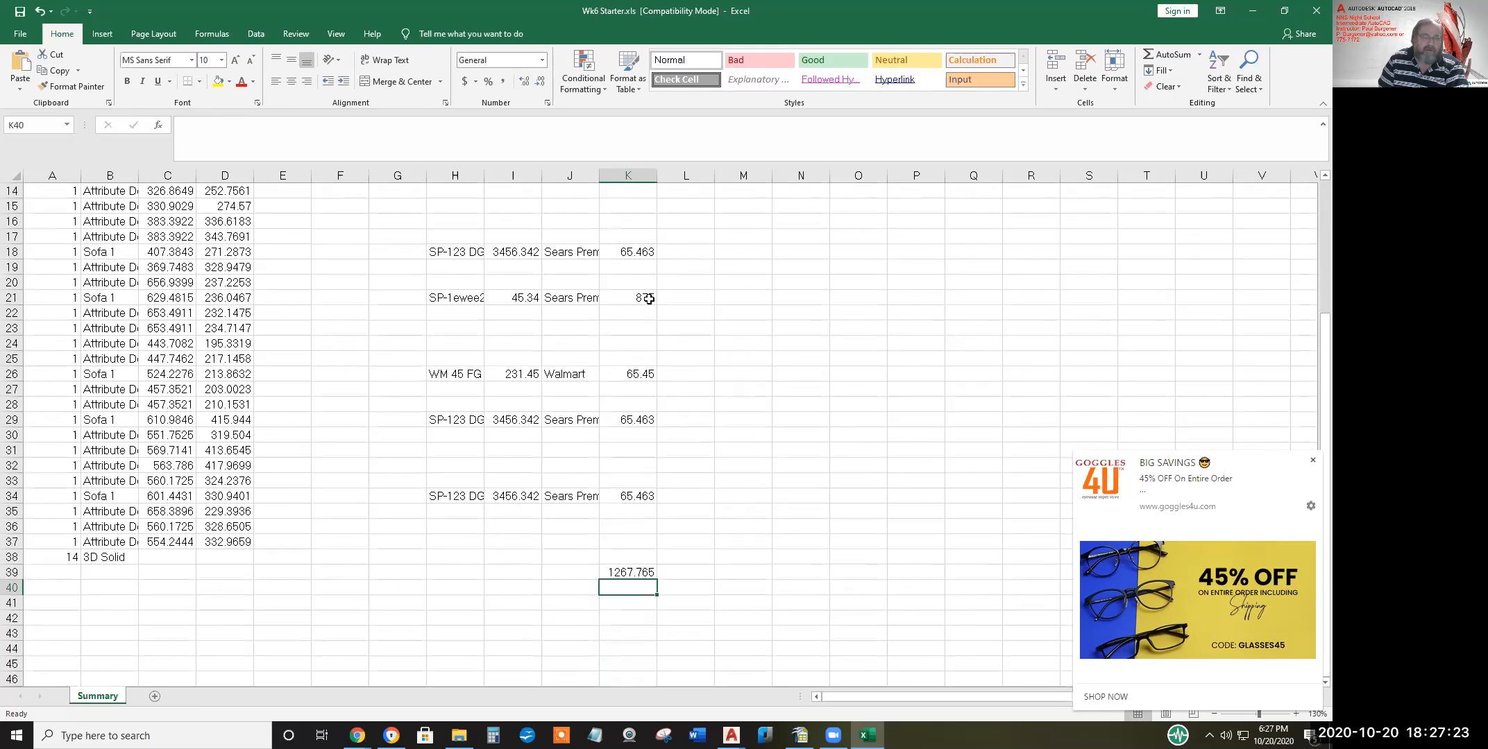
click(626, 573)
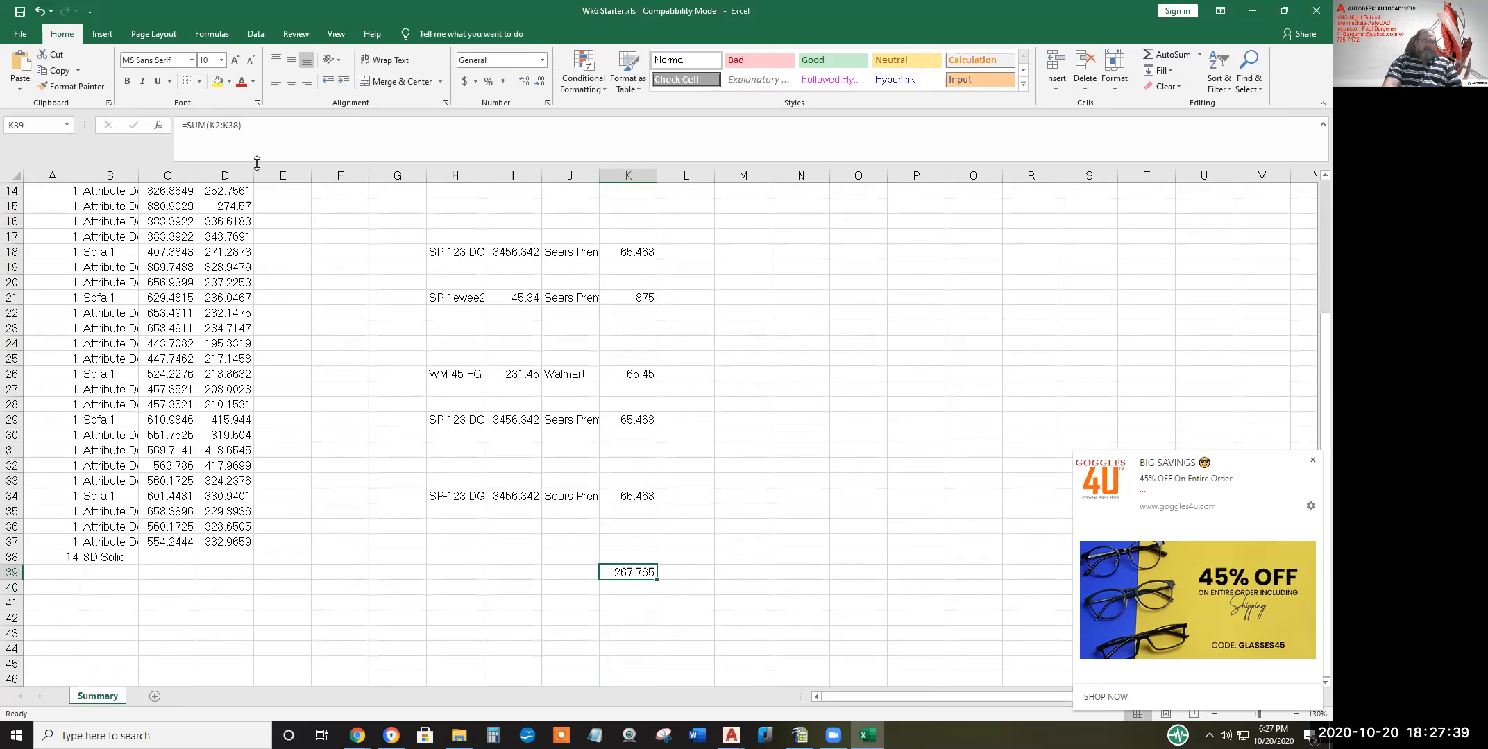
Select the Angle column to inspect it, then clear the selection
click(287, 175)
scroll(288, 168, up, 3)
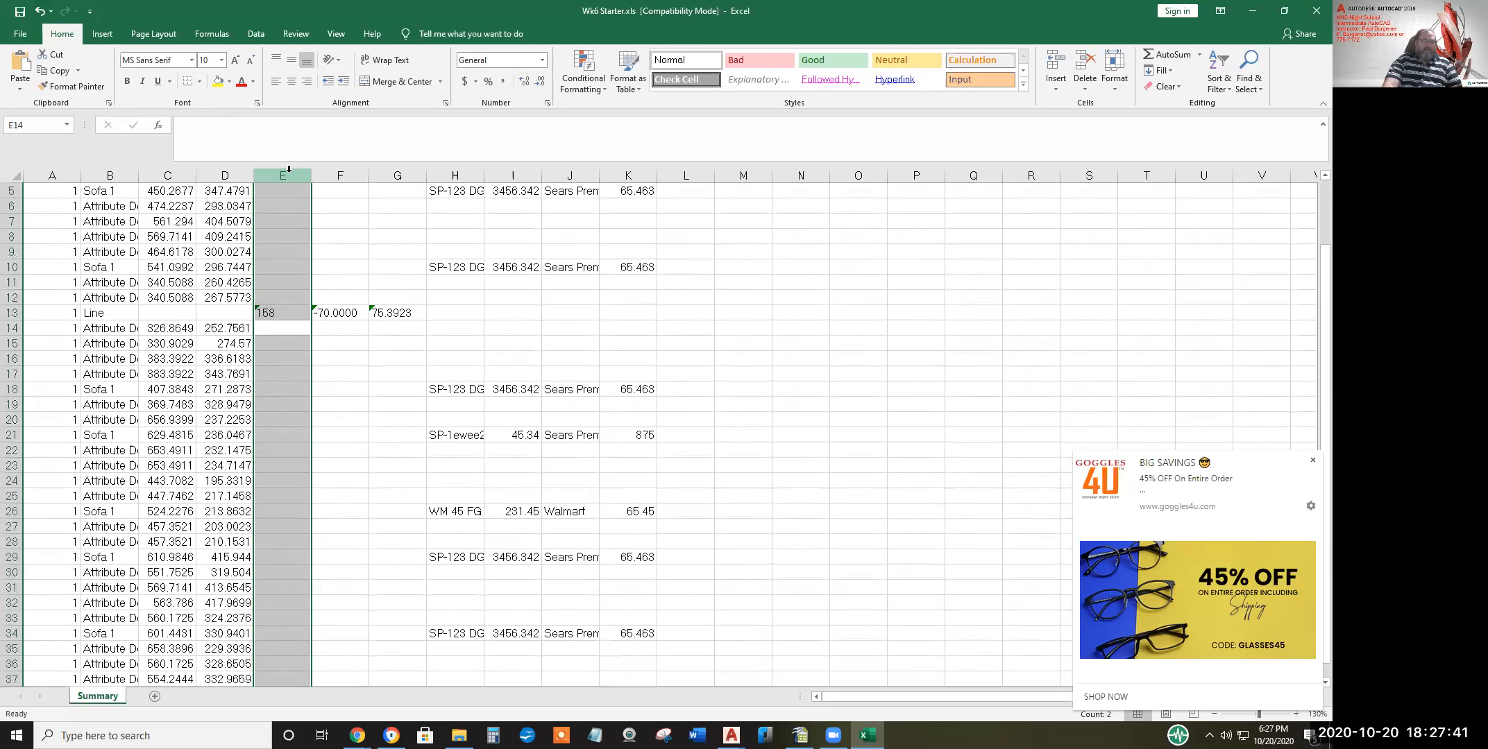
scroll(289, 169, up, 2)
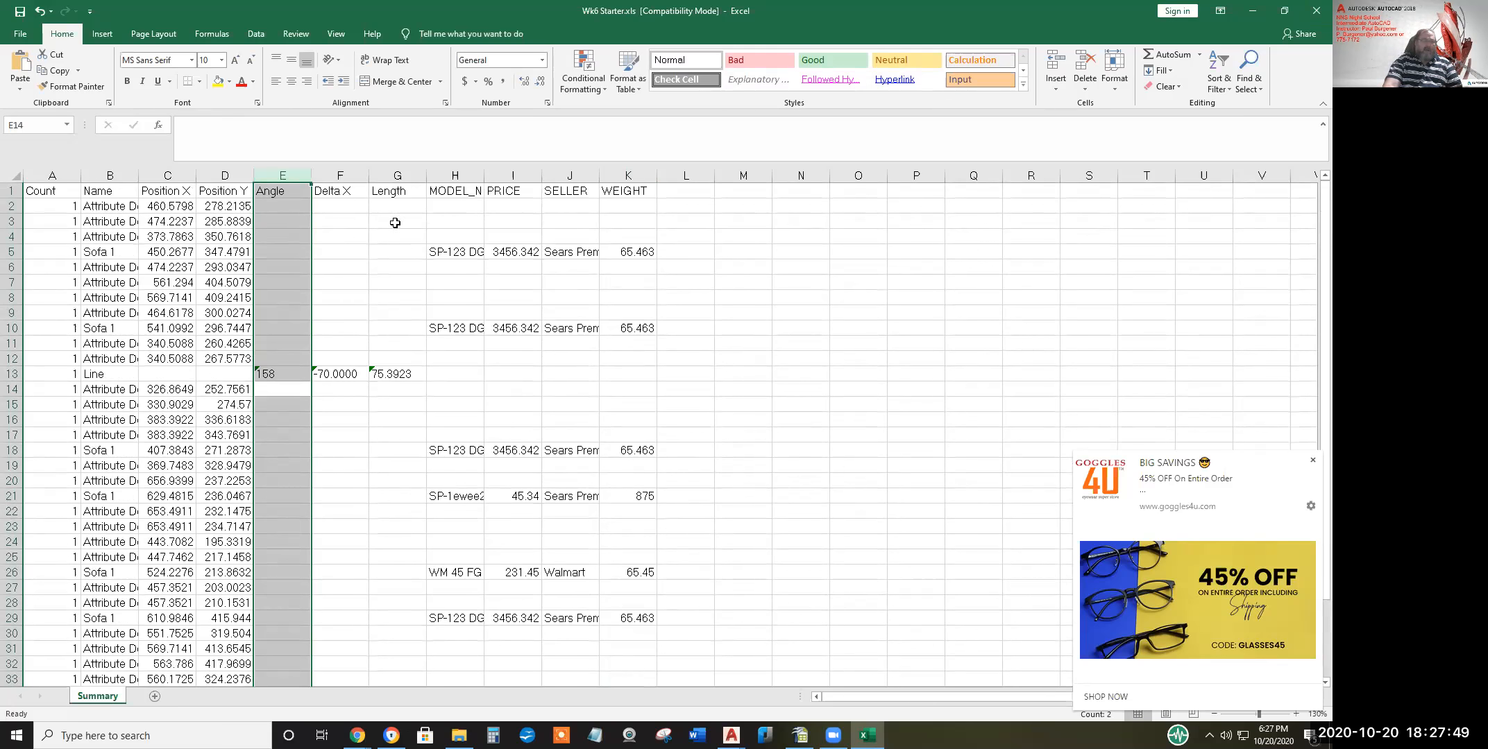
scroll(272, 616, down, 5)
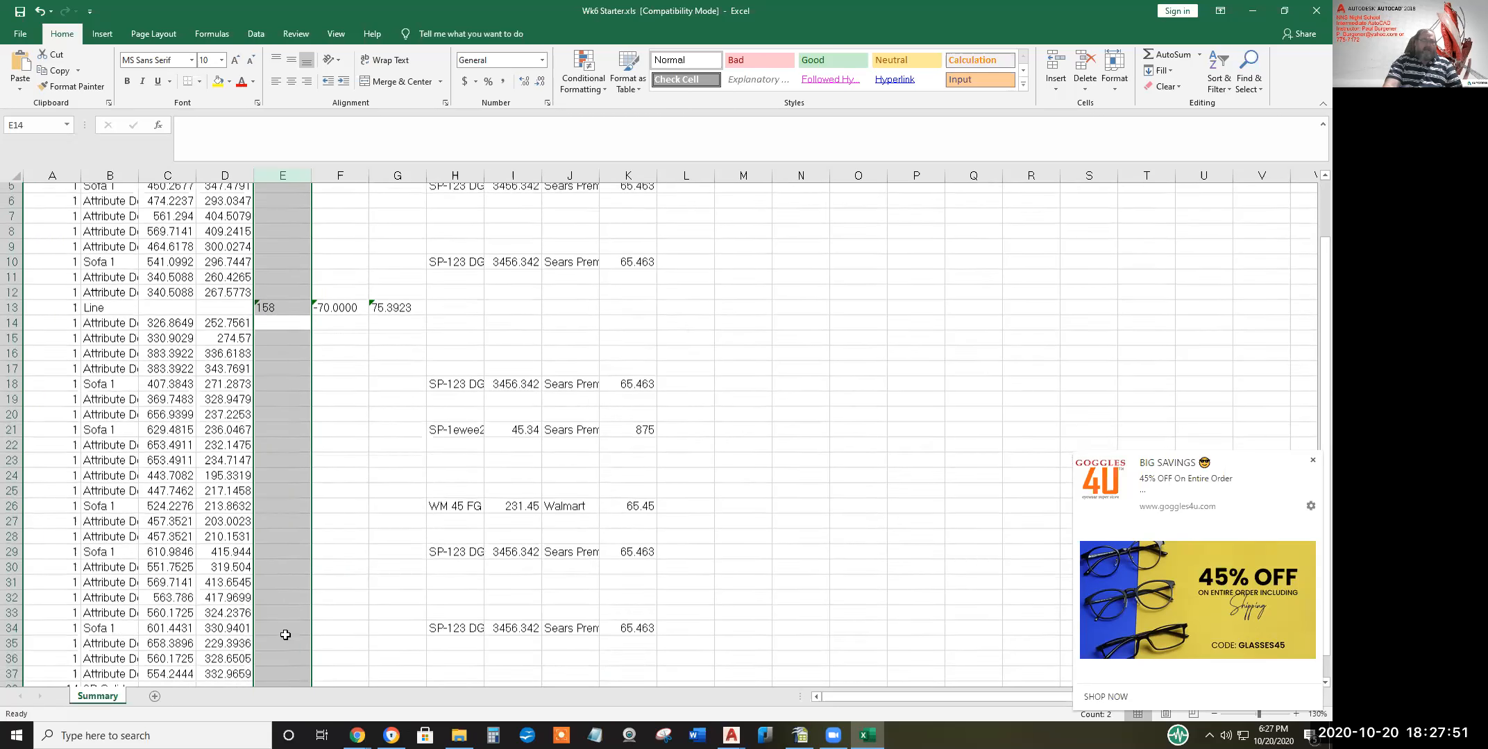
click(289, 545)
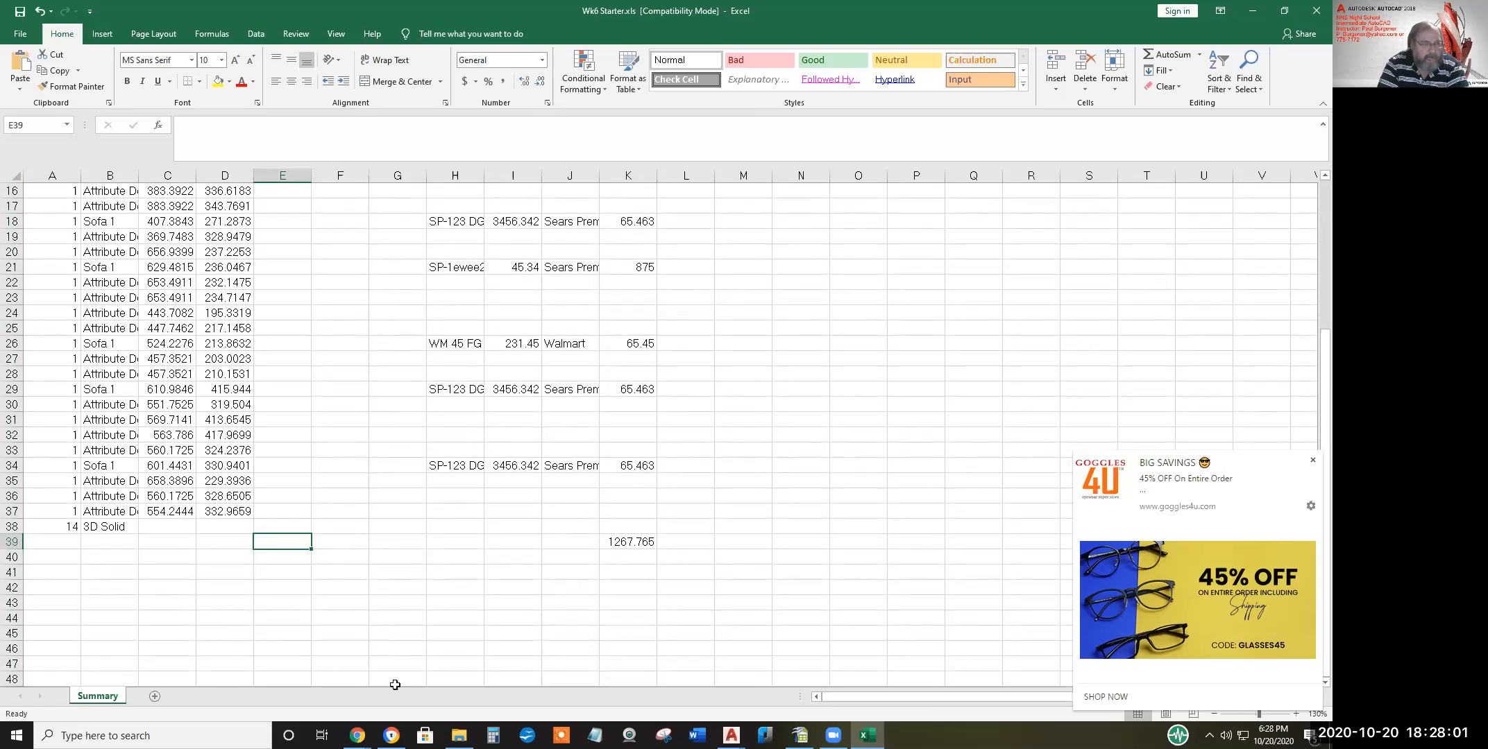
scroll(342, 667, up, 2)
scroll(342, 667, up, 4)
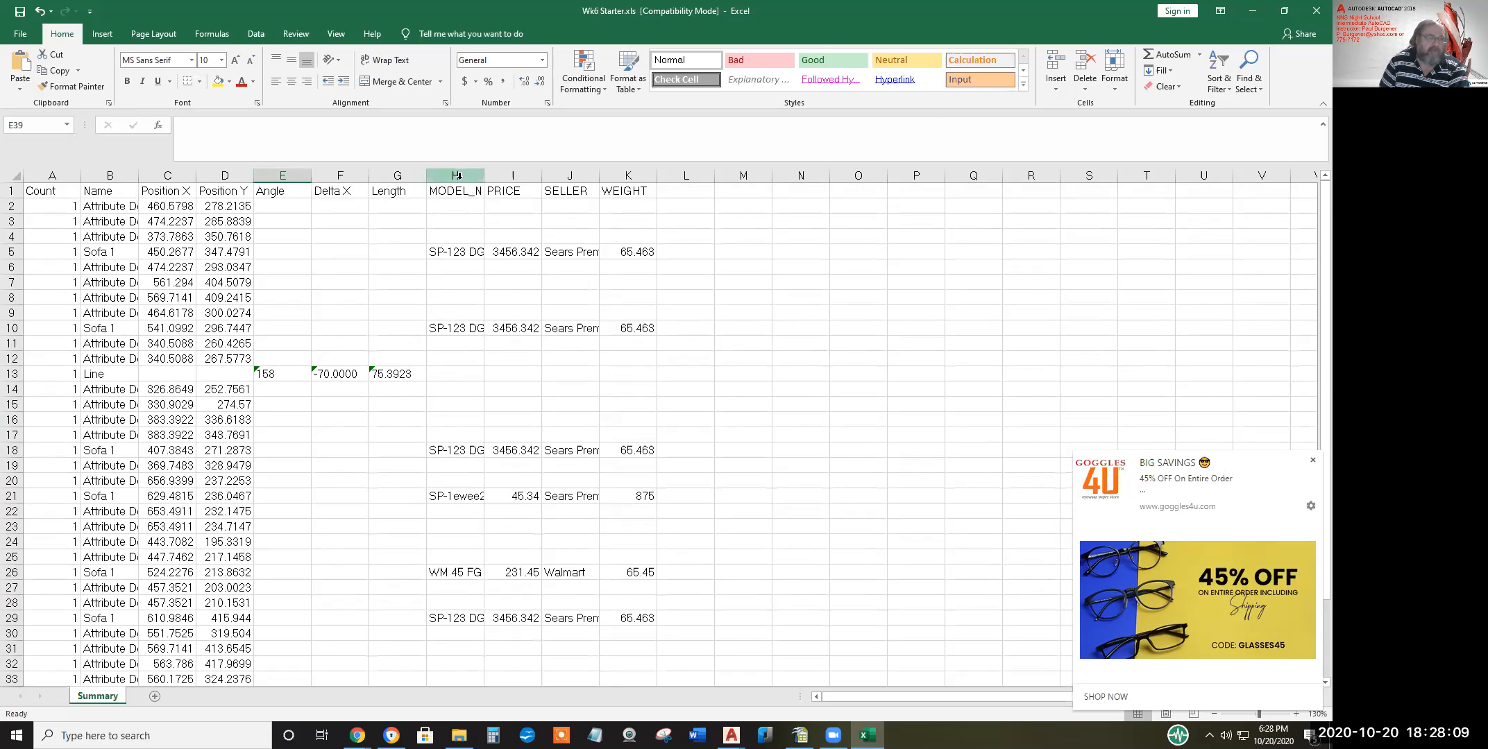
Custom-sort the whole sheet by MODEL_NUMBER so the Sofa 1 rows group at the top
click(17, 175)
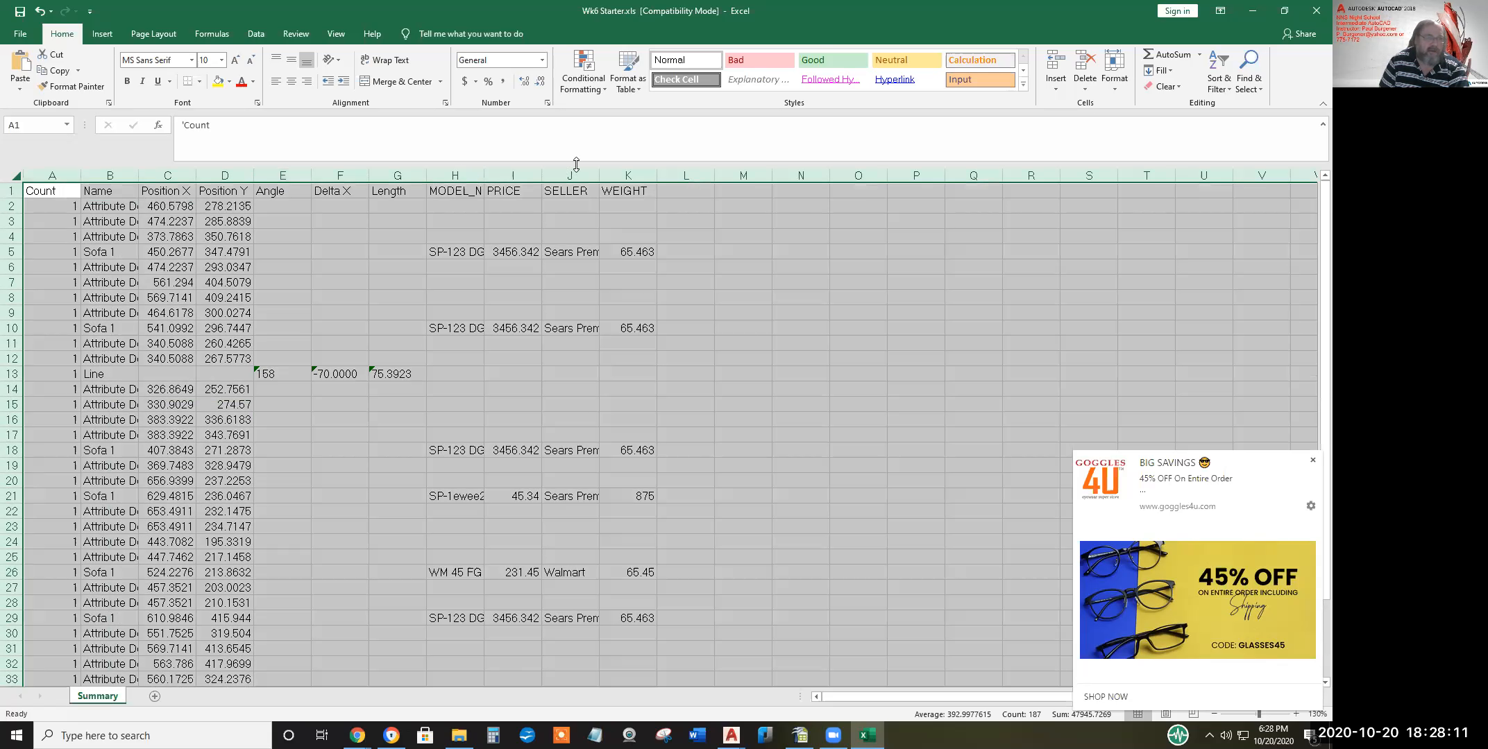
click(1219, 82)
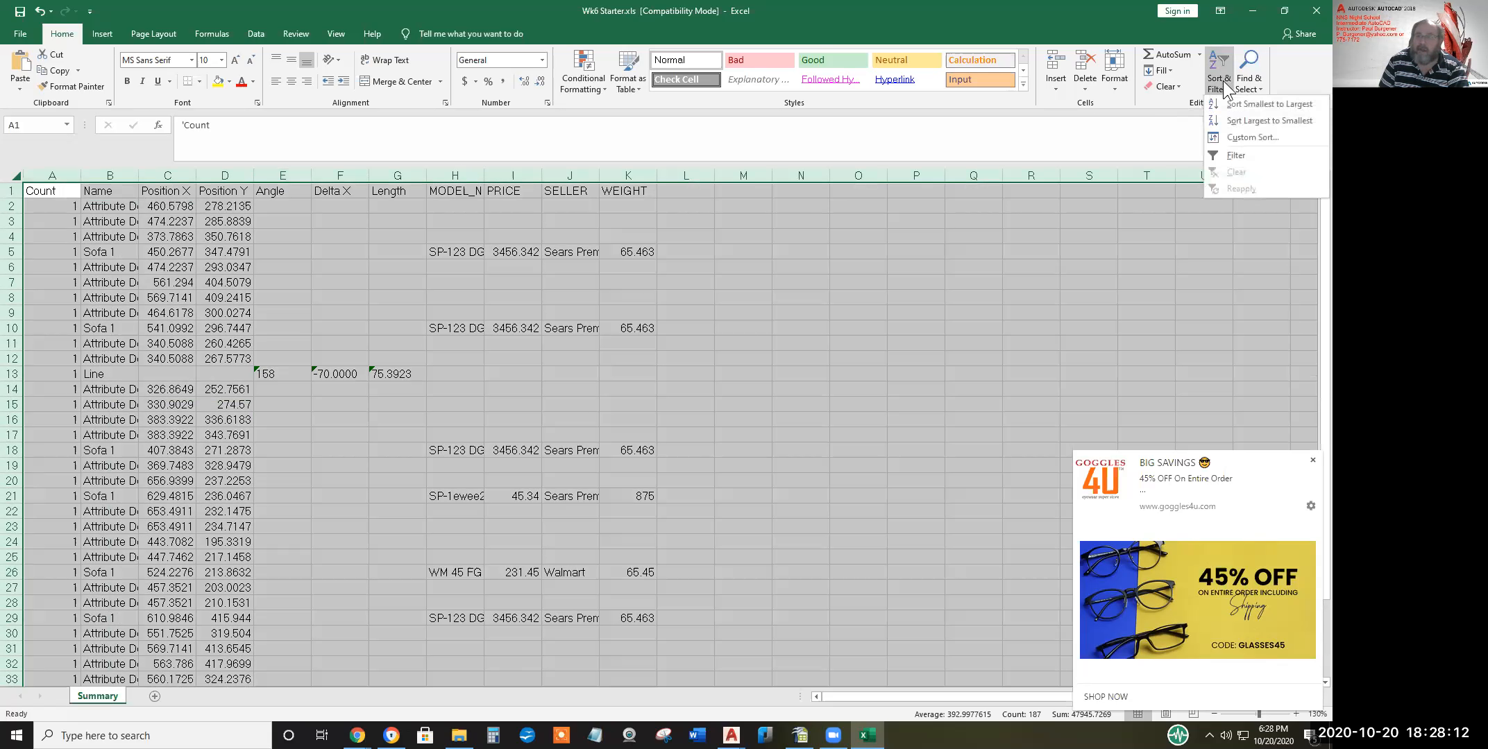
click(1252, 137)
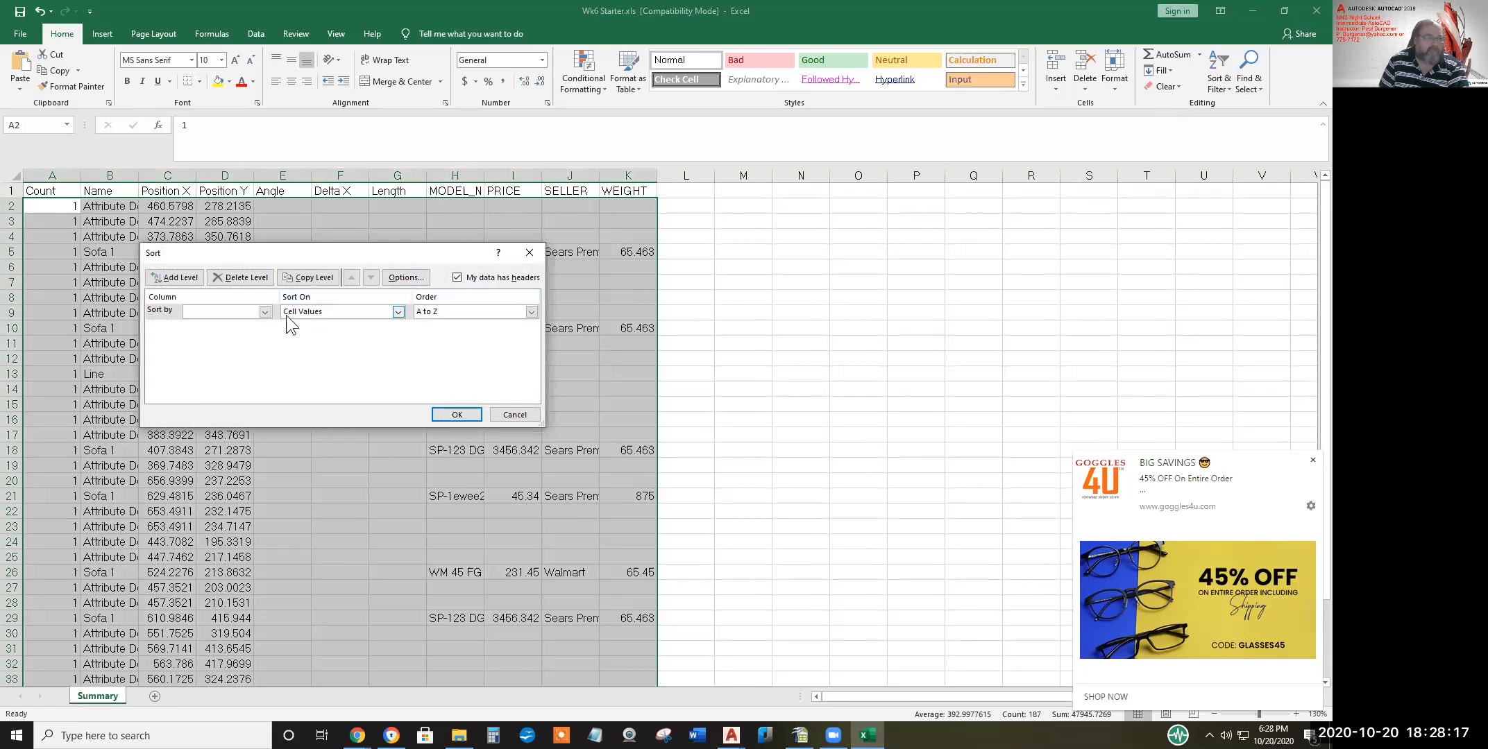
click(264, 312)
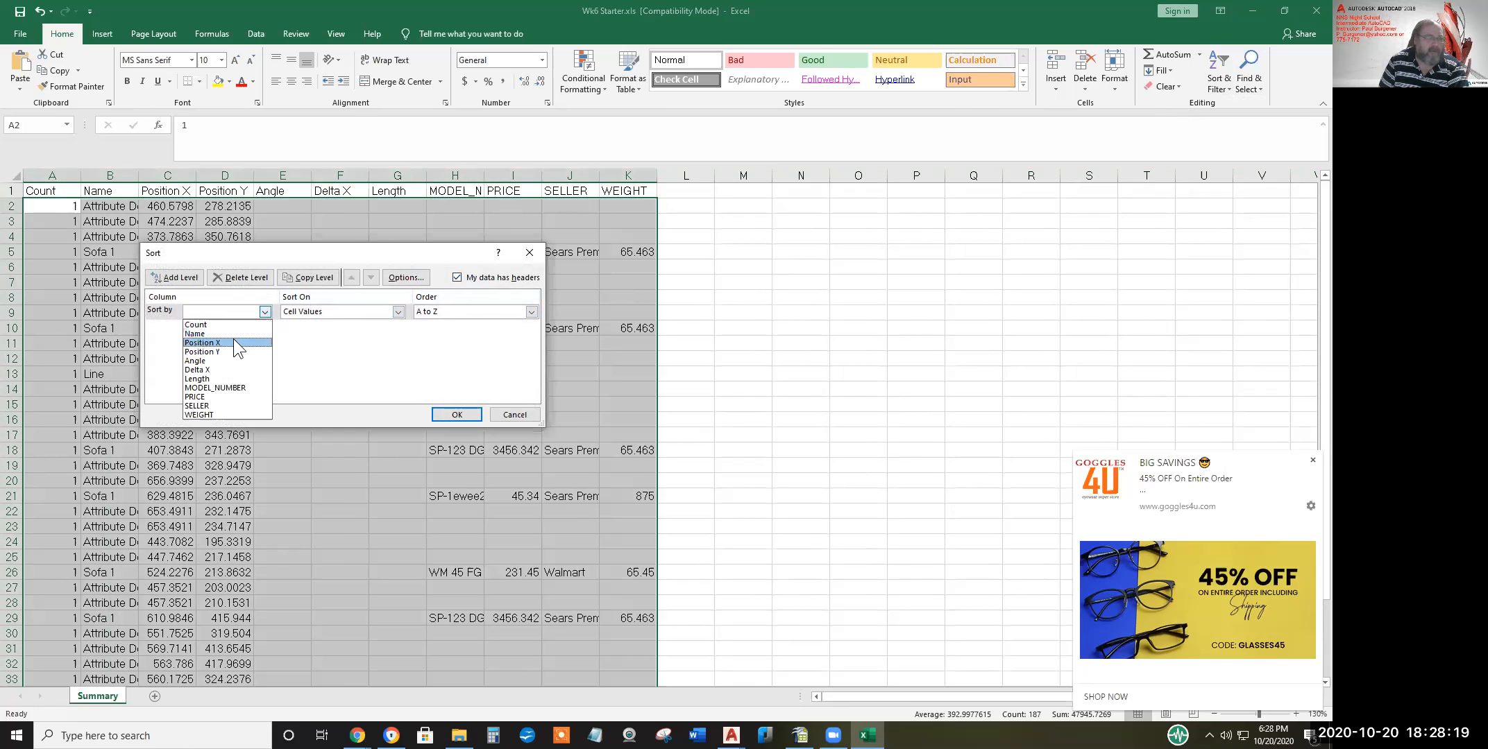
click(224, 388)
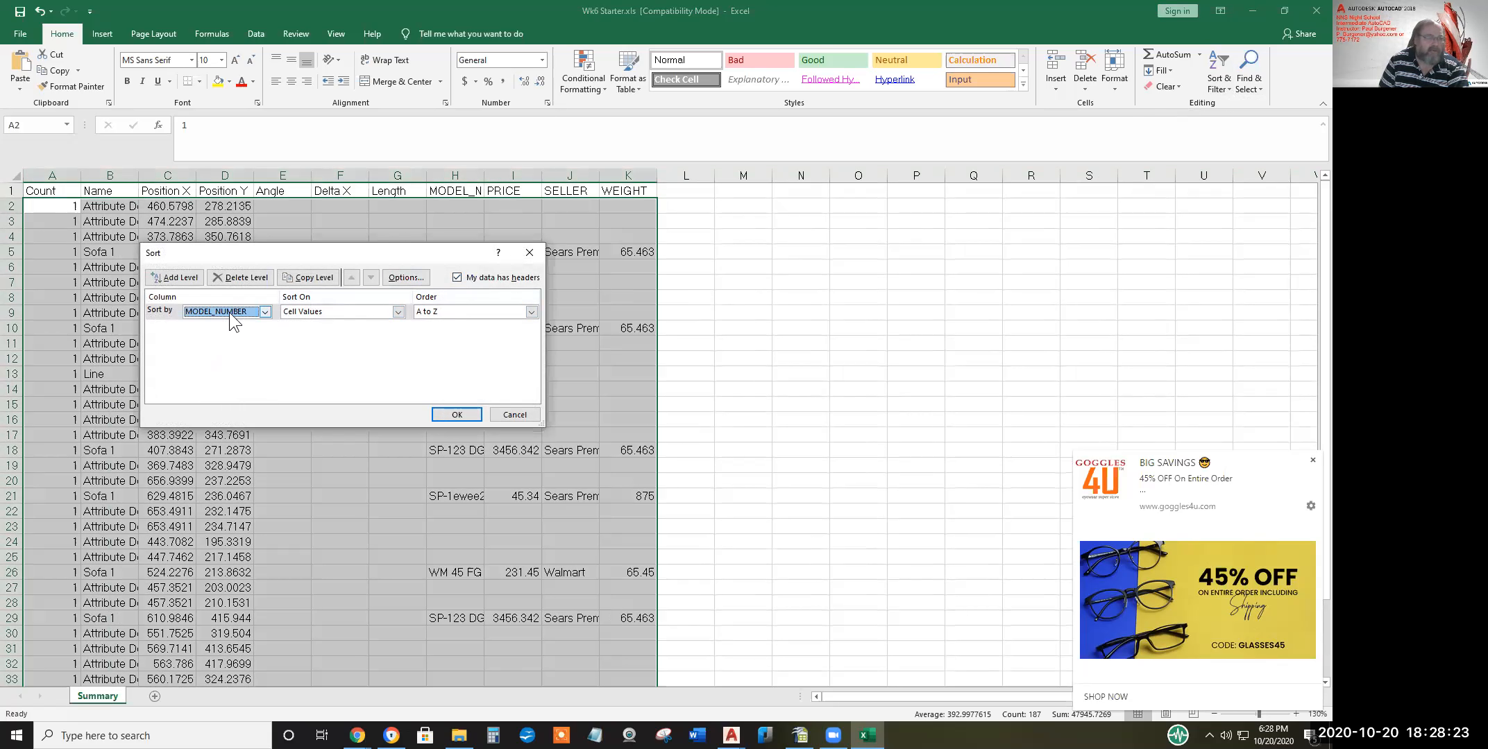
click(456, 415)
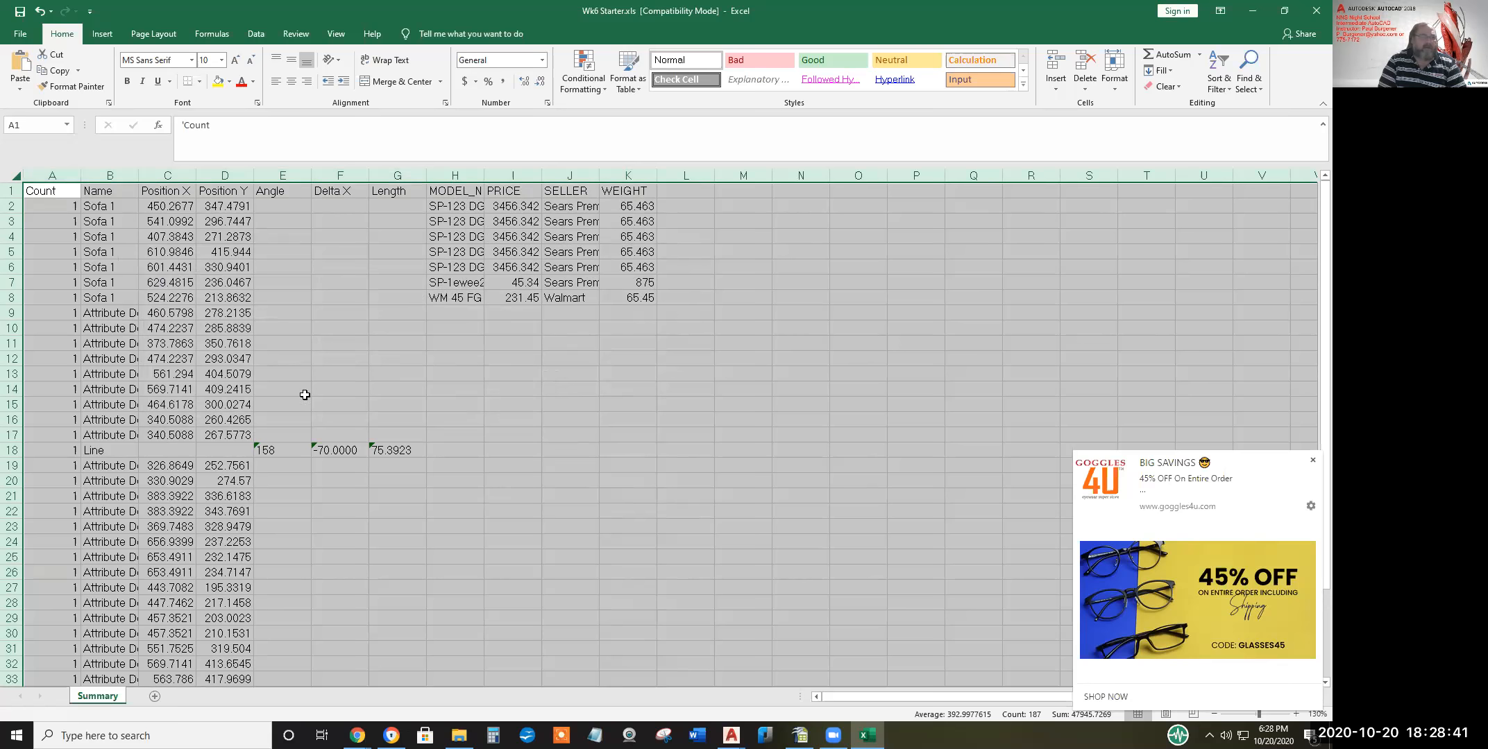
Delete rows 9–38 so the 1267.765 total sits directly under the seven Sofa 1 rows
drag(11, 313, 62, 604)
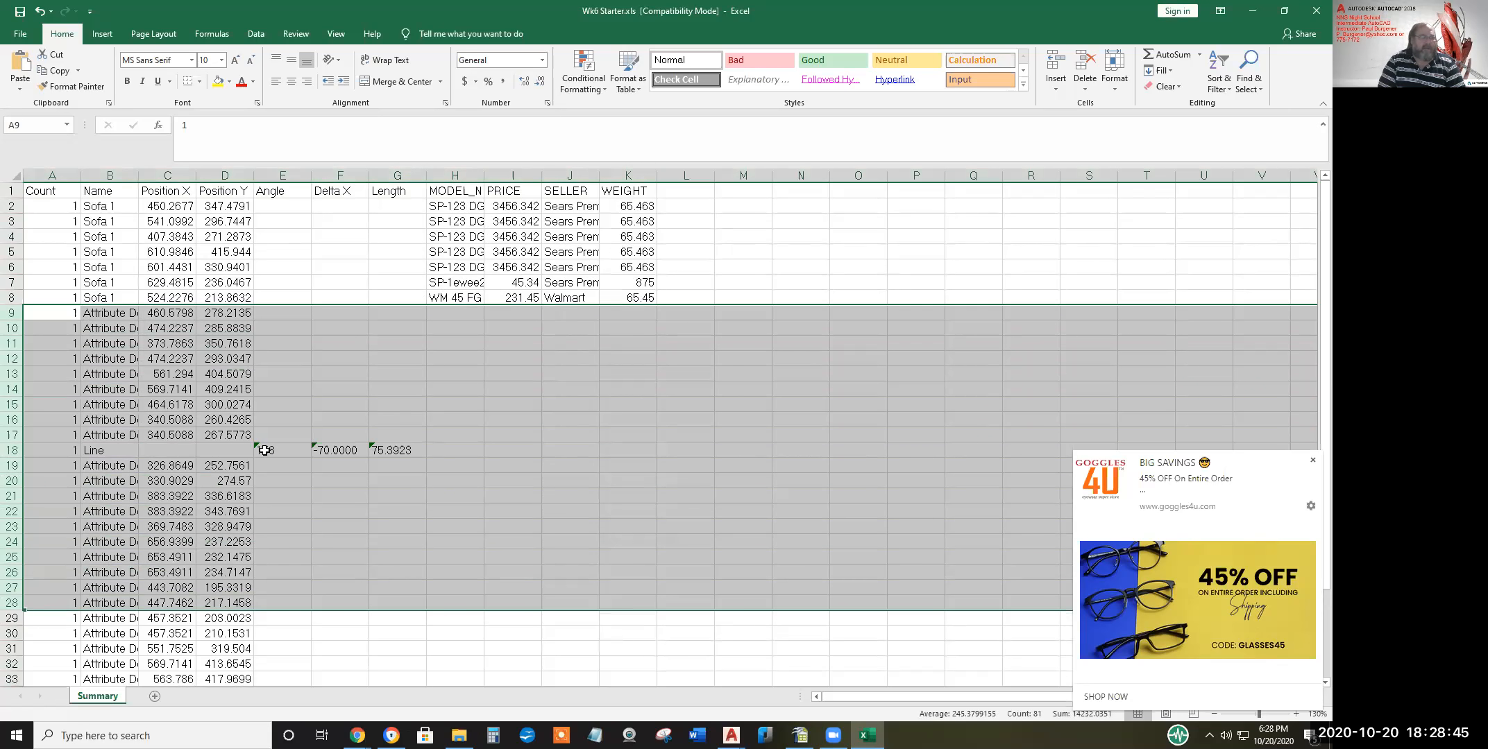
scroll(265, 451, down, 3)
scroll(305, 454, up, 3)
drag(11, 315, 54, 650)
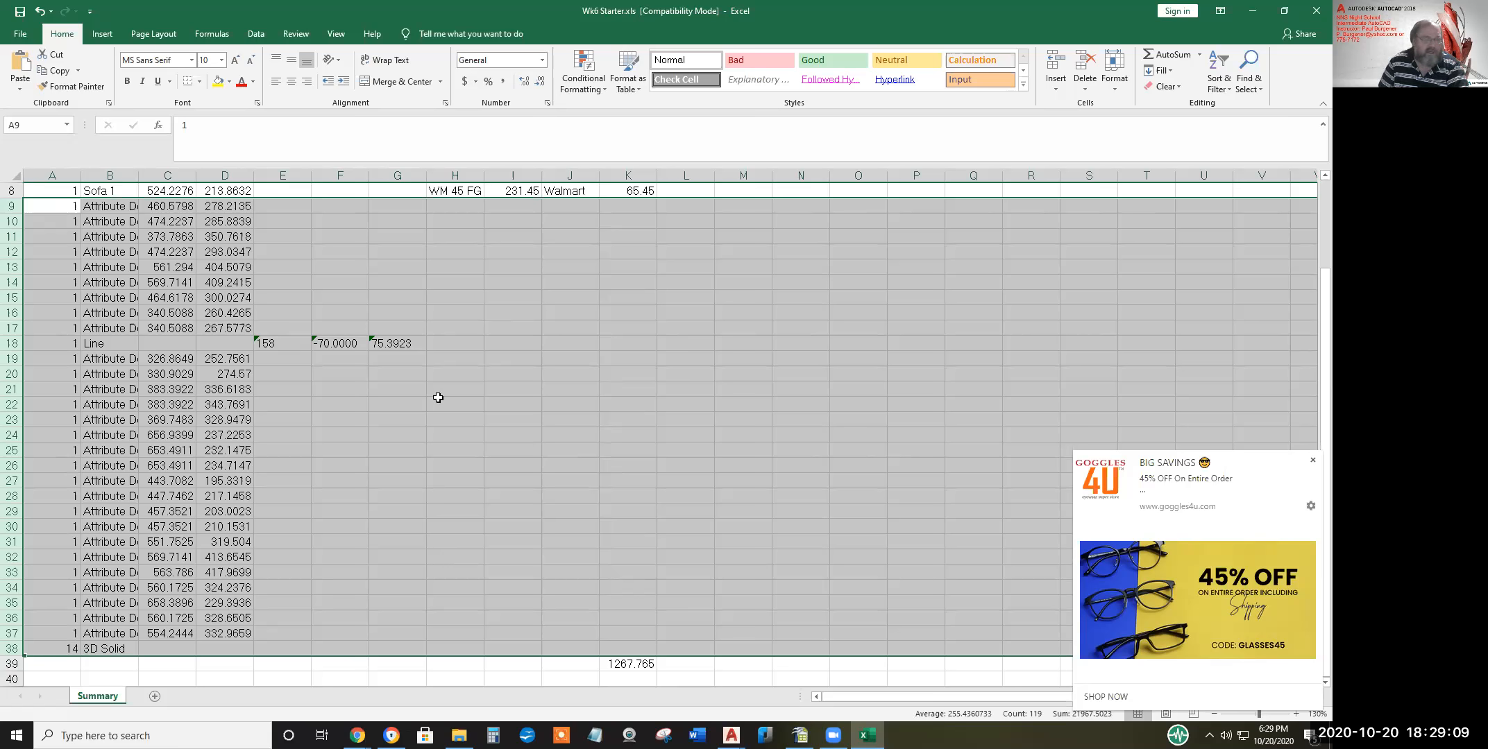
right_click(397, 356)
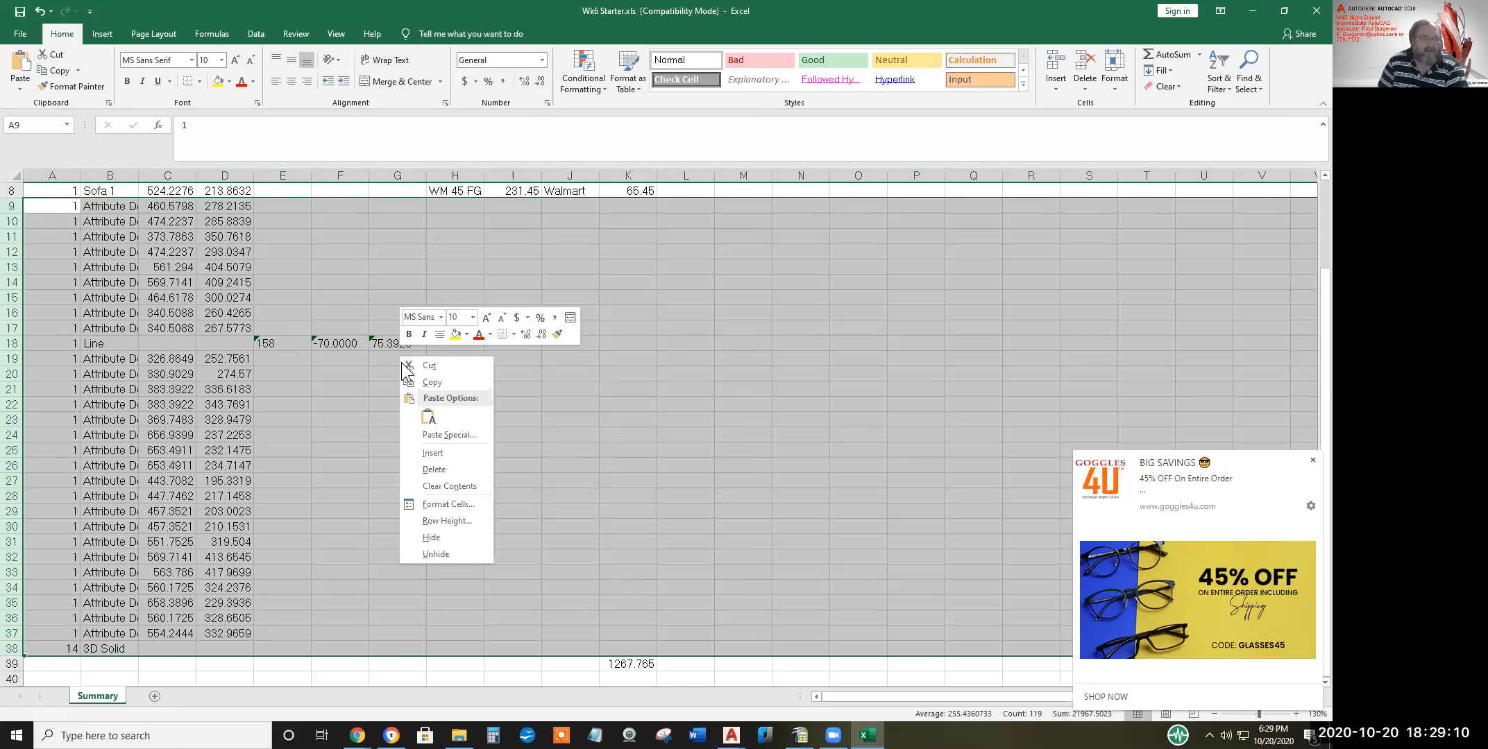
click(436, 474)
scroll(437, 442, up, 3)
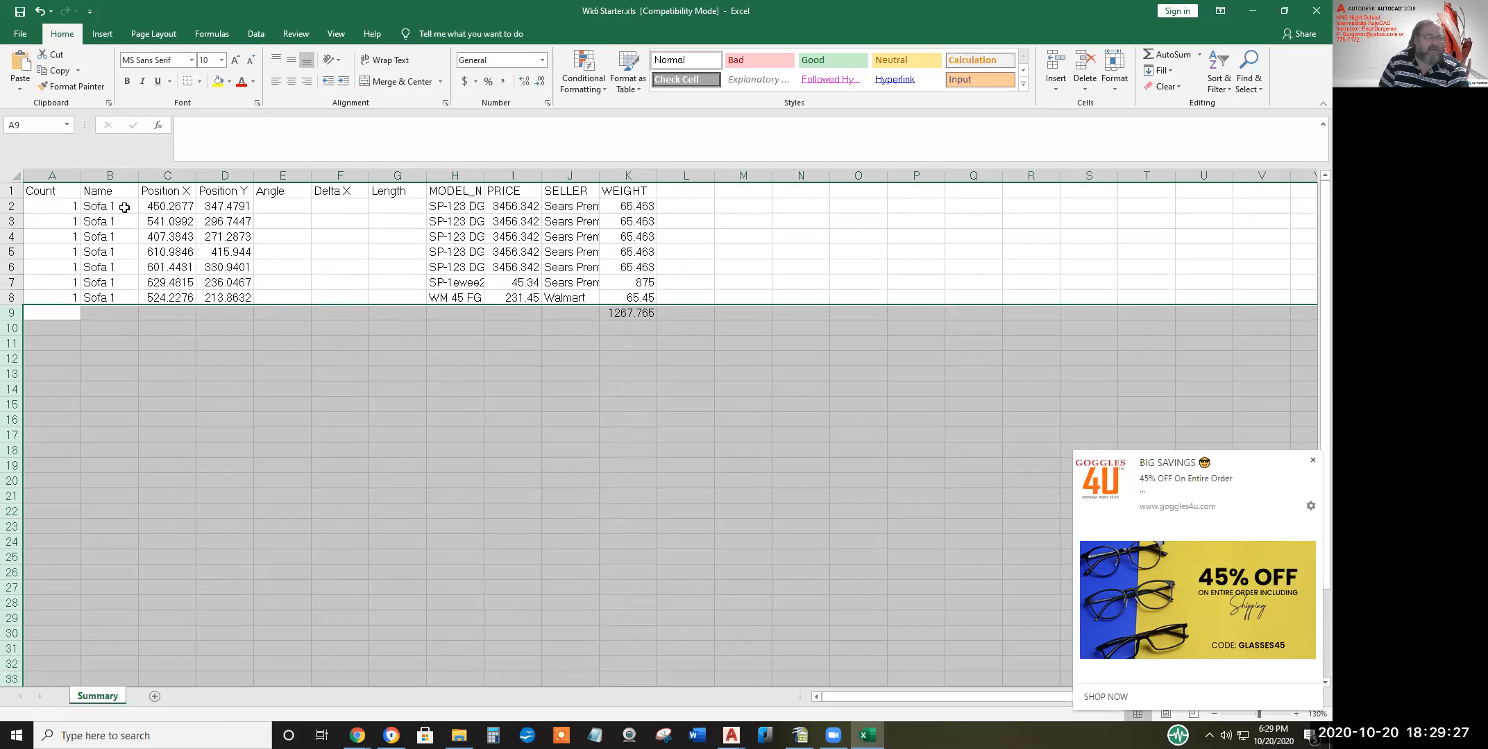
drag(463, 207, 469, 268)
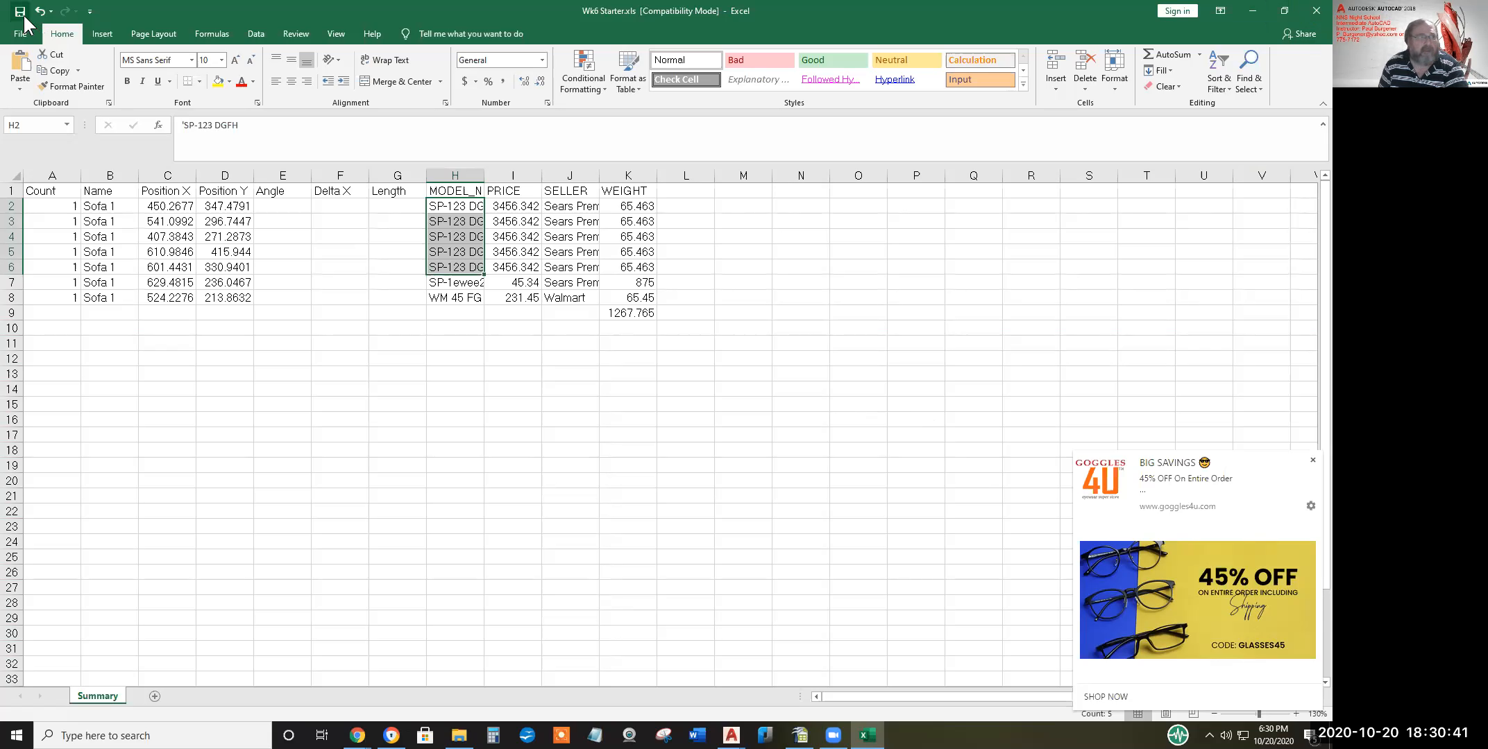
Exit Excel, leaving Wk6 Starter.xls saved as a 26 KB file in the student's folder
click(1309, 16)
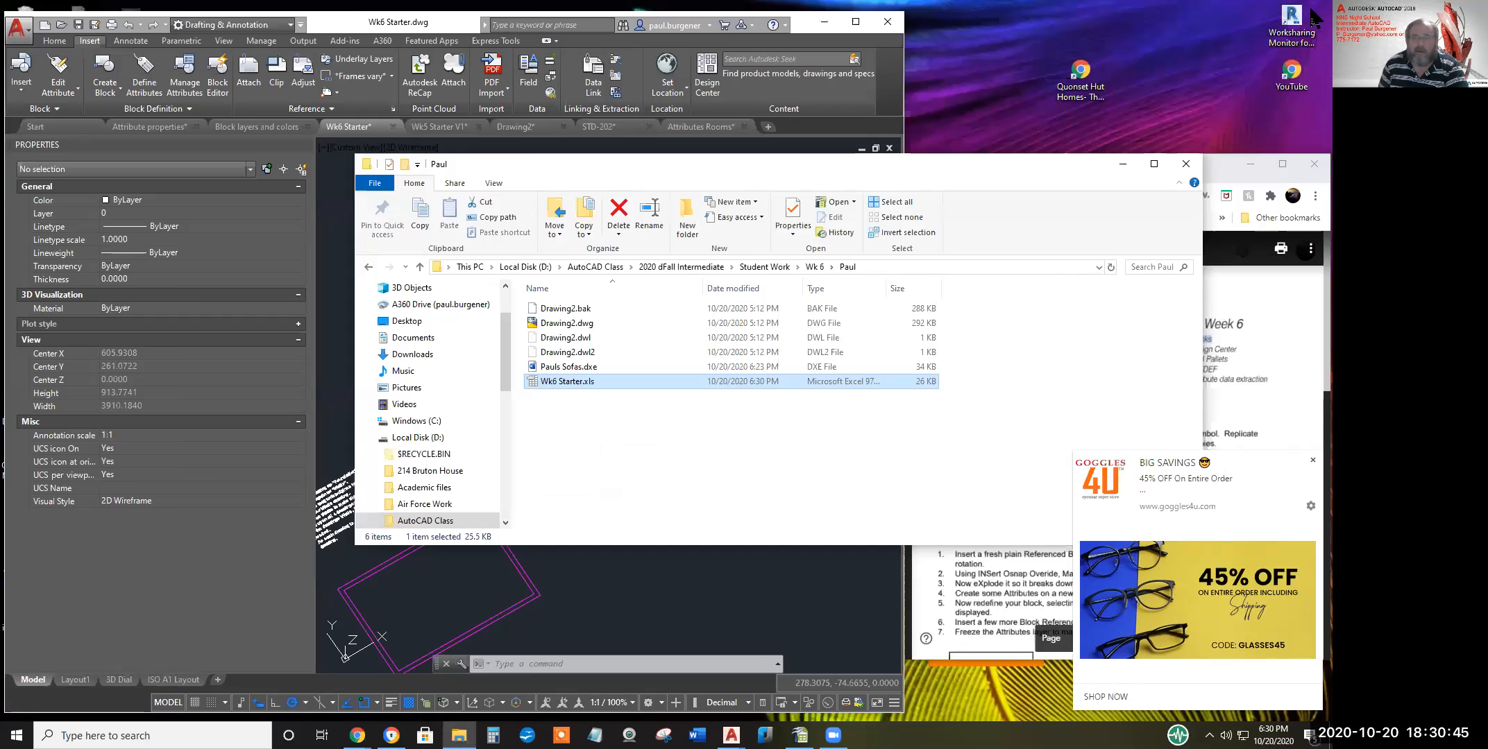
Close File Explorer, dismiss the pop-up ad, and bring the furniture into view in AutoCAD
click(1186, 164)
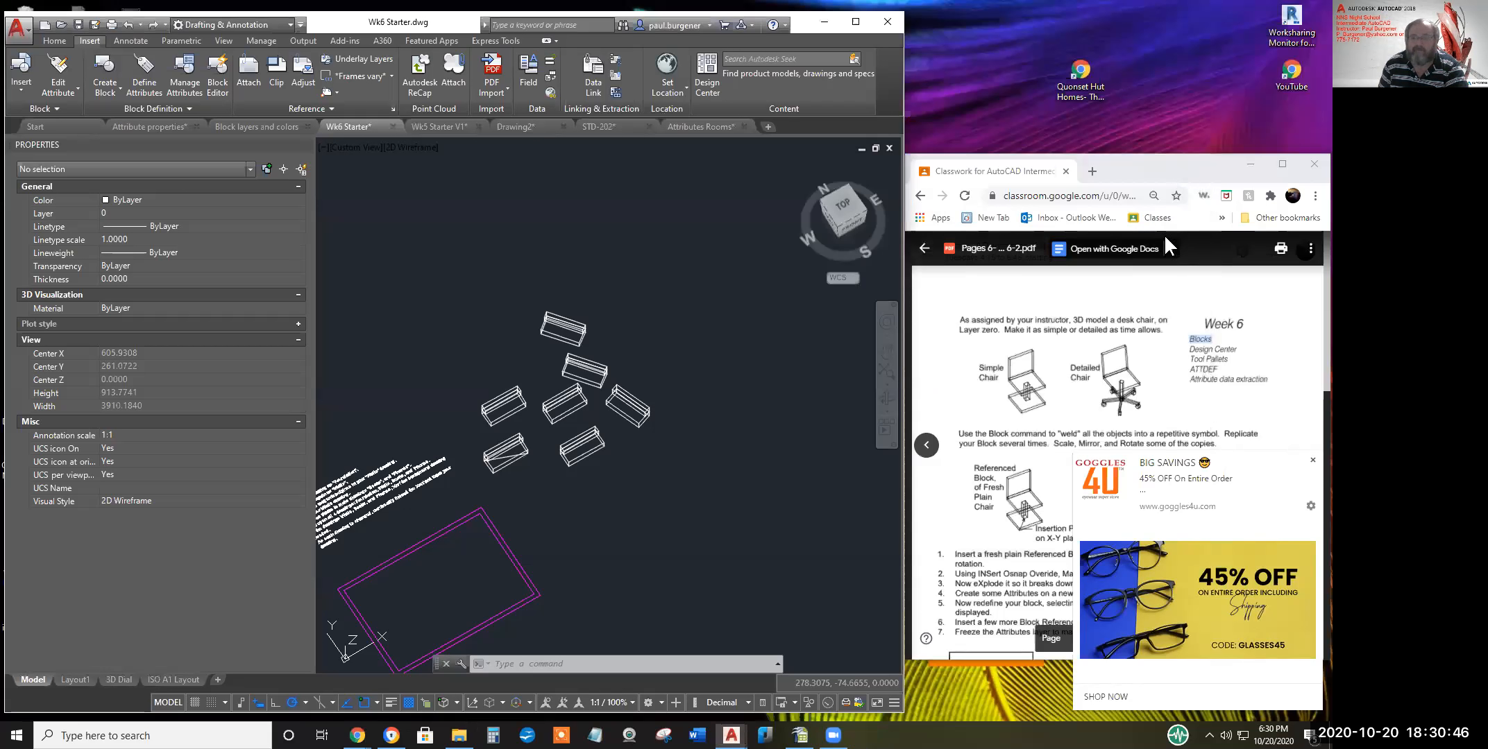
click(1313, 462)
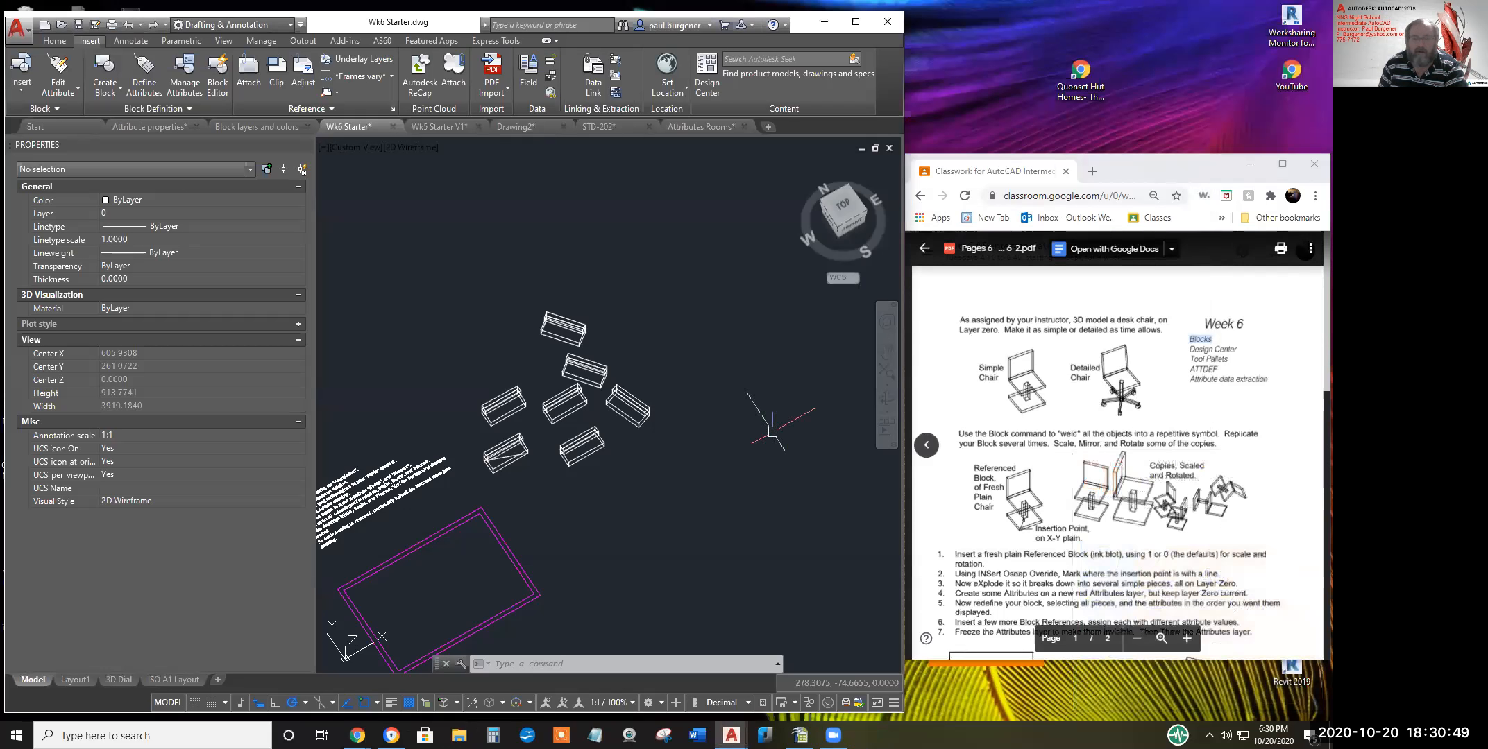
middle_drag(662, 453, 735, 444)
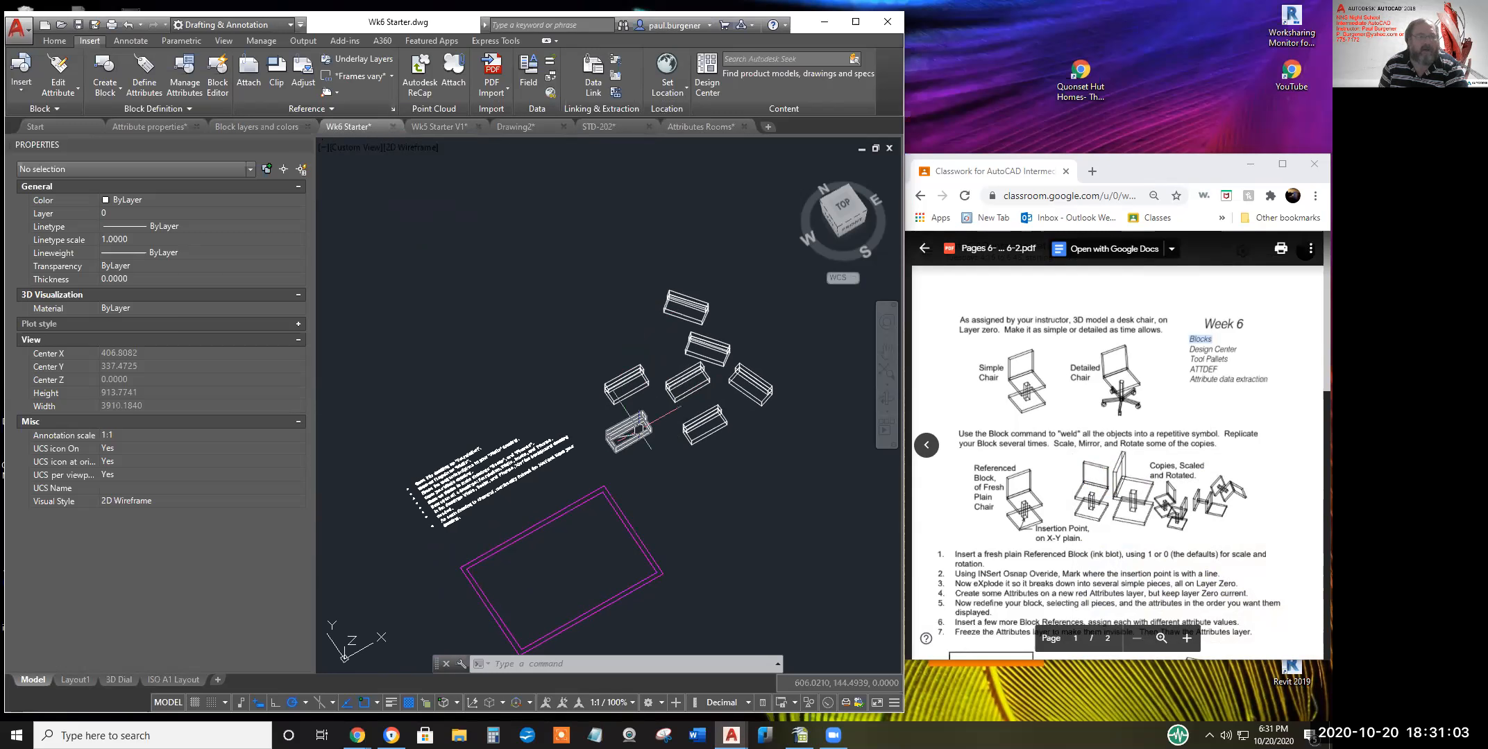
scroll(659, 429, down, 2)
text(e)
key(Return)
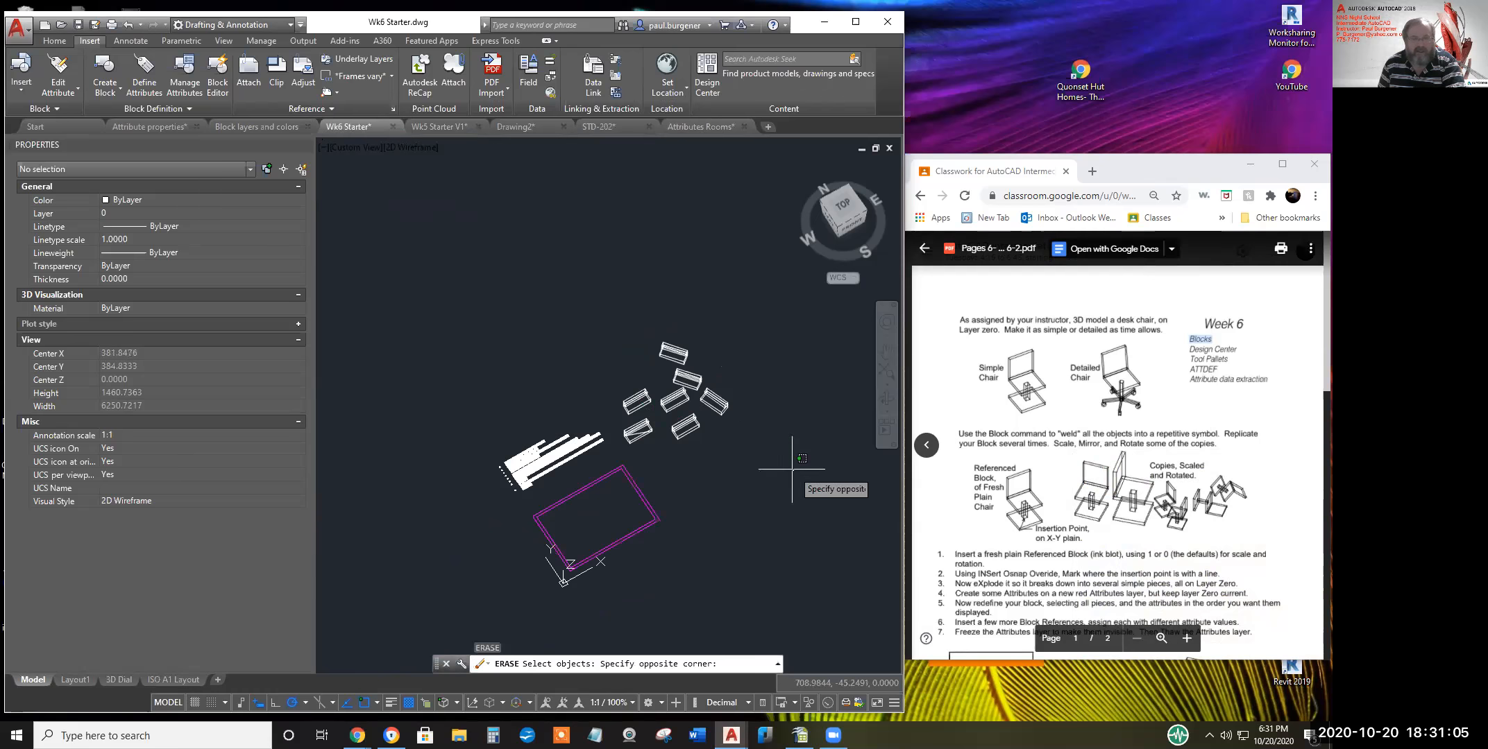
click(793, 471)
key(Escape)
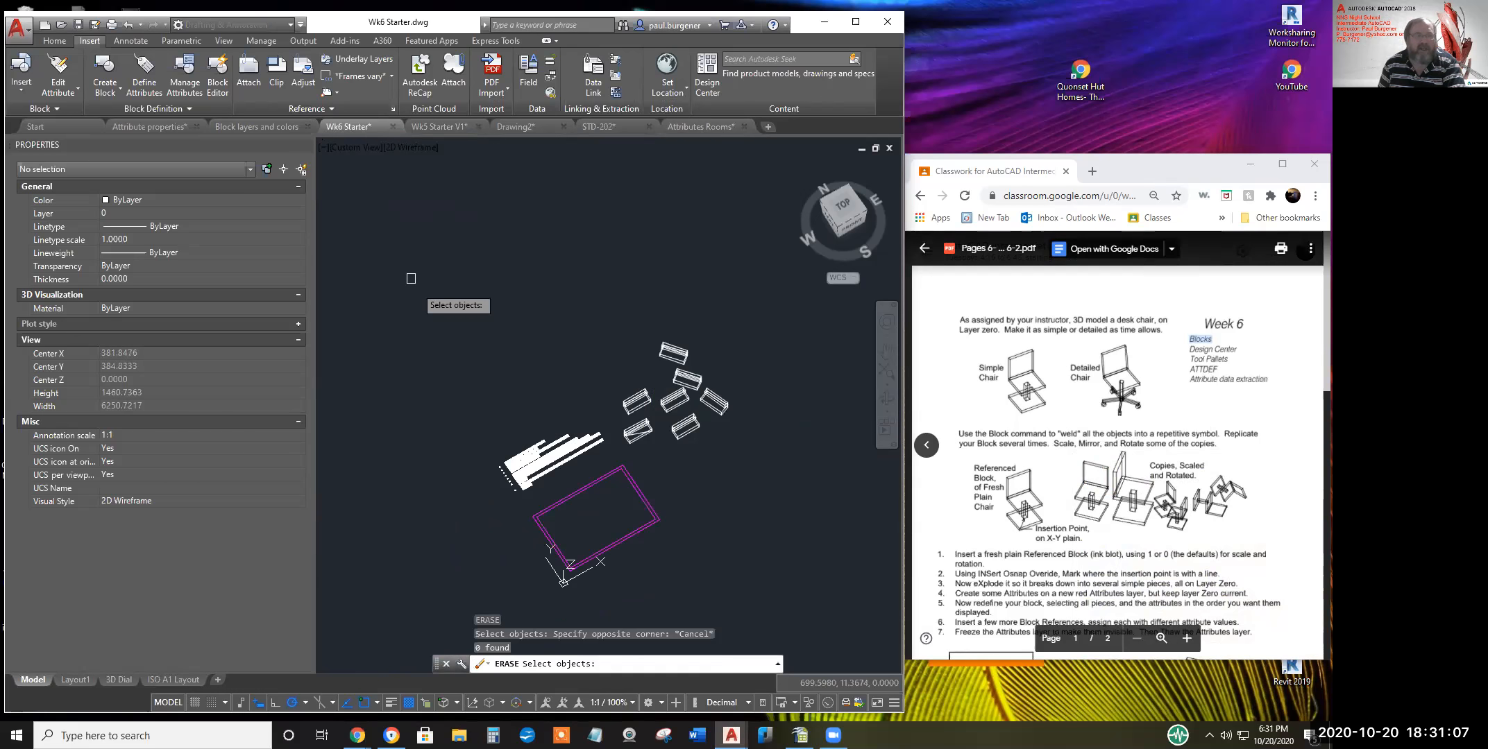
Switch Wk6 Starter to the Top plan view and begin Save As
click(799, 164)
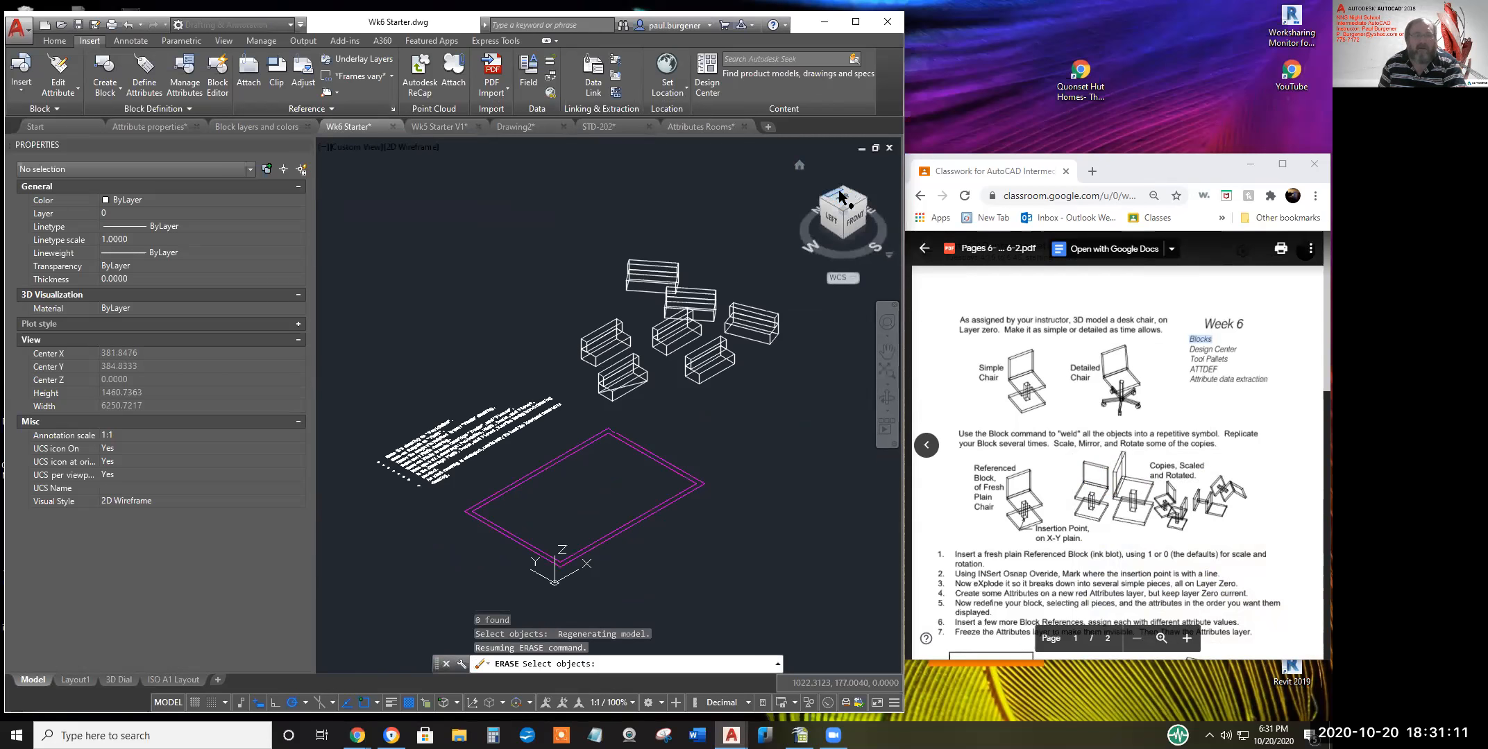
click(843, 200)
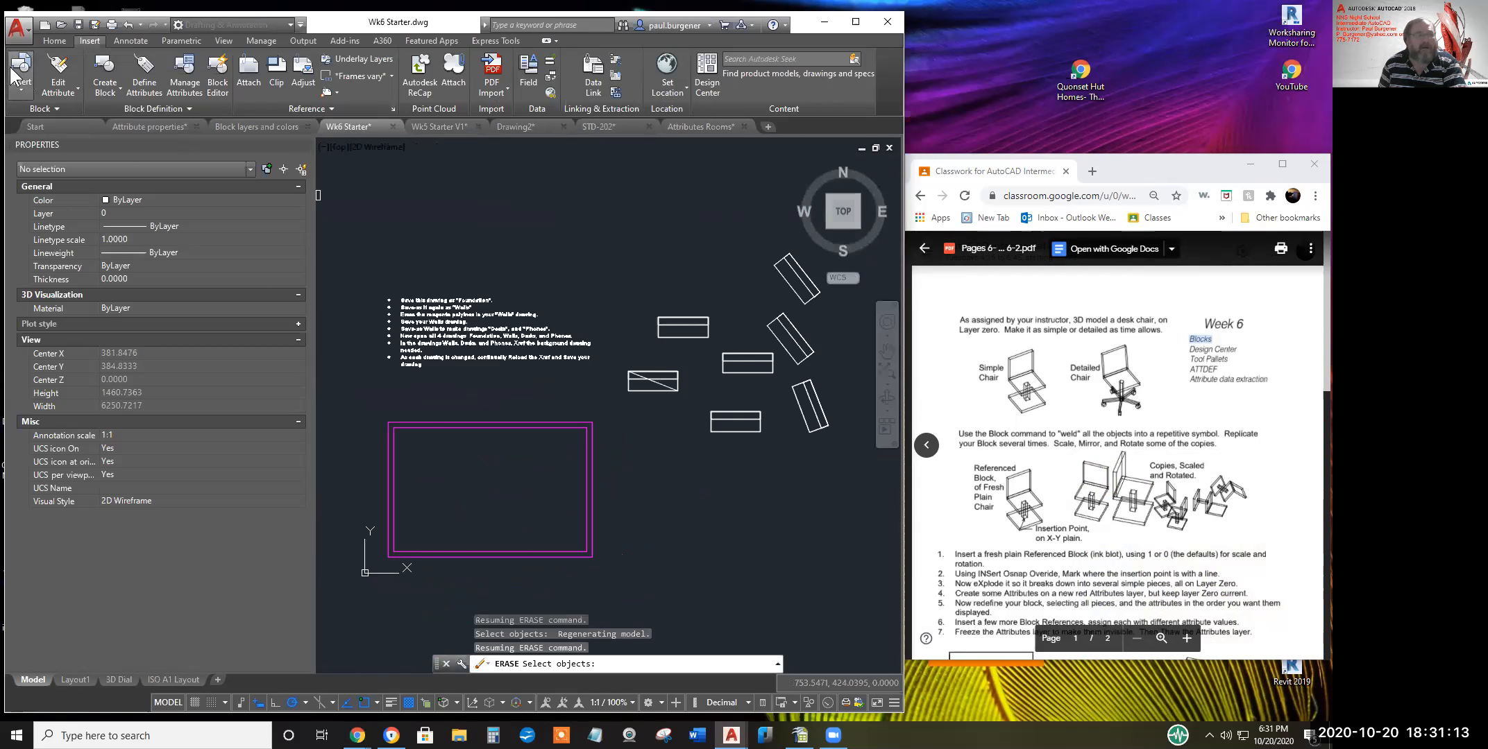
click(16, 32)
click(48, 191)
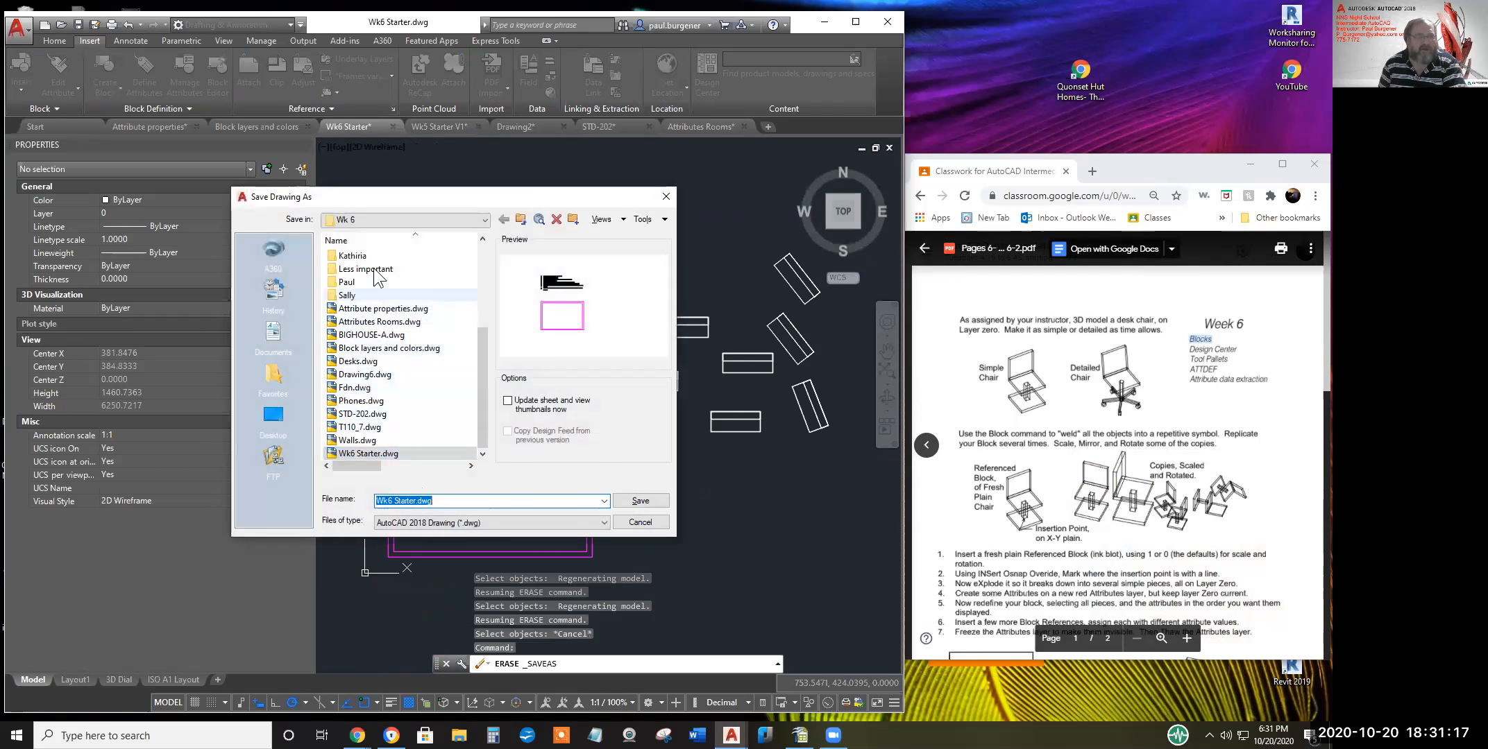
Save the drawing as Foundation.dwg in the student's own Wk 6 folder
double_click(351, 280)
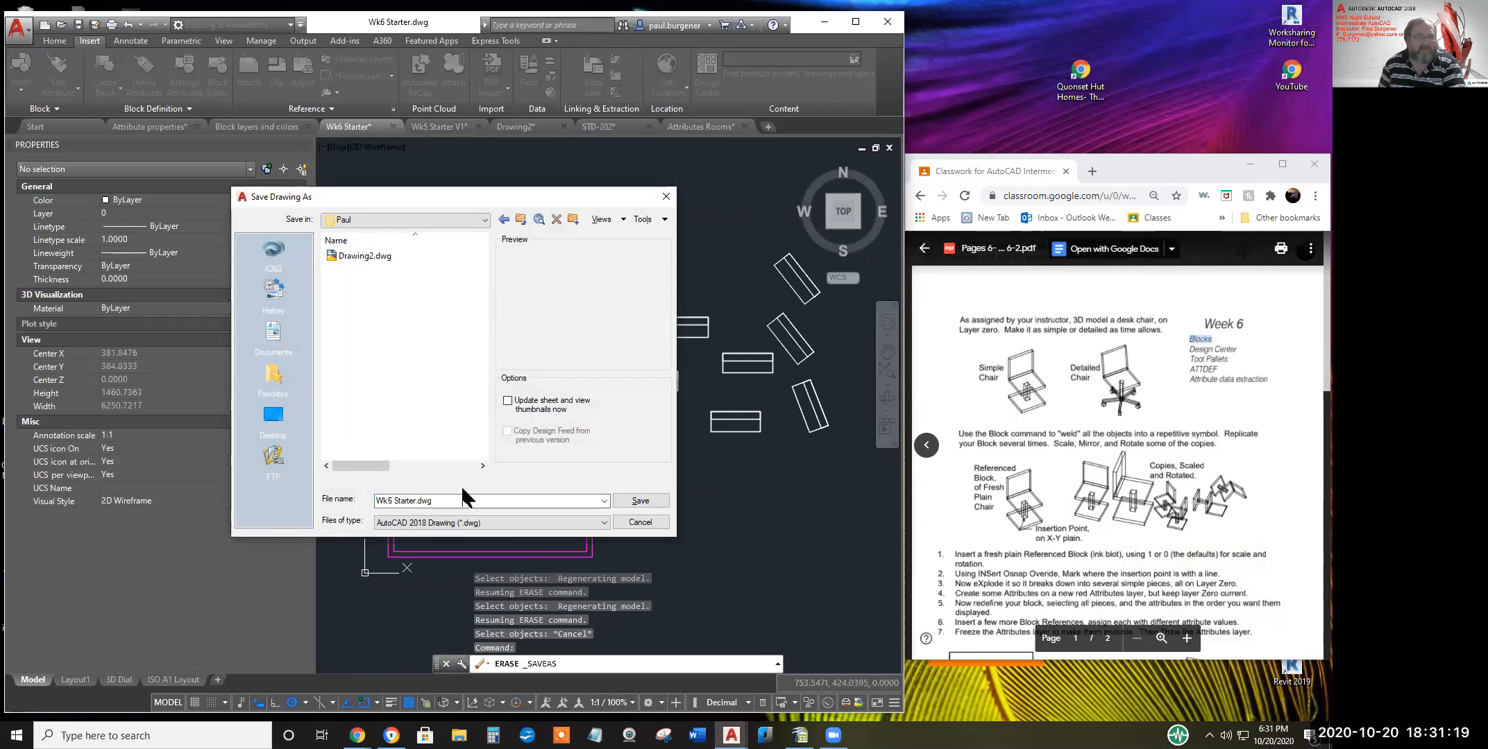
text(FD)
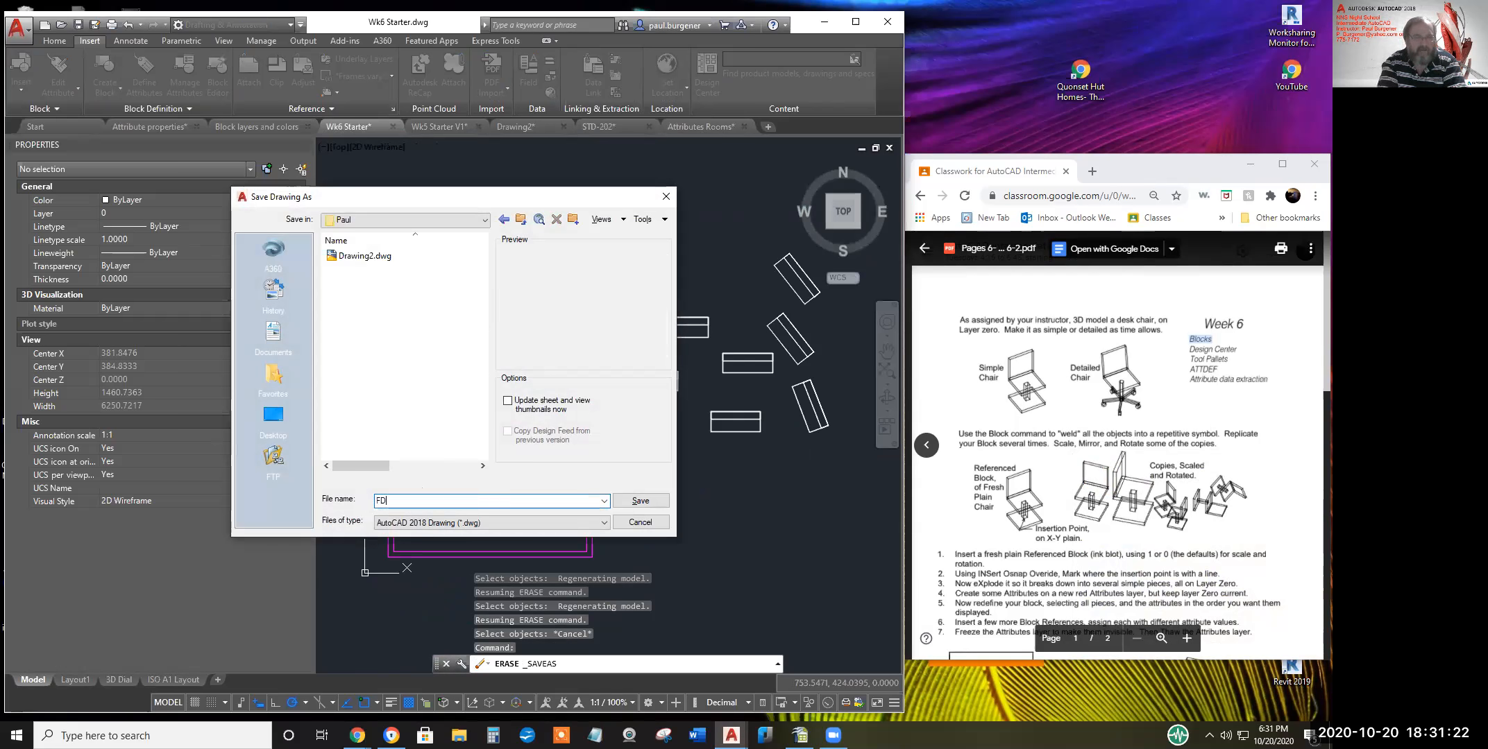
key(BackSpace)
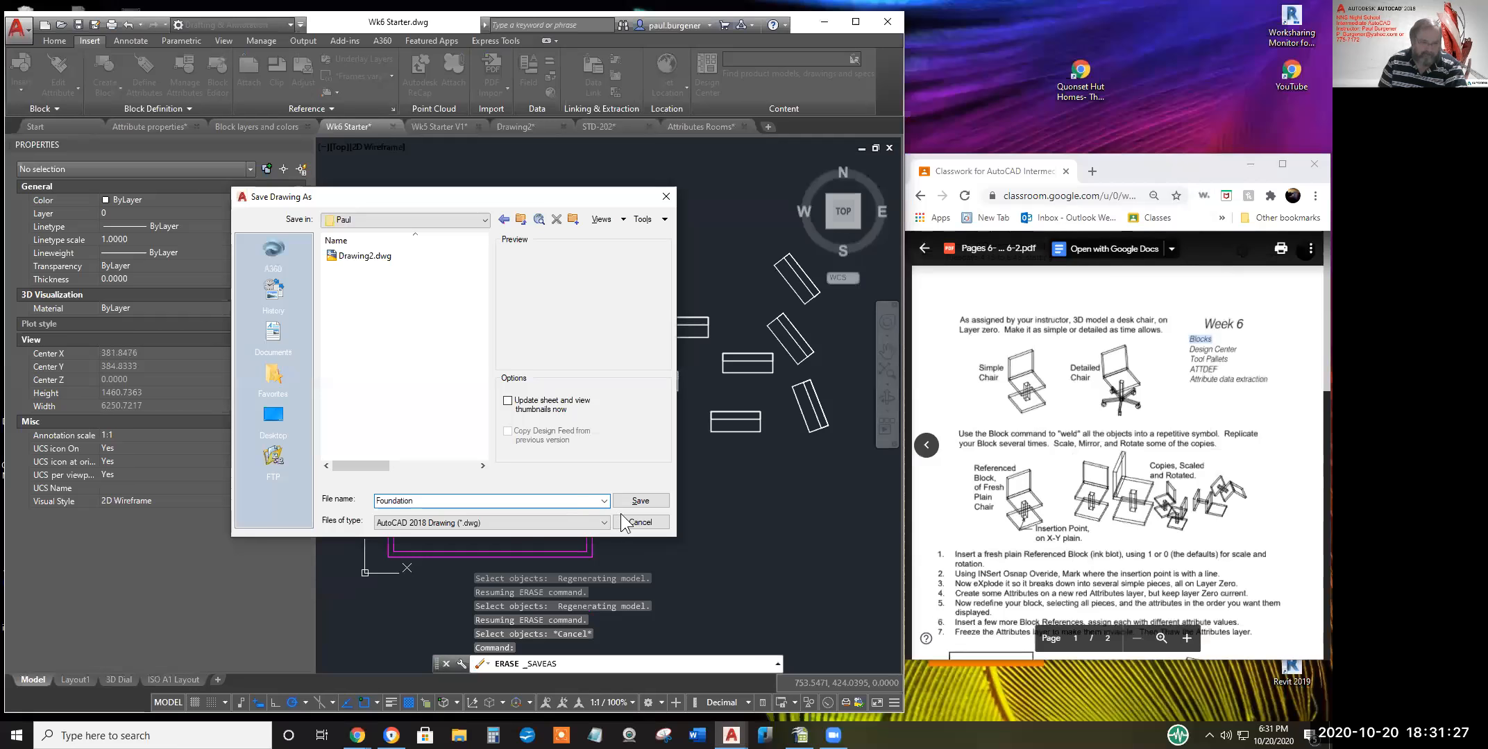
click(642, 501)
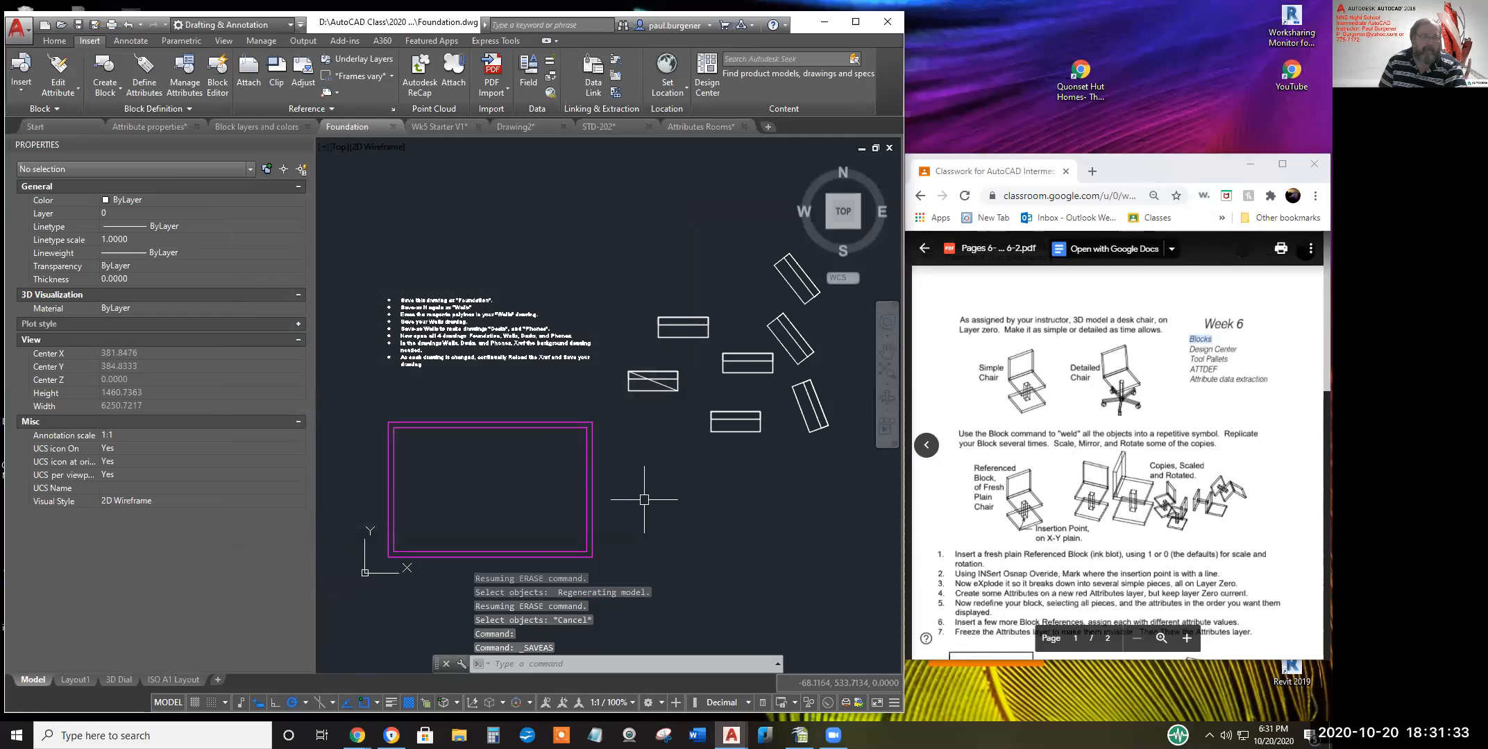
Erase the eight furniture rectangles with a crossing window, then review the remaining note and magenta rectangle
text(e)
key(Return)
click(850, 477)
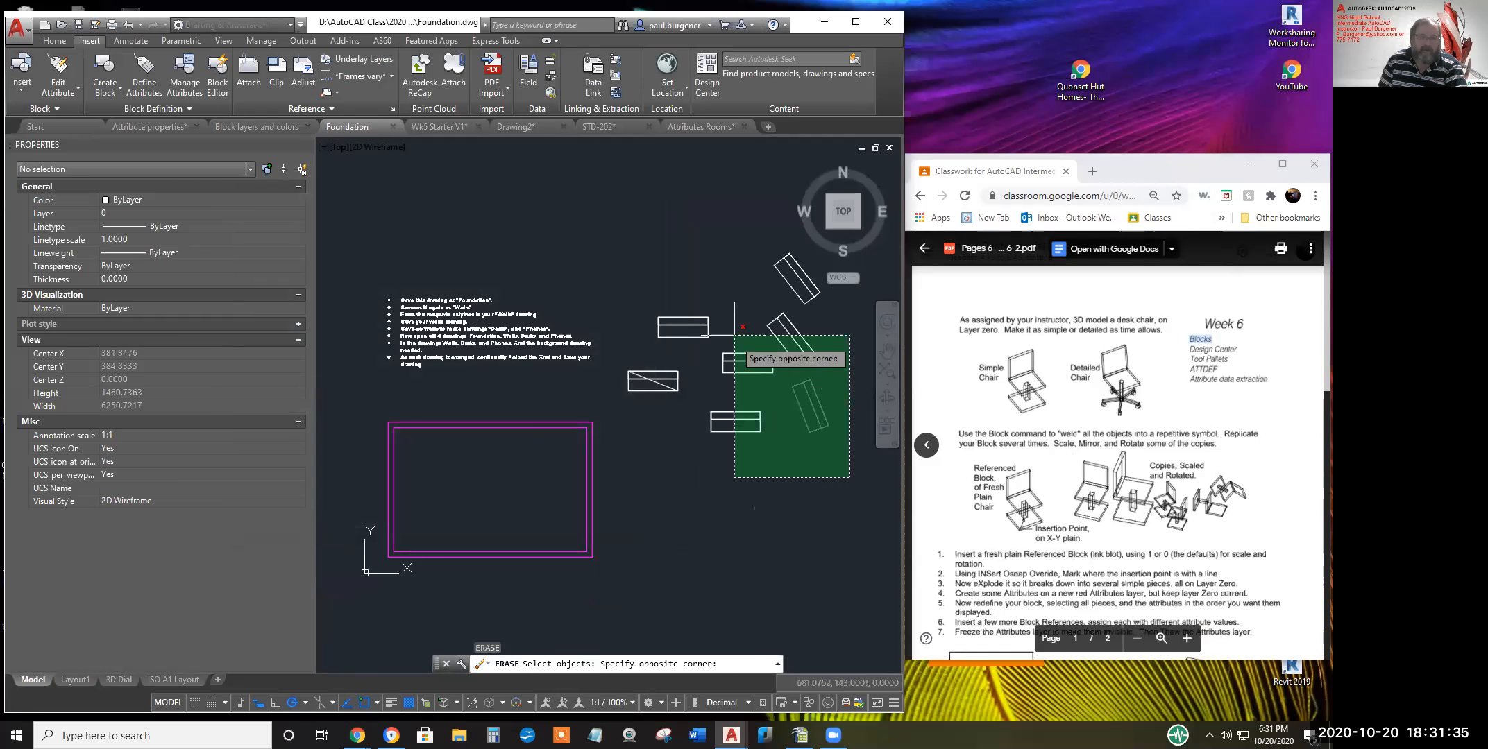
click(615, 190)
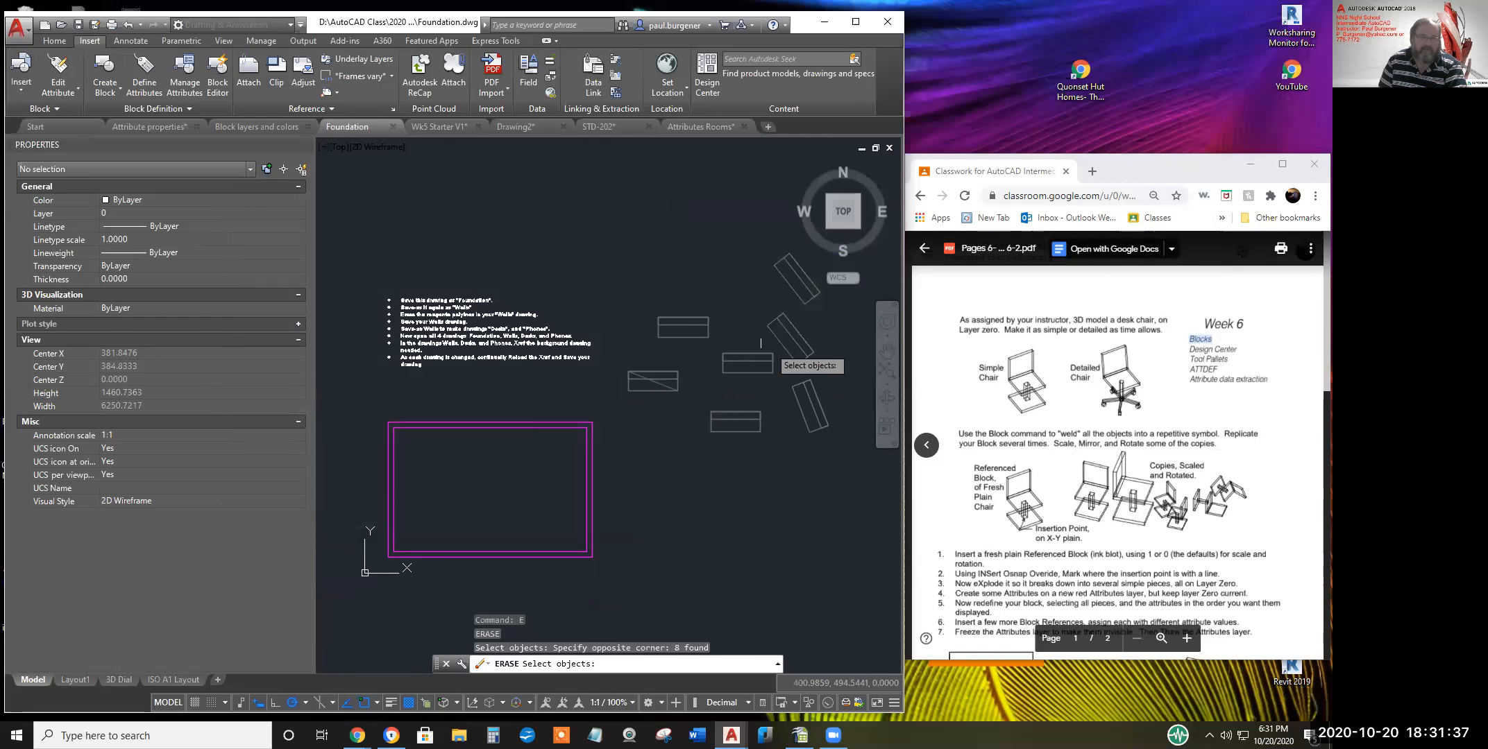
key(Return)
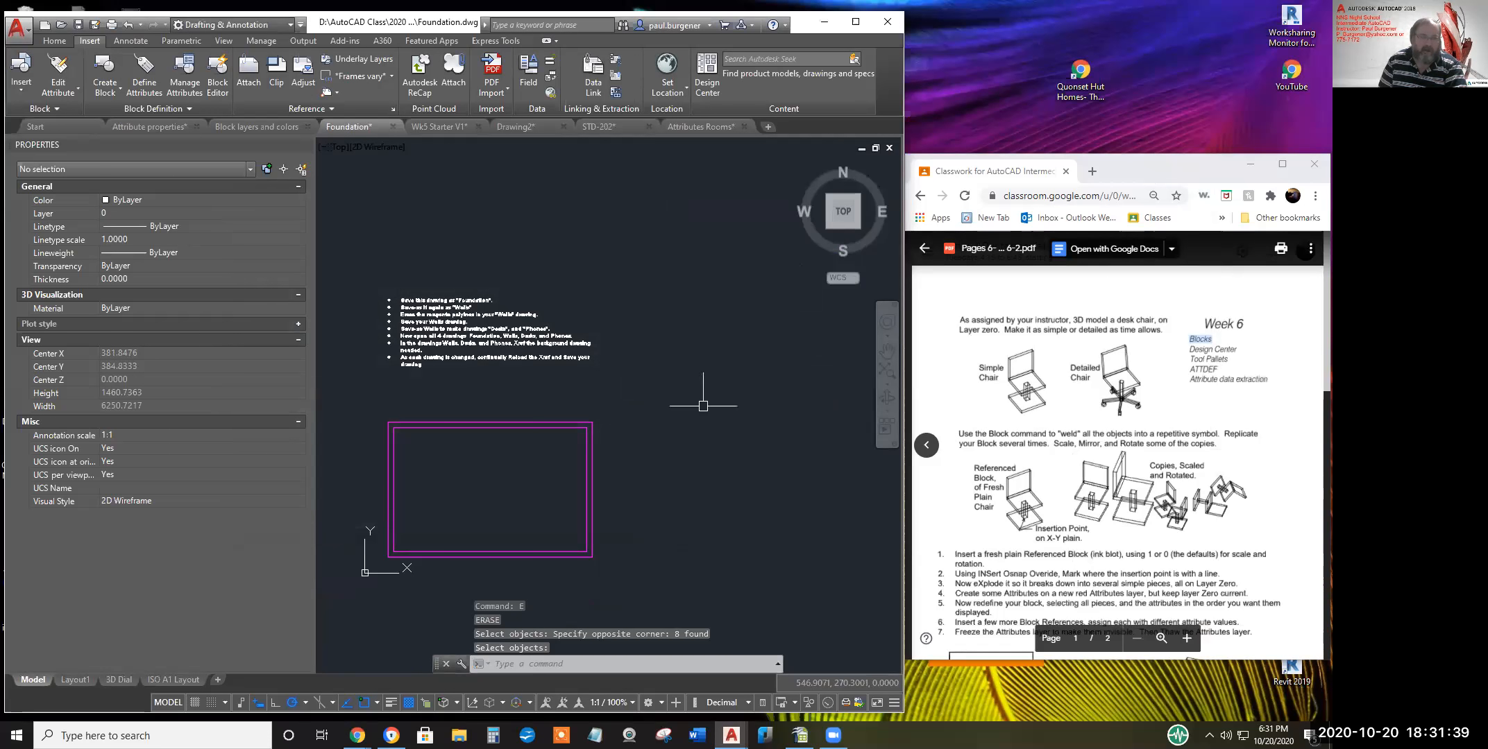
scroll(425, 316, up, 9)
middle_drag(425, 316, 485, 283)
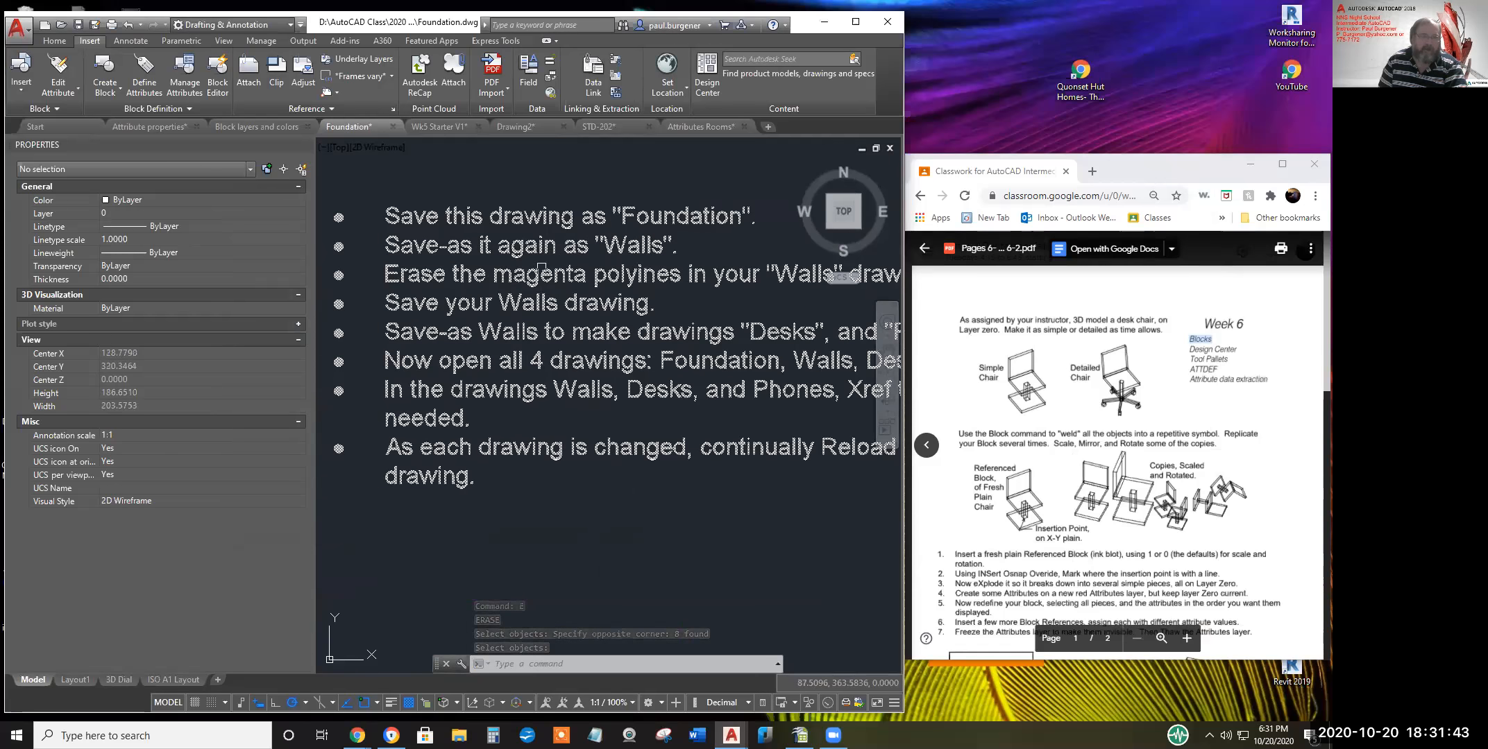
scroll(494, 331, down, 6)
middle_drag(489, 413, 488, 300)
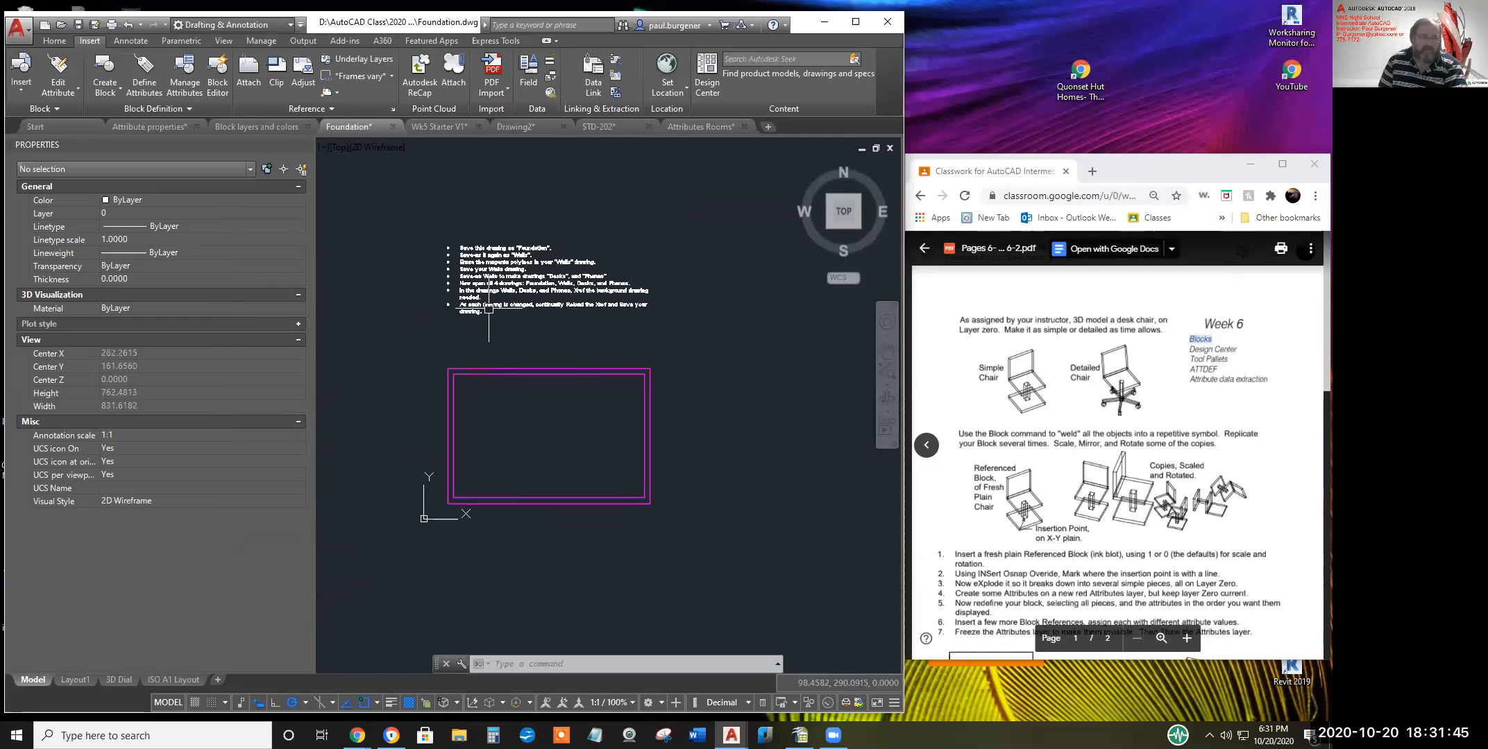
click(17, 31)
key(Escape)
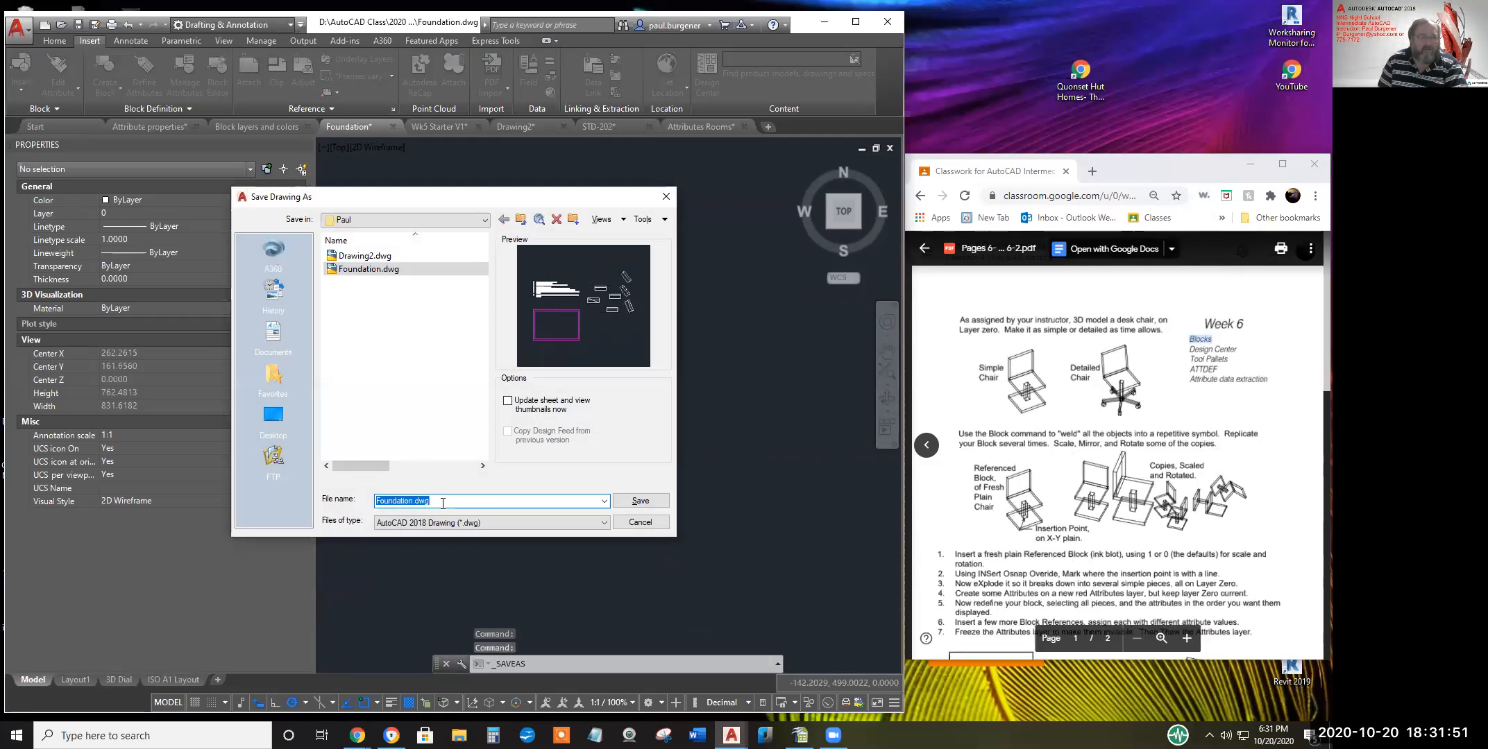
Replace the file name with Walls and save the drawing
drag(440, 504, 367, 502)
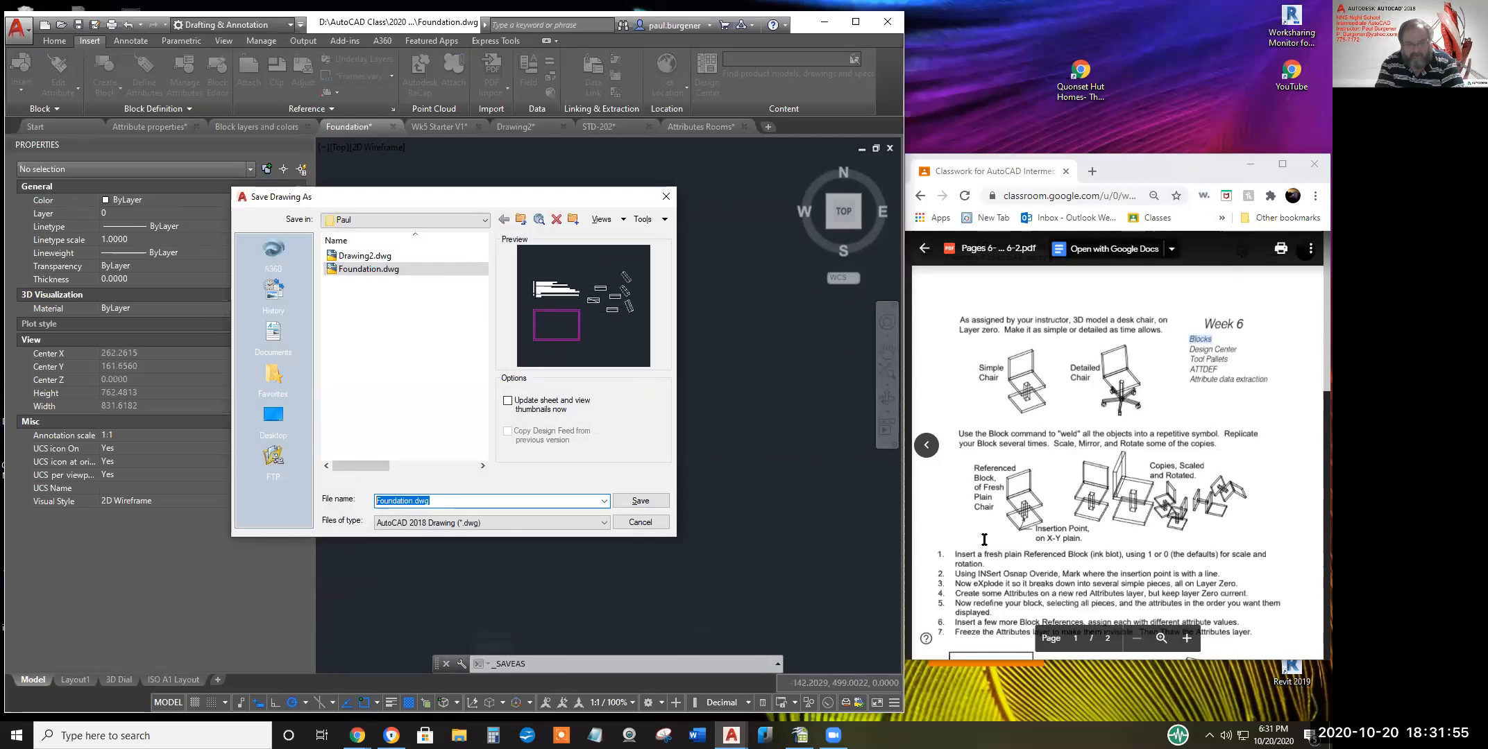
text(Walls)
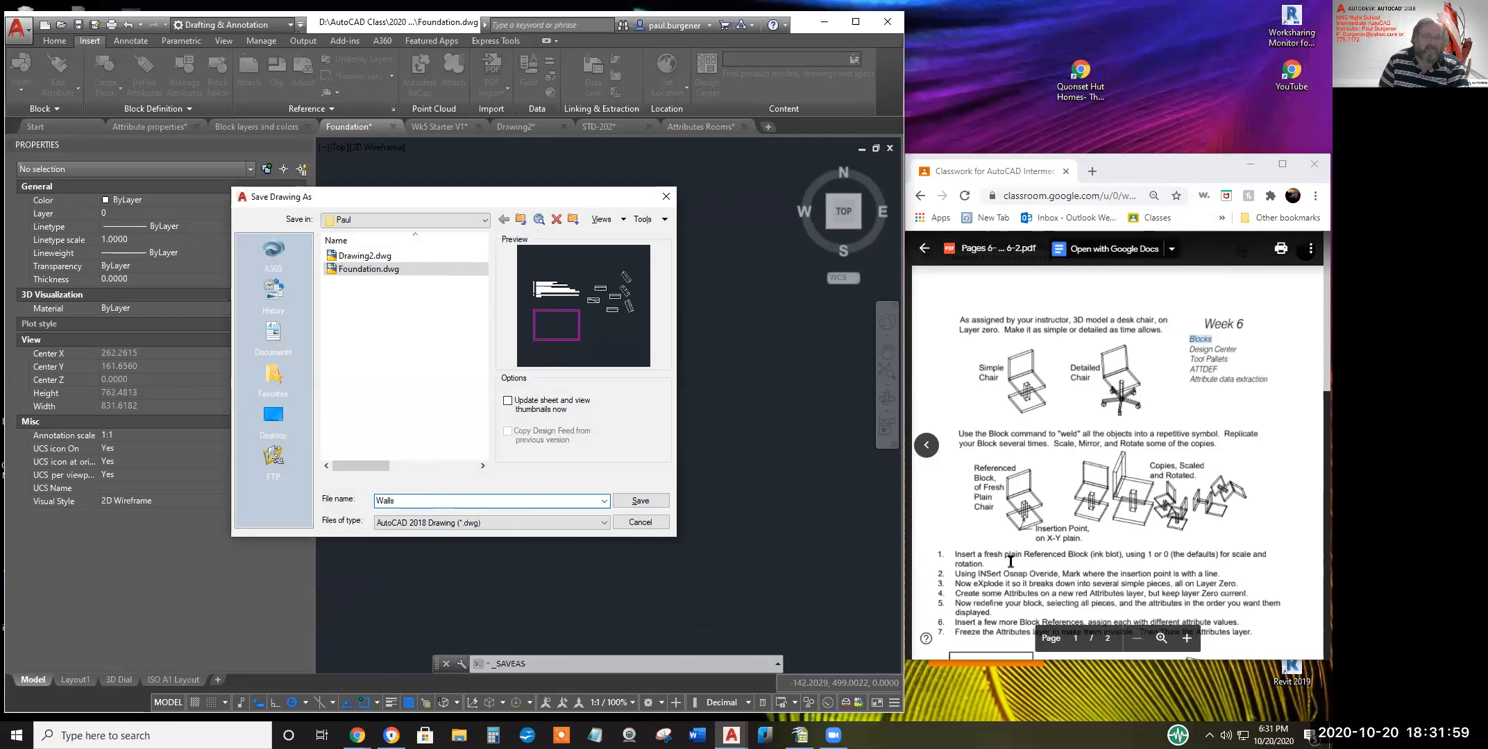
click(641, 501)
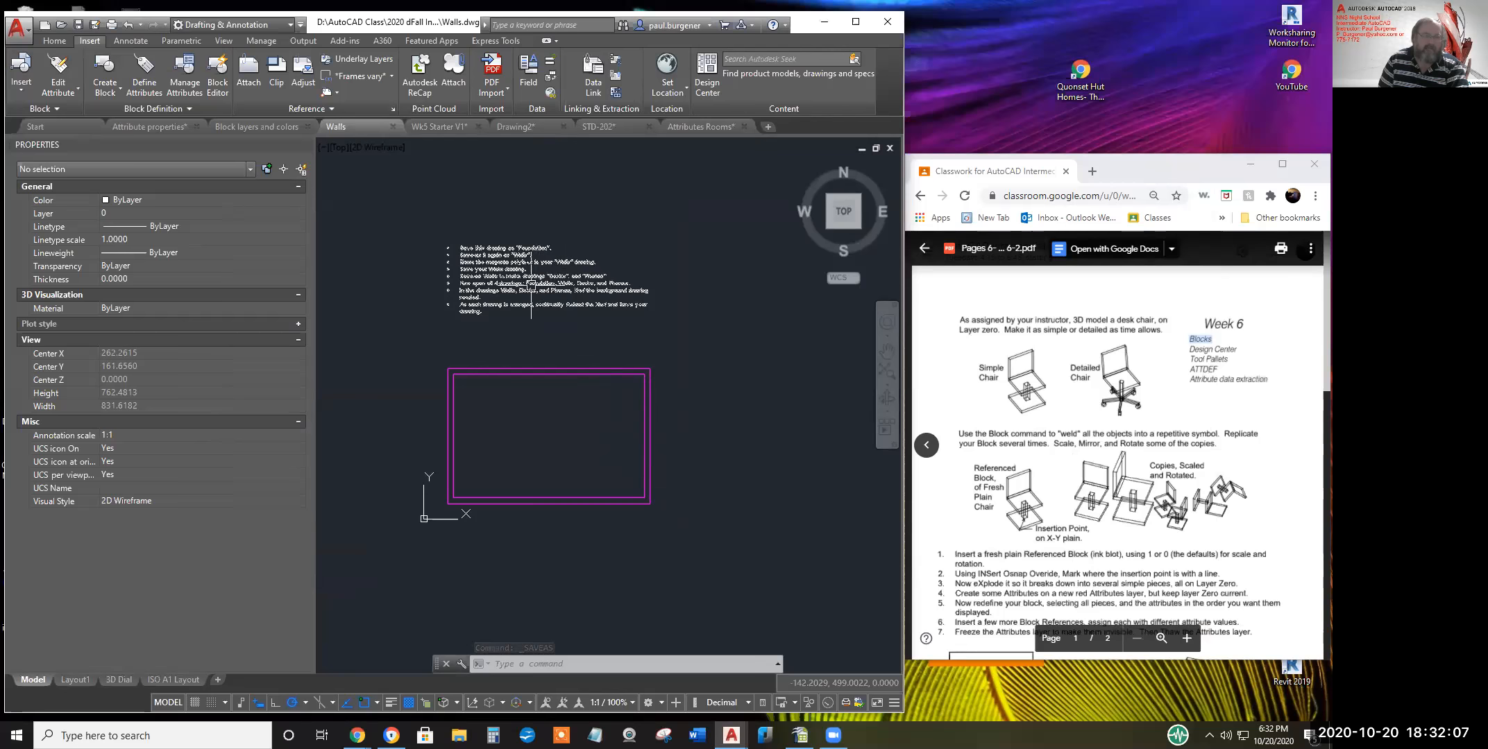
Crossing-select the note and both magenta rectangles
click(540, 226)
click(430, 559)
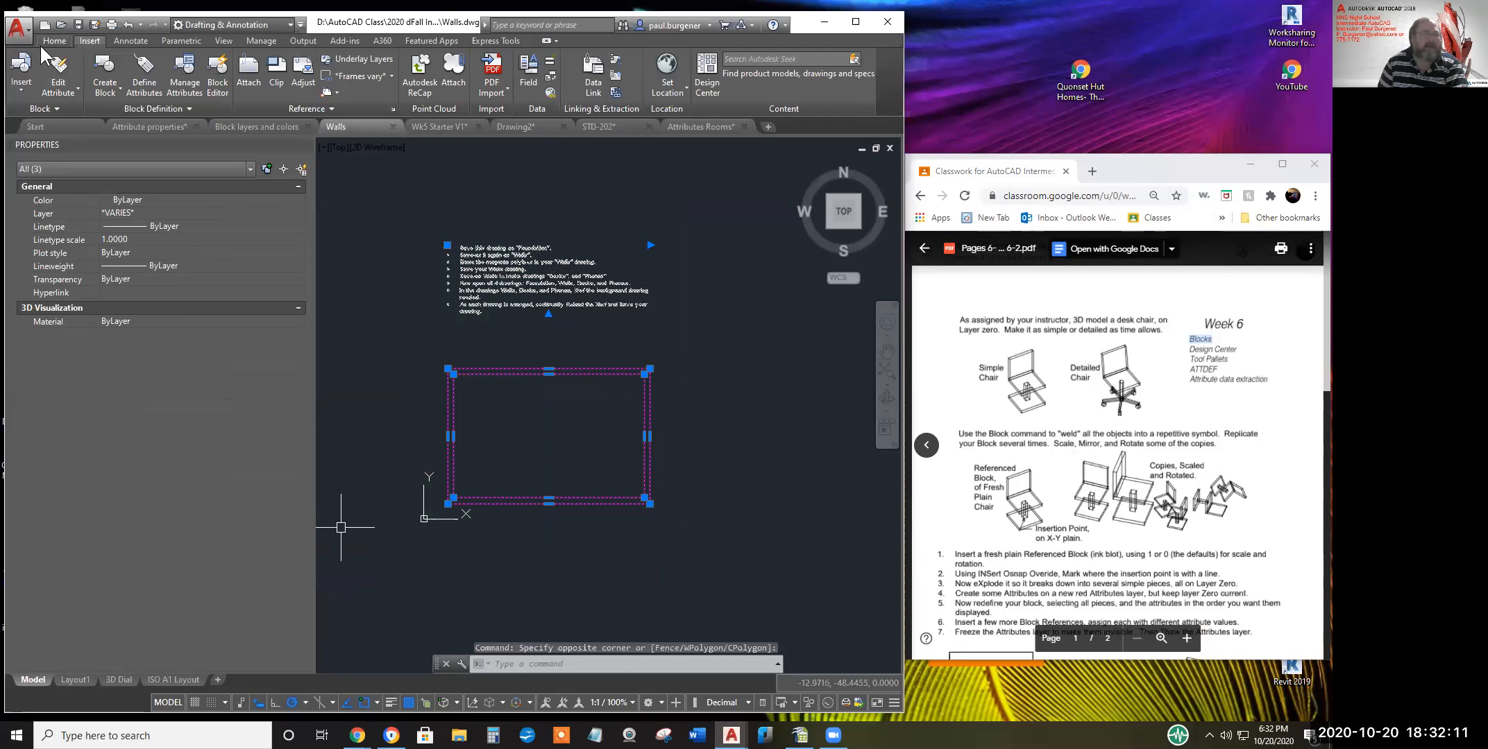
click(72, 40)
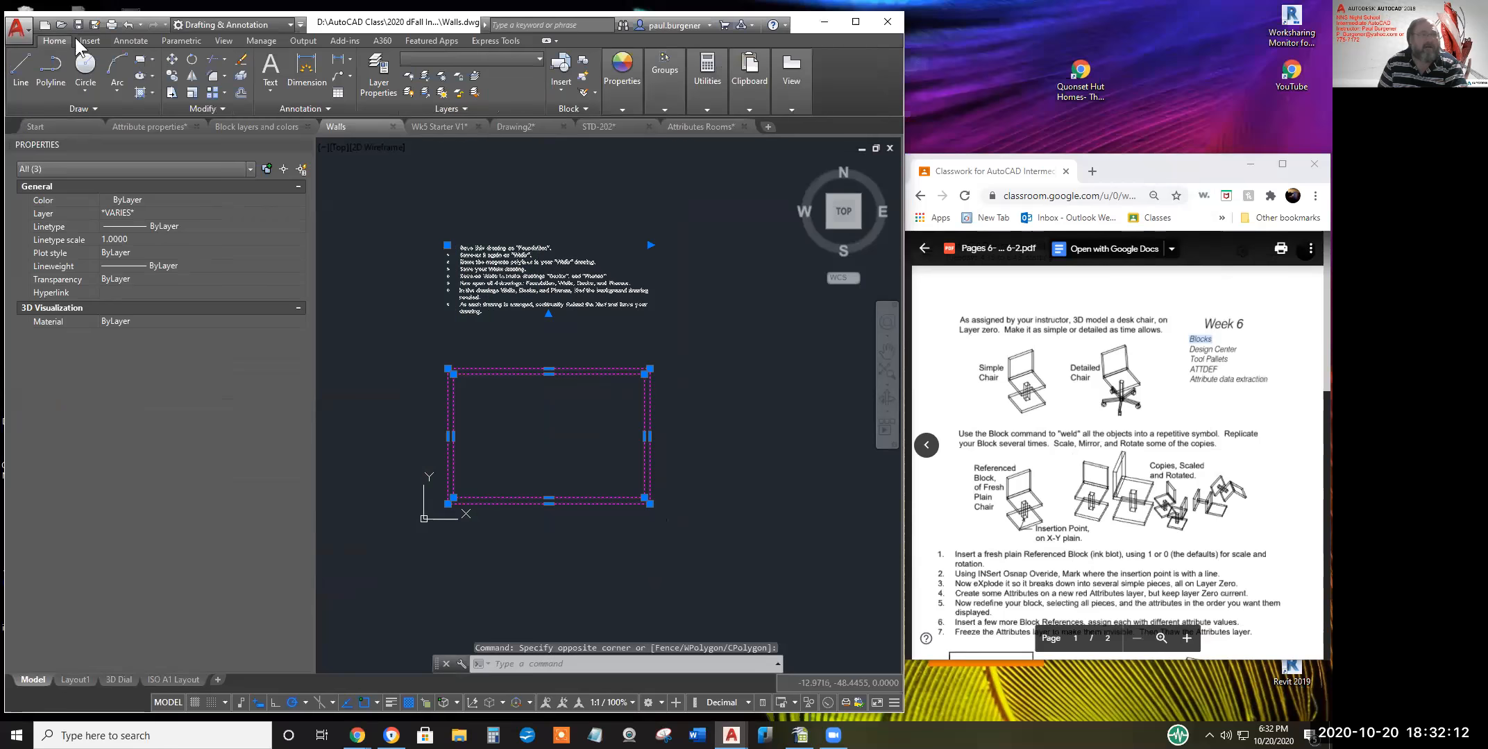
Erase the note and both magenta rectangles, then save the empty drawing as Desk
click(241, 60)
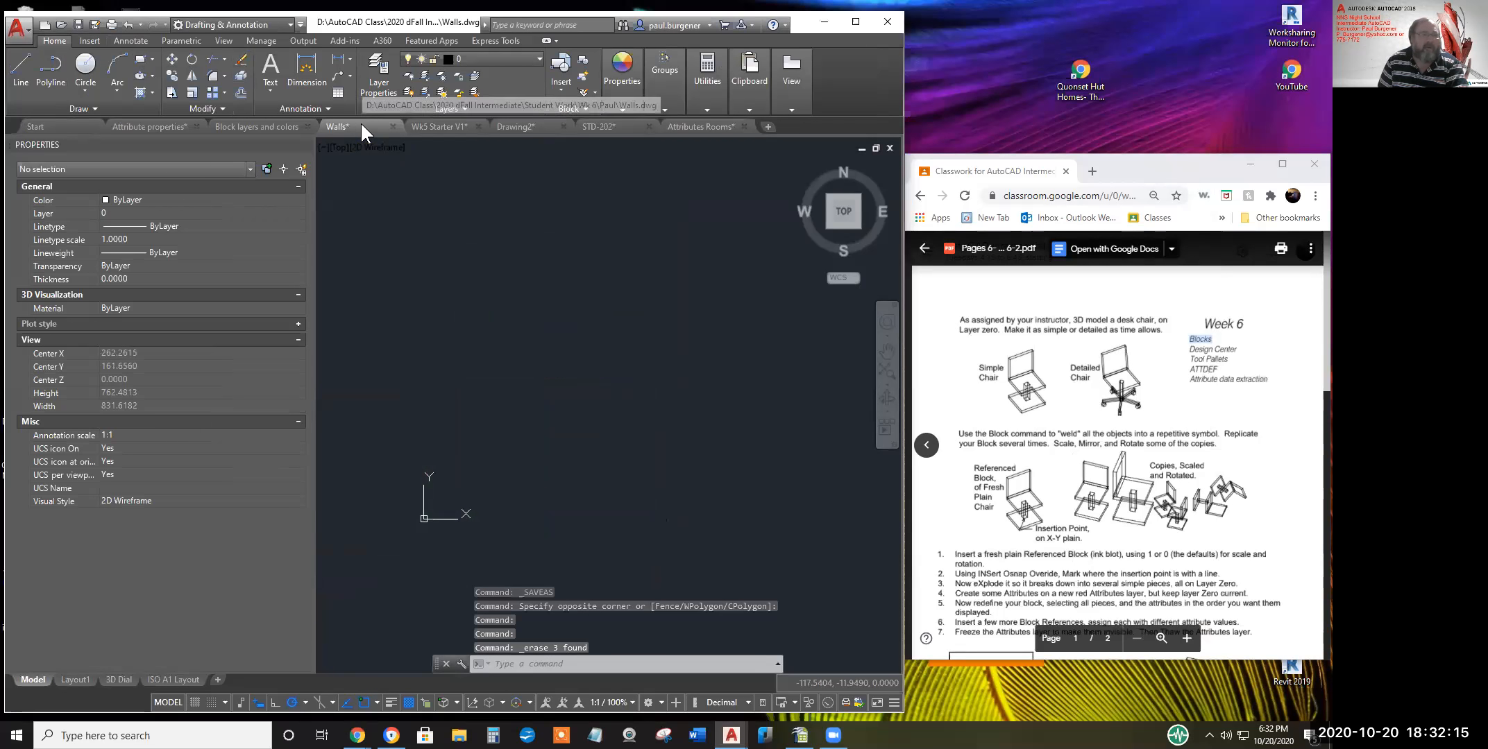
mouse_move(360, 120)
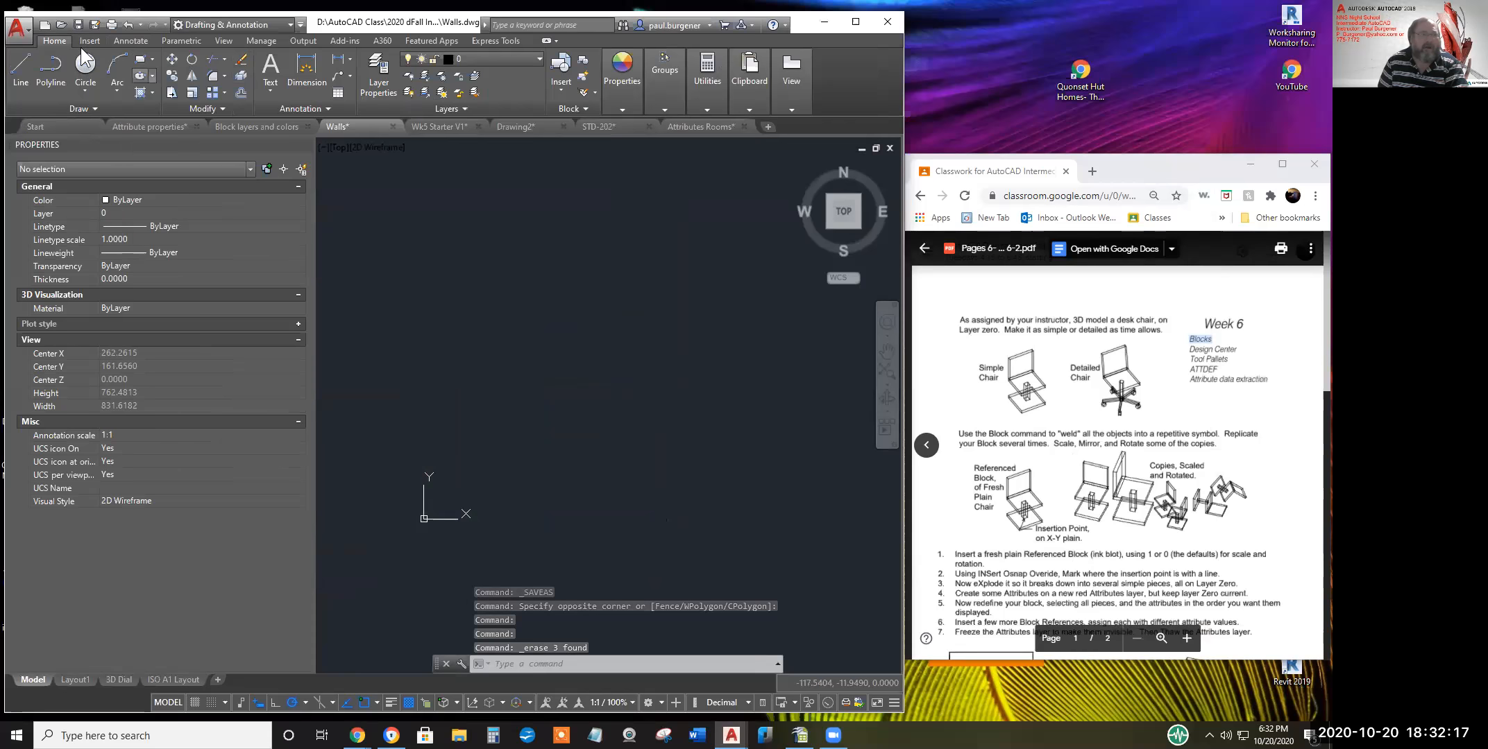
click(17, 28)
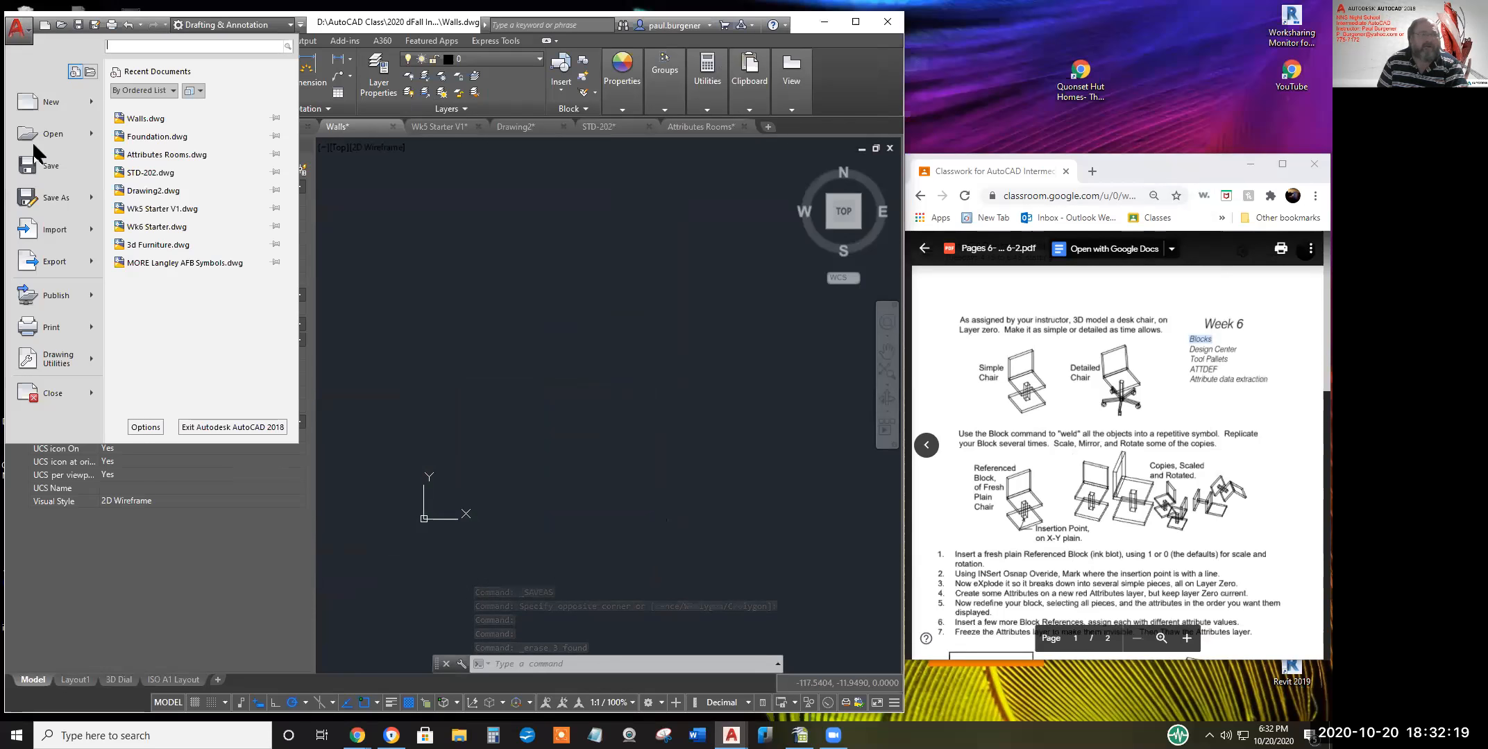
click(54, 200)
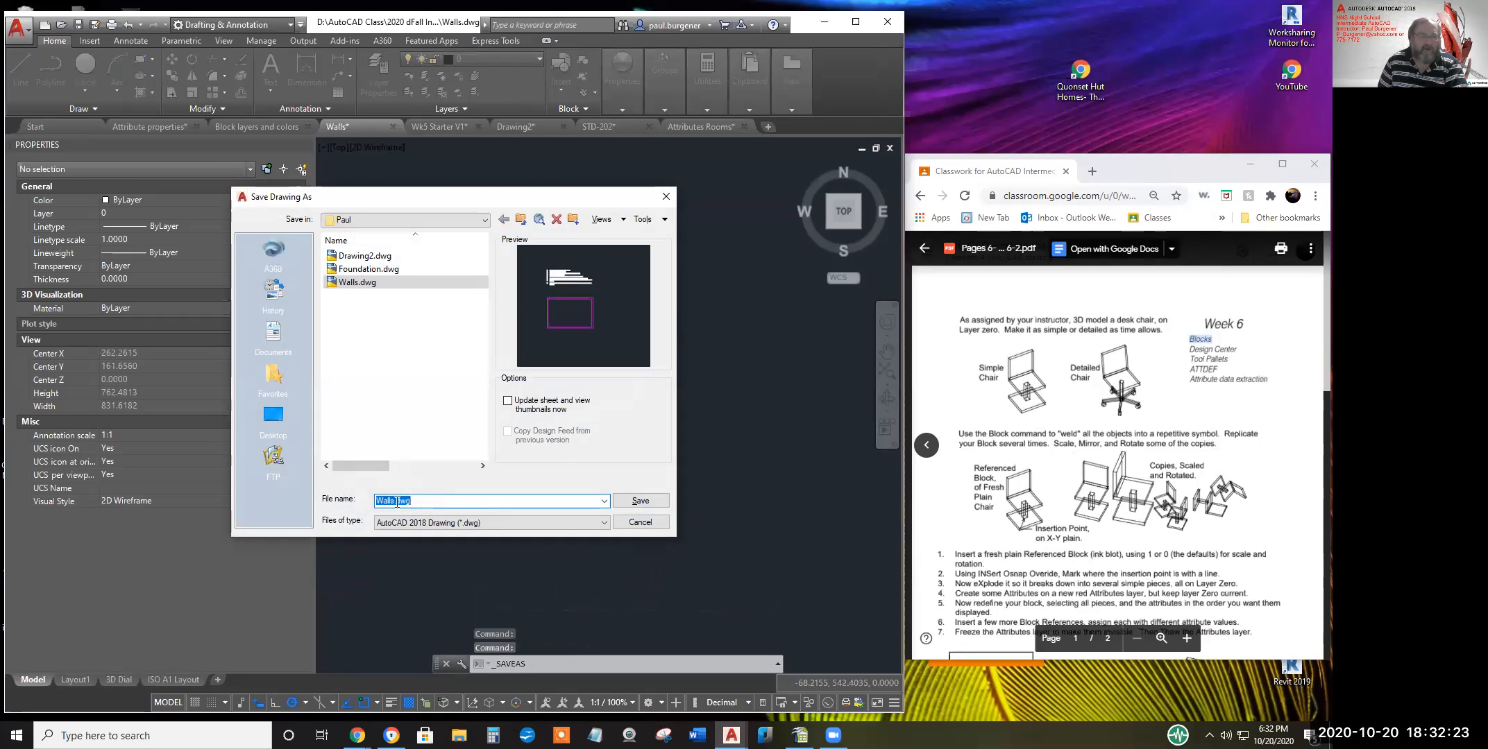
text(Desk)
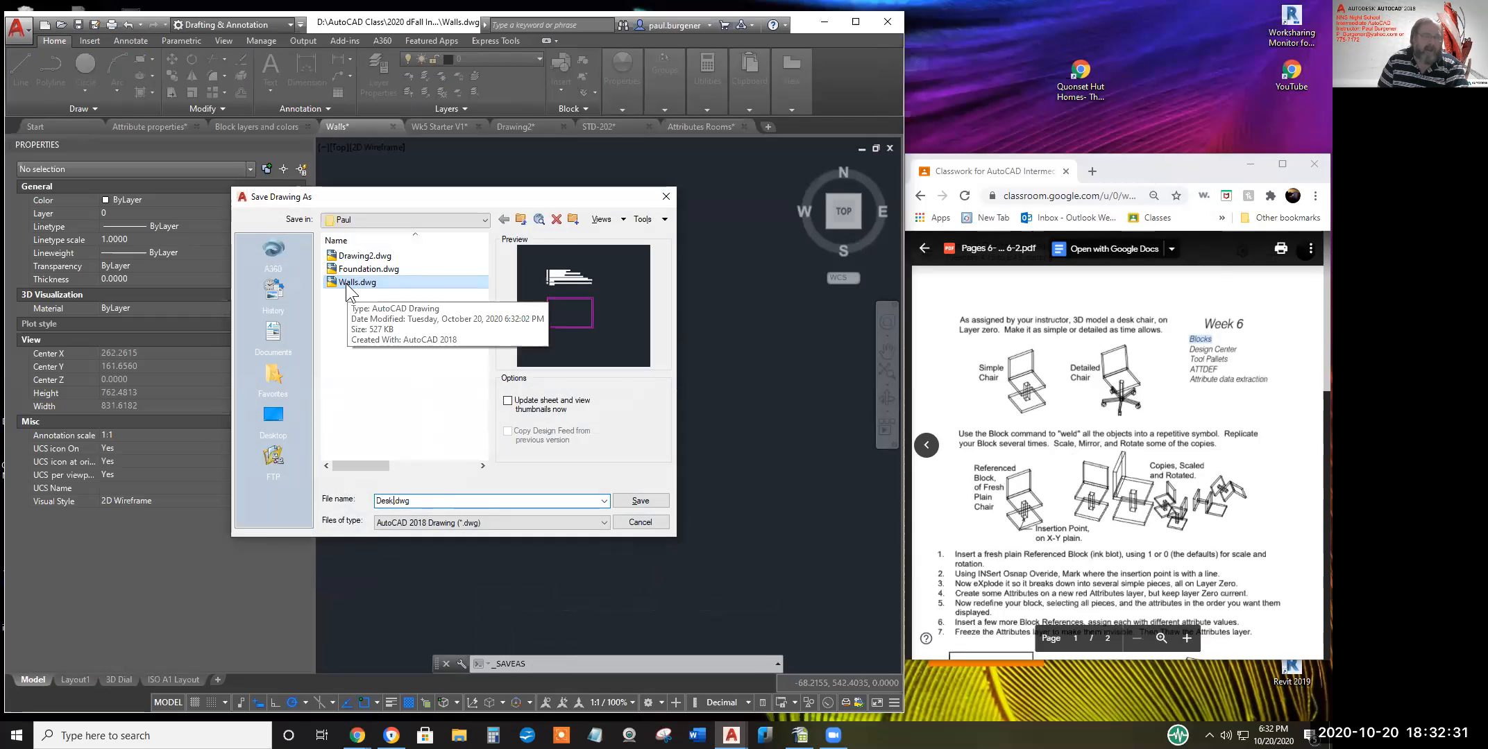
click(641, 502)
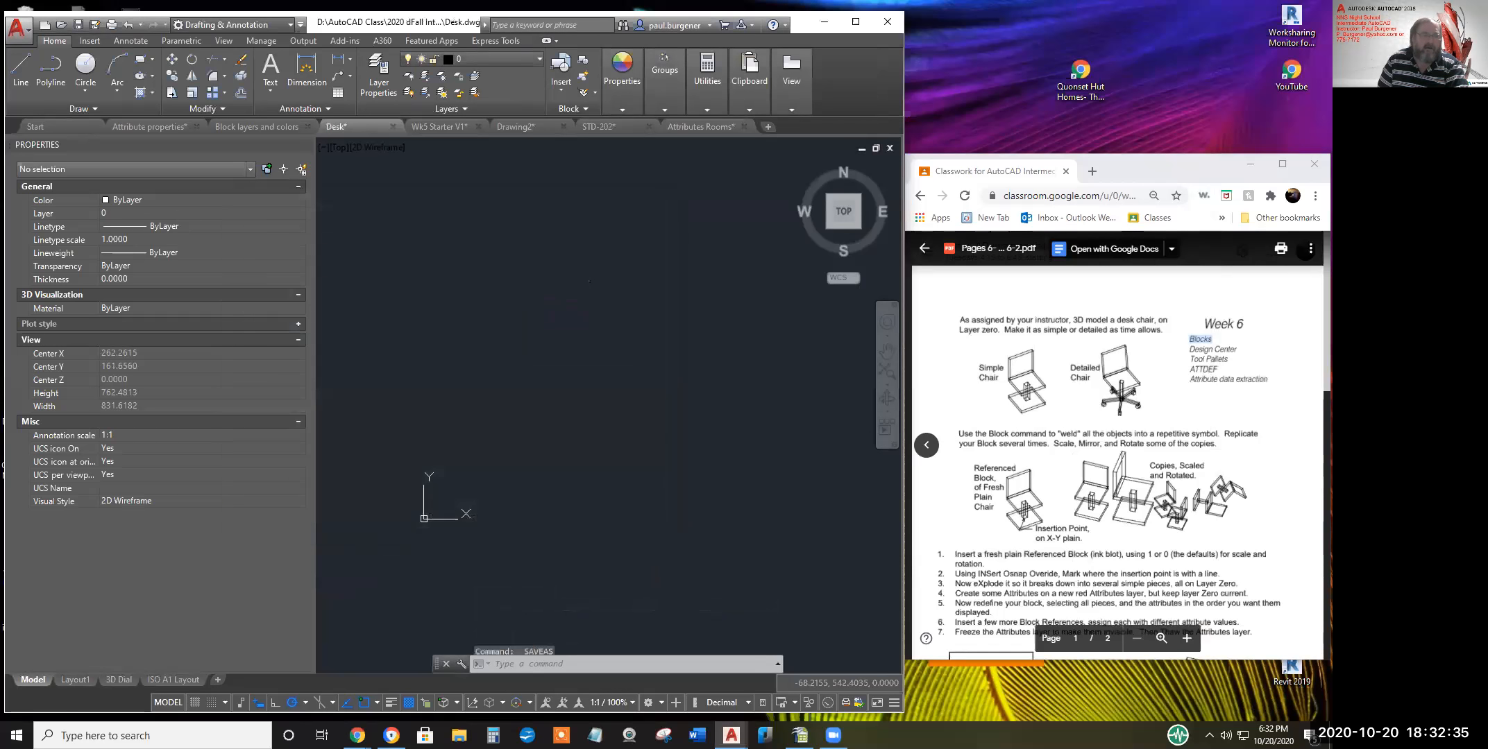
Save the empty drawing again as Desk.dwg, confirming replacement of the existing file
click(17, 27)
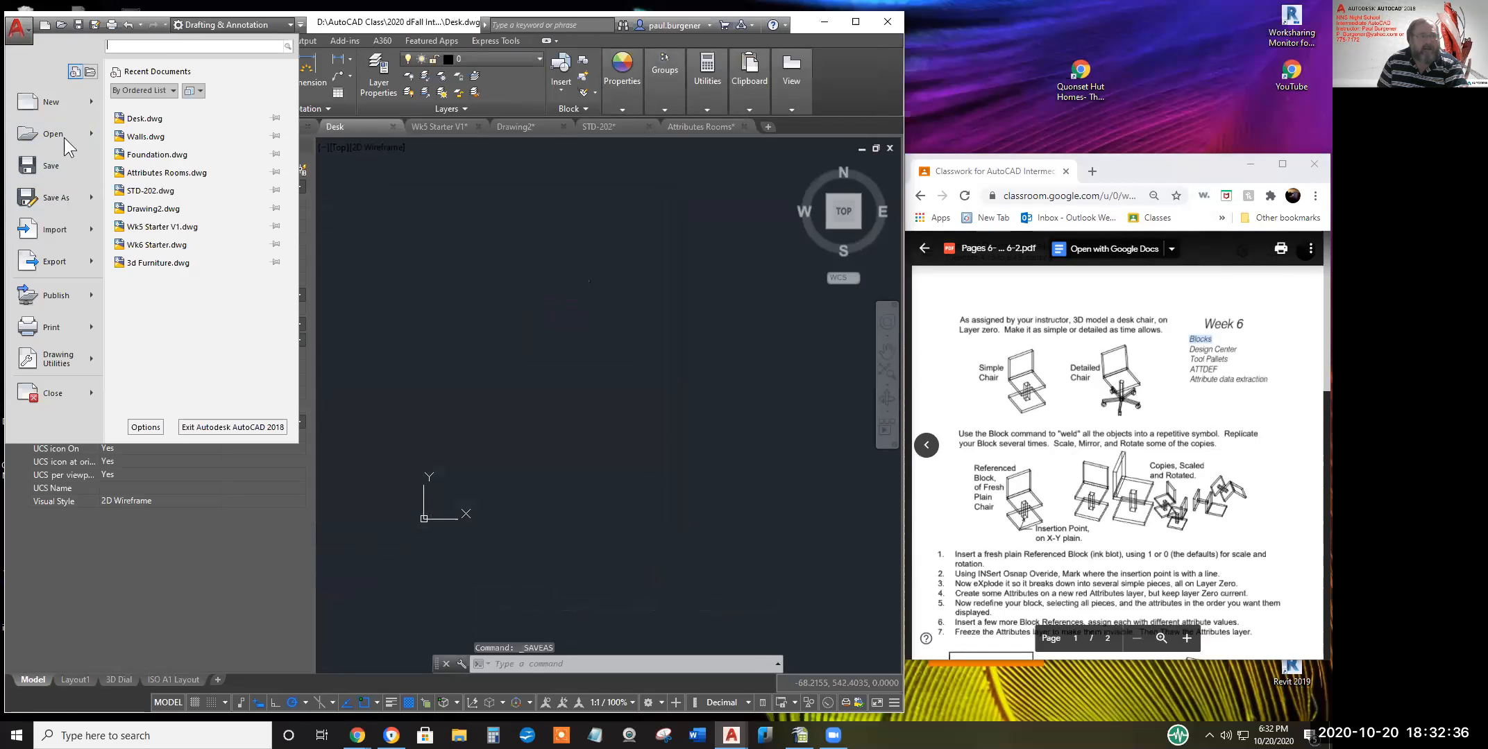
click(55, 198)
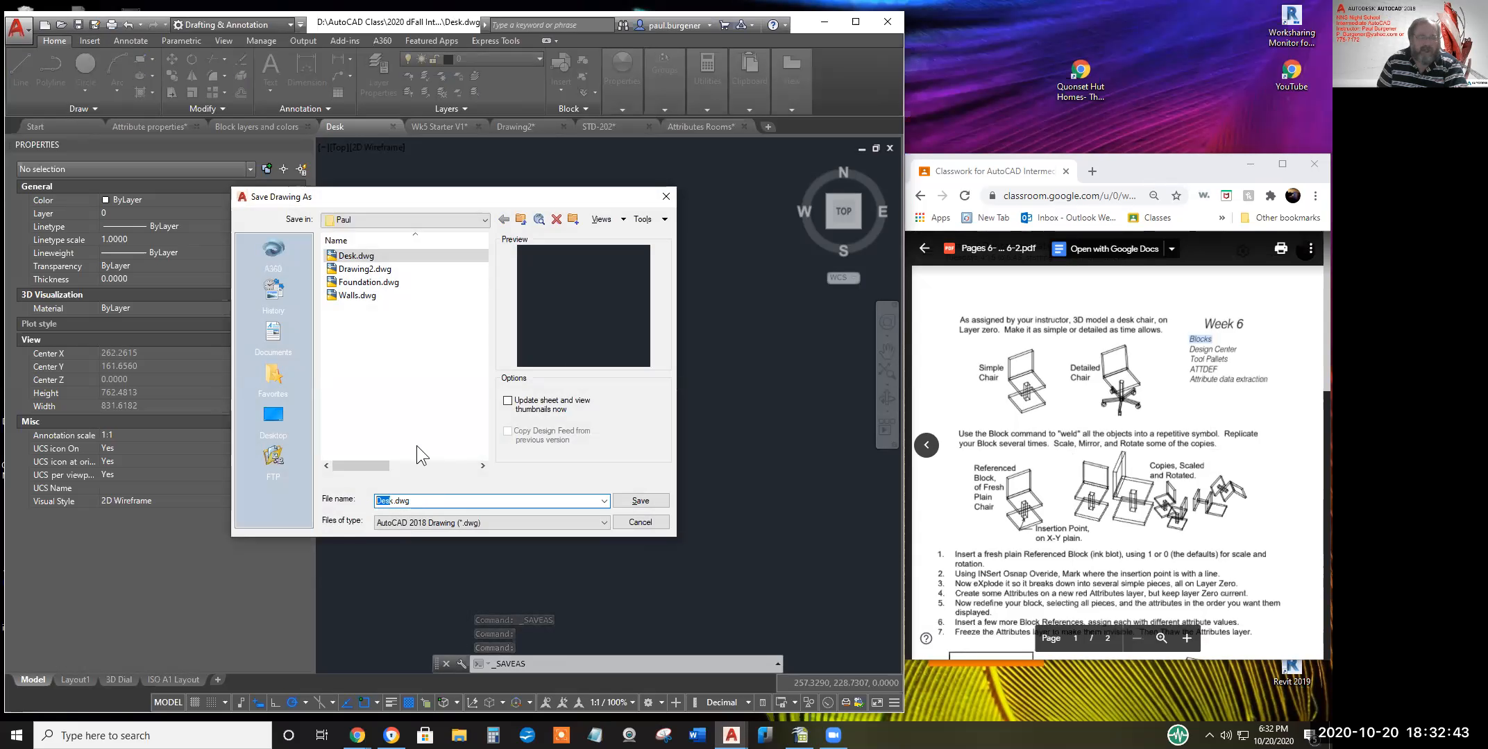
click(390, 501)
text(k)
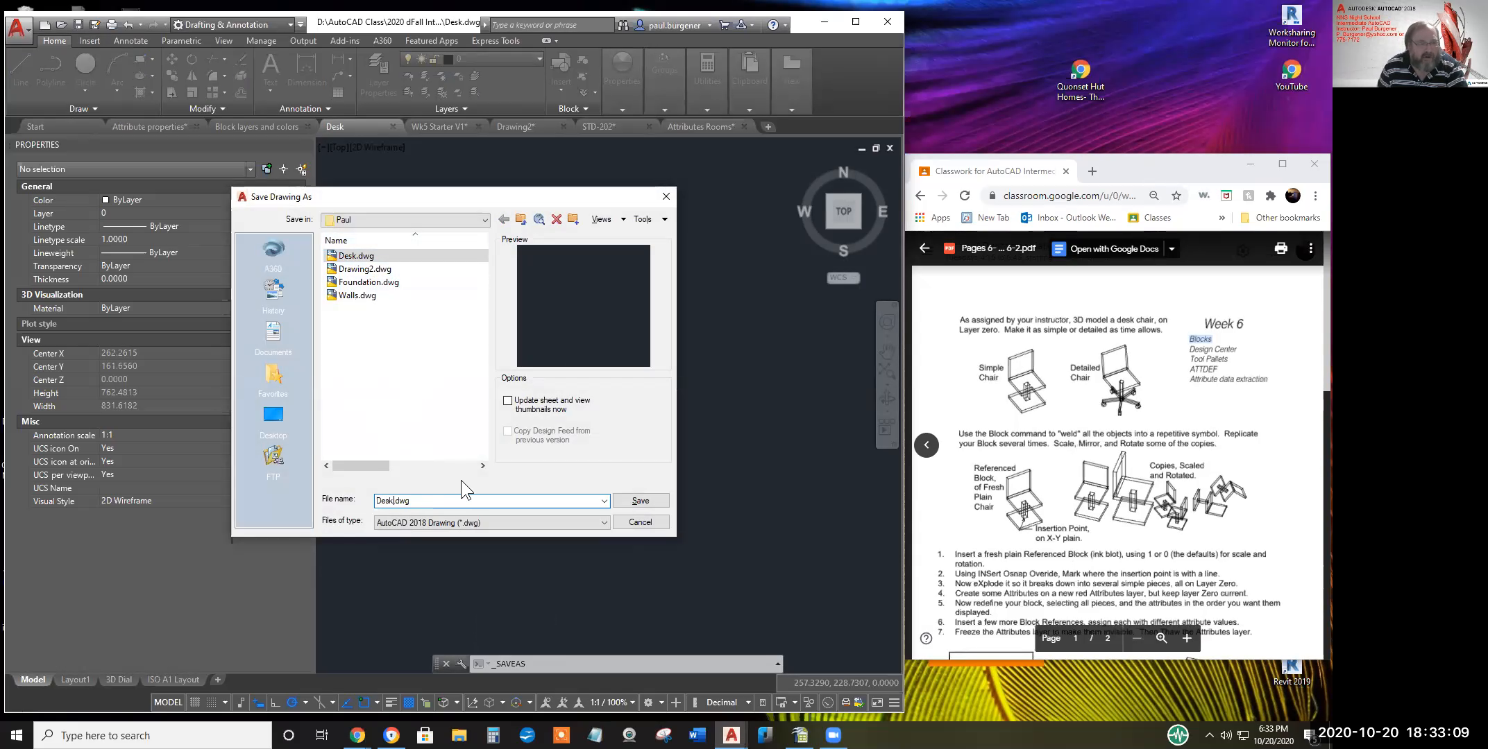
click(640, 501)
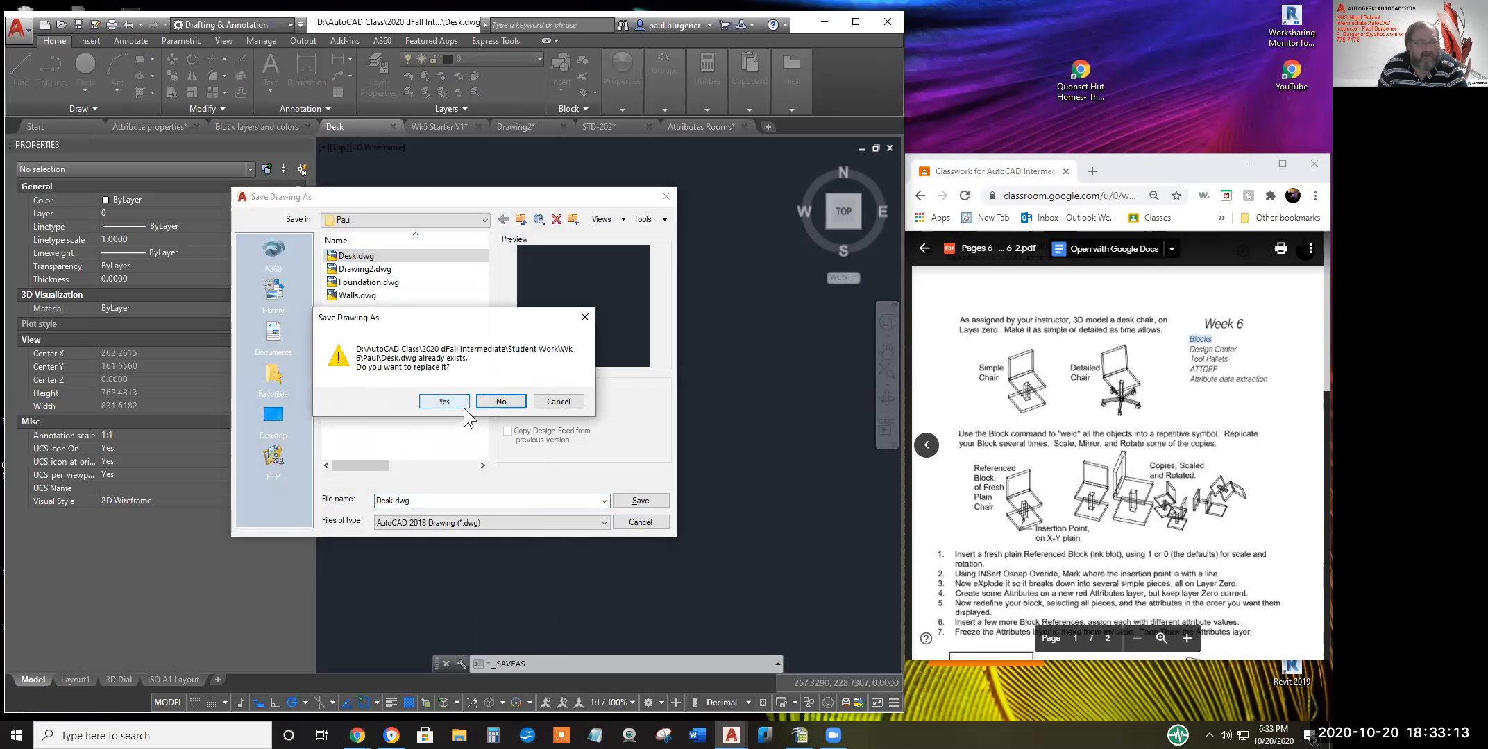
click(443, 401)
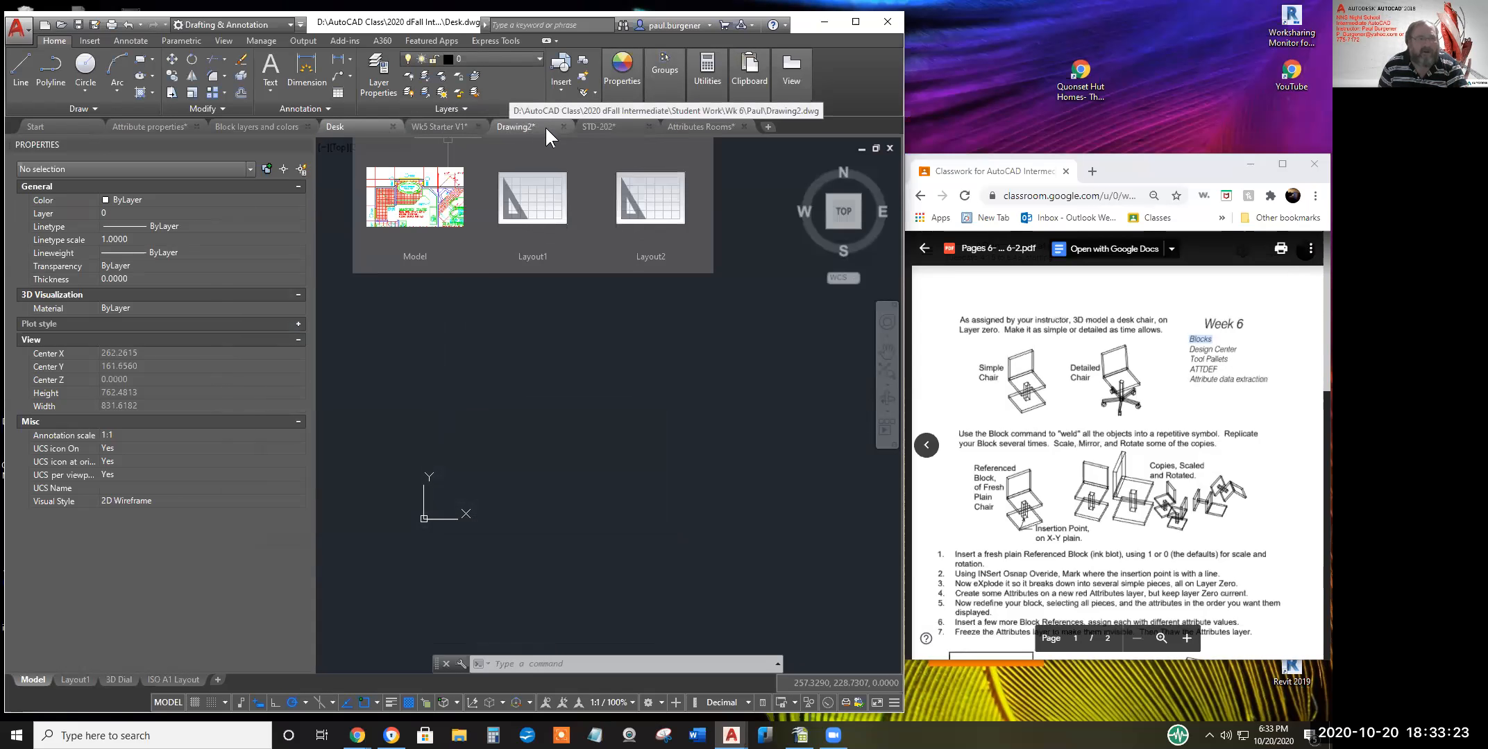
mouse_move(617, 127)
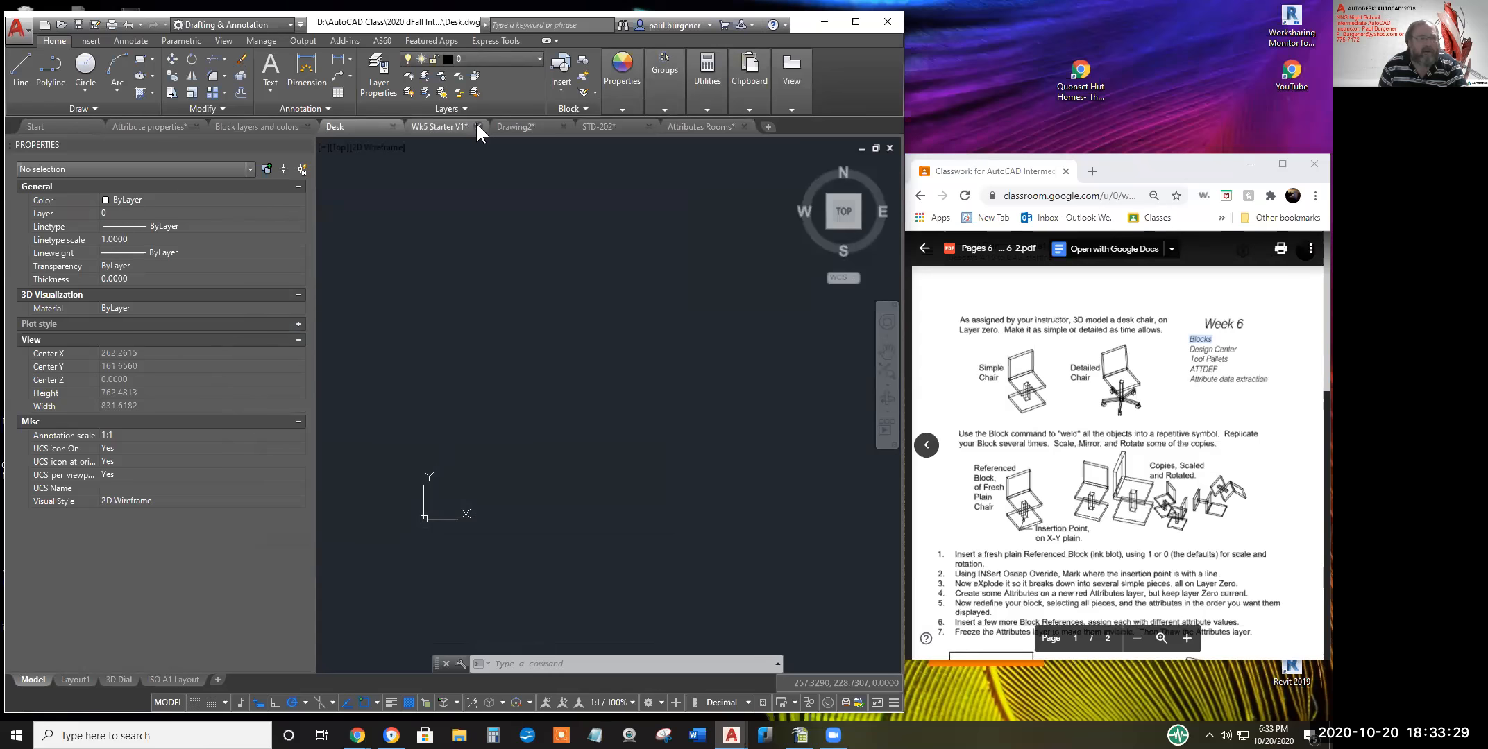
Close the Wk5 Starter V1 and Drawing2 drawings without saving
click(478, 126)
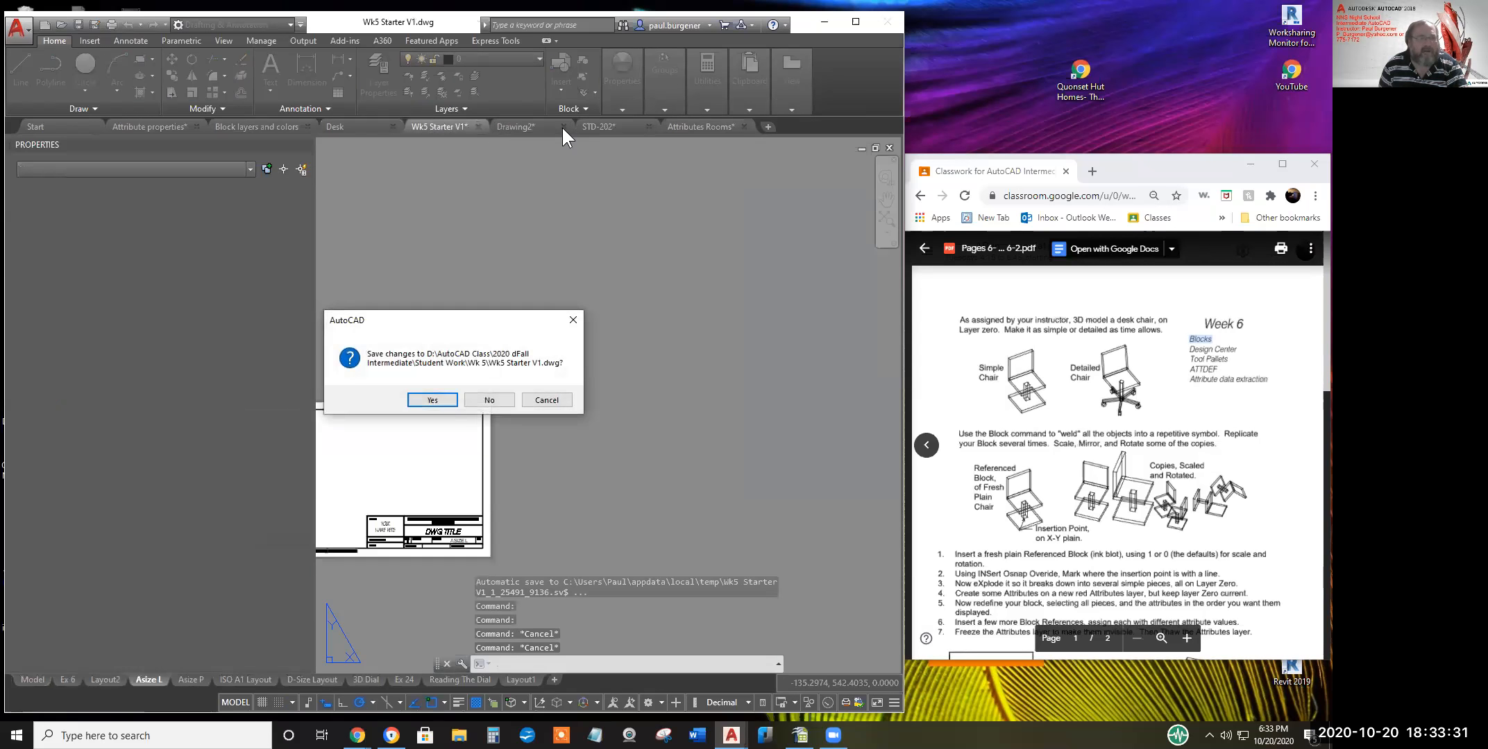
click(489, 401)
click(473, 122)
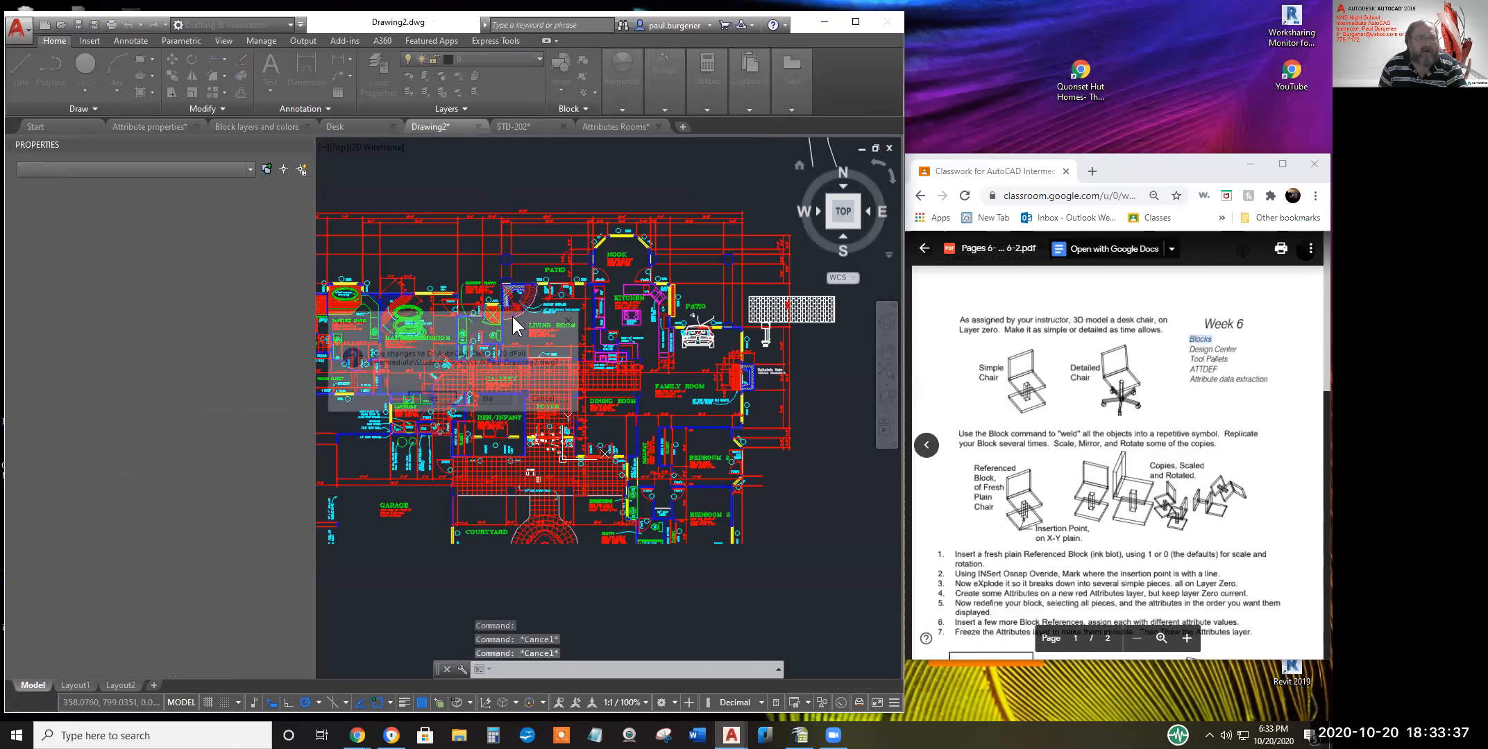
click(496, 394)
click(478, 126)
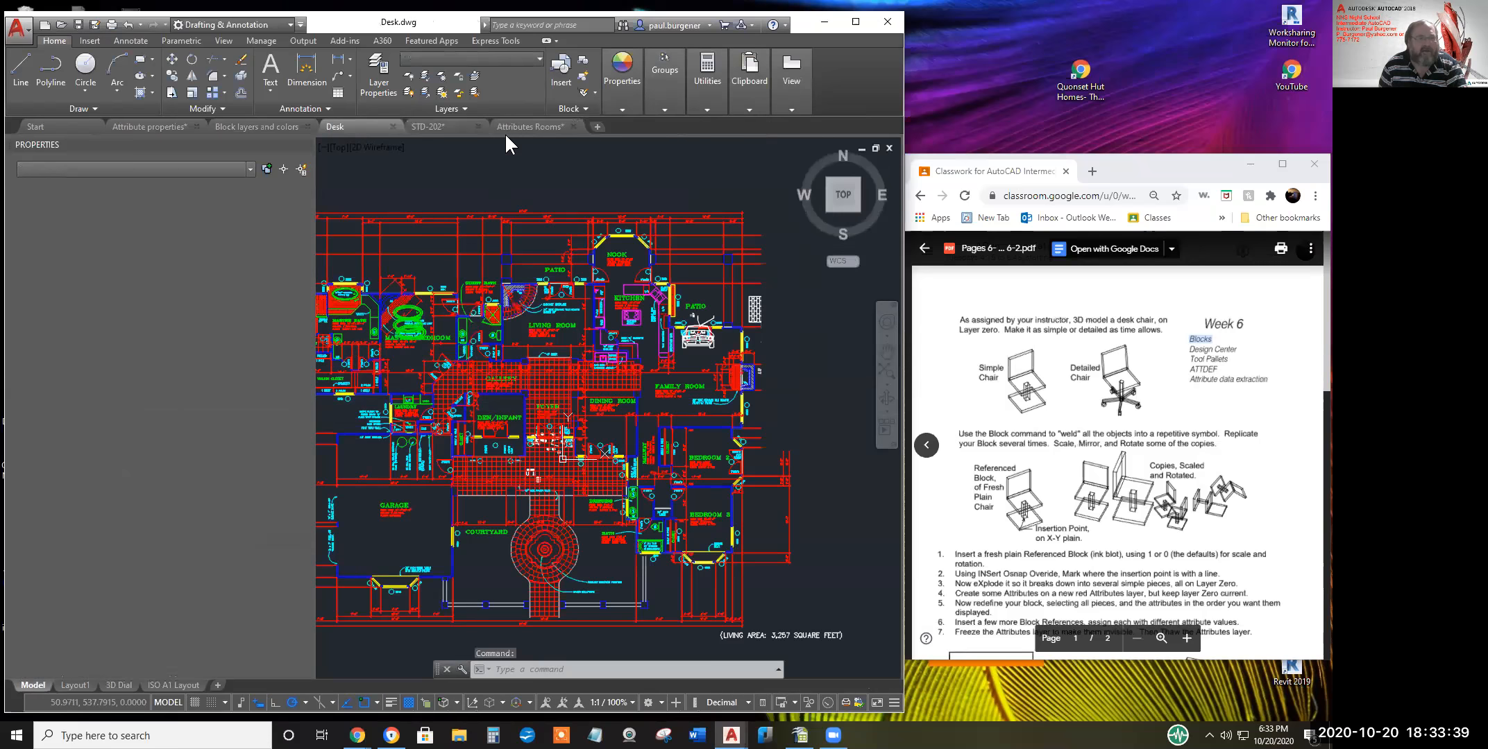
Close Attributes Rooms and STD-202 without saving, leaving Desk open
click(573, 127)
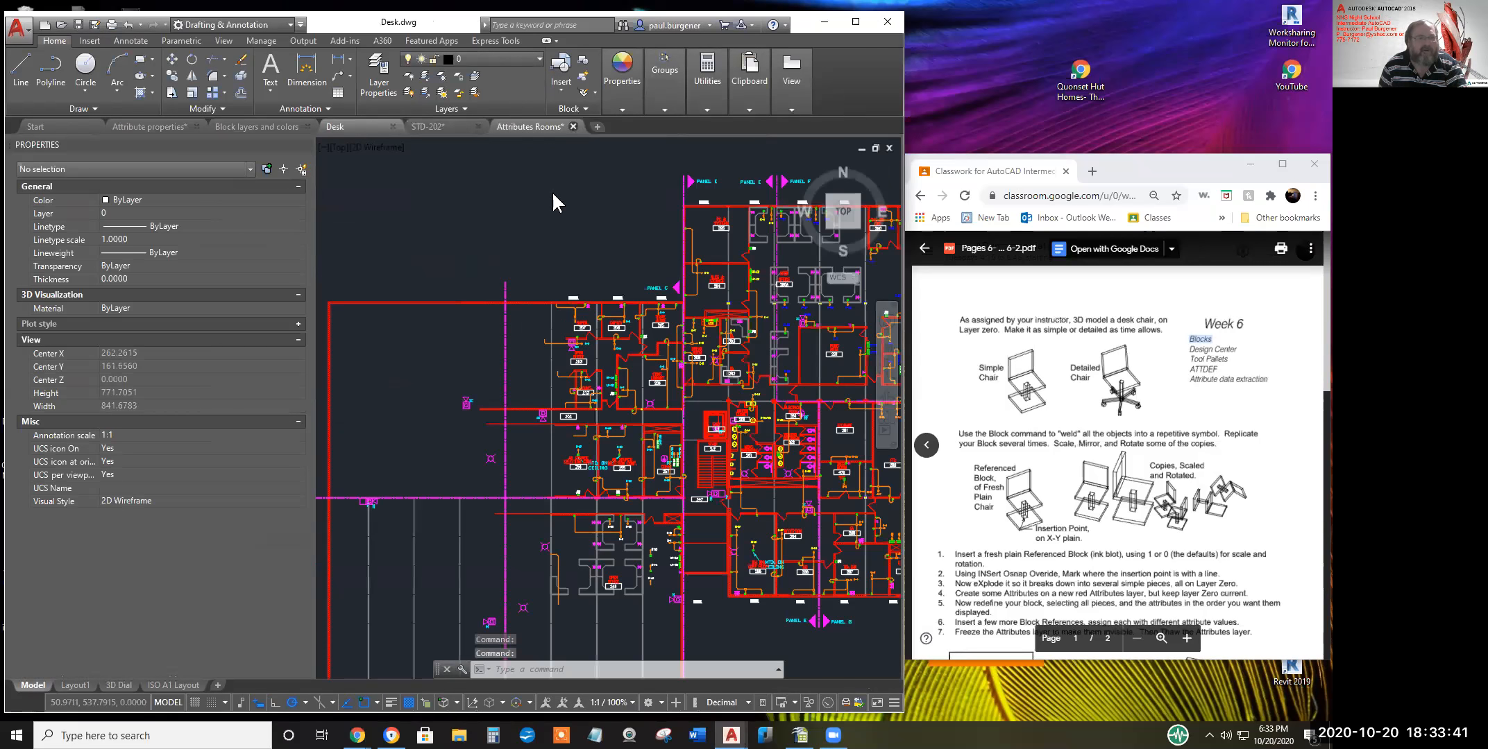
click(494, 401)
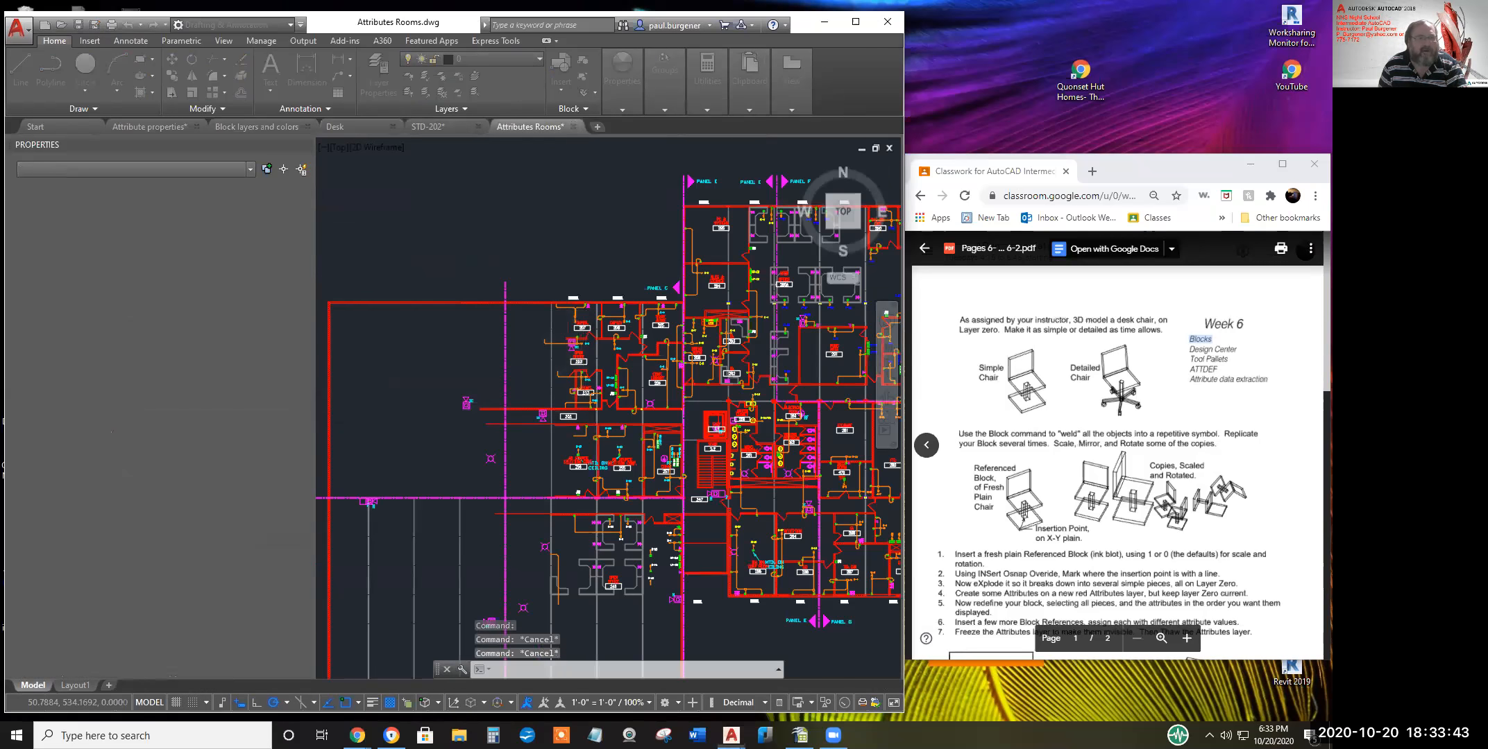
right_click(455, 124)
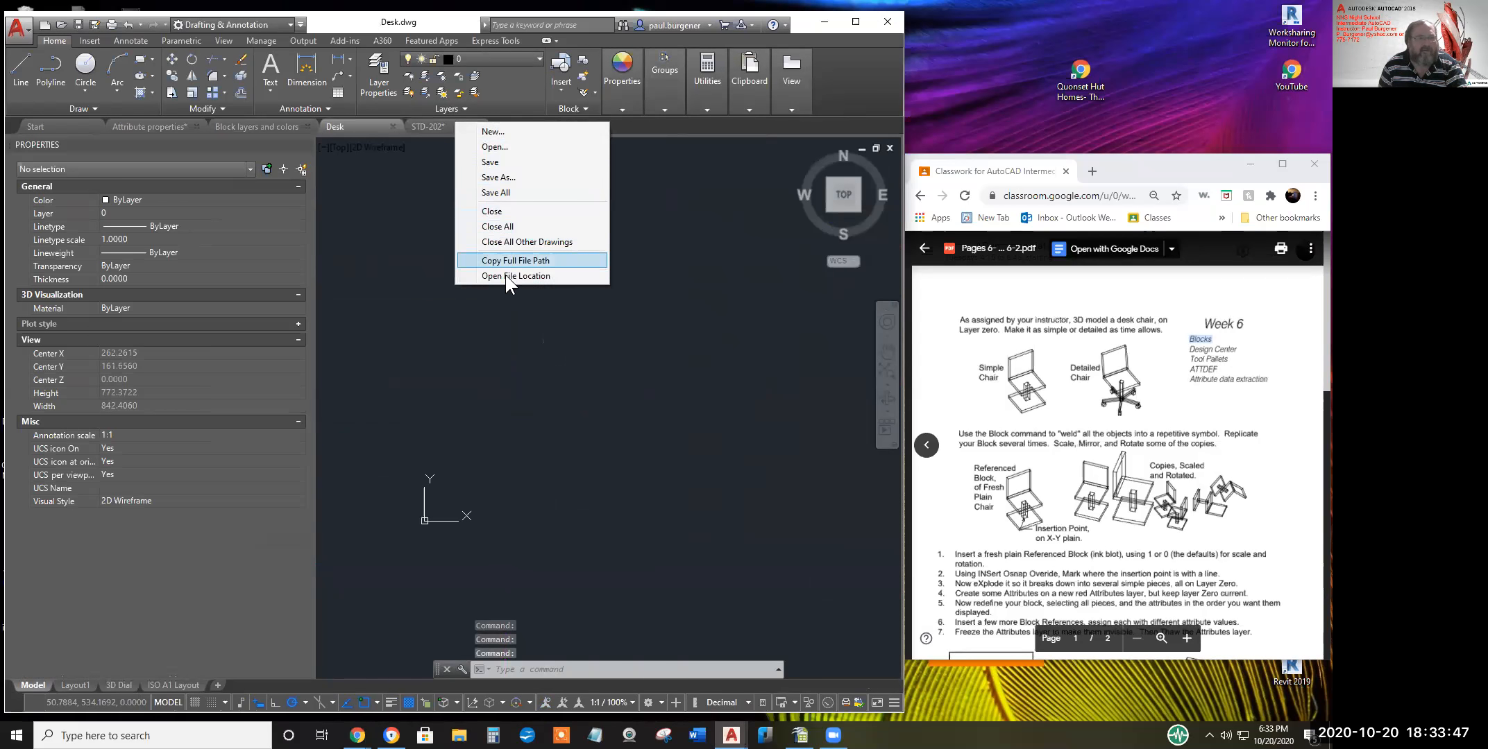
click(431, 122)
click(477, 126)
click(478, 400)
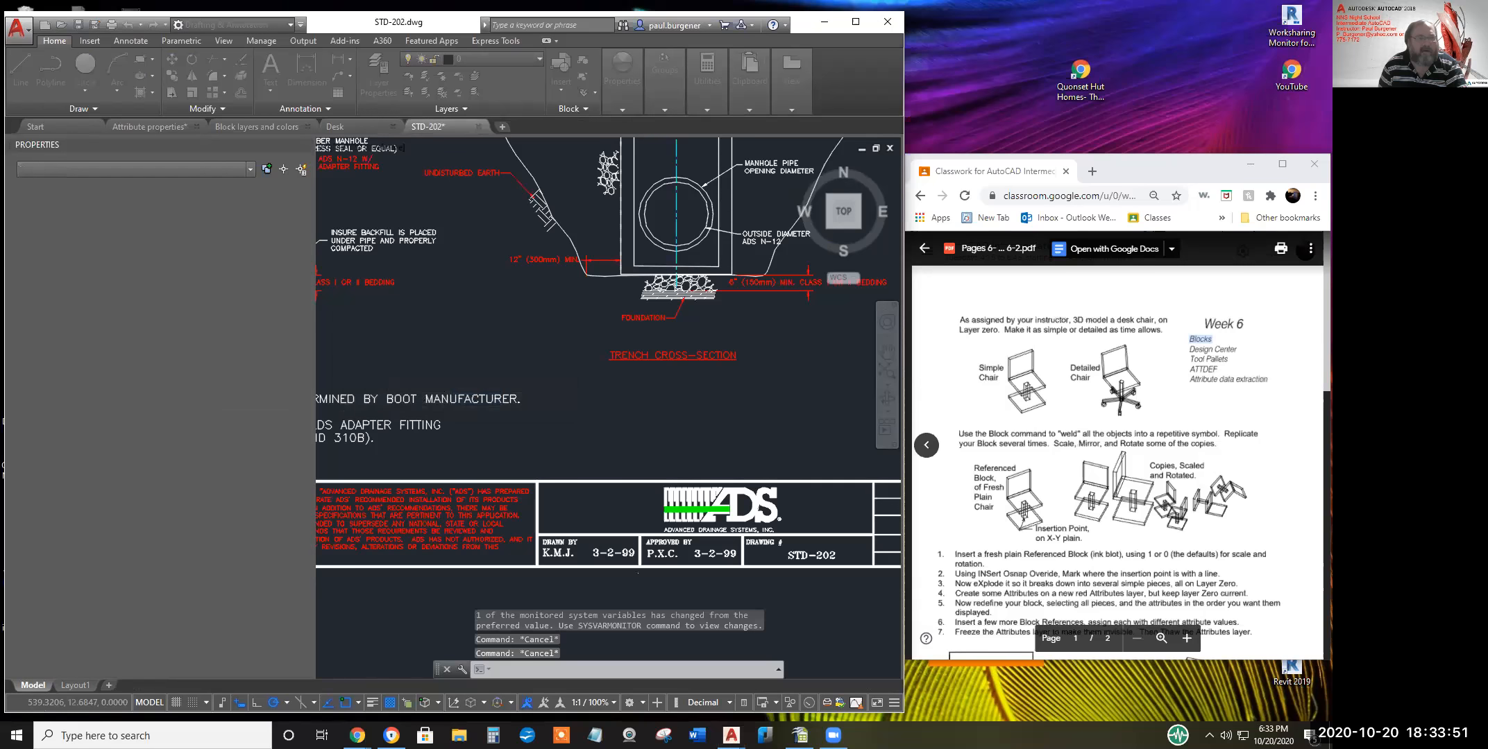
mouse_move(238, 122)
mouse_move(164, 126)
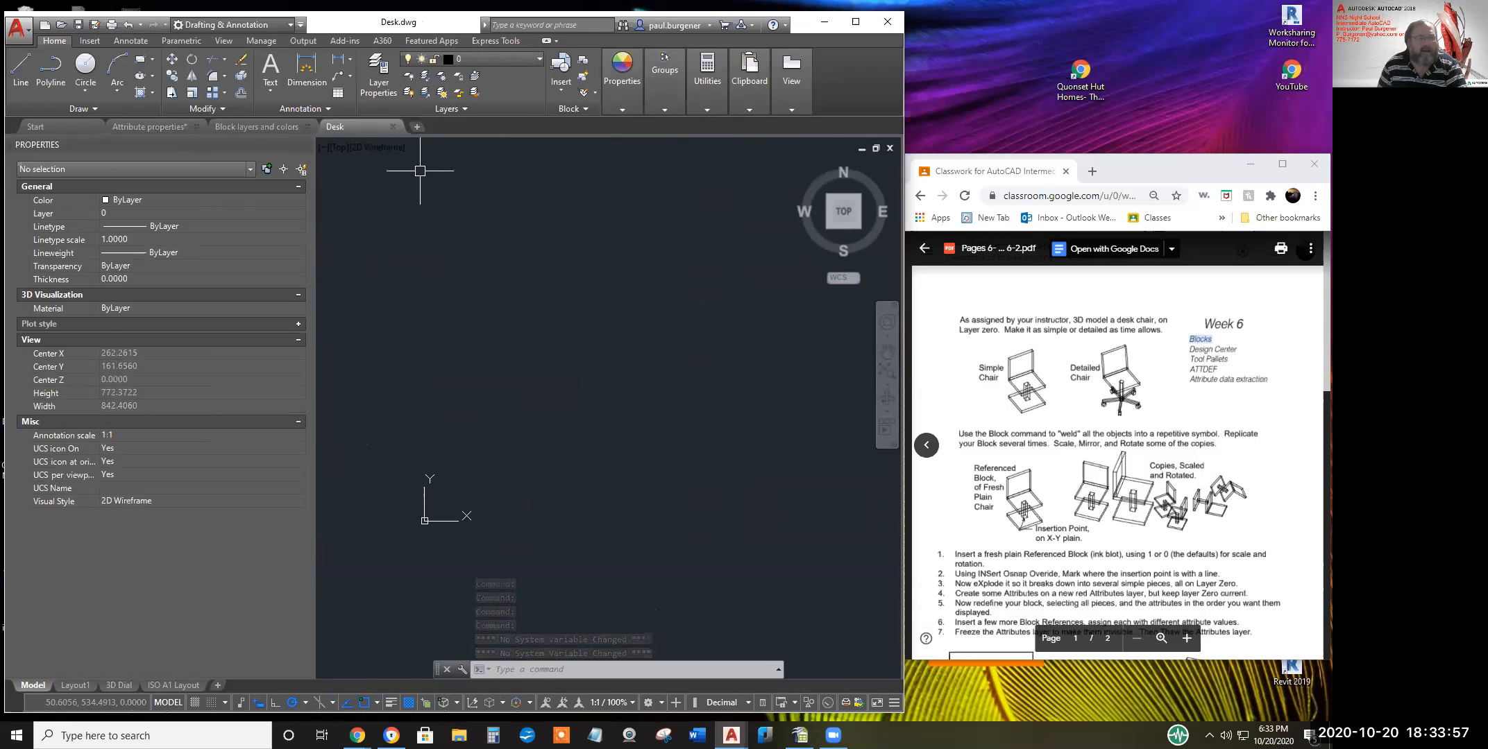
Open File Explorer and browse Local Disk (D:) into the AutoCAD Class folder
click(459, 736)
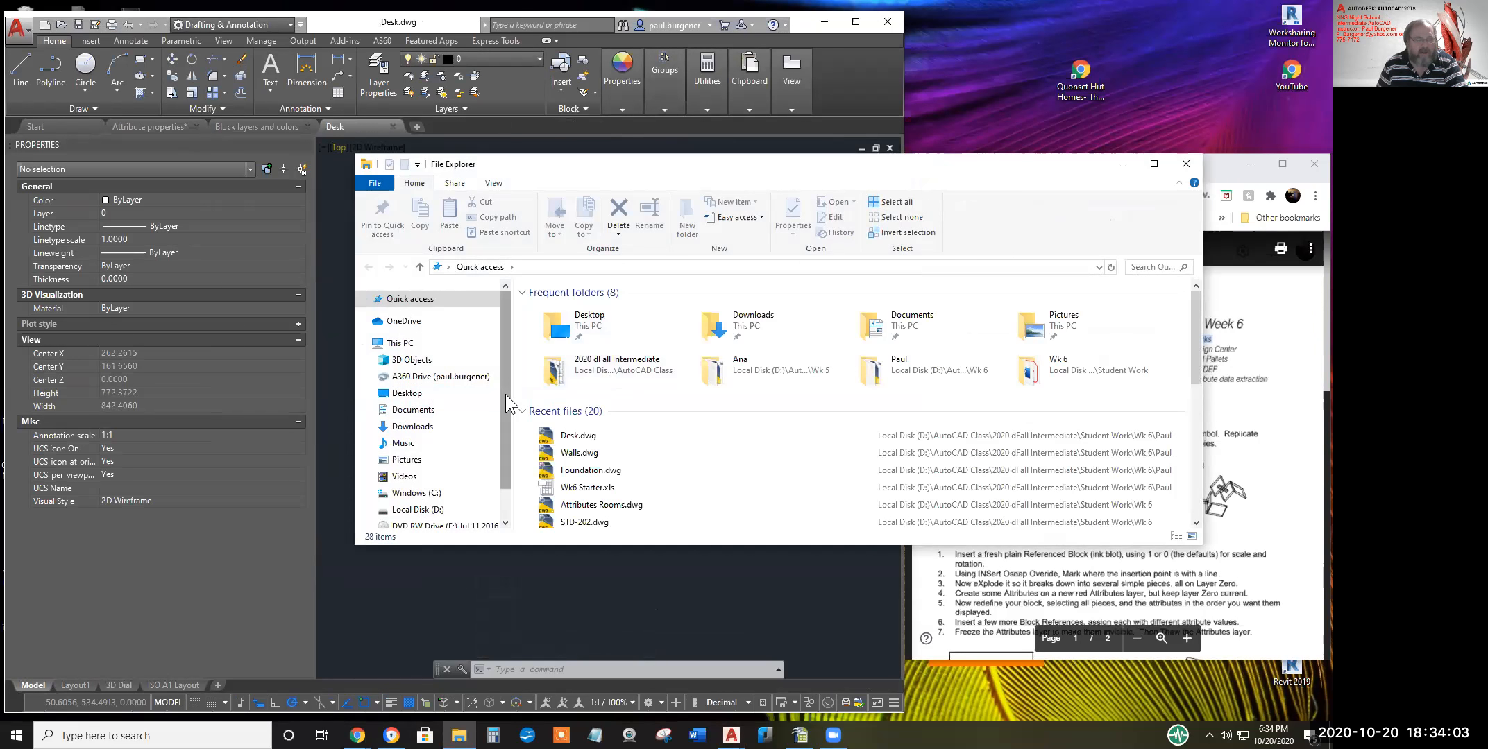
drag(506, 395, 509, 449)
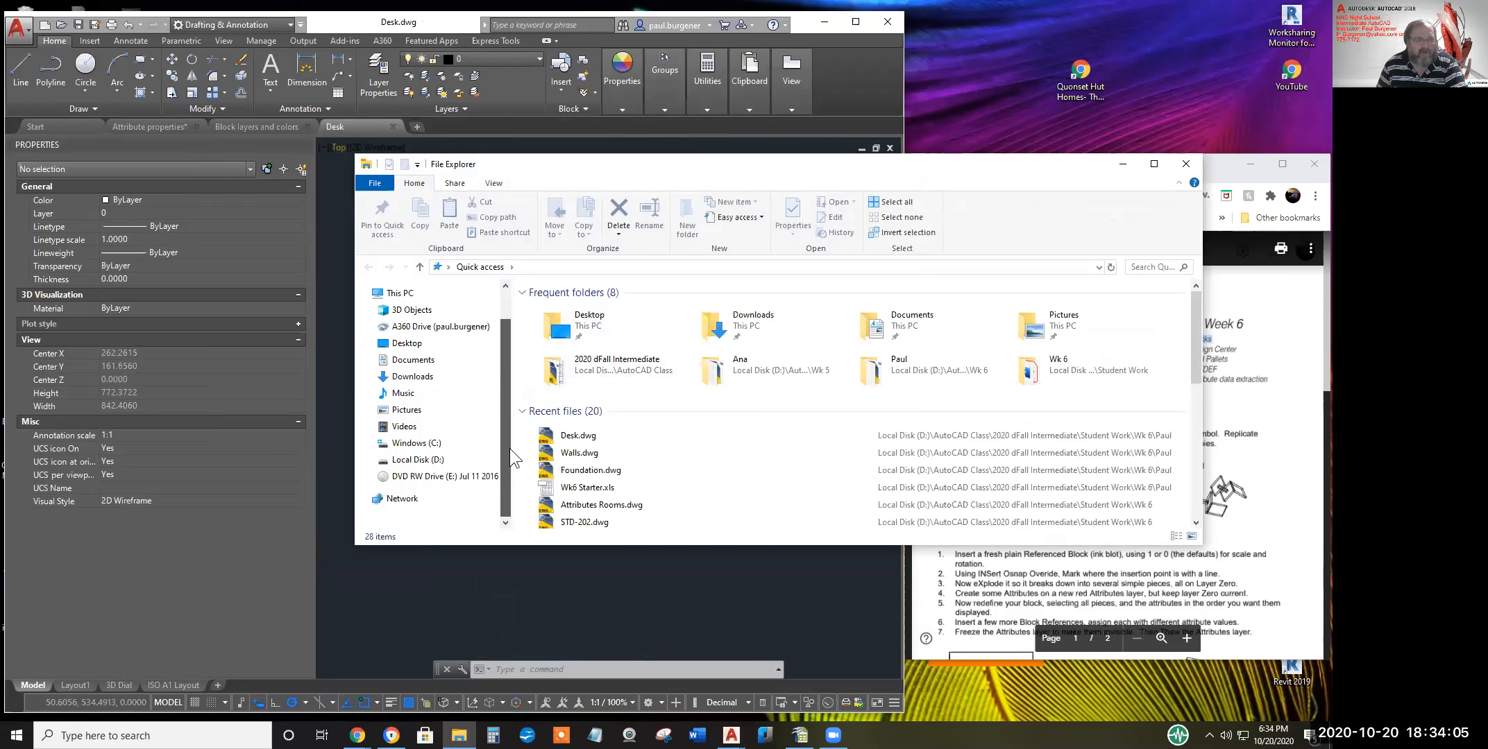
click(418, 460)
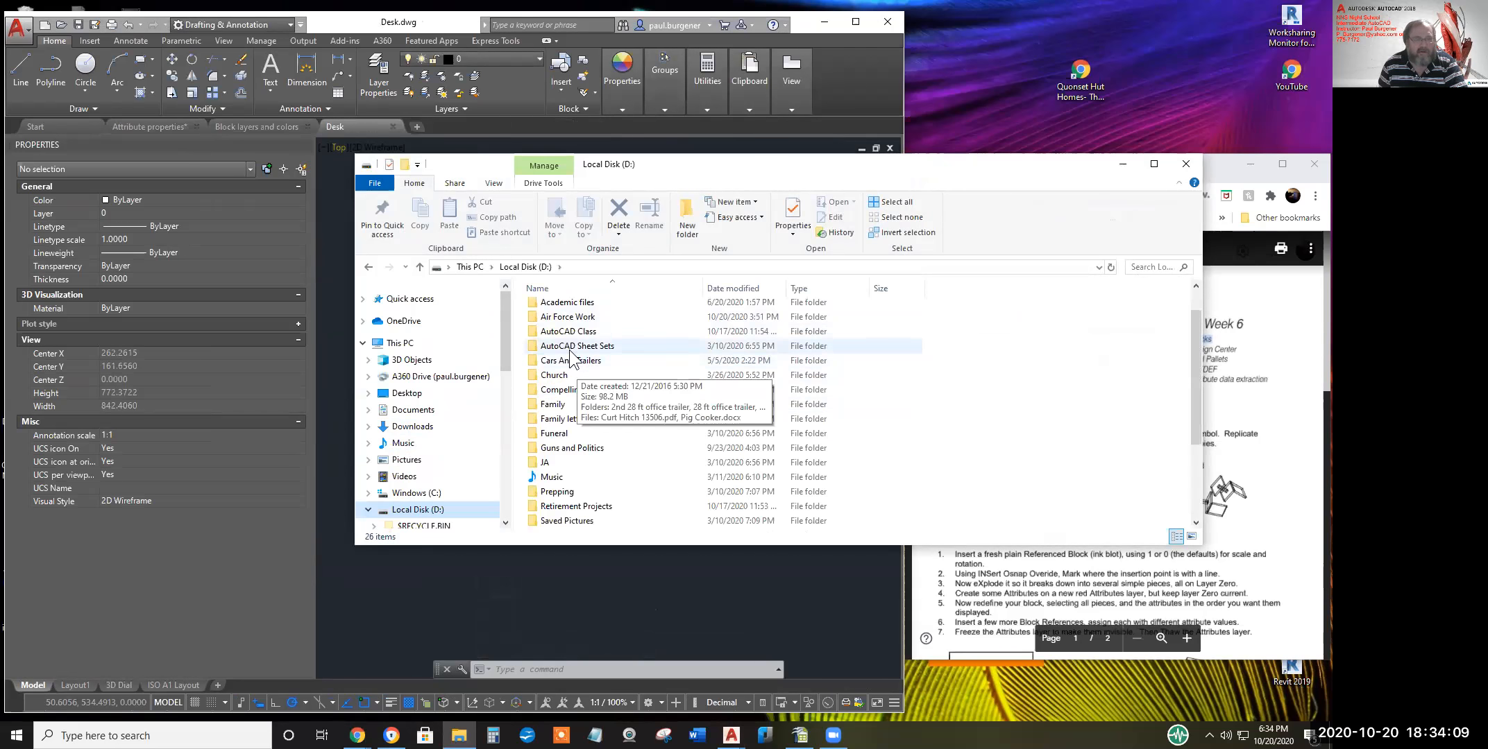
double_click(580, 338)
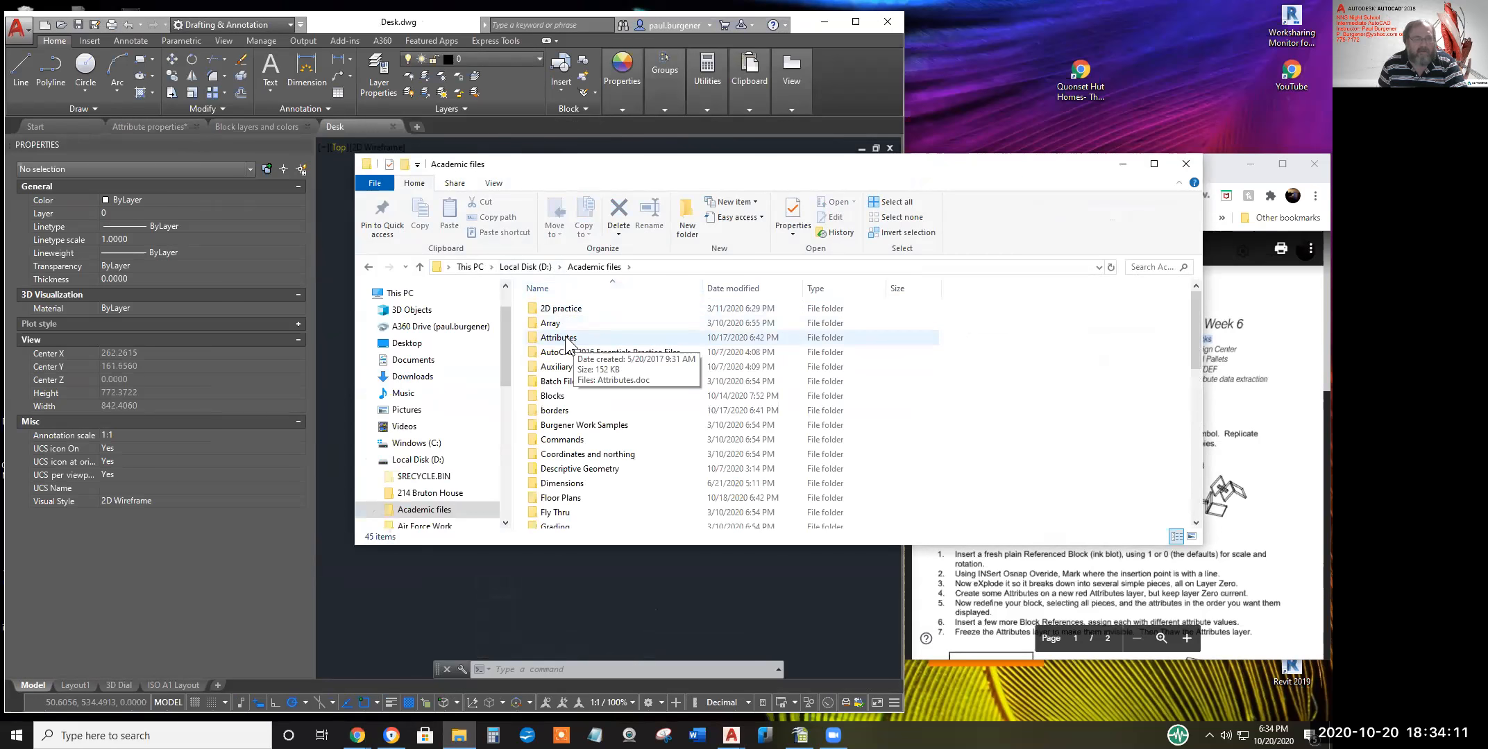
click(525, 266)
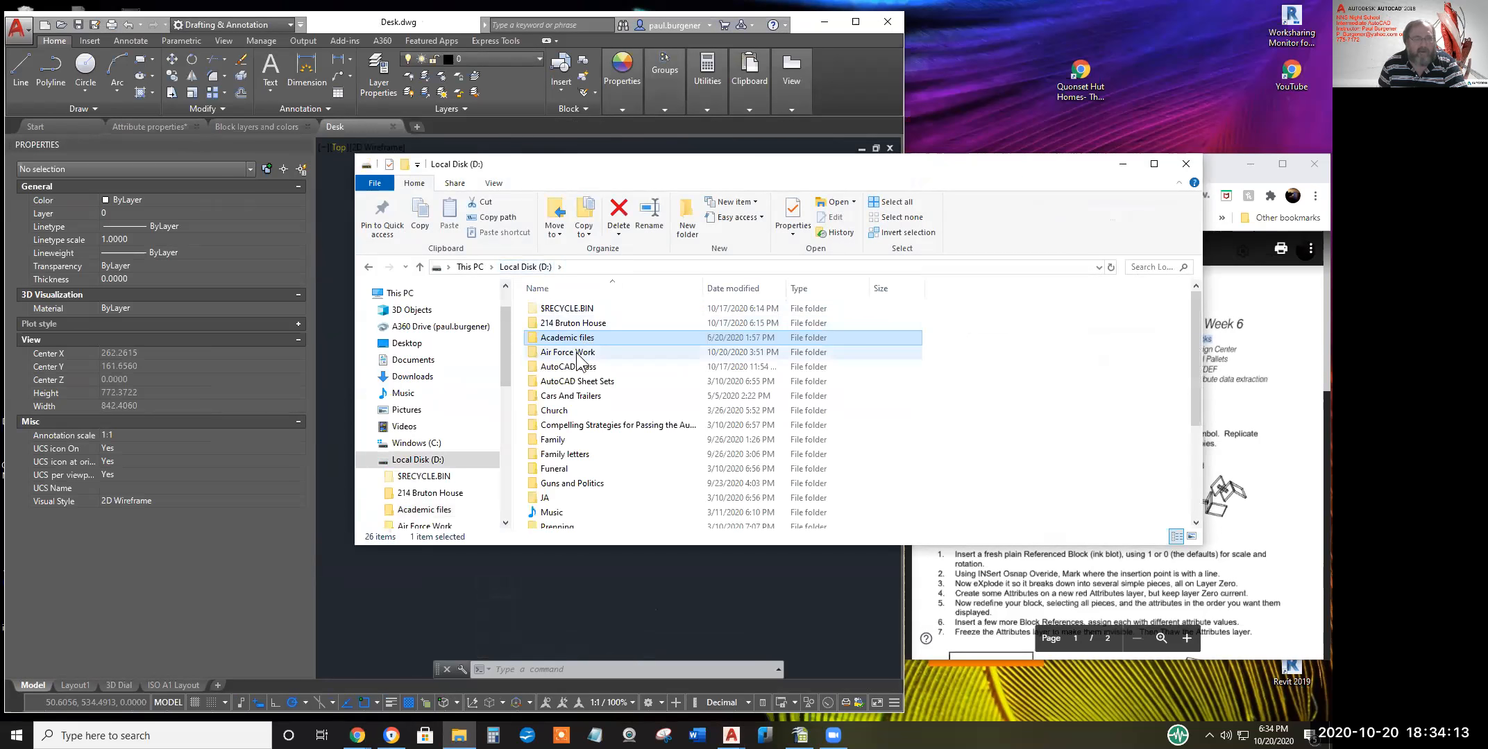
double_click(567, 339)
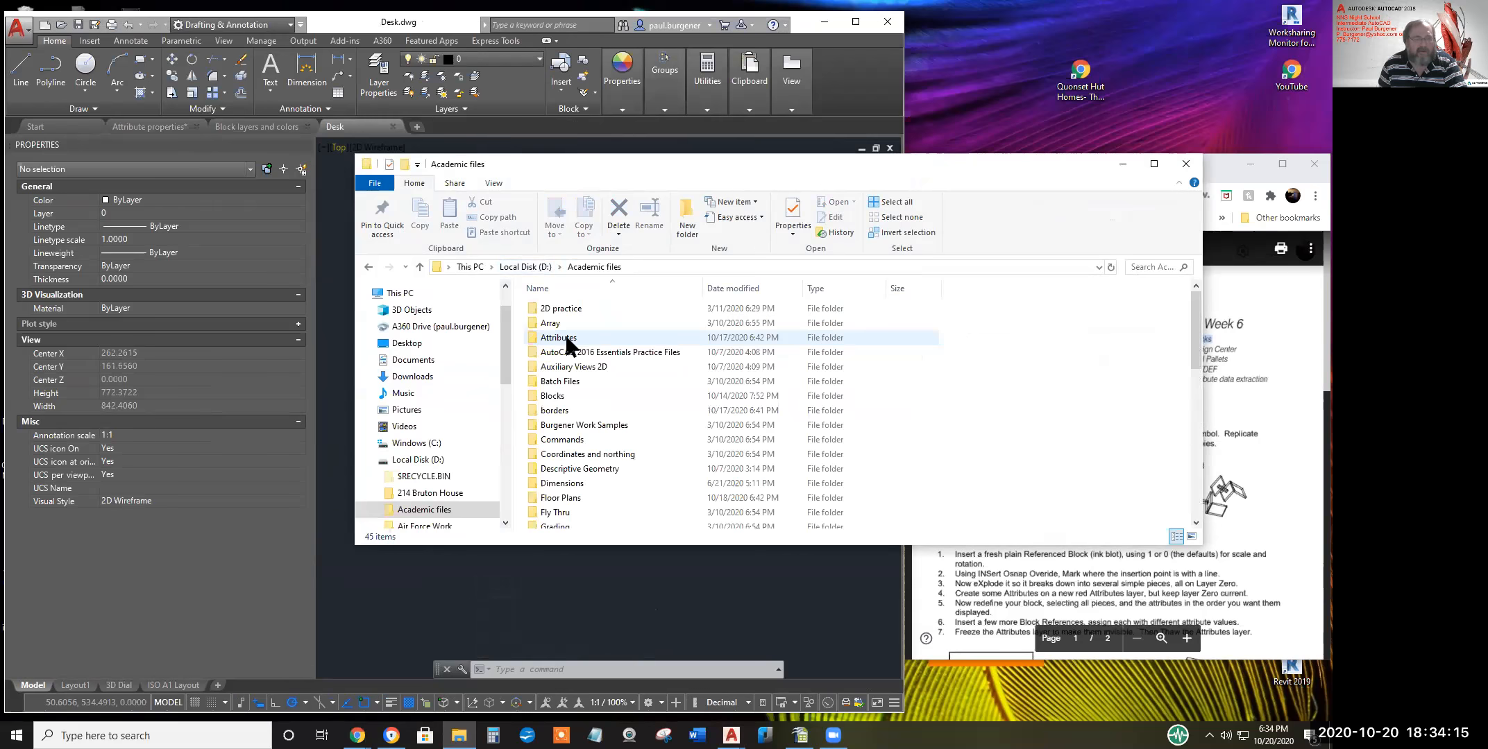
scroll(590, 401, down, 10)
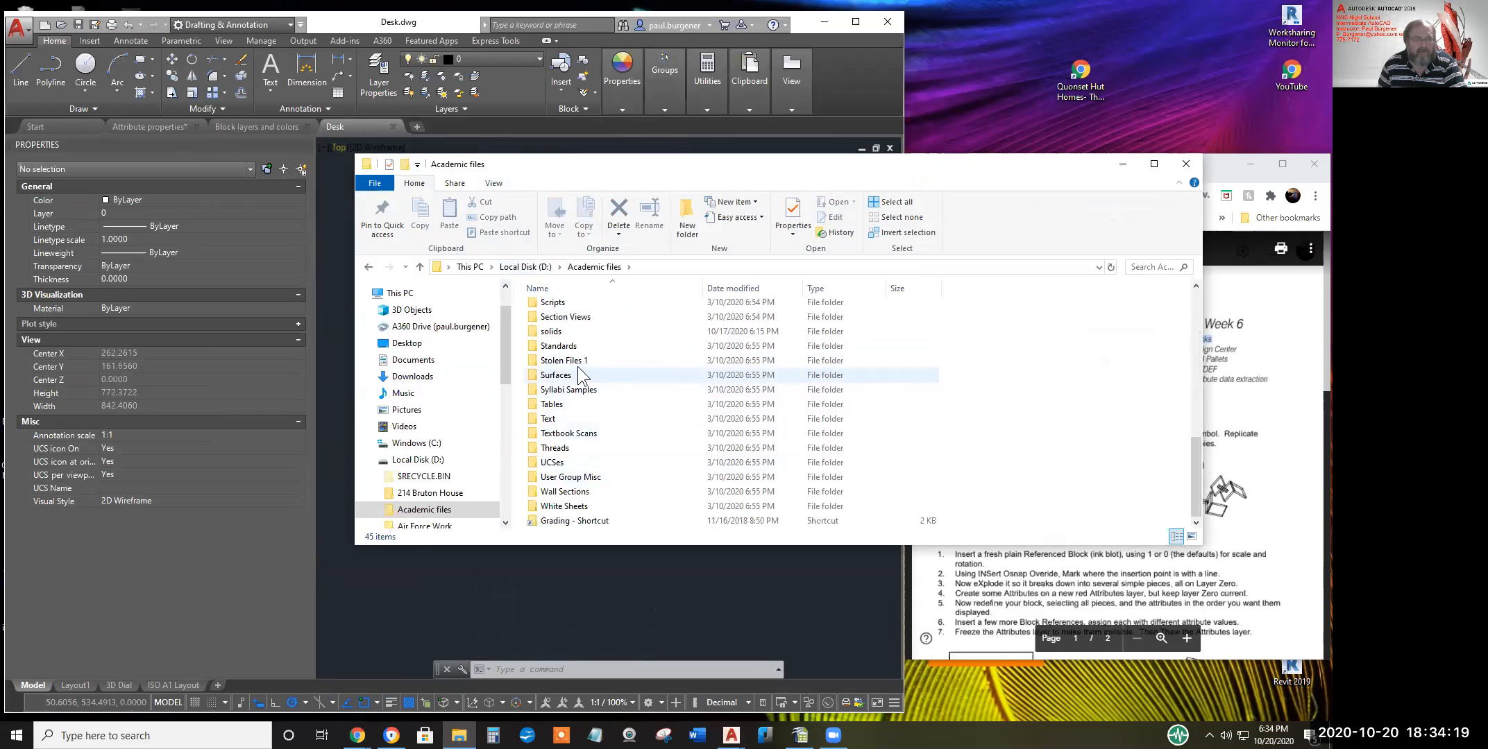
scroll(580, 344, up, 3)
scroll(603, 479, up, 5)
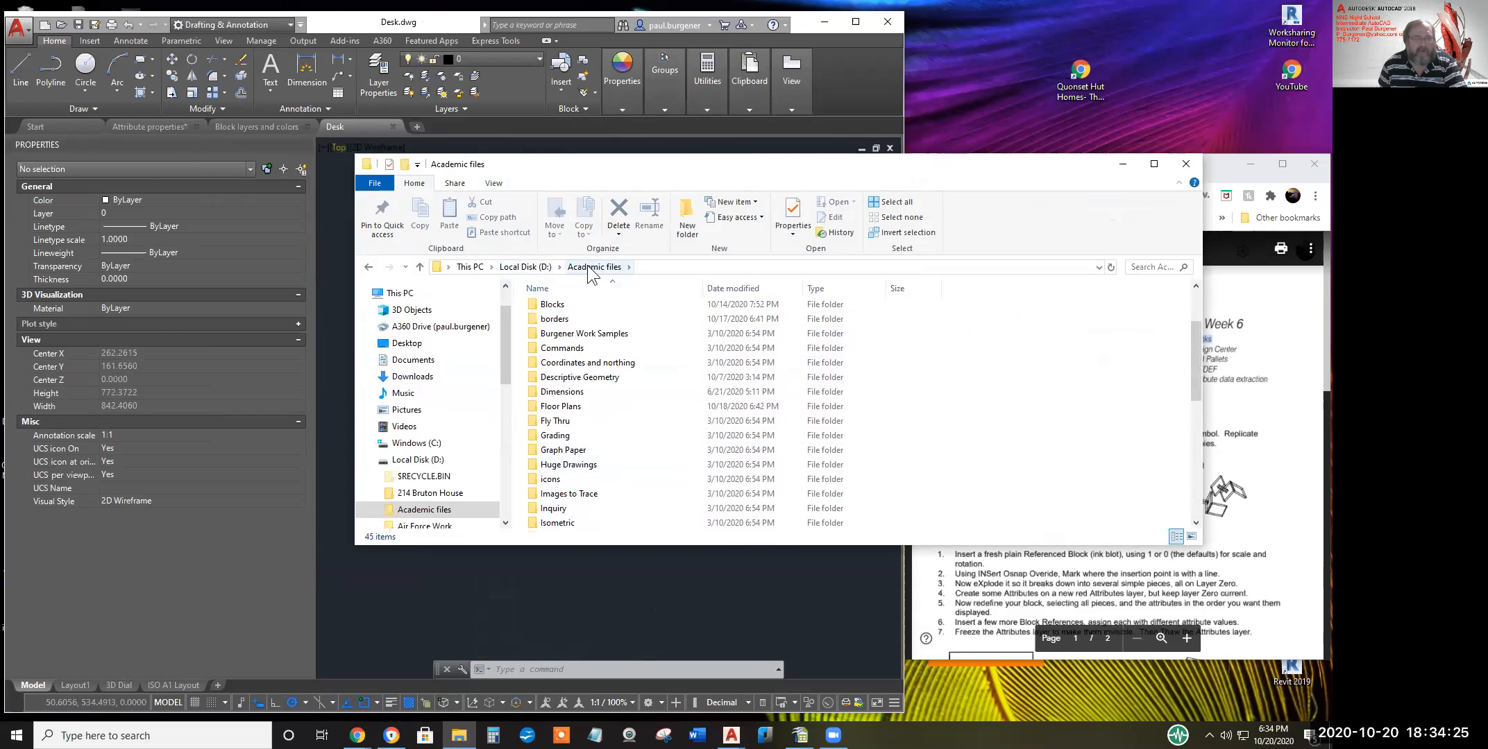
click(534, 269)
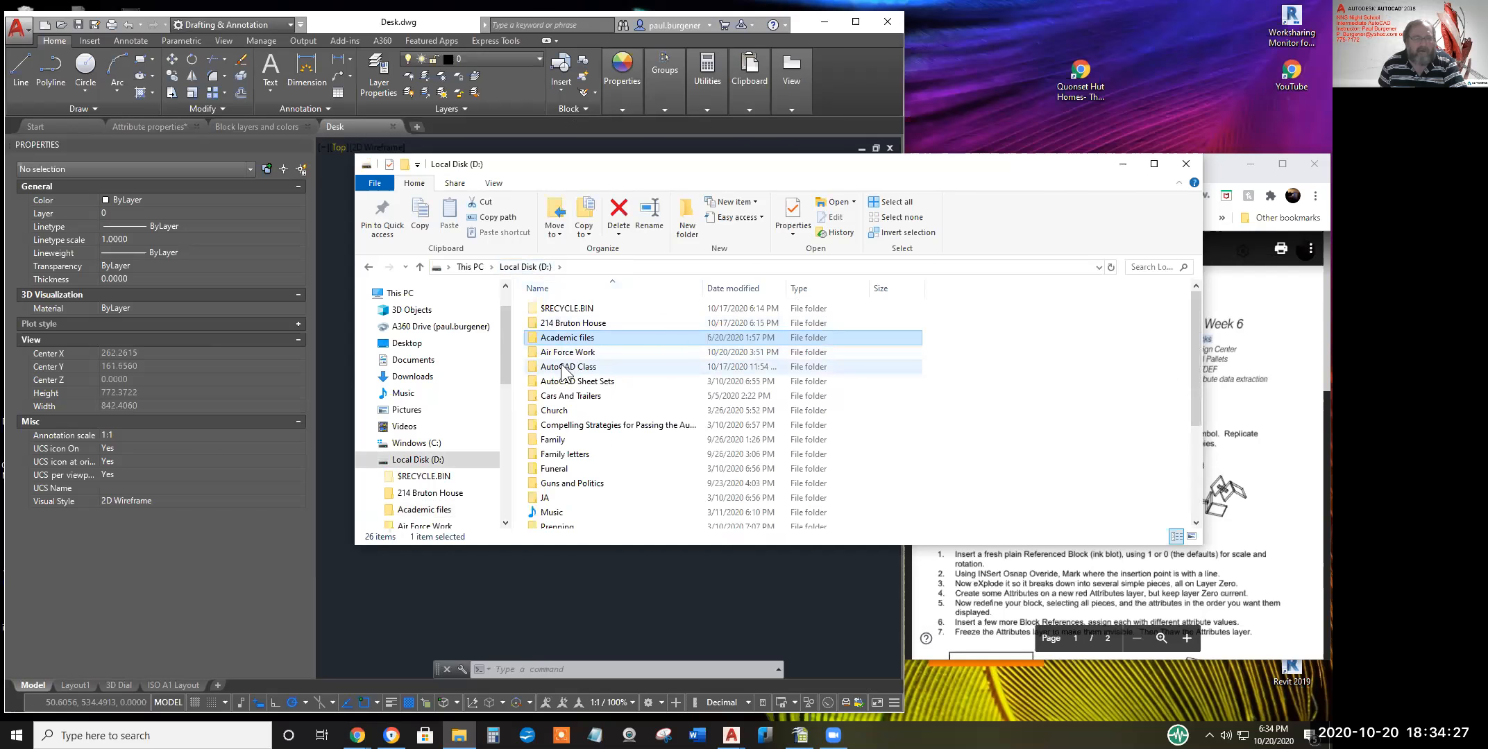
click(564, 371)
double_click(563, 369)
Go through 2020 dFall Intermediate > Student Work > Wk 6 to the student's folder; select Desk.dwg and Walls.dwg
scroll(589, 378, down, 15)
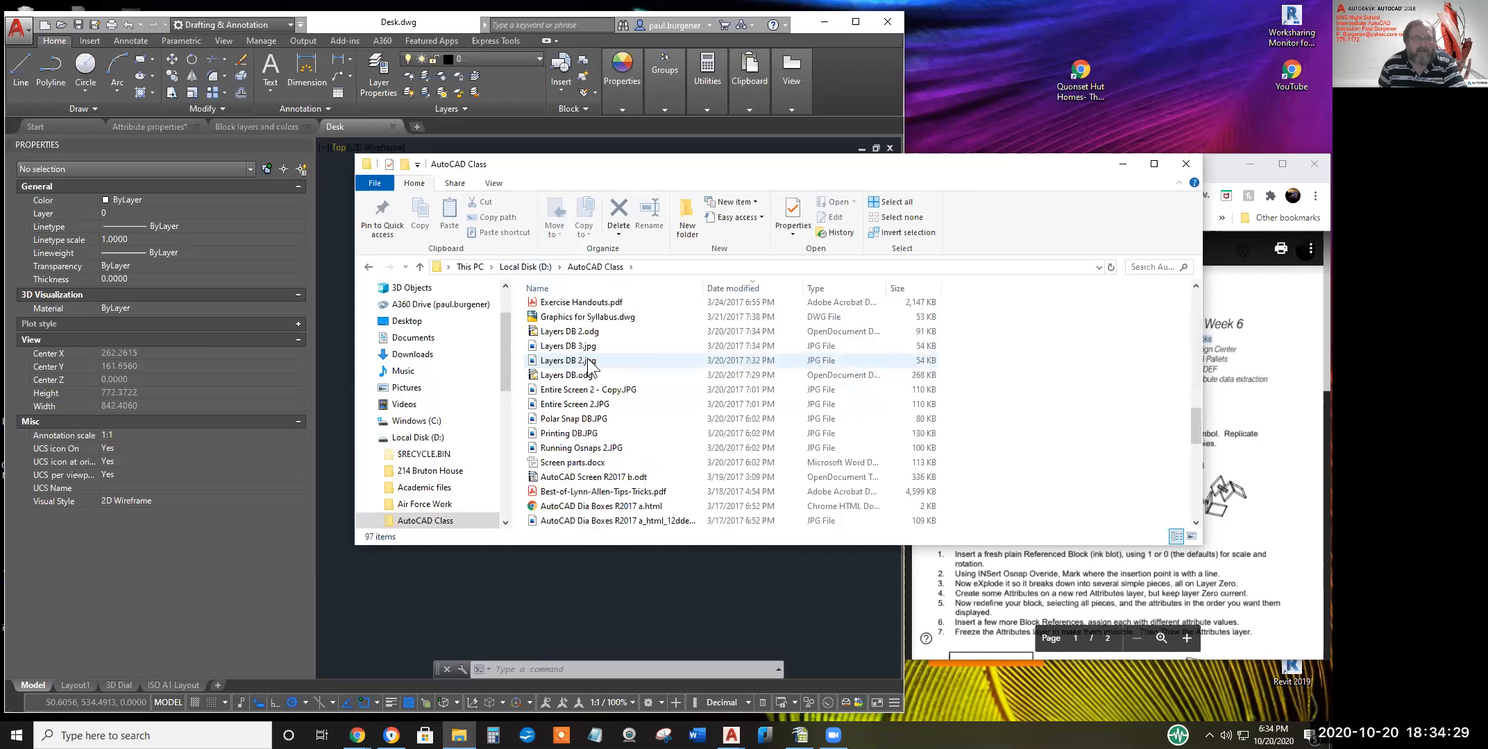
double_click(573, 332)
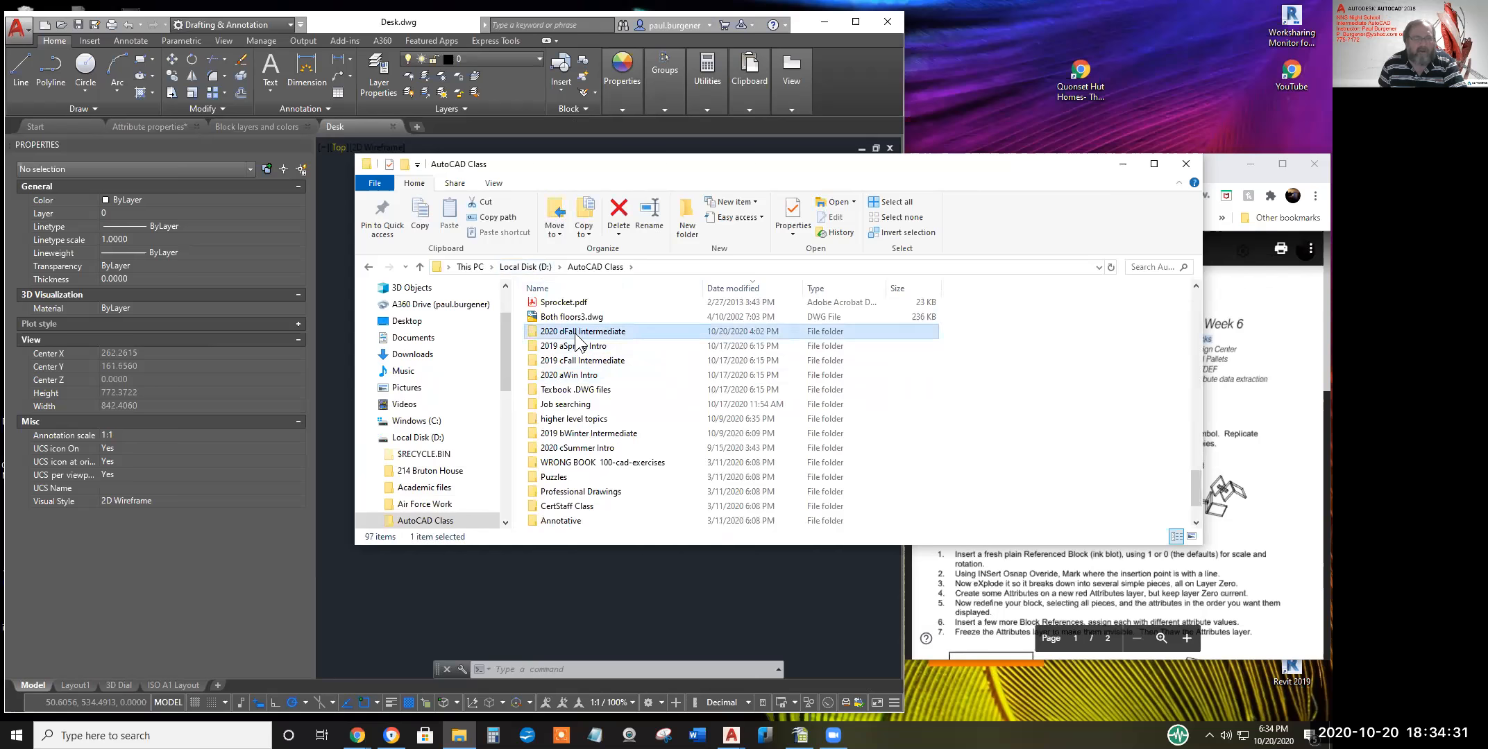
double_click(567, 324)
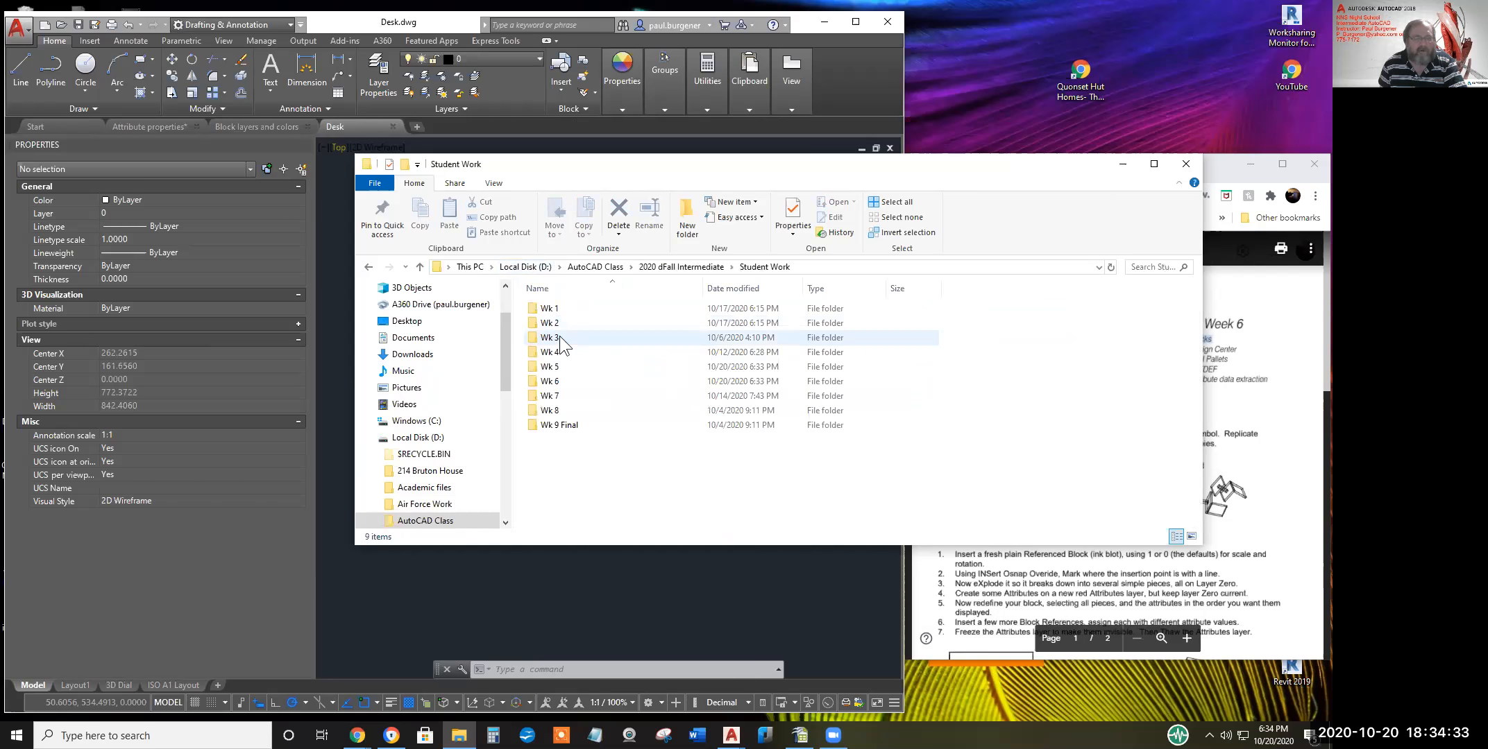
double_click(553, 381)
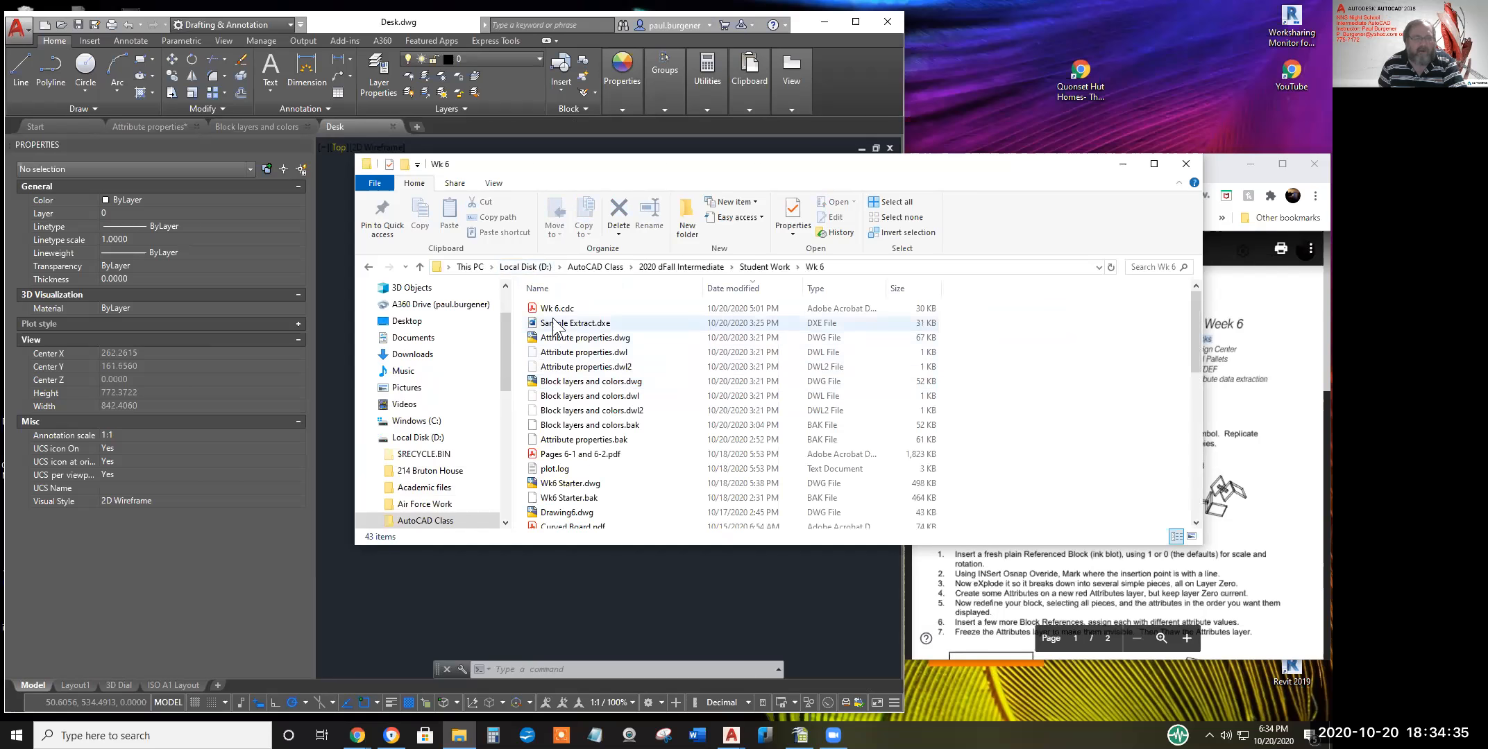
scroll(571, 409, down, 10)
double_click(553, 413)
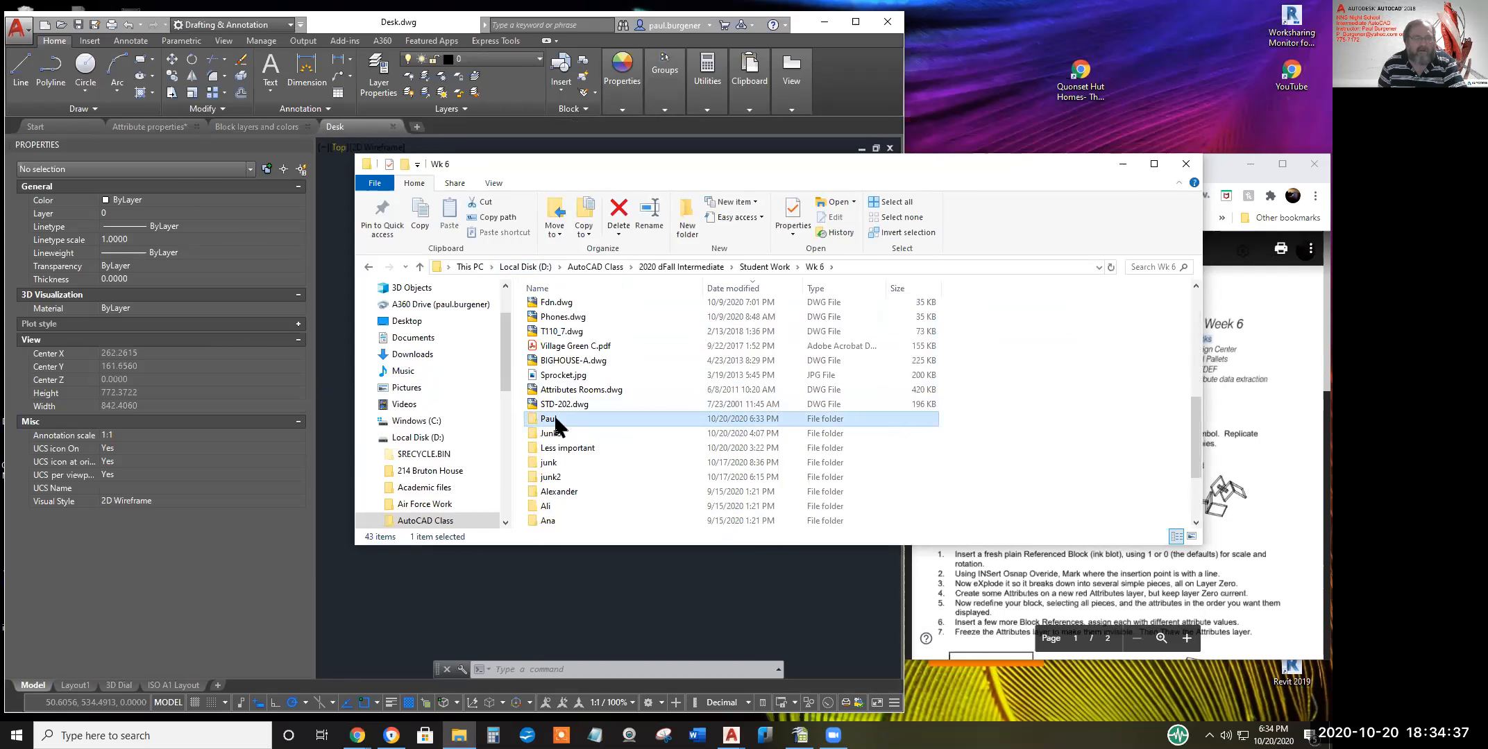
click(569, 326)
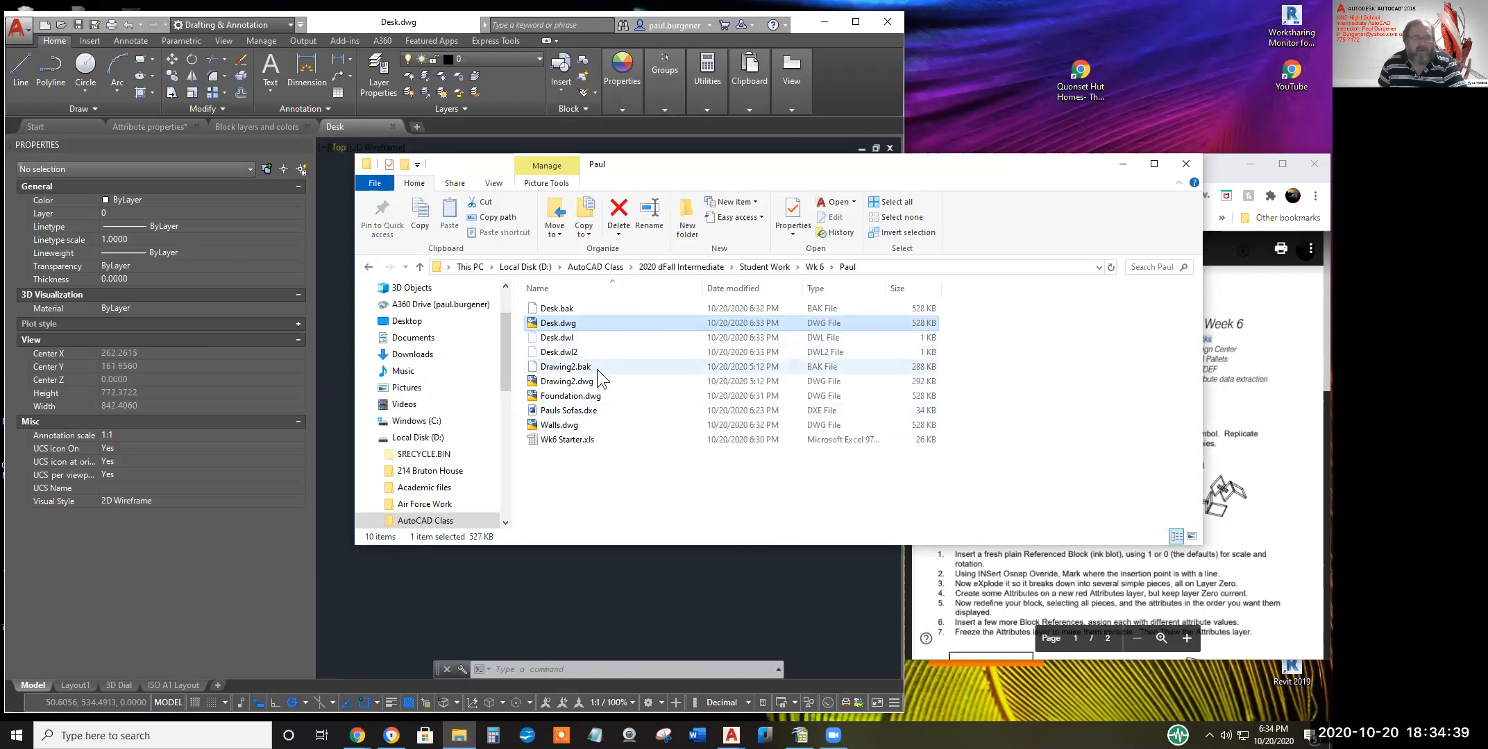
ctrl+click(566, 425)
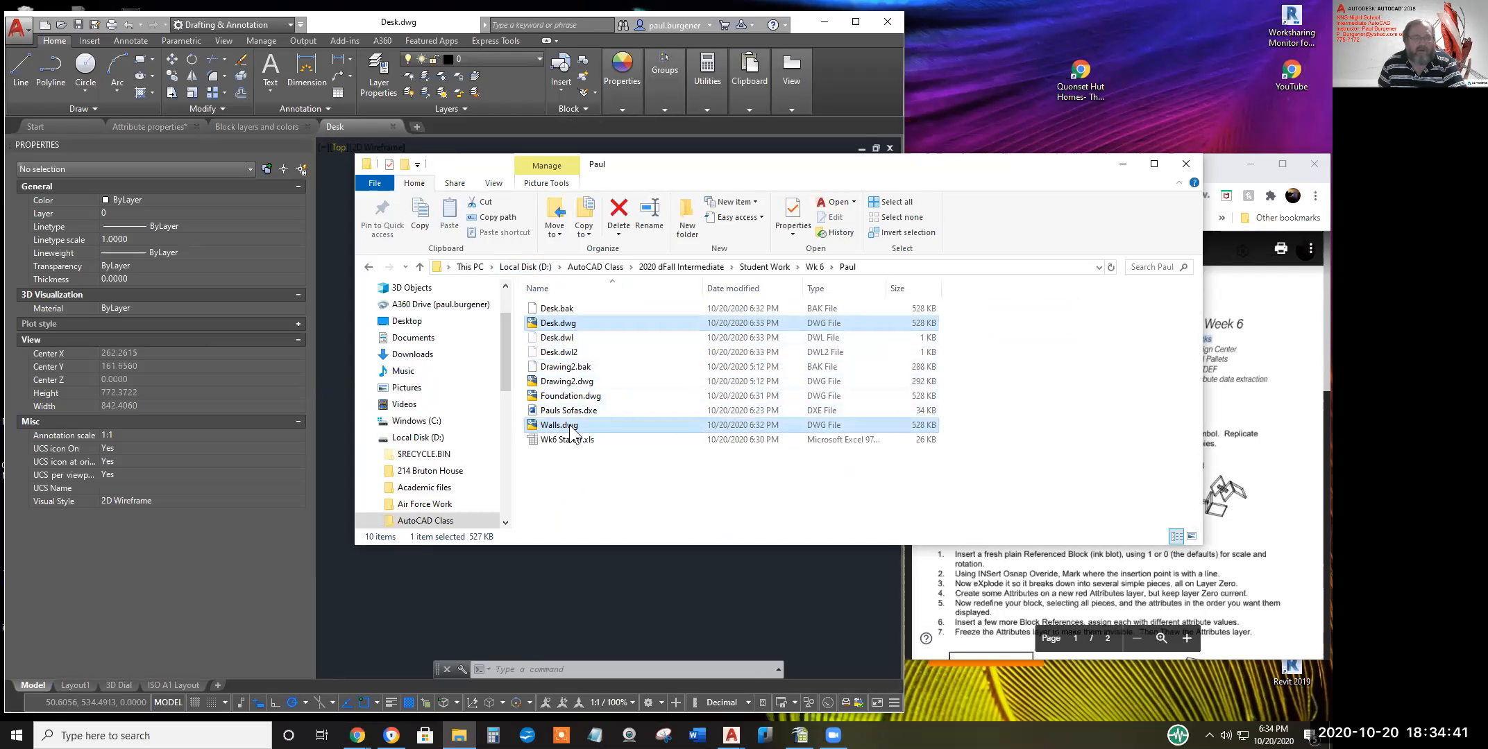
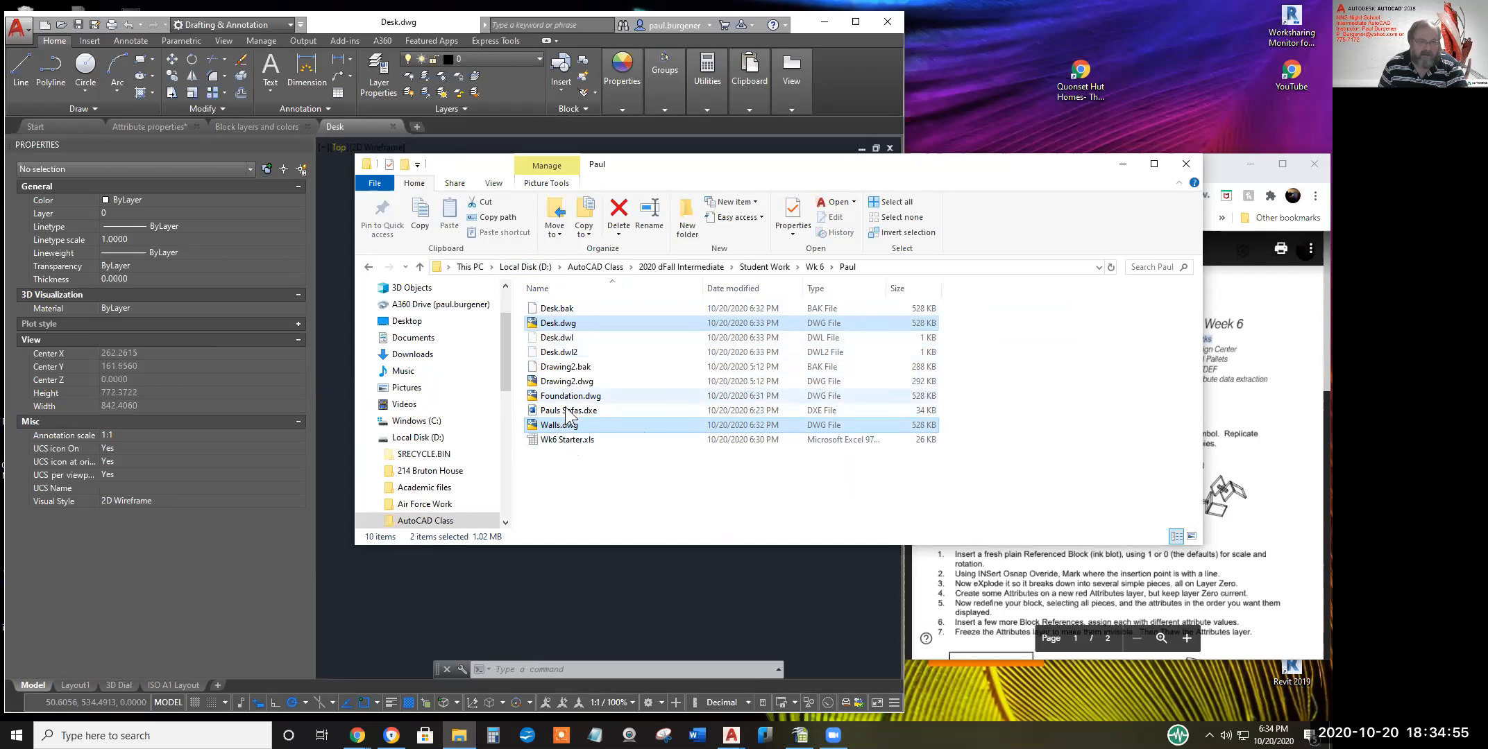
Drag the selected Desk.dwg and Walls.dwg from File Explorer toward the AutoCAD drawing area
drag(533, 451, 495, 566)
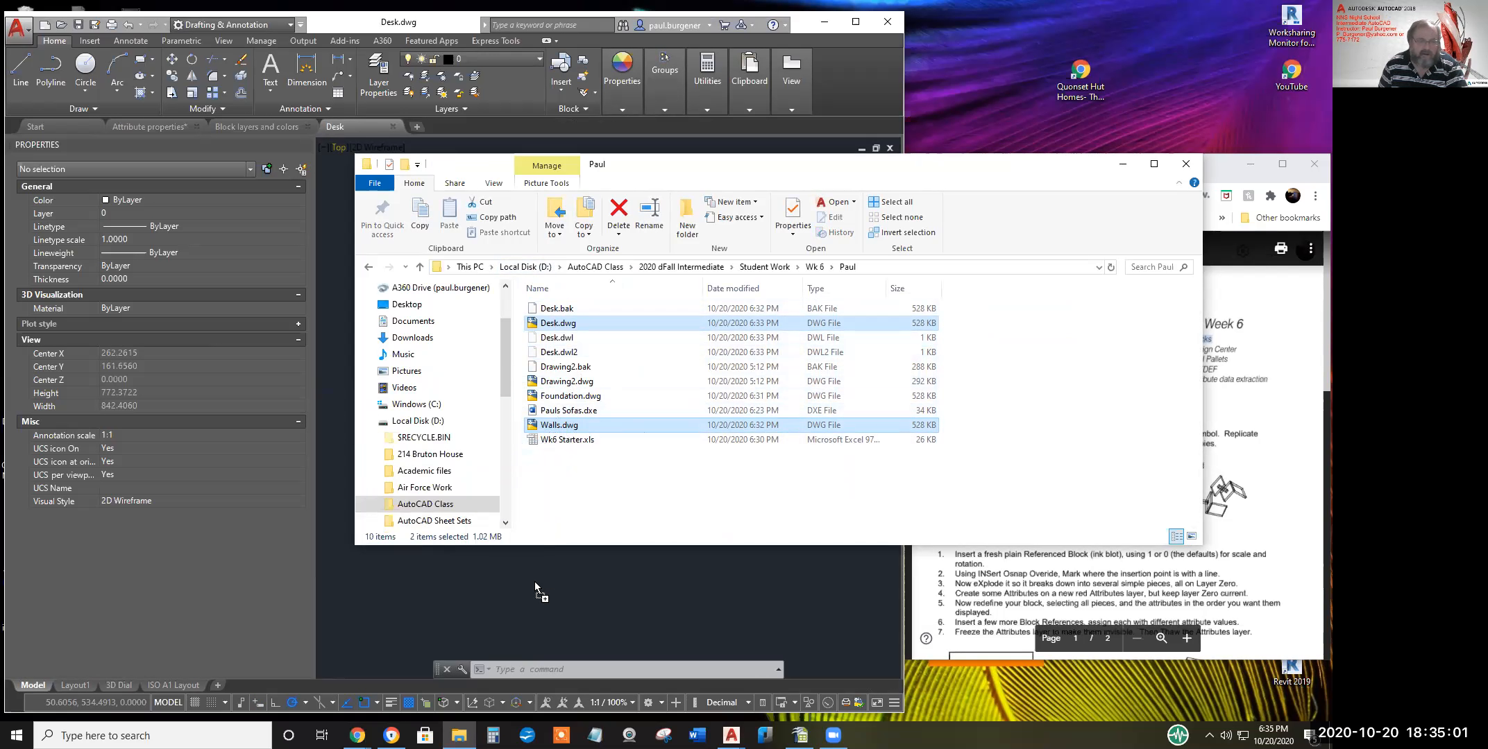
drag(585, 671, 592, 669)
Drop the drawings into AutoCAD, accept opening Desk read-only, then close that read-only copy
drag(535, 579, 535, 578)
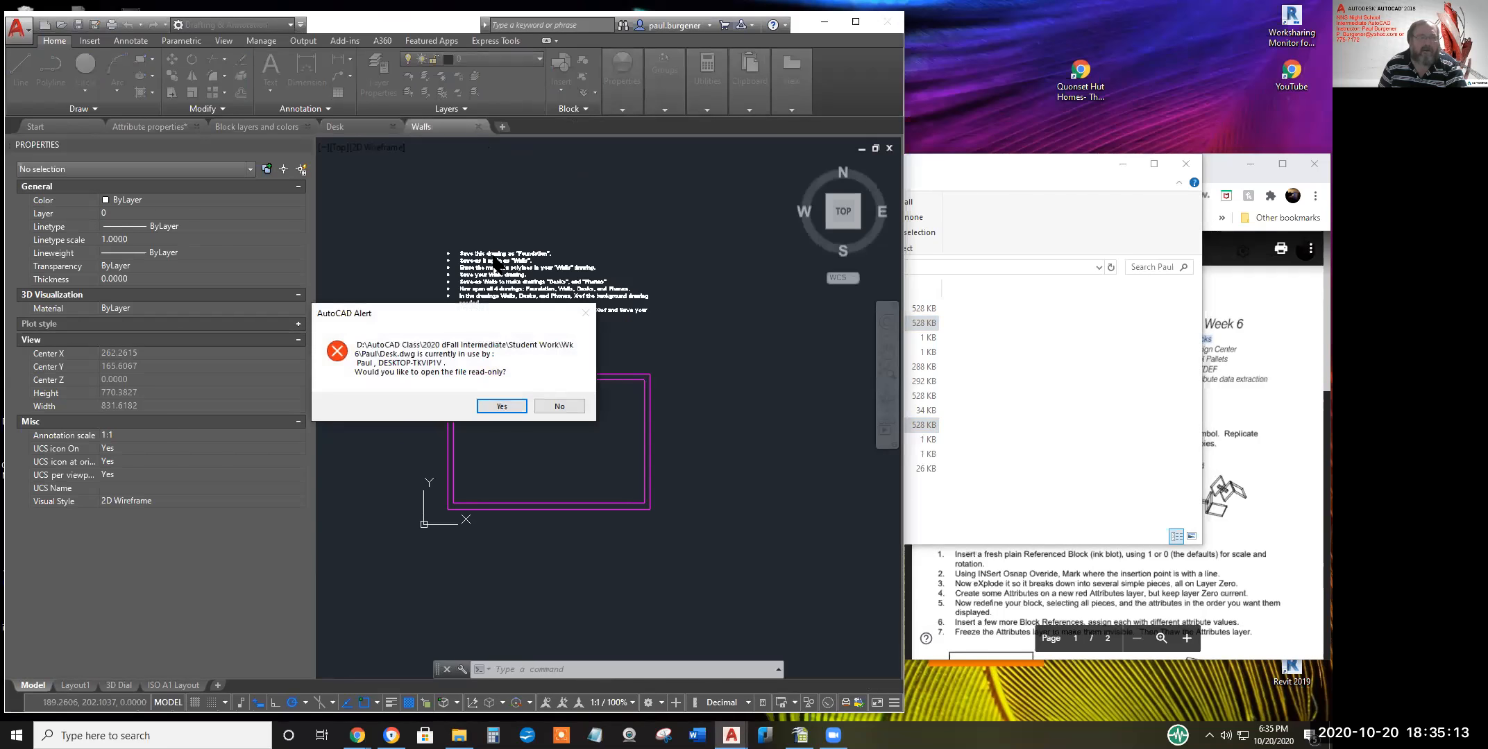
click(500, 407)
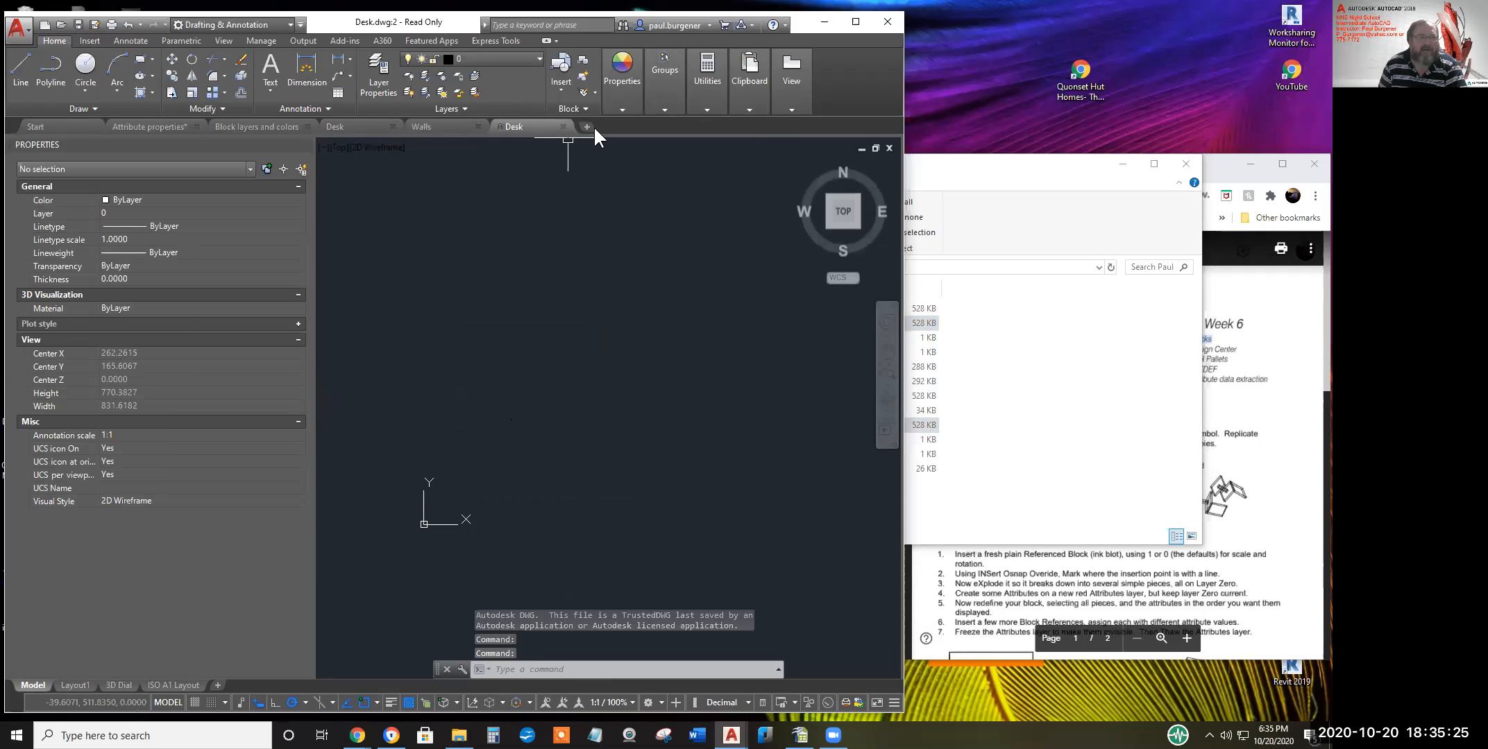
click(563, 125)
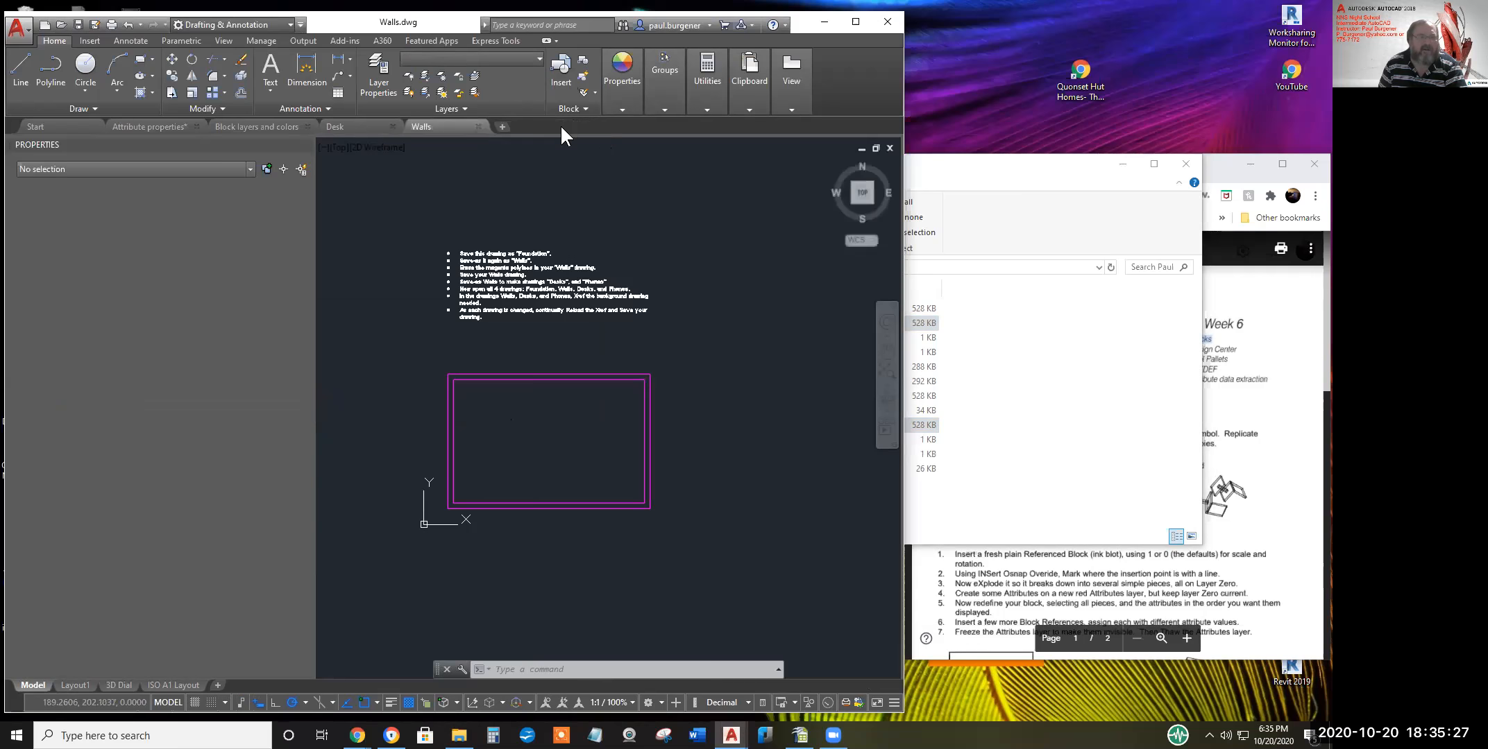
Open Foundation.dwg from the Application menu in its own tab
click(28, 31)
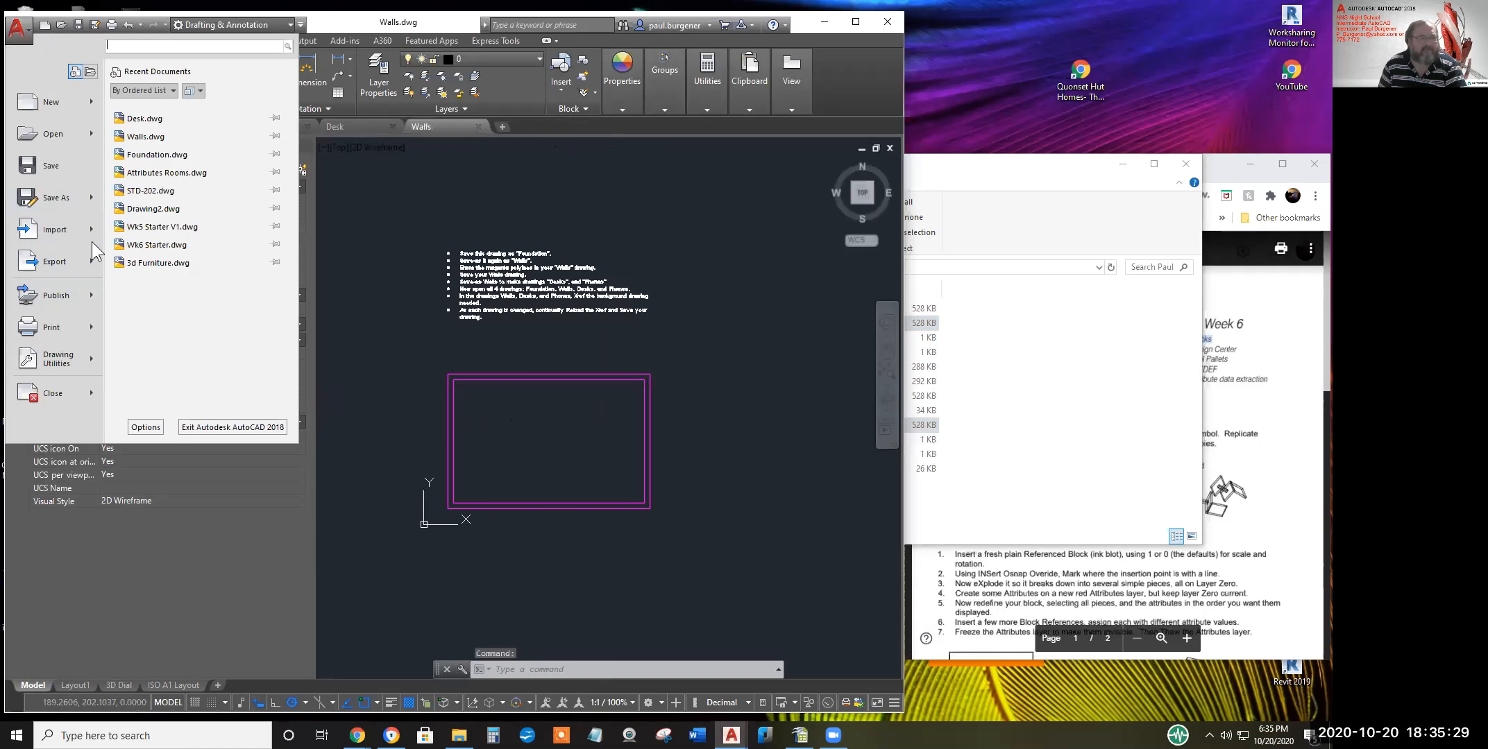
click(415, 257)
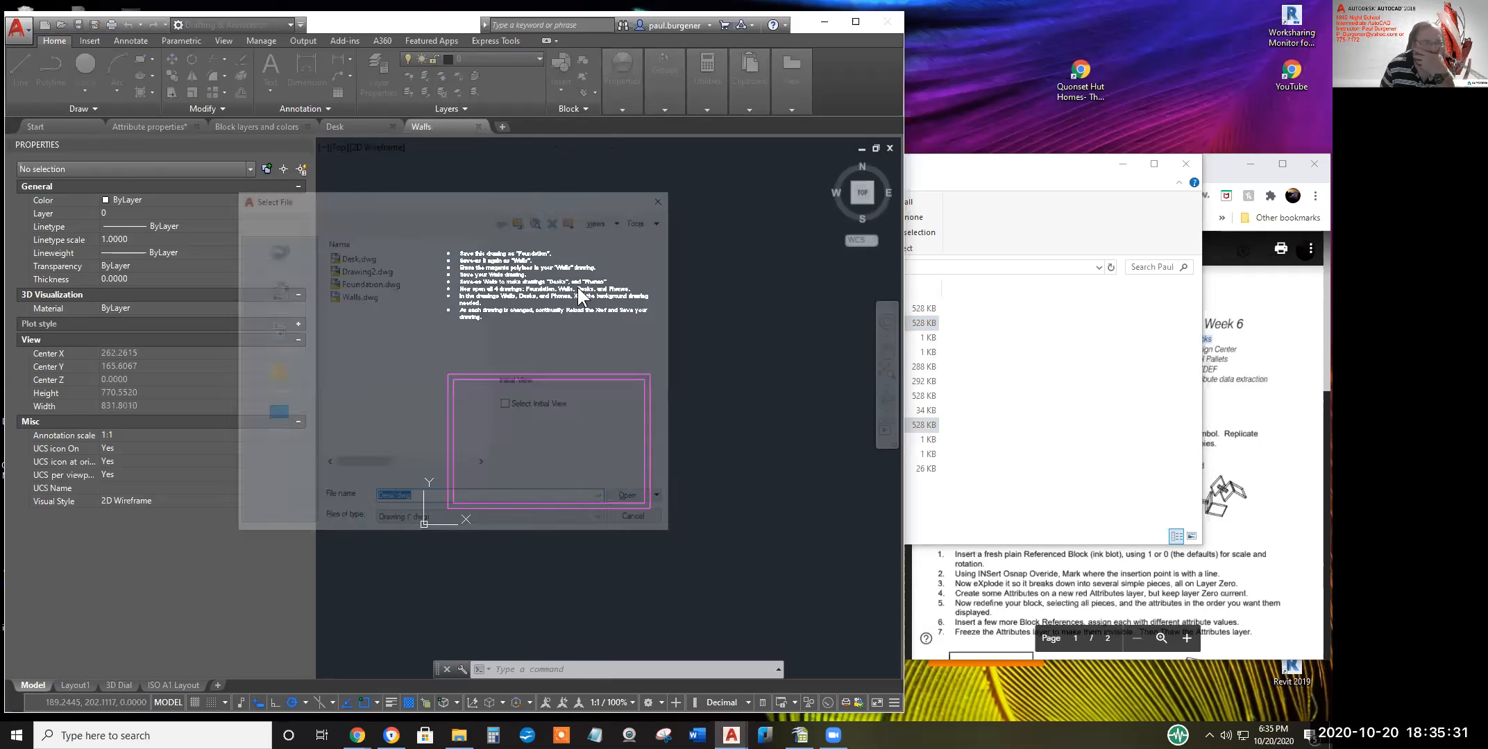
click(368, 283)
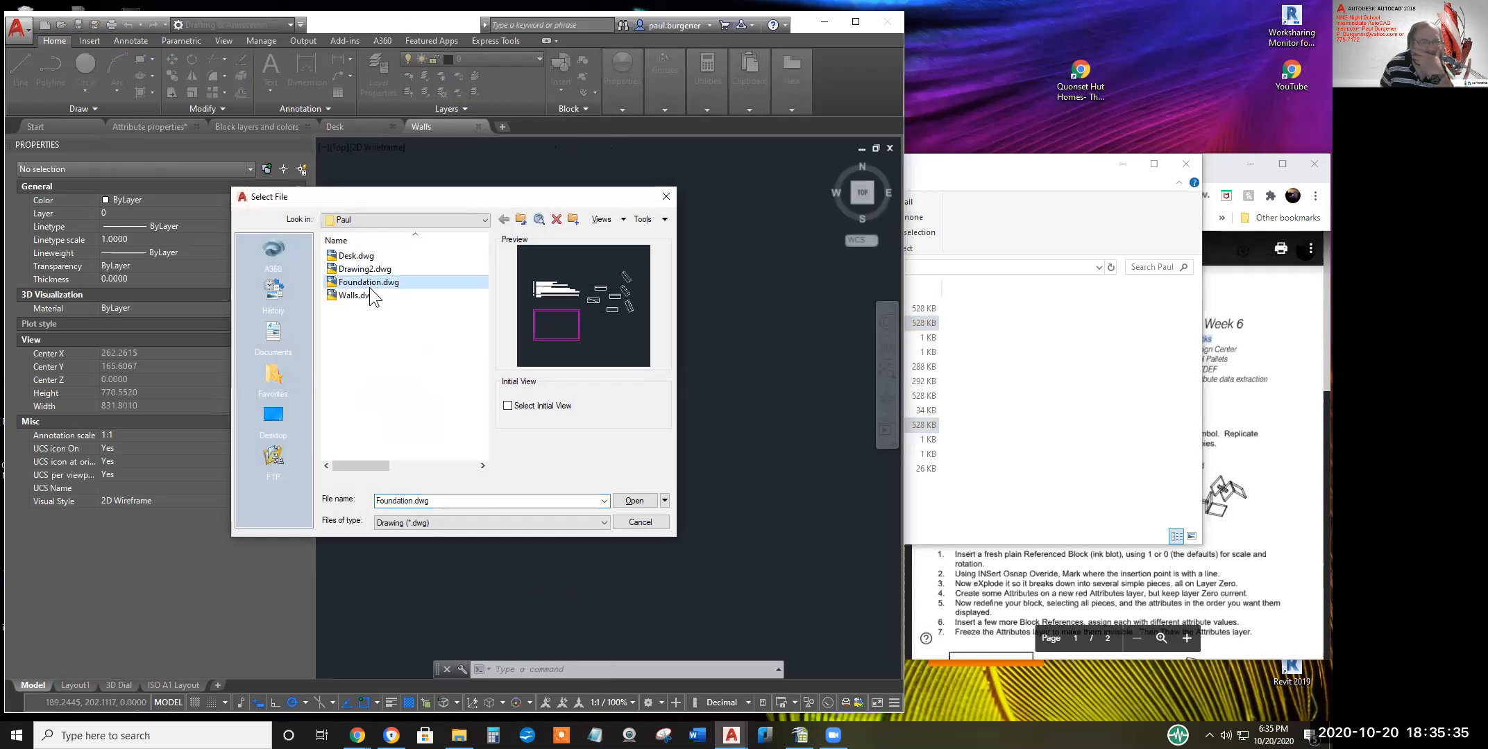
click(640, 506)
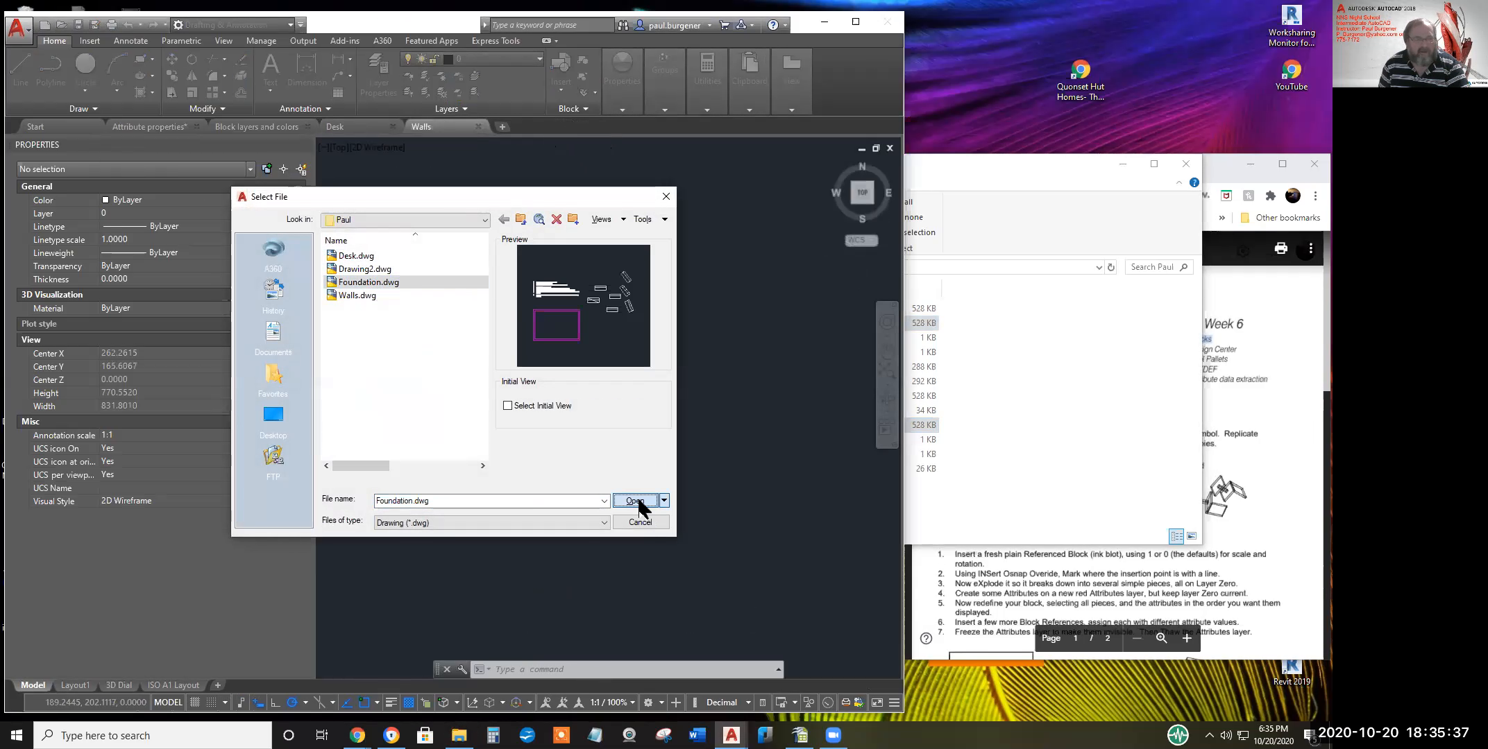
click(638, 505)
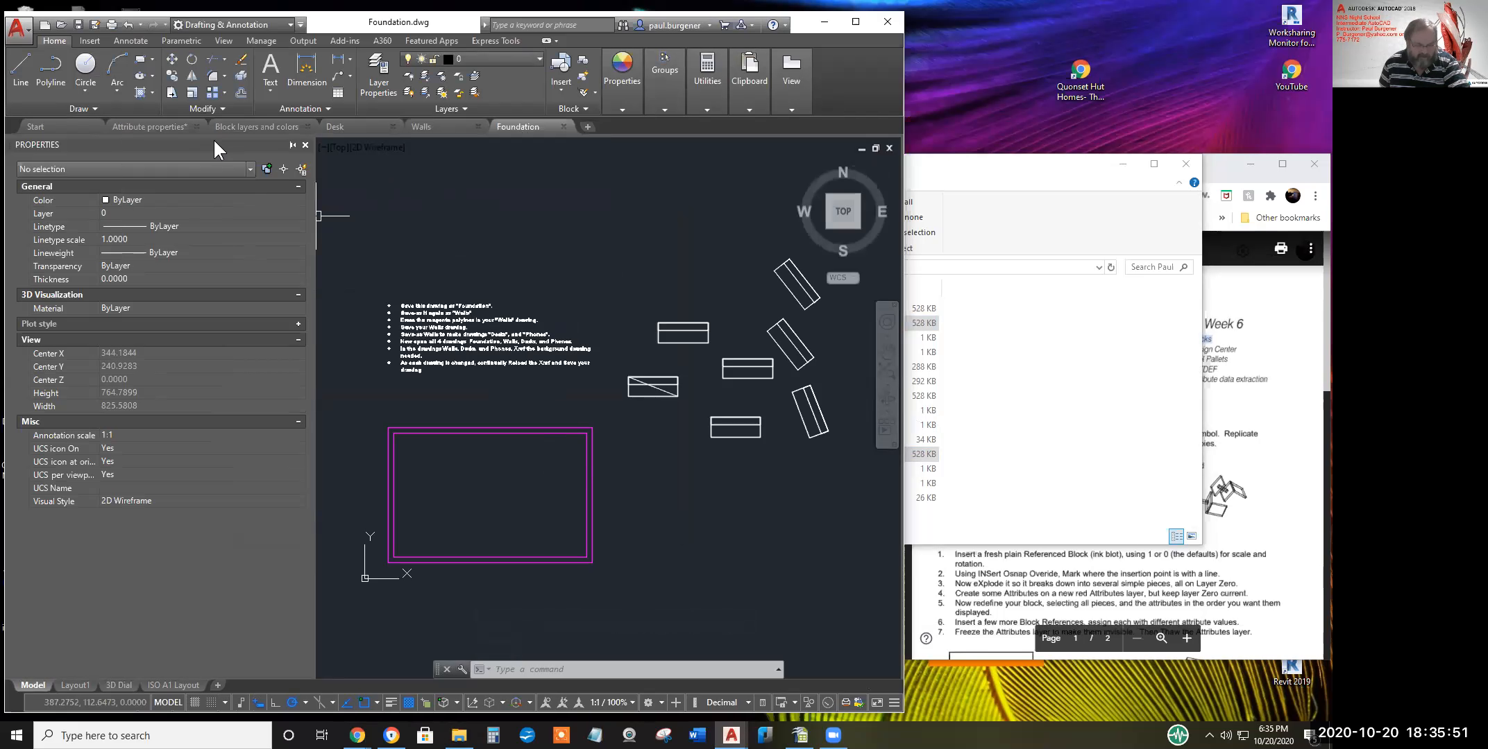
Start scaling both rectangle outlines from a base point, then cancel the resize
click(194, 95)
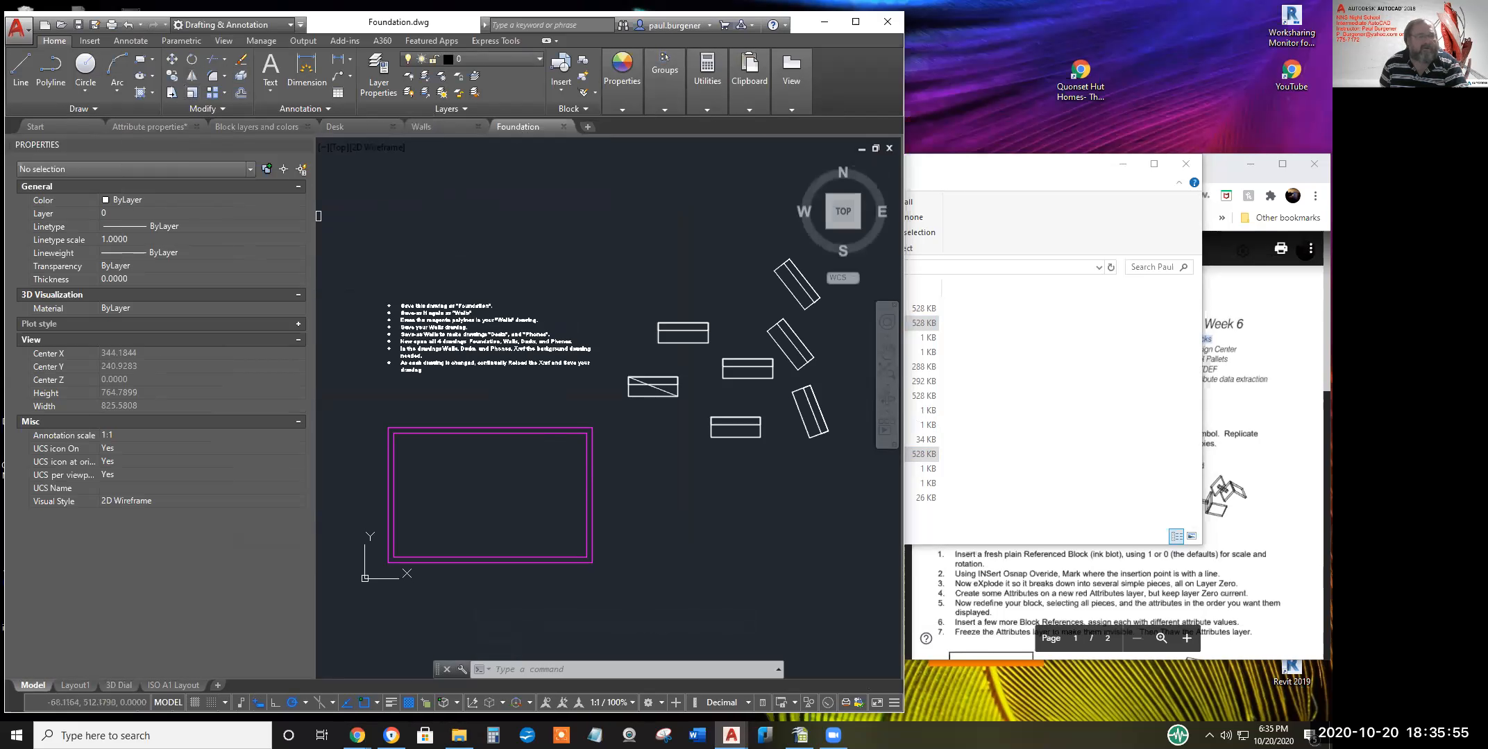
click(612, 582)
click(553, 424)
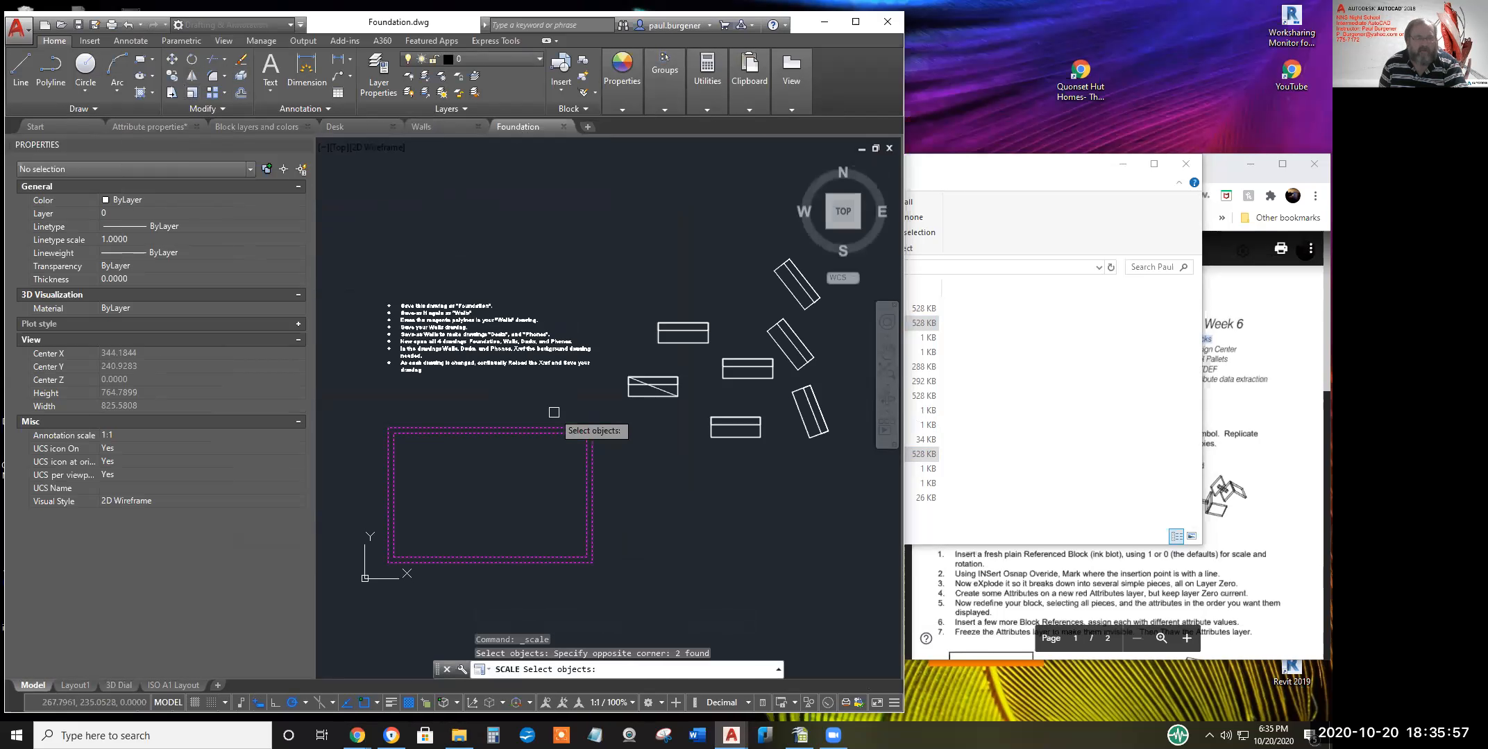
key(Return)
click(501, 485)
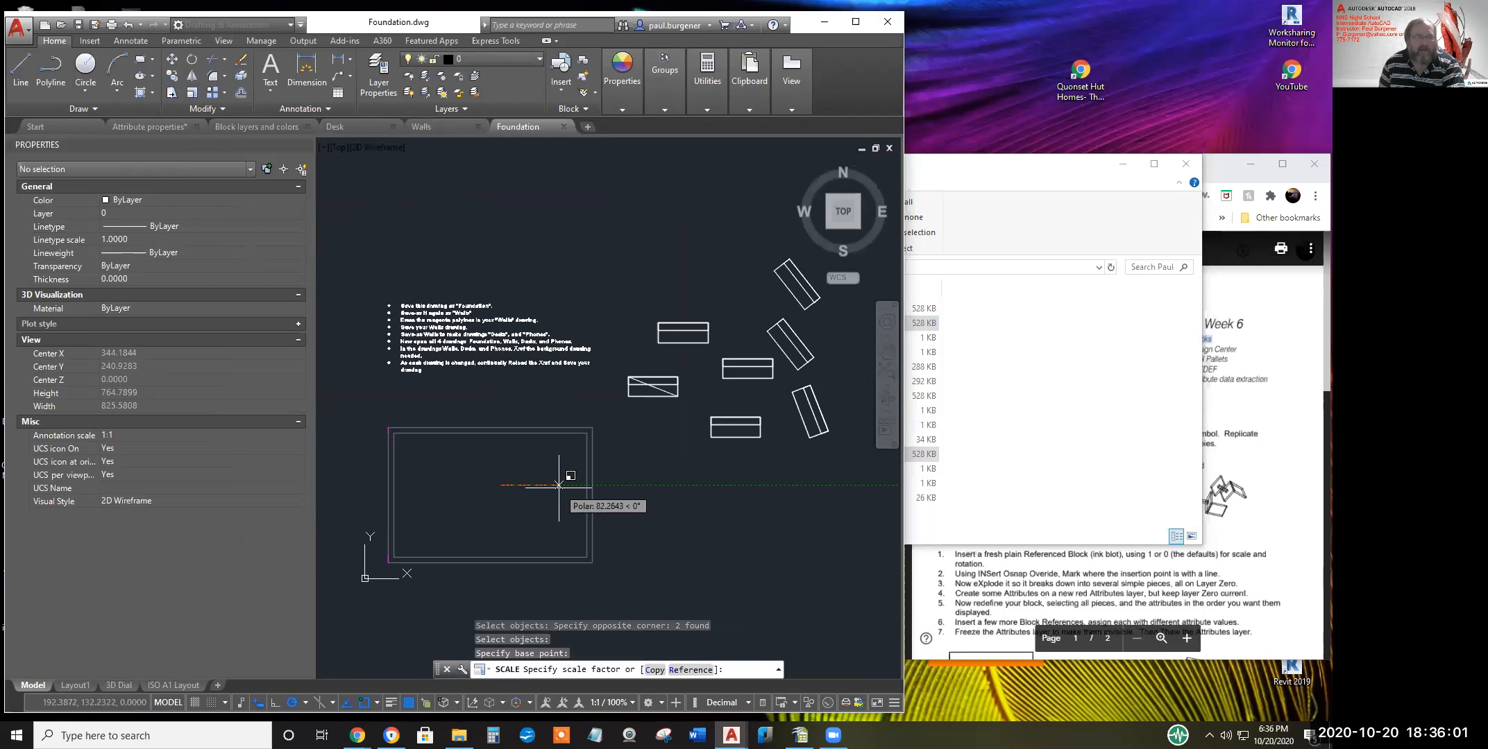
key(Escape)
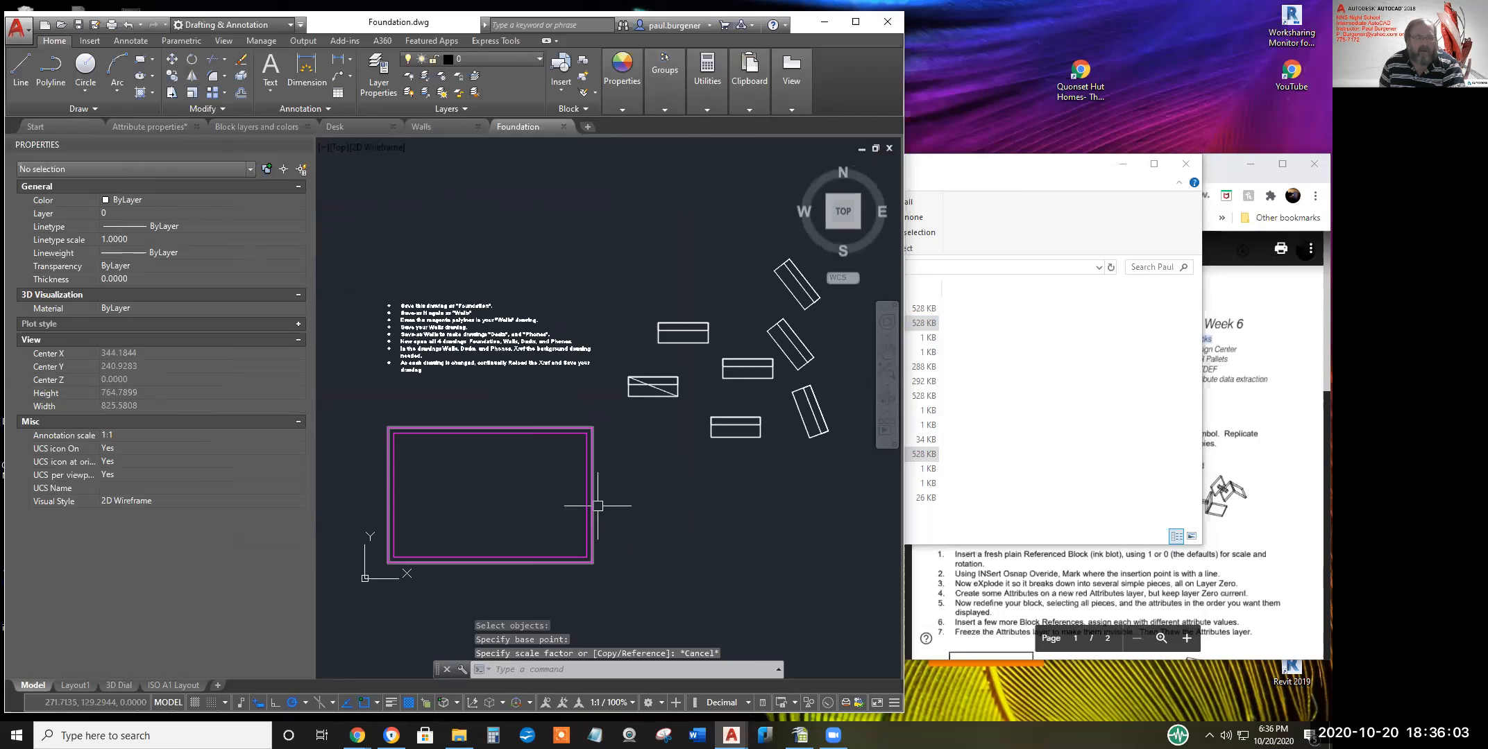
Stretch the magenta wall rectangle's right edge outward to widen it, then save Foundation
click(594, 507)
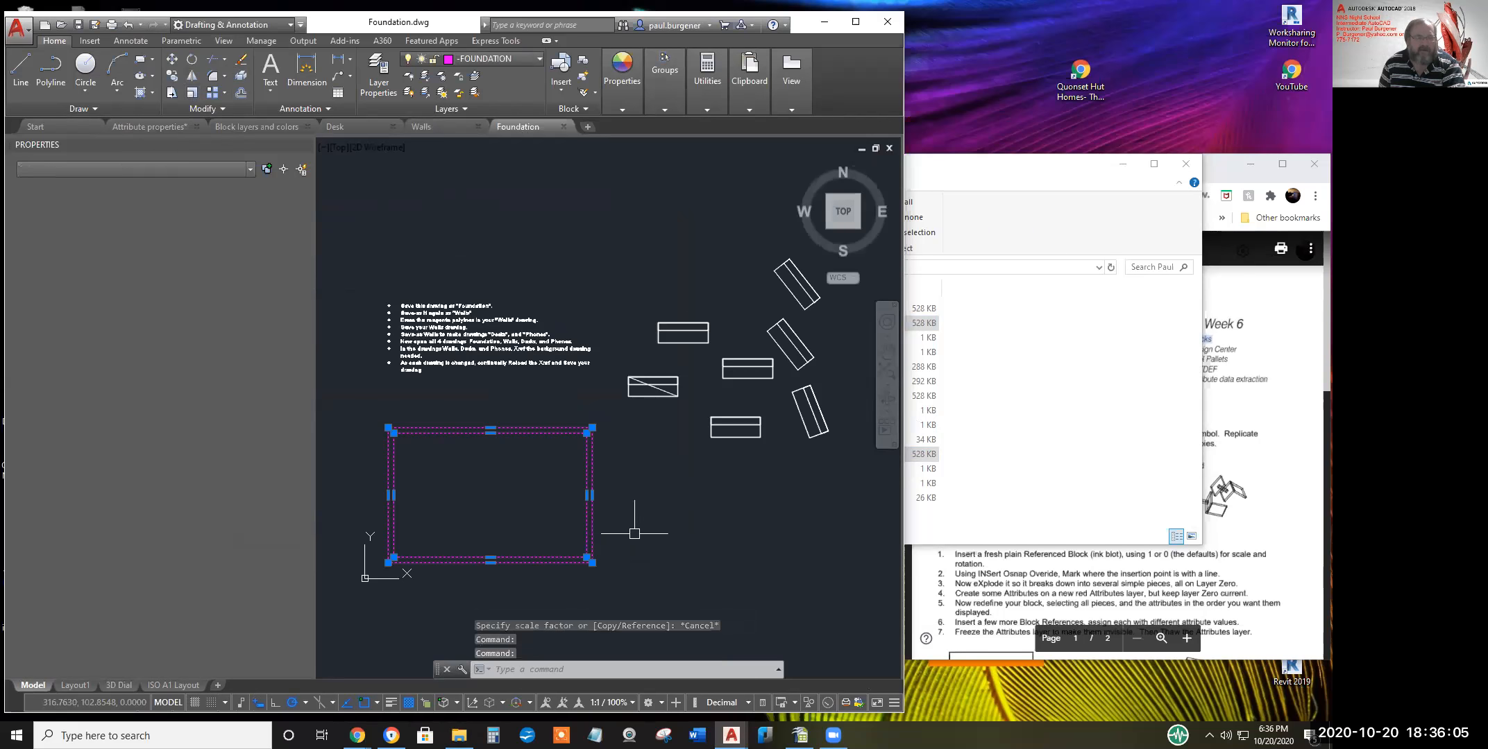
click(173, 93)
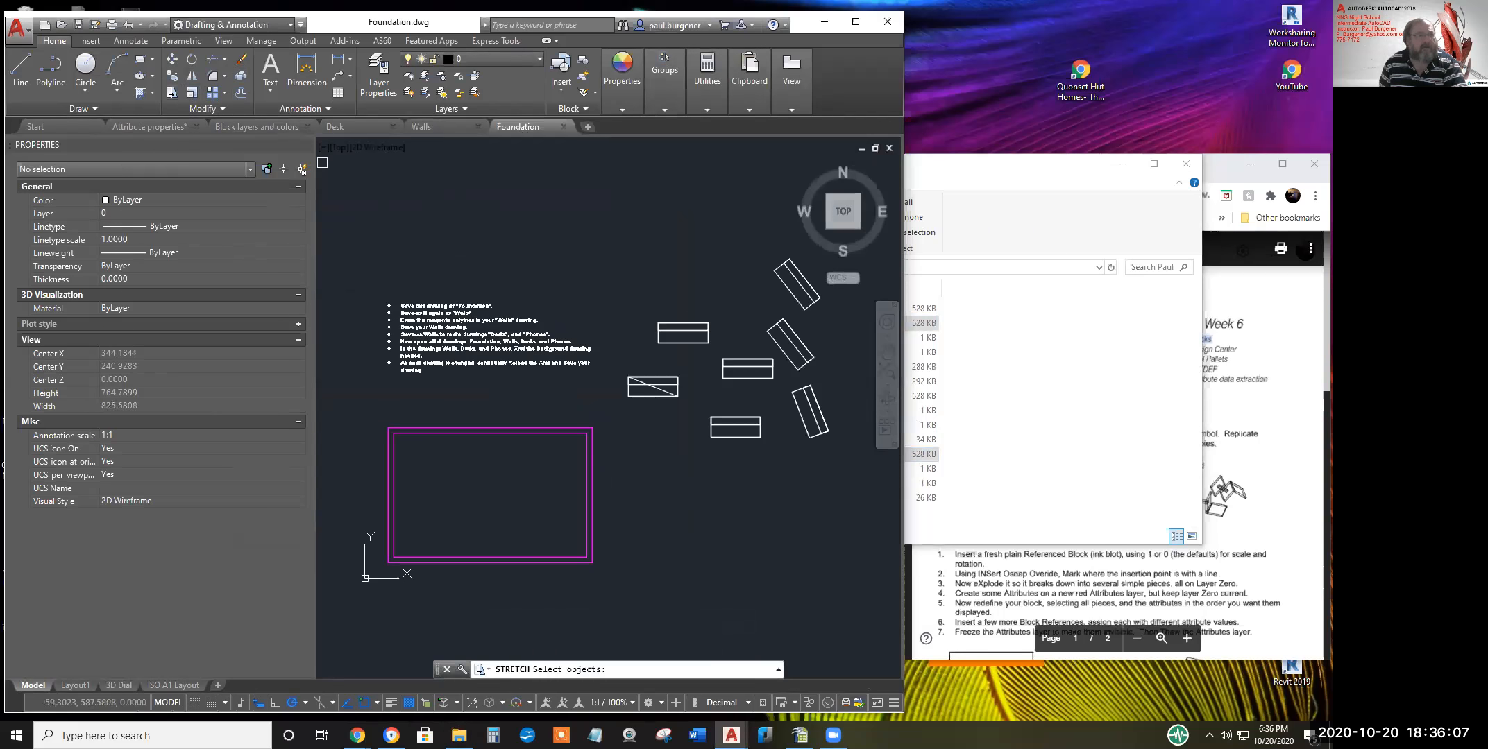
click(614, 411)
click(557, 596)
key(Return)
click(482, 477)
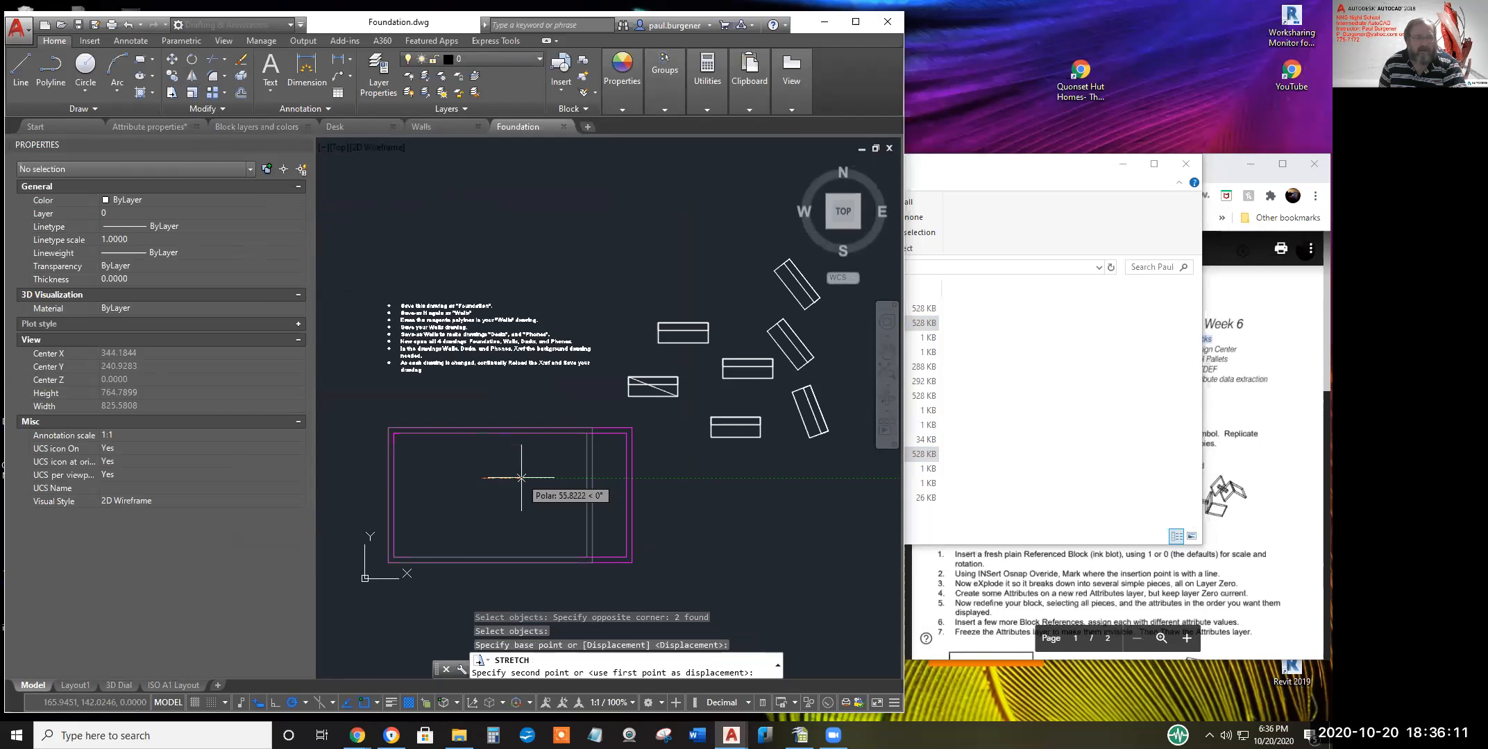
click(517, 477)
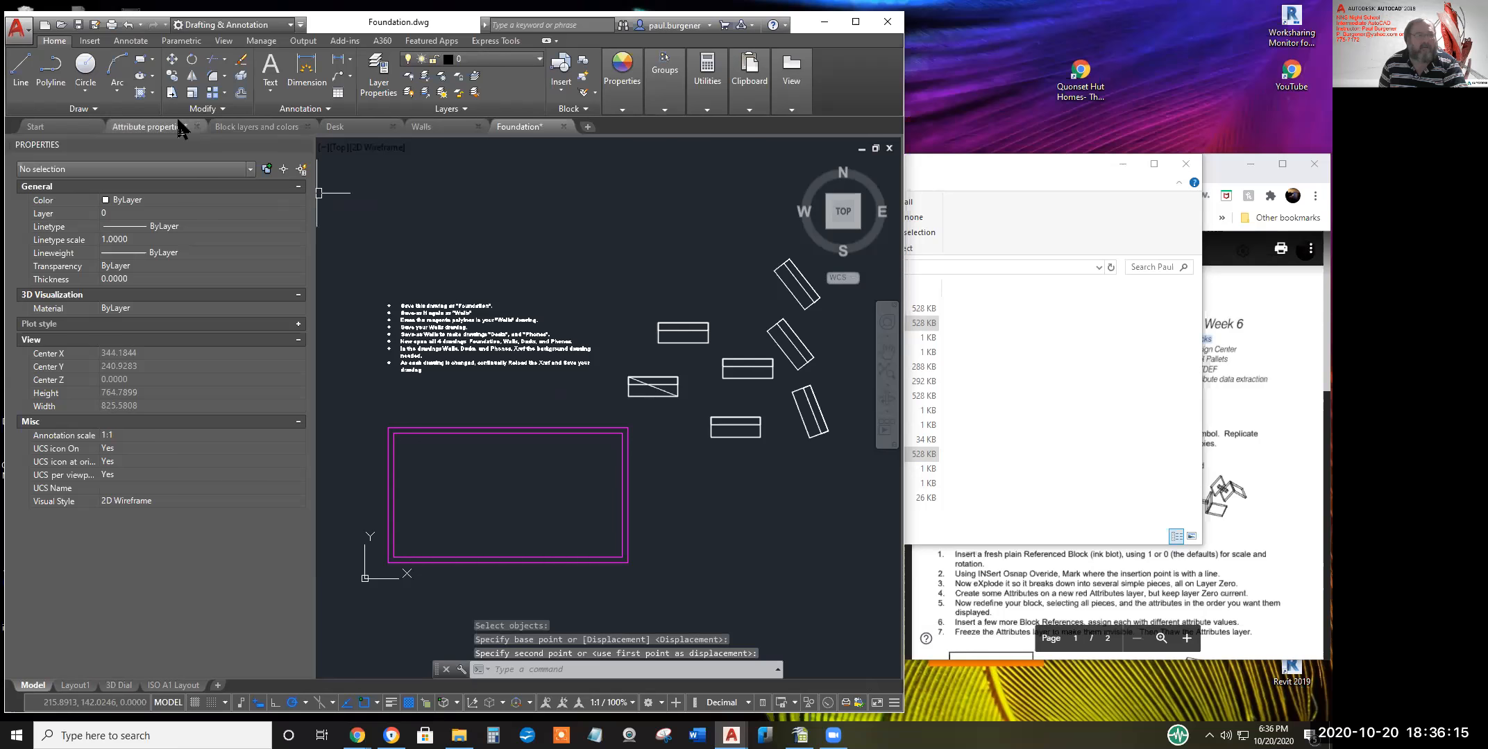
click(78, 25)
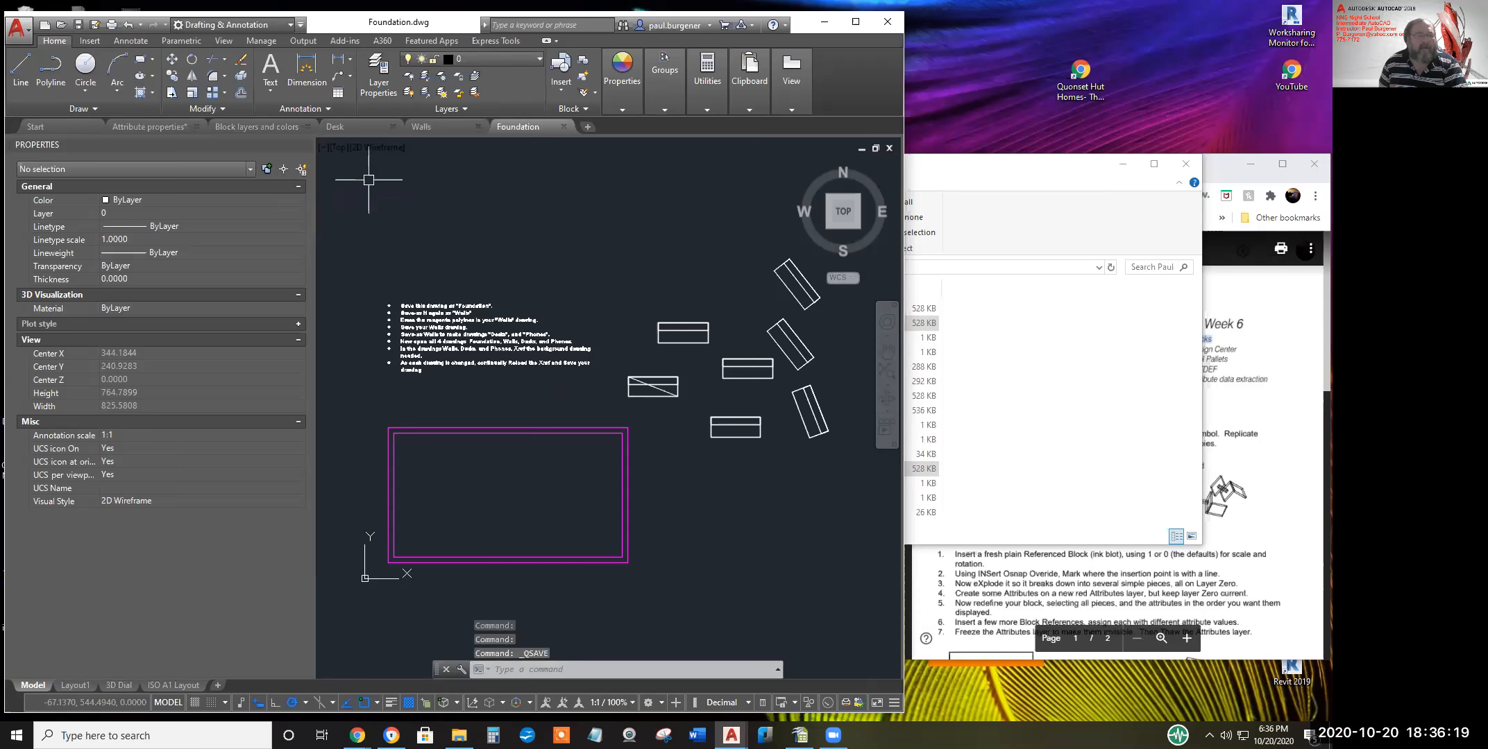
Look over the Desk drawing, then return to the Walls drawing
mouse_move(353, 128)
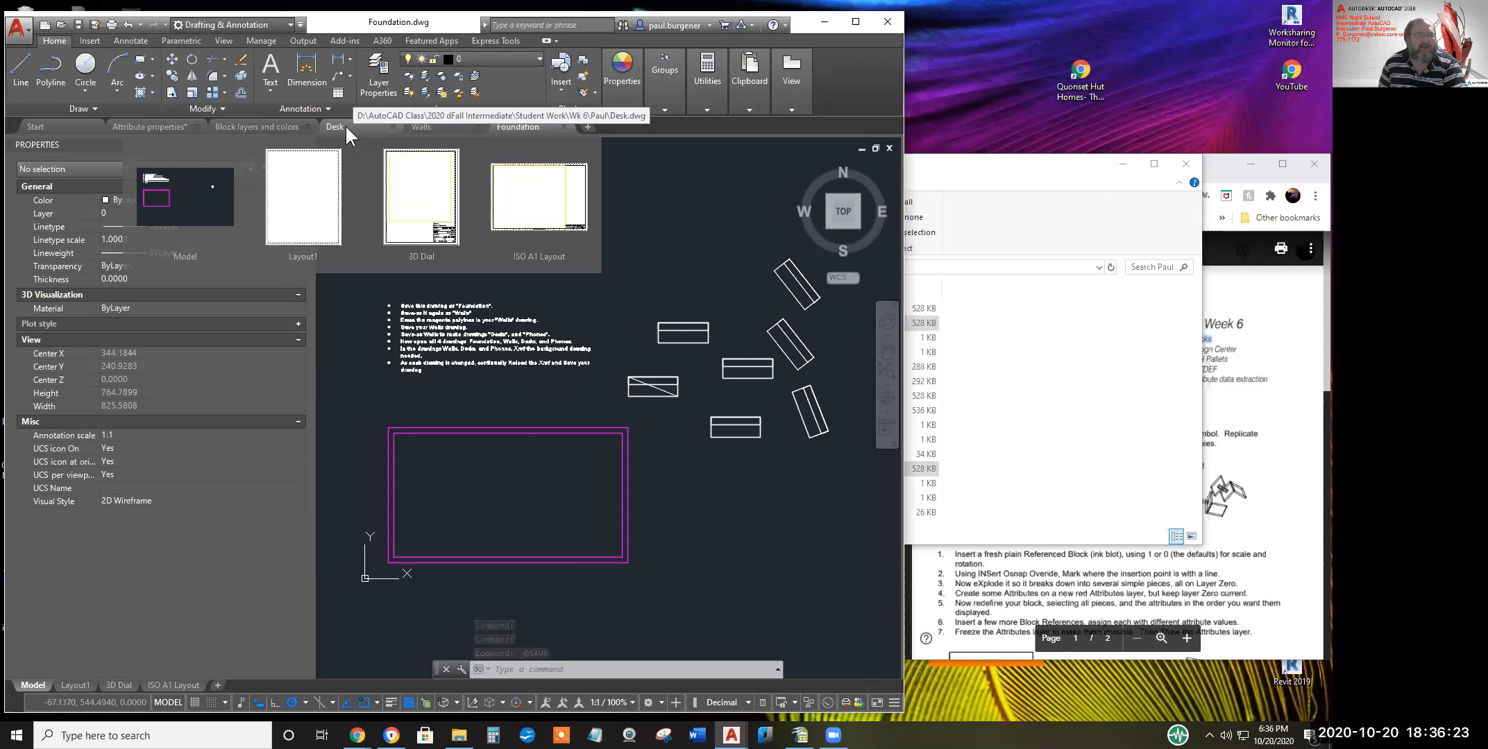
click(339, 126)
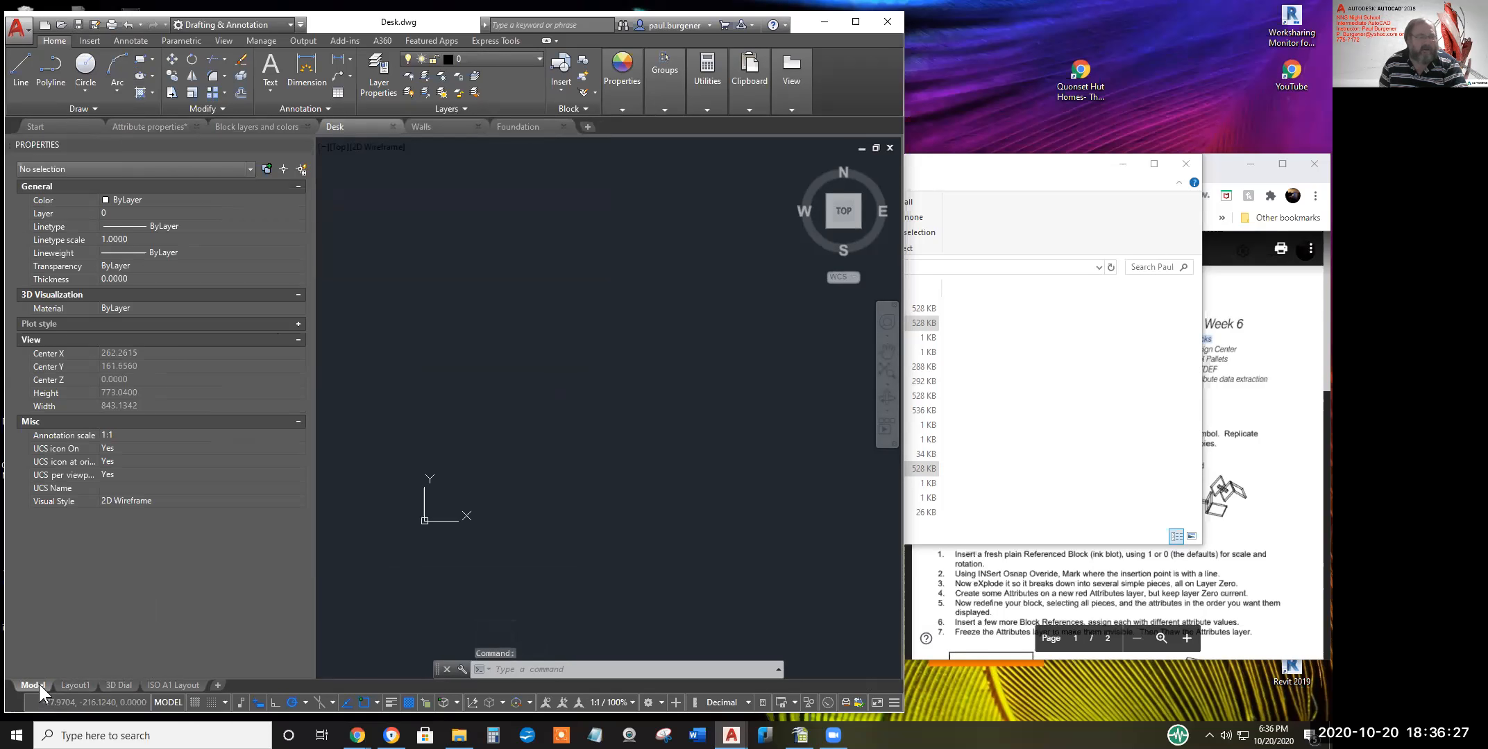
scroll(563, 436, down, 2)
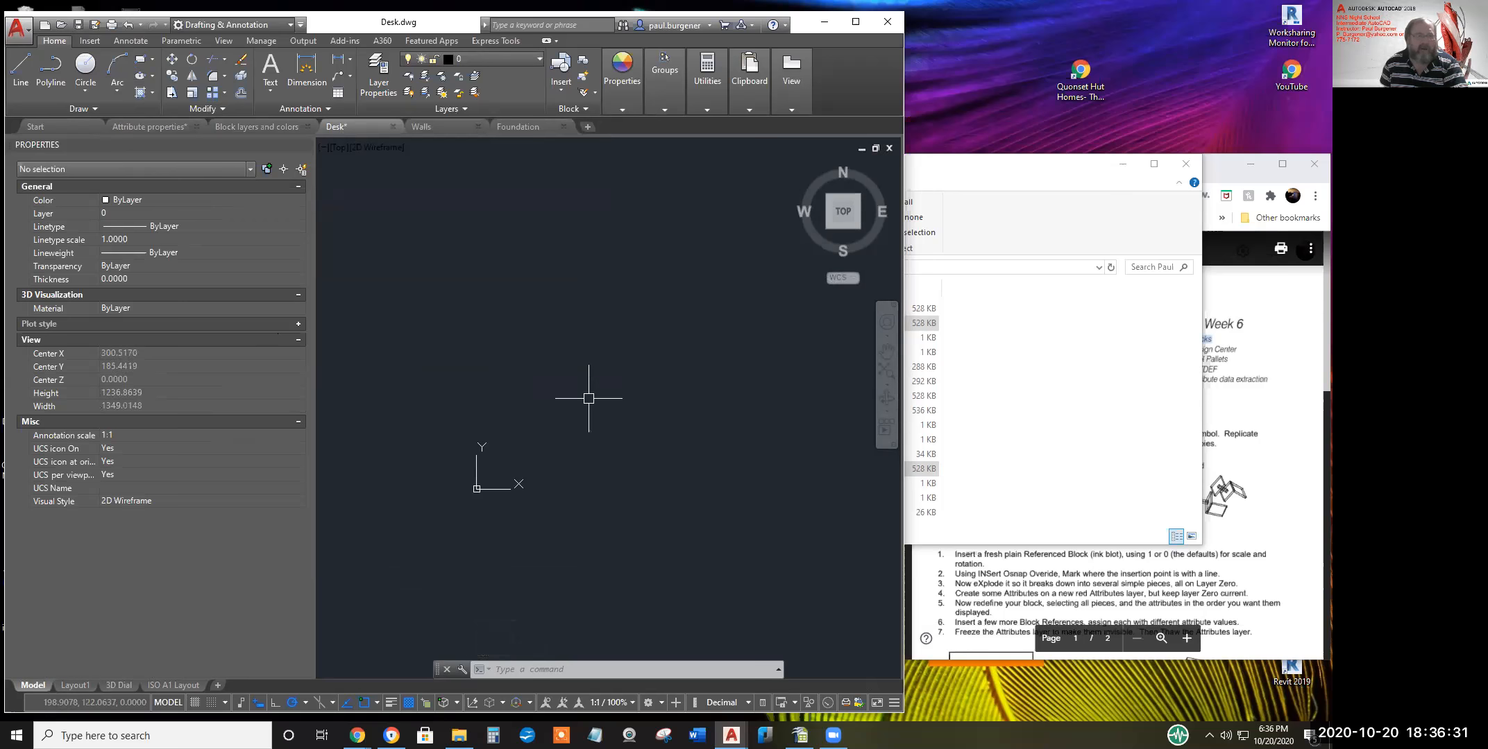
click(449, 127)
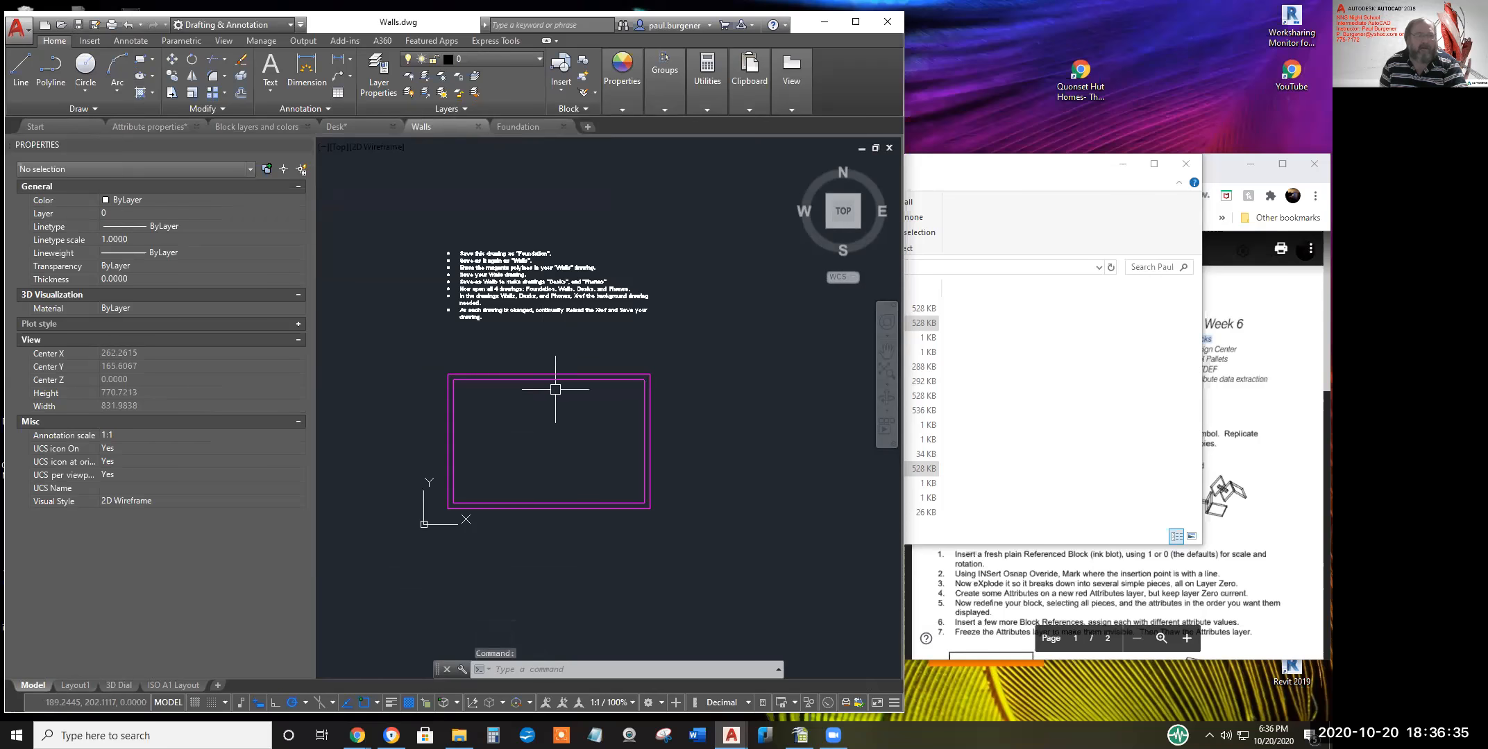
Erase all notes and magenta rectangles in Walls with E and a crossing window
text(elect objects:)
key(Return)
click(709, 536)
click(420, 273)
key(Return)
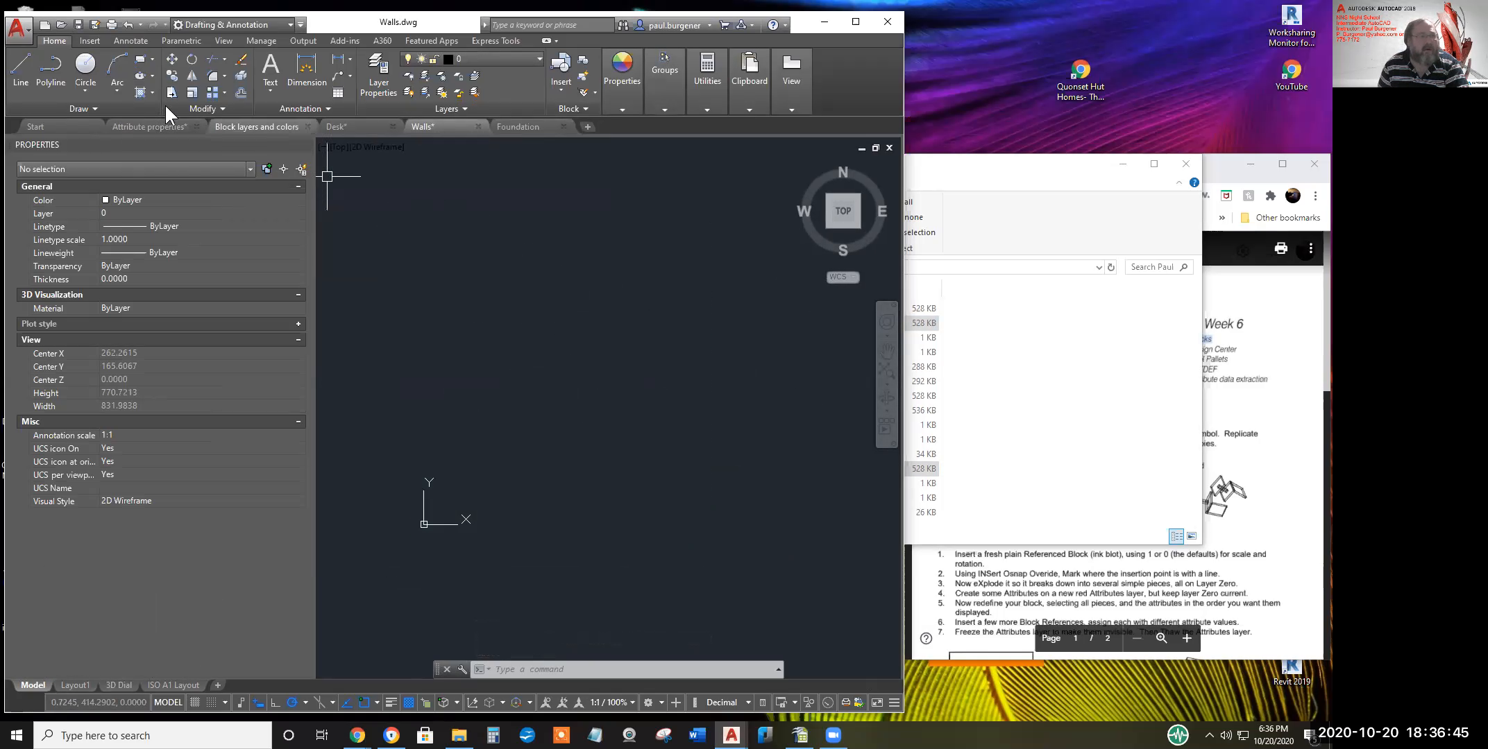
Start attaching an external reference from the Insert tab and browse to Local Disk (D:)
click(90, 41)
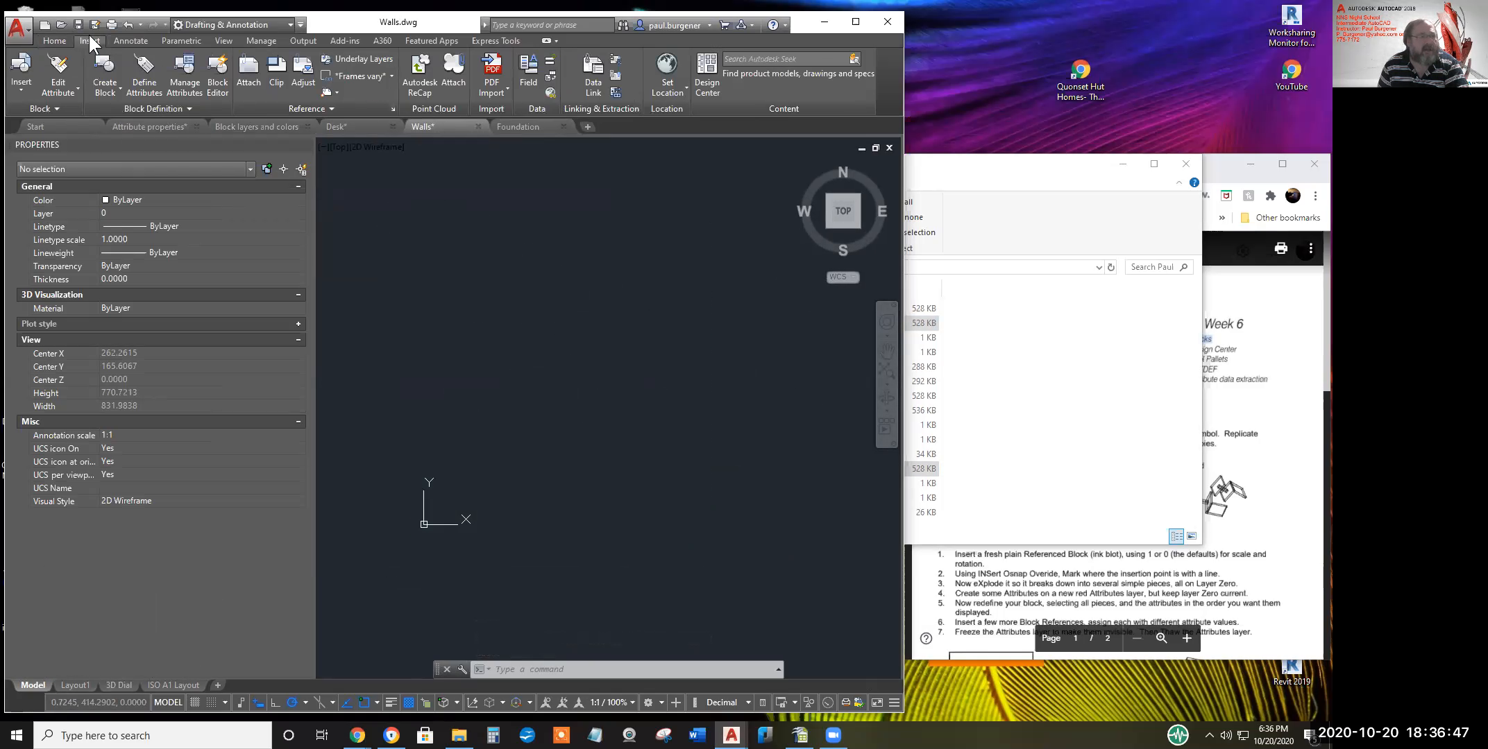
click(257, 64)
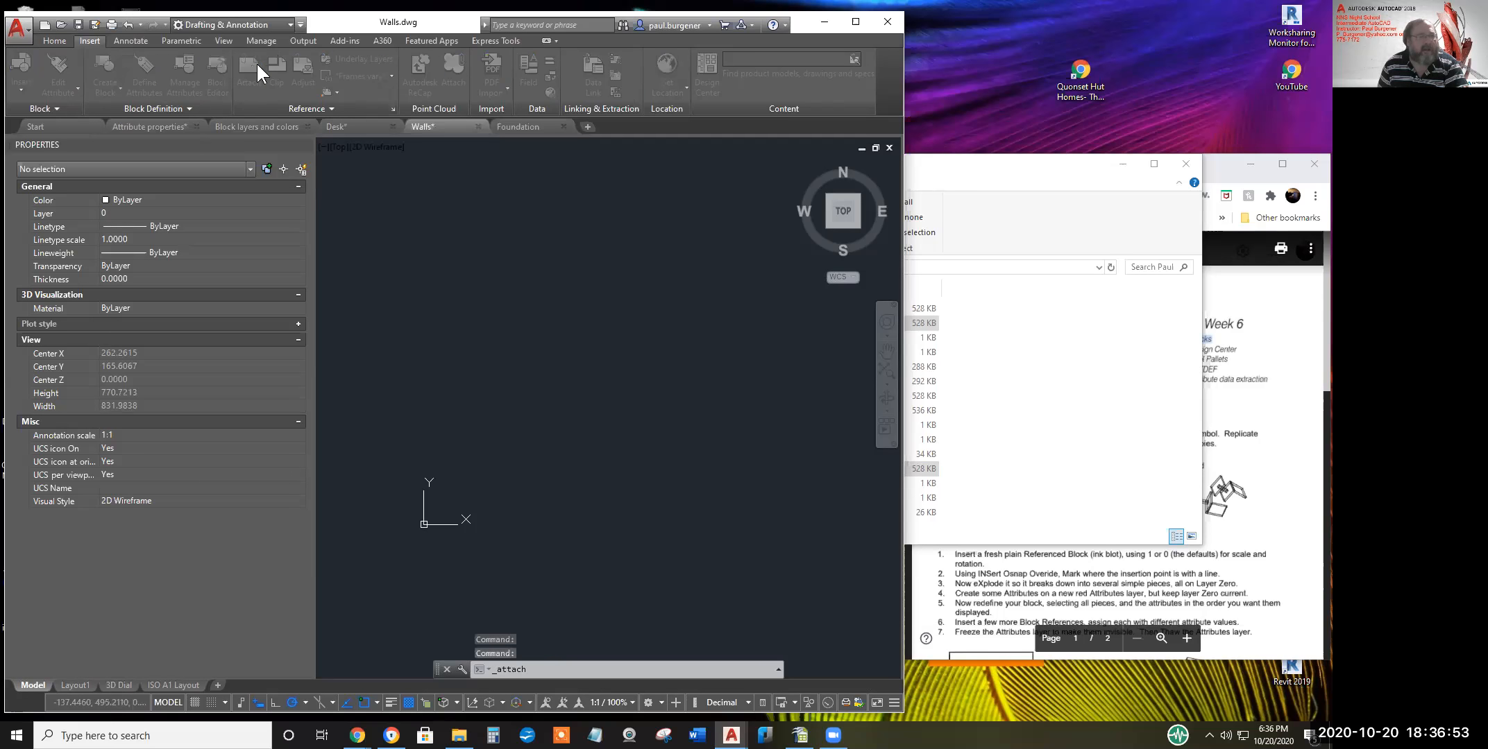
mouse_move(480, 259)
mouse_down()
mouse_move(481, 341)
mouse_move(481, 255)
mouse_up()
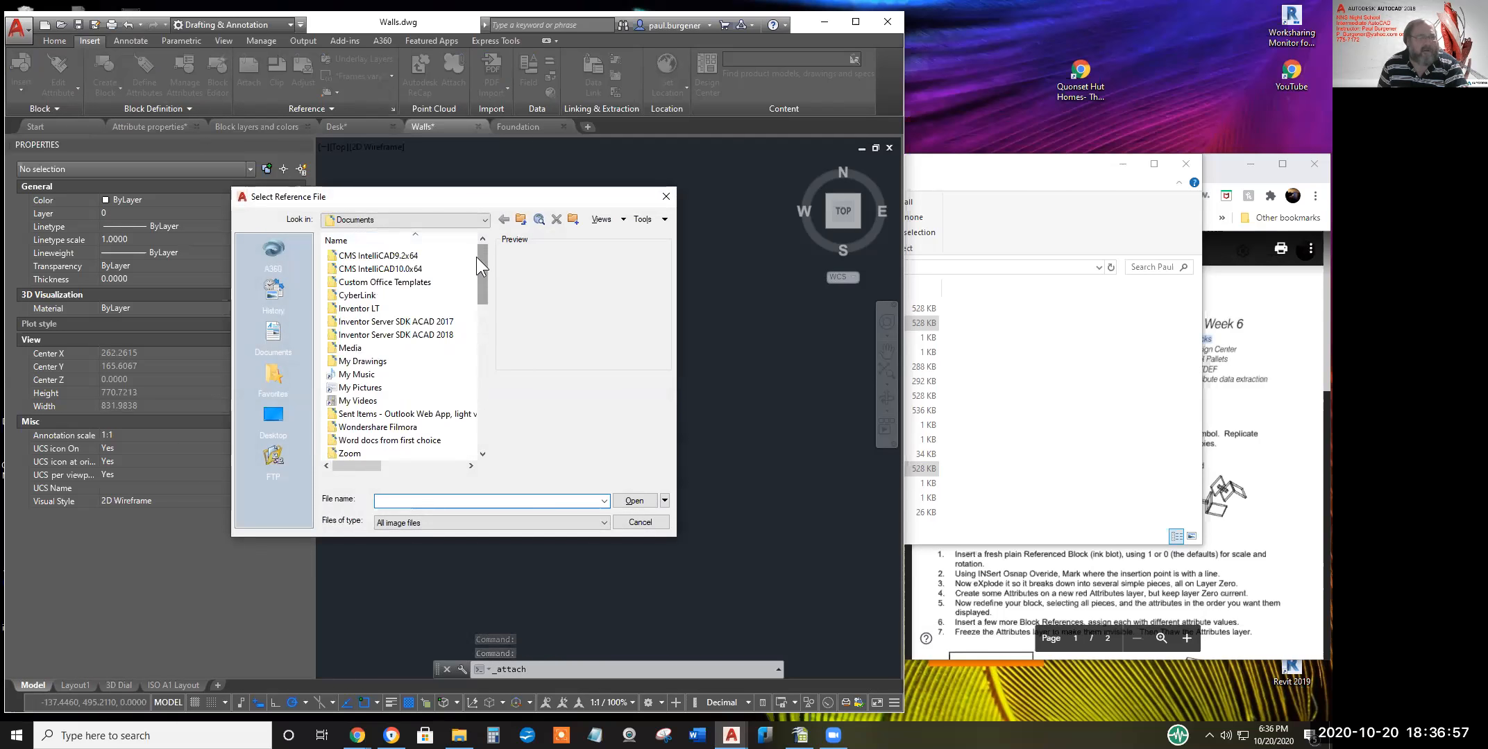
click(484, 220)
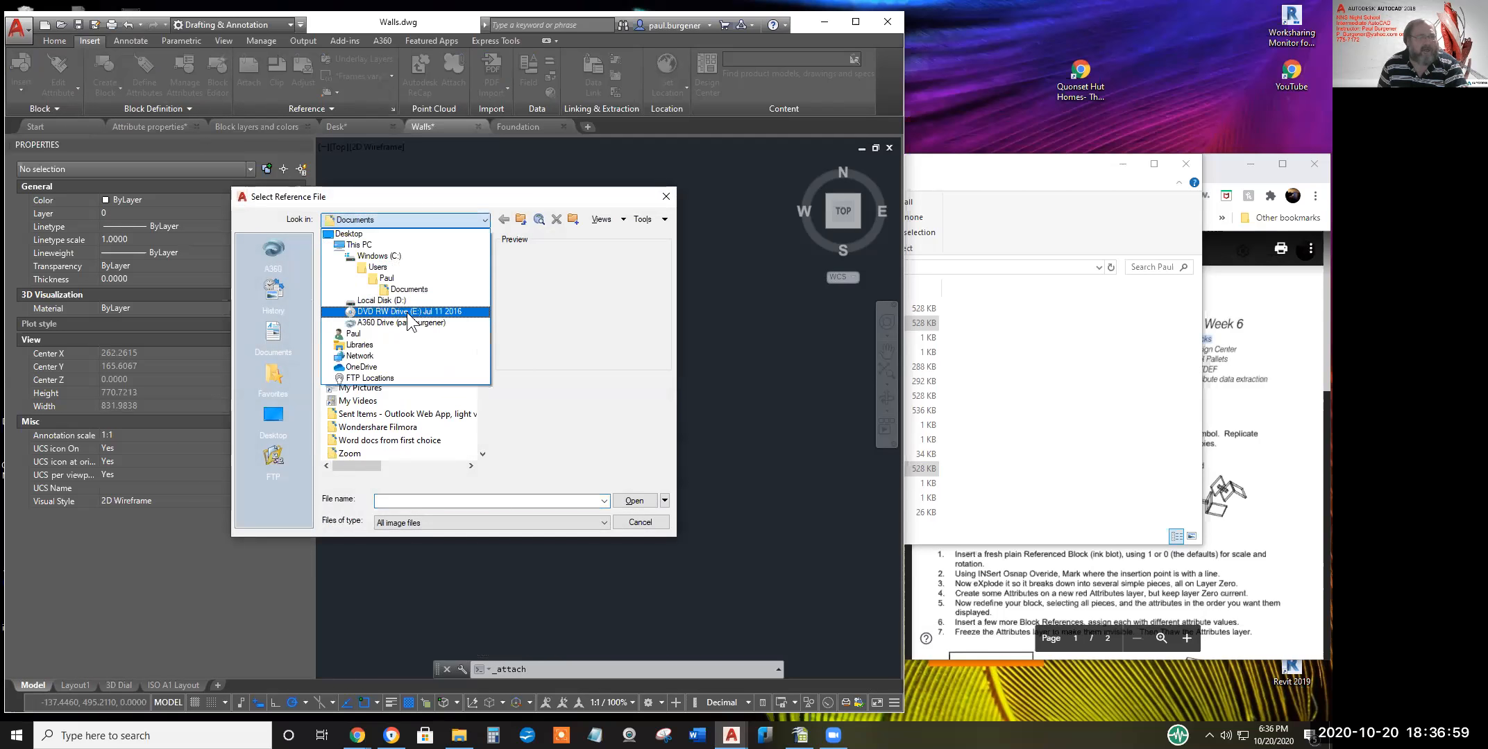
click(392, 300)
Open AutoCAD Class > 2020 dFall Intermediate > Student Work > Wk 6 > the student's subfolder
double_click(384, 312)
double_click(370, 363)
double_click(367, 270)
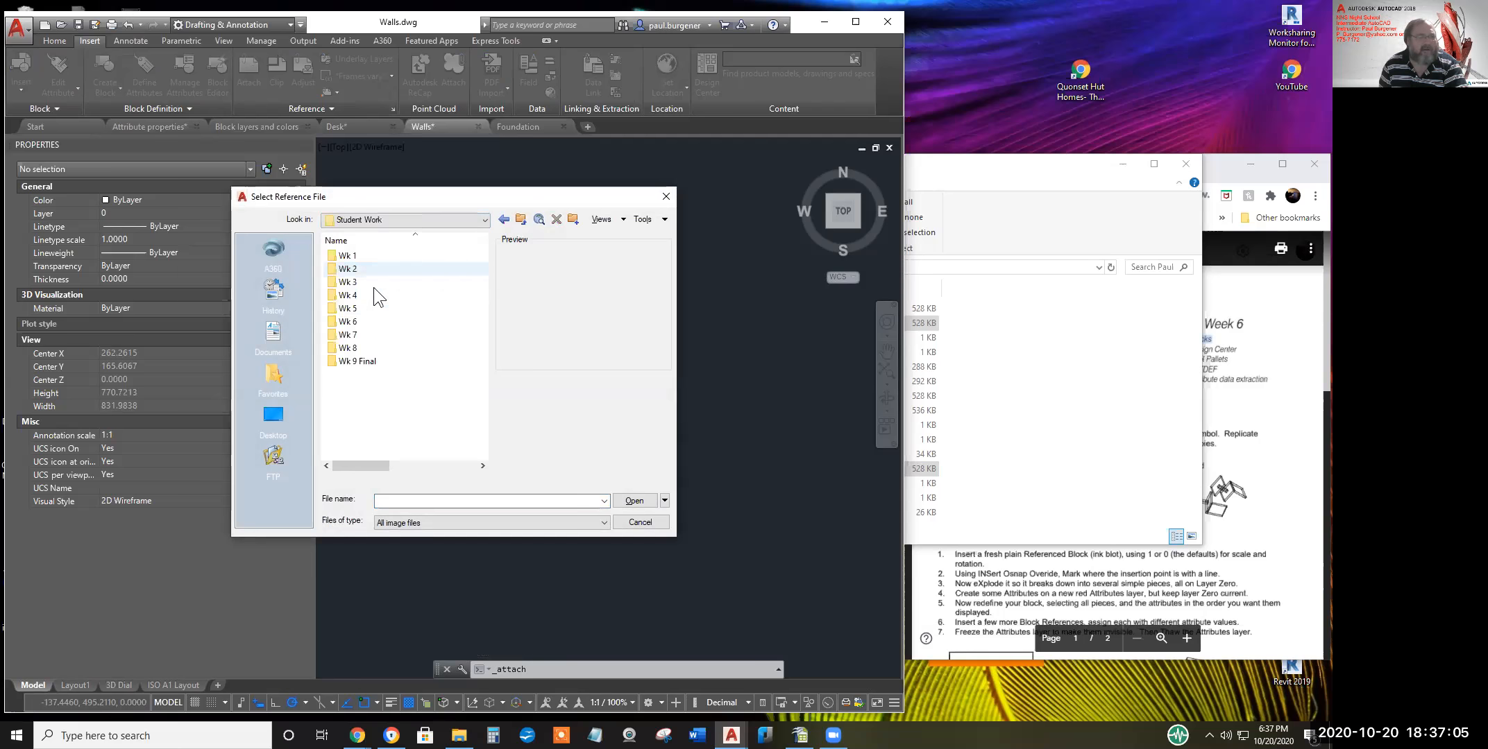
double_click(360, 320)
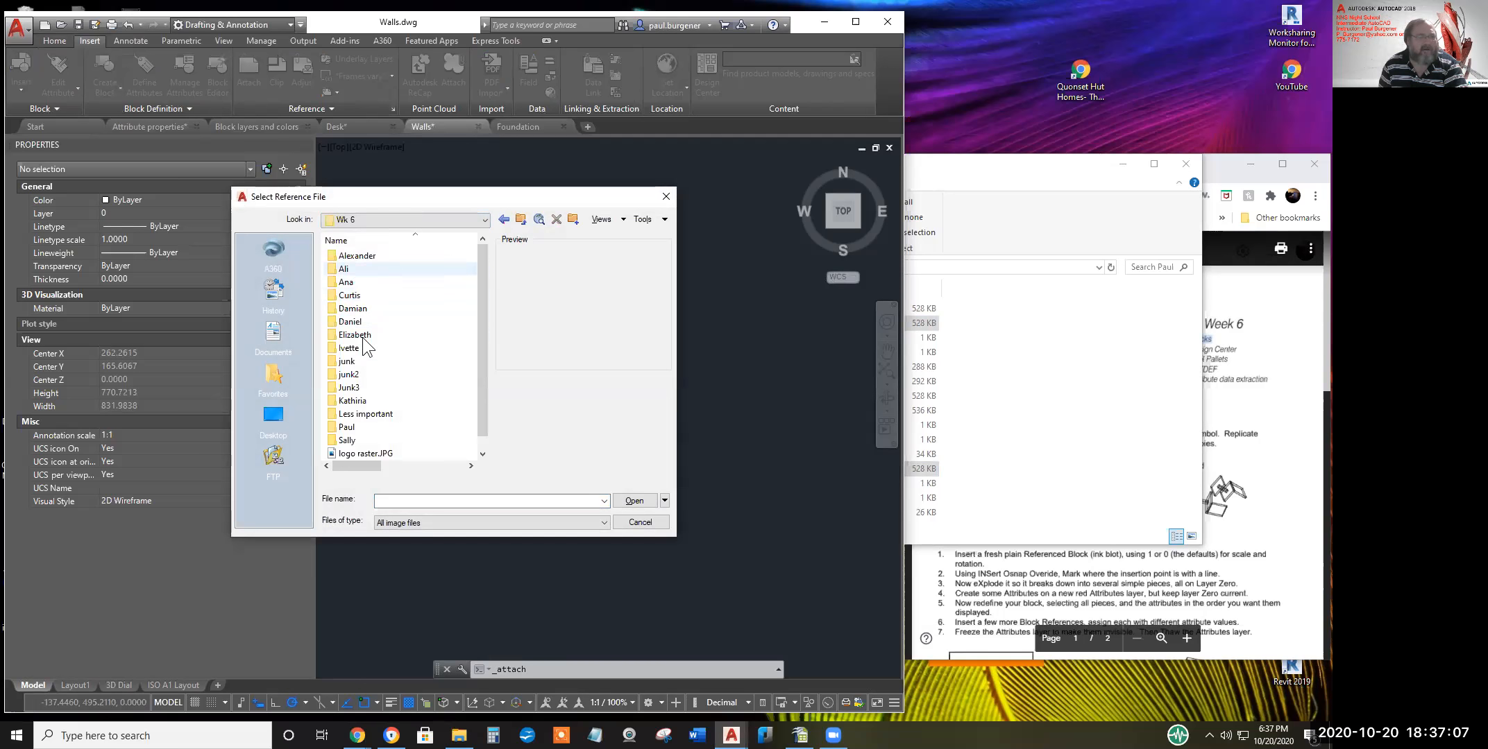
double_click(355, 426)
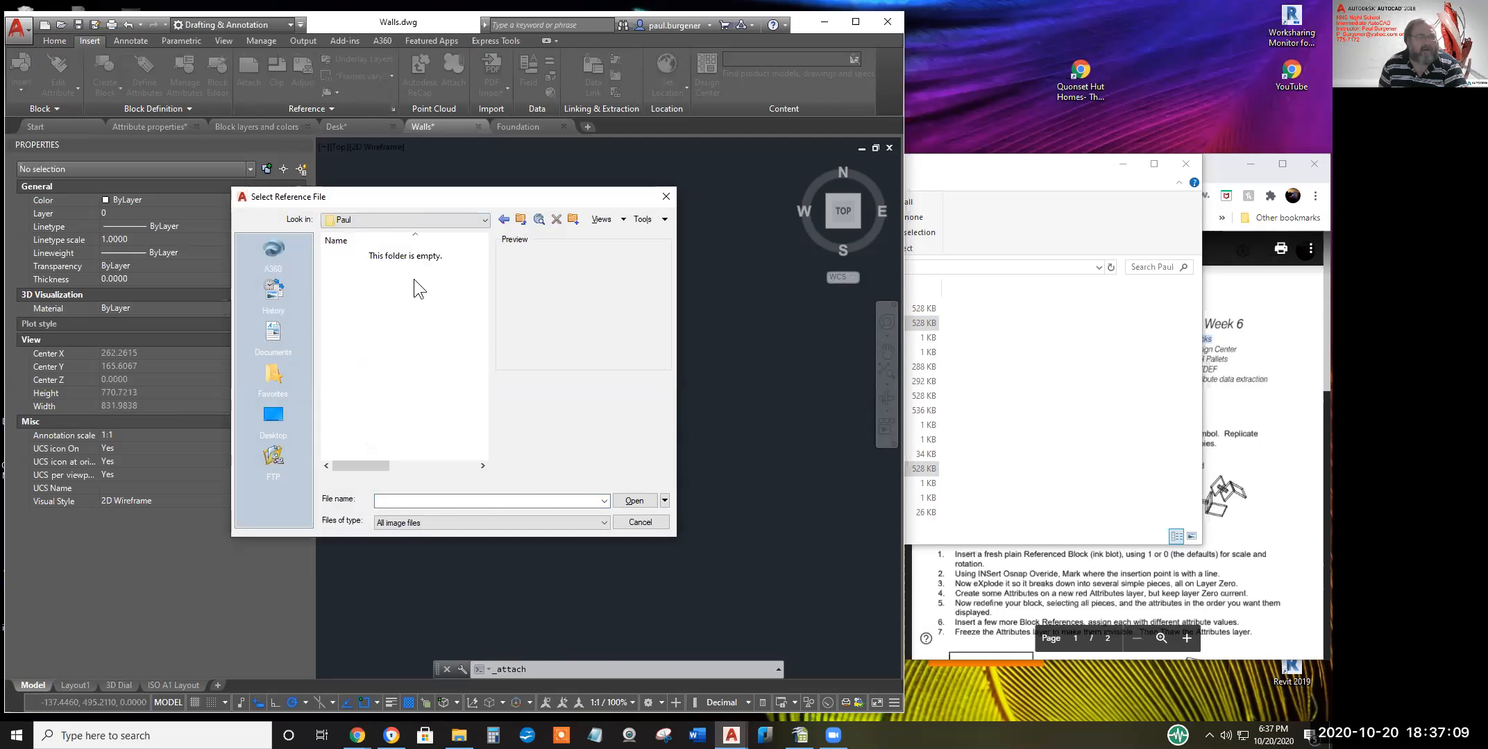
Set Files of type to Drawing (*.dwg) and choose Foundation.dwg
click(435, 523)
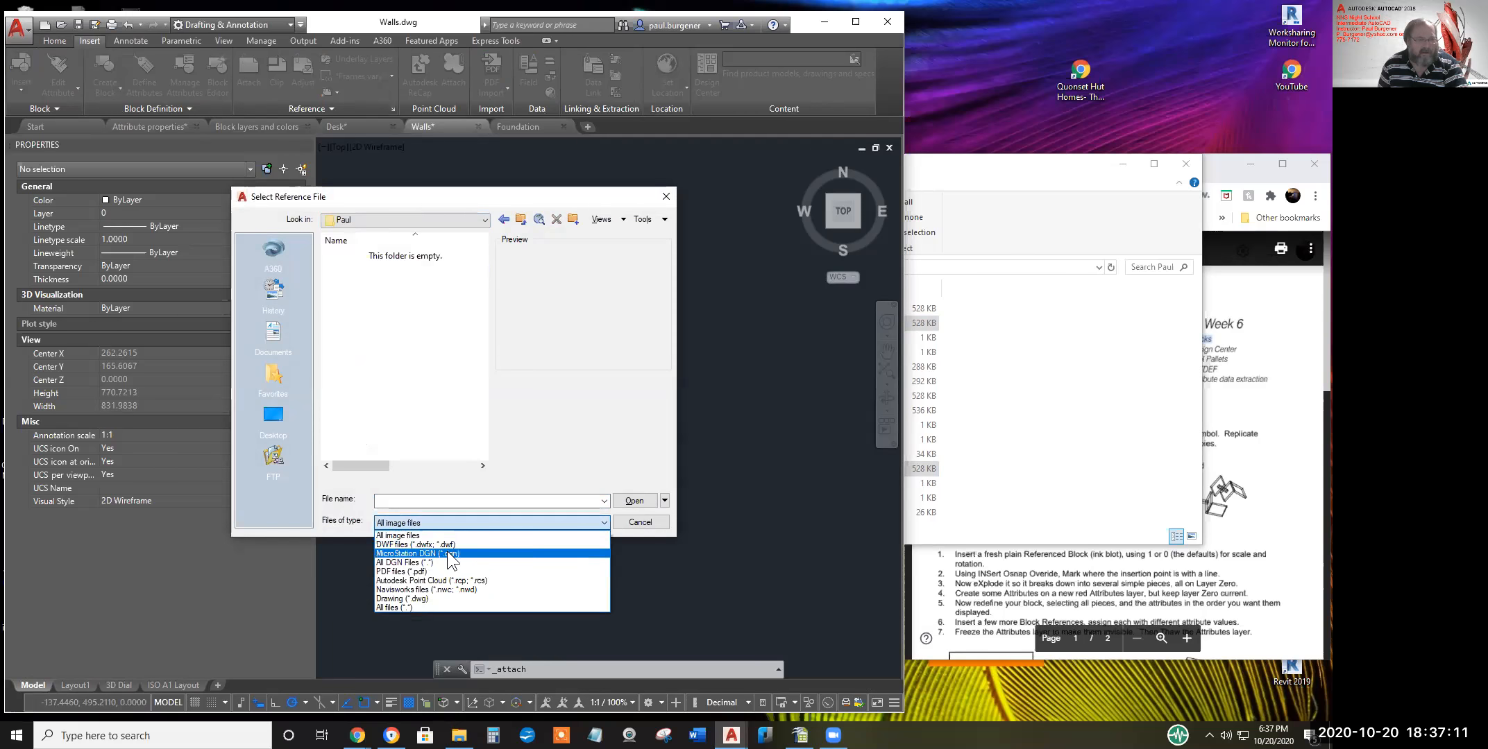
click(421, 599)
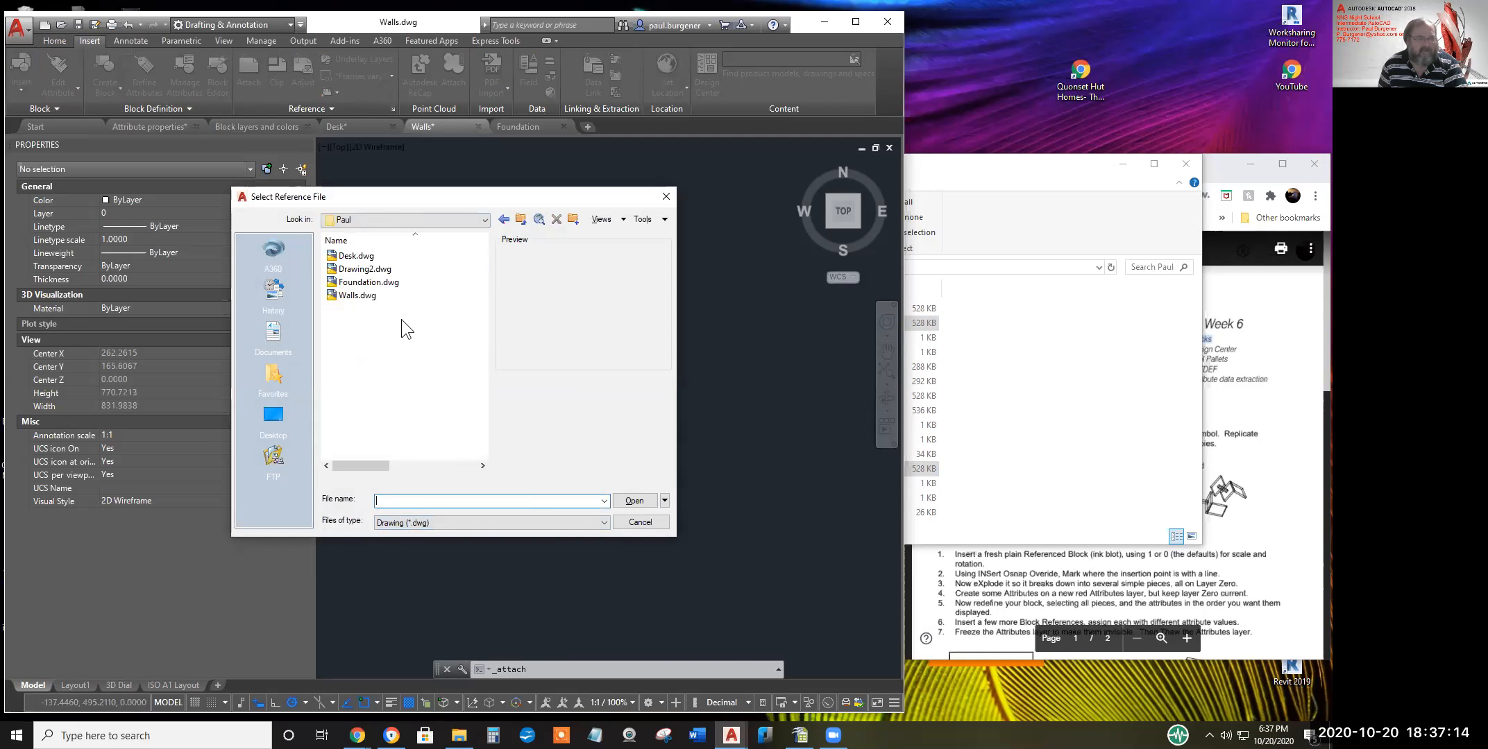
click(363, 286)
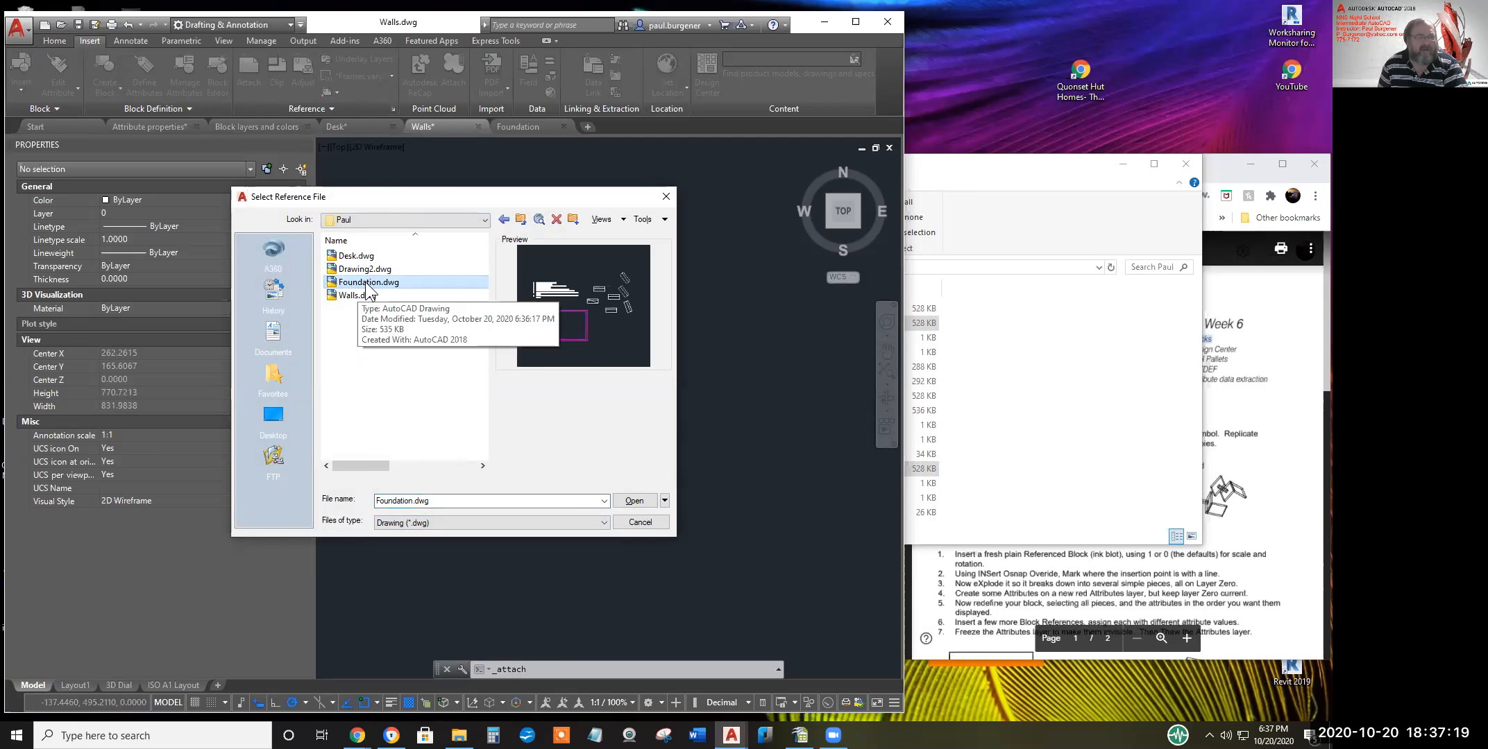
Attach Foundation.dwg as an Attachment at scale 1 and insertion point 0,0,0, then recentre the view
click(633, 501)
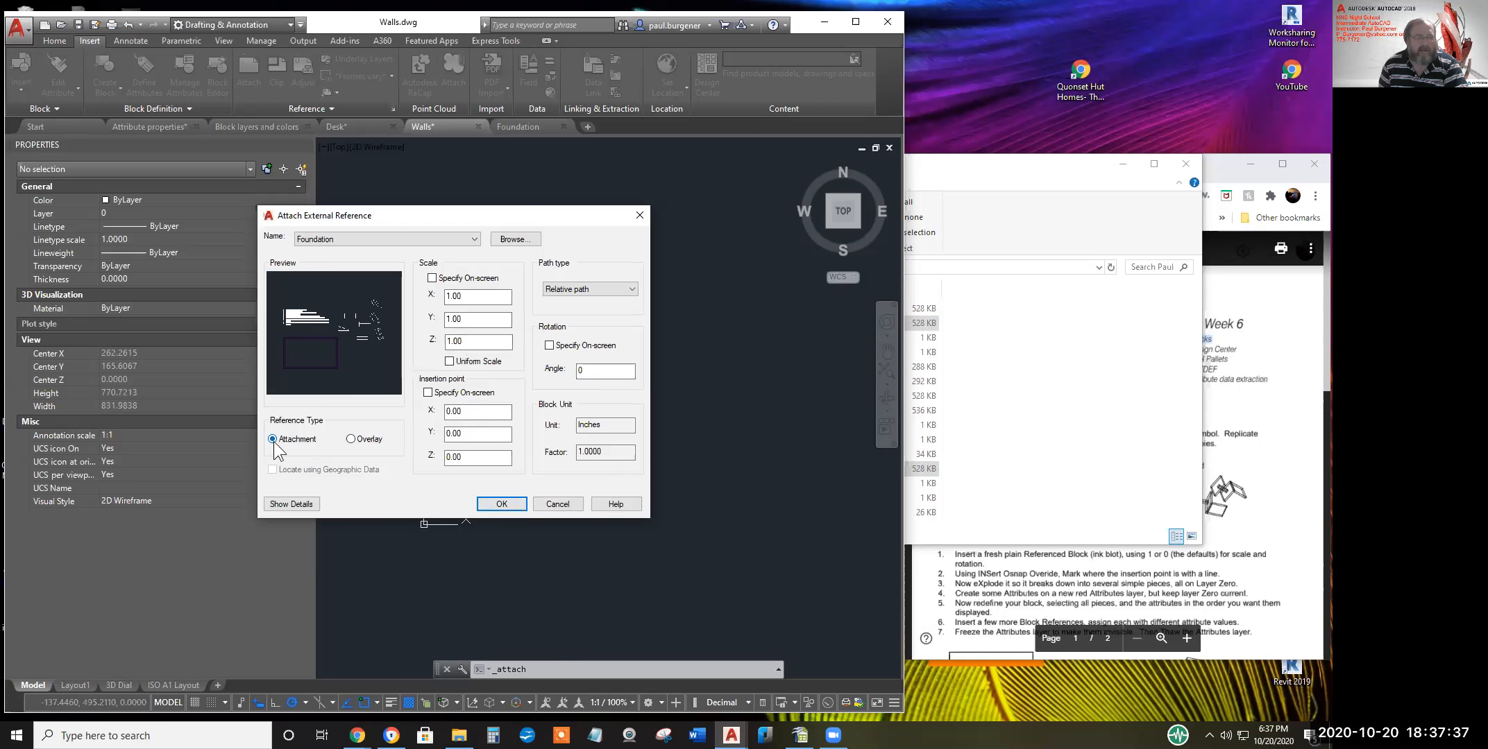
click(501, 505)
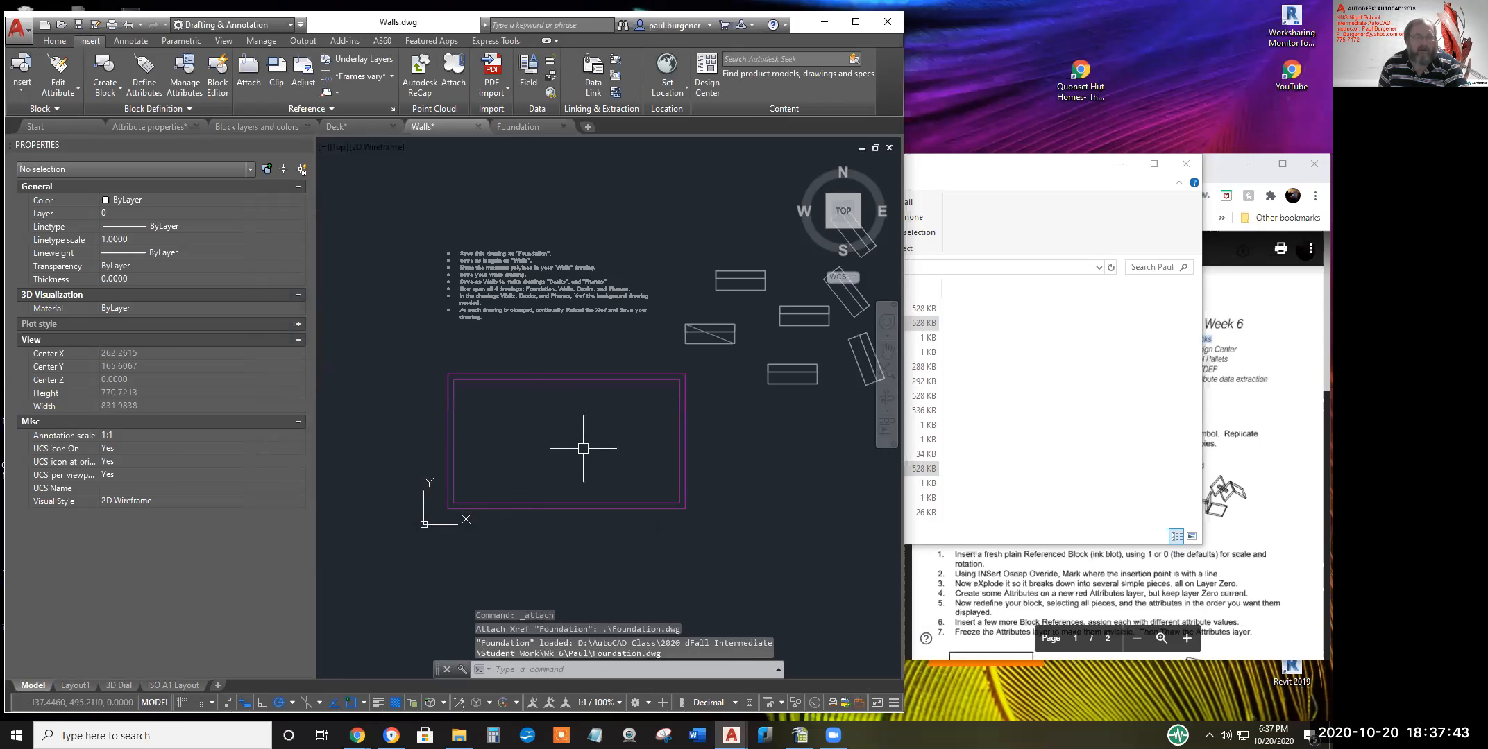
middle_drag(583, 448, 521, 473)
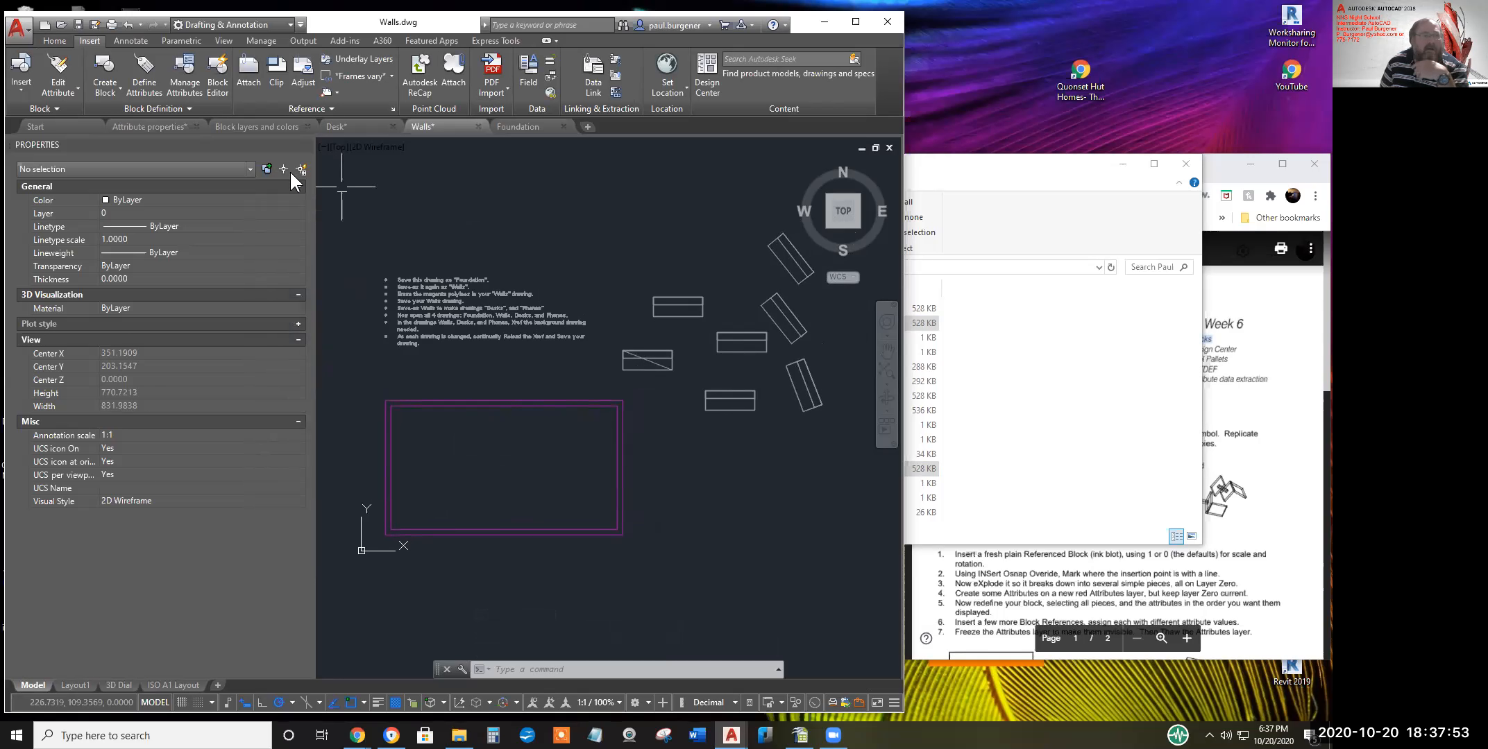
text(dc)
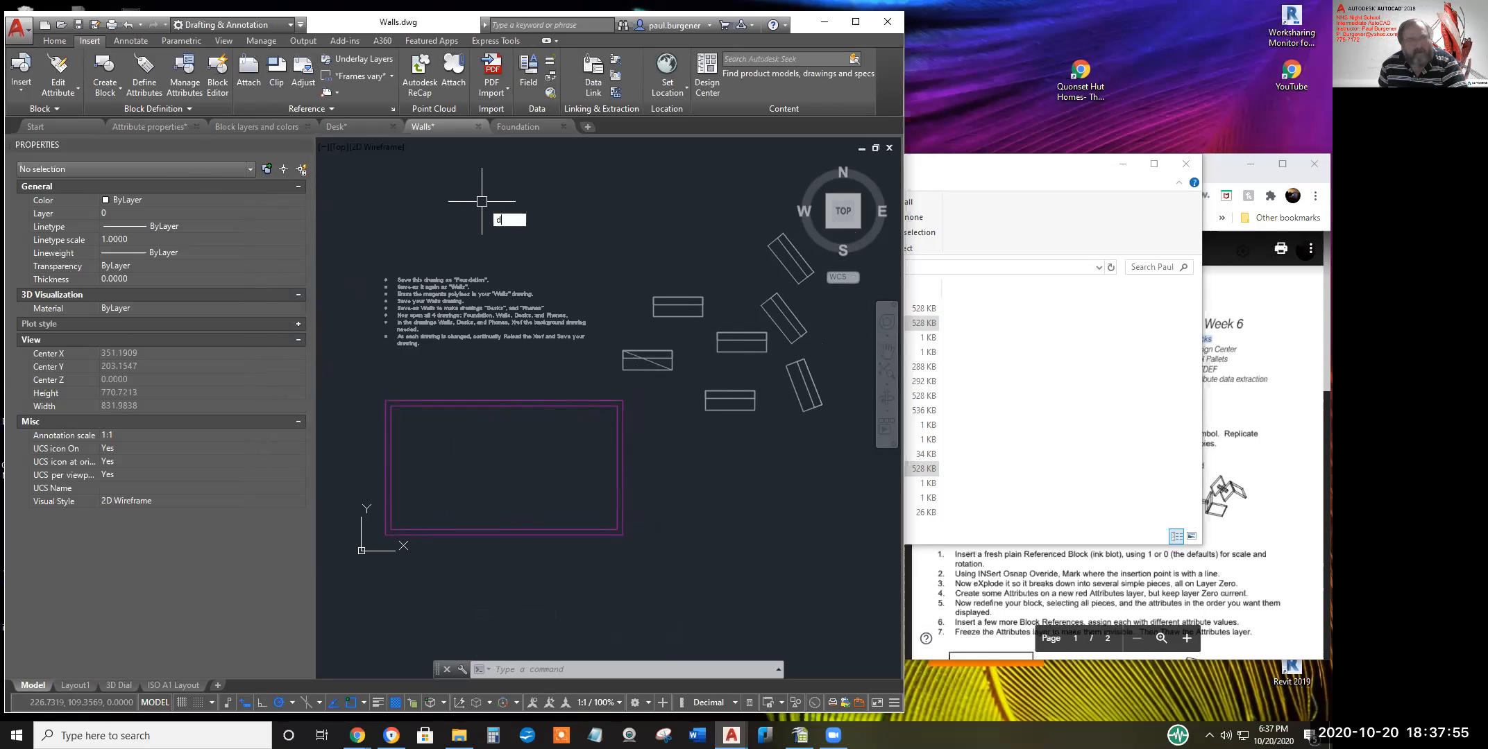
key(Return)
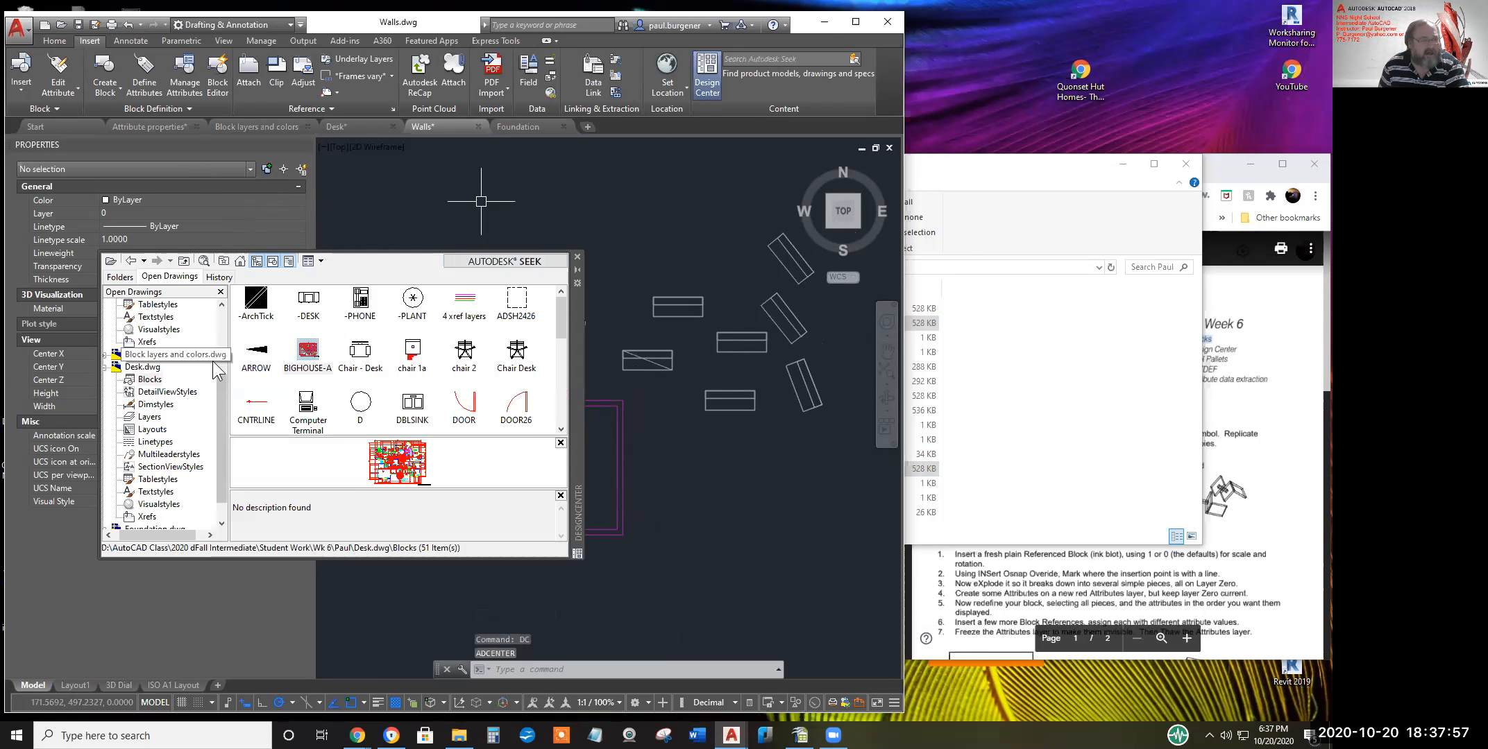
drag(221, 410, 227, 304)
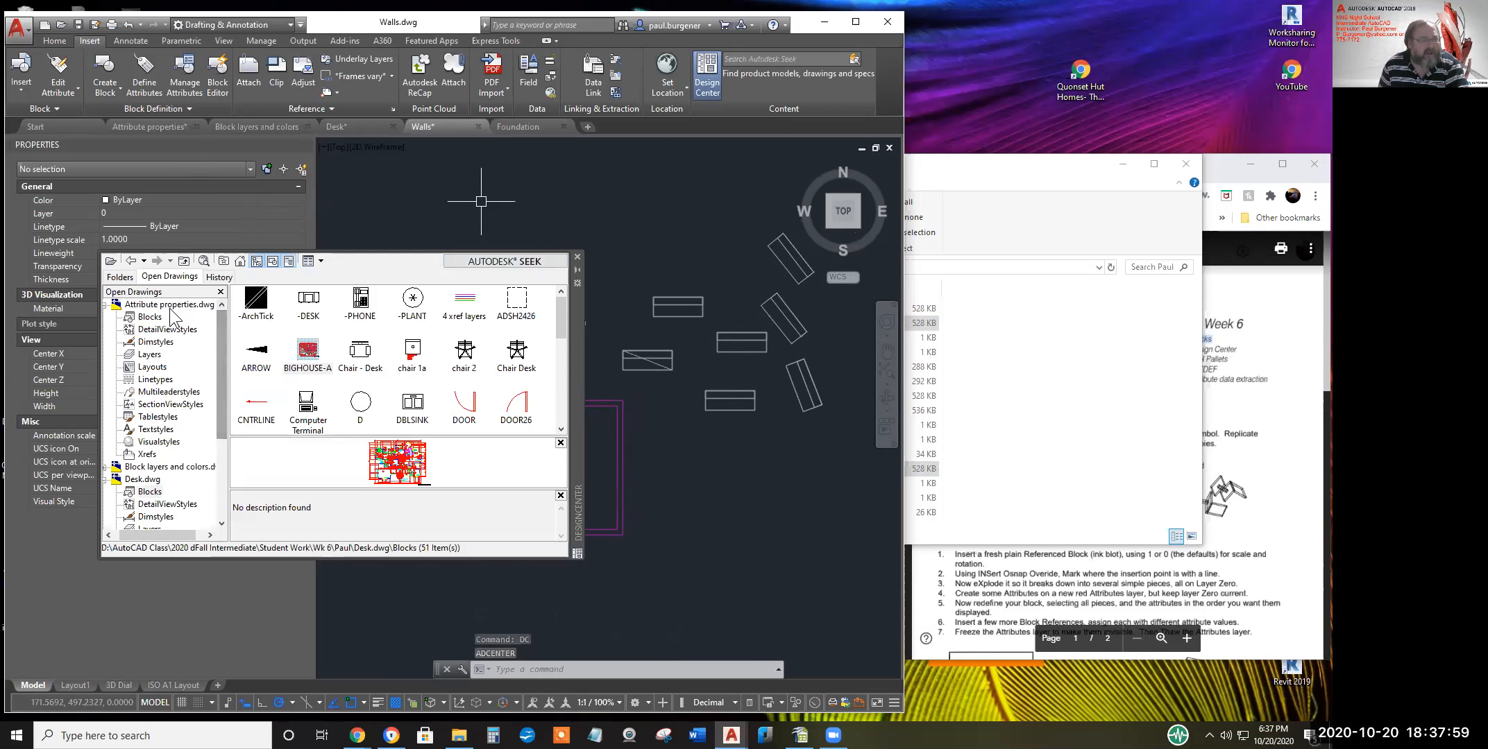
scroll(188, 466, down, 4)
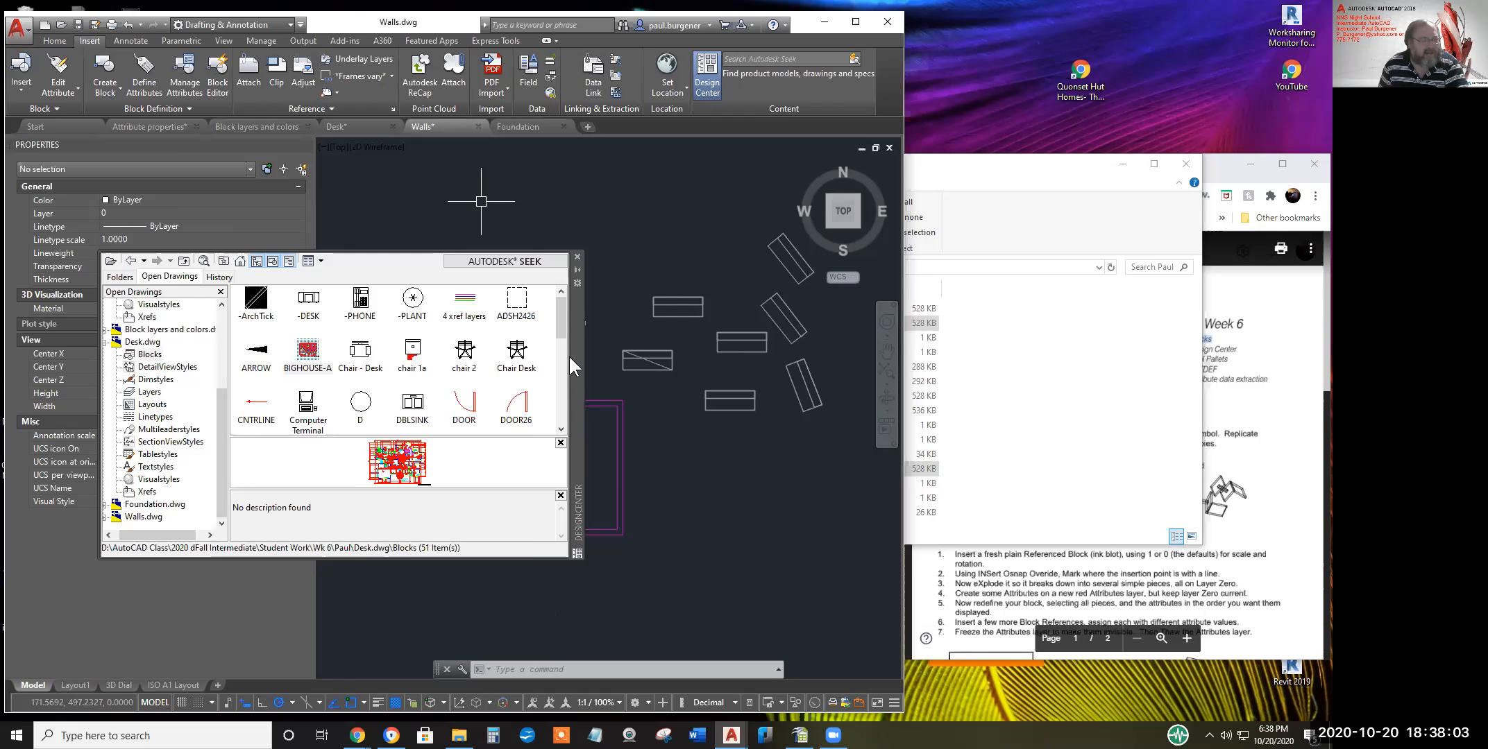
click(577, 258)
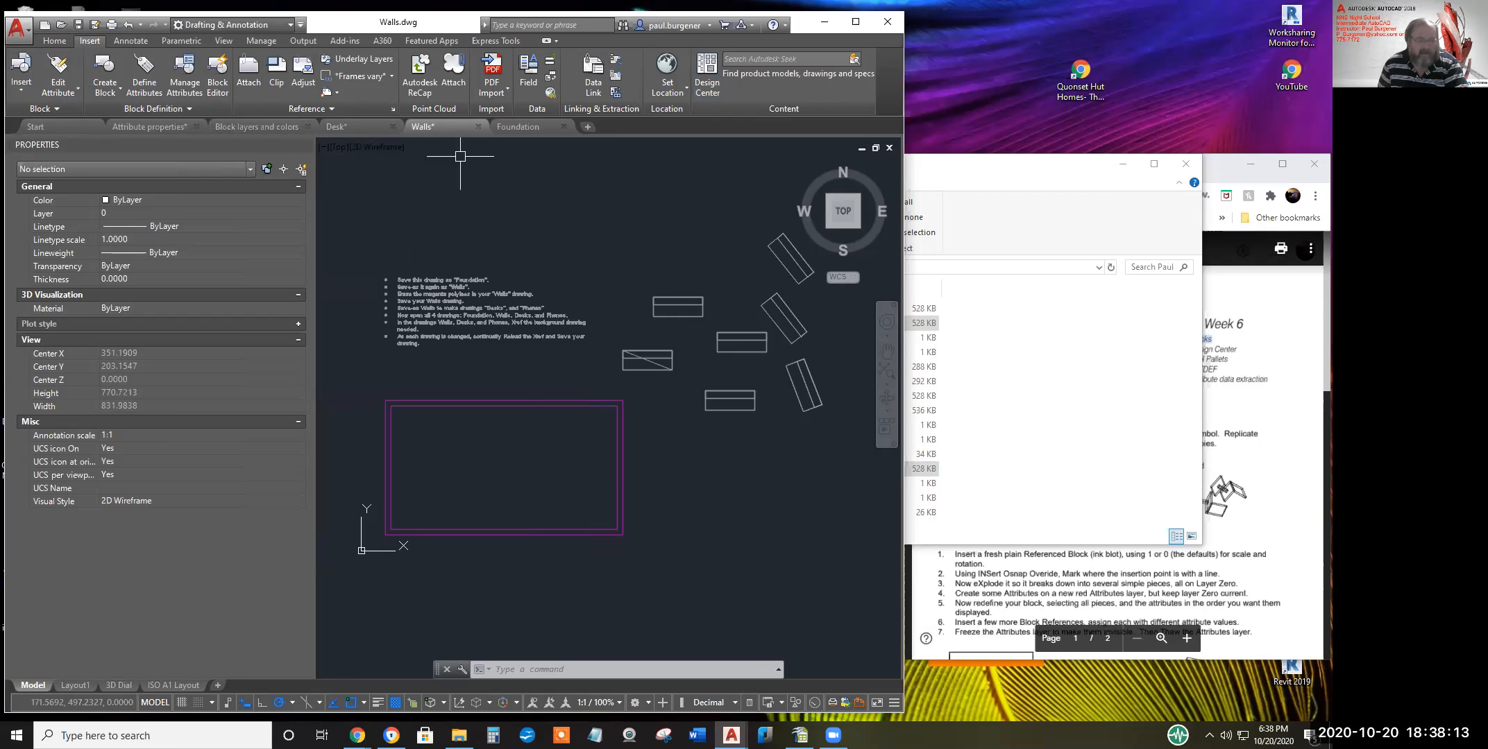
Insert the -DESK block from the Insert gallery at the wall rectangle's upper-left interior
click(25, 70)
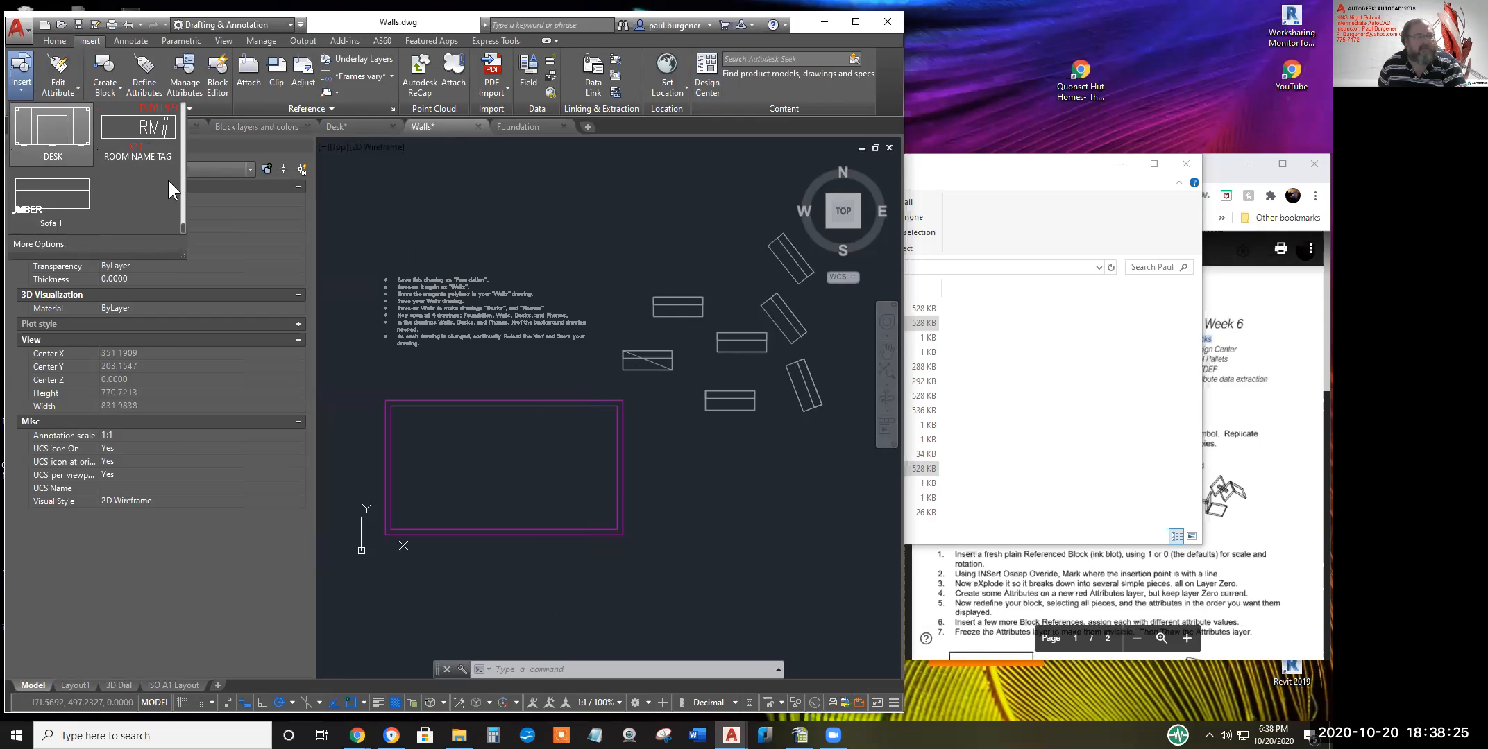
click(84, 138)
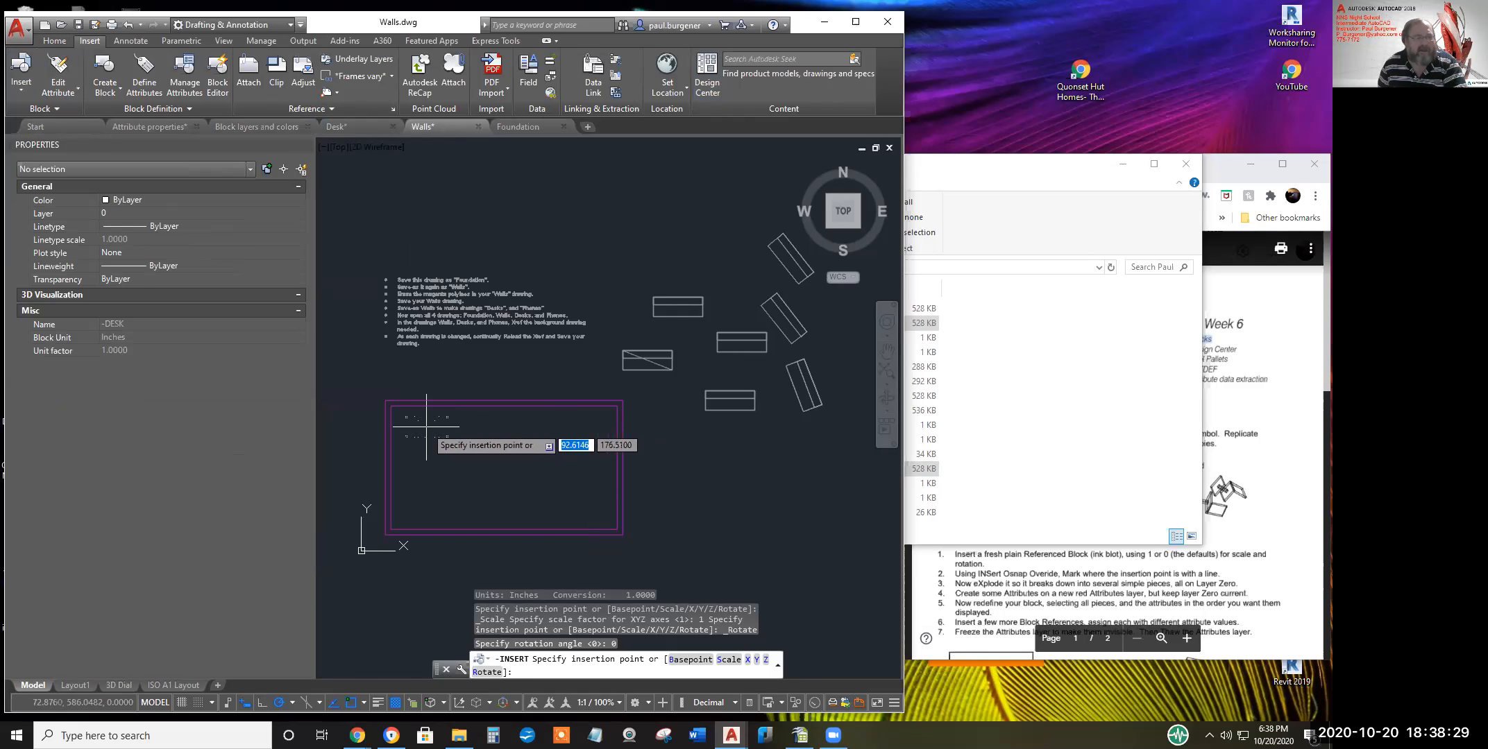
click(427, 428)
middle_drag(548, 466, 579, 459)
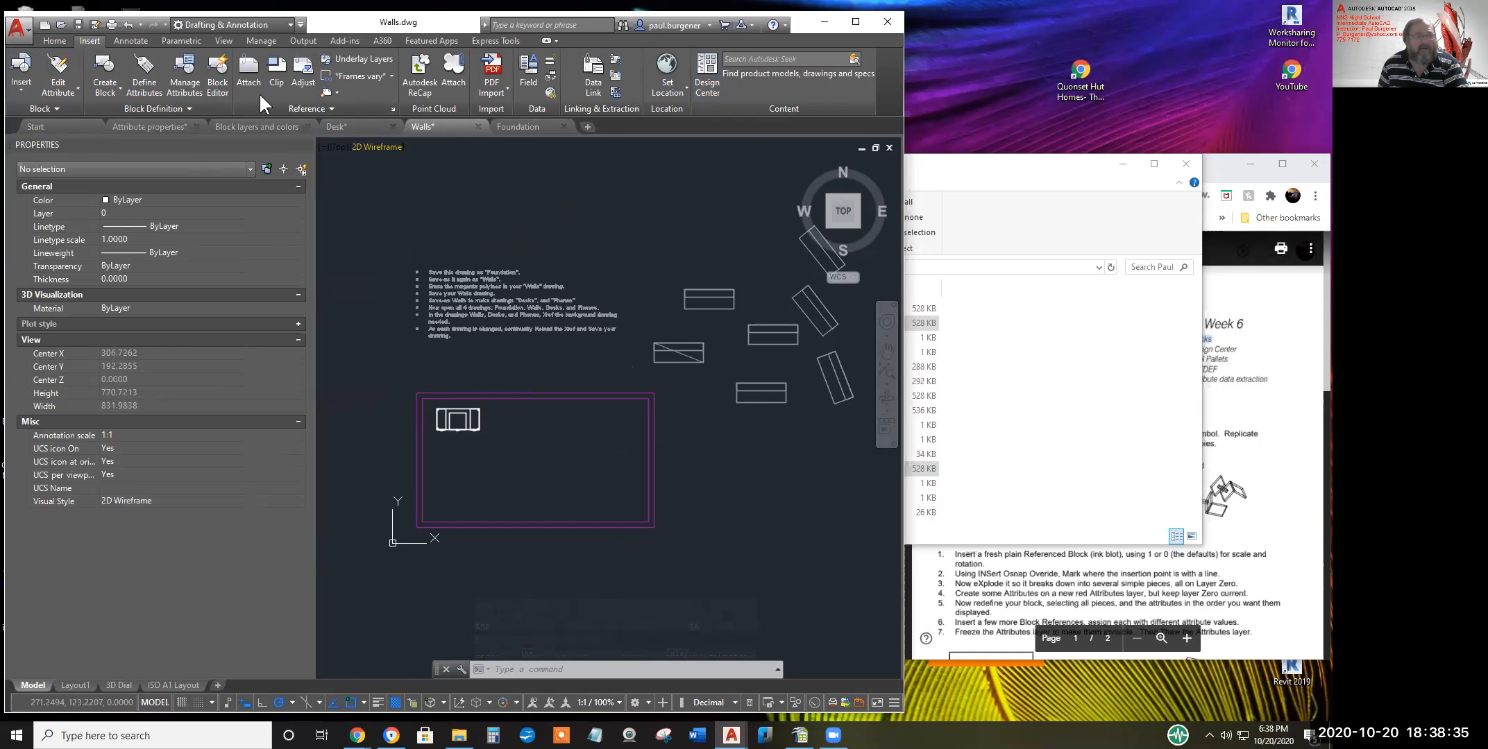
Set -DESKS current in the Layer Properties Manager, then close the palette
click(55, 43)
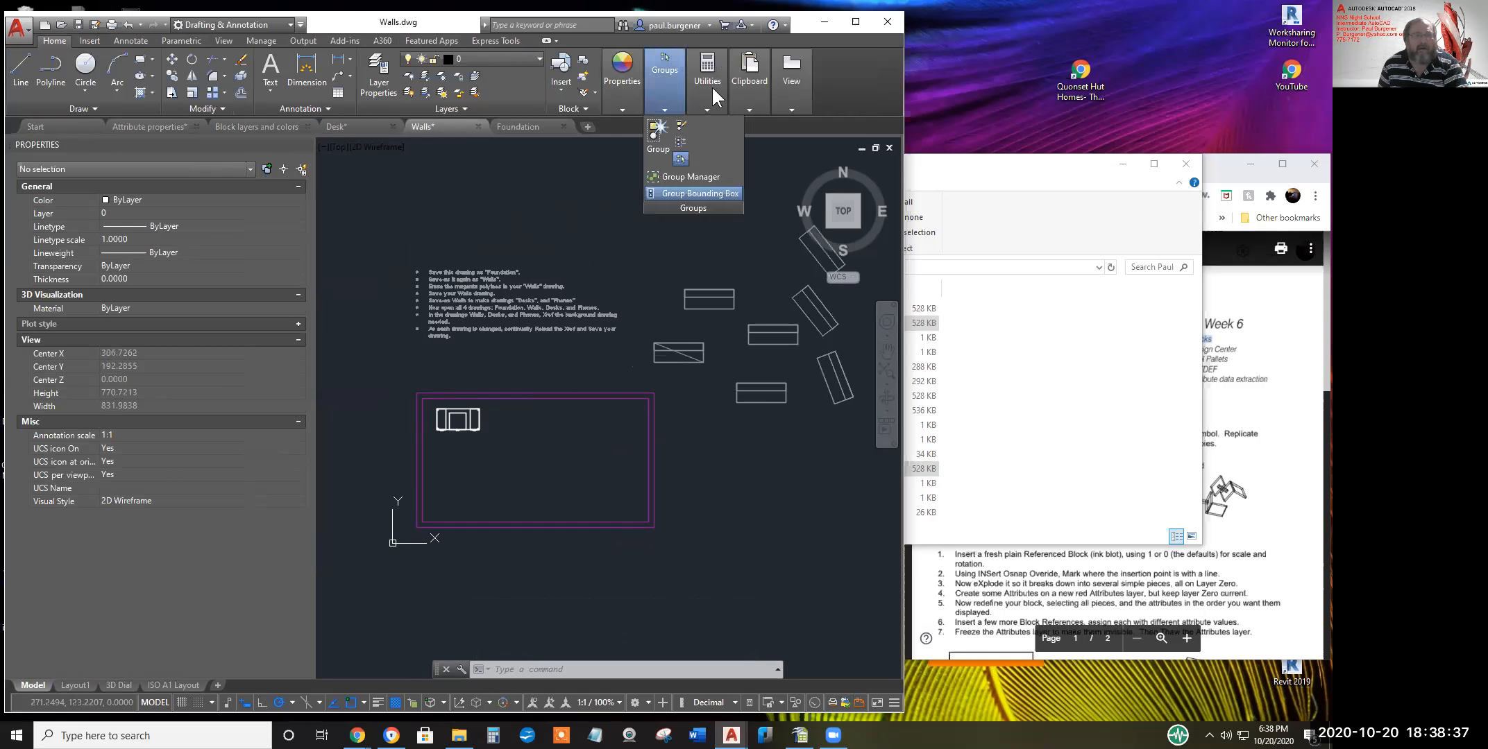
mouse_move(719, 102)
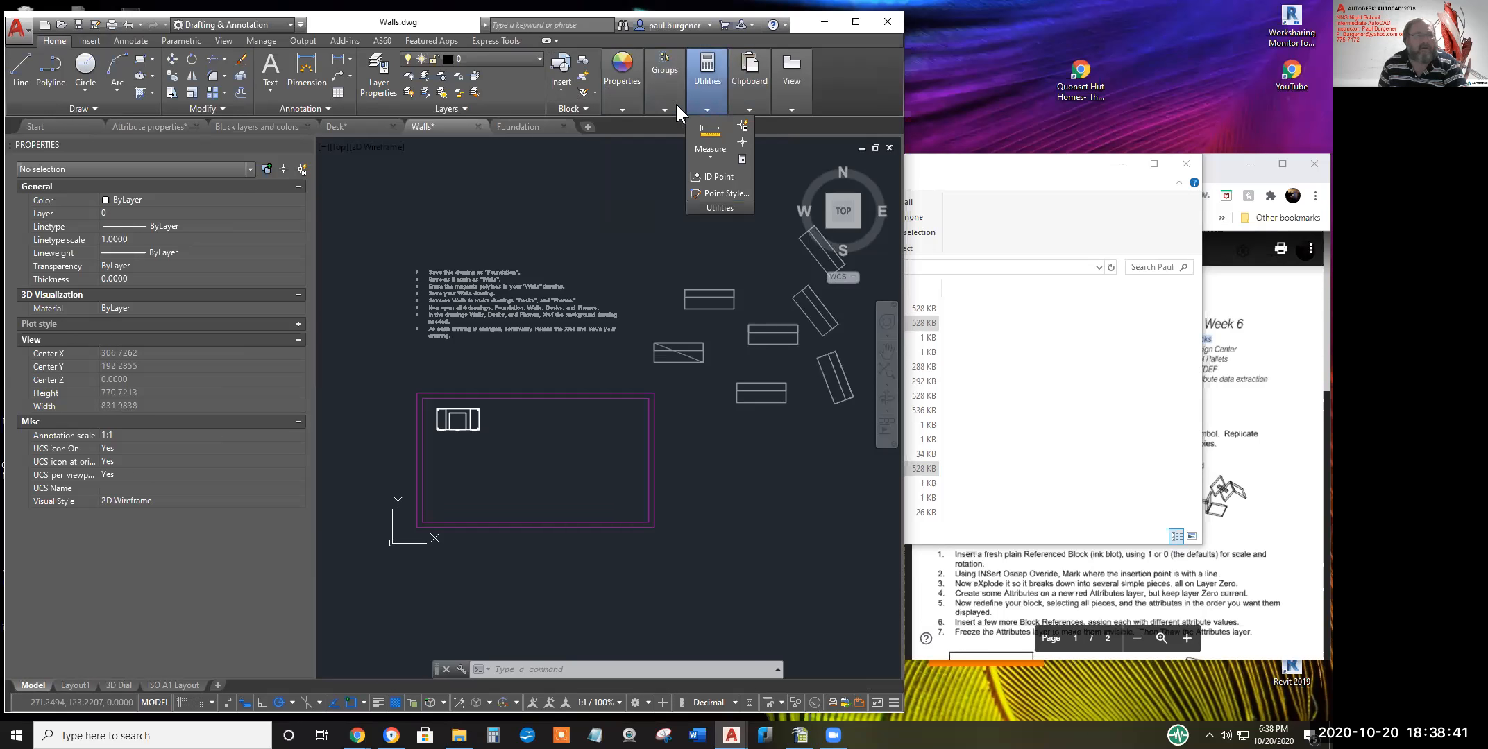
click(375, 77)
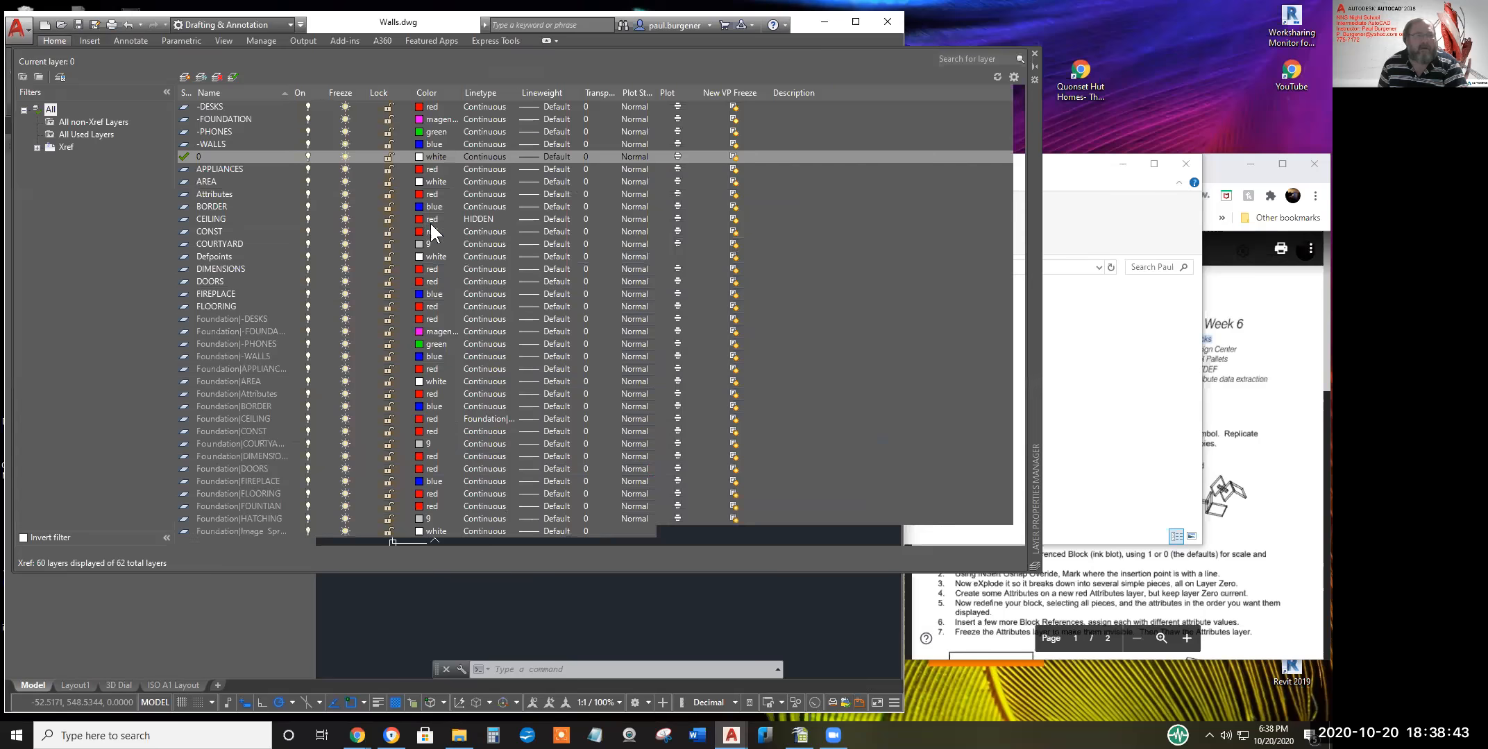
click(213, 106)
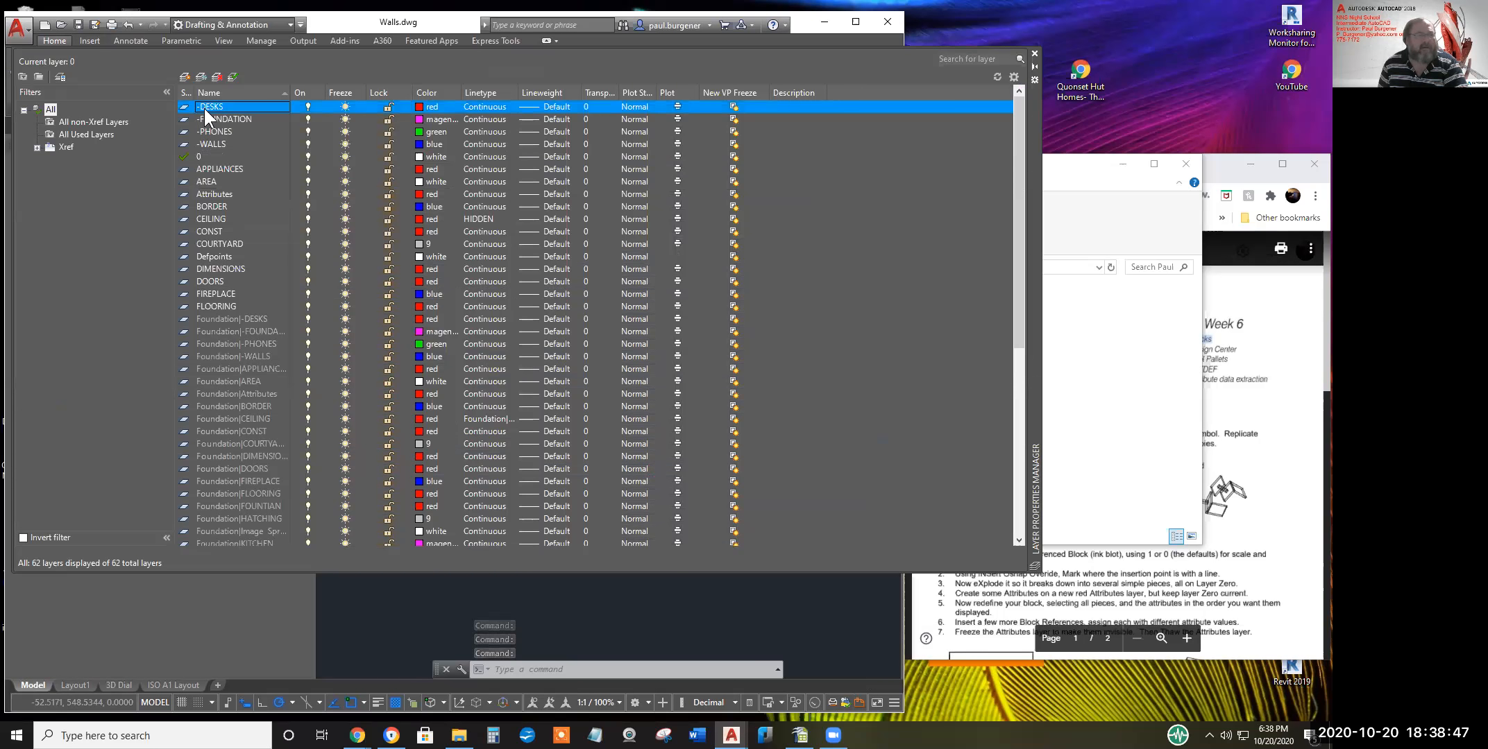
click(234, 78)
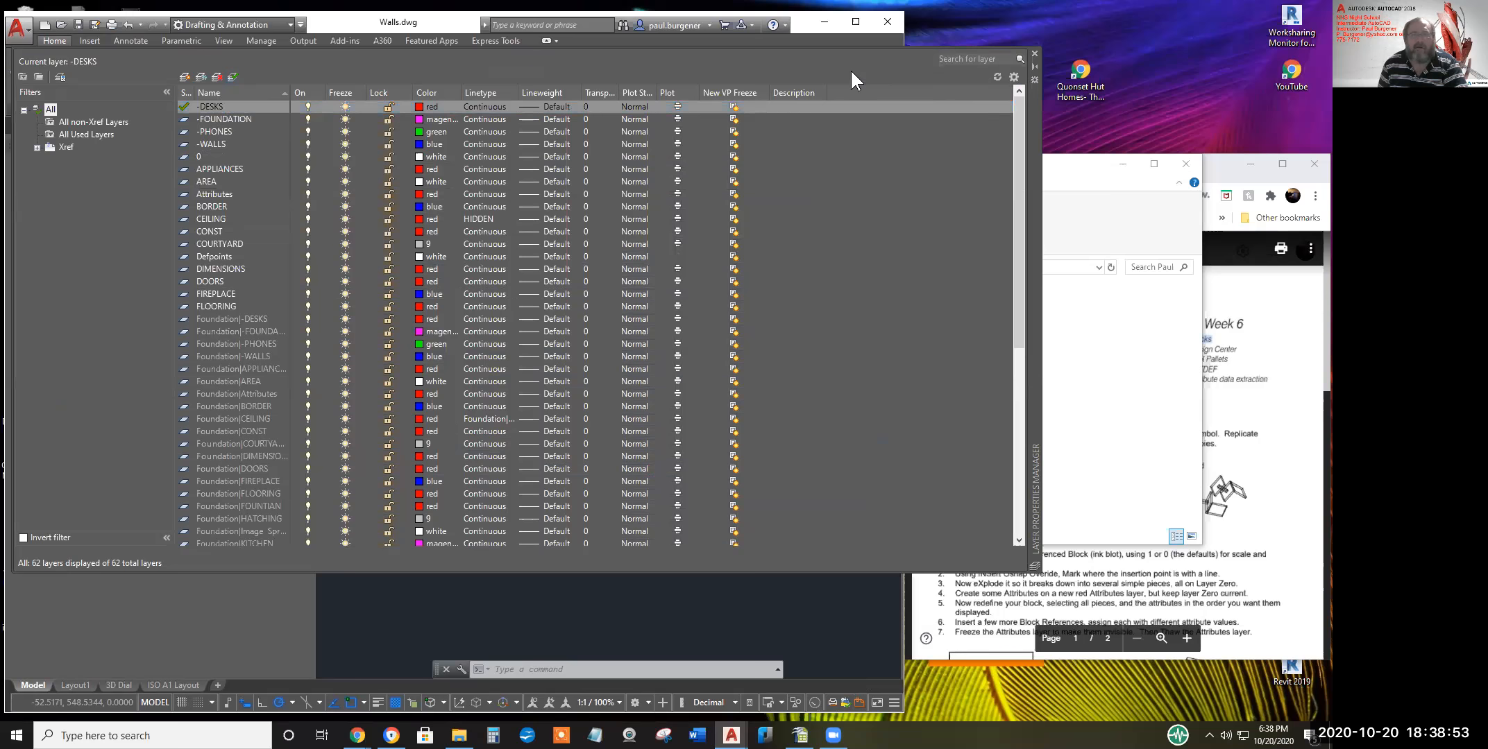
drag(1029, 127, 1024, 177)
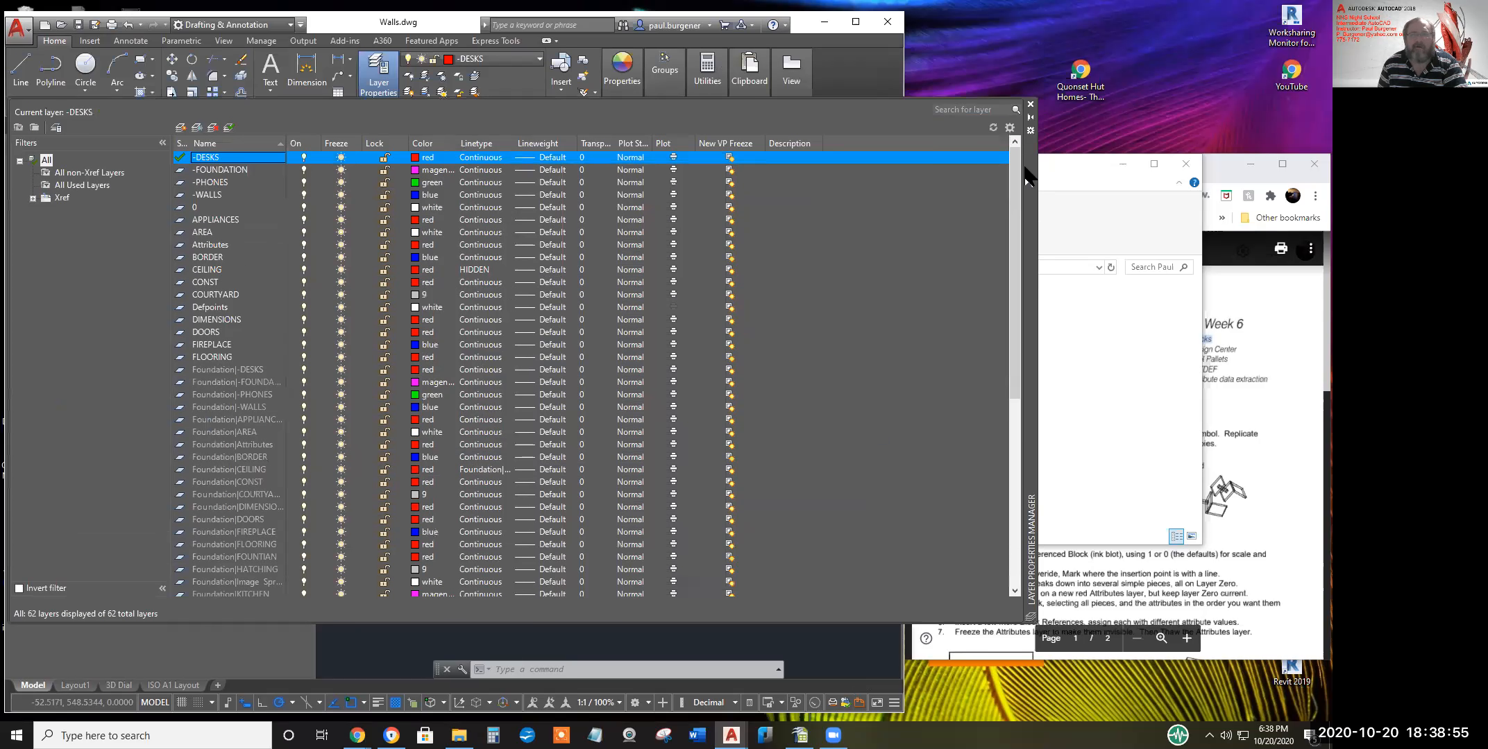
click(1029, 104)
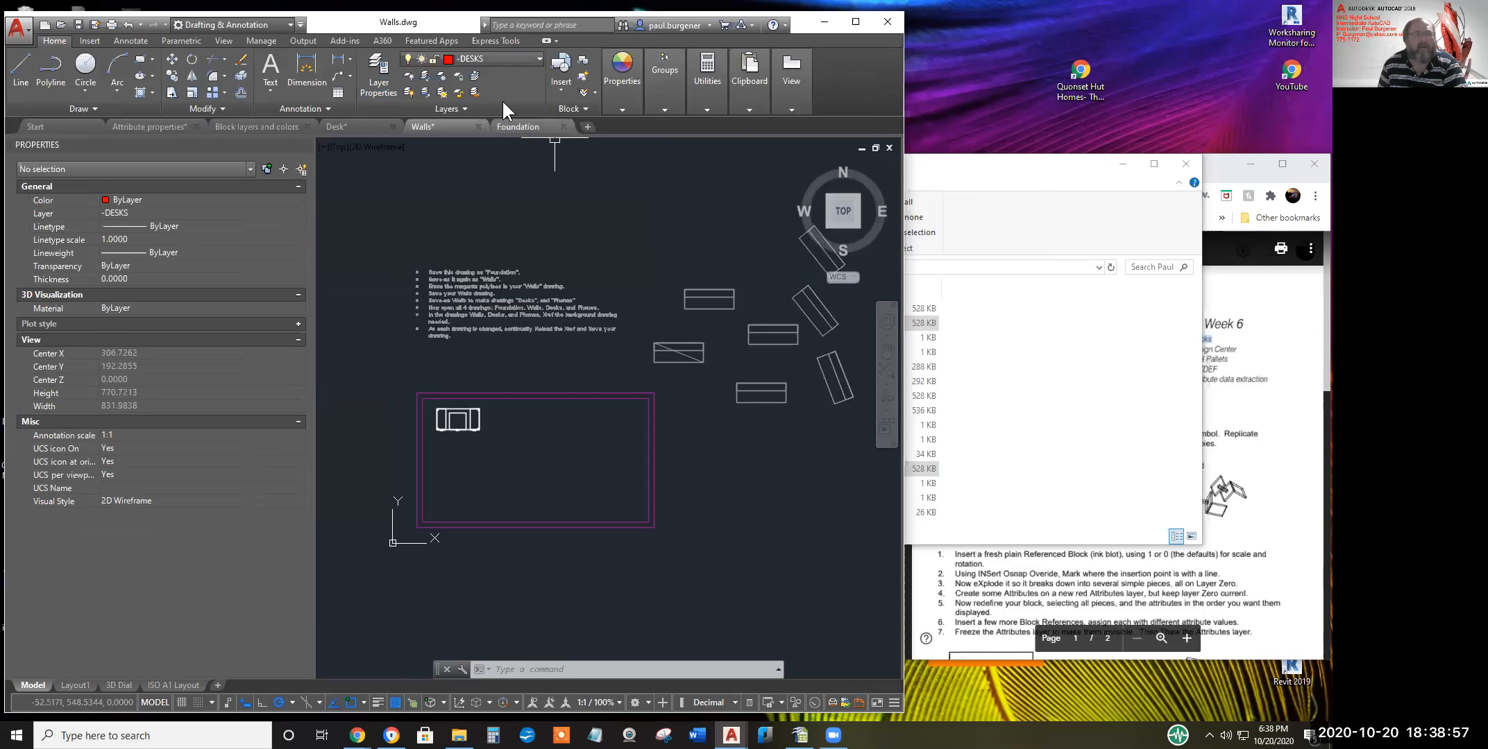
Move the desk block onto the -DESKS layer via the Layer dropdown so it shows red, then deselect
click(499, 59)
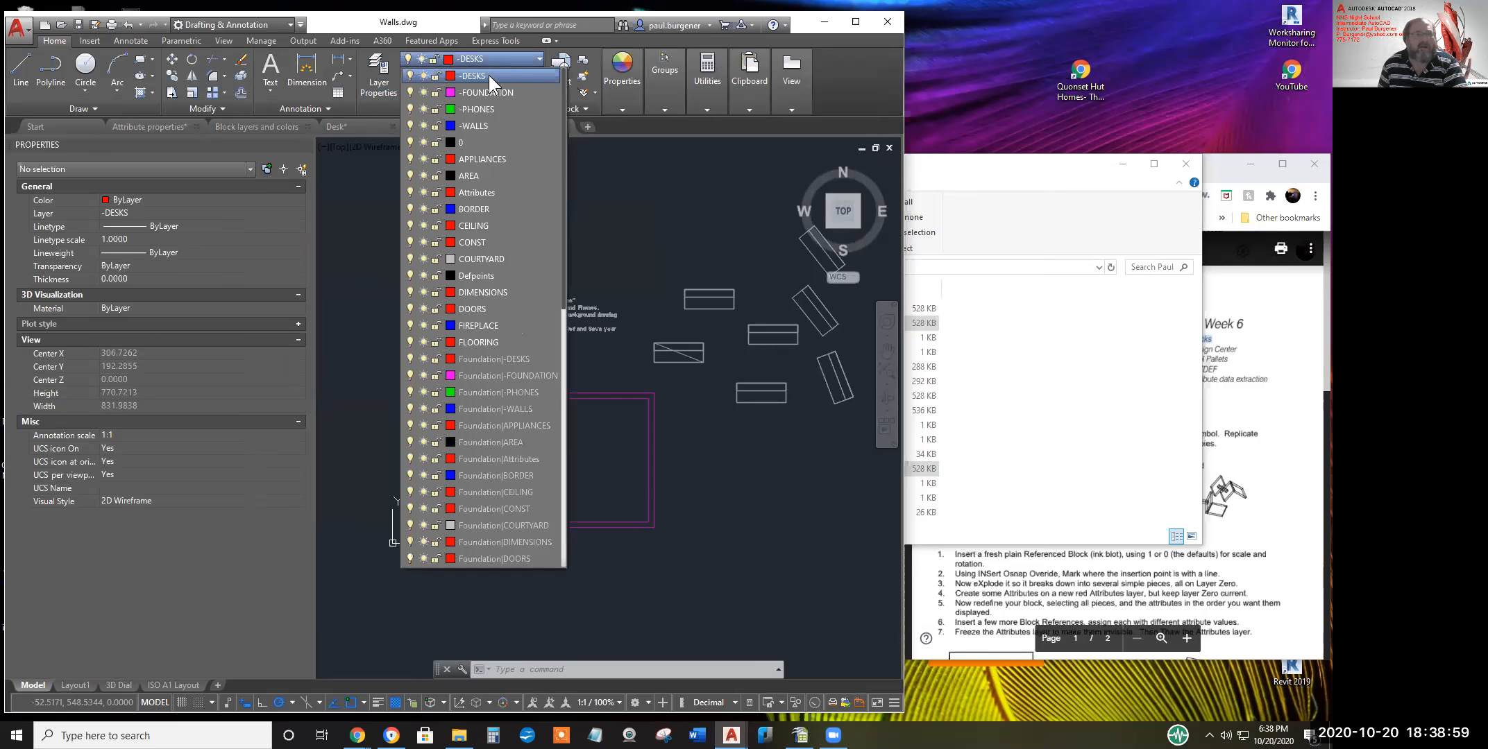
click(489, 74)
click(479, 420)
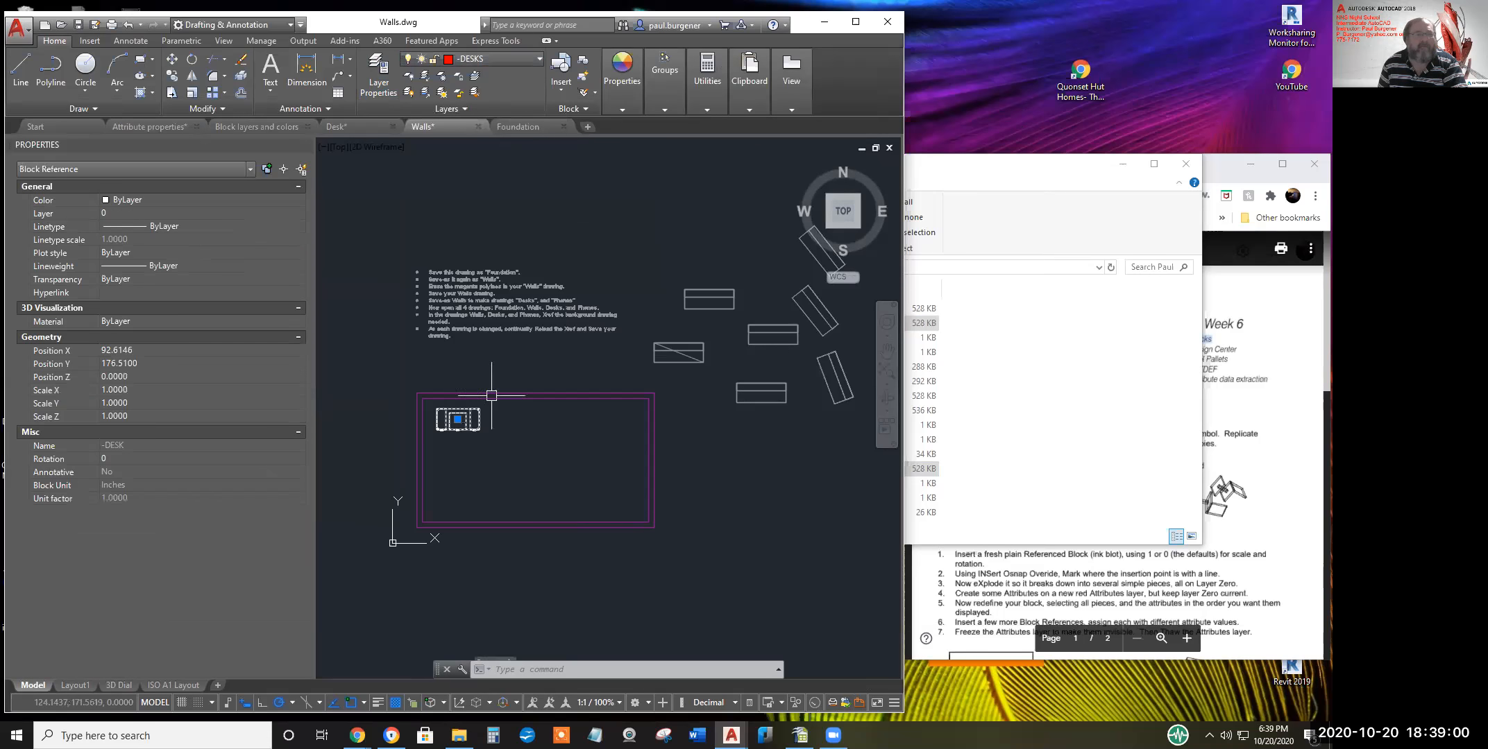
click(493, 59)
scroll(474, 143, up, 2)
click(474, 75)
key(Escape)
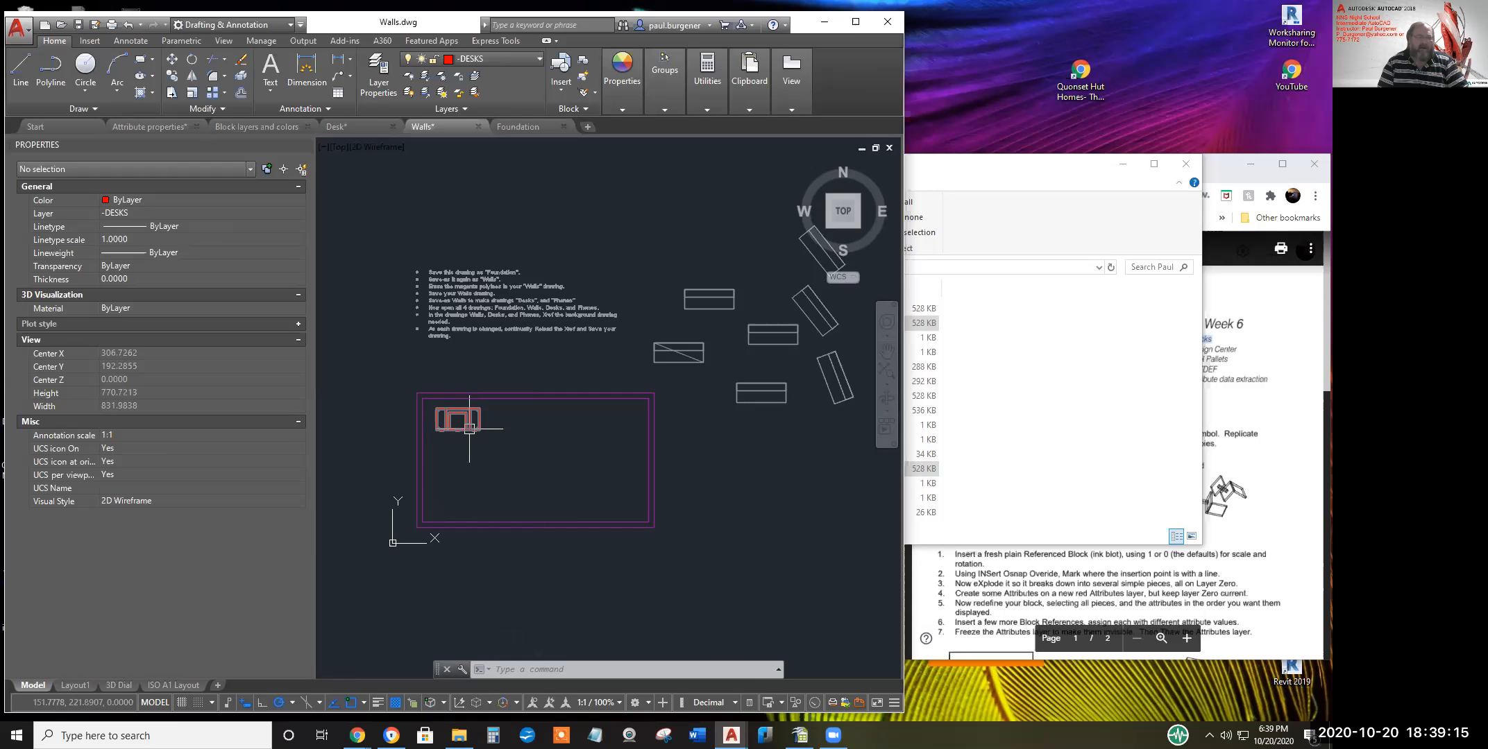
mouse_move(470, 428)
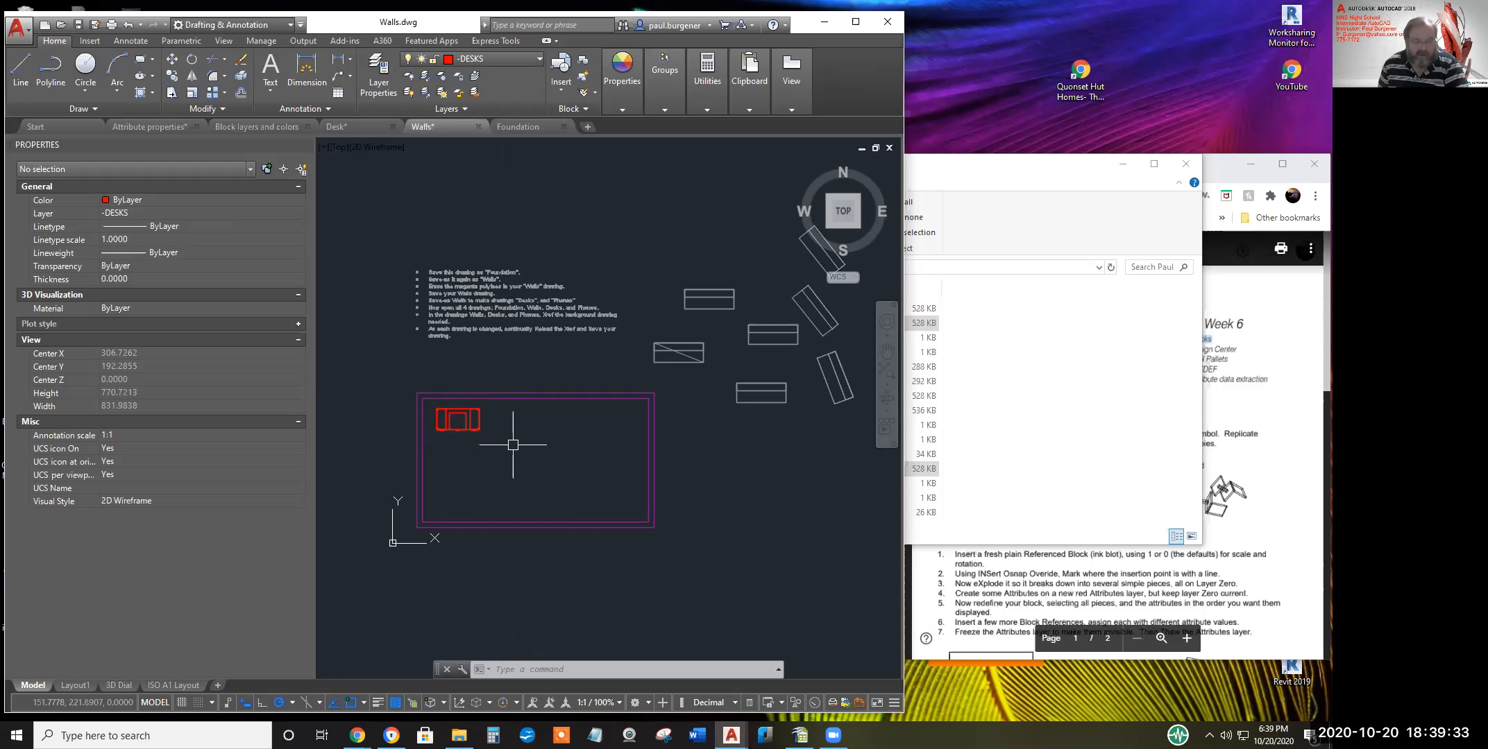
Copy the desk twice to the right, making a row of three desks
click(166, 78)
click(446, 431)
right_click(475, 461)
click(477, 461)
click(531, 462)
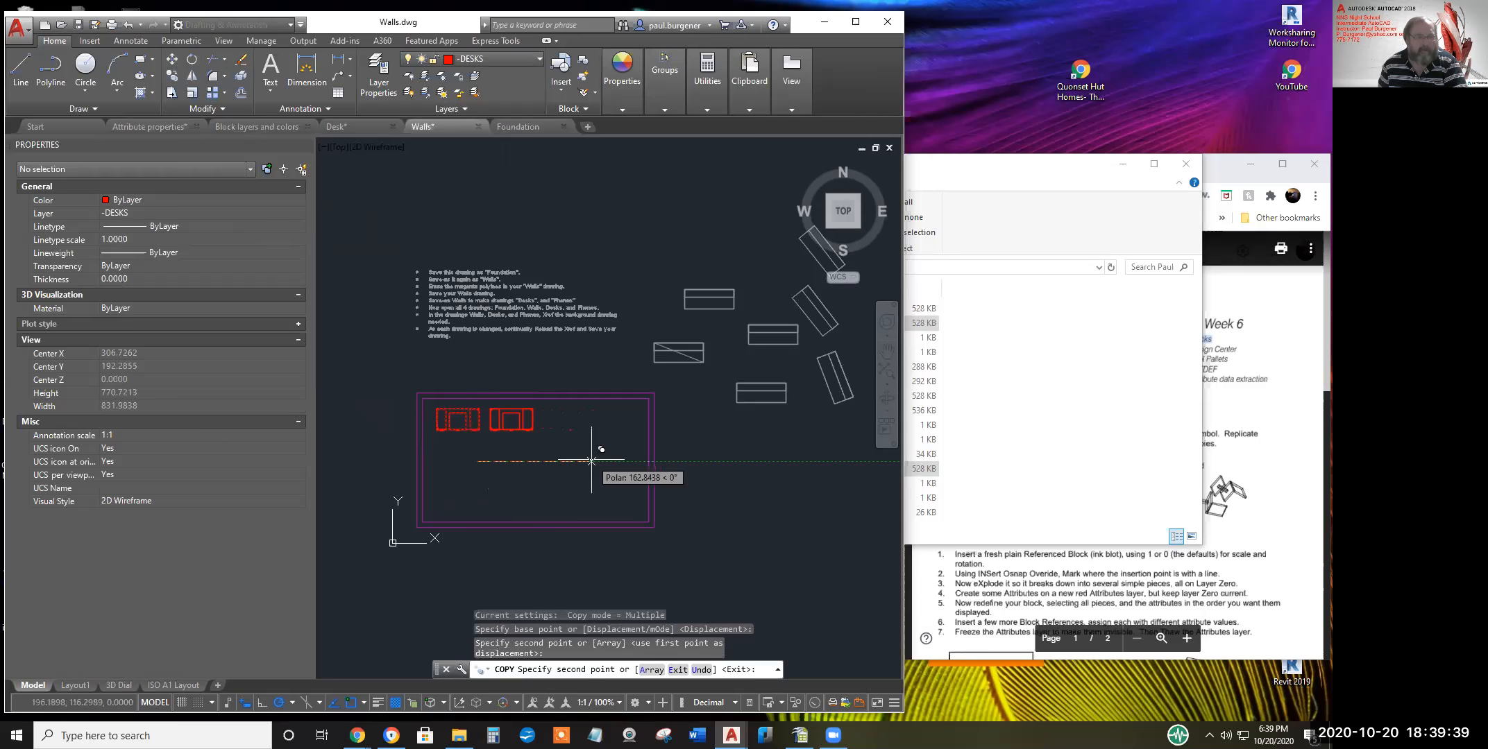
click(587, 461)
right_click(631, 477)
Copy the third desk once more to the right to add a fourth desk
right_click(569, 474)
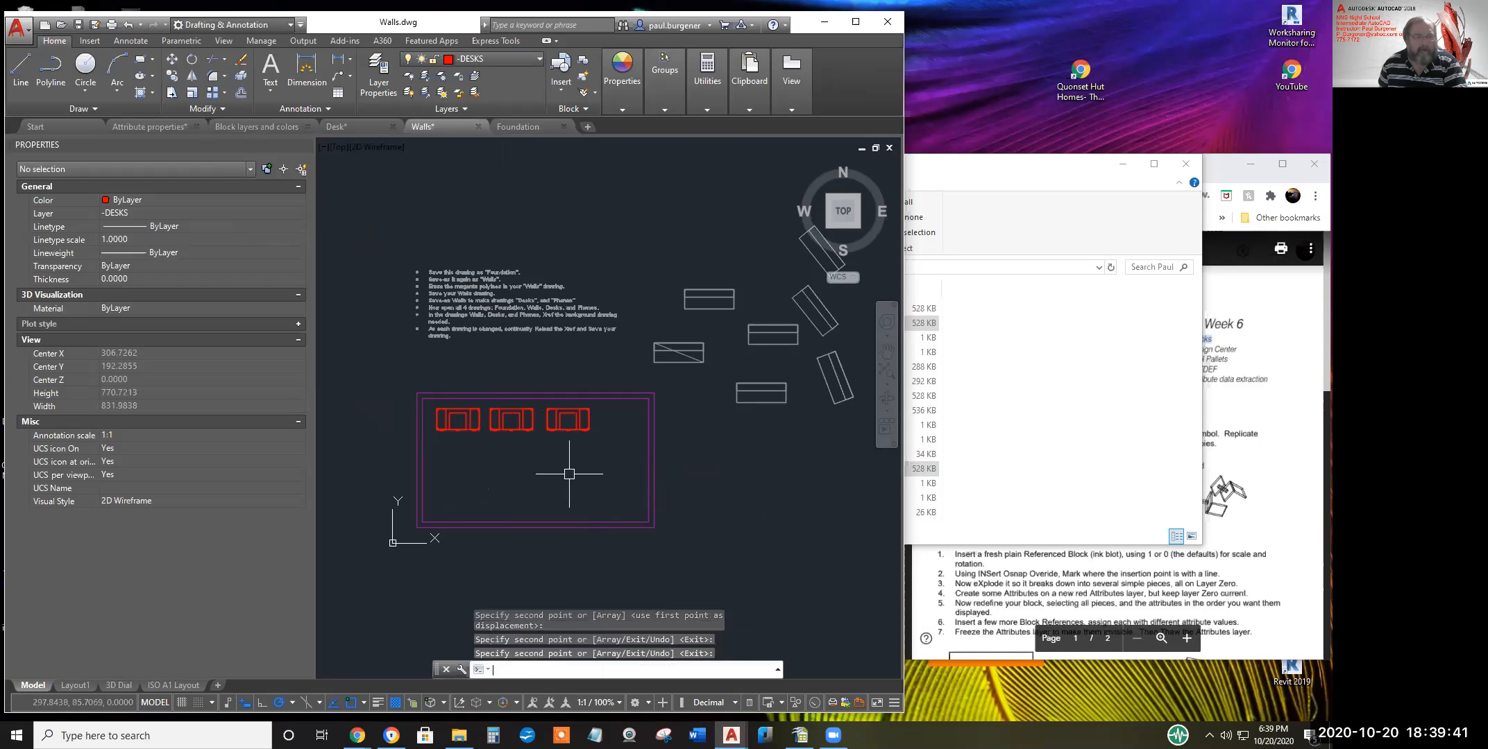
click(572, 431)
right_click(562, 478)
click(561, 479)
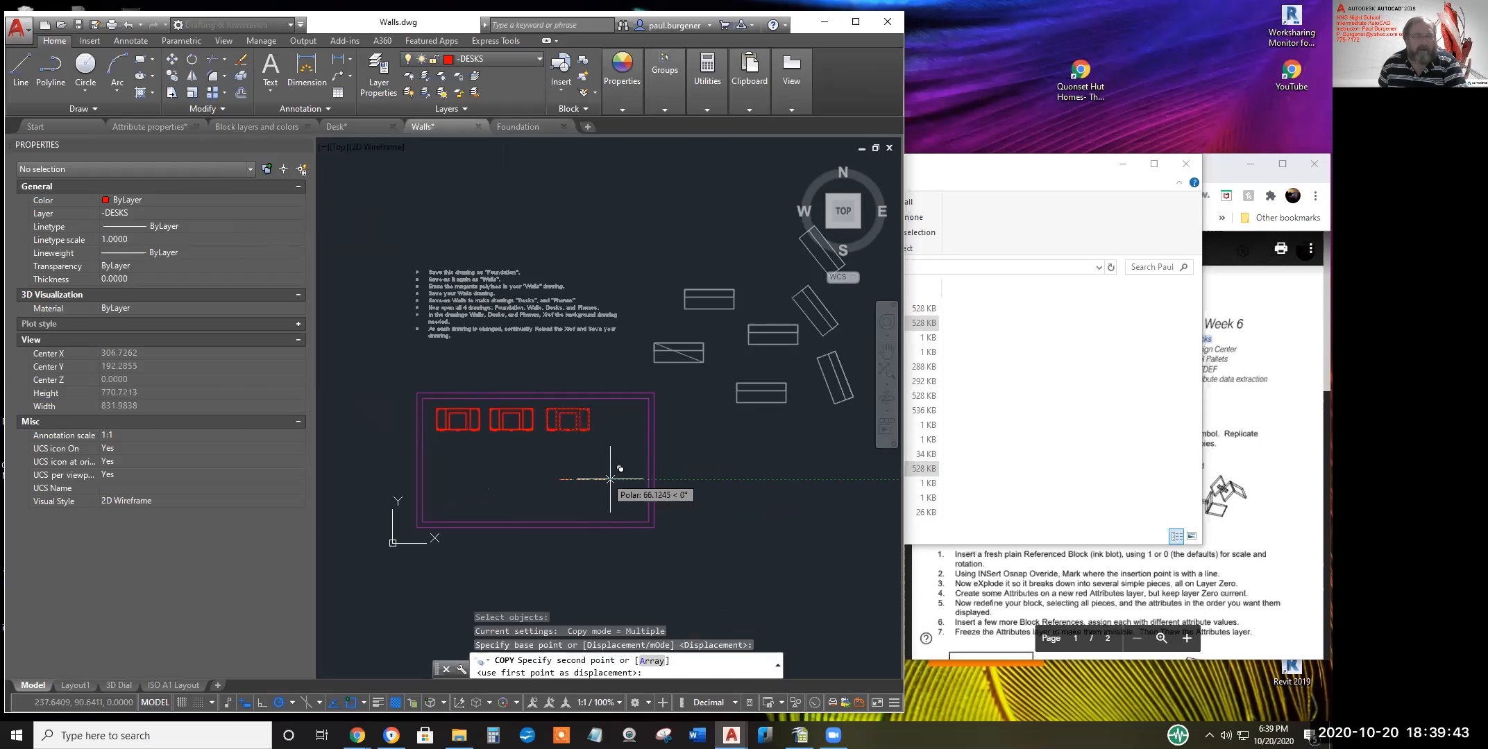
click(610, 478)
key(Escape)
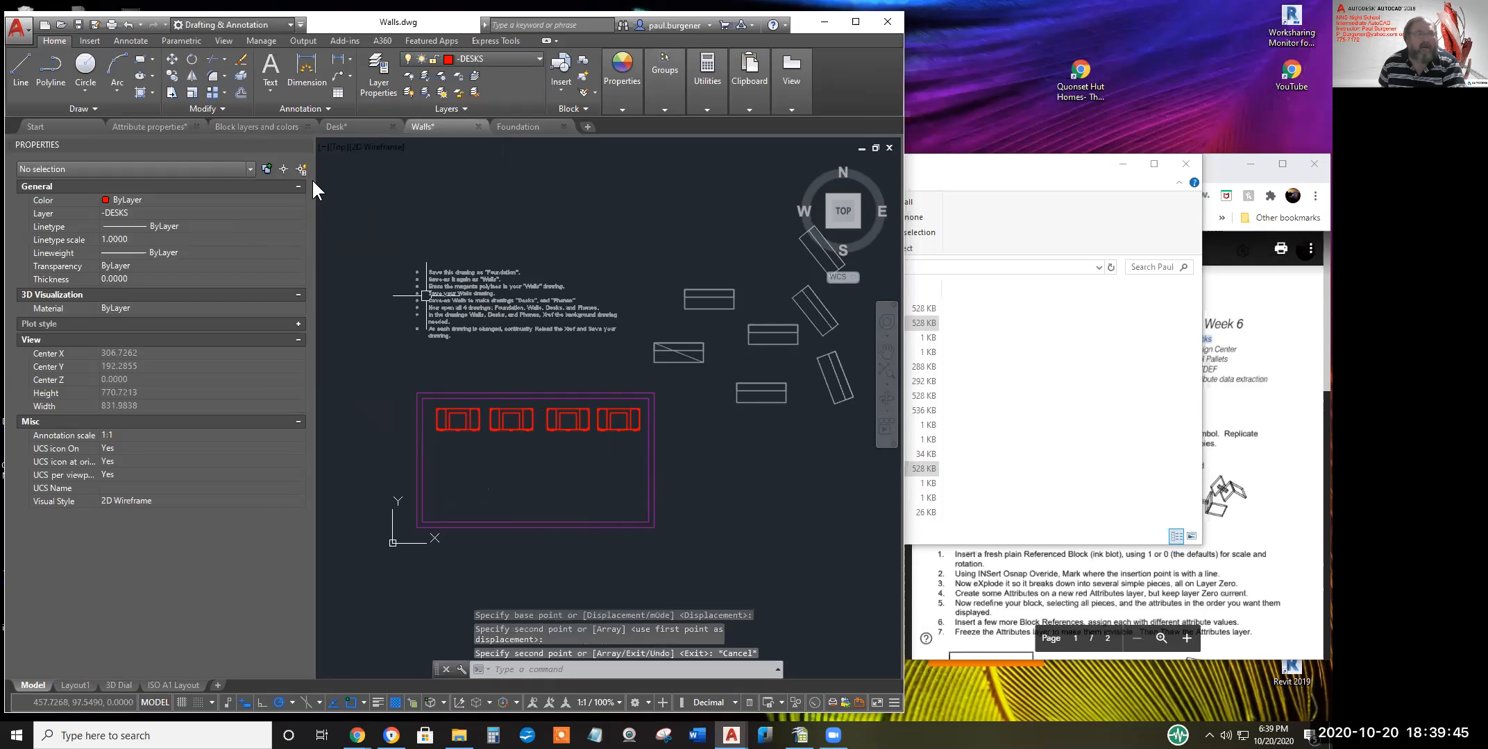
Mirror the four desks across a horizontal line, keeping the originals
click(222, 110)
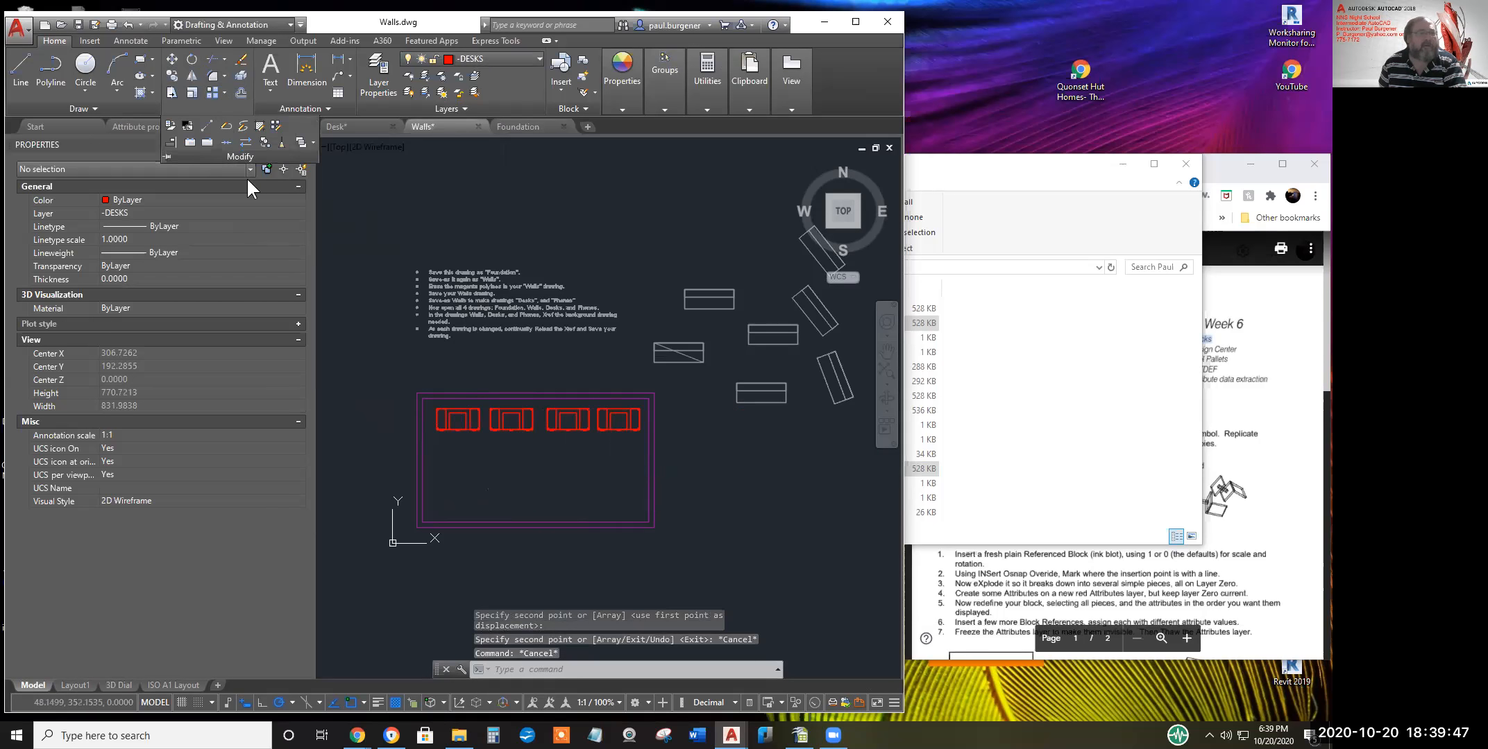
click(193, 76)
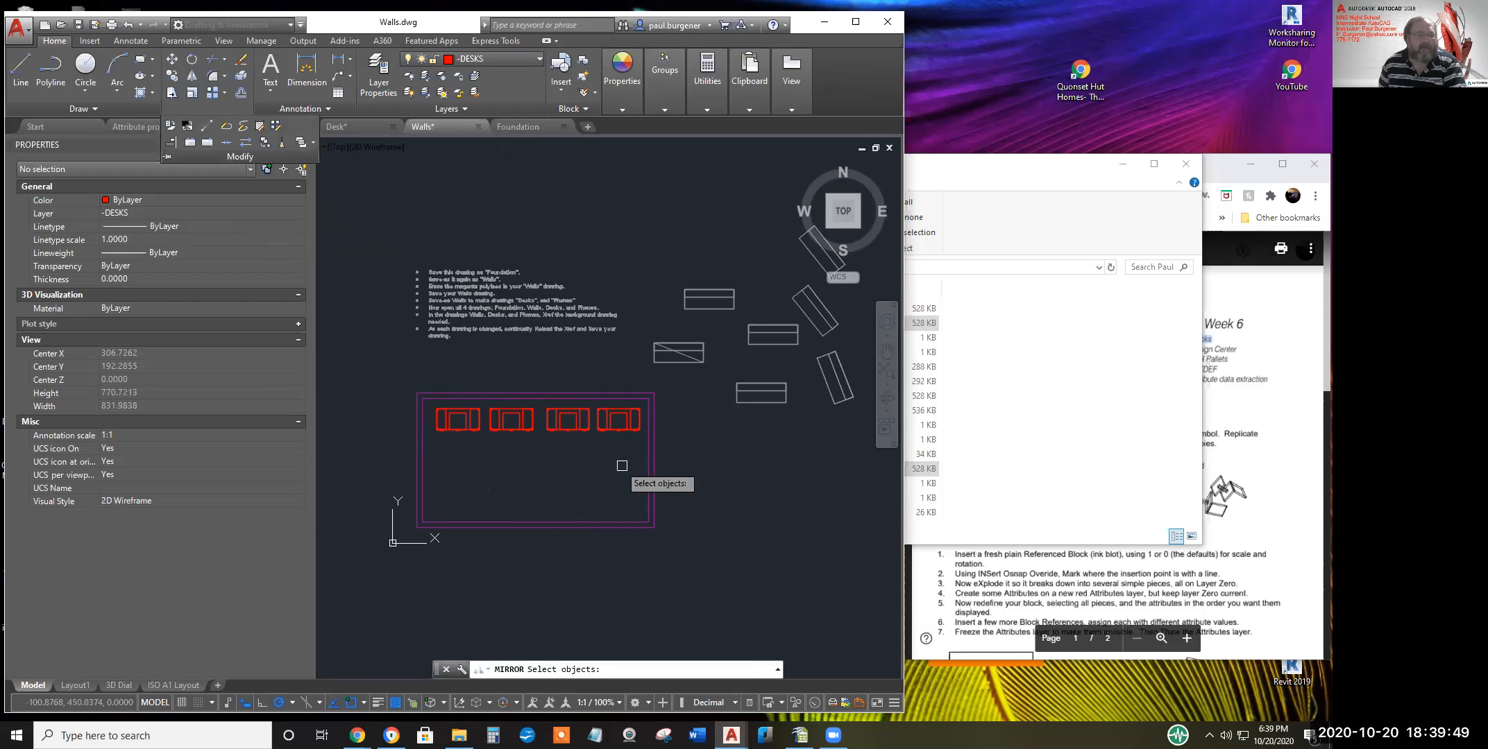
click(642, 458)
click(431, 389)
key(Return)
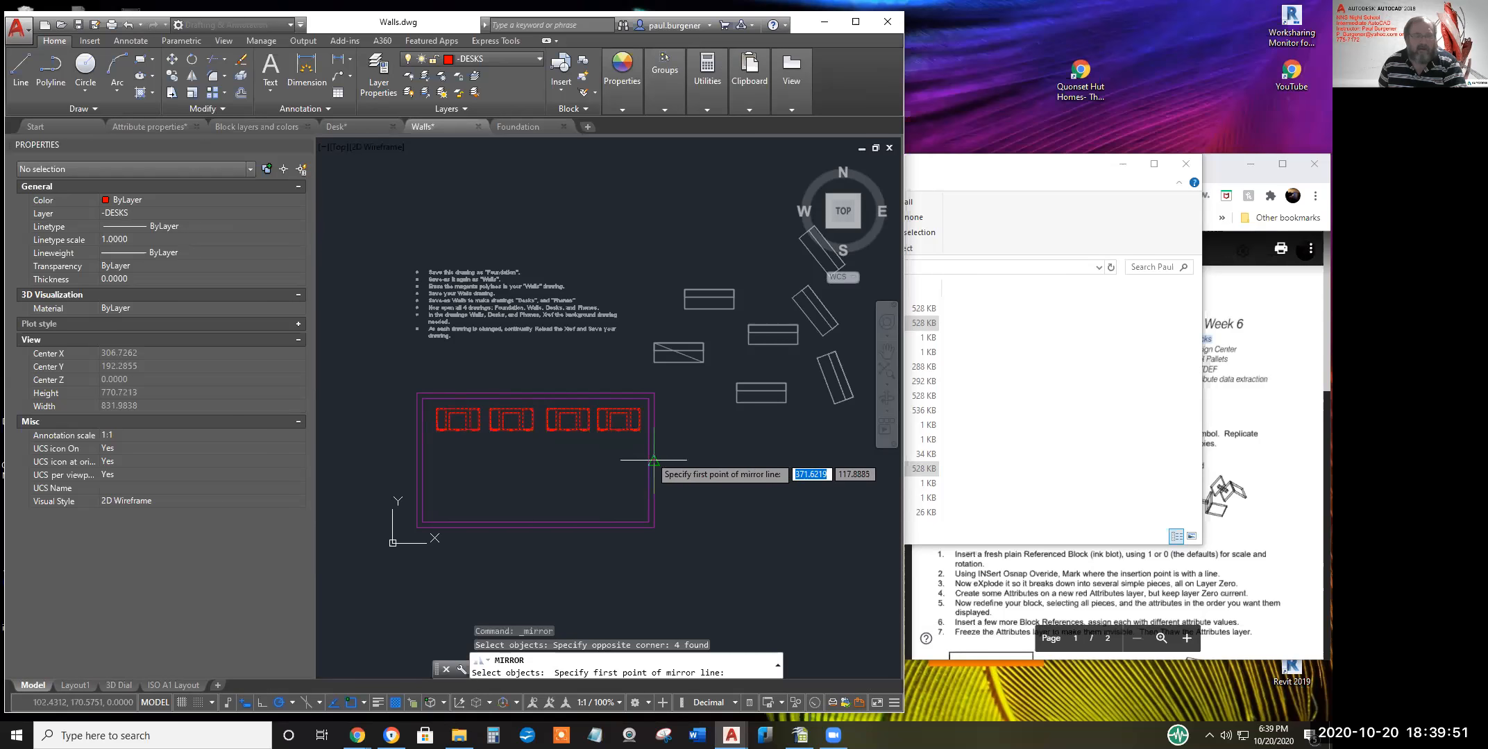
click(654, 460)
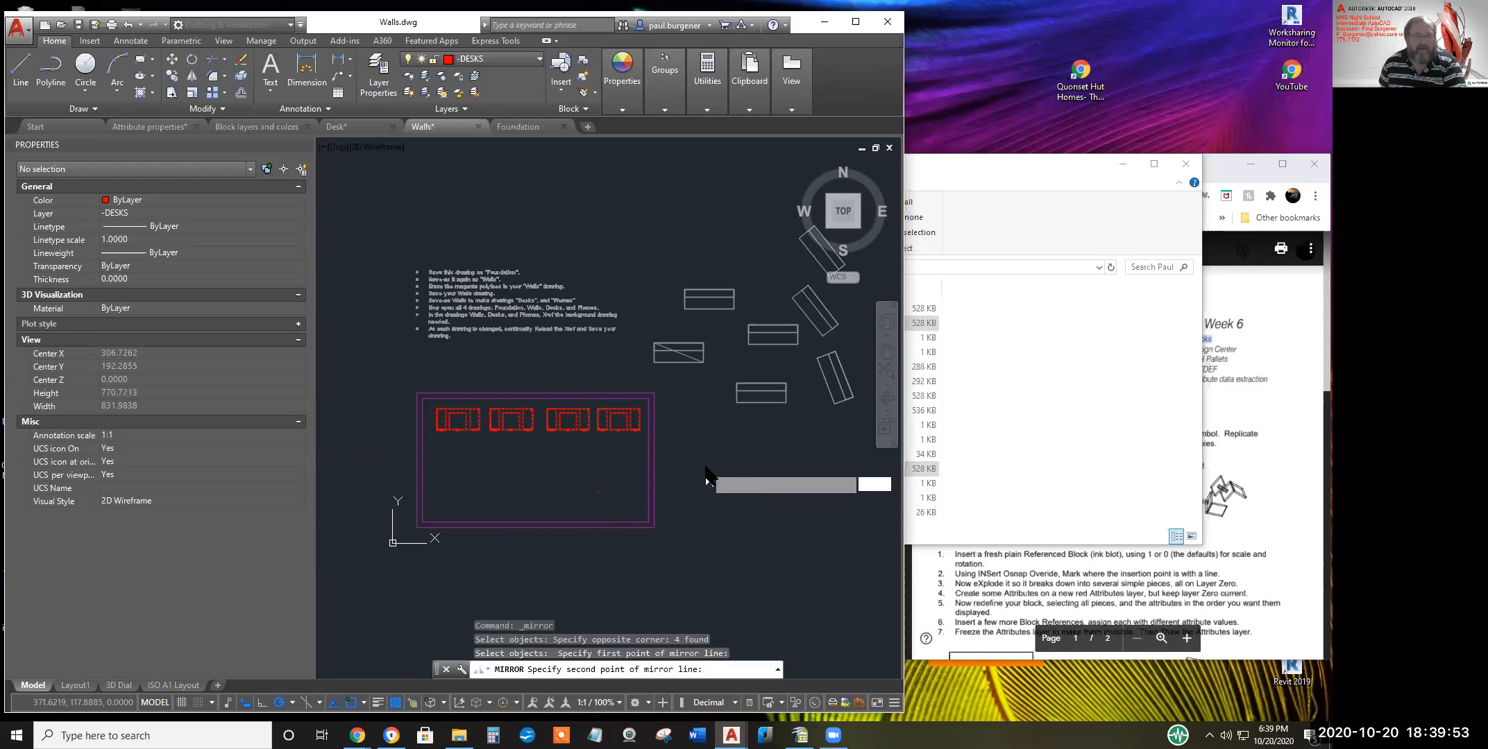
click(705, 460)
key(Return)
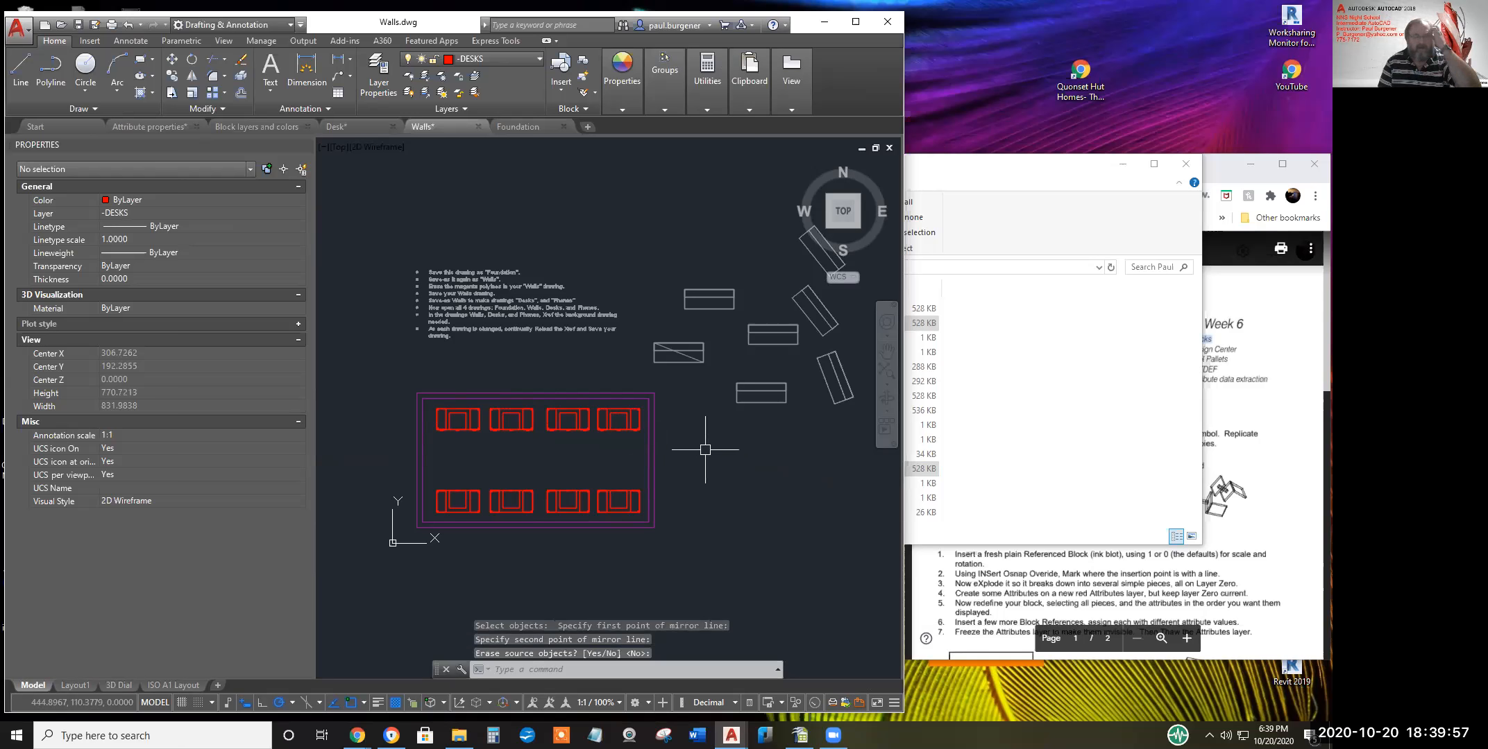
Save the Walls drawing, glance at the Desk drawing, and return to Walls
click(79, 25)
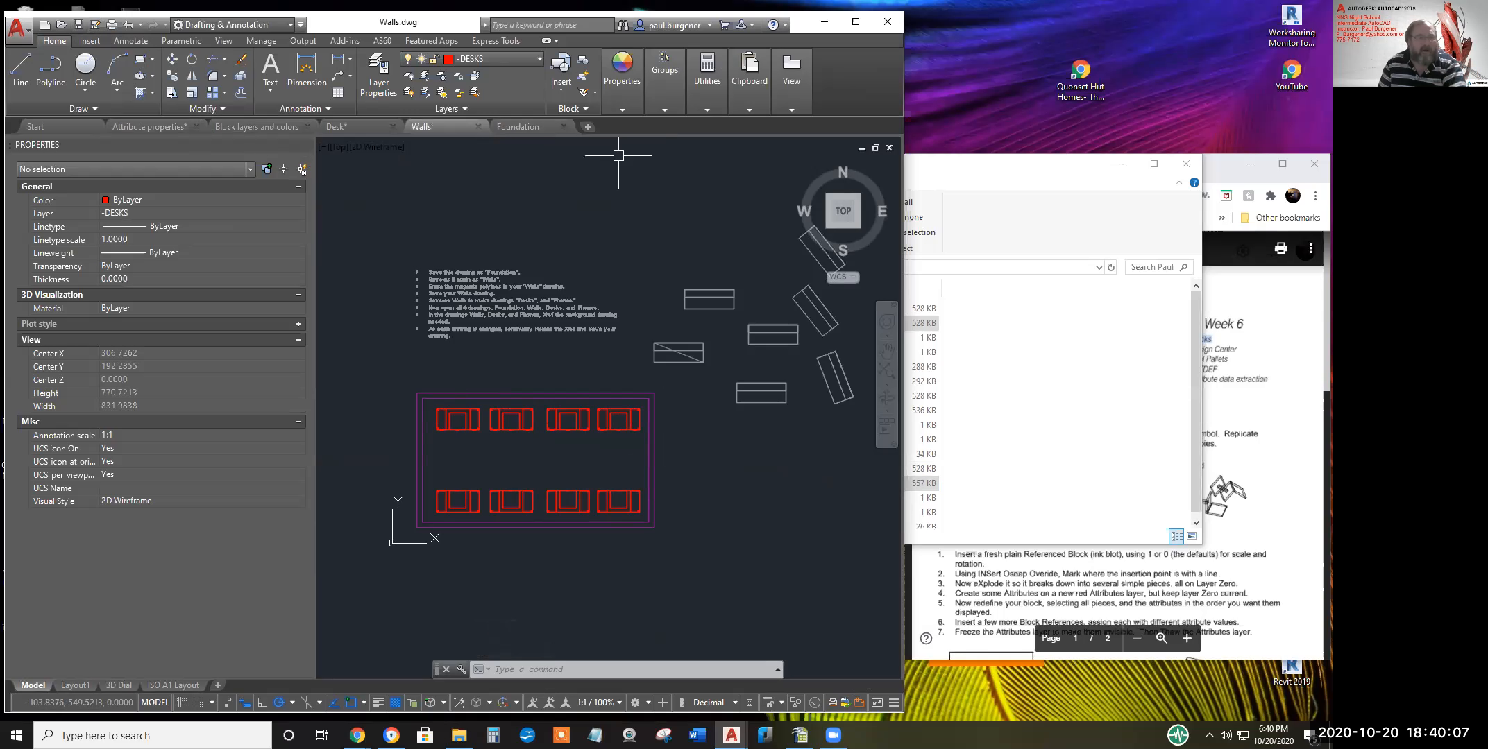
click(79, 23)
mouse_move(370, 127)
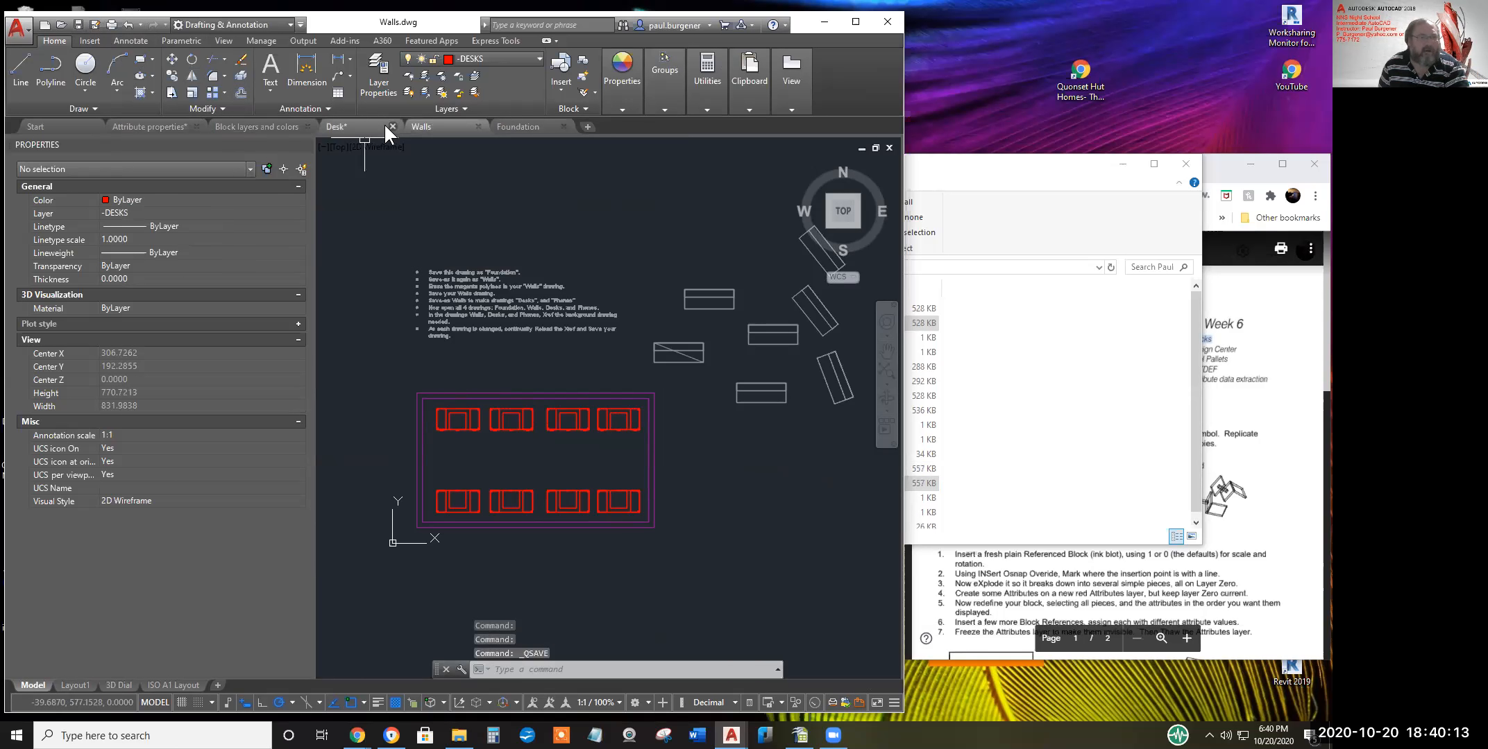
click(359, 125)
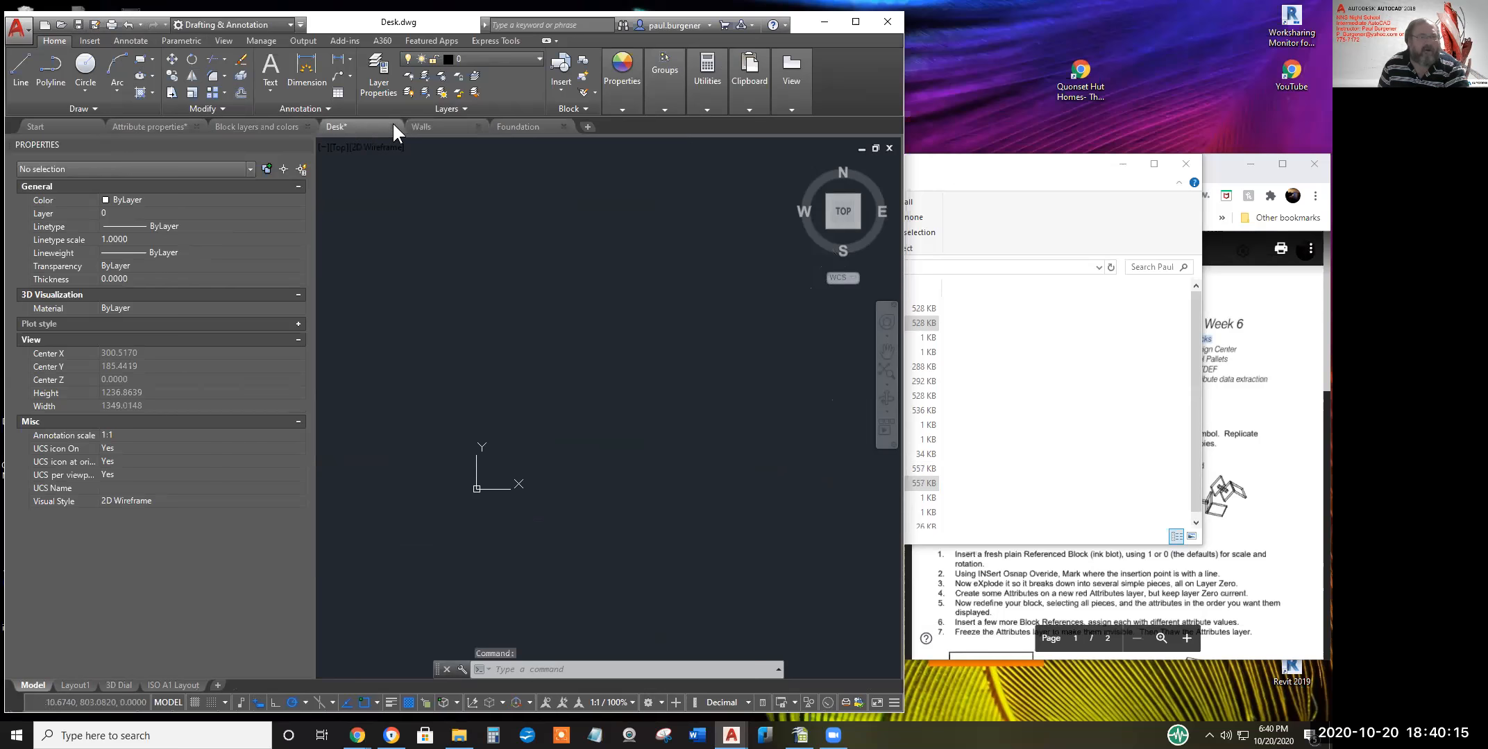
click(451, 127)
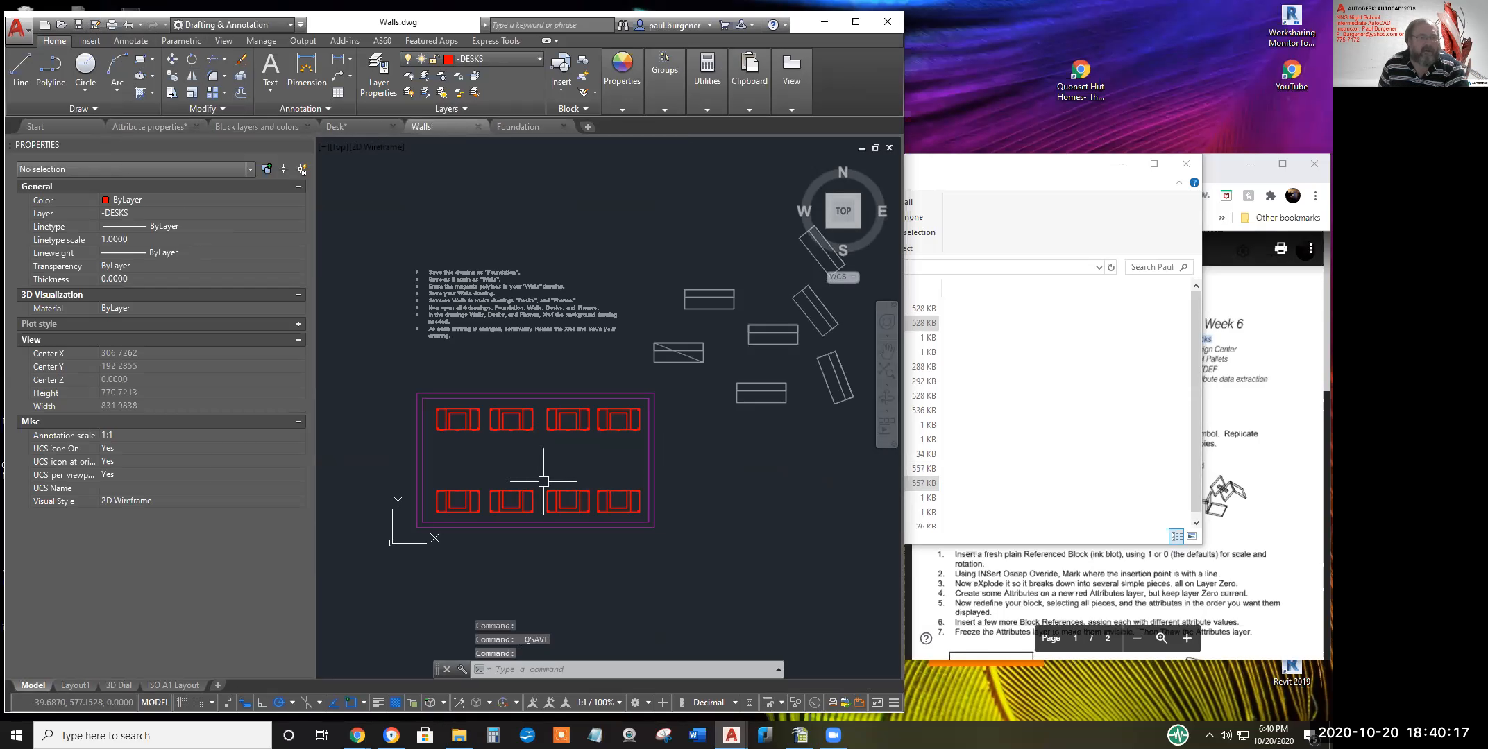
Start an erase, end it without removing anything, and bring up the Clipboard shortcut menu
text(e)
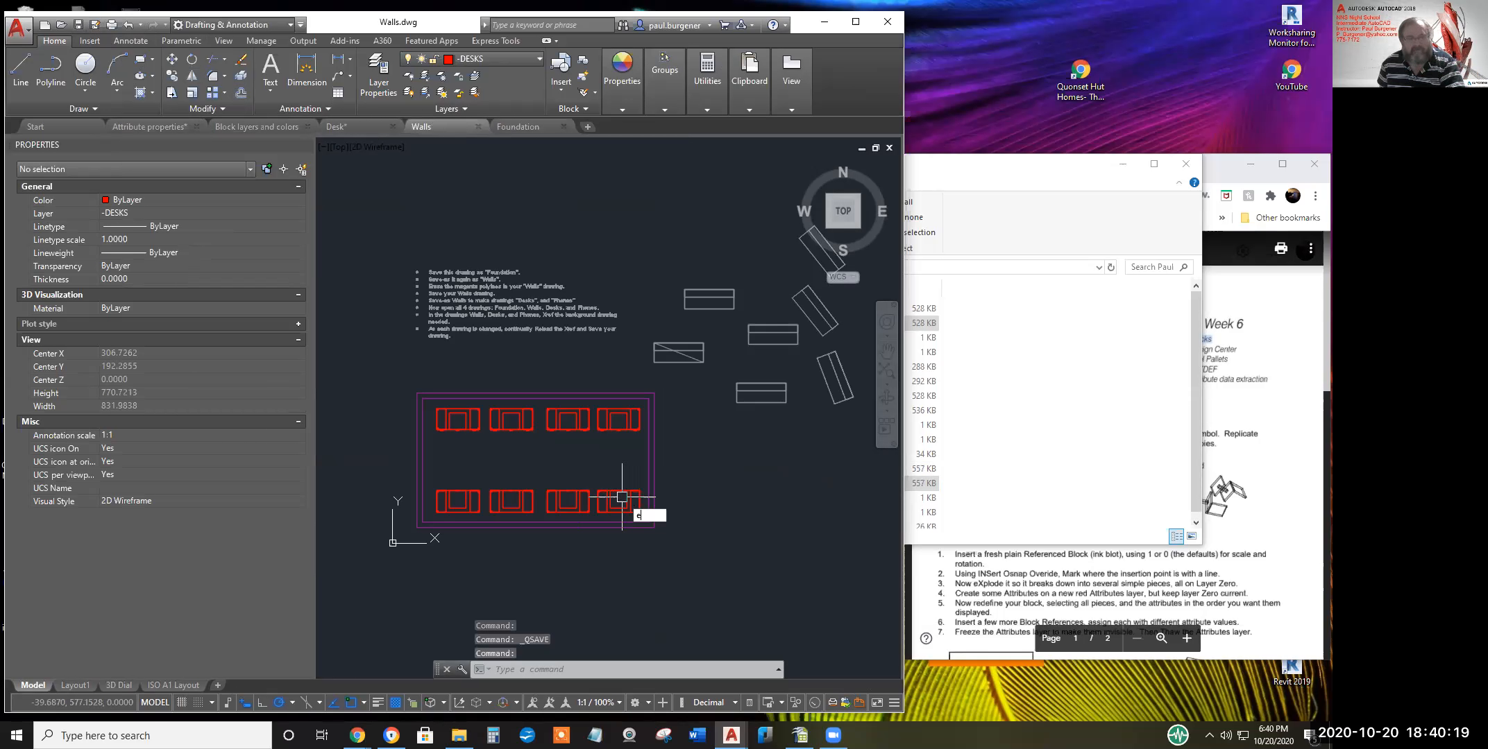
key(Return)
right_click(559, 460)
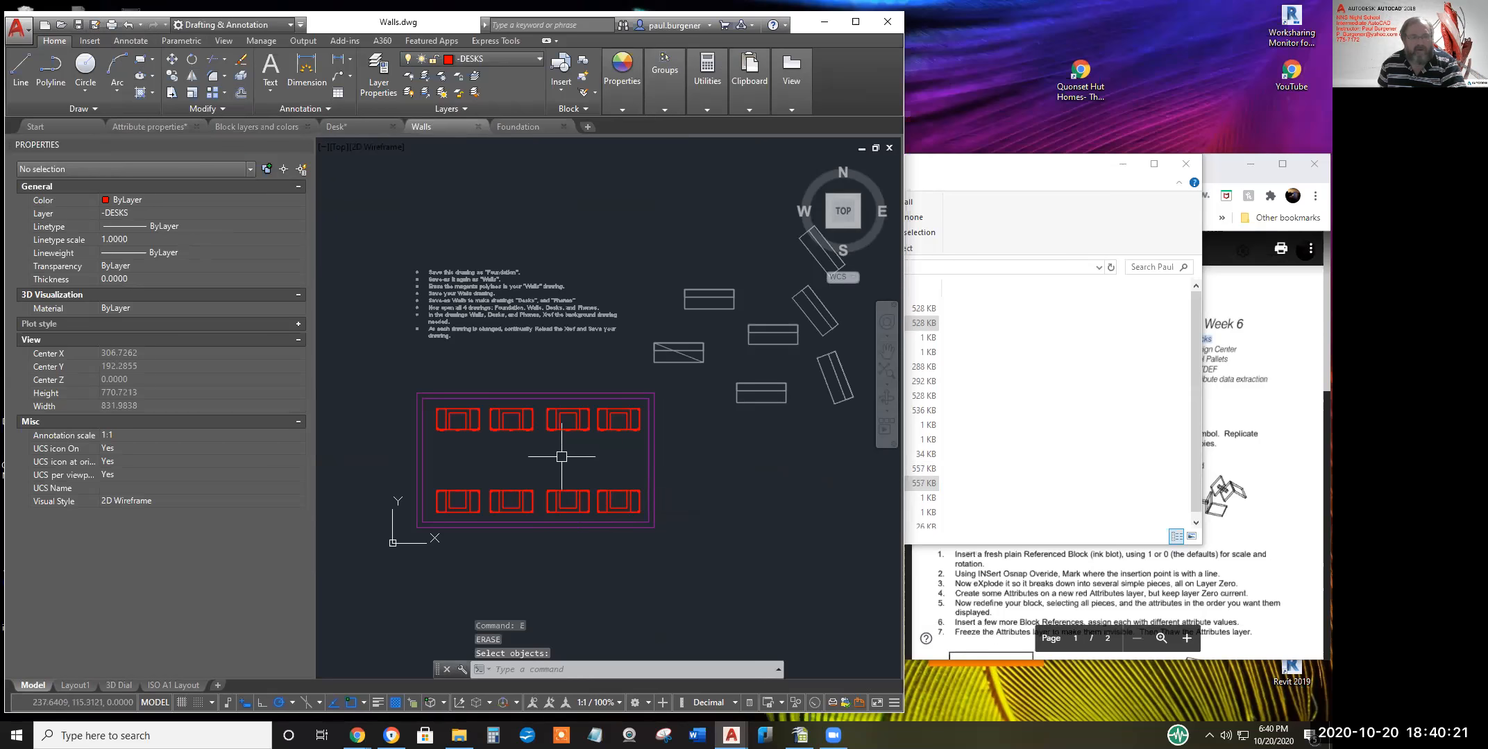
right_click(560, 460)
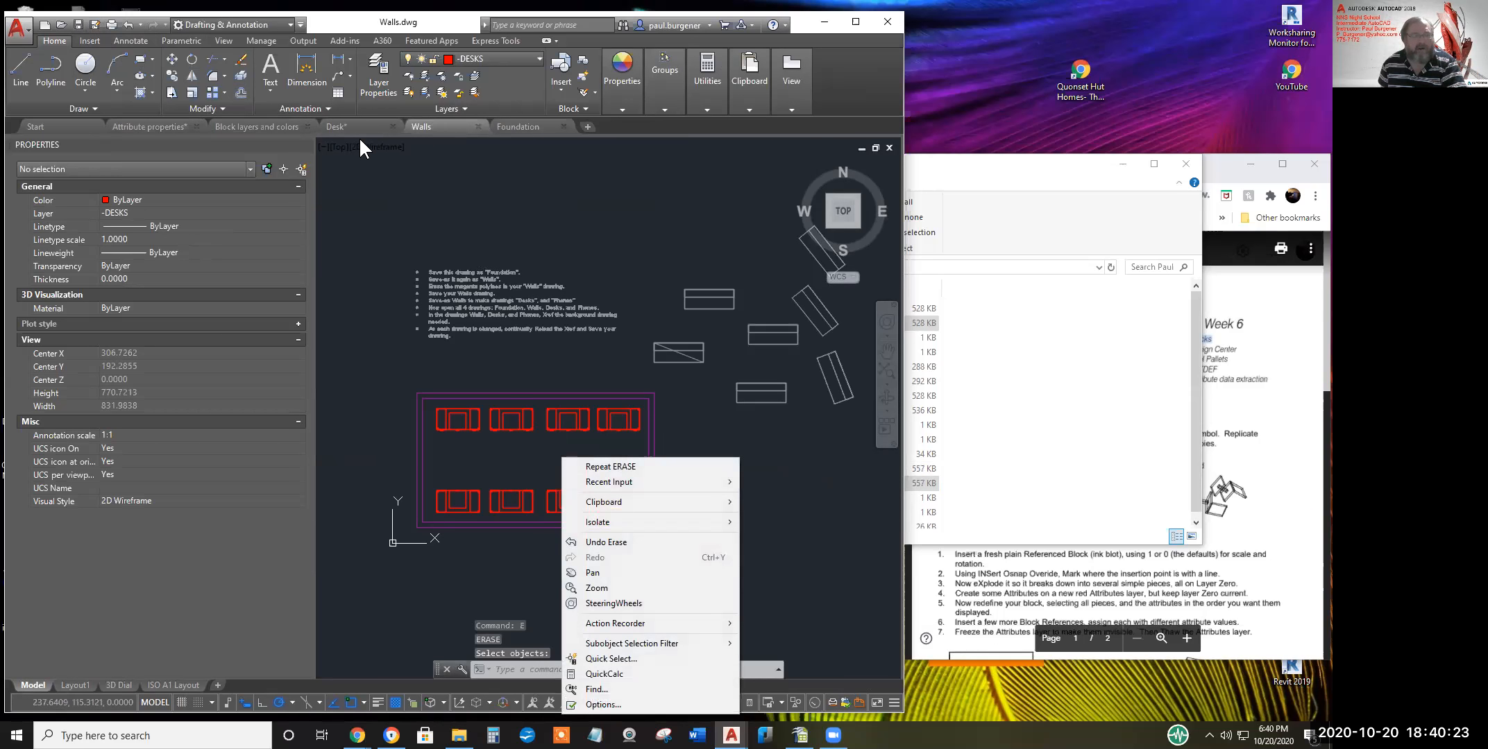
mouse_move(610, 501)
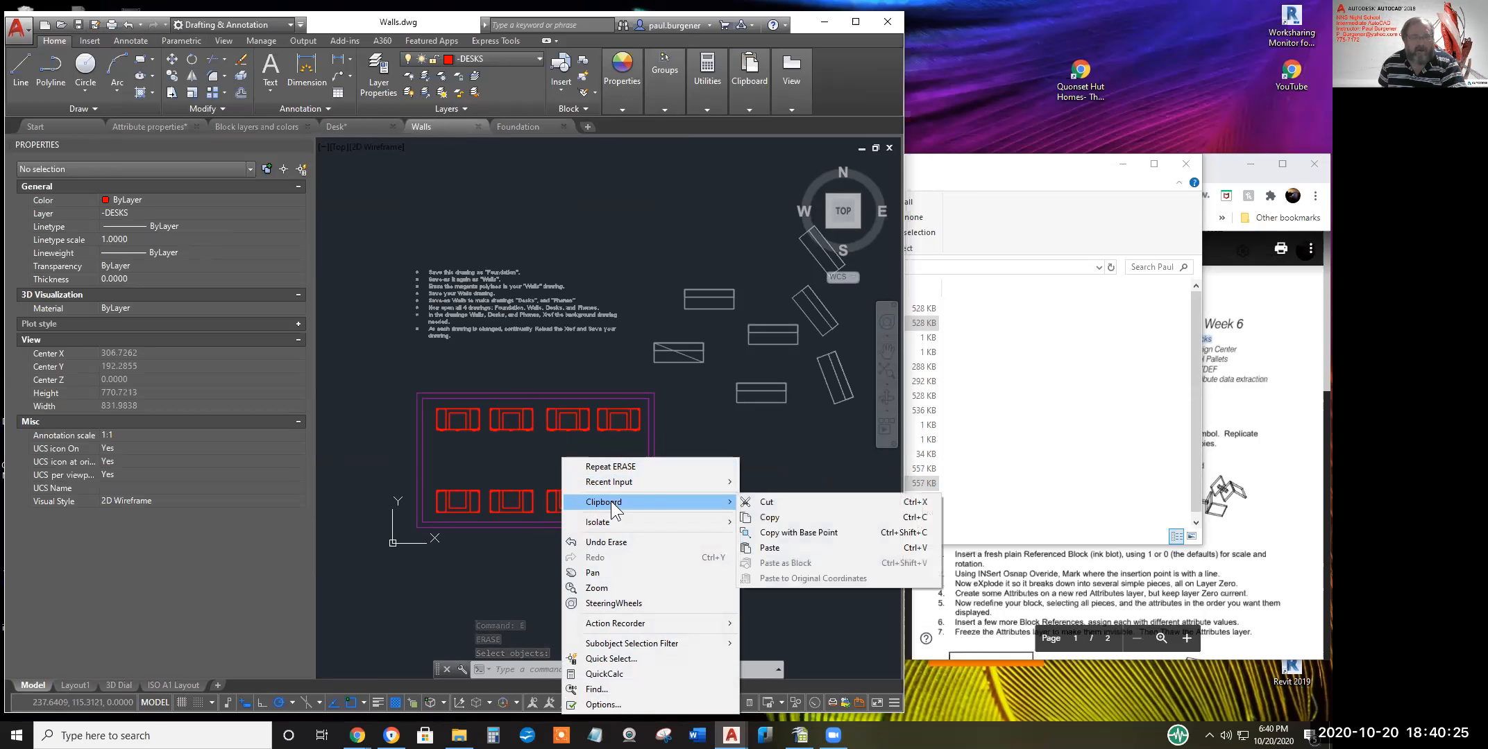
Cut the eight red desks from Walls using a window selection
click(778, 504)
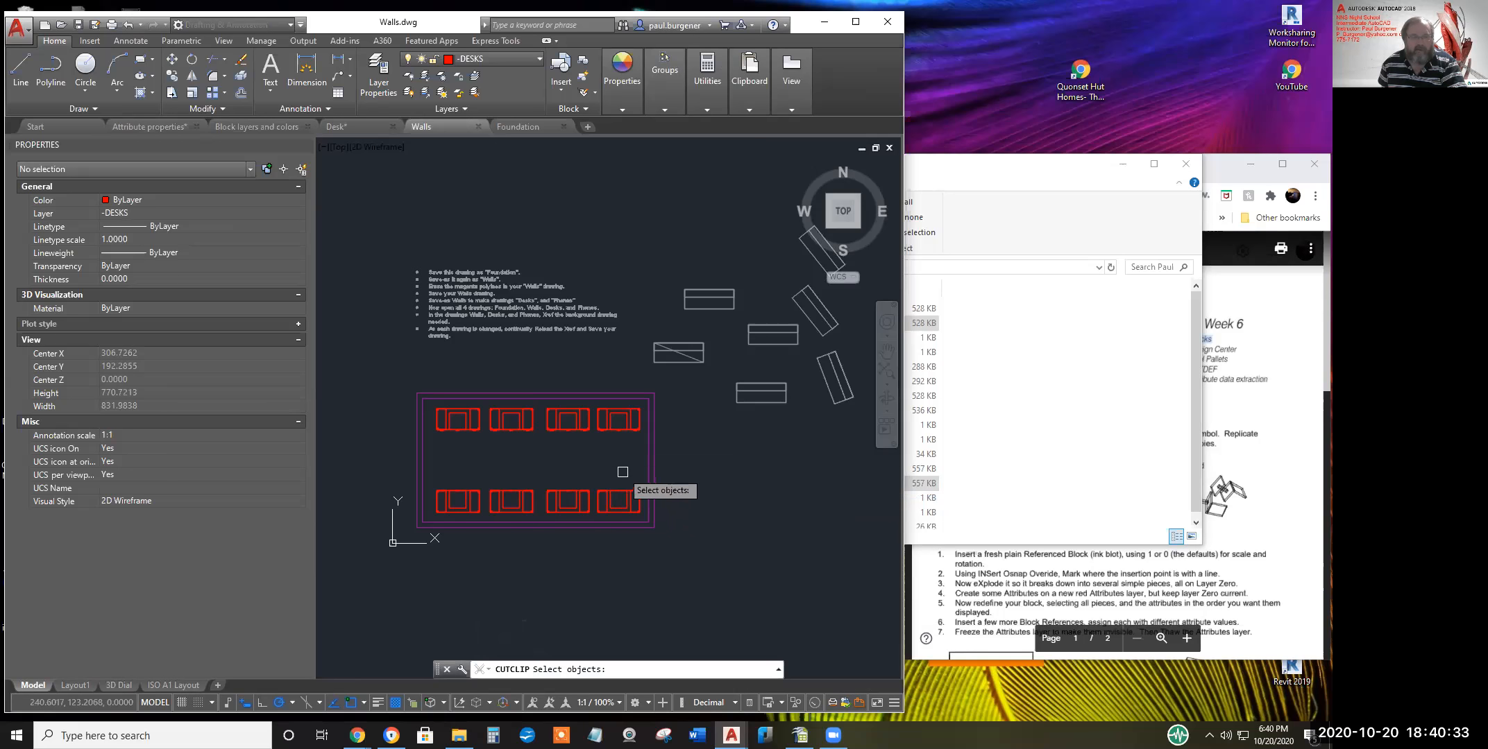
click(620, 499)
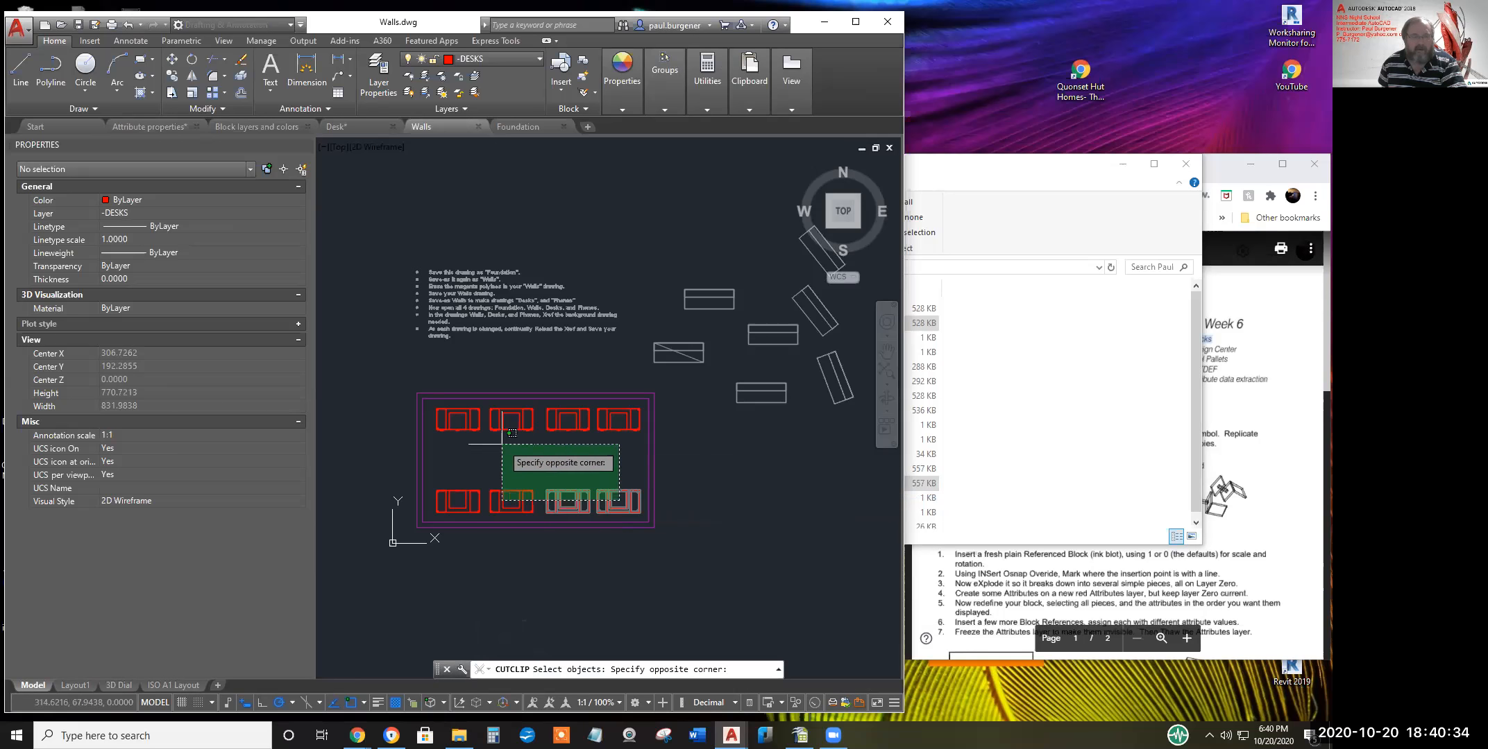
click(446, 421)
key(Return)
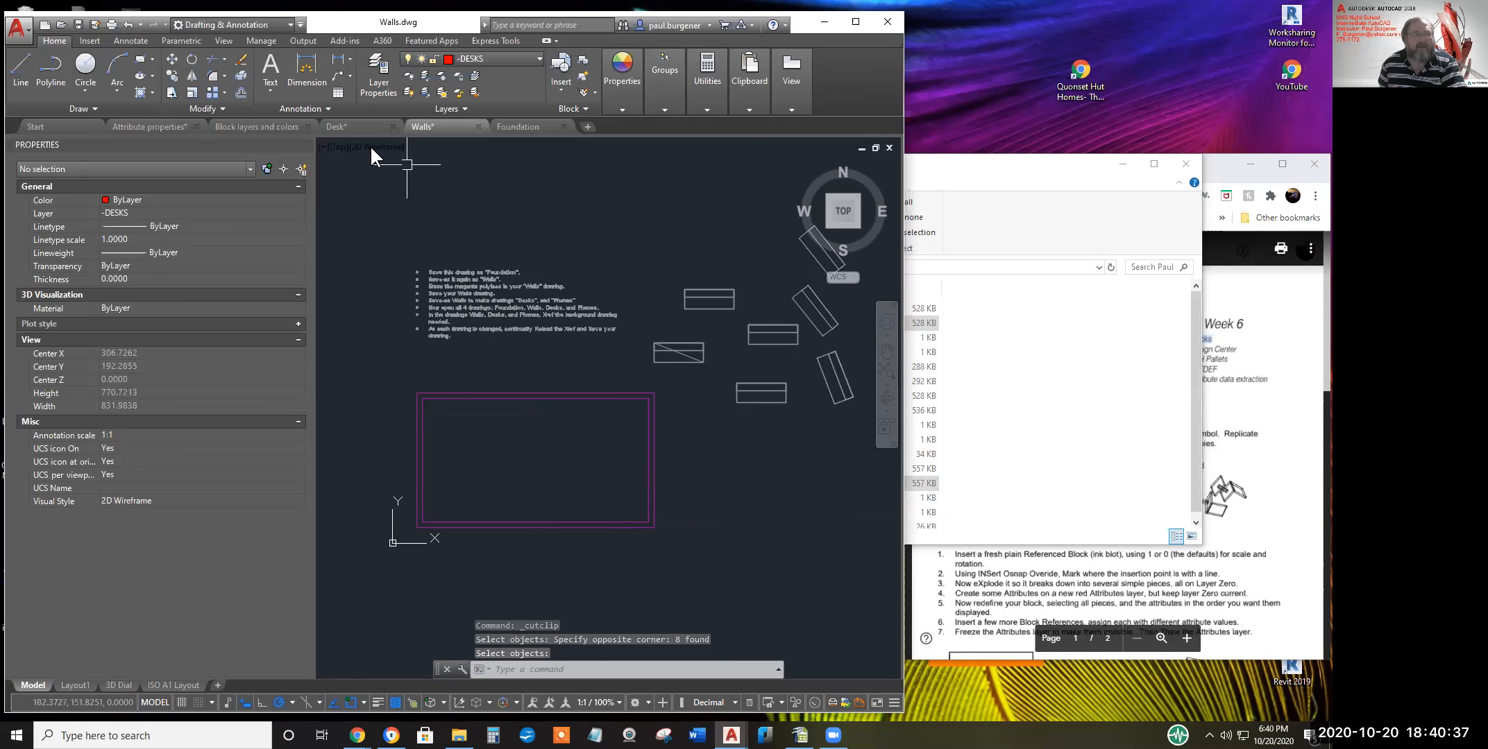
Paste the eight desks into the Desk drawing and call up XREF
click(348, 125)
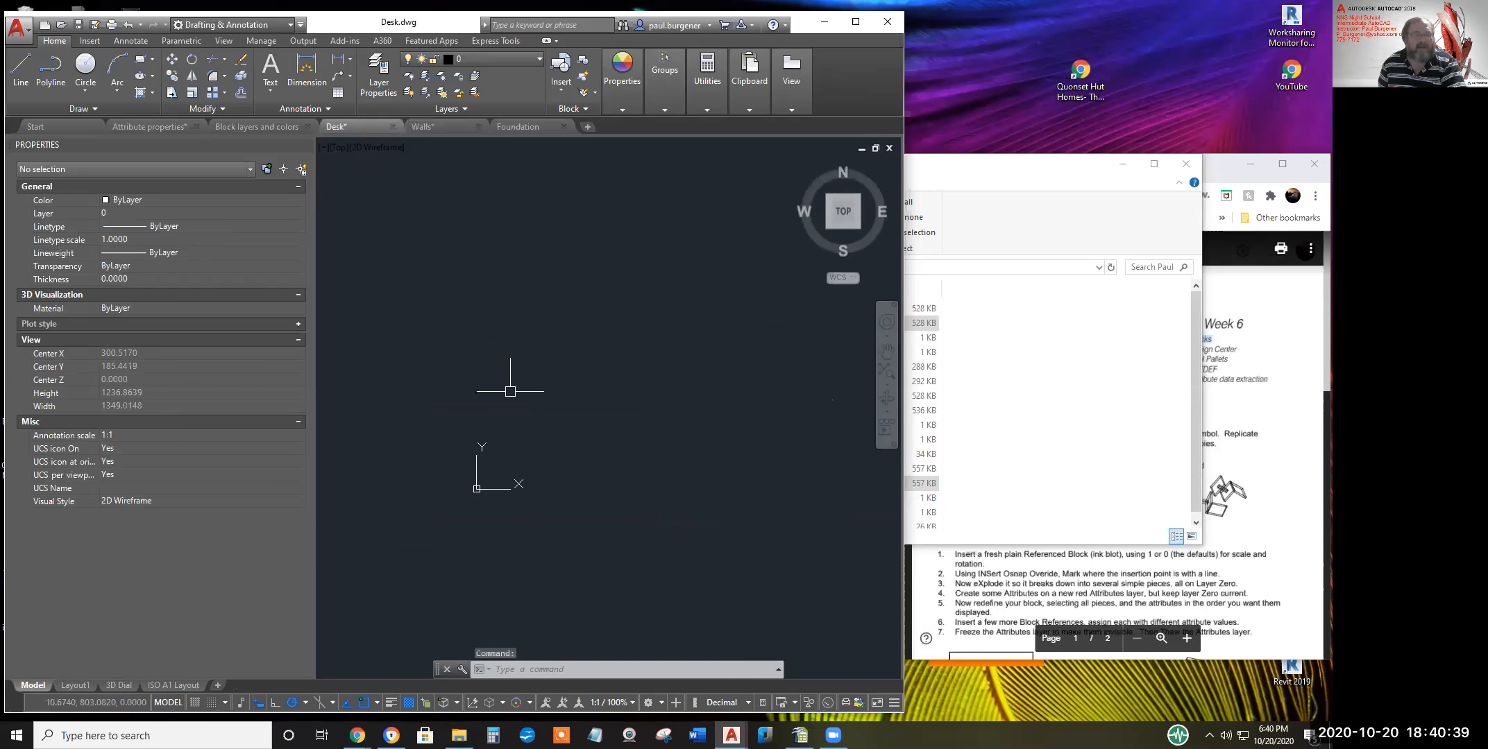
right_click(510, 391)
mouse_move(562, 428)
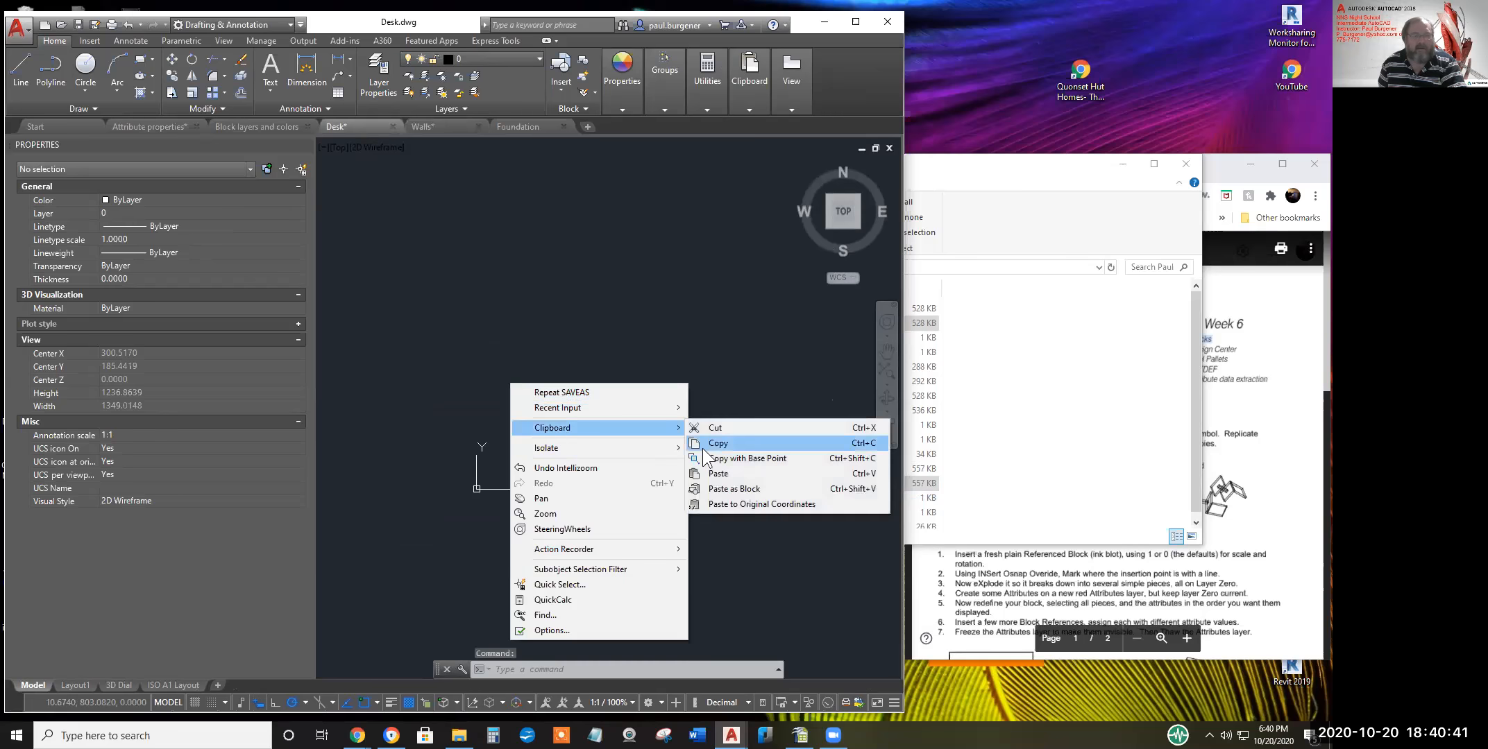
click(689, 473)
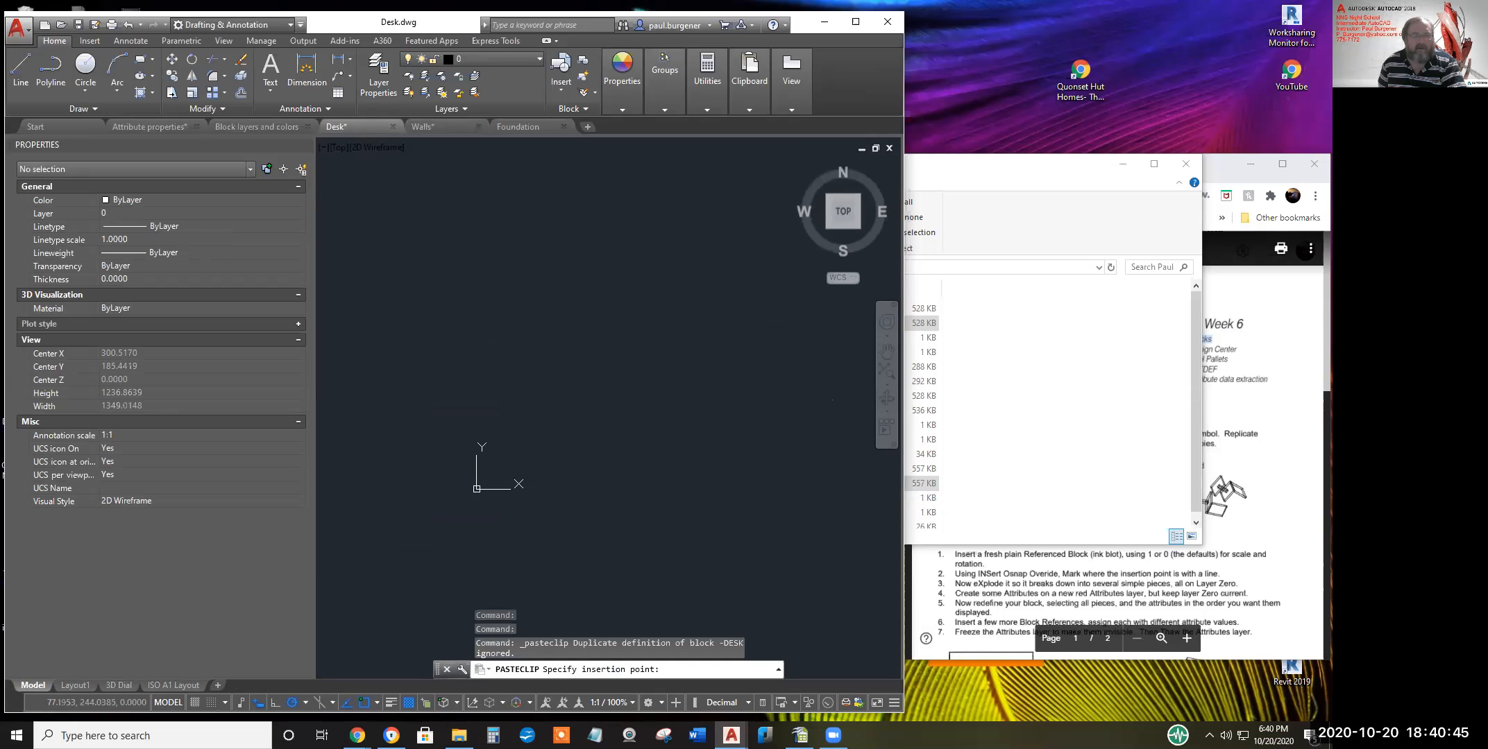
click(561, 413)
middle_click(561, 410)
middle_click(560, 410)
middle_drag(559, 406, 488, 462)
scroll(606, 431, down, 6)
middle_drag(609, 431, 624, 297)
text(xref)
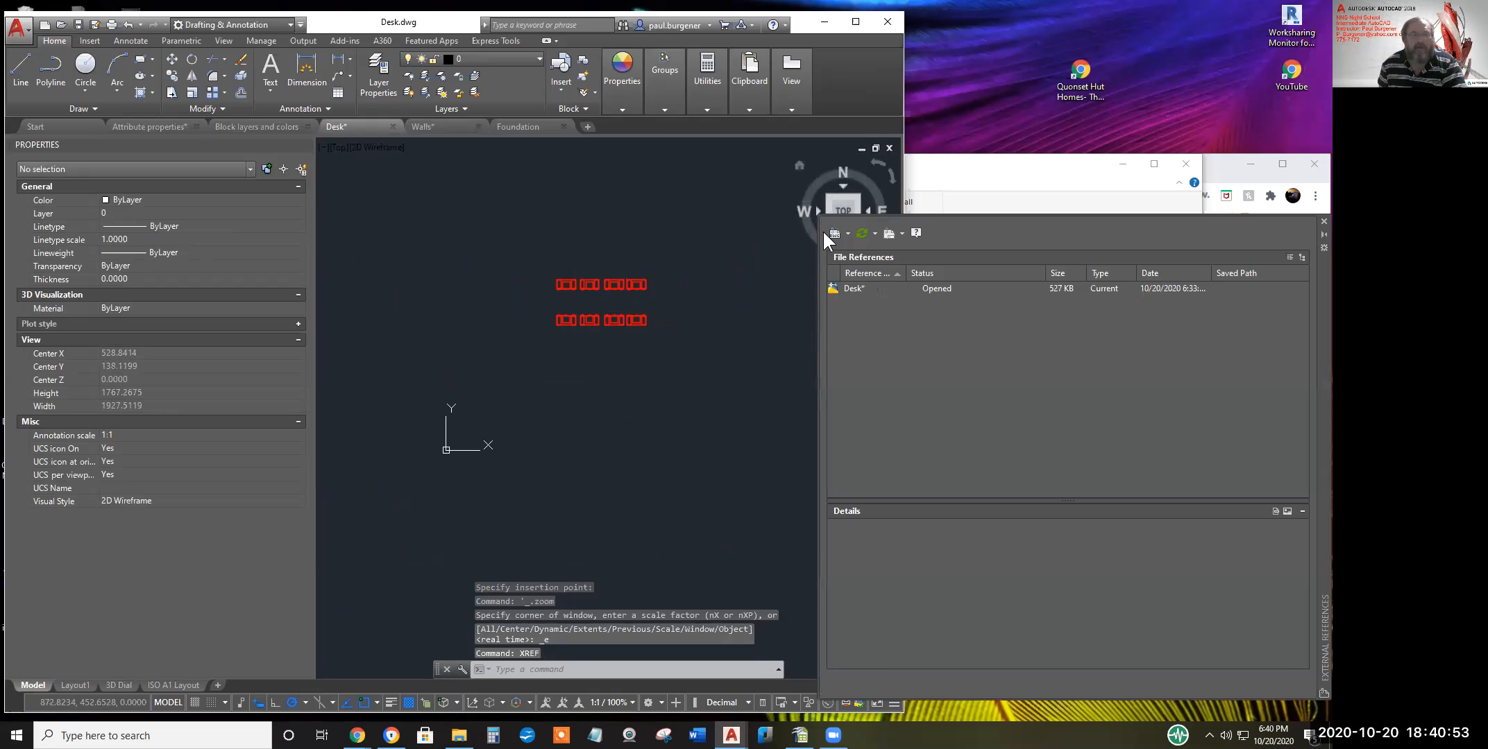
Choose Attach DWG and browse up to the Local Disk (D:) drive
click(848, 233)
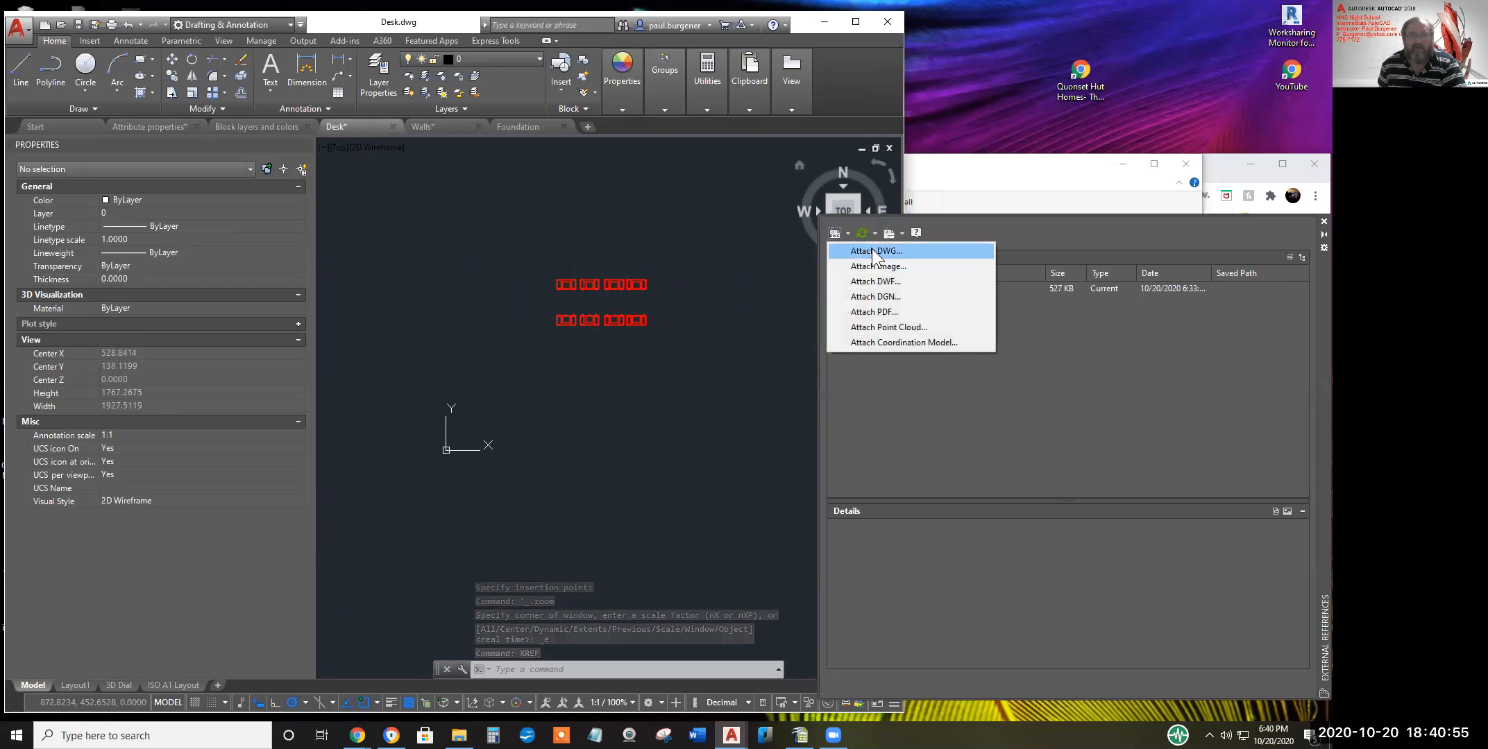
click(873, 252)
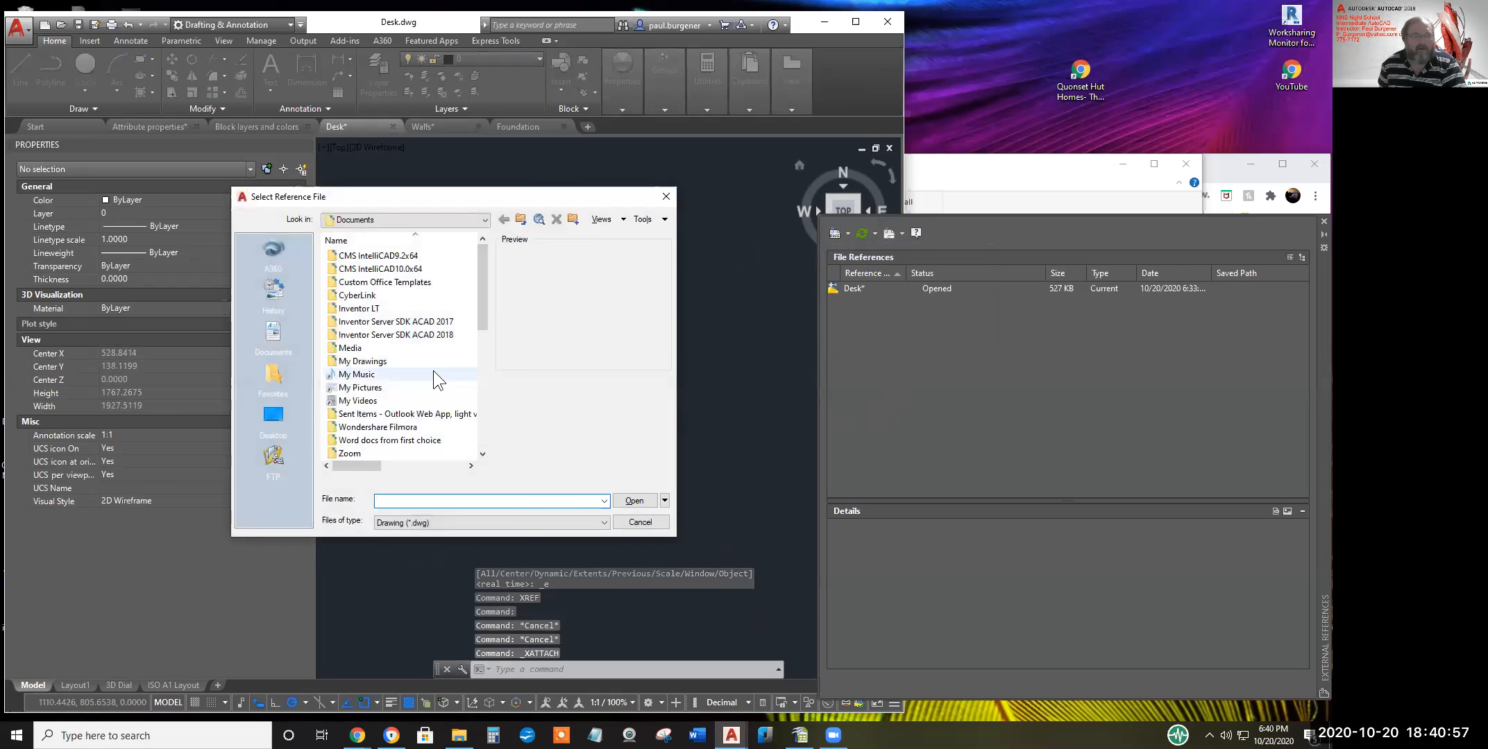
scroll(486, 280, down, 5)
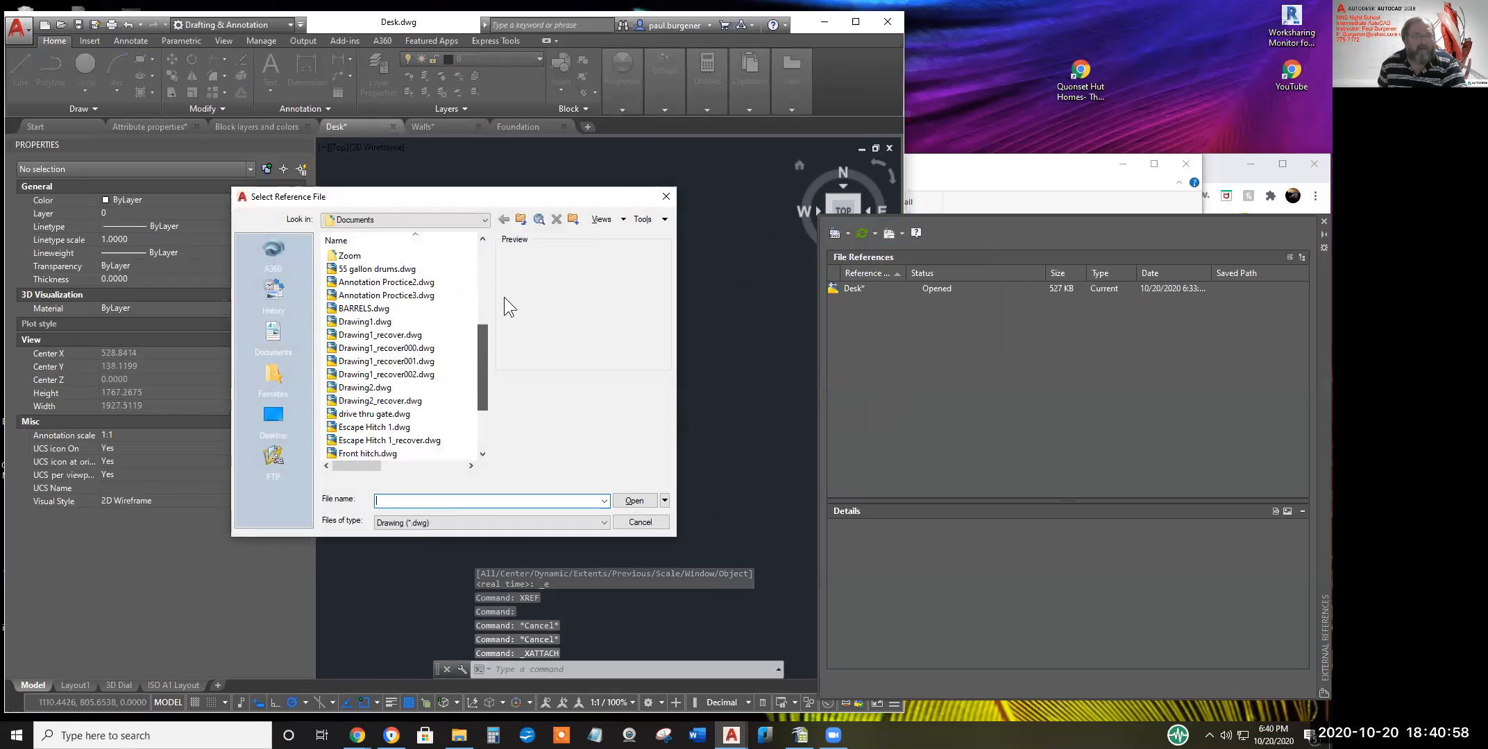
click(521, 218)
drag(483, 312, 481, 263)
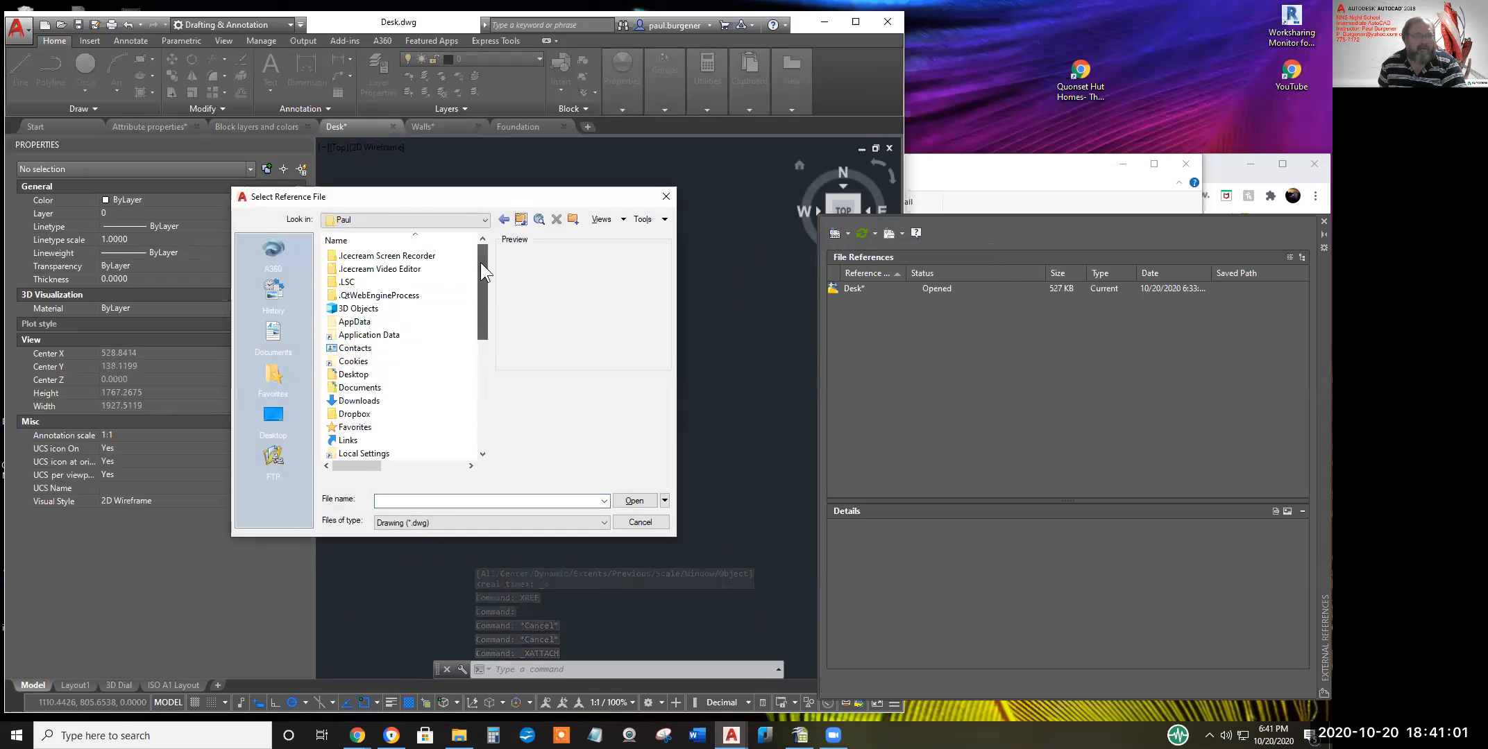
click(521, 218)
click(485, 221)
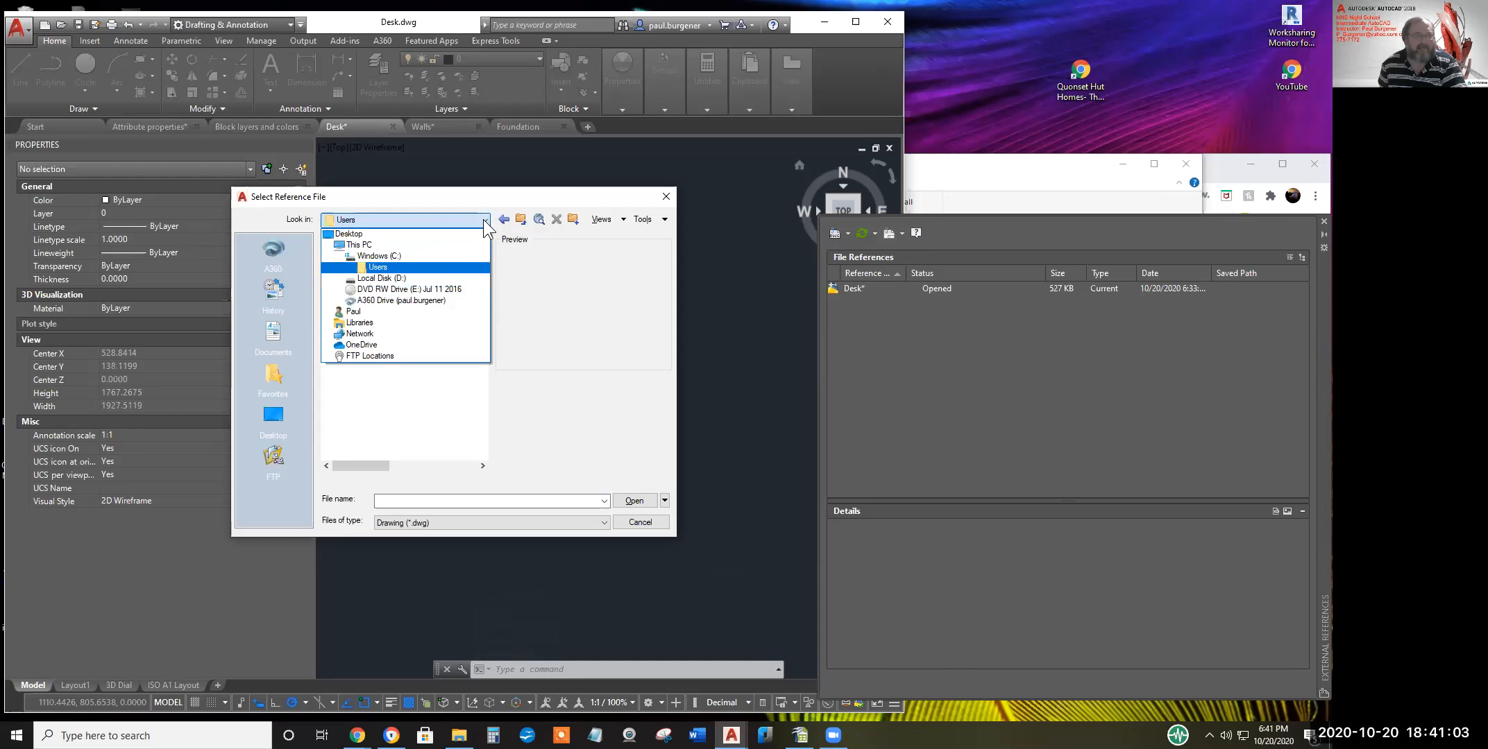
click(401, 286)
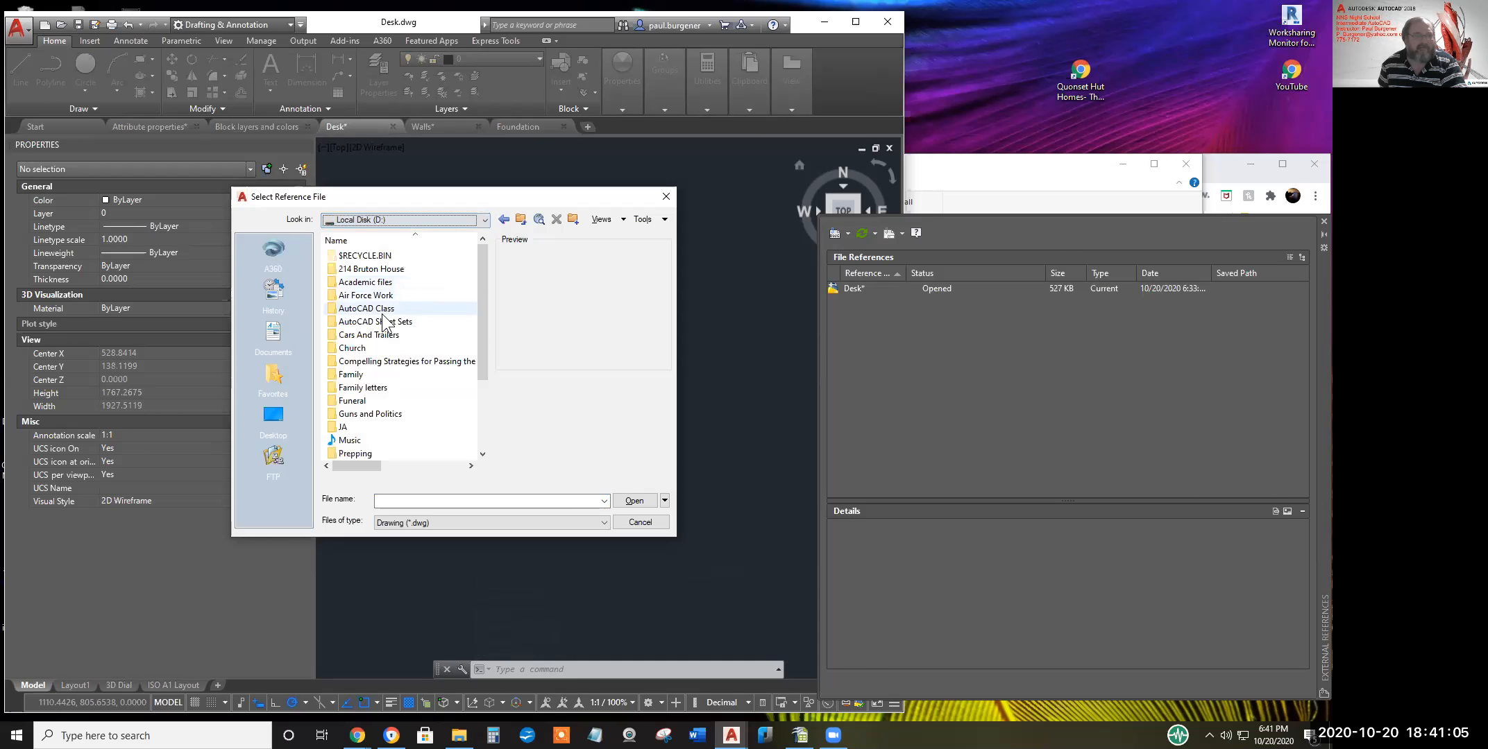
Attach Walls.dwg from Student Work > Wk 6 > Paul with defaults, then save Desk
double_click(383, 312)
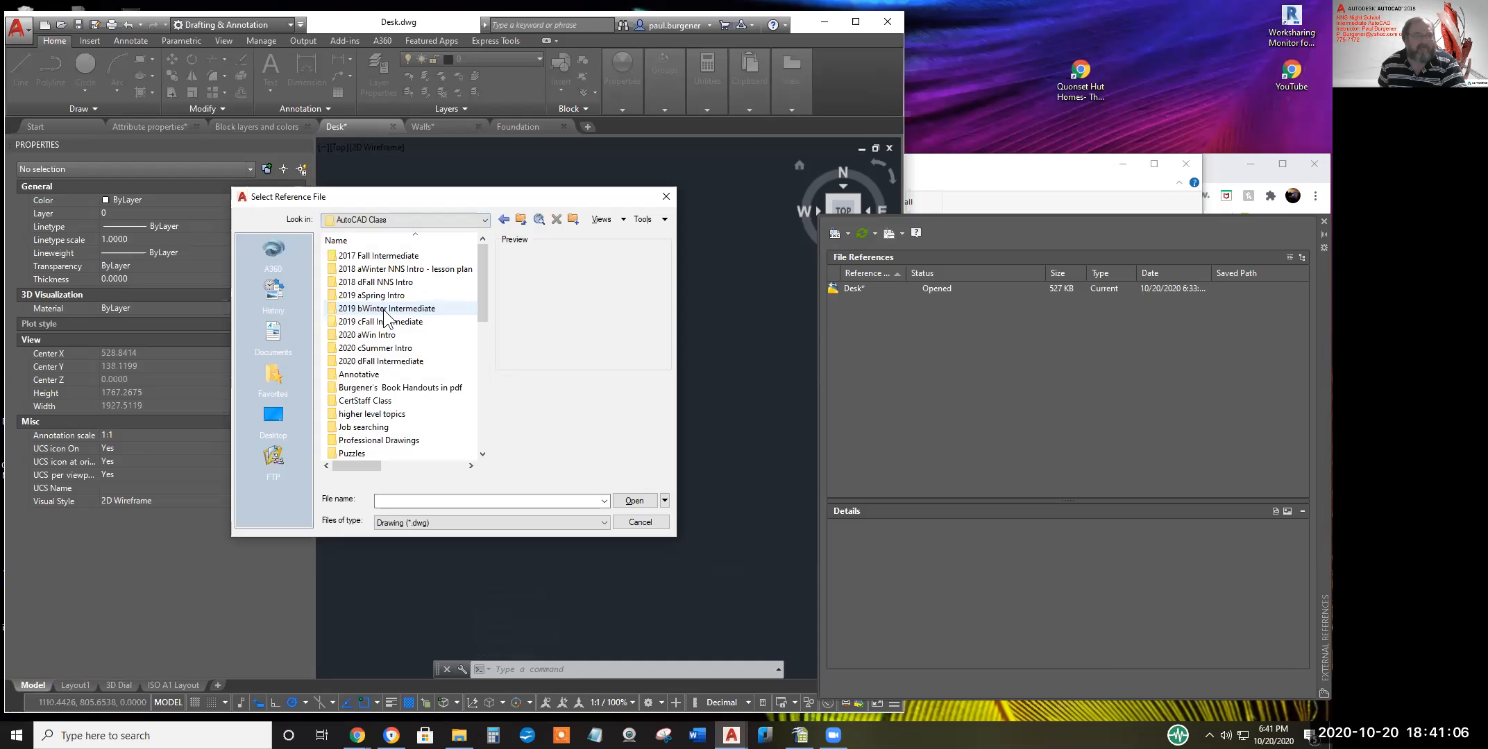
double_click(380, 362)
double_click(363, 270)
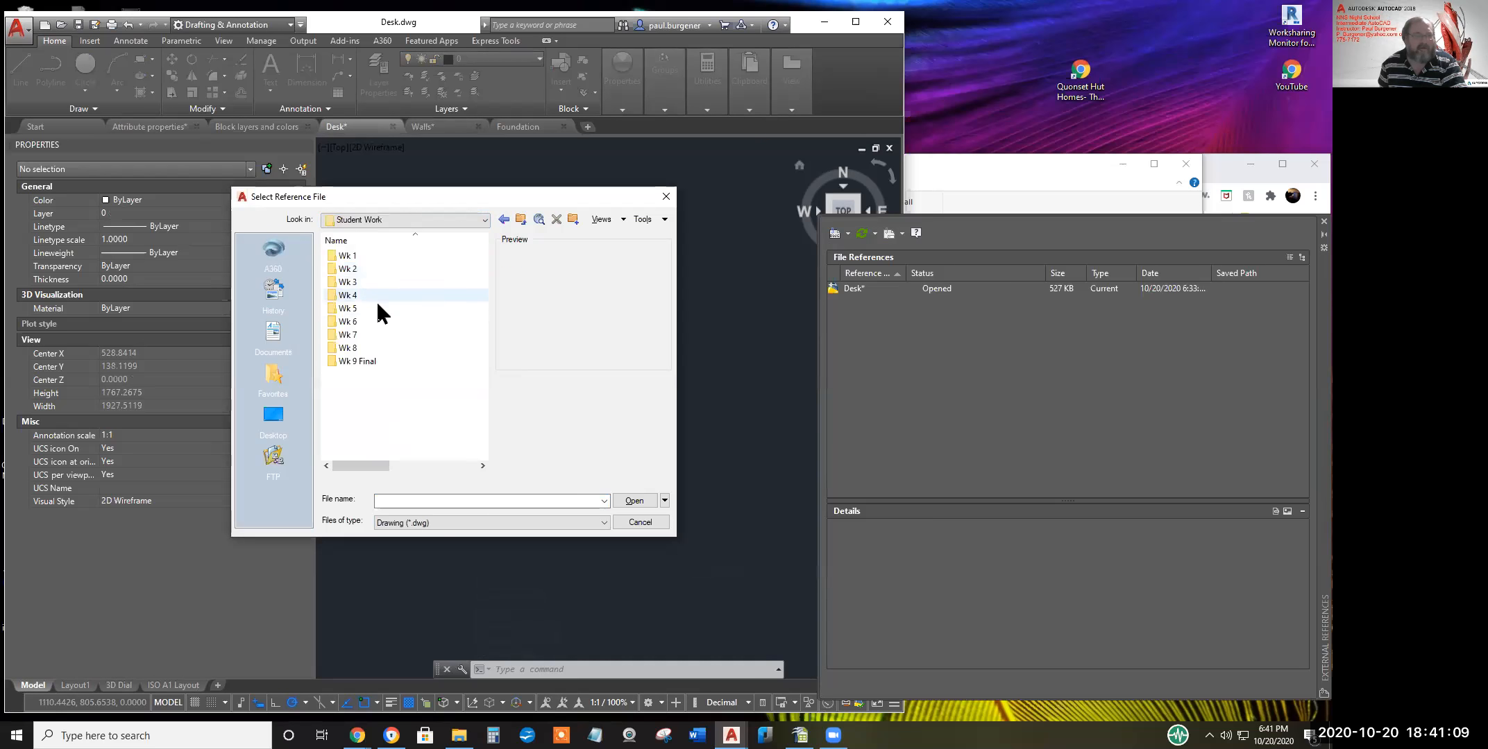
double_click(345, 320)
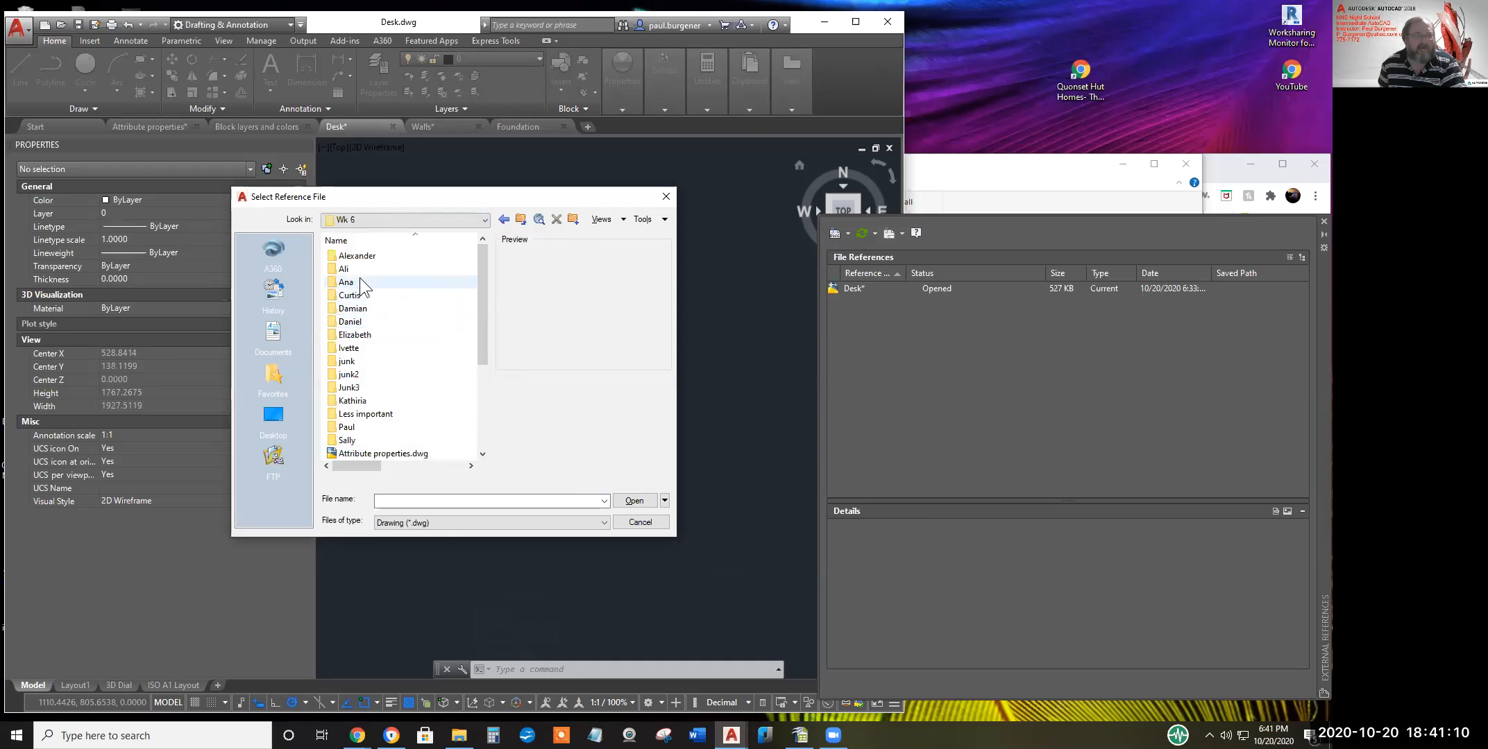
double_click(356, 427)
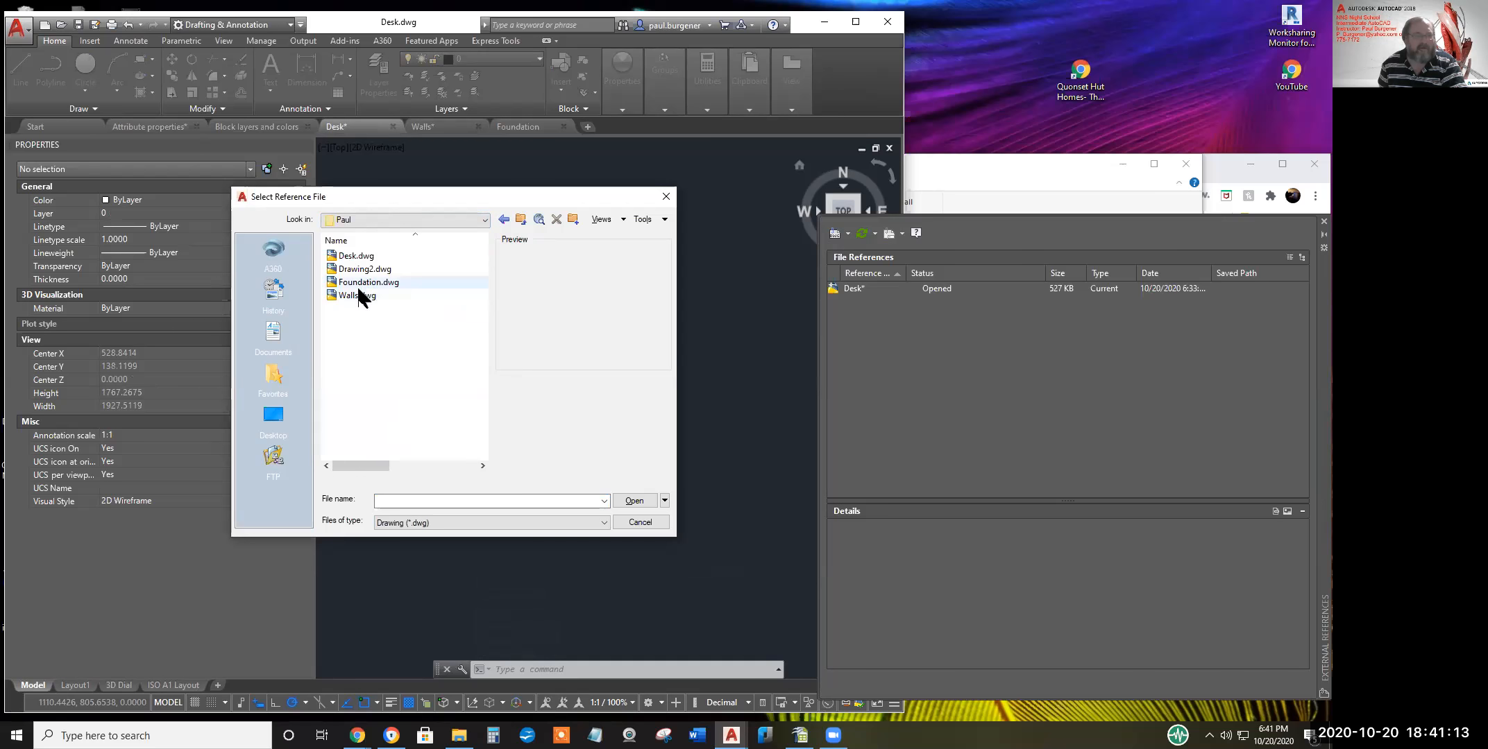
click(355, 297)
click(628, 503)
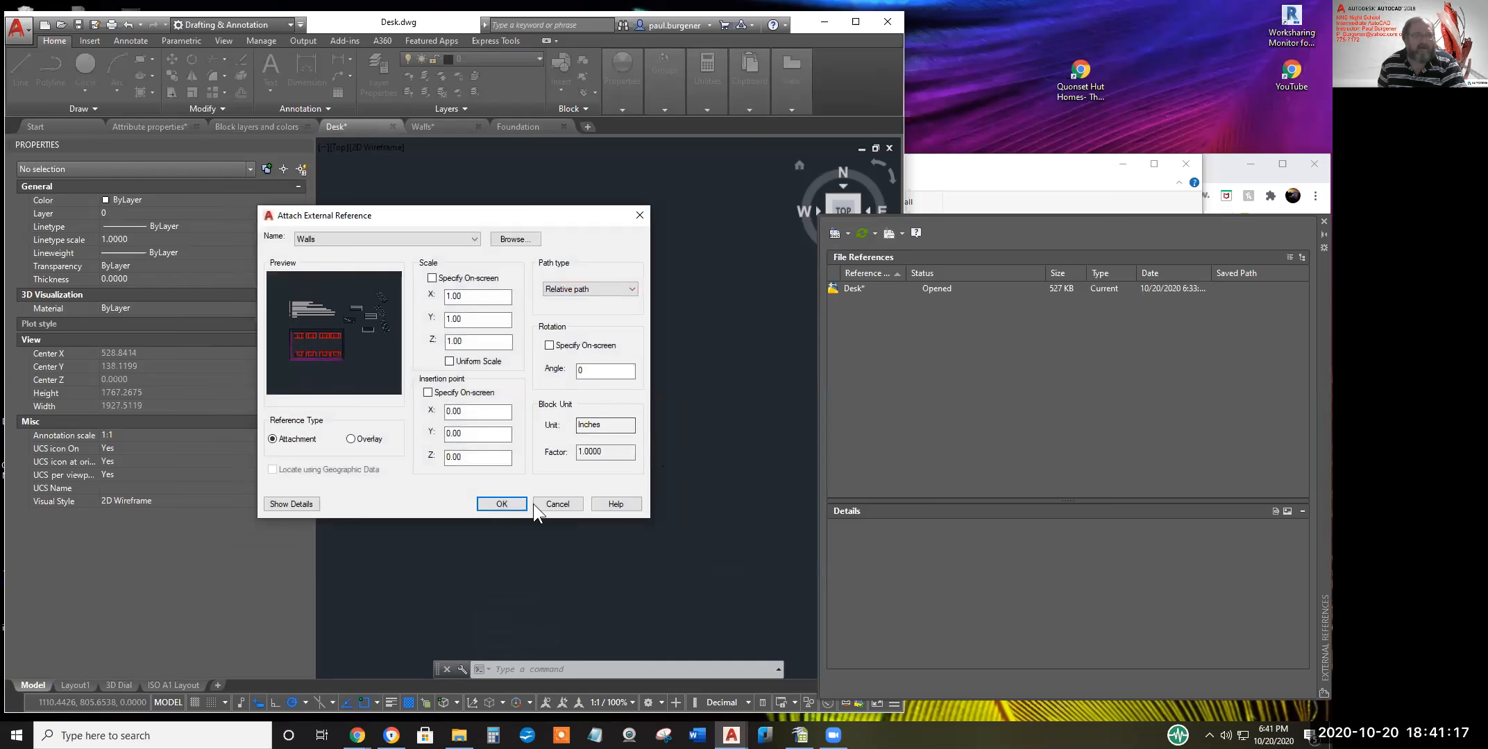
click(502, 504)
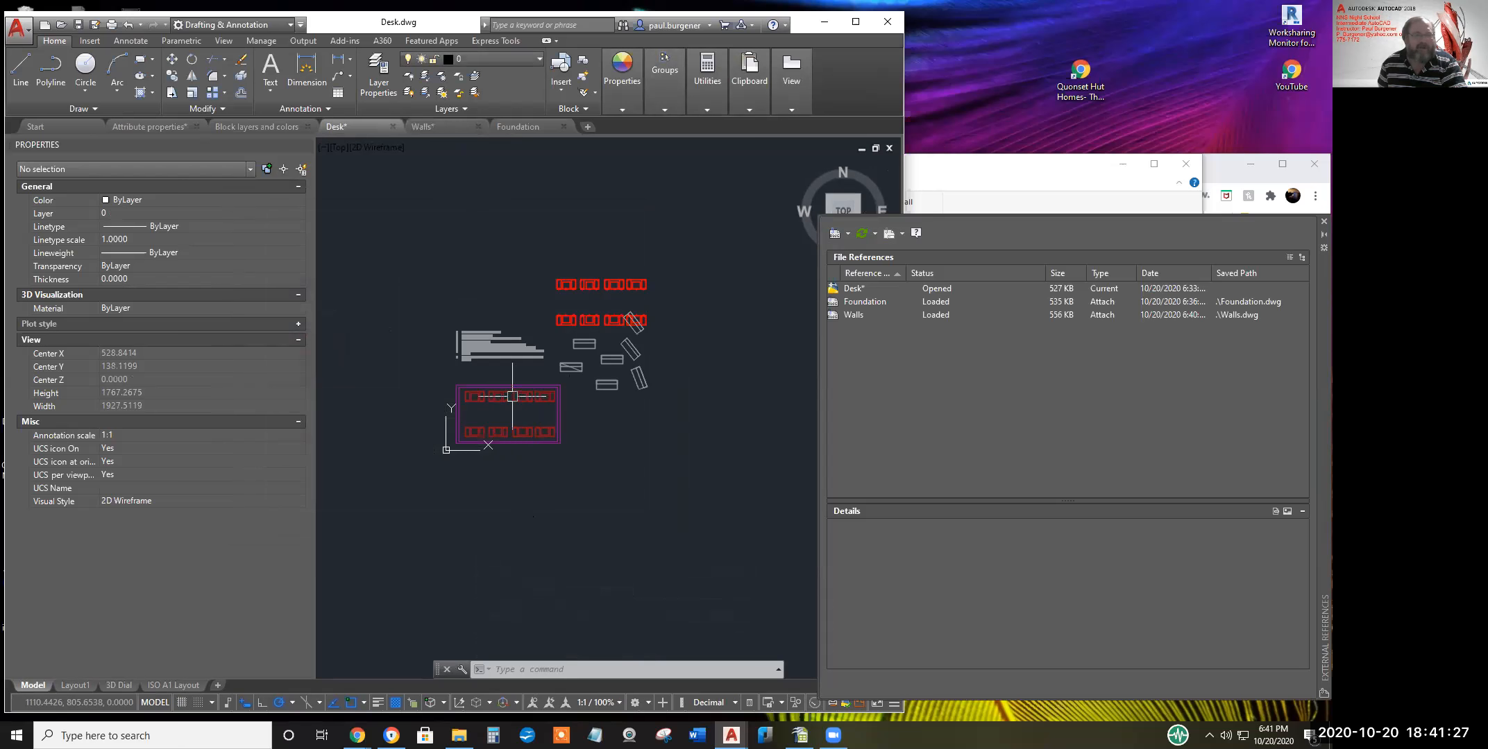
click(82, 22)
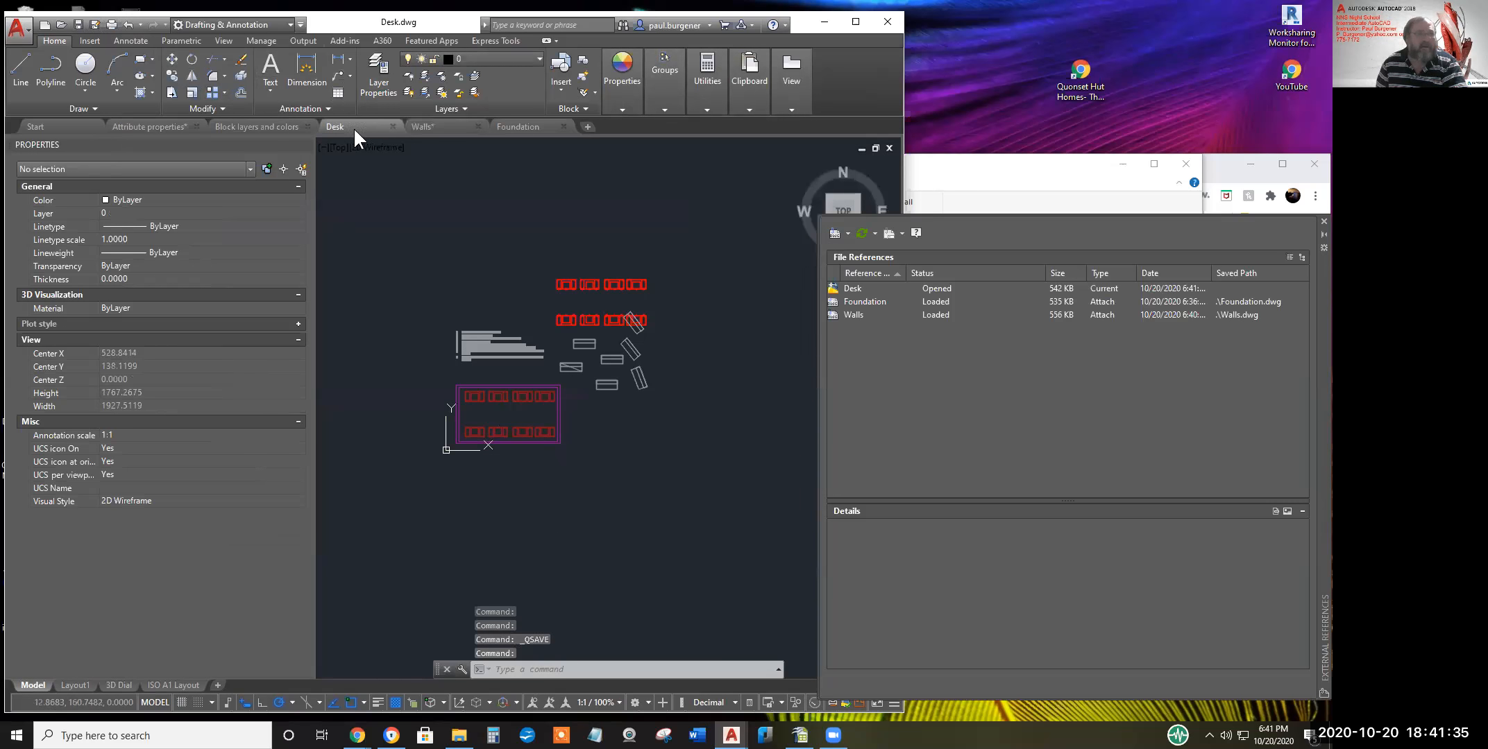
Show the Walls drawing in model space, centre the walls, and save it
click(425, 125)
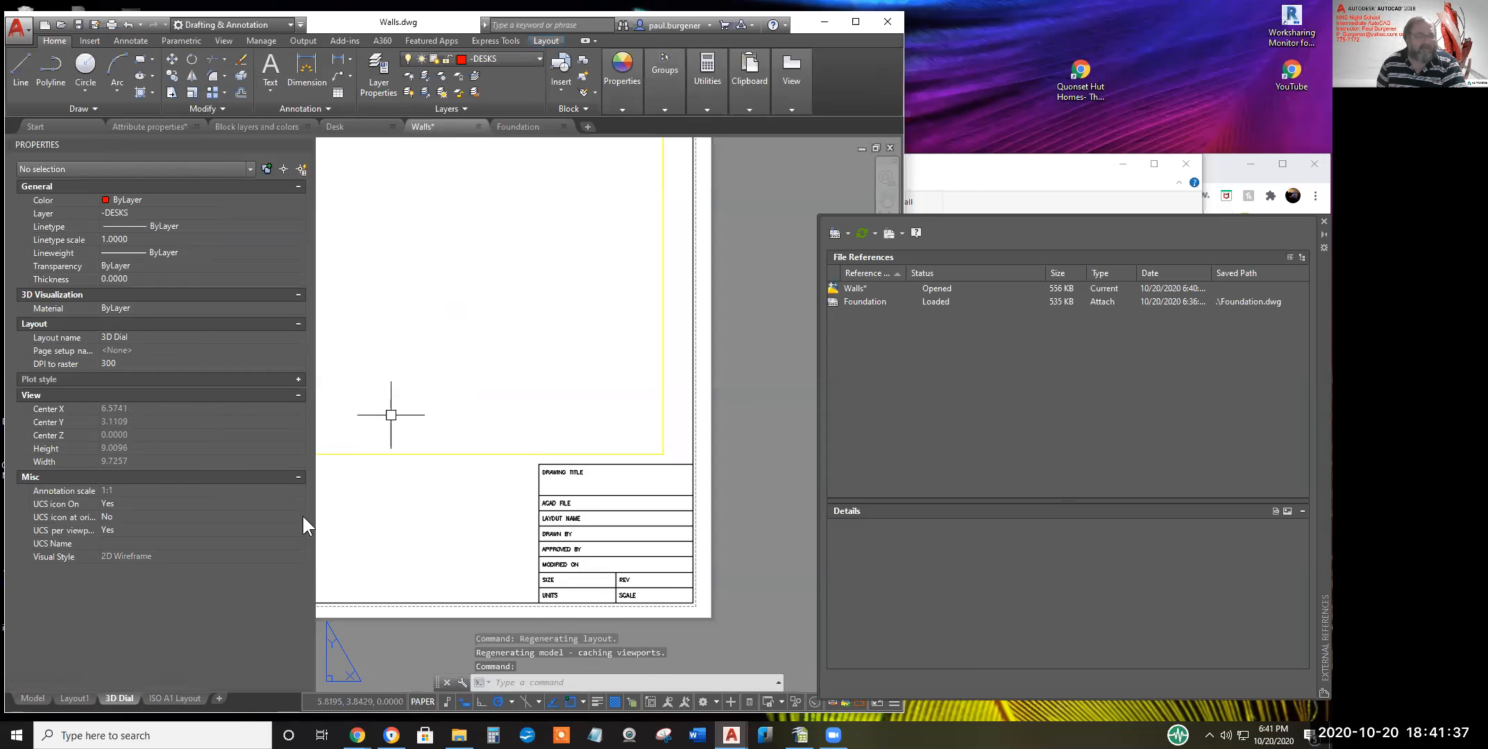
click(32, 699)
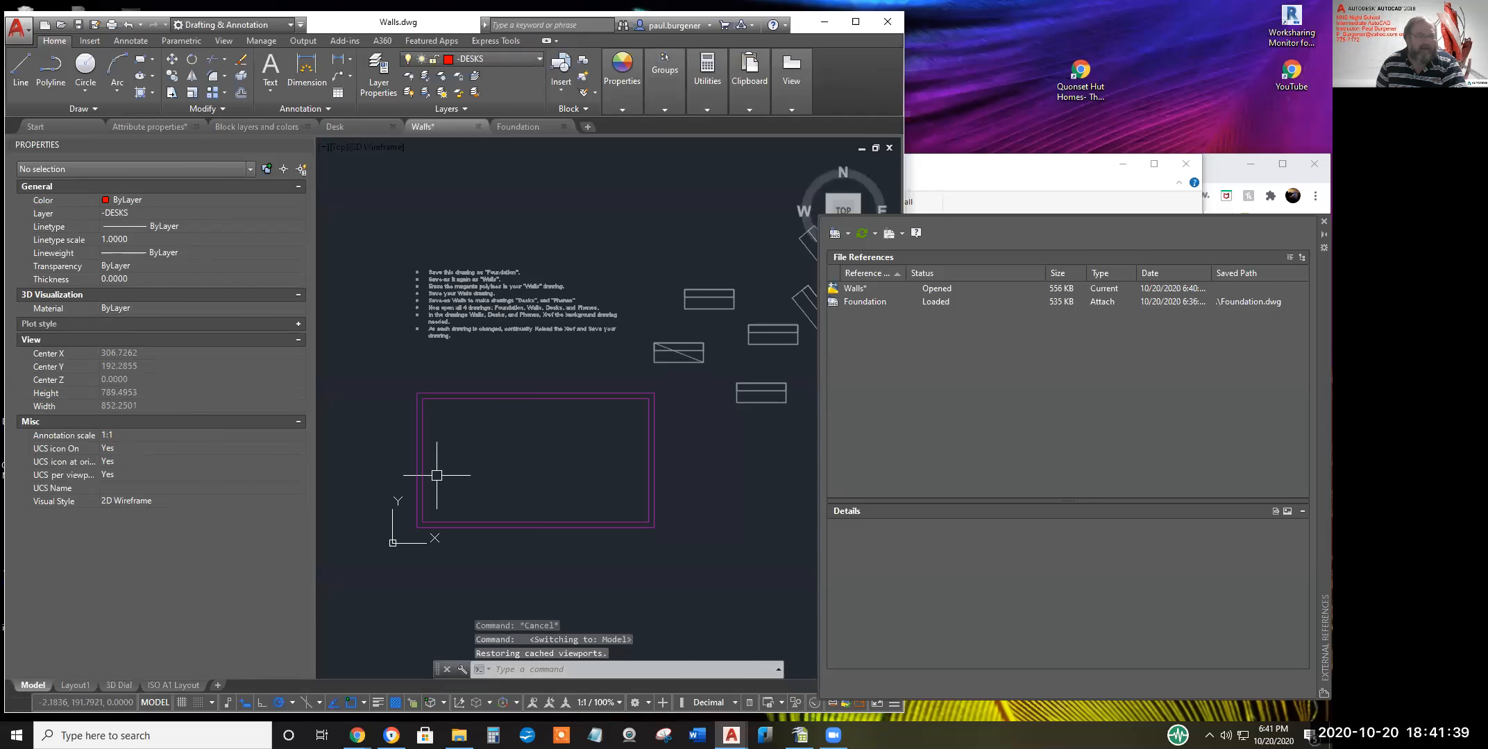
middle_drag(530, 451, 521, 411)
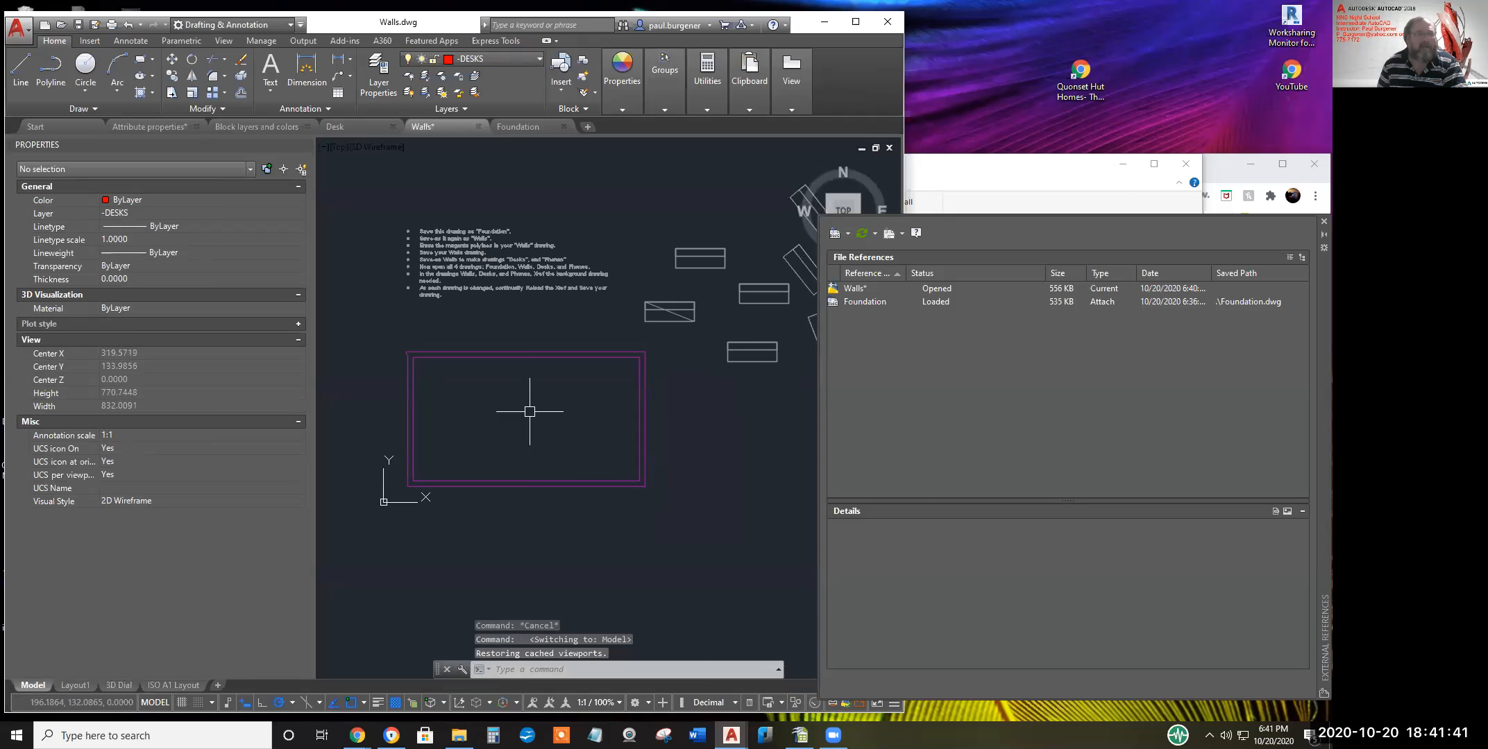
click(78, 25)
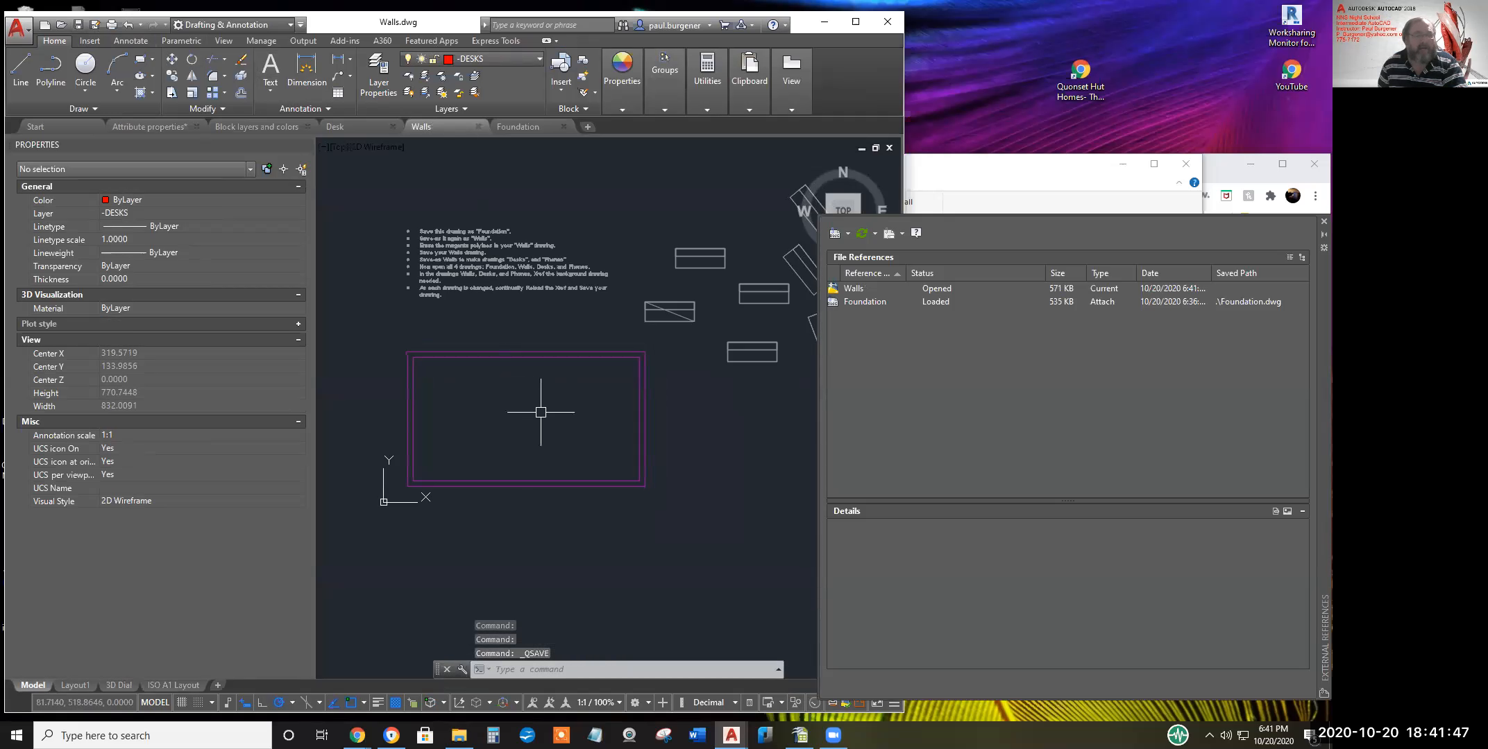
In Desk, erase the eight red desks, then undo to restore them
click(349, 126)
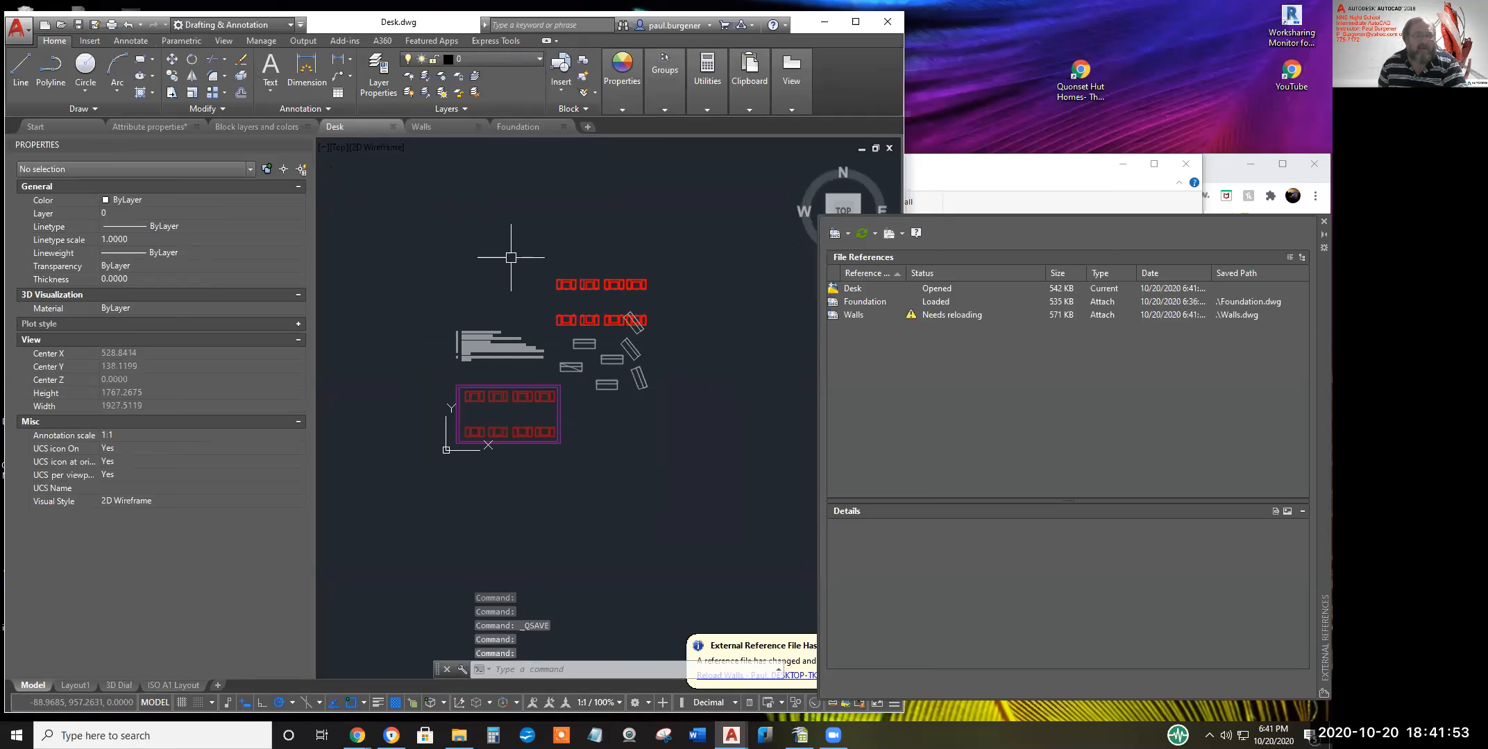
text(E)
key(Return)
click(534, 248)
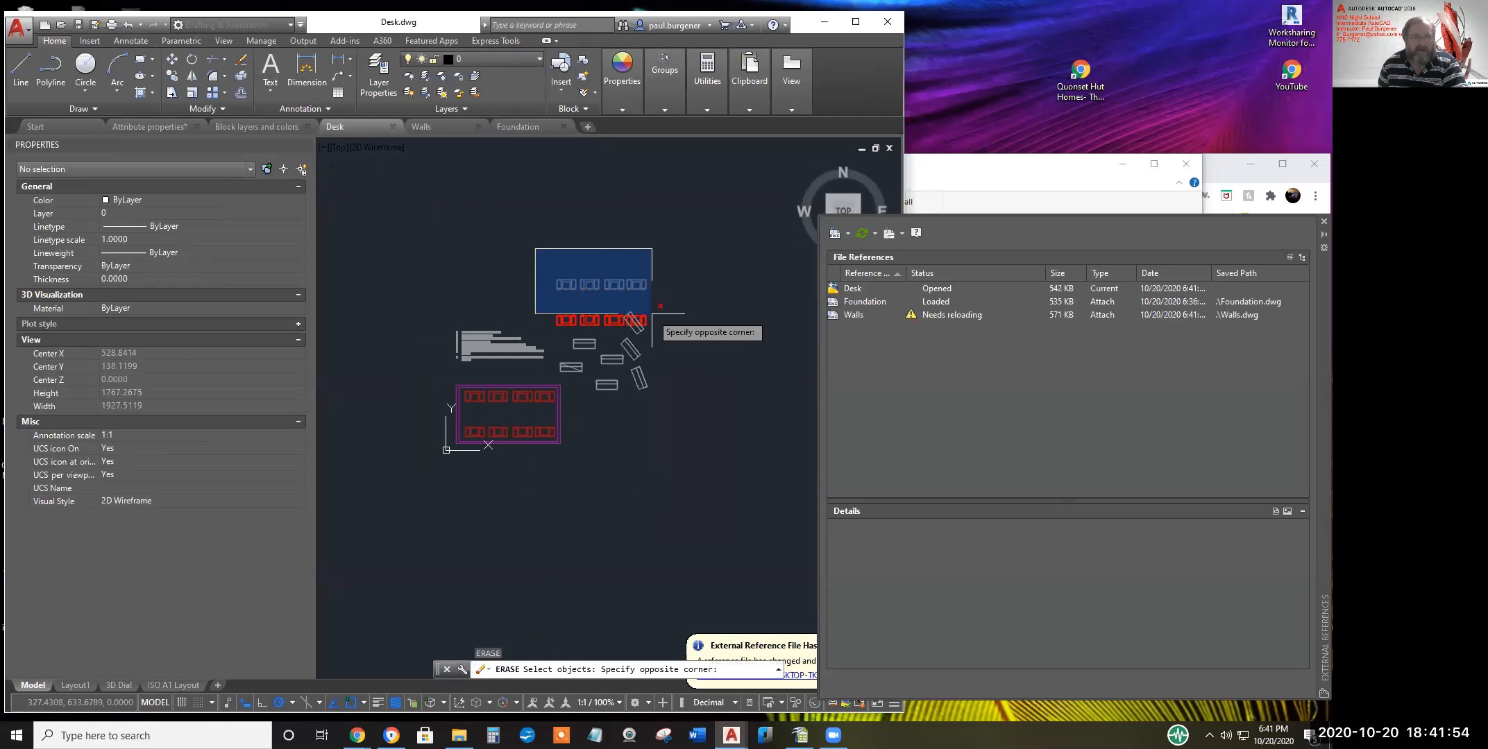
click(689, 331)
key(Return)
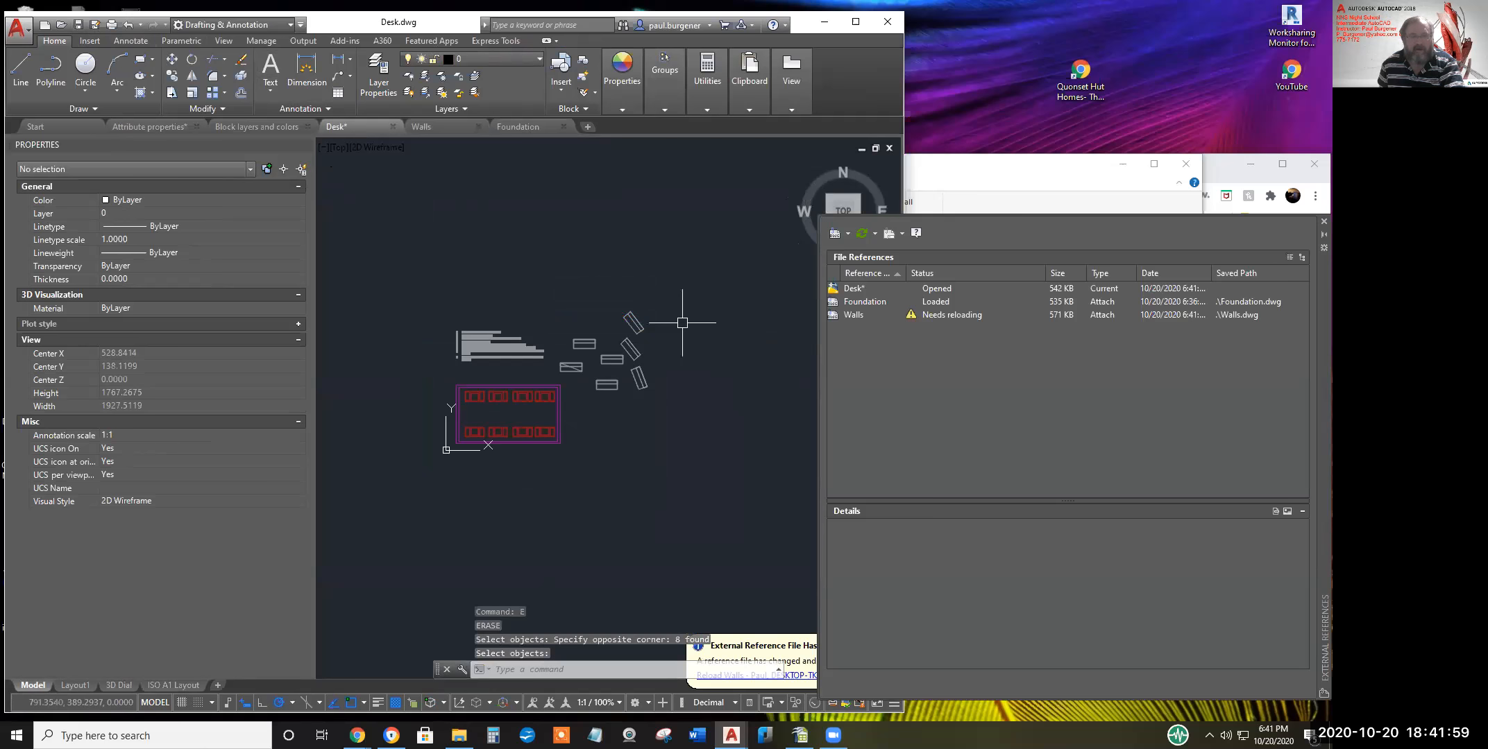
text(u)
key(Return)
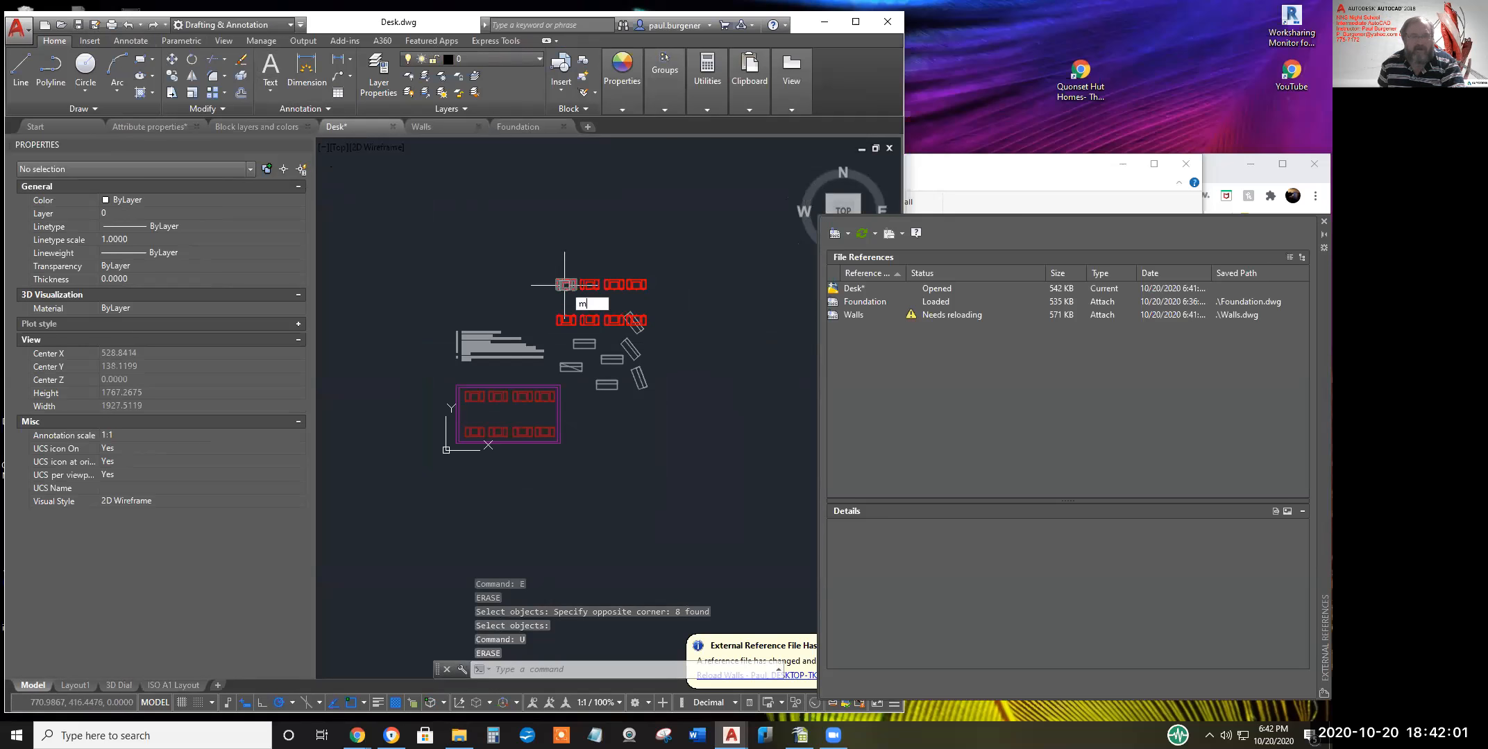
Move the eight red desks inside the wall outline and save Desk
text(m)
key(Return)
click(543, 266)
click(677, 346)
key(Return)
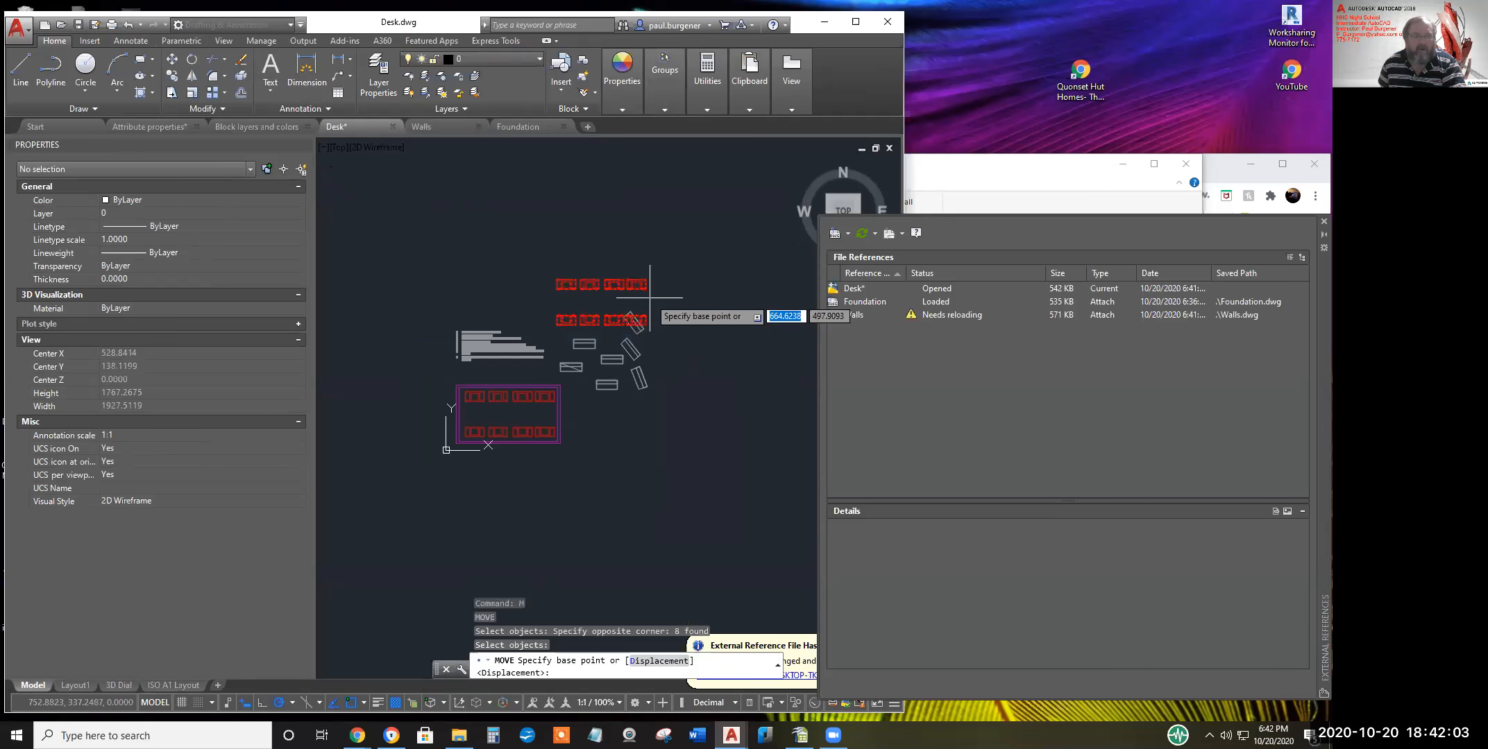
click(650, 297)
scroll(565, 411, up, 2)
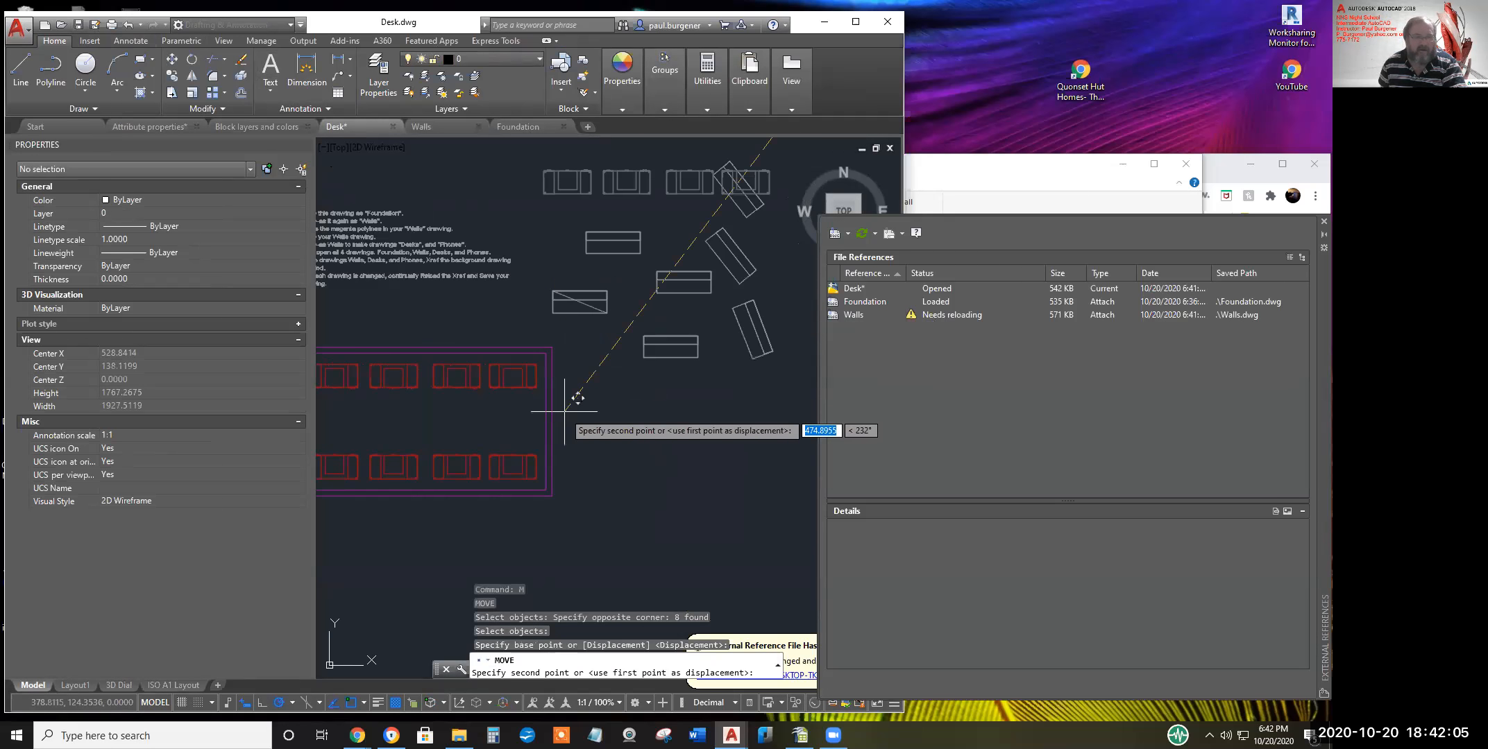
scroll(565, 411, up, 2)
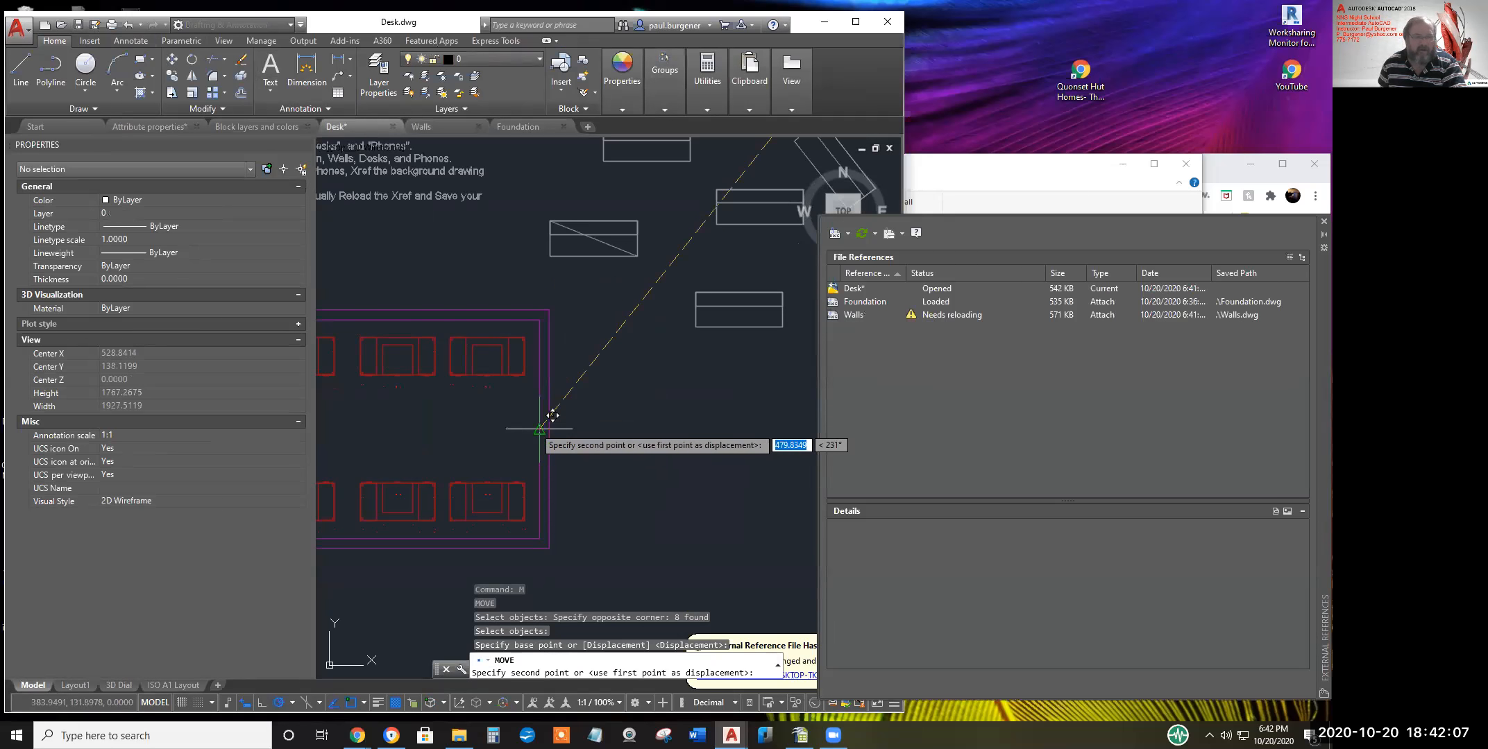
click(551, 415)
scroll(631, 425, down, 5)
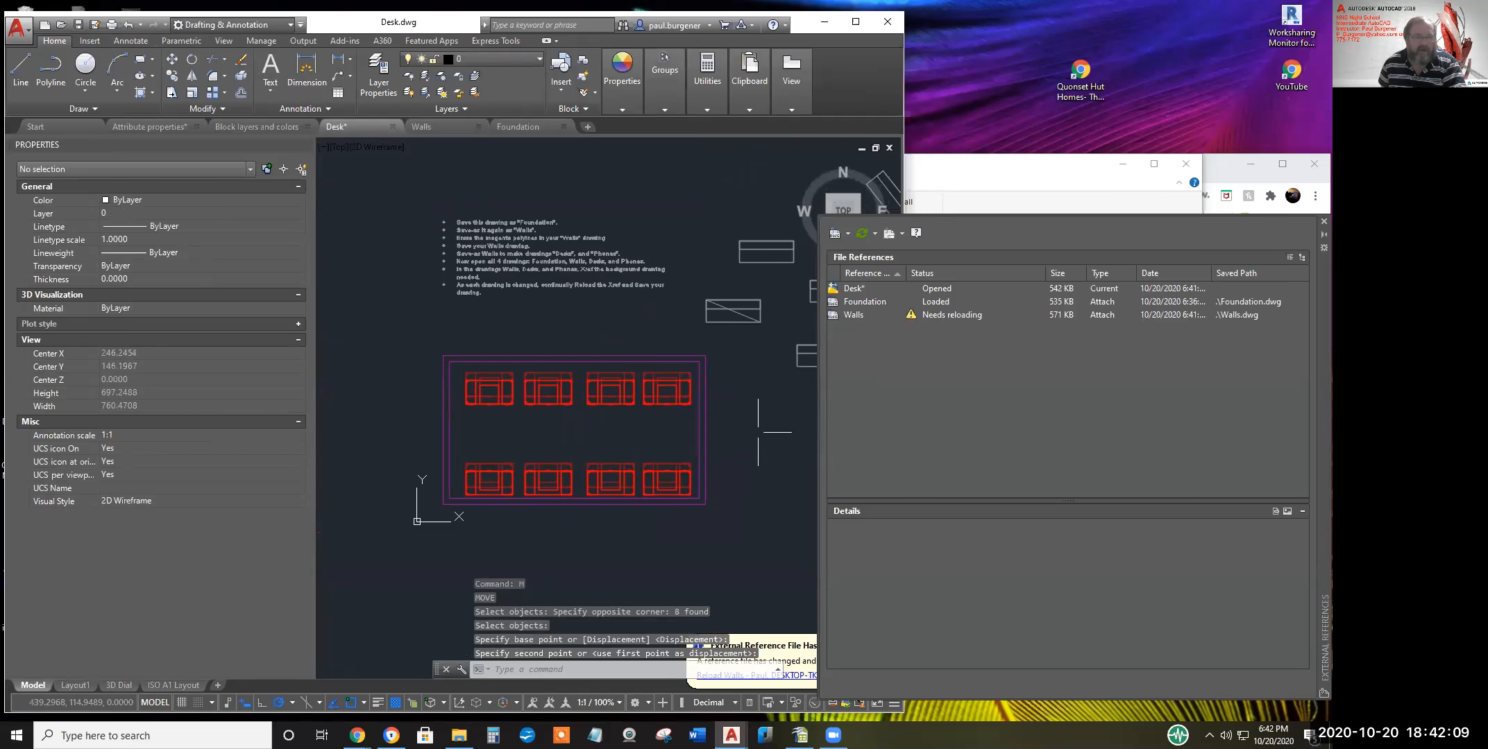
click(78, 24)
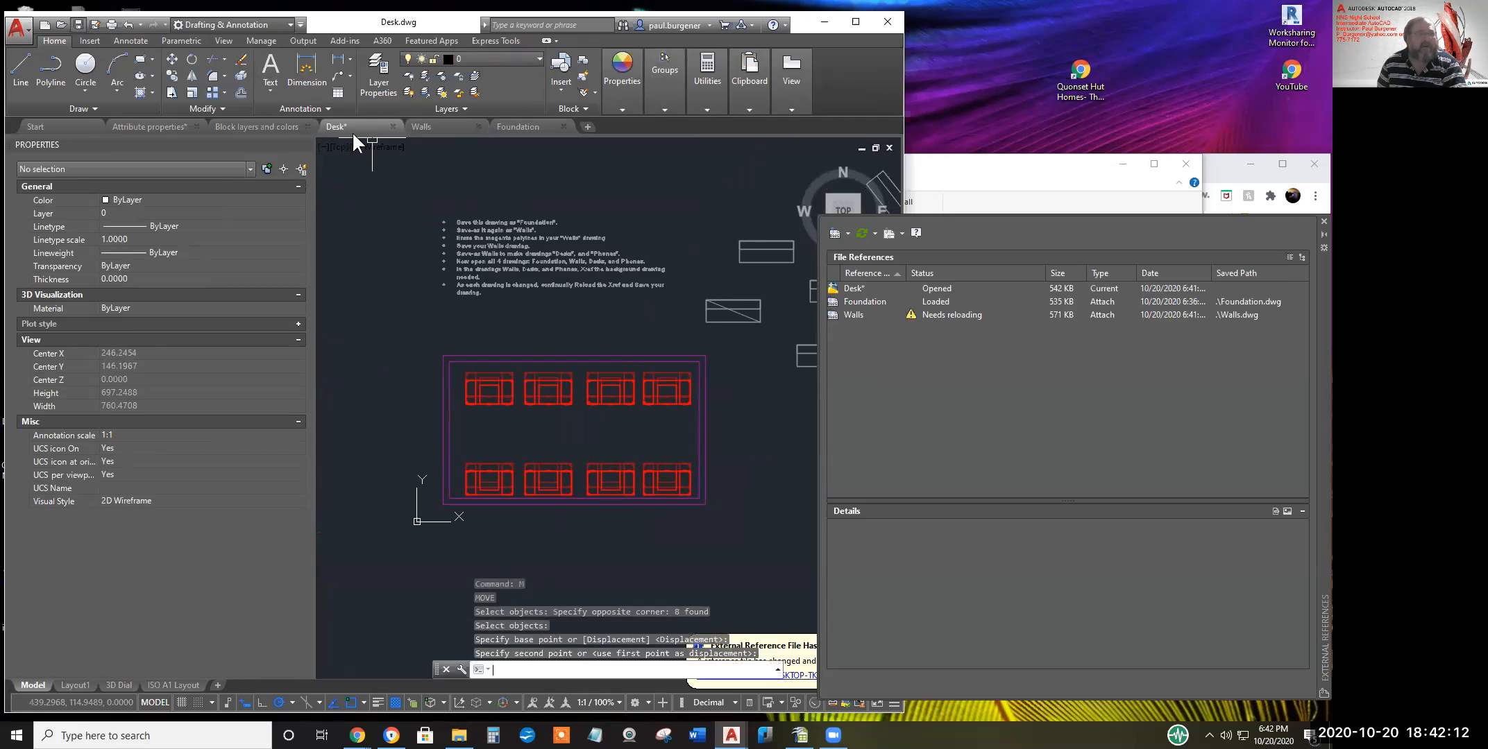
click(520, 125)
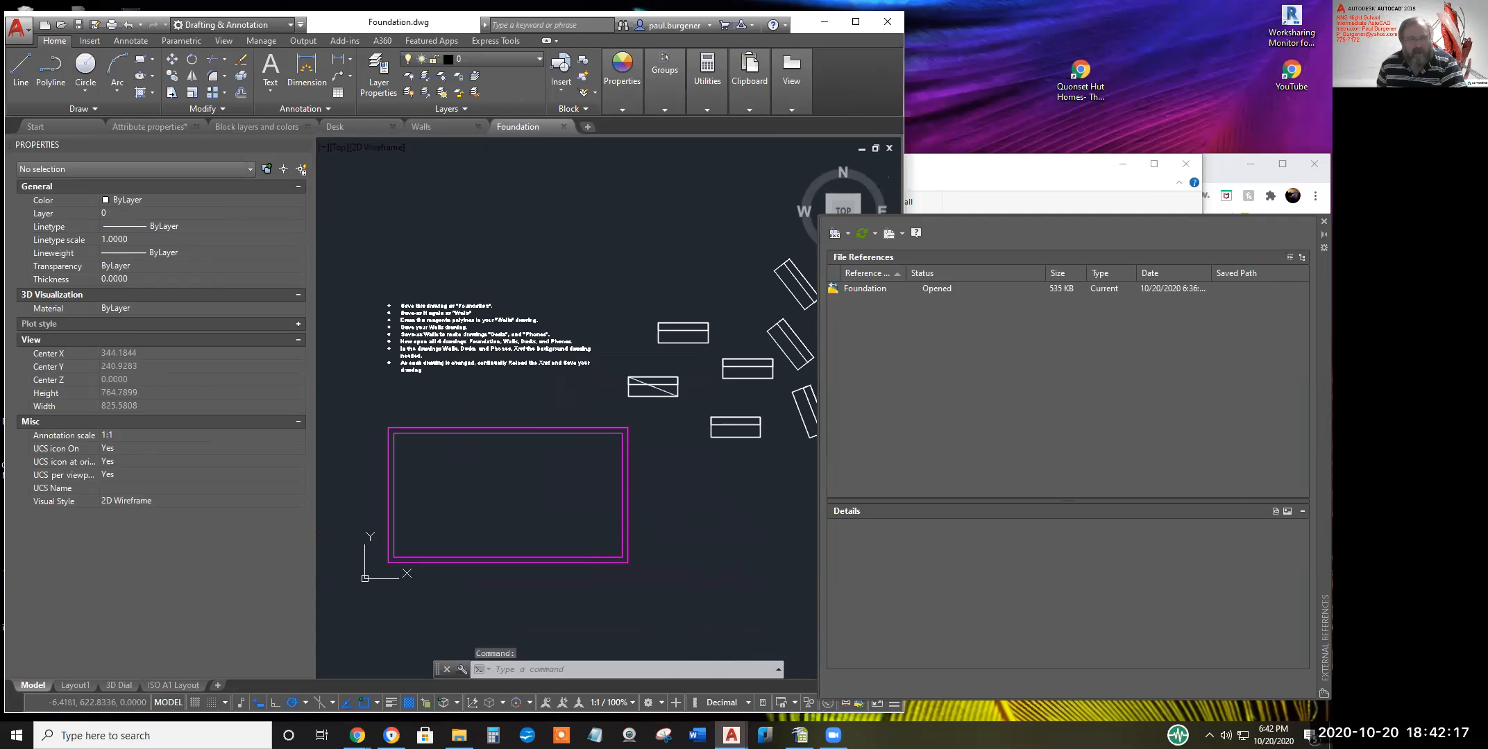
Stretch the Foundation rectangle's bottom edge downward to make it taller, then save Foundation
click(172, 93)
click(689, 601)
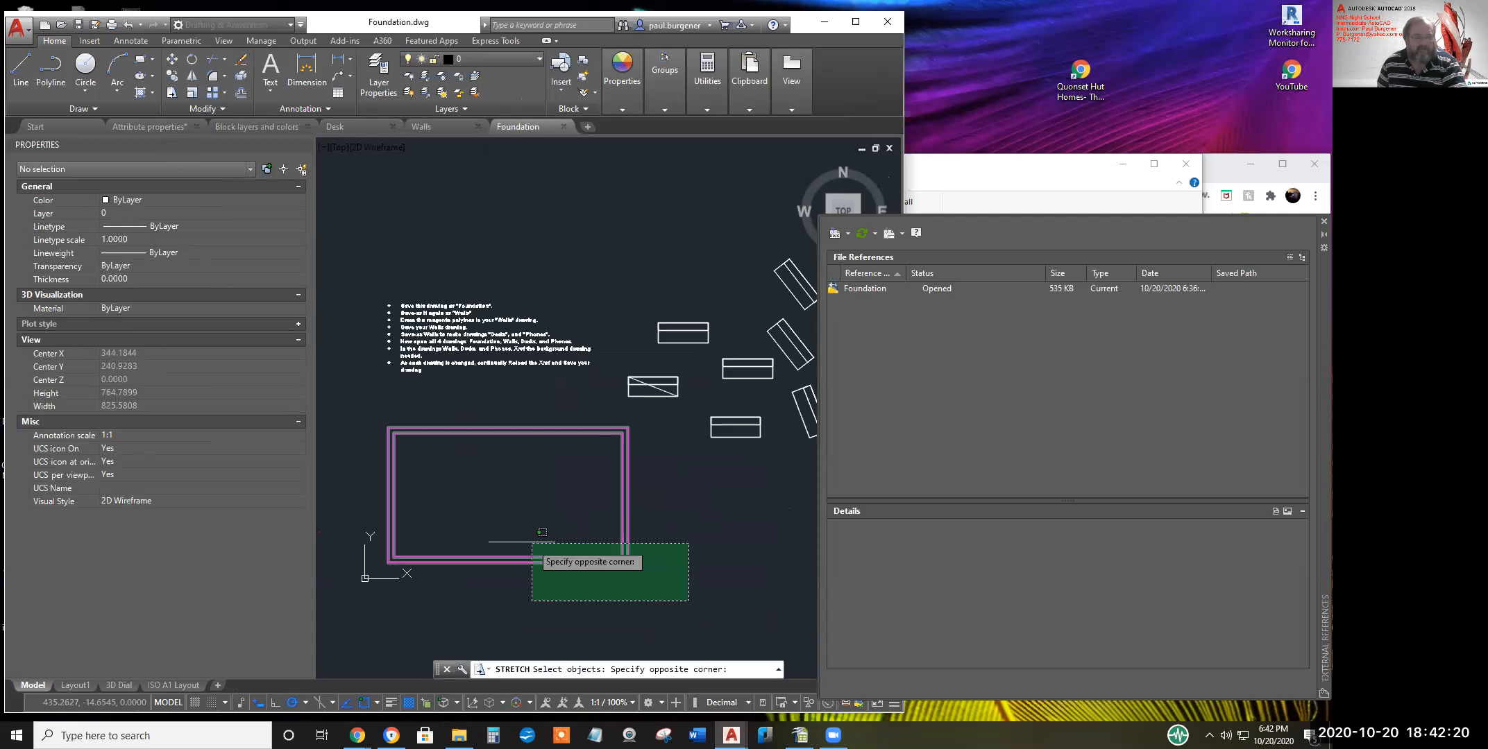
click(357, 527)
key(Return)
click(686, 477)
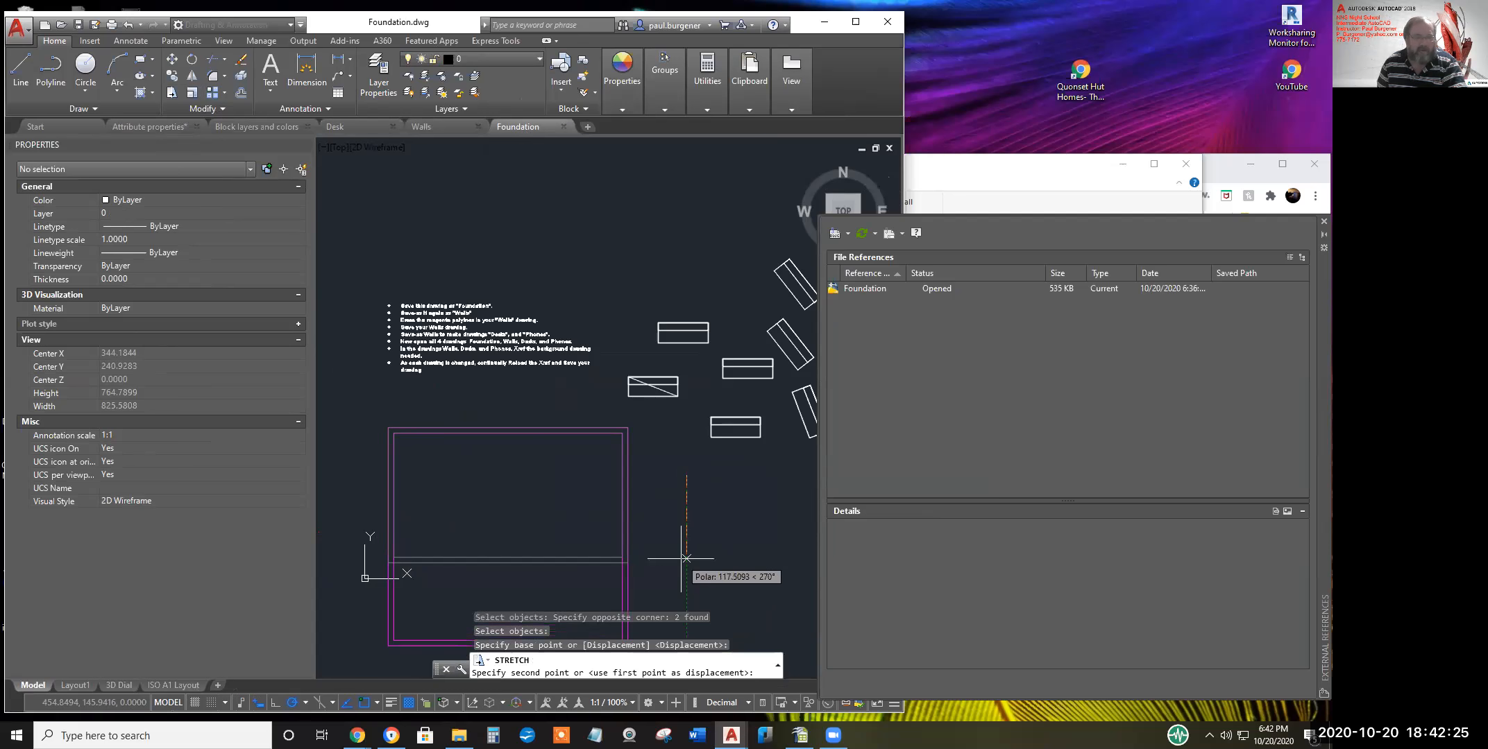
middle_drag(686, 558, 687, 456)
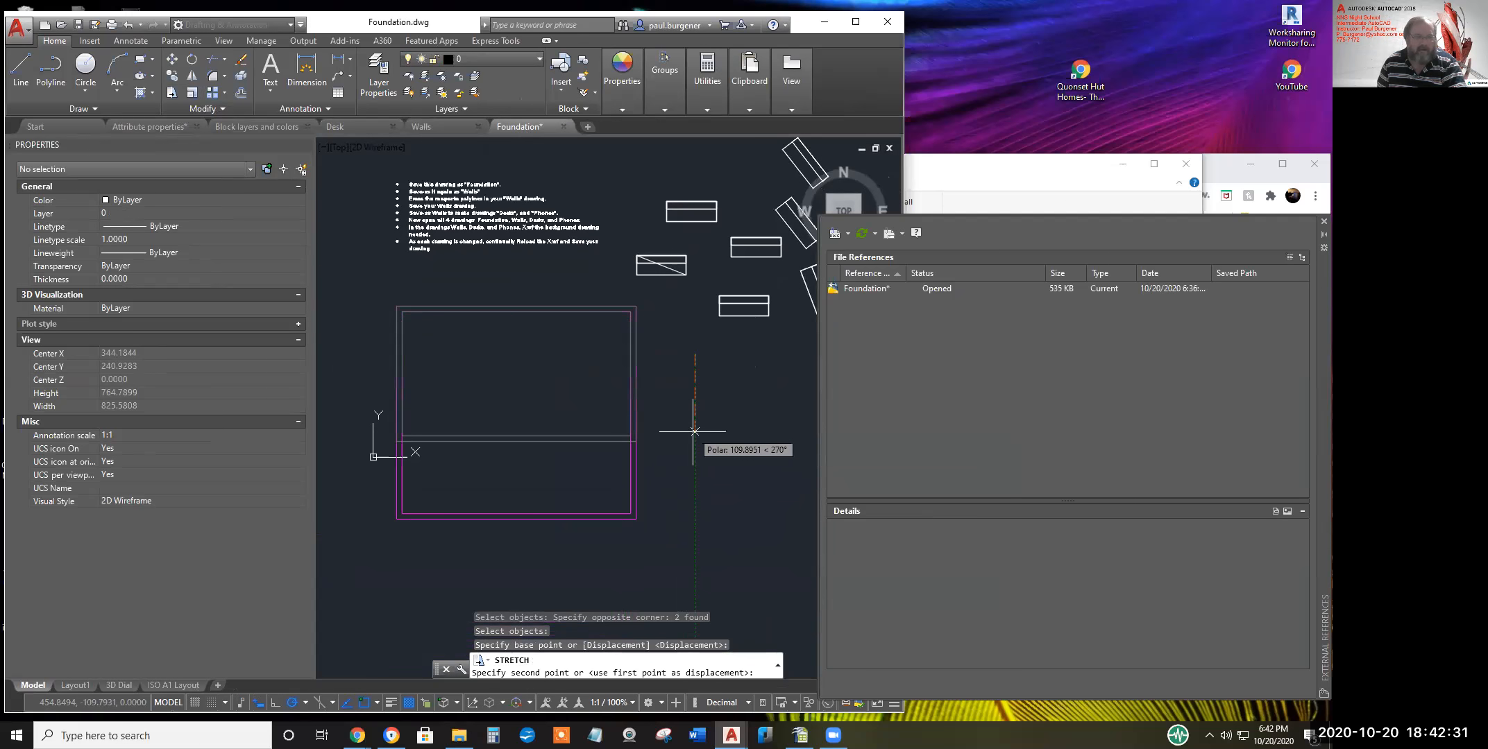
click(694, 431)
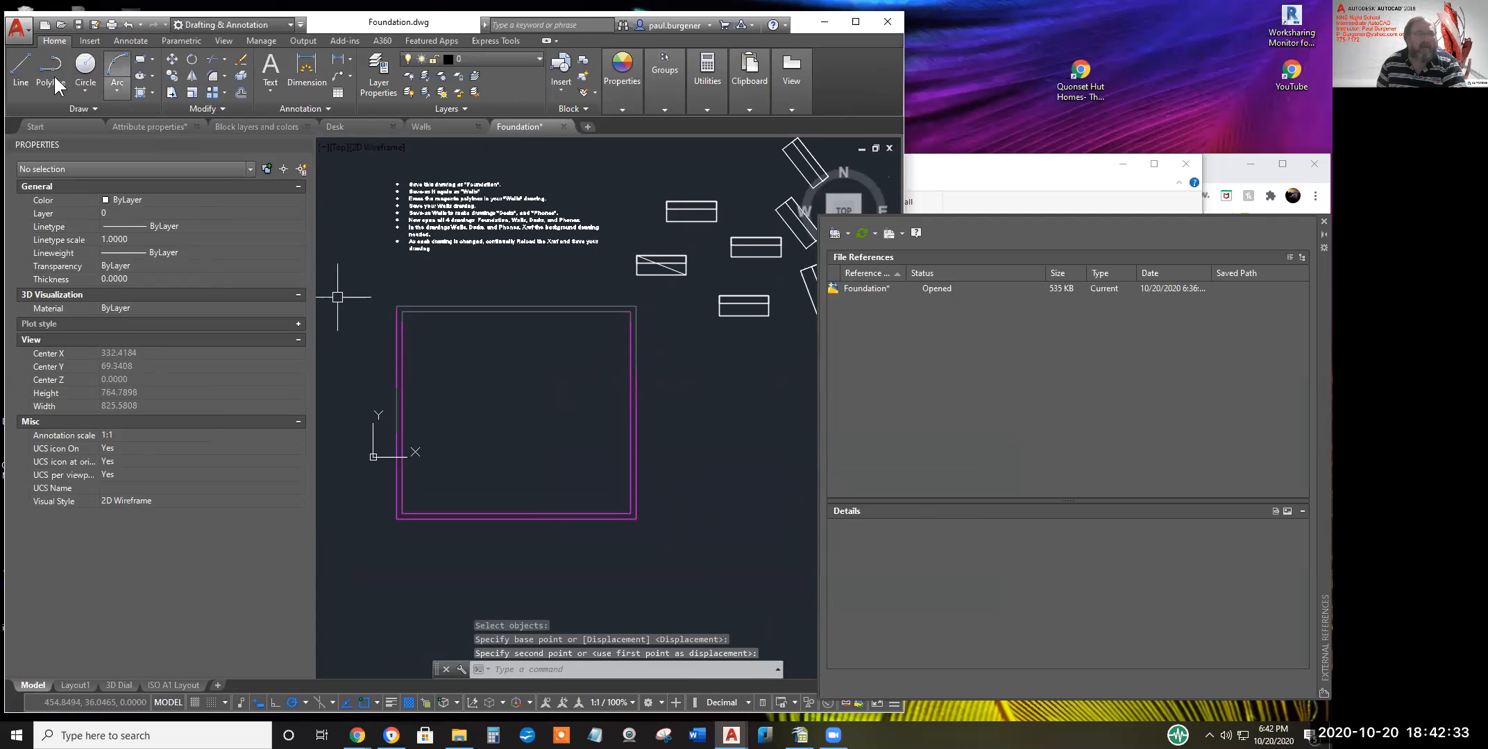
click(78, 26)
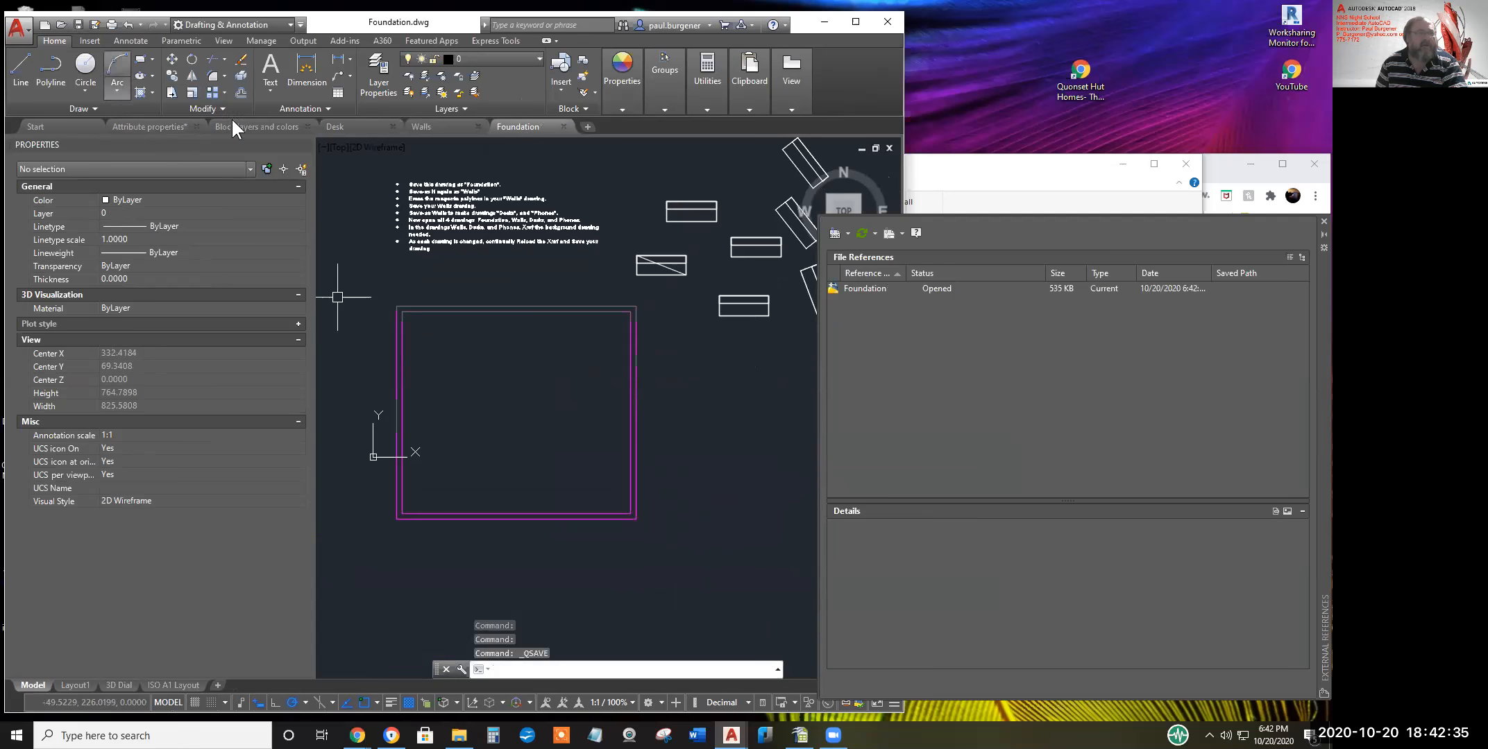
click(439, 129)
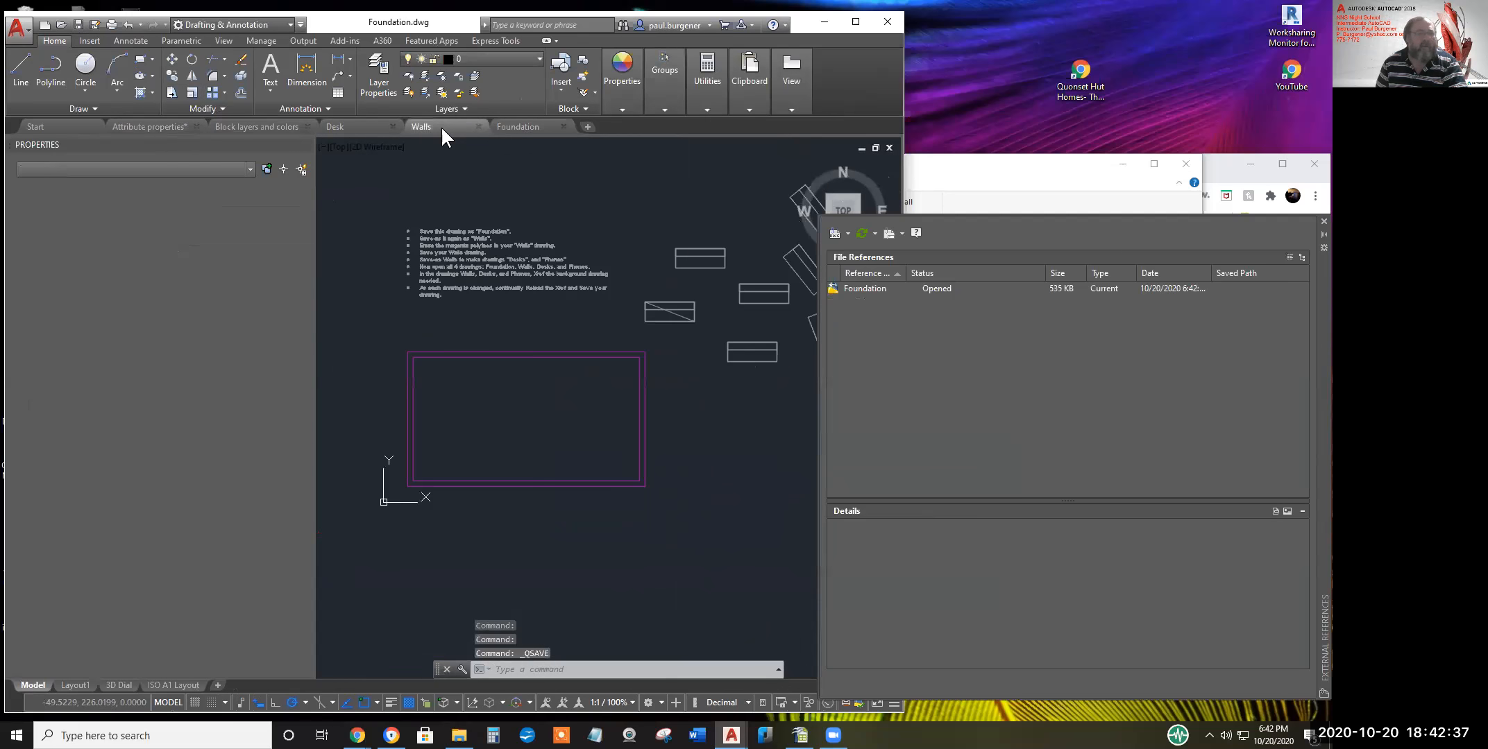
Close the external references list and reload the updated Foundation reference in Walls
click(1324, 222)
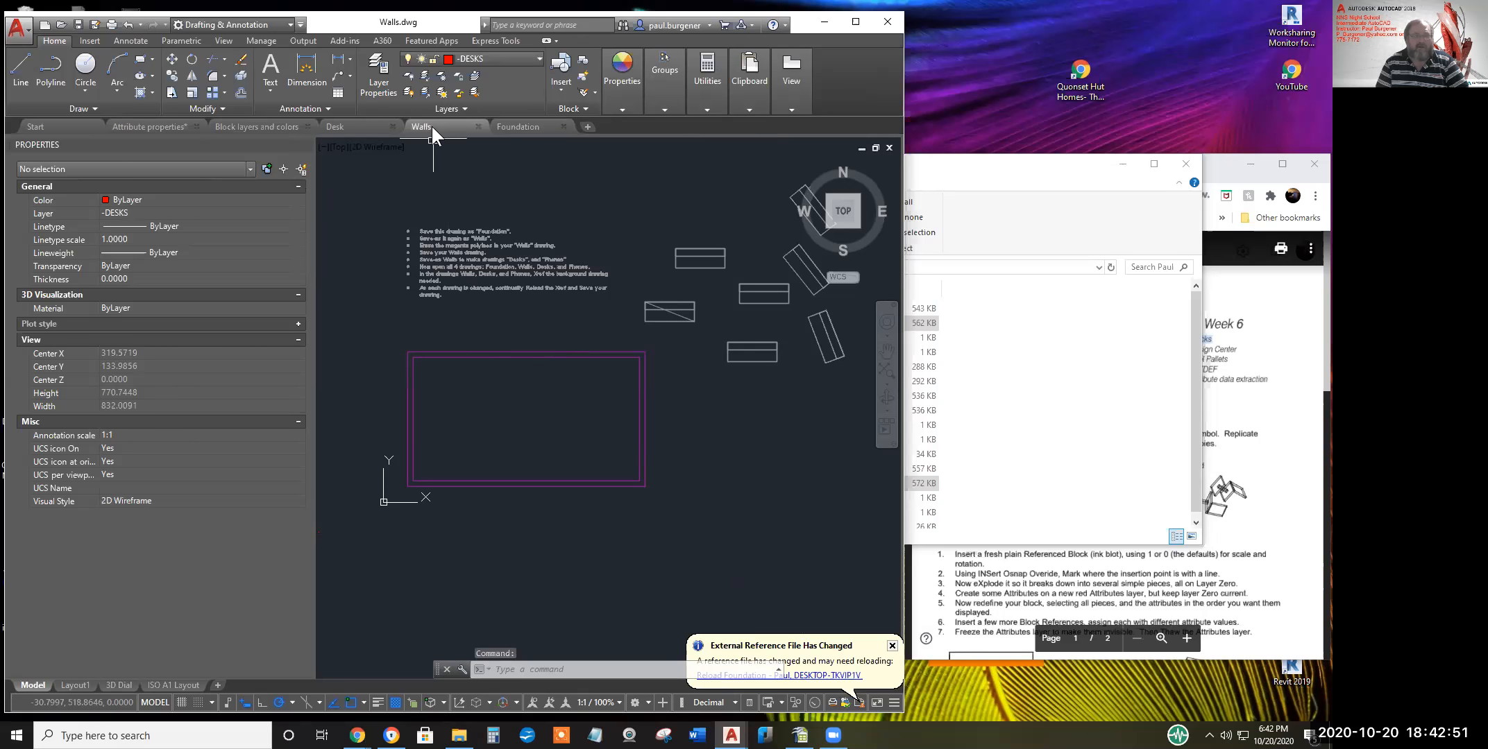
mouse_move(439, 129)
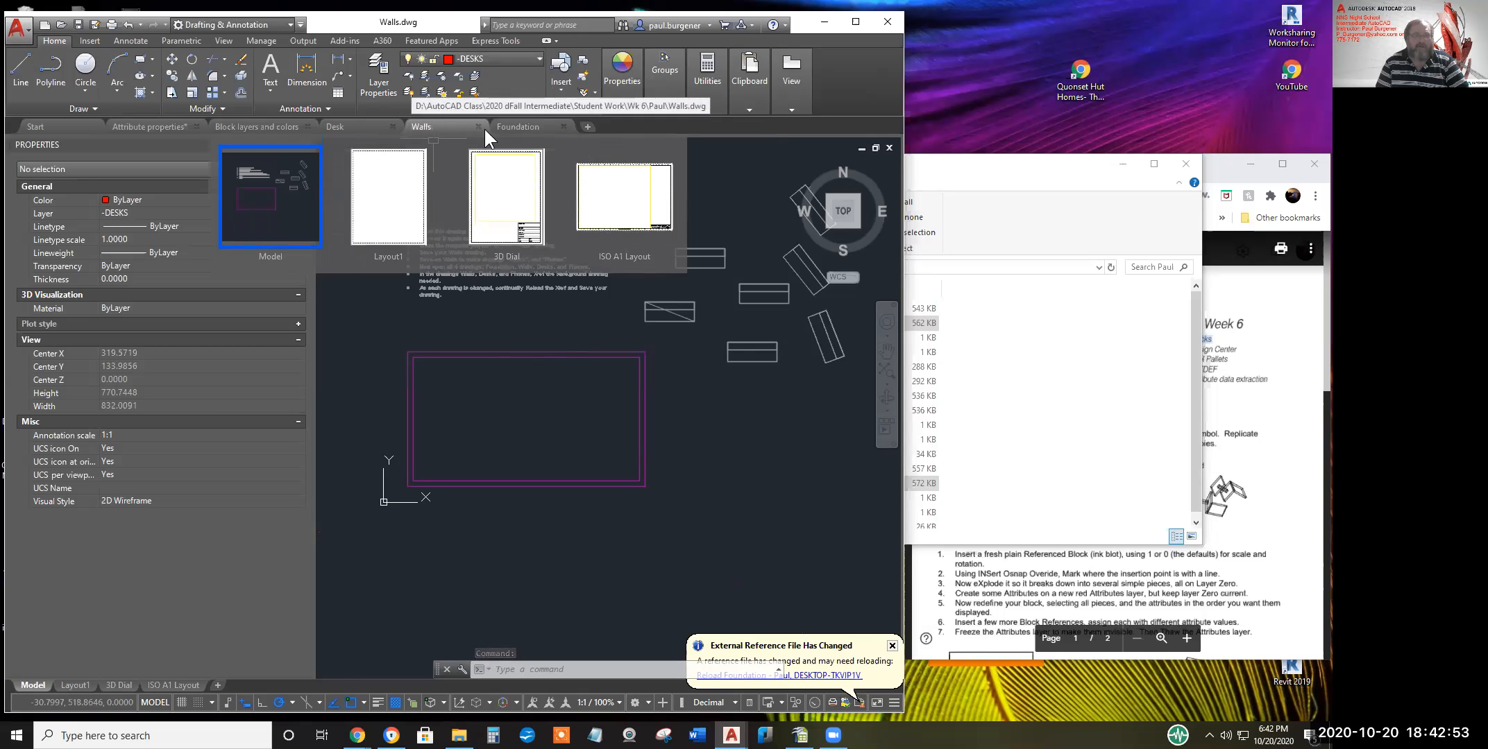
mouse_move(513, 129)
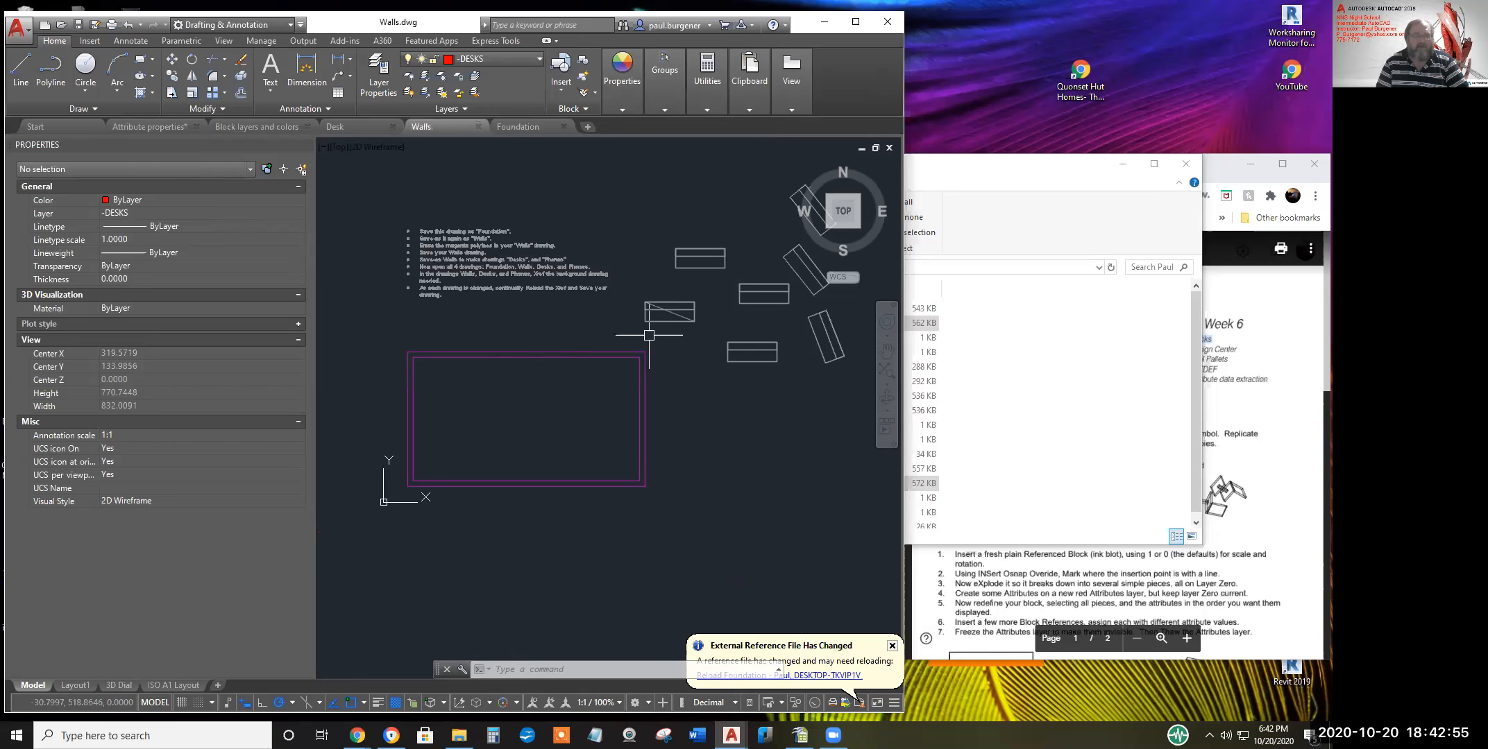
click(809, 677)
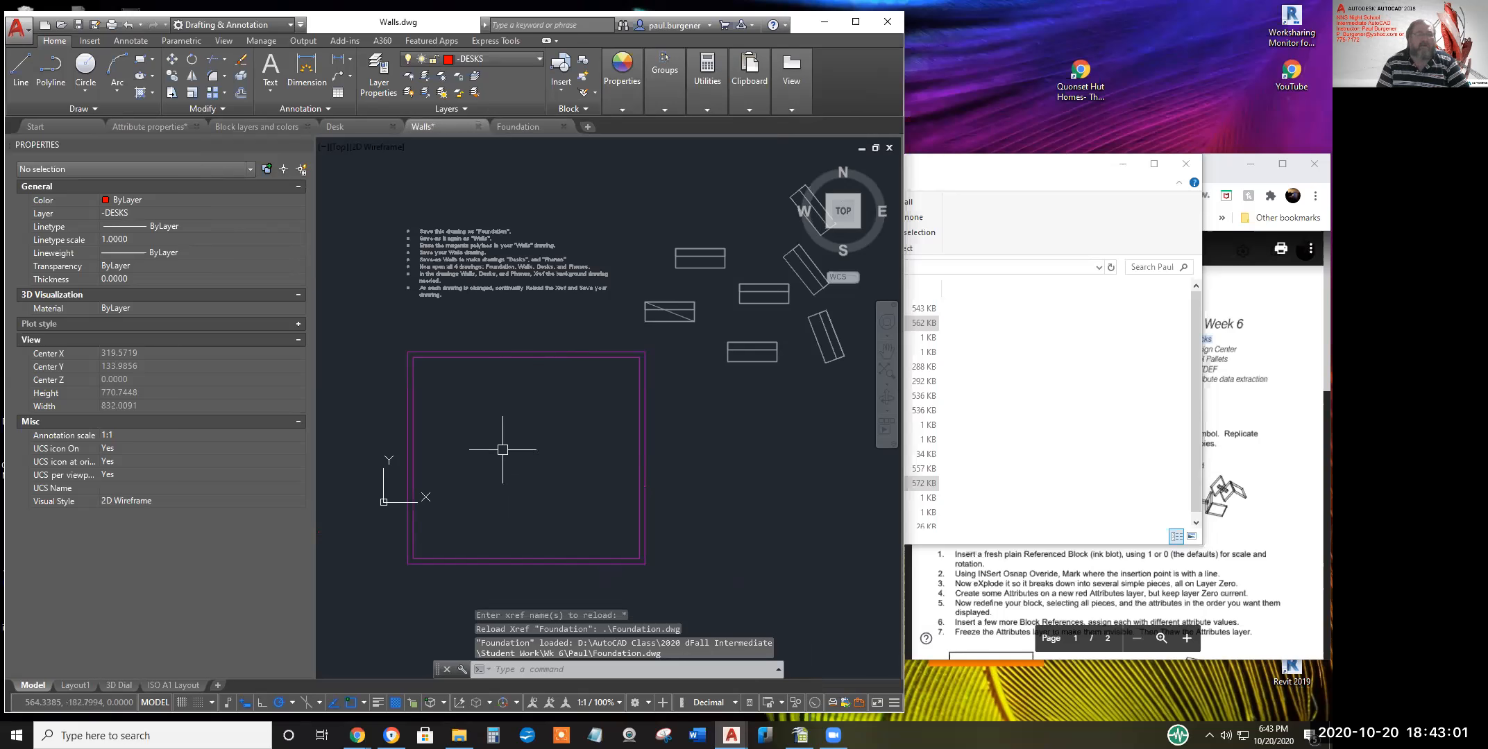
Make -WALLS the current layer and restart the LINE command on it
text(L)
key(Return)
scroll(426, 373, up, 4)
key(Escape)
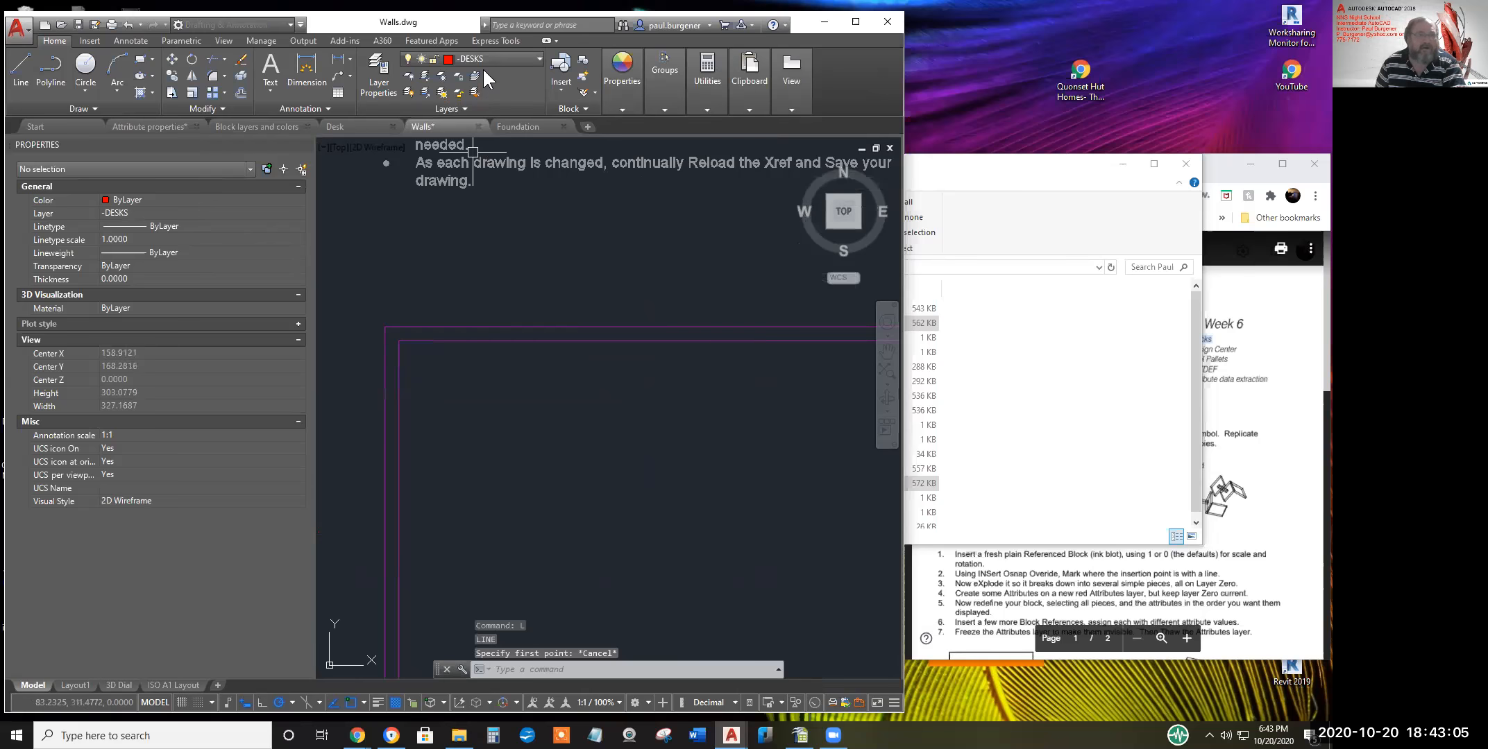
click(483, 58)
click(480, 127)
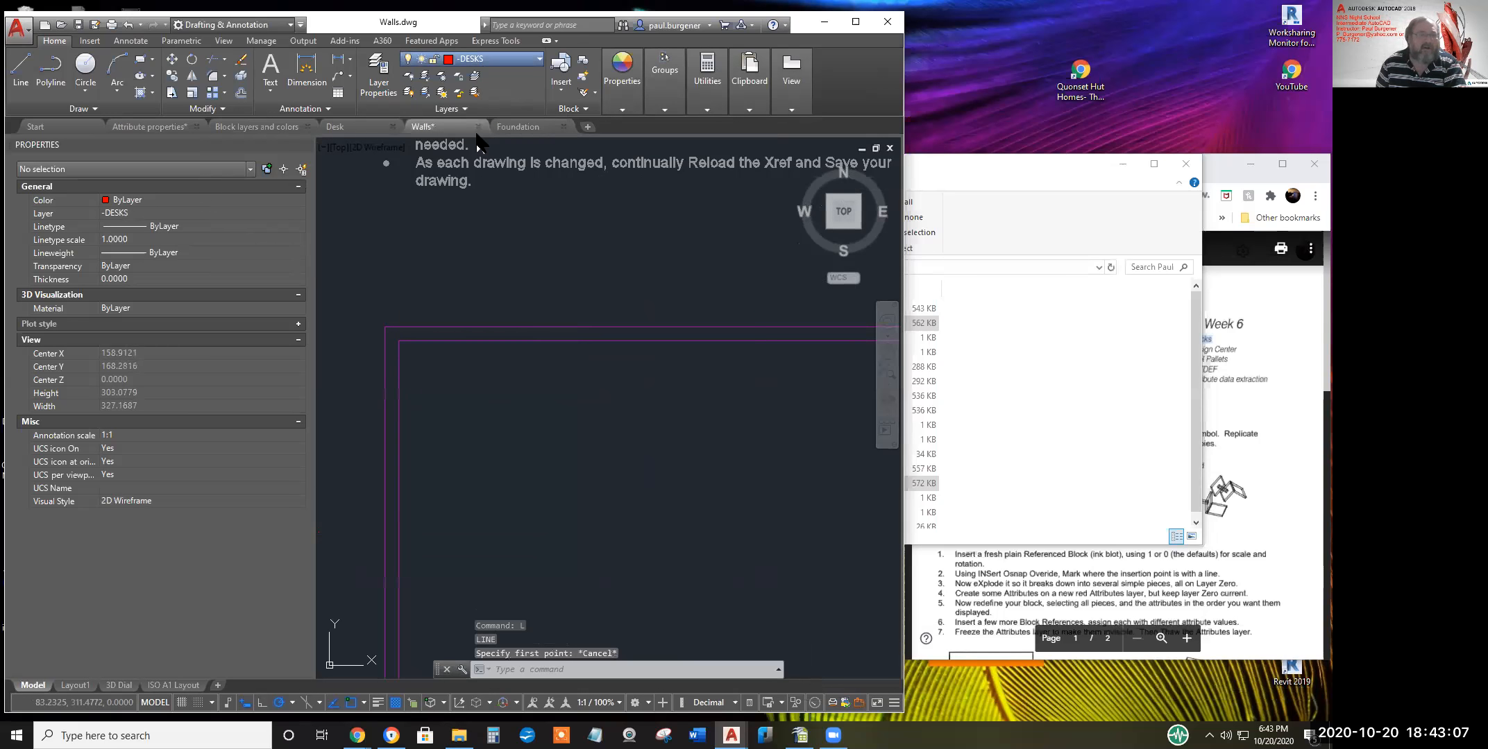
text(L)
key(Return)
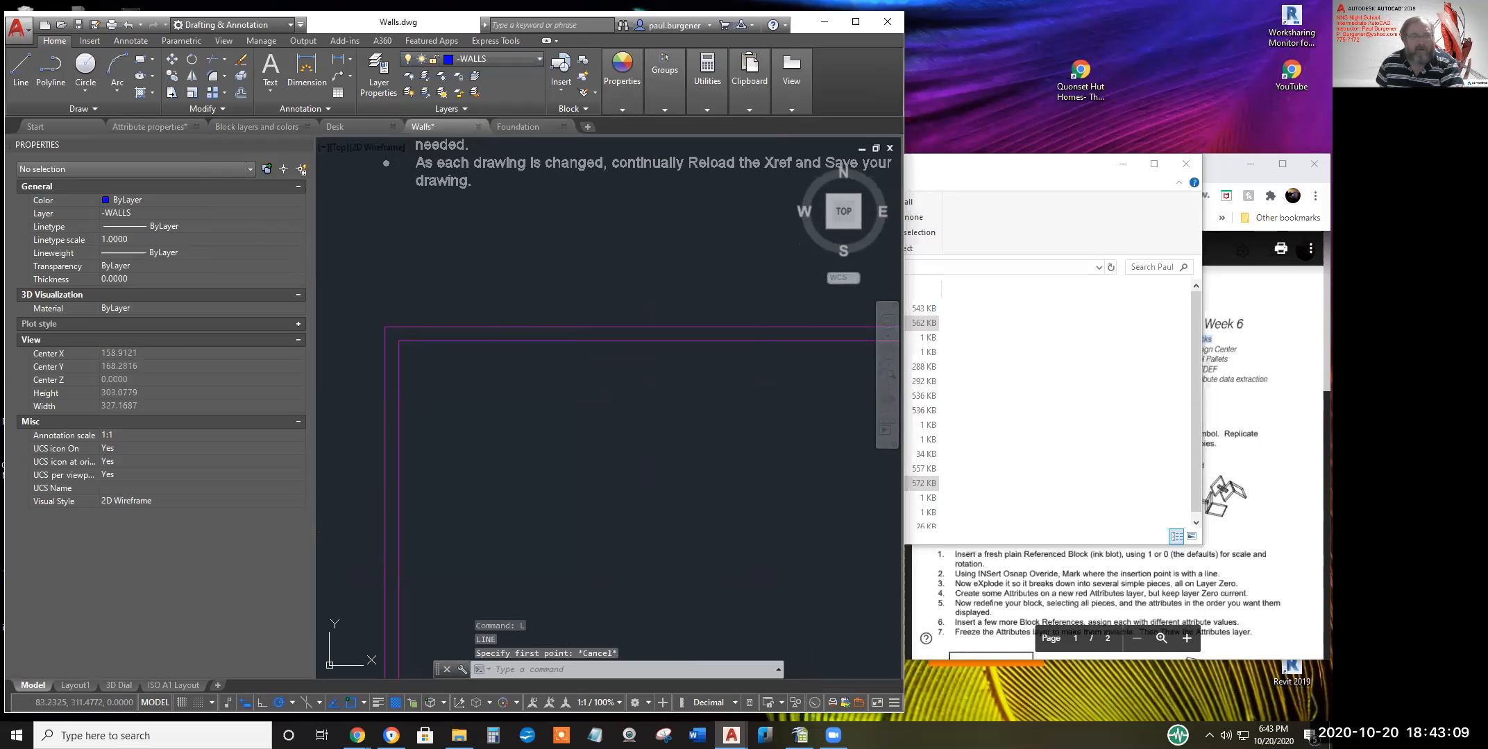
Trace wall lines from the first corner to the right-hand and bottom-right corners
scroll(396, 333, up, 3)
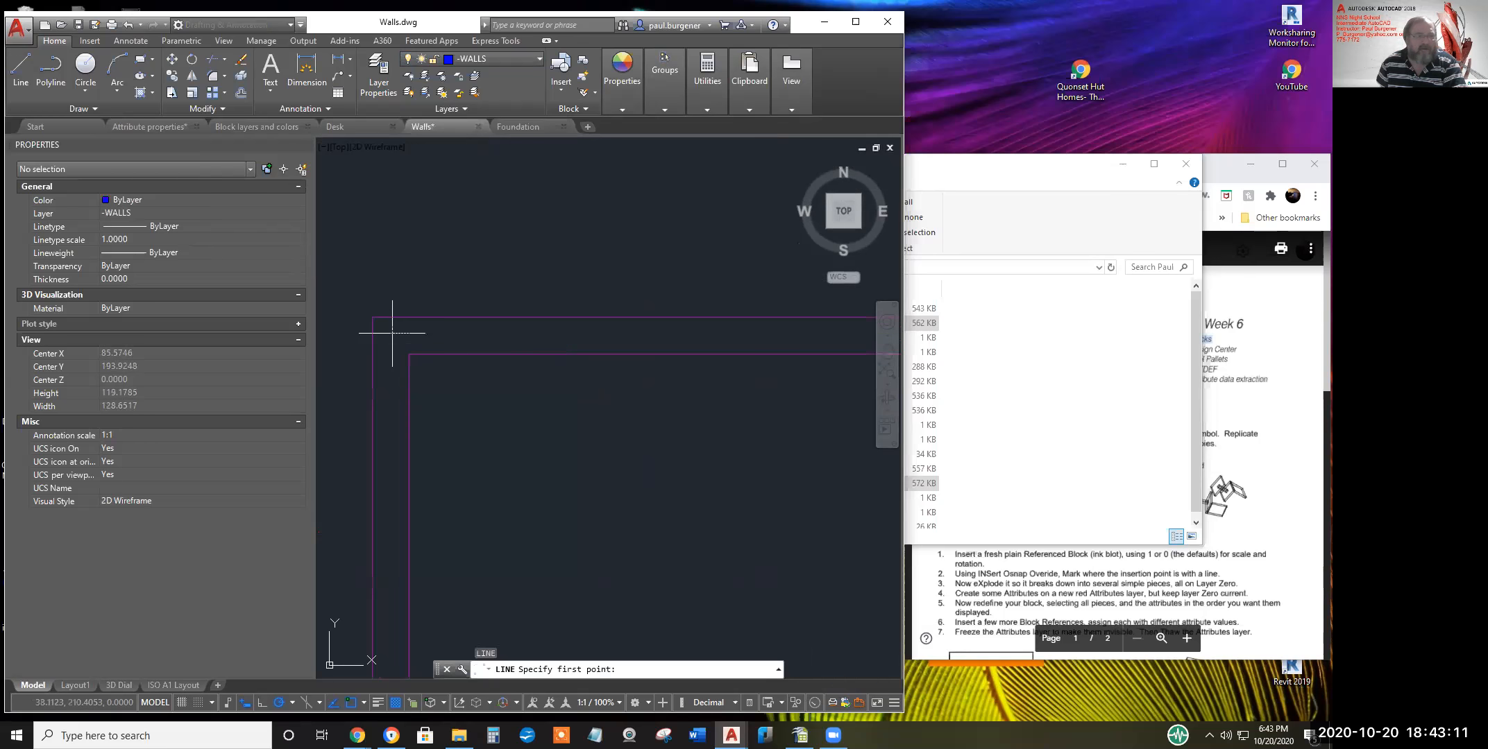
click(392, 333)
scroll(674, 321, down, 4)
middle_drag(726, 334, 165, 334)
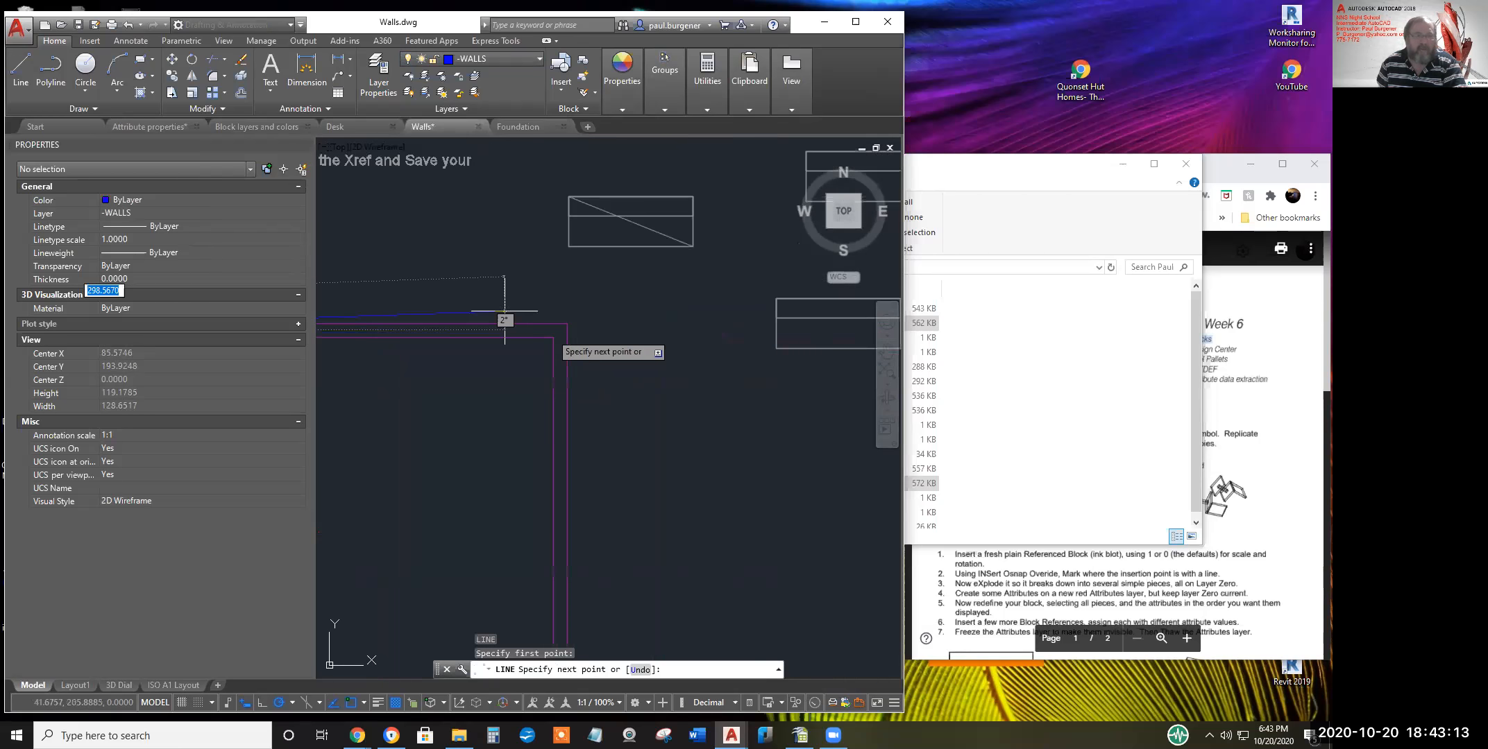
scroll(555, 333, up, 3)
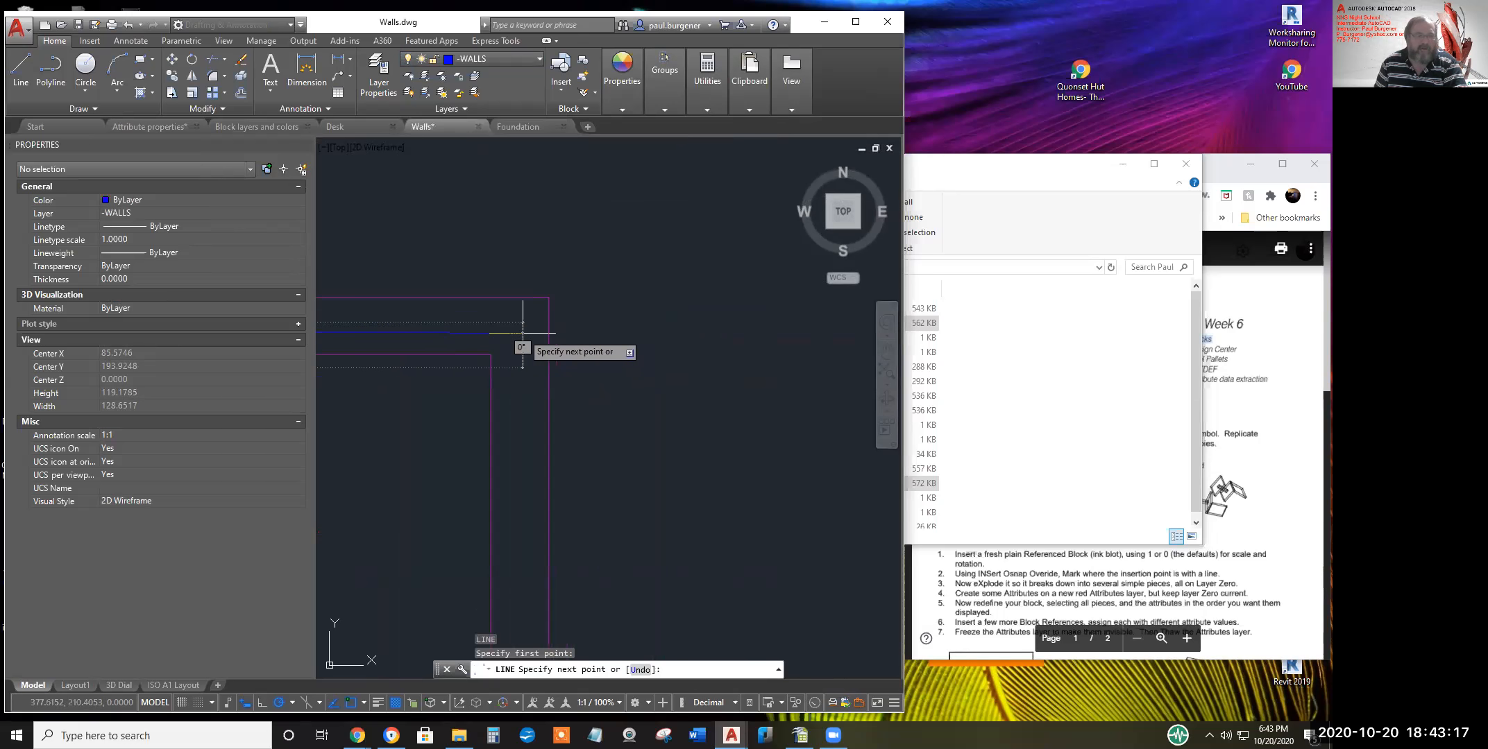
click(522, 333)
scroll(526, 485, down, 2)
middle_drag(547, 455, 679, 182)
middle_drag(678, 557, 699, 333)
scroll(631, 531, down, 5)
middle_drag(631, 531, 677, 322)
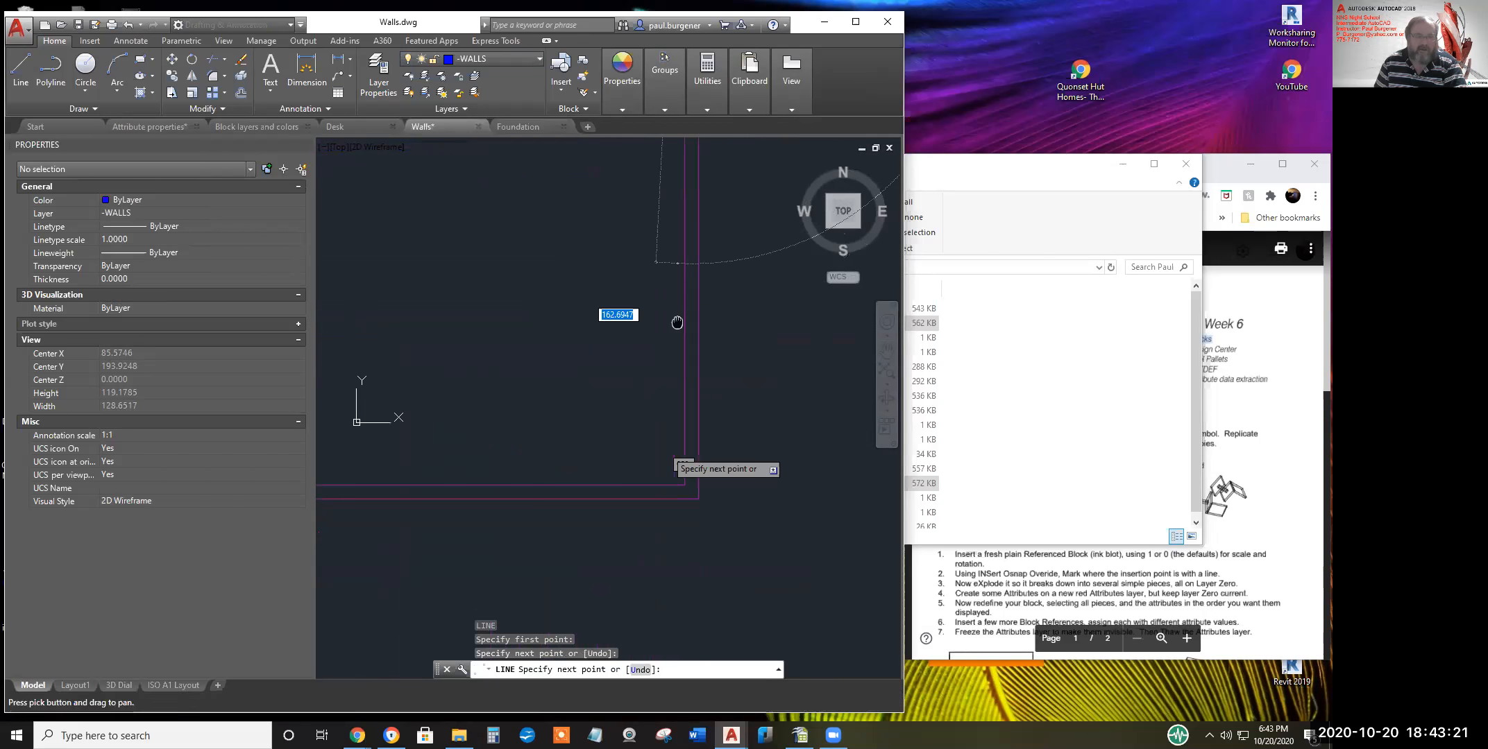
scroll(689, 504, up, 6)
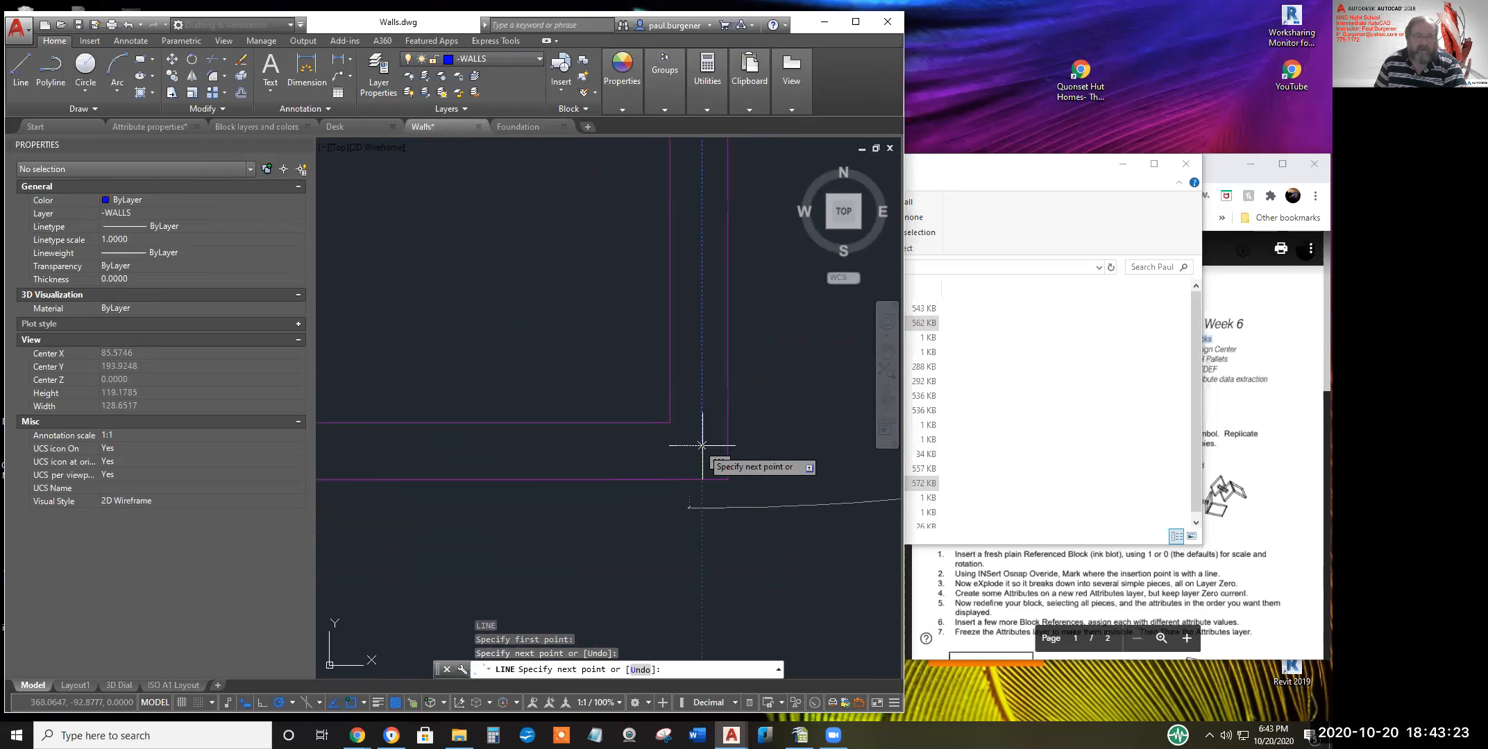
click(701, 452)
Finish at the lower-left corner, close the outline with C, and save Walls
scroll(420, 406, down, 4)
middle_drag(429, 408, 868, 499)
scroll(427, 388, down, 4)
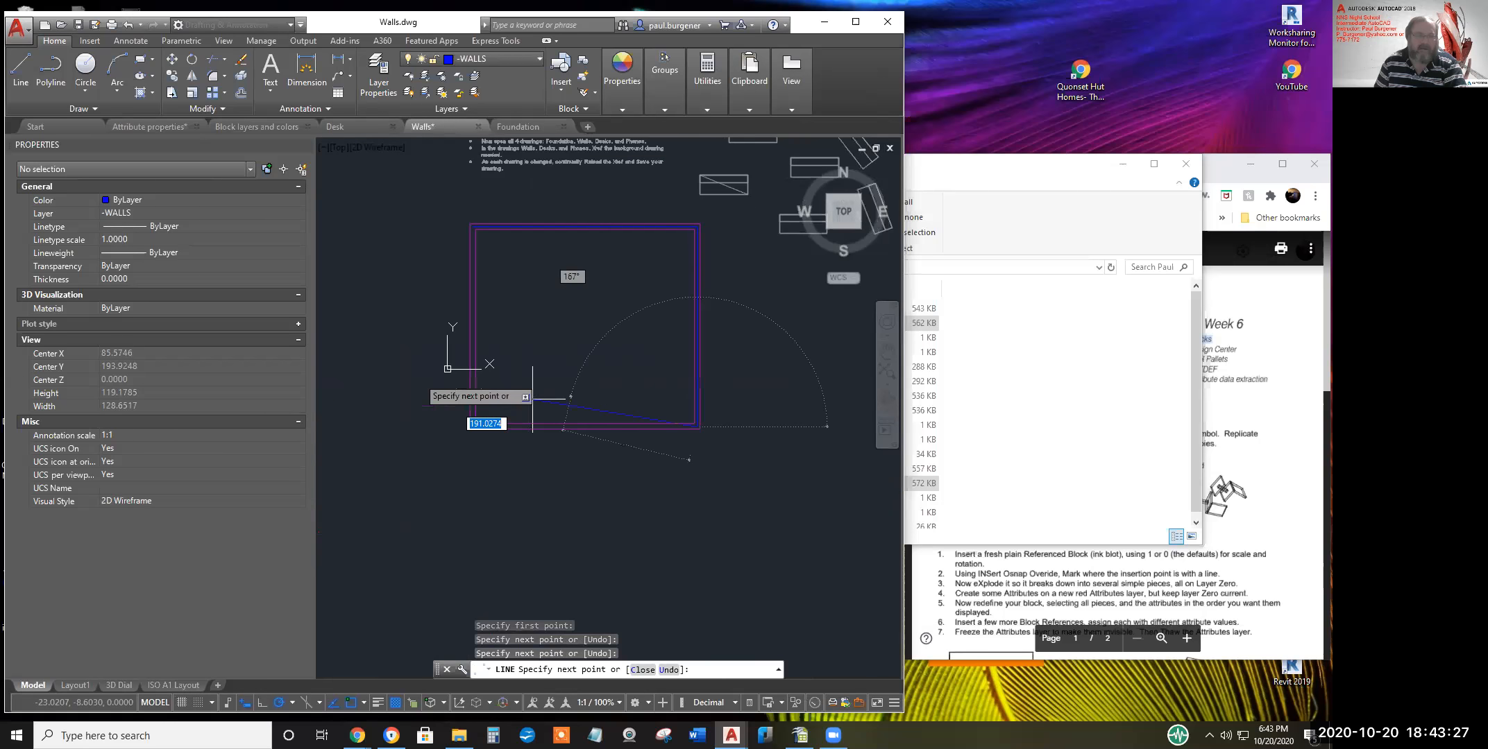
scroll(526, 432, up, 3)
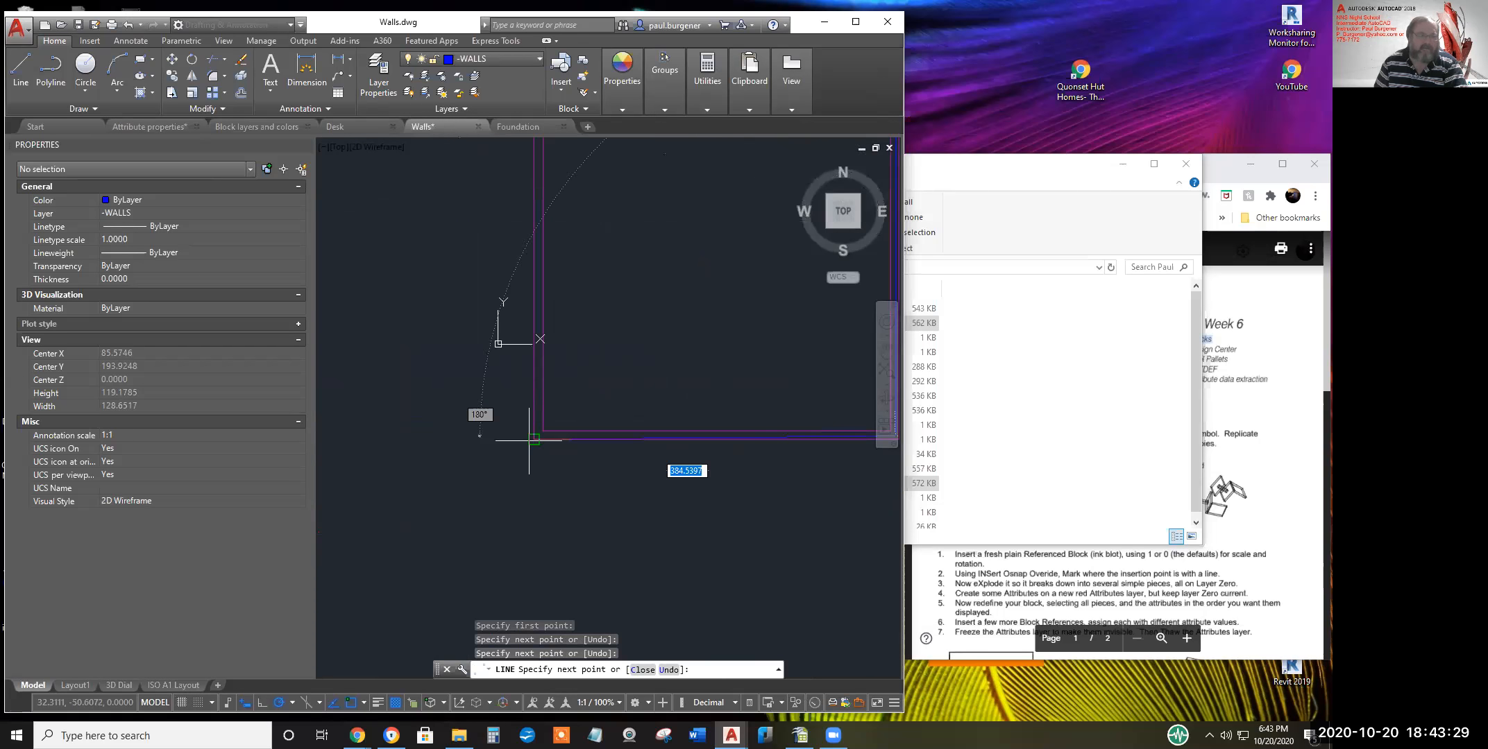
scroll(537, 435, up, 5)
scroll(550, 428, up, 3)
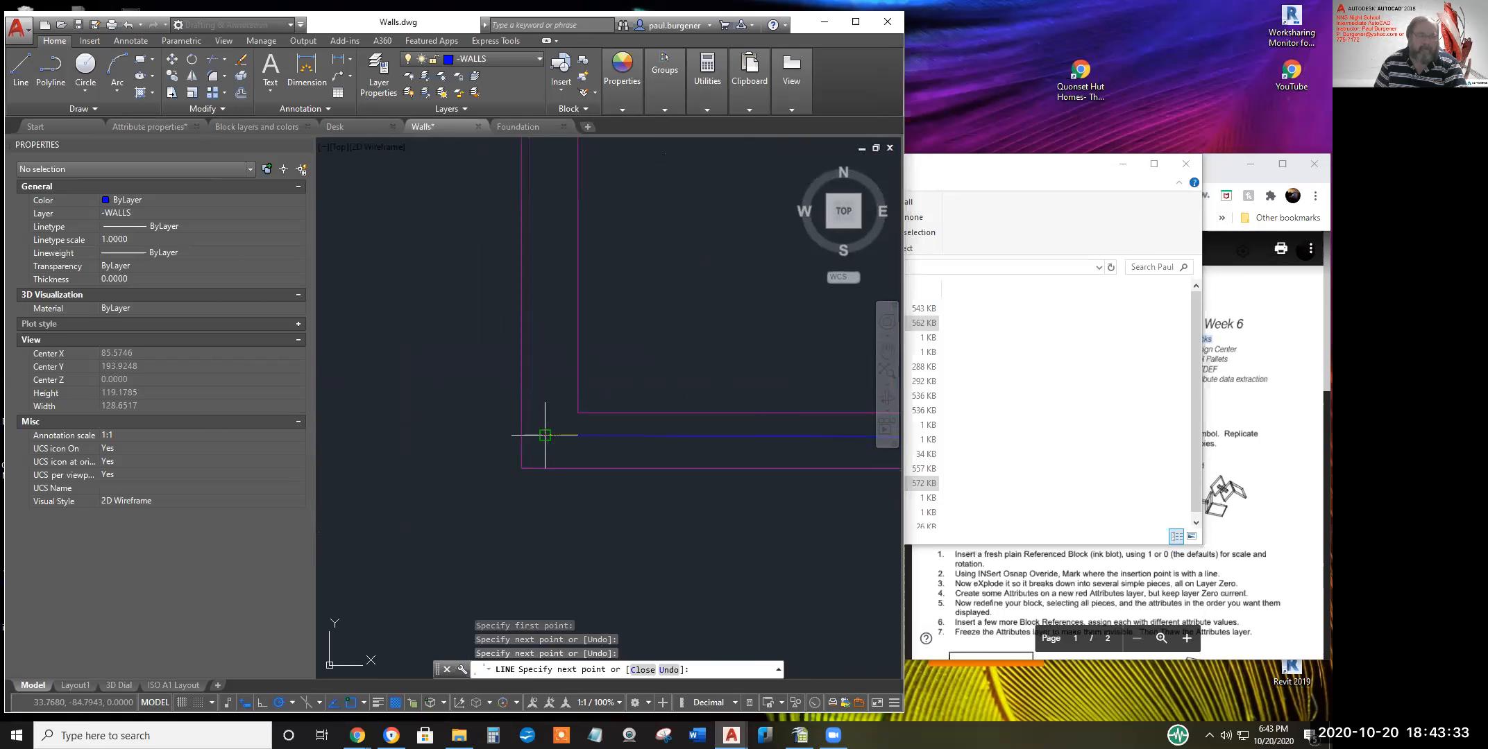
click(546, 434)
text(c)
key(Return)
scroll(598, 371, down, 6)
middle_drag(597, 372, 548, 534)
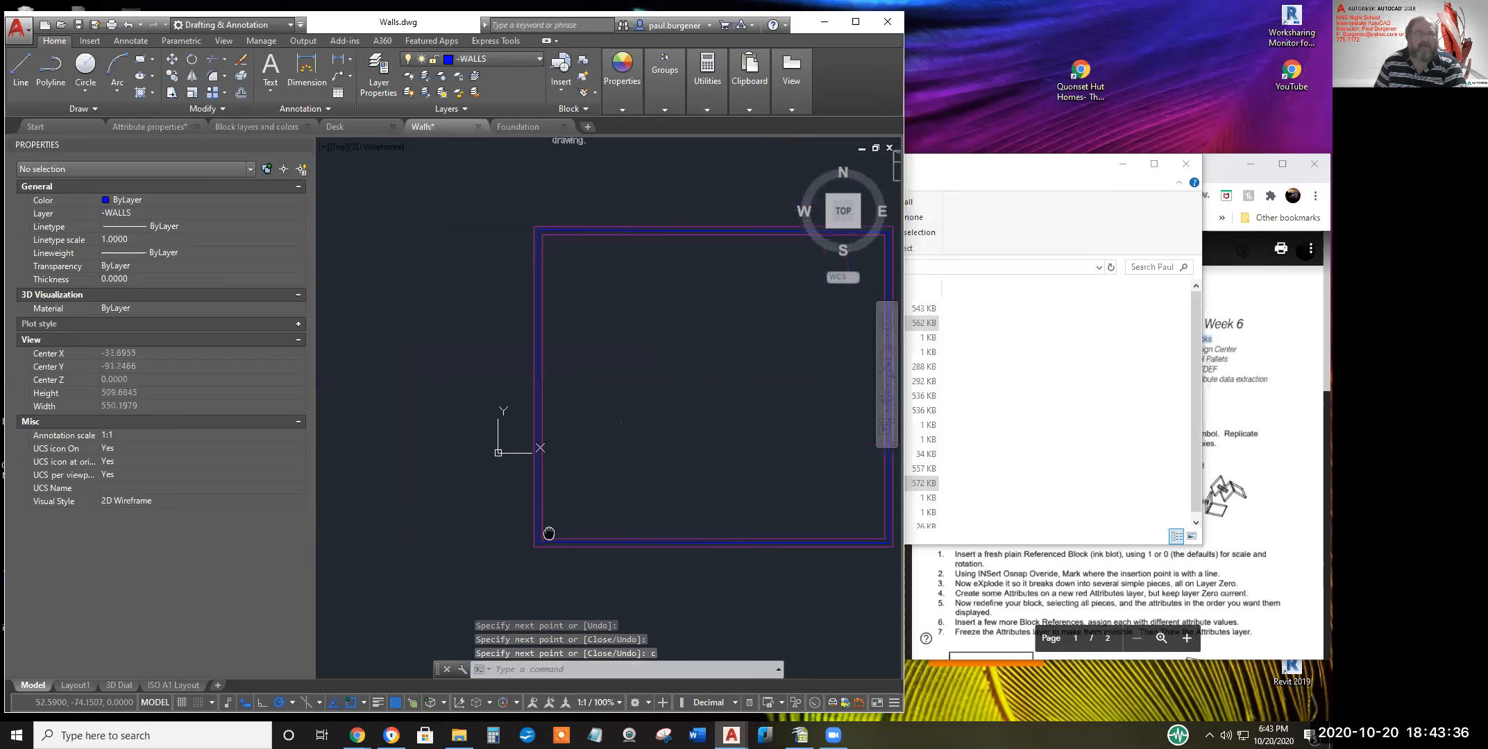
click(79, 26)
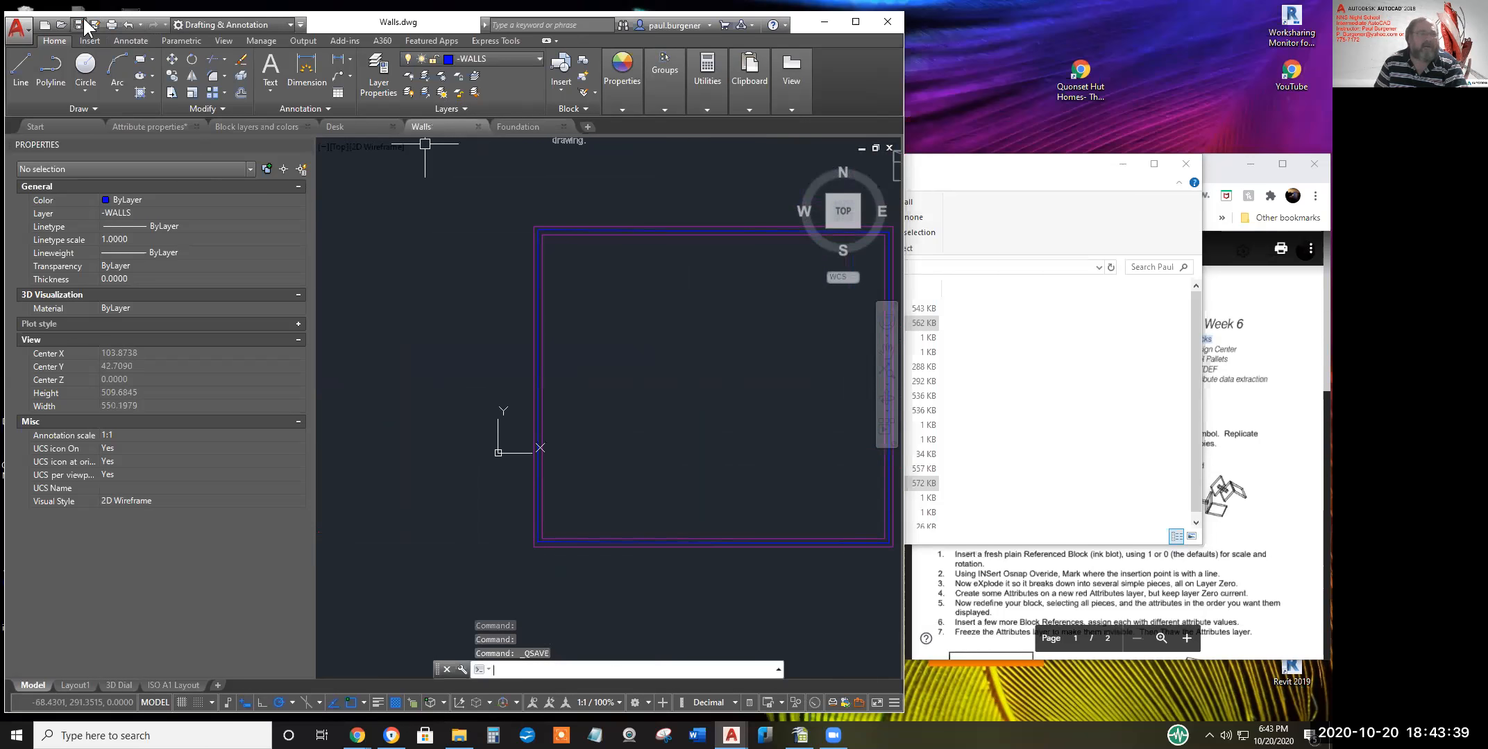
Bring up Desk and reload its changed Walls and Foundation references around the desk rows
click(367, 125)
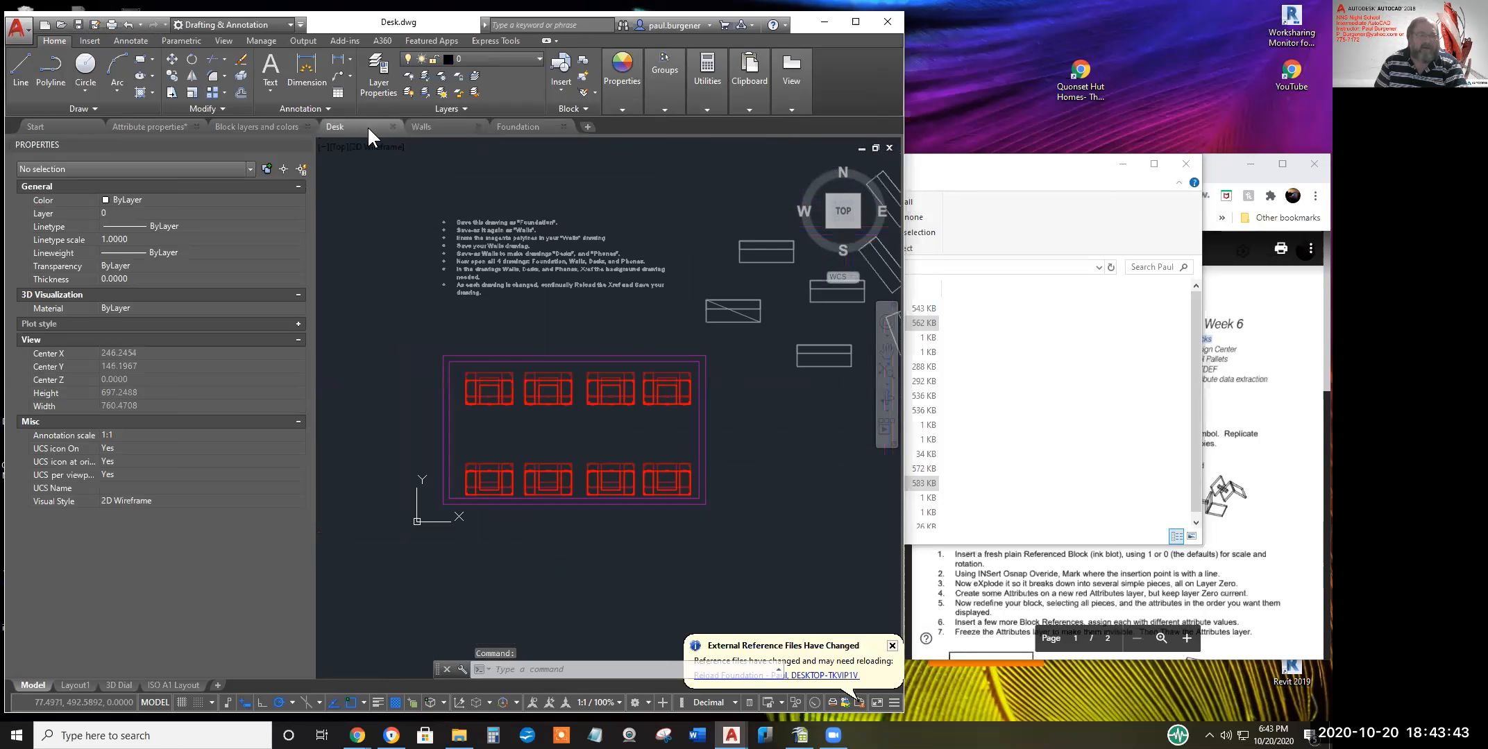
click(800, 677)
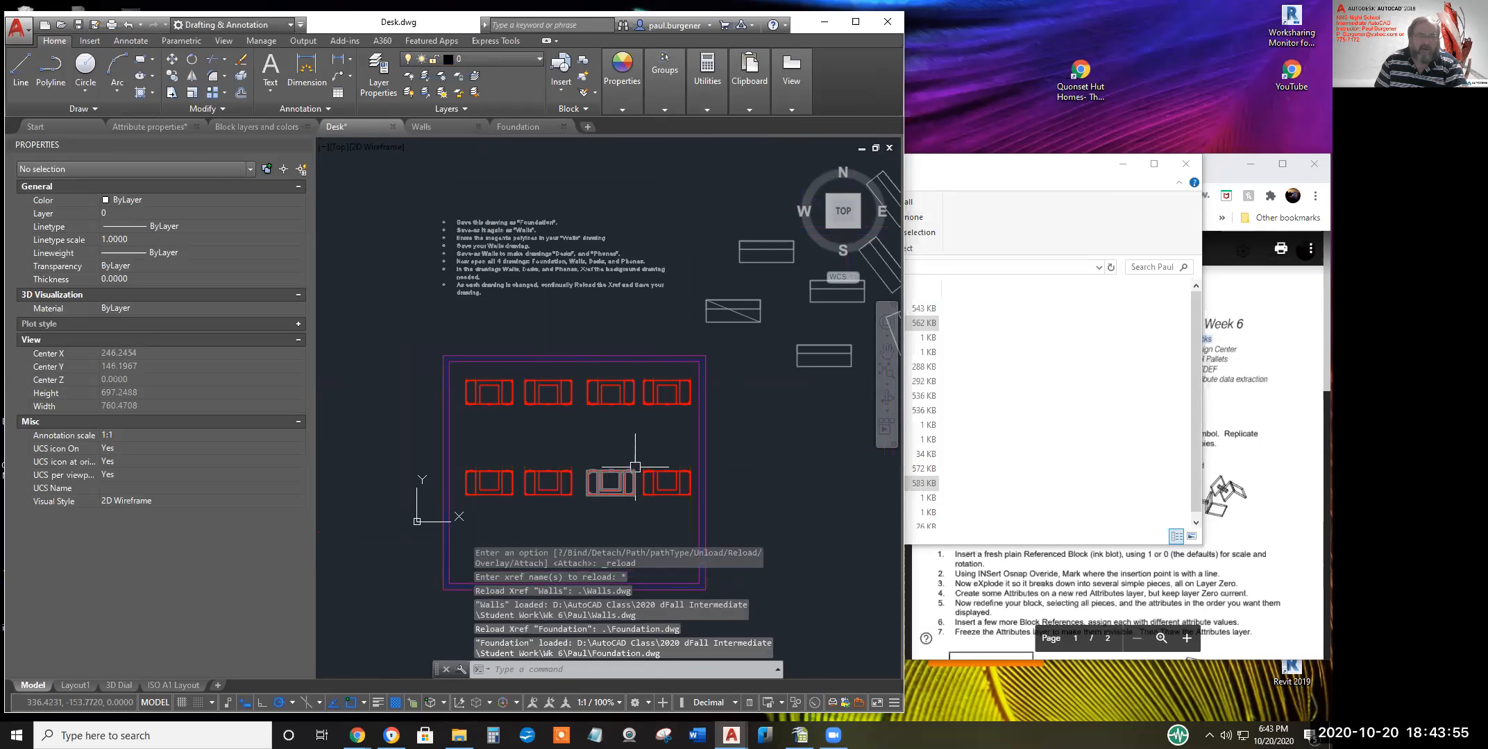
scroll(690, 381, up, 4)
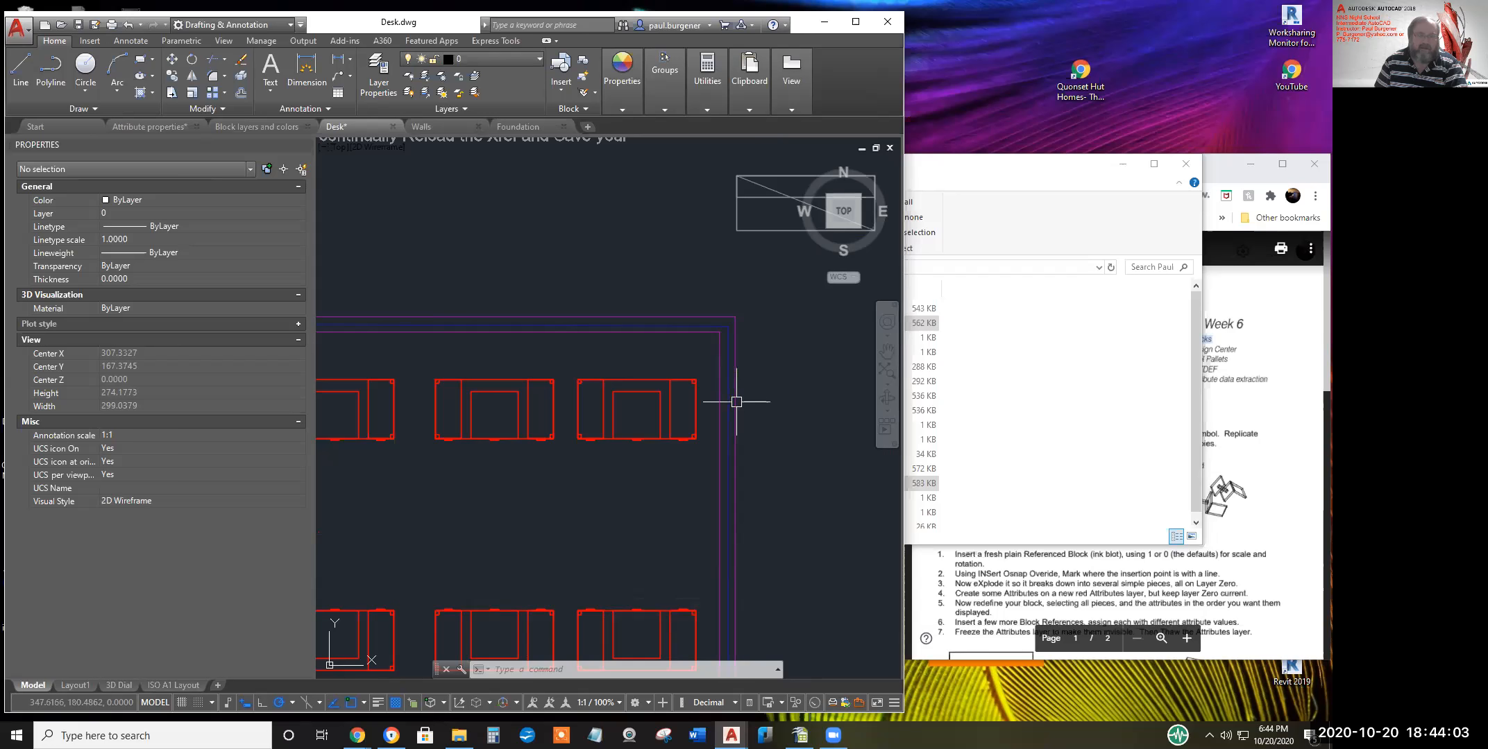
scroll(736, 402, down, 4)
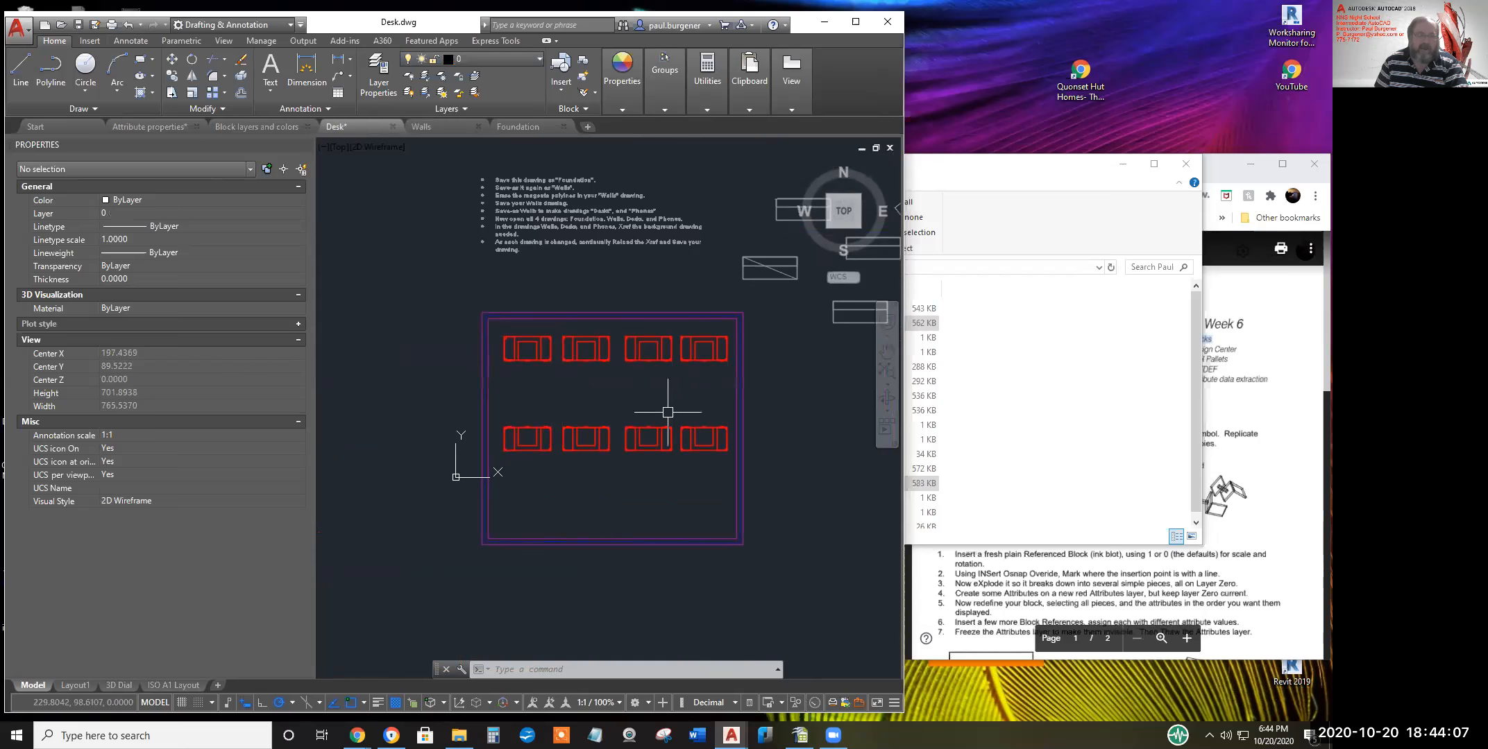
Start a move and then a rotate on the desks, cancelling both
text(m)
key(Return)
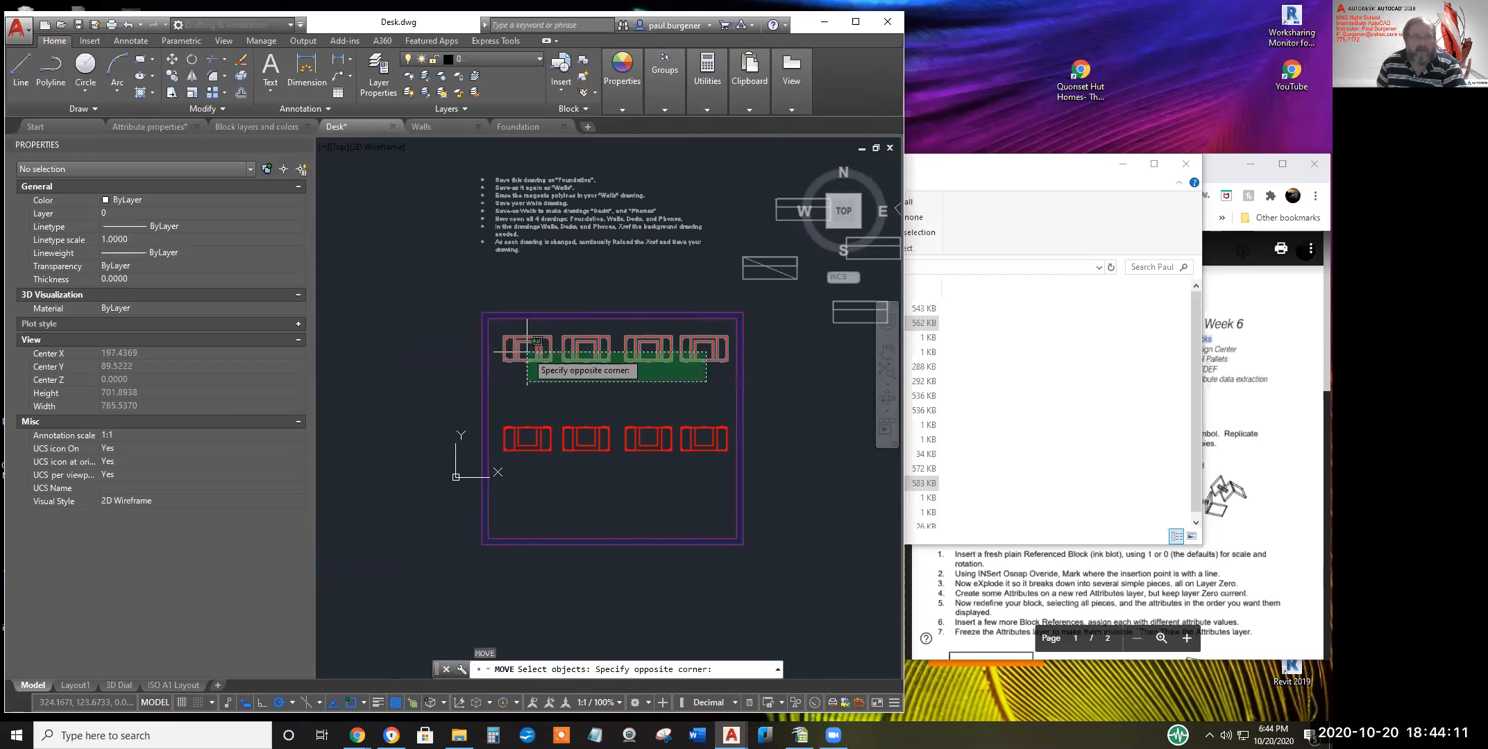
key(Escape)
key(Escape)
key(Escape)
key(Escape)
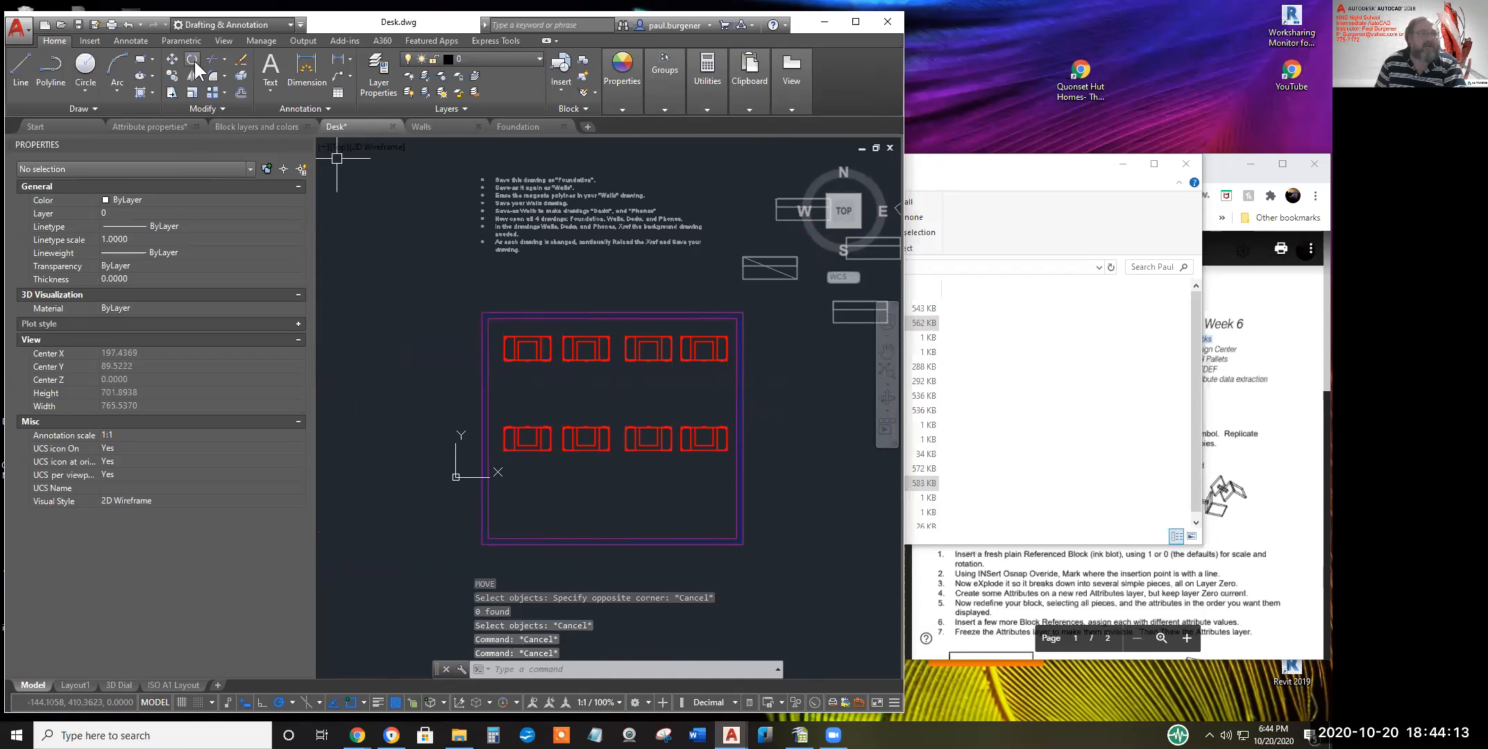
click(192, 60)
click(694, 360)
click(589, 362)
click(696, 393)
key(Escape)
key(Escape)
key(Escape)
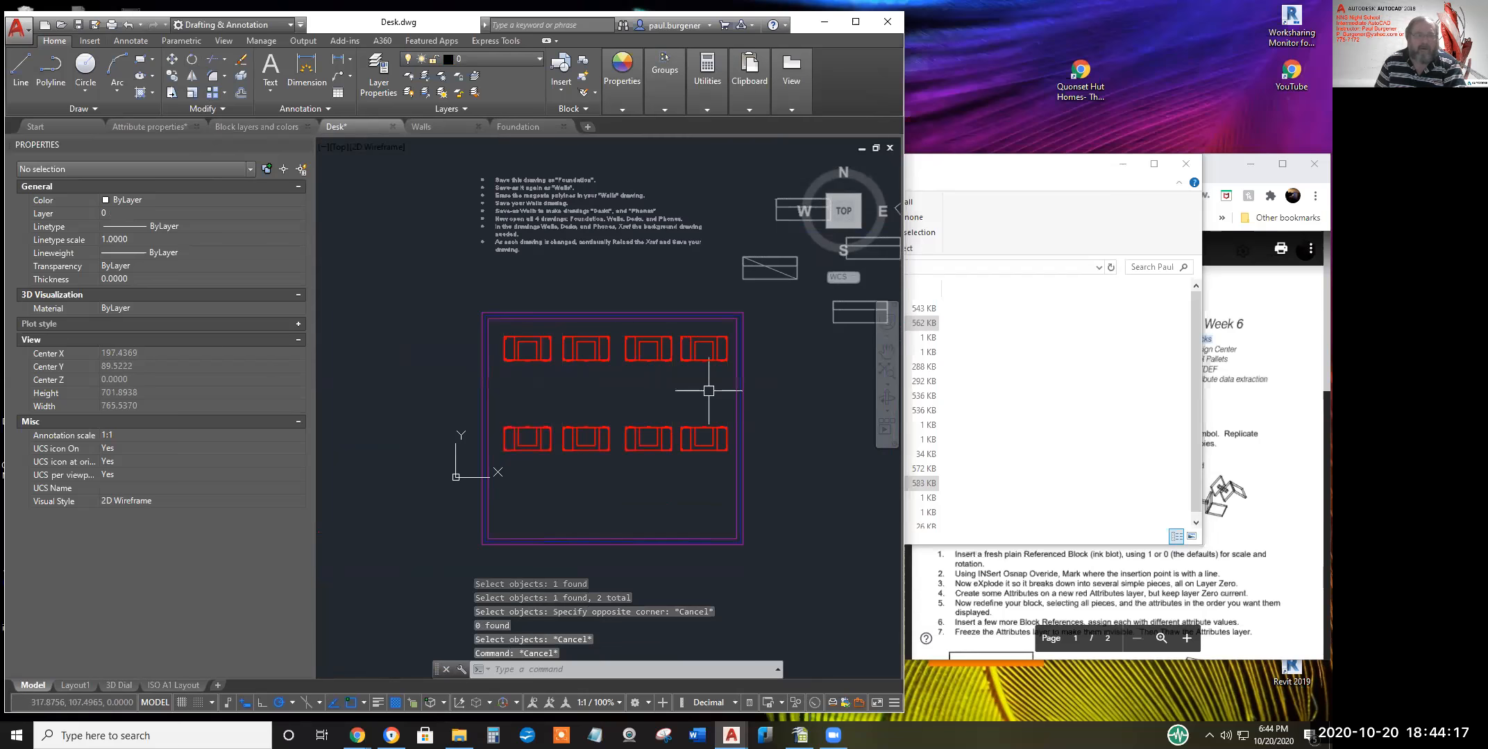
Rotate the four top-row desks 180° with ROTATE
text(ro)
key(Return)
click(713, 383)
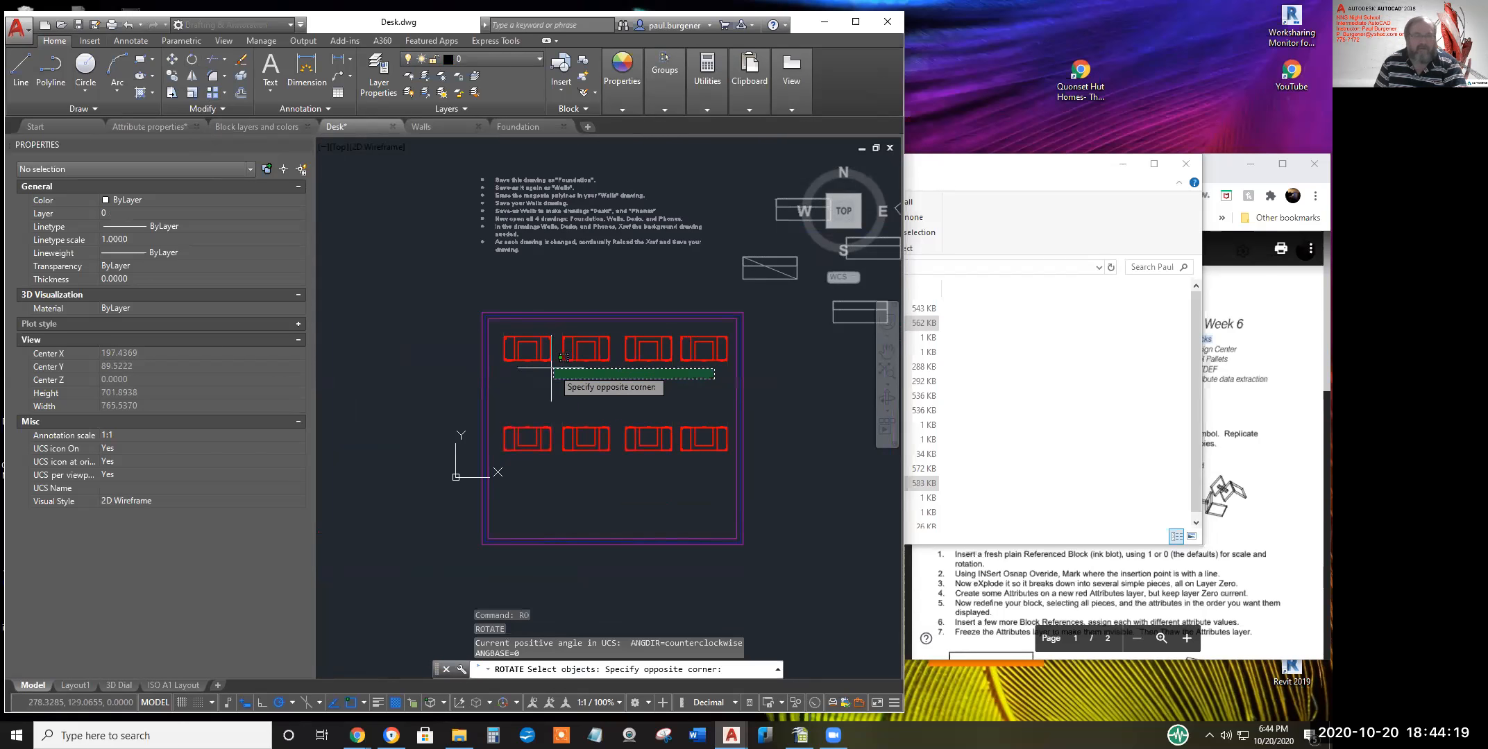
click(538, 356)
key(Return)
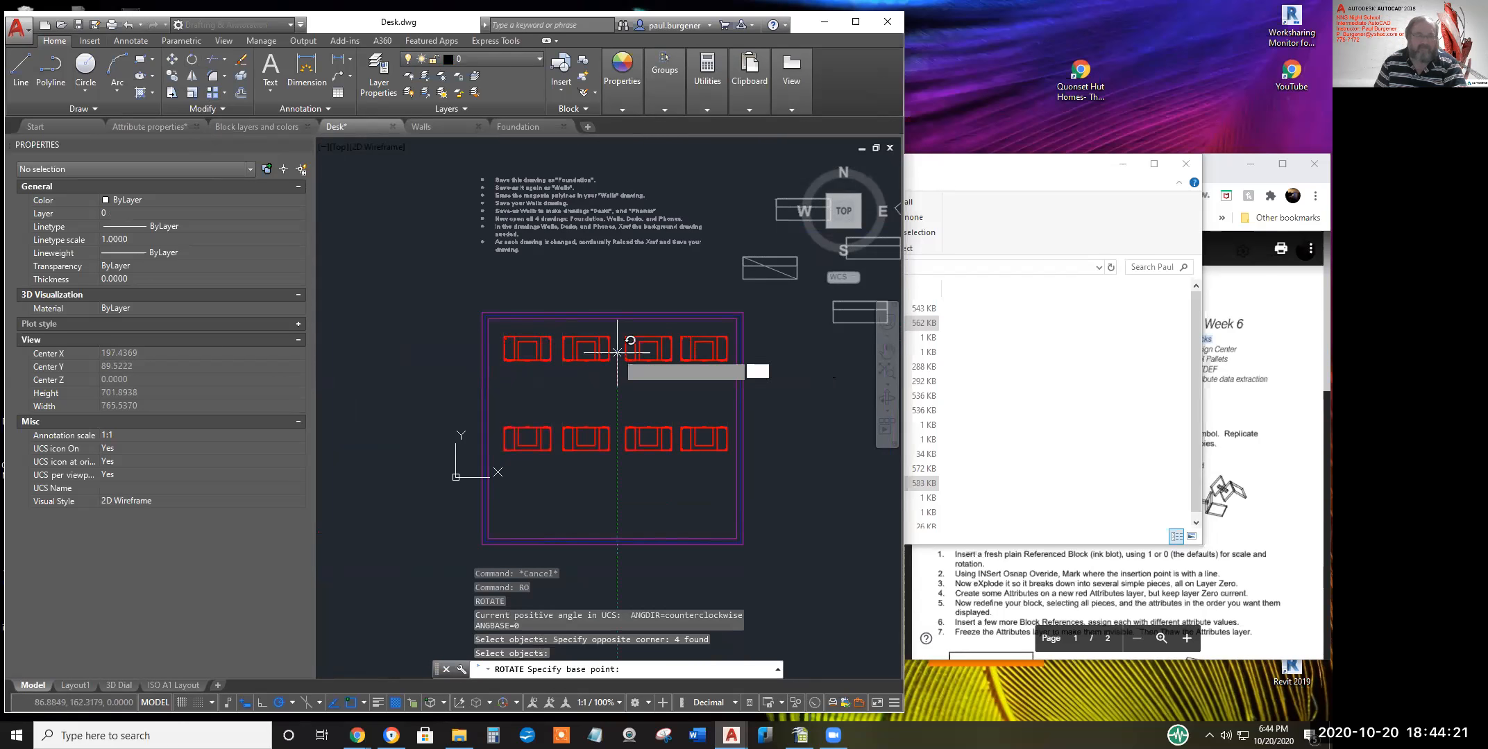
click(618, 352)
text(189)
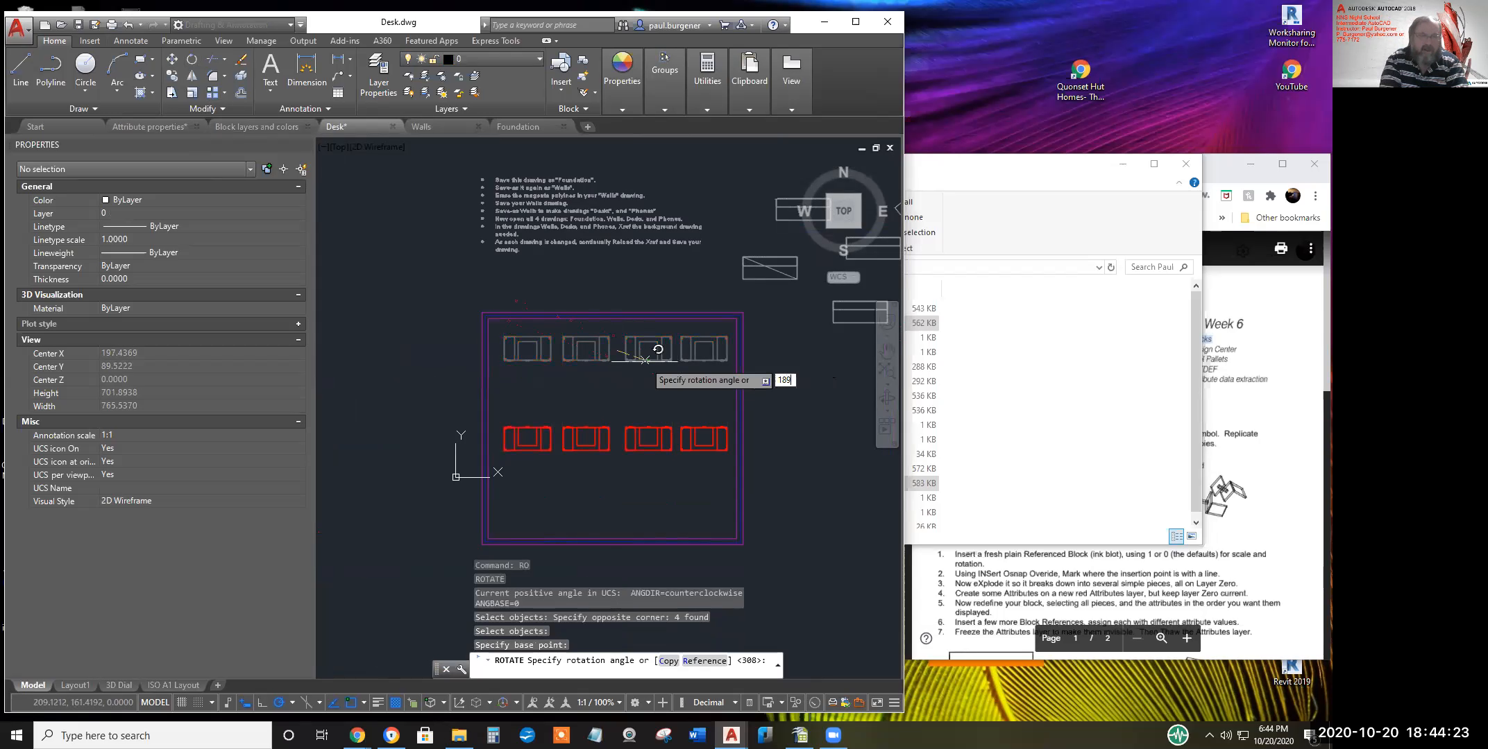
key(BackSpace)
text(0)
key(Return)
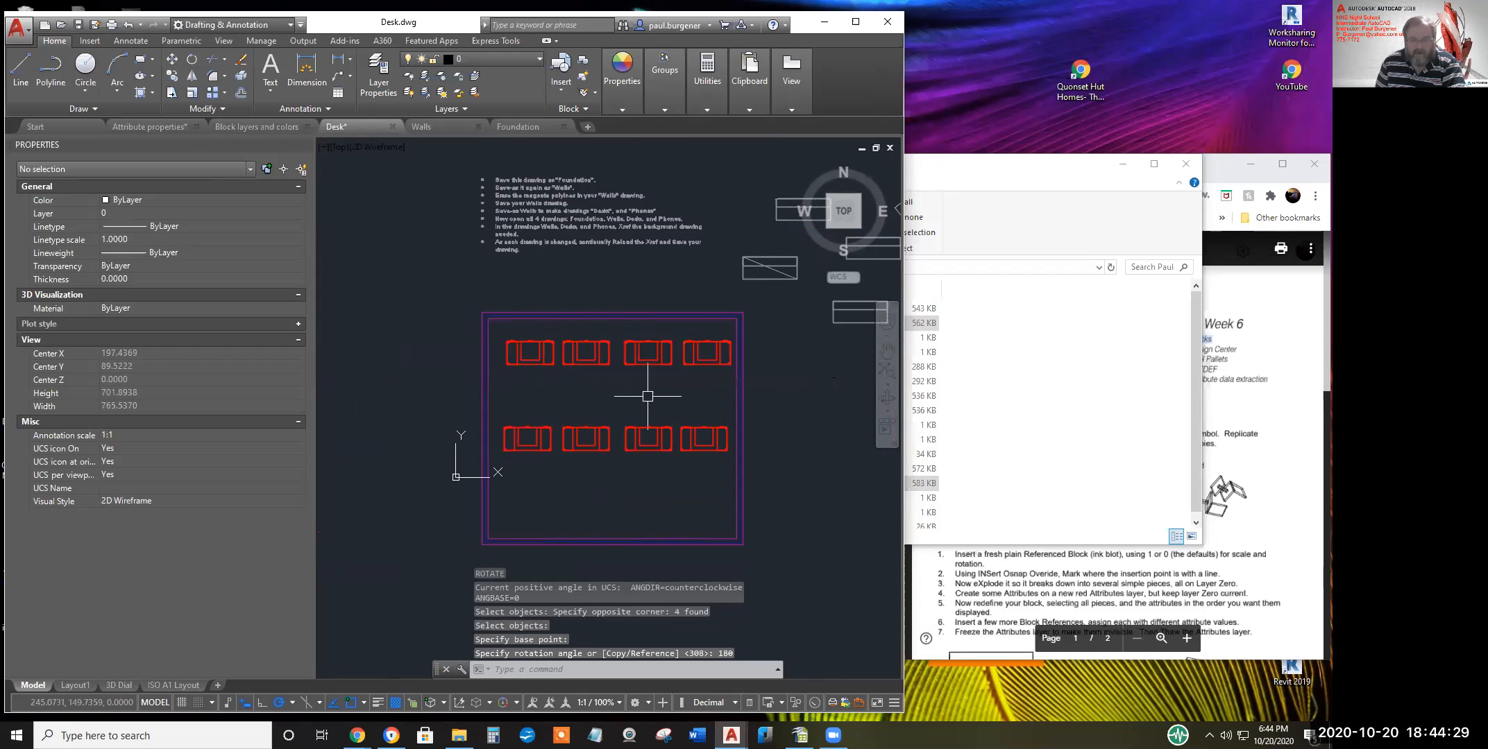
Copy a row of four desks upward to form a new row
text(co)
key(Return)
click(713, 486)
click(521, 428)
key(Return)
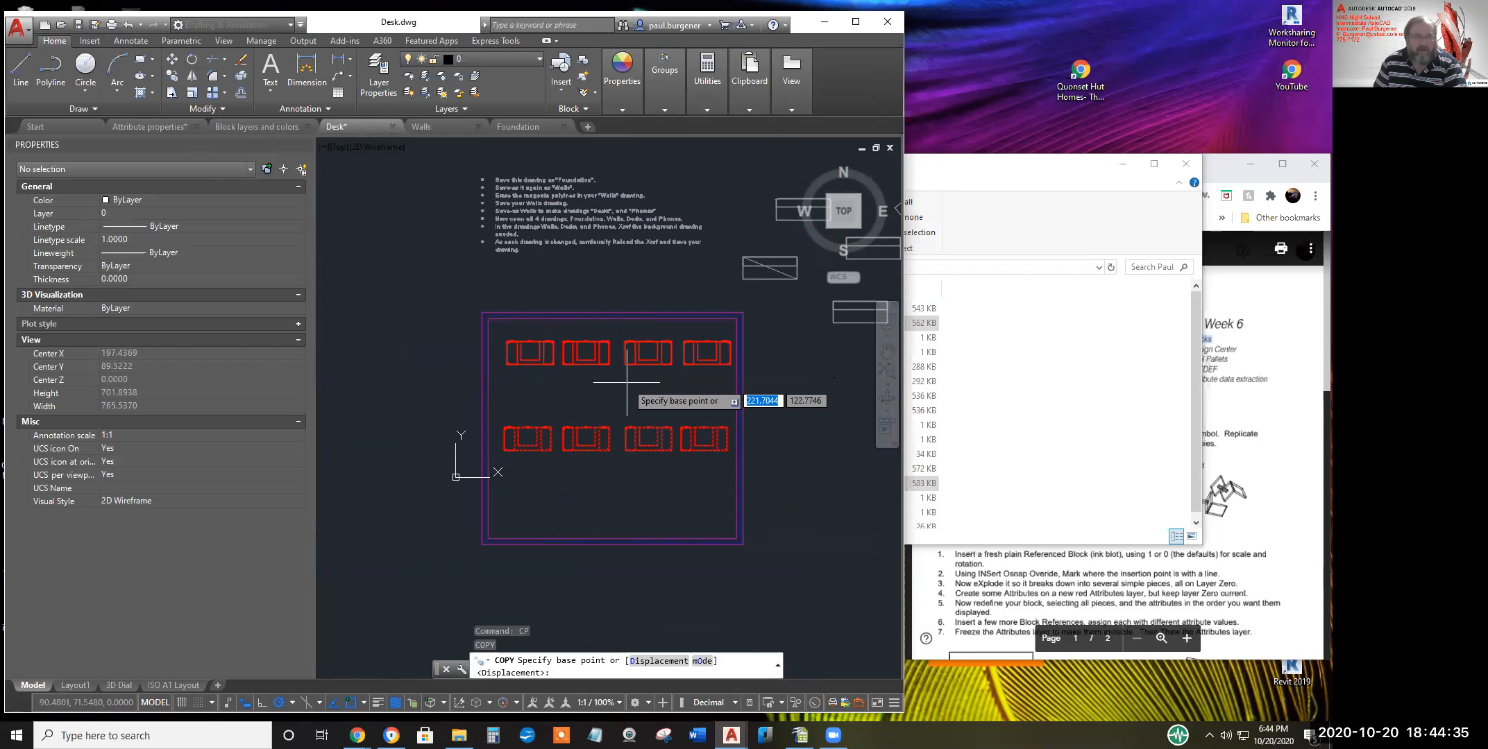
click(627, 413)
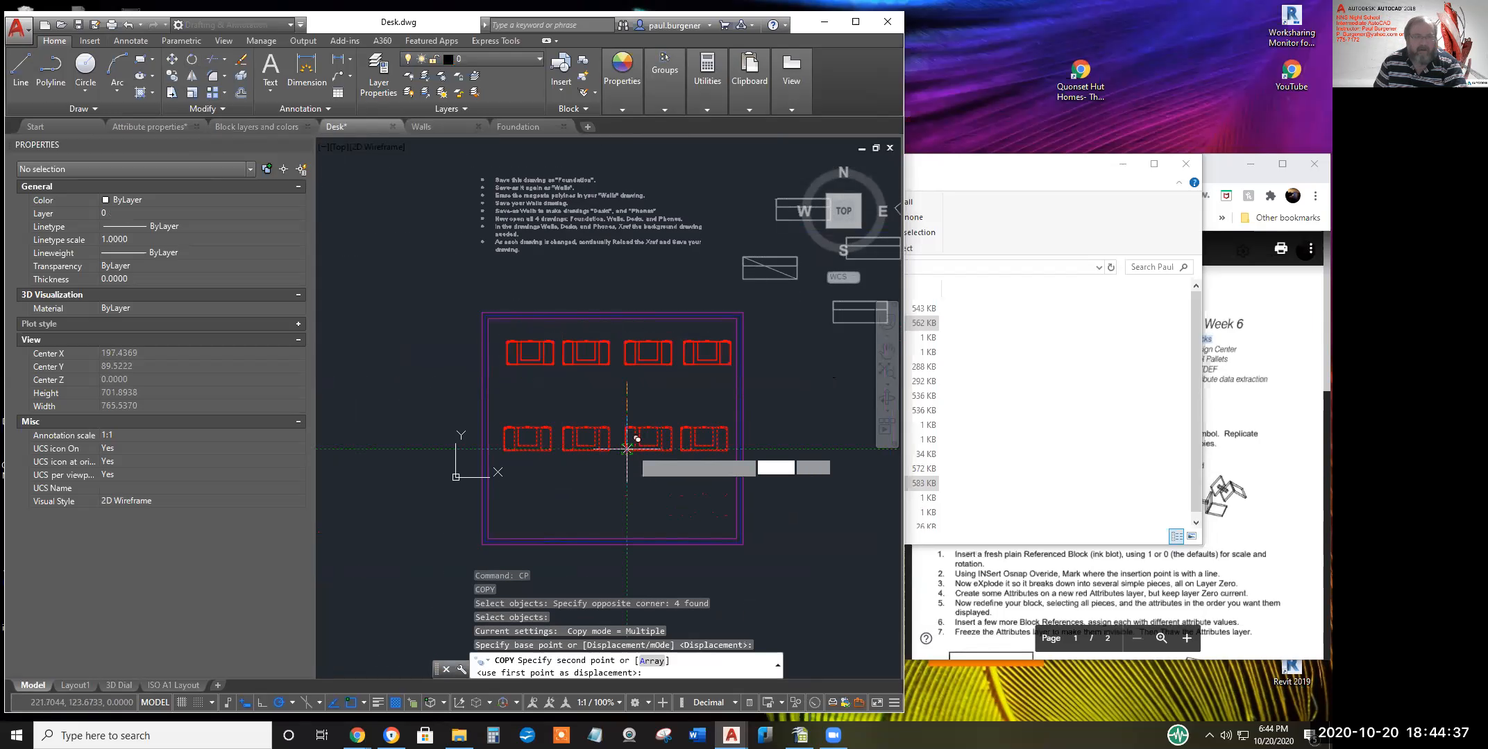
scroll(631, 446, up, 3)
scroll(631, 447, up, 5)
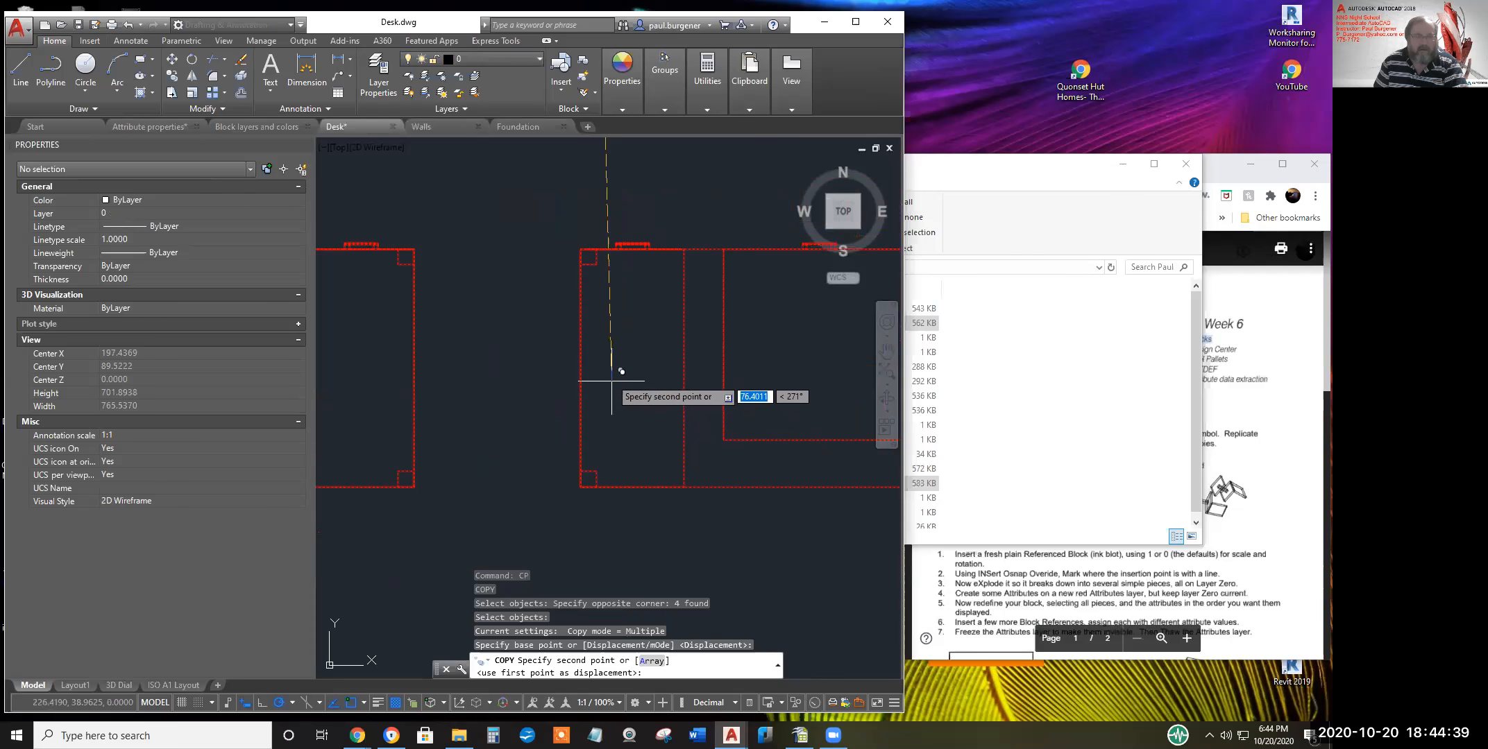
click(597, 359)
scroll(645, 444, down, 6)
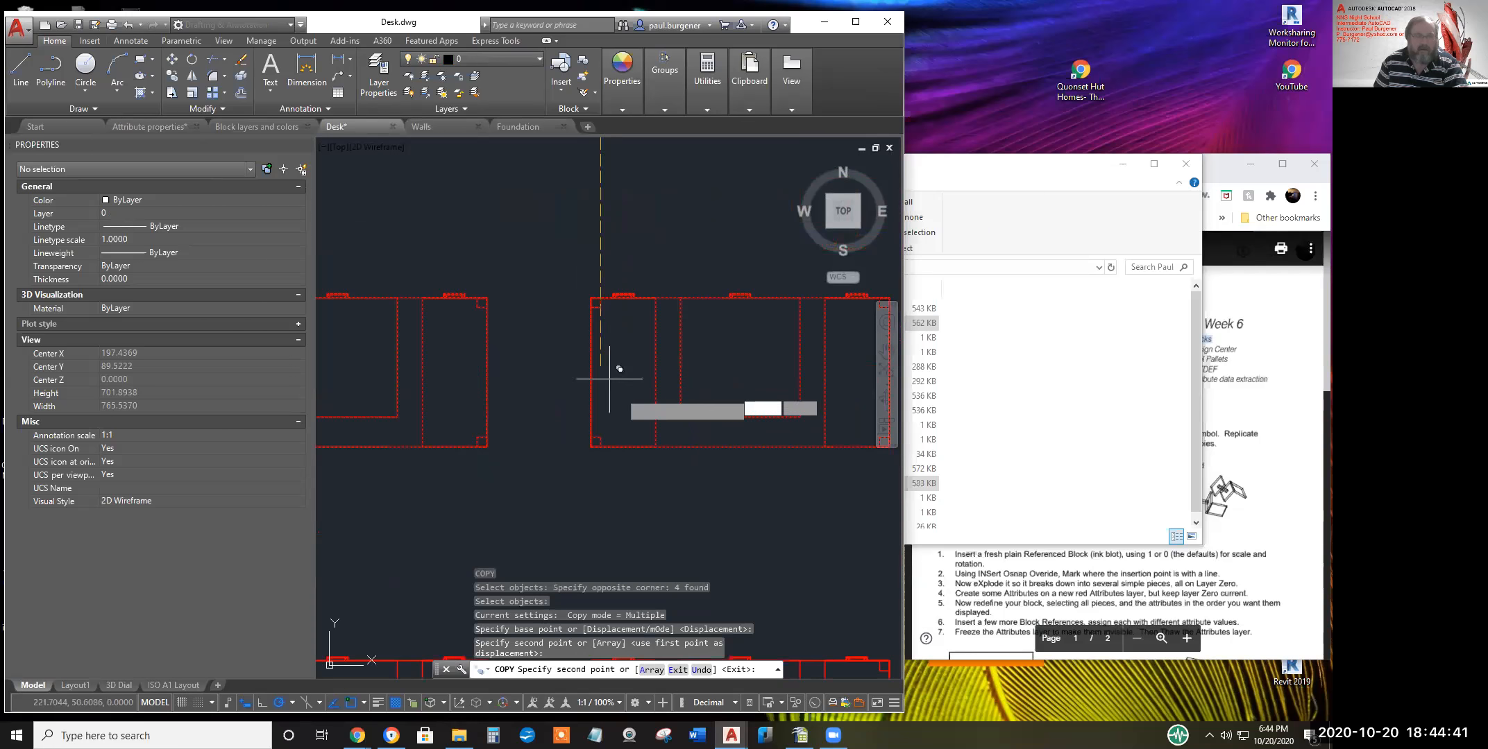
middle_drag(646, 460, 649, 492)
key(Escape)
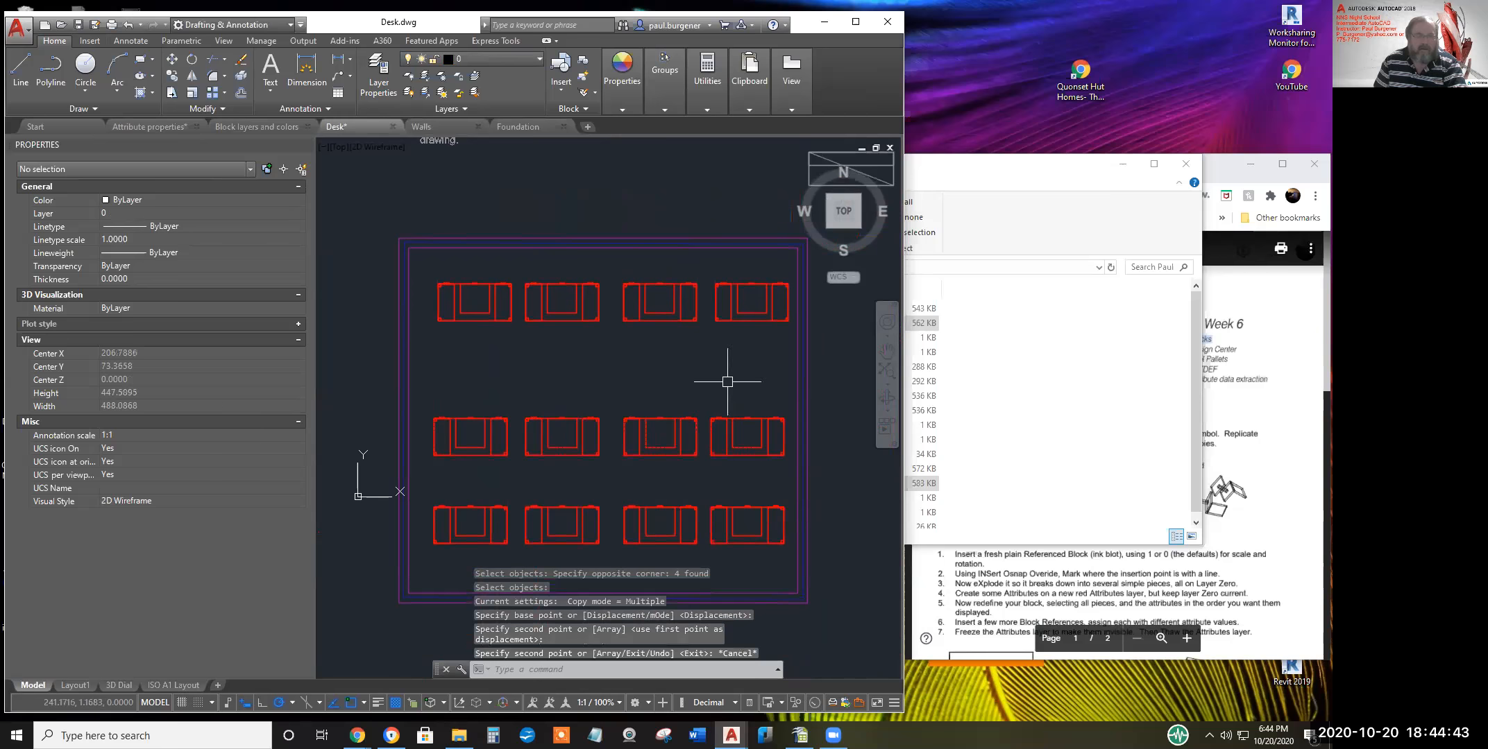
Move the top row of desks lower
text(m)
key(Return)
click(751, 332)
click(486, 292)
key(Return)
click(637, 346)
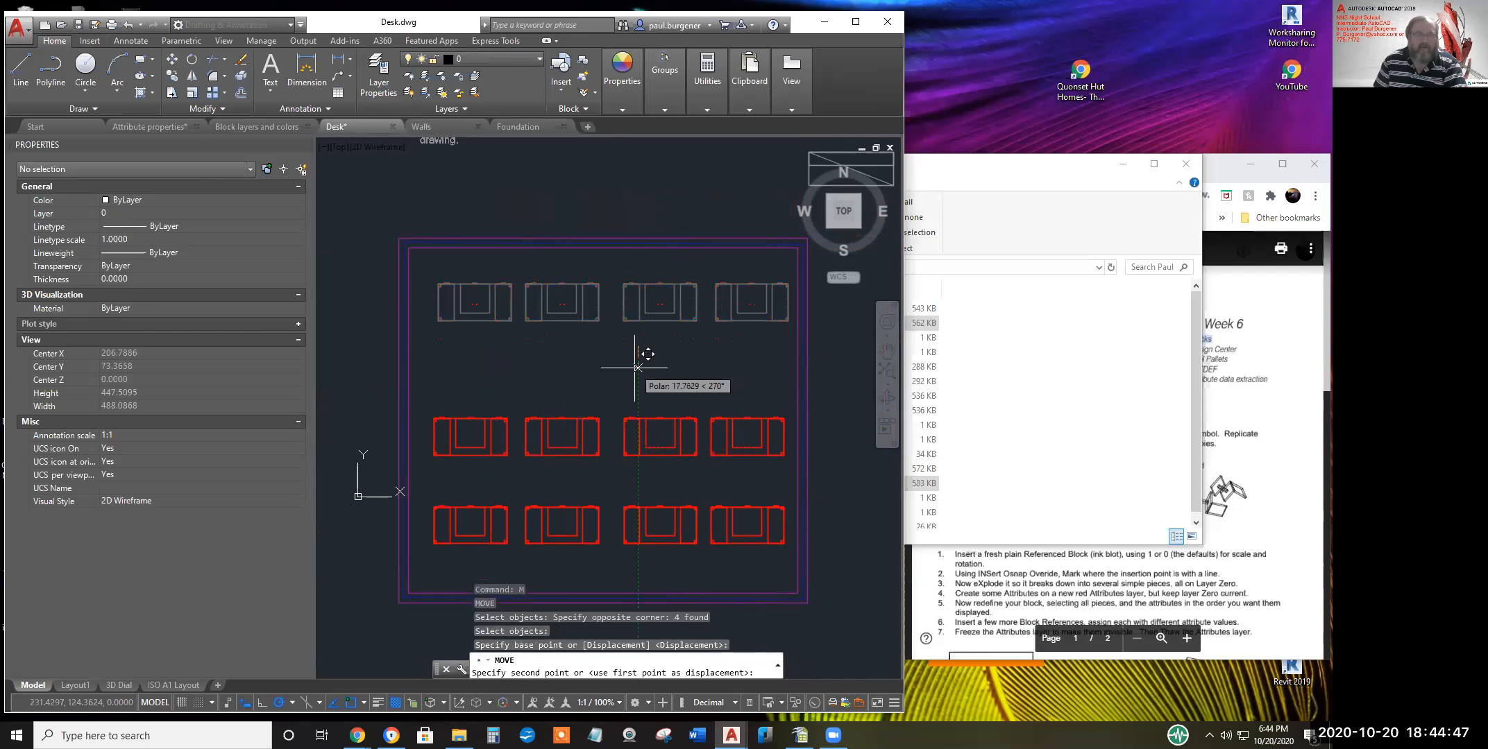
click(641, 369)
Move the bottom row of desks lower and save Desk.dwg
key(Return)
click(733, 565)
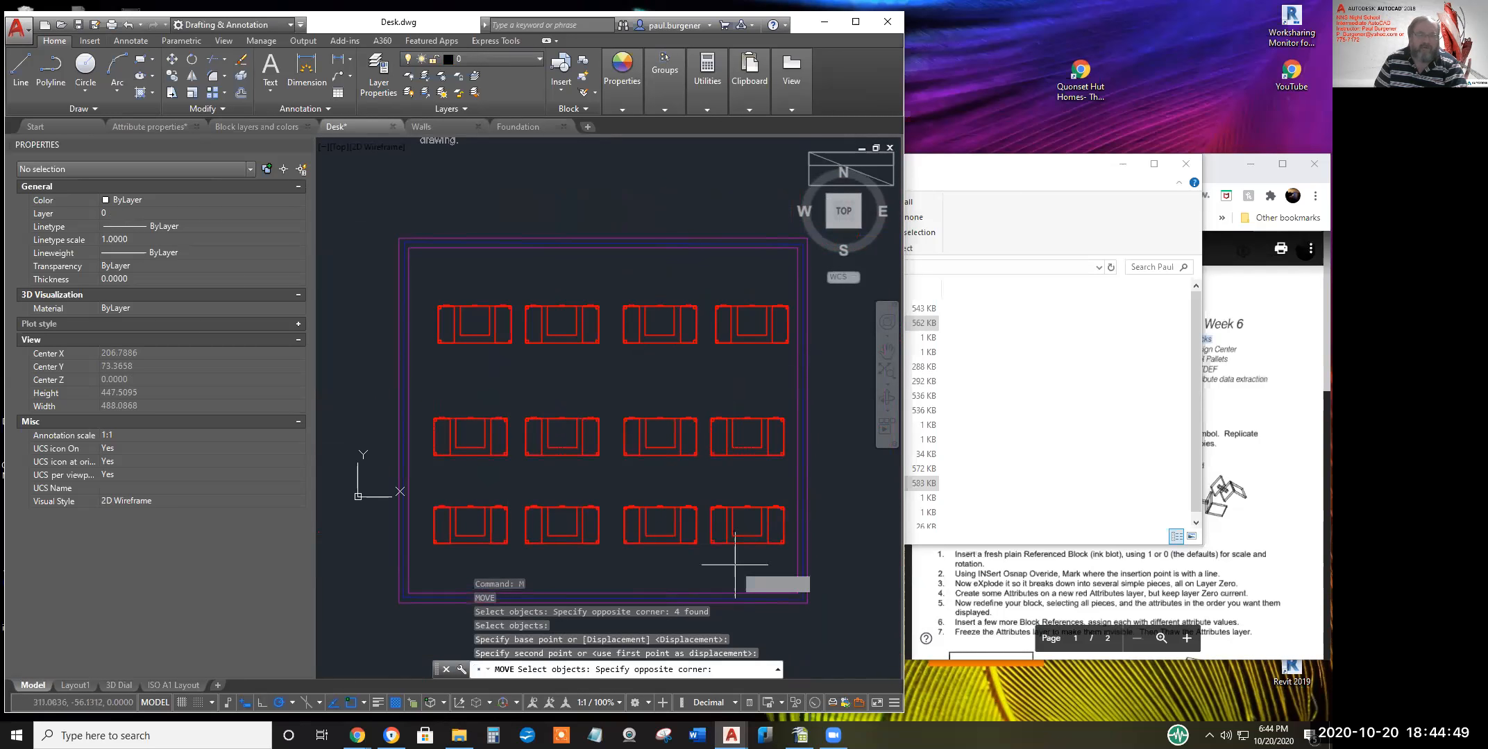
click(454, 504)
key(Return)
click(612, 472)
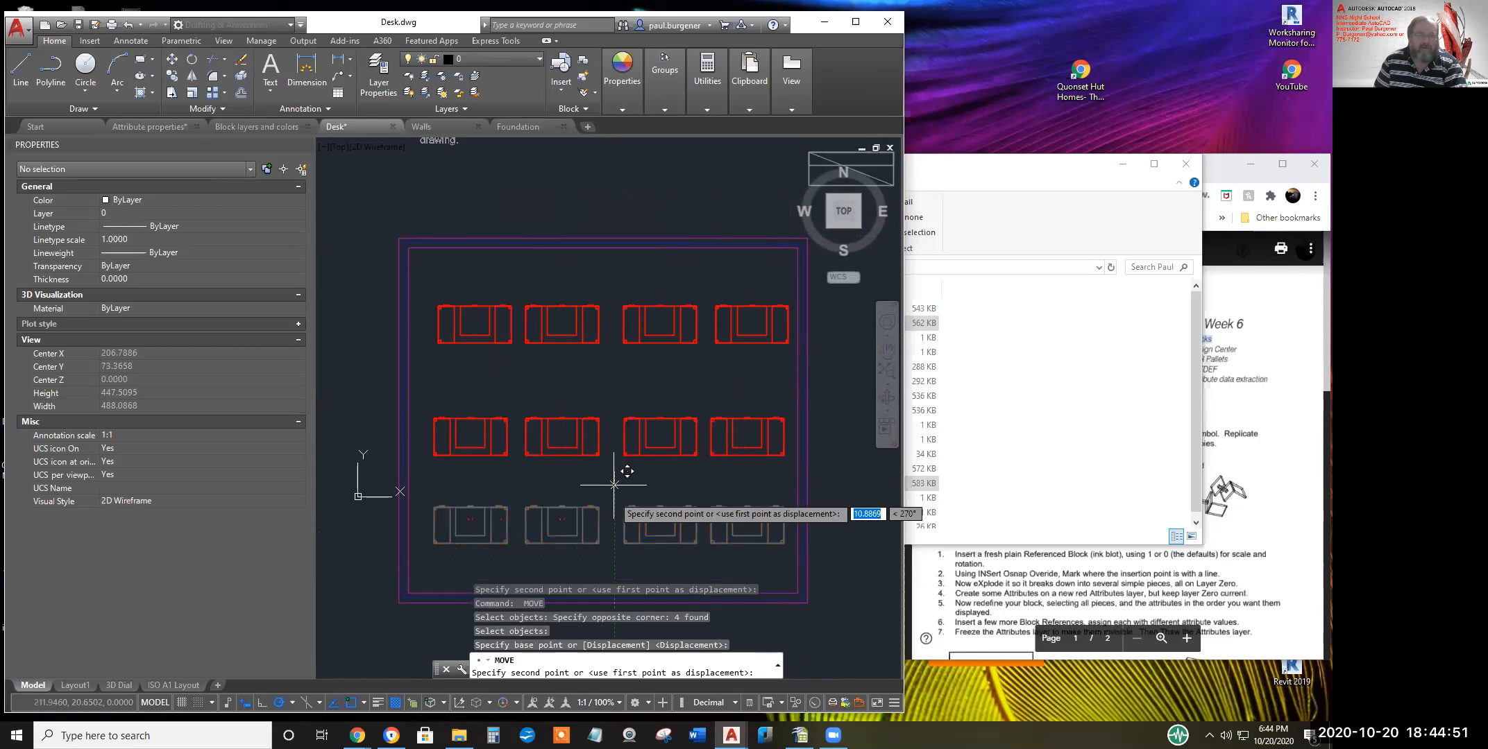
click(612, 511)
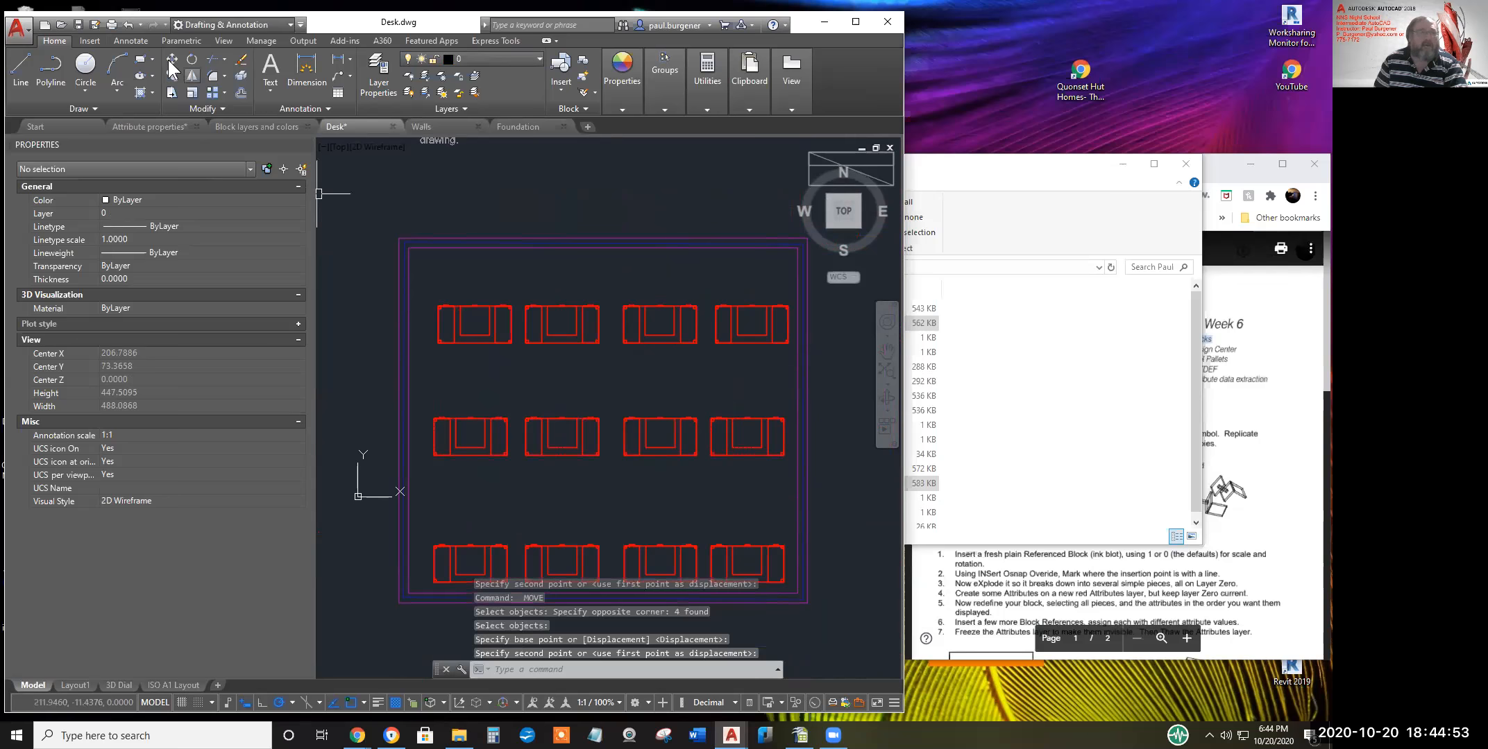
click(79, 25)
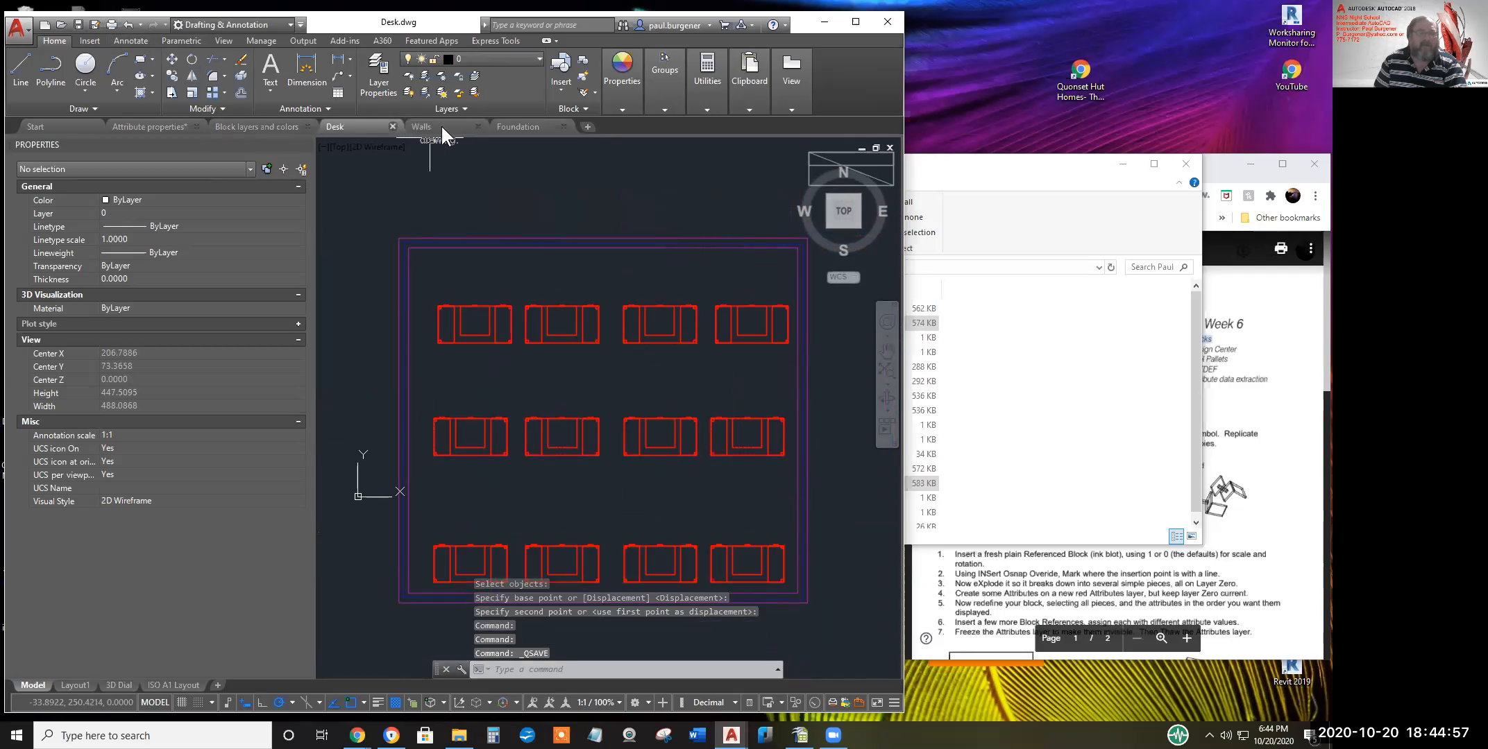
In Foundation, scale both foundation rectangles, then undo the scaling
click(526, 128)
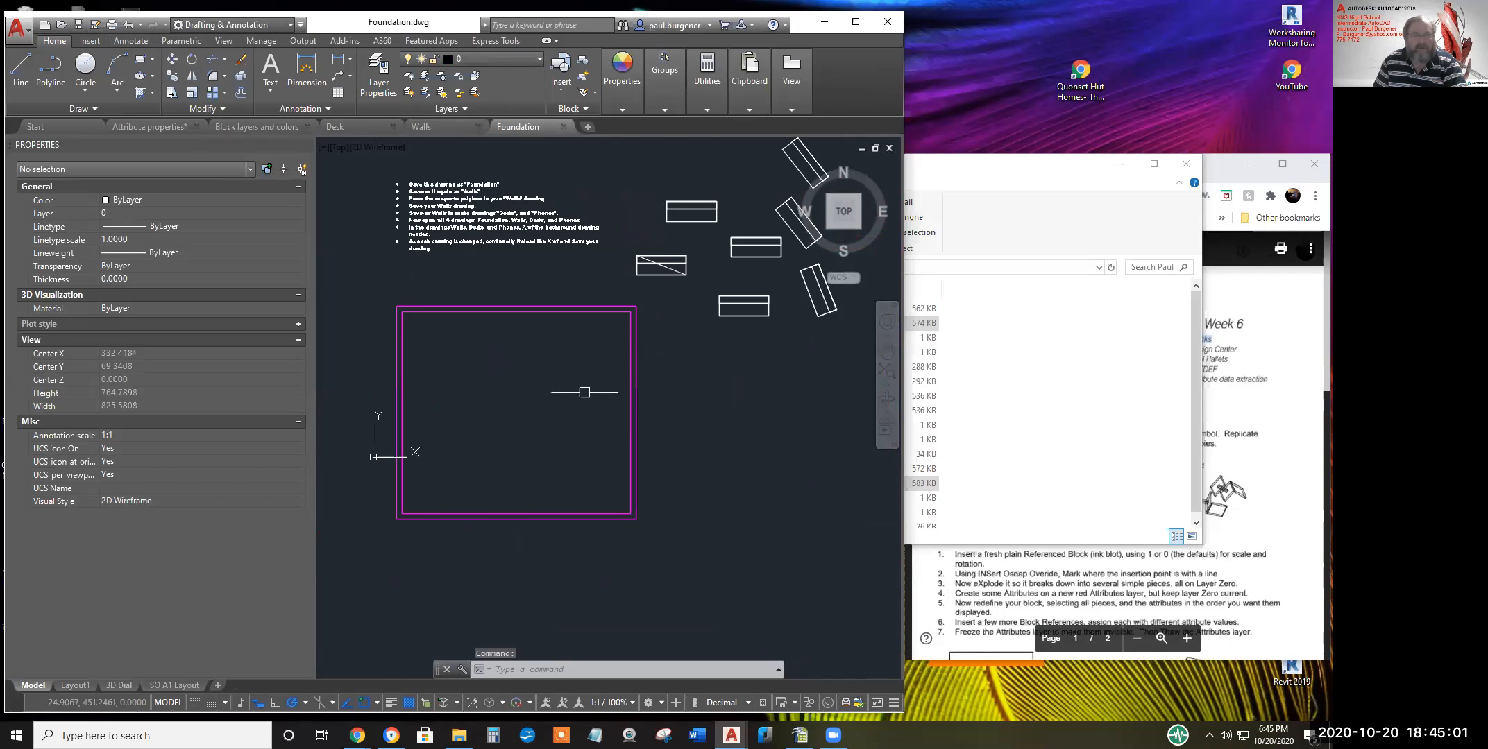
click(188, 93)
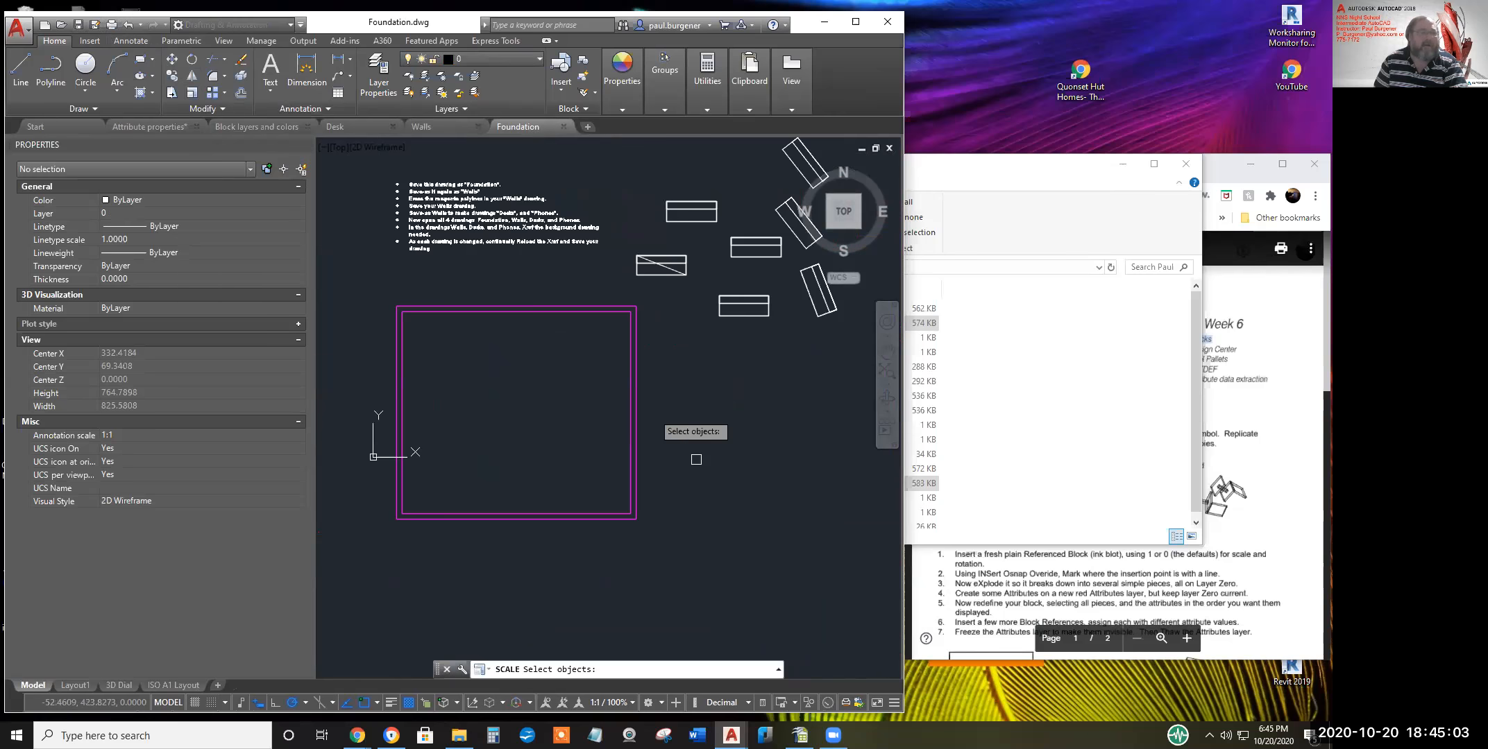
click(675, 553)
click(601, 294)
key(Return)
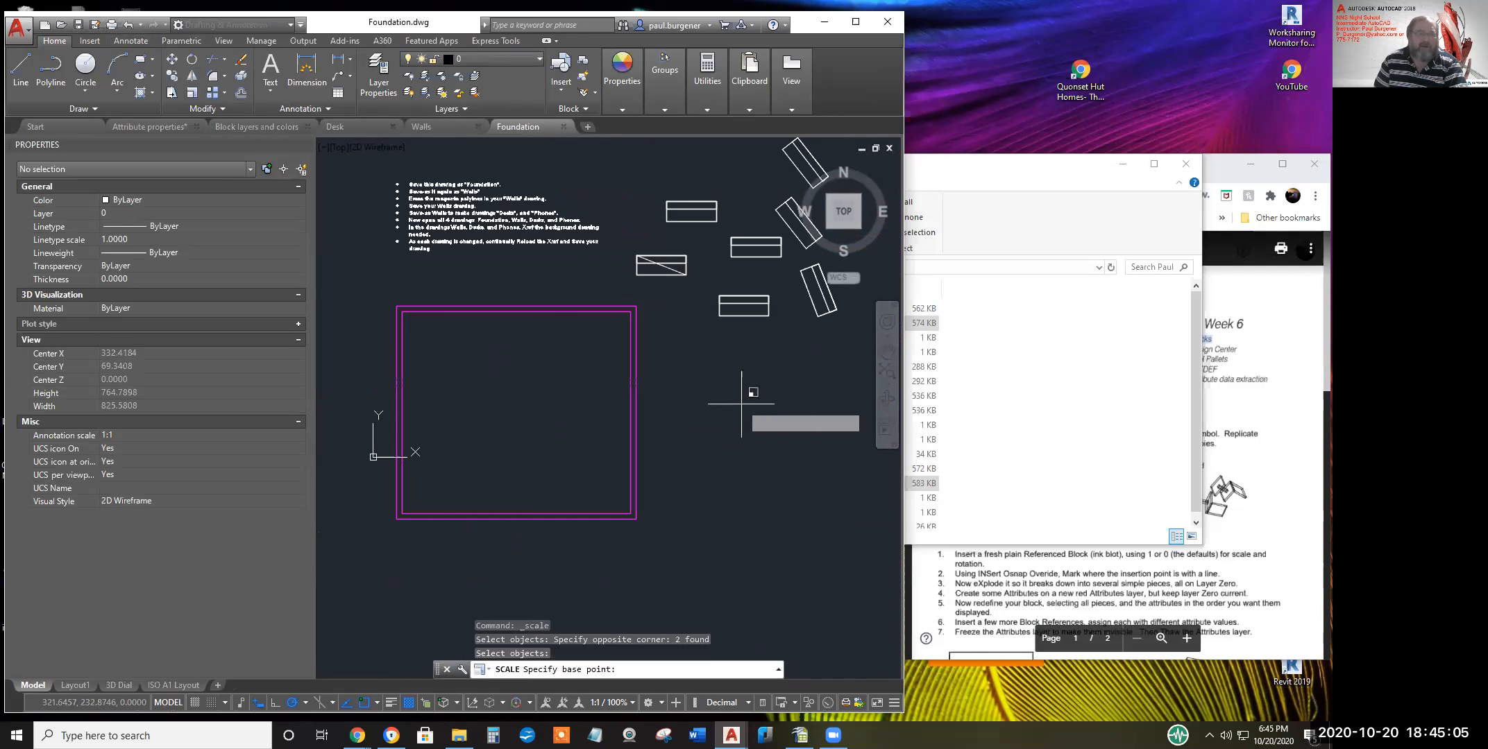
click(736, 401)
click(680, 401)
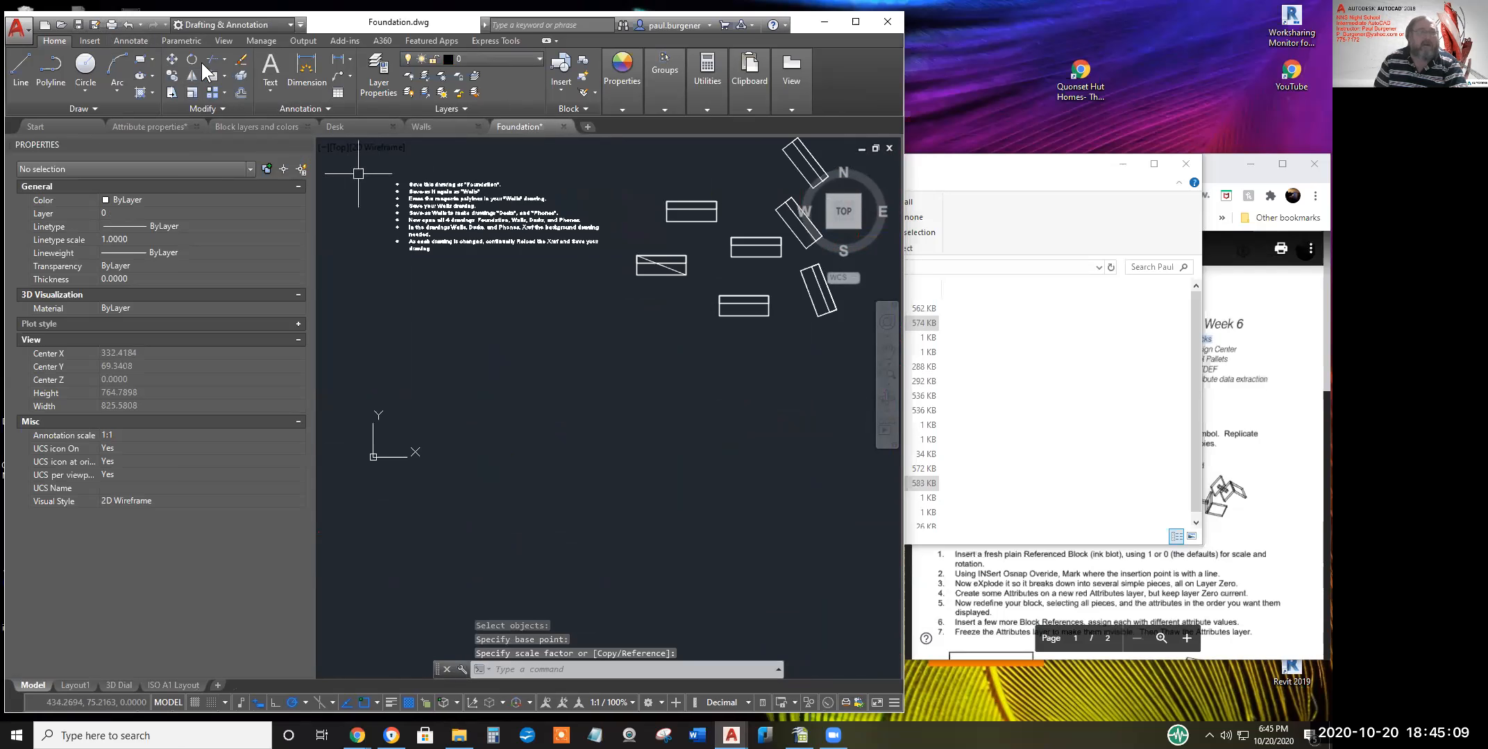
click(129, 22)
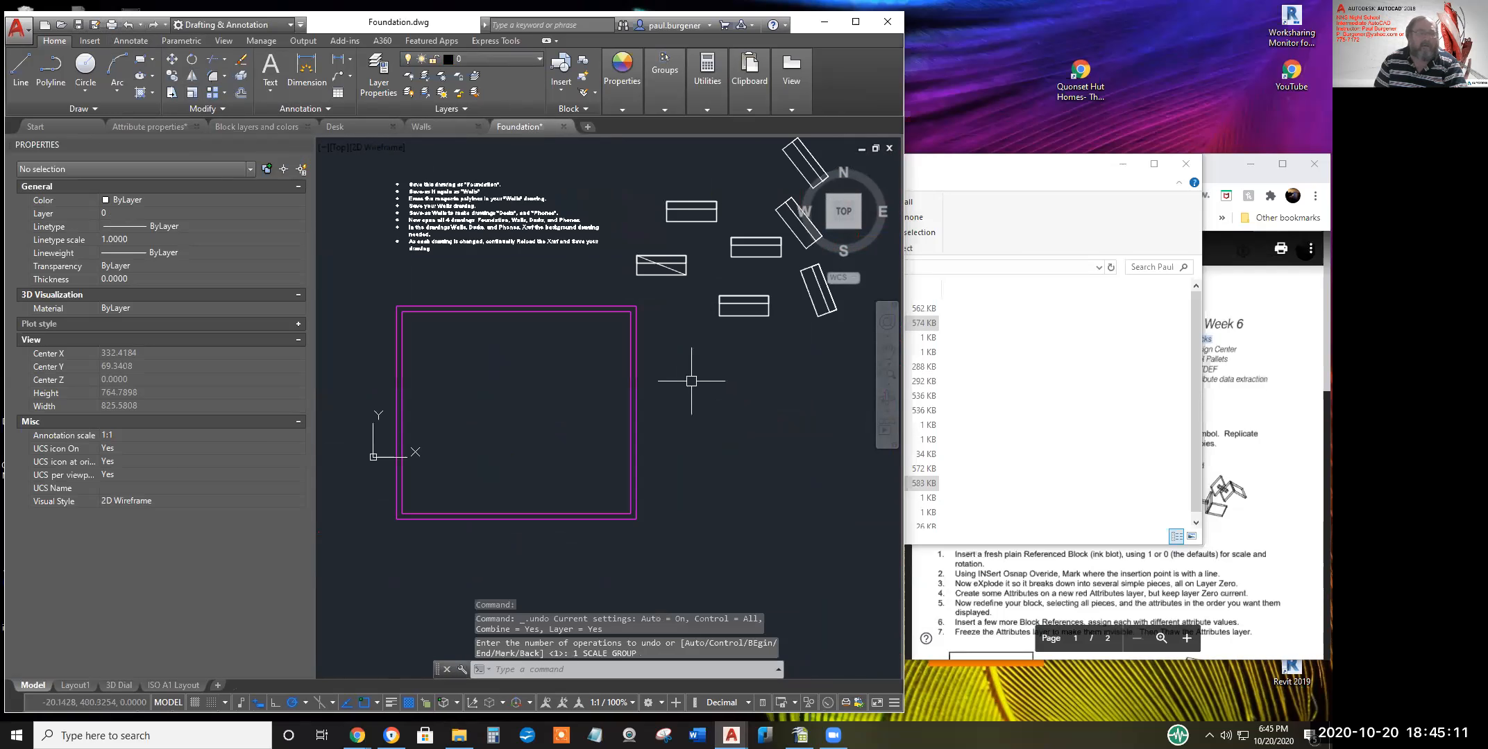
key(Escape)
key(Escape)
key(Escape)
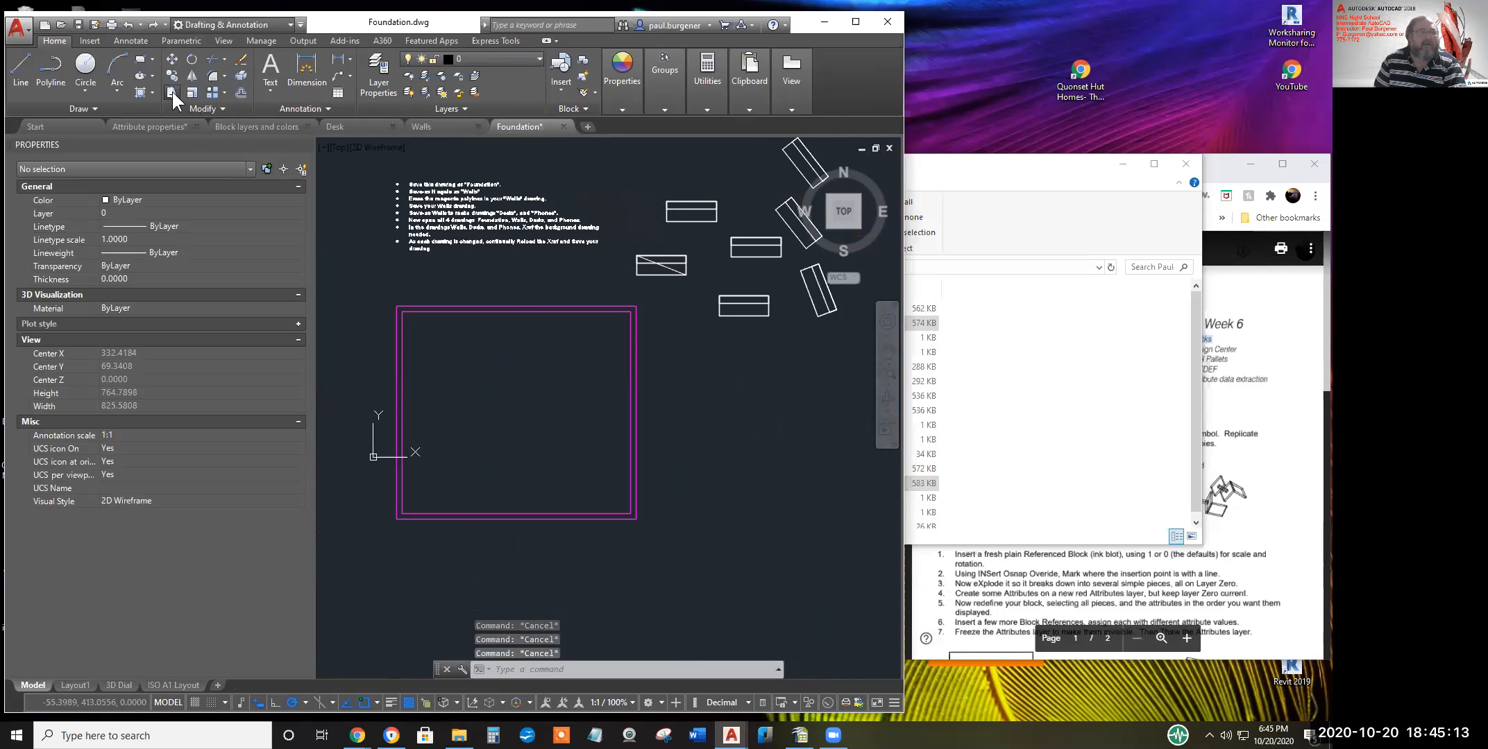
Stretch the foundation outline's right side leftward and save Foundation.dwg
click(172, 92)
click(653, 537)
click(609, 294)
key(Return)
click(588, 371)
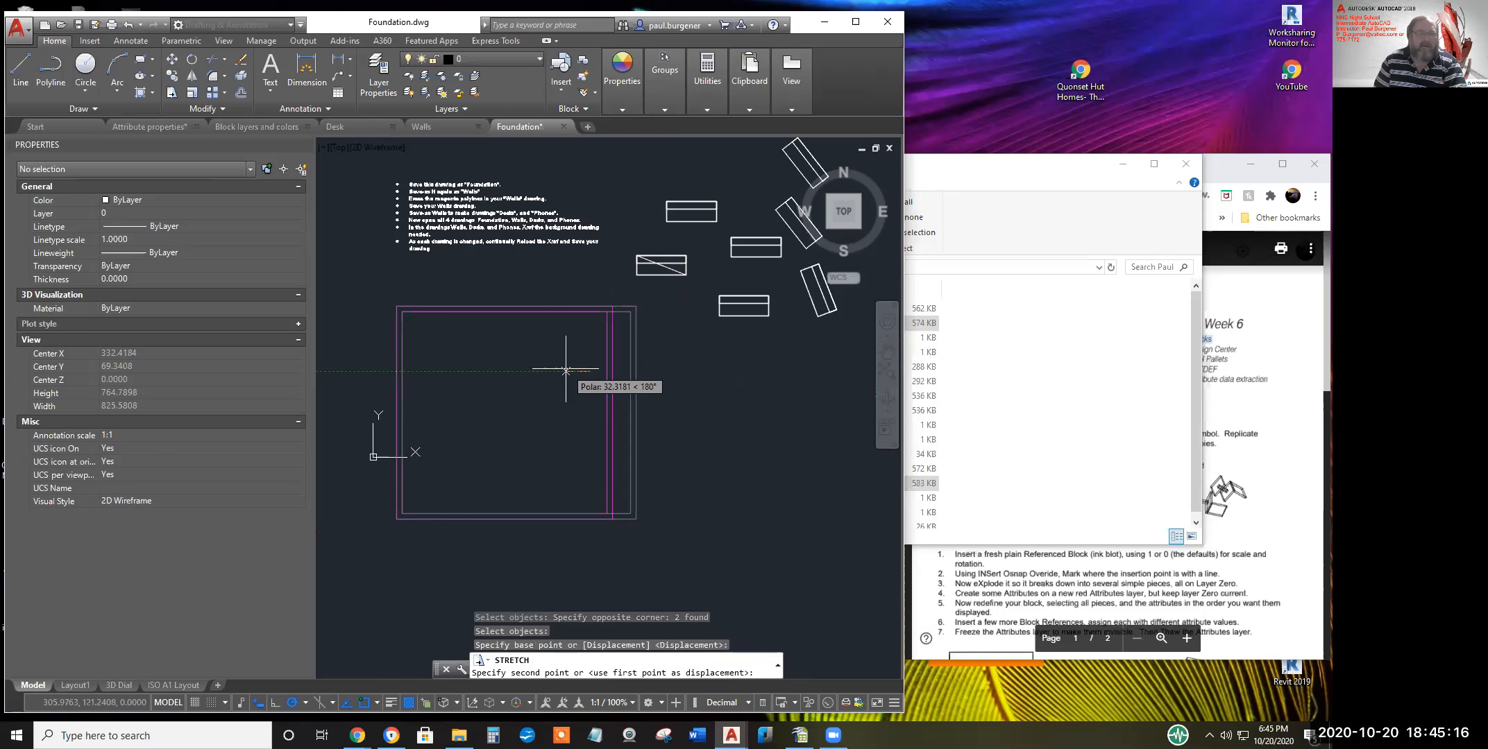
click(529, 371)
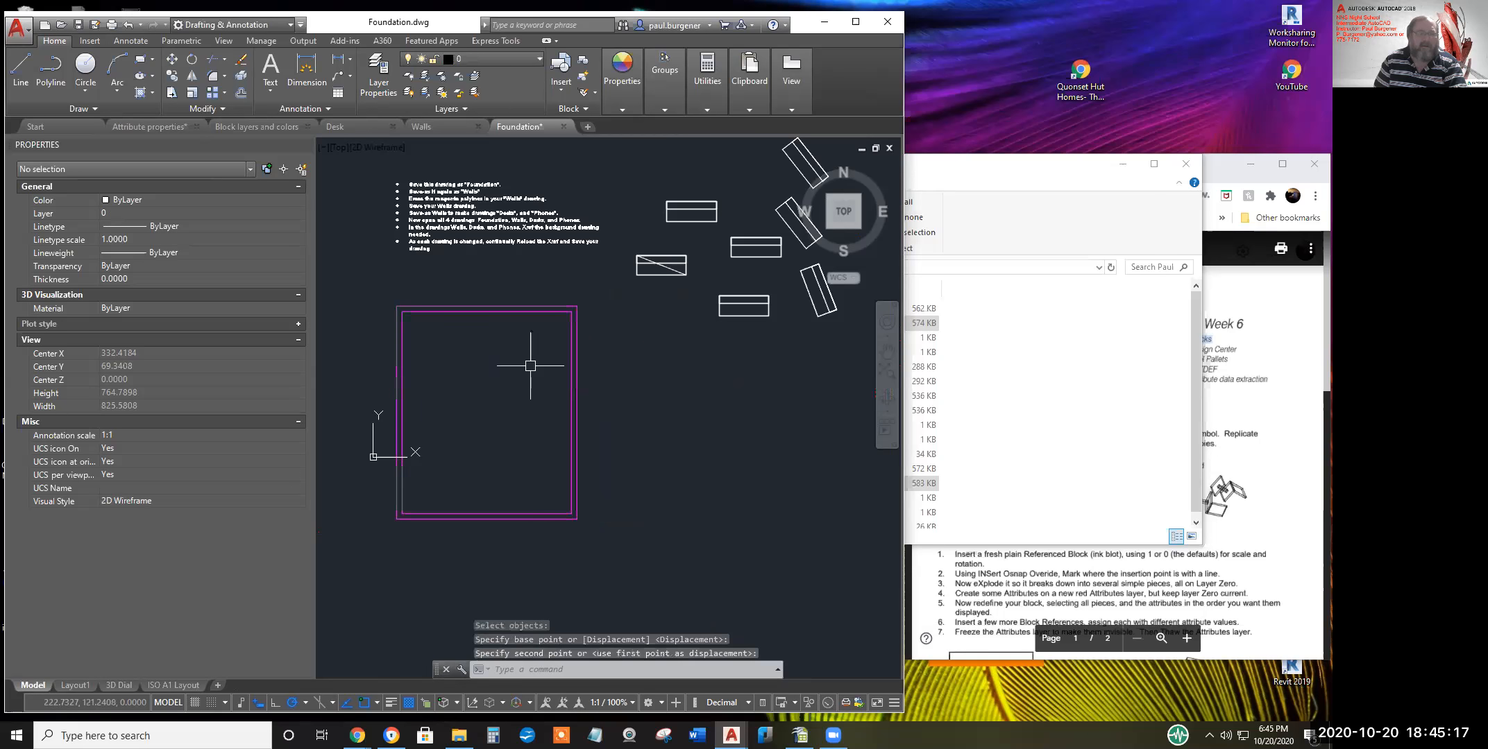
click(78, 25)
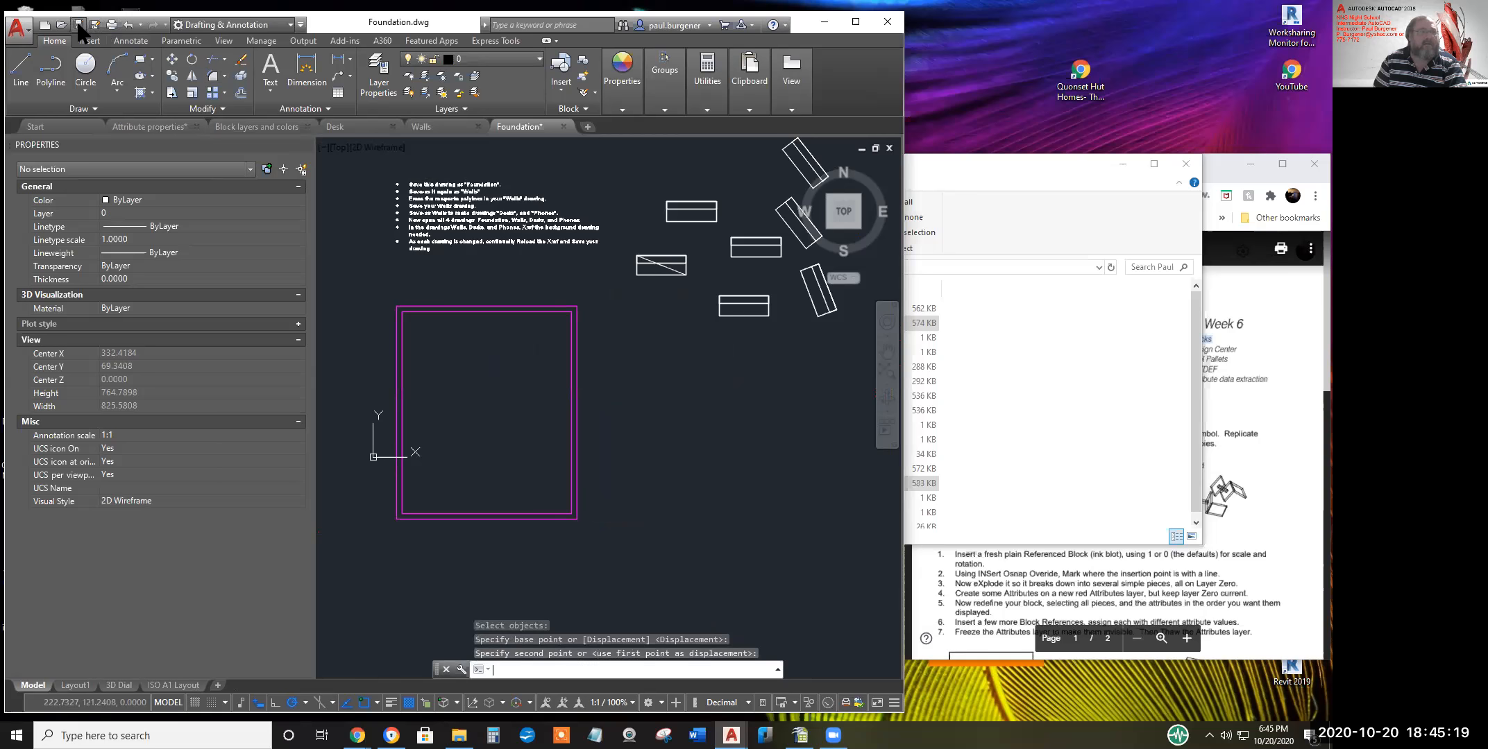
click(450, 127)
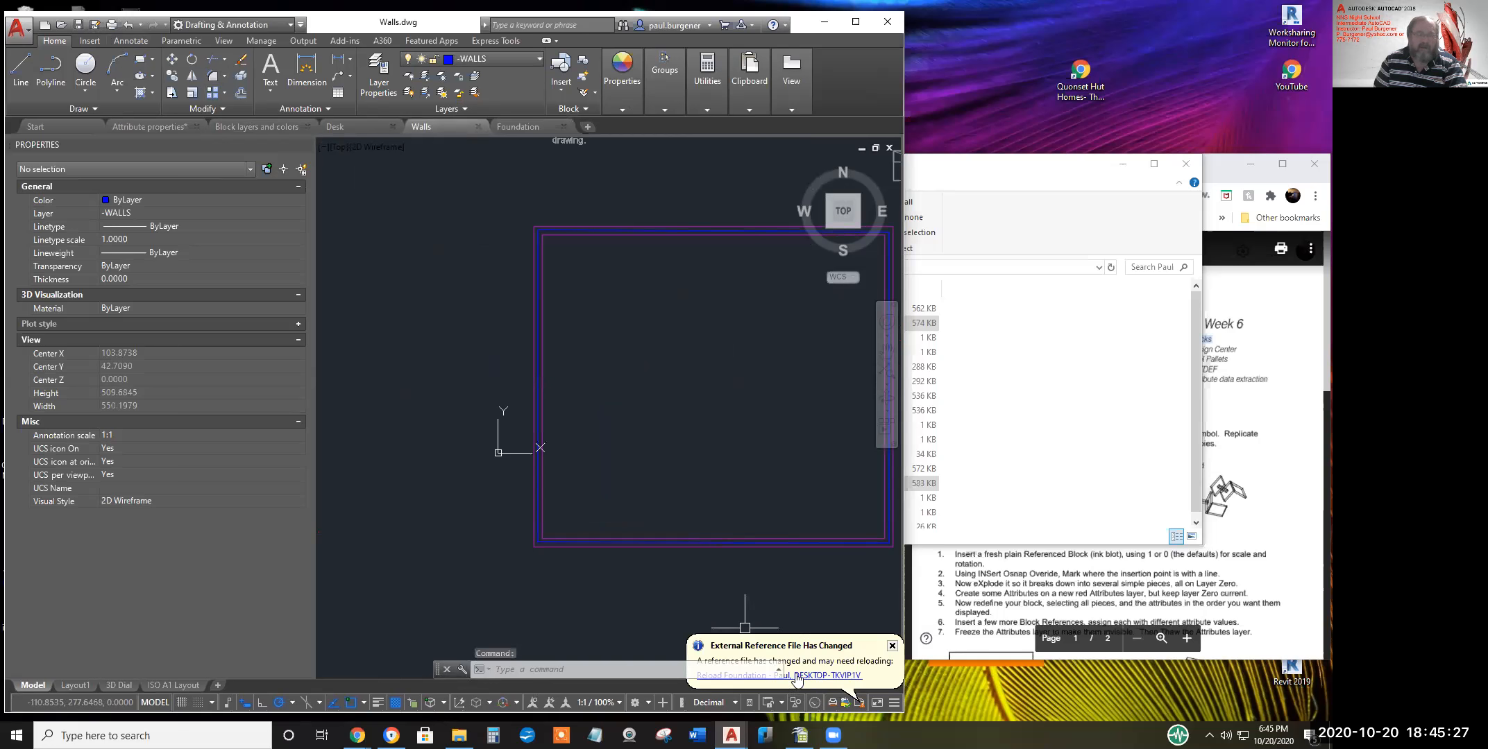
Reload the modified Foundation reference in Walls via the balloon and XREF manager
click(805, 681)
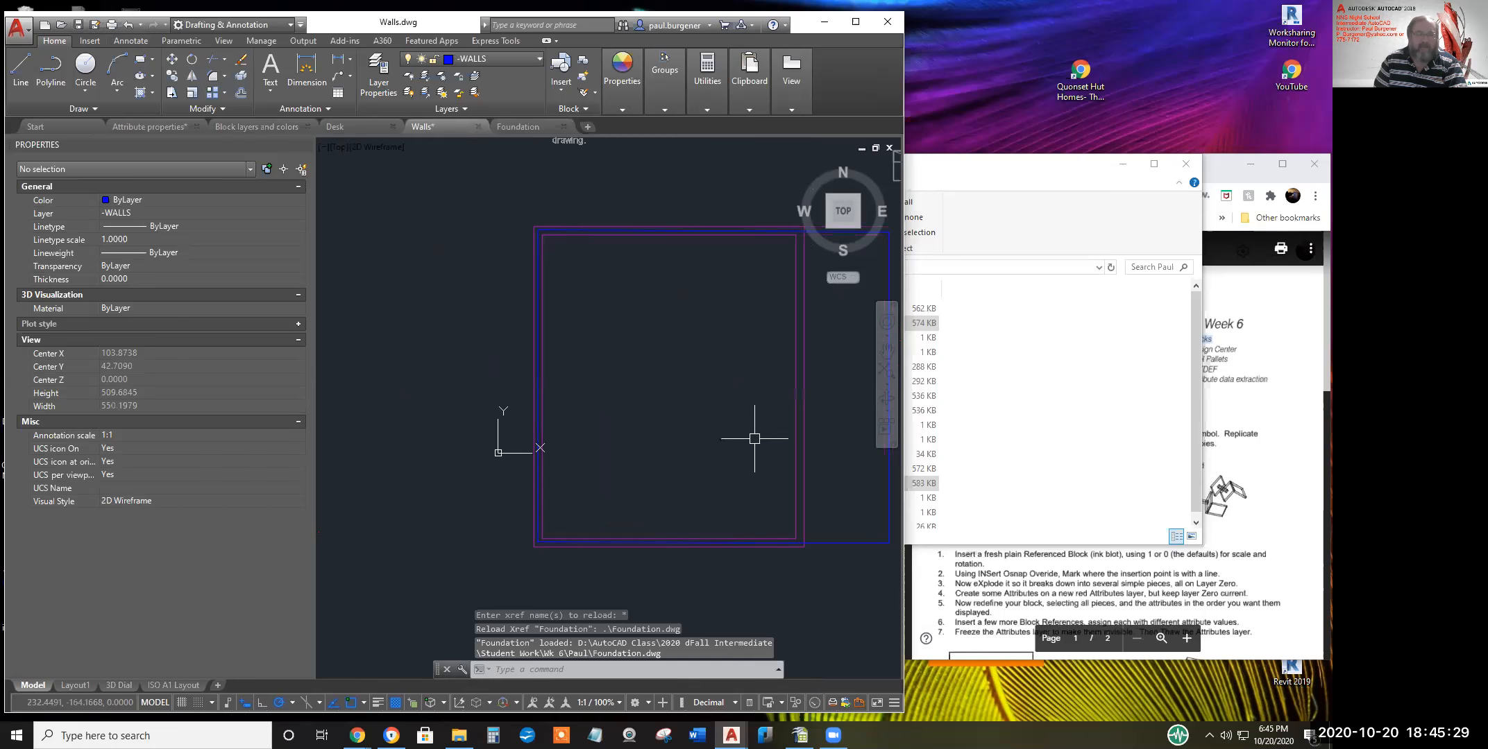
middle_drag(742, 431, 592, 431)
text(xref)
key(Return)
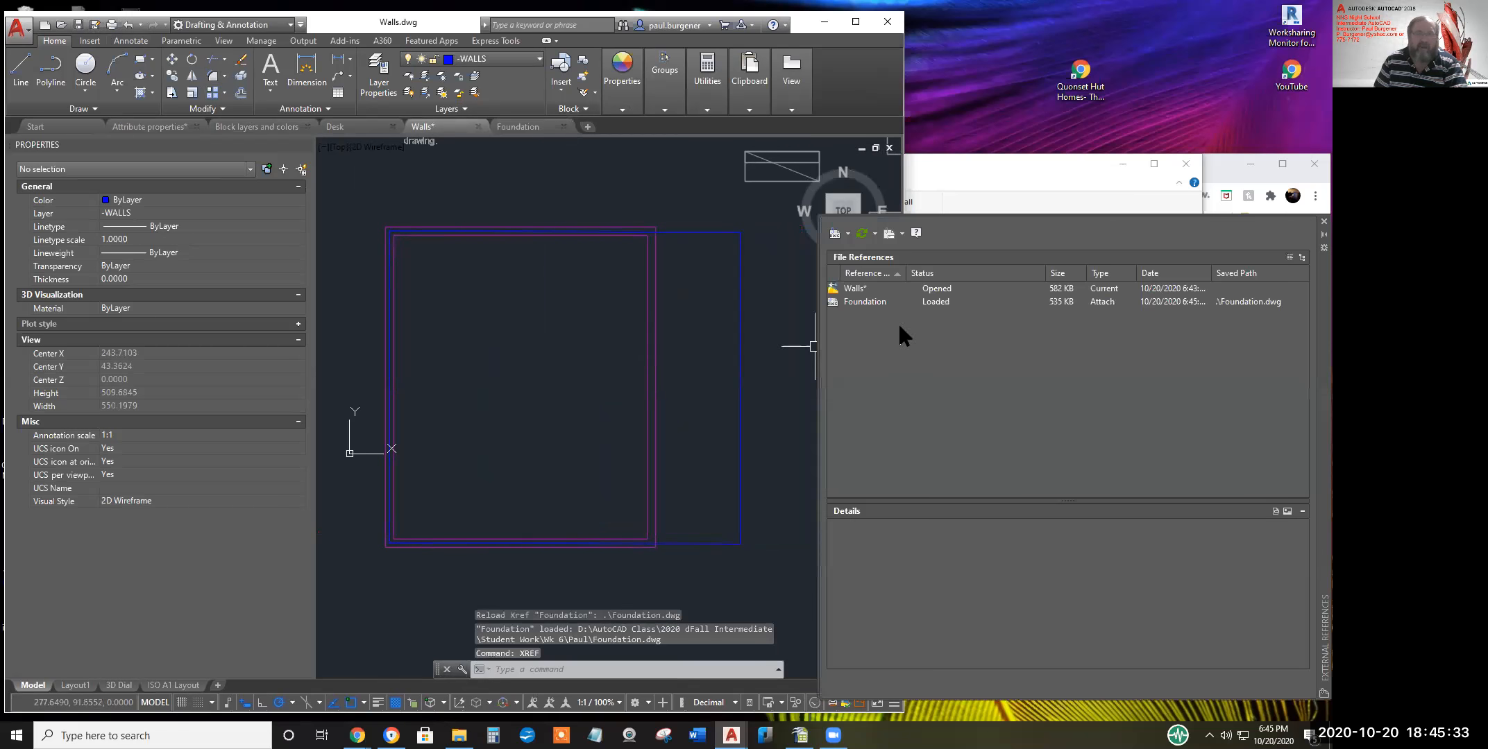
click(868, 301)
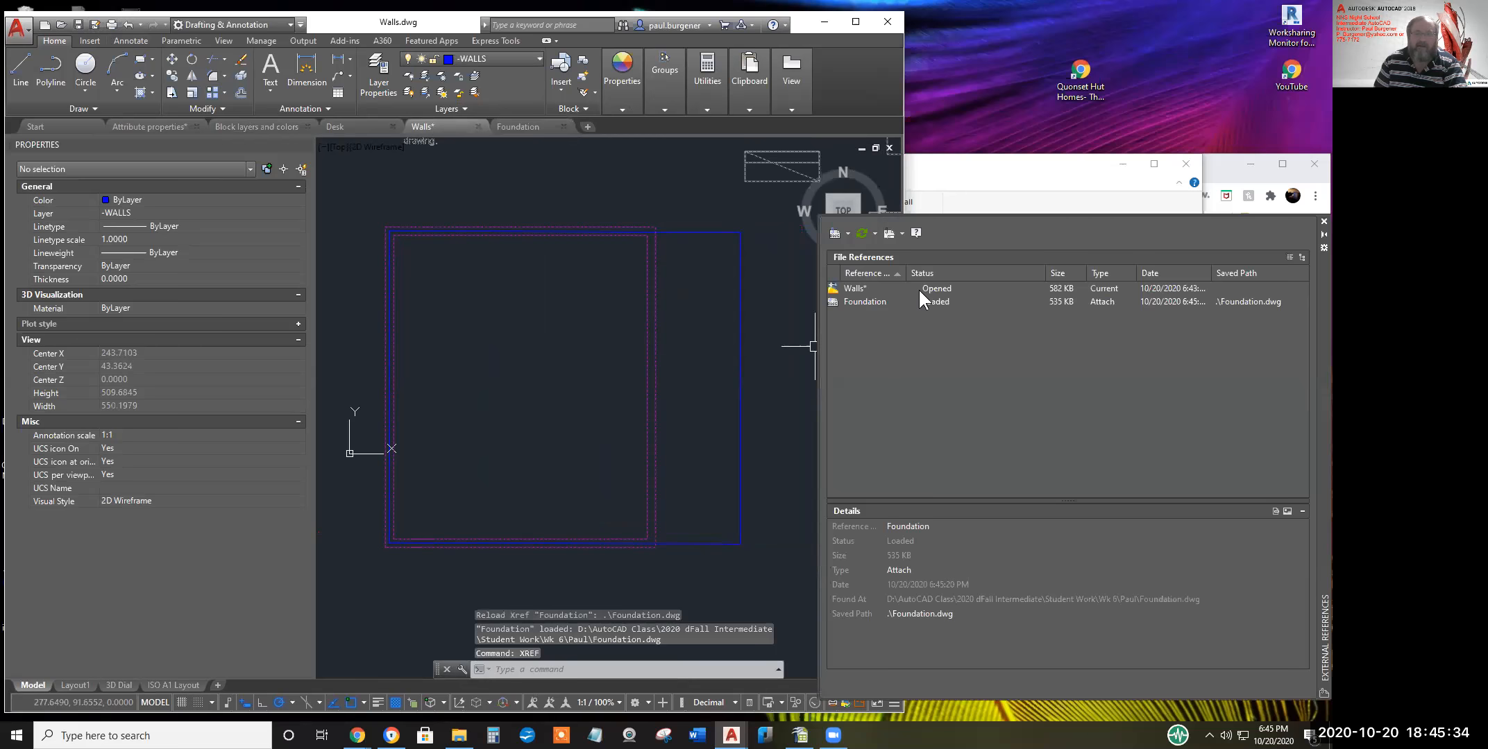
right_click(860, 302)
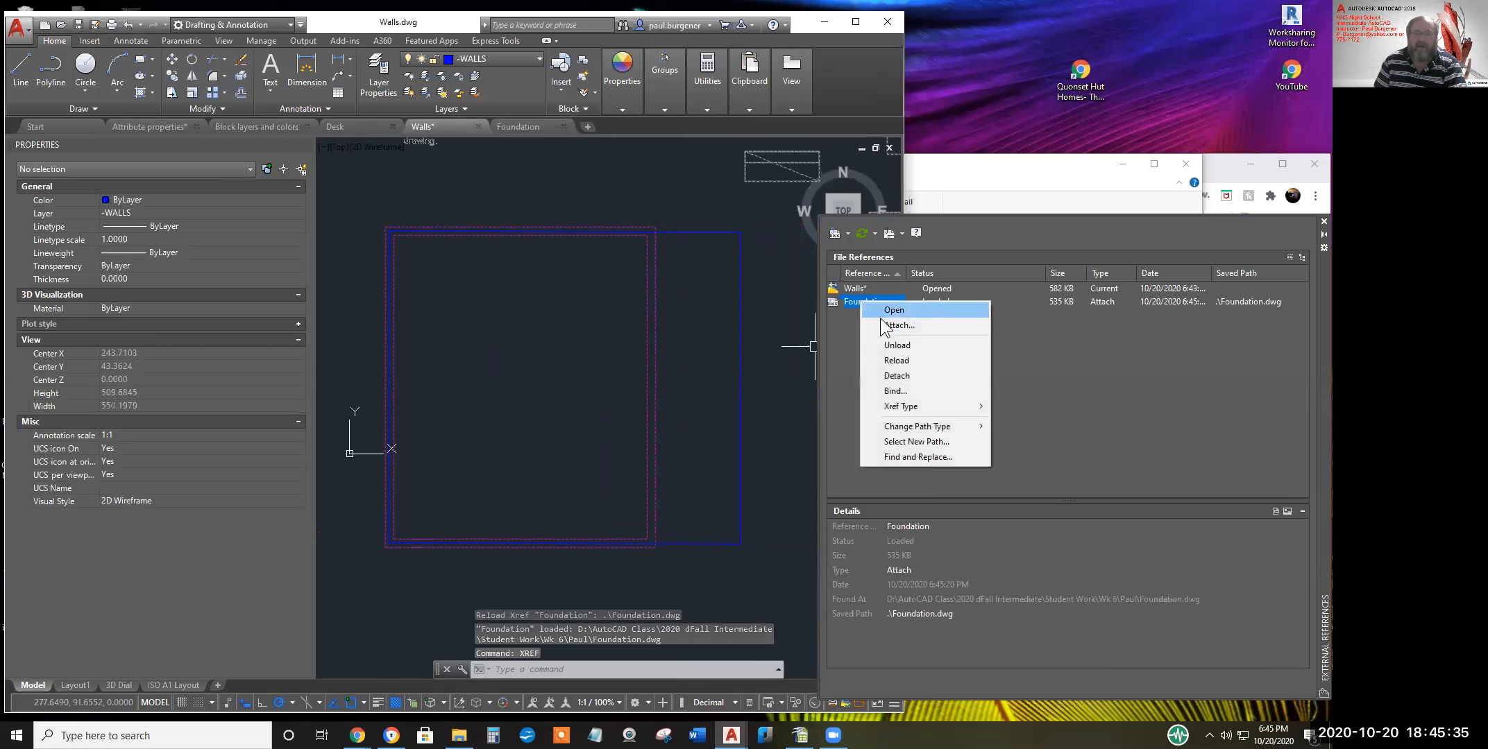
click(897, 360)
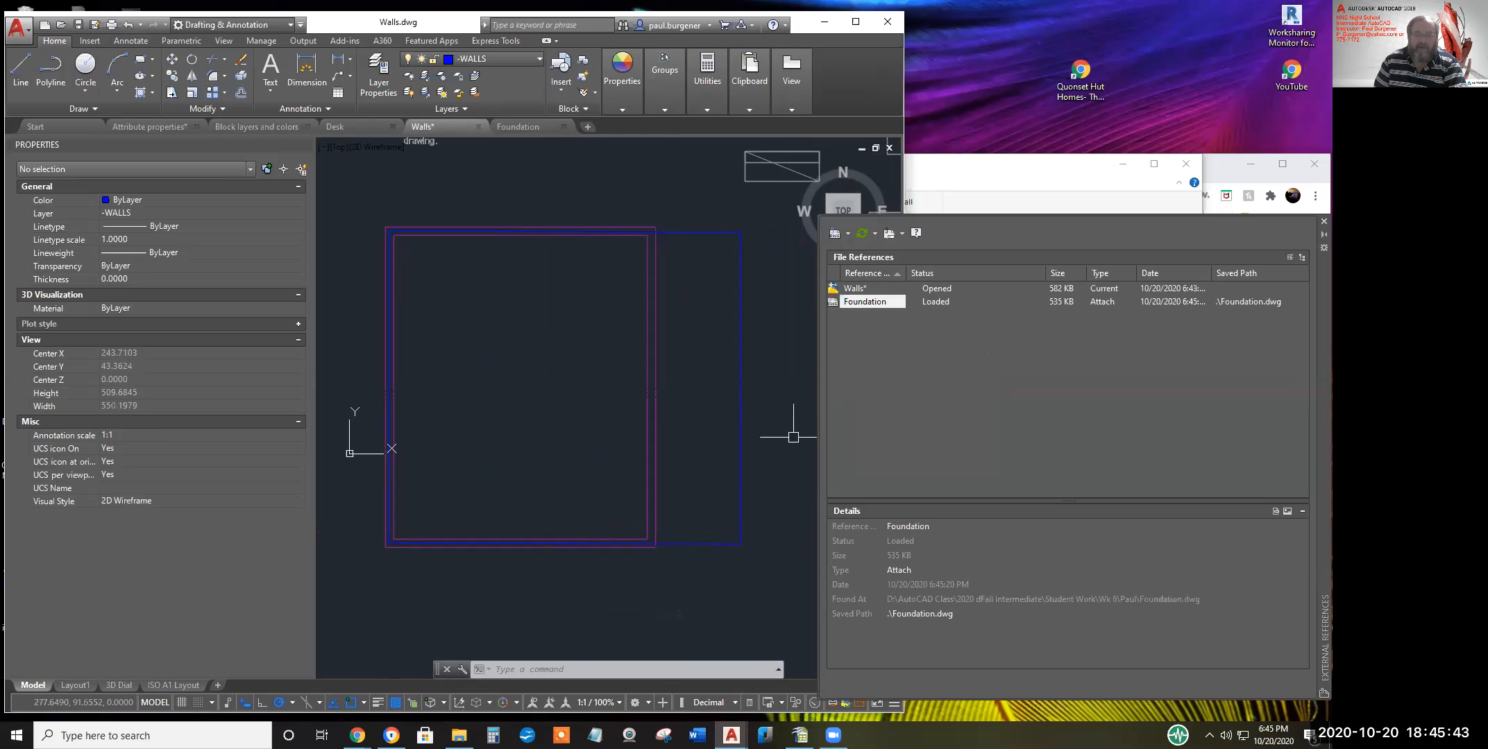
Stretch the walls' right edges left onto the foundation and save Walls.dwg
text(s)
key(Return)
click(782, 557)
click(723, 222)
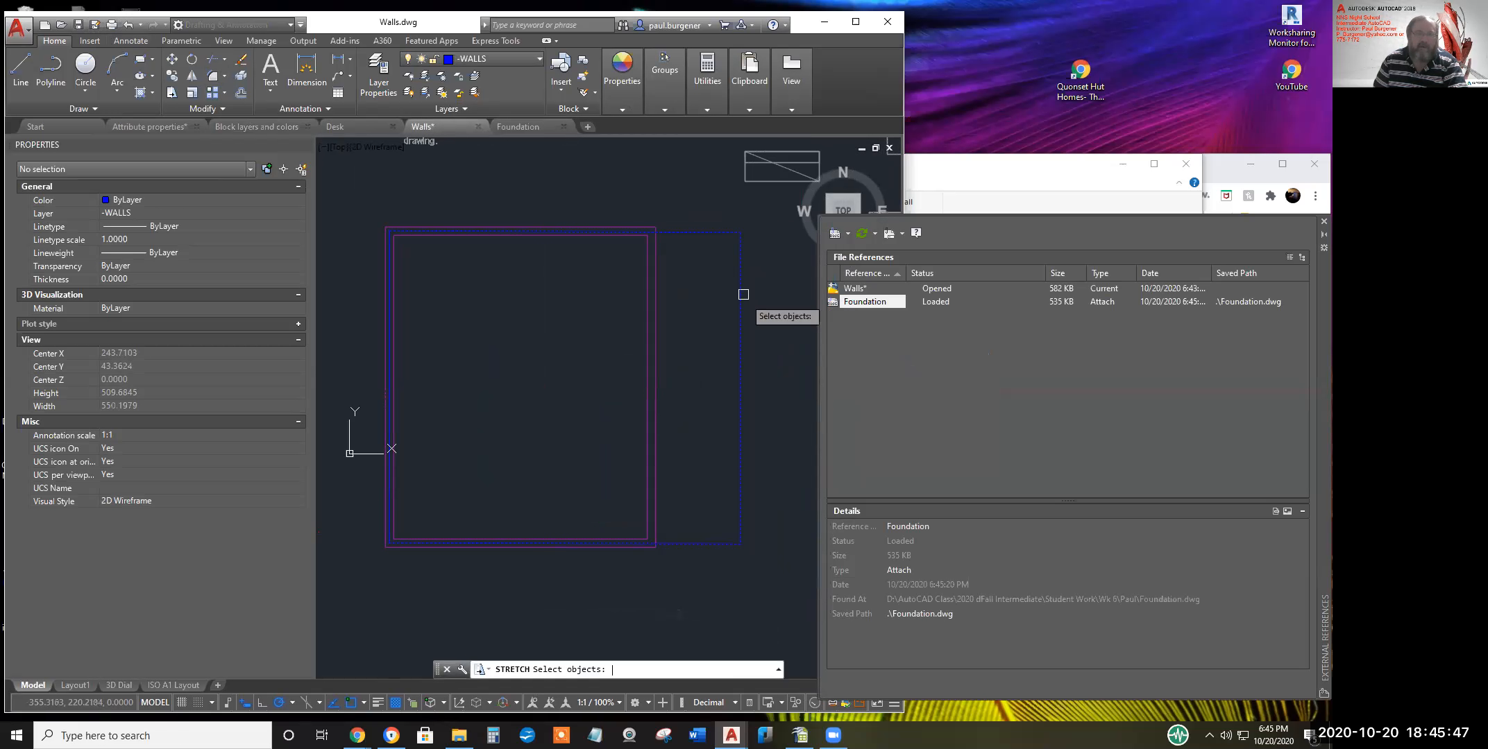
click(792, 405)
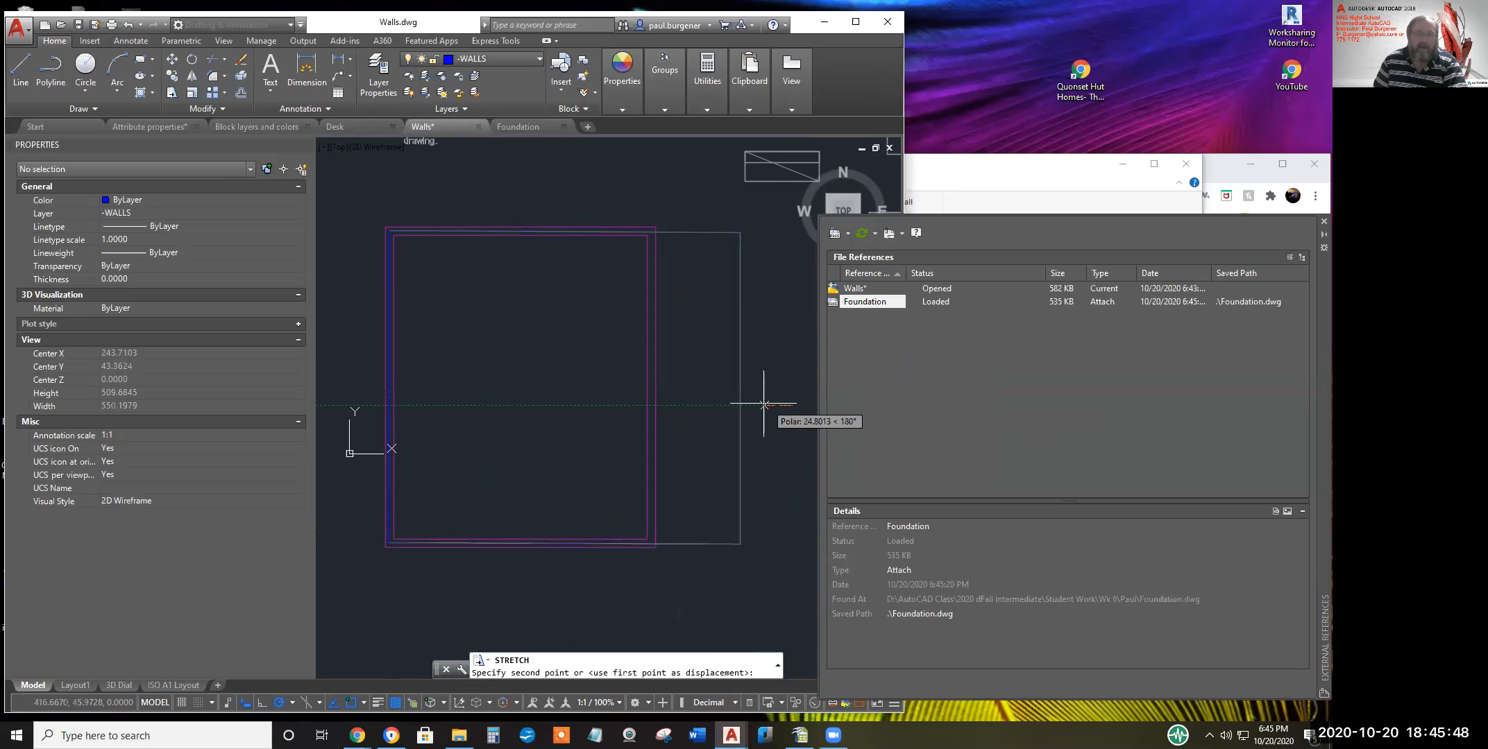
click(704, 405)
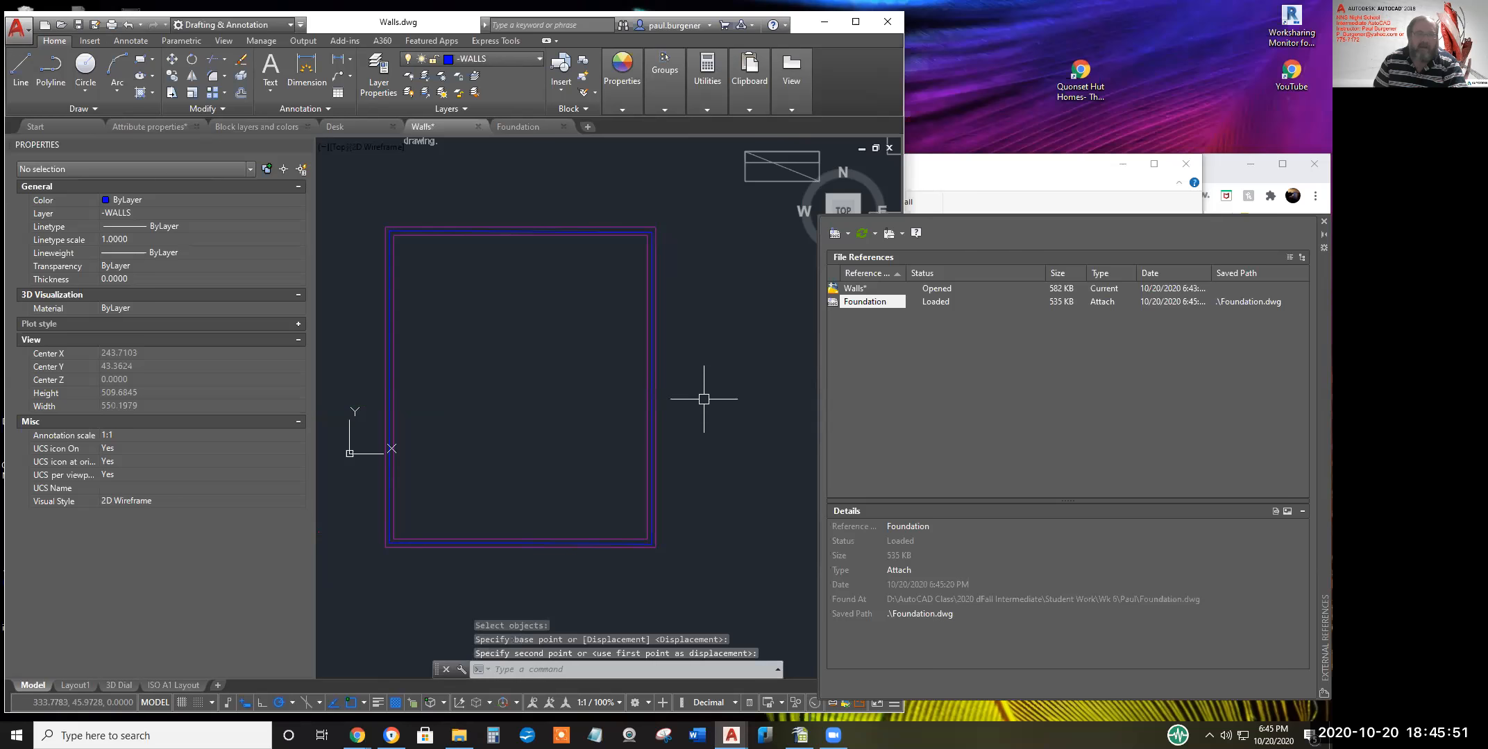
click(79, 25)
click(341, 127)
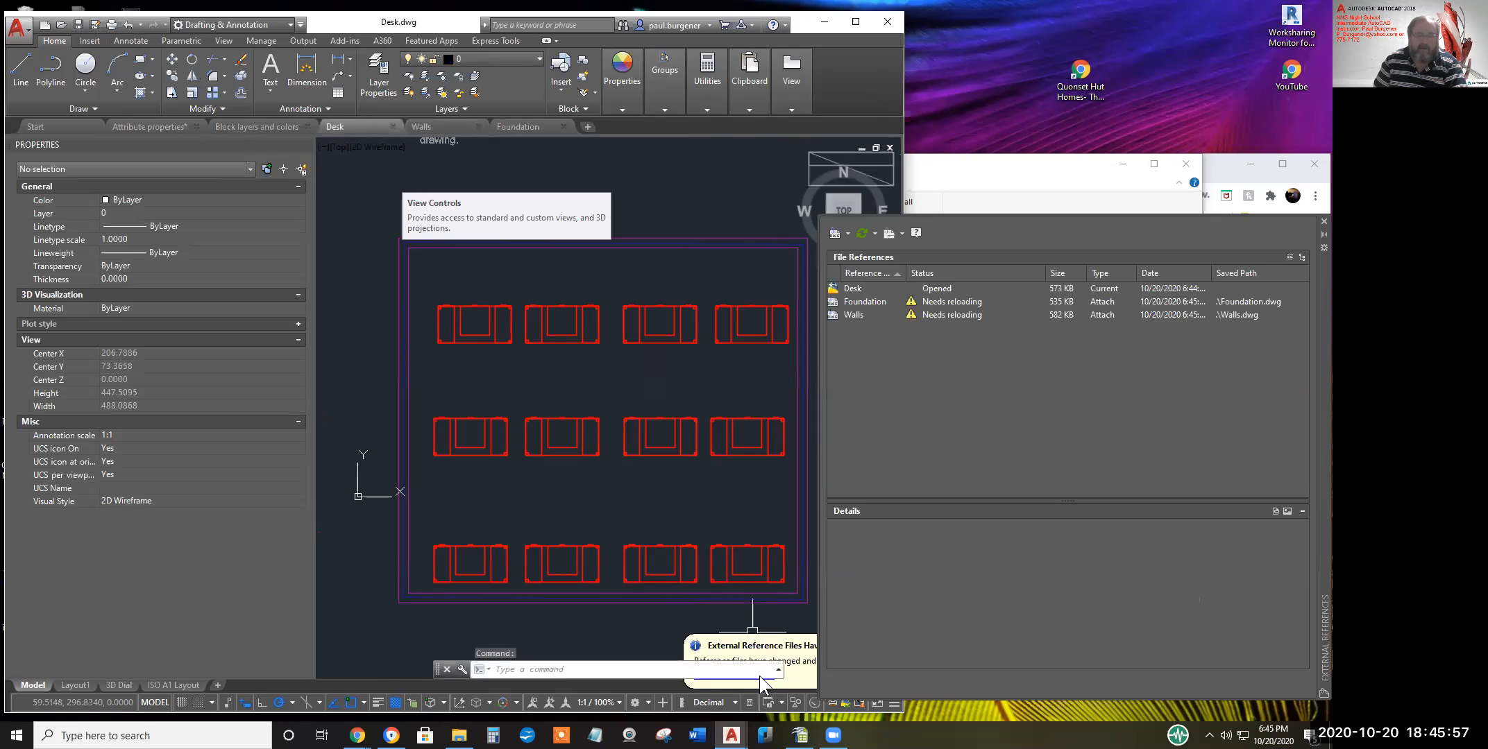
Reload the modified Walls and Foundation references in Desk.dwg
click(759, 679)
drag(438, 670, 318, 643)
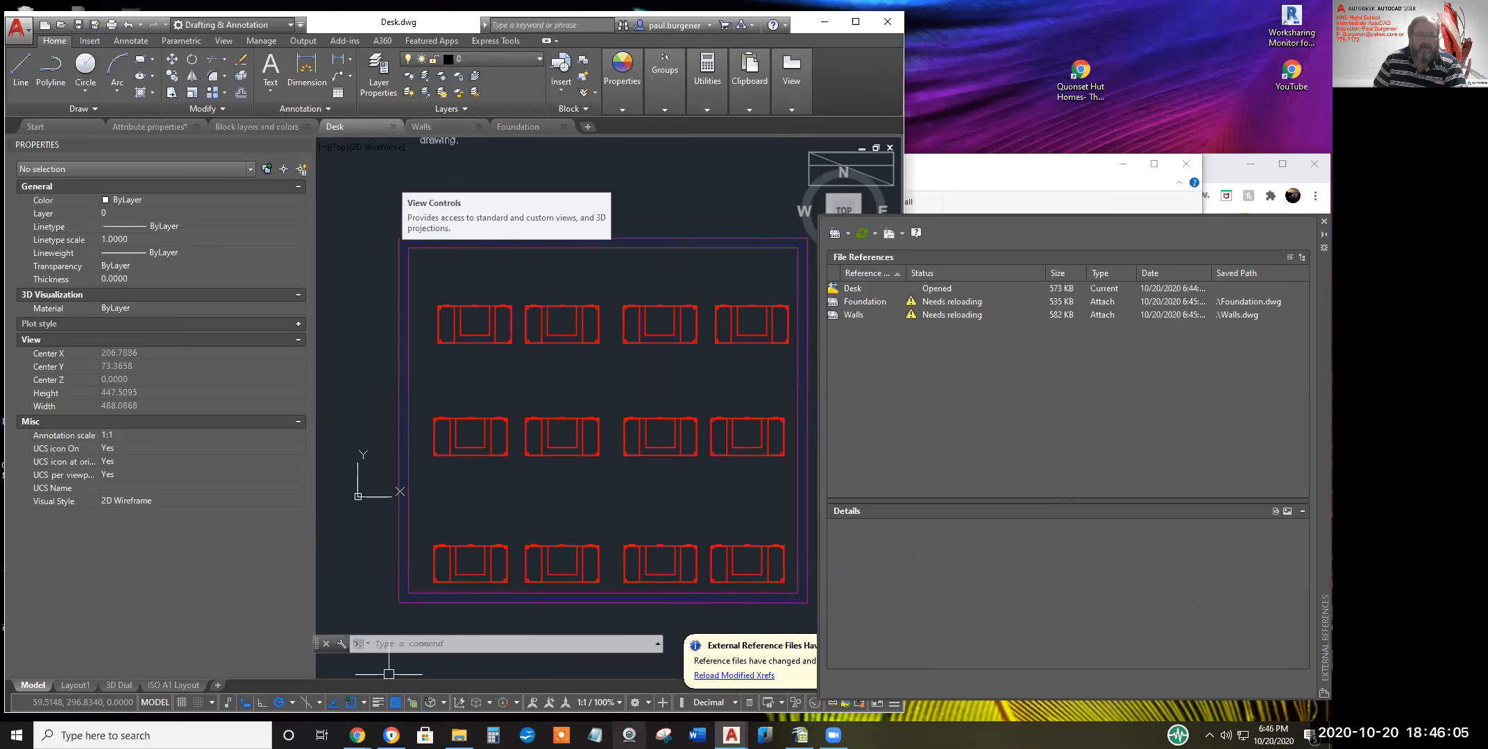
click(742, 675)
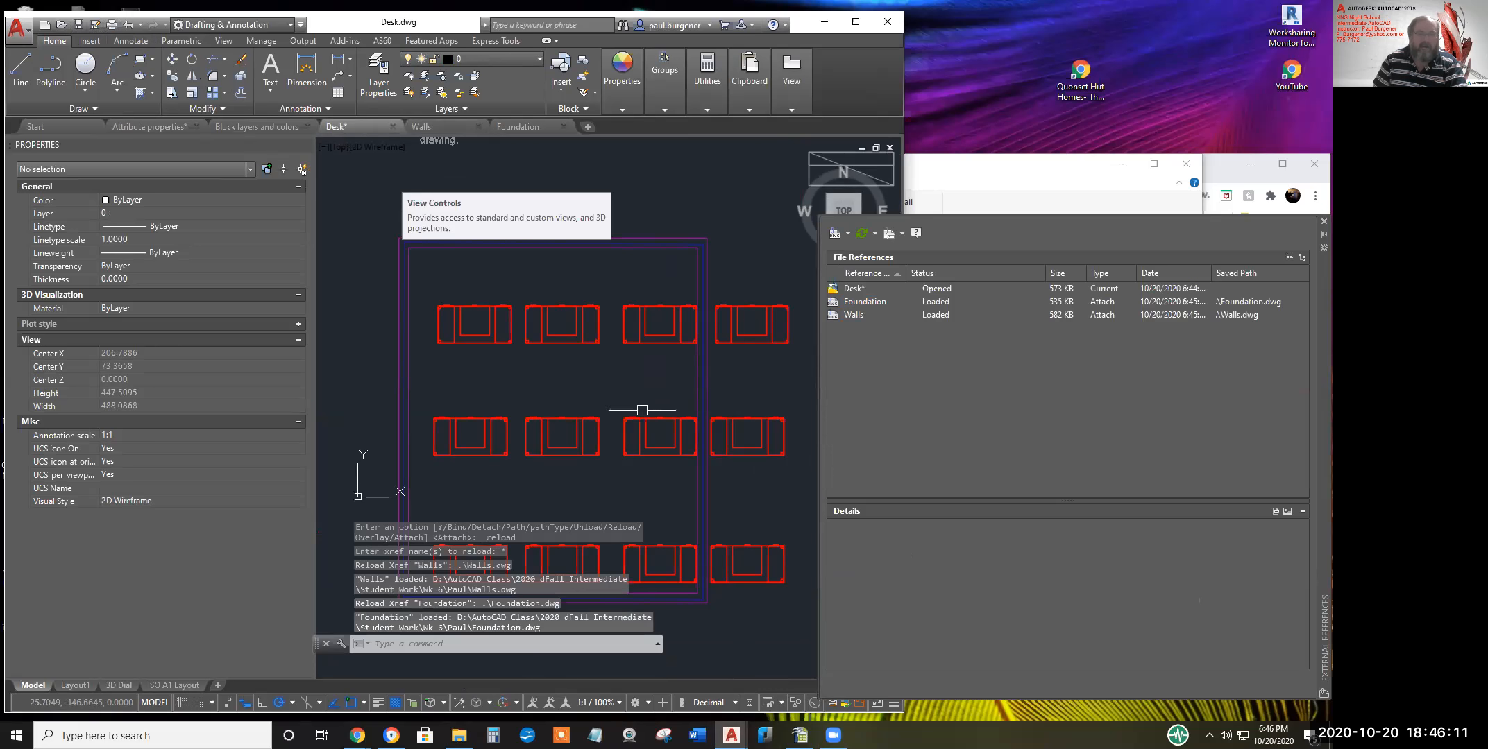
Erase the rightmost column of desks and re-centre the grid
text(e)
key(Return)
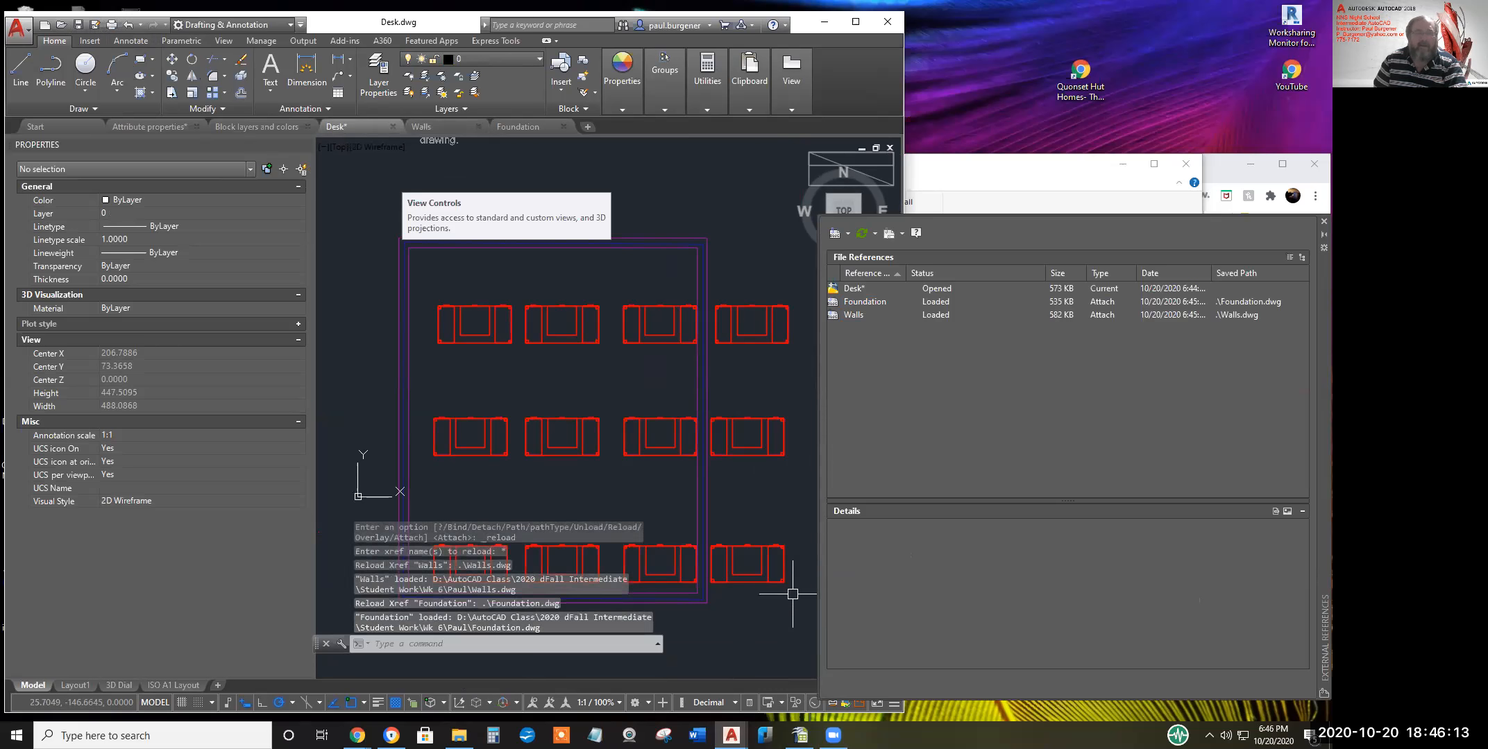
click(789, 612)
click(744, 288)
key(Return)
middle_drag(753, 414, 772, 389)
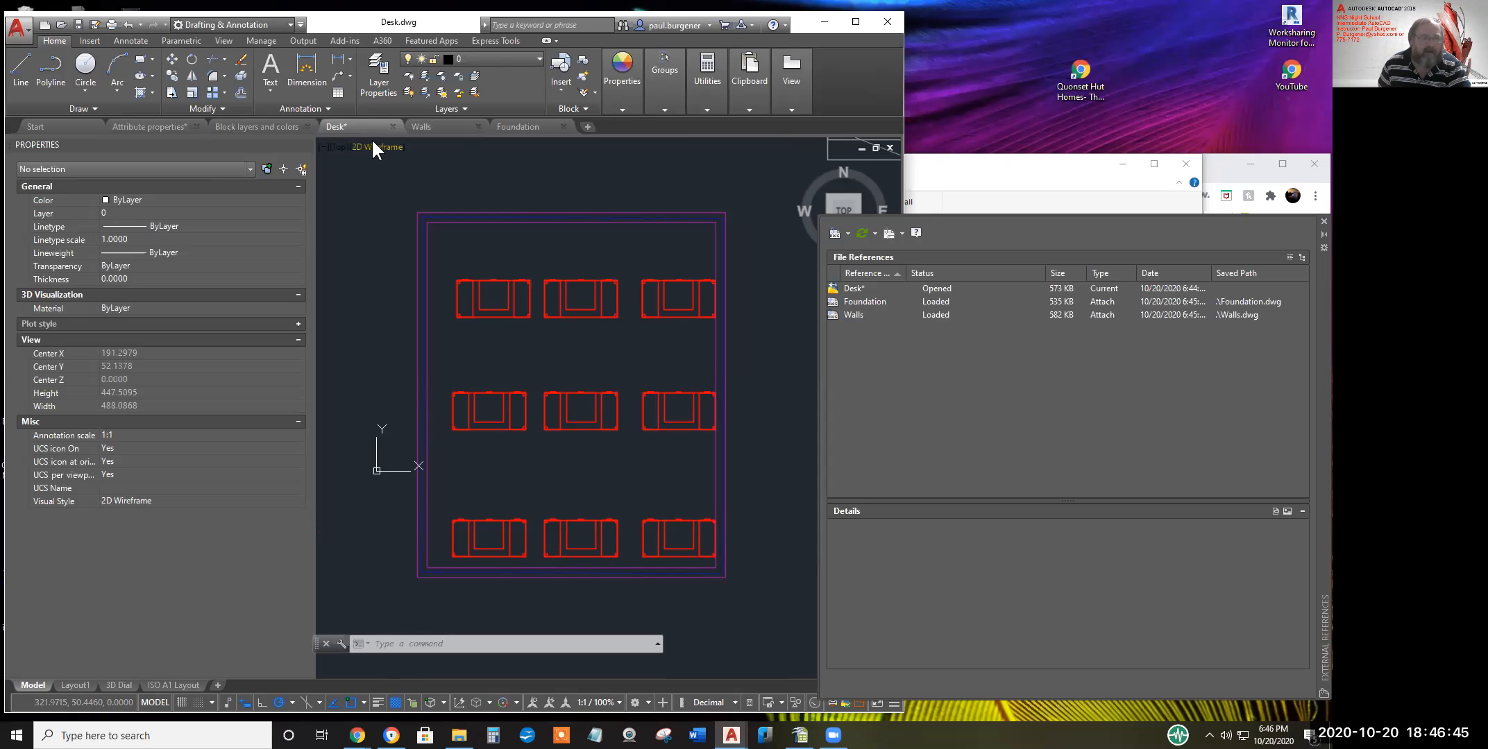
Return to the model view of the desks and save Desk.dwg
mouse_move(341, 124)
mouse_move(421, 196)
click(185, 197)
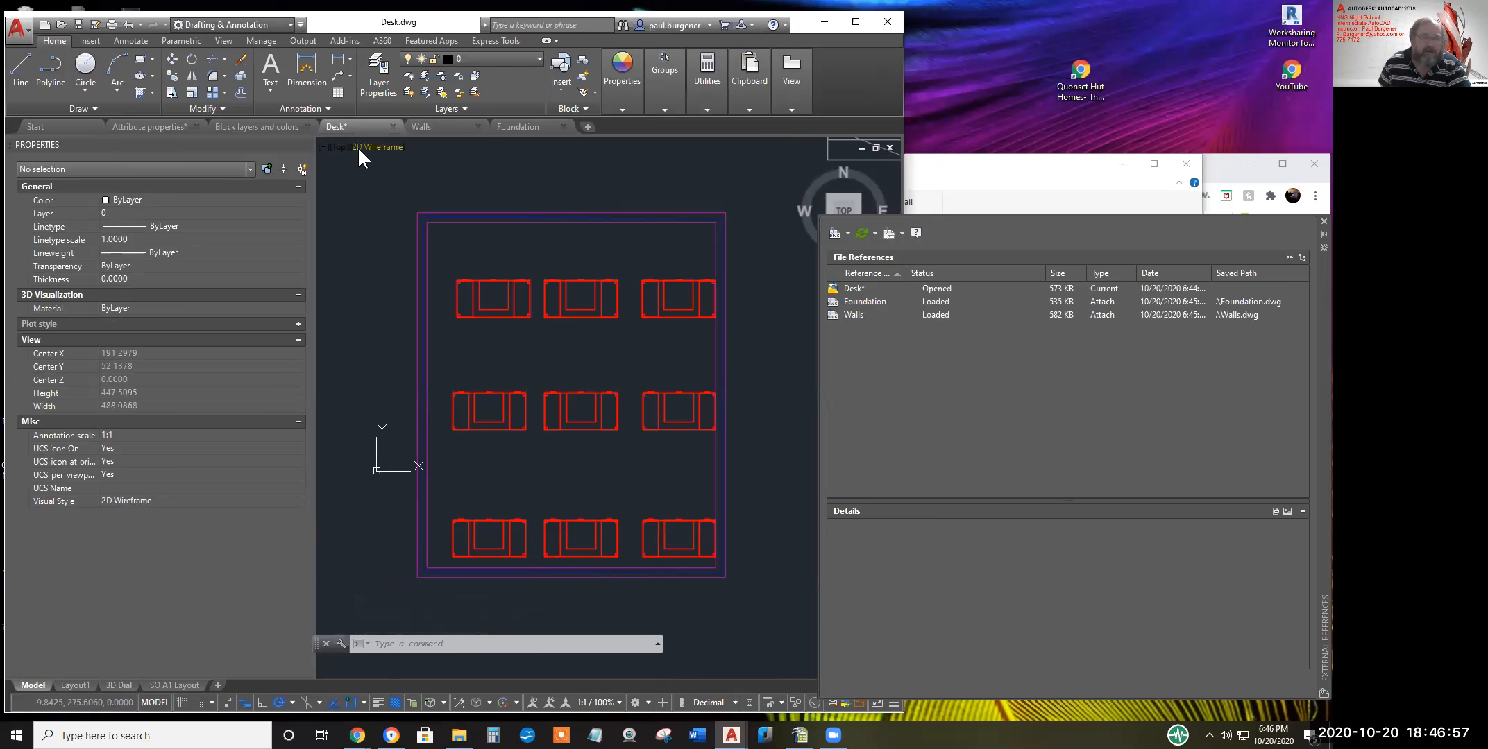
click(79, 24)
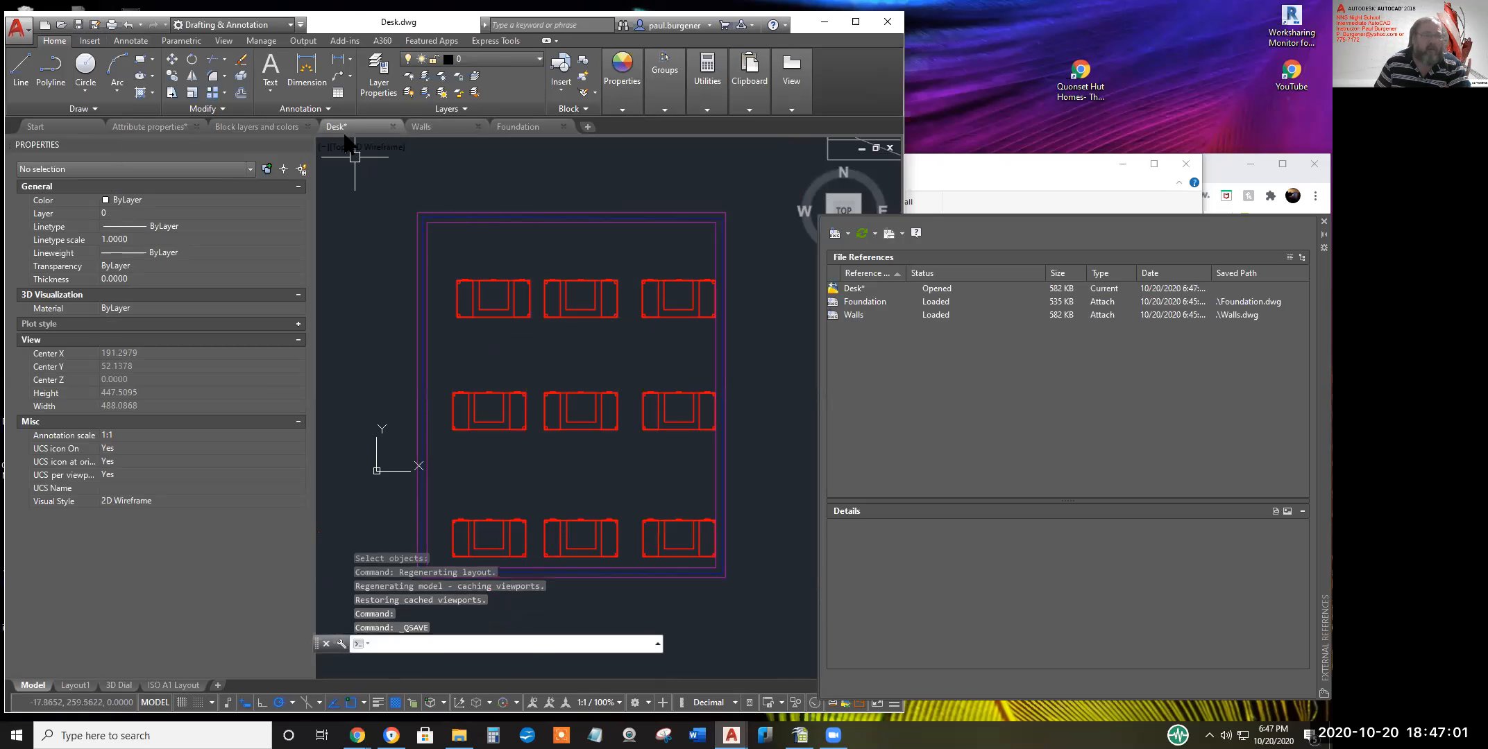
Browse the application menu's Publish options, close the menu, and pan the layout
click(16, 29)
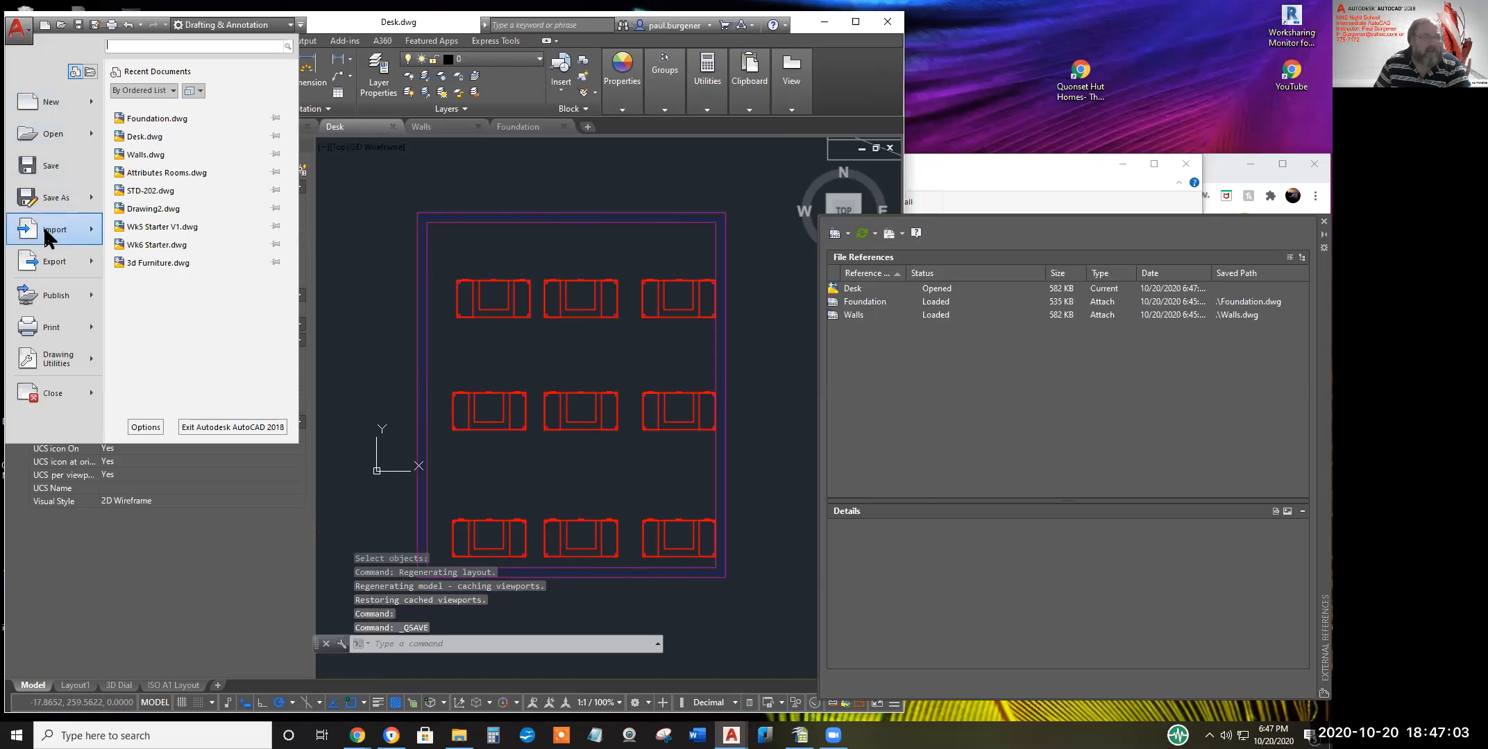
mouse_move(52, 299)
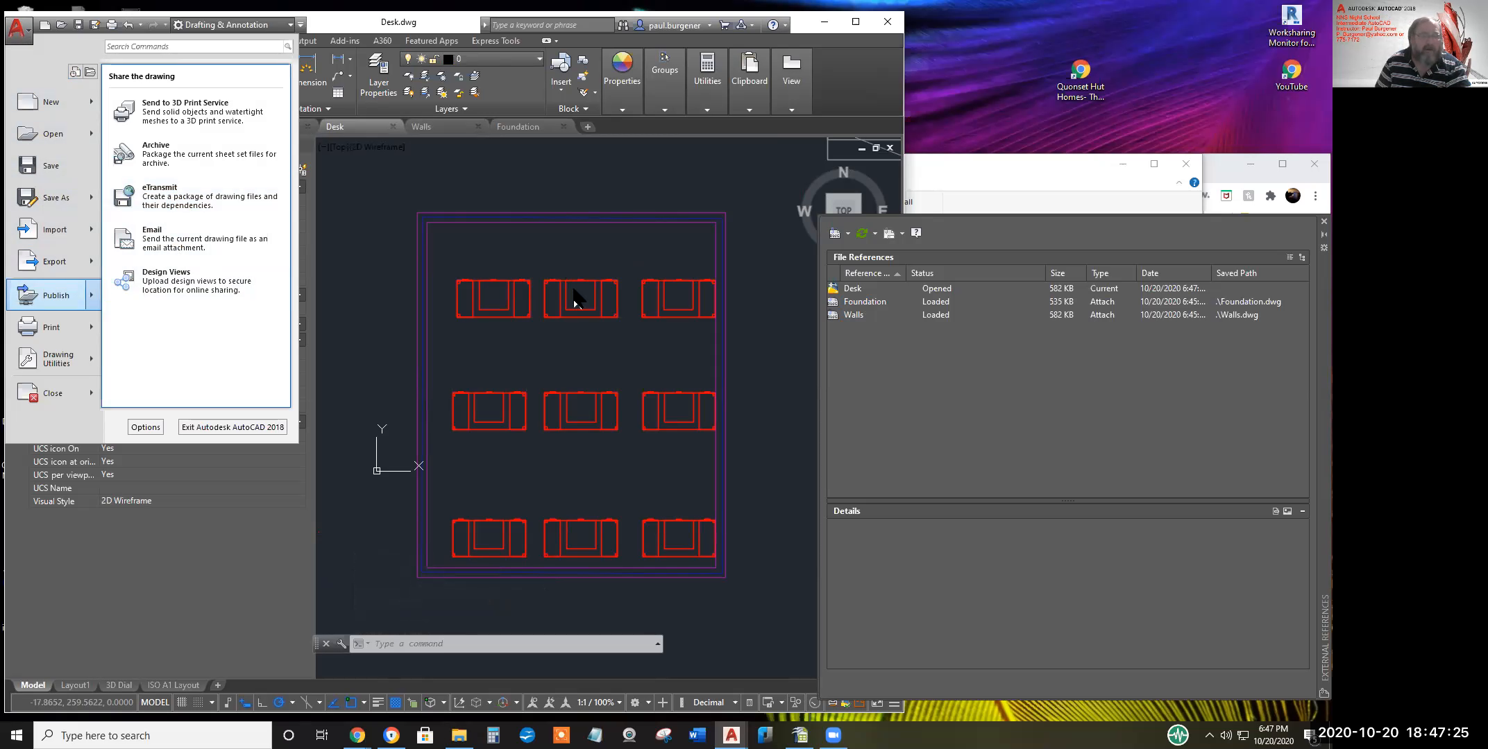
click(48, 65)
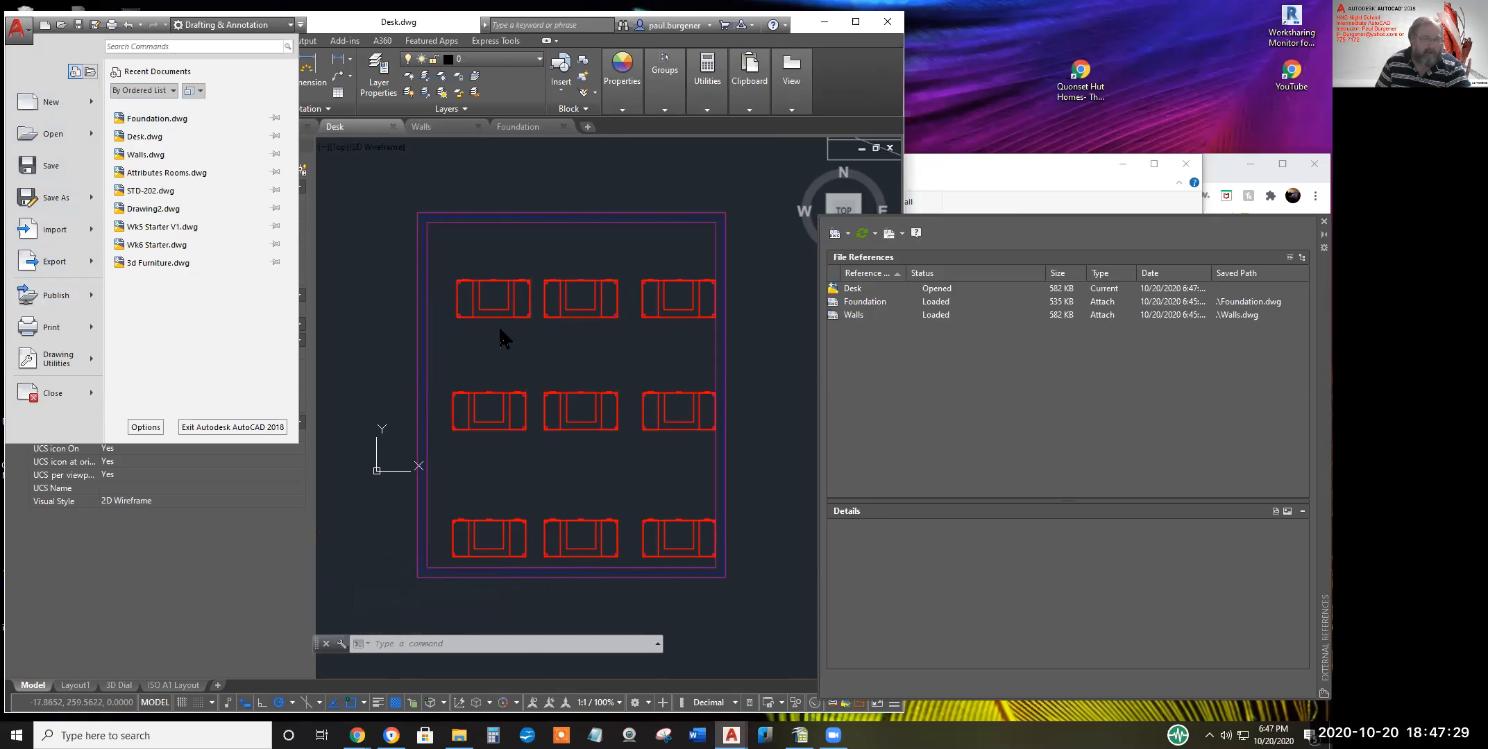
click(341, 259)
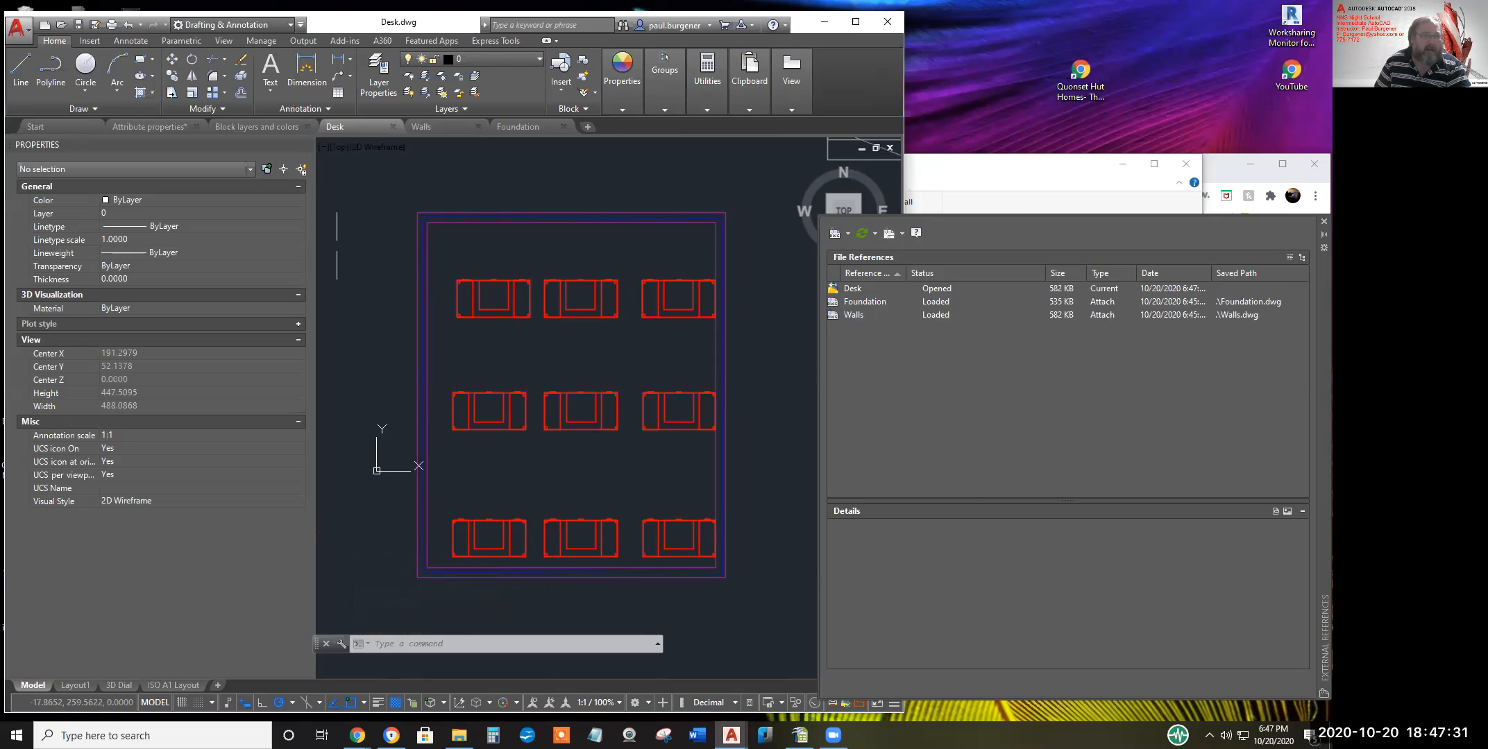
middle_drag(501, 261, 485, 236)
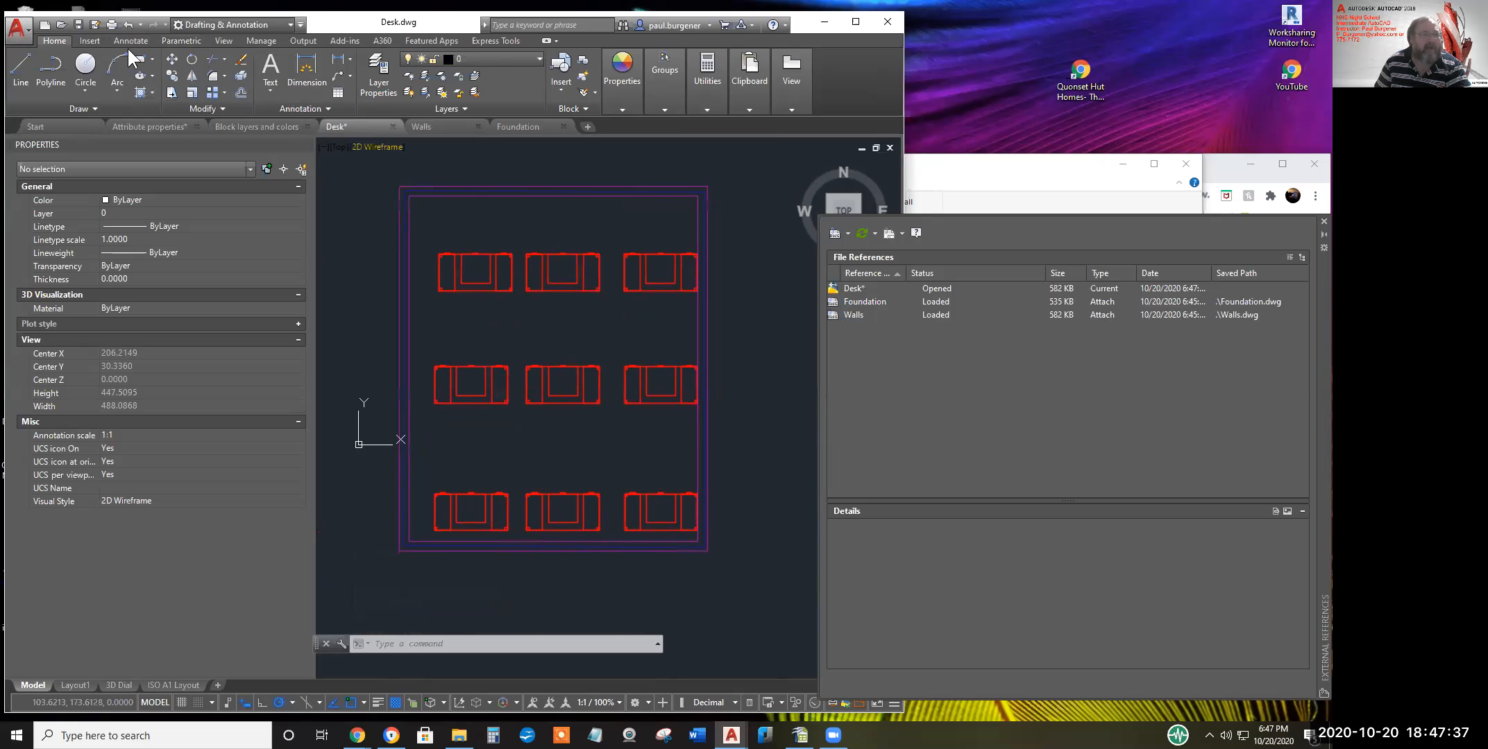
Start attaching an external reference from the Insert tab, then cancel it
click(90, 41)
click(254, 74)
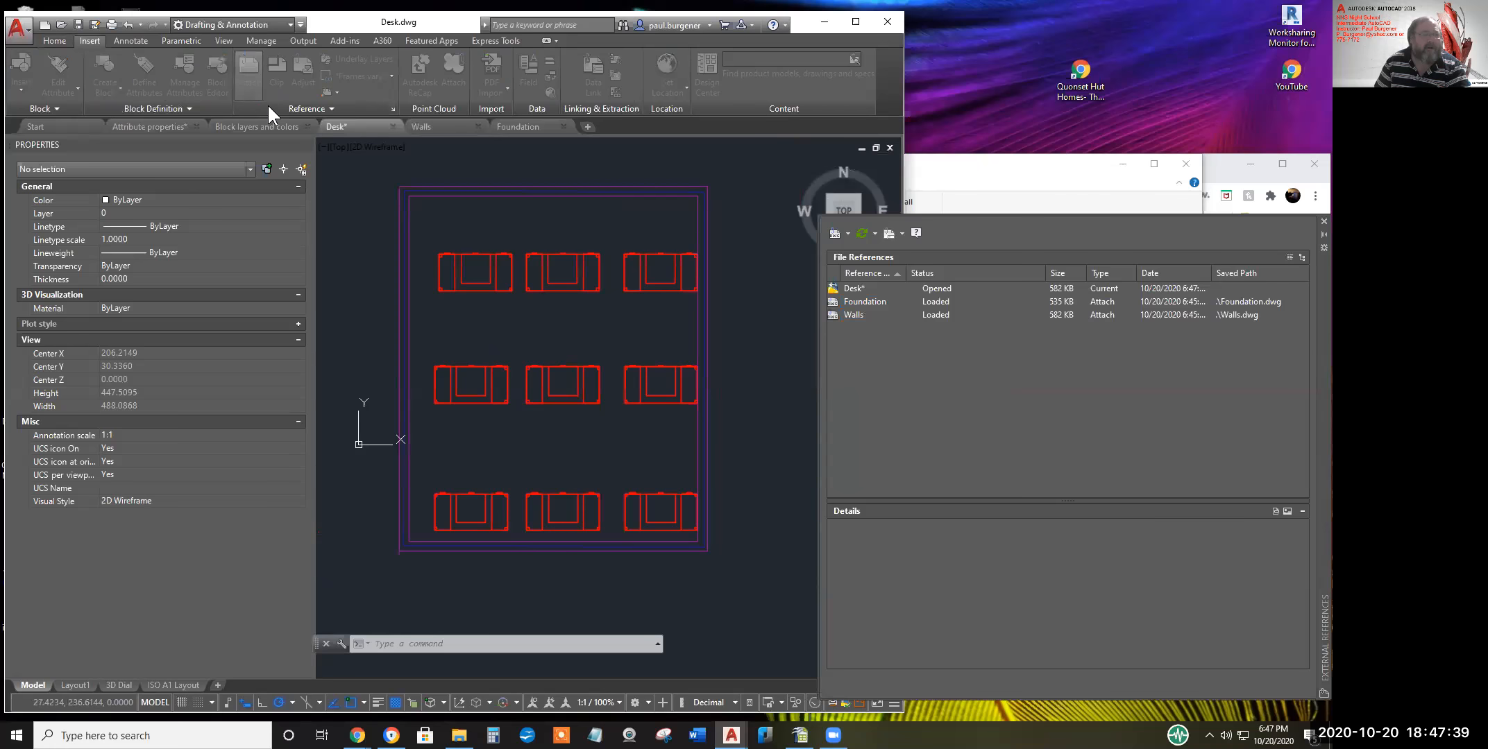
click(638, 522)
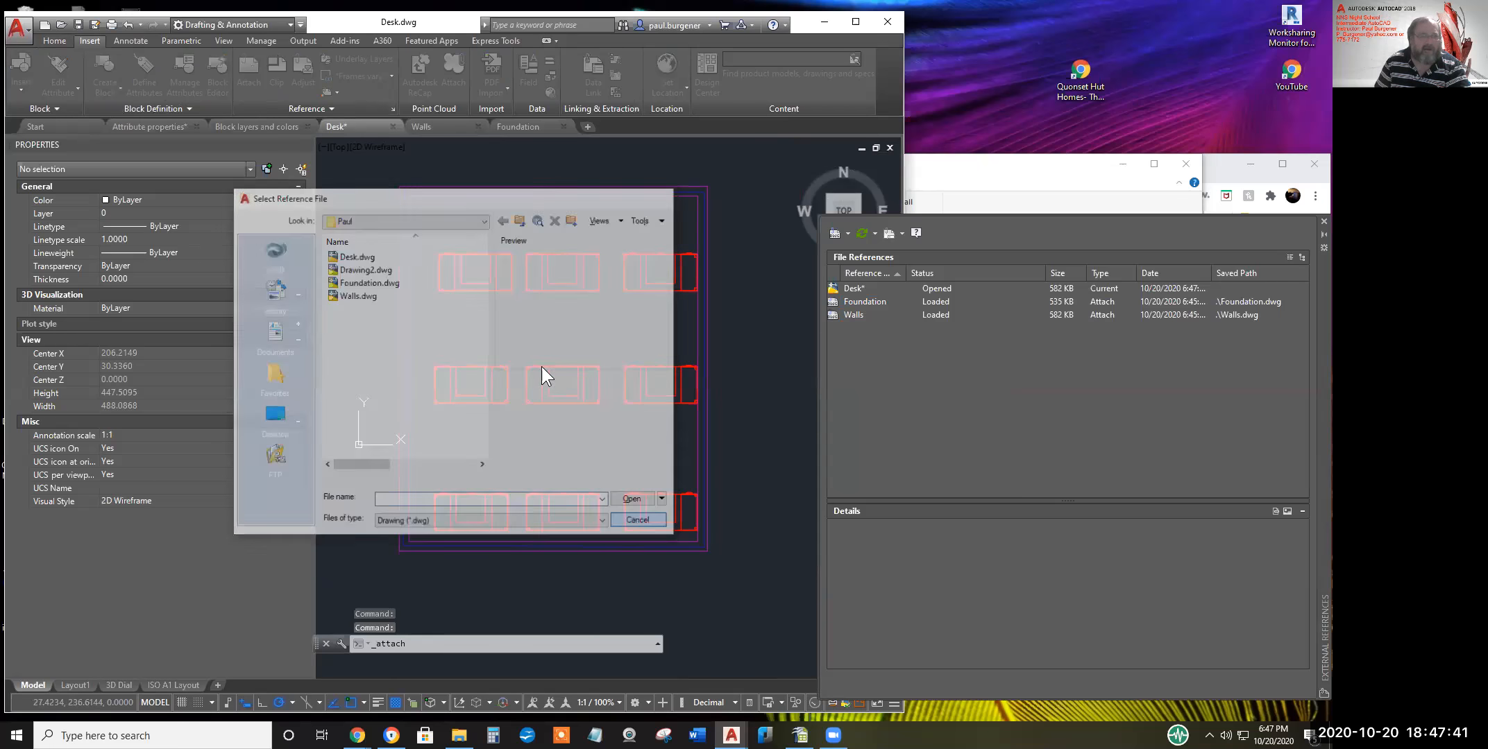
Reload all external references from the XREF palette, then close it
text(xref)
key(Return)
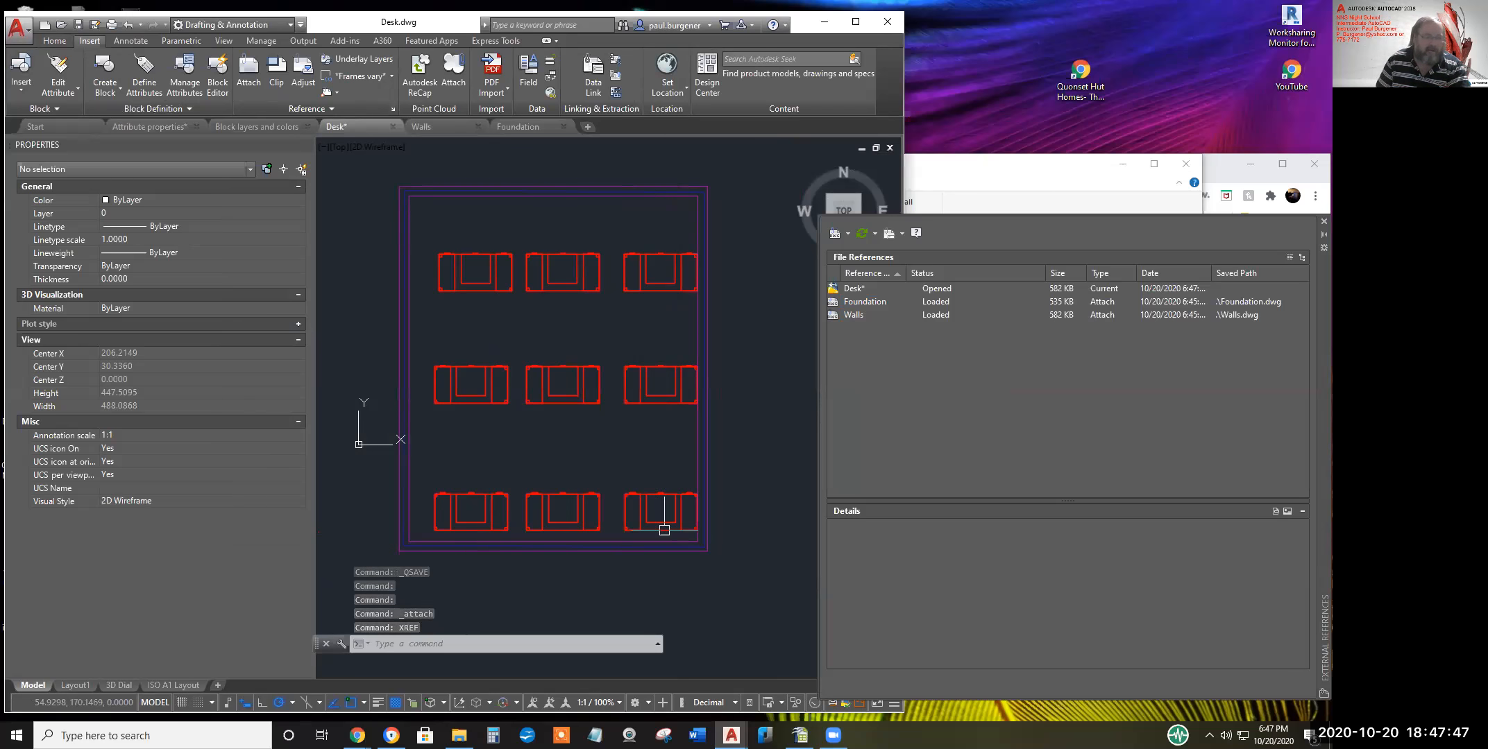
mouse_move(1322, 310)
mouse_down()
mouse_move(903, 201)
mouse_move(783, 260)
mouse_move(809, 282)
mouse_up()
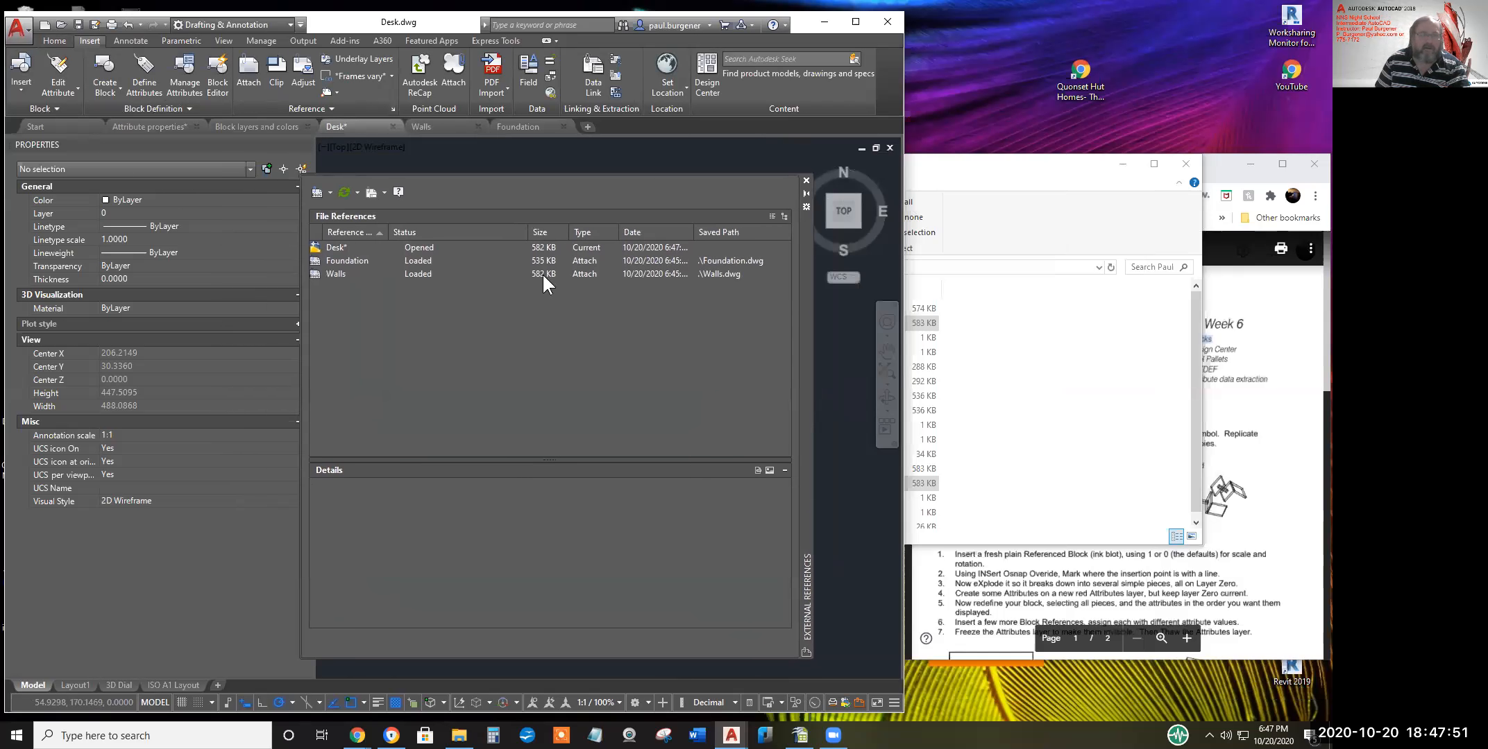
right_click(420, 247)
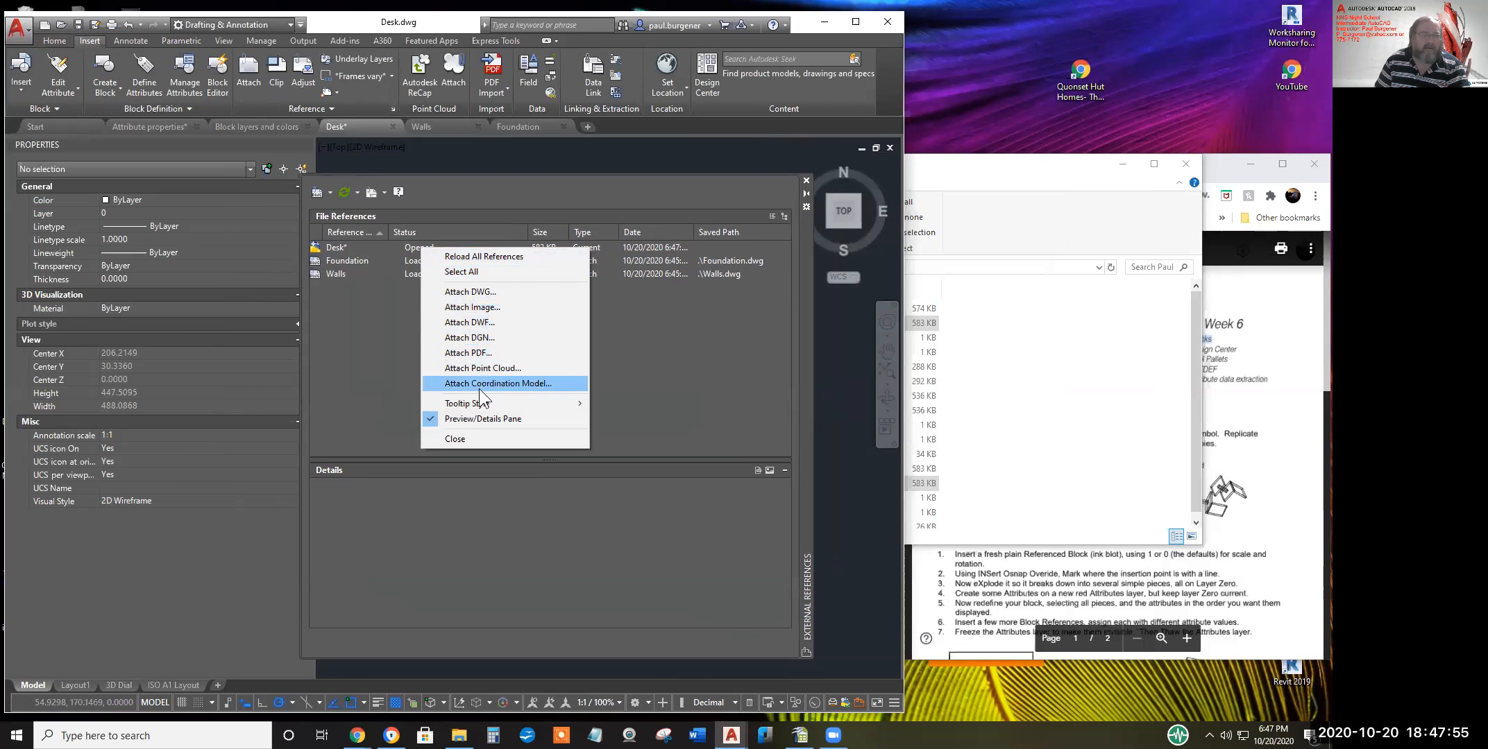
click(479, 257)
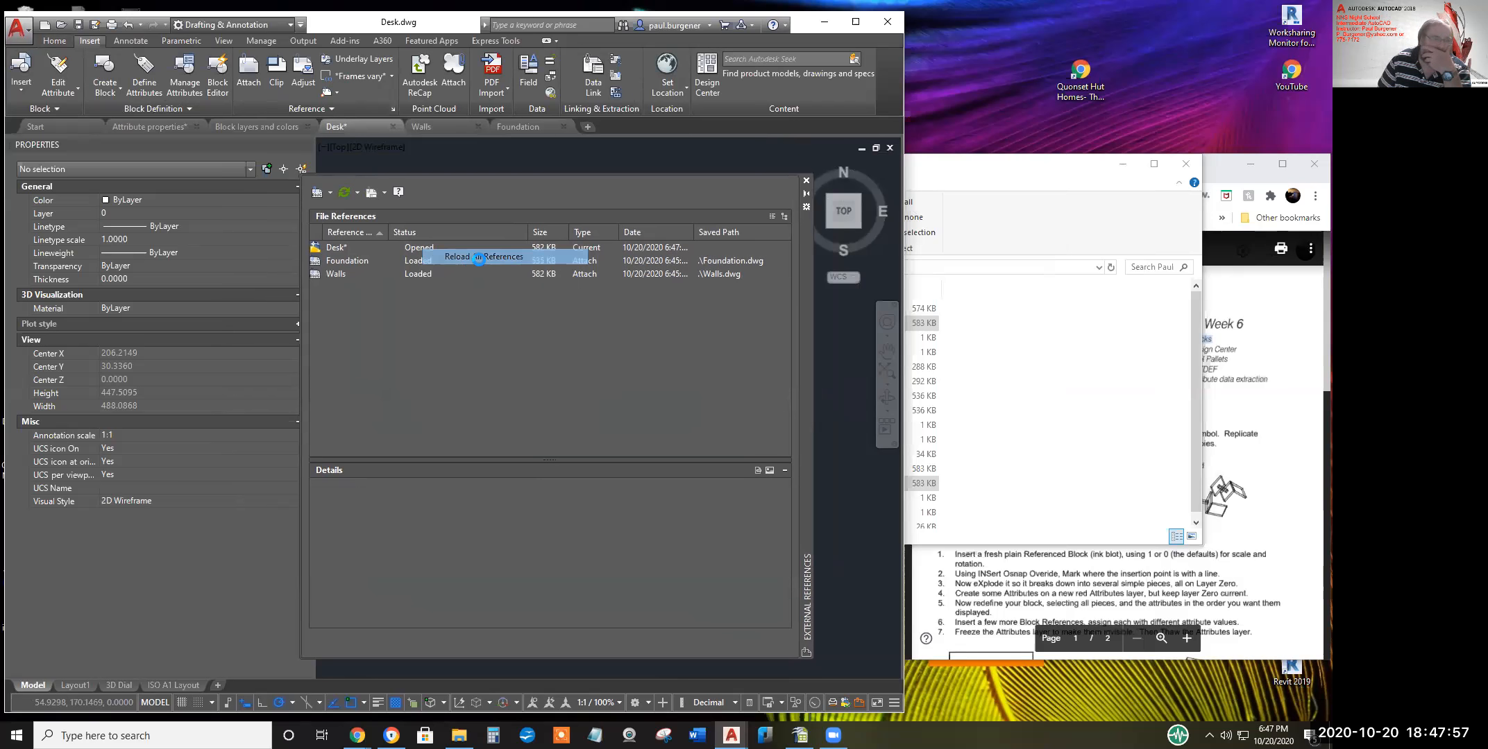
right_click(360, 260)
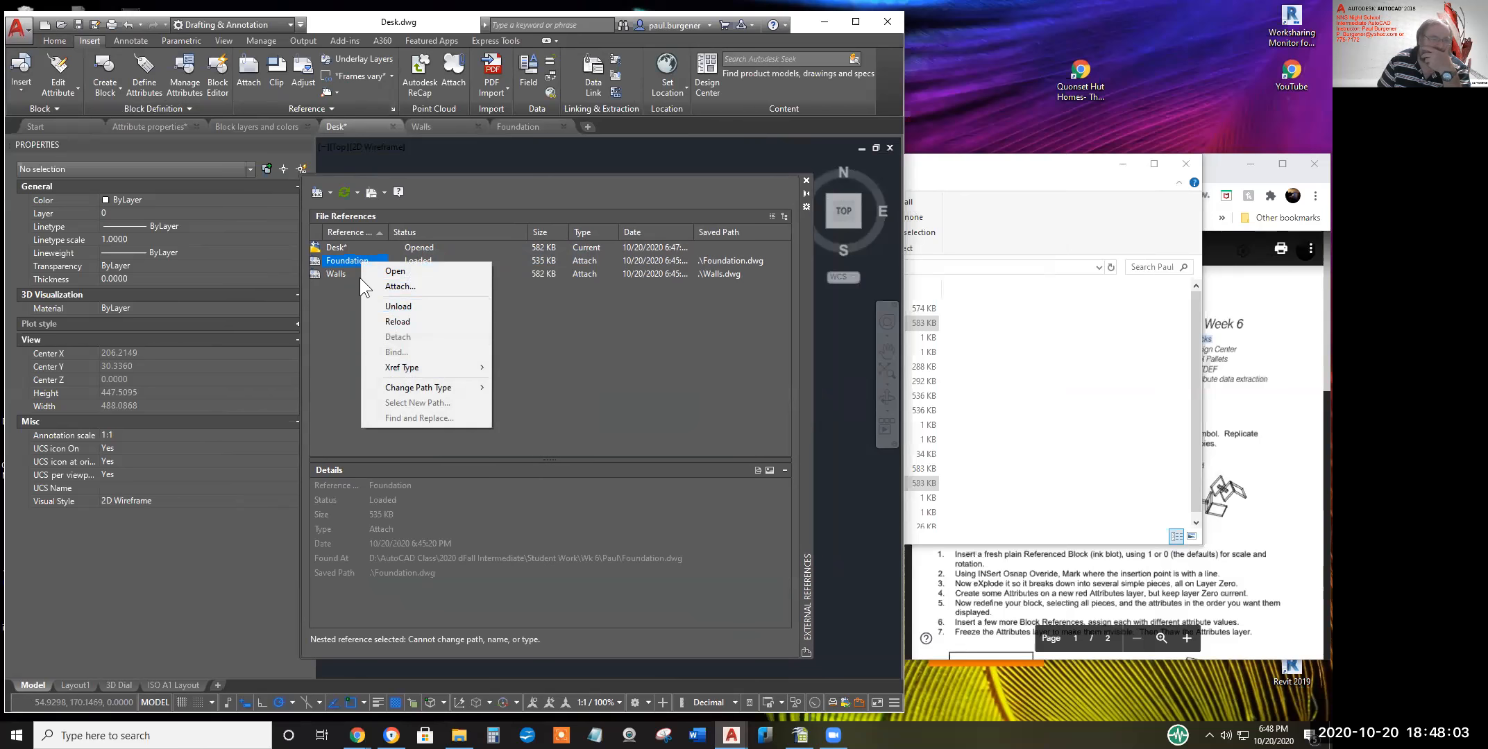
click(335, 265)
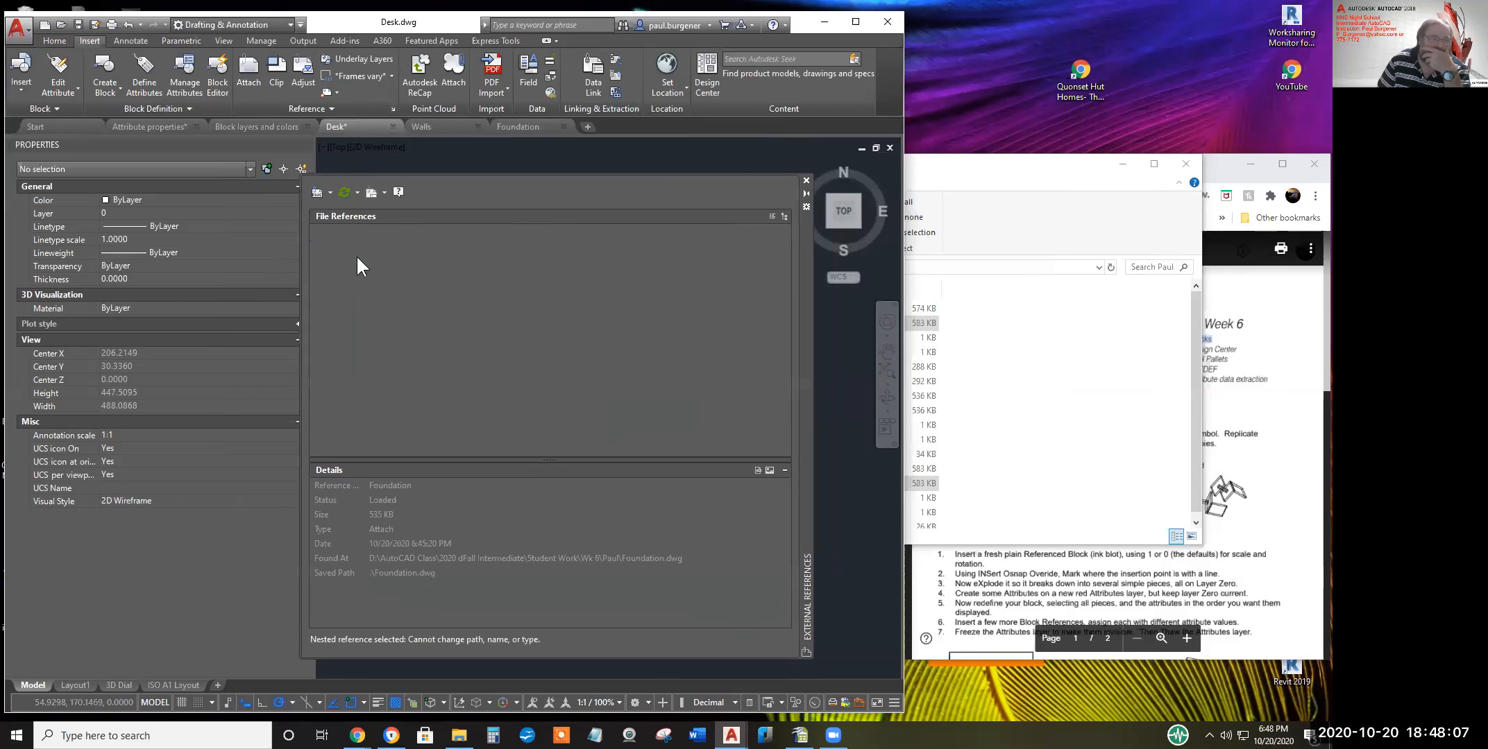
right_click(356, 257)
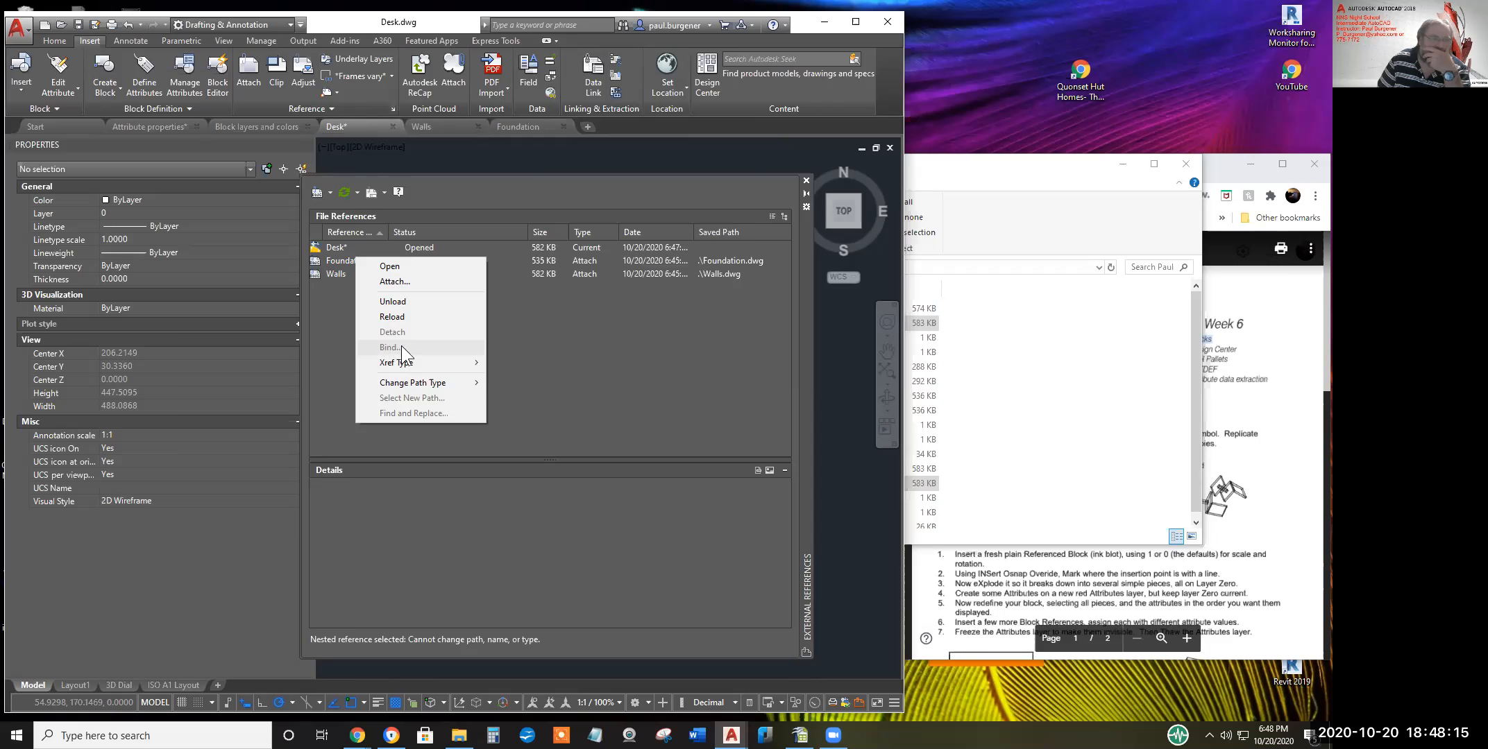
click(806, 179)
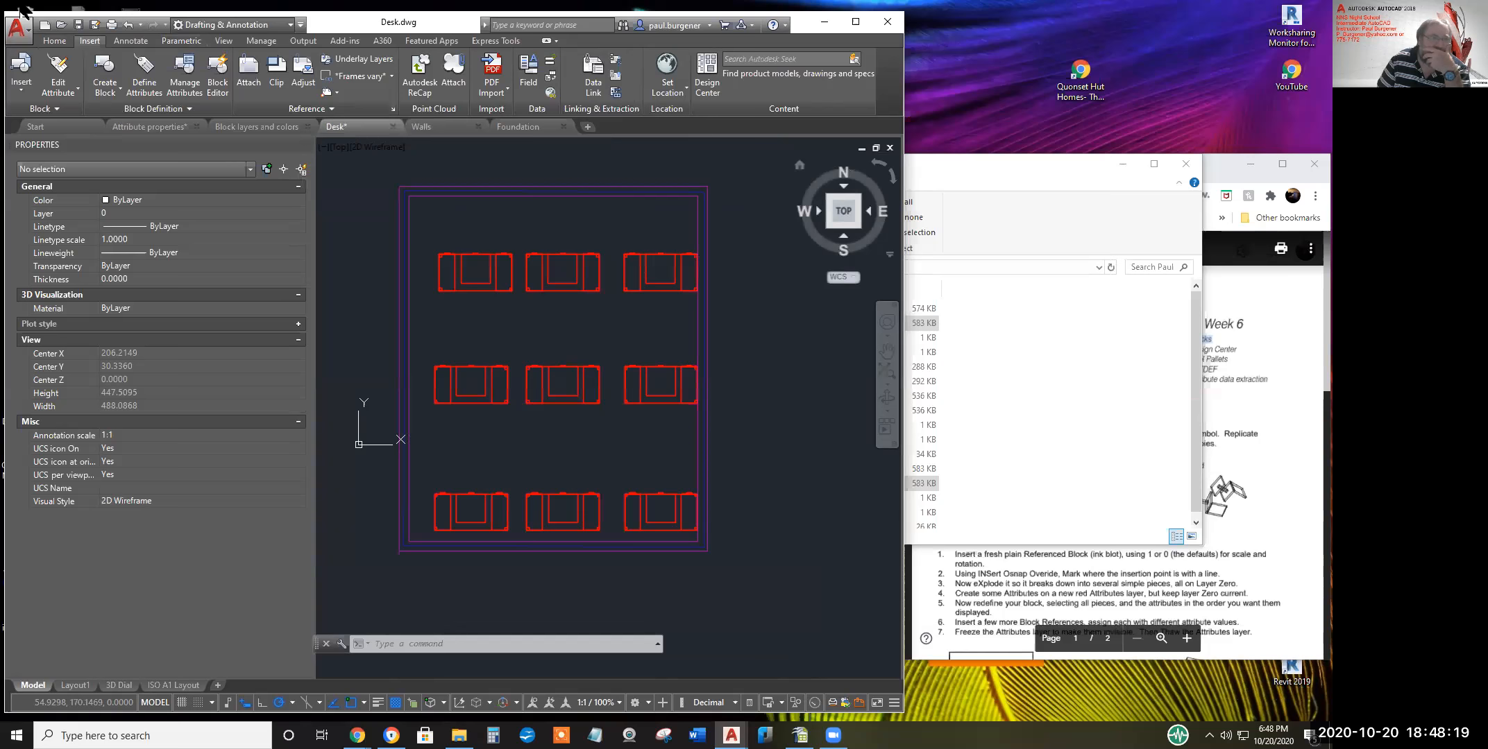
Save Desk.dwg and show the Foundation reference's options in the XREF palette
click(77, 21)
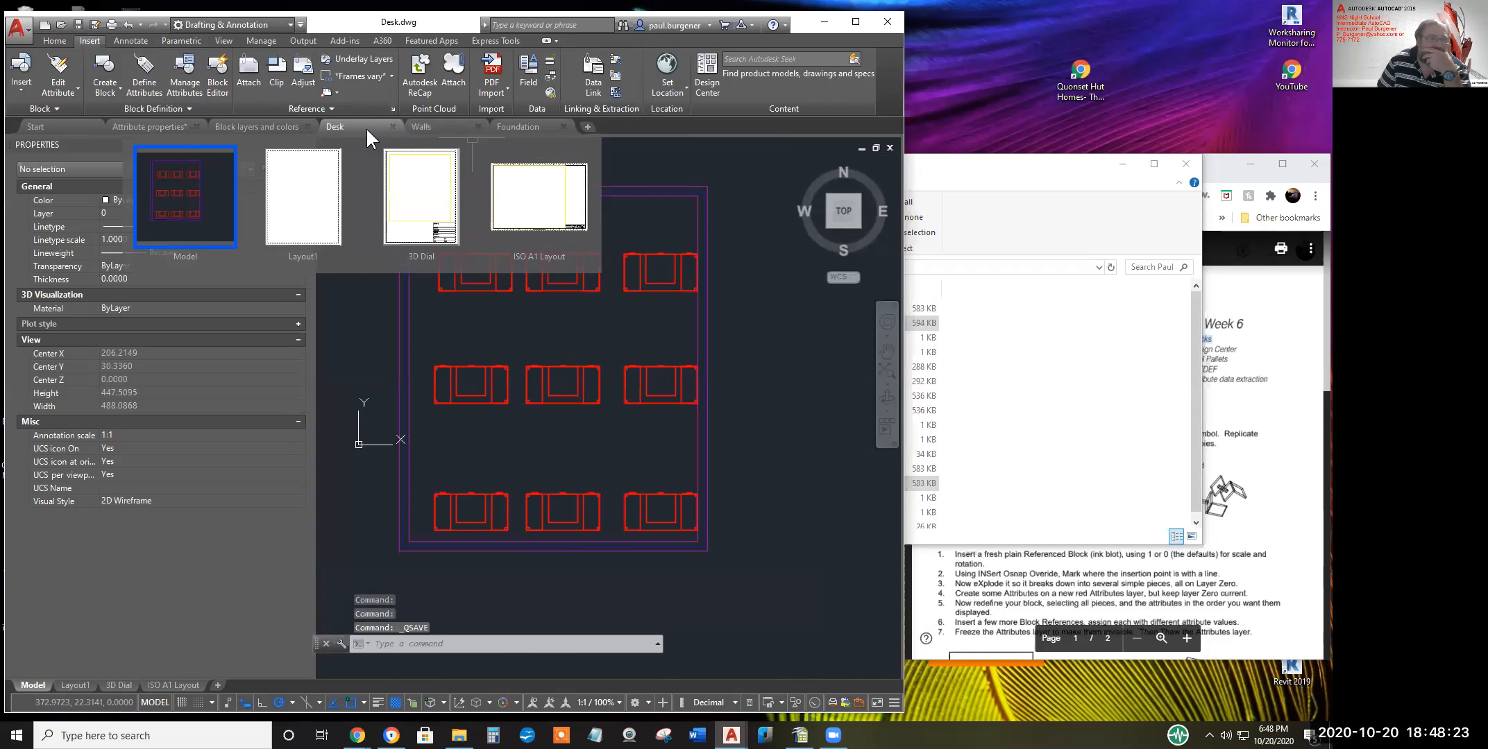
right_click(367, 127)
key(Escape)
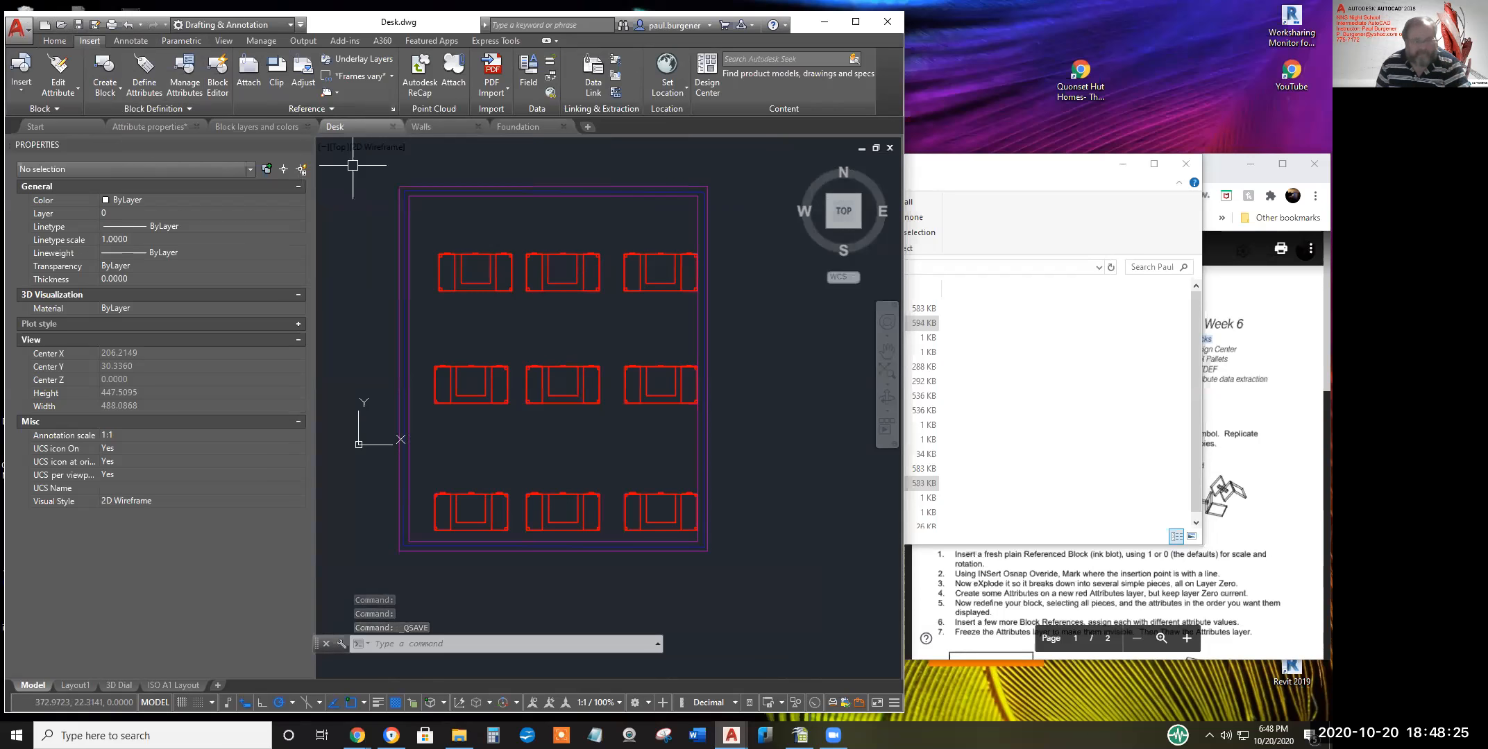
text(xref)
key(Return)
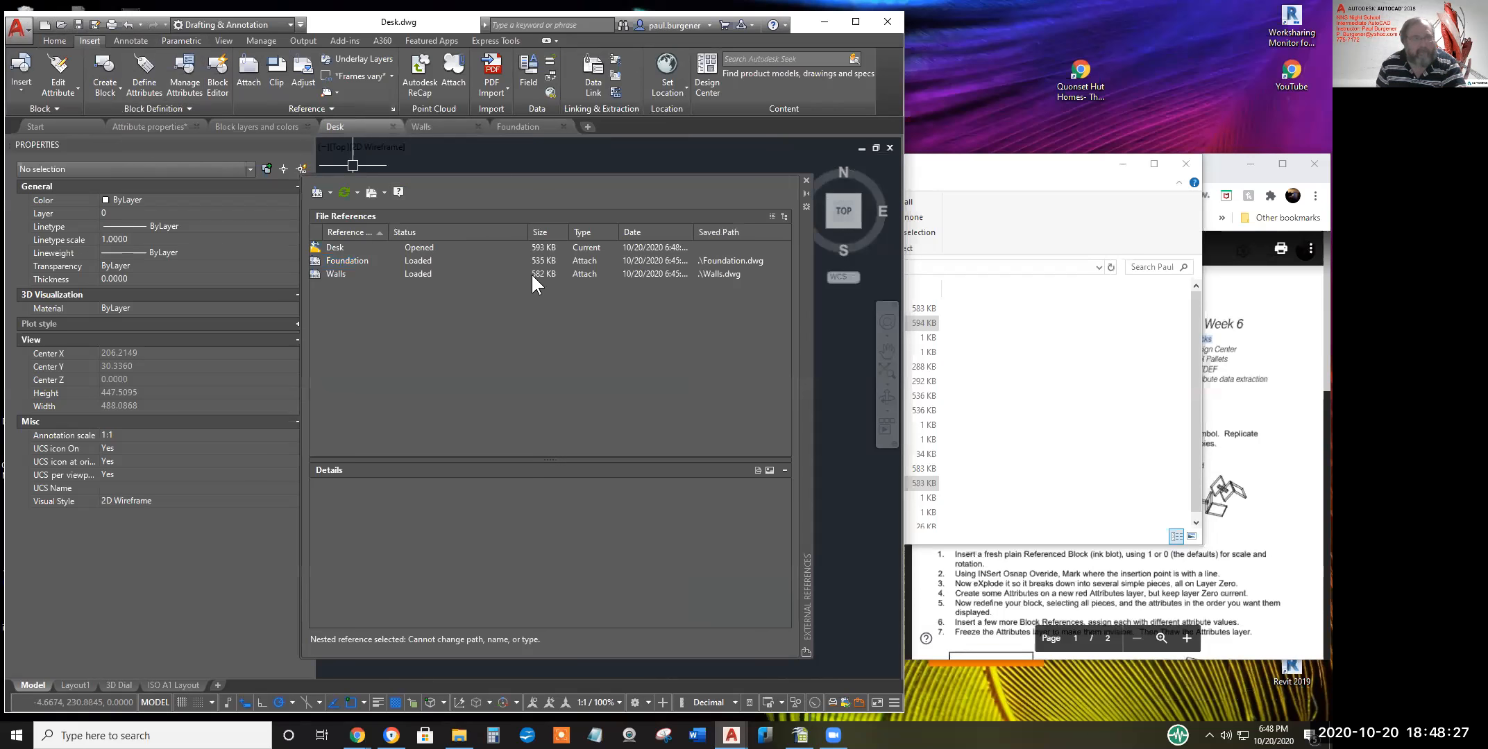
click(355, 260)
right_click(358, 267)
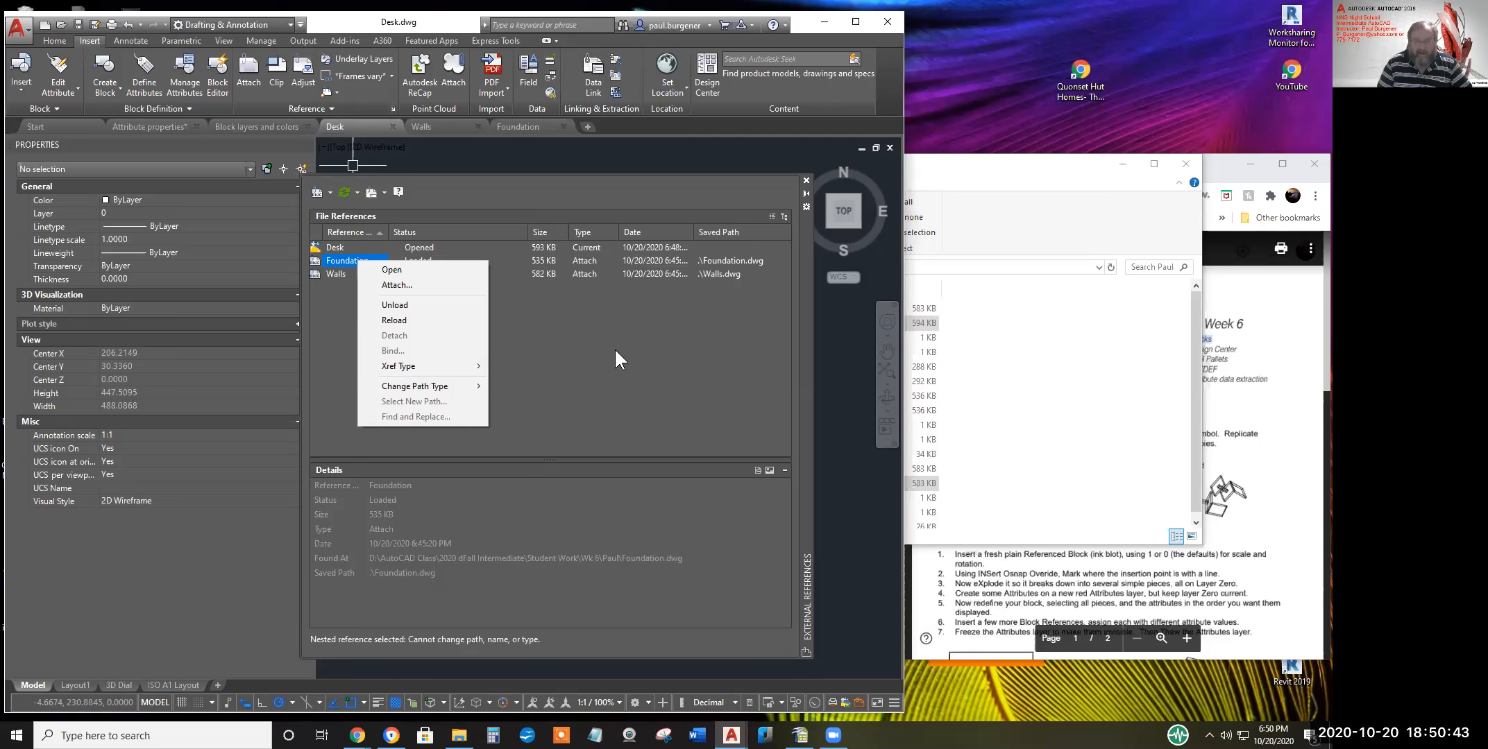
Close the External References palette and zoom out to the full desk layout and notes
click(804, 179)
scroll(733, 363, down, 2)
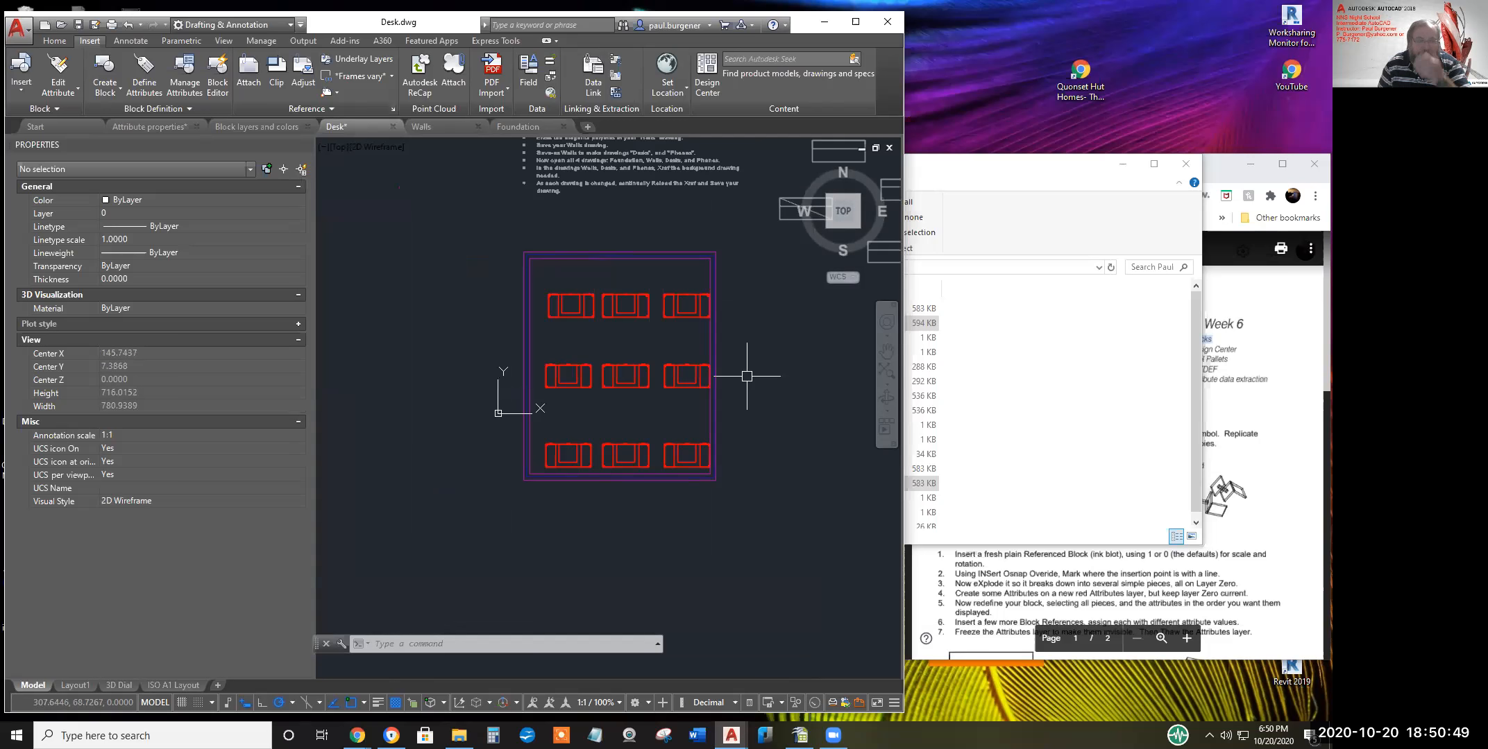
middle_drag(730, 417, 664, 498)
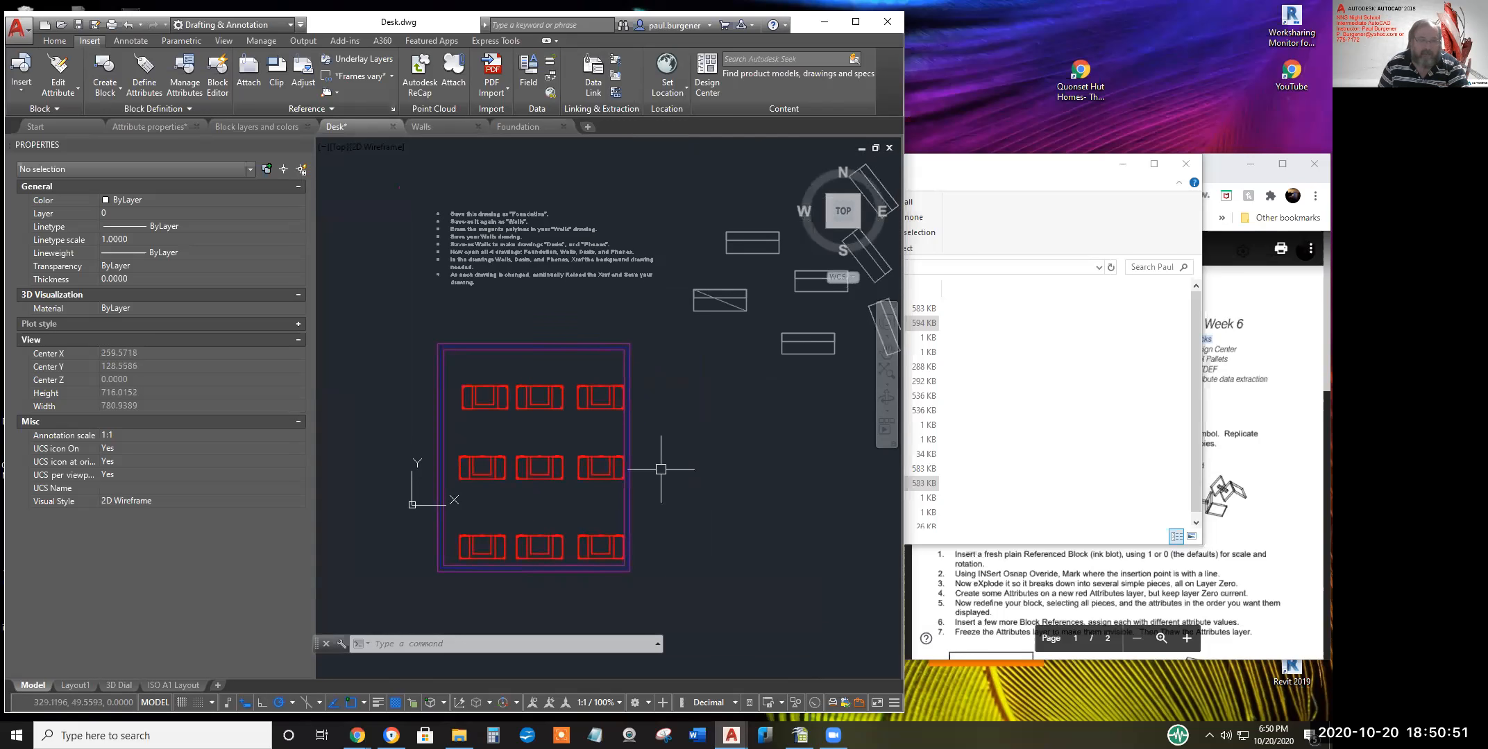
scroll(727, 305, up, 4)
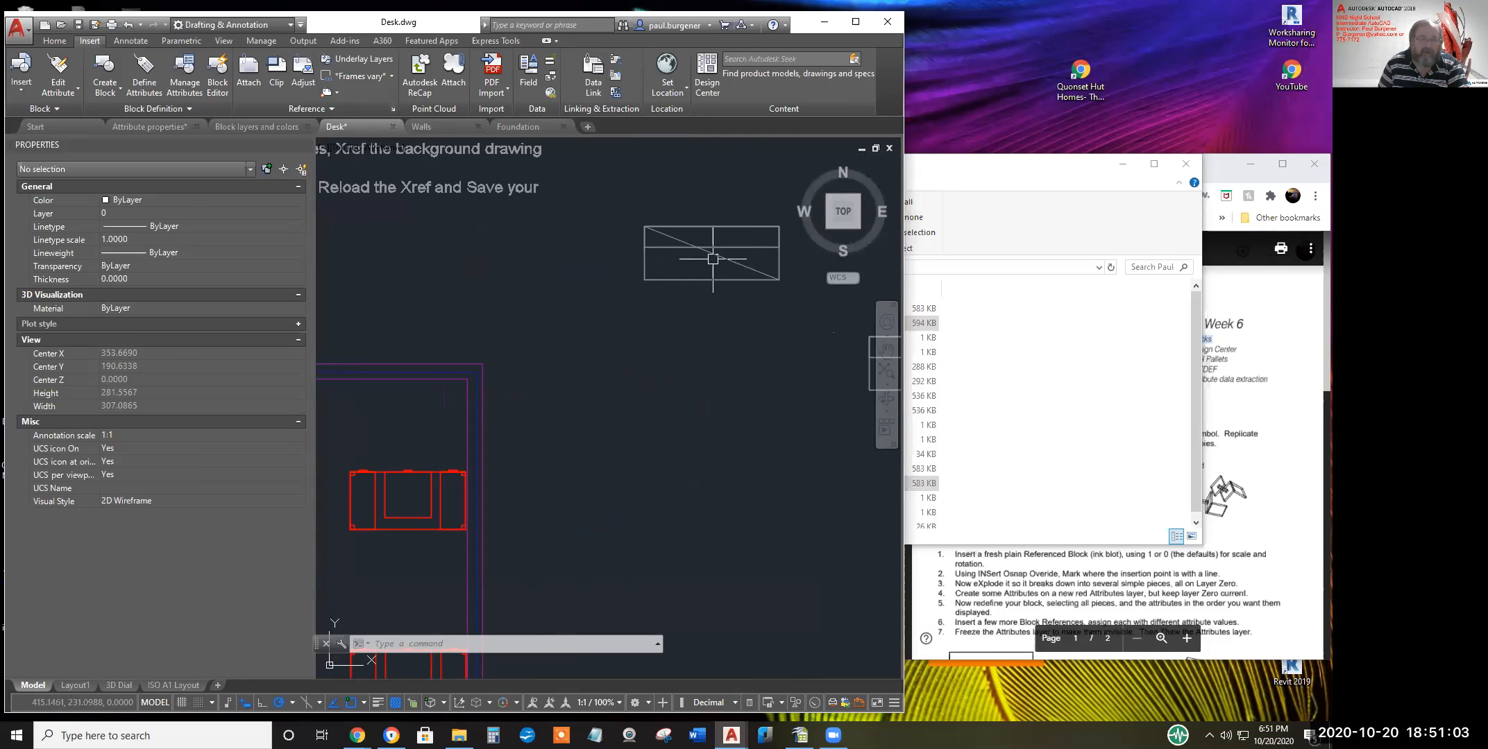
scroll(708, 253, down, 2)
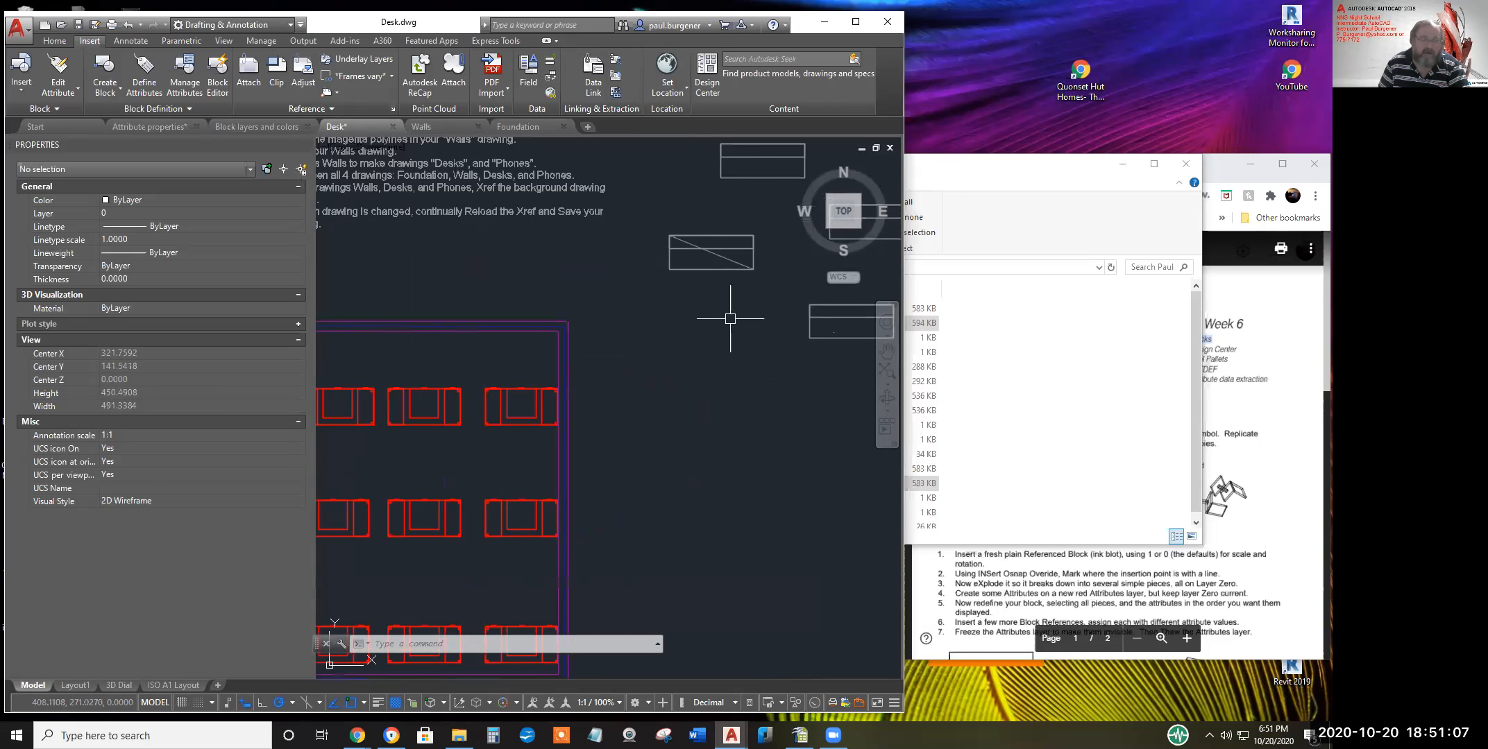
scroll(730, 319, down, 2)
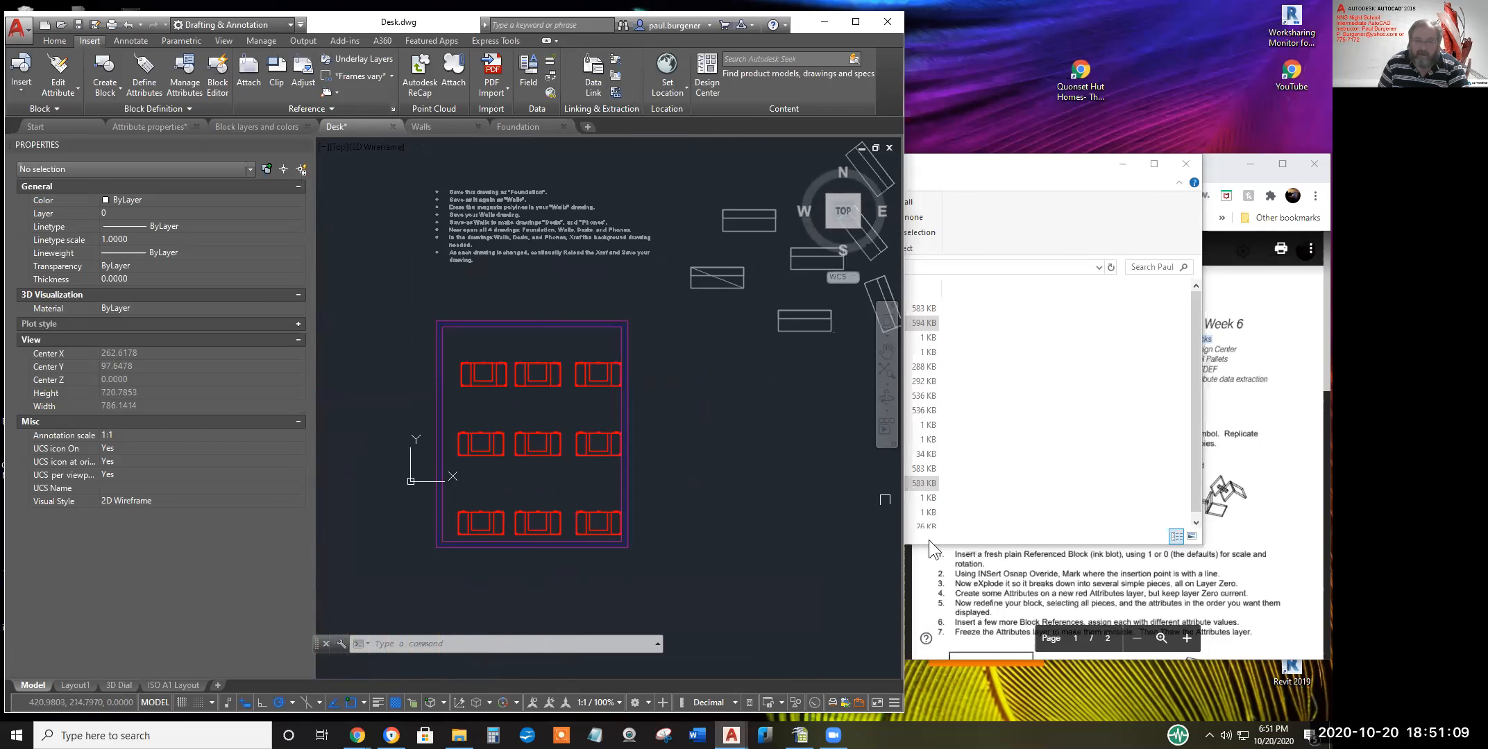